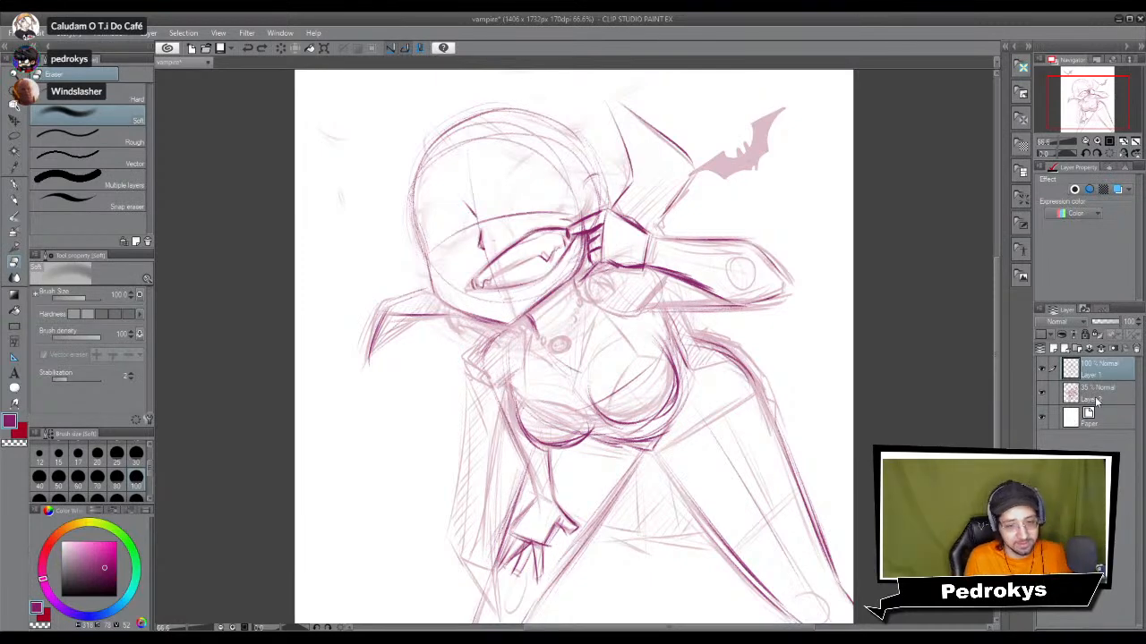
Step: Add a new layer above the sketch, group the two sketch layers into a folder, and lower the folder's opacity to 65%
left_click(1087, 393, "shift")
left_click(1055, 350)
left_click(1099, 396)
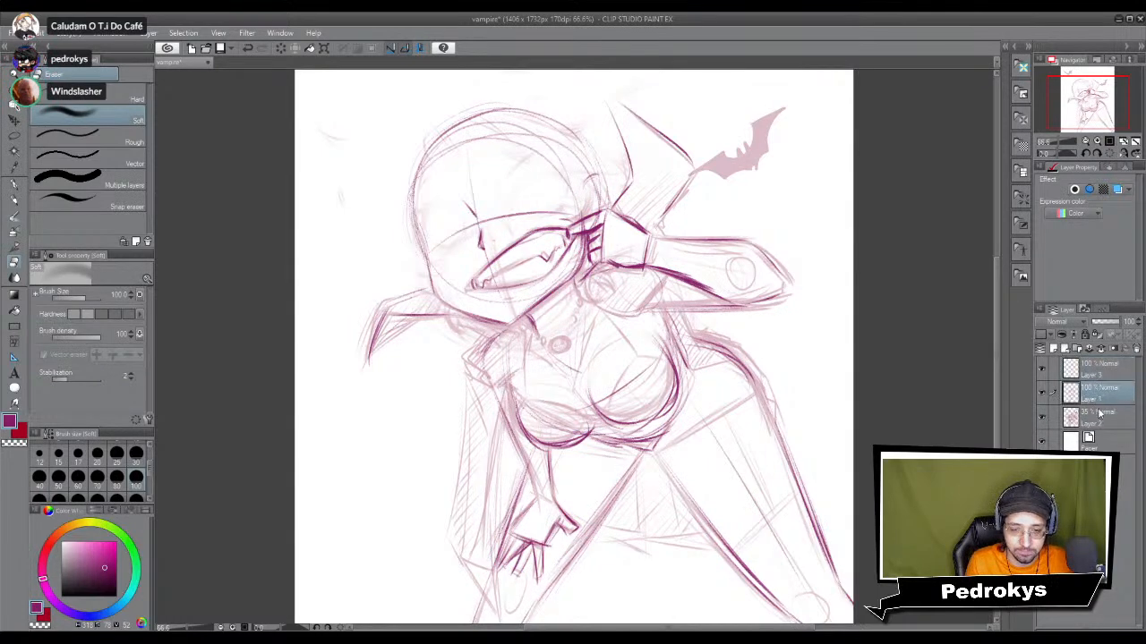
left_click(1078, 349)
left_click(1086, 415)
left_click(1094, 435, "shift")
left_click_drag(1092, 410, 1090, 398)
left_click(1063, 394)
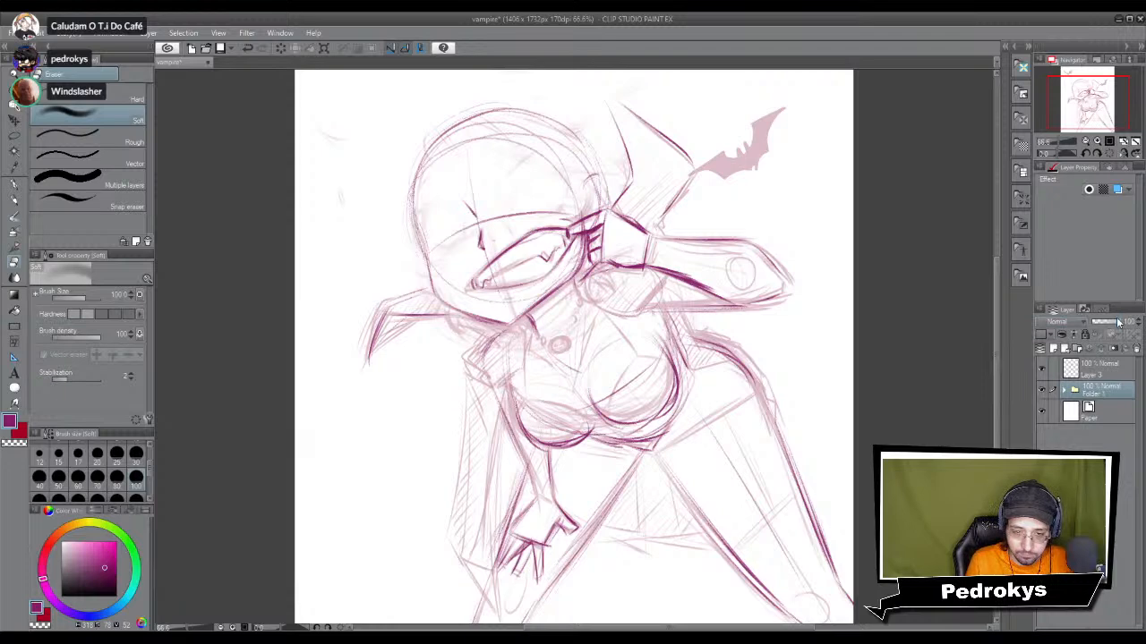
left_click_drag(1106, 328, 1112, 329)
Step: On the empty top layer, use the Design pencil at size 6 to draw the upper edge of the grinning mouth
left_click(1093, 367)
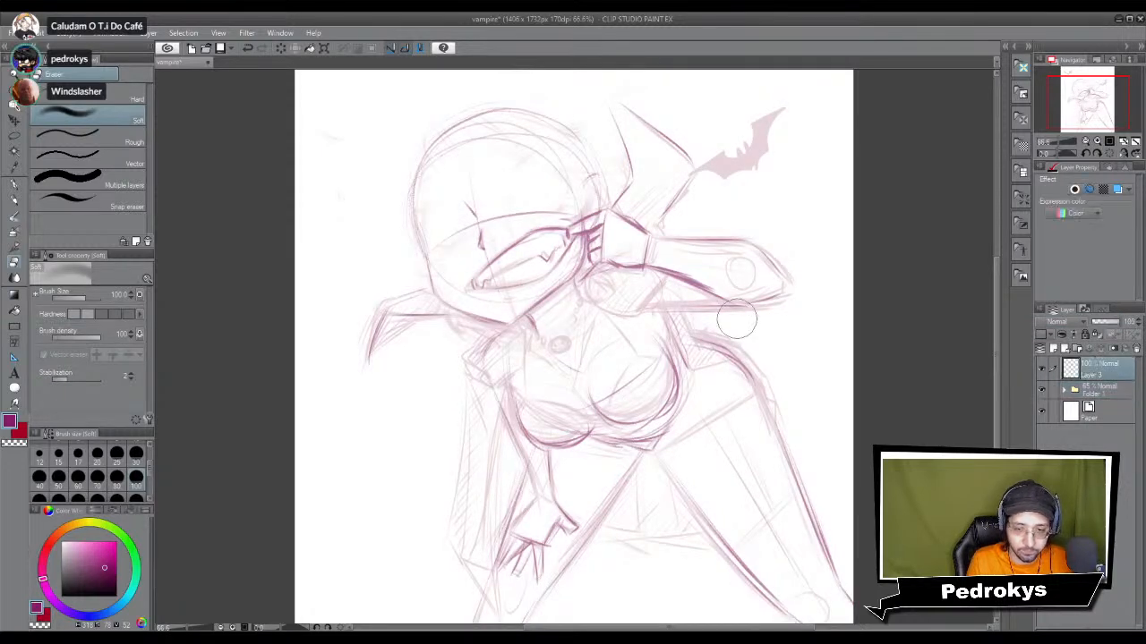
scroll(737, 324, "up", 2)
left_click_drag(423, 96, 656, 267)
scroll(674, 241, "up", 1)
key("p")
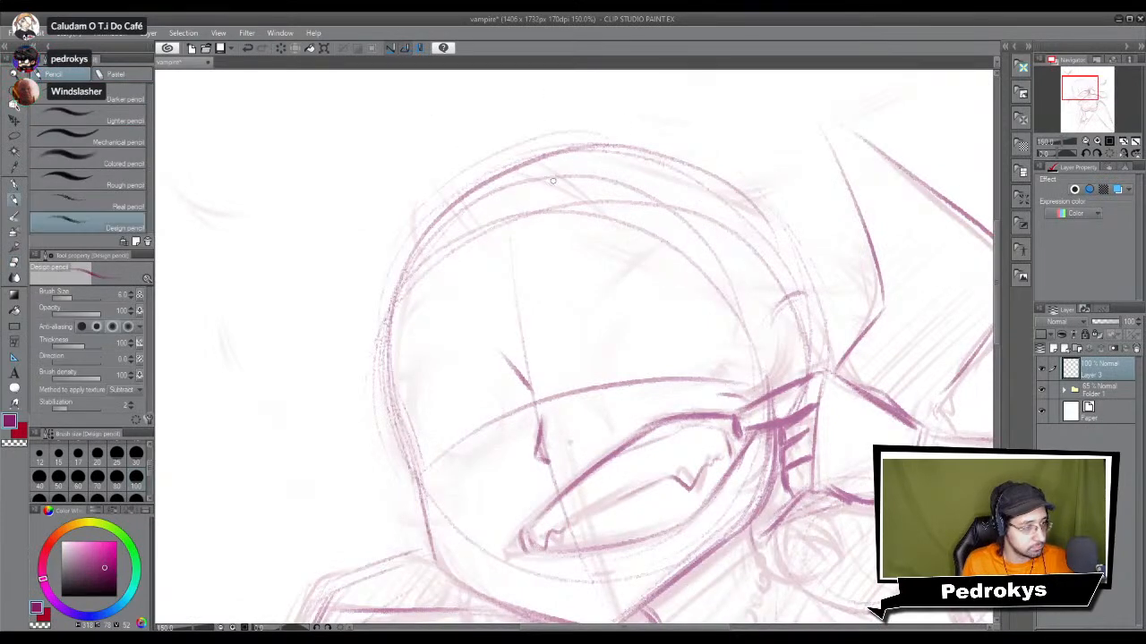
mouse_move(536, 323)
left_mouse_down()
mouse_move(554, 228)
mouse_move(562, 363)
left_mouse_up()
mouse_move(557, 324)
left_mouse_down()
mouse_move(566, 363)
mouse_move(578, 363)
left_mouse_up()
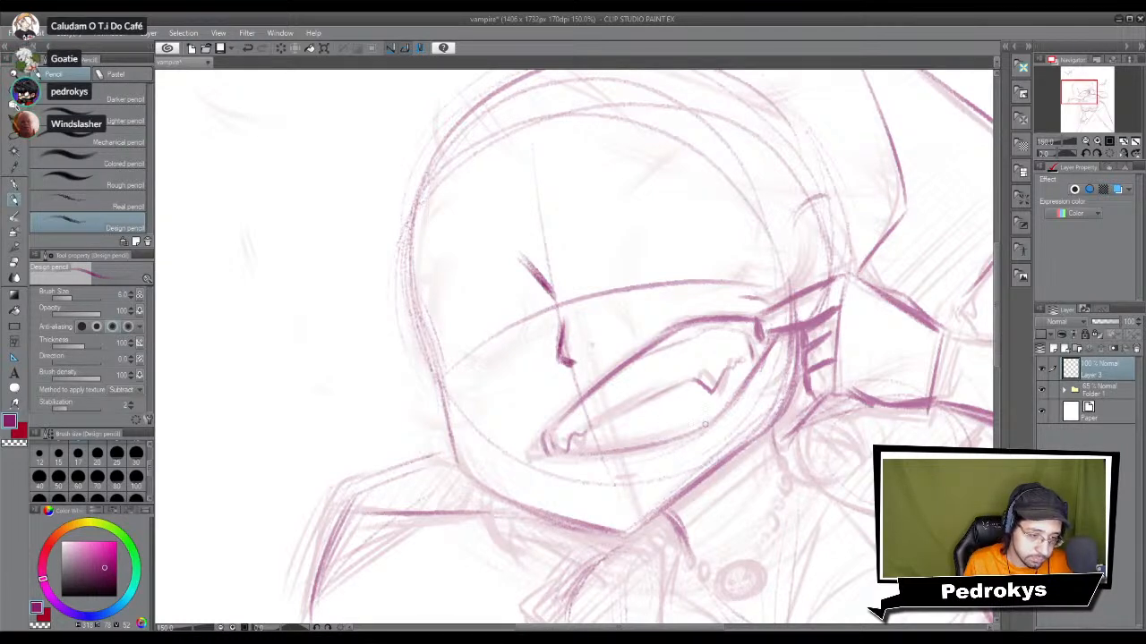
scroll(732, 425, "up", 1)
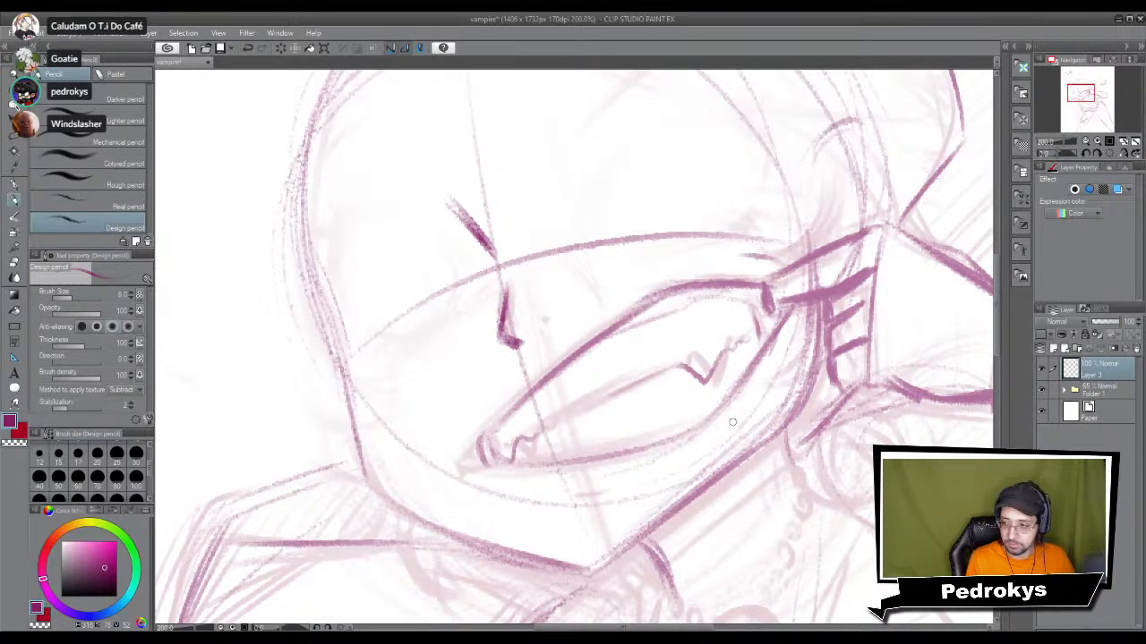
scroll(733, 422, "up", 4)
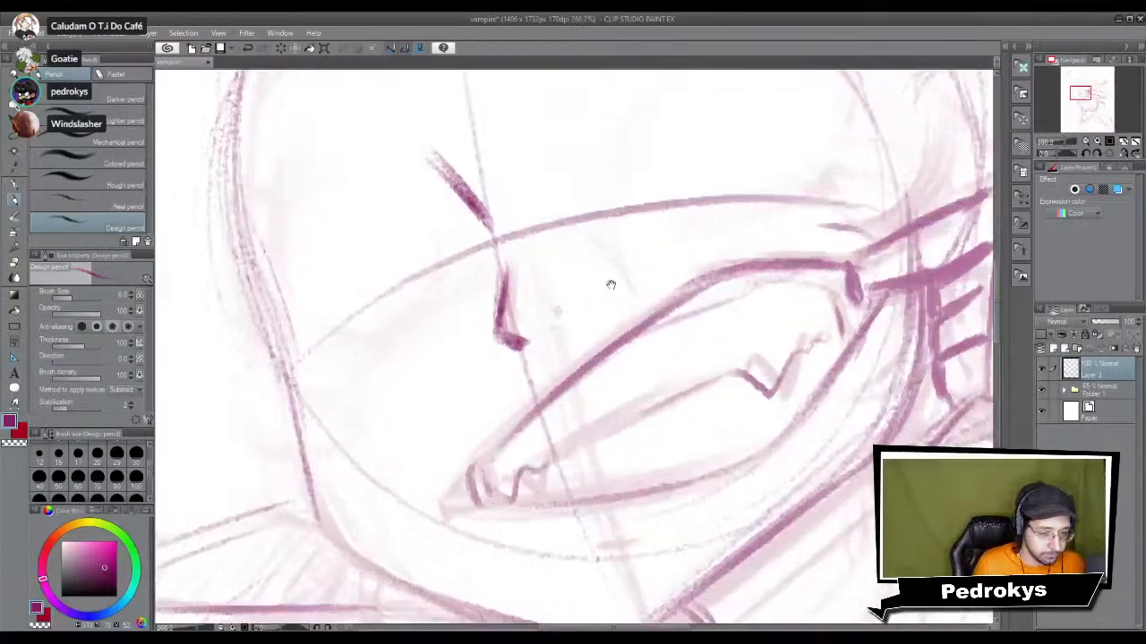
mouse_move(455, 374)
left_mouse_down()
mouse_move(464, 408)
mouse_move(688, 210)
left_mouse_up()
key("ctrl+z")
mouse_move(466, 368)
left_mouse_down()
mouse_move(609, 260)
mouse_move(540, 303)
mouse_move(693, 199)
mouse_move(745, 183)
left_mouse_up()
left_click_drag(670, 197, 797, 178)
left_click_drag(709, 188, 818, 175)
Step: Draw the contour of the face's left side as one bold line from temple over cheek and jaw to the chin
mouse_move(437, 244)
left_mouse_down()
mouse_move(528, 358)
mouse_move(618, 308)
left_mouse_up()
mouse_move(393, 204)
left_mouse_down()
mouse_move(454, 358)
mouse_move(452, 288)
mouse_move(438, 283)
mouse_move(442, 315)
left_mouse_up()
left_click_drag(428, 234, 458, 369)
left_click_drag(437, 306, 466, 385)
mouse_move(431, 282)
left_mouse_down()
mouse_move(471, 392)
mouse_move(541, 445)
left_mouse_up()
left_click_drag(475, 392, 655, 472)
left_click_drag(481, 418, 731, 494)
left_click_drag(626, 474, 761, 503)
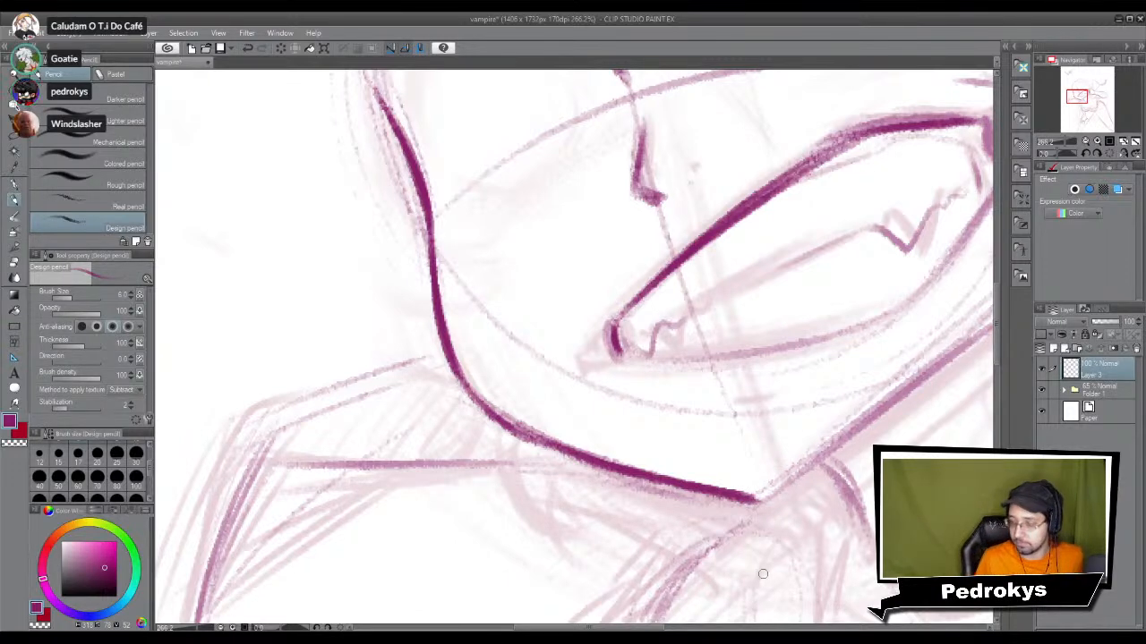
Step: Draw the opposite jawline from below the ear to the chin tip, redoing the strokes rising from the chin
left_click_drag(690, 379, 535, 397)
left_click_drag(804, 210, 768, 311)
left_click_drag(503, 519, 634, 408)
key("ctrl+z")
left_click_drag(507, 521, 685, 377)
left_click_drag(775, 315, 655, 404)
left_click_drag(503, 520, 680, 374)
key("ctrl+z")
left_click_drag(504, 519, 675, 379)
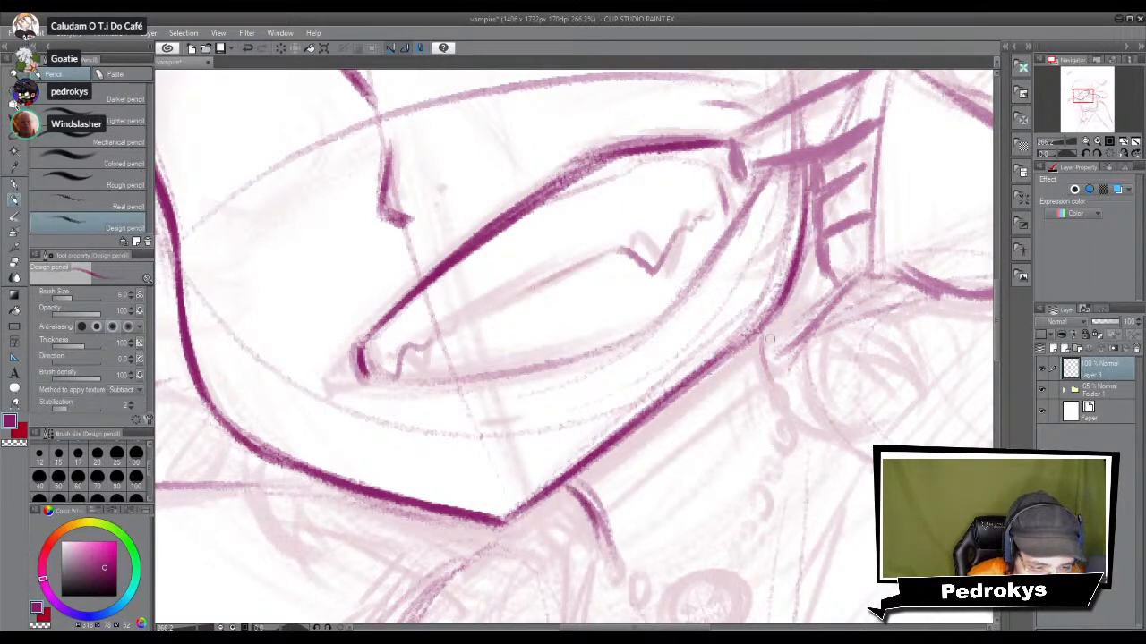
Step: Draw the two short neck lines beneath the jaw, one below the ear and one beside the chin
left_click_drag(761, 324, 775, 387)
scroll(791, 360, "down", 3)
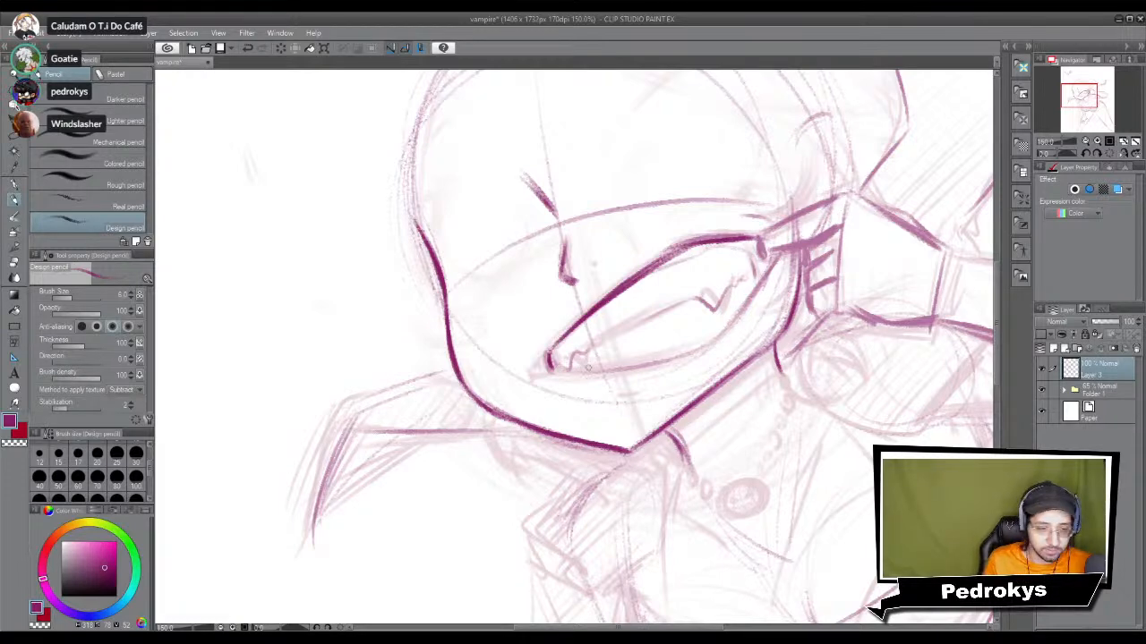
mouse_move(680, 428)
left_mouse_down()
mouse_move(666, 442)
mouse_move(685, 457)
left_mouse_up()
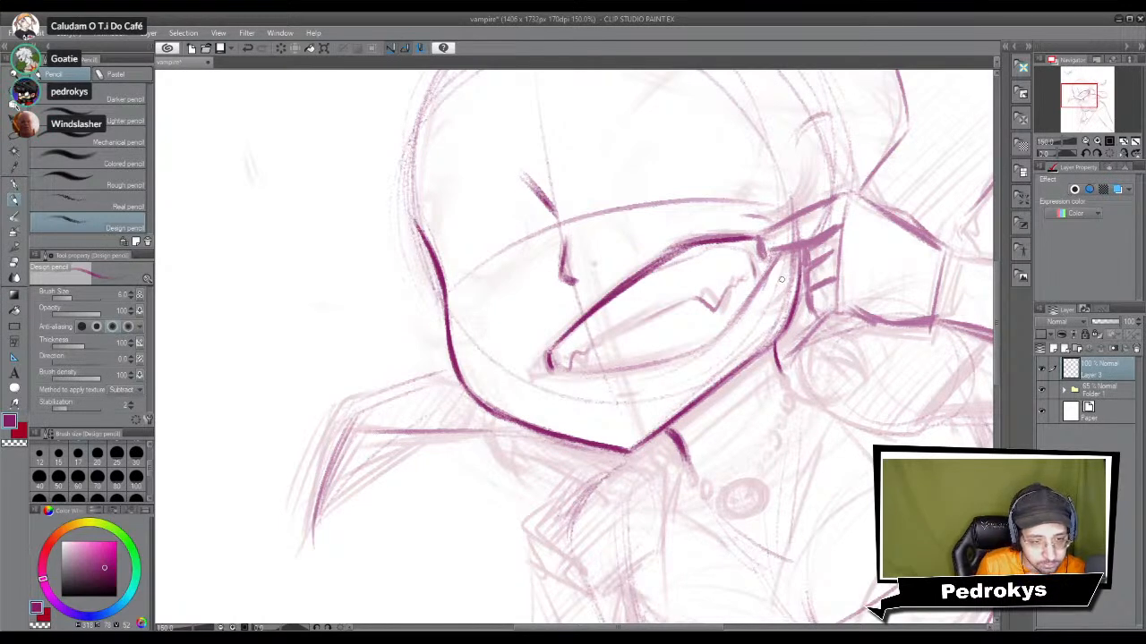
Step: Draw the lower edge of the open mouth and a short lip mark beneath it
key("ctrl+z")
left_click_drag(777, 259, 702, 351)
left_click_drag(555, 373, 689, 359)
key("ctrl+z")
left_click_drag(557, 376, 697, 353)
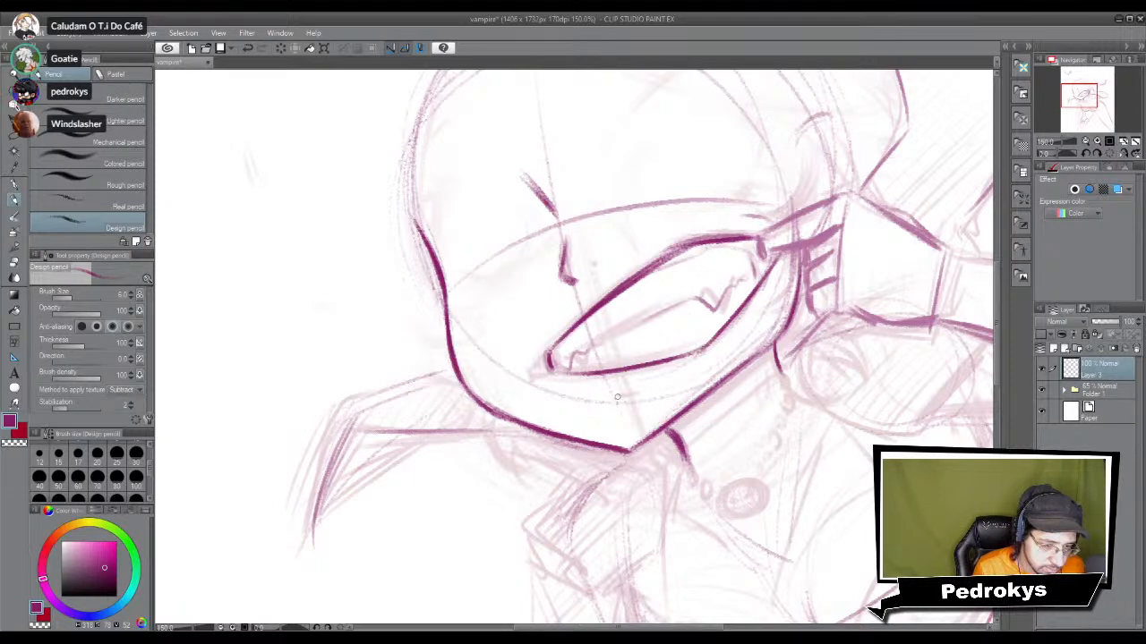
scroll(631, 459, "down", 5)
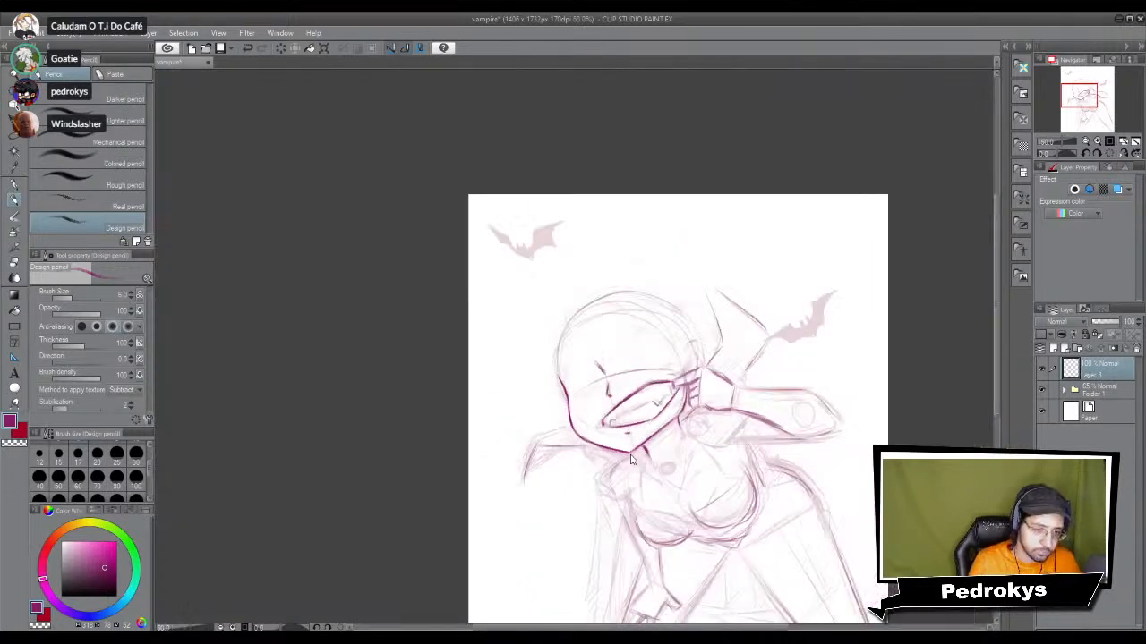
scroll(631, 459, "down", 1)
scroll(631, 460, "up", 6)
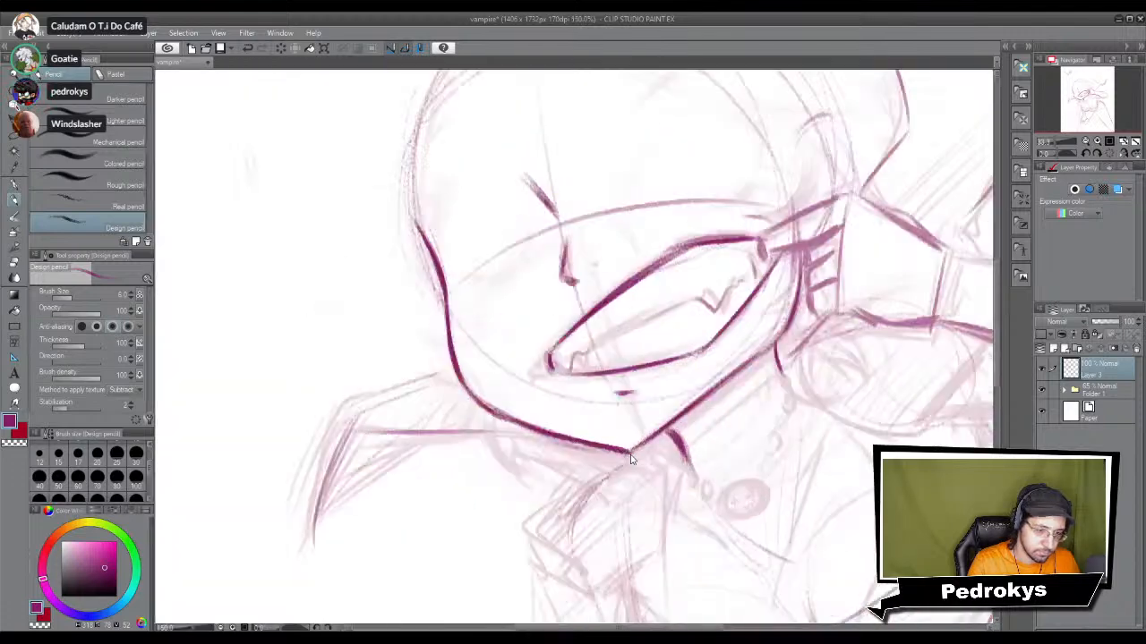
Step: Trace the brow crease and the nose line over the sketch
left_click_drag(768, 201, 751, 326)
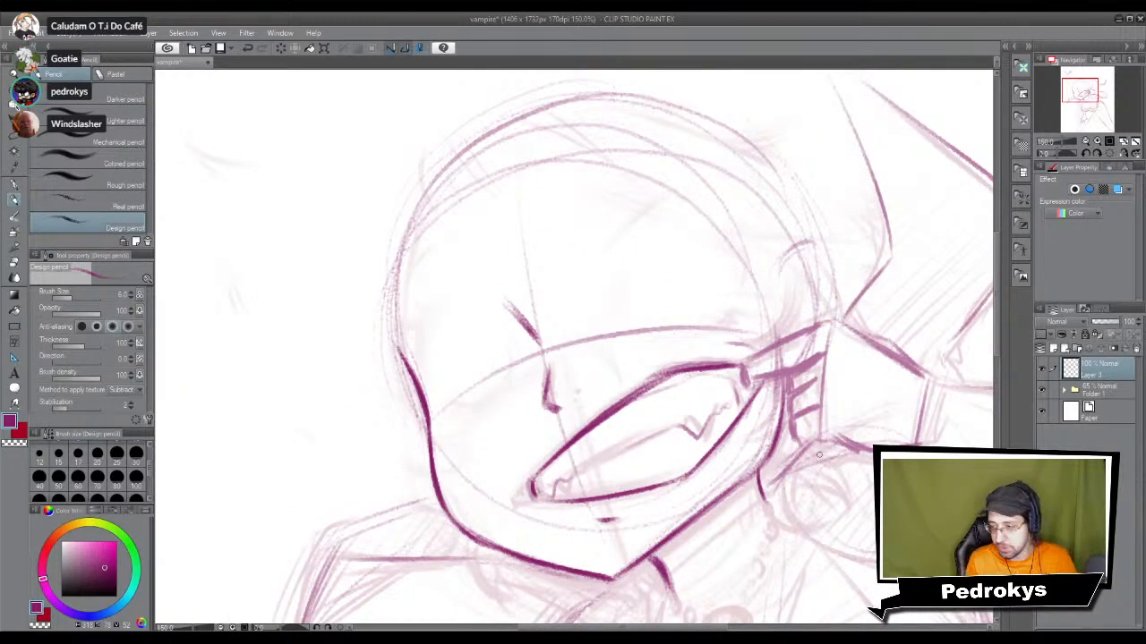
left_click_drag(582, 391, 606, 407)
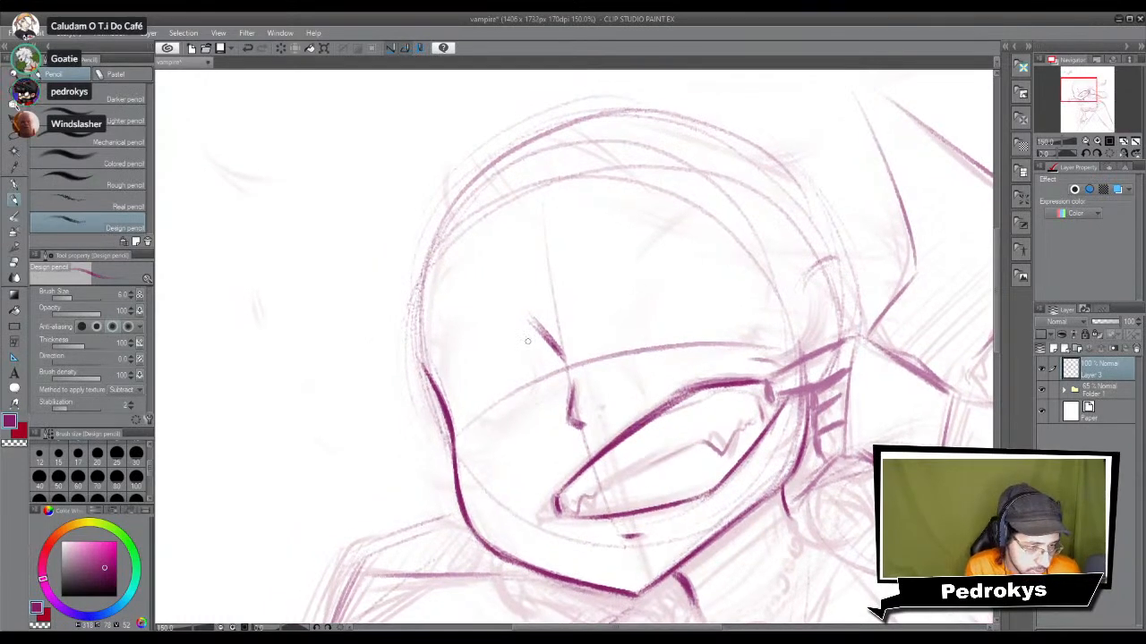
mouse_move(529, 324)
left_mouse_down()
mouse_move(557, 347)
mouse_move(571, 417)
mouse_move(585, 427)
left_mouse_up()
scroll(638, 474, "down", 3)
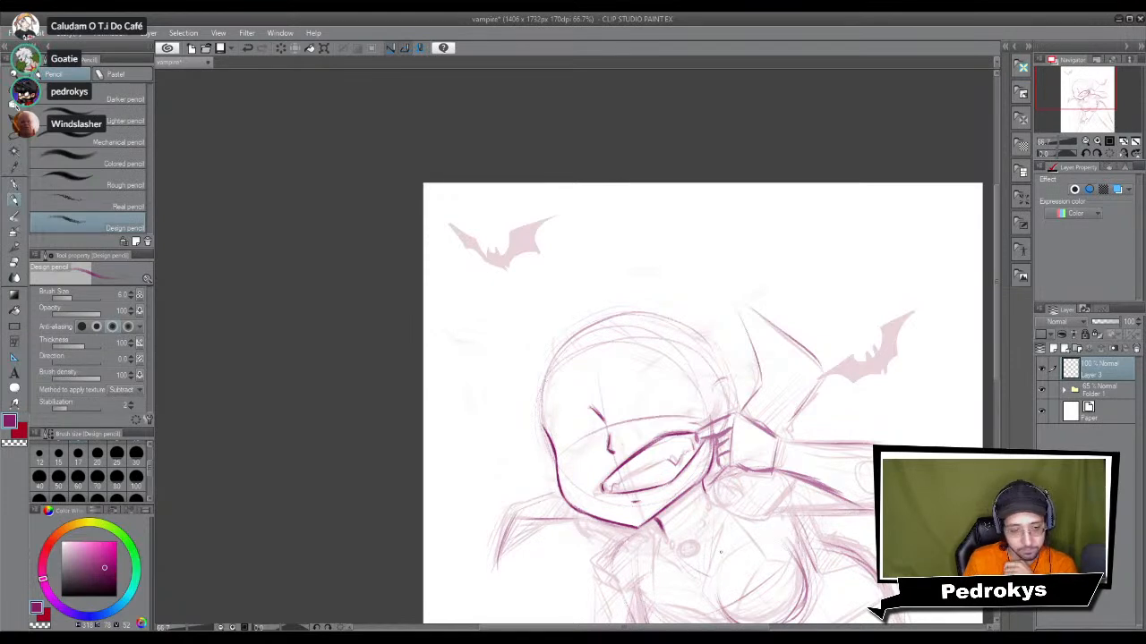
Step: Draw the inside of the mouth: the gum line, the far corner, and the teeth edge with its pointed fangs
scroll(720, 552, "up", 4)
scroll(655, 482, "up", 2)
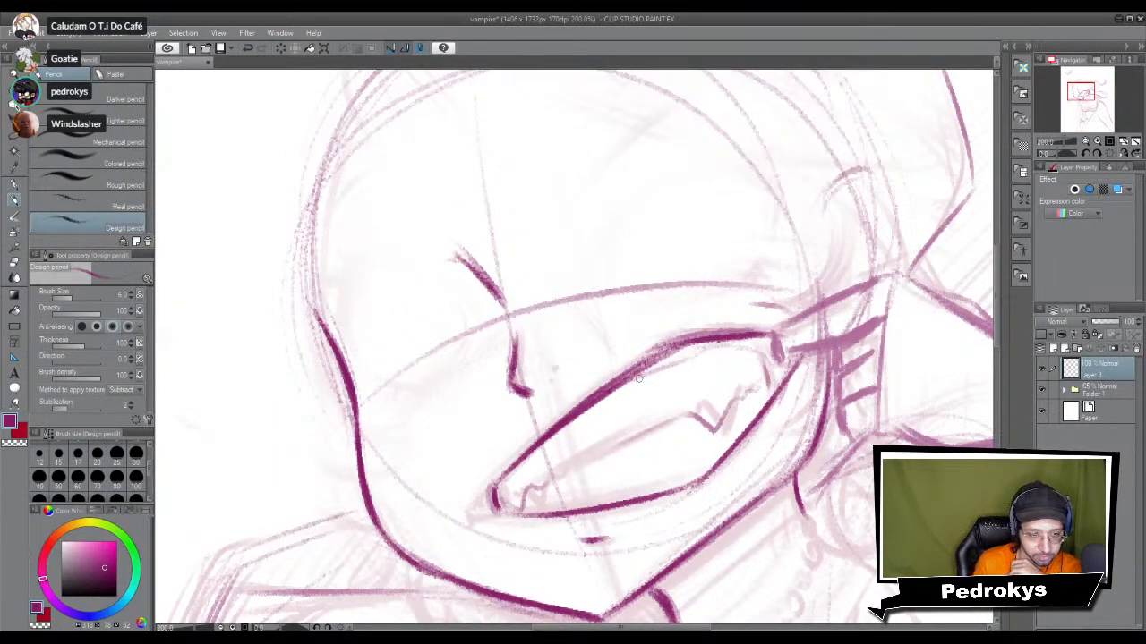
left_click_drag(627, 383, 743, 343)
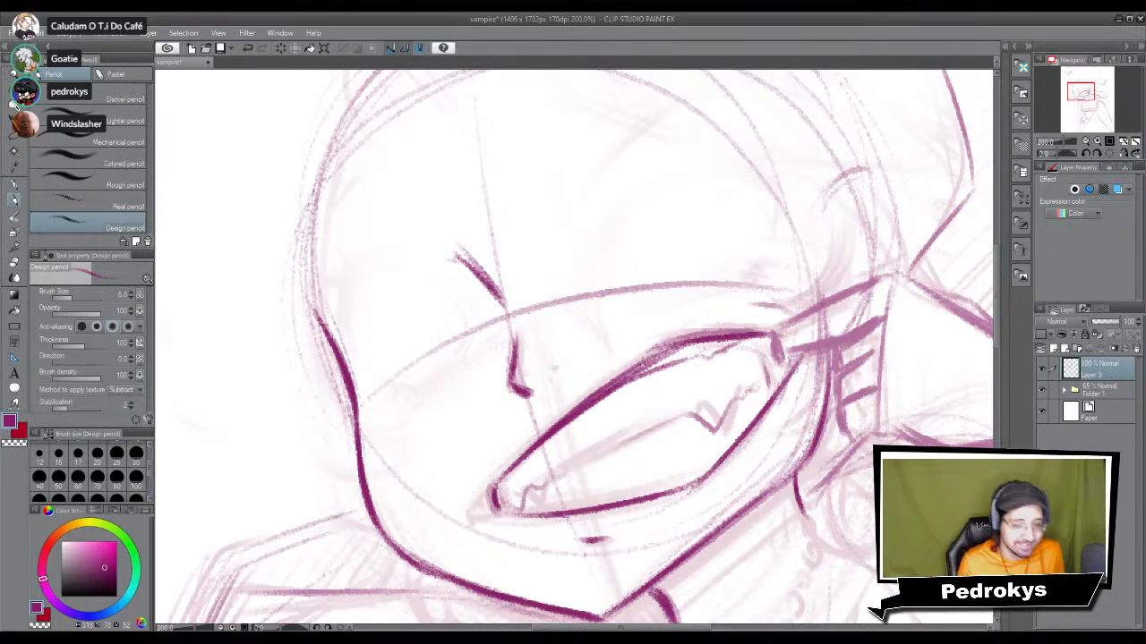
left_click_drag(754, 341, 768, 384)
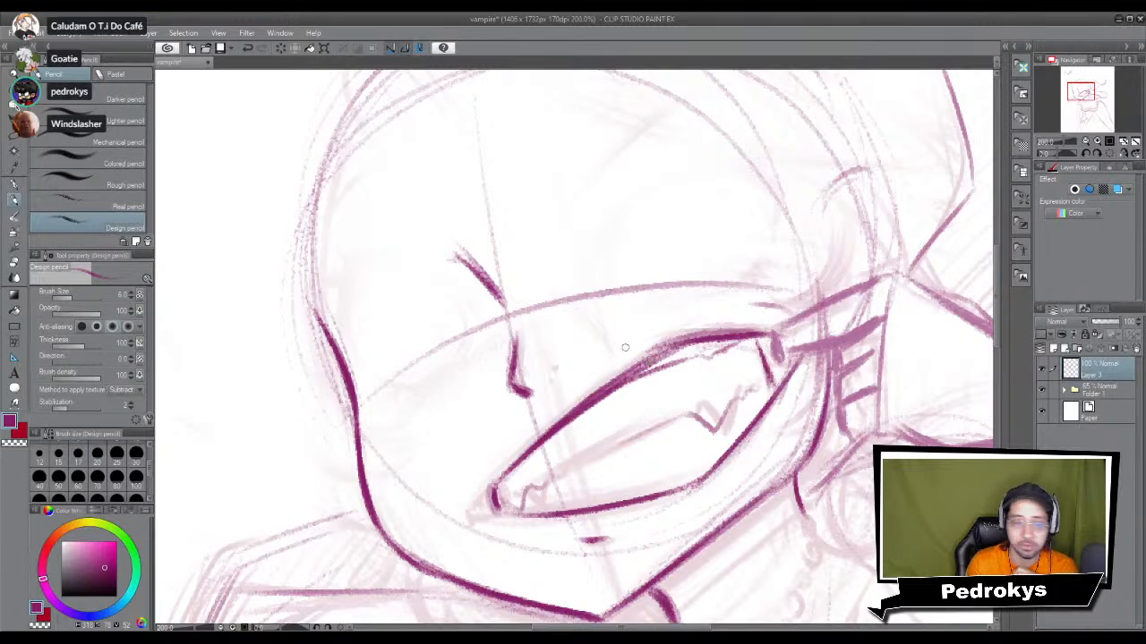
mouse_move(689, 414)
left_mouse_down()
mouse_move(711, 430)
mouse_move(764, 385)
left_mouse_up()
left_click_drag(628, 436, 693, 414)
mouse_move(570, 473)
left_mouse_down()
mouse_move(533, 489)
mouse_move(530, 510)
mouse_move(507, 499)
mouse_move(501, 508)
left_mouse_up()
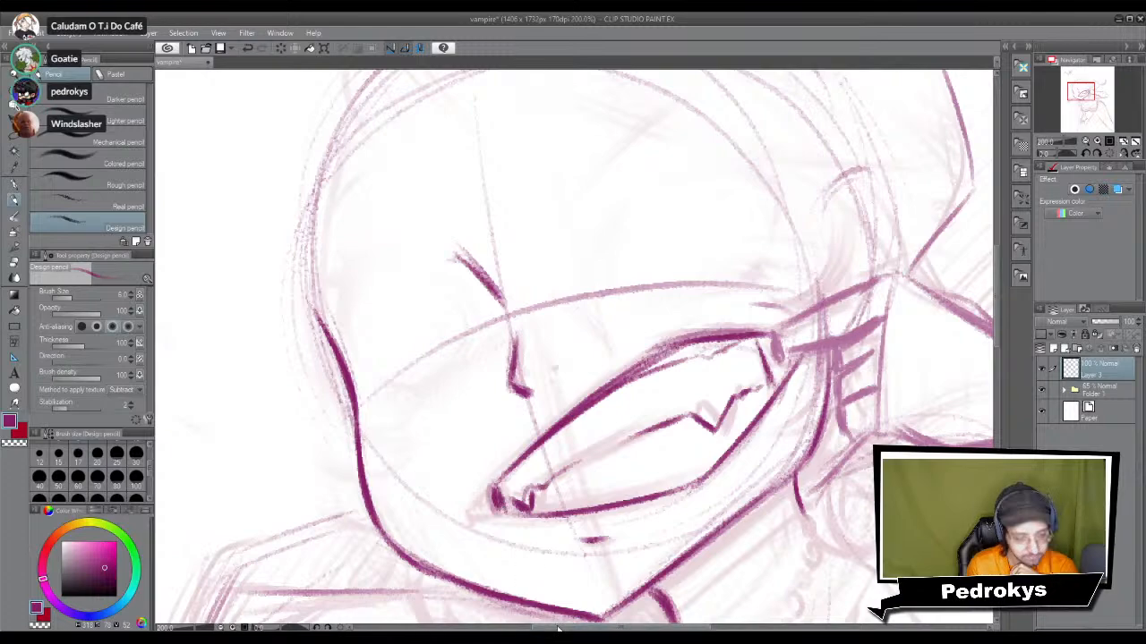
Step: Draw the eye on the right side of the face with a thick arched upper lid, both sides and a short lower lid
key("ctrl+minus")
key("ctrl+minus")
key("ctrl+minus")
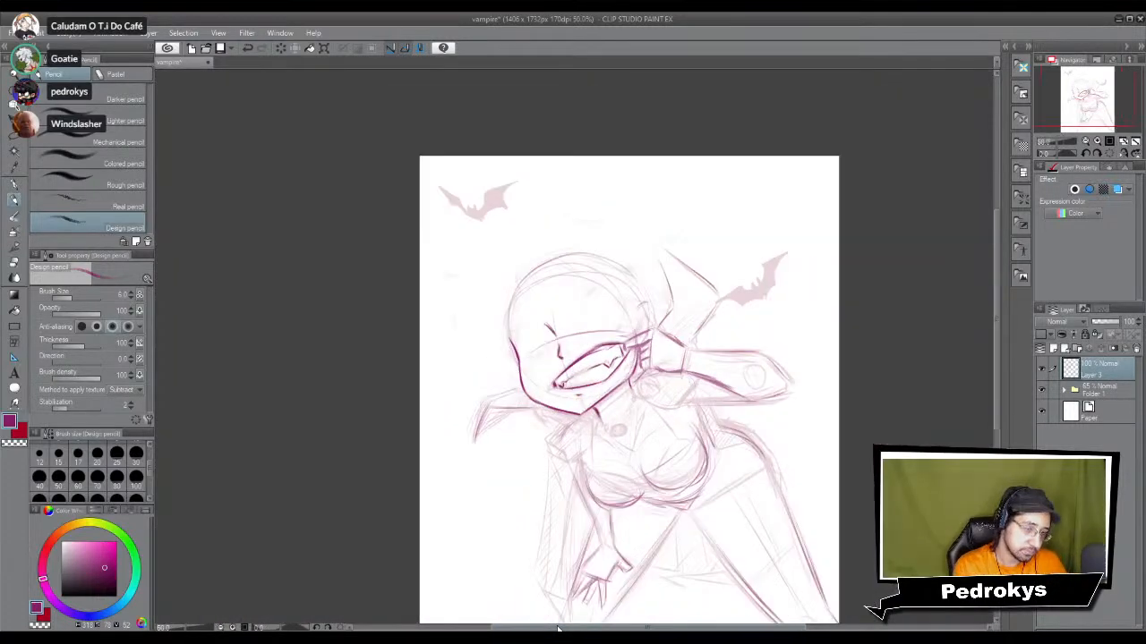
key("ctrl+plus")
key("ctrl+plus")
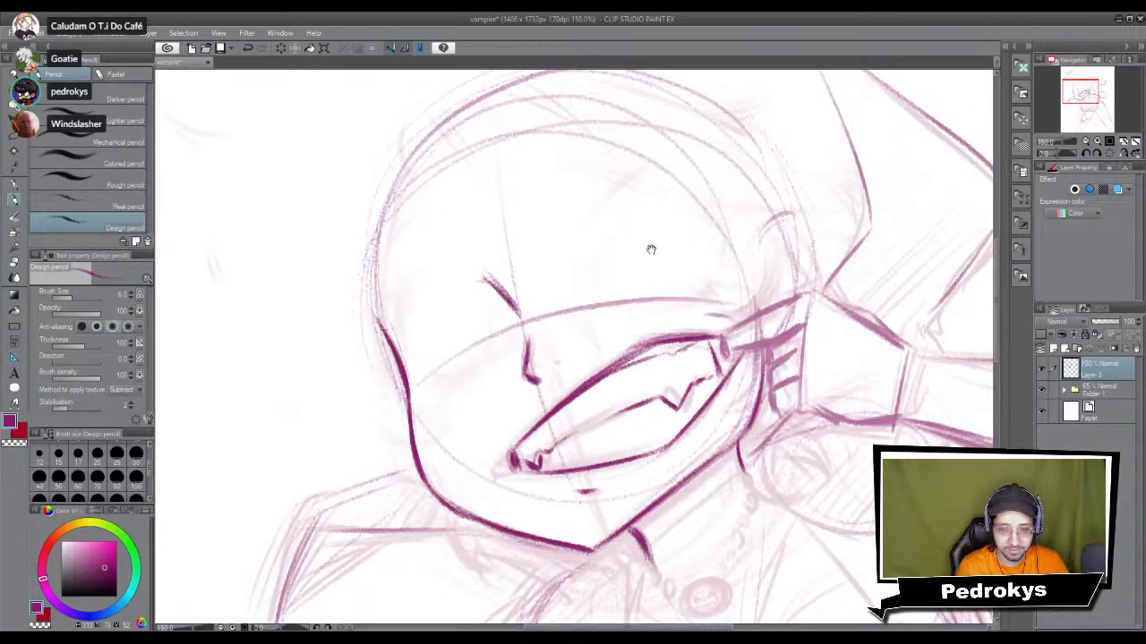
left_click_drag(647, 325, 653, 366)
mouse_move(603, 279)
left_mouse_down()
mouse_move(577, 316)
mouse_move(626, 274)
left_mouse_up()
mouse_move(579, 306)
left_mouse_down()
mouse_move(644, 261)
mouse_move(664, 262)
left_mouse_up()
mouse_move(582, 303)
left_mouse_down()
mouse_move(668, 260)
mouse_move(688, 268)
mouse_move(608, 275)
mouse_move(653, 259)
mouse_move(688, 266)
mouse_move(698, 290)
left_mouse_up()
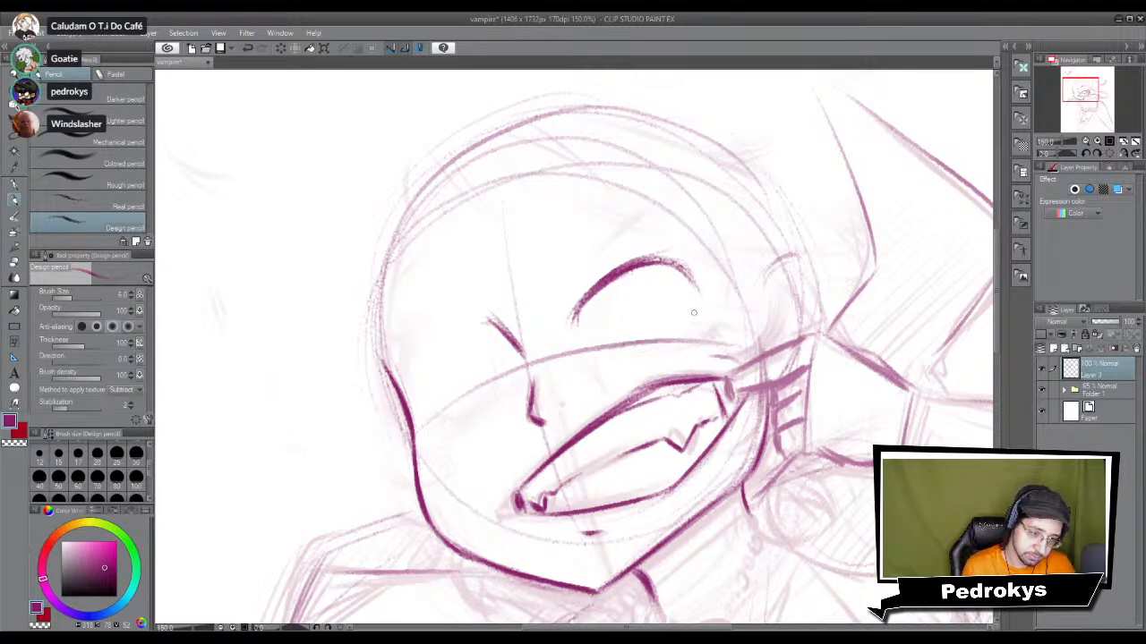
left_click_drag(687, 276, 695, 304)
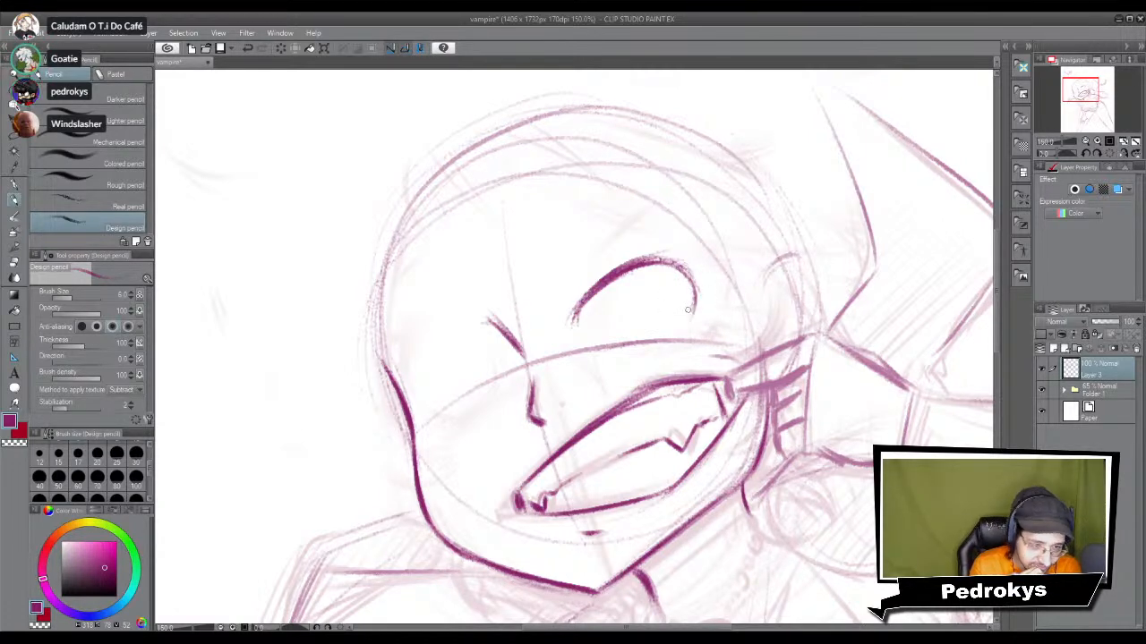
left_click_drag(585, 297, 569, 333)
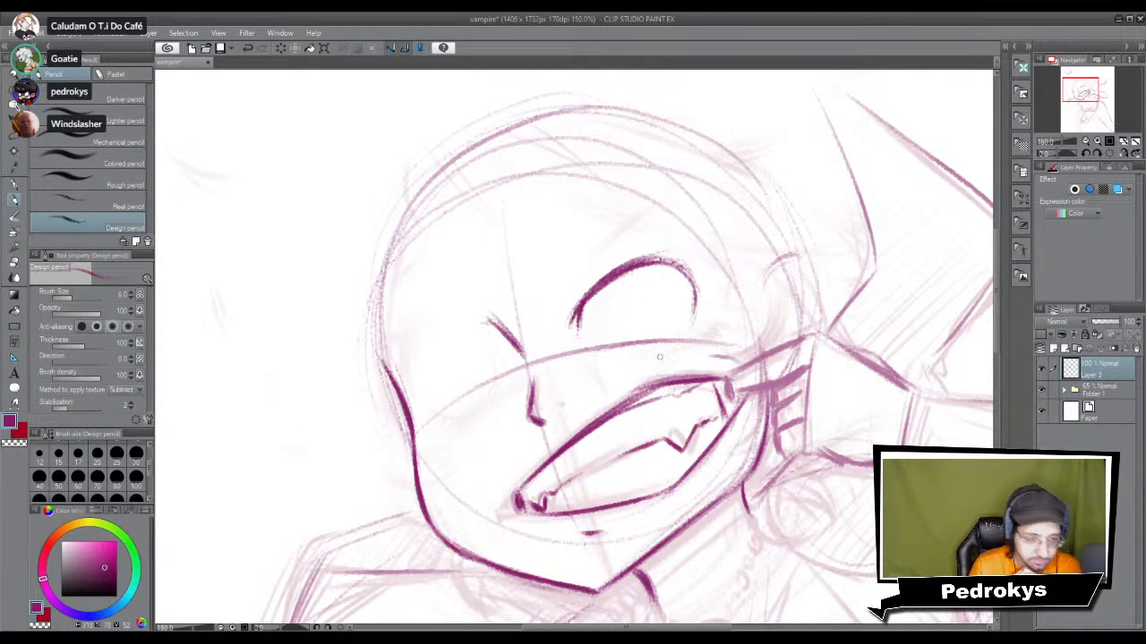
left_click_drag(695, 301, 690, 326)
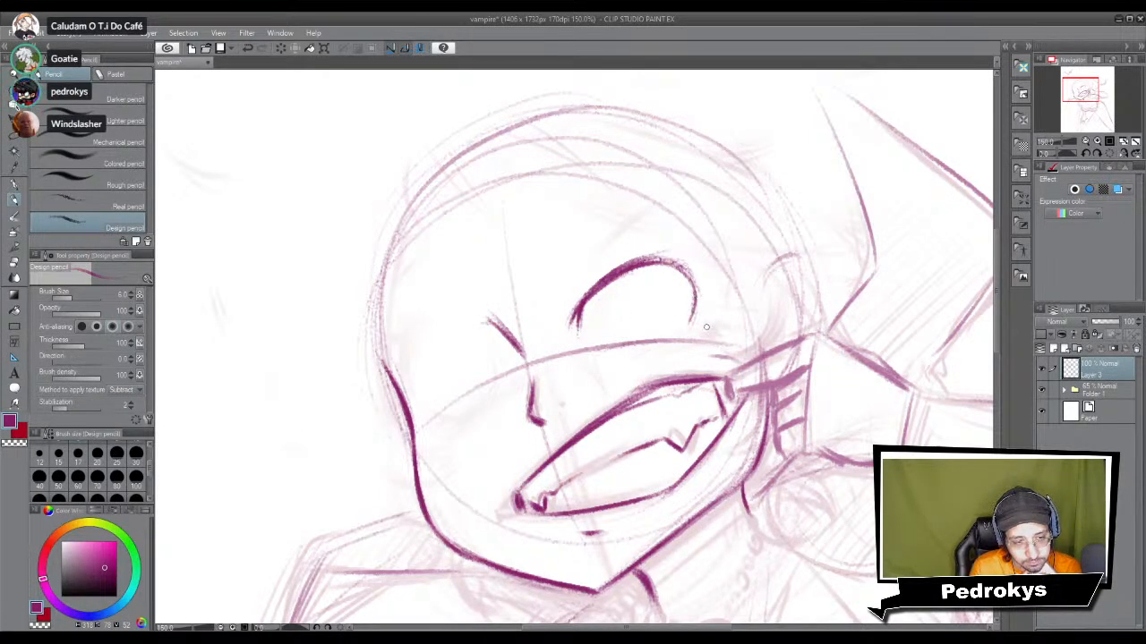
left_click_drag(596, 354, 666, 346)
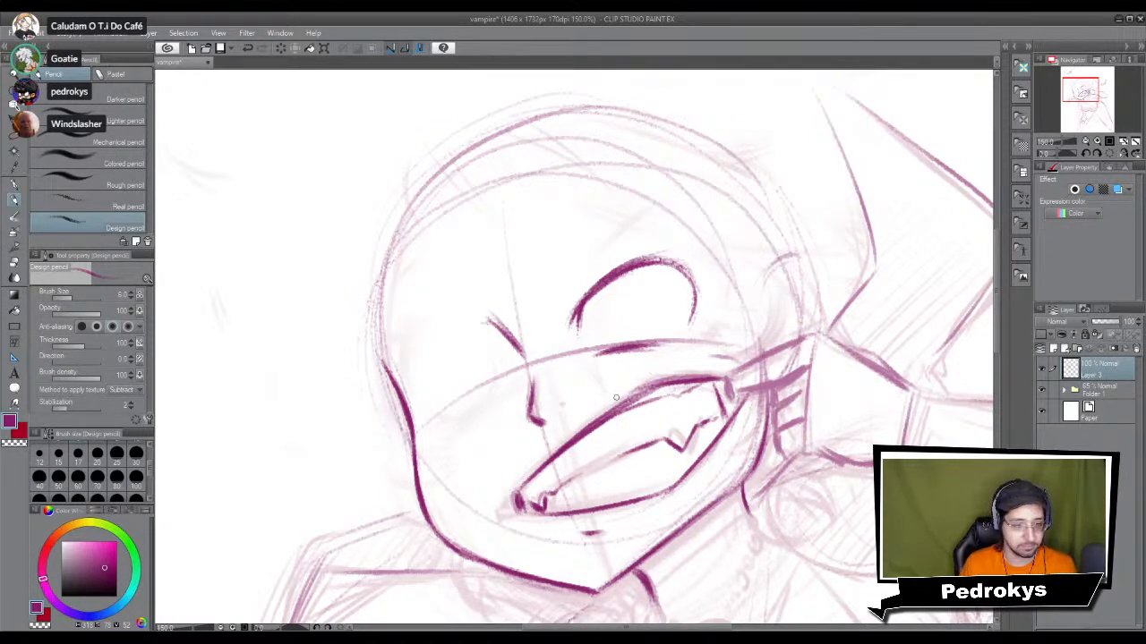
scroll(643, 380, "up", 1)
left_click_drag(390, 355, 420, 322)
key("ctrl+z")
mouse_move(396, 367)
left_mouse_down()
mouse_move(397, 334)
mouse_move(450, 346)
left_mouse_up()
key("ctrl+z")
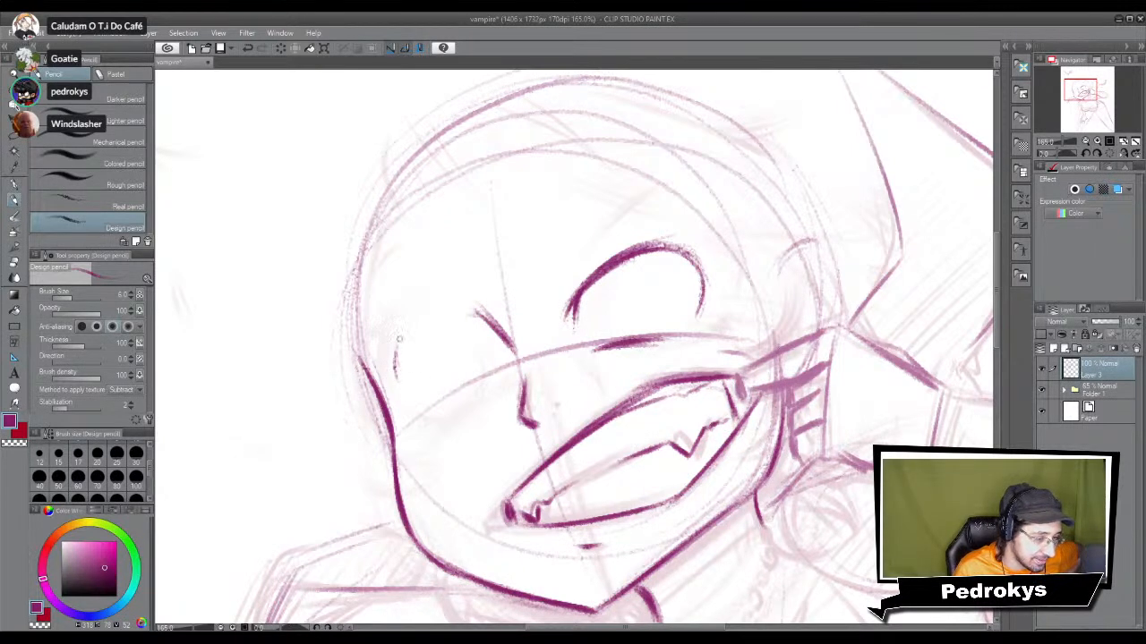
Step: Draw the eye on the left side of the face with a thick arched upper lid, curved sides and a light lower lid stroke
left_click_drag(393, 349, 393, 382)
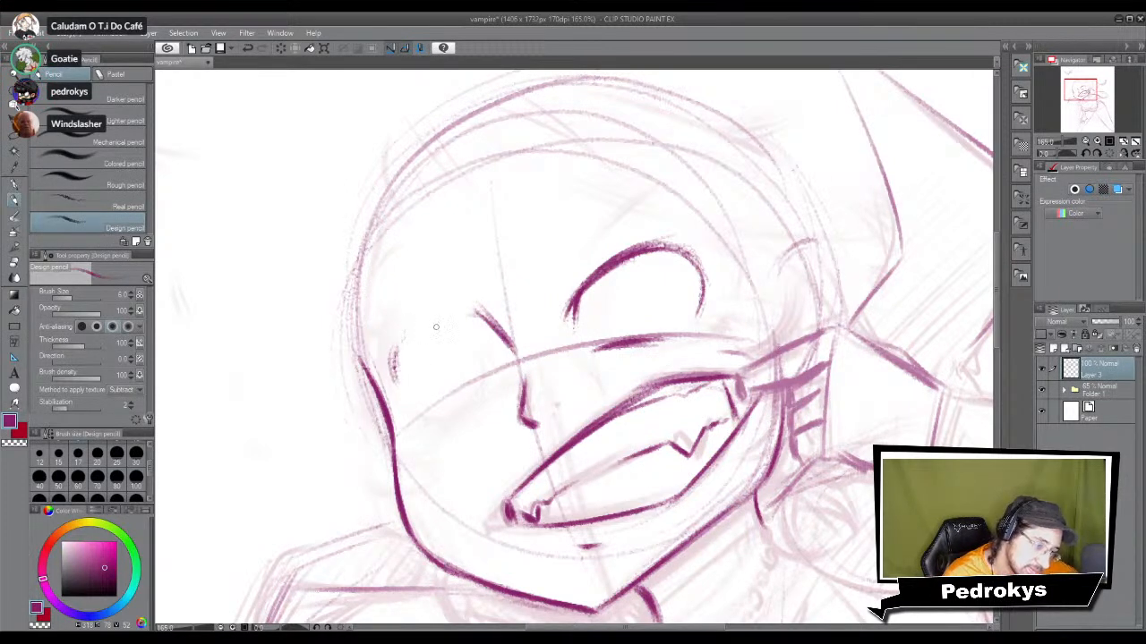
left_click_drag(430, 324, 479, 342)
left_click_drag(395, 358, 393, 395)
mouse_move(405, 339)
left_mouse_down()
mouse_move(412, 378)
mouse_move(439, 336)
mouse_move(427, 347)
mouse_move(432, 324)
mouse_move(417, 348)
mouse_move(473, 347)
mouse_move(433, 321)
mouse_move(430, 337)
mouse_move(499, 374)
left_mouse_up()
left_click_drag(442, 328, 490, 356)
mouse_move(409, 401)
left_mouse_down()
mouse_move(391, 379)
mouse_move(425, 406)
mouse_move(403, 339)
mouse_move(411, 403)
mouse_move(416, 327)
mouse_move(405, 375)
mouse_move(438, 341)
mouse_move(426, 360)
mouse_move(415, 323)
left_mouse_up()
mouse_move(391, 371)
left_mouse_down()
mouse_move(396, 333)
mouse_move(429, 326)
left_mouse_up()
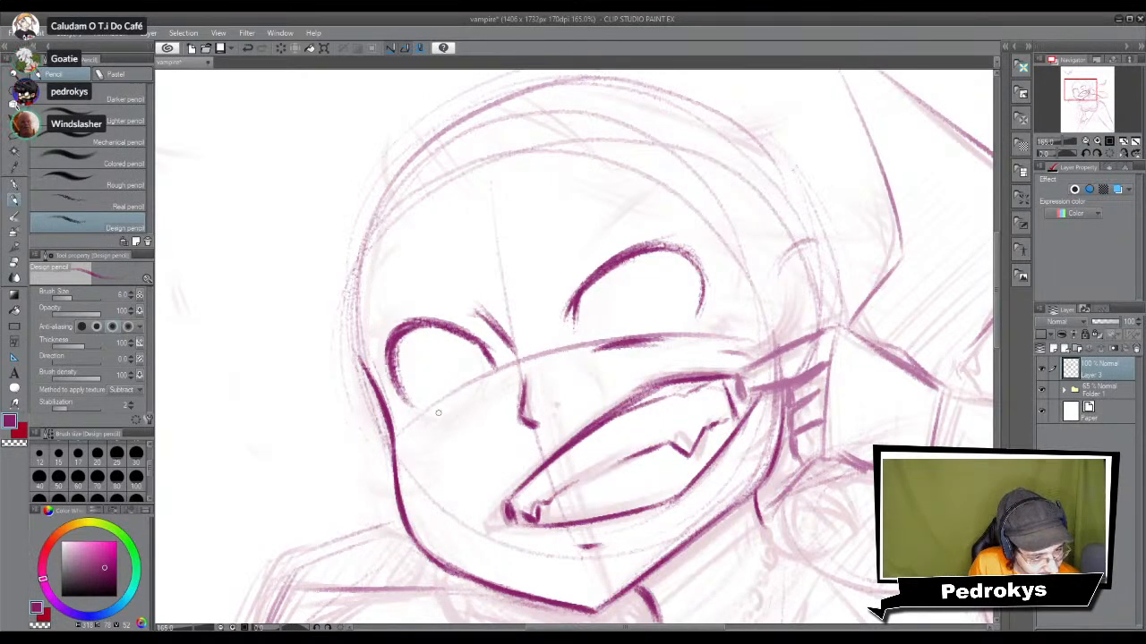
left_click_drag(433, 411, 487, 388)
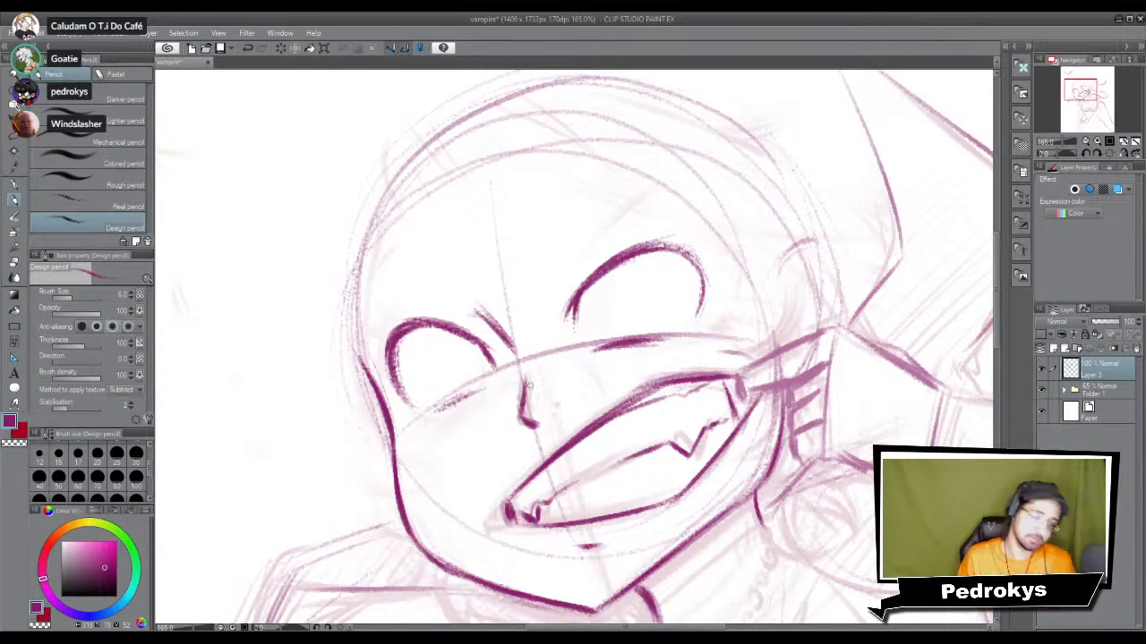
scroll(529, 384, "down", 8)
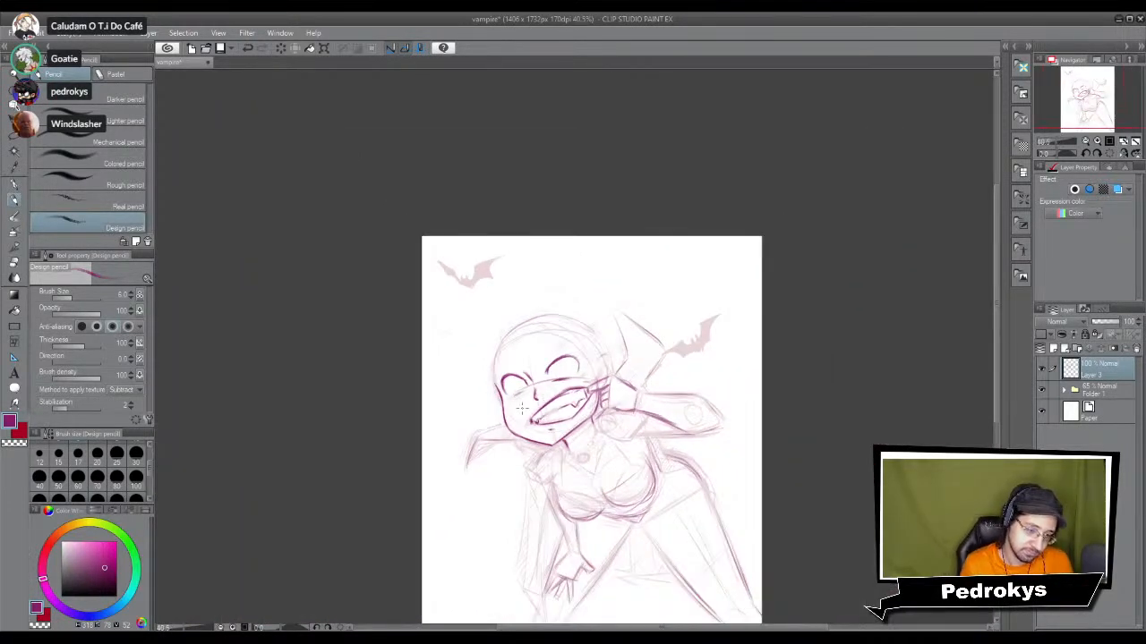
scroll(547, 375, "up", 2)
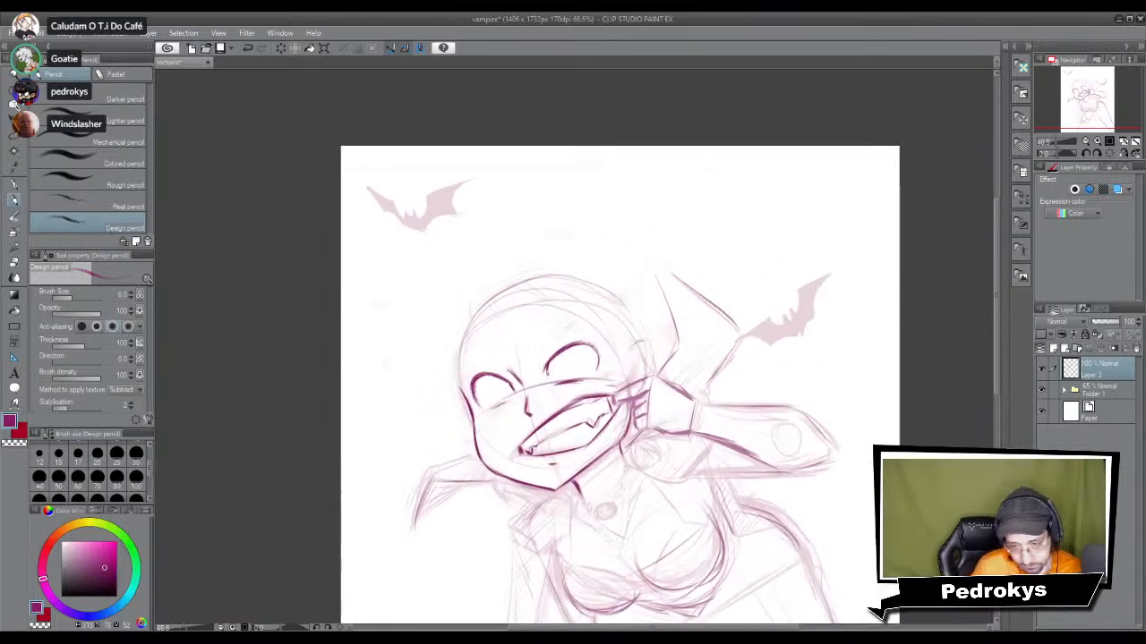
scroll(547, 375, "up", 2)
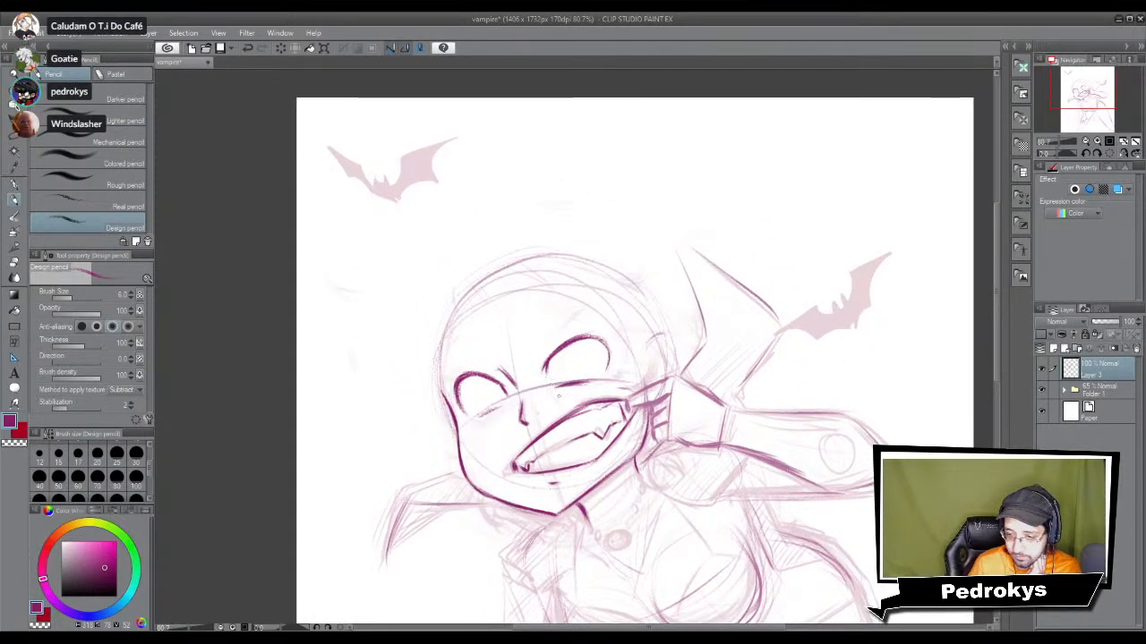
Step: Touch up the lower left edge of the left eye and draw an arched, thickened eyebrow above the right eye
scroll(559, 395, "up", 2)
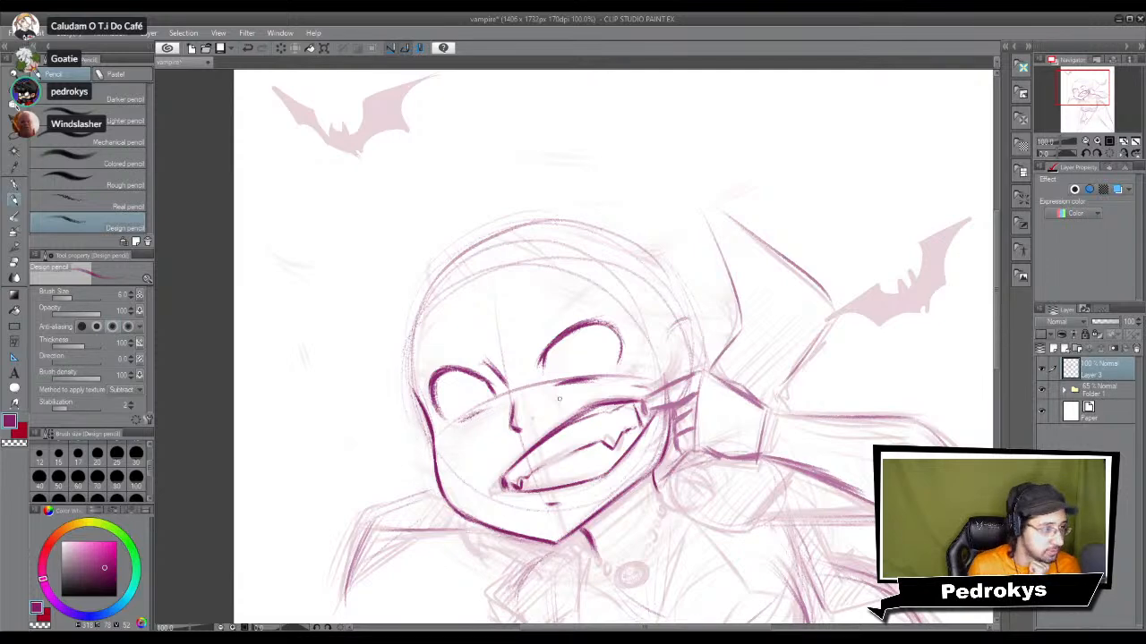
scroll(551, 400, "up", 3)
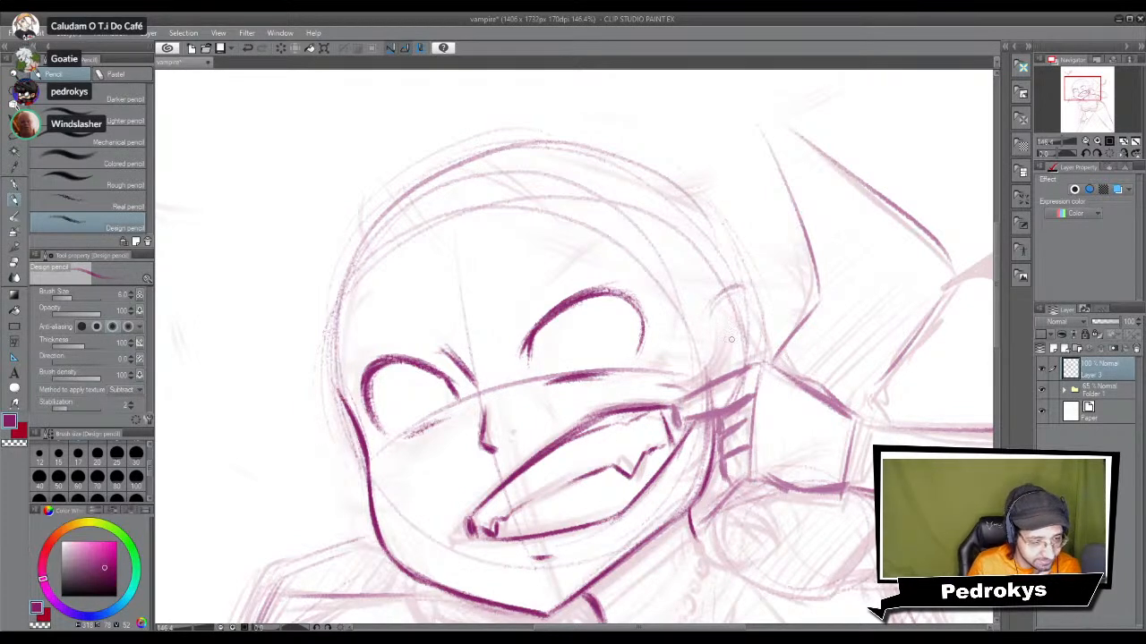
left_click_drag(374, 422, 405, 433)
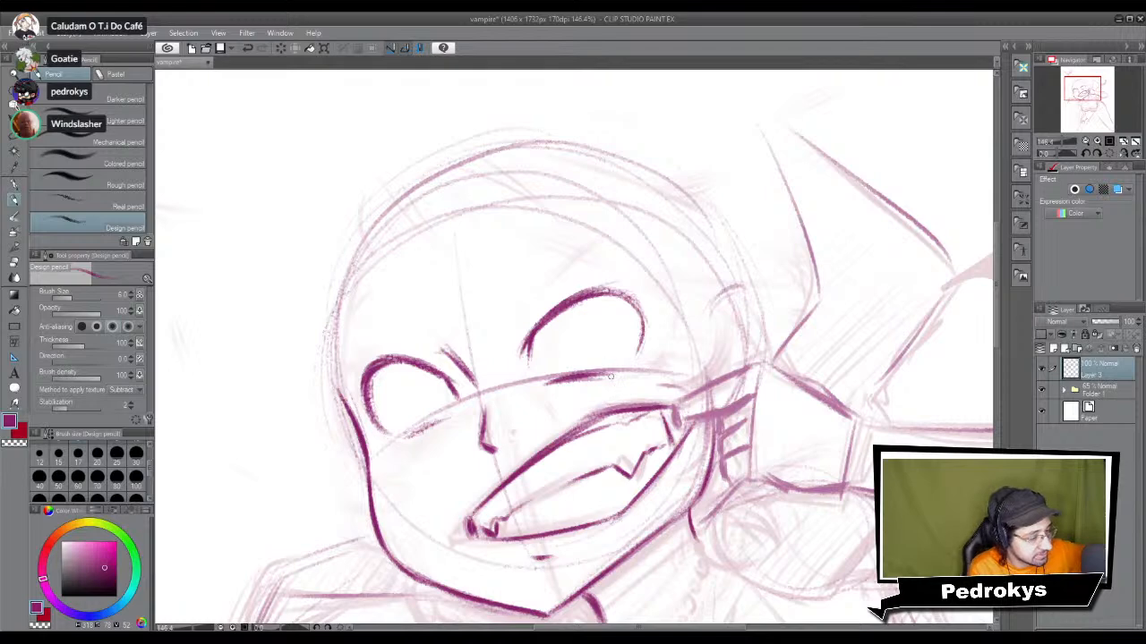
scroll(495, 347, "up", 2)
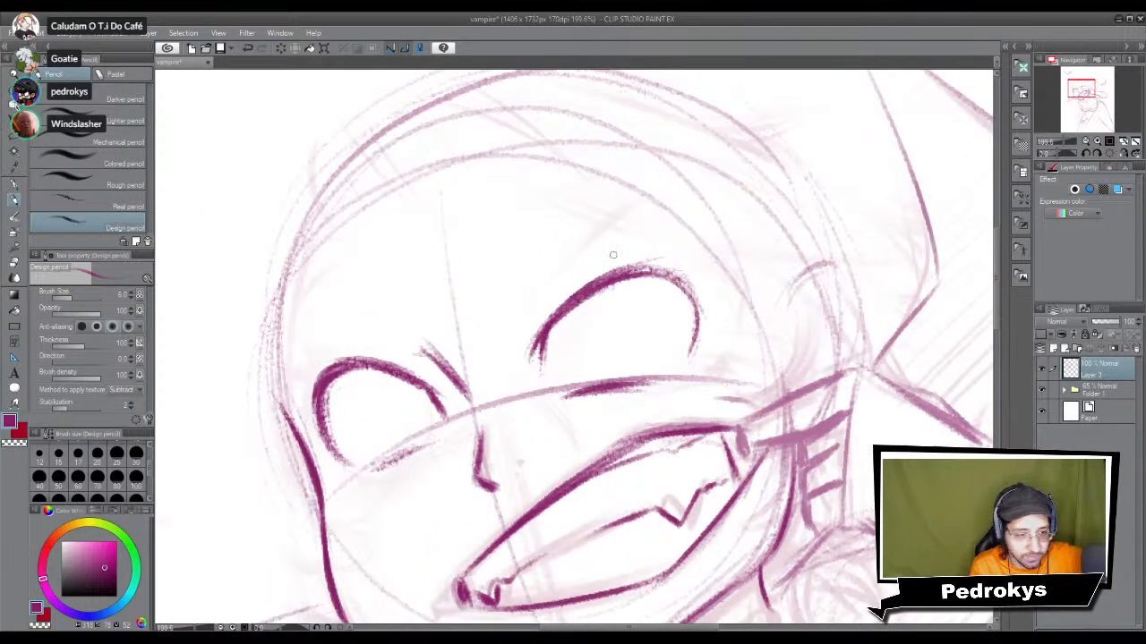
left_click_drag(518, 262, 626, 217)
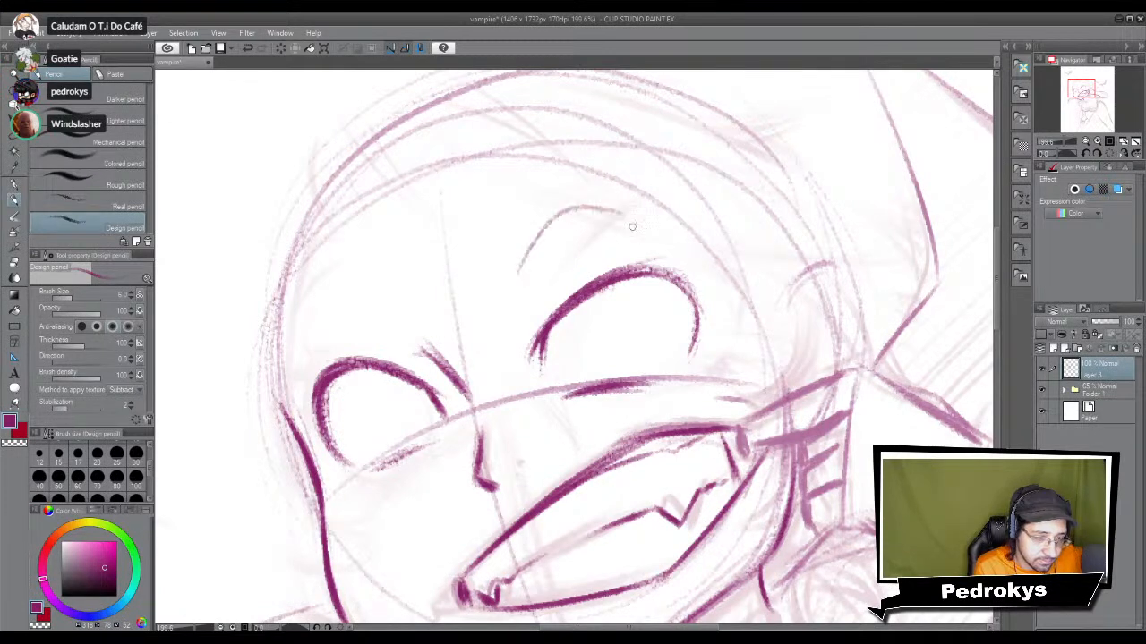
left_click_drag(517, 271, 617, 211)
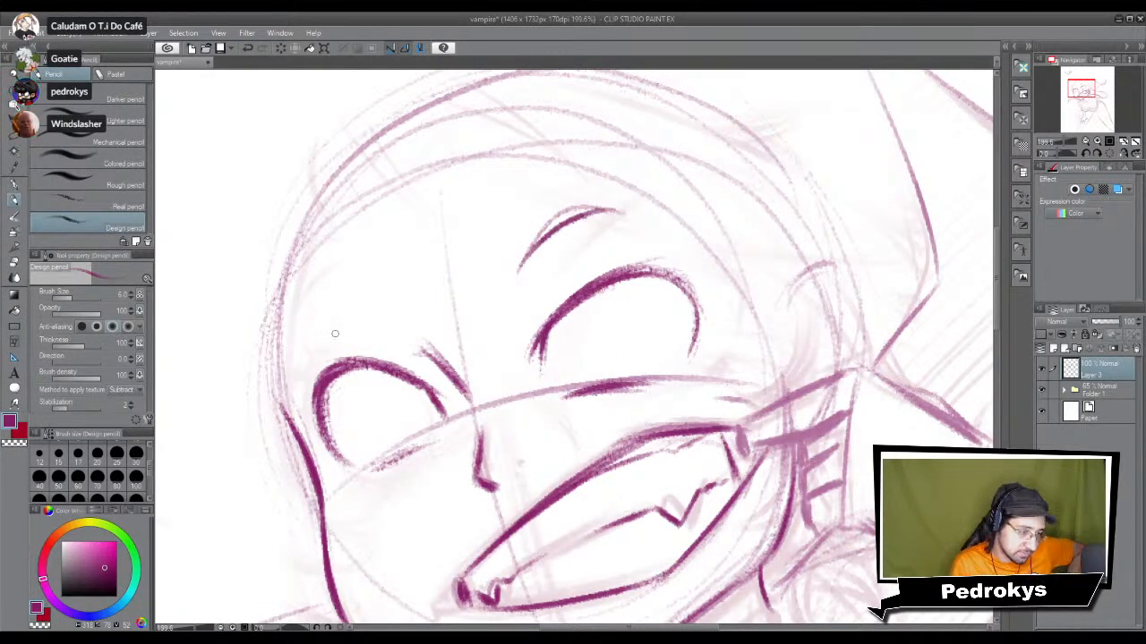
mouse_move(306, 324)
left_mouse_down()
mouse_move(381, 285)
mouse_move(363, 273)
left_mouse_up()
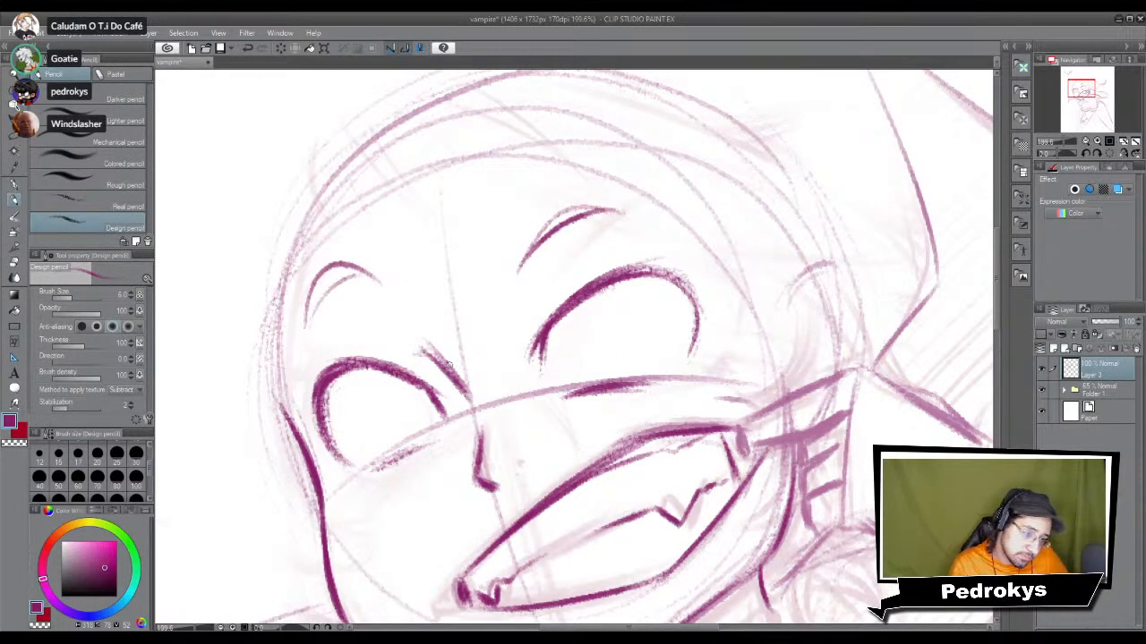
key("ctrl+z")
key("ctrl+z")
Step: Draw the eyebrow above the left eye with two strokes slanting down toward the nose
left_click_drag(321, 300, 400, 340)
left_click_drag(305, 318, 397, 336)
scroll(416, 345, "down", 6)
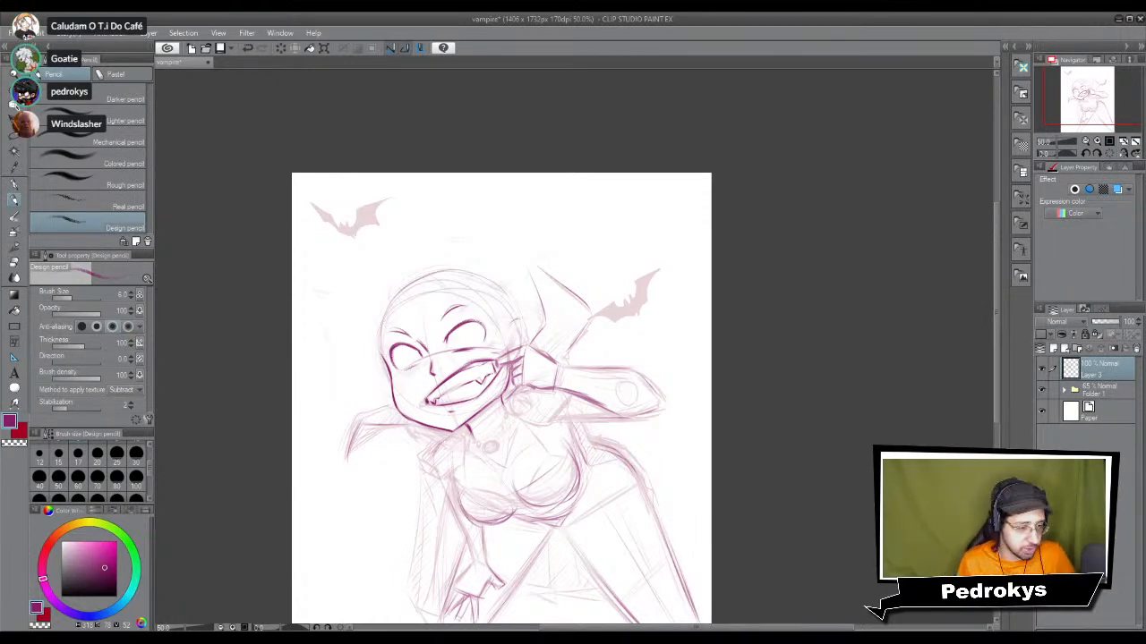
Step: Set the brush size to 3 and add thin crease strokes just above the inner ends of both eyes
scroll(407, 351, "up", 5)
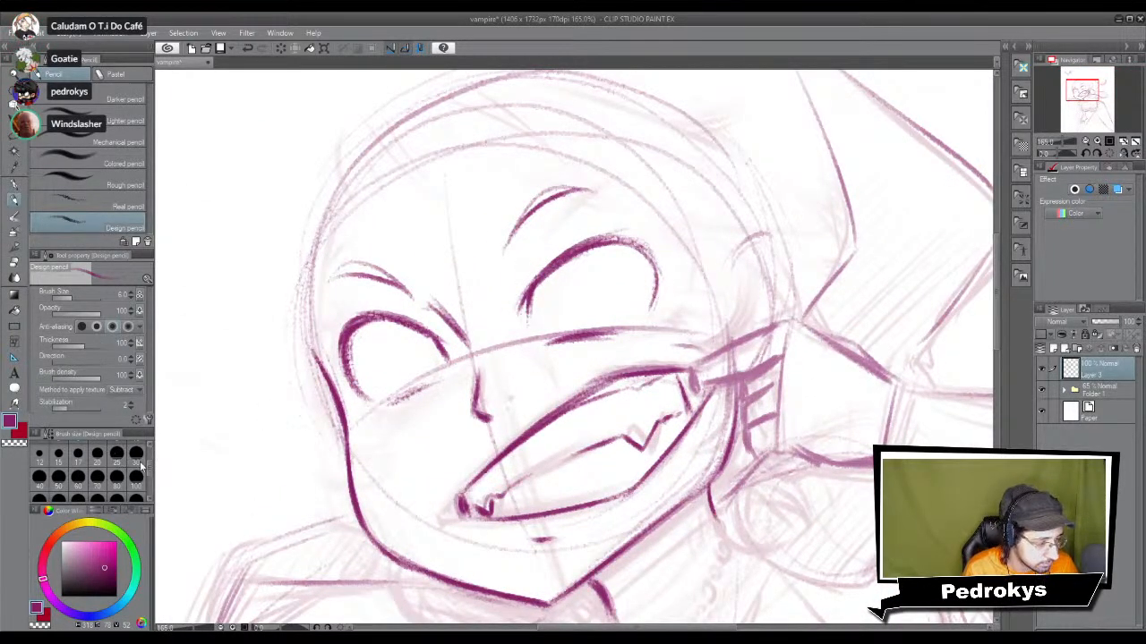
scroll(140, 465, "up", 3)
left_click(136, 452)
left_click_drag(528, 267, 526, 284)
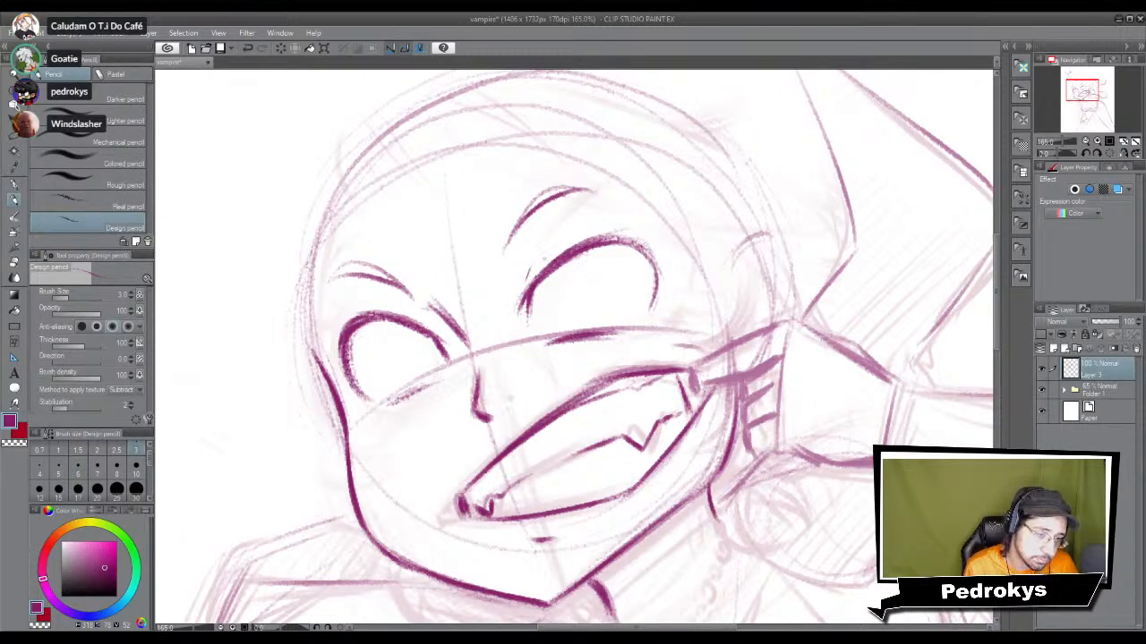
left_click_drag(411, 312, 393, 299)
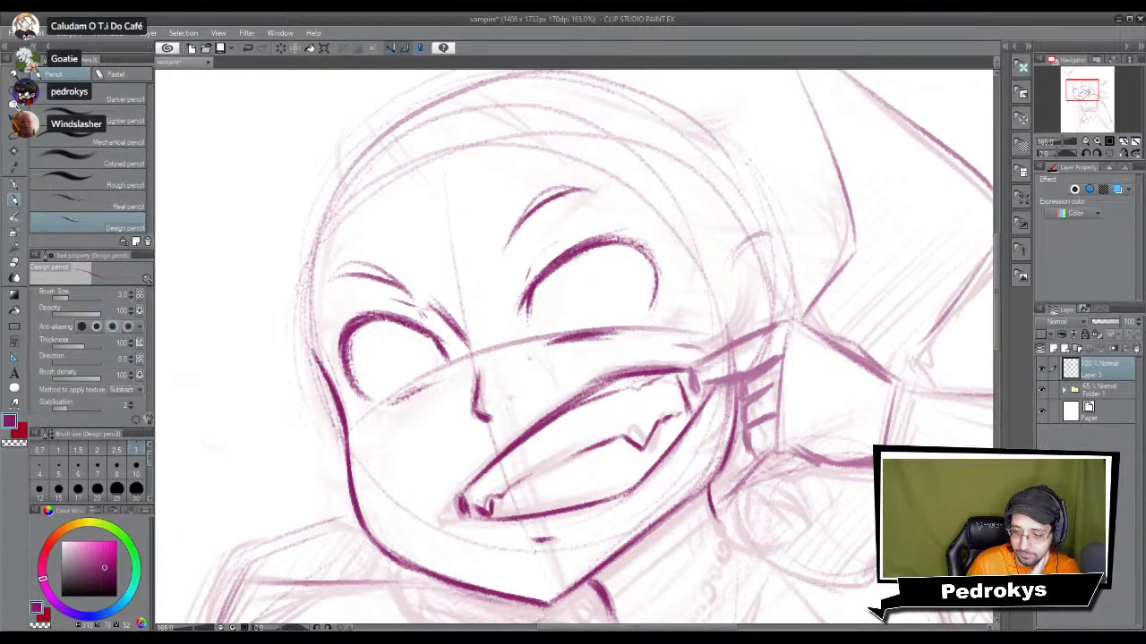
scroll(529, 364, "down", 3)
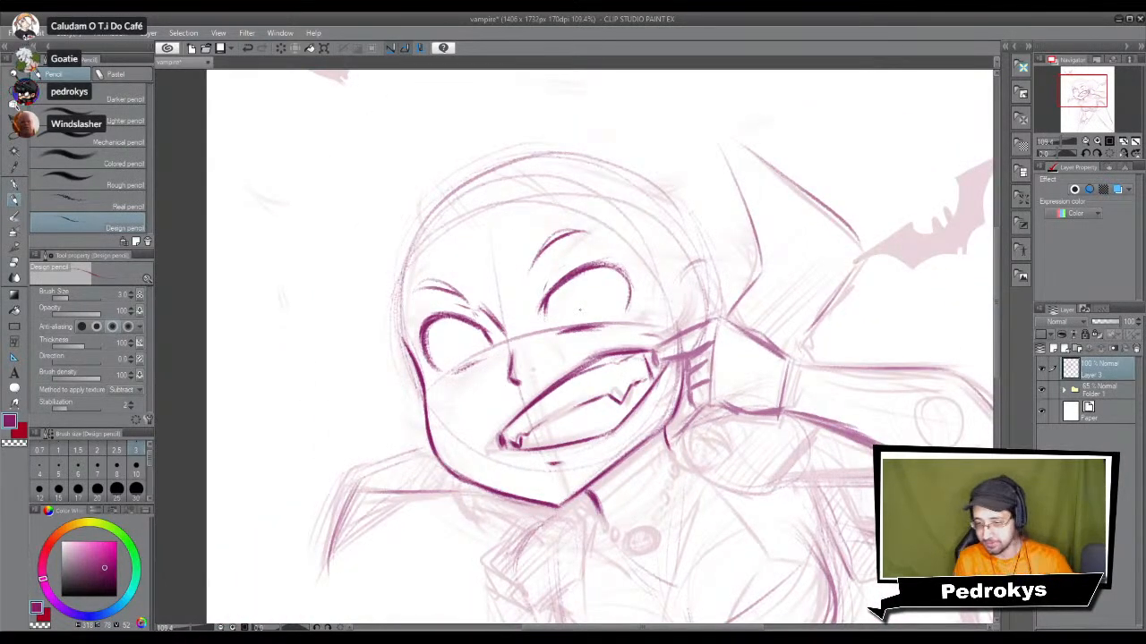
scroll(580, 309, "up", 2)
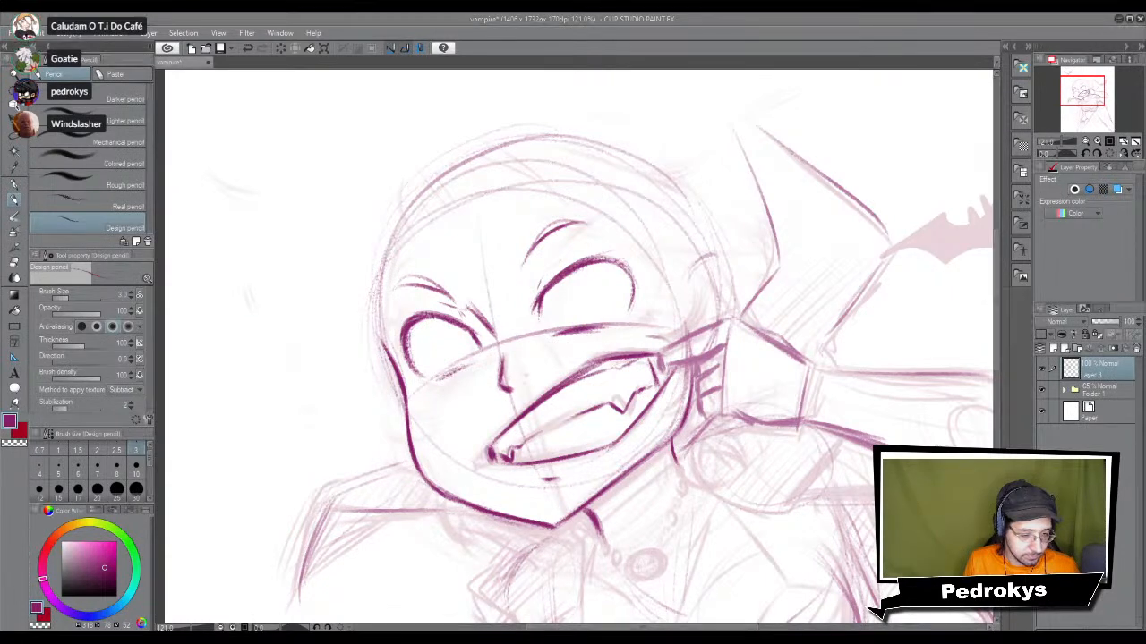
Step: Trace three short parallel finger lines on the hand beside the right corner of the mouth
left_click_drag(697, 375, 721, 362)
left_click_drag(698, 385, 721, 374)
left_click_drag(700, 395, 722, 385)
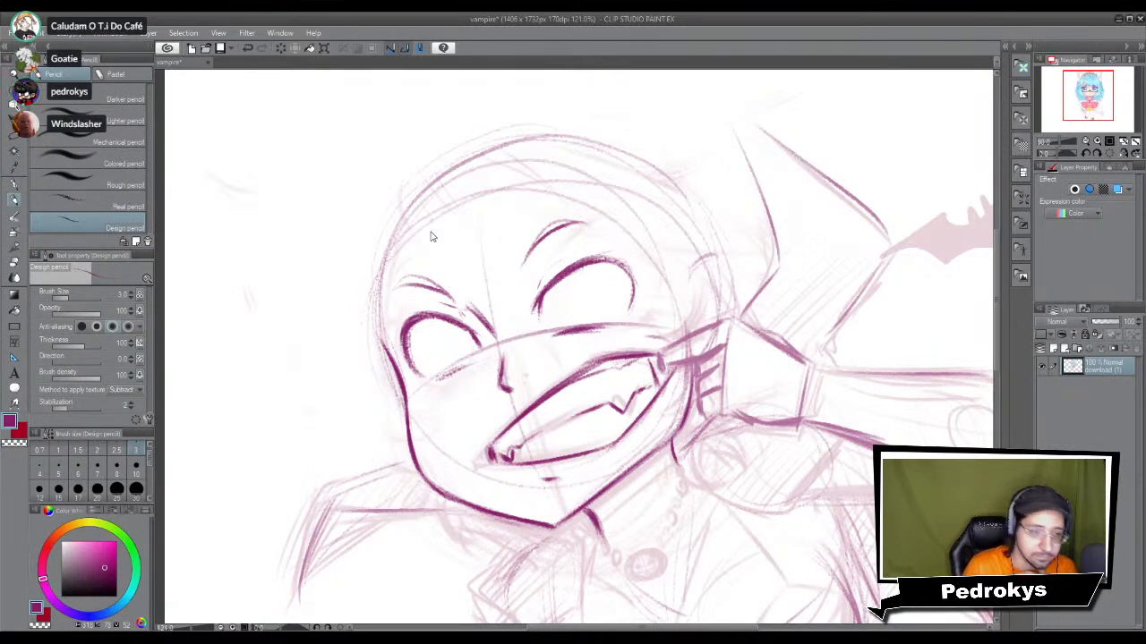
Step: Draw a pointed fringe lock sweeping from the hair parting down between the eyebrows, with a thickened tip
mouse_move(423, 203)
left_mouse_down()
mouse_move(465, 263)
mouse_move(519, 295)
left_mouse_up()
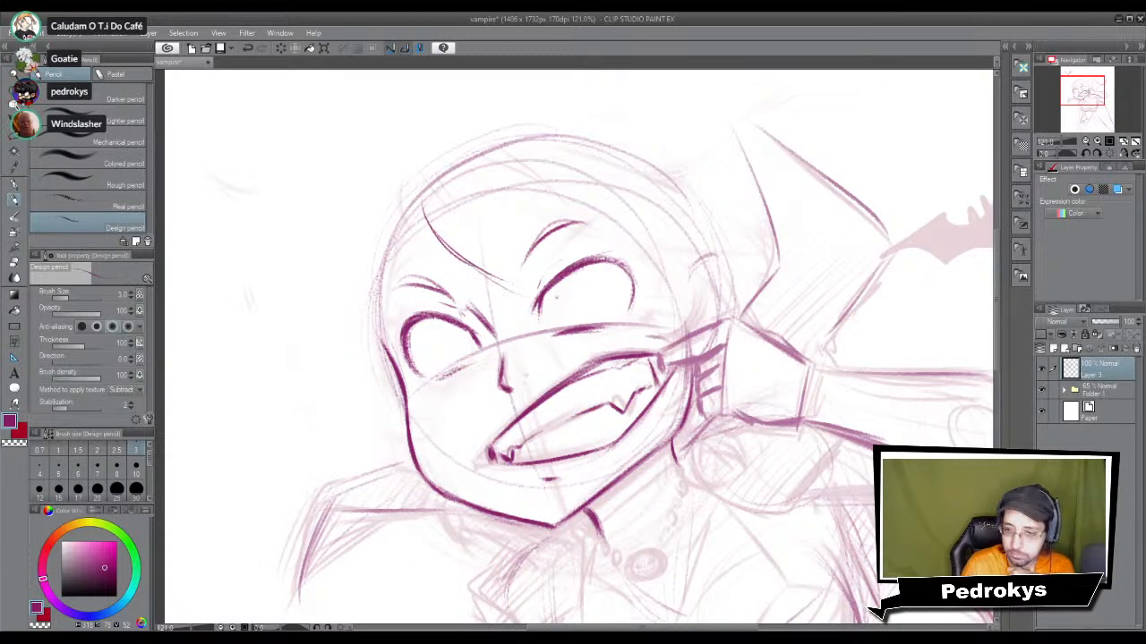
mouse_move(459, 244)
left_mouse_down()
mouse_move(483, 266)
mouse_move(459, 247)
mouse_move(521, 293)
left_mouse_up()
mouse_move(420, 197)
left_mouse_down()
mouse_move(479, 273)
mouse_move(519, 294)
left_mouse_up()
left_click_drag(457, 225, 524, 297)
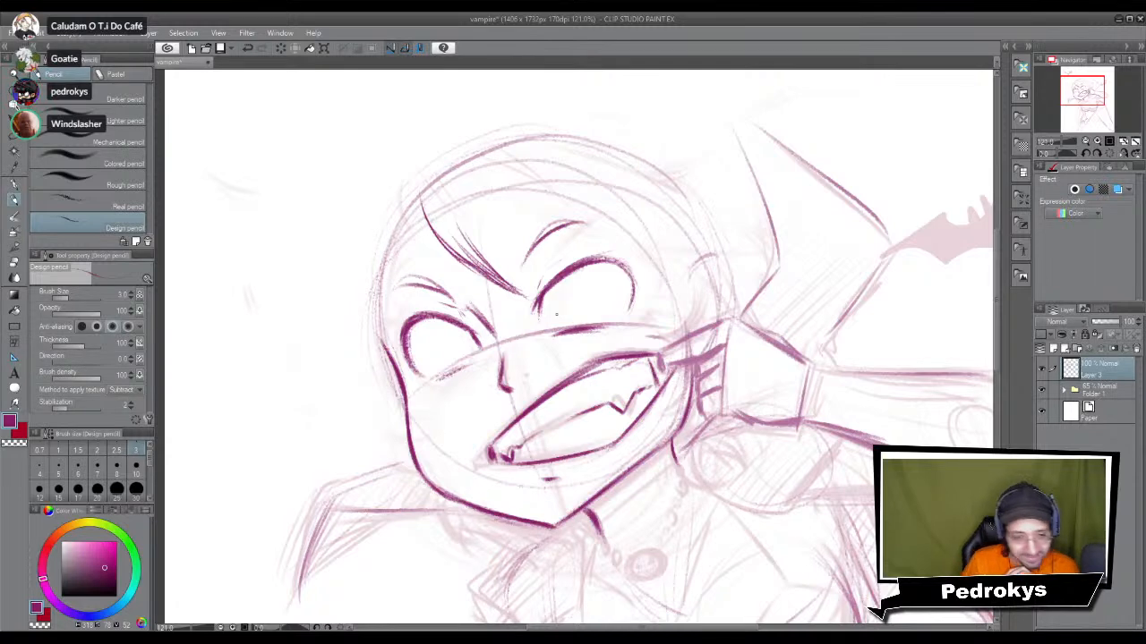
left_click_drag(467, 235, 498, 277)
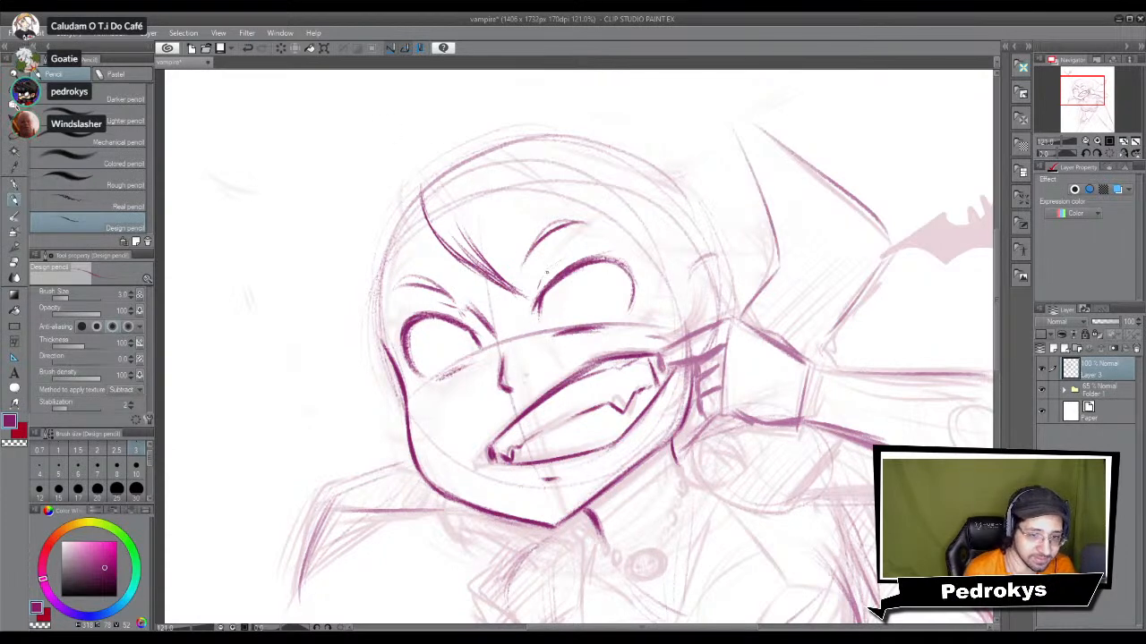
Step: Draw the second fringe lock sweeping across the forehead to a point over the right eye, with inner strands
left_click_drag(517, 170, 591, 261)
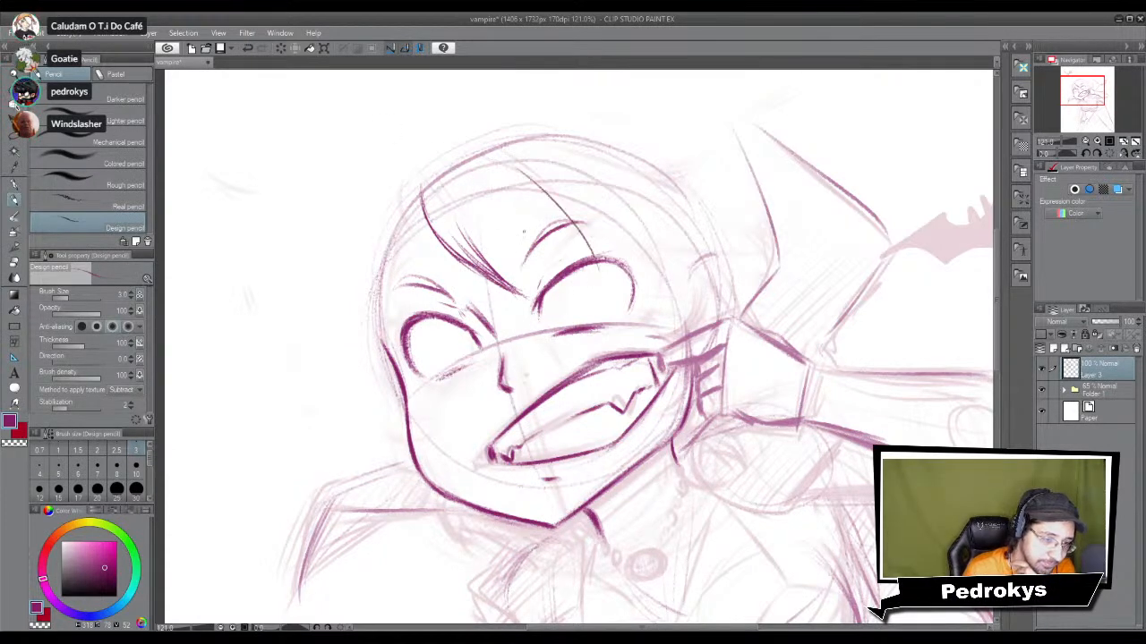
mouse_move(462, 231)
left_mouse_down()
mouse_move(572, 284)
mouse_move(598, 279)
left_mouse_up()
left_click_drag(535, 264, 603, 284)
mouse_move(550, 240)
left_mouse_down()
mouse_move(600, 281)
mouse_move(580, 238)
left_mouse_up()
left_click_drag(517, 217, 586, 260)
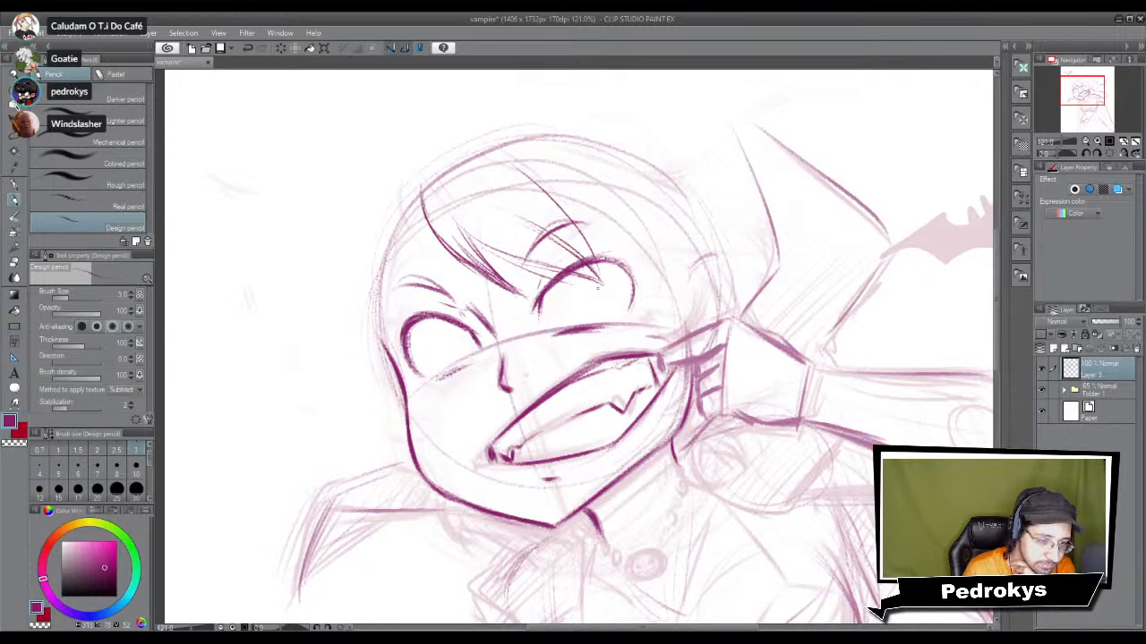
left_click_drag(550, 199, 605, 279)
left_click_drag(569, 215, 592, 260)
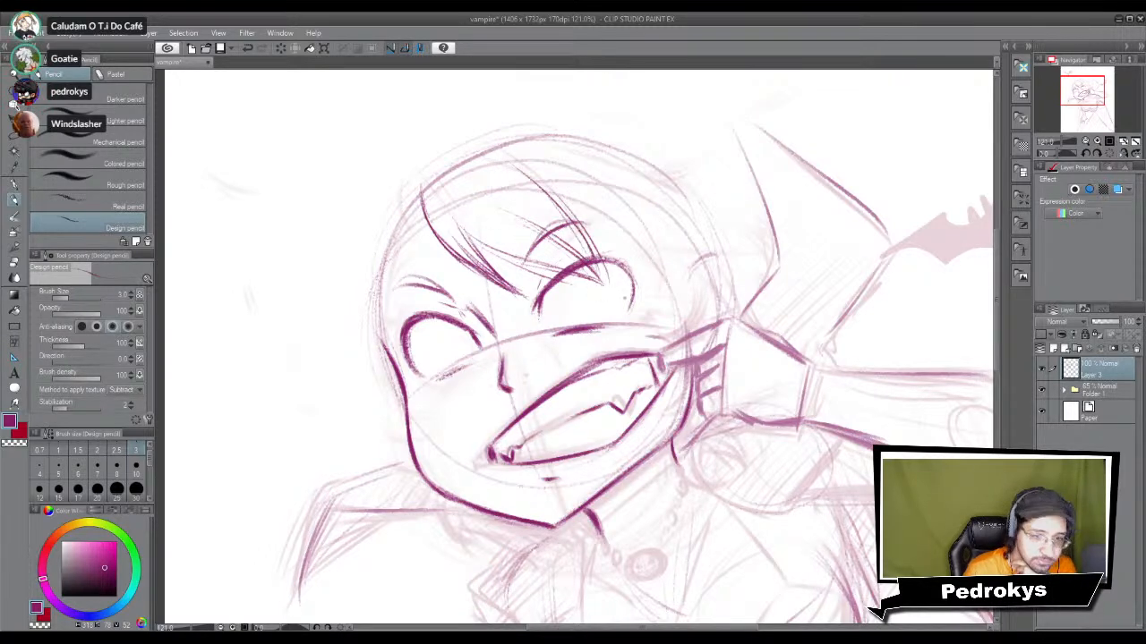
left_click_drag(580, 195, 599, 256)
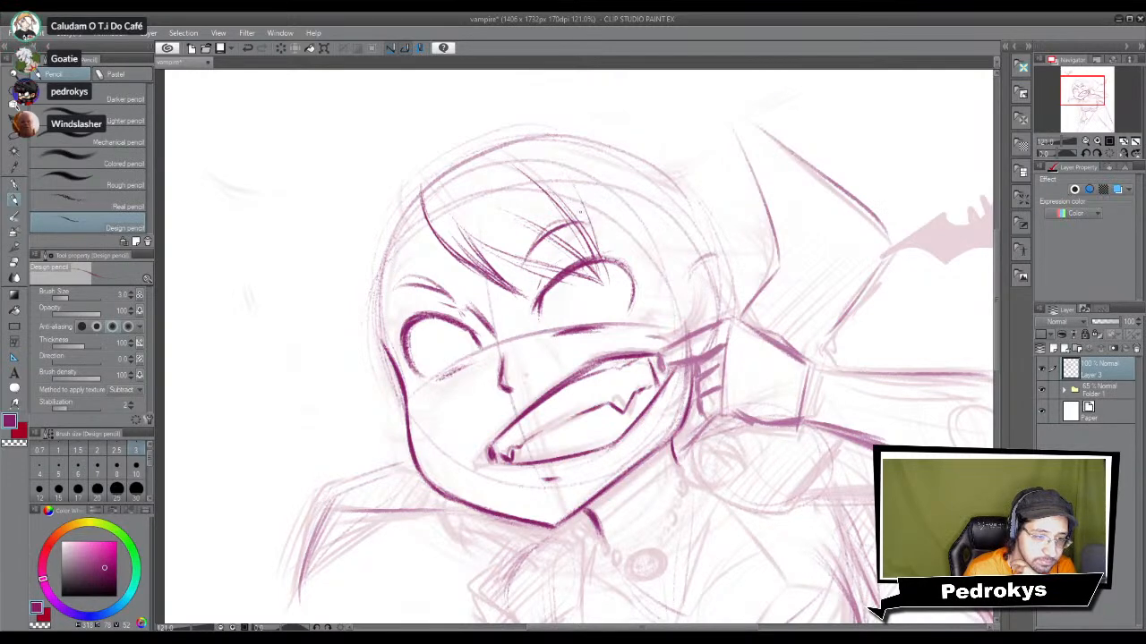
left_click_drag(487, 159, 612, 223)
scroll(607, 263, "down", 5)
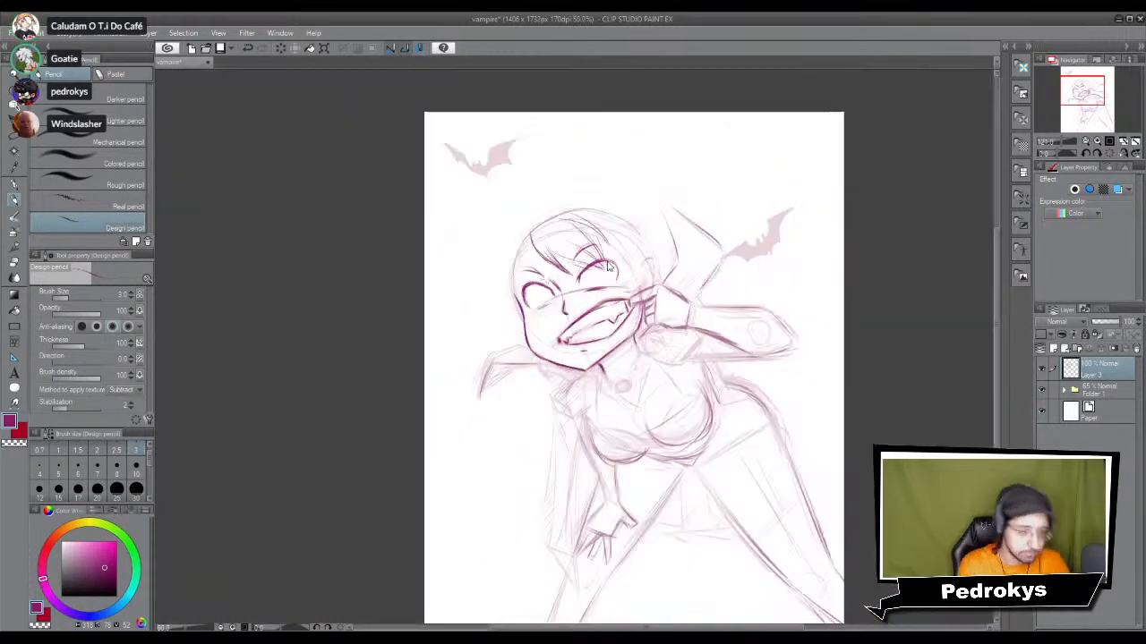
Step: Draw the long side lock curving from the fringe past the outer side of the right eye to the cheek
scroll(607, 262, "up", 4)
left_click_drag(656, 239, 650, 248)
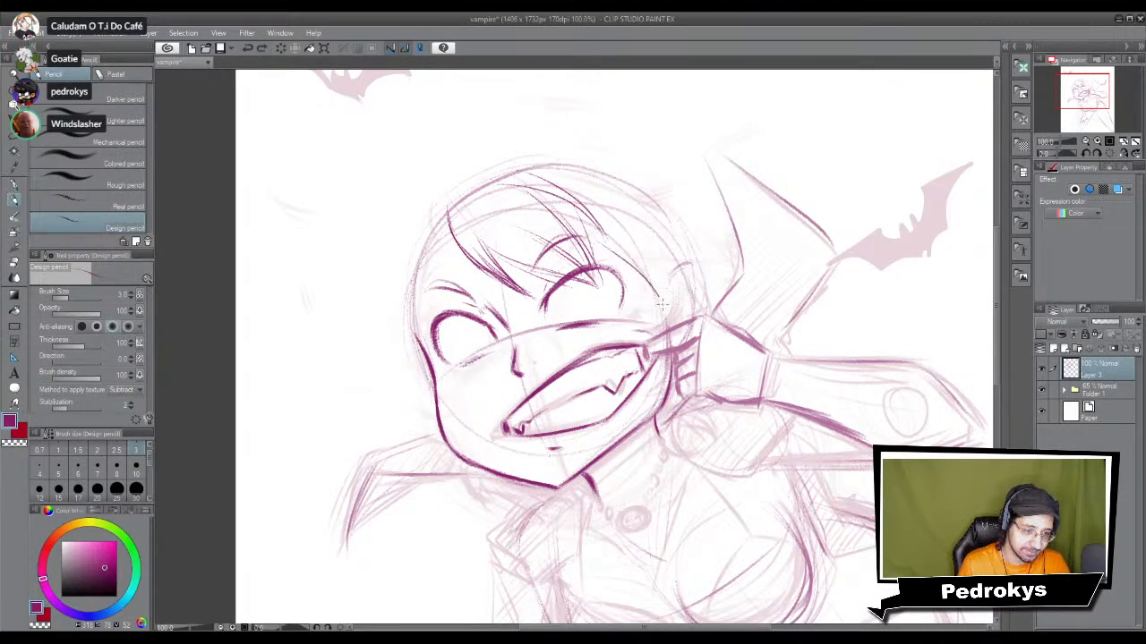
left_click_drag(618, 217, 666, 308)
mouse_move(636, 234)
left_mouse_down()
mouse_move(666, 302)
mouse_move(630, 331)
mouse_move(655, 335)
mouse_move(670, 318)
left_mouse_up()
left_click_drag(679, 256, 678, 294)
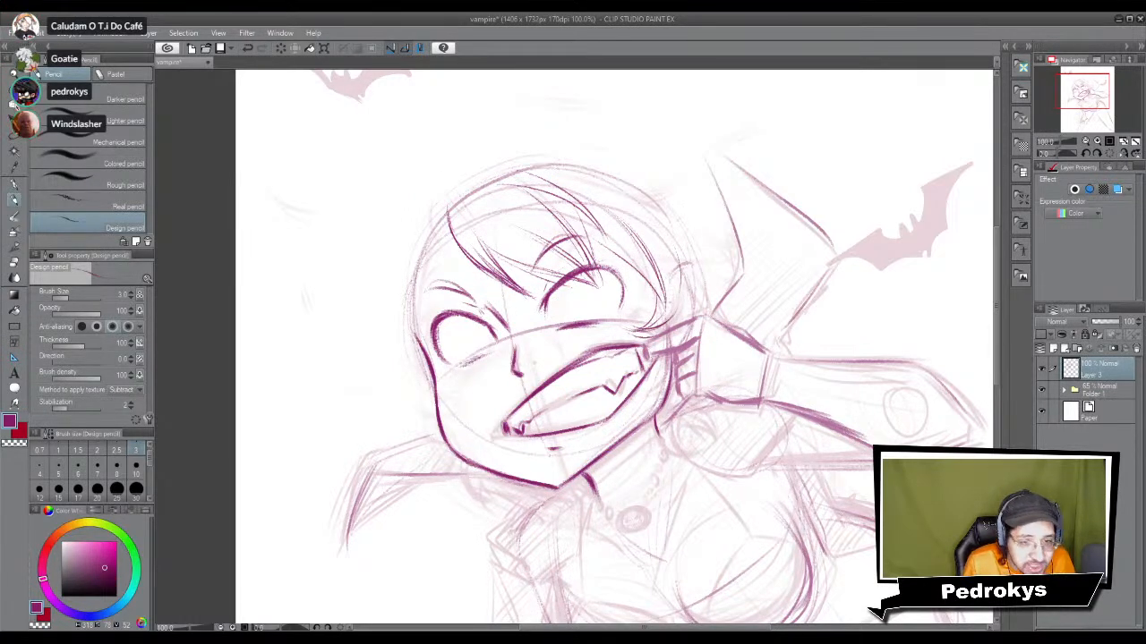
Step: Draw an outward-flicking hair lock behind the ear on the right side of the head
left_click_drag(680, 228, 736, 274)
key("ctrl+z")
mouse_move(681, 227)
left_mouse_down()
mouse_move(734, 271)
mouse_move(678, 278)
mouse_move(742, 267)
mouse_move(694, 238)
mouse_move(737, 276)
mouse_move(694, 240)
mouse_move(740, 287)
left_mouse_up()
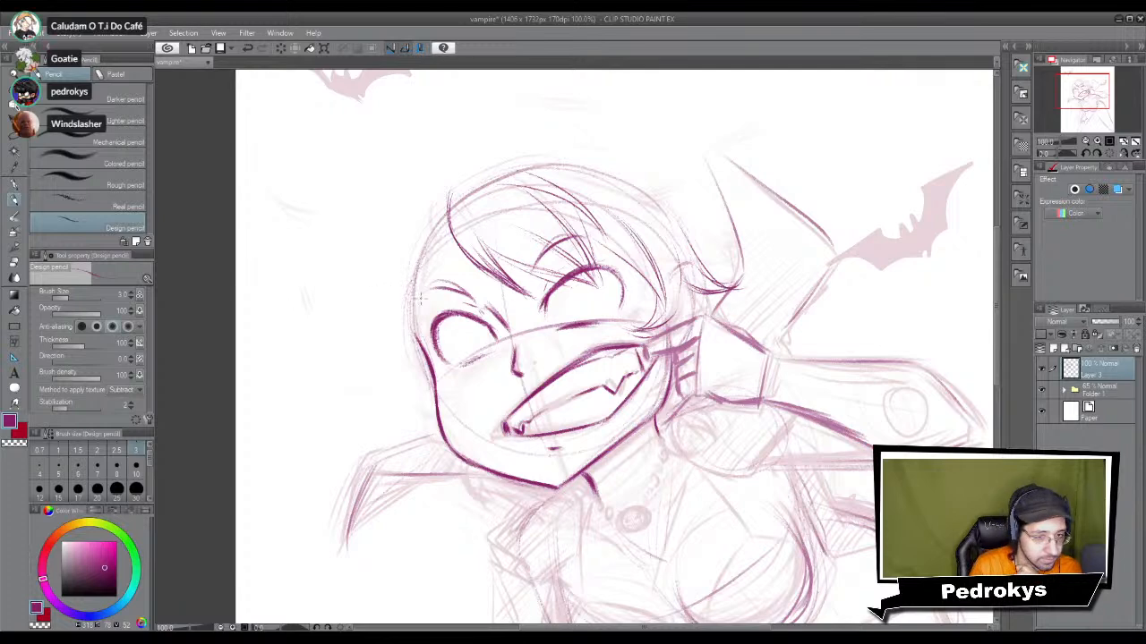
Step: Draw the hair strands running from the parting down past the outer side of the left eye
left_click_drag(447, 229, 426, 317)
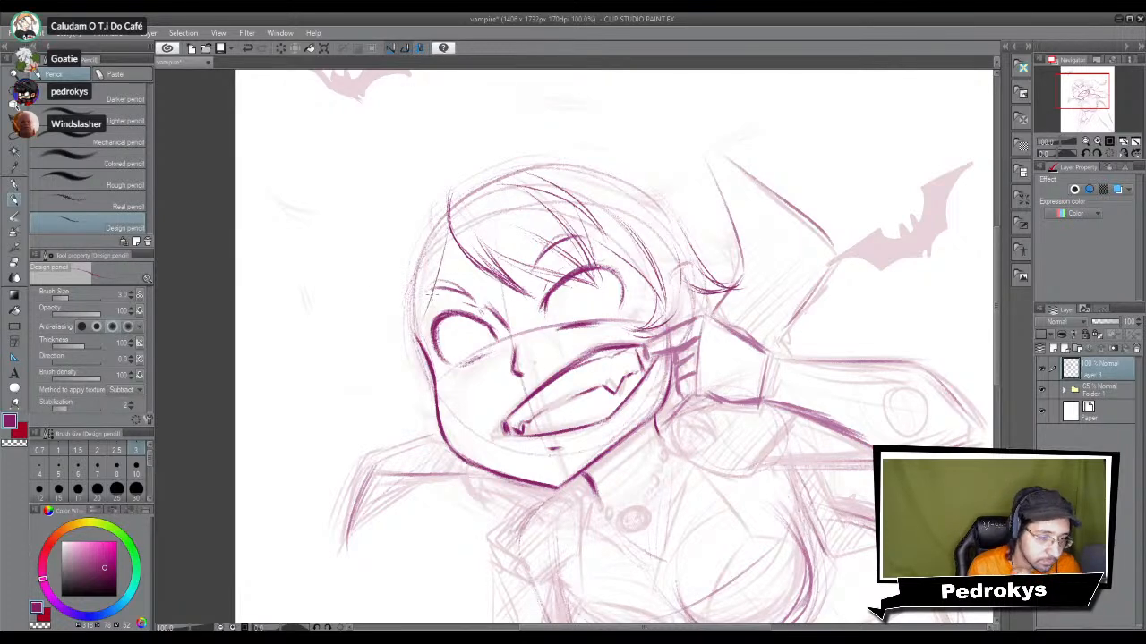
key("ctrl+z")
left_click_drag(448, 231, 421, 363)
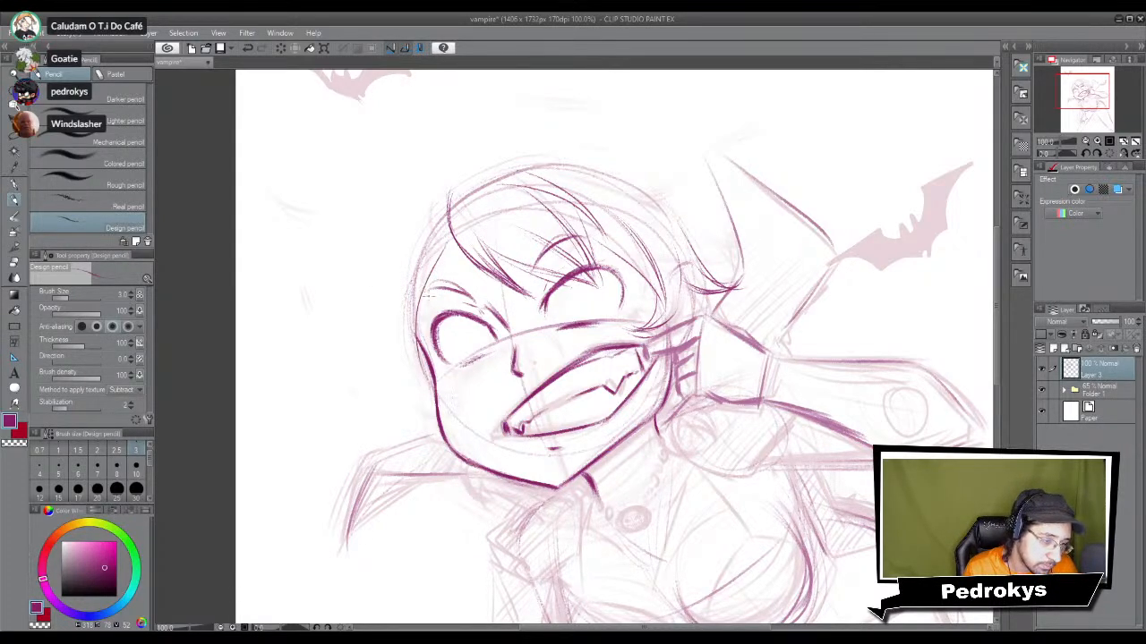
mouse_move(426, 245)
left_mouse_down()
mouse_move(419, 365)
mouse_move(404, 317)
mouse_move(419, 367)
mouse_move(399, 315)
mouse_move(415, 351)
left_mouse_up()
key("ctrl+z")
key("ctrl+z")
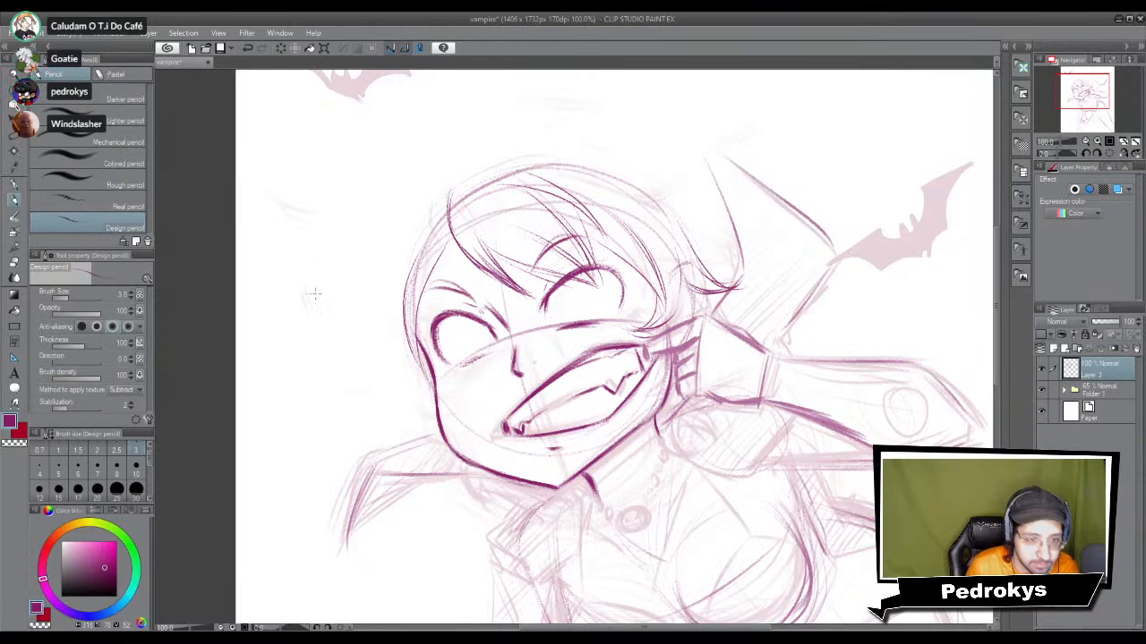
Step: Draw outward-flicking pointed hair tips on the left side of the head at eye level
mouse_move(407, 240)
left_mouse_down()
mouse_move(326, 309)
mouse_move(389, 299)
left_mouse_up()
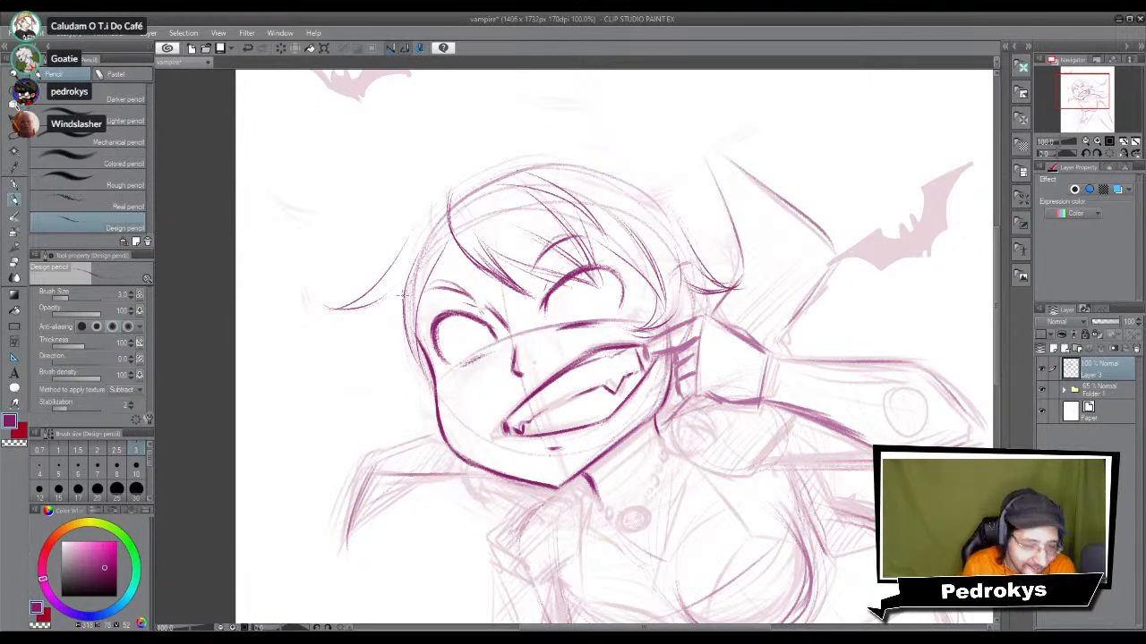
mouse_move(384, 315)
left_mouse_down()
mouse_move(332, 331)
mouse_move(398, 320)
mouse_move(341, 320)
mouse_move(354, 338)
mouse_move(365, 318)
mouse_move(317, 329)
mouse_move(384, 278)
mouse_move(346, 332)
left_mouse_up()
left_click_drag(392, 288, 349, 338)
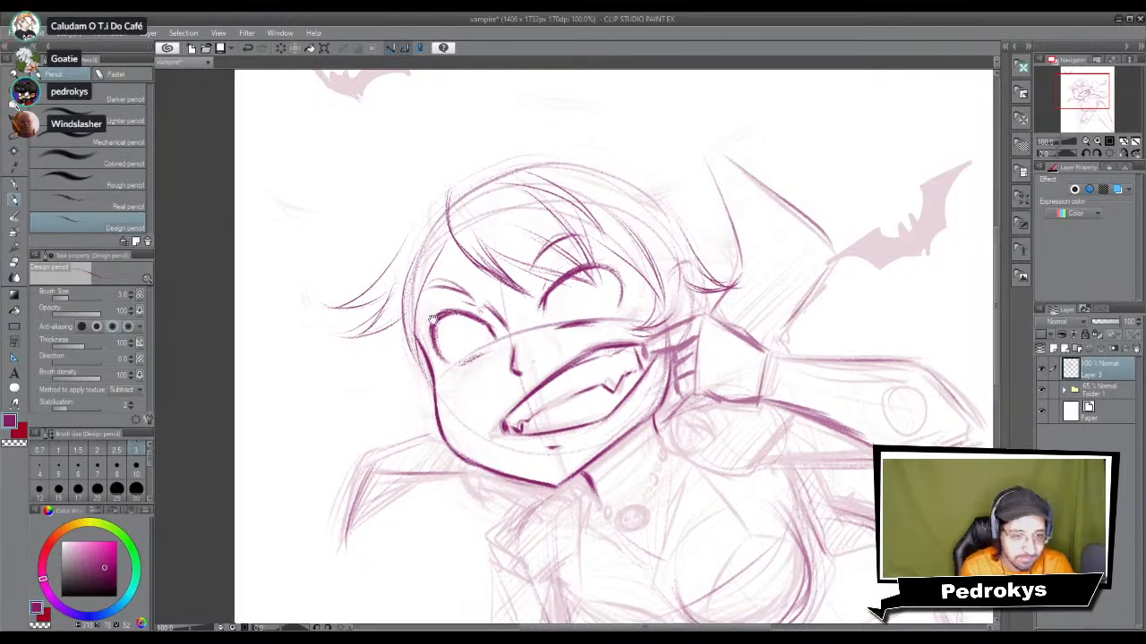
Step: Add a lower flicked strand and a rounded hair lock curling in beside the left cheek
scroll(438, 323, "down", 3)
mouse_move(385, 205)
left_mouse_down()
mouse_move(327, 226)
mouse_move(354, 246)
mouse_move(387, 222)
mouse_move(379, 202)
mouse_move(355, 231)
mouse_move(320, 204)
mouse_move(388, 231)
mouse_move(362, 271)
mouse_move(403, 296)
left_mouse_up()
key("ctrl+z")
key("ctrl+z")
key("ctrl+z")
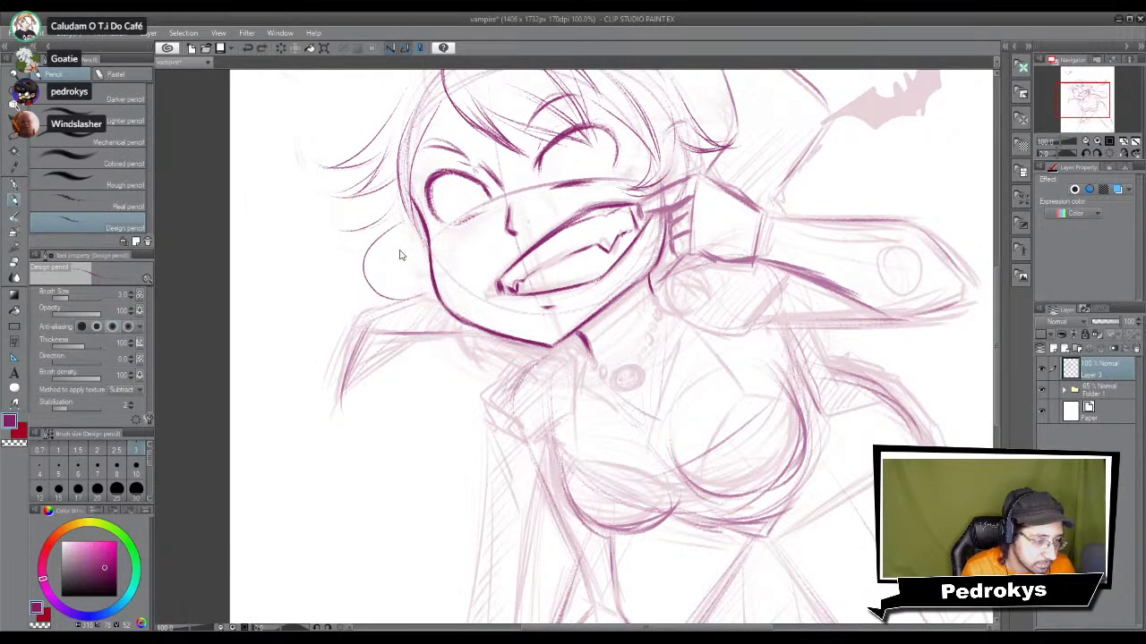
left_click_drag(390, 220, 393, 299)
left_click_drag(390, 259, 394, 276)
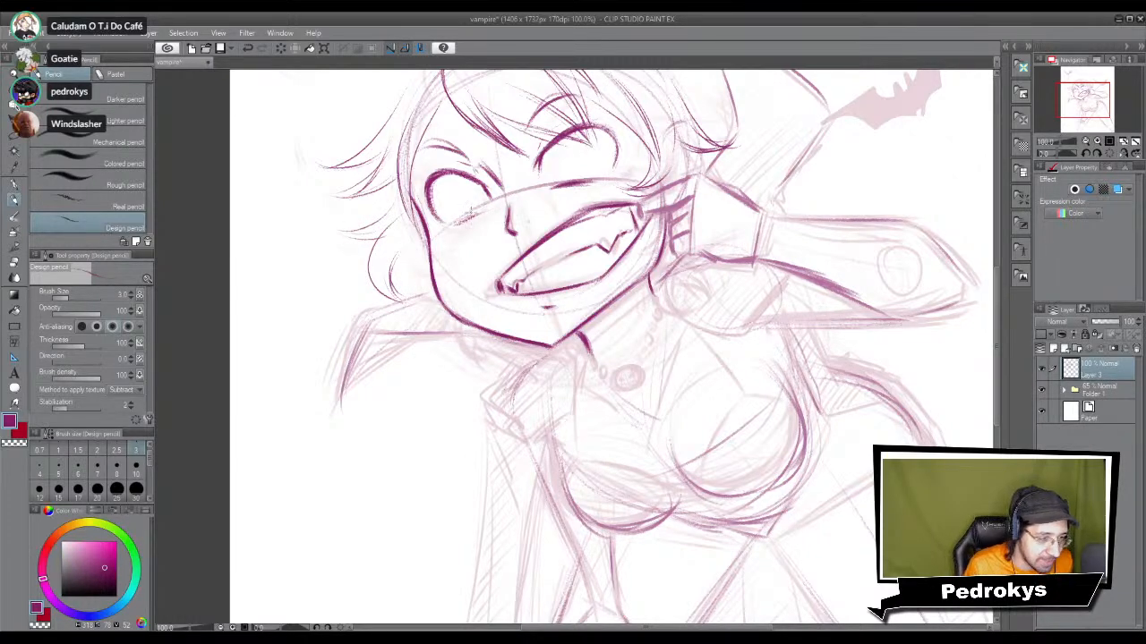
Step: Draw short hair strands over the left edge of the face and a small curved tuft beneath the cheek lock
left_click_drag(413, 188, 435, 251)
mouse_move(394, 206)
left_mouse_down()
mouse_move(438, 252)
mouse_move(449, 247)
mouse_move(424, 251)
mouse_move(448, 252)
left_mouse_up()
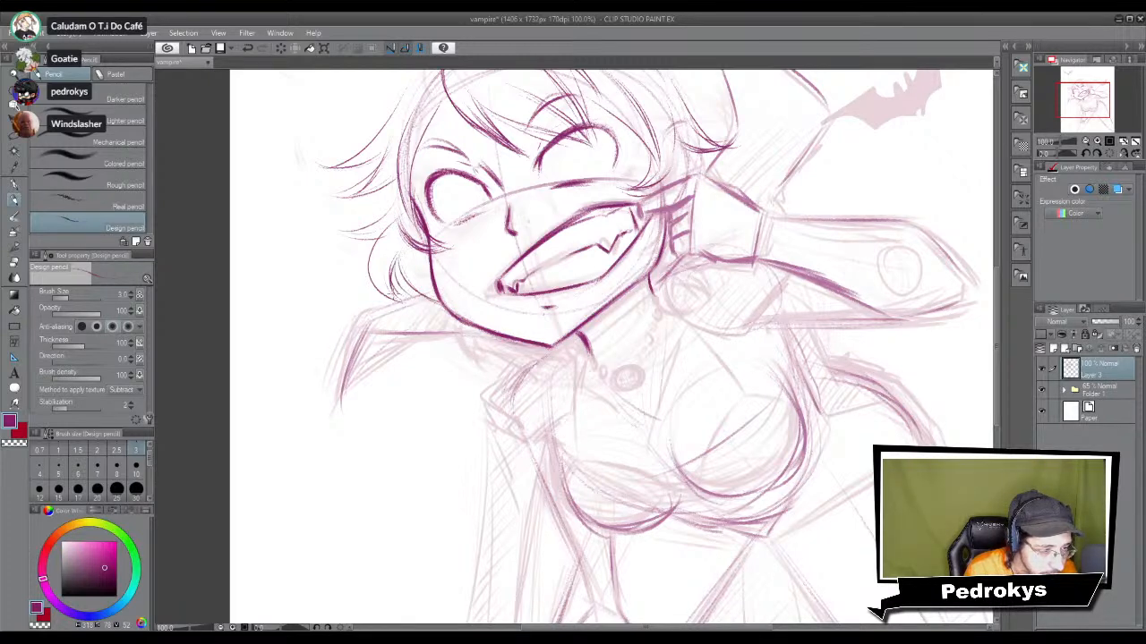
mouse_move(436, 302)
left_mouse_down()
mouse_move(430, 345)
mouse_move(415, 349)
left_mouse_up()
mouse_move(437, 302)
left_mouse_down()
mouse_move(405, 338)
mouse_move(430, 307)
mouse_move(411, 325)
mouse_move(424, 343)
mouse_move(397, 316)
mouse_move(406, 305)
mouse_move(392, 337)
left_mouse_up()
left_click_drag(438, 348, 419, 349)
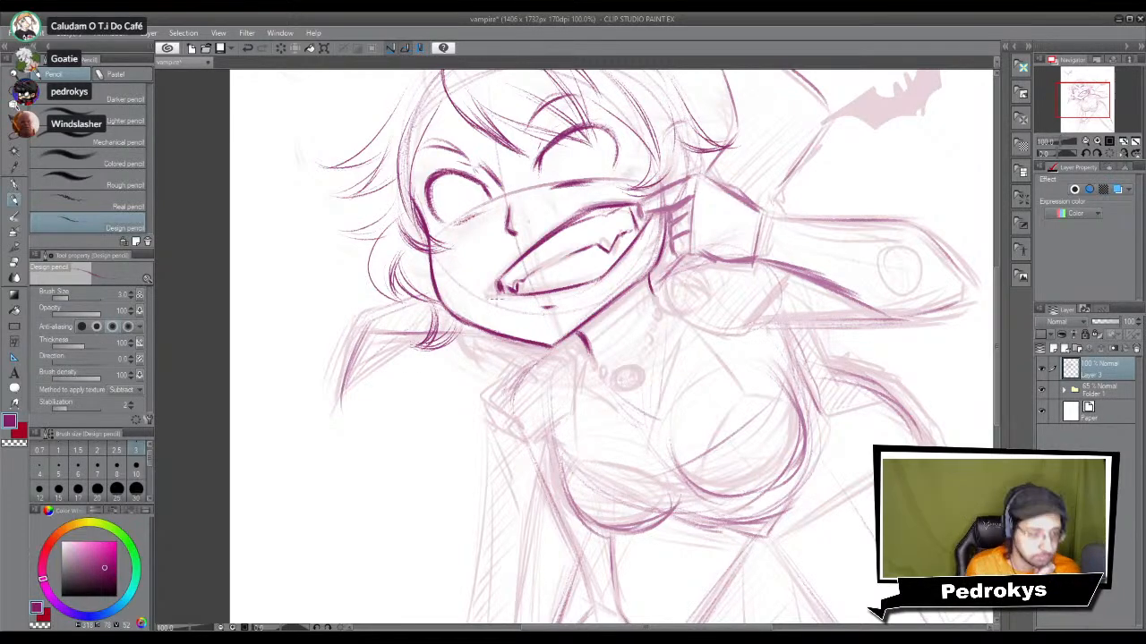
scroll(495, 292, "down", 4)
scroll(557, 279, "up", 4)
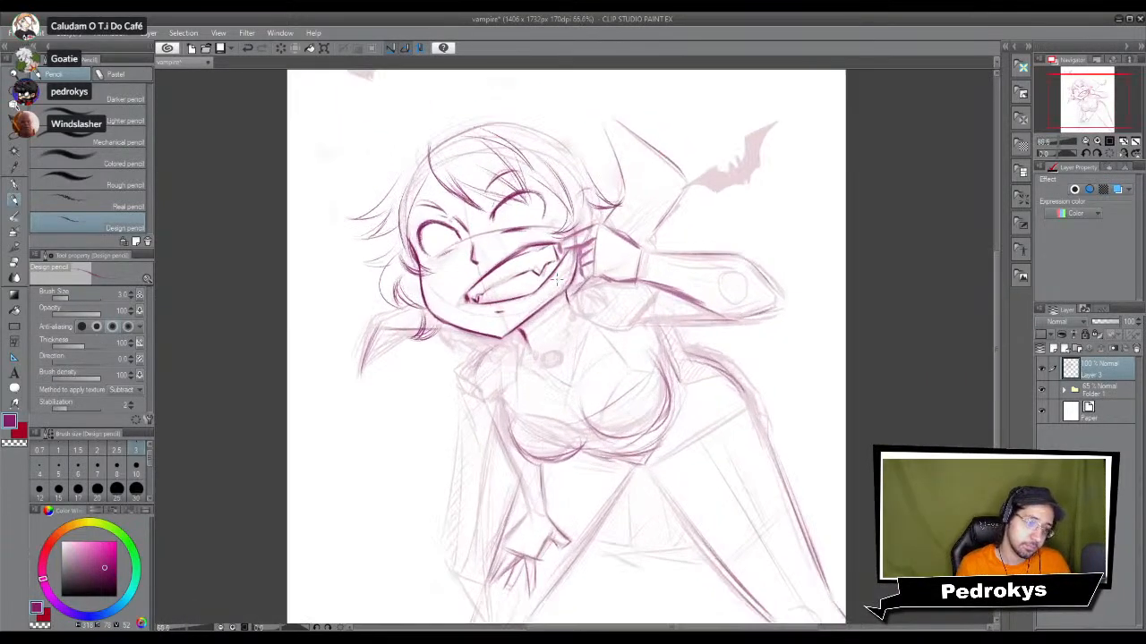
Step: Draw the hair contour over the crown of the head and the outer strand down the left side to the flicked tips
mouse_move(557, 280)
left_mouse_down()
mouse_move(587, 393)
mouse_move(572, 454)
left_mouse_up()
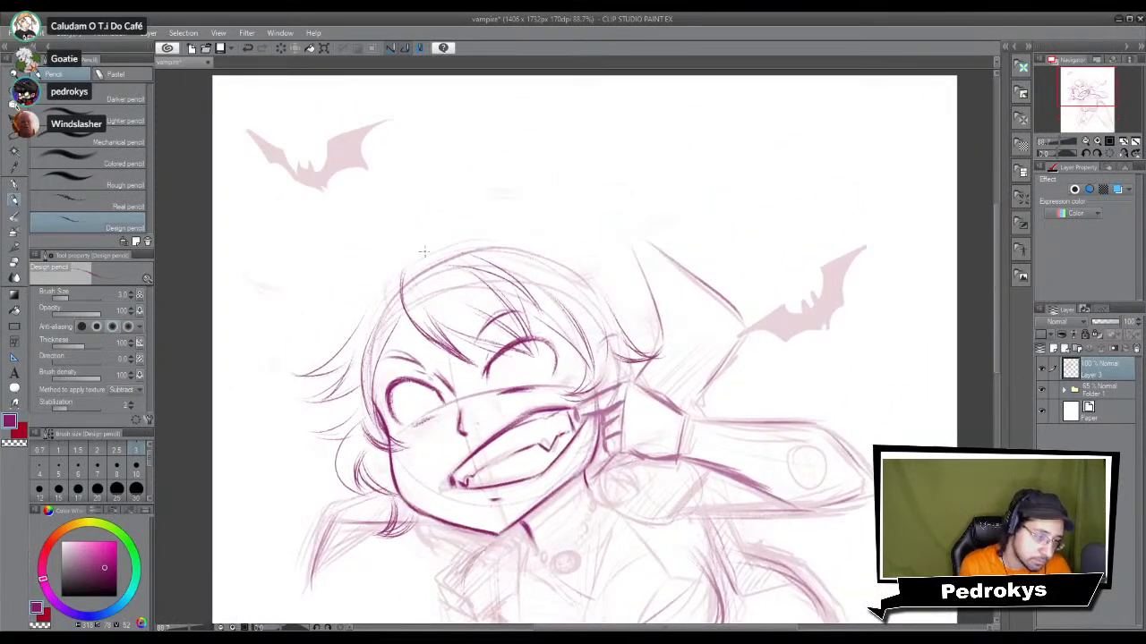
left_click_drag(442, 253, 412, 265)
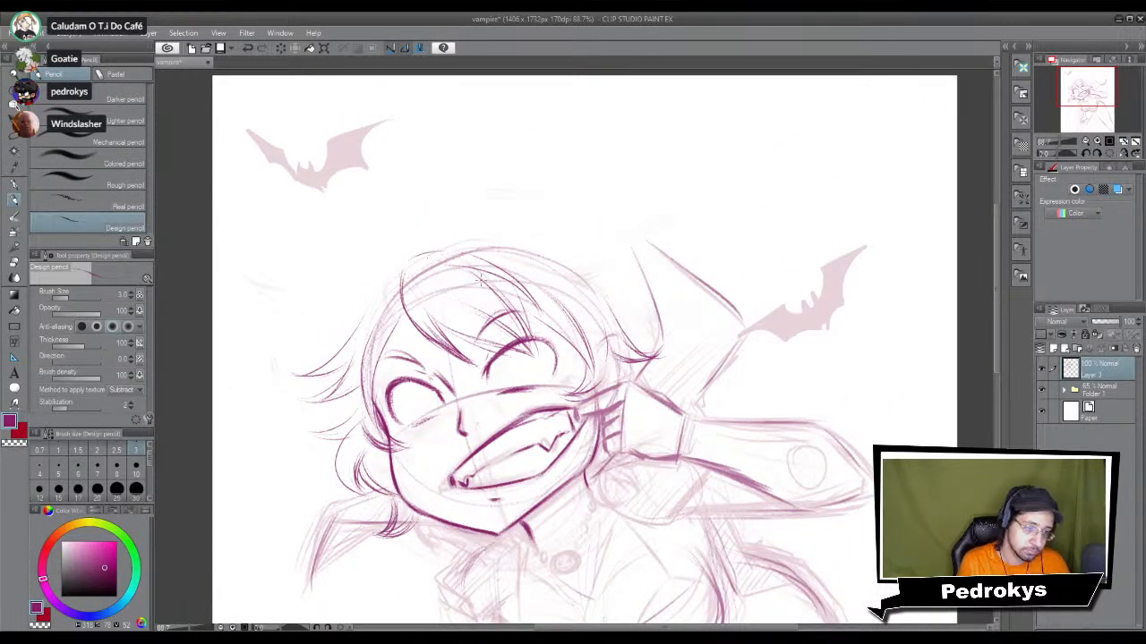
mouse_move(492, 245)
left_mouse_down()
mouse_move(522, 240)
mouse_move(478, 257)
mouse_move(582, 298)
mouse_move(525, 265)
mouse_move(549, 265)
mouse_move(535, 254)
mouse_move(517, 254)
mouse_move(596, 279)
mouse_move(570, 283)
mouse_move(618, 314)
left_mouse_up()
mouse_move(587, 274)
left_mouse_down()
mouse_move(641, 355)
mouse_move(728, 212)
left_mouse_up()
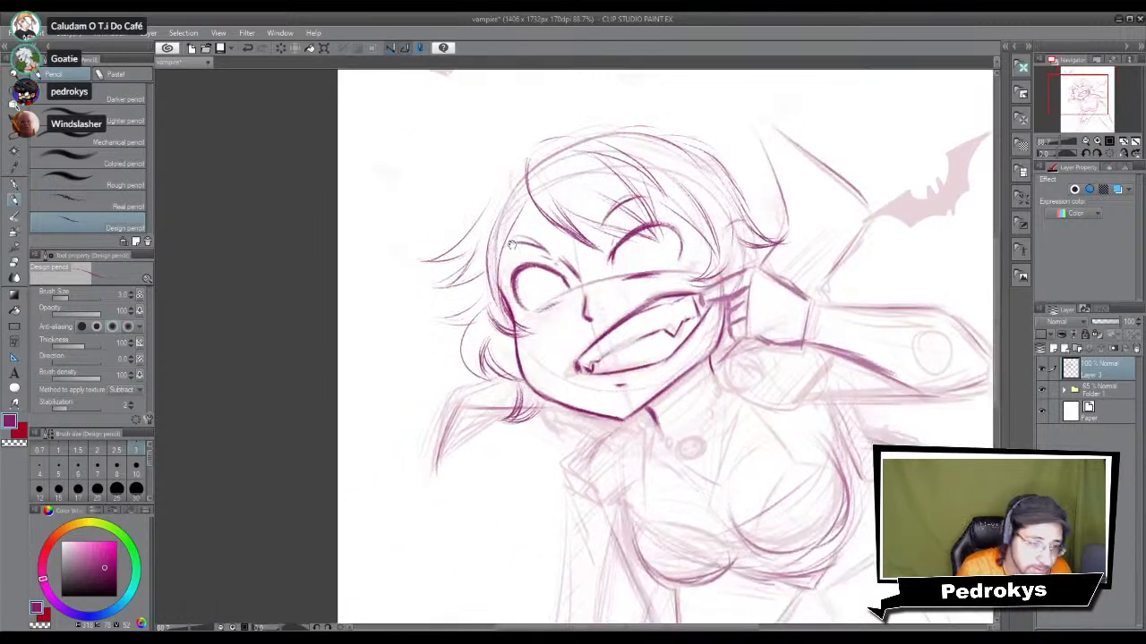
left_click_drag(490, 191, 468, 218)
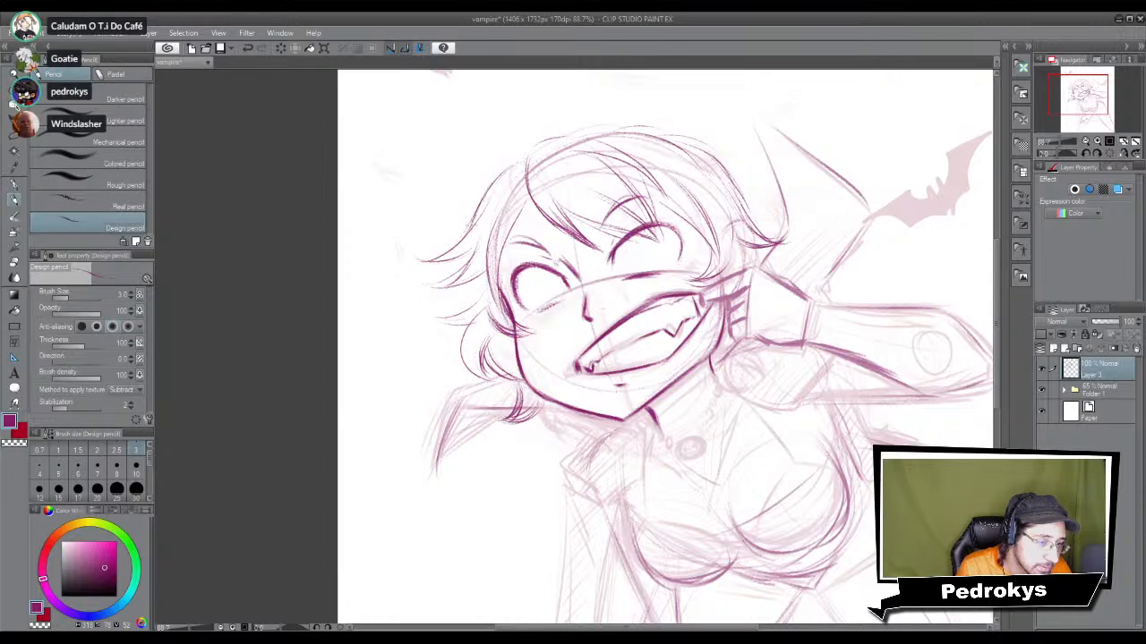
scroll(555, 191, "down", 5)
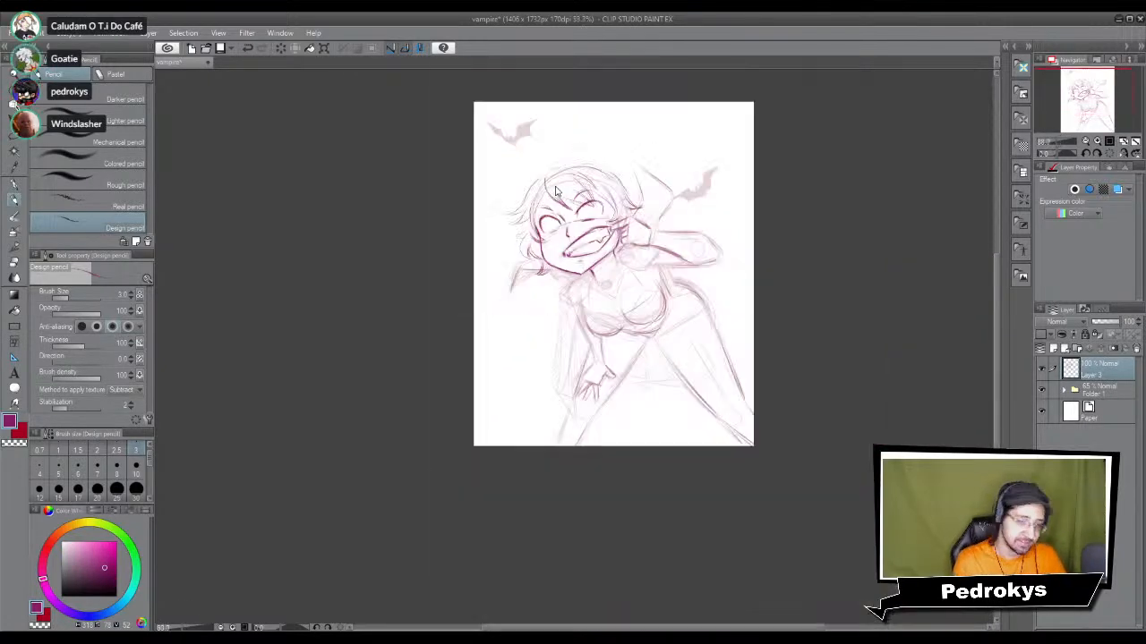
scroll(555, 191, "up", 4)
scroll(556, 191, "up", 1)
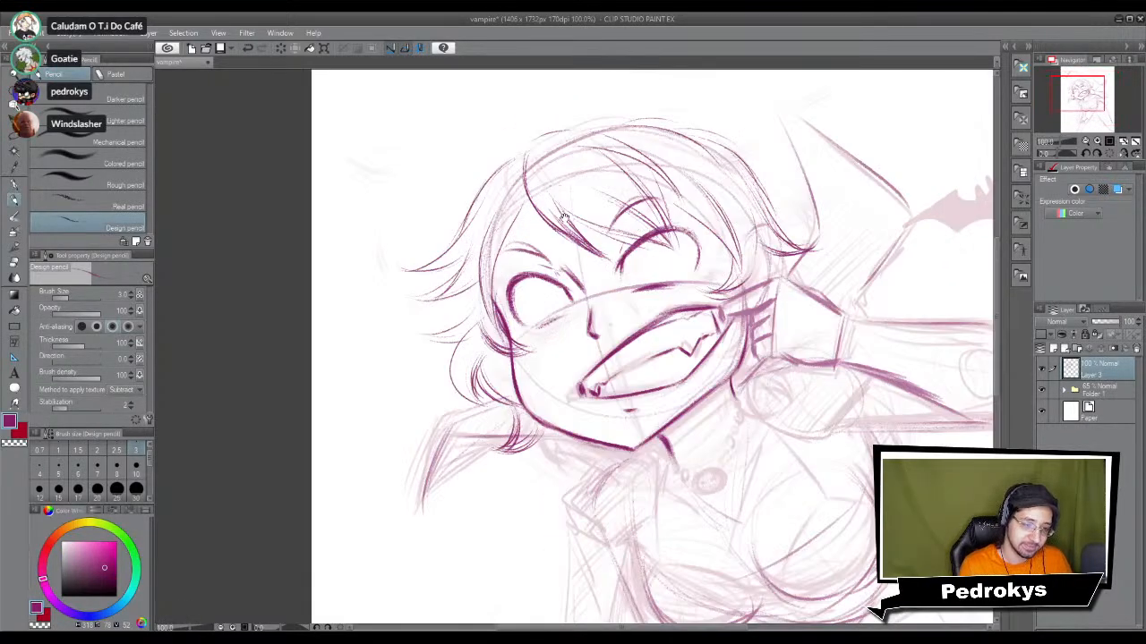
Step: Erase the old eyebrow lines above both eyes on the line work layer
left_click_drag(545, 195, 583, 295)
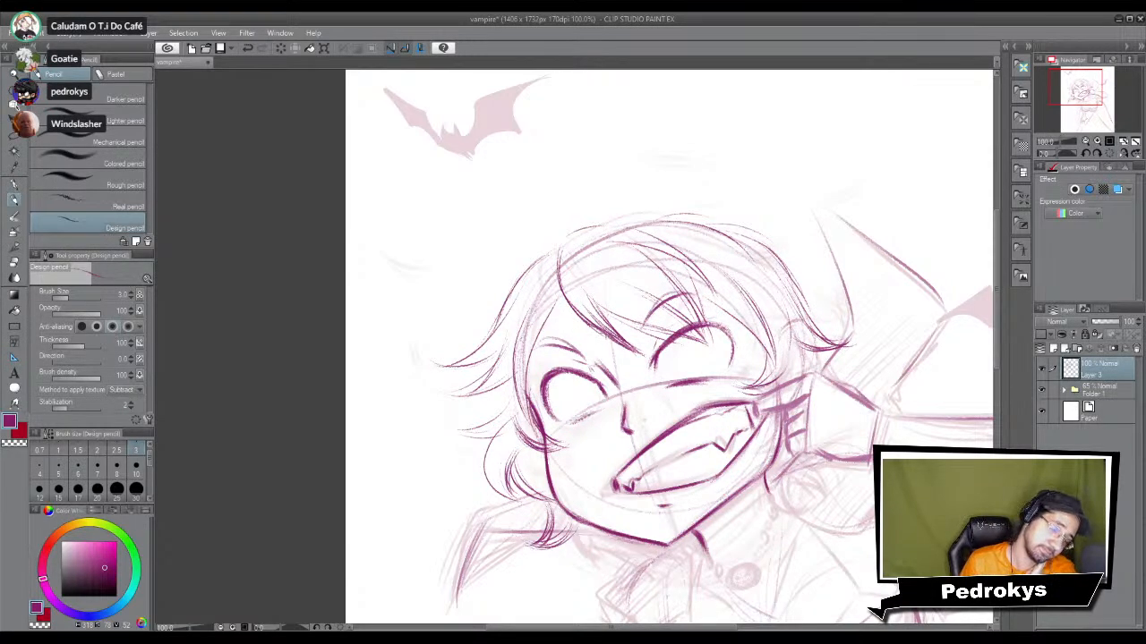
scroll(581, 363, "up", 1)
scroll(583, 322, "up", 2)
key("e")
scroll(583, 322, "up", 2)
mouse_move(474, 259)
left_mouse_down()
mouse_move(418, 308)
mouse_move(456, 252)
mouse_move(470, 285)
mouse_move(498, 276)
mouse_move(515, 295)
mouse_move(490, 288)
mouse_move(500, 290)
left_mouse_up()
mouse_move(658, 223)
left_mouse_down()
mouse_move(648, 233)
mouse_move(685, 188)
mouse_move(737, 177)
mouse_move(673, 193)
mouse_move(656, 213)
left_mouse_up()
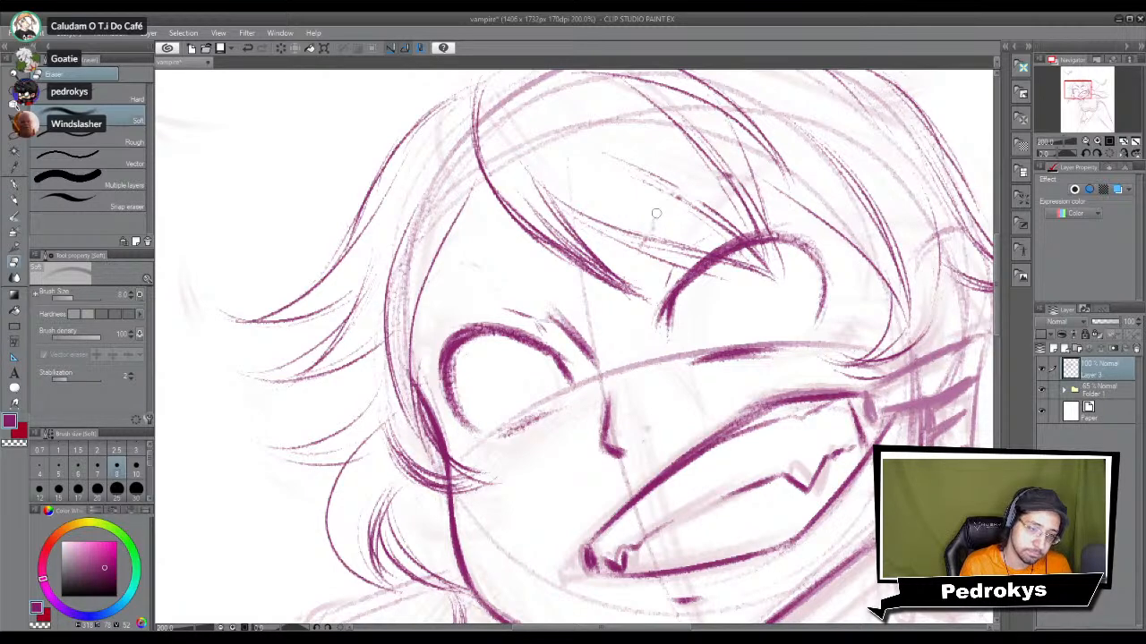
Step: Redraw both eyebrows as sharply angled, angry strokes with the Design pencil at size 5
key("p")
left_click(61, 465)
mouse_move(435, 309)
left_mouse_down()
mouse_move(524, 316)
mouse_move(461, 288)
mouse_move(521, 313)
left_mouse_up()
mouse_move(643, 282)
left_mouse_down()
mouse_move(677, 197)
mouse_move(659, 231)
mouse_move(693, 189)
left_mouse_up()
key("ctrl+z")
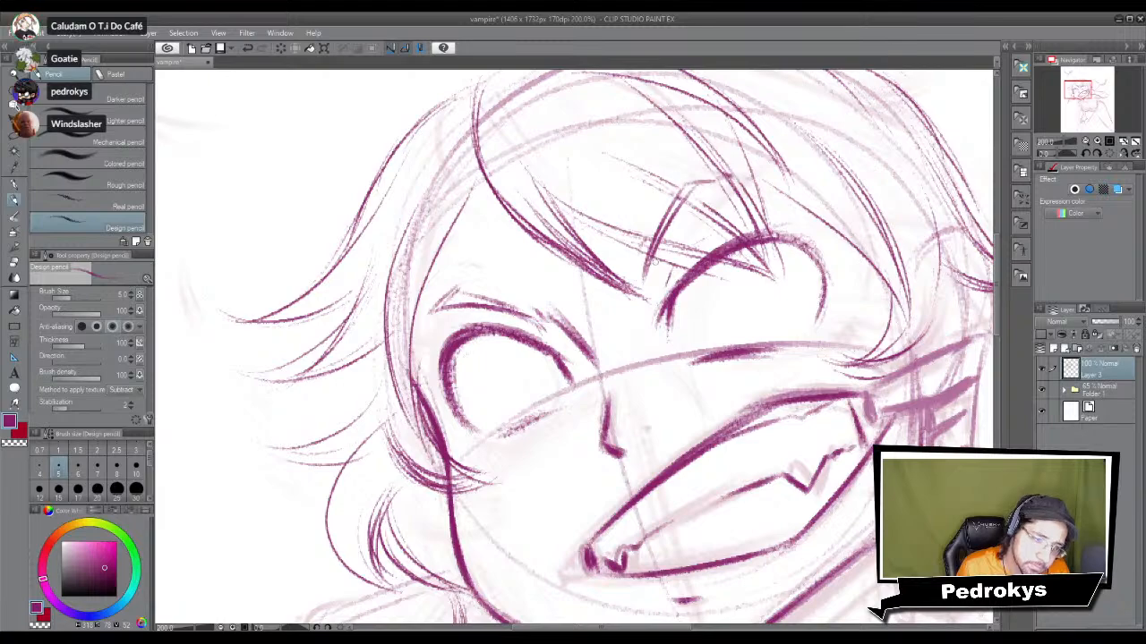
scroll(730, 210, "down", 6)
scroll(729, 211, "down", 2)
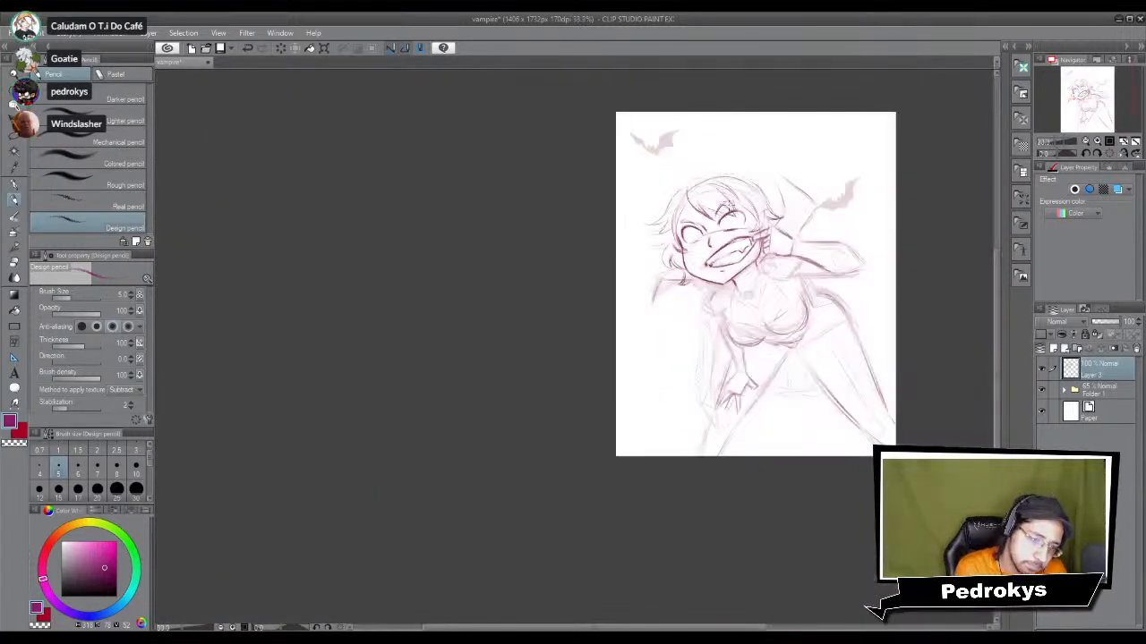
scroll(729, 210, "up", 4)
scroll(729, 210, "up", 4)
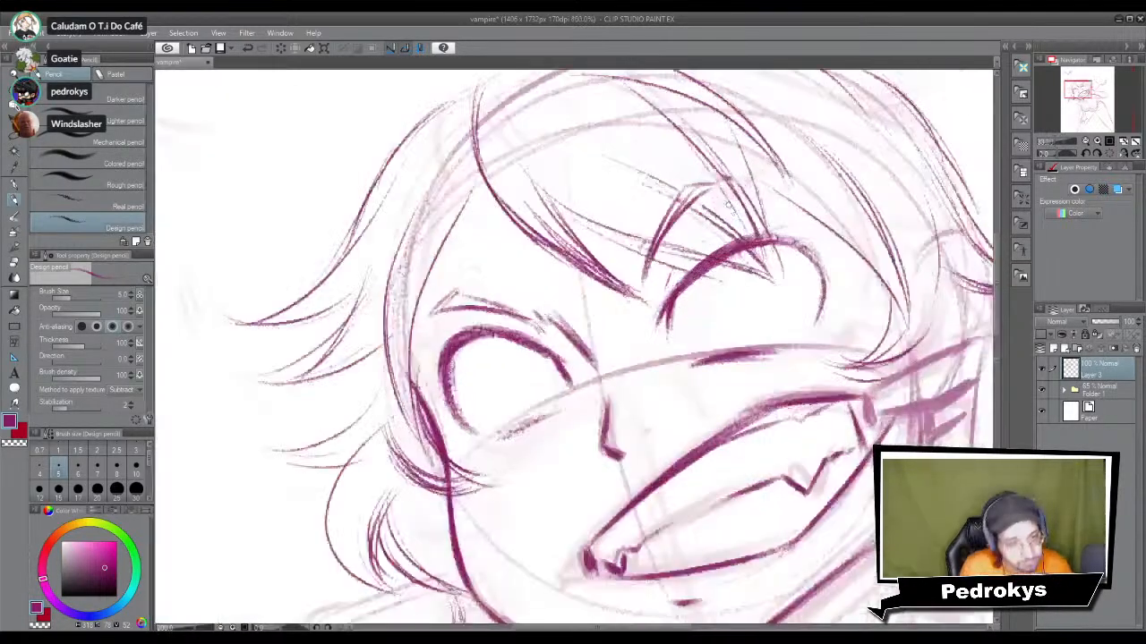
mouse_move(589, 265)
left_mouse_down()
mouse_move(617, 244)
mouse_move(607, 315)
left_mouse_up()
key("ctrl+z")
left_click_drag(607, 241, 617, 320)
key("ctrl+z")
left_click_drag(618, 241, 623, 313)
scroll(651, 238, "down", 3)
scroll(651, 238, "down", 2)
scroll(650, 238, "up", 6)
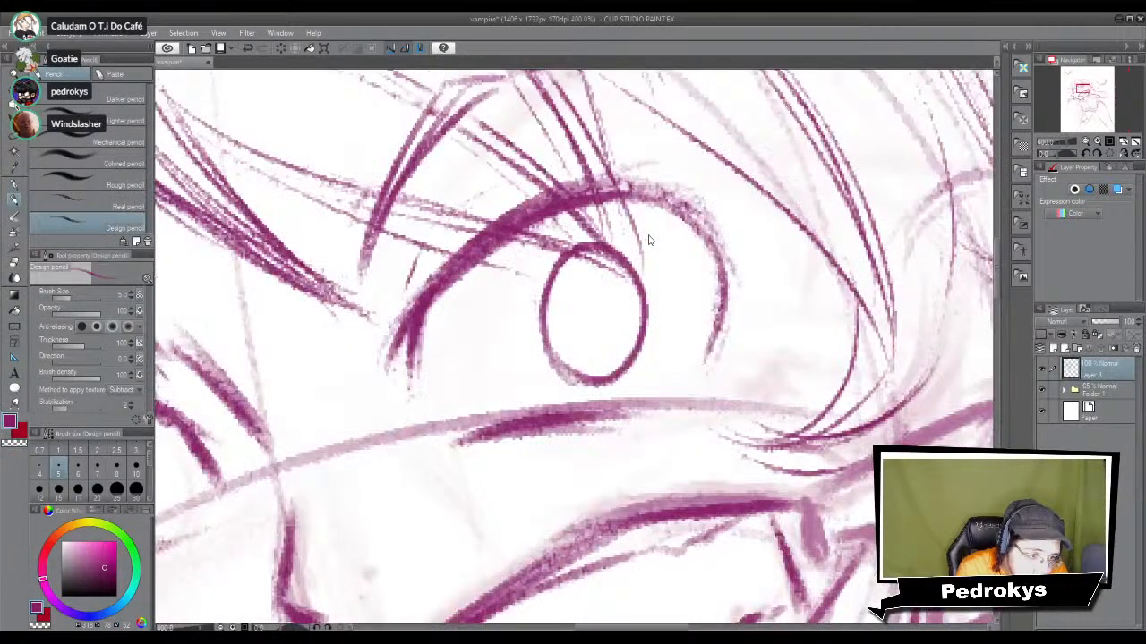
key("ctrl+z")
mouse_move(617, 240)
left_mouse_down()
mouse_move(582, 413)
mouse_move(626, 246)
left_mouse_up()
key("ctrl+z")
Step: Draw a round iris between the upper lid and lower lash line of the right eye and thicken its outline
left_click_drag(548, 400, 530, 295)
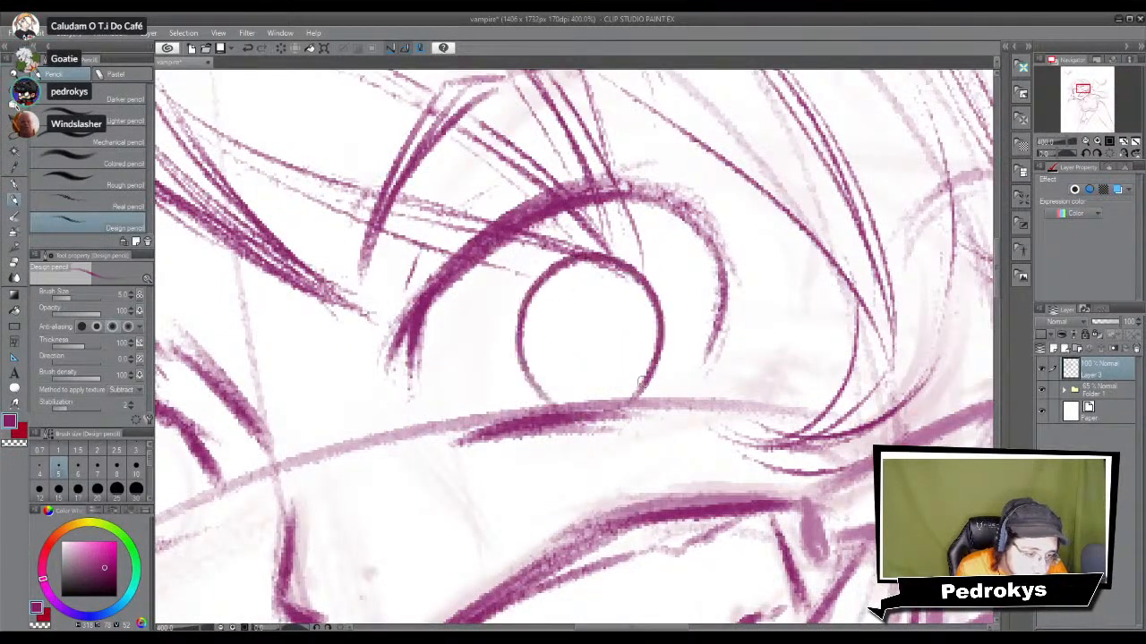
scroll(656, 335, "down", 6)
scroll(656, 335, "up", 1)
scroll(656, 335, "up", 5)
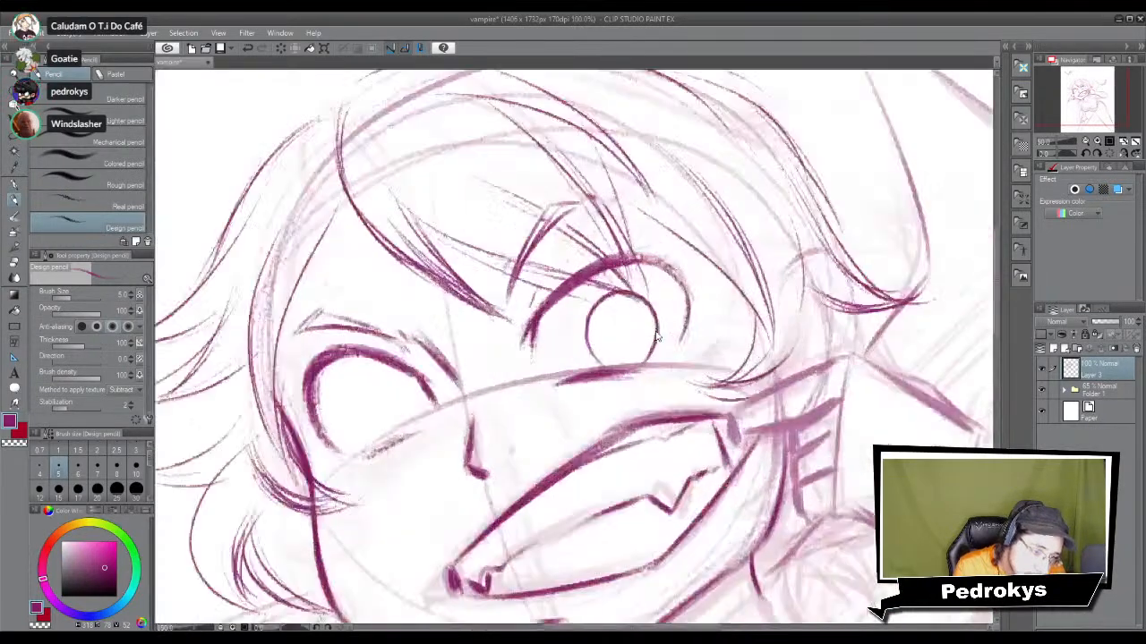
mouse_move(541, 277)
left_mouse_down()
mouse_move(528, 385)
mouse_move(517, 309)
left_mouse_up()
left_click_drag(528, 376, 558, 388)
mouse_move(548, 251)
left_mouse_down()
mouse_move(544, 341)
mouse_move(537, 296)
left_mouse_up()
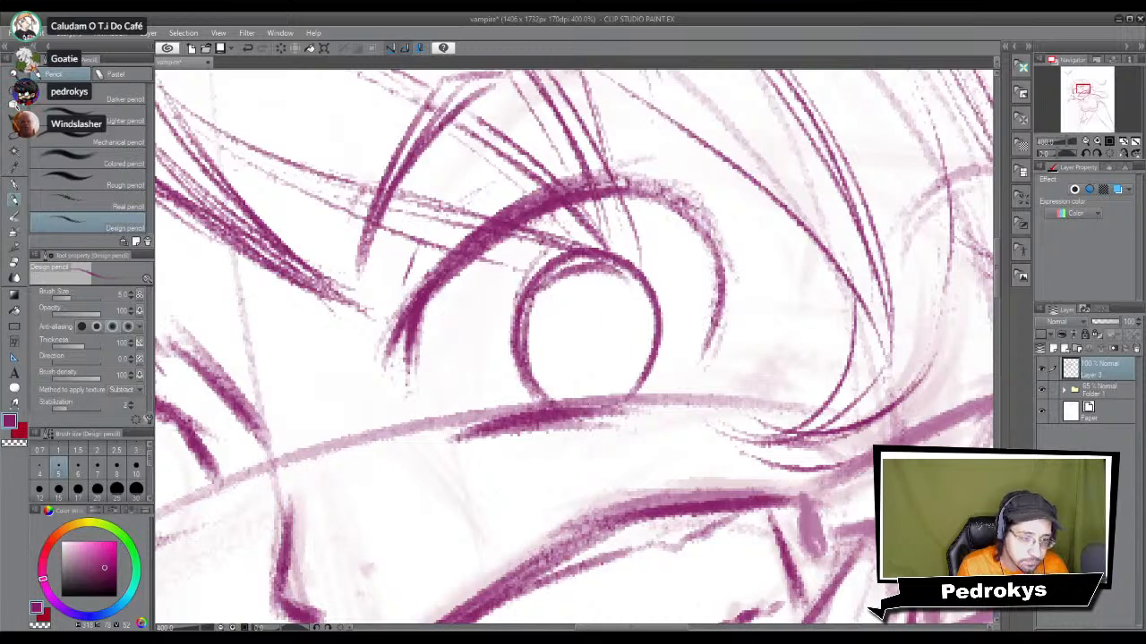
left_click_drag(626, 268, 632, 397)
left_click_drag(515, 376, 803, 278)
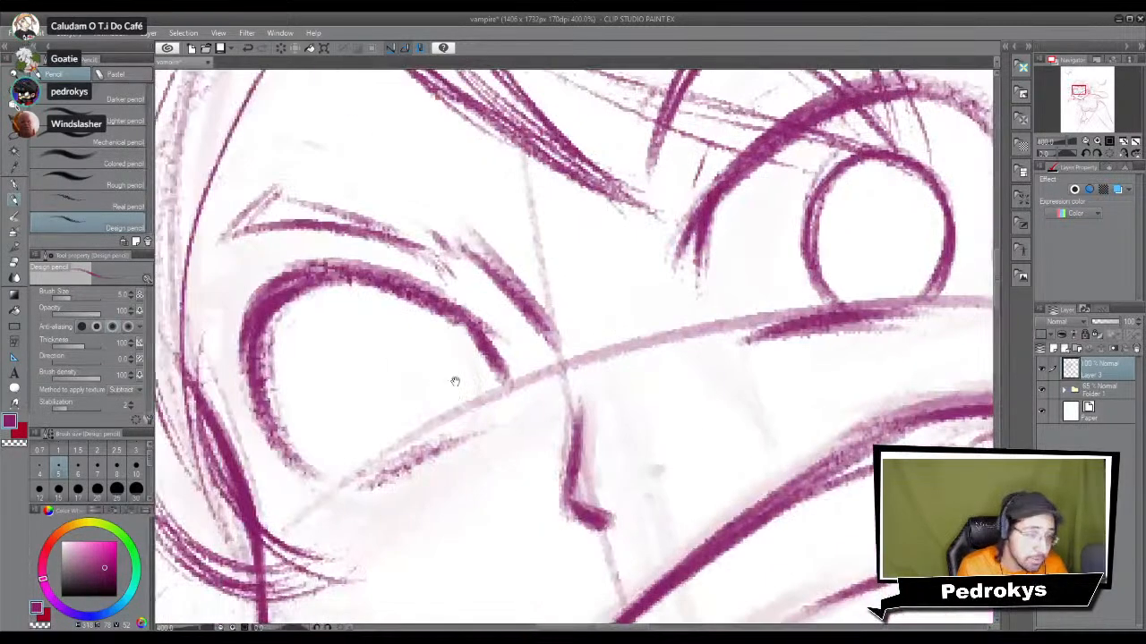
left_click_drag(427, 450, 455, 394)
key("ctrl+z")
left_click_drag(398, 448, 465, 423)
key("ctrl+z")
mouse_move(374, 383)
left_mouse_down()
mouse_move(393, 443)
mouse_move(488, 401)
left_mouse_up()
key("ctrl+z")
left_click_drag(423, 452, 485, 369)
key("ctrl+z")
left_click_drag(421, 452, 482, 367)
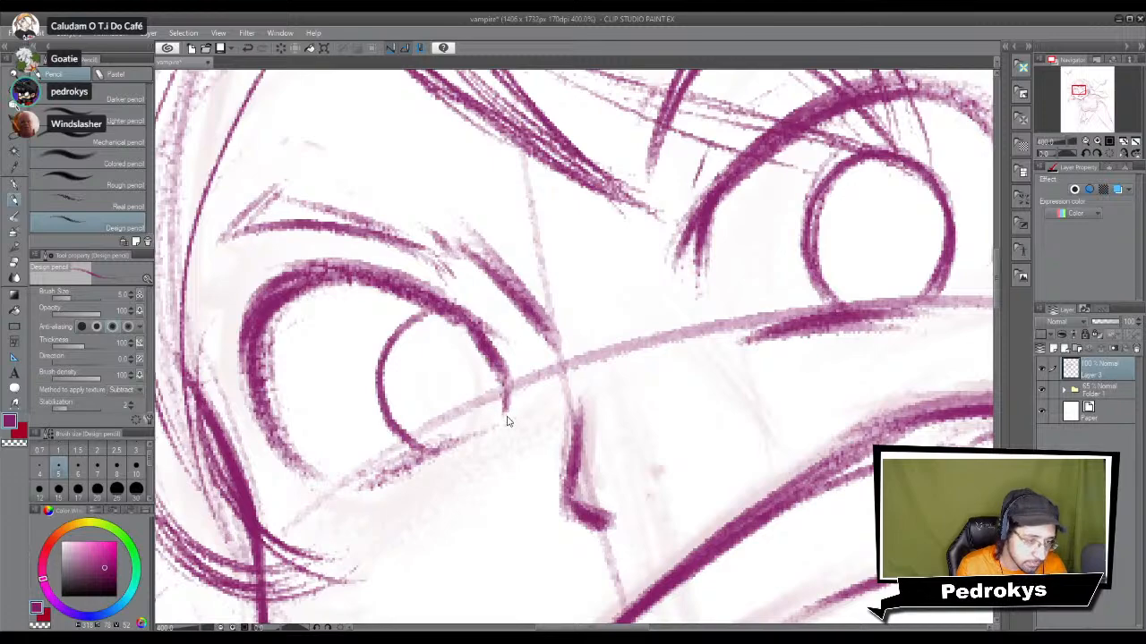
scroll(505, 419, "down", 5)
scroll(505, 420, "down", 1)
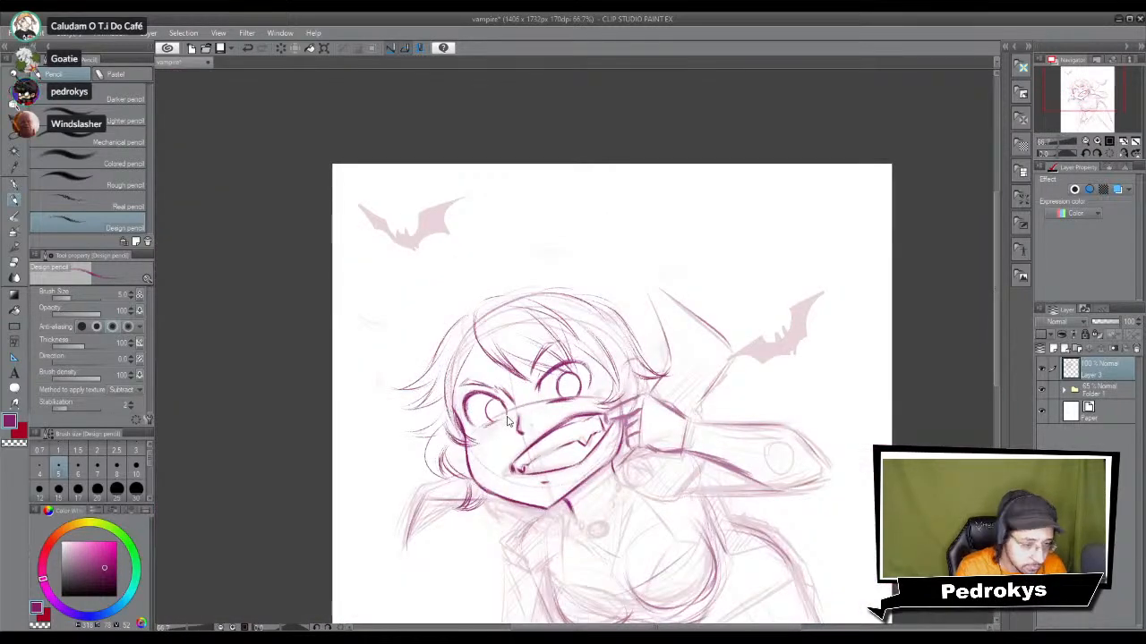
scroll(506, 421, "up", 6)
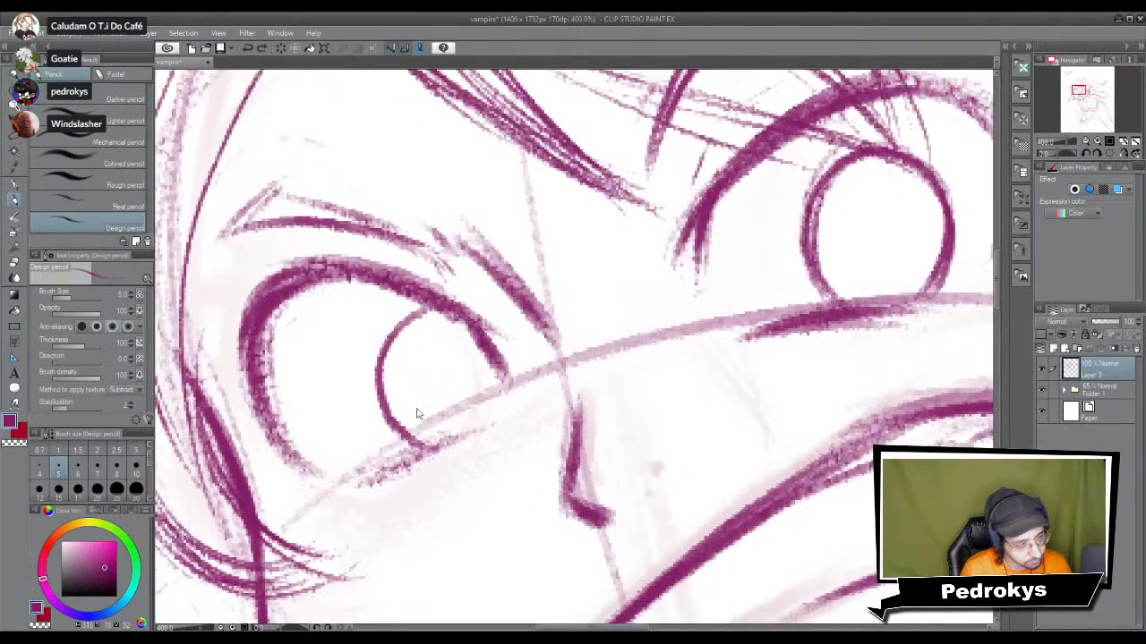
key("ctrl+z")
Step: Try a larger iris in the left eye, joined to the upper lid, with a thickened outline
mouse_move(398, 448)
left_mouse_down()
mouse_move(412, 292)
mouse_move(472, 315)
left_mouse_up()
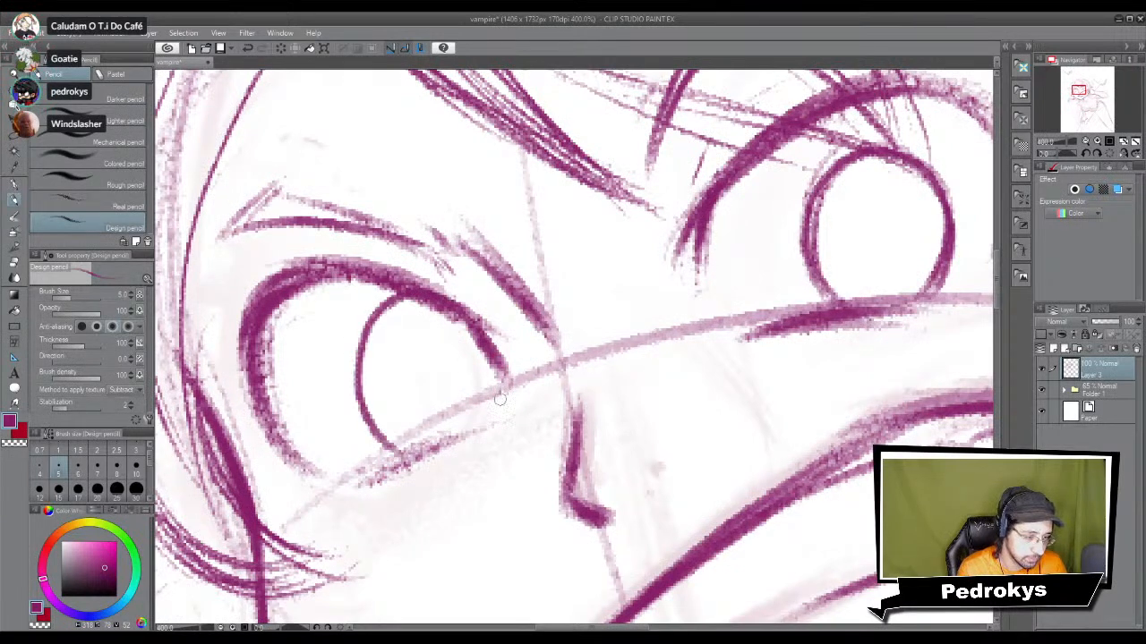
left_click_drag(379, 322, 423, 301)
left_click_drag(399, 312, 383, 409)
left_click_drag(362, 342, 384, 427)
key("ctrl+z")
key("ctrl+z")
mouse_move(365, 358)
left_mouse_down()
mouse_move(388, 443)
mouse_move(423, 450)
left_mouse_up()
left_click_drag(376, 421, 420, 453)
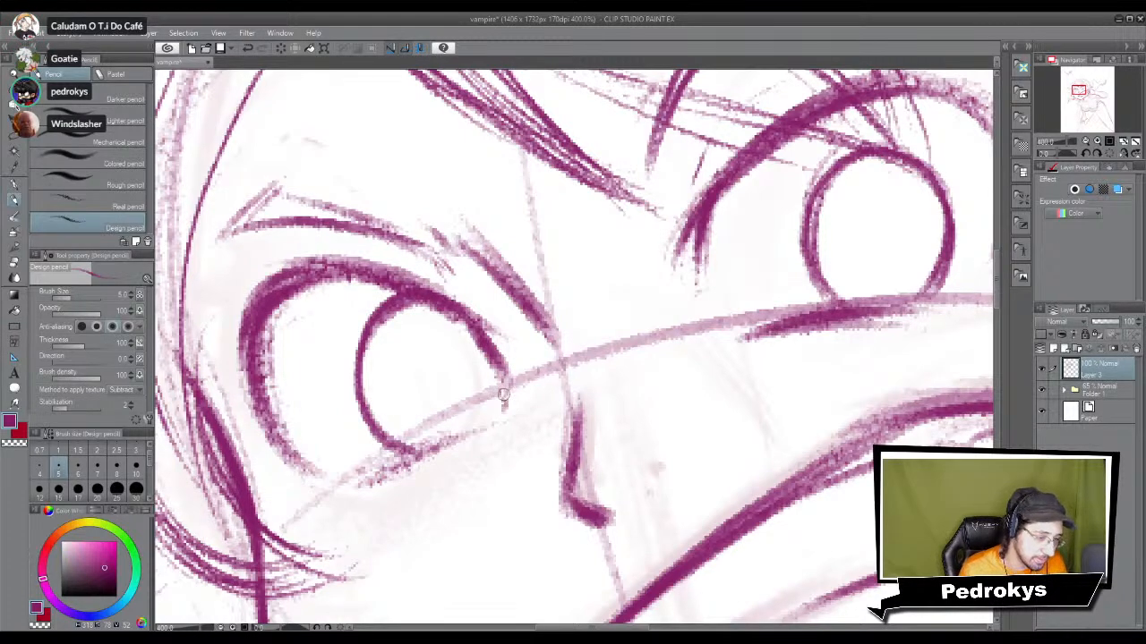
scroll(501, 407, "down", 5)
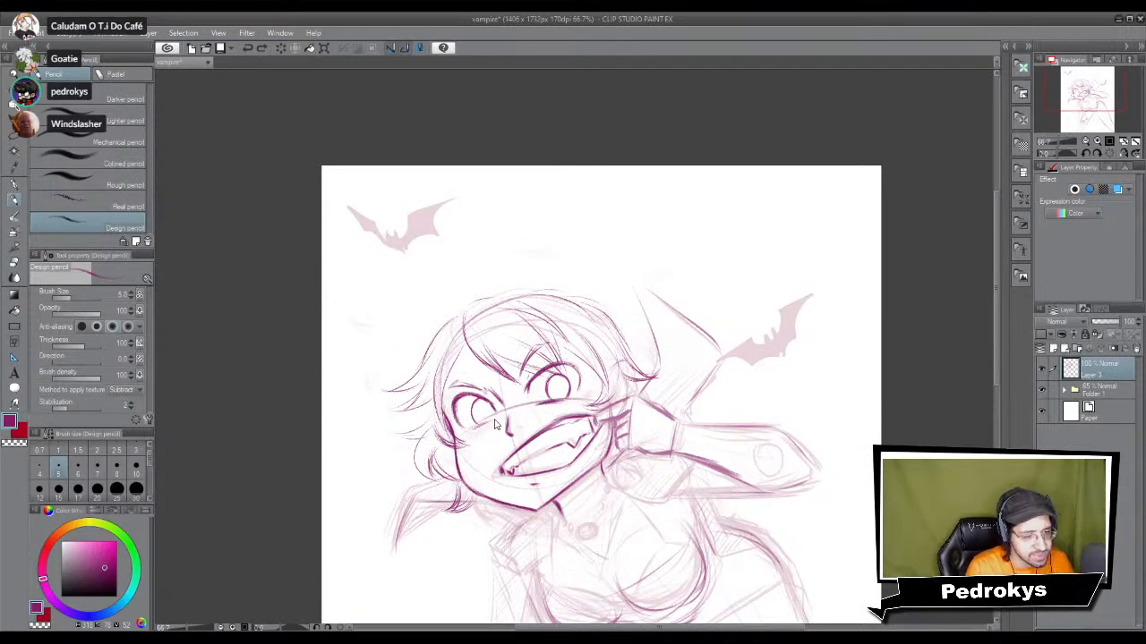
scroll(494, 424, "up", 5)
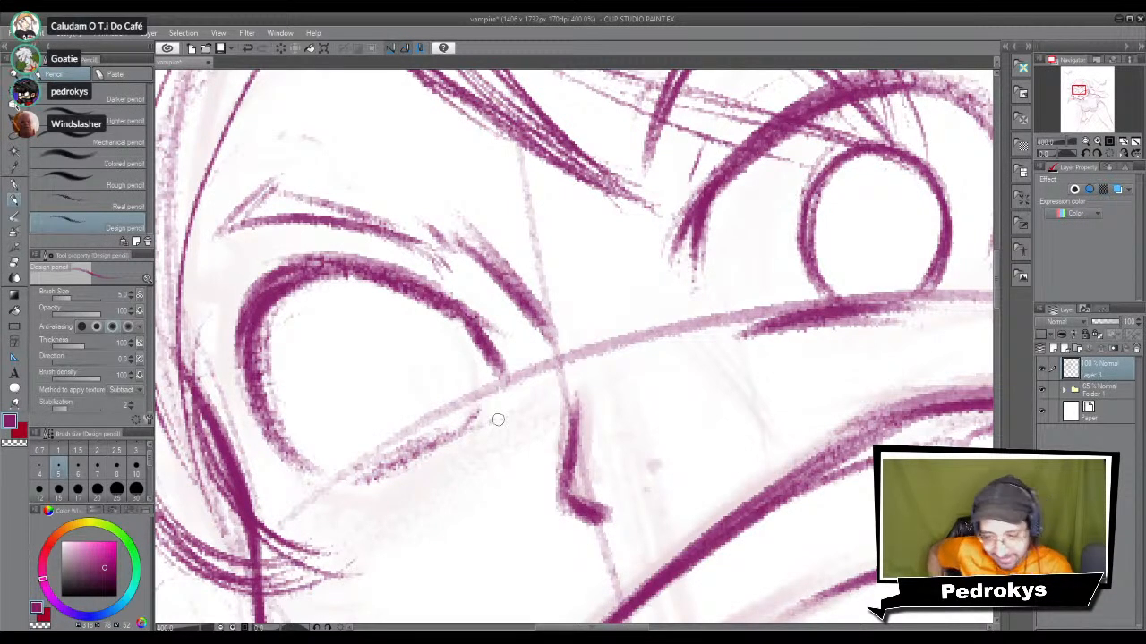
Step: Draw a small round iris in the left eye near the nose and thicken its outline
mouse_move(428, 443)
left_mouse_down()
mouse_move(370, 385)
mouse_move(448, 423)
mouse_move(409, 326)
left_mouse_up()
key("ctrl+z")
key("ctrl+z")
left_click_drag(430, 442, 408, 327)
left_click_drag(390, 425, 414, 321)
mouse_move(372, 371)
left_mouse_down()
mouse_move(451, 315)
mouse_move(485, 362)
mouse_move(494, 411)
left_mouse_up()
mouse_move(480, 358)
left_mouse_down()
mouse_move(492, 414)
mouse_move(490, 403)
left_mouse_up()
left_click_drag(427, 439, 371, 356)
left_click_drag(406, 318, 433, 312)
scroll(478, 336, "down", 5)
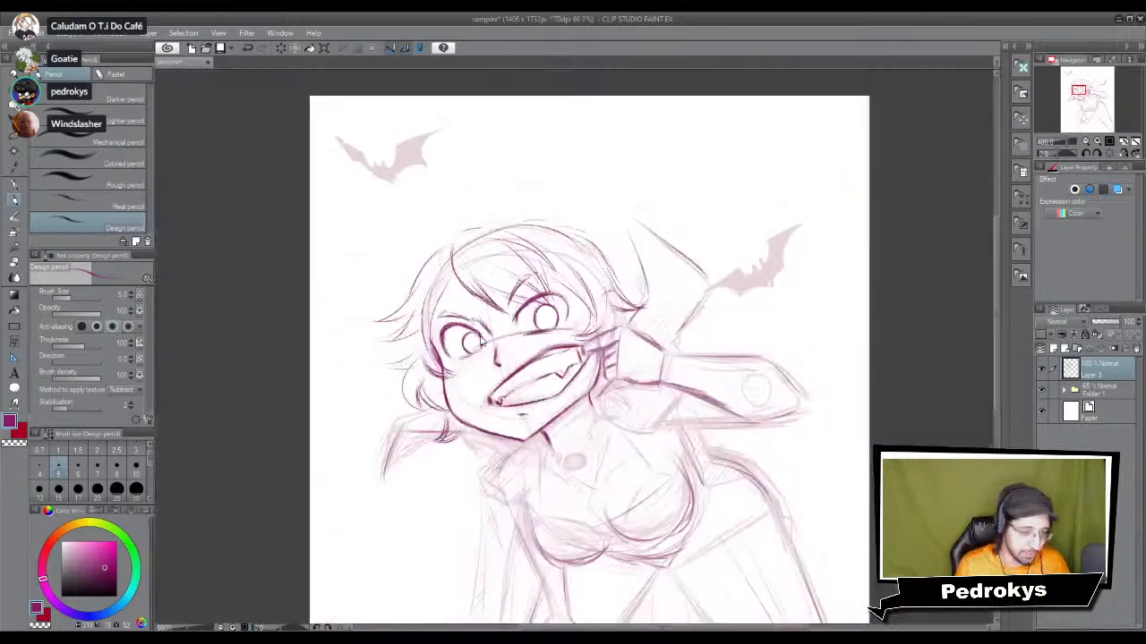
Step: Draw pointed upper lashes at the left eye's outer corner at brush size 6 and short lower lash ticks at size 3
left_click_drag(648, 401, 668, 356)
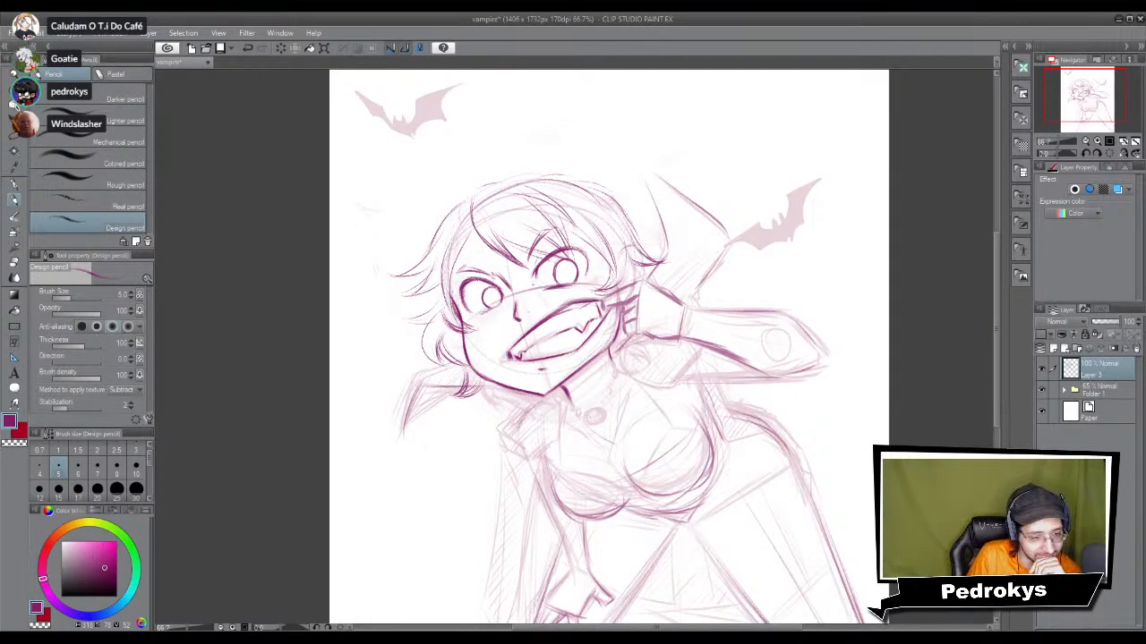
left_click_drag(536, 264, 662, 263)
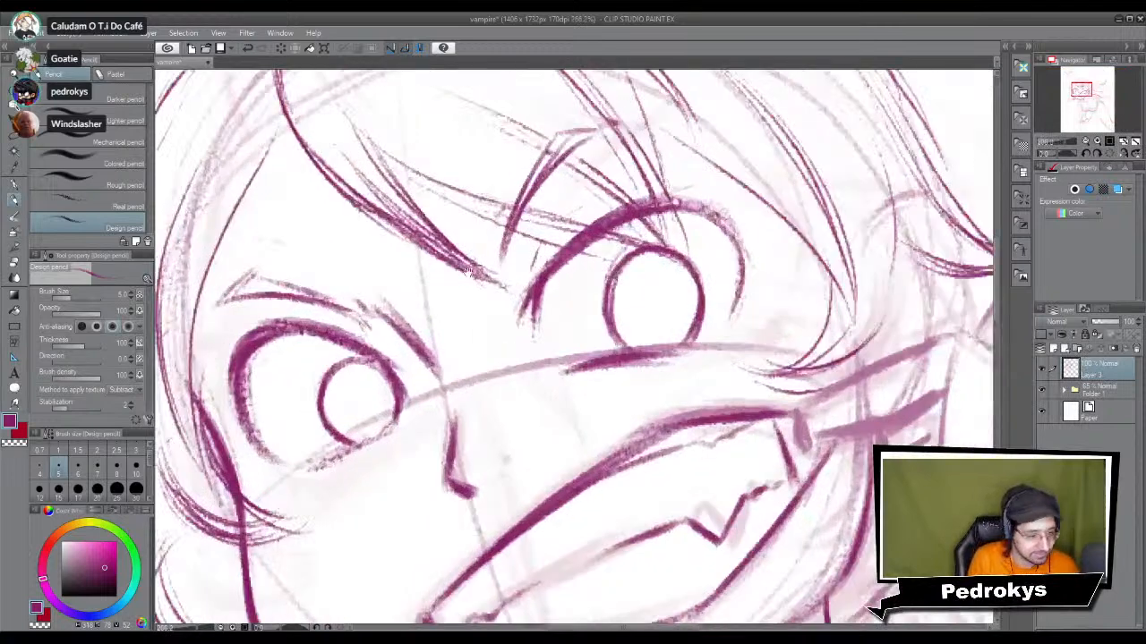
left_click_drag(536, 300, 668, 302)
left_click(78, 468)
mouse_move(347, 345)
left_mouse_down()
mouse_move(374, 334)
mouse_move(349, 365)
mouse_move(354, 378)
mouse_move(396, 326)
left_mouse_up()
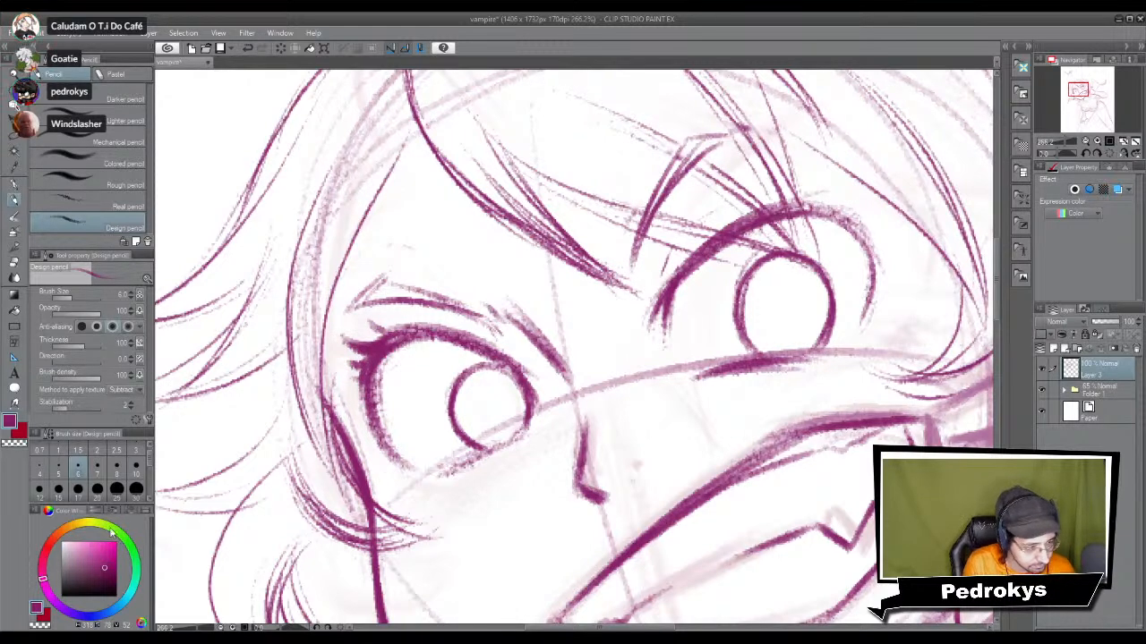
left_click(136, 452)
left_click_drag(413, 470, 407, 479)
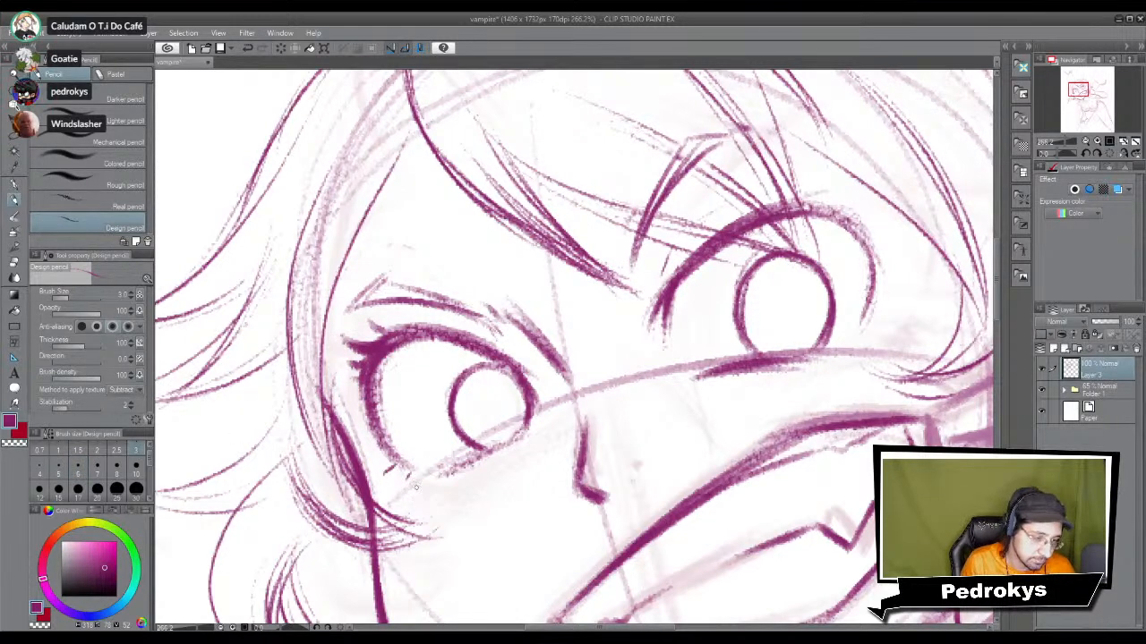
Step: Draw thick pointed lashes at both ends of the right eye's upper lid at brush size 7
left_click_drag(708, 355, 611, 360)
left_click(97, 468)
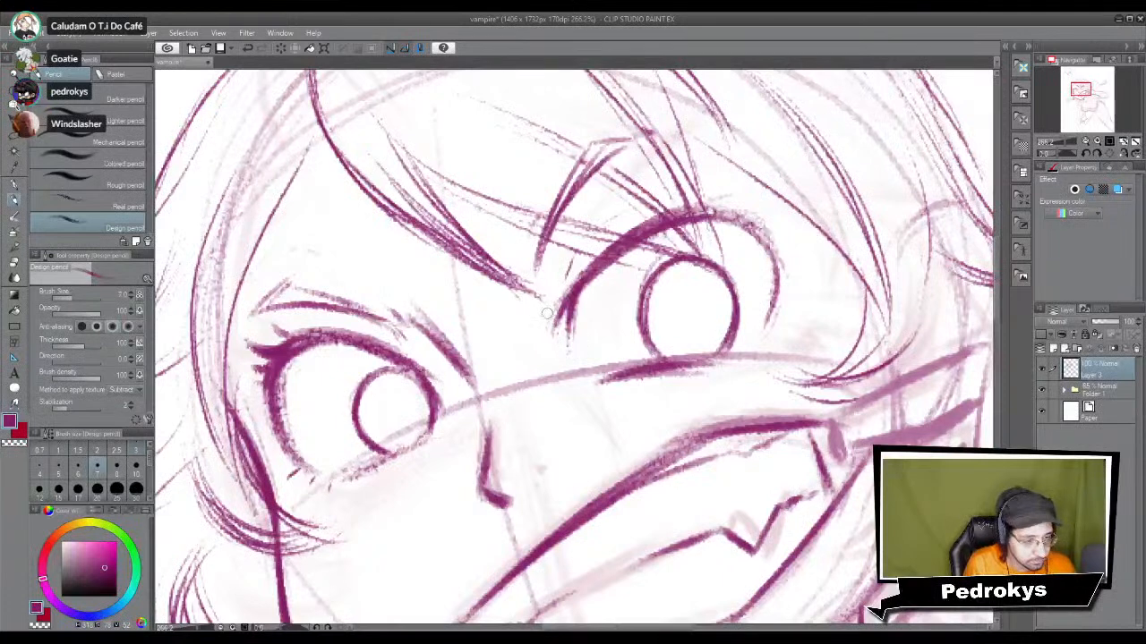
left_click_drag(561, 298, 588, 271)
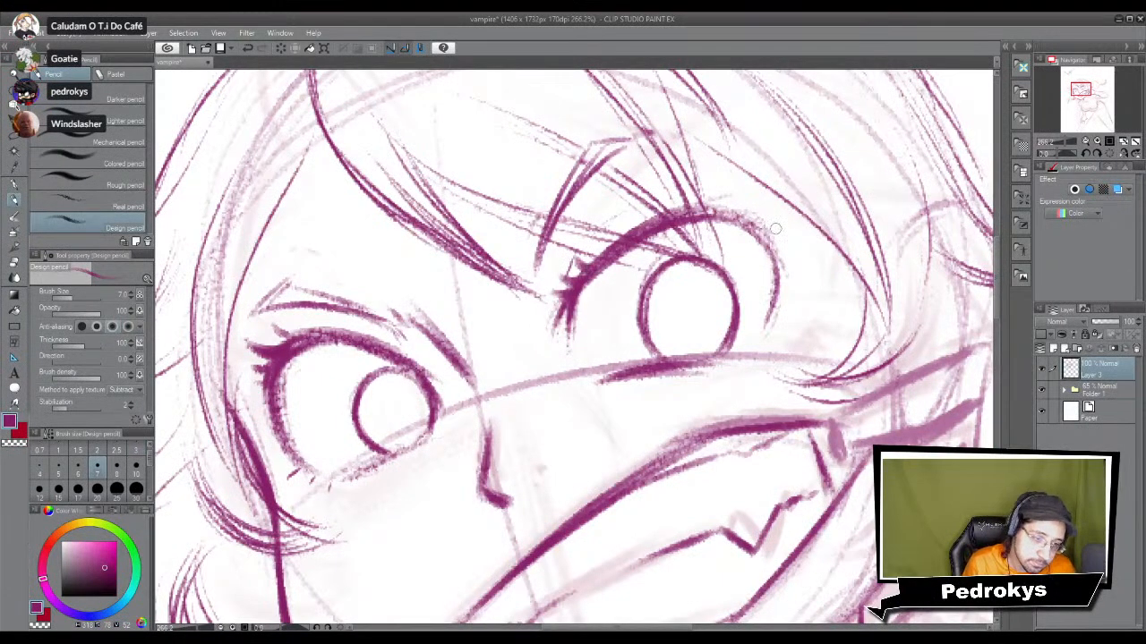
mouse_move(768, 238)
left_mouse_down()
mouse_move(687, 277)
mouse_move(673, 243)
mouse_move(631, 251)
left_mouse_up()
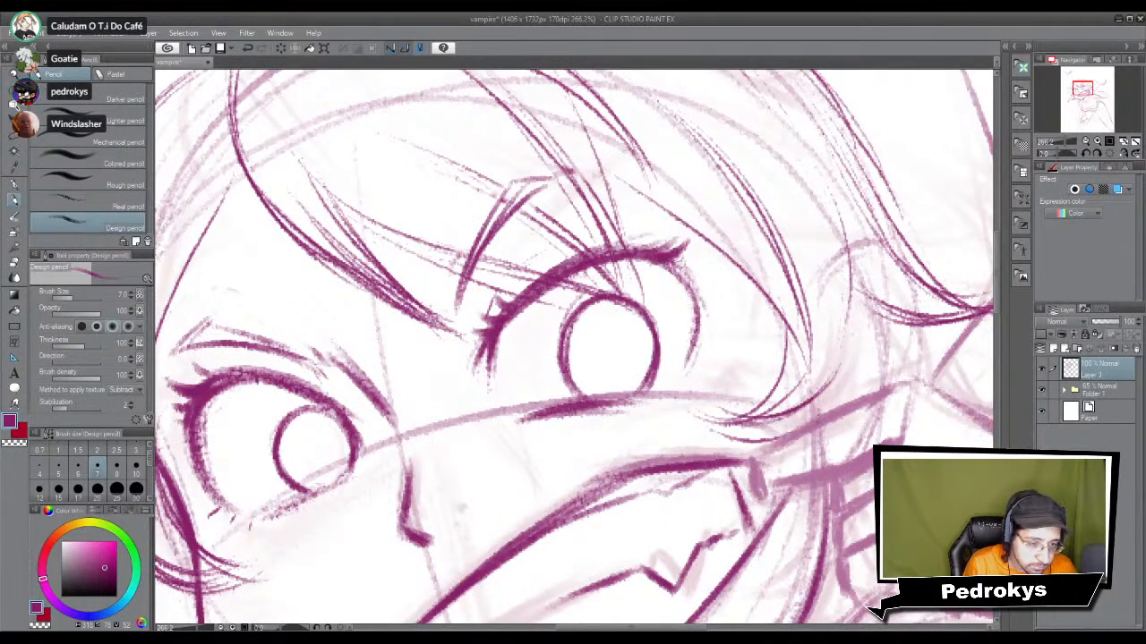
left_click_drag(697, 262, 690, 270)
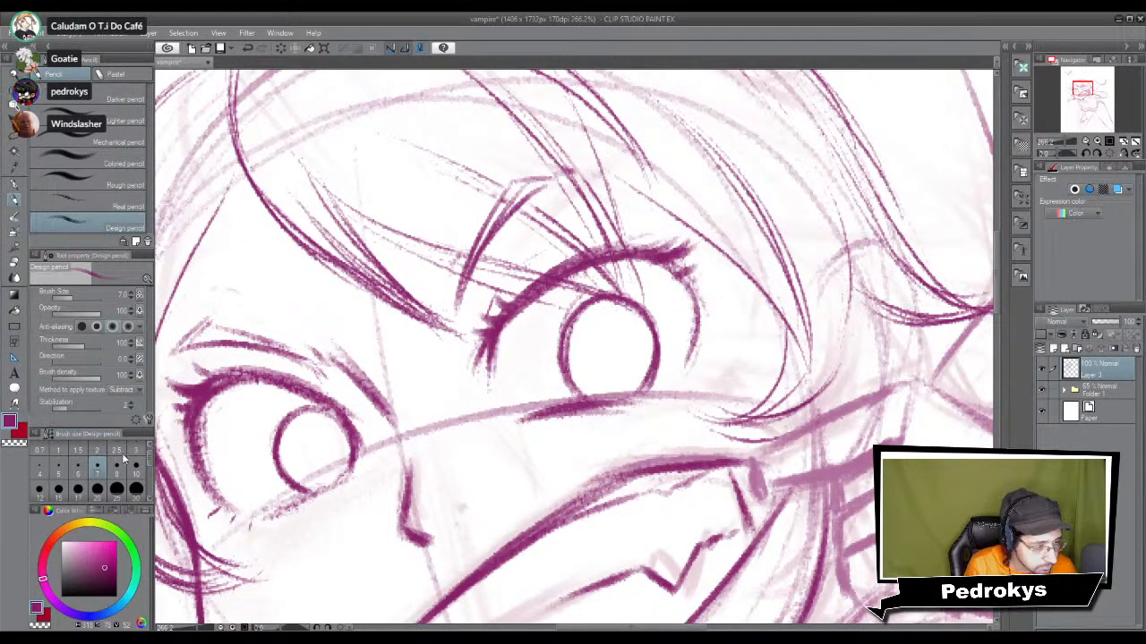
Step: Add short lower lash ticks beneath the outer corner of the right eye at brush size 2.5
key("bracketleft")
key("bracketleft")
key("bracketleft")
key("bracketleft")
key("bracketleft")
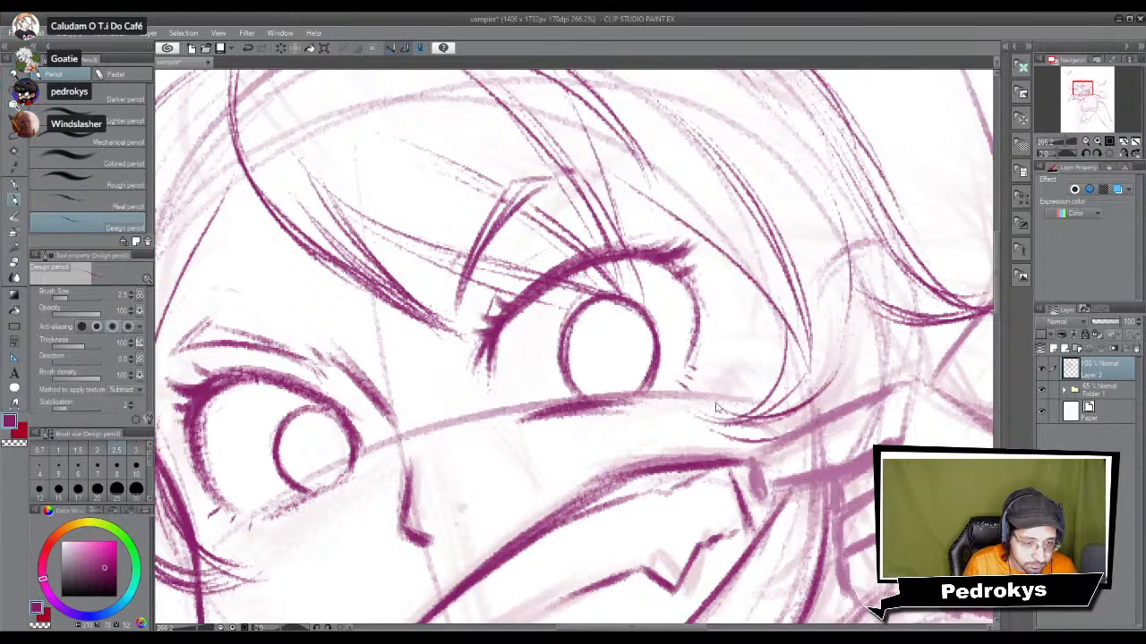
scroll(714, 403, "down", 6)
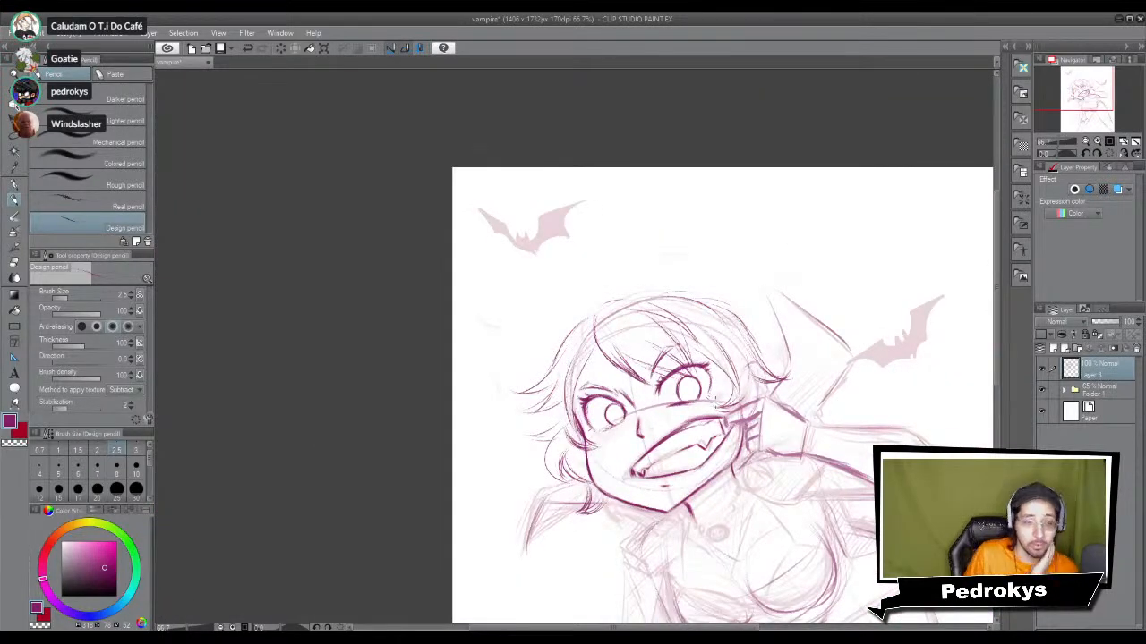
scroll(714, 402, "down", 2)
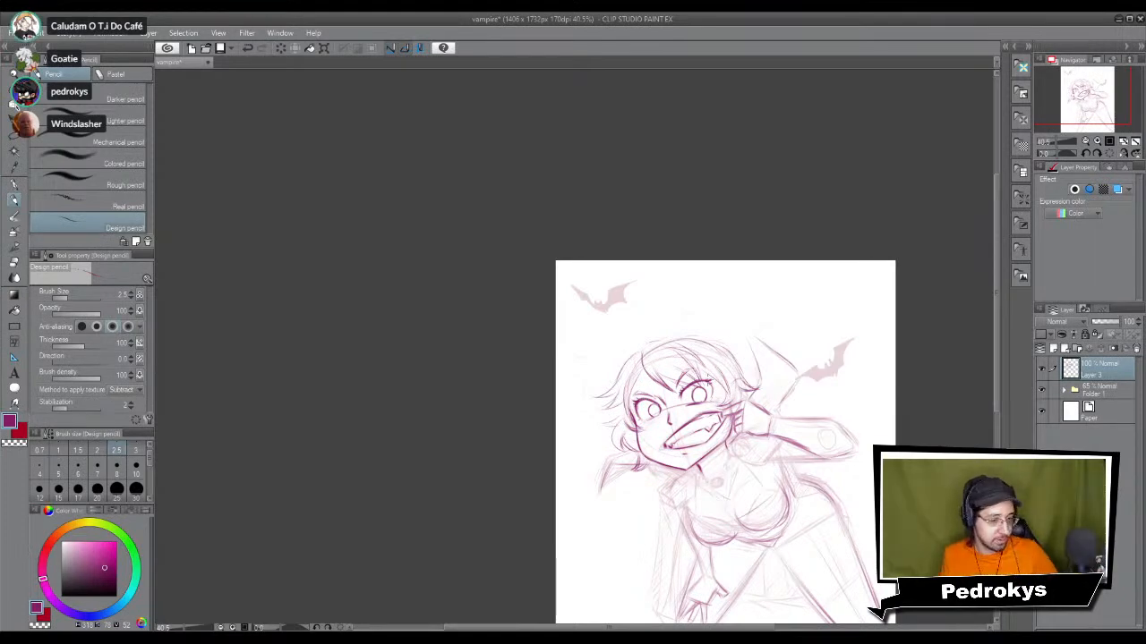
Step: Draw loose hair strands hanging beside the right cheek and jaw with the Design pencil at brush size 5
scroll(725, 376, "up", 2)
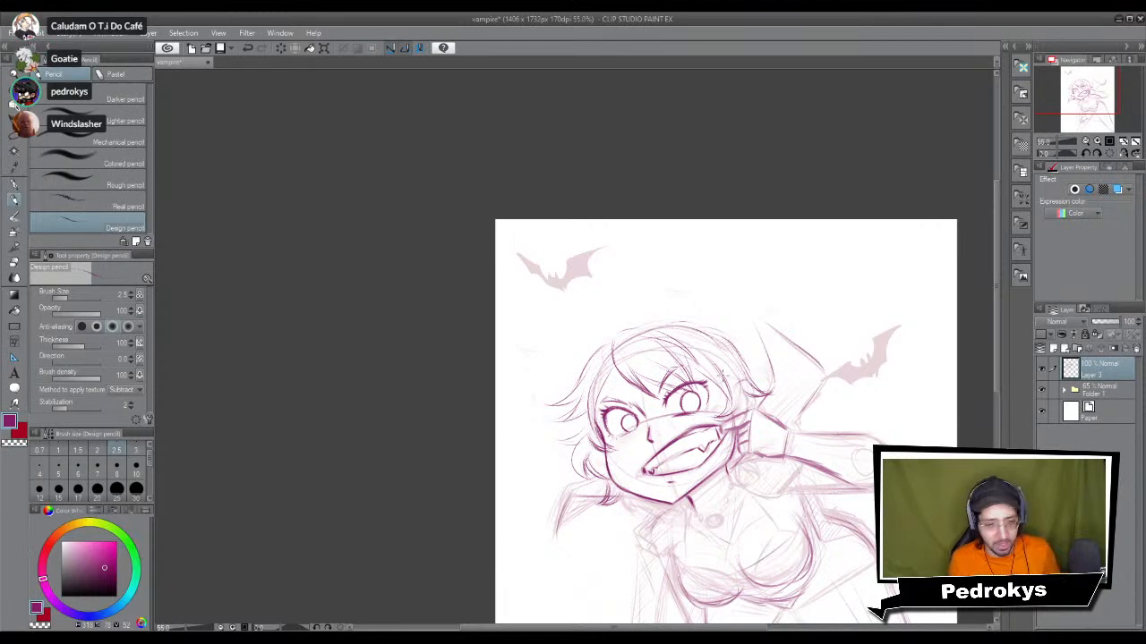
scroll(723, 375, "up", 5)
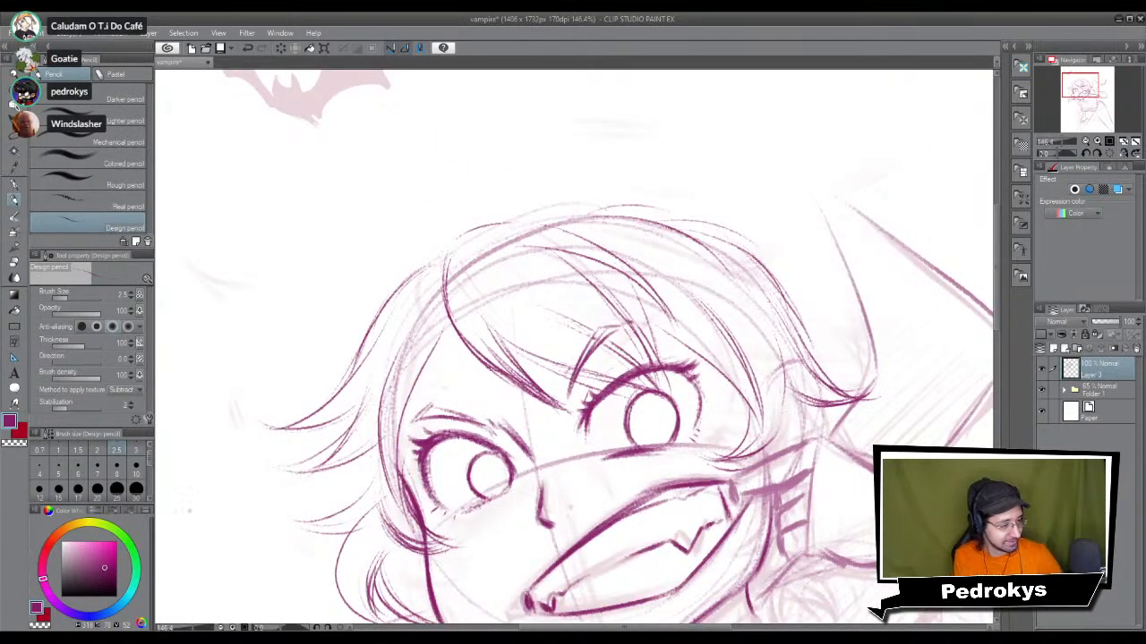
left_click(58, 467)
mouse_move(725, 570)
left_mouse_down()
mouse_move(622, 309)
mouse_move(653, 296)
mouse_move(627, 376)
left_mouse_up()
left_click_drag(647, 288, 625, 388)
left_click_drag(648, 346, 637, 383)
mouse_move(650, 319)
left_mouse_down()
mouse_move(635, 392)
mouse_move(651, 364)
left_mouse_up()
mouse_move(671, 406)
left_mouse_down()
mouse_move(658, 297)
mouse_move(594, 339)
left_mouse_up()
key("ctrl+z")
left_click_drag(631, 288, 595, 366)
mouse_move(665, 331)
left_mouse_down()
mouse_move(596, 370)
mouse_move(626, 369)
left_mouse_up()
left_click_drag(636, 298, 716, 291)
Step: Draw a curled hair lock with inner strands beneath the left side of the jaw
left_click_drag(432, 349, 541, 433)
key("ctrl+z")
left_click_drag(450, 351, 610, 447)
key("ctrl+z")
left_click_drag(452, 353, 566, 432)
left_click_drag(494, 364, 539, 425)
left_click_drag(428, 351, 440, 399)
left_click_drag(513, 399, 567, 418)
Step: Add upturned curled tips to the hair lock beneath the right side of the jaw
left_click_drag(712, 324, 657, 366)
mouse_move(750, 338)
left_mouse_down()
mouse_move(655, 374)
mouse_move(673, 375)
mouse_move(662, 359)
left_mouse_up()
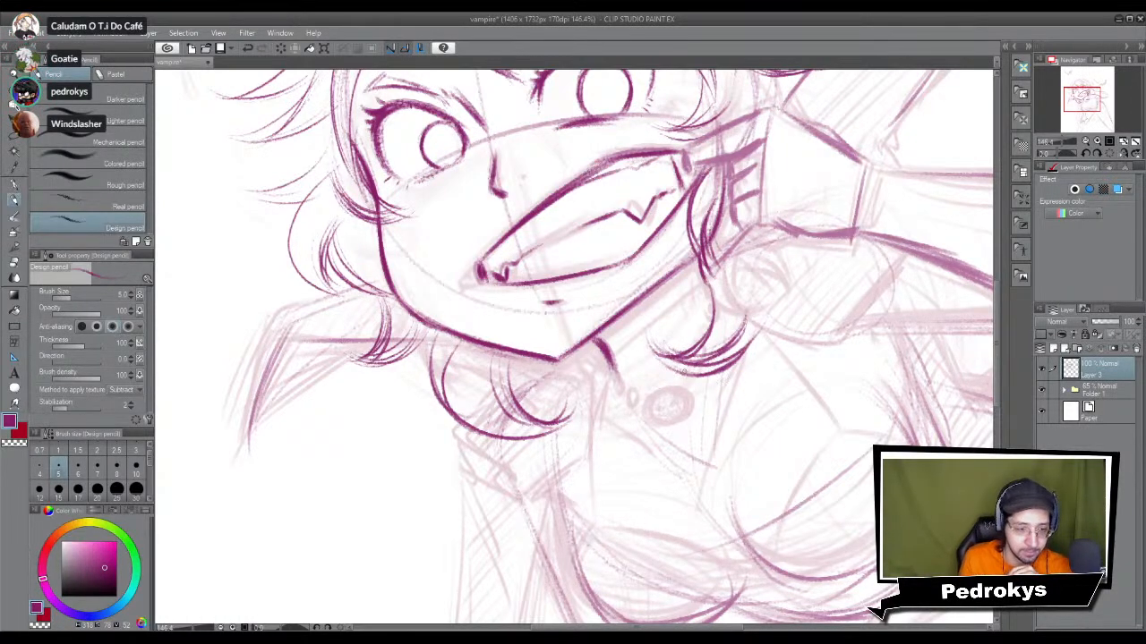
left_click_drag(757, 324, 700, 368)
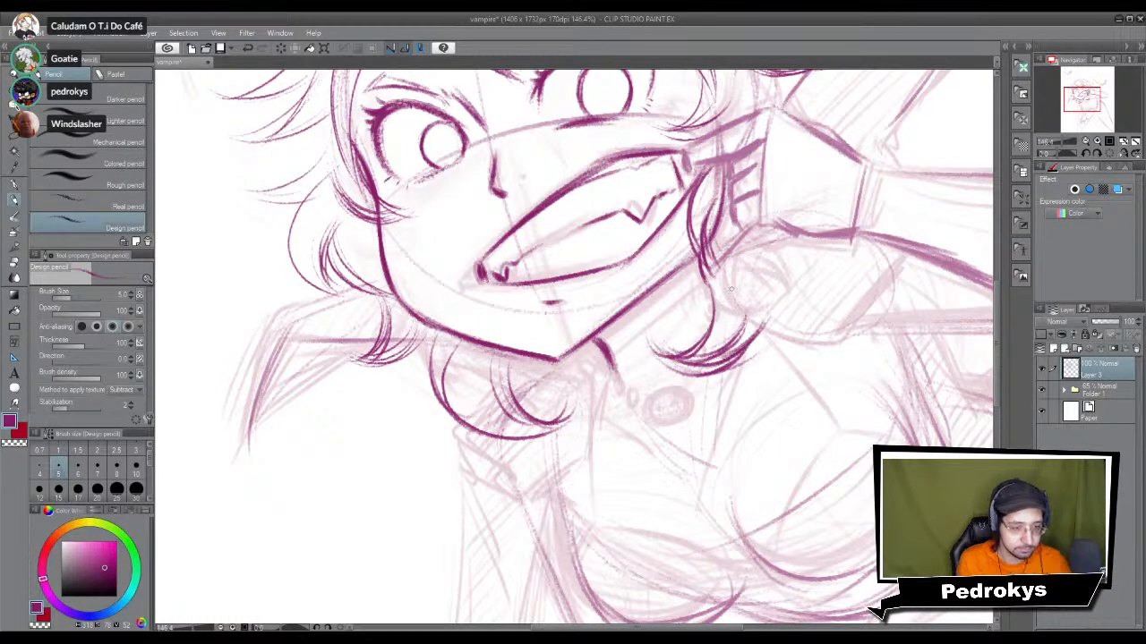
scroll(732, 290, "down", 3)
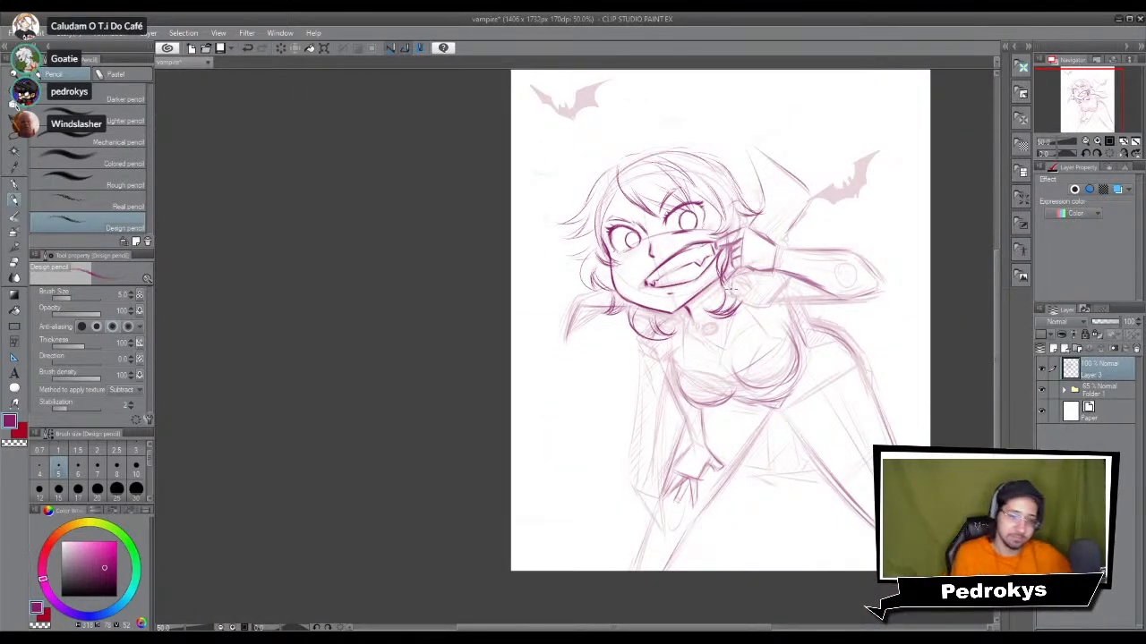
scroll(732, 288, "up", 3)
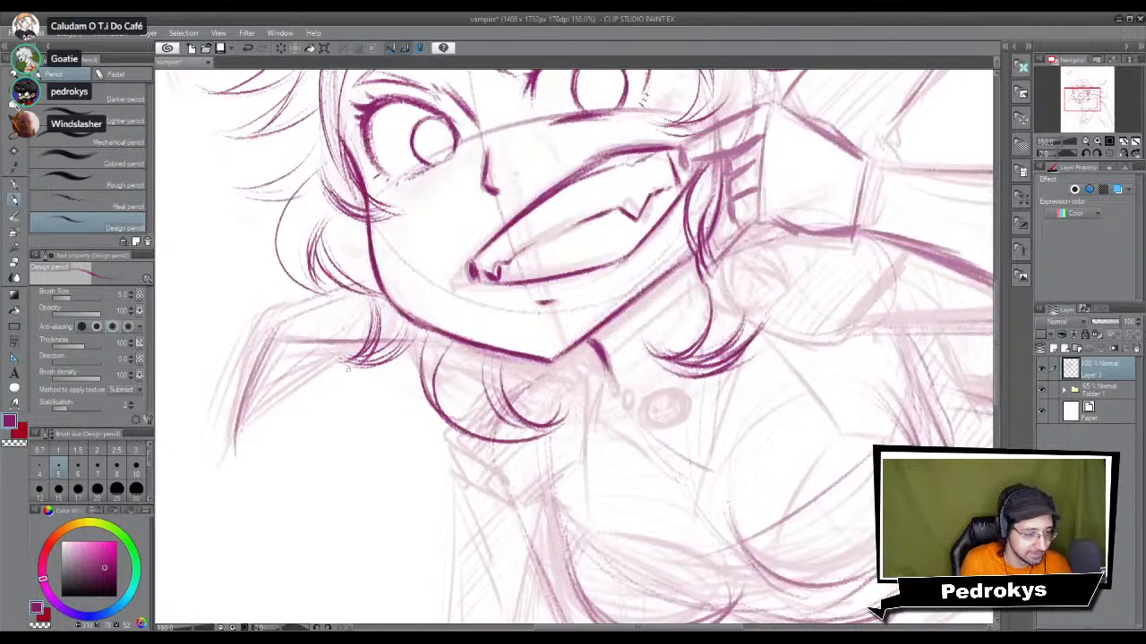
Step: Outline a pointed ear on the left side of the head, drawing its upper edge and curved lower edge
mouse_move(654, 111)
left_mouse_down()
mouse_move(589, 350)
mouse_move(657, 417)
left_mouse_up()
mouse_move(385, 224)
left_mouse_down()
mouse_move(407, 296)
mouse_move(434, 318)
mouse_move(484, 285)
left_mouse_up()
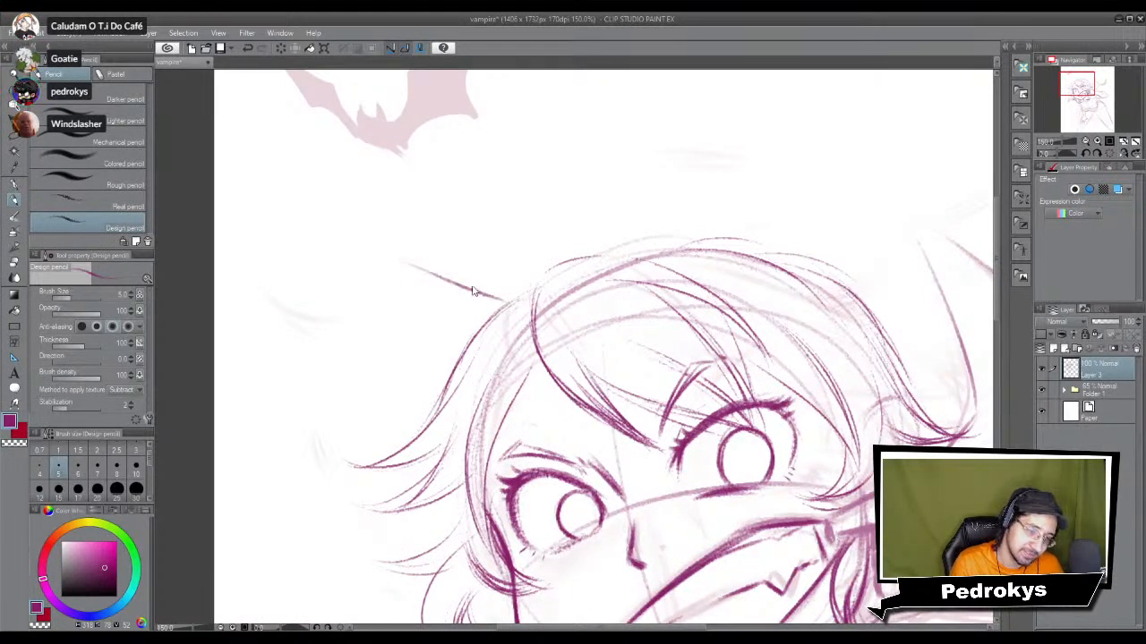
left_click_drag(516, 291, 395, 259)
left_click_drag(478, 289, 346, 228)
left_click_drag(423, 285, 372, 191)
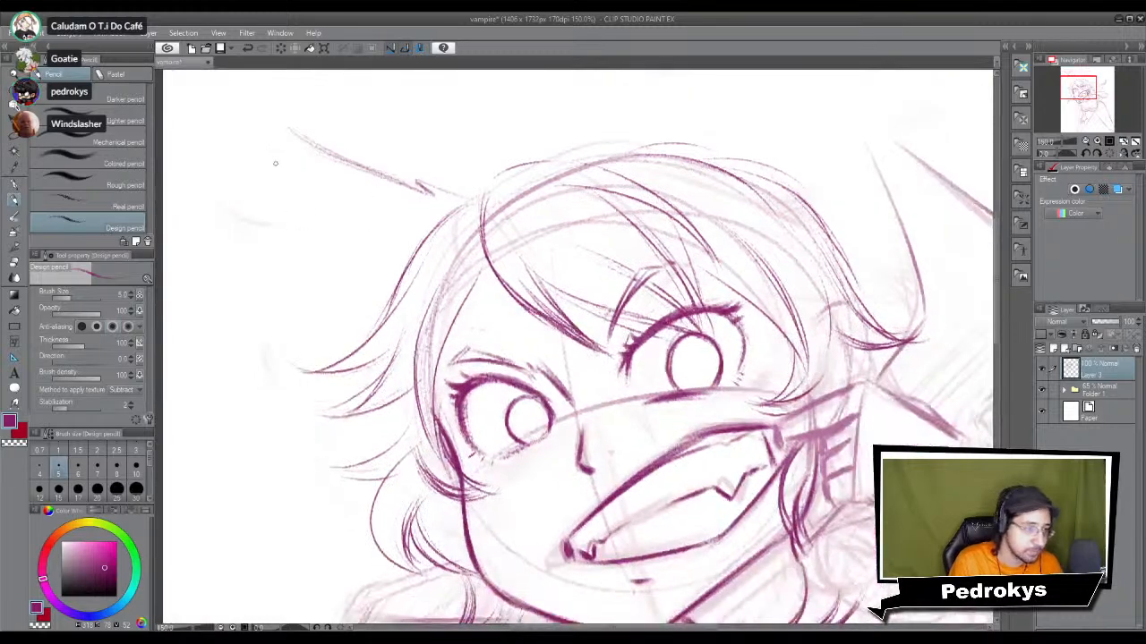
left_click_drag(286, 150, 337, 275)
left_click_drag(352, 324, 385, 342)
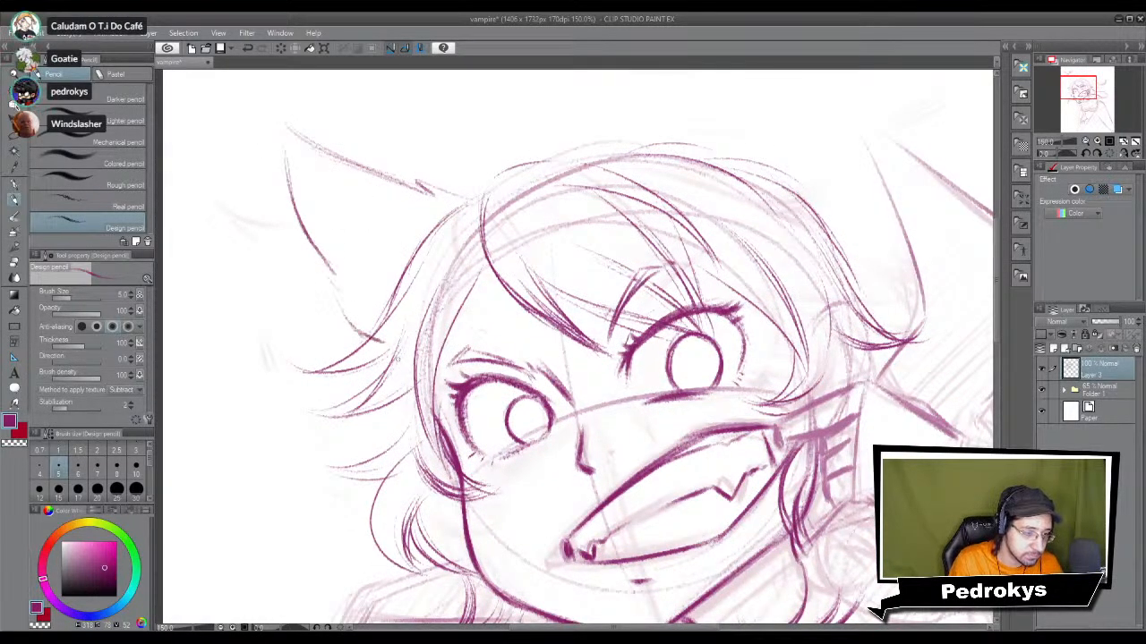
scroll(376, 298, "down", 5)
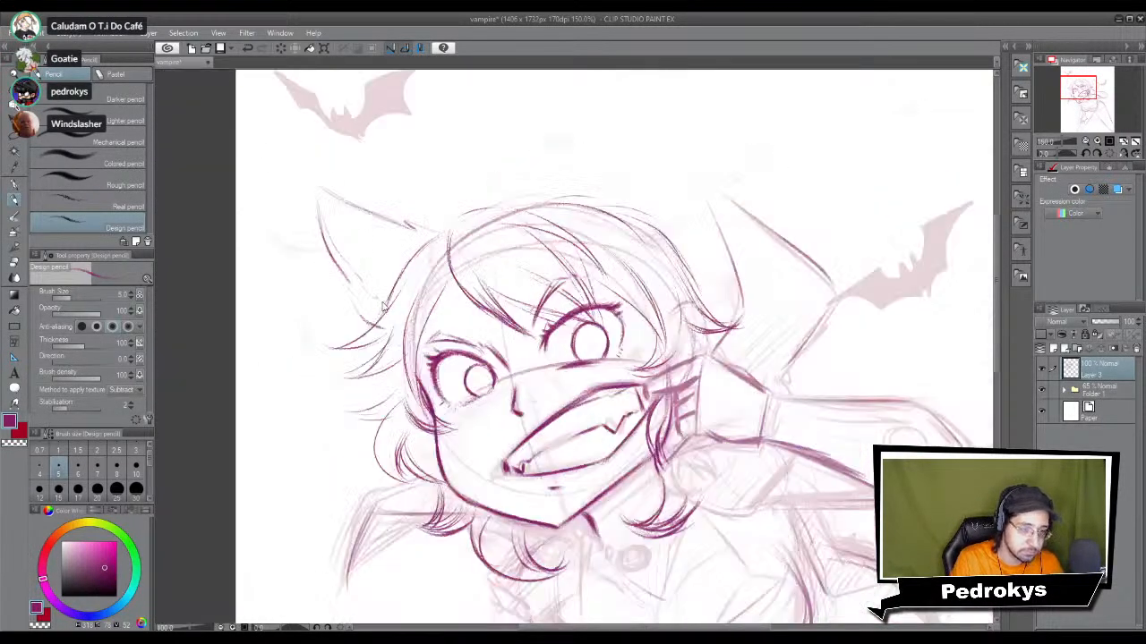
scroll(382, 304, "up", 3)
left_click_drag(382, 303, 359, 361)
Step: Outline a tall pointed ear on the right side of the head and add an inner fold line
mouse_move(597, 208)
left_mouse_down()
mouse_move(583, 265)
mouse_move(624, 151)
mouse_move(666, 246)
mouse_move(670, 352)
left_mouse_up()
left_click_drag(671, 274, 659, 362)
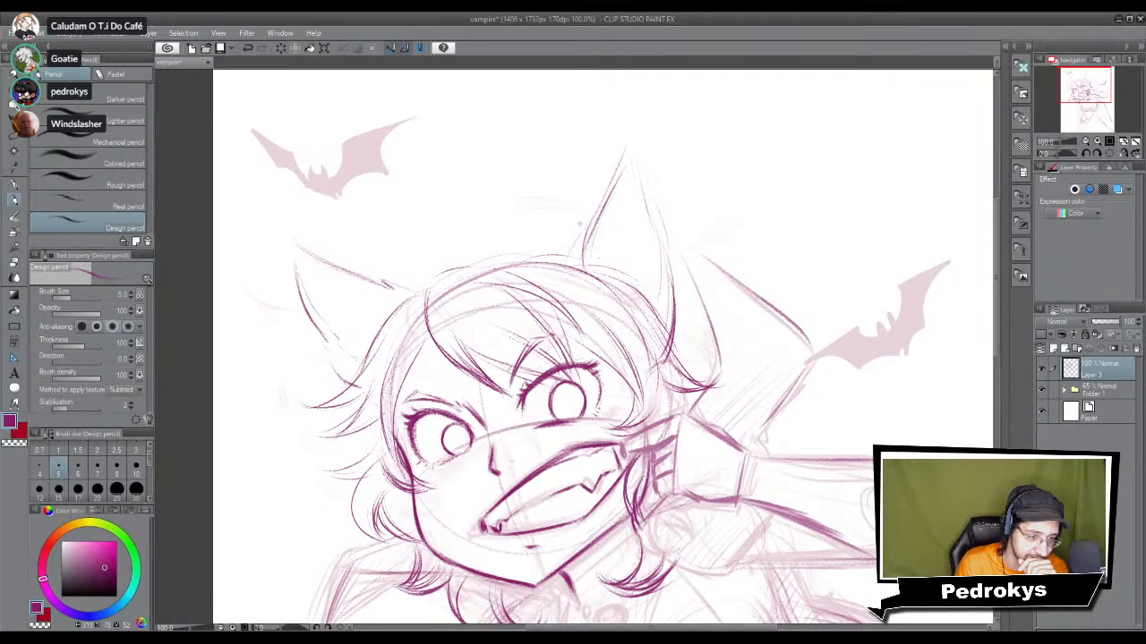
left_click_drag(617, 300, 631, 190)
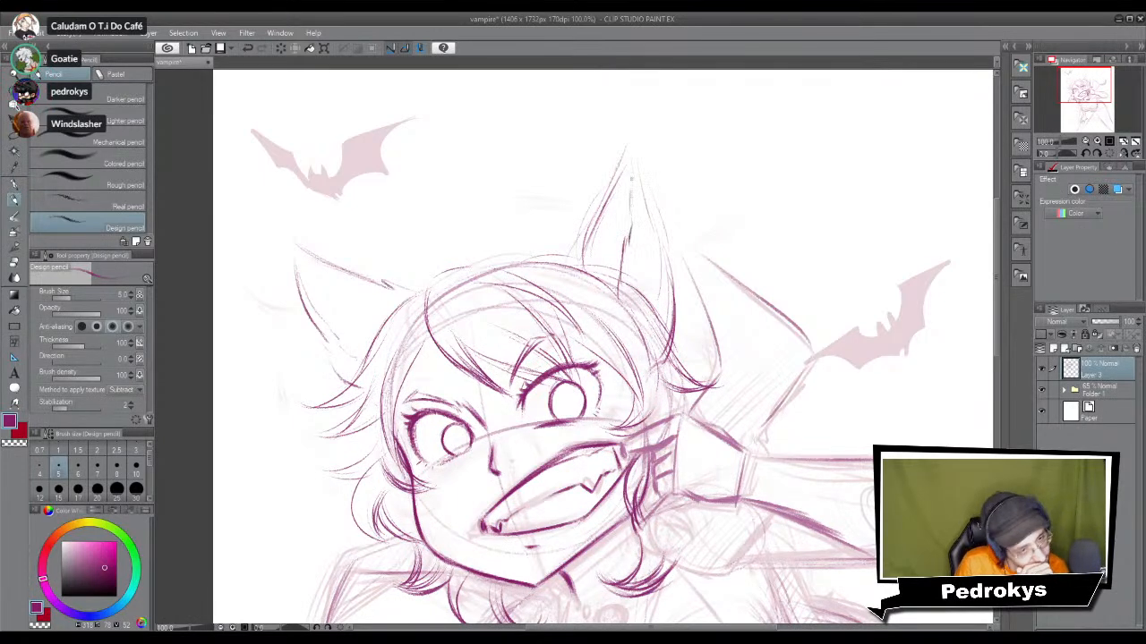
left_click_drag(578, 255, 643, 145)
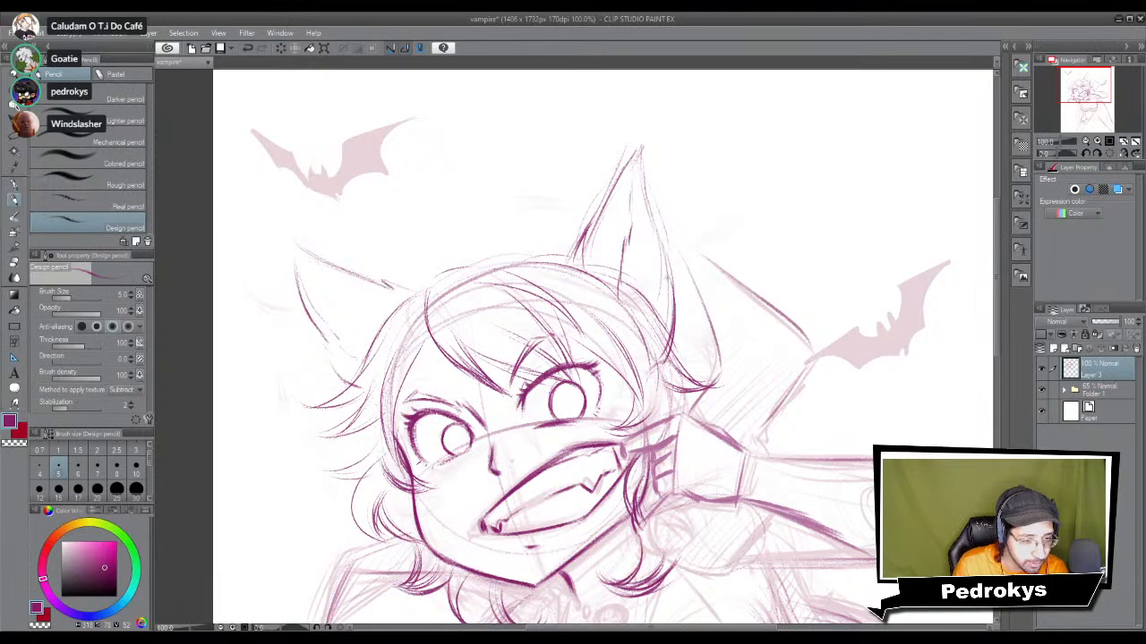
Step: Draw the left corner of a small faceted gem on top of the head above the hair parting
scroll(639, 384, "down", 3)
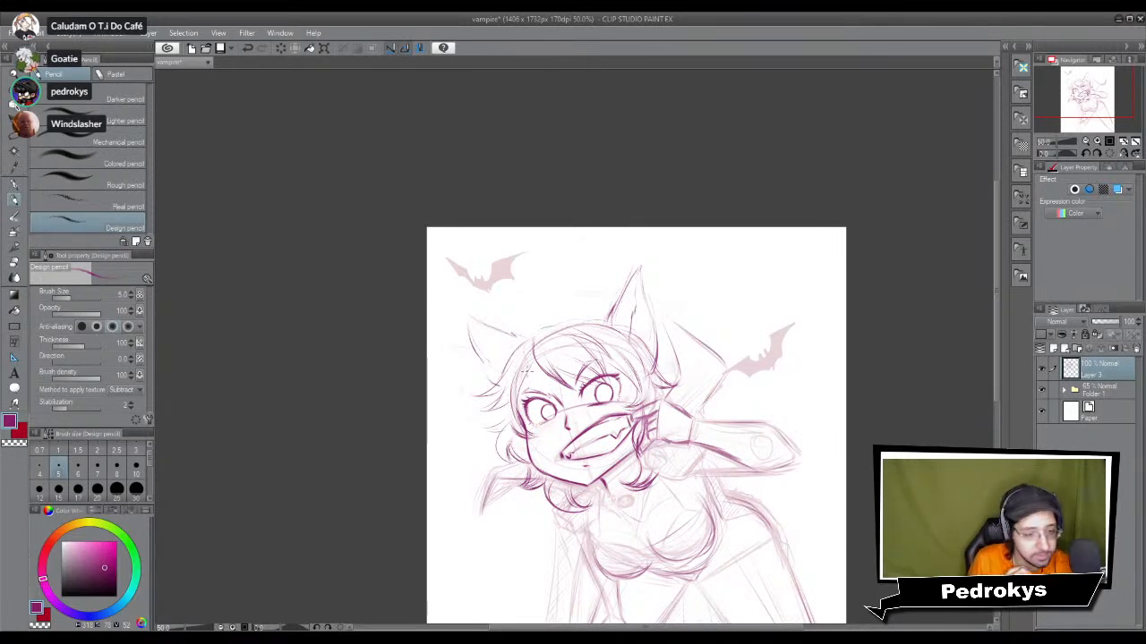
scroll(563, 341, "up", 3)
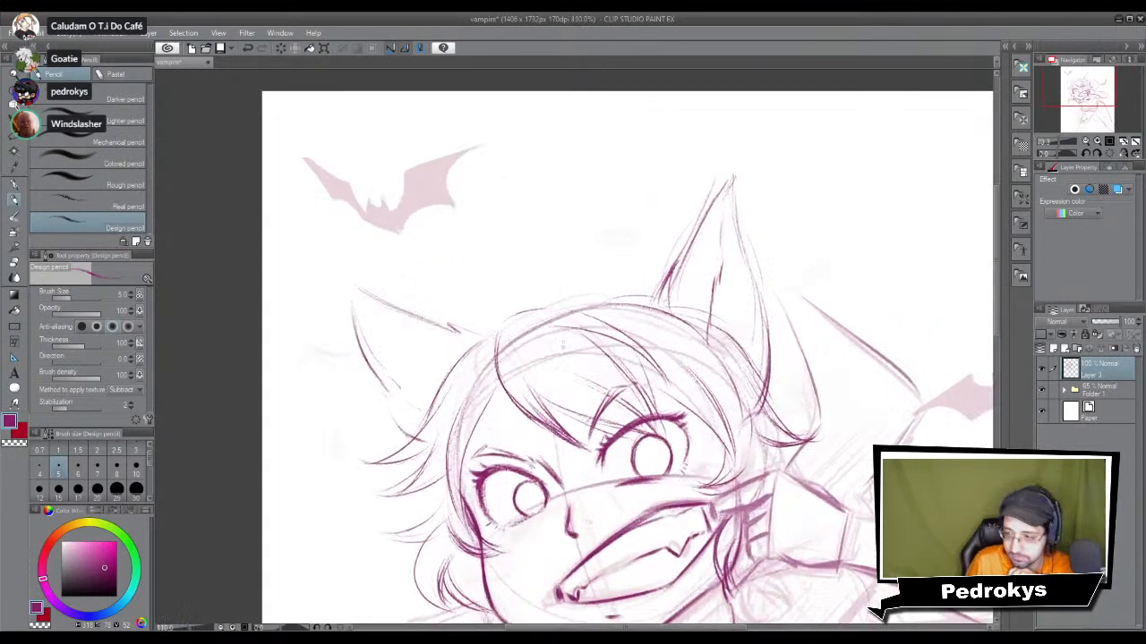
scroll(563, 341, "up", 3)
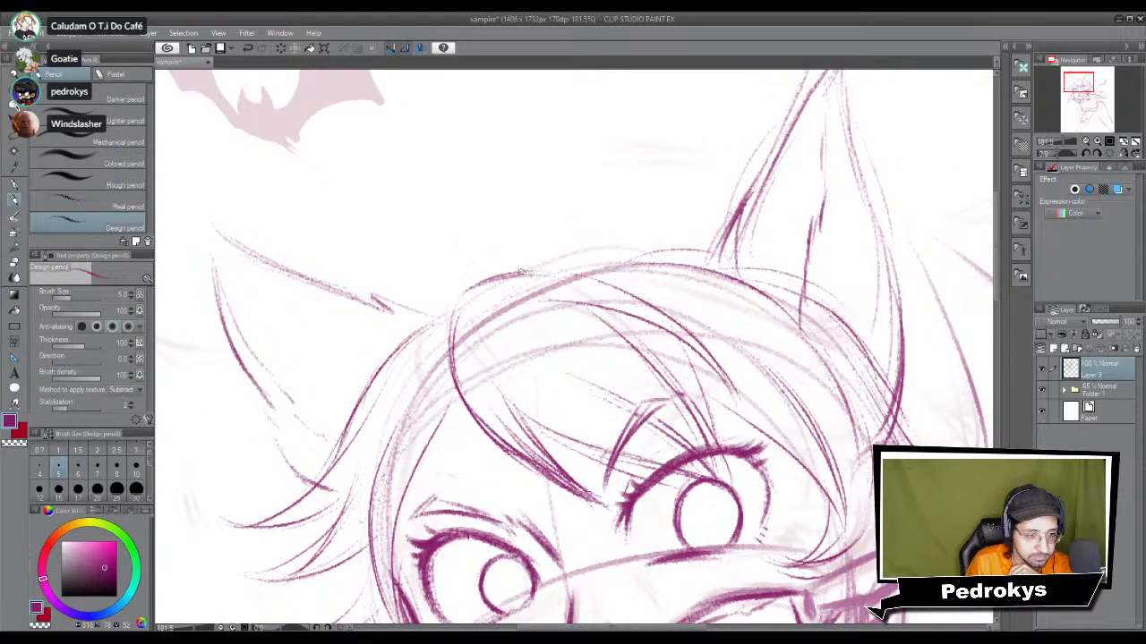
left_click_drag(488, 256, 503, 229)
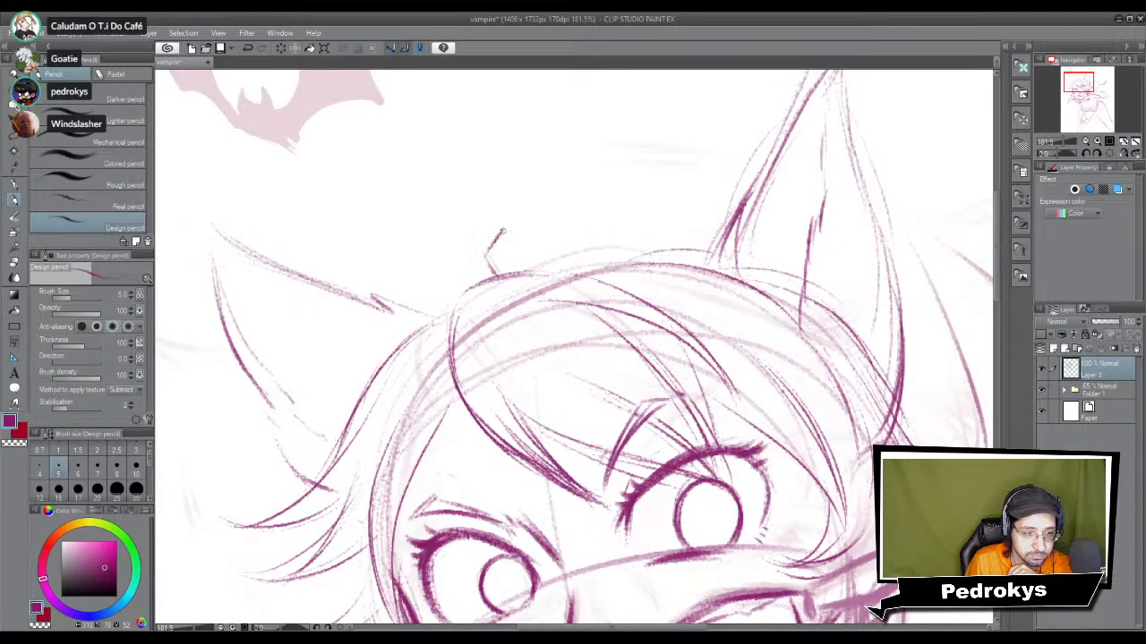
Step: Doodle a small bird with beak, eye, tail and leg in the empty space beside the left bat
left_click_drag(426, 320, 570, 402)
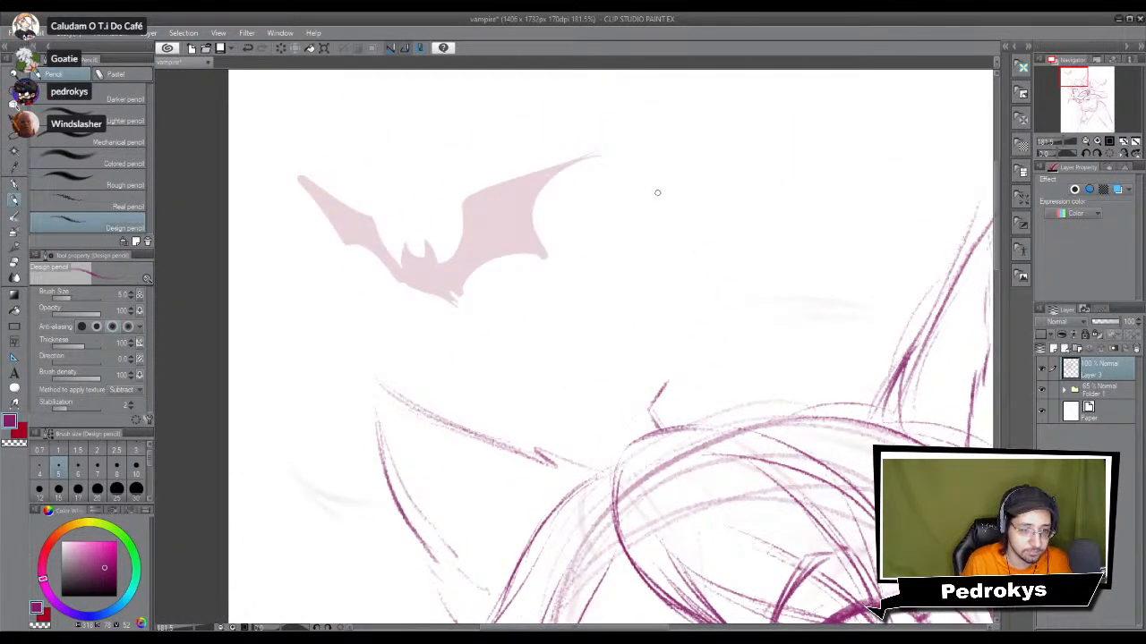
mouse_move(667, 180)
left_mouse_down()
mouse_move(635, 213)
mouse_move(692, 211)
mouse_move(695, 235)
mouse_move(723, 235)
left_mouse_up()
mouse_move(635, 216)
left_mouse_down()
mouse_move(653, 258)
mouse_move(673, 266)
mouse_move(723, 240)
left_mouse_up()
left_click_drag(657, 261, 661, 282)
left_click_drag(656, 198, 657, 206)
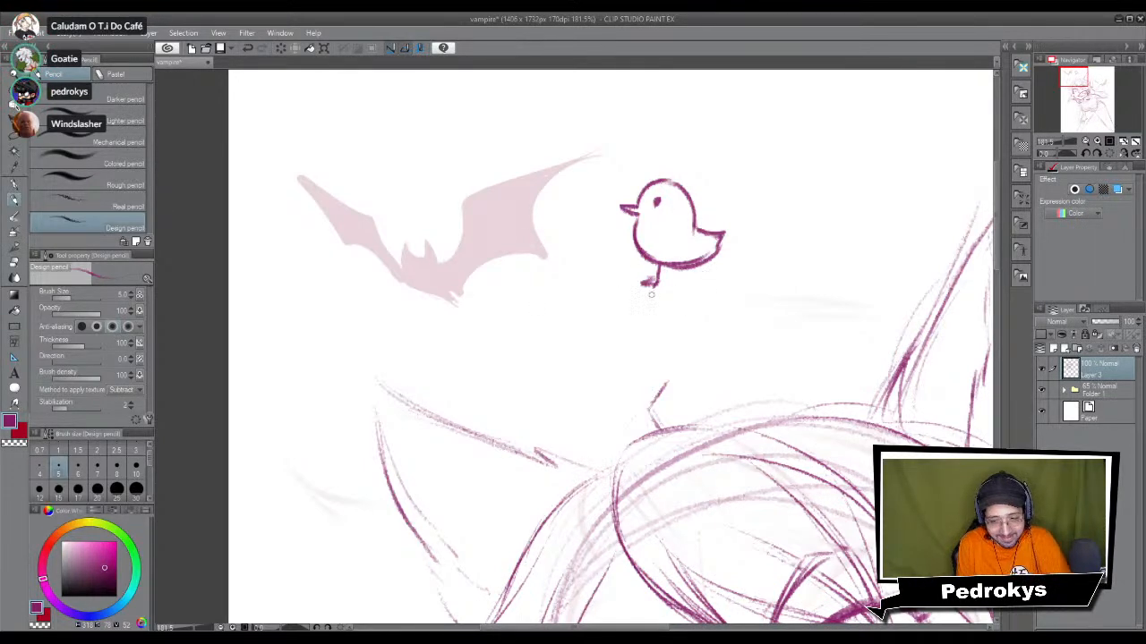
Step: Erase the bird doodle beside the left bat with the Soft eraser at size 25
key("e")
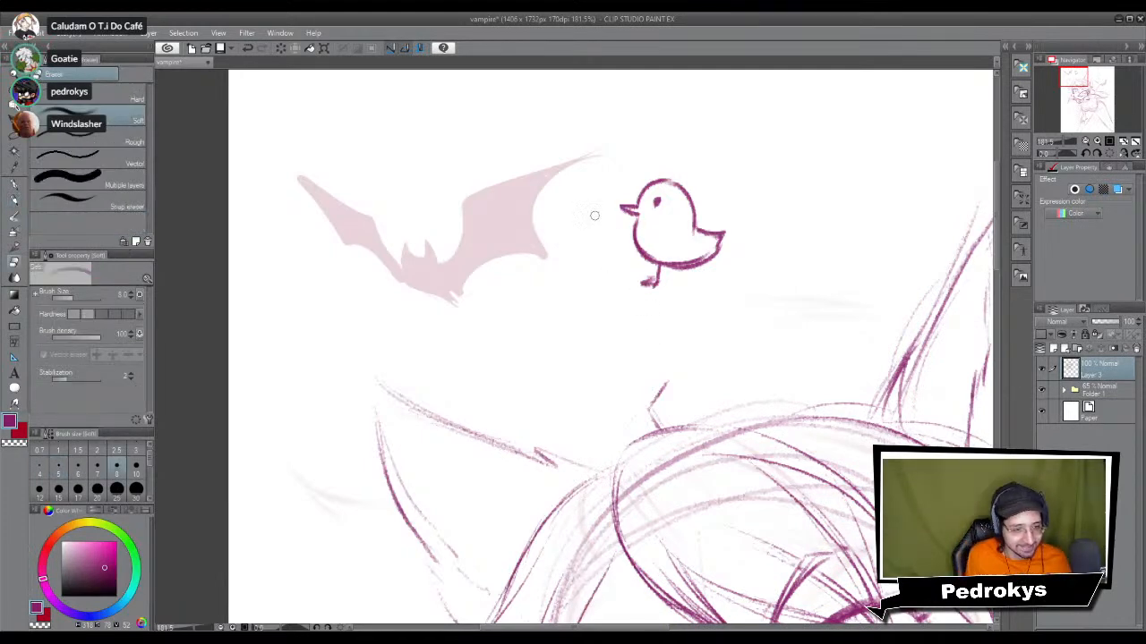
left_click(136, 461)
mouse_move(493, 289)
left_mouse_down()
mouse_move(564, 218)
mouse_move(612, 200)
mouse_move(619, 220)
mouse_move(670, 213)
mouse_move(621, 251)
mouse_move(730, 219)
mouse_move(649, 268)
mouse_move(690, 271)
left_mouse_up()
scroll(596, 340, "down", 3)
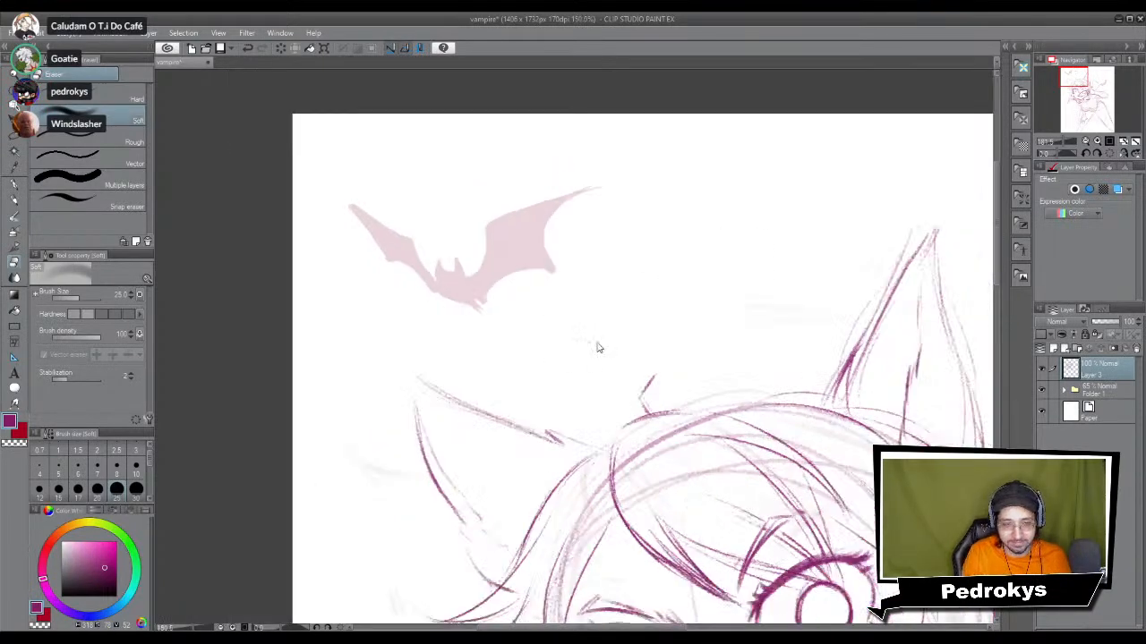
mouse_move(597, 343)
left_mouse_down()
mouse_move(605, 150)
mouse_move(533, 142)
left_mouse_up()
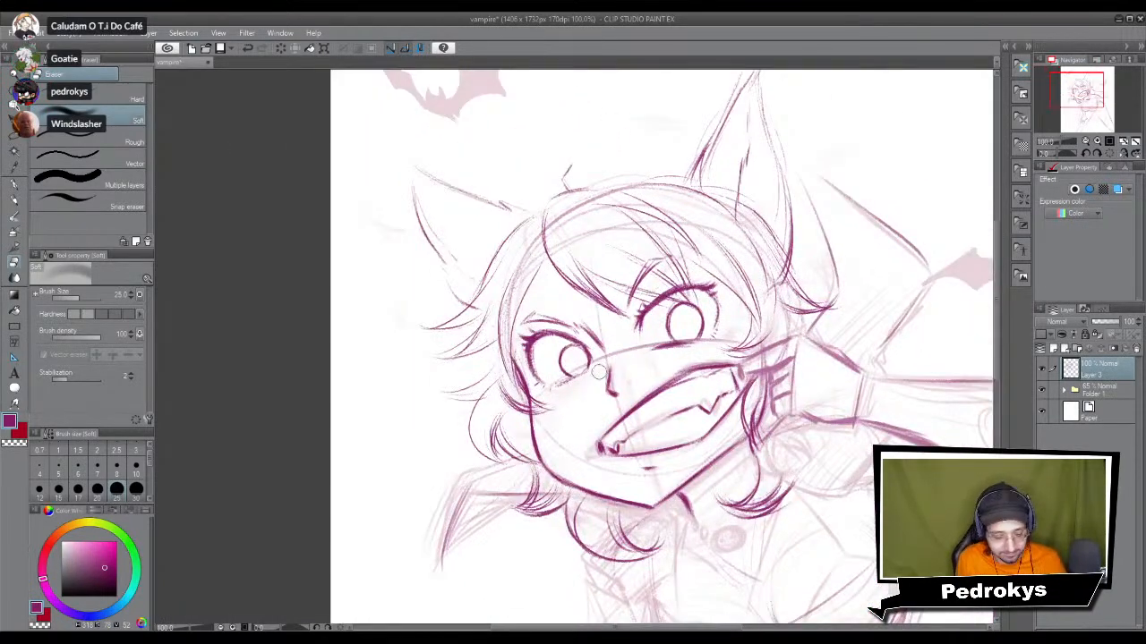
Step: Complete the faceted gem outline on top of the head with the Design pencil and double its edges
key("p")
key("p")
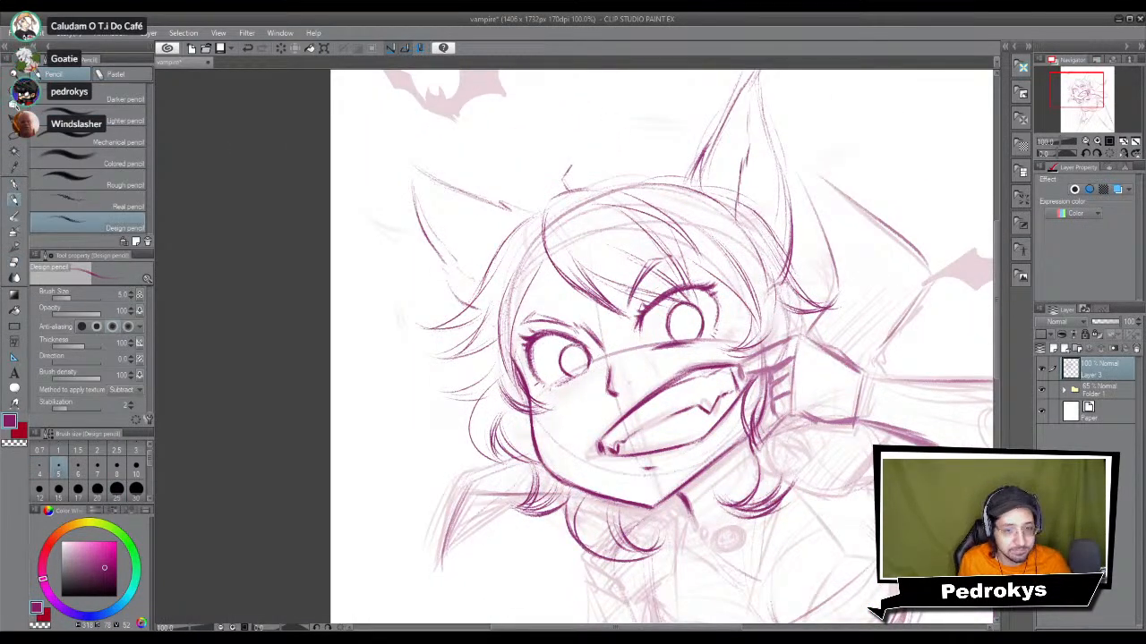
scroll(633, 300, "up", 5)
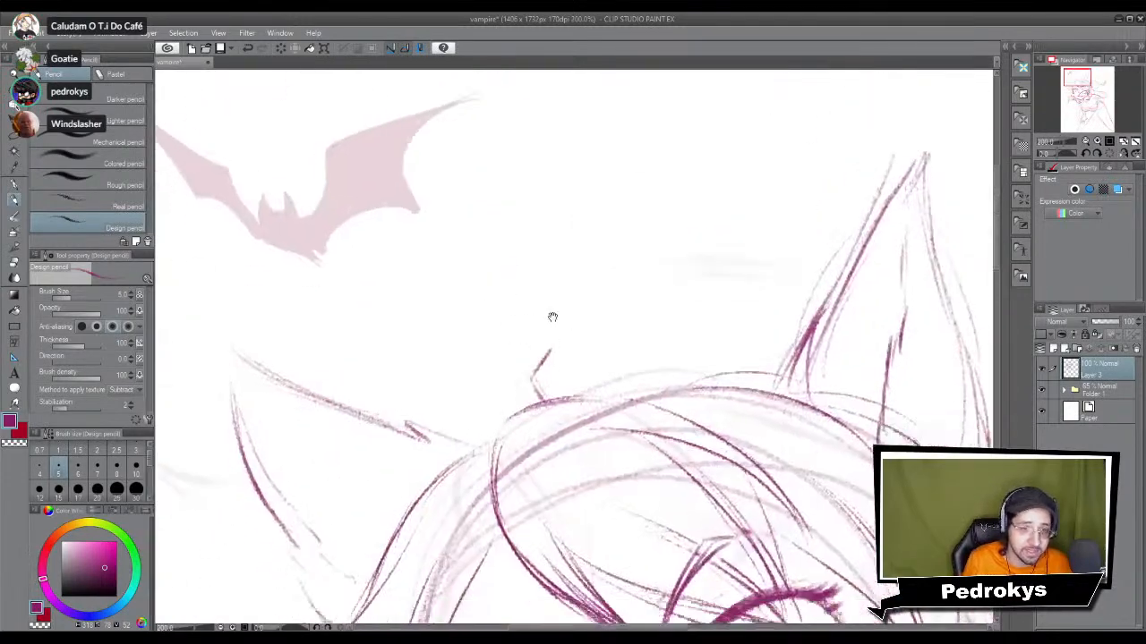
left_click_drag(519, 347, 538, 315)
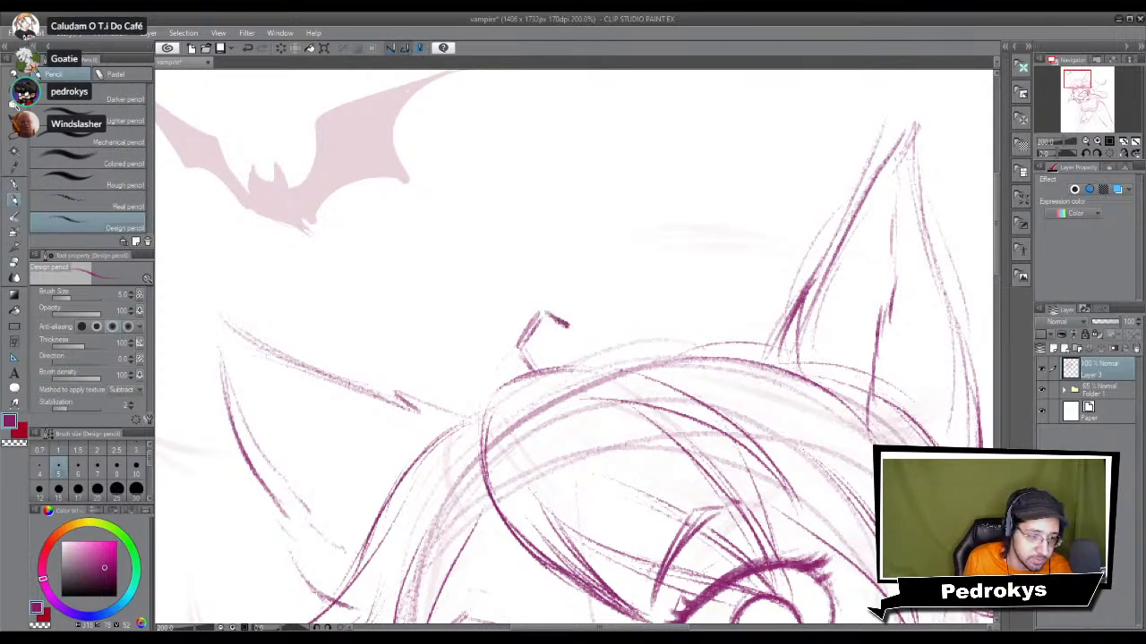
left_click_drag(567, 331, 573, 364)
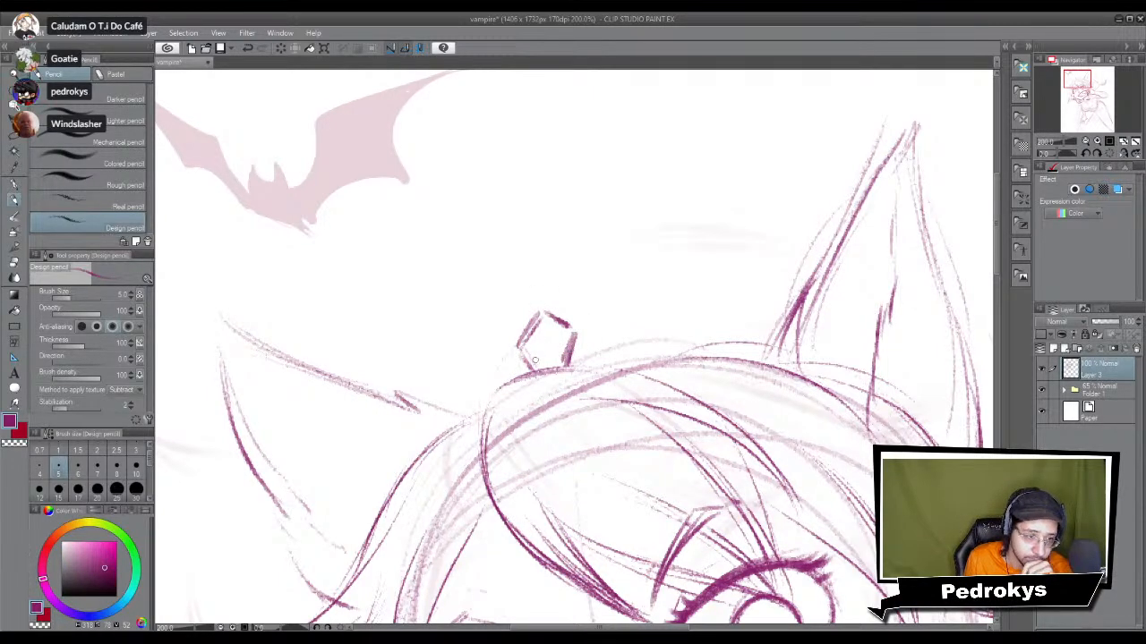
mouse_move(516, 340)
left_mouse_down()
mouse_move(539, 298)
mouse_move(567, 317)
left_mouse_up()
left_click_drag(576, 360, 570, 337)
Step: Draw a large rounded loop and a smaller curl on each side of the gem to form a tiara
left_click_drag(560, 289, 629, 356)
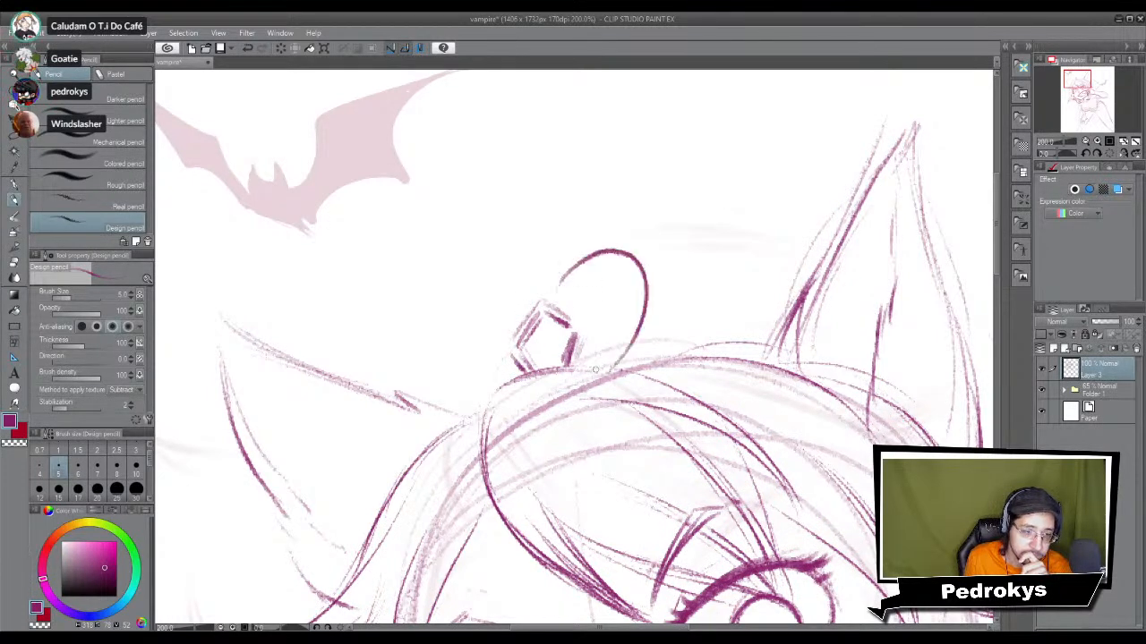
left_click_drag(499, 292, 490, 379)
left_click_drag(460, 313, 487, 378)
mouse_move(469, 292)
left_mouse_down()
mouse_move(516, 293)
mouse_move(499, 322)
mouse_move(551, 304)
left_mouse_up()
mouse_move(657, 324)
left_mouse_down()
mouse_move(655, 304)
mouse_move(660, 360)
left_mouse_up()
left_click_drag(473, 344, 490, 390)
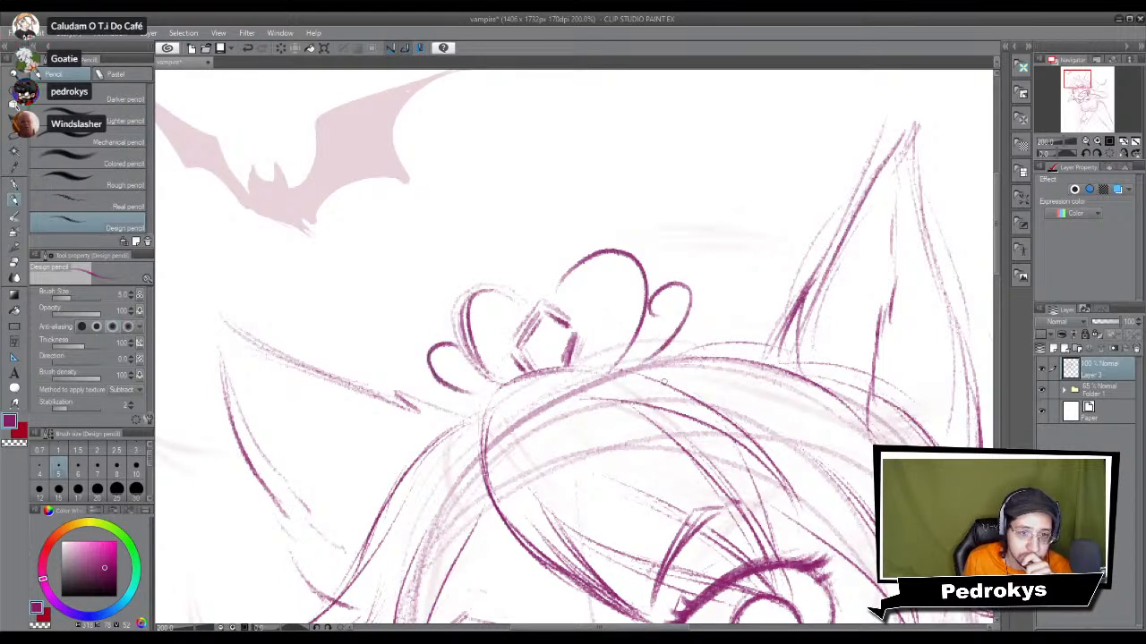
Step: Darken the tiara band along the head towards the right ear and add low scrolls at both ends
left_click_drag(649, 360, 797, 382)
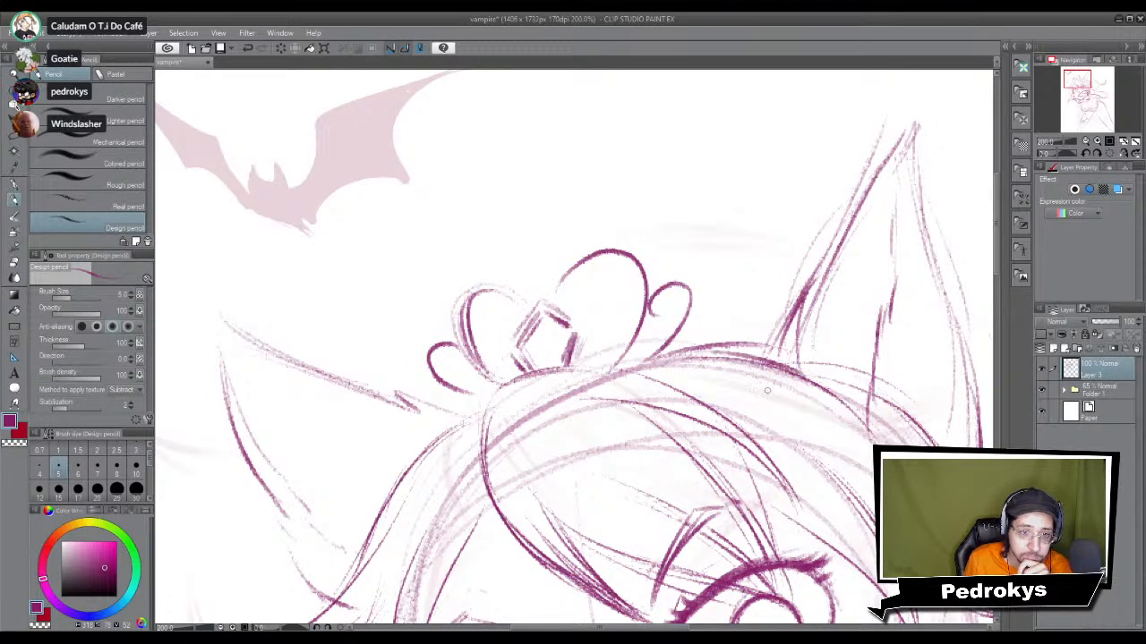
mouse_move(707, 357)
left_mouse_down()
mouse_move(746, 379)
mouse_move(696, 364)
mouse_move(848, 414)
left_mouse_up()
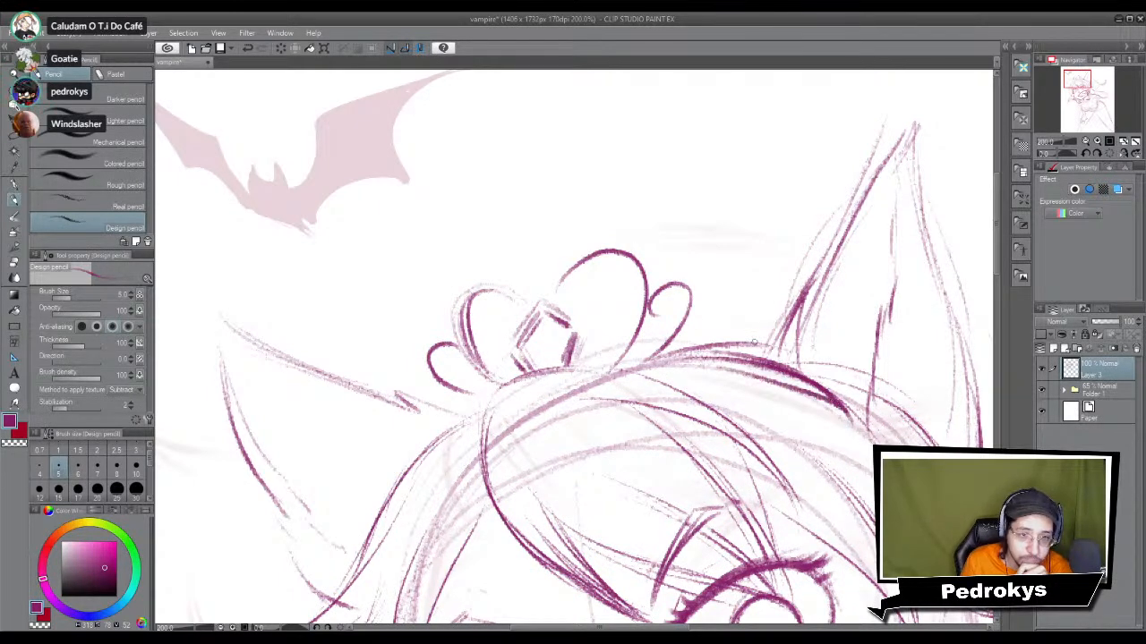
mouse_move(662, 351)
left_mouse_down()
mouse_move(779, 340)
mouse_move(820, 379)
left_mouse_up()
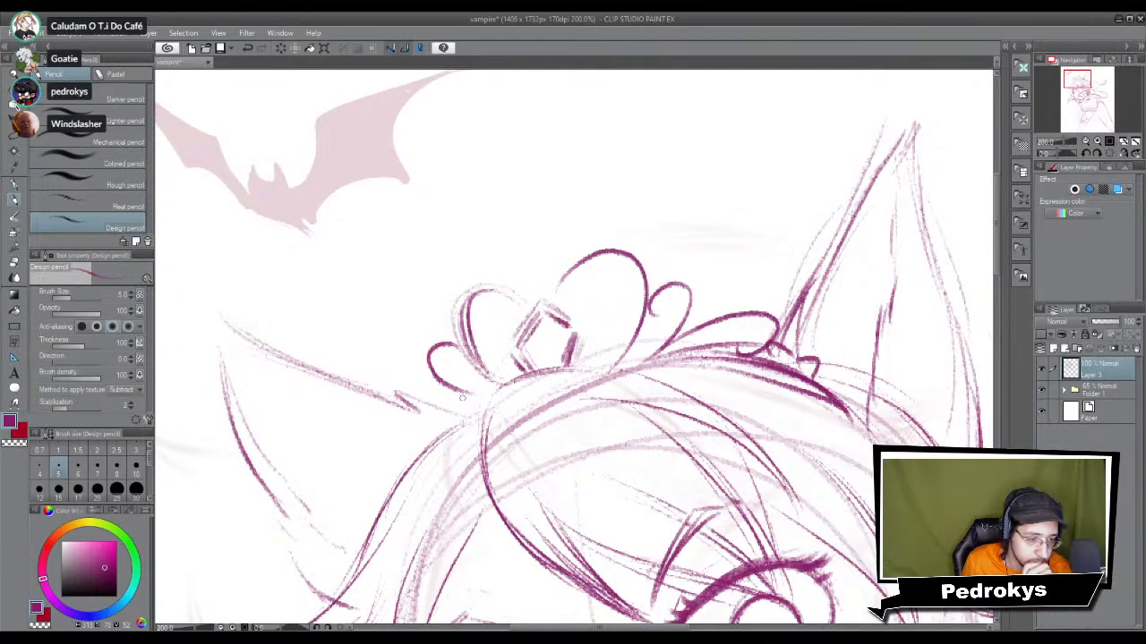
mouse_move(480, 396)
left_mouse_down()
mouse_move(400, 472)
mouse_move(505, 222)
left_mouse_up()
Step: Draw a light arc from the gem across the tiara's right loops to the base of the right ear
scroll(435, 470, "down", 3)
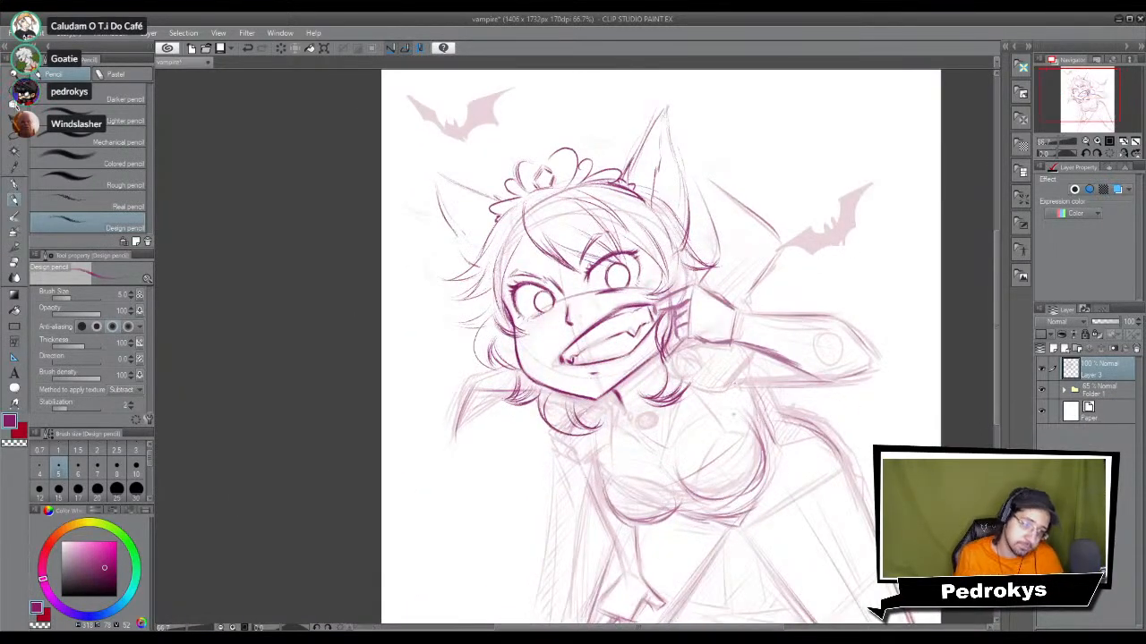
left_click_drag(601, 331, 628, 408)
scroll(629, 404, "up", 4)
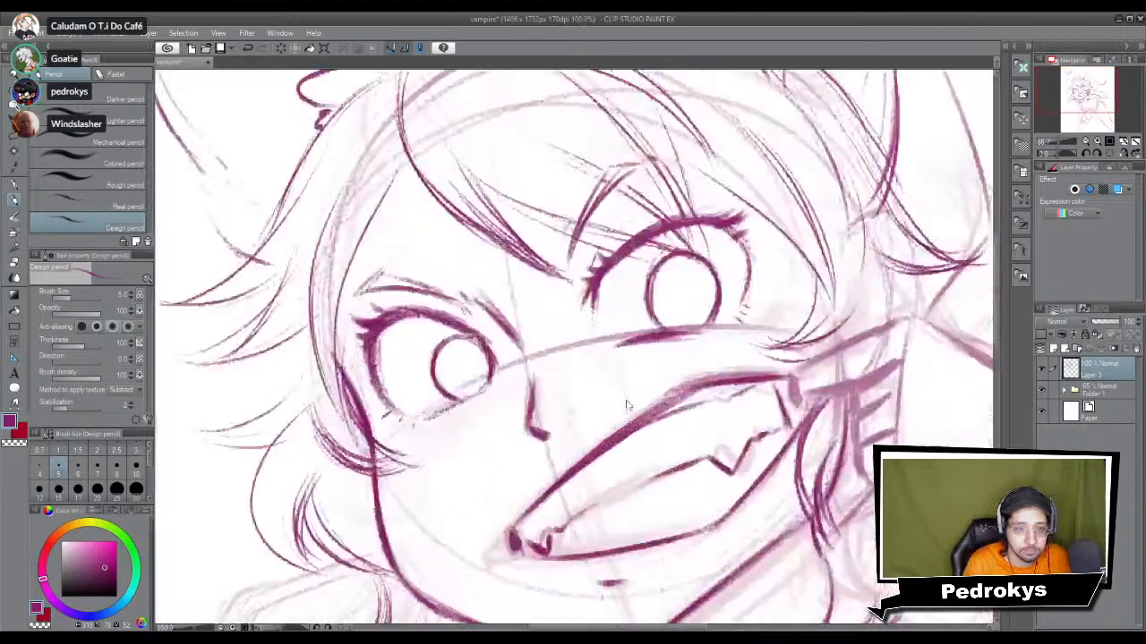
left_click_drag(503, 247, 496, 340)
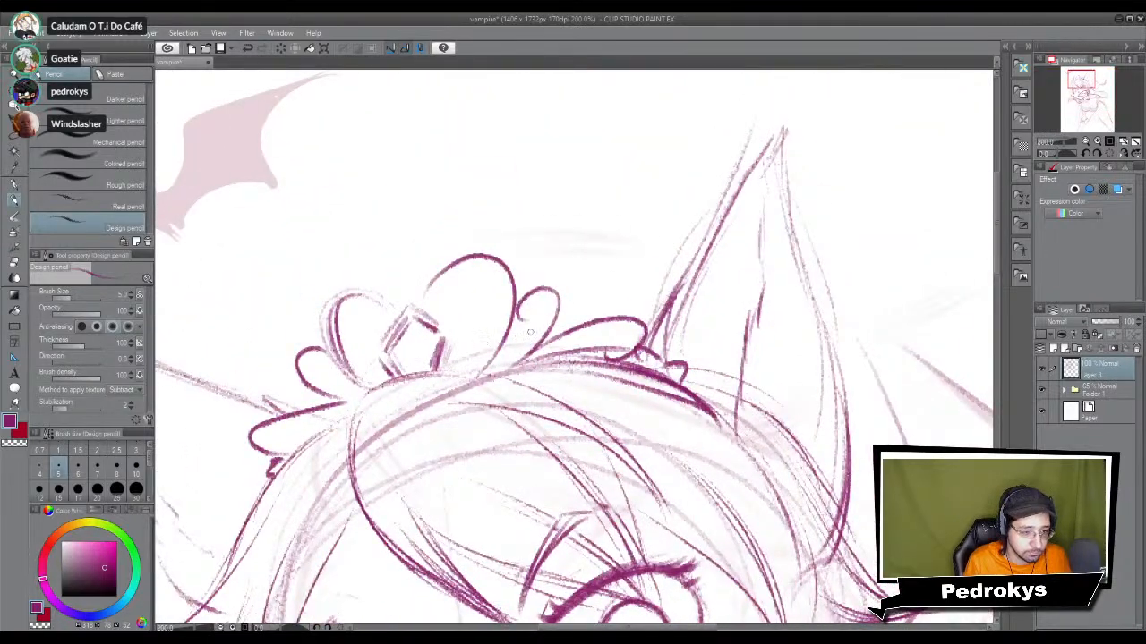
mouse_move(390, 356)
left_mouse_down()
mouse_move(431, 333)
mouse_move(658, 308)
left_mouse_up()
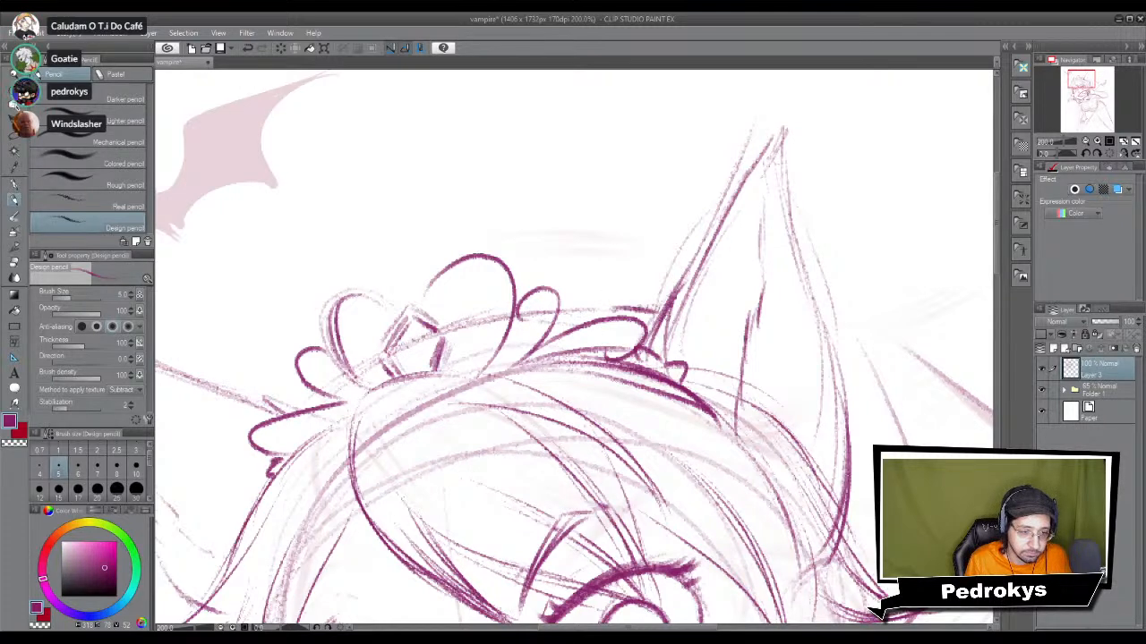
Step: Strengthen the flicked hair locks beside the left cheek with additional curved pencil strokes
scroll(663, 317, "down", 2)
left_click_drag(804, 466, 821, 419)
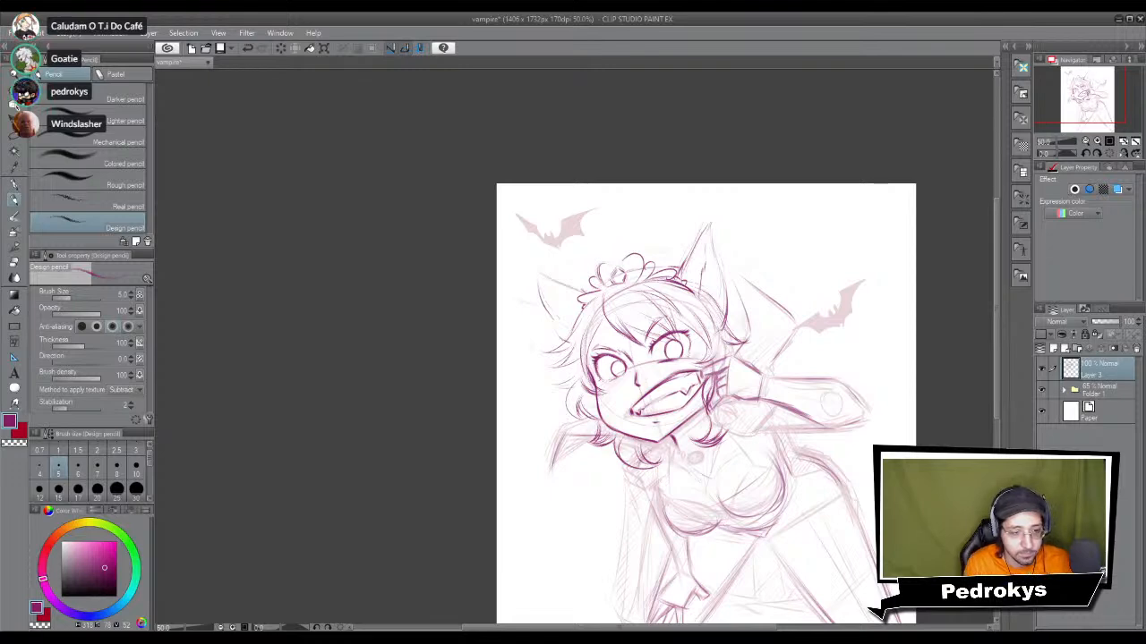
scroll(913, 466, "up", 3)
left_click_drag(180, 252, 541, 324)
left_click_drag(436, 238, 448, 287)
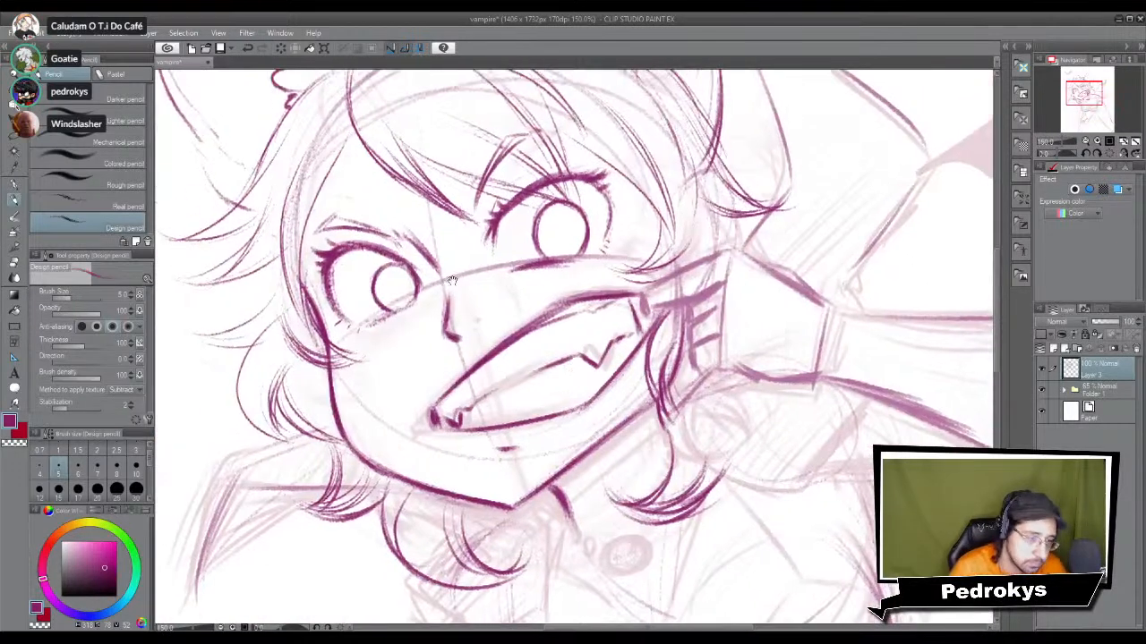
left_click_drag(345, 224, 402, 253)
left_click_drag(476, 222, 481, 192)
left_click_drag(376, 327, 425, 267)
mouse_move(336, 219)
left_mouse_down()
mouse_move(466, 291)
mouse_move(420, 336)
left_mouse_up()
mouse_move(450, 287)
left_mouse_down()
mouse_move(394, 343)
mouse_move(379, 336)
mouse_move(375, 361)
left_mouse_up()
left_click_drag(437, 338, 367, 366)
mouse_move(442, 276)
left_mouse_down()
mouse_move(397, 336)
mouse_move(405, 330)
left_mouse_up()
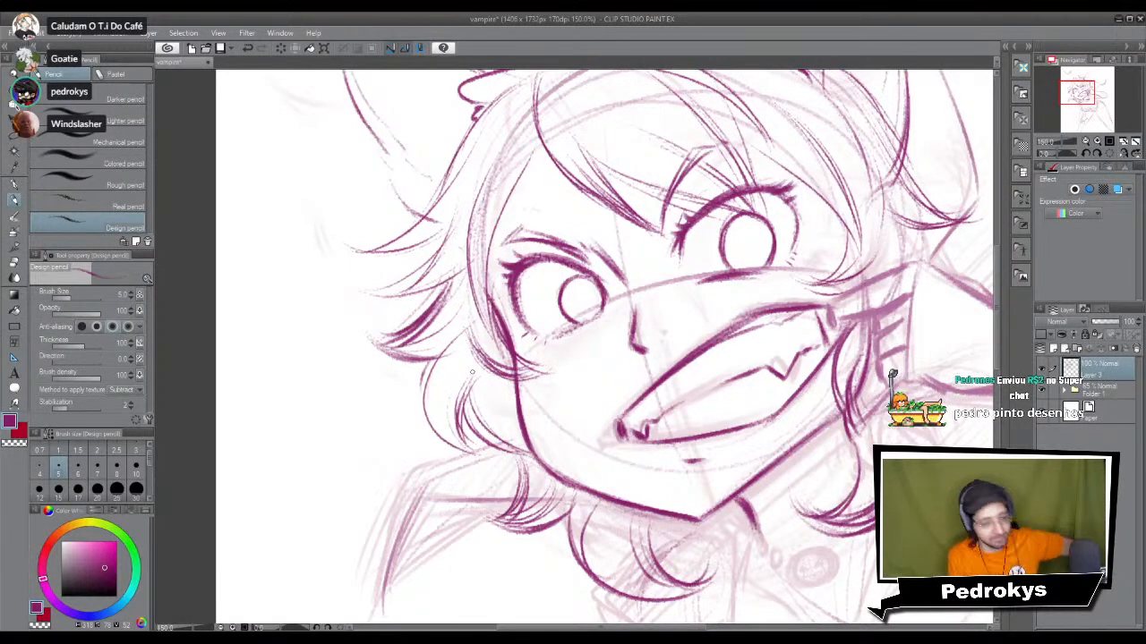
Step: Draw the raised collar's inner and outer edges behind the right ear with dark curved strokes
scroll(472, 372, "down", 2)
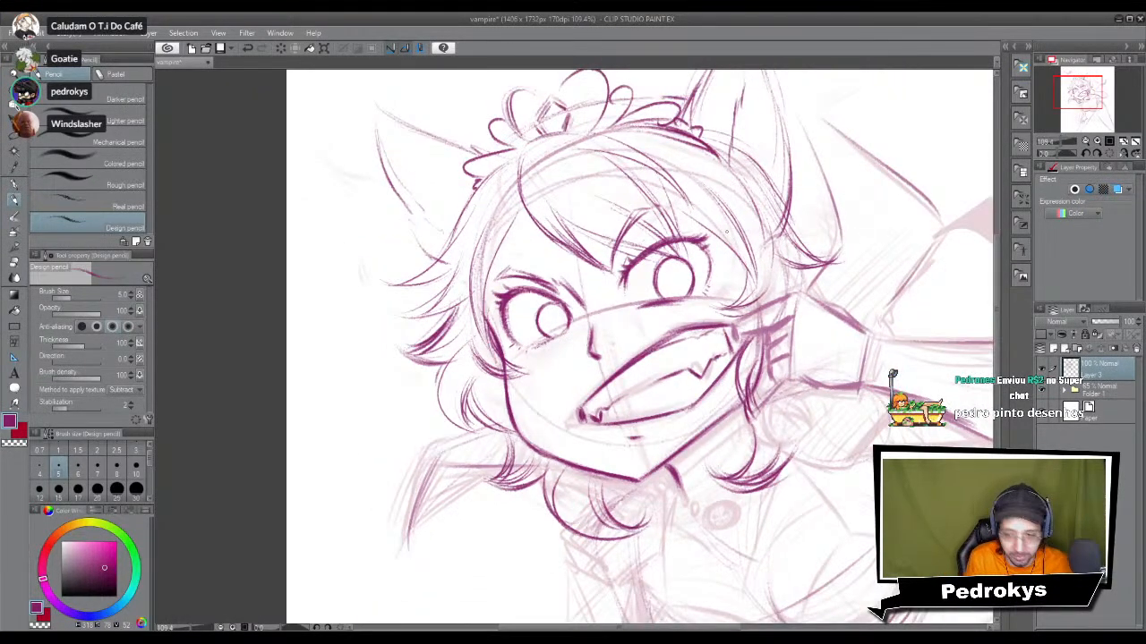
left_click_drag(765, 277, 682, 338)
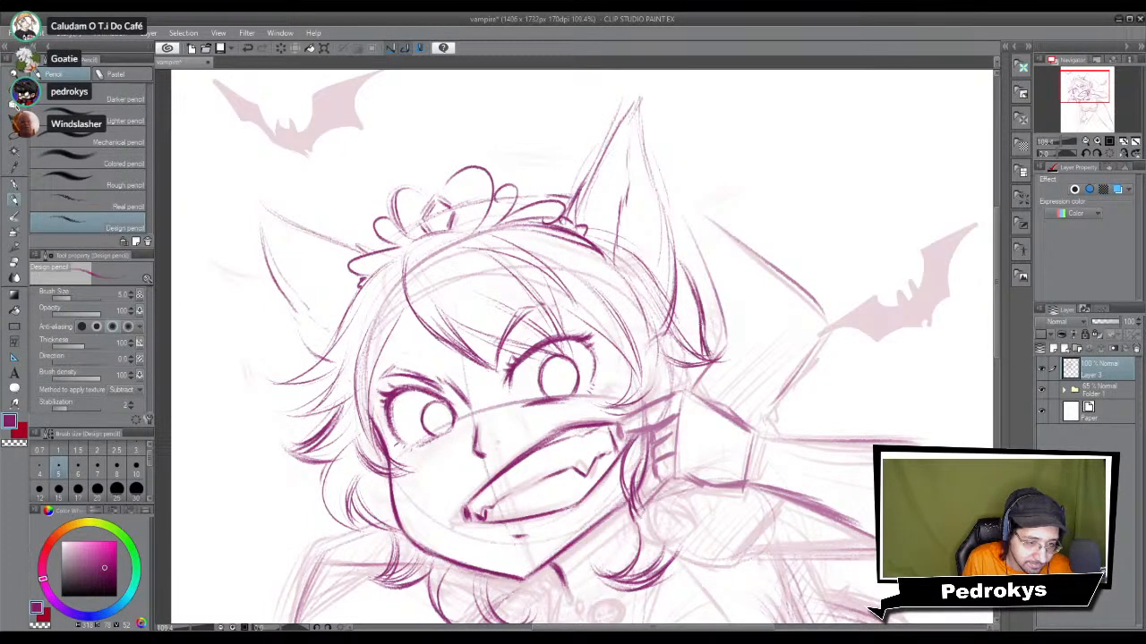
mouse_move(731, 368)
left_mouse_down()
mouse_move(682, 314)
mouse_move(682, 290)
left_mouse_up()
left_click_drag(629, 152, 682, 296)
mouse_move(633, 146)
left_mouse_down()
mouse_move(694, 188)
mouse_move(747, 260)
mouse_move(743, 294)
left_mouse_up()
left_click_drag(675, 177, 750, 283)
key("ctrl+z")
key("ctrl+z")
key("ctrl+z")
left_click_drag(710, 207, 743, 274)
left_click_drag(757, 236, 737, 303)
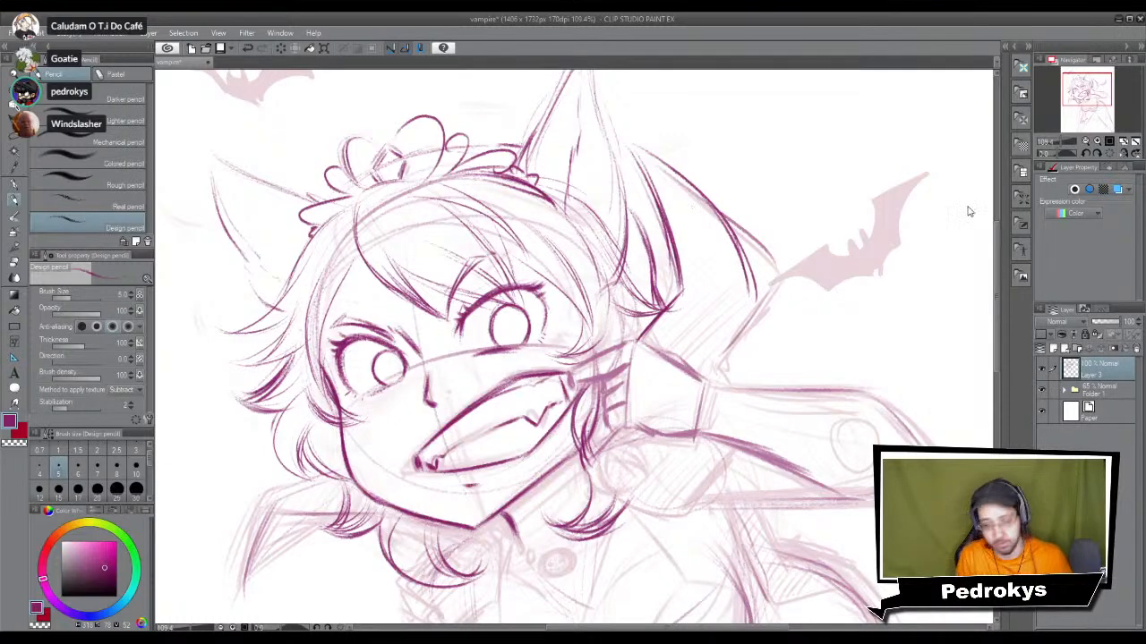
Step: Extend the collar's outer edge down to the cuff and add an outer curl to the hair below the hand
mouse_move(754, 306)
left_mouse_down()
mouse_move(733, 334)
mouse_move(705, 379)
left_mouse_up()
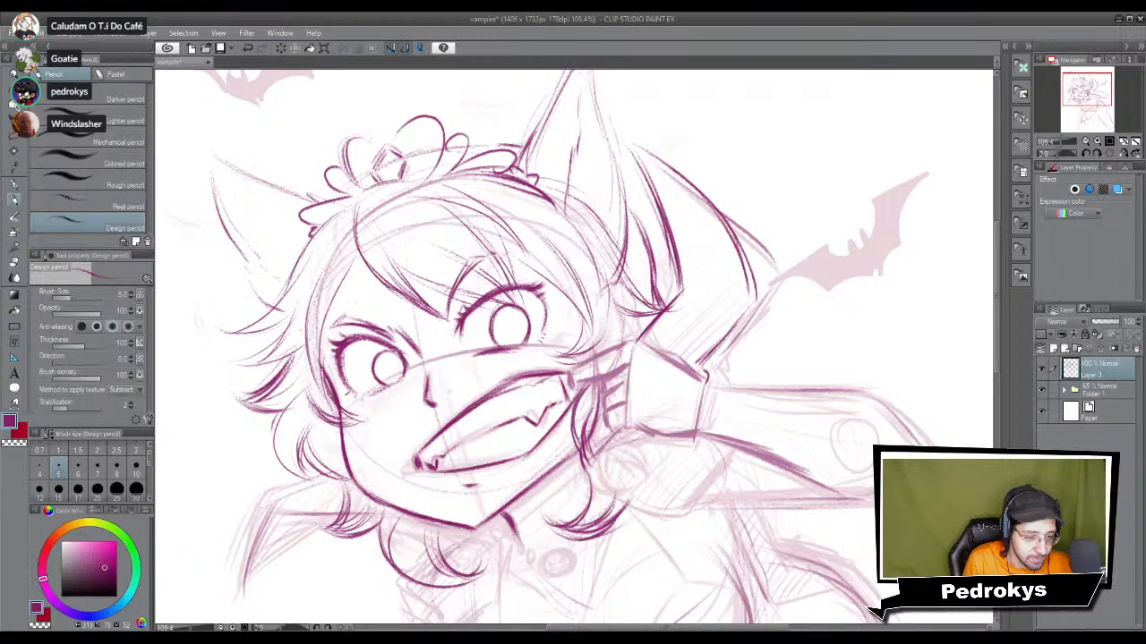
mouse_move(630, 437)
left_mouse_down()
mouse_move(634, 497)
mouse_move(623, 514)
left_mouse_up()
left_click_drag(641, 474, 617, 523)
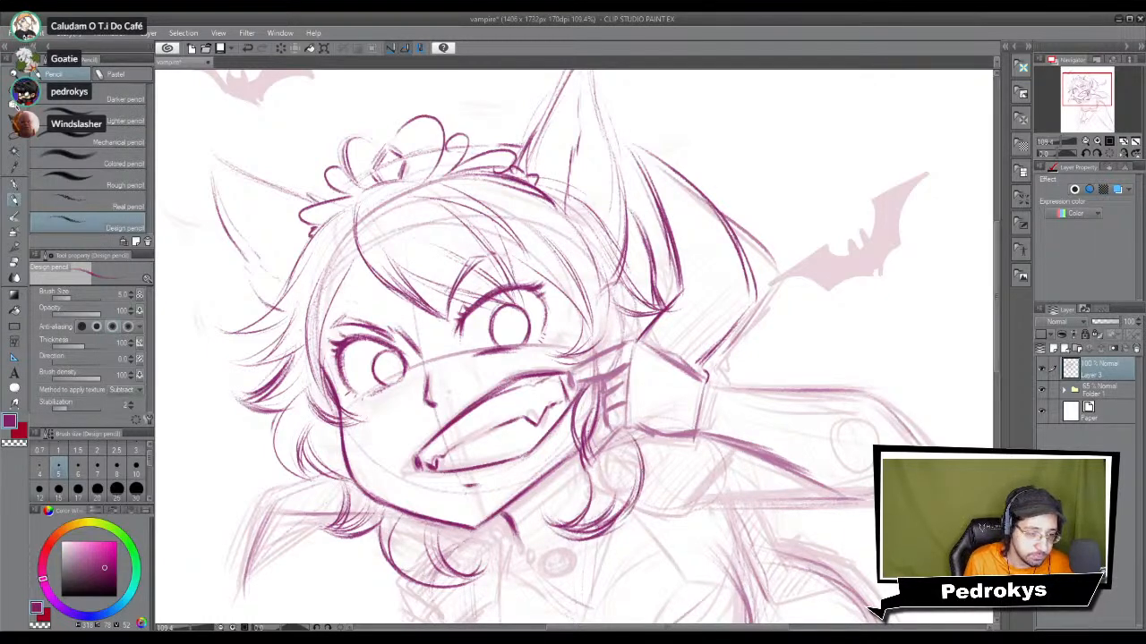
Step: Thicken the upper lashes and the pointed outer corner of the right eye
scroll(535, 313, "up", 3)
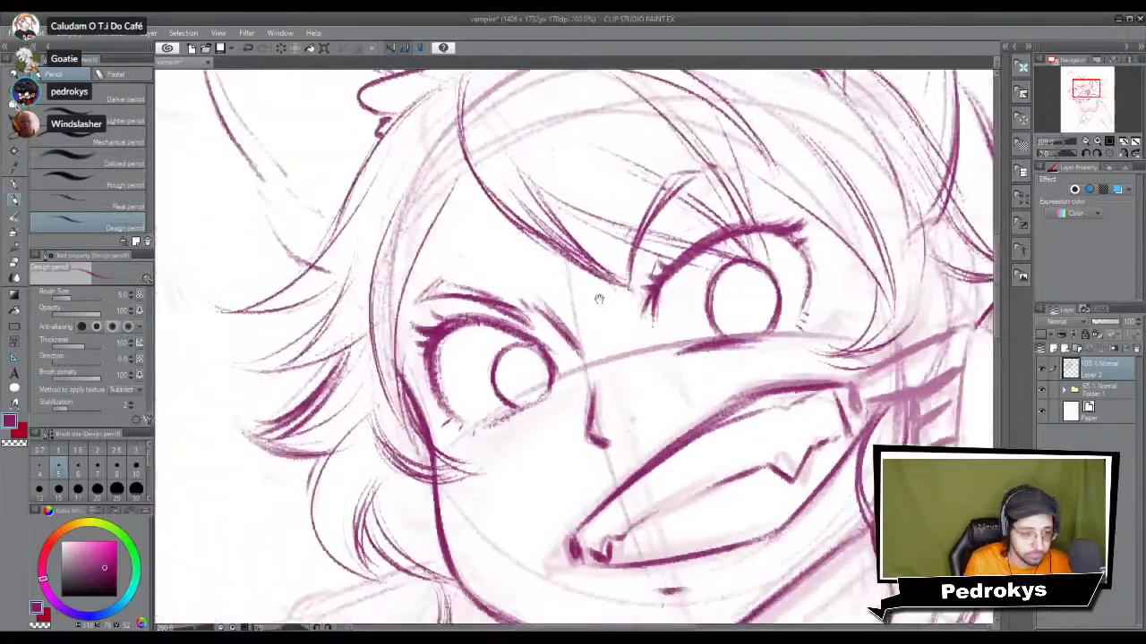
left_click_drag(661, 320, 592, 390)
left_click_drag(603, 335, 694, 294)
mouse_move(639, 318)
left_mouse_down()
mouse_move(720, 296)
mouse_move(732, 362)
left_mouse_up()
mouse_move(721, 305)
left_mouse_down()
mouse_move(732, 371)
mouse_move(743, 288)
mouse_move(723, 314)
mouse_move(734, 356)
left_mouse_up()
left_click_drag(732, 313, 729, 337)
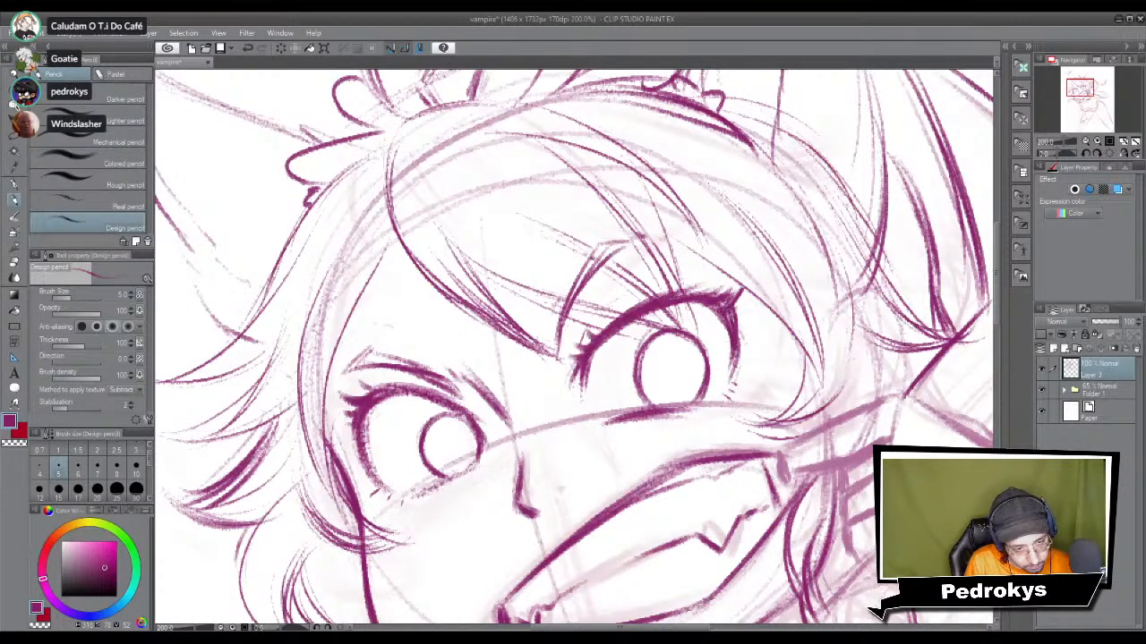
Step: Darken the outer lashes and side contour of the left eye
left_click_drag(695, 392, 822, 249)
left_click_drag(510, 263, 498, 328)
left_click_drag(488, 281, 500, 333)
left_click_drag(519, 248, 505, 277)
left_click_drag(539, 254, 499, 268)
Step: Reinforce the right eye's upper lash line and add a small lash at its inner corner
left_click_drag(626, 358, 507, 439)
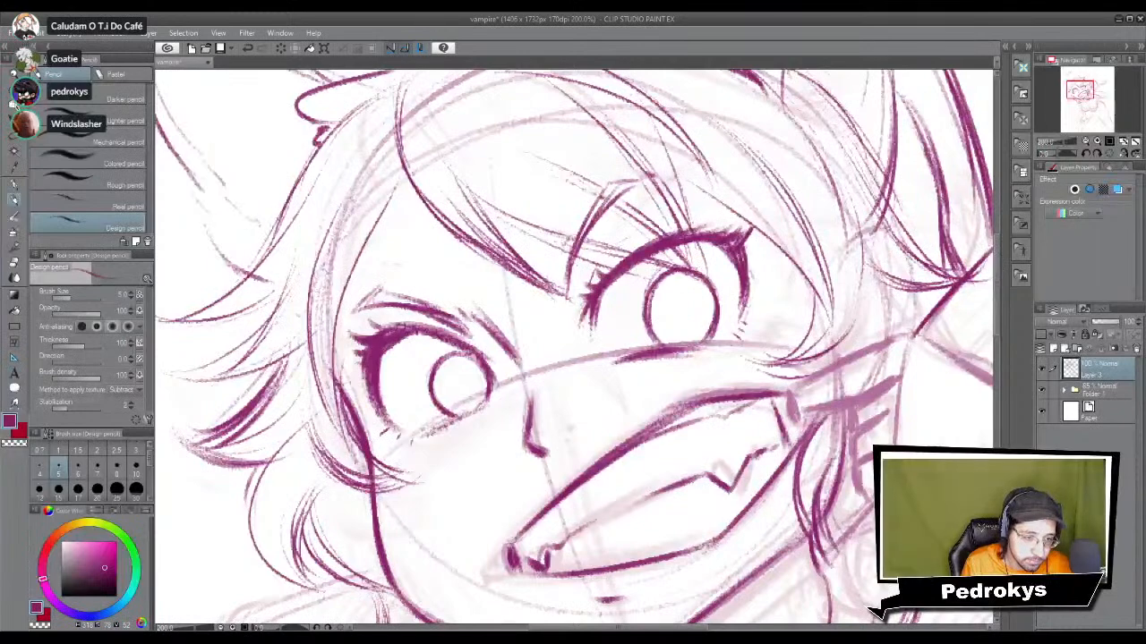
left_click_drag(675, 247, 729, 255)
mouse_move(598, 280)
left_mouse_down()
mouse_move(587, 262)
mouse_move(596, 241)
left_mouse_up()
left_click_drag(626, 421, 613, 314)
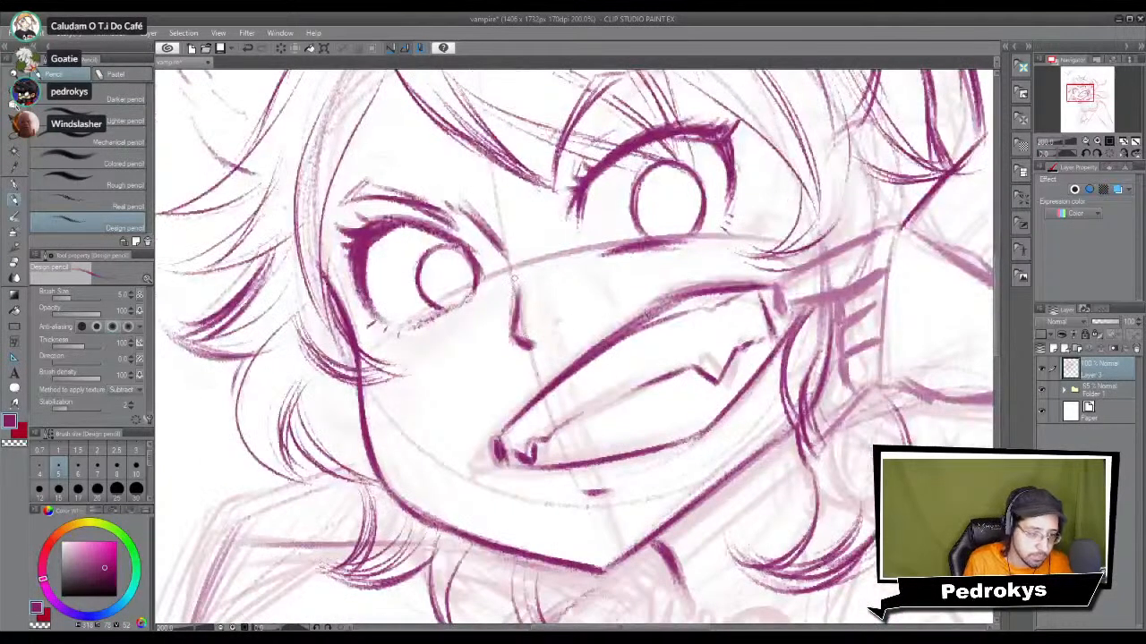
scroll(621, 466, "down", 1)
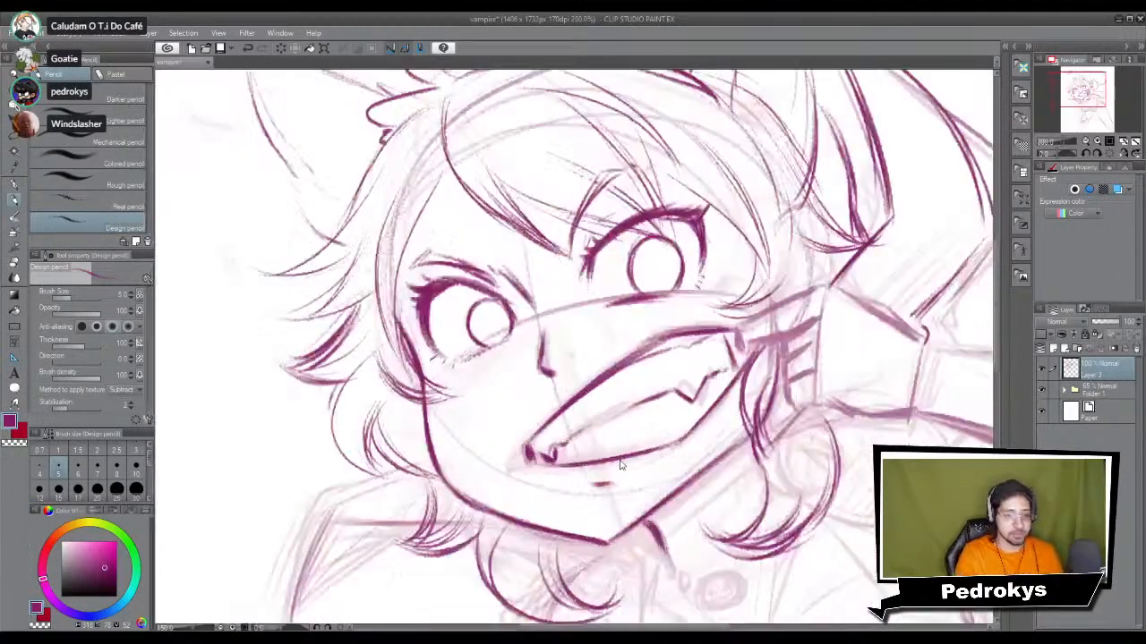
scroll(621, 466, "up", 3)
left_click_drag(300, 258, 421, 357)
left_click_drag(302, 358, 433, 285)
mouse_move(716, 193)
left_mouse_down()
mouse_move(313, 453)
mouse_move(446, 386)
left_mouse_up()
mouse_move(385, 510)
left_mouse_down()
mouse_move(528, 467)
mouse_move(638, 315)
mouse_move(656, 356)
left_mouse_up()
scroll(580, 454, "down", 3)
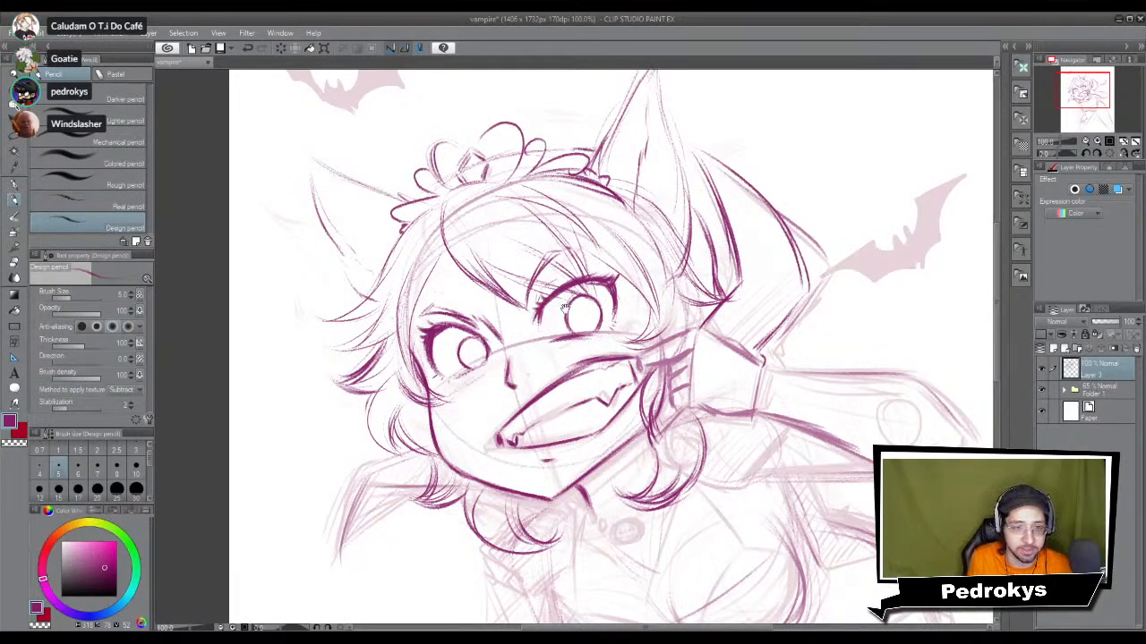
left_click_drag(518, 247, 563, 296)
mouse_move(486, 255)
left_mouse_down()
mouse_move(514, 331)
mouse_move(564, 362)
left_mouse_up()
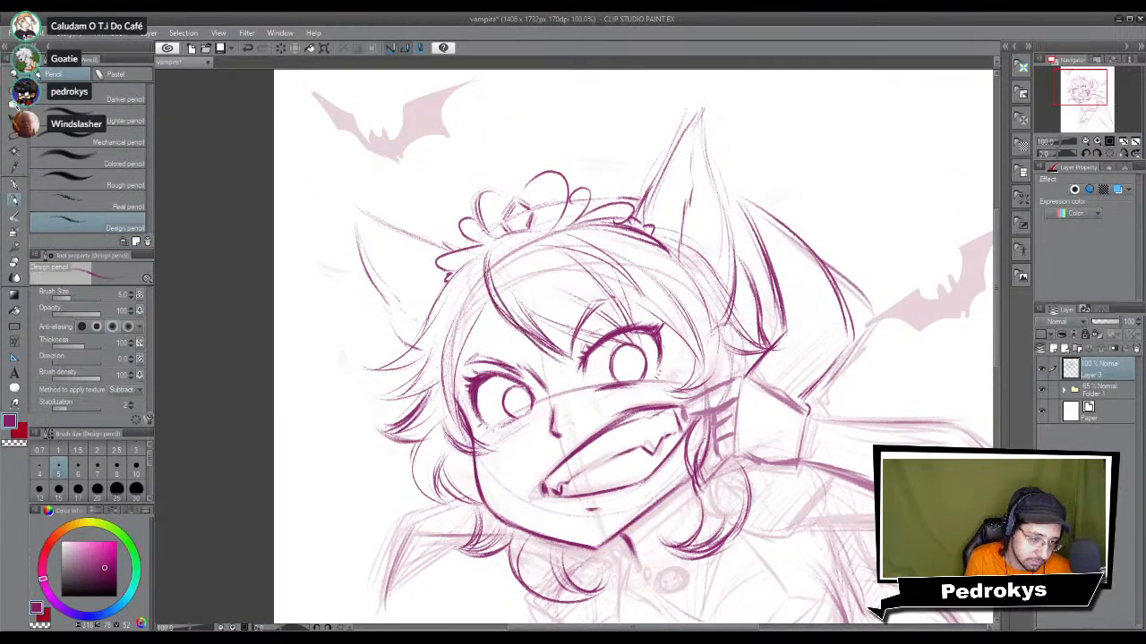
left_click_drag(491, 284, 512, 318)
key("ctrl+z")
key("ctrl+z")
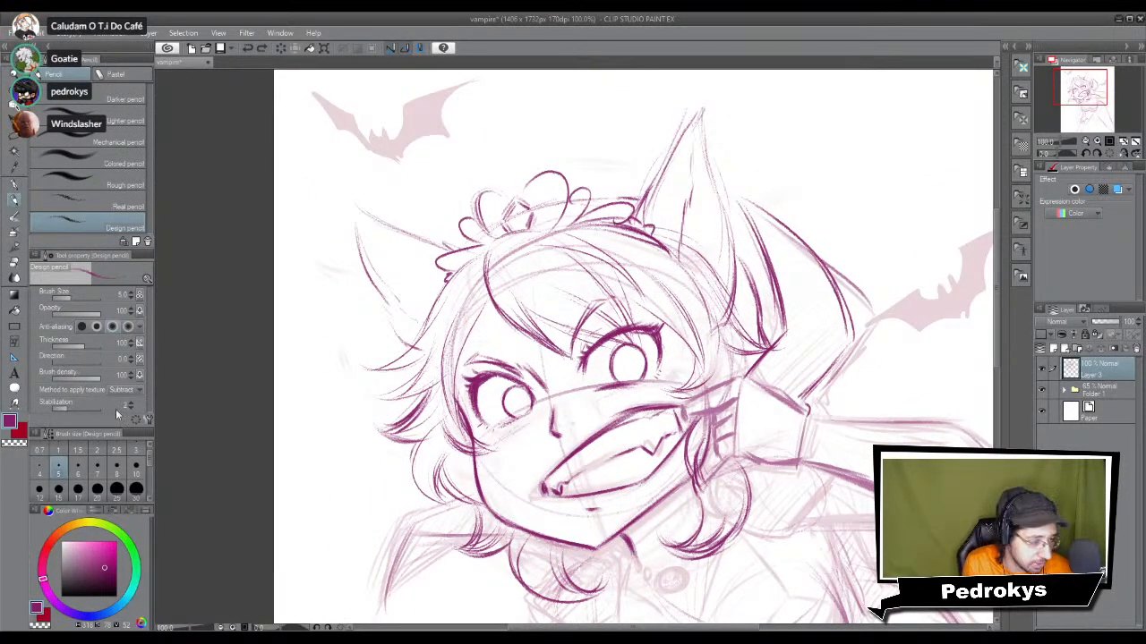
Step: Set the Design pencil's brush size to 4 and draw finer hair strands through the fringe across the forehead
left_click(40, 469)
mouse_move(487, 291)
left_mouse_down()
mouse_move(517, 352)
mouse_move(540, 369)
left_mouse_up()
mouse_move(503, 317)
left_mouse_down()
mouse_move(541, 367)
mouse_move(589, 378)
left_mouse_up()
left_click_drag(542, 320, 645, 356)
left_click_drag(566, 281, 644, 351)
left_click_drag(598, 264, 637, 328)
left_click_drag(630, 286, 694, 374)
key("ctrl+z")
left_click_drag(659, 297, 703, 369)
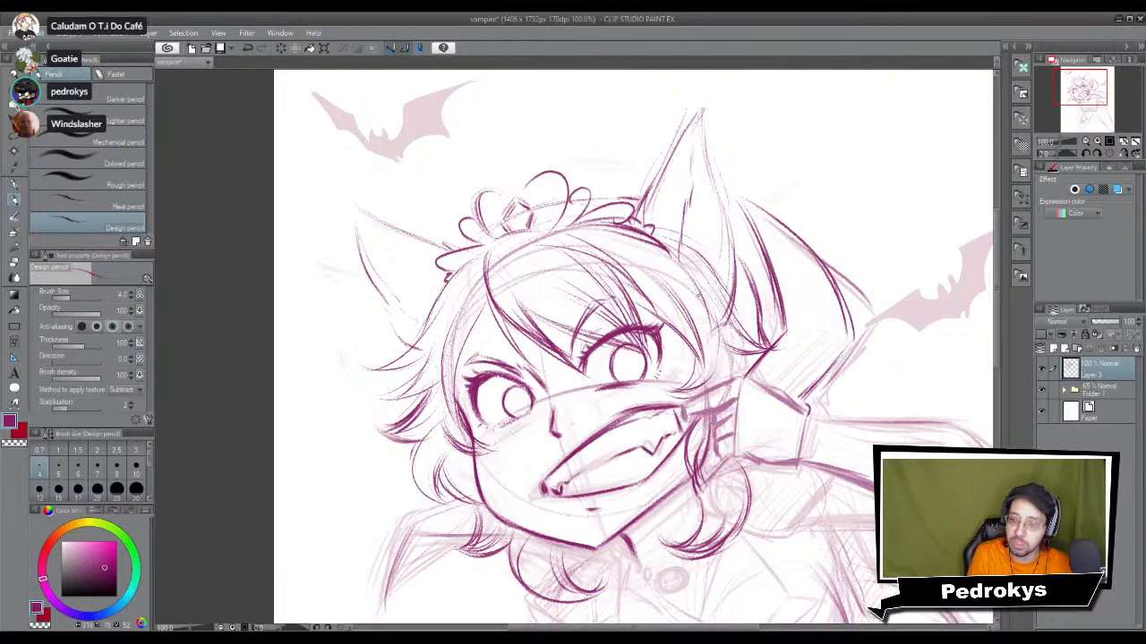
Step: Draw the small knot of a bow at the centre of the chest neckline
left_click_drag(608, 493, 630, 342)
left_click_drag(638, 428, 634, 397)
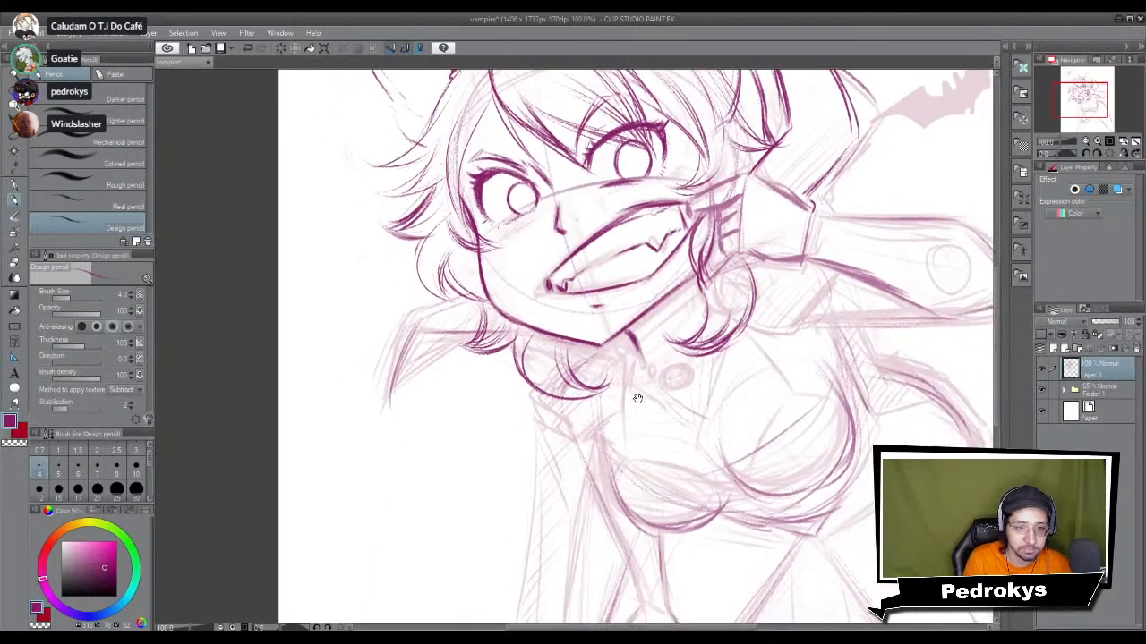
scroll(603, 335, "up", 3)
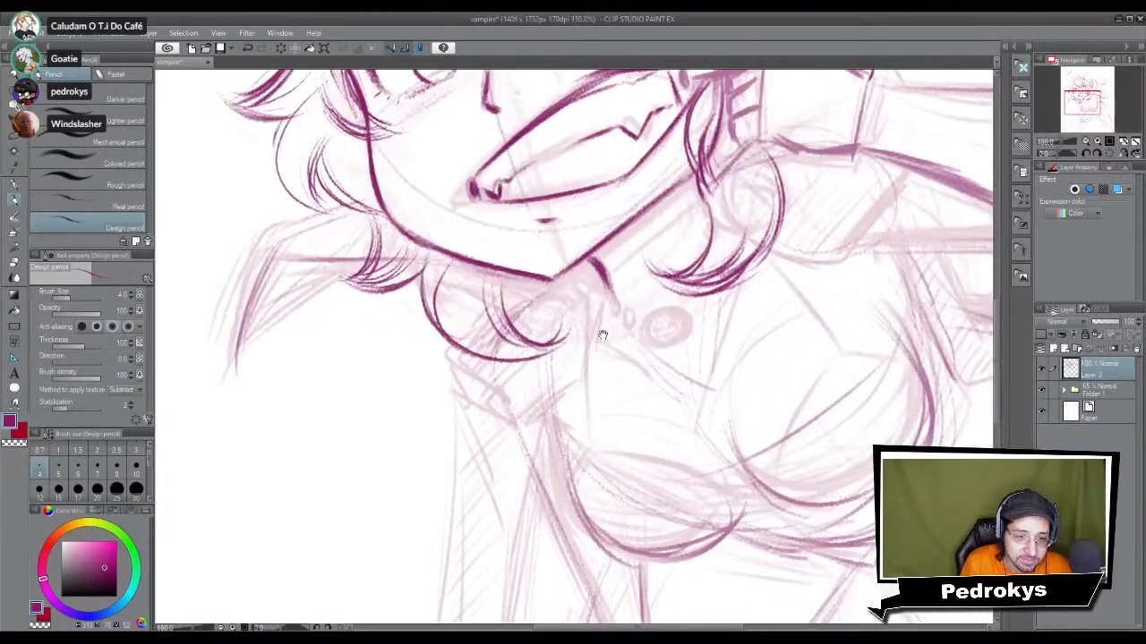
left_click_drag(602, 335, 519, 335)
left_click_drag(606, 394, 606, 323)
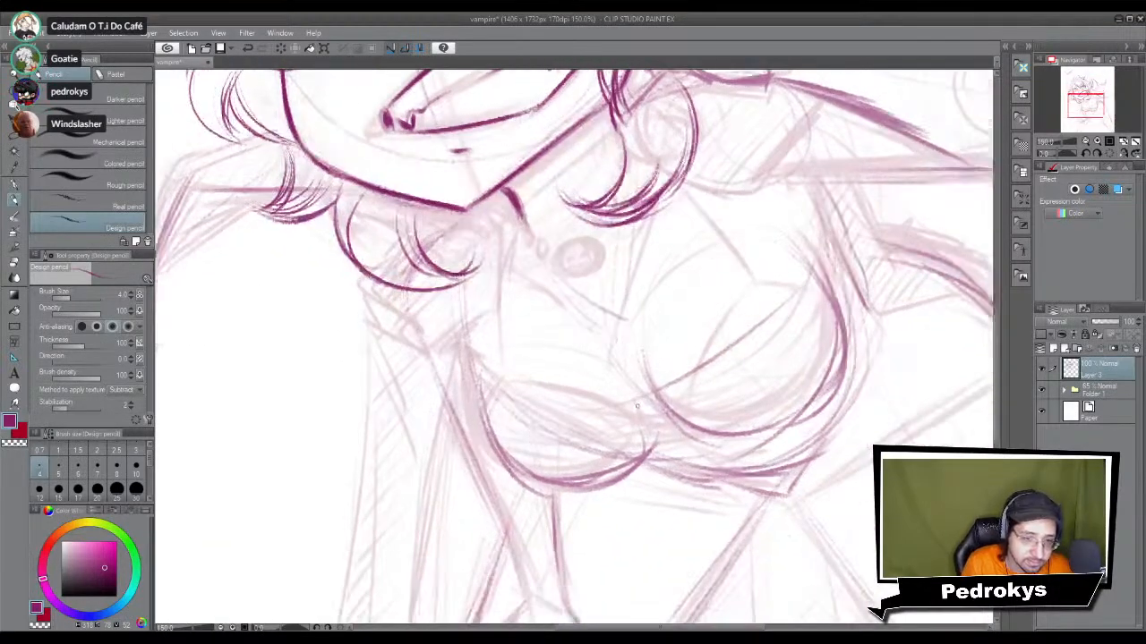
mouse_move(637, 402)
left_mouse_down()
mouse_move(661, 399)
mouse_move(633, 426)
mouse_move(669, 431)
left_mouse_up()
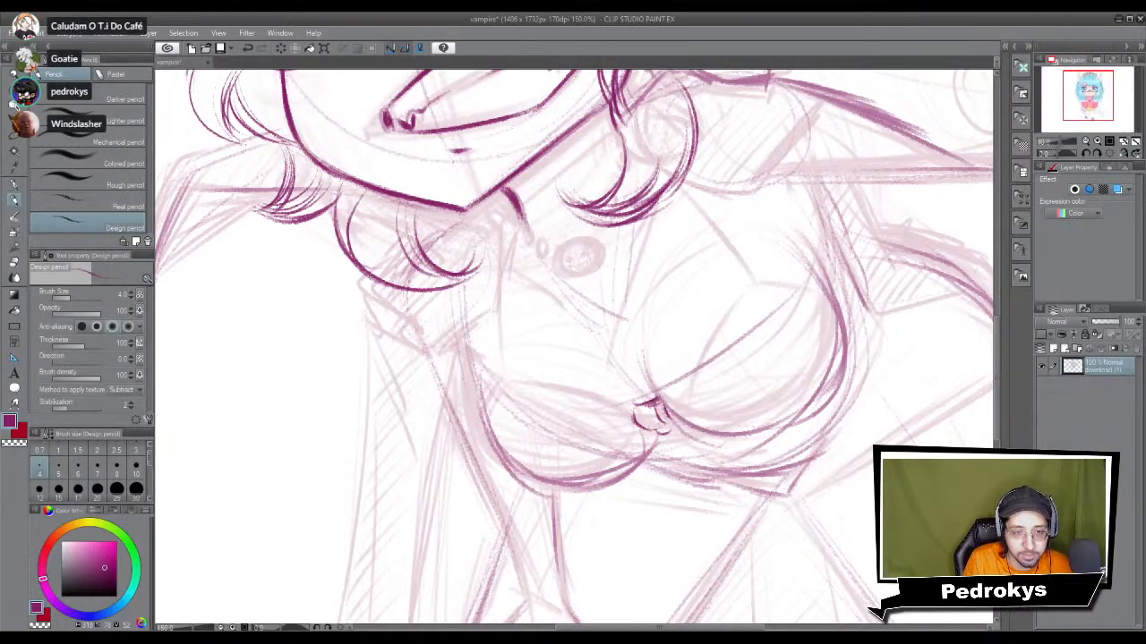
Step: Check the open reference illustrations, and draw the bow's right loop with fold lines and a short pointed tail
scroll(1089, 96, "up", 5)
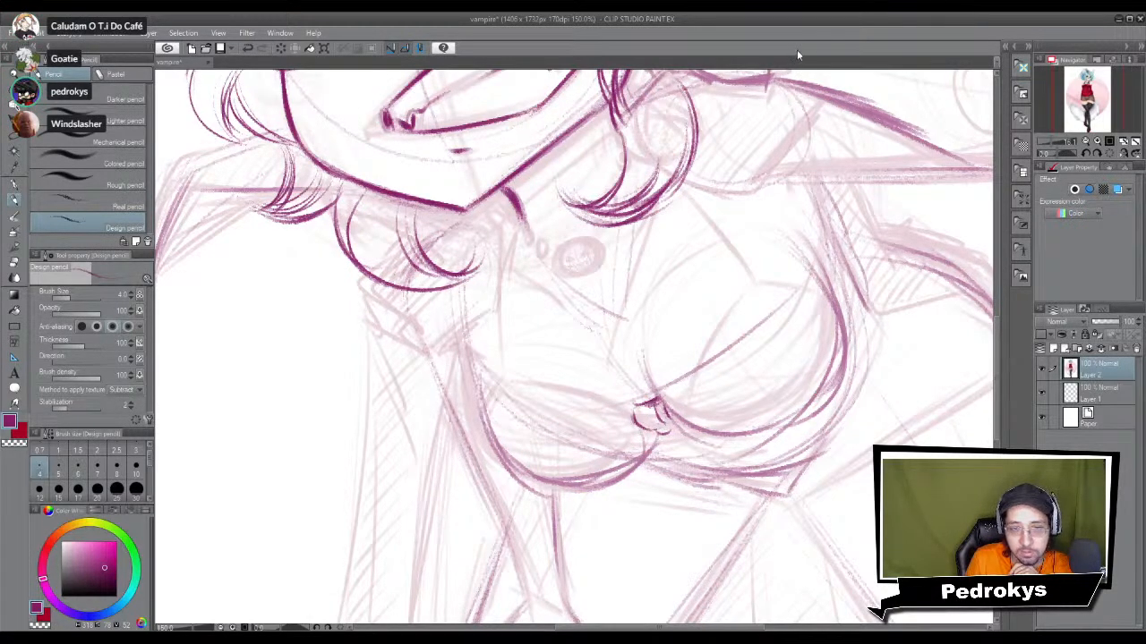
left_click(801, 51)
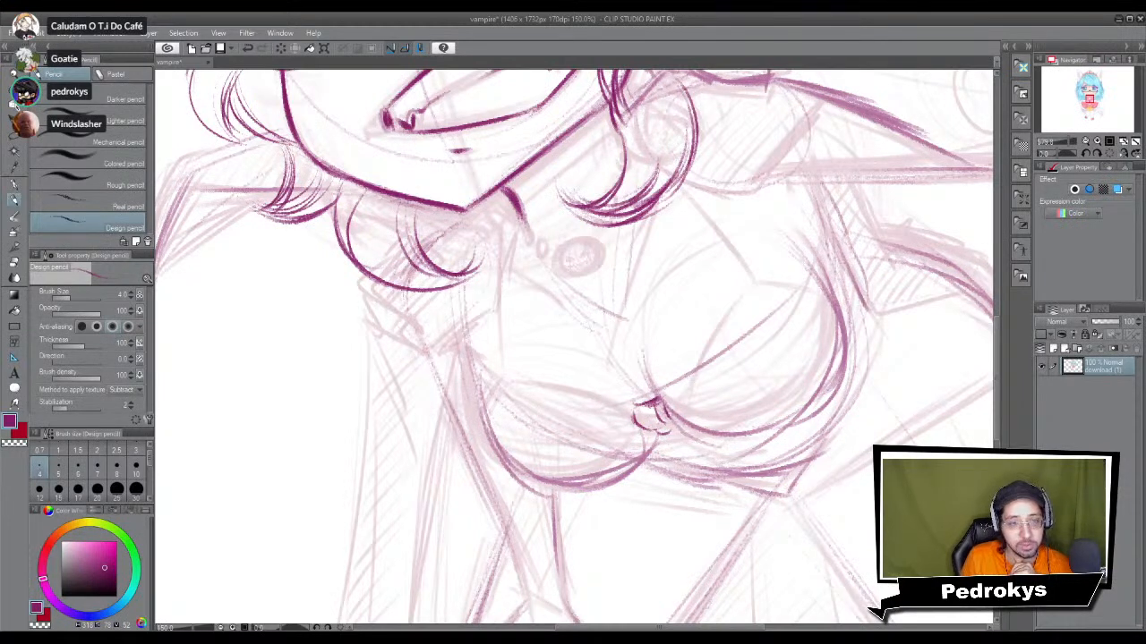
left_click(672, 409)
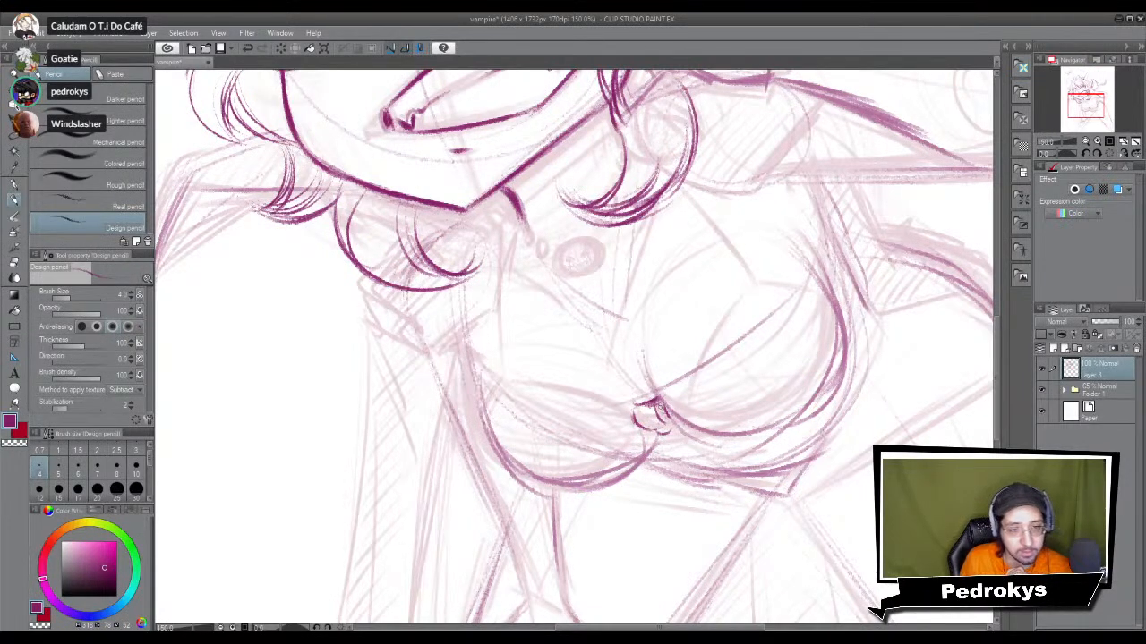
mouse_move(668, 412)
left_mouse_down()
mouse_move(692, 406)
mouse_move(686, 385)
mouse_move(716, 376)
left_mouse_up()
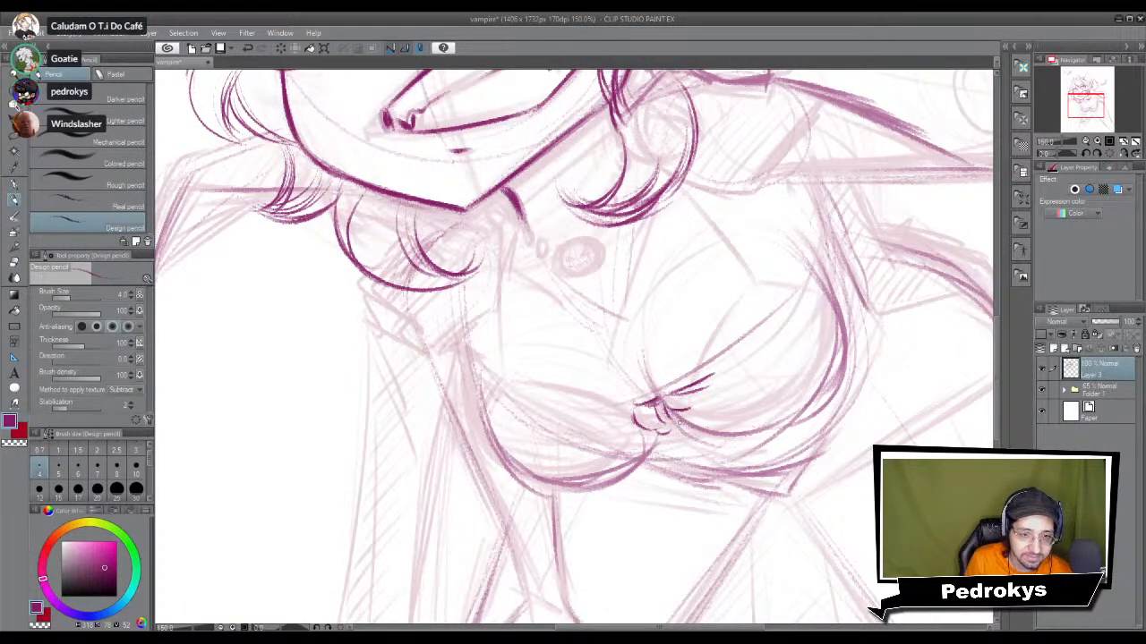
left_click_drag(725, 382, 727, 414)
mouse_move(716, 376)
left_mouse_down()
mouse_move(721, 417)
mouse_move(709, 450)
mouse_move(723, 440)
left_mouse_up()
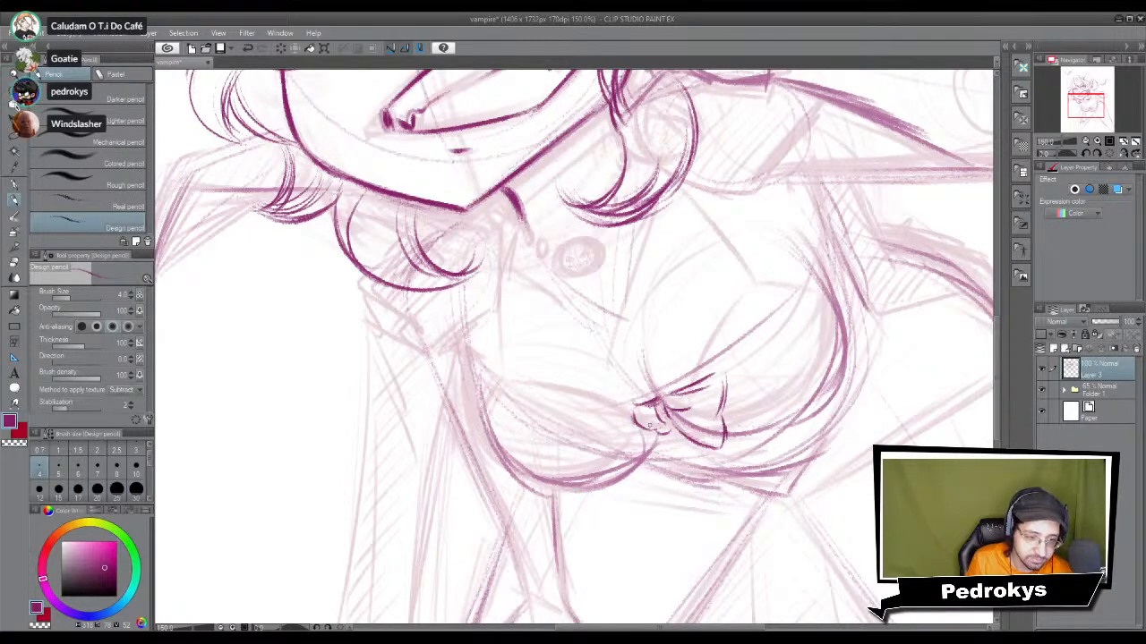
mouse_move(670, 404)
left_mouse_down()
mouse_move(686, 463)
mouse_move(698, 445)
left_mouse_up()
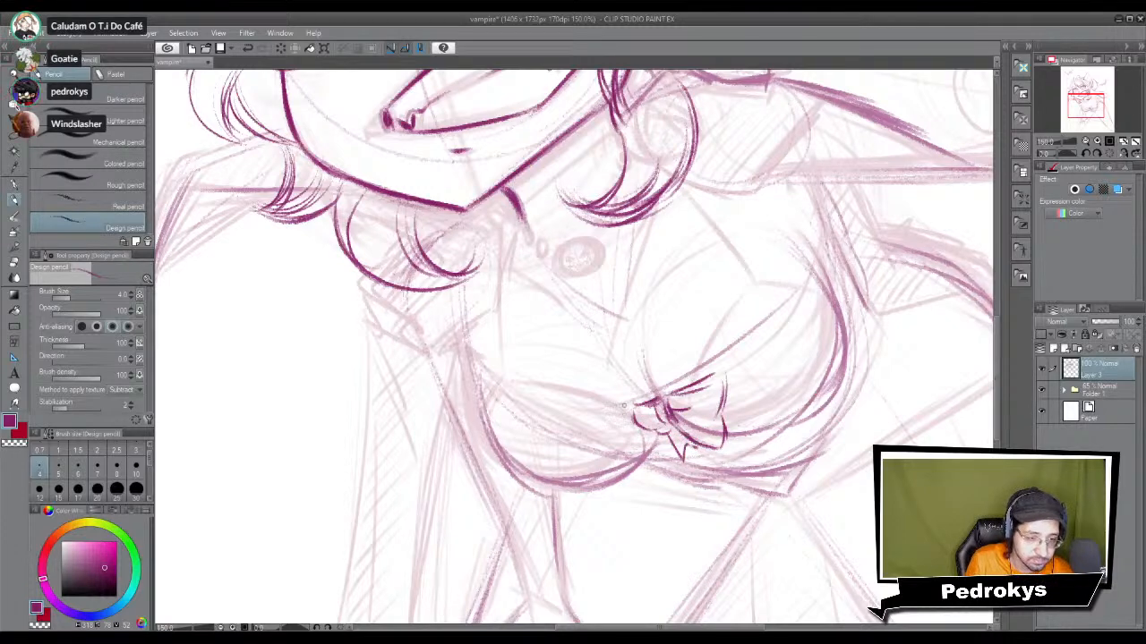
Step: Draw the bow's left loop with fold lines and finish the short tails below the knot
mouse_move(632, 413)
left_mouse_down()
mouse_move(586, 453)
mouse_move(628, 446)
mouse_move(641, 455)
mouse_move(633, 471)
mouse_move(589, 456)
left_mouse_up()
mouse_move(619, 453)
left_mouse_down()
mouse_move(593, 469)
mouse_move(636, 473)
left_mouse_up()
mouse_move(664, 442)
left_mouse_down()
mouse_move(659, 460)
mouse_move(639, 463)
left_mouse_up()
left_click_drag(661, 449, 643, 471)
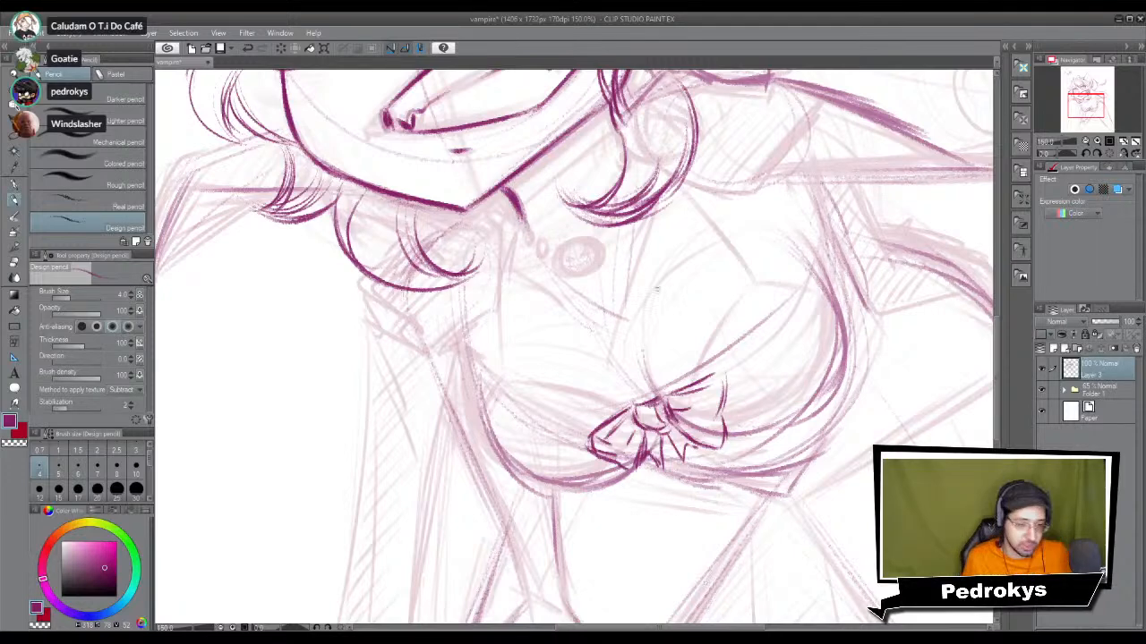
mouse_move(681, 372)
left_mouse_down()
mouse_move(612, 433)
mouse_move(673, 376)
left_mouse_up()
key("ctrl+z")
left_click_drag(586, 459, 682, 365)
key("ctrl+z")
left_click_drag(590, 453, 680, 364)
key("ctrl+z")
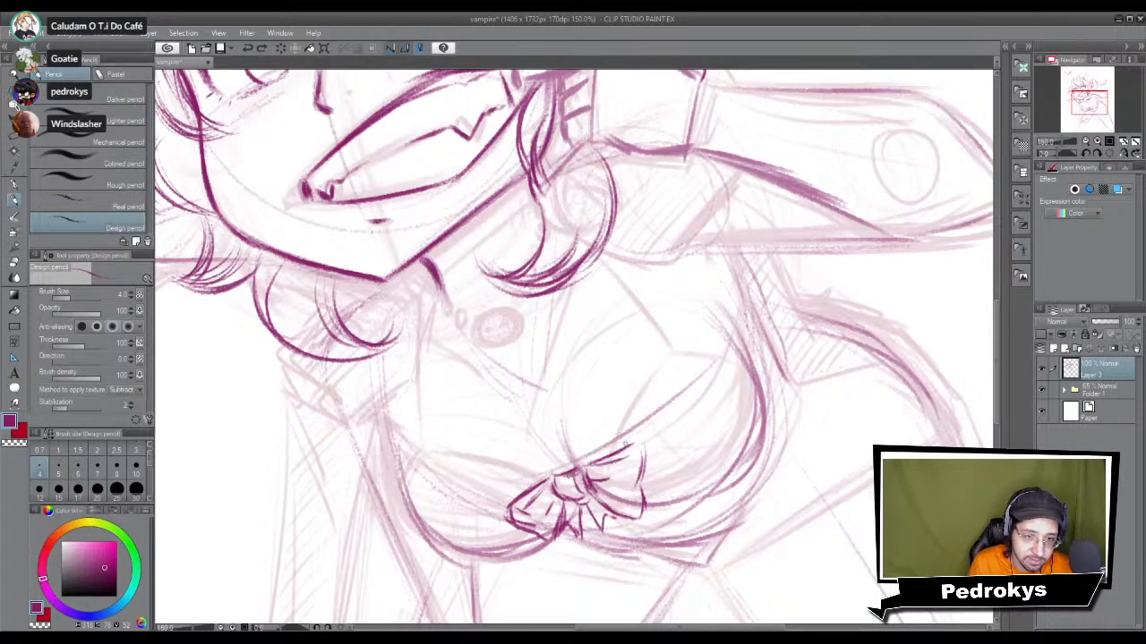
left_click_drag(645, 434, 599, 489)
left_click_drag(542, 513, 659, 361)
key("ctrl+z")
mouse_move(542, 507)
left_mouse_down()
mouse_move(637, 329)
mouse_move(654, 336)
left_mouse_up()
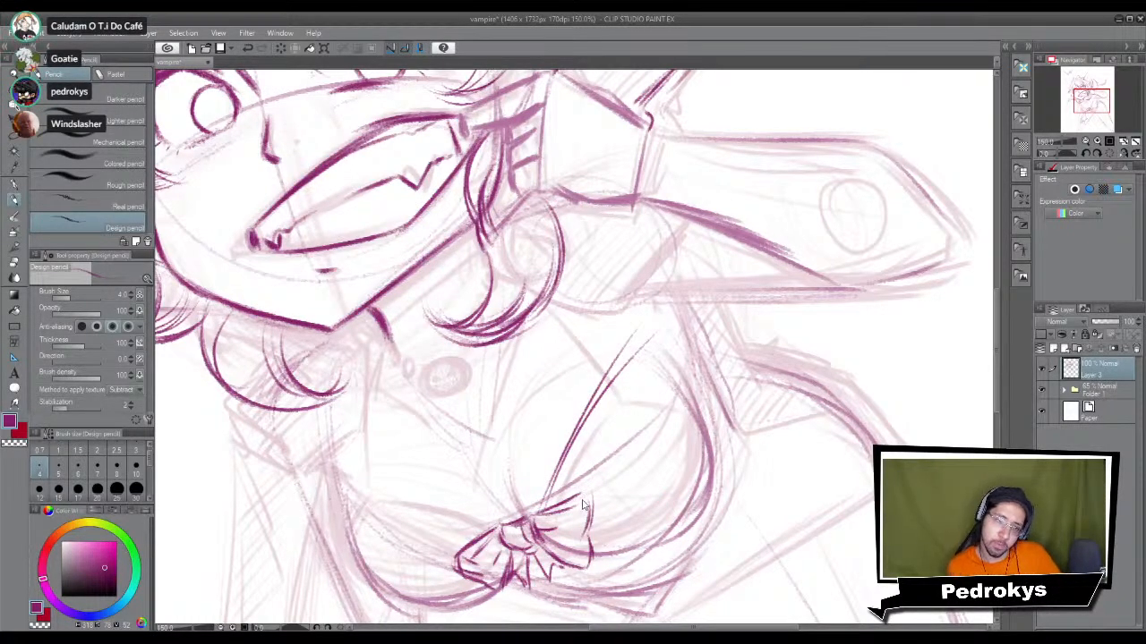
key("ctrl+z")
key("ctrl+z")
Step: Draw the right neckline edge from the bow up towards the shoulder and add fabric folds beside the bow
left_click_drag(535, 516, 648, 317)
left_click_drag(539, 499, 655, 313)
mouse_move(531, 510)
left_mouse_down()
mouse_move(645, 309)
mouse_move(659, 306)
left_mouse_up()
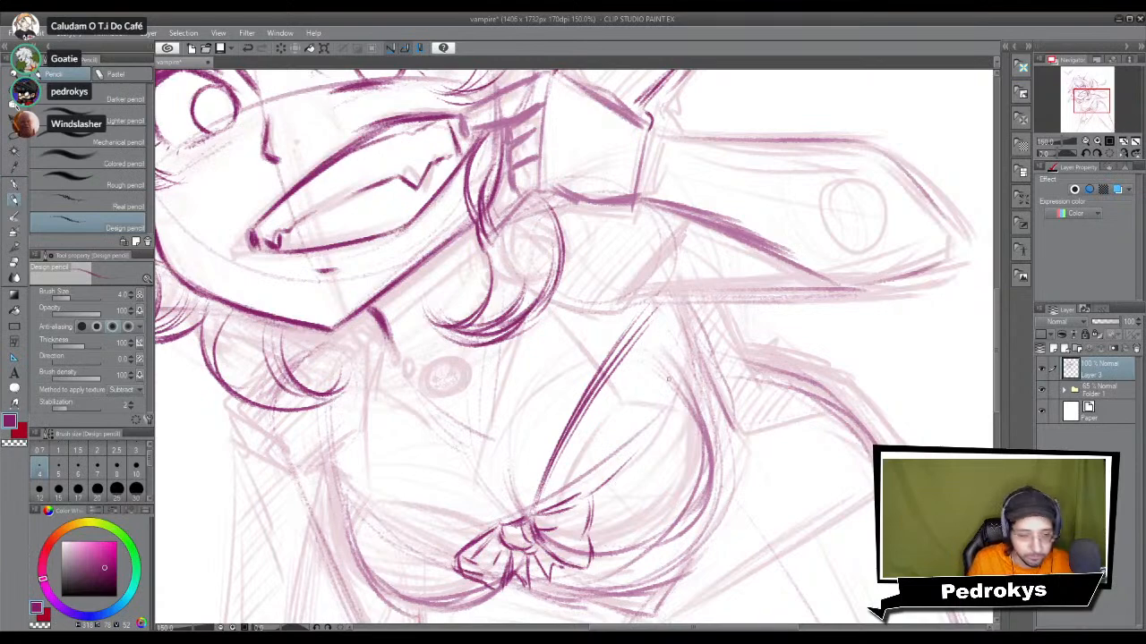
left_click_drag(563, 499, 642, 439)
mouse_move(520, 504)
left_mouse_down()
mouse_move(583, 488)
mouse_move(672, 416)
left_mouse_up()
Step: Draw the left neckline edge down to the bow and add fabric folds across the left side of the bust
left_click_drag(495, 356, 607, 426)
left_click_drag(508, 374, 629, 436)
left_click_drag(488, 349, 630, 435)
left_click_drag(516, 464, 601, 471)
mouse_move(533, 459)
left_mouse_down()
mouse_move(594, 470)
mouse_move(630, 410)
left_mouse_up()
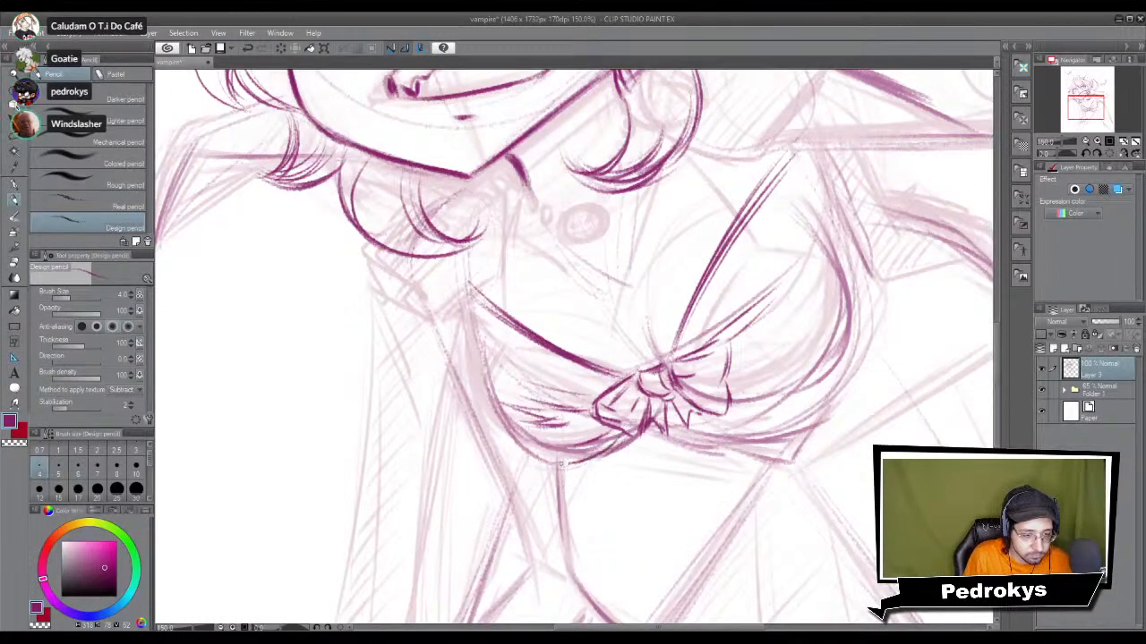
Step: Darken the left cup's underside and draw folds from the bow along the right cup's lower edge
left_click_drag(550, 459, 604, 448)
left_click_drag(553, 460, 603, 444)
mouse_move(716, 376)
left_mouse_down()
mouse_move(582, 446)
mouse_move(664, 435)
left_mouse_up()
left_click_drag(603, 470, 690, 445)
left_click_drag(596, 477, 708, 437)
left_click_drag(714, 333, 678, 371)
mouse_move(711, 308)
left_mouse_down()
mouse_move(675, 375)
mouse_move(686, 370)
left_mouse_up()
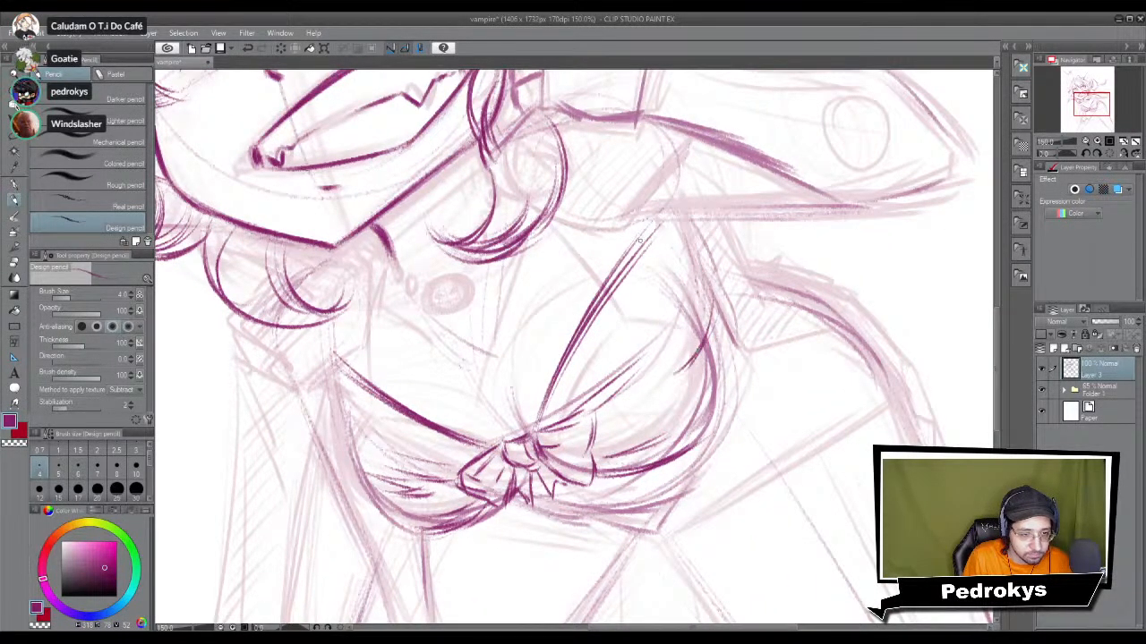
Step: Draw layered curved strokes down the right cup's outer side and erase the excess inner ones with the Soft eraser
left_click_drag(689, 197, 684, 313)
left_click_drag(707, 291, 675, 426)
left_click_drag(725, 269, 694, 434)
mouse_move(725, 375)
left_mouse_down()
mouse_move(704, 440)
mouse_move(688, 452)
left_mouse_up()
left_click_drag(729, 275, 712, 421)
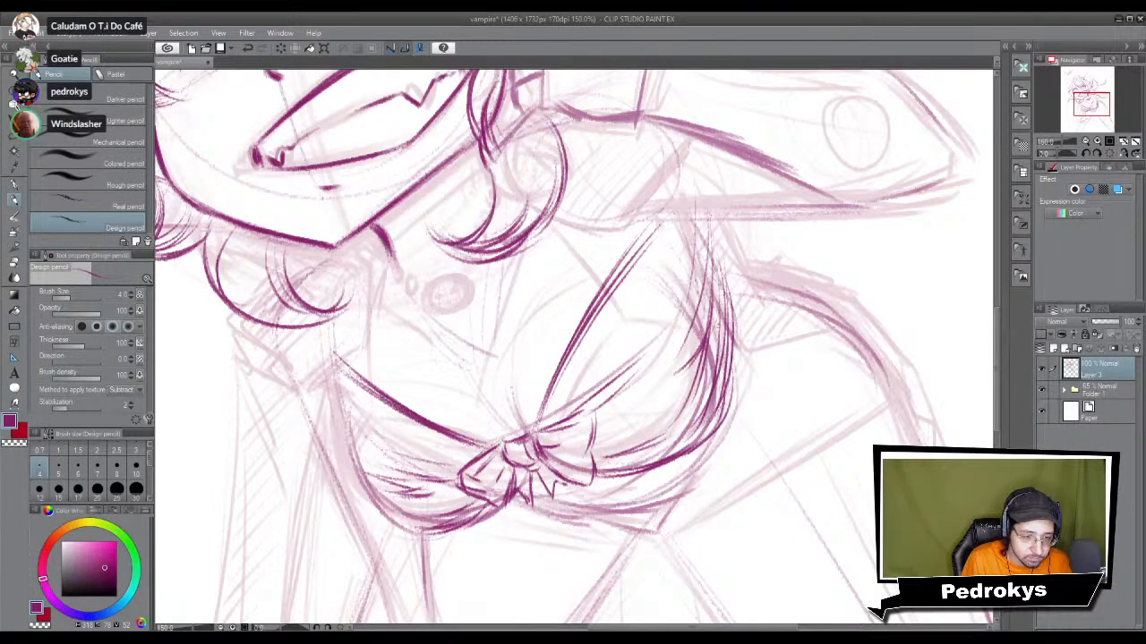
key("e")
mouse_move(685, 326)
left_mouse_down()
mouse_move(688, 389)
mouse_move(721, 302)
mouse_move(679, 429)
left_mouse_up()
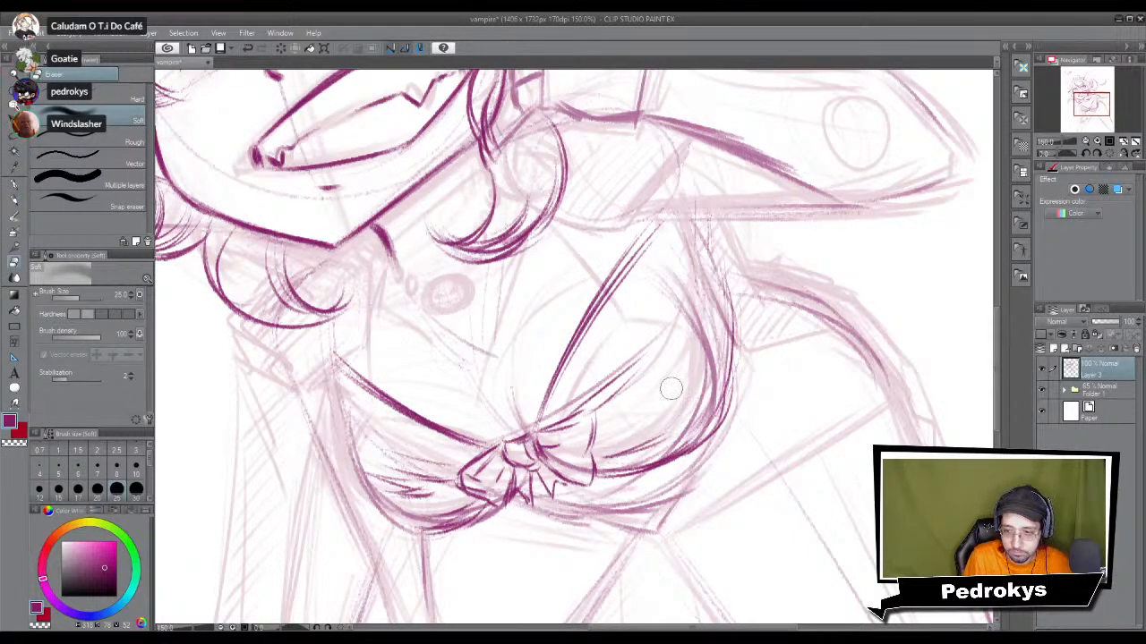
Step: Draw the cleavage line above the bow with the Design pencil and add light contour and collarbone strokes across the chest
key("p")
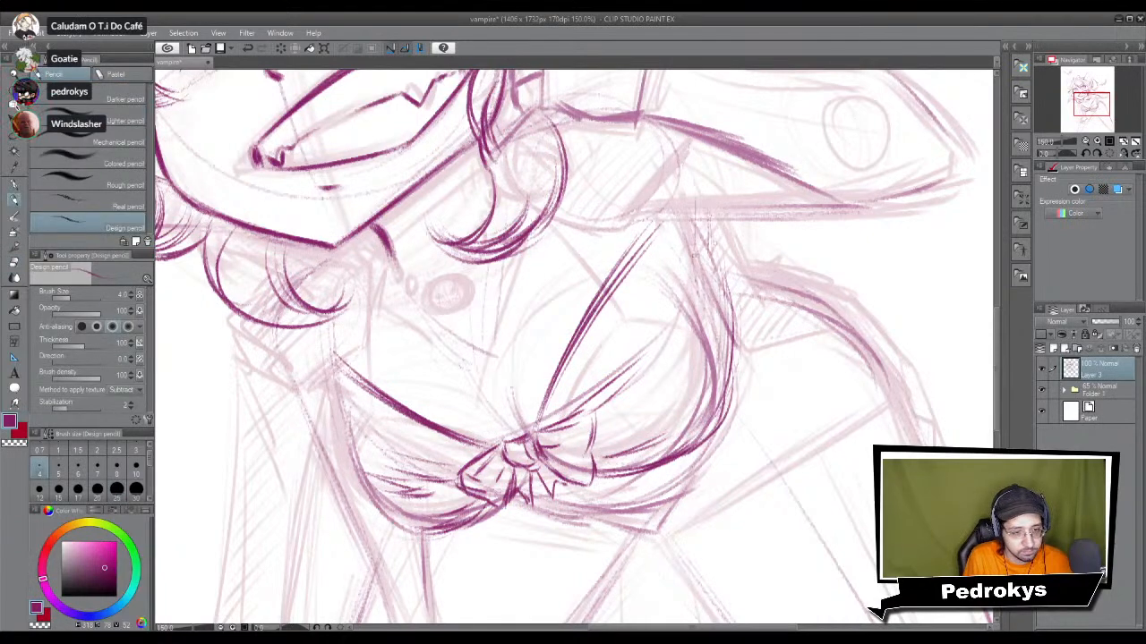
scroll(652, 439, "down", 2)
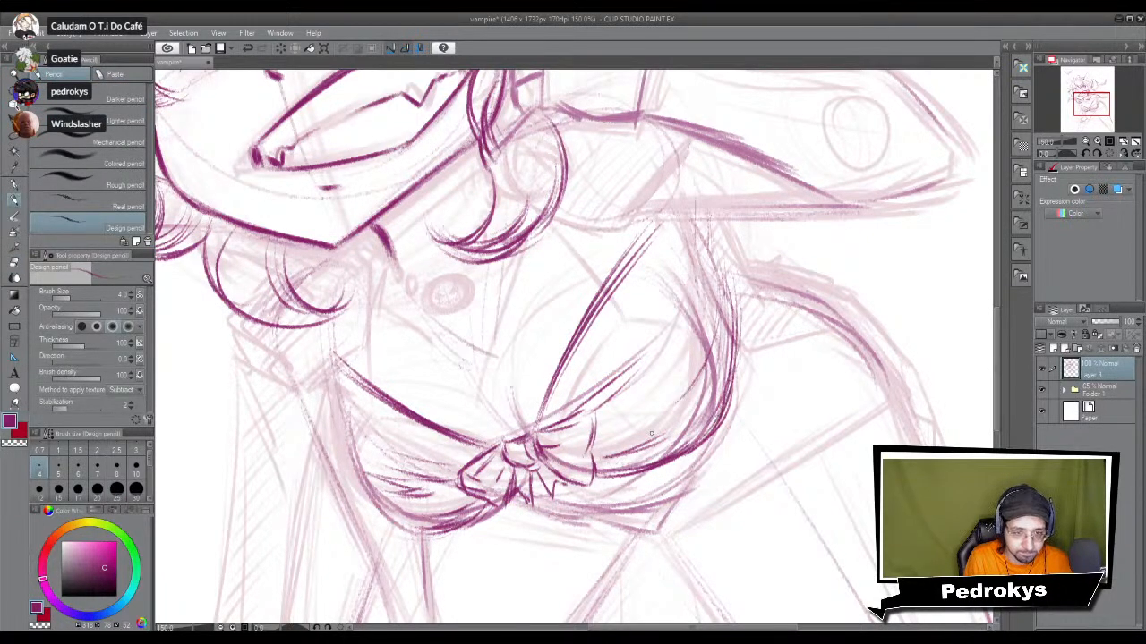
scroll(653, 439, "down", 4)
scroll(652, 438, "up", 5)
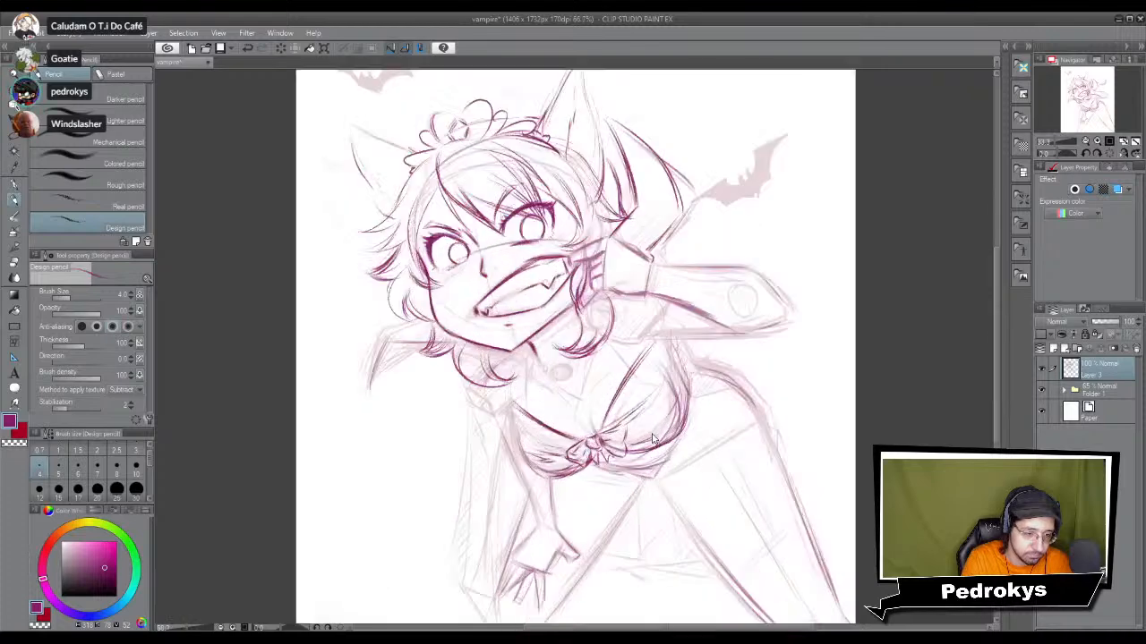
mouse_move(552, 353)
left_mouse_down()
mouse_move(565, 366)
mouse_move(583, 351)
left_mouse_up()
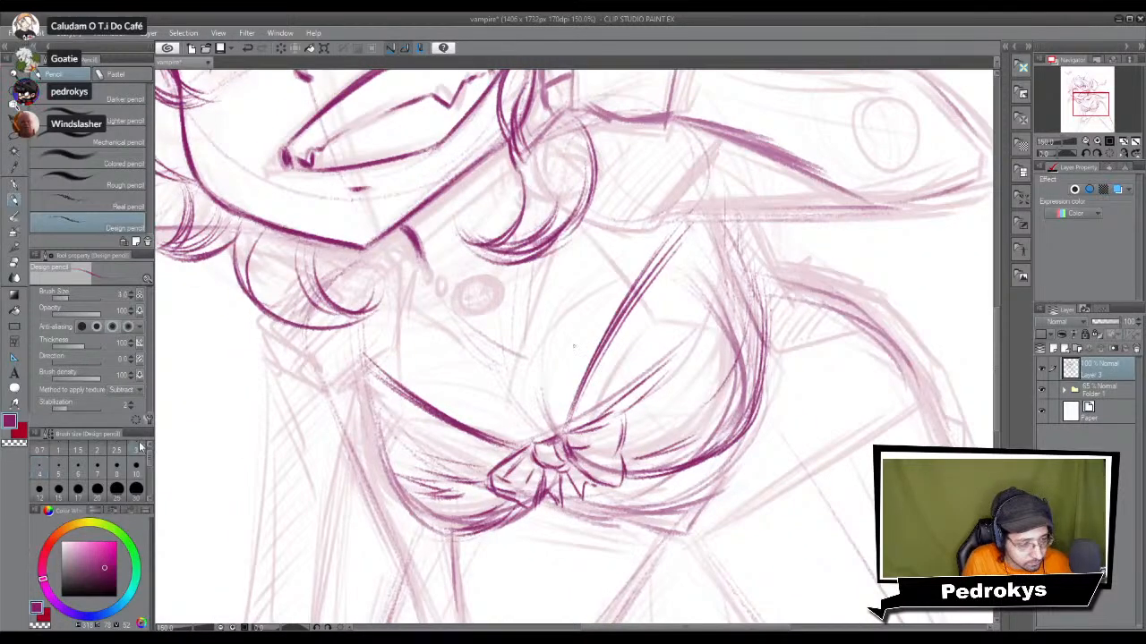
mouse_move(542, 383)
left_mouse_down()
mouse_move(549, 418)
mouse_move(545, 385)
left_mouse_up()
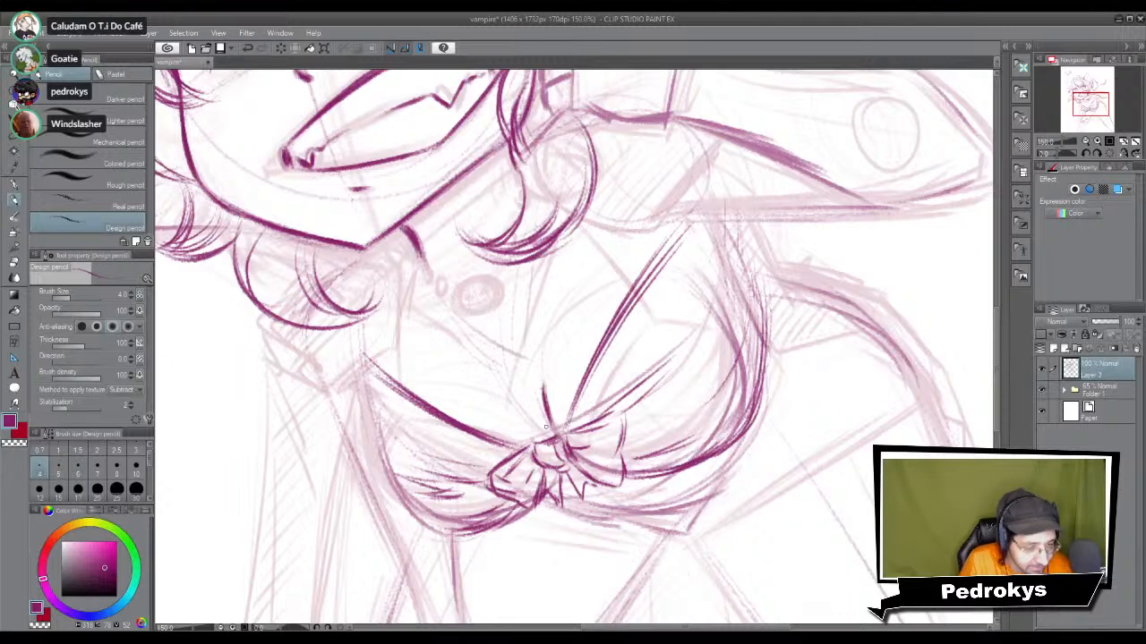
mouse_move(532, 401)
left_mouse_down()
mouse_move(542, 405)
mouse_move(541, 390)
mouse_move(555, 440)
left_mouse_up()
left_click_drag(563, 254, 550, 310)
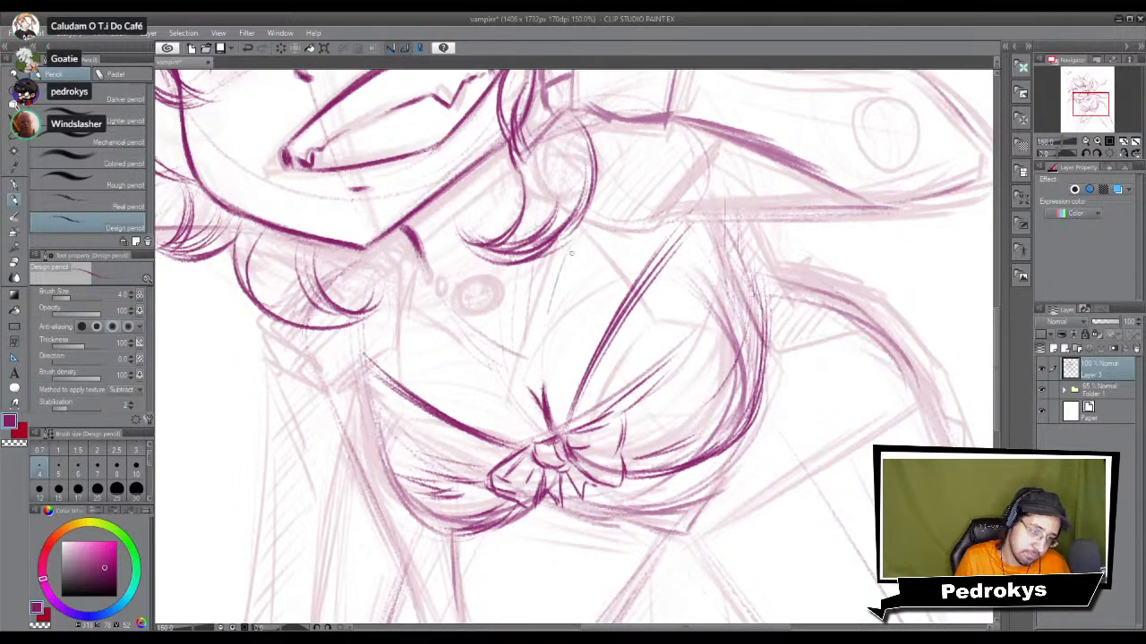
left_click_drag(442, 318, 483, 336)
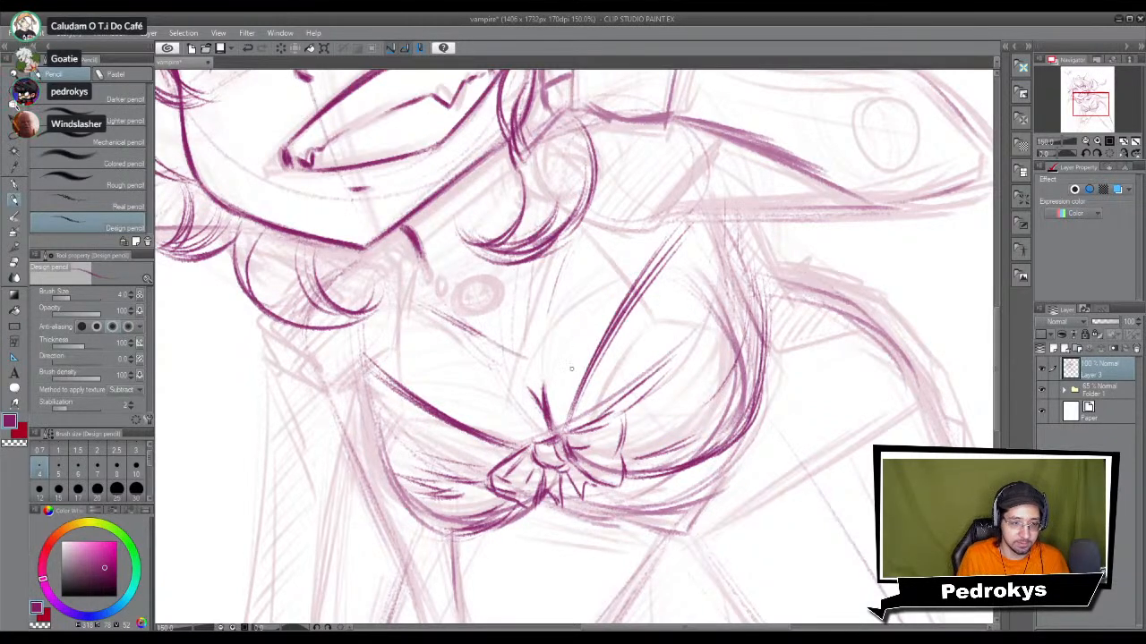
left_click_drag(553, 370, 583, 414)
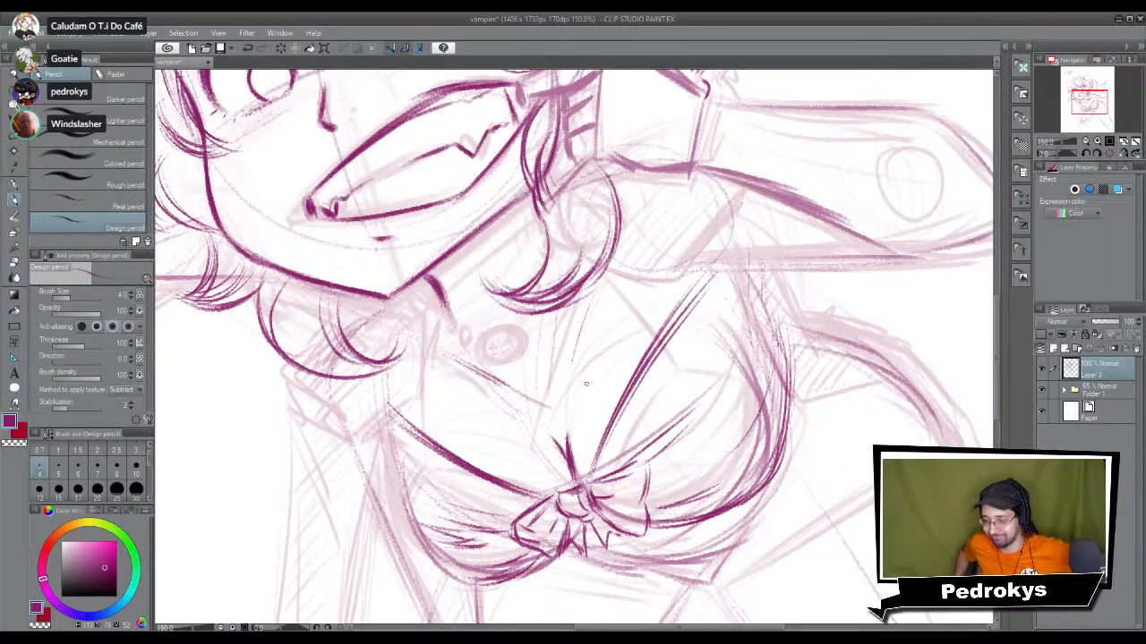
Step: Try adding extra curved hair strands beneath the right side of the jaw, and undo them
scroll(586, 384, "down", 5)
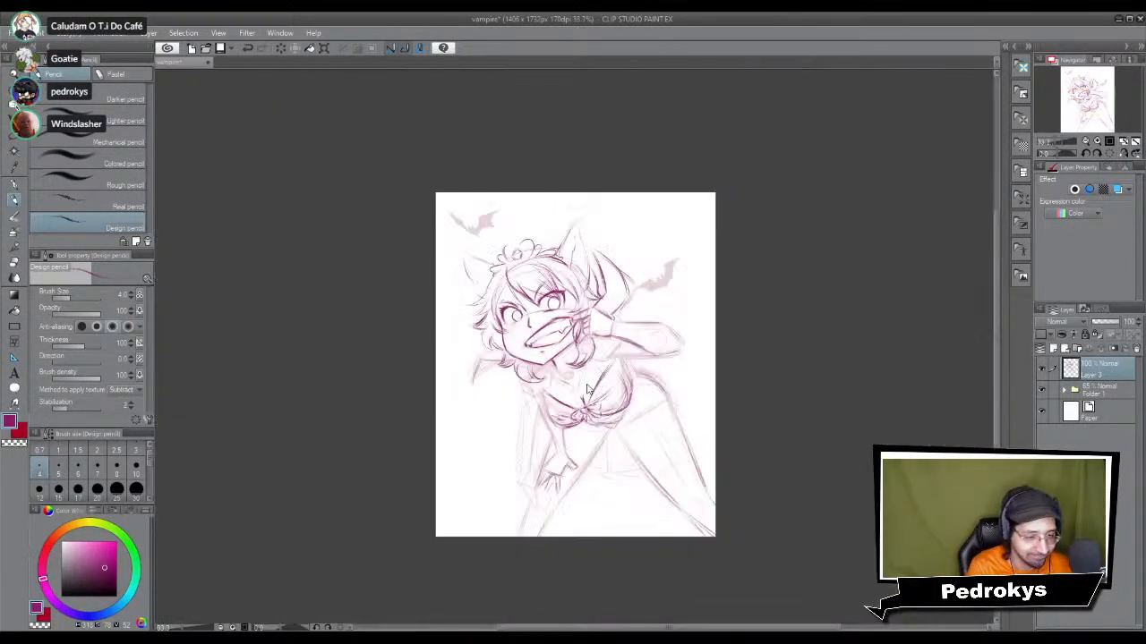
scroll(586, 388, "up", 5)
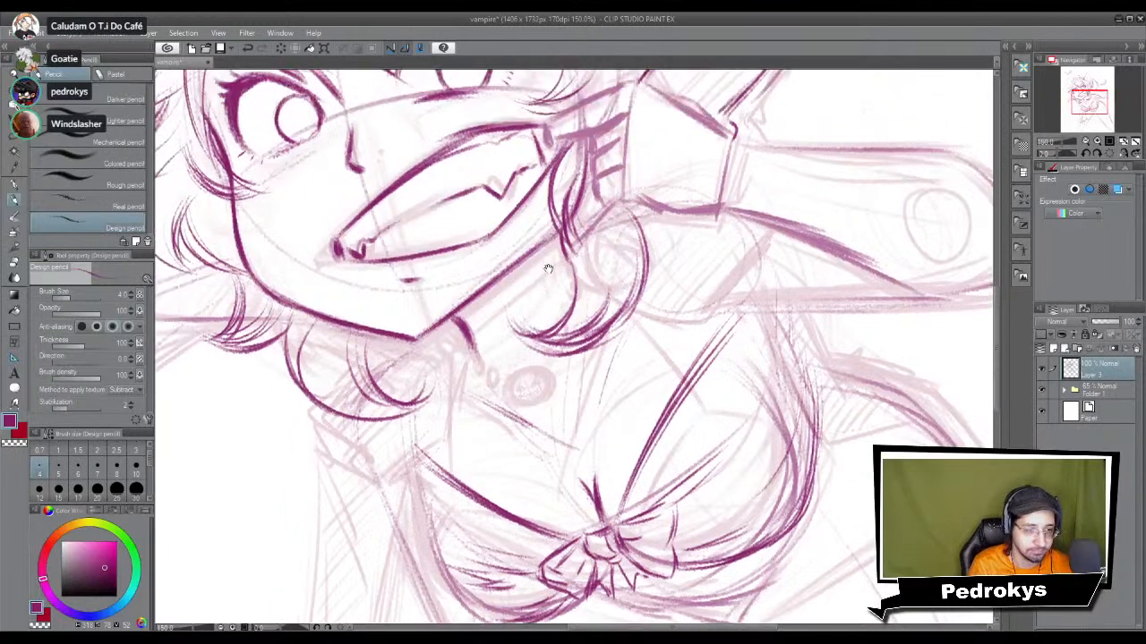
mouse_move(475, 337)
left_mouse_down()
mouse_move(533, 295)
mouse_move(542, 309)
mouse_move(548, 277)
left_mouse_up()
mouse_move(520, 327)
left_mouse_down()
mouse_move(562, 262)
mouse_move(537, 292)
mouse_move(550, 270)
left_mouse_up()
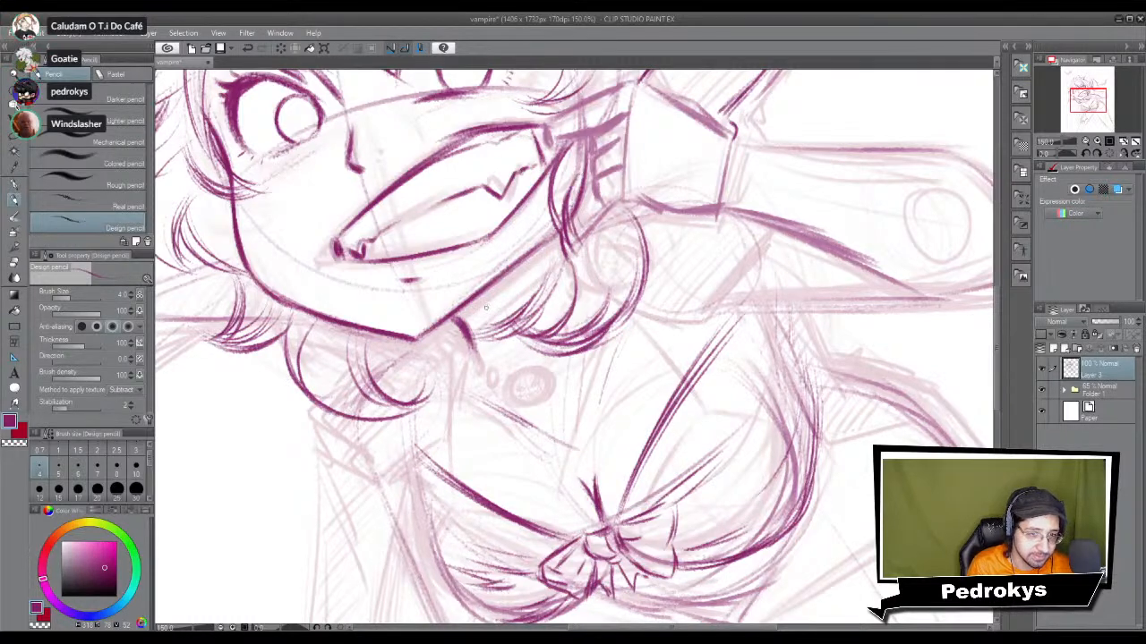
key("ctrl+z")
key("ctrl+z")
key("ctrl+z")
key("ctrl+z")
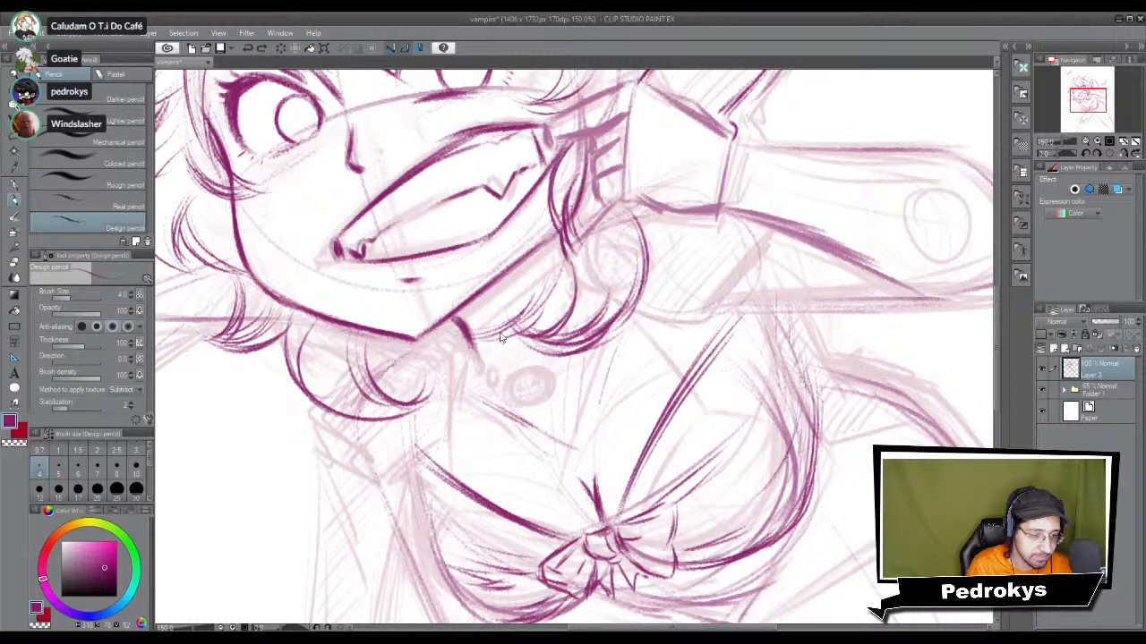
key("ctrl+z")
key("ctrl+z")
key("ctrl+z")
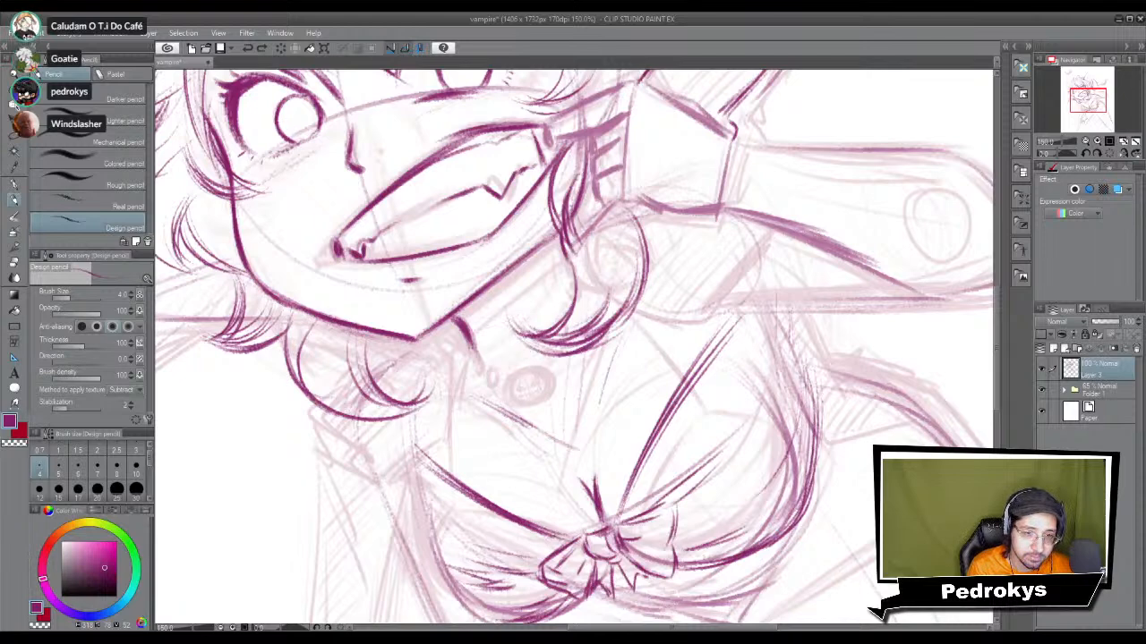
Step: Draw the neck line below the right side of the jaw and the neckband strokes under the chin
mouse_move(499, 325)
left_mouse_down()
mouse_move(508, 343)
mouse_move(549, 259)
left_mouse_up()
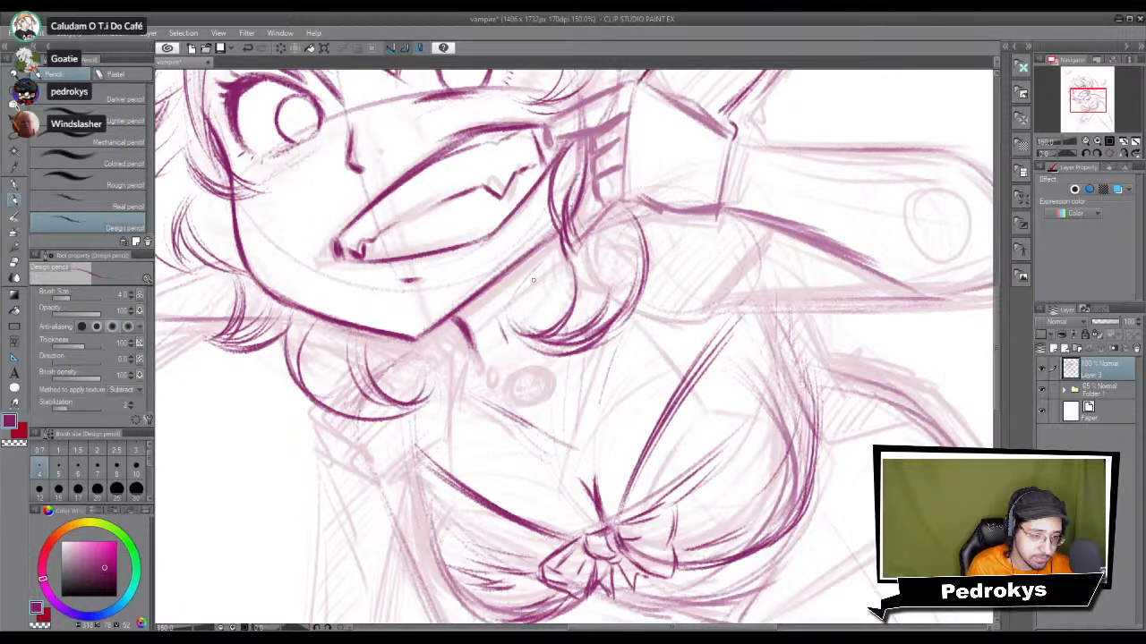
left_click_drag(501, 309, 553, 245)
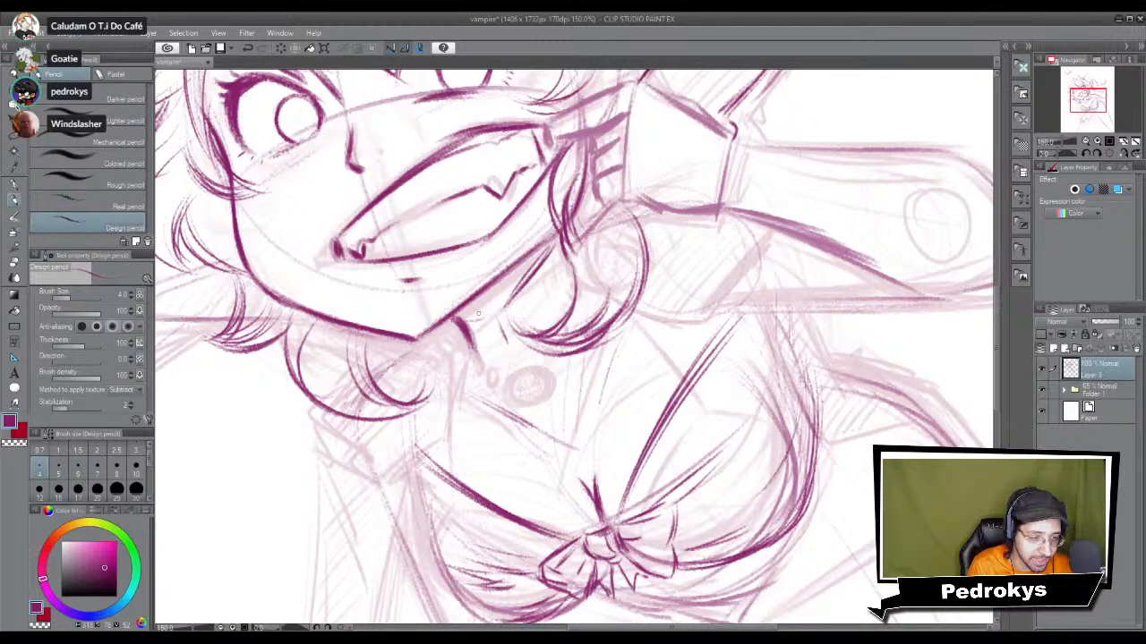
mouse_move(459, 315)
left_mouse_down()
mouse_move(492, 316)
mouse_move(501, 361)
mouse_move(514, 349)
left_mouse_up()
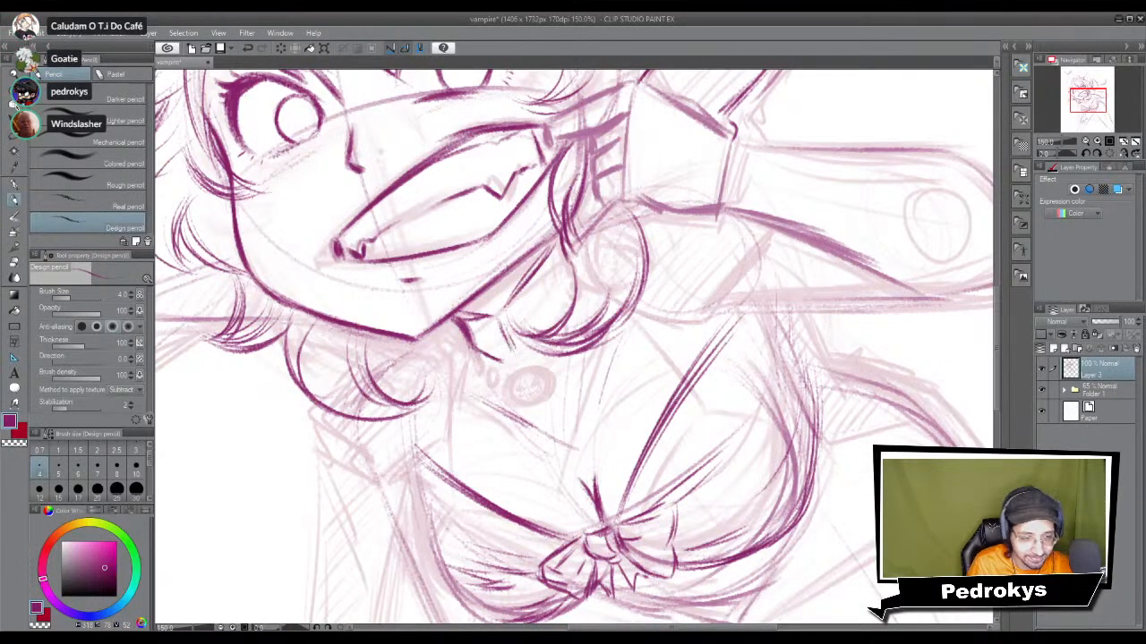
left_click_drag(546, 247, 492, 316)
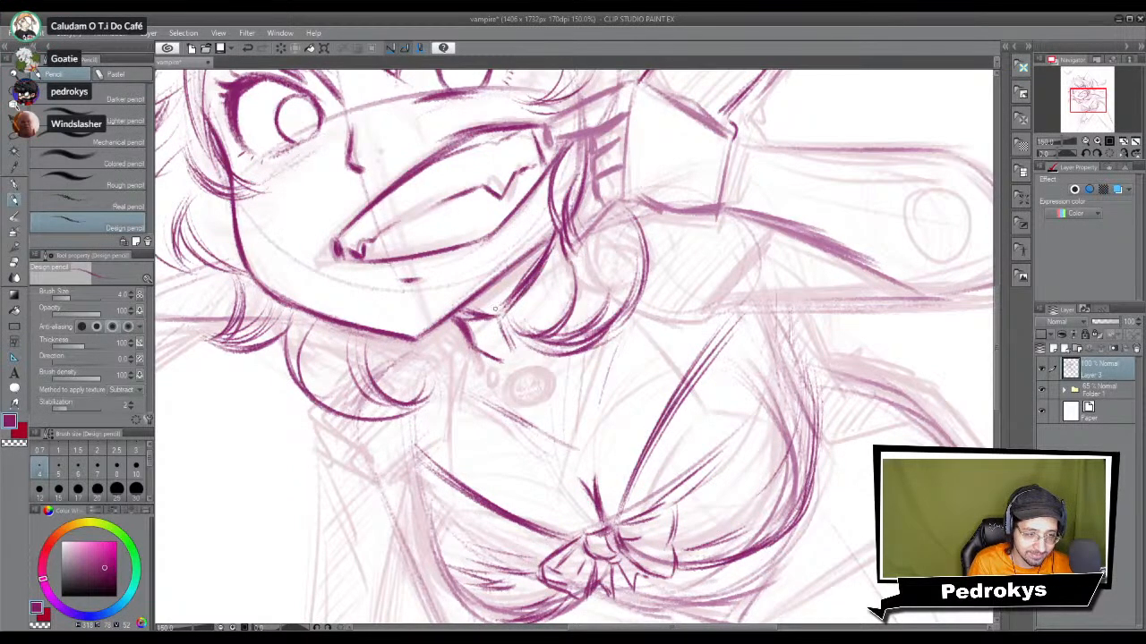
Step: Draw a small drop-shaped pendant hanging from the neckband below the chin
scroll(524, 354, "down", 5)
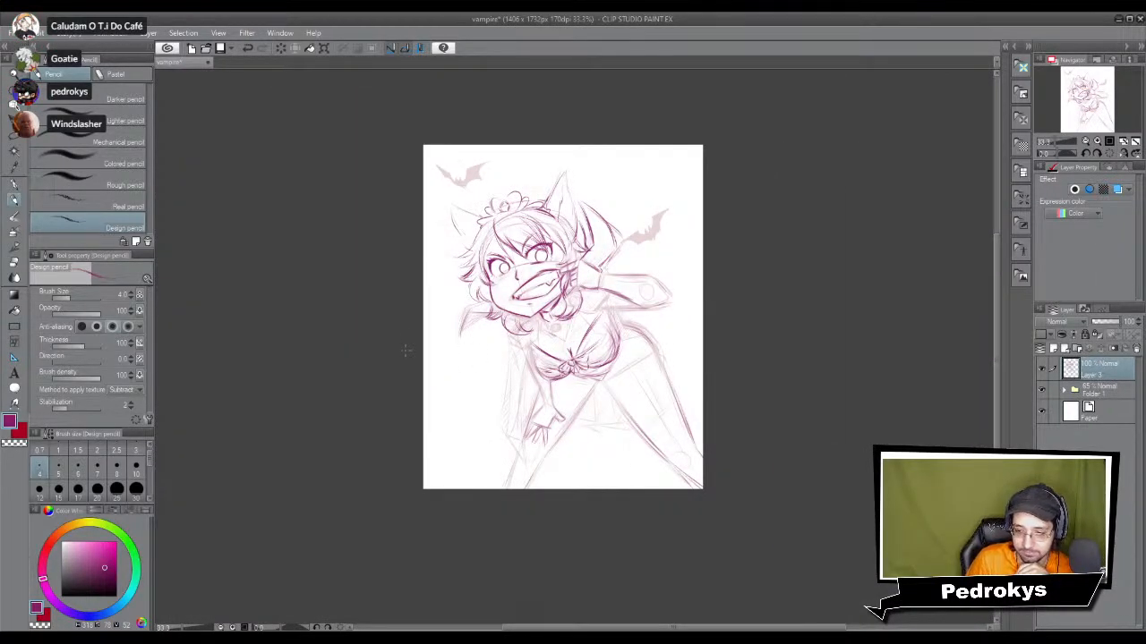
scroll(530, 311, "up", 5)
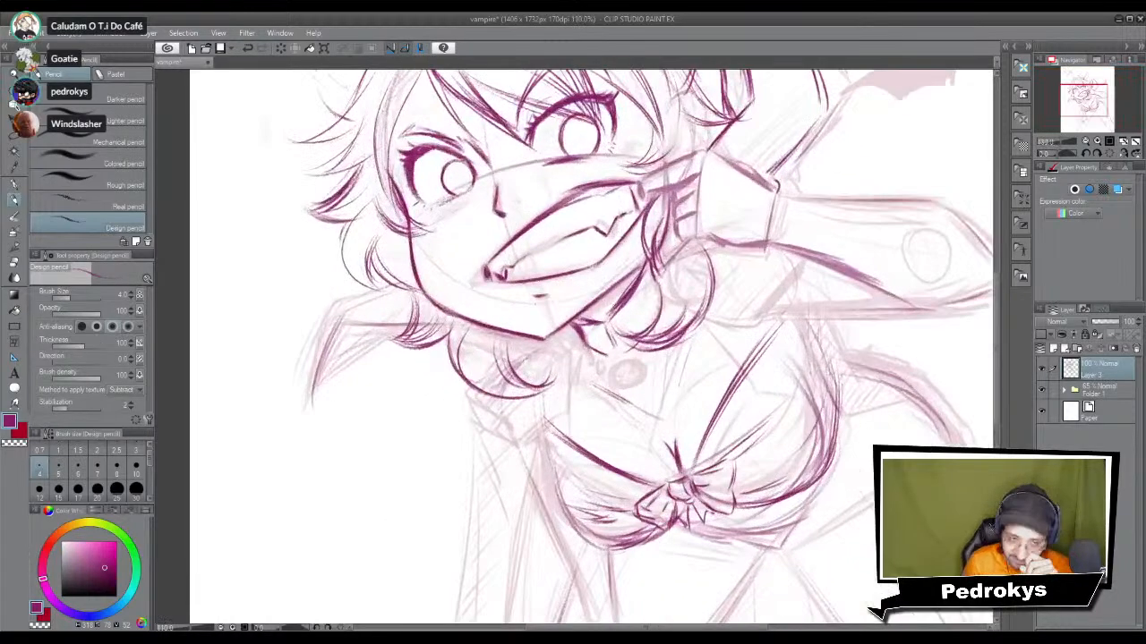
scroll(633, 304, "up", 1)
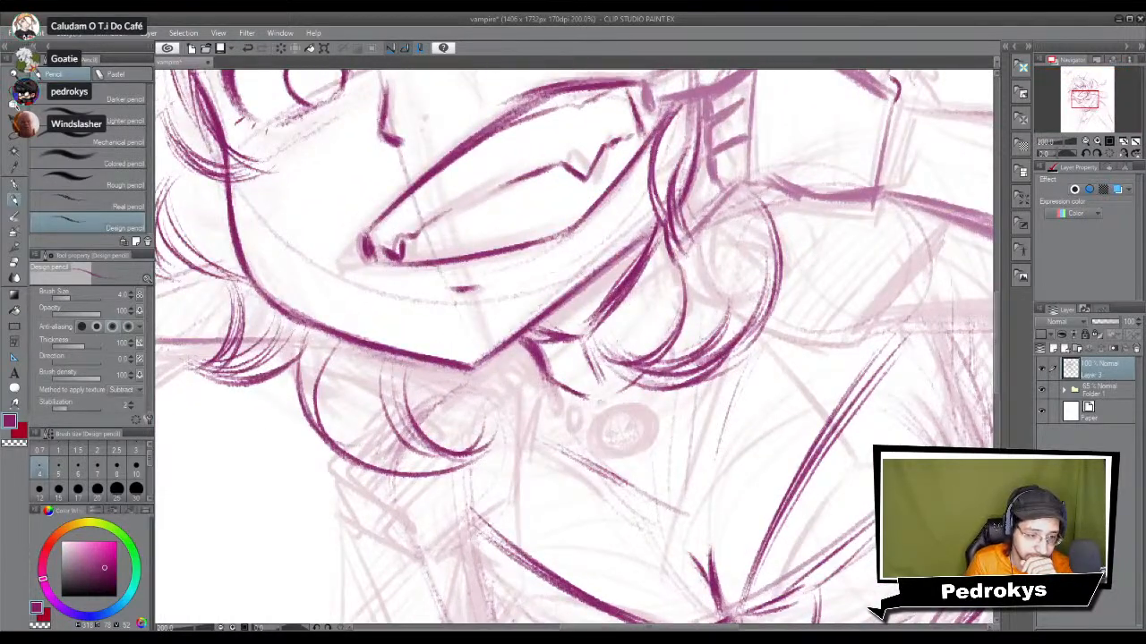
mouse_move(604, 390)
left_mouse_down()
mouse_move(600, 400)
mouse_move(614, 400)
left_mouse_up()
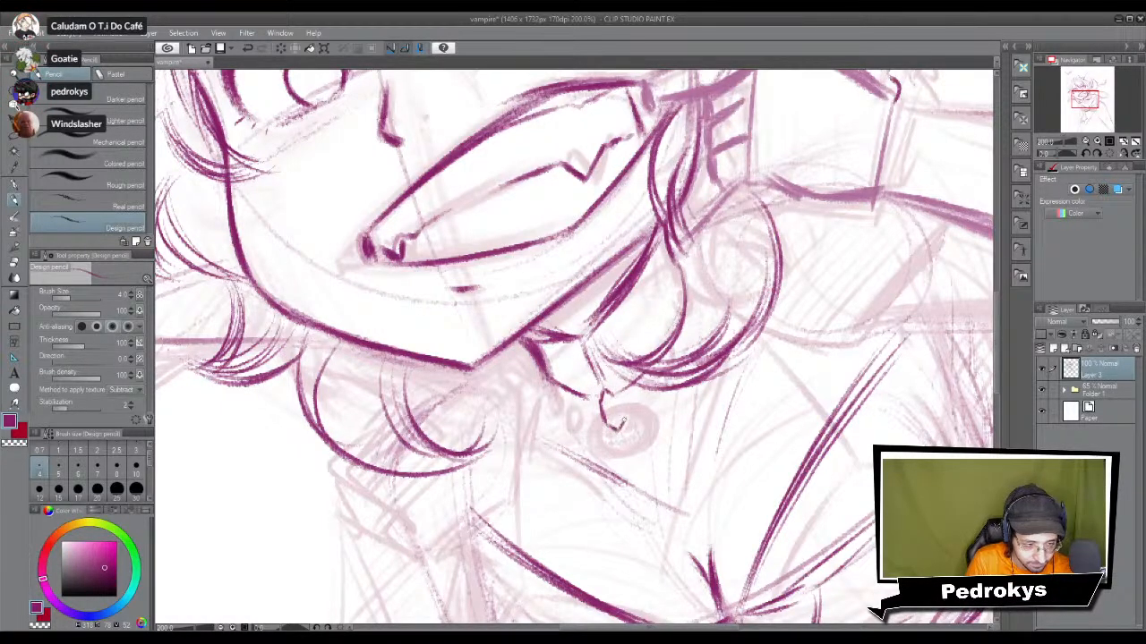
mouse_move(612, 396)
left_mouse_down()
mouse_move(625, 421)
mouse_move(600, 426)
mouse_move(614, 435)
left_mouse_up()
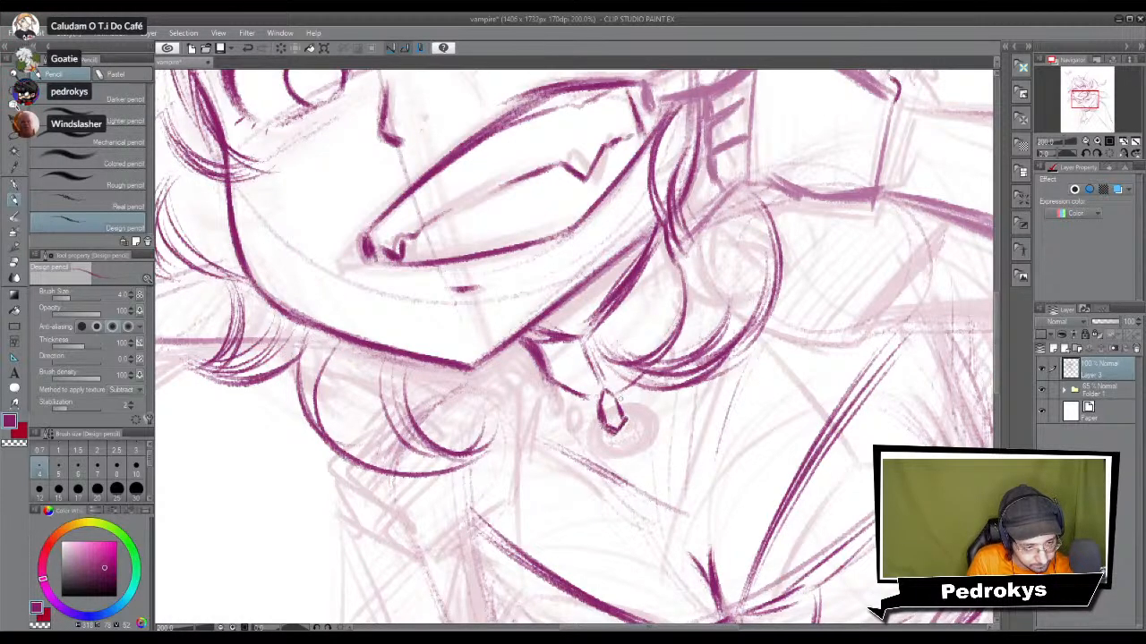
Step: Outline the pointed collar flap left of the face with a fold line inside it, and add a stroke beneath the chin
scroll(654, 436, "down", 5)
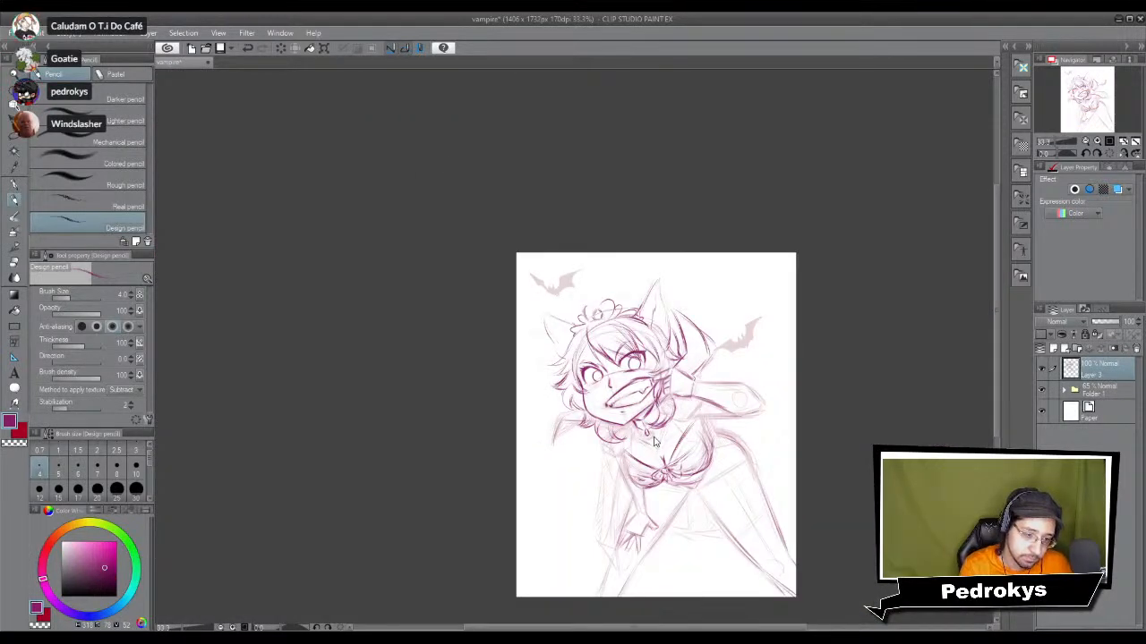
scroll(653, 441, "up", 5)
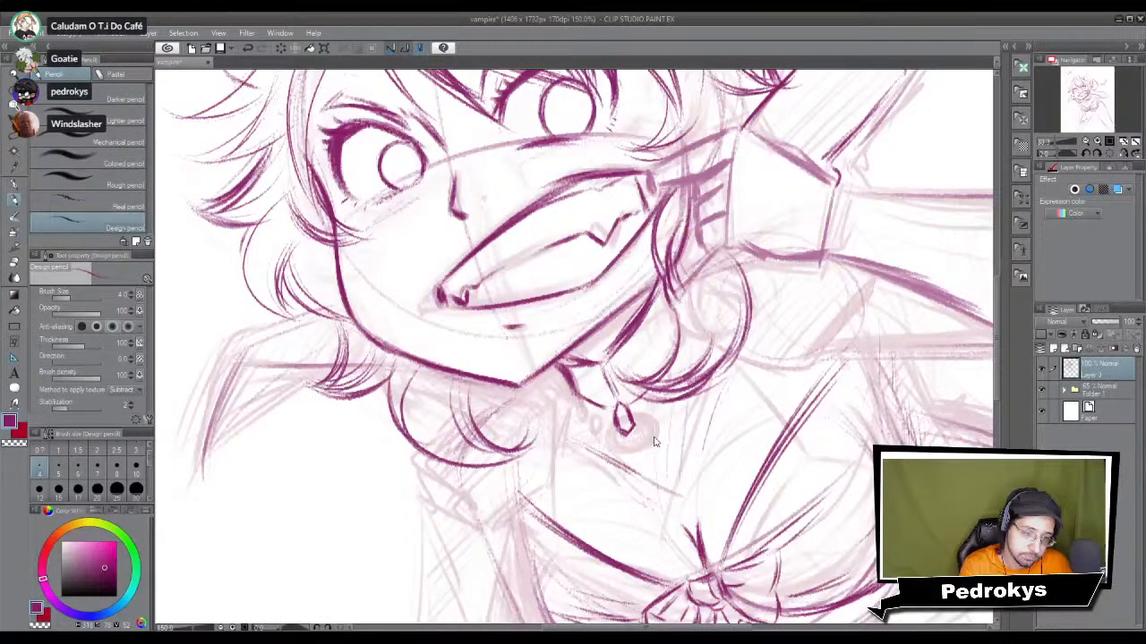
left_click_drag(653, 442, 905, 403)
mouse_move(499, 309)
left_mouse_down()
mouse_move(453, 440)
mouse_move(585, 278)
left_mouse_up()
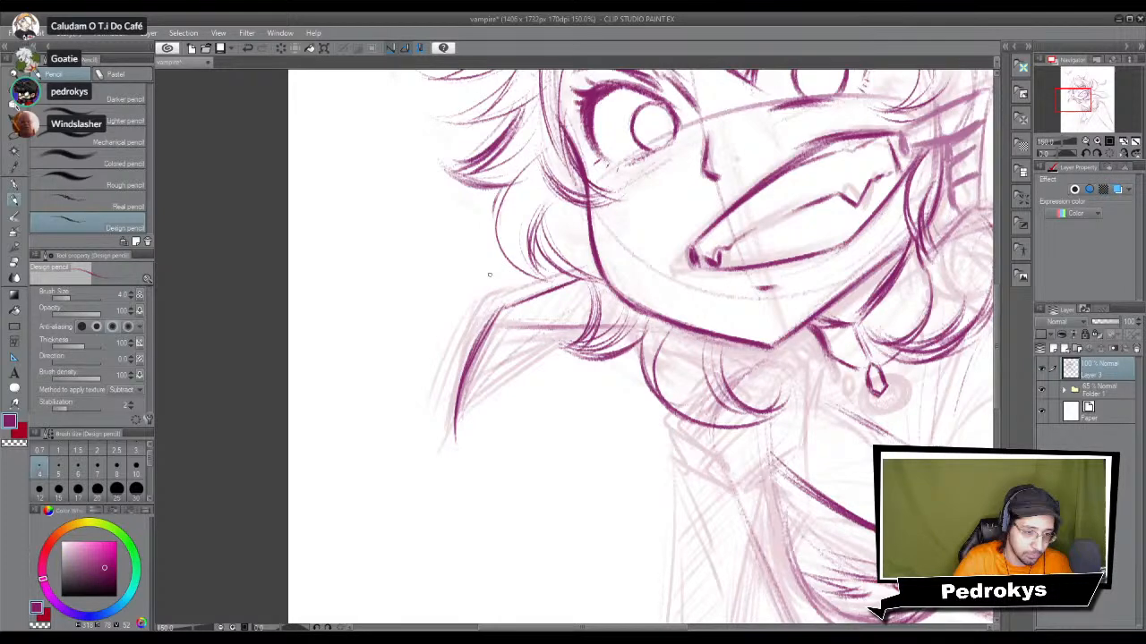
left_click_drag(517, 318, 591, 326)
left_click_drag(707, 345, 804, 372)
key("ctrl+z")
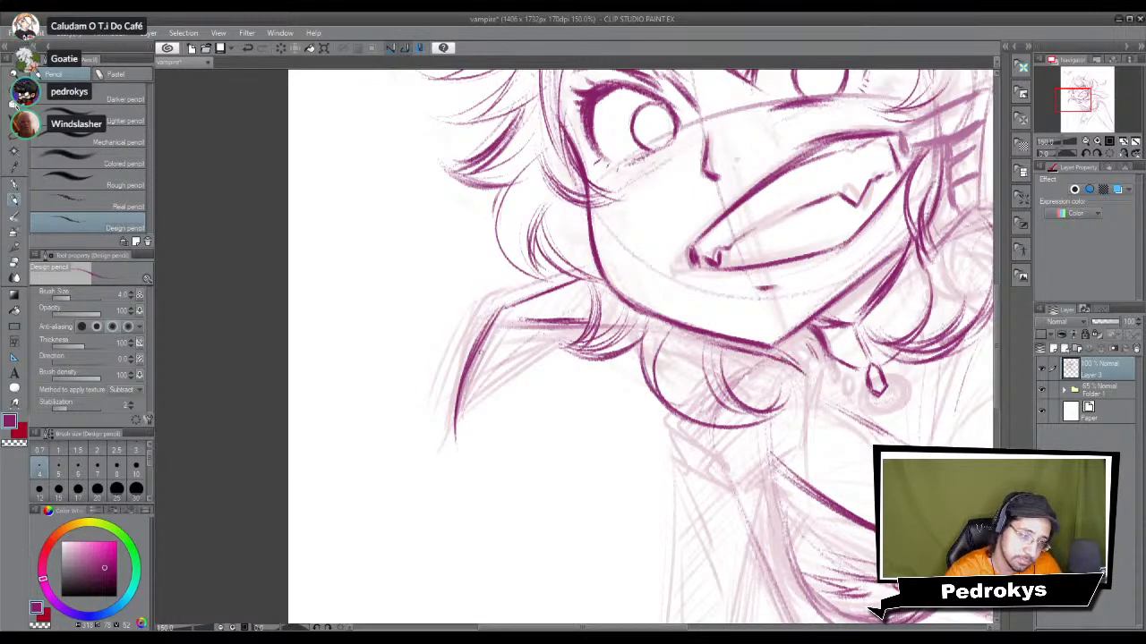
left_click_drag(456, 440, 578, 343)
left_click_drag(456, 441, 576, 347)
left_click_drag(503, 394, 582, 345)
Step: Darken the stroke inside the right collar and draw the fingers of the hand beside the mouth corner
scroll(631, 310, "down", 5)
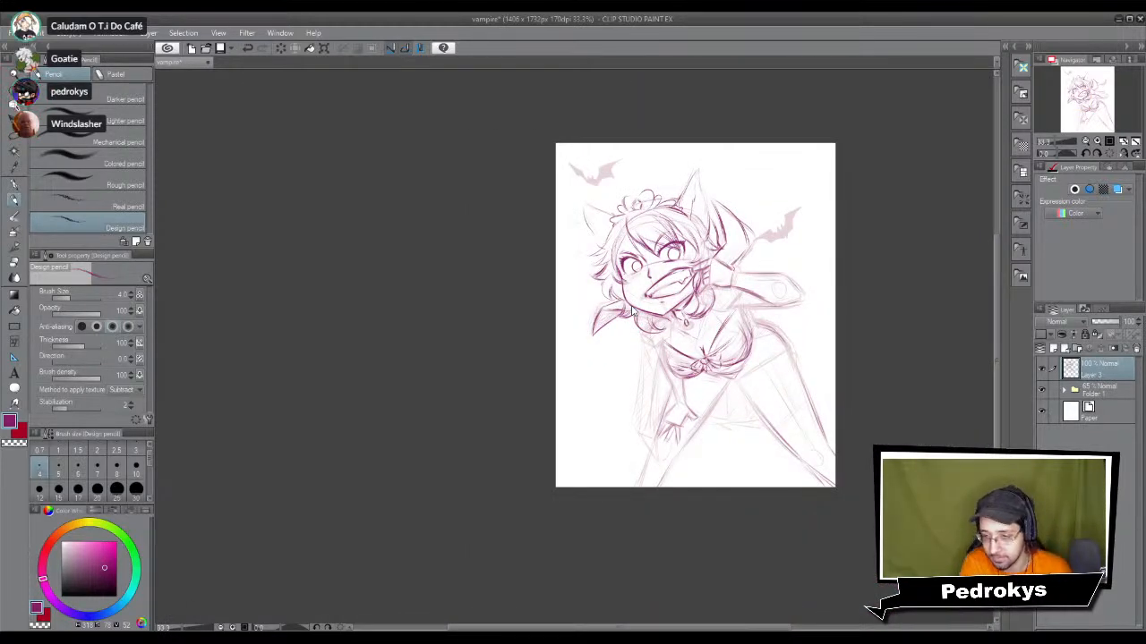
scroll(632, 310, "up", 5)
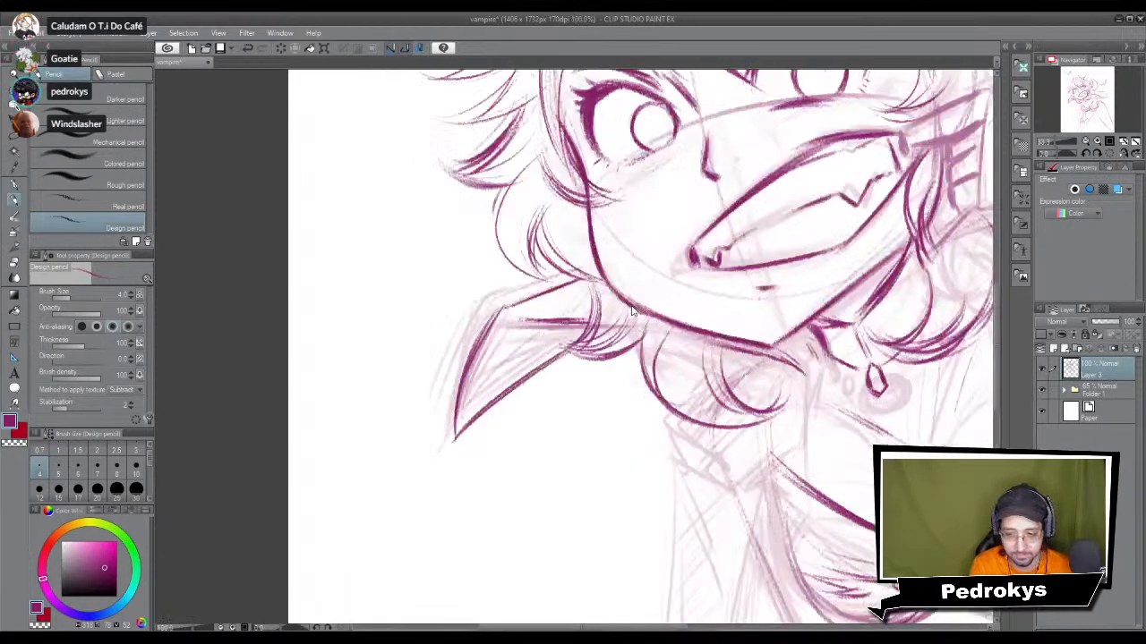
left_click_drag(613, 325, 359, 511)
left_click_drag(537, 379, 384, 483)
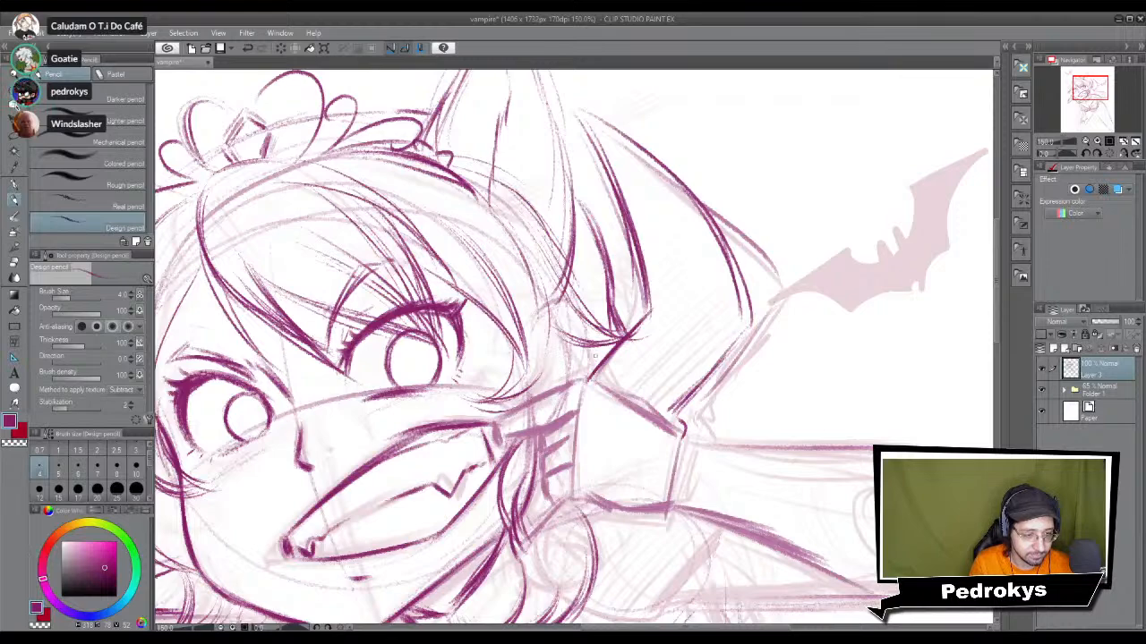
left_click_drag(591, 209, 604, 307)
mouse_move(449, 495)
left_mouse_down()
mouse_move(605, 336)
mouse_move(644, 327)
mouse_move(528, 396)
left_mouse_up()
mouse_move(571, 325)
left_mouse_down()
mouse_move(577, 342)
mouse_move(639, 292)
left_mouse_up()
left_click_drag(580, 316, 649, 283)
left_click_drag(574, 334, 581, 352)
left_click_drag(582, 337, 619, 360)
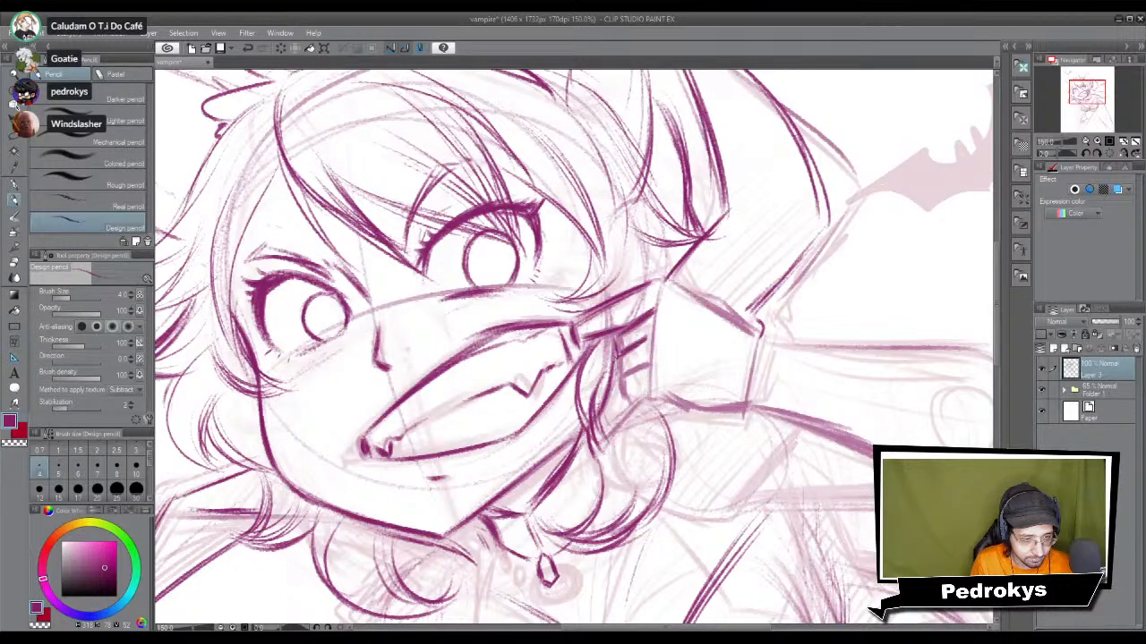
left_click_drag(625, 374, 647, 362)
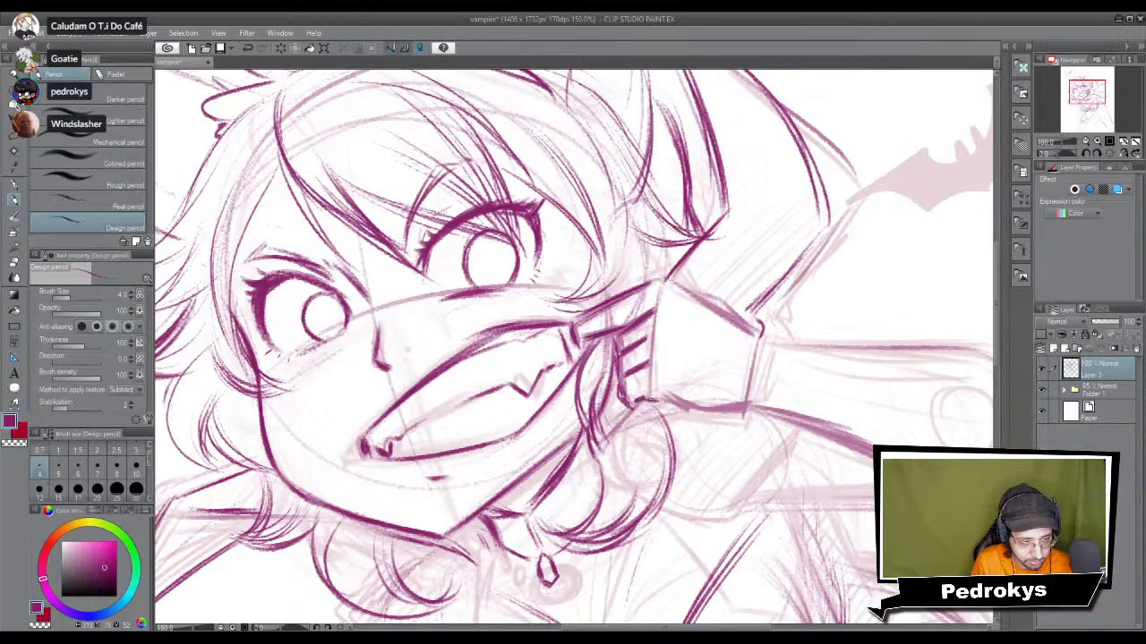
Step: Darken the upper and lower edges of the back of the hand up to the wrist
mouse_move(646, 281)
left_mouse_down()
mouse_move(686, 288)
mouse_move(757, 331)
left_mouse_up()
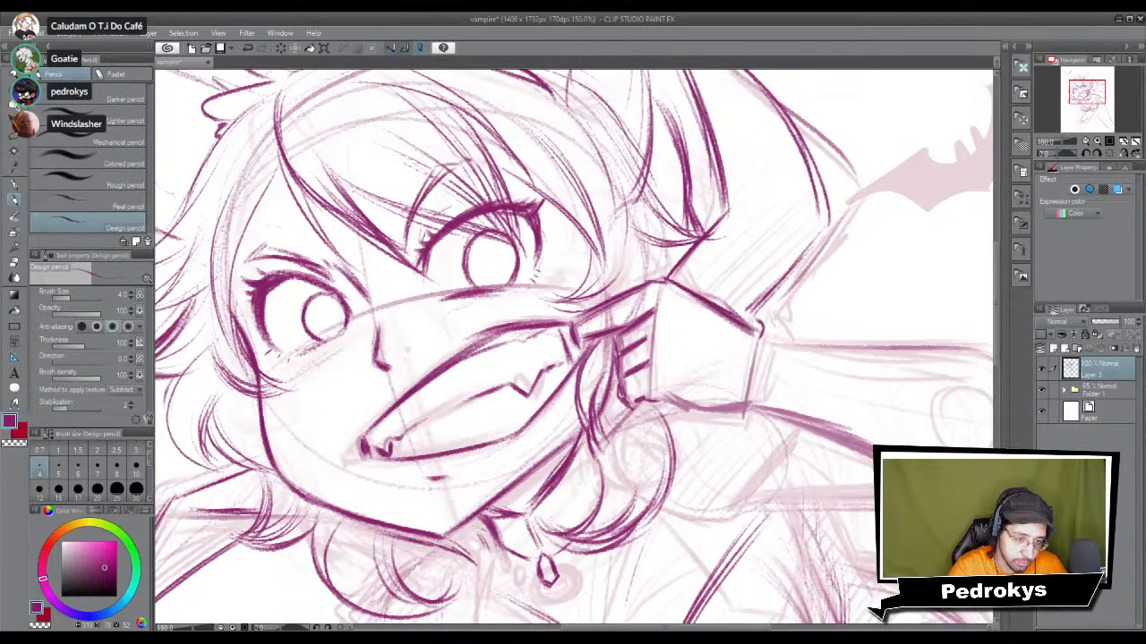
left_click_drag(716, 297, 759, 335)
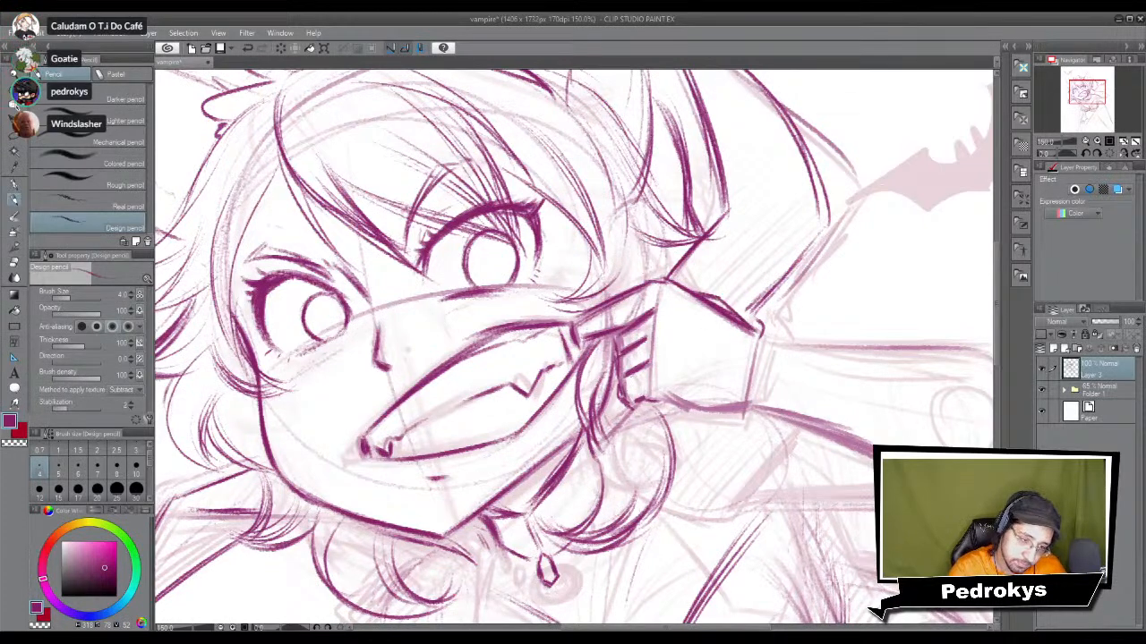
left_click_drag(662, 399, 755, 407)
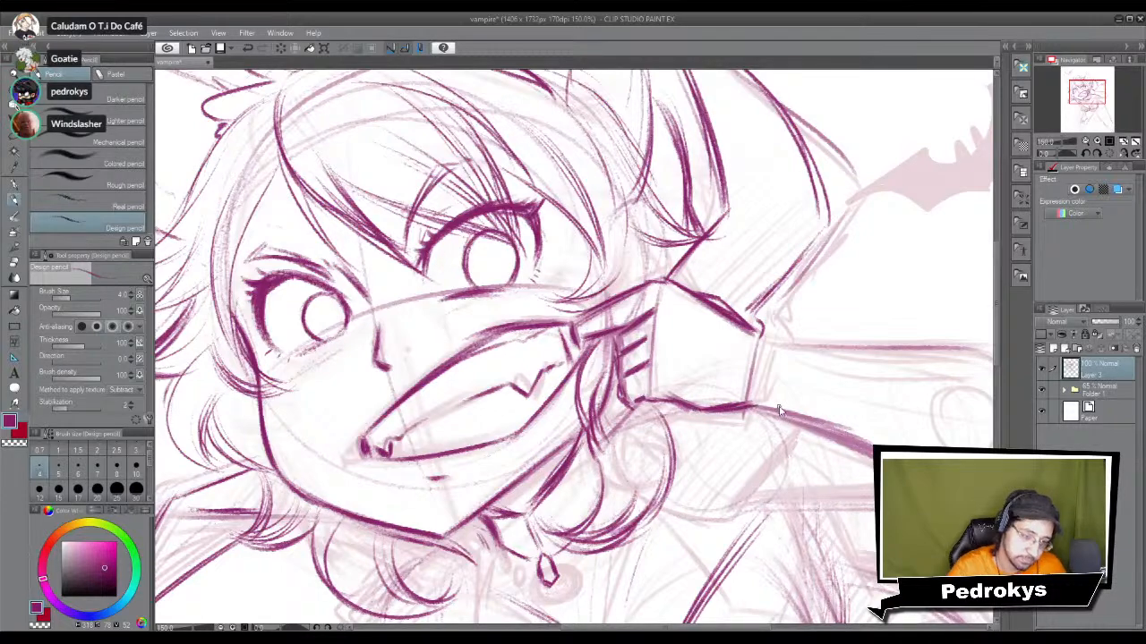
scroll(778, 407, "down", 8)
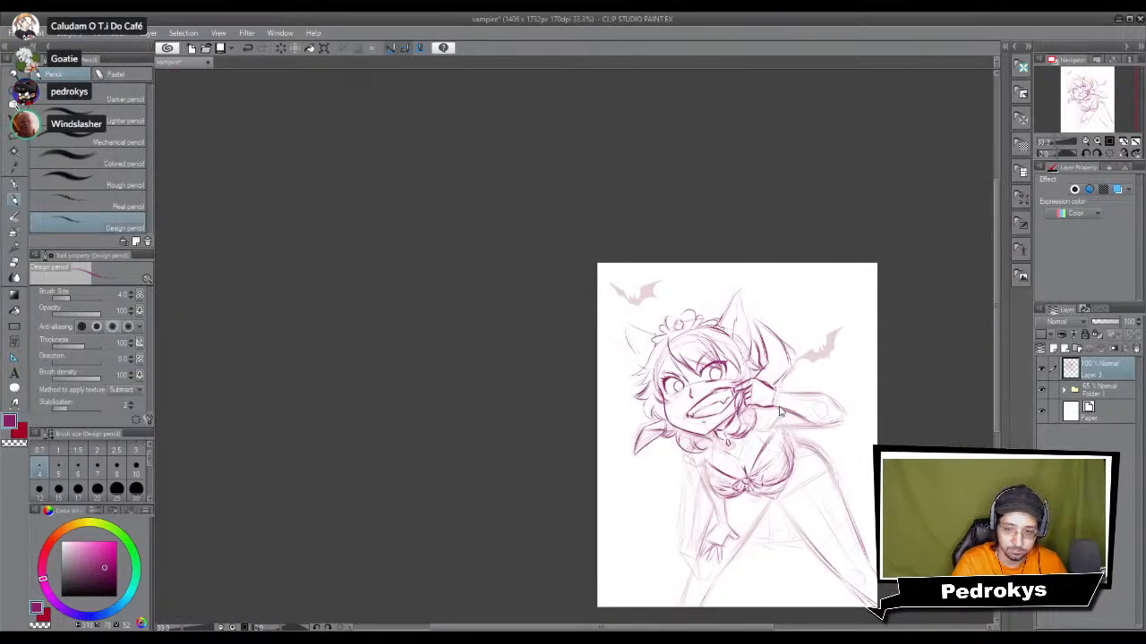
Step: Draw the upper and lower edges of the raised forearm and the angular contour around its elbow
scroll(777, 409, "up", 9)
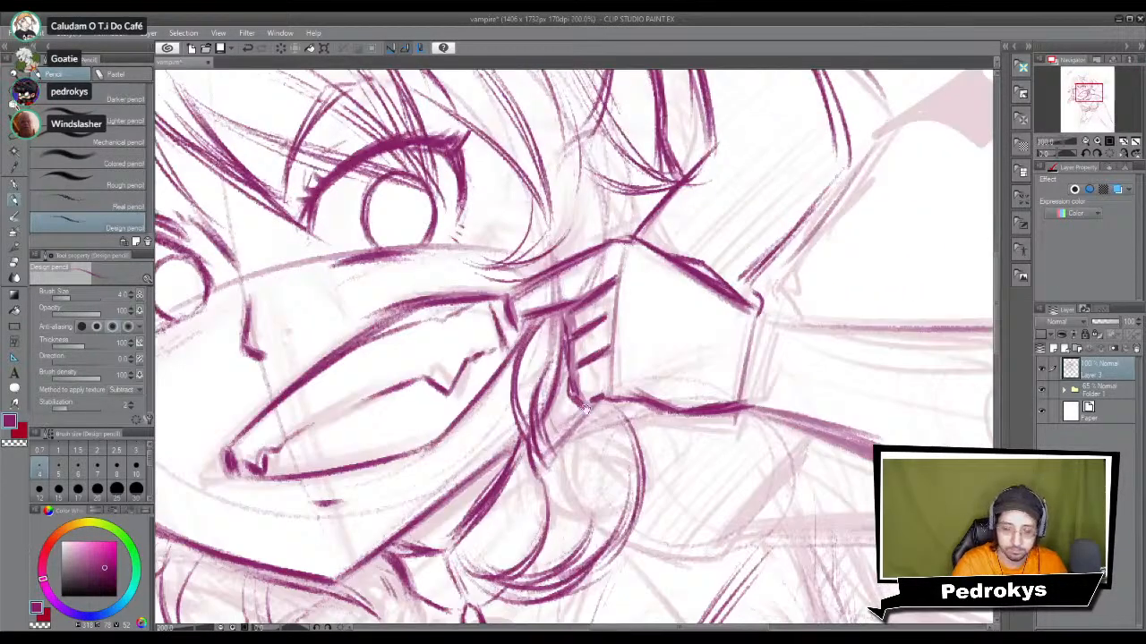
mouse_move(584, 410)
left_mouse_down()
mouse_move(583, 383)
mouse_move(516, 344)
mouse_move(530, 362)
mouse_move(799, 379)
left_mouse_up()
left_click_drag(743, 420, 557, 310)
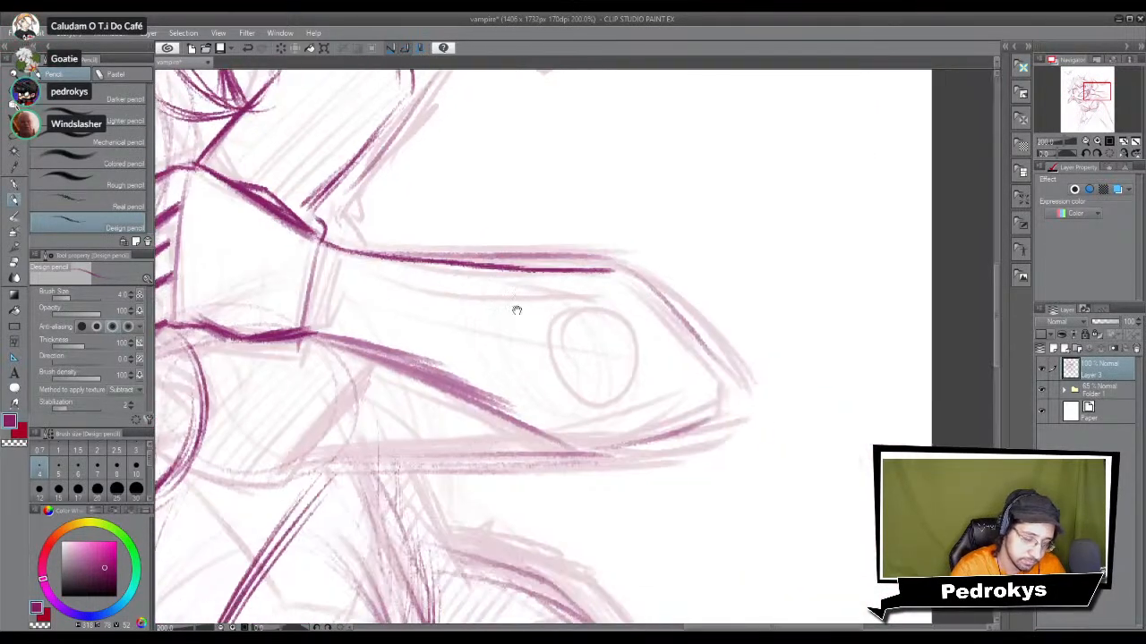
left_click_drag(322, 337, 458, 396)
left_click_drag(388, 367, 519, 424)
left_click_drag(349, 346, 541, 431)
mouse_move(627, 271)
left_mouse_down()
mouse_move(714, 364)
mouse_move(713, 417)
left_mouse_up()
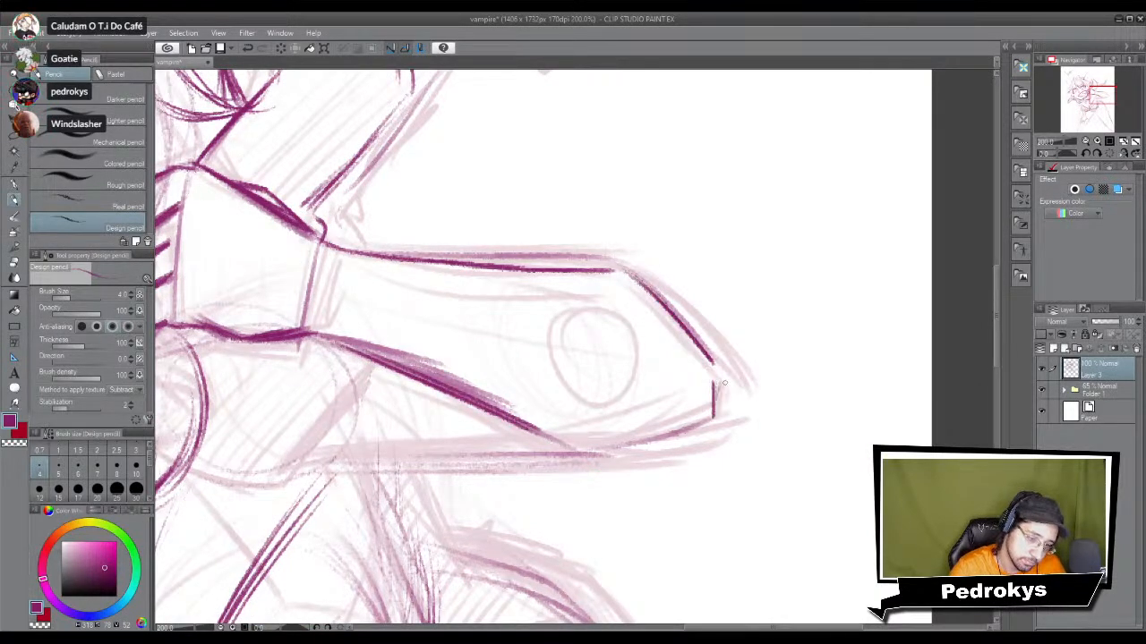
Step: Darken the underside of the raised arm with a long stroke running in to meet the elbow
left_click_drag(514, 337, 737, 241)
left_click_drag(508, 375, 777, 349)
left_click_drag(552, 376, 918, 354)
key("ctrl+z")
key("ctrl+z")
mouse_move(667, 374)
left_mouse_down()
mouse_move(589, 396)
mouse_move(775, 371)
left_mouse_up()
left_click_drag(585, 387, 795, 359)
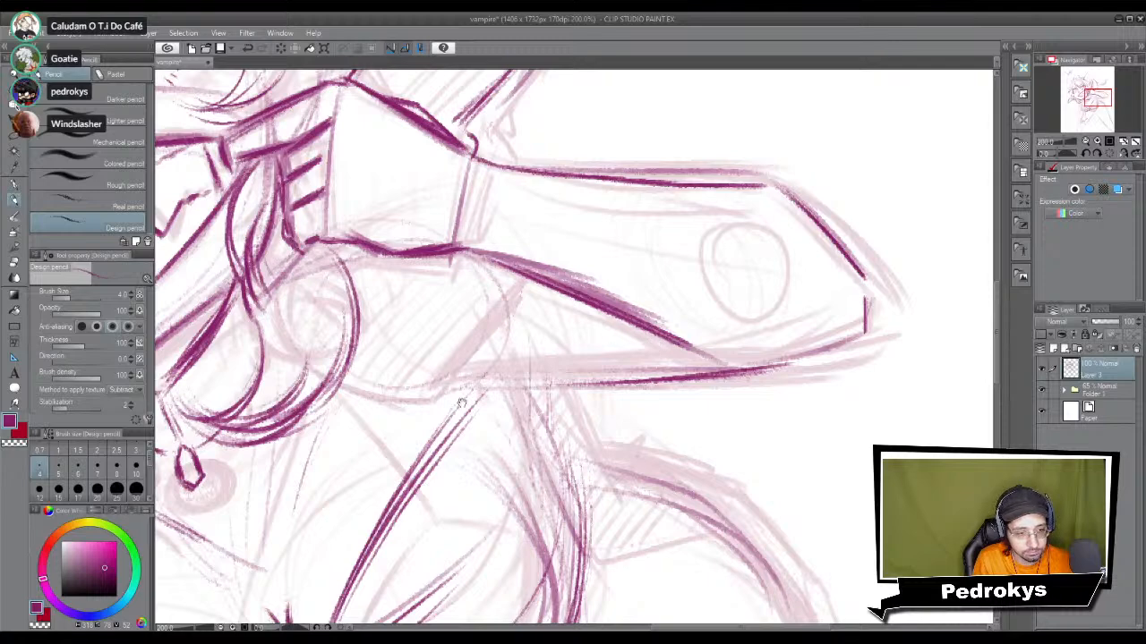
Step: Draw the right neckline edge of the top from the raised wrist down toward the knotted bow
left_click_drag(636, 335, 716, 272)
left_click_drag(517, 222, 464, 433)
key("ctrl+z")
left_click_drag(525, 234, 448, 469)
key("ctrl+z")
left_click_drag(534, 217, 453, 469)
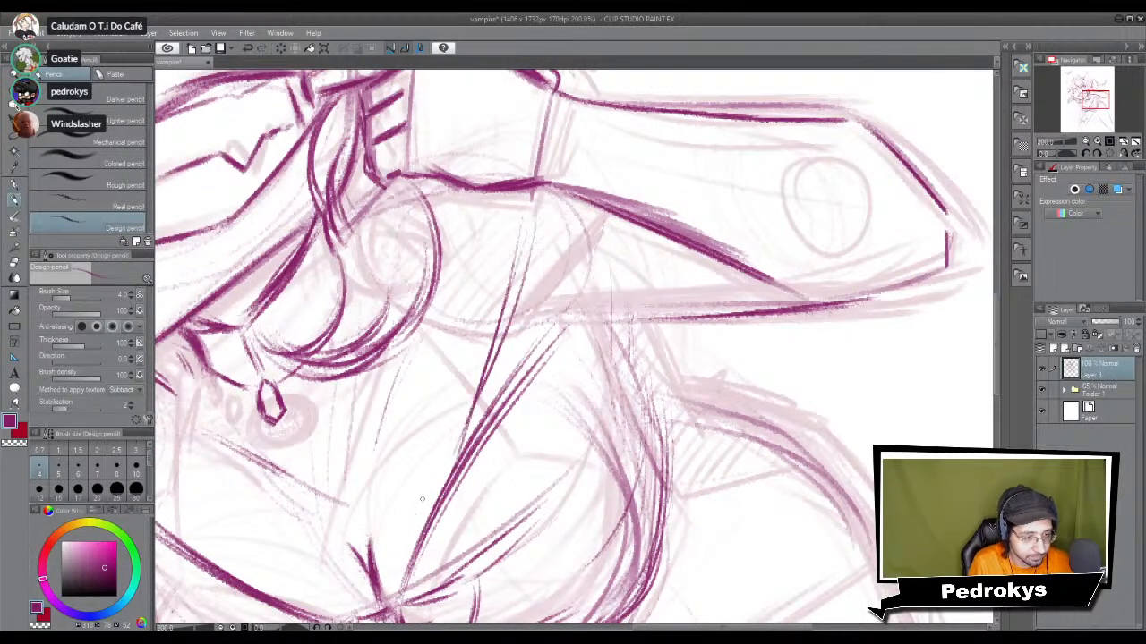
left_click_drag(532, 206, 456, 470)
Step: Thicken the right neckline edge so it runs as one solid line down to the bow
left_click_drag(517, 283, 442, 502)
key("ctrl+z")
left_click_drag(517, 247, 450, 463)
key("ctrl+z")
left_click_drag(528, 222, 461, 464)
left_click_drag(492, 376, 455, 496)
Step: Erase the old parallel stroke beside the right neckline edge and add a thin fold line there
key("e")
mouse_move(557, 334)
left_mouse_down()
mouse_move(525, 418)
mouse_move(511, 379)
left_mouse_up()
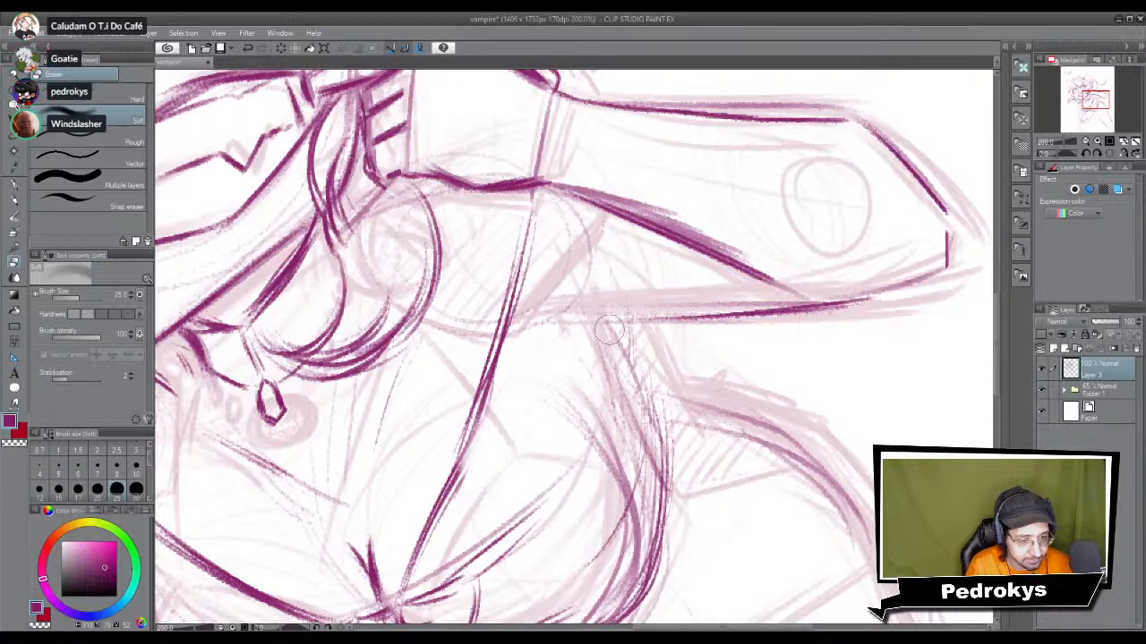
key("p")
mouse_move(564, 289)
left_mouse_down()
mouse_move(529, 402)
mouse_move(434, 491)
left_mouse_up()
left_click_drag(484, 405, 457, 462)
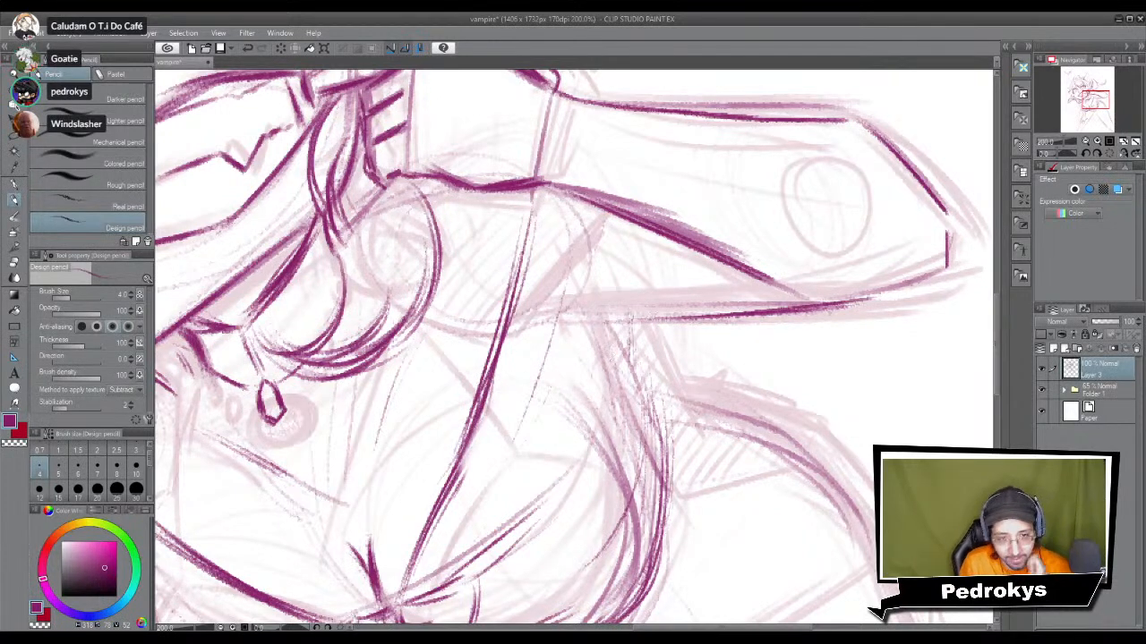
Step: Draw the outer right side of the top under the raised arm and reinforce the right neckline edge
left_click_drag(659, 256, 668, 364)
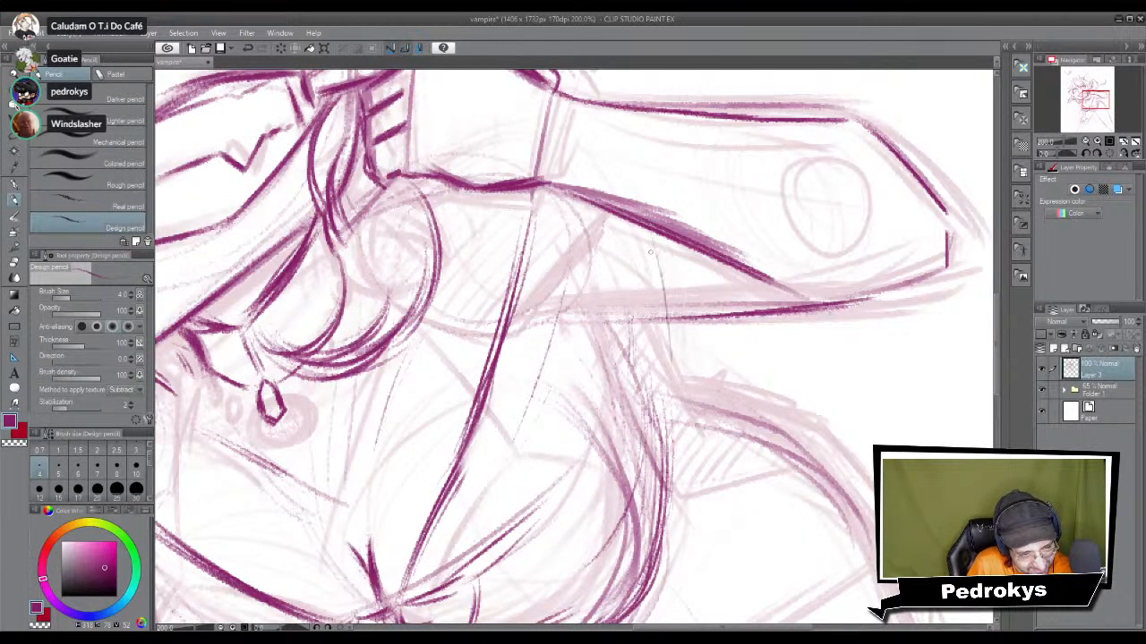
left_click_drag(636, 223, 662, 399)
left_click_drag(653, 246, 670, 461)
left_click_drag(627, 288, 620, 419)
left_click_drag(535, 206, 480, 385)
left_click_drag(500, 311, 464, 421)
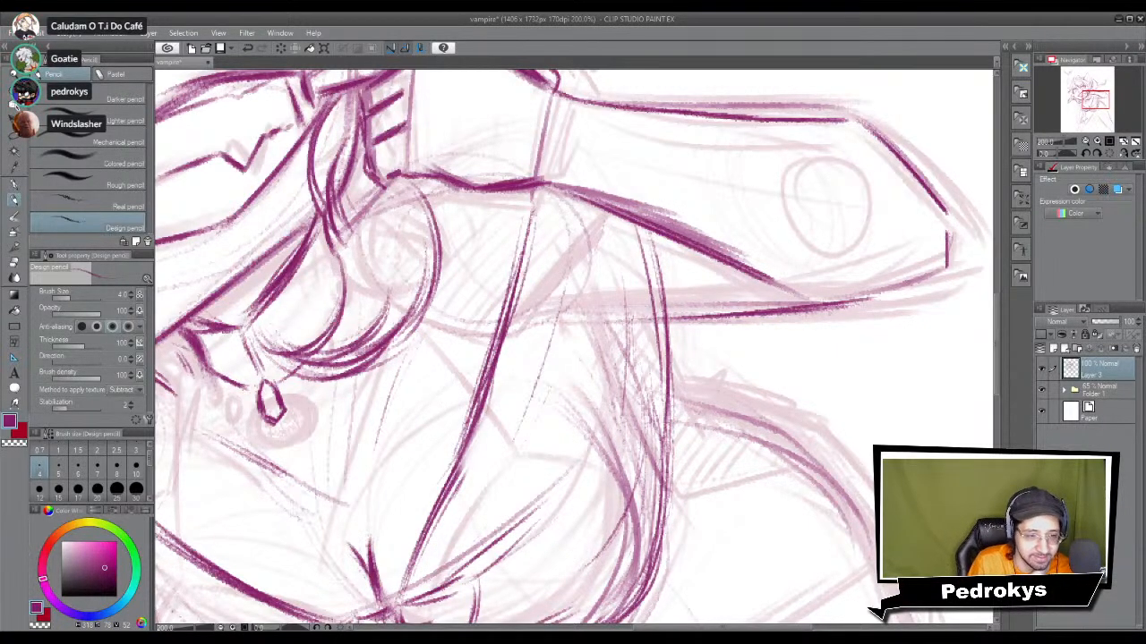
Step: Add short sleeve-edge strokes across the upper arm between the forearm line and the arm's underside
left_click_drag(693, 265, 695, 301)
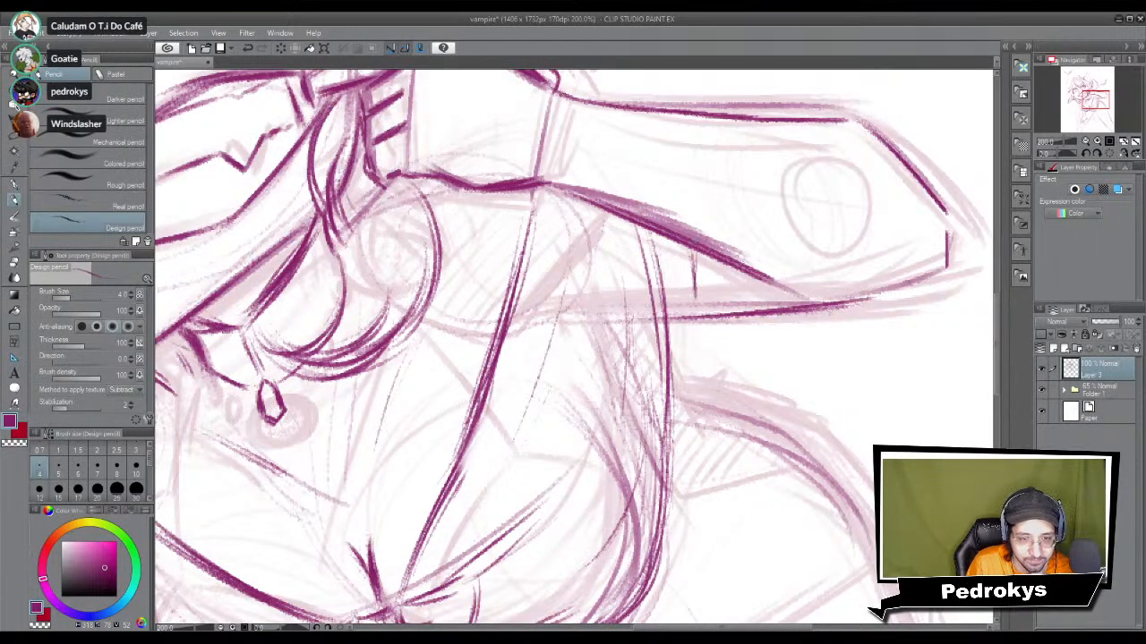
mouse_move(700, 250)
left_mouse_down()
mouse_move(698, 328)
mouse_move(682, 315)
mouse_move(691, 329)
mouse_move(673, 340)
left_mouse_up()
scroll(677, 333, "down", 5)
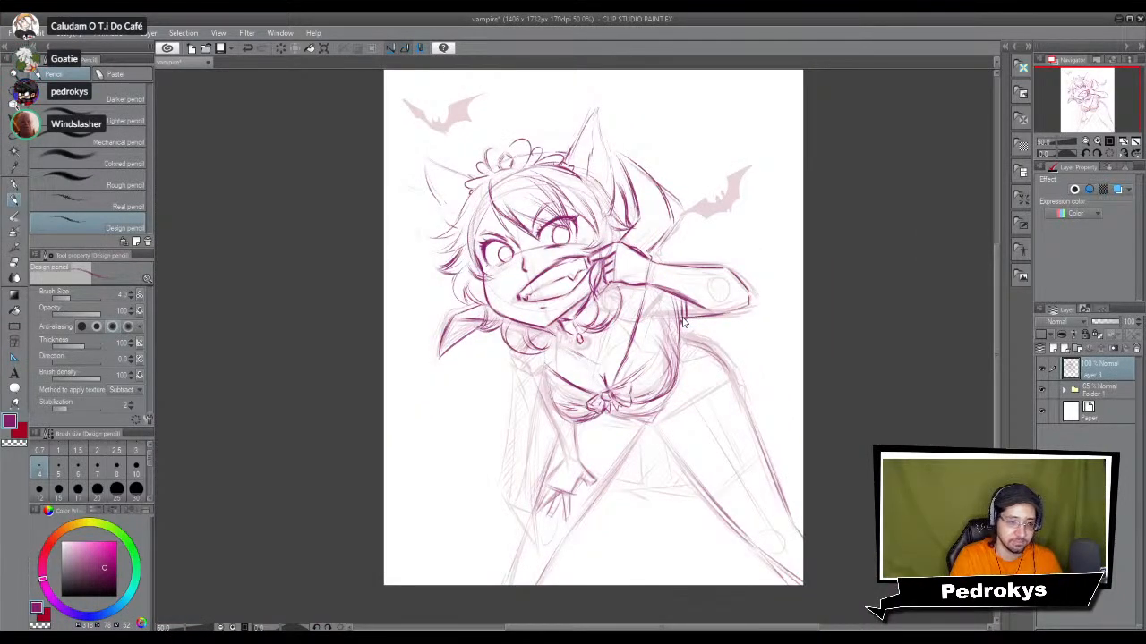
Step: Draw the shoulder line running from the curls beside the neck to the right neckline edge
scroll(682, 320, "up", 2)
mouse_move(502, 232)
left_mouse_down()
mouse_move(580, 294)
mouse_move(612, 298)
mouse_move(544, 352)
left_mouse_up()
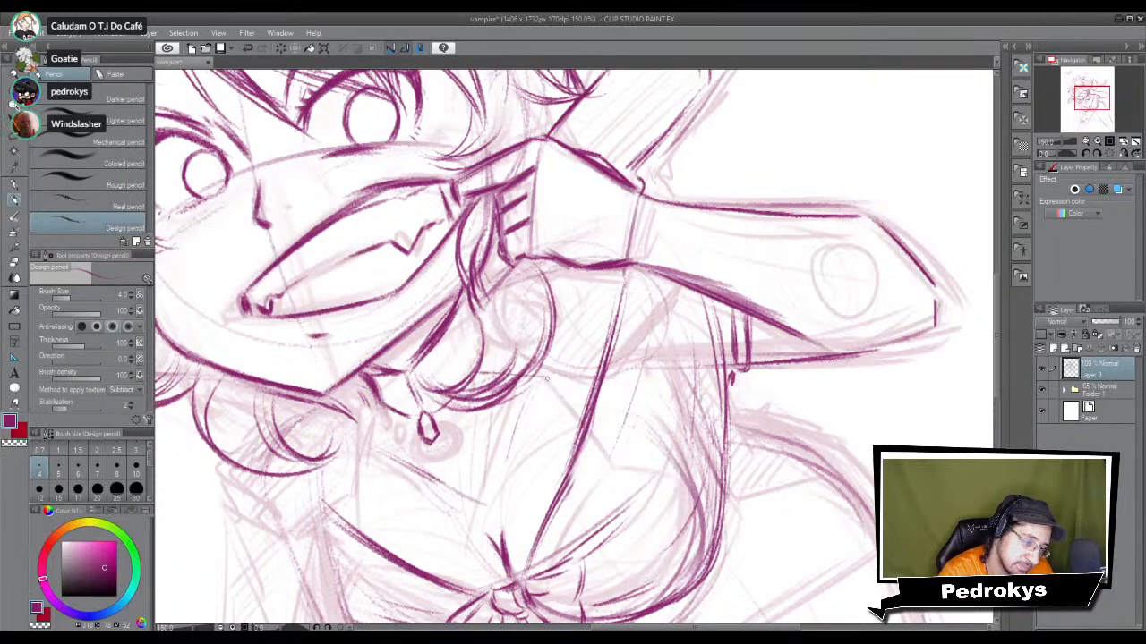
left_click_drag(519, 378, 589, 386)
left_click_drag(482, 373, 593, 382)
left_click_drag(482, 394, 602, 294)
Step: Draw the left neckline edge of the top as a slanted line from the neck to the chest contour
left_click_drag(466, 399, 498, 324)
left_click_drag(490, 342, 509, 305)
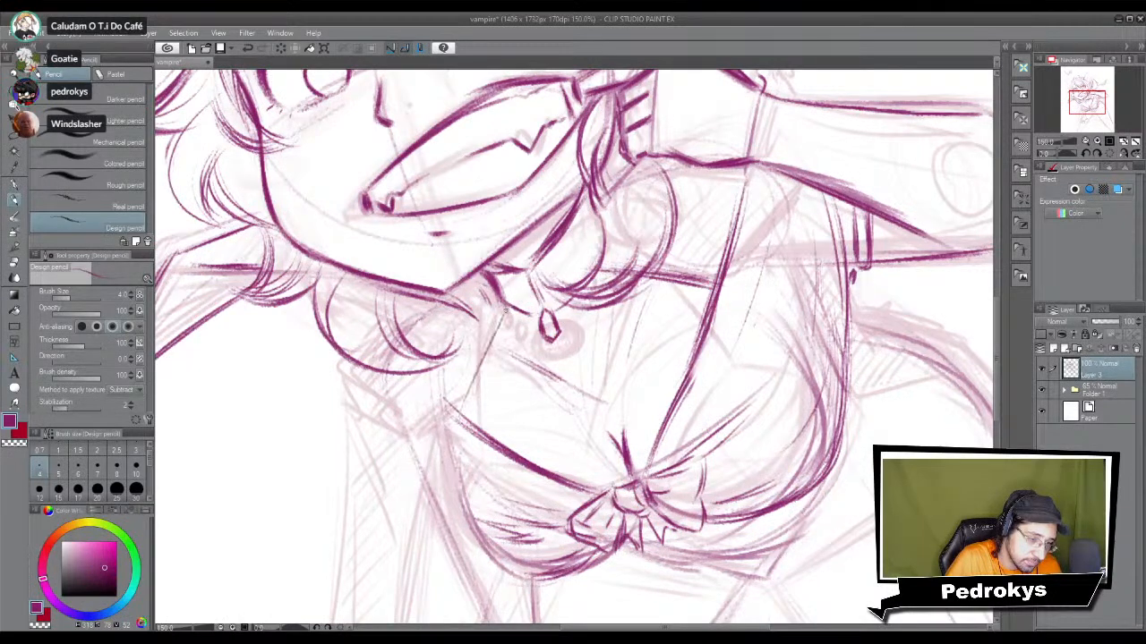
left_click_drag(473, 399, 499, 340)
left_click_drag(474, 388, 514, 310)
left_click_drag(471, 401, 510, 317)
scroll(509, 340, "down", 2)
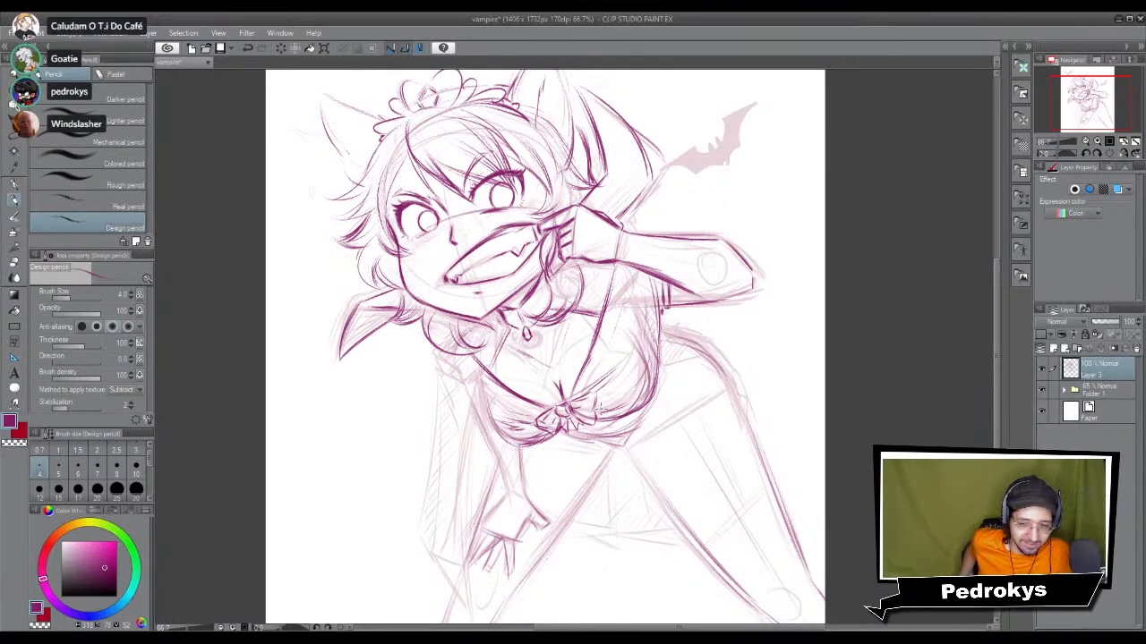
Step: Draw the outer left contour of the top from below the shoulder curls curving down to its lower edge
scroll(492, 452, "up", 3)
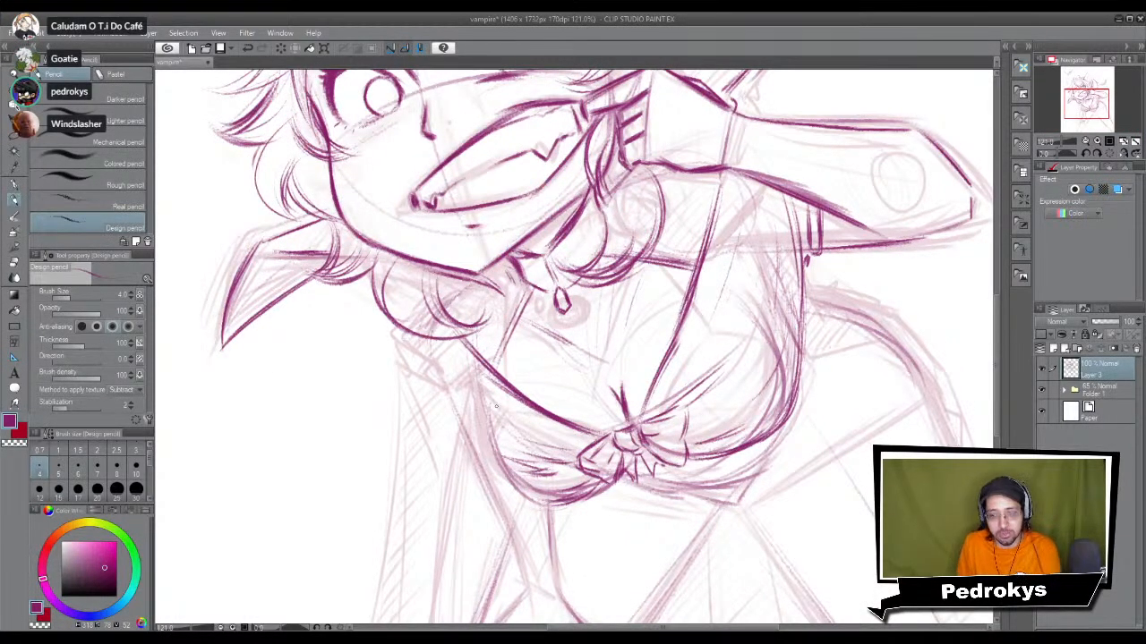
scroll(496, 406, "up", 1)
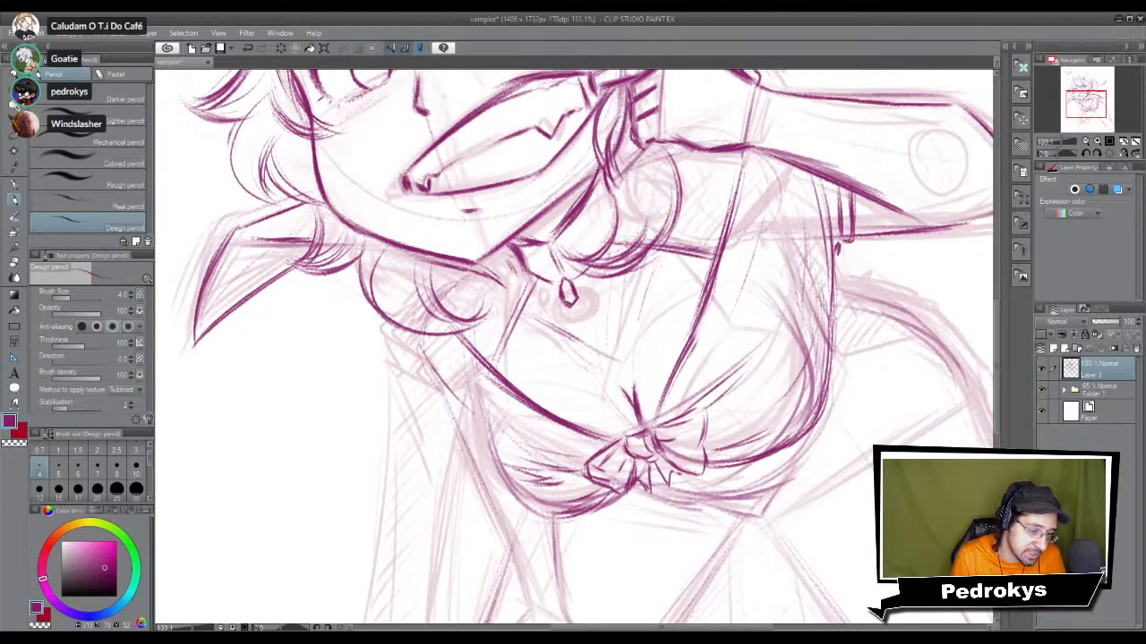
left_click_drag(421, 358, 507, 443)
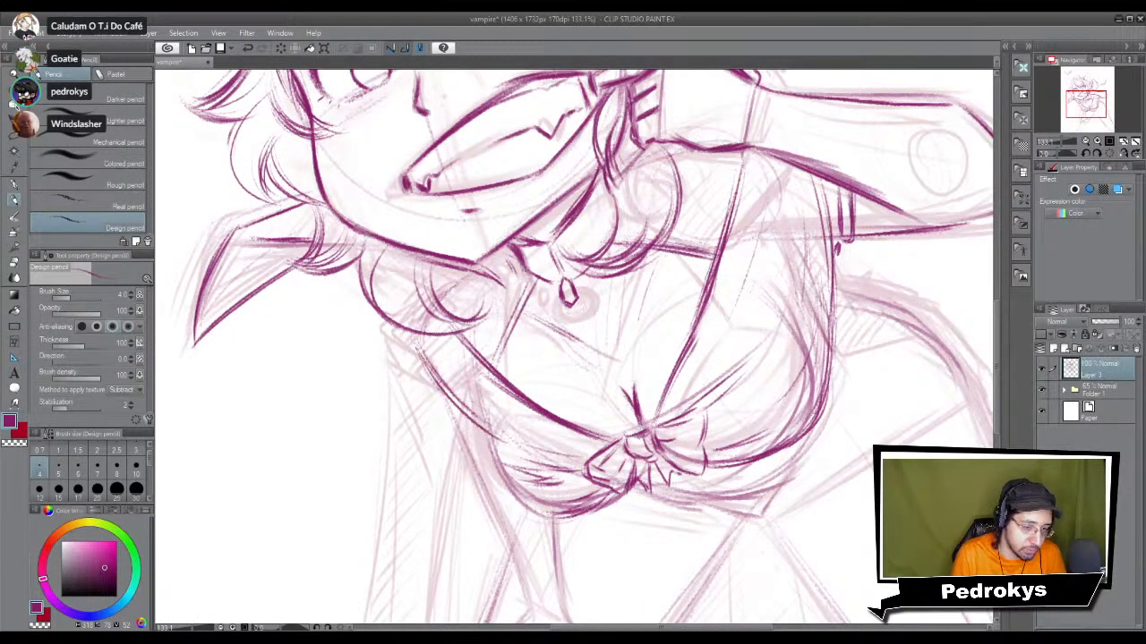
left_click_drag(428, 367, 497, 461)
left_click_drag(462, 424, 537, 505)
left_click_drag(461, 428, 515, 498)
mouse_move(470, 449)
left_mouse_down()
mouse_move(539, 509)
mouse_move(600, 503)
left_mouse_up()
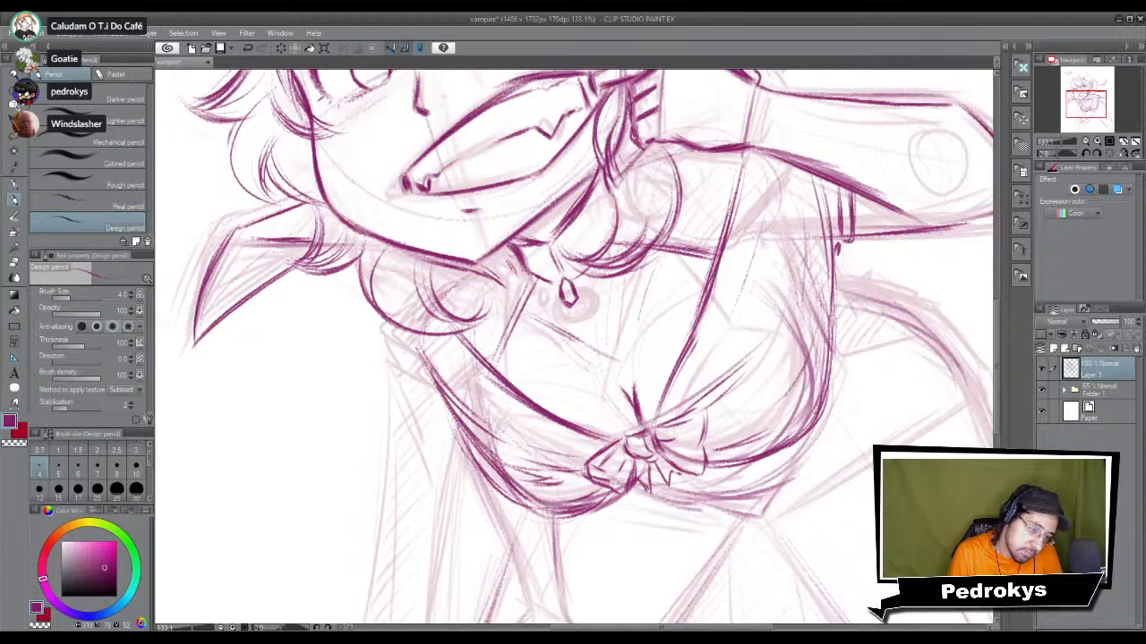
scroll(574, 494, "down", 8)
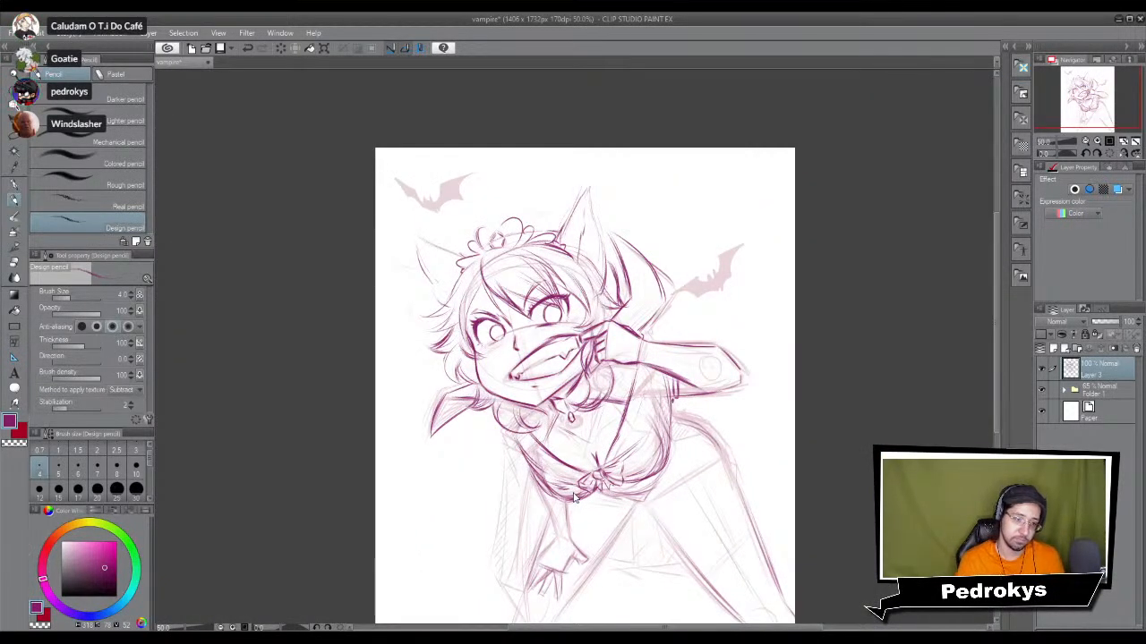
Step: Add a short sleeve contour just outside the left edge of the top, below the armpit
scroll(574, 494, "up", 3)
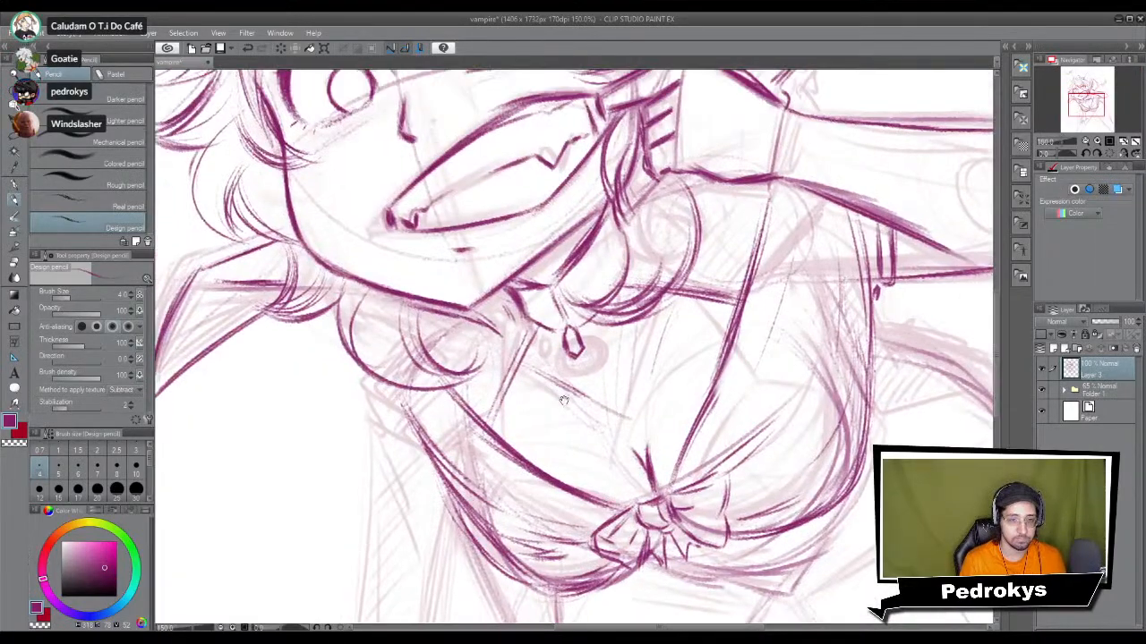
left_click_drag(564, 400, 590, 127)
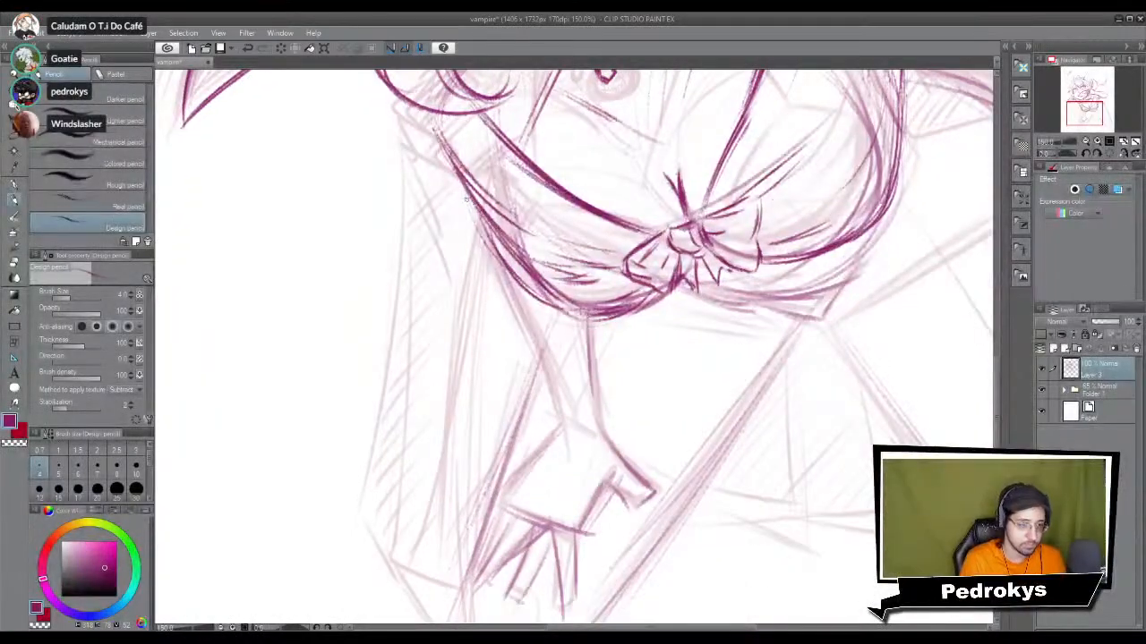
left_click_drag(455, 195, 503, 271)
scroll(522, 255, "down", 3)
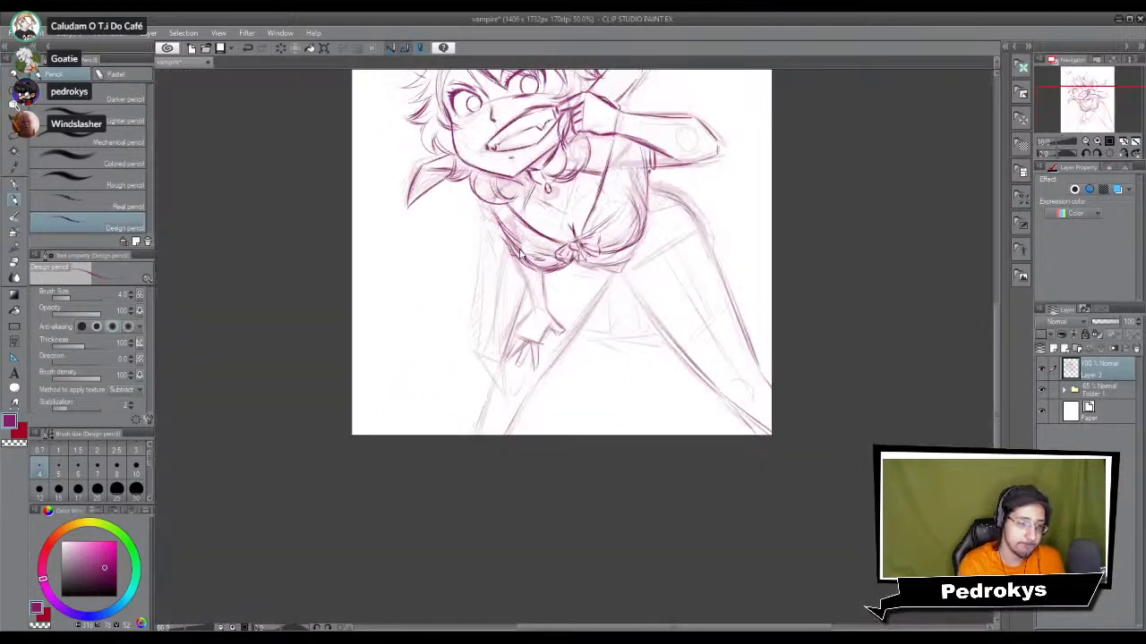
scroll(522, 255, "up", 4)
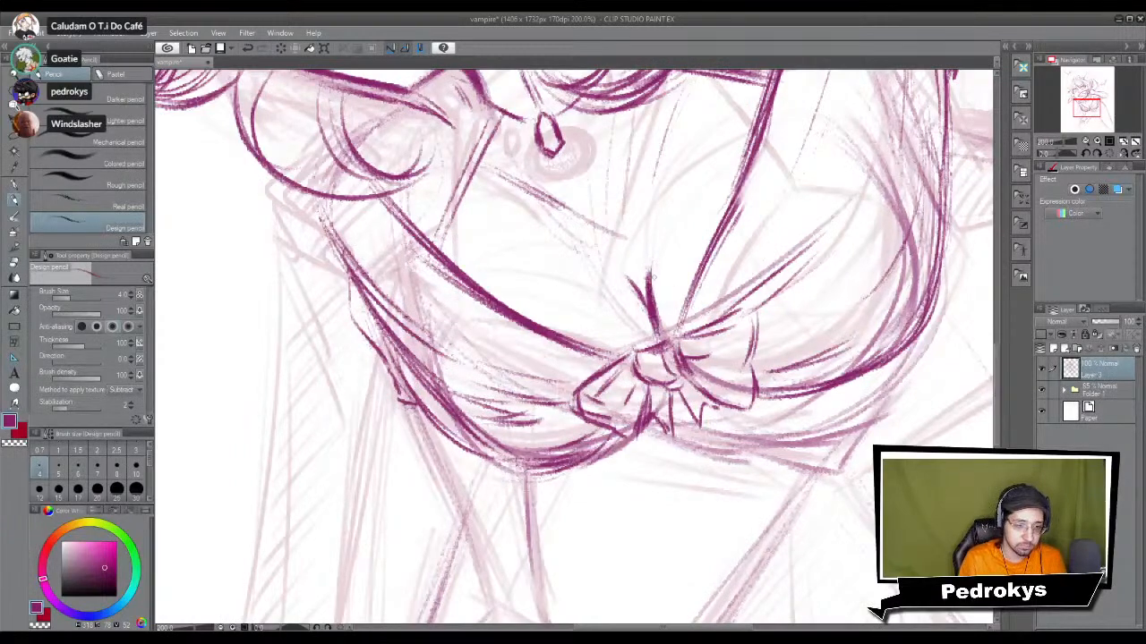
Step: Draw the outer edge of the lowered forearm from beneath the top down to the wrist
scroll(656, 319, "down", 5)
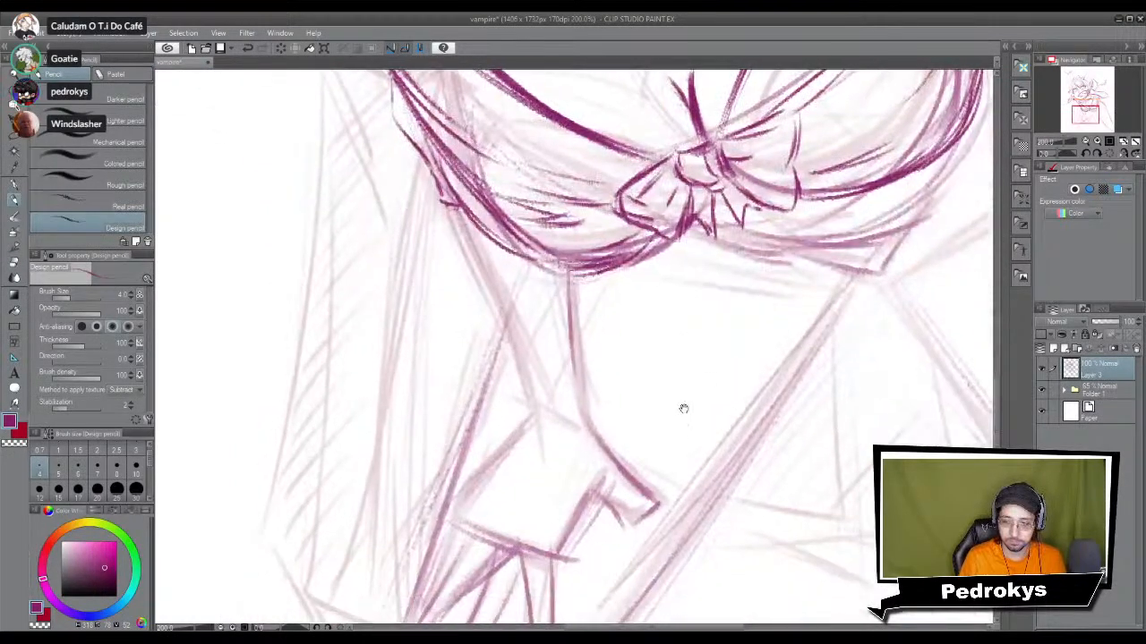
left_click_drag(492, 211, 523, 293)
left_click_drag(488, 192, 541, 325)
left_click_drag(498, 214, 560, 380)
left_click_drag(520, 268, 555, 387)
left_click_drag(514, 247, 557, 390)
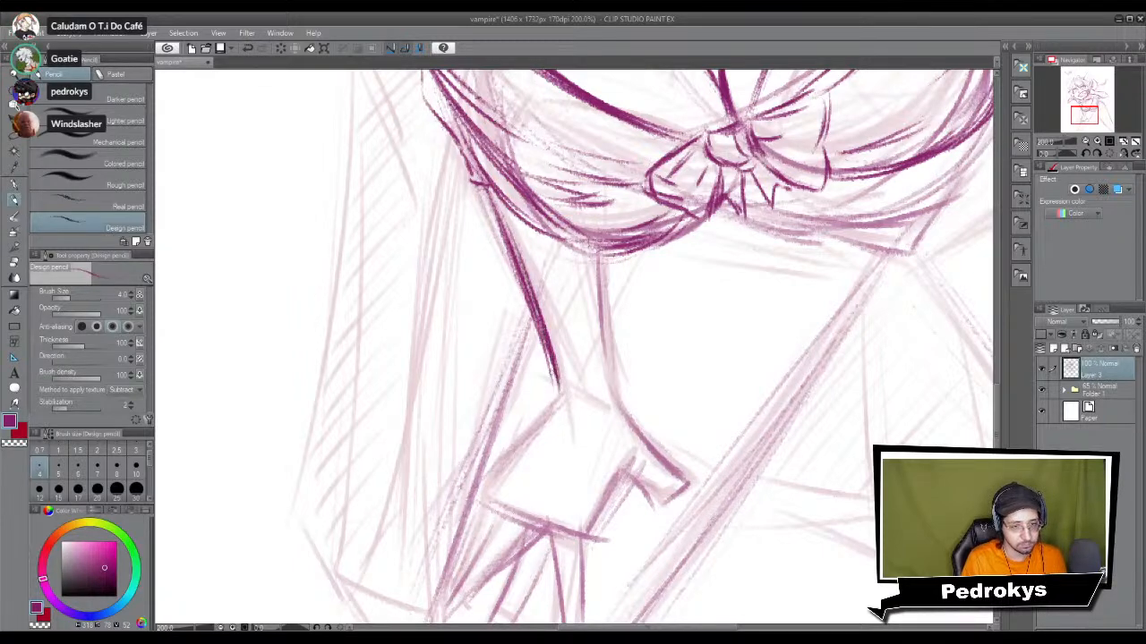
Step: Draw the inner edge of the lowered forearm down into the hand and outline the thumb
left_click_drag(601, 256, 610, 385)
left_click_drag(602, 288, 617, 407)
mouse_move(602, 338)
left_mouse_down()
mouse_move(639, 438)
mouse_move(664, 462)
left_mouse_up()
left_click_drag(621, 414, 686, 485)
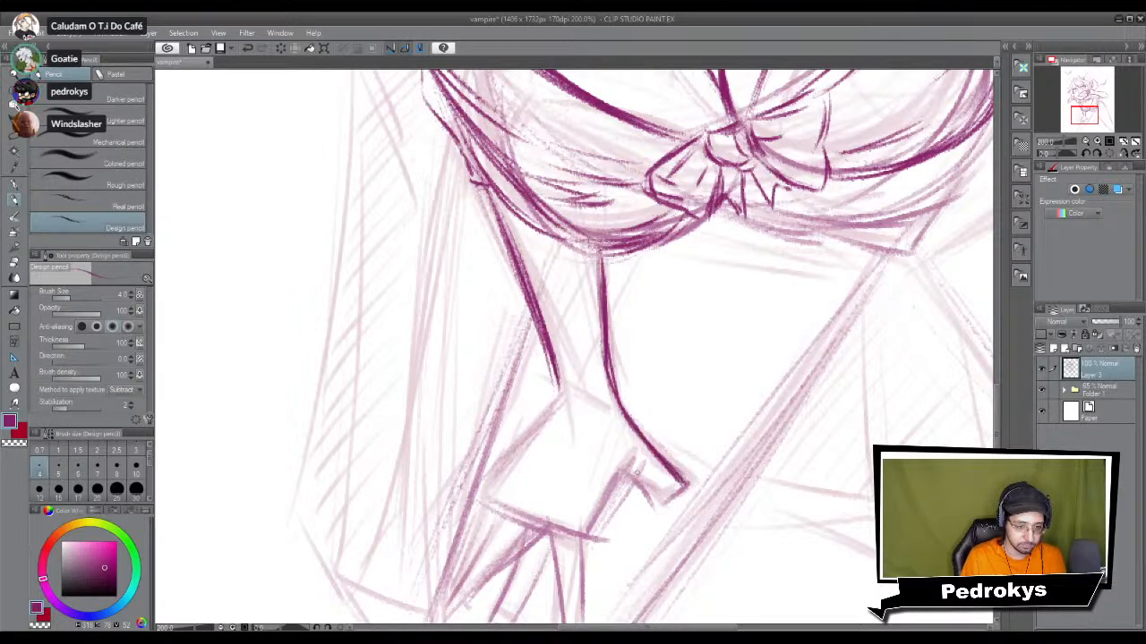
left_click_drag(616, 469, 657, 512)
left_click_drag(652, 509, 691, 489)
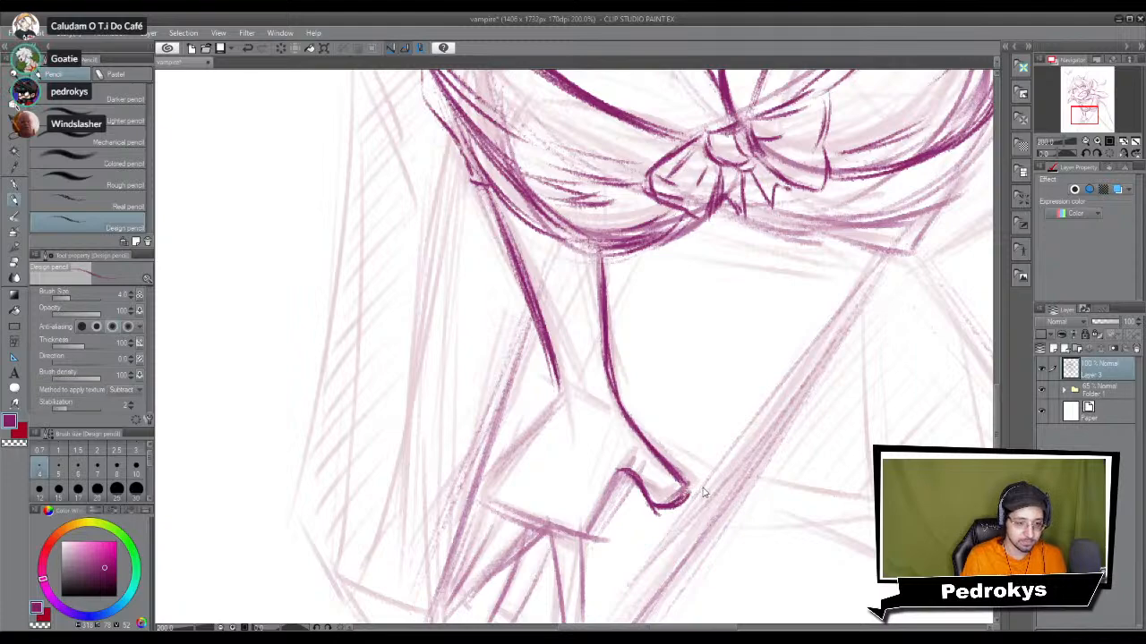
Step: Clean up the underside of the lowered hand's thumb with the eraser and redraw its line
scroll(703, 492, "down", 1)
scroll(702, 492, "down", 3)
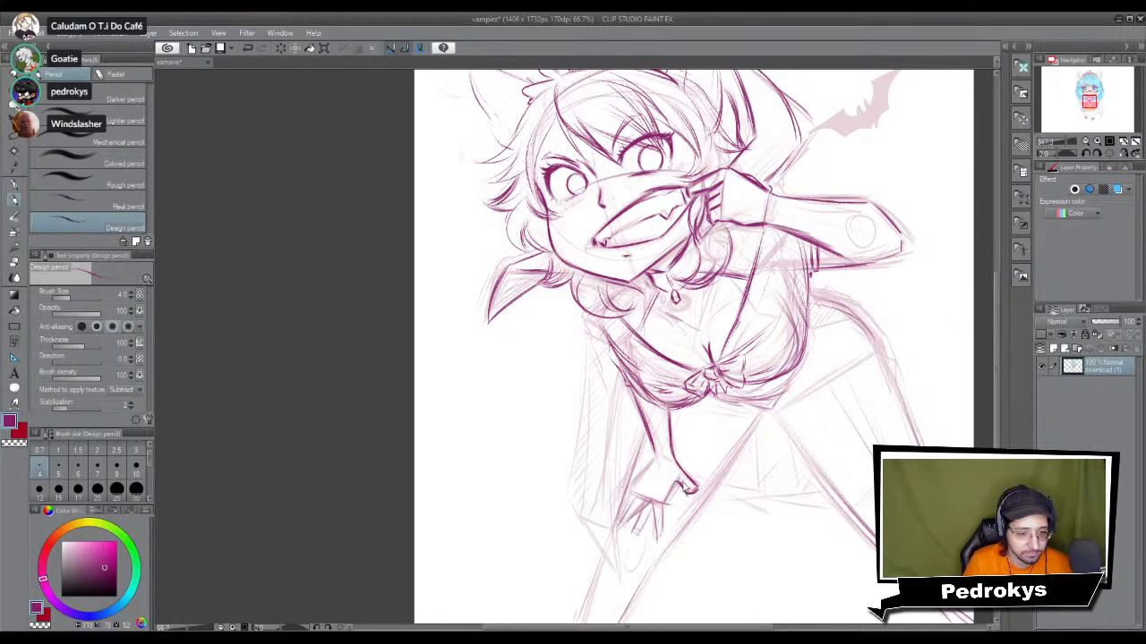
left_click(682, 484)
scroll(695, 493, "up", 2)
left_click_drag(557, 412, 574, 307)
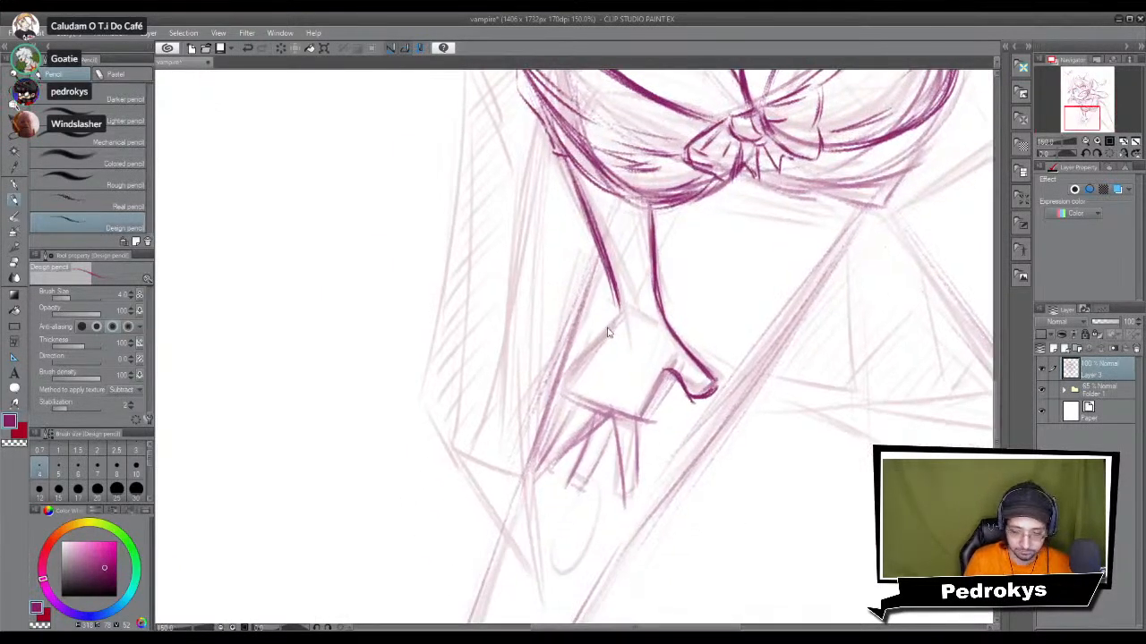
scroll(607, 333, "up", 1)
key("e")
left_click_drag(689, 389, 728, 422)
key("p")
mouse_move(690, 379)
left_mouse_down()
mouse_move(715, 415)
mouse_move(748, 404)
left_mouse_up()
Step: Draw the palm edge below the thumb and outline the index finger of the lowered hand
mouse_move(688, 383)
left_mouse_down()
mouse_move(620, 500)
mouse_move(621, 527)
left_mouse_up()
mouse_move(619, 460)
left_mouse_down()
mouse_move(623, 543)
mouse_move(635, 548)
mouse_move(647, 483)
left_mouse_up()
left_click_drag(646, 439, 643, 537)
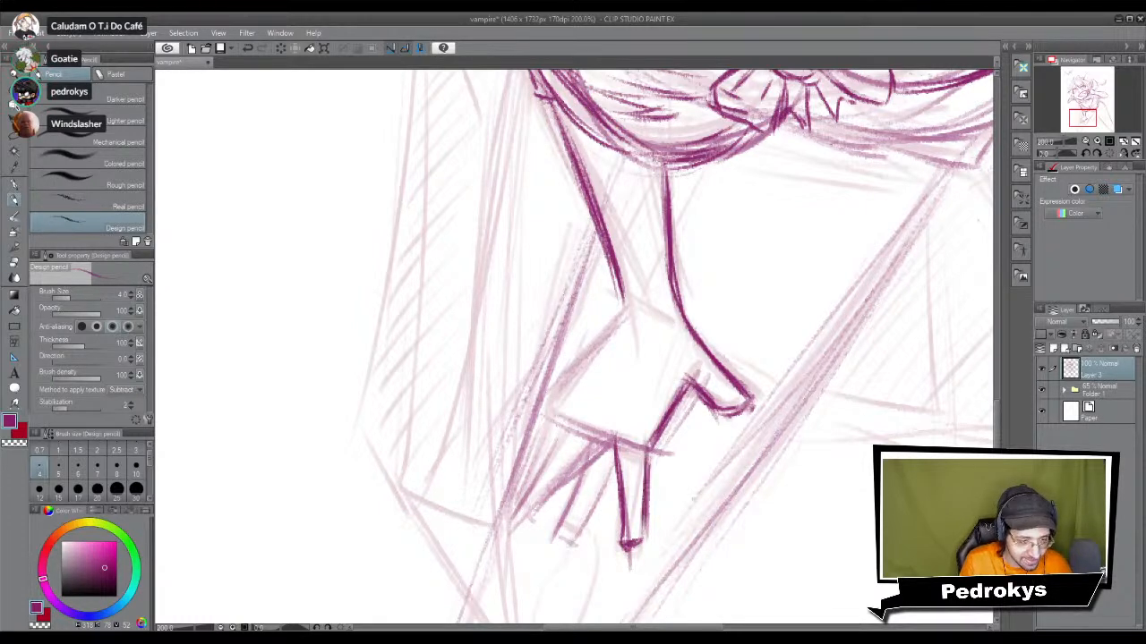
left_click_drag(648, 474, 645, 548)
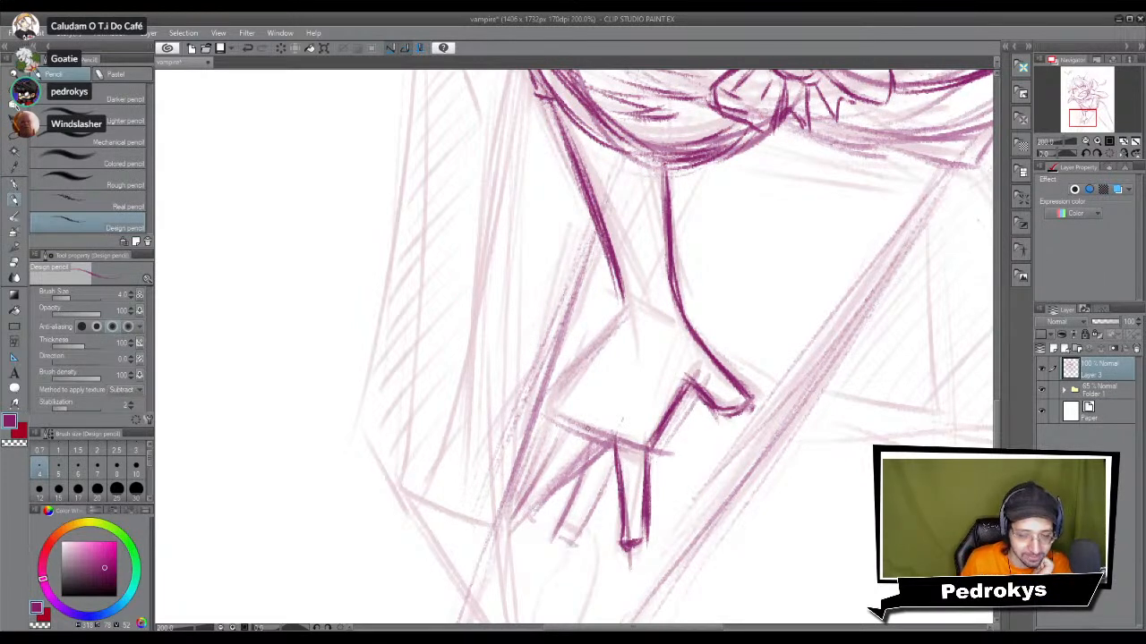
Step: Outline the remaining fingers of the lowered hand and darken its outer edge from wrist to little finger
left_click_drag(591, 436, 562, 510)
left_click_drag(585, 459, 554, 537)
left_click_drag(597, 498, 574, 535)
mouse_move(612, 458)
left_mouse_down()
mouse_move(602, 486)
mouse_move(603, 475)
left_mouse_up()
mouse_move(562, 429)
left_mouse_down()
mouse_move(512, 508)
mouse_move(534, 507)
mouse_move(576, 454)
left_mouse_up()
left_click_drag(621, 310, 580, 367)
left_click_drag(616, 328, 548, 402)
mouse_move(587, 364)
left_mouse_down()
mouse_move(506, 492)
mouse_move(546, 461)
left_mouse_up()
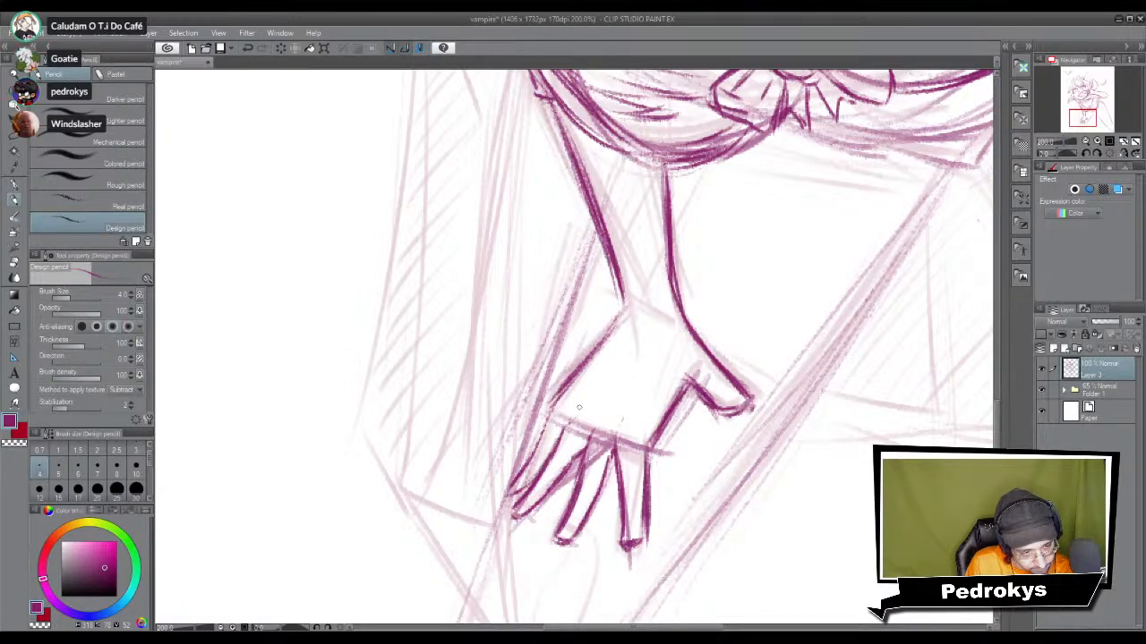
Step: Erase the lower ends of both forearm lines at the wrist of the lowered hand
scroll(640, 545, "down", 5)
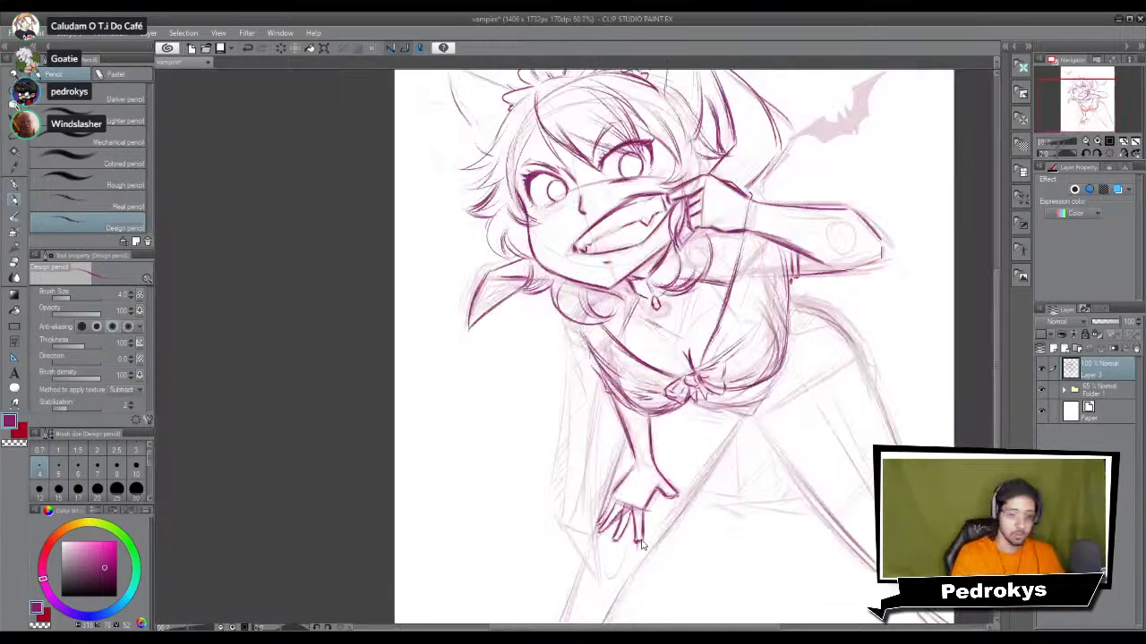
scroll(641, 545, "up", 3)
scroll(641, 545, "up", 4)
key("e")
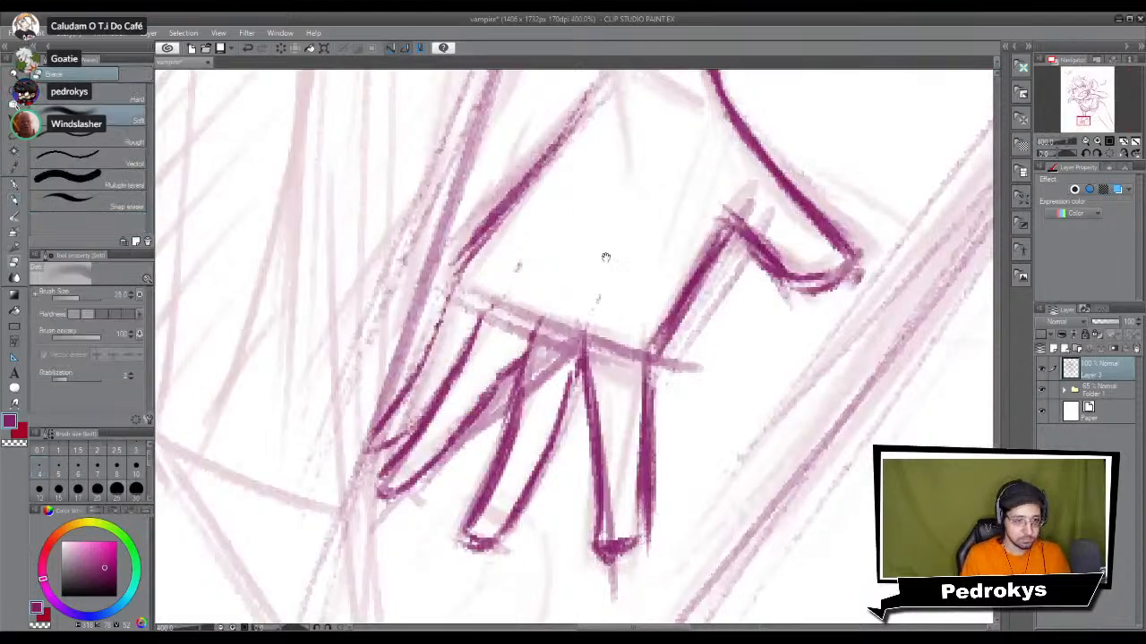
left_click_drag(653, 76, 601, 471)
mouse_move(644, 368)
left_mouse_down()
mouse_move(610, 432)
mouse_move(657, 451)
mouse_move(567, 474)
mouse_move(536, 431)
mouse_move(613, 451)
mouse_move(650, 439)
mouse_move(636, 435)
mouse_move(629, 460)
left_mouse_up()
key("p")
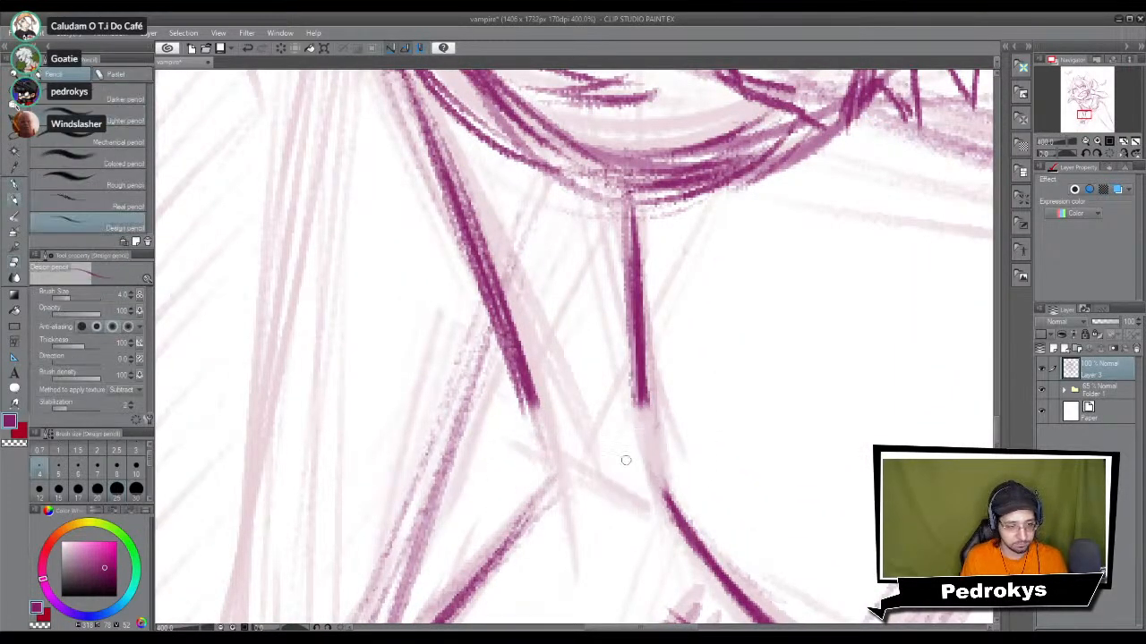
Step: Draw the curved front rim, both sides and the pointed lower edge of a glove cuff around the lowered hand's wrist
mouse_move(490, 394)
left_mouse_down()
mouse_move(617, 428)
mouse_move(589, 447)
mouse_move(598, 455)
mouse_move(646, 404)
left_mouse_up()
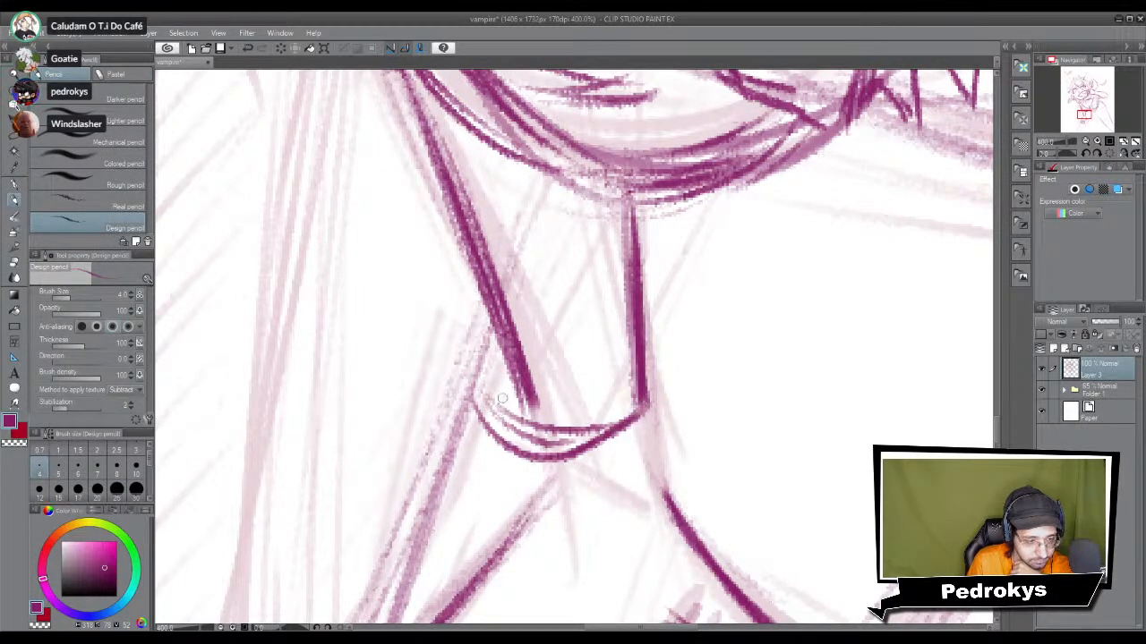
left_click_drag(472, 433, 534, 521)
mouse_move(451, 398)
left_mouse_down()
mouse_move(566, 575)
mouse_move(669, 518)
left_mouse_up()
left_click_drag(573, 580, 672, 514)
left_click_drag(664, 384, 619, 423)
mouse_move(632, 371)
left_mouse_down()
mouse_move(663, 357)
mouse_move(644, 343)
mouse_move(670, 488)
left_mouse_up()
left_click_drag(691, 360, 667, 500)
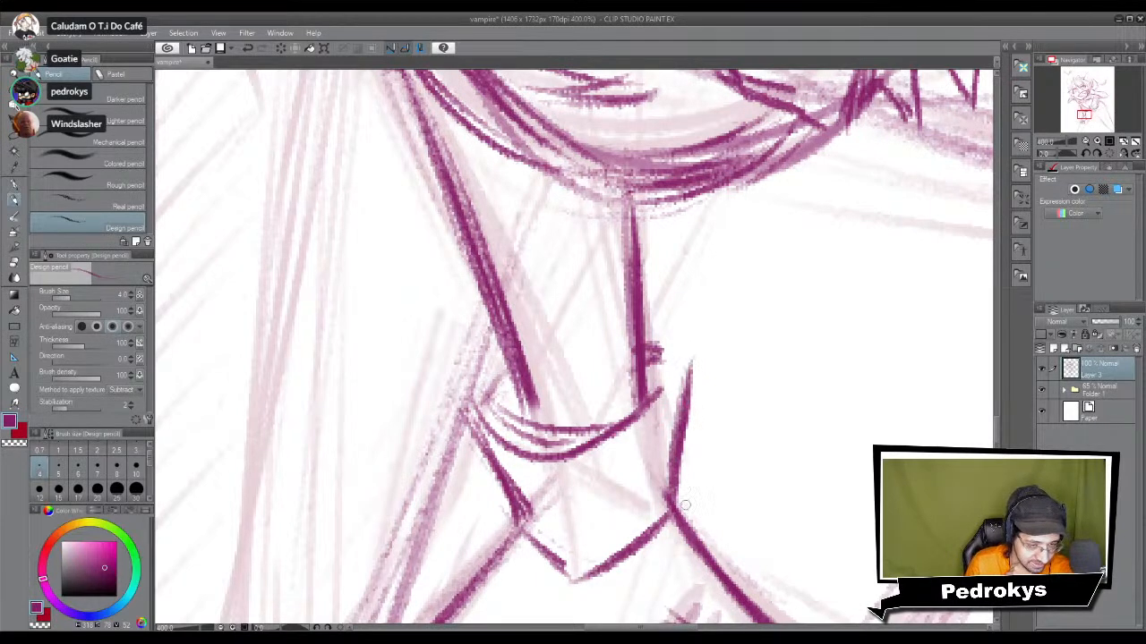
Step: Add the back rim beside the forearm and darken the right side and lower edge of the lowered glove's cuff
mouse_move(638, 354)
left_mouse_down()
mouse_move(693, 367)
mouse_move(671, 503)
left_mouse_up()
left_click_drag(693, 376, 675, 503)
mouse_move(498, 494)
left_mouse_down()
mouse_move(566, 573)
mouse_move(697, 477)
left_mouse_up()
left_click_drag(567, 562, 671, 509)
left_click_drag(691, 403, 680, 514)
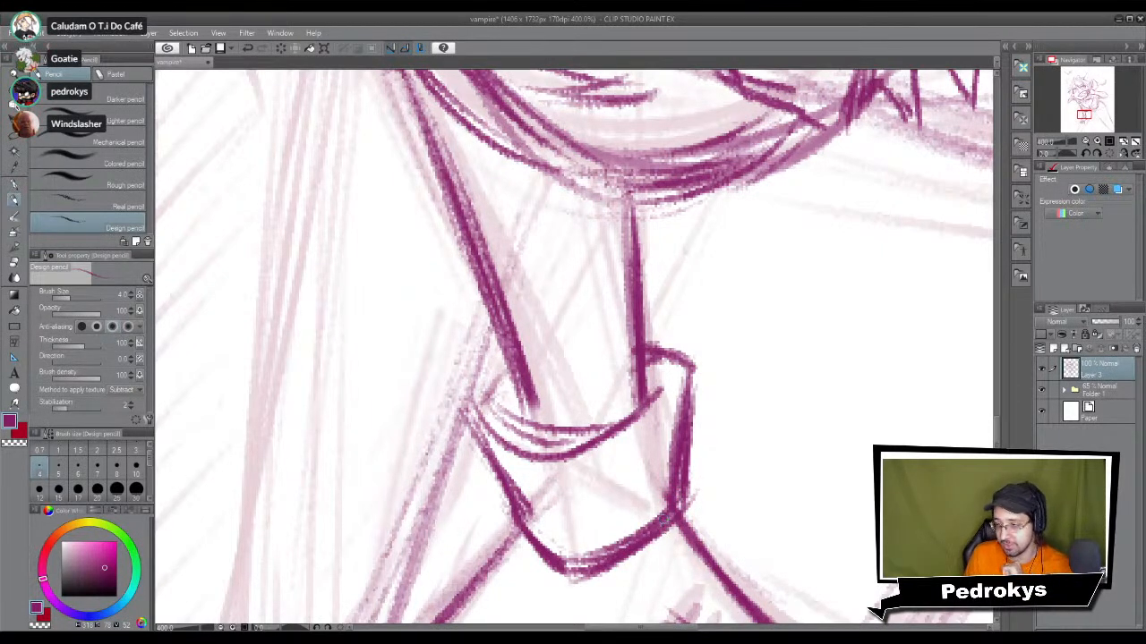
Step: Close the outer rim of the lowered glove's cuff and draw curved fold lines around it, undoing the last stroke
mouse_move(502, 376)
left_mouse_down()
mouse_move(468, 418)
mouse_move(495, 474)
left_mouse_up()
mouse_move(476, 432)
left_mouse_down()
mouse_move(498, 474)
mouse_move(628, 450)
left_mouse_up()
left_click_drag(688, 371, 619, 464)
left_click_drag(673, 413, 626, 458)
mouse_move(482, 435)
left_mouse_down()
mouse_move(544, 476)
mouse_move(548, 492)
left_mouse_up()
mouse_move(542, 494)
left_mouse_down()
mouse_move(641, 438)
mouse_move(676, 398)
left_mouse_up()
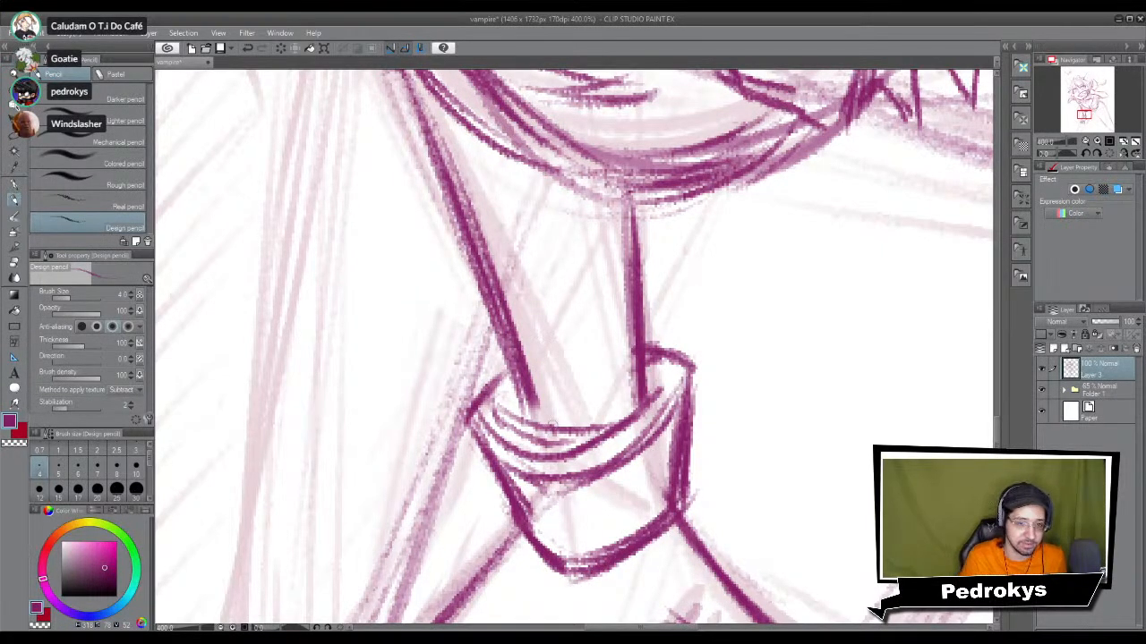
left_click_drag(535, 525, 664, 474)
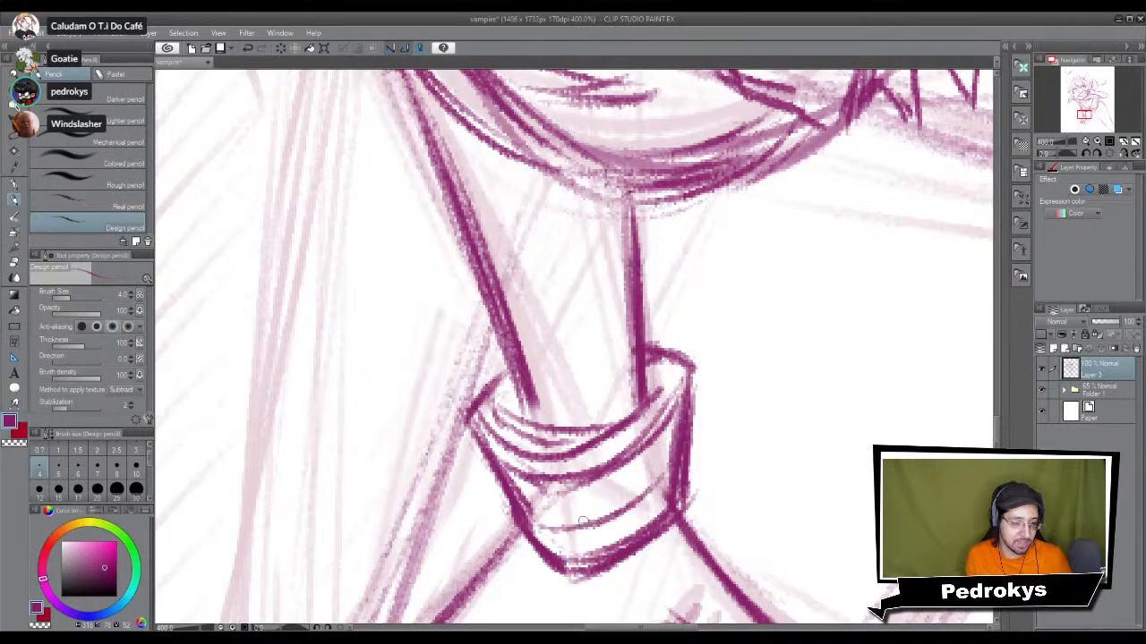
key("ctrl+z")
Step: Draw the raised glove's cuff with a darker wrist seam, an upper edge and a curved end line across the forearm
scroll(646, 475, "down", 5)
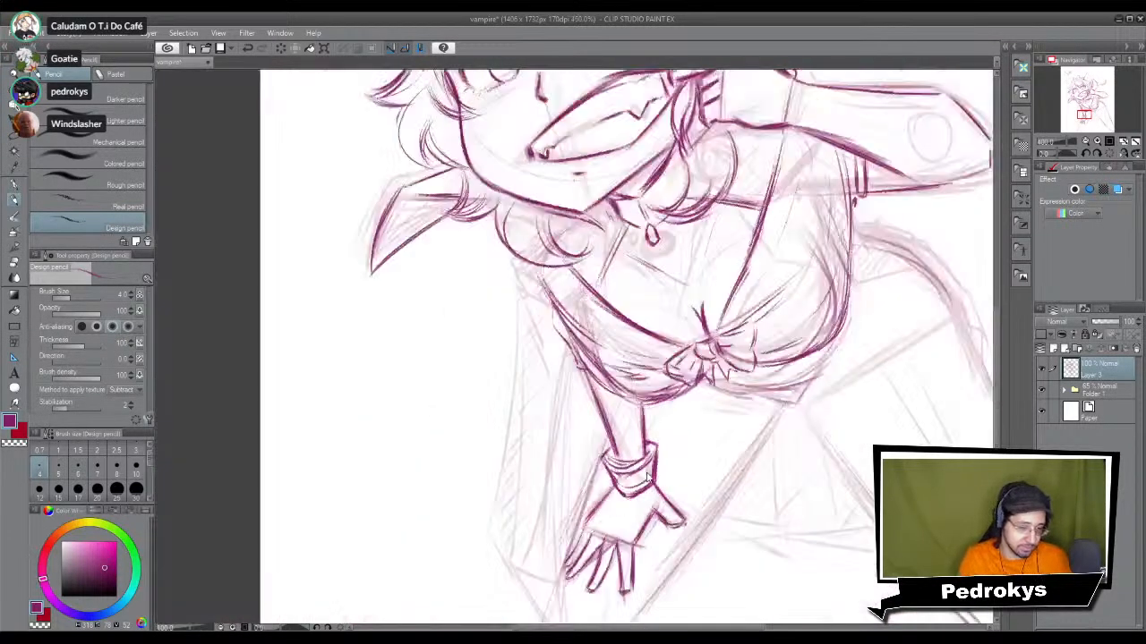
left_click_drag(646, 474, 597, 368)
left_click_drag(726, 420, 680, 533)
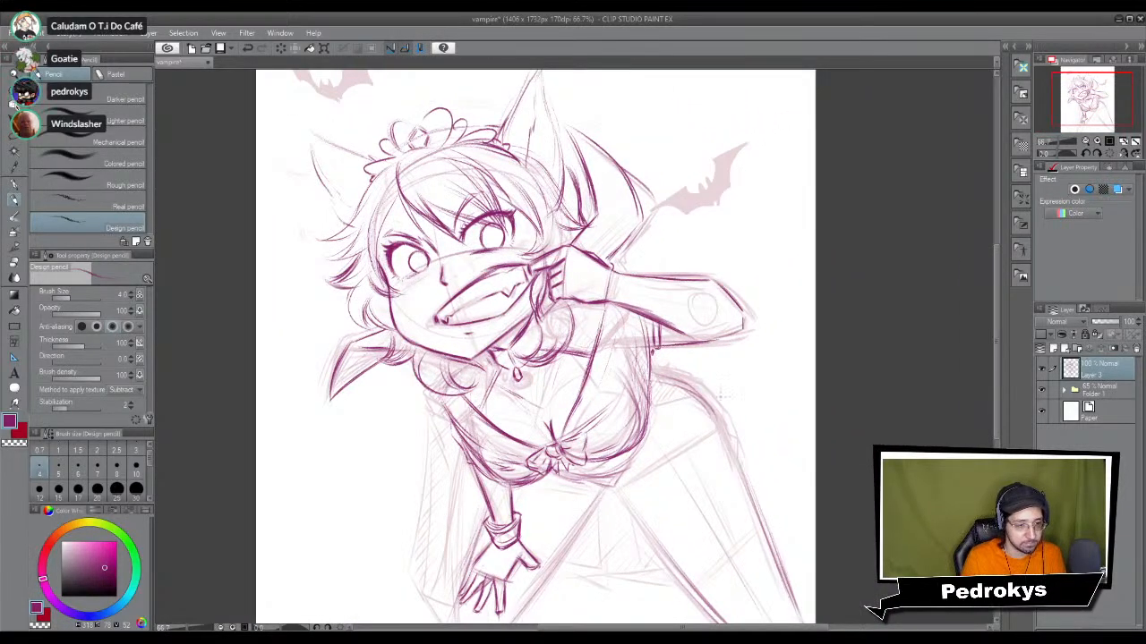
scroll(731, 423, "up", 4)
mouse_move(528, 278)
left_mouse_down()
mouse_move(636, 379)
mouse_move(674, 447)
left_mouse_up()
left_click_drag(666, 345, 659, 417)
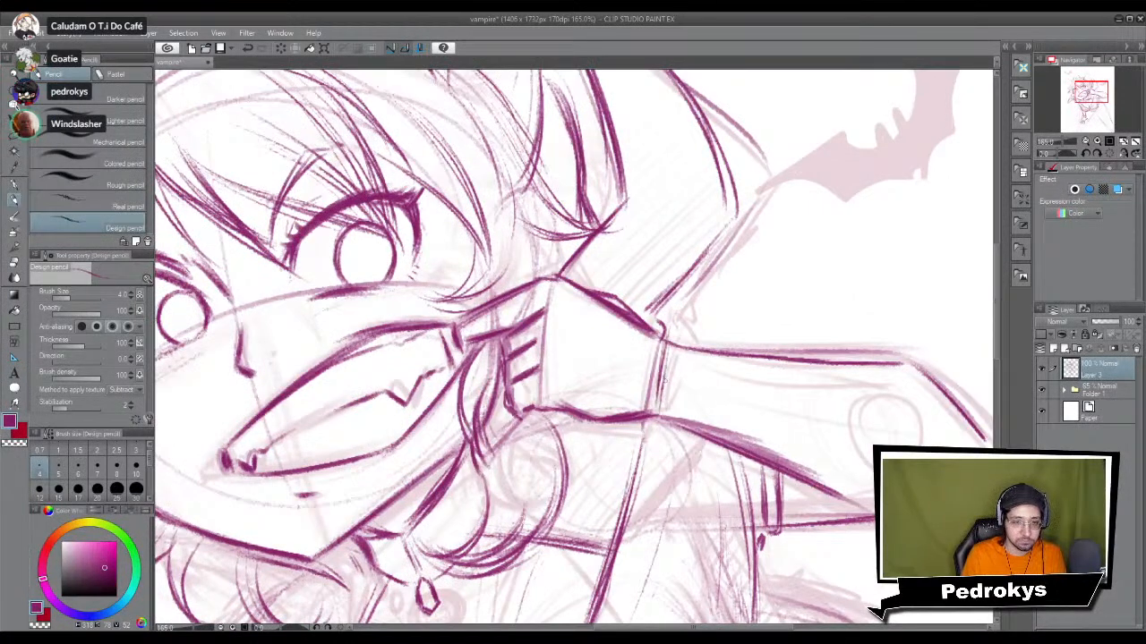
left_click_drag(662, 371, 653, 414)
left_click_drag(664, 346, 746, 341)
mouse_move(666, 346)
left_mouse_down()
mouse_move(741, 348)
mouse_move(741, 452)
left_mouse_up()
left_click_drag(753, 361, 743, 439)
left_click_drag(748, 394, 745, 422)
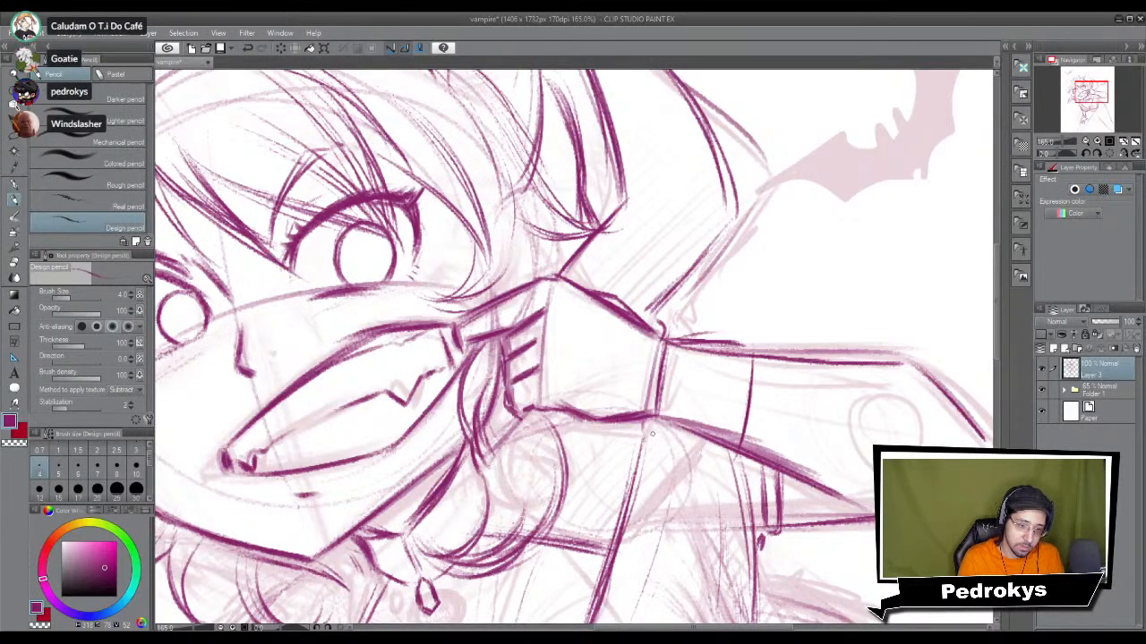
Step: Draw the raised cuff's lower edge, clean up around it with the eraser, and add band lines across the cuff
left_click_drag(658, 424, 736, 464)
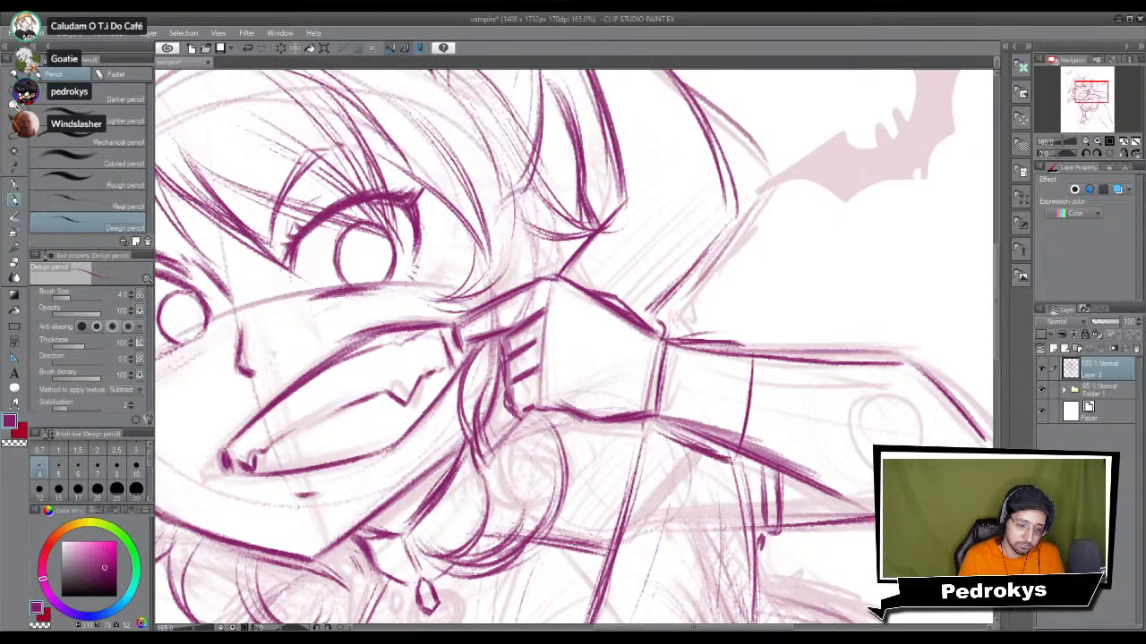
key("e")
left_click_drag(700, 422, 691, 425)
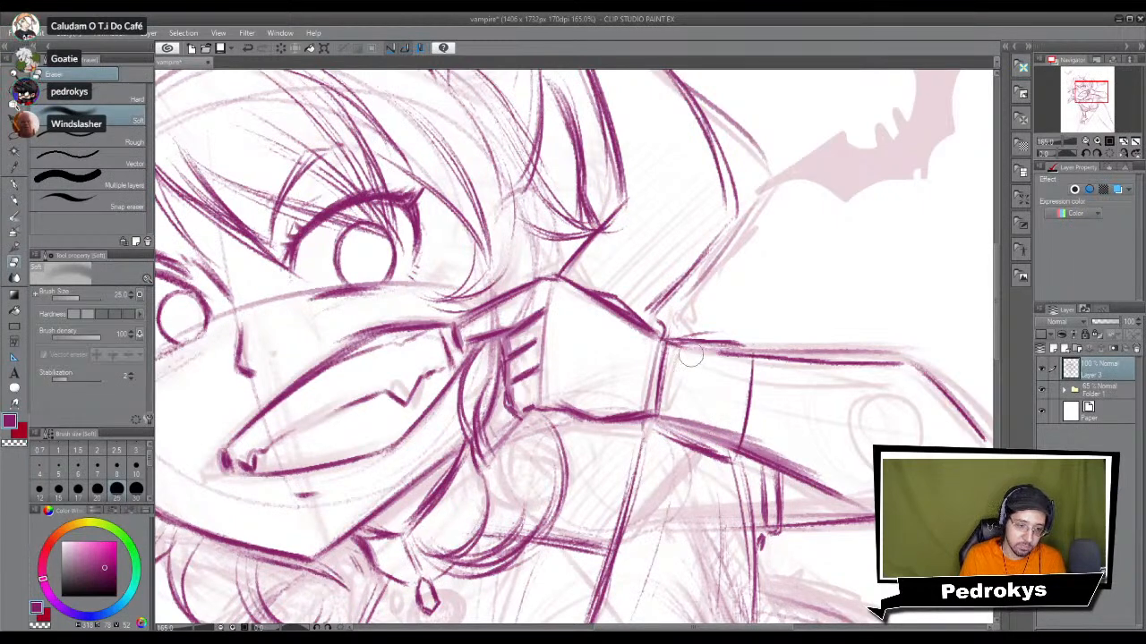
key("p")
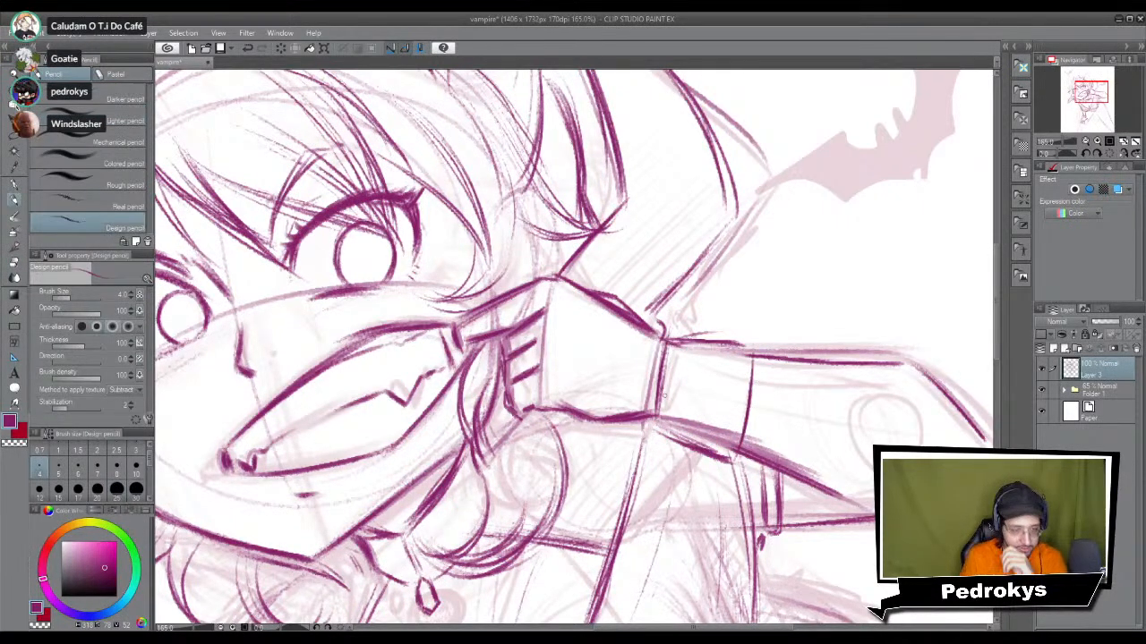
mouse_move(685, 356)
left_mouse_down()
mouse_move(691, 437)
mouse_move(701, 435)
left_mouse_up()
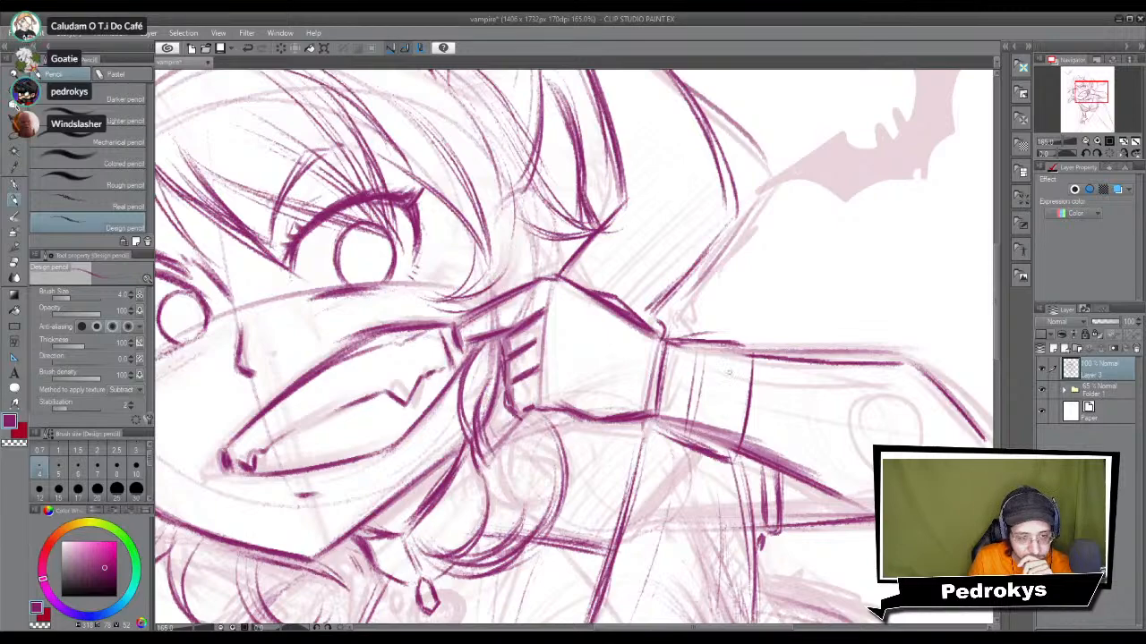
mouse_move(741, 360)
left_mouse_down()
mouse_move(727, 450)
mouse_move(732, 438)
left_mouse_up()
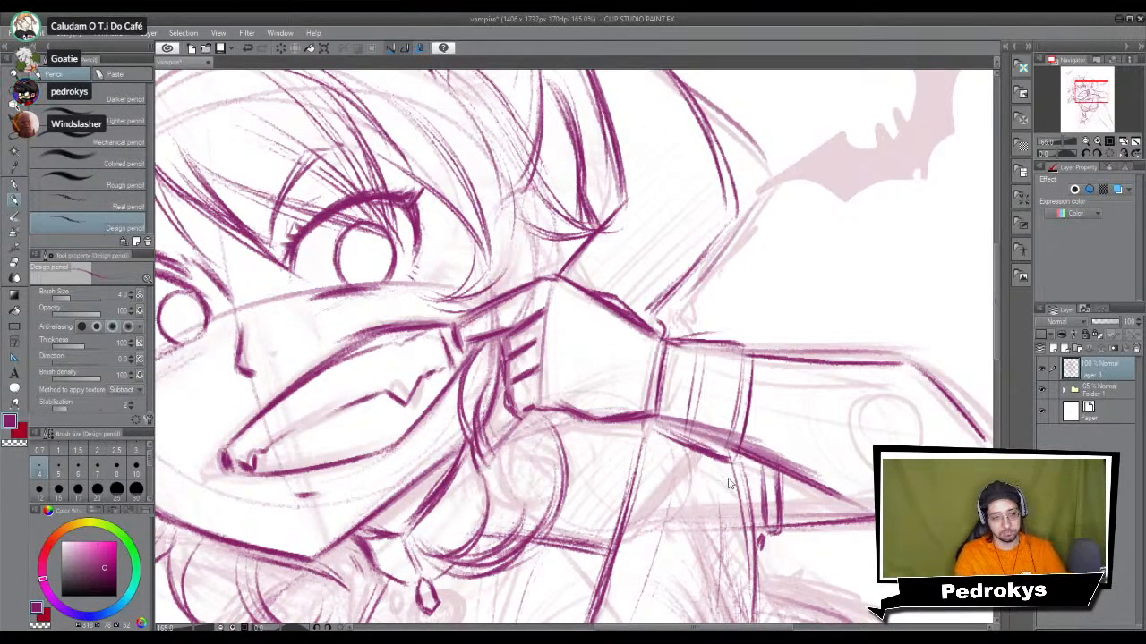
Step: Draw the upper arm's lower edge beneath the raised forearm and erase the top's neckline where it crosses the arm
scroll(730, 484, "down", 4)
left_click_drag(707, 560, 697, 439)
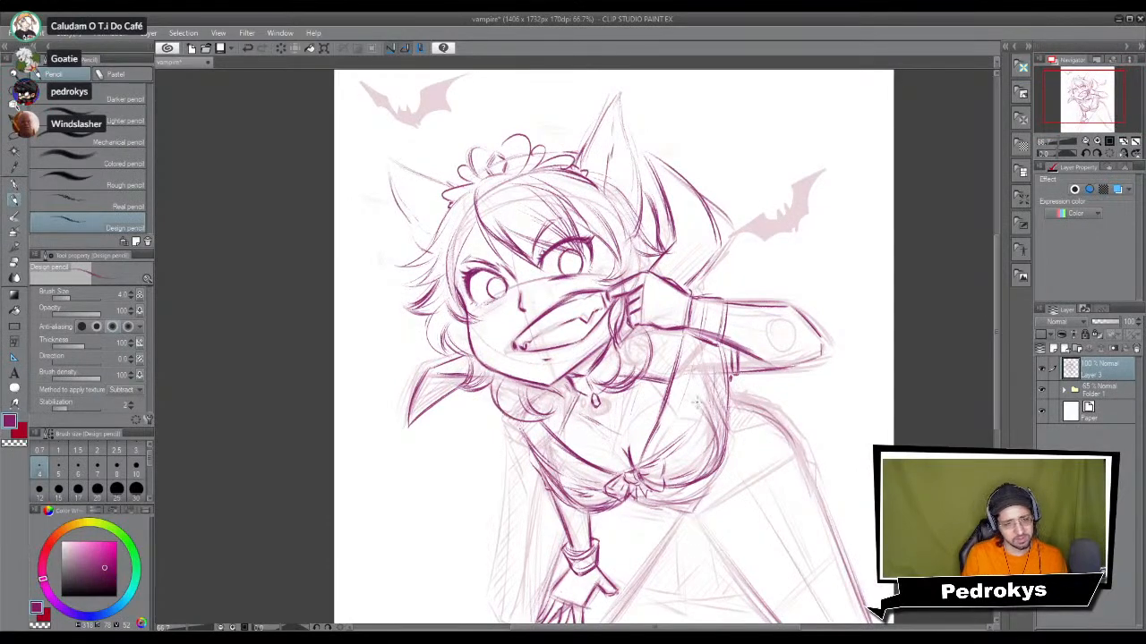
scroll(707, 464, "down", 3)
scroll(691, 460, "up", 2)
scroll(738, 490, "up", 1)
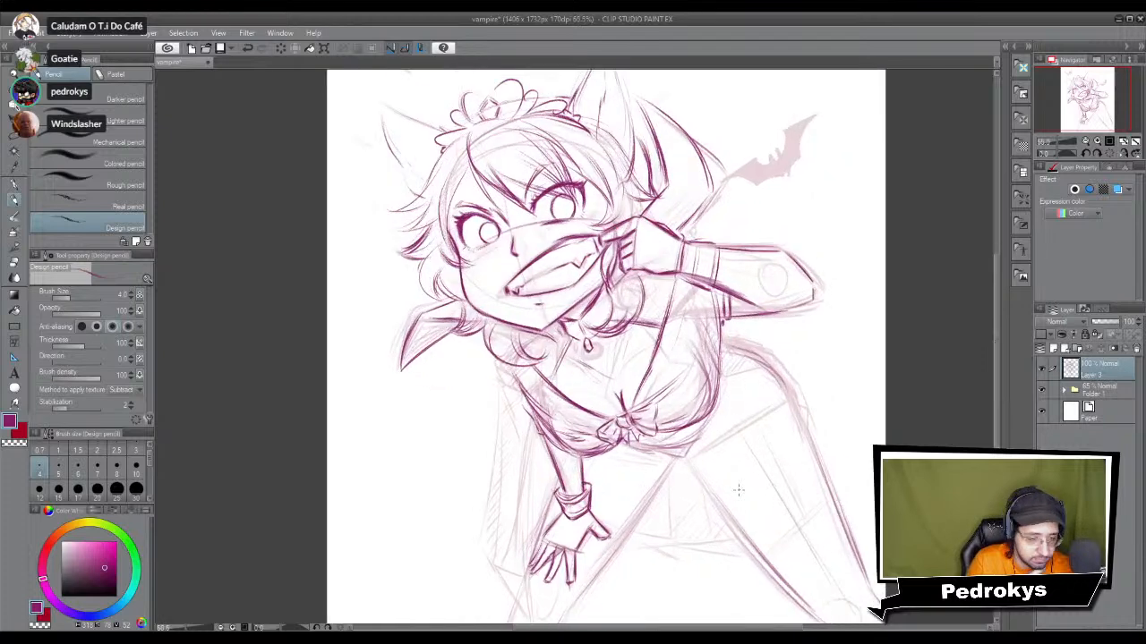
scroll(738, 490, "up", 2)
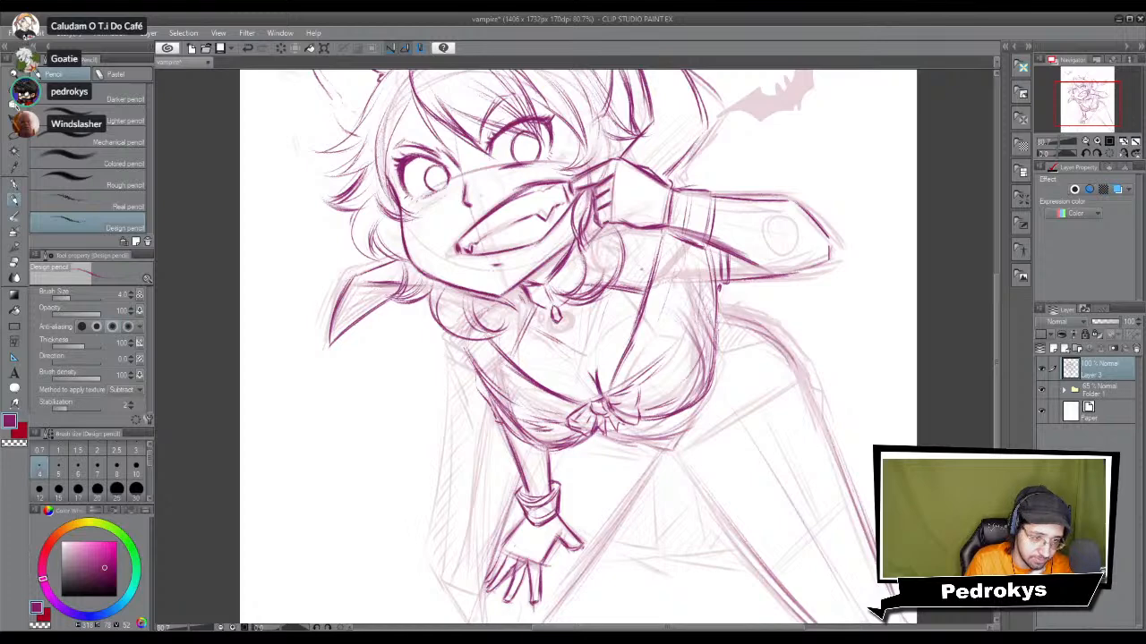
mouse_move(622, 274)
left_mouse_down()
mouse_move(672, 282)
mouse_move(659, 292)
mouse_move(678, 278)
mouse_move(627, 293)
left_mouse_up()
mouse_move(707, 250)
left_mouse_down()
mouse_move(670, 285)
mouse_move(639, 284)
mouse_move(668, 274)
left_mouse_up()
key("e")
scroll(687, 349, "down", 6)
scroll(688, 351, "up", 4)
scroll(687, 351, "up", 4)
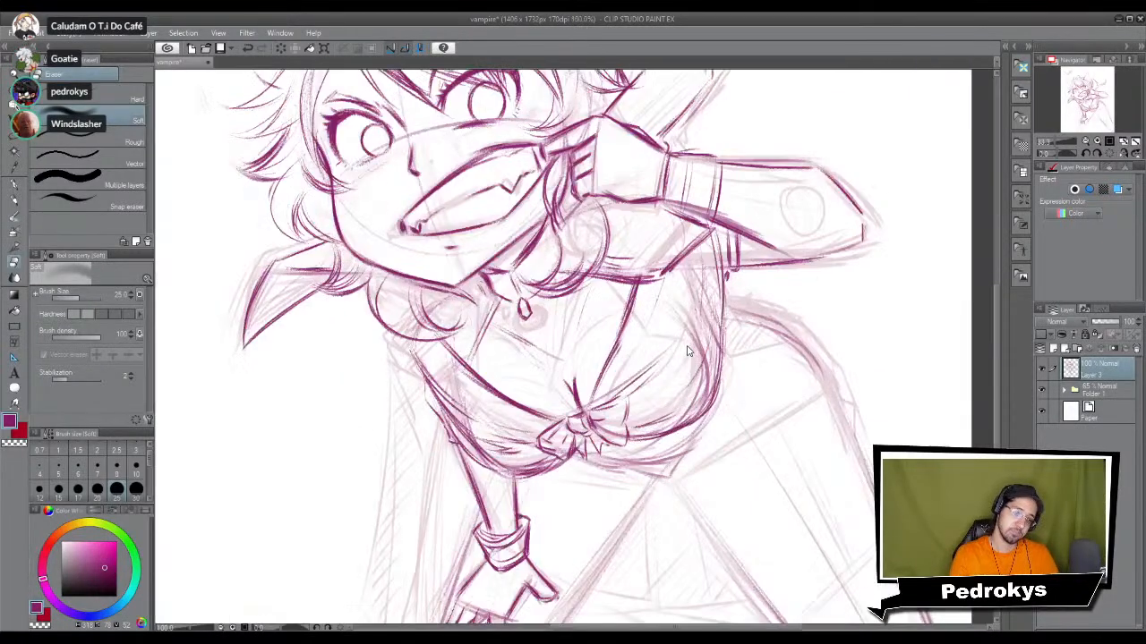
Step: Erase the upper ends of the top's neckline and side lines near the shoulder above the lowered arm
key("p")
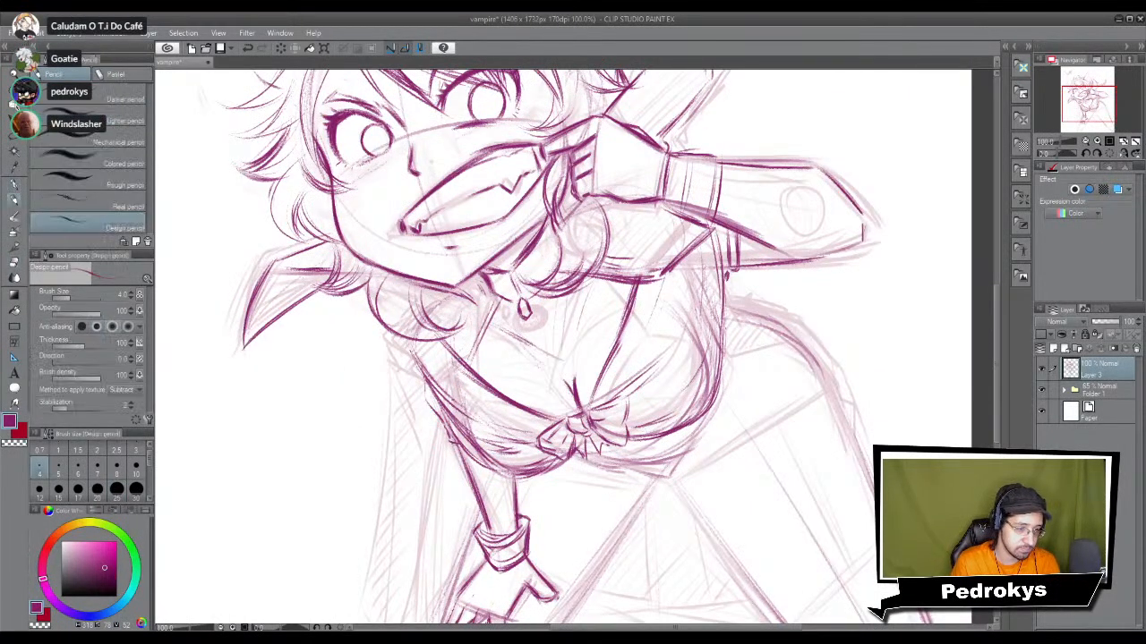
key("p")
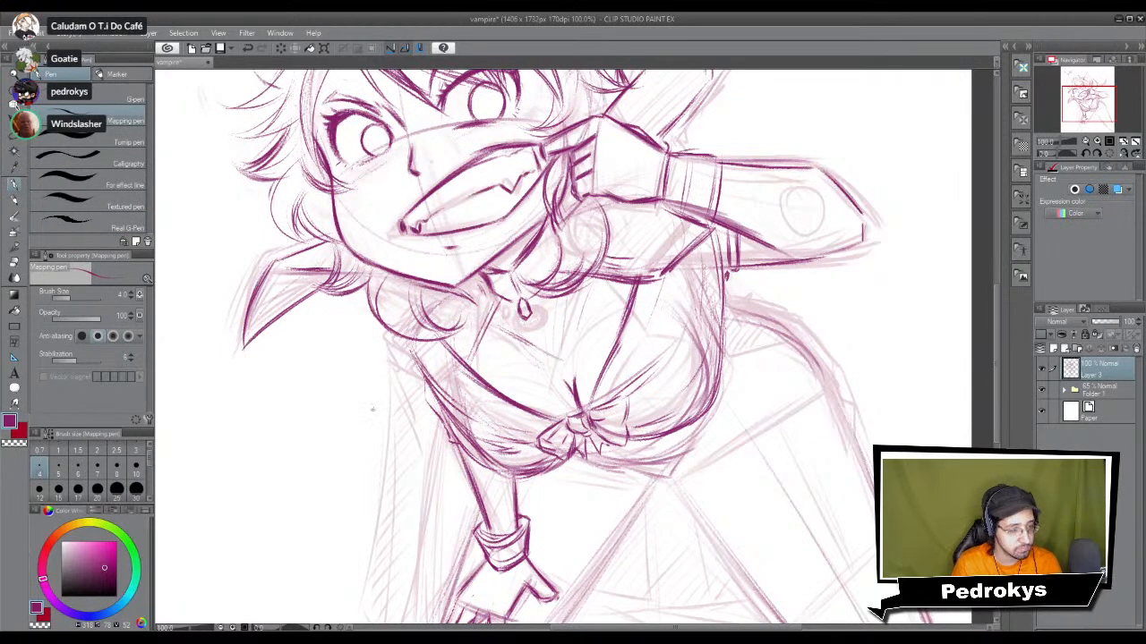
key("e")
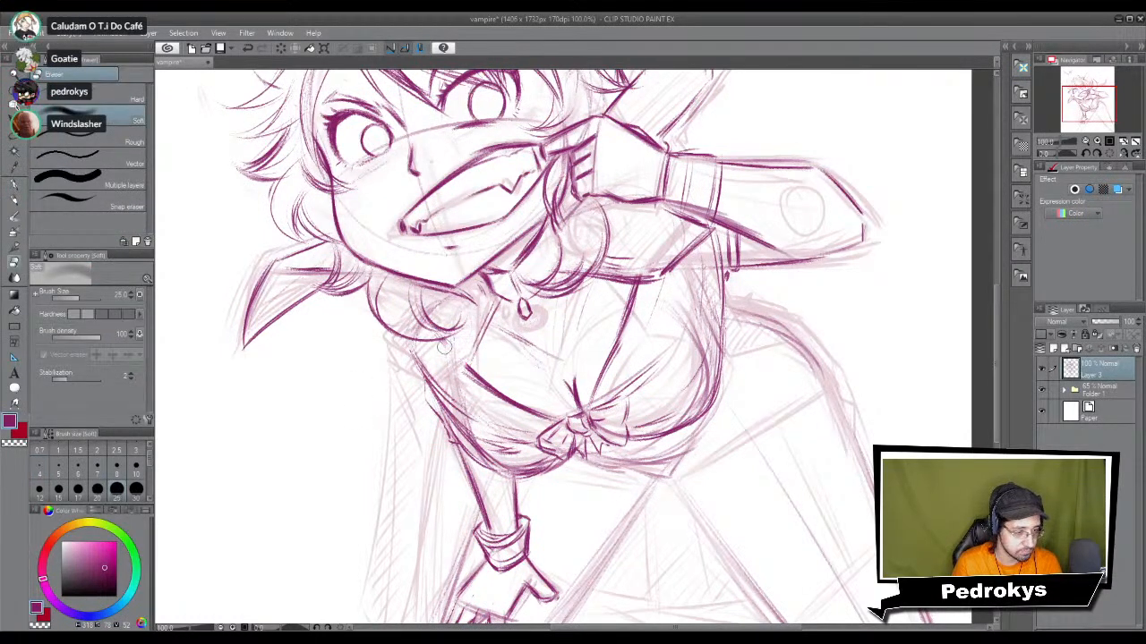
mouse_move(421, 362)
left_mouse_down()
mouse_move(444, 396)
mouse_move(447, 431)
mouse_move(432, 379)
left_mouse_up()
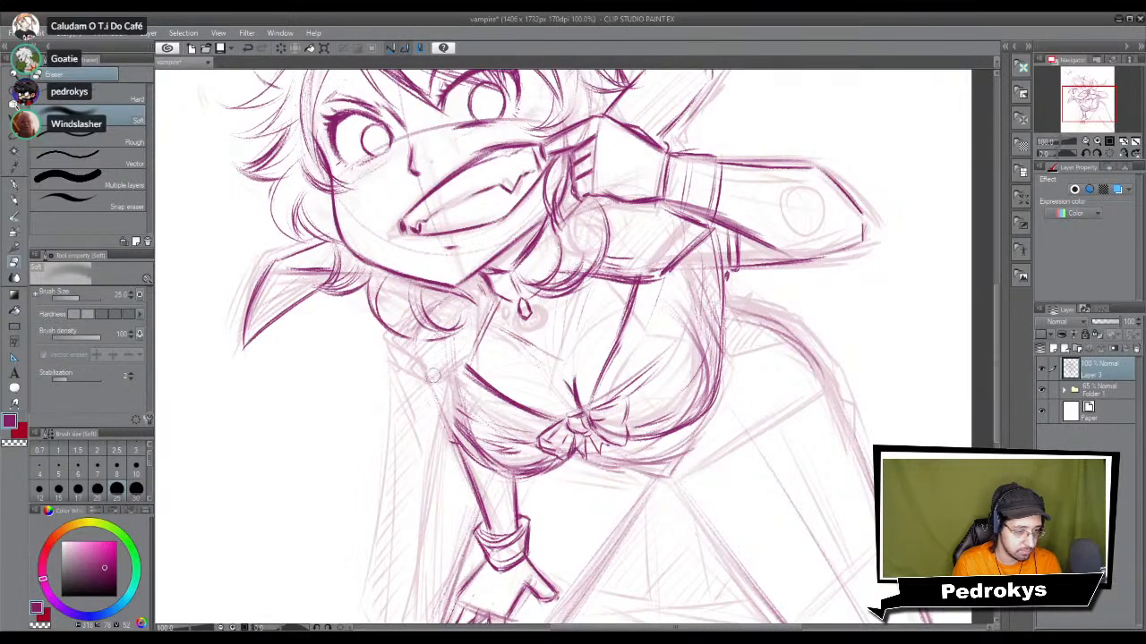
Step: Draw the cape's inner edge from the neck and its long hanging fold lines beside the lowered arm, undoing unsuitable strokes
key("p")
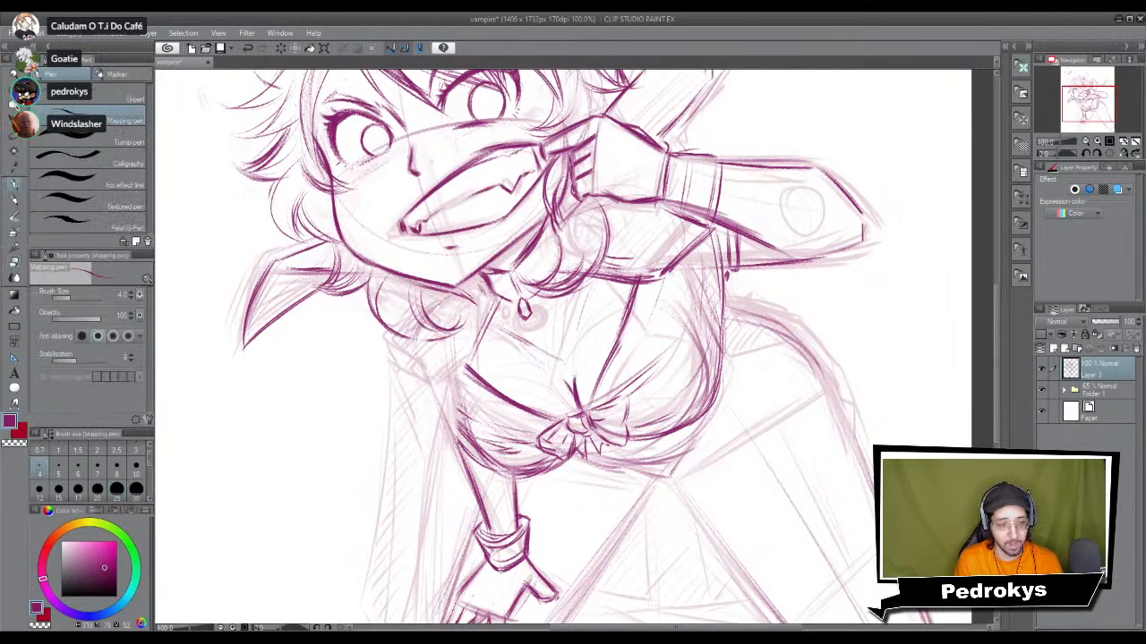
key("p")
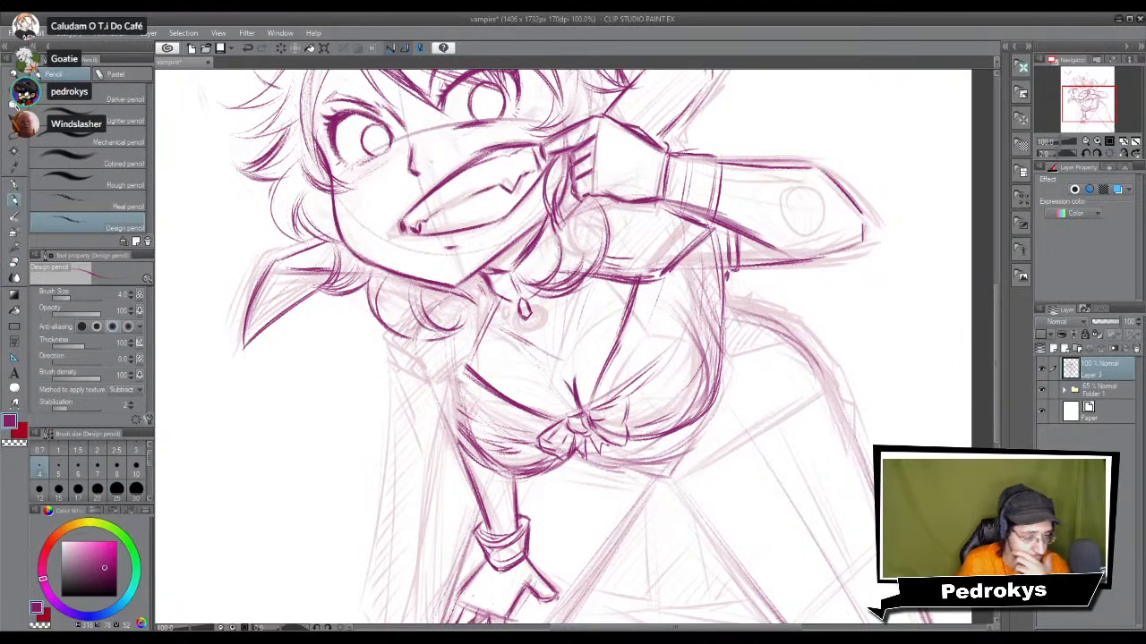
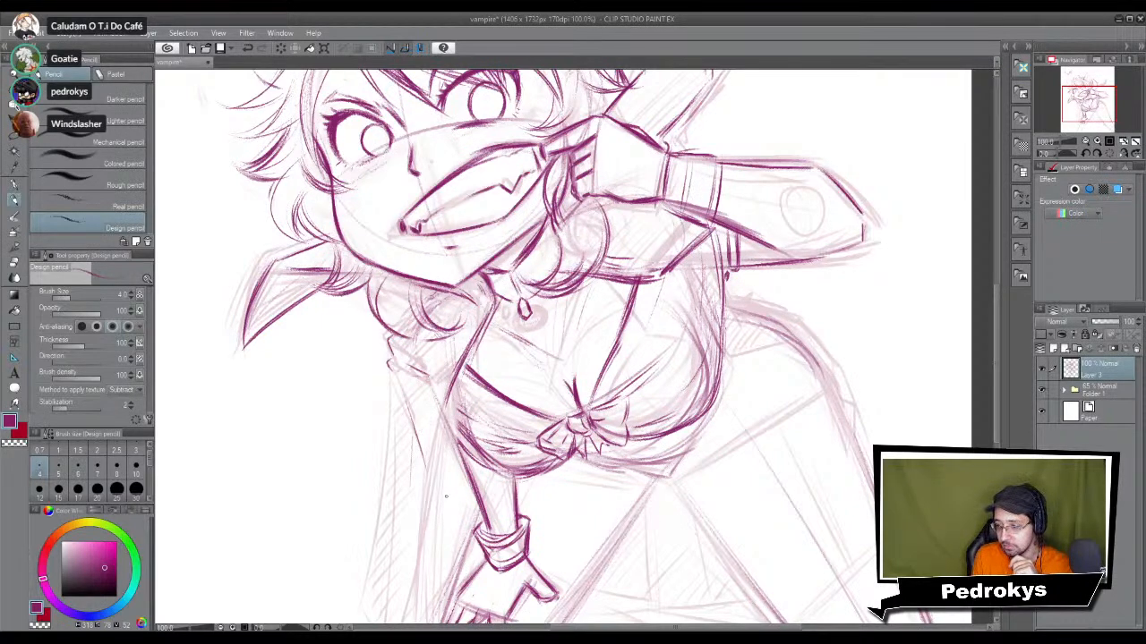
scroll(446, 497, "down", 3)
scroll(424, 471, "up", 3)
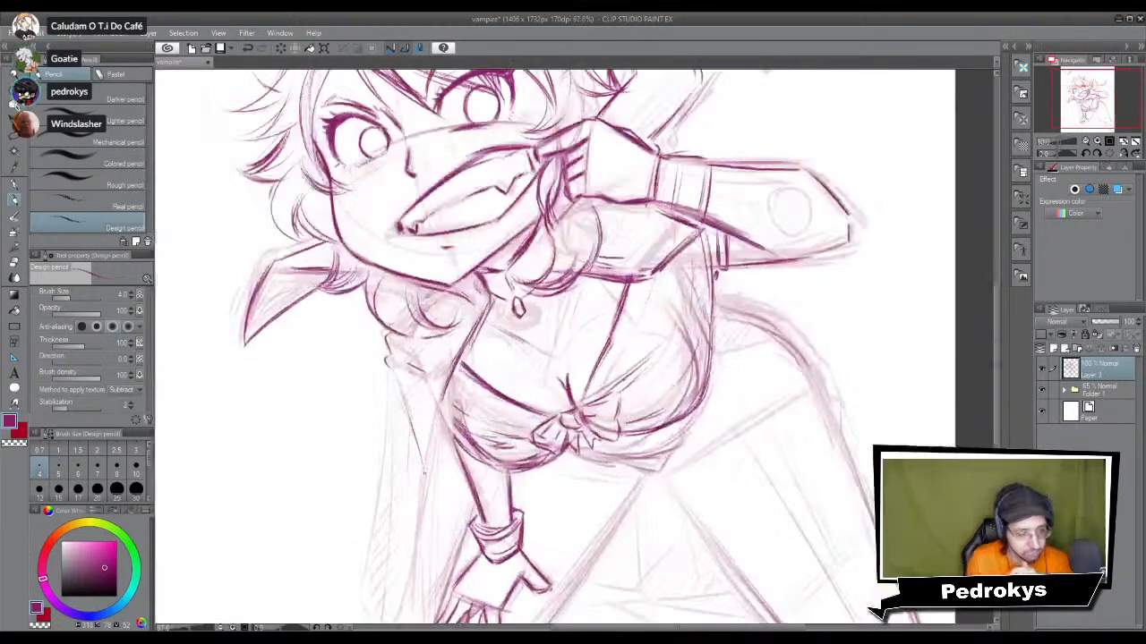
mouse_move(426, 448)
left_mouse_down()
mouse_move(563, 206)
mouse_move(552, 456)
left_mouse_up()
key("ctrl+z")
left_click_drag(518, 158, 521, 358)
key("ctrl+z")
left_click_drag(518, 181, 526, 401)
left_click_drag(510, 152, 505, 345)
key("ctrl+z")
left_click_drag(512, 172, 492, 360)
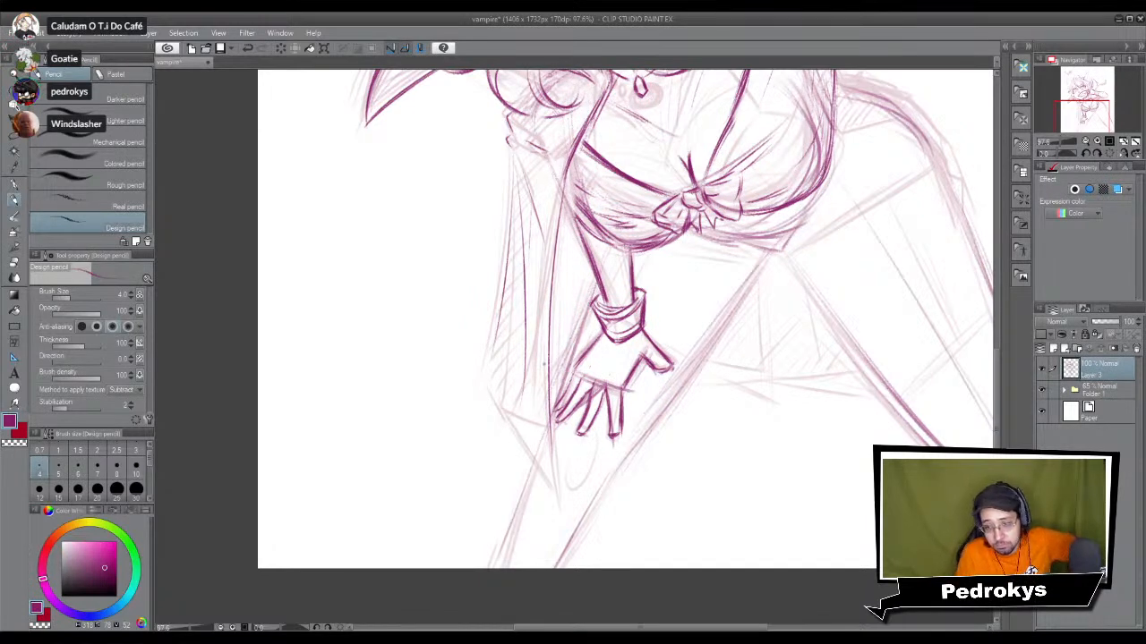
Step: Sketch the cape's lower hem and its pointed tip next to the lowered hand's fingers
left_click_drag(497, 374, 512, 390)
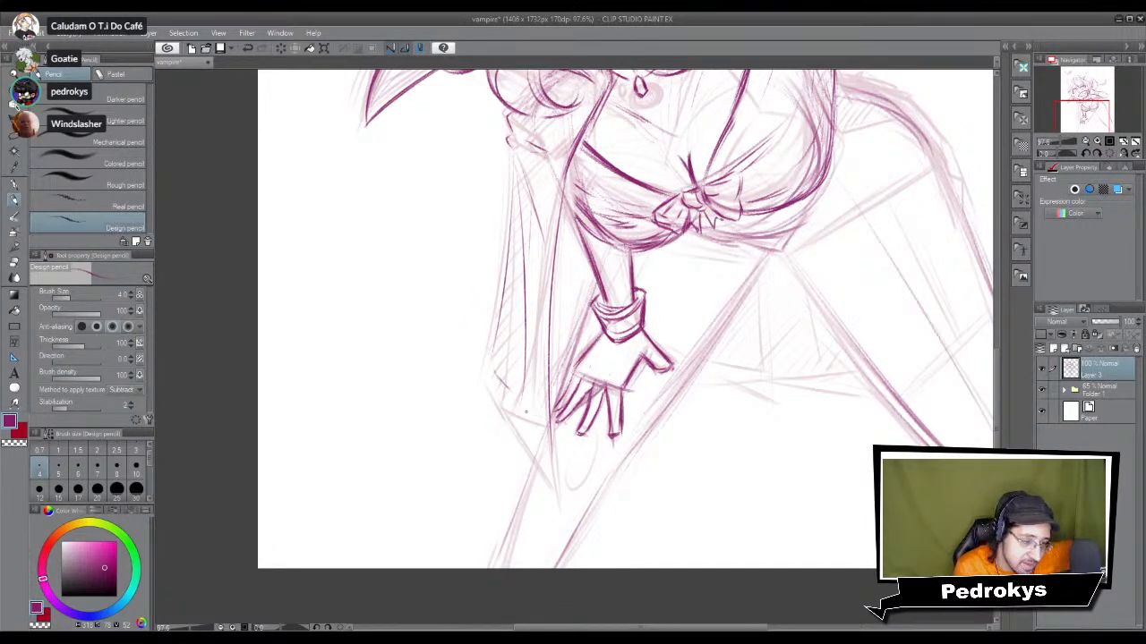
mouse_move(522, 420)
left_mouse_down()
mouse_move(547, 459)
mouse_move(534, 432)
mouse_move(556, 463)
left_mouse_up()
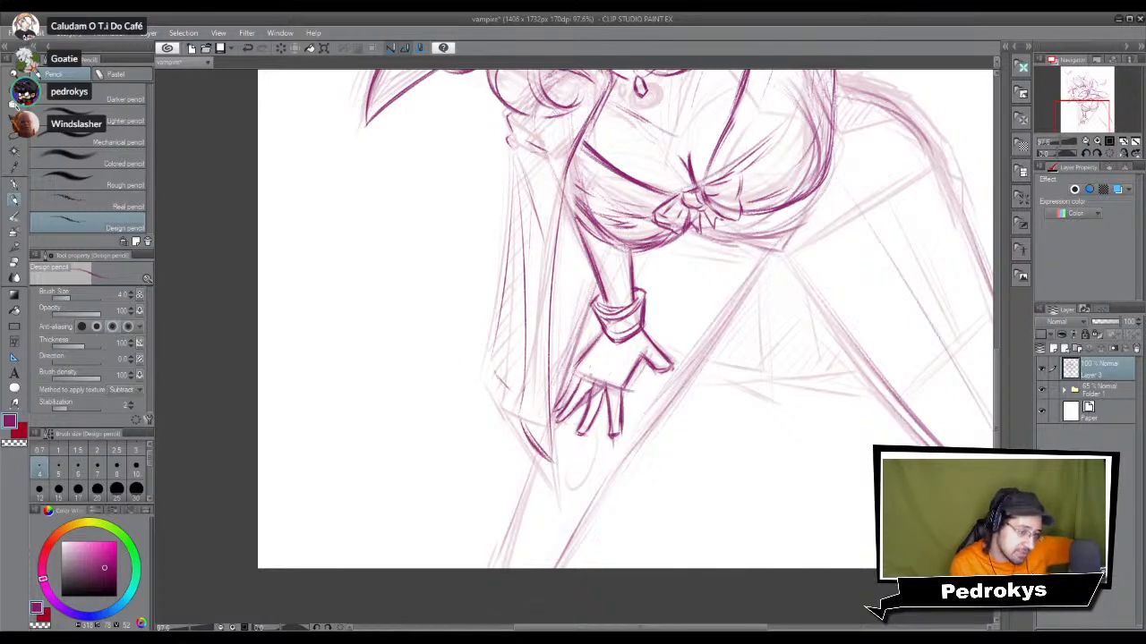
key("ctrl+minus")
key("ctrl+minus")
key("ctrl+minus")
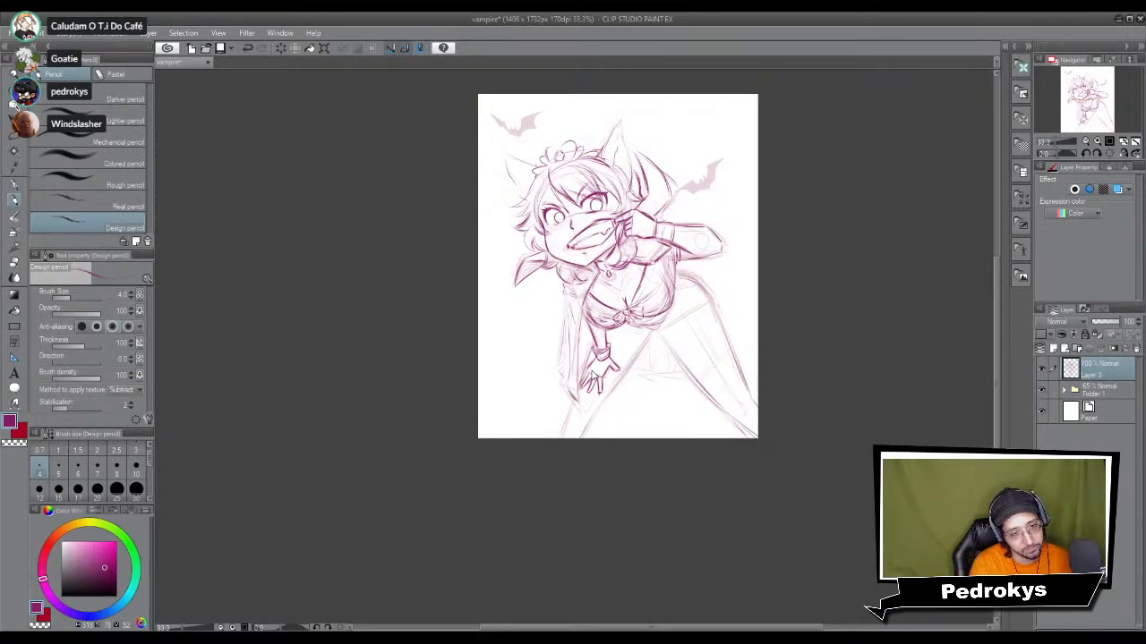
Step: Darken the cape's lower hem segments and thicken the bottom of the fold line between them
scroll(591, 376, "up", 5)
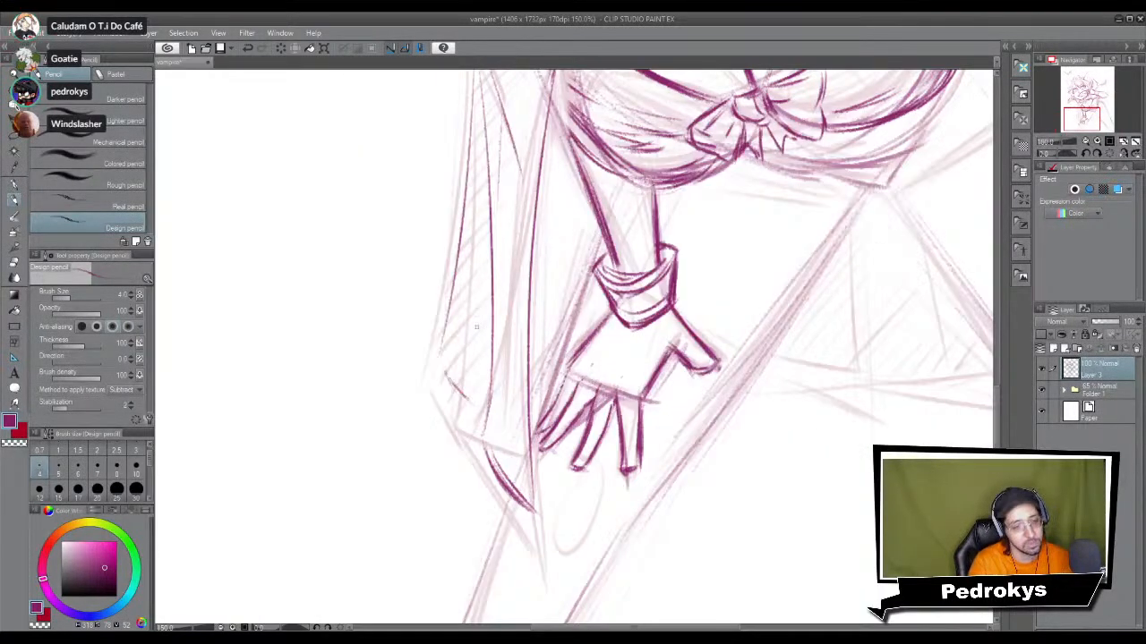
left_click_drag(448, 367, 481, 407)
left_click_drag(490, 321, 483, 425)
left_click_drag(488, 358, 475, 443)
left_click_drag(491, 388, 480, 442)
left_click_drag(486, 454, 518, 493)
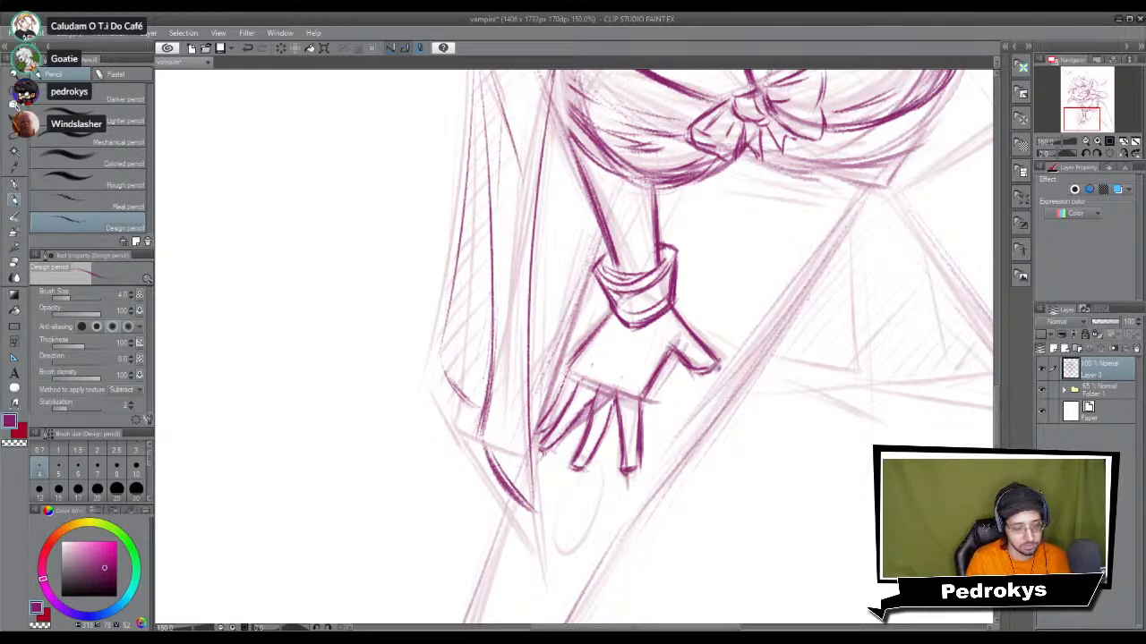
Step: Reinforce the cape edge below the neck and the outer contours on both sides of the tied top
scroll(543, 455, "down", 4)
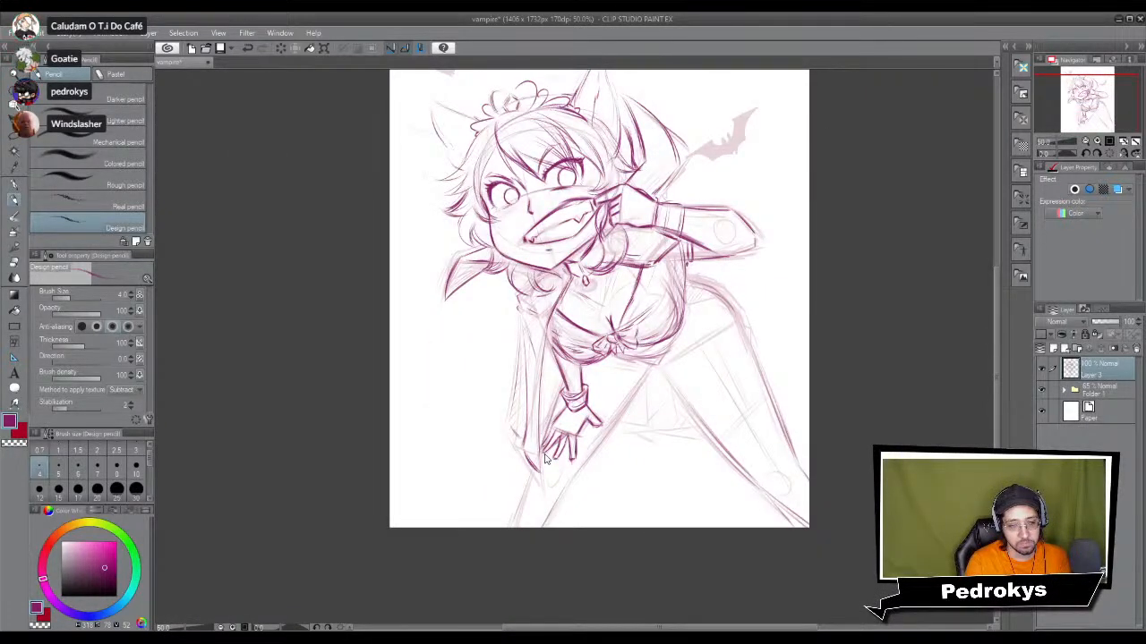
scroll(543, 459, "up", 1)
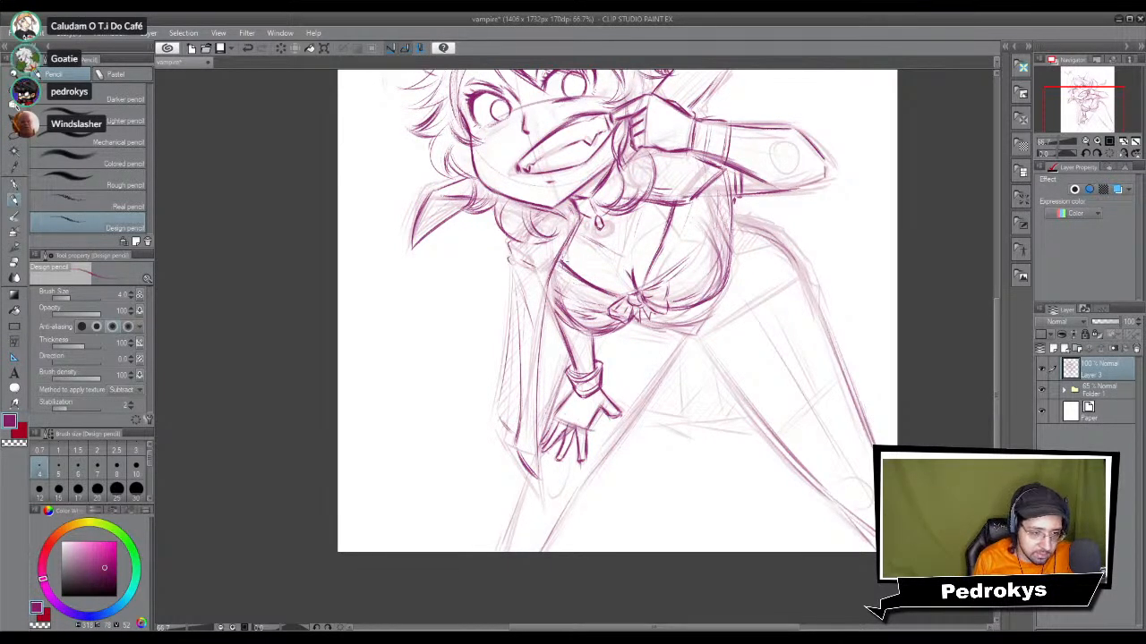
mouse_move(591, 220)
left_mouse_down()
mouse_move(567, 254)
mouse_move(577, 234)
left_mouse_up()
mouse_move(549, 292)
left_mouse_down()
mouse_move(578, 328)
mouse_move(561, 303)
mouse_move(569, 313)
left_mouse_up()
left_click_drag(729, 258, 719, 286)
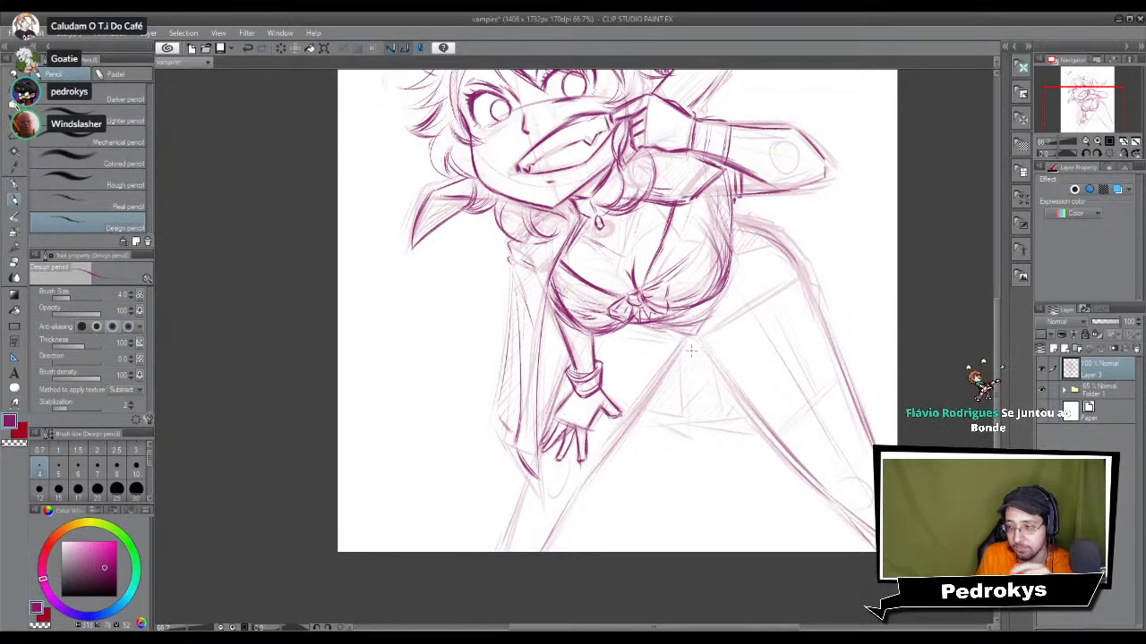
Step: Reinforce the tied top's outer contour from the armpit of the raised arm down along the side of the chest
left_click_drag(691, 351, 673, 431)
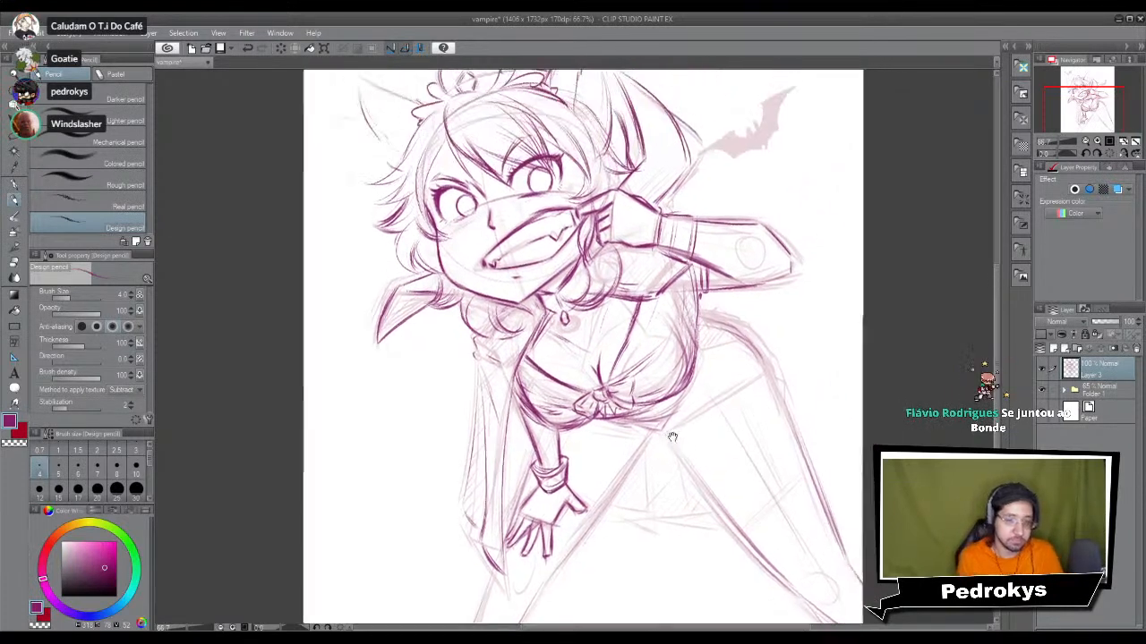
scroll(671, 428, "down", 4)
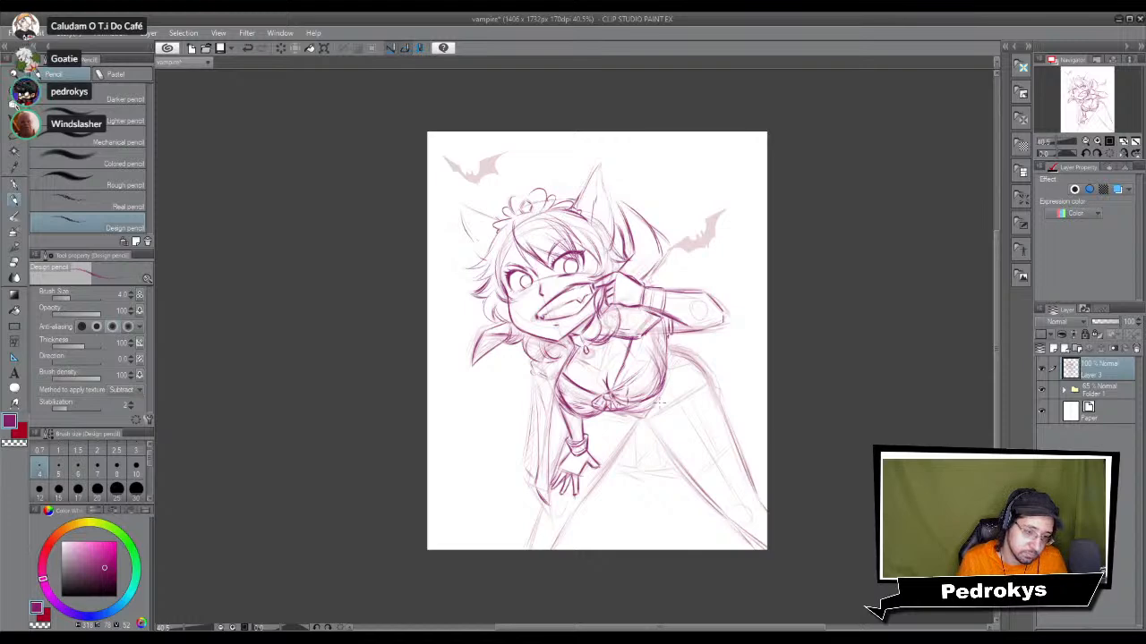
scroll(659, 404, "up", 3)
scroll(658, 404, "up", 3)
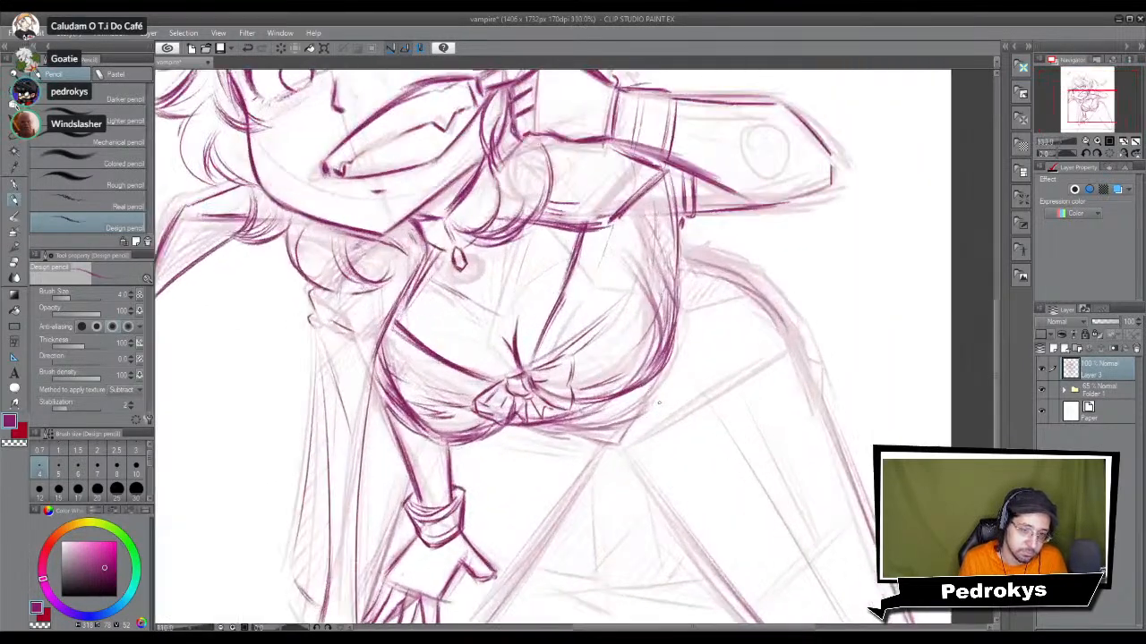
mouse_move(674, 190)
left_mouse_down()
mouse_move(666, 299)
mouse_move(643, 358)
left_mouse_up()
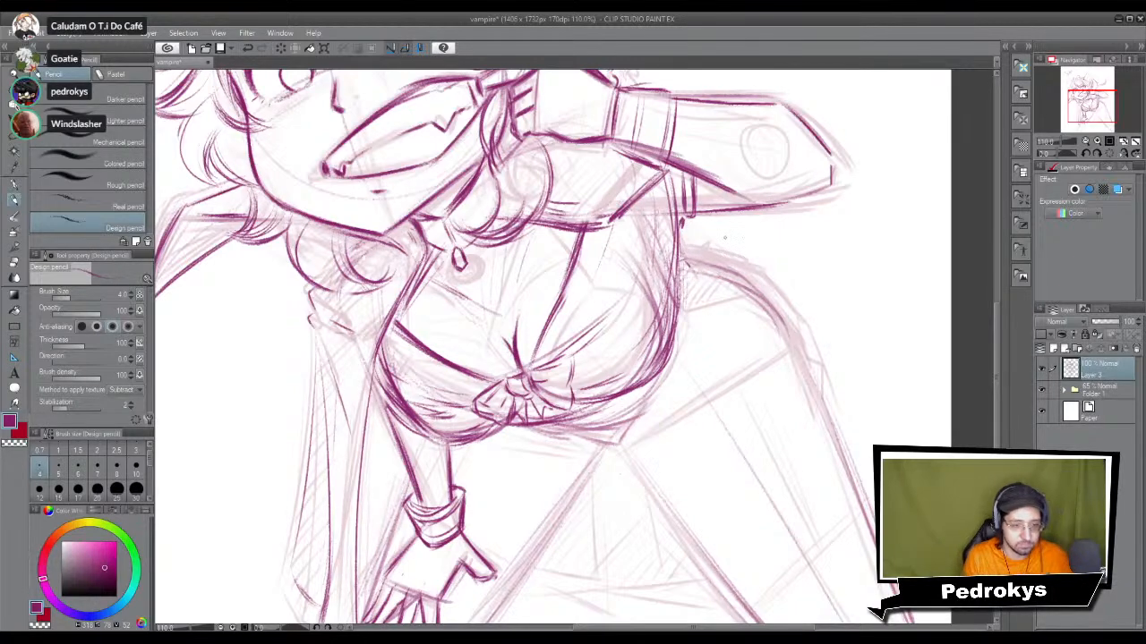
Step: Set the Design pencil's brush size to 6
scroll(725, 237, "down", 3)
left_click(78, 469)
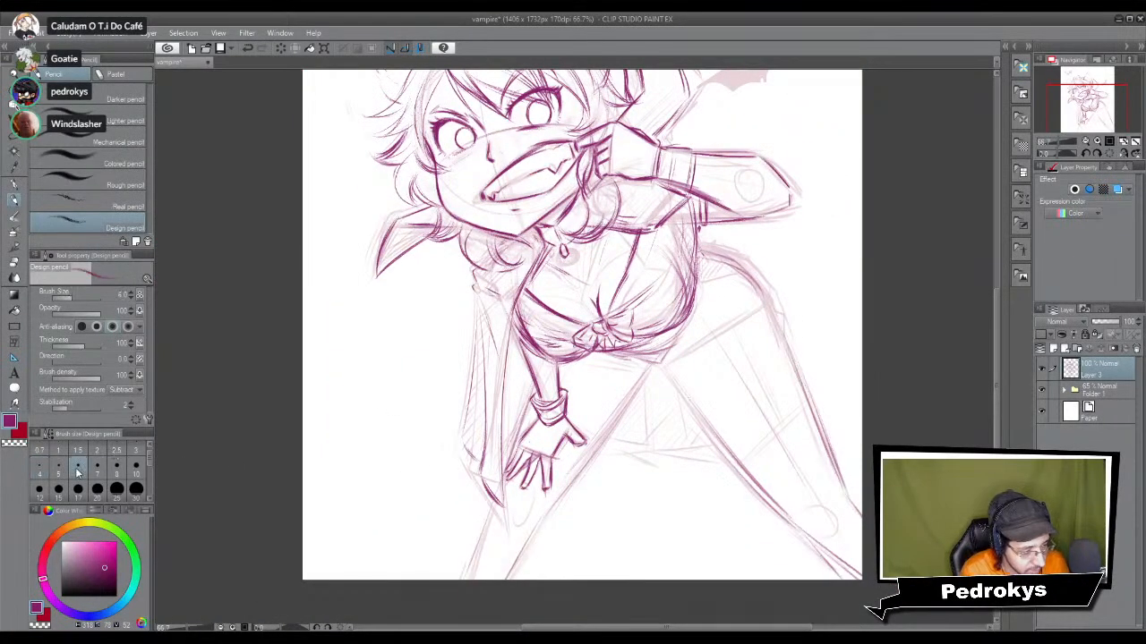
mouse_move(744, 354)
left_mouse_down()
mouse_move(683, 359)
mouse_move(680, 335)
left_mouse_up()
left_click_drag(616, 356, 675, 456)
key("ctrl+z")
left_click_drag(615, 347, 655, 417)
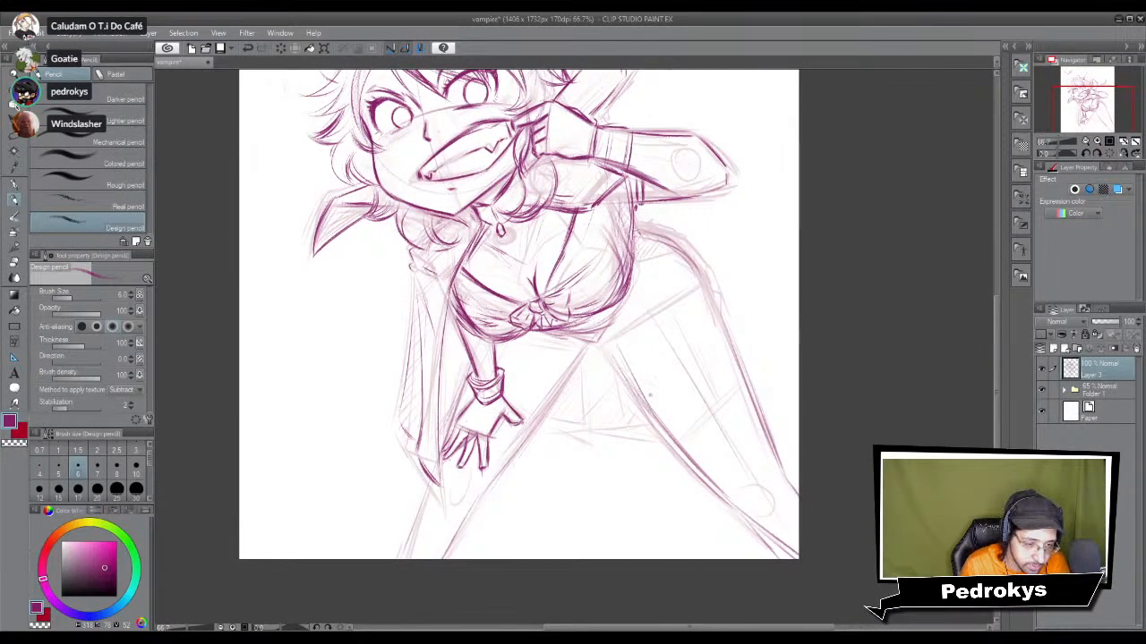
left_click_drag(661, 320, 730, 369)
key("ctrl+z")
key("ctrl+z")
Step: Draw the skirt's upper edge as a thick line flaring from the waist over the far hip
mouse_move(653, 294)
left_mouse_down()
mouse_move(675, 321)
mouse_move(750, 350)
mouse_move(683, 433)
mouse_move(739, 342)
mouse_move(664, 433)
left_mouse_up()
left_click_drag(711, 342, 624, 393)
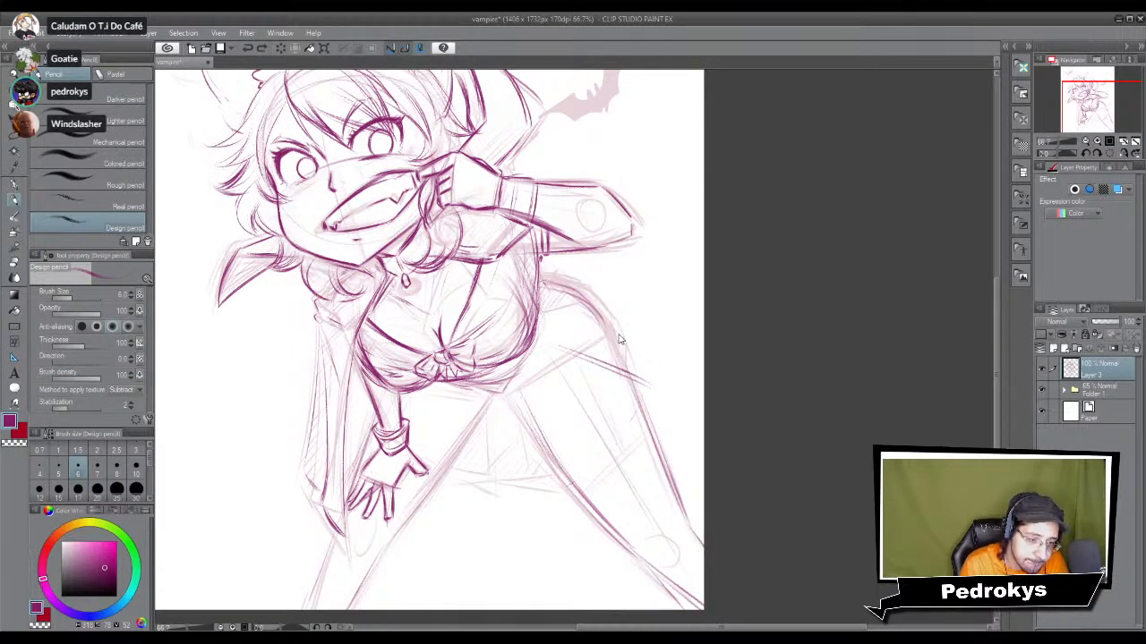
mouse_move(544, 279)
left_mouse_down()
mouse_move(668, 345)
mouse_move(658, 339)
left_mouse_up()
left_click_drag(591, 292, 661, 333)
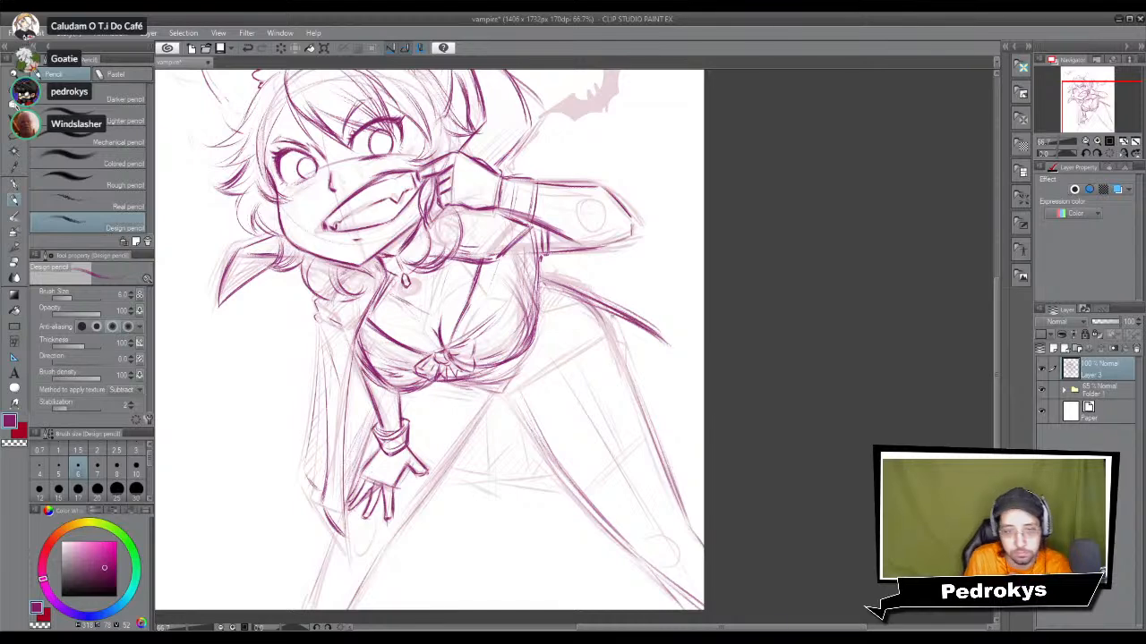
scroll(656, 277, "down", 1)
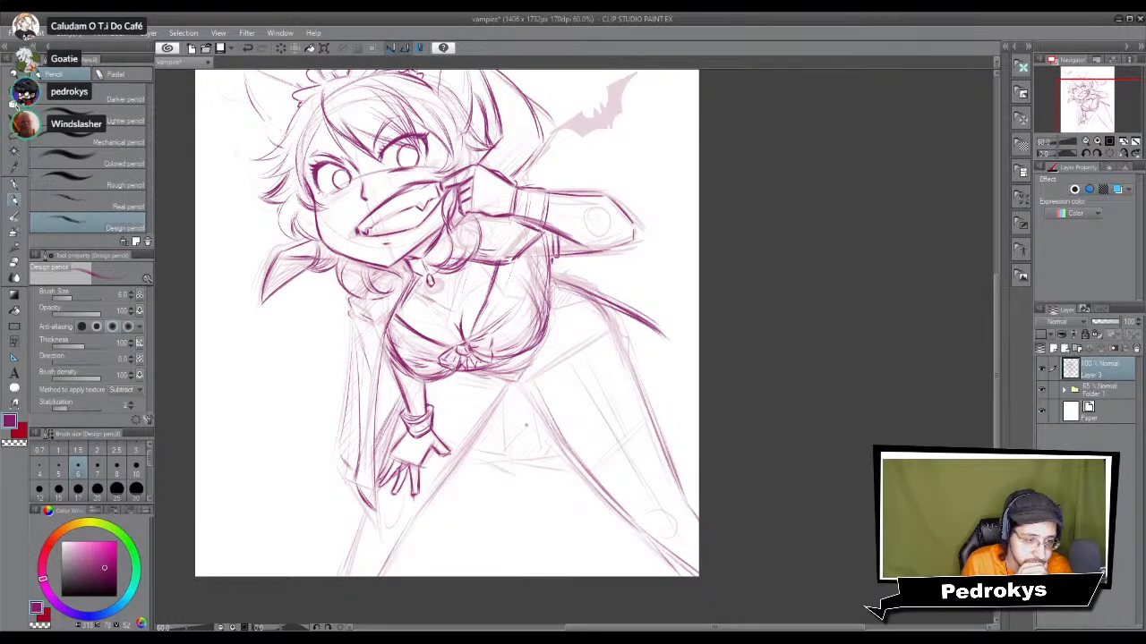
left_click_drag(484, 394, 443, 497)
left_click_drag(467, 437, 447, 502)
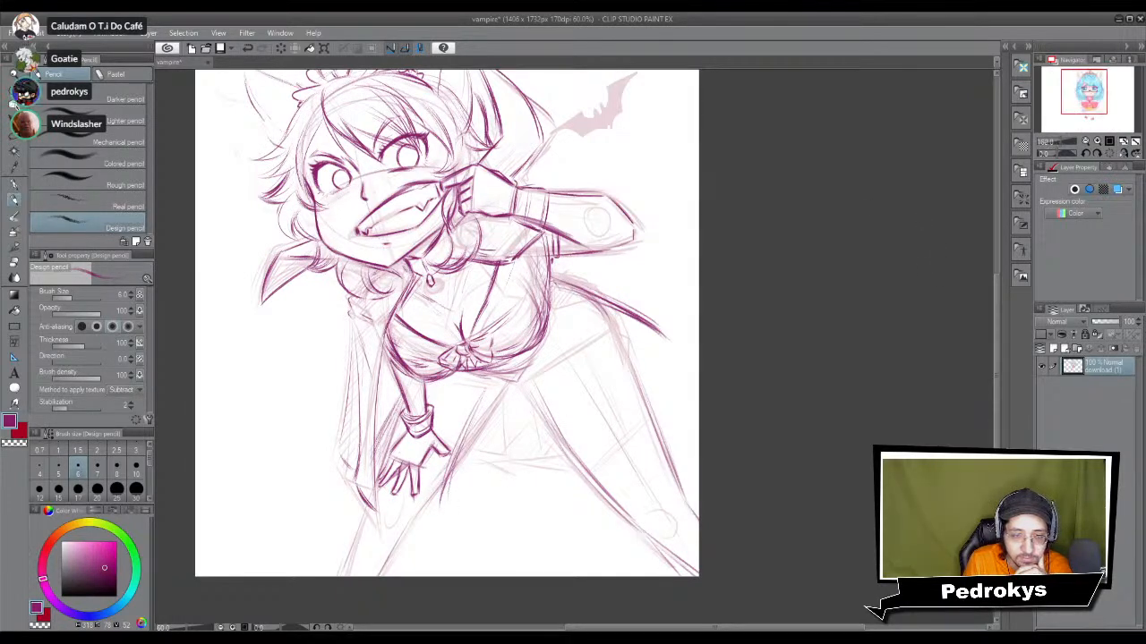
left_click(476, 399)
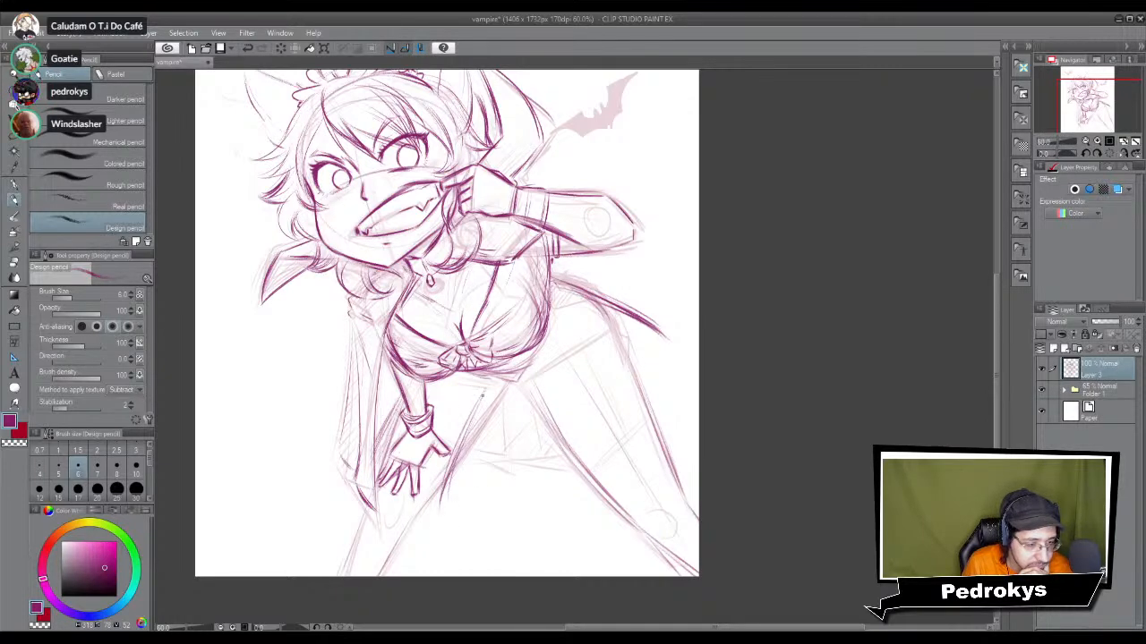
left_click_drag(466, 429, 438, 523)
left_click_drag(548, 417, 564, 494)
left_click_drag(542, 417, 565, 498)
left_click_drag(561, 439, 569, 480)
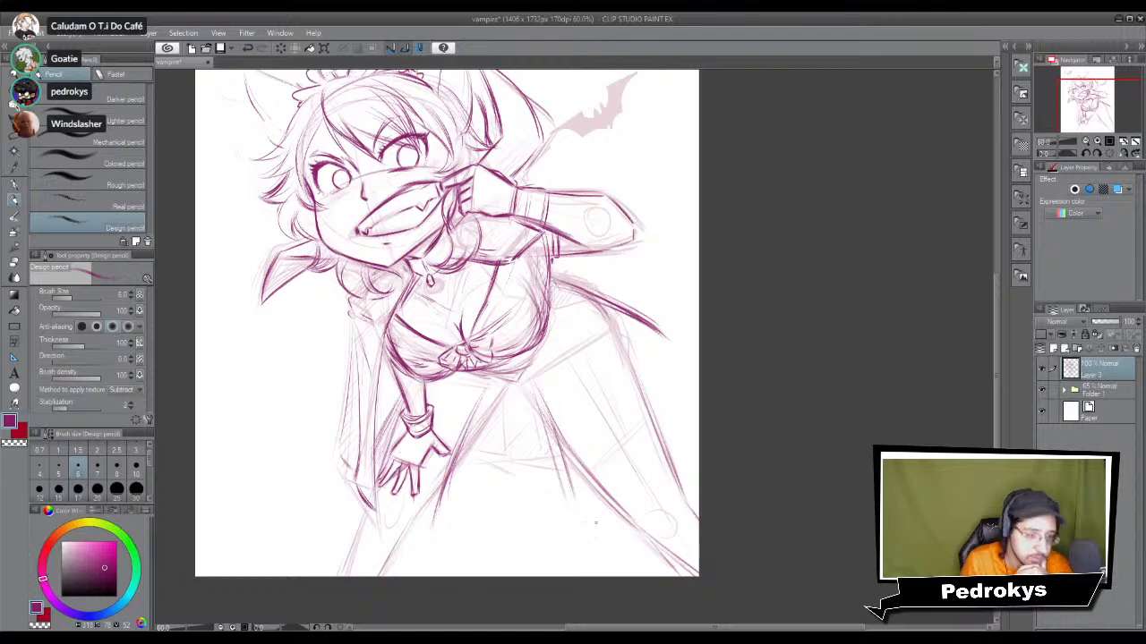
key("ctrl+z")
key("ctrl+z")
key("ctrl+z")
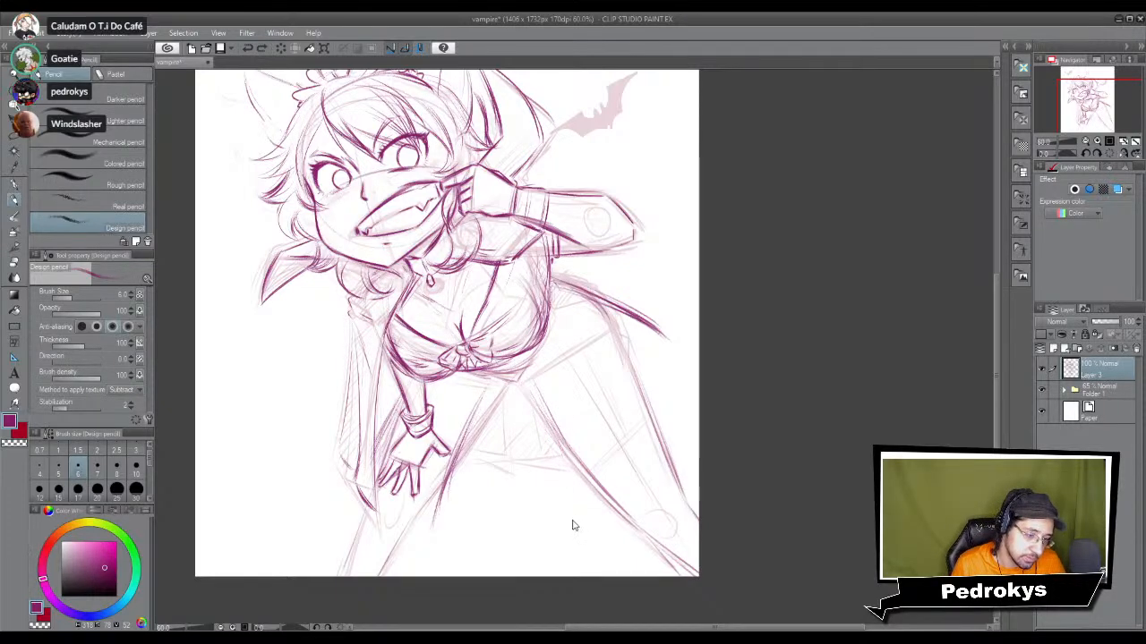
key("ctrl+z")
key("ctrl+z")
key("ctrl+z")
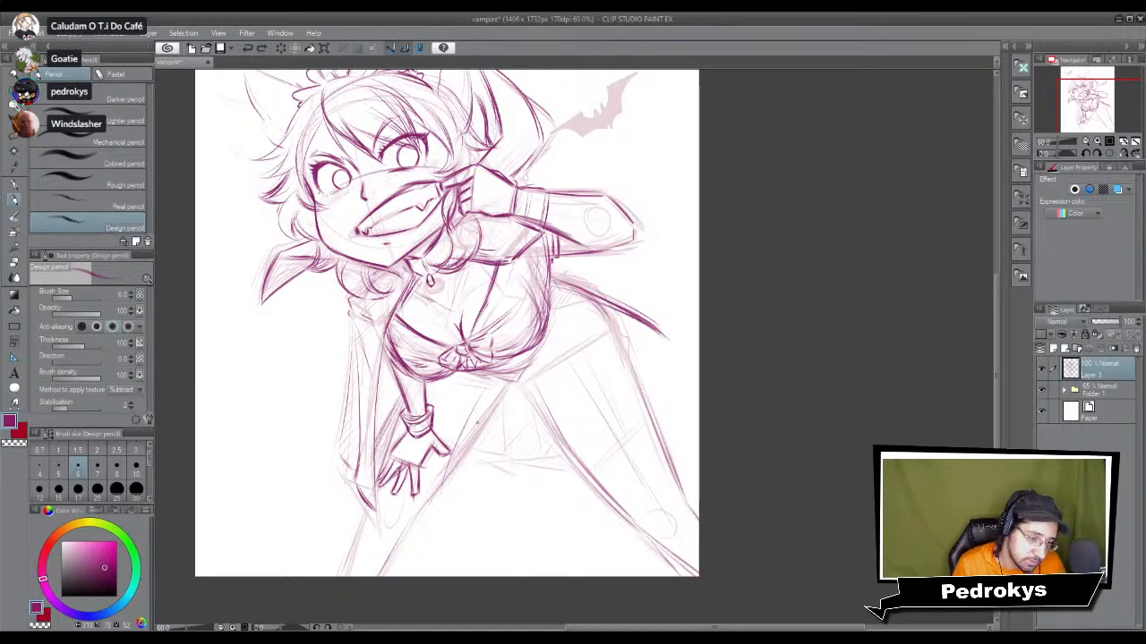
Step: Draw the skirt's front panel with two pleat lines spreading from the waist and a hem line joining them
left_click_drag(490, 411, 462, 520)
mouse_move(560, 407)
left_mouse_down()
mouse_move(590, 475)
mouse_move(580, 498)
left_mouse_up()
mouse_move(478, 519)
left_mouse_down()
mouse_move(549, 529)
mouse_move(584, 503)
left_mouse_up()
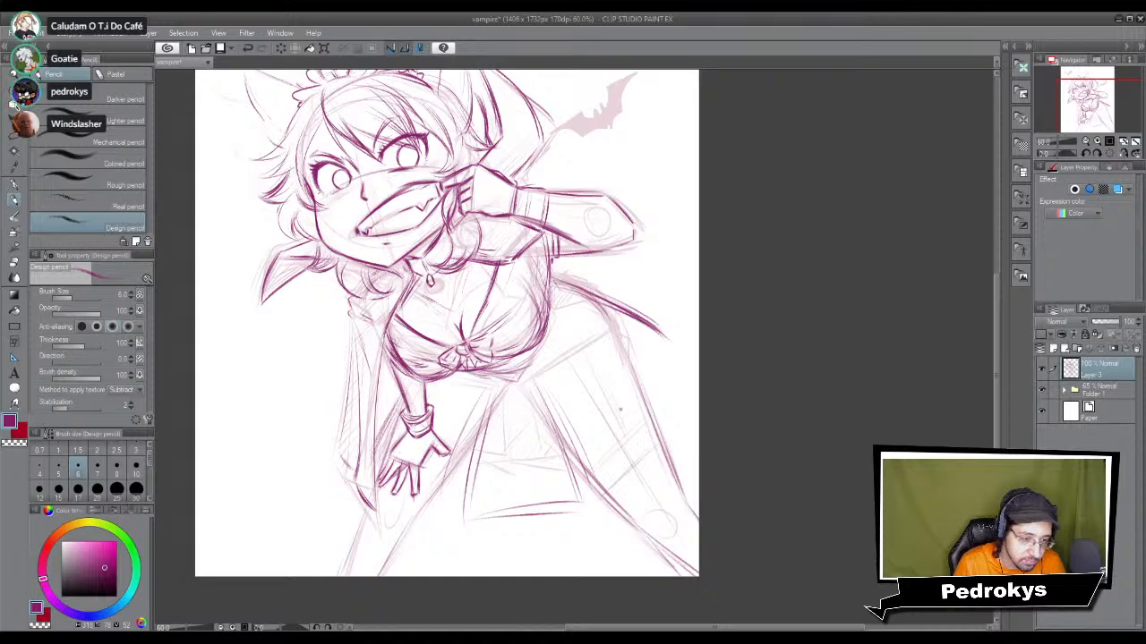
Step: Sketch the pleat lines over the far thigh and redraw the skirt's upper edge with a folded corner at its end
left_click_drag(580, 356, 666, 428)
mouse_move(592, 319)
left_mouse_down()
mouse_move(685, 355)
mouse_move(634, 309)
left_mouse_up()
mouse_move(556, 279)
left_mouse_down()
mouse_move(663, 310)
mouse_move(632, 328)
mouse_move(586, 294)
mouse_move(654, 322)
left_mouse_up()
key("e")
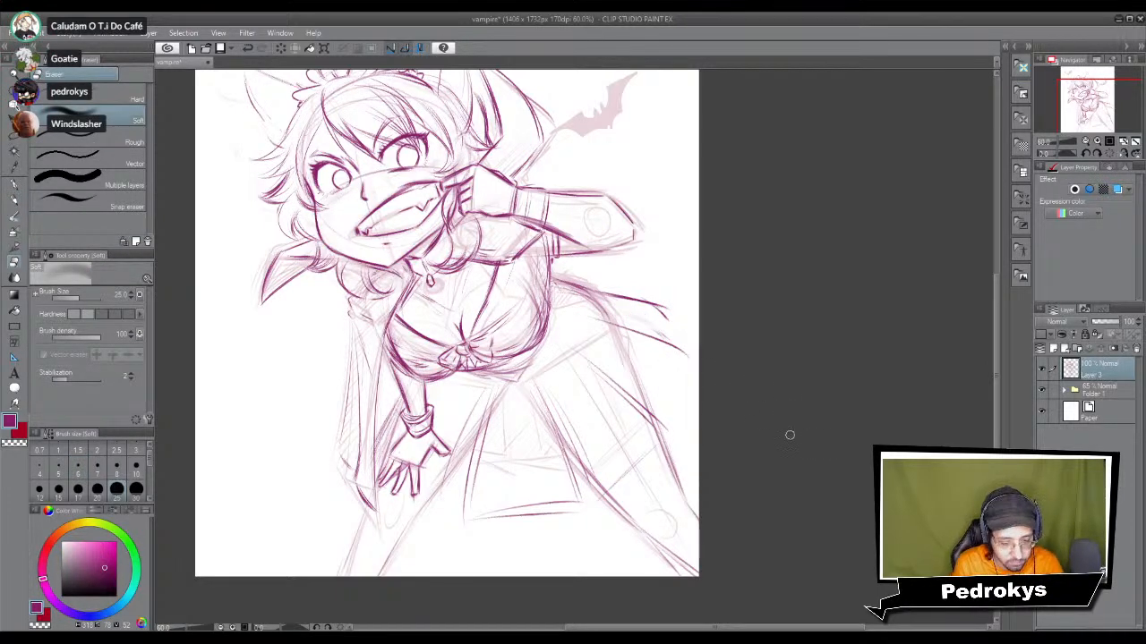
key("p")
mouse_move(575, 306)
left_mouse_down()
mouse_move(633, 293)
mouse_move(643, 299)
mouse_move(616, 295)
mouse_move(656, 330)
mouse_move(664, 319)
mouse_move(664, 336)
mouse_move(660, 328)
left_mouse_up()
left_click_drag(612, 322, 677, 355)
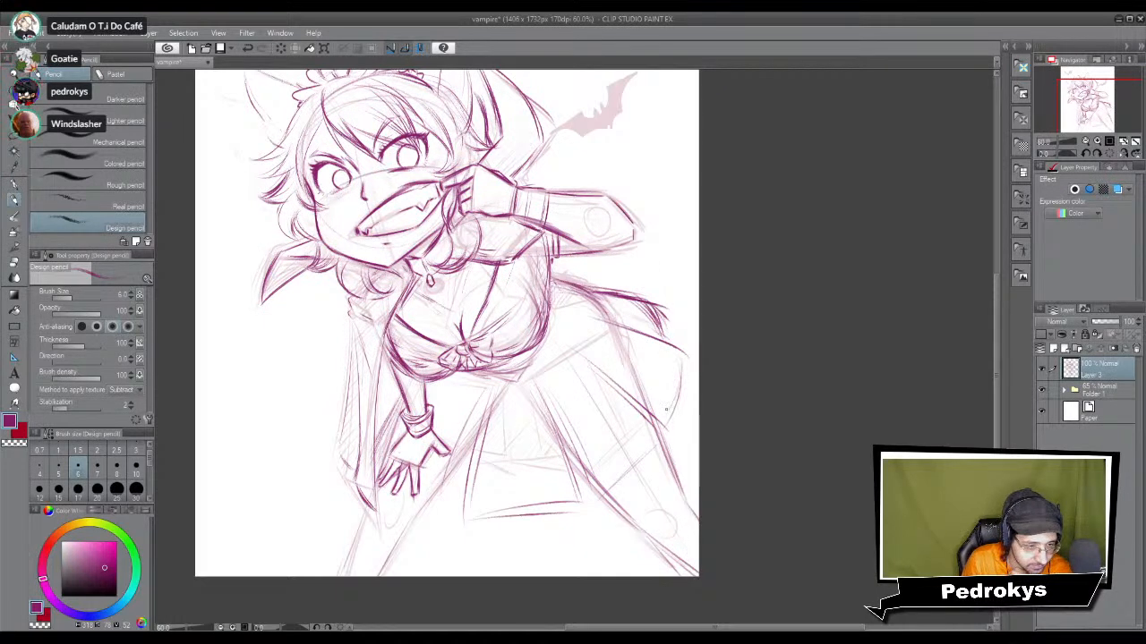
Step: Draw the skirt's hem segments over the far thigh, at its outer side and between the front panel and the lowered hand
left_click_drag(610, 480, 629, 470)
left_click_drag(587, 504, 602, 486)
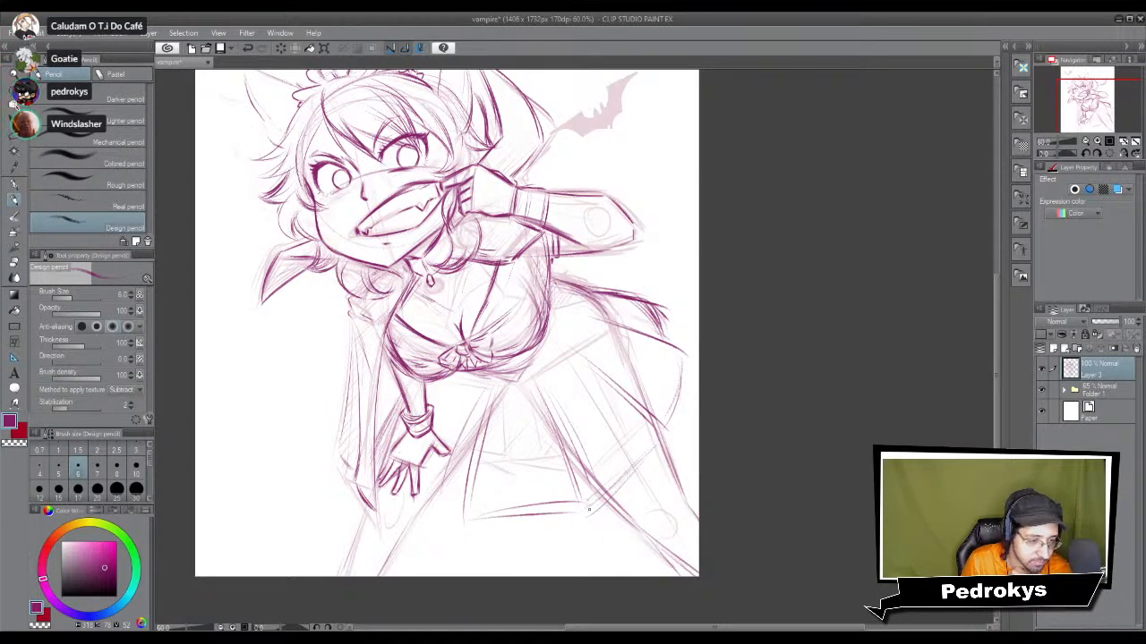
left_click_drag(686, 360, 674, 413)
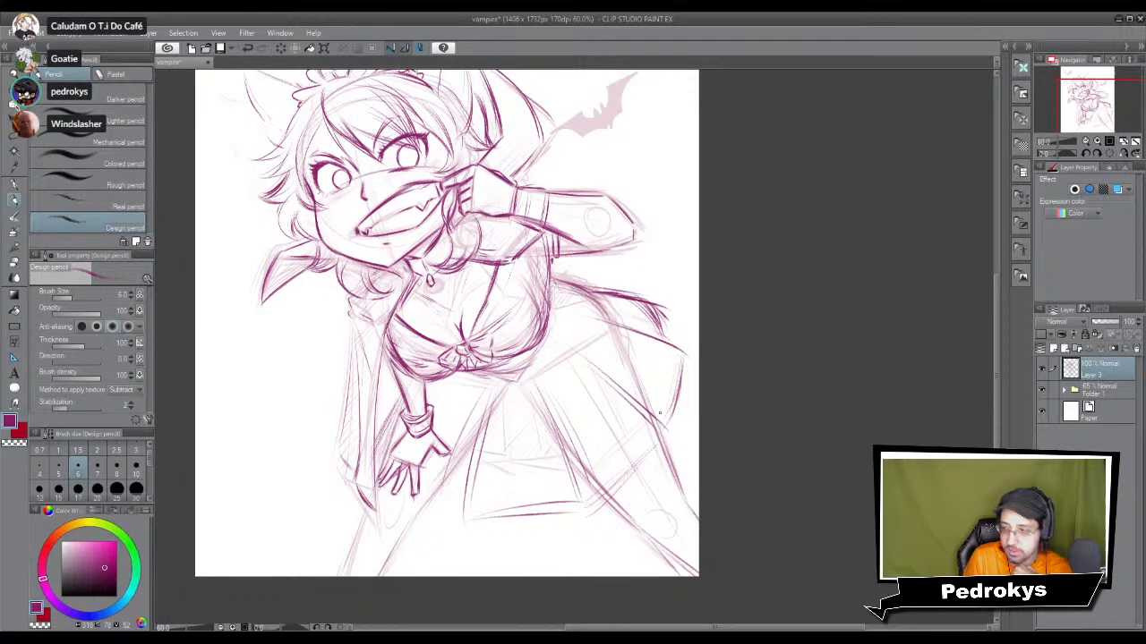
left_click_drag(457, 517, 410, 498)
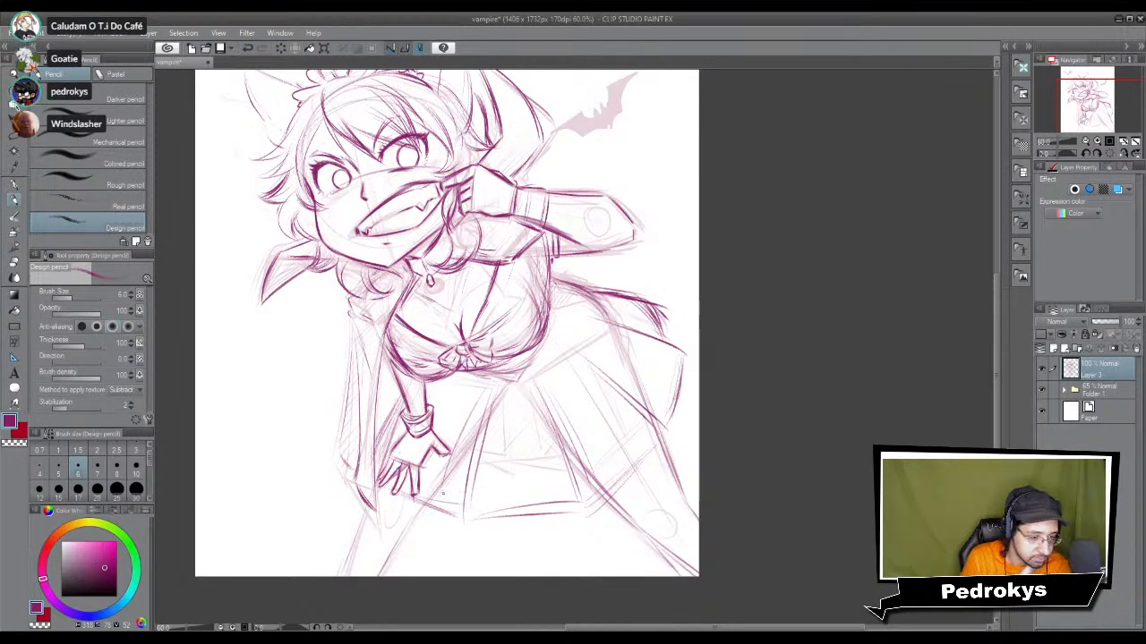
Step: Add the skirt's line behind the lowered arm and darken the far-side pleat and upper edge
left_click_drag(400, 394, 378, 425)
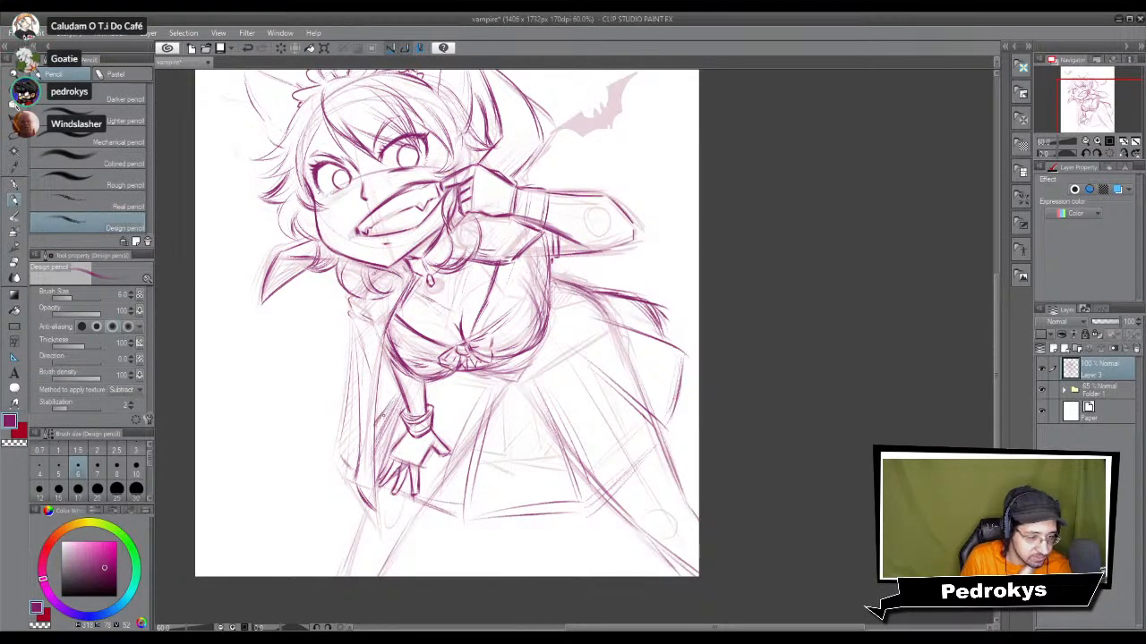
left_click_drag(655, 421, 584, 356)
left_click_drag(581, 308, 679, 354)
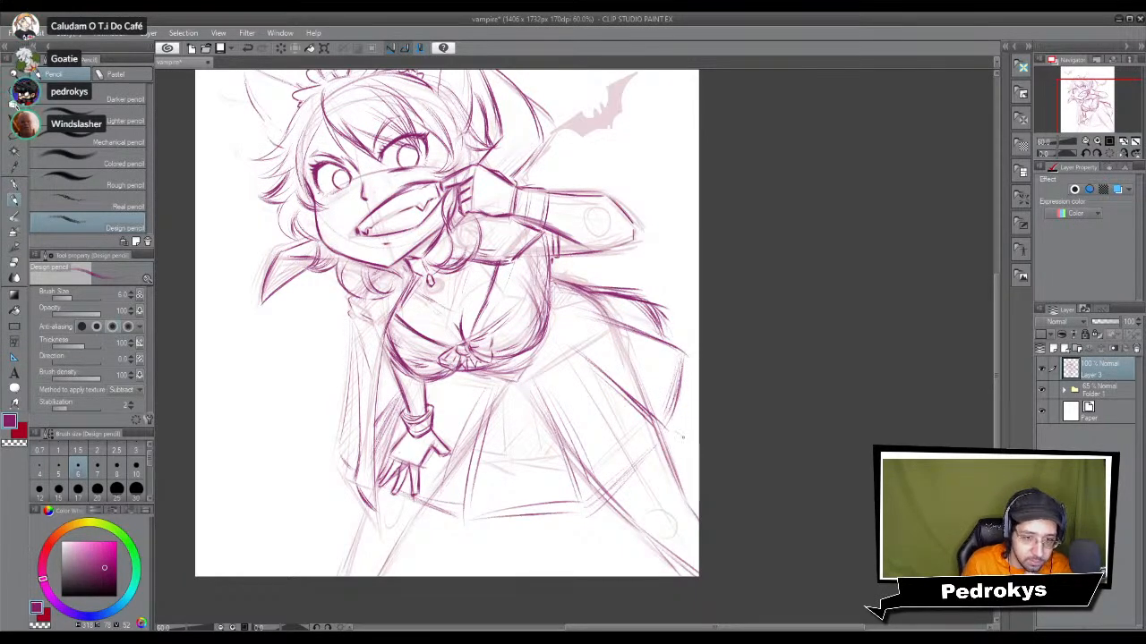
Step: Sketch a dashed second hem line just outside the skirt's edge, from the far side round to the lowered hand
mouse_move(624, 506)
left_mouse_down()
mouse_move(608, 522)
mouse_move(680, 458)
left_mouse_up()
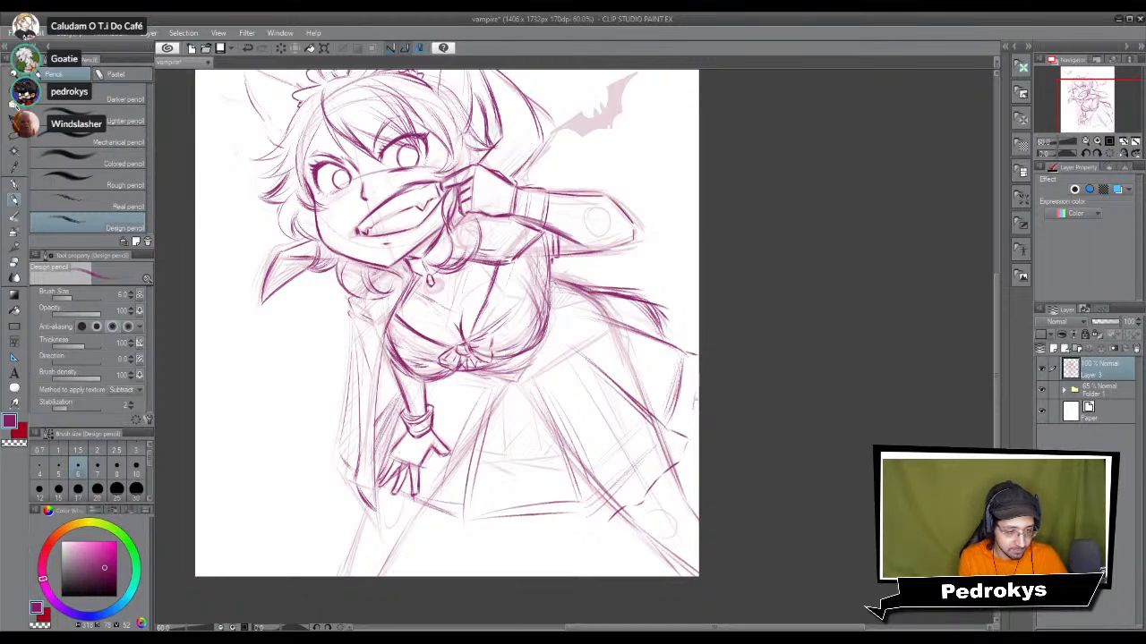
left_click_drag(666, 294, 689, 342)
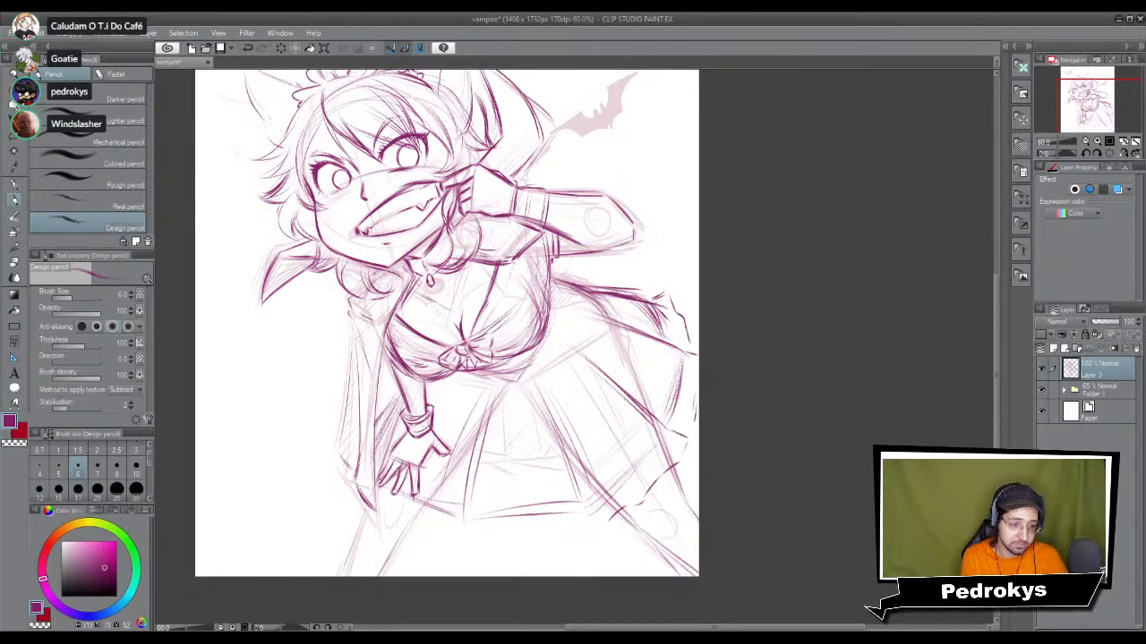
mouse_move(458, 521)
left_mouse_down()
mouse_move(490, 544)
mouse_move(598, 525)
left_mouse_up()
left_click_drag(394, 517, 419, 523)
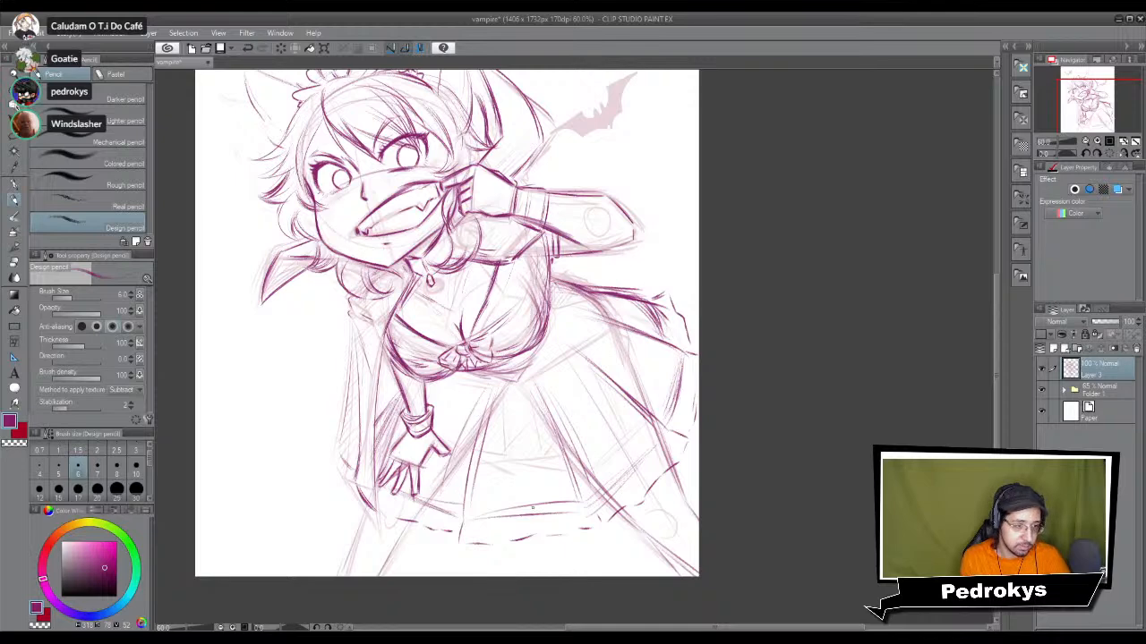
Step: Scale Layer 3 and Folder 1 together to 97% and shift them so the figure fits inside the canvas
scroll(634, 400, "down", 1)
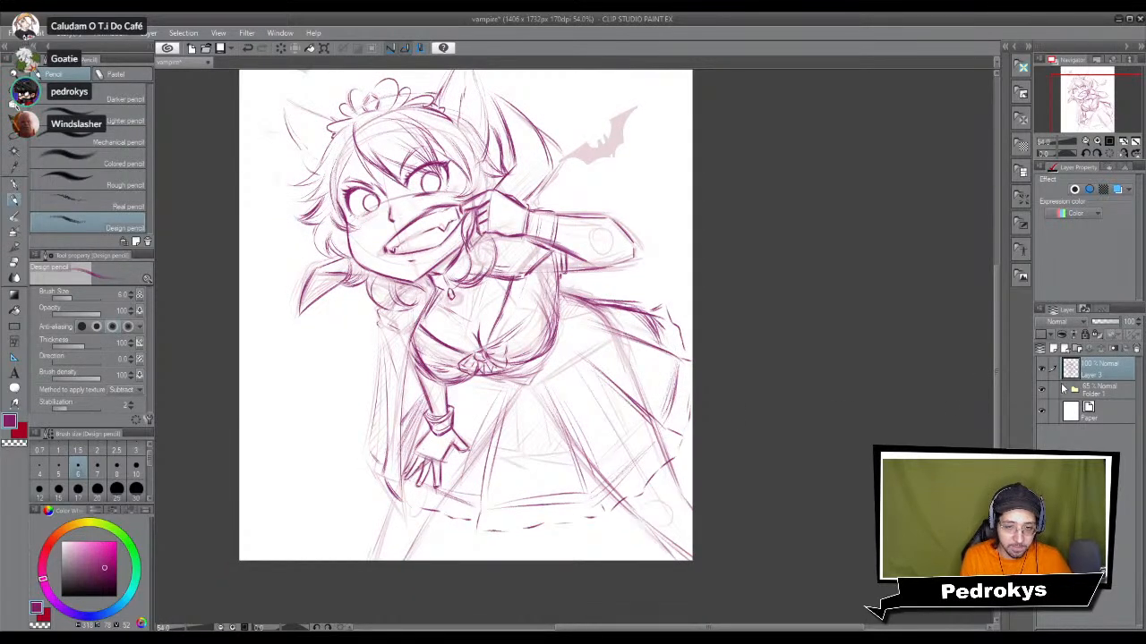
scroll(564, 294, "down", 2)
scroll(431, 156, "up", 1)
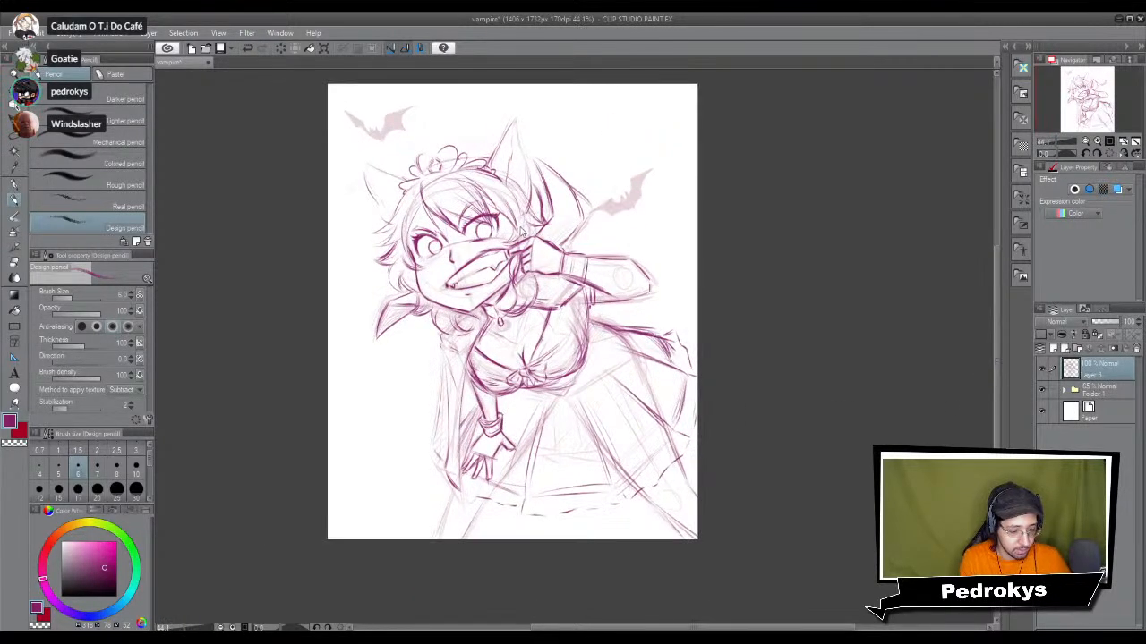
key("ctrl+t")
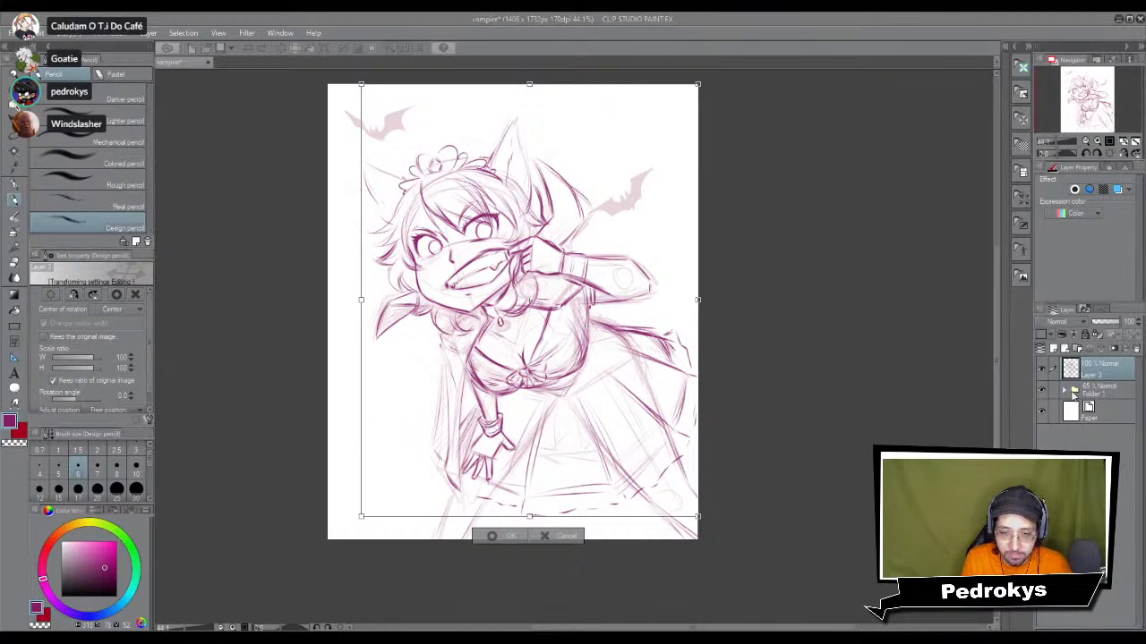
key("Return")
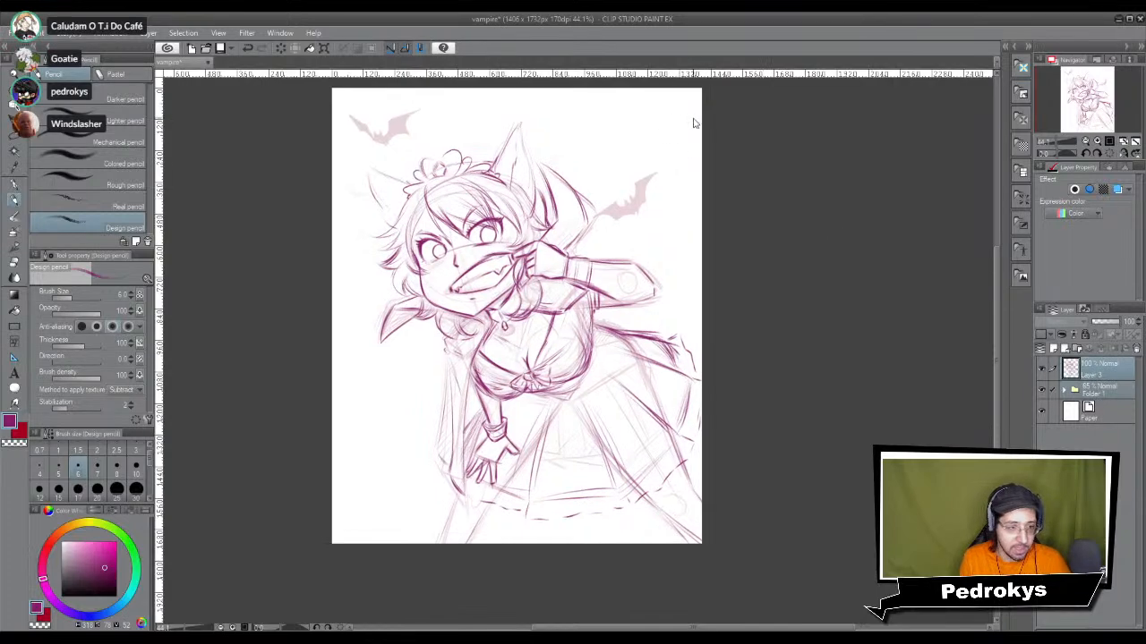
key("ctrl+t")
left_click_drag(713, 84, 704, 96)
left_click_drag(639, 235, 632, 240)
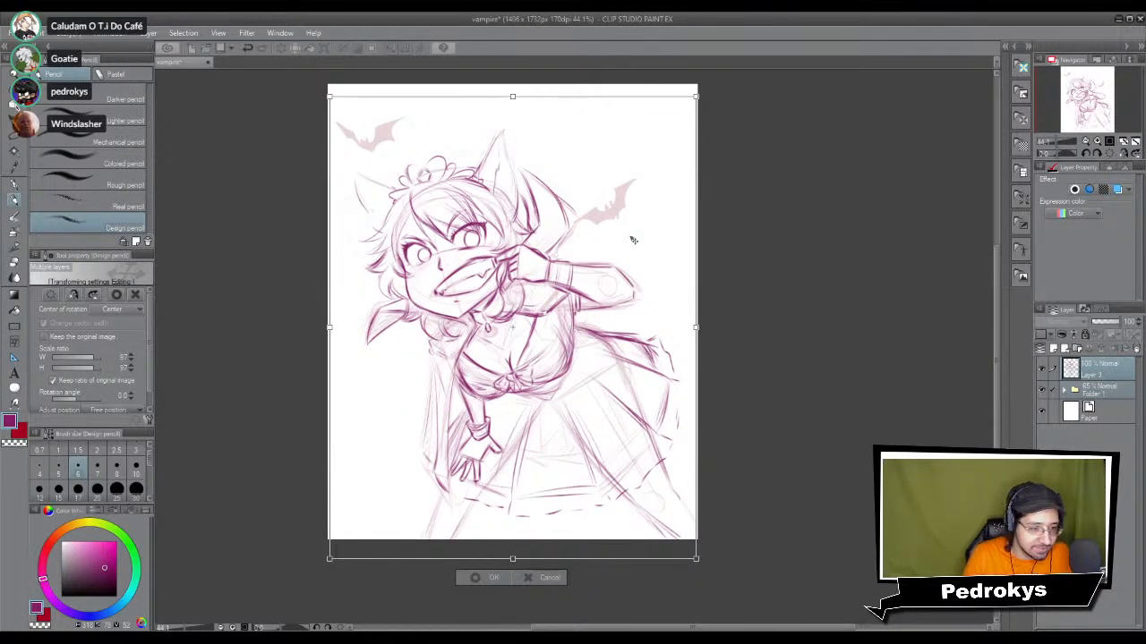
key("Return")
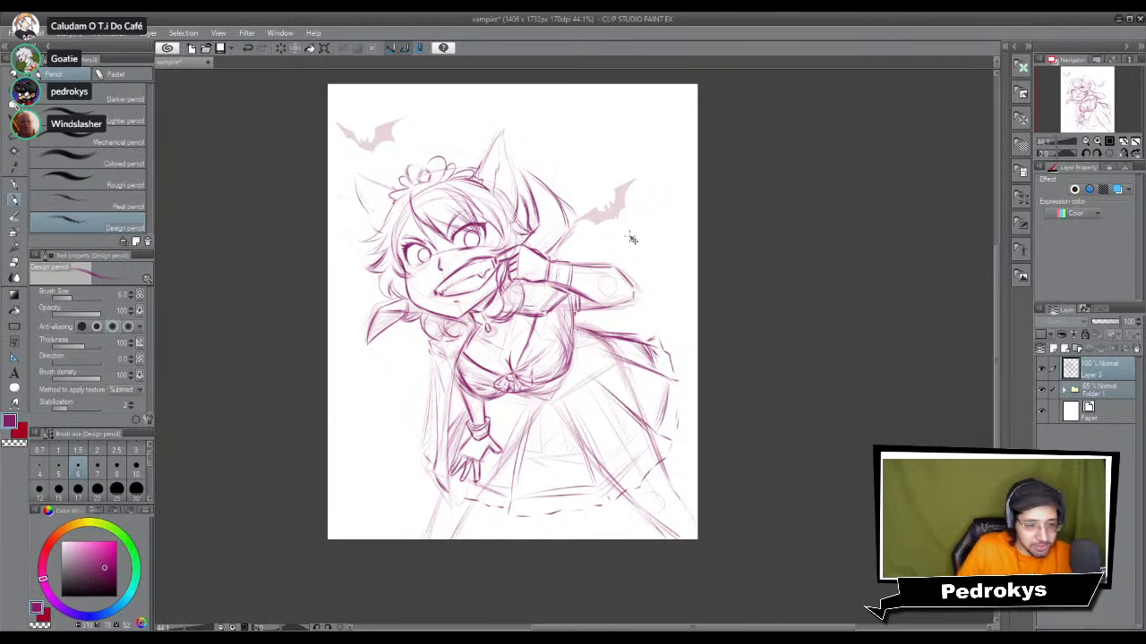
Step: Make Layer 3 the only active layer and darken the chest's outer curve next to the skirt's waist
left_click(1121, 375)
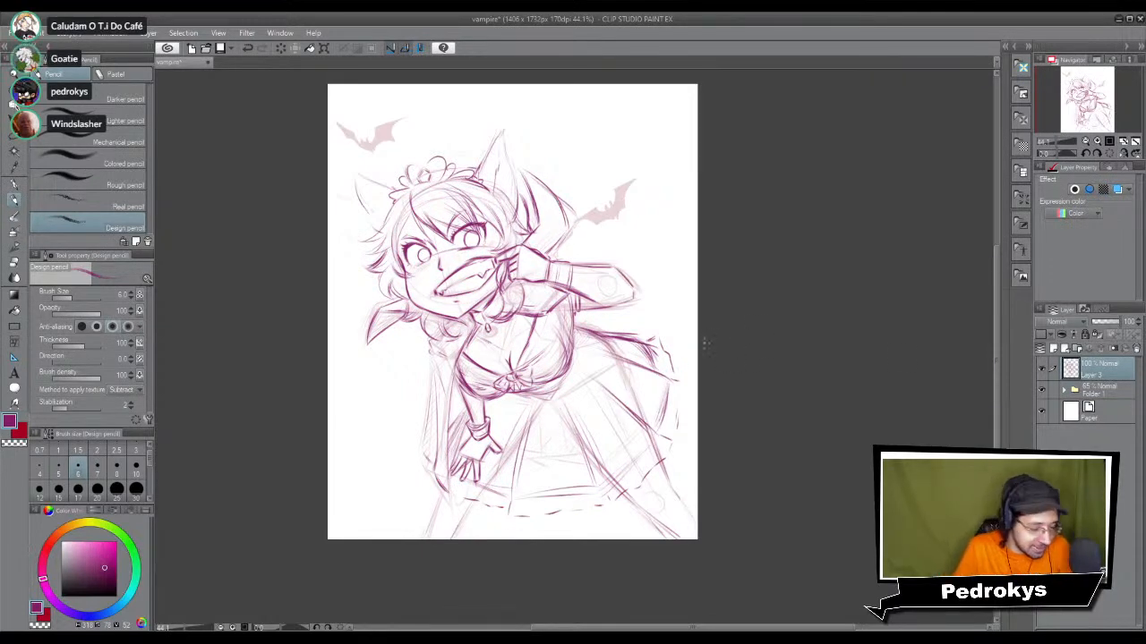
scroll(676, 365, "up", 4)
scroll(586, 401, "down", 3)
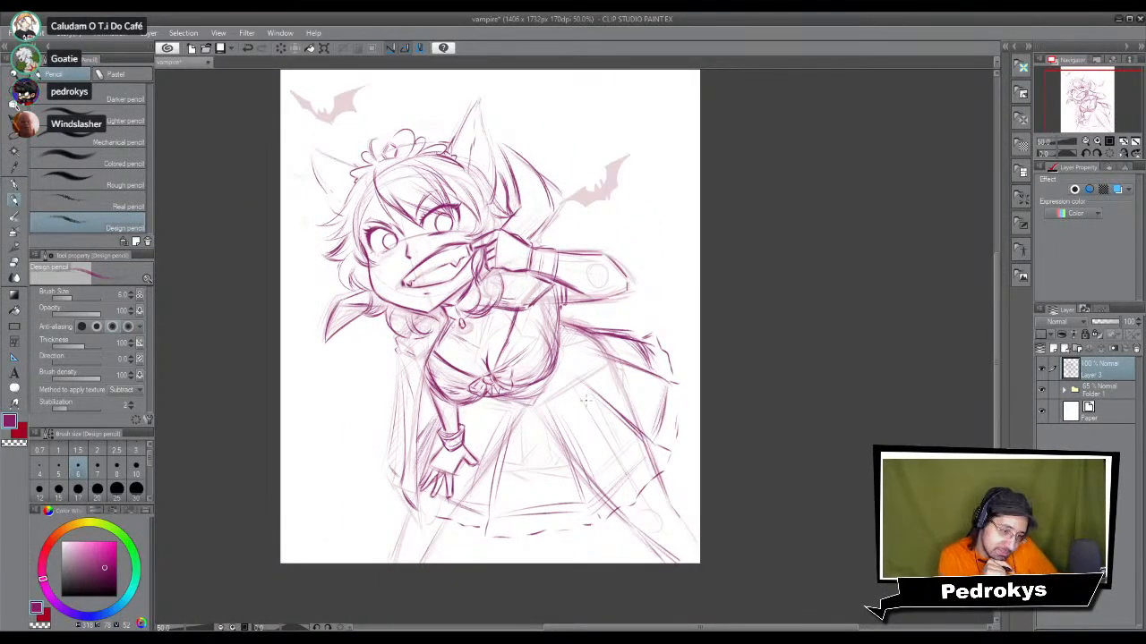
left_click_drag(563, 315, 565, 358)
left_click_drag(563, 315, 555, 378)
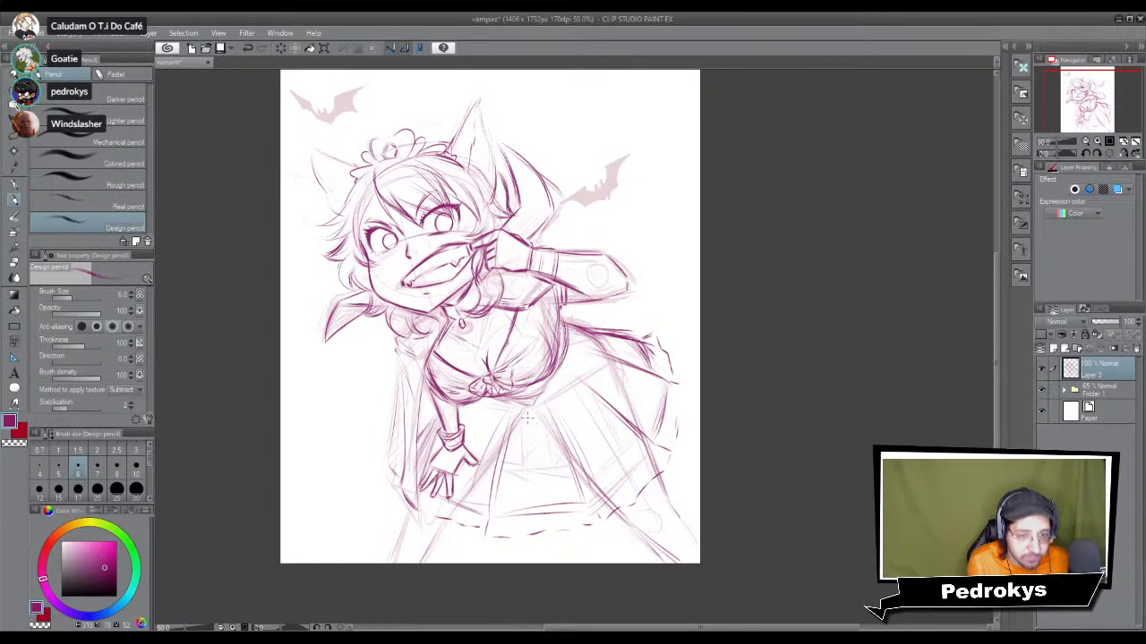
scroll(537, 416, "down", 2)
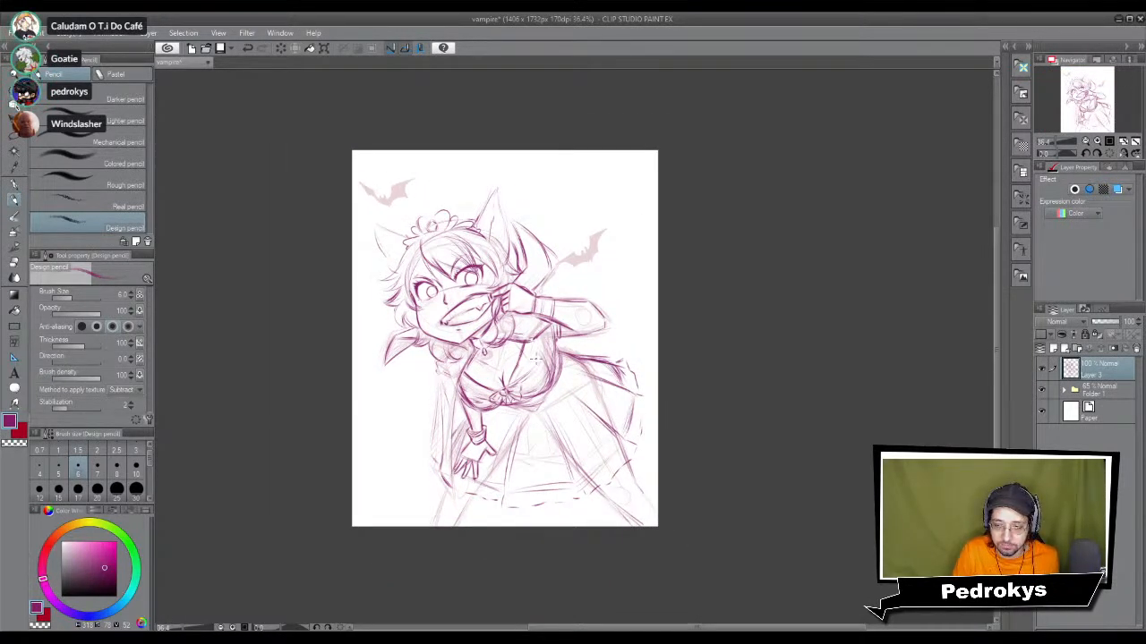
Step: Draw the two edges of the leg on the skirt's far side, from the hem down to the canvas's lower edge
scroll(539, 349, "up", 3)
scroll(536, 359, "up", 1)
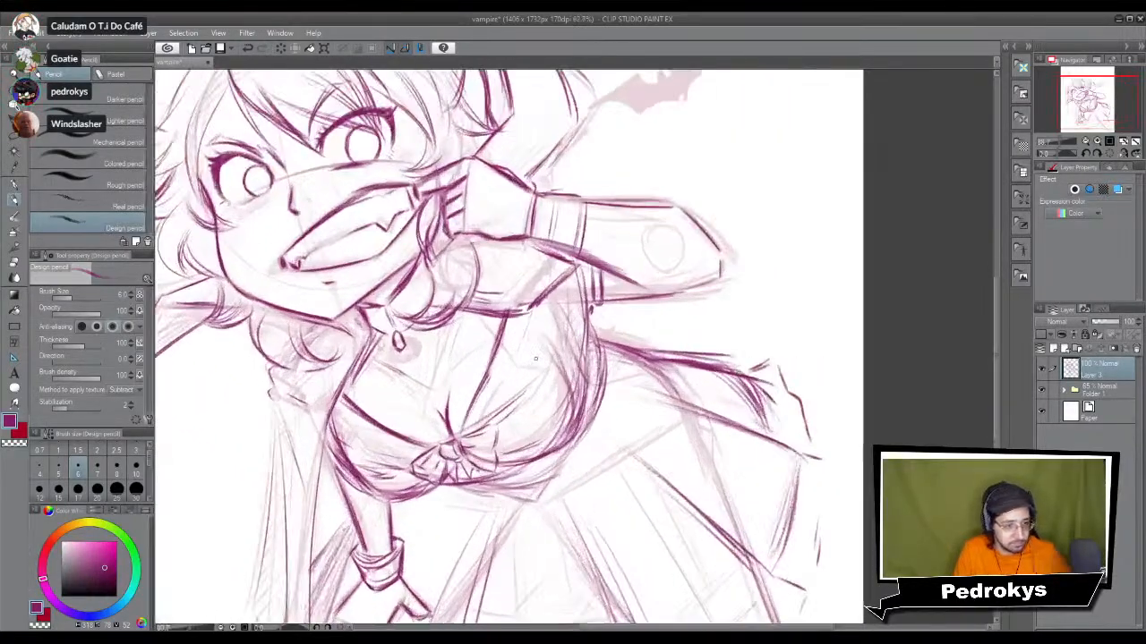
left_click_drag(634, 557, 580, 200)
left_click_drag(625, 419, 562, 403)
left_click_drag(666, 280, 750, 414)
left_click_drag(700, 348, 748, 413)
left_click_drag(589, 357, 695, 448)
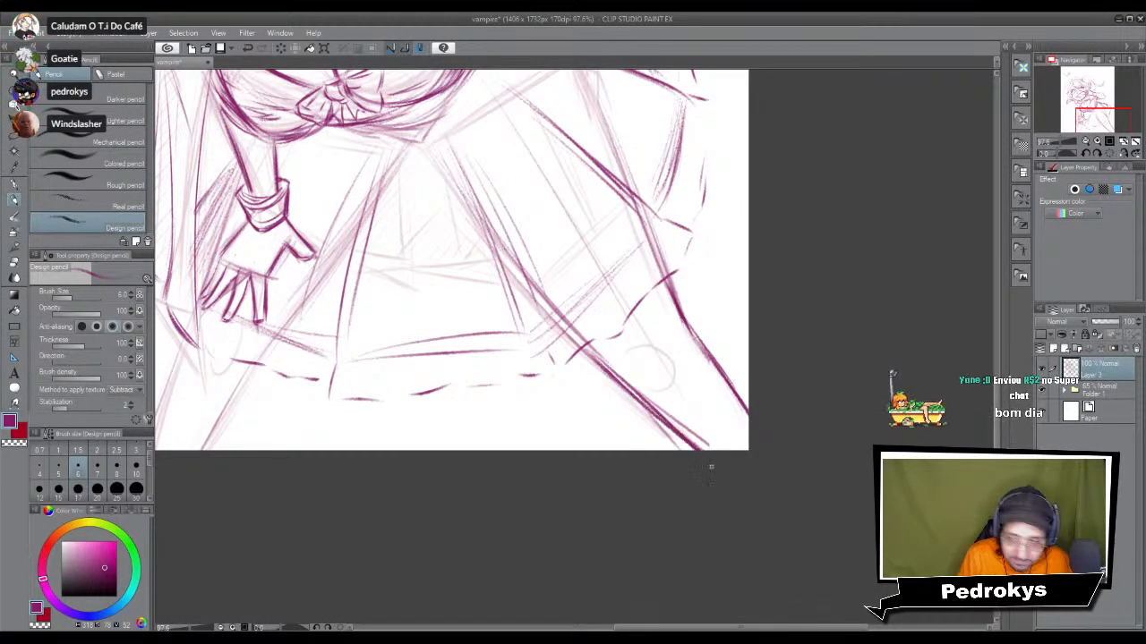
Step: Draw both edges of the other leg below the lowered hand and darken its inner edge under the hem
left_click_drag(205, 414, 504, 400)
left_click_drag(557, 362, 510, 447)
mouse_move(491, 342)
left_mouse_down()
mouse_move(441, 487)
mouse_move(458, 446)
left_mouse_up()
left_click_drag(470, 397, 450, 449)
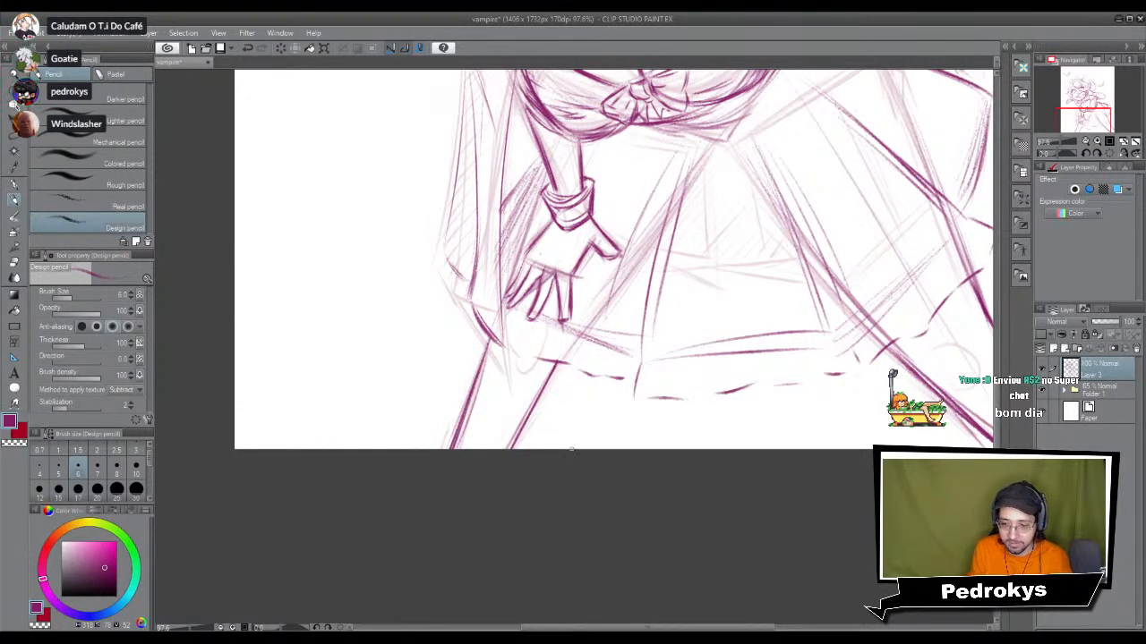
left_click_drag(561, 364, 530, 410)
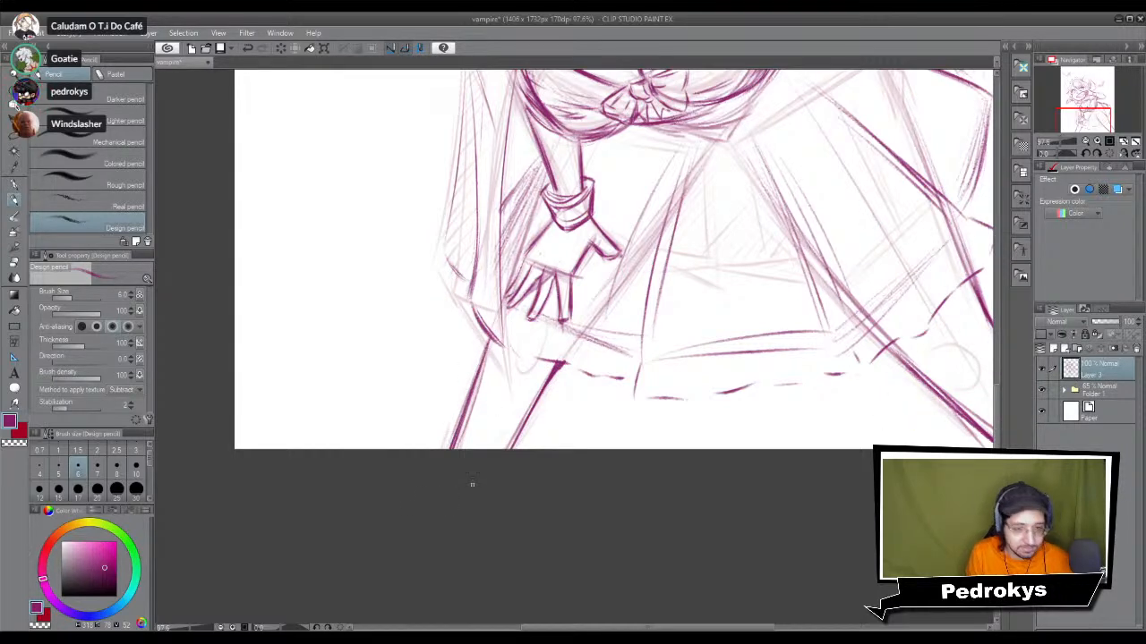
scroll(472, 484, "down", 2)
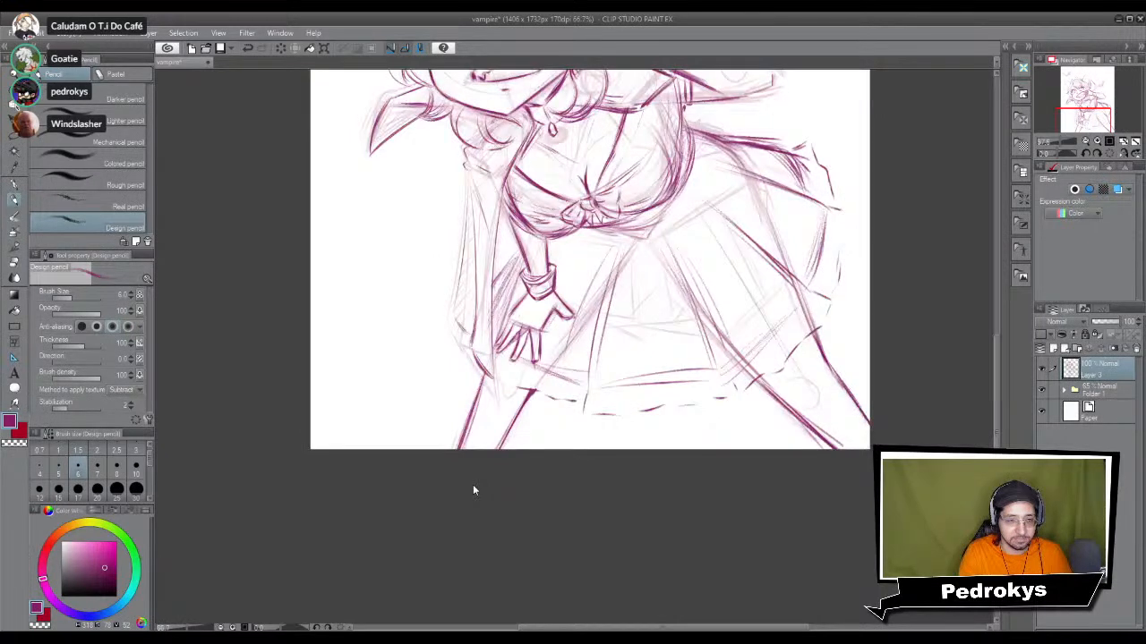
scroll(473, 489, "down", 2)
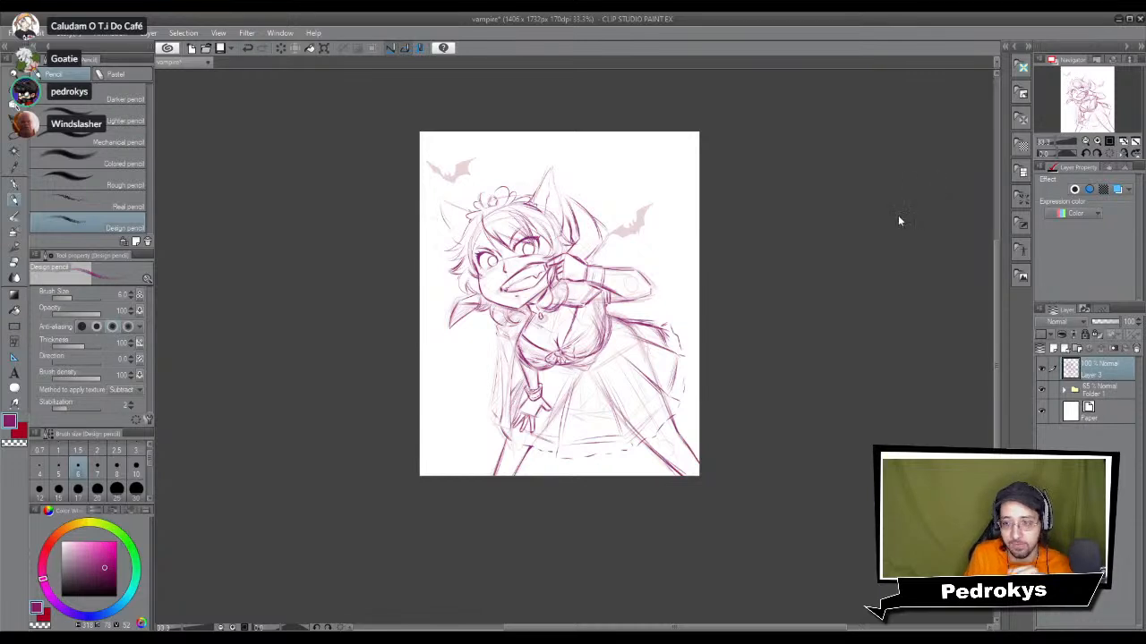
Step: Outline the small angular cloth shape between the chest's outer curve and the skirt's upper edge, and darken its lines
scroll(527, 255, "up", 1)
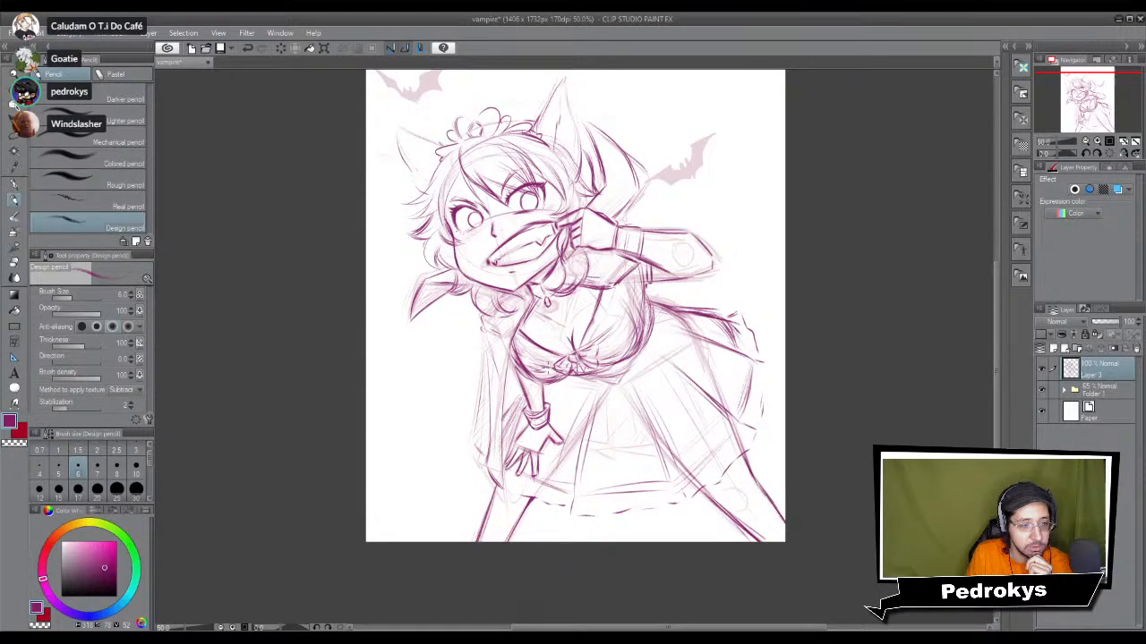
scroll(548, 367, "up", 1)
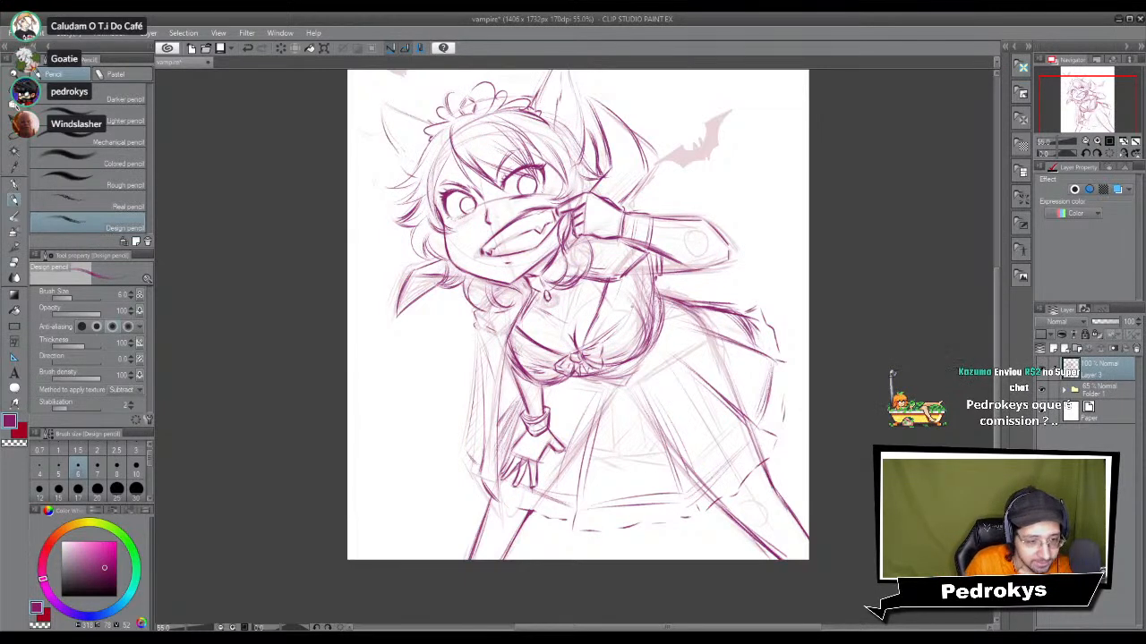
left_click_drag(657, 279, 671, 328)
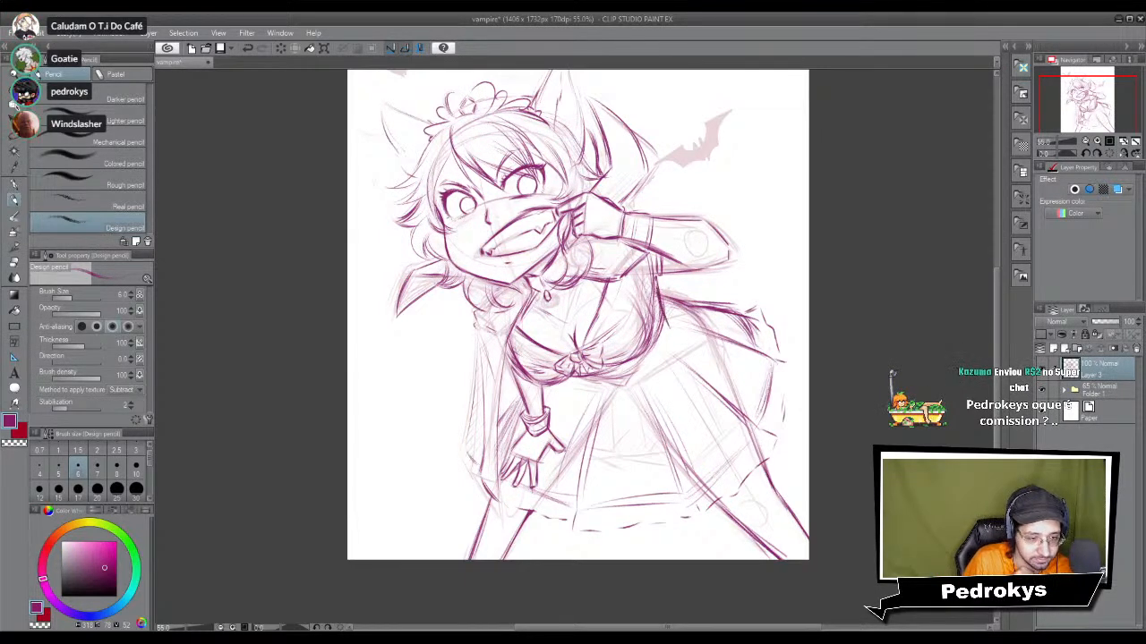
left_click_drag(663, 285, 672, 322)
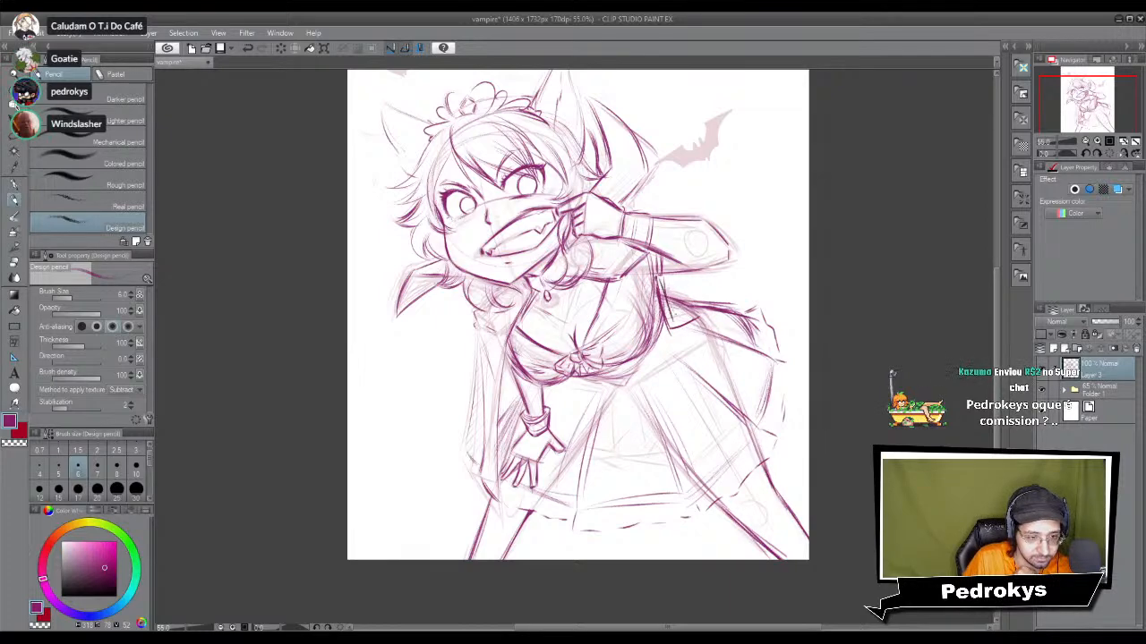
mouse_move(661, 283)
left_mouse_down()
mouse_move(713, 299)
mouse_move(682, 313)
mouse_move(706, 305)
mouse_move(669, 296)
left_mouse_up()
key("e")
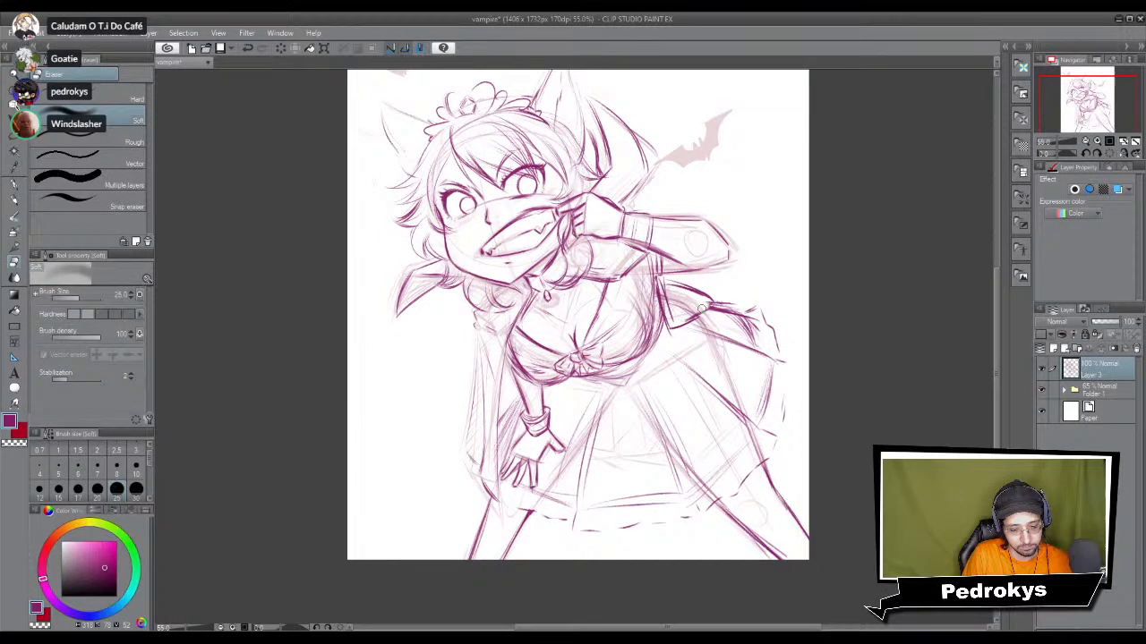
key("p")
left_click_drag(703, 307, 720, 303)
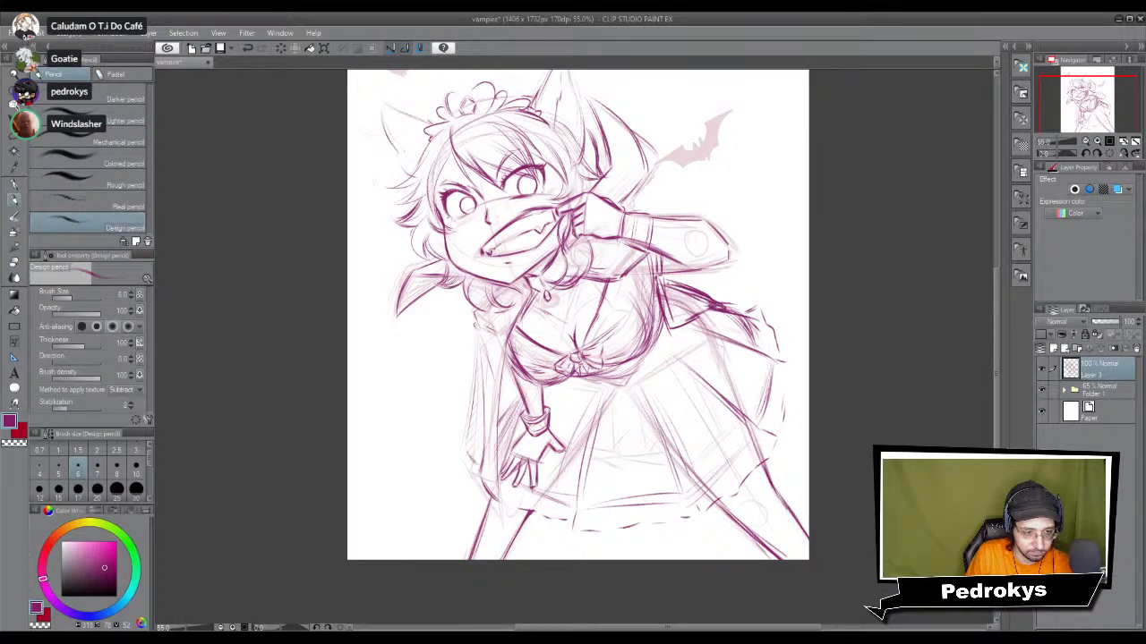
mouse_move(661, 278)
left_mouse_down()
mouse_move(666, 336)
mouse_move(711, 313)
left_mouse_up()
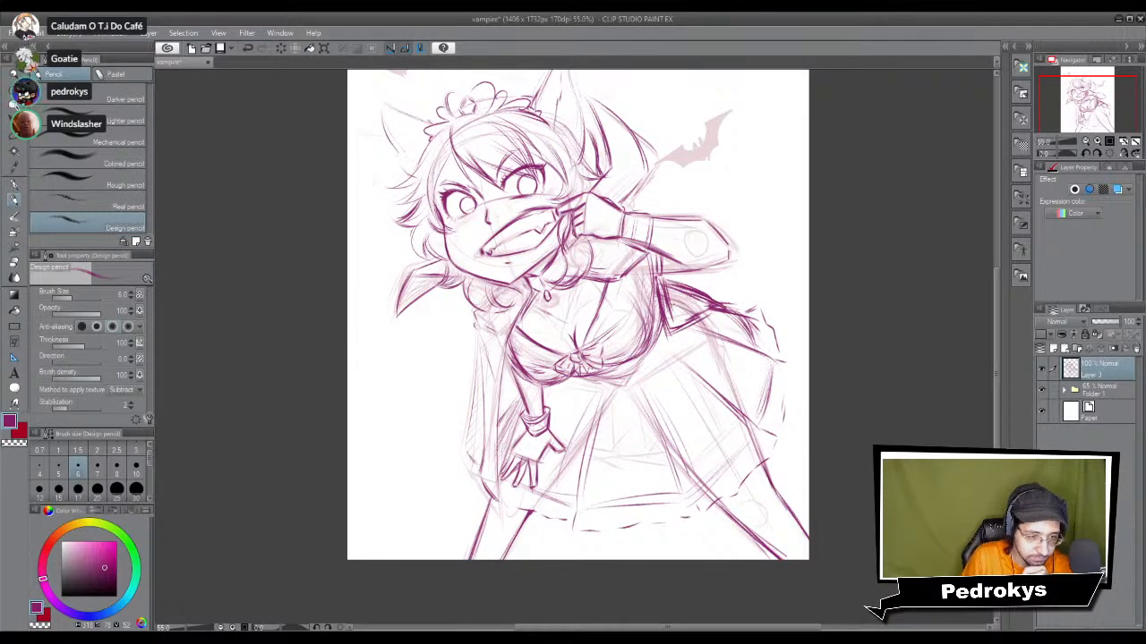
Step: Darken the raised collar's outer edge from its tip down to the raised fist
left_click_drag(628, 197, 623, 204)
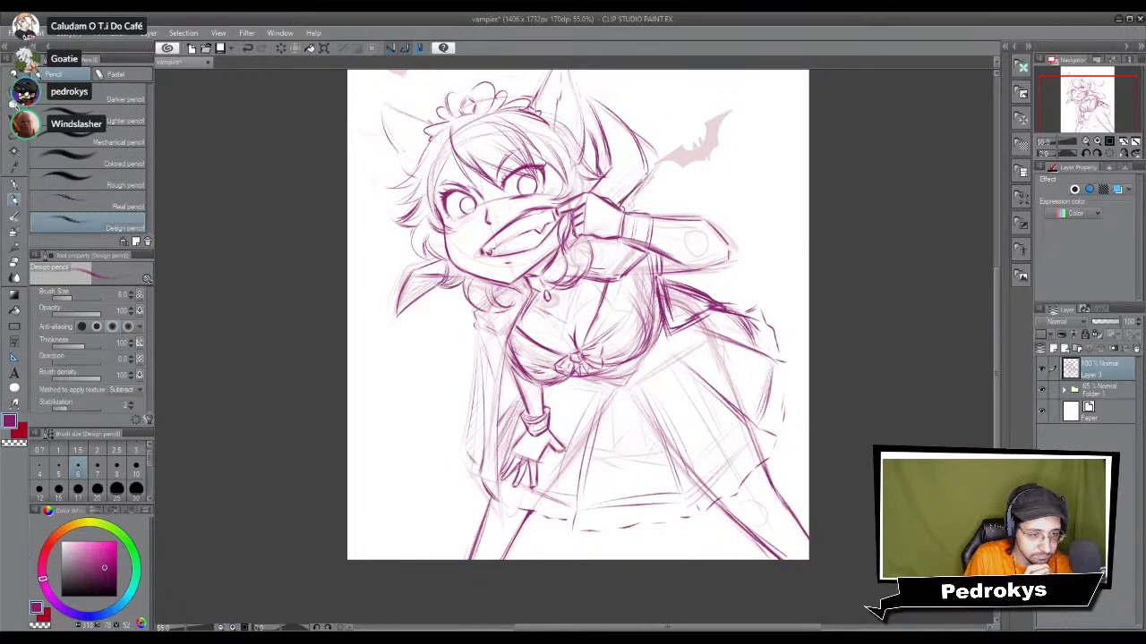
mouse_move(652, 127)
left_mouse_down()
mouse_move(632, 165)
mouse_move(631, 201)
mouse_move(621, 202)
left_mouse_up()
left_click_drag(651, 151, 657, 170)
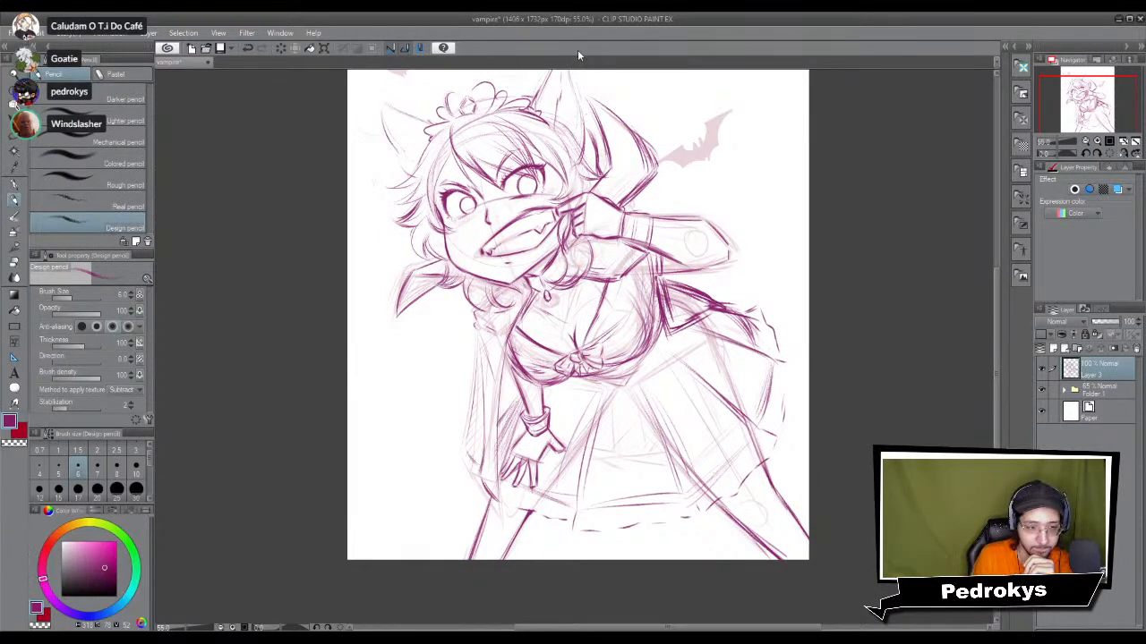
Step: Darken the cape hanging beside the lowered arm along its outer edge, inner folds and lower corner
left_click_drag(499, 360, 497, 469)
left_click_drag(510, 369, 509, 393)
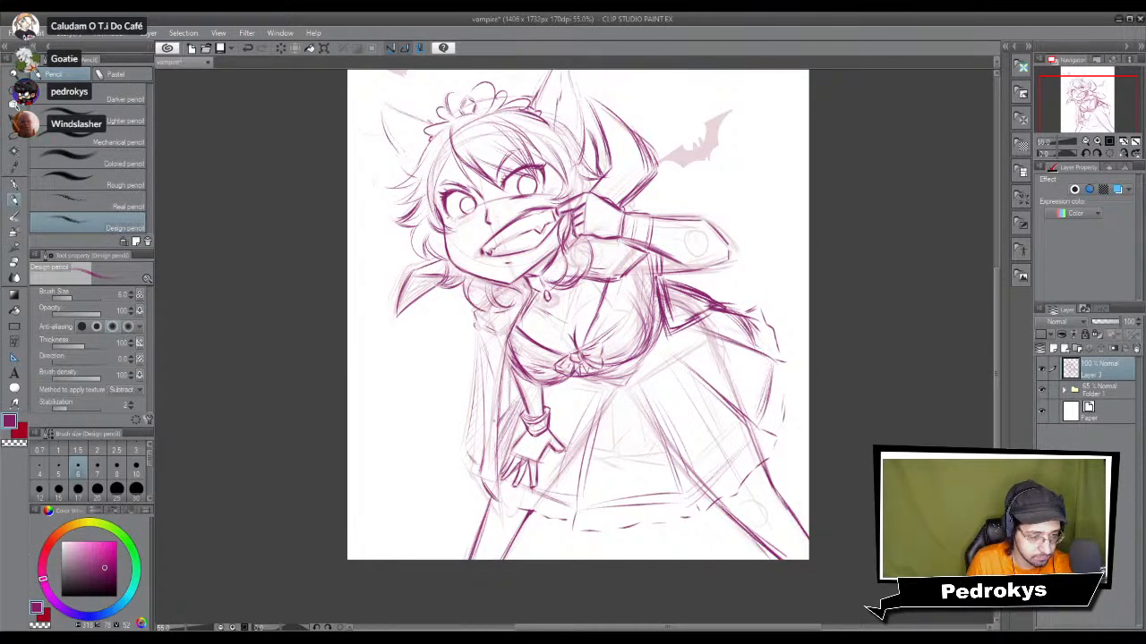
left_click_drag(481, 340, 470, 428)
left_click_drag(478, 360, 468, 442)
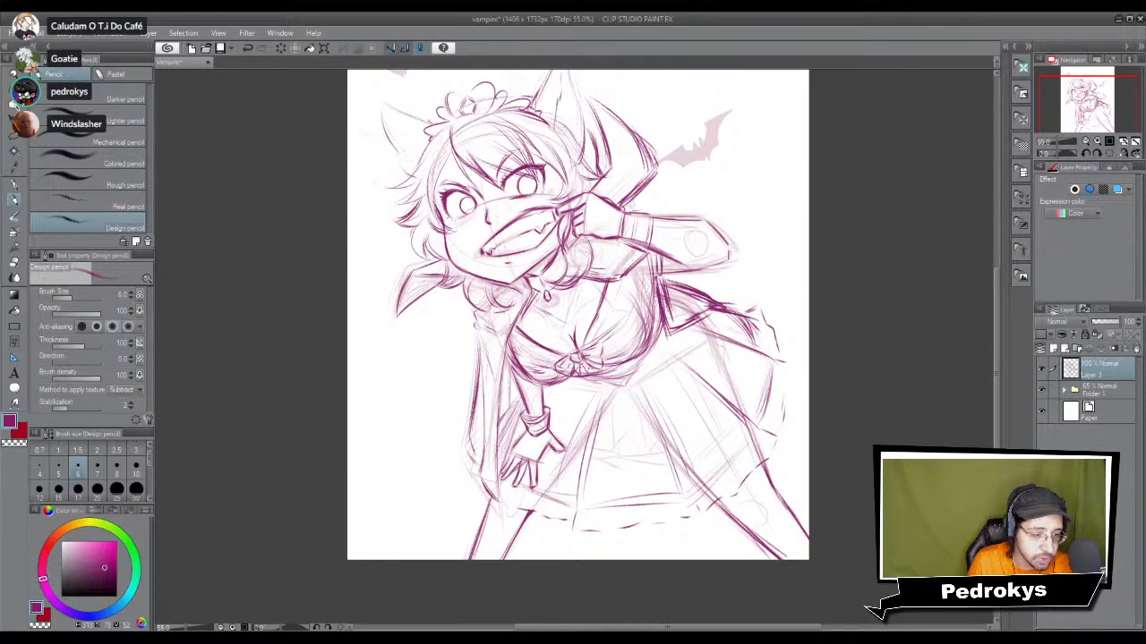
mouse_move(486, 395)
left_mouse_down()
mouse_move(481, 474)
mouse_move(499, 500)
left_mouse_up()
left_click_drag(508, 351, 494, 455)
left_click_drag(503, 381, 494, 489)
mouse_move(499, 415)
left_mouse_down()
mouse_move(496, 498)
mouse_move(506, 508)
left_mouse_up()
mouse_move(527, 299)
left_mouse_down()
mouse_move(507, 356)
mouse_move(478, 362)
left_mouse_up()
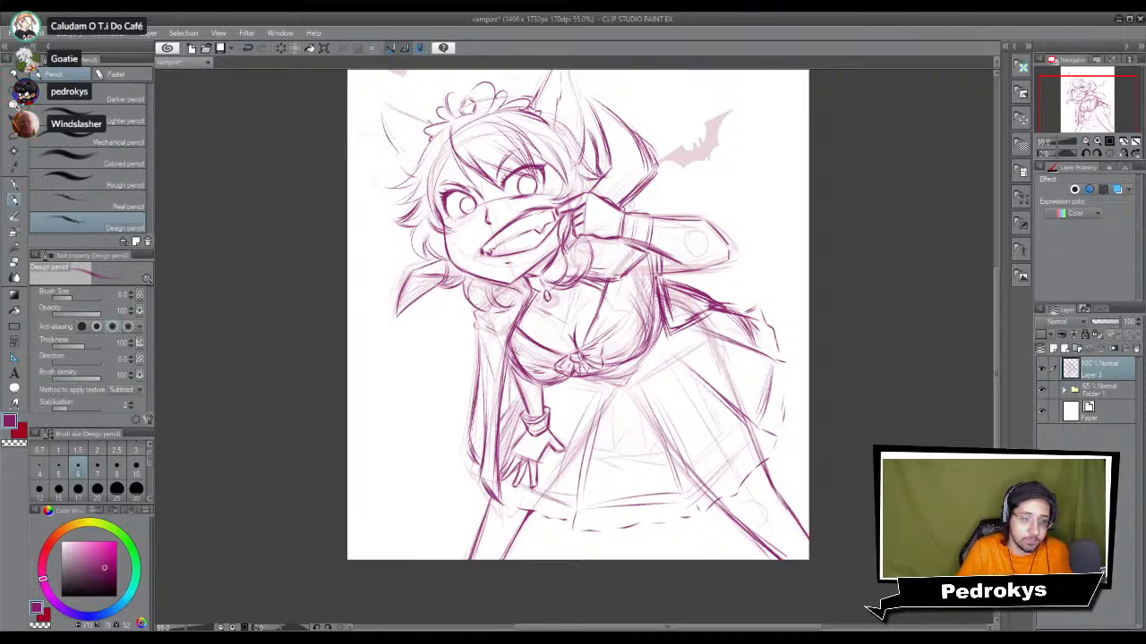
Step: Thicken the inner-corner lashes of the eye nearer the raised fist and undo the last stroke below that eye
scroll(636, 206, "down", 2)
scroll(604, 235, "up", 3)
scroll(487, 170, "up", 5)
scroll(466, 177, "up", 4)
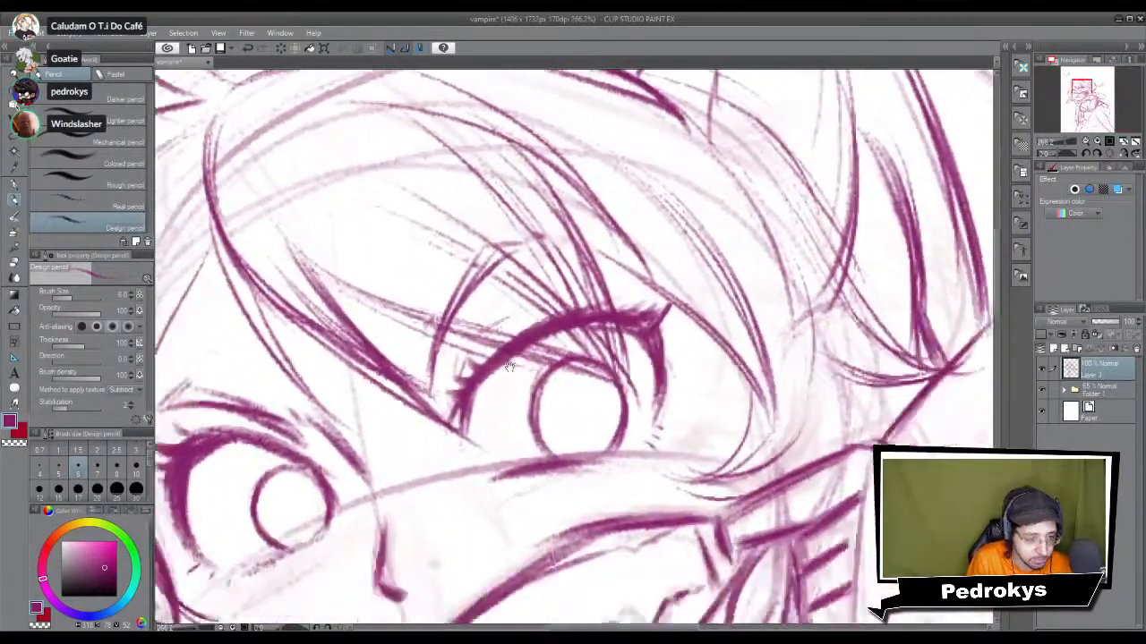
left_click_drag(509, 367, 511, 352)
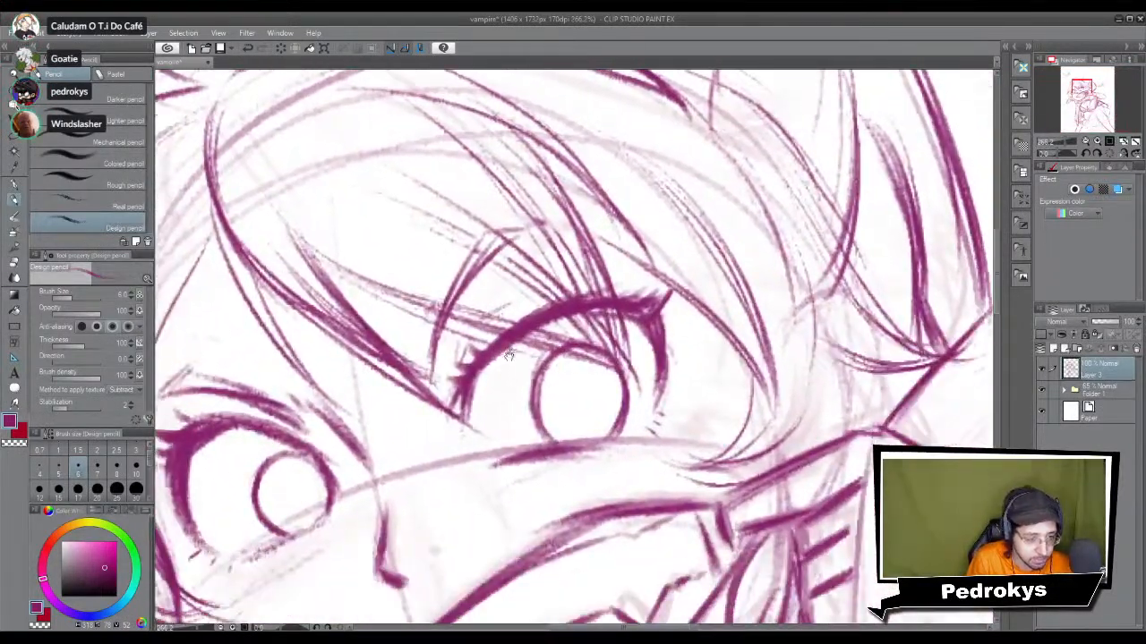
left_click_drag(468, 421, 529, 334)
mouse_move(470, 399)
left_mouse_down()
mouse_move(512, 345)
mouse_move(501, 347)
left_mouse_up()
left_click_drag(463, 437, 524, 342)
mouse_move(492, 465)
left_mouse_down()
mouse_move(611, 433)
mouse_move(632, 441)
left_mouse_up()
key("ctrl+z")
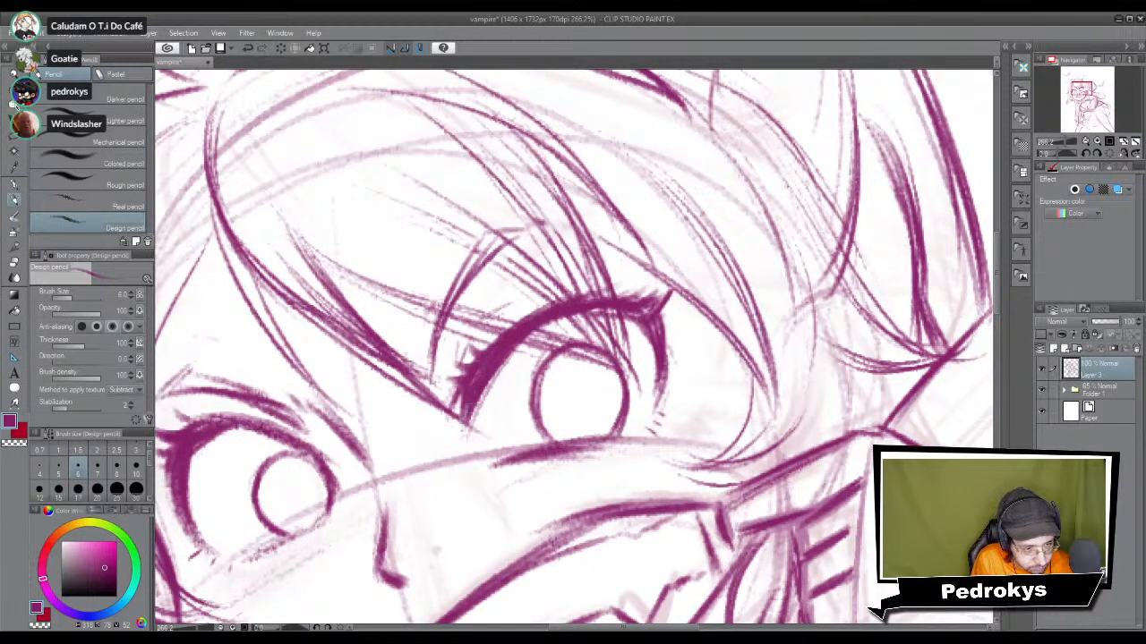
Step: Erase the eyebrows above both eyes with the soft eraser
scroll(553, 295, "down", 5)
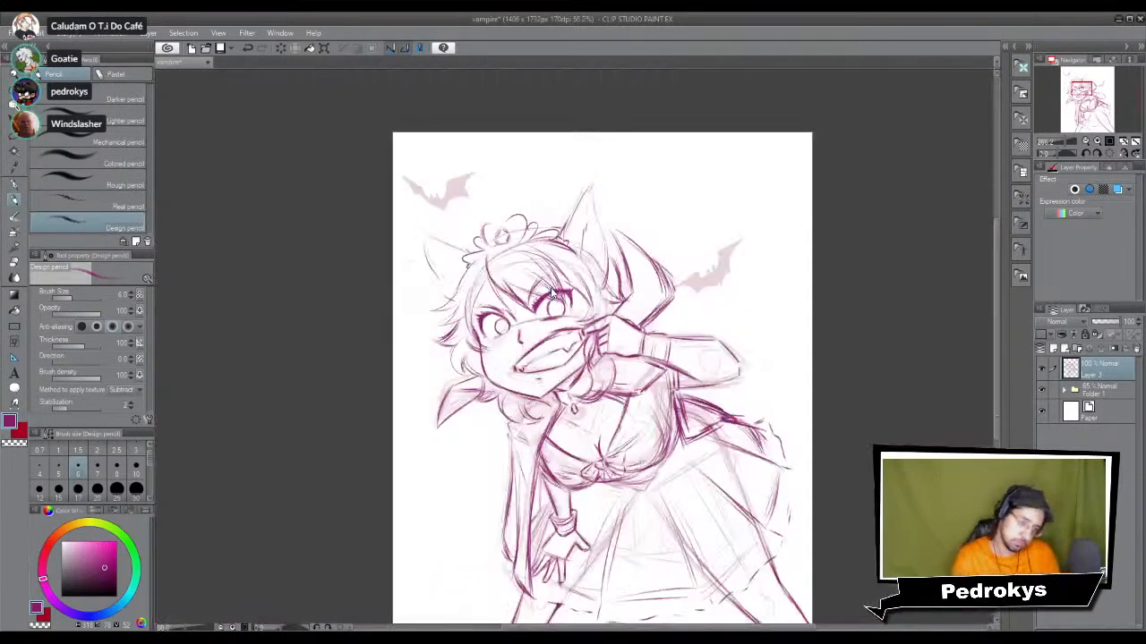
scroll(552, 295, "up", 5)
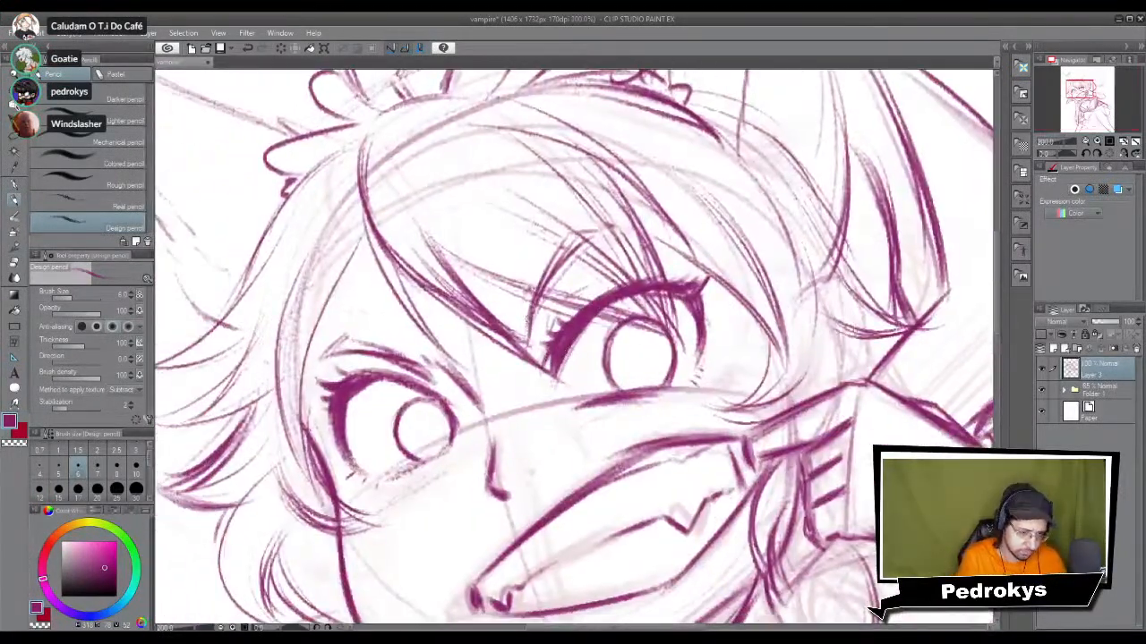
key("e")
mouse_move(528, 331)
left_mouse_down()
mouse_move(530, 295)
mouse_move(555, 266)
left_mouse_up()
mouse_move(376, 346)
left_mouse_down()
mouse_move(324, 345)
mouse_move(426, 382)
mouse_move(301, 372)
mouse_move(447, 392)
left_mouse_up()
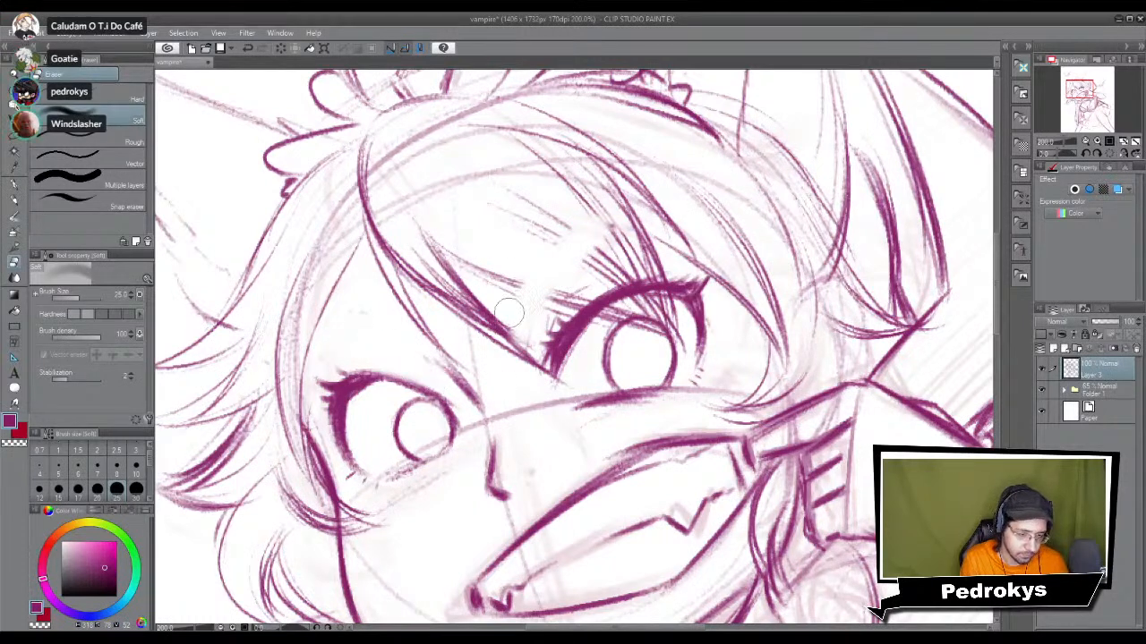
Step: Redraw the long fringe strands that sweep across the forehead toward the eye nearer the raised fist
key("p")
left_click_drag(469, 258, 584, 310)
left_click_drag(502, 209, 625, 275)
scroll(624, 307, "down", 3)
scroll(624, 304, "up", 2)
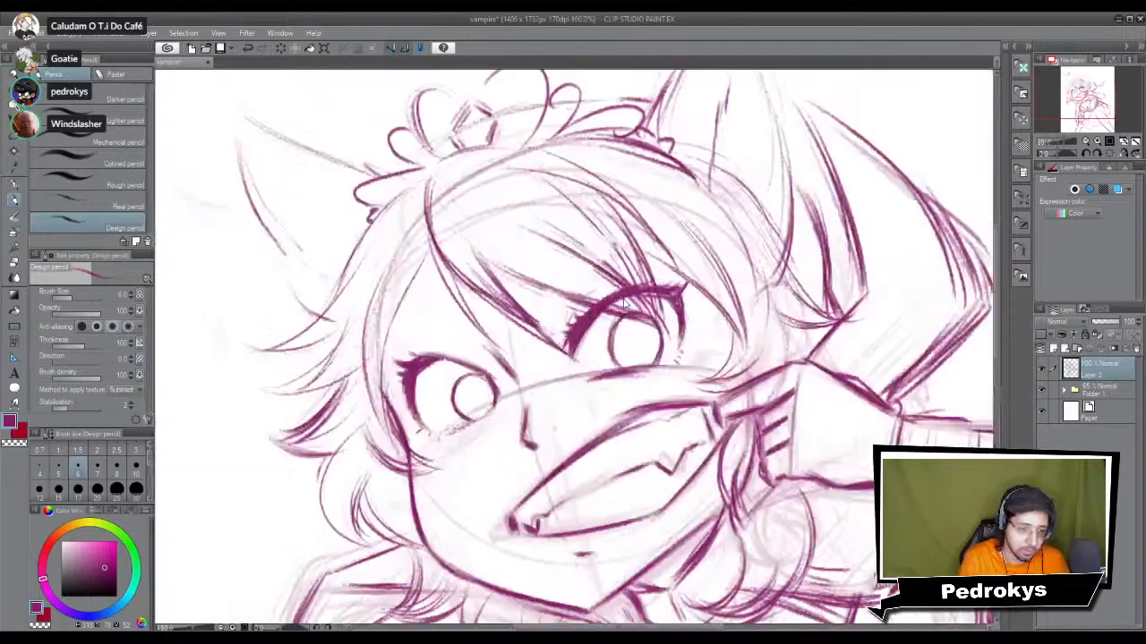
Step: Touch up the inner lashes and lower lid of the eye nearer the fist, and darken the other eye's upper lid
left_click_drag(590, 369, 605, 326)
left_click_drag(596, 381, 667, 366)
mouse_move(433, 364)
left_mouse_down()
mouse_move(505, 377)
mouse_move(509, 389)
left_mouse_up()
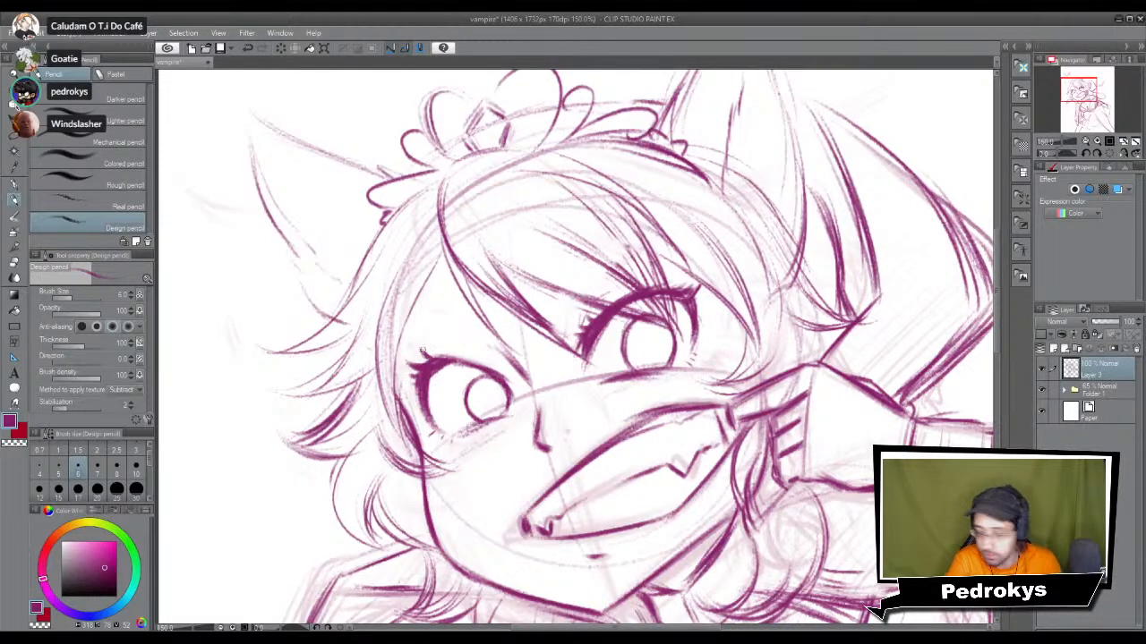
Step: Draw new slanted eyebrows above both eyes, thickening the one on the side away from the raised fist
left_click_drag(421, 358, 491, 348)
left_click_drag(582, 329, 611, 268)
left_click_drag(580, 351, 616, 267)
scroll(582, 340, "down", 5)
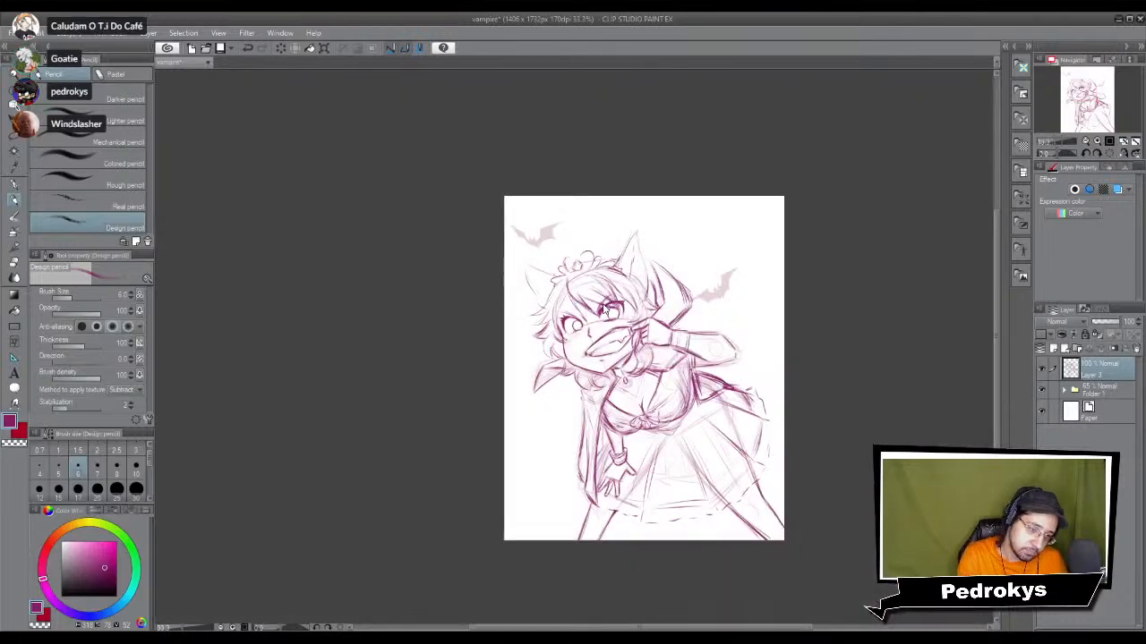
scroll(605, 307, "up", 6)
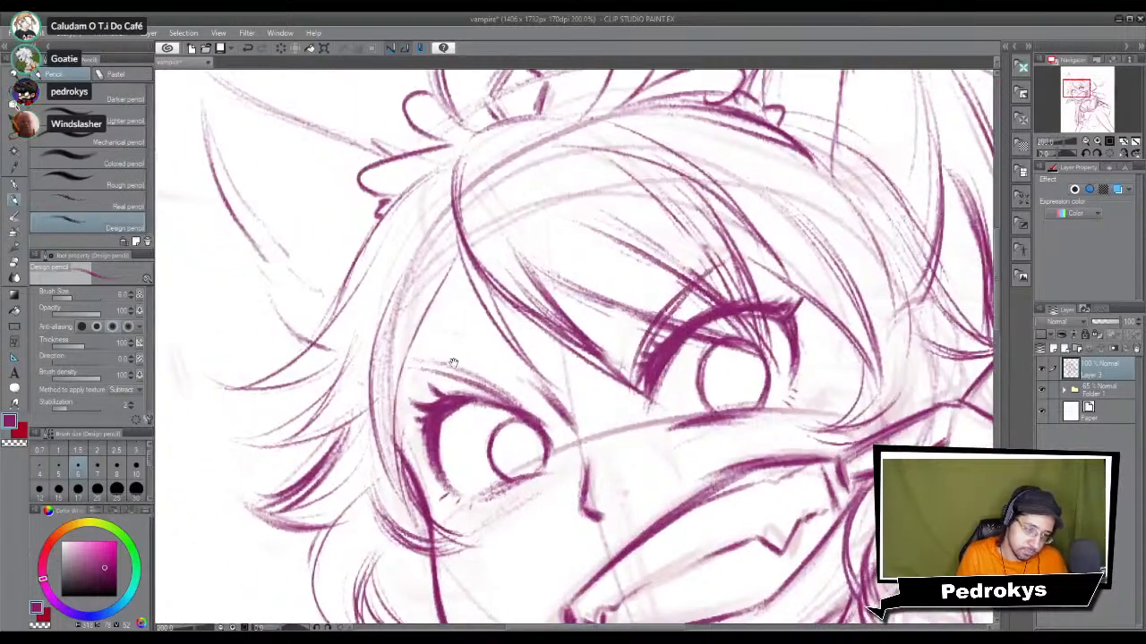
mouse_move(407, 373)
left_mouse_down()
mouse_move(472, 363)
mouse_move(526, 405)
left_mouse_up()
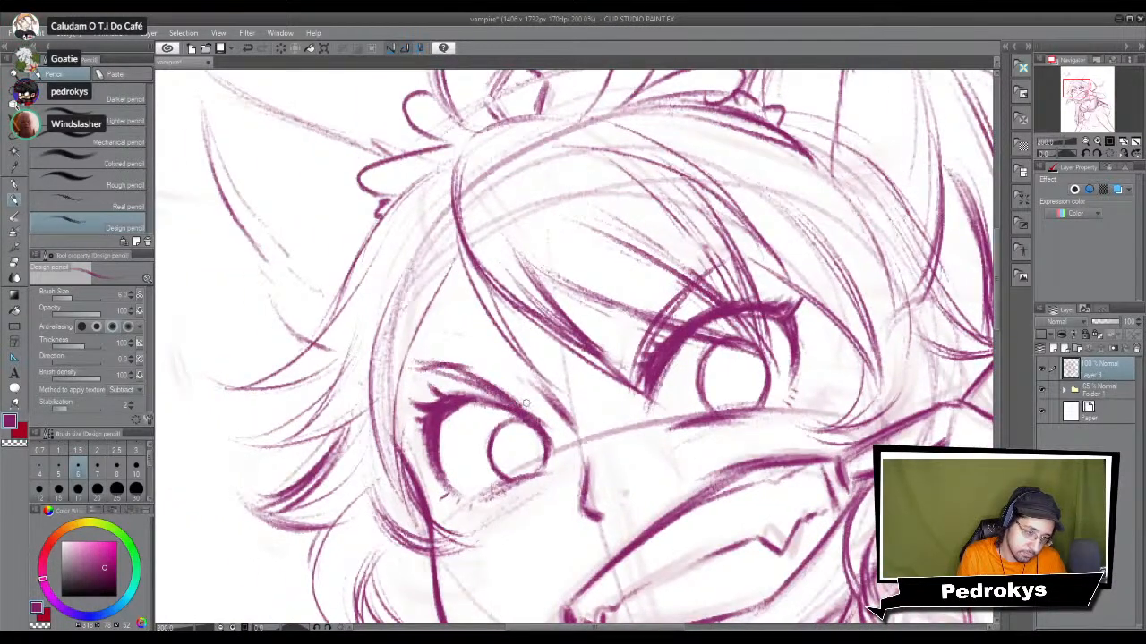
scroll(551, 416, "down", 6)
scroll(685, 302, "up", 2)
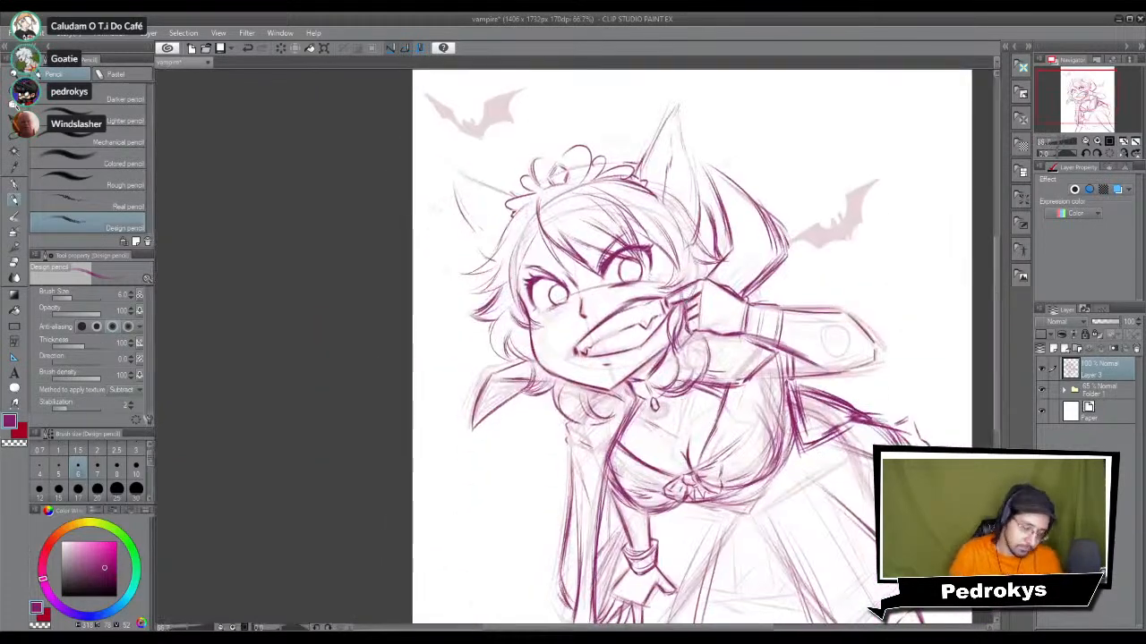
scroll(685, 302, "down", 1)
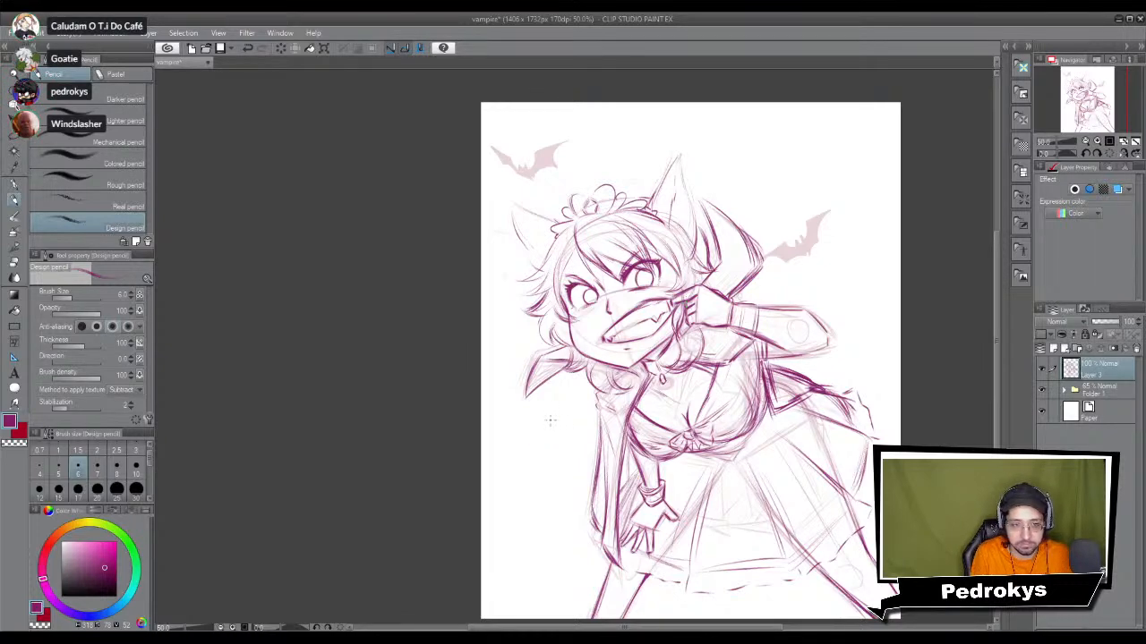
Step: Check the reference image, return to the vampire drawing and darken the hair curls between the cheek and the collar point
left_click(902, 203)
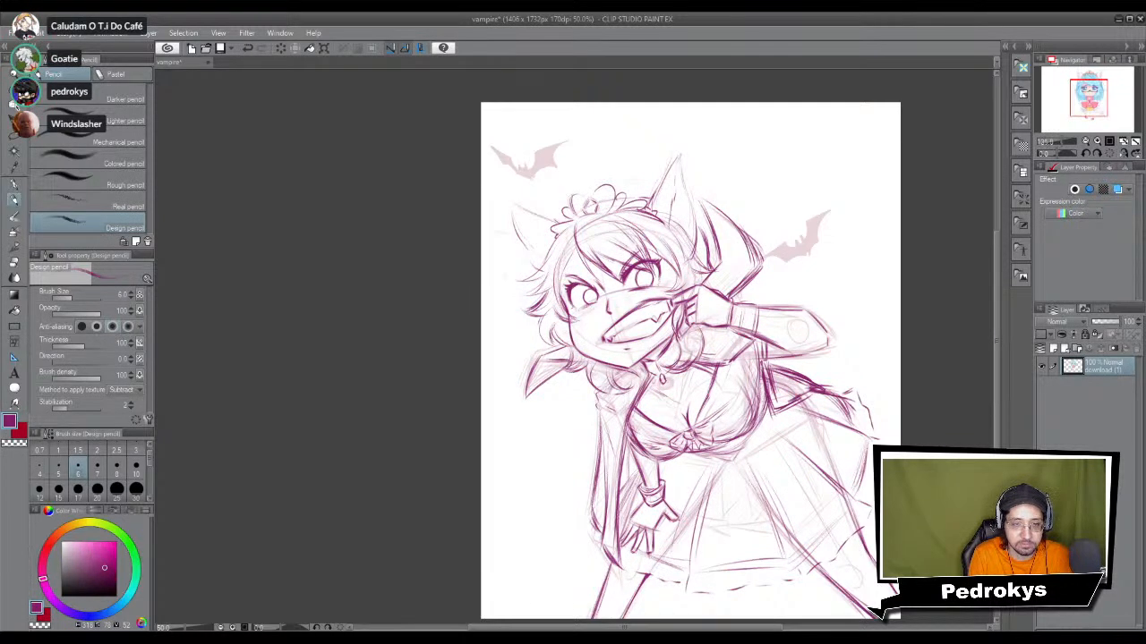
left_click(699, 223)
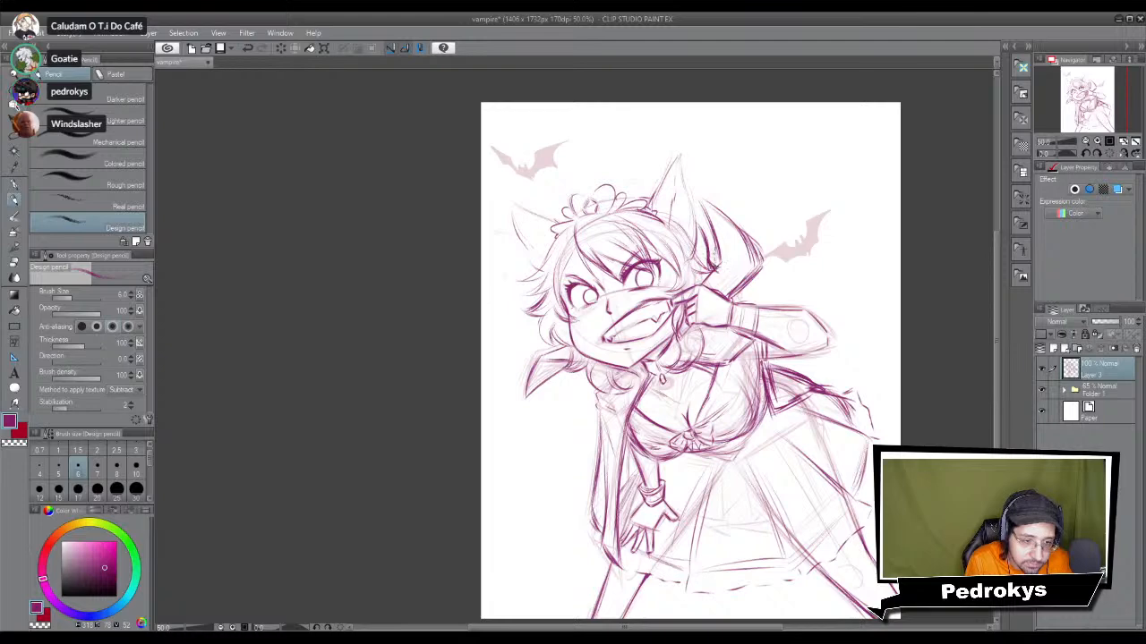
mouse_move(549, 313)
left_mouse_down()
mouse_move(541, 335)
mouse_move(564, 374)
mouse_move(613, 388)
left_mouse_up()
mouse_move(555, 330)
left_mouse_down()
mouse_move(548, 352)
mouse_move(575, 369)
left_mouse_up()
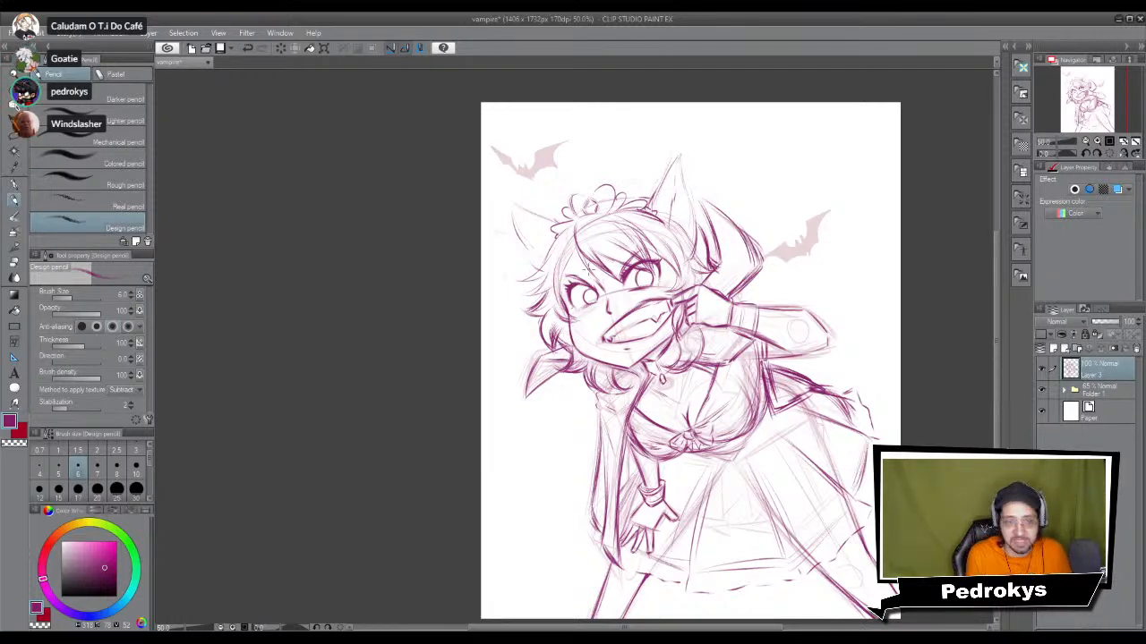
scroll(592, 228, "up", 3)
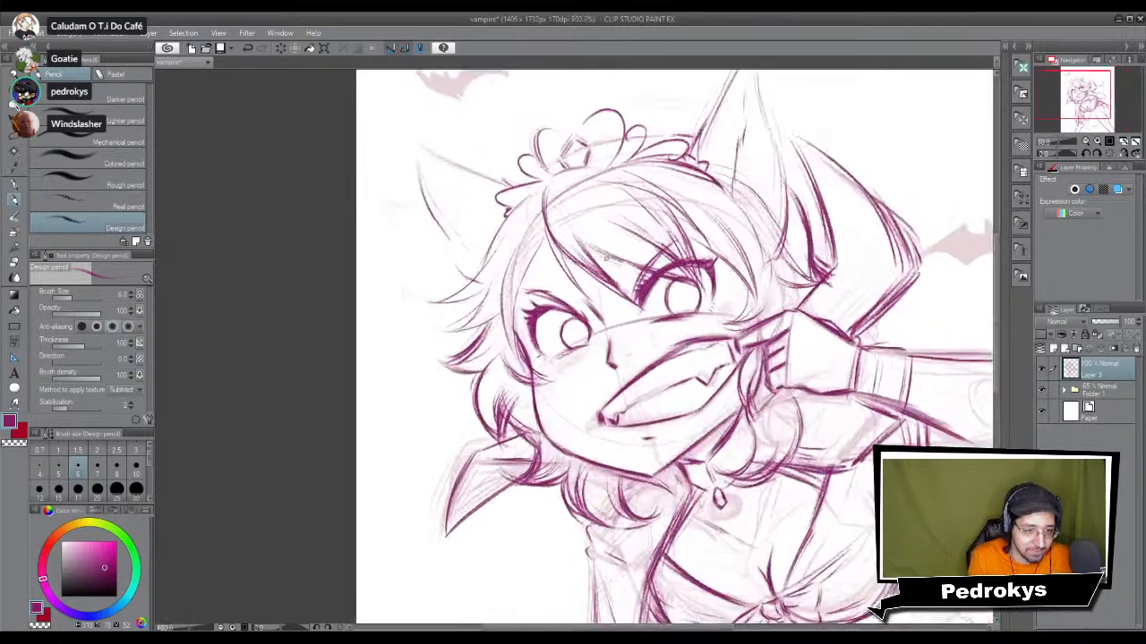
Step: Add strands to the fringe across the forehead and darken the long lock framing the face on the side away from the raised fist
left_click_drag(571, 231, 741, 300)
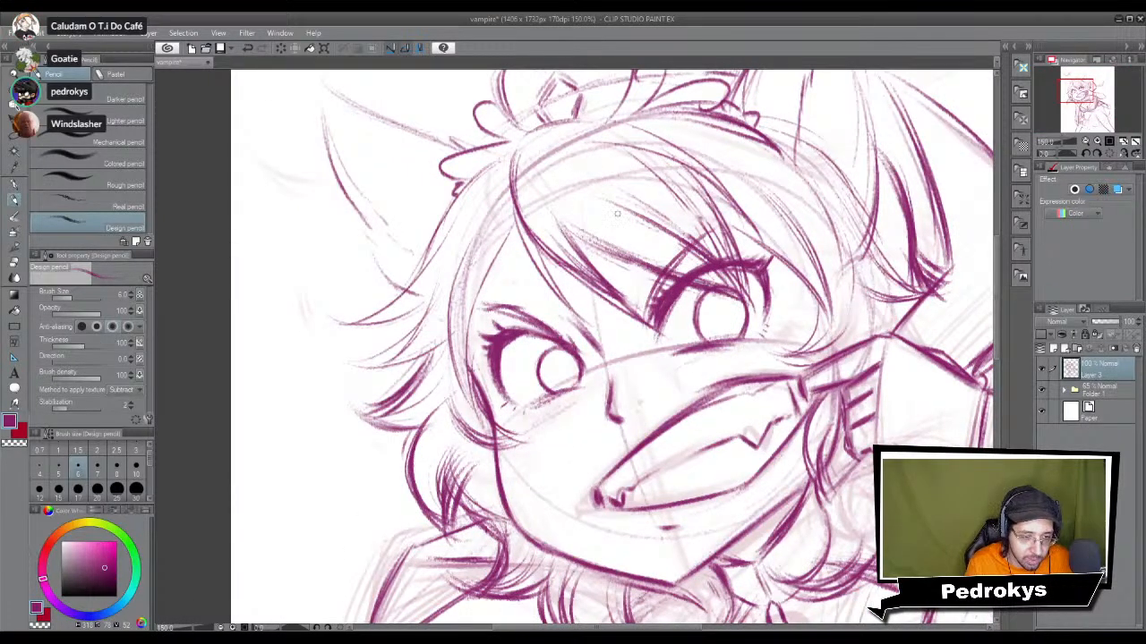
left_click_drag(590, 184, 732, 285)
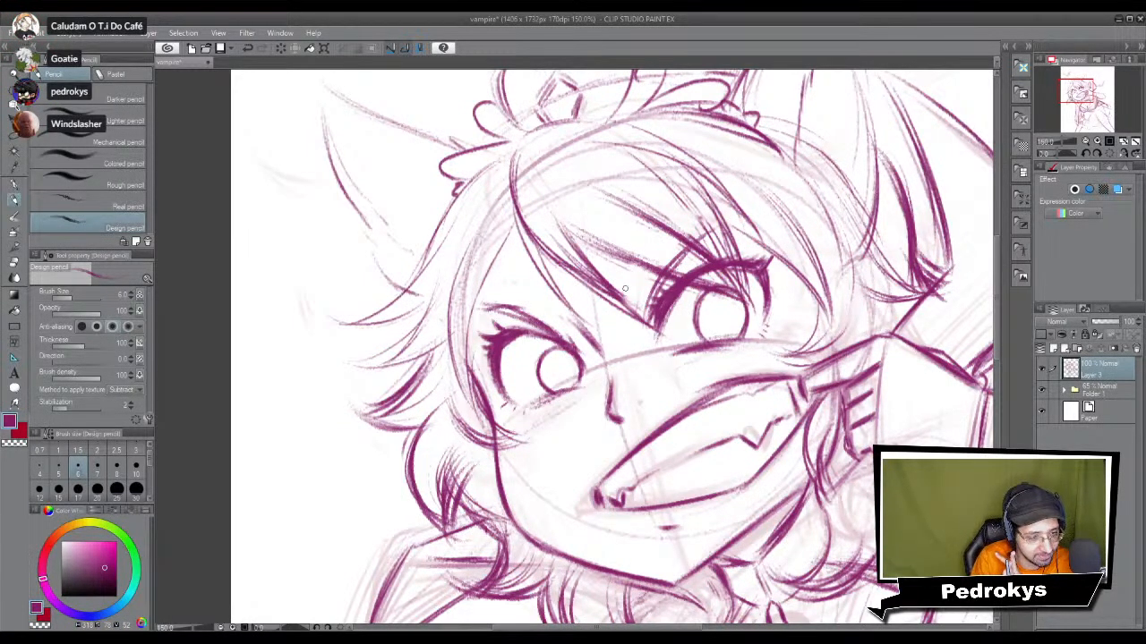
left_click_drag(504, 240, 469, 319)
left_click_drag(490, 257, 469, 379)
mouse_move(478, 288)
left_mouse_down()
mouse_move(465, 375)
mouse_move(498, 416)
left_mouse_up()
left_click_drag(476, 240, 443, 369)
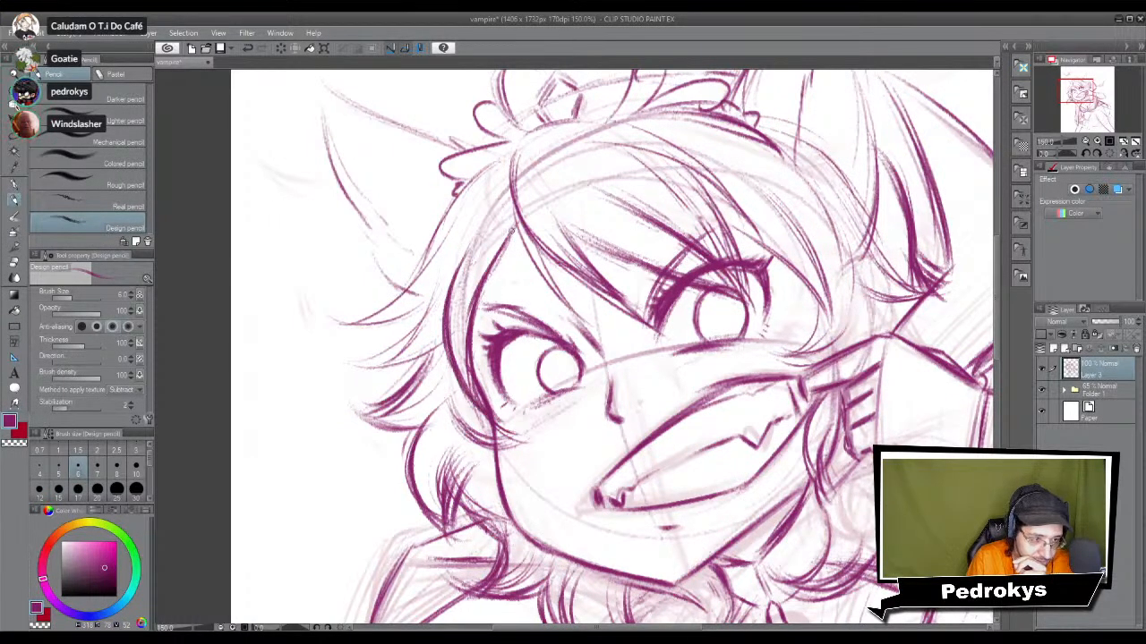
mouse_move(514, 236)
left_mouse_down()
mouse_move(478, 303)
mouse_move(470, 351)
left_mouse_up()
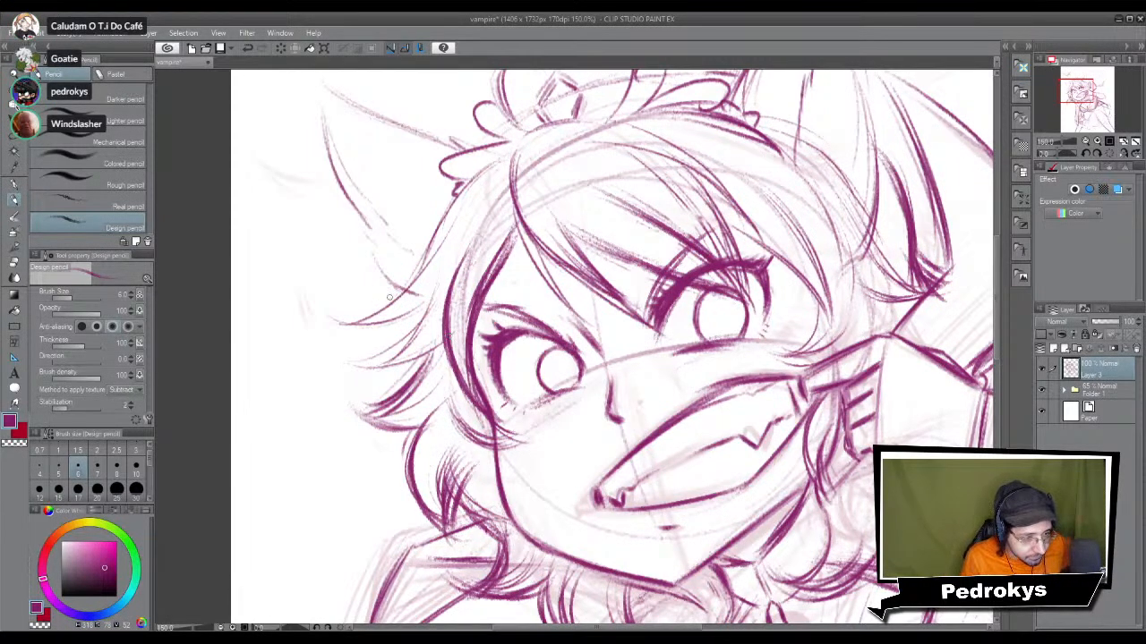
Step: Darken the flicked hair tips beside the far cheek and add hair strands beside the eye nearer the raised fist
left_click_drag(435, 301, 385, 398)
mouse_move(438, 324)
left_mouse_down()
mouse_move(360, 405)
mouse_move(420, 356)
left_mouse_up()
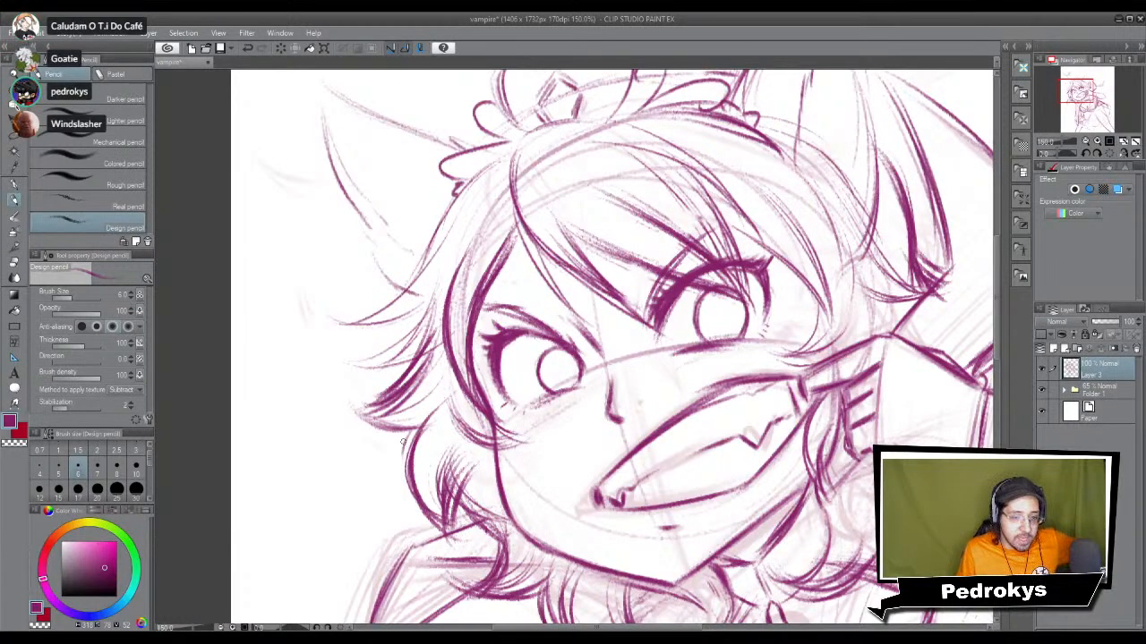
scroll(411, 452, "down", 4)
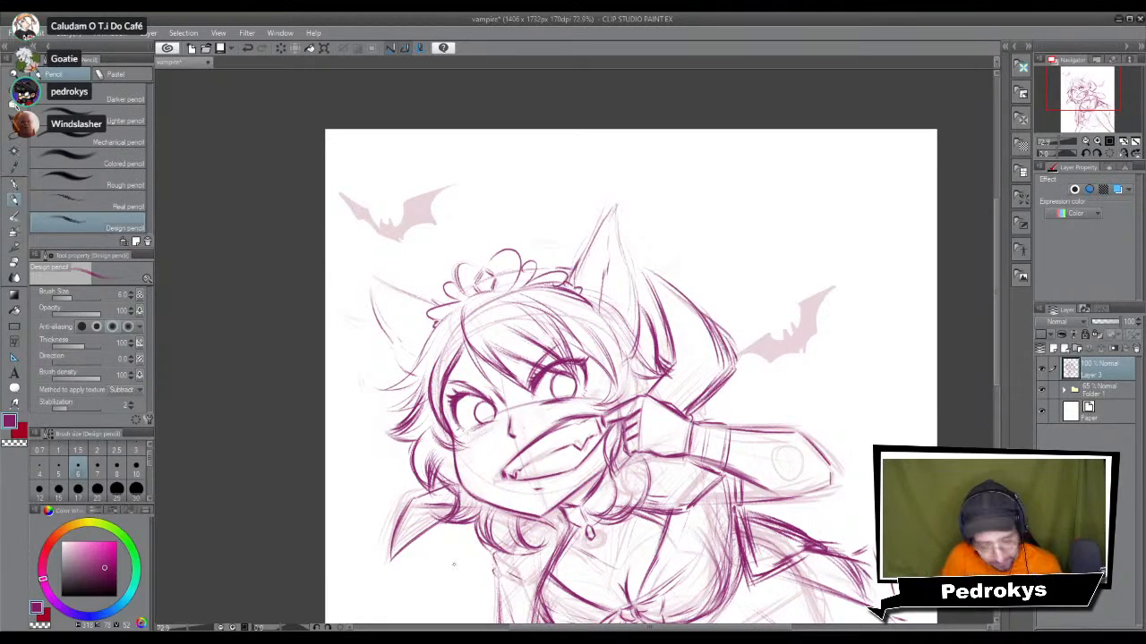
scroll(587, 516, "up", 3)
mouse_move(608, 270)
left_mouse_down()
mouse_move(627, 305)
mouse_move(575, 313)
mouse_move(575, 331)
left_mouse_up()
left_click_drag(627, 301, 573, 328)
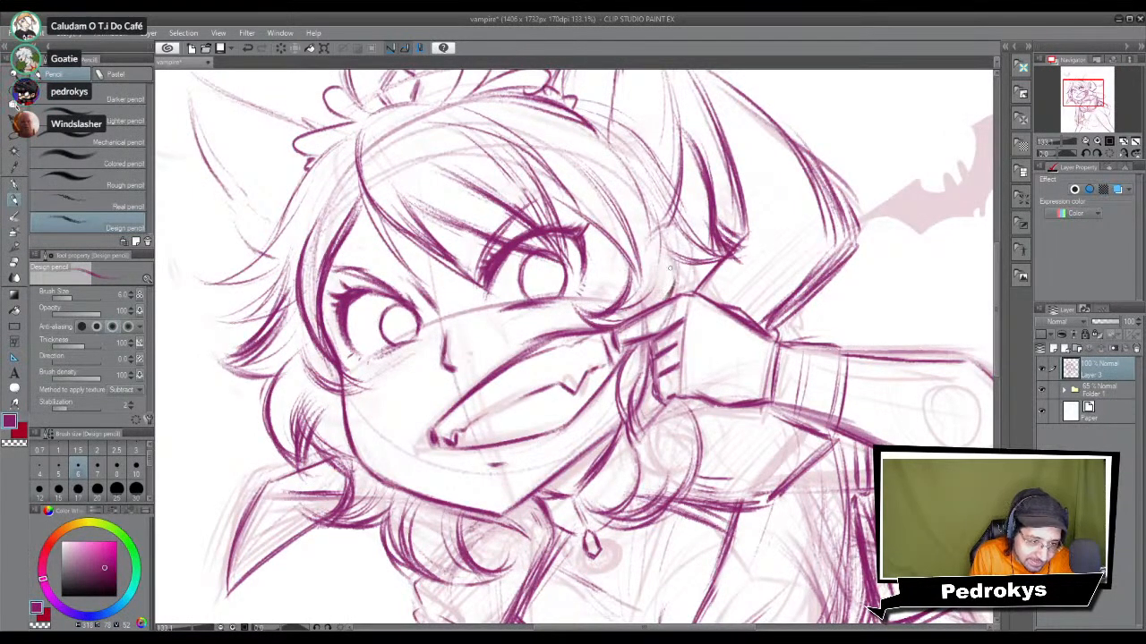
Step: Thicken the cheek and jaw contour down to the chin and darken the neck line under it, beside the pendant
scroll(664, 283, "down", 5)
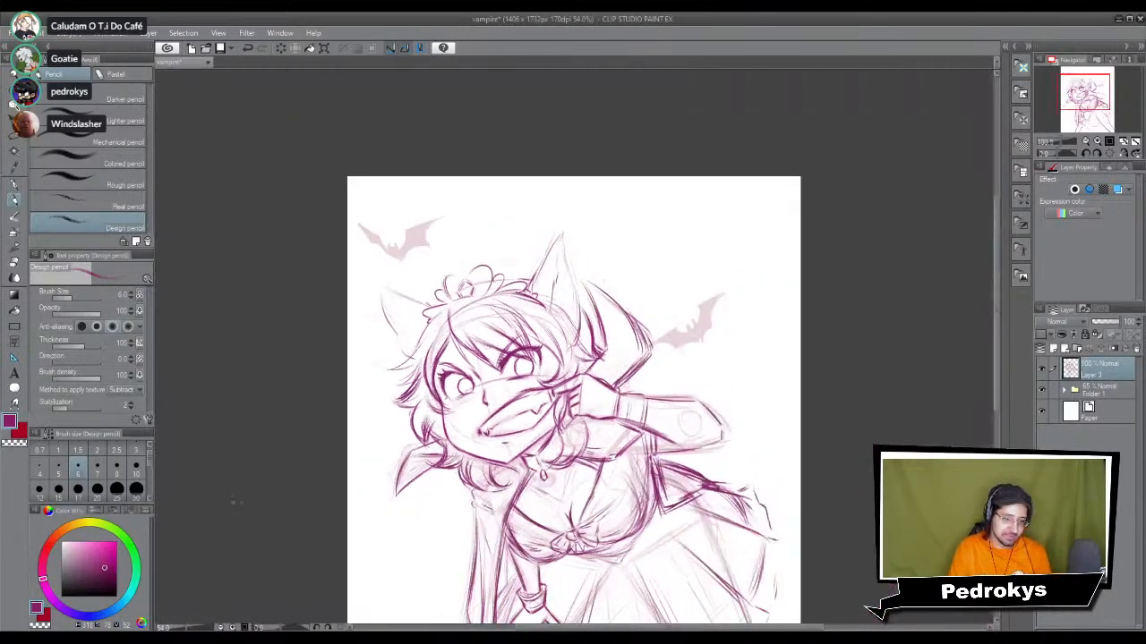
scroll(295, 479, "up", 4)
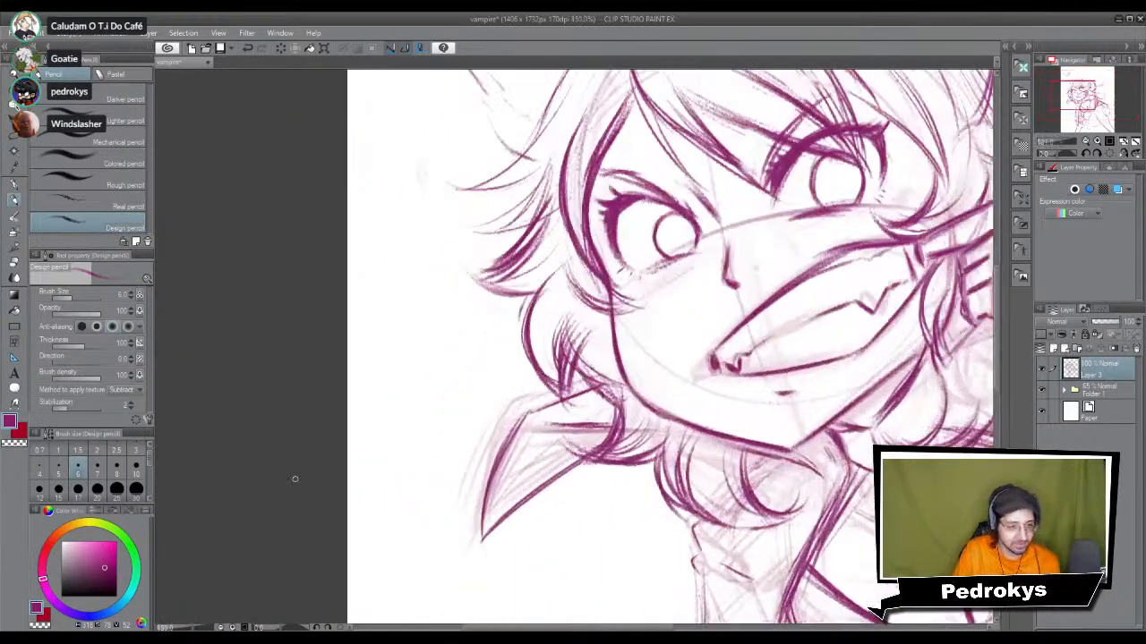
scroll(671, 340, "up", 3)
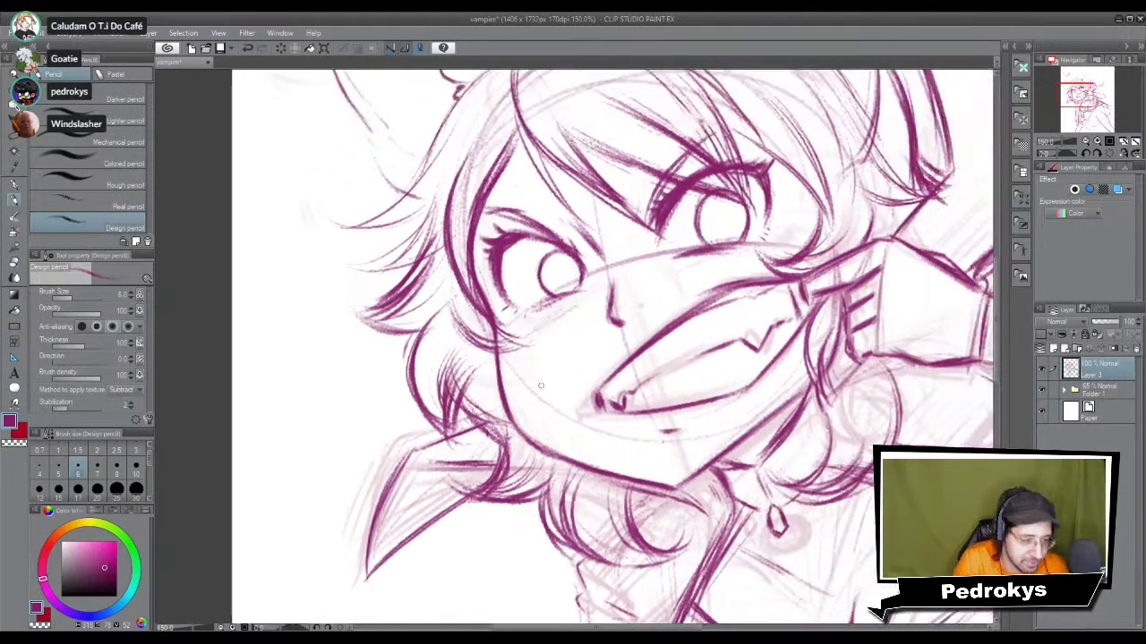
mouse_move(499, 349)
left_mouse_down()
mouse_move(508, 403)
mouse_move(529, 428)
left_mouse_up()
left_click_drag(506, 386, 537, 446)
mouse_move(509, 408)
left_mouse_down()
mouse_move(571, 459)
mouse_move(524, 420)
mouse_move(608, 470)
mouse_move(529, 446)
mouse_move(653, 482)
left_mouse_up()
left_click_drag(604, 469, 674, 486)
left_click_drag(722, 413, 665, 378)
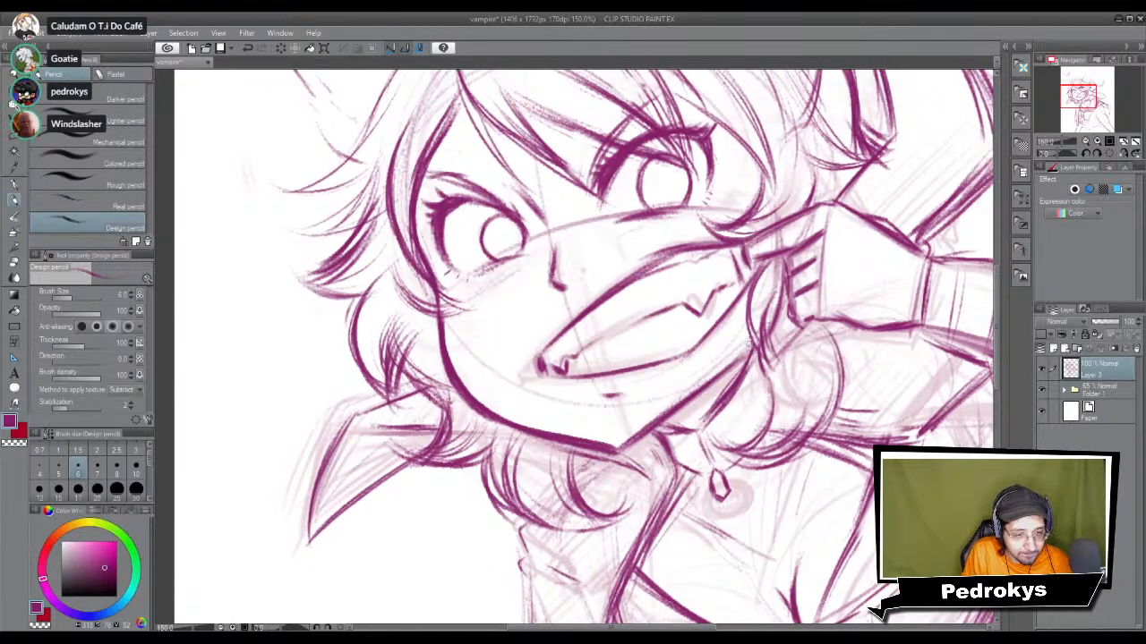
left_click_drag(646, 434, 705, 484)
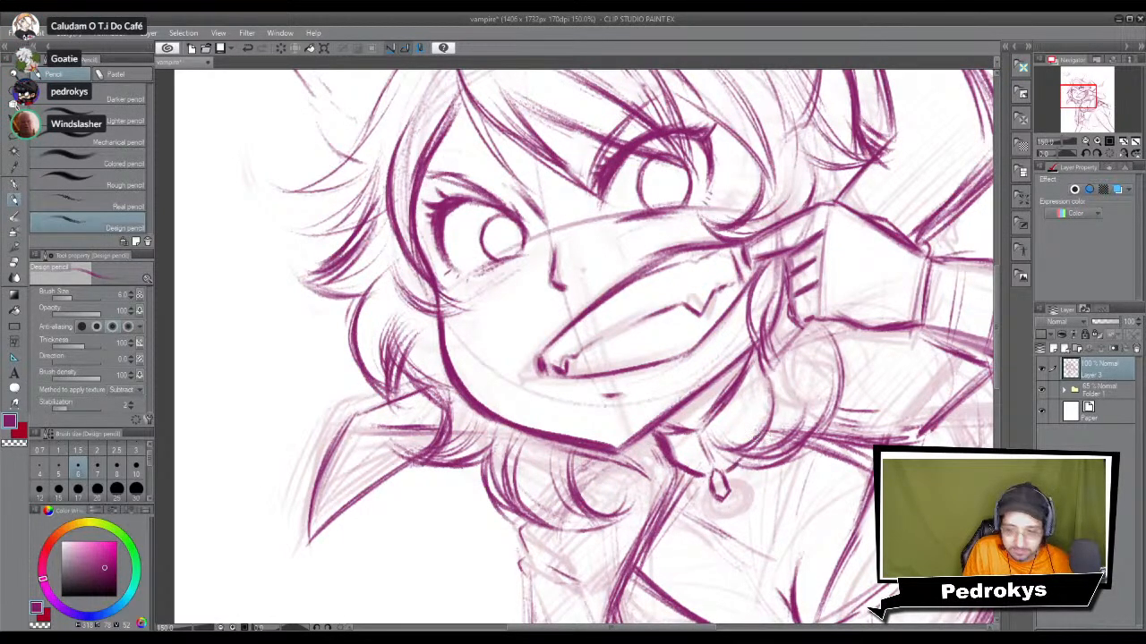
Step: Draw the lower frame of the glasses under the eye away from the fist and the bridge over the nose
key("ctrl+minus")
key("ctrl+minus")
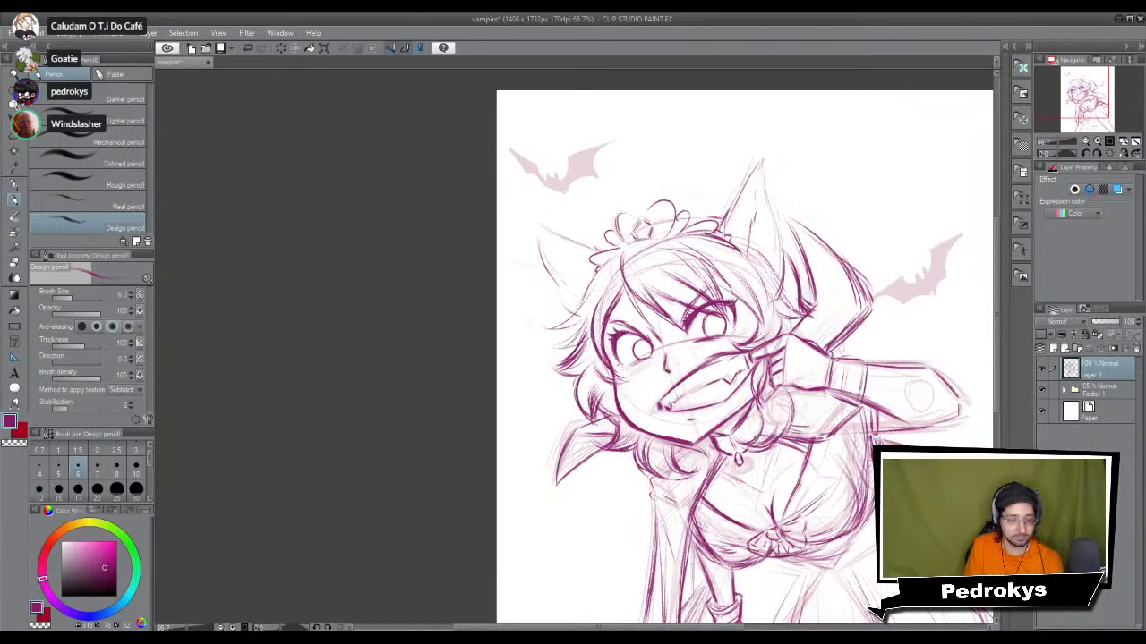
key("ctrl+minus")
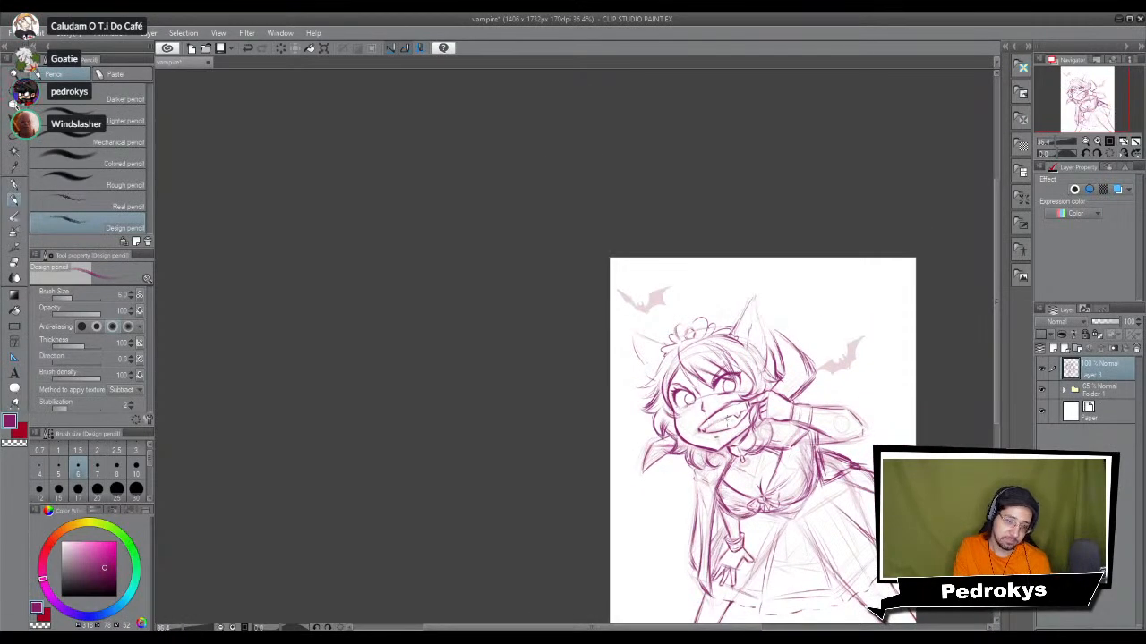
key("ctrl+plus")
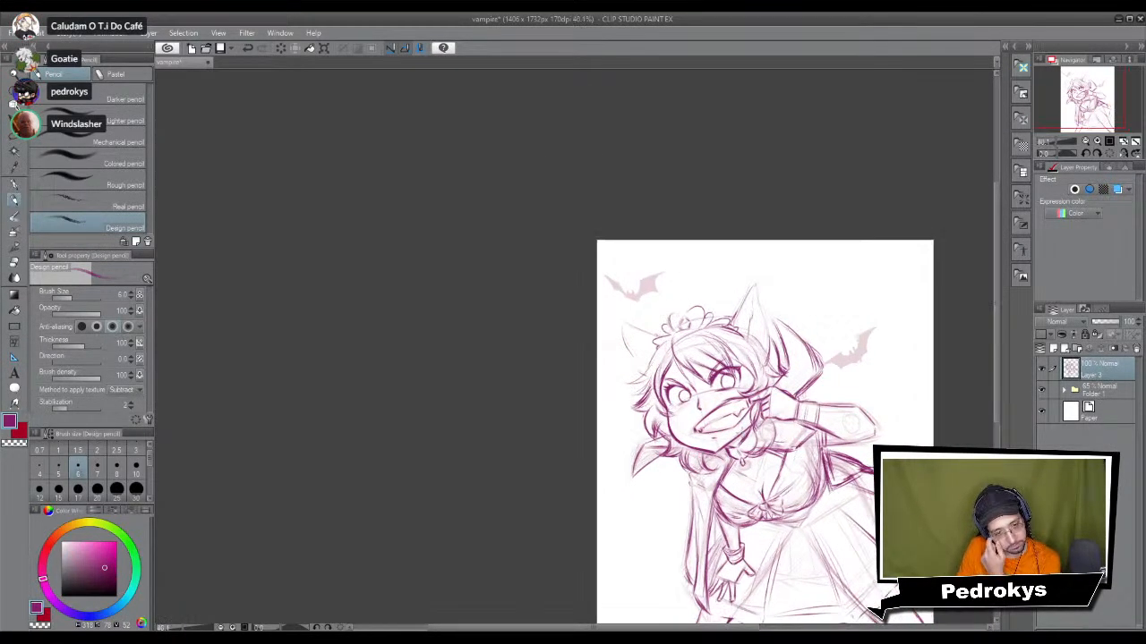
key("ctrl+plus")
key("ctrl+plus")
left_click_drag(670, 410, 511, 419)
key("ctrl+plus")
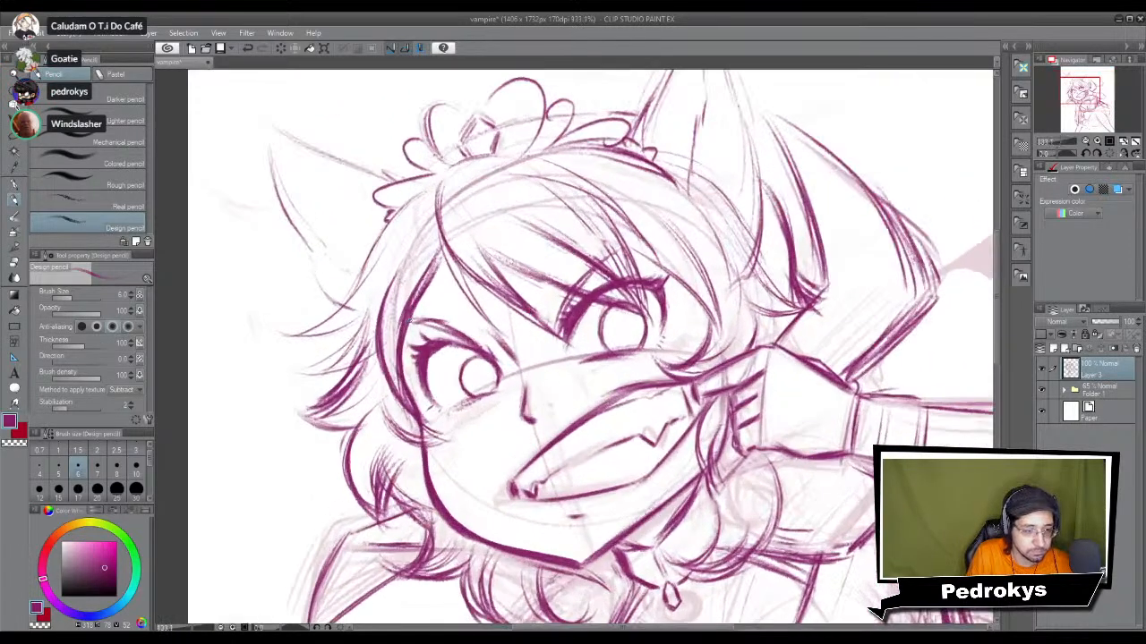
key("ctrl+plus")
mouse_move(418, 353)
left_mouse_down()
mouse_move(428, 383)
mouse_move(491, 371)
mouse_move(506, 356)
left_mouse_up()
mouse_move(445, 381)
left_mouse_down()
mouse_move(518, 354)
mouse_move(519, 343)
mouse_move(523, 352)
left_mouse_up()
mouse_move(418, 340)
left_mouse_down()
mouse_move(462, 376)
mouse_move(517, 351)
left_mouse_up()
mouse_move(513, 308)
left_mouse_down()
mouse_move(539, 334)
mouse_move(566, 319)
left_mouse_up()
mouse_move(528, 321)
left_mouse_down()
mouse_move(537, 333)
mouse_move(543, 315)
left_mouse_up()
mouse_move(544, 315)
left_mouse_down()
mouse_move(562, 318)
mouse_move(539, 323)
left_mouse_up()
left_click_drag(540, 324, 552, 325)
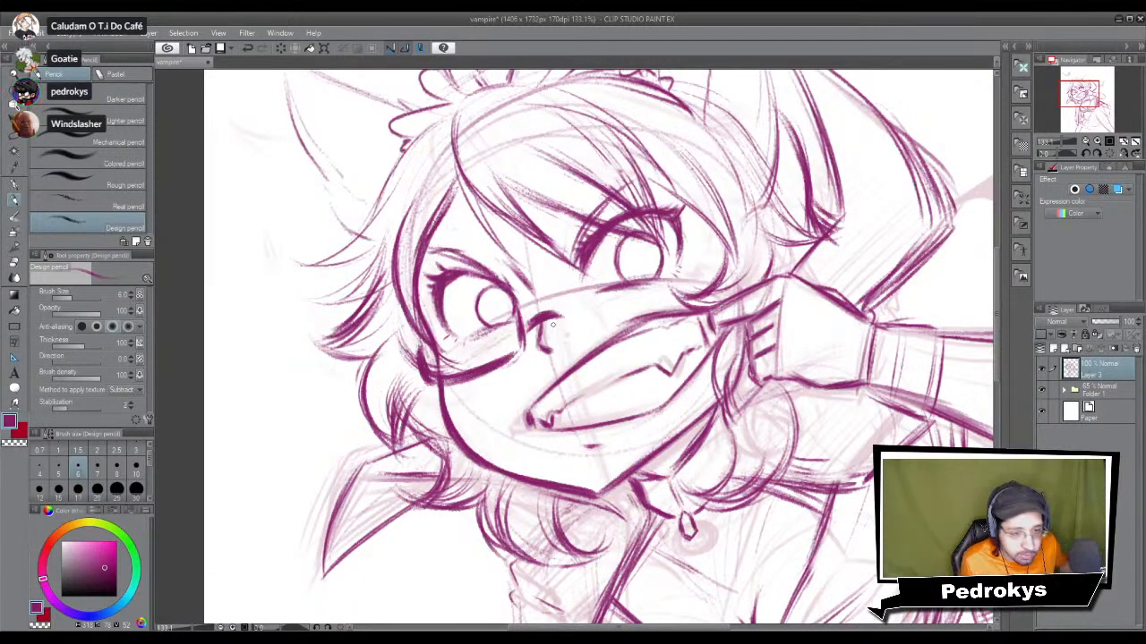
Step: Draw the lens frame under the eye nearer the fist, with its outer edge and temple arm, and touch up the other lens
mouse_move(562, 306)
left_mouse_down()
mouse_move(569, 327)
mouse_move(568, 312)
mouse_move(645, 324)
mouse_move(685, 293)
left_mouse_up()
mouse_move(608, 320)
left_mouse_down()
mouse_move(657, 311)
mouse_move(684, 259)
mouse_move(689, 294)
left_mouse_up()
left_click_drag(685, 249, 691, 291)
left_click_drag(686, 259, 688, 296)
mouse_move(563, 328)
left_mouse_down()
mouse_move(582, 309)
mouse_move(617, 318)
mouse_move(632, 307)
mouse_move(596, 324)
left_mouse_up()
left_click_drag(691, 272, 695, 289)
mouse_move(687, 240)
left_mouse_down()
mouse_move(693, 293)
mouse_move(694, 254)
mouse_move(702, 271)
left_mouse_up()
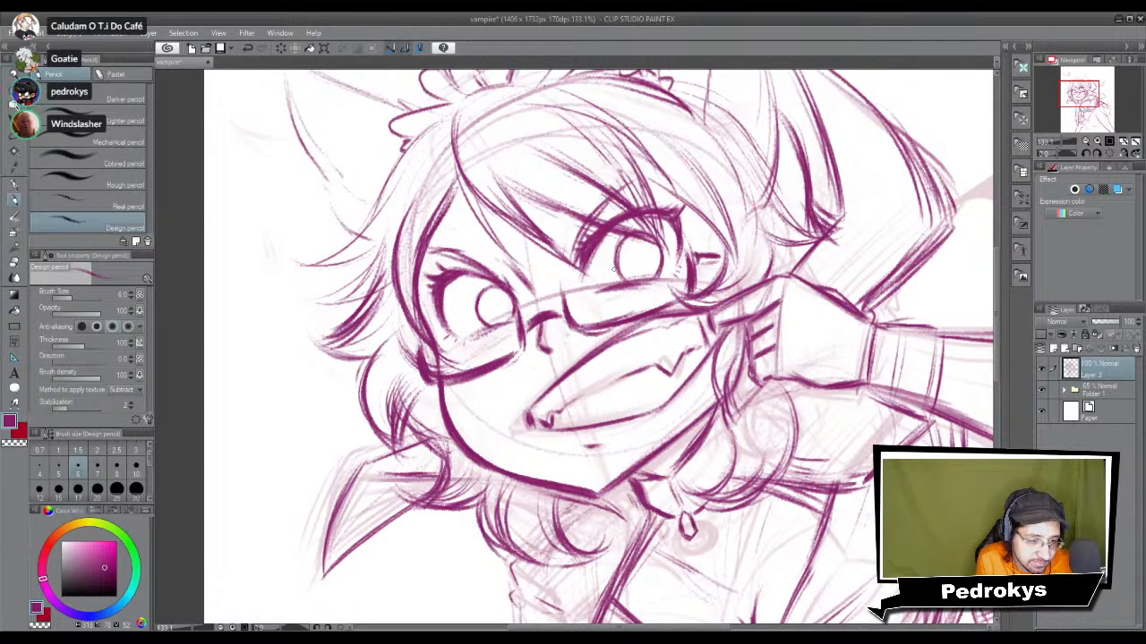
left_click_drag(434, 328, 476, 310)
Step: Examine the whole figure at several zoom levels to judge the composition and the new glasses
scroll(519, 306, "down", 3)
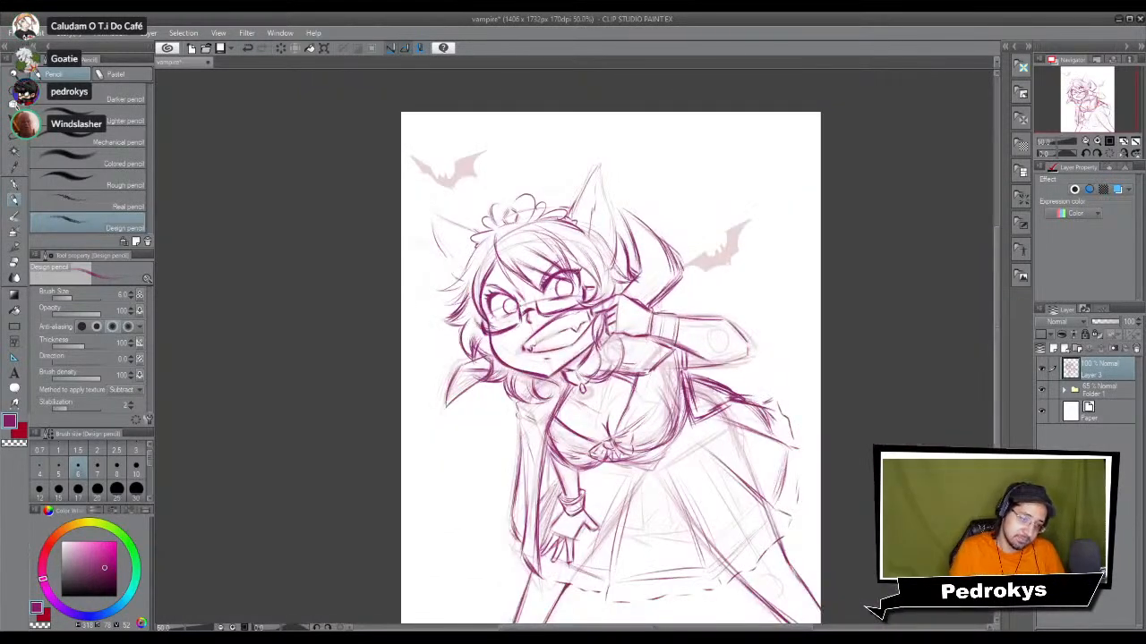
left_click_drag(576, 481, 641, 407)
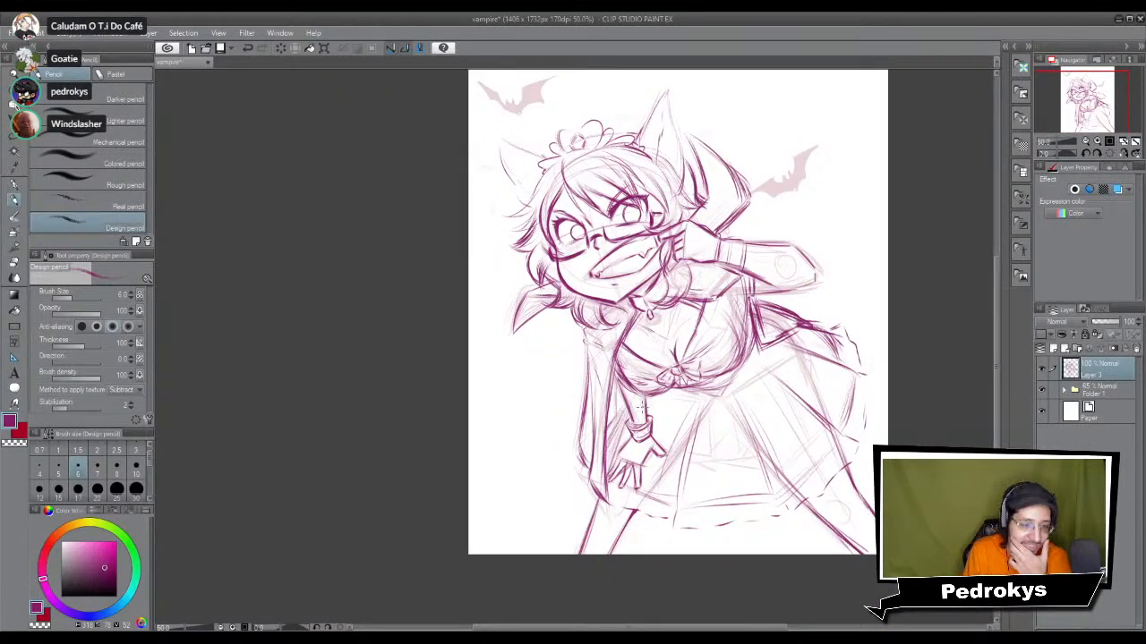
scroll(703, 279, "down", 1)
scroll(701, 281, "down", 1)
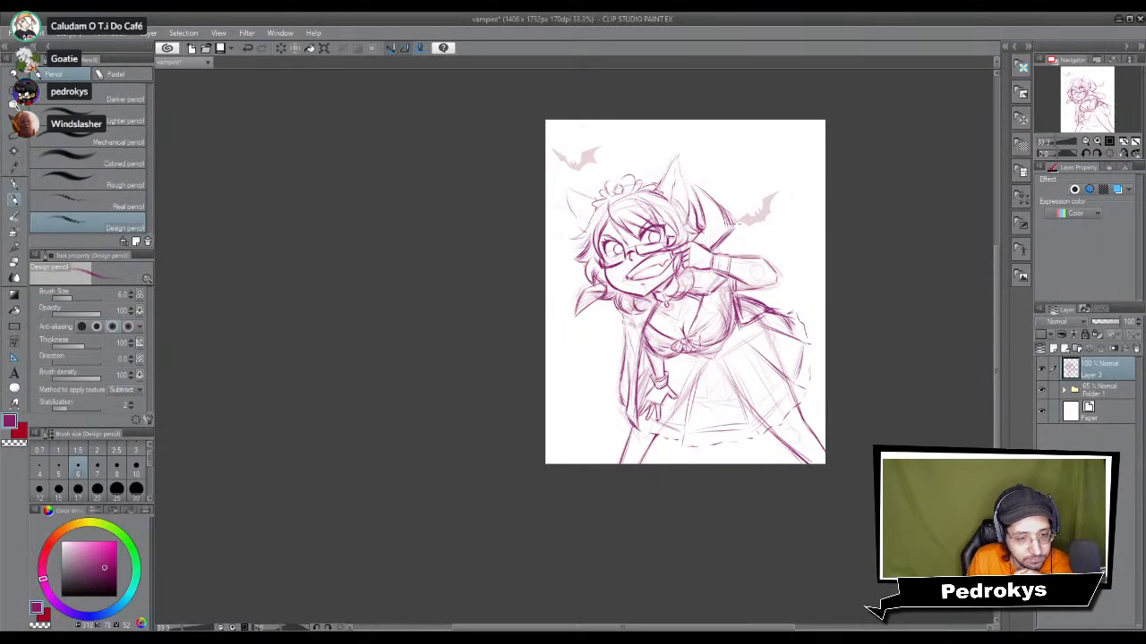
scroll(735, 224, "down", 2)
scroll(733, 223, "up", 2)
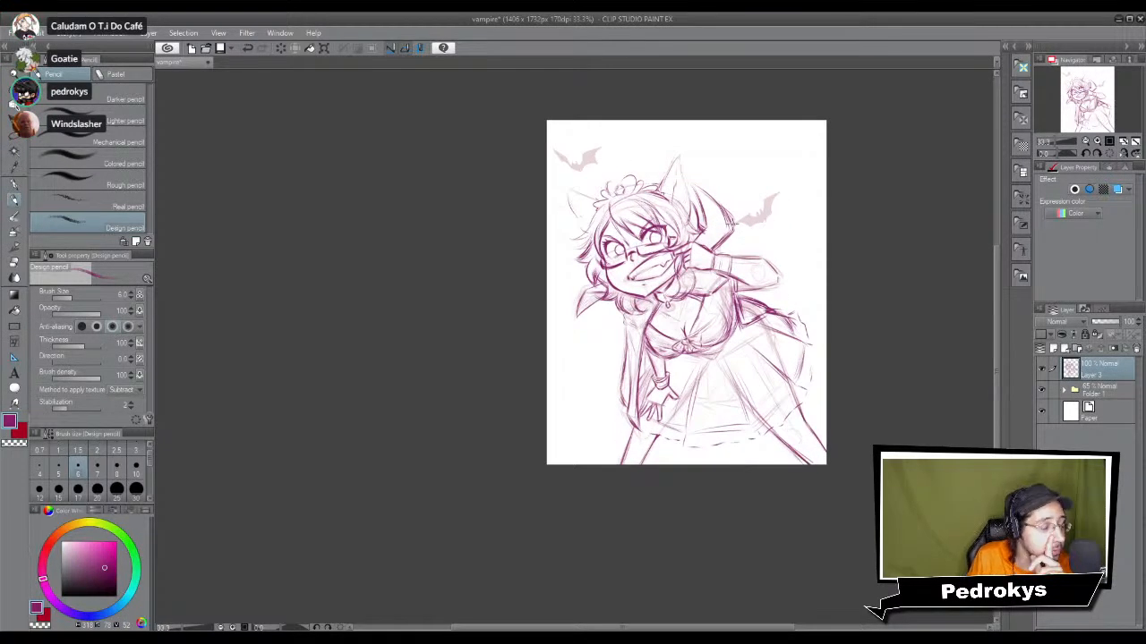
scroll(763, 269, "up", 2)
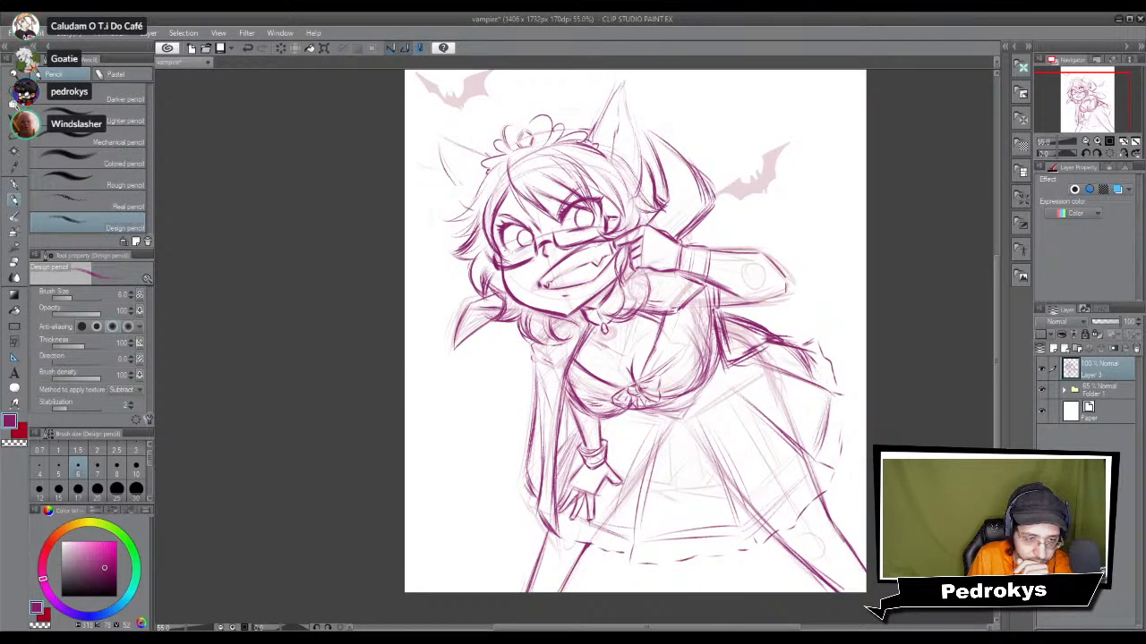
scroll(774, 331, "down", 2)
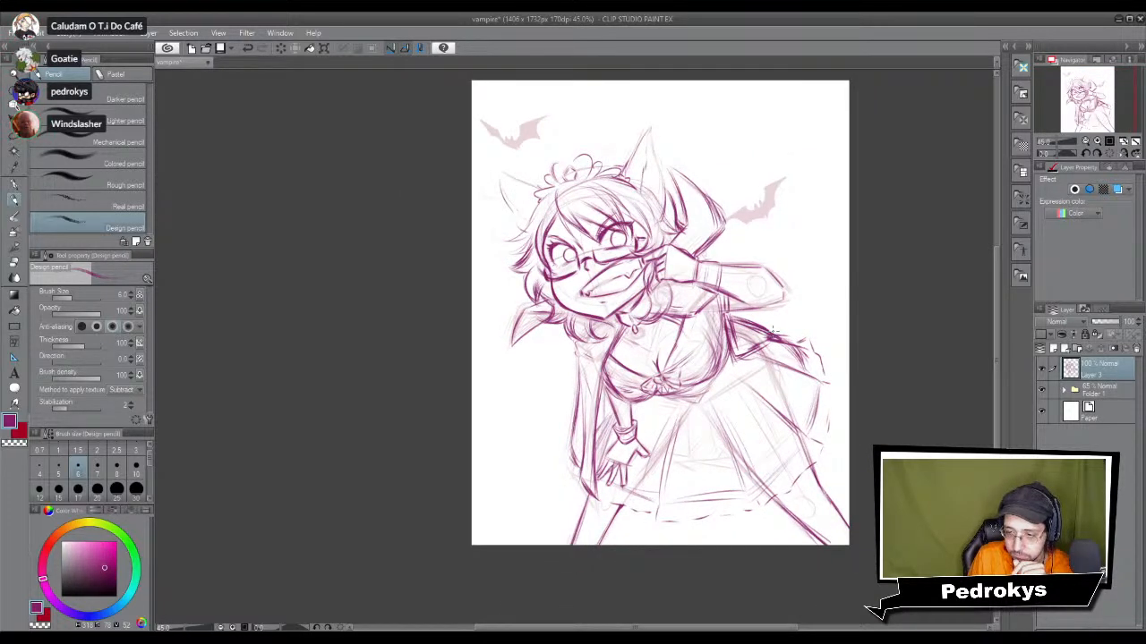
left_click_drag(676, 204, 590, 256)
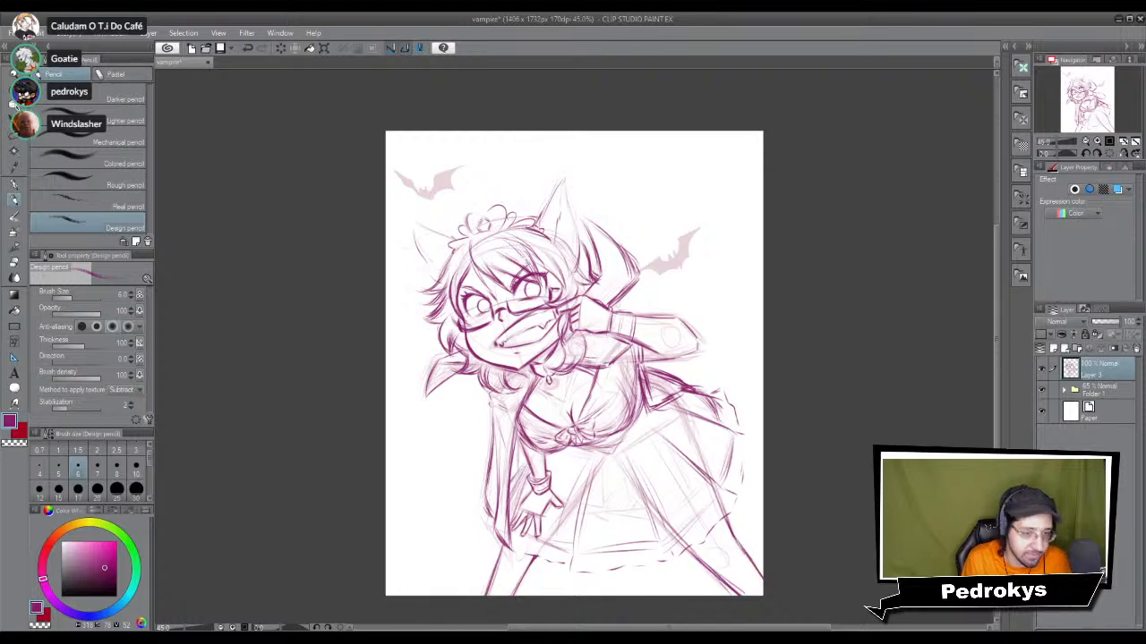
left_click_drag(512, 262, 540, 303)
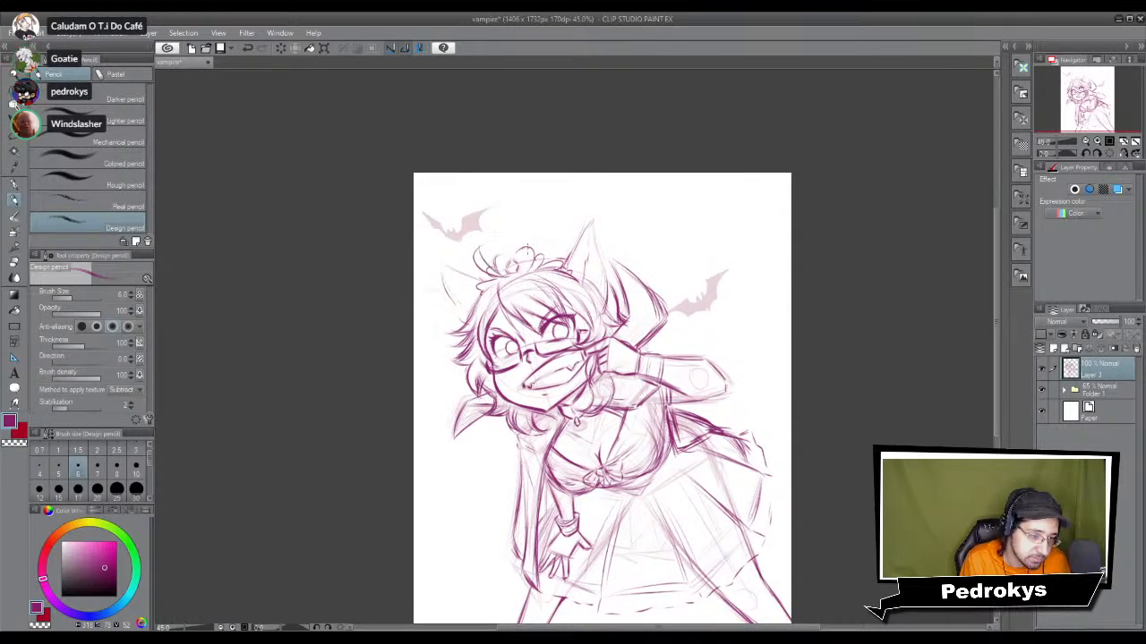
scroll(593, 256, "down", 2)
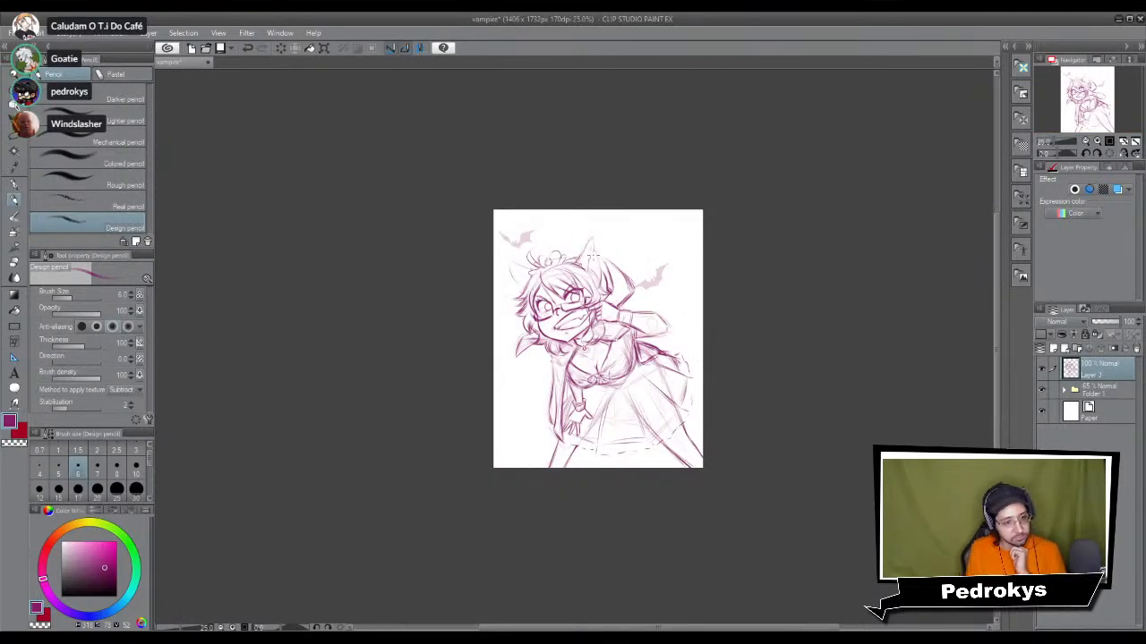
scroll(593, 256, "up", 2)
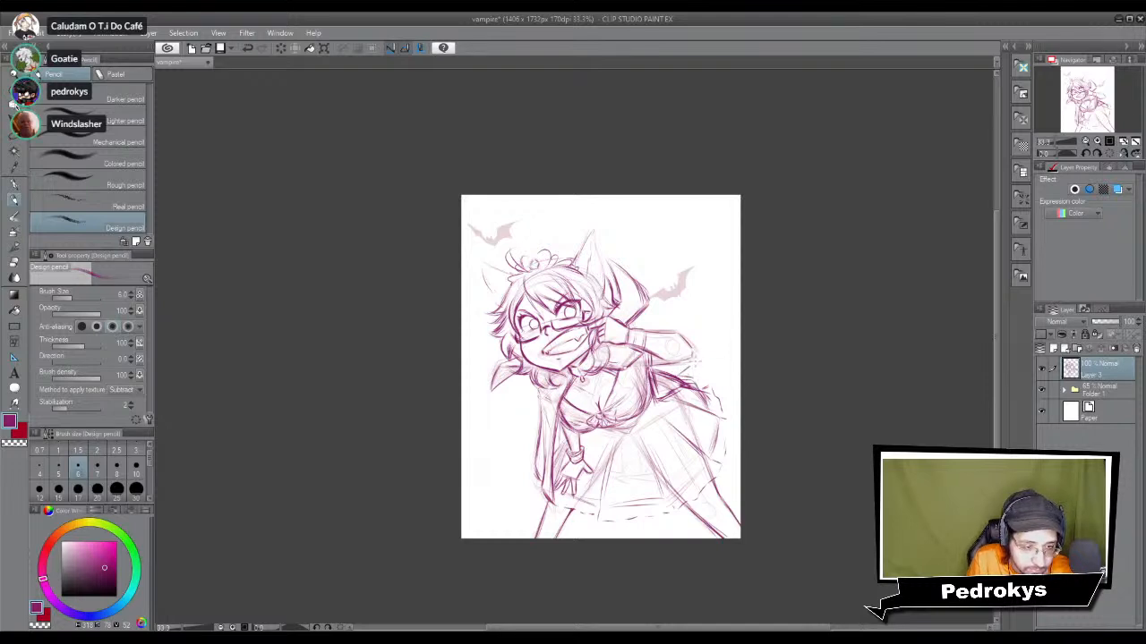
left_click_drag(688, 360, 732, 404)
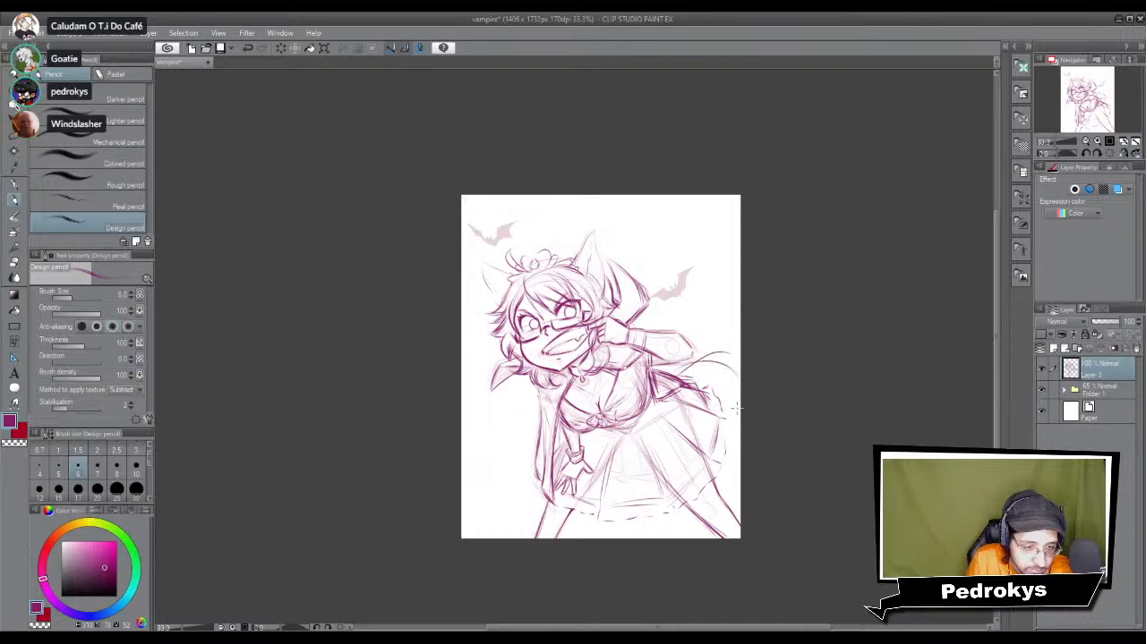
left_click_drag(698, 361, 740, 371)
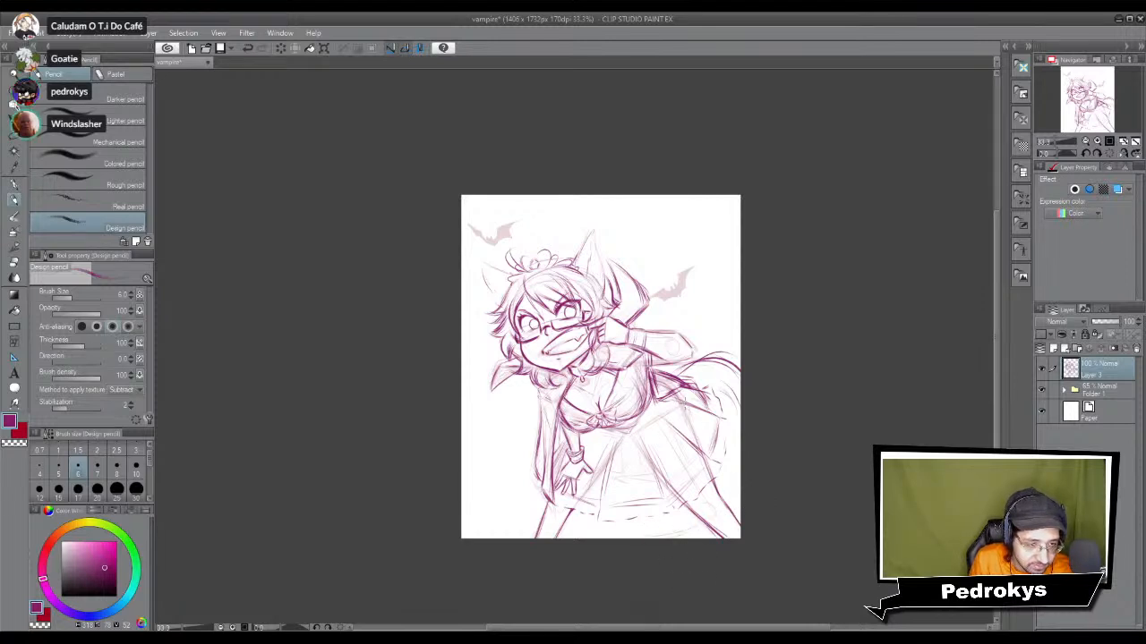
key("ctrl+z")
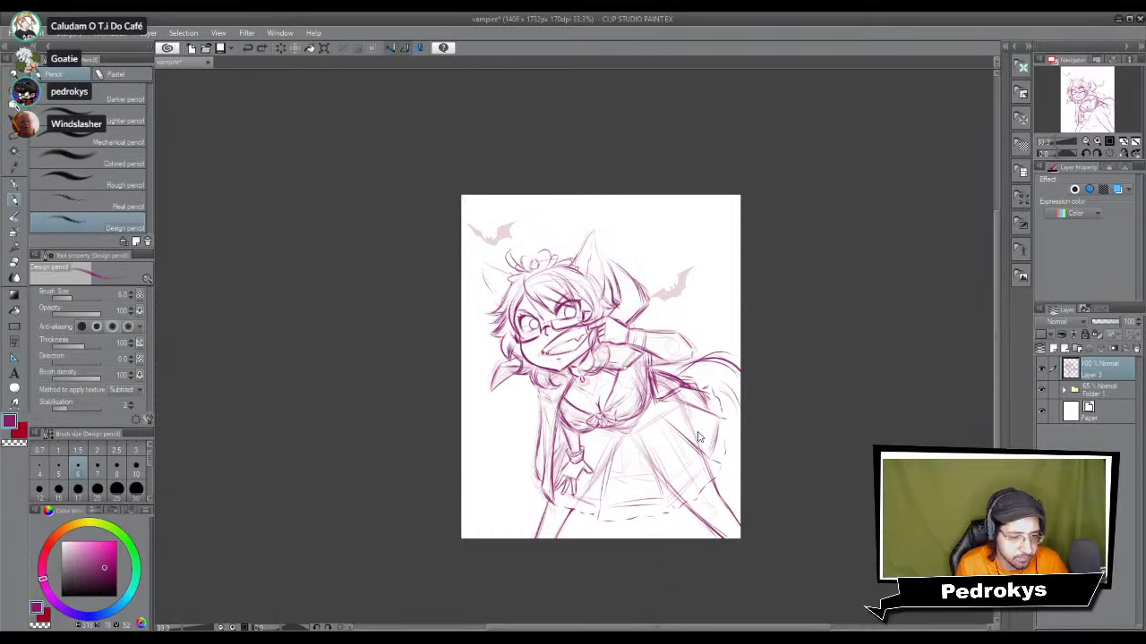
key("ctrl+z")
key("ctrl+z")
key("ctrl+z")
key("ctrl+z")
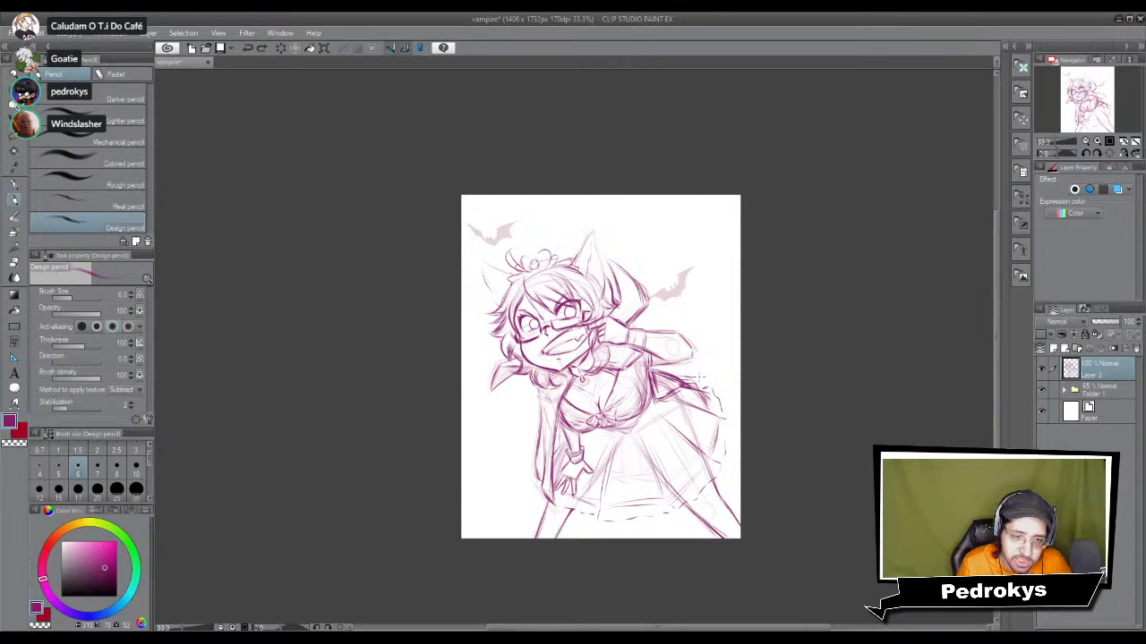
left_click_drag(689, 318, 707, 376)
key("ctrl+z")
left_click_drag(678, 313, 703, 365)
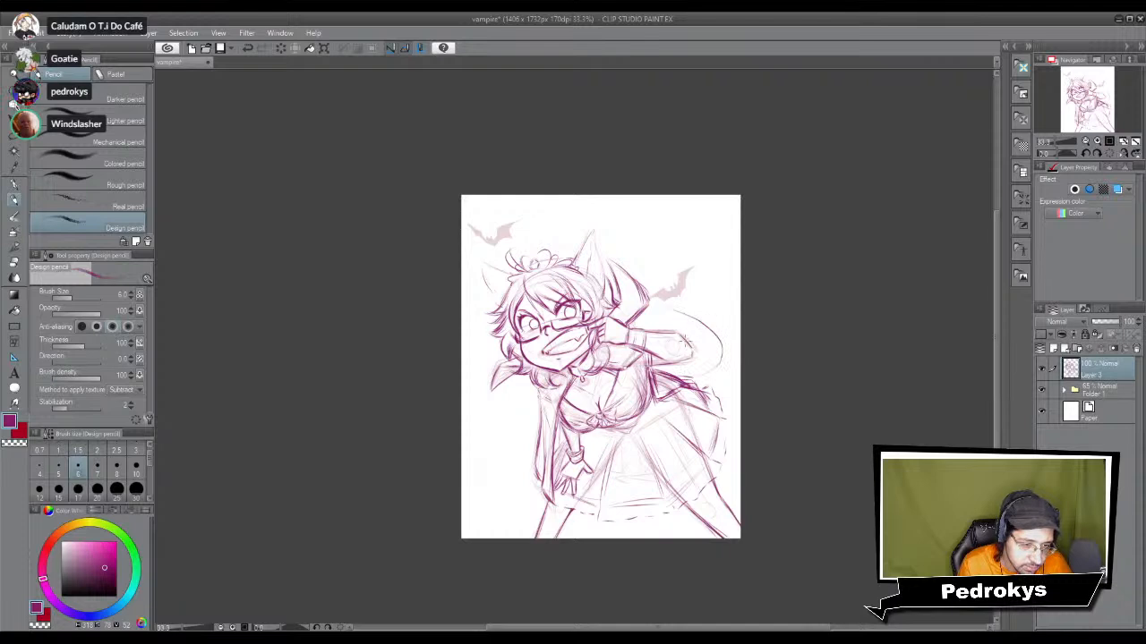
key("ctrl+z")
Step: Sketch large sweeping tail-like curves behind the raised arm and cape collar, looping around the nearby bat, and check the reference image
mouse_move(637, 328)
left_mouse_down()
mouse_move(704, 379)
mouse_move(734, 355)
left_mouse_up()
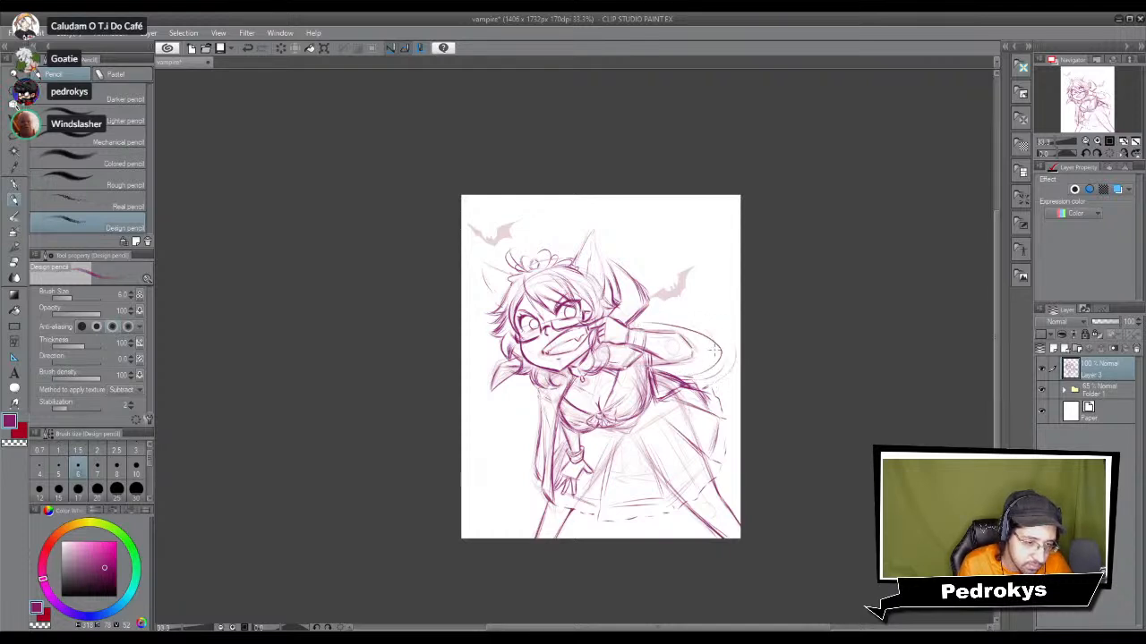
mouse_move(614, 251)
left_mouse_down()
mouse_move(664, 242)
mouse_move(714, 259)
mouse_move(723, 308)
left_mouse_up()
left_click_drag(707, 292, 705, 310)
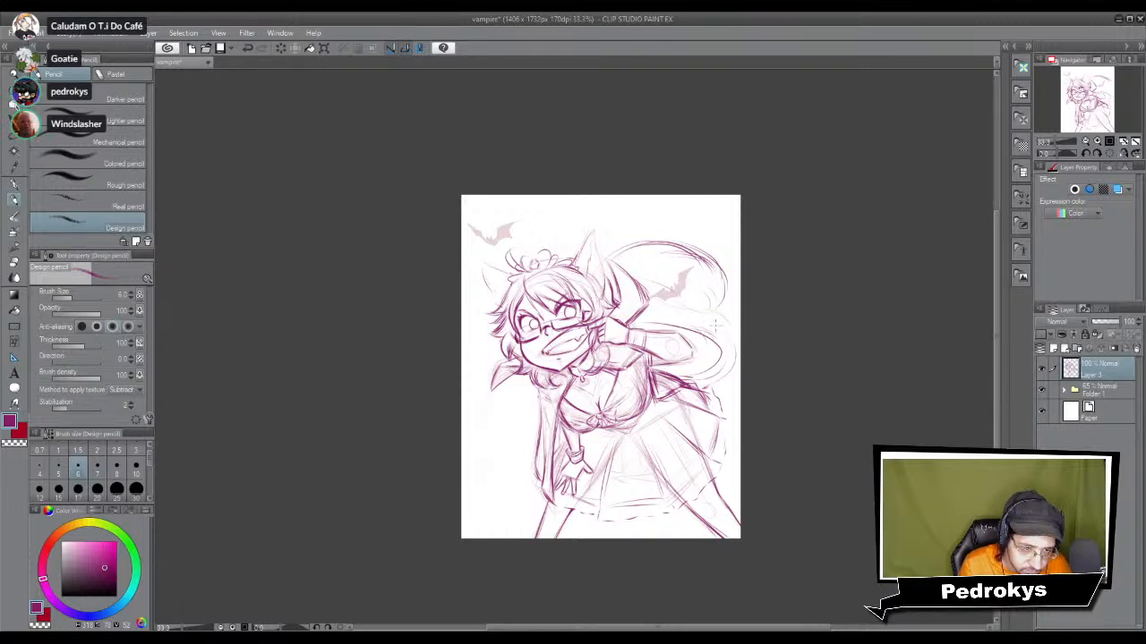
left_click_drag(677, 301, 705, 310)
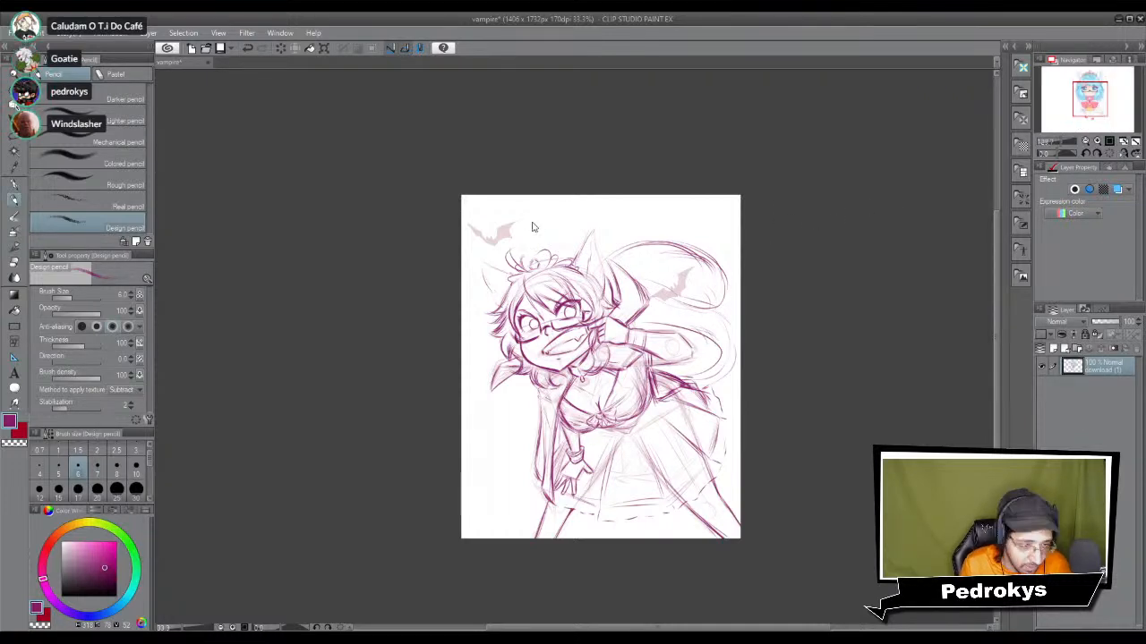
left_click(622, 257)
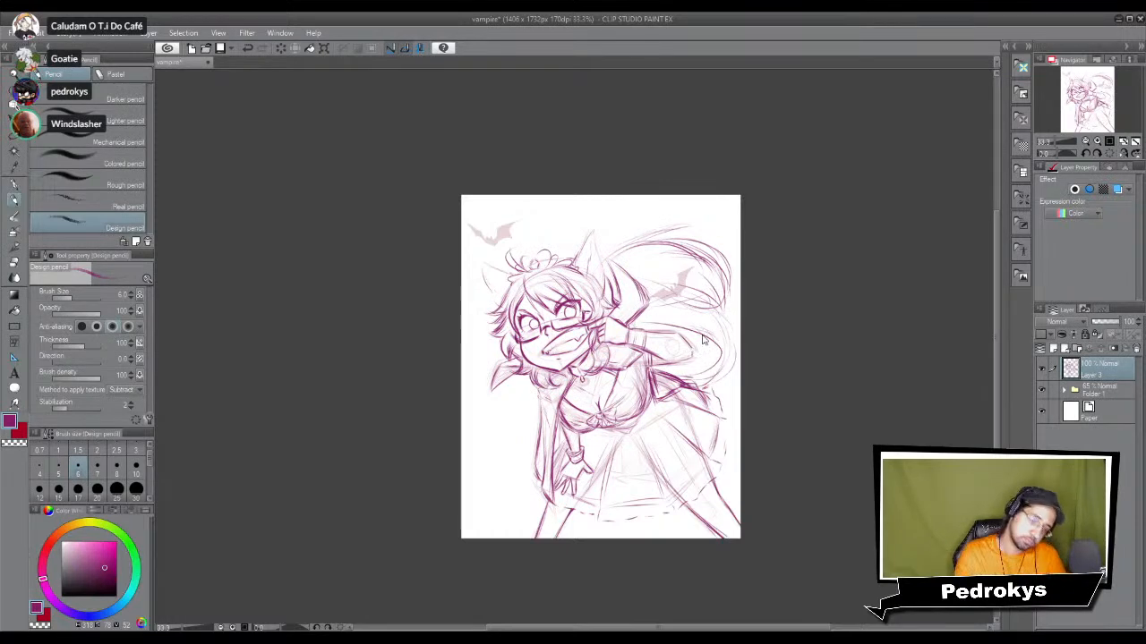
Step: Review the whole drawing, the face and the lowered hand beside the skirt hem
scroll(703, 340, "down", 3)
scroll(703, 340, "up", 4)
scroll(703, 340, "down", 2)
mouse_move(595, 436)
left_mouse_down()
mouse_move(587, 406)
mouse_move(563, 409)
left_mouse_up()
scroll(491, 341, "up", 4)
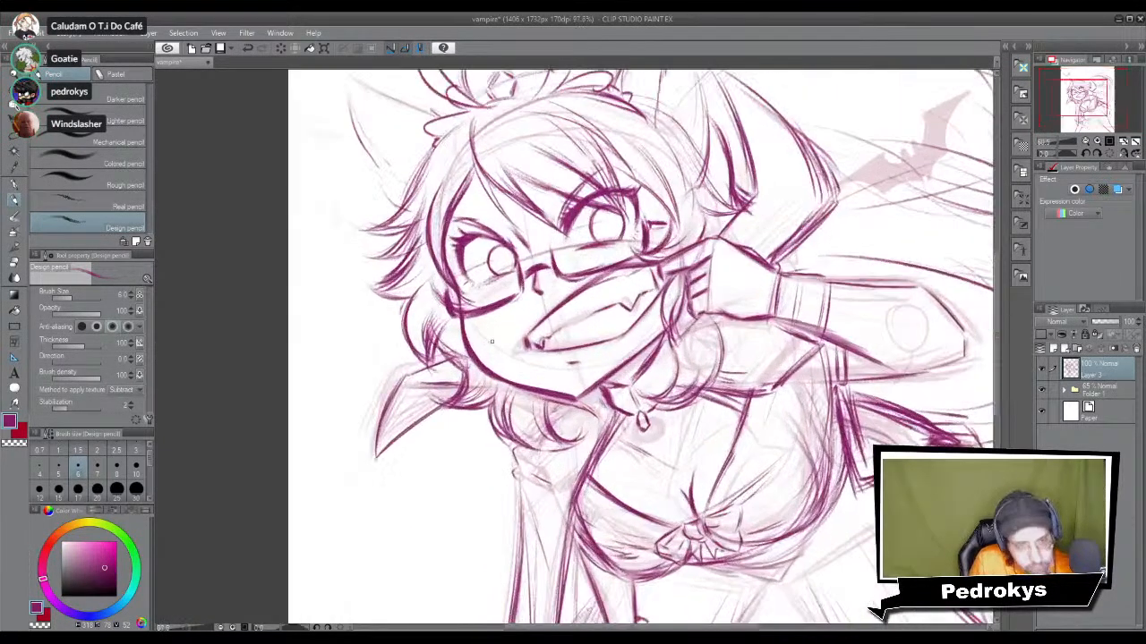
scroll(492, 341, "up", 1)
left_click_drag(550, 371, 515, 71)
left_click_drag(643, 526, 624, 343)
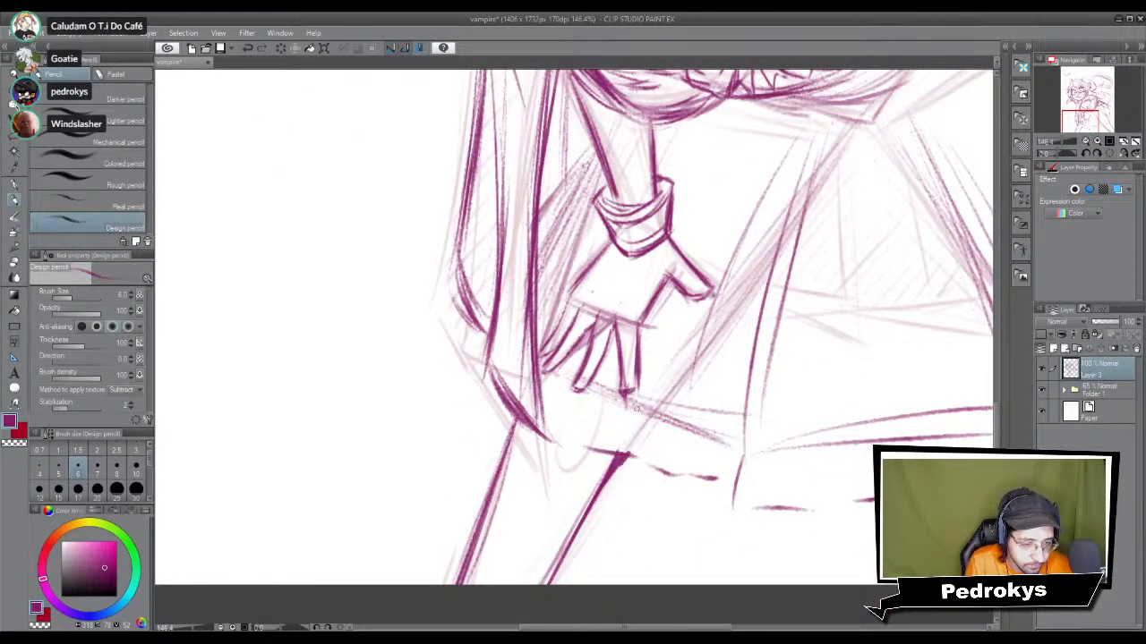
Step: Lower the opacity of the sketch layer, Layer 3, to 75 %
scroll(827, 259, "down", 4)
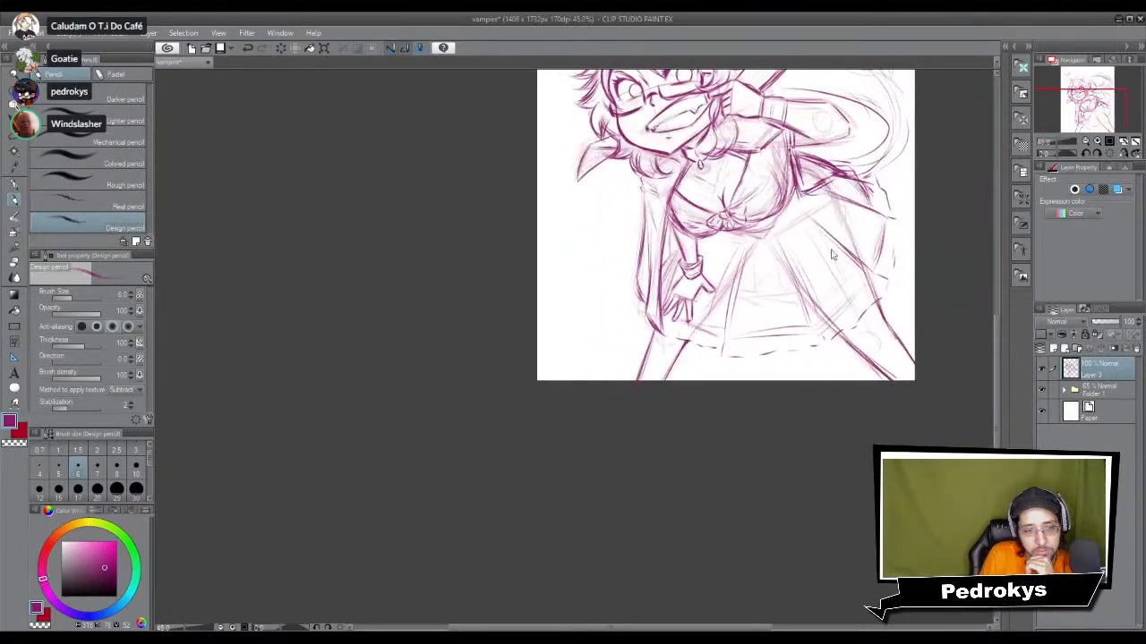
scroll(769, 249, "down", 1)
scroll(768, 249, "up", 1)
left_click_drag(754, 261, 620, 426)
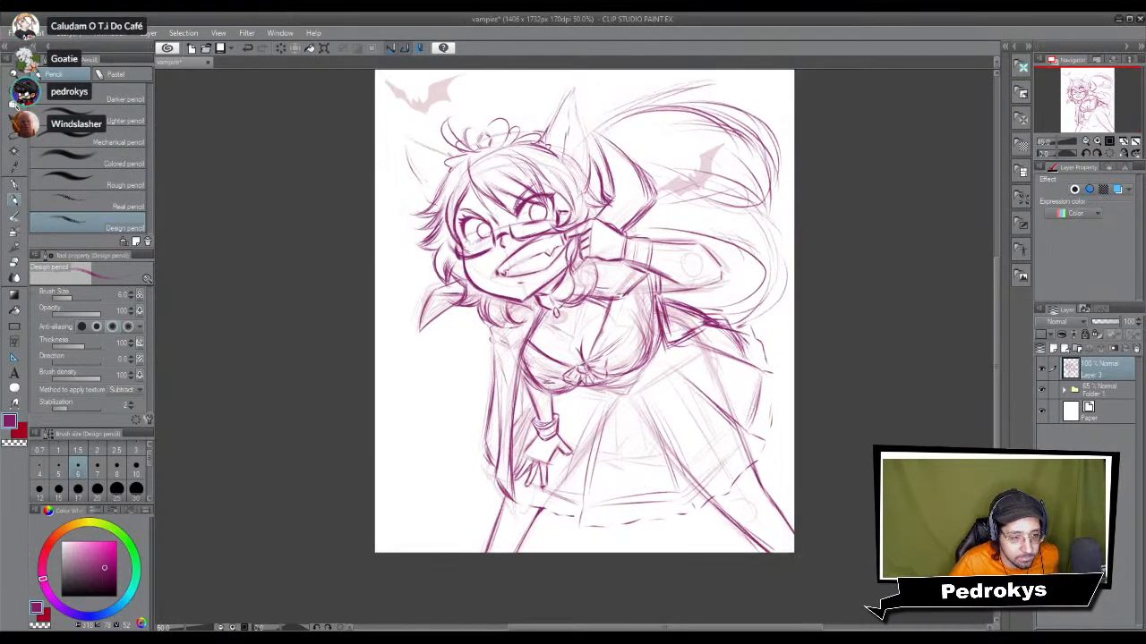
key("ctrl+plus")
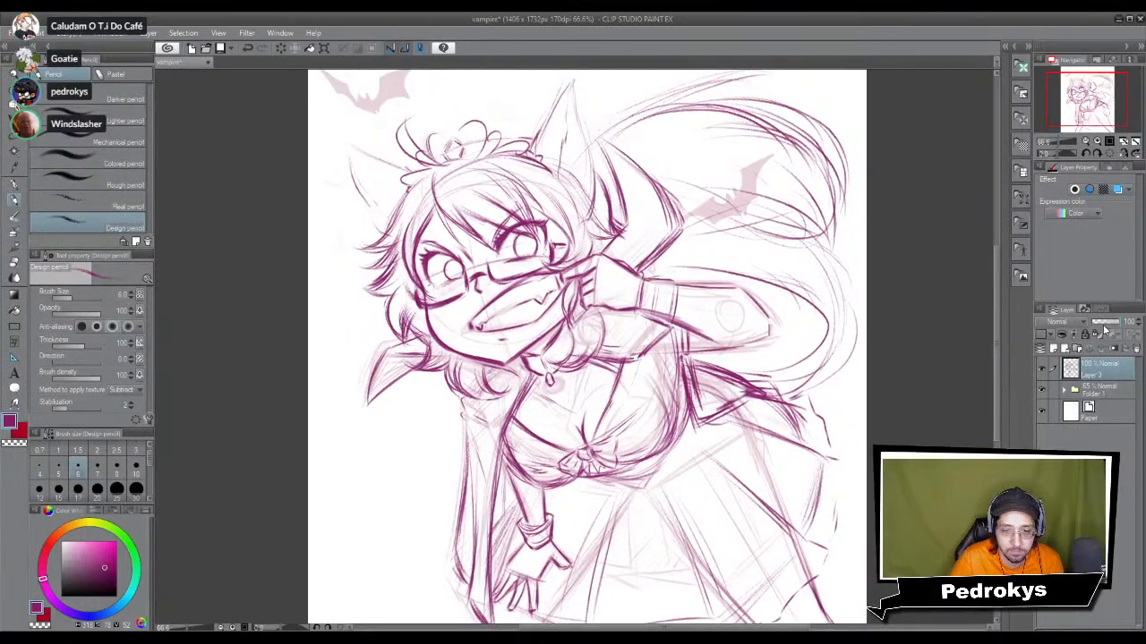
left_click(1103, 325)
left_click(1112, 324)
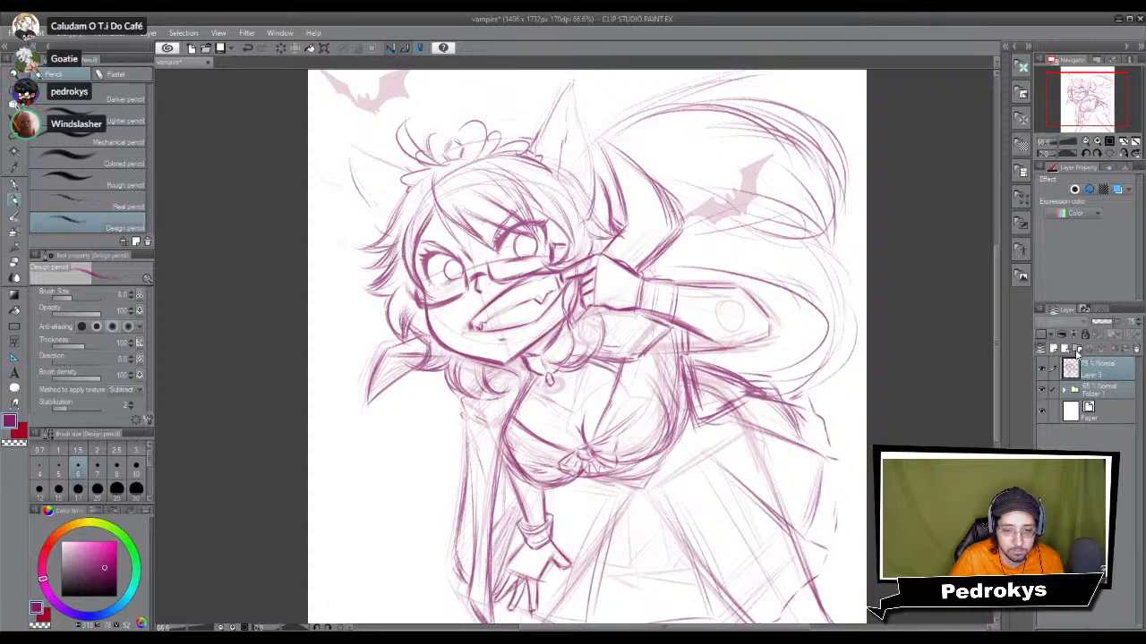
Step: Group Layer 3 and Folder 1 inside a new folder and reduce that folder's opacity to 58 %
left_click(1077, 350)
left_click_drag(1096, 387, 1097, 371)
left_click(1091, 366)
left_click_drag(1115, 323, 1110, 326)
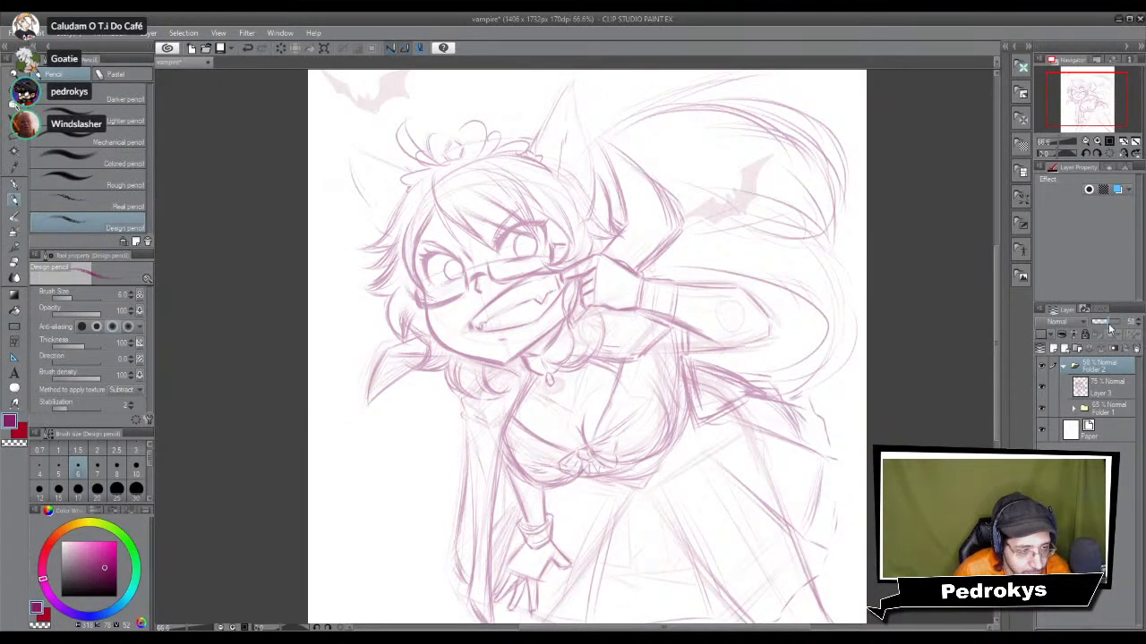
left_click(1064, 366)
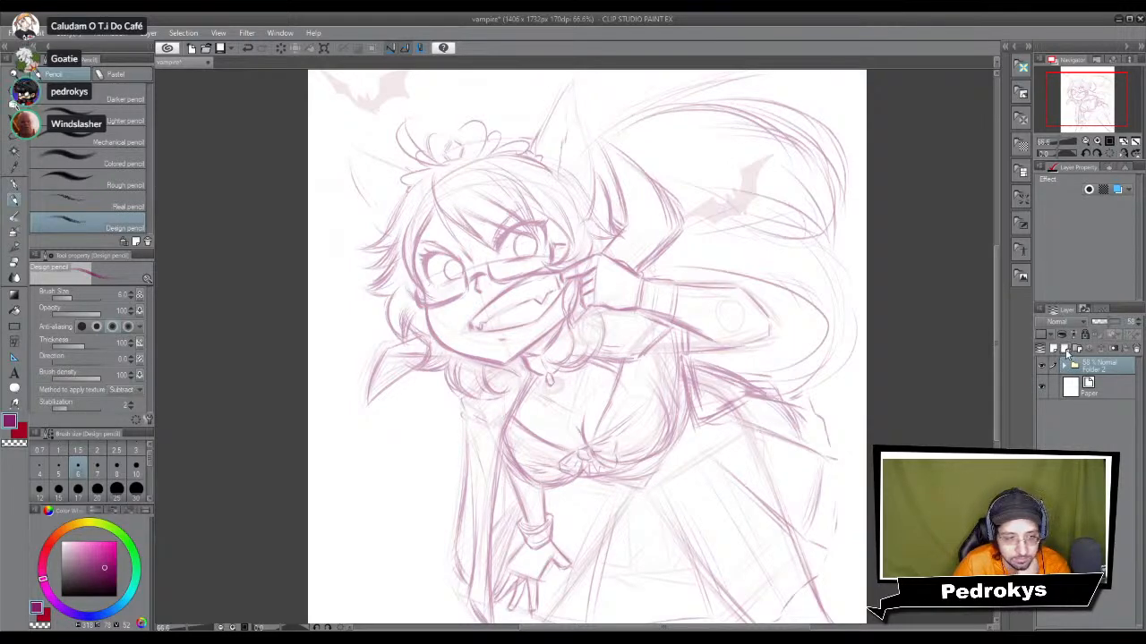
Step: Add a new vector layer above the sketch folder for inking and fade the folder to 48 % opacity
key("ctrl+shift+n")
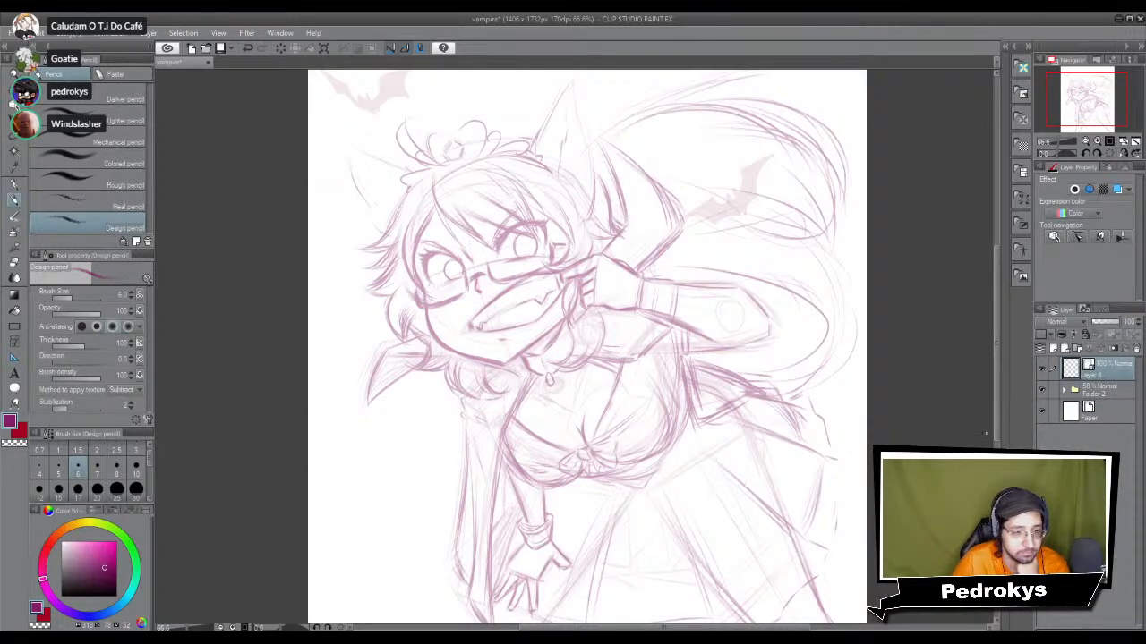
left_click(1100, 390)
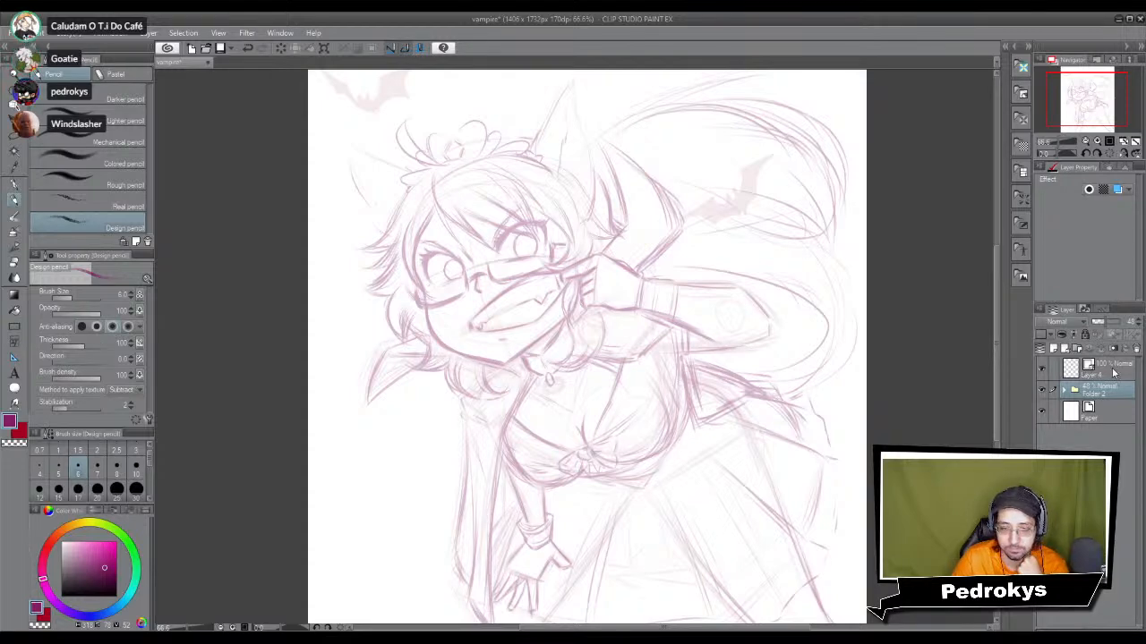
left_click(1113, 373)
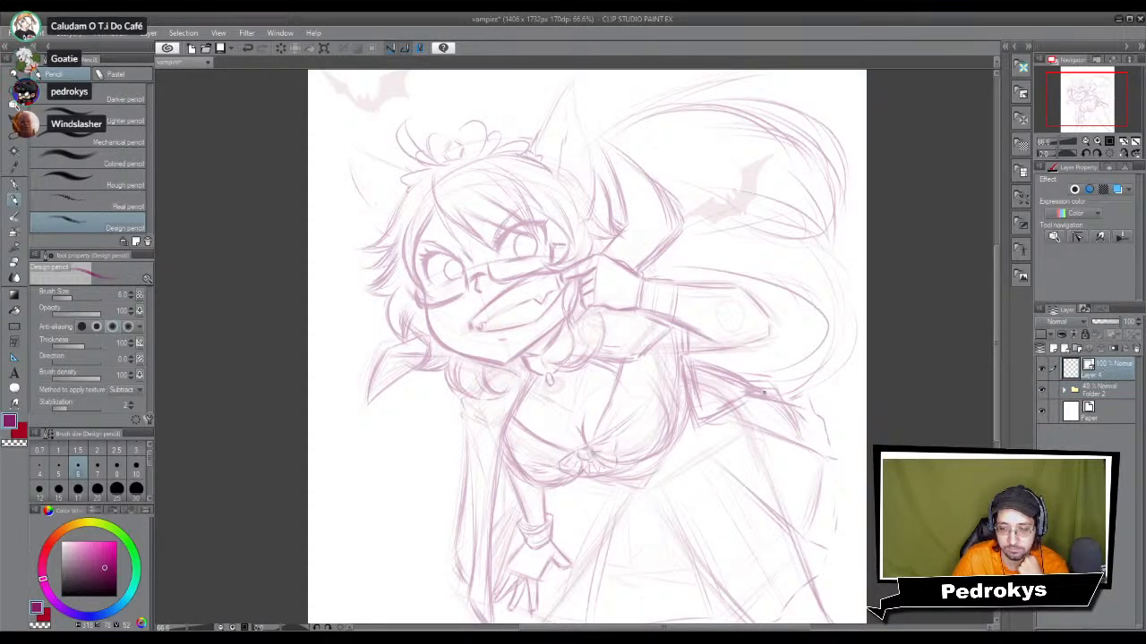
Step: Choose a very dark purple drawing colour and set up the Mapping pen with brush size 5
scroll(518, 269, "up", 3)
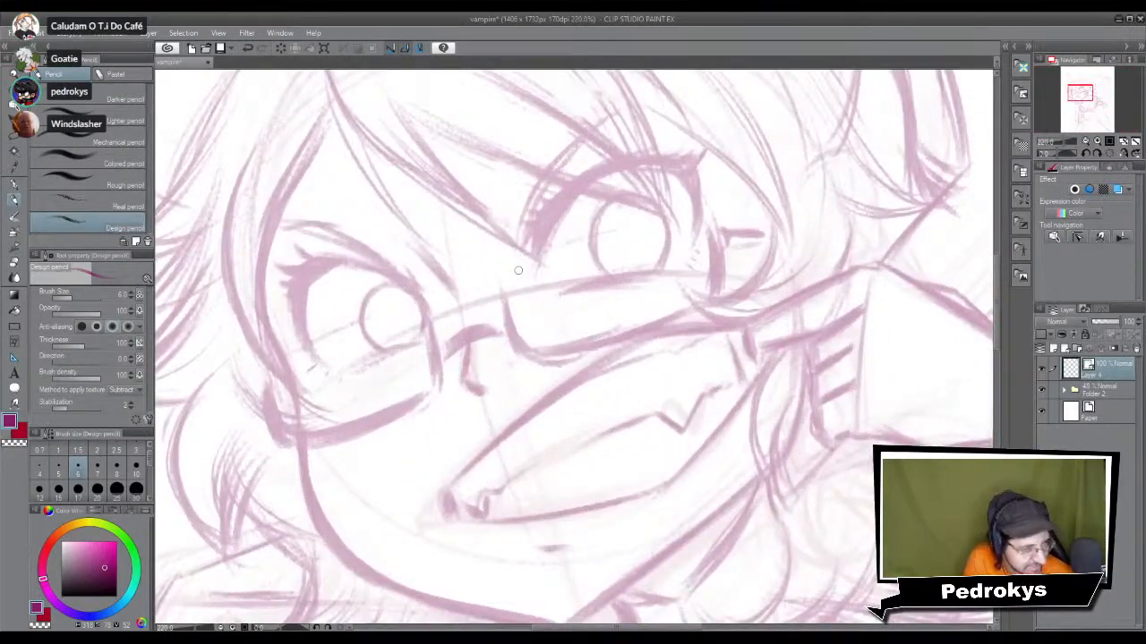
left_click(90, 595)
left_click(97, 589)
left_click_drag(43, 581, 42, 571)
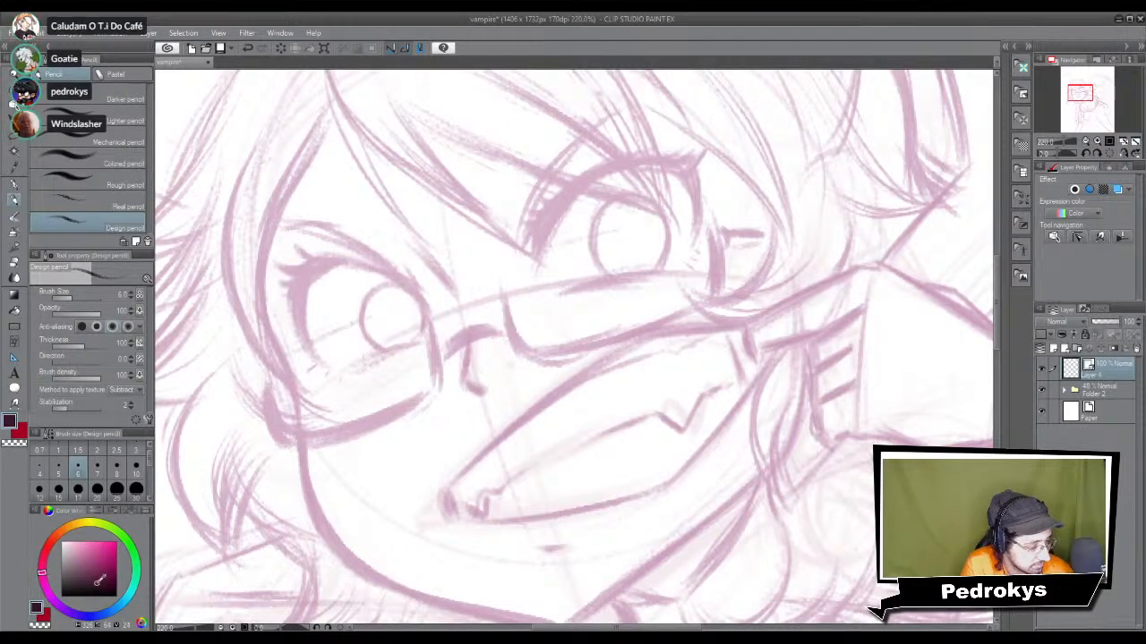
left_click(14, 185)
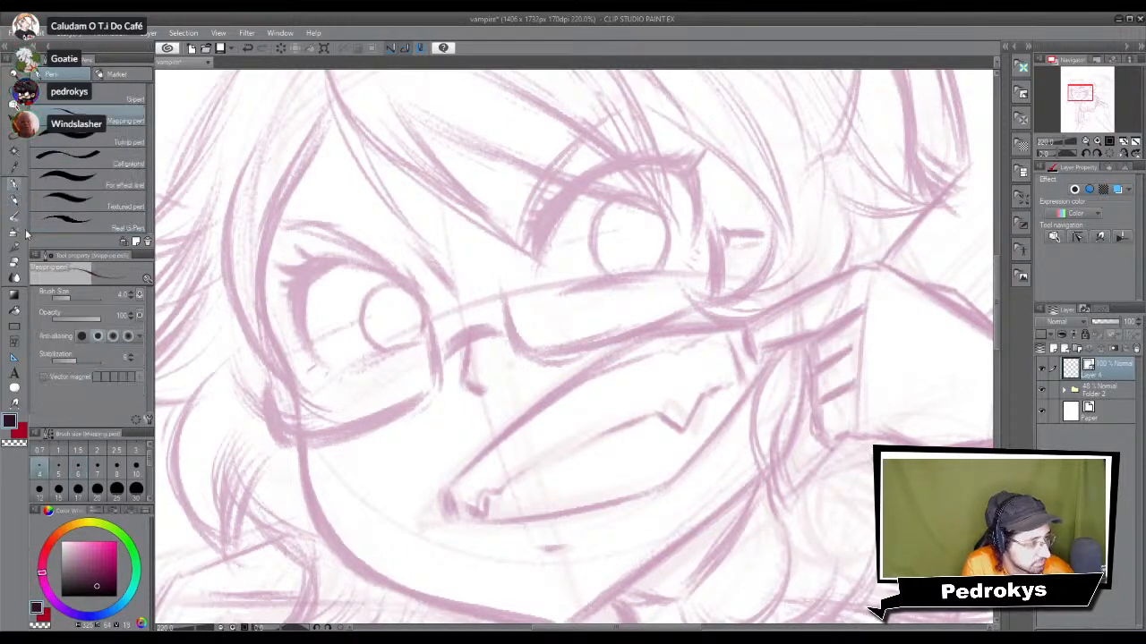
left_click(58, 469)
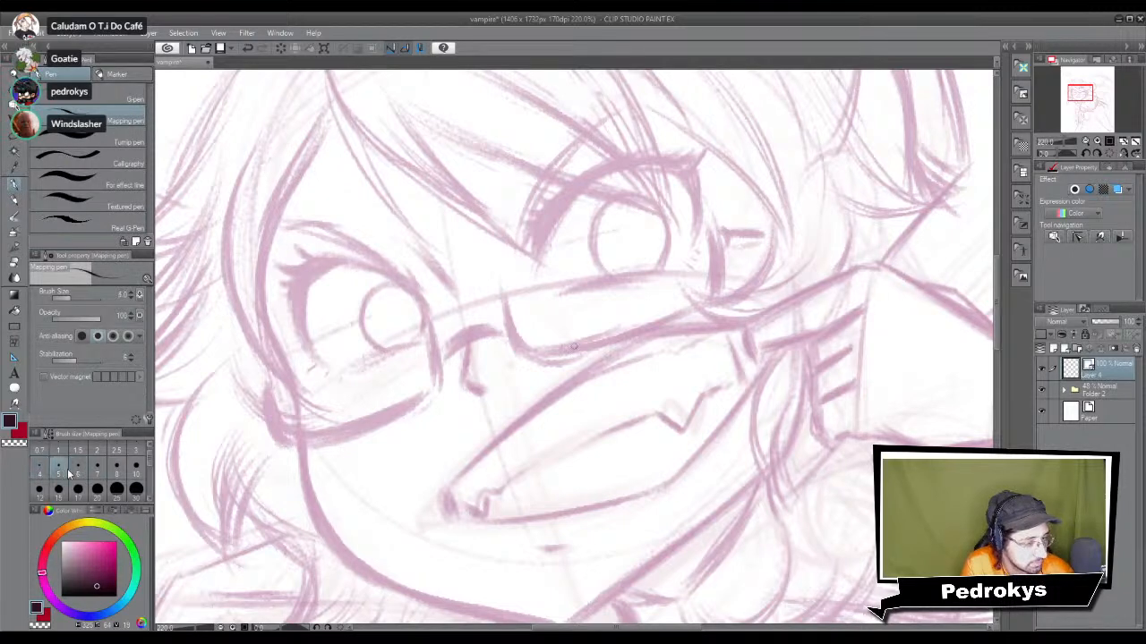
left_click_drag(479, 273, 515, 303)
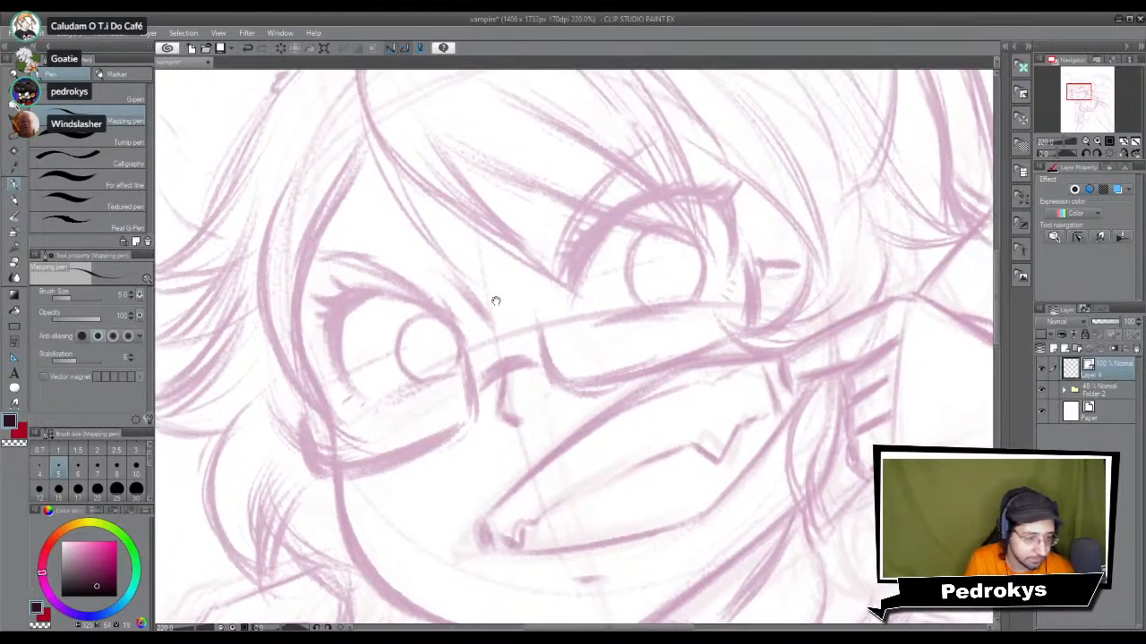
left_click_drag(444, 293, 499, 347)
key("ctrl+z")
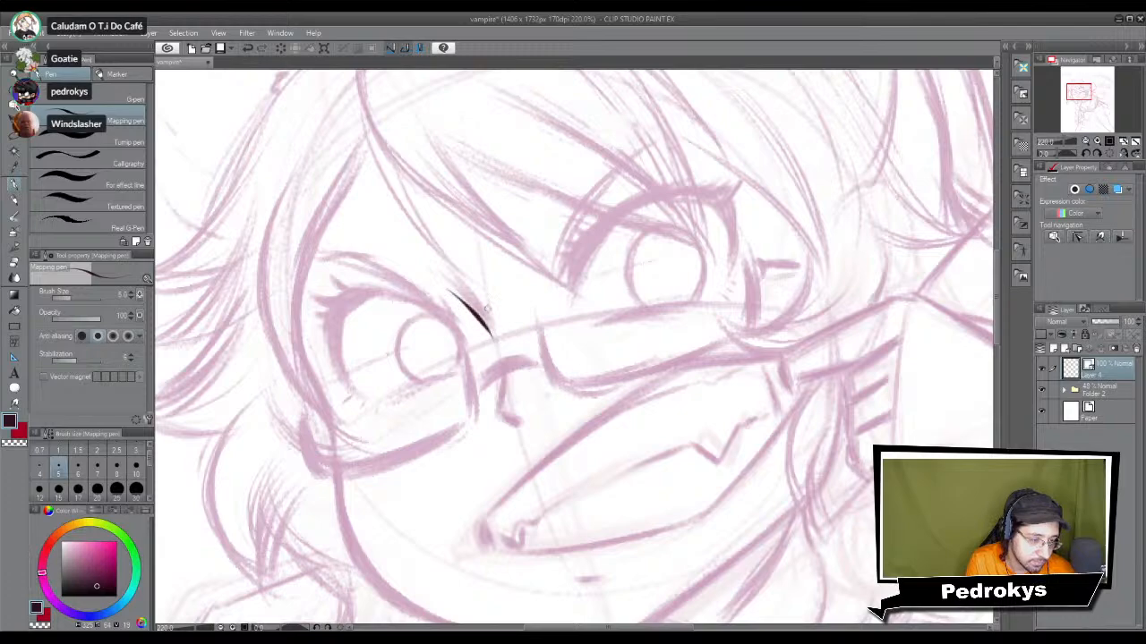
scroll(482, 289, "up", 2)
scroll(481, 290, "up", 2)
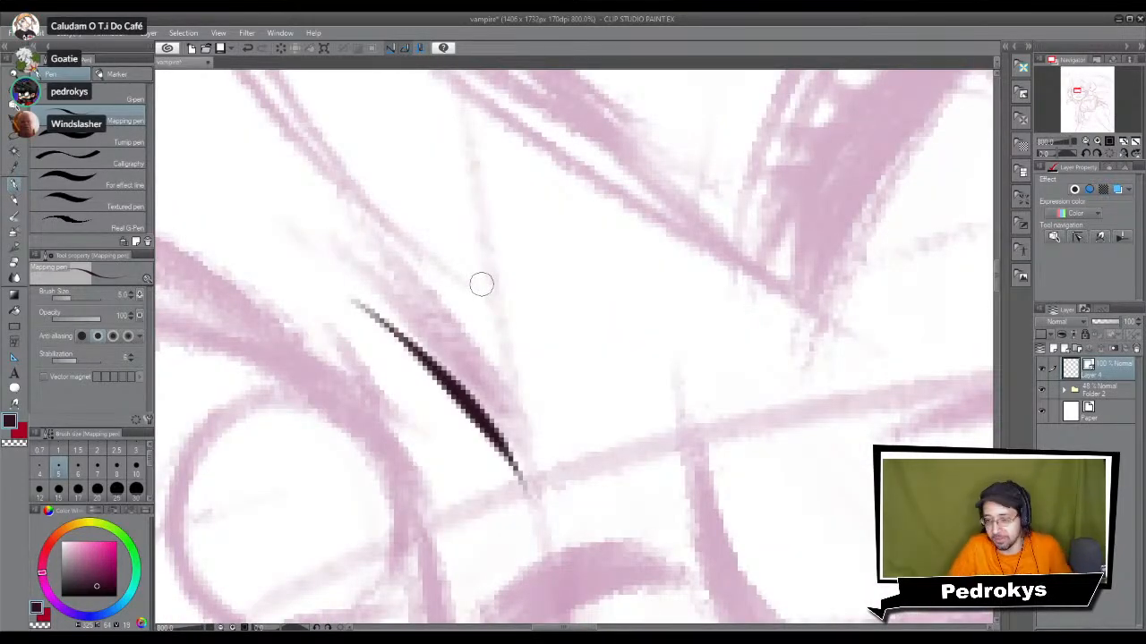
key("ctrl+z")
Step: Ink the short tapered frown line between the eyes, just above the glasses, with brush size 3
left_click(136, 465)
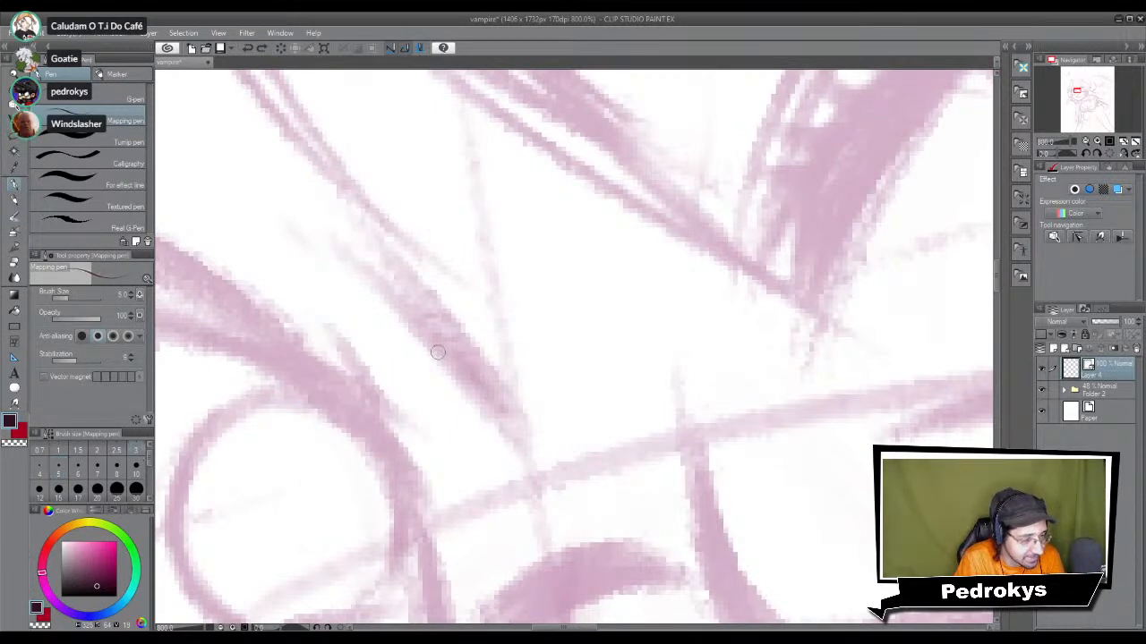
left_click_drag(357, 285, 514, 448)
key("ctrl+z")
key("ctrl+z")
left_click_drag(352, 289, 518, 448)
scroll(488, 319, "down", 4)
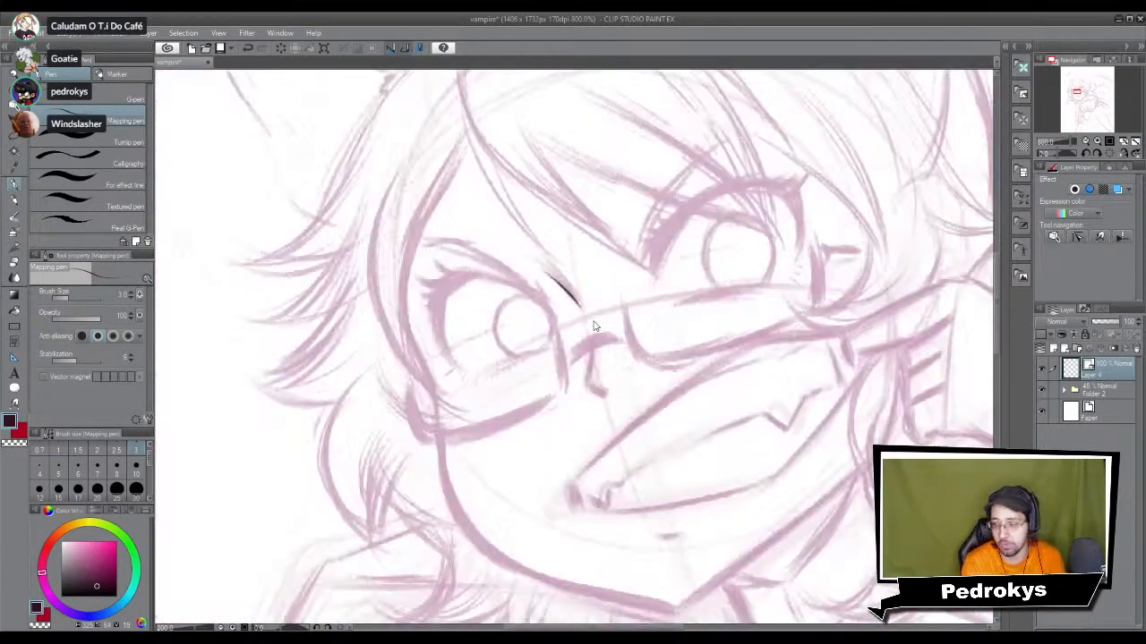
scroll(593, 327, "up", 4)
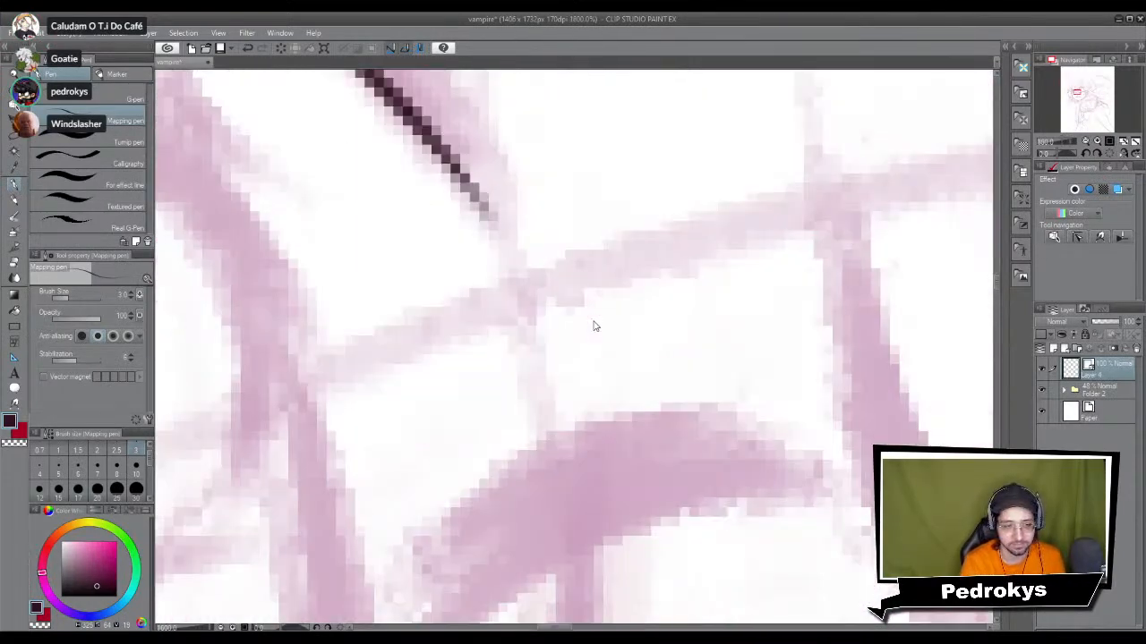
scroll(594, 326, "down", 4)
scroll(593, 327, "down", 1)
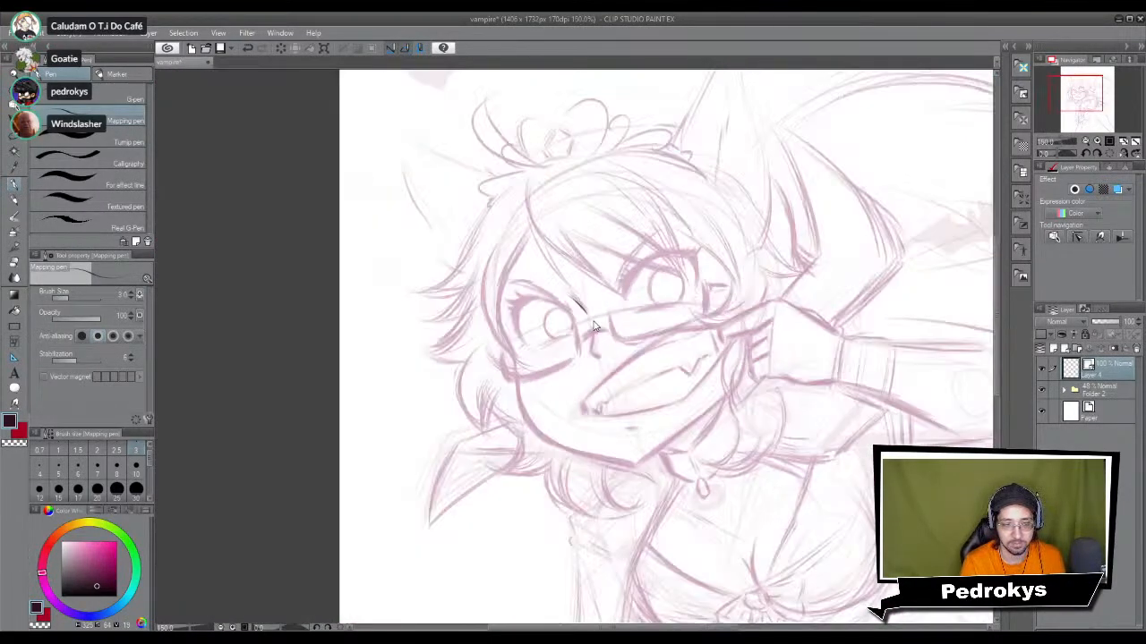
Step: Ink the nose with a near-vertical bridge line and a short angled underside joined at the tip
scroll(593, 327, "up", 3)
scroll(593, 327, "up", 1)
scroll(593, 327, "down", 1)
scroll(594, 327, "up", 1)
scroll(573, 323, "up", 1)
scroll(563, 325, "up", 1)
left_click_drag(573, 274, 553, 376)
left_click_drag(566, 419, 625, 447)
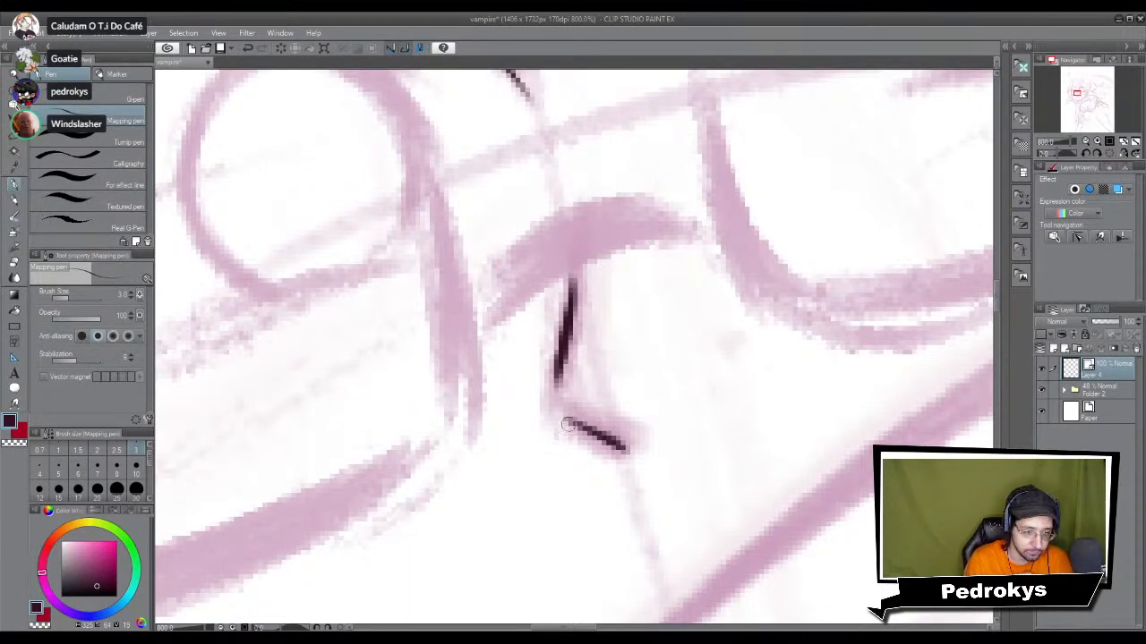
mouse_move(563, 367)
left_mouse_down()
mouse_move(555, 410)
mouse_move(602, 451)
mouse_move(561, 427)
left_mouse_up()
mouse_move(563, 371)
left_mouse_down()
mouse_move(551, 421)
mouse_move(560, 432)
left_mouse_up()
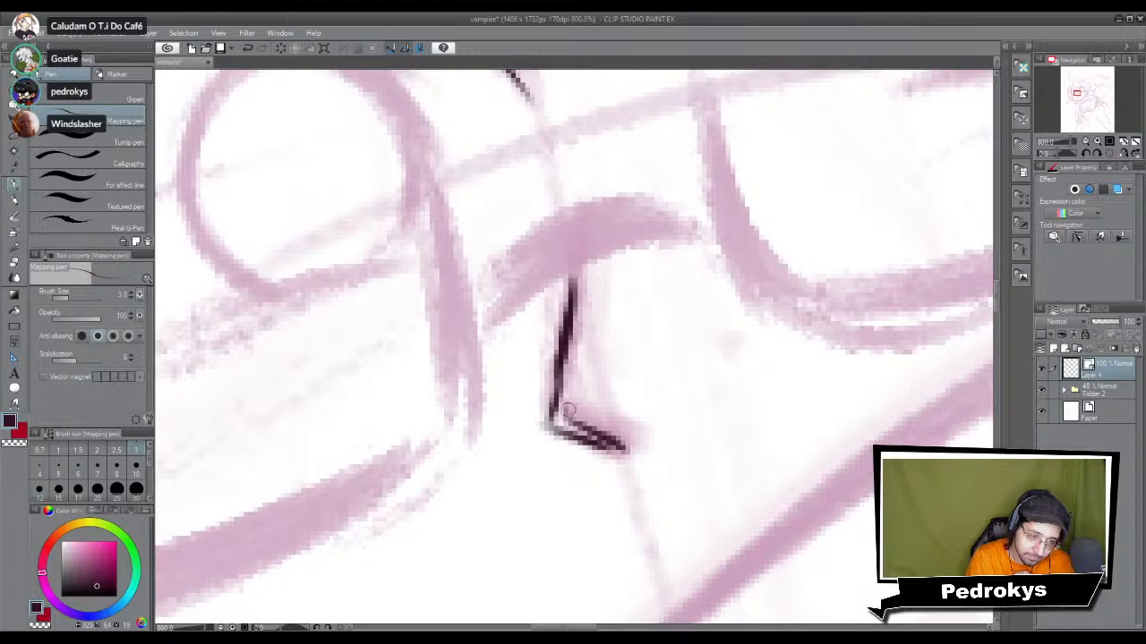
Step: Examine the inked nose and frown line against the face sketch from close up and from a distance
scroll(586, 450, "down", 8)
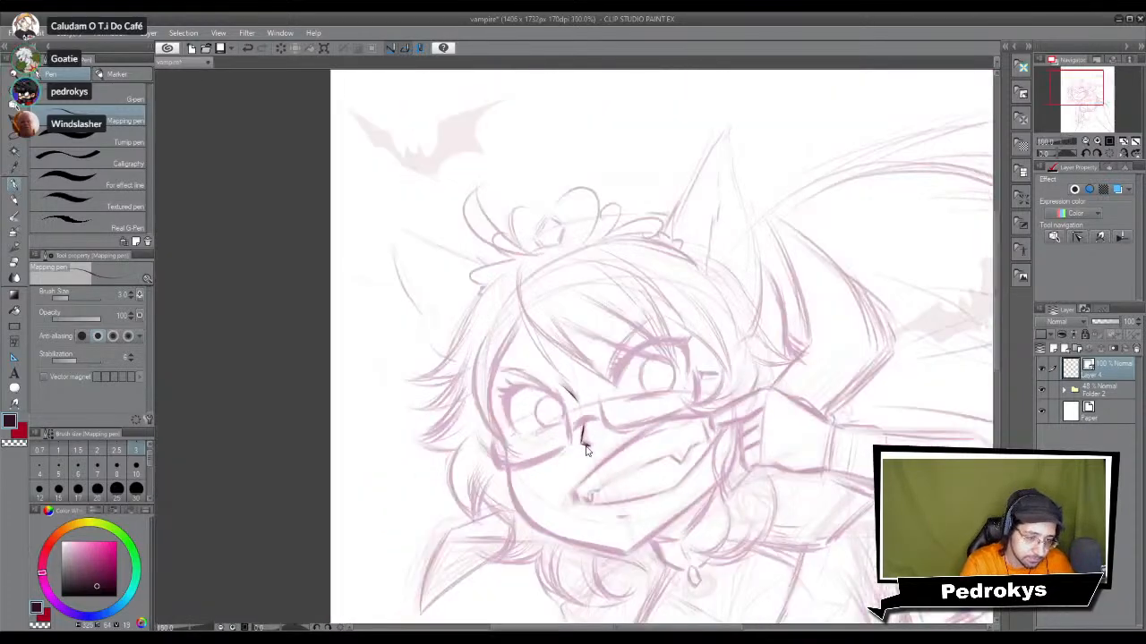
scroll(586, 450, "up", 10)
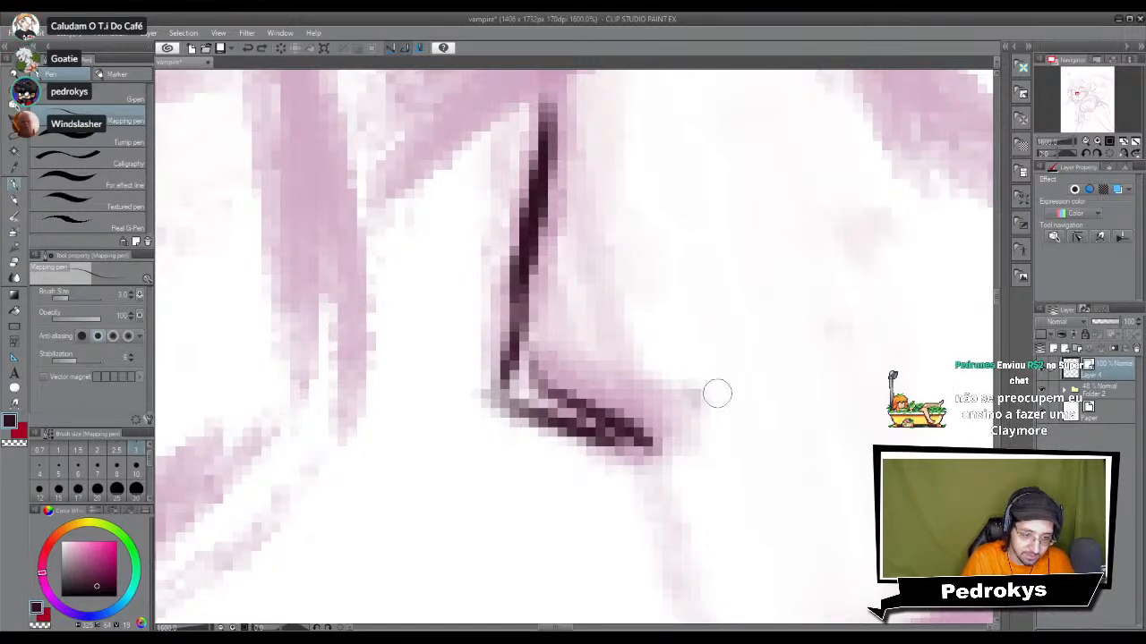
scroll(853, 398, "down", 8)
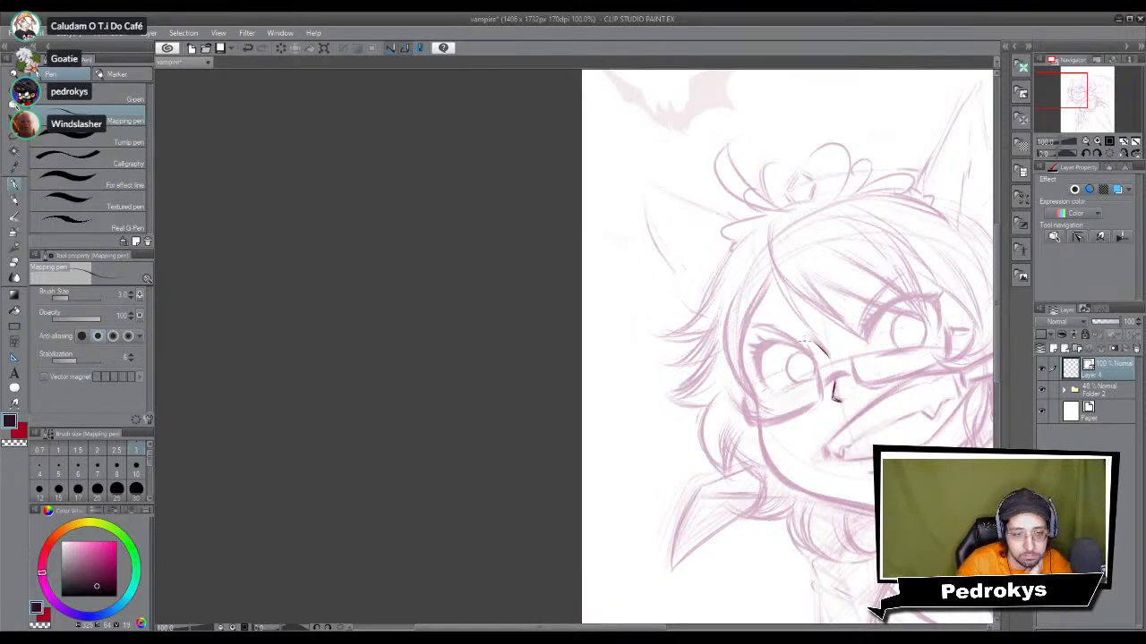
scroll(852, 370, "down", 1)
scroll(853, 384, "up", 2)
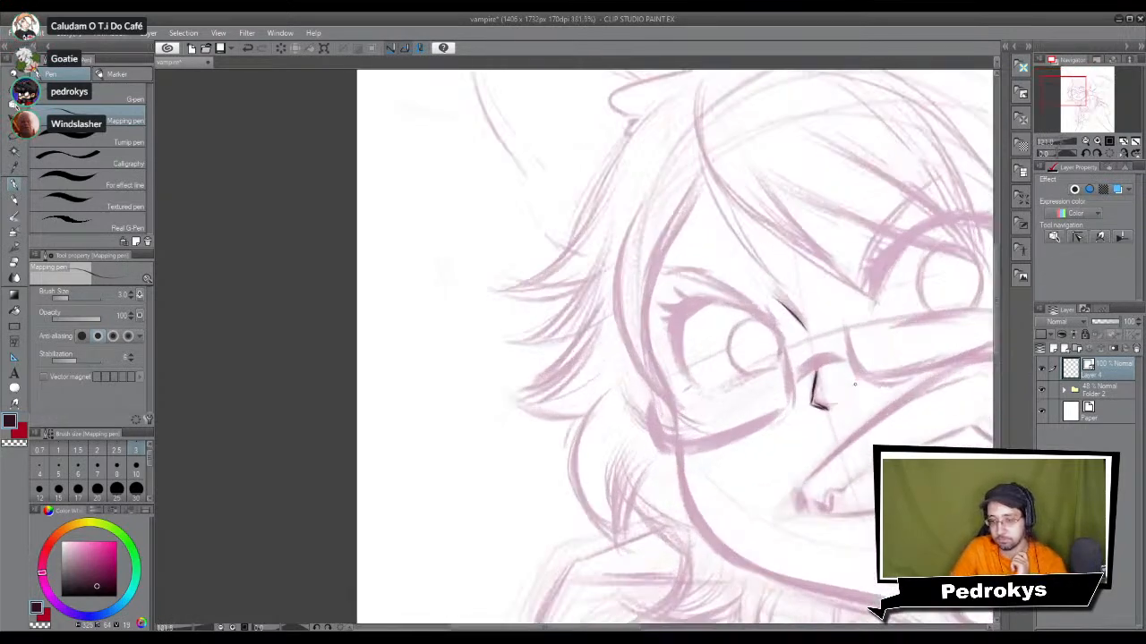
scroll(855, 384, "up", 2)
scroll(854, 384, "up", 2)
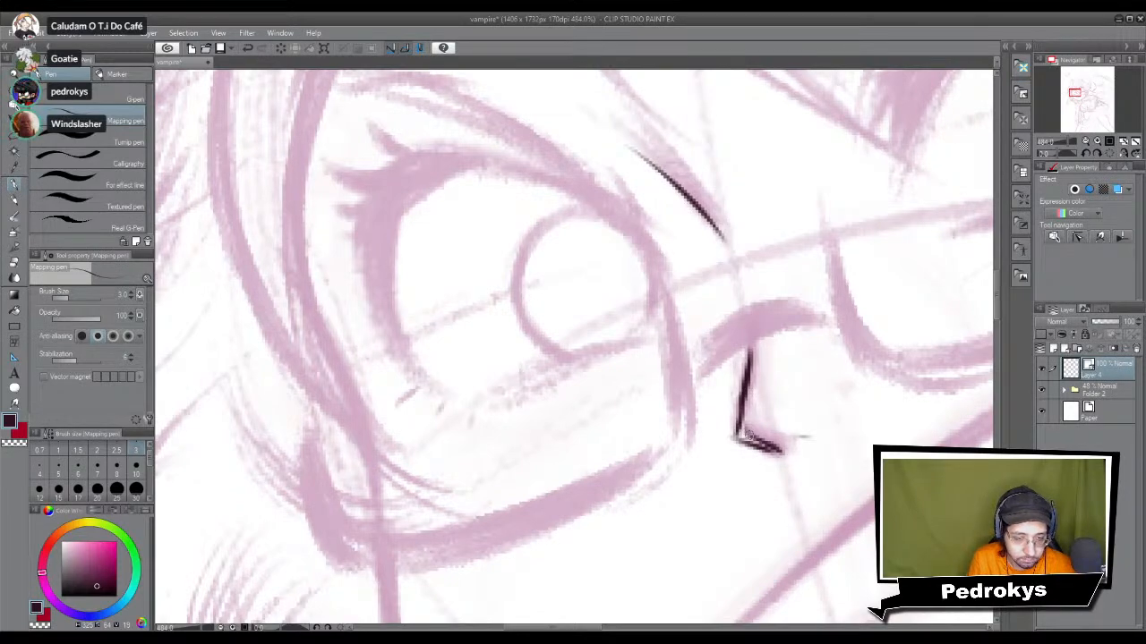
left_click_drag(796, 457, 636, 454)
scroll(688, 385, "down", 1)
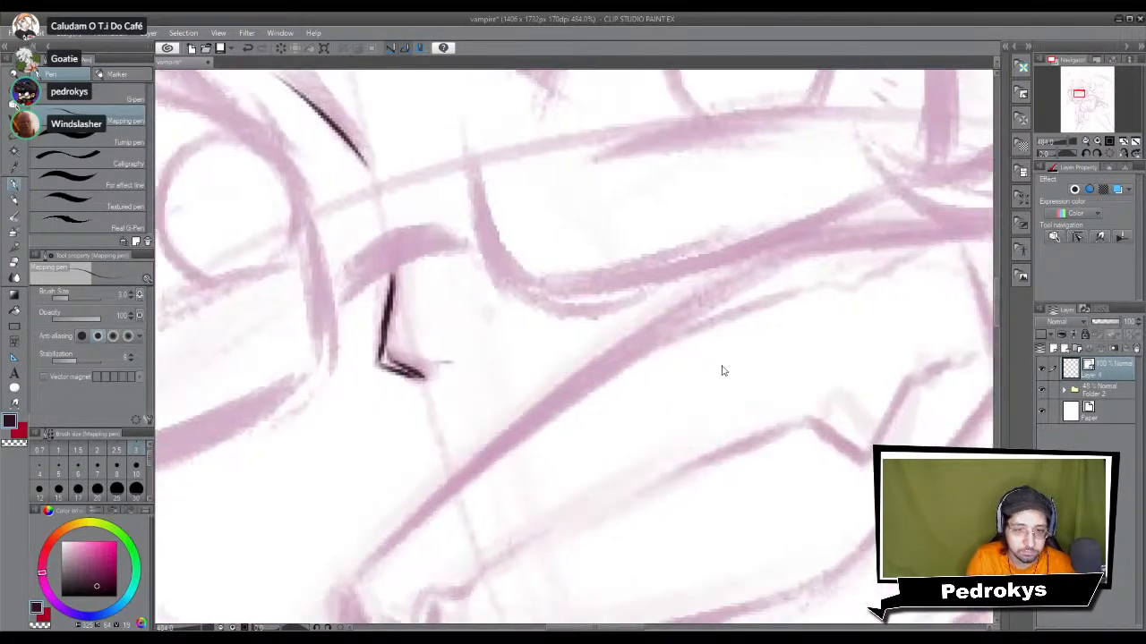
scroll(721, 371, "down", 5)
scroll(721, 371, "down", 1)
scroll(721, 370, "up", 4)
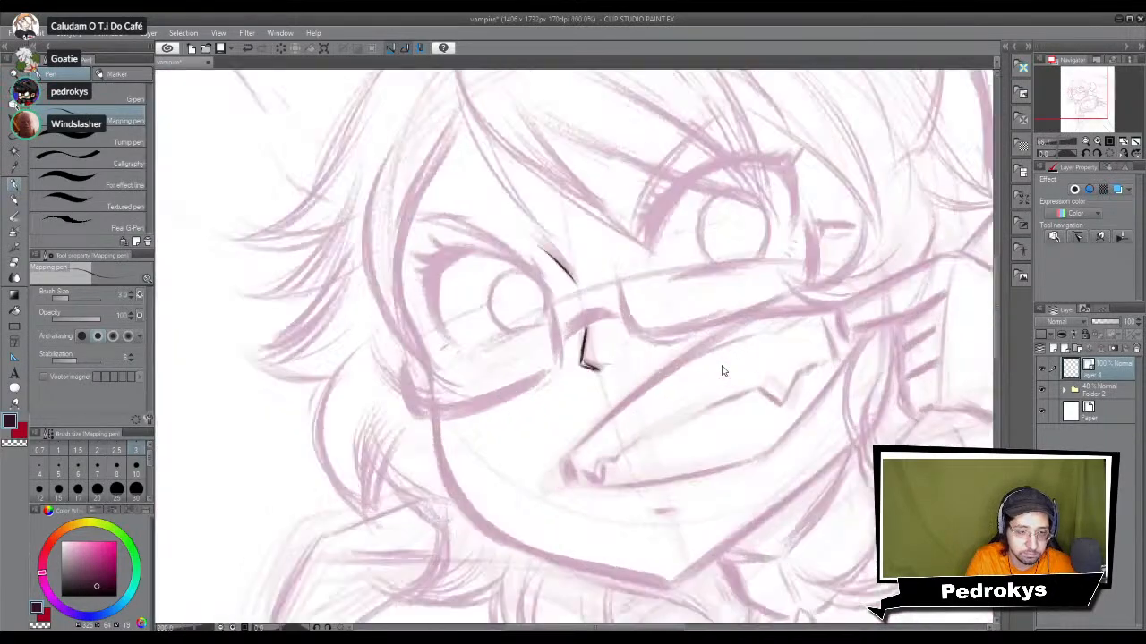
Step: Ink the small curve at the mouth's corner and, with brush size 4, the long upper mouth line rising towards the glasses
left_click_drag(520, 540, 520, 417)
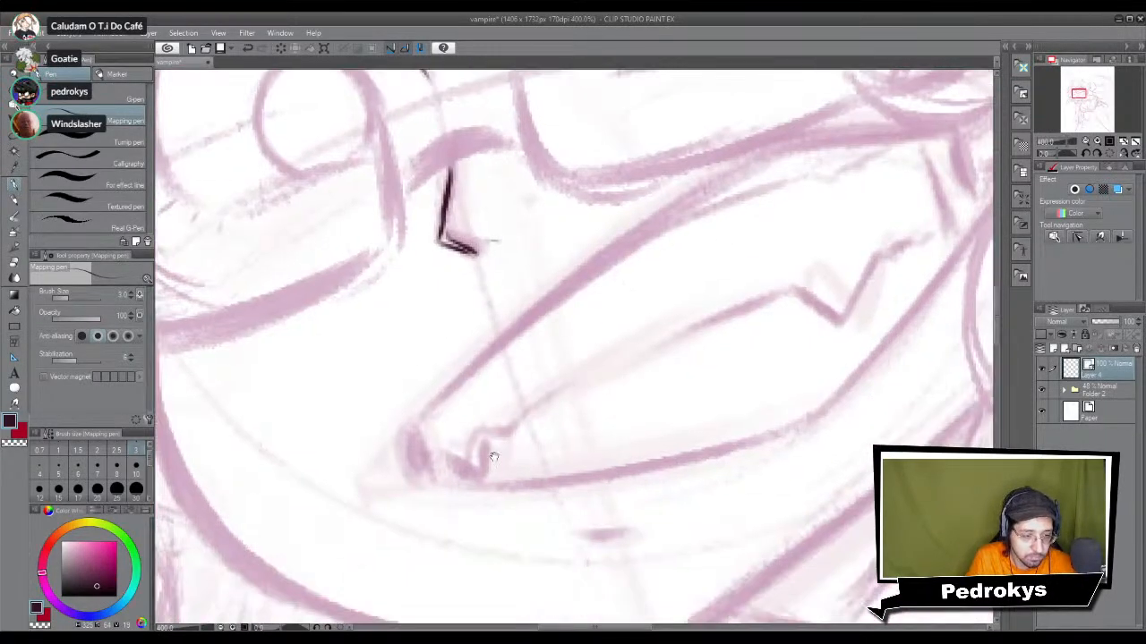
left_click_drag(411, 437, 429, 474)
left_click(40, 467)
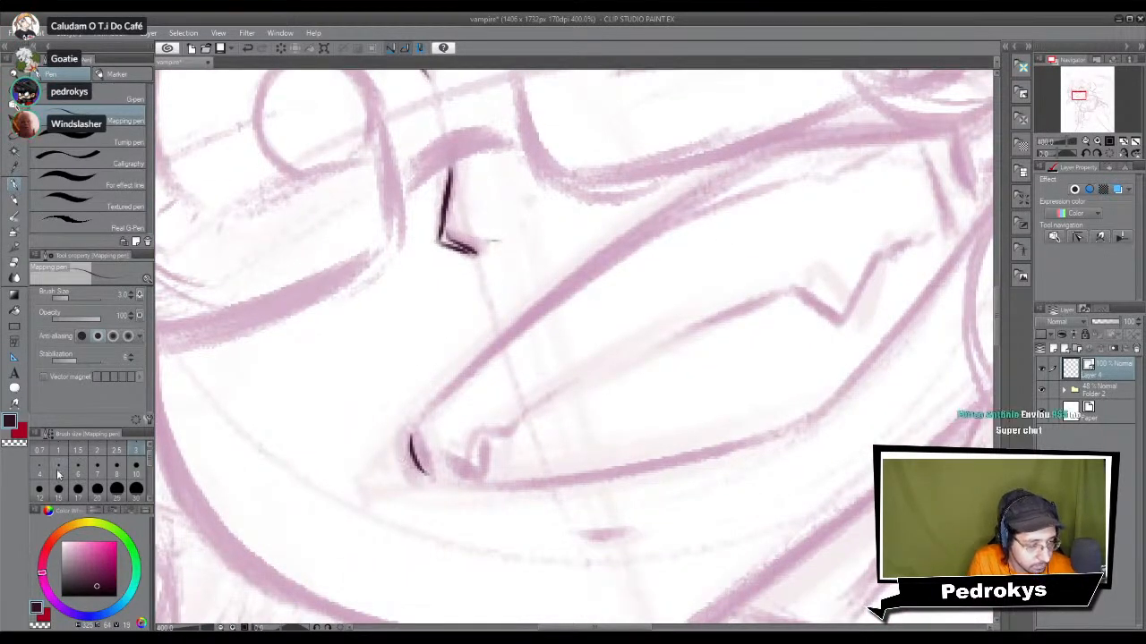
left_click_drag(567, 383, 568, 403)
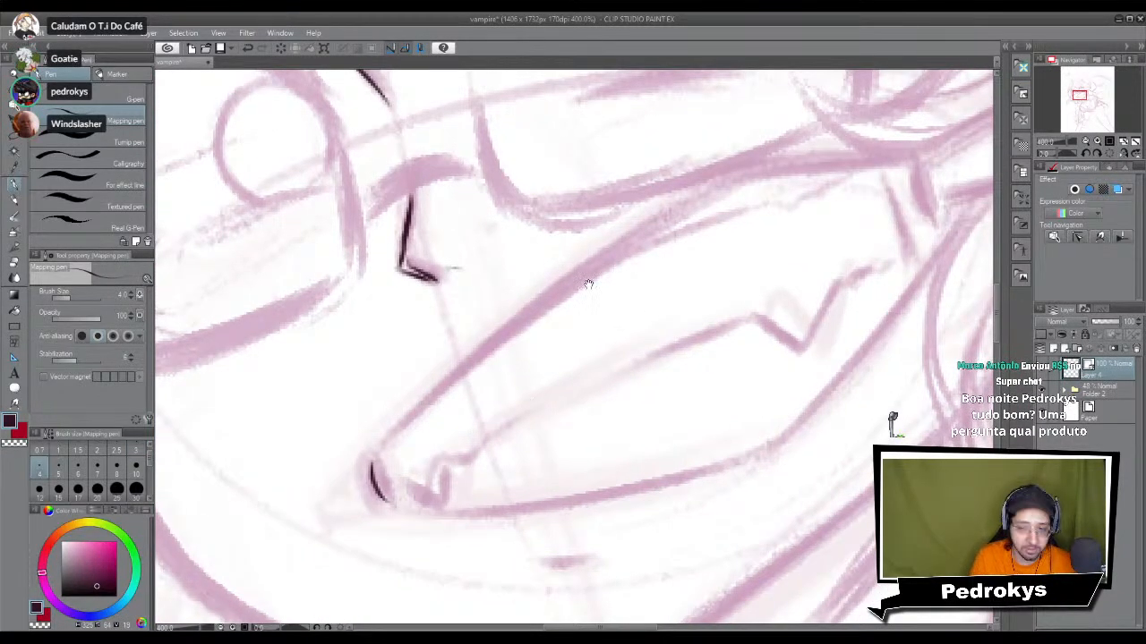
left_click_drag(573, 354, 569, 451)
left_click_drag(356, 566, 725, 312)
key("ctrl+z")
left_click_drag(355, 569, 707, 295)
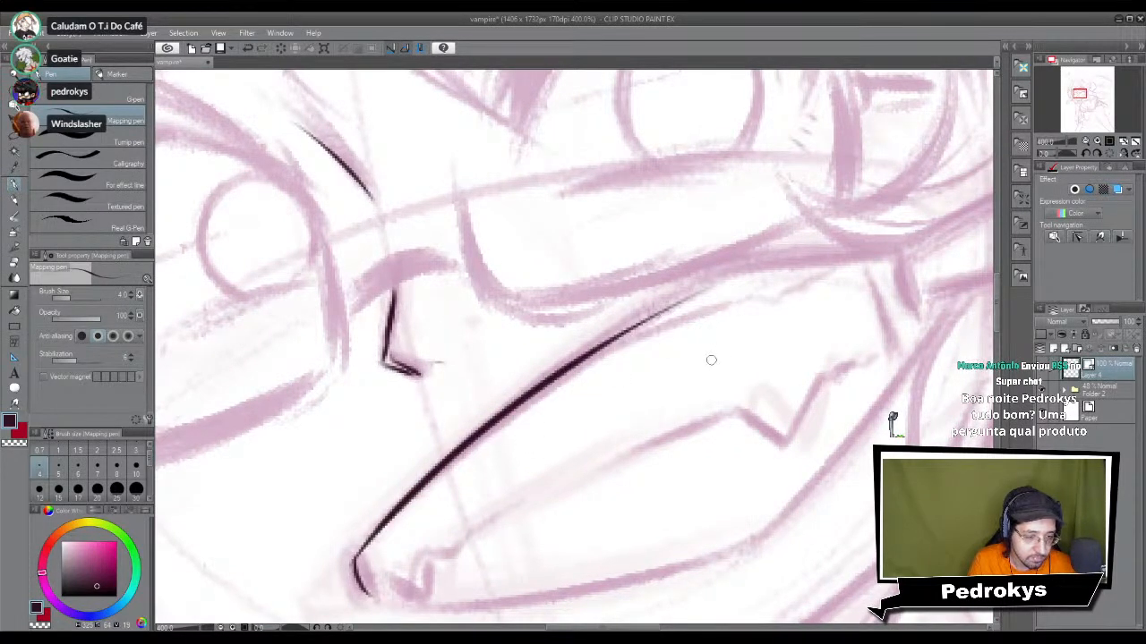
scroll(688, 358, "down", 6)
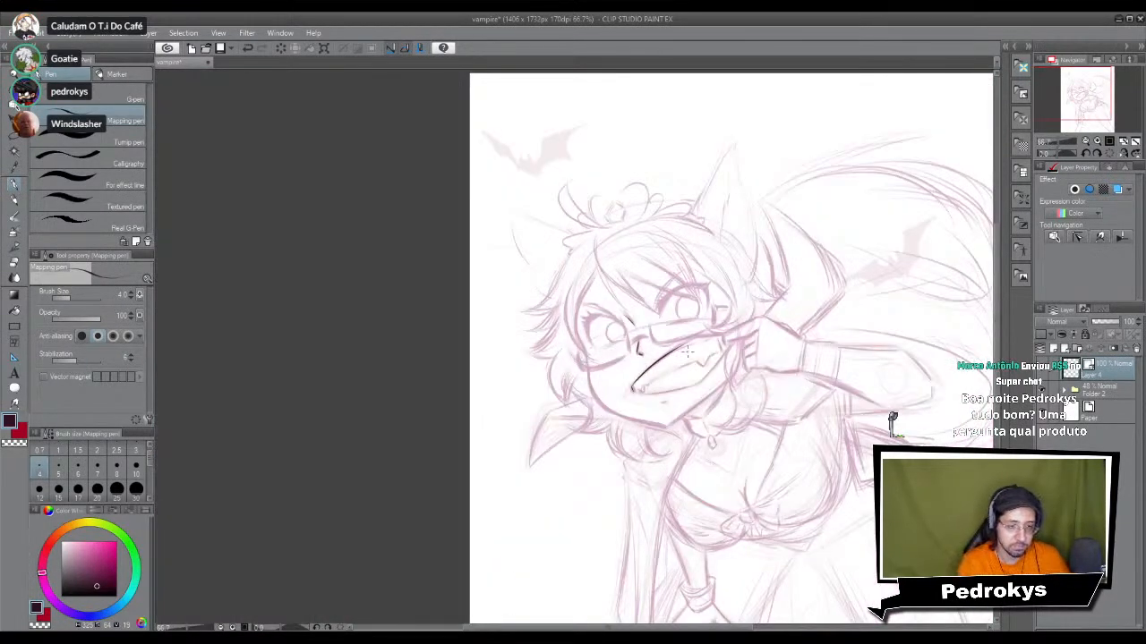
scroll(687, 351, "up", 6)
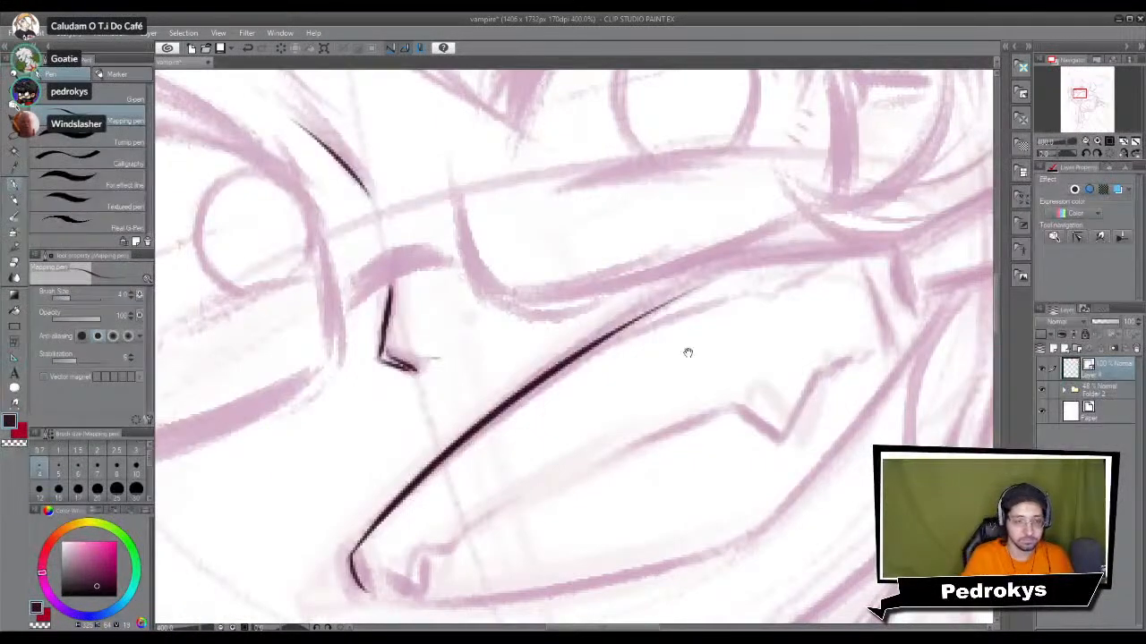
Step: Extend the upper mouth line in a tapered curve up to the mouth's far corner beneath the glasses
left_click_drag(687, 353, 636, 334)
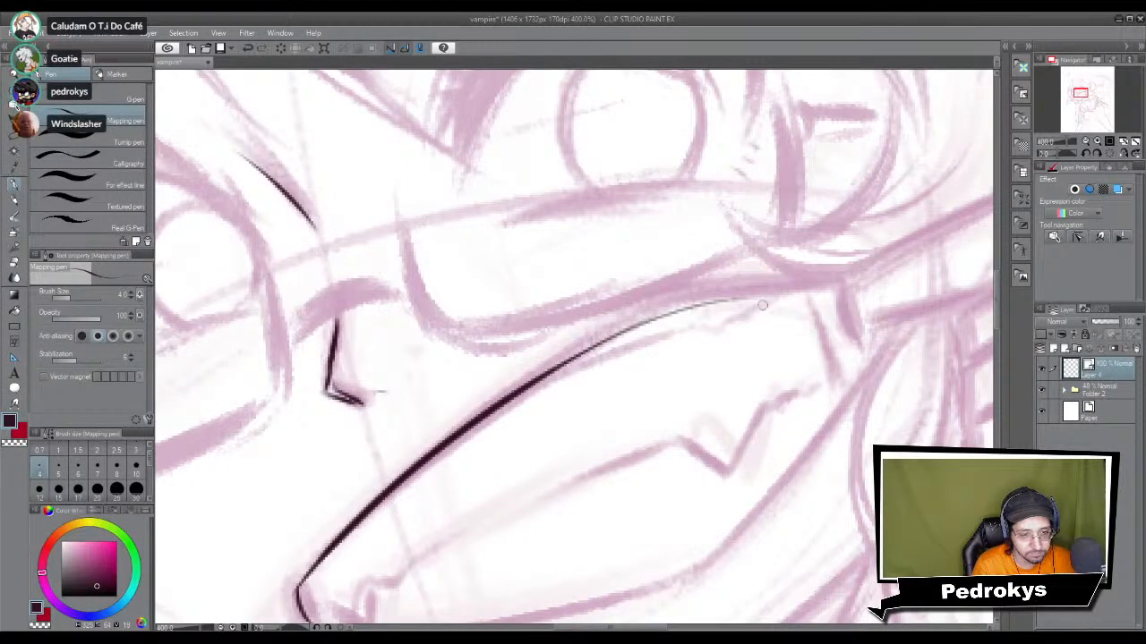
left_click_drag(577, 356, 837, 291)
key("ctrl+z")
left_click_drag(568, 361, 835, 290)
Step: Ink the mouth's far side as a tapered line running down from the cheek towards the lower lip
mouse_move(800, 327)
left_mouse_down()
mouse_move(849, 340)
mouse_move(828, 346)
left_mouse_up()
left_click_drag(850, 297, 688, 505)
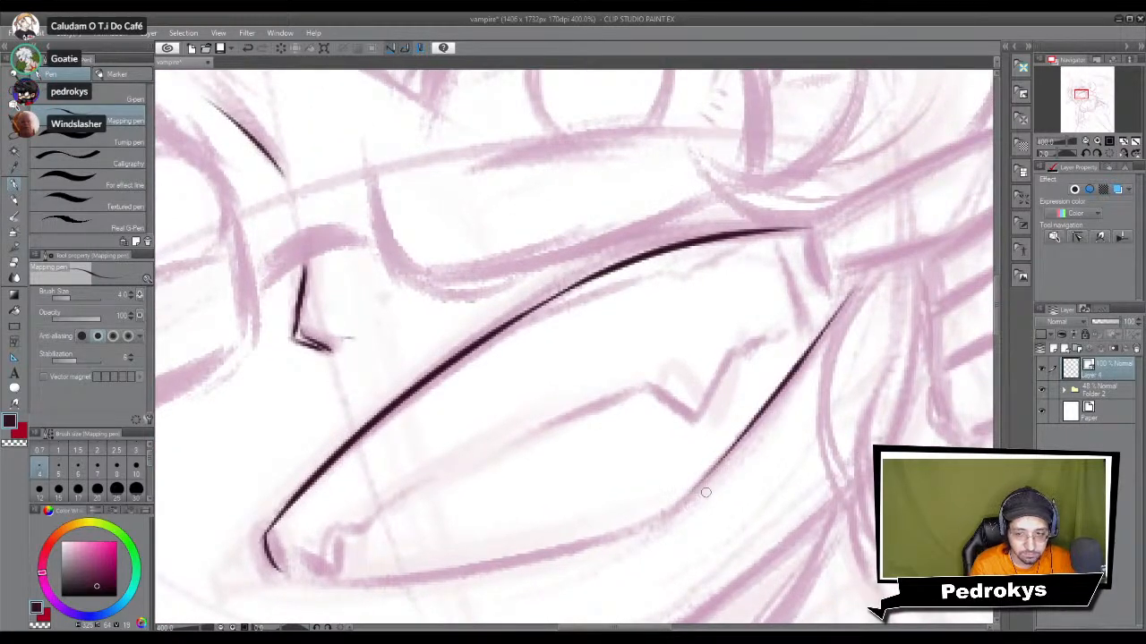
key("ctrl+z")
mouse_move(859, 281)
left_mouse_down()
mouse_move(666, 508)
mouse_move(642, 468)
mouse_move(663, 434)
left_mouse_up()
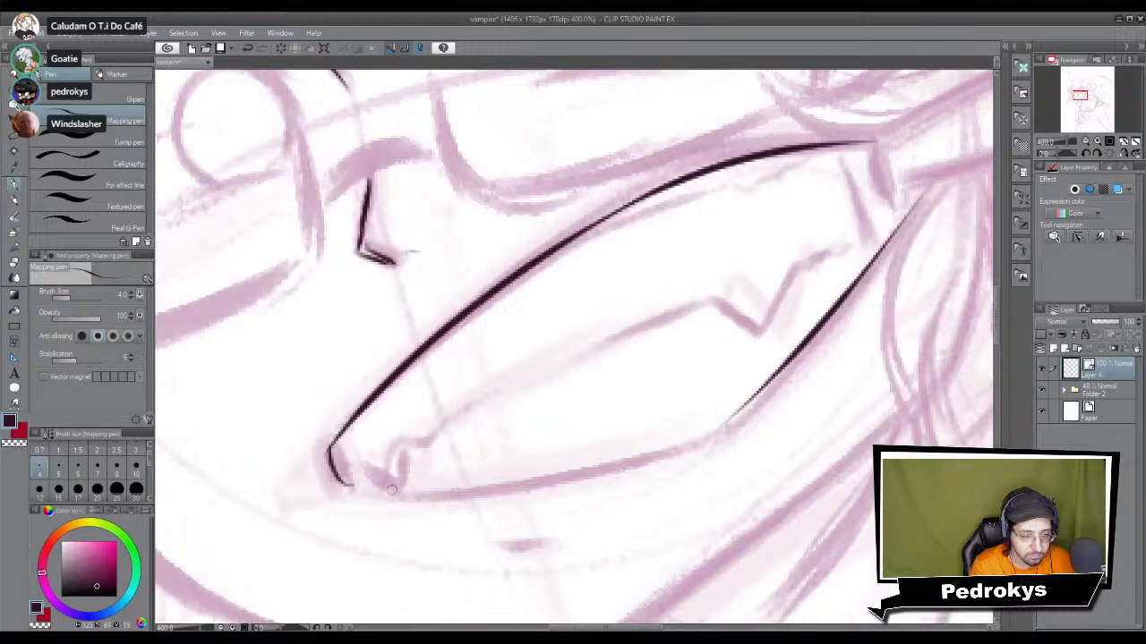
Step: Ink the long lower mouth line from the near corner and join it smoothly to the far side line
left_click_drag(353, 487, 680, 447)
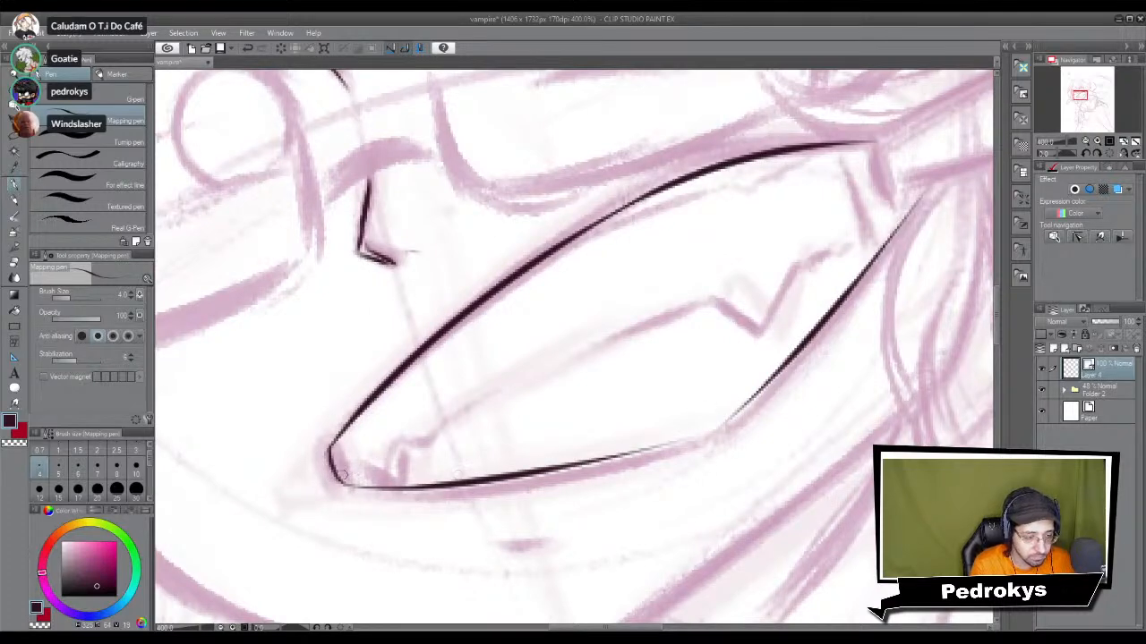
mouse_move(340, 482)
left_mouse_down()
mouse_move(735, 438)
mouse_move(633, 452)
mouse_move(712, 429)
left_mouse_up()
key("ctrl+z")
left_click_drag(647, 452, 725, 422)
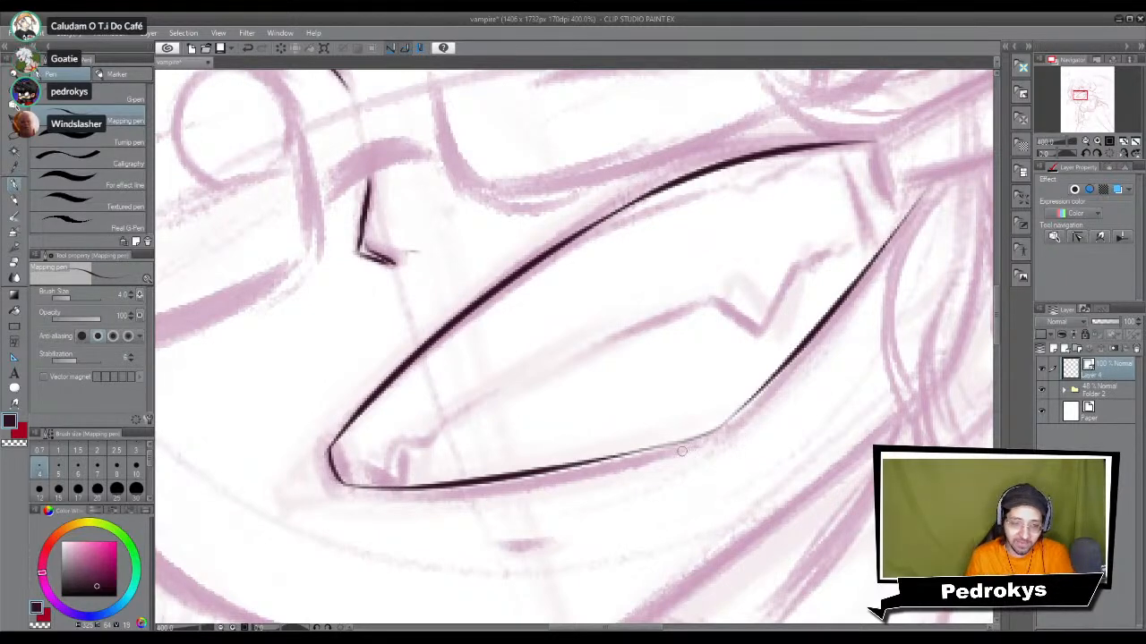
key("ctrl+z")
key("ctrl+z")
mouse_move(665, 448)
left_mouse_down()
mouse_move(707, 432)
mouse_move(749, 401)
left_mouse_up()
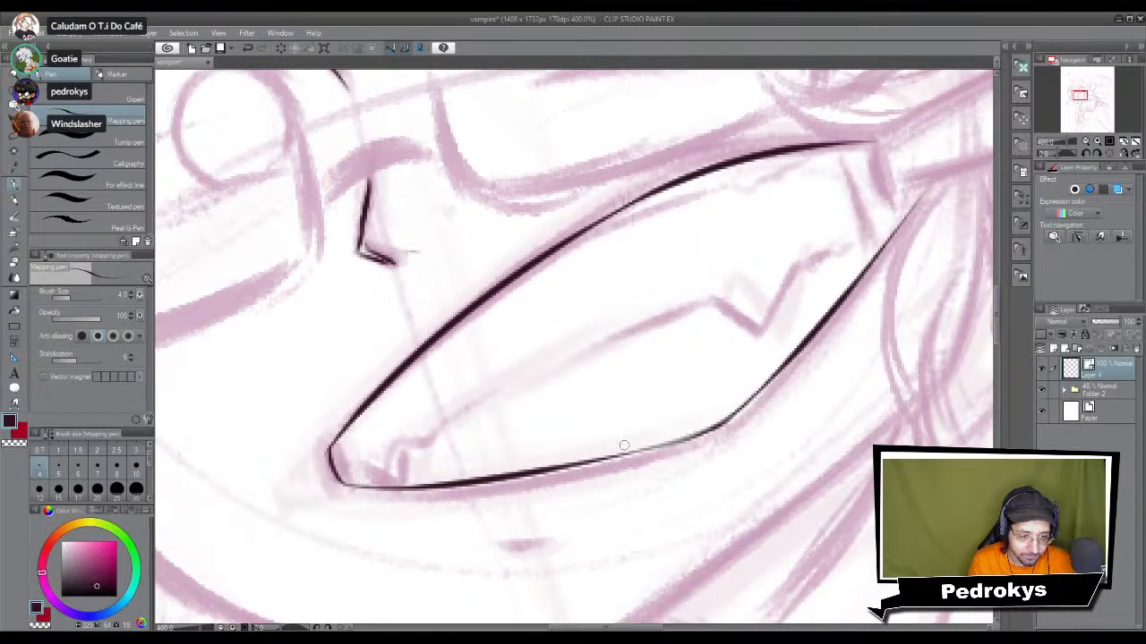
Step: Retrace the lower mouth line near its bend to even out the thin join with the far side
left_click_drag(630, 454, 718, 428)
key("ctrl+z")
key("ctrl+z")
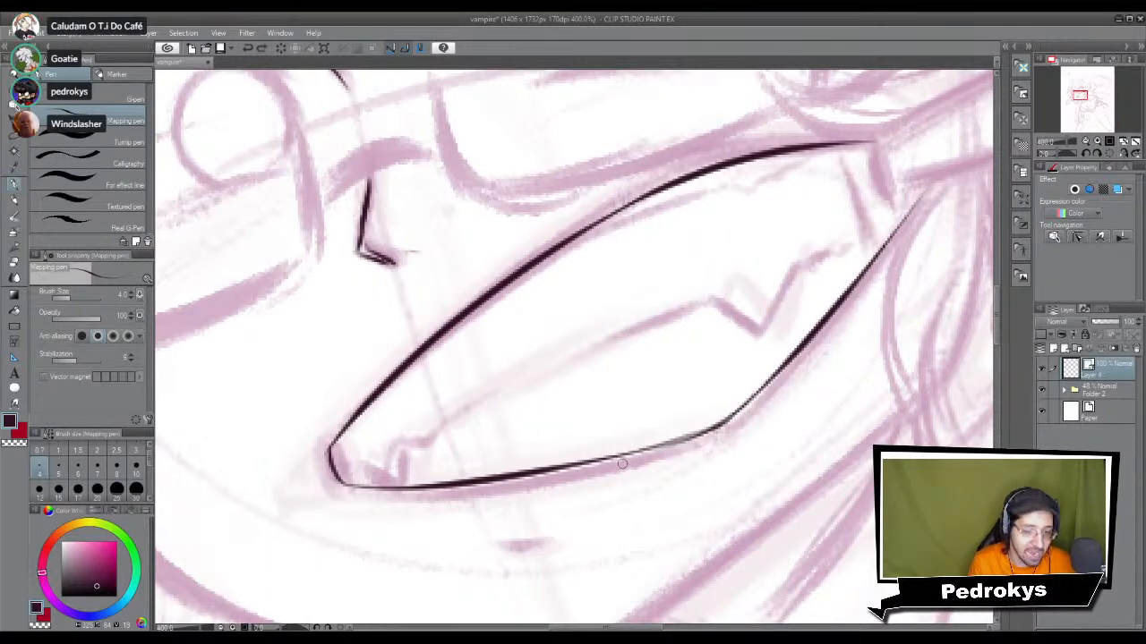
left_click_drag(619, 458, 682, 441)
left_click_drag(595, 460, 689, 443)
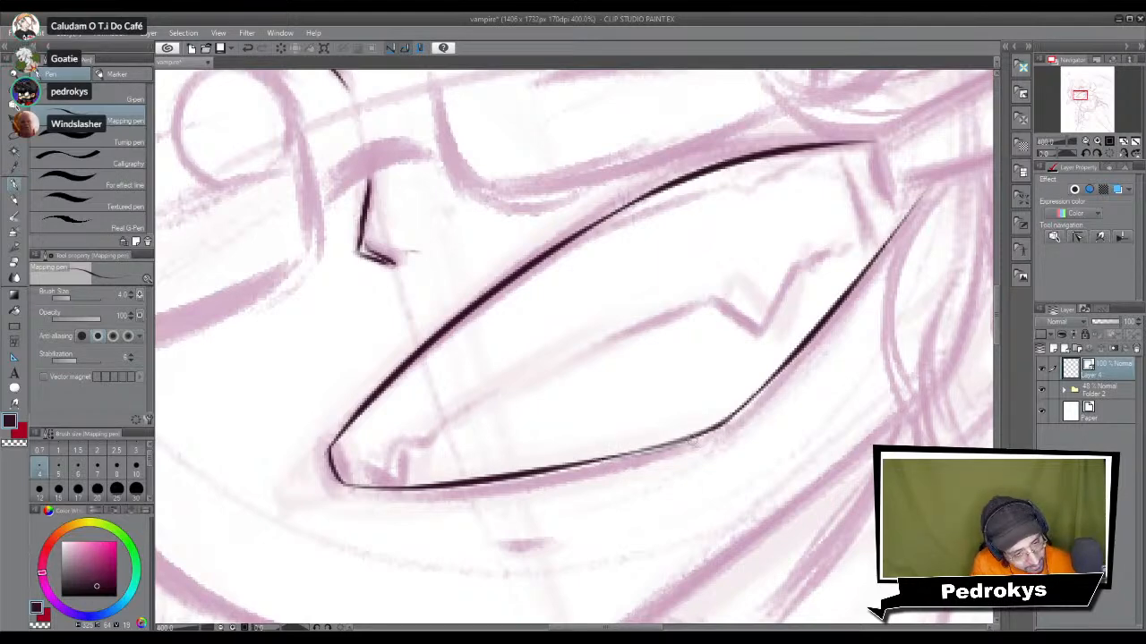
left_click_drag(589, 458, 696, 434)
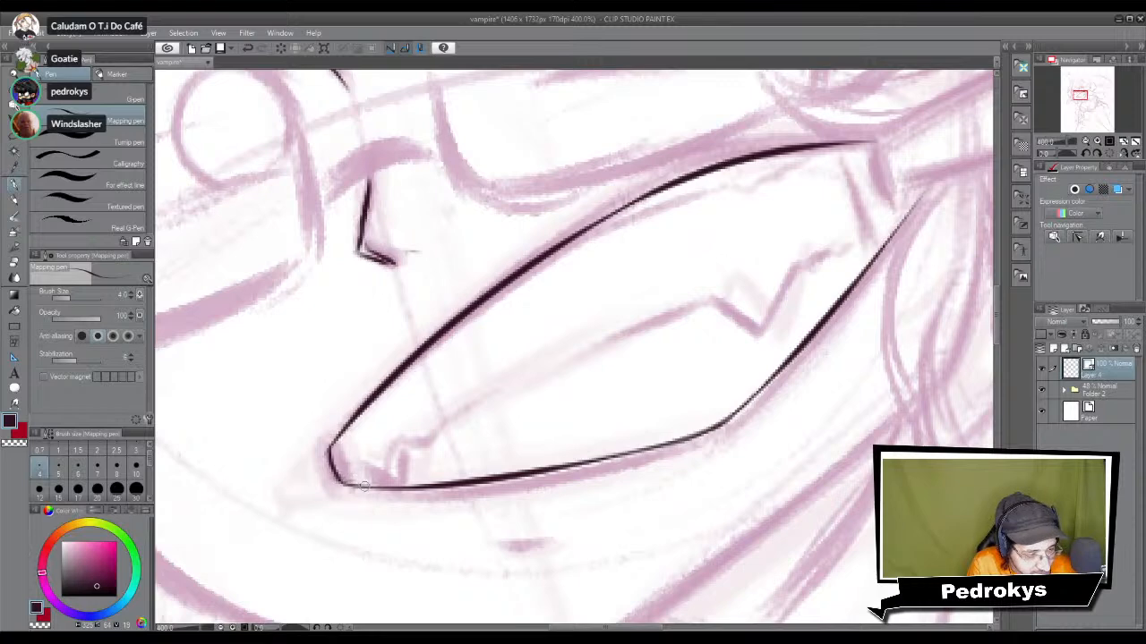
Step: Thicken the rounded near corner of the mouth with short overlapping strokes
mouse_move(331, 448)
left_mouse_down()
mouse_move(346, 481)
mouse_move(361, 485)
left_mouse_up()
left_click_drag(333, 450, 346, 481)
left_click_drag(338, 438, 332, 464)
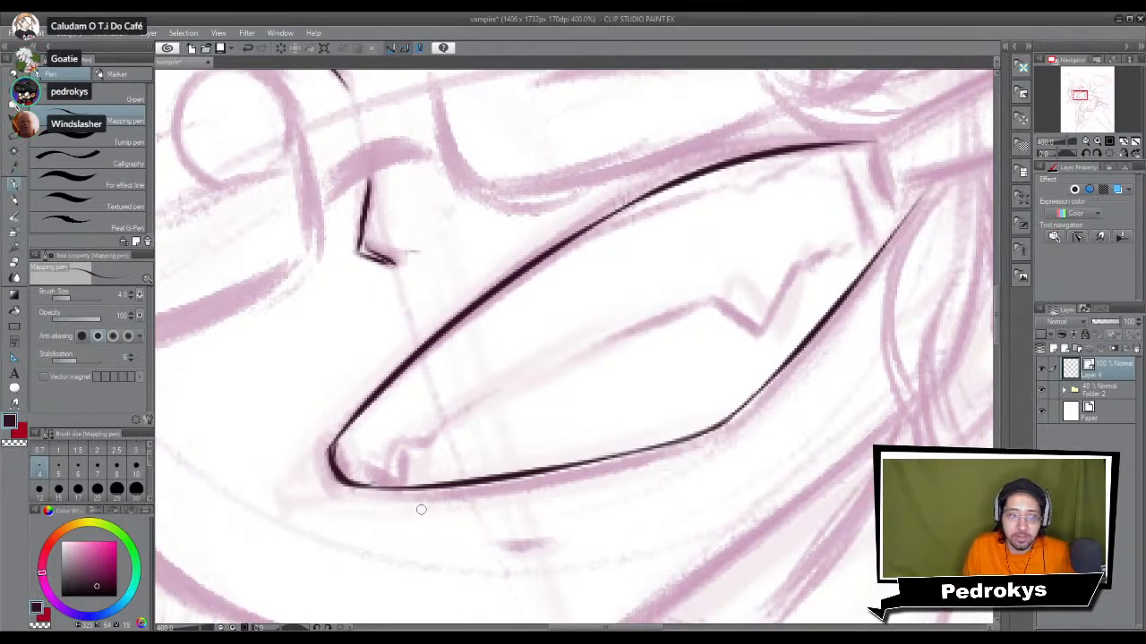
Step: Examine the closed mouth outline against the face sketch from a distance and from close up
scroll(389, 519, "down", 4)
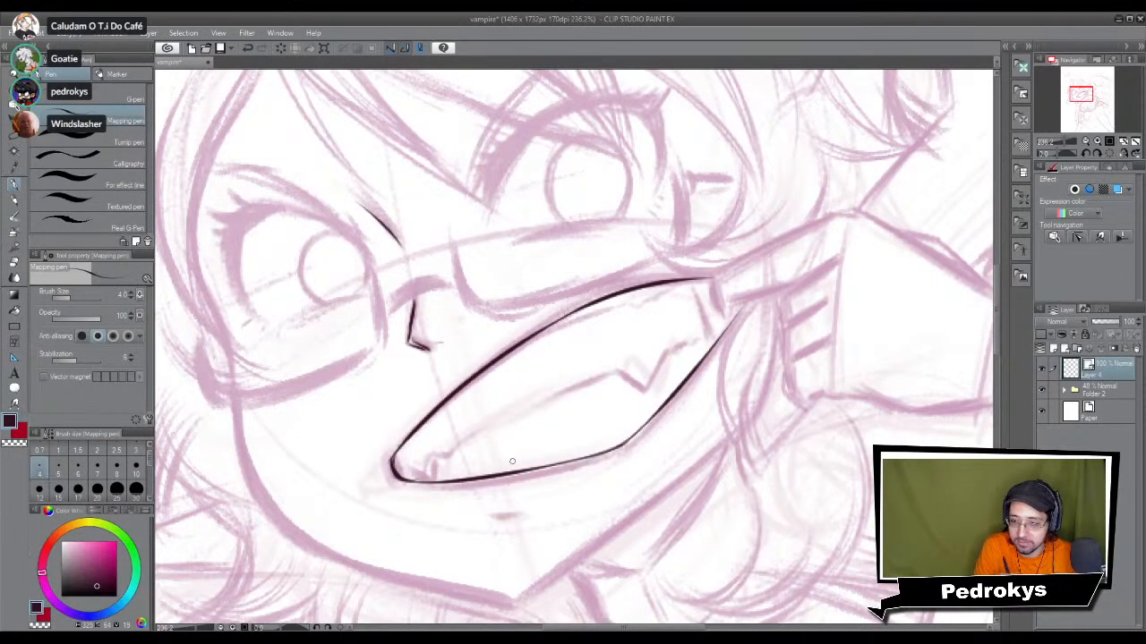
scroll(533, 448, "down", 2)
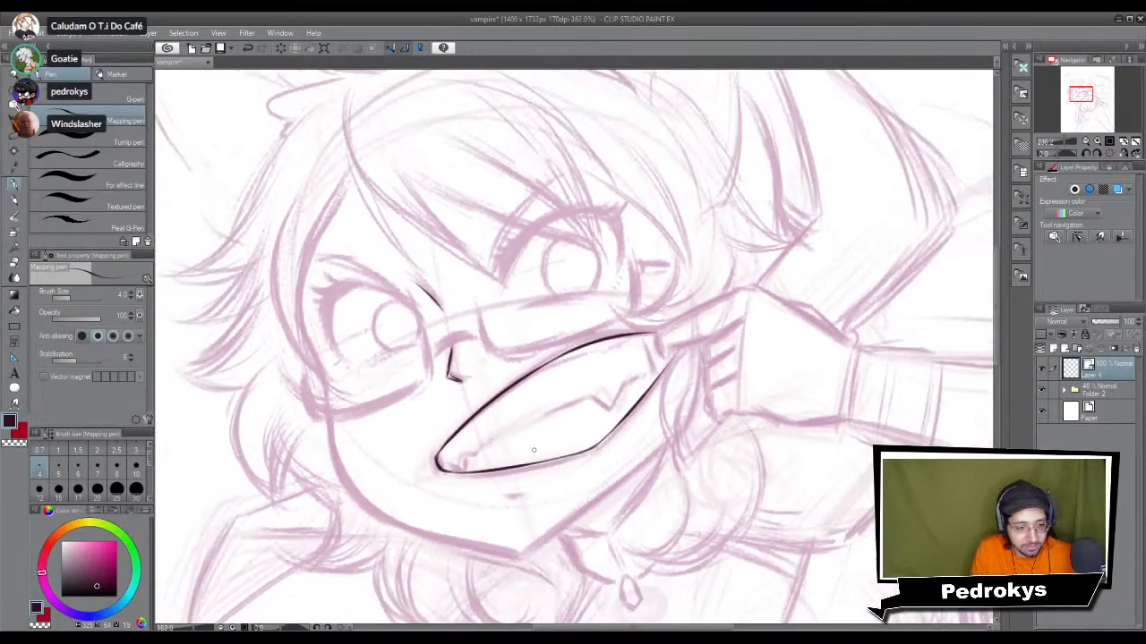
scroll(597, 399, "down", 3)
scroll(598, 399, "up", 3)
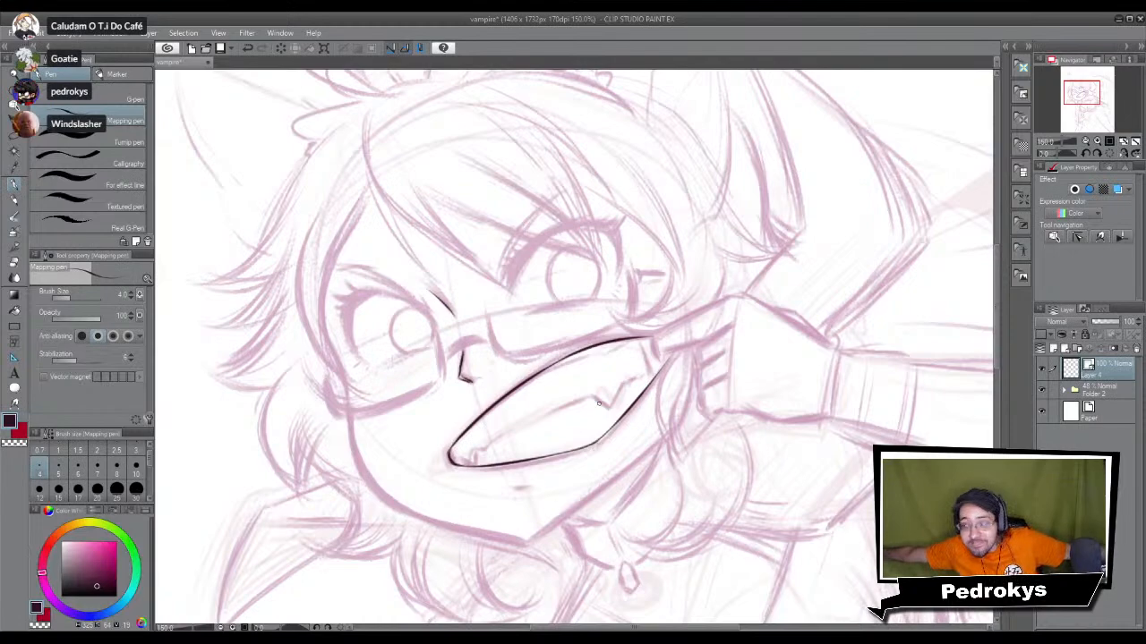
scroll(617, 359, "down", 4)
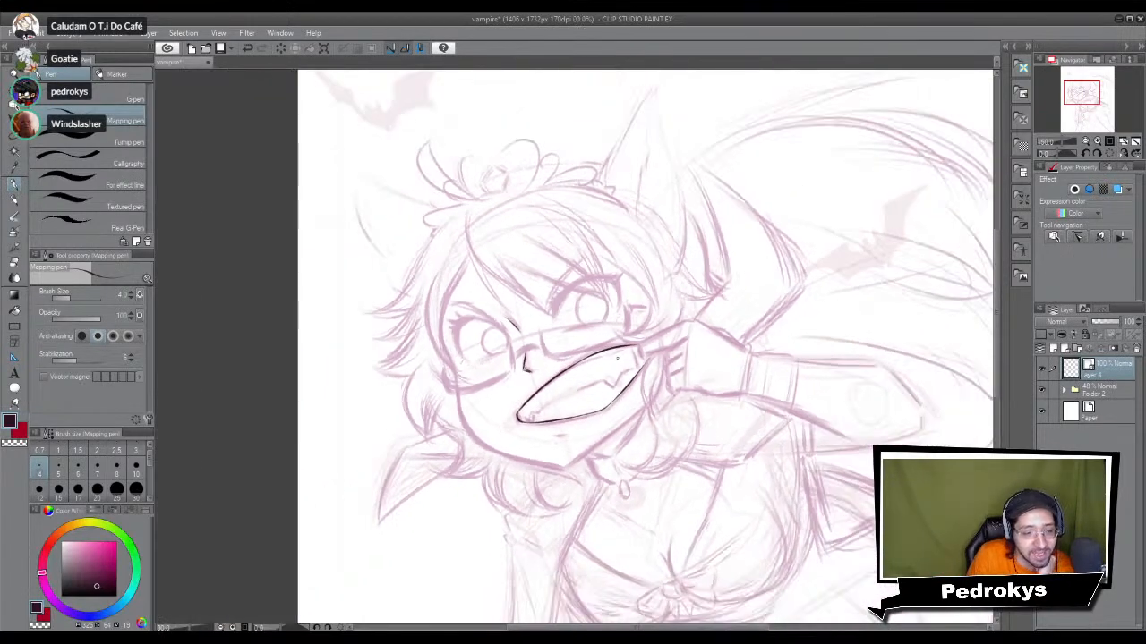
scroll(593, 388, "up", 6)
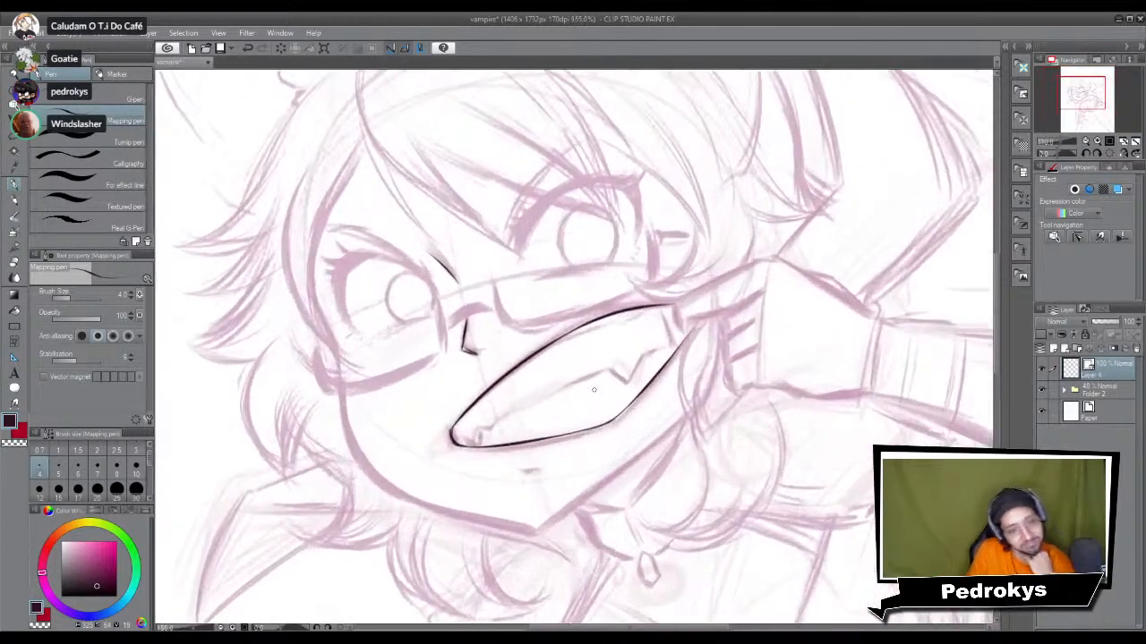
scroll(378, 409, "down", 1)
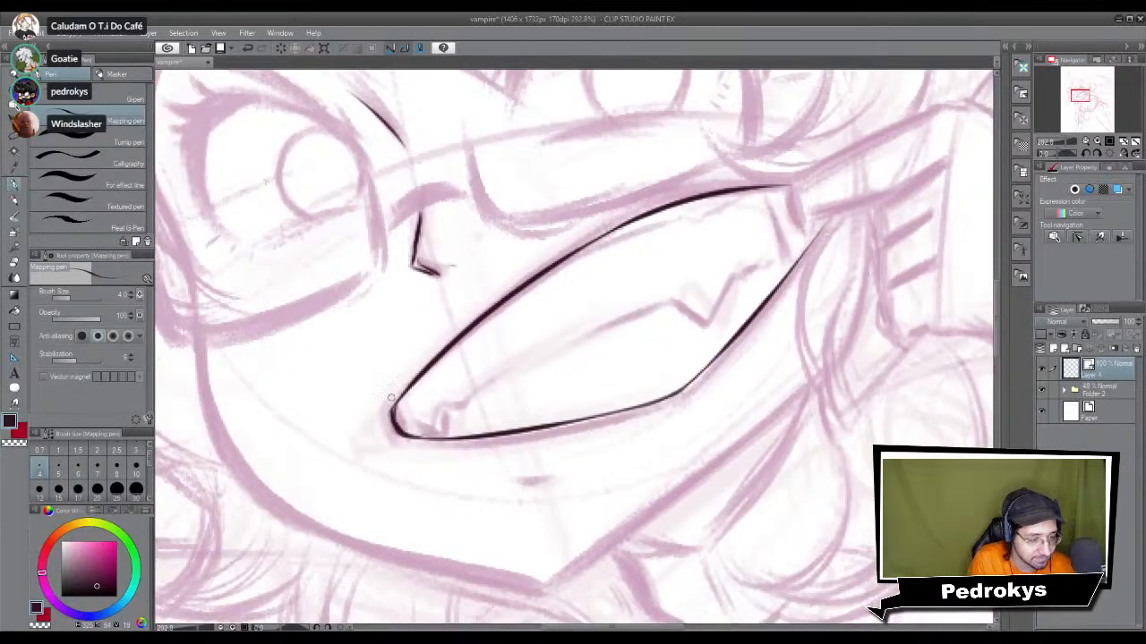
Step: Ink a short upward tick at the mouth's near corner and a small tapered lip line below the mouth
left_click_drag(394, 430, 390, 390)
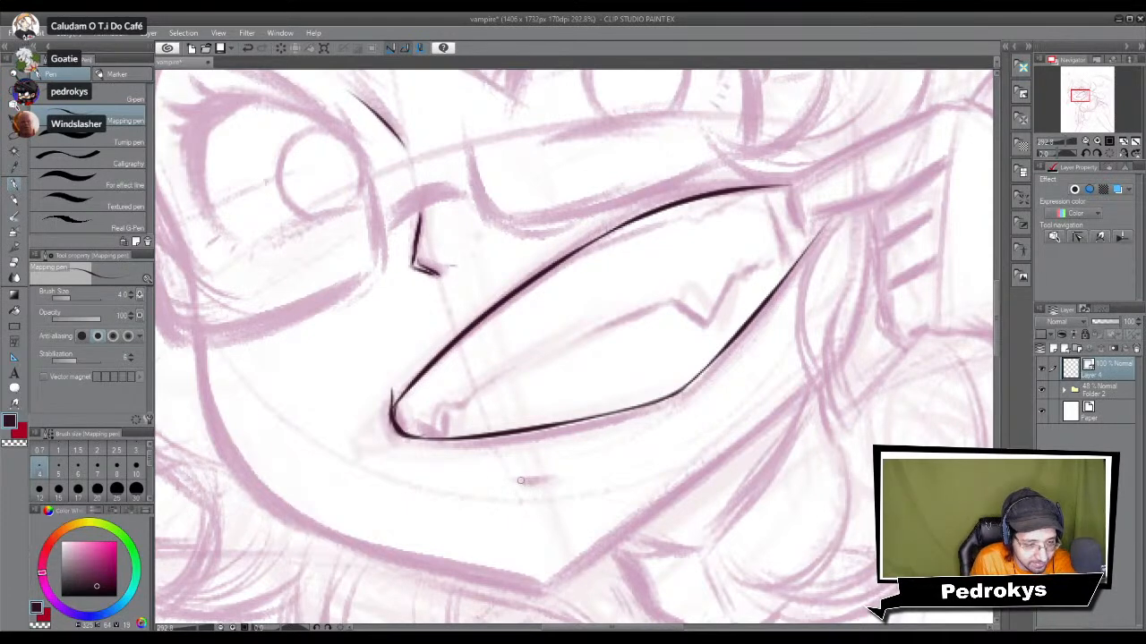
left_click_drag(644, 401, 507, 488)
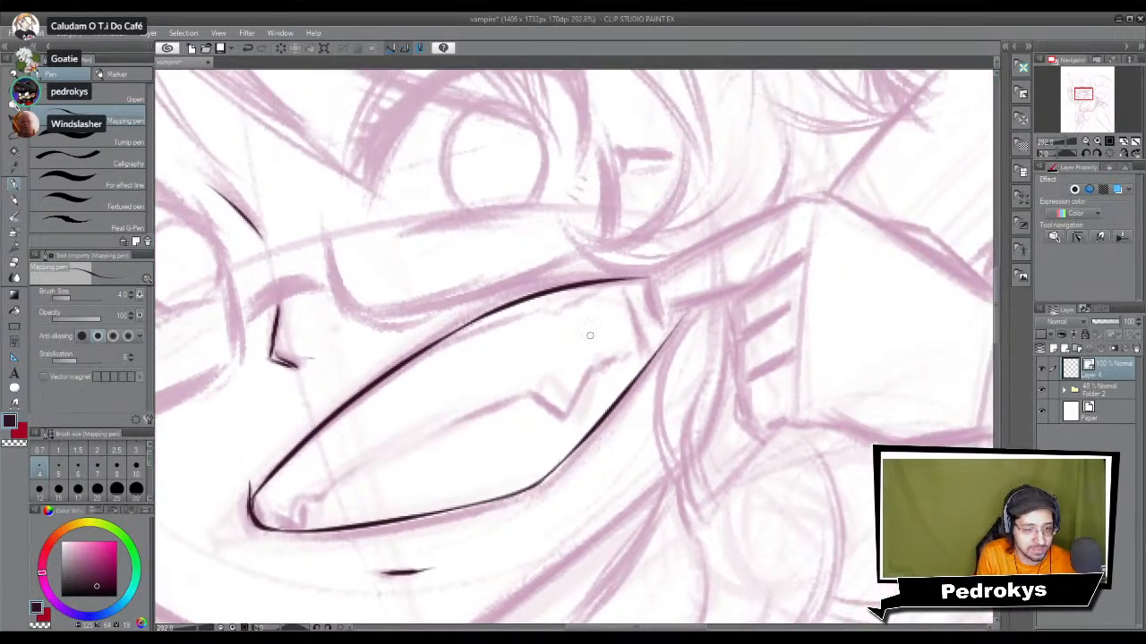
Step: Ink a short tapered line just above the upper mouth line and touch up that mouth line's far end
left_click_drag(603, 299, 564, 356)
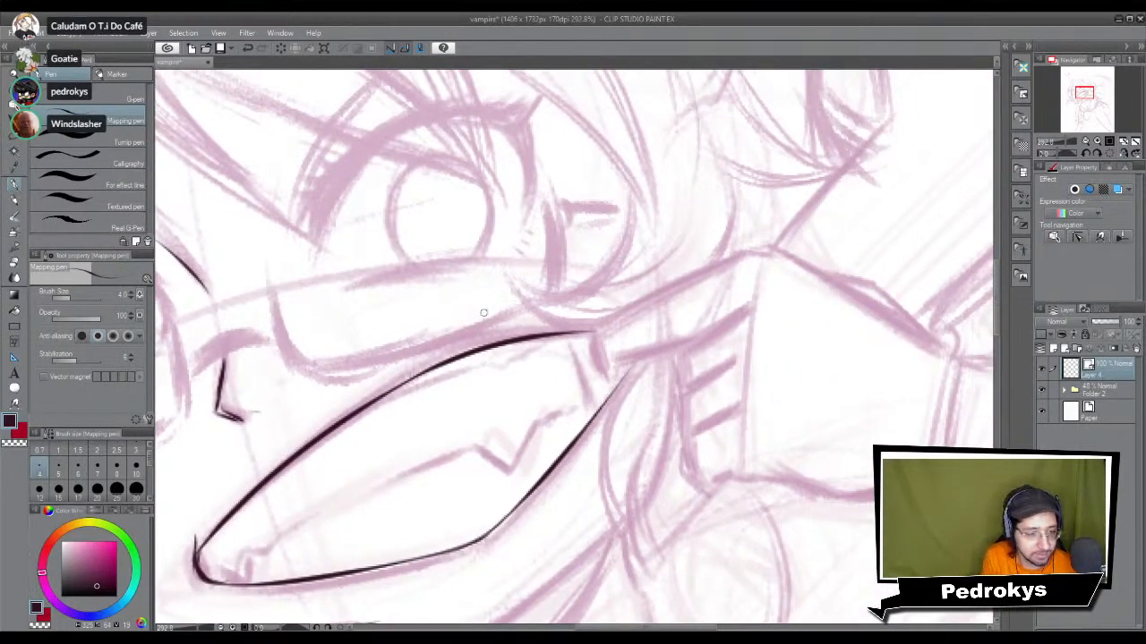
mouse_move(431, 349)
left_mouse_down()
mouse_move(486, 322)
mouse_move(534, 326)
left_mouse_up()
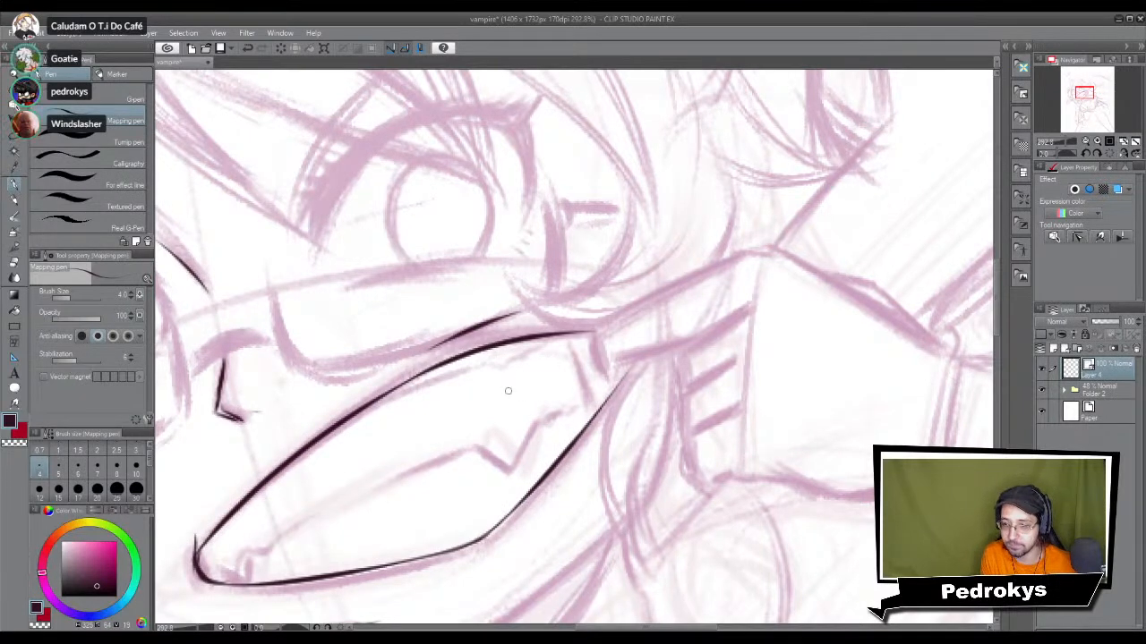
scroll(849, 535, "down", 1)
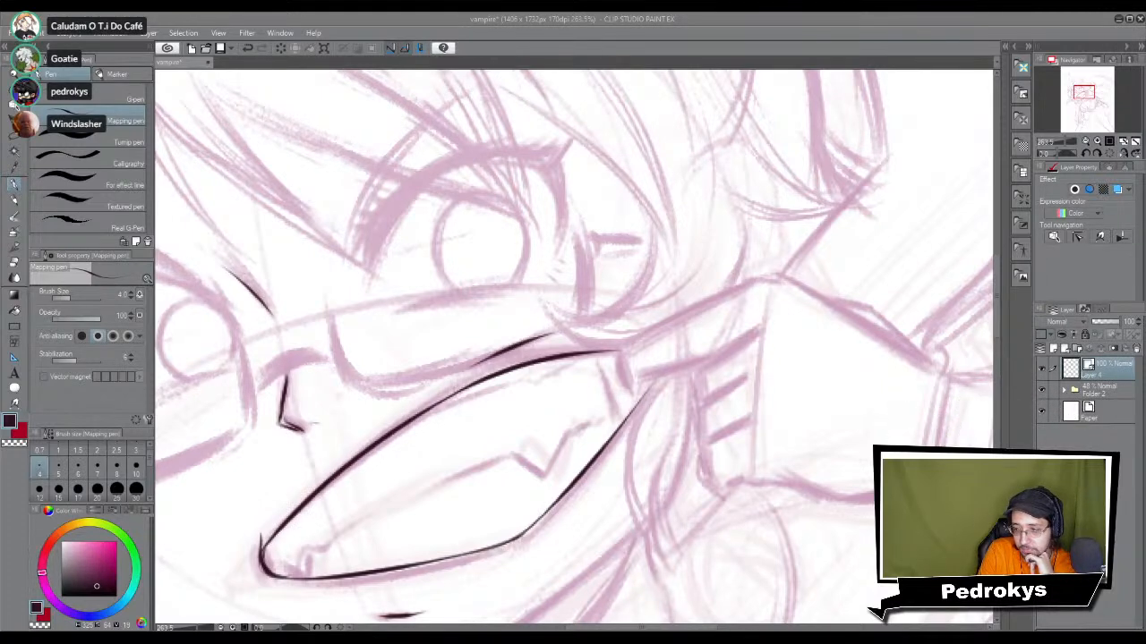
scroll(894, 449, "down", 1)
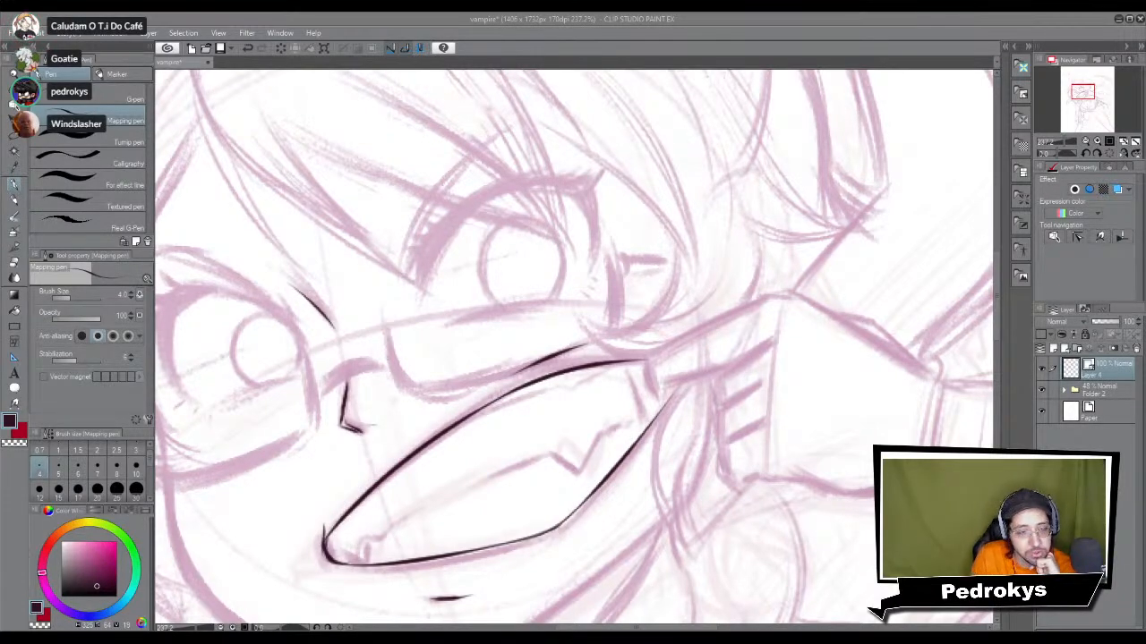
scroll(509, 484, "down", 2)
scroll(526, 497, "up", 5)
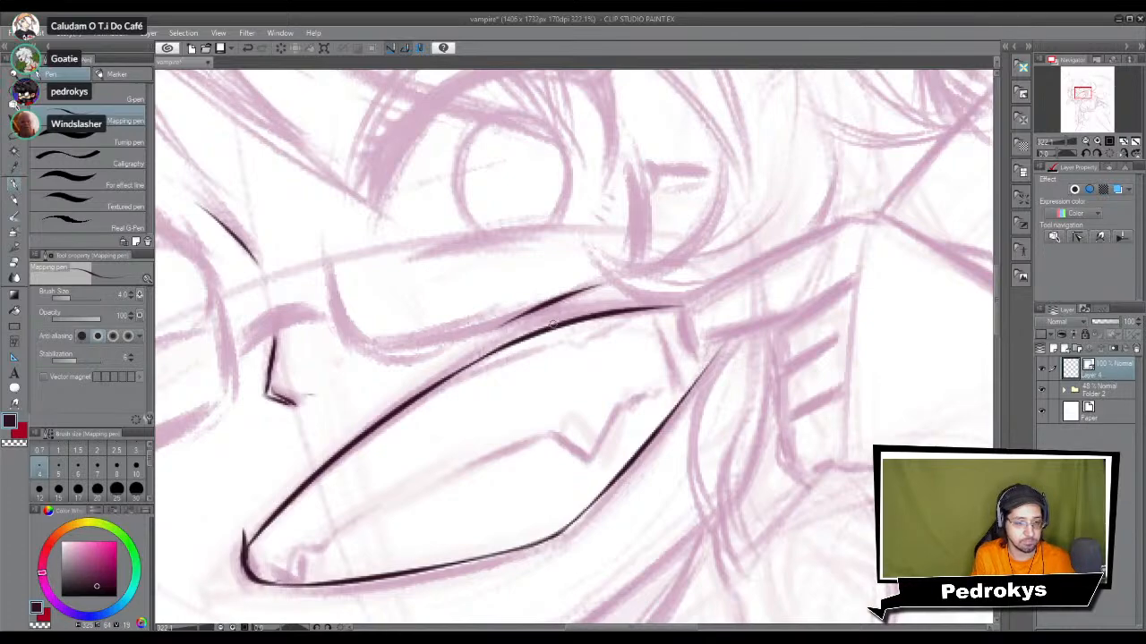
mouse_move(623, 311)
left_mouse_down()
mouse_move(581, 310)
mouse_move(664, 306)
left_mouse_up()
Step: Ink the fringe's long curved edge from the hair parting down to between the eyes with brush size 5
scroll(608, 330, "down", 8)
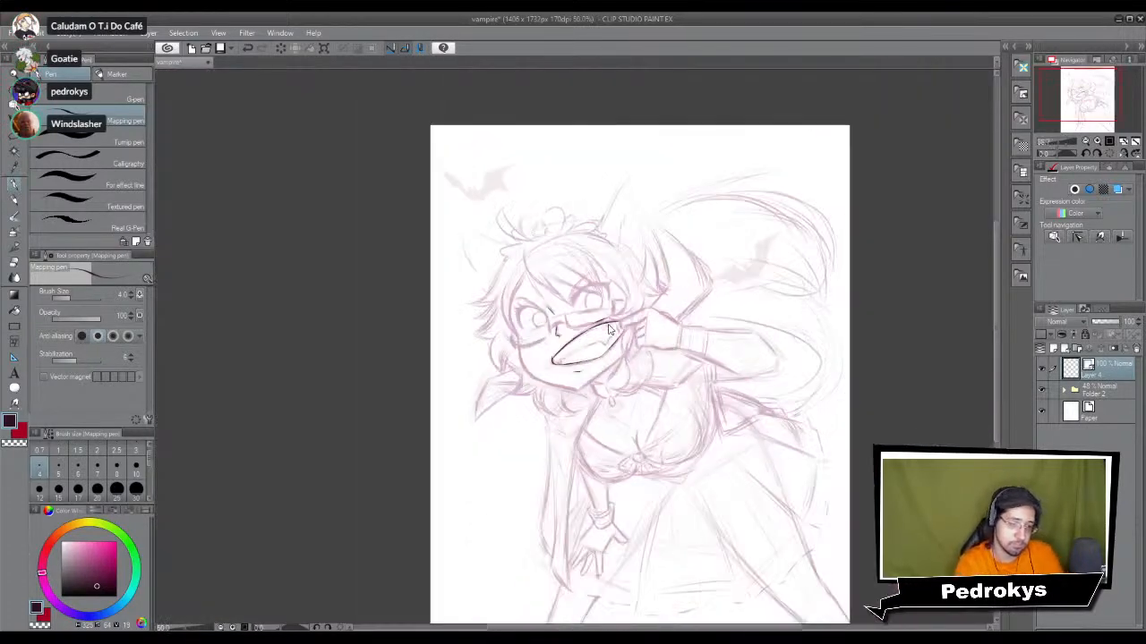
scroll(608, 329, "up", 7)
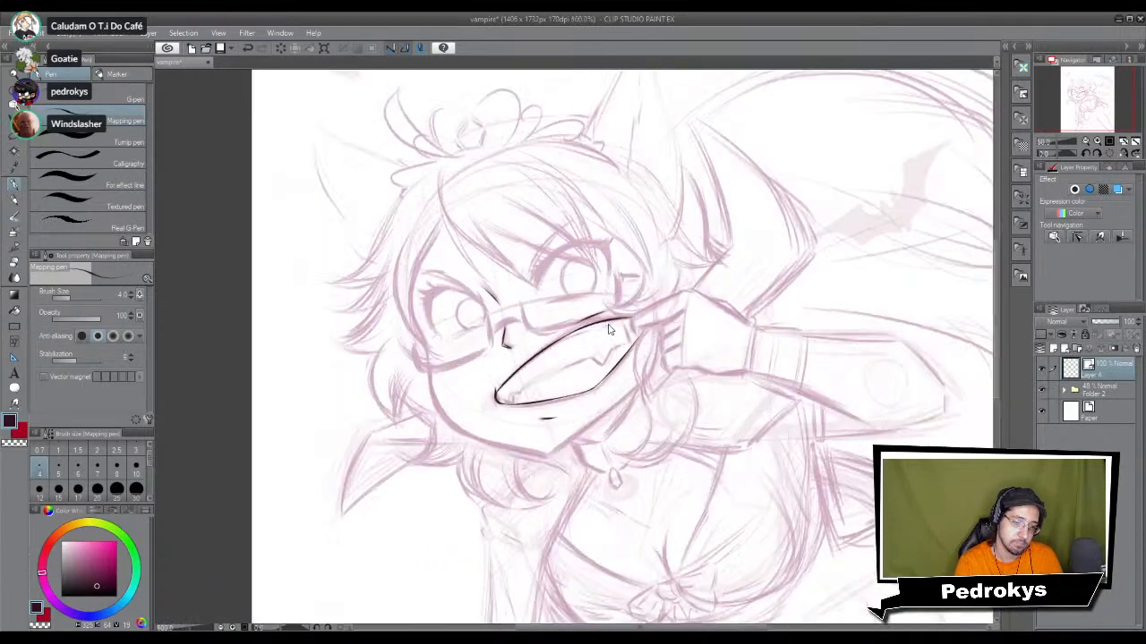
left_click_drag(609, 325, 642, 414)
left_click_drag(467, 322, 510, 337)
mouse_move(382, 186)
left_mouse_down()
mouse_move(483, 343)
mouse_move(547, 385)
left_mouse_up()
key("ctrl+z")
key("bracketright")
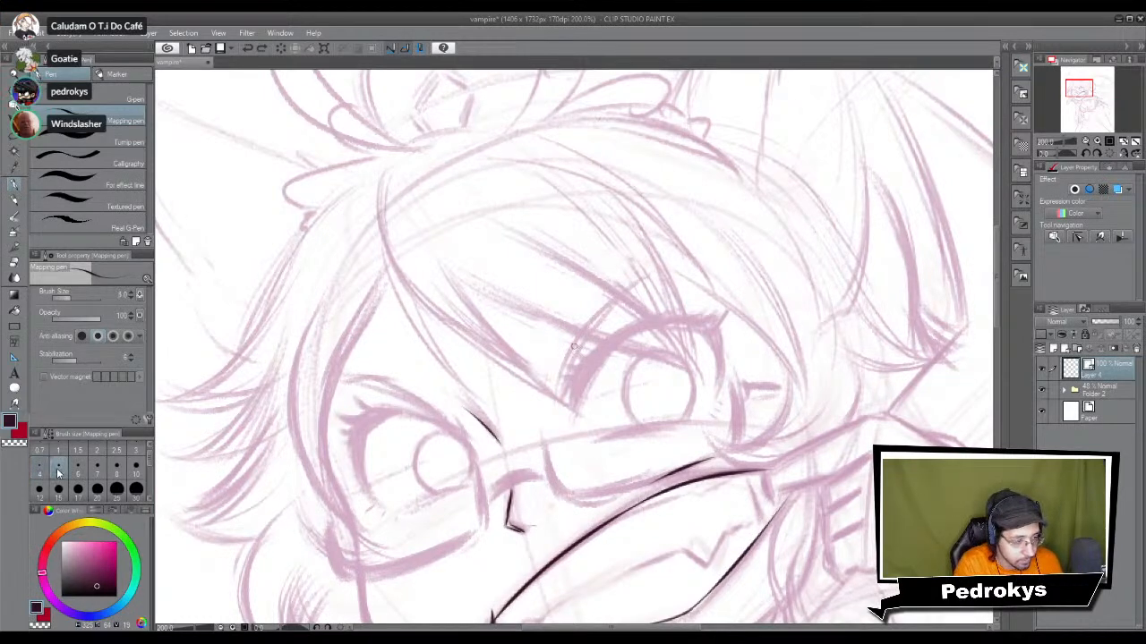
left_click_drag(382, 171, 398, 262)
left_click_drag(439, 308, 562, 381)
key("ctrl+z")
mouse_move(379, 174)
left_mouse_down()
mouse_move(445, 311)
mouse_move(563, 383)
left_mouse_up()
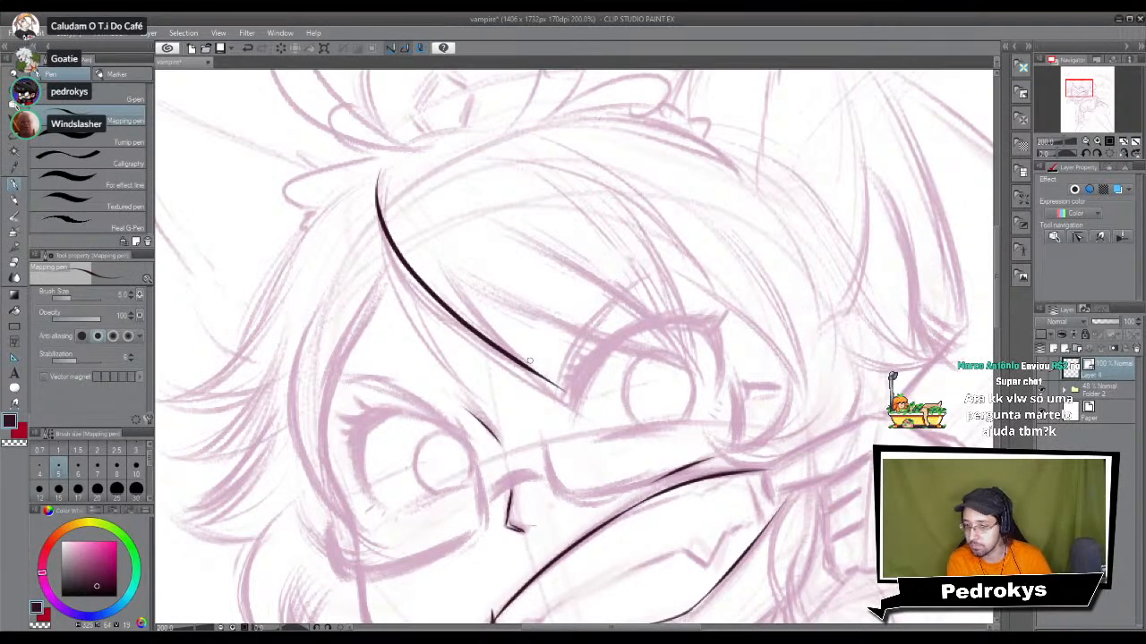
Step: Ink the inner line of the first fringe lock, redrawing it until it meets the long edge in a sharp point
left_click_drag(431, 258, 564, 387)
key("ctrl+z")
left_click_drag(440, 259, 557, 384)
key("ctrl+z")
mouse_move(446, 271)
left_mouse_down()
mouse_move(526, 357)
mouse_move(570, 390)
left_mouse_up()
key("ctrl+z")
left_click_drag(448, 273, 567, 394)
key("ctrl+z")
left_click_drag(445, 270, 573, 394)
key("ctrl+z")
left_click_drag(450, 274, 565, 388)
Step: Ink the second pointed fringe lock with two tapered lines meeting over the eye nearer the raised hand
mouse_move(421, 244)
left_mouse_down()
mouse_move(662, 360)
mouse_move(481, 285)
mouse_move(687, 361)
left_mouse_up()
key("ctrl+z")
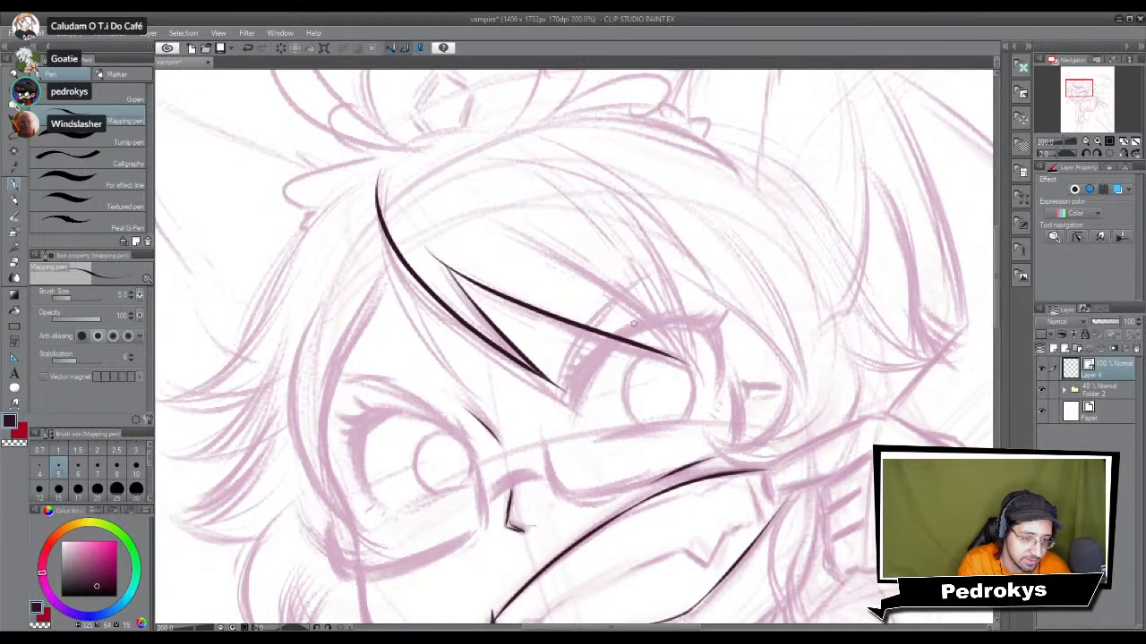
left_click_drag(513, 231, 676, 356)
key("ctrl+z")
mouse_move(512, 228)
left_mouse_down()
mouse_move(682, 361)
mouse_move(633, 311)
mouse_move(694, 379)
left_mouse_up()
key("ctrl+z")
key("ctrl+z")
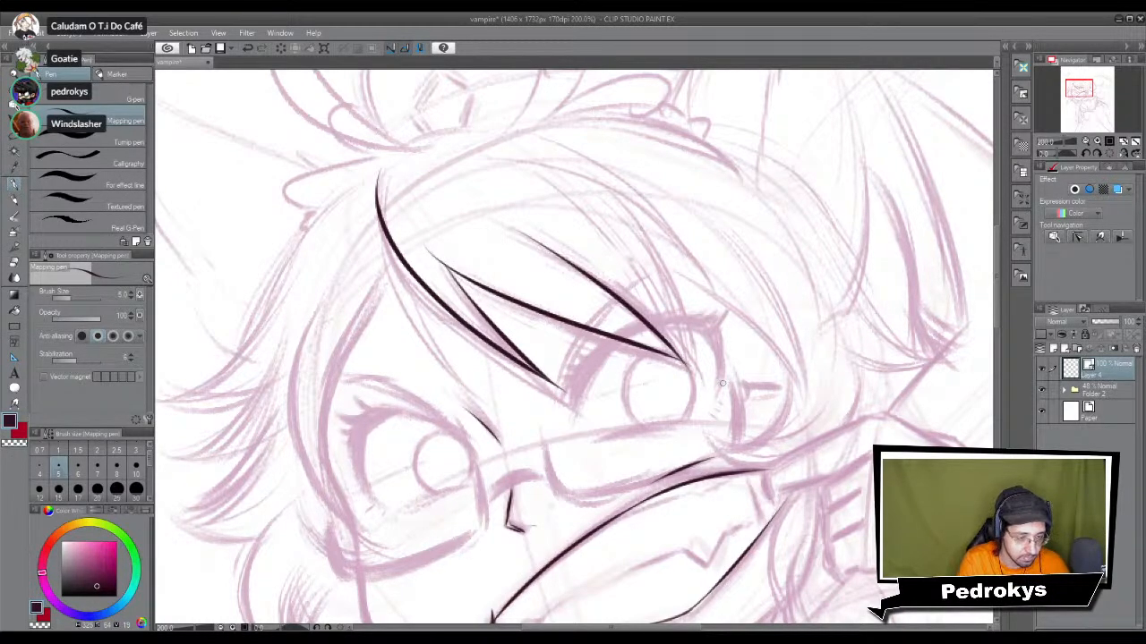
Step: Ink the uppermost fringe lock with two tapered curves from the crown, redrawing the lower one until both meet in a point
scroll(634, 311, "down", 4)
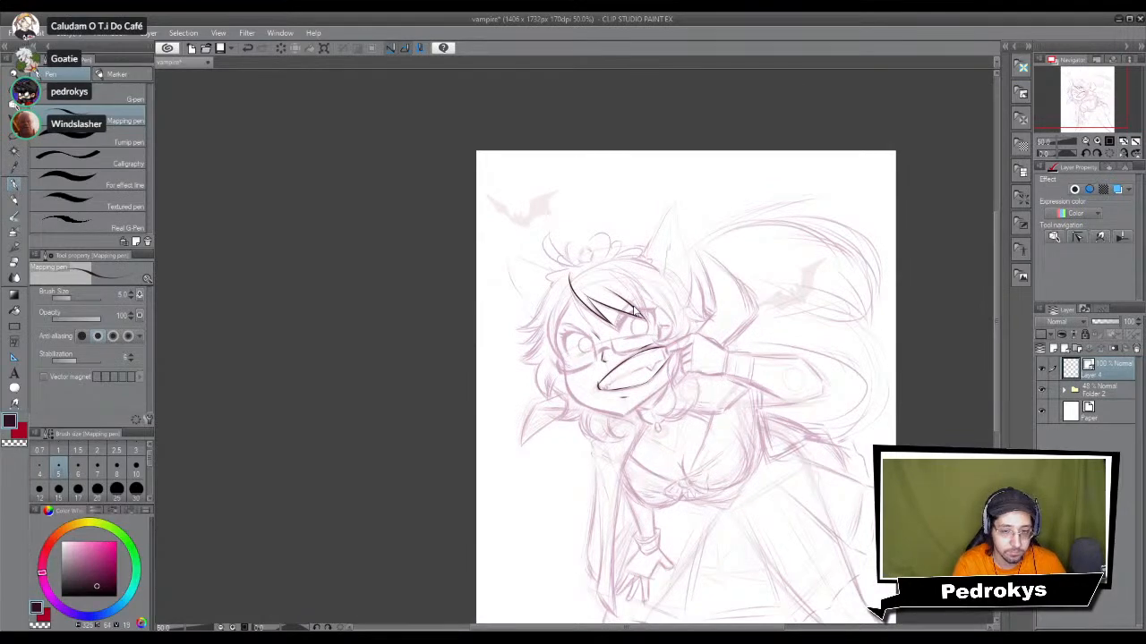
scroll(633, 311, "up", 4)
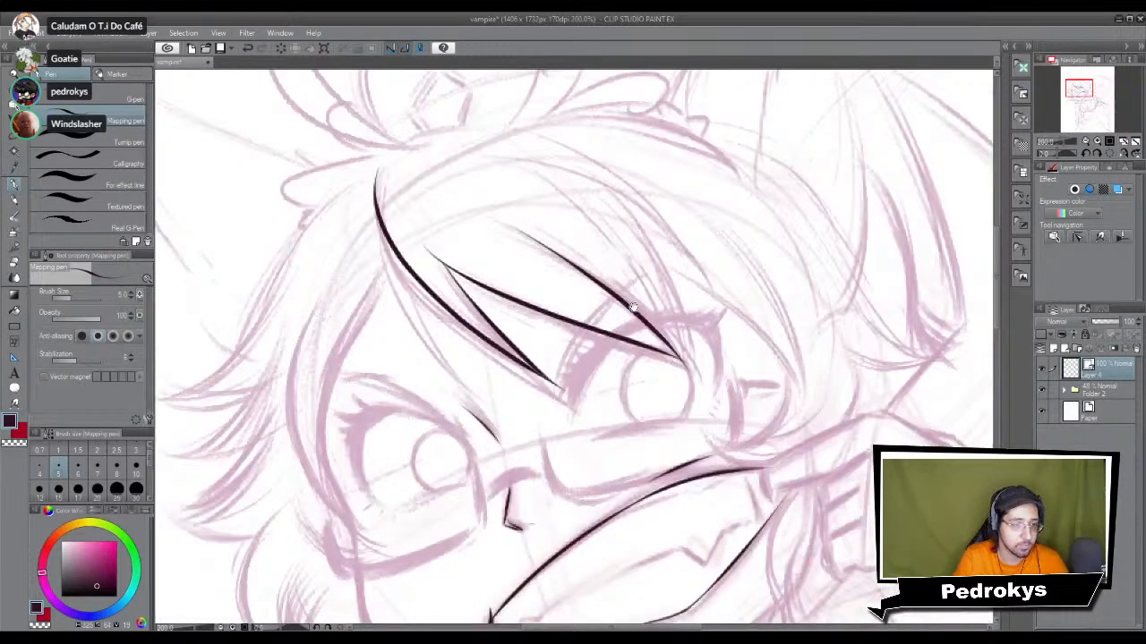
left_click_drag(634, 309, 606, 374)
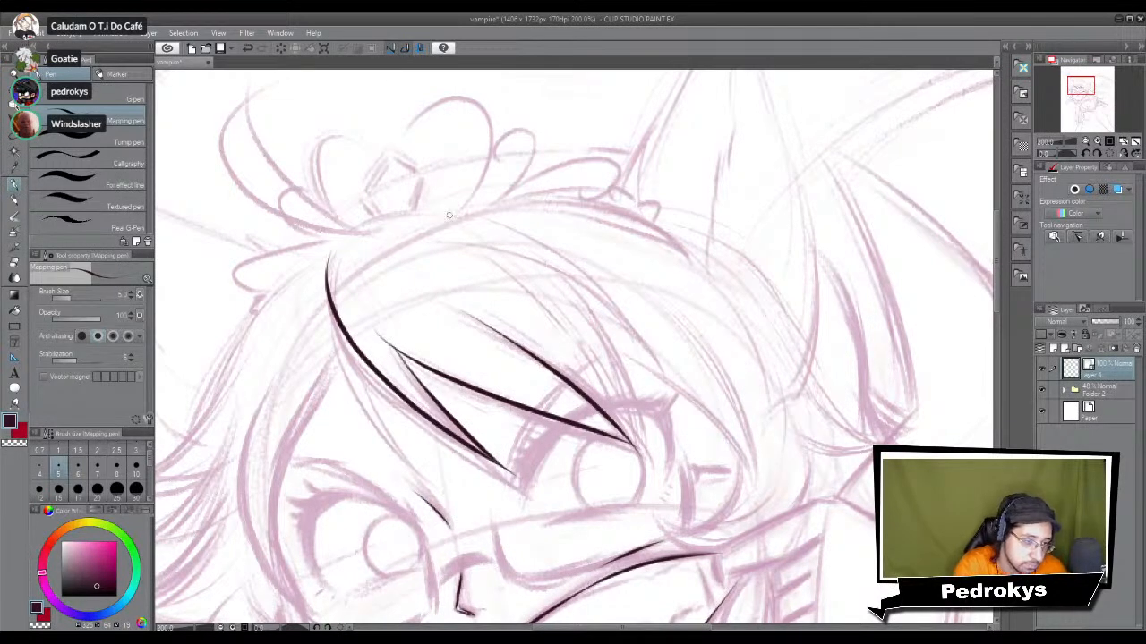
left_click_drag(445, 218, 662, 338)
left_click_drag(453, 242, 659, 329)
key("ctrl+z")
left_click_drag(452, 241, 656, 331)
key("ctrl+z")
left_click_drag(455, 241, 664, 331)
key("ctrl+z")
left_click_drag(456, 242, 662, 327)
key("ctrl+z")
left_click_drag(454, 245, 664, 329)
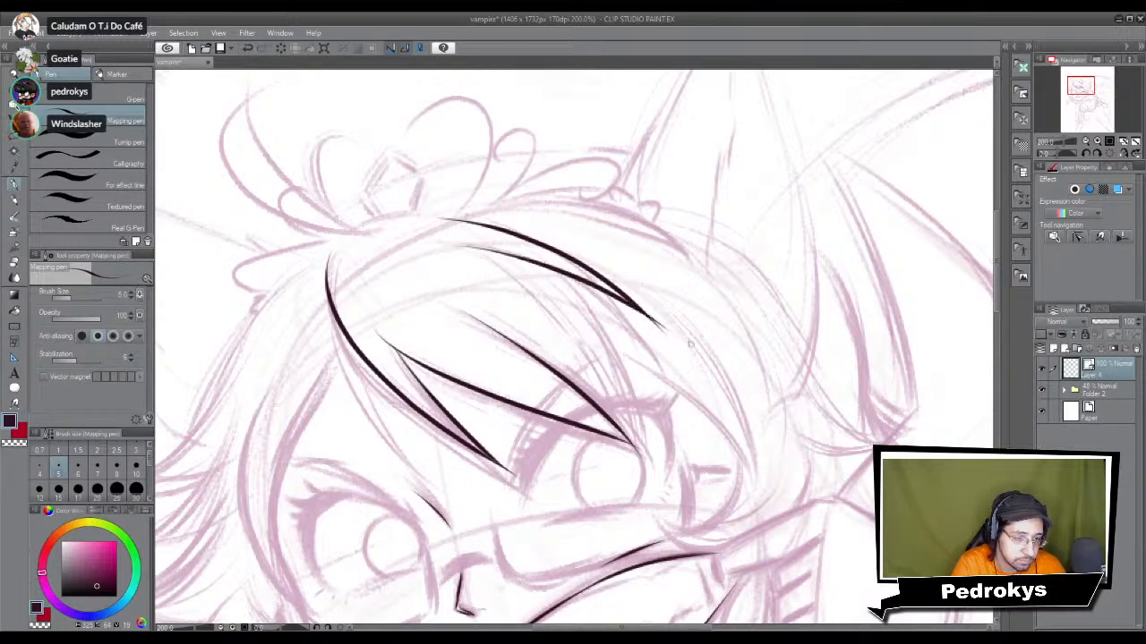
Step: Erase the overshooting line ends past the tip of the uppermost fringe lock
scroll(663, 329, "down", 5)
scroll(664, 328, "up", 6)
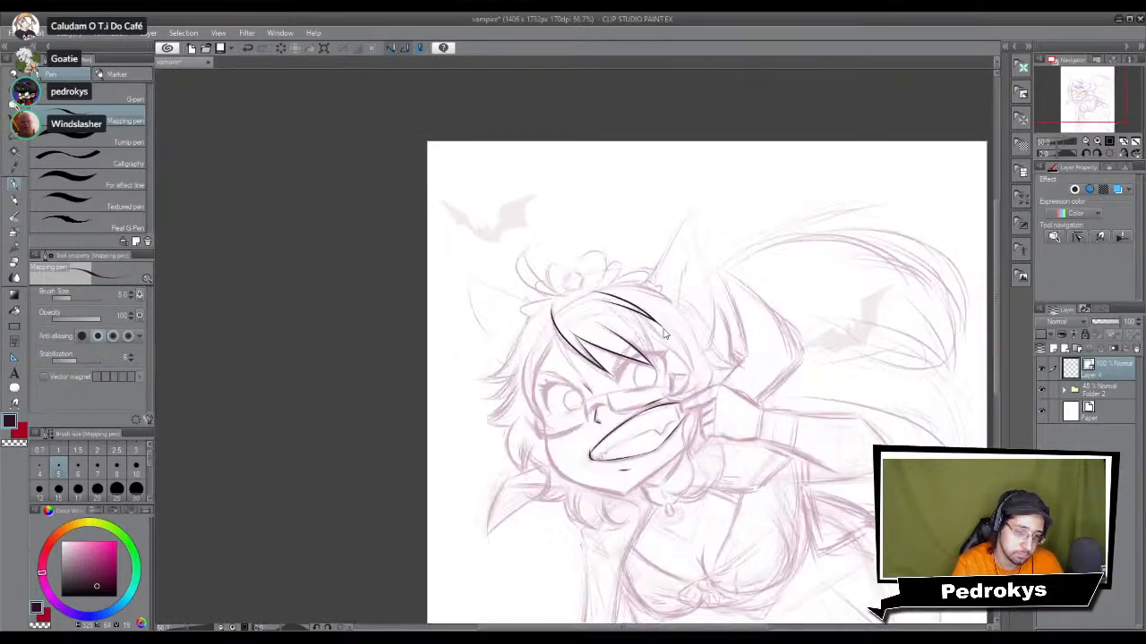
key("e")
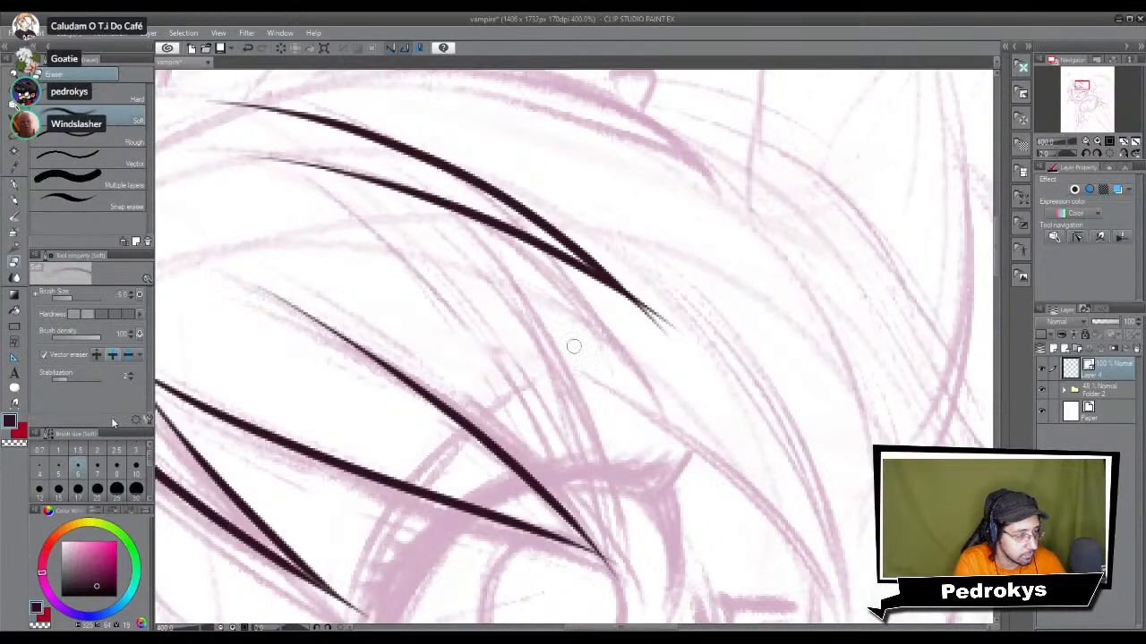
left_click_drag(628, 298, 671, 341)
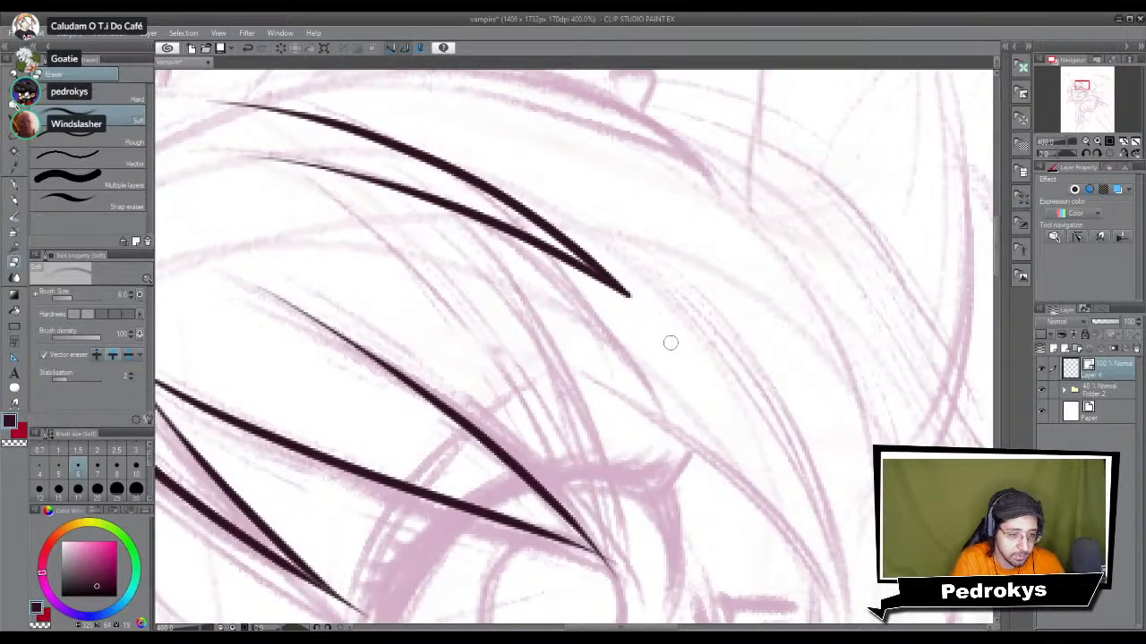
scroll(668, 294, "down", 1)
scroll(668, 294, "up", 1)
Step: Ink the curved line from under the uppermost lock down to the lock point over the eye nearer the raised hand, redrawing until they meet
left_click_drag(548, 530, 553, 224)
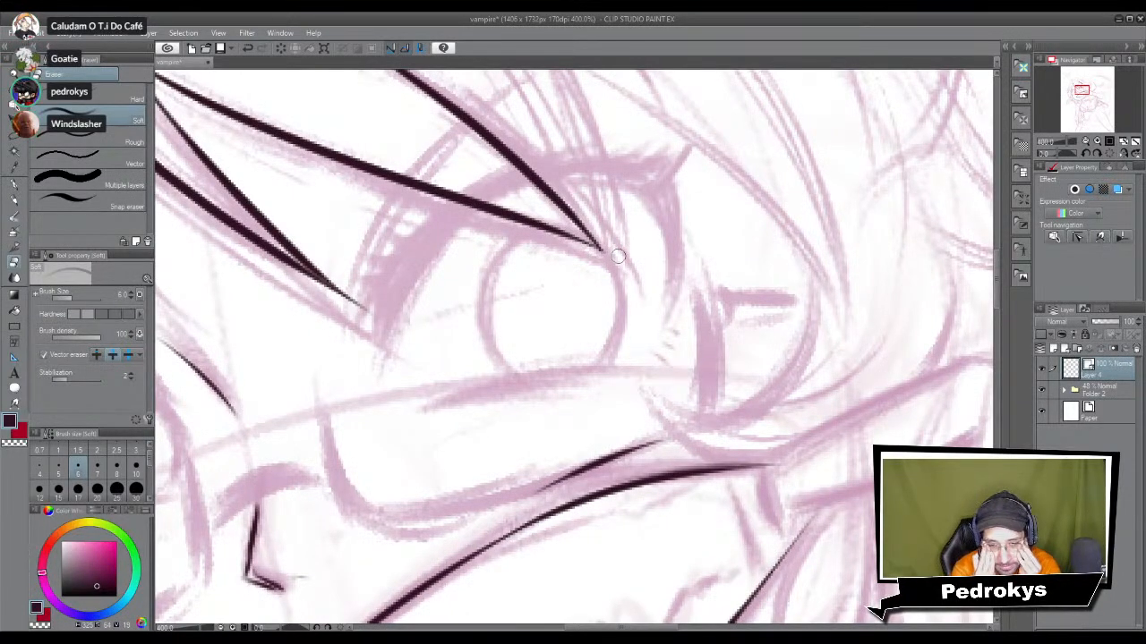
scroll(617, 257, "down", 6)
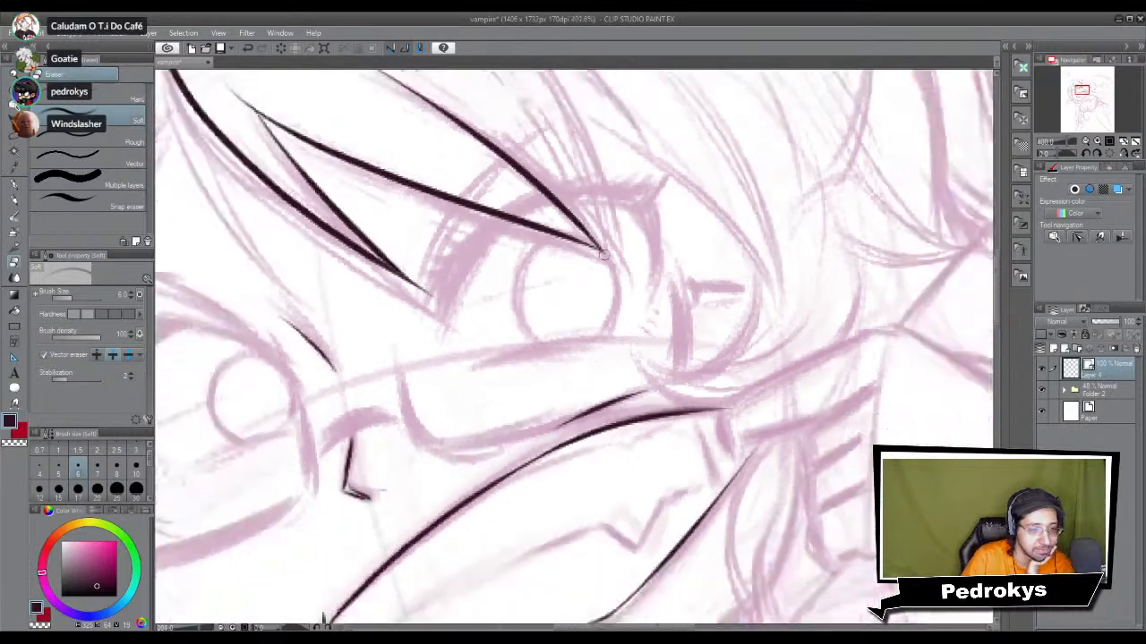
scroll(606, 255, "up", 3)
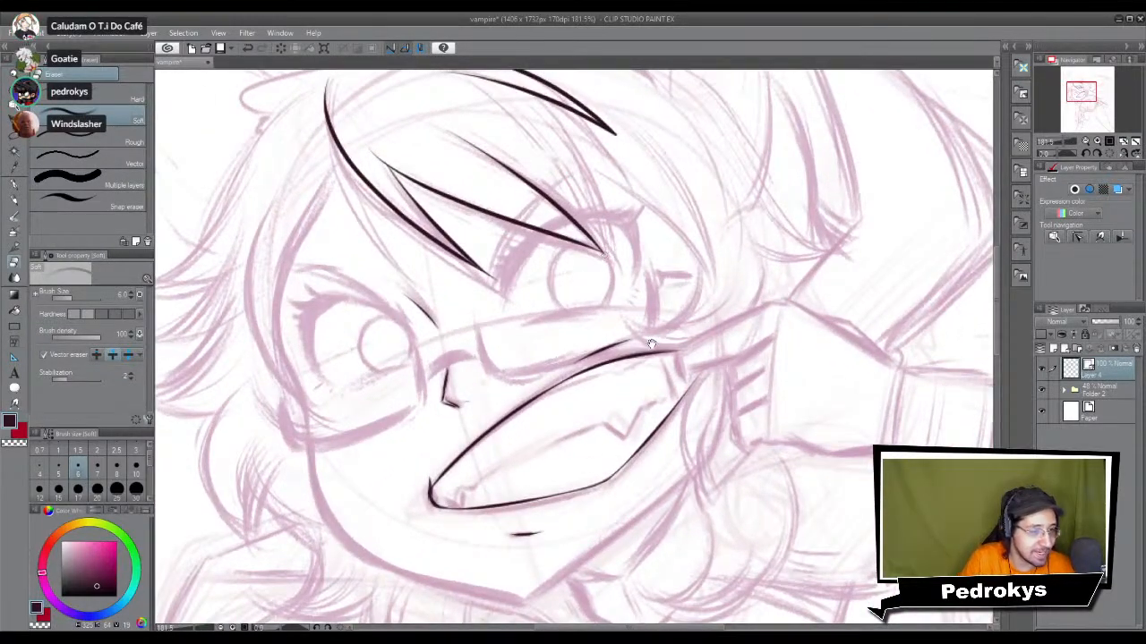
left_click_drag(655, 341, 709, 466)
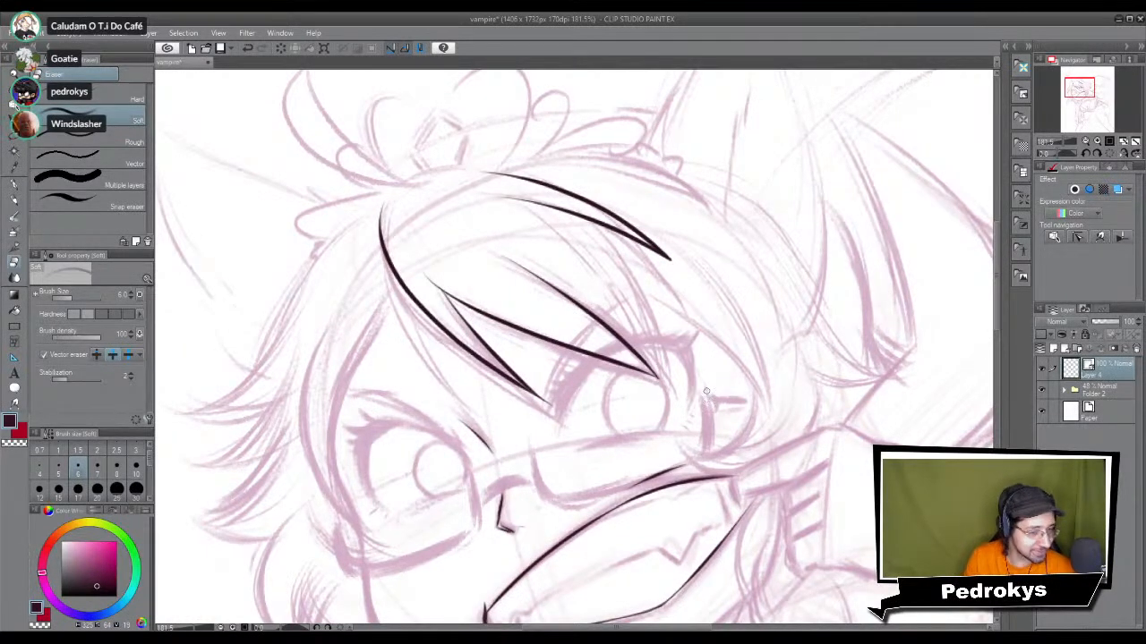
key("p")
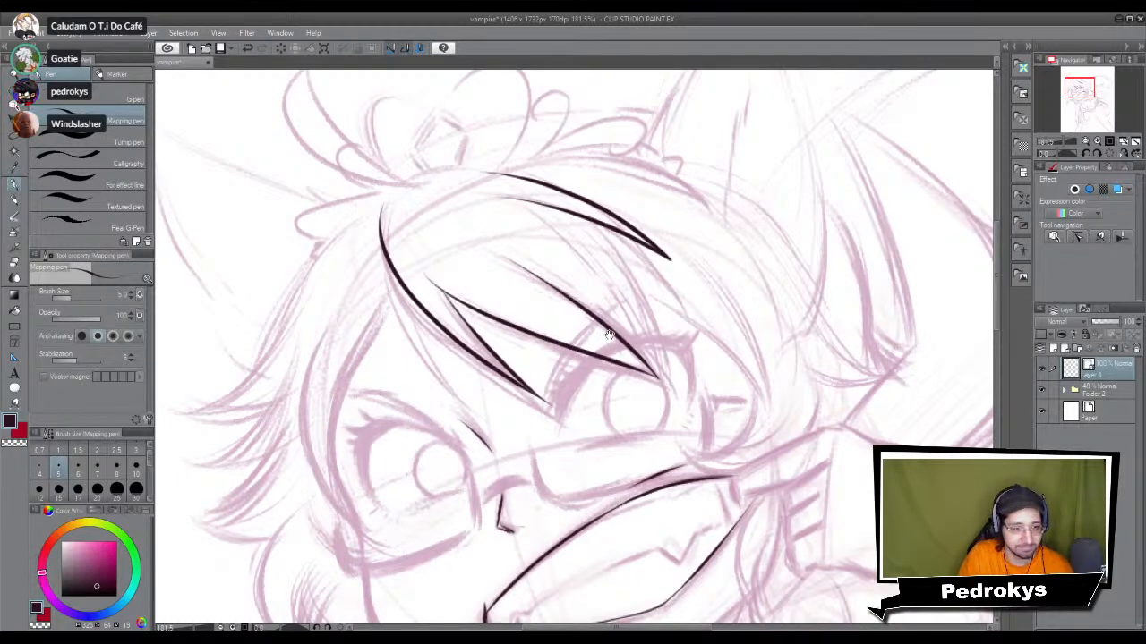
mouse_move(588, 224)
left_mouse_down()
mouse_move(623, 258)
mouse_move(663, 356)
left_mouse_up()
key("ctrl+z")
left_click_drag(598, 229, 655, 374)
key("ctrl+z")
mouse_move(580, 217)
left_mouse_down()
mouse_move(618, 268)
mouse_move(661, 377)
left_mouse_up()
key("ctrl+z")
mouse_move(577, 213)
left_mouse_down()
mouse_move(621, 275)
mouse_move(661, 381)
left_mouse_up()
key("ctrl+z")
mouse_move(580, 215)
left_mouse_down()
mouse_move(664, 362)
mouse_move(670, 383)
mouse_move(653, 383)
left_mouse_up()
key("ctrl+z")
key("ctrl+z")
left_click_drag(586, 220, 654, 385)
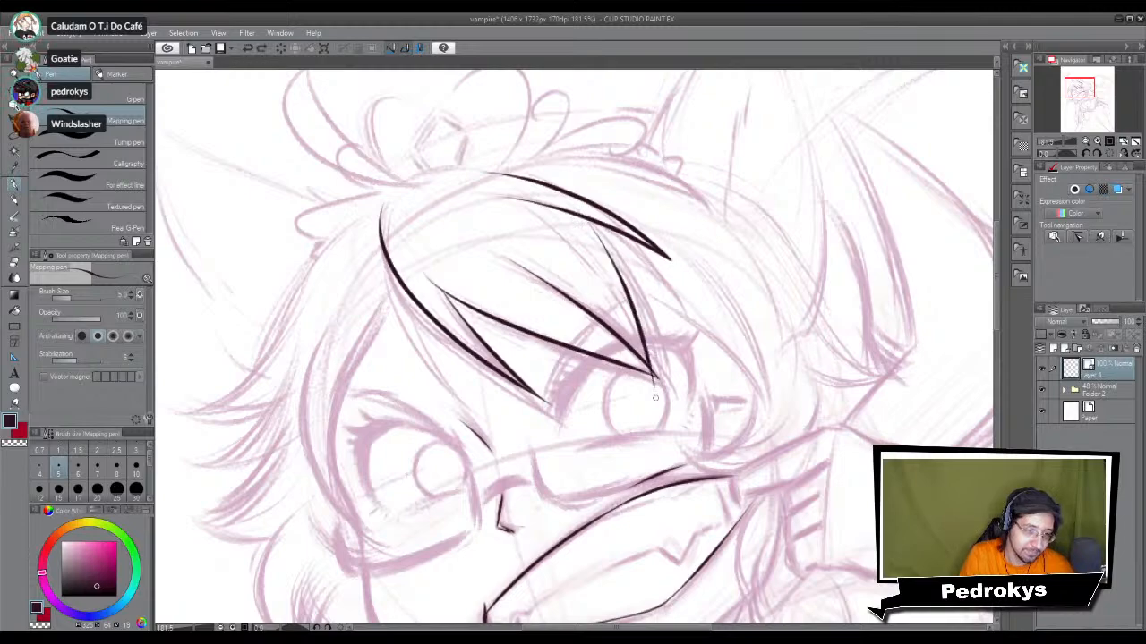
key("ctrl+z")
left_click_drag(586, 220, 661, 376)
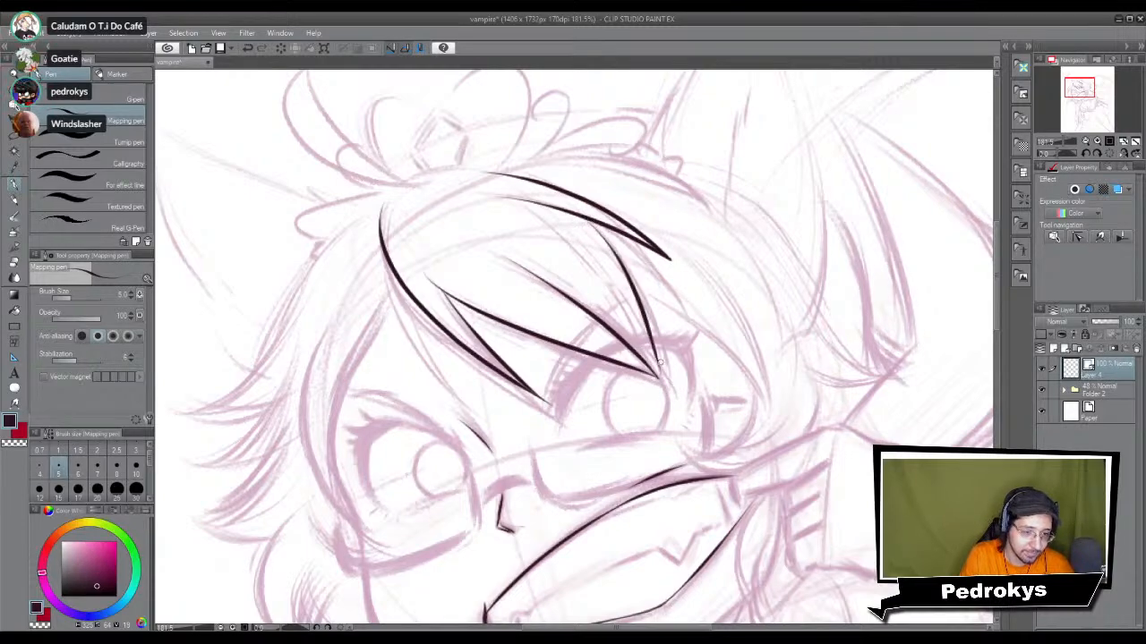
key("ctrl+z")
mouse_move(582, 217)
left_mouse_down()
mouse_move(635, 305)
mouse_move(661, 387)
left_mouse_up()
Step: Ink a thin tapered hair strand inside the fringe just beneath the uppermost lock, redrawing it until it flows with the neighbouring lines
scroll(643, 330, "down", 5)
scroll(642, 330, "down", 1)
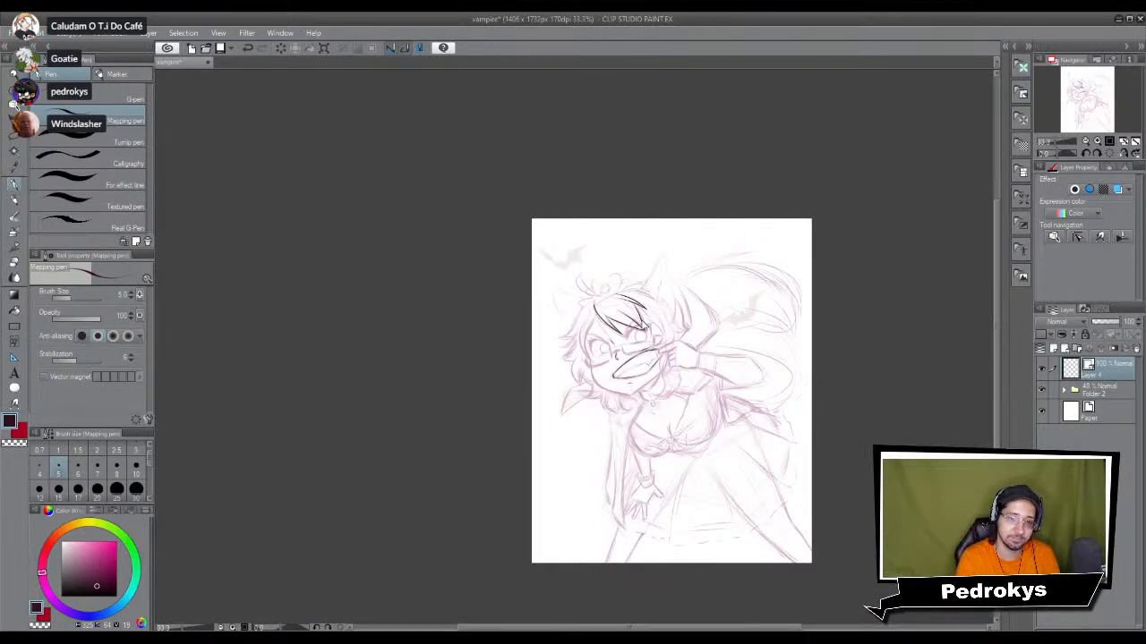
scroll(643, 329, "up", 6)
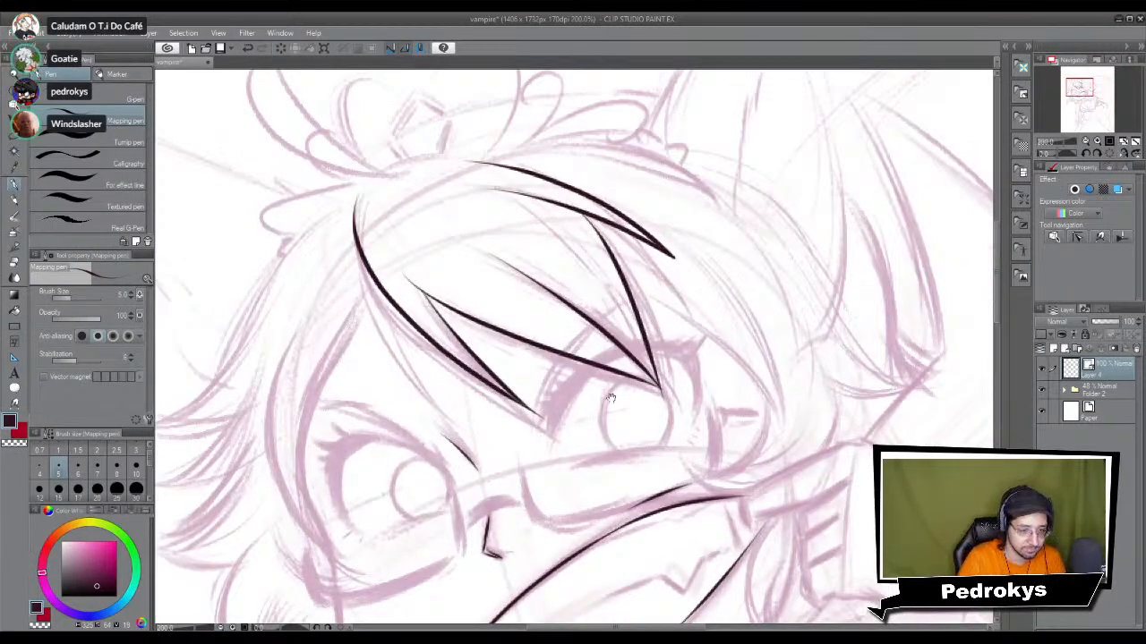
key("e")
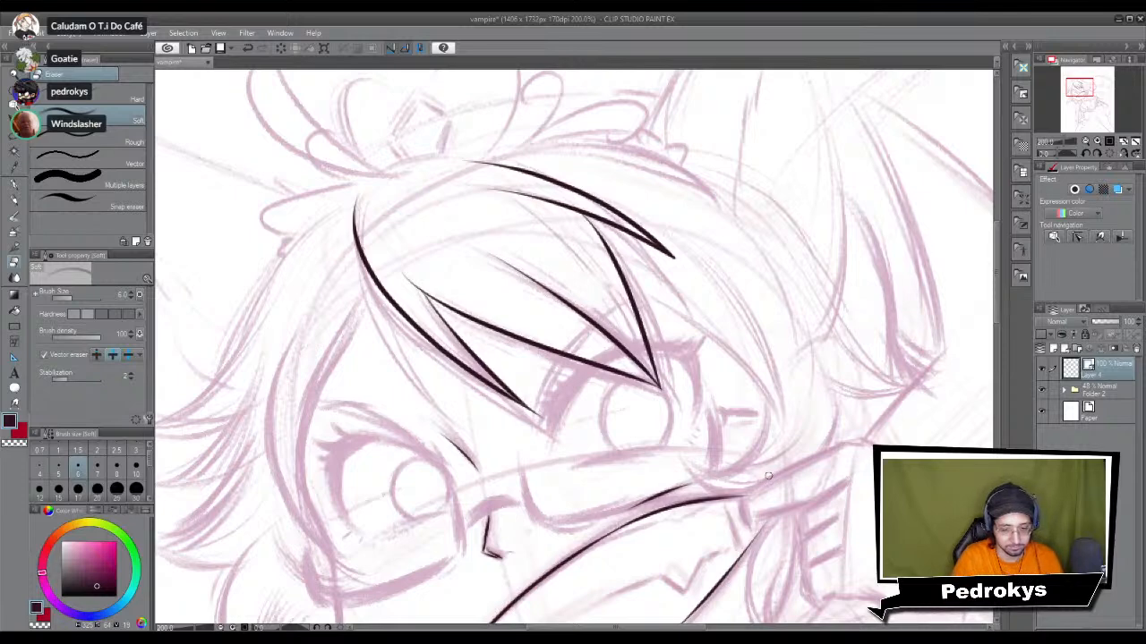
key("p")
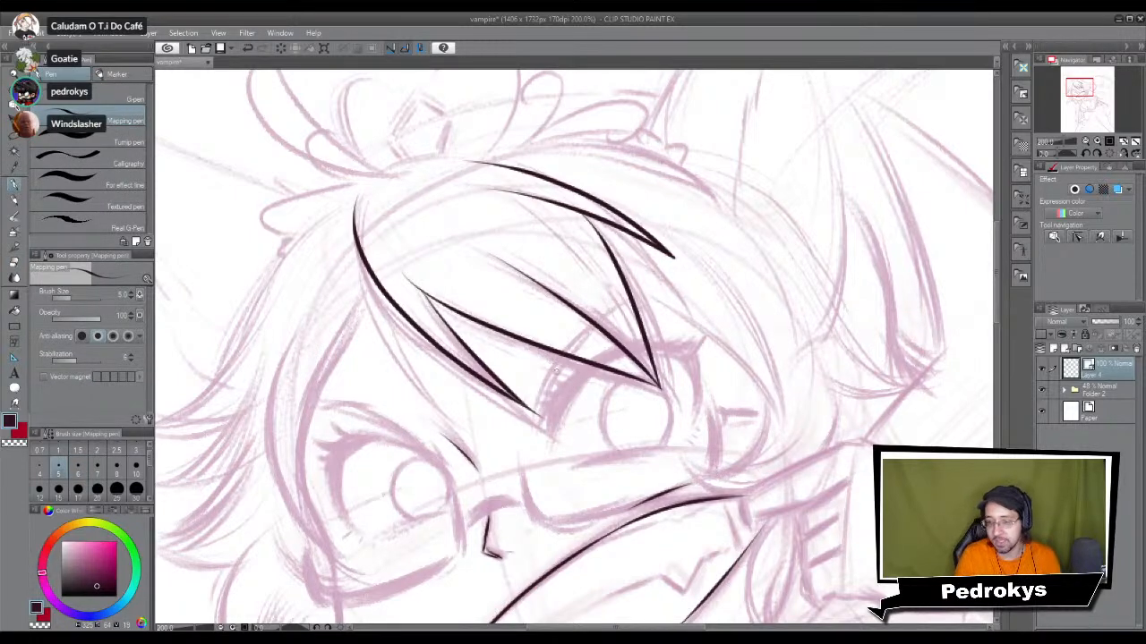
left_click_drag(624, 367, 682, 439)
left_click_drag(547, 264, 652, 360)
key("ctrl+z")
left_click_drag(548, 265, 661, 355)
key("ctrl+z")
left_click_drag(532, 260, 659, 357)
key("ctrl+z")
left_click_drag(540, 263, 648, 343)
key("ctrl+z")
left_click_drag(544, 270, 653, 348)
key("ctrl+z")
left_click_drag(546, 269, 664, 352)
key("ctrl+z")
mouse_move(544, 267)
left_mouse_down()
mouse_move(654, 354)
mouse_move(632, 263)
left_mouse_up()
Step: Ink a narrow pointed lock branching off the fringe's long edge toward the brow, using brush size 4
mouse_move(409, 206)
left_mouse_down()
mouse_move(471, 350)
mouse_move(497, 377)
left_mouse_up()
key("ctrl+z")
key("bracketleft")
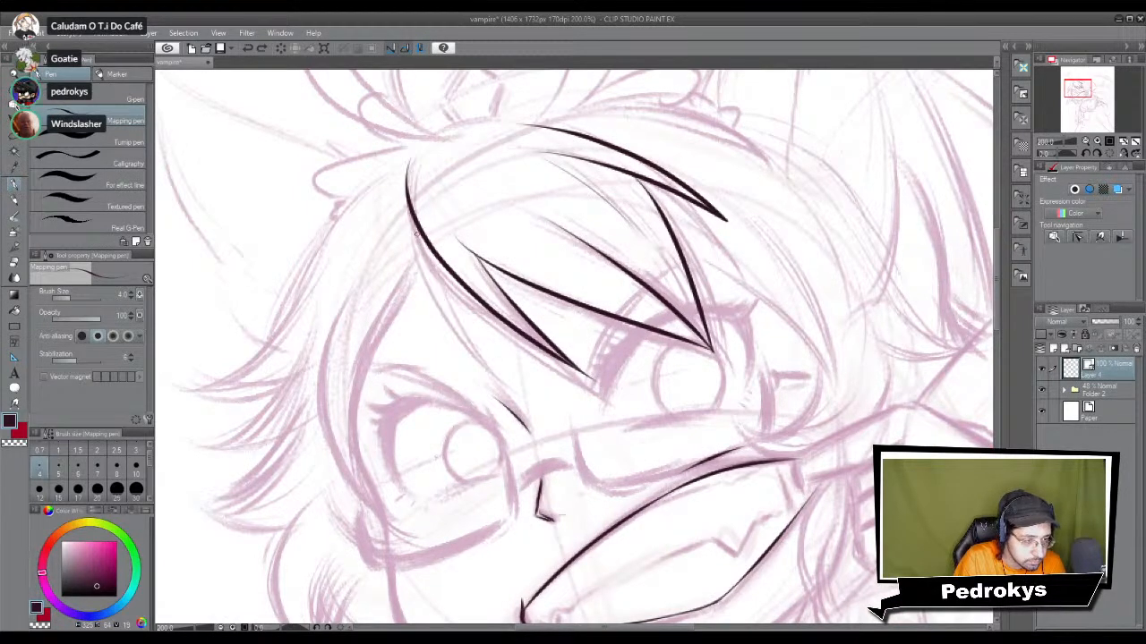
left_click_drag(410, 220, 492, 367)
left_click_drag(436, 260, 485, 364)
key("ctrl+z")
left_click_drag(438, 262, 486, 367)
Step: Extend the uppermost lock's outline back over the crown to the hair parting and curve the fringe's long edge up toward it
scroll(482, 327, "down", 5)
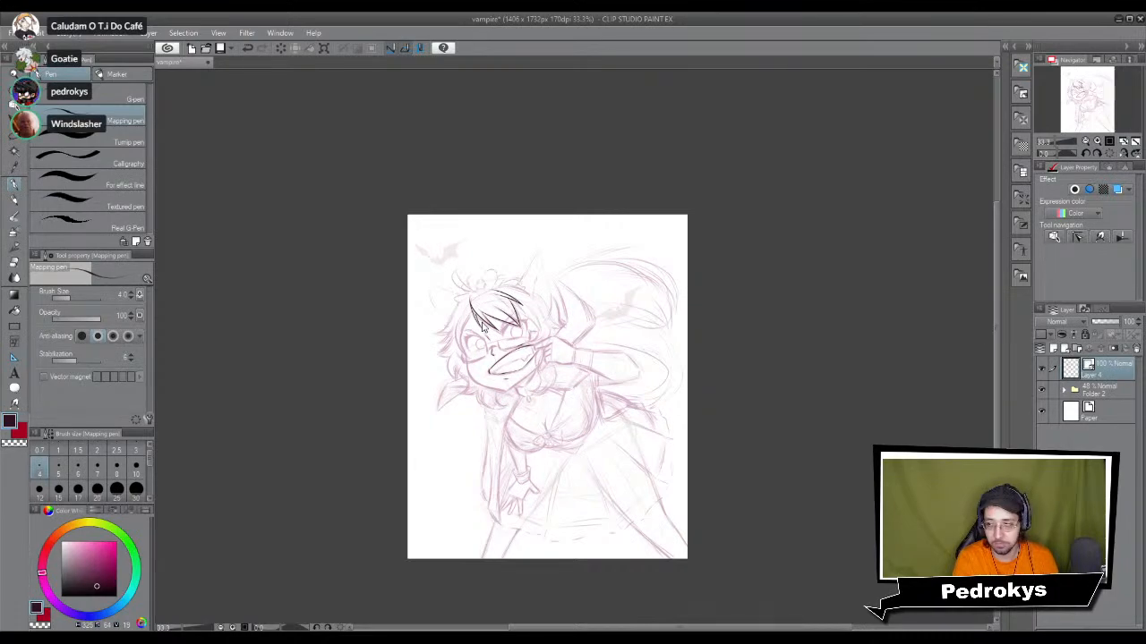
scroll(481, 327, "up", 7)
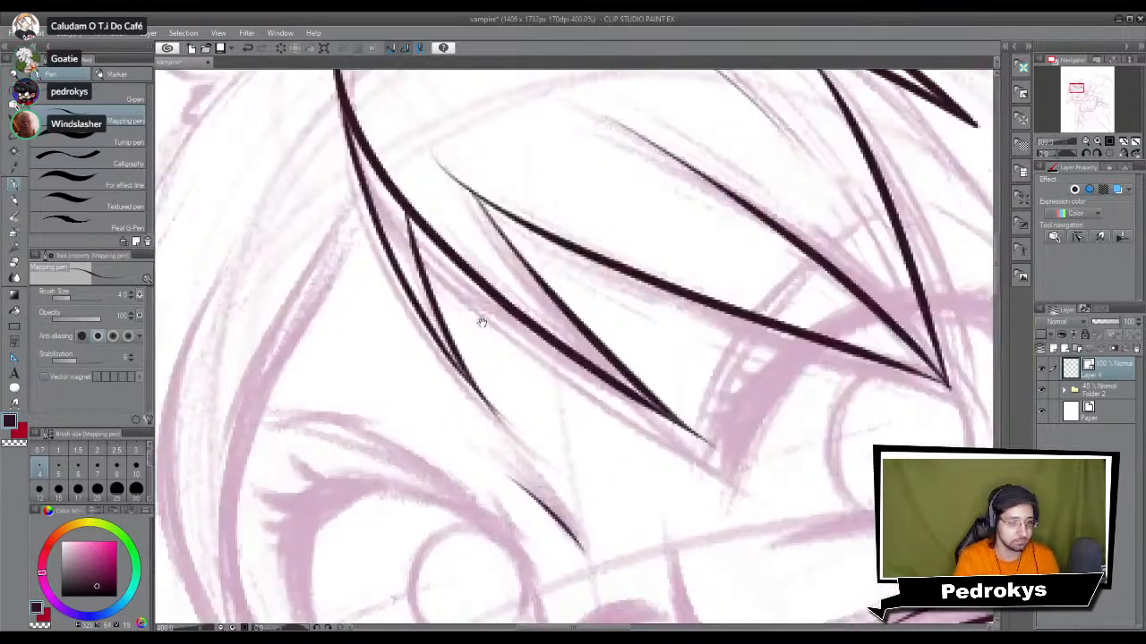
left_click_drag(478, 320, 596, 434)
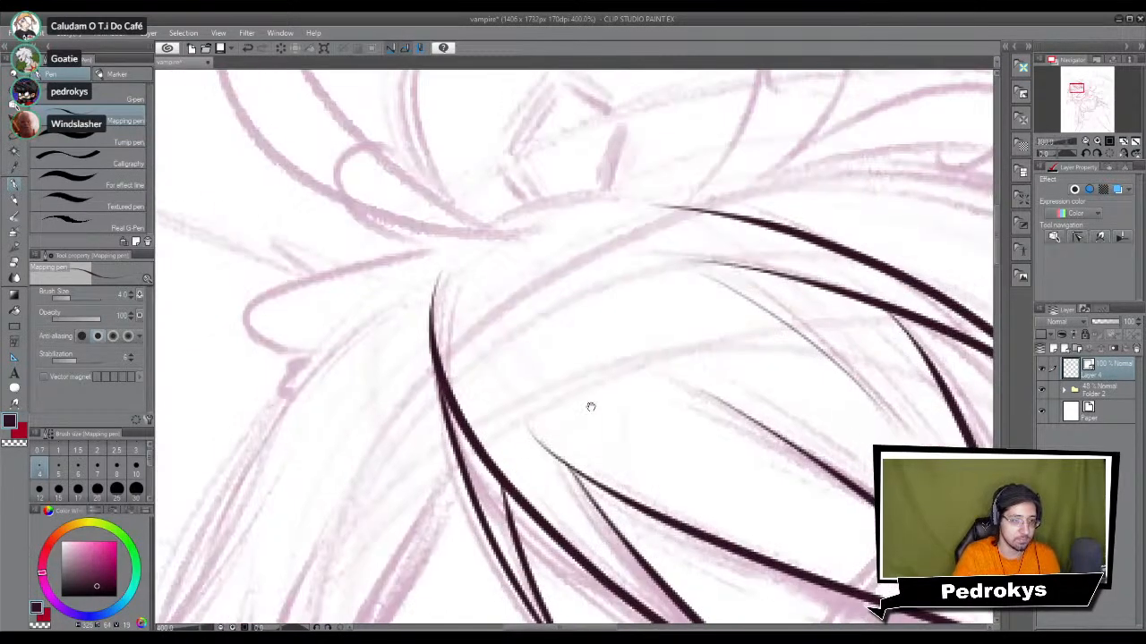
mouse_move(500, 270)
left_mouse_down()
mouse_move(576, 330)
mouse_move(539, 304)
left_mouse_up()
key("ctrl+z")
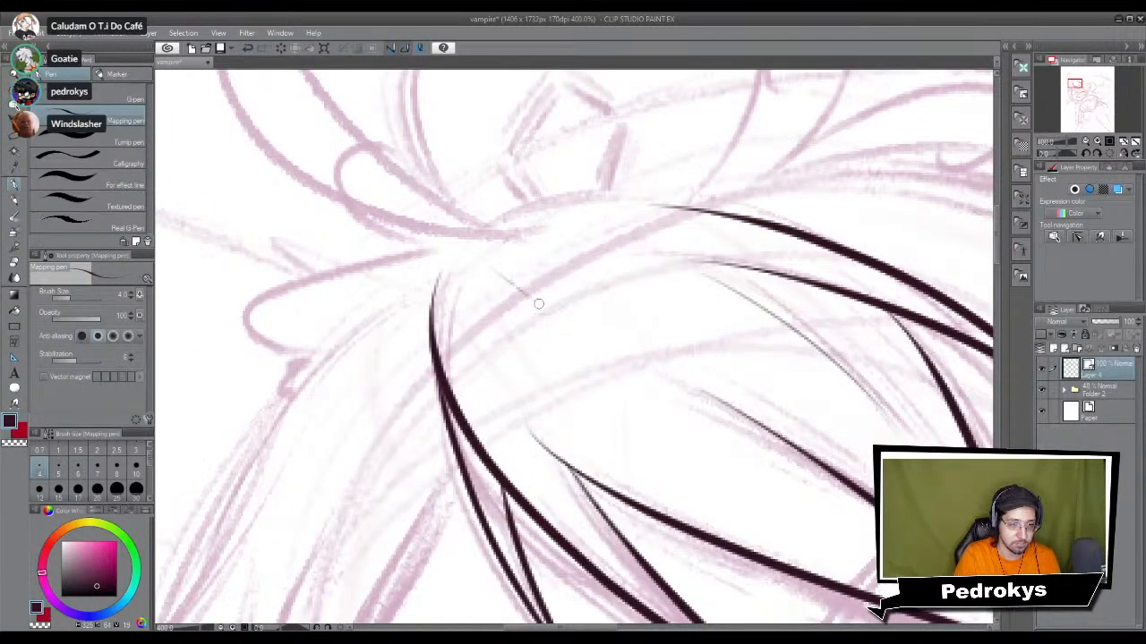
left_click_drag(483, 243, 658, 192)
left_click_drag(550, 375, 513, 443)
key("ctrl+z")
mouse_move(448, 296)
left_mouse_down()
mouse_move(603, 276)
mouse_move(699, 281)
left_mouse_up()
key("ctrl+z")
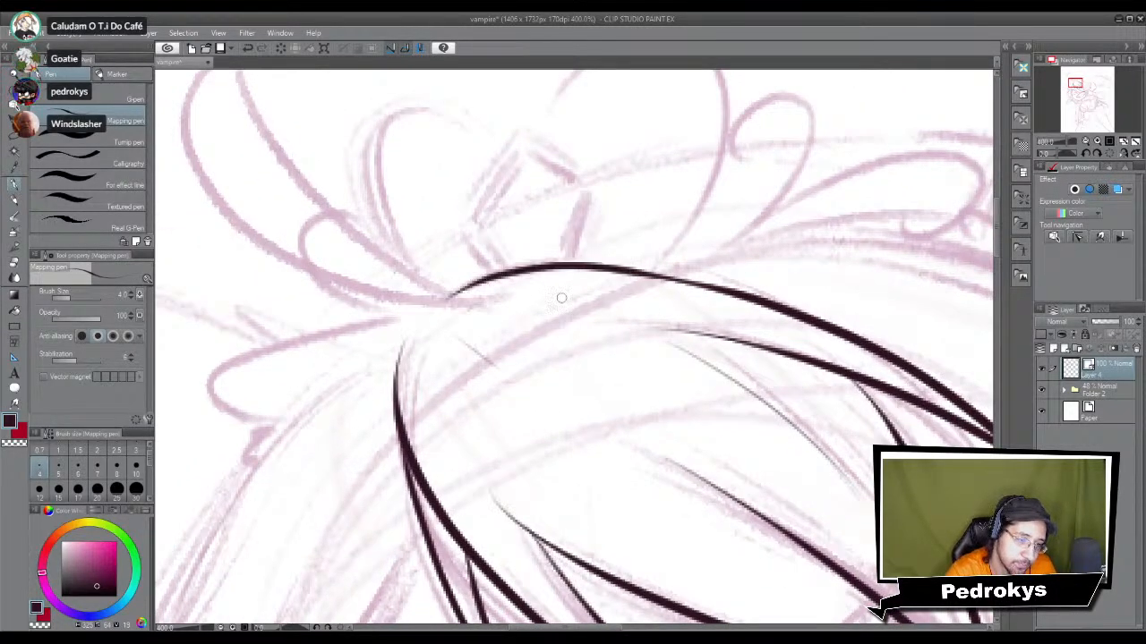
left_click_drag(403, 367, 430, 319)
key("ctrl+z")
left_click_drag(401, 367, 465, 292)
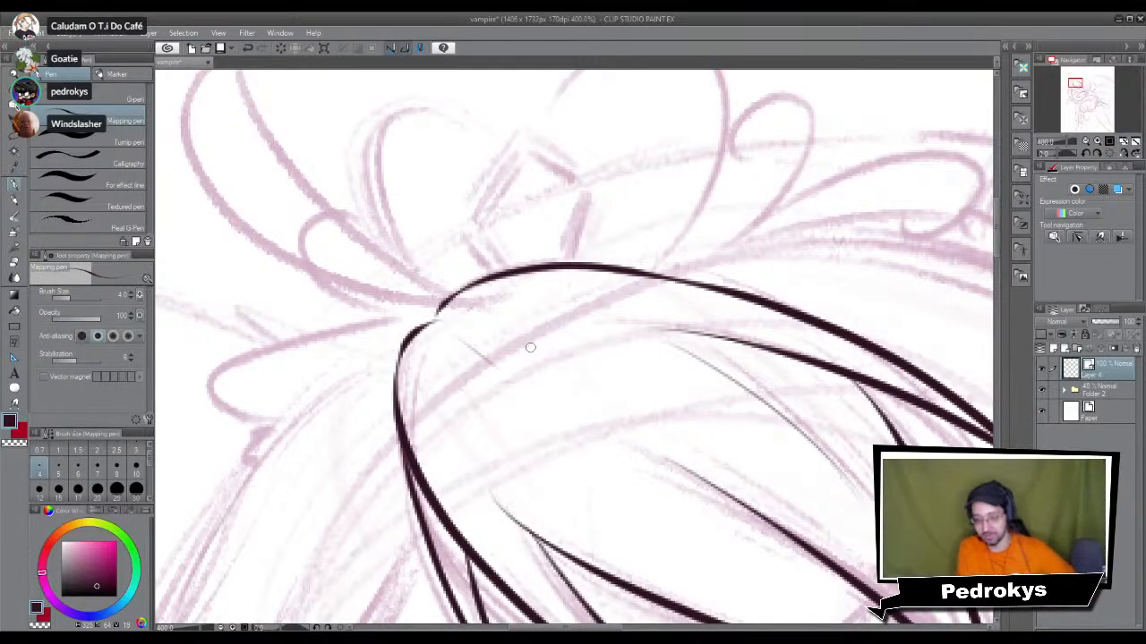
Step: Ink the outer fringe lock beside the eye nearer the raised hand with two tapered curves meeting in a point, using brush size 5
scroll(530, 348, "down", 3)
left_click_drag(581, 469, 537, 197)
mouse_move(694, 274)
left_mouse_down()
mouse_move(556, 430)
mouse_move(524, 495)
mouse_move(523, 367)
left_mouse_up()
left_click_drag(624, 435, 624, 445)
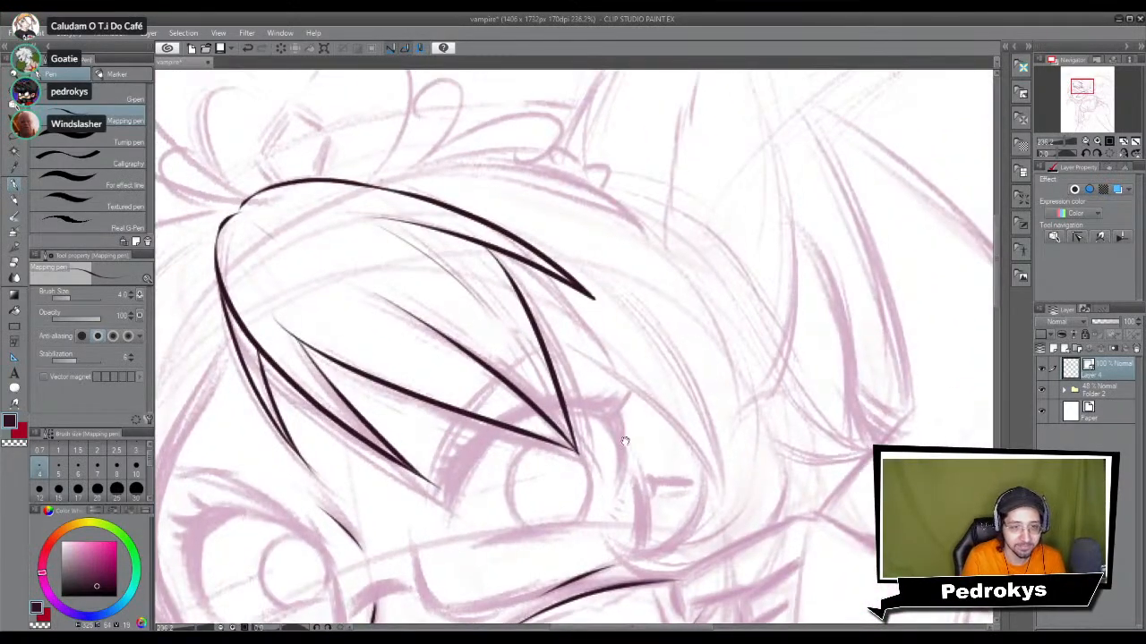
key("bracketright")
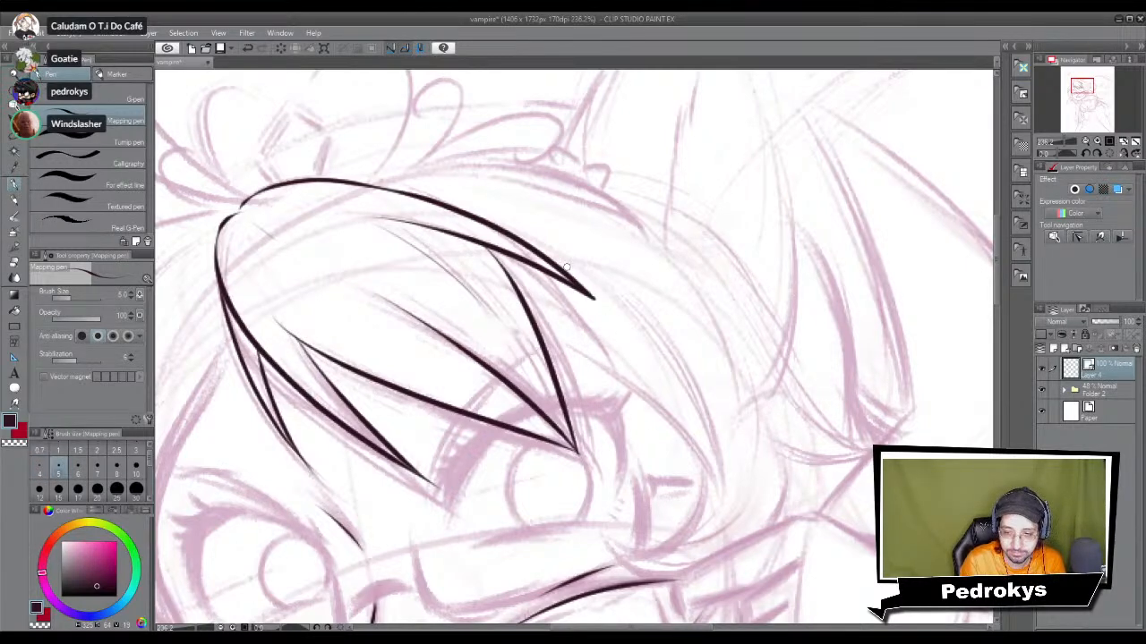
left_click_drag(680, 380, 641, 328)
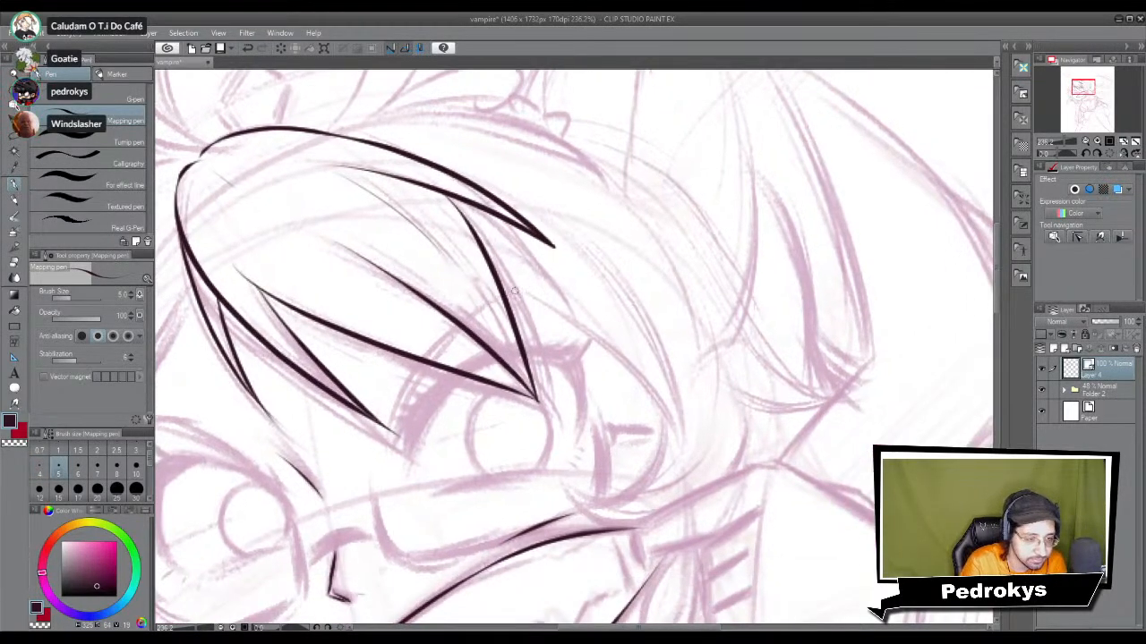
left_click_drag(503, 274, 678, 417)
key("ctrl+z")
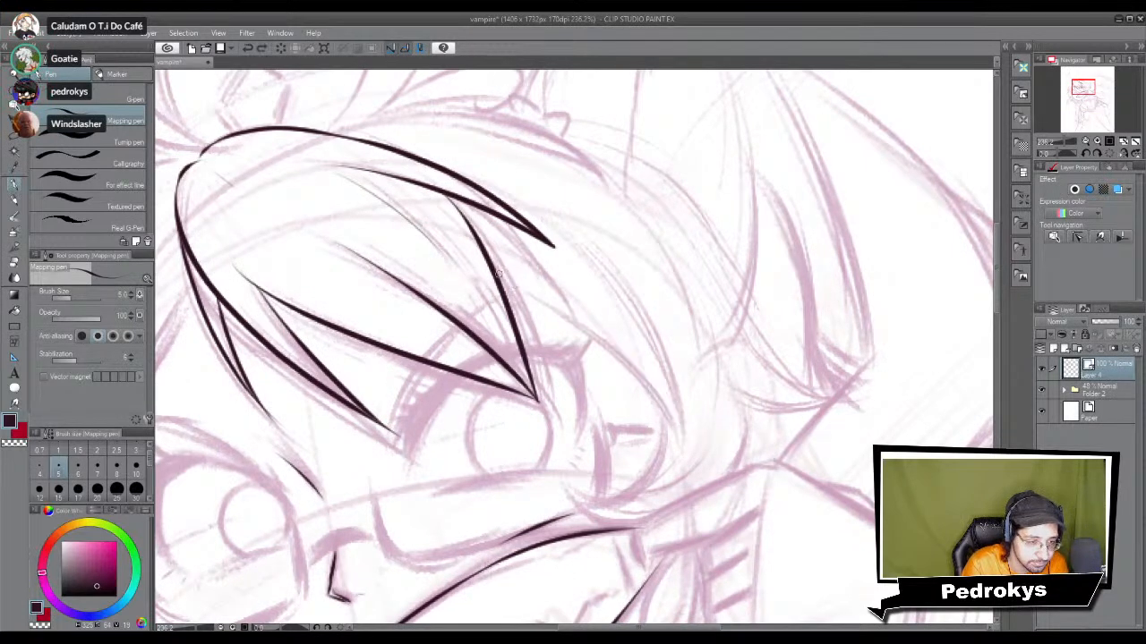
left_click_drag(508, 281, 678, 430)
mouse_move(578, 249)
left_mouse_down()
mouse_move(673, 426)
mouse_move(659, 370)
mouse_move(678, 442)
left_mouse_up()
key("ctrl+z")
key("ctrl+z")
mouse_move(585, 252)
left_mouse_down()
mouse_move(682, 452)
mouse_move(671, 435)
left_mouse_up()
key("ctrl+z")
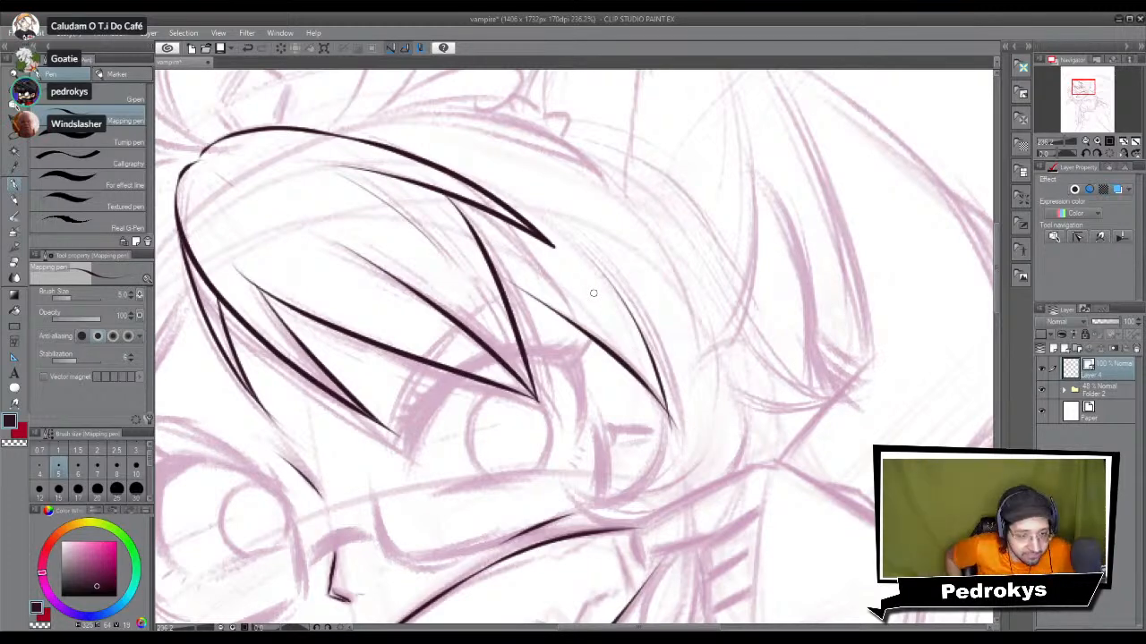
Step: Ink the side lock's hooked curl from the outer fringe point down to the mouth corner, redrawing its lower stroke until it tapers cleanly
key("e")
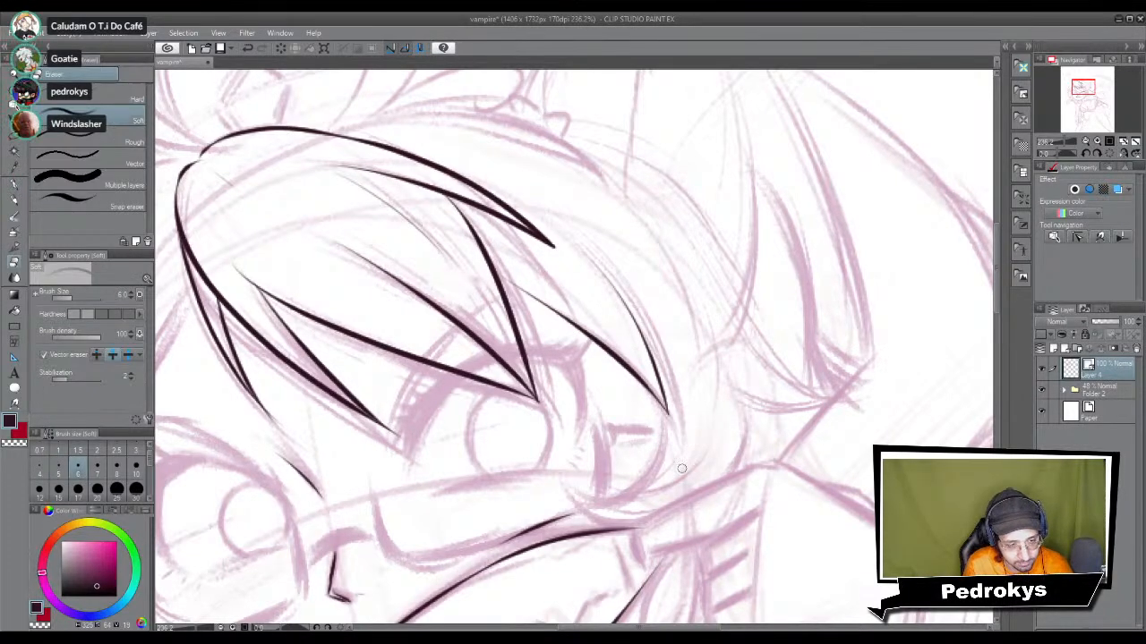
key("p")
mouse_move(664, 452)
left_mouse_down()
mouse_move(775, 336)
mouse_move(760, 364)
left_mouse_up()
left_click_drag(767, 306, 675, 404)
key("ctrl+z")
mouse_move(769, 312)
left_mouse_down()
mouse_move(689, 363)
mouse_move(758, 421)
left_mouse_up()
key("ctrl+z")
left_click_drag(682, 387, 743, 424)
key("ctrl+z")
left_click_drag(678, 384, 746, 425)
key("ctrl+z")
left_click_drag(677, 379, 740, 426)
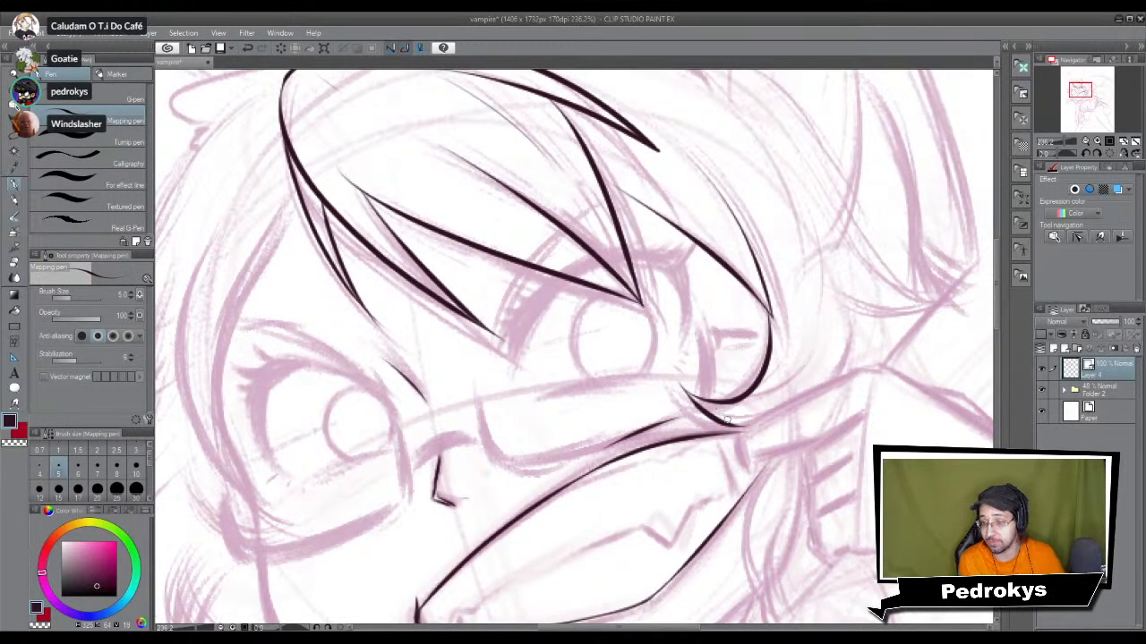
Step: Add a thin line along the outside of the side lock's curl and check it against the whole head
mouse_move(787, 330)
left_mouse_down()
mouse_move(743, 408)
mouse_move(776, 376)
mouse_move(750, 404)
mouse_move(760, 394)
left_mouse_up()
key("ctrl+z")
key("ctrl+z")
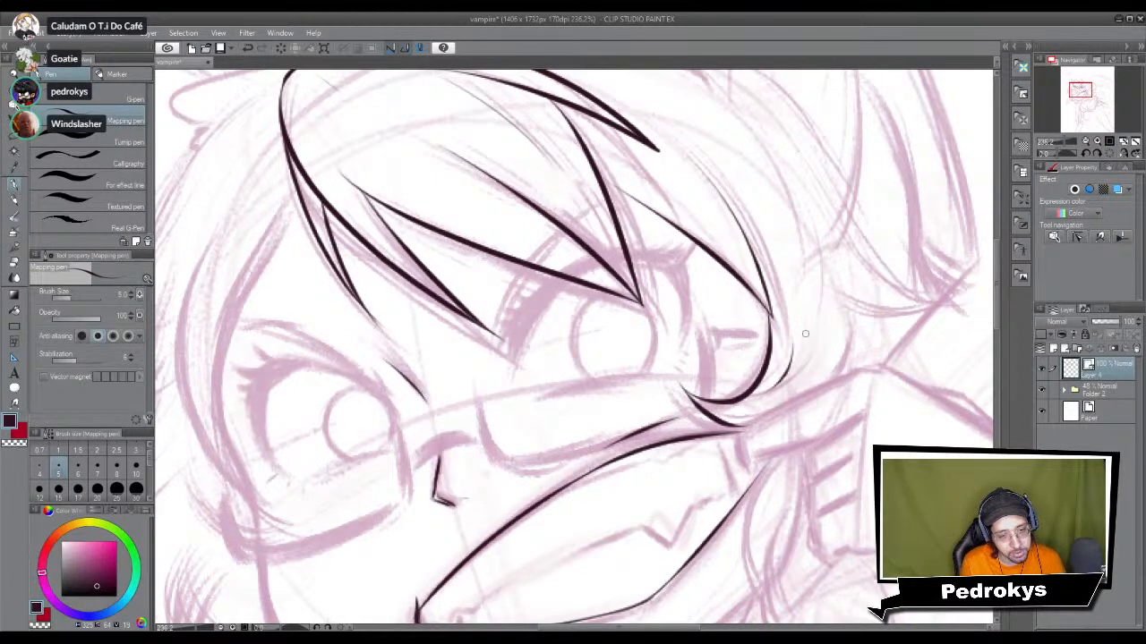
scroll(769, 403, "down", 8)
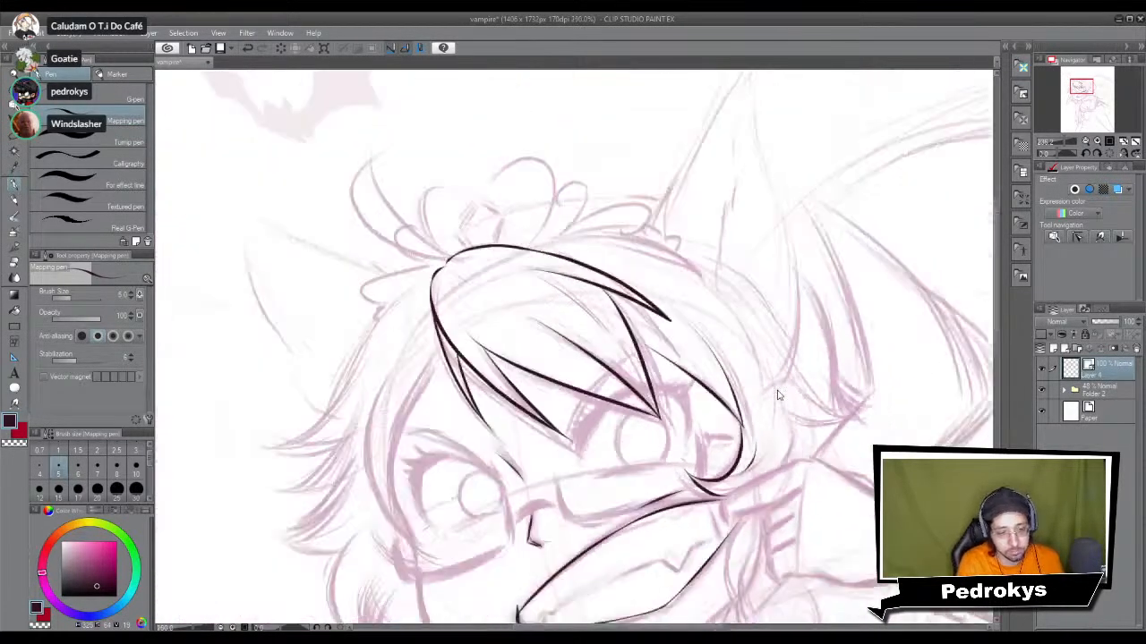
scroll(777, 395, "up", 3)
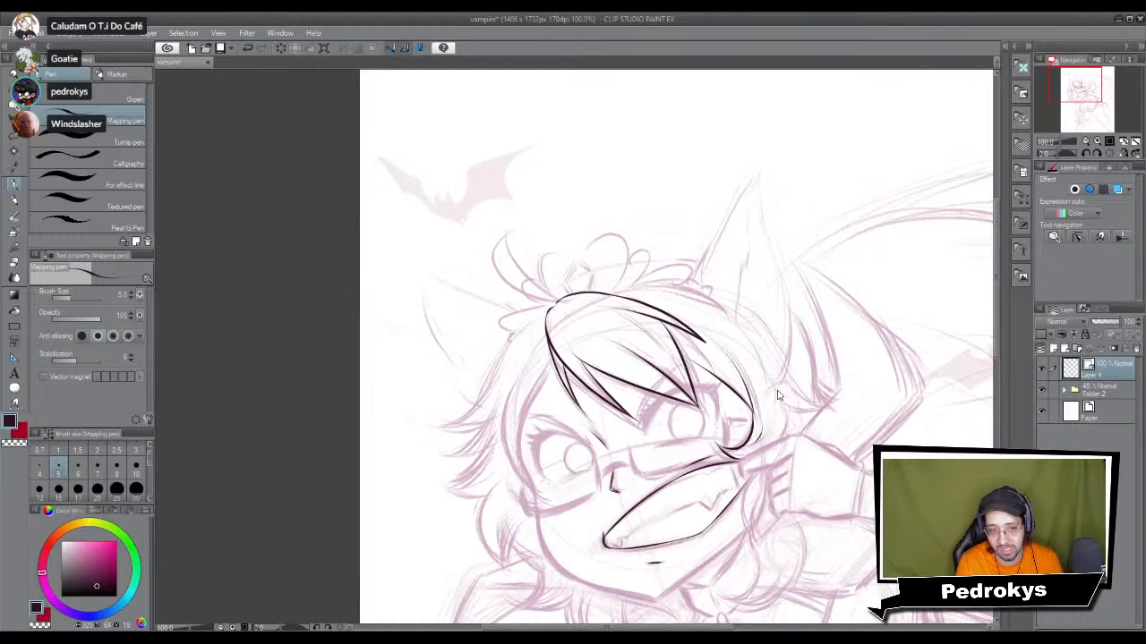
scroll(777, 396, "up", 4)
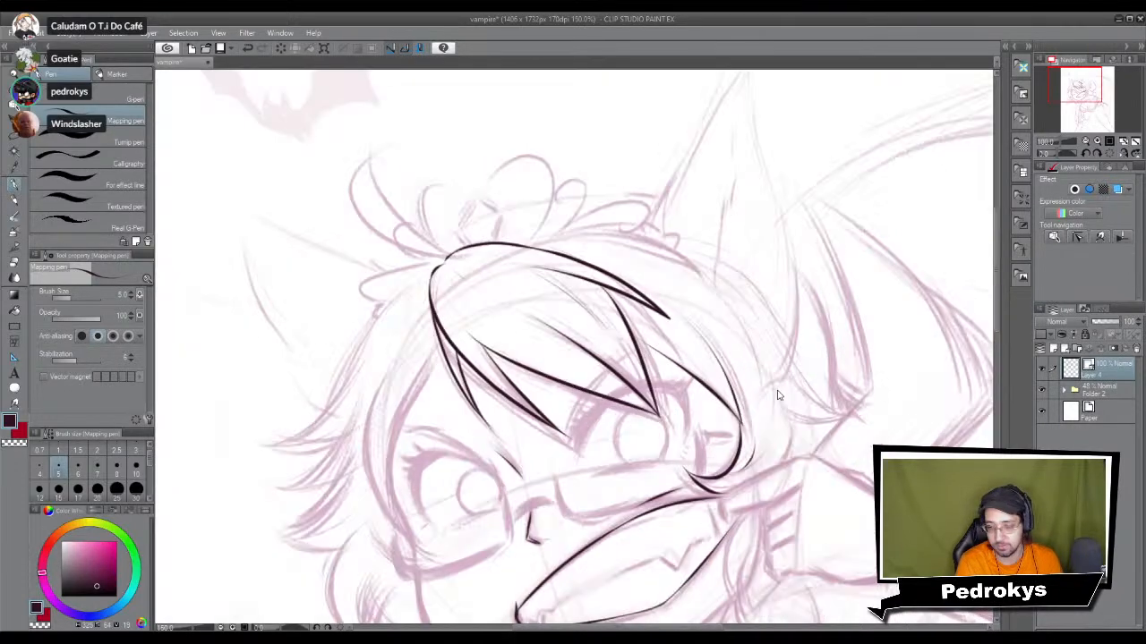
scroll(777, 395, "down", 4)
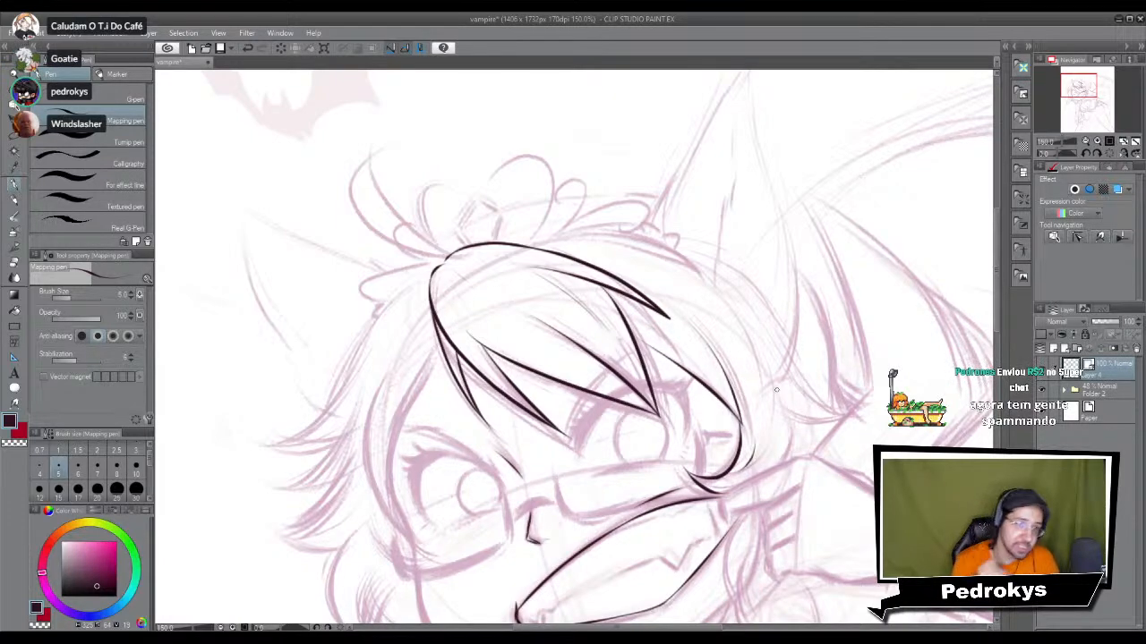
Step: Ink the long inner hair curve framing the other side of the face, from the fringe down past the eye to the glasses
scroll(777, 390, "down", 1)
scroll(777, 390, "up", 2)
mouse_move(482, 537)
left_mouse_down()
mouse_move(664, 338)
mouse_move(661, 388)
left_mouse_up()
left_click_drag(497, 351, 508, 392)
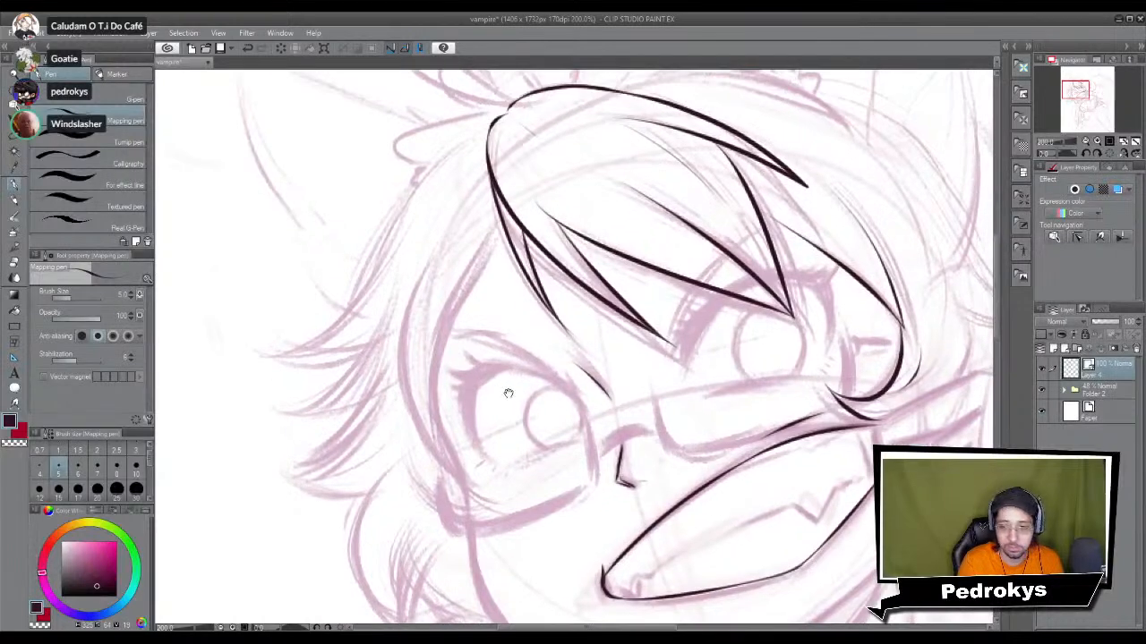
left_click_drag(478, 280, 466, 456)
key("ctrl+z")
left_click_drag(503, 231, 485, 479)
key("ctrl+z")
mouse_move(503, 232)
left_mouse_down()
mouse_move(452, 438)
mouse_move(466, 492)
left_mouse_up()
key("ctrl+z")
left_click_drag(501, 235, 469, 506)
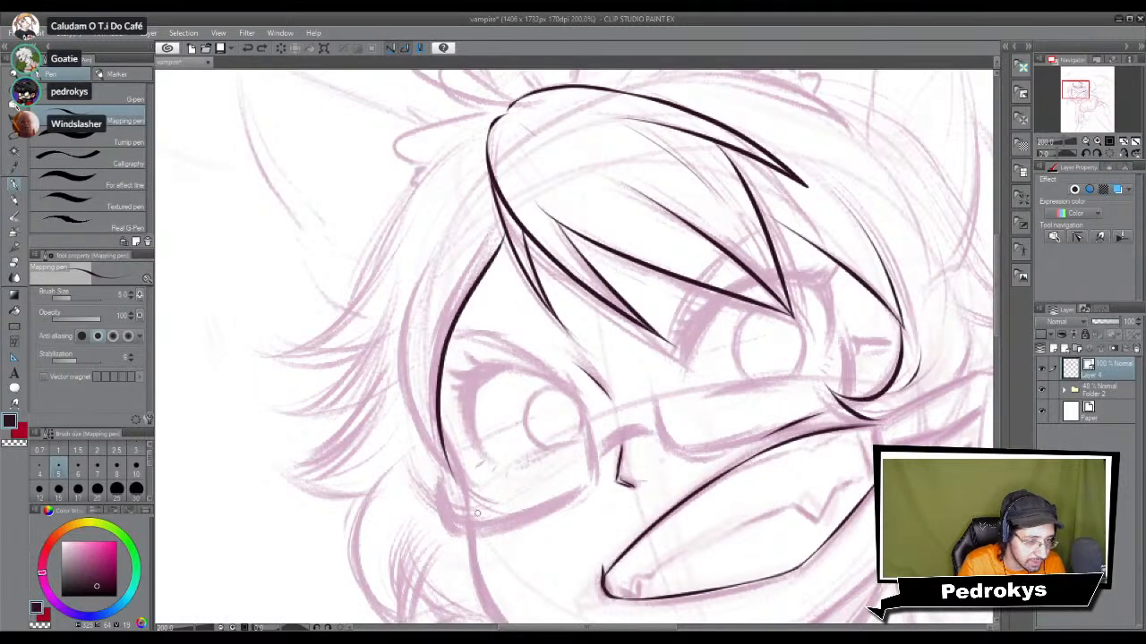
Step: Redraw the inner hair curve framing the face so it runs cleanly from the fringe to the glasses, checking it against the whole head
key("ctrl+z")
left_click_drag(503, 233, 465, 487)
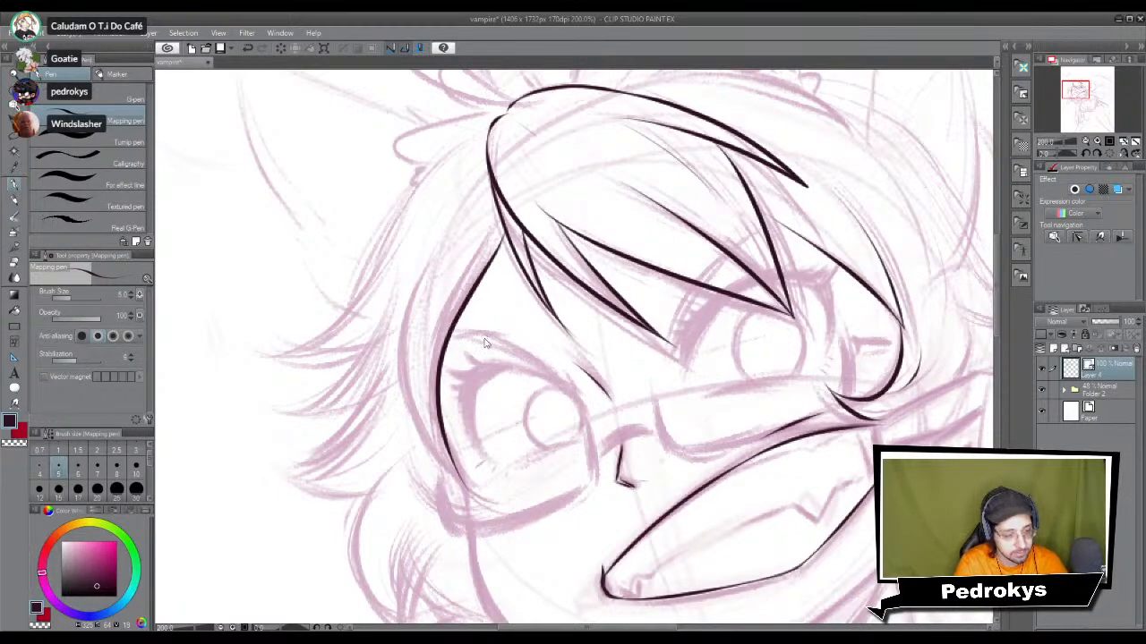
scroll(484, 338, "down", 5)
scroll(484, 342, "up", 5)
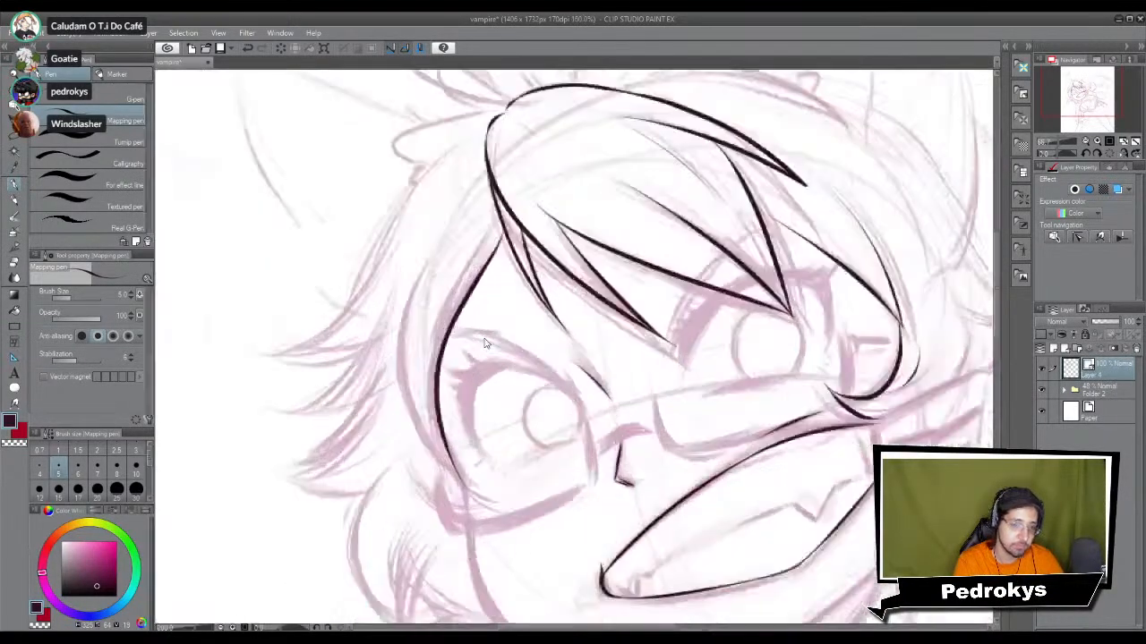
Step: Ink the outer curve of the face-framing lock, redrawing it until it meets the inner curve, and trim the overshooting tip with the vector eraser
left_click_drag(486, 332, 475, 302)
left_click_drag(428, 208, 391, 340)
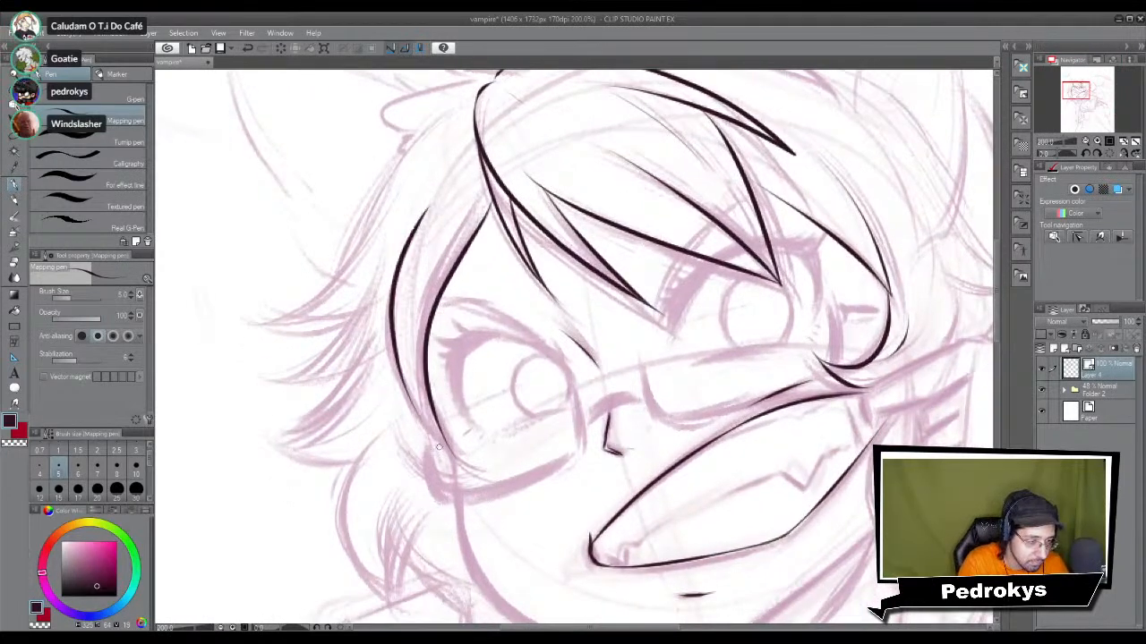
key("ctrl+z")
left_click_drag(422, 213, 495, 458)
key("ctrl+z")
left_click_drag(418, 211, 474, 458)
key("ctrl+z")
left_click_drag(414, 217, 479, 471)
key("ctrl+z")
left_click_drag(414, 219, 473, 462)
key("e")
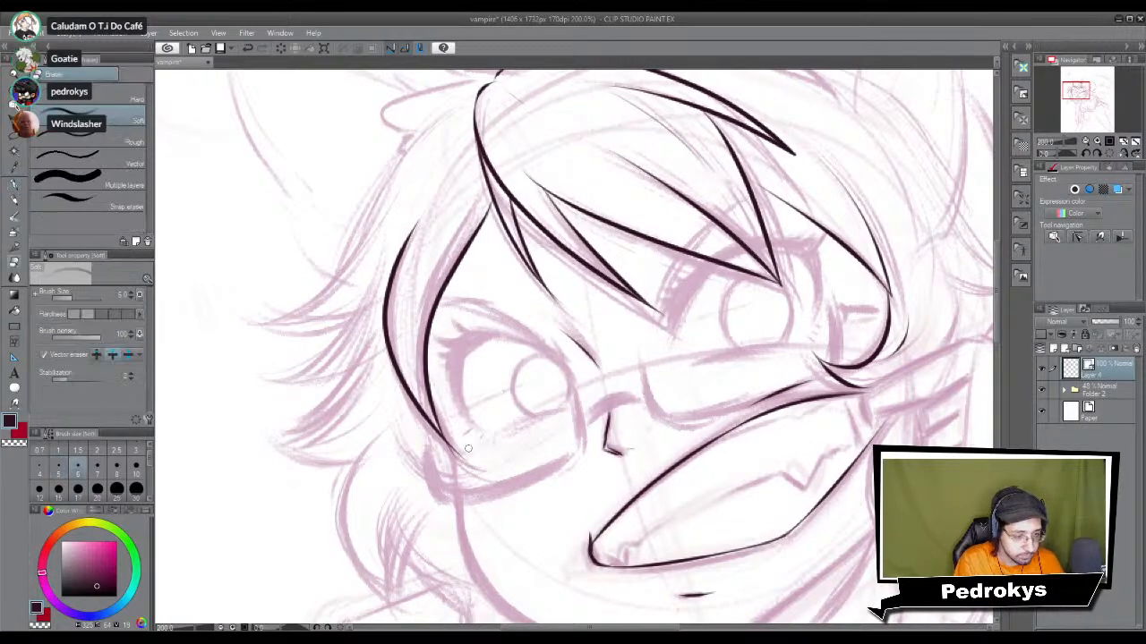
scroll(486, 470, "down", 4)
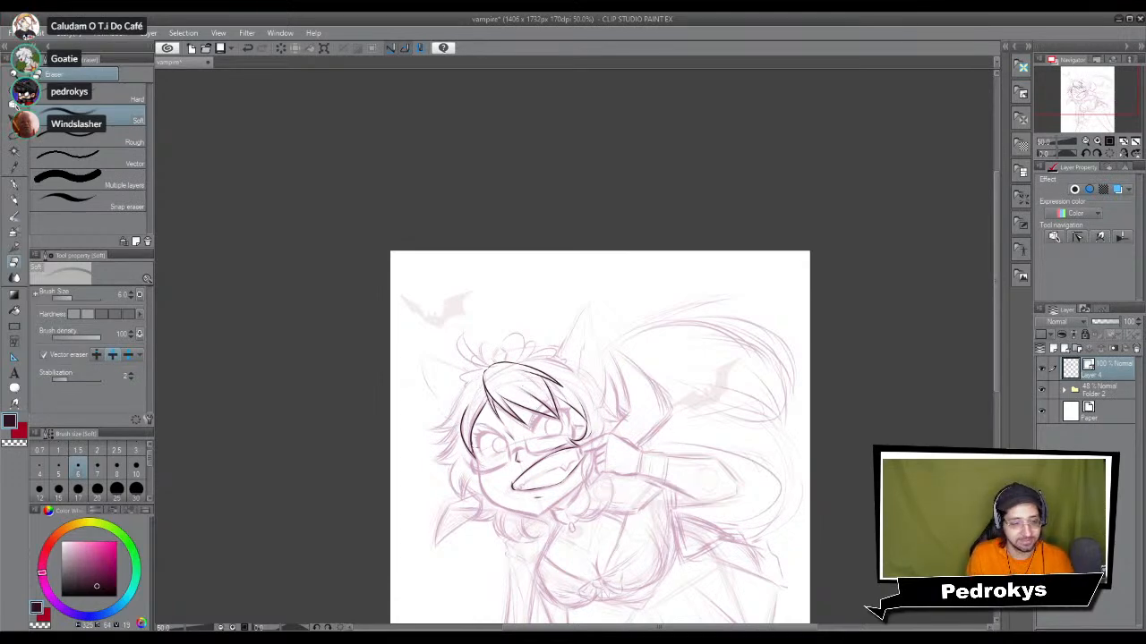
Step: Ink a tapered Mapping pen stroke sweeping outward beside the face-framing lock as the upper edge of the lower hair spike, at size 5
scroll(484, 433, "up", 8)
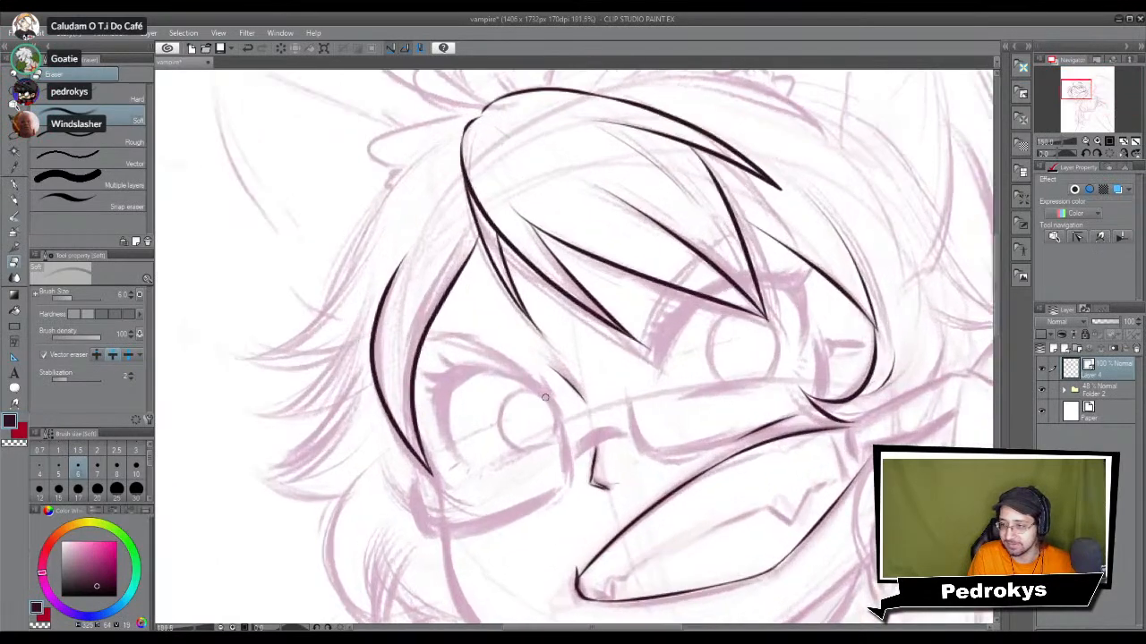
scroll(544, 396, "up", 2)
left_click_drag(463, 362, 473, 332)
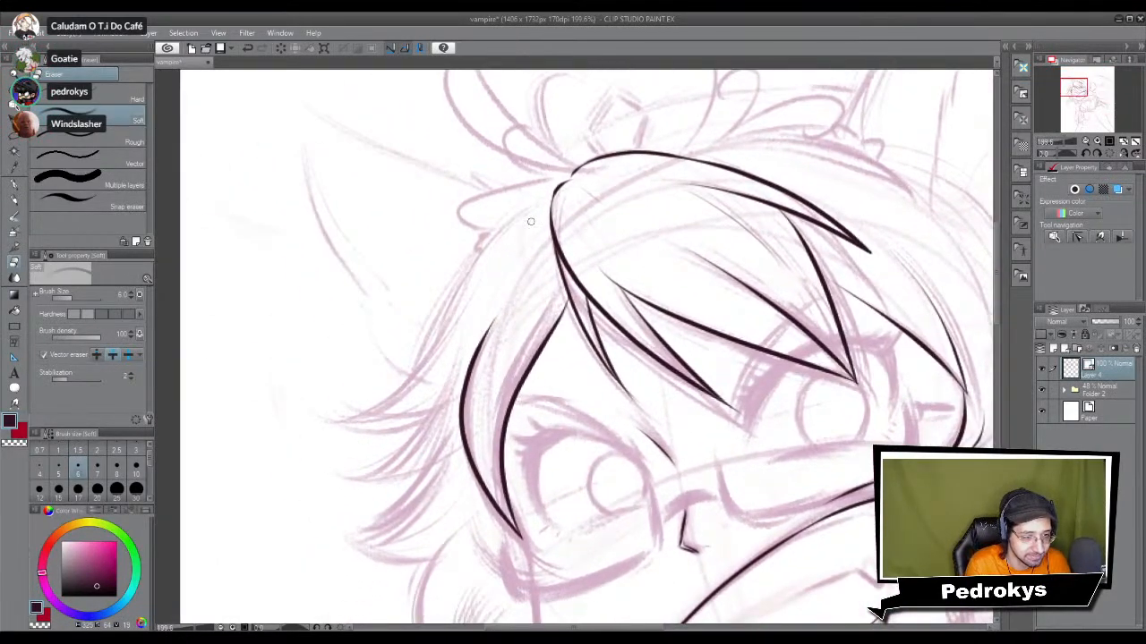
key("p")
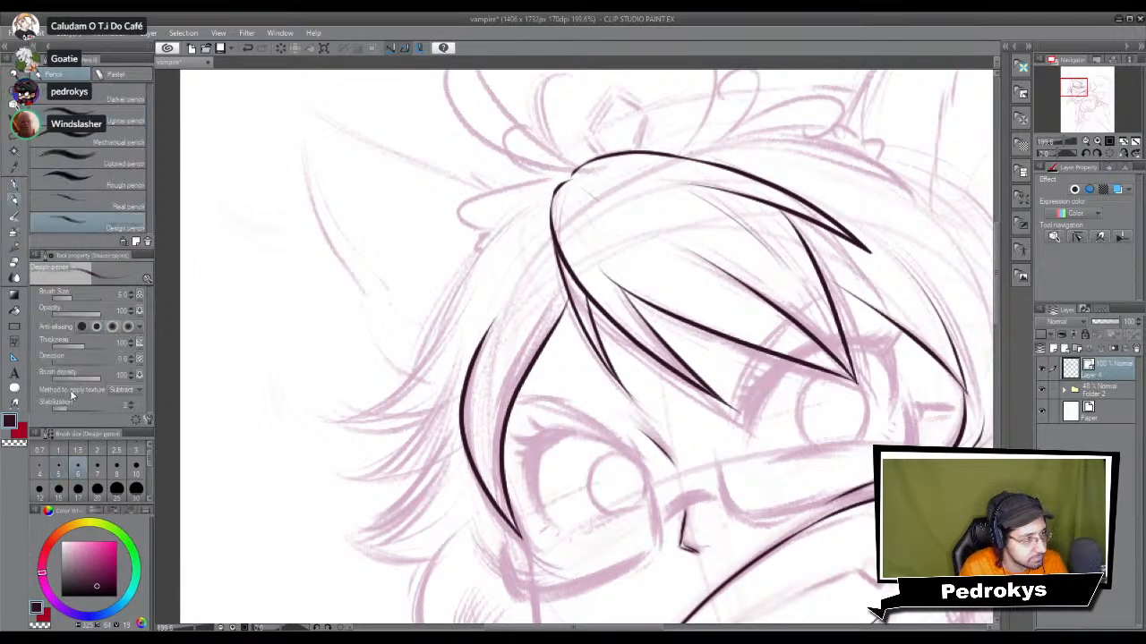
key("e")
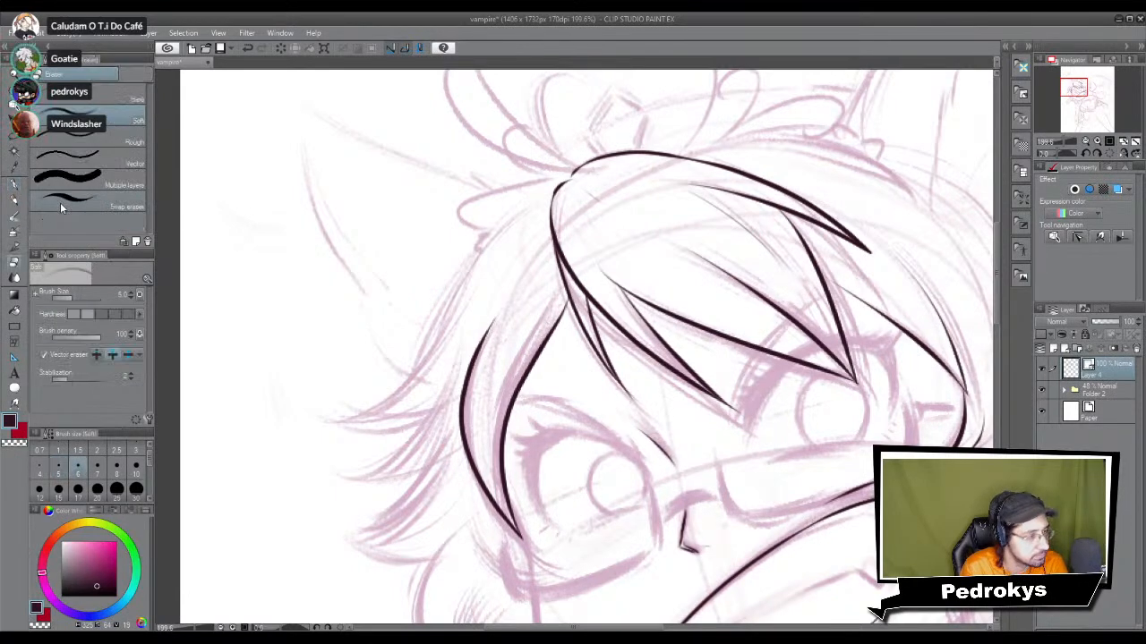
key("p")
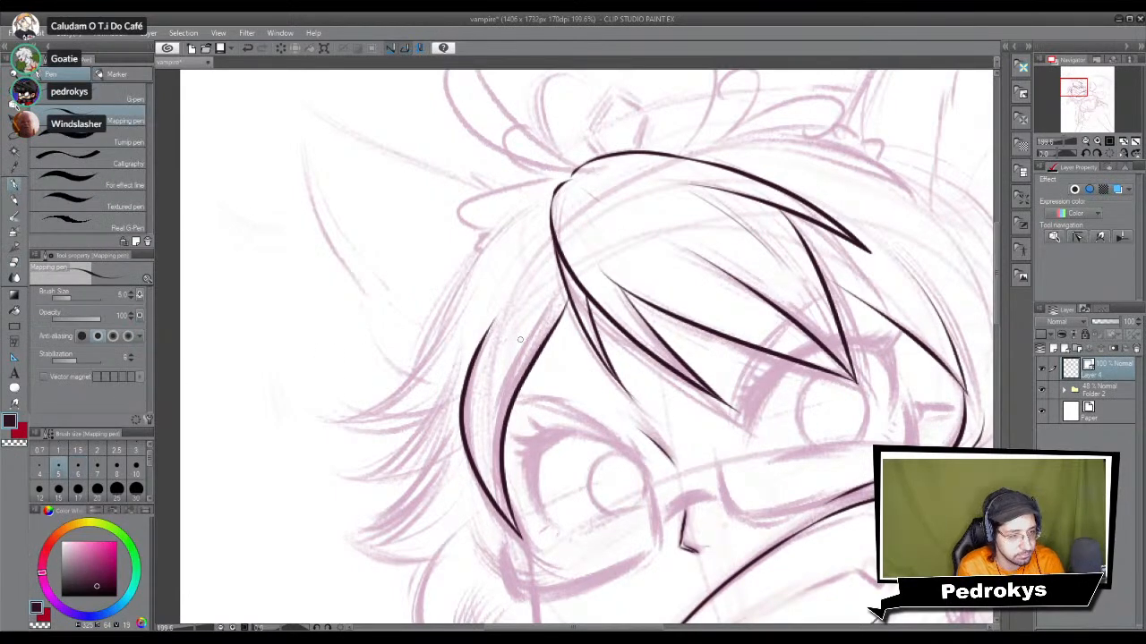
left_click_drag(503, 281, 376, 460)
key("ctrl+z")
left_click_drag(487, 289, 365, 443)
key("ctrl+z")
mouse_move(475, 284)
left_mouse_down()
mouse_move(385, 451)
mouse_move(359, 430)
mouse_move(364, 454)
mouse_move(449, 430)
left_mouse_up()
key("ctrl+z")
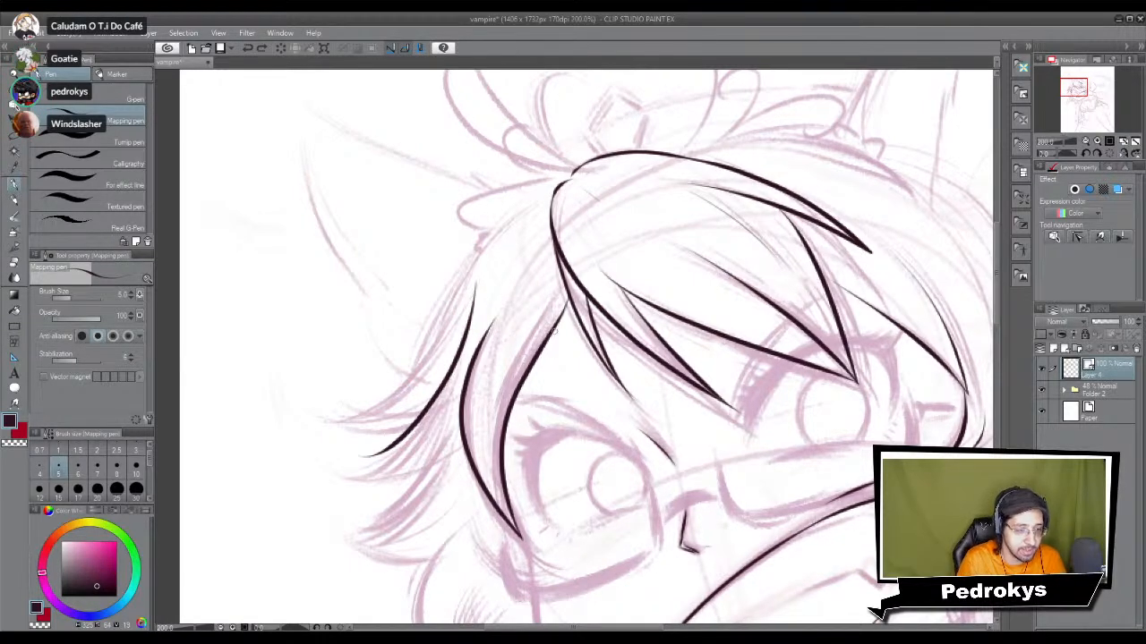
key("ctrl+z")
Step: Ink the underside of the lower hair spike back to the face-framing lock and erase the line ends that overshoot
left_click_drag(471, 324, 587, 225)
mouse_move(627, 180)
left_mouse_down()
mouse_move(513, 350)
mouse_move(466, 353)
mouse_move(496, 358)
mouse_move(477, 367)
mouse_move(572, 335)
left_mouse_up()
key("ctrl+z")
left_click_drag(464, 366, 591, 319)
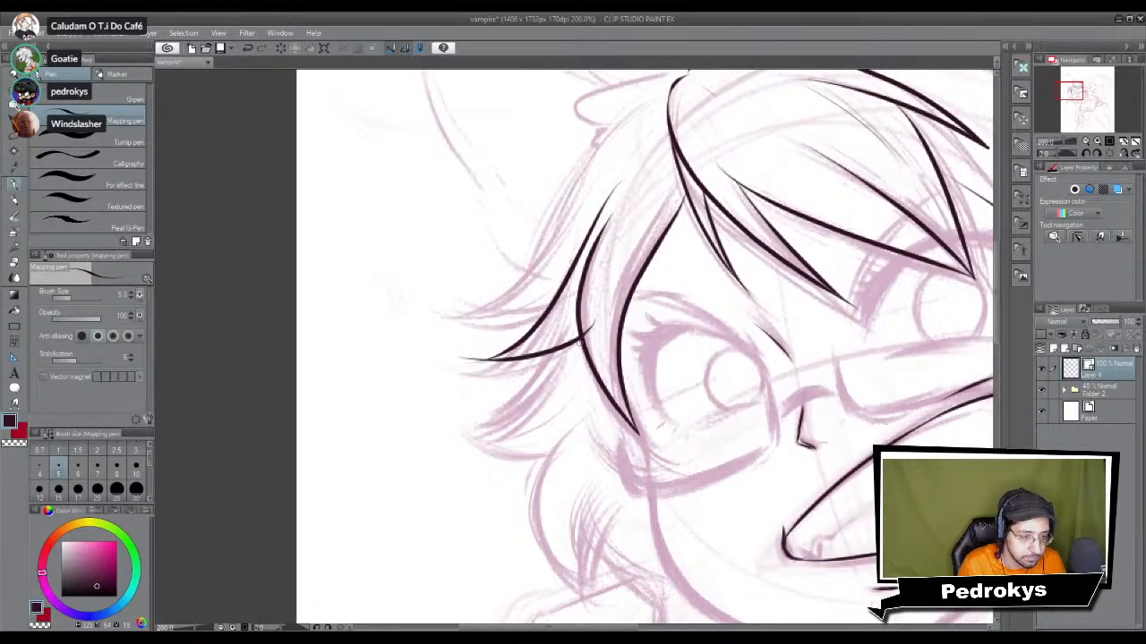
key("e")
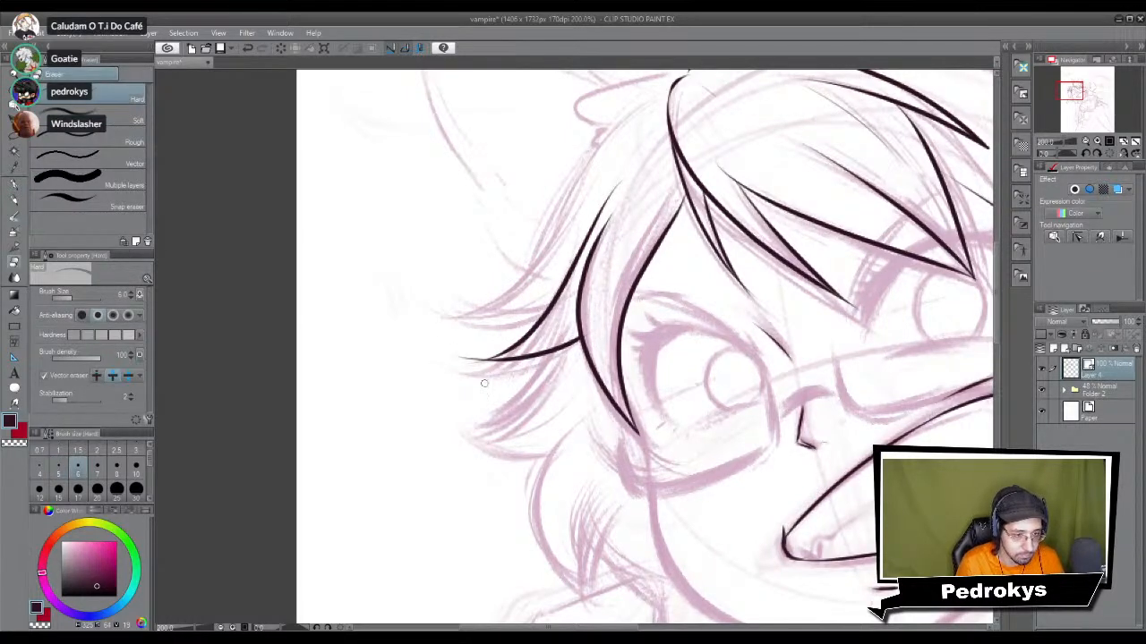
left_click_drag(461, 359, 488, 361)
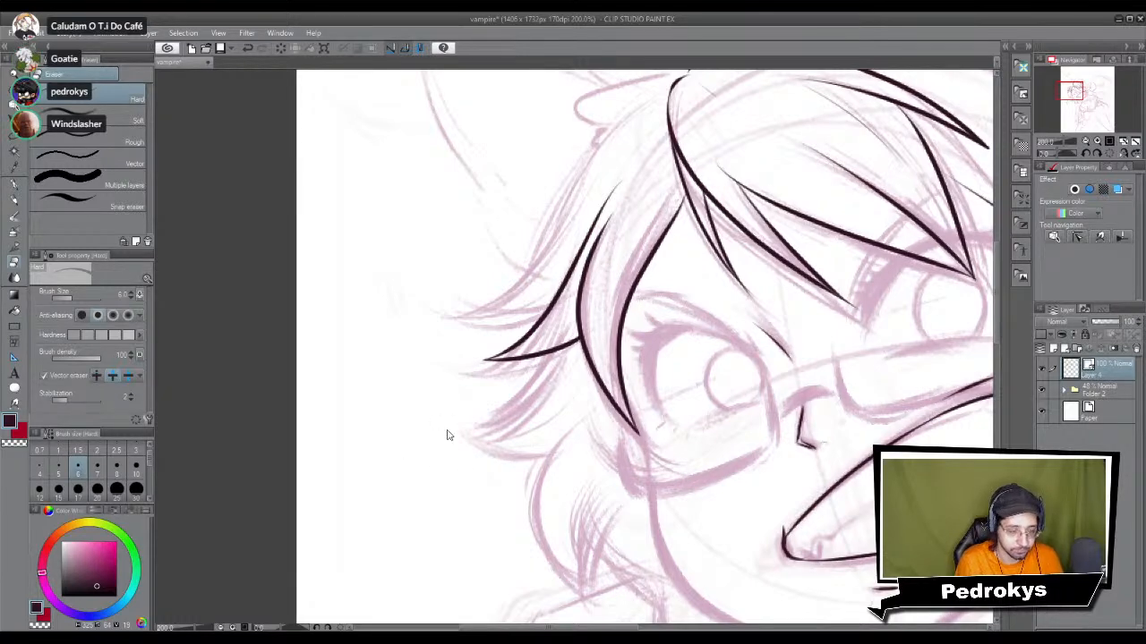
scroll(448, 430, "down", 4)
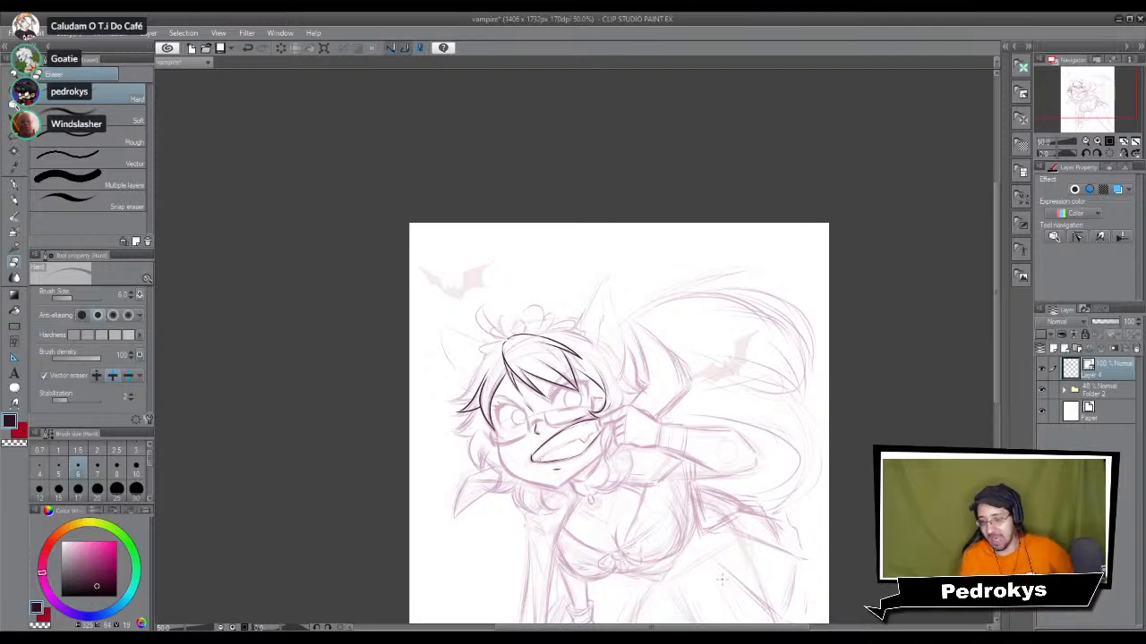
Step: Ink the outer hair contour from the crown beside the fringe down to the tip of the upper hair spike, redrawing it until smooth
scroll(724, 583, "up", 2)
left_click_drag(433, 342, 695, 426)
left_click_drag(322, 408, 567, 455)
key("p")
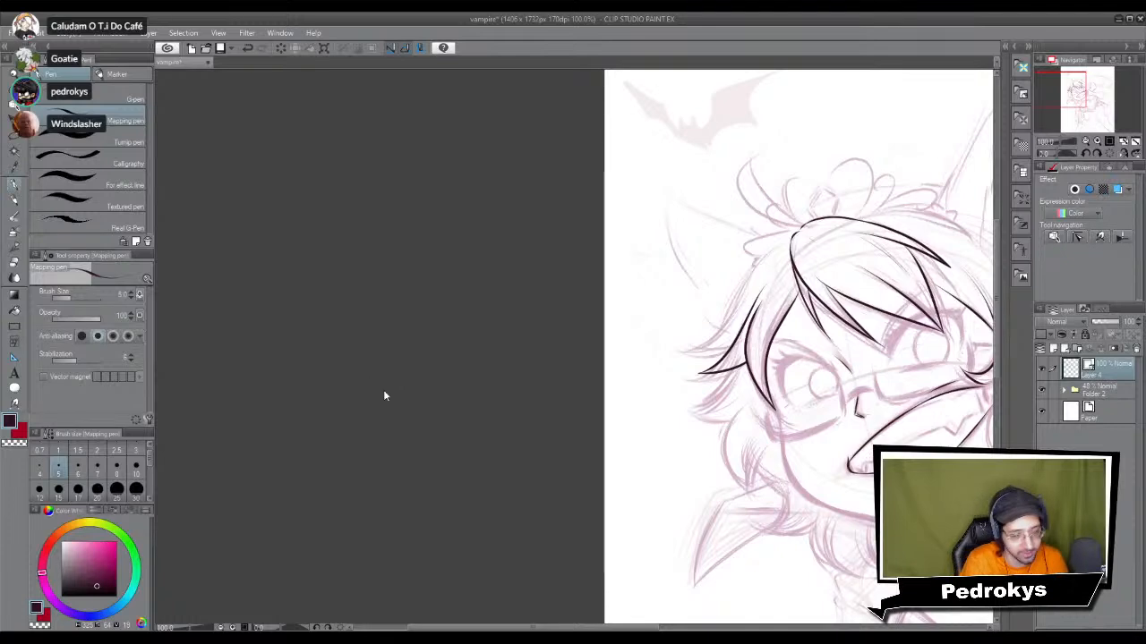
scroll(383, 390, "up", 1)
left_click_drag(698, 377, 446, 574)
left_click_drag(659, 420, 723, 307)
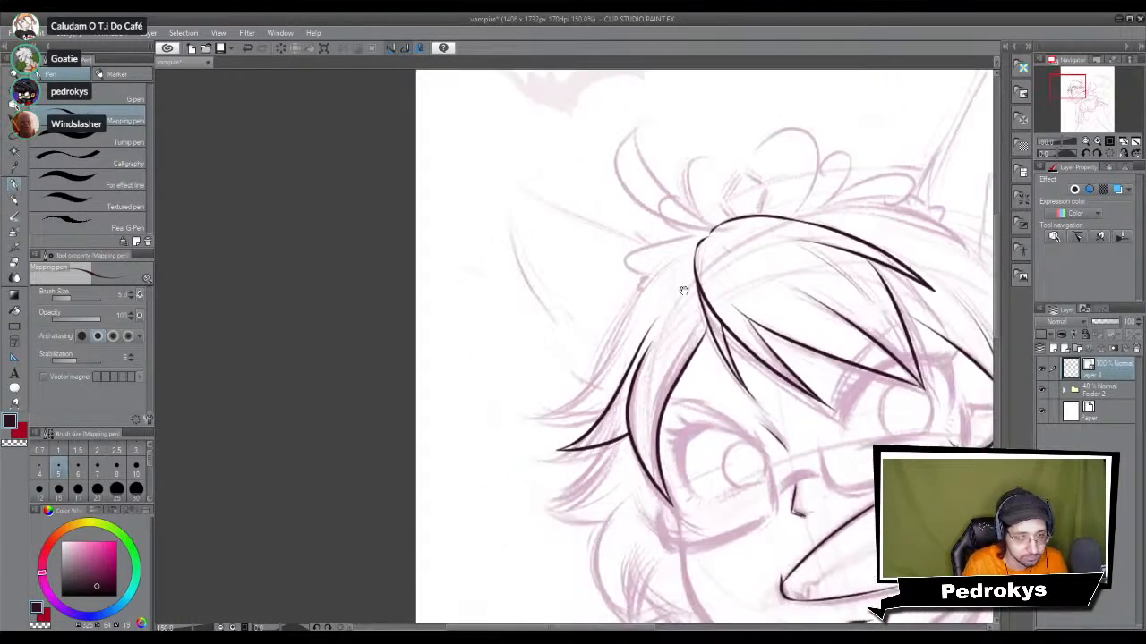
left_click_drag(678, 262, 550, 406)
scroll(592, 356, "up", 1)
key("ctrl+z")
mouse_move(635, 309)
left_mouse_down()
mouse_move(608, 281)
mouse_move(629, 332)
mouse_move(633, 320)
left_mouse_up()
mouse_move(679, 231)
left_mouse_down()
mouse_move(466, 438)
mouse_move(566, 439)
left_mouse_up()
key("ctrl+z")
Step: Ink the underside of the upper hair spike to the lower spike and trim its overshooting tip with the vector eraser
left_click_drag(475, 432, 568, 435)
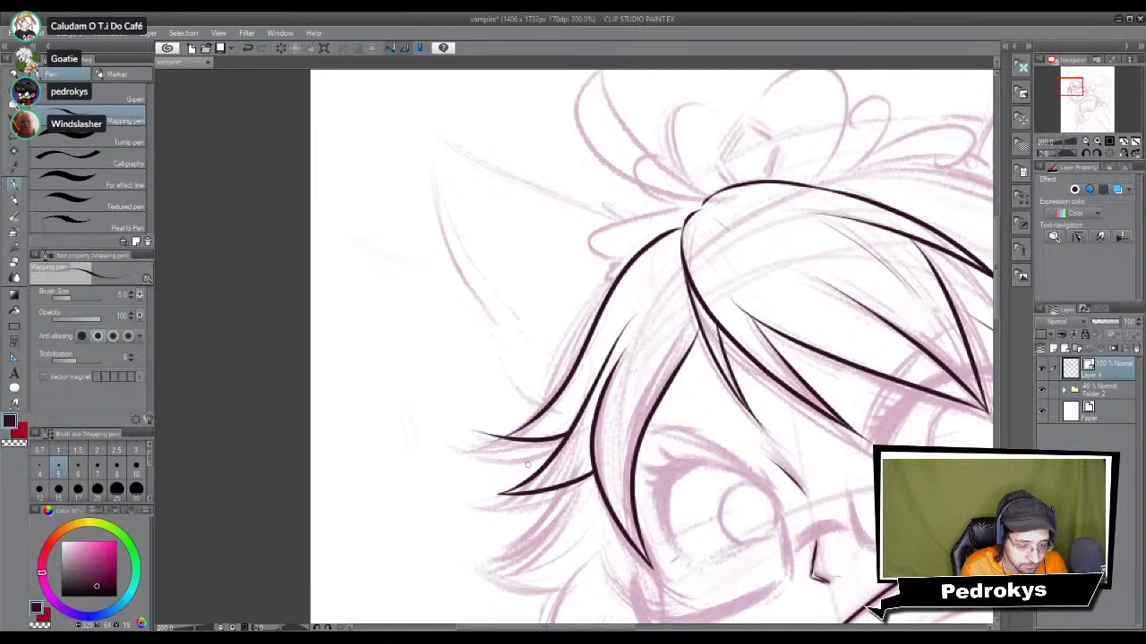
key("e")
scroll(491, 507, "down", 4)
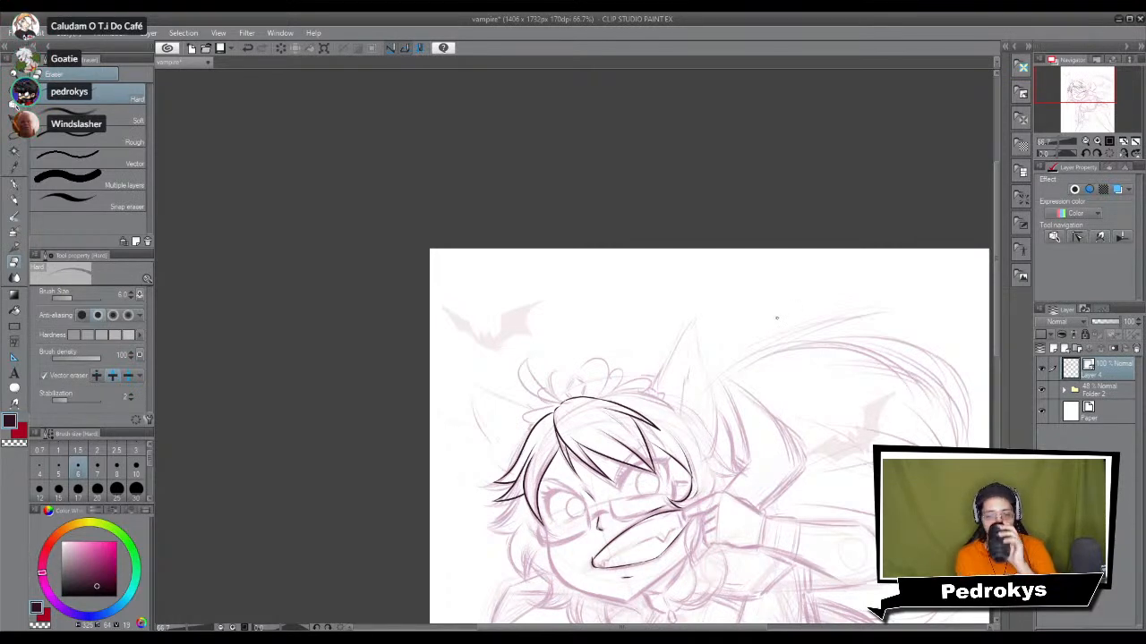
left_click(772, 319)
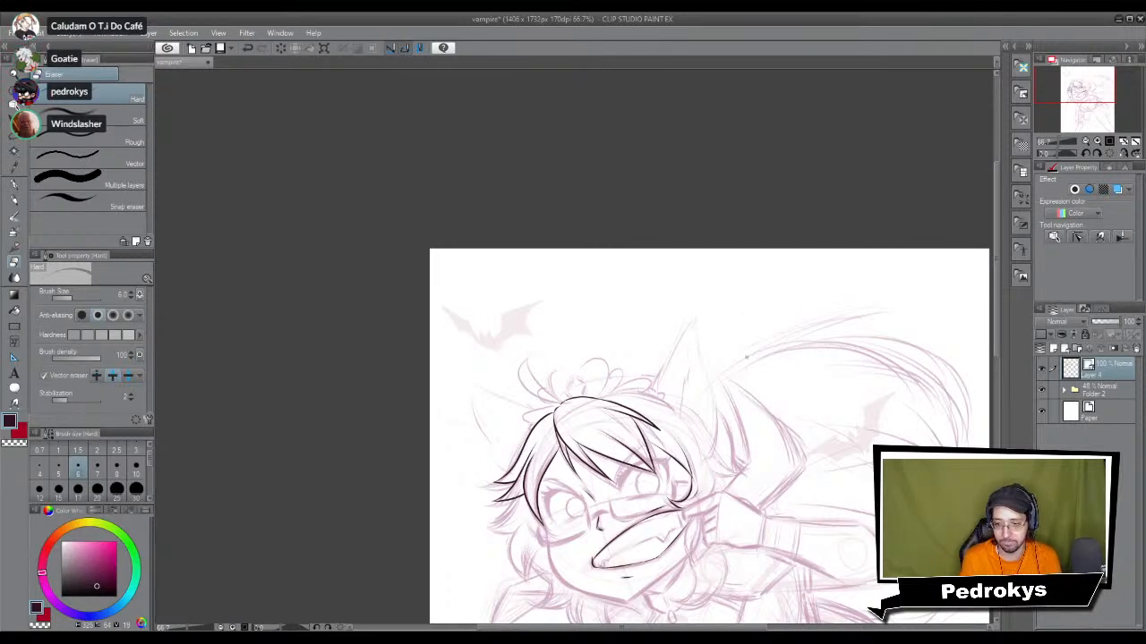
Step: Ink the upper side of the face from the inner hair curve past the lock's tip to the lower corner of the glasses
scroll(590, 486, "up", 4)
scroll(579, 507, "up", 3)
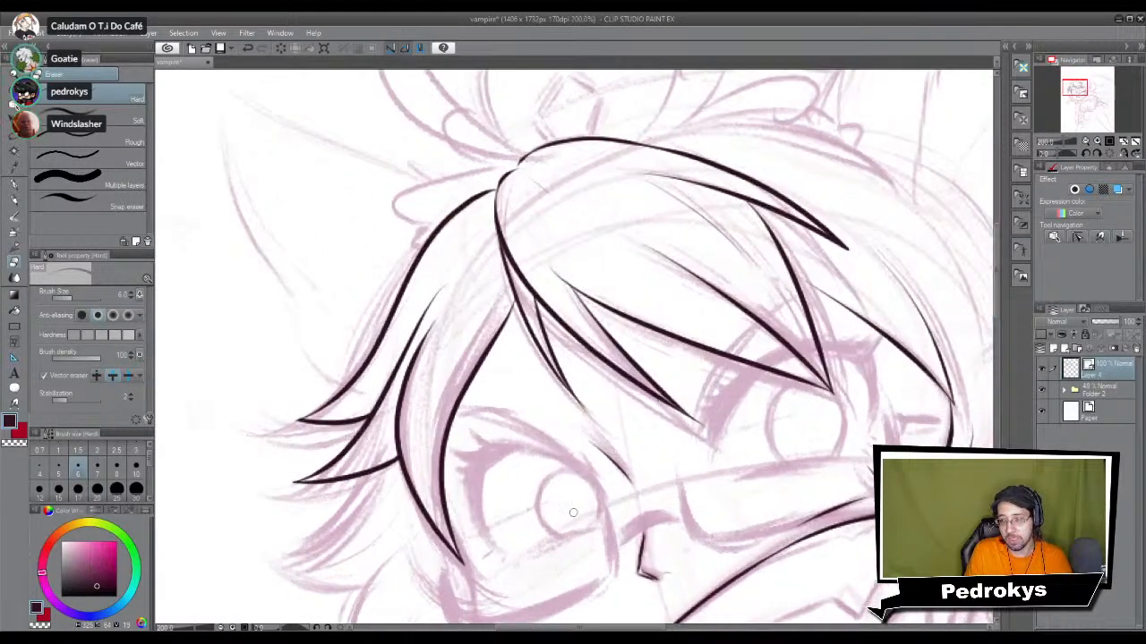
scroll(573, 512, "up", 1)
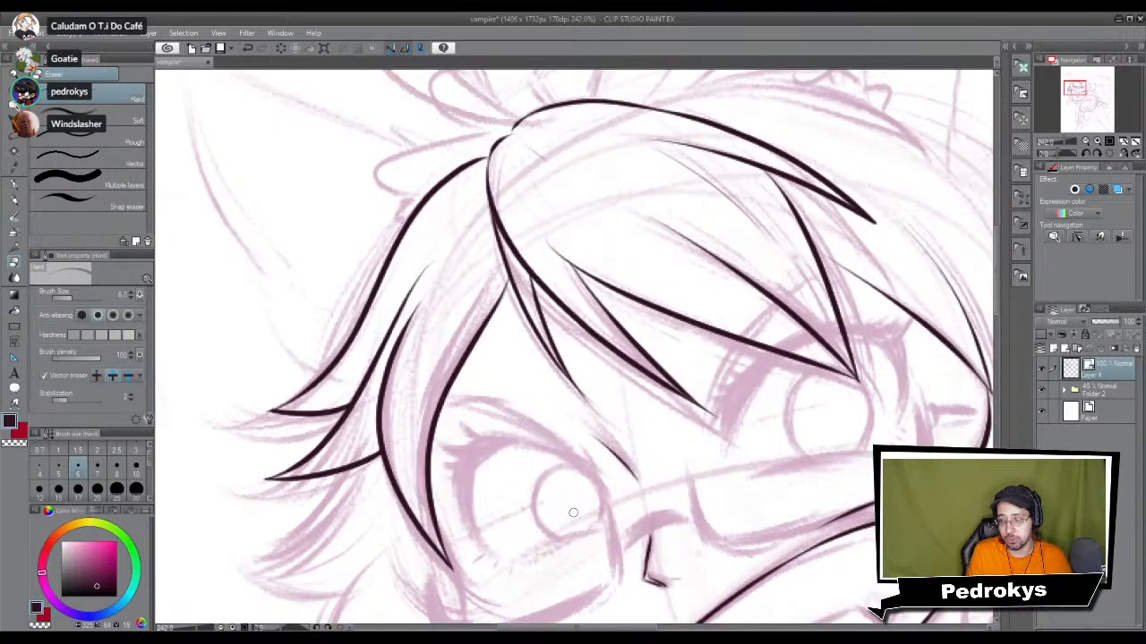
left_click_drag(526, 445, 547, 353)
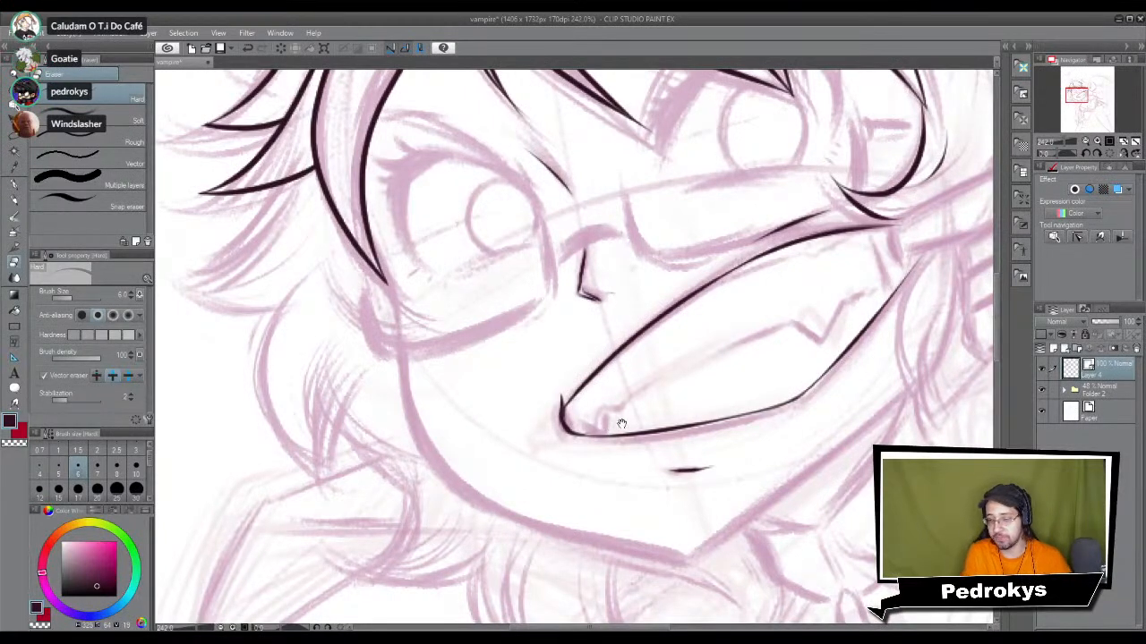
left_click_drag(455, 376, 457, 406)
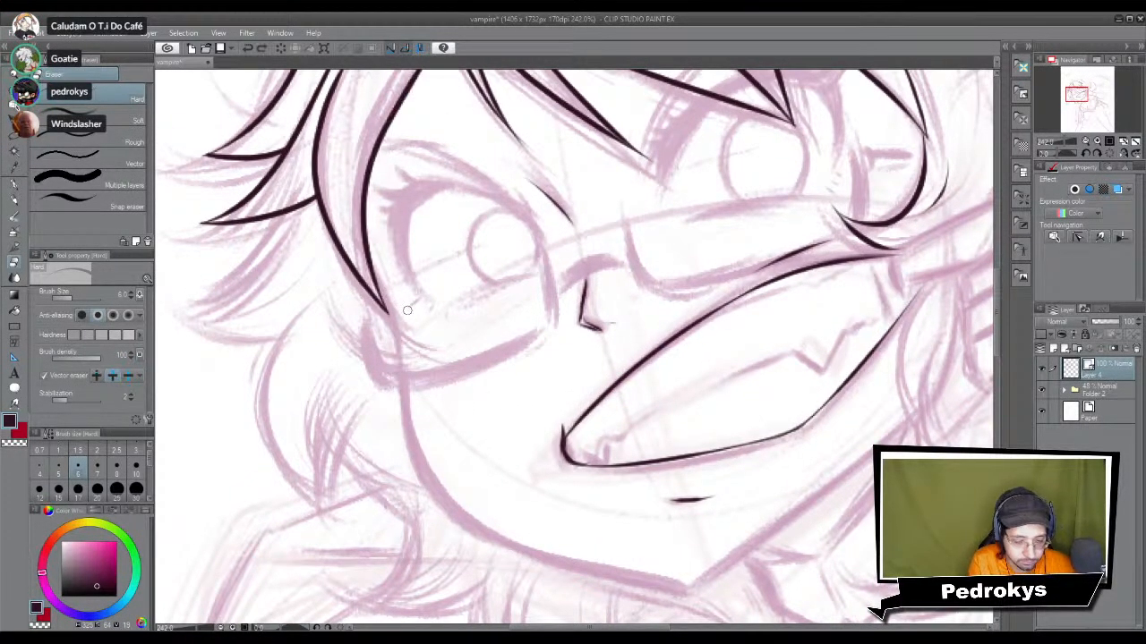
key("p")
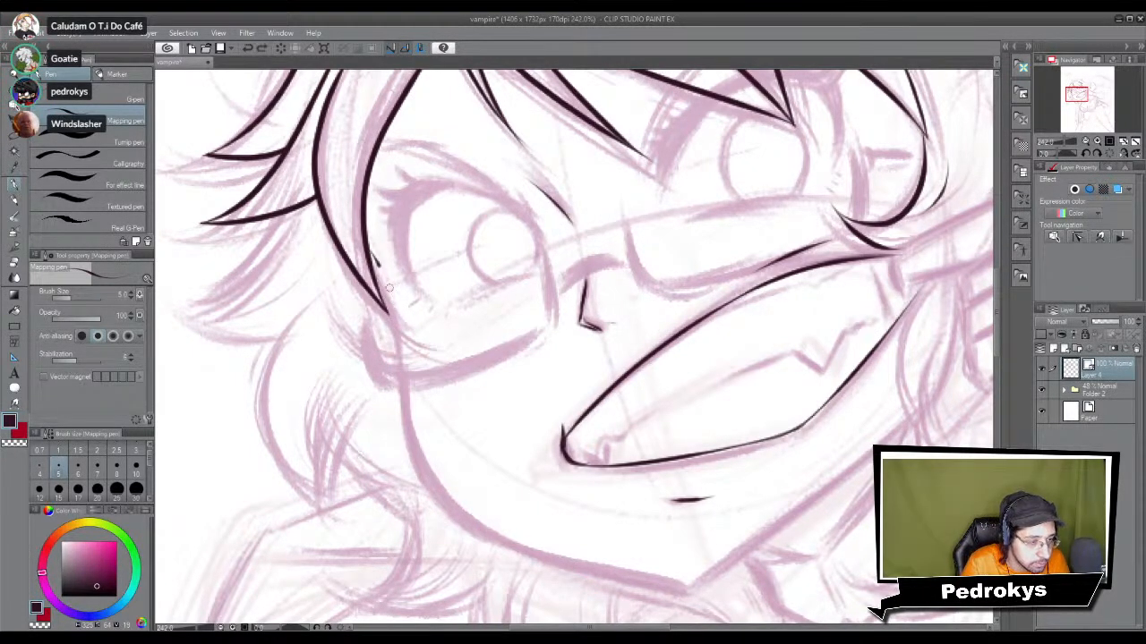
left_click_drag(367, 241, 403, 376)
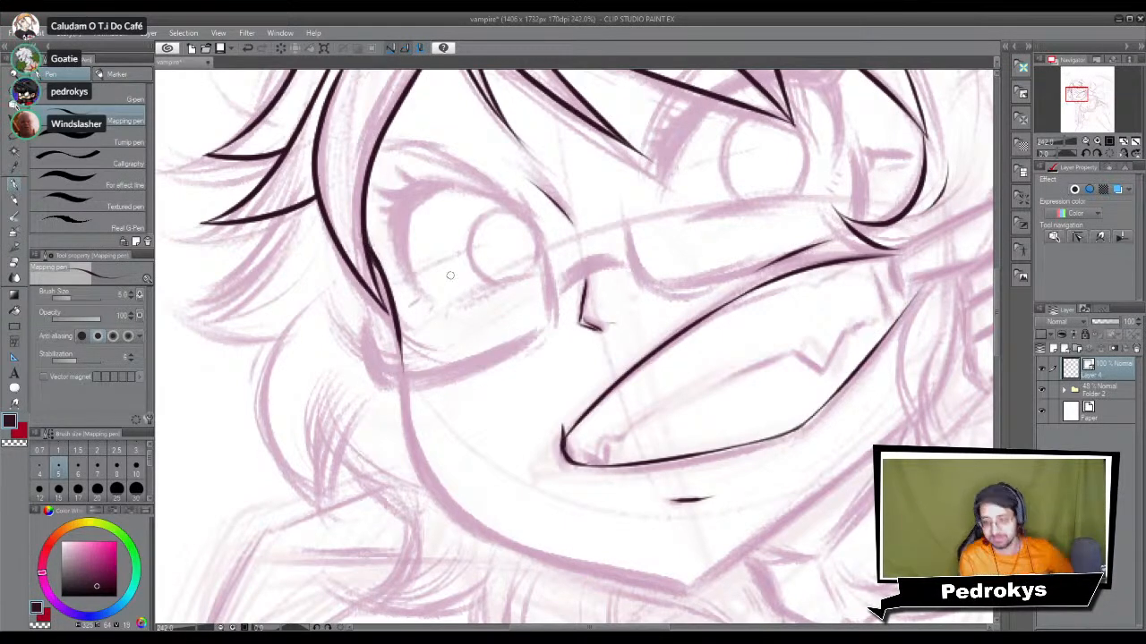
Step: Extend the face contour with a tapered cheek line from the glasses' lower corner to the start of the jaw, redrawing it until it joins smoothly
scroll(401, 331, "down", 6)
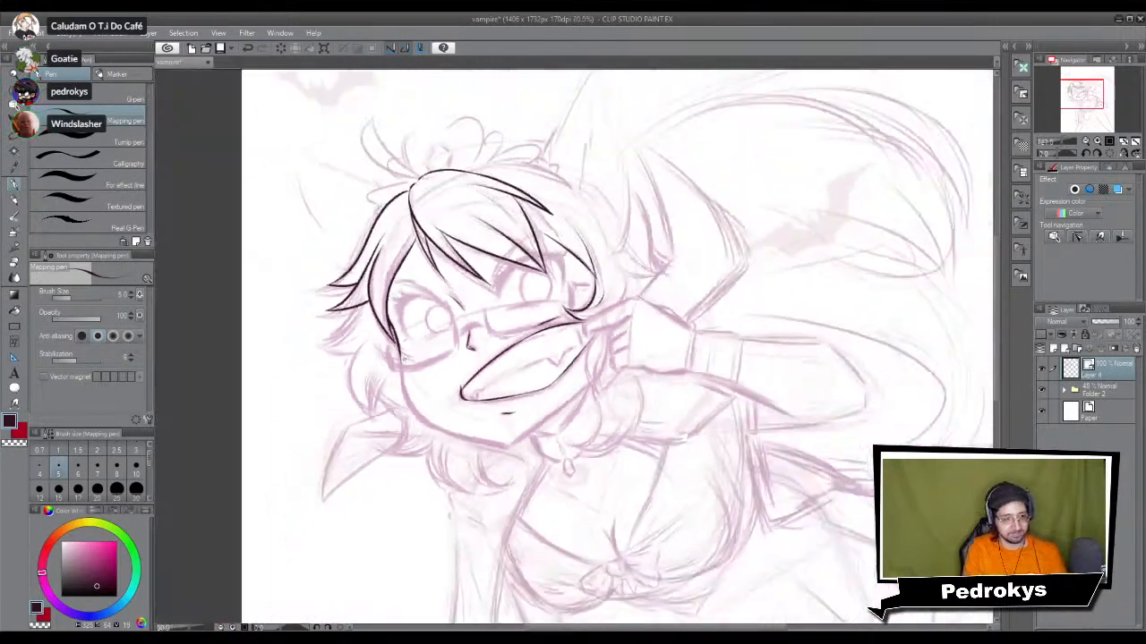
scroll(399, 404, "up", 2)
scroll(399, 403, "up", 3)
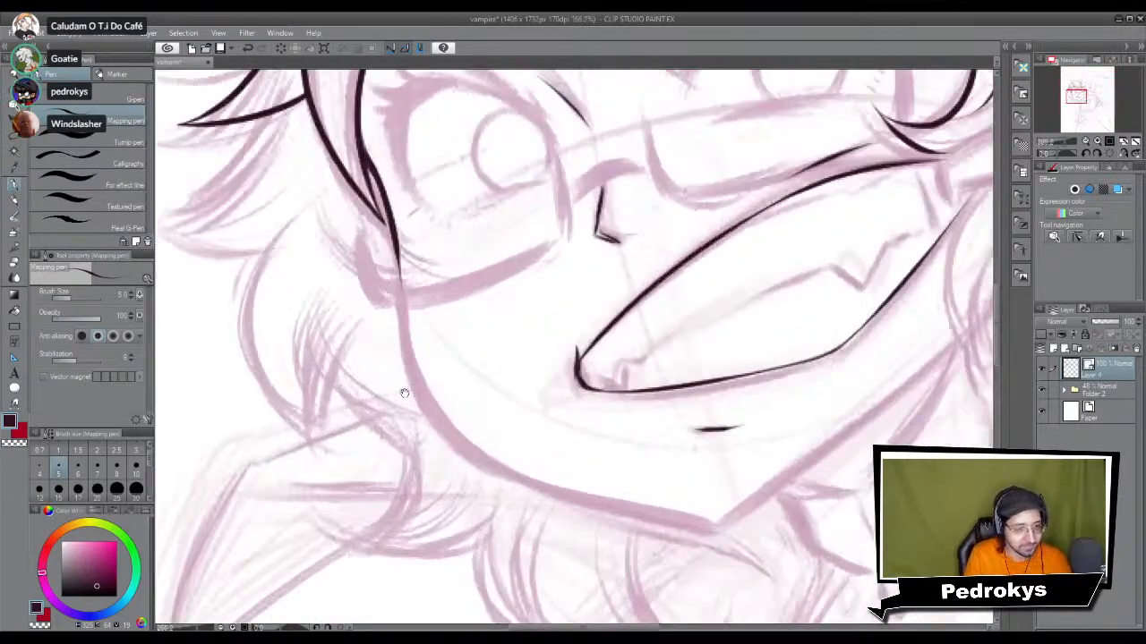
left_click_drag(421, 318, 423, 274)
left_click_drag(399, 204, 422, 345)
key("ctrl+z")
left_click_drag(393, 202, 469, 408)
key("ctrl+z")
mouse_move(398, 207)
left_mouse_down()
mouse_move(413, 305)
mouse_move(426, 351)
left_mouse_up()
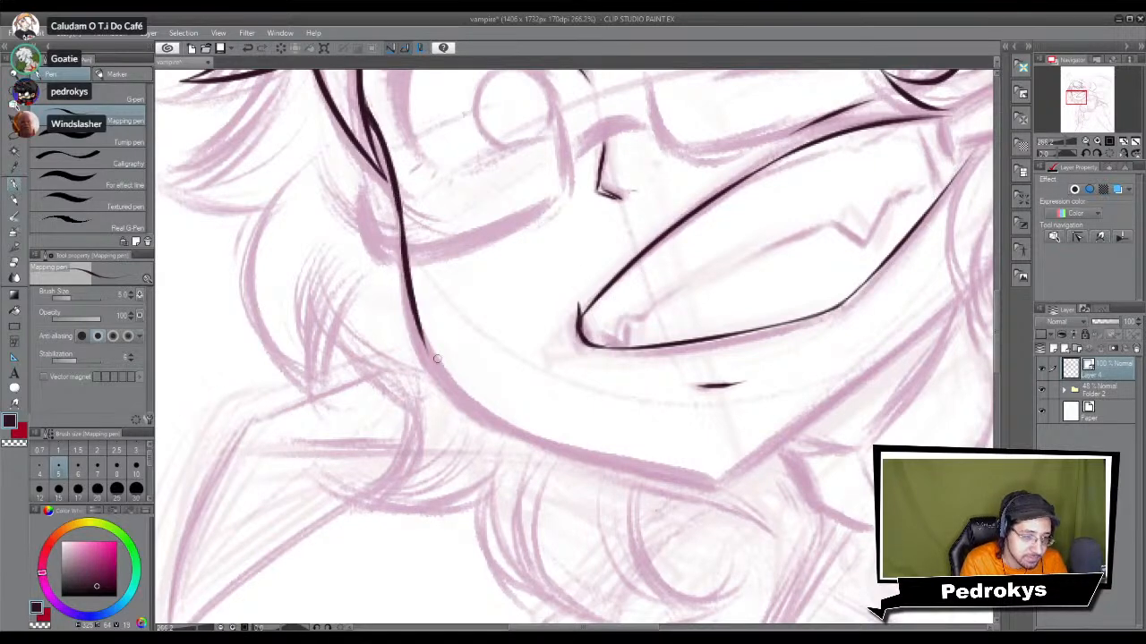
Step: Try several strokes for the jawline from the cheek line toward the chin and check them against the whole figure
left_click_drag(413, 300, 584, 457)
key("ctrl+z")
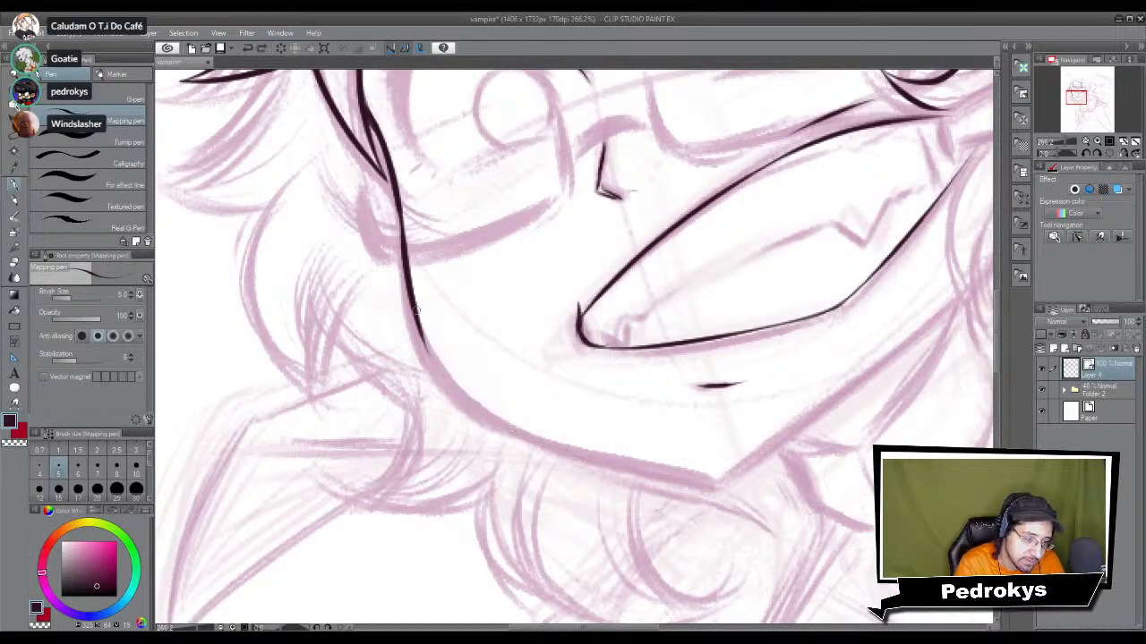
left_click_drag(421, 325, 643, 471)
key("ctrl+z")
left_click_drag(417, 313, 670, 469)
key("ctrl+z")
left_click_drag(438, 361, 716, 474)
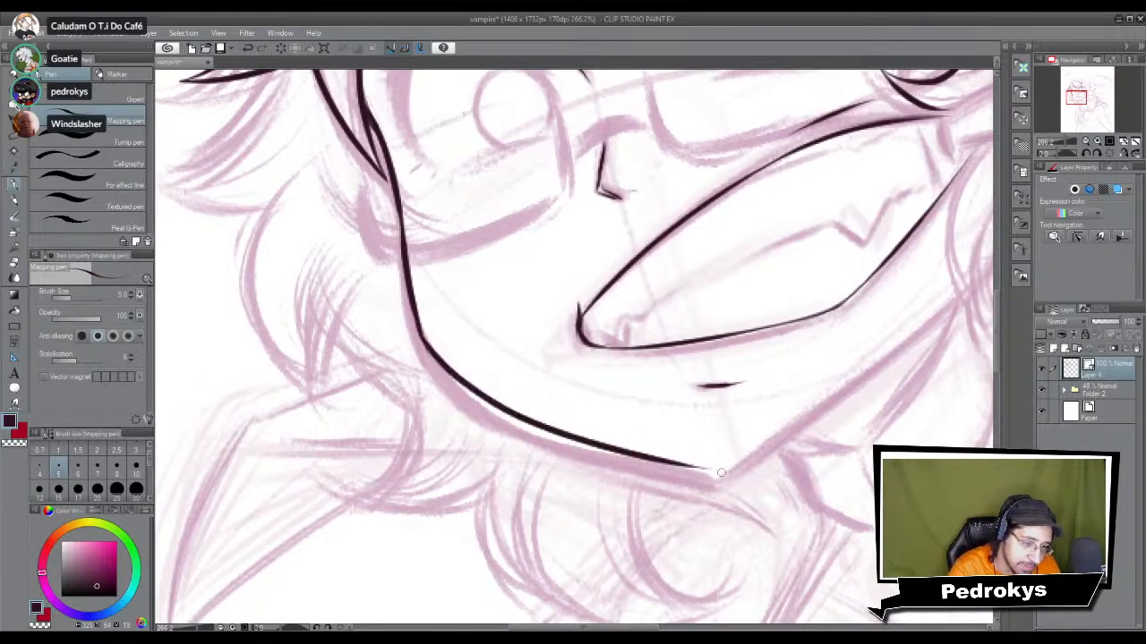
scroll(671, 462, "down", 4)
scroll(667, 463, "down", 1)
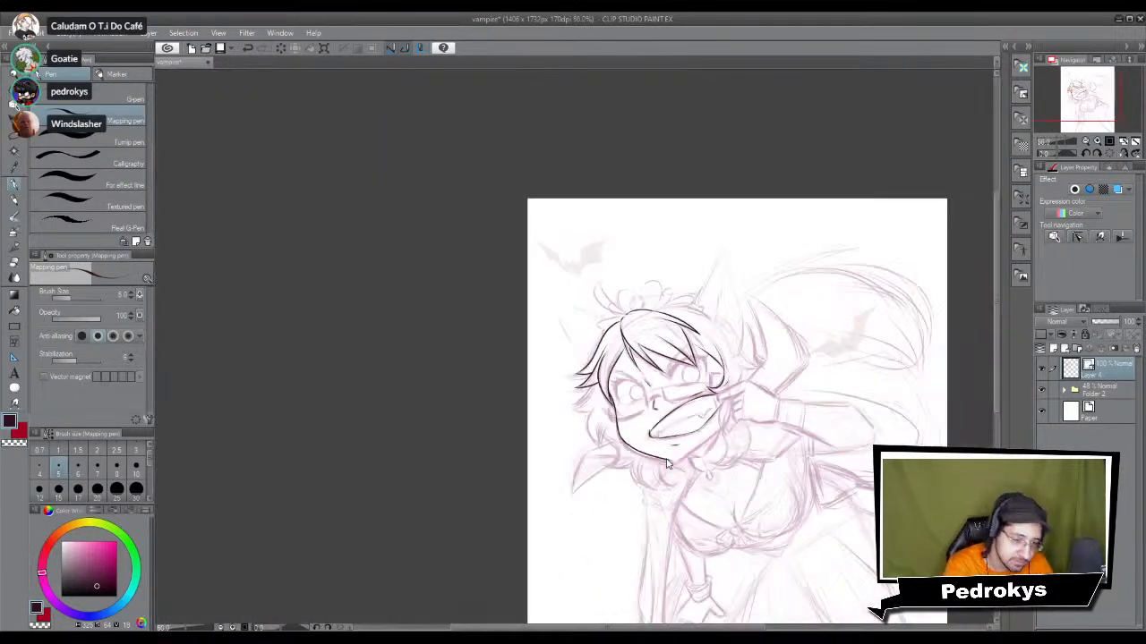
scroll(667, 463, "up", 4)
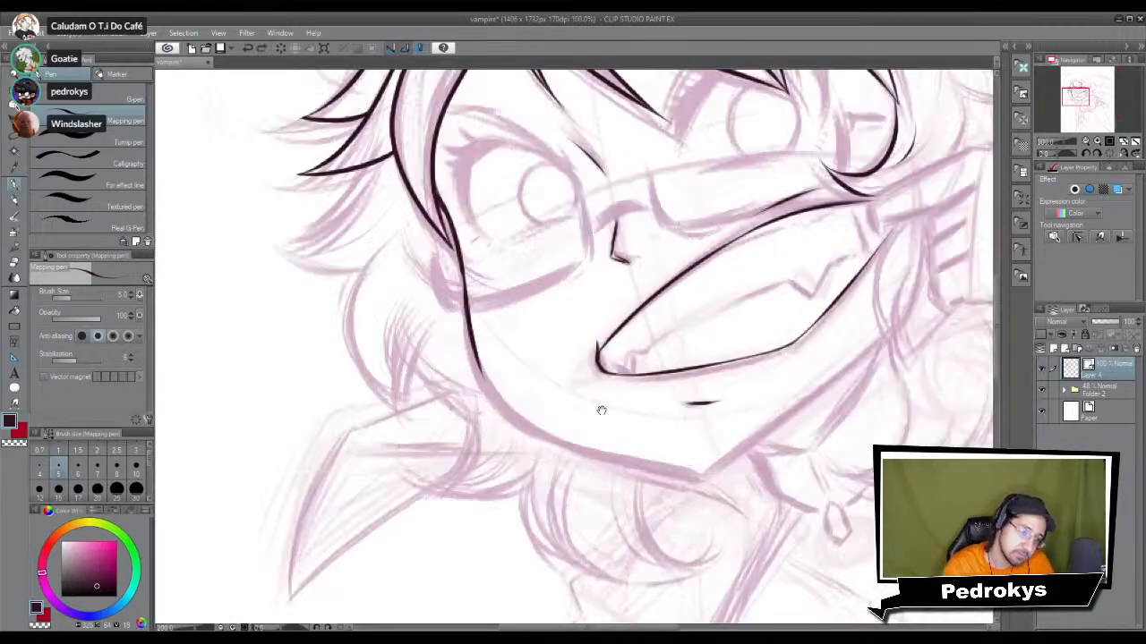
Step: Ink the jawline in one curved stroke along the sketch from the cheek line toward the tip of the chin
scroll(445, 330, "up", 1)
mouse_move(417, 305)
left_mouse_down()
mouse_move(501, 392)
mouse_move(595, 417)
left_mouse_up()
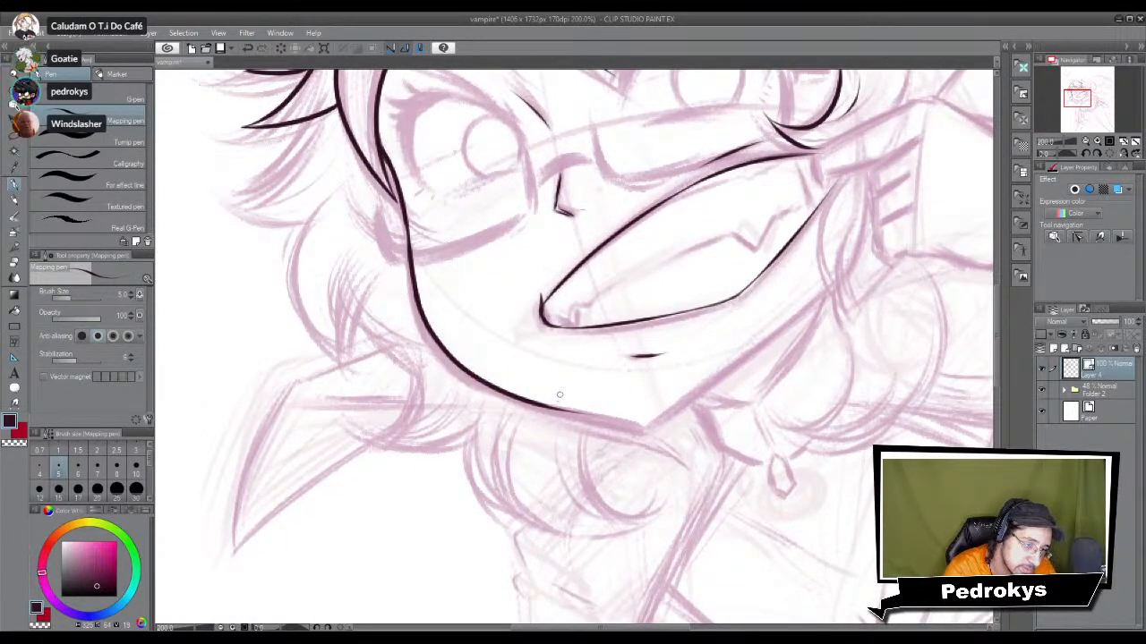
scroll(507, 400, "down", 3)
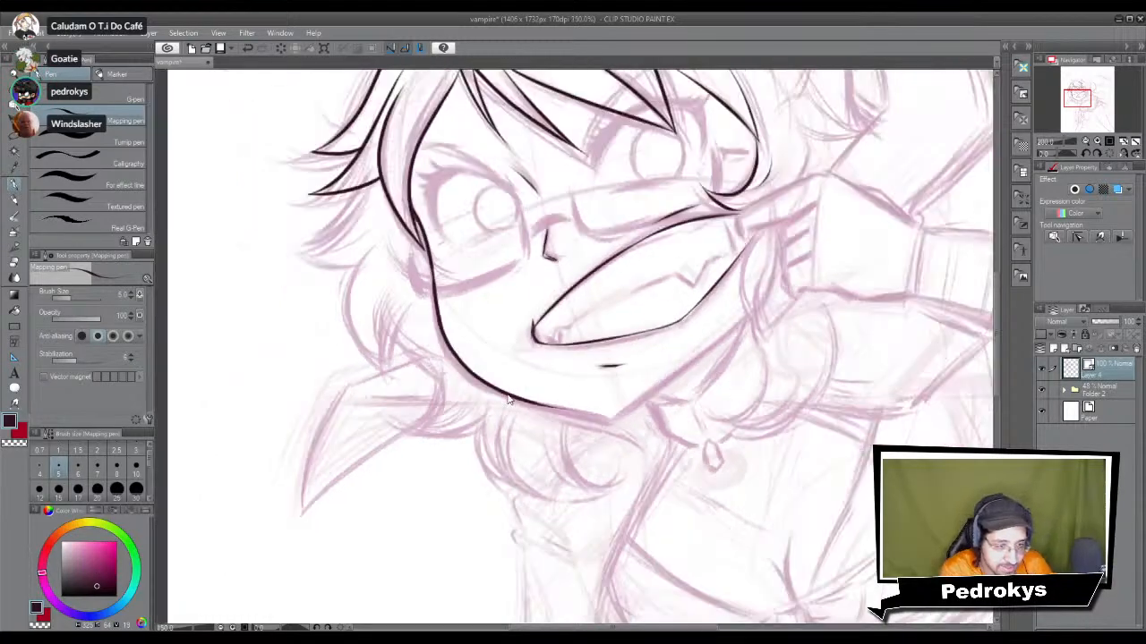
Step: Extend the jawline along the sketch to the tip of the chin, redrawing the last stretch until it tapers into the corner
scroll(507, 400, "up", 5)
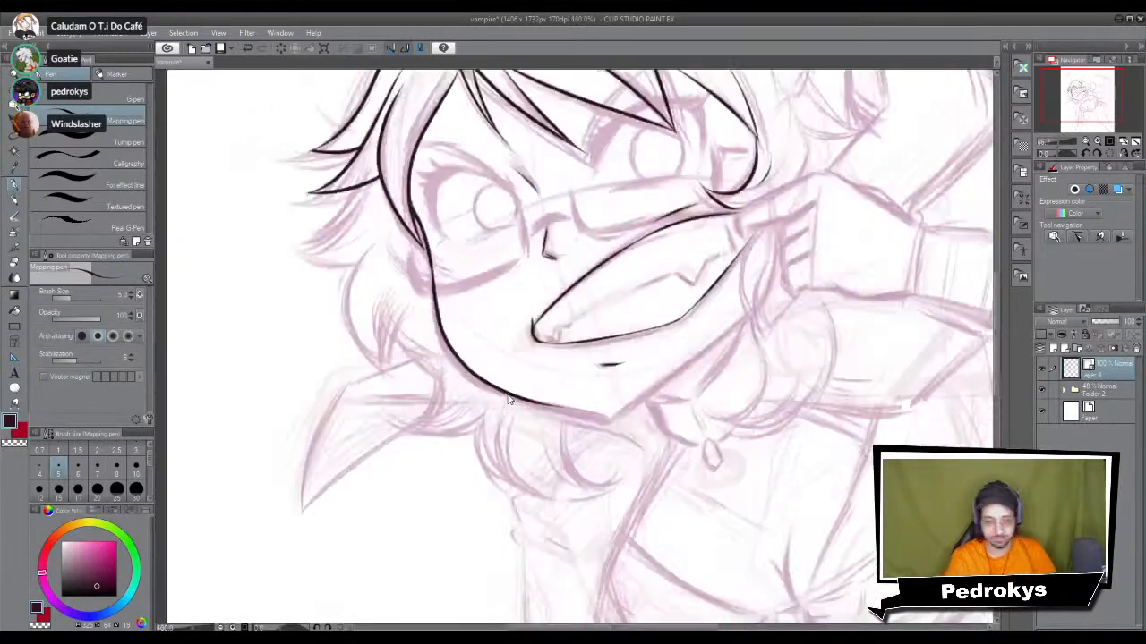
left_click_drag(567, 411, 518, 450)
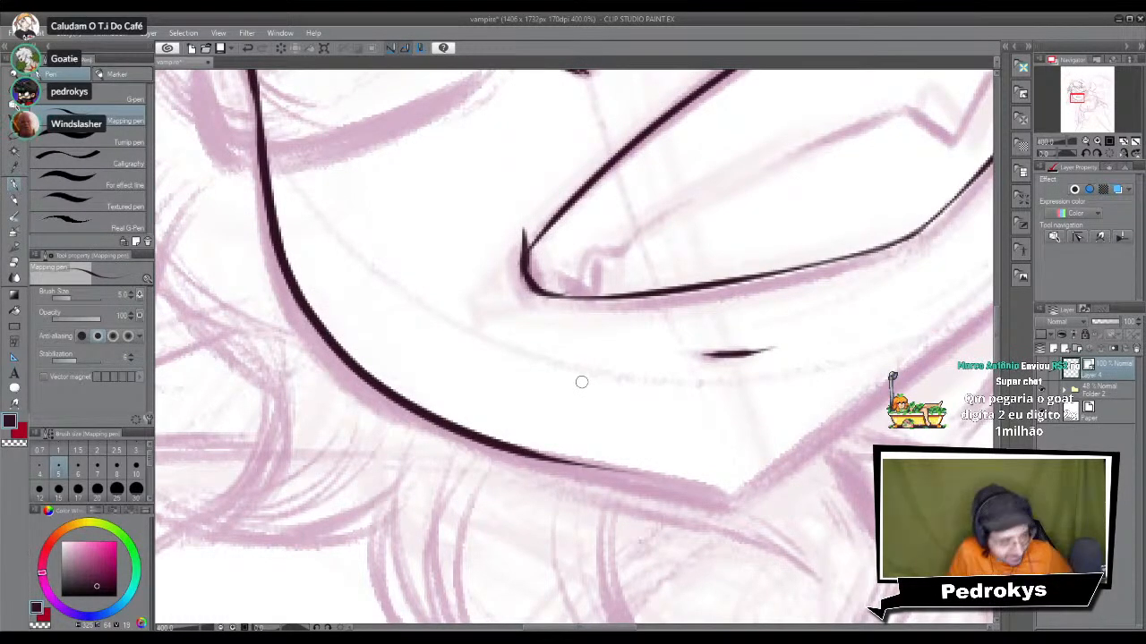
mouse_move(610, 439)
left_mouse_down()
mouse_move(586, 489)
mouse_move(565, 480)
left_mouse_up()
left_click_drag(492, 497, 689, 521)
key("ctrl+z")
left_click_drag(492, 498, 689, 537)
key("ctrl+z")
left_click_drag(492, 497, 678, 534)
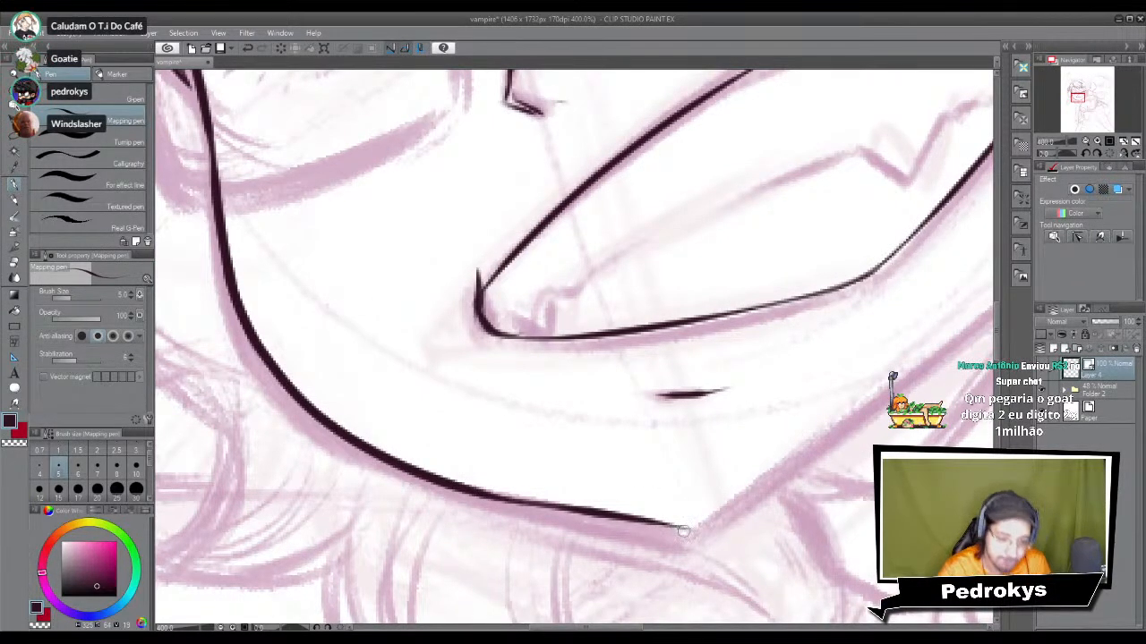
scroll(683, 535, "down", 6)
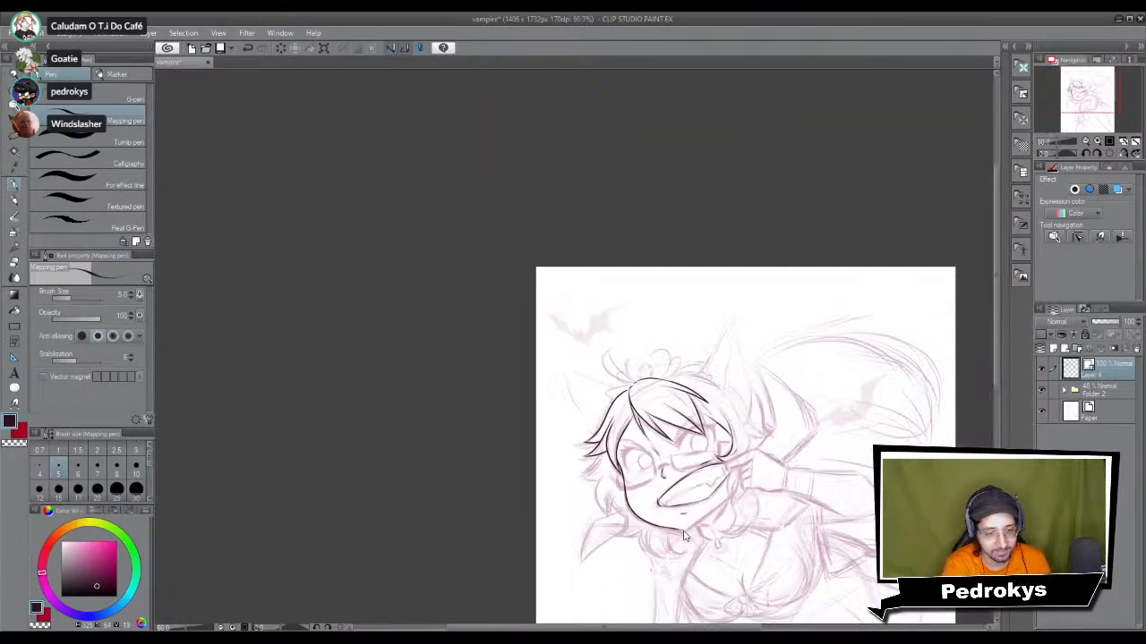
Step: Ink the third pointed hair spike beside the face with an upper and a lower curved stroke meeting at its tip
scroll(683, 535, "up", 4)
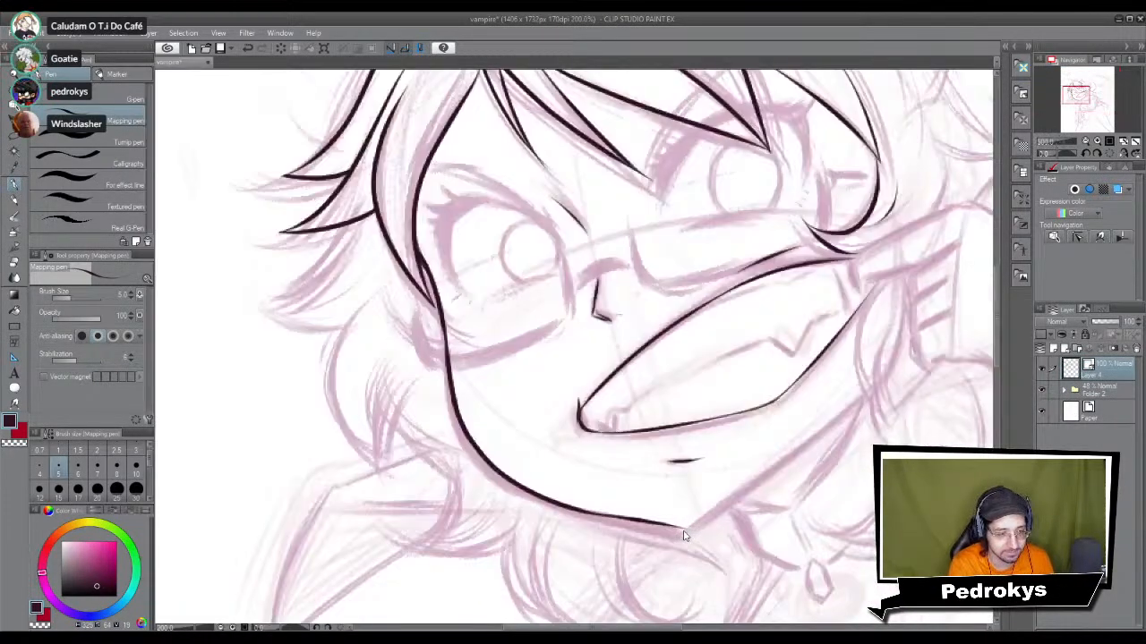
left_click_drag(420, 360, 543, 403)
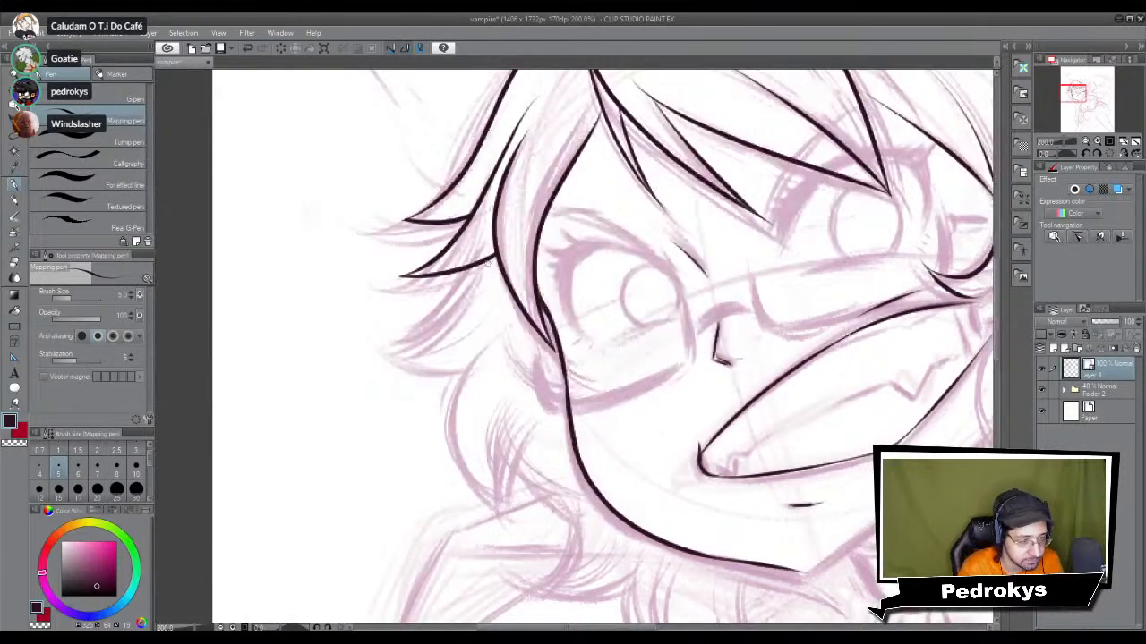
mouse_move(485, 265)
left_mouse_down()
mouse_move(442, 322)
mouse_move(385, 358)
left_mouse_up()
left_click_drag(487, 343, 392, 357)
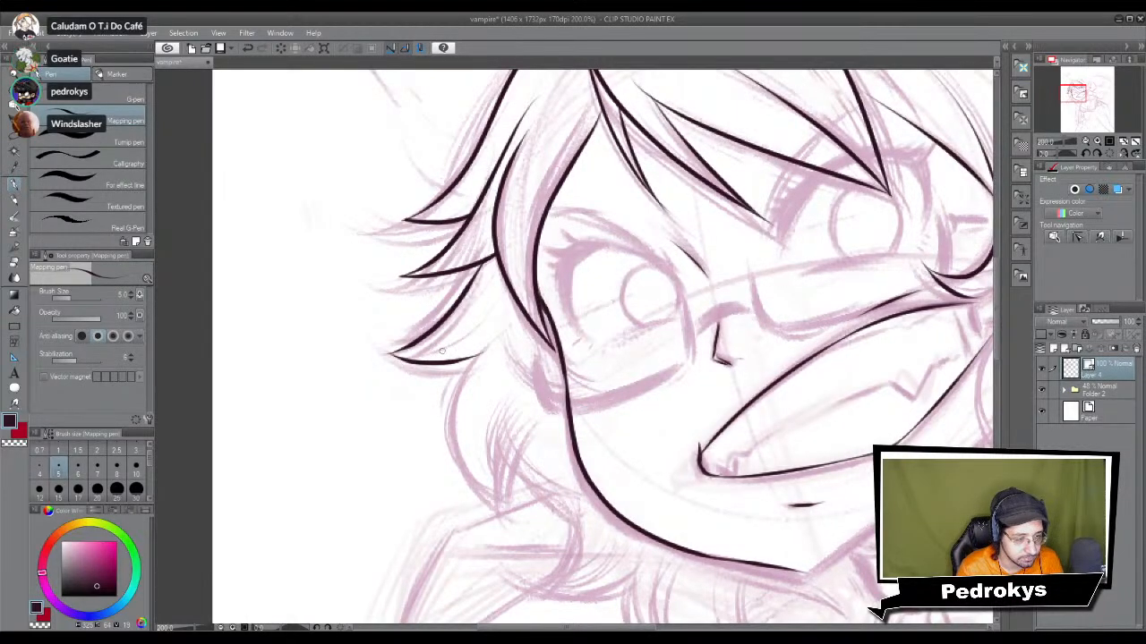
Step: Ink the outer curve of the rounded side lock from the lowest spike down toward the cheek, retrying the stroke
scroll(474, 322, "down", 2)
mouse_move(492, 287)
left_mouse_down()
mouse_move(473, 307)
mouse_move(488, 452)
left_mouse_up()
key("ctrl+z")
mouse_move(486, 278)
left_mouse_down()
mouse_move(504, 458)
mouse_move(532, 458)
left_mouse_up()
key("ctrl+z")
left_click_drag(480, 288, 527, 439)
key("ctrl+z")
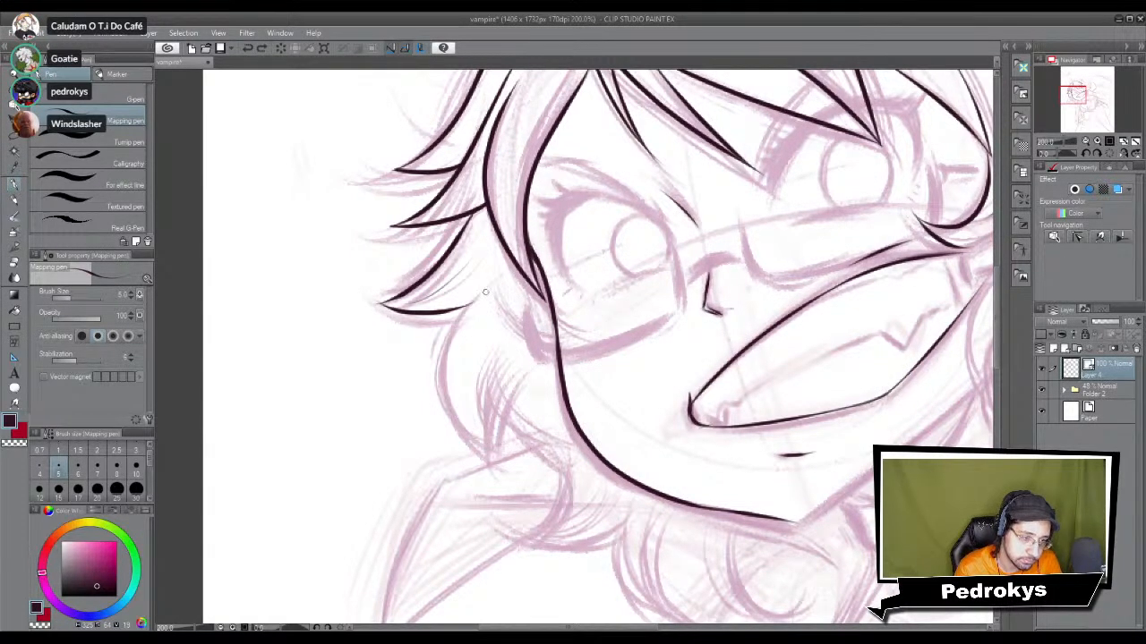
mouse_move(489, 284)
left_mouse_down()
mouse_move(445, 341)
mouse_move(539, 448)
left_mouse_up()
key("ctrl+z")
Step: Ink two curved inner strands of the rounded side lock, ending at the cheek line, and check them against the whole figure
mouse_move(480, 360)
left_mouse_down()
mouse_move(545, 440)
mouse_move(502, 376)
mouse_move(544, 422)
mouse_move(565, 398)
mouse_move(508, 388)
mouse_move(514, 412)
mouse_move(564, 433)
left_mouse_up()
key("ctrl+z")
key("ctrl+z")
mouse_move(502, 369)
left_mouse_down()
mouse_move(579, 411)
mouse_move(565, 435)
left_mouse_up()
scroll(555, 401, "down", 4)
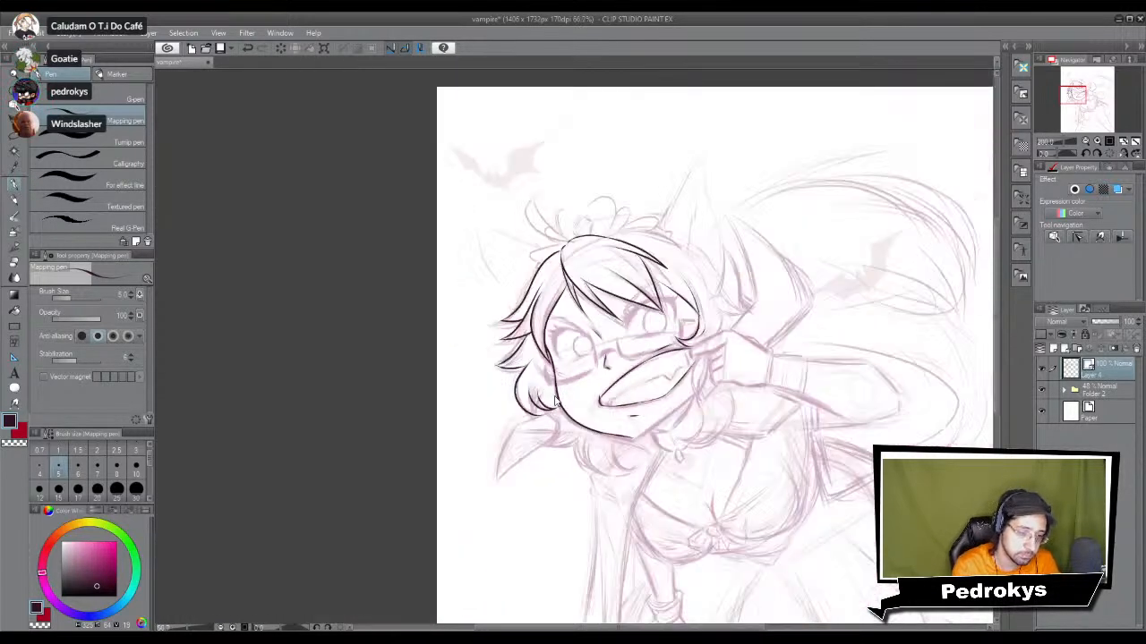
scroll(555, 401, "down", 1)
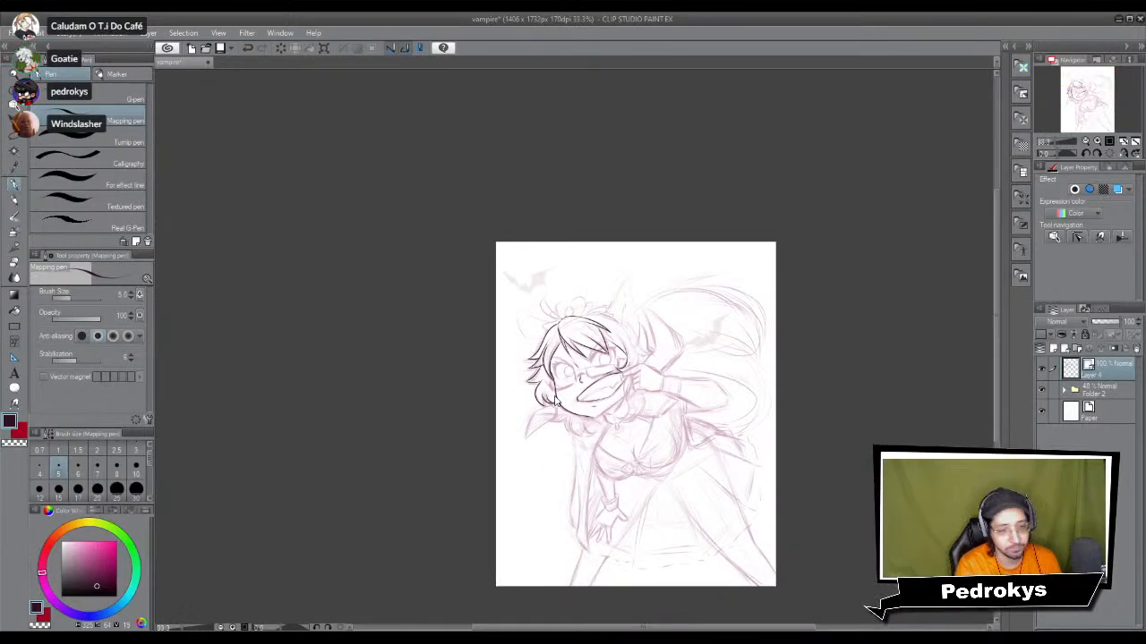
Step: Add a thin tapered extension above the inner strand and a short curved strand at the bottom of the rounded side lock
scroll(547, 305, "up", 8)
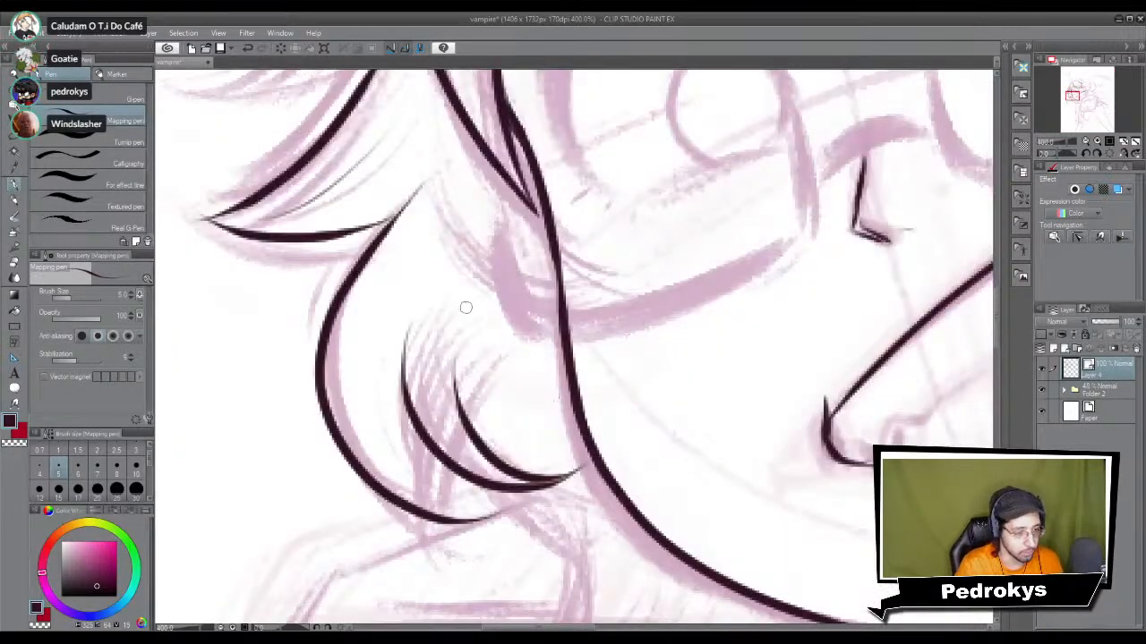
left_click_drag(474, 292, 456, 365)
key("ctrl+z")
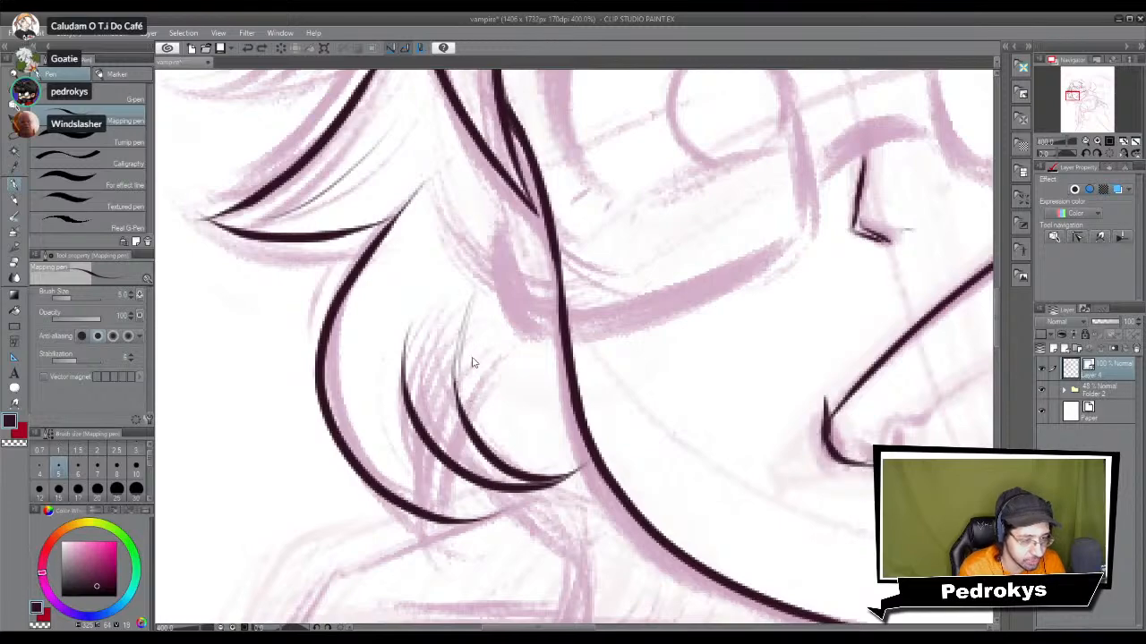
mouse_move(471, 296)
left_mouse_down()
mouse_move(515, 492)
mouse_move(419, 468)
mouse_move(472, 501)
left_mouse_up()
key("ctrl+z")
mouse_move(414, 455)
left_mouse_down()
mouse_move(469, 498)
mouse_move(498, 499)
left_mouse_up()
key("ctrl+z")
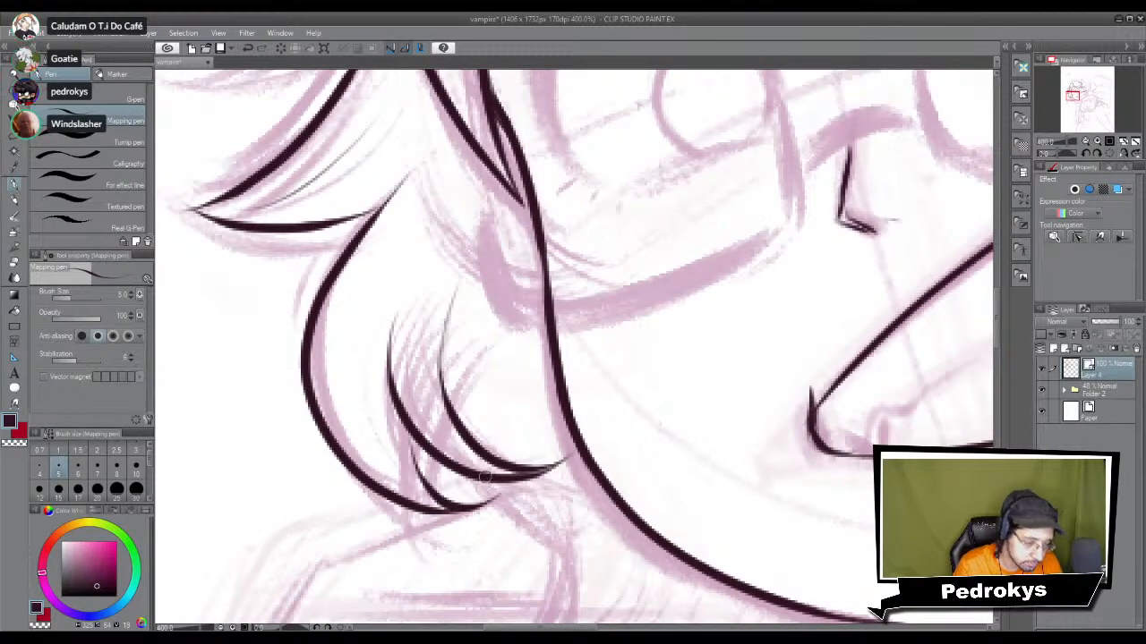
scroll(516, 472, "down", 6)
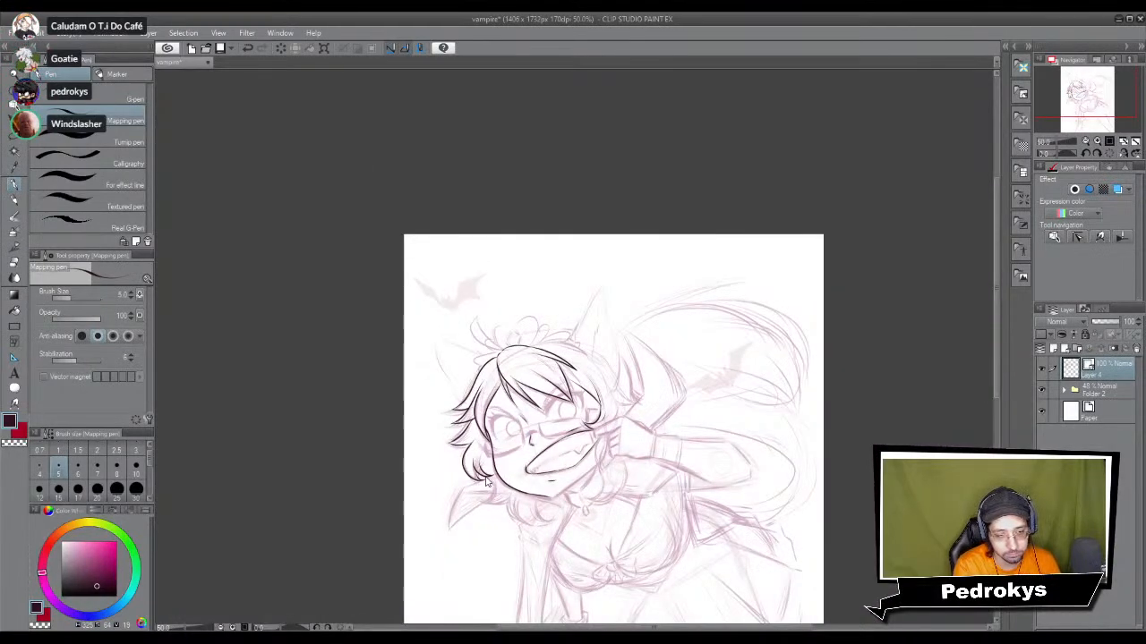
scroll(486, 481, "up", 1)
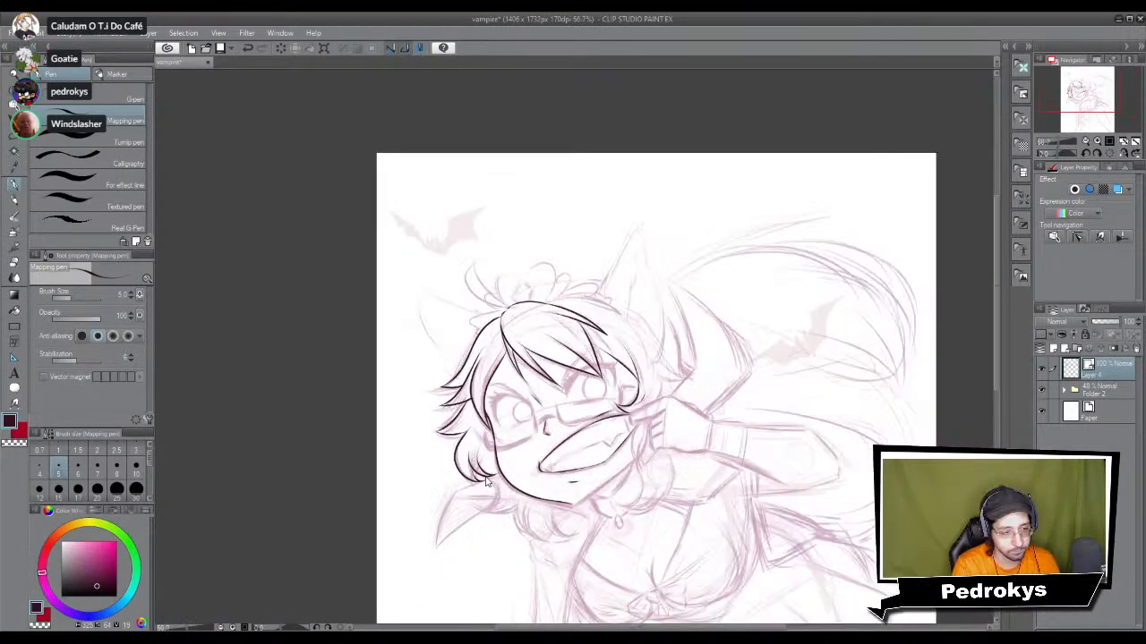
Step: Ink a short tapered strand under the rounded side lock, running toward the jawline
scroll(486, 481, "up", 5)
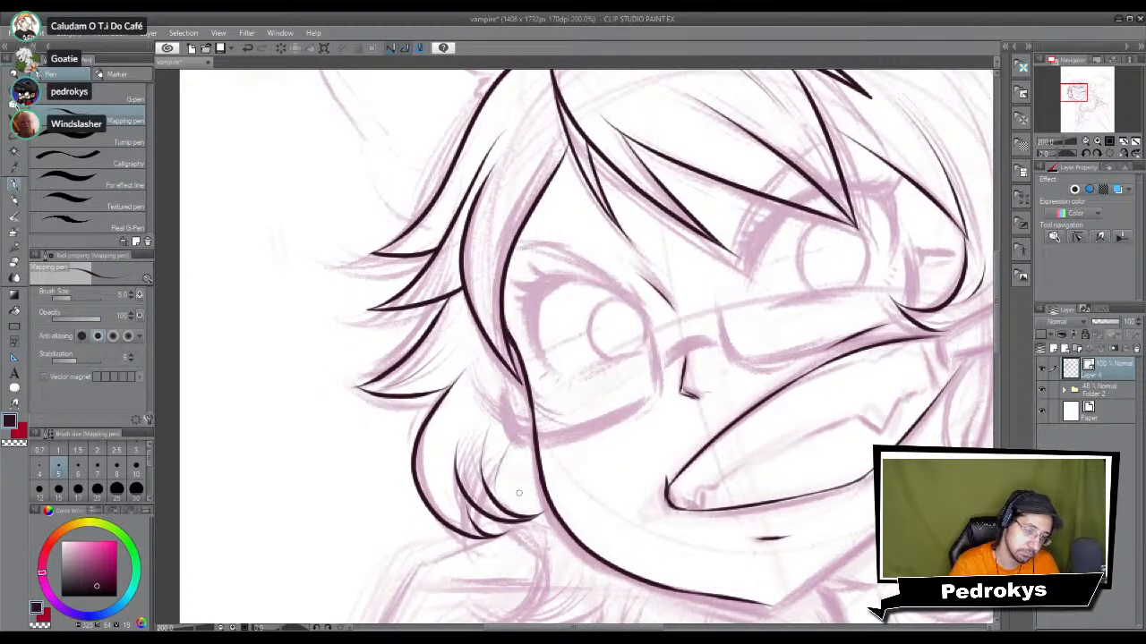
left_click_drag(528, 516, 510, 453)
mouse_move(587, 507)
left_mouse_down()
mouse_move(513, 338)
mouse_move(515, 297)
left_mouse_up()
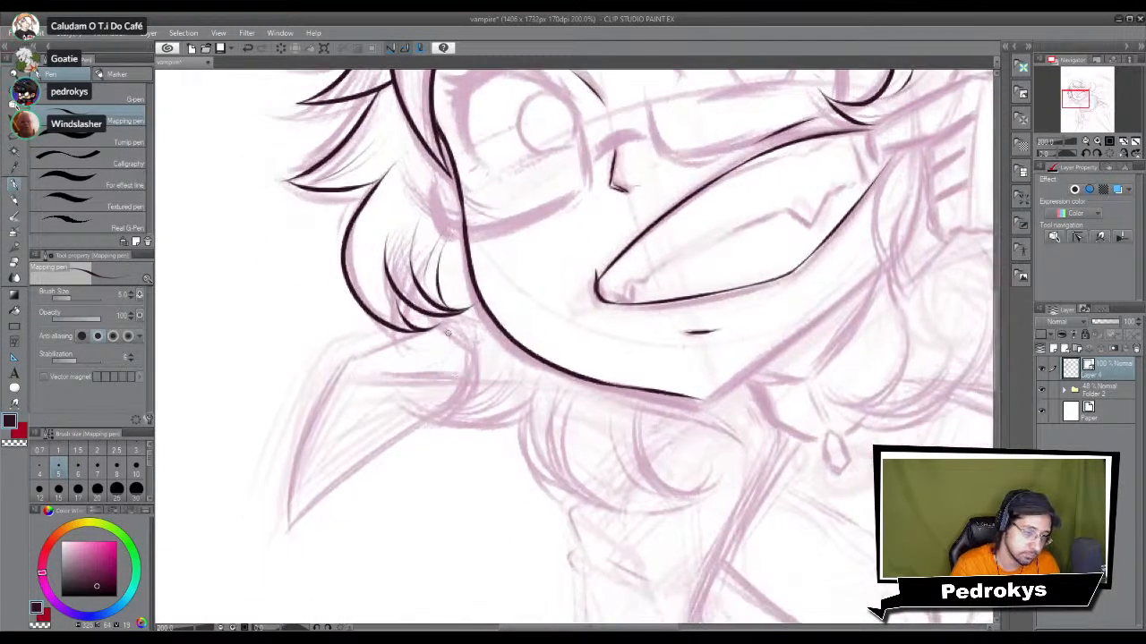
key("ctrl+z")
left_click_drag(433, 320, 446, 418)
key("ctrl+z")
left_click_drag(432, 320, 497, 343)
key("ctrl+z")
Step: Ink the lower curl over the collar with an inward curve and a sweeping bottom arc that meet at its pointed tip
mouse_move(440, 322)
left_mouse_down()
mouse_move(486, 338)
mouse_move(464, 374)
mouse_move(463, 347)
mouse_move(477, 383)
mouse_move(412, 414)
left_mouse_up()
key("ctrl+z")
left_click_drag(461, 339, 418, 412)
key("ctrl+z")
mouse_move(458, 338)
left_mouse_down()
mouse_move(437, 414)
mouse_move(438, 398)
mouse_move(418, 389)
mouse_move(512, 390)
left_mouse_up()
key("ctrl+z")
left_click_drag(417, 394, 523, 391)
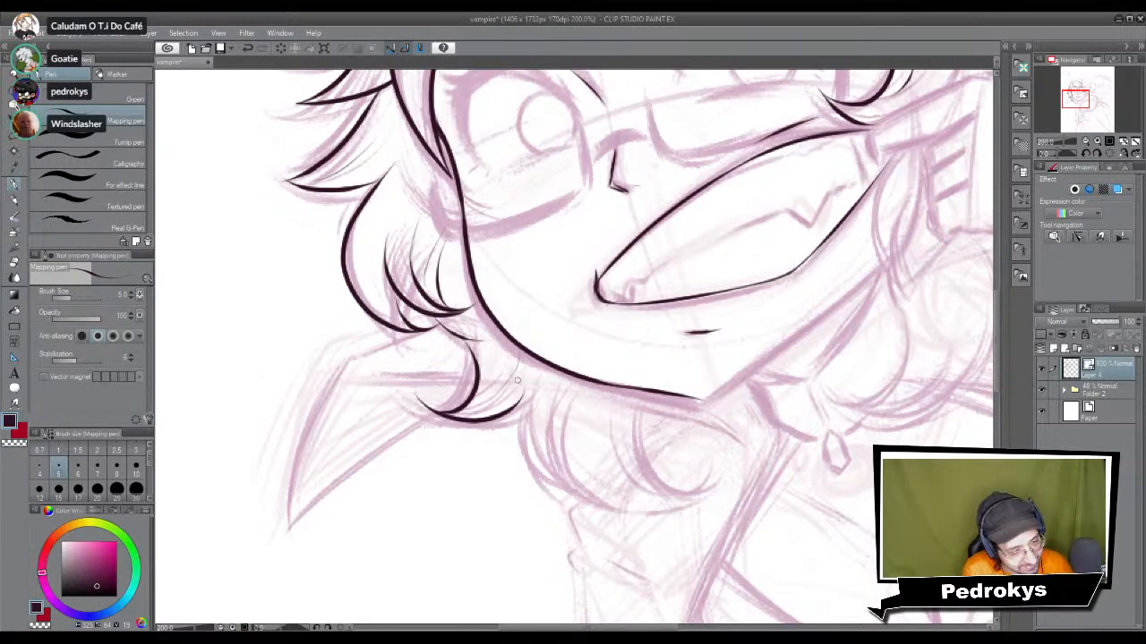
Step: Close the lower curl with a curved stroke from its bottom arc up toward the jawline
left_click_drag(529, 369, 502, 412)
key("ctrl+z")
left_click_drag(530, 370, 506, 410)
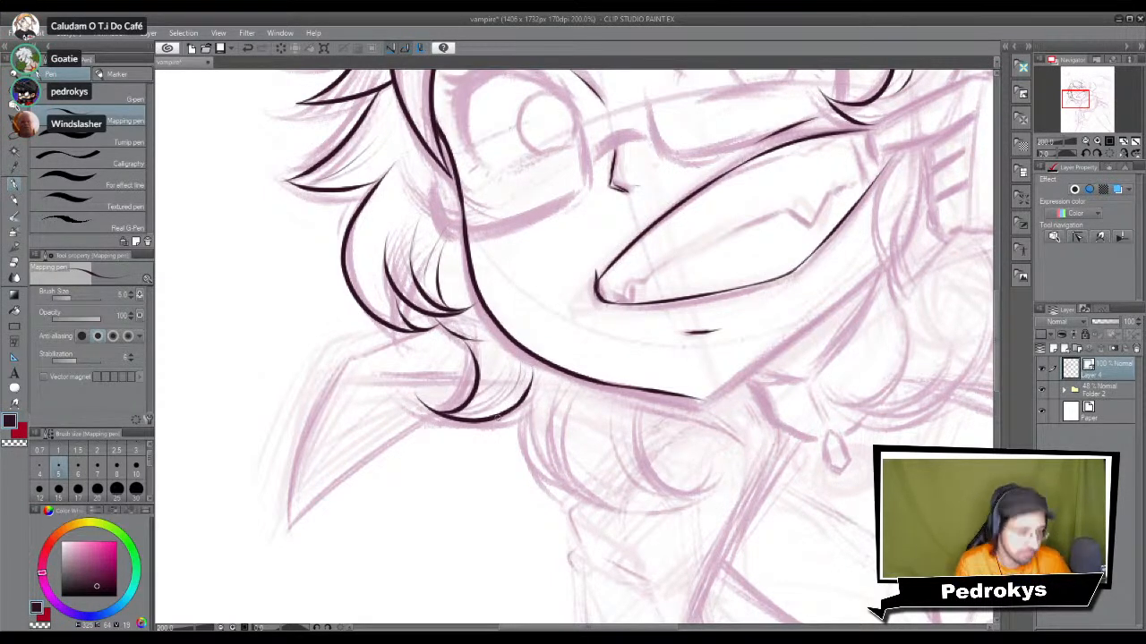
scroll(500, 420, "down", 5)
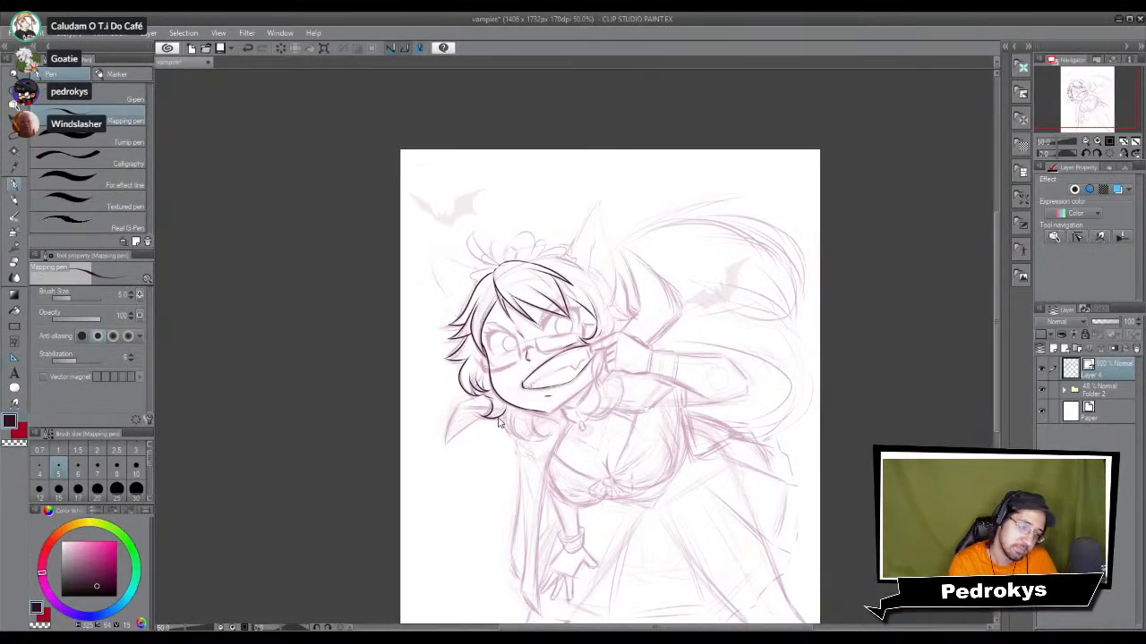
Step: Add a second line inside the lower curl's tip and try short strands inside the rounded side lock above it
scroll(500, 421, "up", 5)
left_click_drag(600, 408, 711, 424)
left_click_drag(556, 466, 605, 460)
key("ctrl+z")
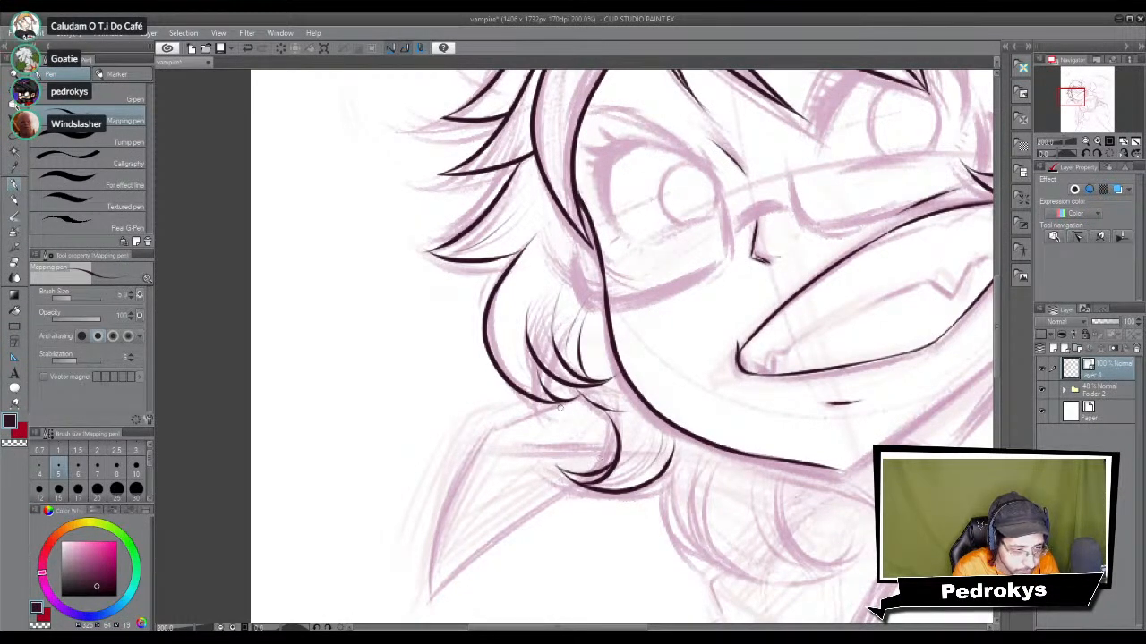
left_click_drag(539, 365, 569, 398)
key("ctrl+z")
mouse_move(537, 360)
left_mouse_down()
mouse_move(559, 397)
mouse_move(614, 410)
left_mouse_up()
key("ctrl+z")
key("ctrl+z")
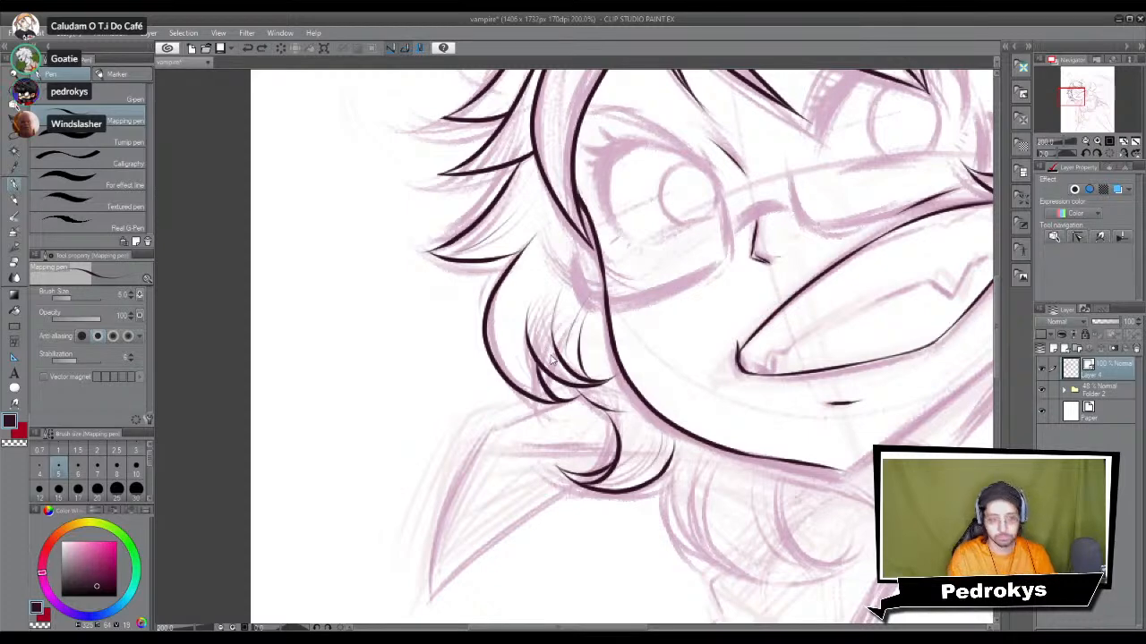
scroll(550, 358, "down", 3)
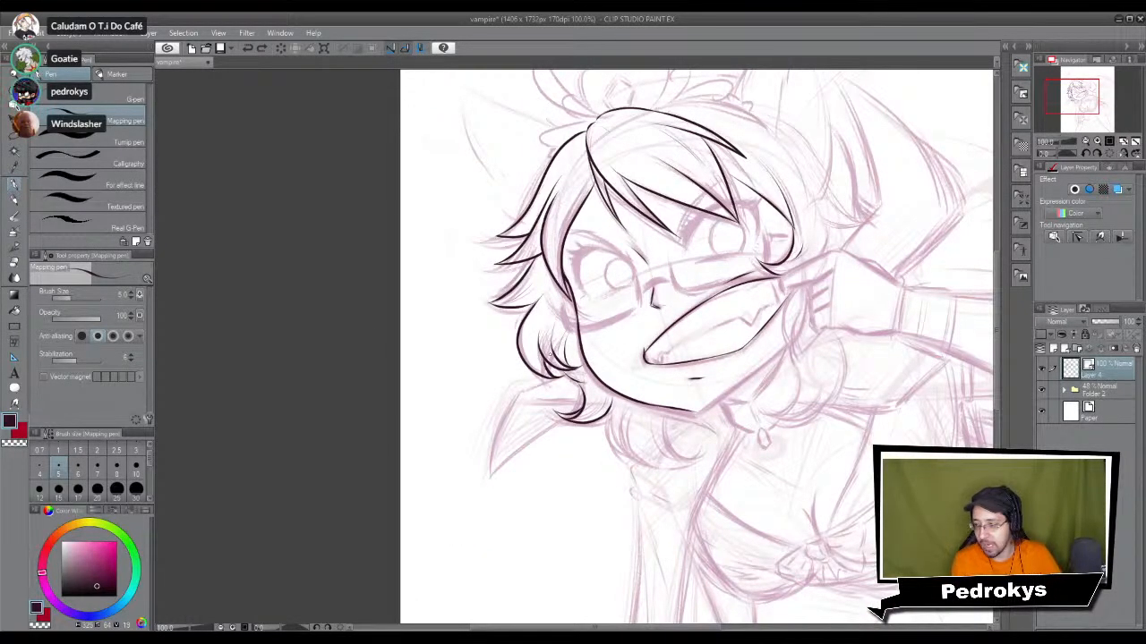
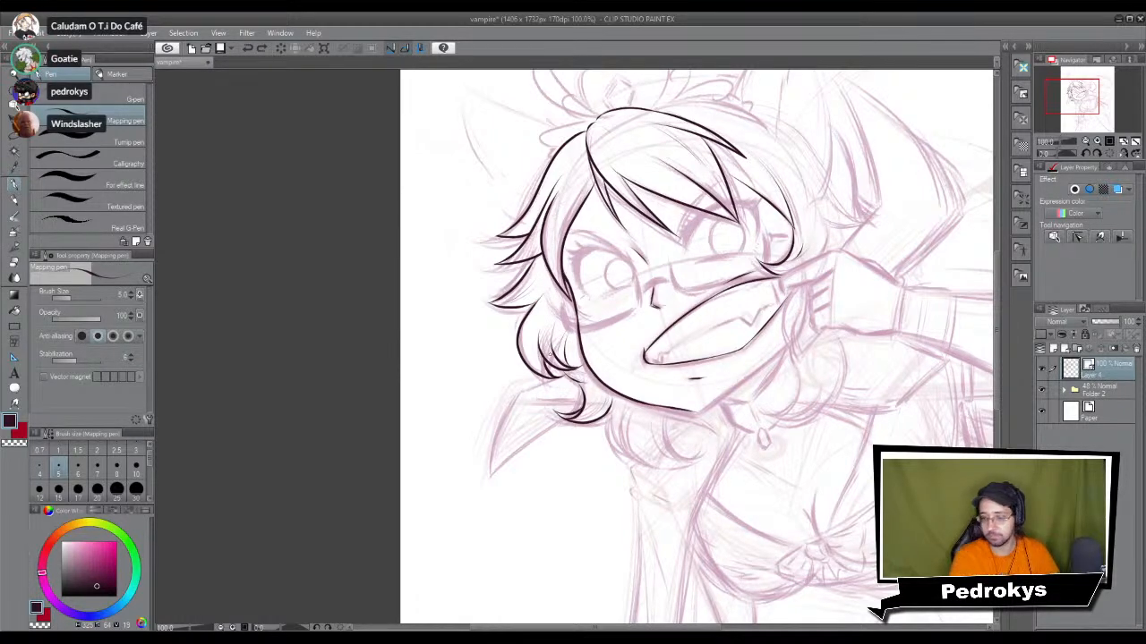
Step: Ink the next curl under the jaw with an outer curve, a parallel inner strand and a bottom arc
scroll(610, 443, "up", 2)
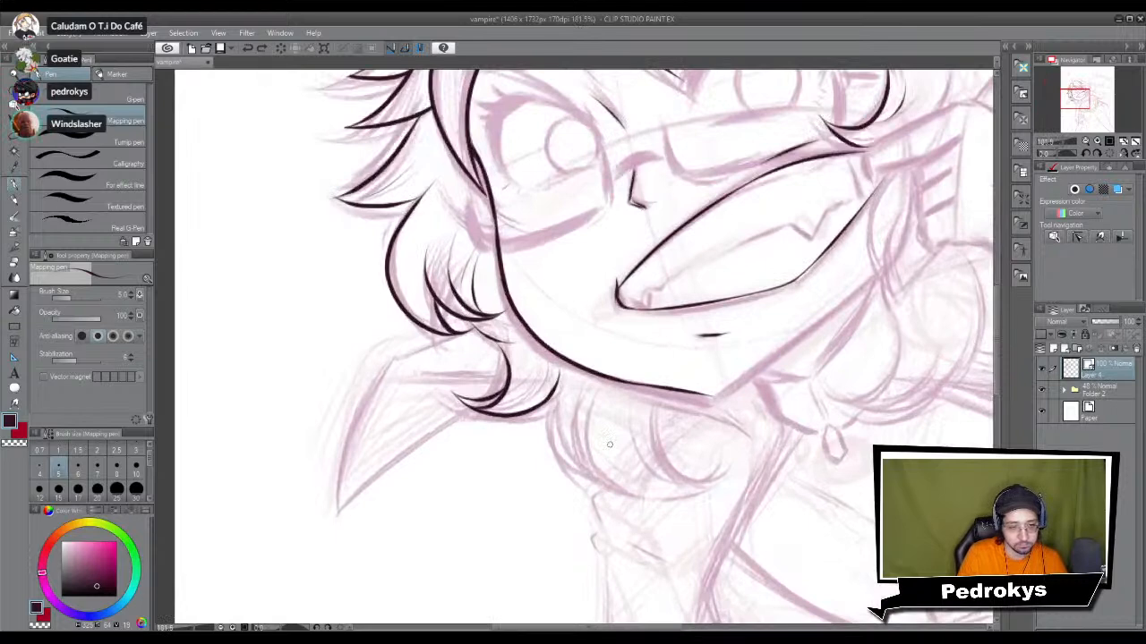
scroll(610, 444, "up", 1)
left_click_drag(493, 352, 483, 318)
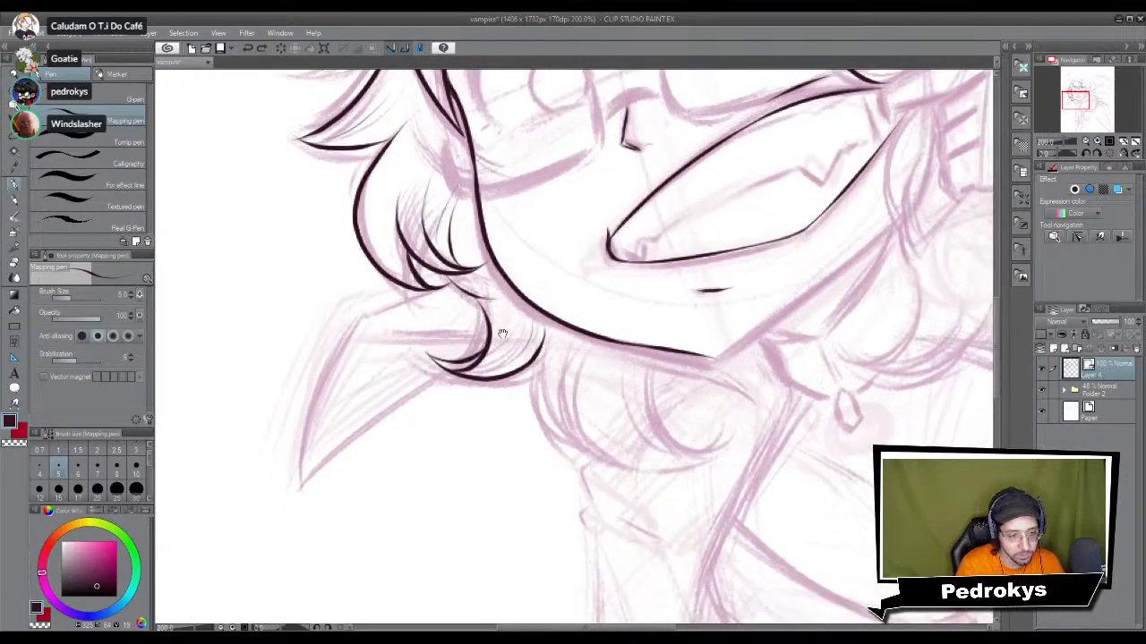
mouse_move(539, 351)
left_mouse_down()
mouse_move(565, 435)
mouse_move(593, 447)
mouse_move(624, 442)
left_mouse_up()
key("ctrl+z")
key("ctrl+z")
left_click_drag(541, 348, 628, 420)
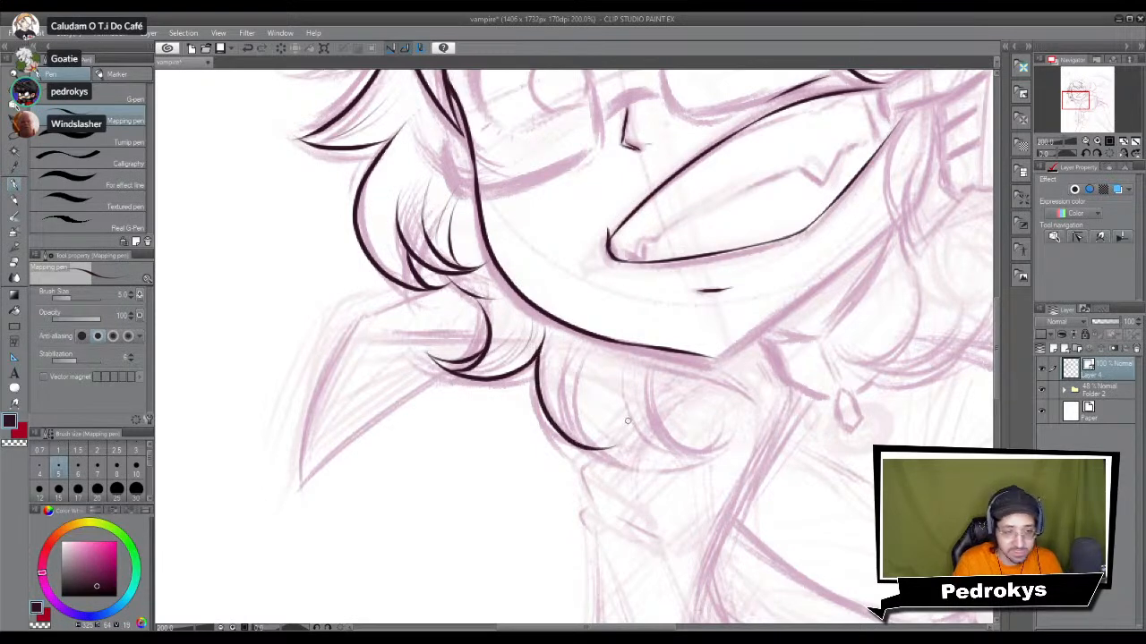
key("ctrl+z")
left_click_drag(538, 349, 618, 446)
mouse_move(570, 350)
left_mouse_down()
mouse_move(635, 428)
mouse_move(615, 450)
left_mouse_up()
key("ctrl+z")
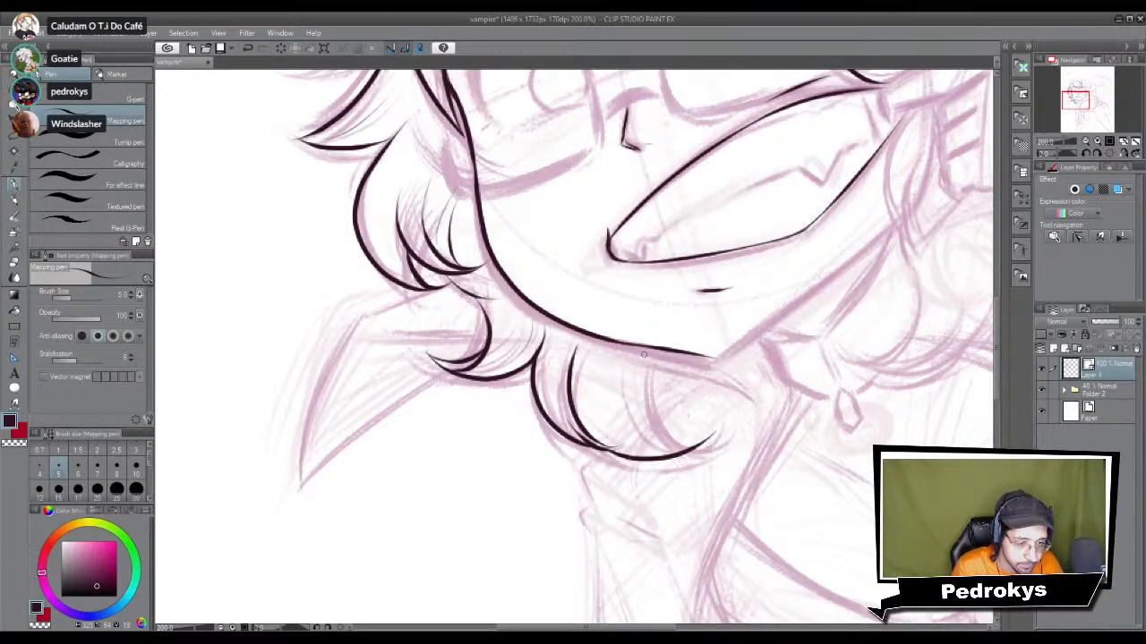
Step: Ink the inner curve of the under-jaw curl from the jawline down to its tip, redrawing it until the bend fits
left_click_drag(642, 350, 707, 441)
key("ctrl+z")
left_click_drag(643, 349, 716, 437)
key("ctrl+z")
mouse_move(648, 349)
left_mouse_down()
mouse_move(647, 377)
mouse_move(720, 420)
left_mouse_up()
key("ctrl+z")
mouse_move(644, 350)
left_mouse_down()
mouse_move(647, 405)
mouse_move(716, 437)
left_mouse_up()
key("ctrl+z")
left_click_drag(644, 351, 700, 422)
key("ctrl+z")
left_click_drag(646, 347, 722, 431)
key("ctrl+z")
left_click_drag(650, 351, 716, 435)
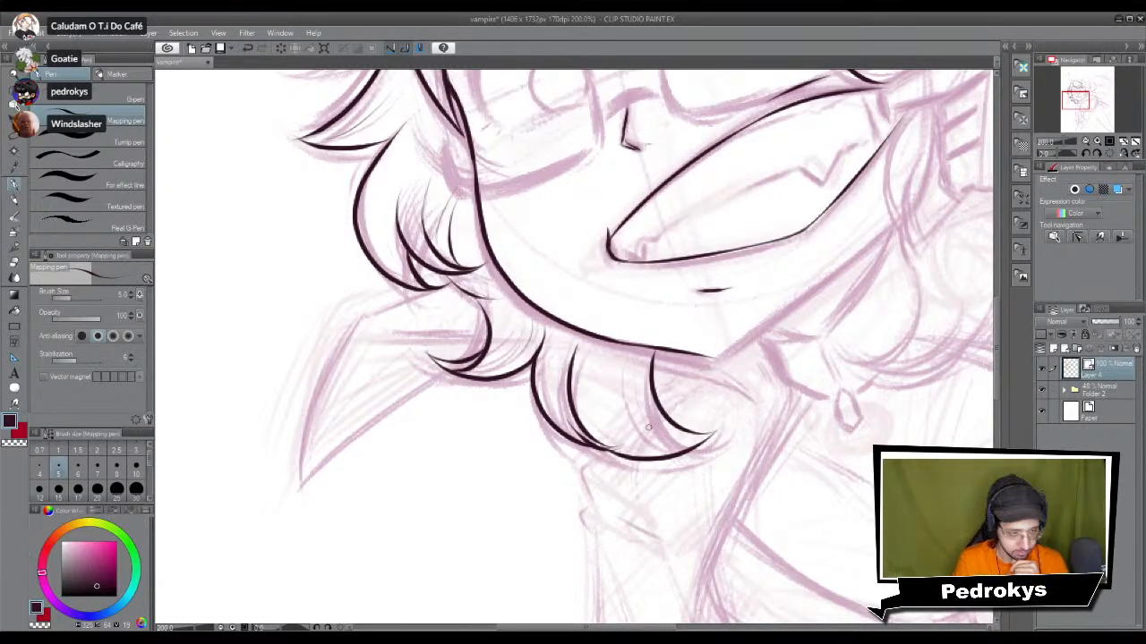
Step: Add a thin tapered strand inside the under-jaw curl that joins its tip, and check the hair on the whole figure
left_click_drag(634, 434, 720, 427)
key("ctrl+z")
left_click_drag(634, 431, 716, 428)
key("ctrl+z")
left_click_drag(623, 389, 711, 435)
key("ctrl+z")
left_click_drag(622, 398, 717, 433)
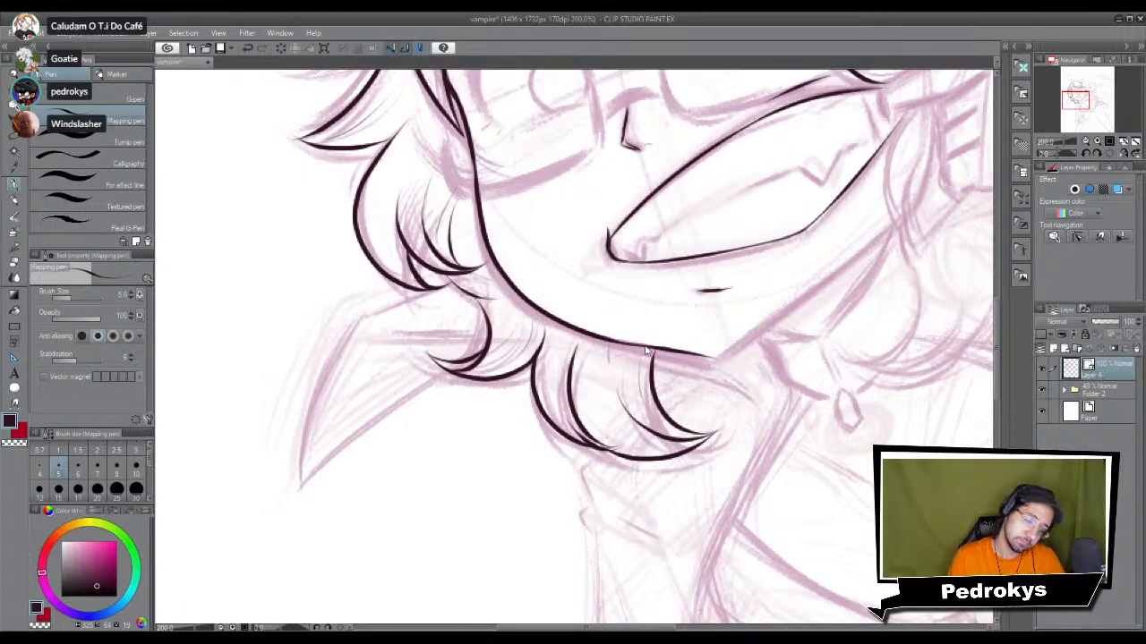
scroll(649, 408, "down", 4)
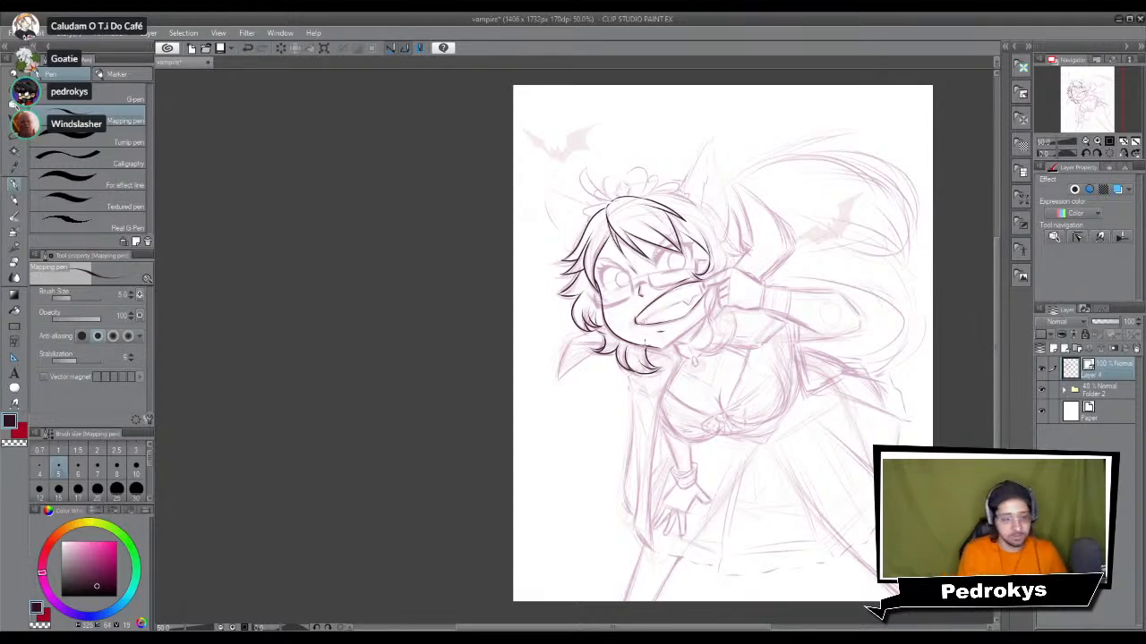
Step: Ink the other side of the jaw in one line from the chin tip up toward the raised hand
scroll(633, 351, "up", 8)
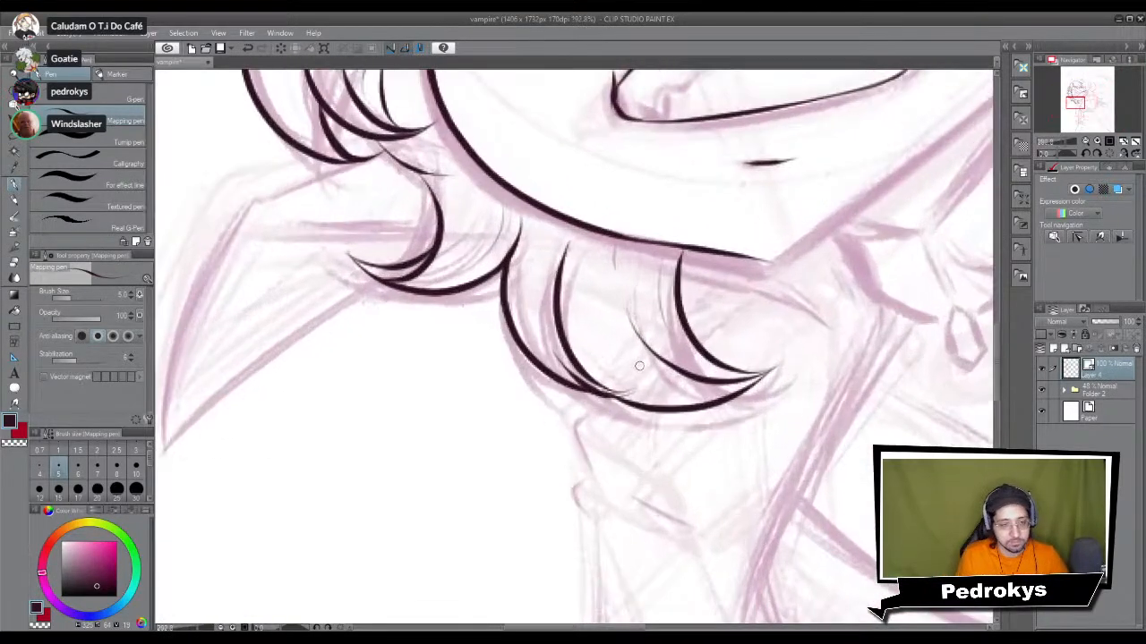
scroll(639, 365, "down", 2)
left_click_drag(650, 341, 586, 439)
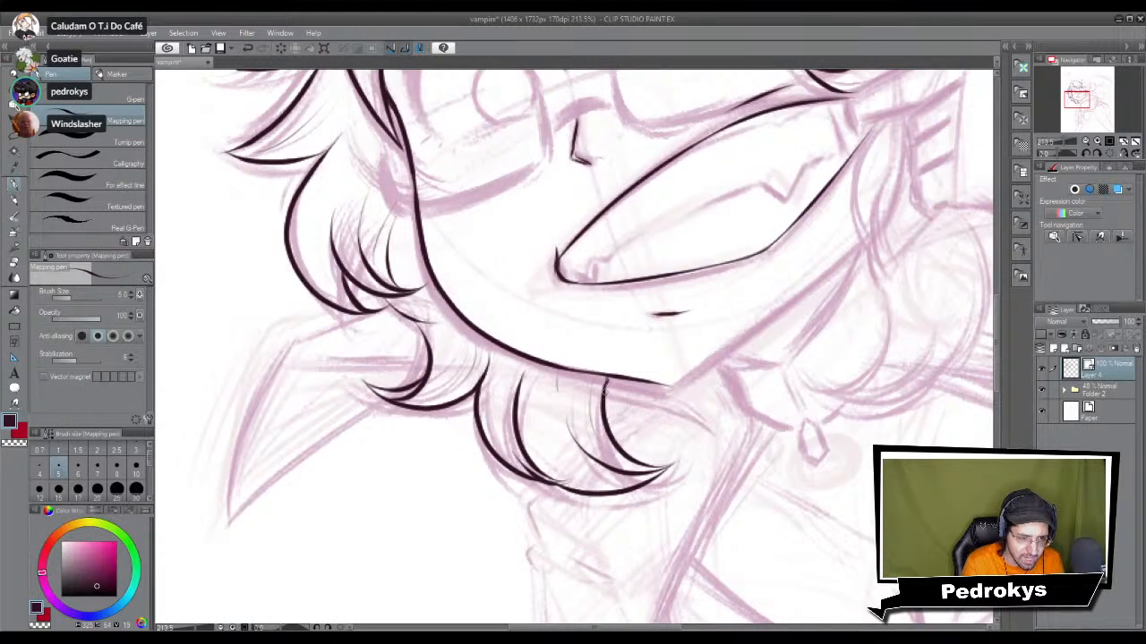
left_click_drag(835, 232, 662, 380)
key("ctrl+z")
left_click_drag(494, 537, 689, 385)
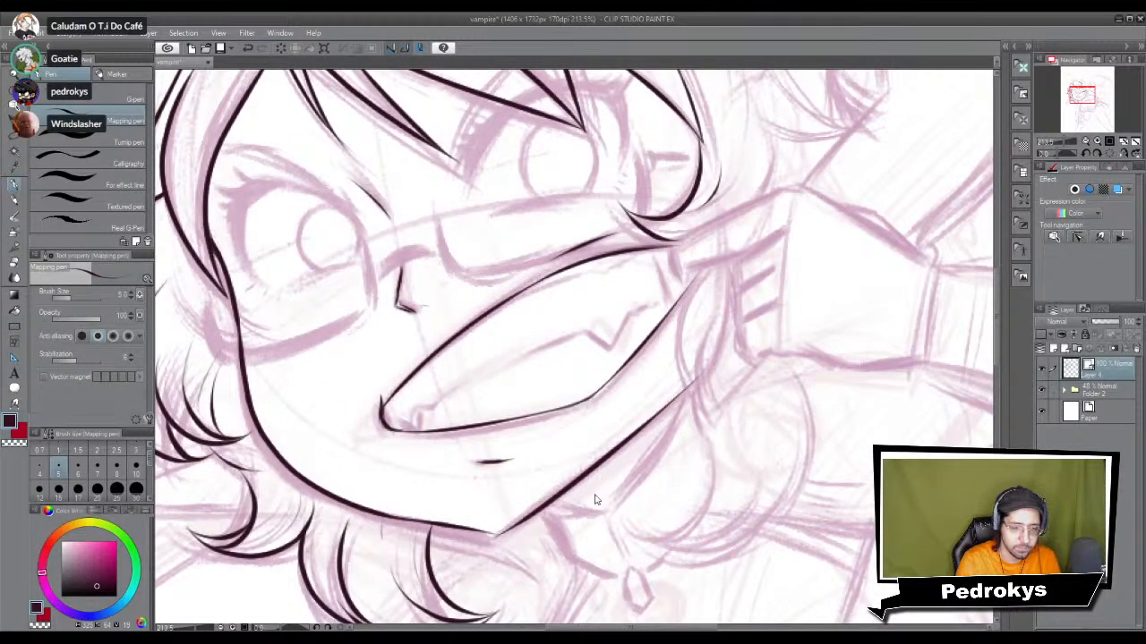
scroll(595, 500, "down", 4)
scroll(595, 499, "up", 6)
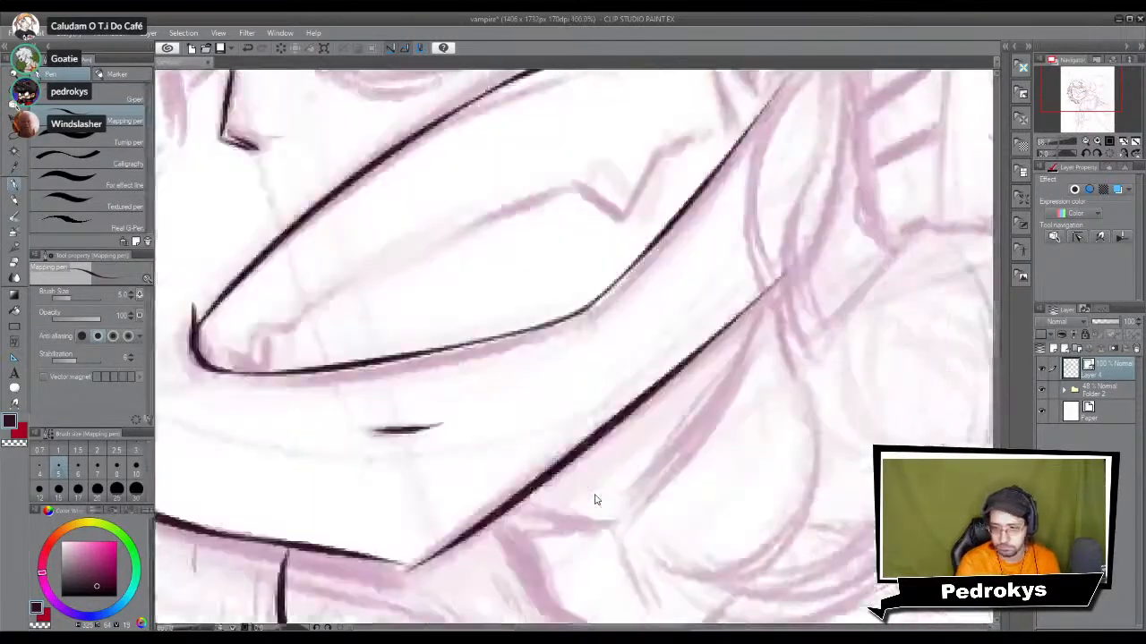
Step: Close the chin tip with a size 3 stroke joining both jaw lines, and erase the stray ink beneath it
scroll(596, 497, "up", 2)
left_click_drag(594, 496, 925, 248)
left_click(136, 453)
mouse_move(496, 377)
left_mouse_down()
mouse_move(577, 376)
mouse_move(532, 376)
mouse_move(626, 345)
left_mouse_up()
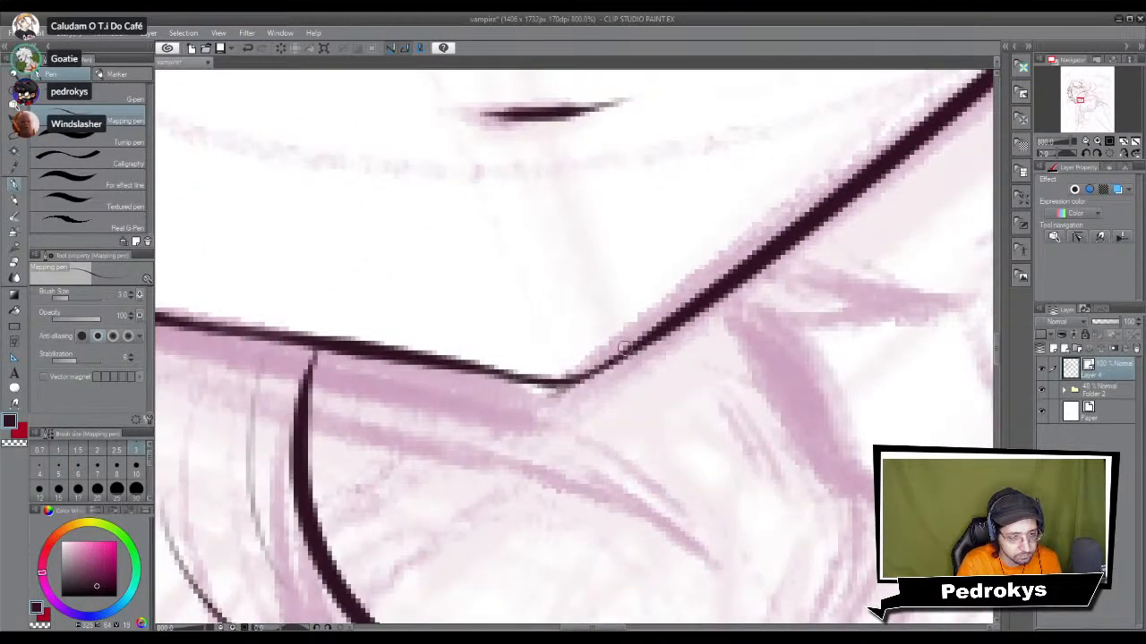
key("e")
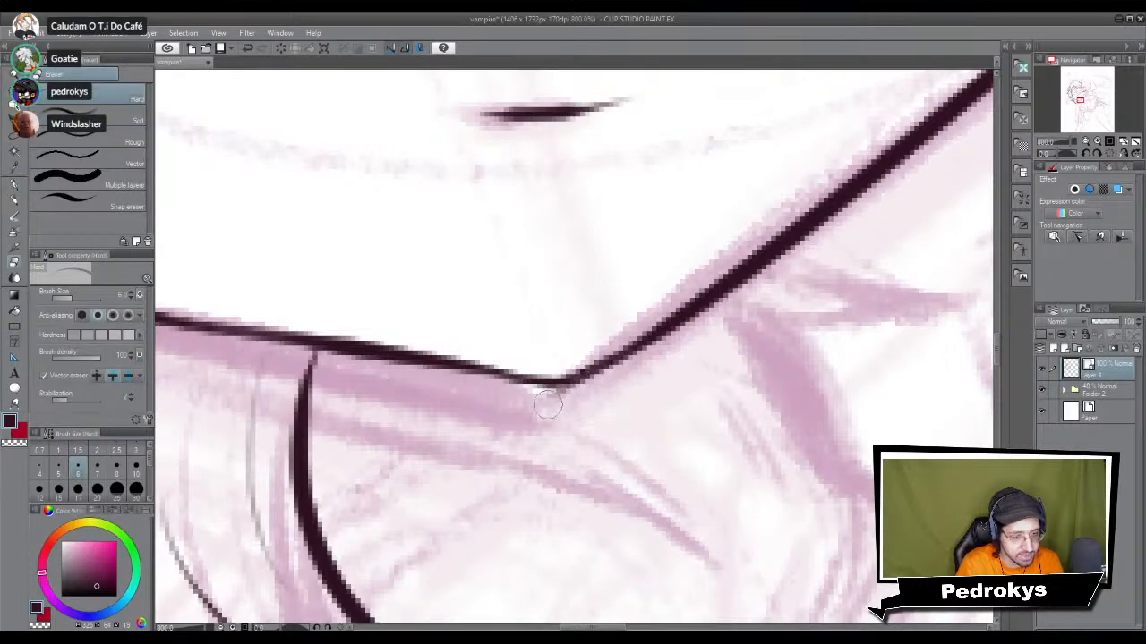
left_click_drag(552, 409, 612, 400)
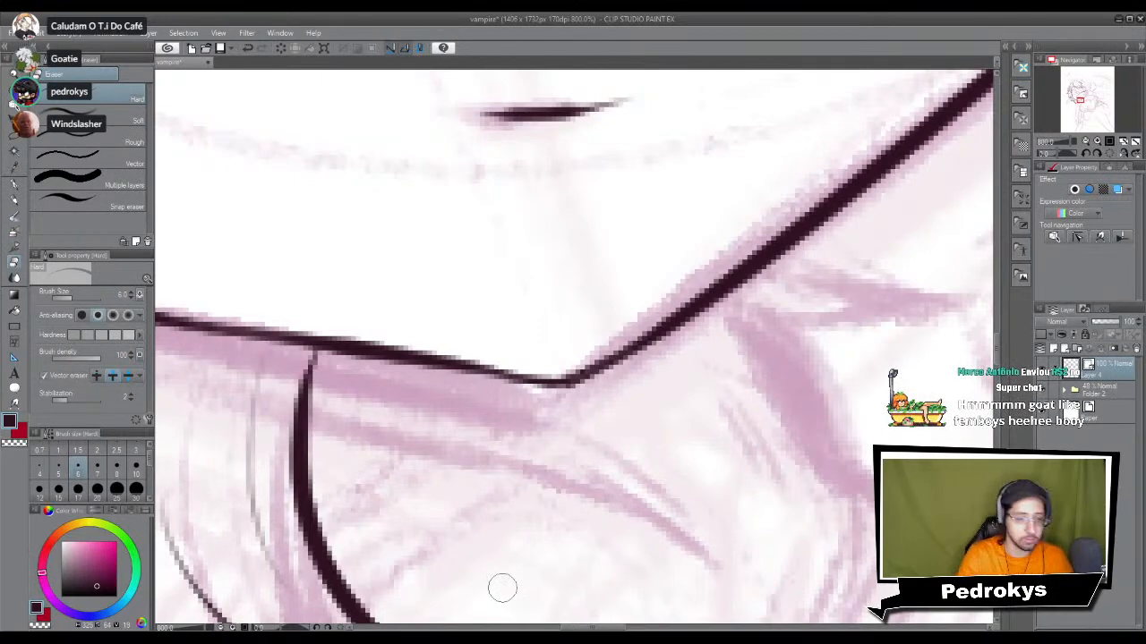
Step: Ink the small hair lock beside the mouth's upper corner at brush size 4, with an outer curve and a short inner strand
scroll(502, 588, "down", 3)
scroll(501, 587, "up", 2)
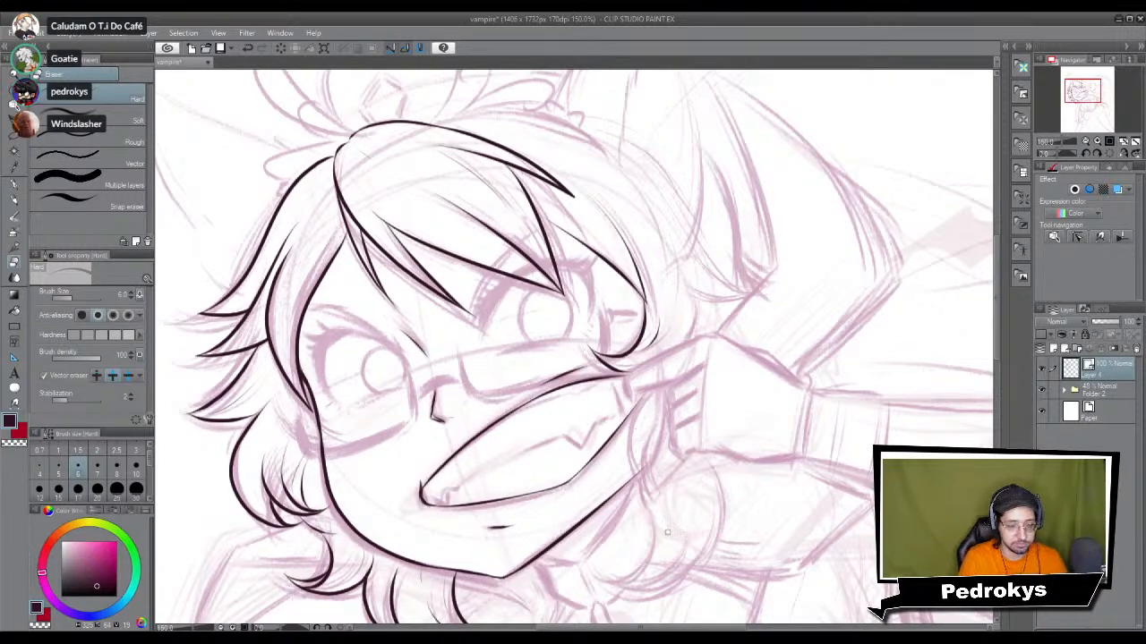
scroll(639, 317, "up", 3)
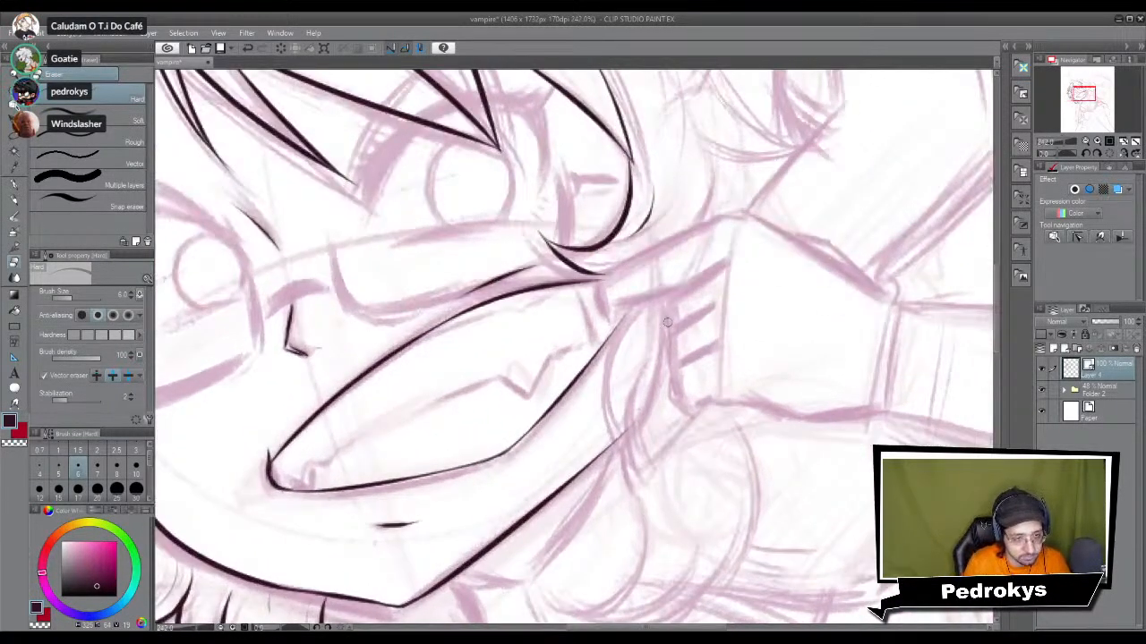
key("p")
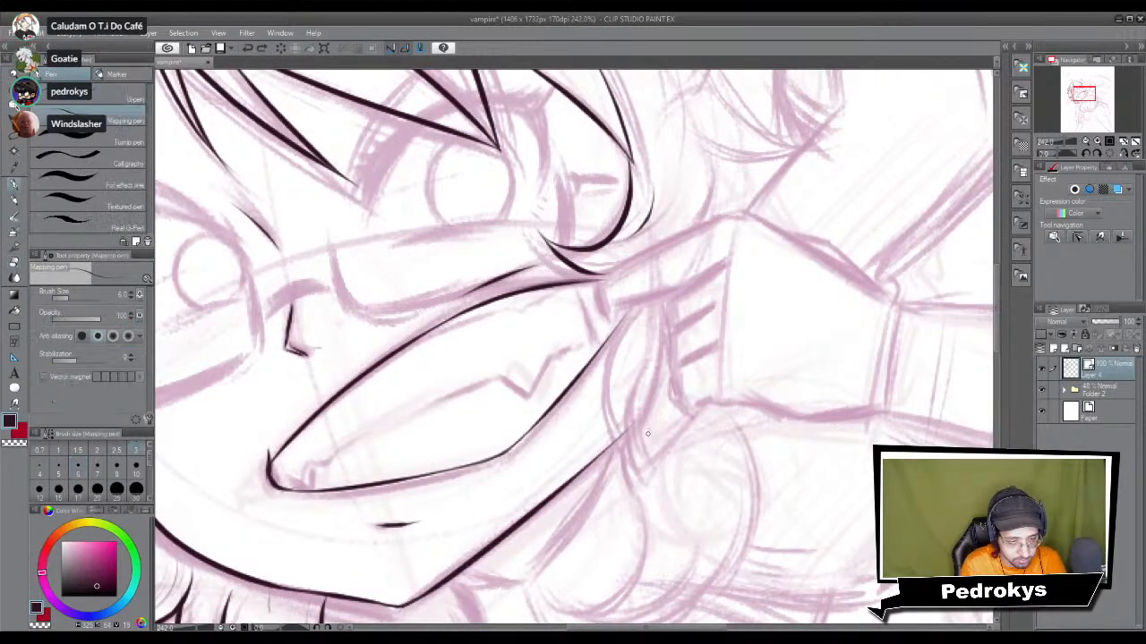
left_click(38, 469)
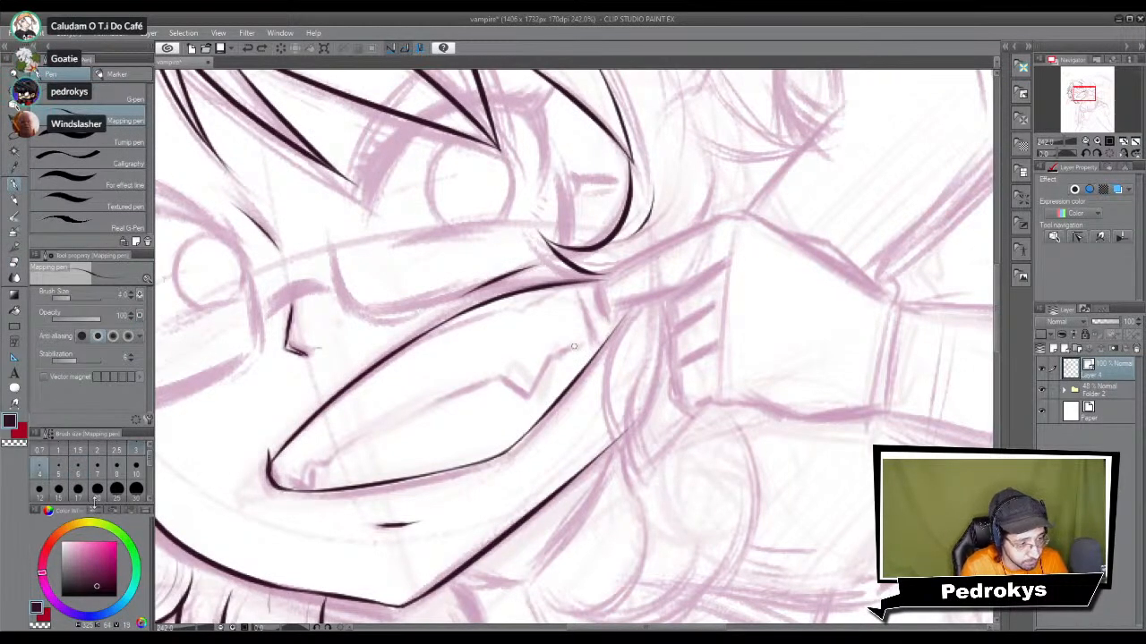
mouse_move(639, 306)
left_mouse_down()
mouse_move(621, 452)
mouse_move(678, 453)
mouse_move(651, 464)
left_mouse_up()
mouse_move(637, 357)
left_mouse_down()
mouse_move(646, 463)
mouse_move(628, 397)
mouse_move(654, 468)
left_mouse_up()
key("ctrl+z")
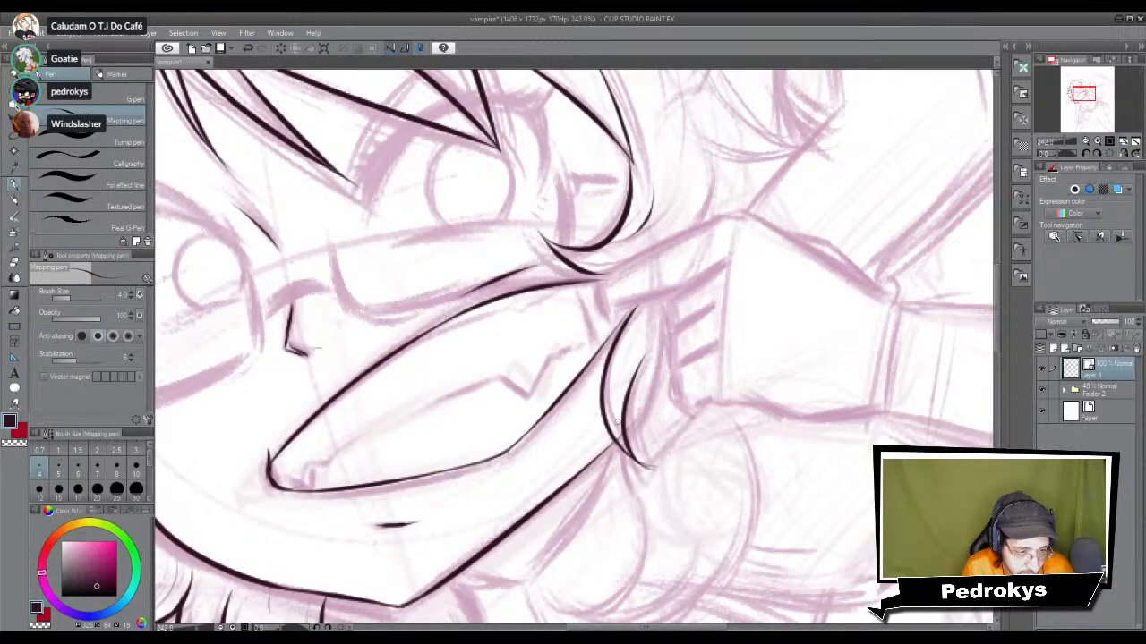
key("e")
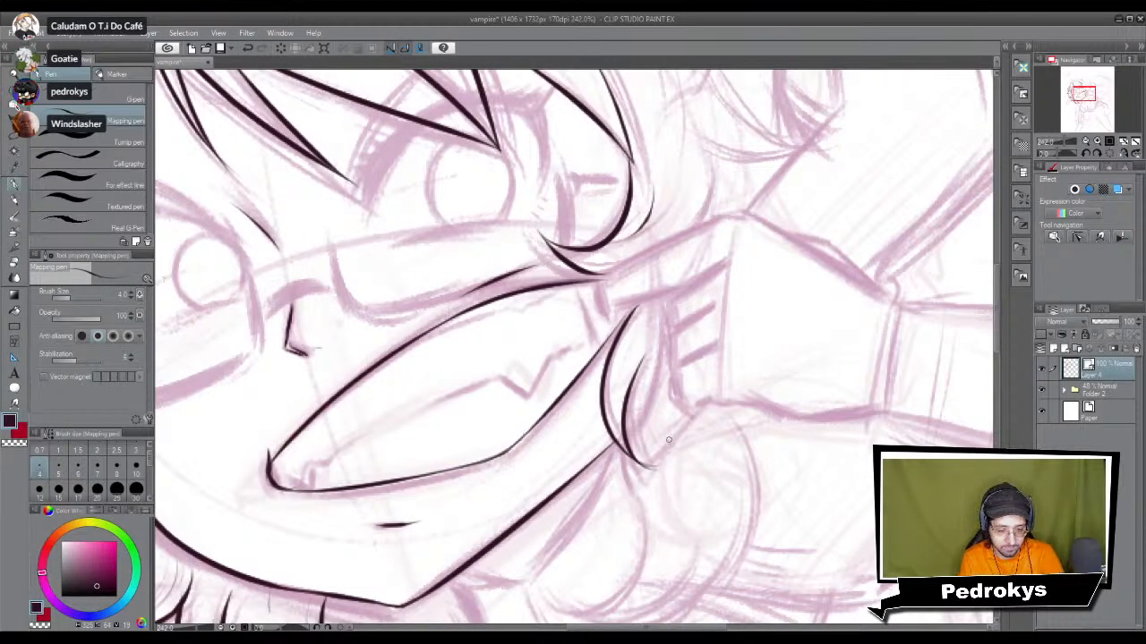
key("p")
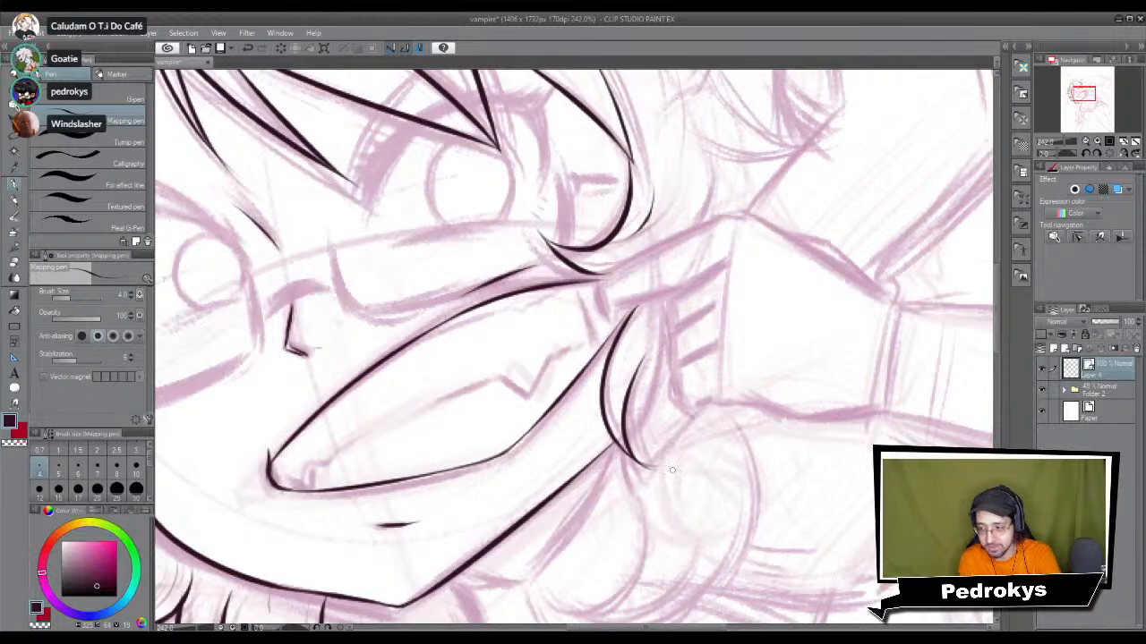
Step: Ink the index fingertip at the mouth corner and the finger's upper edge up to the knuckle, redrawing until it fits
scroll(651, 407, "down", 8)
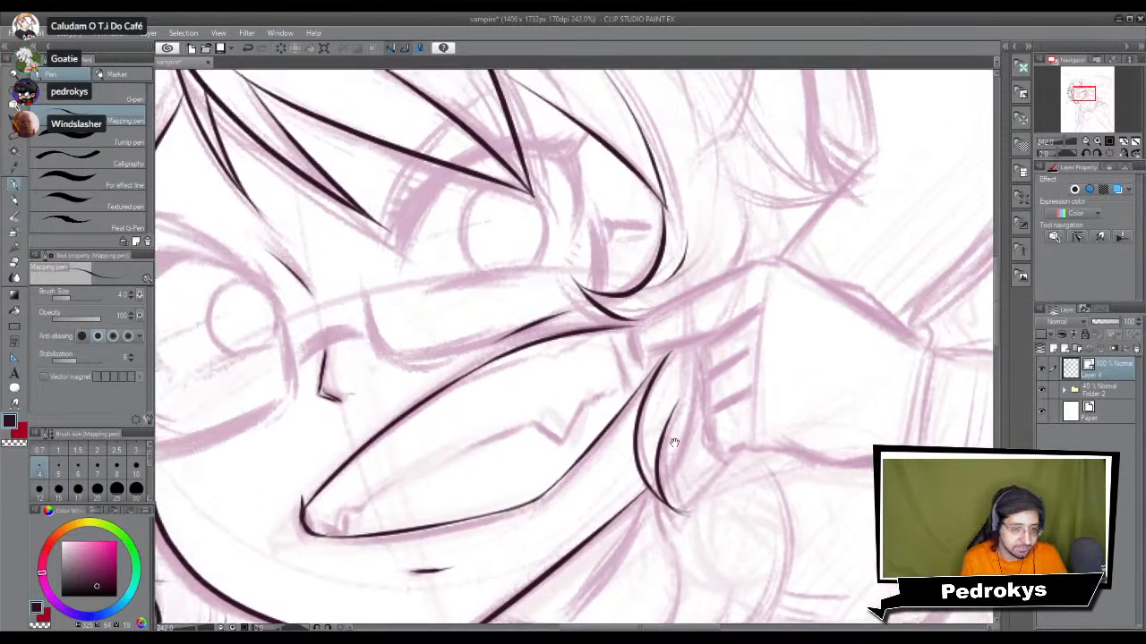
scroll(704, 439, "down", 1)
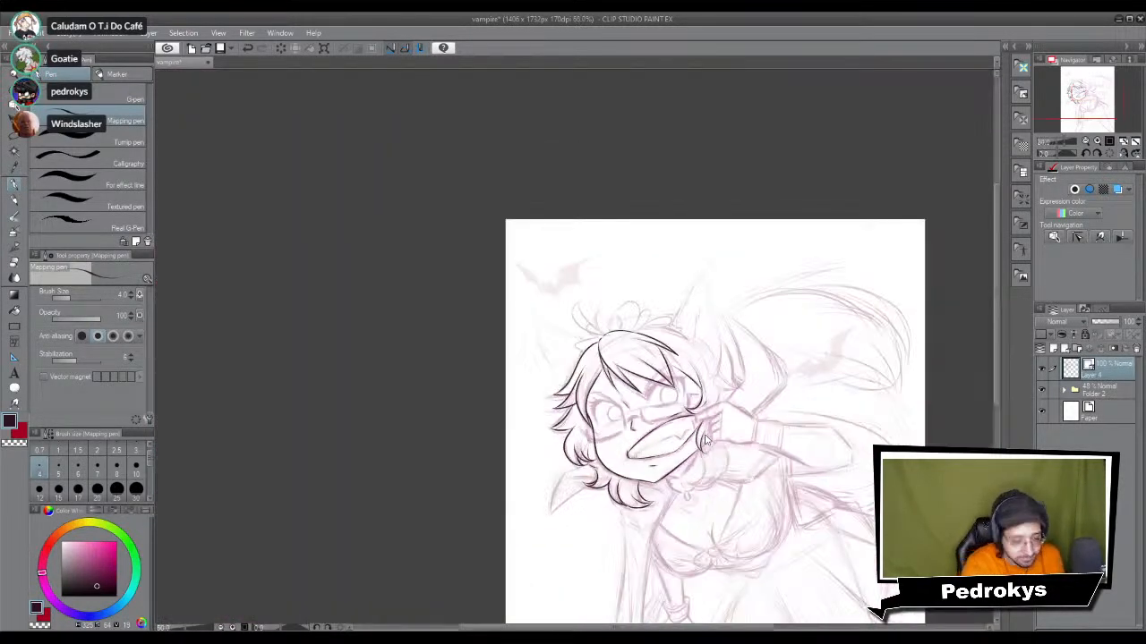
scroll(704, 438, "up", 3)
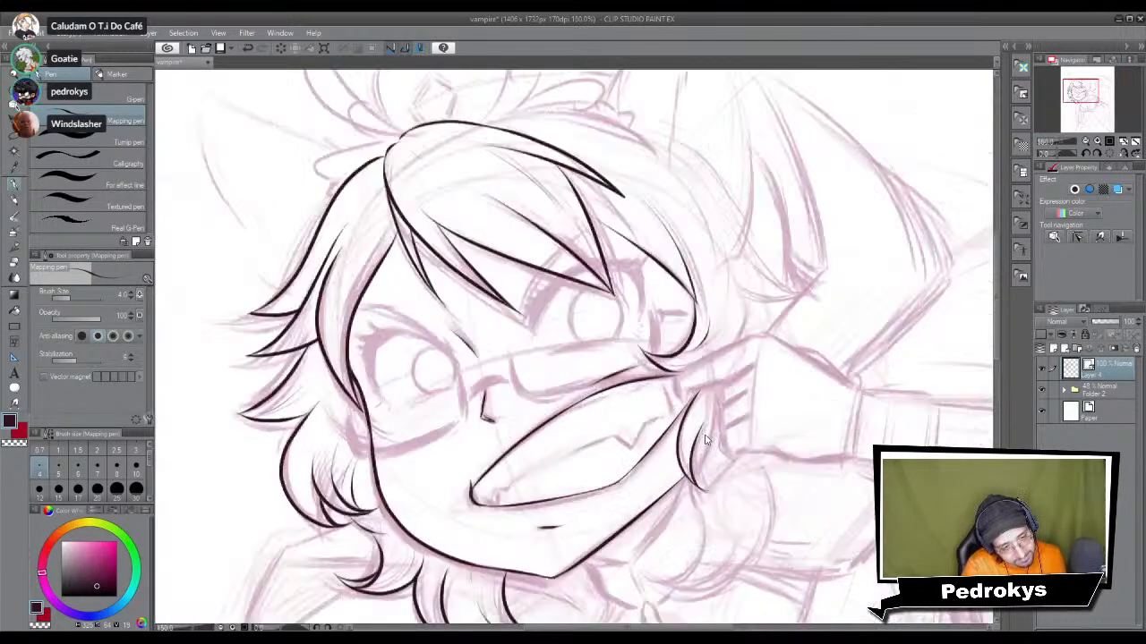
scroll(704, 439, "up", 4)
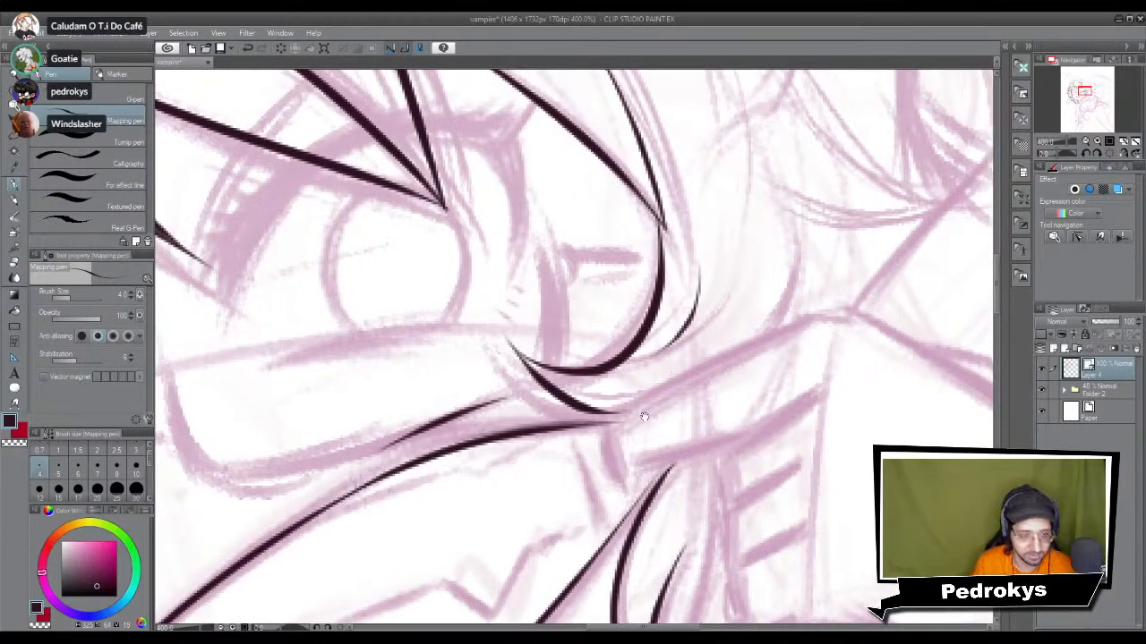
left_click_drag(658, 367, 644, 337)
mouse_move(595, 394)
left_mouse_down()
mouse_move(617, 443)
mouse_move(596, 443)
mouse_move(687, 338)
left_mouse_up()
key("ctrl+z")
key("ctrl+z")
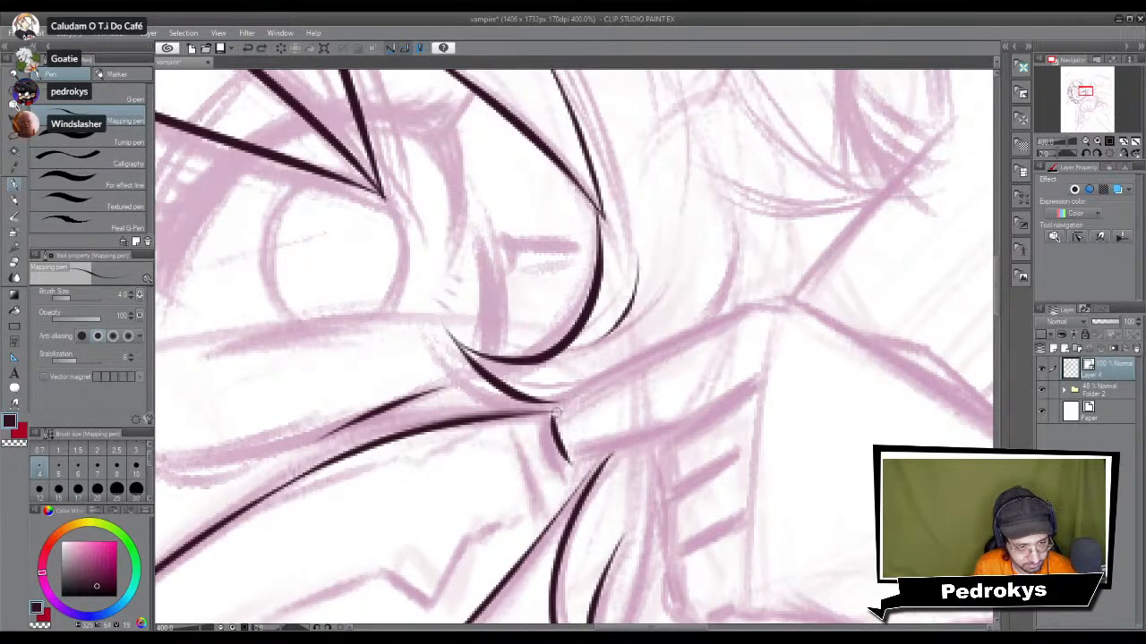
left_click_drag(553, 417, 712, 324)
left_click_drag(554, 414, 739, 314)
key("ctrl+z")
mouse_move(555, 412)
left_mouse_down()
mouse_move(720, 324)
mouse_move(681, 346)
mouse_move(784, 303)
left_mouse_up()
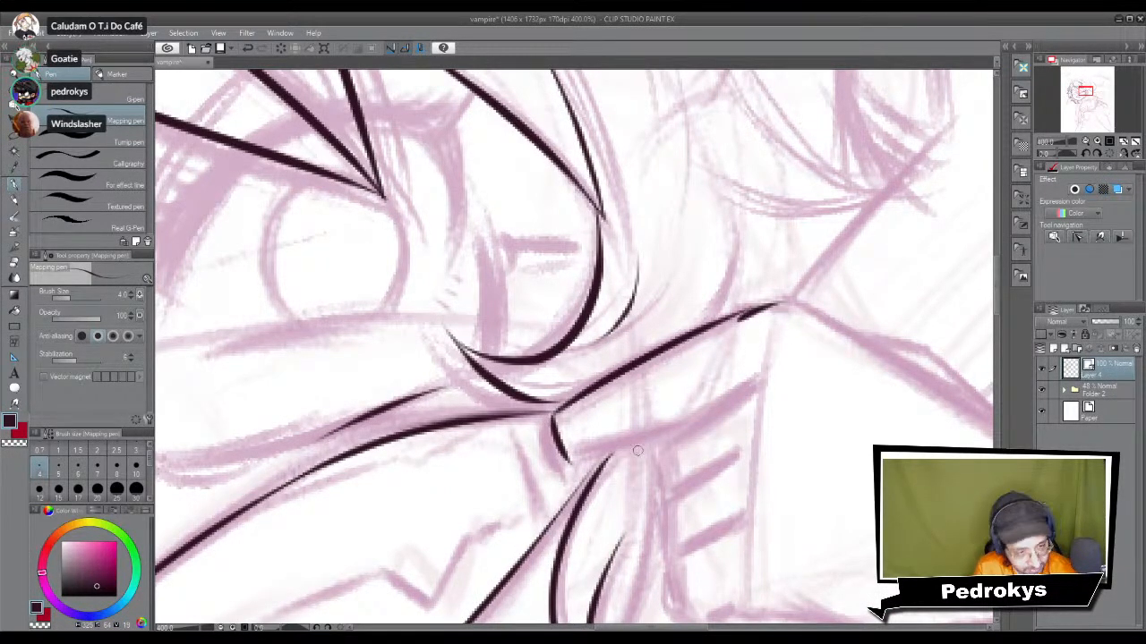
Step: Ink the underside of the index finger and the slanted upper edge of the first folded finger
left_click_drag(575, 457, 685, 422)
key("ctrl+z")
left_click_drag(576, 456, 683, 426)
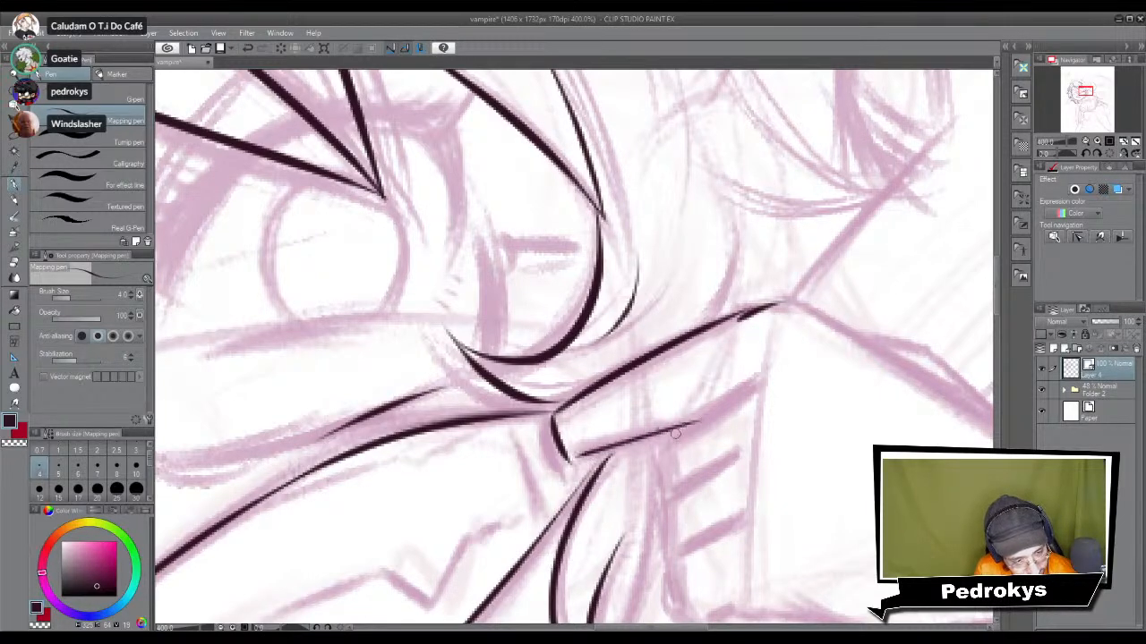
left_click_drag(668, 483, 583, 474)
left_click_drag(587, 434, 684, 380)
key("ctrl+z")
left_click_drag(576, 451, 677, 377)
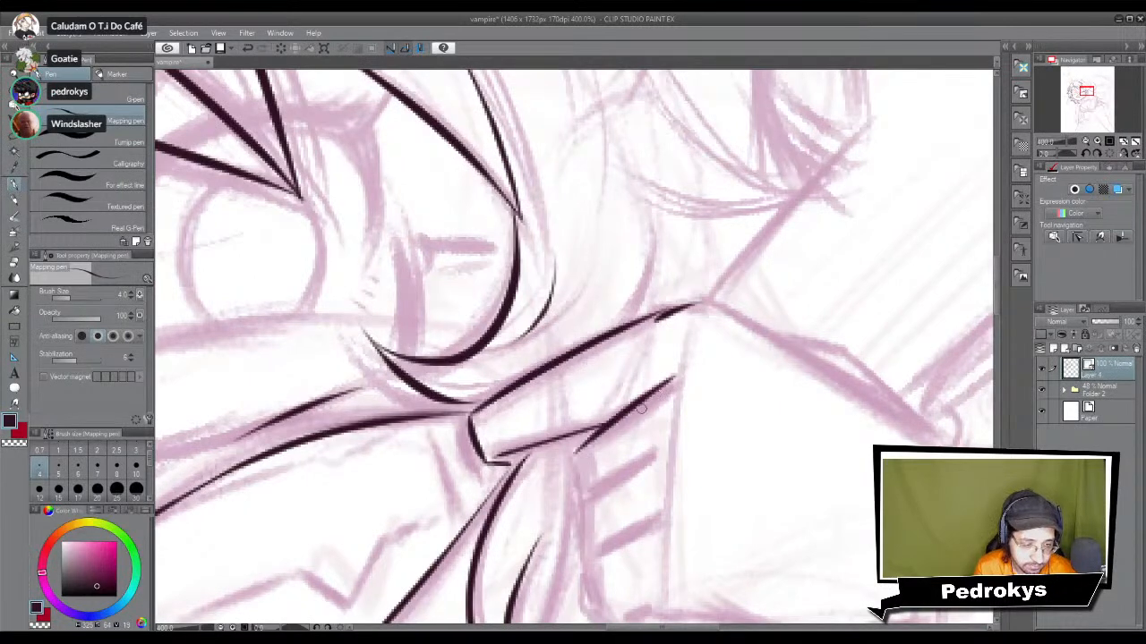
Step: Ink the front edge of the folded fingers down to the little finger, with two short slanted lines separating them
left_click_drag(584, 460, 591, 573)
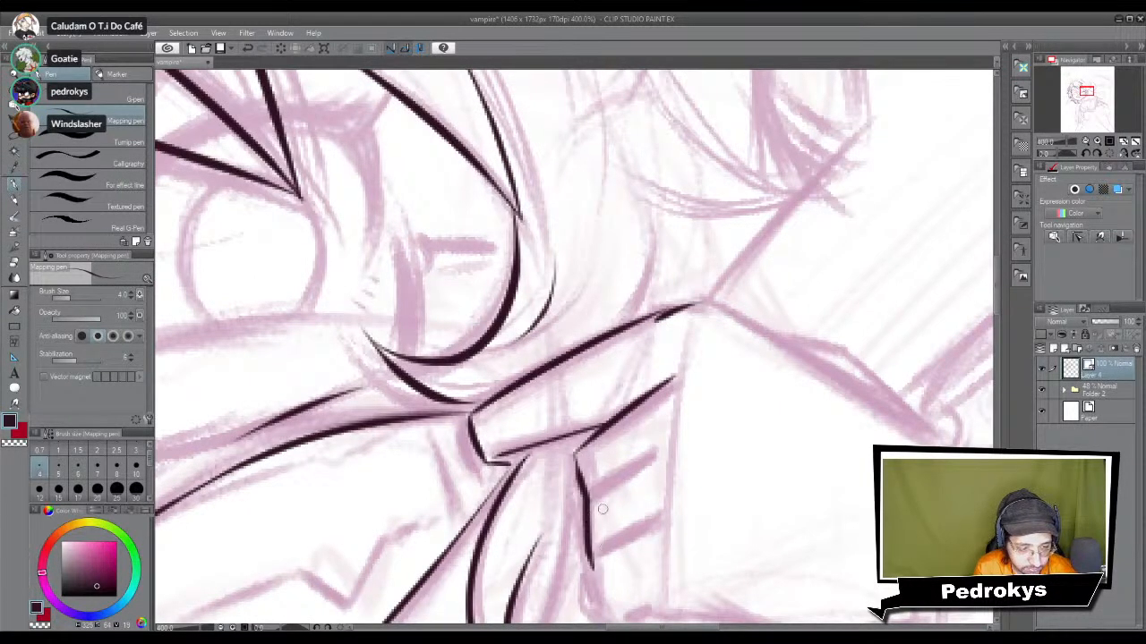
key("ctrl+z")
left_click_drag(573, 452, 587, 549)
left_click_drag(588, 491, 639, 453)
key("ctrl+z")
left_click_drag(586, 491, 667, 445)
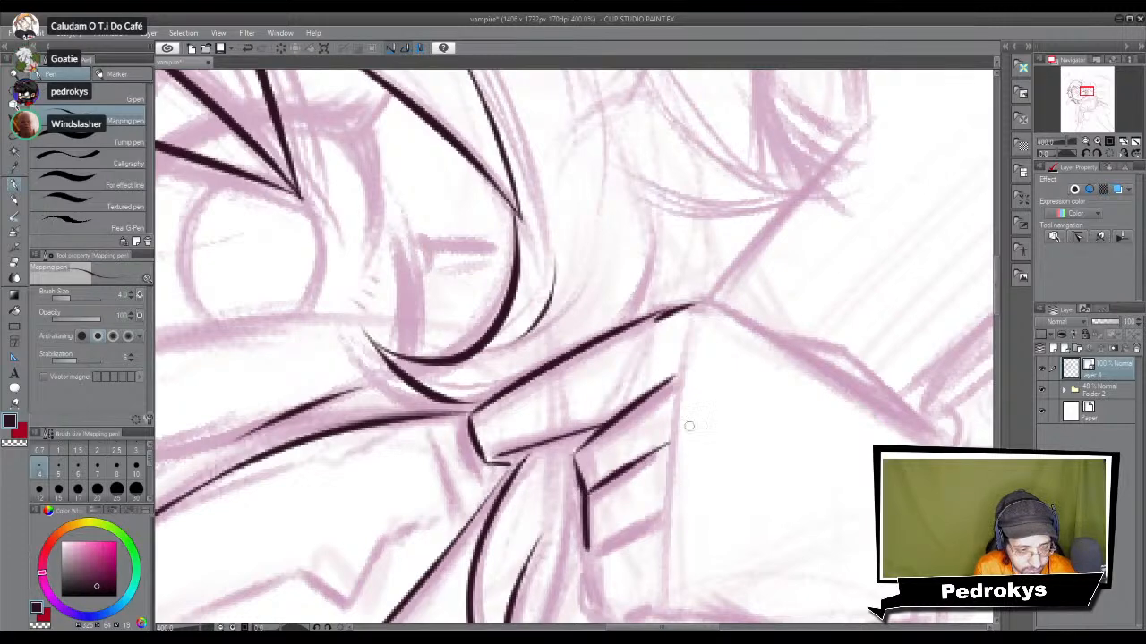
left_click_drag(693, 368, 688, 258)
left_click_drag(582, 440, 663, 407)
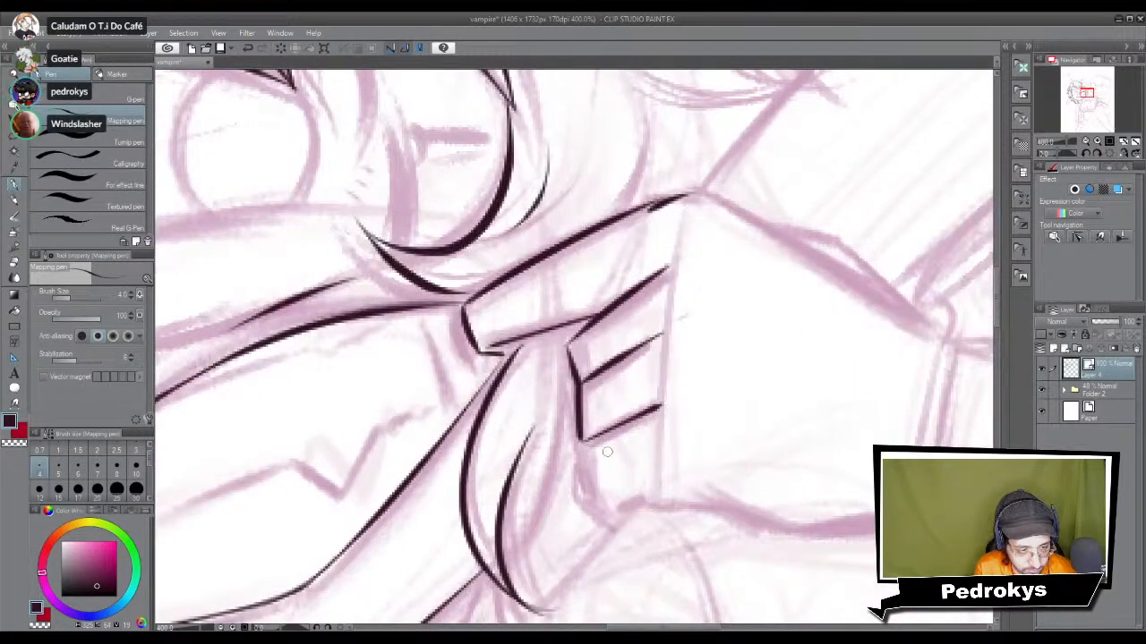
mouse_move(579, 443)
left_mouse_down()
mouse_move(588, 517)
mouse_move(645, 519)
left_mouse_up()
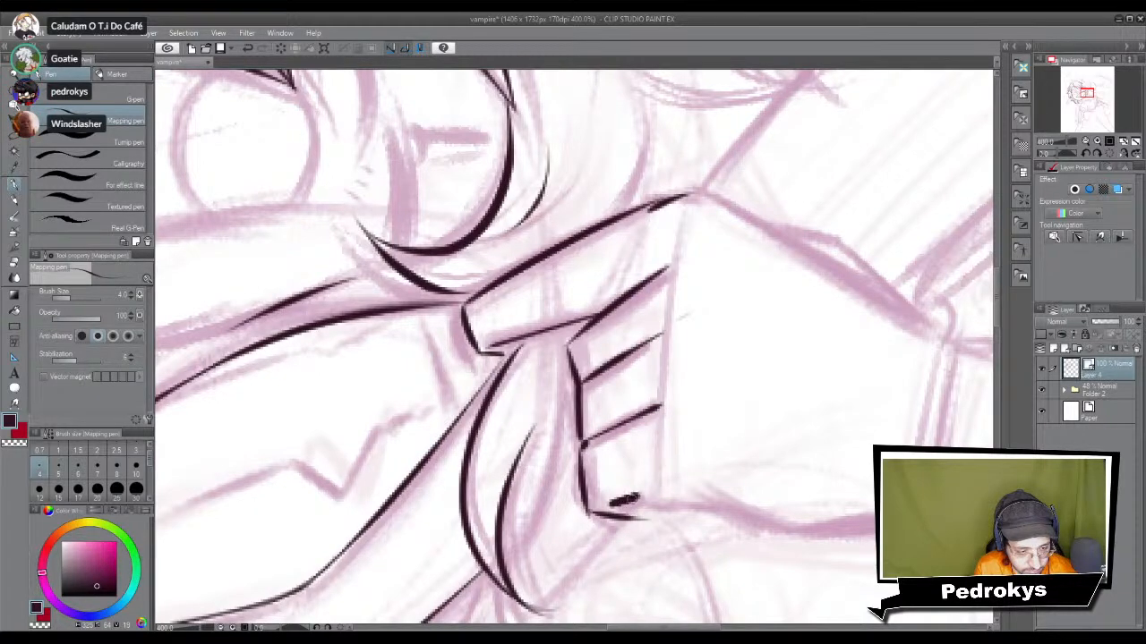
Step: Ink the lower edge of the hand from the little finger to the wrist in a slightly wavy line
left_click_drag(714, 455, 638, 514)
left_click_drag(659, 409, 601, 363)
left_click_drag(497, 507, 736, 533)
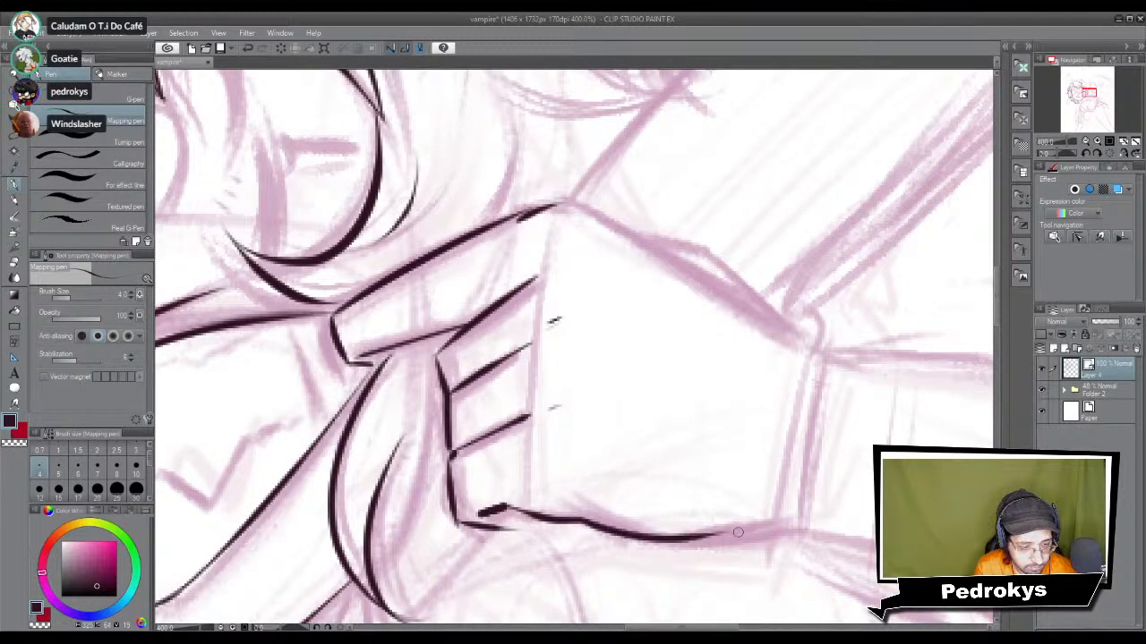
key("ctrl+z")
left_click_drag(576, 522, 759, 537)
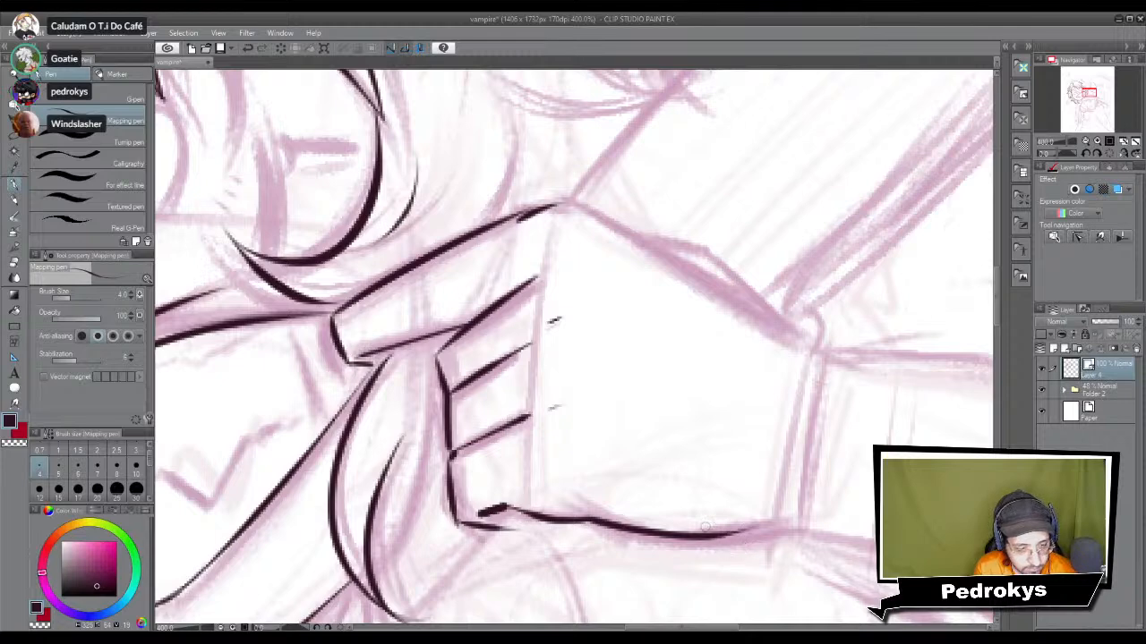
Step: Ink the back of the hand from the index knuckle down to the wrist, adding a second stroke for the raised bump
left_click_drag(671, 301, 600, 310)
left_click_drag(482, 216, 560, 252)
key("ctrl+z")
left_click_drag(488, 216, 571, 261)
key("ctrl+z")
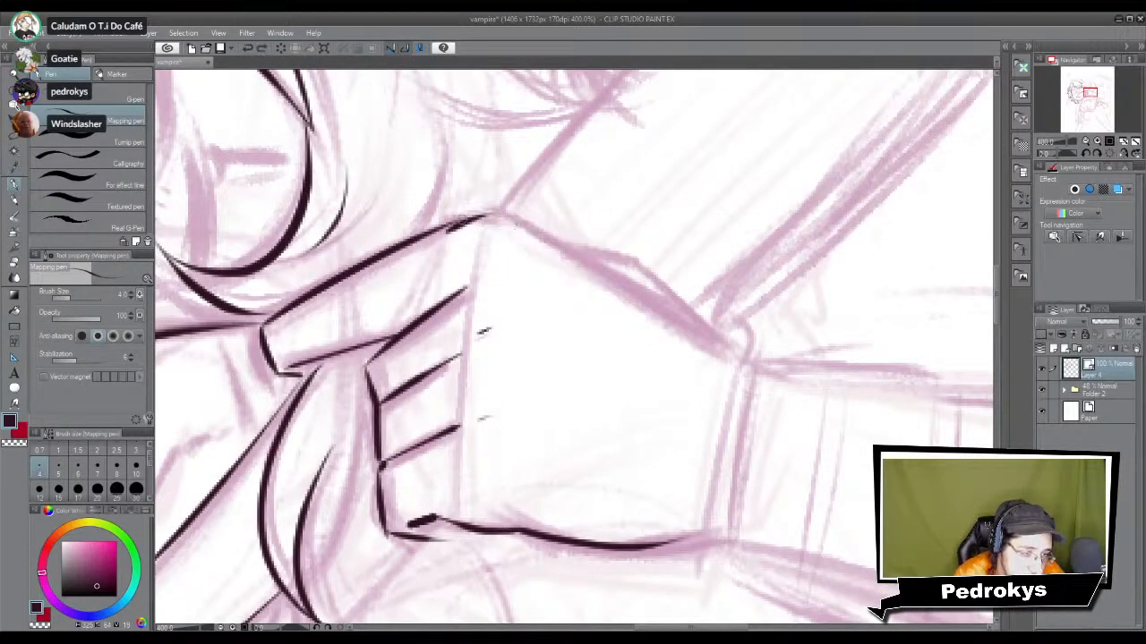
left_click_drag(491, 216, 700, 332)
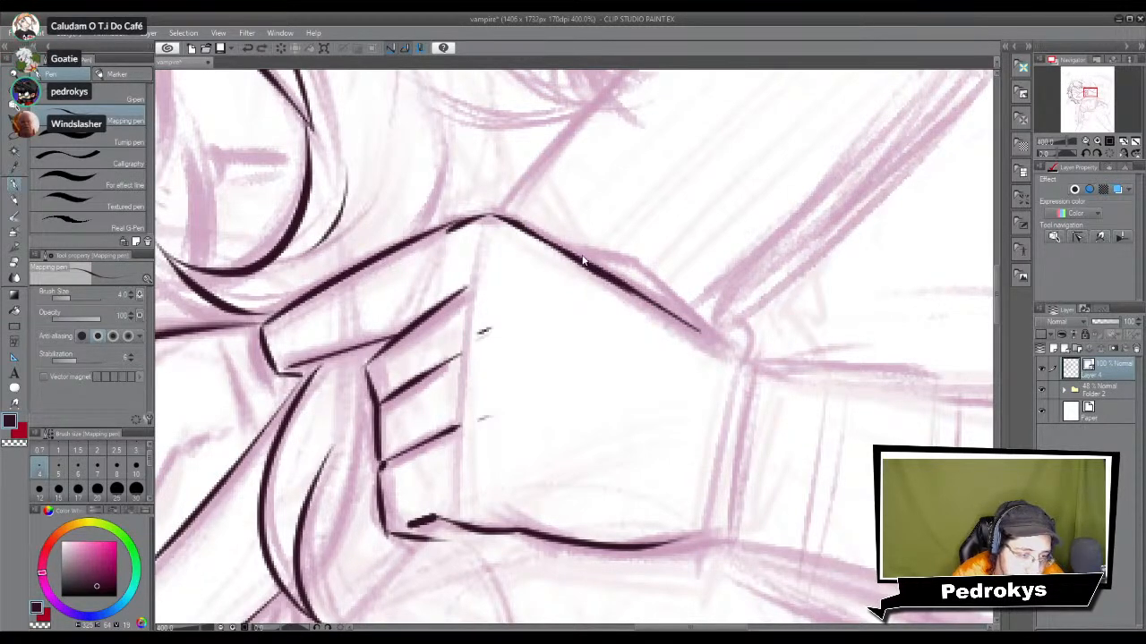
mouse_move(573, 252)
left_mouse_down()
mouse_move(660, 287)
mouse_move(727, 356)
left_mouse_up()
scroll(698, 359, "down", 7)
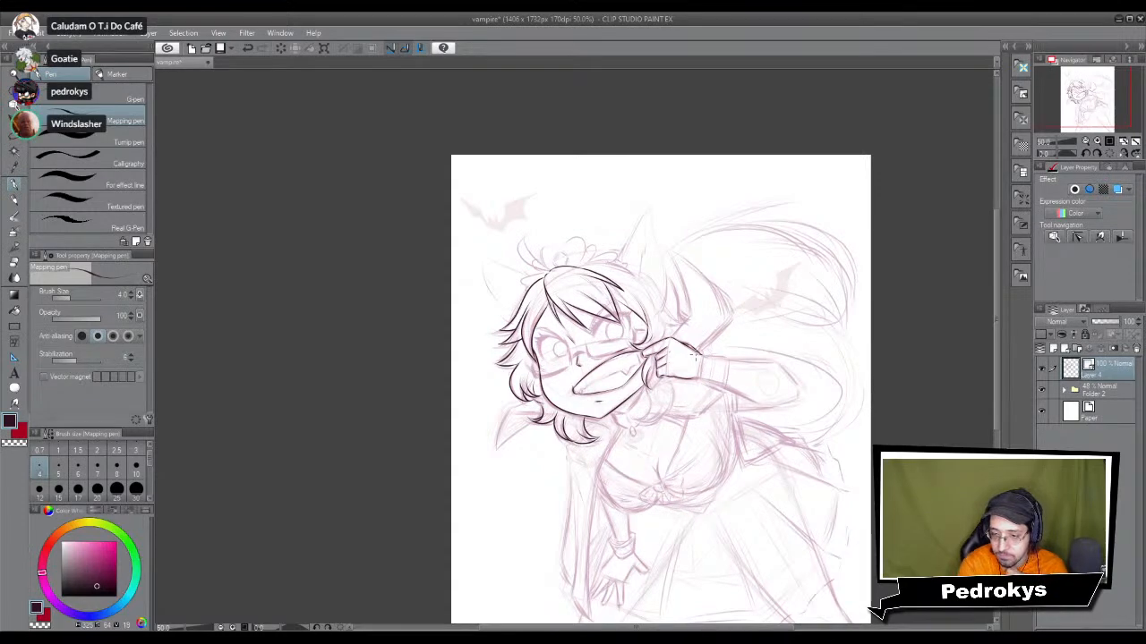
Step: Thicken the index fingertip line and trim its overshoot with the vector eraser while keeping the adjacent mouth line
scroll(695, 356, "up", 7)
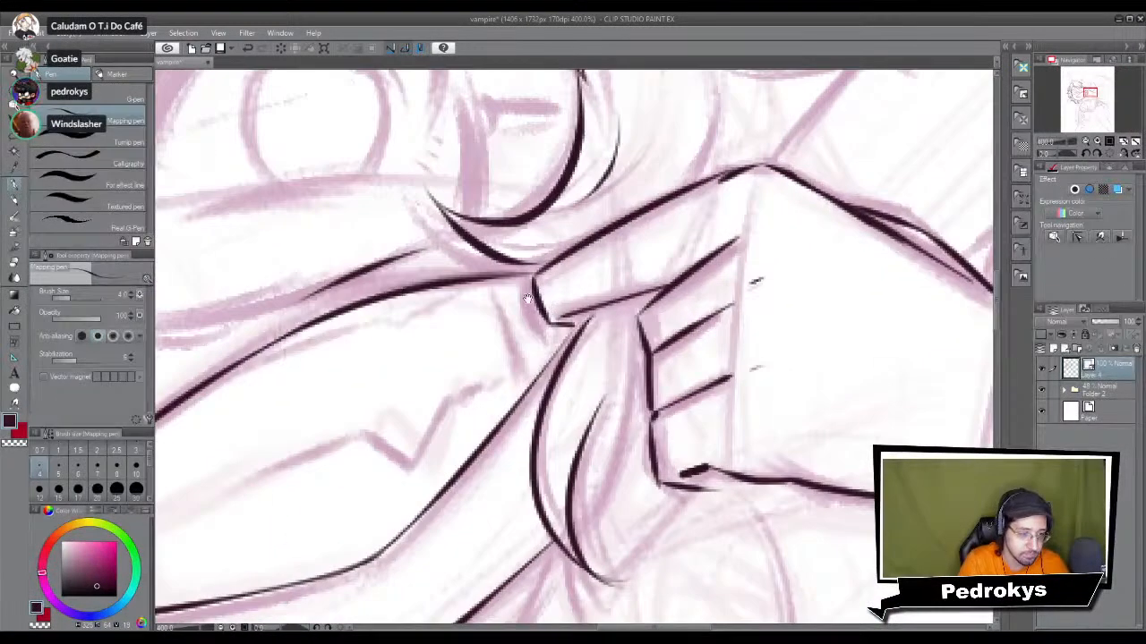
left_click_drag(535, 278, 550, 322)
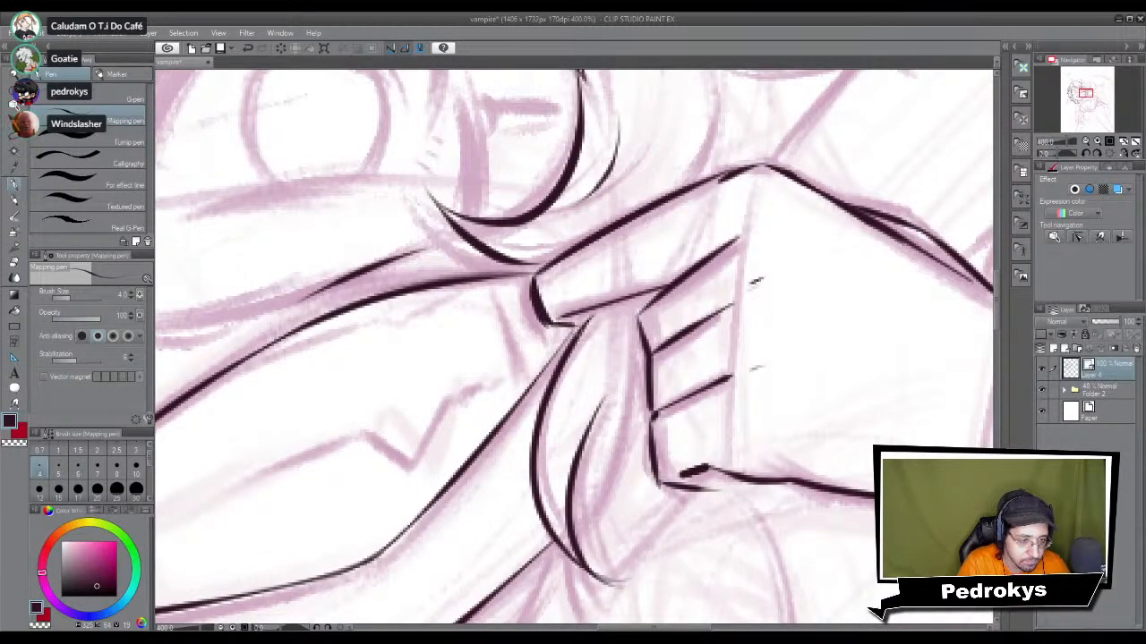
key("e")
left_click(571, 325)
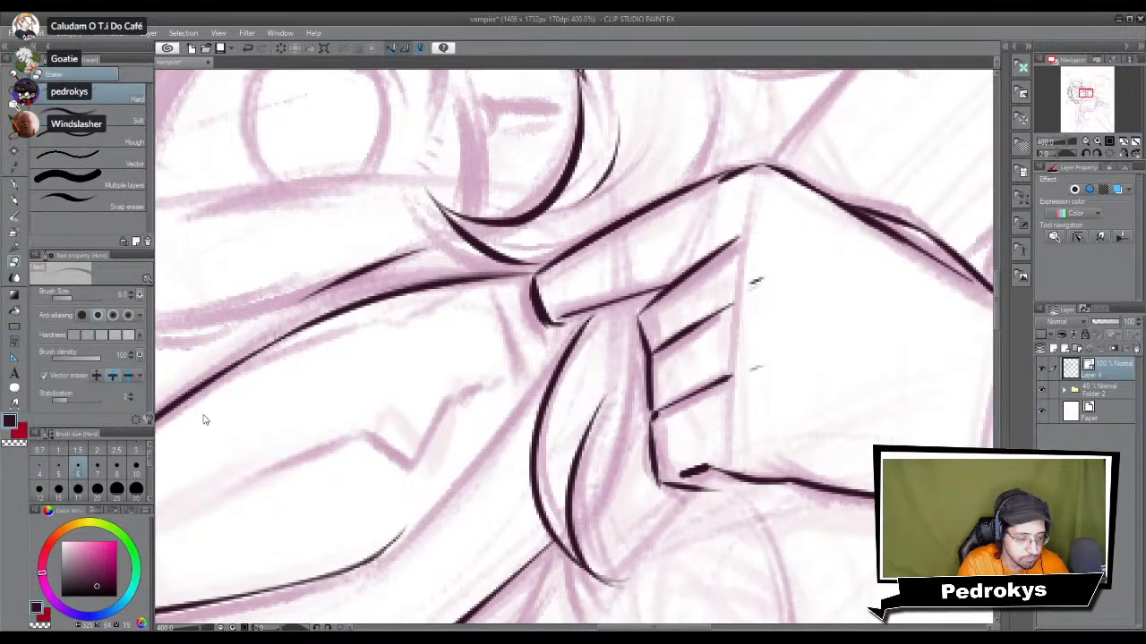
key("ctrl+z")
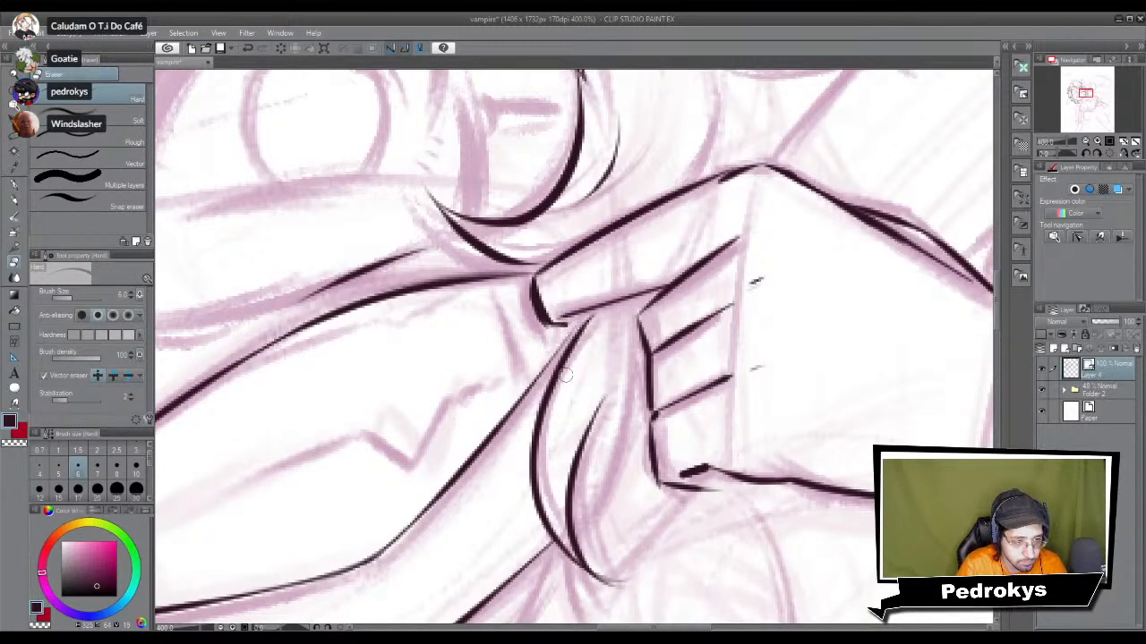
Step: Ink a short tapered hair strand ending just above the index finger near the knuckle
key("p")
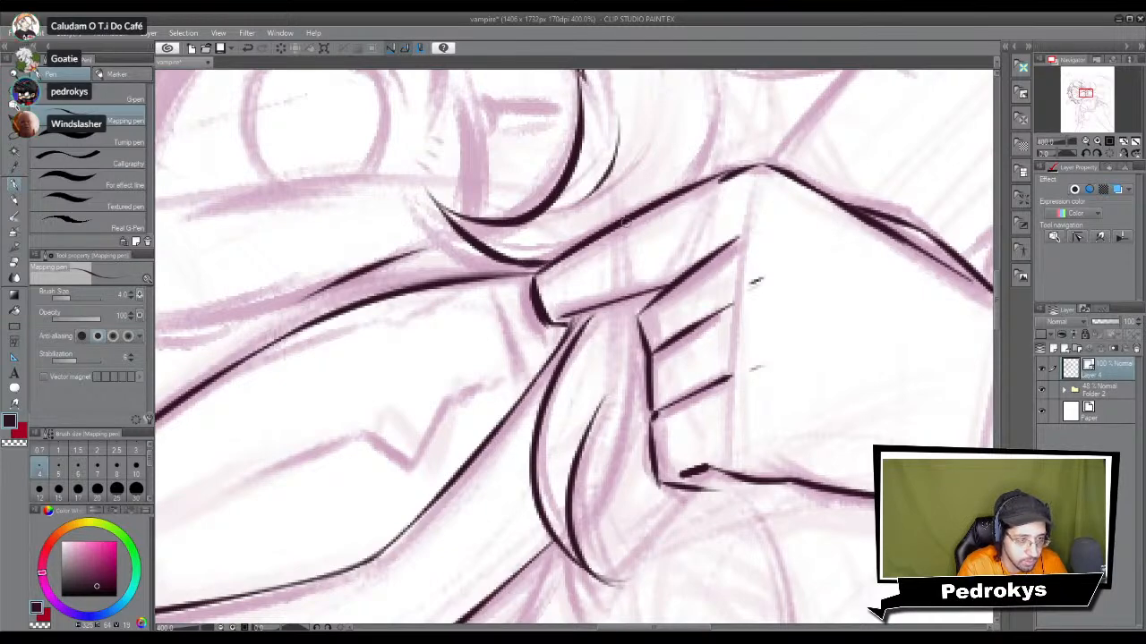
left_click_drag(695, 133, 677, 186)
key("ctrl+z")
left_click_drag(712, 97, 704, 157)
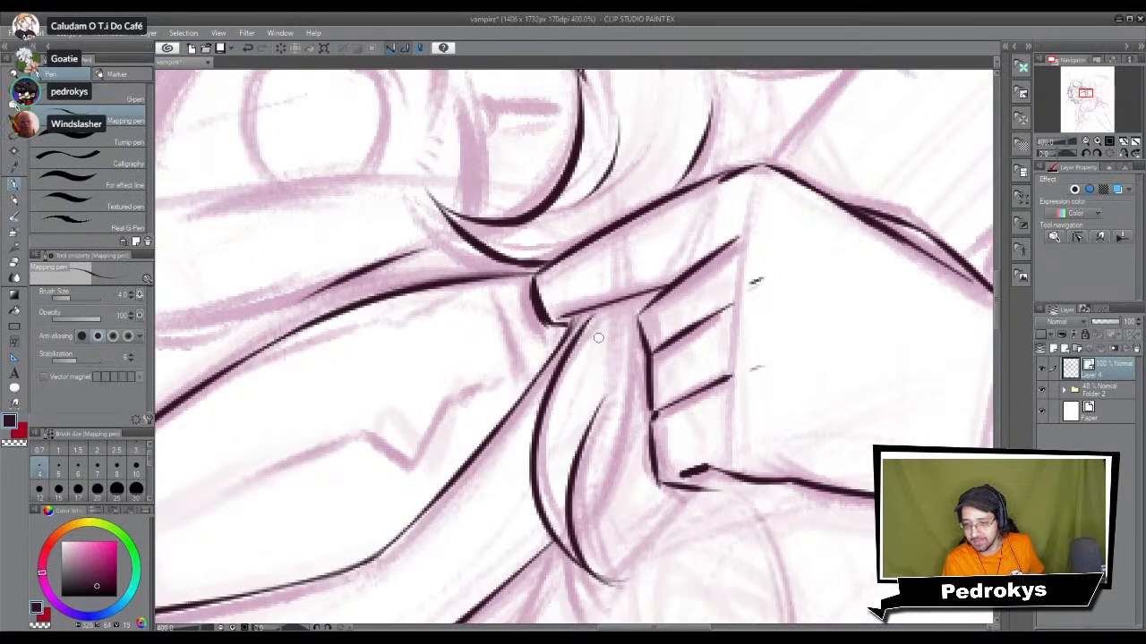
Step: Ink the long S-shaped outer hair curve from the side of the head down to the flicked tip above the hand
mouse_move(631, 272)
left_mouse_down()
mouse_move(678, 374)
mouse_move(671, 465)
left_mouse_up()
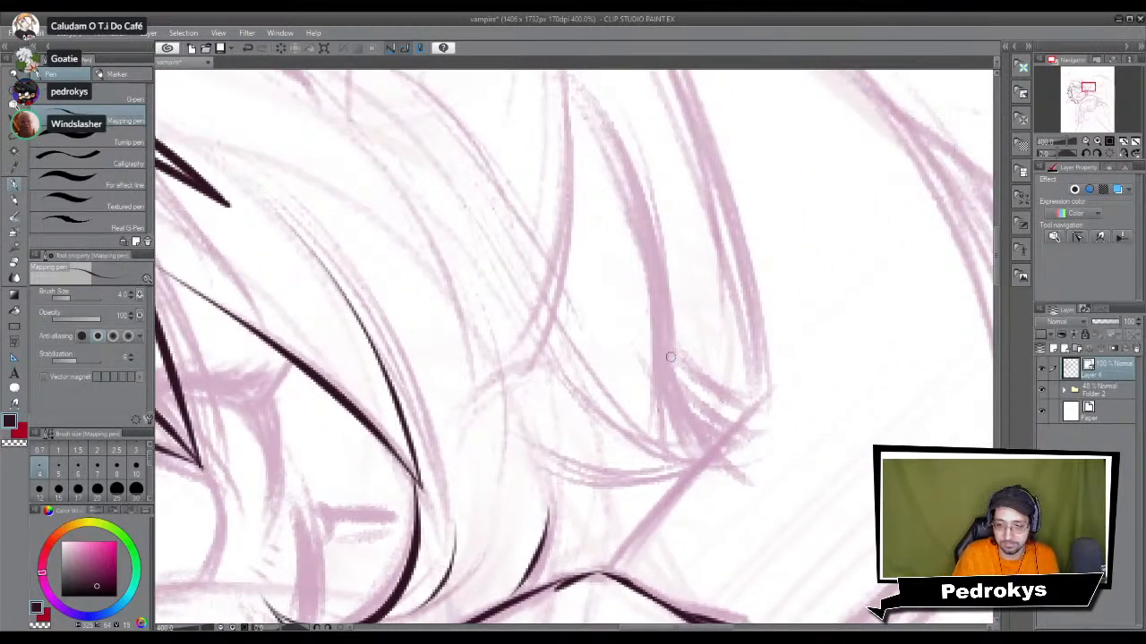
scroll(655, 296, "down", 2)
scroll(655, 296, "up", 1)
scroll(655, 297, "down", 3)
left_click_drag(655, 296, 534, 336)
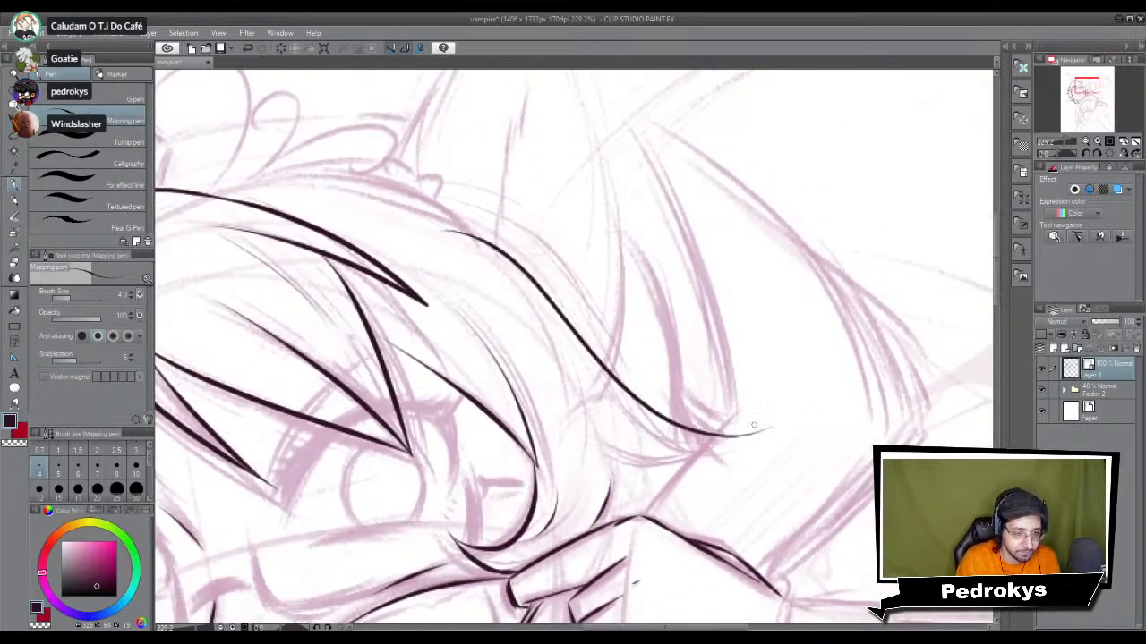
Step: Re-ink the long outer hair curve from the side of the head to the flicked tip with a size 6 pen
left_click(76, 472)
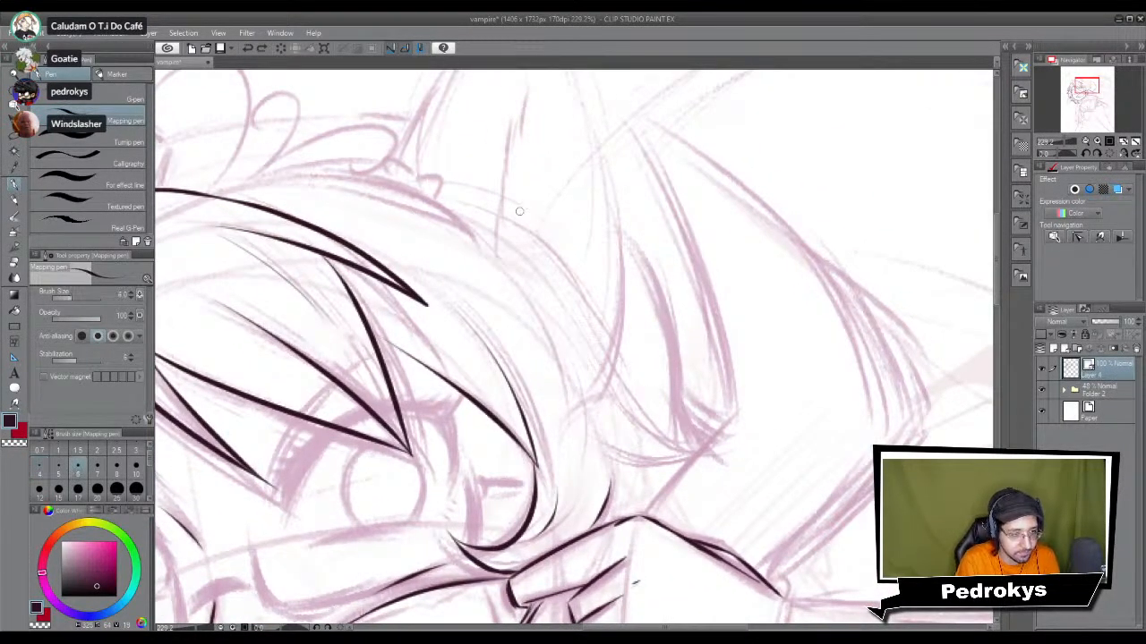
left_click_drag(438, 226, 788, 419)
key("ctrl+z")
left_click_drag(444, 238, 774, 421)
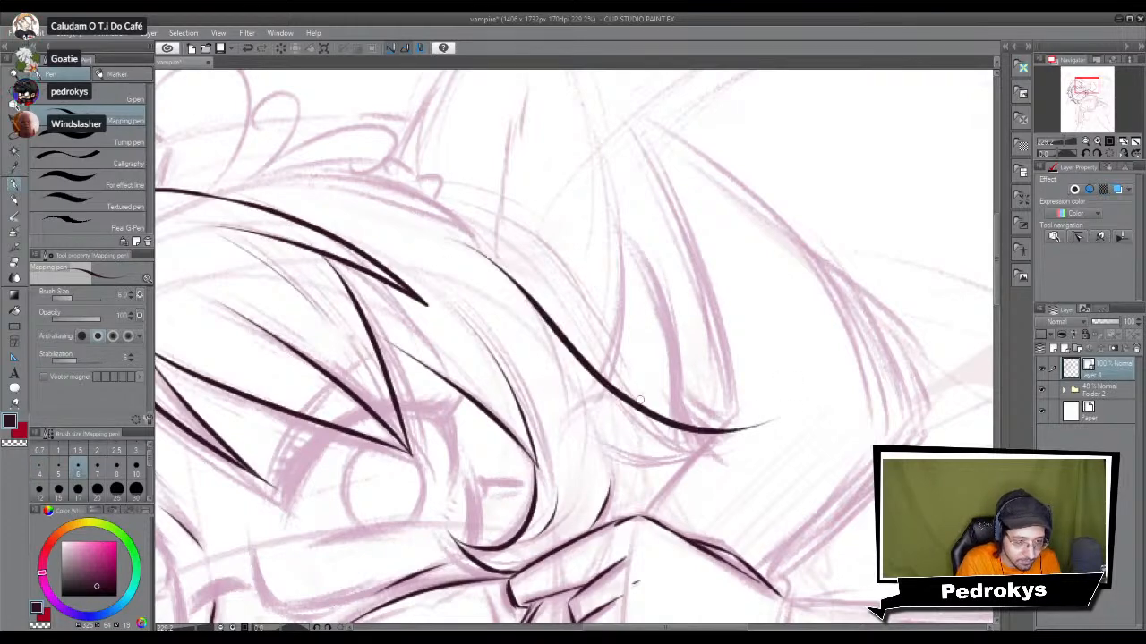
key("ctrl+z")
left_click_drag(460, 233, 788, 420)
key("ctrl+z")
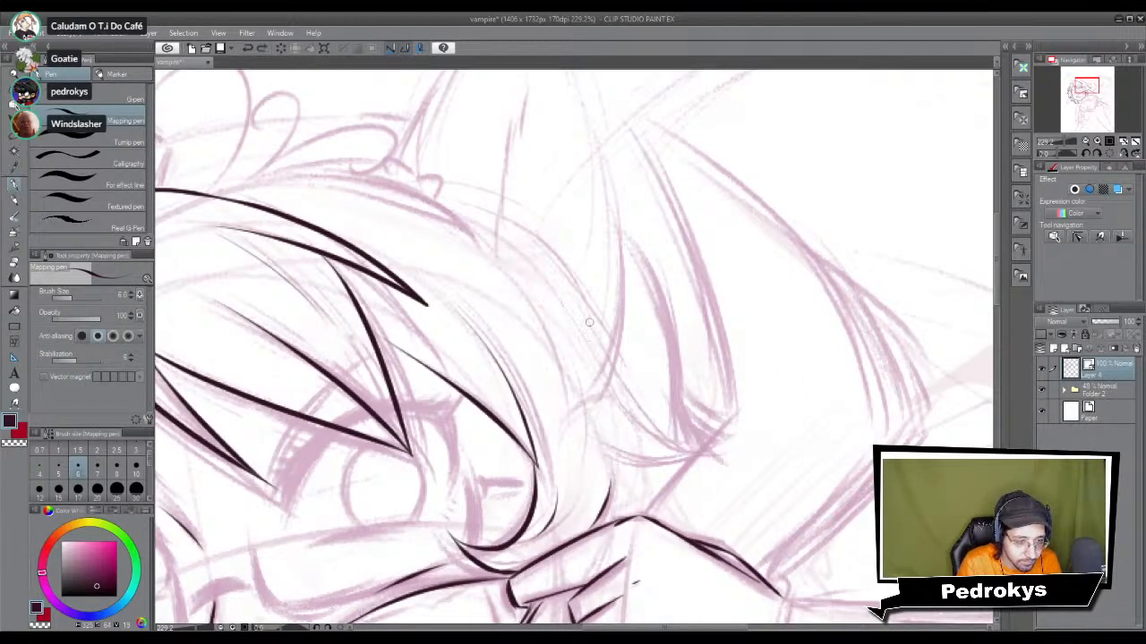
left_click_drag(488, 246, 707, 411)
key("ctrl+z")
left_click_drag(438, 231, 716, 437)
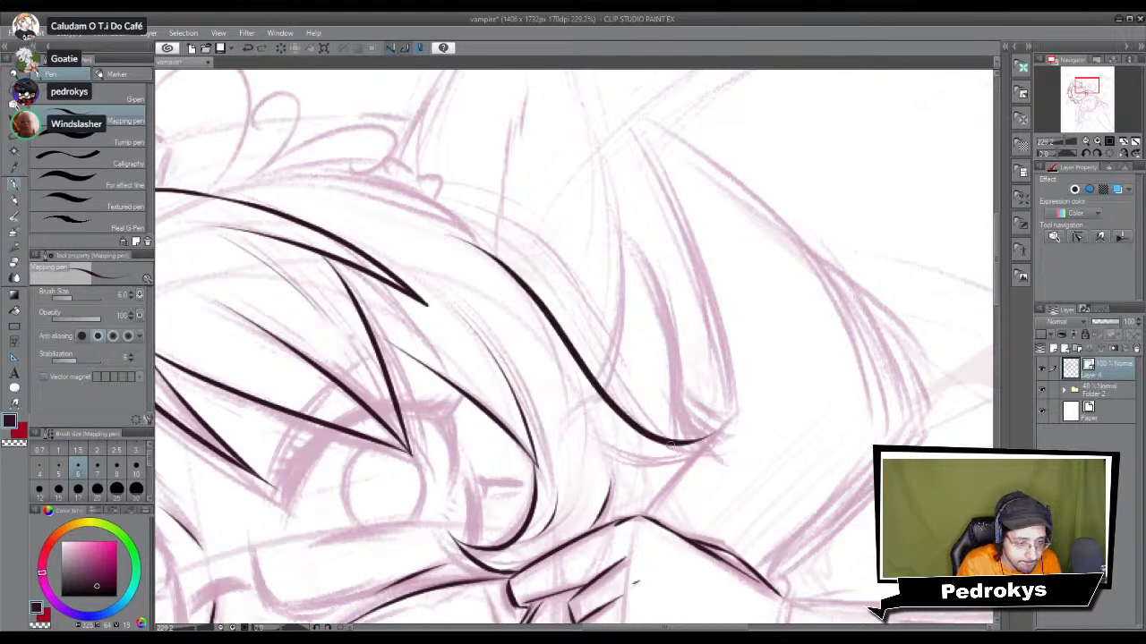
Step: Ink the curved underside of the flicked hair tip so it joins the outer curve in a sharp point
left_click_drag(566, 431, 700, 444)
key("ctrl+z")
left_click_drag(582, 437, 727, 433)
key("ctrl+z")
left_click_drag(593, 437, 732, 407)
key("ctrl+z")
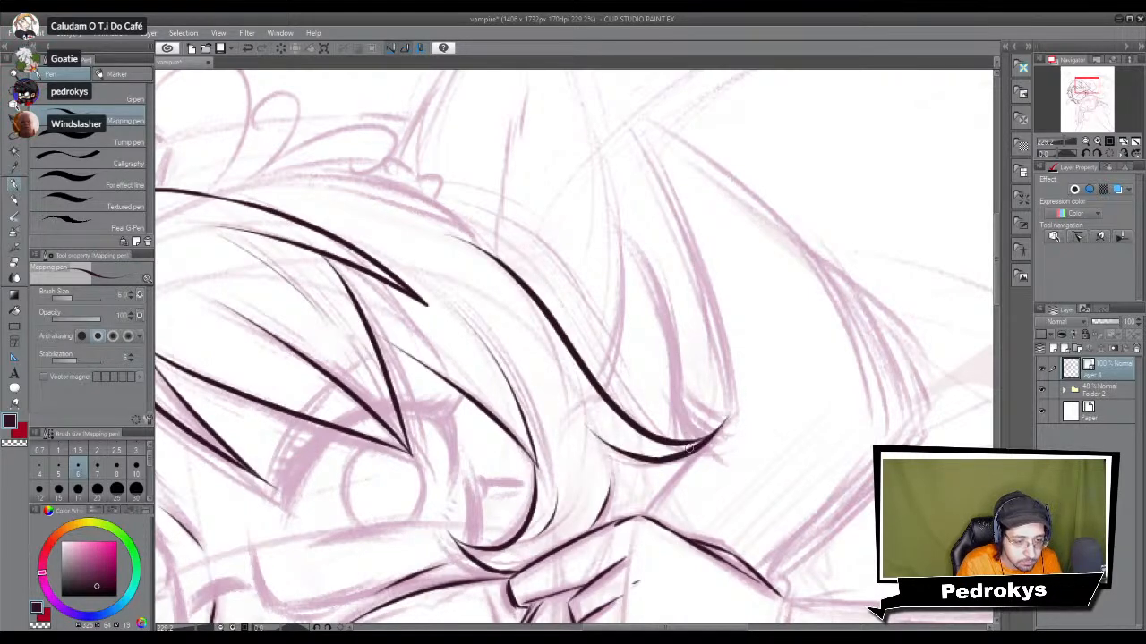
scroll(689, 452, "down", 5)
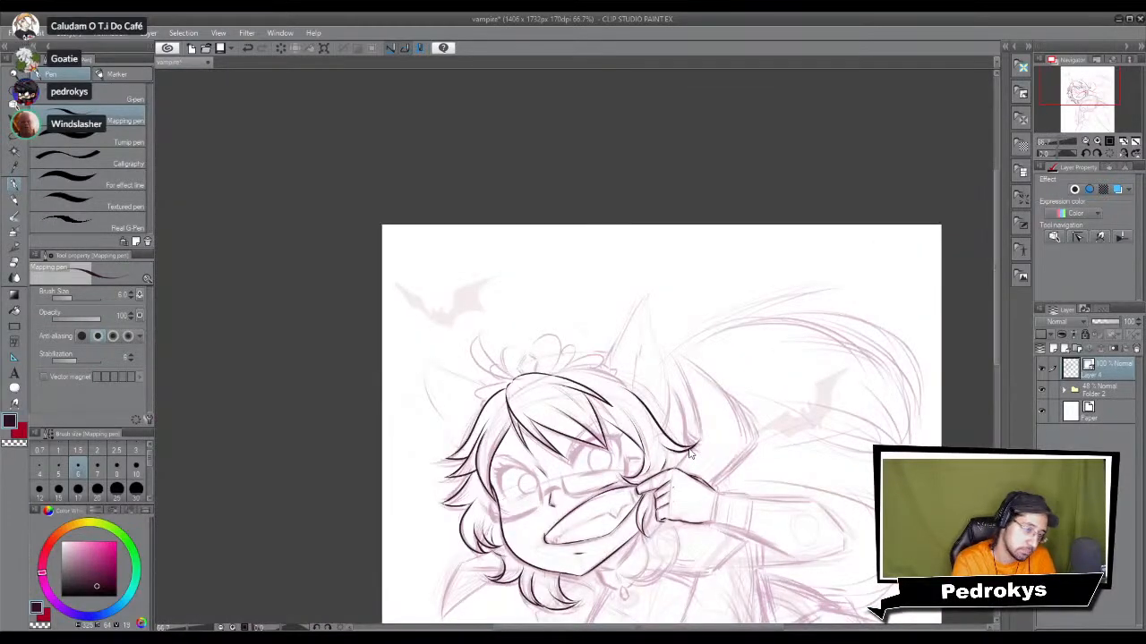
Step: Ink a tapered hair strand curving from the inner end of the flick down to the index finger near the knuckle
scroll(690, 452, "up", 6)
mouse_move(690, 452)
left_mouse_down()
mouse_move(640, 364)
mouse_move(575, 321)
left_mouse_up()
left_click_drag(571, 245, 587, 446)
key("ctrl+z")
left_click_drag(571, 231, 582, 447)
key("ctrl+z")
mouse_move(560, 257)
left_mouse_down()
mouse_move(594, 322)
mouse_move(583, 450)
left_mouse_up()
key("ctrl+z")
left_click_drag(564, 230, 582, 444)
key("ctrl+z")
left_click_drag(558, 235, 584, 446)
key("ctrl+z")
left_click_drag(570, 238, 580, 455)
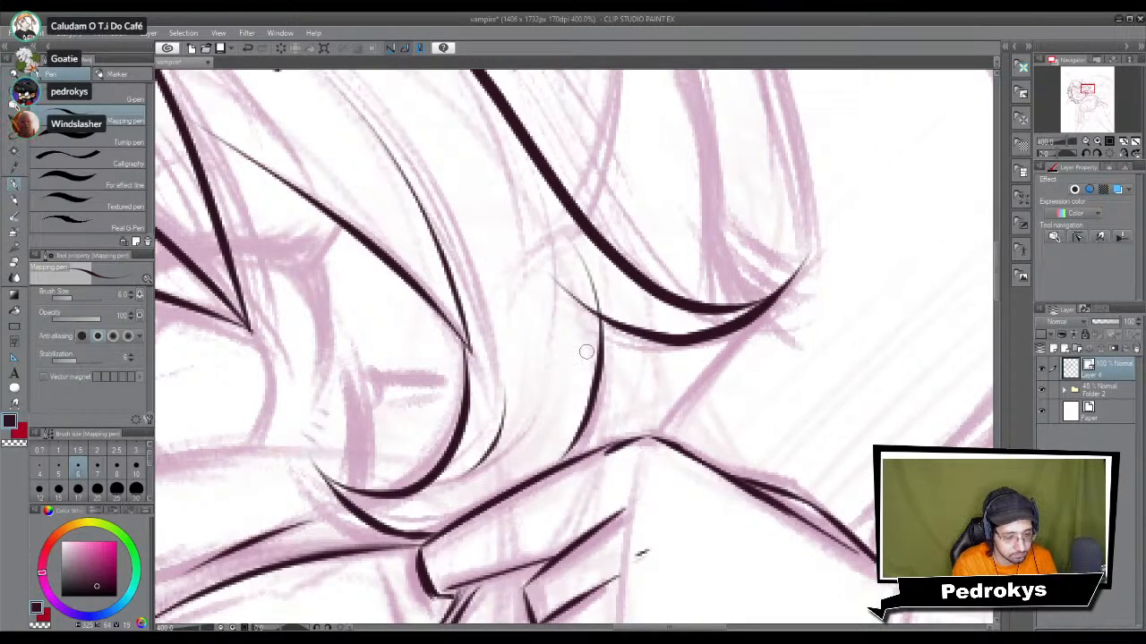
Step: Trim the flick underside's overshoot past the strand with the vector eraser and check the strand's lower end near the finger
key("e")
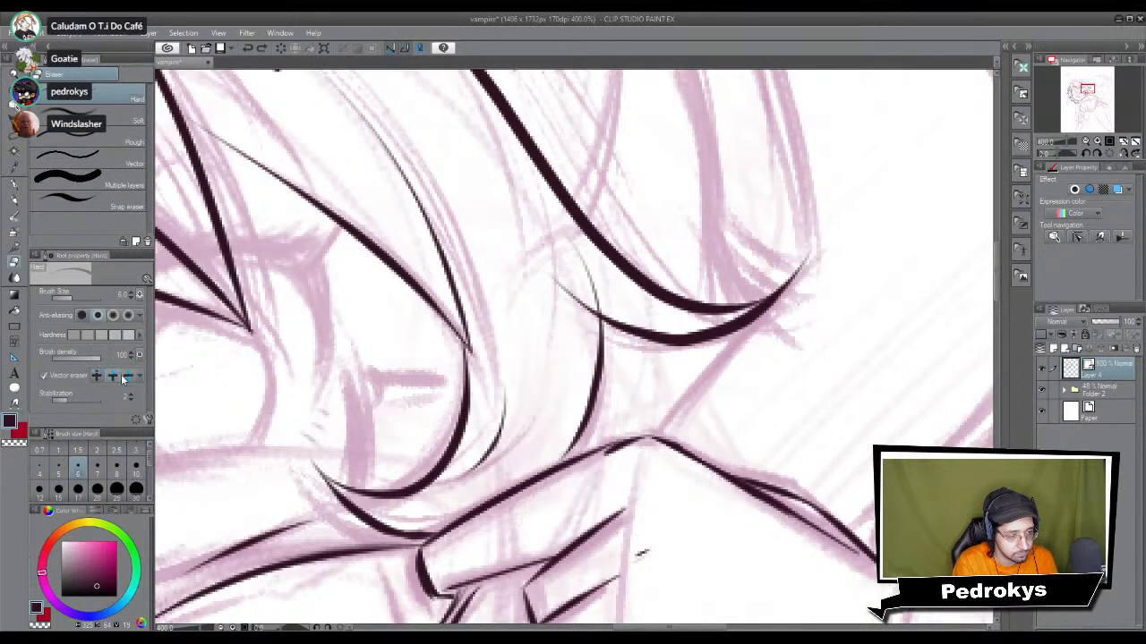
left_click(560, 288)
scroll(593, 413, "down", 6)
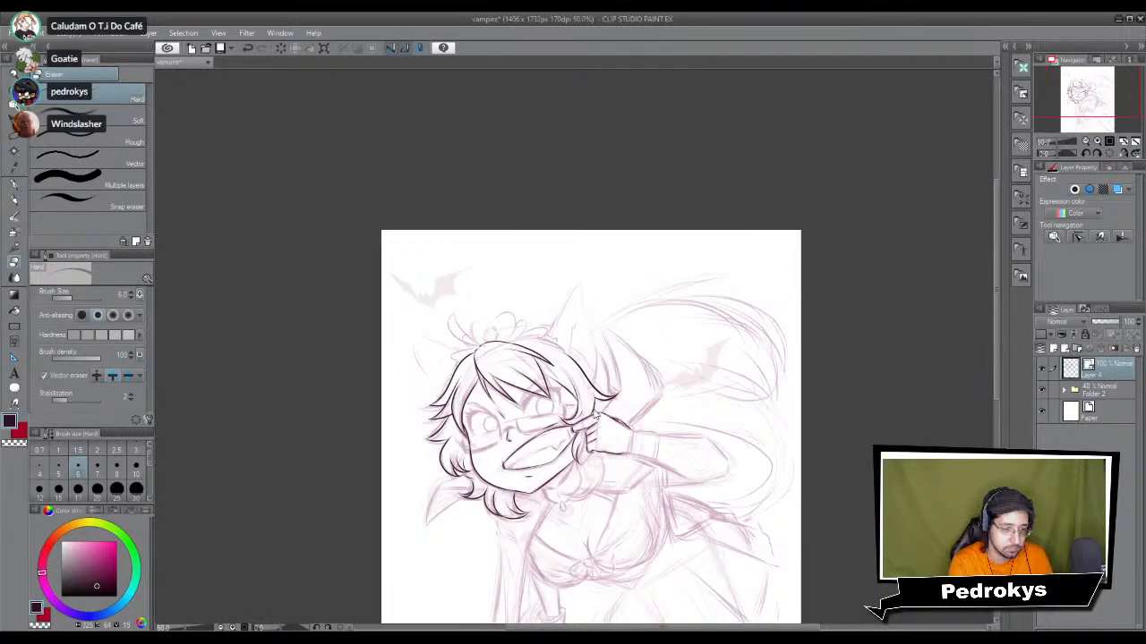
scroll(594, 414, "up", 2)
key("p")
scroll(594, 414, "up", 3)
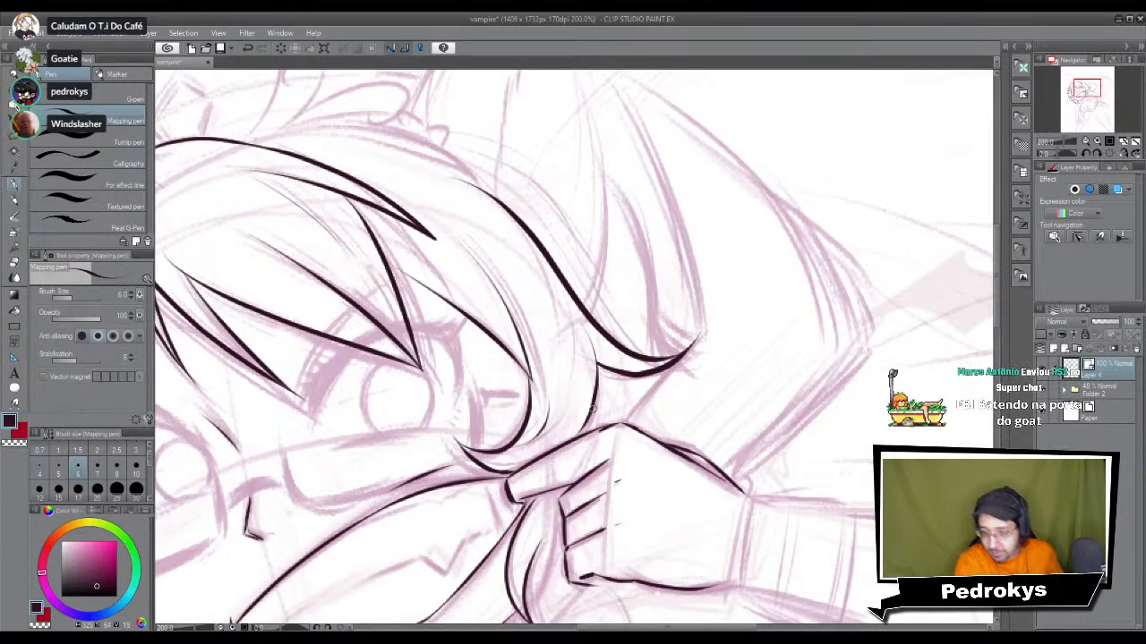
scroll(594, 409, "up", 4)
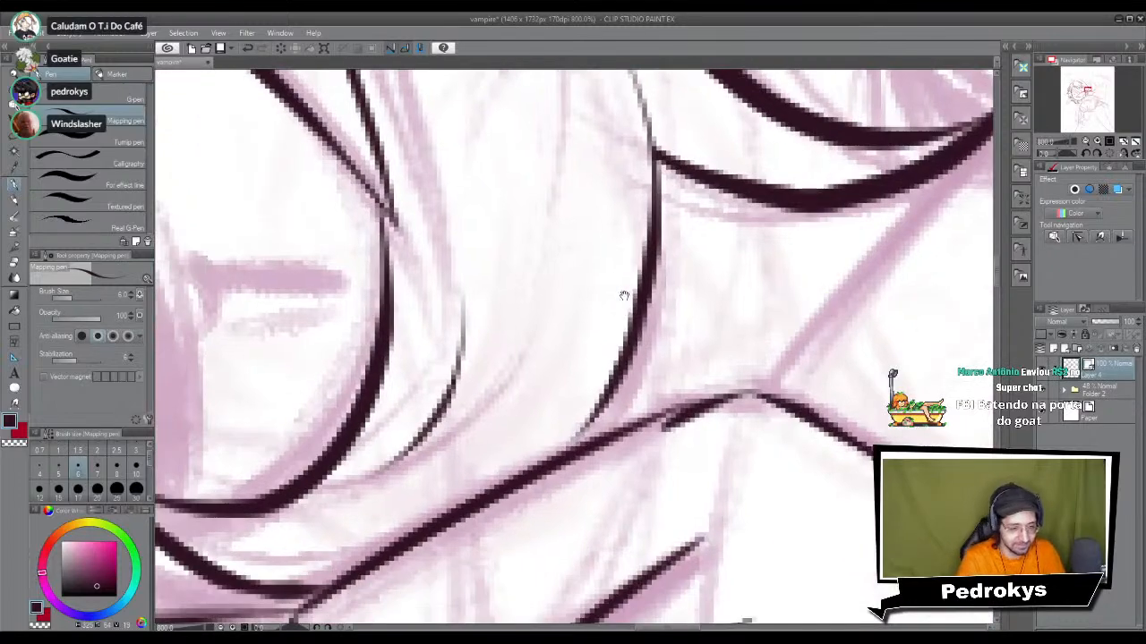
key("ctrl+z")
left_click_drag(596, 407, 547, 458)
scroll(602, 404, "down", 6)
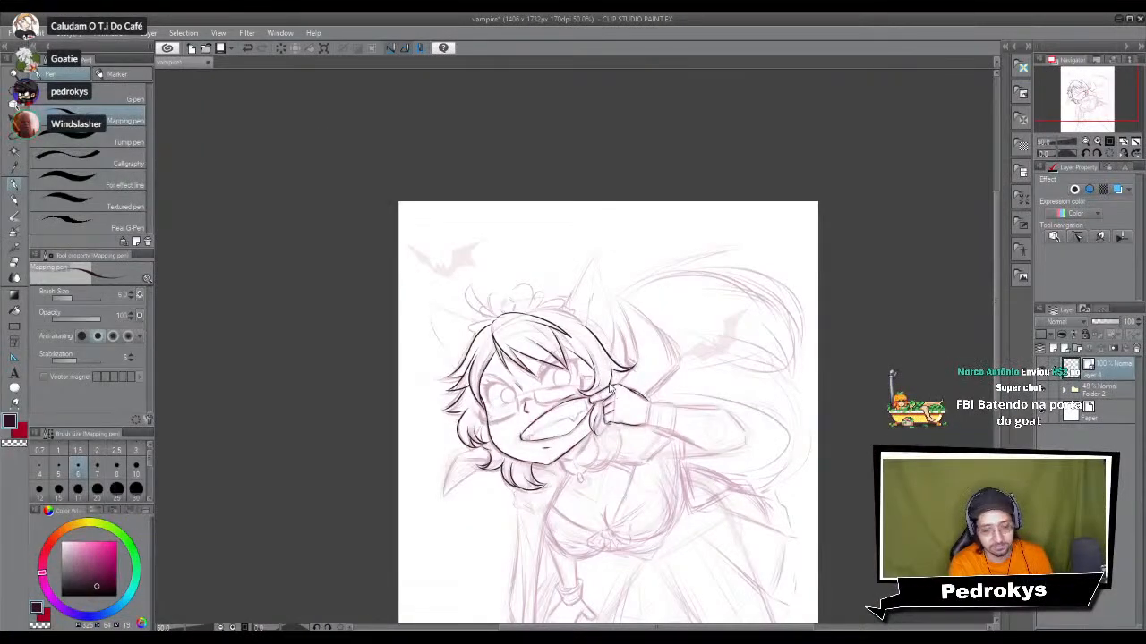
scroll(611, 387, "up", 6)
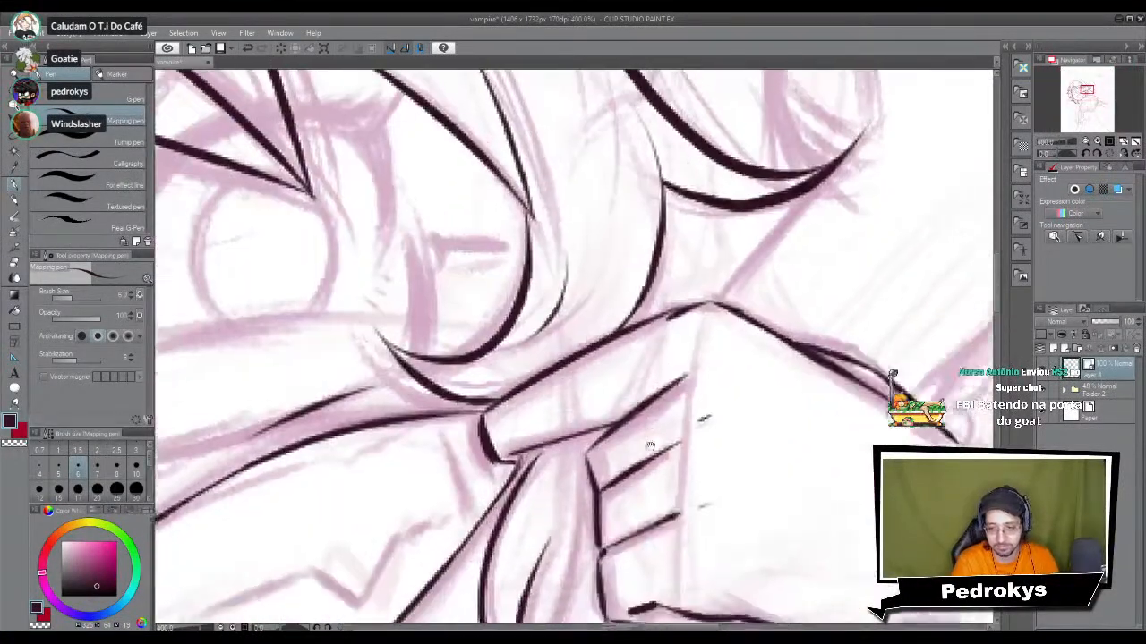
left_click_drag(650, 446, 677, 204)
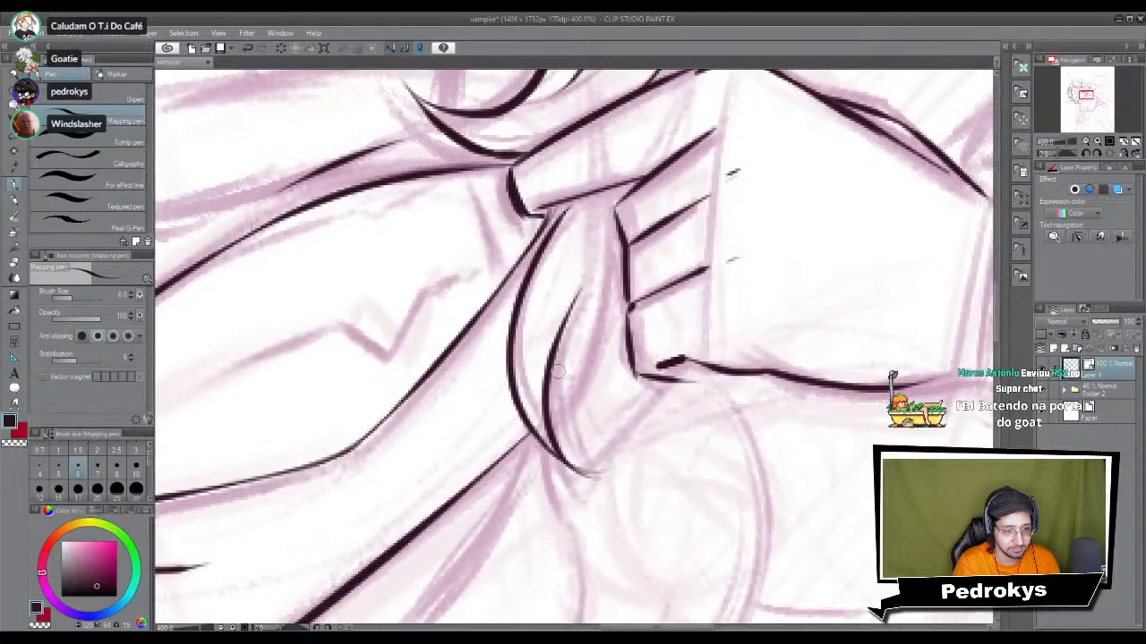
left_click_drag(544, 395, 664, 453)
key("ctrl+z")
key("bracketleft")
key("bracketleft")
Step: Ink the large rounded hair curl below the fist with a size 5 pen, adding a shorter parallel strand inside it
scroll(716, 325, "down", 6)
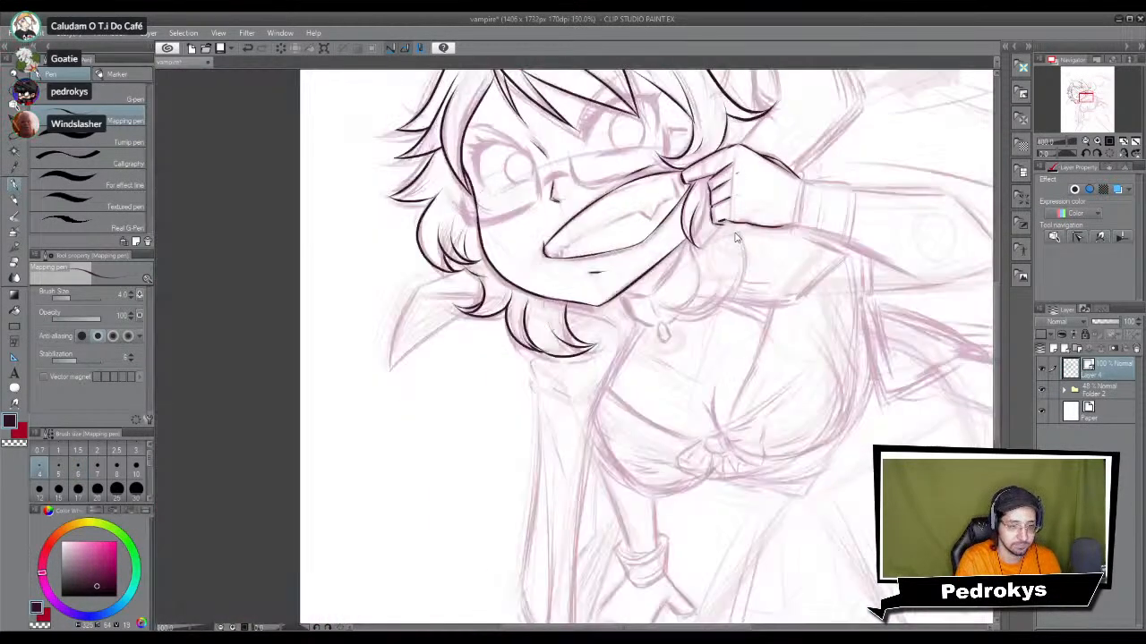
scroll(736, 237, "up", 2)
left_click_drag(686, 269, 629, 328)
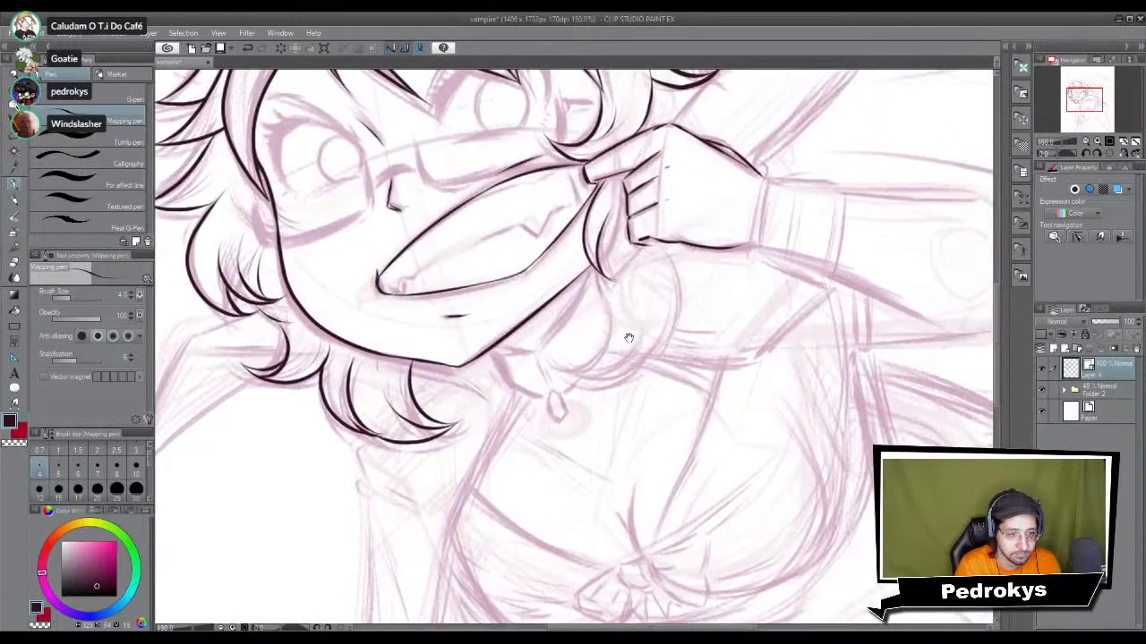
left_click(63, 474)
left_click_drag(662, 267, 605, 413)
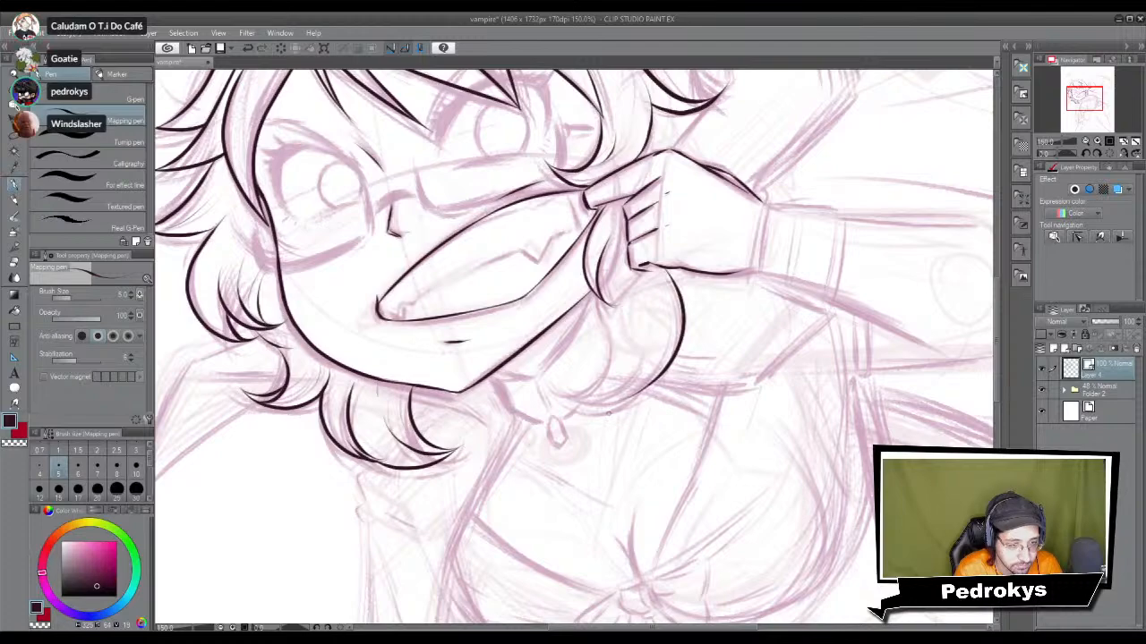
left_click_drag(669, 310, 627, 396)
key("ctrl+z")
key("ctrl+z")
left_click_drag(671, 316, 640, 384)
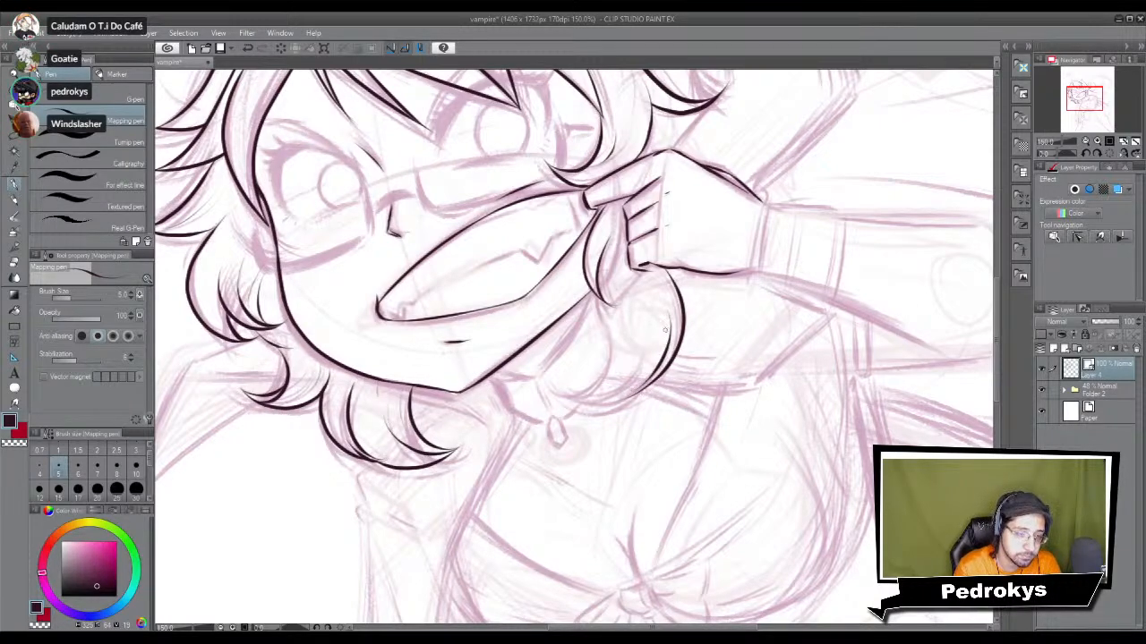
Step: Ink the wavy inner edge of the curl, running down from where the jaw line meets the hair
scroll(700, 298, "down", 4)
scroll(700, 298, "up", 2)
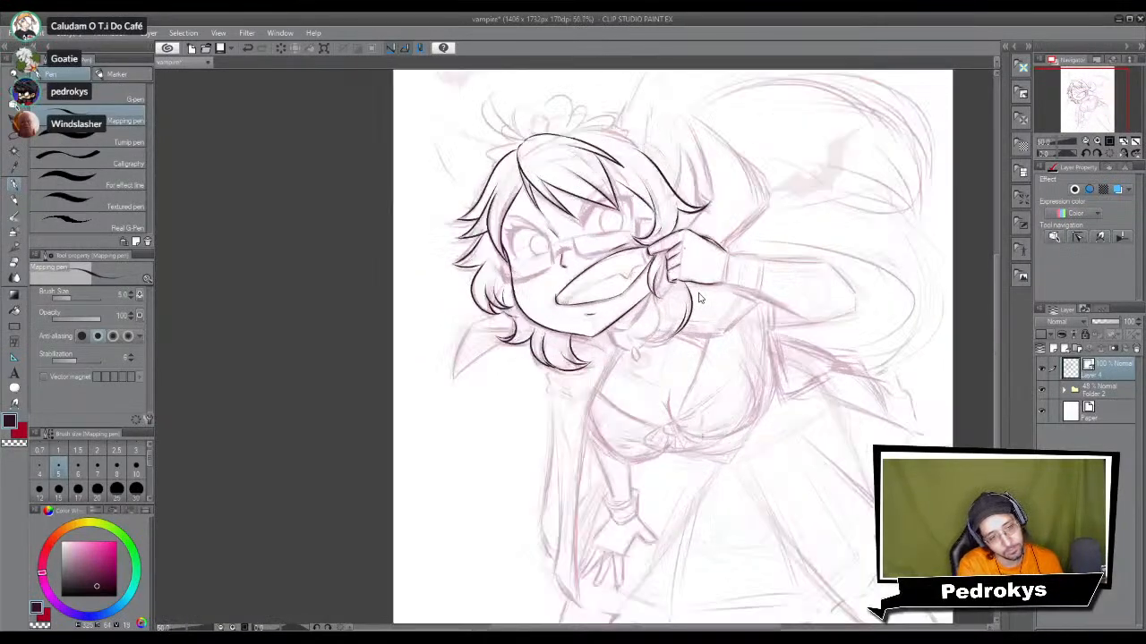
scroll(700, 298, "up", 5)
scroll(578, 266, "up", 2)
left_click_drag(591, 154, 672, 299)
key("ctrl+z")
mouse_move(594, 159)
left_mouse_down()
mouse_move(669, 285)
mouse_move(503, 407)
mouse_move(781, 364)
left_mouse_up()
key("ctrl+z")
Step: Ink the curl's lower inner and outer lines meeting in a tapered tip, and add a thin strand inside it
left_click_drag(493, 402, 738, 392)
left_click_drag(498, 405, 689, 405)
key("ctrl+z")
left_click_drag(486, 400, 618, 433)
key("ctrl+z")
left_click_drag(490, 403, 611, 420)
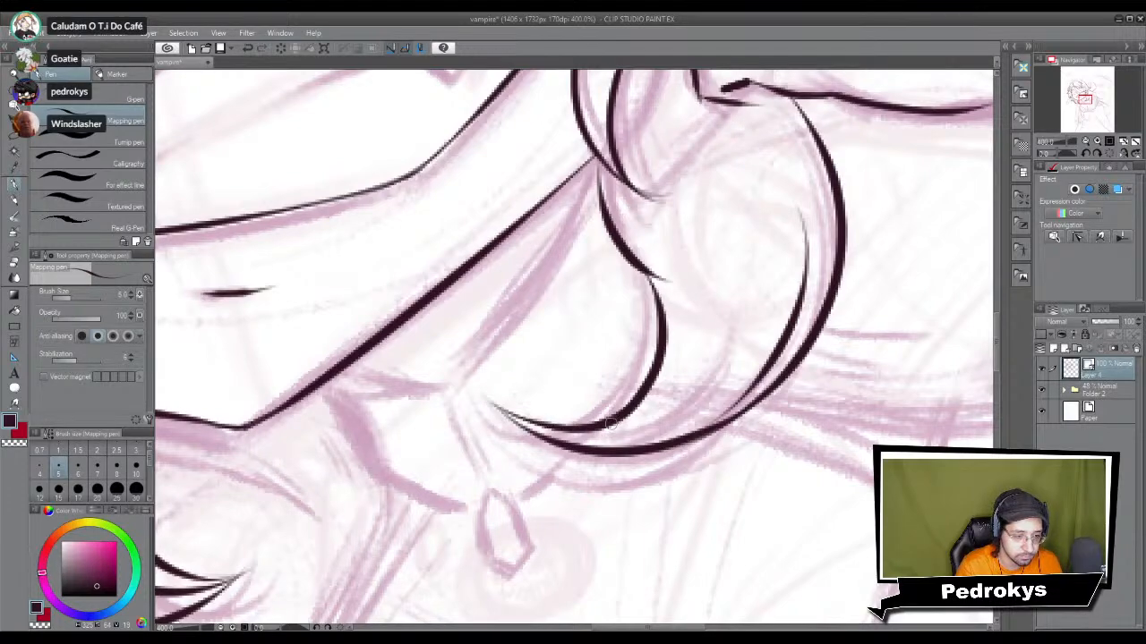
mouse_move(750, 295)
left_mouse_down()
mouse_move(688, 413)
mouse_move(664, 431)
left_mouse_up()
Step: Examine the inked curl, fist and face at several zoom levels
left_click_drag(833, 307, 655, 537)
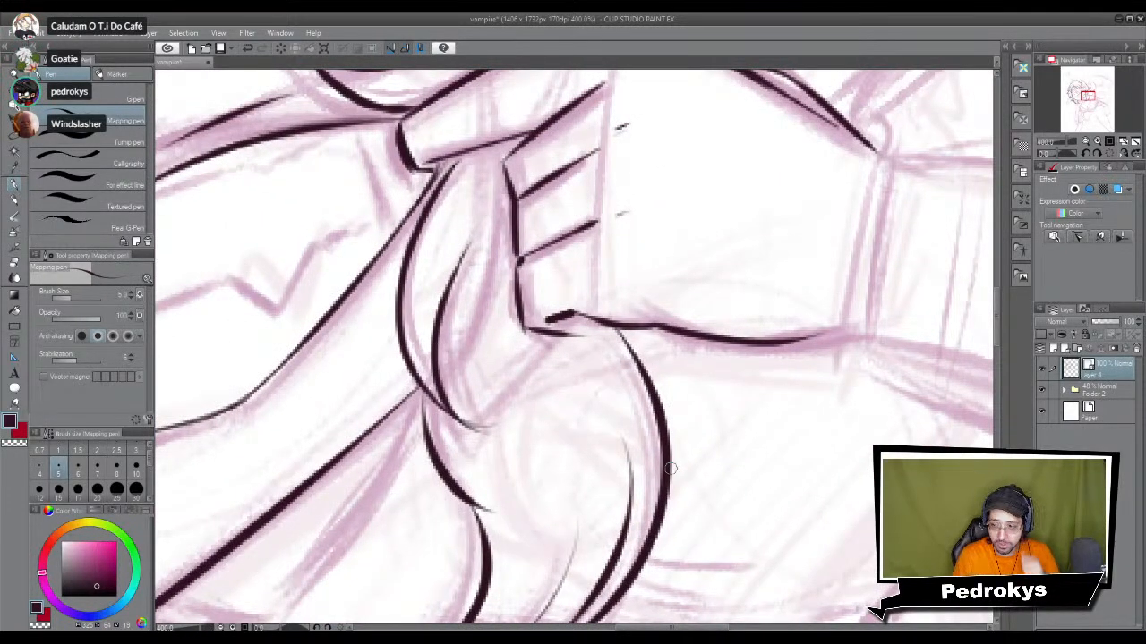
mouse_move(471, 417)
left_mouse_down()
mouse_move(478, 358)
mouse_move(431, 332)
mouse_move(448, 402)
left_mouse_up()
left_click_drag(454, 463, 468, 424)
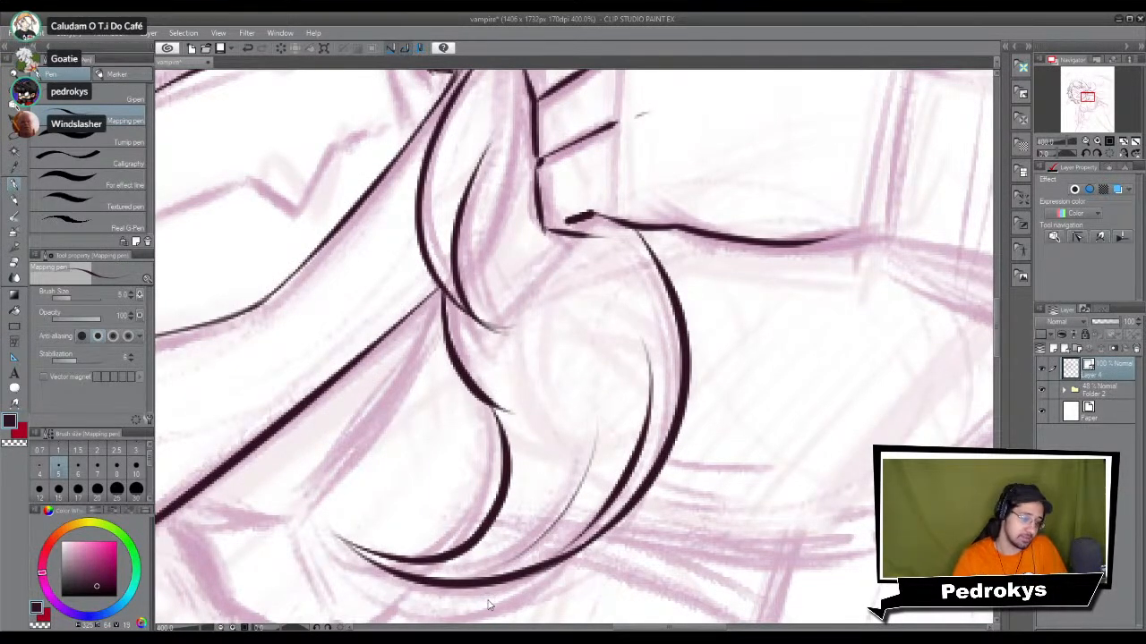
key("ctrl+0")
key("ctrl+alt+0")
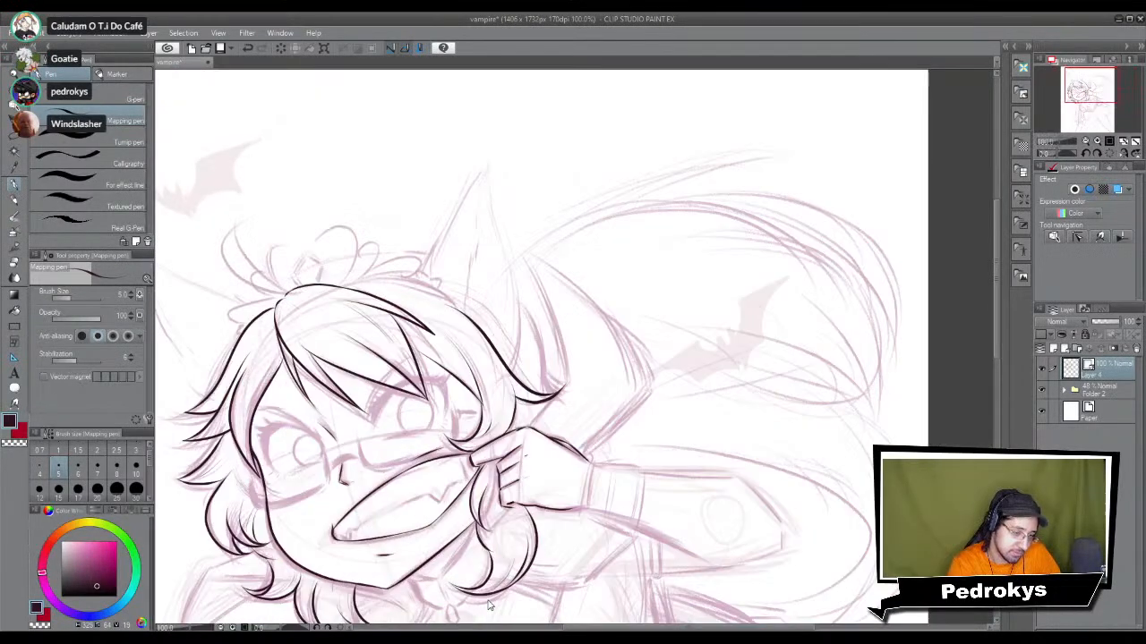
scroll(489, 606, "up", 2)
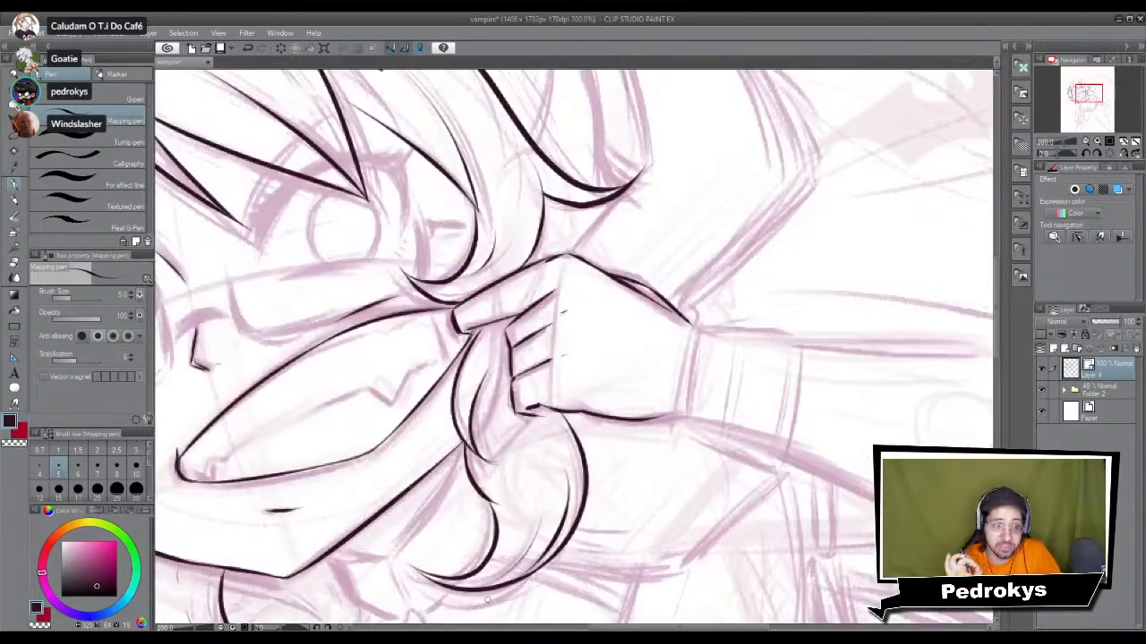
scroll(489, 606, "down", 2)
scroll(488, 606, "up", 2)
scroll(488, 606, "down", 2)
scroll(489, 605, "up", 1)
mouse_move(488, 606)
left_mouse_down()
mouse_move(611, 354)
mouse_move(635, 272)
mouse_move(675, 464)
mouse_move(673, 421)
mouse_move(644, 442)
left_mouse_up()
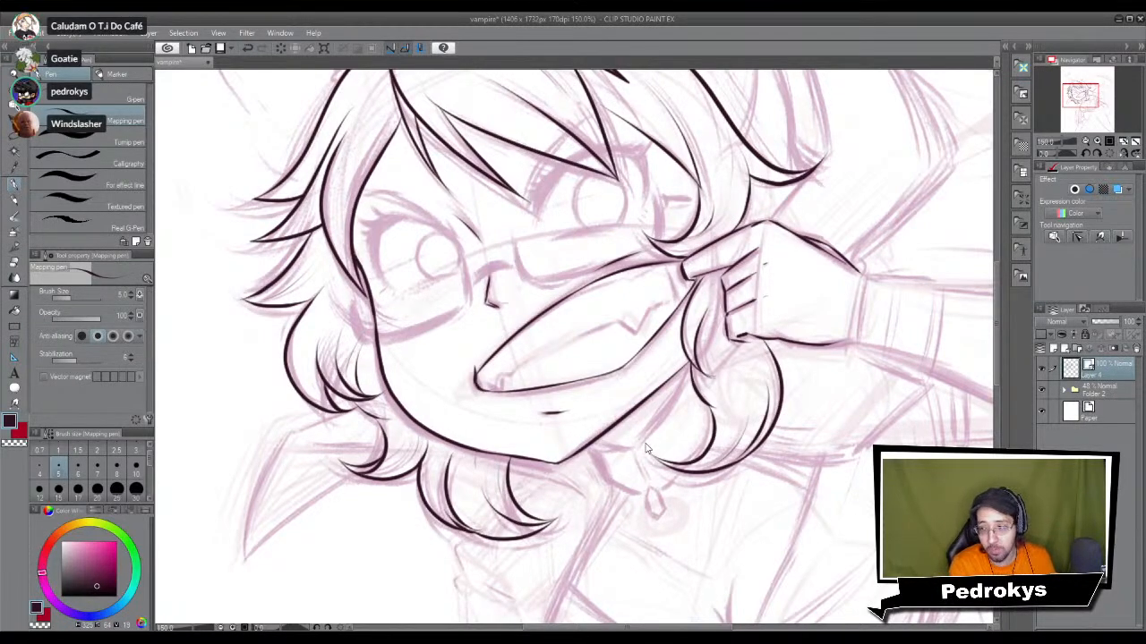
Step: Ink the short line under the jaw and the diagonal neck line up to the hair with a size 4 pen, thickening the diagonal
scroll(643, 442, "up", 6)
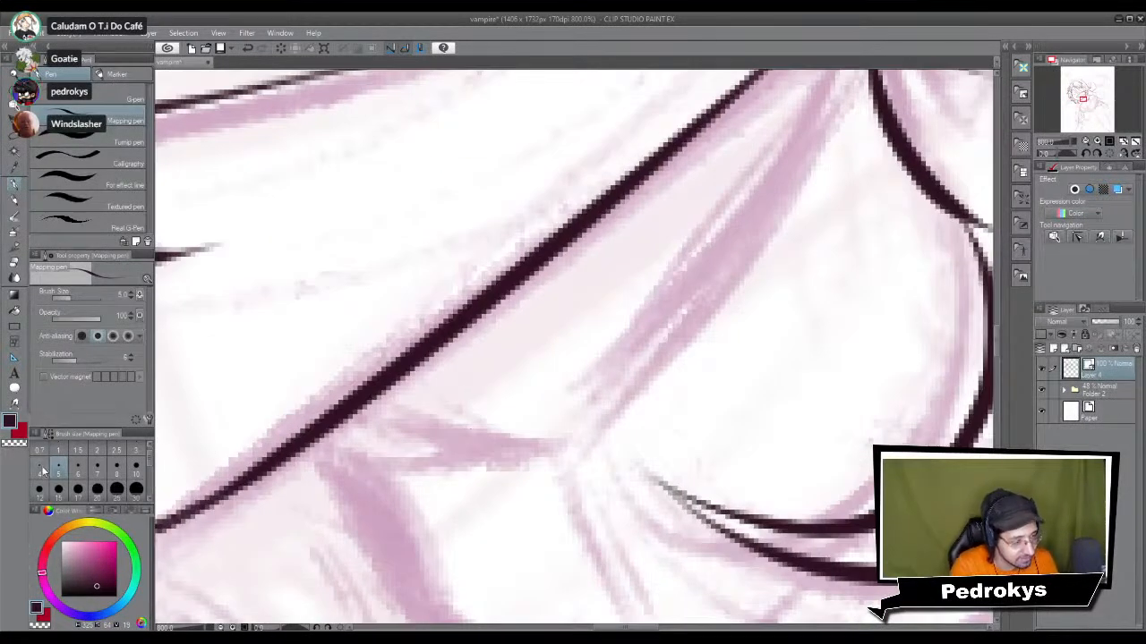
left_click(40, 468)
mouse_move(349, 412)
left_mouse_down()
mouse_move(544, 434)
mouse_move(641, 424)
mouse_move(610, 447)
mouse_move(453, 543)
mouse_move(625, 203)
mouse_move(663, 221)
left_mouse_up()
key("ctrl+z")
key("ctrl+z")
mouse_move(718, 112)
left_mouse_down()
mouse_move(447, 545)
mouse_move(515, 423)
left_mouse_up()
key("ctrl+z")
mouse_move(419, 553)
left_mouse_down()
mouse_move(498, 497)
mouse_move(523, 464)
mouse_move(528, 422)
left_mouse_up()
mouse_move(484, 509)
left_mouse_down()
mouse_move(542, 410)
mouse_move(553, 415)
left_mouse_up()
left_click_drag(504, 492, 564, 403)
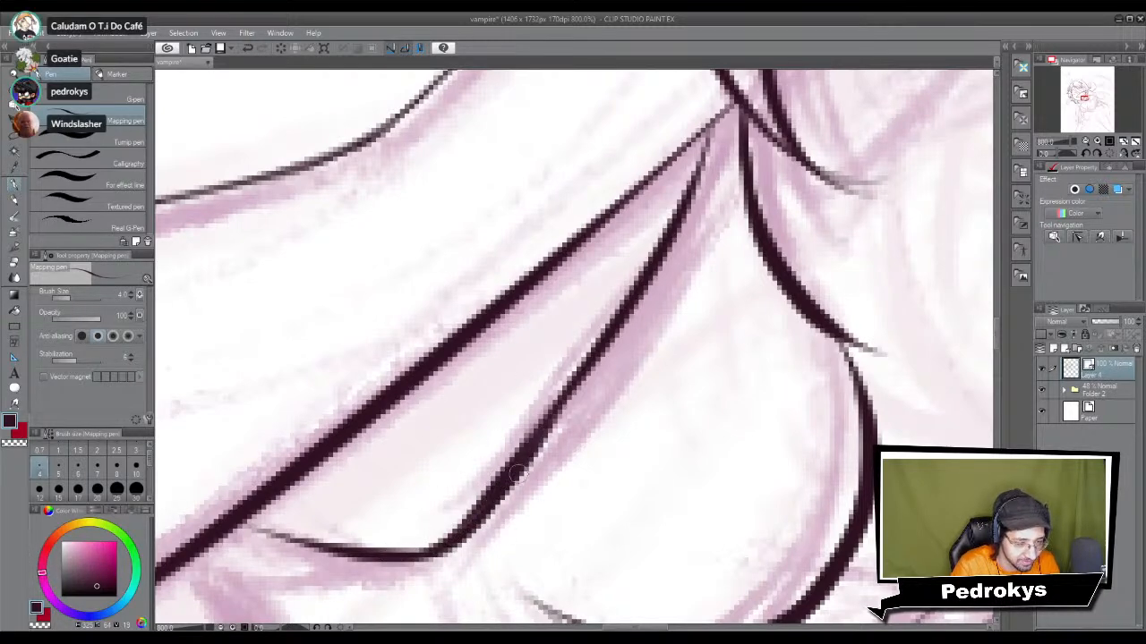
left_click_drag(725, 111, 696, 184)
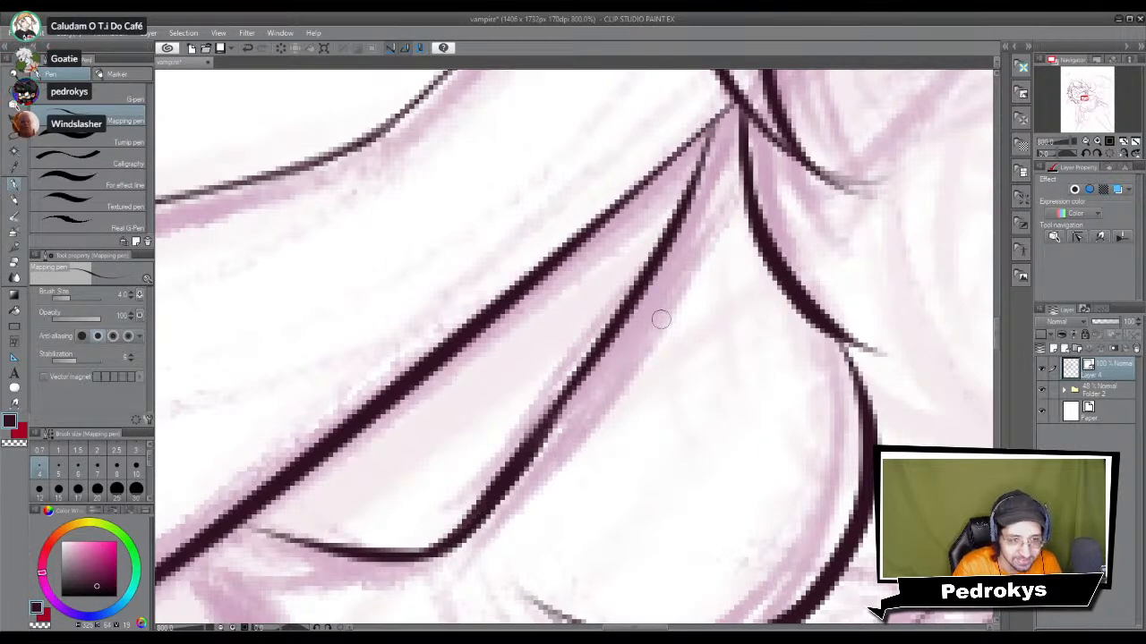
Step: Erase the diagonal neck line between the hair and the short line under the jaw
scroll(661, 320, "down", 10)
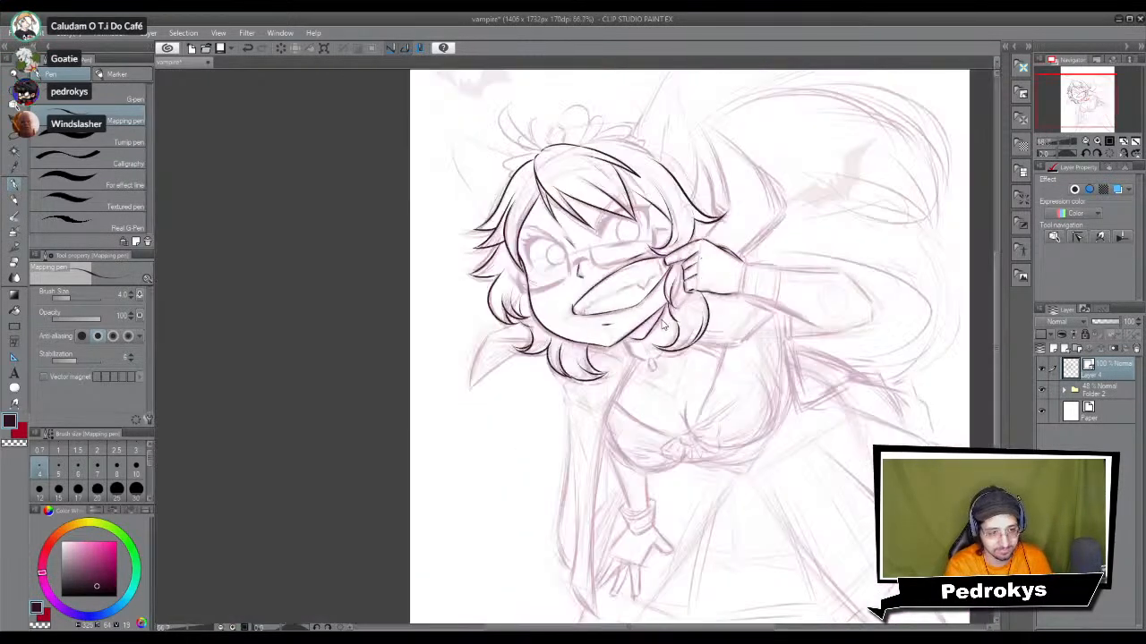
scroll(662, 326, "up", 8)
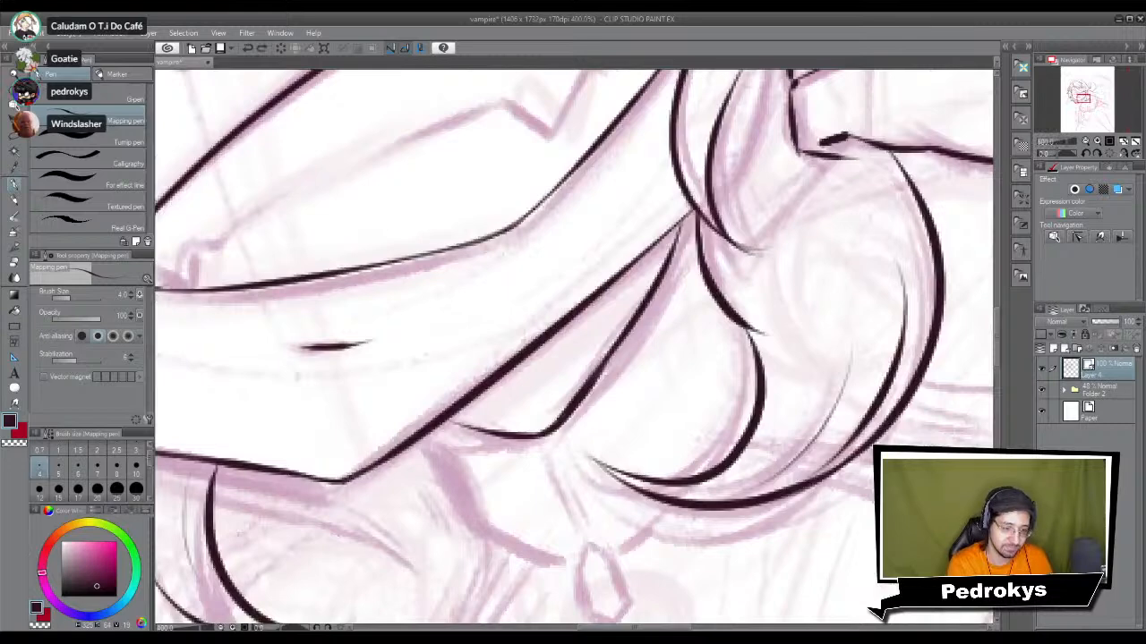
key("e")
mouse_move(556, 394)
left_mouse_down()
mouse_move(580, 421)
mouse_move(600, 385)
left_mouse_up()
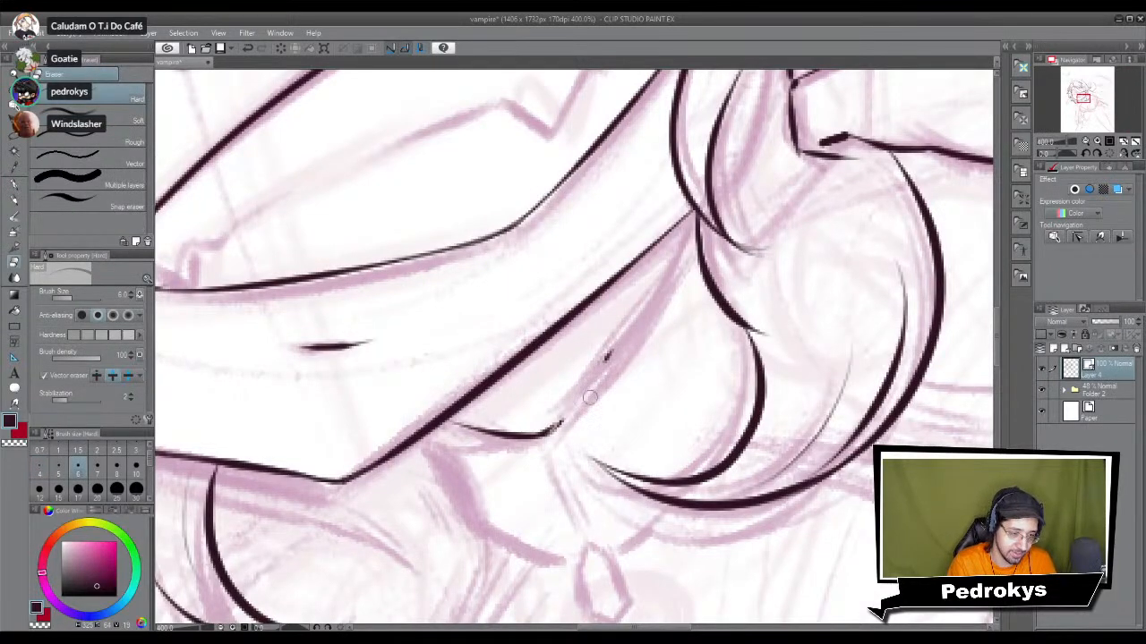
key("p")
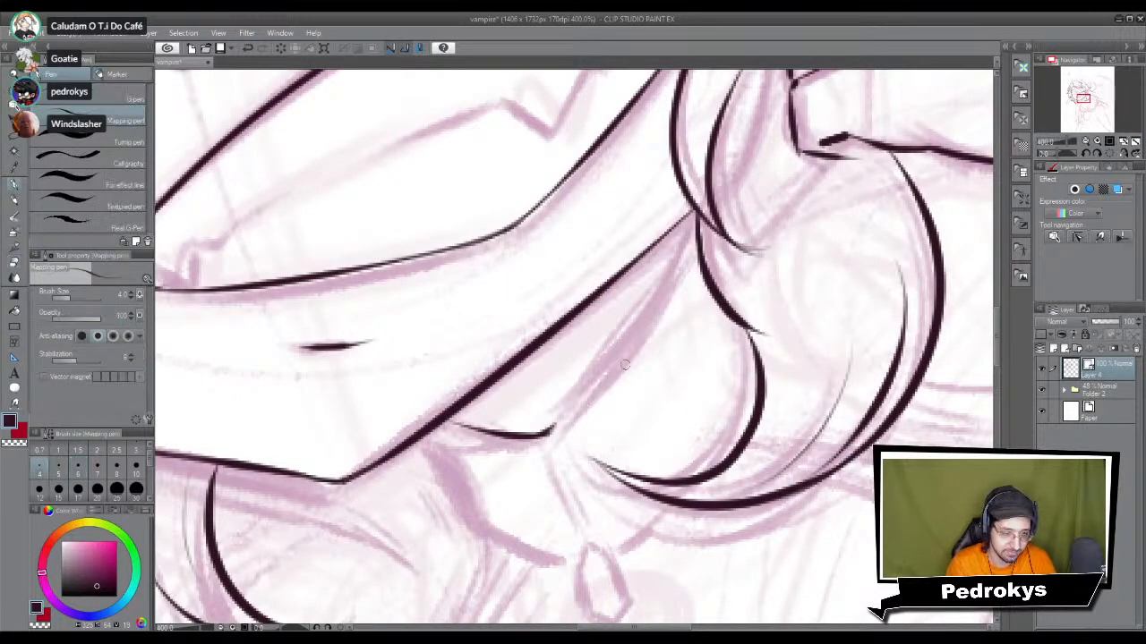
Step: Re-ink the diagonal neck line as a smooth curve from the hair to the short lower line, and trim the overshoot at their corner
left_click_drag(689, 208, 530, 425)
key("ctrl+z")
left_click_drag(681, 205, 502, 464)
key("ctrl+z")
mouse_move(674, 219)
left_mouse_down()
mouse_move(543, 424)
mouse_move(682, 217)
left_mouse_up()
key("ctrl+z")
key("ctrl+z")
mouse_move(514, 436)
left_mouse_down()
mouse_move(625, 349)
mouse_move(685, 217)
left_mouse_up()
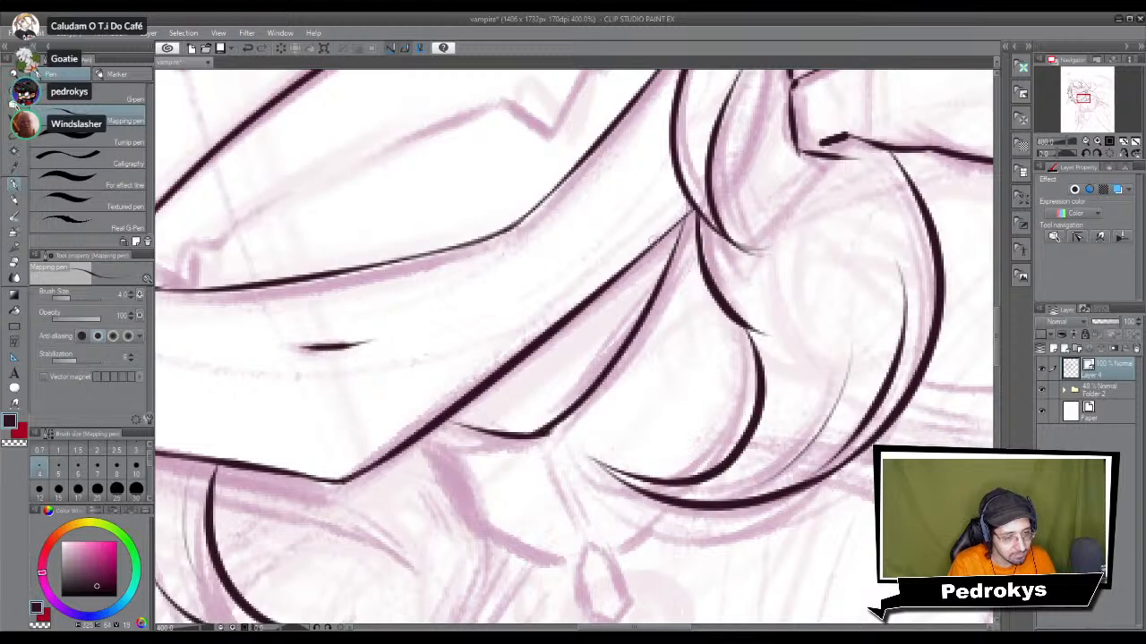
key("e")
left_click_drag(557, 428, 542, 437)
key("p")
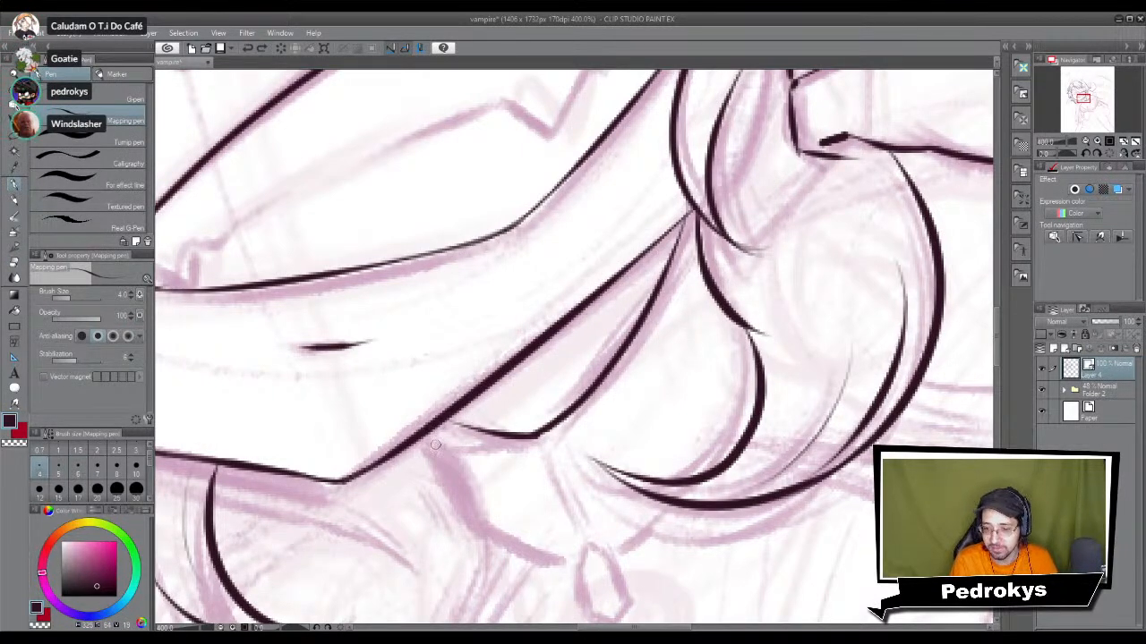
Step: Ink the collar's lower edge on both sides of the pendant with a size 4 pen, and erase the part crossing the hair curl
mouse_move(448, 470)
left_mouse_down()
mouse_move(474, 532)
mouse_move(577, 563)
left_mouse_up()
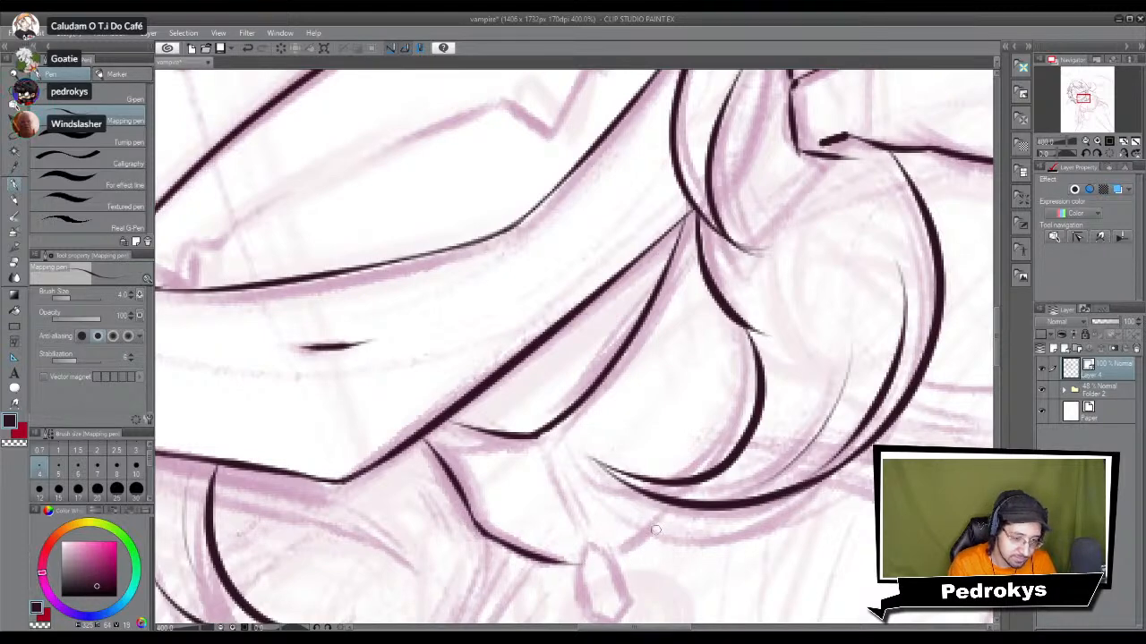
mouse_move(754, 360)
left_mouse_down()
mouse_move(684, 496)
mouse_move(618, 546)
left_mouse_up()
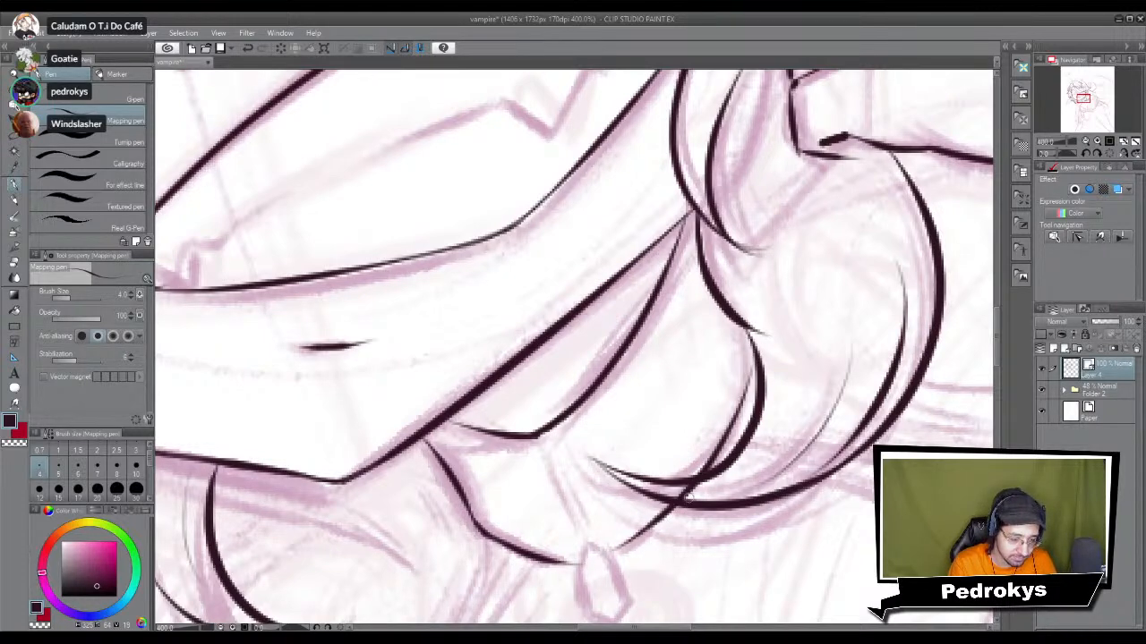
key("e")
scroll(719, 480, "down", 3)
scroll(720, 481, "up", 3)
key("p")
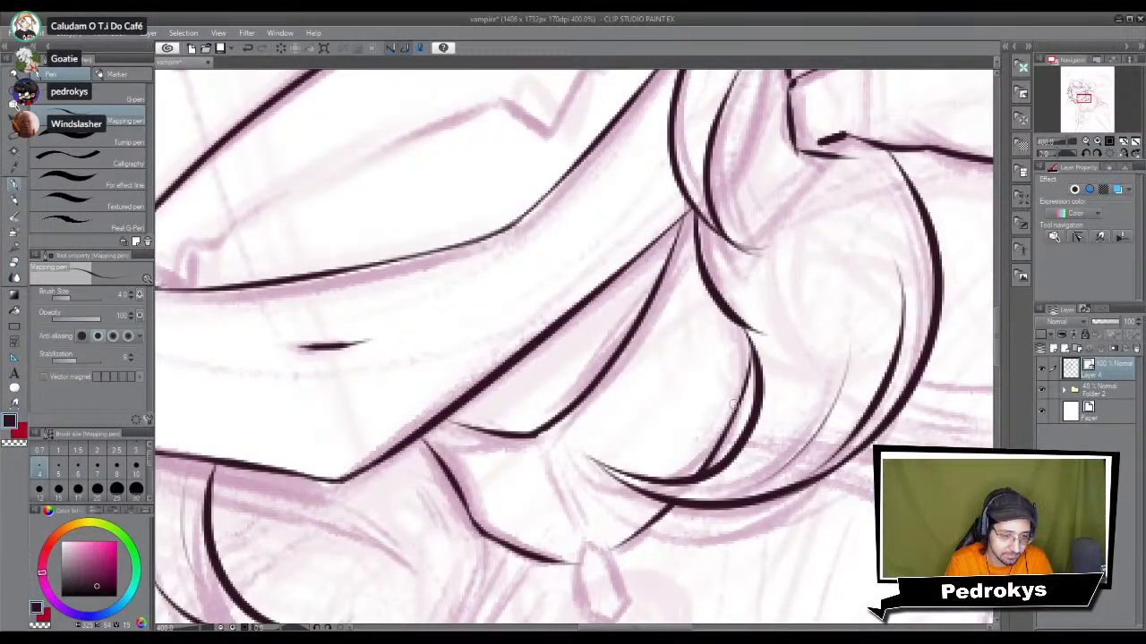
scroll(617, 418, "down", 5)
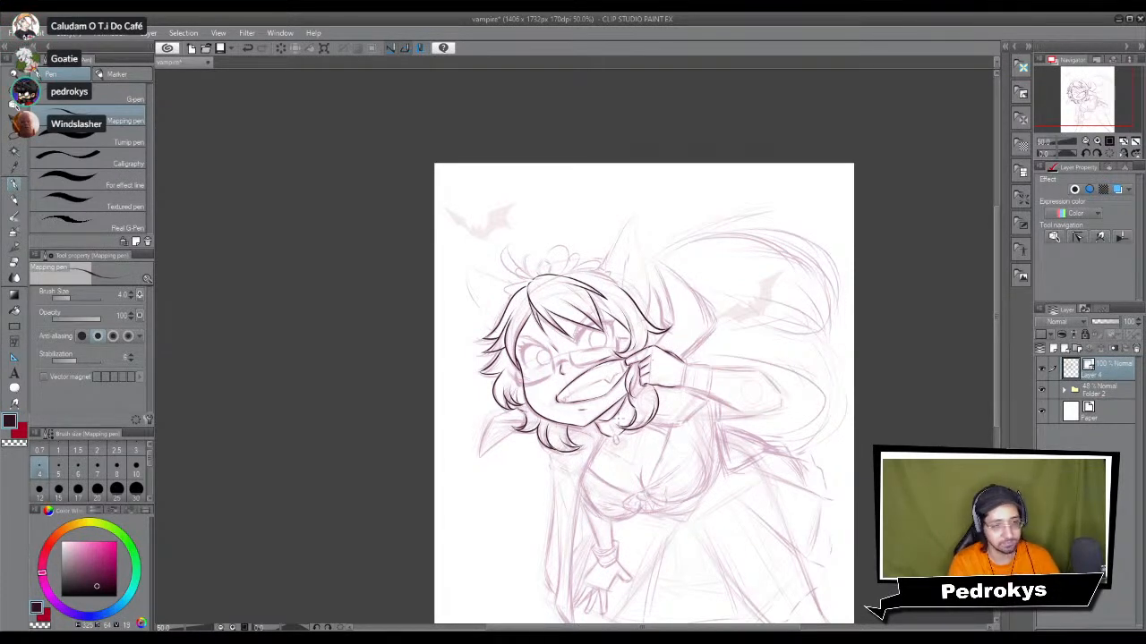
Step: Ink the collar's thin inner edges below the neck and the two short strap lines running to the pendant with a size 3 pen
scroll(617, 423, "up", 5)
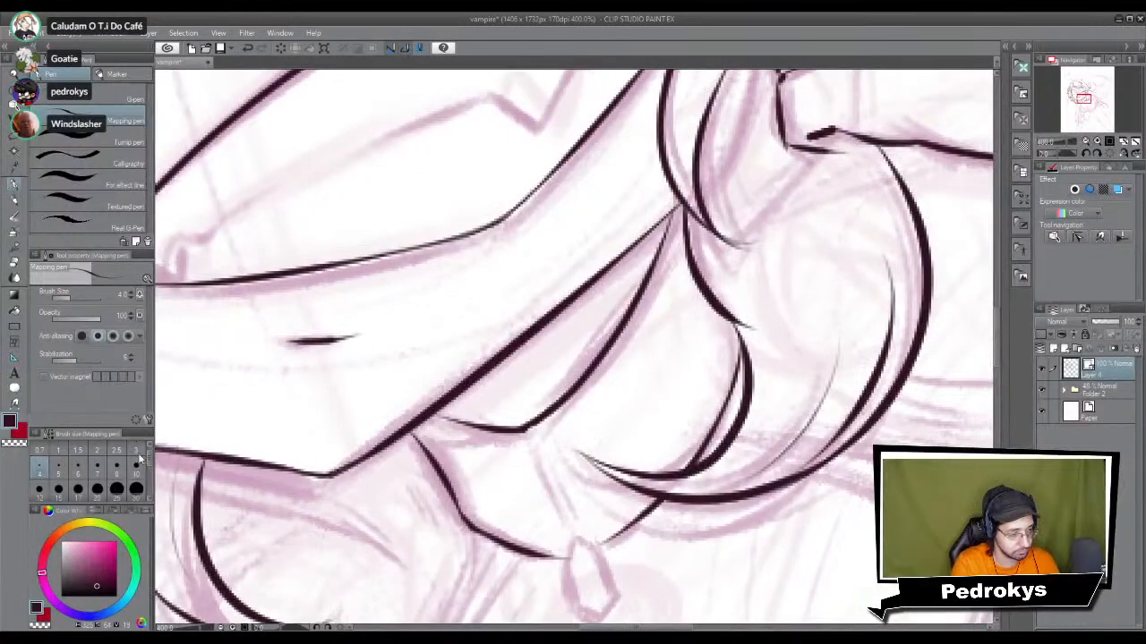
mouse_move(430, 432)
left_mouse_down()
mouse_move(517, 455)
mouse_move(635, 362)
mouse_move(694, 286)
left_mouse_up()
key("ctrl+z")
key("ctrl+z")
left_click_drag(689, 235, 546, 450)
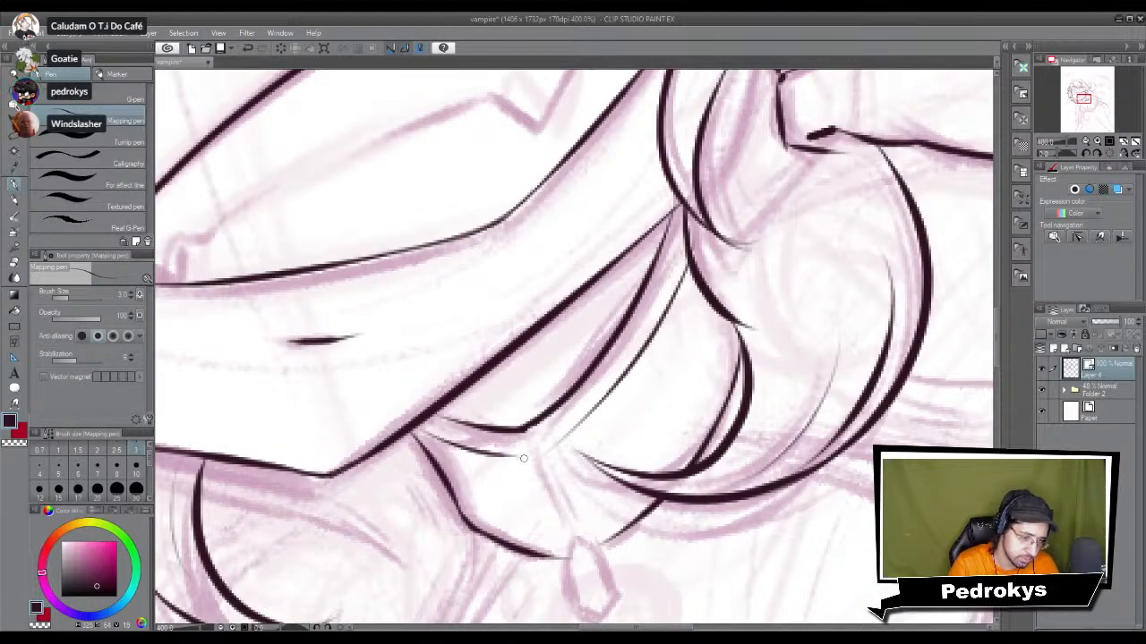
left_click_drag(550, 452, 580, 530)
key("ctrl+z")
key("ctrl+z")
left_click_drag(546, 450, 578, 528)
left_click_drag(518, 461, 562, 537)
key("ctrl+z")
left_click_drag(521, 460, 561, 541)
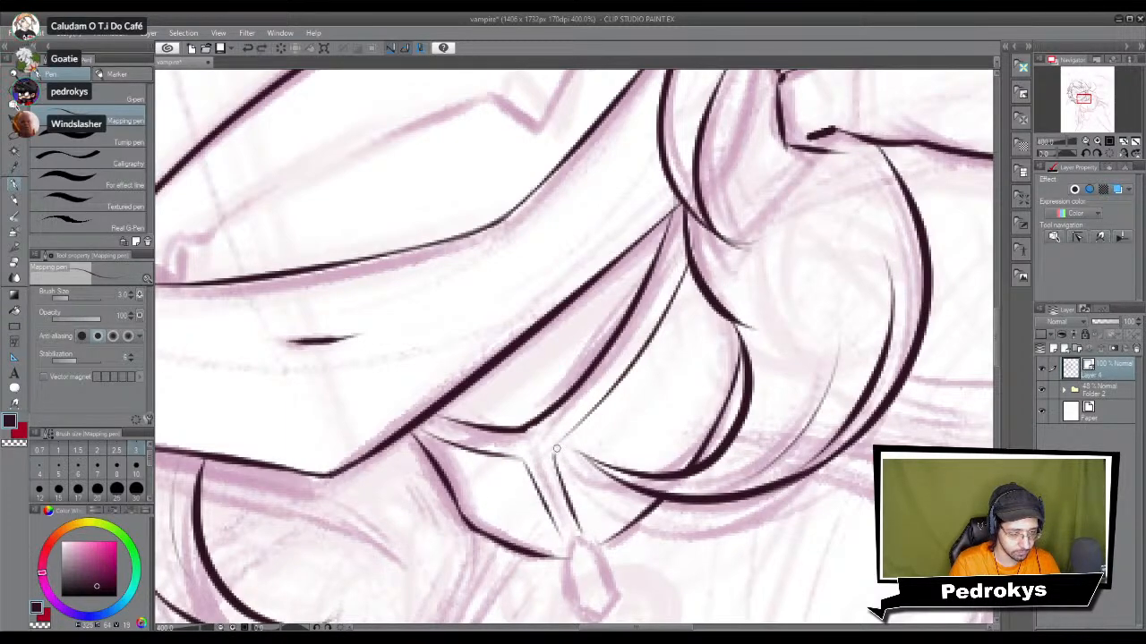
Step: Darken the lower end of the long inner collar line where it meets the right strap line
mouse_move(614, 391)
left_mouse_down()
mouse_move(550, 452)
mouse_move(619, 374)
left_mouse_up()
key("ctrl+z")
left_click_drag(551, 450, 627, 364)
key("ctrl+z")
left_click_drag(553, 446, 612, 394)
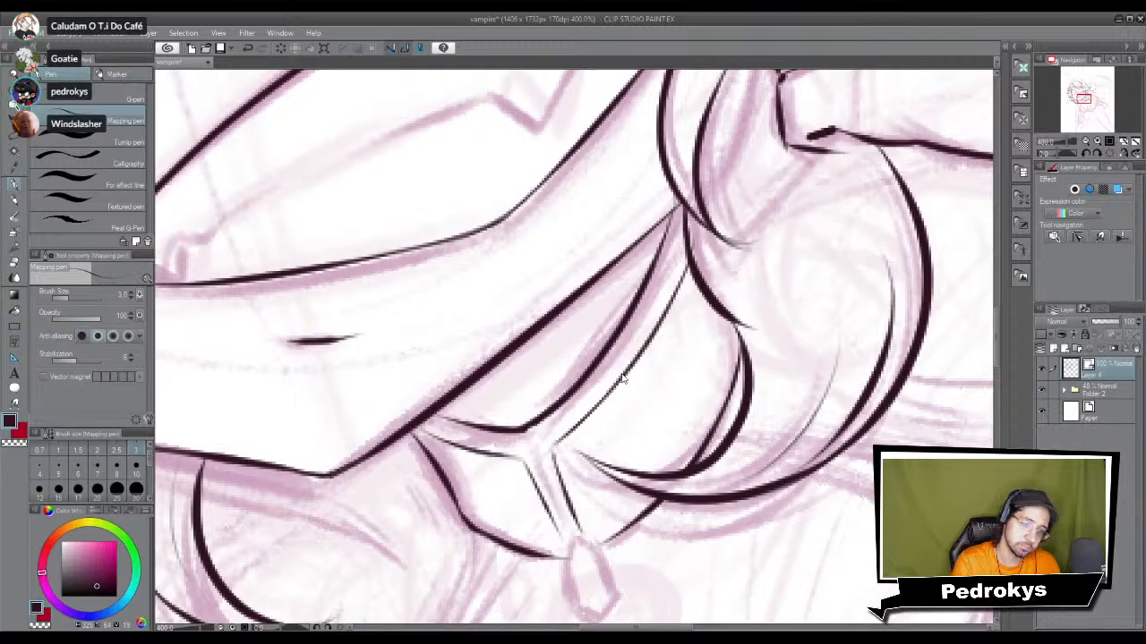
scroll(624, 380, "down", 6)
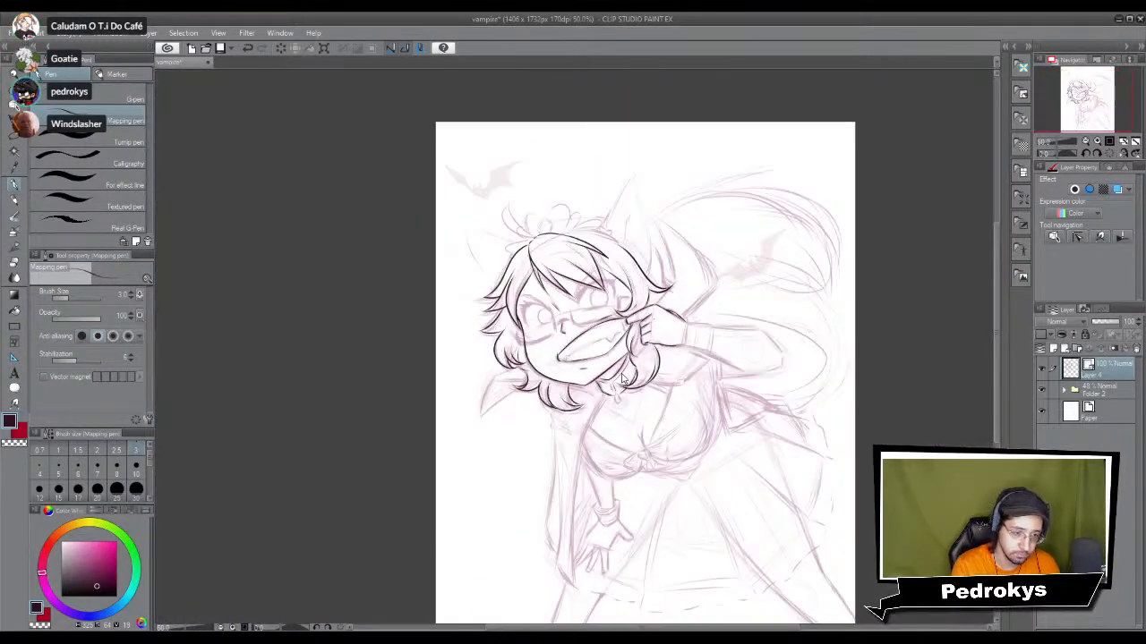
scroll(623, 381, "up", 8)
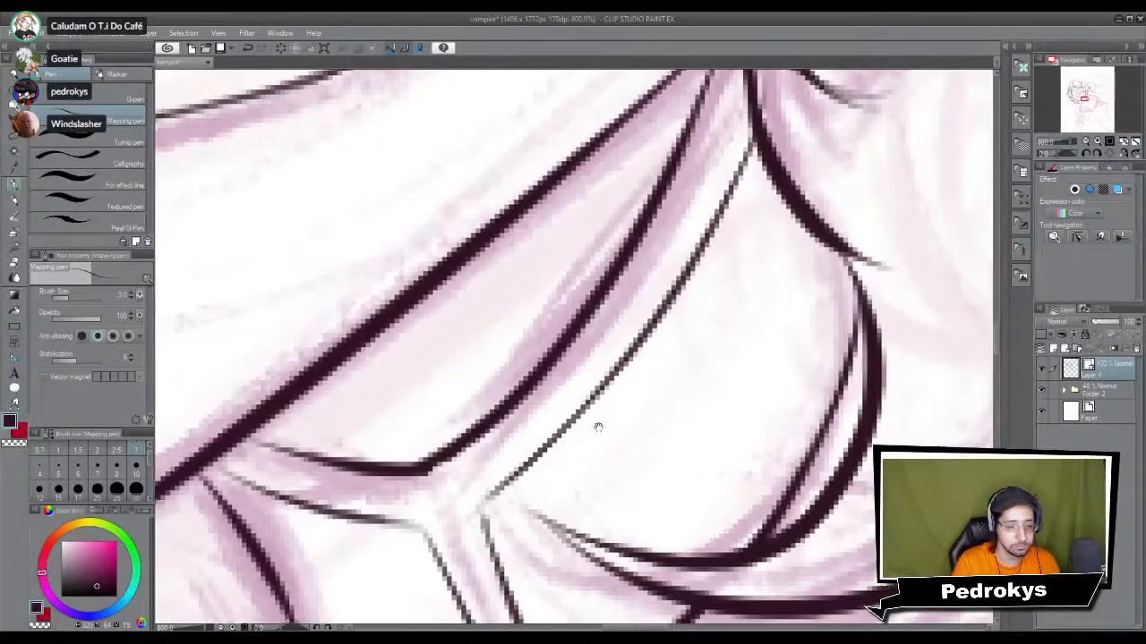
Step: Extend both strap lines down to the collar's lower edge and ink the small ring at the top of the pendant
left_click_drag(598, 427, 604, 340)
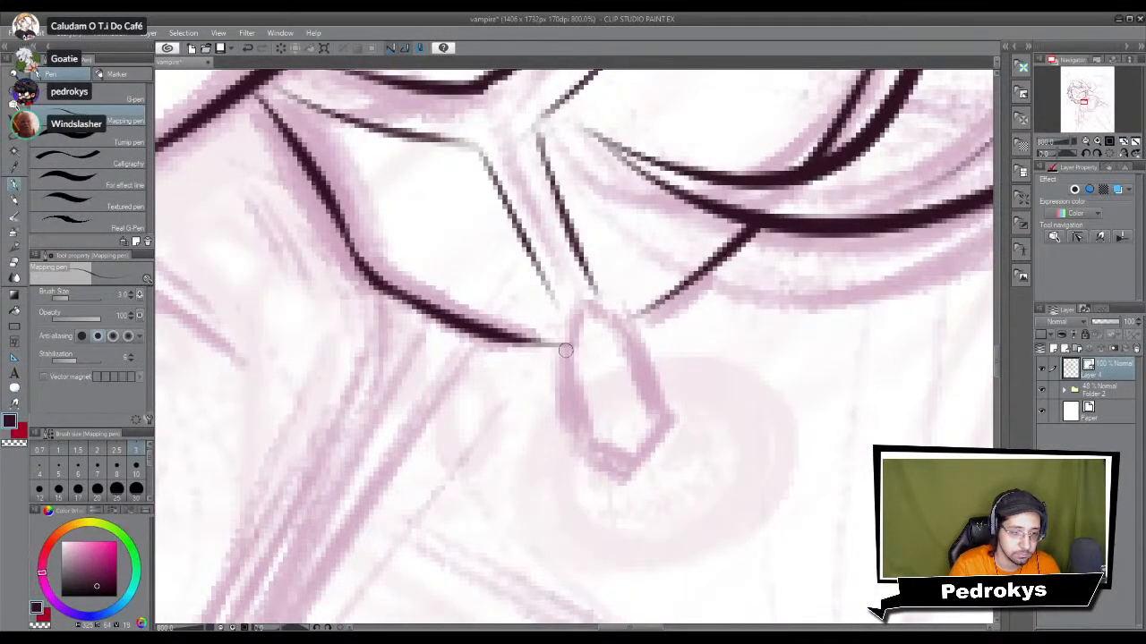
left_click_drag(538, 270, 569, 337)
left_click_drag(578, 271, 610, 313)
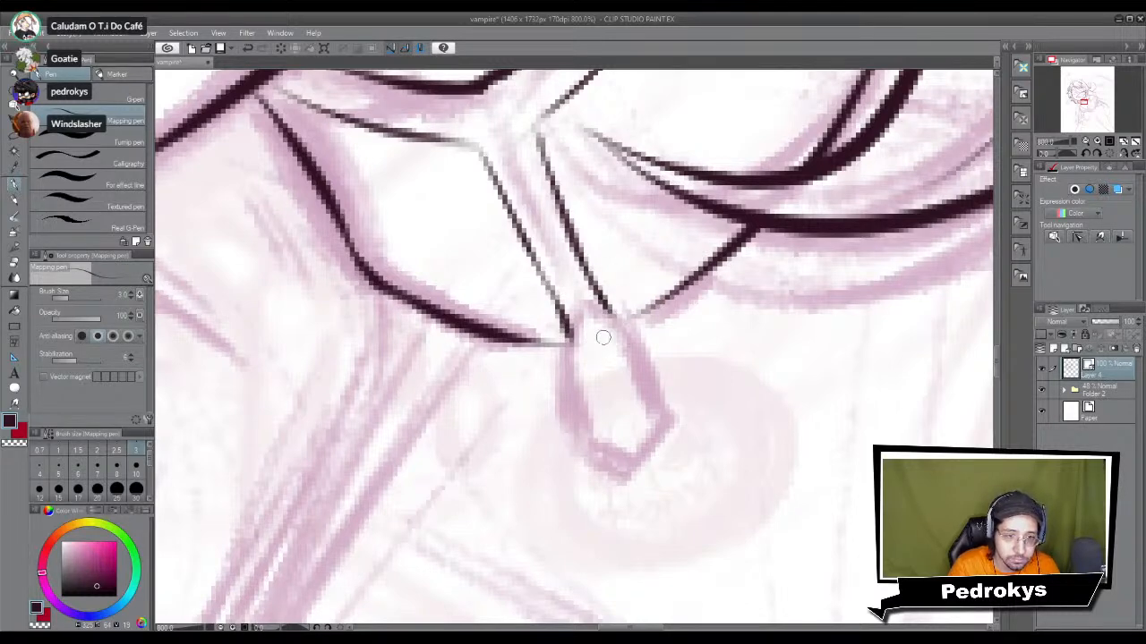
mouse_move(571, 347)
left_mouse_down()
mouse_move(605, 316)
mouse_move(568, 343)
mouse_move(604, 343)
mouse_move(580, 347)
mouse_move(626, 323)
left_mouse_up()
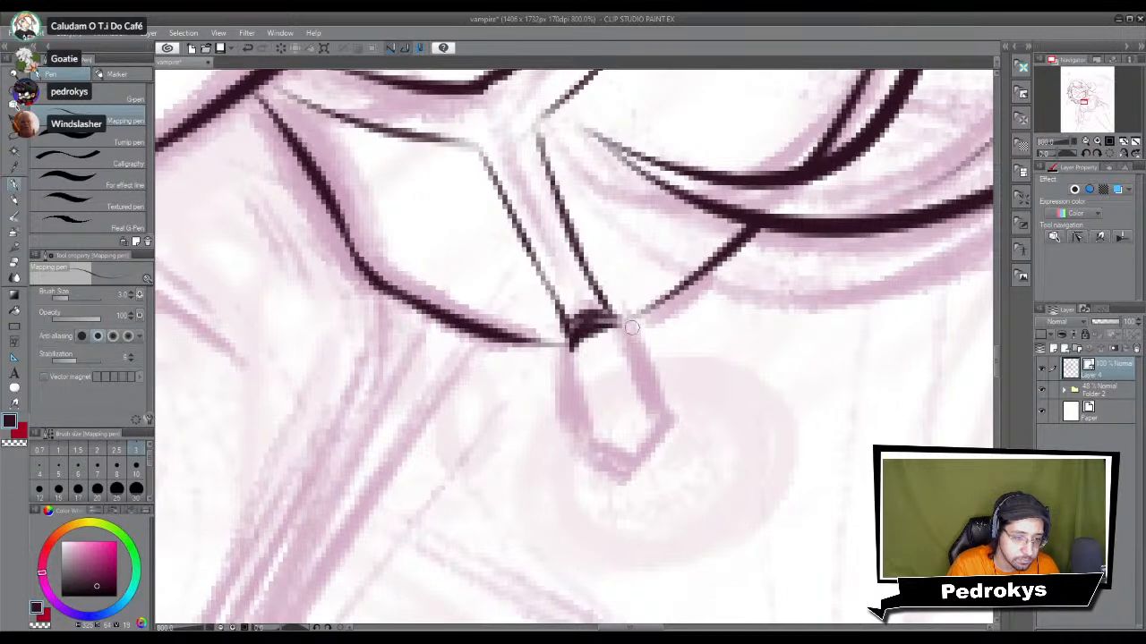
key("ctrl+z")
key("ctrl+z")
key("ctrl+z")
Step: Ink the pendant's two long sides and its pointed lower end along the sketch
mouse_move(569, 348)
left_mouse_down()
mouse_move(616, 324)
mouse_move(602, 455)
left_mouse_up()
key("ctrl+z")
left_click_drag(571, 347, 594, 467)
left_click_drag(621, 340, 677, 442)
key("ctrl+z")
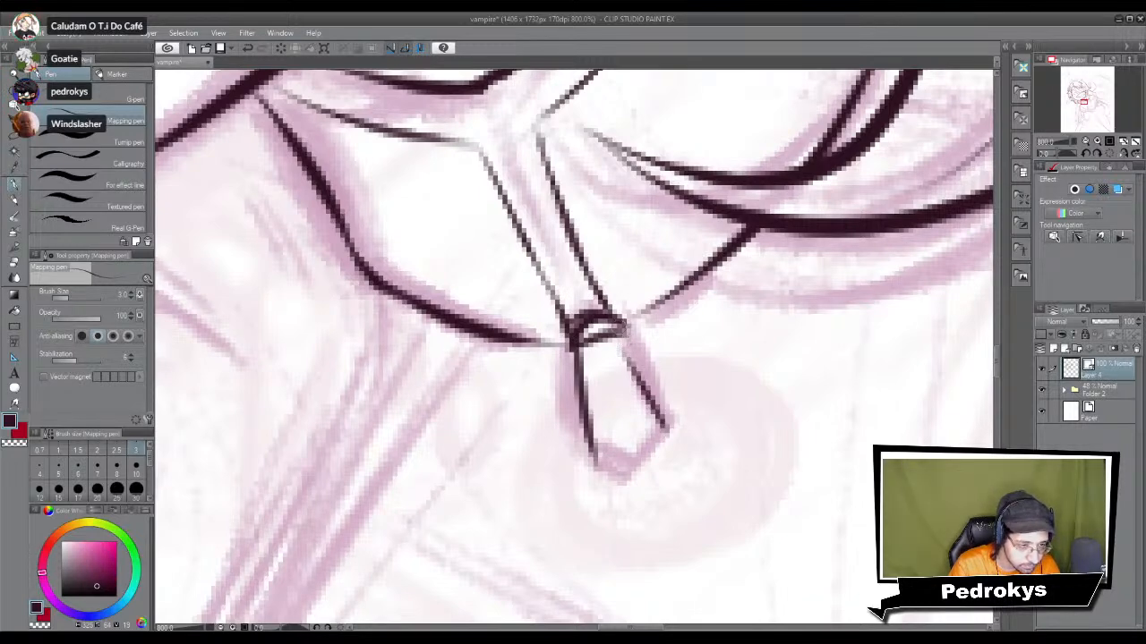
left_click_drag(623, 335, 687, 431)
mouse_move(594, 467)
left_mouse_down()
mouse_move(658, 491)
mouse_move(717, 378)
left_mouse_up()
scroll(683, 512, "down", 10)
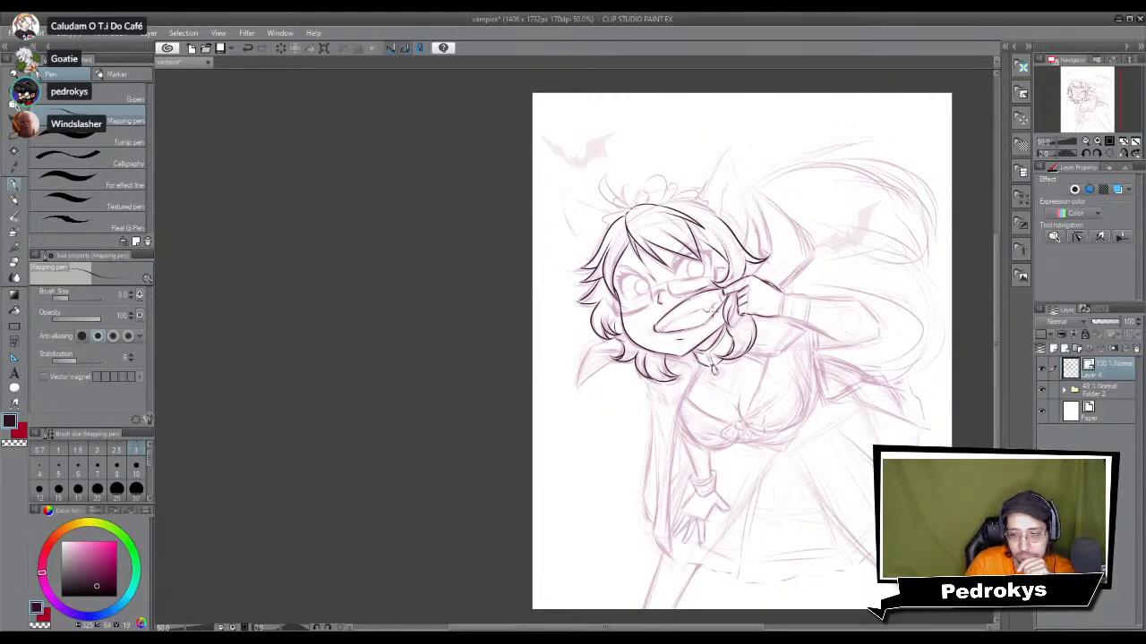
Step: Go over the nose line between the glasses and the mouth with the size 3 pen
scroll(562, 345, "up", 2)
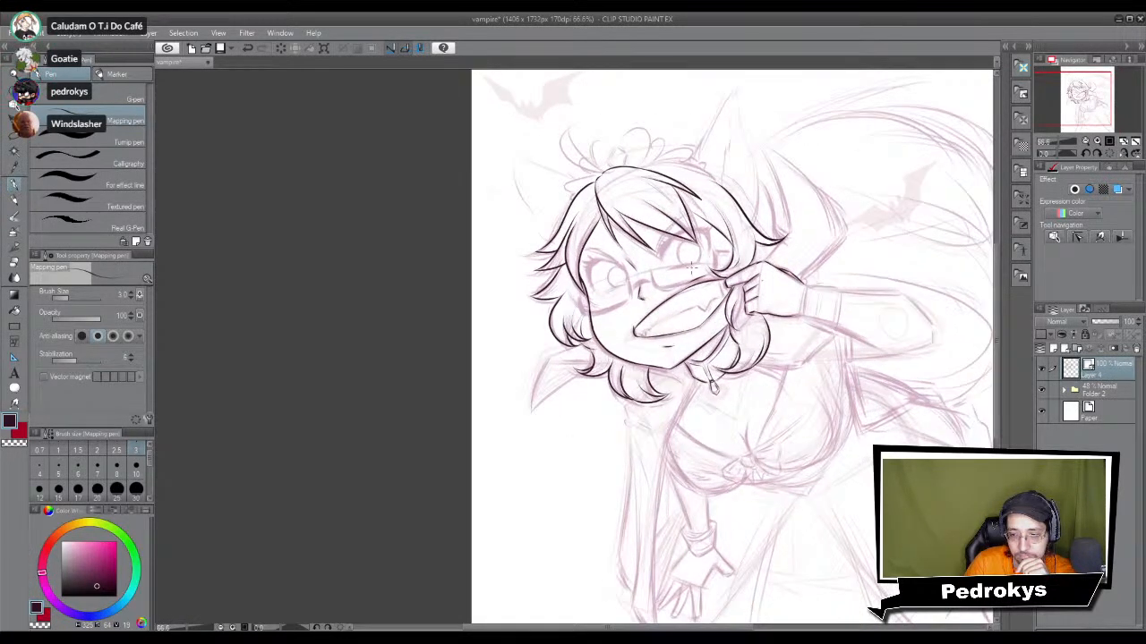
scroll(680, 267, "up", 8)
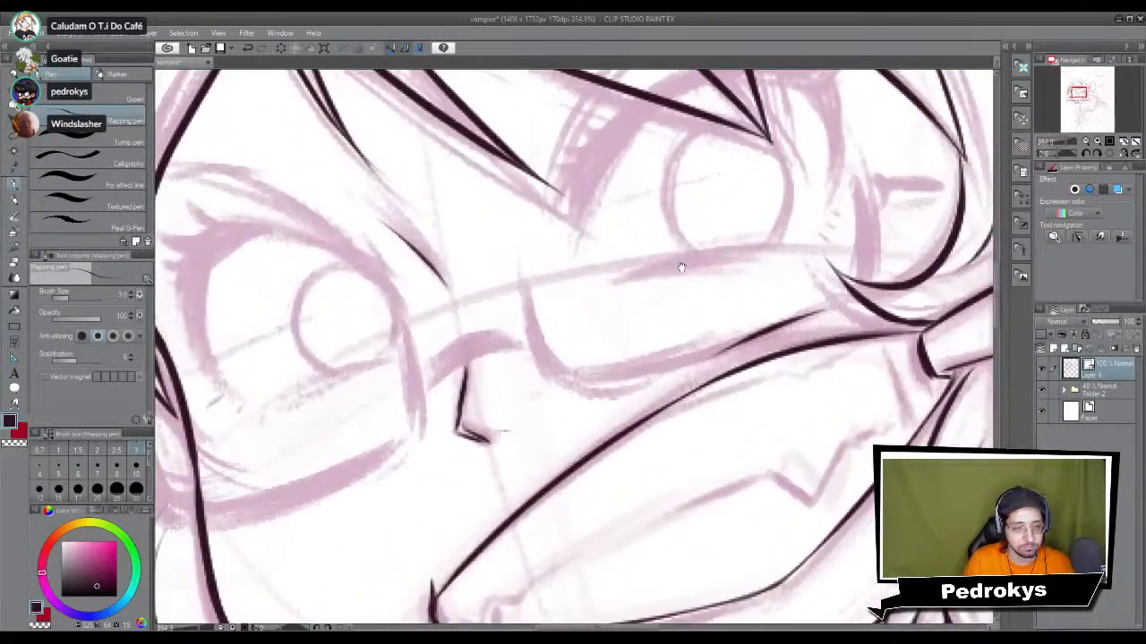
mouse_move(555, 307)
left_mouse_down()
mouse_move(578, 404)
mouse_move(641, 346)
left_mouse_up()
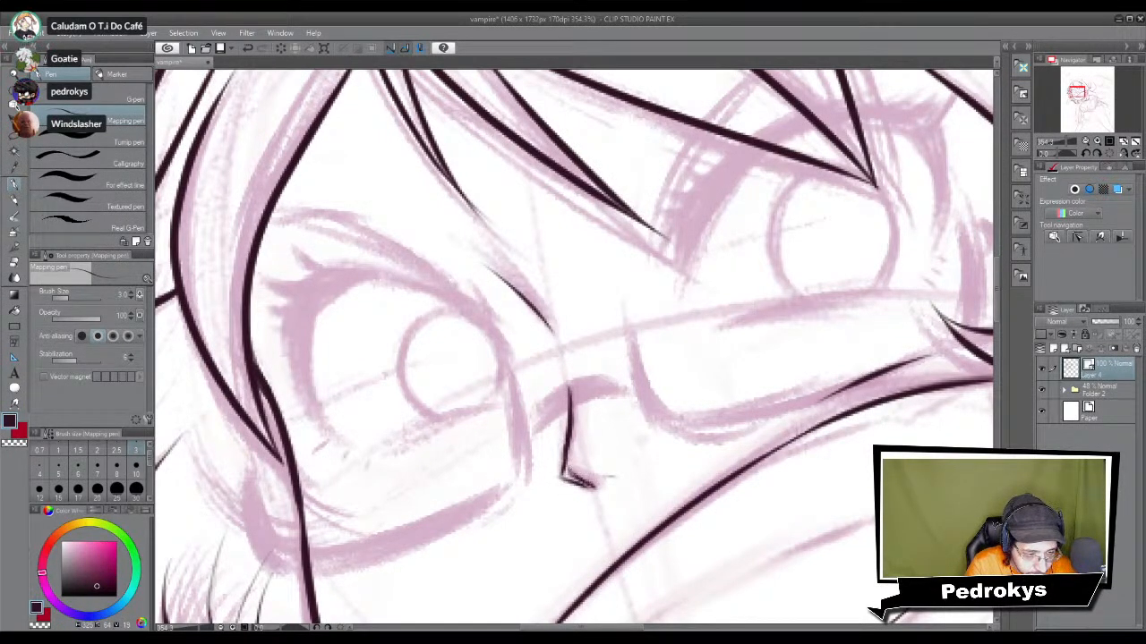
left_click_drag(596, 492, 564, 394)
left_click_drag(656, 492, 626, 268)
scroll(693, 346, "down", 4)
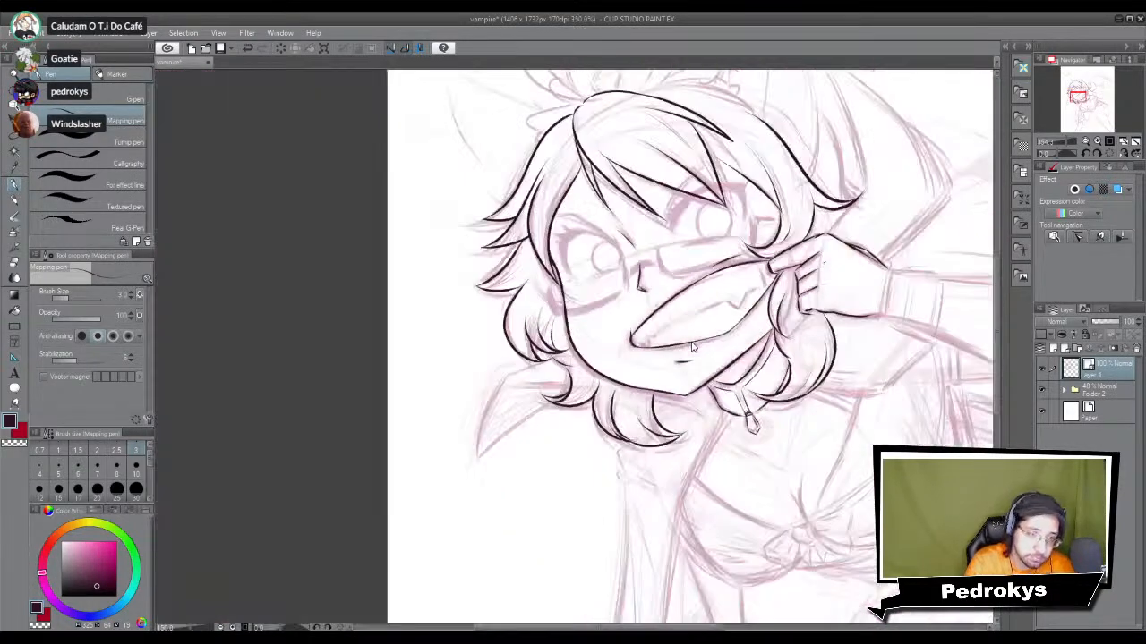
mouse_move(849, 296)
left_mouse_down()
mouse_move(725, 392)
mouse_move(624, 525)
mouse_move(690, 448)
left_mouse_up()
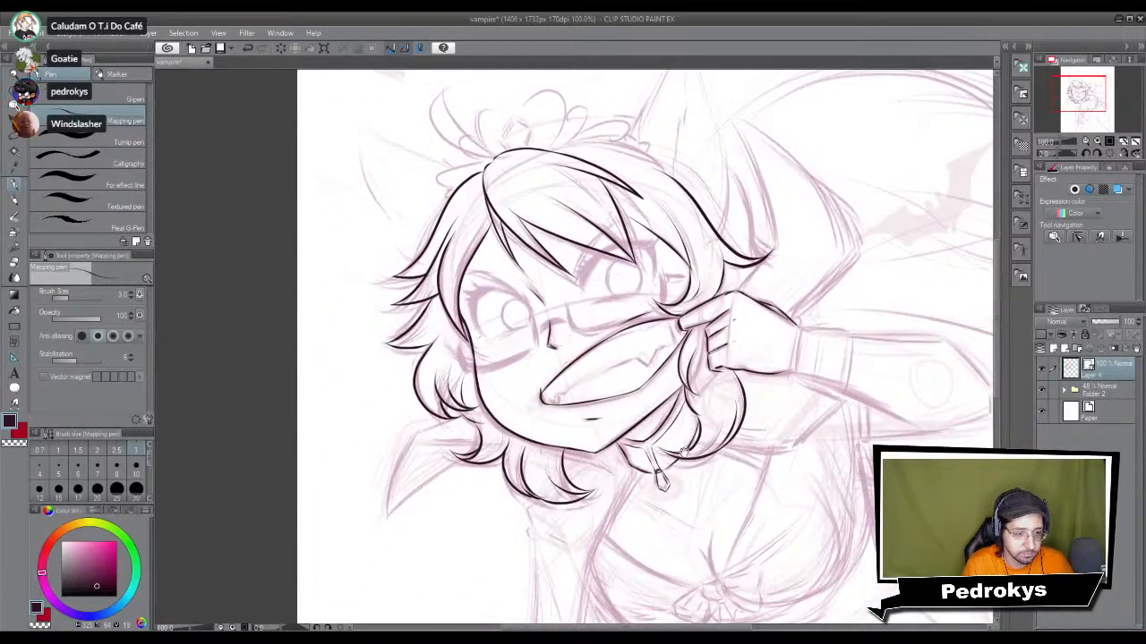
Step: Ink a thin upper teeth line just beneath the upper lip with a size 3 pen, running toward the hooked finger
left_click(42, 470)
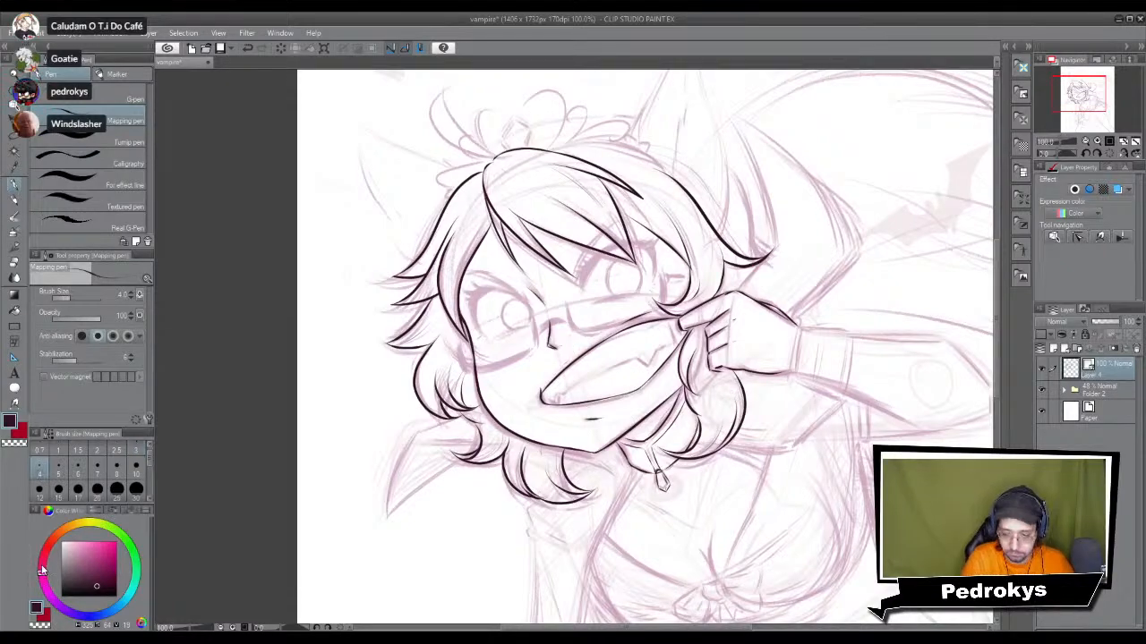
scroll(589, 429, "up", 4)
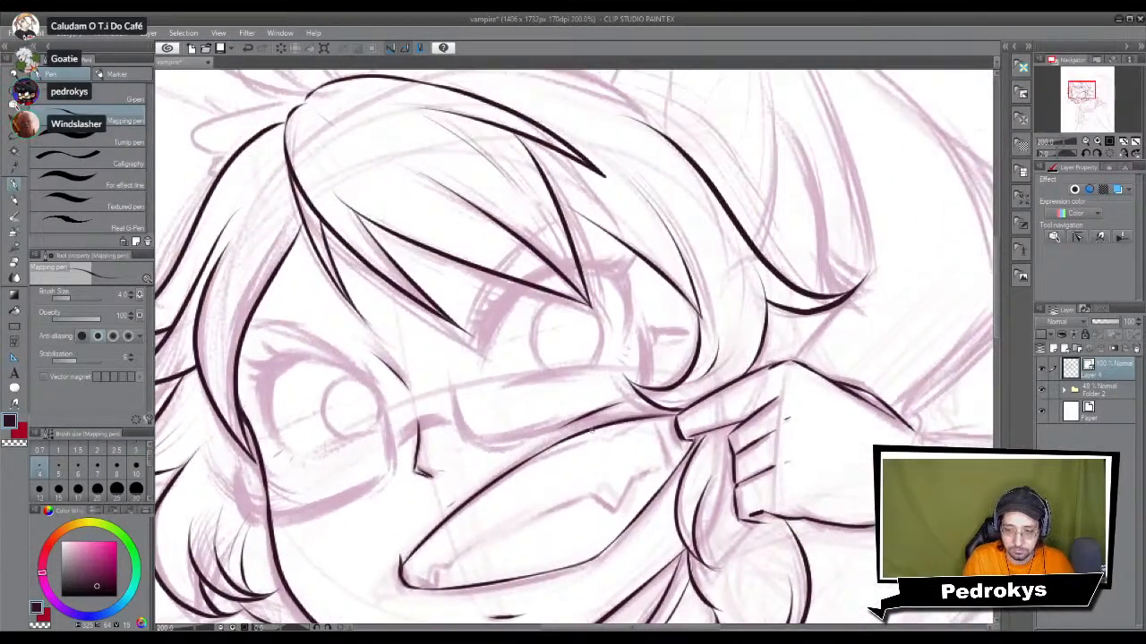
scroll(591, 430, "up", 4)
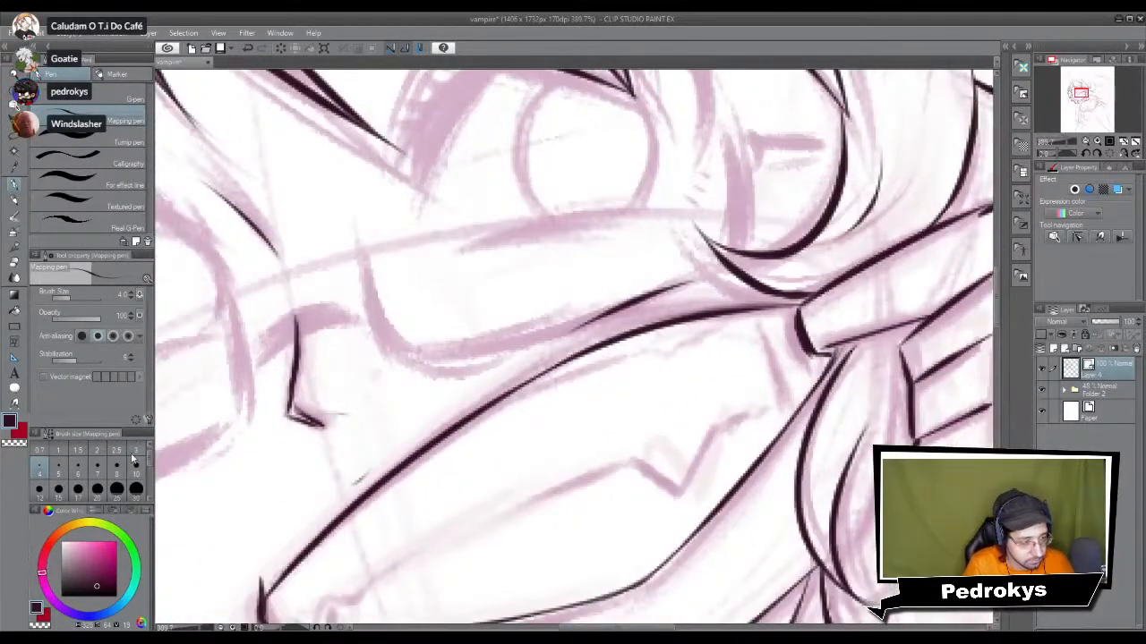
left_click(134, 456)
left_click_drag(415, 460, 758, 312)
scroll(735, 418, "down", 4)
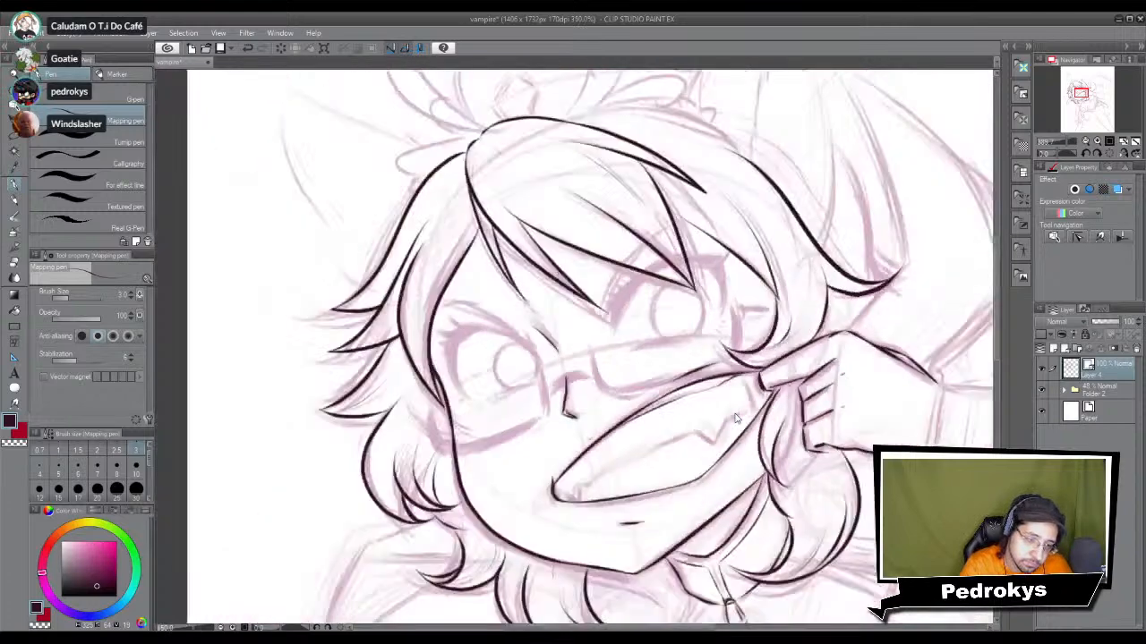
scroll(735, 418, "up", 2)
key("ctrl+z")
key("ctrl+z")
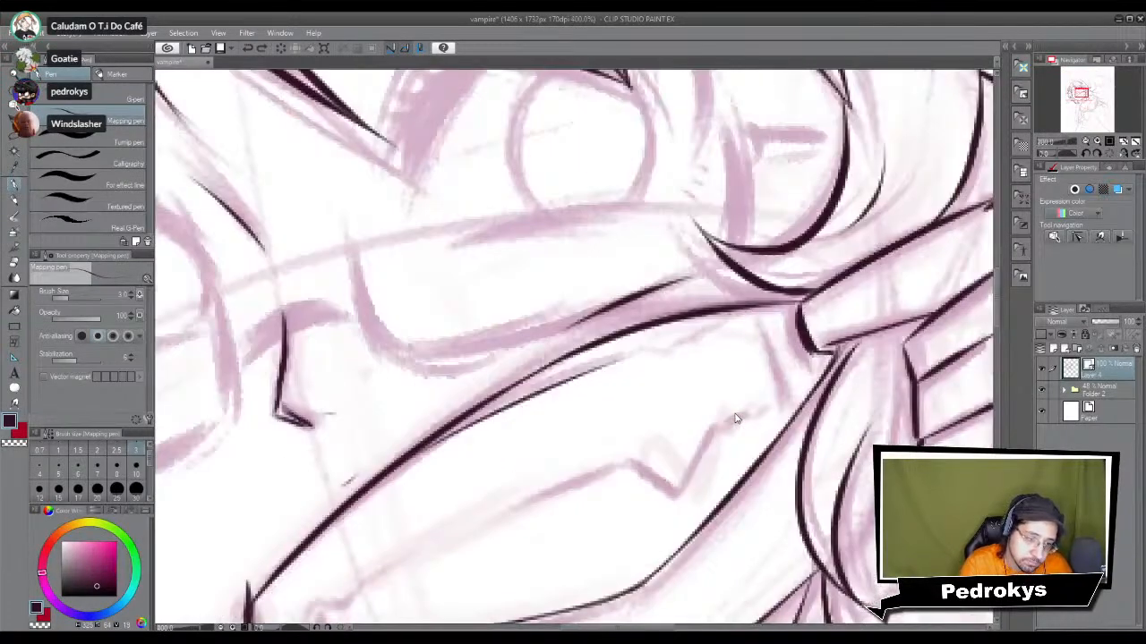
left_click_drag(481, 404, 646, 336)
key("ctrl+z")
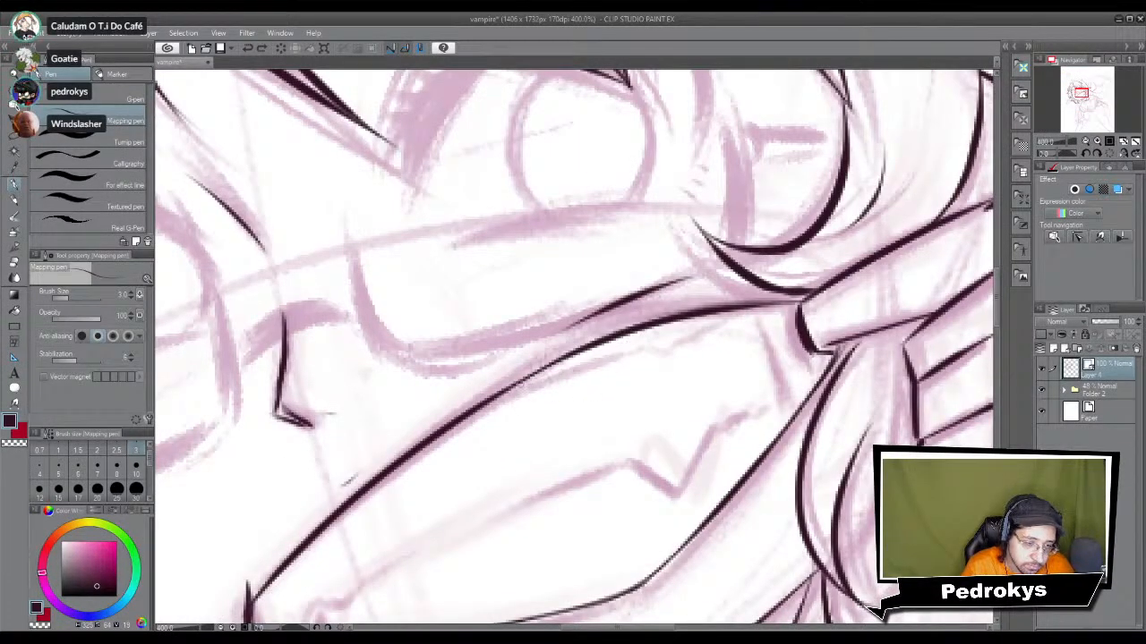
left_click_drag(494, 395, 745, 314)
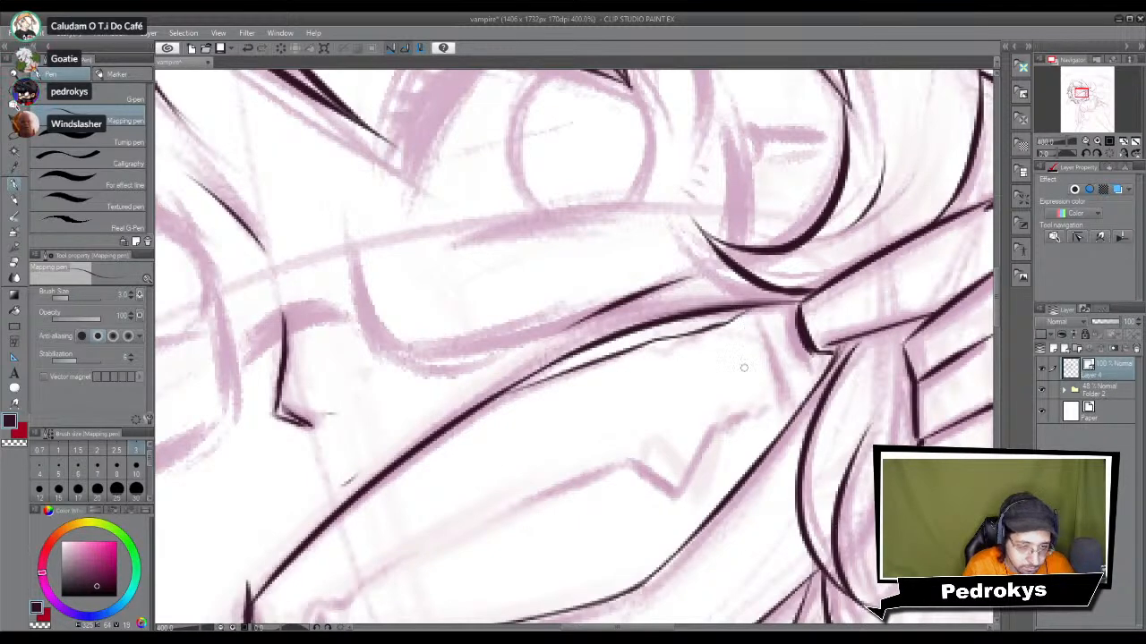
Step: Ink the pointed fang, the broken teeth edge behind it and the slanted line closing the teeth near the finger
left_click_drag(457, 552, 496, 455)
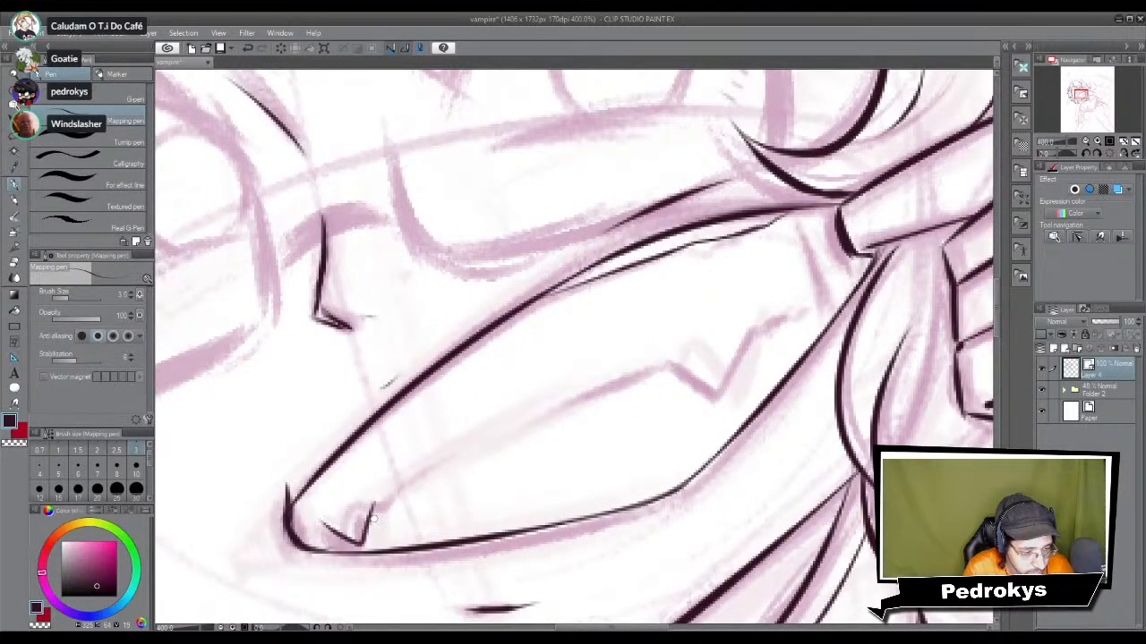
left_click_drag(671, 363, 719, 409)
left_click_drag(752, 334, 720, 412)
key("ctrl+z")
key("ctrl+z")
mouse_move(676, 366)
left_mouse_down()
mouse_move(748, 344)
mouse_move(754, 328)
mouse_move(815, 302)
left_mouse_up()
mouse_move(807, 254)
left_mouse_down()
mouse_move(718, 365)
mouse_move(747, 426)
left_mouse_up()
left_click_drag(711, 346, 747, 426)
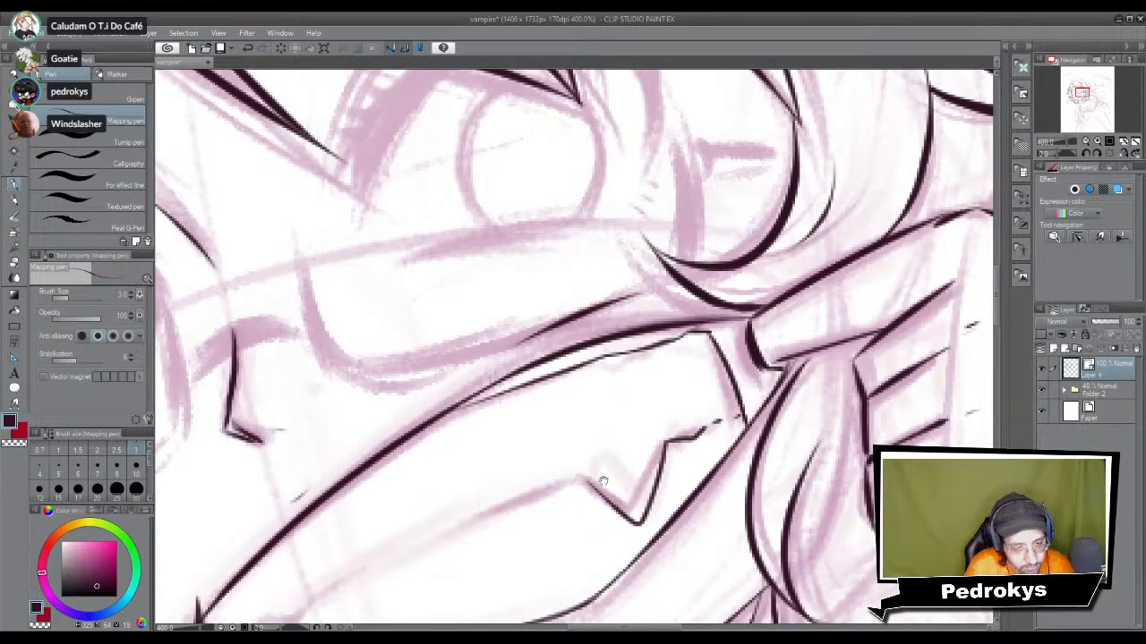
Step: Ink the lower teeth edge from the fang with a gap in the middle, ending in small stepped teeth at the left mouth corner
left_click_drag(661, 468, 752, 331)
left_click_drag(661, 361, 783, 310)
key("ctrl+z")
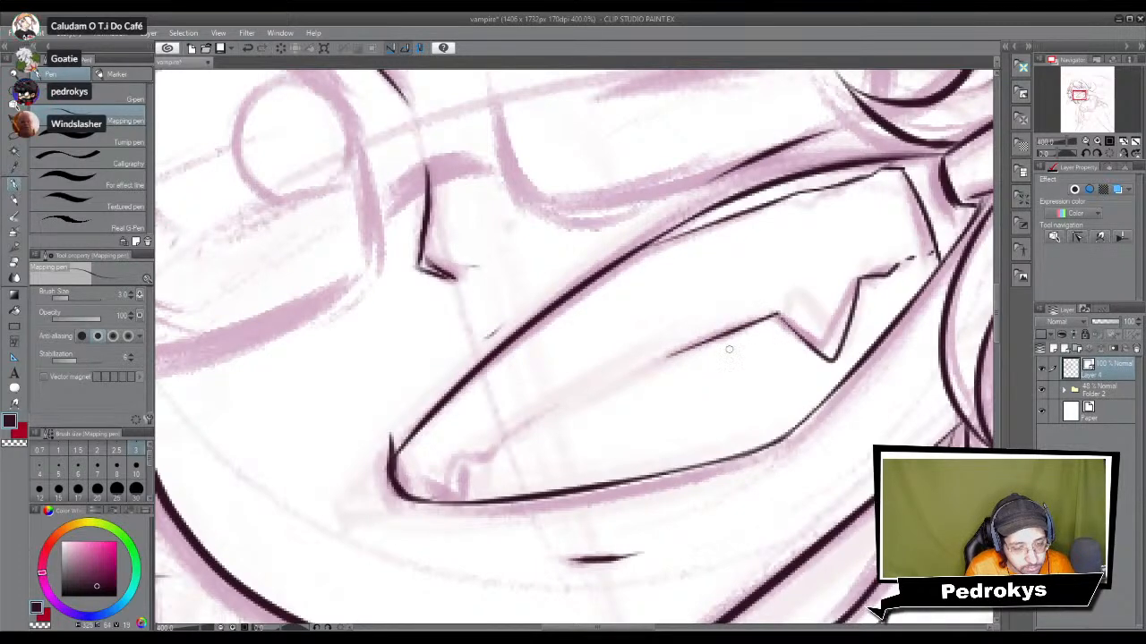
left_click_drag(684, 357, 626, 376)
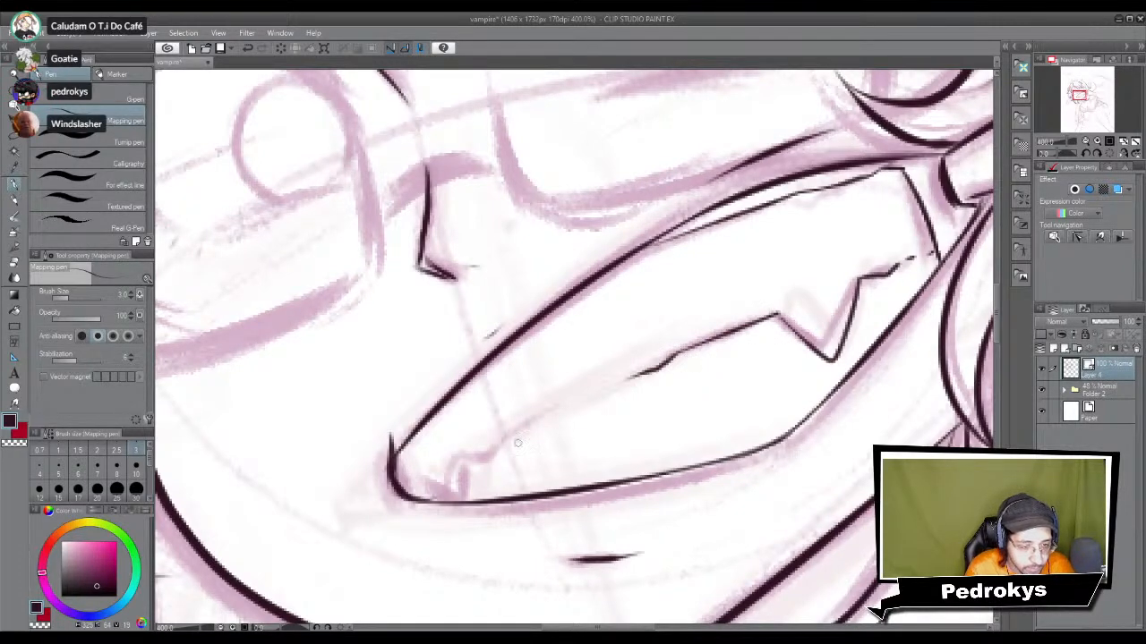
mouse_move(541, 418)
left_mouse_down()
mouse_move(466, 462)
mouse_move(462, 492)
left_mouse_up()
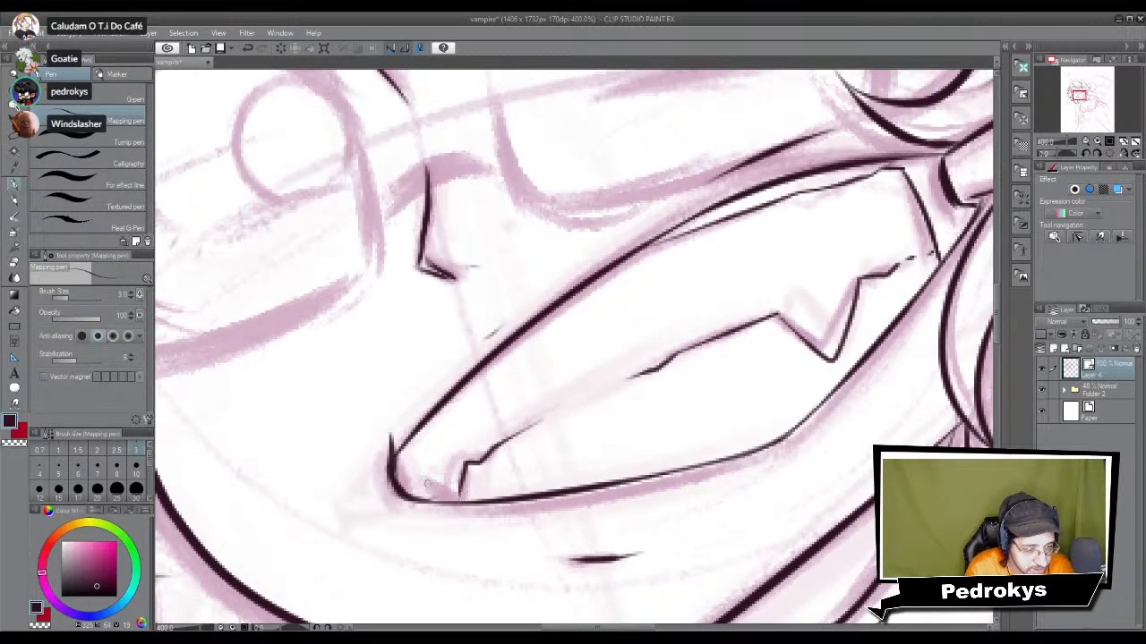
key("ctrl+z")
mouse_move(466, 463)
left_mouse_down()
mouse_move(423, 481)
mouse_move(445, 500)
left_mouse_up()
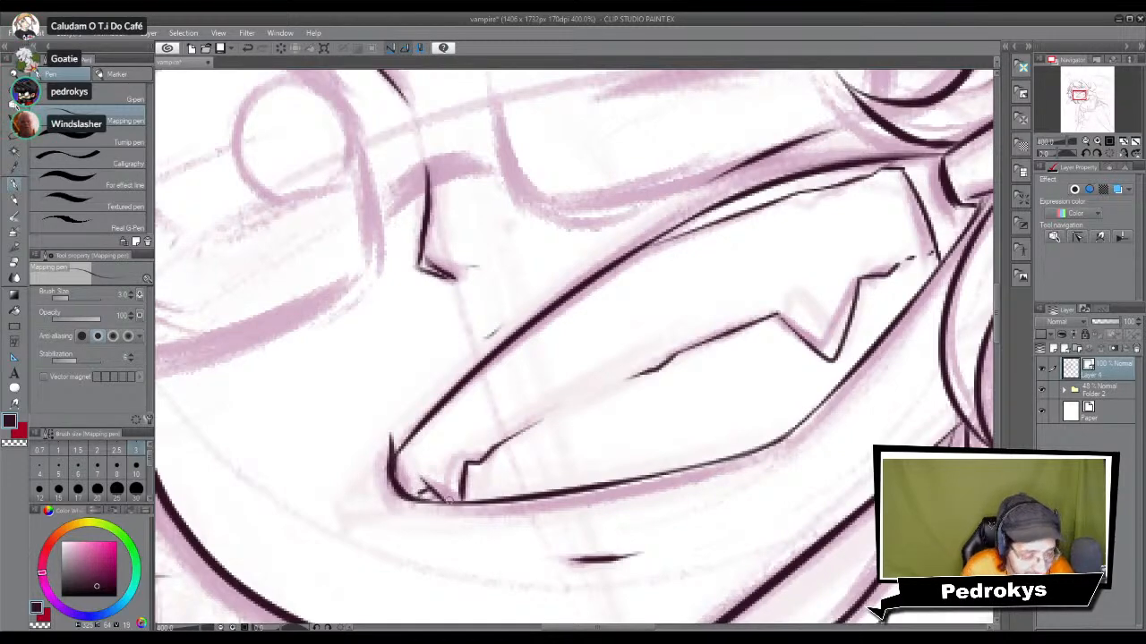
Step: Thicken the outline at the left corner of the mouth
scroll(450, 501, "down", 4)
scroll(450, 502, "up", 4)
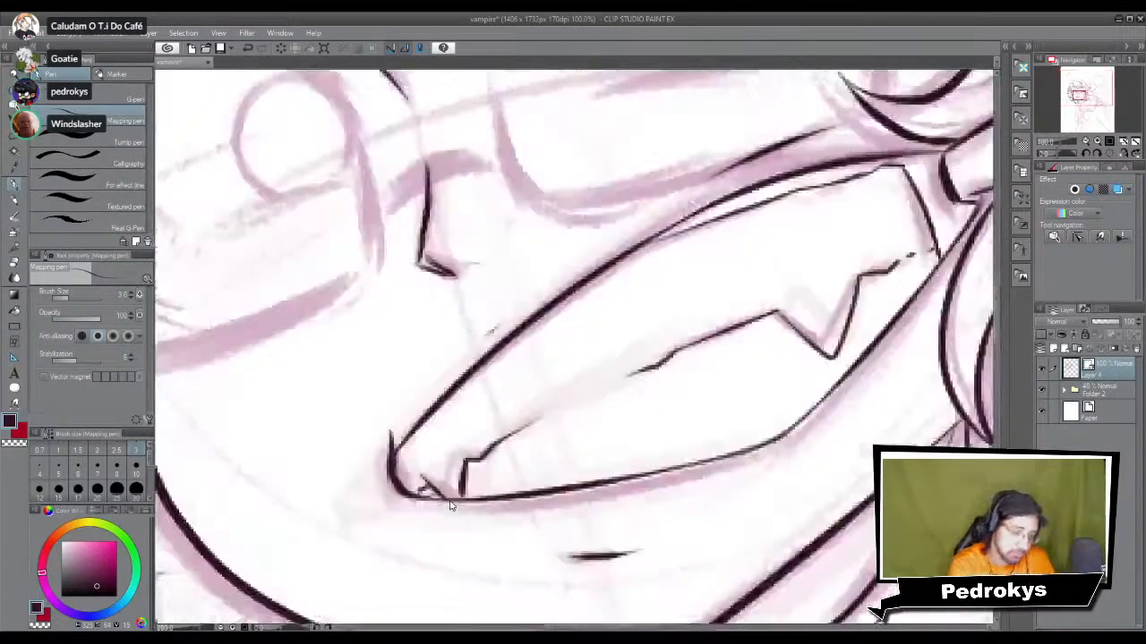
mouse_move(396, 462)
left_mouse_down()
mouse_move(415, 497)
mouse_move(403, 475)
left_mouse_up()
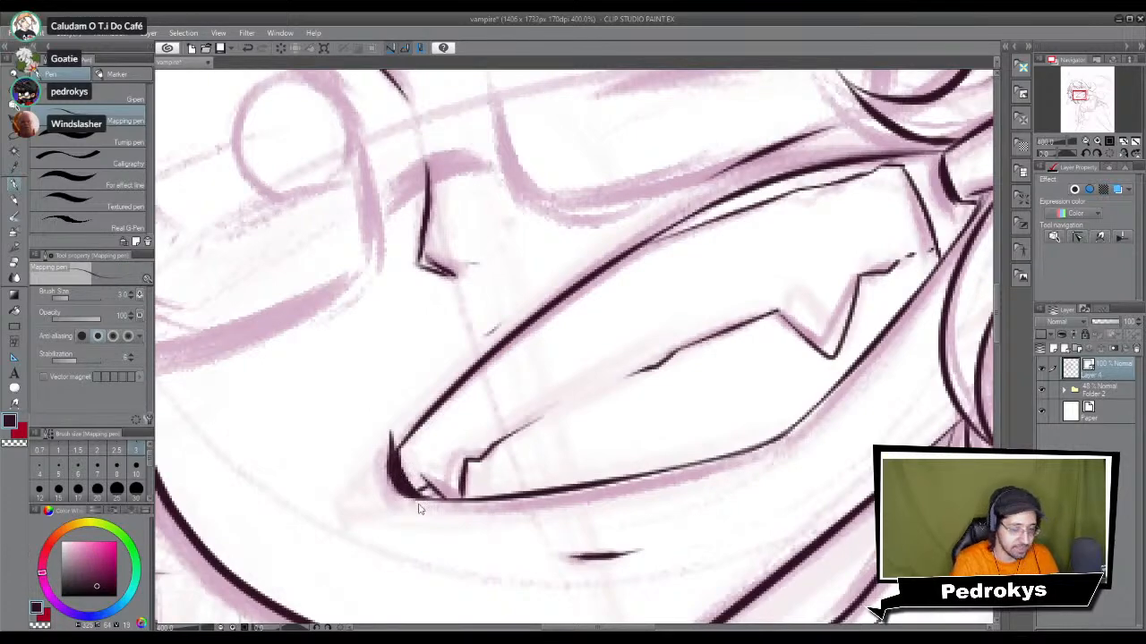
Step: Erase the slanted line that closes the teeth near the hooked finger
scroll(420, 503, "down", 3)
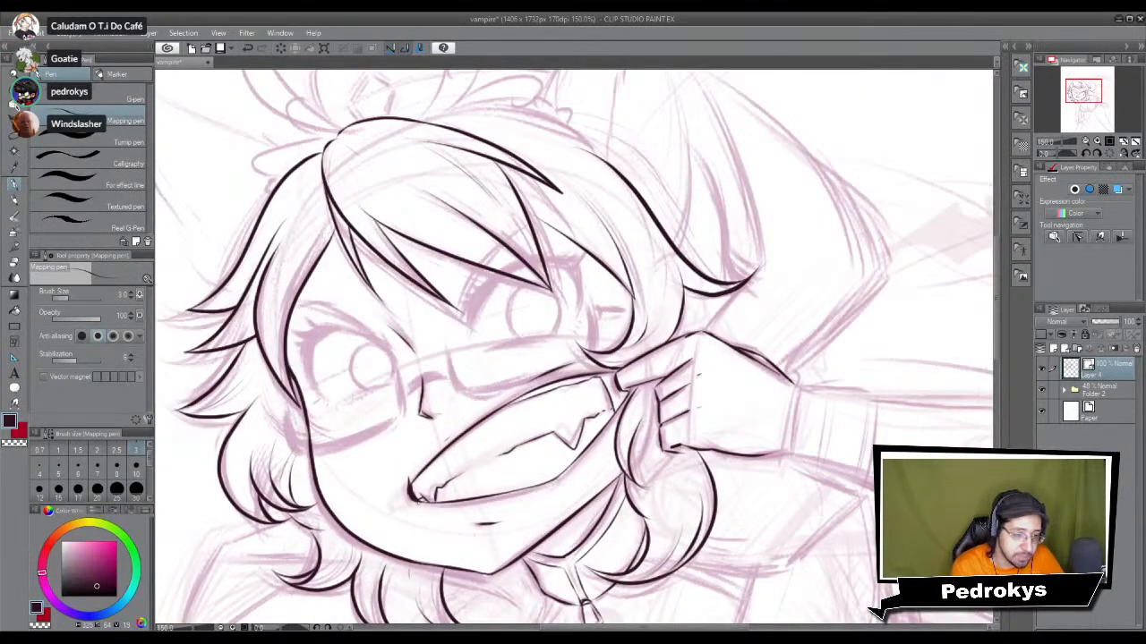
scroll(419, 504, "up", 6)
key("e")
left_click_drag(680, 299, 266, 585)
left_click_drag(441, 355, 503, 526)
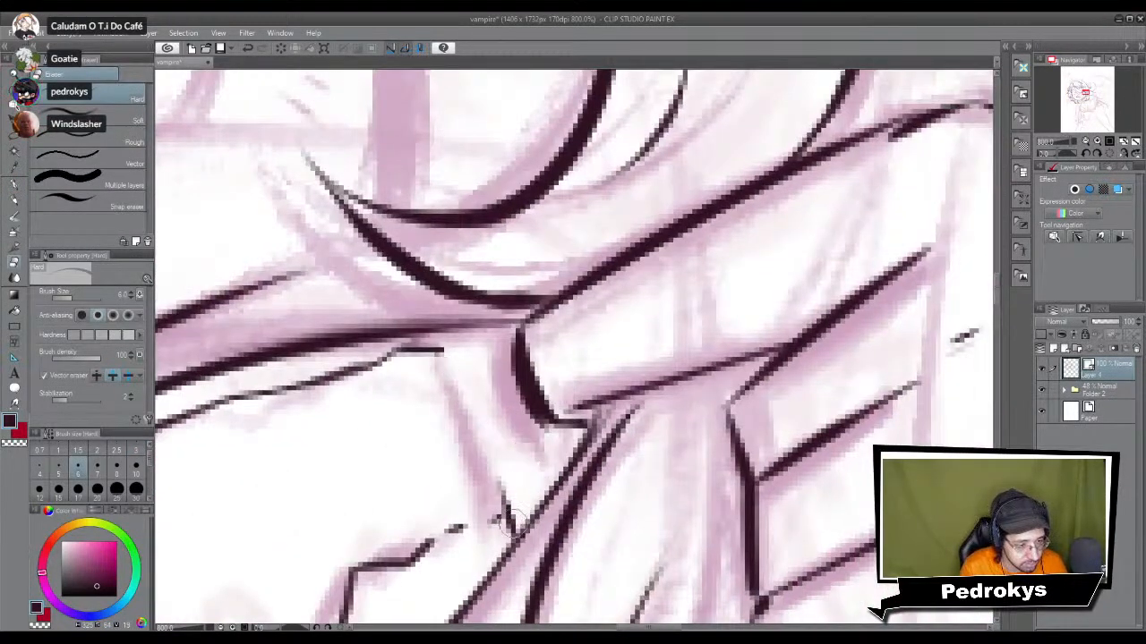
left_click_drag(516, 524, 503, 535)
Step: Extend the upper teeth line to the mouth corner at the fingertip with a size 3 pen and thicken the fingertip's lower edge
key("p")
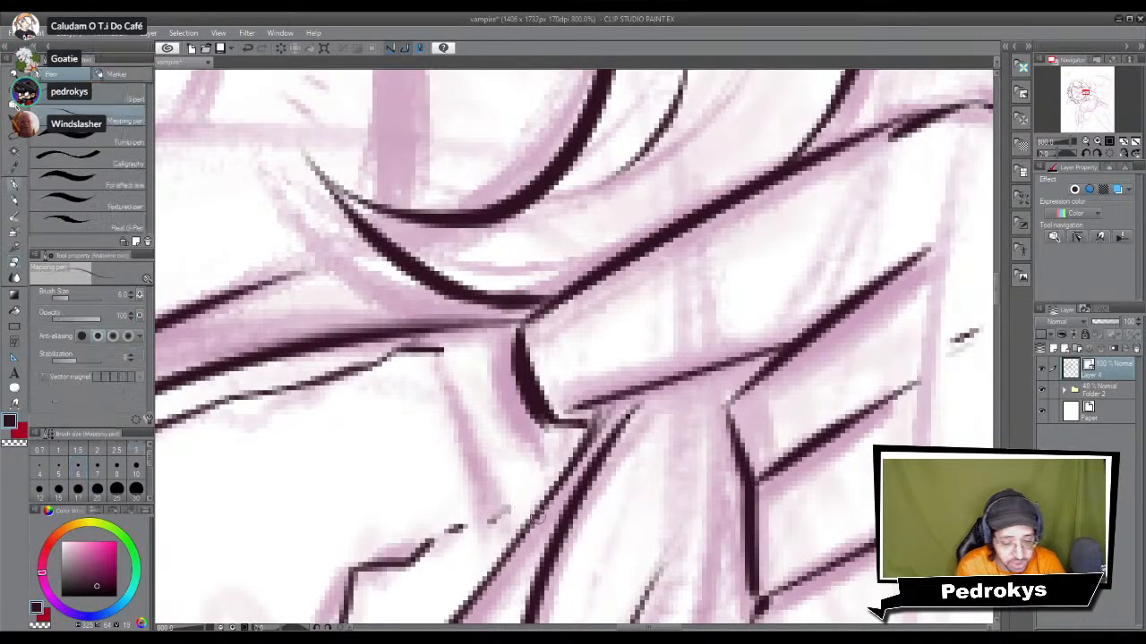
mouse_move(439, 350)
left_mouse_down()
mouse_move(494, 333)
mouse_move(450, 351)
mouse_move(503, 330)
left_mouse_up()
key("ctrl+z")
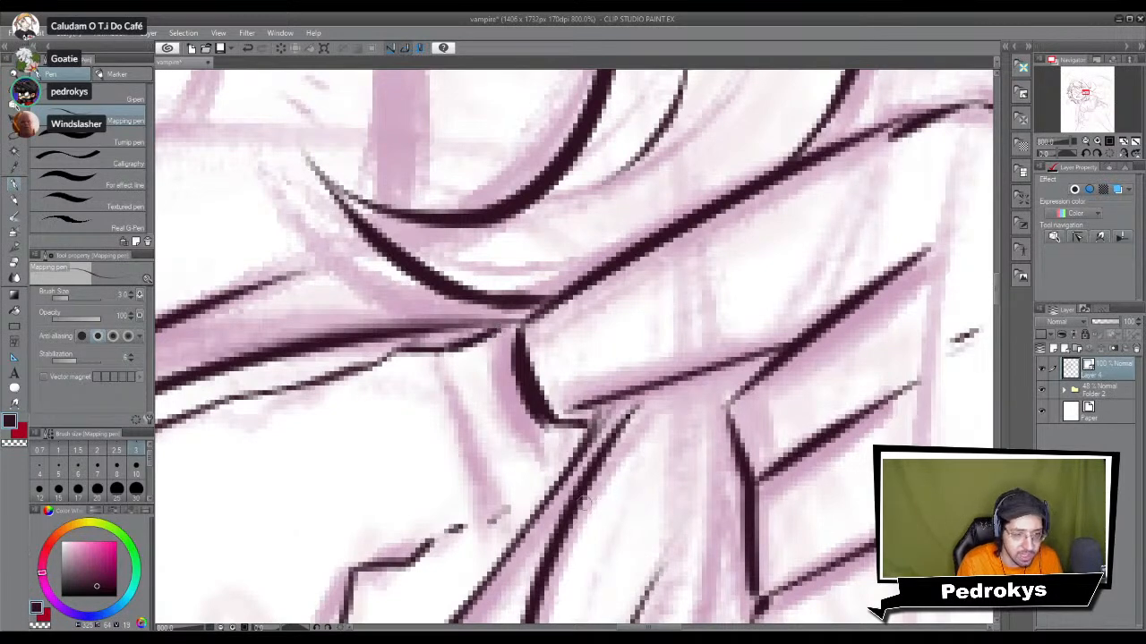
key("ctrl+z")
mouse_move(438, 351)
left_mouse_down()
mouse_move(509, 328)
mouse_move(552, 433)
mouse_move(508, 364)
mouse_move(464, 348)
mouse_move(514, 331)
left_mouse_up()
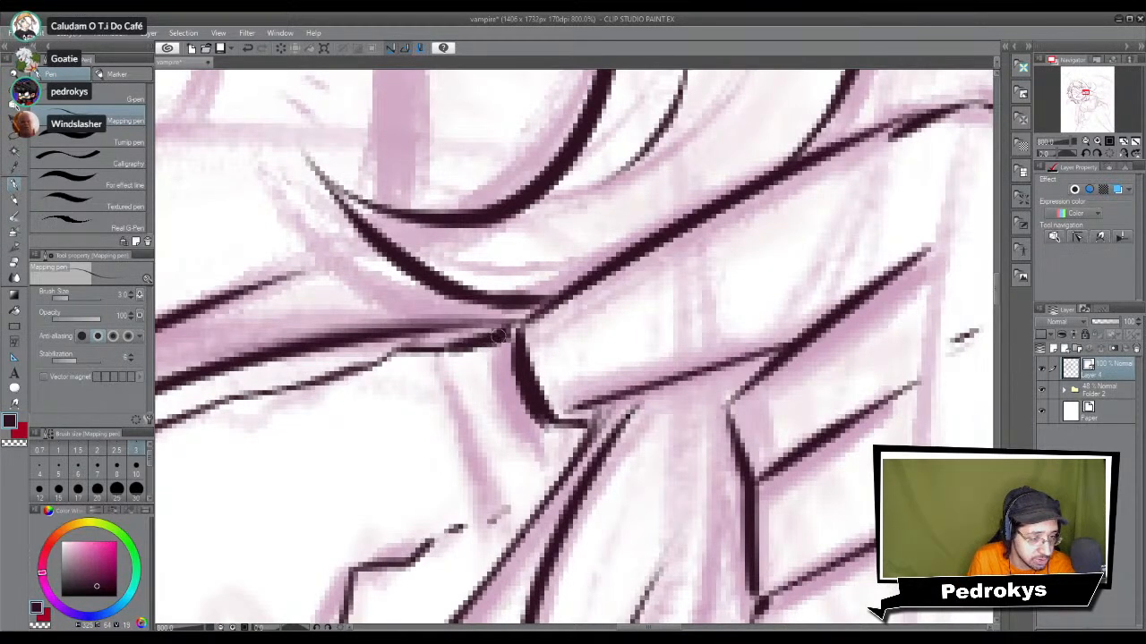
mouse_move(439, 353)
left_mouse_down()
mouse_move(499, 353)
mouse_move(455, 349)
mouse_move(521, 333)
left_mouse_up()
mouse_move(554, 430)
left_mouse_down()
mouse_move(541, 478)
mouse_move(564, 457)
mouse_move(569, 421)
mouse_move(588, 434)
left_mouse_up()
scroll(586, 434, "down", 8)
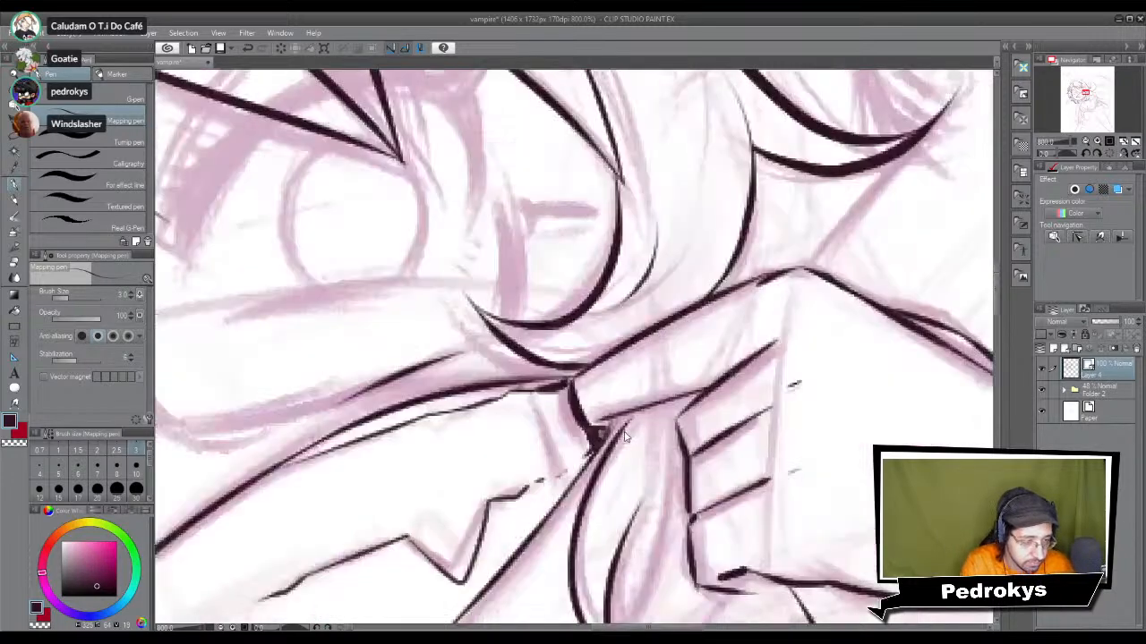
Step: Ink a short vertical line from the outer hair curl down to the raised hand and thicken the hand's outline where it meets
scroll(713, 303, "down", 3)
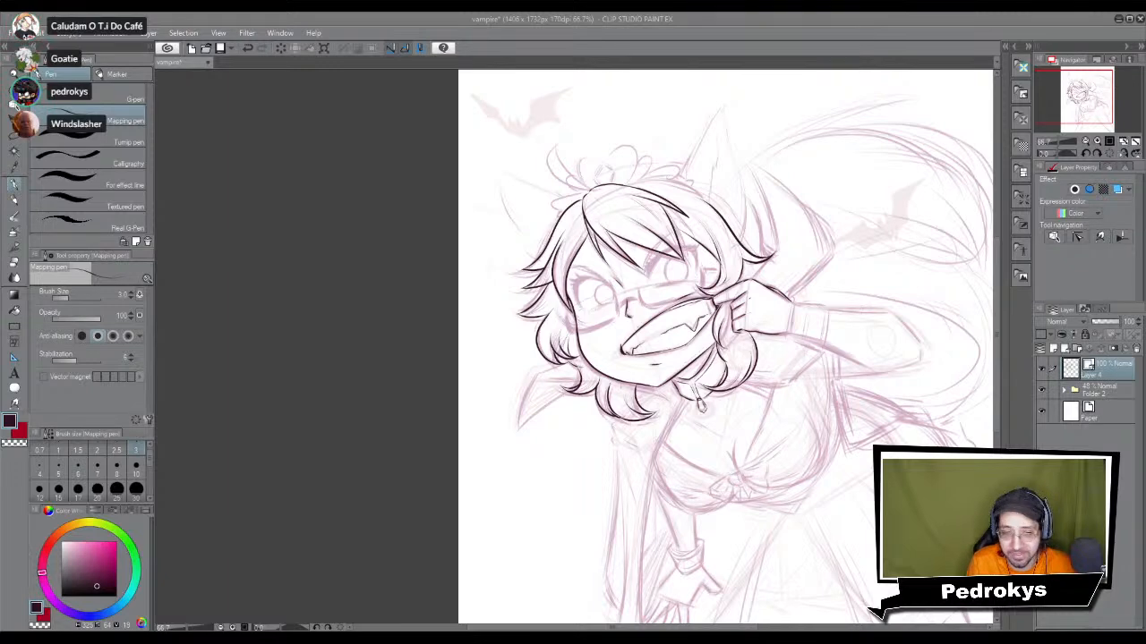
scroll(727, 350, "down", 2)
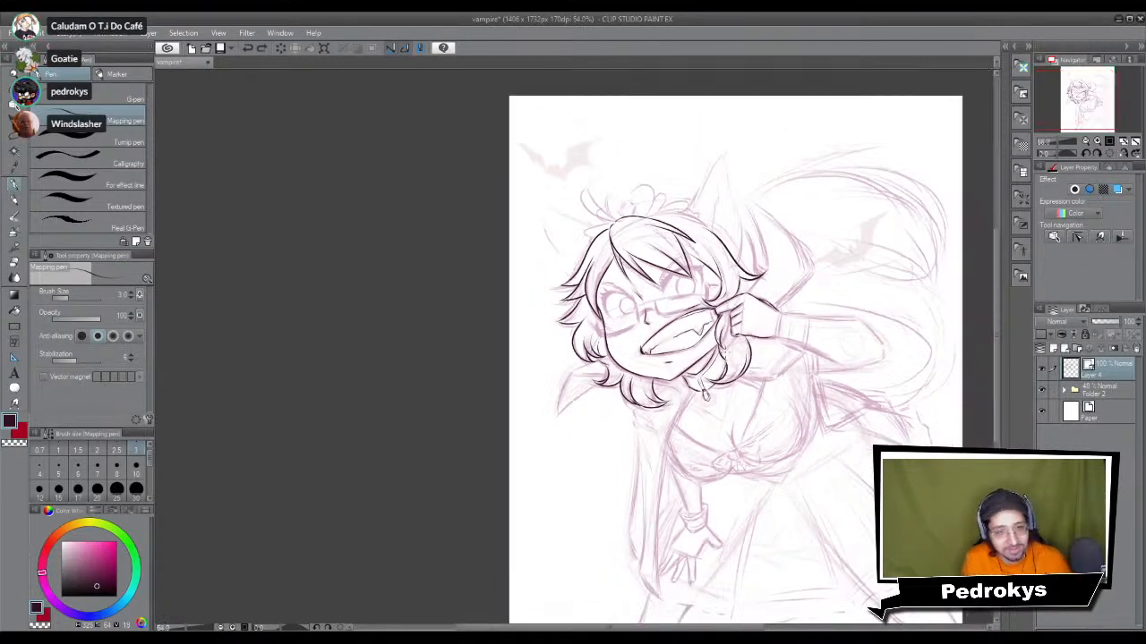
scroll(696, 370, "down", 1)
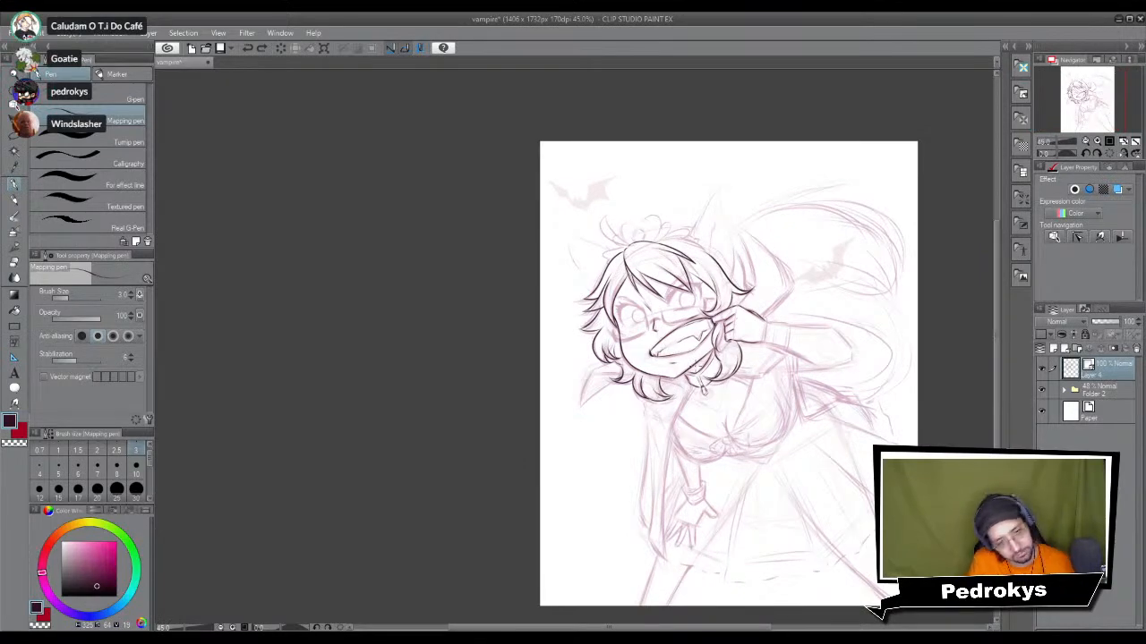
scroll(672, 355, "up", 4)
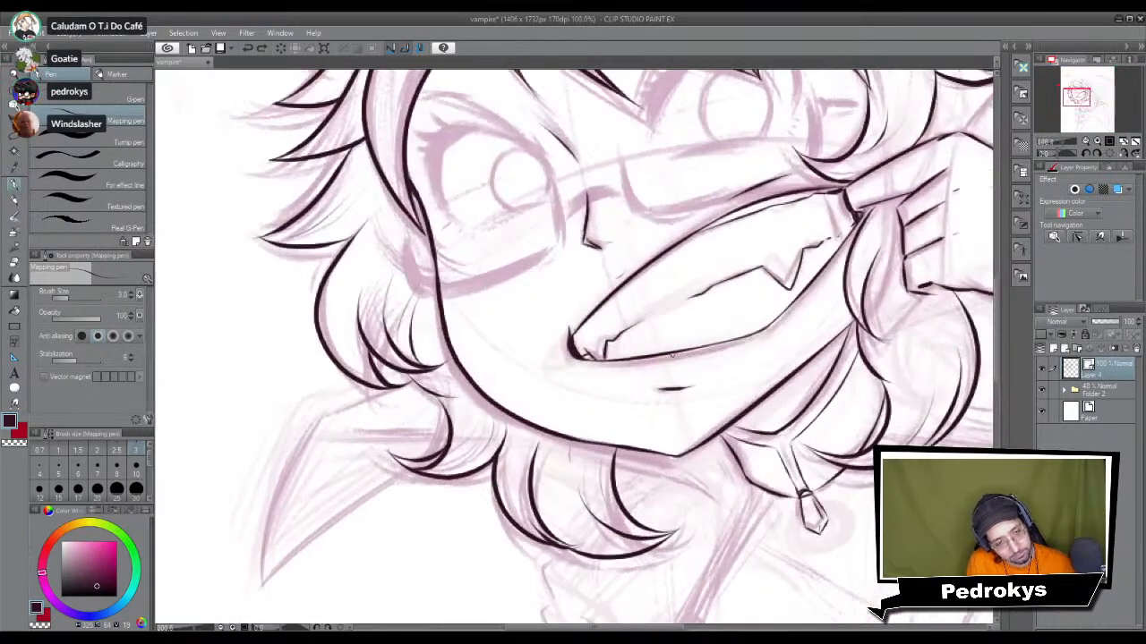
left_click_drag(672, 355, 502, 643)
mouse_move(664, 364)
left_mouse_down()
mouse_move(659, 407)
mouse_move(609, 348)
left_mouse_up()
mouse_move(644, 440)
left_mouse_down()
mouse_move(611, 460)
mouse_move(715, 355)
mouse_move(652, 375)
left_mouse_up()
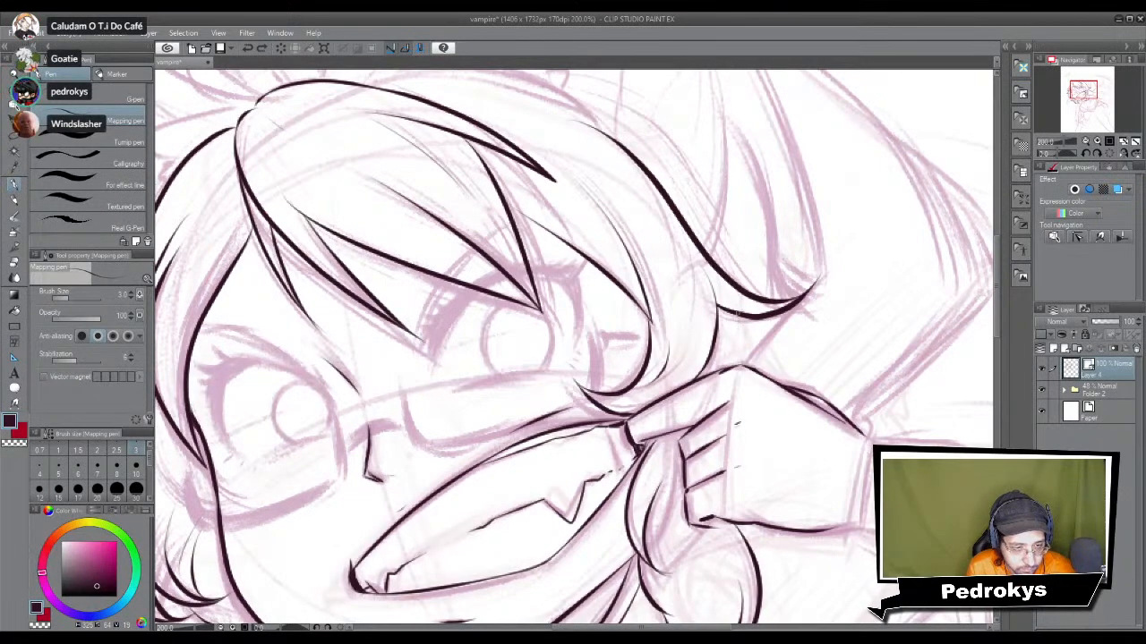
left_click_drag(746, 317, 743, 365)
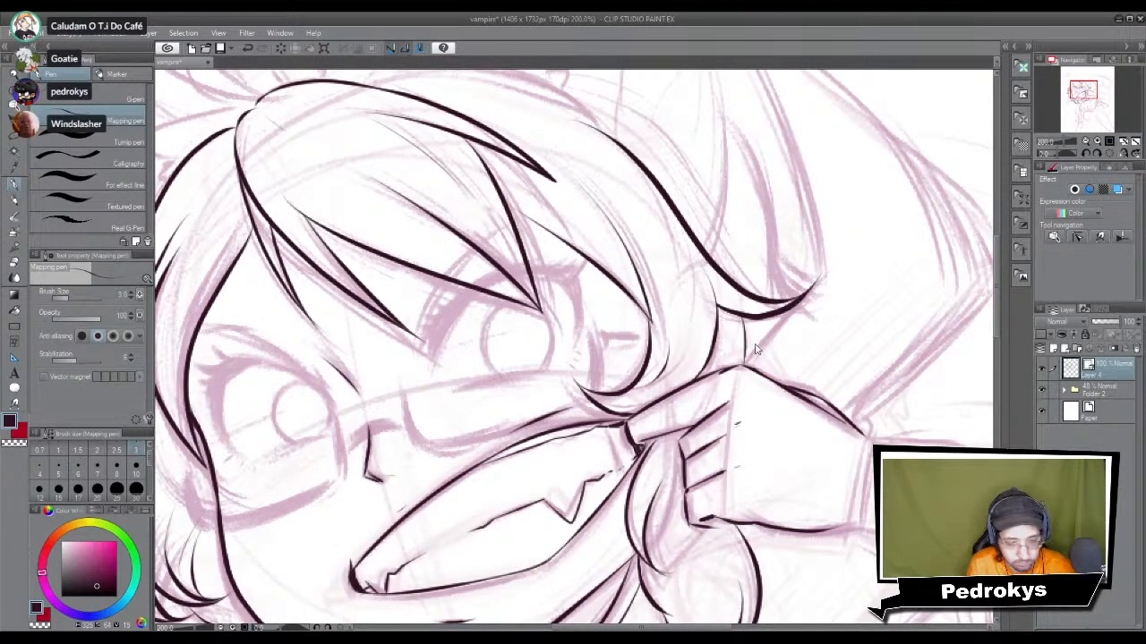
scroll(755, 349, "up", 2)
left_click_drag(699, 231, 710, 425)
left_click_drag(598, 453, 704, 420)
left_click_drag(638, 442, 708, 422)
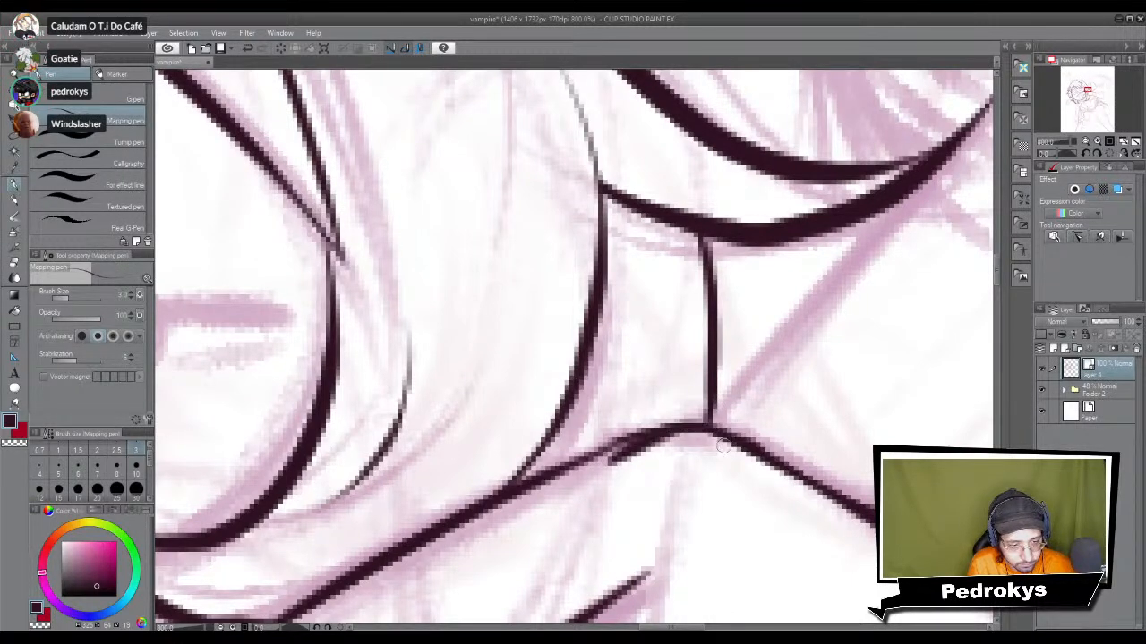
Step: Ink the outer curve of the looping hair tuft rising from the crown with the mapping pen at size 4
scroll(767, 463, "down", 2)
scroll(767, 462, "down", 2)
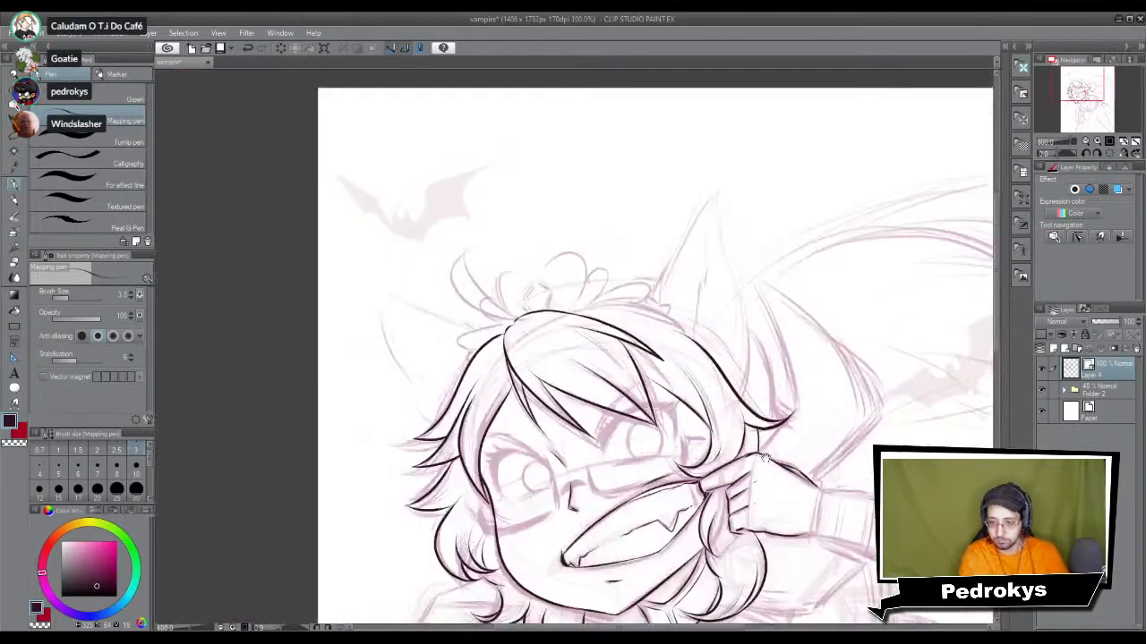
mouse_move(748, 583)
left_mouse_down()
mouse_move(723, 431)
mouse_move(608, 291)
mouse_move(538, 369)
left_mouse_up()
left_click_drag(641, 432, 574, 499)
left_click_drag(460, 375, 527, 439)
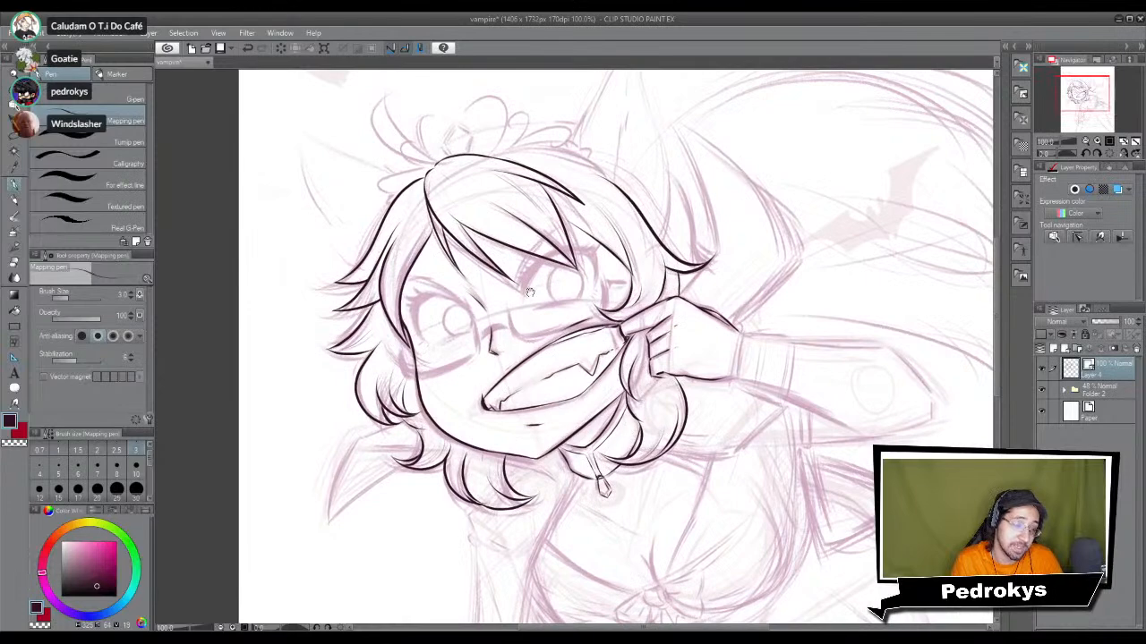
left_click_drag(492, 328, 550, 381)
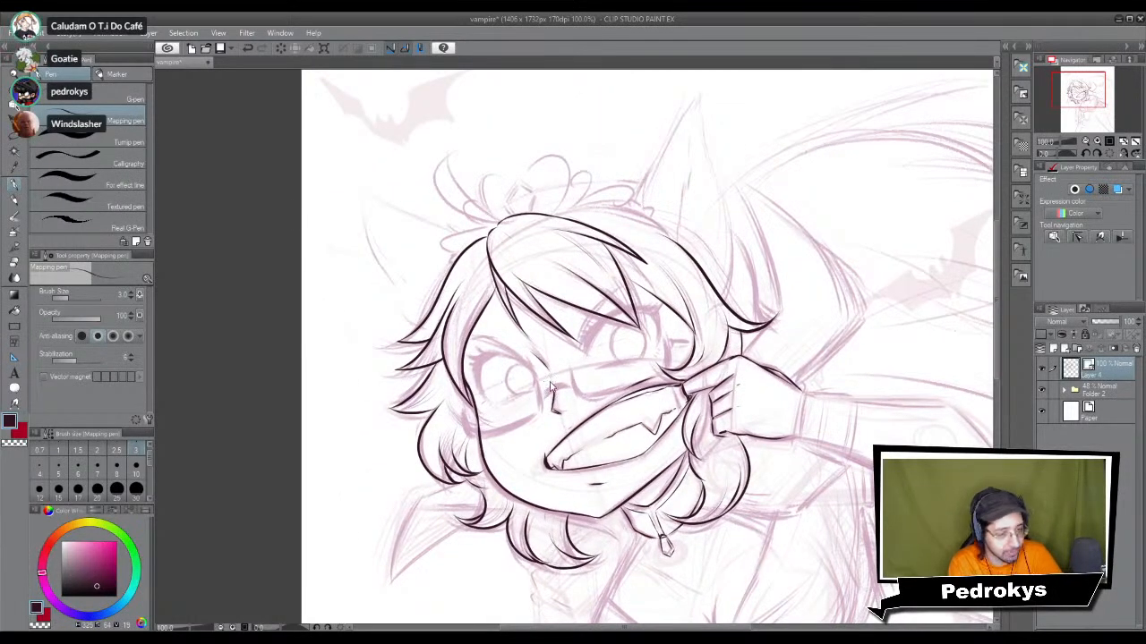
scroll(551, 387, "up", 4)
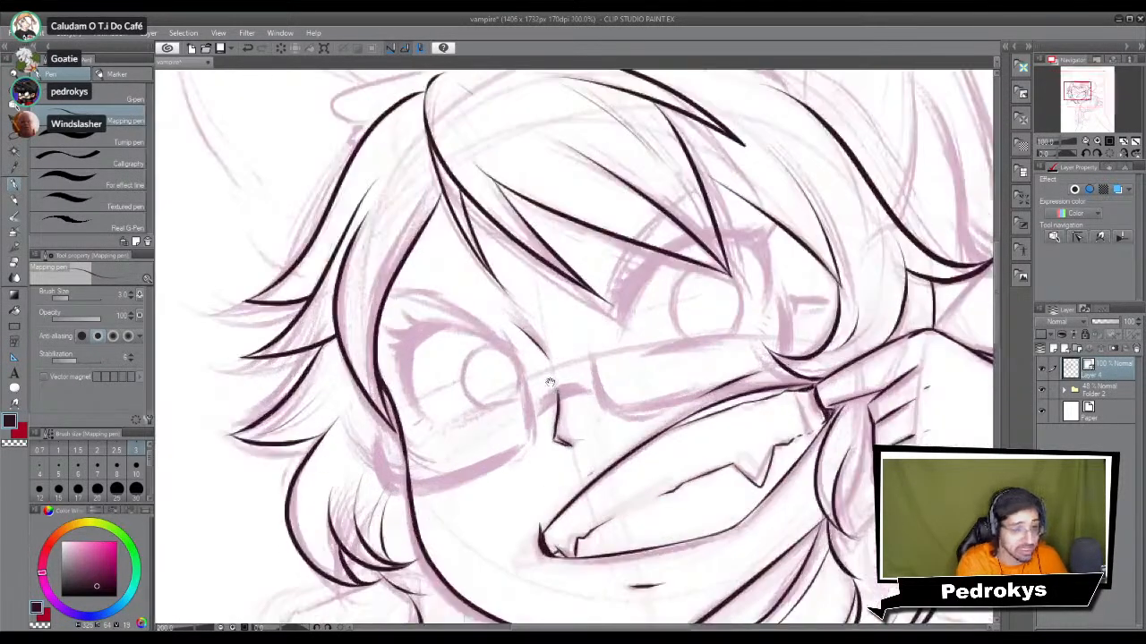
left_click_drag(522, 197, 477, 374)
left_click(40, 470)
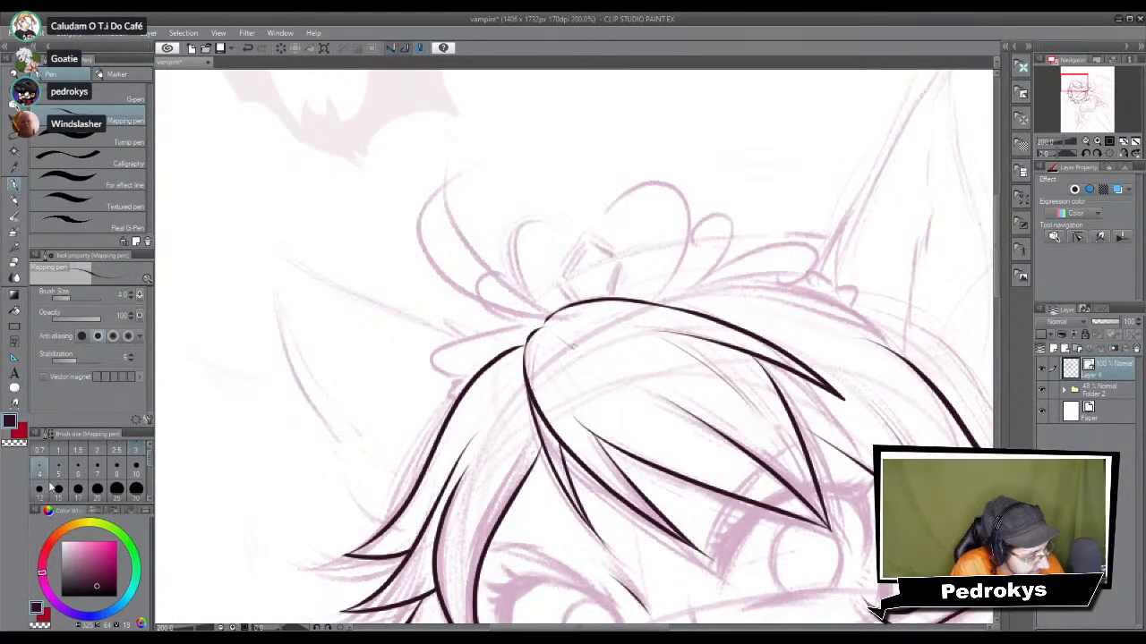
key("ctrl+plus")
left_click_drag(344, 284, 394, 445)
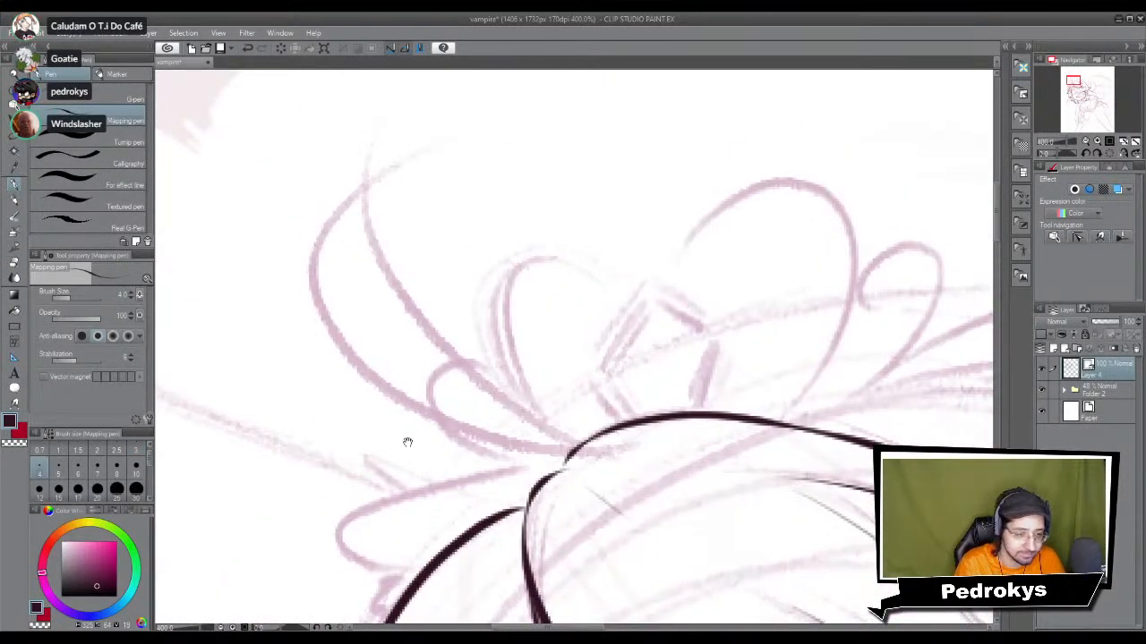
left_click_drag(525, 508, 515, 236)
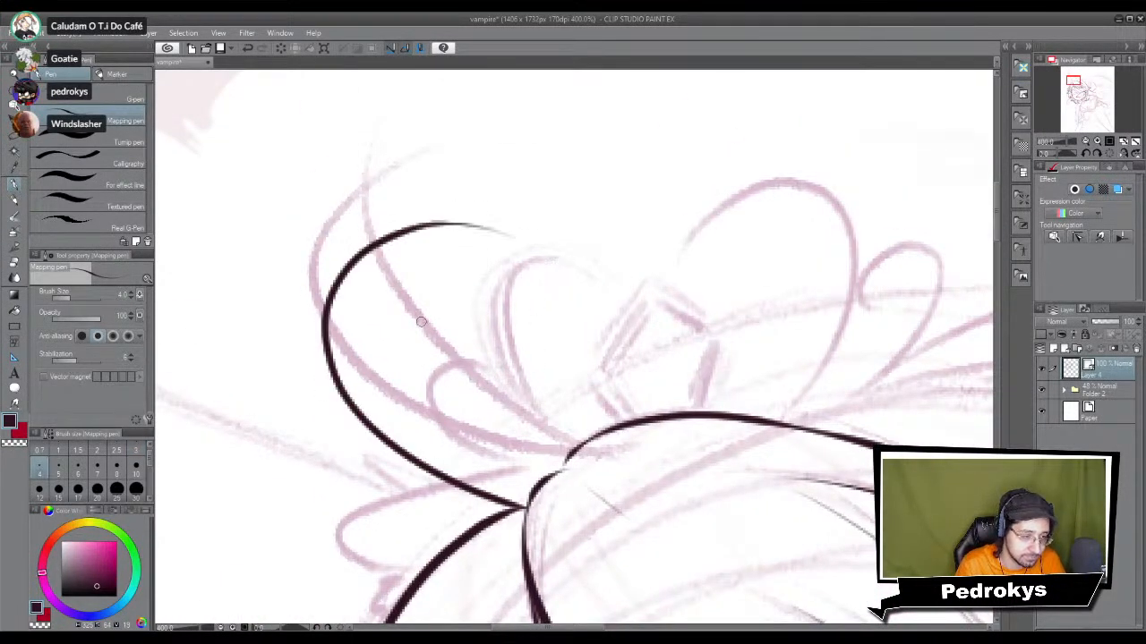
Step: Ink the inner curve of the hair tuft from its top down to the hair parting, redoing the stroke until it fits
left_click_drag(428, 229, 490, 498)
key("ctrl+z")
mouse_move(427, 229)
left_mouse_down()
mouse_move(400, 299)
mouse_move(491, 497)
left_mouse_up()
key("ctrl+z")
mouse_move(427, 228)
left_mouse_down()
mouse_move(397, 358)
mouse_move(528, 508)
left_mouse_up()
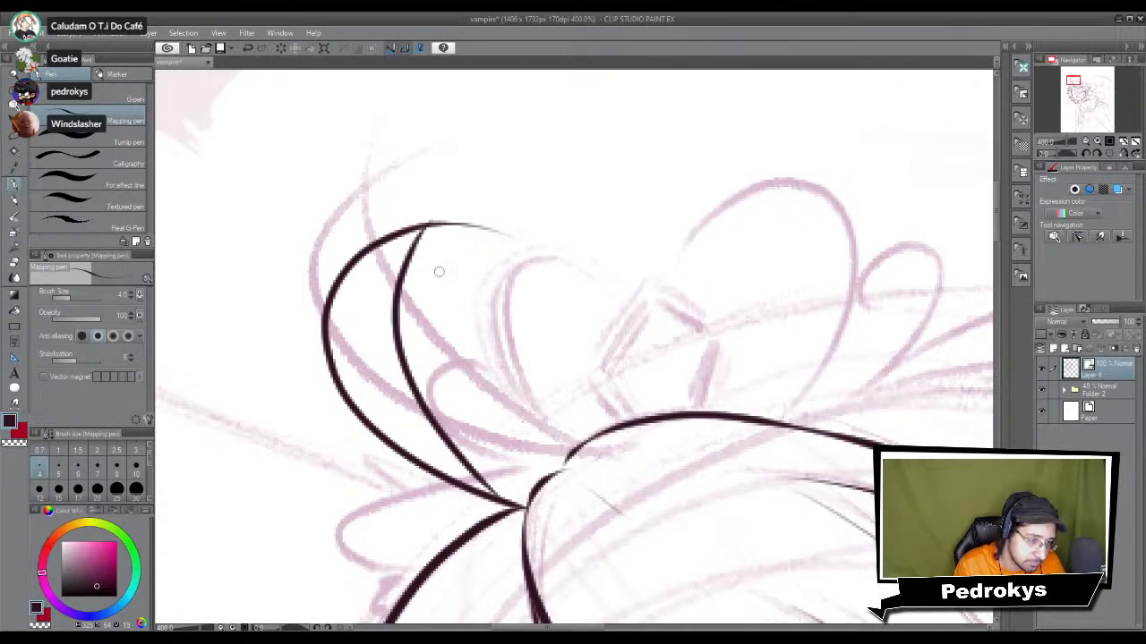
key("ctrl+z")
left_click_drag(428, 228, 527, 506)
key("ctrl+z")
mouse_move(430, 227)
left_mouse_down()
mouse_move(470, 452)
mouse_move(526, 507)
left_mouse_up()
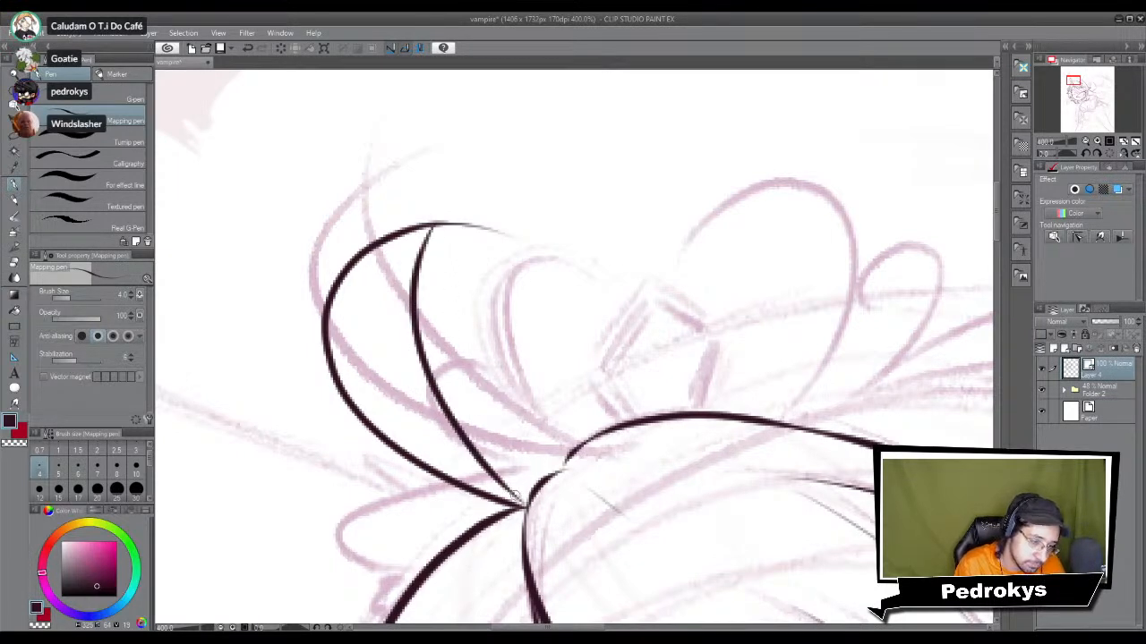
Step: Ink the pointed, curled tip of the hair tuft and erase the stray line end beyond it
left_click_drag(417, 280, 506, 255)
left_click_drag(433, 224, 503, 255)
key("ctrl+z")
left_click_drag(434, 222, 507, 262)
key("ctrl+z")
key("ctrl+z")
left_click_drag(434, 224, 503, 254)
key("ctrl+z")
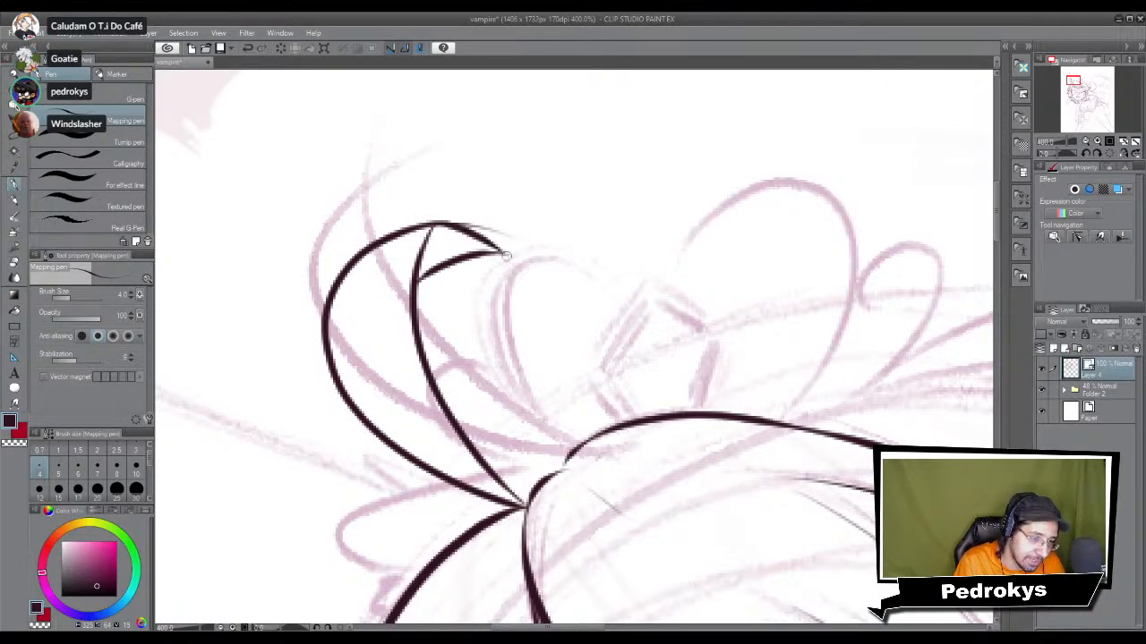
key("e")
left_click_drag(455, 221, 531, 256)
Step: Review the inked head with its hair tuft and examine the blue-haired reference image in its own window
scroll(532, 256, "down", 5)
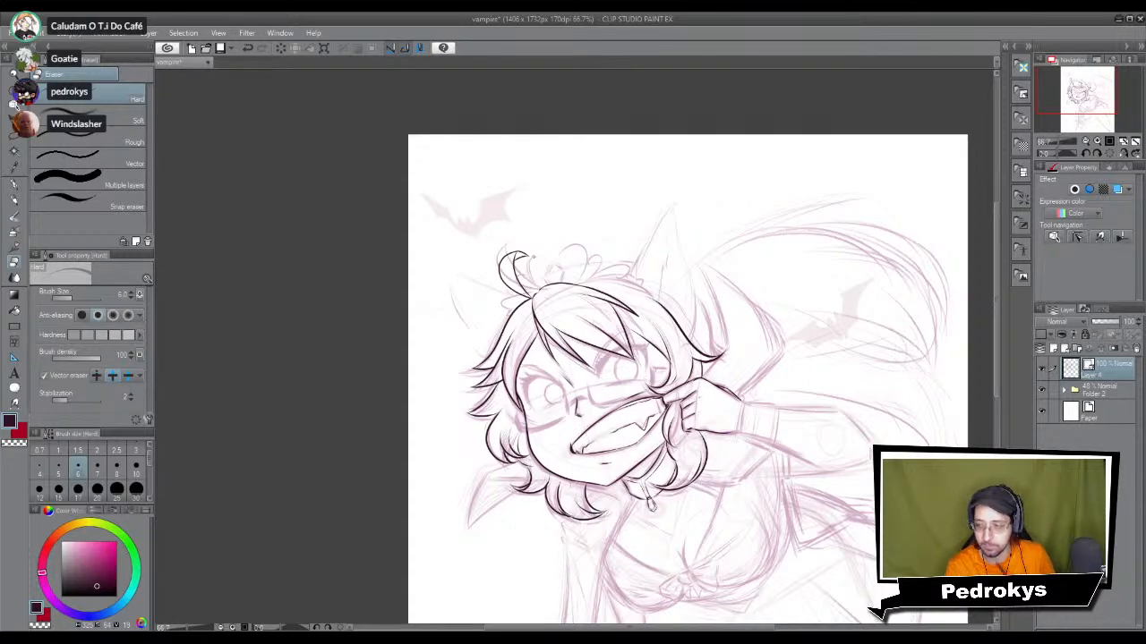
scroll(599, 357, "up", 5)
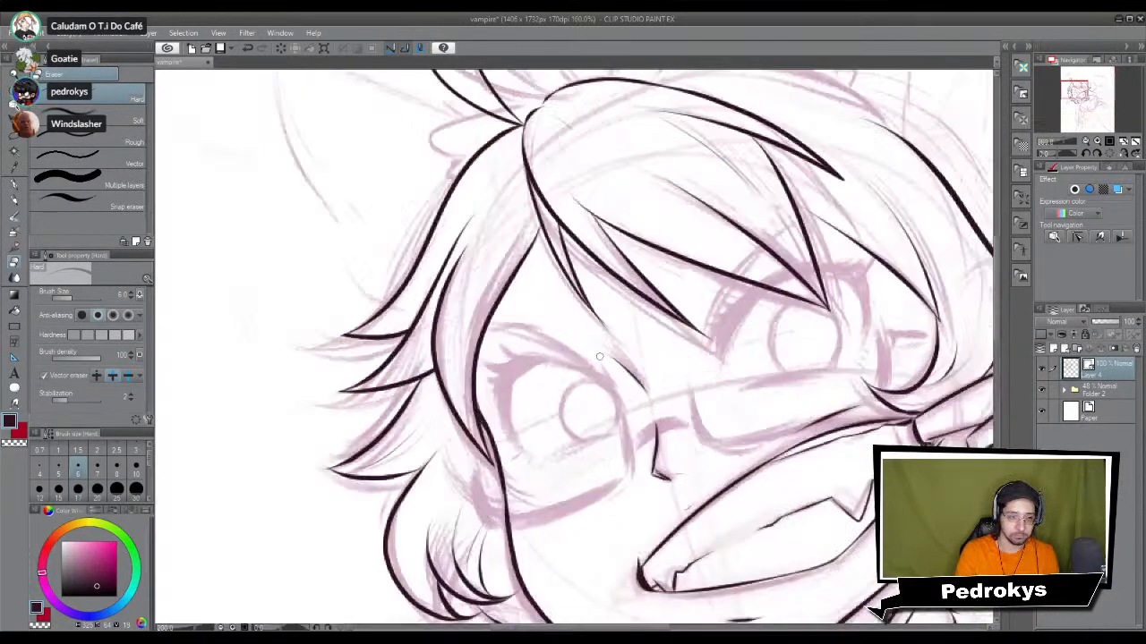
left_click_drag(597, 242, 586, 442)
mouse_move(511, 304)
left_mouse_down()
mouse_move(570, 378)
mouse_move(584, 367)
mouse_move(548, 515)
mouse_move(497, 382)
mouse_move(534, 390)
left_mouse_up()
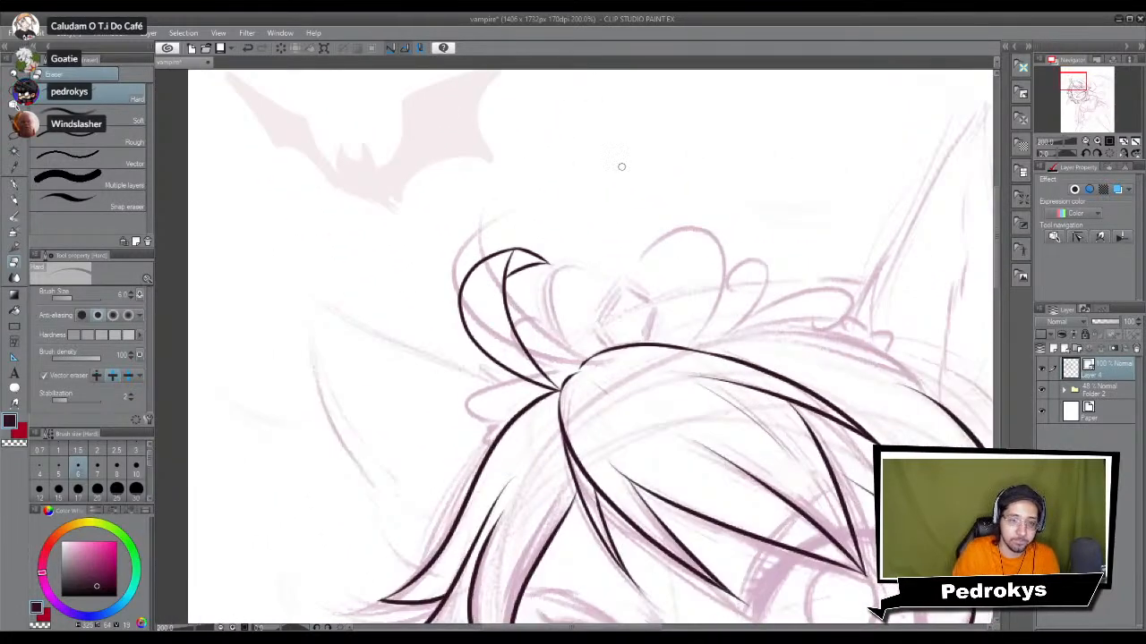
left_click(901, 157)
scroll(877, 101, "up", 2)
left_click_drag(928, 243, 927, 180)
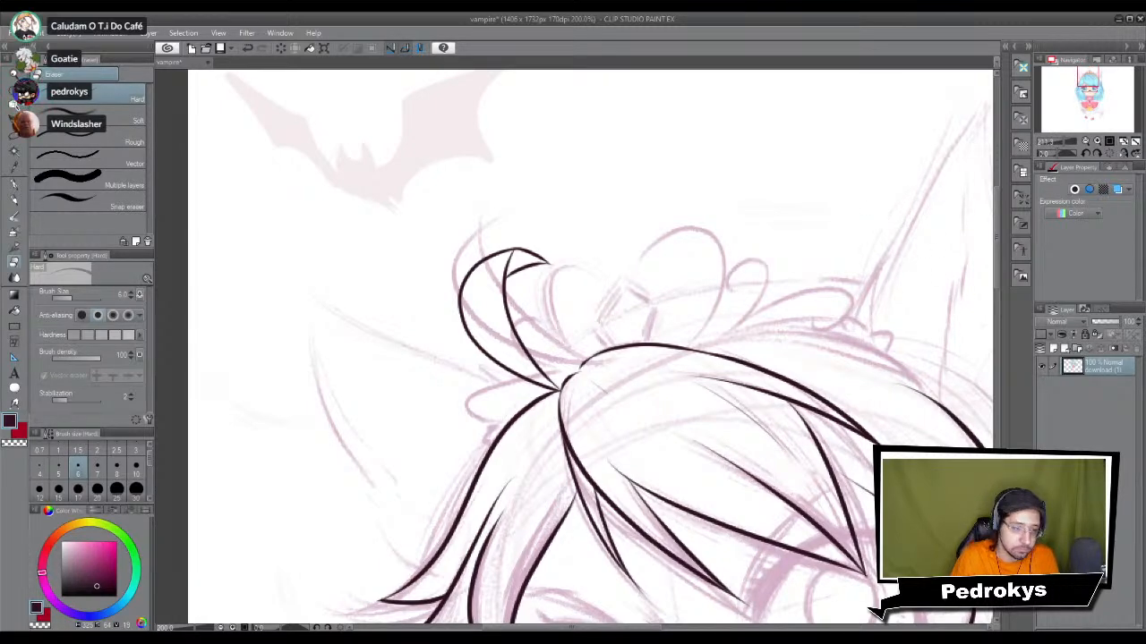
left_click(502, 519)
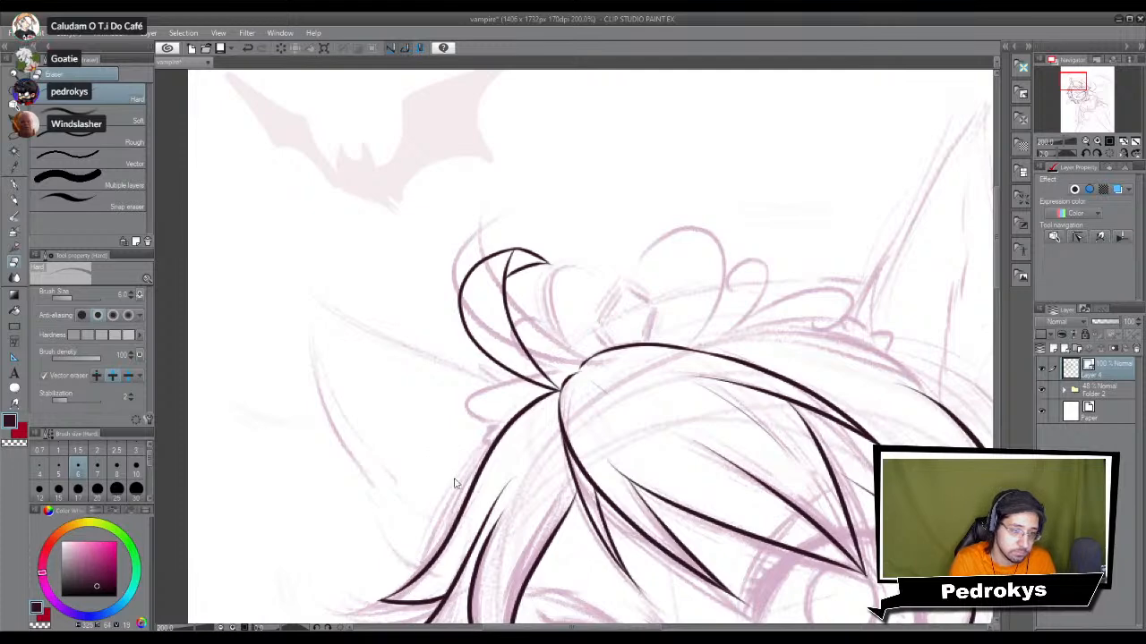
Step: Ink a short stroke beside the left hair outline at the base of the pointed ear with the G-pen at size 5
left_click_drag(466, 491, 477, 464)
left_click(135, 464)
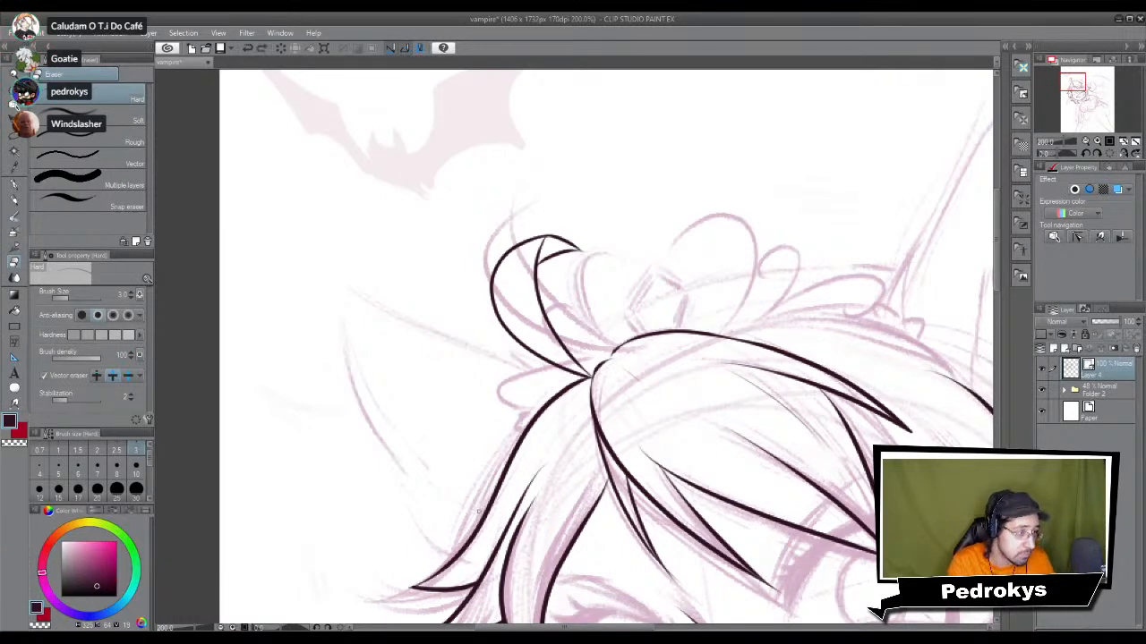
key("p")
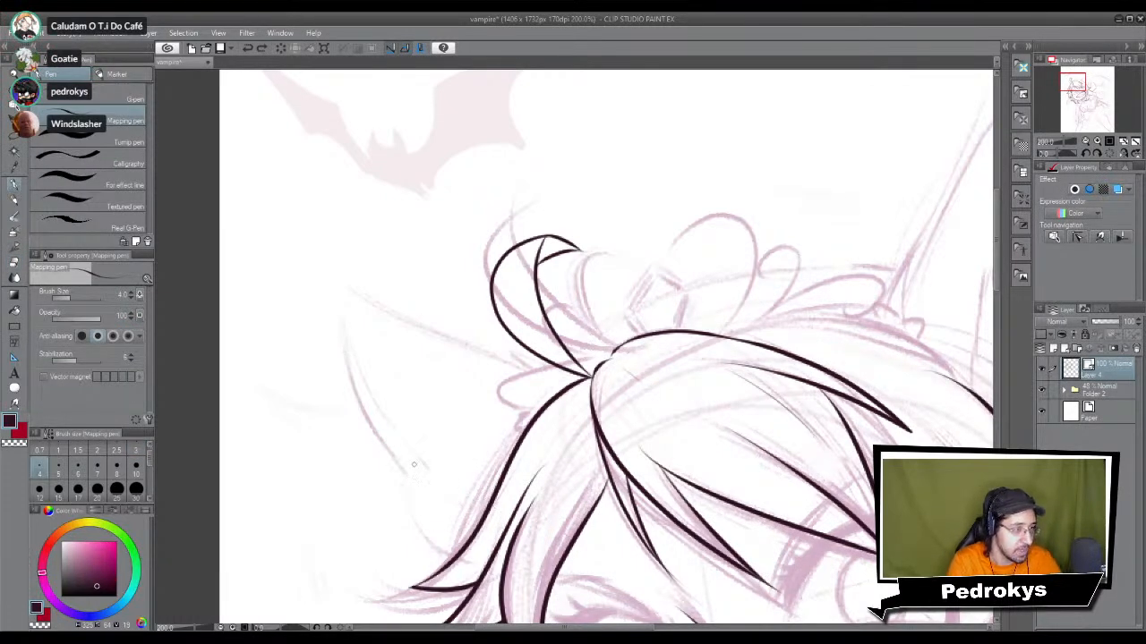
left_click(106, 96)
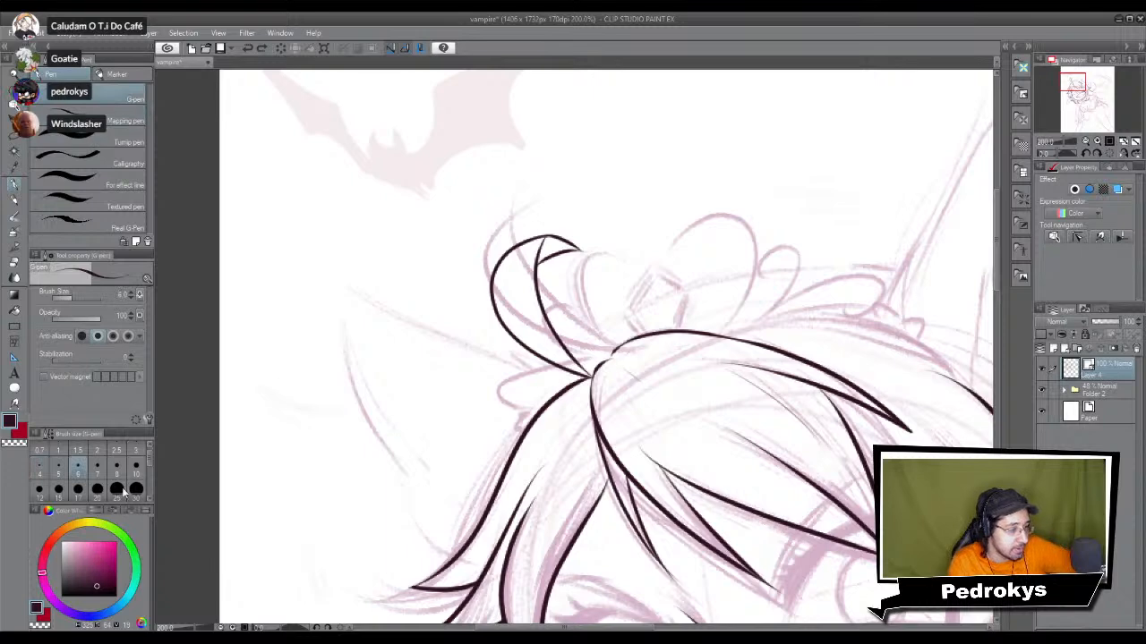
left_click(61, 479)
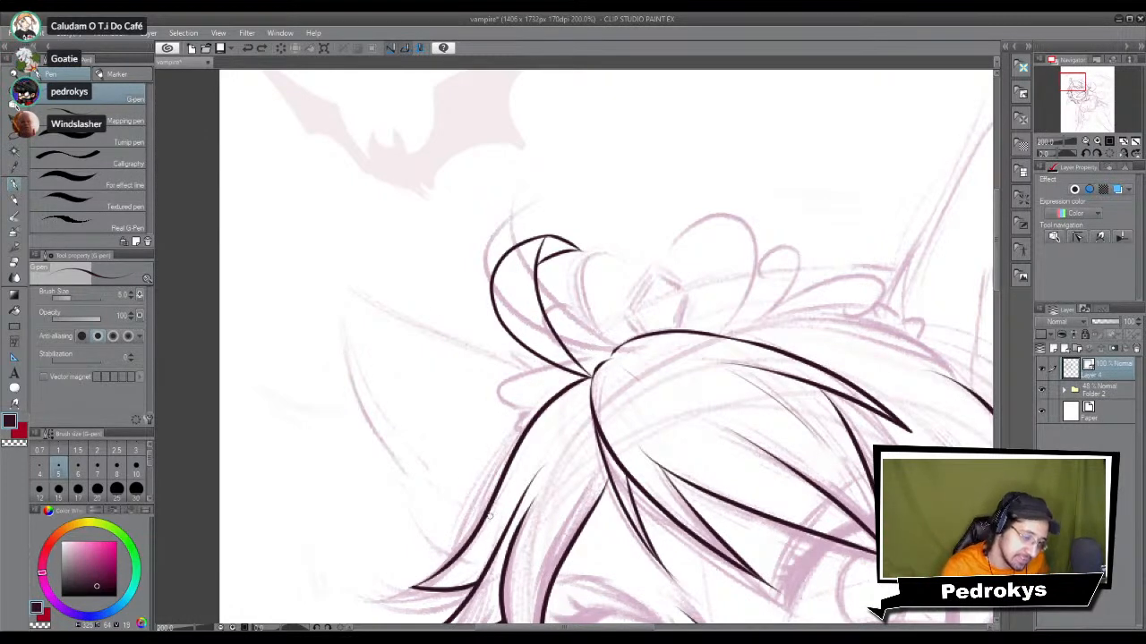
left_click_drag(482, 524, 451, 495)
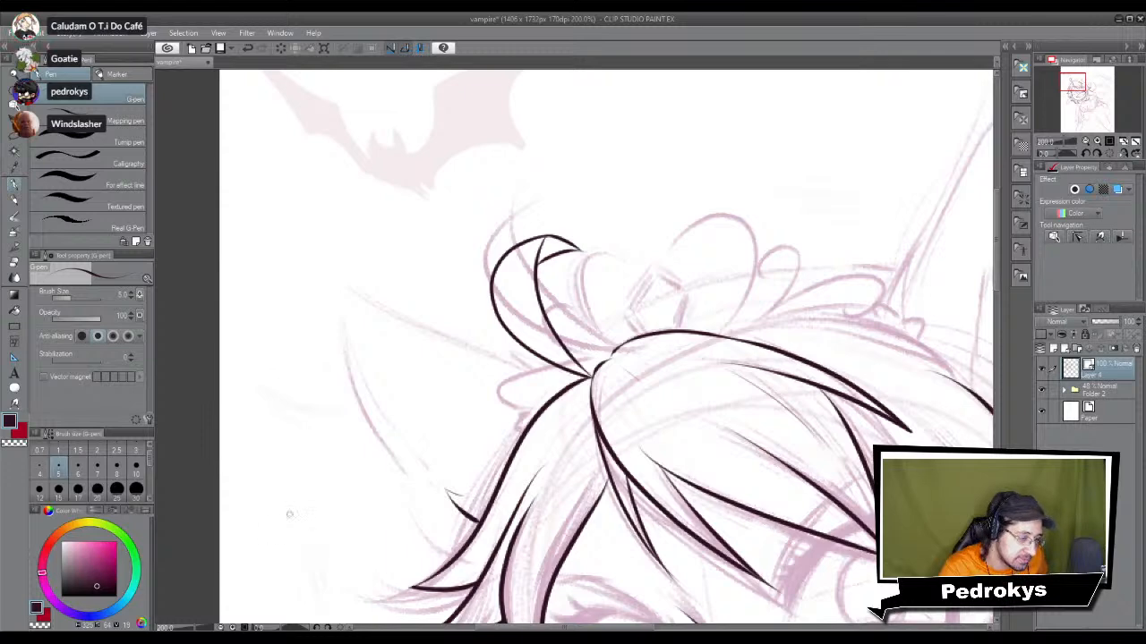
Step: Ink the inner edge of the left pointed ear with the G-pen at size 4, redoing the stroke until it fits
left_click(39, 468)
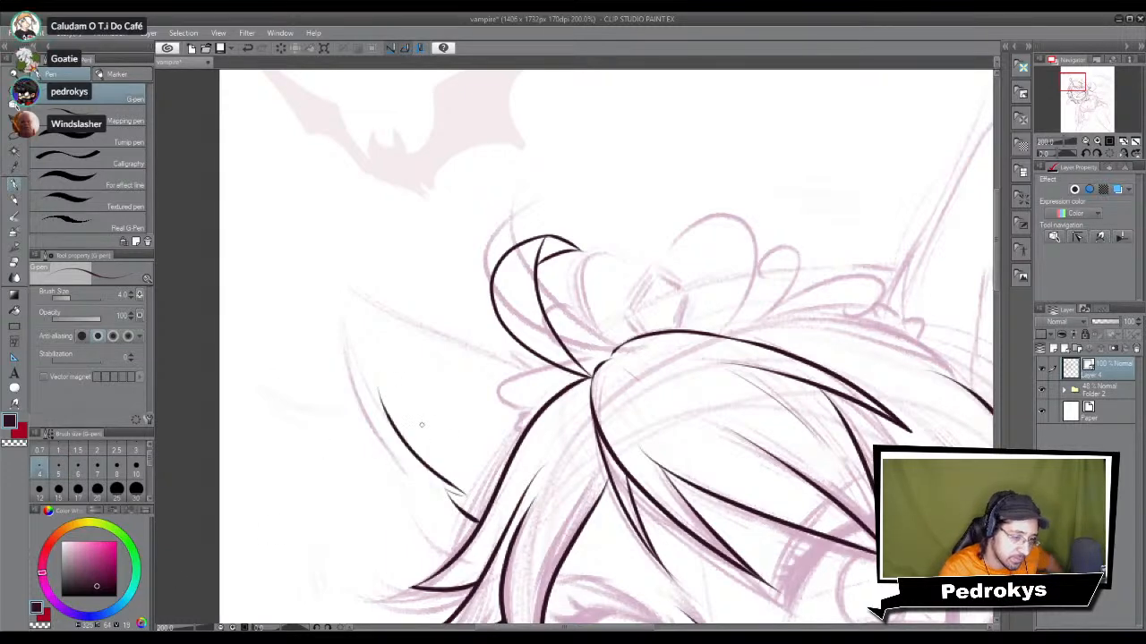
left_click_drag(465, 494, 347, 351)
key("ctrl+z")
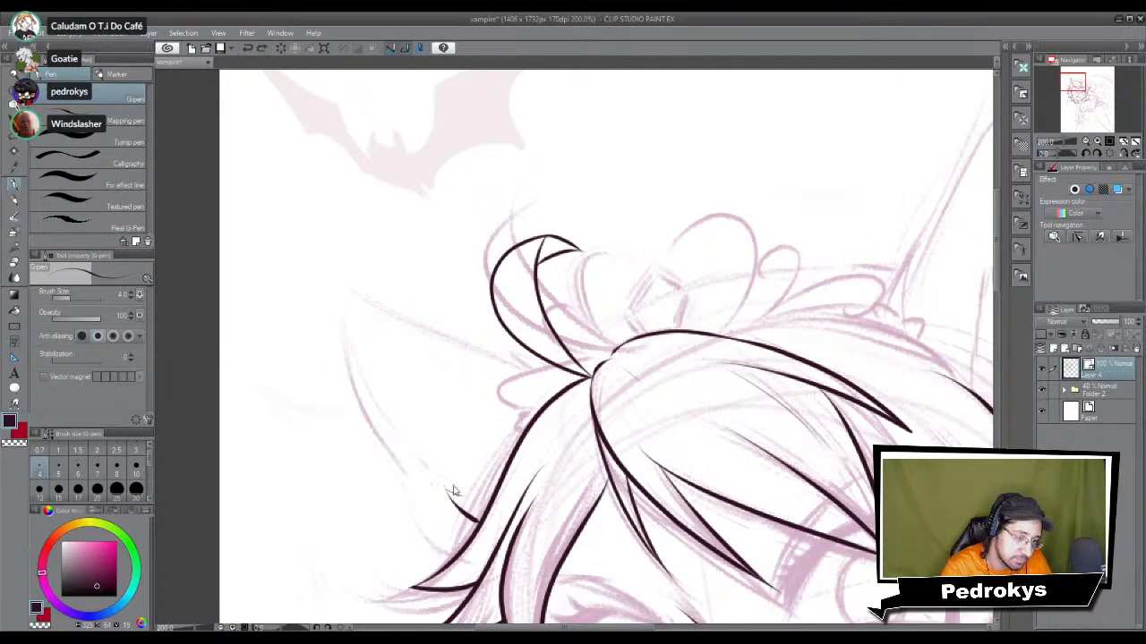
left_click_drag(461, 498, 351, 326)
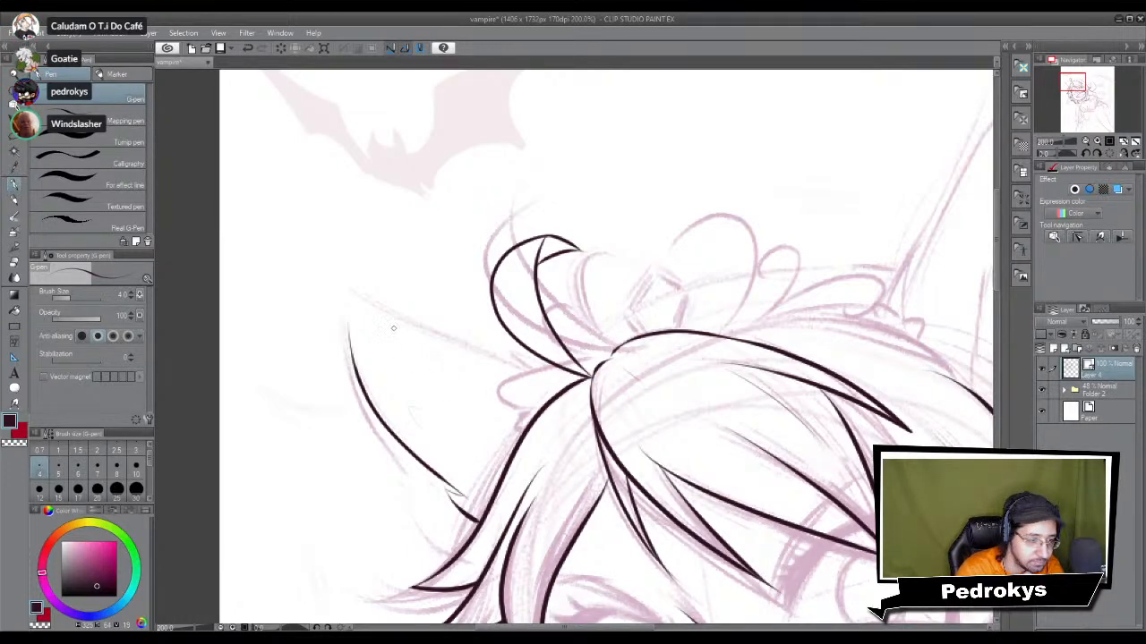
Step: Ink the upper edge of the left ear down to the hair, redoing it until it fits, and erase the end crossing the hair outline
left_click_drag(345, 296, 519, 368)
key("ctrl+z")
left_click_drag(347, 297, 564, 385)
key("ctrl+z")
left_click_drag(345, 297, 586, 401)
key("ctrl+z")
left_click_drag(348, 302, 588, 398)
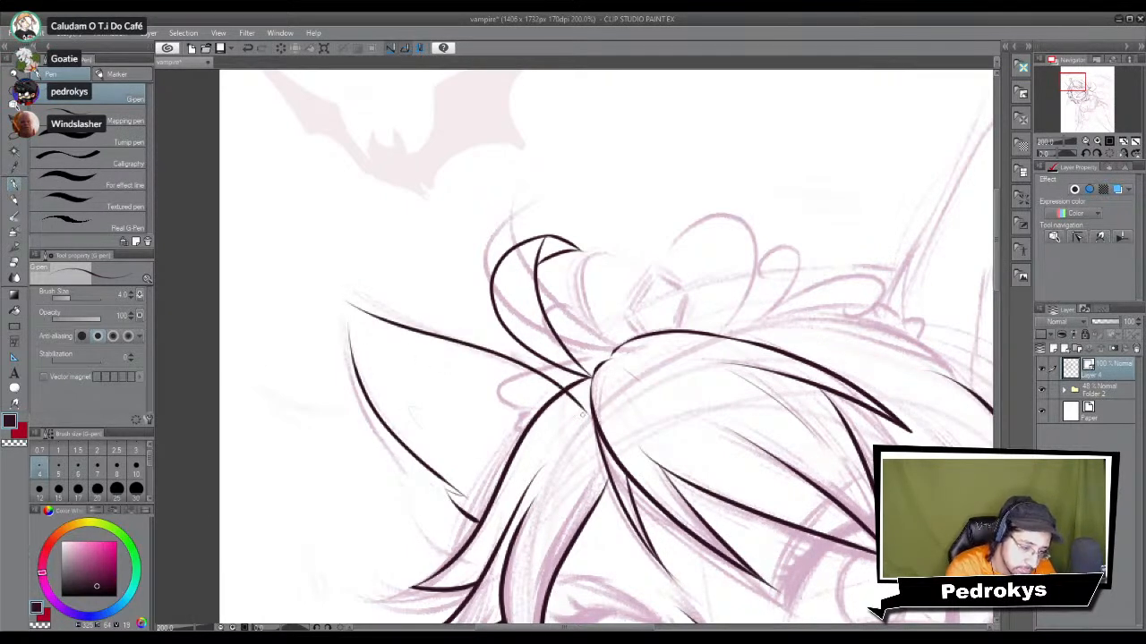
key("e")
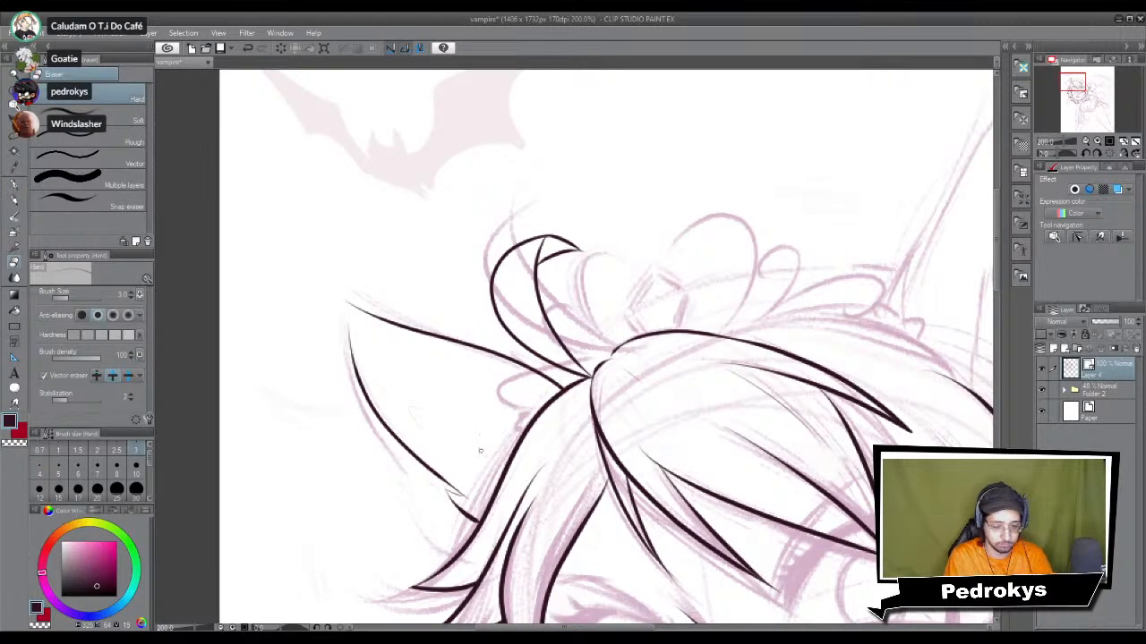
Step: Ink the outer edge of the left ear with jagged fur at its base, and refine the lines meeting at the ear tip
key("p")
left_click_drag(398, 399, 500, 262)
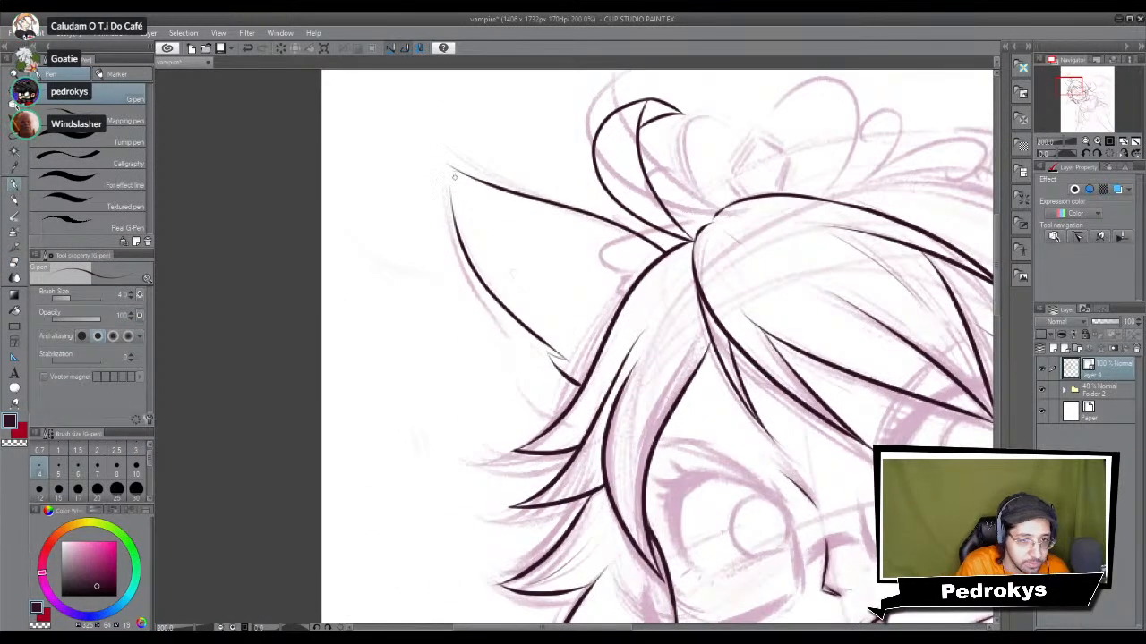
left_click_drag(448, 169, 509, 356)
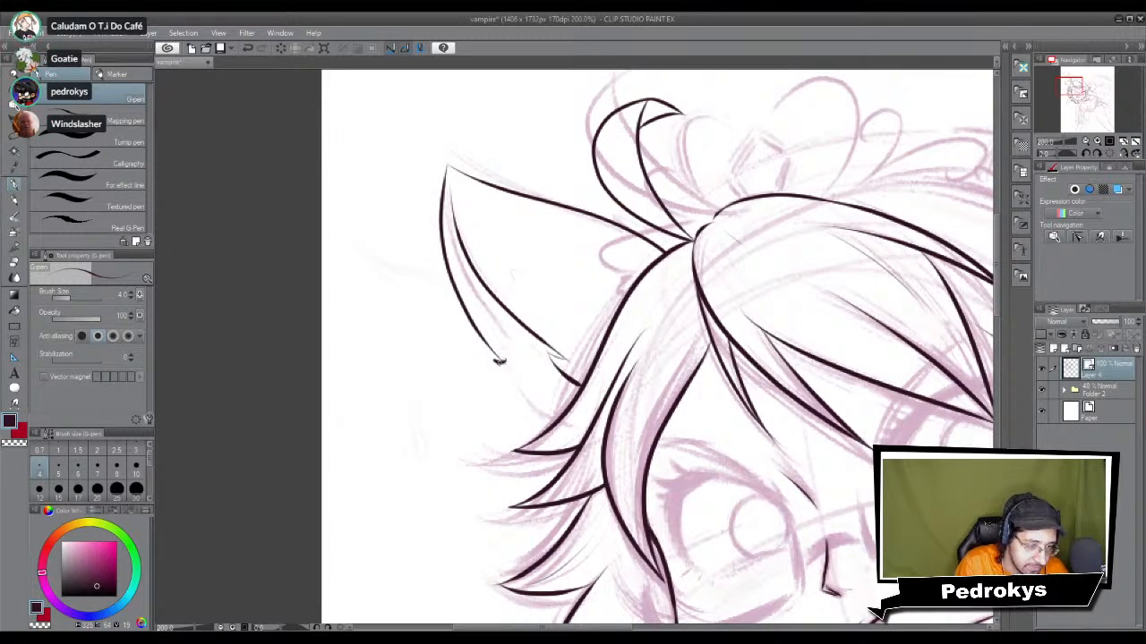
left_click_drag(499, 363, 540, 395)
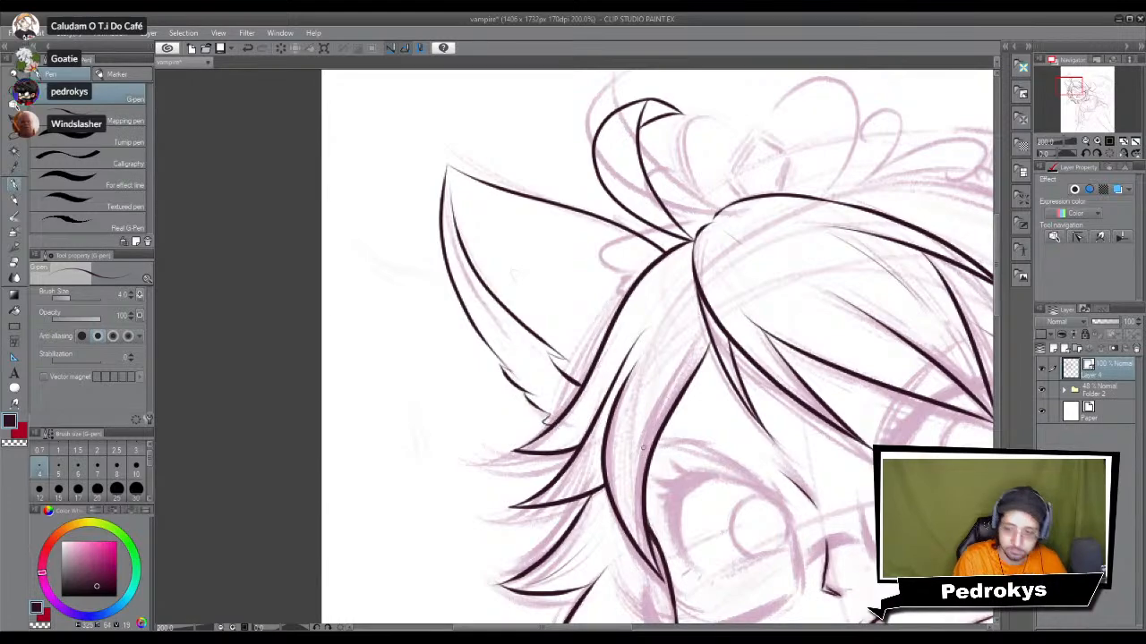
scroll(644, 453, "down", 3)
scroll(644, 453, "up", 5)
left_click_drag(538, 369, 708, 643)
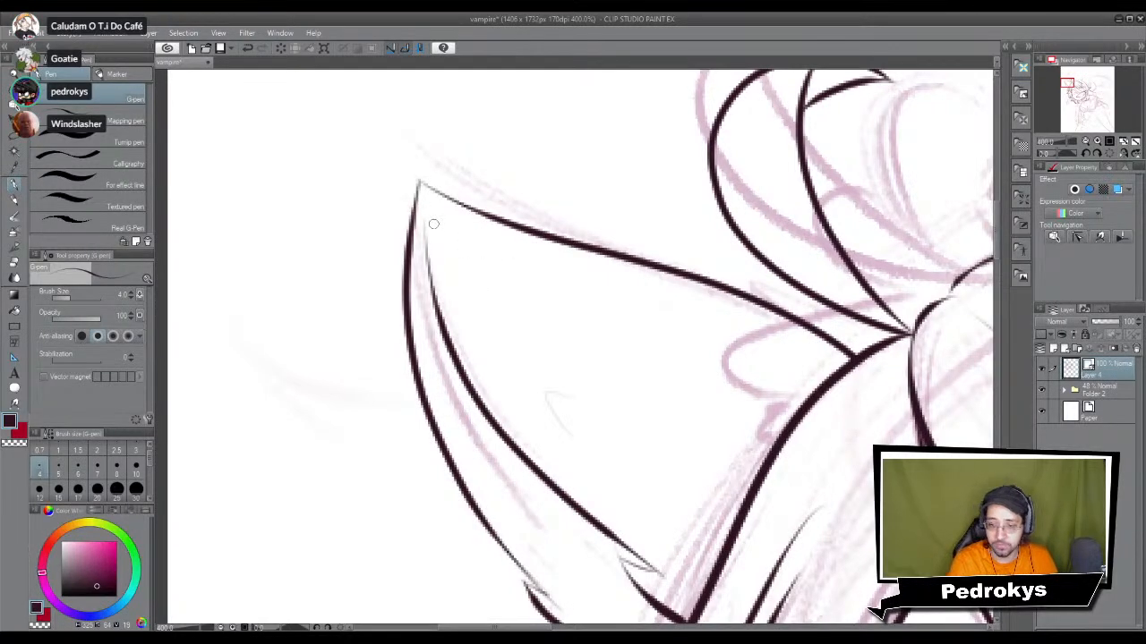
left_click_drag(432, 187, 493, 214)
Step: Review the inked head with its left ear and examine the sketched right ear
scroll(440, 230, "down", 5)
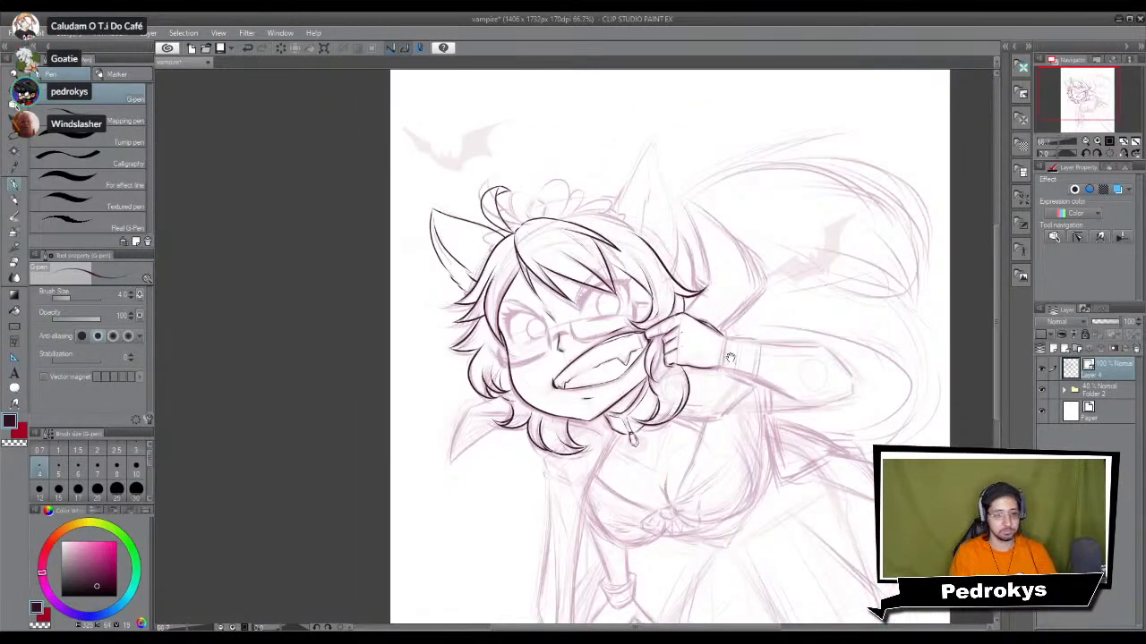
left_click_drag(727, 349, 654, 429)
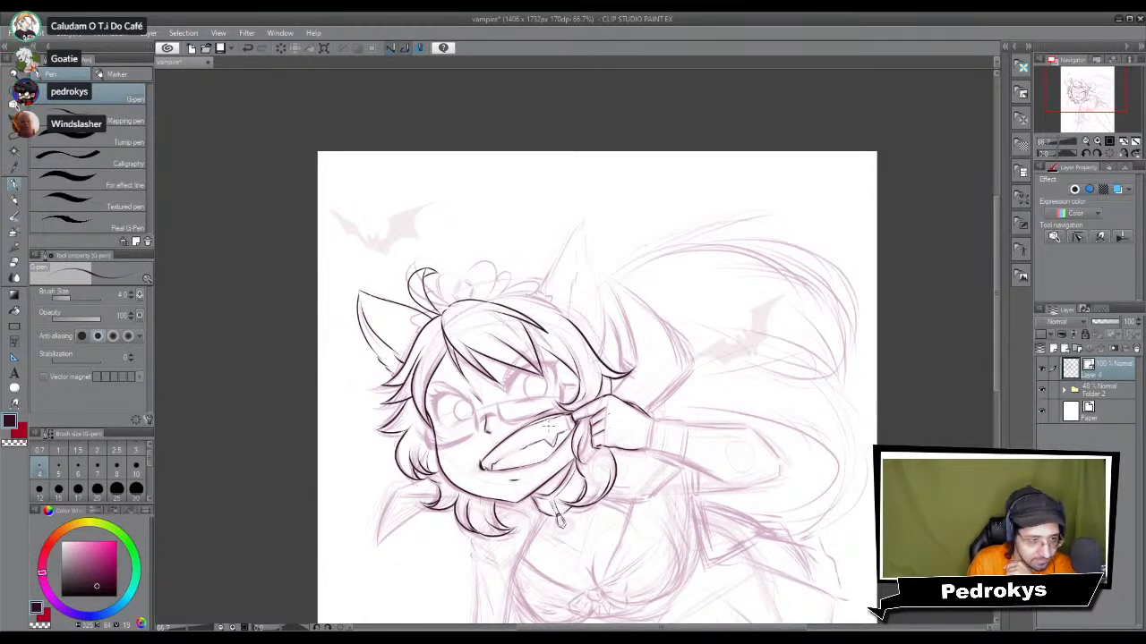
scroll(418, 386, "down", 3)
scroll(530, 305, "up", 7)
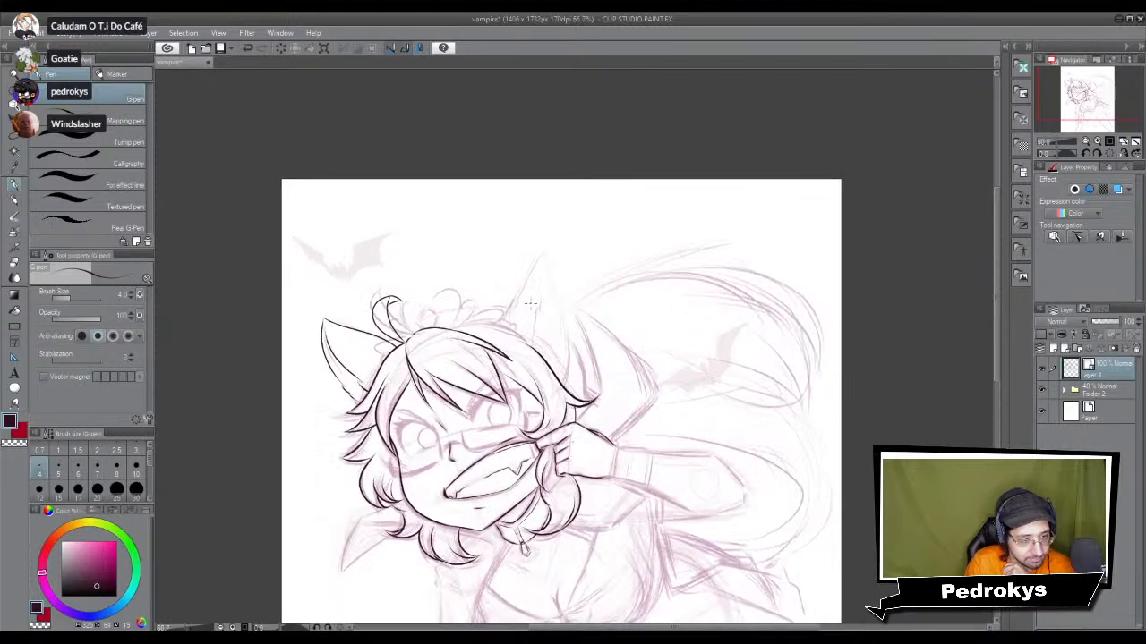
scroll(530, 303, "up", 1)
scroll(531, 303, "down", 2)
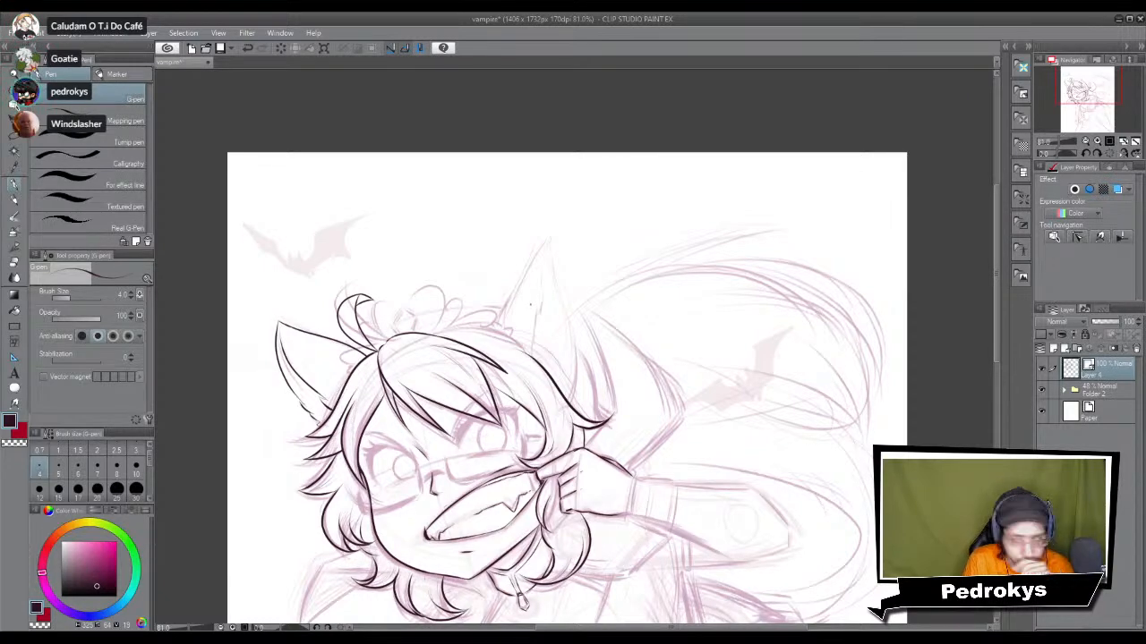
scroll(565, 179, "up", 5)
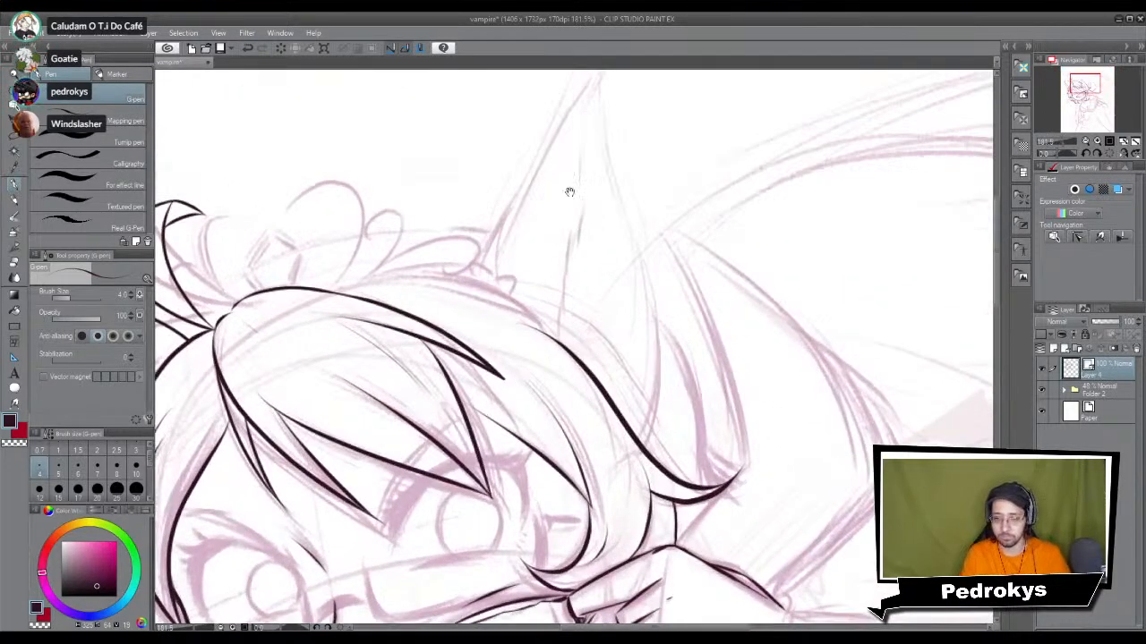
mouse_move(585, 374)
left_mouse_down()
mouse_move(555, 415)
mouse_move(564, 420)
left_mouse_up()
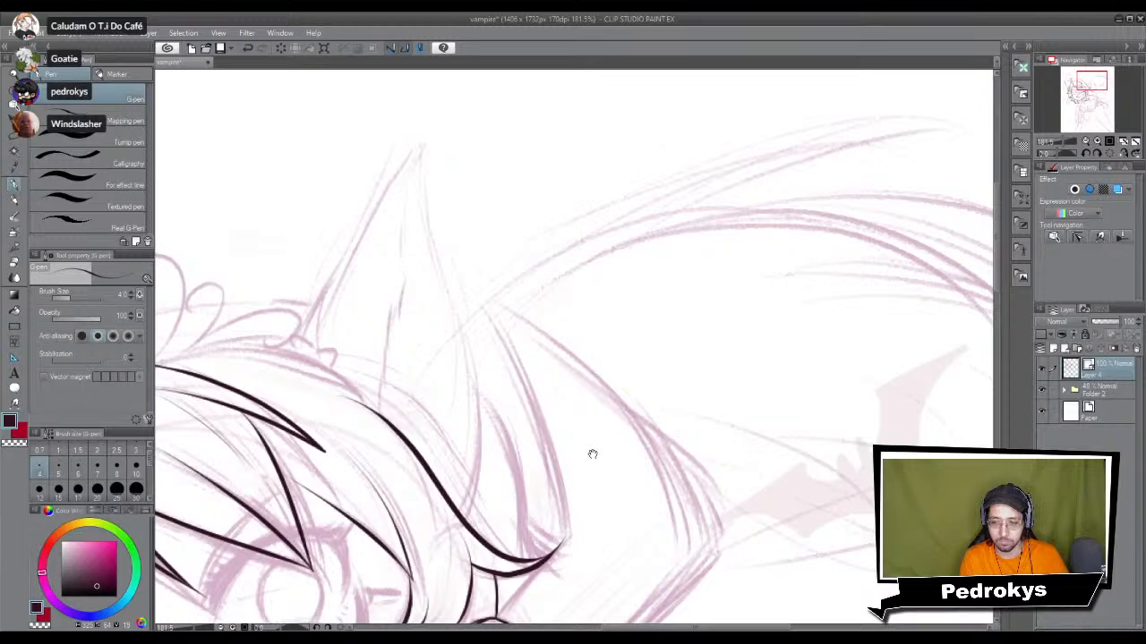
mouse_move(592, 459)
left_mouse_down()
mouse_move(578, 379)
mouse_move(617, 434)
left_mouse_up()
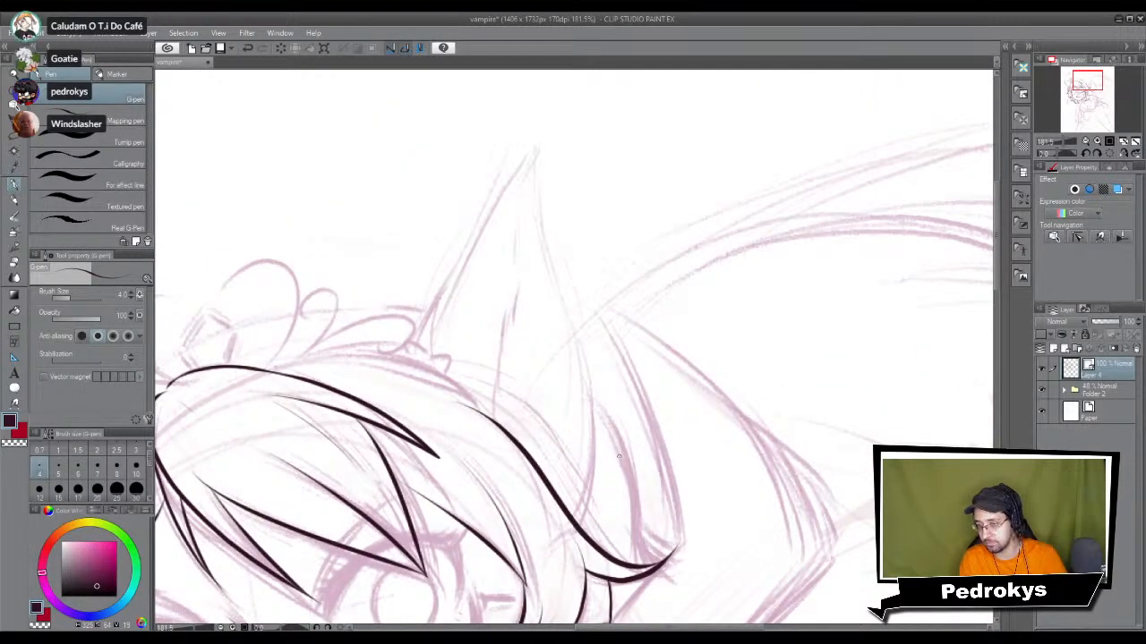
Step: Ink the left edge of the right ear from its base up to the tip, redoing the stroke until it fits
left_click_drag(478, 295, 518, 308)
mouse_move(510, 363)
left_mouse_down()
mouse_move(522, 381)
mouse_move(462, 421)
mouse_move(476, 417)
mouse_move(471, 338)
left_mouse_up()
key("ctrl+z")
left_click_drag(418, 428, 540, 209)
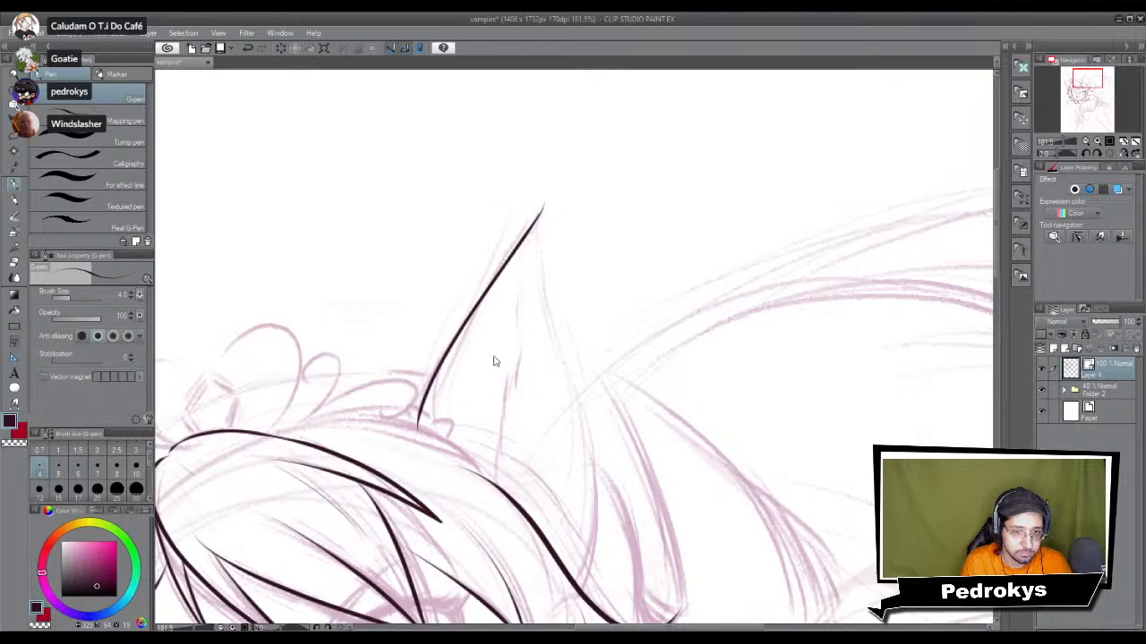
key("ctrl+z")
mouse_move(435, 384)
left_mouse_down()
mouse_move(535, 213)
mouse_move(586, 379)
left_mouse_up()
key("ctrl+z")
Step: Ink the right edge of the right ear from its tip, and add a curved stroke below it down to the hair outline
left_click_drag(538, 213, 597, 455)
key("ctrl+z")
mouse_move(538, 213)
left_mouse_down()
mouse_move(595, 462)
mouse_move(615, 463)
mouse_move(610, 392)
mouse_move(594, 478)
left_mouse_up()
key("ctrl+z")
left_click_drag(588, 376, 575, 519)
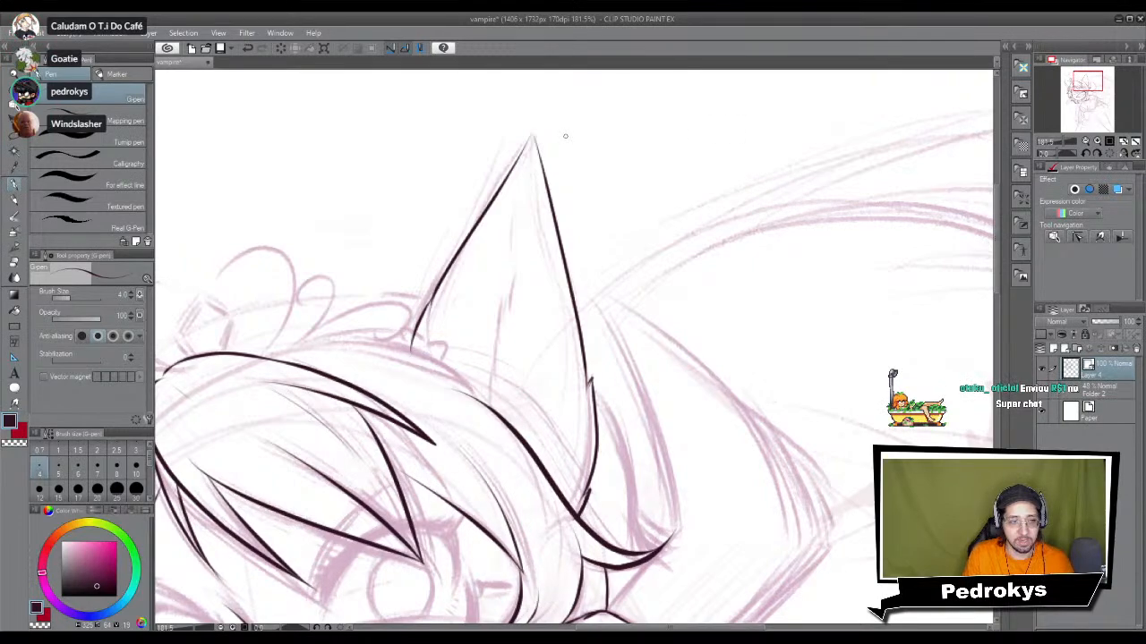
scroll(568, 134, "up", 1)
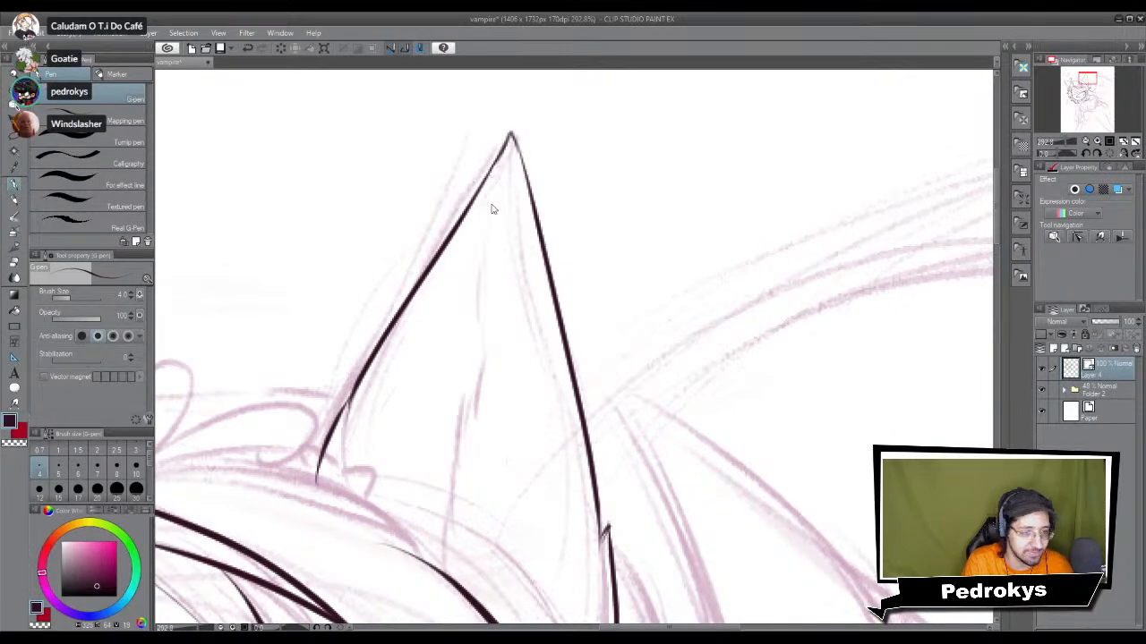
Step: Ink the inner fold line and small fur marks inside the right ear, redoing the fold until it fits
scroll(491, 207, "down", 6)
scroll(490, 207, "up", 4)
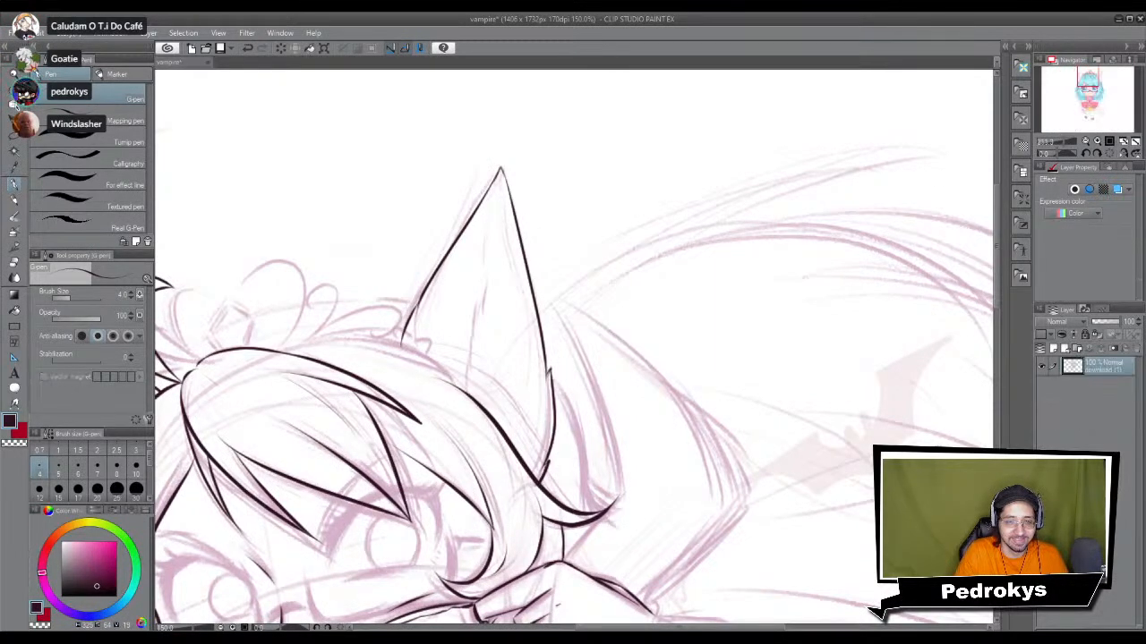
left_click(484, 344)
left_click_drag(449, 279, 460, 321)
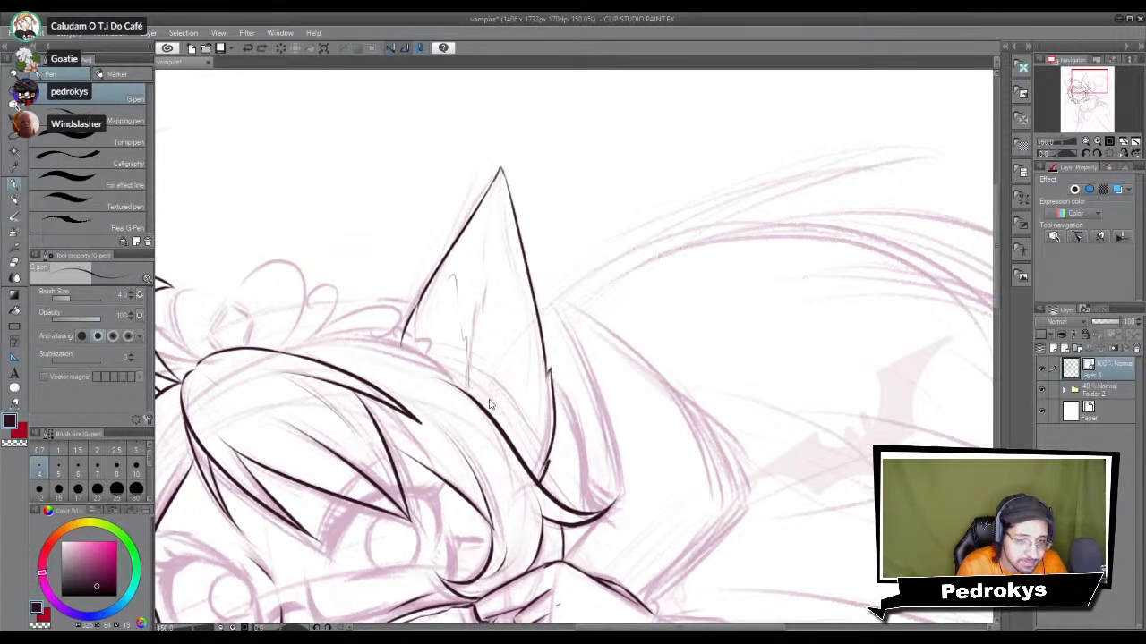
mouse_move(470, 366)
left_mouse_down()
mouse_move(485, 405)
mouse_move(474, 364)
mouse_move(489, 270)
left_mouse_up()
key("ctrl+z")
left_click_drag(471, 361, 491, 255)
key("ctrl+z")
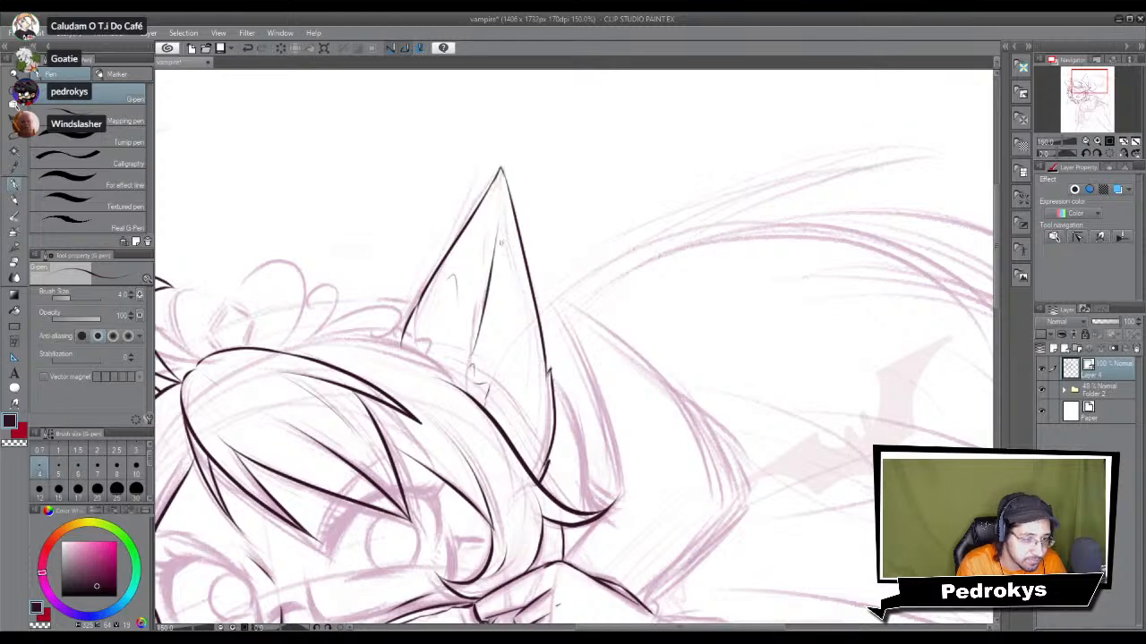
Step: Reinforce the upper end of the fringe strand above the right eye and add thin hair lines beside it at size 3
scroll(512, 227, "down", 2)
left_click_drag(465, 389, 503, 365)
scroll(503, 365, "down", 1)
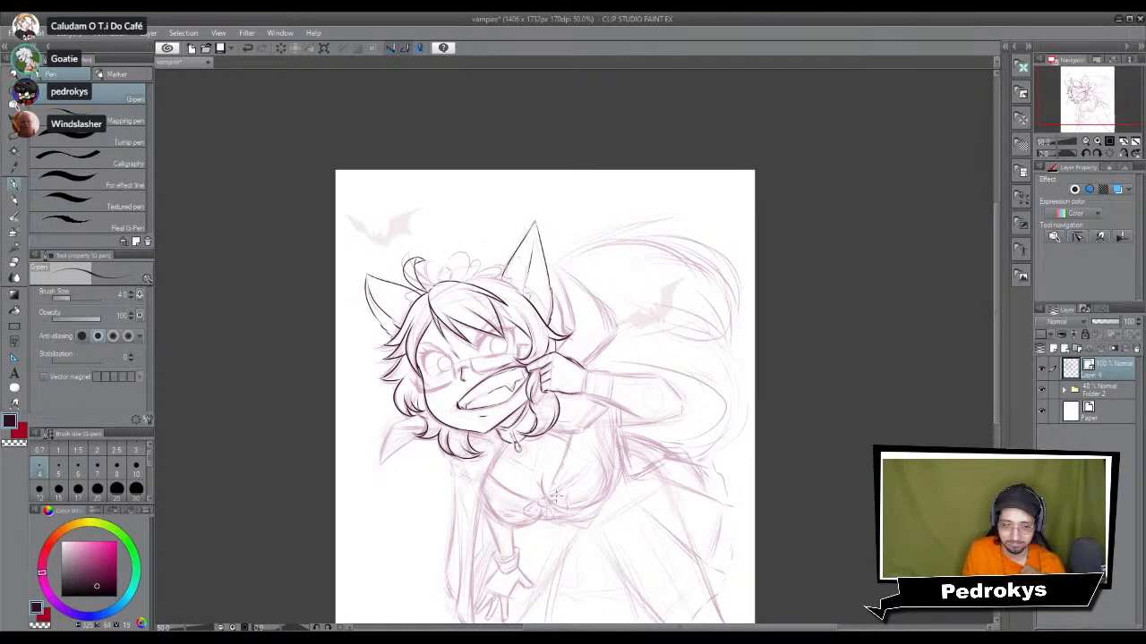
scroll(439, 340, "up", 8)
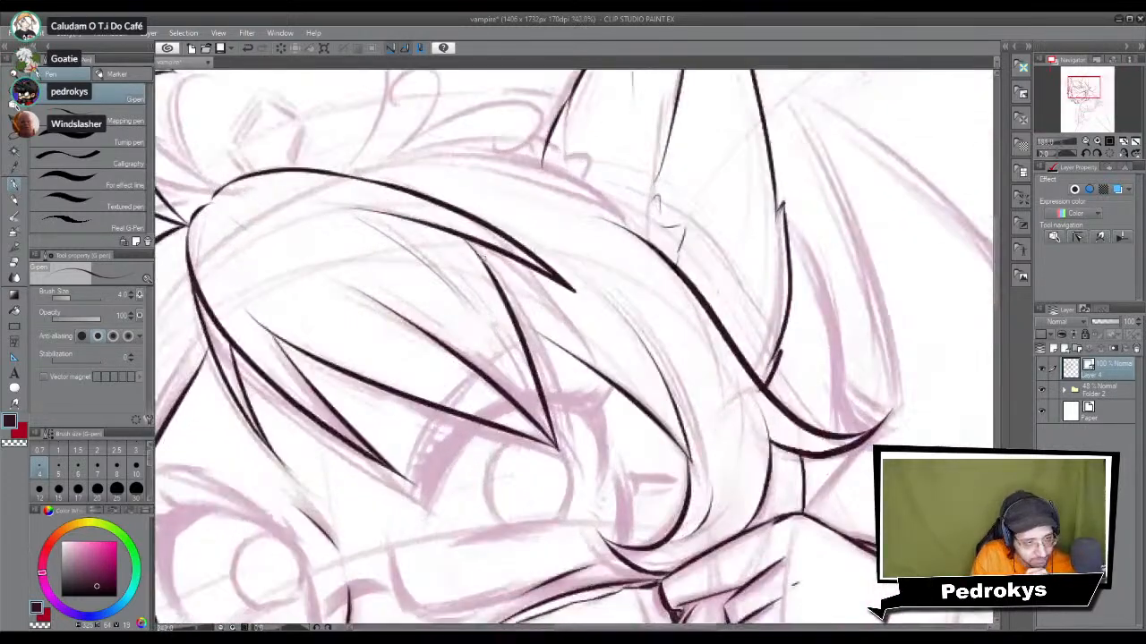
scroll(482, 257, "up", 2)
left_click(136, 450)
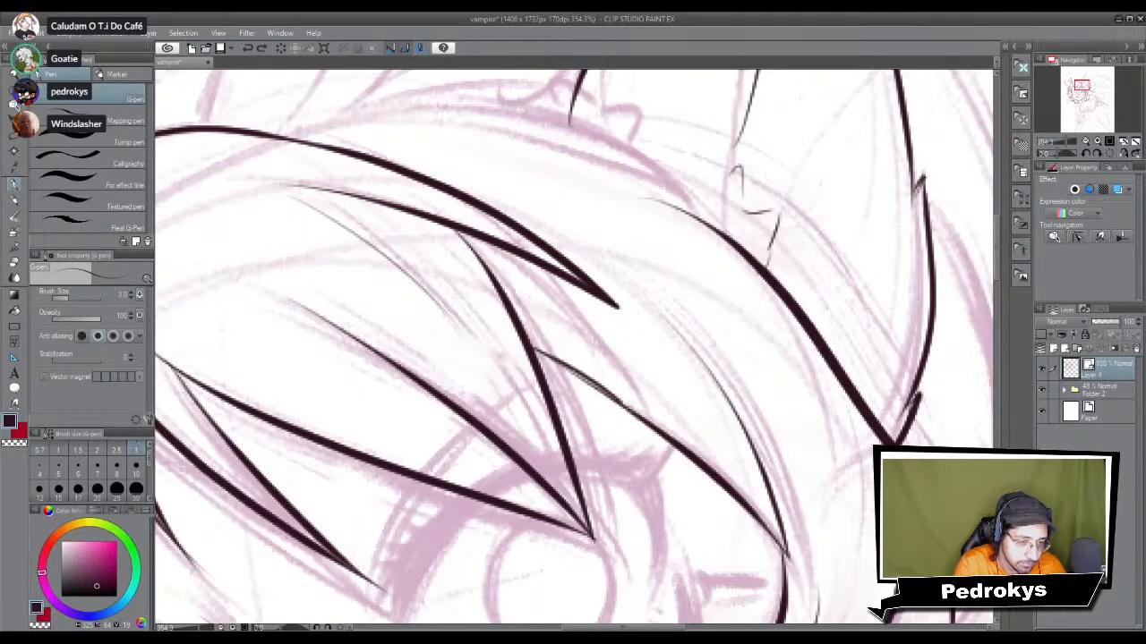
left_click_drag(534, 353, 626, 409)
left_click_drag(535, 352, 618, 401)
left_click_drag(640, 351, 739, 474)
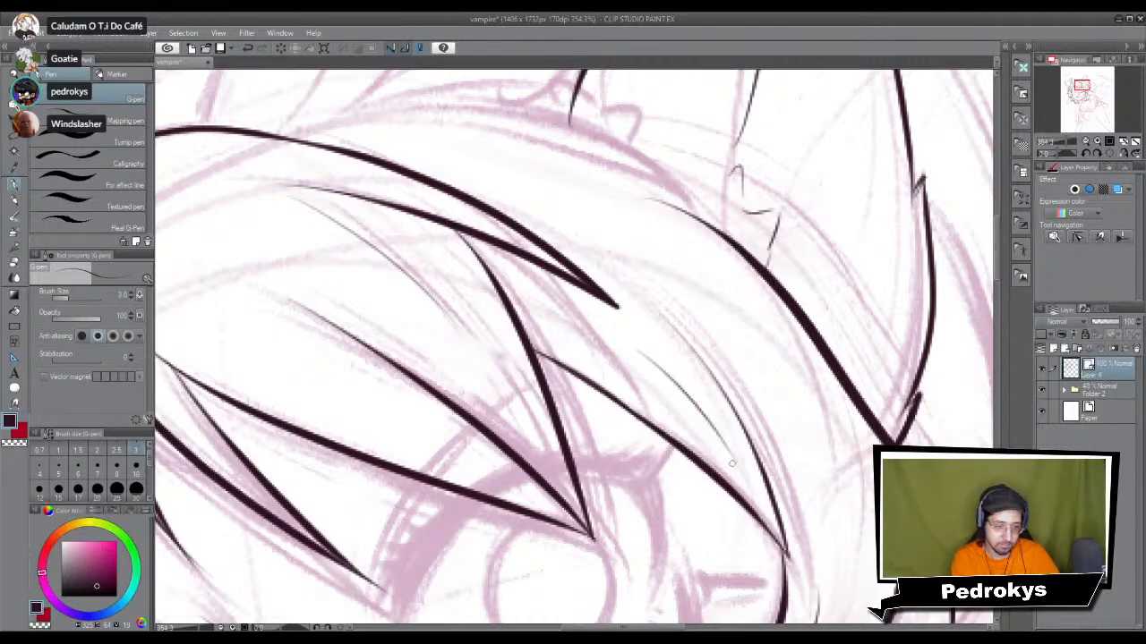
left_click_drag(717, 303, 814, 476)
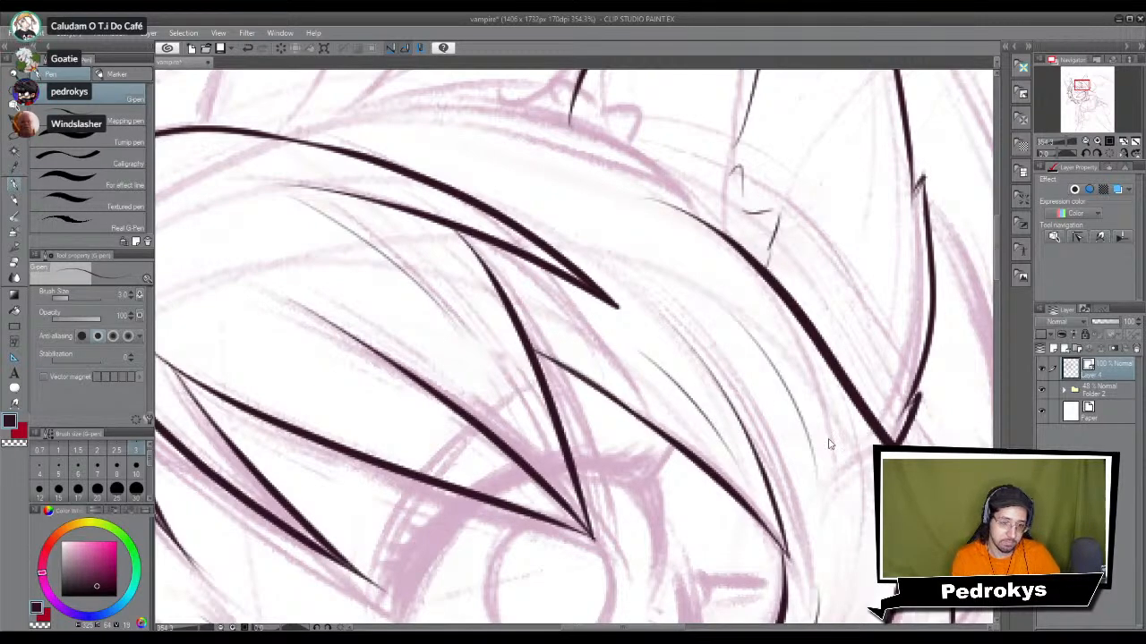
Step: Ink the top outline of the head at size 4, from the fringe to the hair line below the right ear, redoing it until smooth
scroll(828, 440, "down", 6)
mouse_move(750, 612)
left_mouse_down()
mouse_move(712, 500)
mouse_move(627, 493)
mouse_move(596, 513)
mouse_move(626, 528)
mouse_move(698, 506)
mouse_move(677, 428)
mouse_move(705, 423)
mouse_move(683, 419)
mouse_move(638, 478)
mouse_move(543, 493)
mouse_move(500, 441)
left_mouse_up()
scroll(500, 441, "up", 5)
left_click_drag(892, 280, 741, 387)
left_click_drag(751, 431, 668, 447)
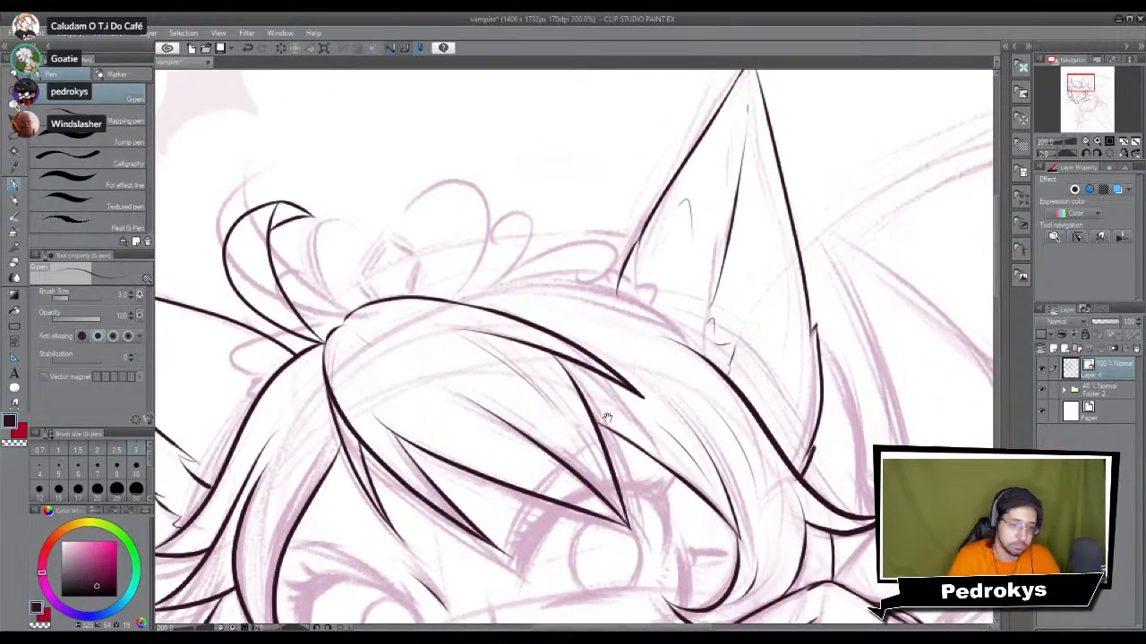
key("bracketright")
key("bracketright")
left_click_drag(453, 294, 690, 345)
key("ctrl+z")
left_click_drag(455, 296, 709, 349)
key("ctrl+z")
mouse_move(459, 297)
left_mouse_down()
mouse_move(670, 324)
mouse_move(709, 354)
left_mouse_up()
key("ctrl+z")
left_click_drag(452, 293, 720, 383)
key("ctrl+z")
left_click_drag(455, 293, 705, 376)
key("ctrl+z")
left_click_drag(456, 291, 725, 370)
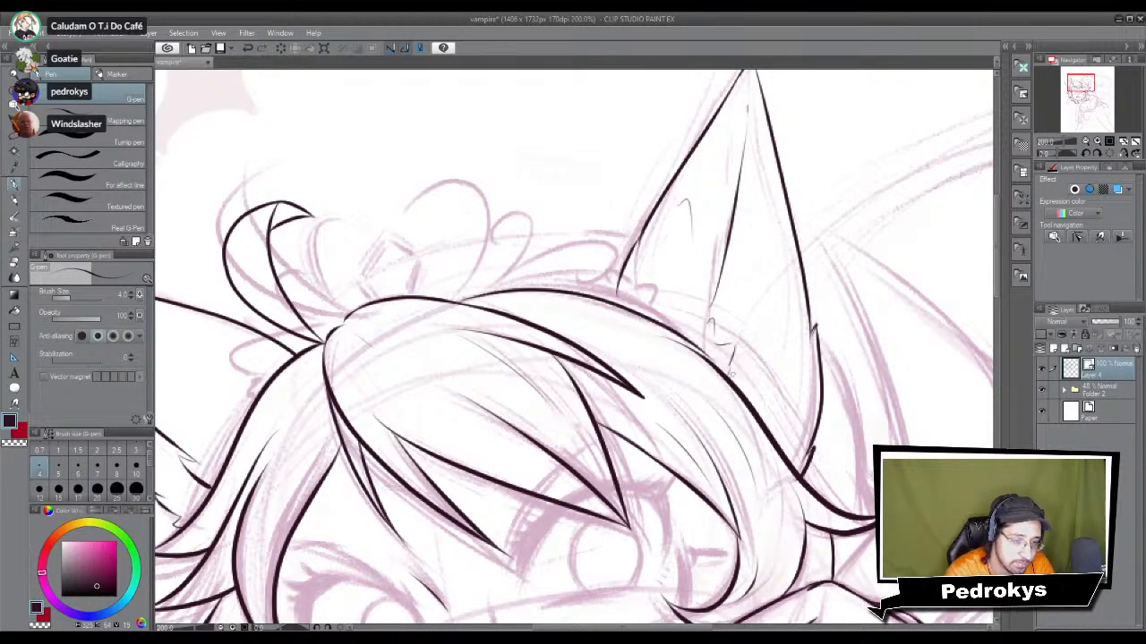
Step: Erase the thin upper end of the old hair line where it overlaps the new head outline below the right ear
left_click_drag(682, 335, 738, 385)
key("ctrl+z")
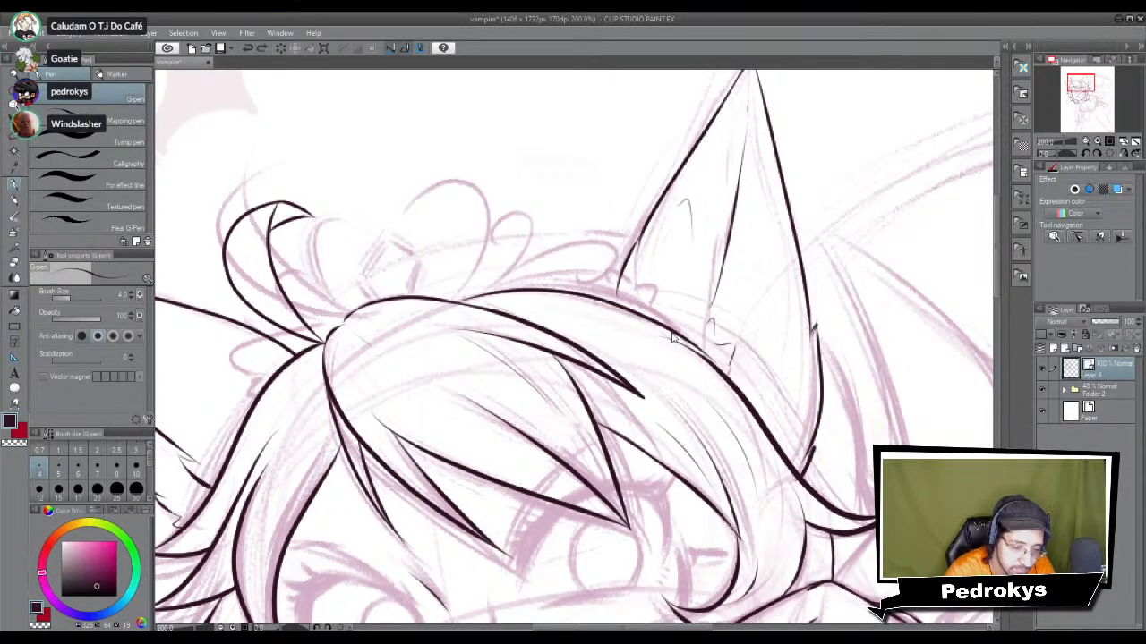
scroll(674, 331, "up", 4)
mouse_move(740, 442)
left_mouse_down()
mouse_move(635, 446)
mouse_move(586, 430)
left_mouse_up()
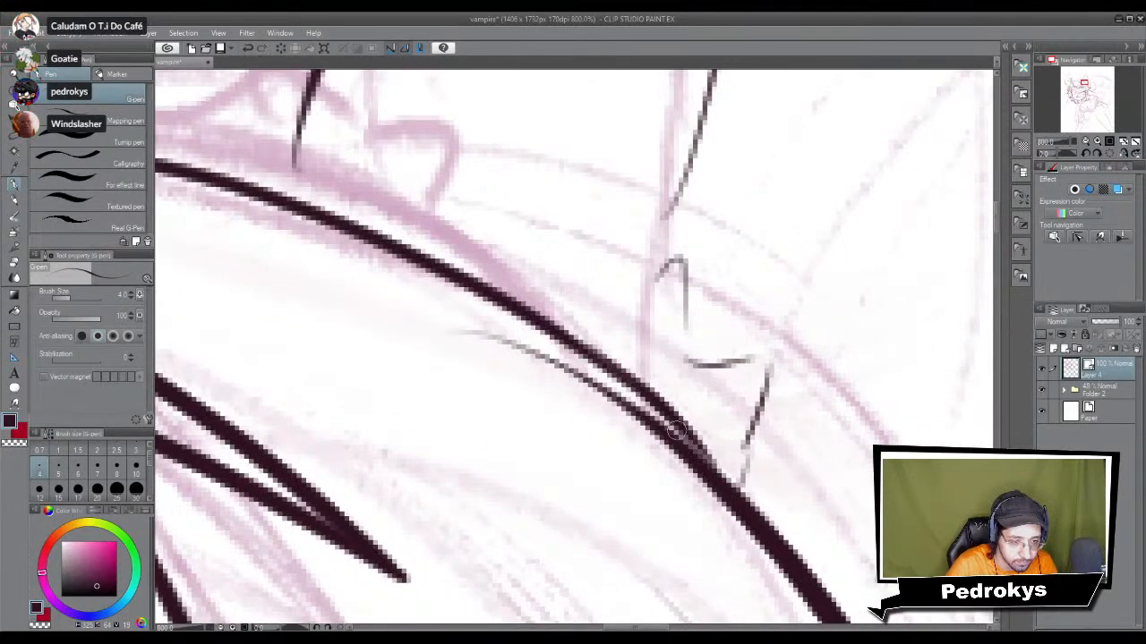
key("ctrl+z")
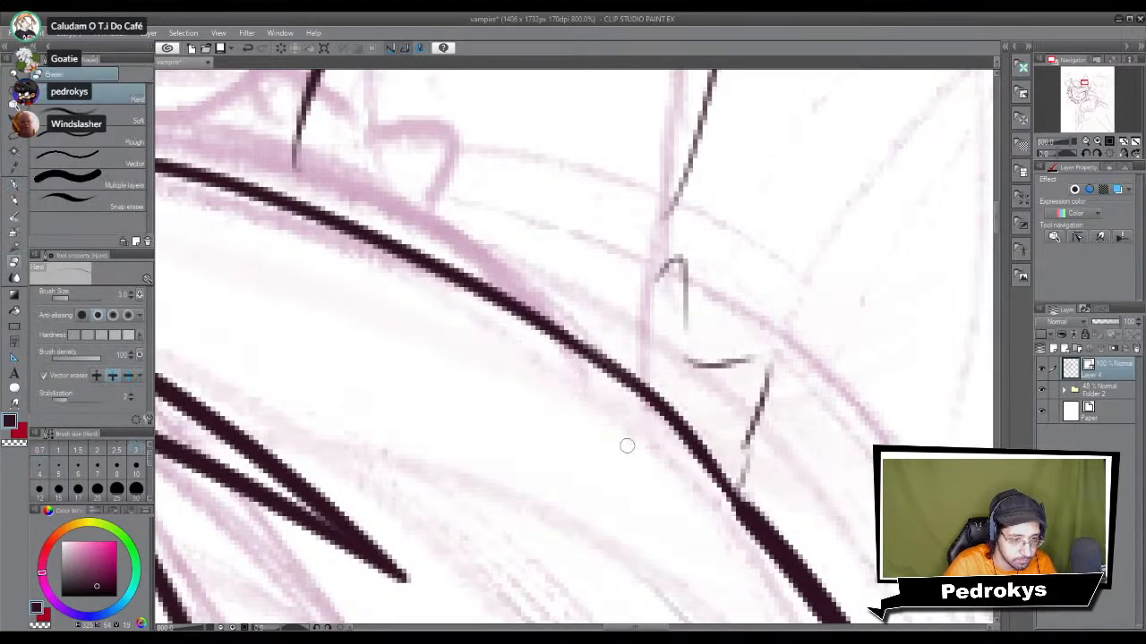
Step: Thicken the head outline below the right ear with short strokes so both hair lines join smoothly
left_click_drag(521, 310, 664, 444)
left_click_drag(664, 444, 605, 351)
left_click_drag(506, 254, 641, 387)
left_click_drag(562, 301, 673, 425)
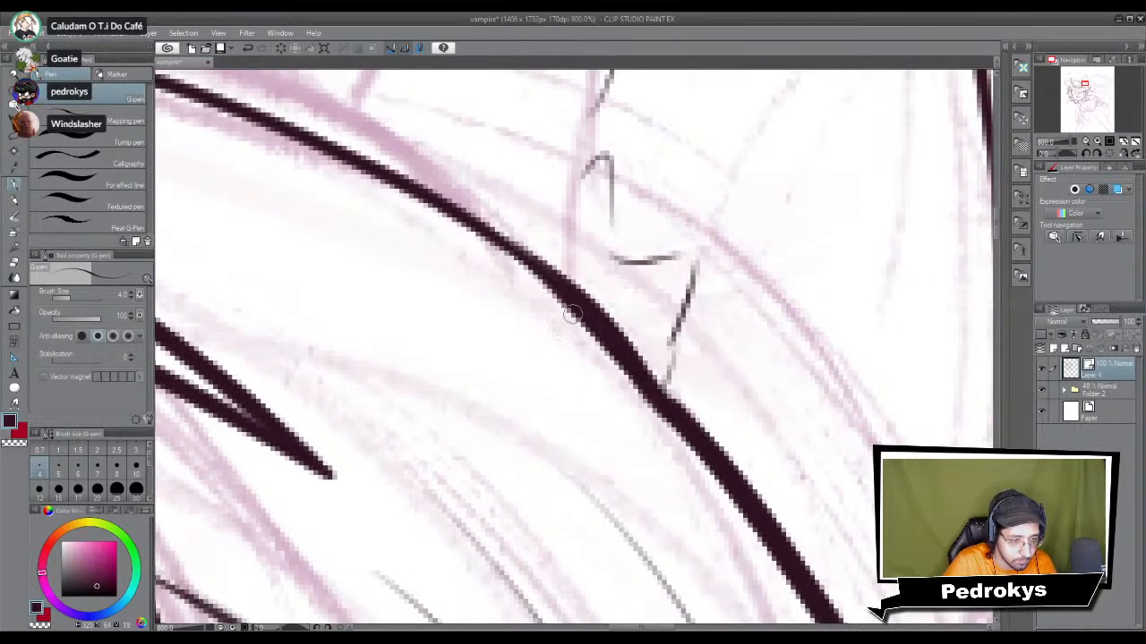
left_click_drag(401, 179, 562, 300)
key("ctrl+z")
left_click_drag(445, 215, 545, 285)
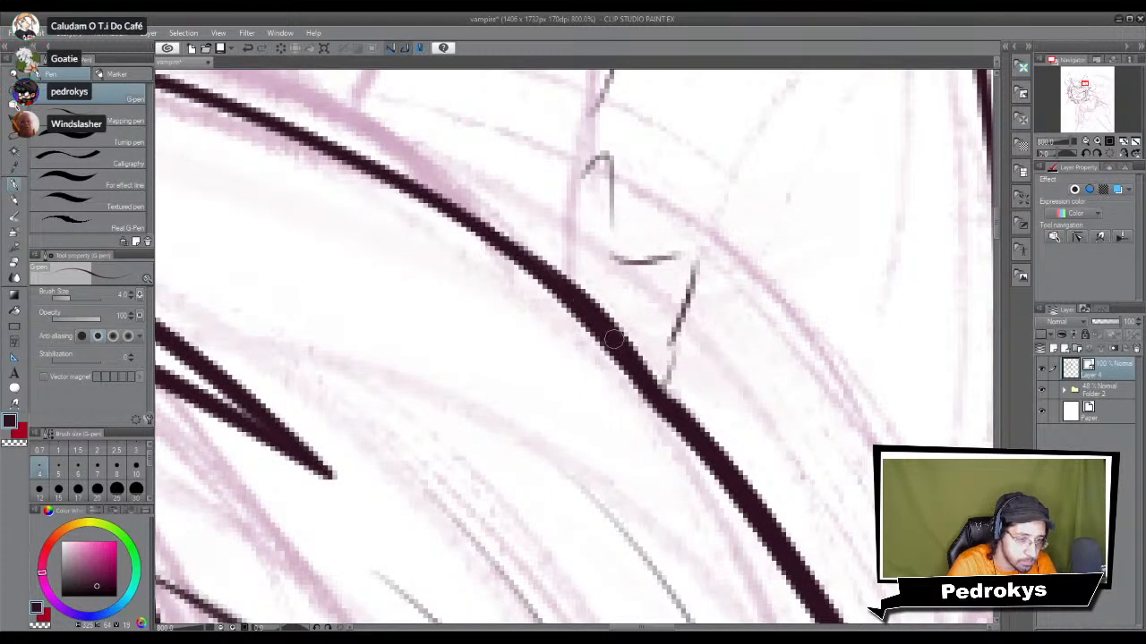
left_click_drag(641, 374, 691, 419)
mouse_move(628, 356)
left_mouse_down()
mouse_move(706, 434)
mouse_move(747, 421)
left_mouse_up()
scroll(726, 456, "down", 10)
left_click_drag(803, 519, 689, 422)
scroll(598, 415, "up", 6)
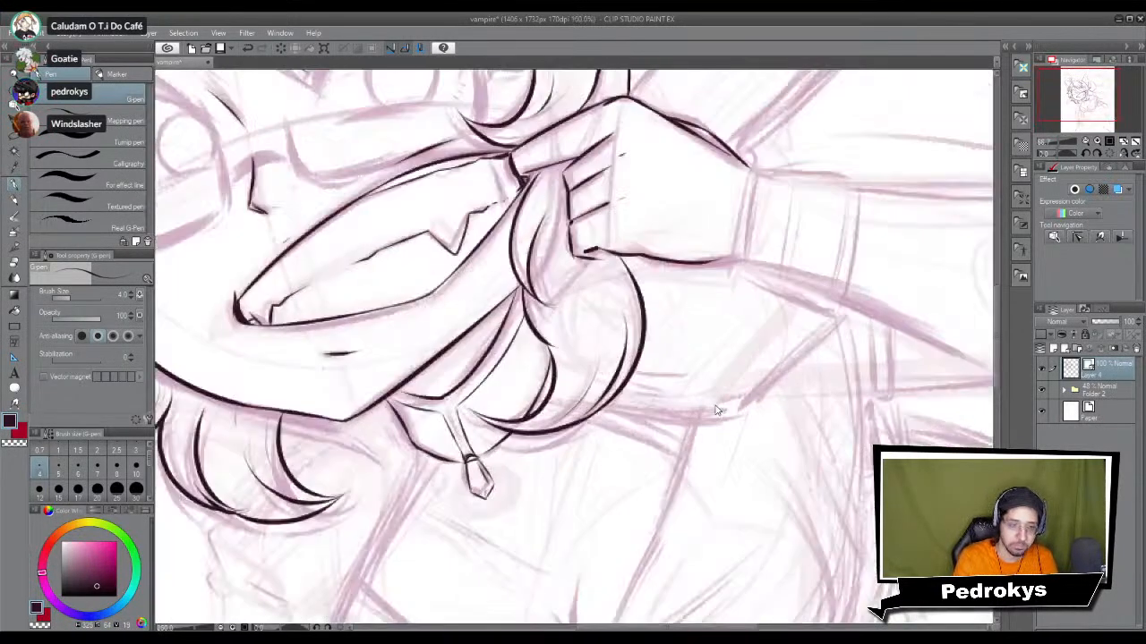
Step: Erase a section of the head outline at the base of the right ear with the hard eraser at size 12
key("e")
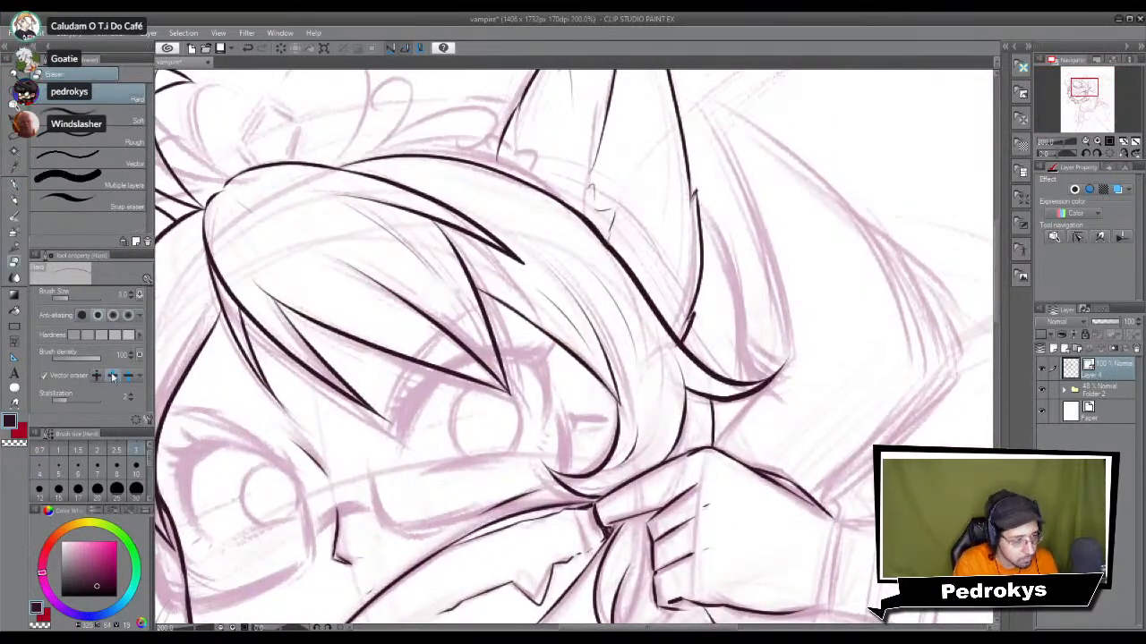
key("bracketright")
key("bracketright")
left_click_drag(577, 231, 625, 265)
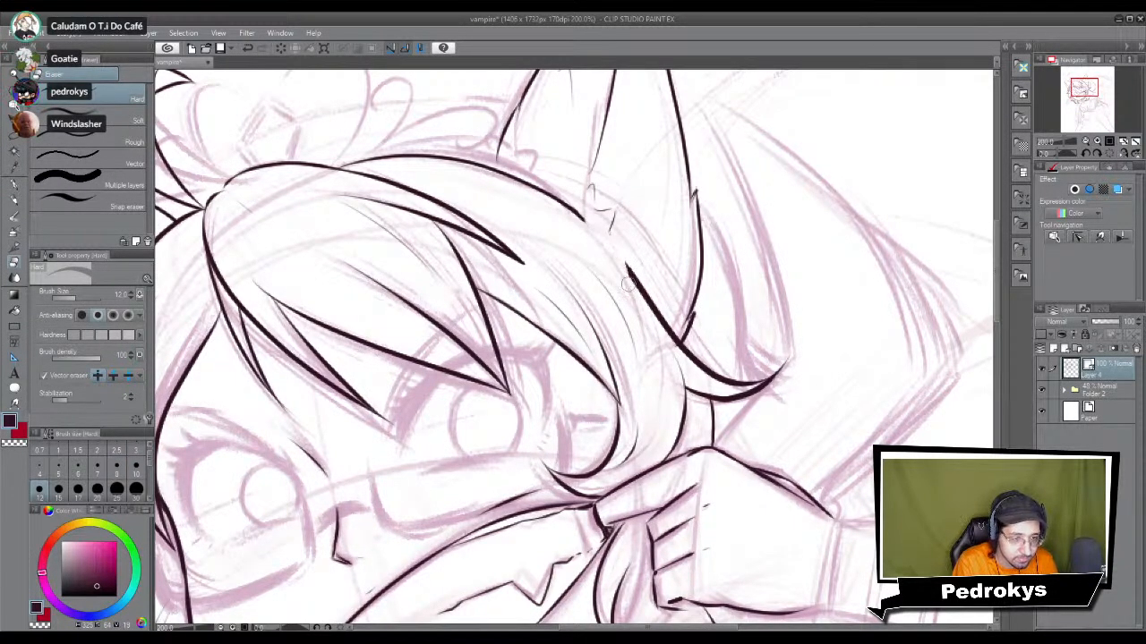
scroll(627, 274, "up", 2)
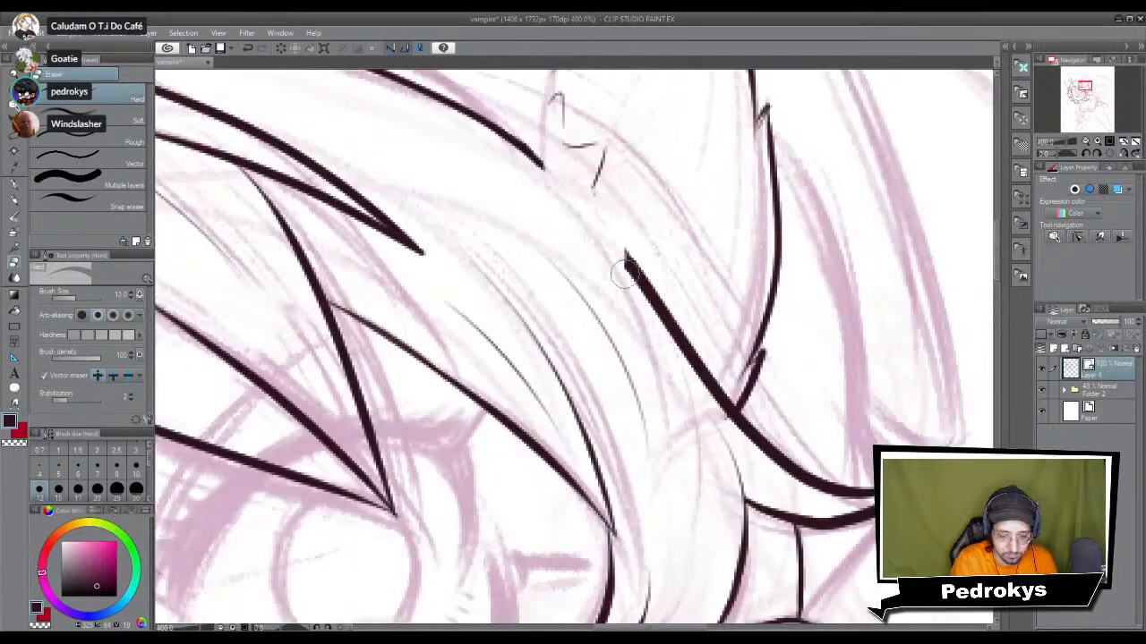
Step: Redraw the erased head outline section below the right ear at size 4, retrying until it joins both ends smoothly
key("p")
left_click_drag(505, 258, 461, 347)
left_click_drag(462, 218, 599, 372)
key("ctrl+z")
left_click_drag(492, 249, 605, 373)
key("ctrl+z")
key("ctrl+y")
key("ctrl+z")
key("ctrl+y")
key("ctrl+z")
left_click_drag(482, 235, 605, 377)
key("ctrl+z")
left_click_drag(492, 251, 585, 351)
mouse_move(492, 249)
left_mouse_down()
mouse_move(598, 367)
mouse_move(515, 278)
mouse_move(595, 381)
left_mouse_up()
key("ctrl+z")
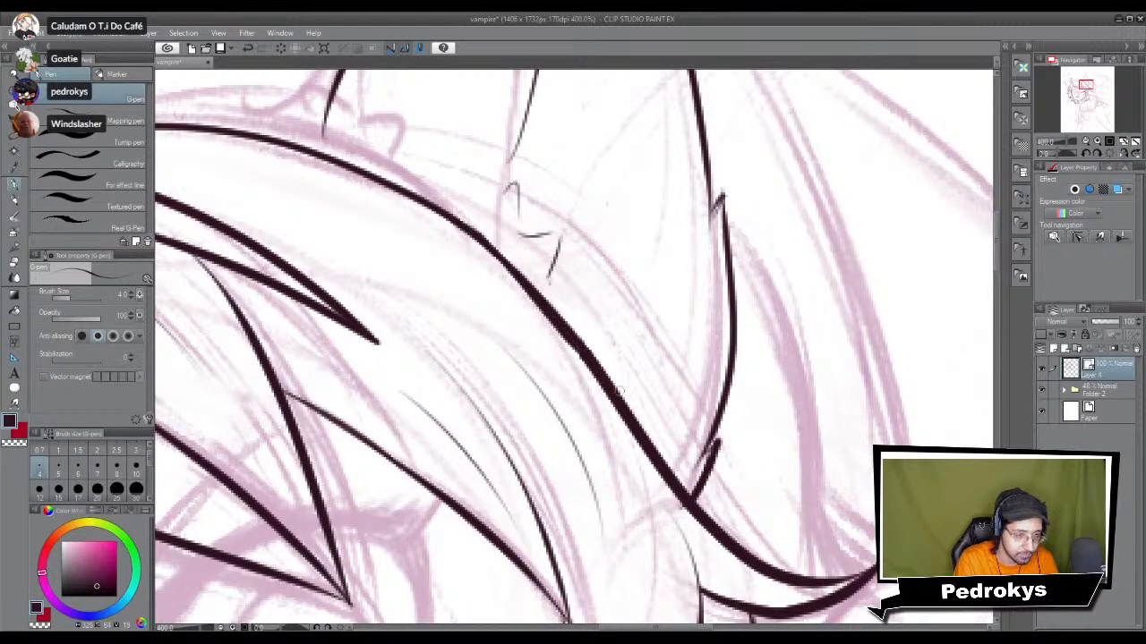
Step: Add a thin hair line running from the parting at the crown down across the fringe
scroll(618, 391, "down", 8)
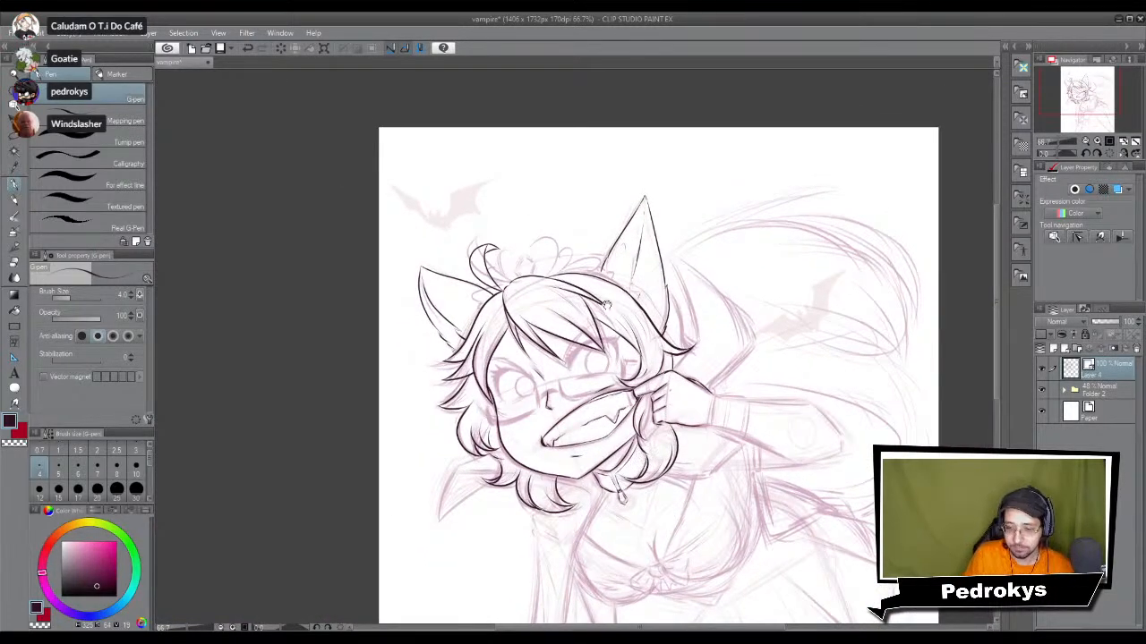
mouse_move(585, 411)
left_mouse_down()
mouse_move(770, 421)
mouse_move(759, 452)
mouse_move(689, 447)
mouse_move(591, 528)
mouse_move(618, 411)
mouse_move(668, 376)
mouse_move(608, 444)
left_mouse_up()
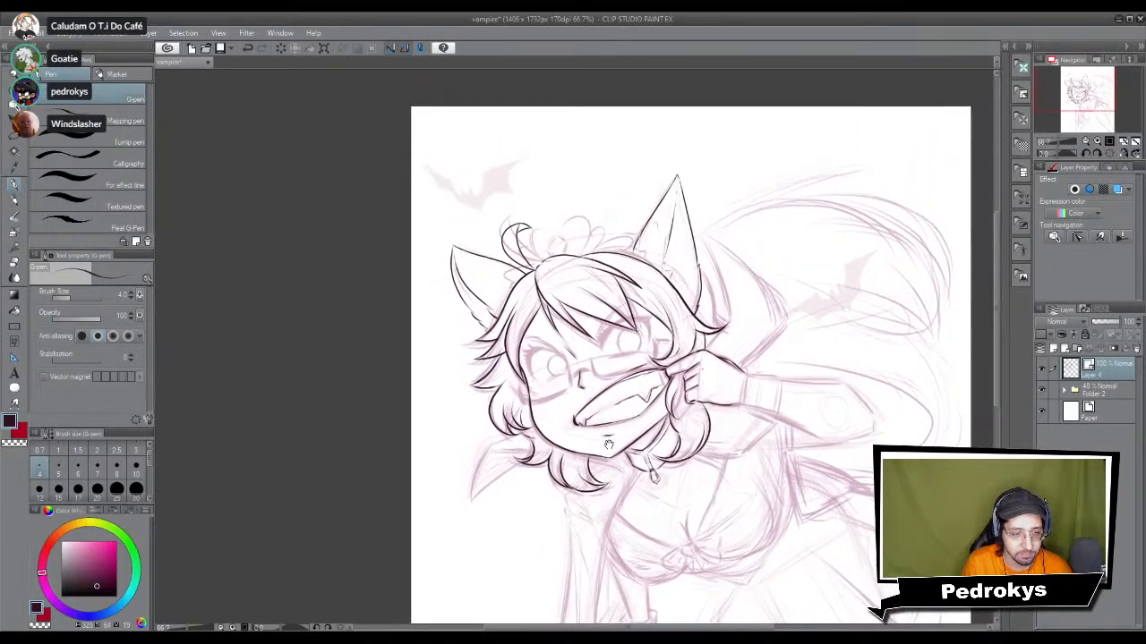
scroll(609, 445, "up", 5)
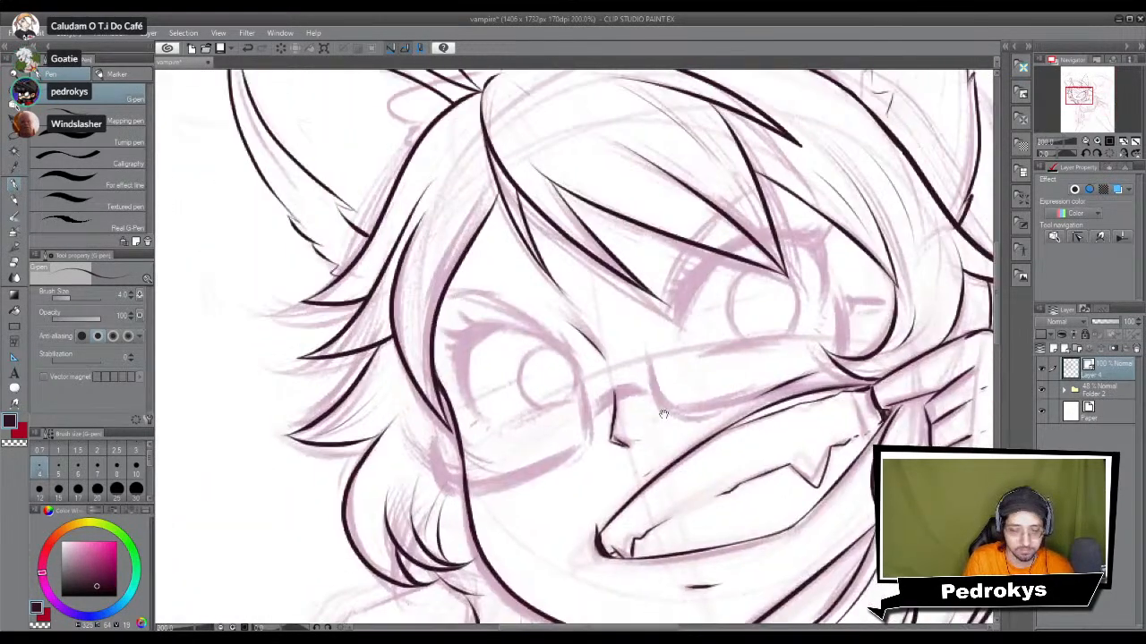
left_click_drag(663, 413, 640, 525)
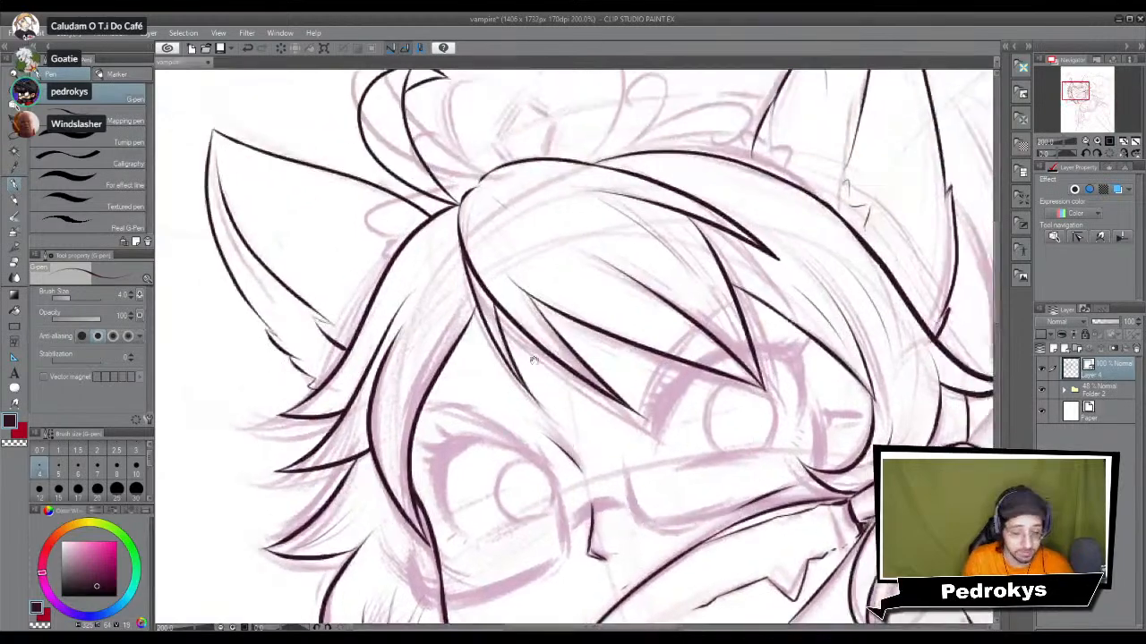
key("p")
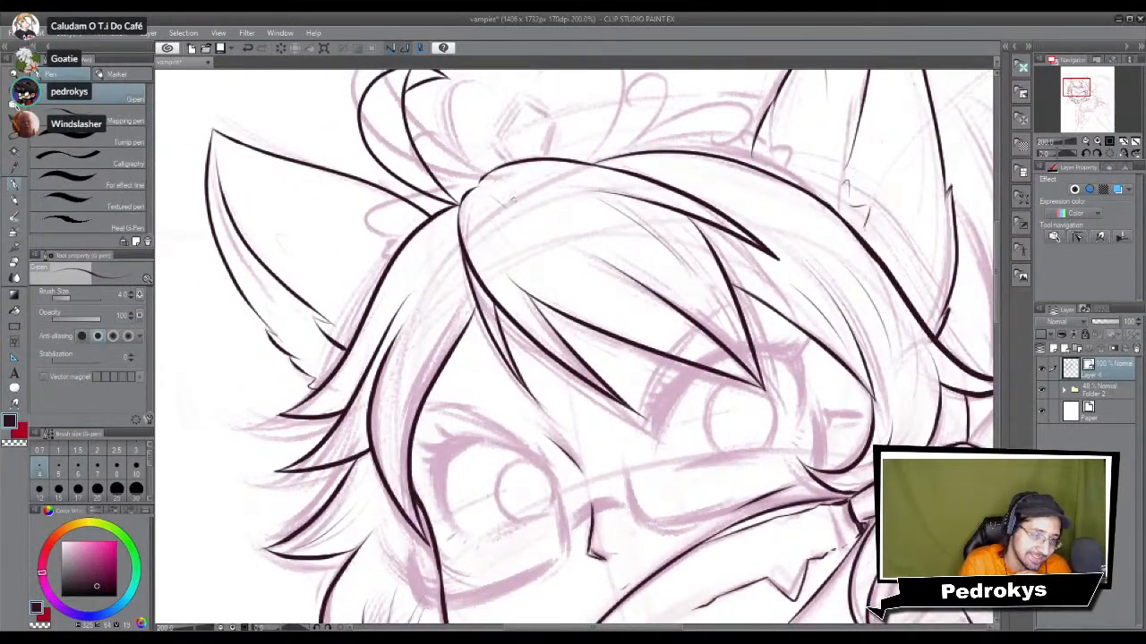
mouse_move(498, 185)
left_mouse_down()
mouse_move(563, 224)
mouse_move(560, 211)
mouse_move(625, 252)
left_mouse_up()
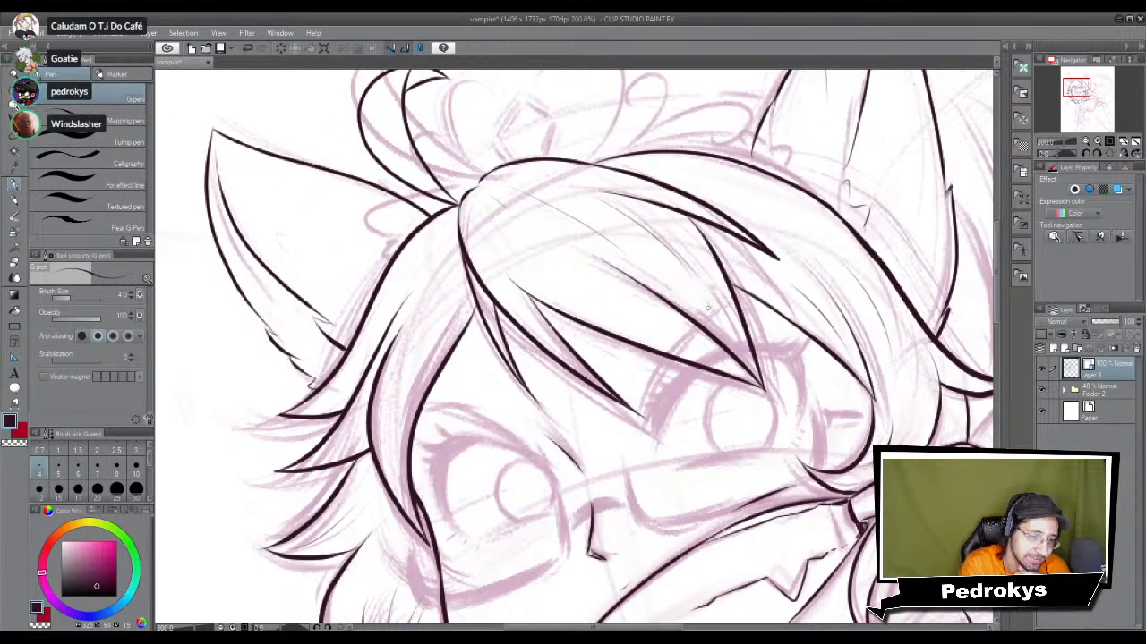
Step: Thicken the face outline beside the left eye and along the left cheek toward the jaw
scroll(524, 418, "down", 4)
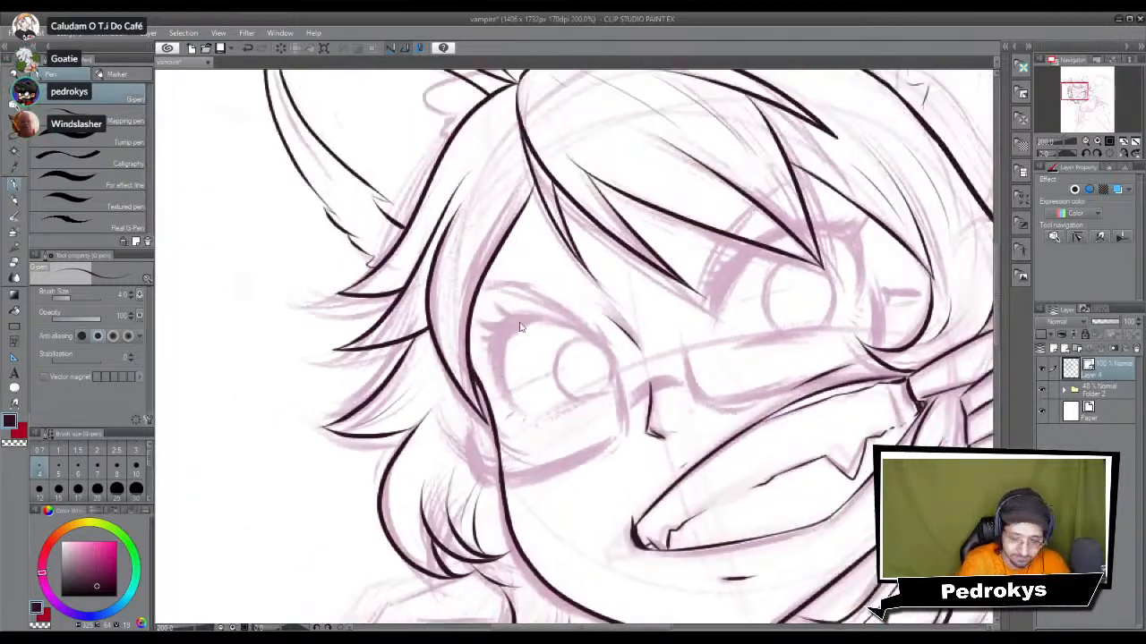
scroll(519, 321, "up", 6)
left_click_drag(418, 362, 431, 425)
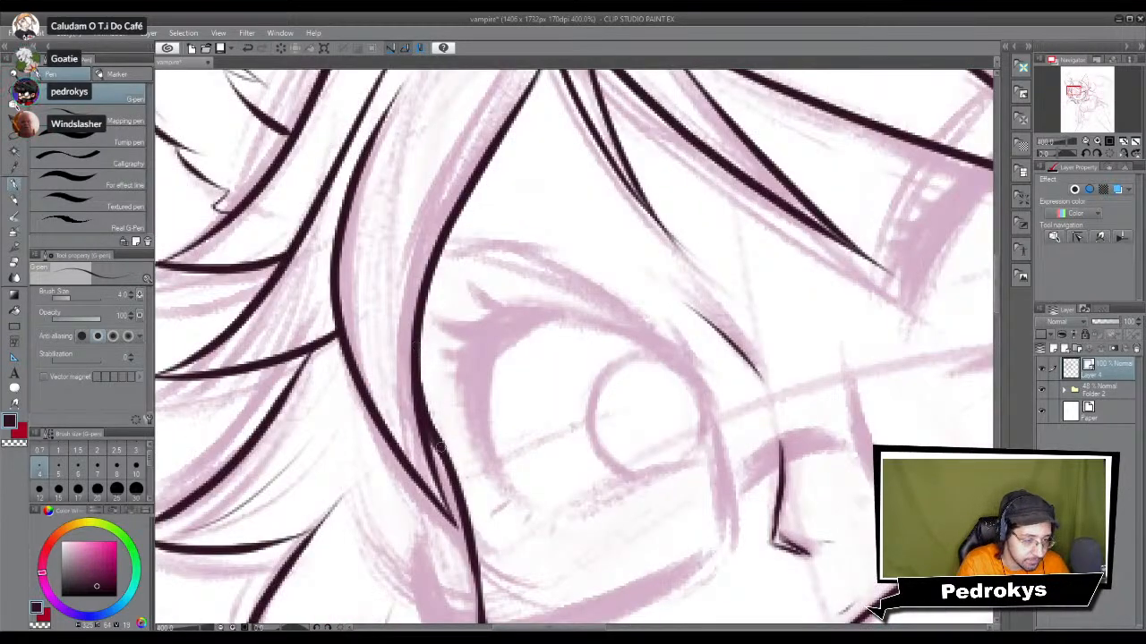
mouse_move(498, 537)
left_mouse_down()
mouse_move(529, 231)
mouse_move(520, 367)
left_mouse_up()
mouse_move(511, 288)
left_mouse_down()
mouse_move(536, 457)
mouse_move(531, 429)
mouse_move(592, 528)
left_mouse_up()
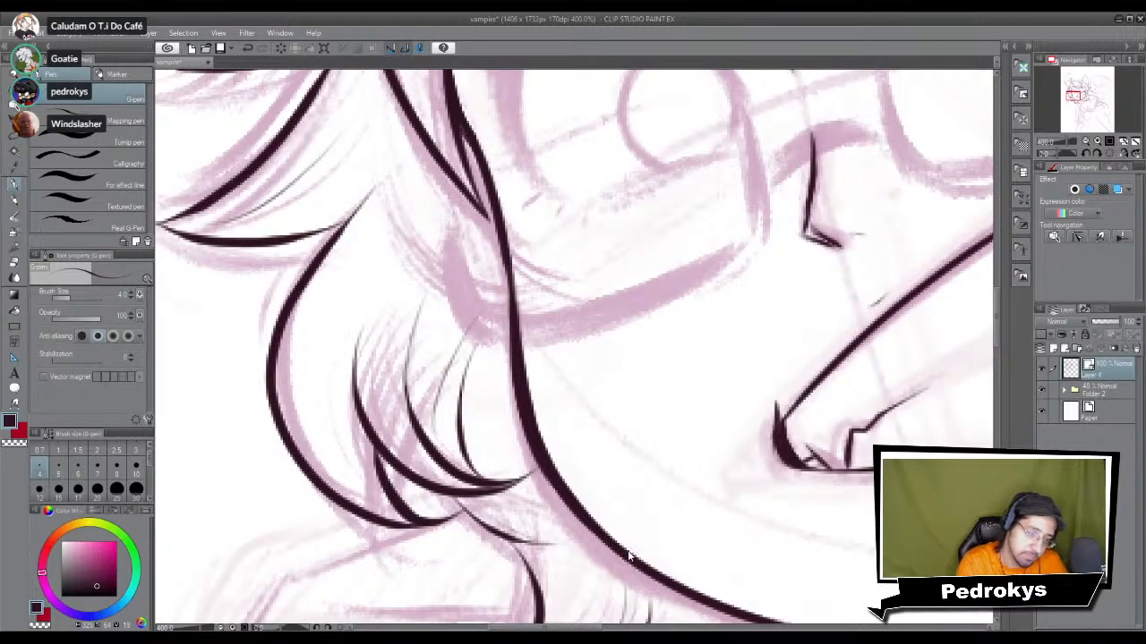
scroll(630, 555, "down", 4)
Step: Ink the upper and lower edges of the pointed cape collar left of the hair at size 5
left_click_drag(705, 566, 667, 392)
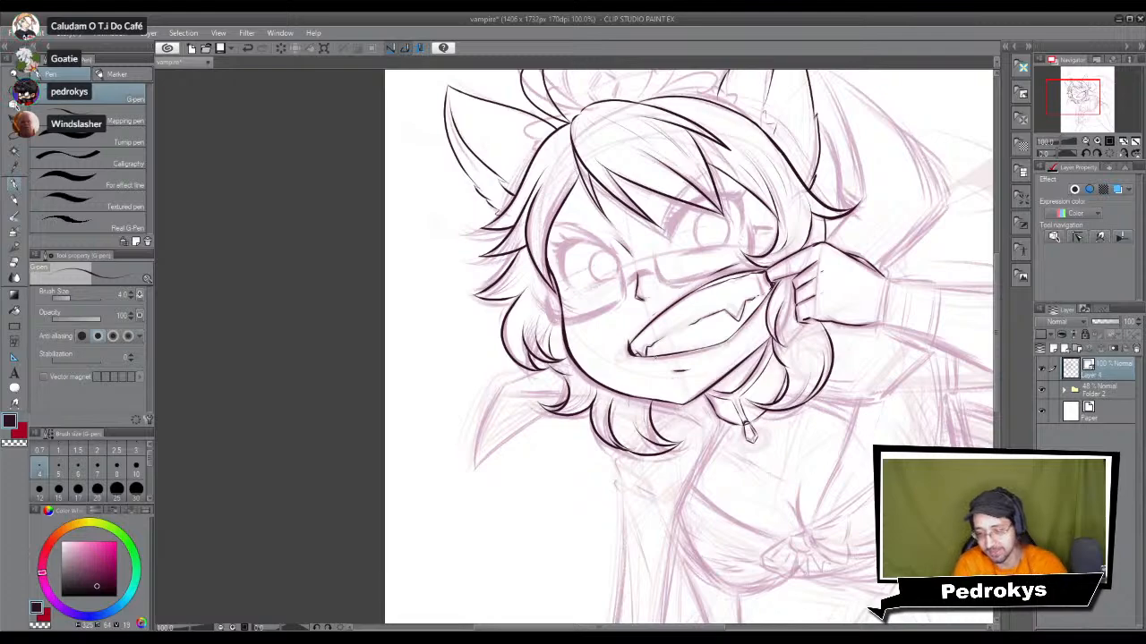
scroll(655, 362, "up", 3)
left_click_drag(533, 389, 475, 264)
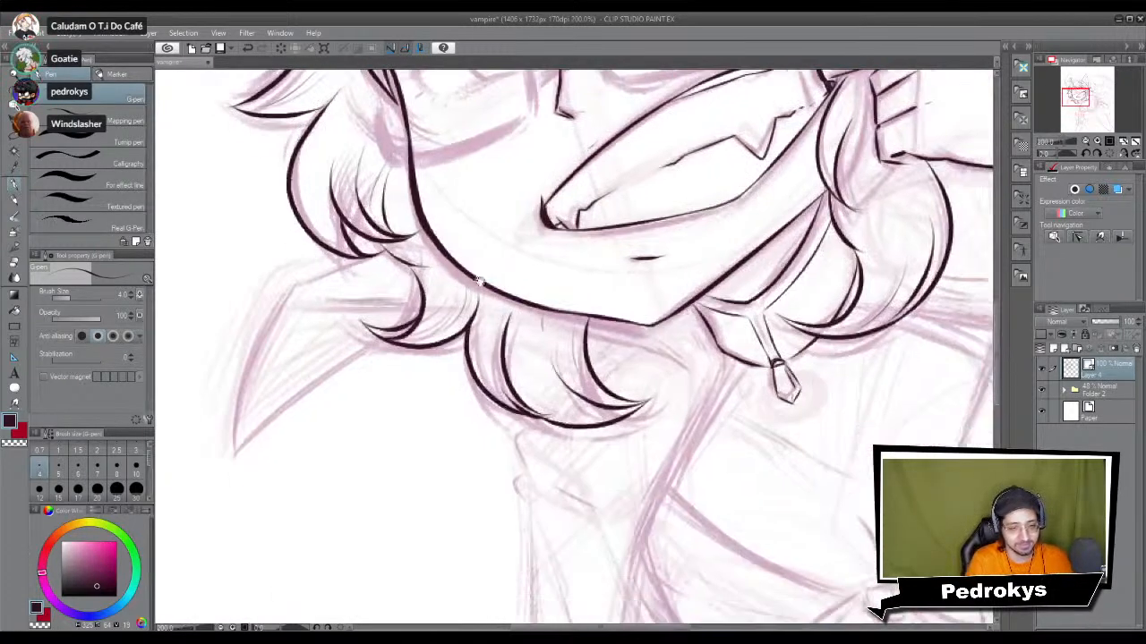
left_click_drag(458, 402, 644, 398)
left_click(58, 466)
left_click_drag(573, 242, 430, 428)
key("ctrl+z")
mouse_move(542, 255)
left_mouse_down()
mouse_move(422, 415)
mouse_move(573, 328)
left_mouse_up()
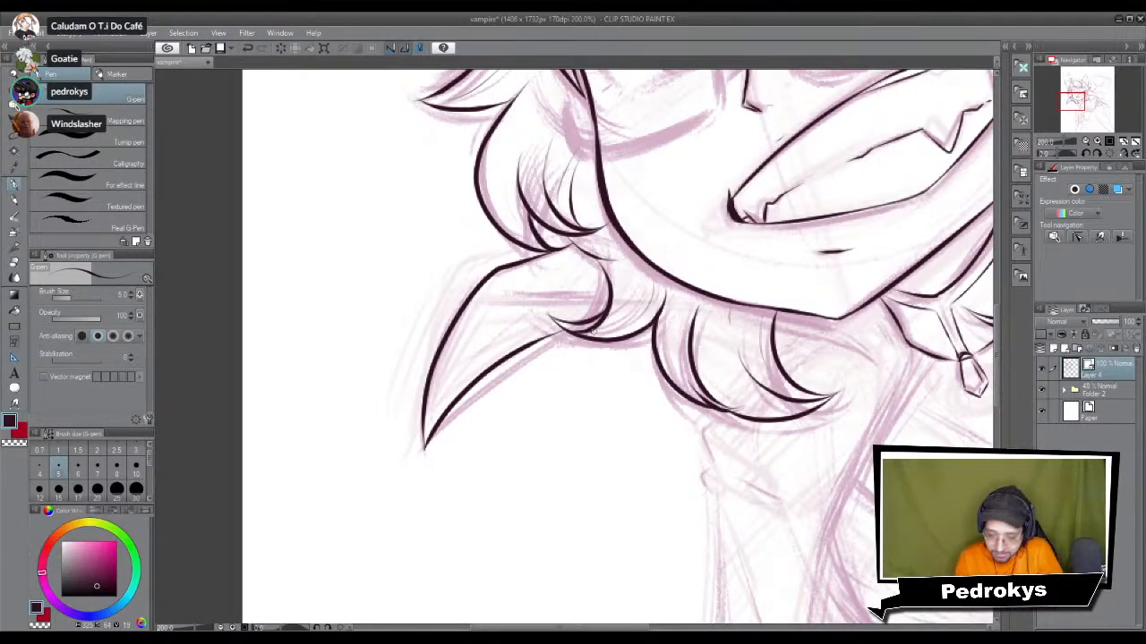
Step: Add a tapering inner line along the outer edge of the pointed collar at size 4
scroll(594, 334, "down", 5)
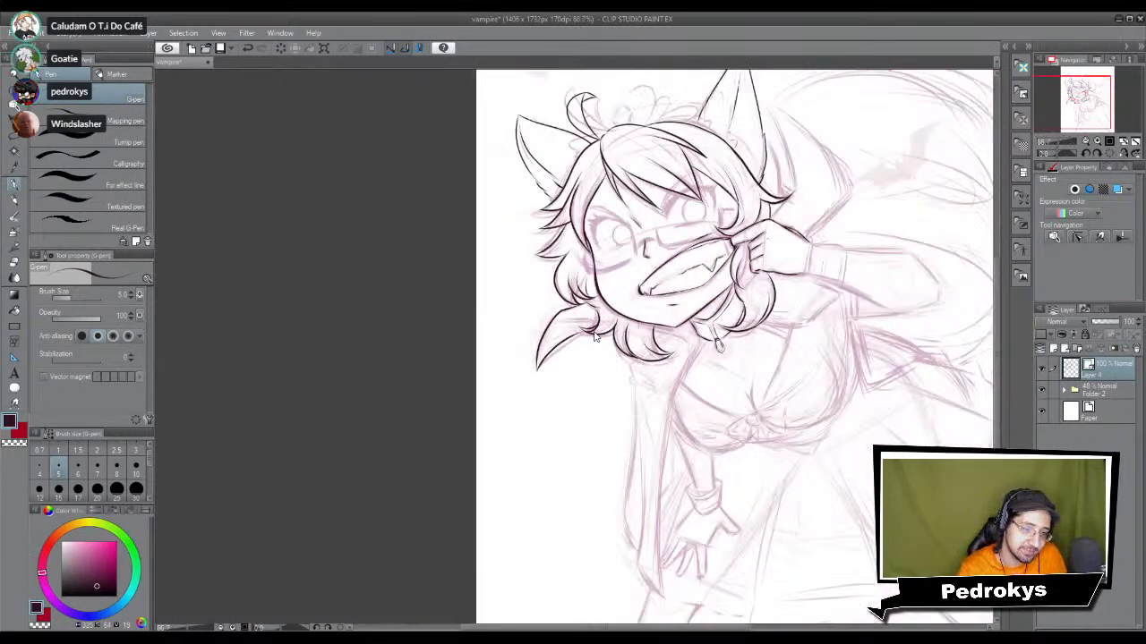
scroll(594, 335, "up", 6)
left_click(38, 467)
left_click_drag(258, 498, 424, 246)
key("ctrl+z")
left_click_drag(260, 470, 405, 244)
left_click_drag(446, 321, 413, 363)
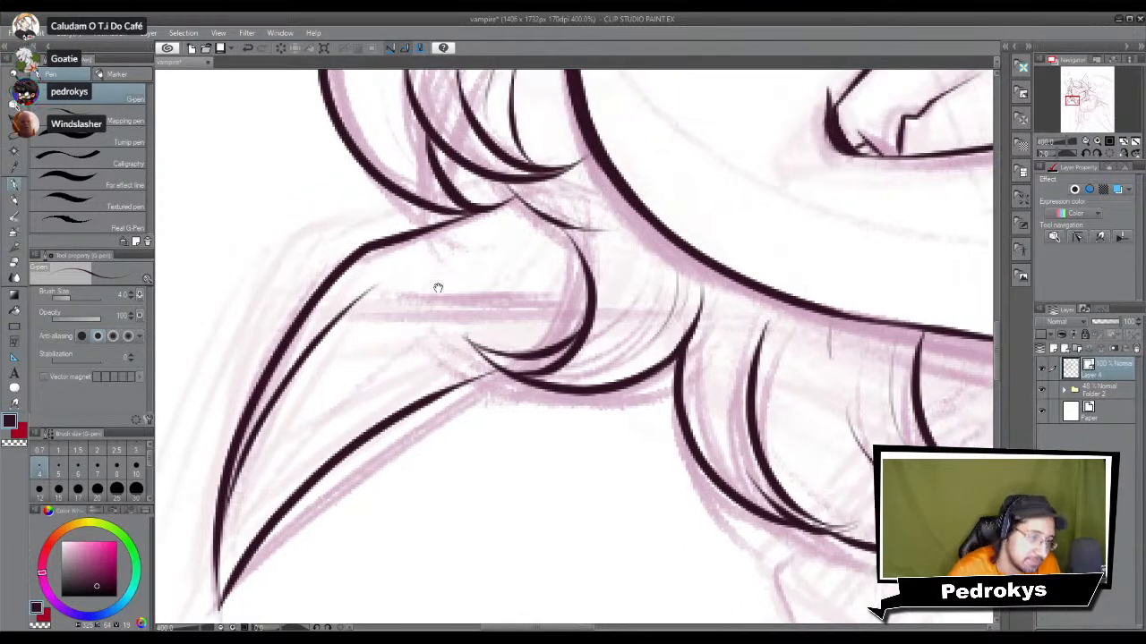
Step: Ink the collar's inner fold line running from its bend to the curled hair lock
left_click_drag(391, 281, 527, 327)
key("ctrl+z")
left_click_drag(388, 283, 566, 339)
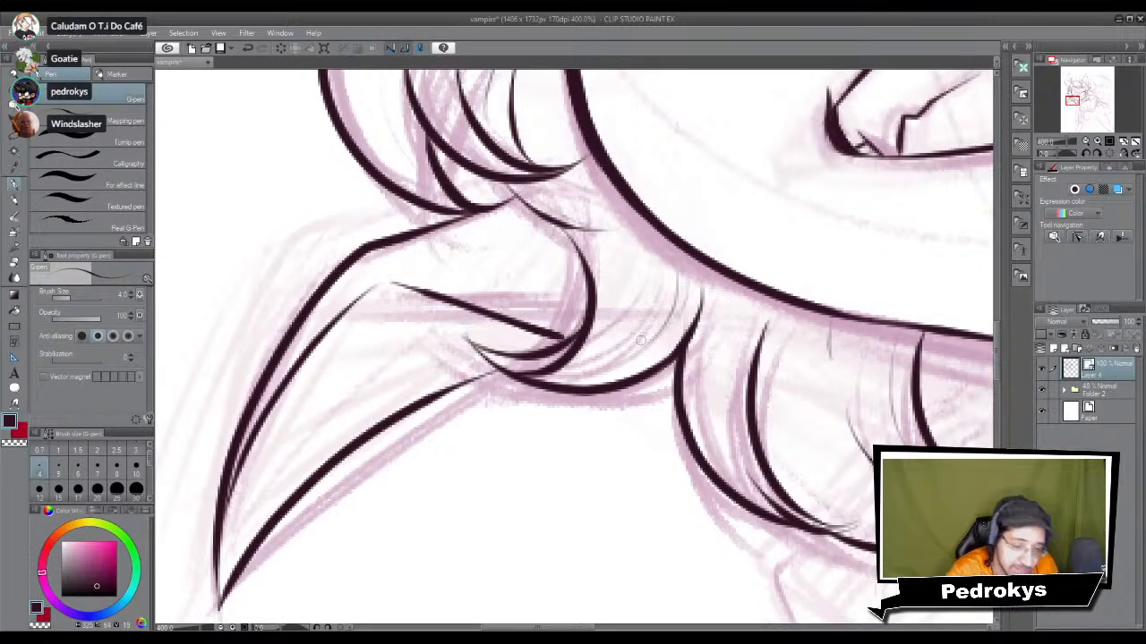
Step: Ink a curved line under the chin from the lower hair lock toward the choker, plus a short edge beside the choker
mouse_move(971, 396)
left_mouse_down()
mouse_move(658, 404)
mouse_move(838, 477)
mouse_move(768, 395)
left_mouse_up()
scroll(768, 395, "down", 10)
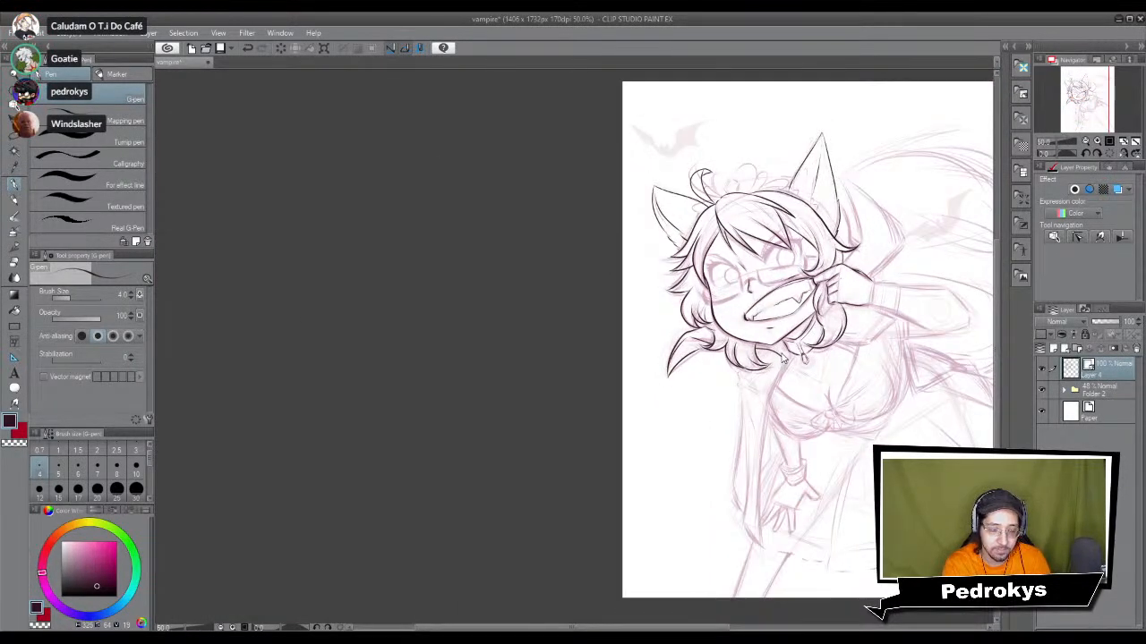
scroll(783, 359, "up", 10)
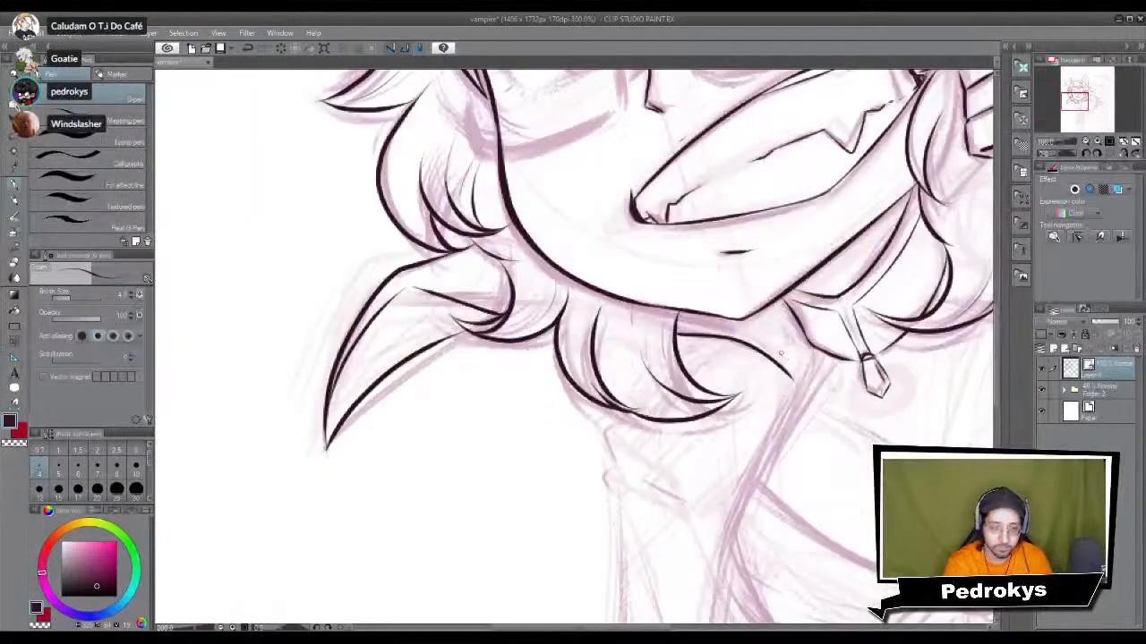
left_click_drag(637, 365, 618, 376)
left_click_drag(788, 350, 772, 410)
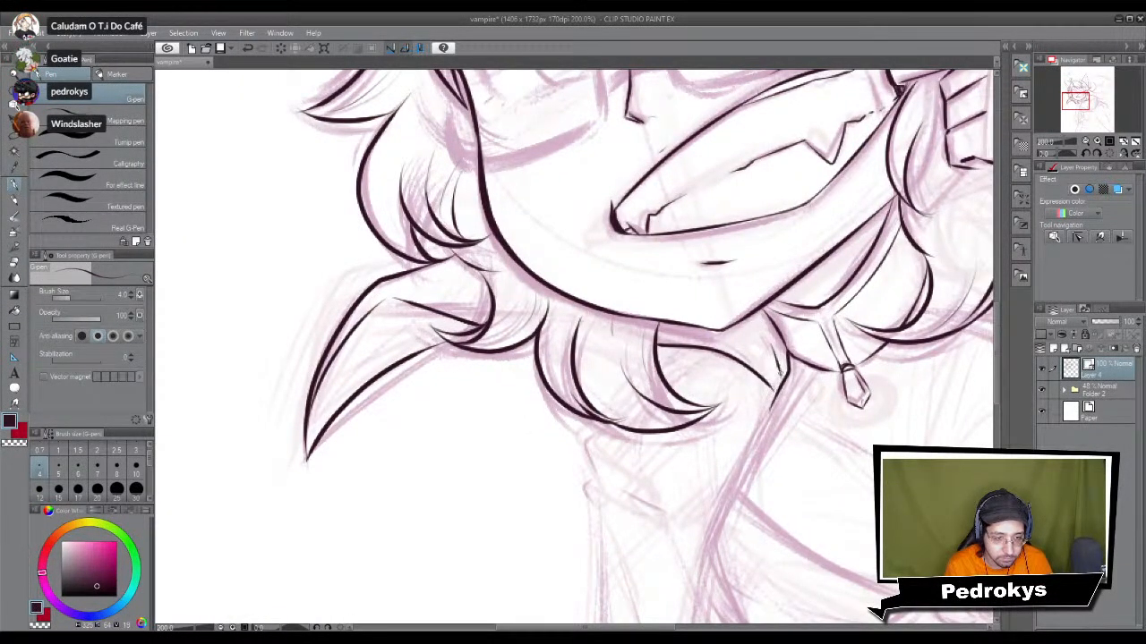
scroll(771, 362, "down", 4)
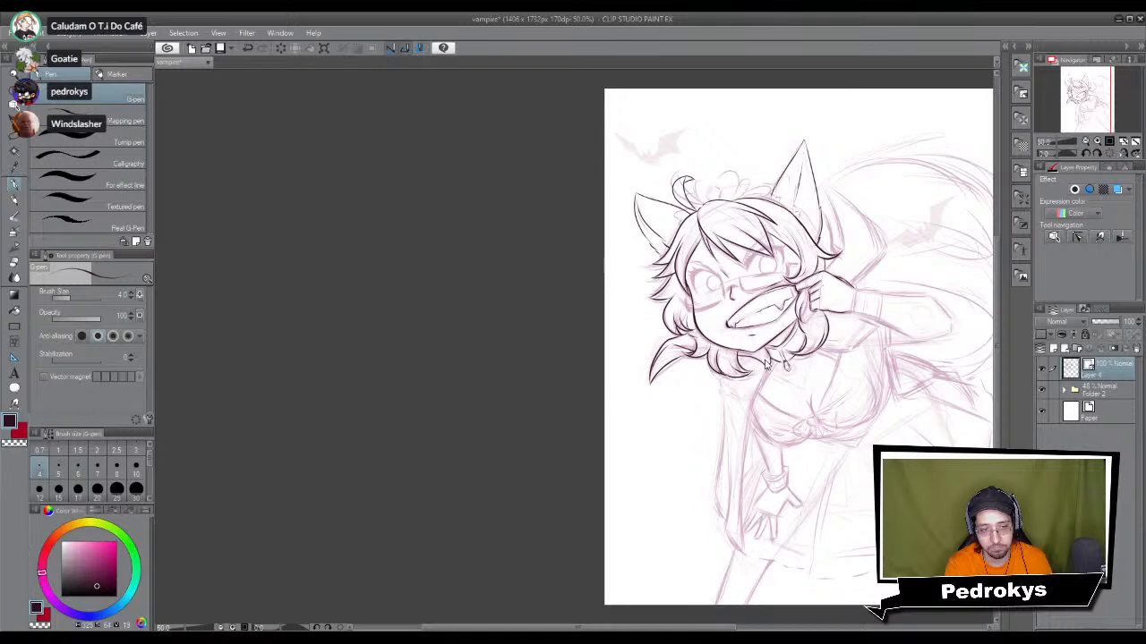
left_click_drag(765, 362, 575, 446)
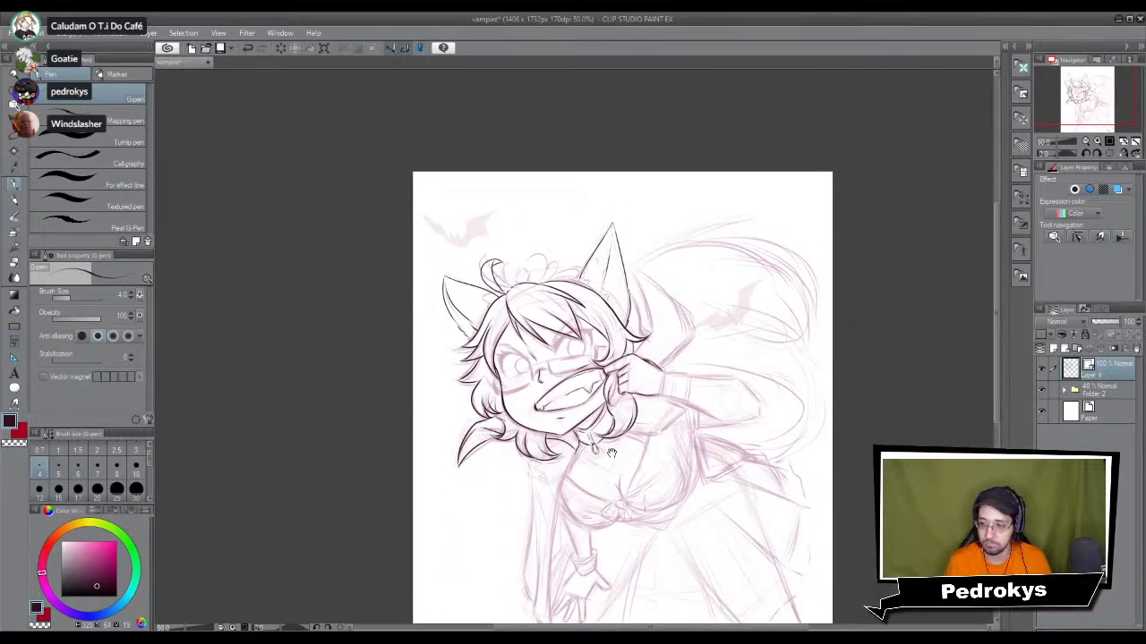
left_click_drag(603, 465, 679, 417)
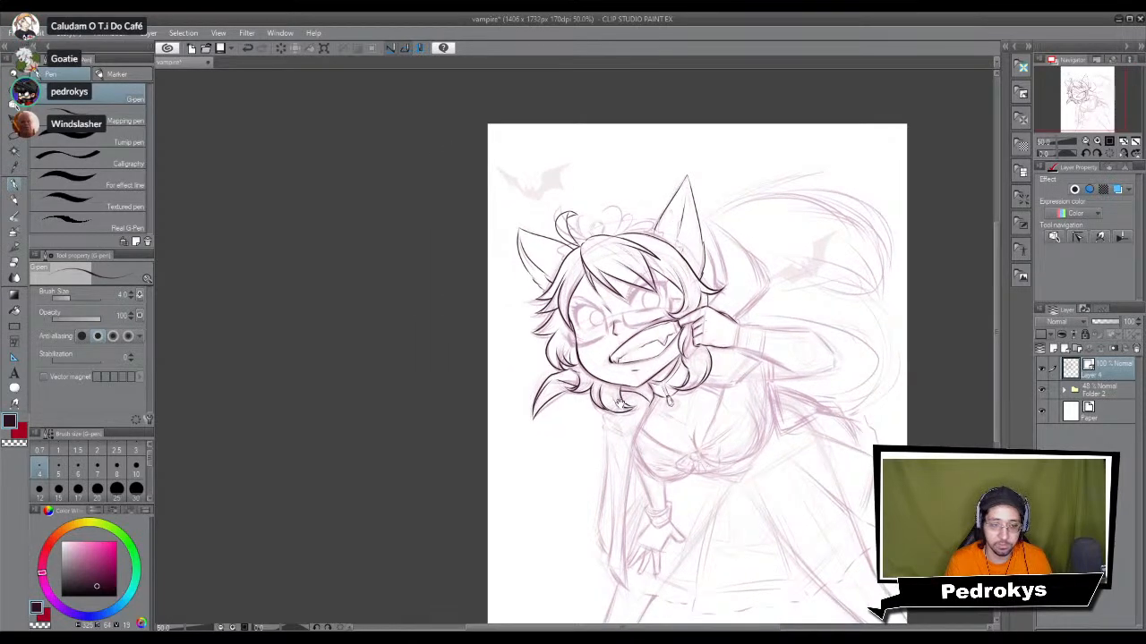
Step: Erase the curved line under the chin and the short edge beside the choker
scroll(644, 393, "up", 5)
key("e")
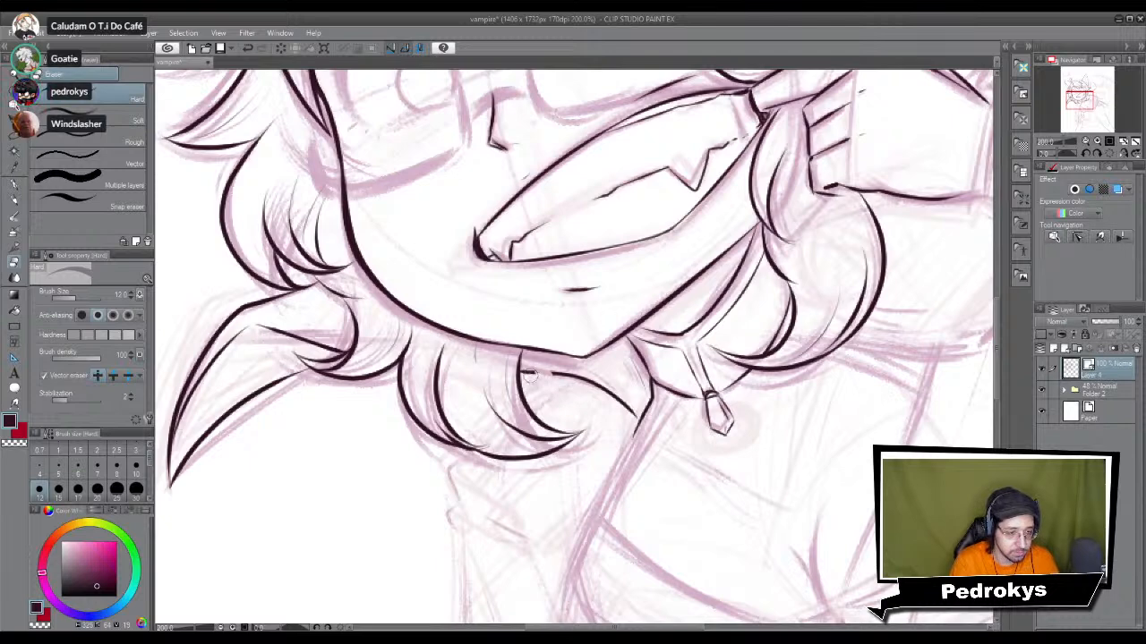
mouse_move(531, 374)
left_mouse_down()
mouse_move(582, 377)
mouse_move(652, 429)
mouse_move(640, 398)
mouse_move(653, 396)
left_mouse_up()
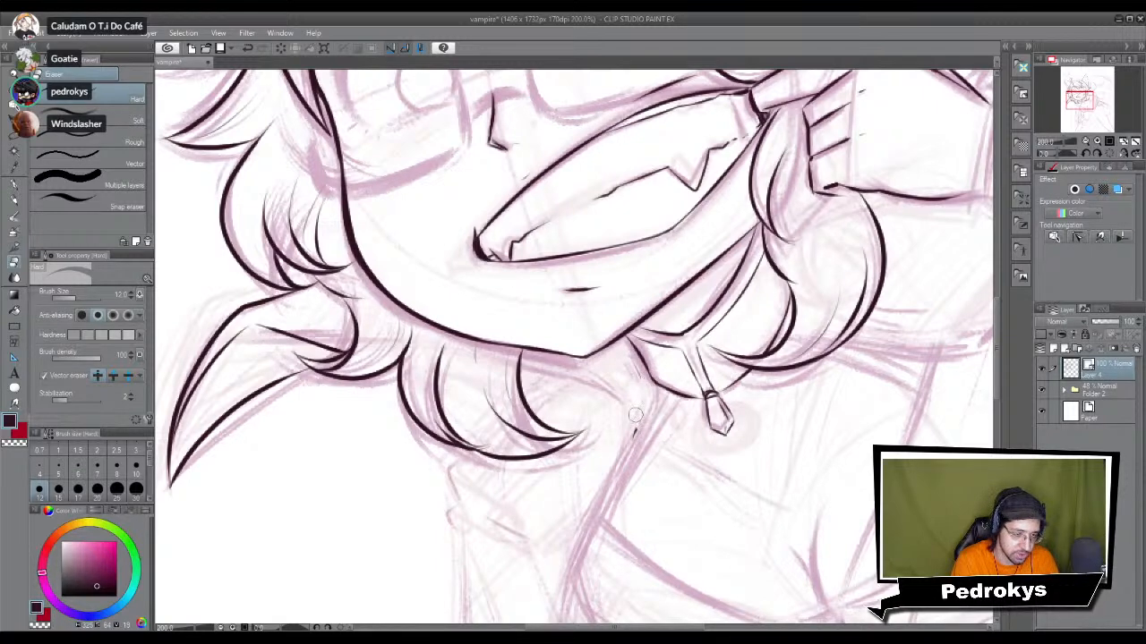
Step: Ink a hair lock under the chin at size 5, curving from the lower hair up to the choker, and thicken its end
key("p")
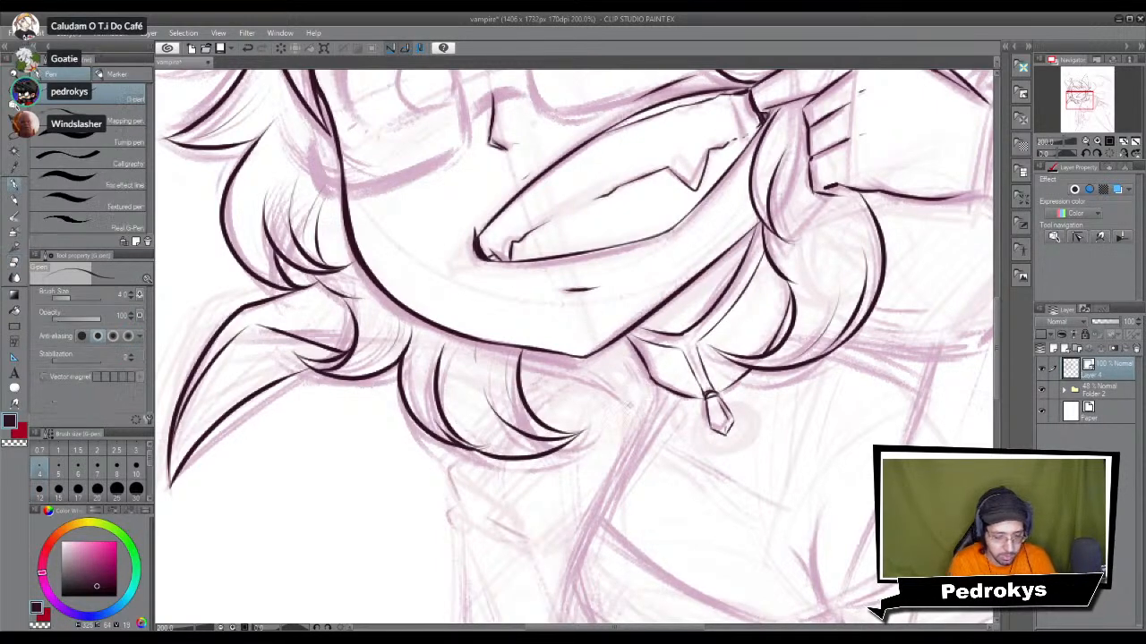
left_click(62, 472)
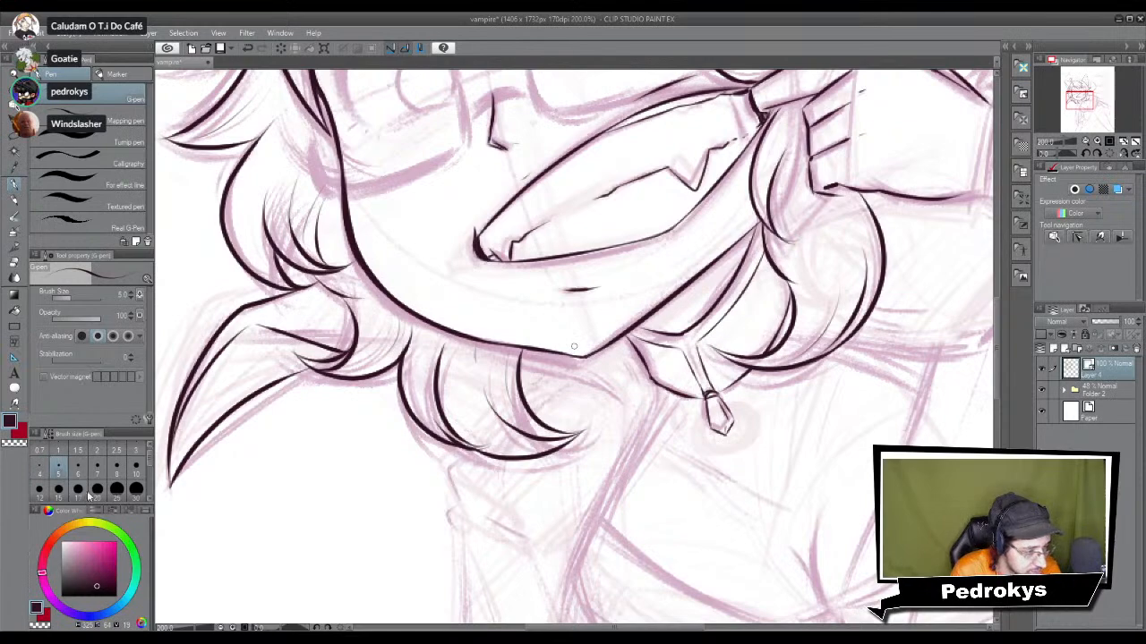
key("ctrl+plus")
mouse_move(522, 415)
left_mouse_down()
mouse_move(479, 390)
mouse_move(605, 438)
left_mouse_up()
key("ctrl+z")
left_click_drag(424, 405, 630, 426)
left_click_drag(521, 415, 625, 424)
left_click_drag(555, 427, 660, 398)
left_click_drag(564, 448, 675, 374)
left_click_drag(602, 447, 678, 371)
left_click_drag(662, 410, 680, 369)
Step: Add thin inner strands inside the hair lock under the chin, redoing them until they curve cleanly
left_click_drag(498, 387, 623, 428)
key("ctrl+z")
left_click_drag(512, 404, 620, 420)
mouse_move(569, 362)
left_mouse_down()
mouse_move(664, 394)
mouse_move(668, 383)
left_mouse_up()
key("ctrl+z")
key("ctrl+z")
left_click_drag(560, 359, 671, 379)
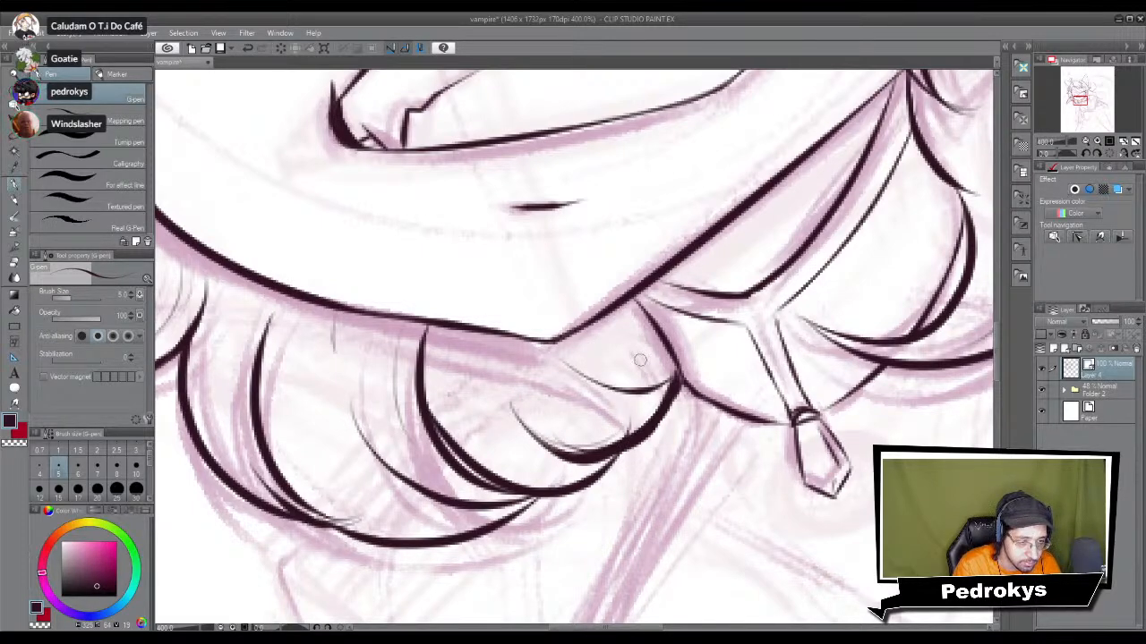
Step: Ink the long cape edge from the hair tip beside the choker down past the chest, redoing it until smooth
scroll(693, 329, "down", 8)
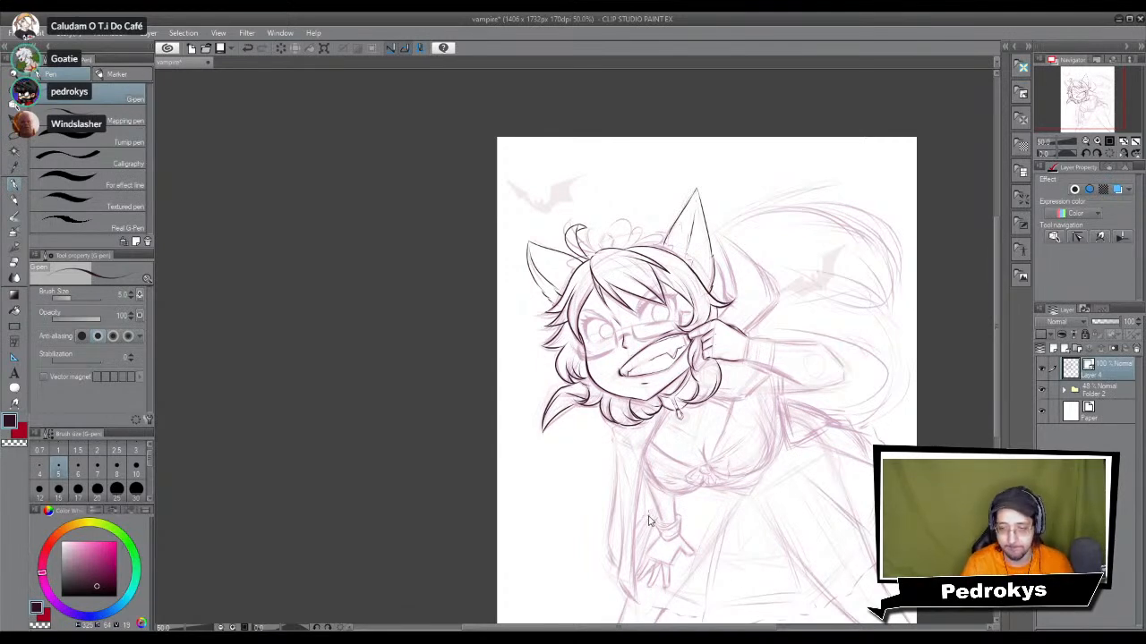
scroll(649, 521, "up", 4)
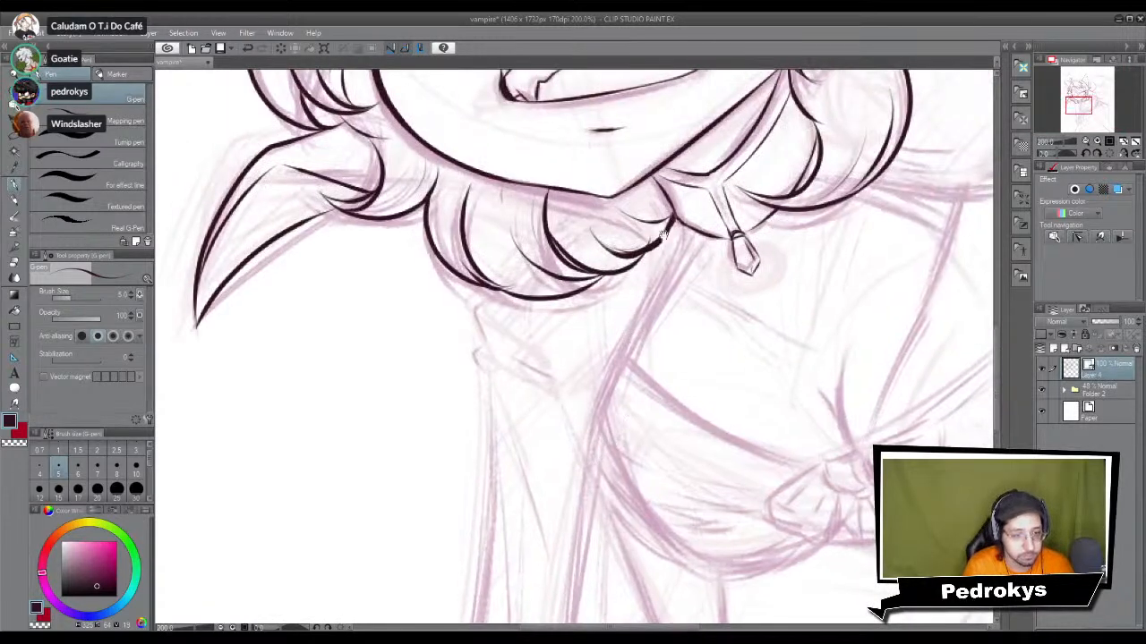
left_click_drag(680, 219, 631, 345)
key("ctrl+z")
left_click_drag(679, 224, 570, 480)
key("ctrl+z")
left_click_drag(679, 224, 577, 504)
key("ctrl+z")
left_click_drag(680, 219, 580, 479)
key("ctrl+z")
left_click_drag(682, 218, 565, 528)
key("ctrl+z")
left_click_drag(679, 219, 578, 528)
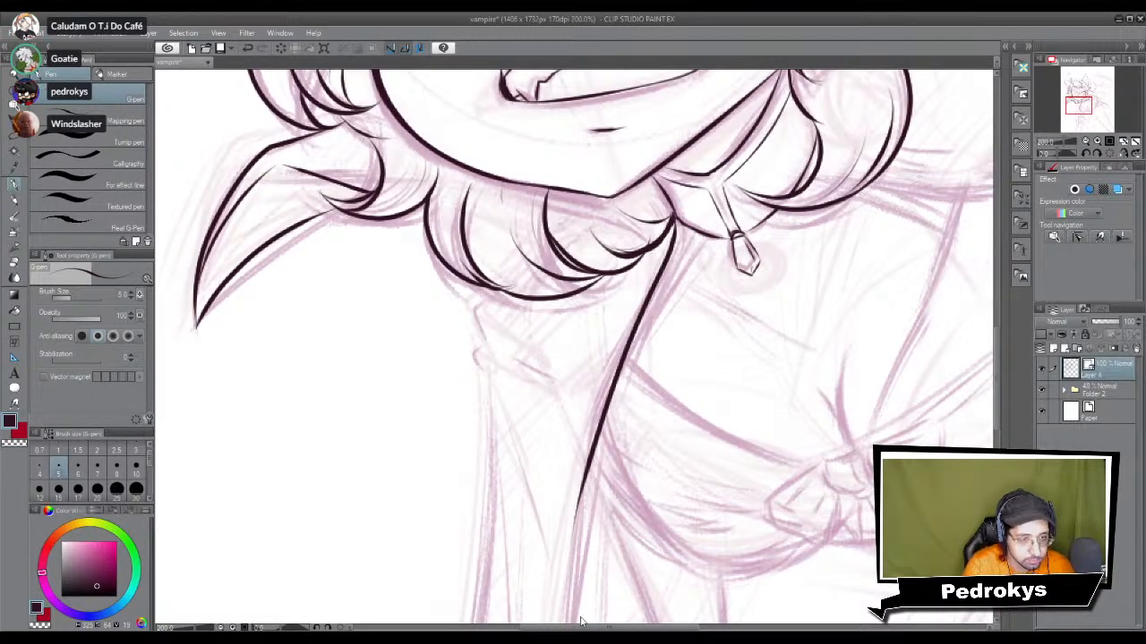
Step: Ink the short angled shoulder edge below the hair on the left and a small fold mark beside it
scroll(580, 621, "down", 4)
scroll(580, 621, "up", 2)
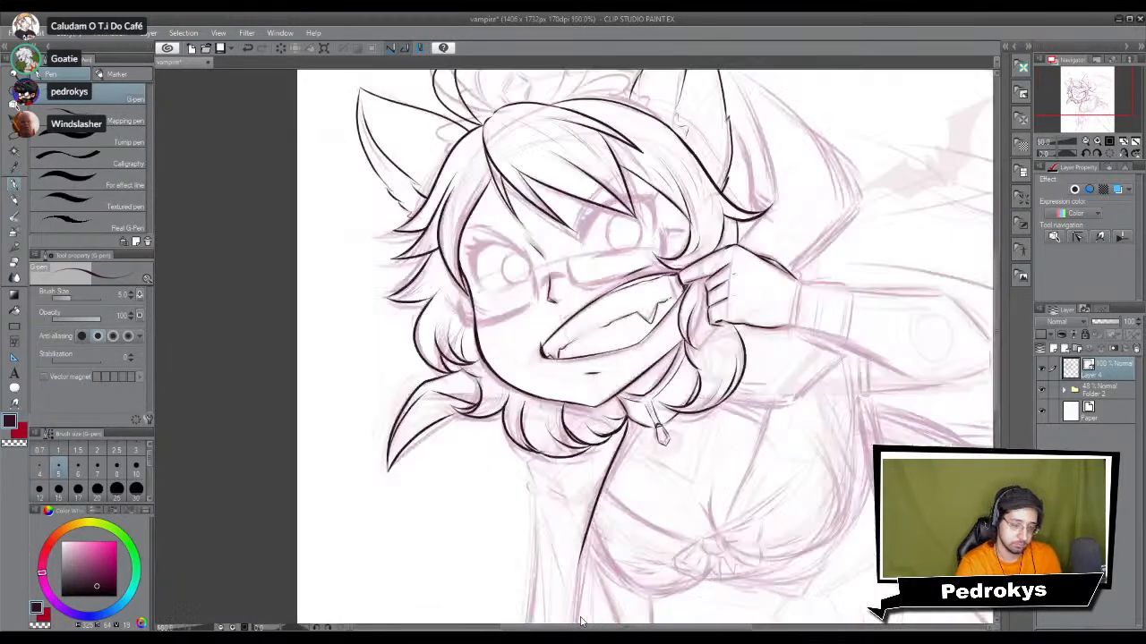
scroll(580, 621, "up", 2)
left_click_drag(501, 329, 576, 301)
mouse_move(565, 257)
left_mouse_down()
mouse_move(558, 330)
mouse_move(629, 354)
mouse_move(592, 334)
left_mouse_up()
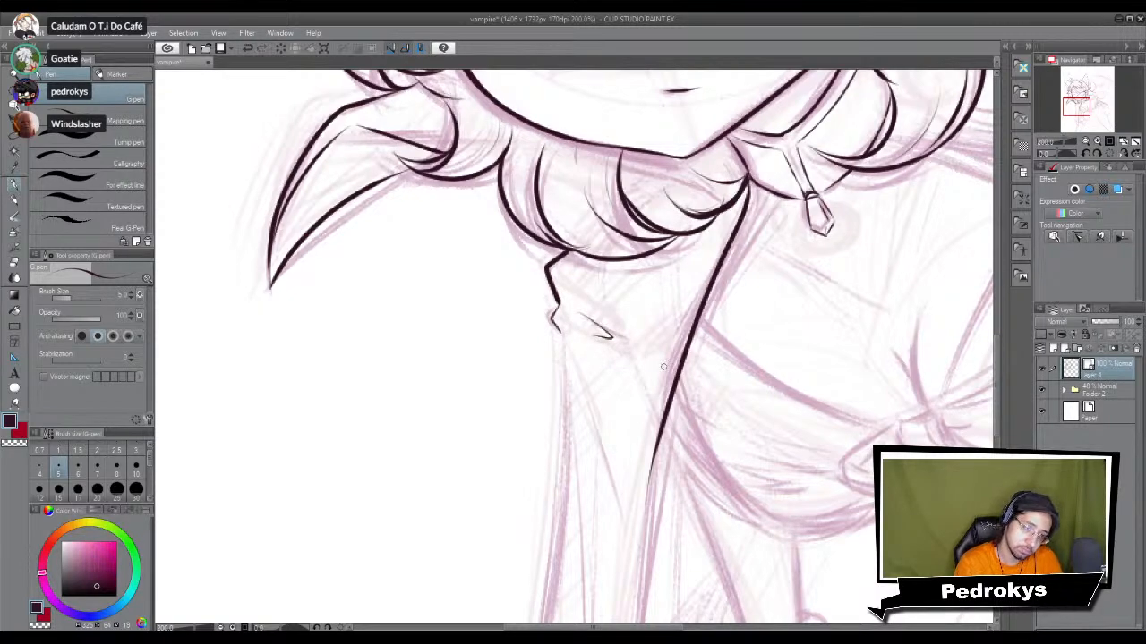
Step: Ink a long thin vertical fold line down the cape below the small shoulder fold mark, redoing the stroke
scroll(664, 372, "down", 4)
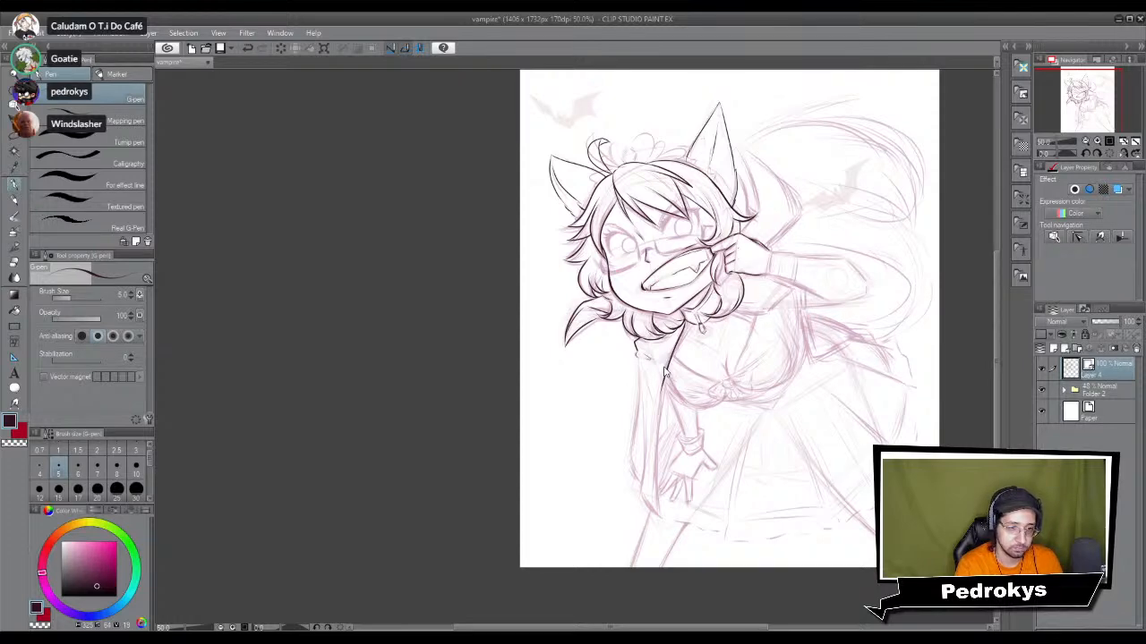
scroll(665, 372, "up", 4)
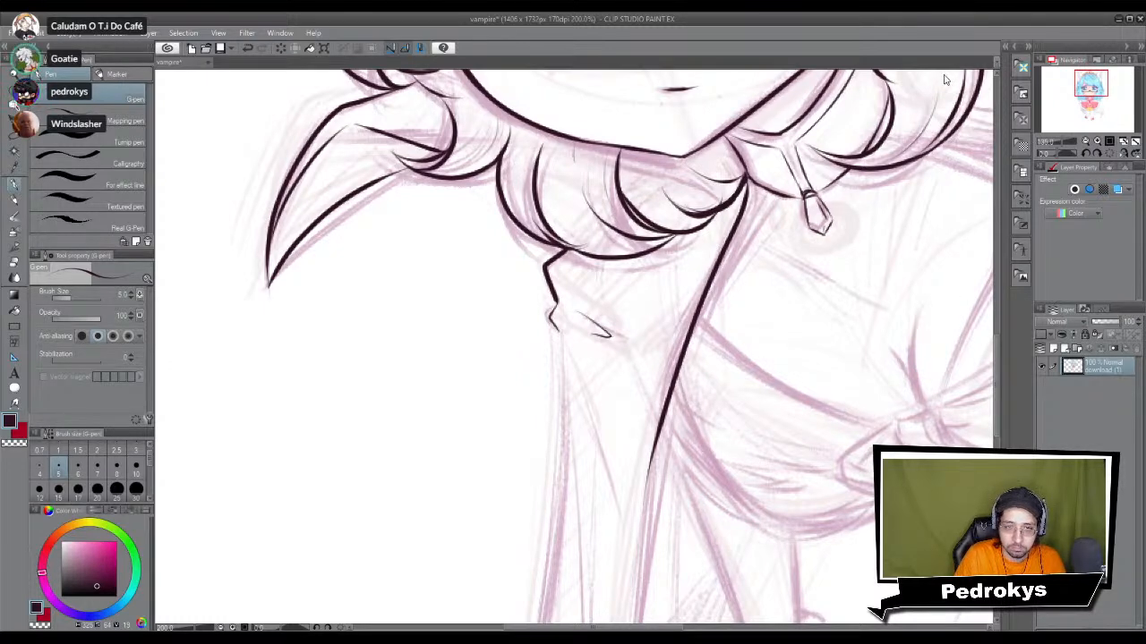
left_click(670, 387)
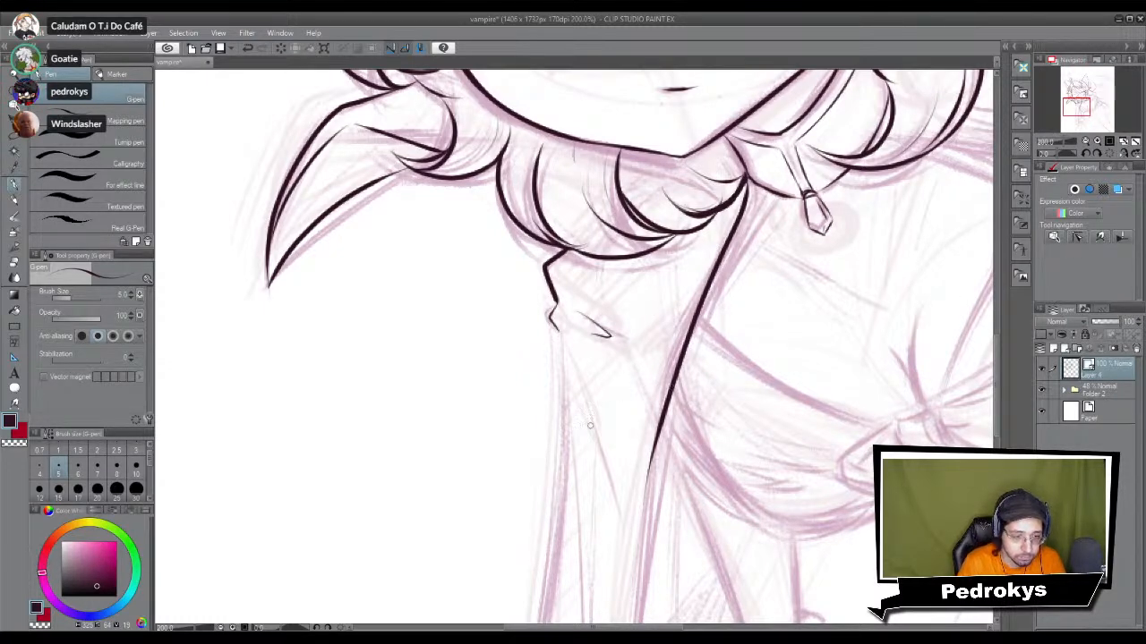
left_click_drag(639, 450, 636, 270)
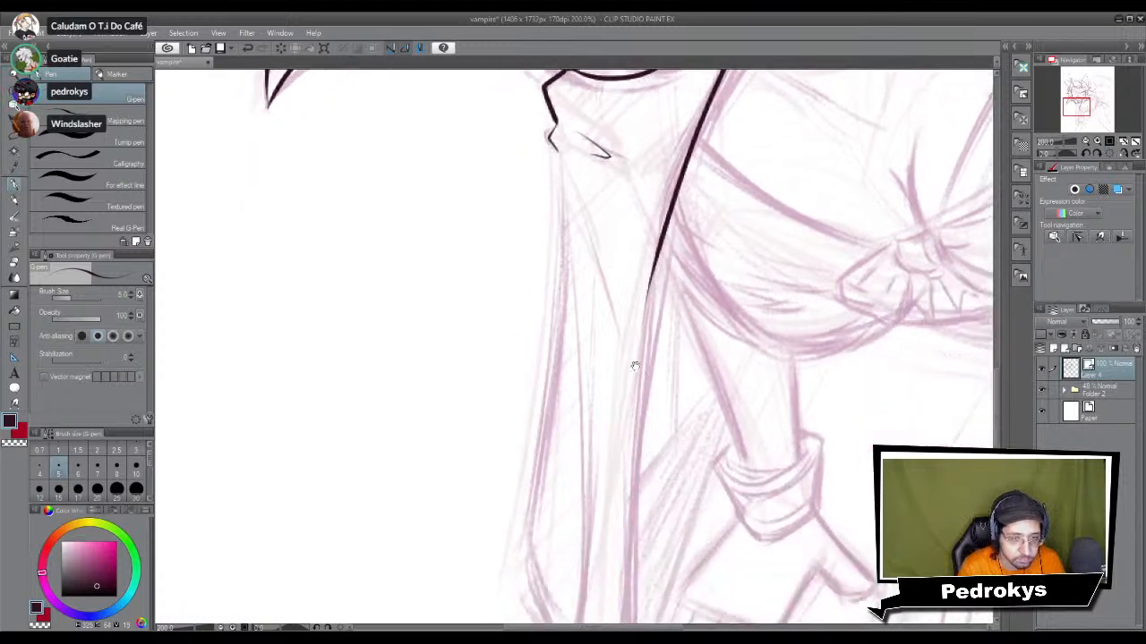
left_click(963, 78)
left_click(963, 80)
left_click_drag(666, 356, 656, 368)
mouse_move(559, 176)
left_mouse_down()
mouse_move(596, 500)
mouse_move(565, 509)
left_mouse_up()
key("ctrl+z")
scroll(699, 366, "down", 4)
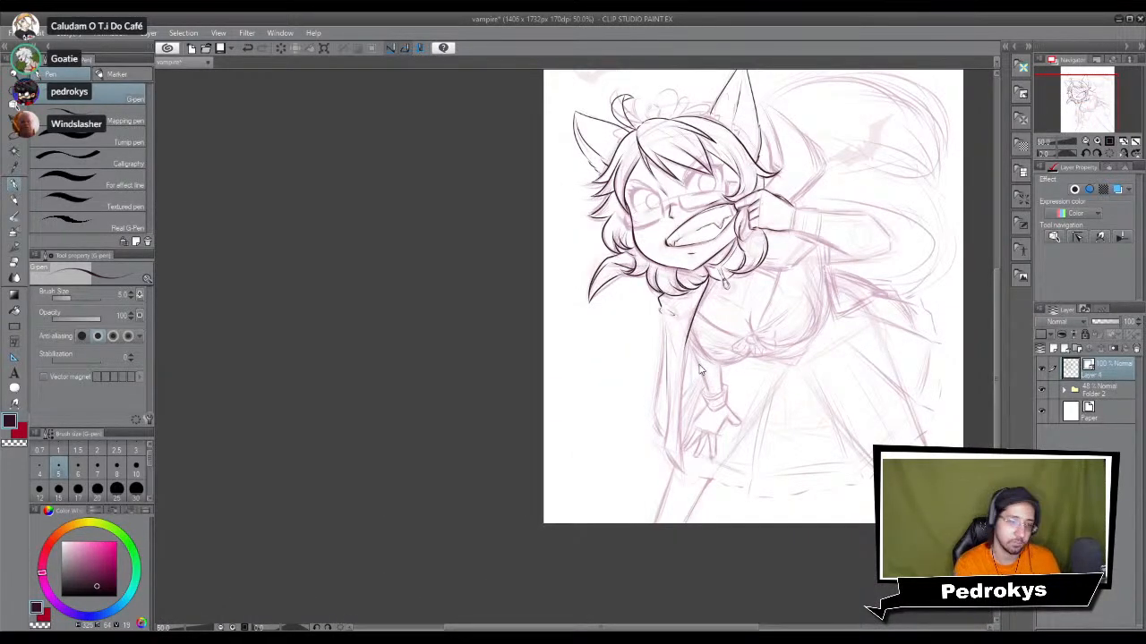
scroll(701, 369, "up", 5)
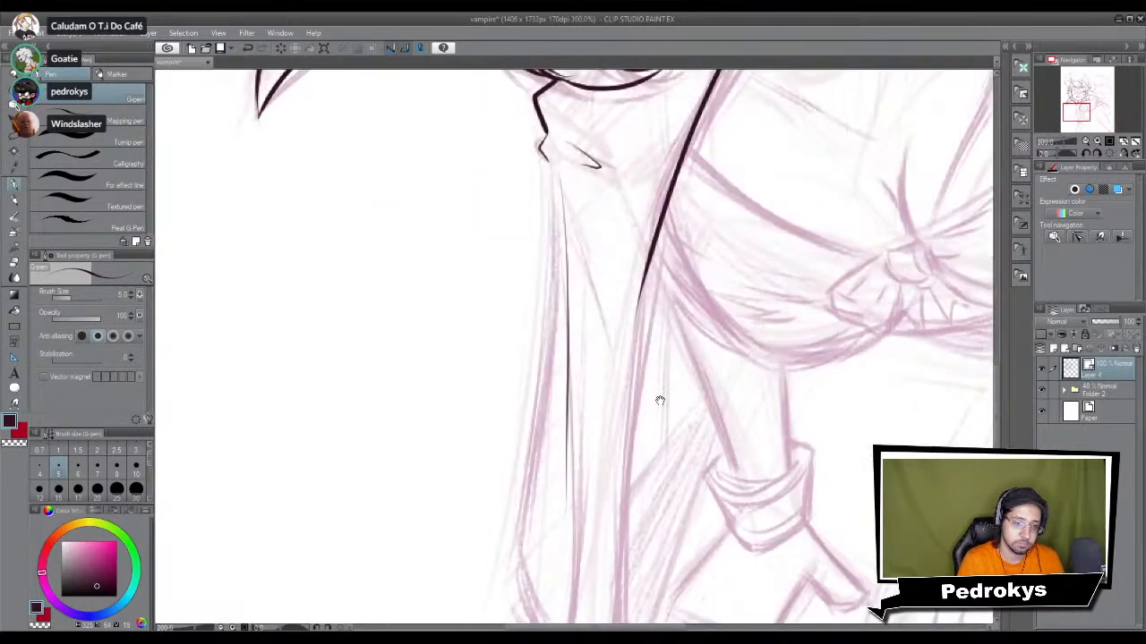
Step: Extend the dark cape edge from the chest down past the hanging hand at brush size 6, redoing the stroke until smooth
scroll(689, 322, "down", 3)
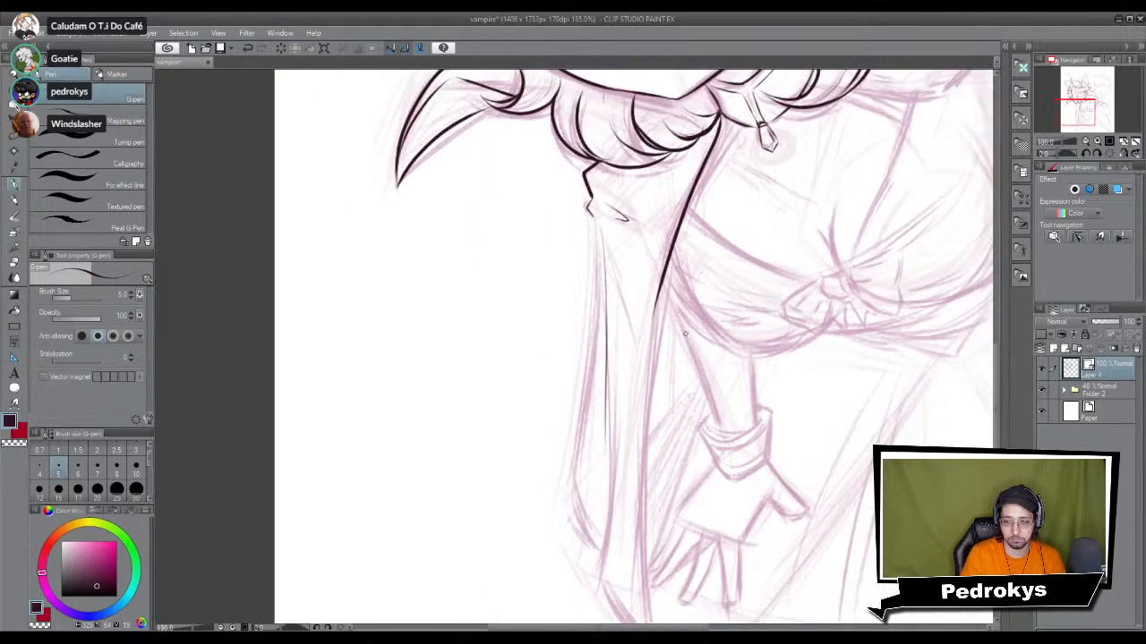
left_click_drag(609, 342, 615, 333)
left_click_drag(663, 218, 684, 539)
key("ctrl+z")
left_click(79, 481)
mouse_move(667, 215)
left_mouse_down()
mouse_move(643, 494)
mouse_move(660, 262)
mouse_move(653, 535)
left_mouse_up()
key("ctrl+z")
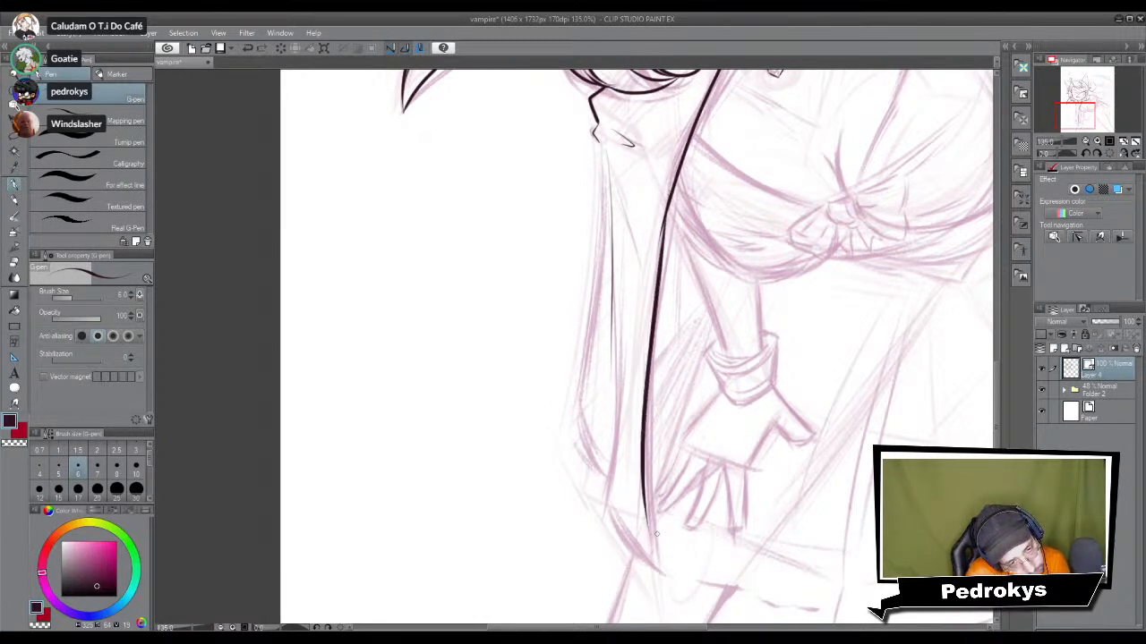
scroll(643, 442, "down", 2)
scroll(644, 442, "up", 3)
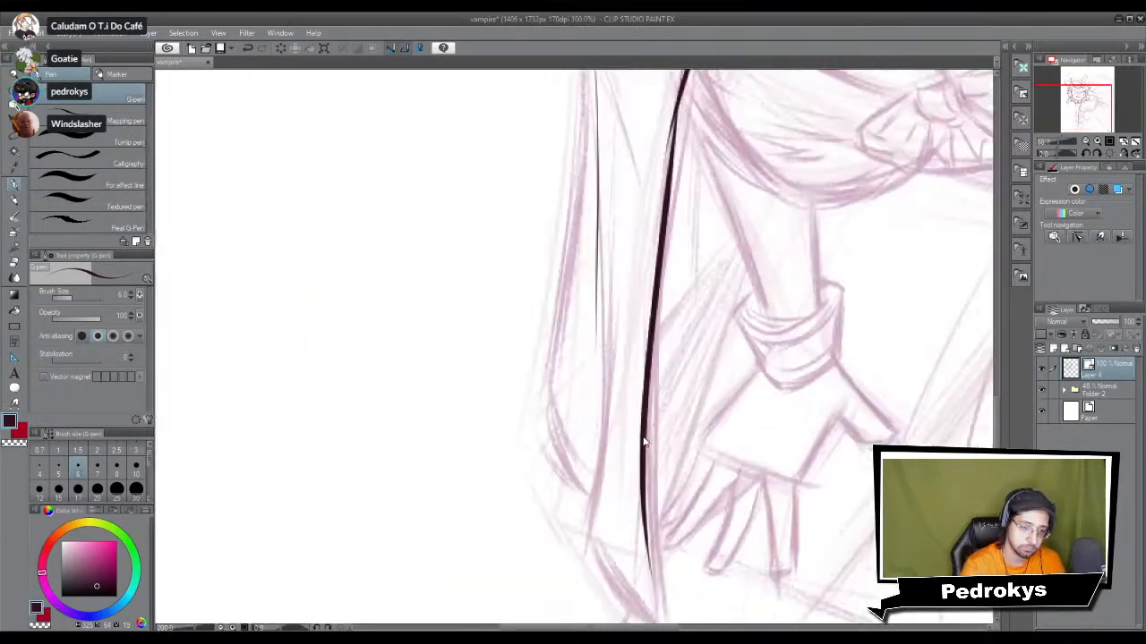
Step: Ink the cape's inner fold line, curving its lower end toward the right edge's pointed tip
left_click_drag(699, 97, 692, 238)
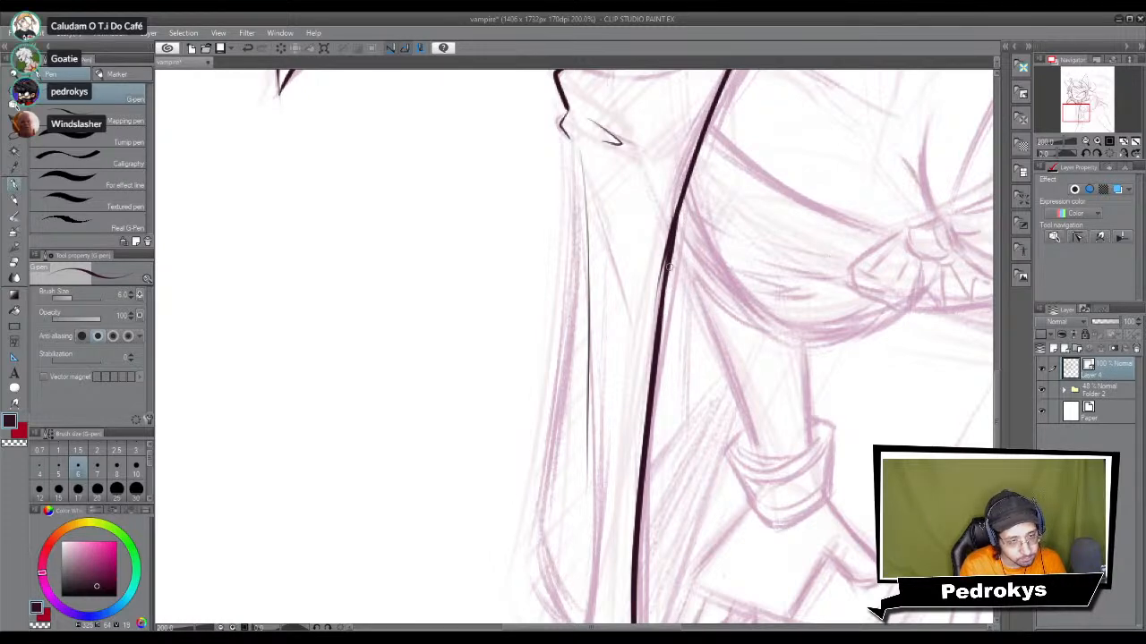
key("e")
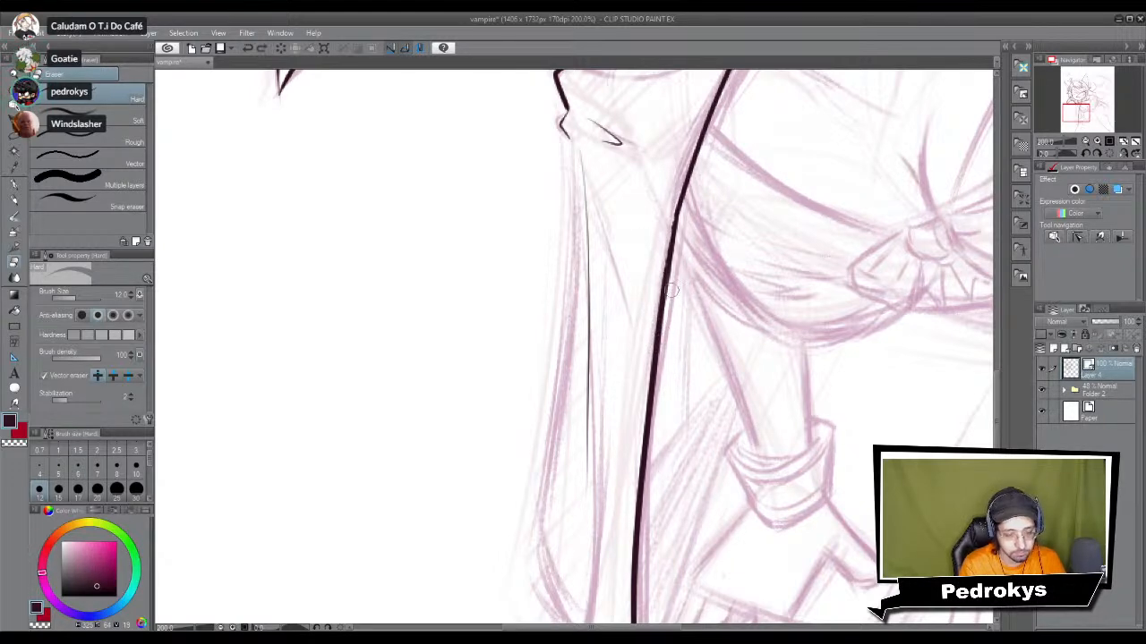
key("p")
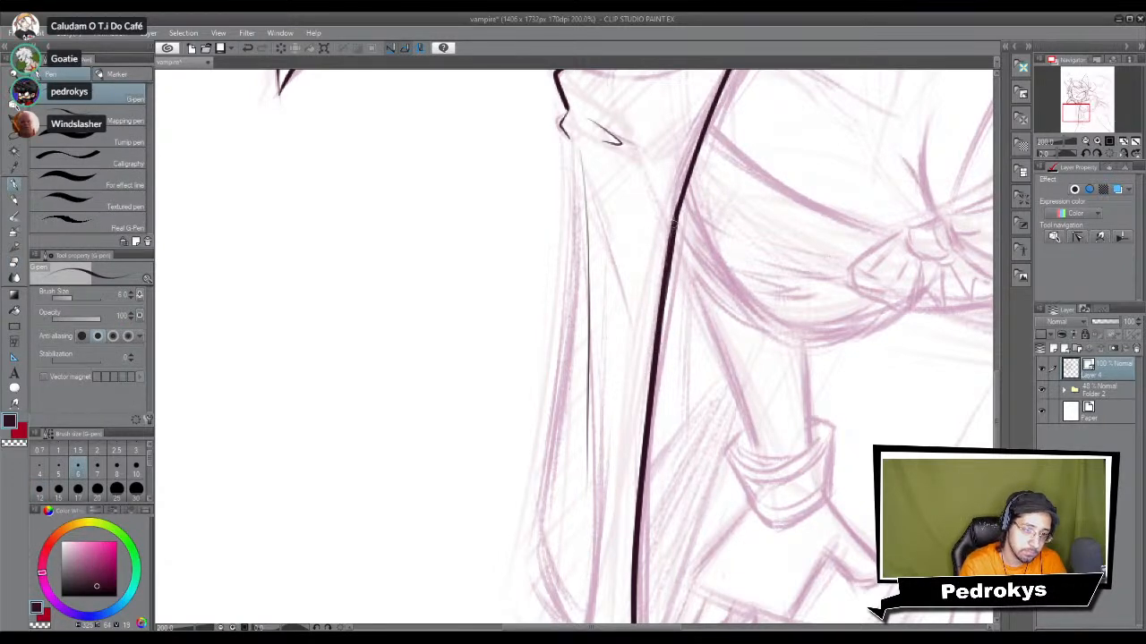
scroll(664, 283, "down", 3)
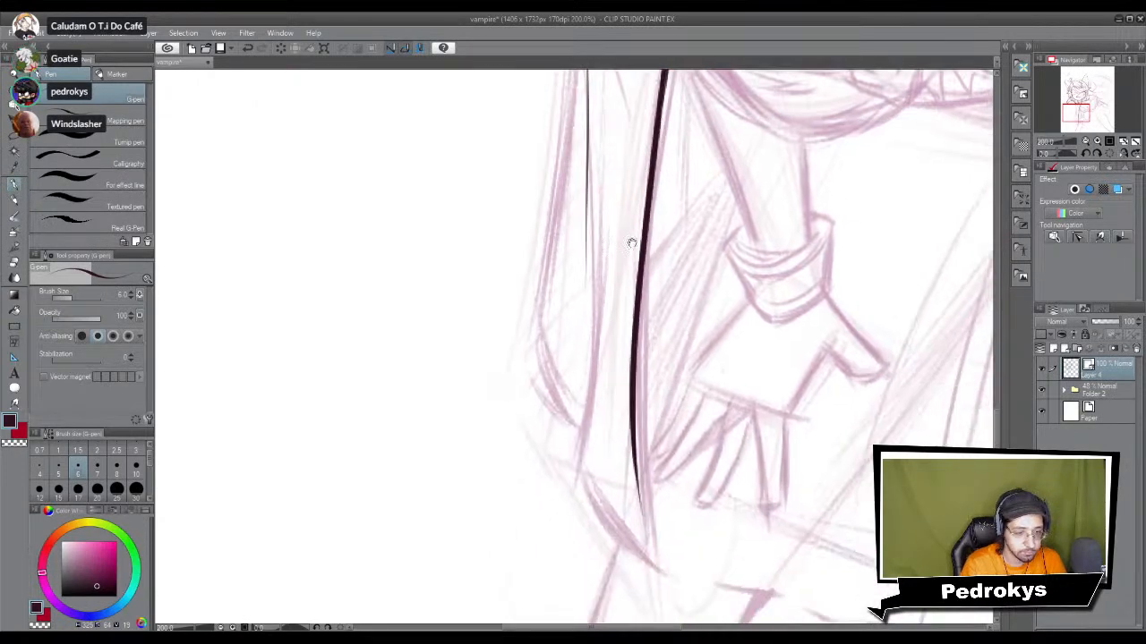
left_click_drag(584, 313, 596, 484)
key("ctrl+z")
left_click_drag(581, 325, 632, 529)
key("ctrl+z")
mouse_move(582, 326)
left_mouse_down()
mouse_move(595, 475)
mouse_move(647, 539)
left_mouse_up()
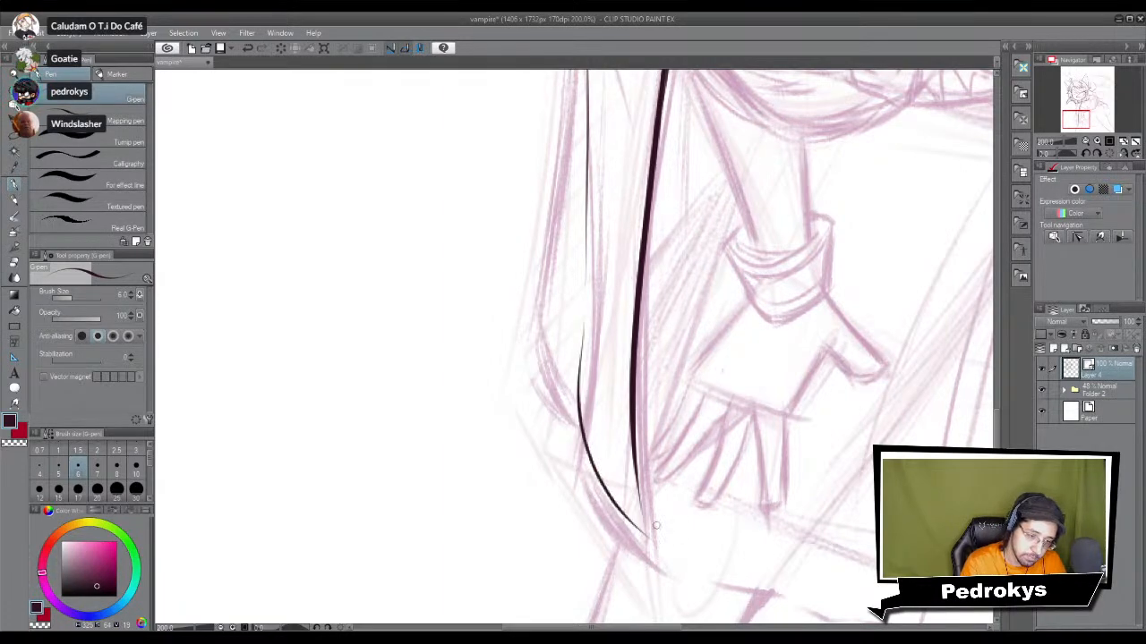
Step: Reduce the G-pen to size 5 and extend the cape's right edge to close the pointed lower tip
scroll(645, 447, "down", 4)
scroll(644, 443, "up", 7)
left_click(60, 470)
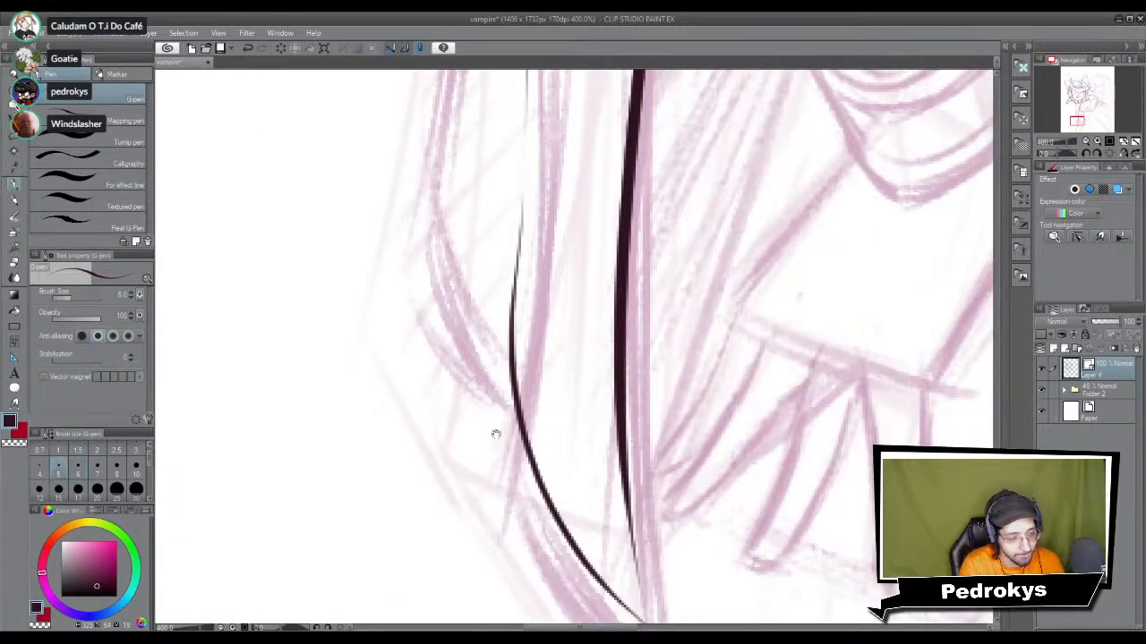
left_click_drag(659, 577, 632, 399)
mouse_move(601, 335)
left_mouse_down()
mouse_move(634, 448)
mouse_move(608, 365)
mouse_move(625, 444)
left_mouse_up()
key("ctrl+z")
left_click_drag(605, 347, 628, 450)
left_click_drag(615, 386, 632, 461)
scroll(651, 415, "down", 6)
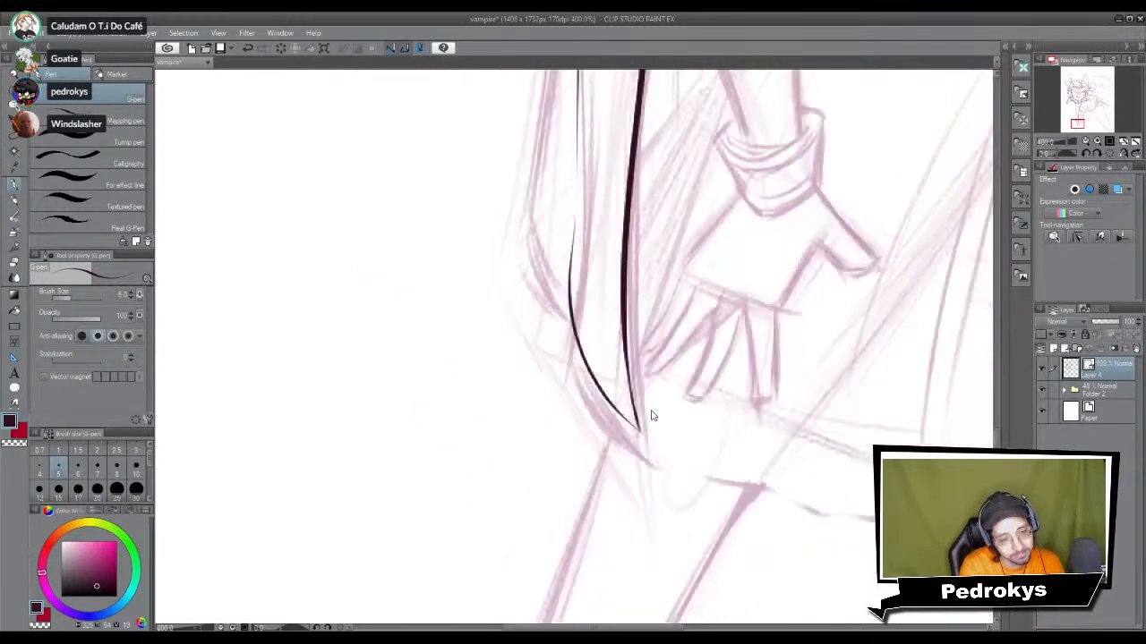
scroll(651, 415, "up", 4)
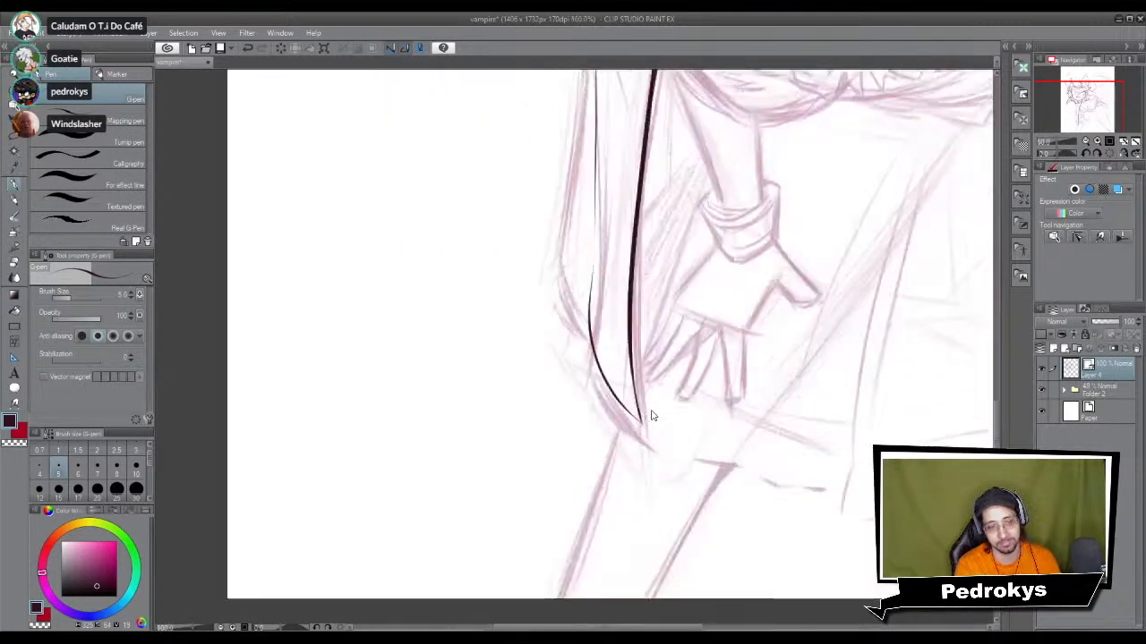
Step: Ink the cape's outer left edge from the shoulder down and curve its hem inward across the fold line
left_click_drag(651, 286, 655, 465)
left_click_drag(596, 343, 623, 400)
left_click_drag(586, 175, 594, 270)
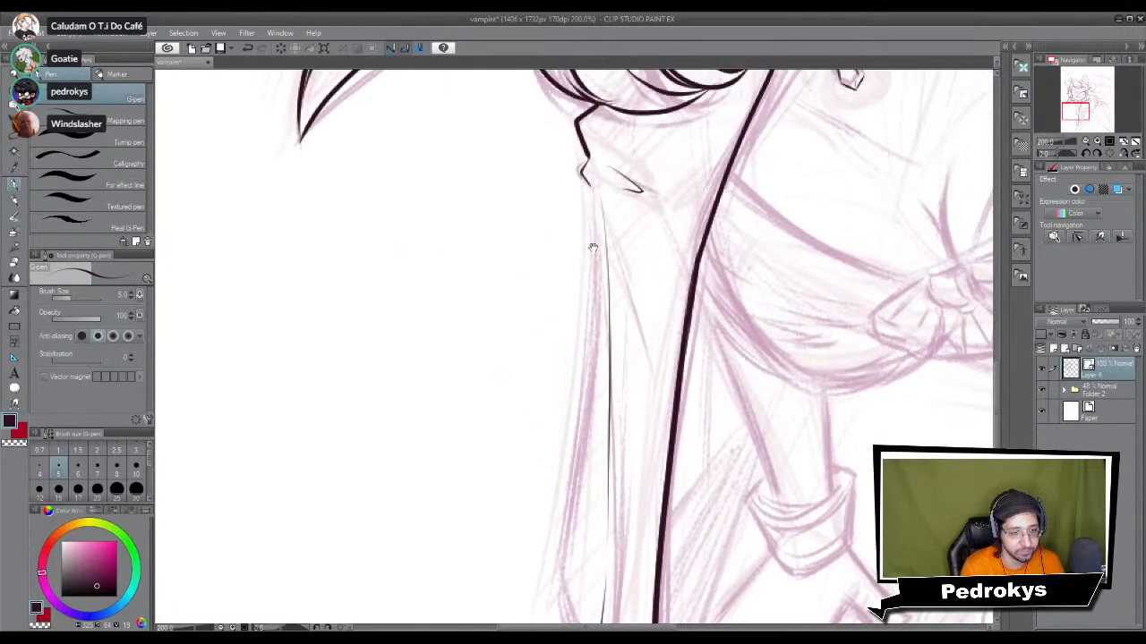
left_click_drag(588, 191, 585, 521)
left_click_drag(585, 200, 566, 524)
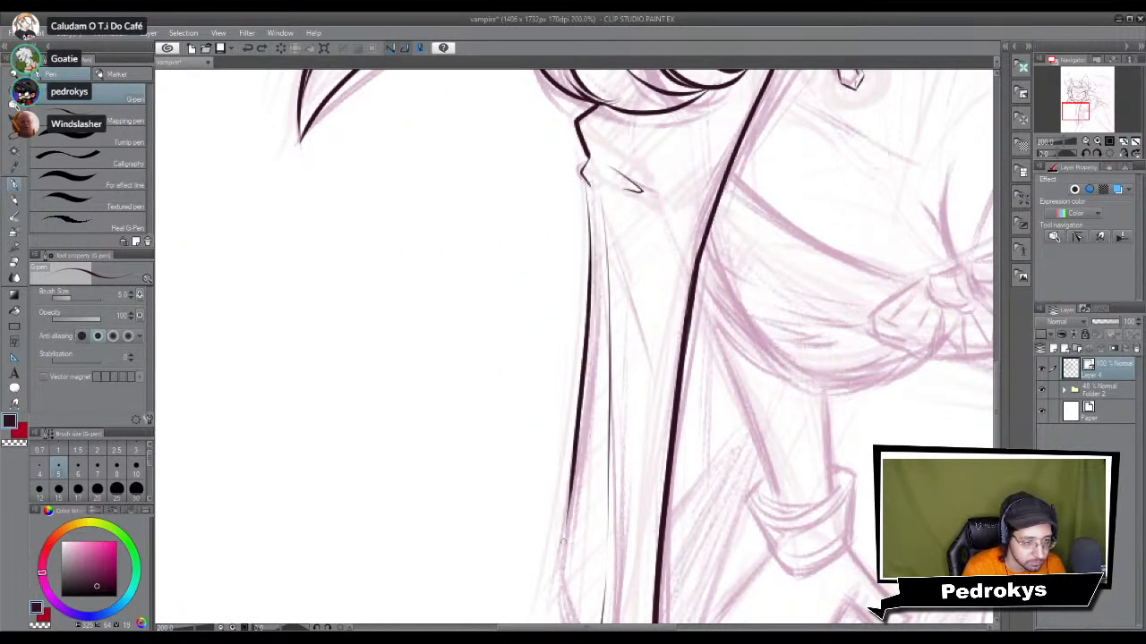
scroll(565, 524, "down", 5)
key("ctrl+z")
mouse_move(565, 309)
left_mouse_down()
mouse_move(607, 475)
mouse_move(558, 360)
mouse_move(614, 467)
left_mouse_up()
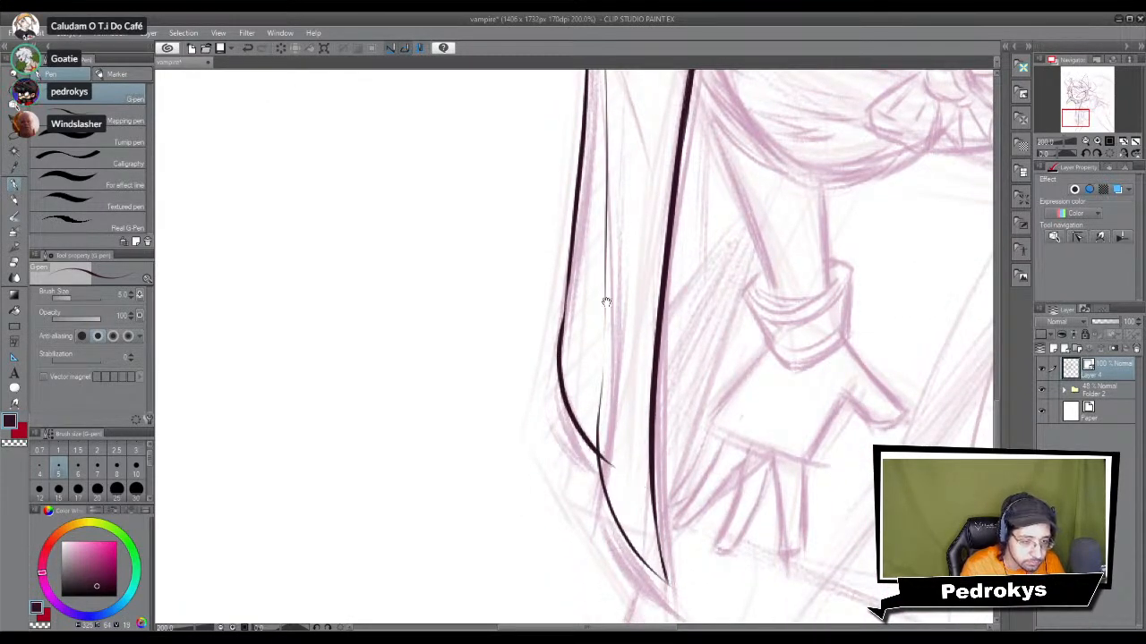
Step: Set the Hard eraser to size 7 and trim the hem line's overshoot where it crosses the inner fold
scroll(601, 335, "up", 10)
scroll(634, 378, "up", 5)
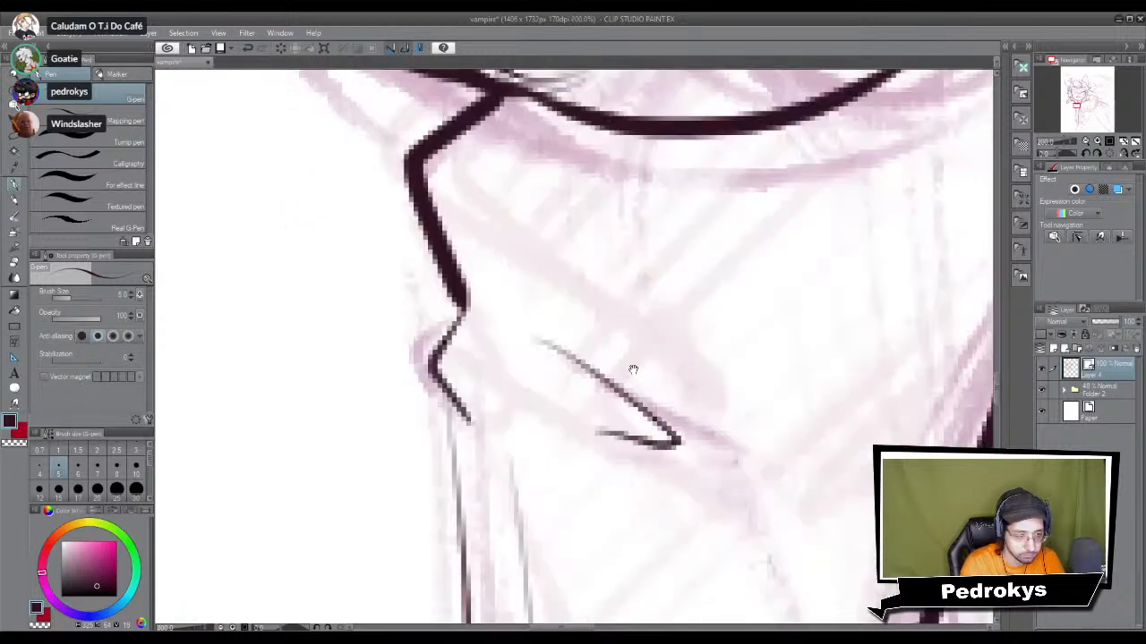
mouse_move(449, 394)
left_mouse_down()
mouse_move(470, 498)
mouse_move(588, 292)
left_mouse_up()
left_click_drag(537, 244, 547, 421)
left_click_drag(573, 501, 572, 170)
left_click_drag(647, 448, 572, 108)
left_click_drag(599, 503, 575, 73)
key("e")
left_click_drag(508, 459, 506, 501)
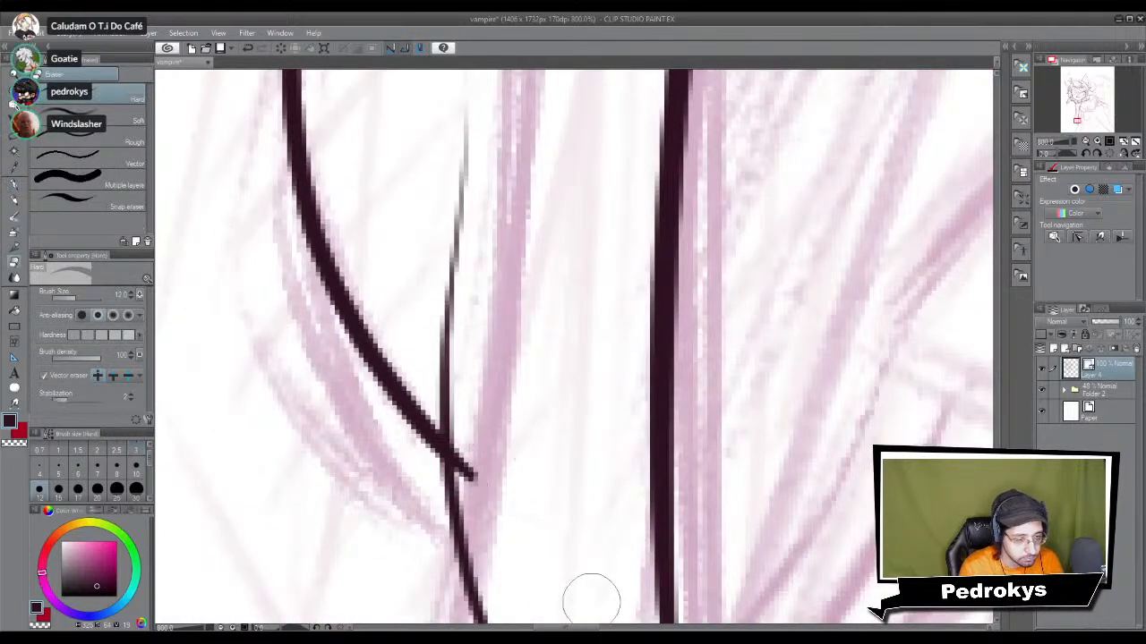
left_click(97, 467)
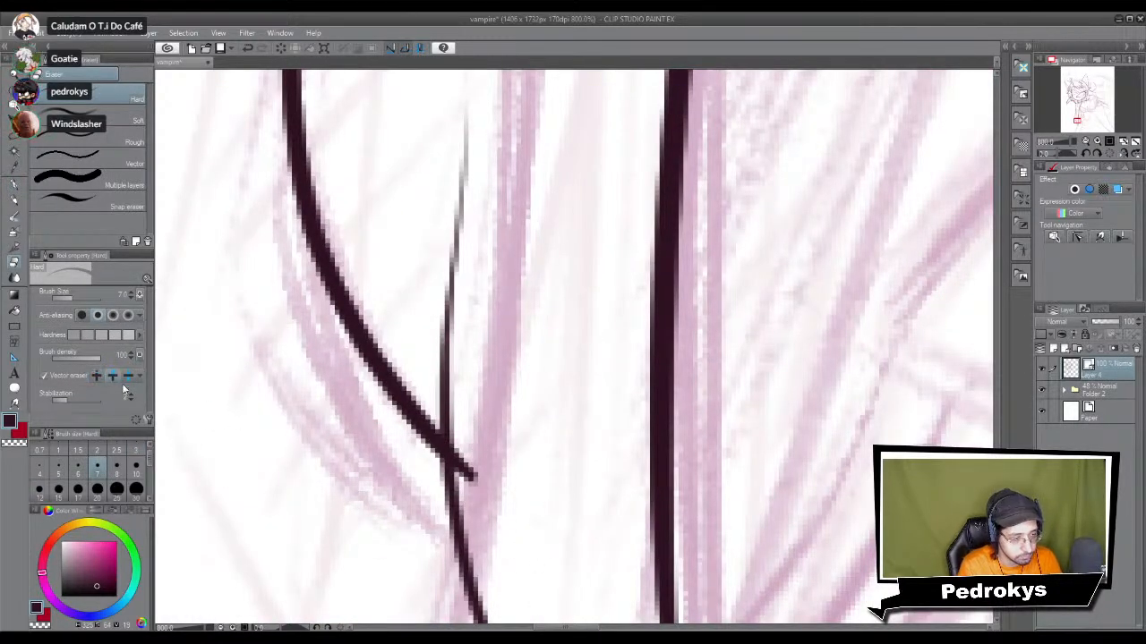
left_click_drag(468, 473, 486, 493)
scroll(456, 439, "down", 12)
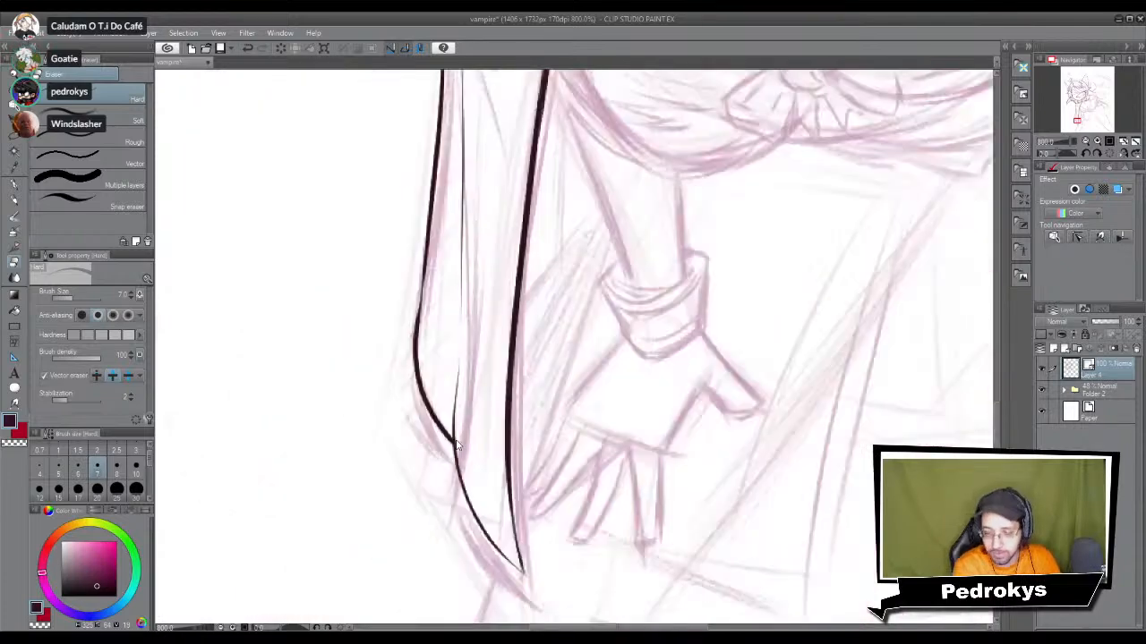
Step: Review the inked cape against the whole figure at several zoom levels
left_click_drag(600, 468, 626, 477)
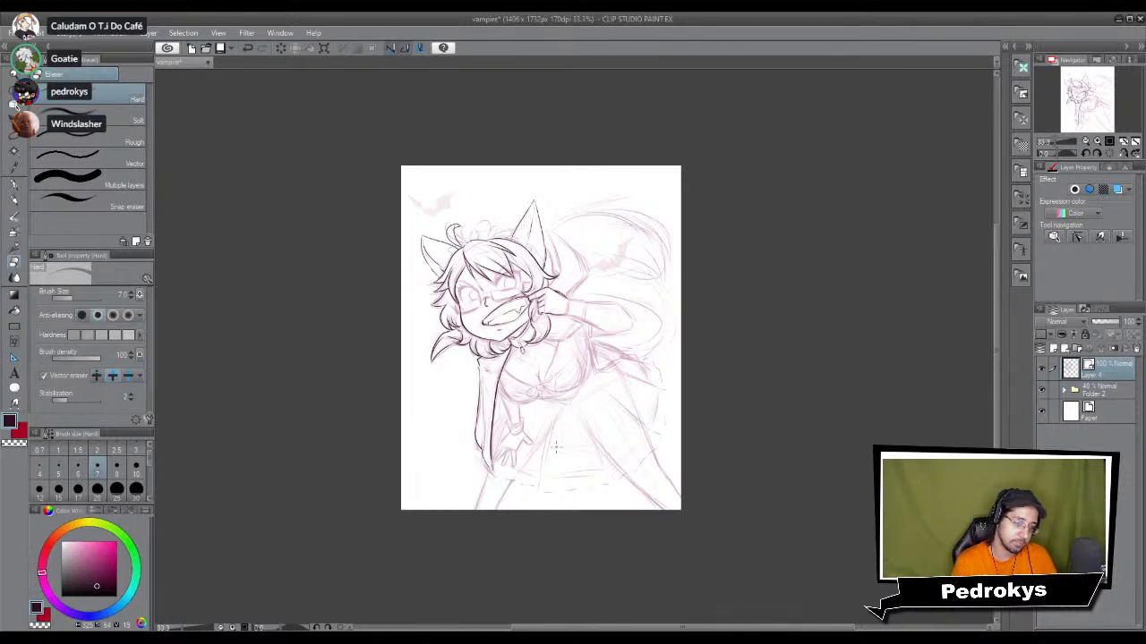
left_click_drag(529, 429, 593, 472)
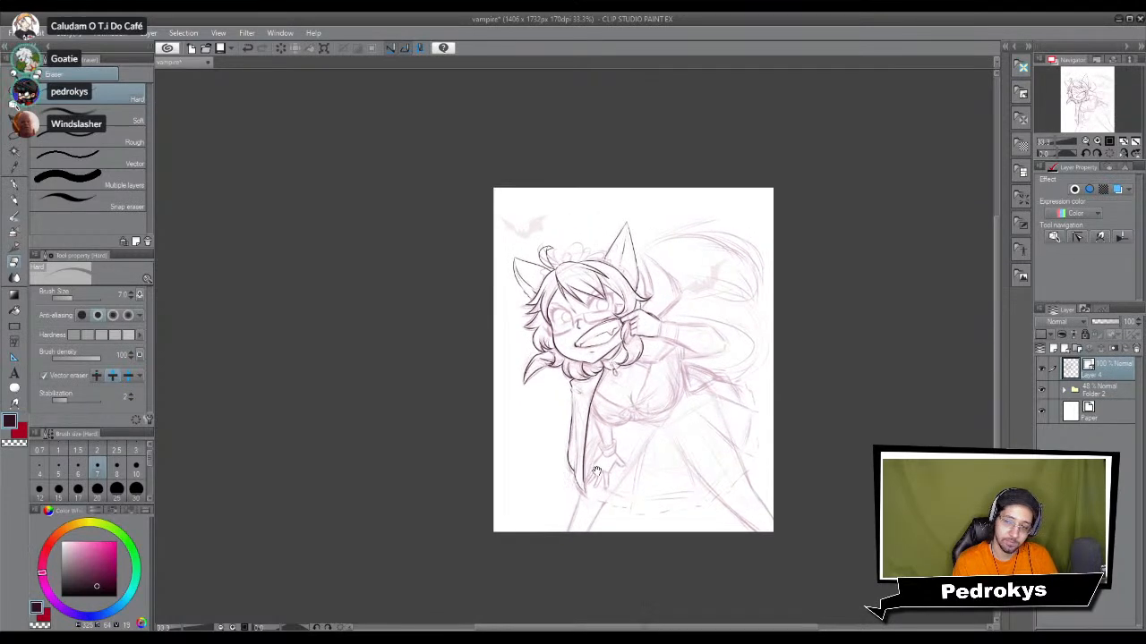
scroll(592, 472, "up", 4)
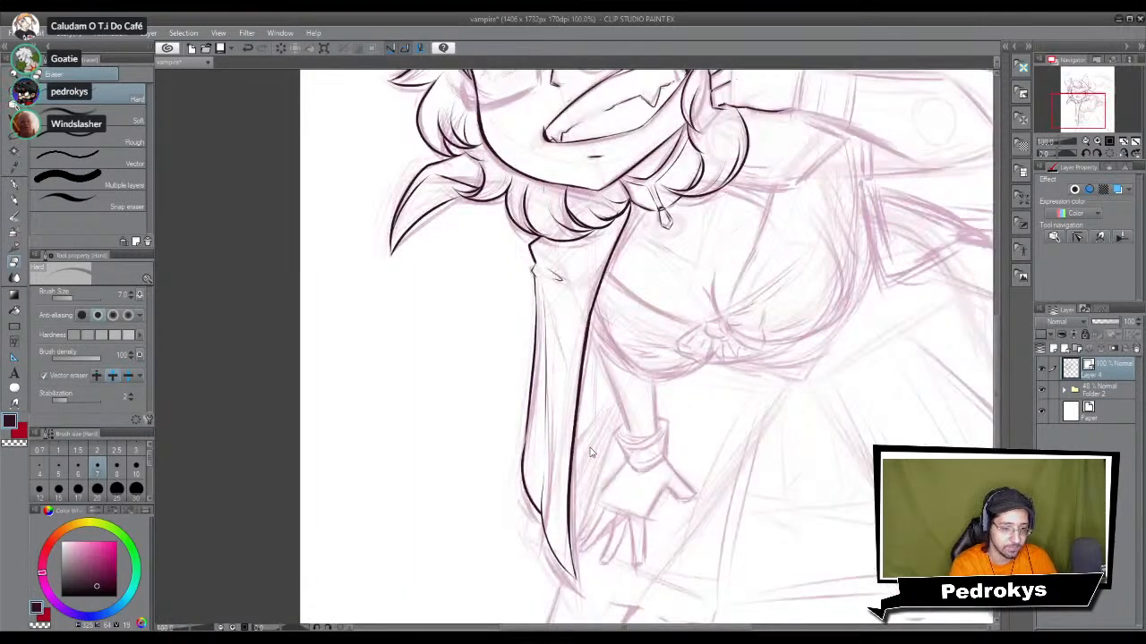
scroll(590, 452, "down", 3)
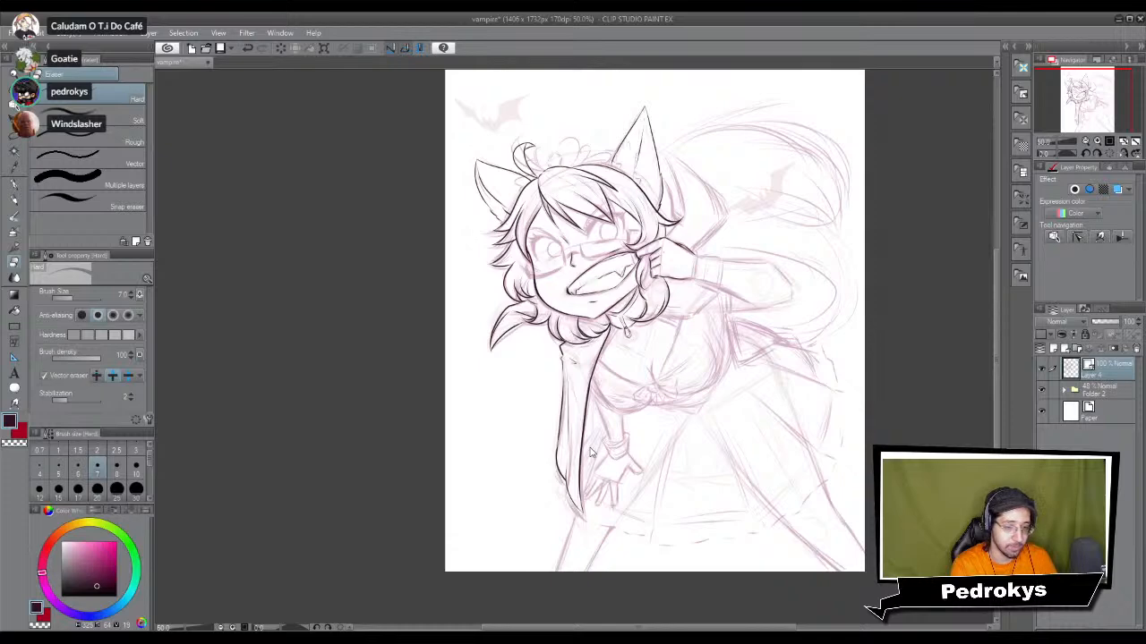
scroll(590, 452, "up", 4)
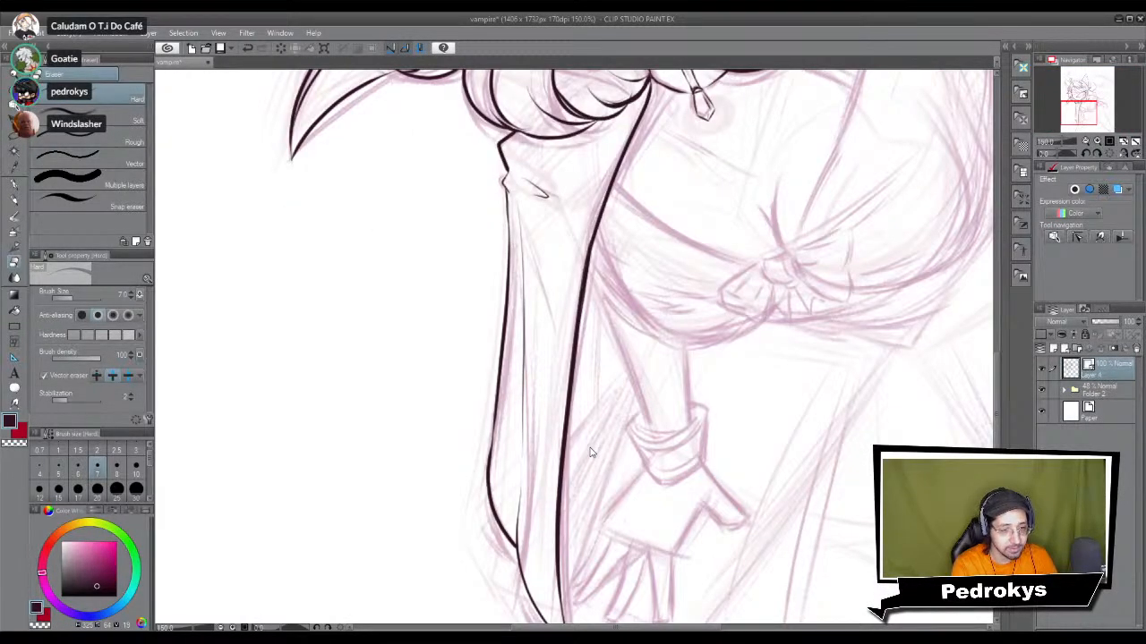
mouse_move(590, 452)
left_mouse_down()
mouse_move(662, 508)
mouse_move(653, 504)
left_mouse_up()
Step: Ink the collar's inner edge beside the pointed ear, from its peak to the hair tip, with a size 6 G-pen
left_click_drag(665, 334, 619, 444)
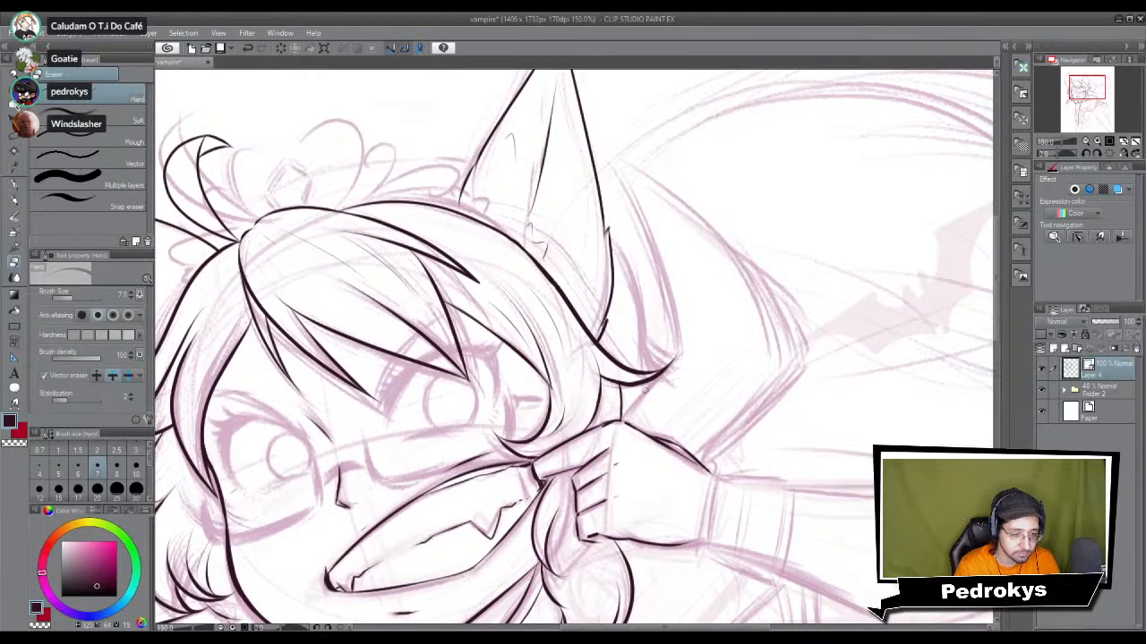
key("p")
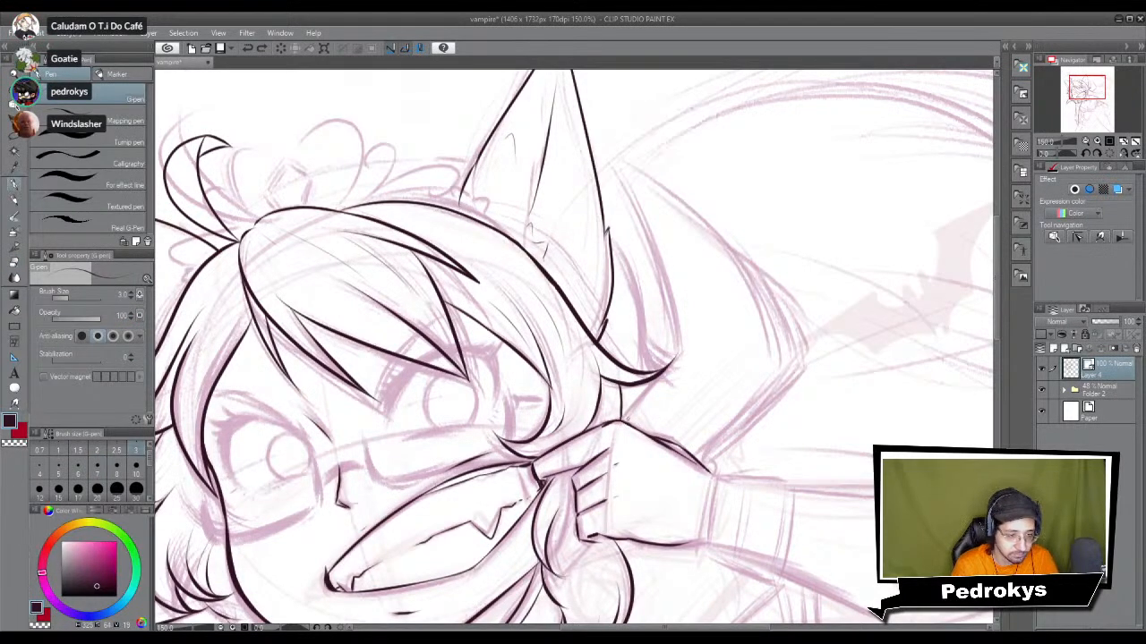
left_click(39, 468)
scroll(608, 269, "up", 2)
mouse_move(607, 222)
left_mouse_down()
mouse_move(643, 286)
mouse_move(676, 443)
left_mouse_up()
key("ctrl+z")
left_click(78, 470)
left_click_drag(608, 219, 677, 428)
key("ctrl+z")
mouse_move(614, 222)
left_mouse_down()
mouse_move(666, 448)
mouse_move(608, 355)
left_mouse_up()
scroll(676, 429, "down", 2)
scroll(675, 429, "up", 3)
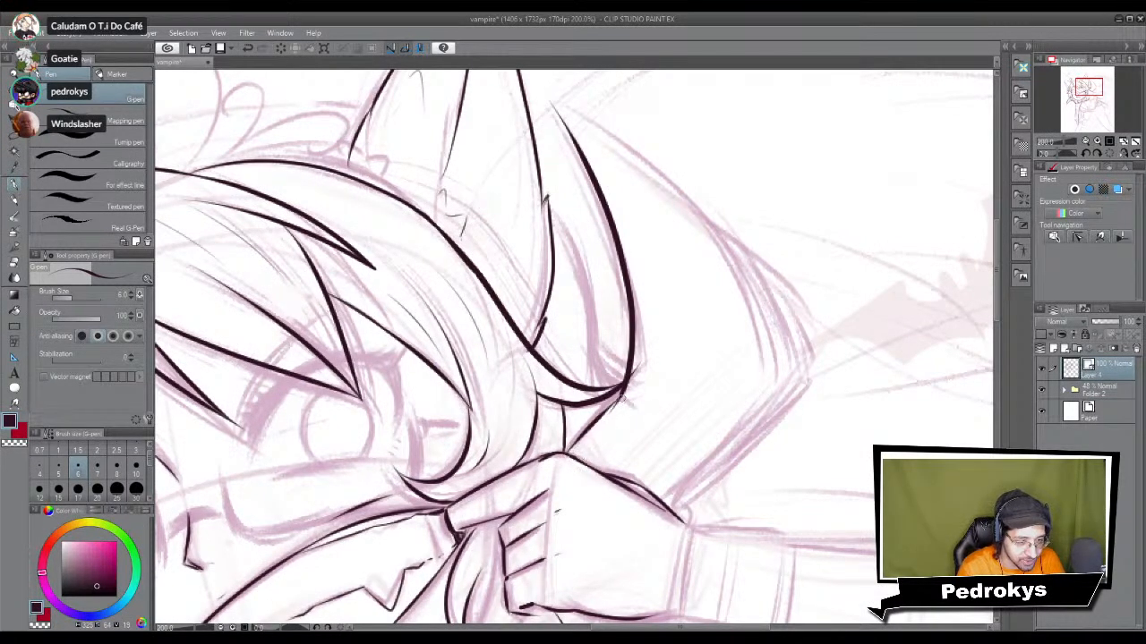
Step: Redraw the short line joining the raised hand's knuckles to the lower corner of the collar's inner edge
left_click_drag(566, 453, 617, 397)
key("ctrl+z")
left_click_drag(565, 452, 619, 393)
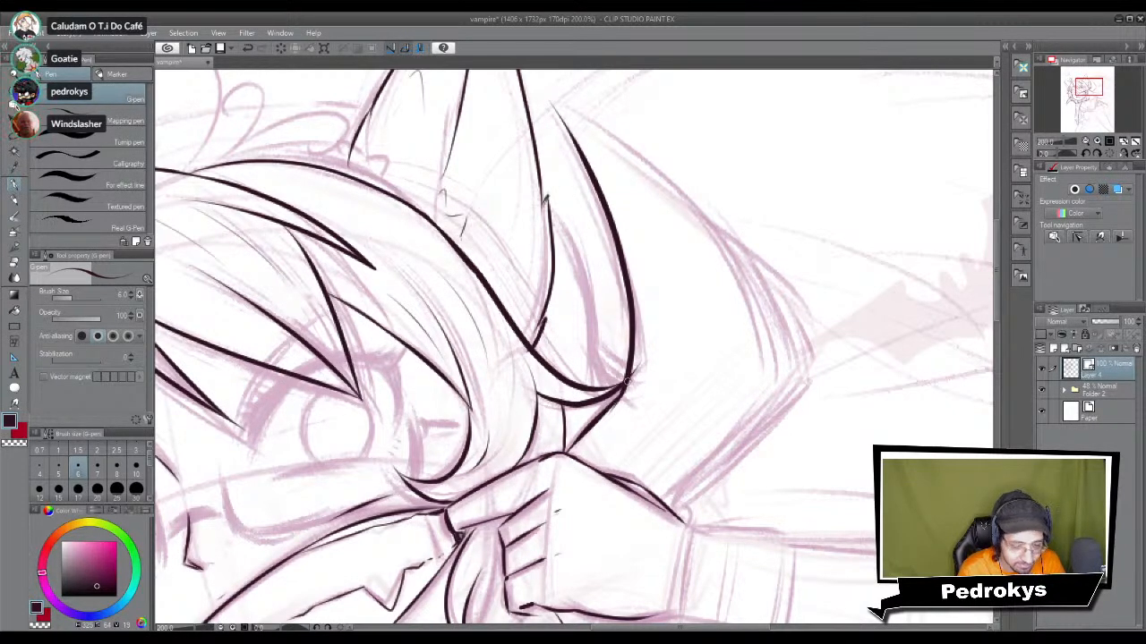
key("e")
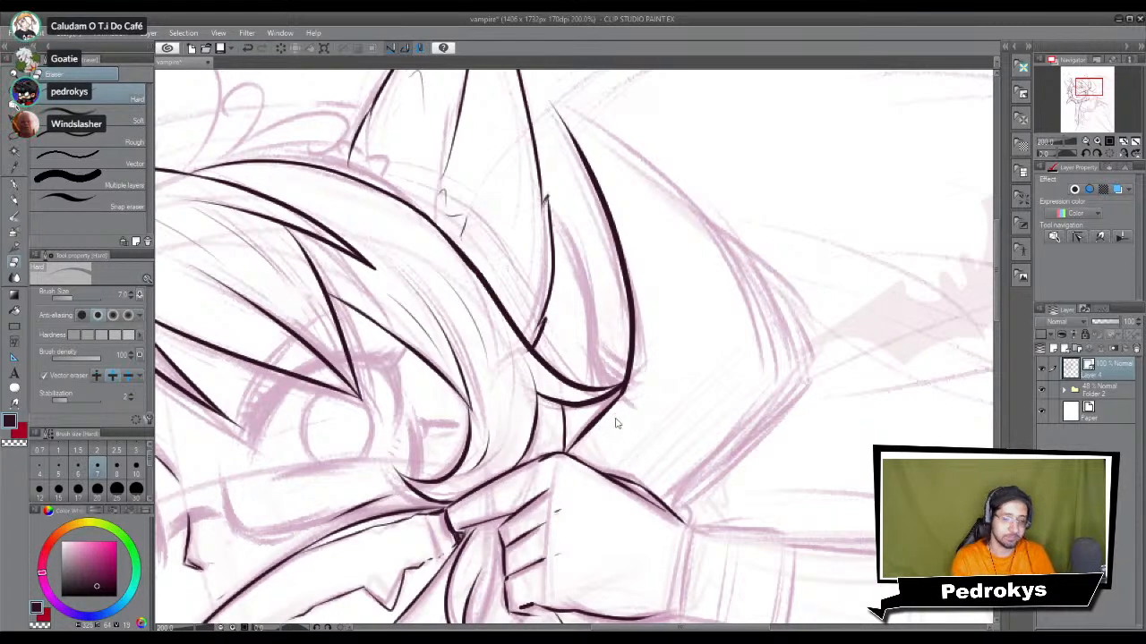
scroll(614, 423, "down", 4)
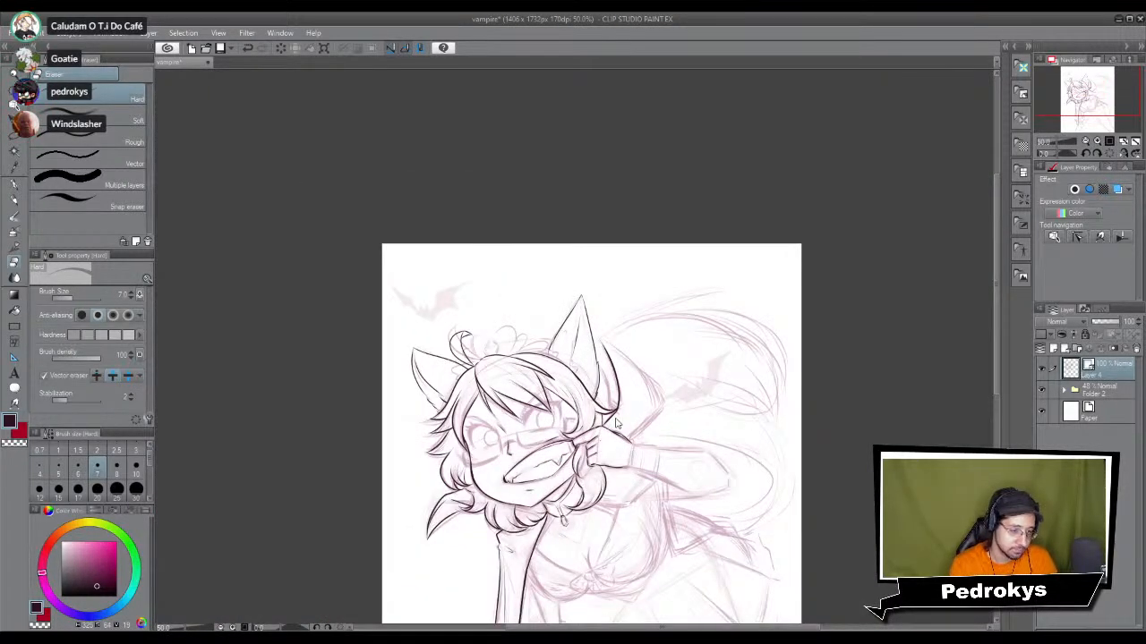
scroll(615, 423, "up", 4)
Step: Ink the collar's outer edge from the peak around the outer corner and back to the raised hand's wrist
key("p")
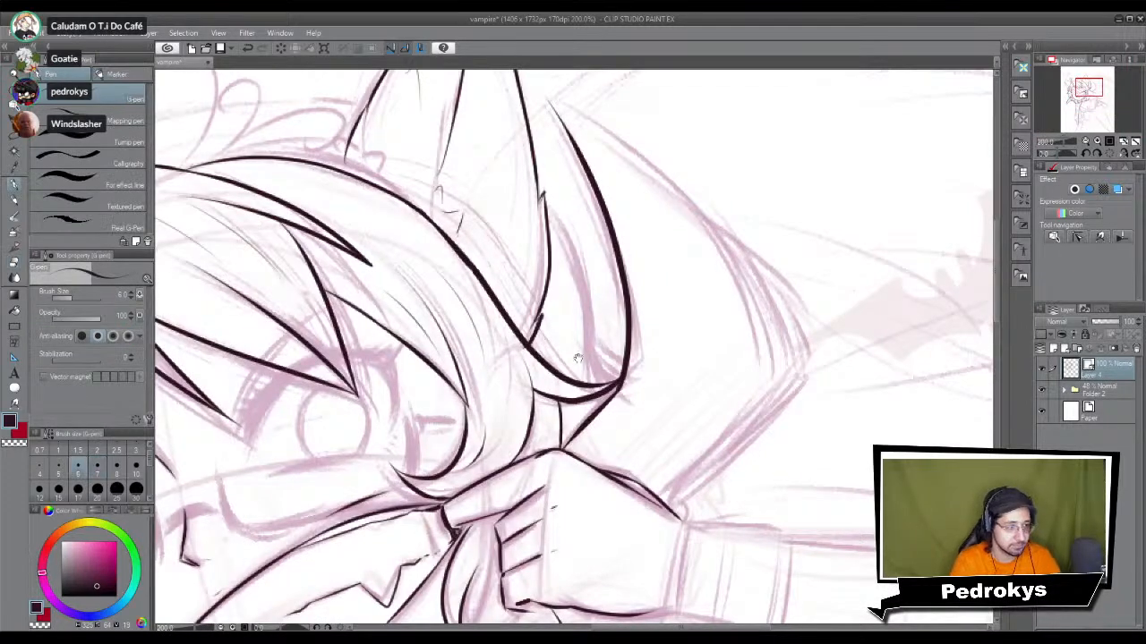
left_click_drag(571, 363, 541, 418)
left_click_drag(519, 164, 725, 448)
key("ctrl+z")
mouse_move(511, 168)
left_mouse_down()
mouse_move(726, 492)
mouse_move(805, 246)
left_mouse_up()
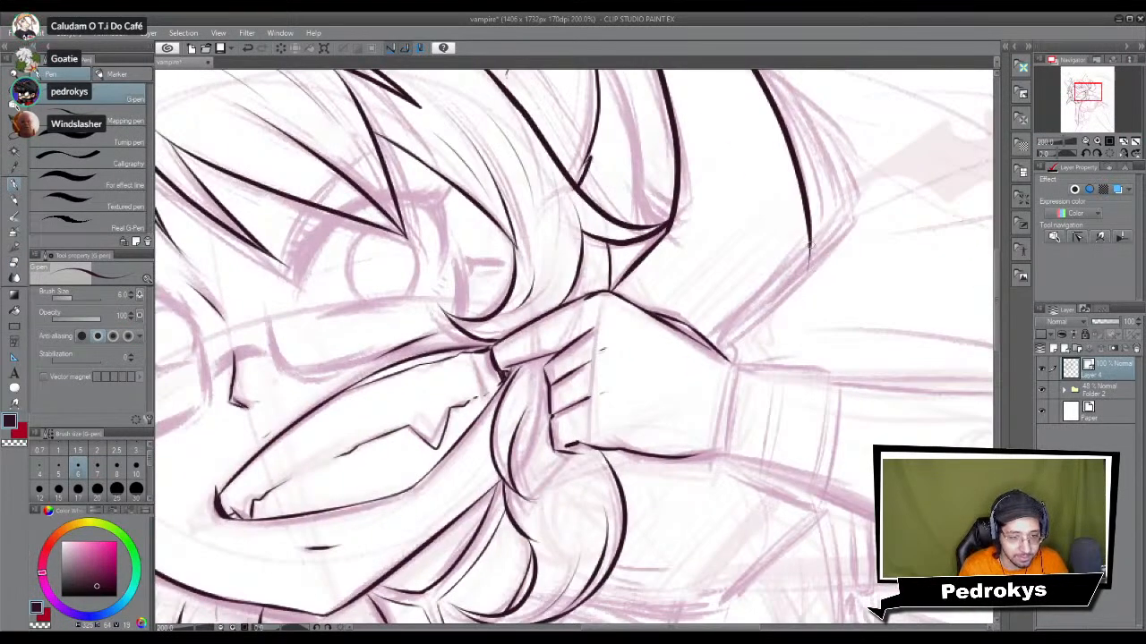
mouse_move(820, 224)
left_mouse_down()
mouse_move(725, 336)
mouse_move(676, 354)
left_mouse_up()
left_click_drag(808, 240, 799, 314)
Step: Erase the line overshoots at the collar's outer corner, inside the hand and at the collar's peak
key("e")
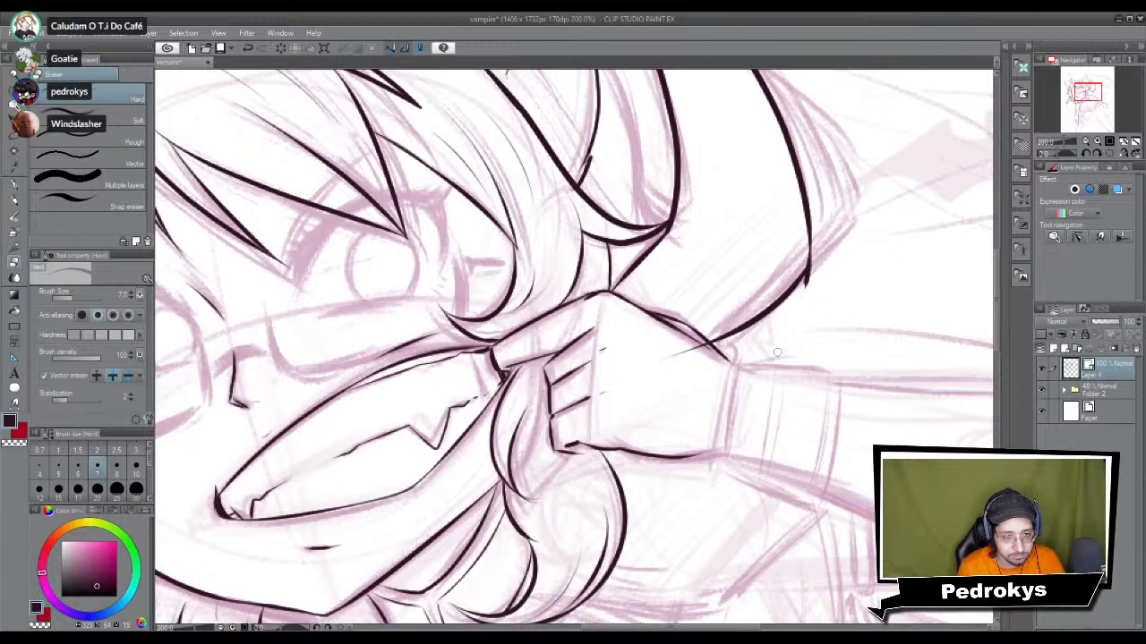
left_click_drag(809, 268, 806, 284)
mouse_move(680, 351)
left_mouse_down()
mouse_move(709, 351)
mouse_move(714, 333)
left_mouse_up()
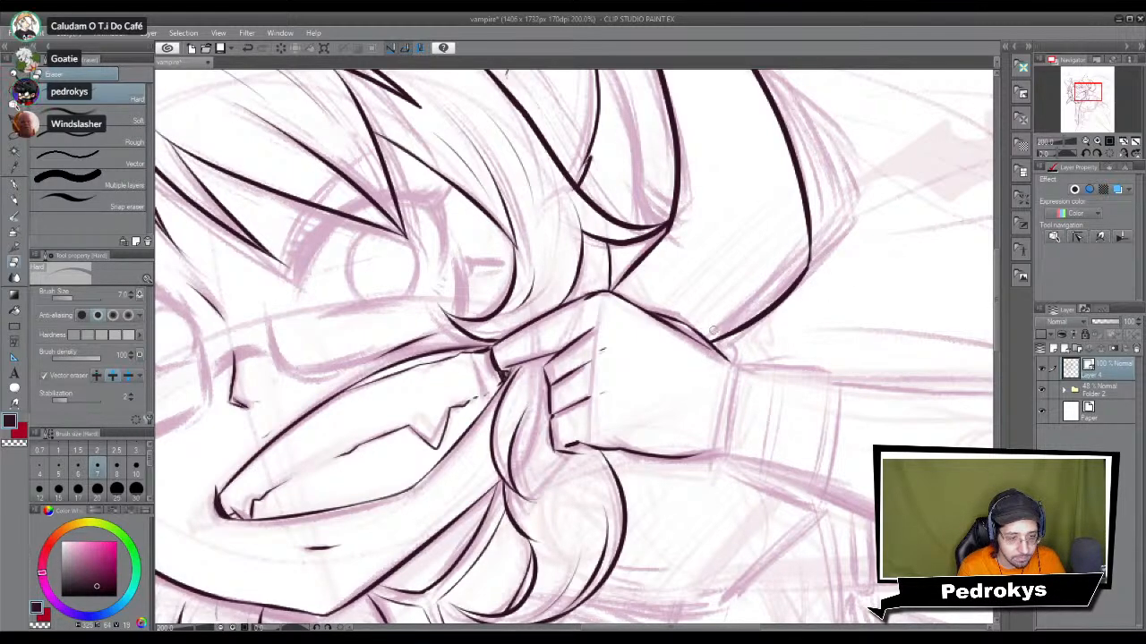
left_click_drag(750, 238, 690, 378)
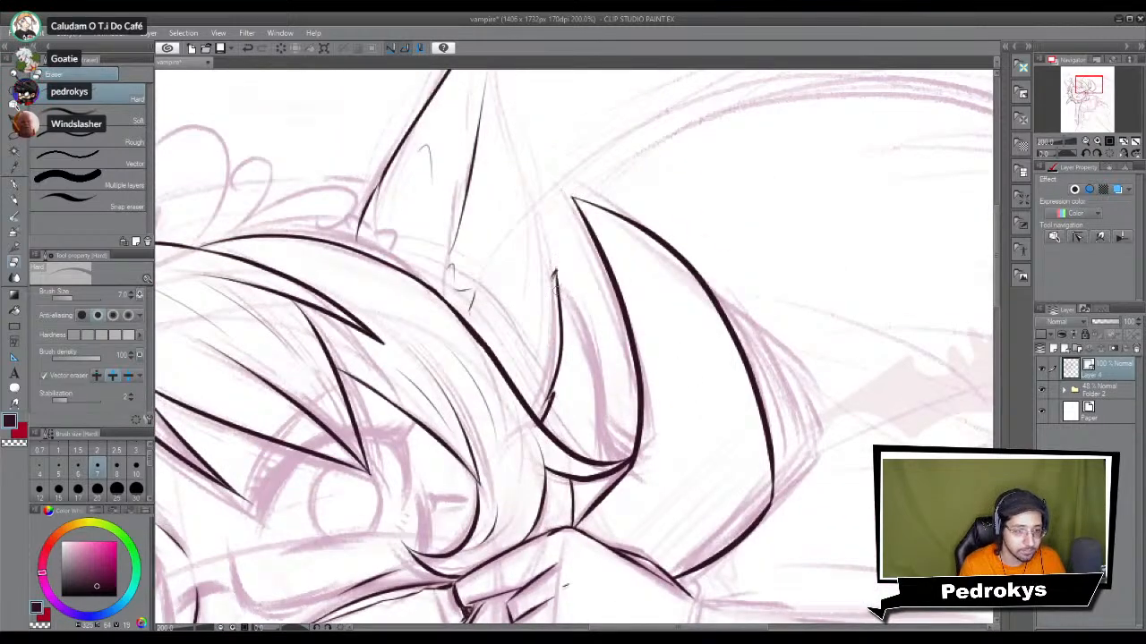
left_click_drag(564, 206, 577, 190)
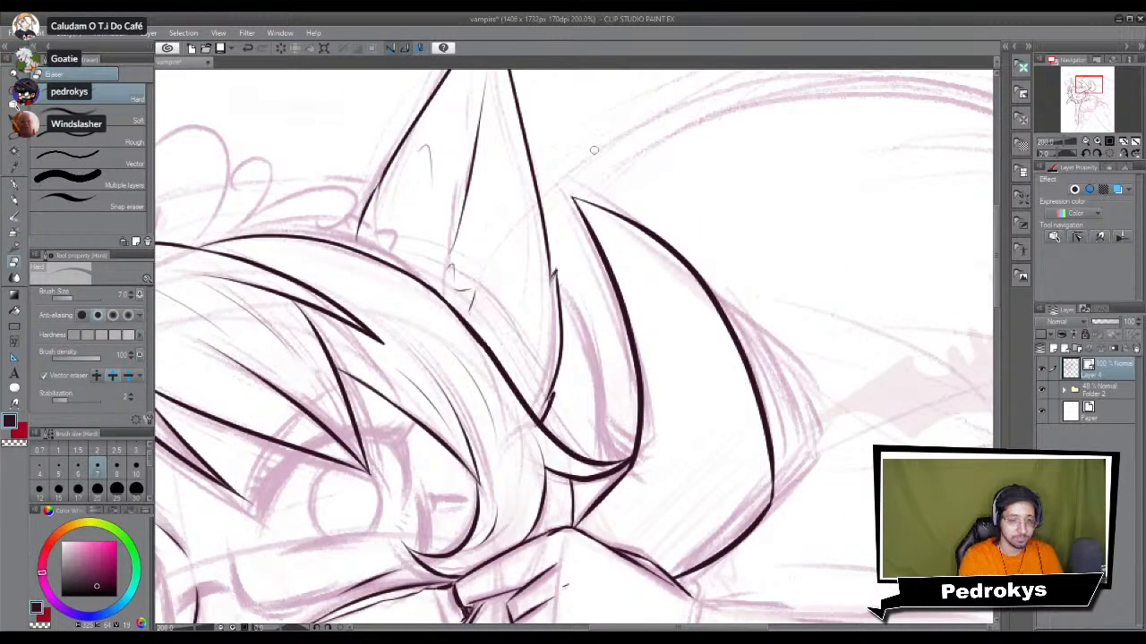
scroll(593, 150, "down", 3)
Step: Ink a curved inner line on the collar just behind the ear with a size 5 G-pen, redrawing until it fits
left_click_drag(746, 380, 764, 442)
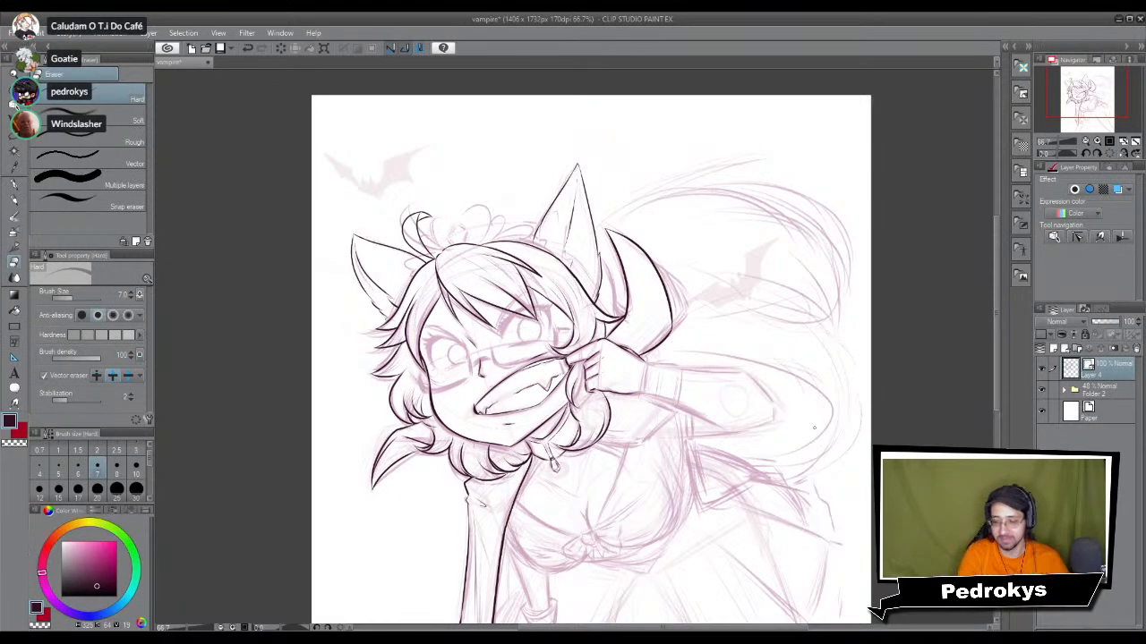
scroll(815, 428, "up", 5)
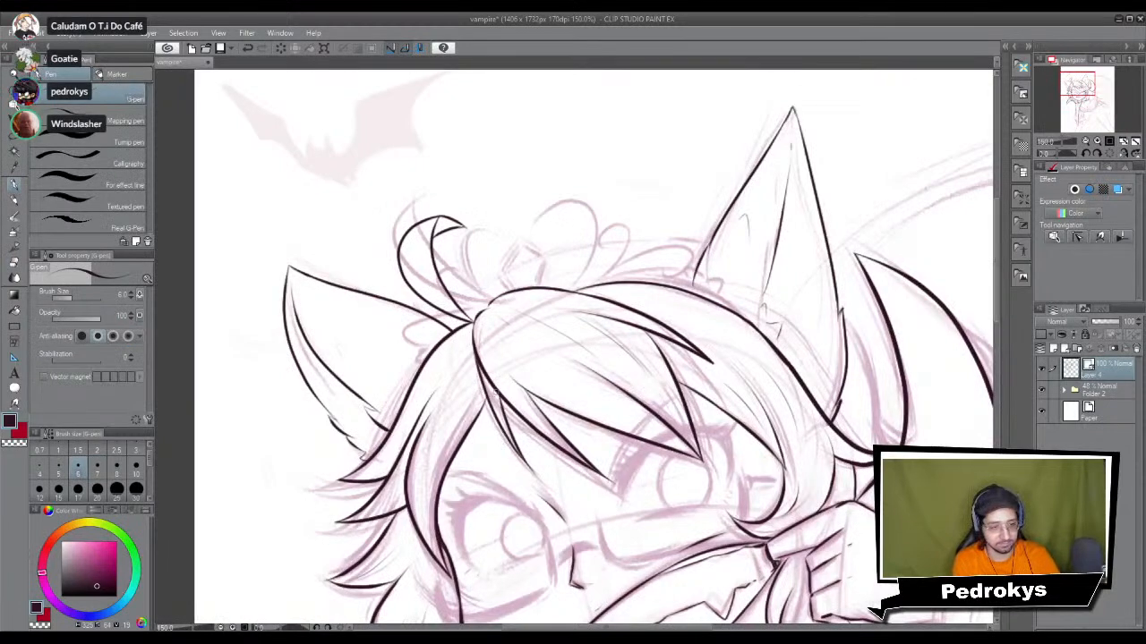
left_click(57, 471)
mouse_move(670, 280)
left_mouse_down()
mouse_move(657, 253)
mouse_move(666, 338)
left_mouse_up()
key("ctrl+z")
left_click_drag(636, 238, 670, 367)
key("ctrl+z")
left_click_drag(635, 238, 671, 369)
key("ctrl+z")
left_click_drag(635, 239, 675, 359)
key("ctrl+z")
left_click_drag(635, 238, 691, 367)
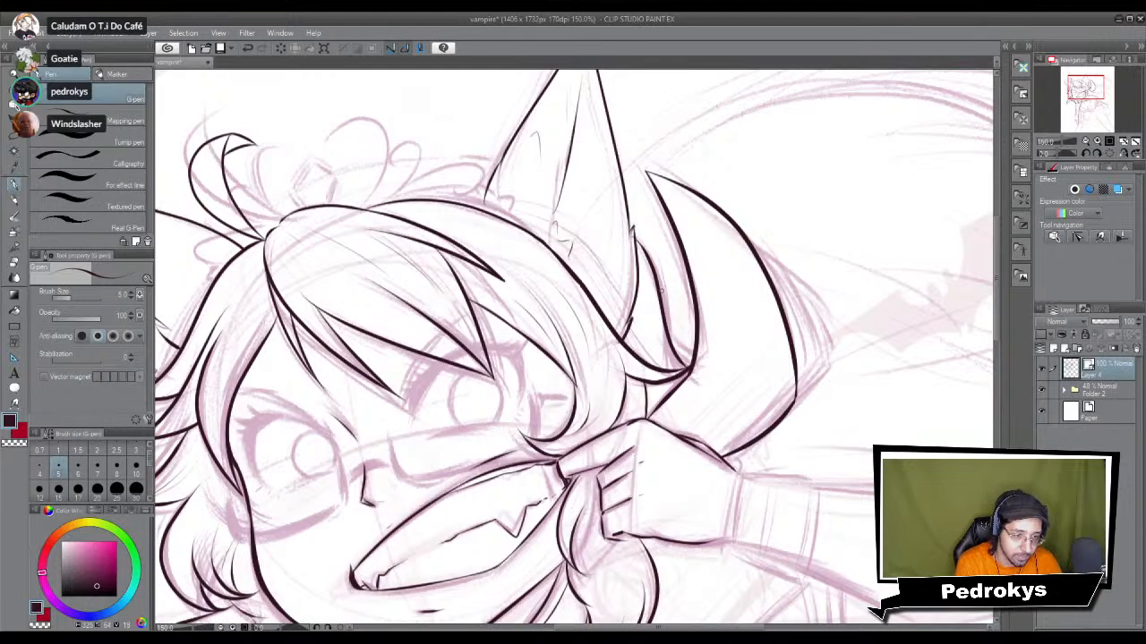
Step: Join the inner collar line behind the ear to the collar's inner edge with a short line and erase the overshoot
key("e")
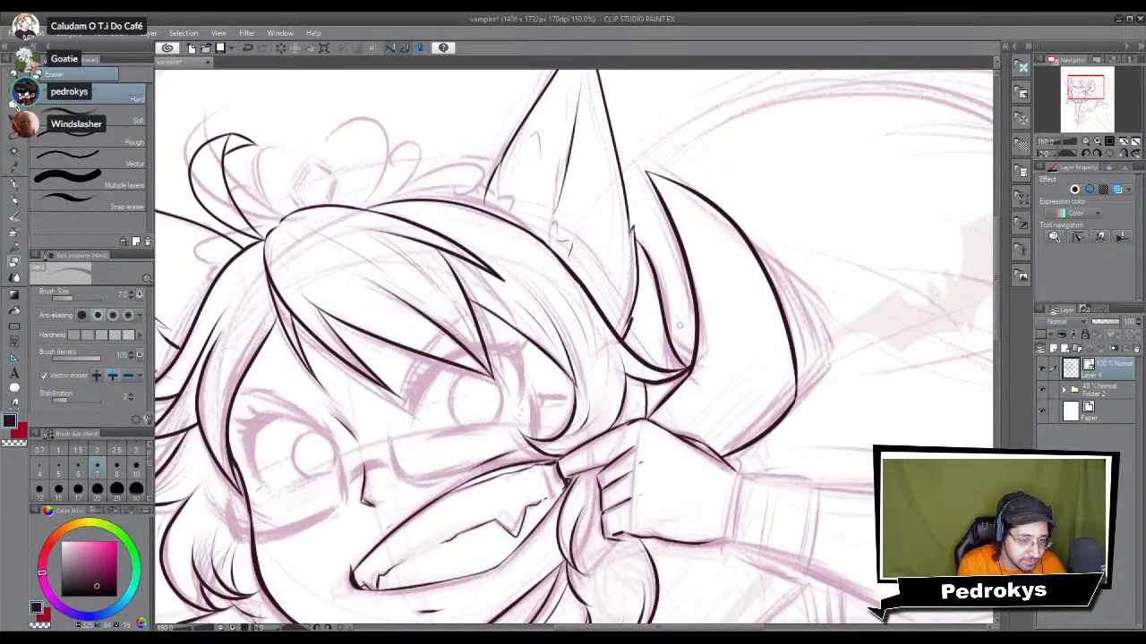
key("p")
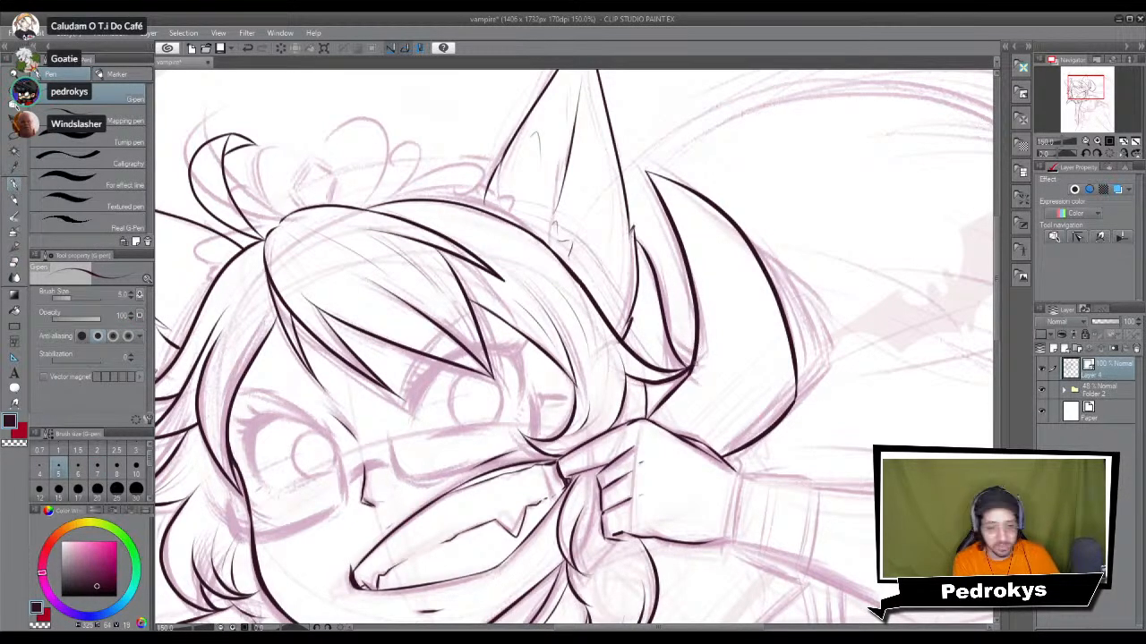
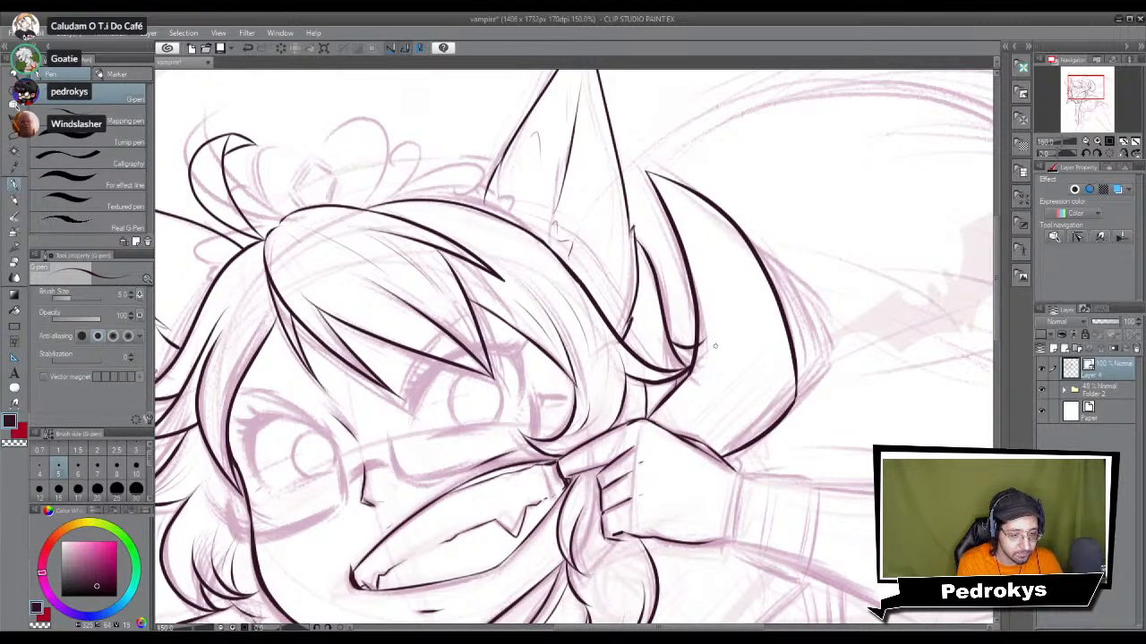
key("e")
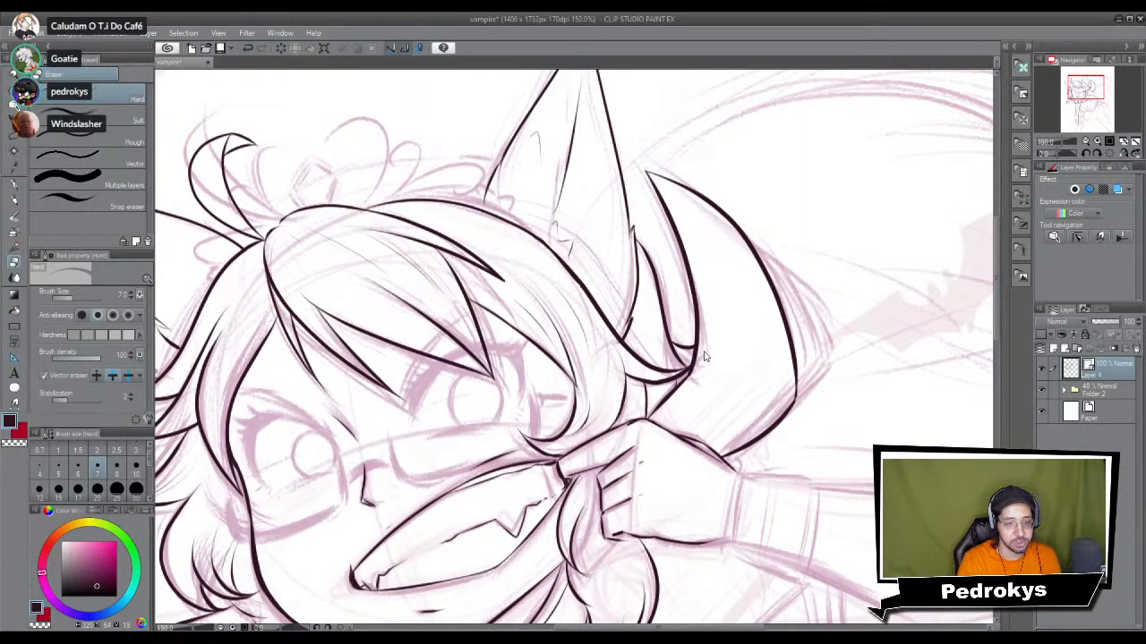
scroll(703, 356, "down", 2)
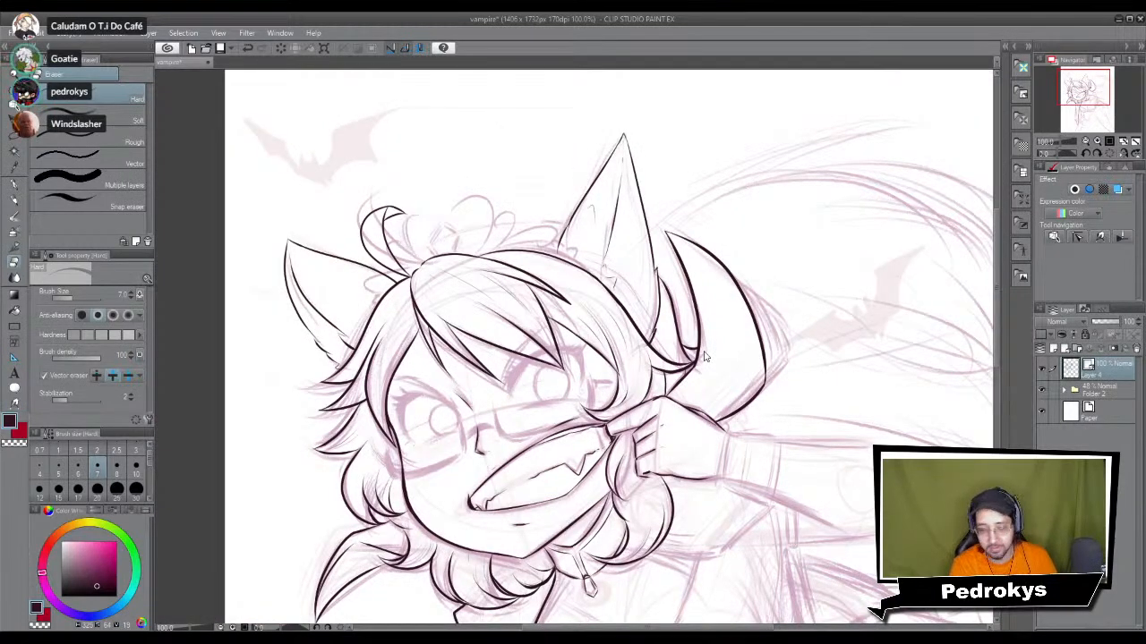
scroll(703, 357, "down", 2)
scroll(704, 356, "down", 1)
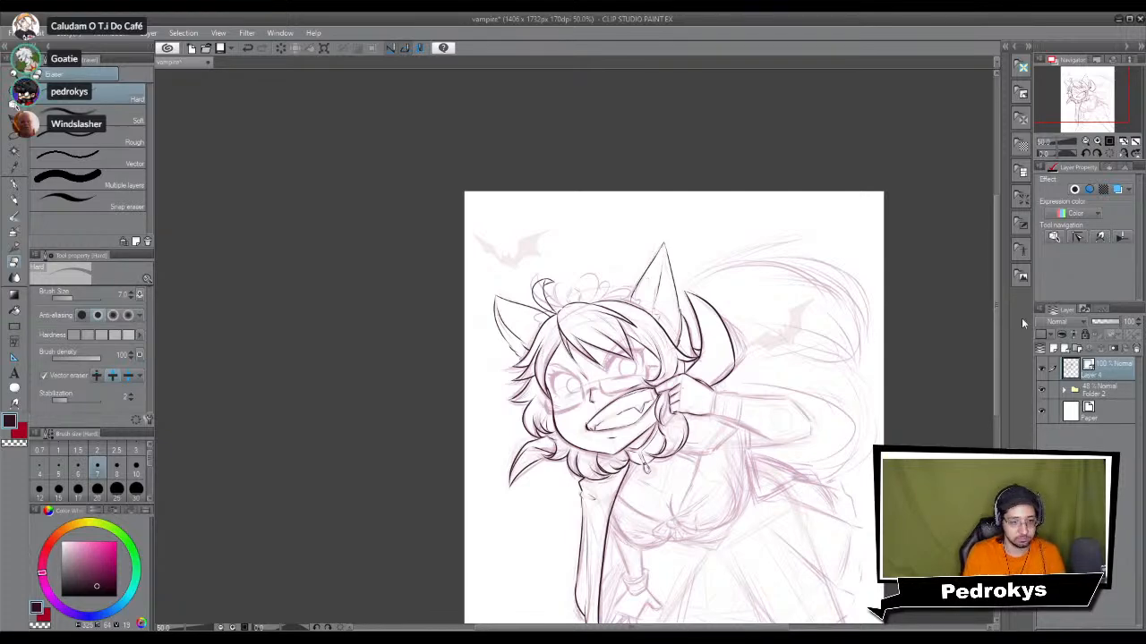
Step: Ink a small pointed hair tuft below the raised hand with a size 4 G-pen, redrawing its curves until they fit
scroll(758, 364, "up", 6)
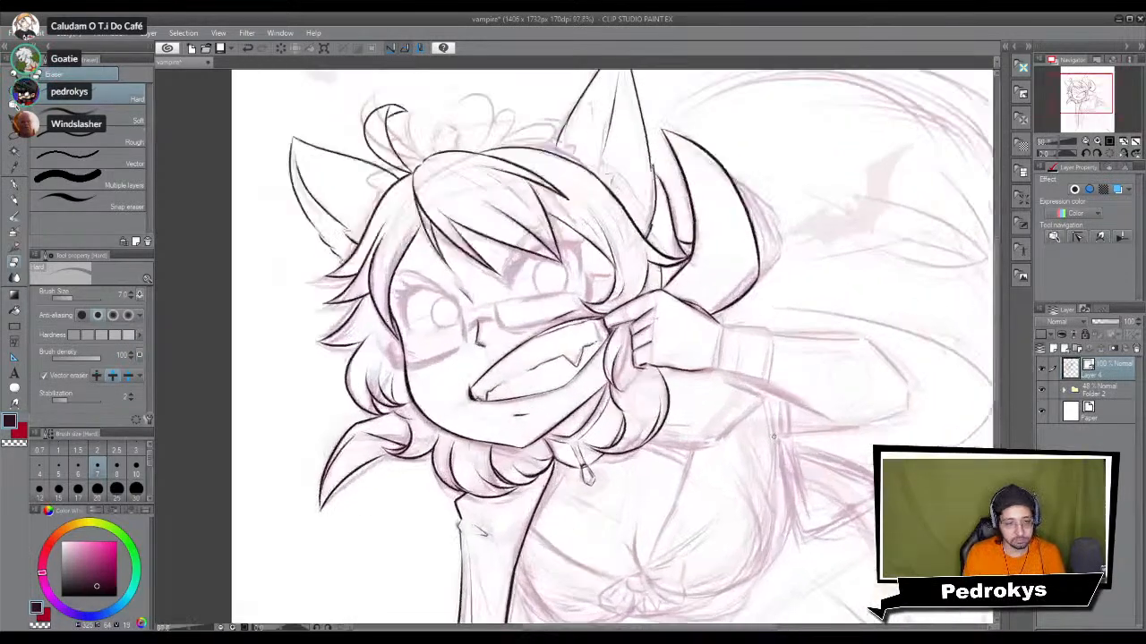
scroll(564, 371, "up", 2)
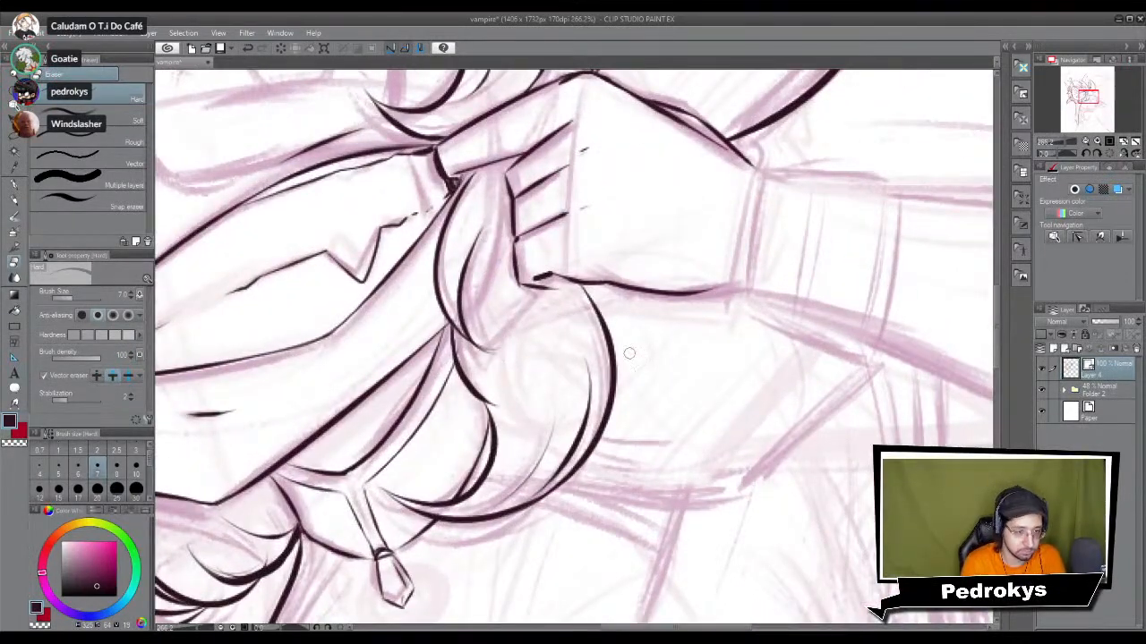
key("p")
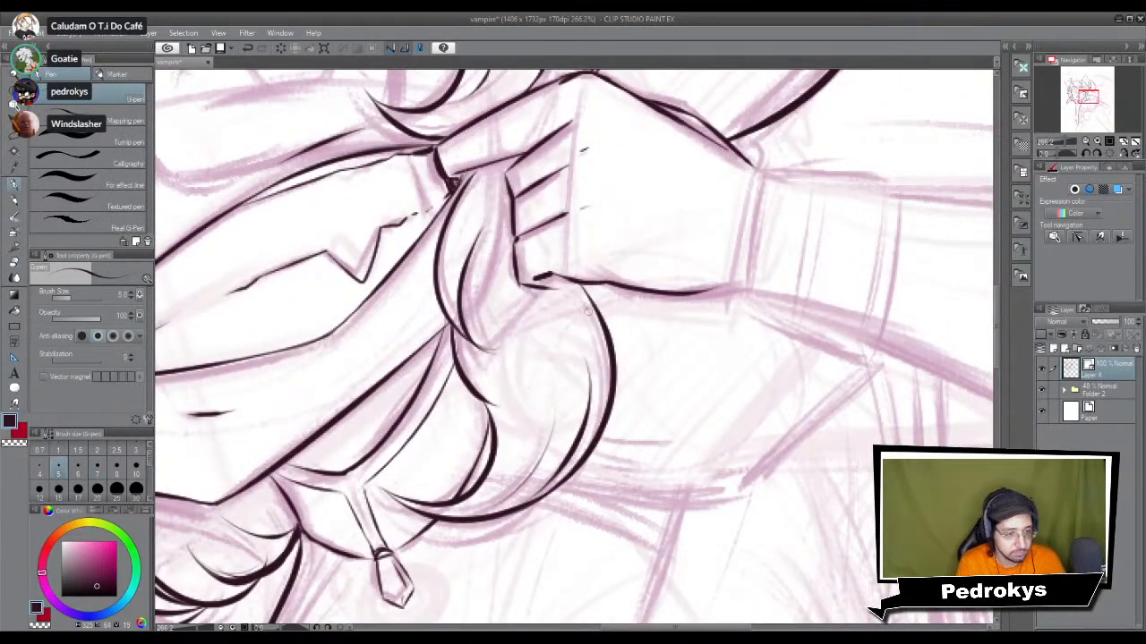
left_click_drag(571, 281, 653, 406)
key("ctrl+z")
mouse_move(532, 281)
left_mouse_down()
mouse_move(573, 296)
mouse_move(589, 289)
mouse_move(639, 386)
left_mouse_up()
key("ctrl+z")
key("ctrl+z")
left_click(39, 469)
left_click_drag(583, 285, 650, 384)
left_click_drag(638, 292, 653, 378)
key("ctrl+z")
left_click_drag(636, 286, 650, 378)
key("ctrl+z")
left_click_drag(634, 286, 652, 379)
key("ctrl+z")
left_click_drag(638, 291, 649, 379)
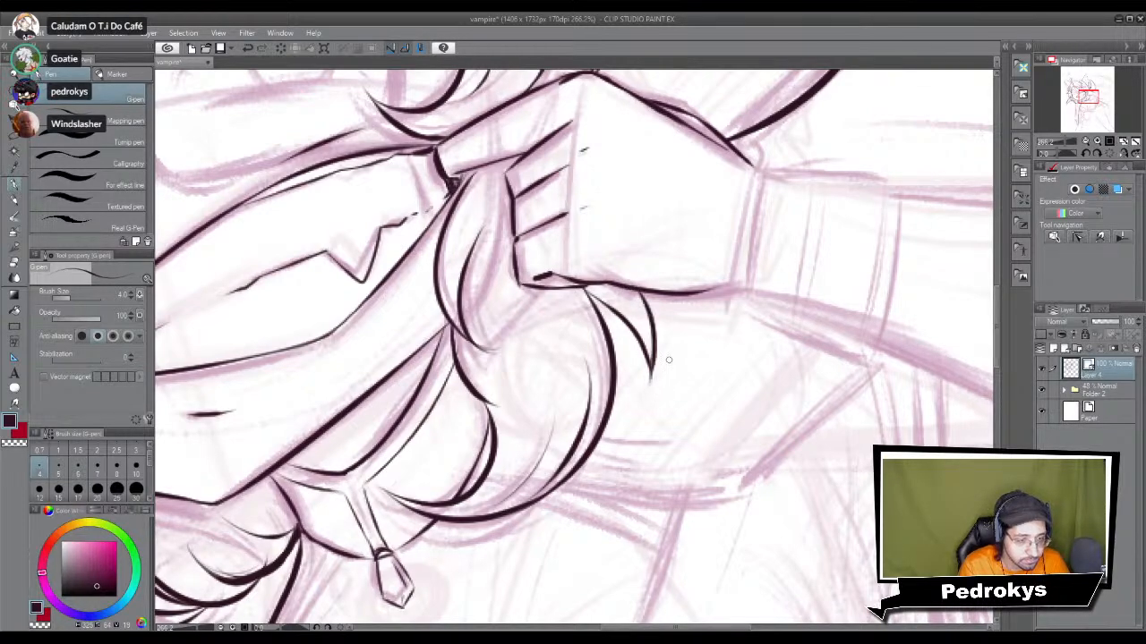
scroll(667, 360, "down", 6)
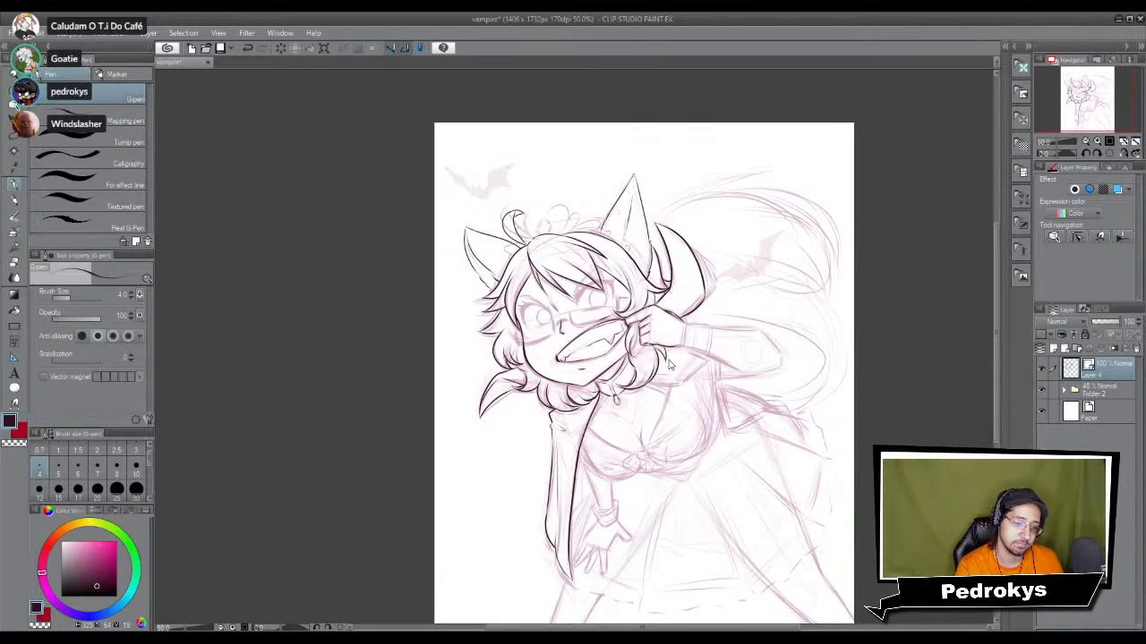
Step: Ink the collar's lower contour from the hair beside the pendant up towards the wrist with a size 5 G-pen, trimming its overlap with the hair
scroll(667, 360, "up", 5)
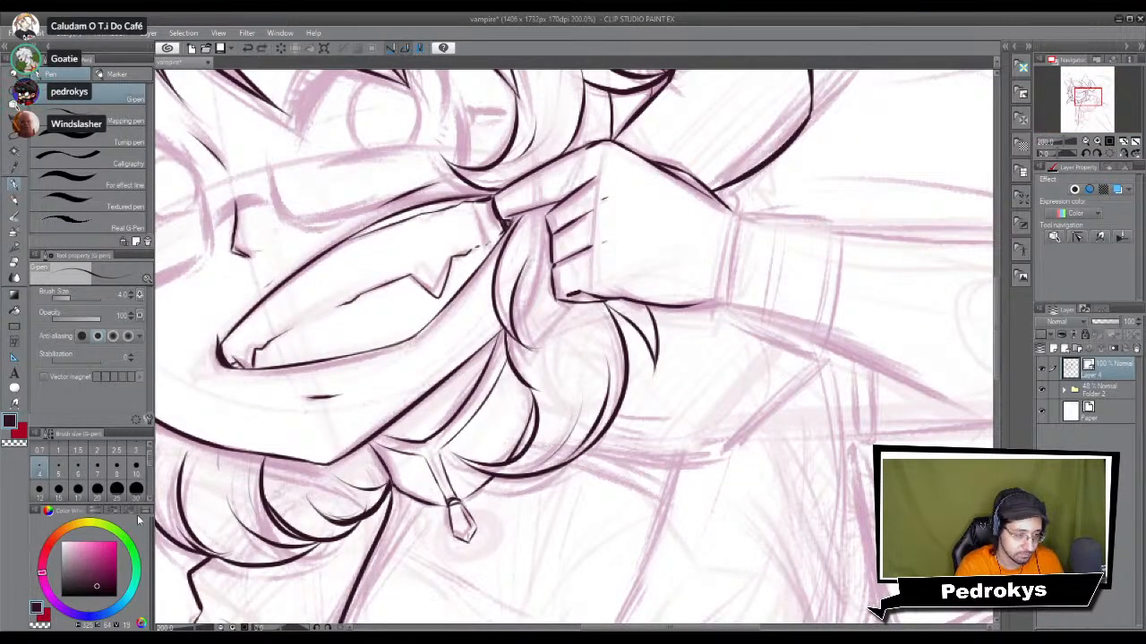
left_click(58, 471)
left_click_drag(597, 452, 821, 363)
key("ctrl+z")
mouse_move(591, 455)
left_mouse_down()
mouse_move(713, 450)
mouse_move(843, 334)
left_mouse_up()
key("ctrl+z")
mouse_move(562, 448)
left_mouse_down()
mouse_move(729, 443)
mouse_move(811, 345)
left_mouse_up()
key("e")
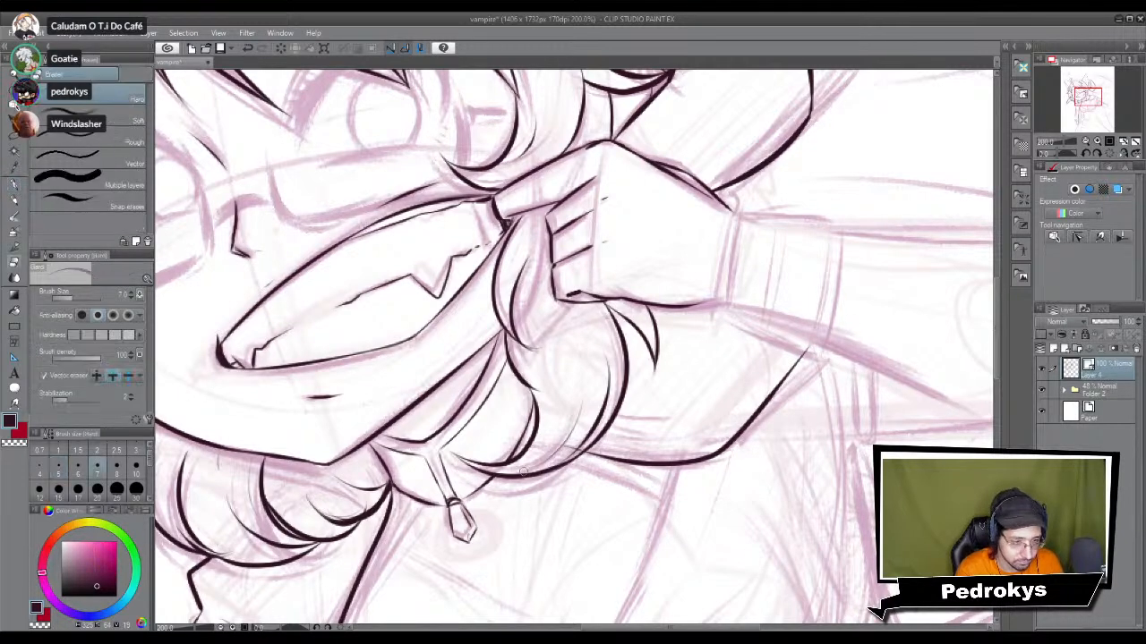
key("ctrl+z")
key("ctrl+y")
scroll(578, 584, "down", 5)
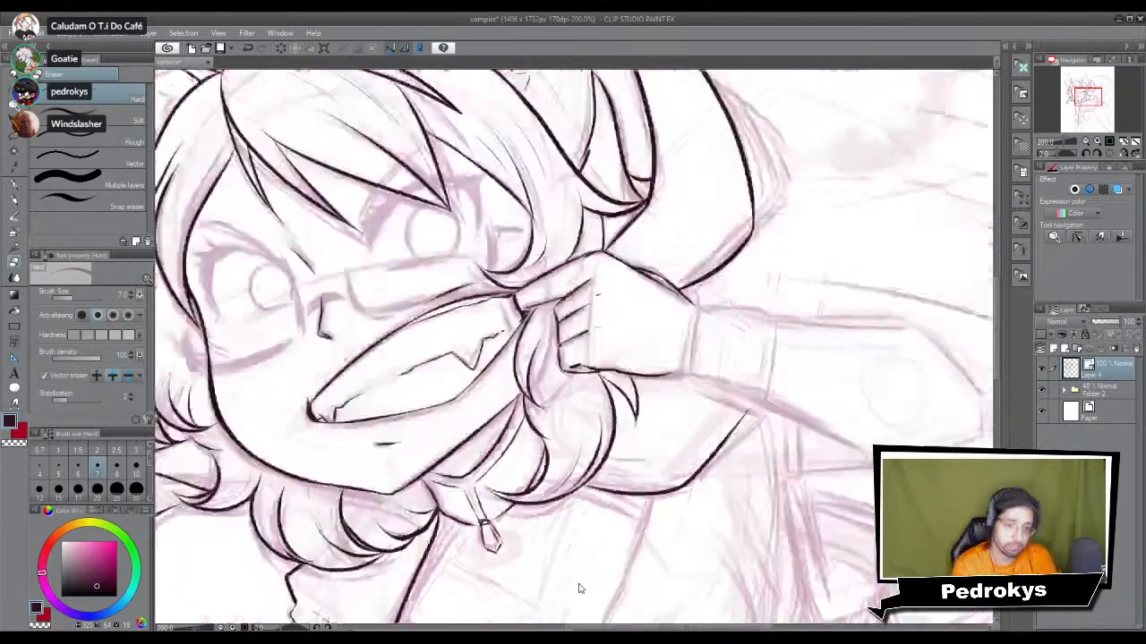
Step: Add three thin fold lines inside the lower collar area beneath the raised hand with a size 3 G-pen
scroll(578, 586, "up", 4)
mouse_move(578, 584)
left_mouse_down()
mouse_move(681, 456)
mouse_move(816, 457)
mouse_move(682, 342)
mouse_move(757, 346)
mouse_move(760, 445)
left_mouse_up()
left_click_drag(689, 507, 693, 442)
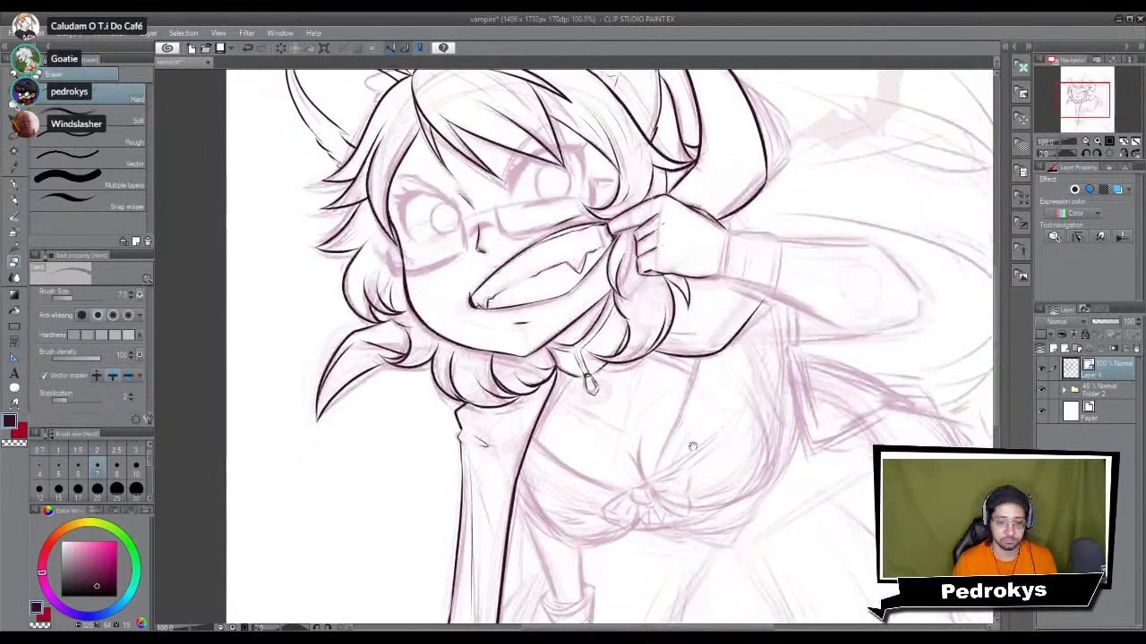
key("p")
scroll(703, 435, "up", 5)
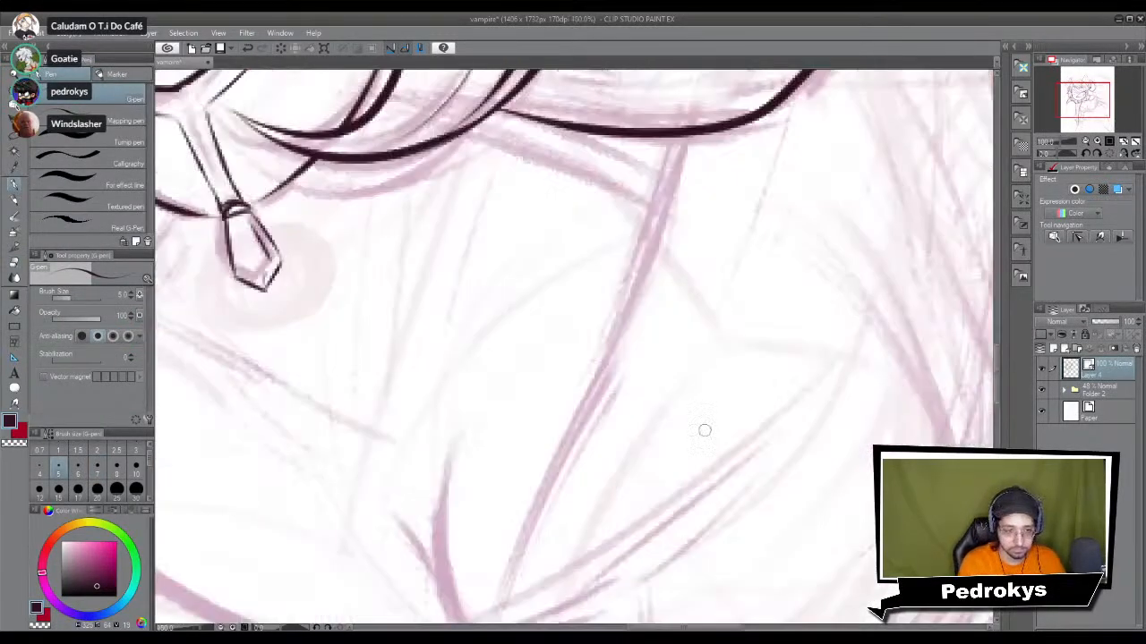
left_click_drag(739, 271, 704, 464)
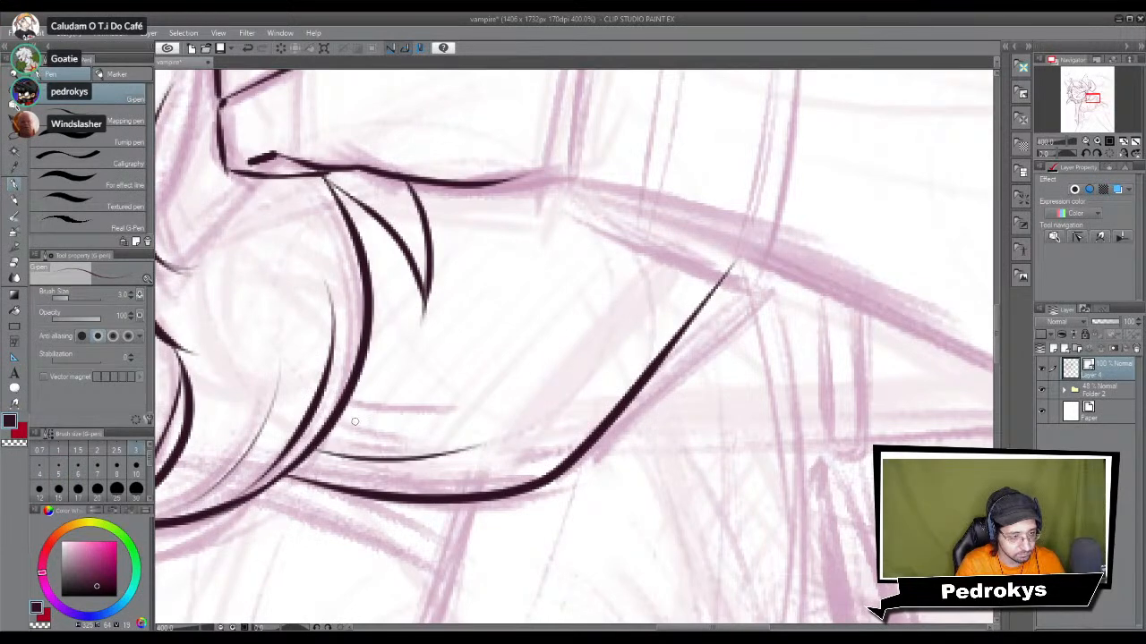
left_click_drag(356, 421, 568, 348)
mouse_move(555, 403)
left_mouse_down()
mouse_move(658, 240)
mouse_move(660, 269)
mouse_move(539, 435)
left_mouse_up()
key("ctrl+z")
key("ctrl+z")
left_click_drag(668, 235, 575, 363)
key("ctrl+z")
left_click_drag(680, 237, 612, 357)
scroll(599, 387, "down", 10)
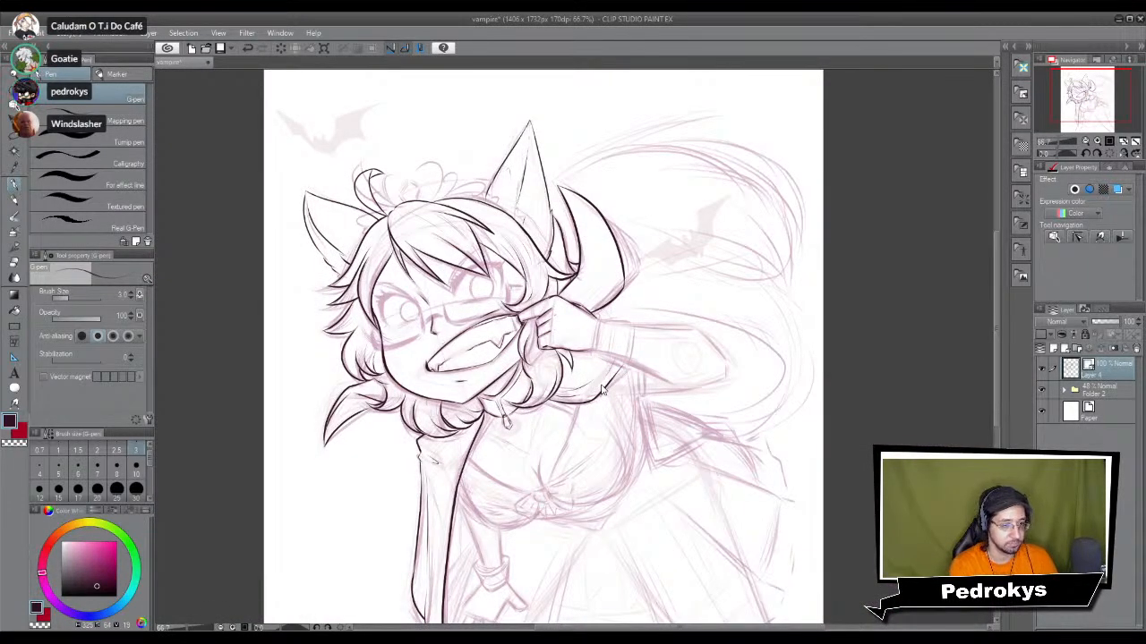
scroll(602, 390, "up", 10)
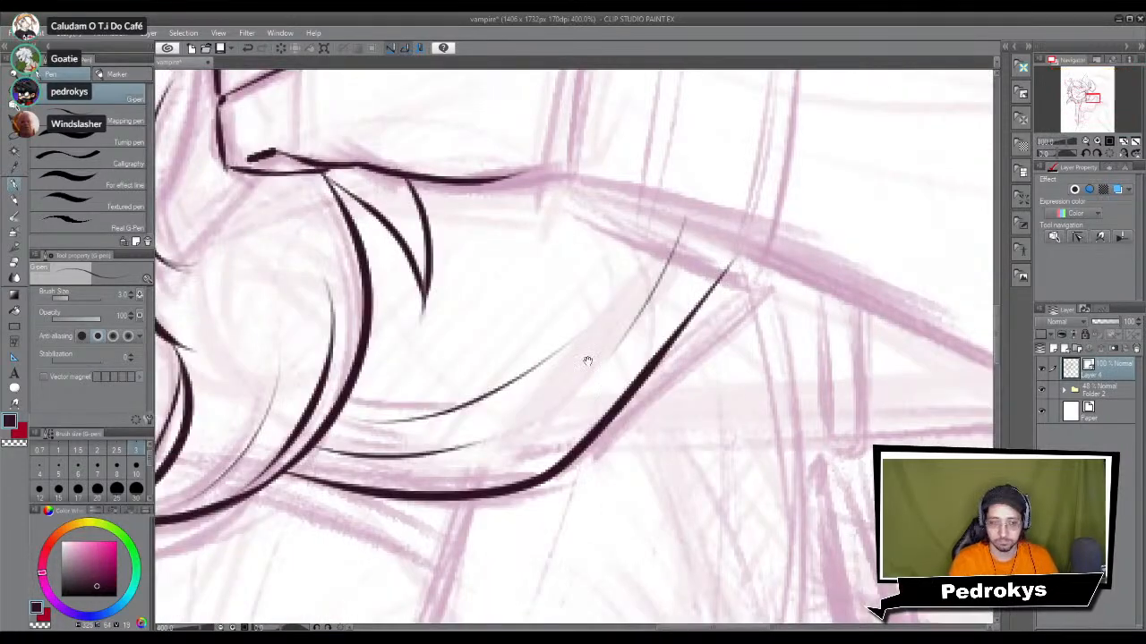
Step: Ink the hand-side, upper and outer edges of the raised wrist's cuff with a size 4 G-pen
left_click_drag(599, 384, 586, 519)
left_click_drag(513, 469, 570, 259)
key("ctrl+z")
left_click_drag(29, 474, 49, 470)
left_click(49, 470)
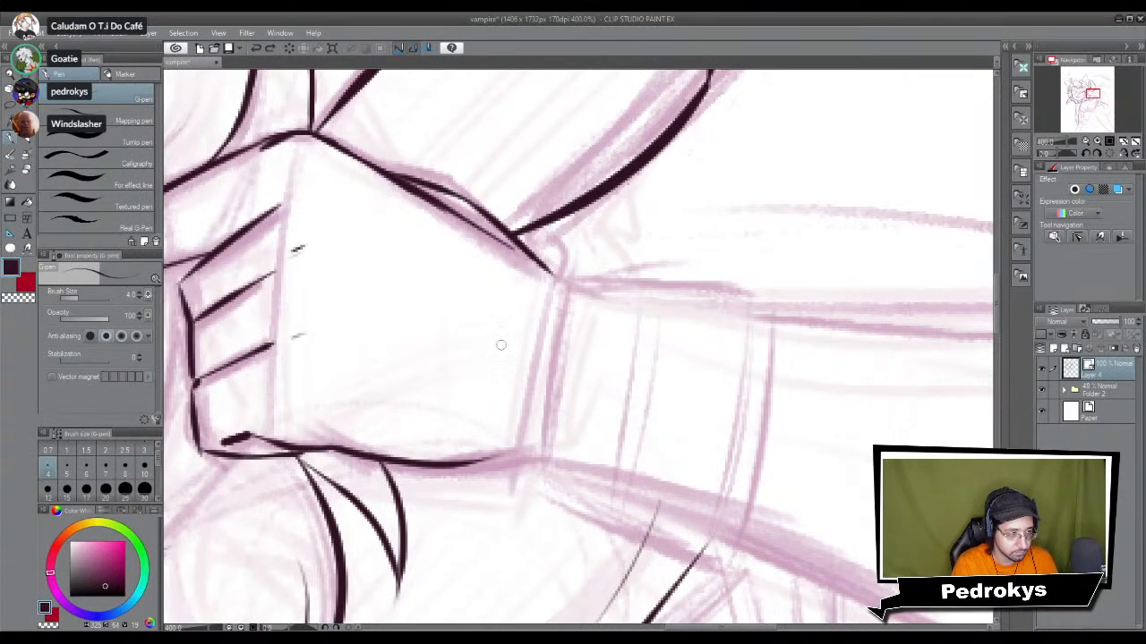
left_click_drag(36, 411, 24, 414)
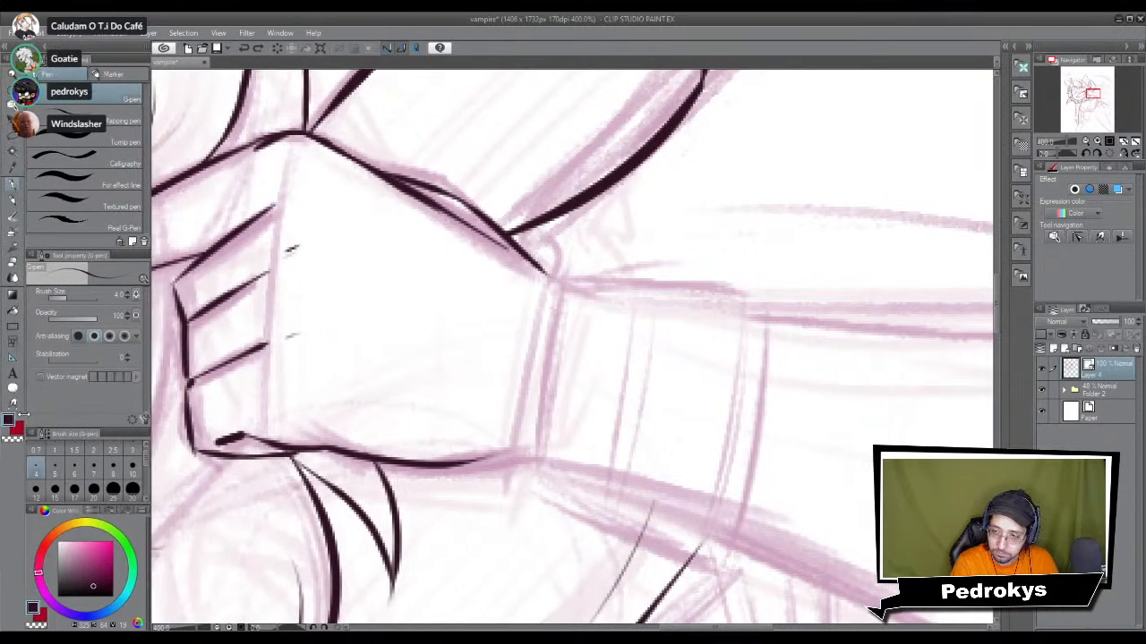
left_click_drag(511, 460, 538, 290)
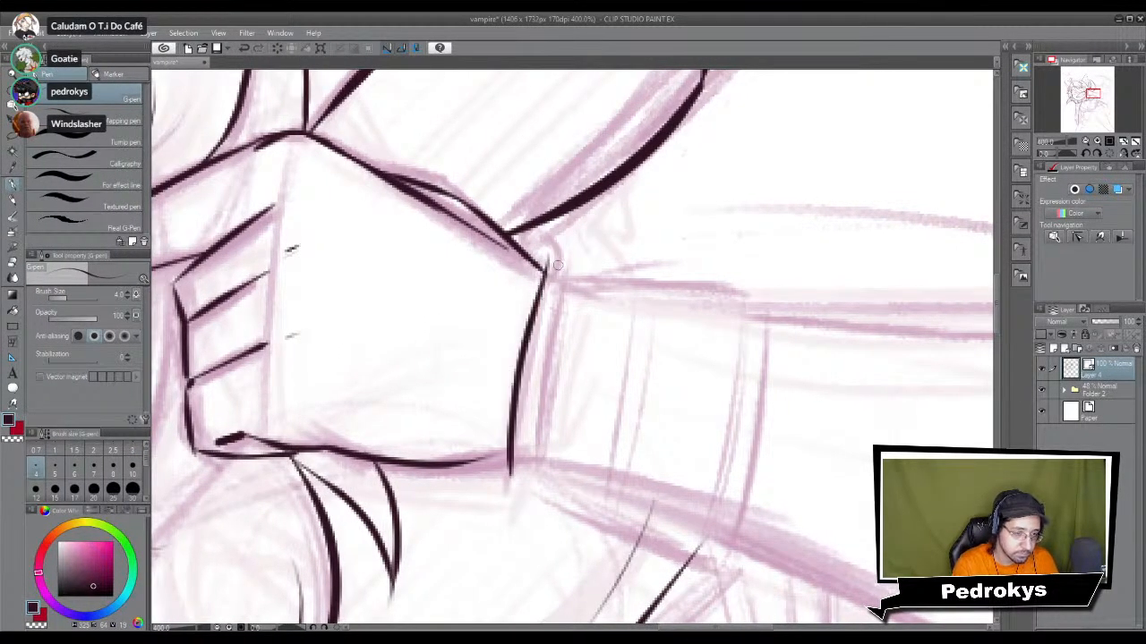
key("ctrl+z")
mouse_move(514, 482)
left_mouse_down()
mouse_move(561, 260)
mouse_move(763, 283)
mouse_move(774, 358)
mouse_move(748, 512)
left_mouse_up()
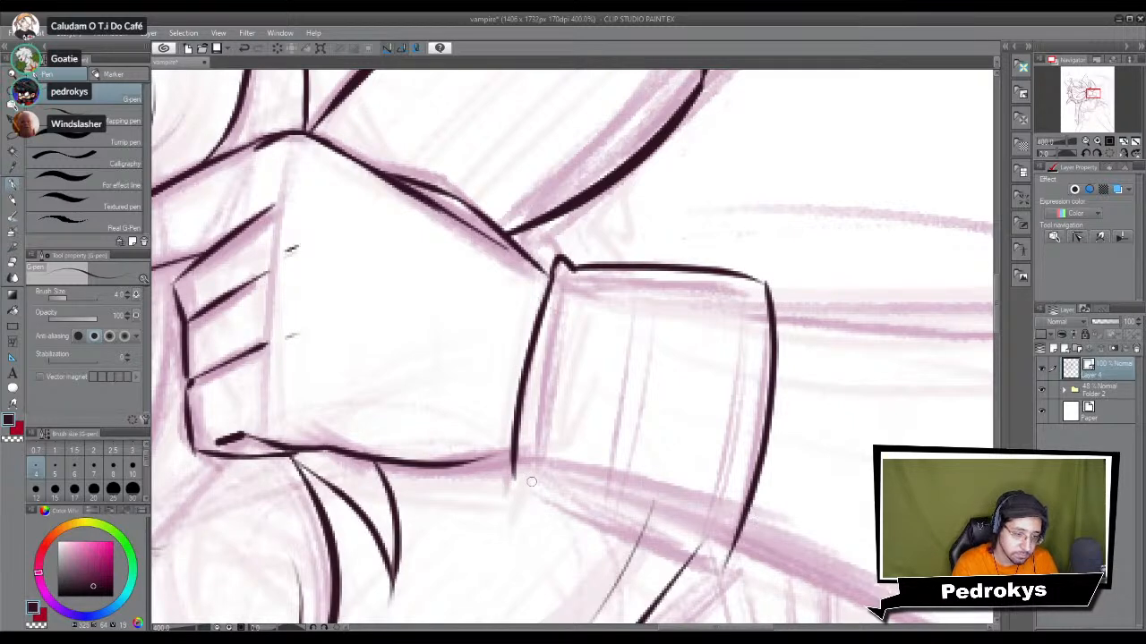
Step: Close the cuff's lower edge and corners, extend the hand's lower line to it, and erase the overshoots
left_click_drag(516, 481, 553, 487)
left_click_drag(507, 413, 450, 352)
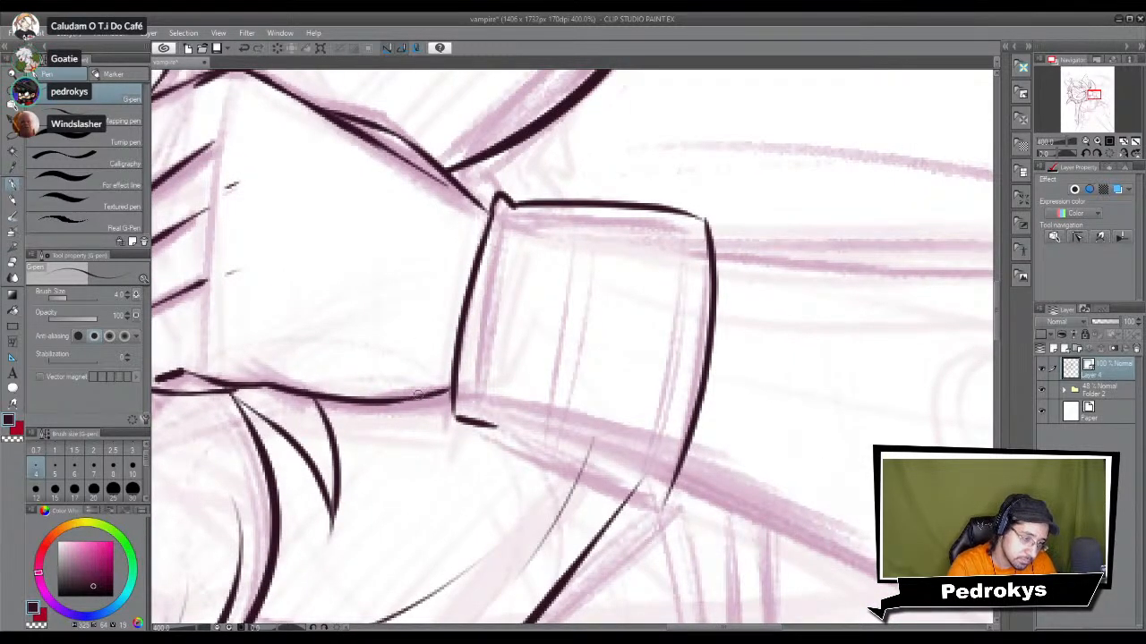
mouse_move(492, 425)
left_mouse_down()
mouse_move(661, 494)
mouse_move(680, 472)
left_mouse_up()
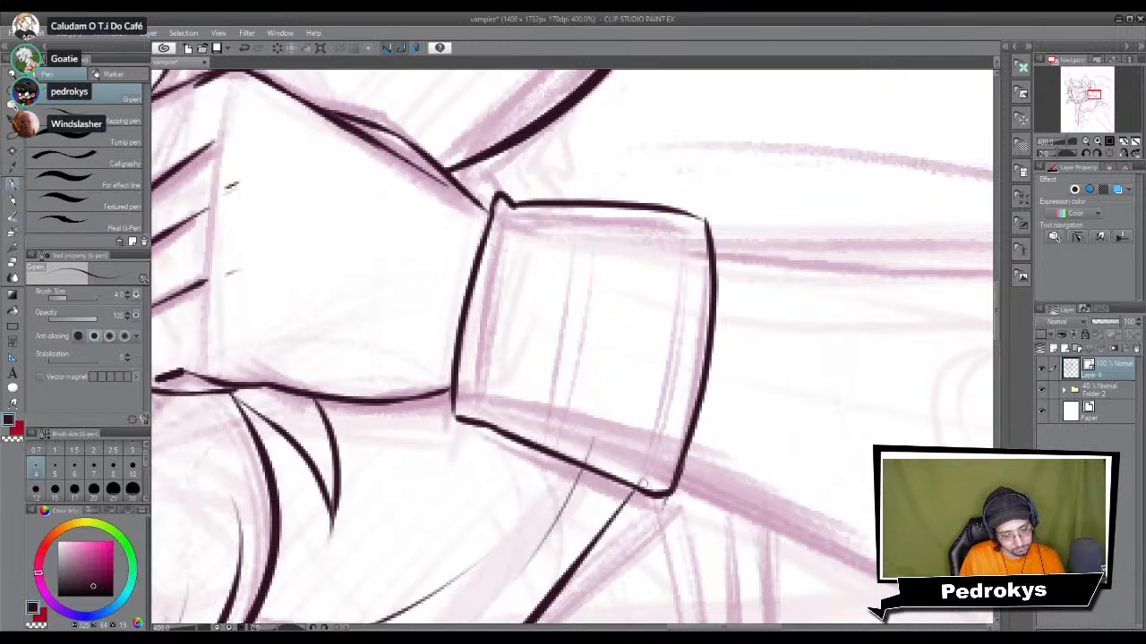
key("e")
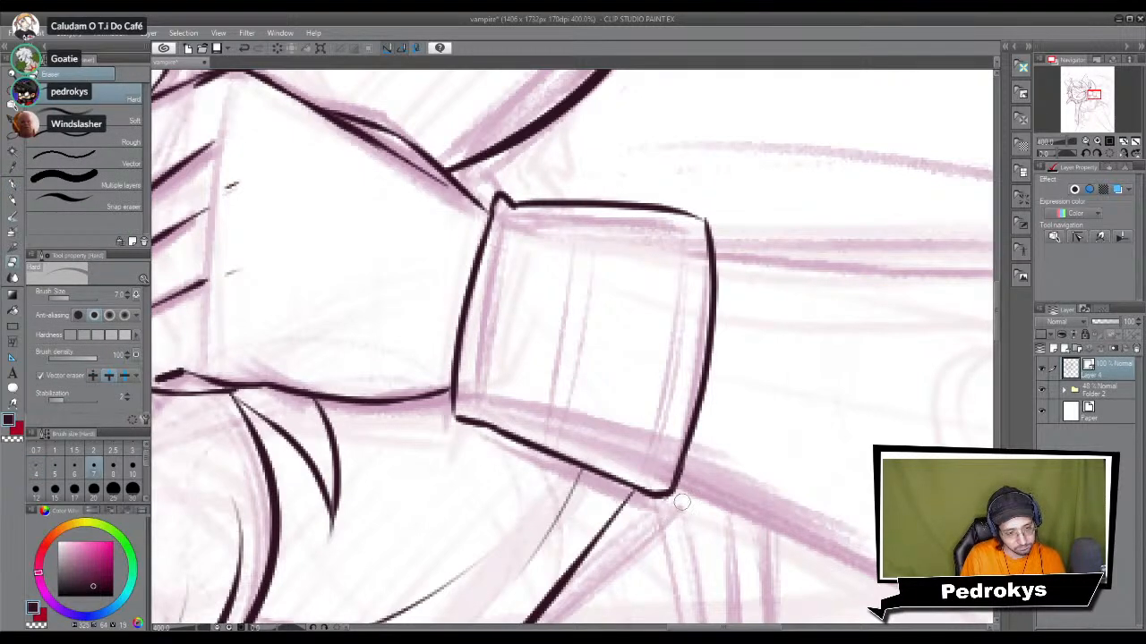
key("p")
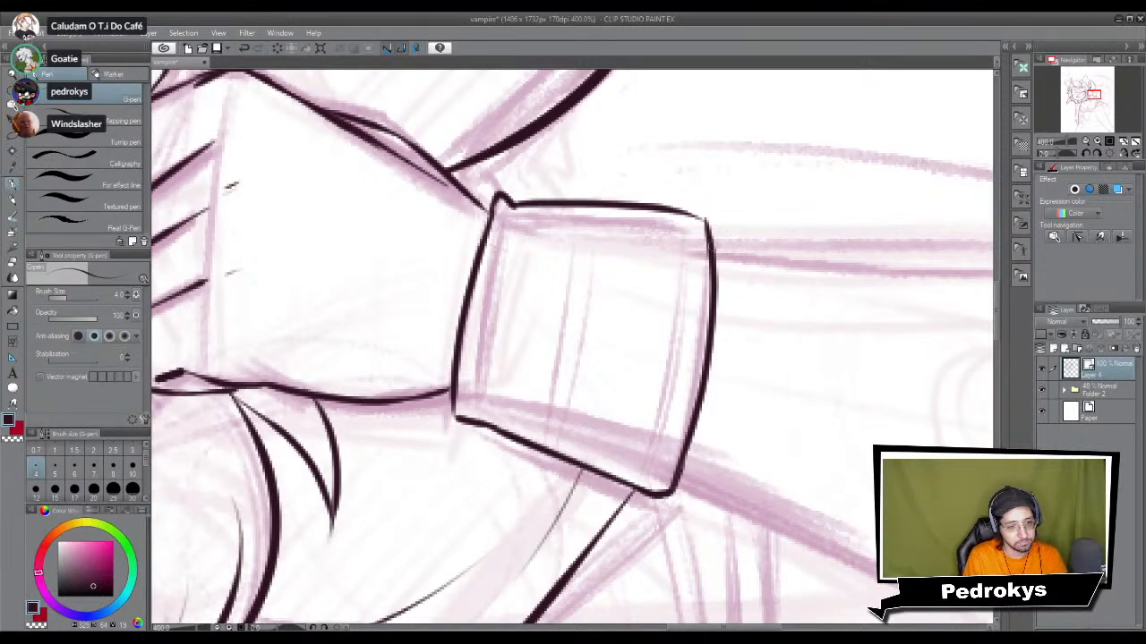
left_click_drag(687, 212, 707, 228)
Step: Ink a thin inner line parallel to the cuff's hand-side edge with a size 3 G-pen
left_click_drag(509, 208, 488, 438)
key("ctrl+z")
left_click_drag(509, 212, 475, 408)
key("ctrl+z")
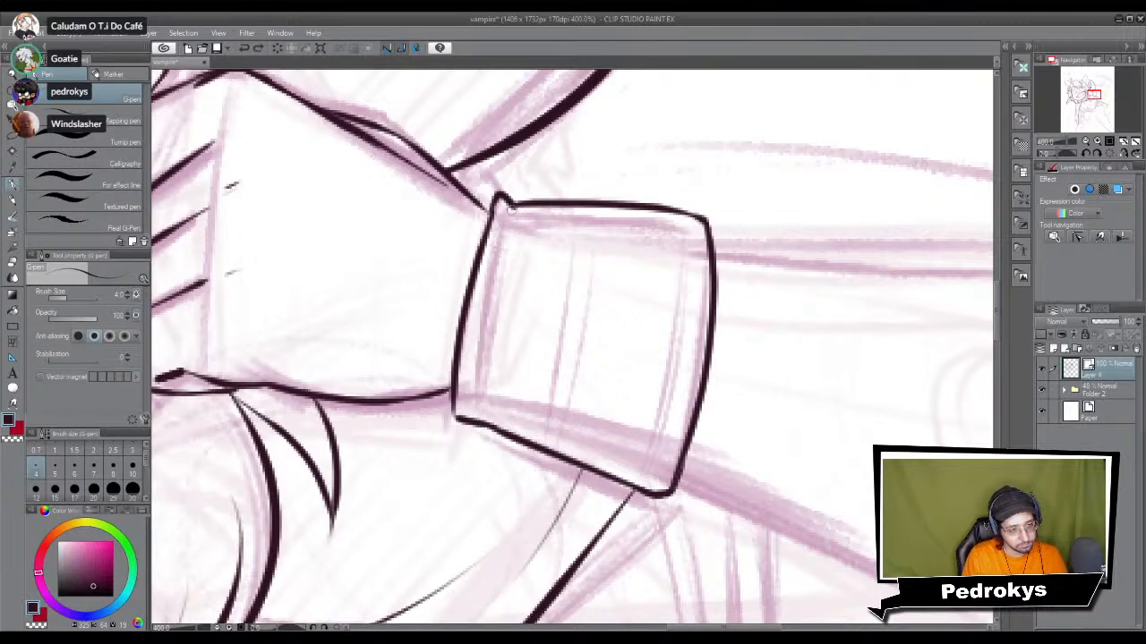
left_click(133, 458)
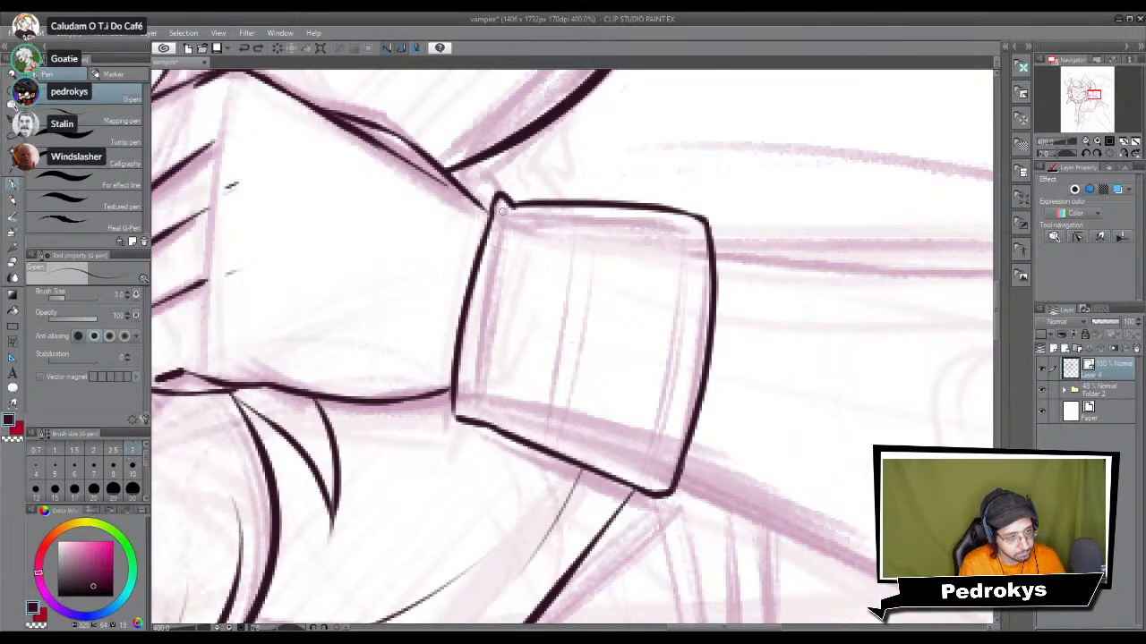
left_click_drag(518, 208, 492, 410)
key("ctrl+z")
left_click_drag(514, 207, 483, 414)
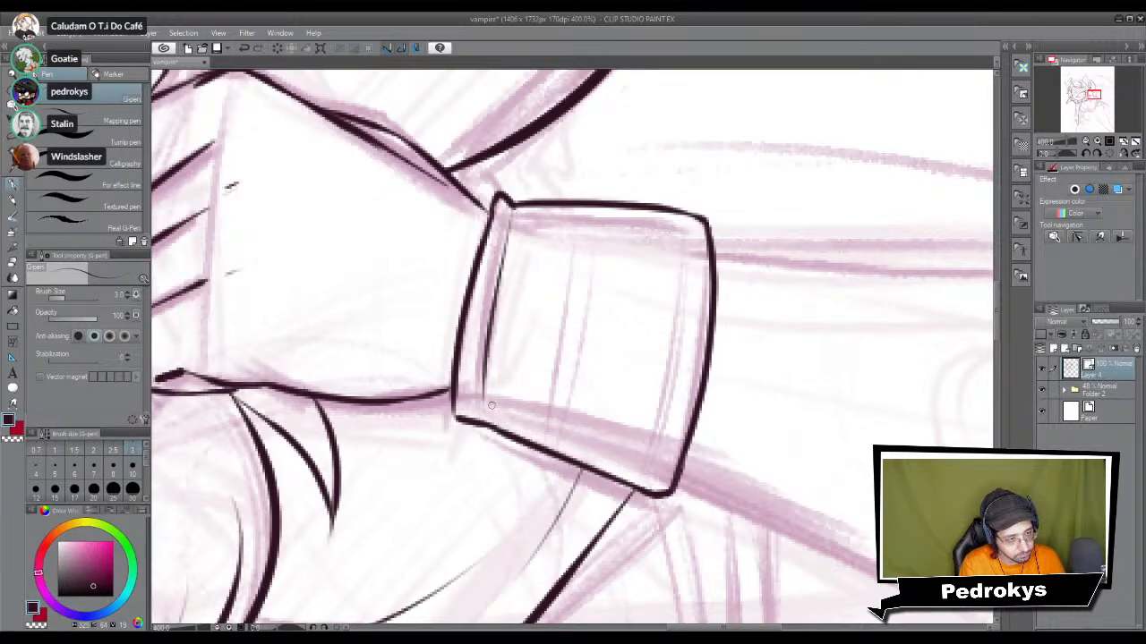
Step: Ink two thin parallel curved lines across the middle of the cuff, redrawing them until they fit
left_click_drag(594, 208, 564, 452)
key("ctrl+z")
left_click_drag(590, 204, 544, 444)
left_click_drag(616, 207, 568, 438)
key("ctrl+z")
key("ctrl+z")
mouse_move(593, 208)
left_mouse_down()
mouse_move(552, 424)
mouse_move(577, 431)
mouse_move(567, 467)
left_mouse_up()
key("ctrl+z")
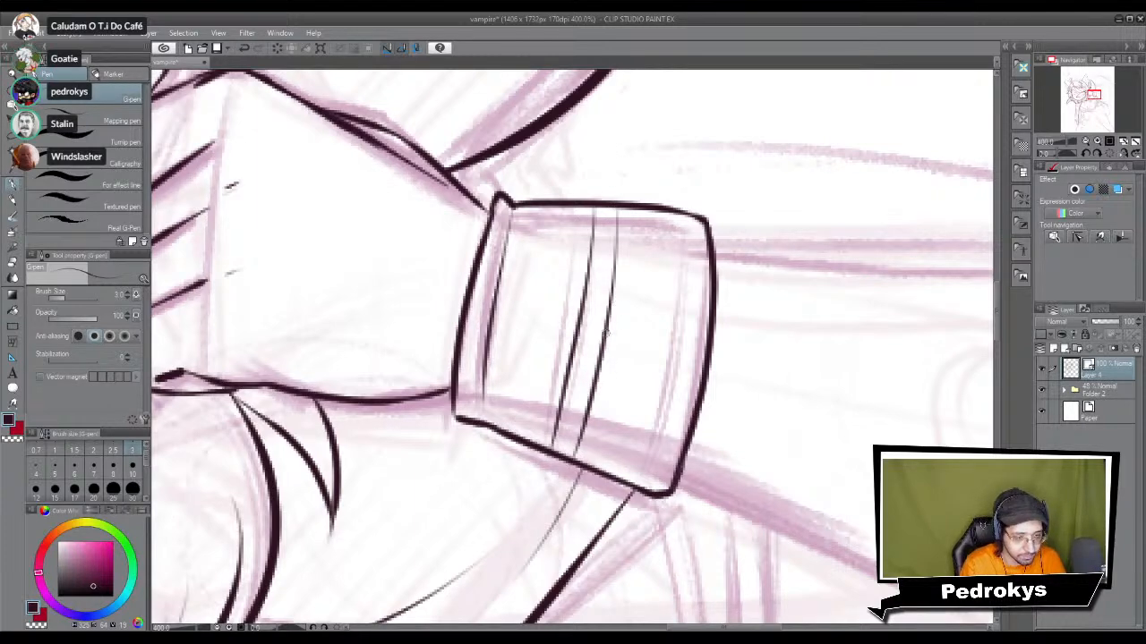
scroll(605, 335, "down", 3)
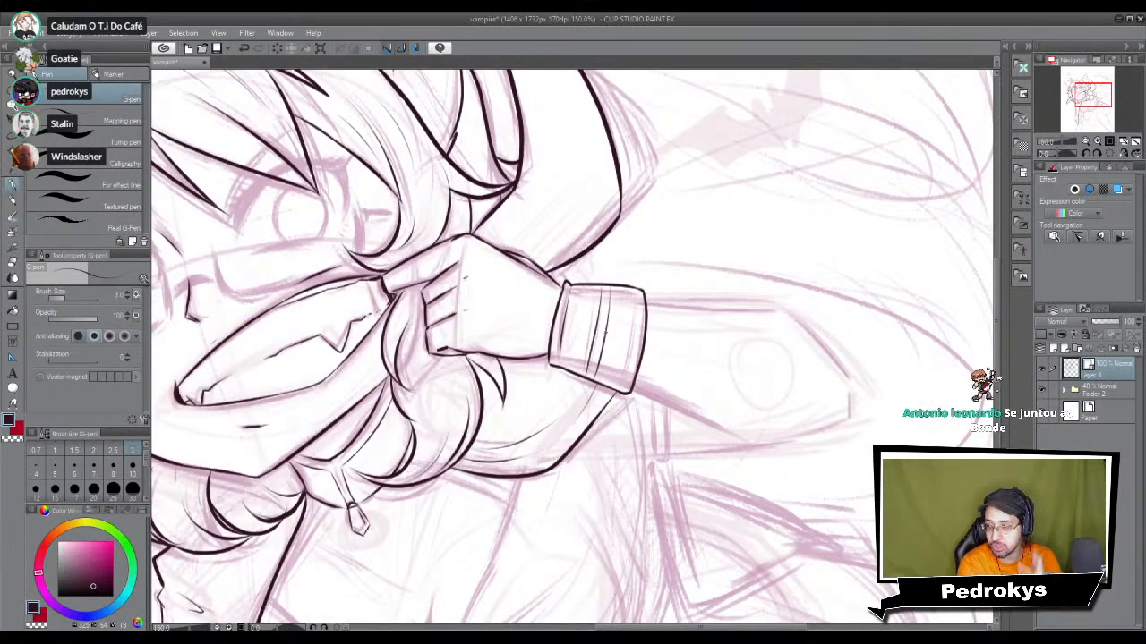
scroll(608, 340, "down", 4)
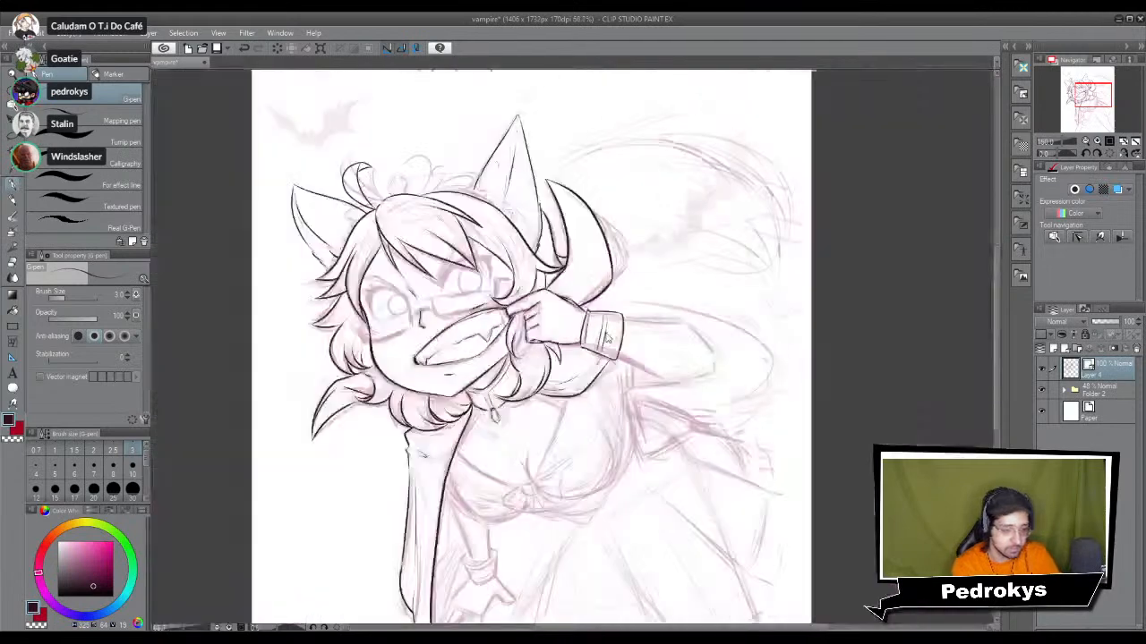
scroll(606, 337, "up", 3)
scroll(606, 338, "up", 4)
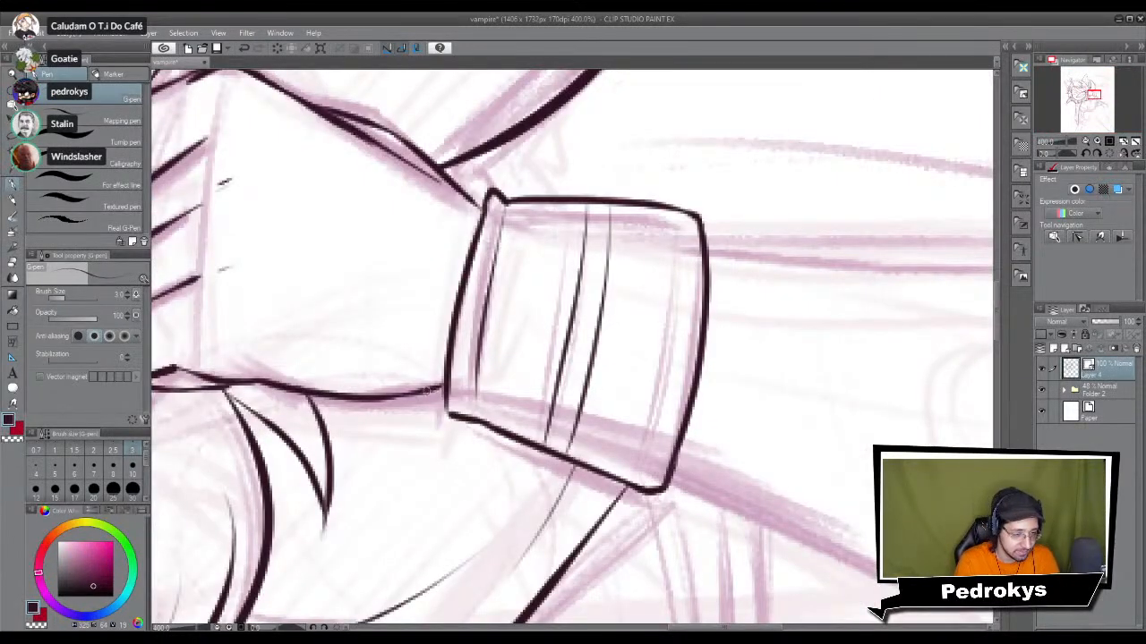
scroll(678, 451, "down", 6)
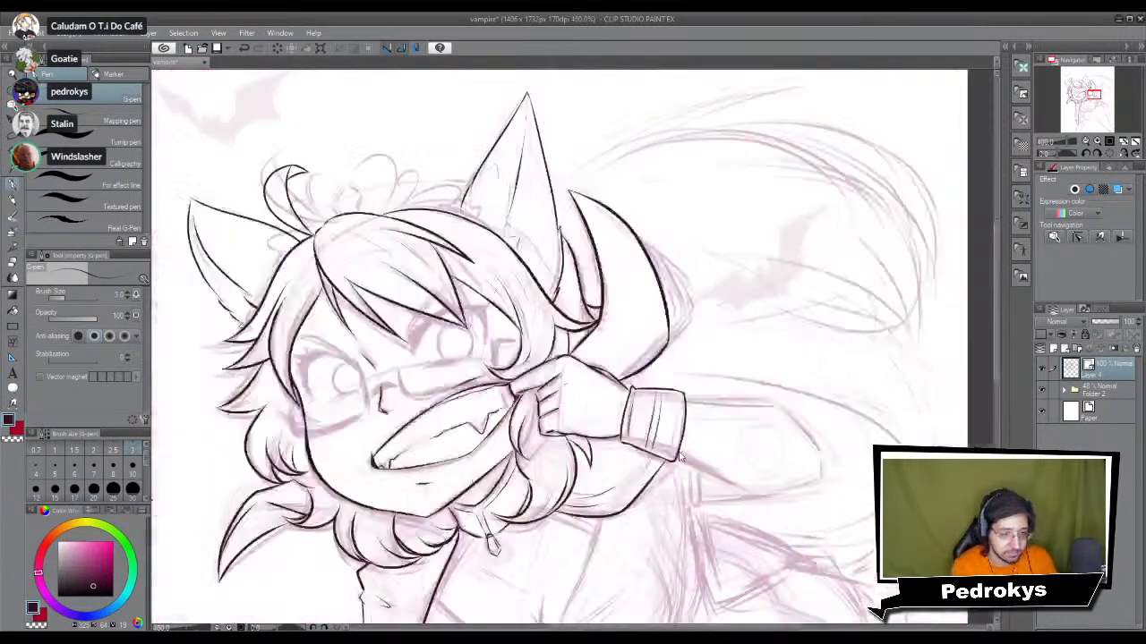
Step: Ink the forearm's lower line from the cuff's lower corner toward the elbow with a size 4 G-pen, redrawing it until it fits
scroll(678, 452, "up", 6)
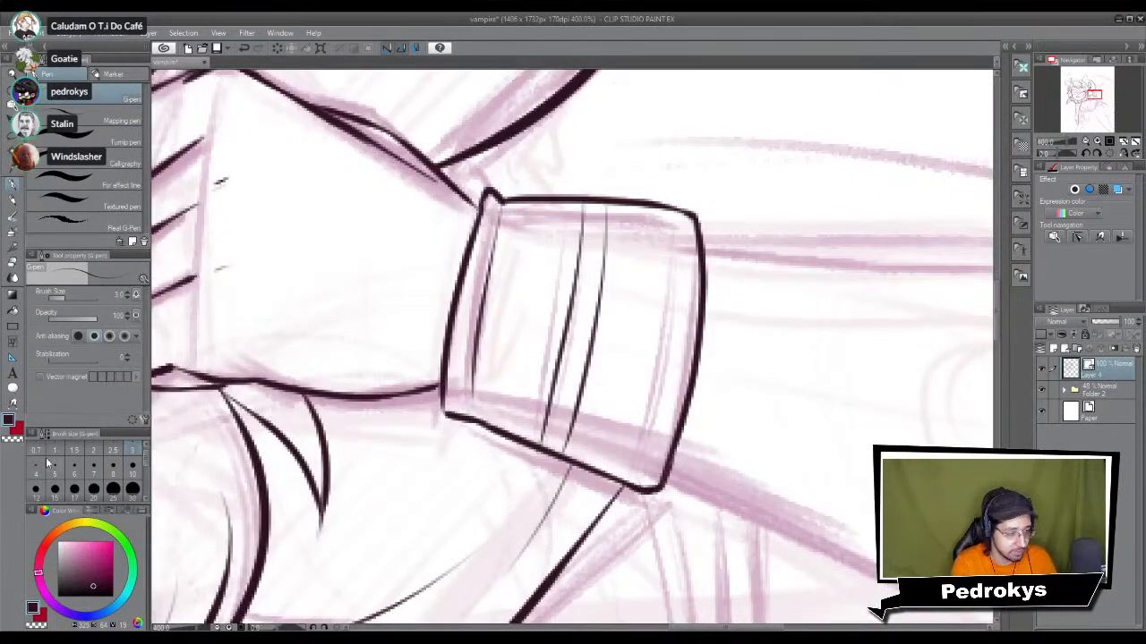
mouse_move(678, 451)
left_mouse_down()
mouse_move(611, 425)
mouse_move(397, 419)
mouse_move(743, 529)
left_mouse_up()
key("ctrl+z")
left_click_drag(385, 416, 659, 534)
key("ctrl+z")
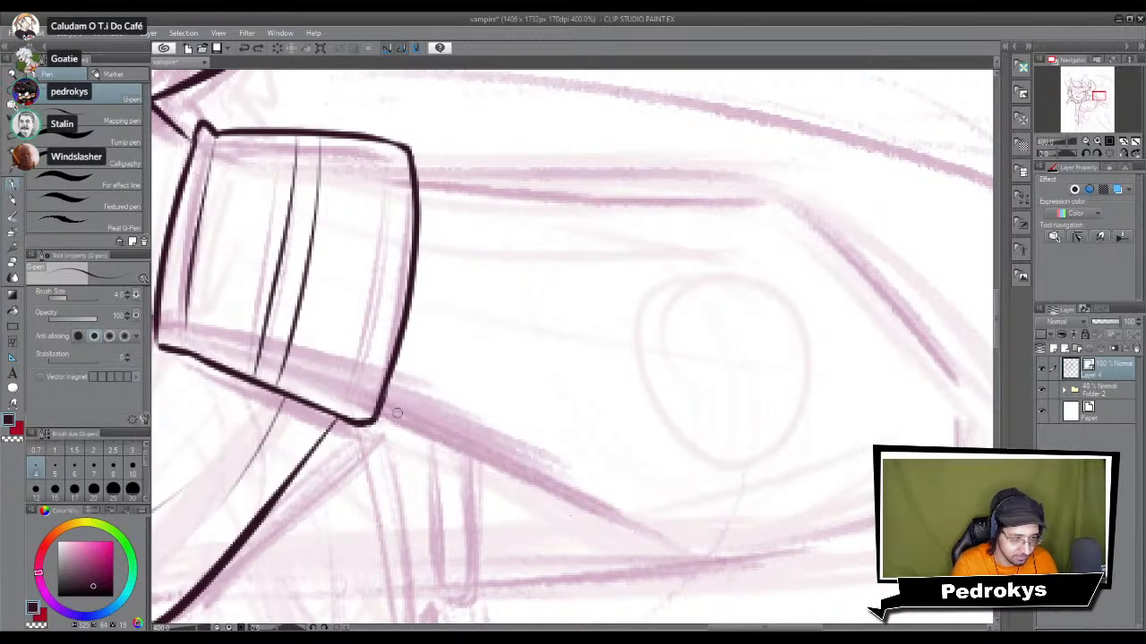
left_click_drag(379, 410, 665, 531)
key("ctrl+z")
left_click_drag(374, 405, 709, 552)
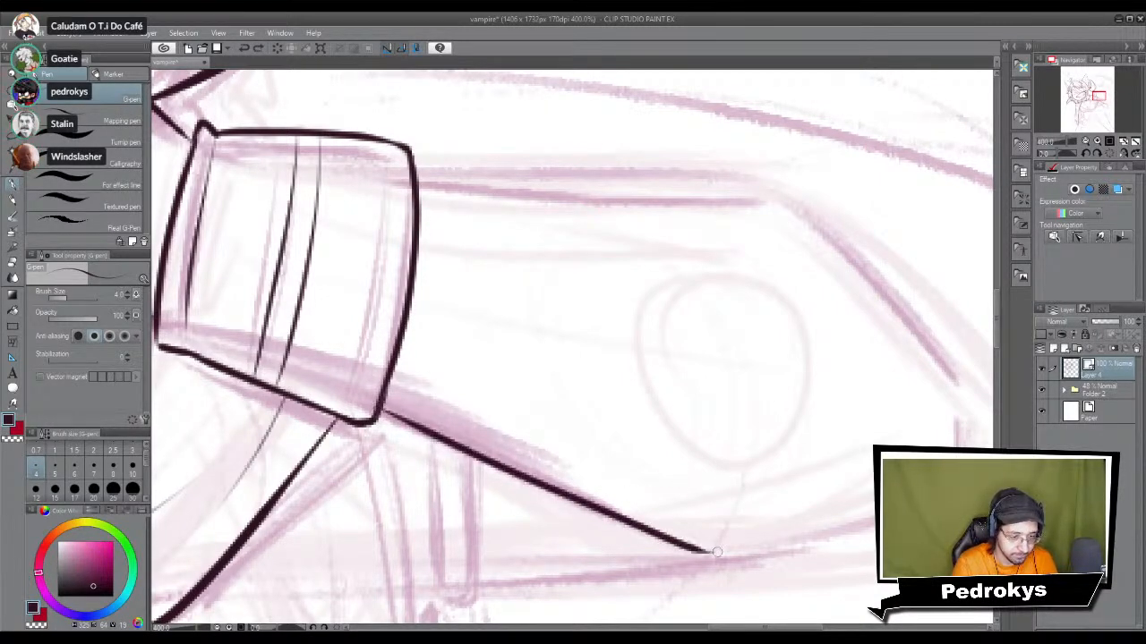
key("ctrl+z")
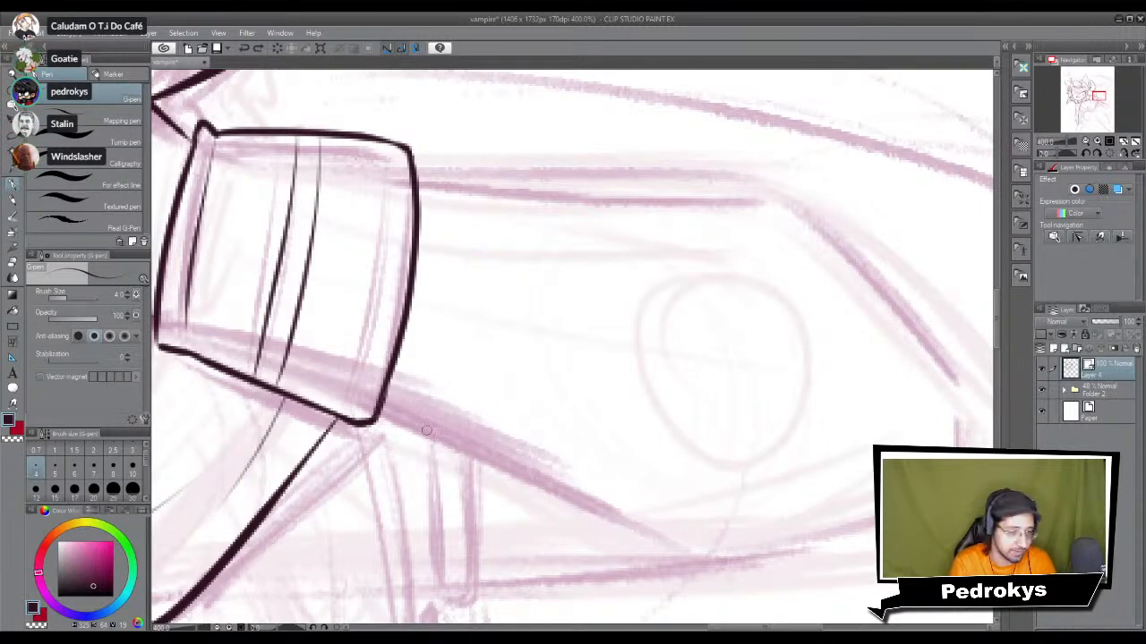
mouse_move(381, 417)
left_mouse_down()
mouse_move(640, 543)
mouse_move(694, 550)
left_mouse_up()
key("ctrl+z")
mouse_move(388, 411)
left_mouse_down()
mouse_move(562, 488)
mouse_move(712, 535)
mouse_move(629, 564)
left_mouse_up()
Step: Ink the forearm's upper edge from the cuff, curving down to the elbow
left_click_drag(353, 231, 770, 295)
key("ctrl+z")
left_click_drag(383, 240, 881, 444)
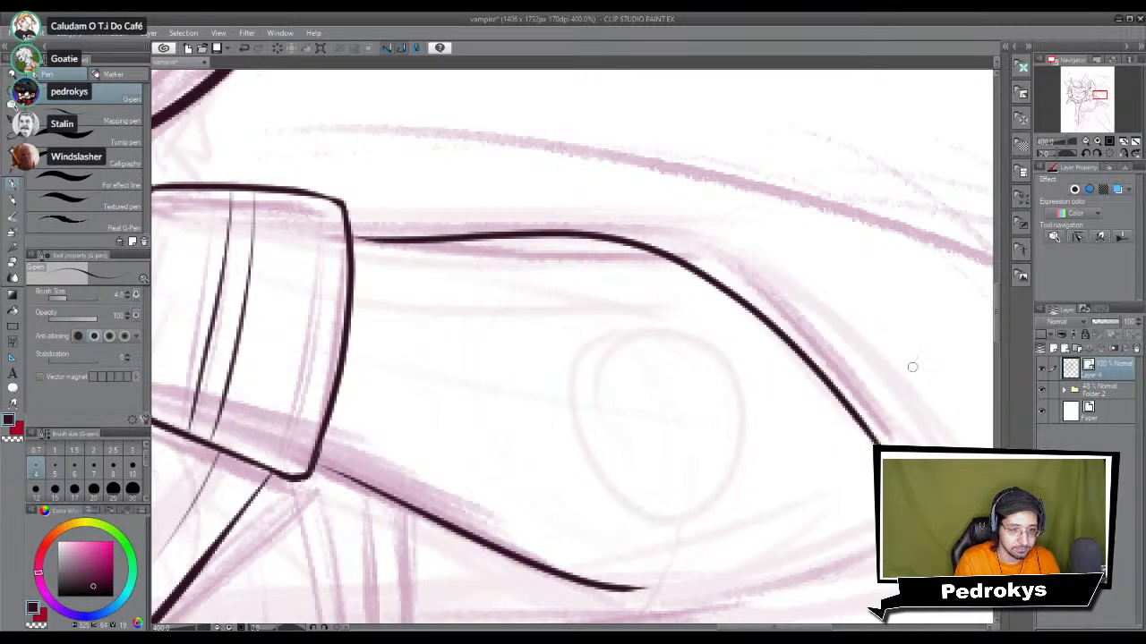
scroll(913, 370, "down", 5)
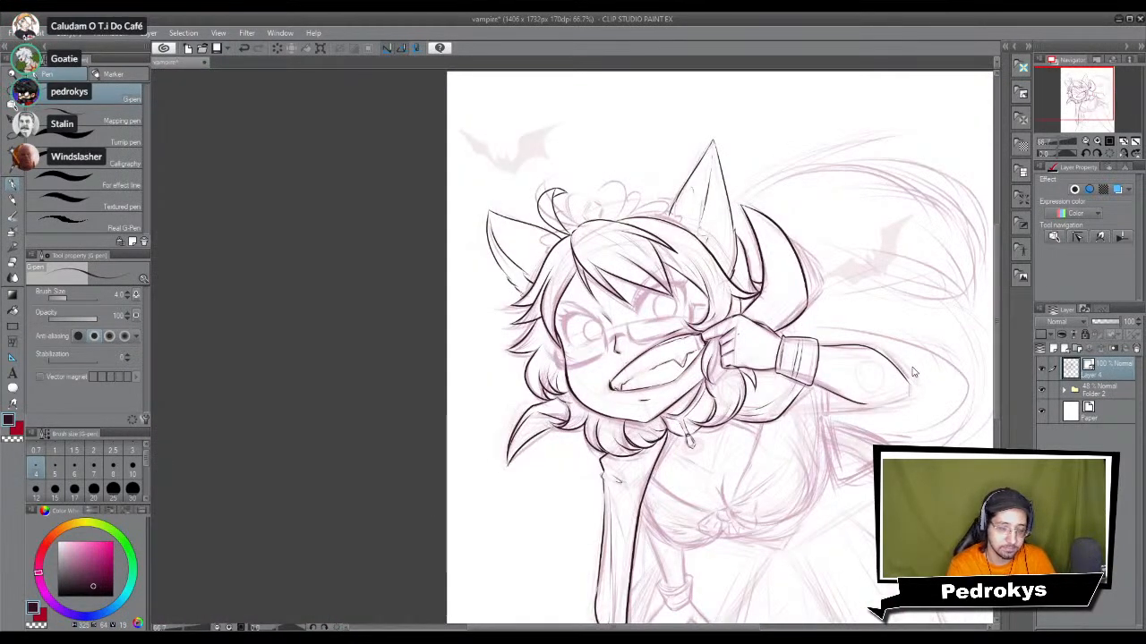
scroll(913, 372, "up", 5)
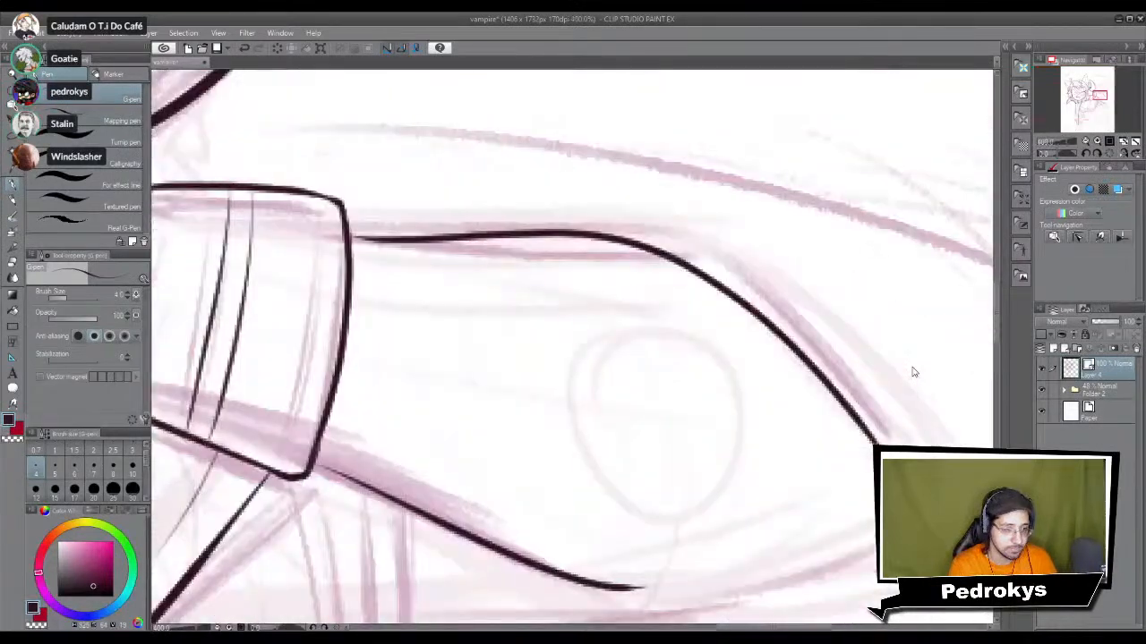
Step: Ink the short vertical line at the elbow's tip and erase the overshoot at its corner
left_click_drag(295, 229, 356, 341)
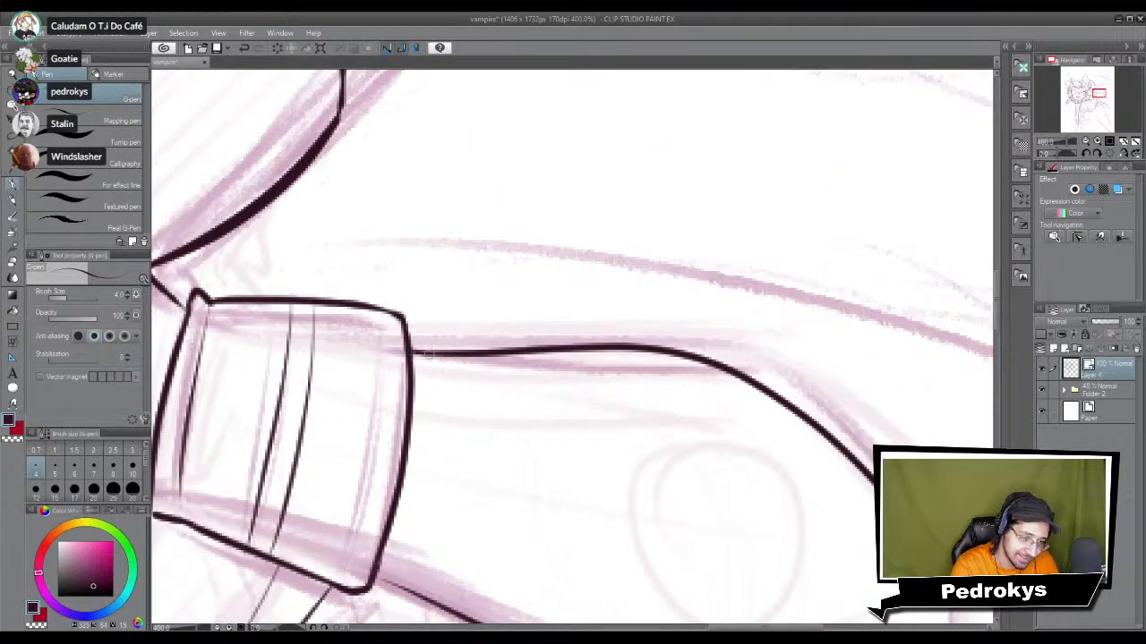
left_click_drag(673, 598, 487, 310)
left_click_drag(760, 273, 759, 374)
key("ctrl+z")
key("ctrl+z")
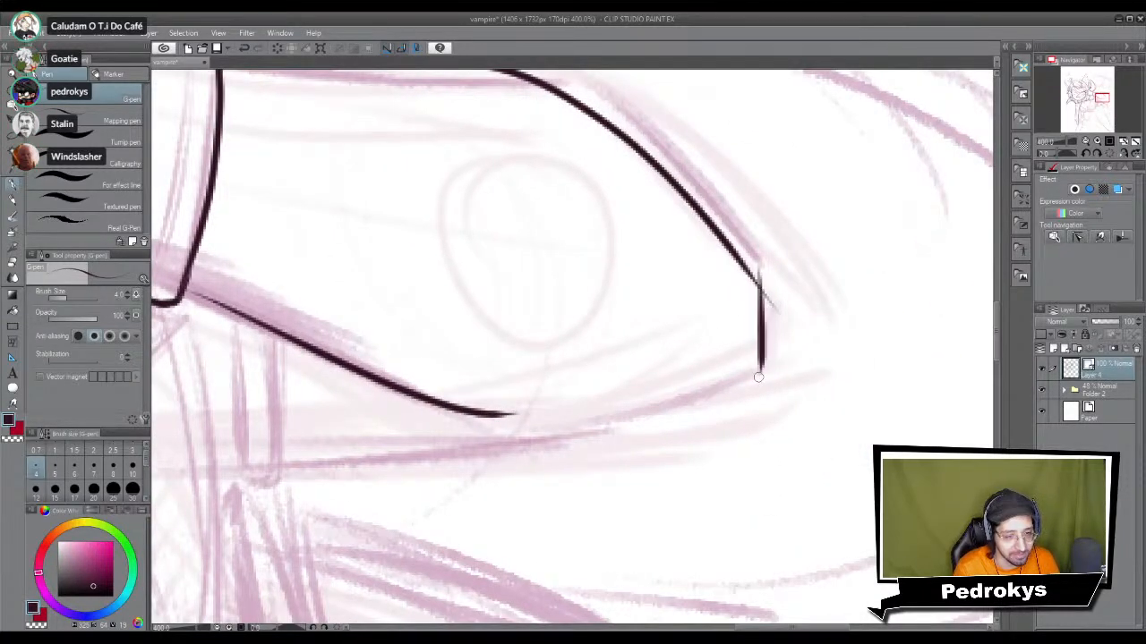
key("e")
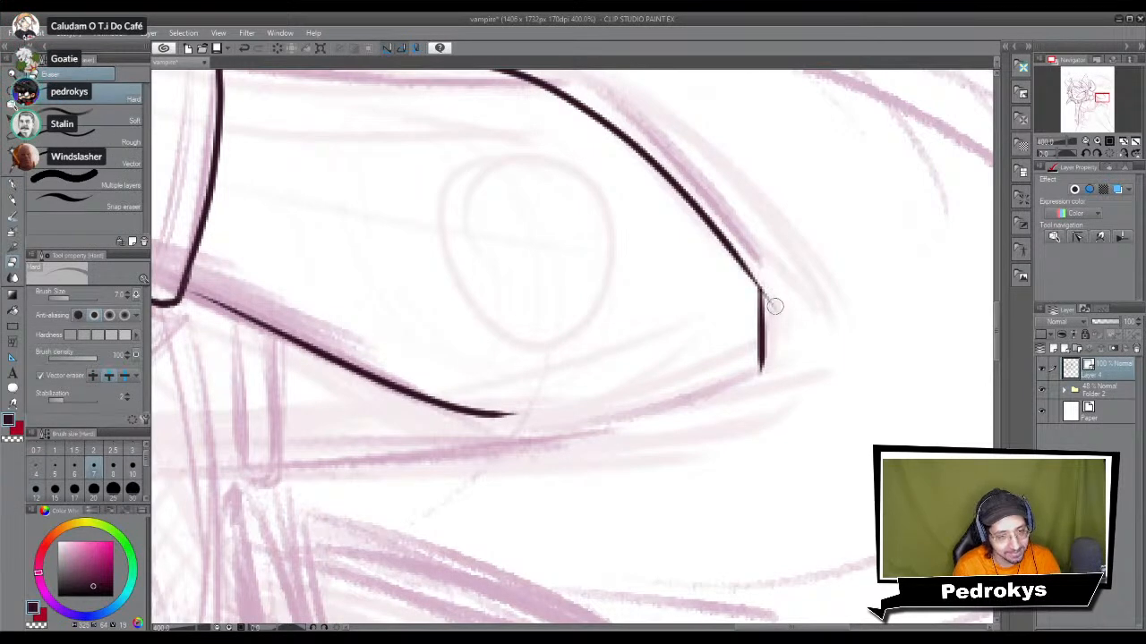
key("p")
Step: Ink the arm's underside from below the forearm line to the elbow's tip, trimming the overshoot at the corner
left_click_drag(388, 469, 509, 464)
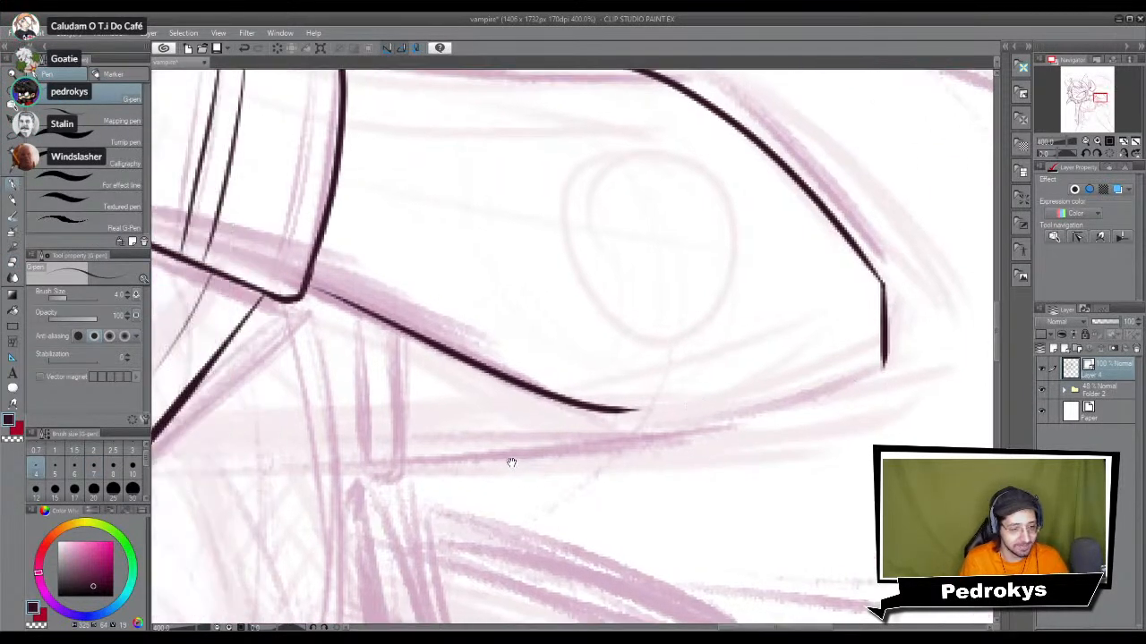
mouse_move(402, 454)
left_mouse_down()
mouse_move(619, 429)
mouse_move(936, 337)
left_mouse_up()
key("ctrl+z")
left_click_drag(402, 454, 938, 336)
key("ctrl+z")
mouse_move(410, 452)
left_mouse_down()
mouse_move(987, 331)
mouse_move(905, 408)
left_mouse_up()
key("e")
key("ctrl+0")
key("ctrl+alt+0")
scroll(884, 436, "up", 5)
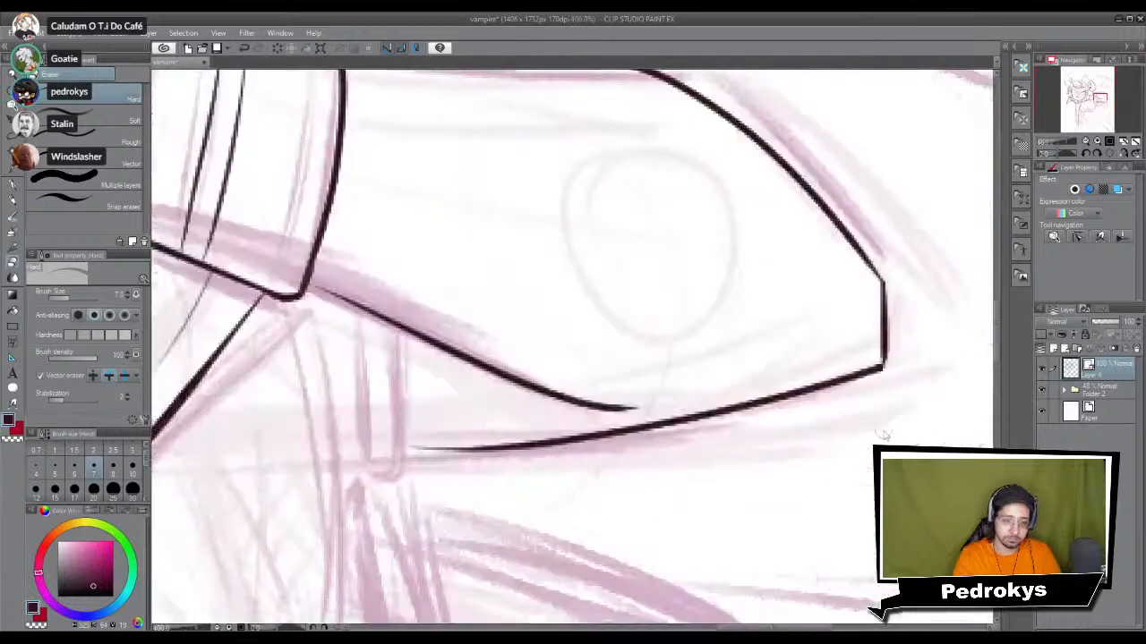
Step: Extend the torso-side end of the arm's underside with a longer tapered line, redrawing it until it blends in
key("p")
left_click_drag(404, 458, 542, 444)
key("ctrl+z")
left_click_drag(399, 455, 560, 443)
key("ctrl+z")
key("ctrl+z")
key("ctrl+z")
mouse_move(359, 460)
left_mouse_down()
mouse_move(555, 444)
mouse_move(476, 453)
mouse_move(639, 423)
left_mouse_up()
key("ctrl+z")
left_click_drag(410, 453, 662, 414)
key("ctrl+z")
left_click_drag(394, 459, 653, 417)
key("ctrl+z")
key("e")
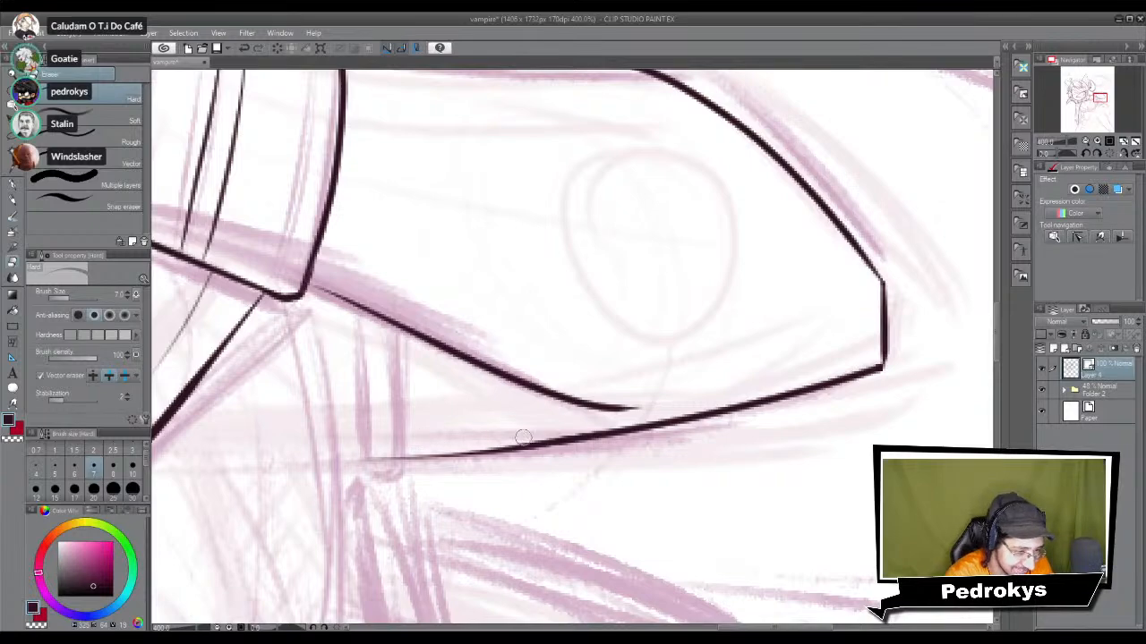
key("p")
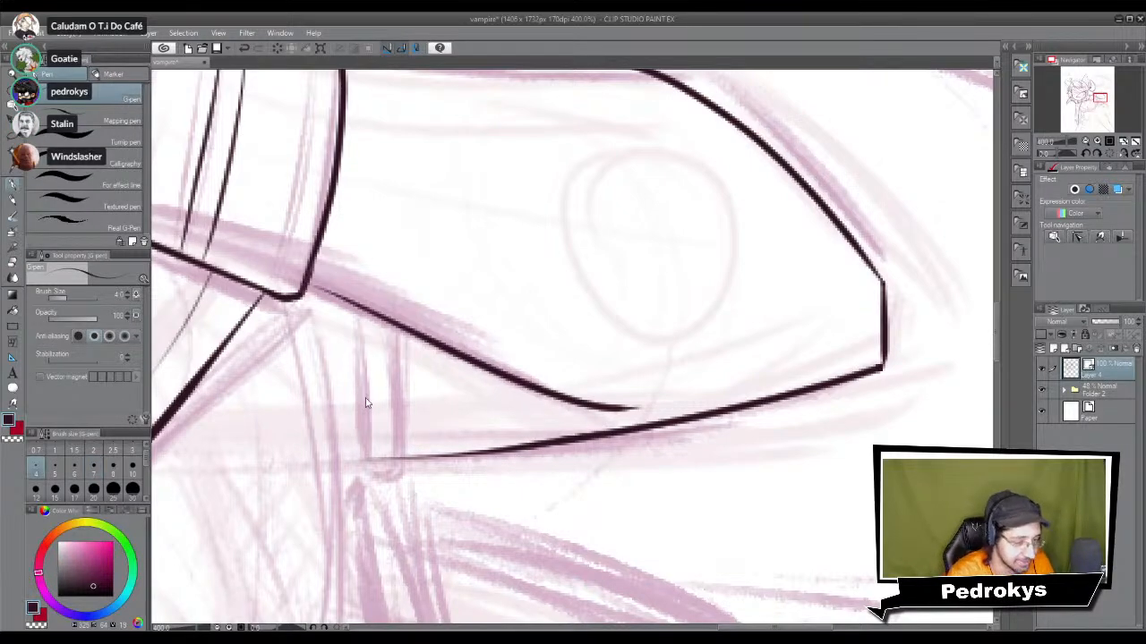
scroll(365, 403, "down", 6)
scroll(664, 501, "up", 2)
left_click_drag(664, 502, 673, 501)
scroll(653, 469, "down", 2)
left_click_drag(580, 520, 605, 406)
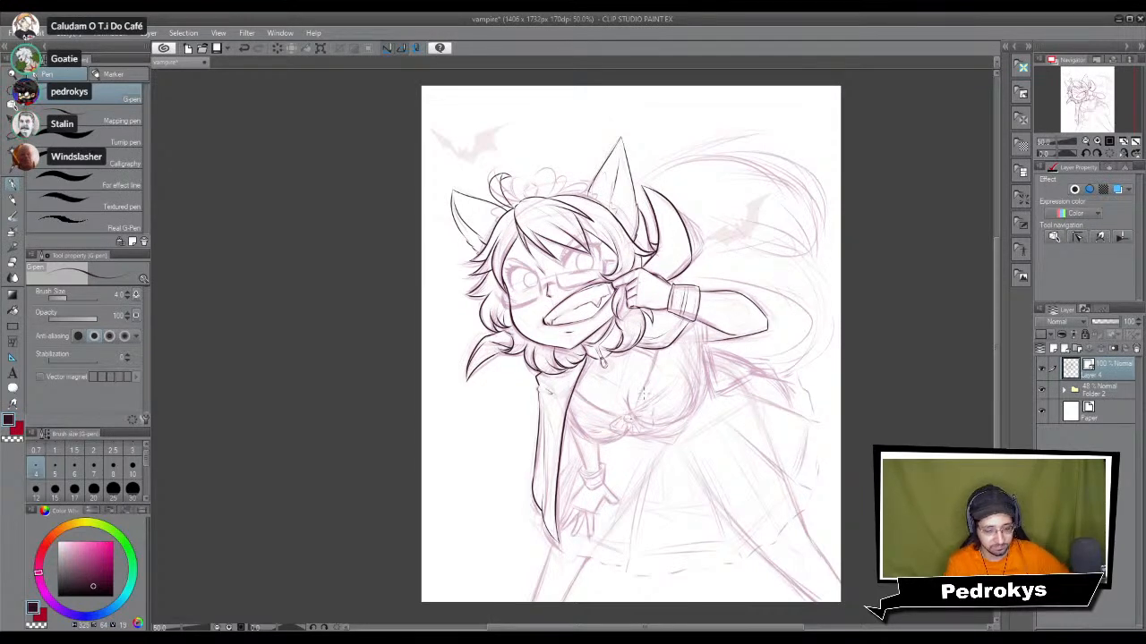
key("p")
key("p")
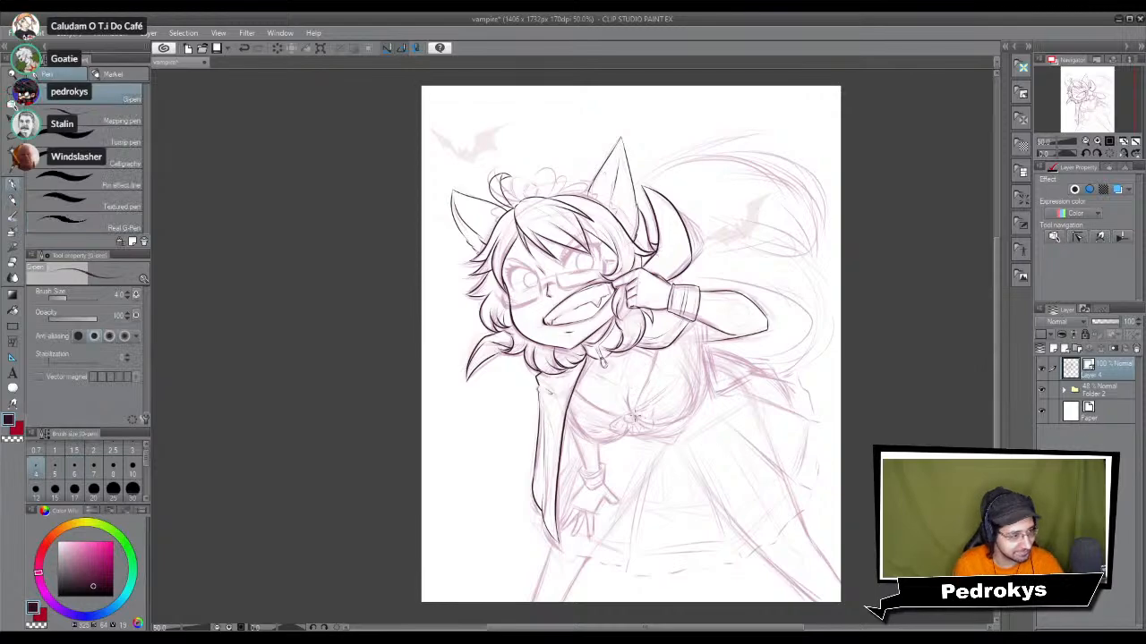
Step: Ink the outline of the chest bow's central knot with a size 4 G-pen
scroll(627, 390, "up", 4)
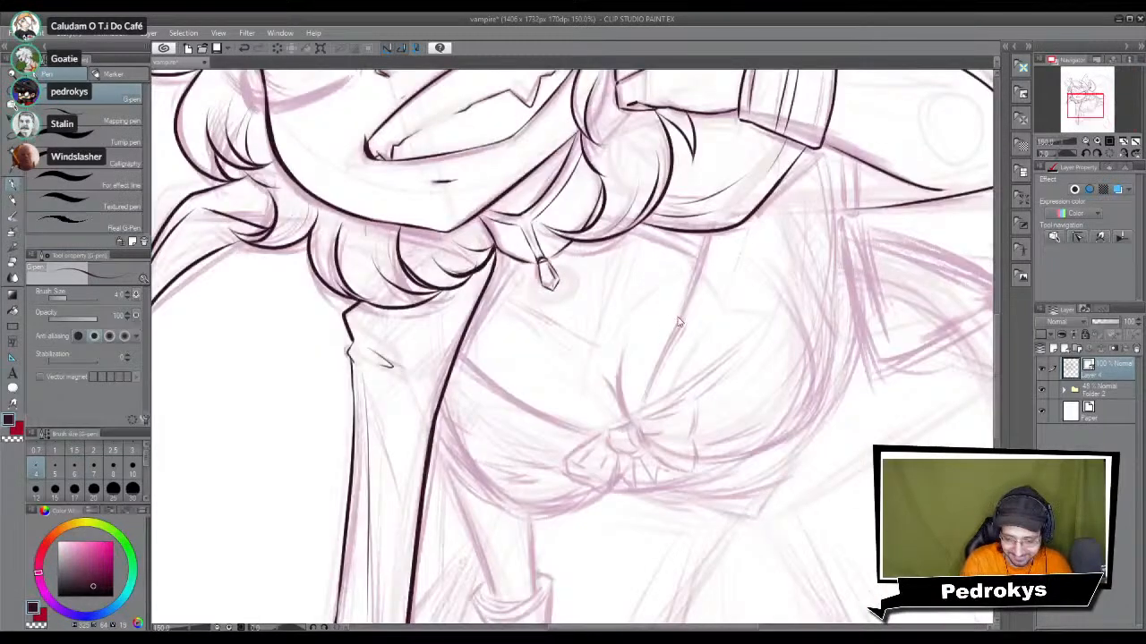
scroll(631, 340, "up", 2)
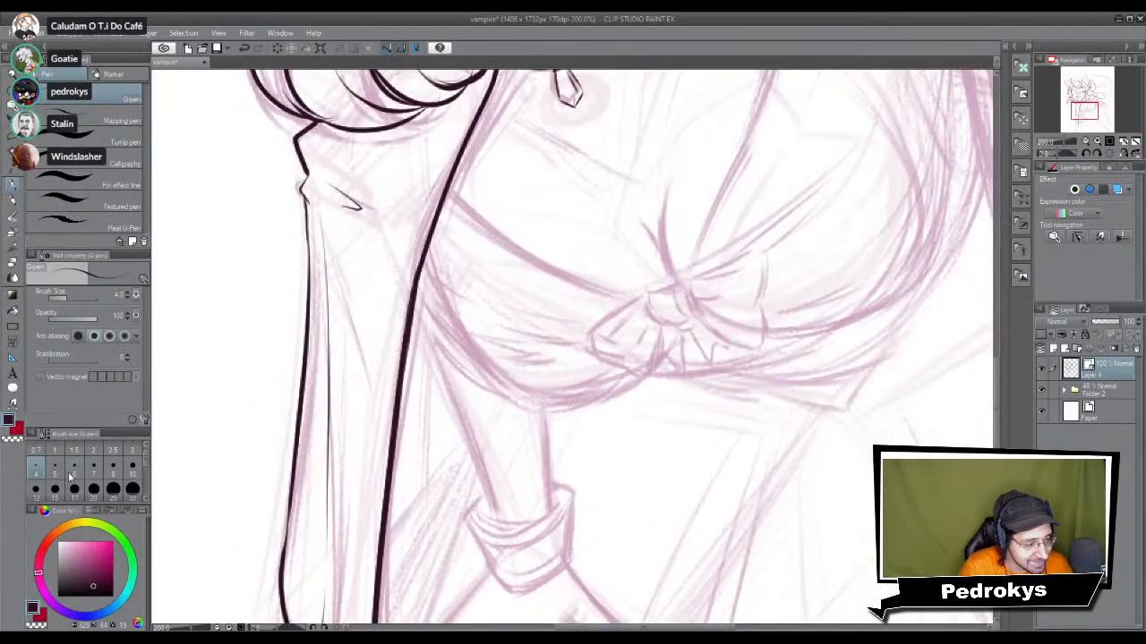
scroll(814, 234, "up", 3)
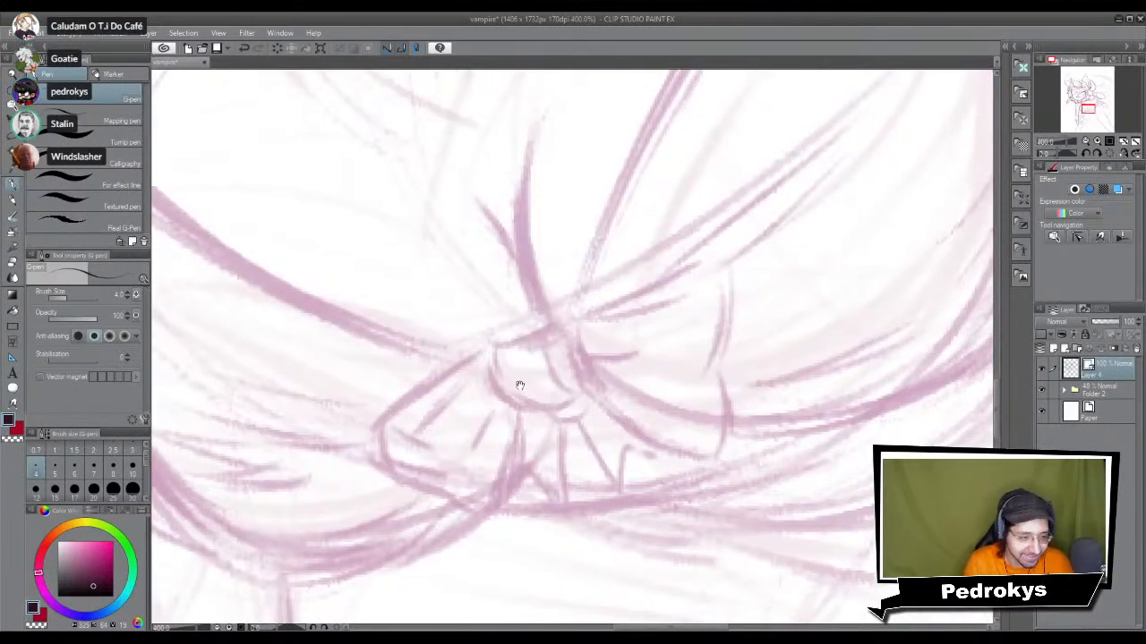
left_click_drag(490, 353, 528, 412)
mouse_move(491, 359)
left_mouse_down()
mouse_move(558, 321)
mouse_move(587, 387)
left_mouse_up()
left_click_drag(524, 412, 645, 376)
Step: Ink the bow's loop on the raised arm's side, with a notched outer edge and short inner fold creases
left_click_drag(566, 330, 714, 273)
key("ctrl+z")
mouse_move(565, 327)
left_mouse_down()
mouse_move(713, 278)
mouse_move(728, 294)
mouse_move(706, 391)
left_mouse_up()
key("ctrl+z")
mouse_move(713, 279)
left_mouse_down()
mouse_move(729, 276)
mouse_move(709, 363)
left_mouse_up()
left_click_drag(591, 324, 700, 303)
left_click_drag(583, 370, 722, 457)
left_click_drag(706, 358, 715, 454)
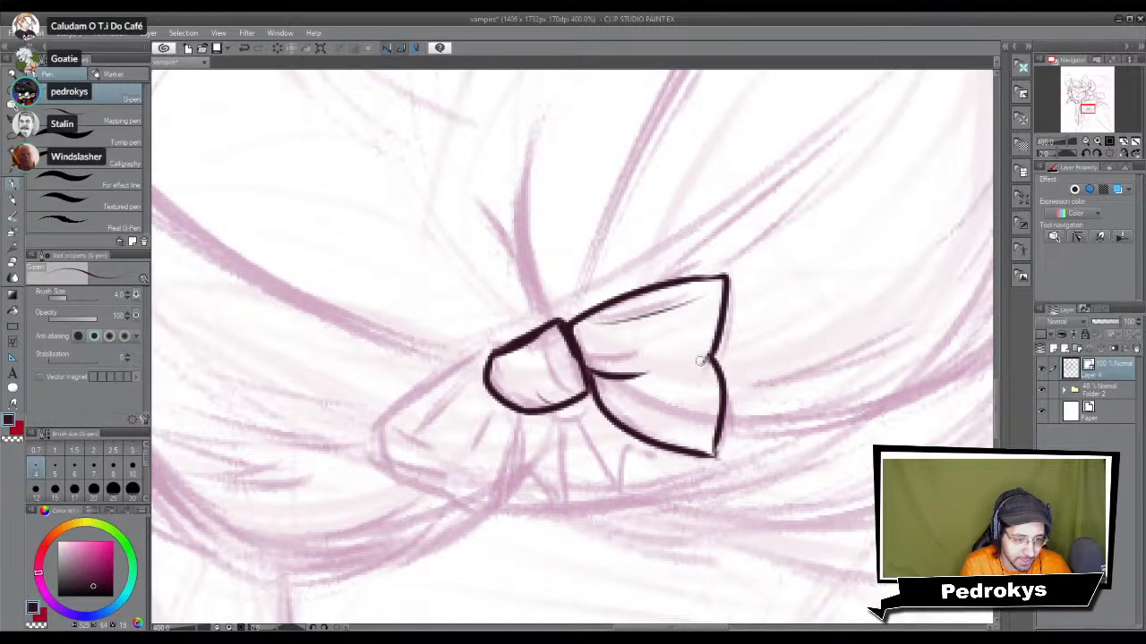
Step: Ink the bow's opposite loop with two inner fold creases and a smaller rounded lobe beneath it
left_click_drag(502, 411, 494, 437)
mouse_move(478, 375)
left_mouse_down()
mouse_move(402, 442)
mouse_move(484, 357)
left_mouse_up()
key("ctrl+z")
left_click_drag(391, 411, 484, 362)
key("ctrl+z")
left_click_drag(380, 415, 491, 354)
mouse_move(383, 412)
left_mouse_down()
mouse_move(376, 464)
mouse_move(417, 483)
mouse_move(465, 479)
left_mouse_up()
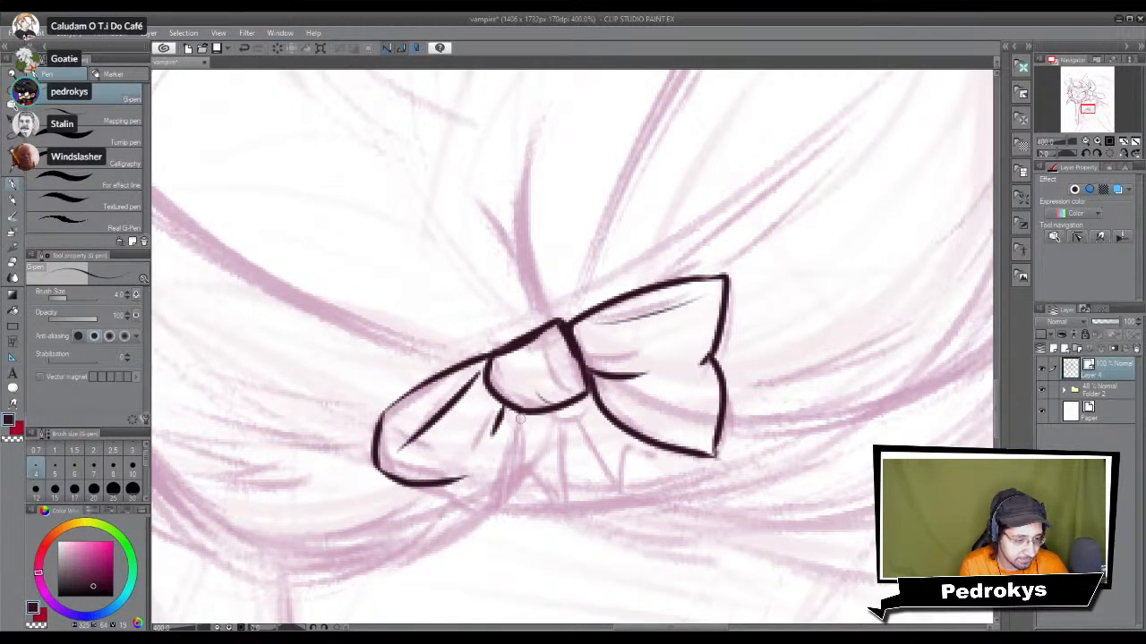
left_click_drag(515, 404, 491, 523)
left_click_drag(436, 483, 492, 520)
key("ctrl+z")
left_click_drag(439, 482, 493, 522)
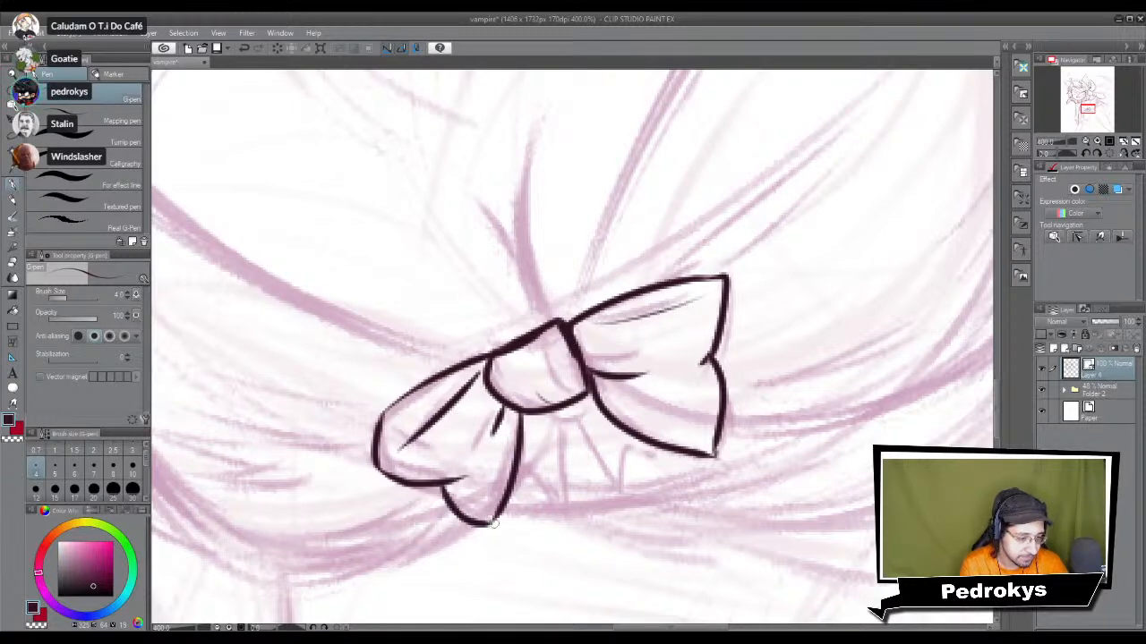
Step: Ink the pleated tails under the bow's knot with a zigzag hem running to the raised arm's side loop
left_click_drag(558, 414, 566, 510)
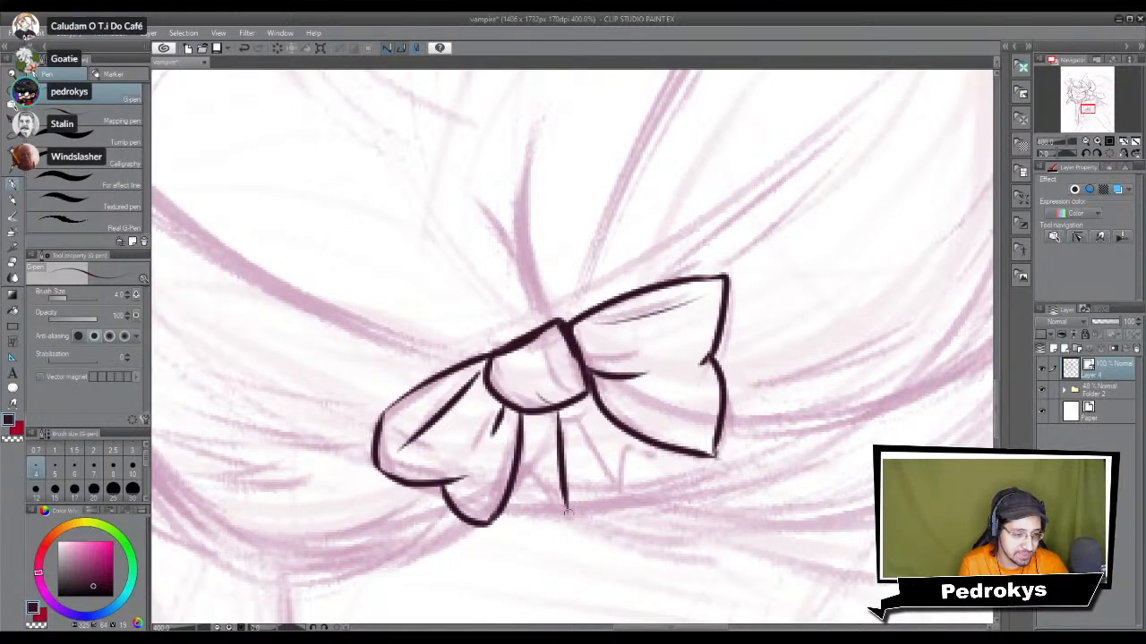
left_click_drag(516, 481, 562, 517)
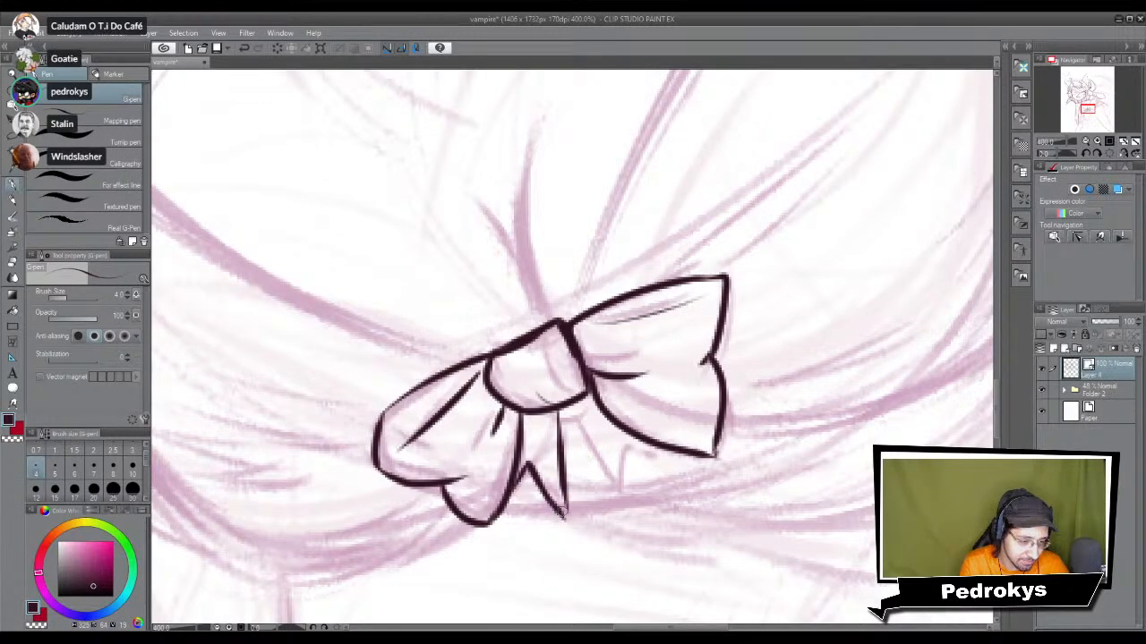
left_click_drag(562, 412, 626, 503)
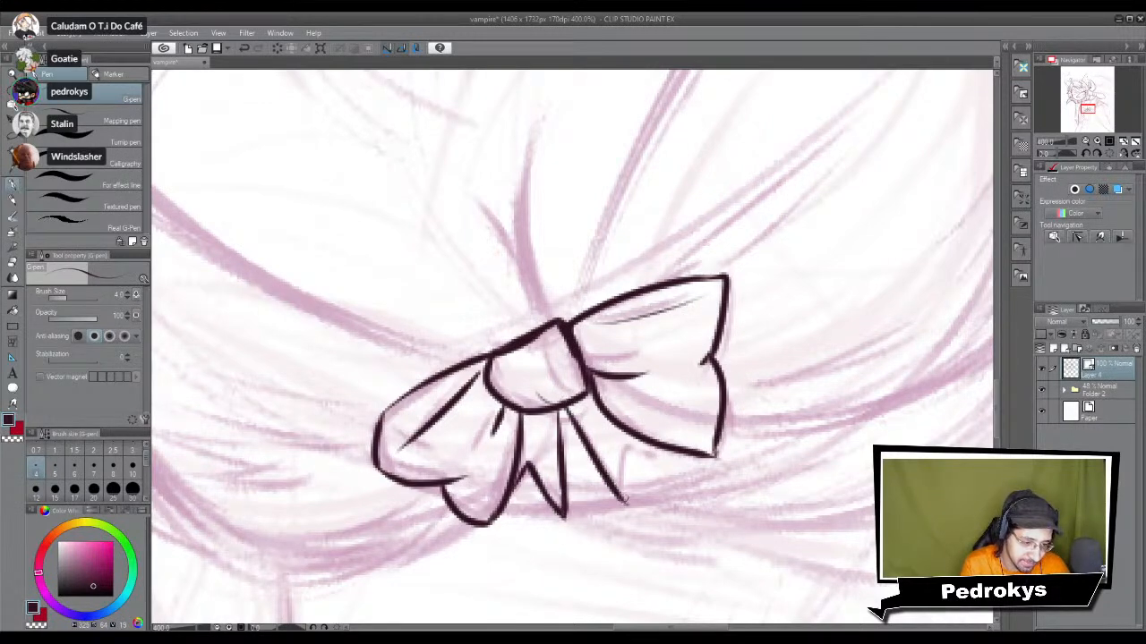
left_click_drag(614, 458, 660, 465)
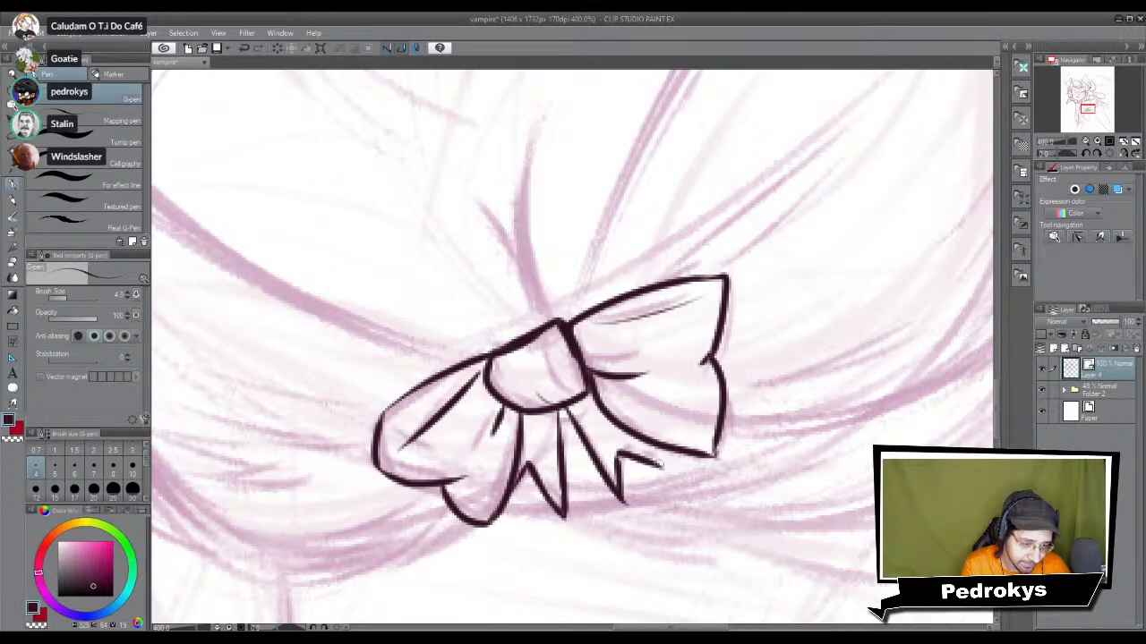
key("ctrl+0")
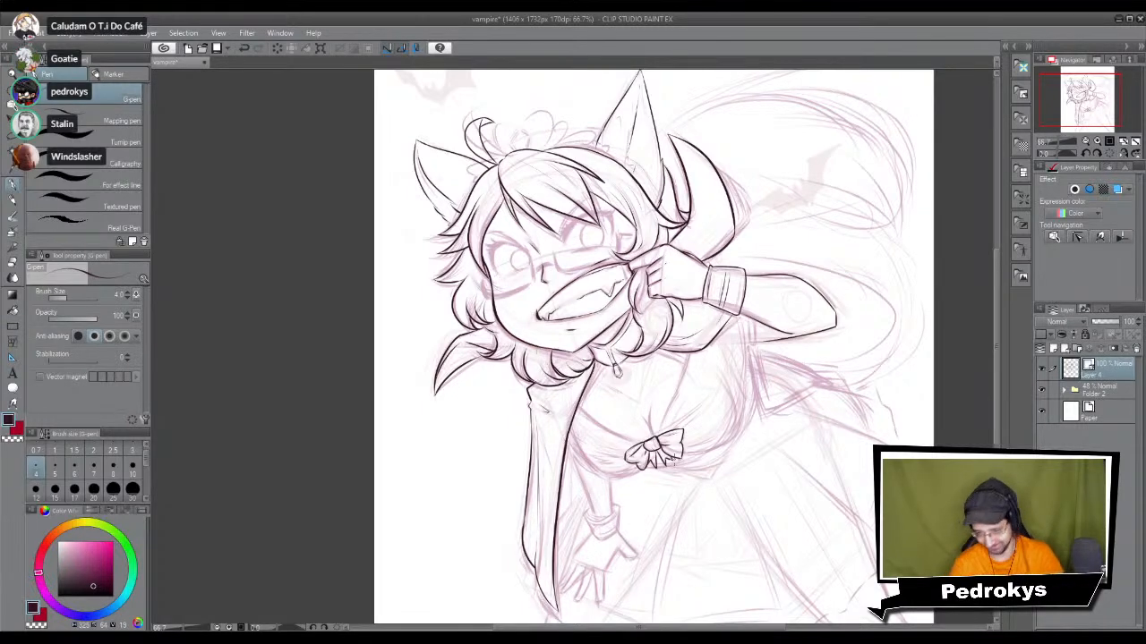
Step: Ink the neckline edge from the bow's knot up to the collar with a size 5 G-pen, erasing the overshoot beyond the collar
scroll(652, 452, "down", 1)
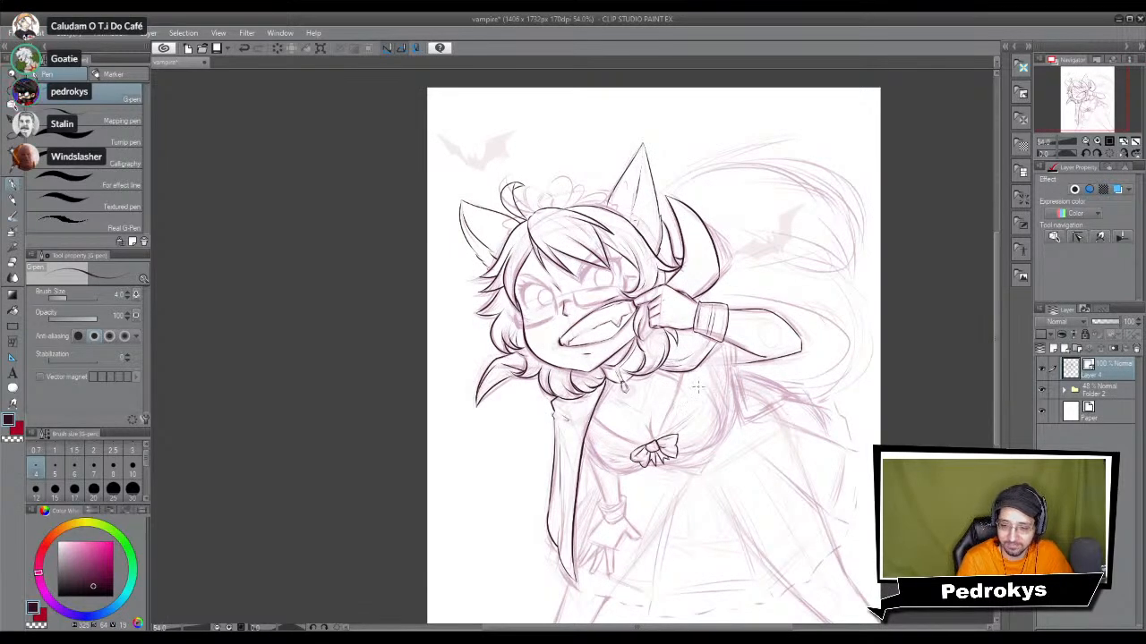
scroll(697, 387, "up", 3)
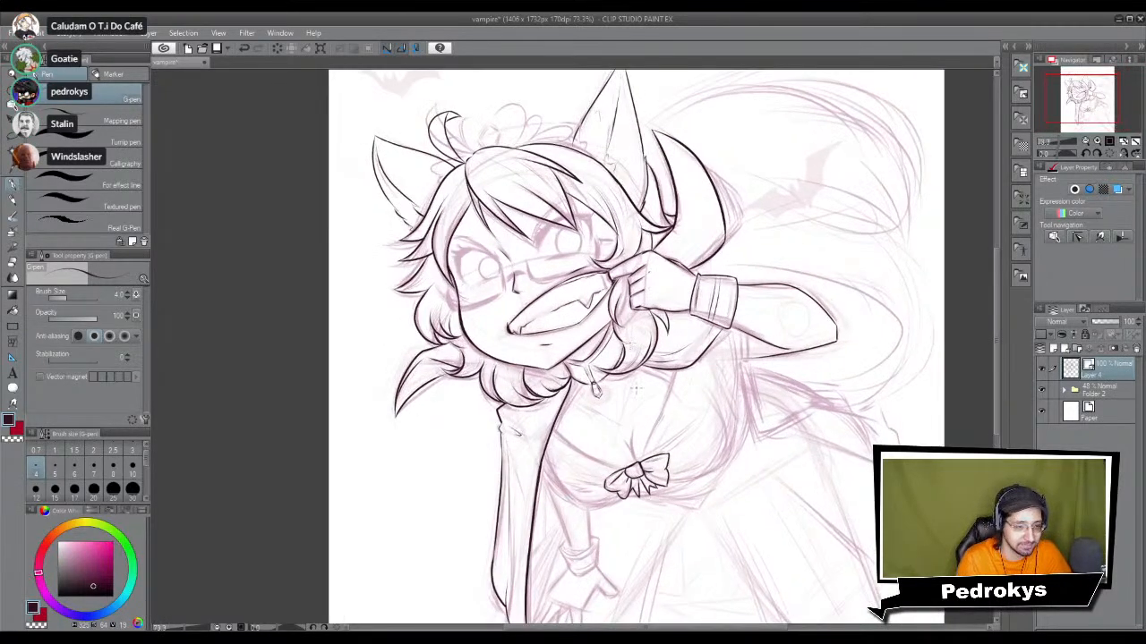
scroll(640, 384, "up", 3)
scroll(649, 416, "up", 1)
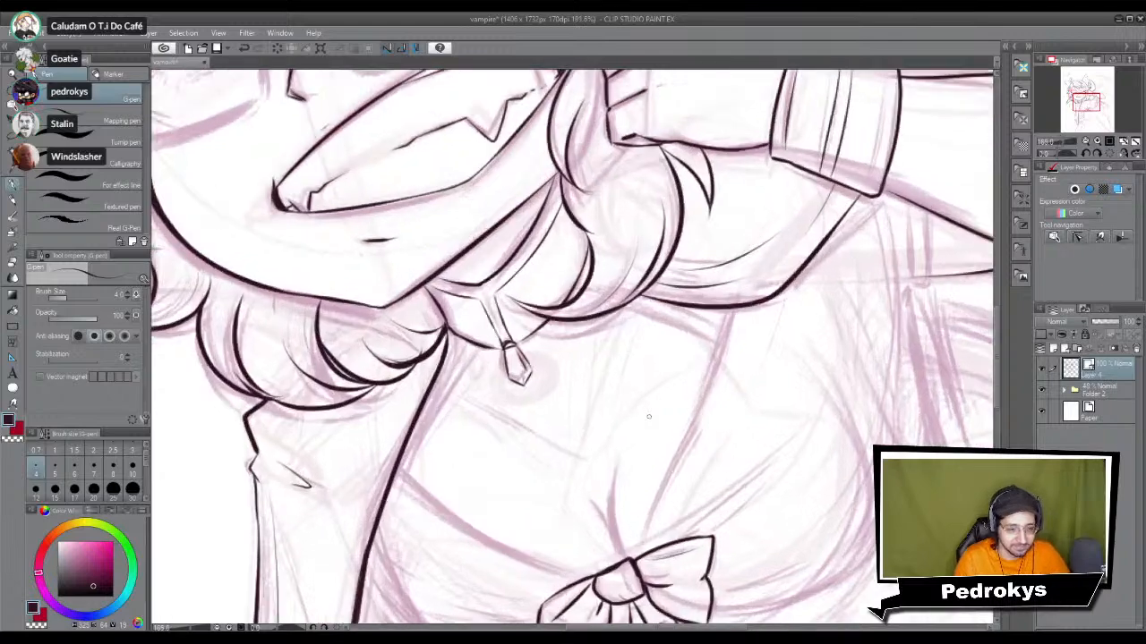
left_click_drag(706, 488, 684, 419)
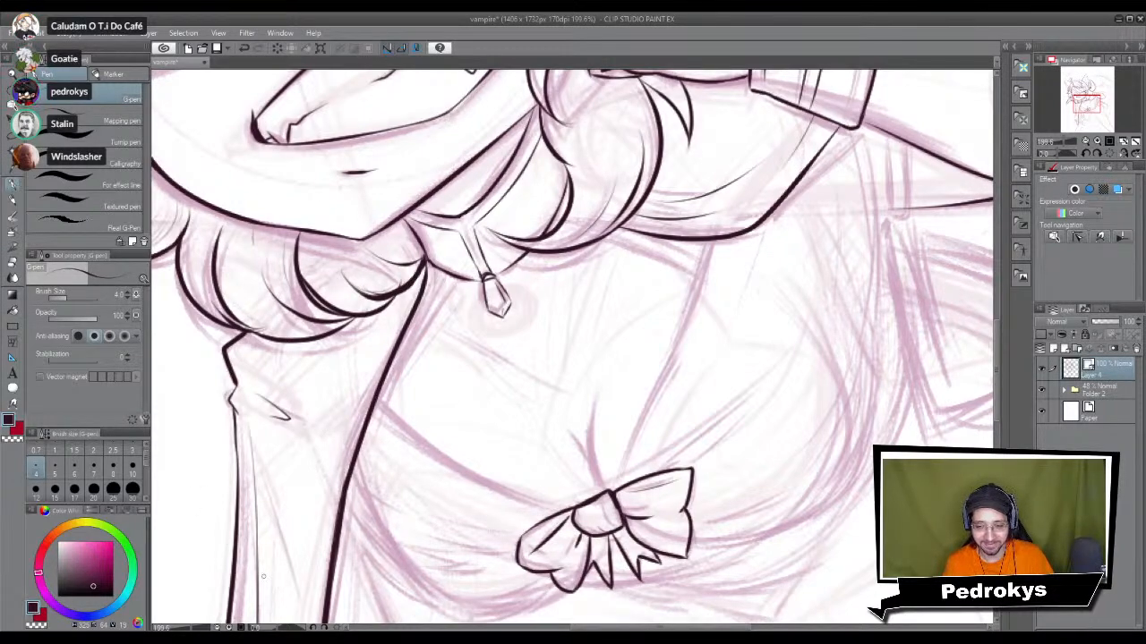
left_click_drag(761, 367, 603, 426)
key("bracketright")
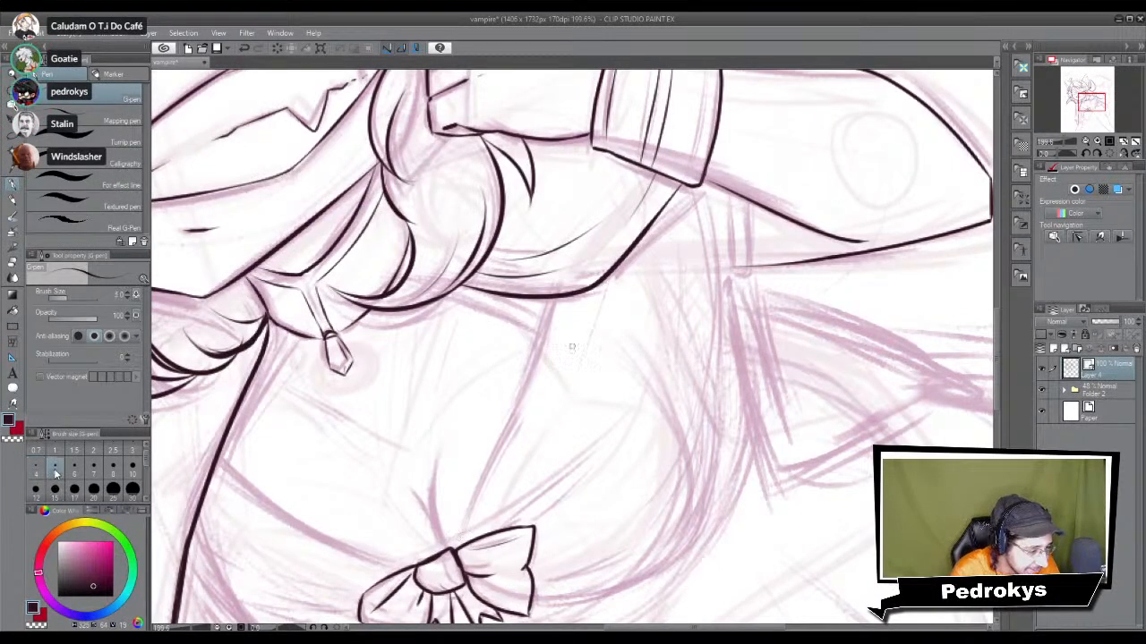
left_click_drag(455, 549, 553, 304)
key("ctrl+z")
key("ctrl+y")
key("ctrl+z")
left_click_drag(456, 550, 583, 258)
key("e")
left_click_drag(564, 303, 587, 256)
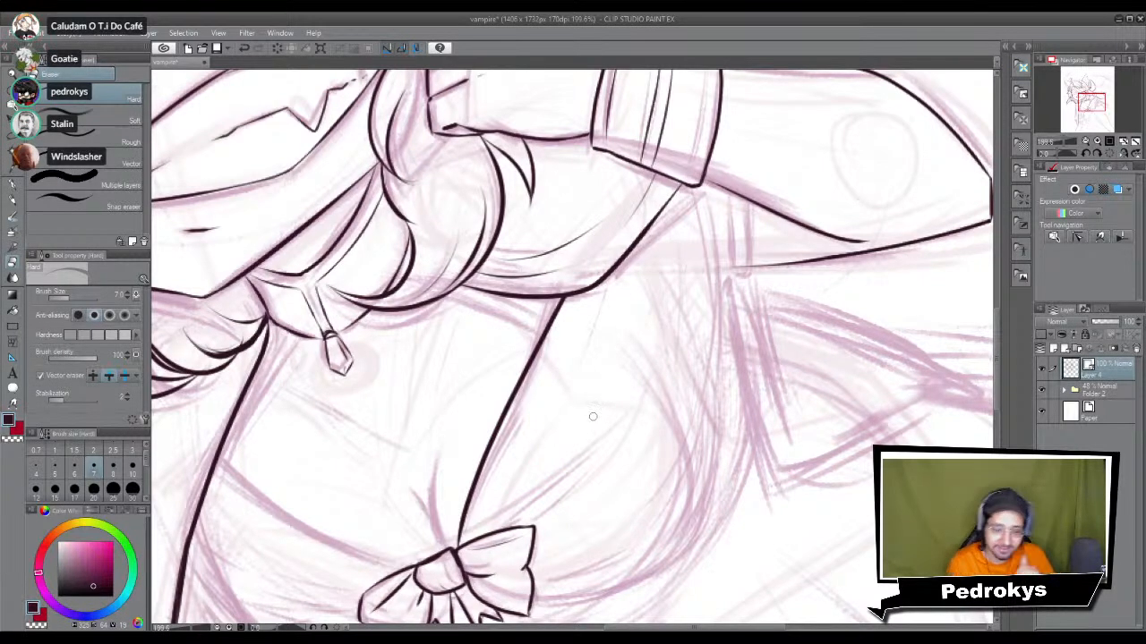
Step: Ink the opposite neckline edge from the long coat edge down to the bow's knot with a size 5 G-pen, erasing its overshoot
key("p")
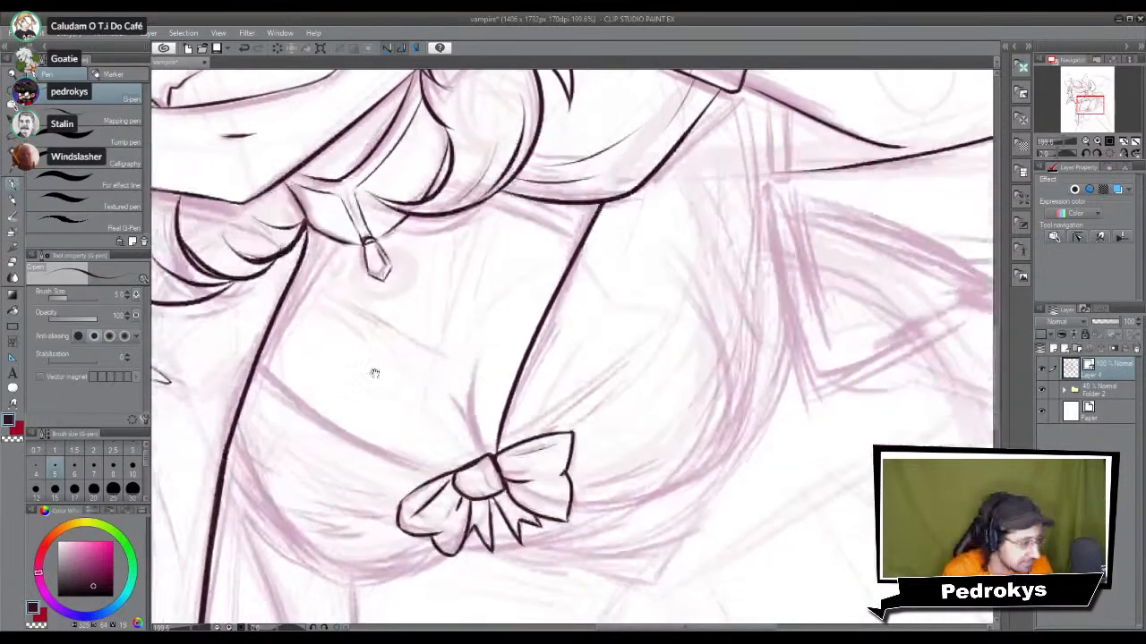
mouse_move(258, 358)
left_mouse_down()
mouse_move(307, 403)
mouse_move(455, 471)
left_mouse_up()
key("ctrl+z")
left_click_drag(255, 355, 452, 474)
key("e")
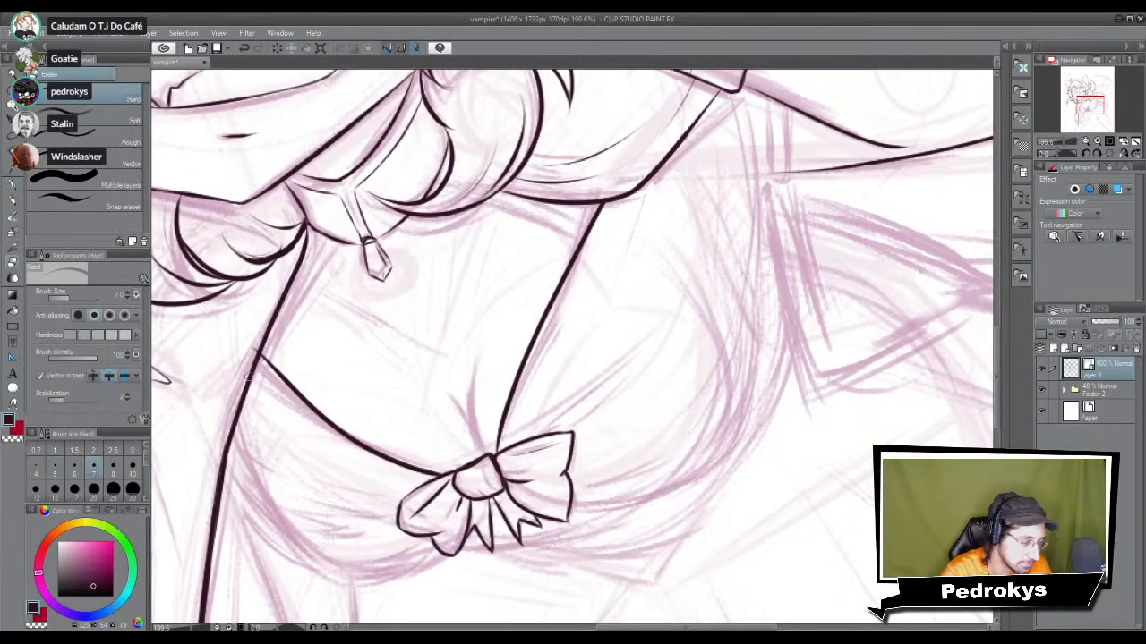
Step: Ink the lower edge of the strap on the raised arm's side from the hair to the neckline with a size 4 G-pen
scroll(263, 331, "down", 5)
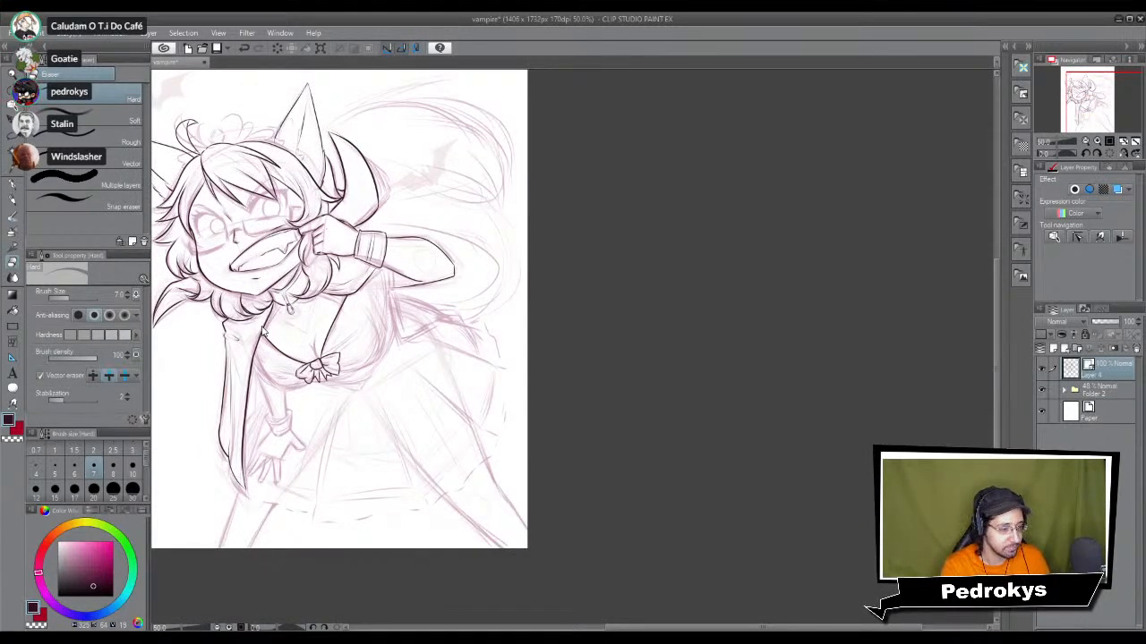
scroll(262, 331, "up", 1)
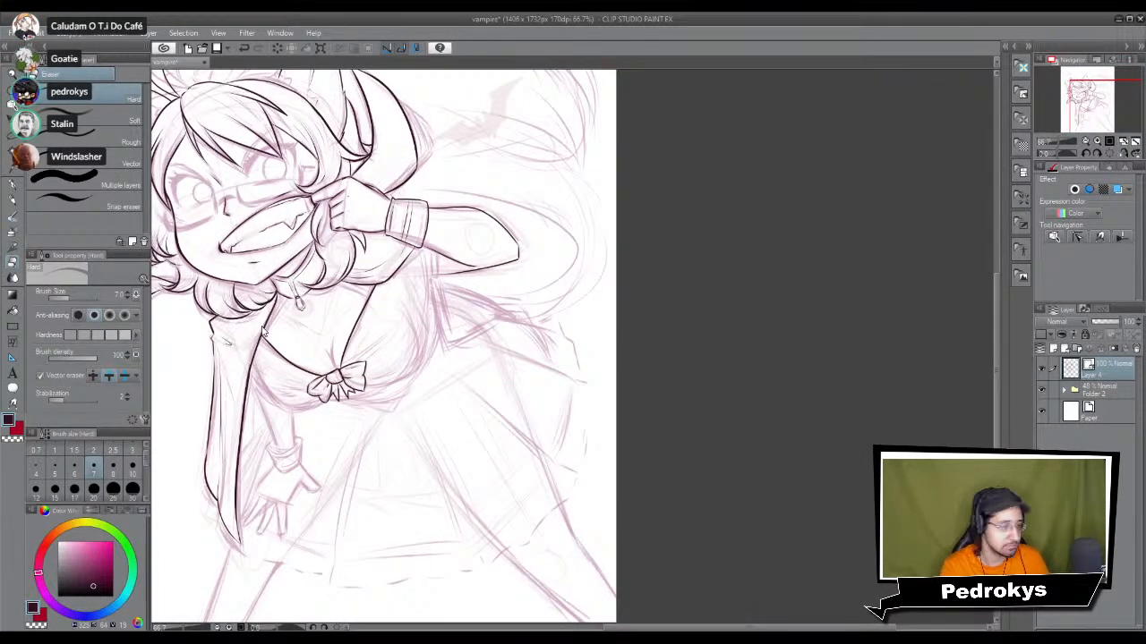
scroll(263, 331, "up", 7)
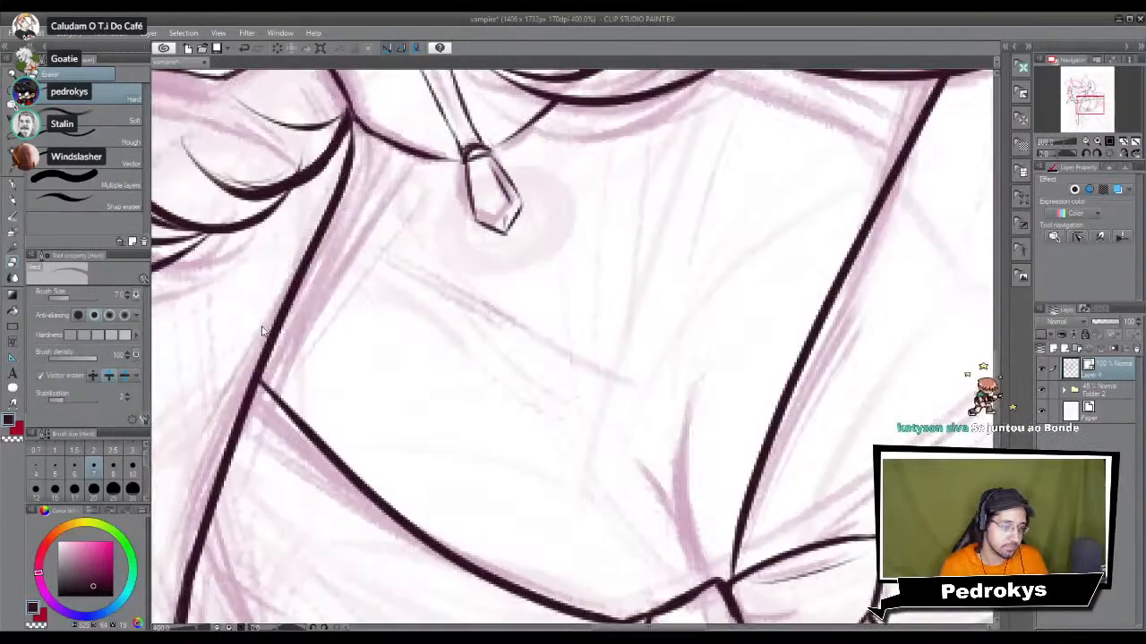
key("p")
left_click_drag(480, 307, 167, 455)
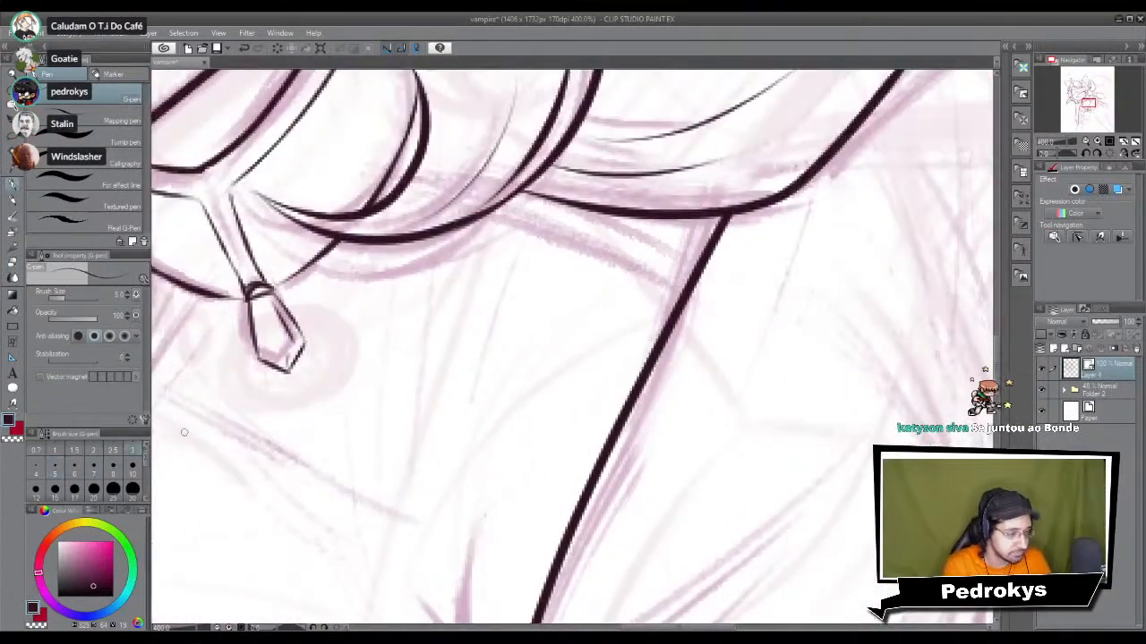
left_click_drag(593, 265, 597, 331)
left_click_drag(490, 267, 696, 362)
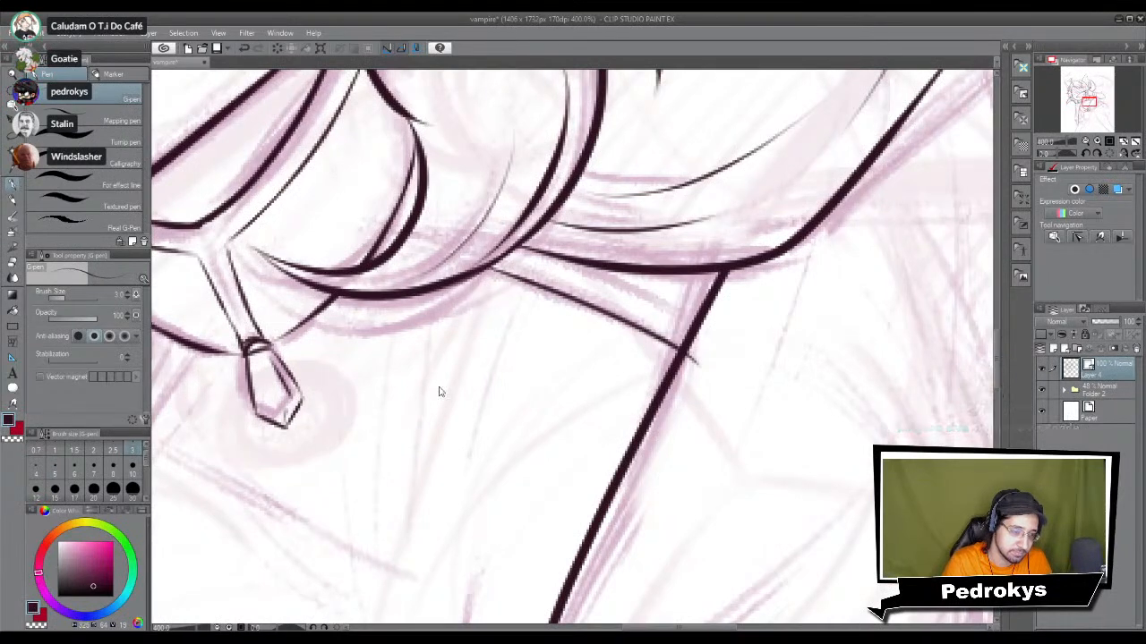
key("ctrl+z")
left_click(36, 465)
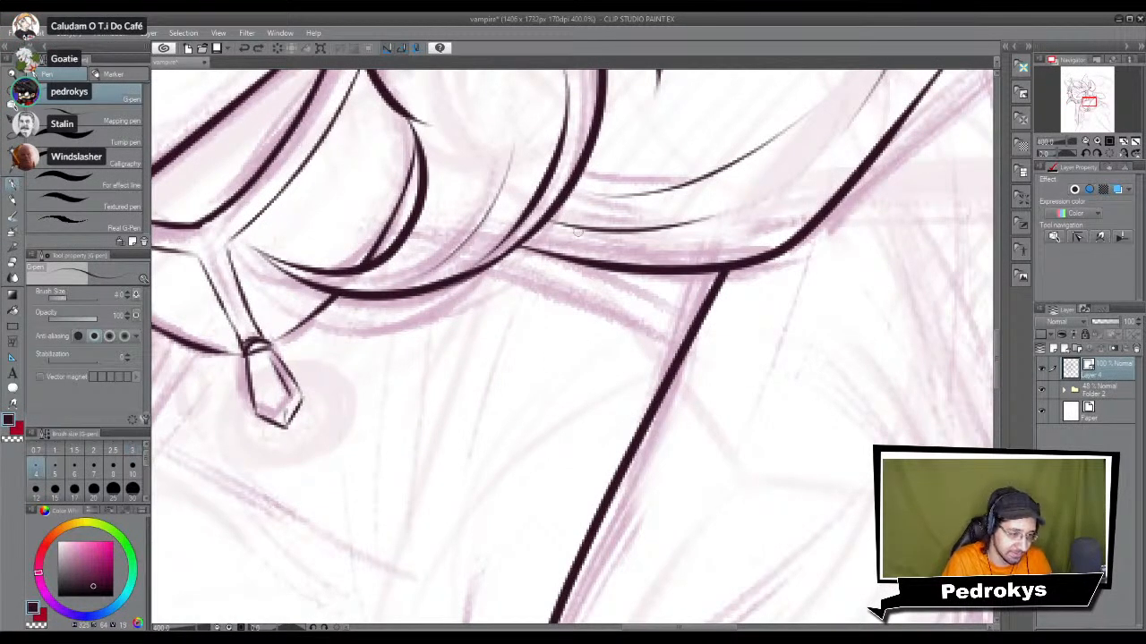
left_click_drag(488, 266, 709, 374)
Step: Ink the upper edge of the raised arm's side strap parallel to the first line, erasing the overshoot past the neckline
left_click_drag(537, 254, 706, 339)
key("ctrl+z")
mouse_move(565, 258)
left_mouse_down()
mouse_move(721, 338)
mouse_move(716, 327)
left_mouse_up()
key("e")
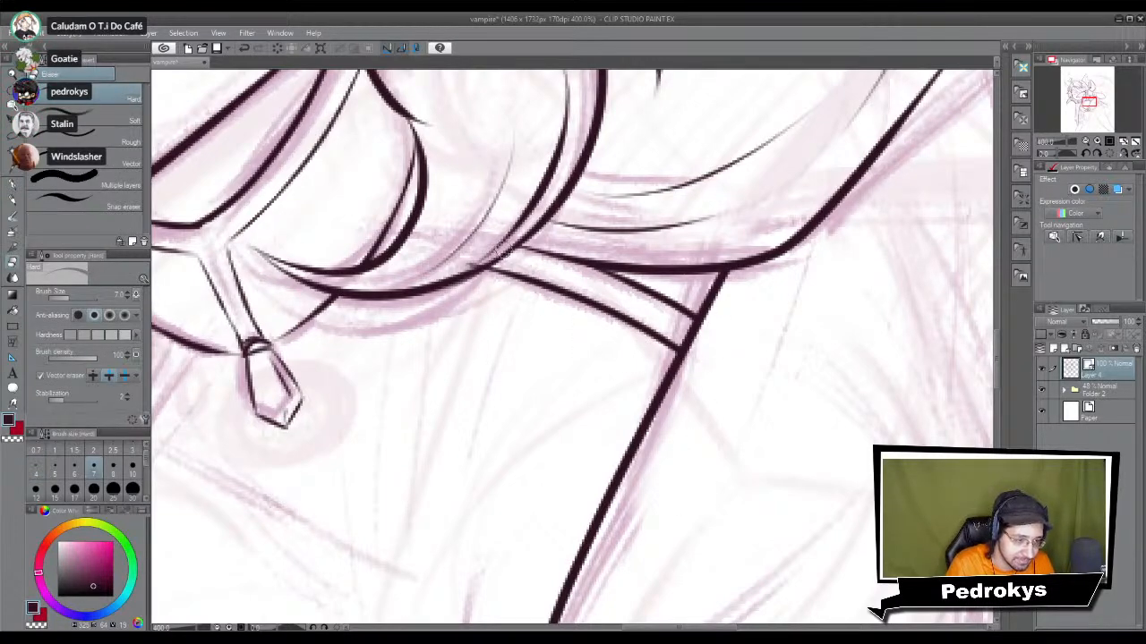
left_click_drag(470, 268, 506, 253)
key("ctrl+z")
key("ctrl+z")
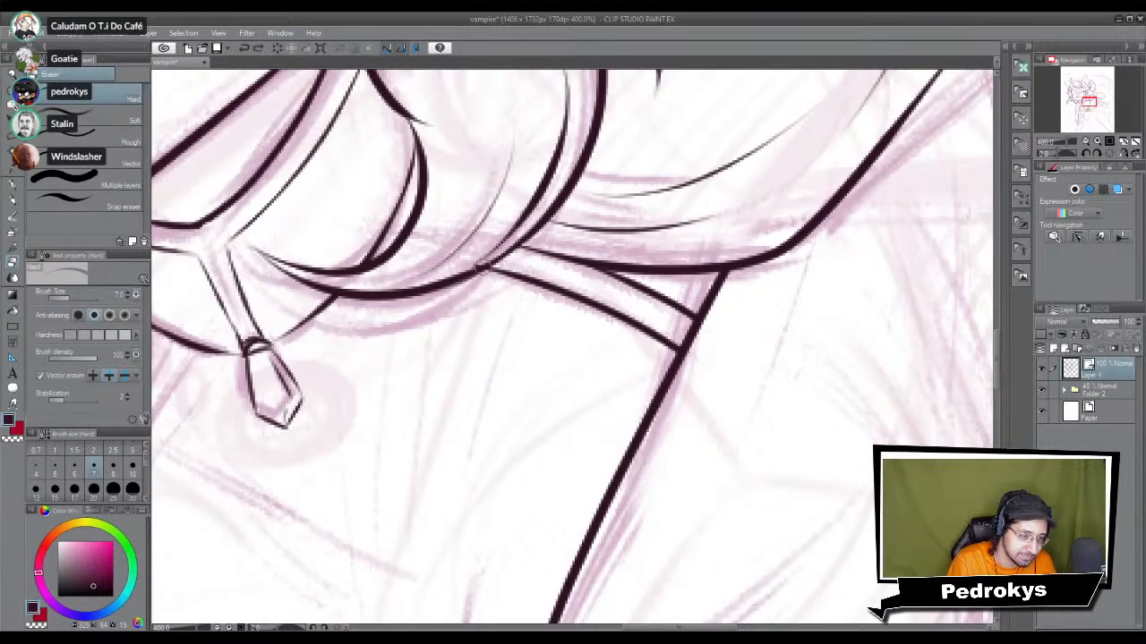
Step: Ink the inner edge of the opposite strap, curving from the neckline corner up to the collar
scroll(499, 332, "down", 6)
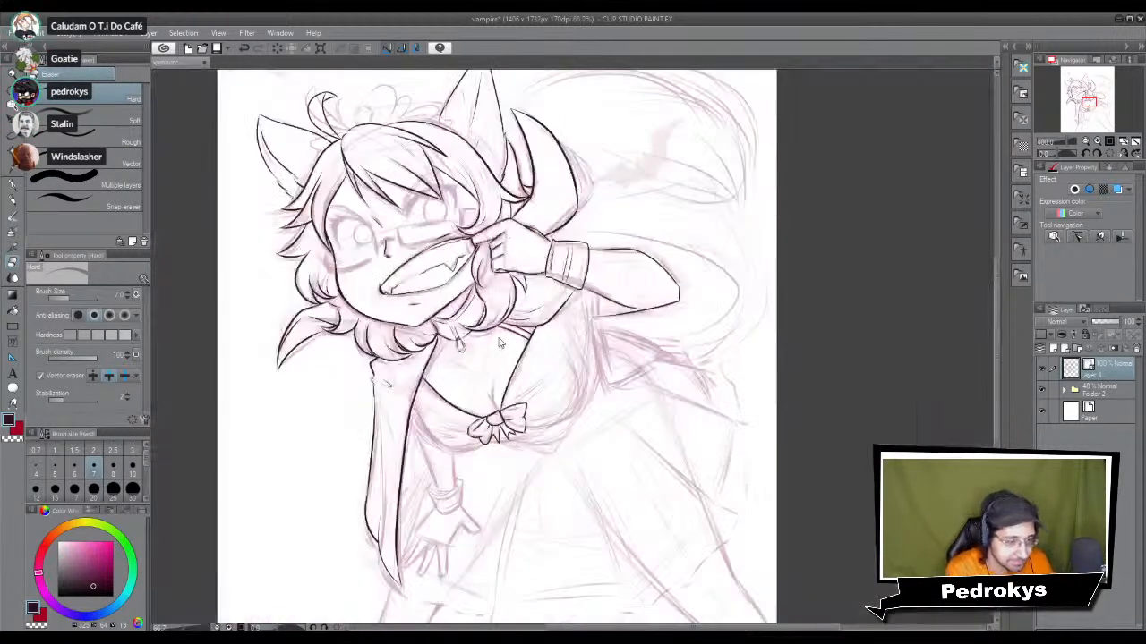
scroll(498, 332, "up", 4)
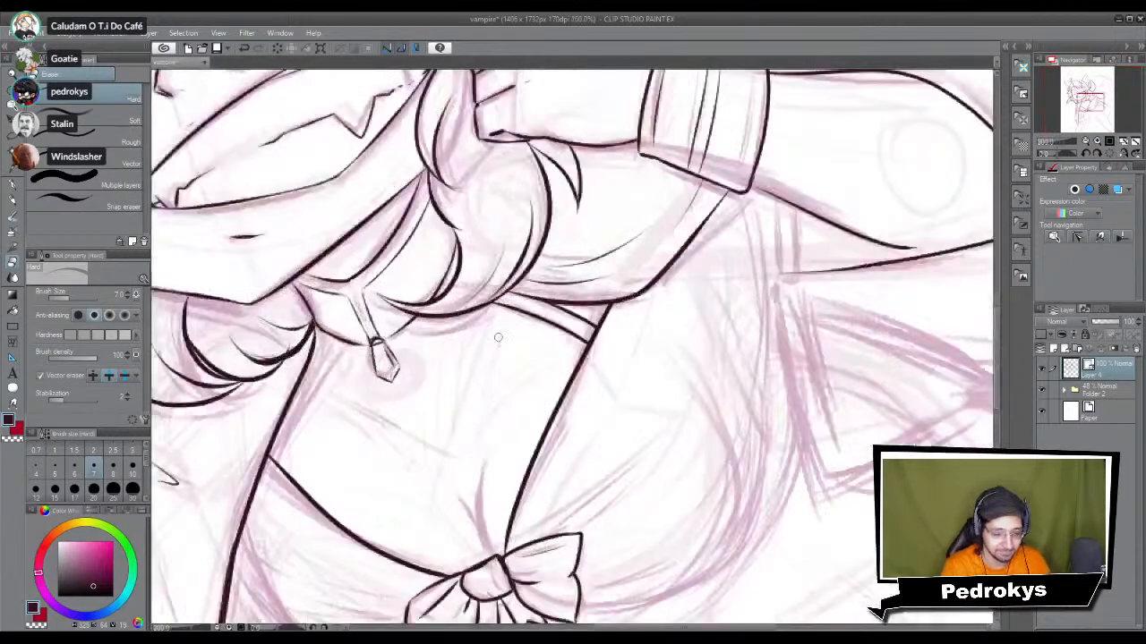
key("p")
left_click_drag(499, 332, 636, 295)
scroll(635, 295, "up", 2)
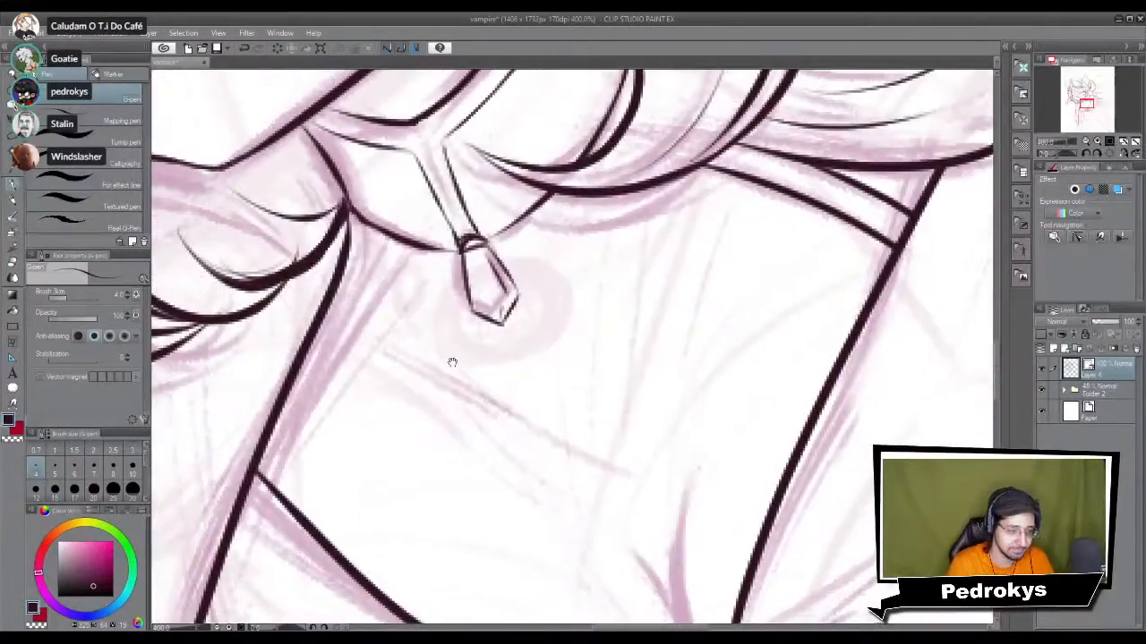
left_click_drag(260, 475, 404, 257)
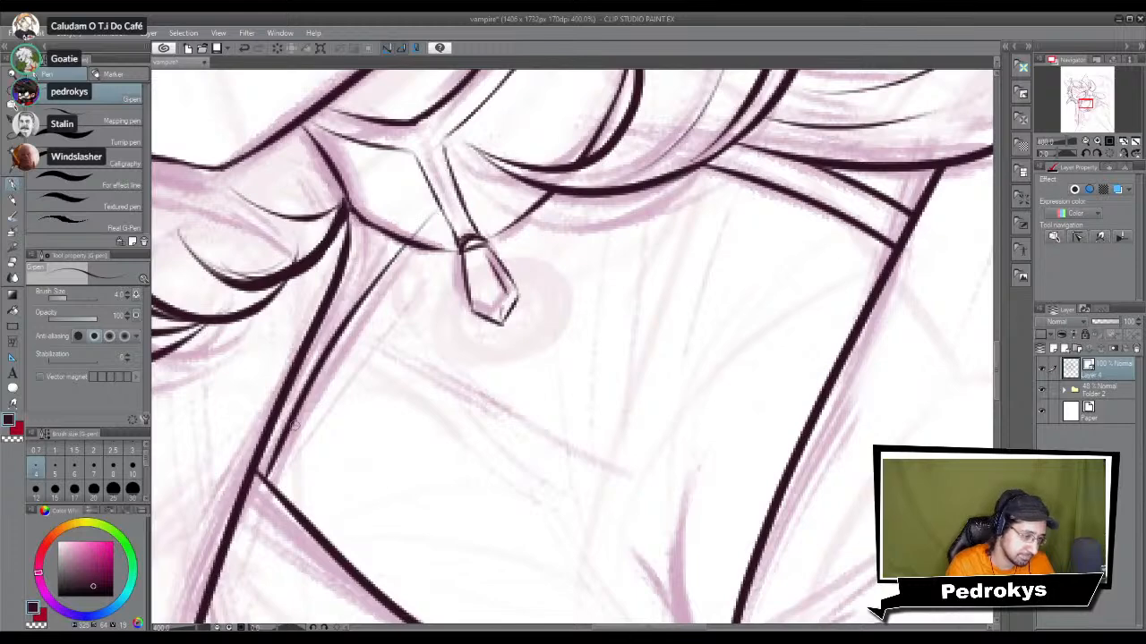
Step: Ink the opposite strap's outer edge up to the collar, erase the overshoot and set the eraser size to 5
left_click_drag(275, 394, 402, 226)
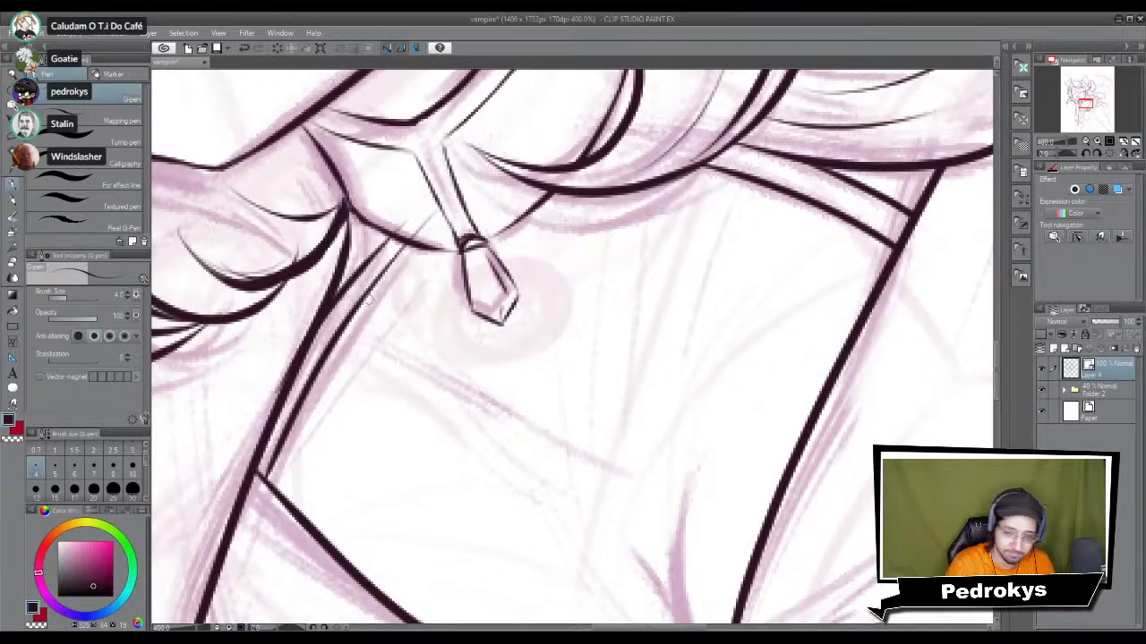
key("ctrl+z")
left_click_drag(322, 327, 400, 226)
key("ctrl+z")
mouse_move(315, 333)
left_mouse_down()
mouse_move(403, 222)
mouse_move(428, 234)
left_mouse_up()
key("e")
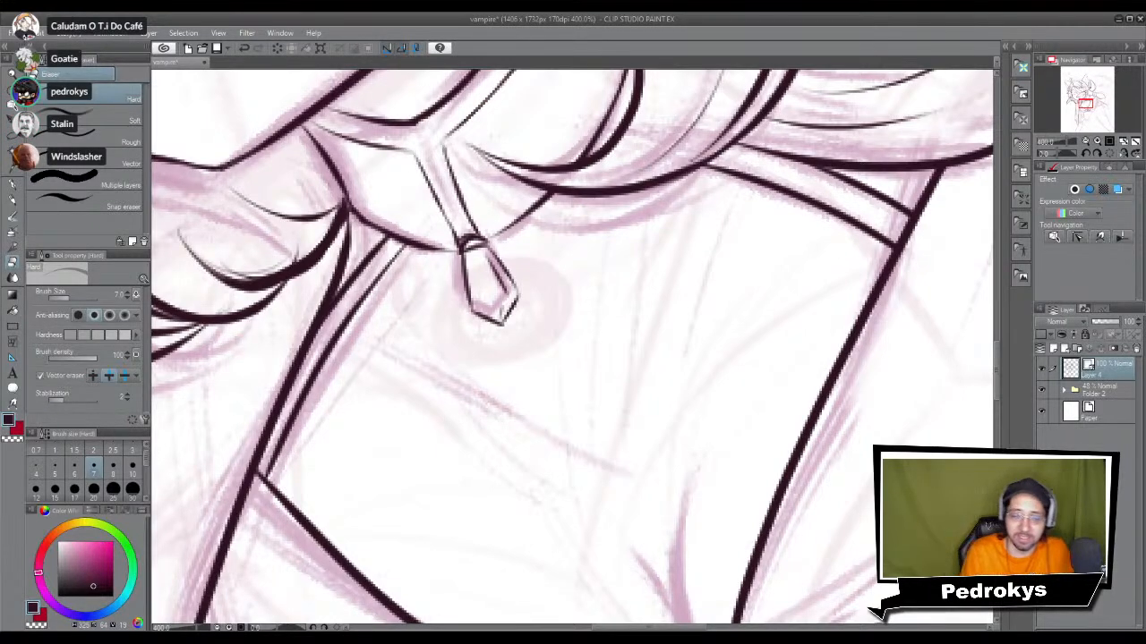
scroll(673, 439, "down", 3)
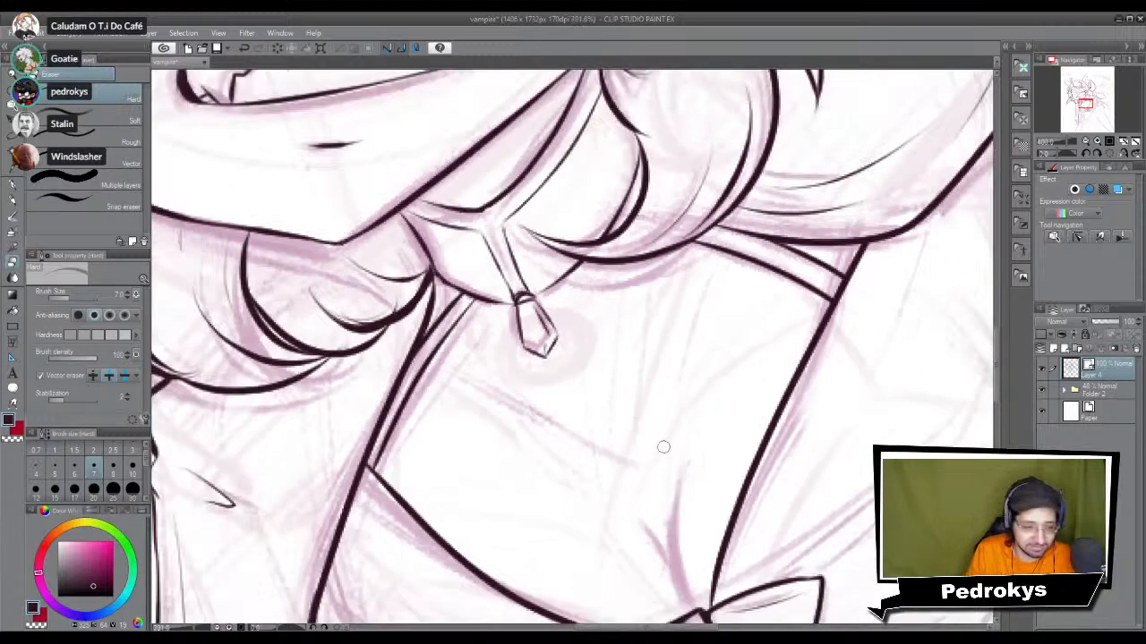
scroll(662, 442, "up", 1)
scroll(714, 507, "up", 3)
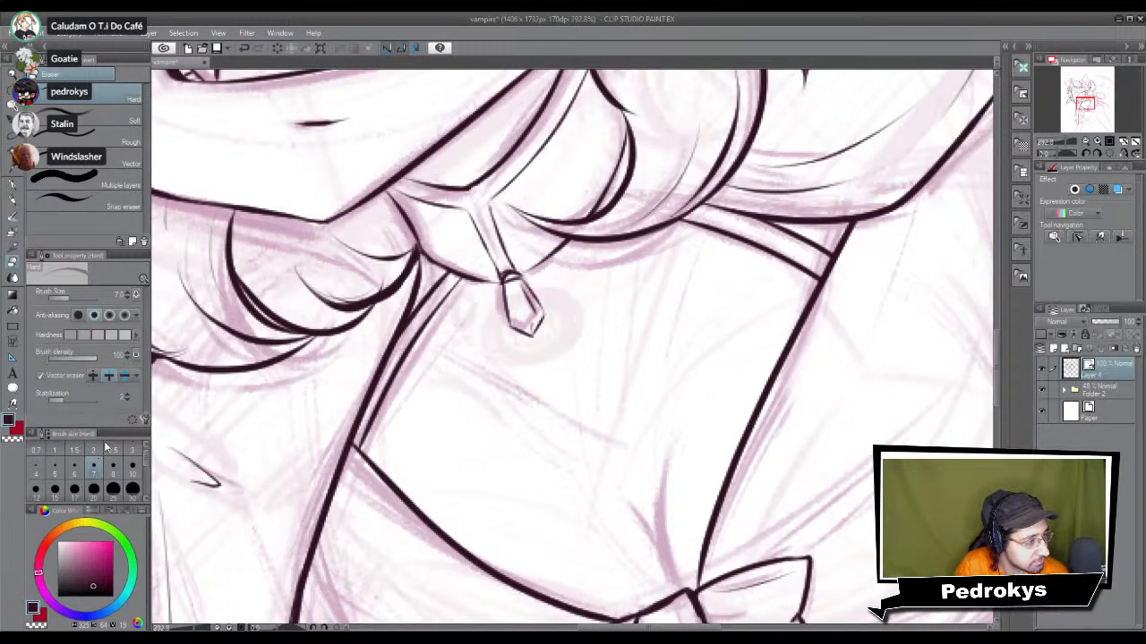
left_click(55, 487)
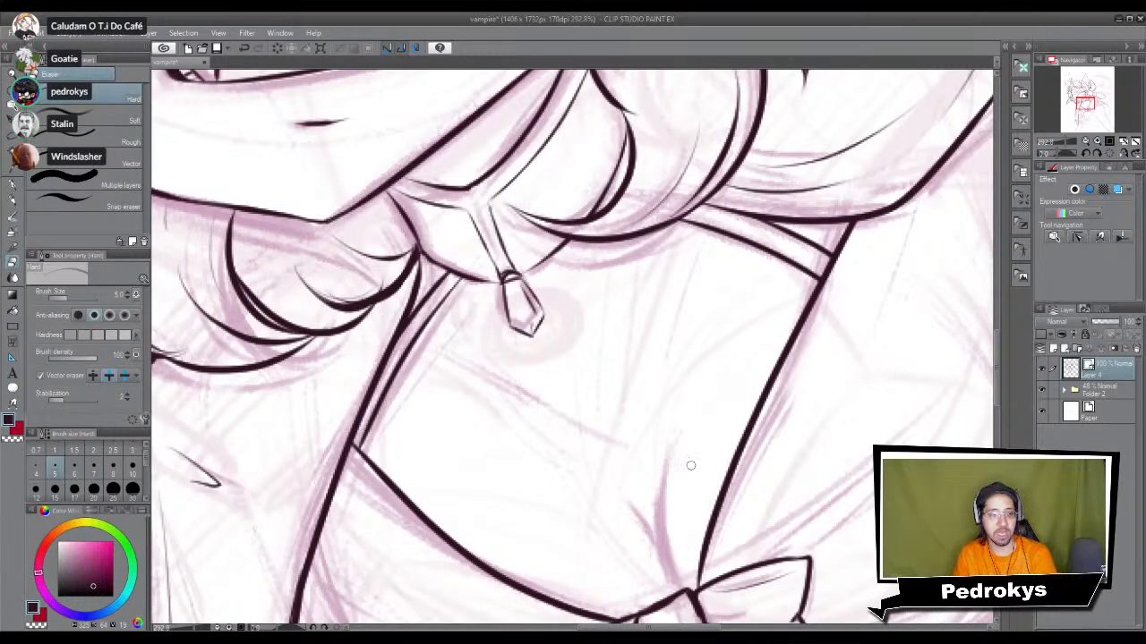
Step: Ink a tapered, curved cleavage line rising from the bow's knot with the size 4 G-pen, redrawing it until it follows the sketch
key("p")
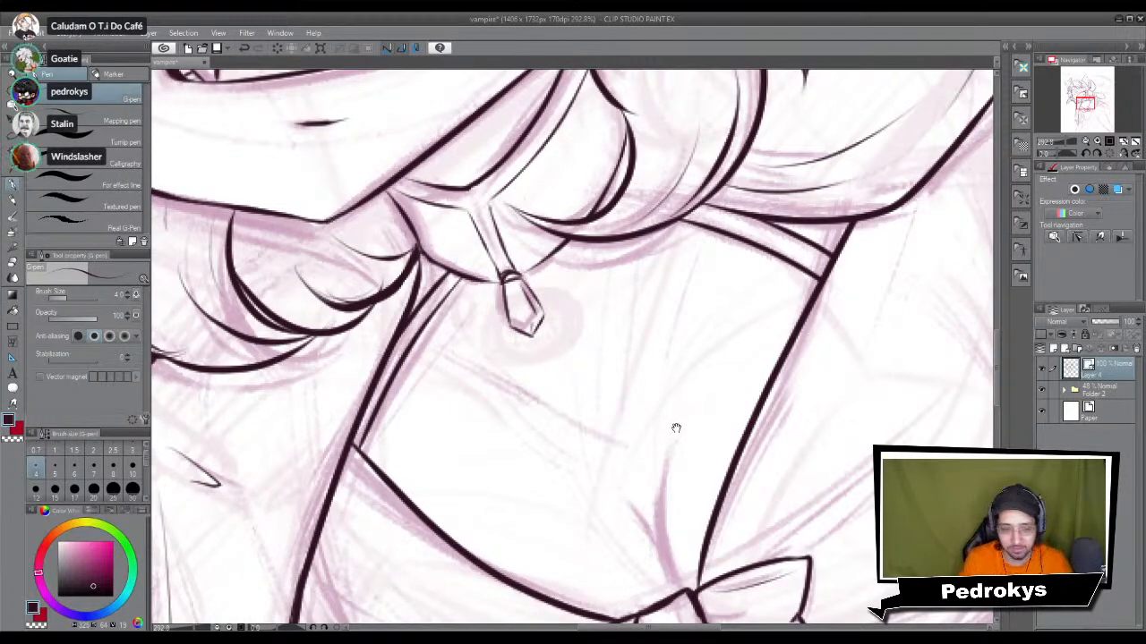
scroll(674, 422, "down", 3)
left_click_drag(662, 297, 671, 435)
key("ctrl+z")
left_click_drag(663, 291, 675, 433)
key("ctrl+z")
left_click_drag(661, 302, 676, 437)
key("ctrl+z")
left_click_drag(661, 299, 680, 438)
left_click_drag(656, 328, 685, 448)
key("ctrl+z")
left_click_drag(658, 309, 680, 431)
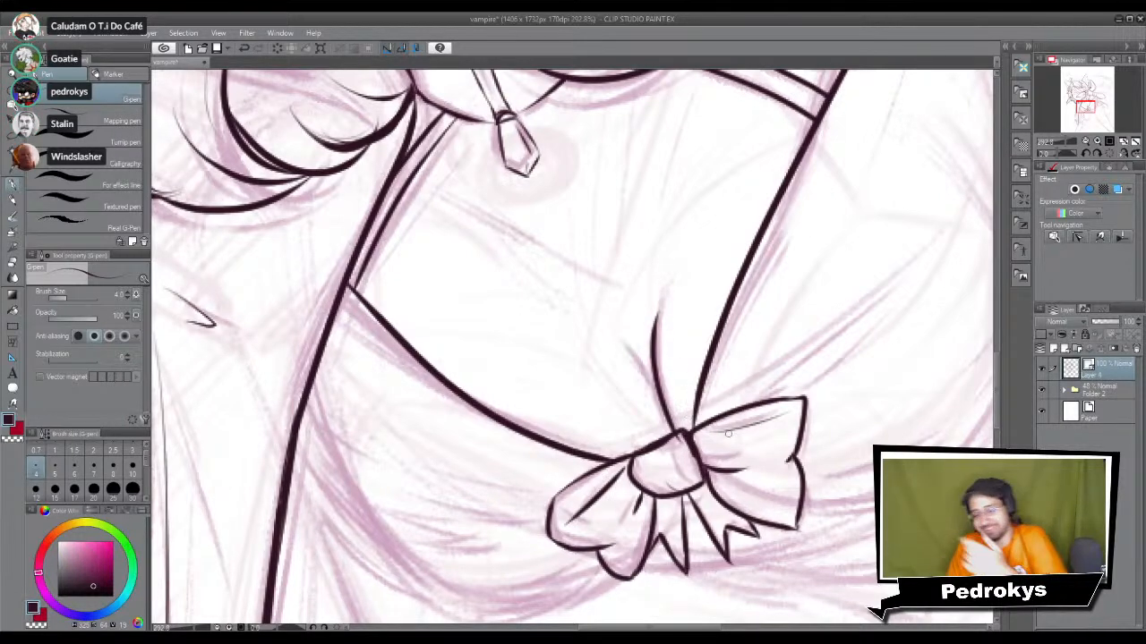
key("ctrl+z")
left_click_drag(660, 313, 675, 431)
key("ctrl+z")
left_click_drag(660, 312, 678, 434)
key("ctrl+z")
left_click_drag(654, 316, 676, 433)
Step: Ink a short crease branching into the cleavage line above the bow's knot
left_click_drag(628, 349, 653, 388)
key("ctrl+z")
key("ctrl+z")
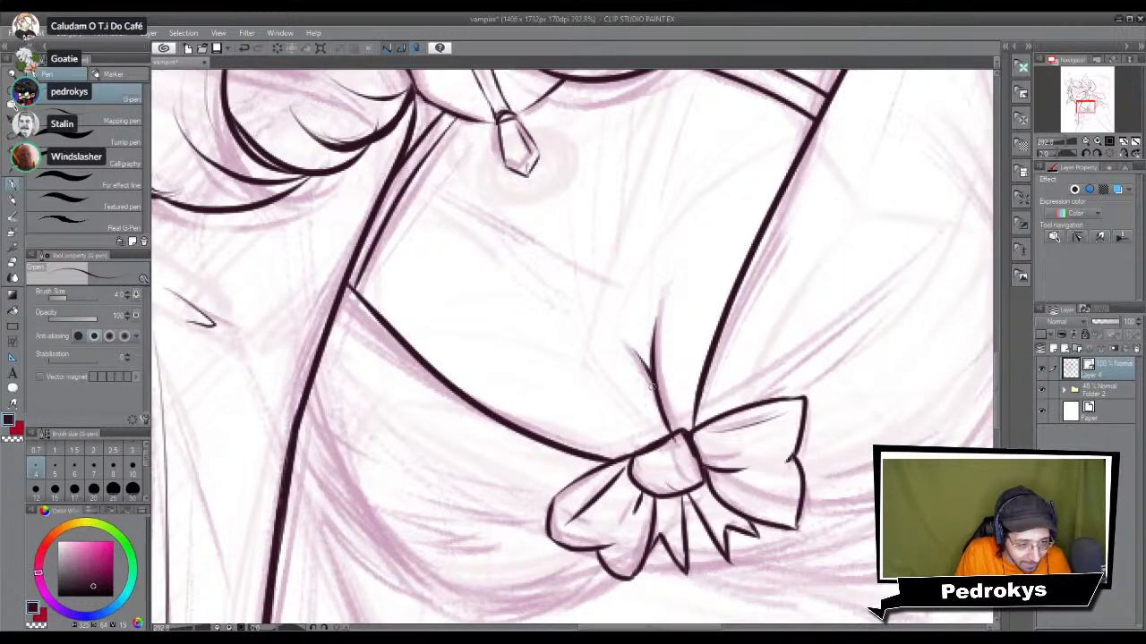
key("e")
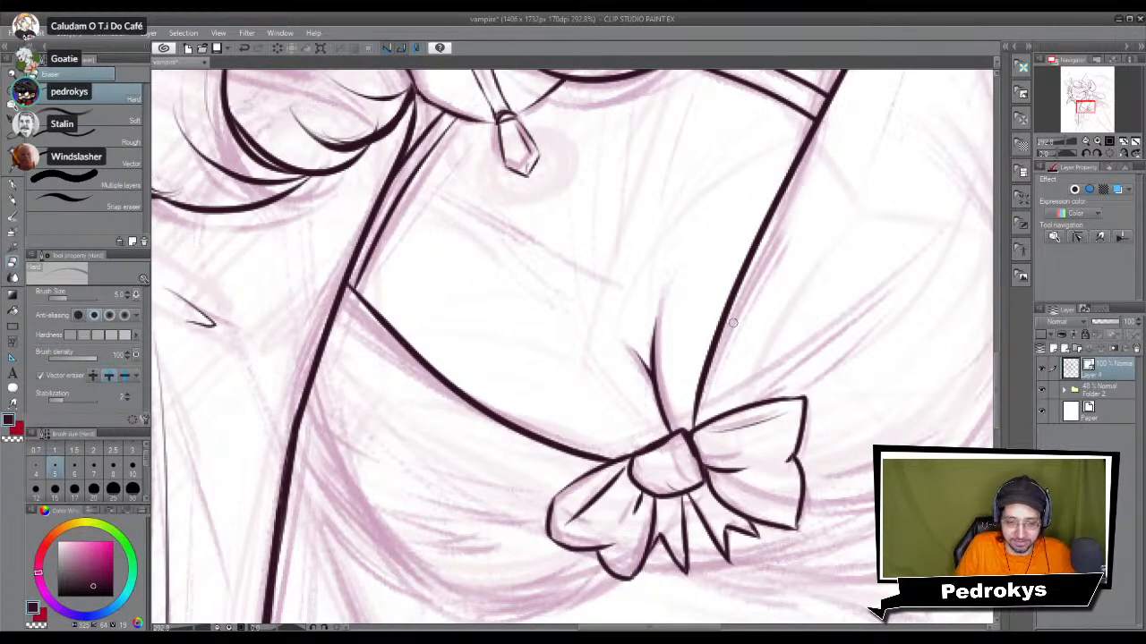
Step: Ink a thin slanted crease on the upper chest below the strap on the raised arm's side
scroll(833, 419, "down", 1)
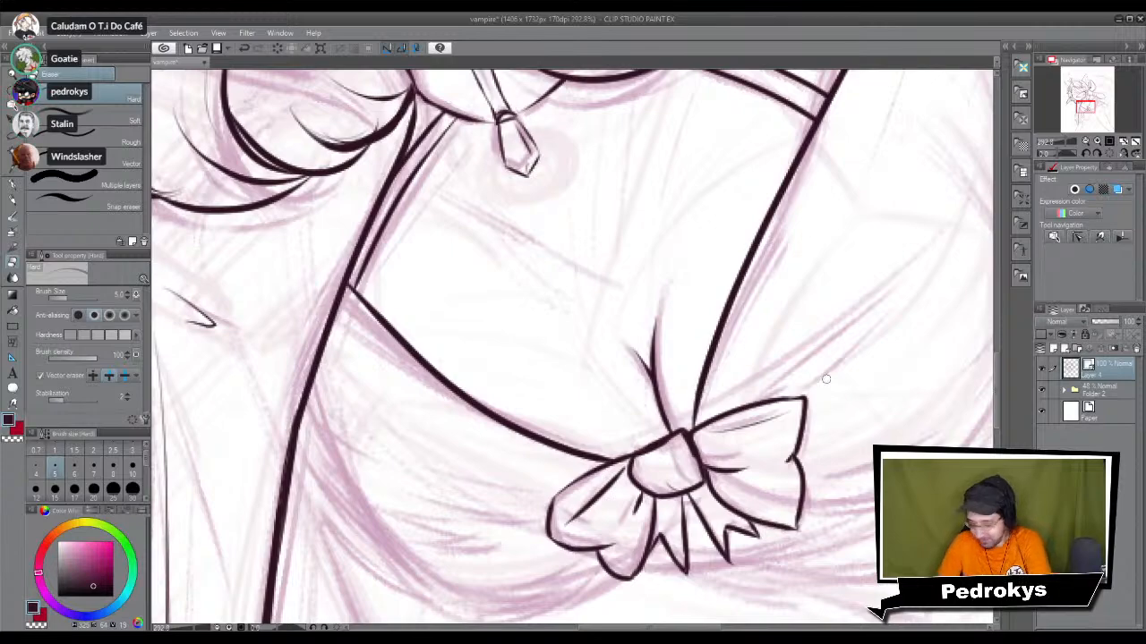
scroll(823, 378, "down", 2)
mouse_move(733, 388)
left_mouse_down()
mouse_move(627, 421)
mouse_move(617, 405)
mouse_move(618, 437)
mouse_move(621, 414)
left_mouse_up()
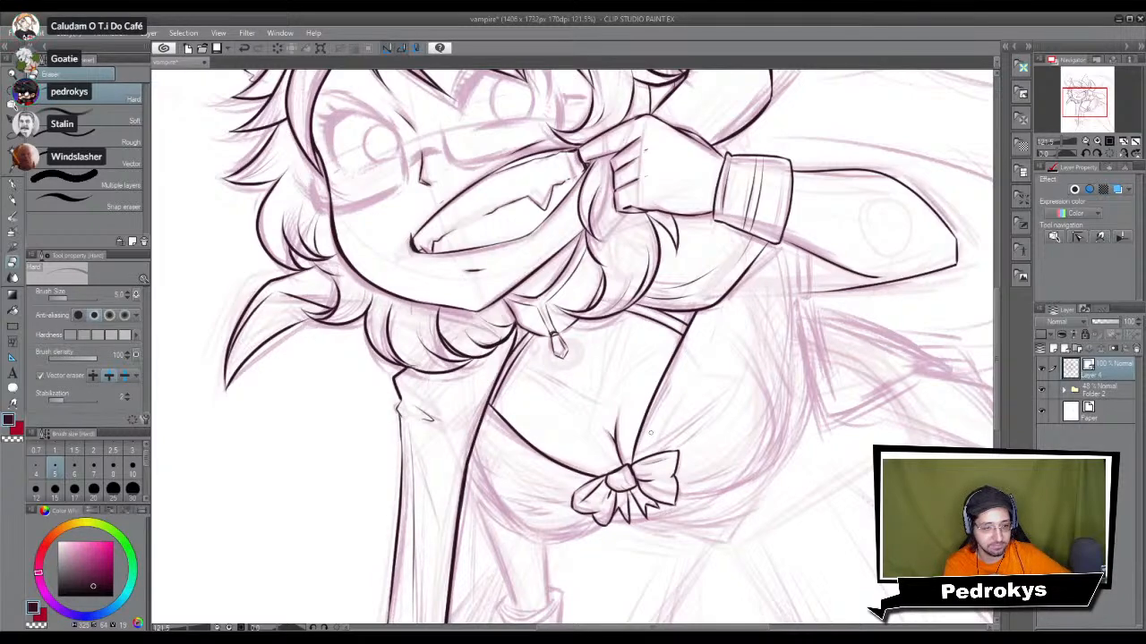
scroll(462, 293, "up", 3)
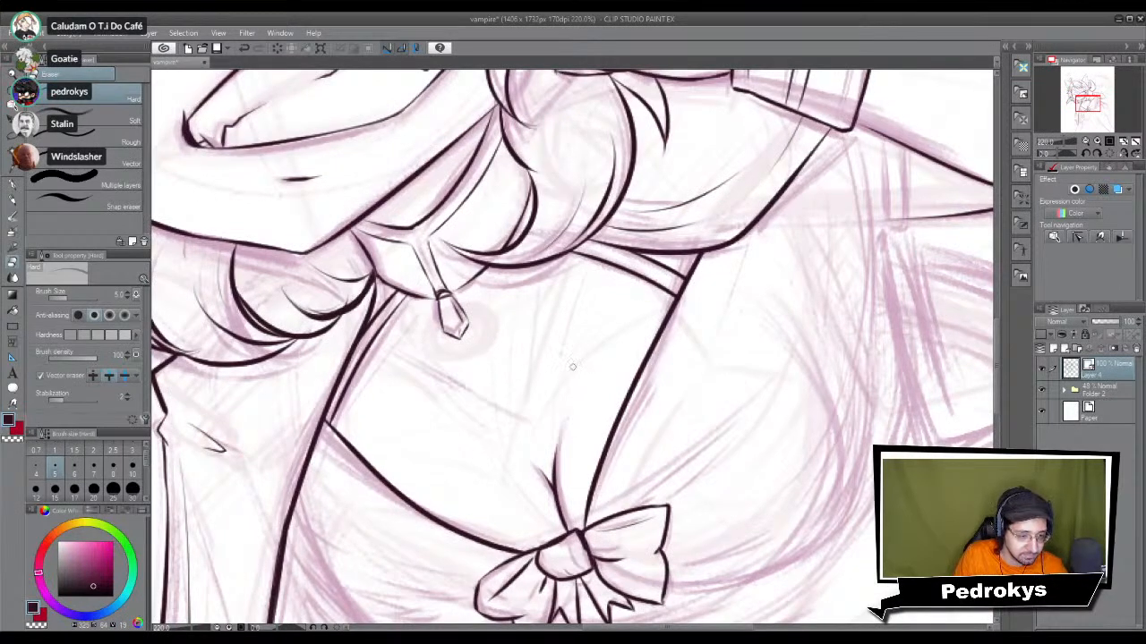
key("p")
key("ctrl+z")
left_click_drag(570, 368, 624, 270)
key("ctrl+z")
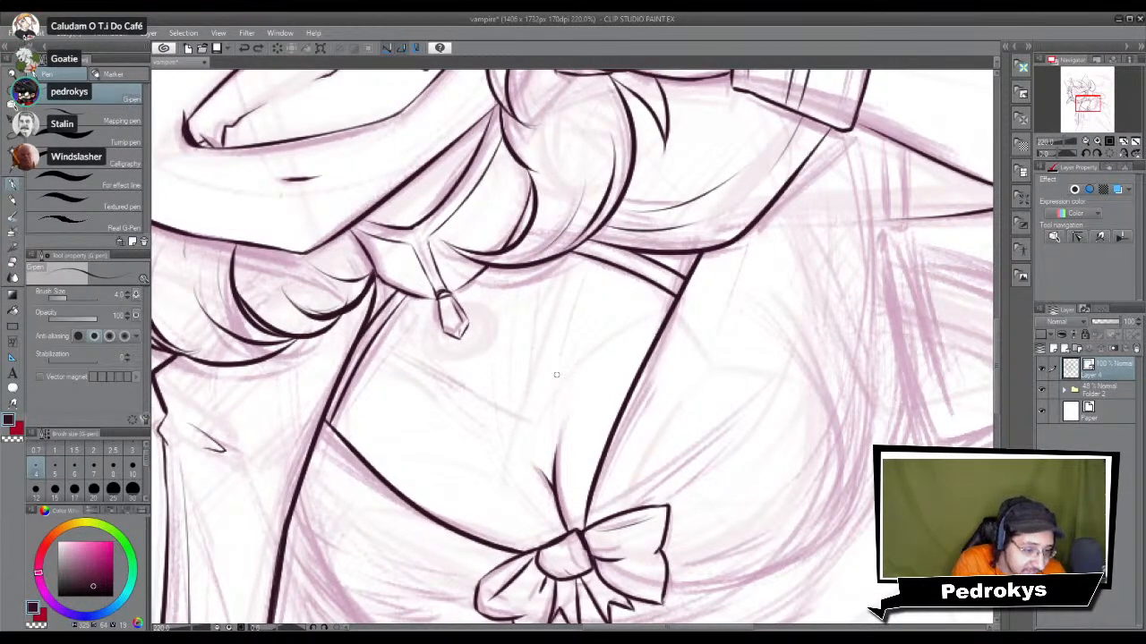
left_click_drag(555, 376, 605, 287)
key("ctrl+z")
left_click_drag(550, 375, 614, 274)
key("ctrl+z")
left_click_drag(555, 370, 603, 291)
Step: Ink a thin collarbone crease sloping across the upper chest below the pendant, beside the opposite strap
left_click_drag(369, 367, 456, 409)
key("ctrl+z")
left_click_drag(387, 390, 471, 413)
key("ctrl+z")
left_click_drag(383, 383, 488, 410)
key("ctrl+z")
left_click_drag(379, 374, 481, 415)
Step: Ink a tapered fold line on the top, rising from the bow's loop toward the raised arm
scroll(555, 433, "down", 3)
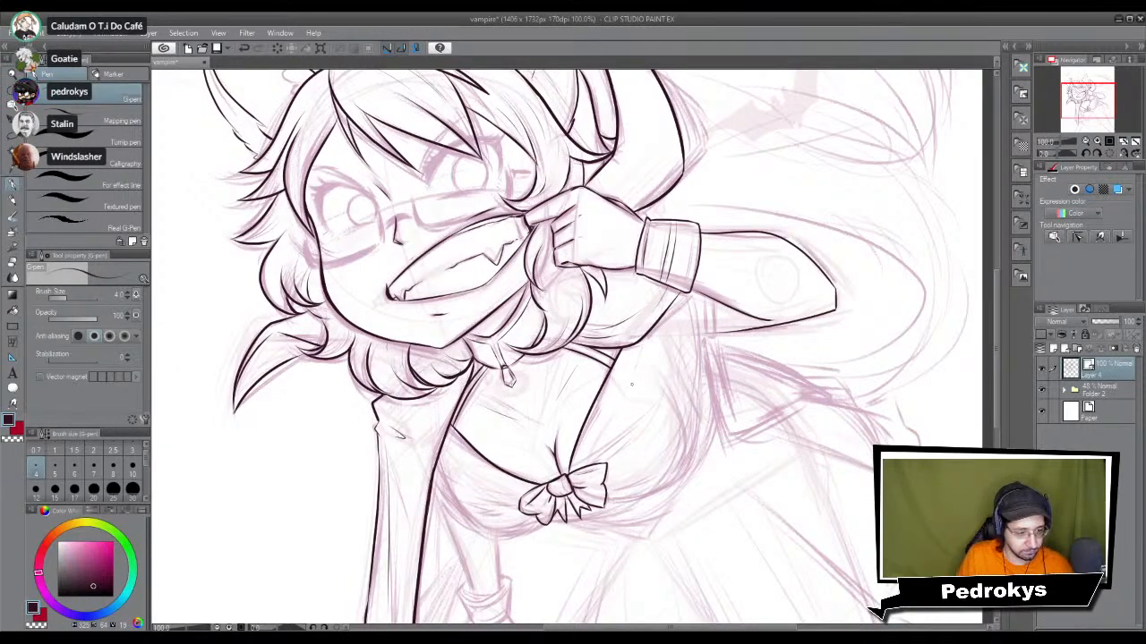
scroll(465, 421, "up", 5)
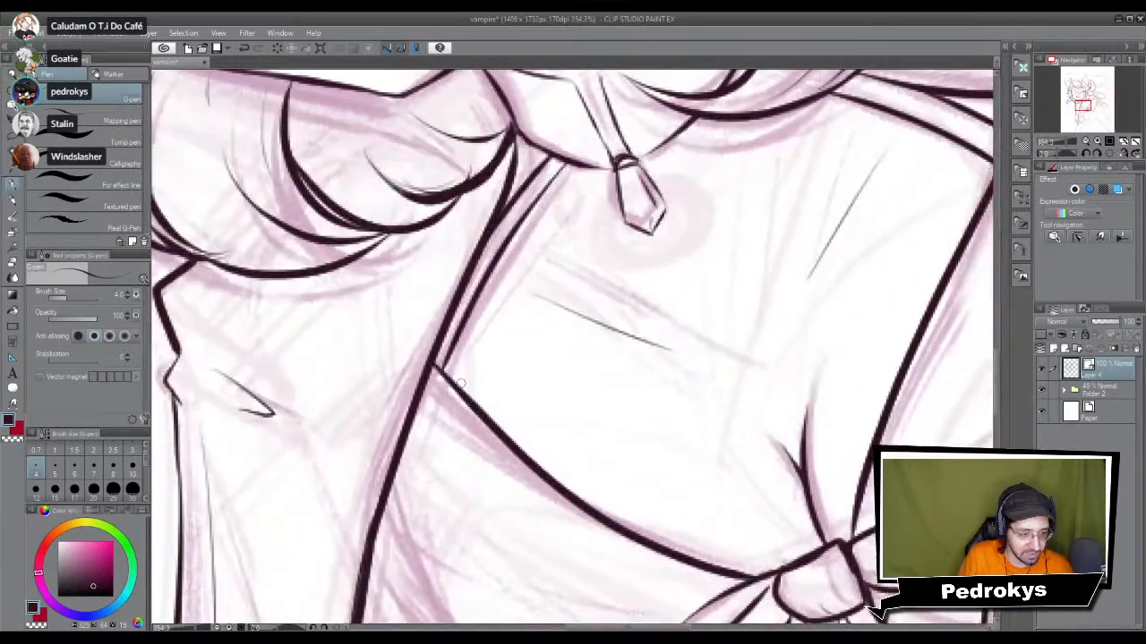
scroll(463, 433, "down", 10)
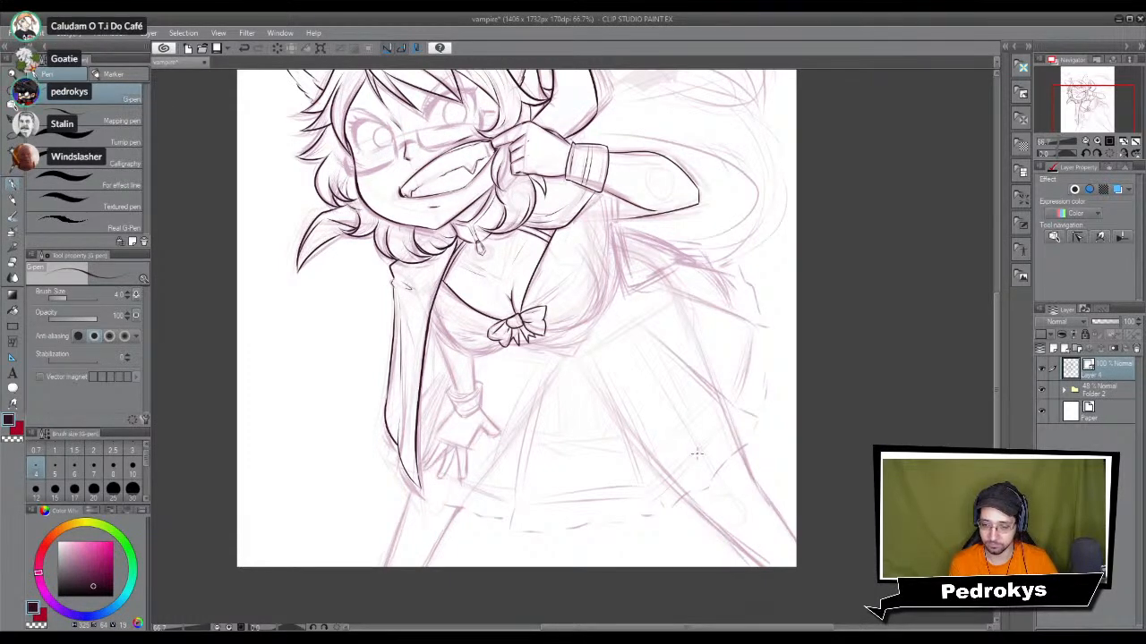
scroll(696, 453, "up", 2)
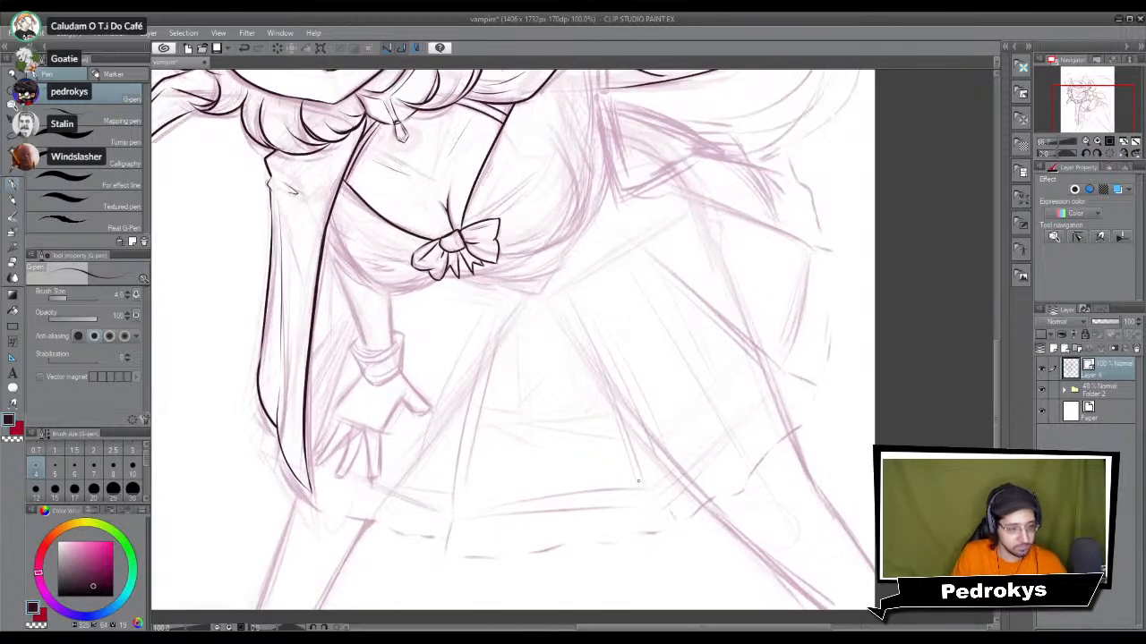
left_click_drag(520, 127, 509, 373)
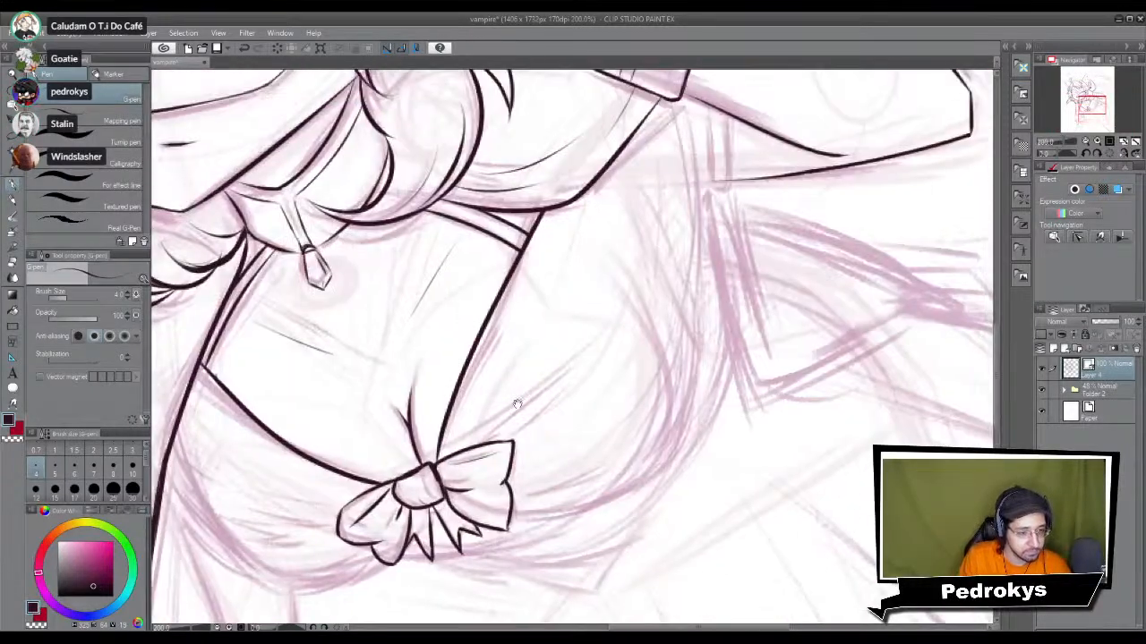
left_click_drag(488, 440, 561, 355)
key("ctrl+z")
left_click_drag(483, 440, 565, 351)
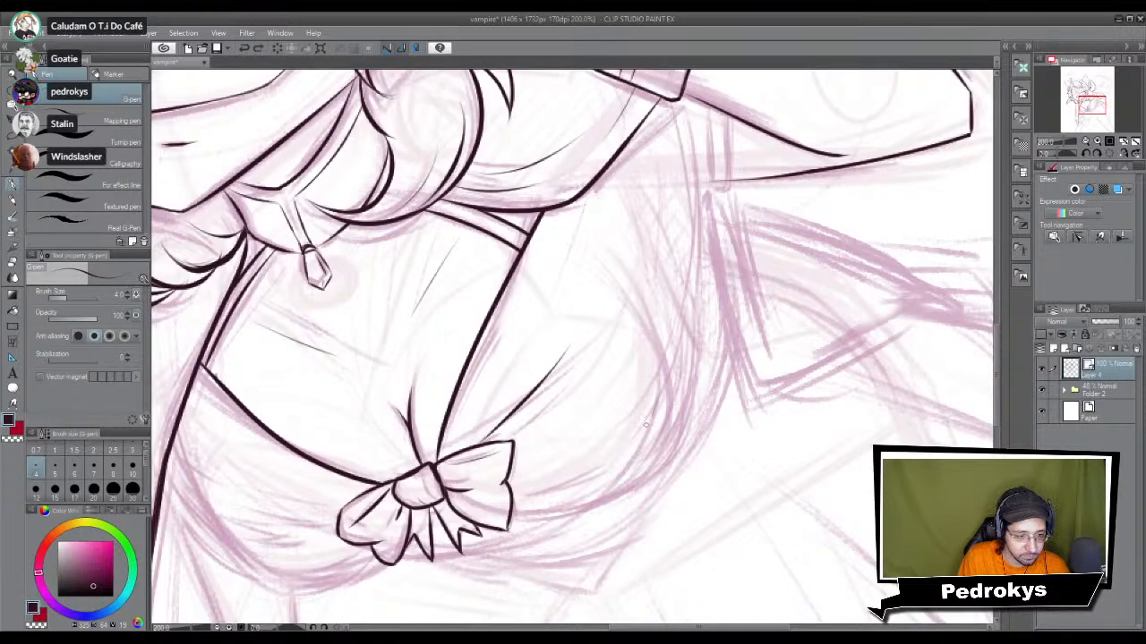
Step: Ink the top's outer side contour from the raised arm's armpit down around the chest
left_click_drag(684, 290, 672, 322)
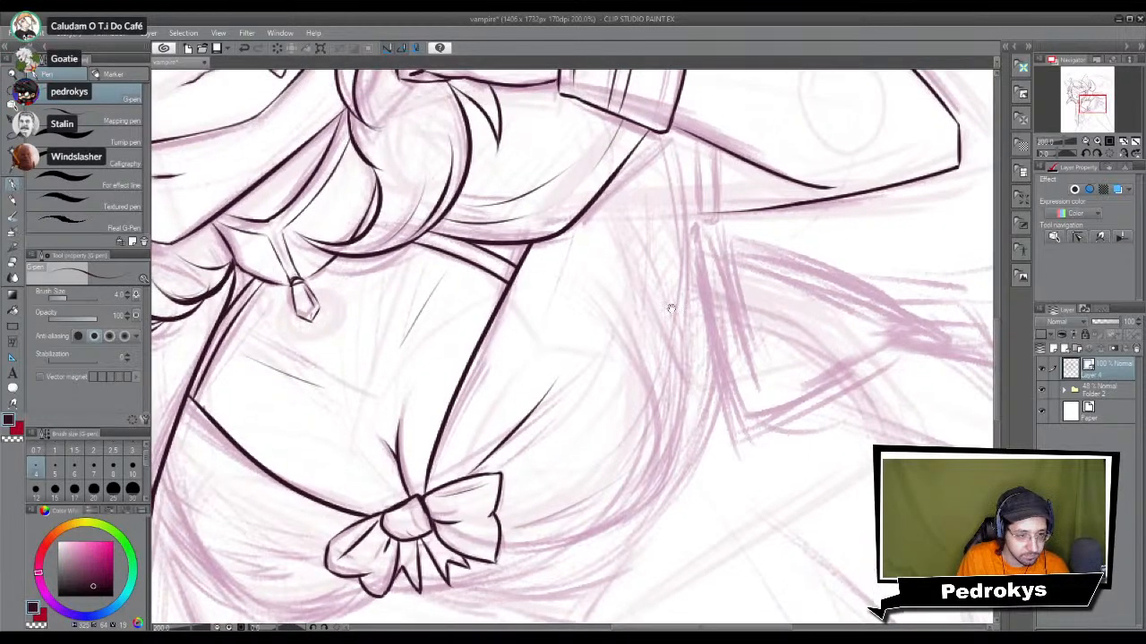
left_click_drag(654, 132, 664, 469)
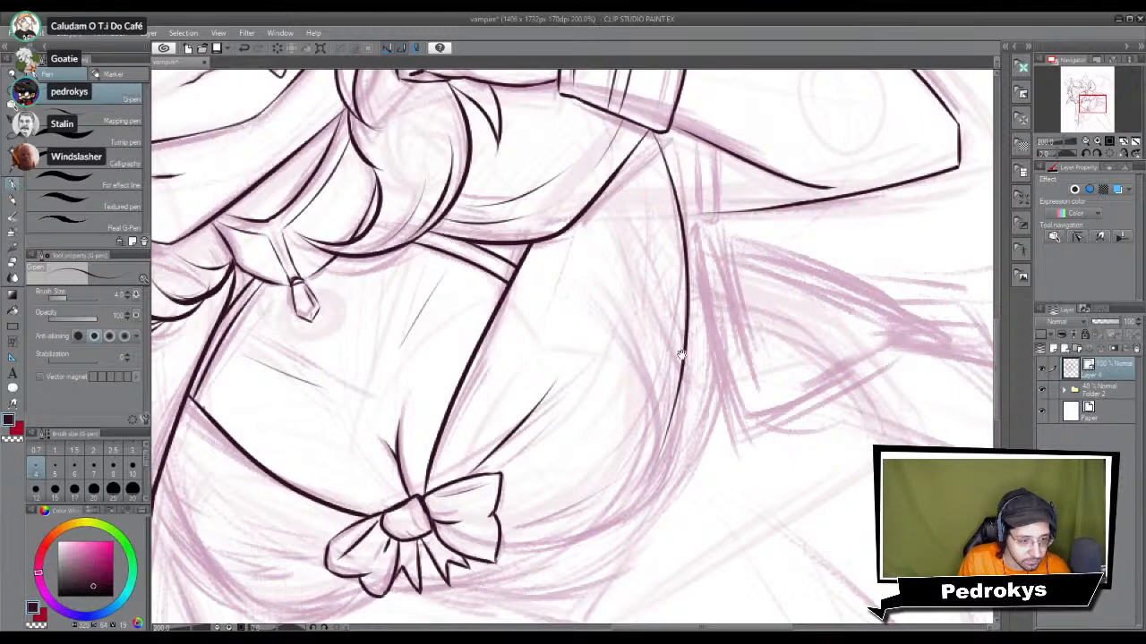
left_click_drag(661, 409, 669, 394)
key("ctrl+z")
left_click_drag(663, 123, 670, 432)
key("ctrl+z")
mouse_move(673, 351)
left_mouse_down()
mouse_move(670, 464)
mouse_move(680, 392)
mouse_move(643, 487)
left_mouse_up()
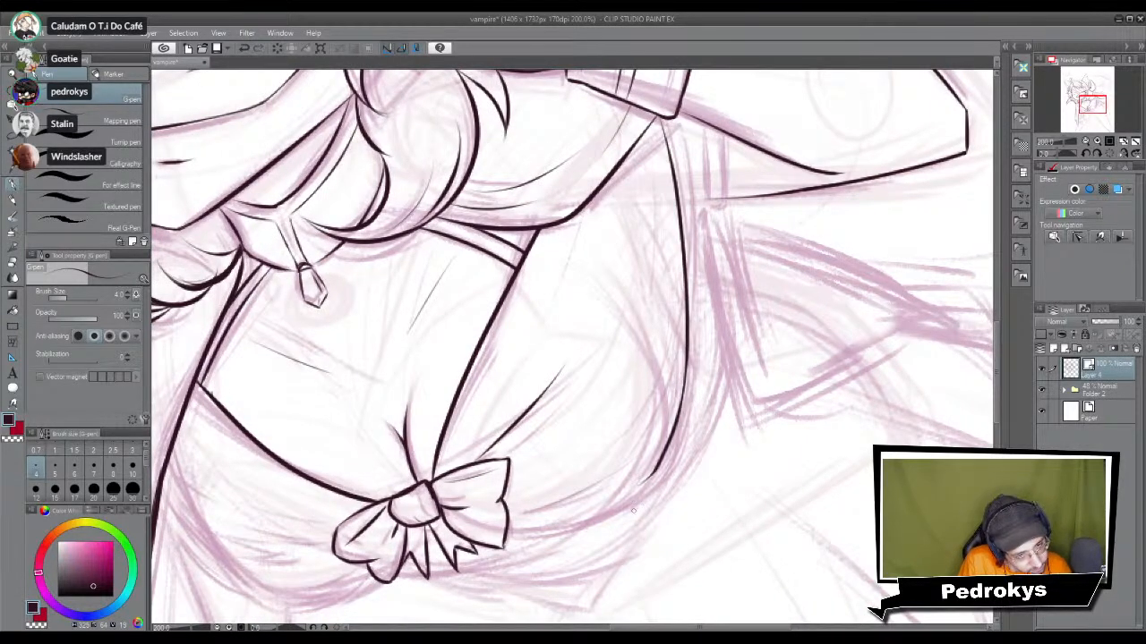
Step: Trim the tapered lower end of the side contour with the hard vector eraser at brush size 7
scroll(650, 499, "down", 3)
scroll(649, 499, "up", 5)
mouse_move(641, 375)
left_mouse_down()
mouse_move(784, 268)
mouse_move(735, 356)
left_mouse_up()
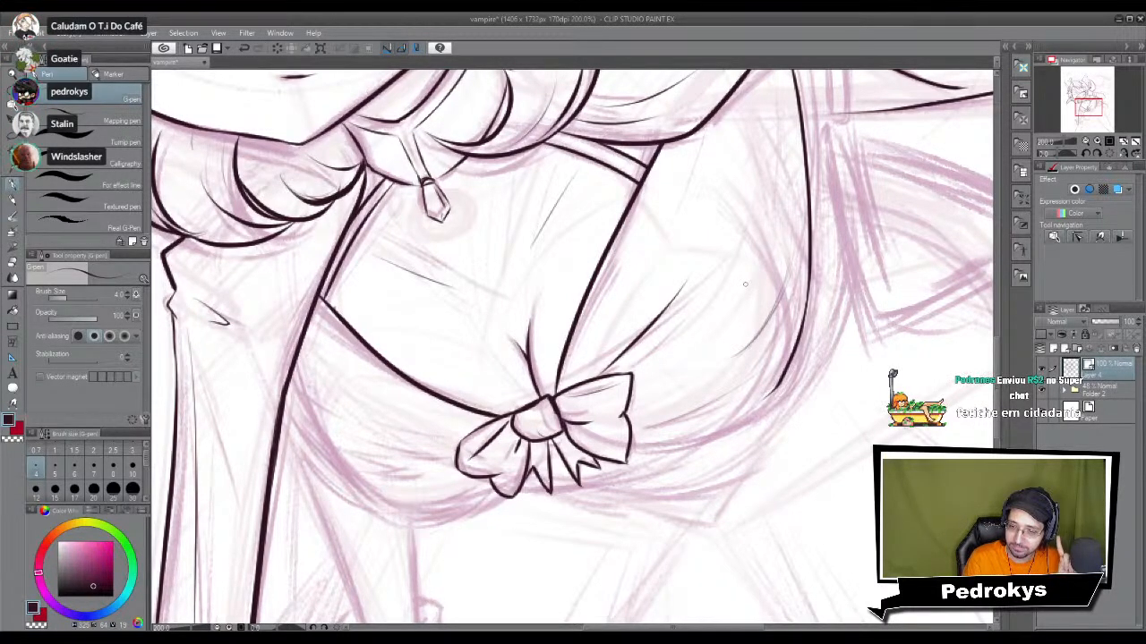
key("ctrl+z")
key("e")
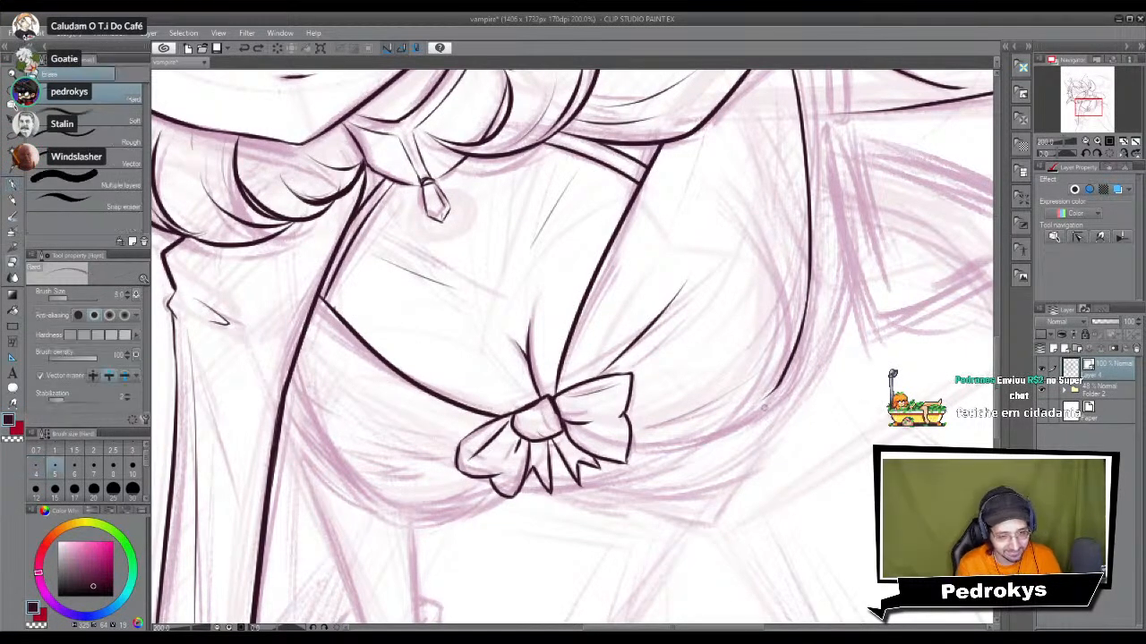
left_click(93, 376)
left_click(93, 466)
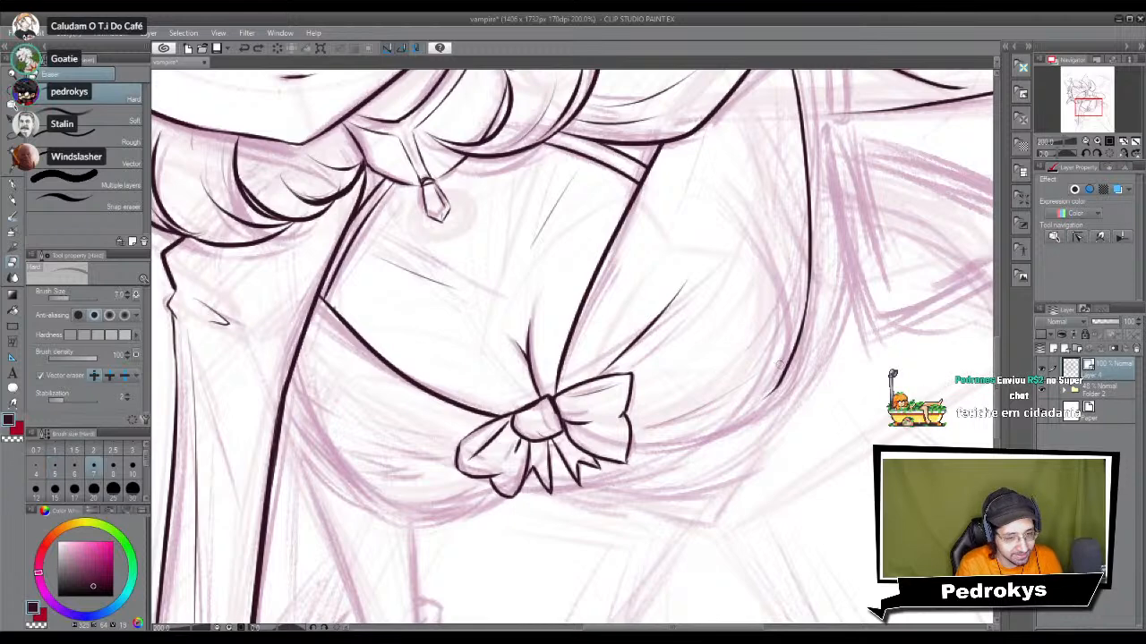
left_click_drag(775, 384, 763, 399)
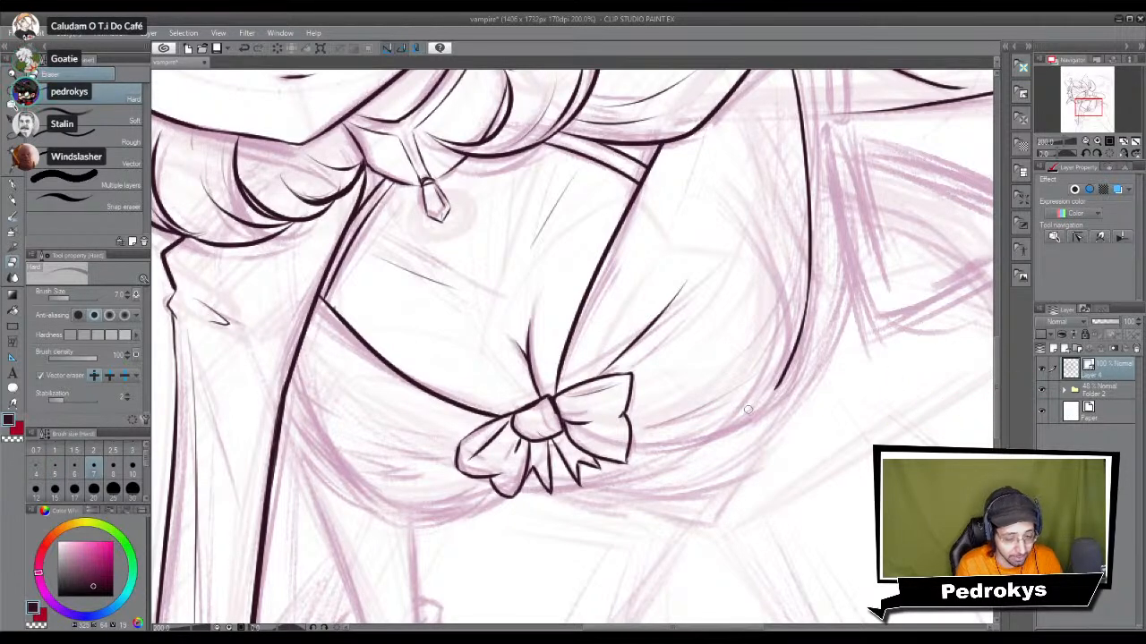
Step: Ink the underbust curve from the bow's loop up to the lower end of the side contour
key("p")
left_click_drag(636, 452, 793, 385)
key("ctrl+z")
left_click_drag(628, 446, 799, 366)
key("ctrl+z")
left_click_drag(632, 447, 793, 365)
key("ctrl+z")
left_click_drag(634, 448, 786, 363)
key("ctrl+z")
left_click_drag(632, 447, 793, 363)
key("ctrl+z")
key("ctrl+z")
mouse_move(632, 448)
left_mouse_down()
mouse_move(786, 367)
mouse_move(709, 433)
mouse_move(797, 355)
left_mouse_up()
key("ctrl+z")
key("ctrl+z")
left_click_drag(631, 445, 784, 367)
key("ctrl+z")
left_click_drag(631, 446, 756, 400)
key("ctrl+z")
left_click_drag(631, 446, 801, 355)
key("ctrl+z")
left_click_drag(631, 446, 787, 364)
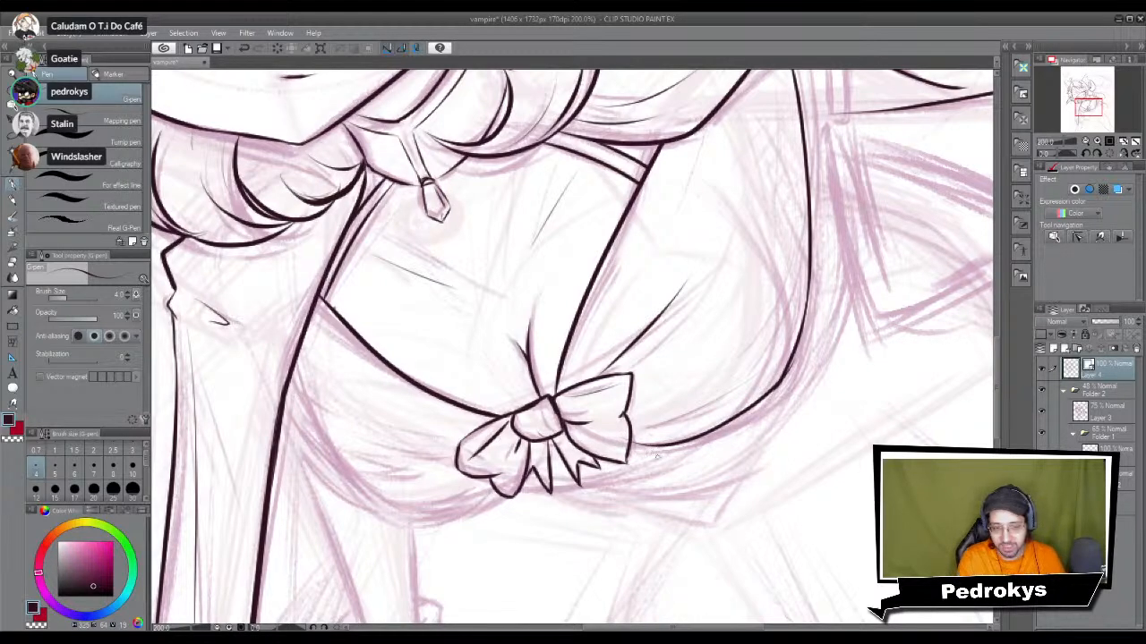
Step: Erase the overshooting stroke ends where the underbust curve meets the side contour
scroll(657, 458, "up", 8)
key("e")
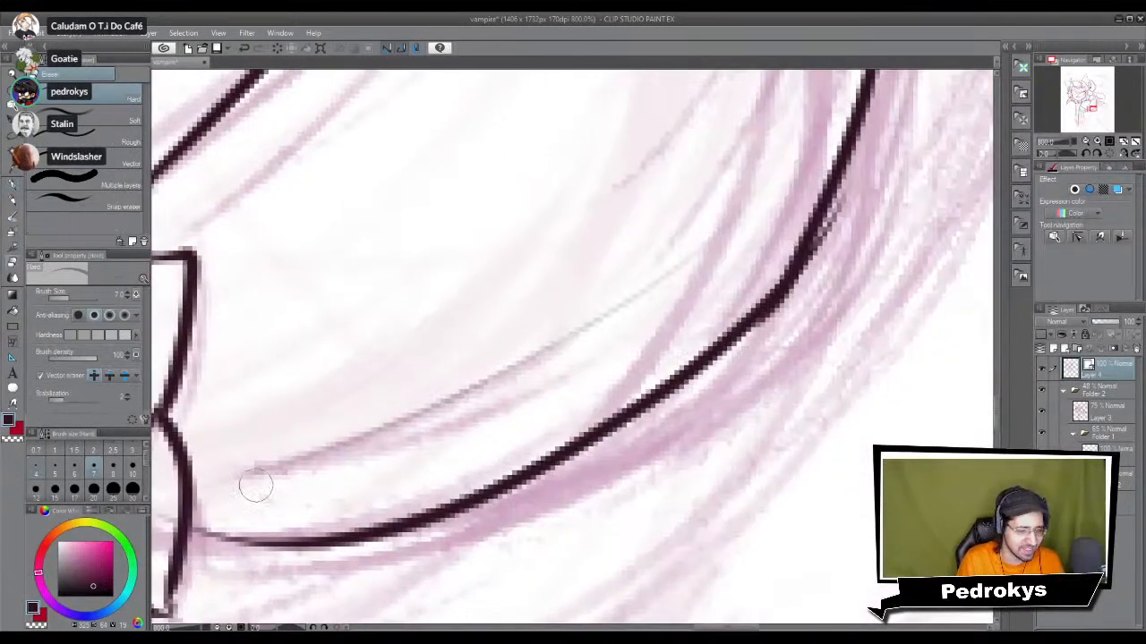
left_click_drag(738, 330, 718, 368)
left_click_drag(832, 239, 796, 295)
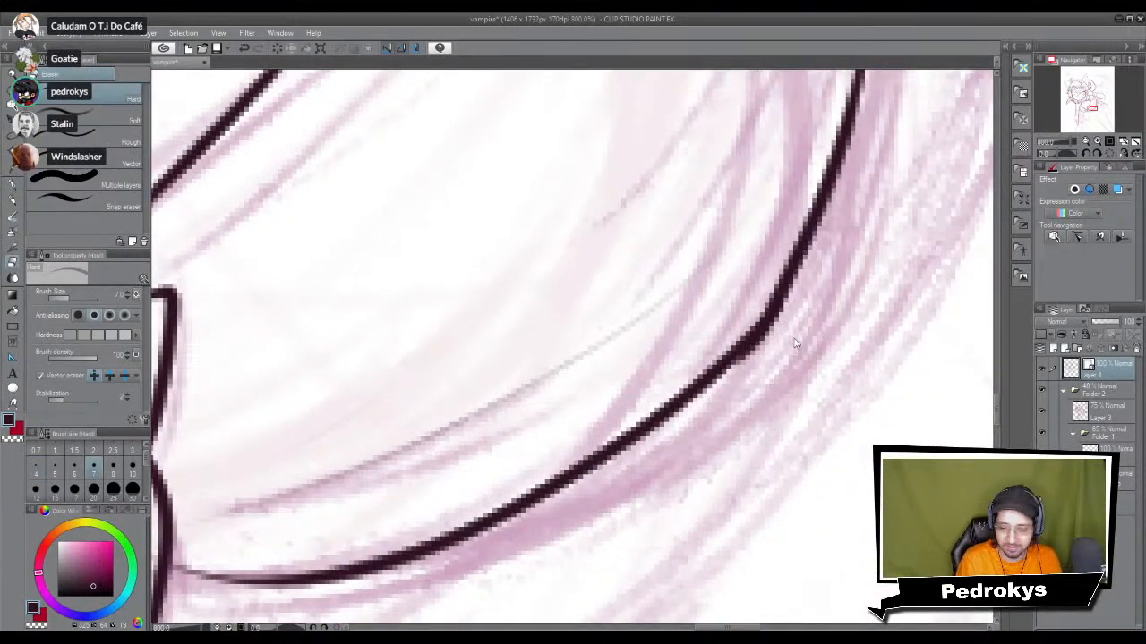
scroll(794, 338, "down", 10)
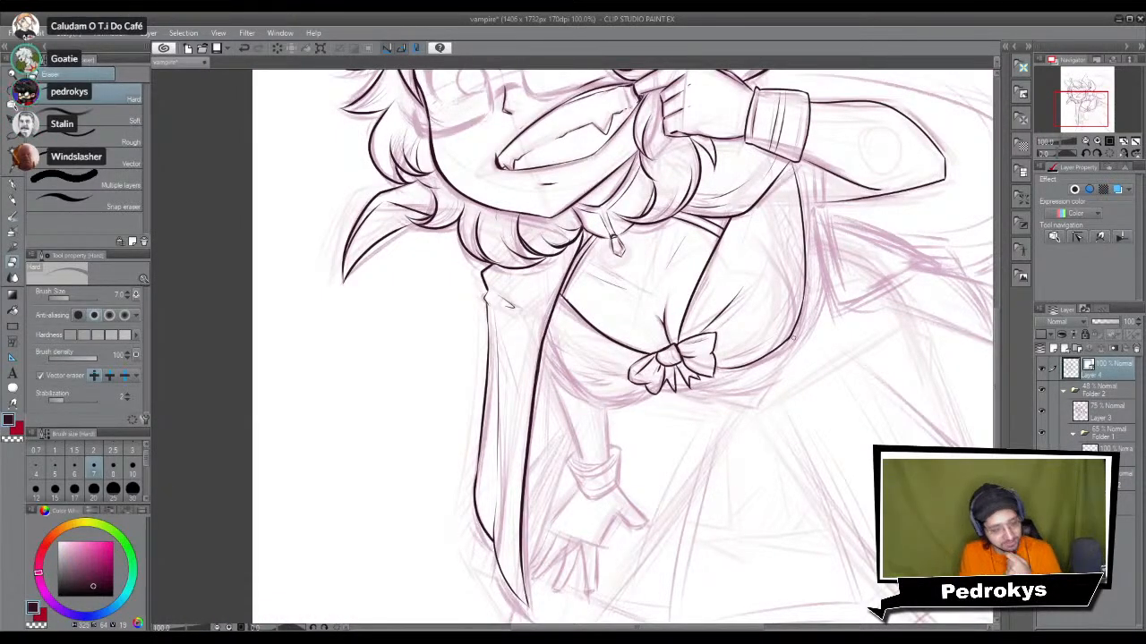
Step: Thicken the contour at the rounded corner where the side line joins the underbust curve
scroll(793, 336, "up", 4)
left_click_drag(758, 285, 717, 313)
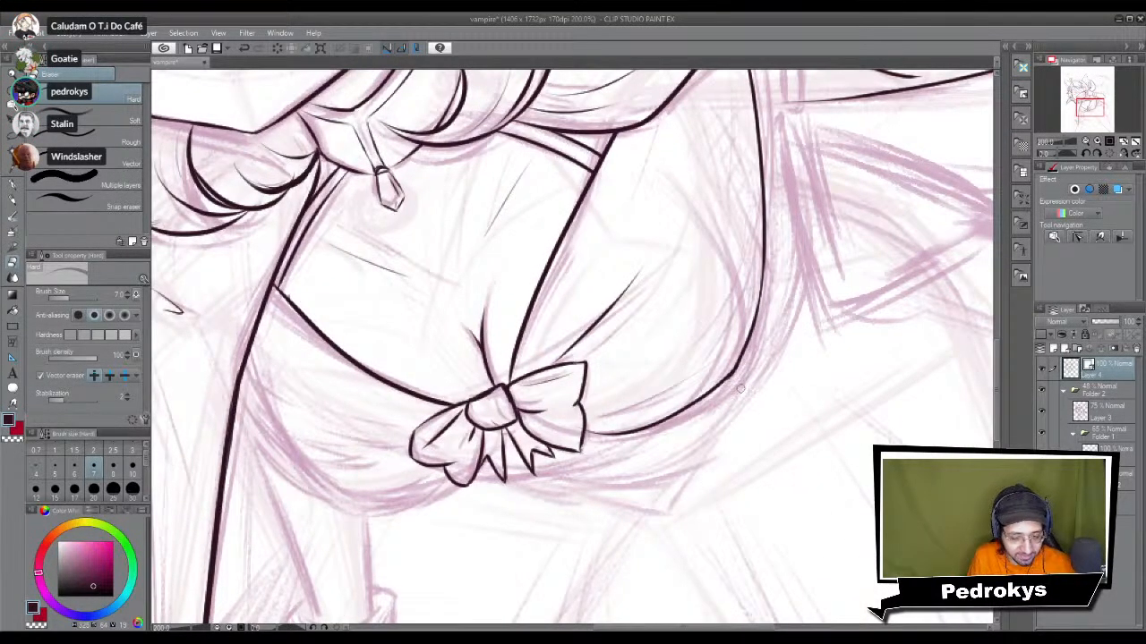
key("p")
scroll(737, 355, "up", 2)
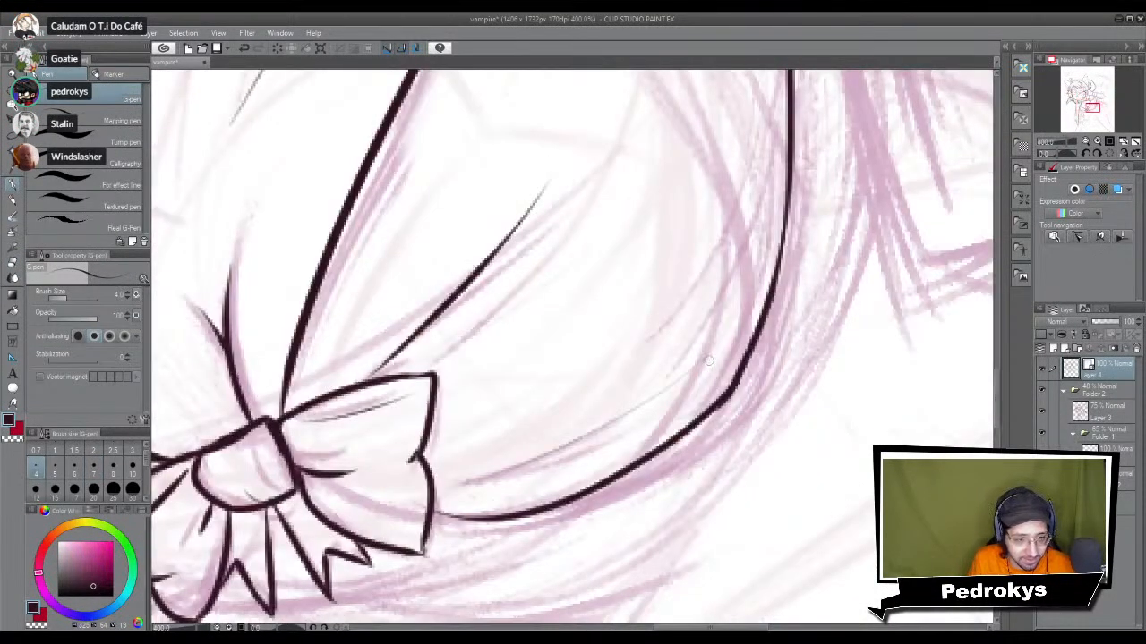
left_click_drag(739, 363, 693, 421)
key("ctrl+z")
left_click_drag(773, 268, 703, 410)
key("ctrl+z")
left_click_drag(760, 328, 655, 457)
key("ctrl+z")
key("ctrl+z")
left_click_drag(716, 402, 636, 473)
mouse_move(490, 518)
left_mouse_down()
mouse_move(430, 511)
mouse_move(491, 518)
left_mouse_up()
key("ctrl+z")
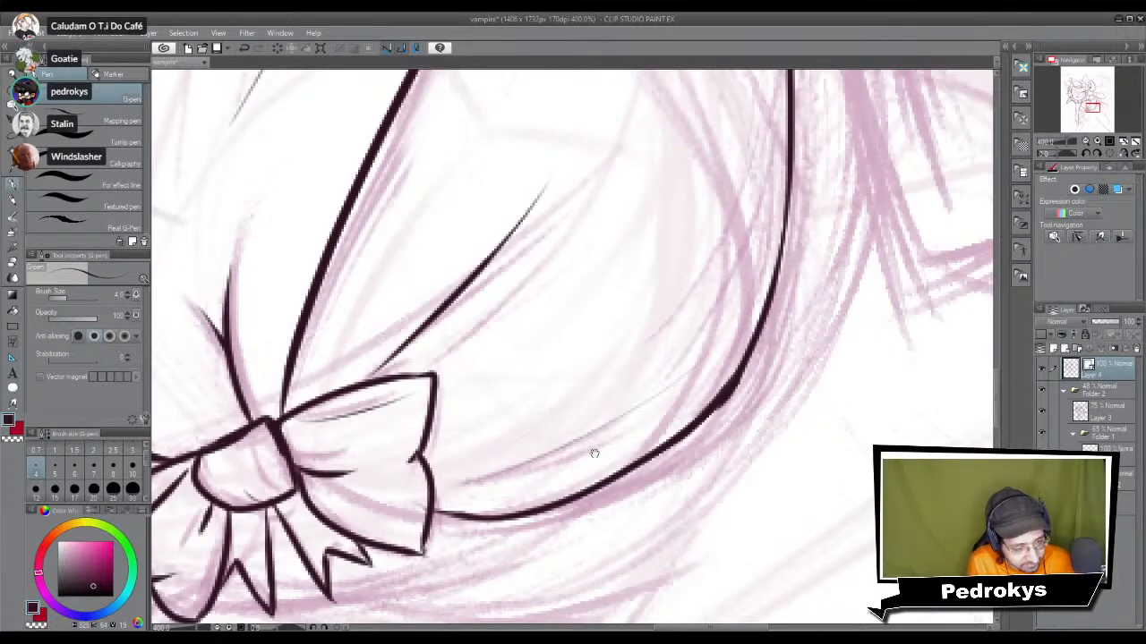
Step: Thicken the start of the underbust curve where it leaves the bow's loop
left_click_drag(592, 450, 587, 395)
left_click_drag(426, 457, 535, 459)
key("ctrl+z")
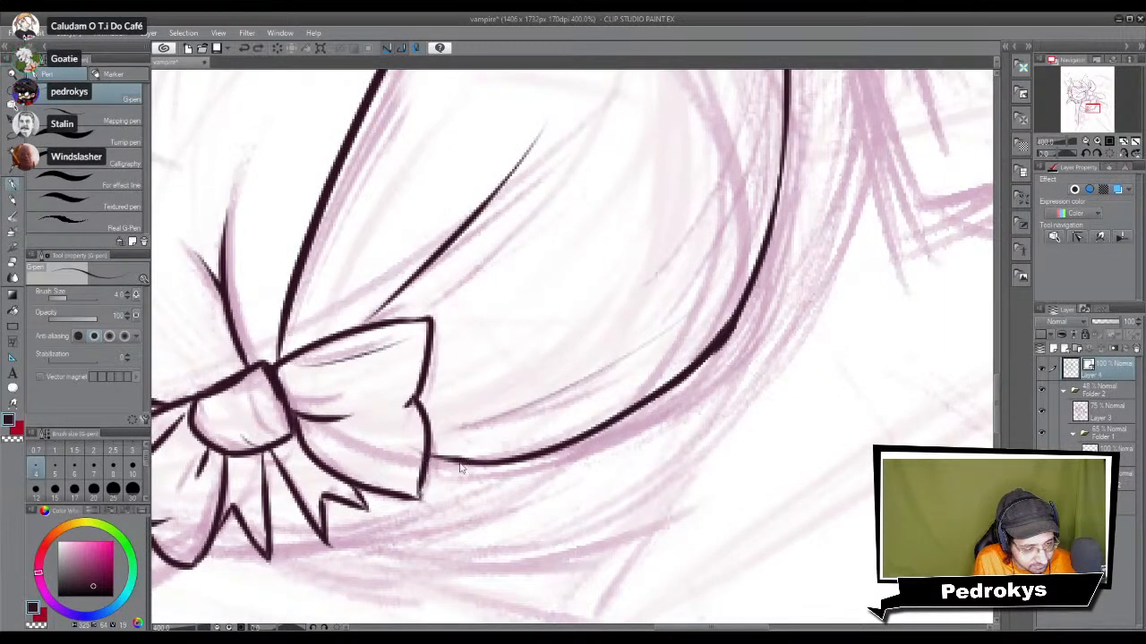
left_click_drag(430, 456, 533, 455)
key("ctrl+z")
left_click_drag(431, 457, 520, 464)
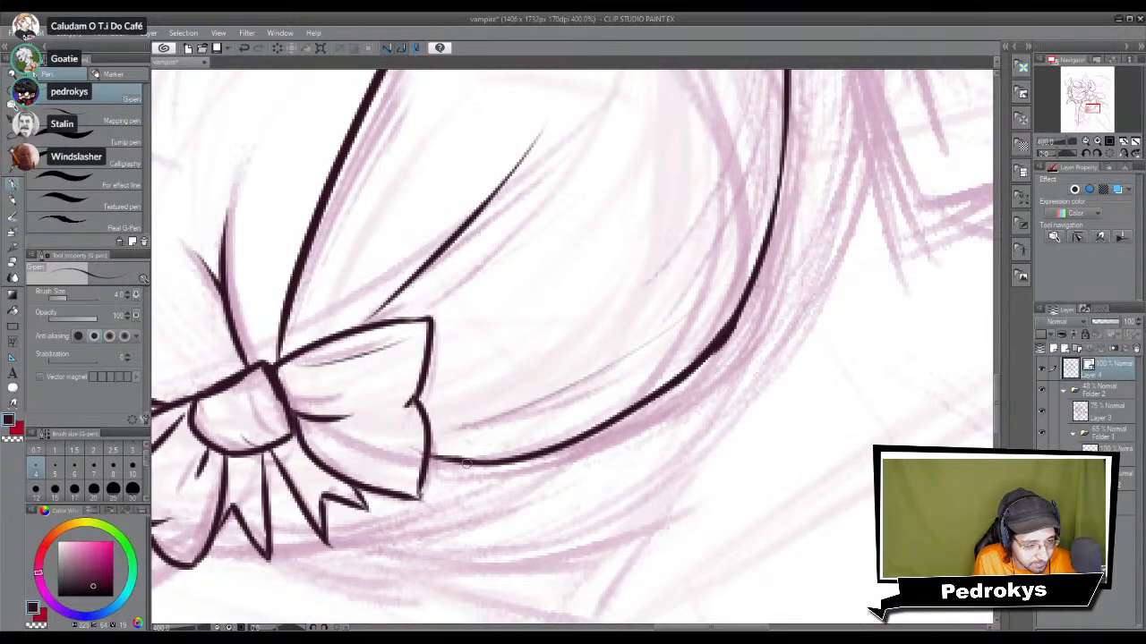
Step: Erase the excess thickness on the rounded corner of the contour to smooth it
key("e")
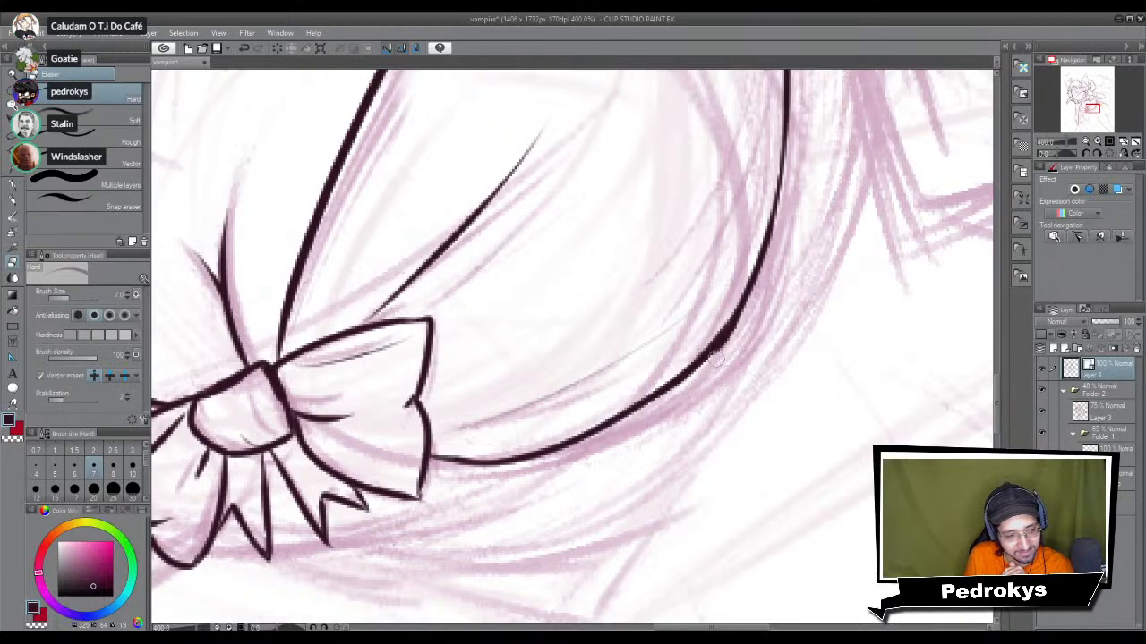
key("p")
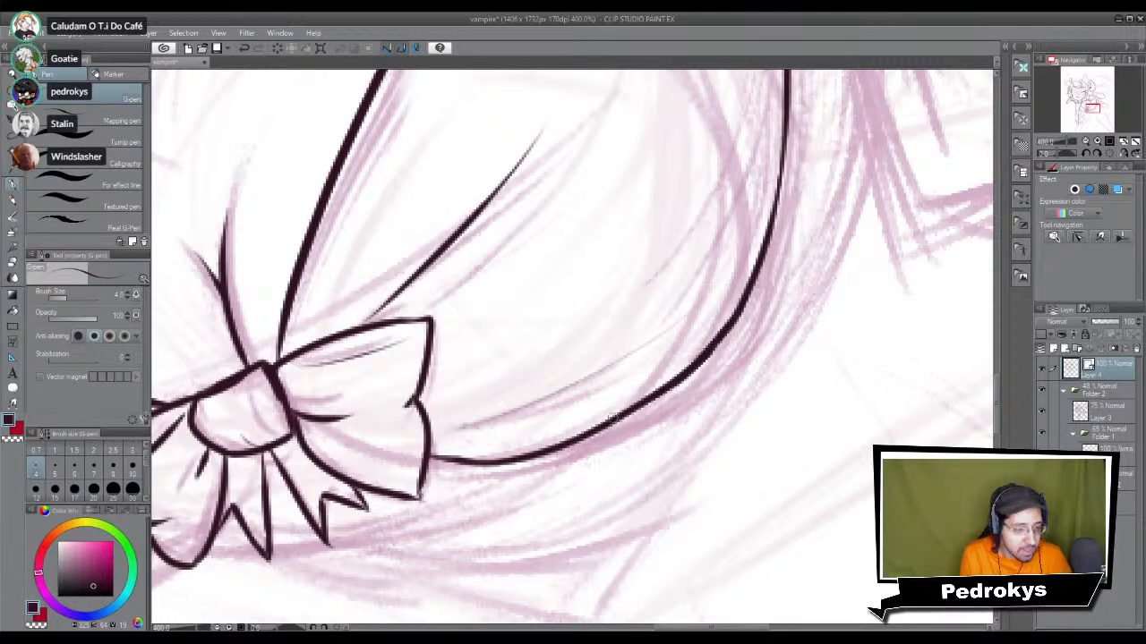
left_click_drag(588, 386, 606, 486)
left_click_drag(755, 219, 665, 391)
key("ctrl+z")
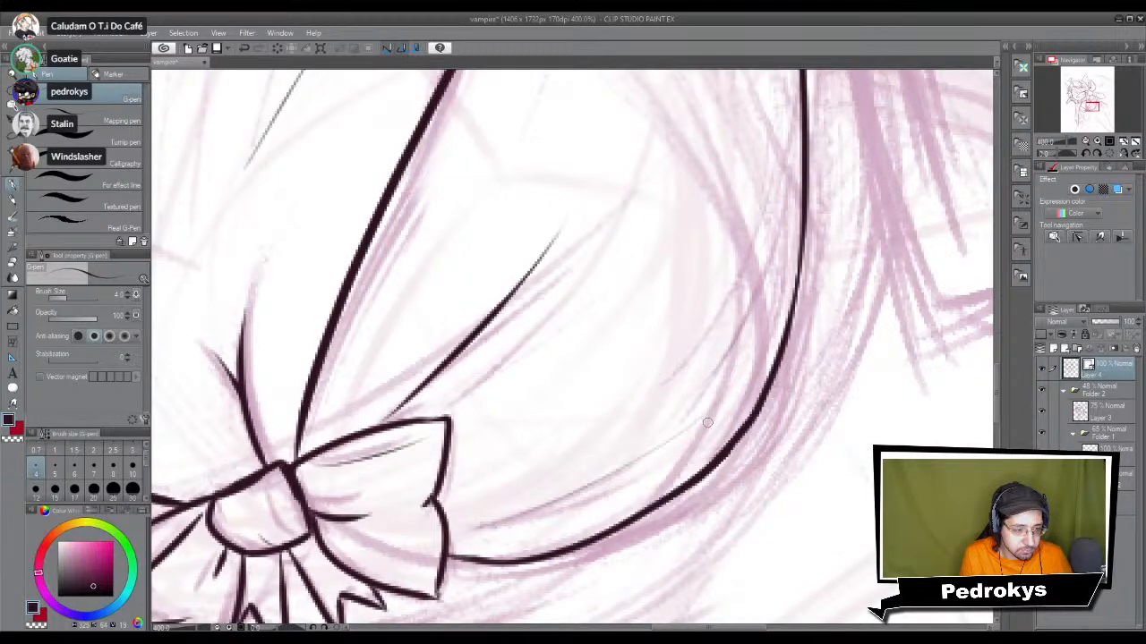
Step: Ink a thin fold line on the top beside the cape's edge, below the neckline
scroll(699, 394, "down", 4)
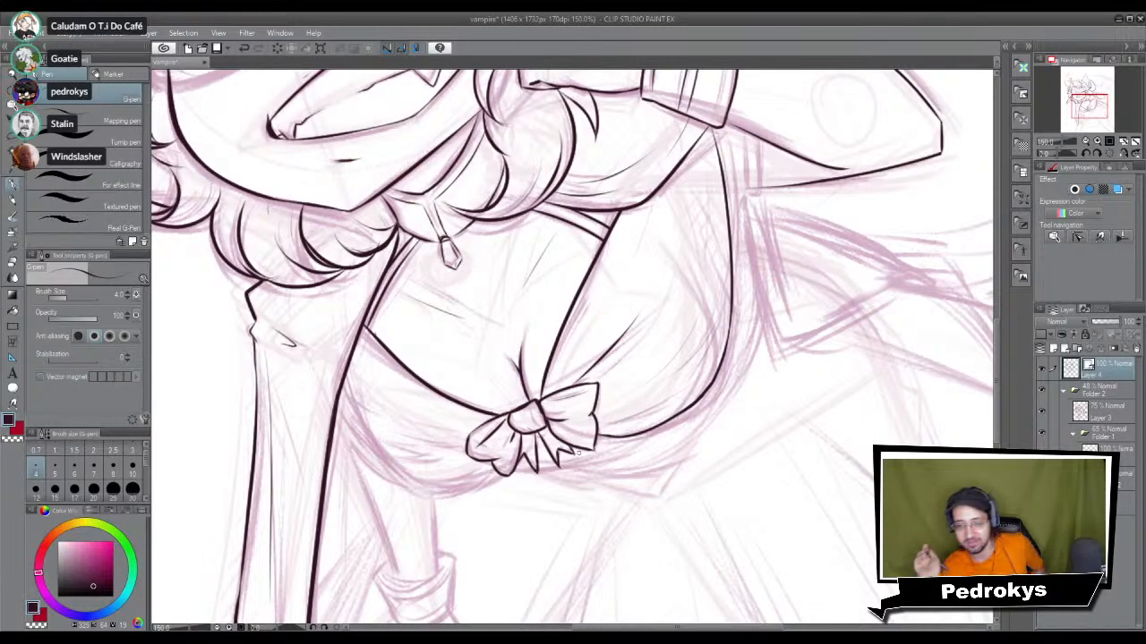
scroll(578, 454, "down", 1)
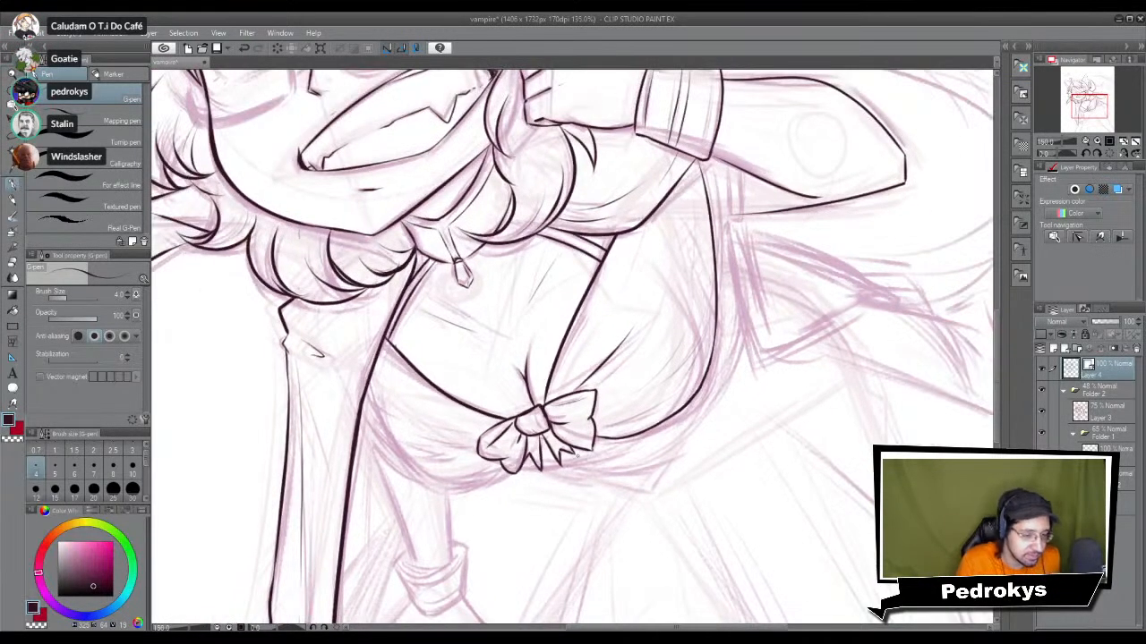
scroll(491, 436, "up", 2)
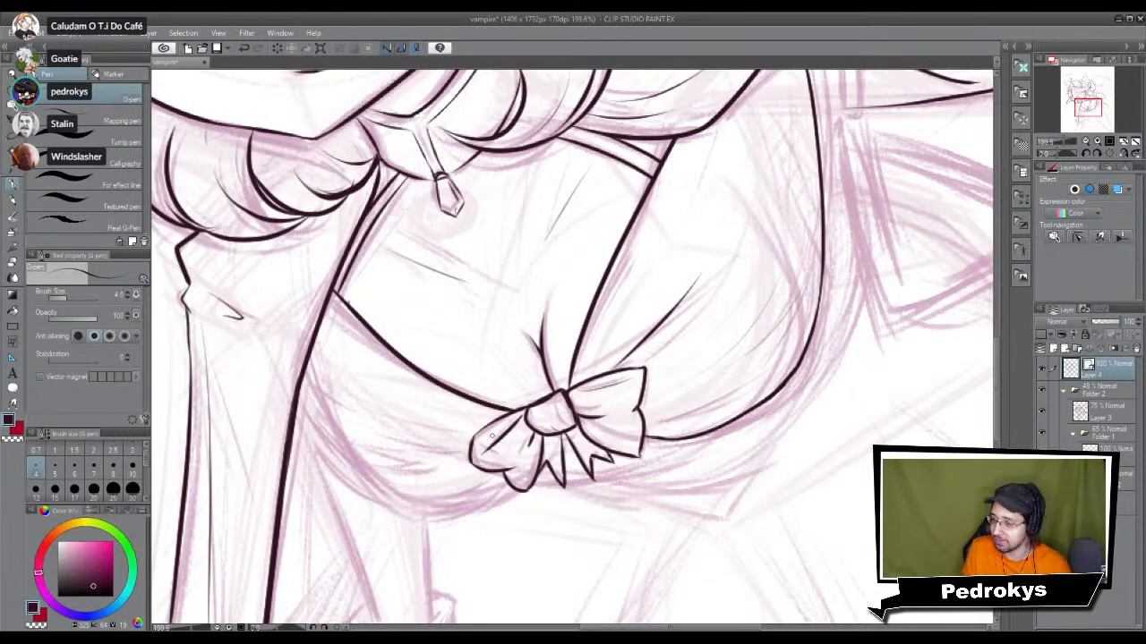
left_click_drag(443, 339, 454, 326)
left_click_drag(319, 362, 387, 423)
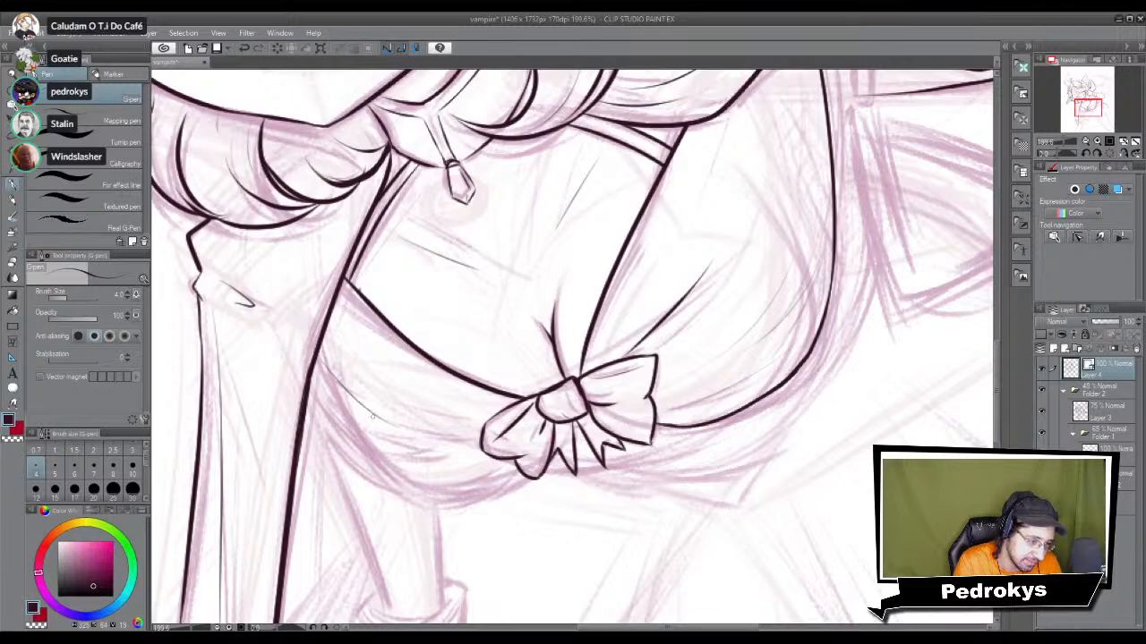
Step: Ink the opposite underbust contour, curving from the cape's edge to the bow's lower loop
mouse_move(305, 378)
left_mouse_down()
mouse_move(324, 416)
mouse_move(447, 507)
left_mouse_up()
key("ctrl+z")
left_click_drag(310, 383, 453, 510)
key("ctrl+z")
left_click_drag(310, 399, 498, 510)
key("ctrl+z")
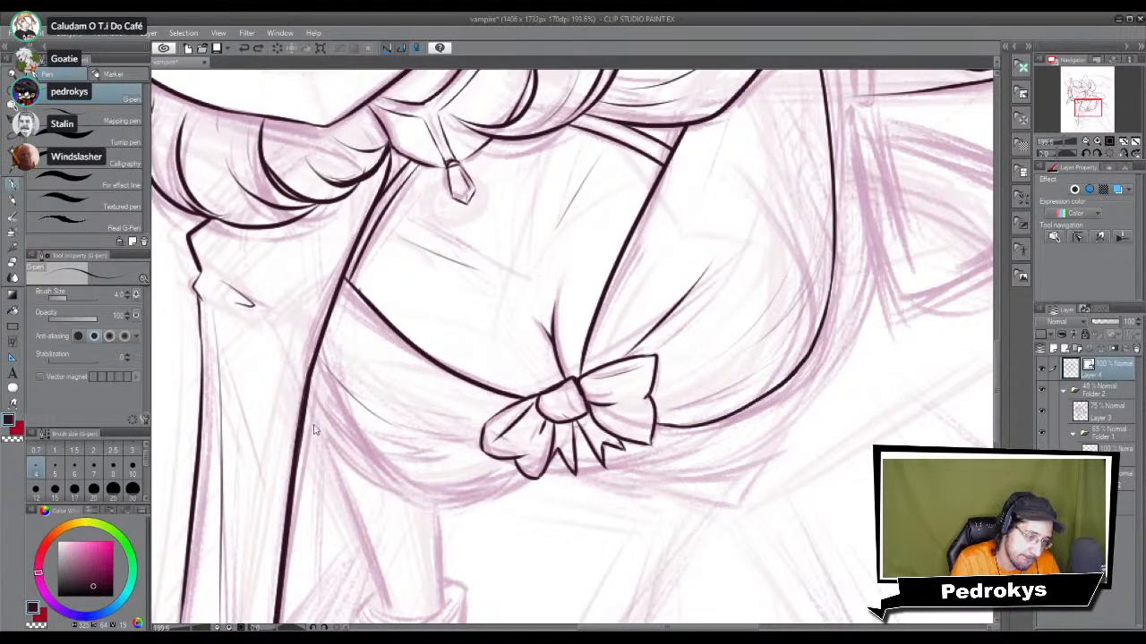
left_click_drag(309, 404, 501, 492)
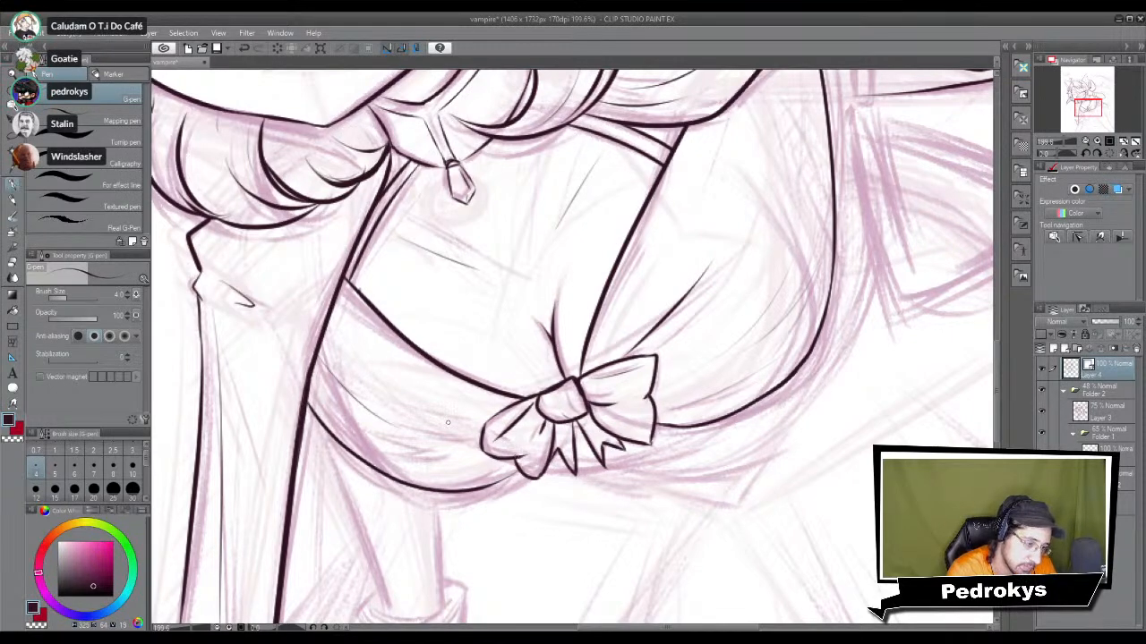
Step: Thicken the start of the opposite underbust contour next to the cape's edge
scroll(450, 427, "down", 5)
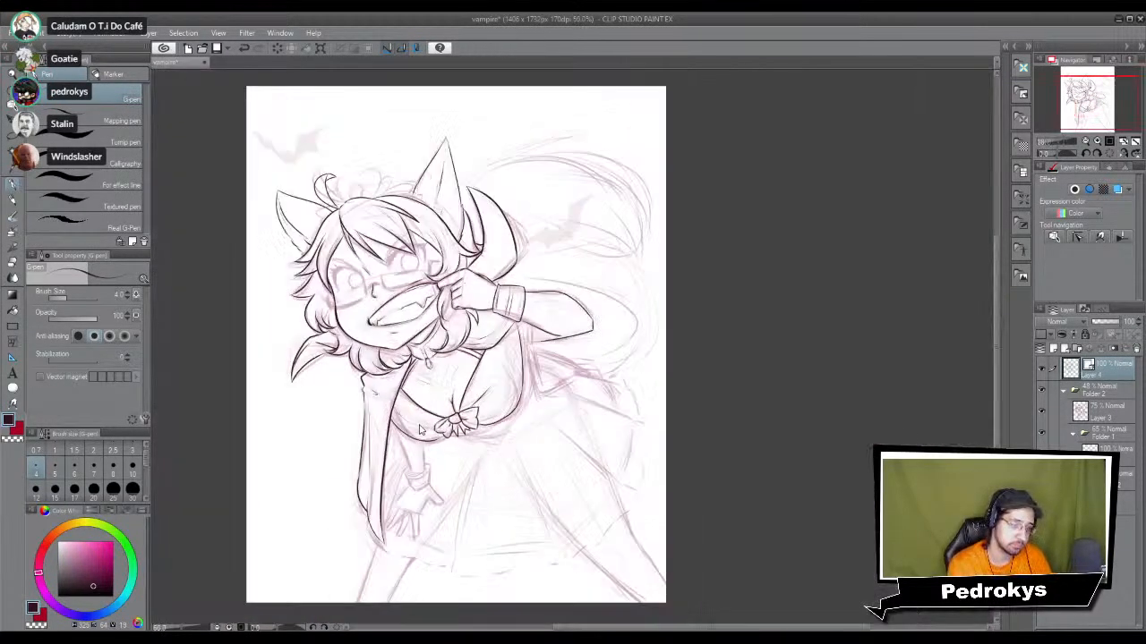
scroll(419, 429, "up", 3)
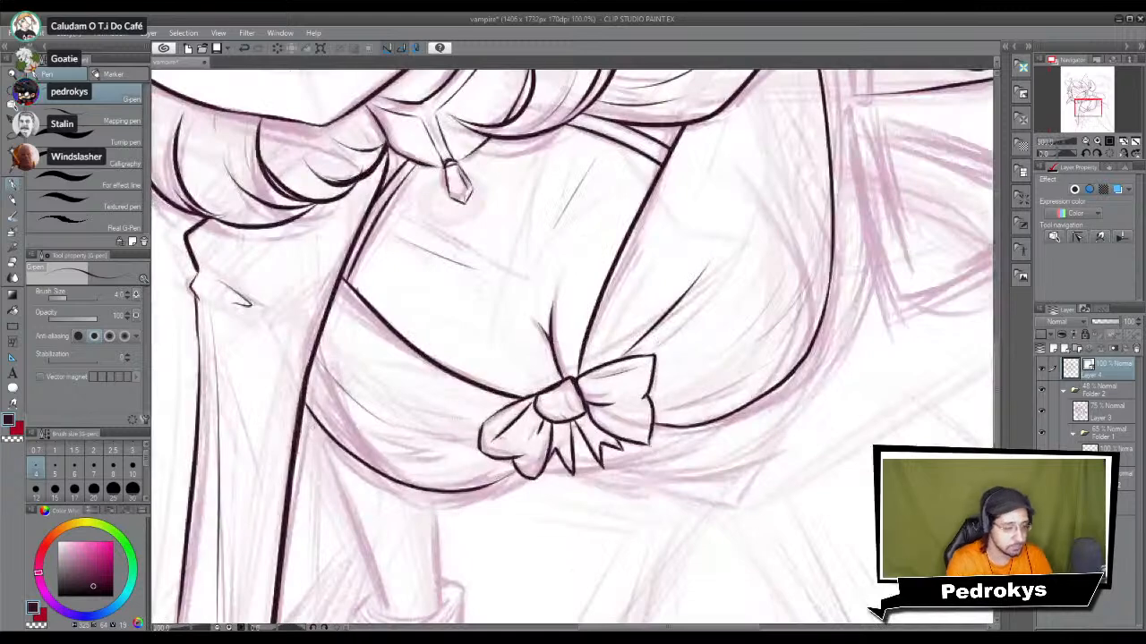
left_click_drag(317, 408, 363, 460)
key("ctrl+z")
left_click_drag(318, 408, 390, 475)
key("ctrl+z")
left_click_drag(318, 409, 386, 473)
key("ctrl+z")
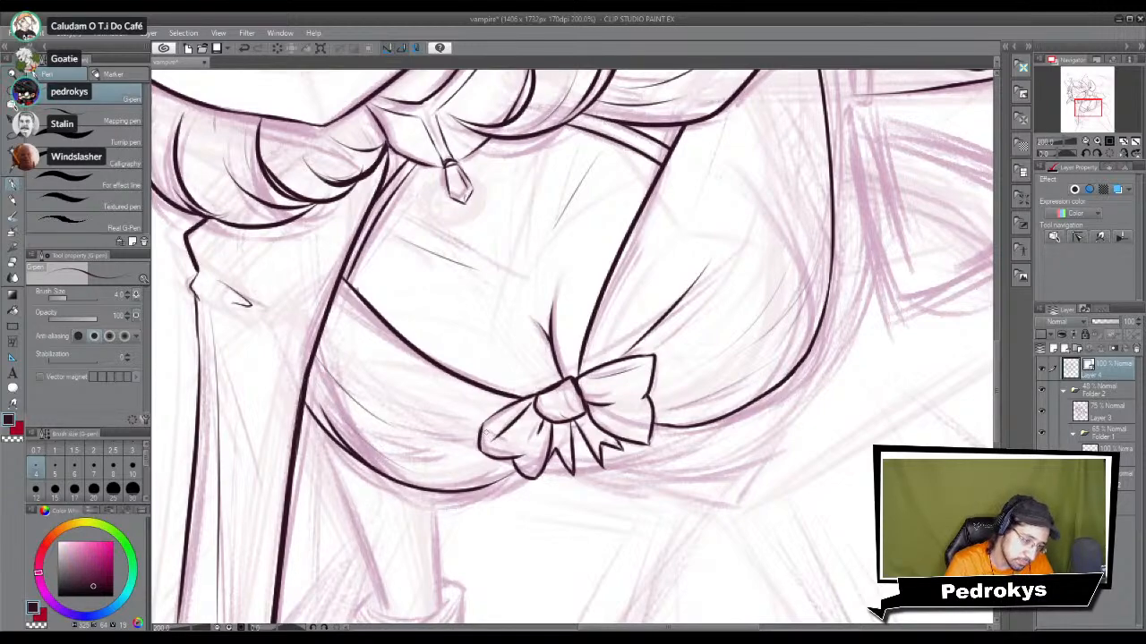
Step: Extend and thicken the tapered end of the underbust contour so it joins the bow's lower loop
scroll(510, 470, "up", 4)
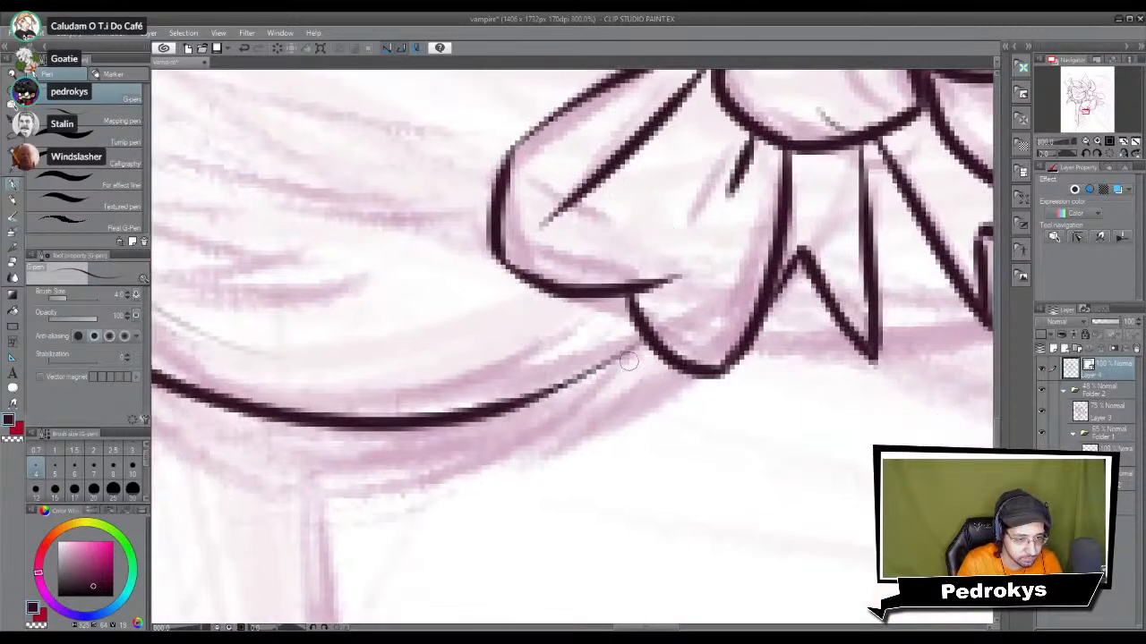
left_click_drag(641, 341, 541, 396)
left_click_drag(637, 343, 560, 383)
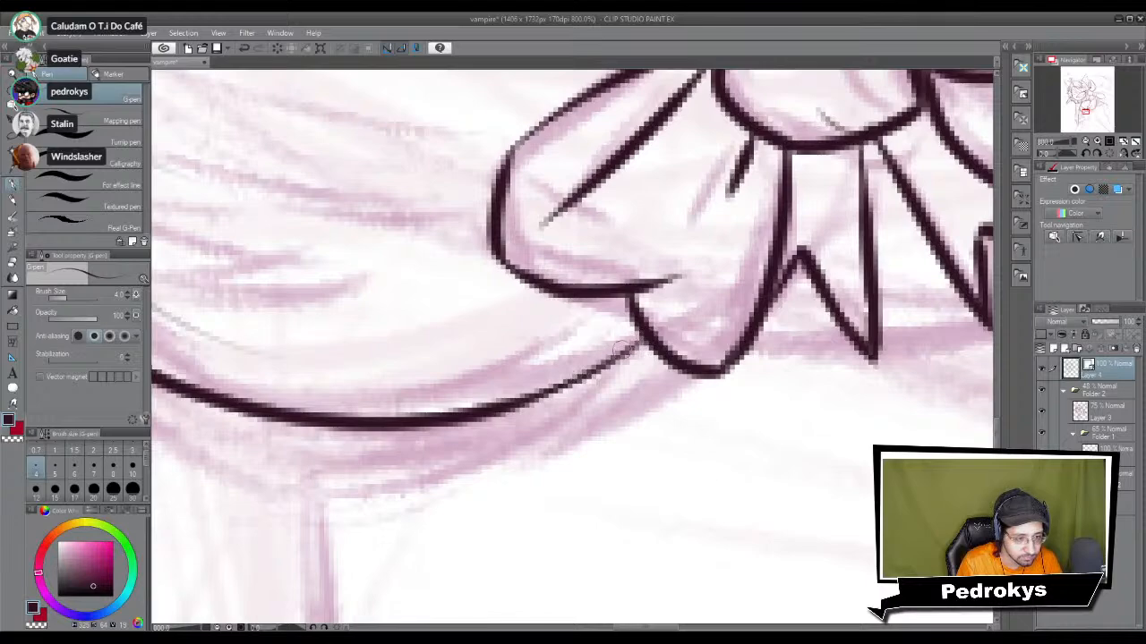
scroll(603, 354, "down", 6)
left_click_drag(639, 384, 672, 499)
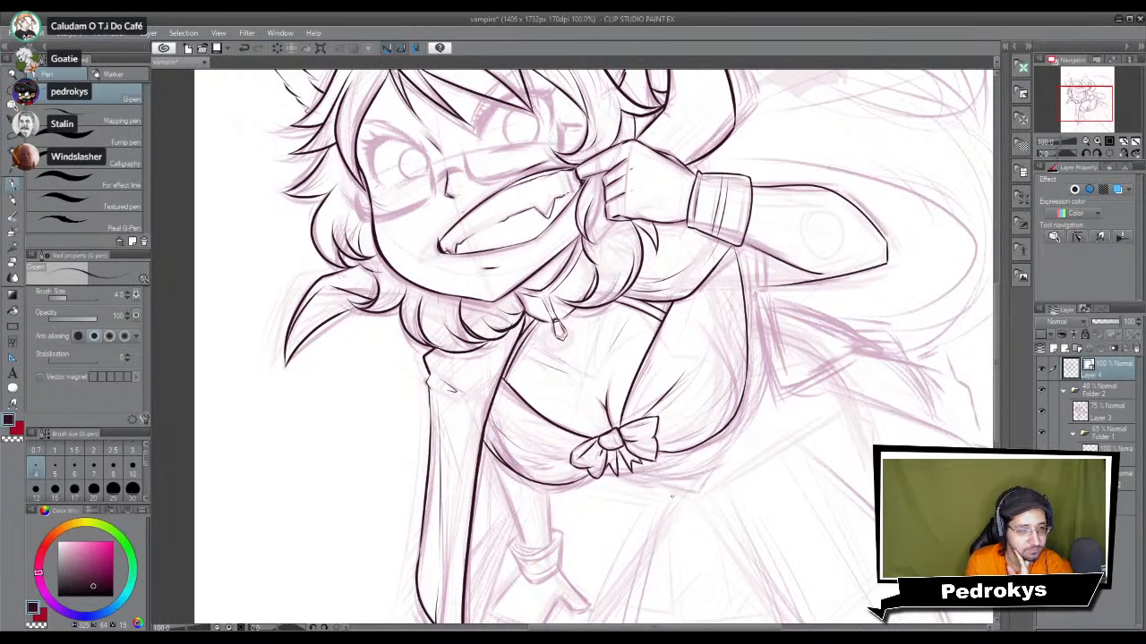
Step: Try to ink a thin line from the bow's hanging tails toward the raised arm's side of the underbust
scroll(680, 488, "down", 5)
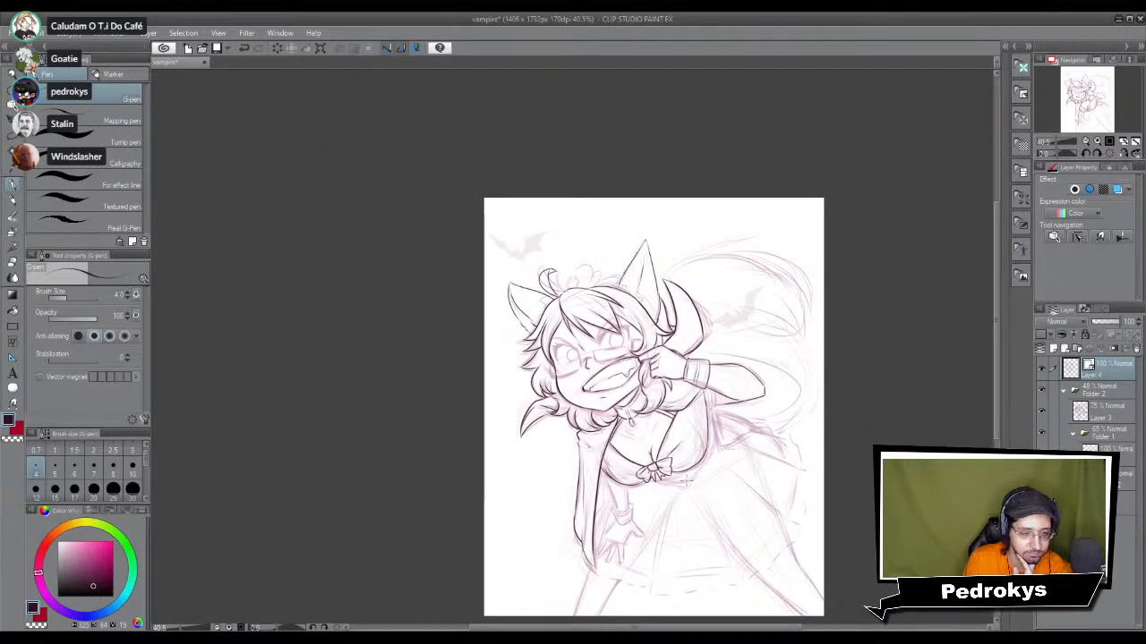
scroll(684, 481, "up", 7)
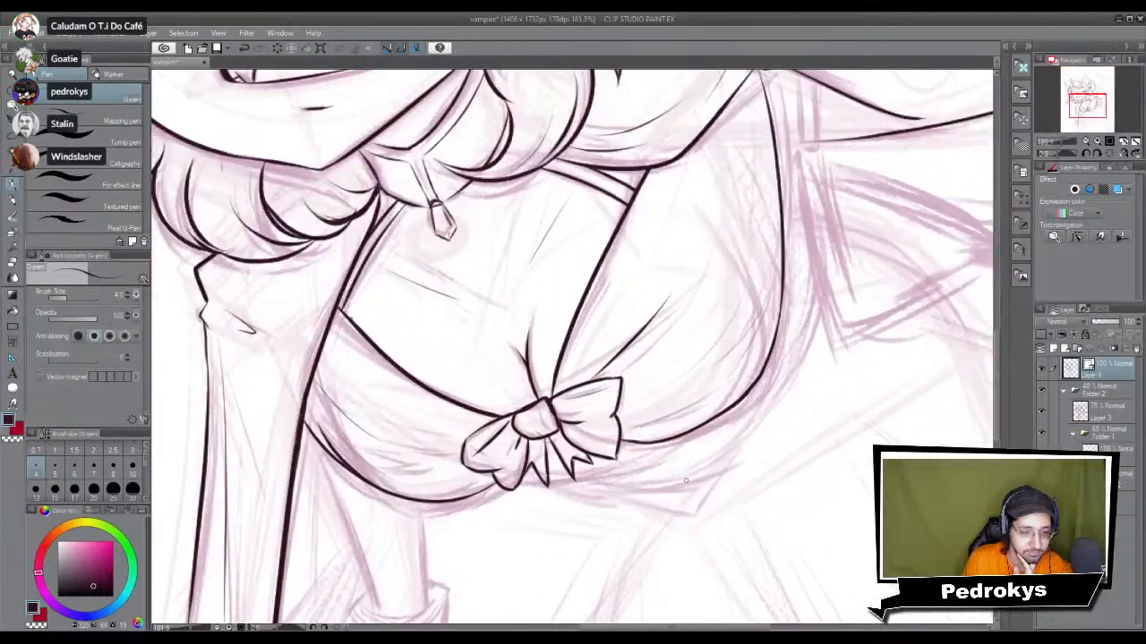
scroll(686, 481, "up", 2)
mouse_move(548, 478)
left_mouse_down()
mouse_move(565, 427)
mouse_move(646, 402)
left_mouse_up()
key("ctrl+z")
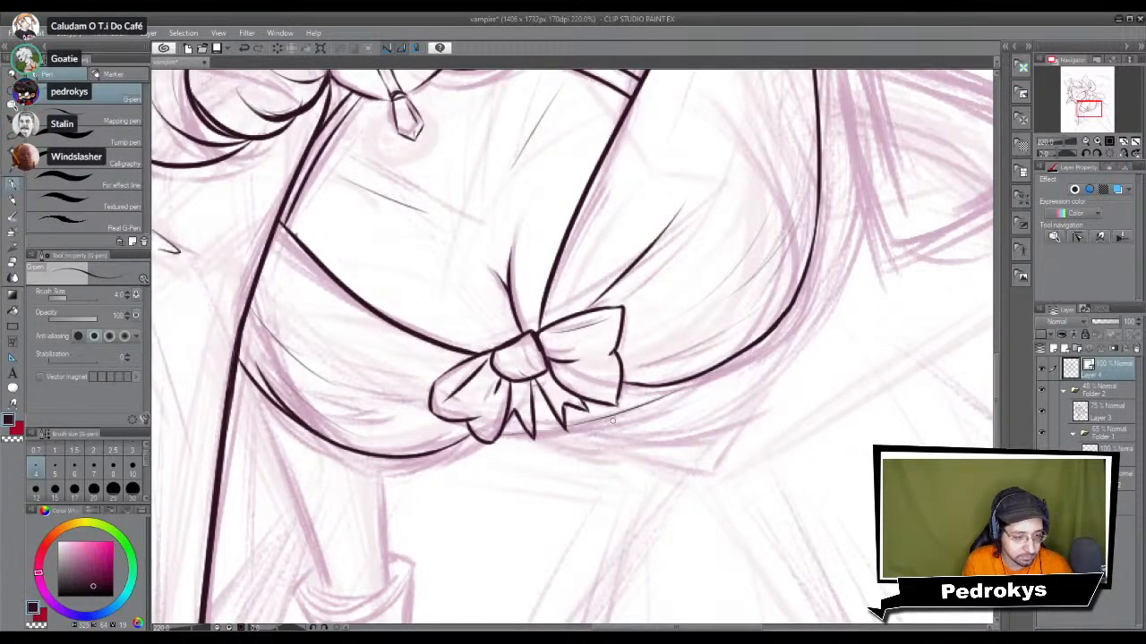
scroll(703, 361, "down", 3)
scroll(703, 361, "down", 2)
left_click_drag(703, 360, 793, 434)
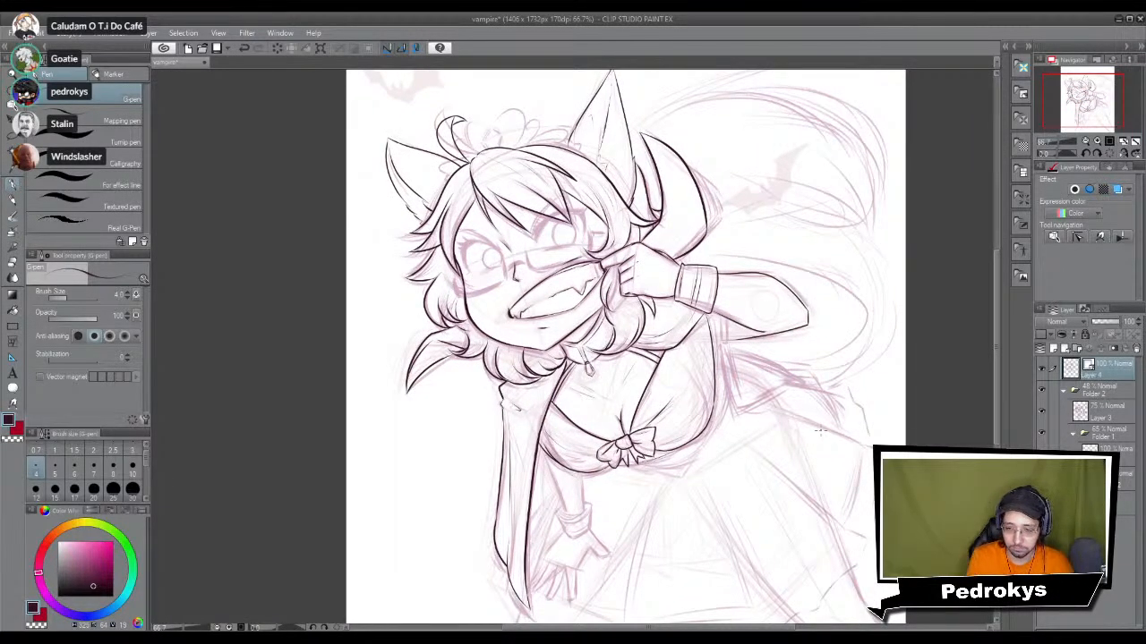
Step: Ink the narrow rectangular band beneath the raised arm with two near-vertical edges and a short closing base
scroll(710, 395, "up", 4)
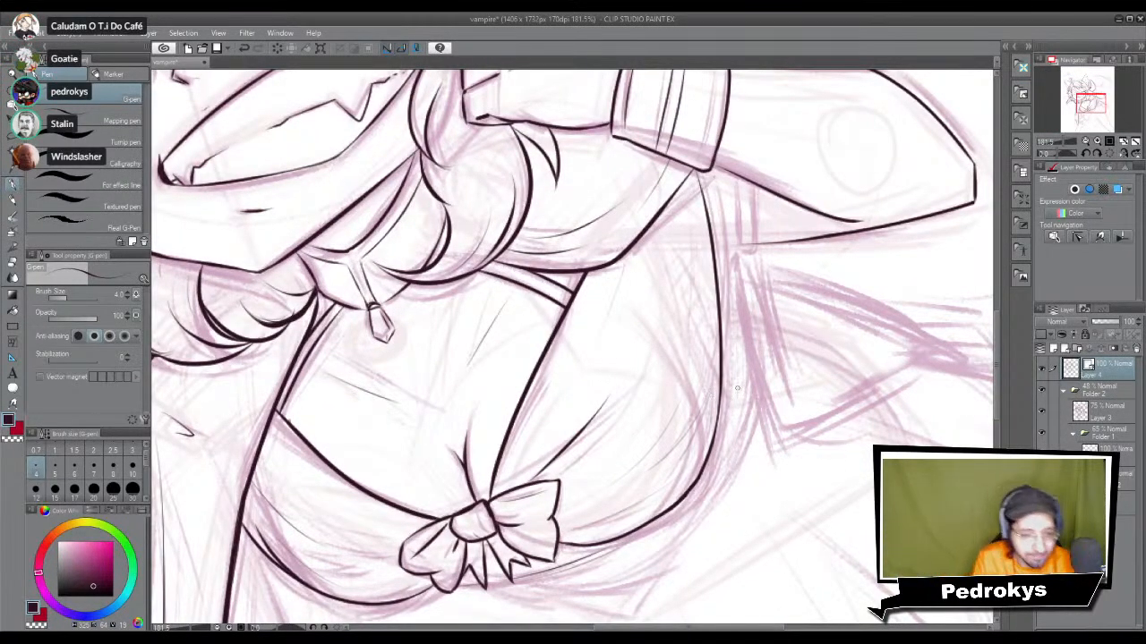
scroll(714, 394, "up", 4)
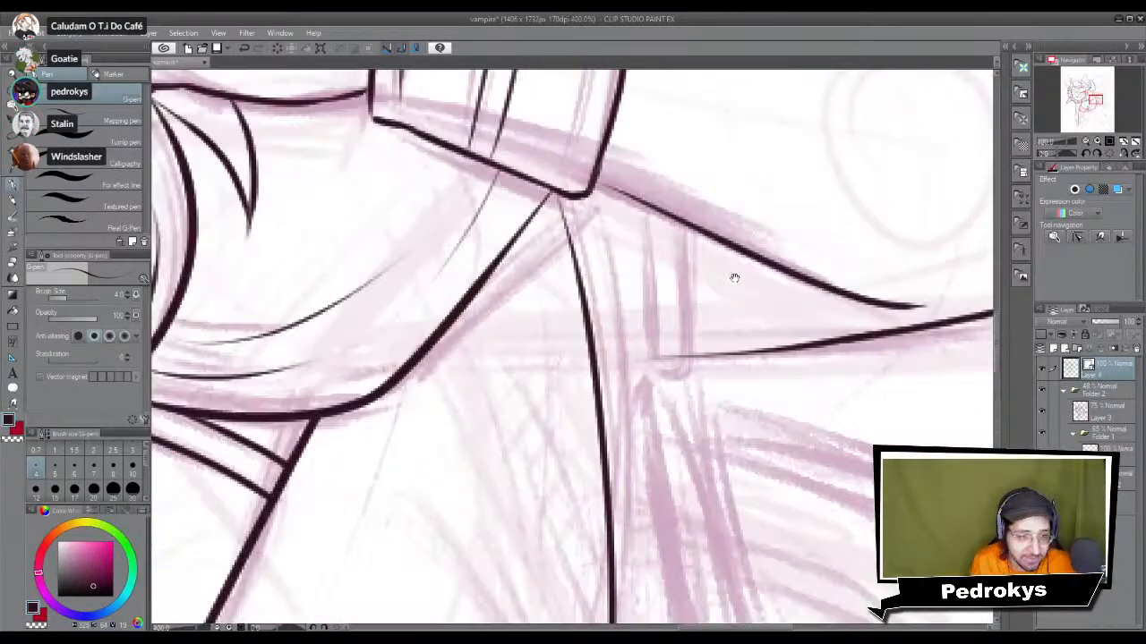
left_click_drag(734, 278, 568, 358)
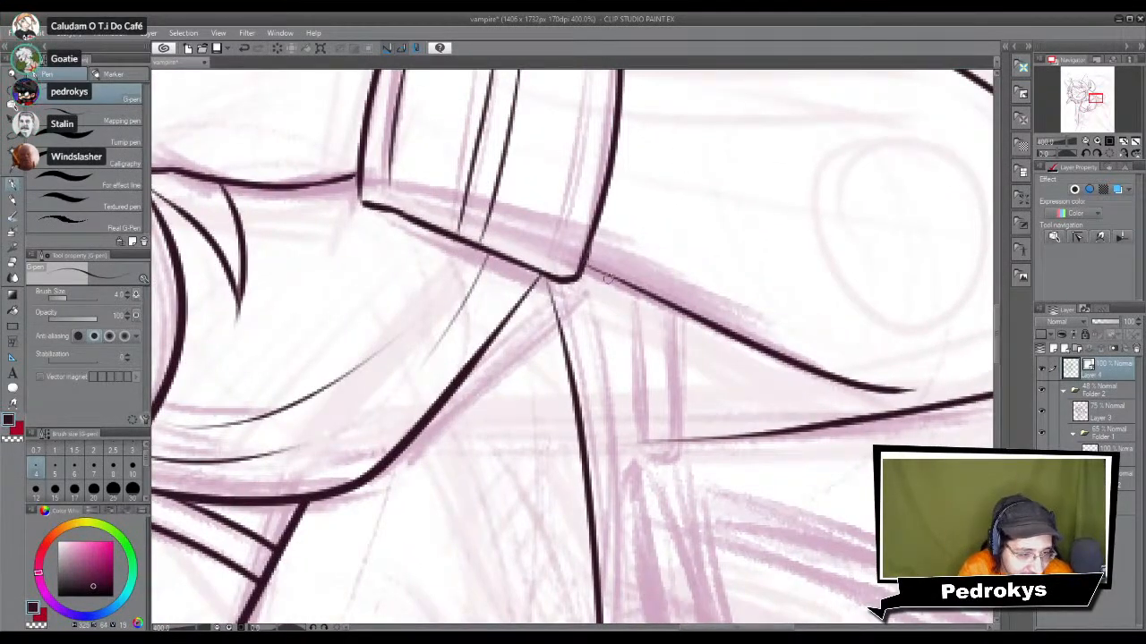
left_click_drag(682, 309, 690, 443)
key("ctrl+z")
mouse_move(645, 296)
left_mouse_down()
mouse_move(654, 462)
mouse_move(646, 306)
mouse_move(655, 464)
mouse_move(694, 448)
mouse_move(686, 451)
left_mouse_up()
key("ctrl+z")
key("ctrl+z")
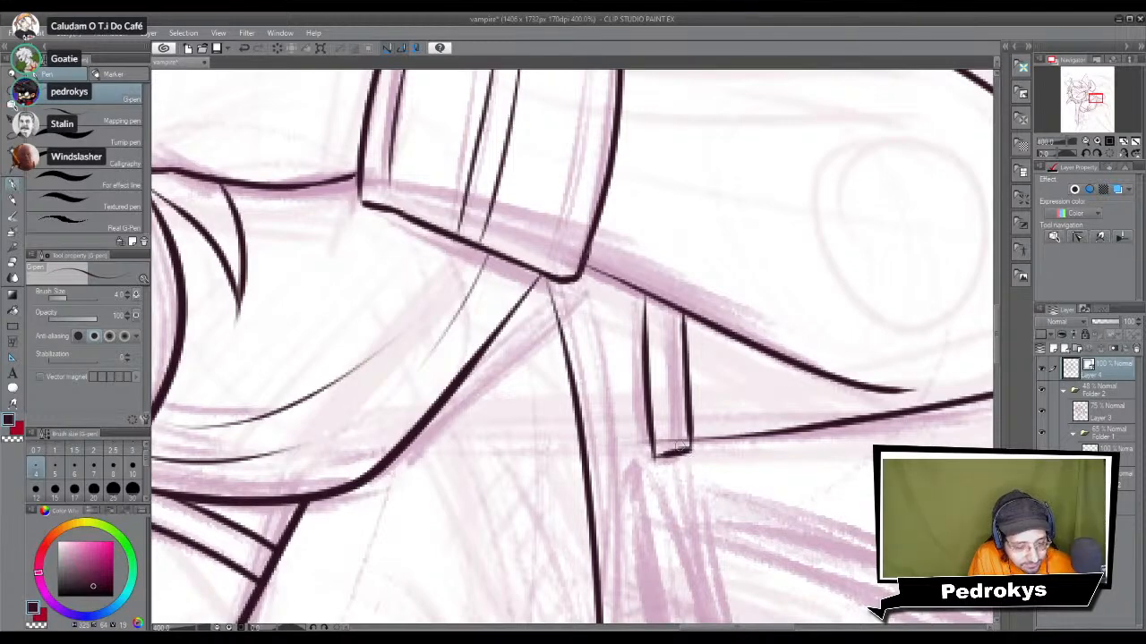
key("e")
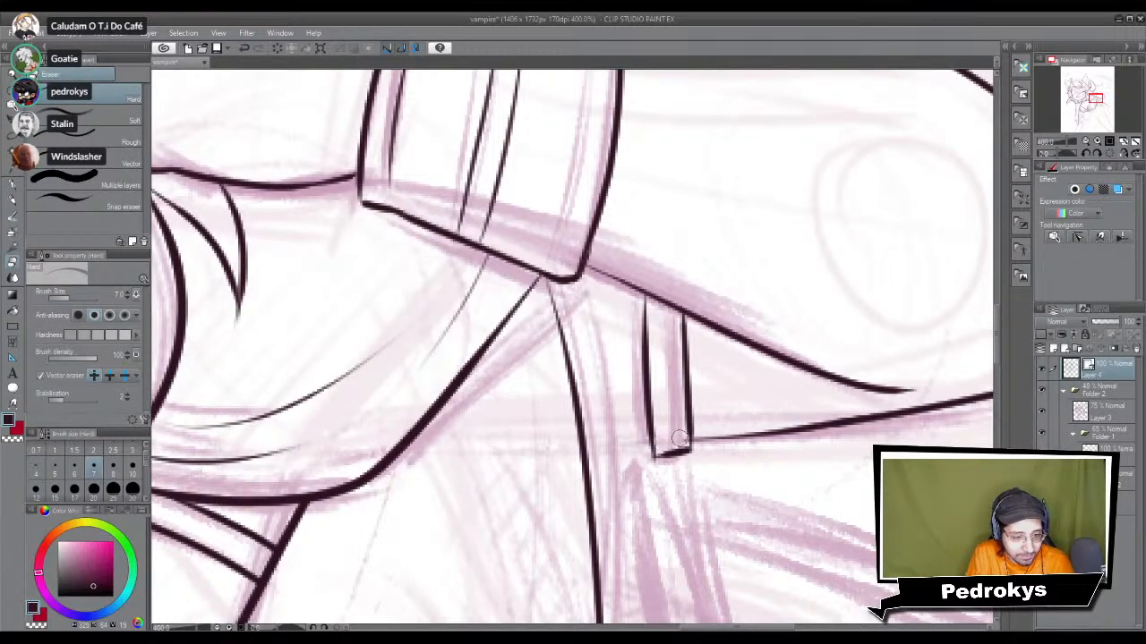
key("p")
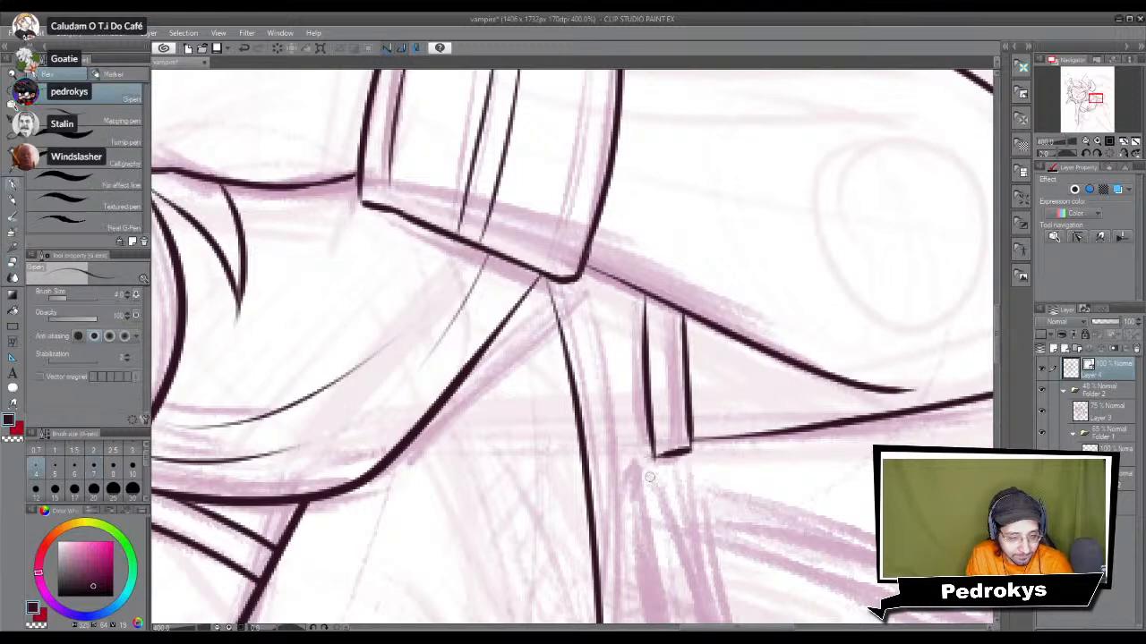
Step: Ink a short fold beside the narrow band and a curved edge joining its lower corner to the top's side contour
left_click_drag(636, 353, 593, 333)
left_click_drag(656, 454, 593, 502)
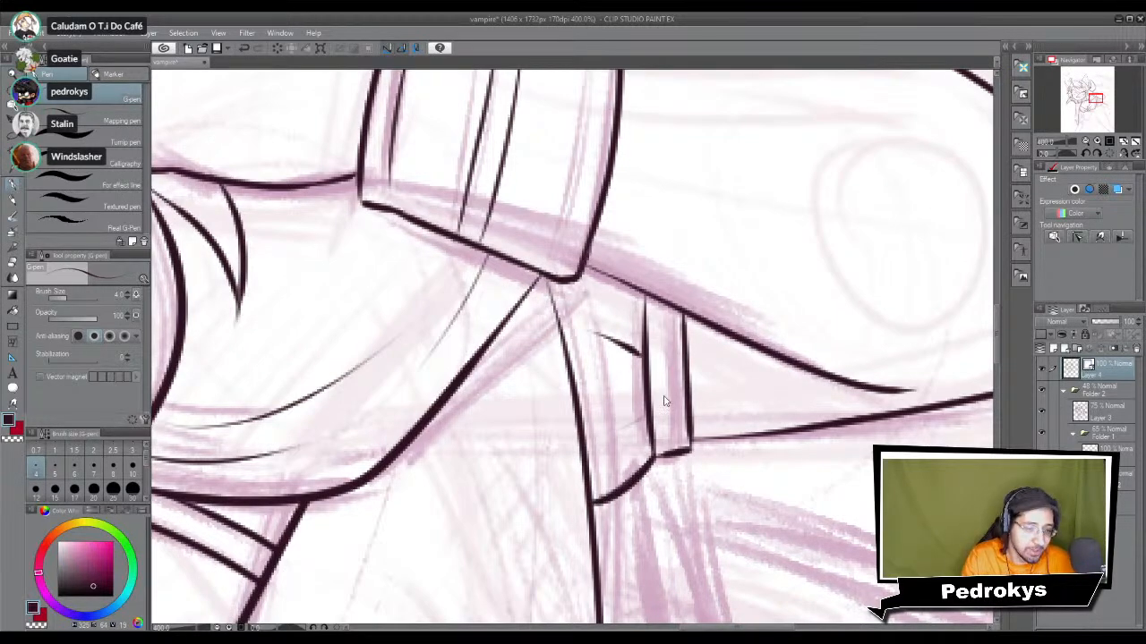
scroll(663, 401, "down", 5)
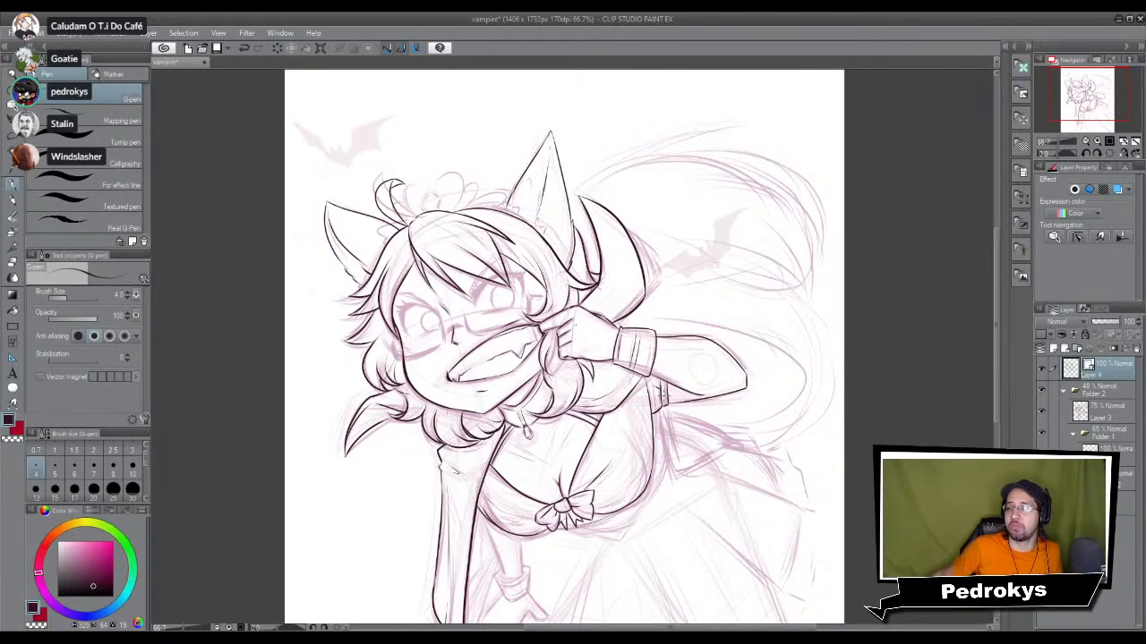
scroll(662, 394, "up", 1)
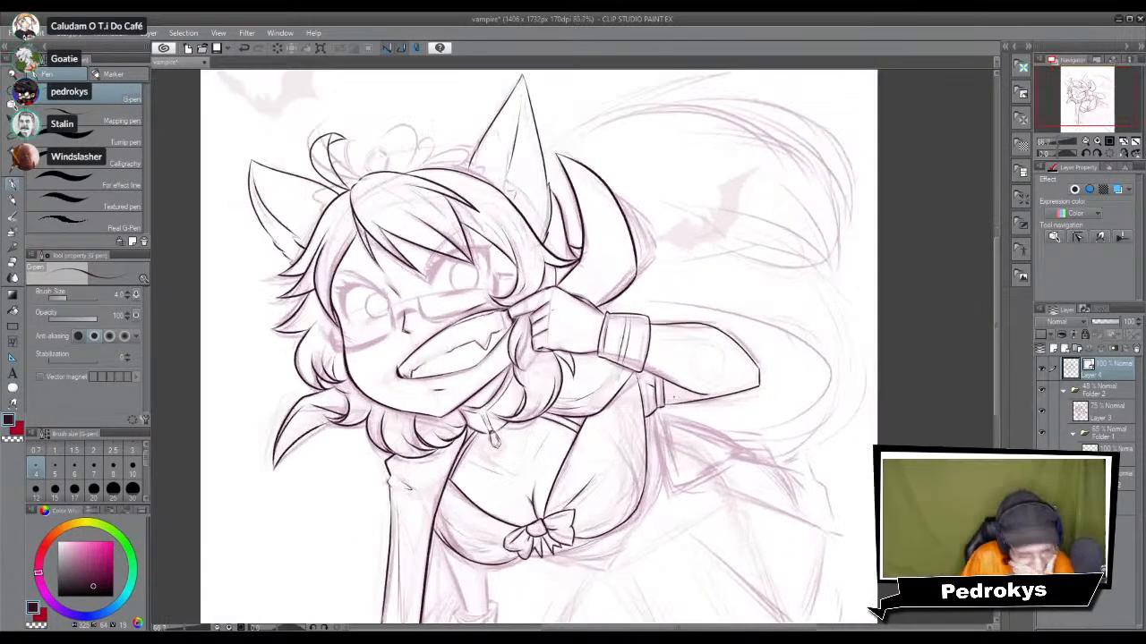
Step: Extend the start of the top's side contour up to the wristband and join the narrow band's edge to the forearm line
scroll(662, 385, "up", 7)
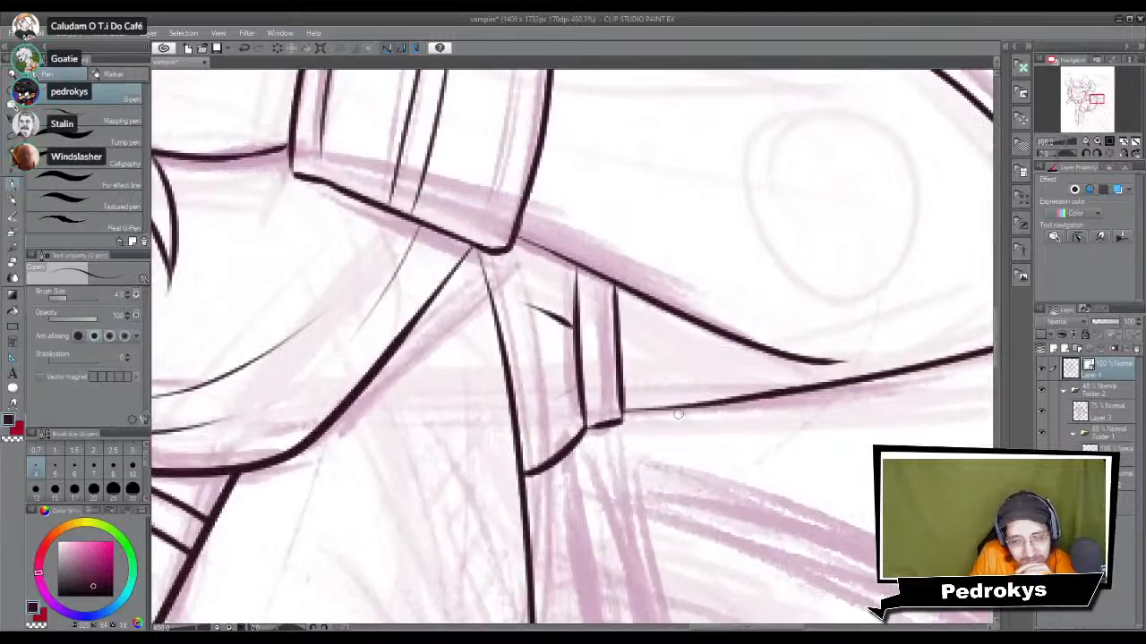
left_click_drag(477, 251, 492, 323)
key("ctrl+z")
left_click_drag(477, 251, 502, 333)
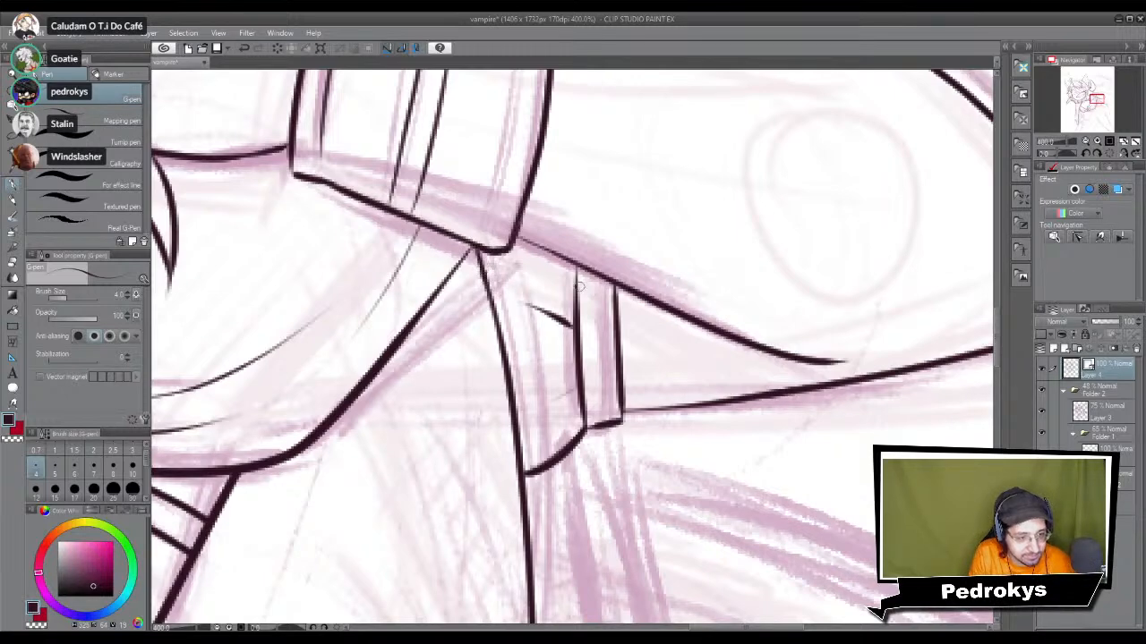
left_click_drag(576, 267, 575, 301)
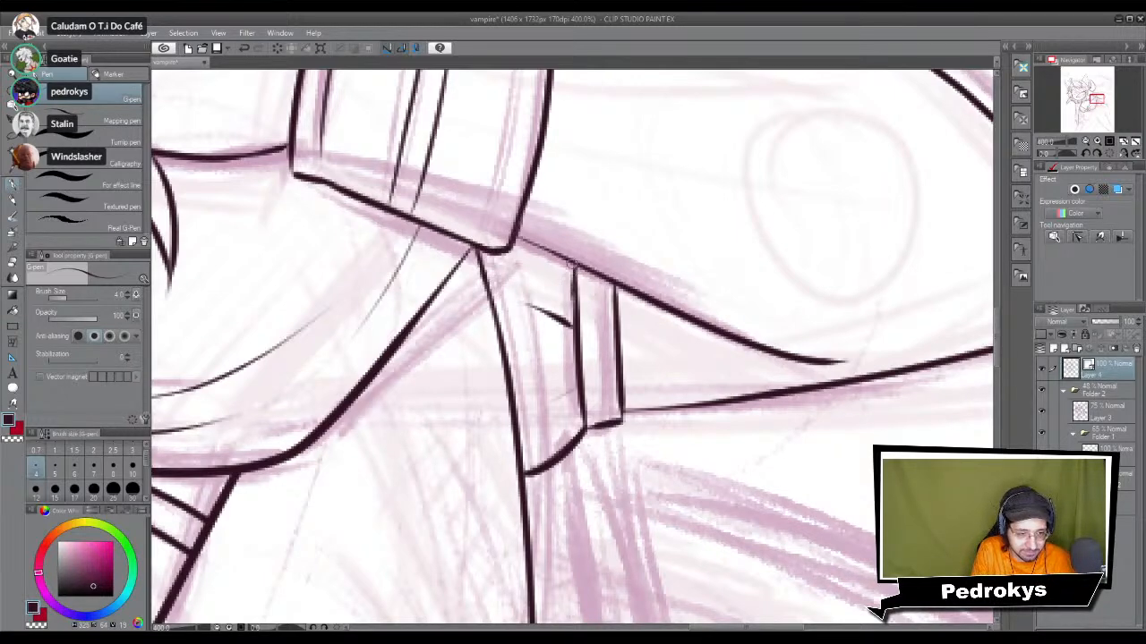
Step: With brush size 5, ink the inner and lower edge of the cloth hanging from the narrow band, curving outward behind the waist
scroll(636, 283, "down", 7)
scroll(637, 286, "up", 7)
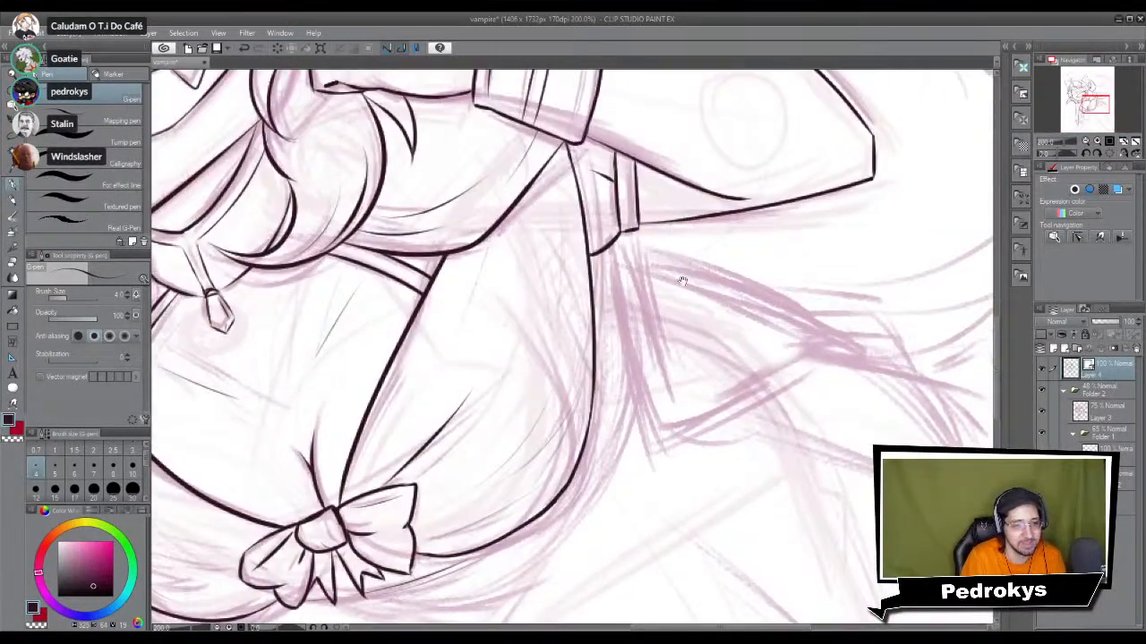
scroll(697, 291, "down", 3)
mouse_move(612, 246)
left_mouse_down()
mouse_move(627, 369)
mouse_move(643, 425)
left_mouse_up()
key("ctrl+z")
key("bracketright")
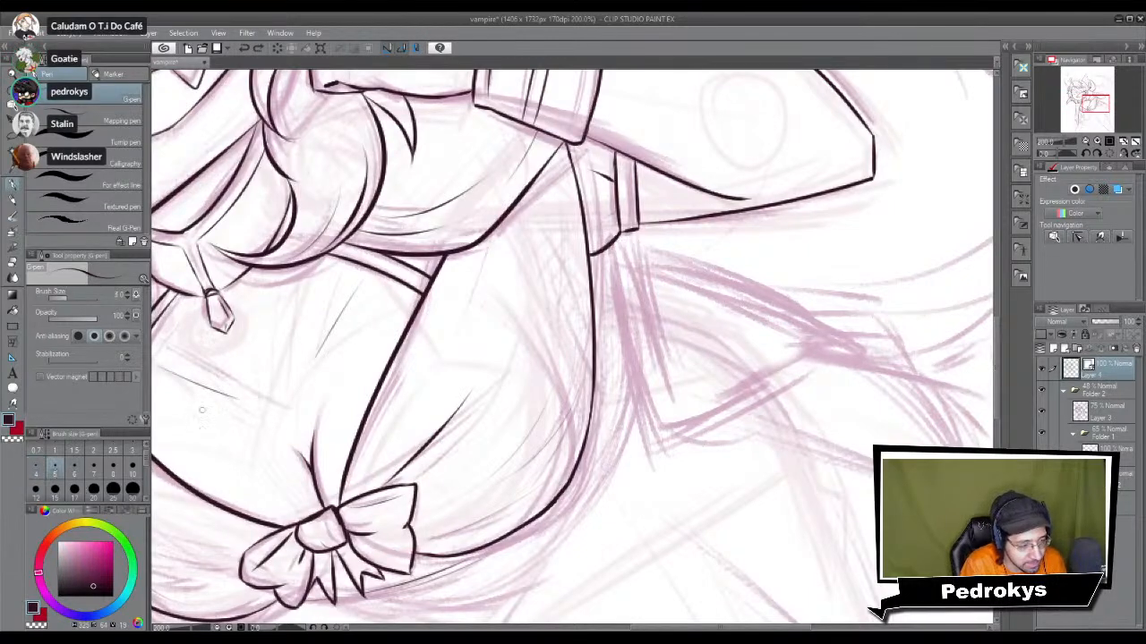
left_click_drag(610, 244, 652, 454)
key("ctrl+z")
mouse_move(609, 247)
left_mouse_down()
mouse_move(652, 419)
mouse_move(825, 367)
left_mouse_up()
key("ctrl+z")
mouse_move(649, 412)
left_mouse_down()
mouse_move(697, 421)
mouse_move(821, 361)
mouse_move(863, 361)
left_mouse_up()
Step: Ink the folded tip at the outer end of the cloth behind the waist
left_click_drag(734, 383, 877, 340)
key("ctrl+z")
mouse_move(749, 368)
left_mouse_down()
mouse_move(834, 329)
mouse_move(867, 348)
left_mouse_up()
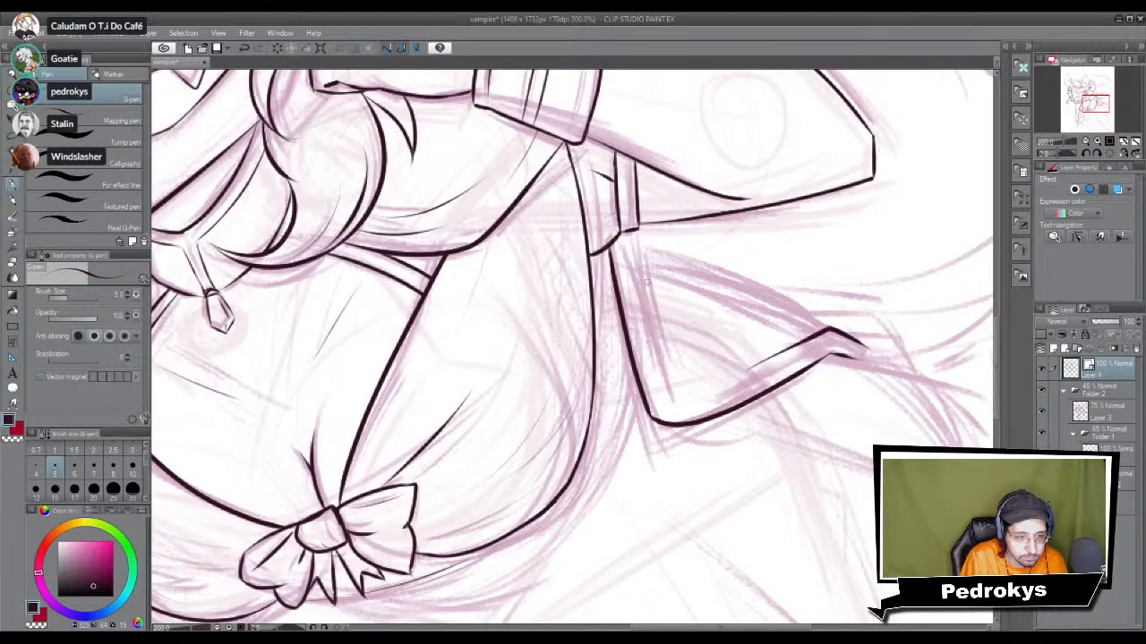
Step: Ink the cloth's inner fold lines below the narrow band and its angled upper edge running to the folded tip
left_click_drag(624, 244, 678, 397)
left_click_drag(629, 244, 689, 295)
key("ctrl+z")
left_click_drag(623, 235, 688, 313)
left_click_drag(661, 277, 820, 331)
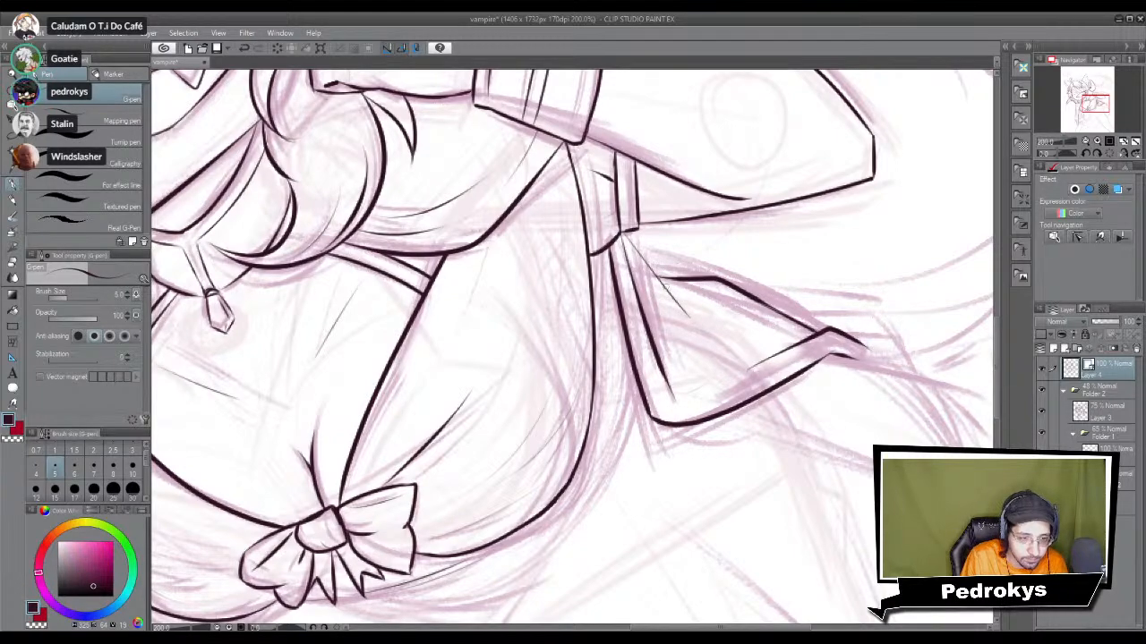
key("ctrl+minus")
key("ctrl+minus")
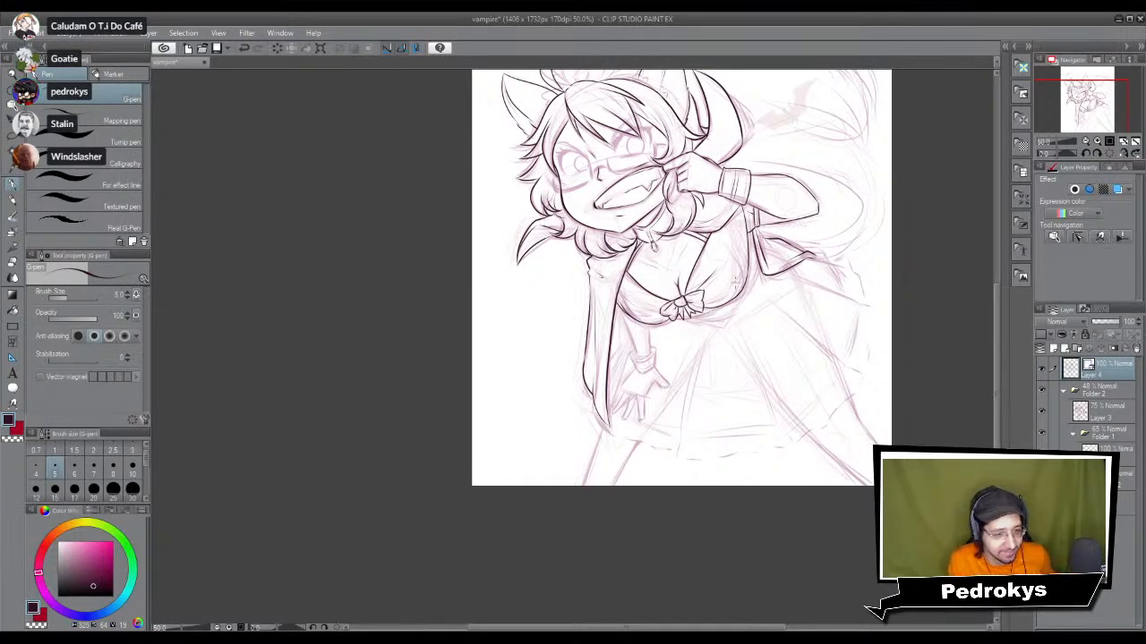
scroll(736, 277, "down", 1)
scroll(724, 299, "up", 1)
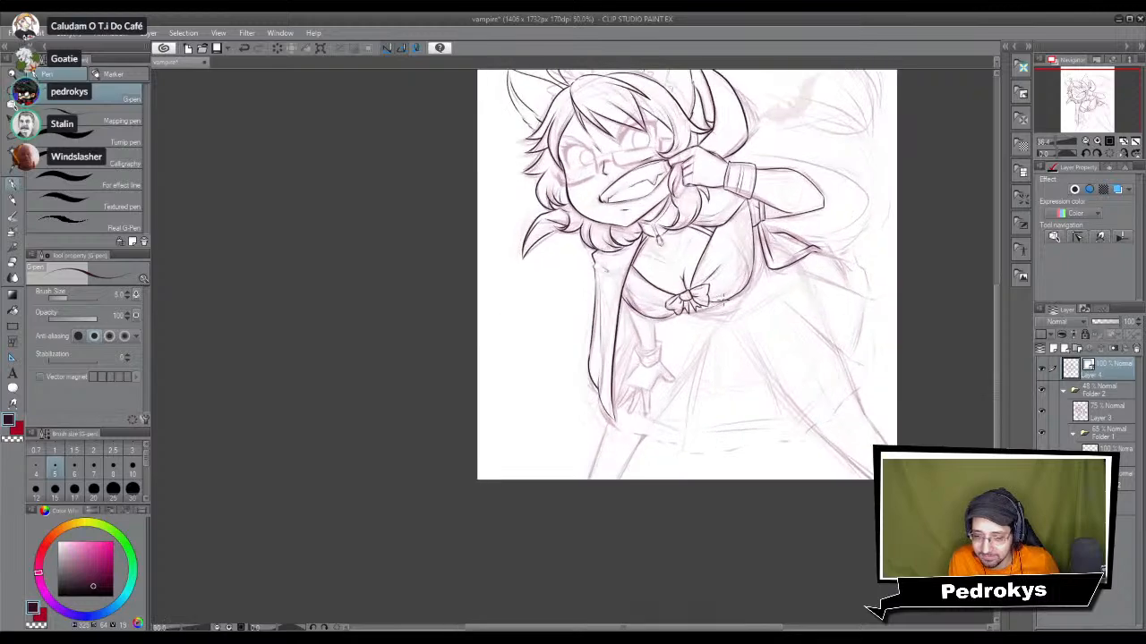
Step: Ink a second contour outside the bust's side curve, sweeping down into the underbust line, and a thin line beneath the small bow
scroll(723, 301, "up", 6)
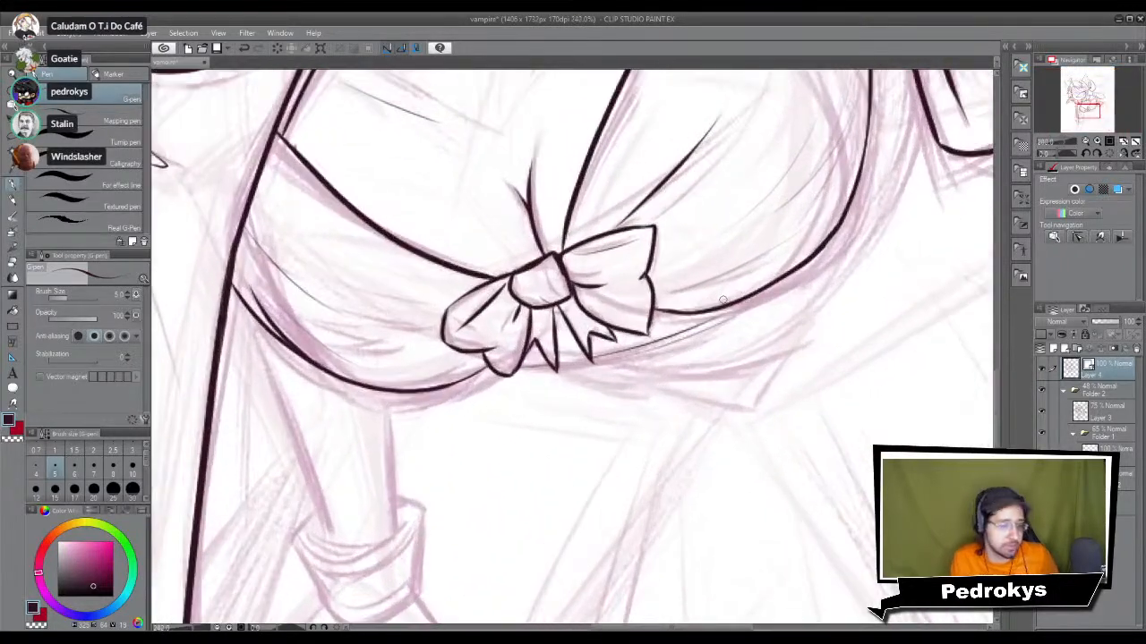
scroll(723, 300, "down", 1)
left_click_drag(611, 299, 521, 387)
left_click_drag(478, 447, 708, 361)
key("ctrl+z")
left_click_drag(500, 436, 702, 347)
key("ctrl+z")
mouse_move(499, 437)
left_mouse_down()
mouse_move(647, 398)
mouse_move(731, 332)
left_mouse_up()
key("ctrl+z")
left_click_drag(767, 191, 744, 387)
key("ctrl+z")
left_click_drag(773, 335, 653, 474)
key("ctrl+z")
left_click_drag(775, 324, 620, 483)
key("ctrl+z")
mouse_move(775, 297)
left_mouse_down()
mouse_move(769, 344)
mouse_move(561, 500)
mouse_move(597, 501)
mouse_move(522, 518)
mouse_move(633, 488)
left_mouse_up()
key("ctrl+z")
left_click_drag(519, 516, 623, 488)
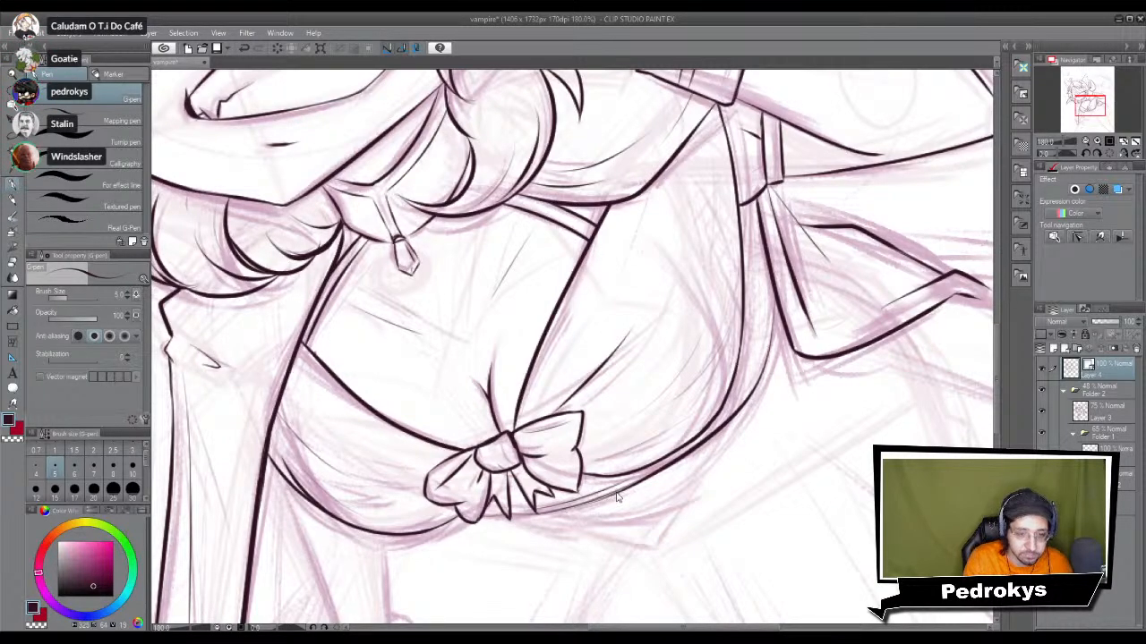
Step: Examine the inked bust contours, bow and trailing cloth up close and against the whole figure
scroll(616, 494, "down", 3)
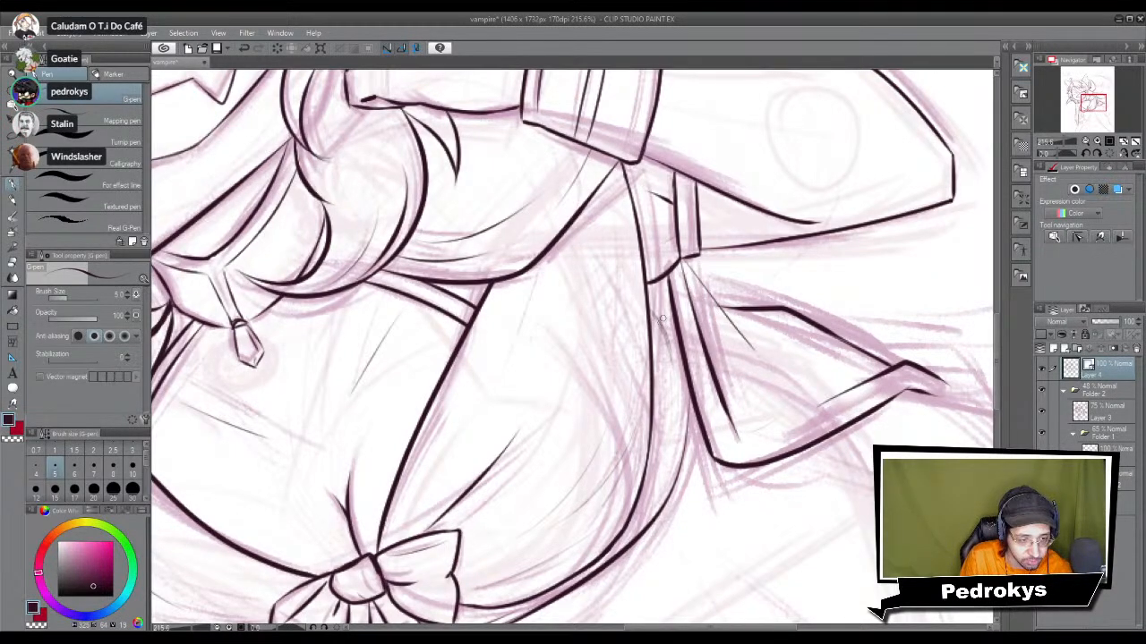
key("e")
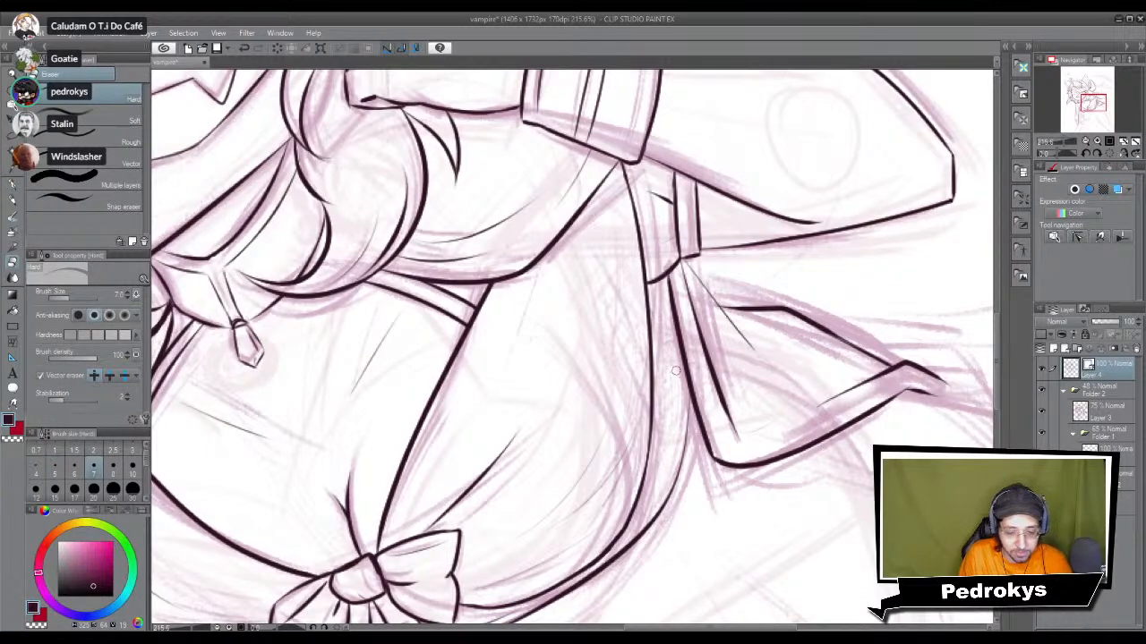
key("p")
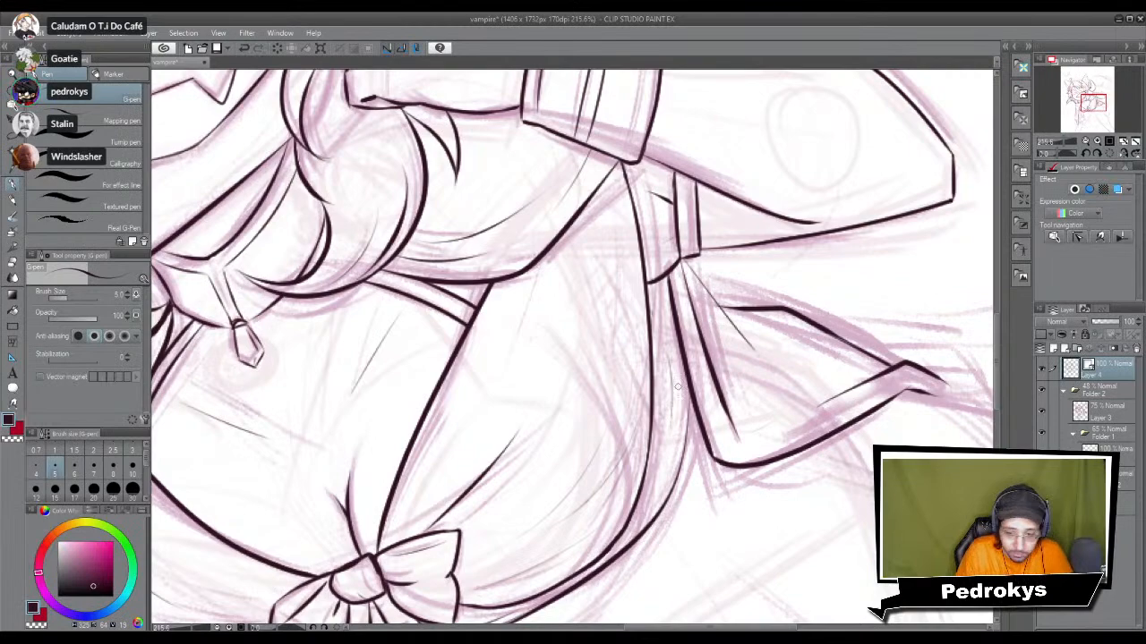
scroll(678, 387, "down", 2)
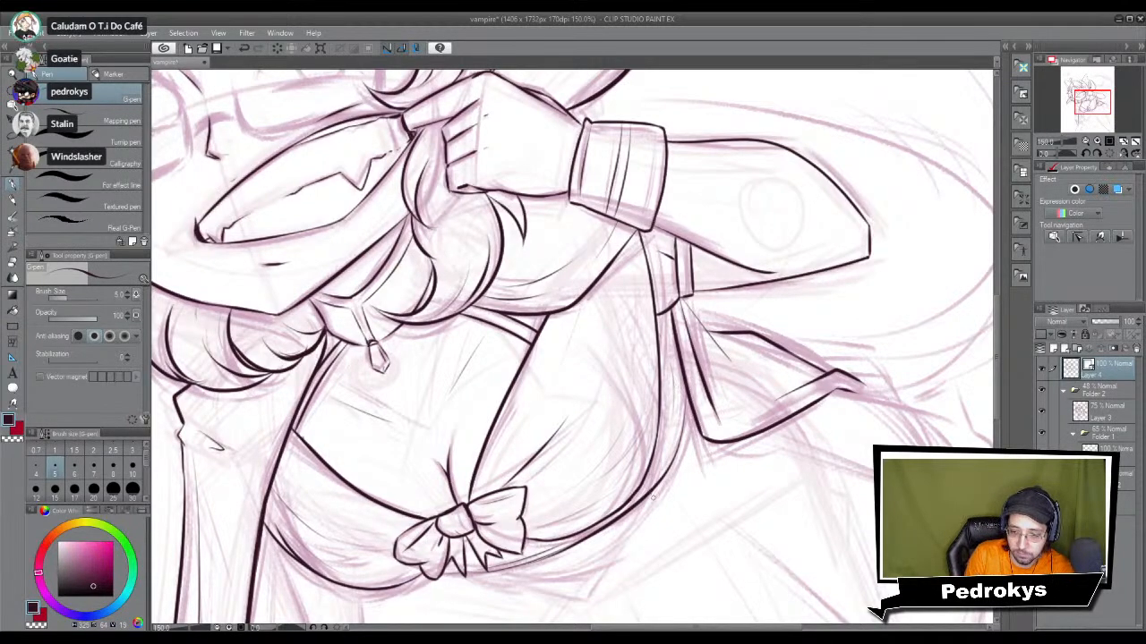
scroll(675, 498, "down", 1)
scroll(626, 510, "up", 2)
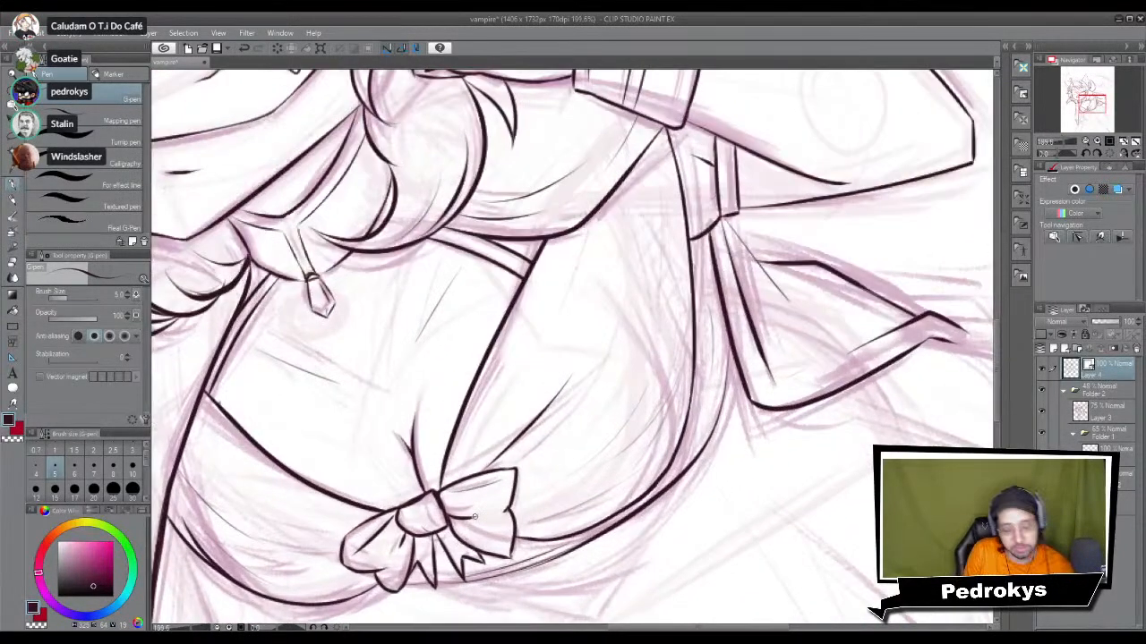
left_click_drag(635, 541, 698, 386)
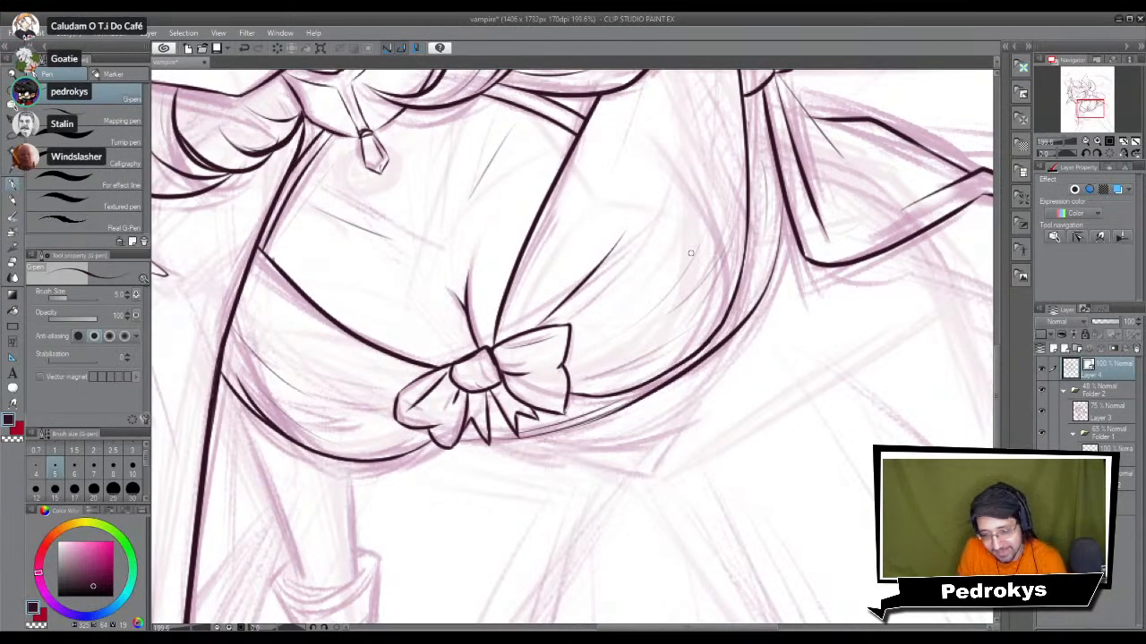
scroll(690, 253, "down", 3)
scroll(730, 234, "down", 1)
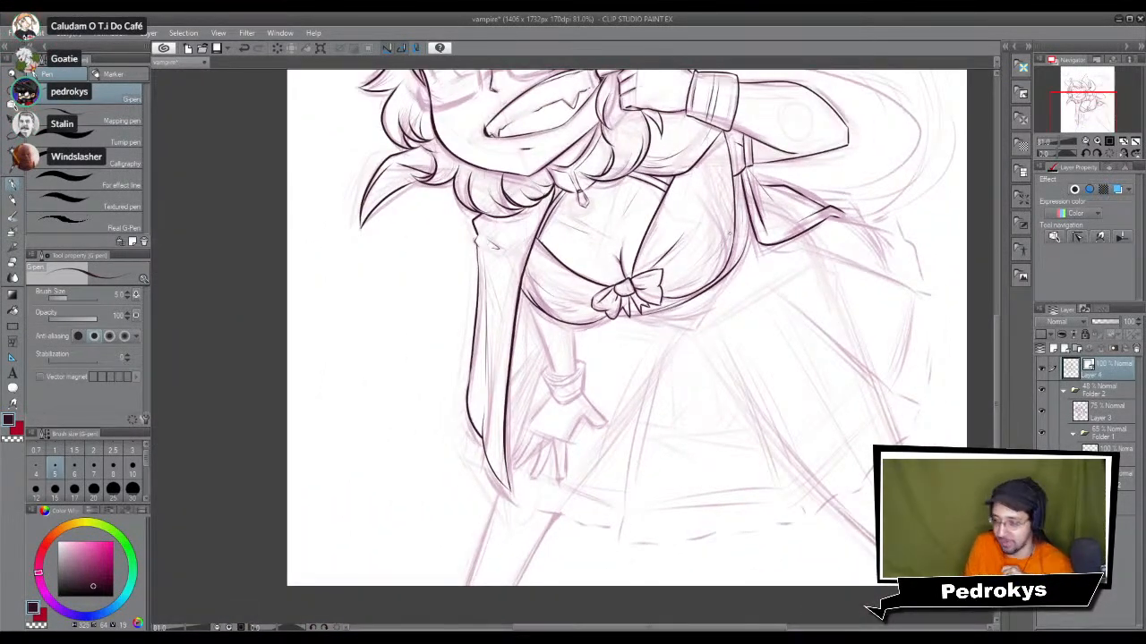
scroll(737, 236, "down", 1)
scroll(739, 235, "up", 2)
Step: Ink the sloping line below the trailing cloth, add the lower cloth section's upper edge and curved end, and clean their corner
left_click_drag(684, 363, 655, 474)
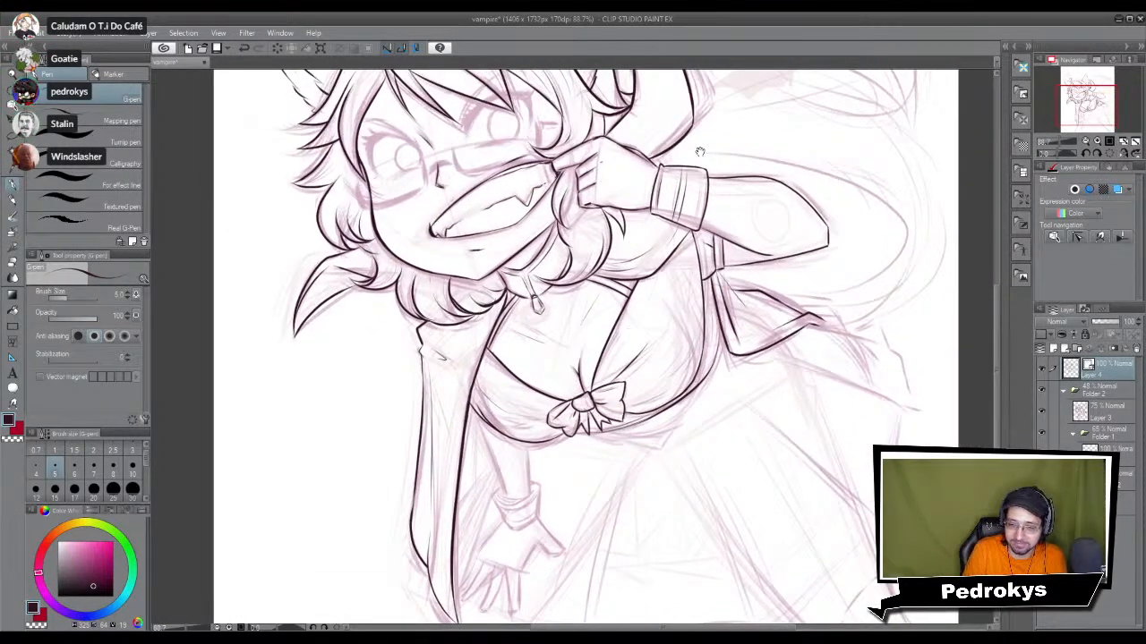
left_click_drag(744, 397, 658, 405)
scroll(647, 387, "up", 3)
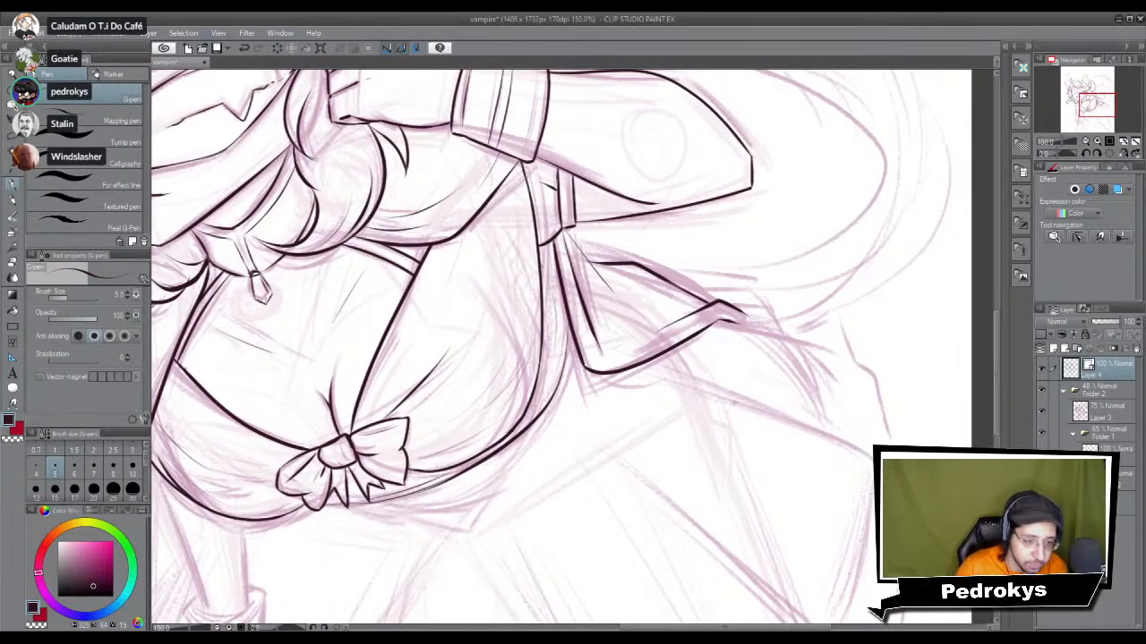
left_click_drag(661, 368, 873, 460)
mouse_move(716, 320)
left_mouse_down()
mouse_move(819, 339)
mouse_move(842, 442)
left_mouse_up()
key("ctrl+z")
left_click_drag(809, 322, 848, 449)
key("ctrl+z")
left_click_drag(813, 323, 846, 447)
key("e")
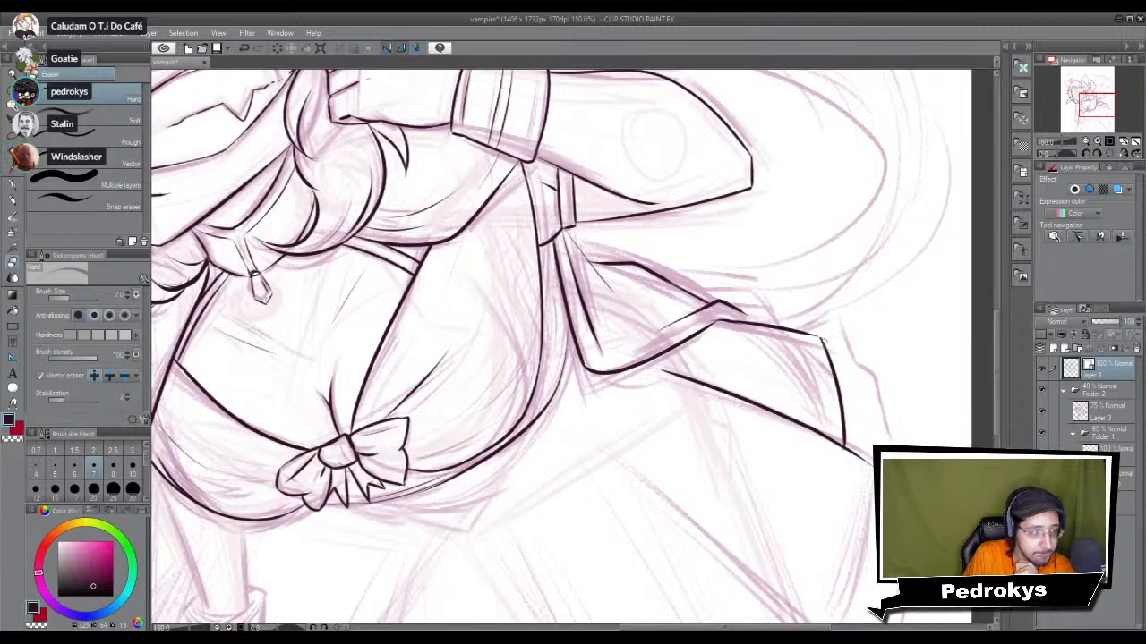
key("p")
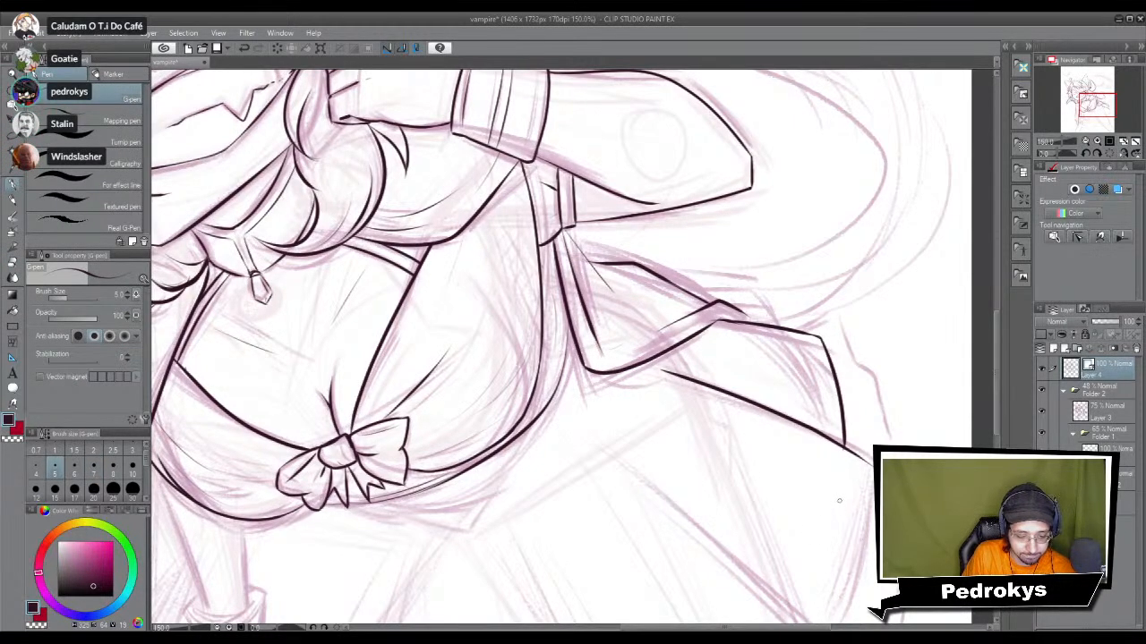
Step: Ink the long diagonal skirt fold running from below the bust toward the outer hem
key("e")
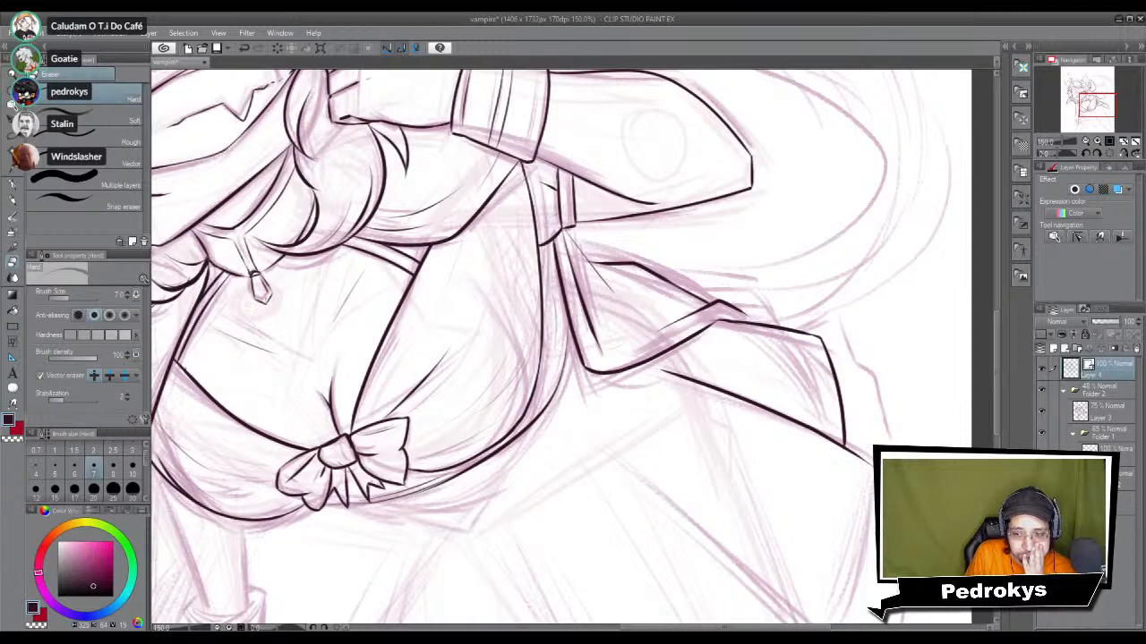
left_click_drag(841, 495, 808, 402)
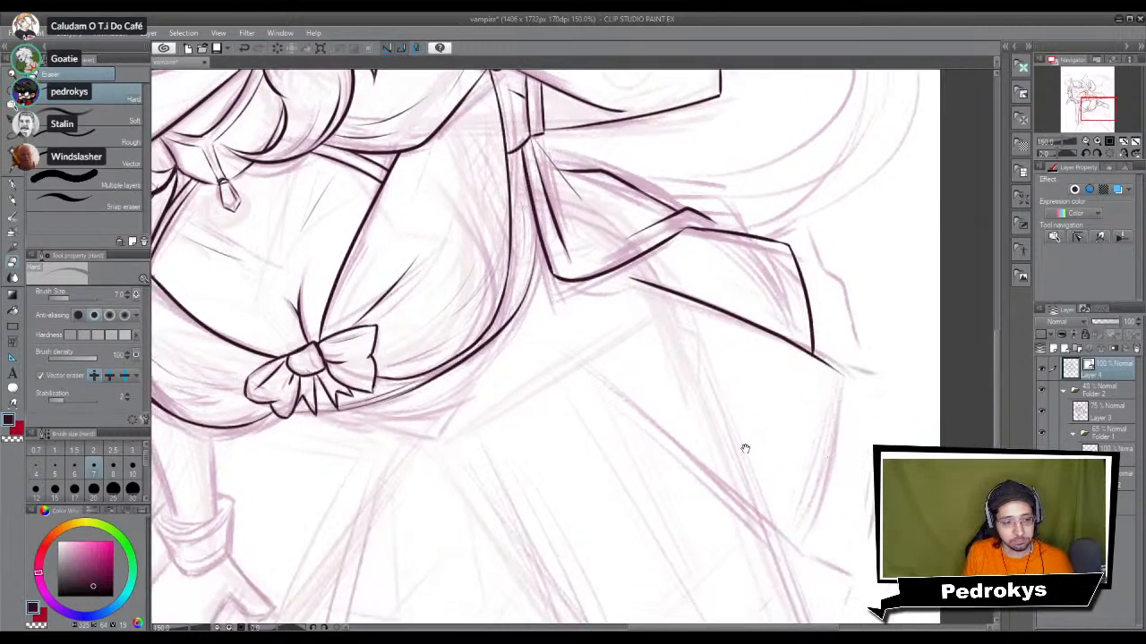
key("p")
left_click_drag(566, 346, 788, 539)
key("ctrl+z")
left_click_drag(569, 349, 789, 542)
key("ctrl+z")
left_click_drag(570, 359, 787, 542)
key("ctrl+z")
left_click_drag(569, 362, 784, 547)
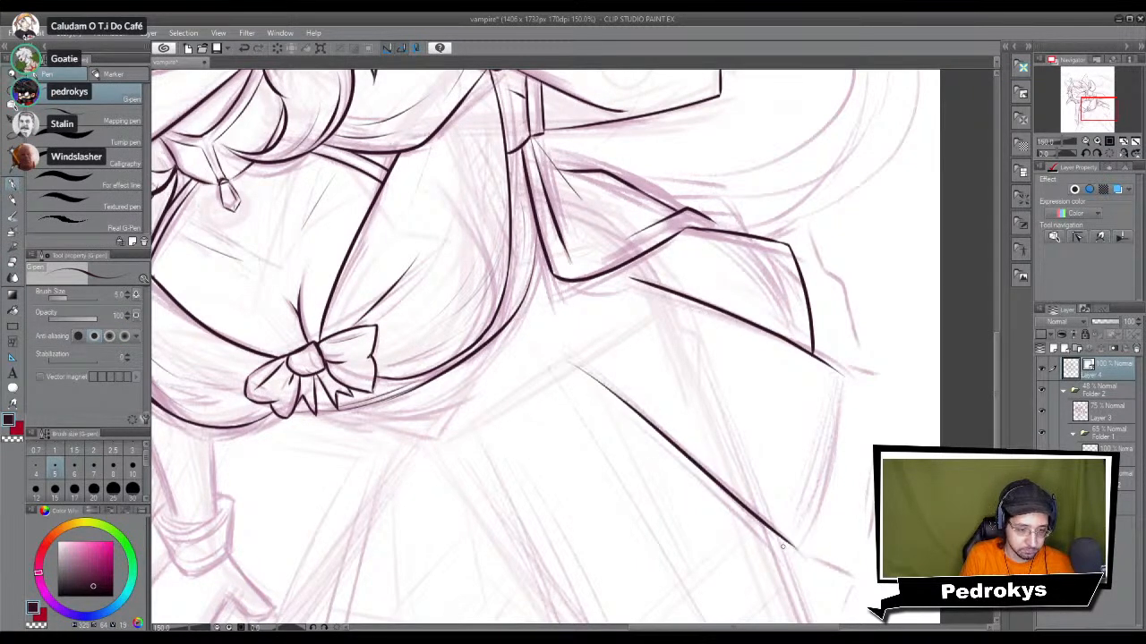
key("ctrl+z")
left_click_drag(582, 364, 794, 548)
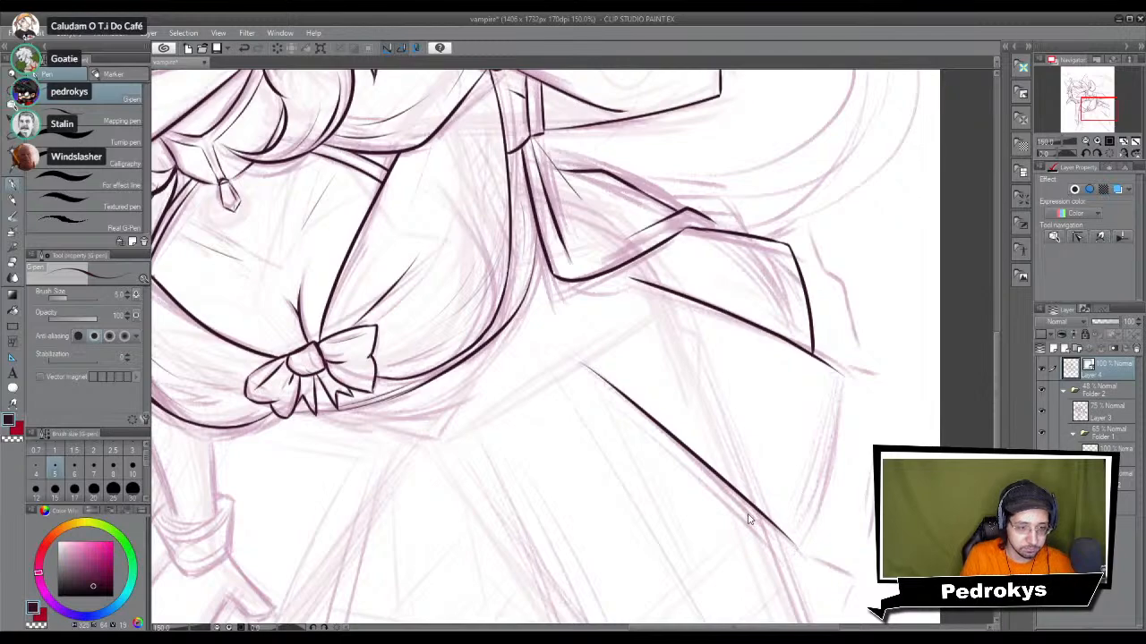
Step: Examine the inked figure as a whole and the neckline, collar and raised cuff up close
scroll(750, 519, "down", 2)
scroll(750, 519, "down", 3)
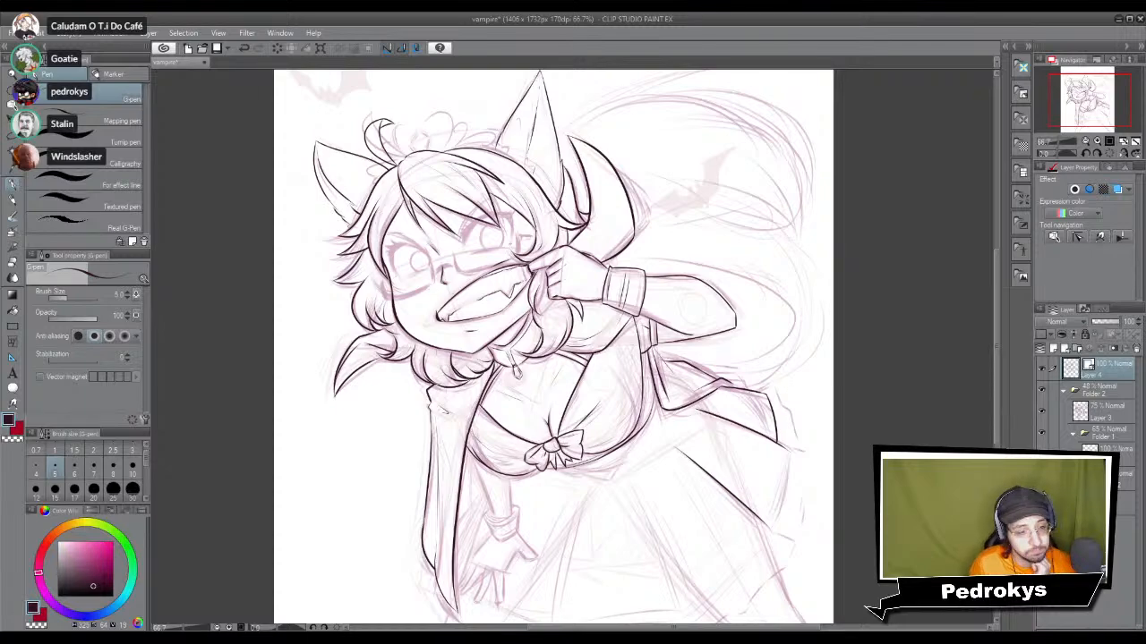
scroll(695, 301, "up", 5)
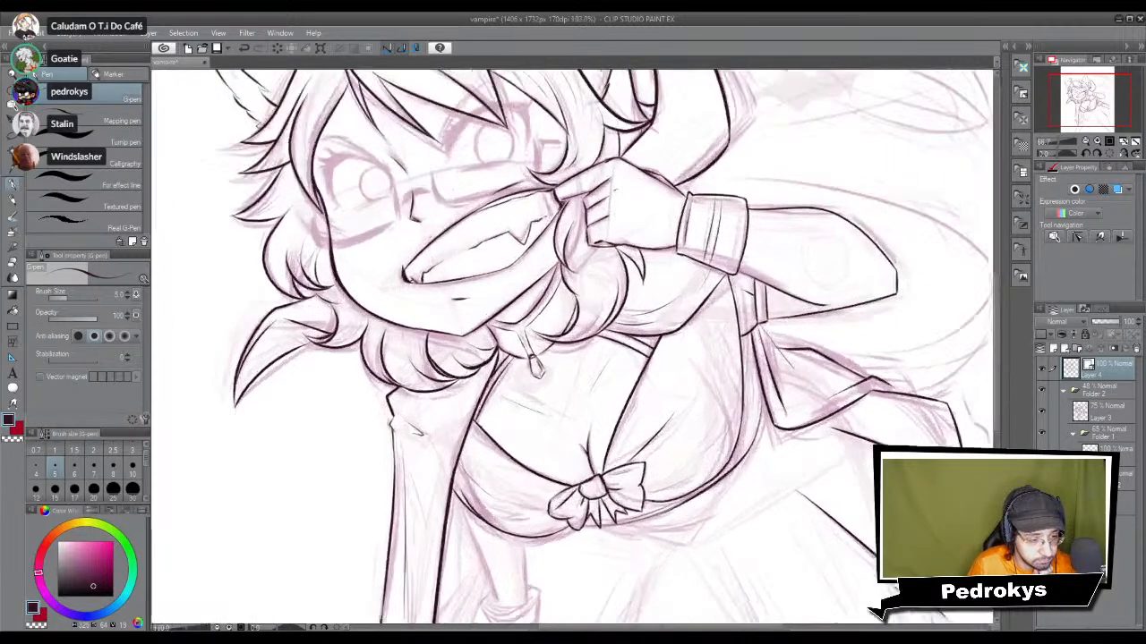
scroll(642, 317, "up", 2)
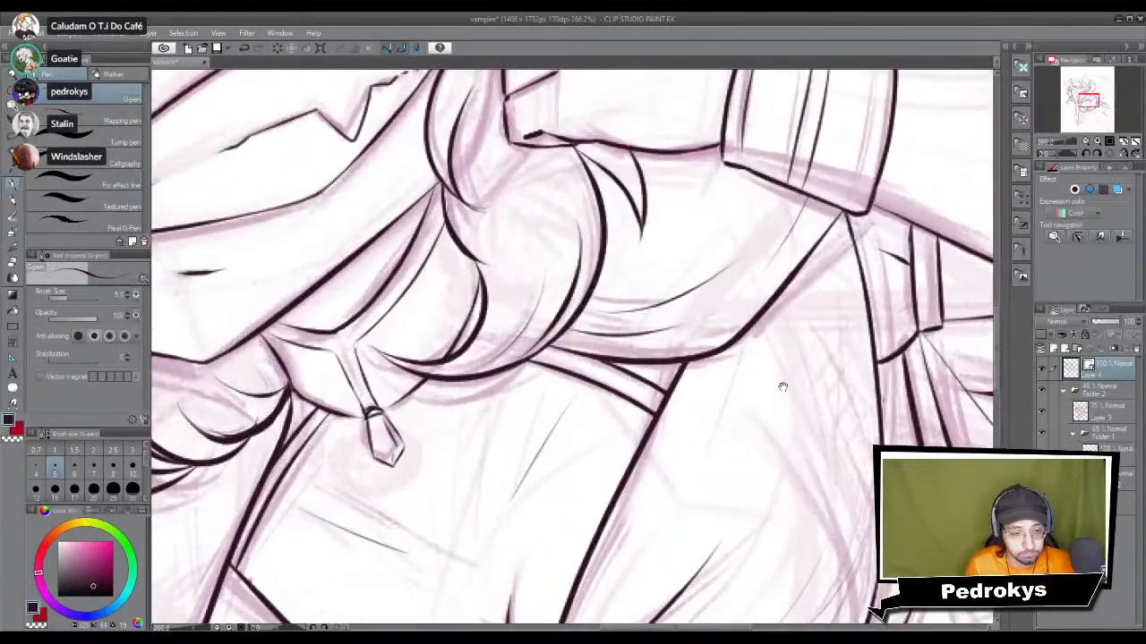
left_click_drag(778, 378, 739, 361)
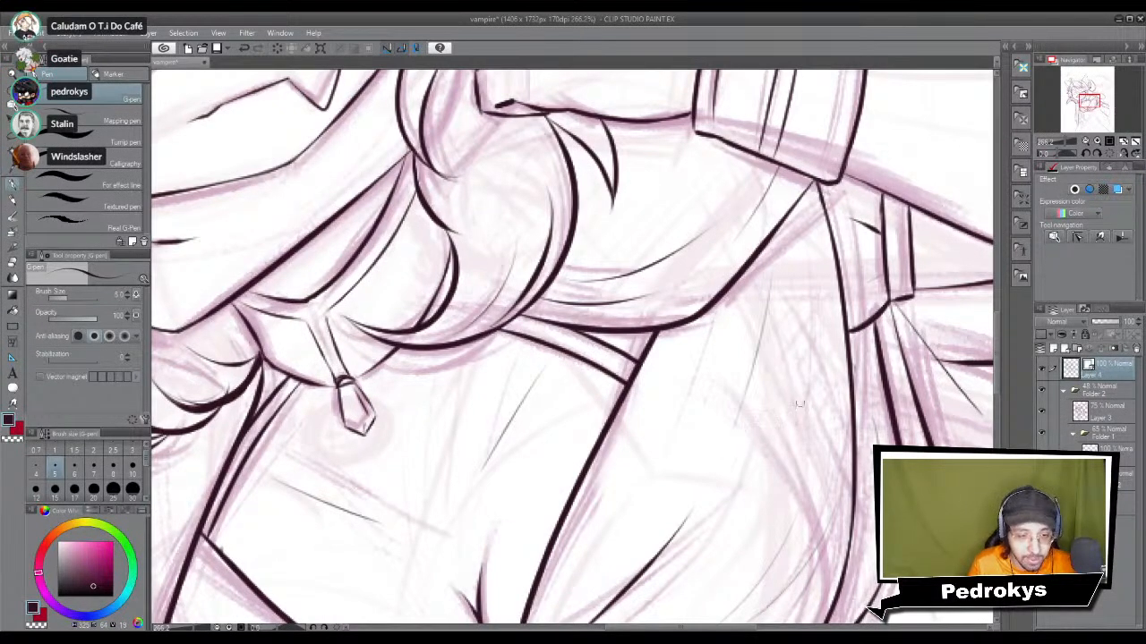
scroll(793, 406, "down", 2)
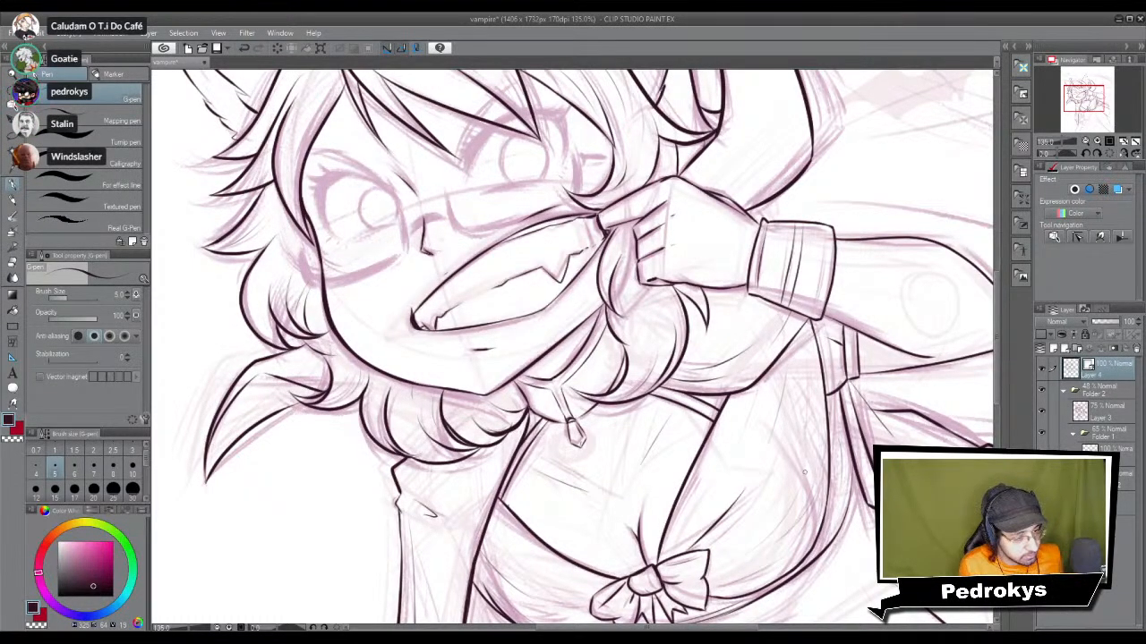
Step: Ink two long skirt pleat lines fanning down from the waist, one on each side of the front panel
left_click_drag(820, 588, 699, 261)
left_click_drag(736, 309, 575, 377)
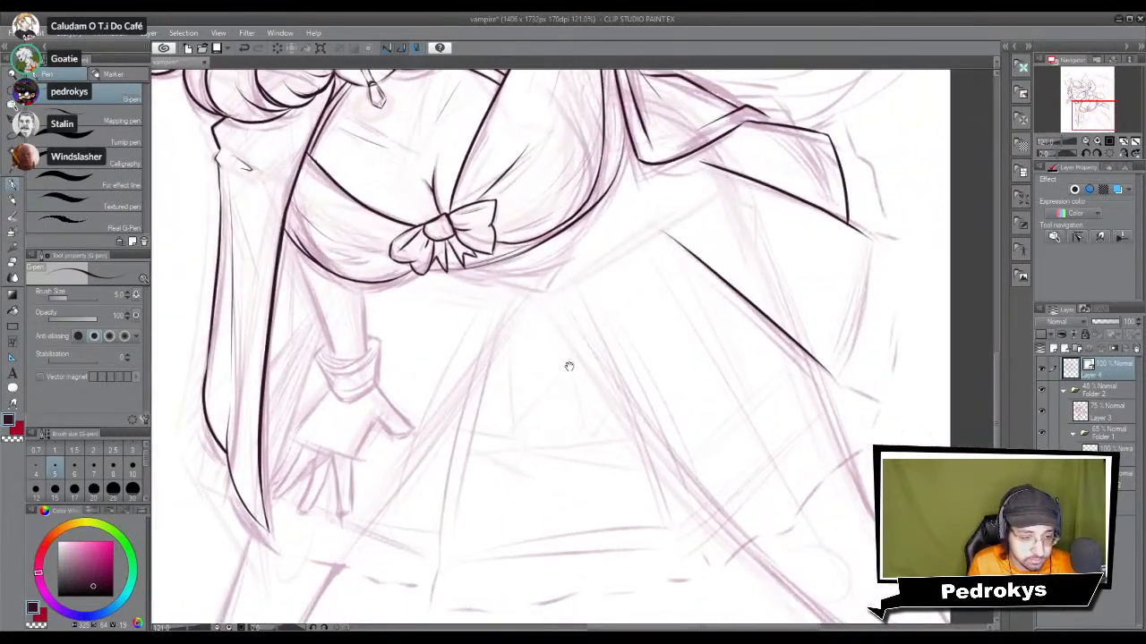
left_click_drag(580, 286, 656, 513)
key("ctrl+z")
left_click_drag(575, 272, 680, 521)
key("ctrl+z")
left_click_drag(577, 261, 667, 497)
key("ctrl+z")
left_click_drag(573, 260, 667, 513)
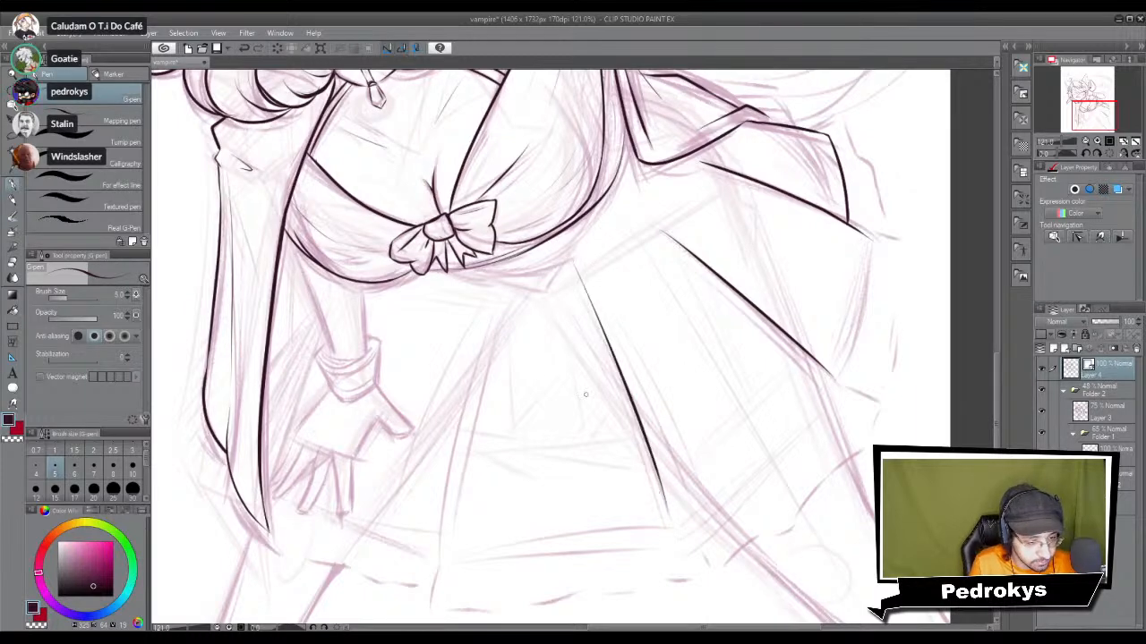
left_click_drag(487, 296, 449, 541)
key("ctrl+z")
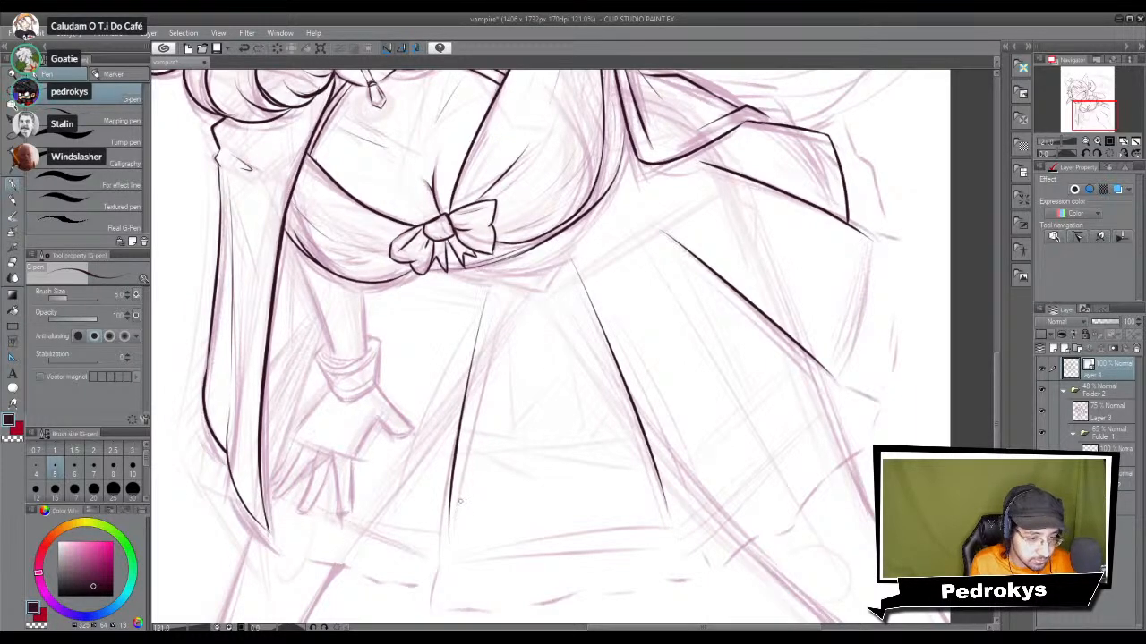
scroll(453, 477, "down", 5)
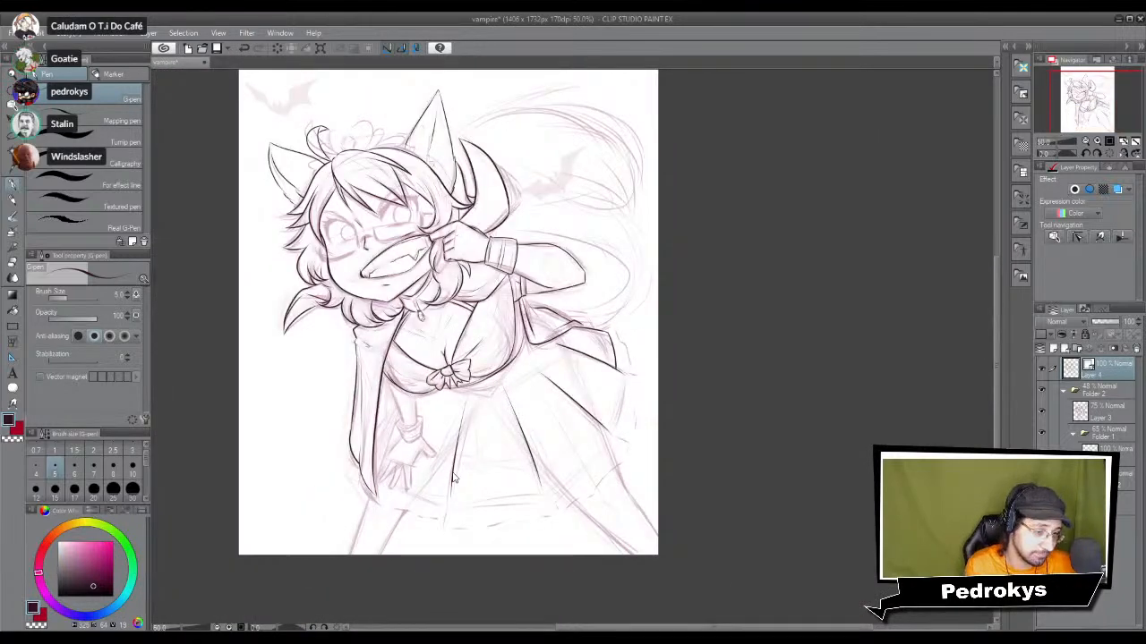
scroll(453, 477, "up", 6)
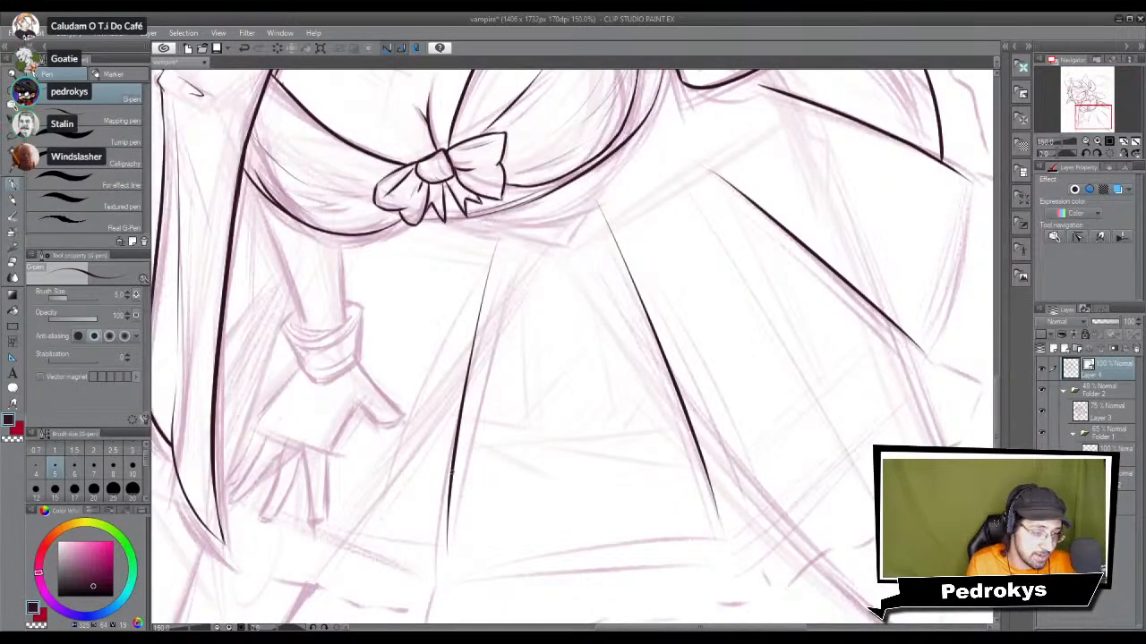
Step: Ink the curved outer edge joining the lower cloth line to the diagonal skirt fold, and trim its overshooting ends
mouse_move(452, 474)
left_mouse_down()
mouse_move(677, 345)
mouse_move(717, 388)
left_mouse_up()
left_click_drag(779, 215, 723, 412)
key("ctrl+z")
mouse_move(777, 218)
left_mouse_down()
mouse_move(720, 436)
mouse_move(790, 361)
left_mouse_up()
key("e")
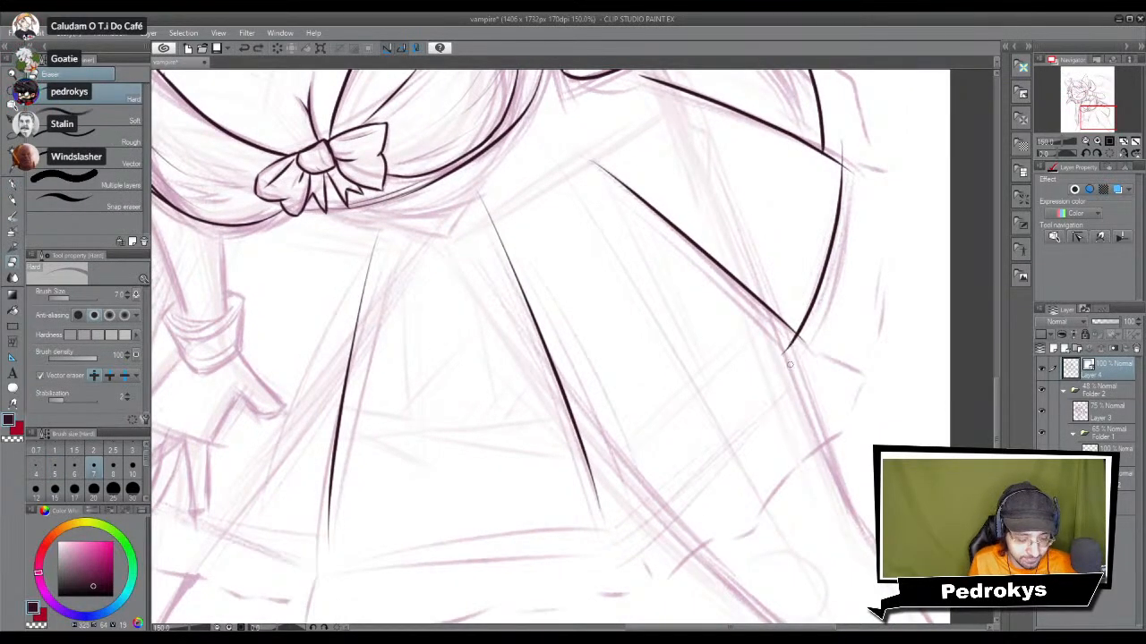
left_click_drag(789, 349, 810, 332)
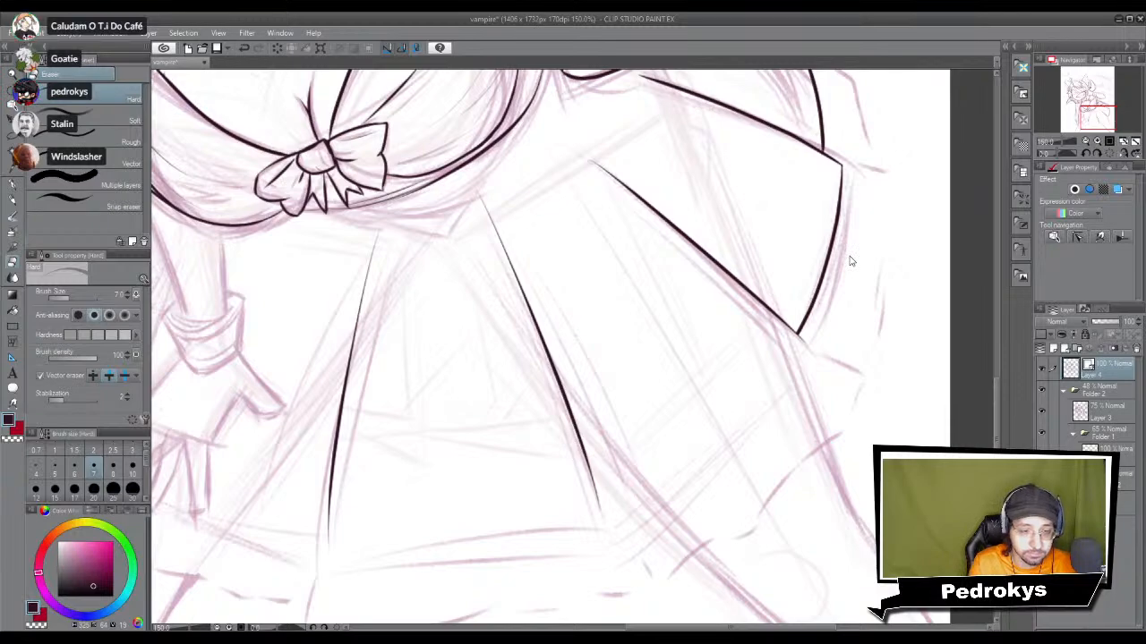
scroll(850, 260, "down", 5)
scroll(850, 260, "up", 4)
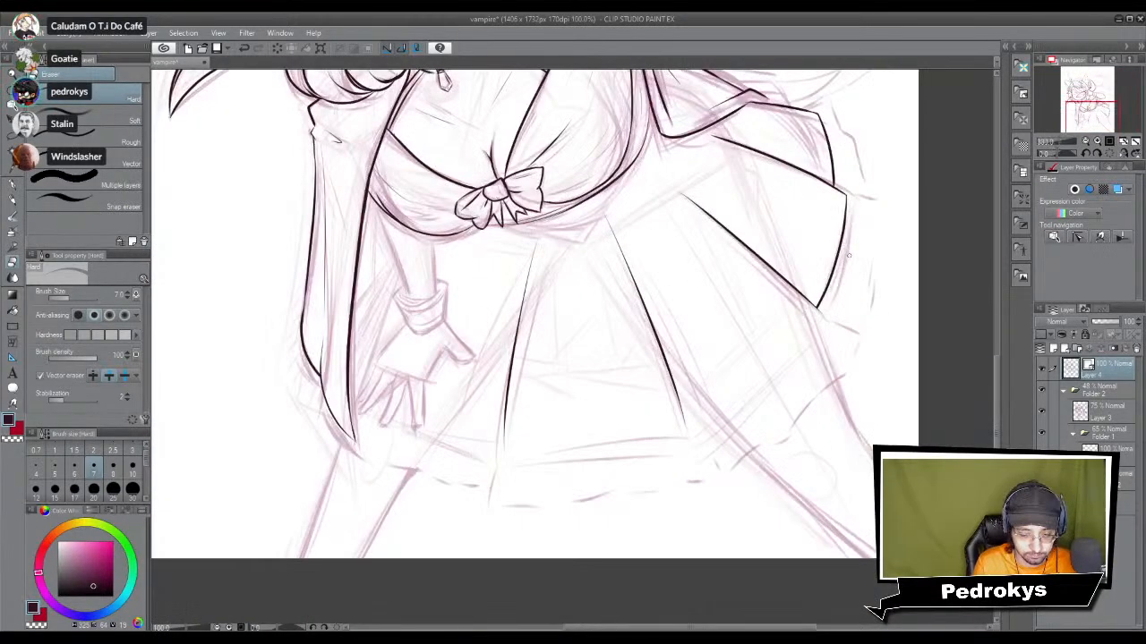
Step: Ink the straight hem of the side skirt panel and the curved hem of the front panel, trimming their shared corner
key("p")
scroll(849, 255, "up", 2)
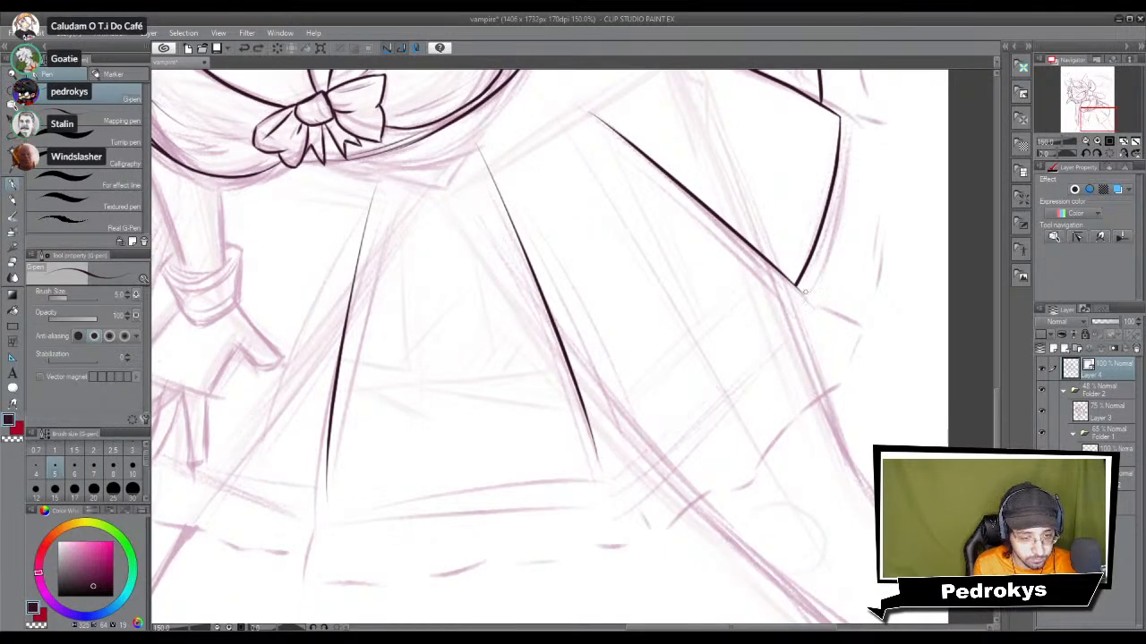
left_click_drag(797, 291, 595, 461)
key("e")
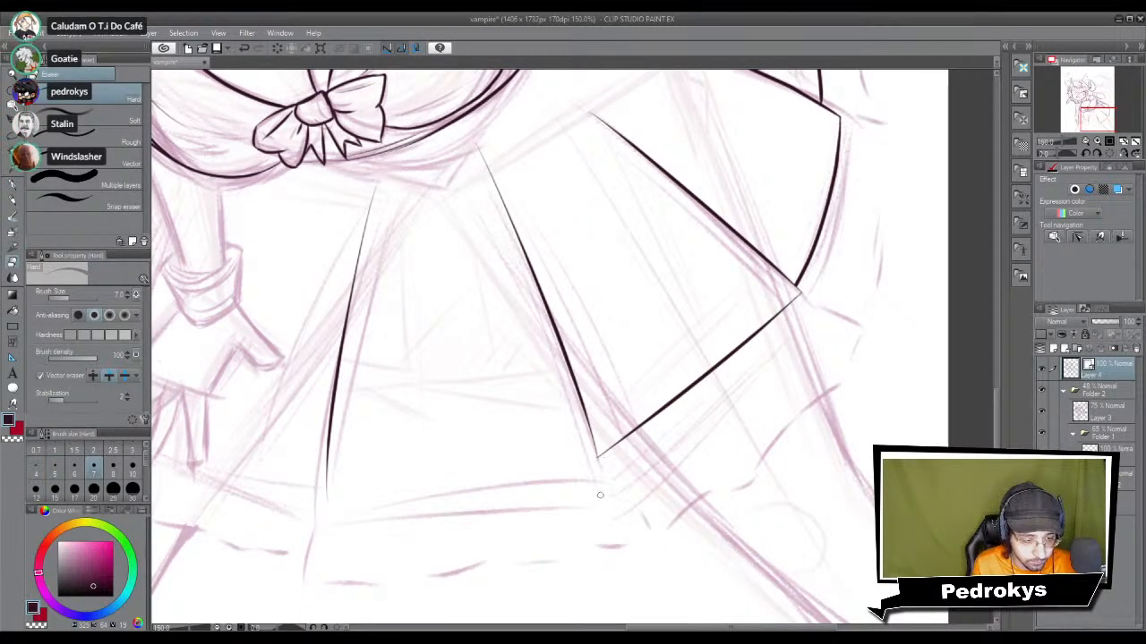
key("p")
left_click_drag(326, 497, 591, 461)
key("ctrl+z")
mouse_move(327, 494)
left_mouse_down()
mouse_move(383, 476)
mouse_move(613, 460)
left_mouse_up()
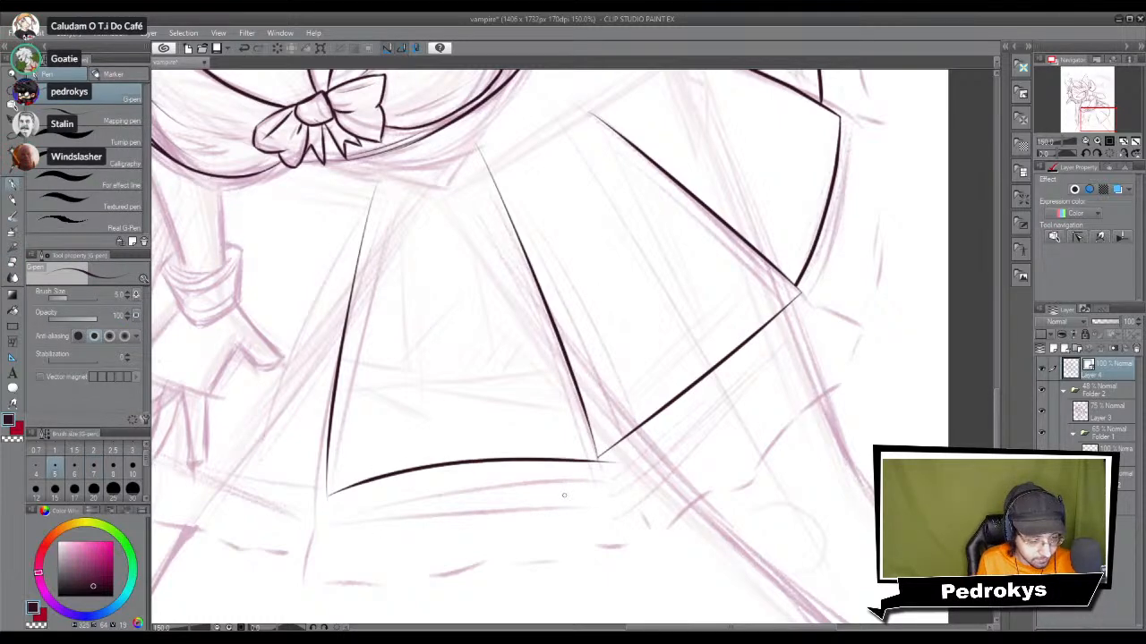
key("e")
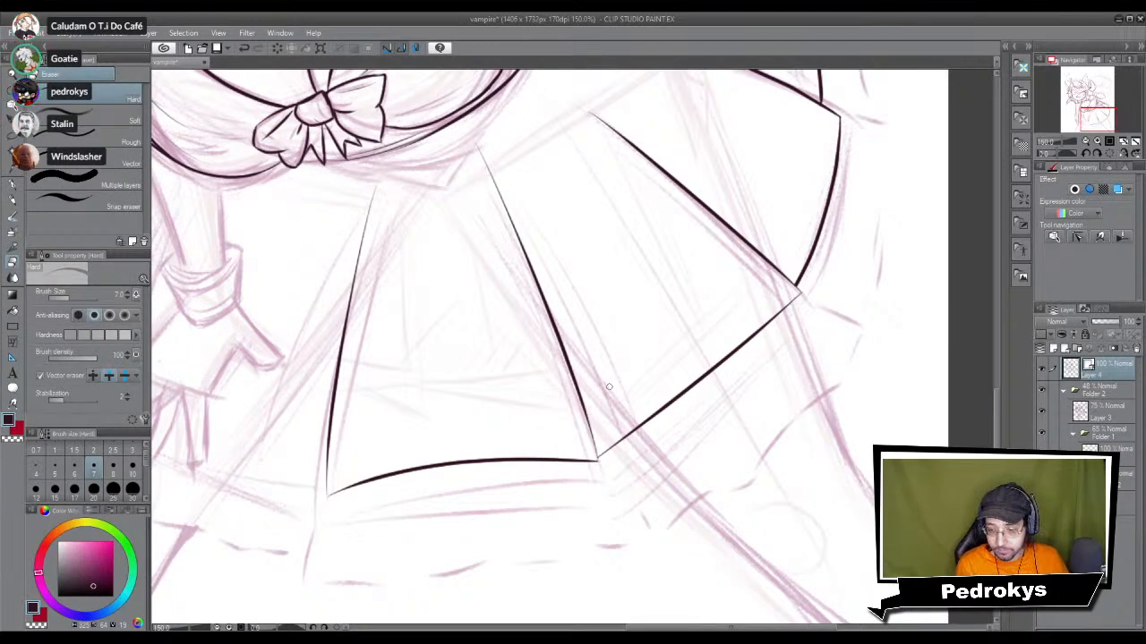
Step: Ink both sides of the lowered forearm from the underbust line down to the wrist cuff
left_click_drag(502, 376, 704, 409)
key("p")
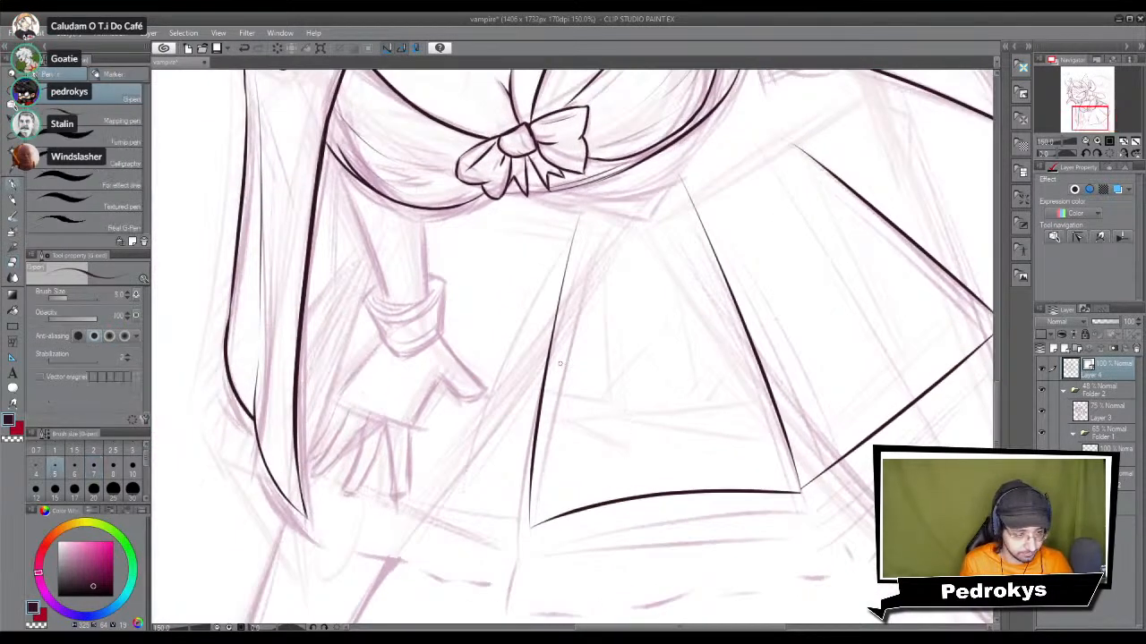
scroll(528, 265, "down", 3)
scroll(528, 265, "up", 1)
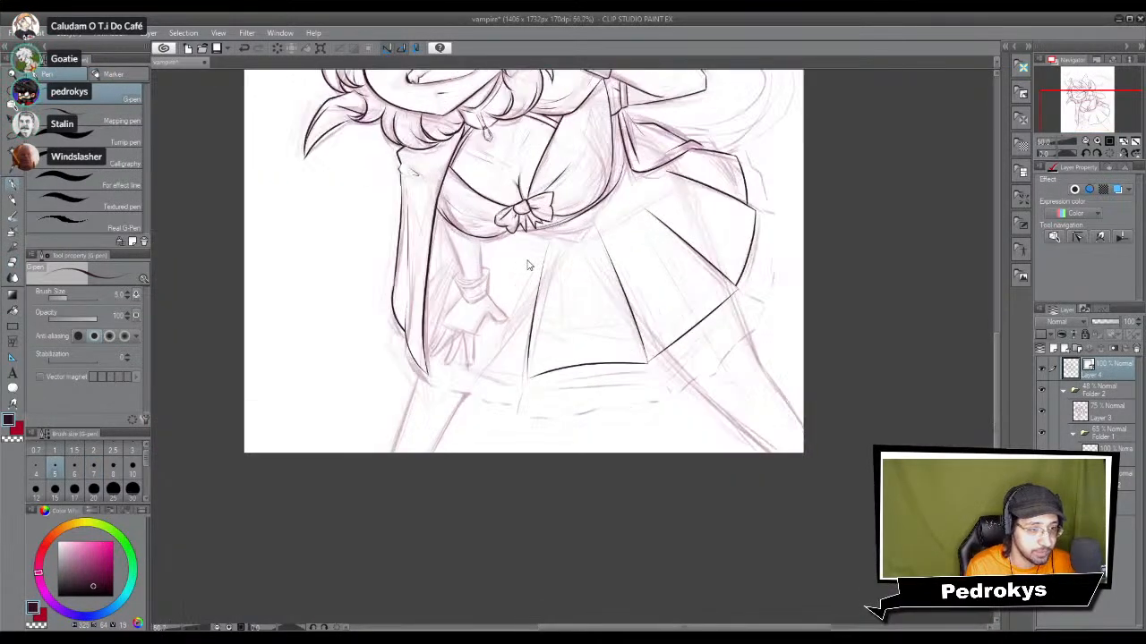
scroll(528, 265, "up", 5)
left_click_drag(493, 328, 554, 340)
left_click_drag(564, 274, 567, 373)
key("ctrl+z")
key("ctrl+z")
left_click_drag(564, 274, 567, 373)
left_click_drag(455, 215, 506, 380)
key("ctrl+z")
left_click_drag(452, 215, 507, 366)
key("ctrl+z")
left_click_drag(451, 207, 506, 382)
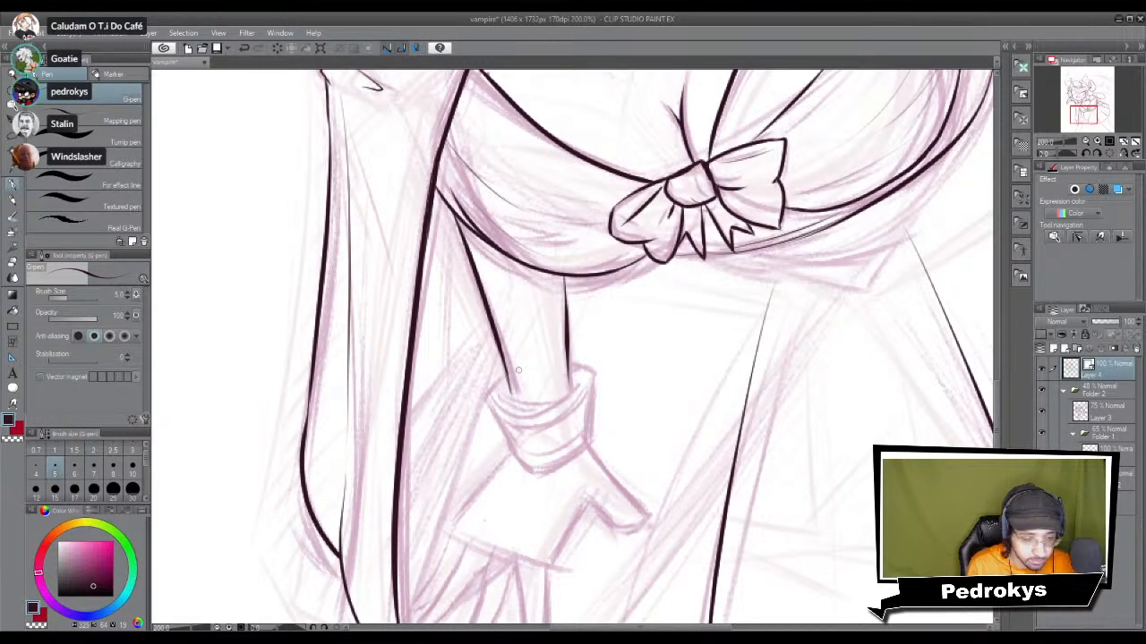
scroll(518, 375, "down", 3)
scroll(518, 376, "up", 5)
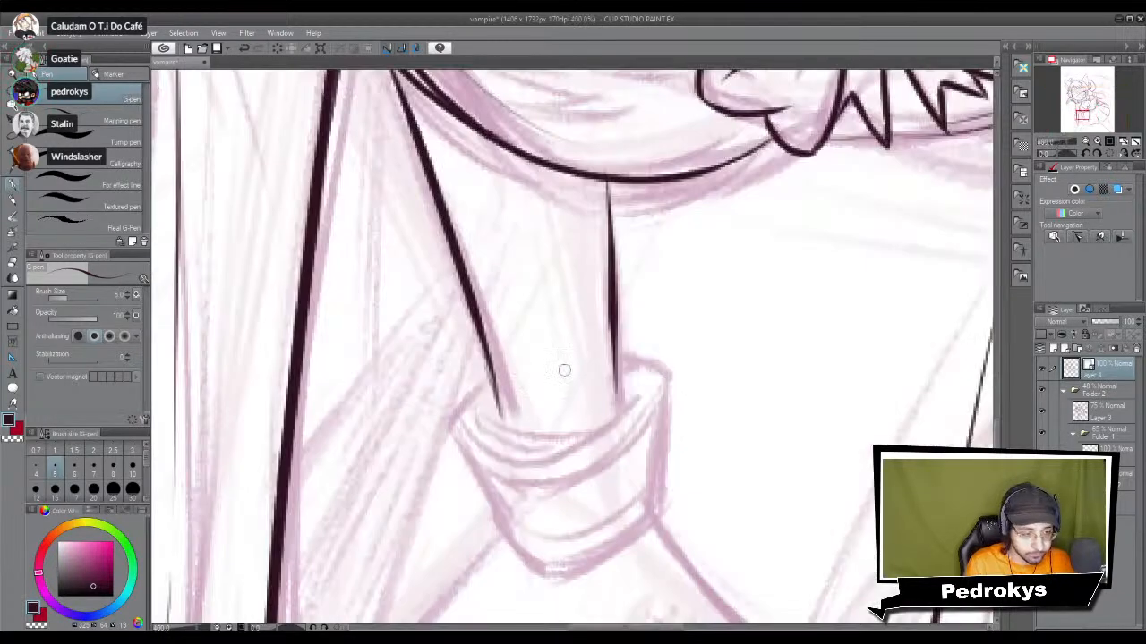
Step: Set the pen size to 4 and ink the outer contour of the lowered wrist's cuff, closing its rounded lower edge
left_click(36, 465)
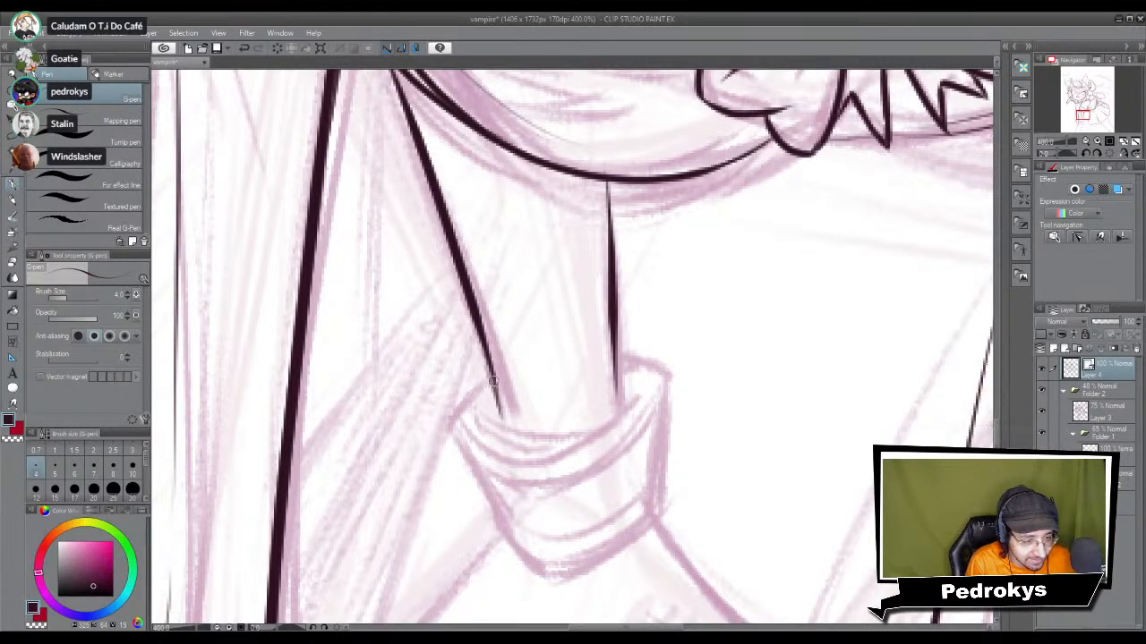
left_click_drag(491, 385, 454, 428)
scroll(468, 442, "down", 2)
mouse_move(448, 362)
left_mouse_down()
mouse_move(493, 456)
mouse_move(485, 441)
mouse_move(541, 507)
left_mouse_up()
mouse_move(608, 288)
left_mouse_down()
mouse_move(654, 425)
mouse_move(656, 391)
mouse_move(643, 440)
left_mouse_up()
mouse_move(526, 499)
left_mouse_down()
mouse_move(640, 446)
mouse_move(629, 464)
mouse_move(649, 407)
left_mouse_up()
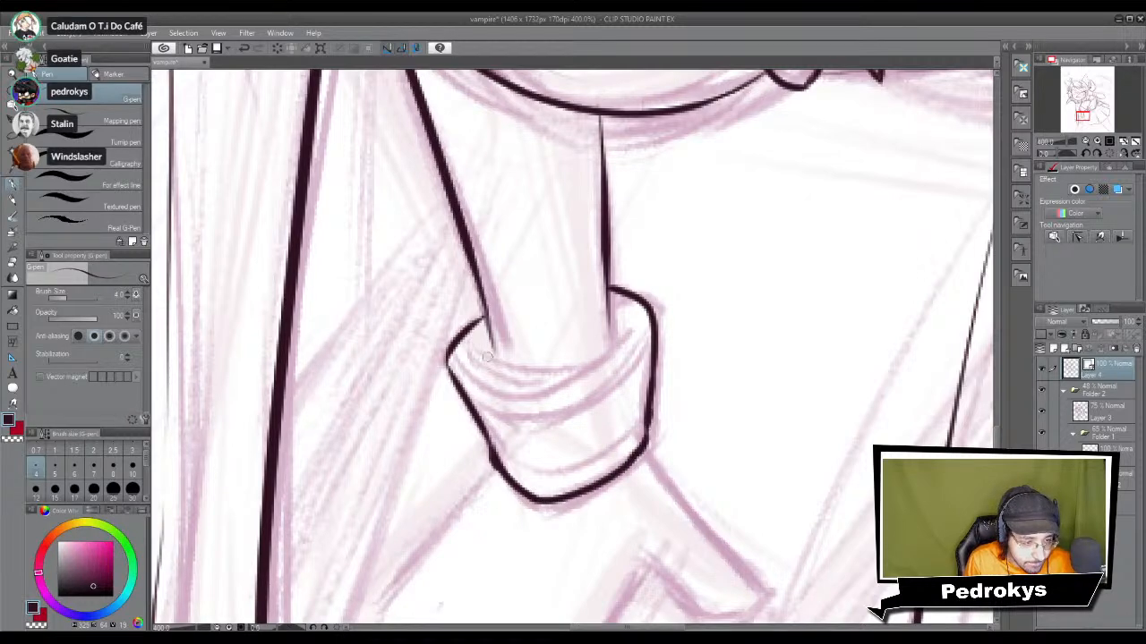
Step: Ink the curved inner rim of the cuff opening and extend the forearm lines into it
mouse_move(471, 351)
left_mouse_down()
mouse_move(501, 385)
mouse_move(595, 340)
left_mouse_up()
key("ctrl+z")
mouse_move(472, 353)
left_mouse_down()
mouse_move(645, 334)
mouse_move(490, 378)
left_mouse_up()
key("ctrl+z")
mouse_move(625, 338)
left_mouse_down()
mouse_move(628, 309)
mouse_move(609, 340)
left_mouse_up()
left_click_drag(487, 323, 499, 376)
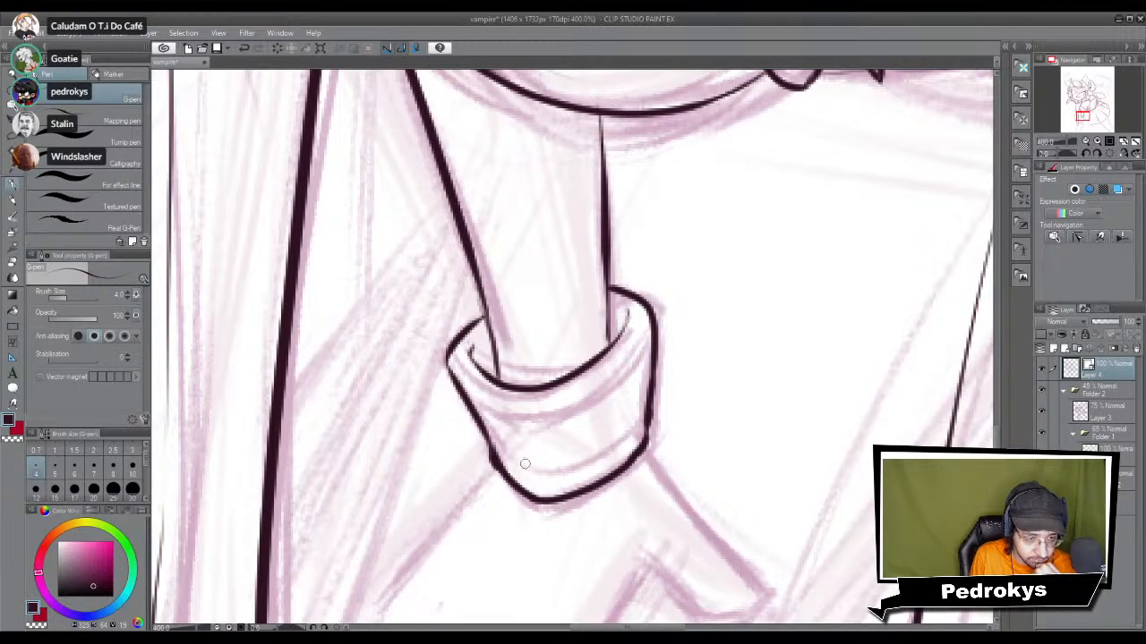
Step: Ink the lowered hand's thumb from the cuff around its rounded tip and back toward the palm
mouse_move(660, 433)
left_mouse_down()
mouse_move(584, 218)
mouse_move(639, 314)
left_mouse_up()
key("ctrl+z")
left_click_drag(571, 236, 654, 343)
left_click_drag(616, 297, 687, 366)
mouse_move(562, 335)
left_mouse_down()
mouse_move(617, 394)
mouse_move(661, 400)
mouse_move(687, 367)
left_mouse_up()
left_click_drag(616, 388, 671, 390)
Step: Ink the hand's outer edge as a diagonal line from the cuff down to the knuckles
left_click_drag(397, 330, 612, 315)
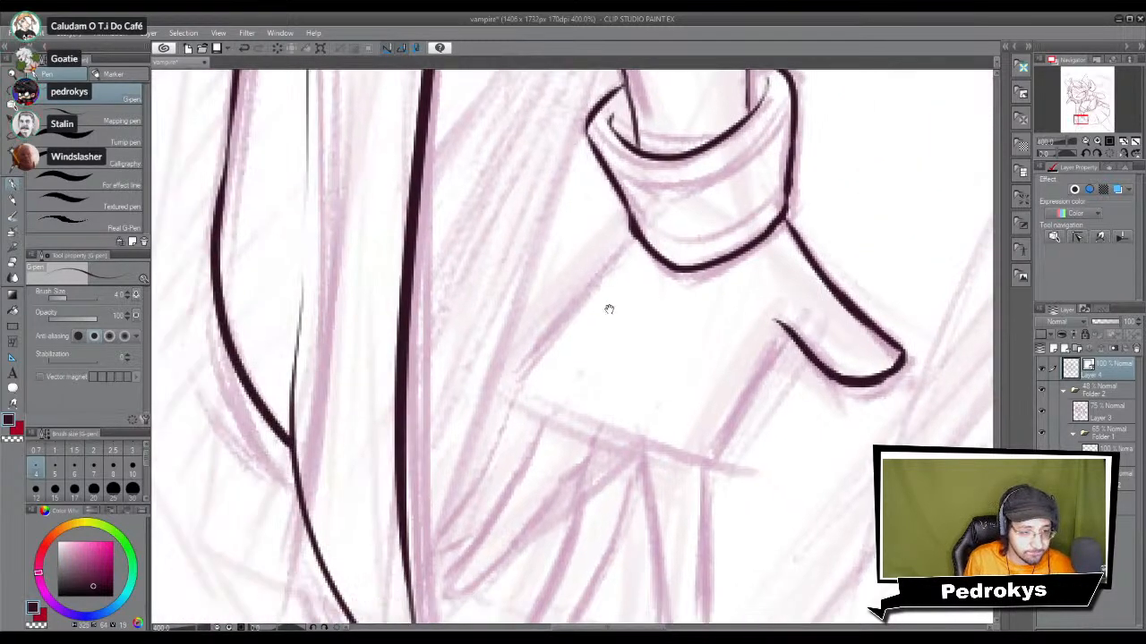
mouse_move(633, 240)
left_mouse_down()
mouse_move(512, 371)
mouse_move(548, 338)
mouse_move(519, 379)
left_mouse_up()
key("ctrl+z")
key("ctrl+z")
key("ctrl+z")
left_click_drag(632, 235, 507, 393)
key("ctrl+z")
mouse_move(633, 234)
left_mouse_down()
mouse_move(505, 400)
mouse_move(615, 265)
mouse_move(519, 387)
left_mouse_up()
key("ctrl+z")
key("ctrl+z")
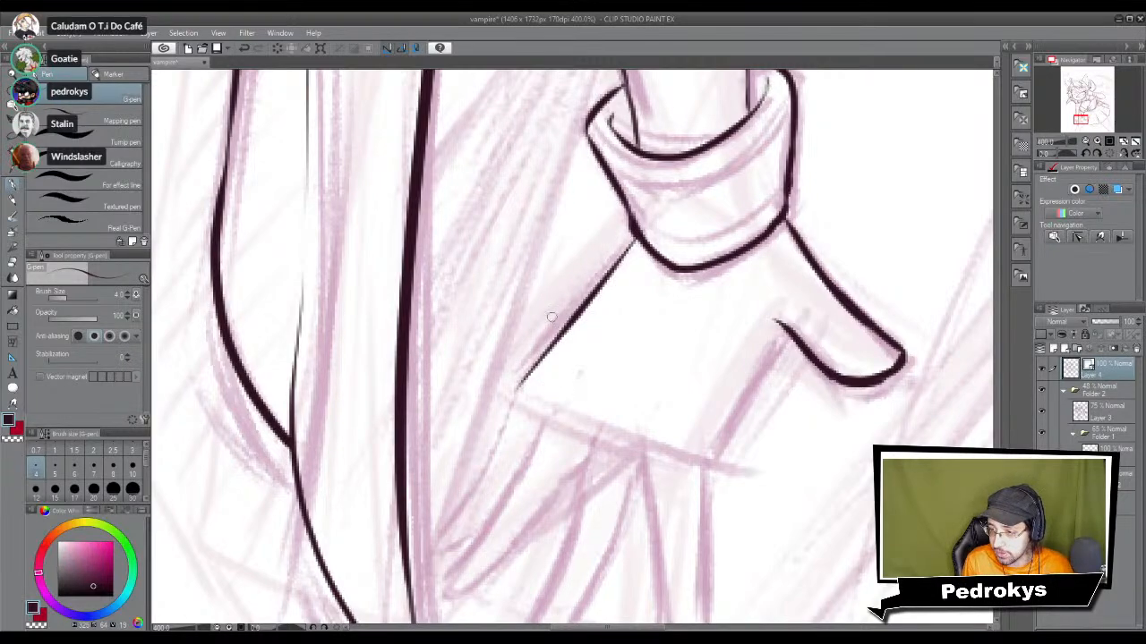
Step: Ink the palm edge from the base of the thumb to the nearest finger and a short stroke between the knuckles
left_click_drag(721, 429, 649, 313)
left_click_drag(709, 209, 636, 353)
key("ctrl+z")
left_click_drag(709, 209, 635, 333)
key("ctrl+z")
mouse_move(709, 211)
left_mouse_down()
mouse_move(671, 256)
mouse_move(633, 333)
left_mouse_up()
key("ctrl+z")
left_click_drag(711, 213, 634, 334)
left_click_drag(578, 294, 569, 324)
left_click_drag(580, 366, 596, 318)
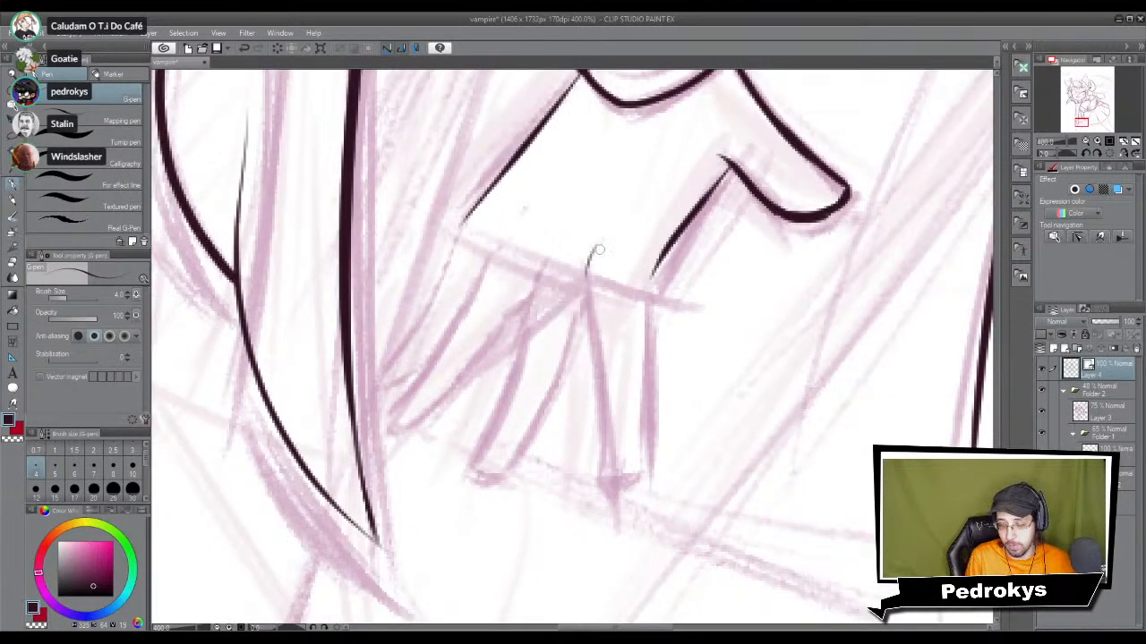
Step: Set the pen size to 3 and continue the palm edge down along the thumb side of the nearest finger
left_click_drag(645, 357, 704, 314)
left_click_drag(644, 230, 656, 379)
key("ctrl+z")
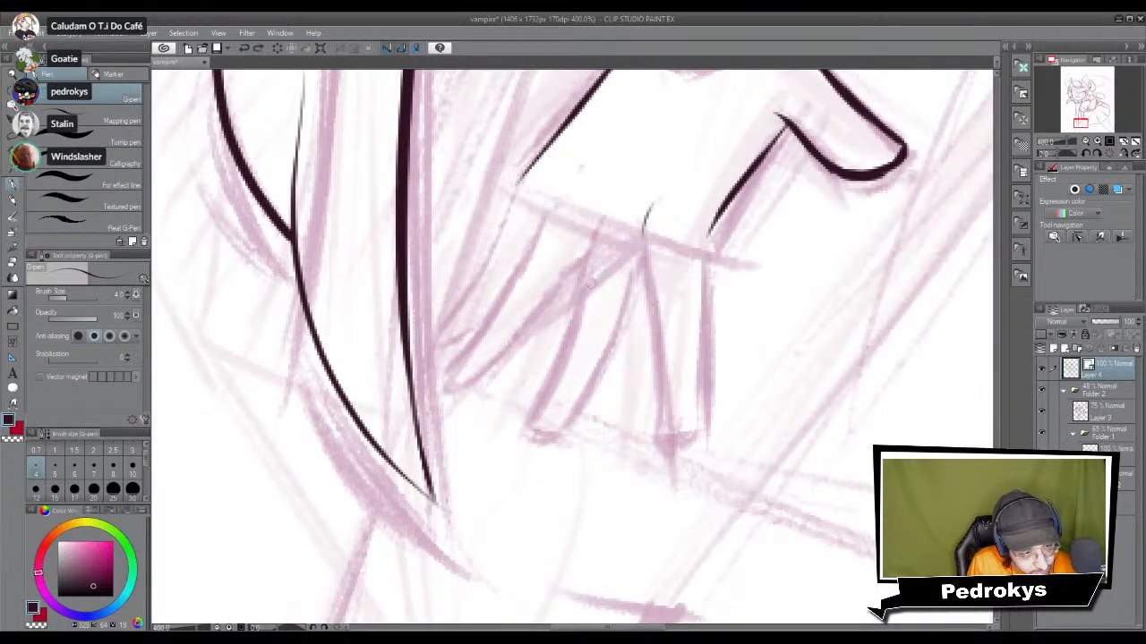
left_click(125, 457)
left_click_drag(713, 222, 704, 262)
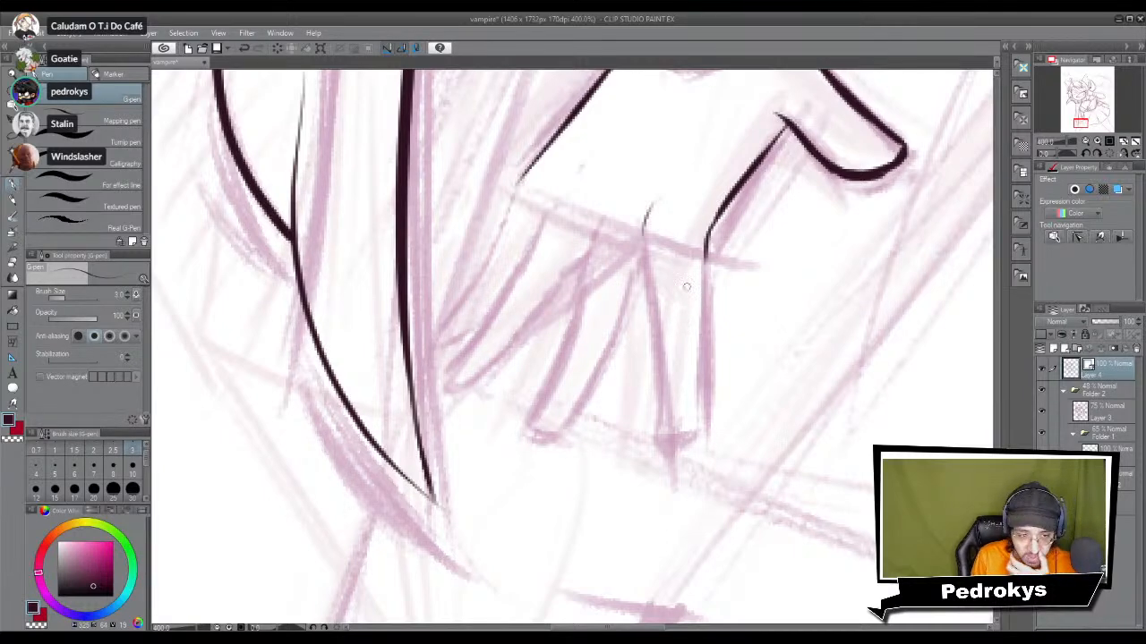
left_click_drag(703, 258, 702, 398)
key("ctrl+z")
left_click_drag(704, 255, 702, 397)
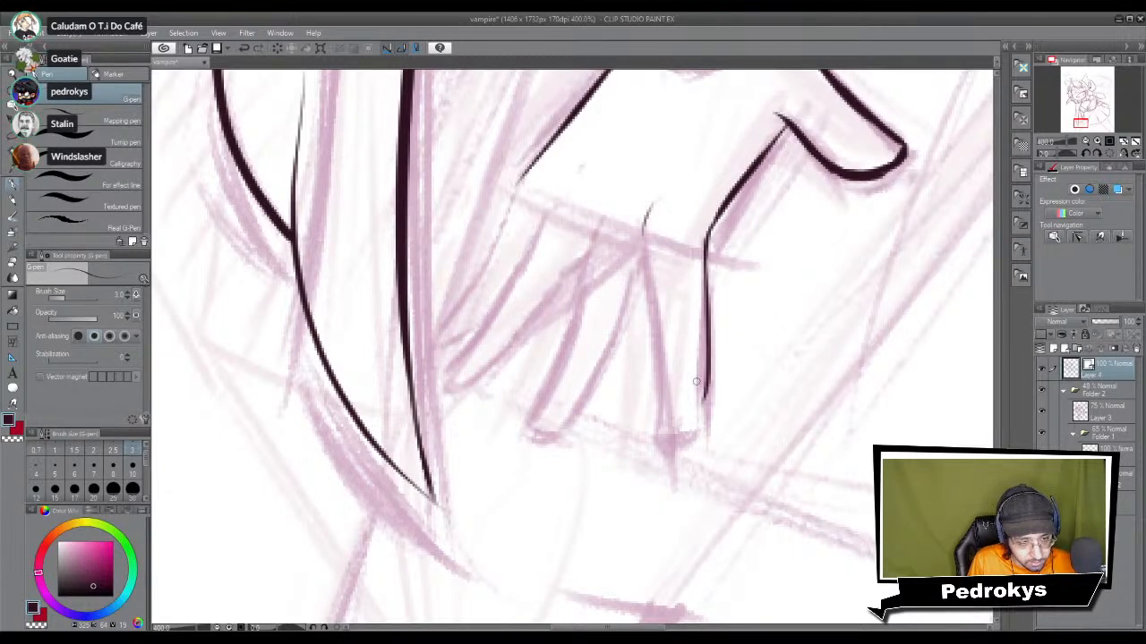
Step: Ink the opposite side of the finger nearest the thumb and close its rounded tip
key("ctrl+z")
left_click_drag(645, 247, 664, 367)
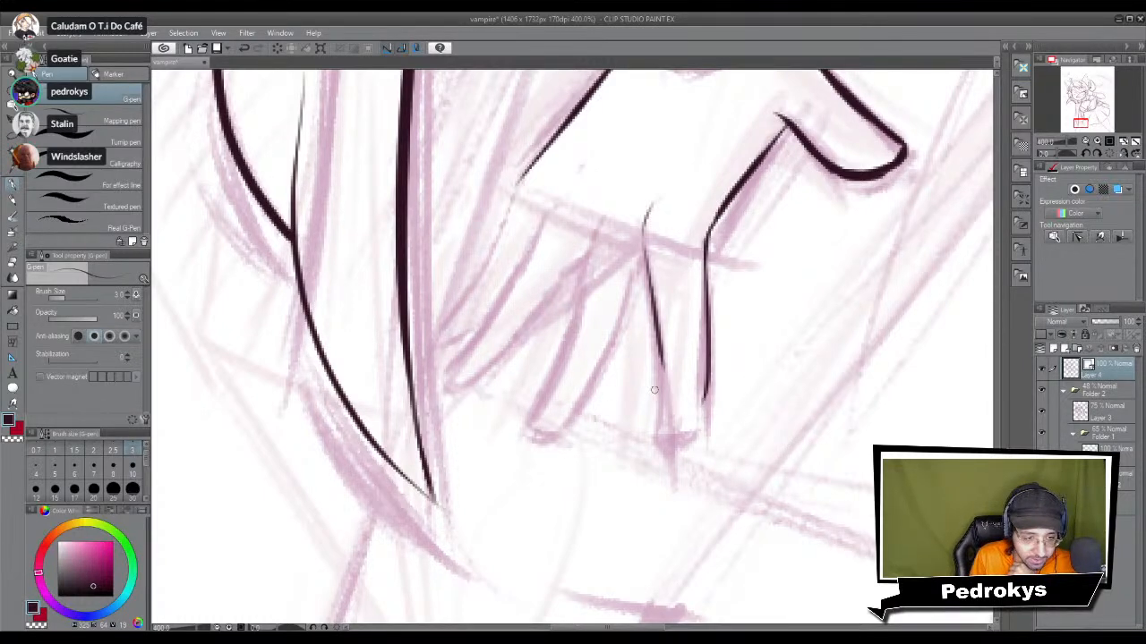
left_click_drag(660, 351, 667, 456)
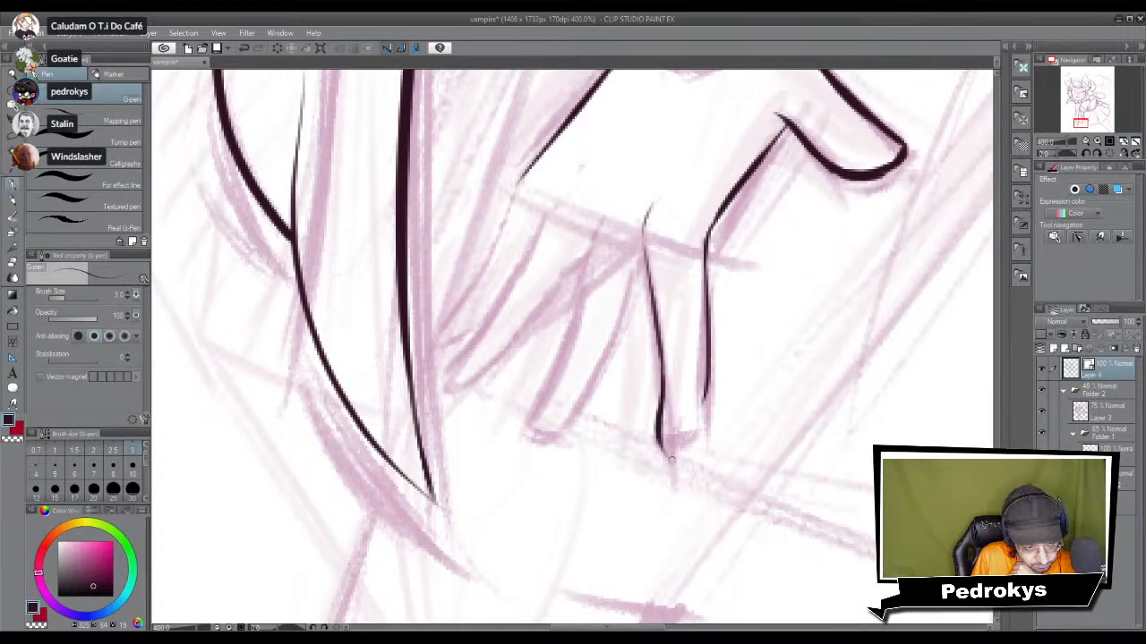
mouse_move(704, 383)
left_mouse_down()
mouse_move(686, 451)
mouse_move(660, 433)
mouse_move(669, 461)
mouse_move(659, 424)
mouse_move(685, 448)
left_mouse_up()
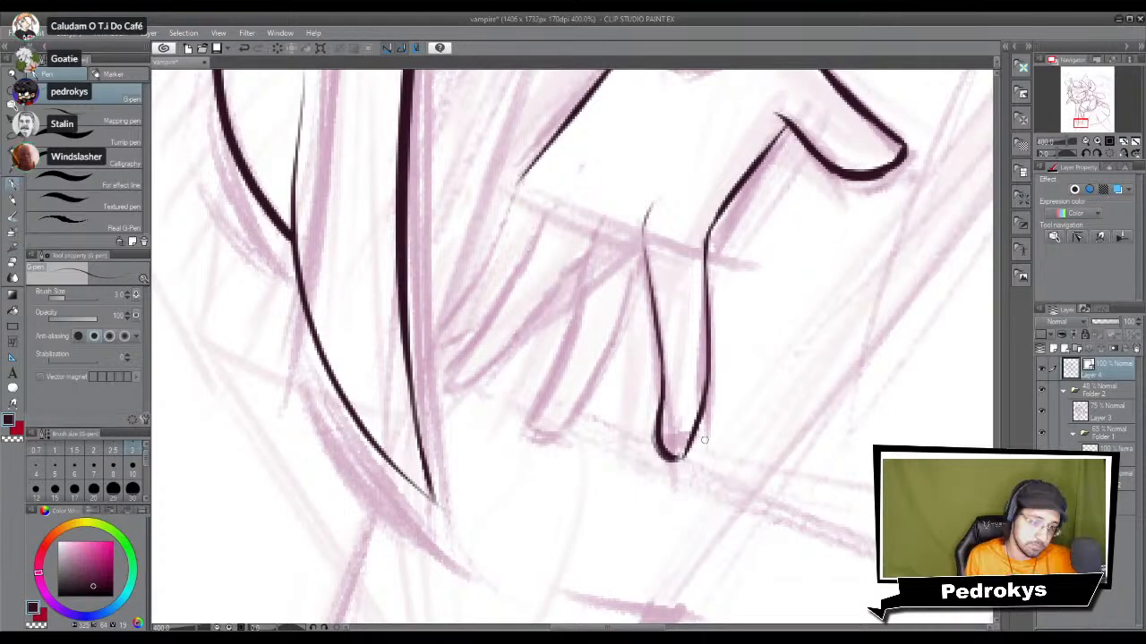
Step: Erase the tip and lower inner side of the finger nearest the thumb and re-ink them with a narrower rounded end
scroll(705, 442, "down", 3)
scroll(704, 445, "down", 4)
scroll(704, 445, "up", 6)
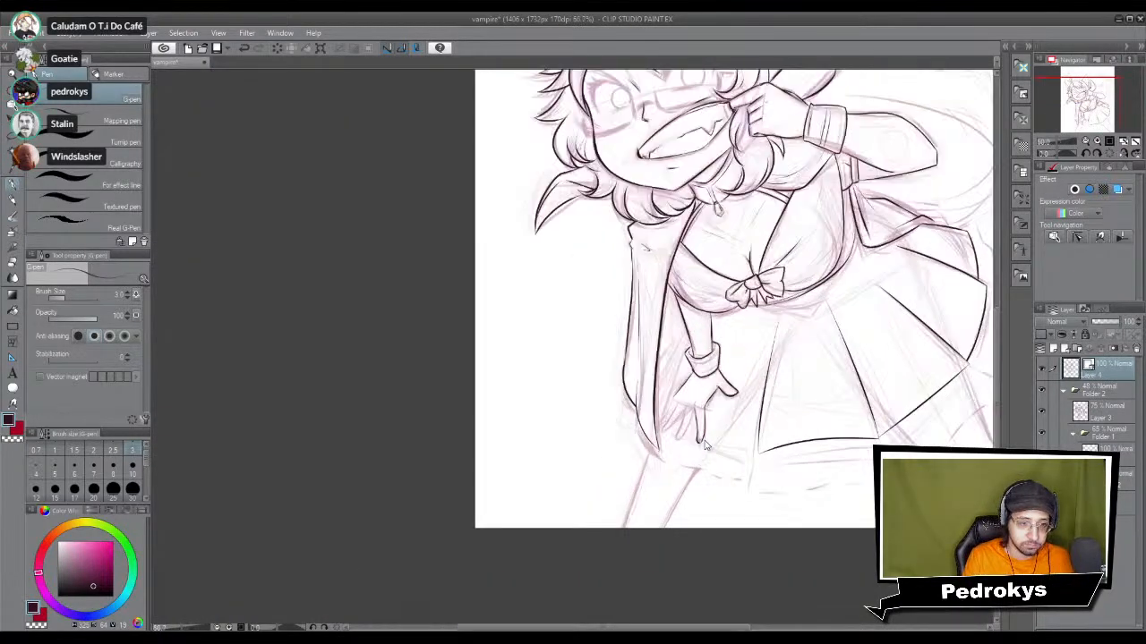
key("e")
mouse_move(669, 423)
left_mouse_down()
mouse_move(662, 411)
mouse_move(659, 440)
mouse_move(676, 458)
left_mouse_up()
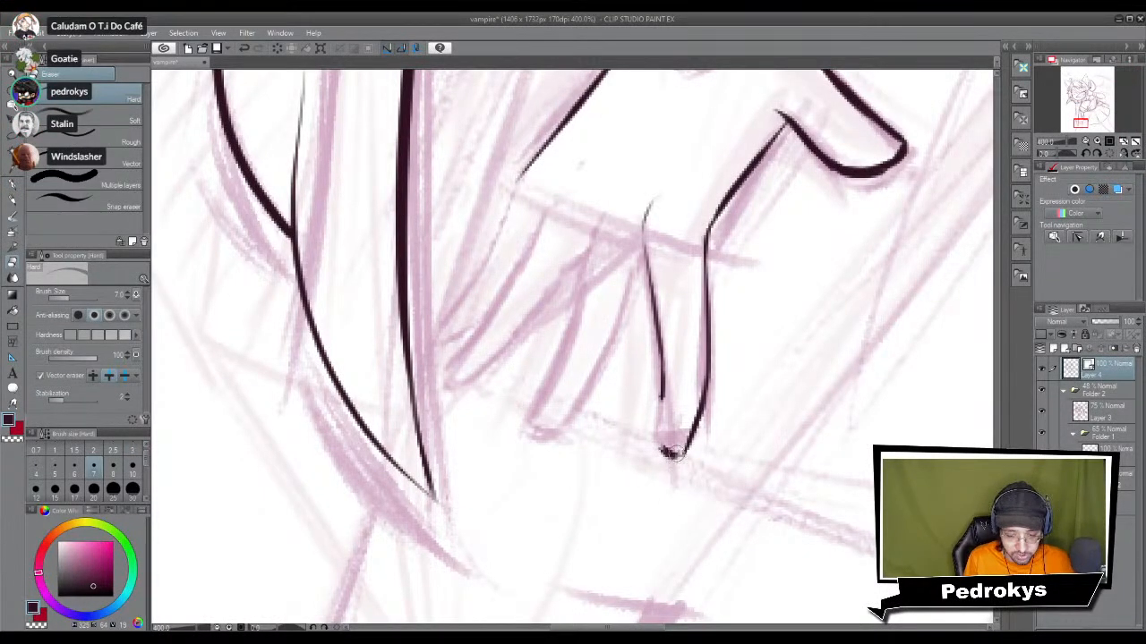
key("p")
left_click_drag(662, 402, 668, 455)
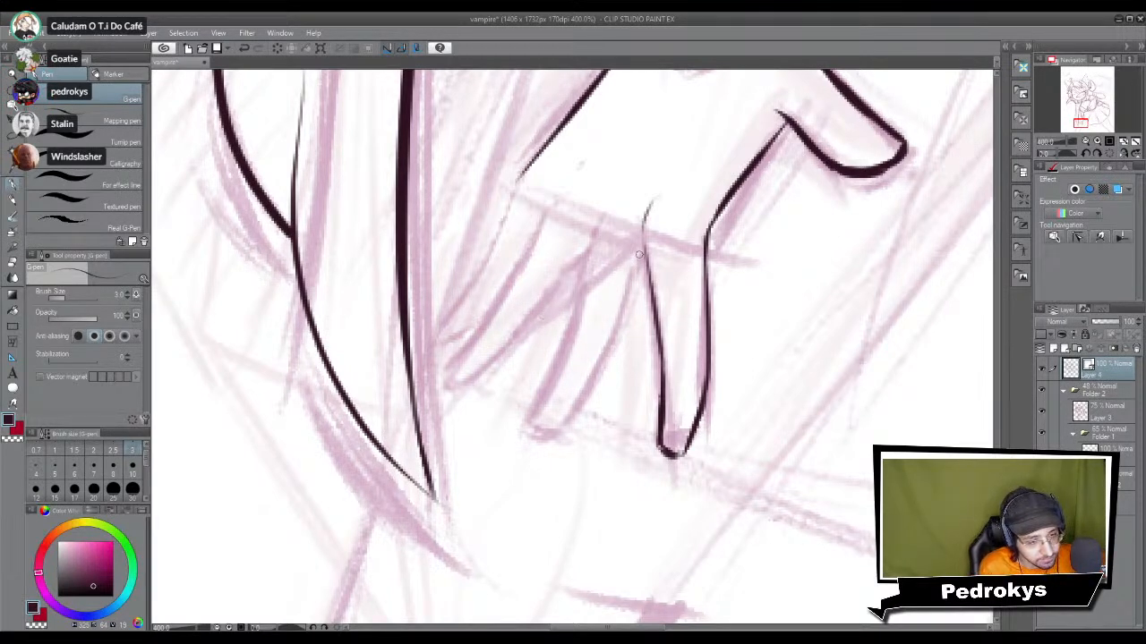
Step: Ink both sides of the middle finger with its rounded tip and a short knuckle stroke at its base
left_click_drag(641, 255, 589, 370)
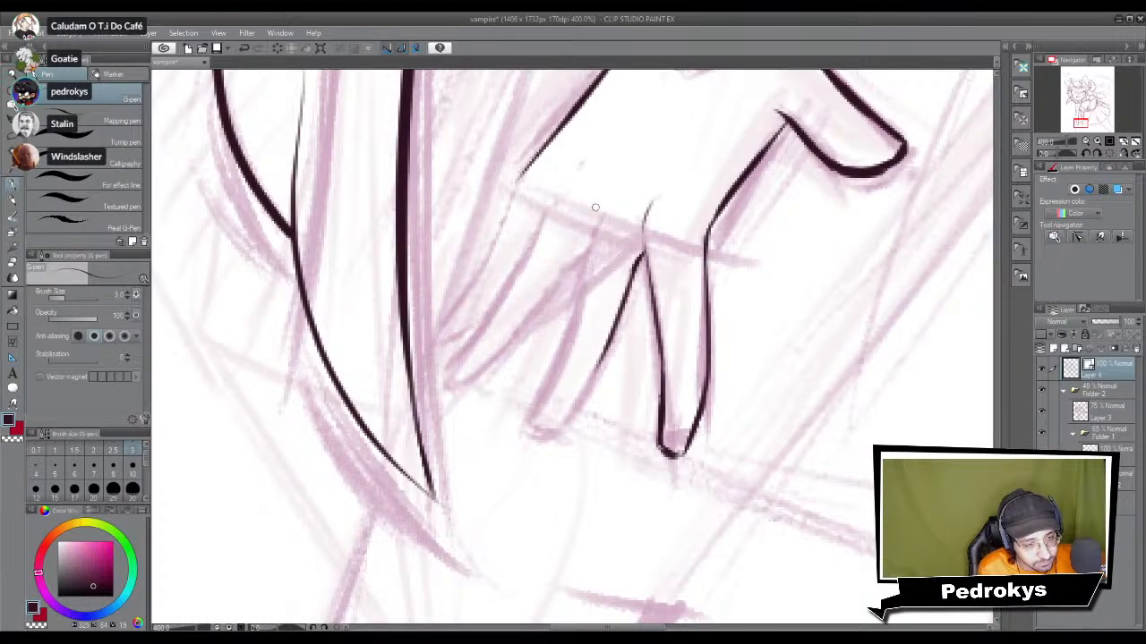
left_click_drag(604, 210, 590, 233)
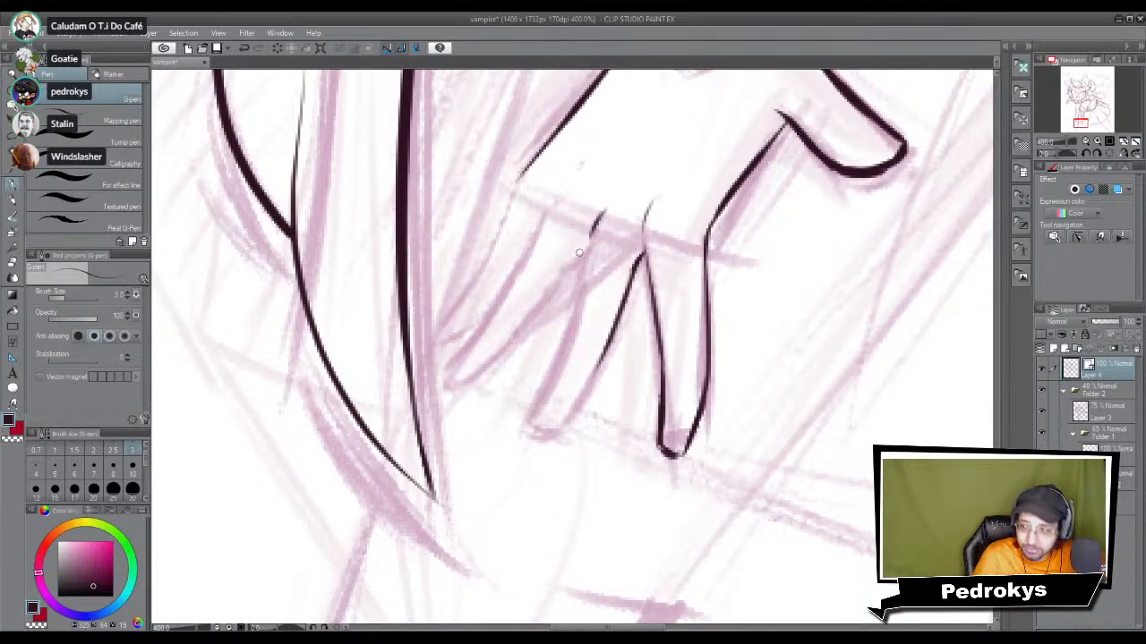
left_click_drag(587, 246, 523, 419)
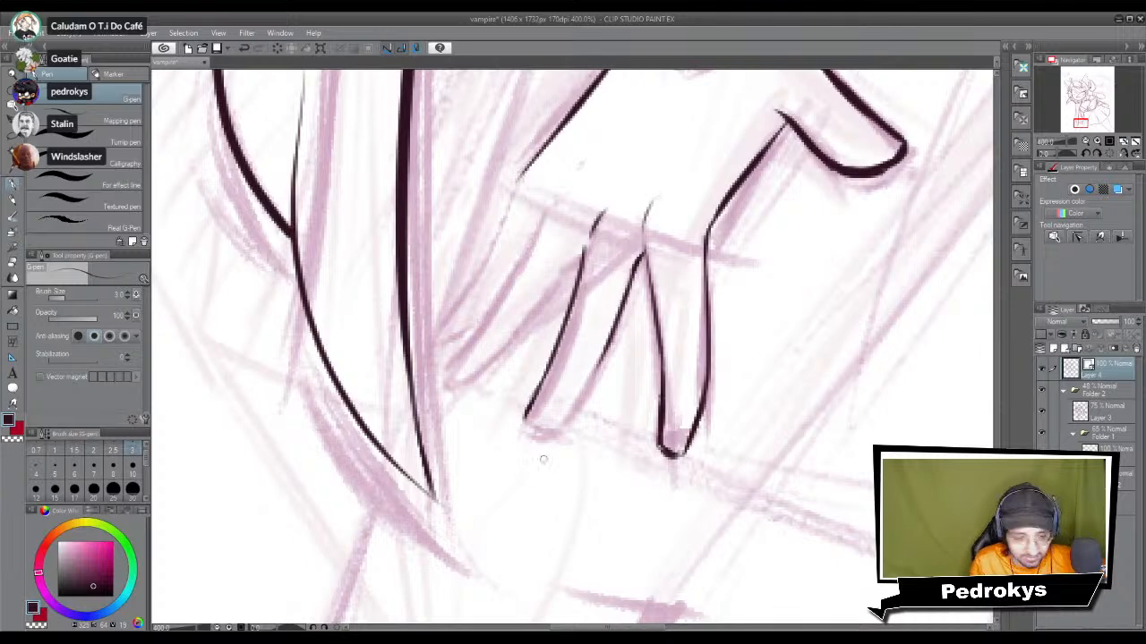
mouse_move(525, 422)
left_mouse_down()
mouse_move(562, 424)
mouse_move(610, 344)
left_mouse_up()
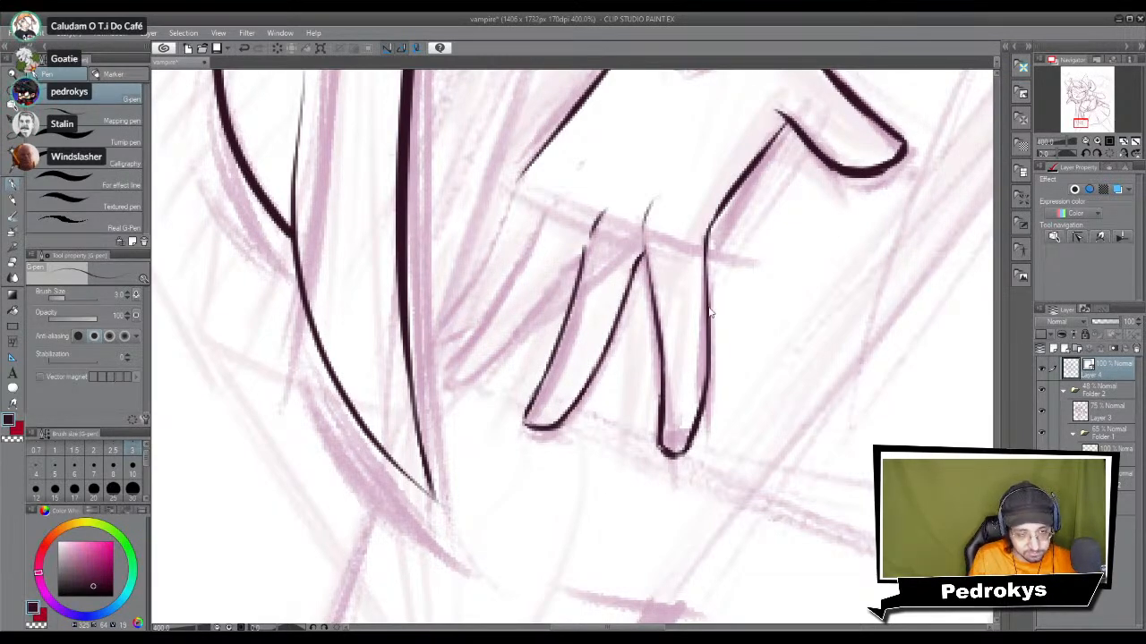
scroll(708, 309, "down", 5)
scroll(708, 307, "up", 2)
left_click_drag(692, 307, 674, 405)
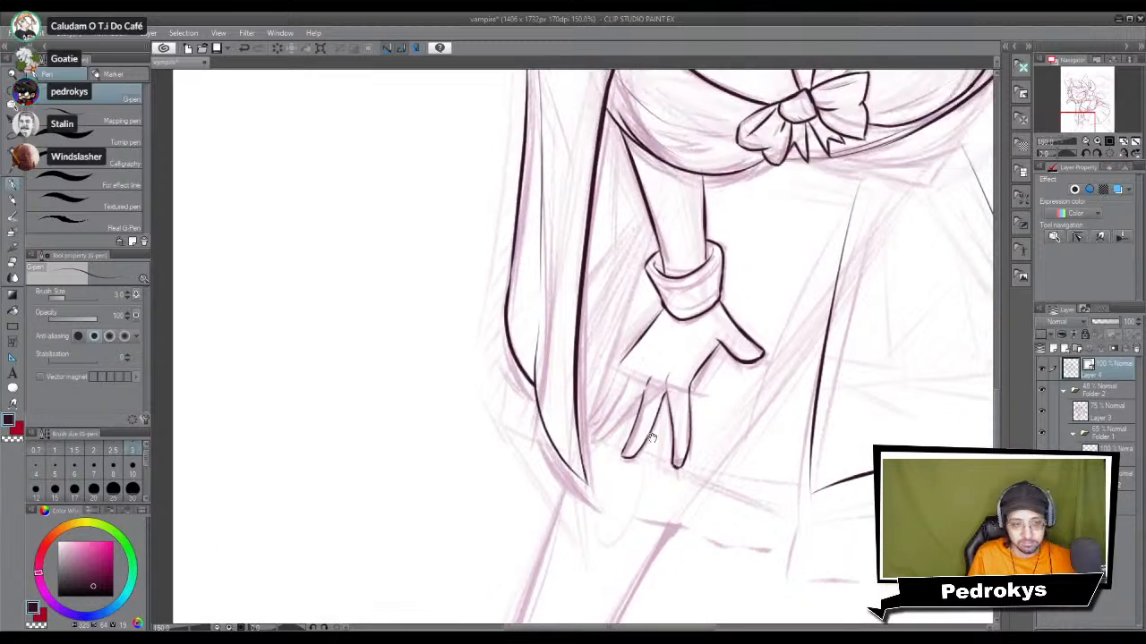
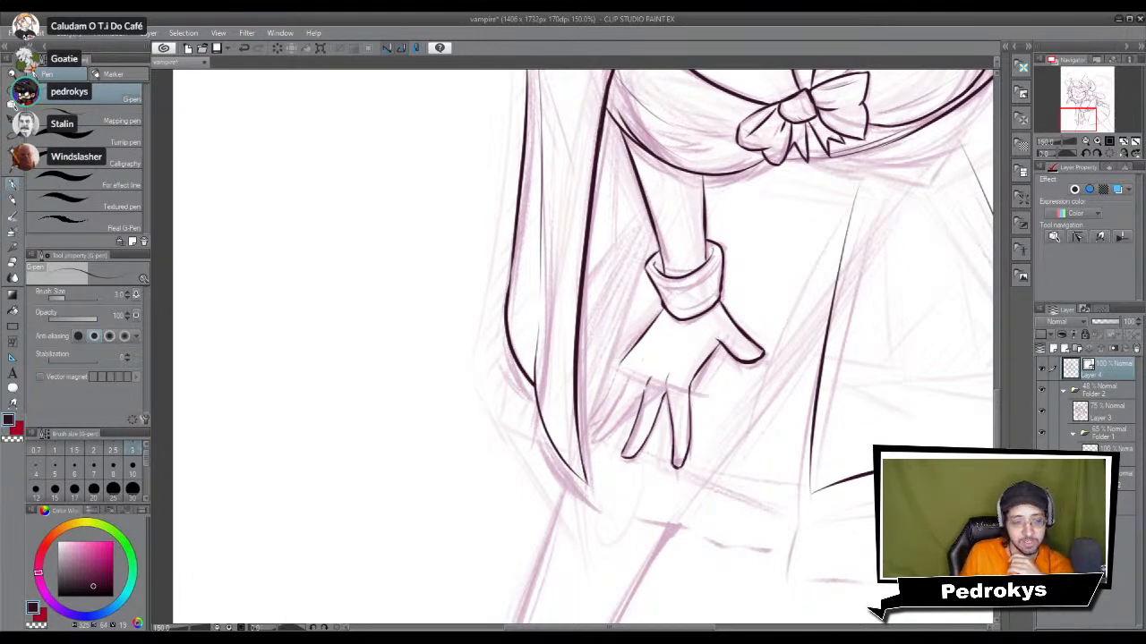
Step: Ink the outlines of the ring and little fingers with rounded tips, connecting them to the knuckles and the hand's outer edge
scroll(644, 423, "up", 5)
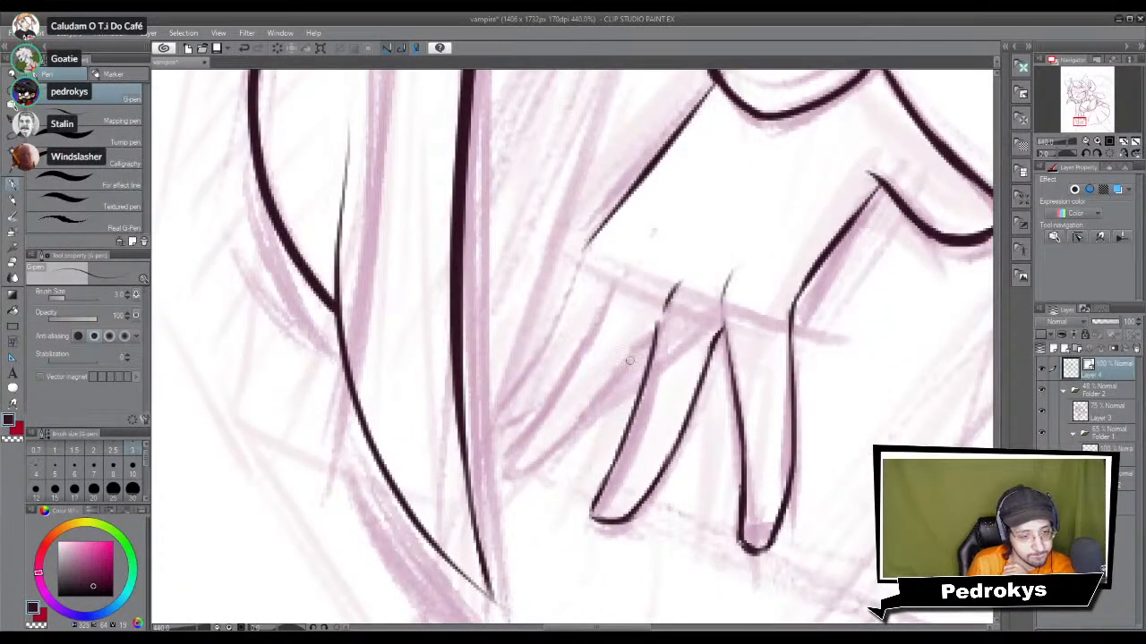
left_click_drag(655, 333, 638, 351)
mouse_move(623, 274)
left_mouse_down()
mouse_move(507, 475)
mouse_move(551, 464)
mouse_move(639, 350)
mouse_move(586, 428)
left_mouse_up()
left_click_drag(580, 257, 515, 389)
mouse_move(548, 328)
left_mouse_down()
mouse_move(485, 423)
mouse_move(499, 432)
mouse_move(544, 402)
mouse_move(525, 416)
mouse_move(557, 376)
left_mouse_up()
mouse_move(503, 430)
left_mouse_down()
mouse_move(541, 404)
mouse_move(571, 352)
left_mouse_up()
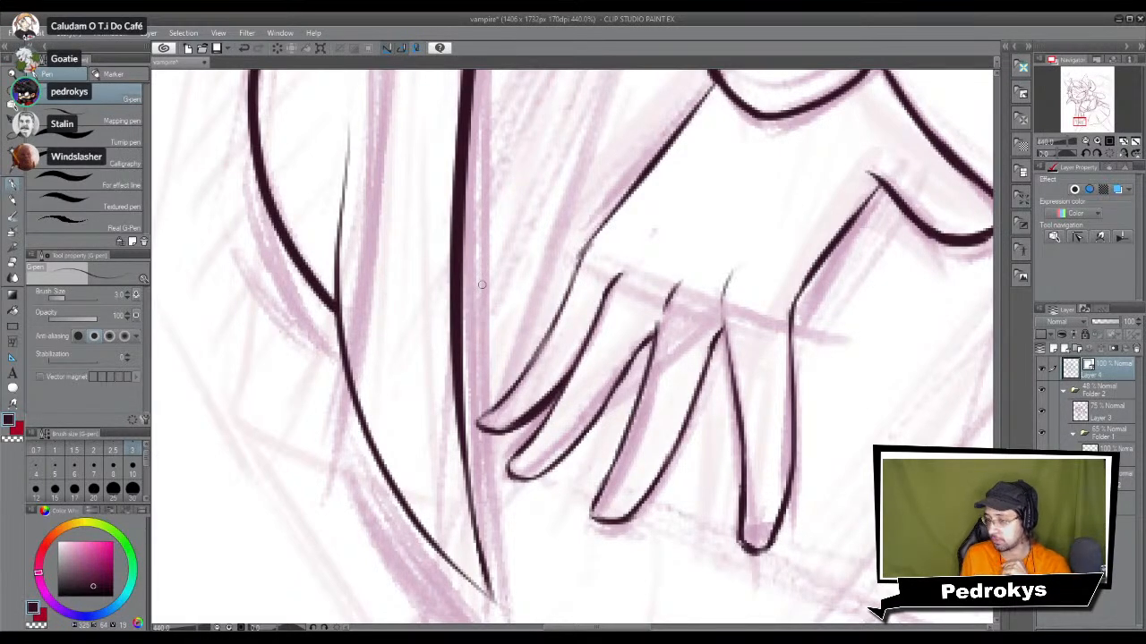
scroll(488, 276, "down", 5)
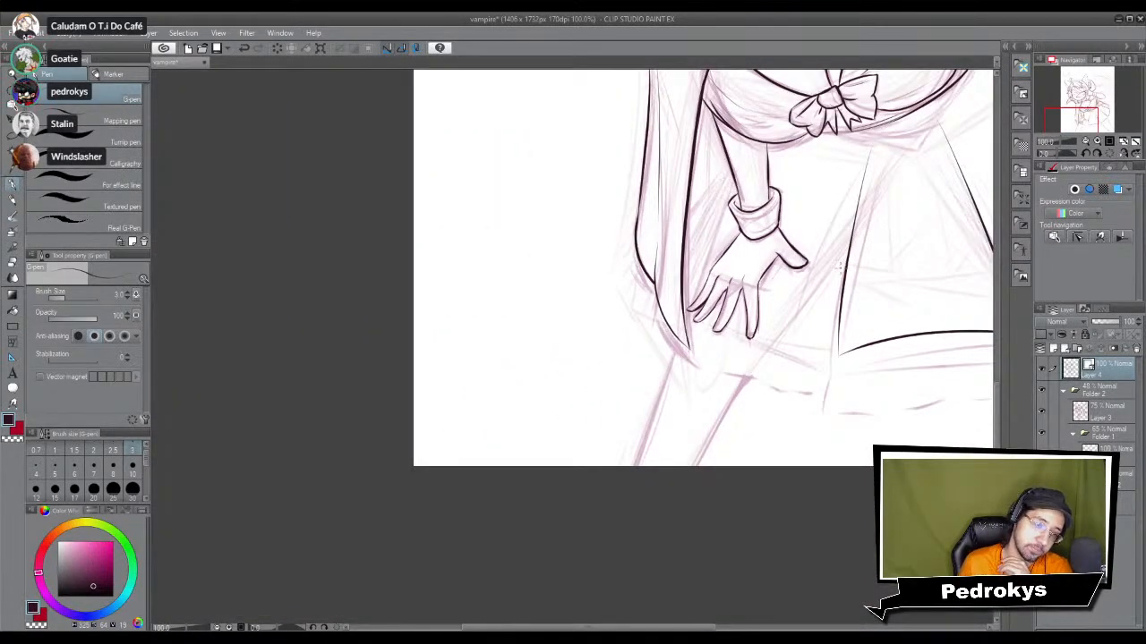
Step: Erase the hand's outer edge below the cuff together with the little finger's outer side and tip
scroll(833, 268, "up", 5)
key("e")
mouse_move(645, 295)
left_mouse_down()
mouse_move(606, 292)
mouse_move(627, 274)
mouse_move(628, 305)
mouse_move(535, 437)
mouse_move(555, 427)
mouse_move(531, 444)
left_mouse_up()
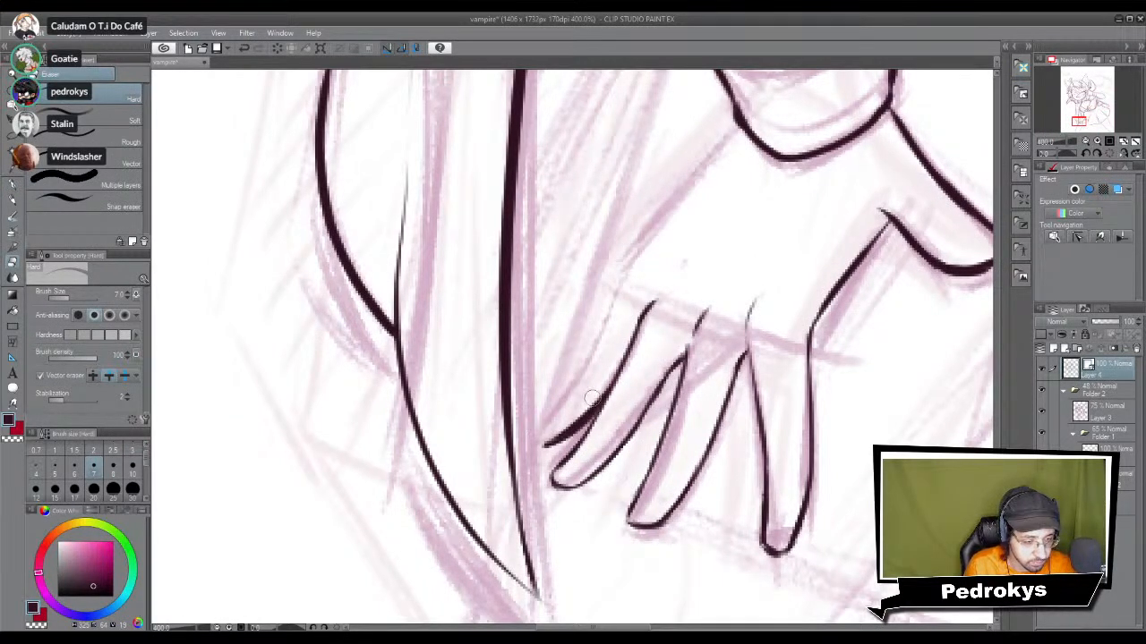
mouse_move(593, 389)
left_mouse_down()
mouse_move(578, 421)
mouse_move(596, 392)
left_mouse_up()
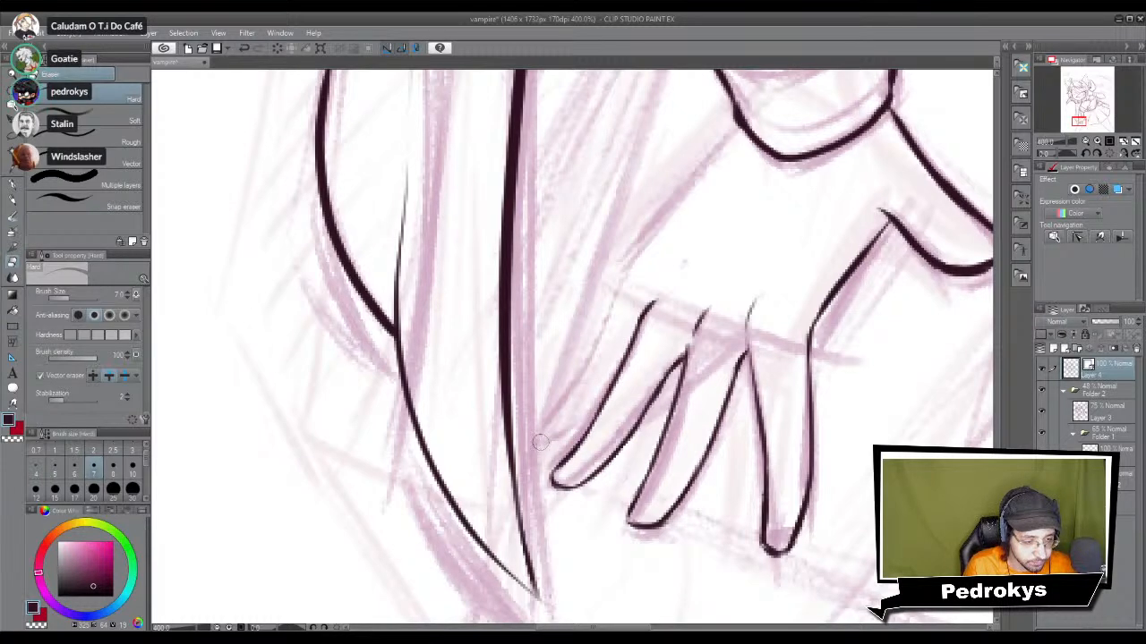
Step: Re-ink the hand's outer edge from the cuff to the knuckle and down the little finger, closing its tip against the ring finger
key("p")
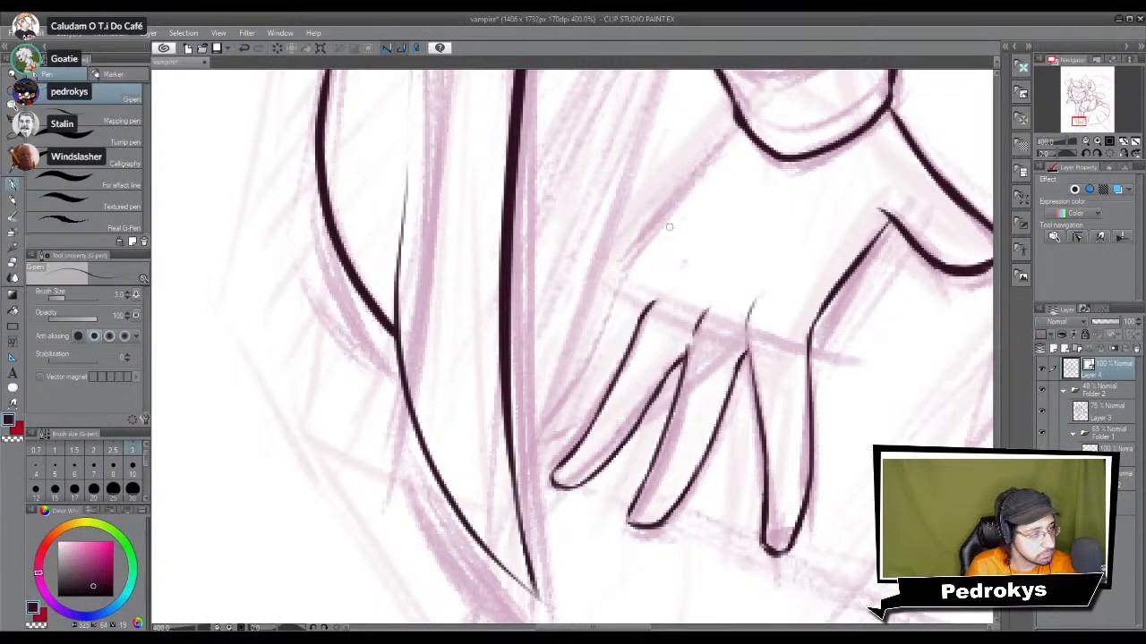
mouse_move(741, 134)
left_mouse_down()
mouse_move(645, 253)
mouse_move(631, 285)
left_mouse_up()
key("ctrl+z")
left_click_drag(737, 128, 633, 272)
key("ctrl+z")
left_click_drag(739, 121, 588, 321)
key("ctrl+z")
key("ctrl+z")
left_click_drag(631, 262, 565, 398)
key("ctrl+z")
mouse_move(632, 255)
left_mouse_down()
mouse_move(557, 438)
mouse_move(574, 444)
mouse_move(555, 454)
mouse_move(569, 450)
left_mouse_up()
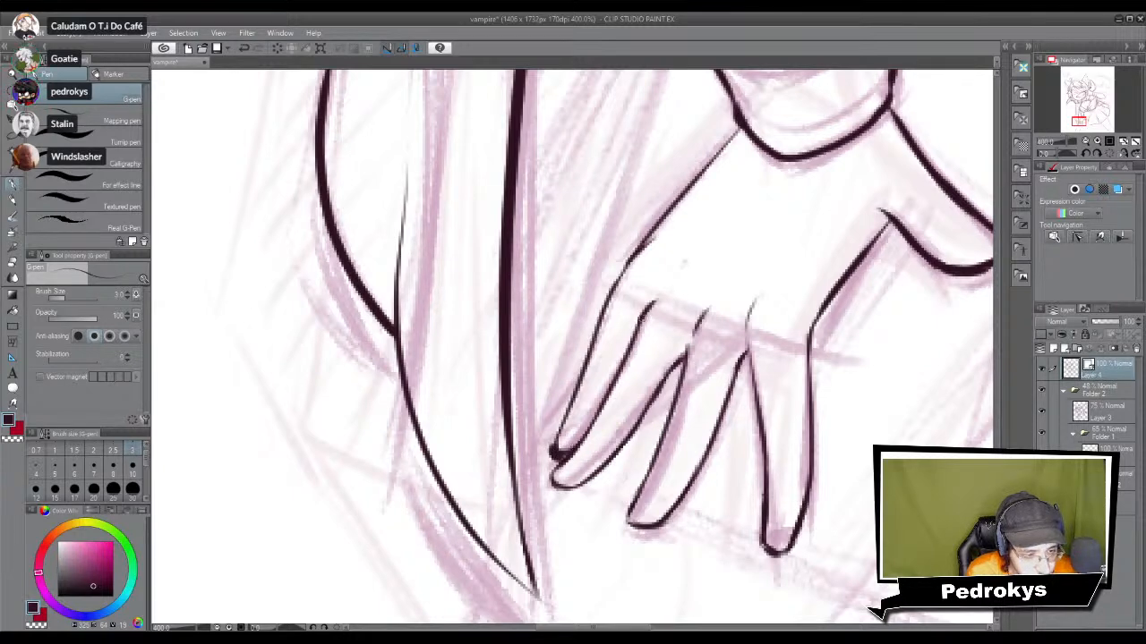
Step: Smooth and thicken the hand's outer edge where the palm meets the little finger's knuckle
left_click_drag(619, 290, 660, 223)
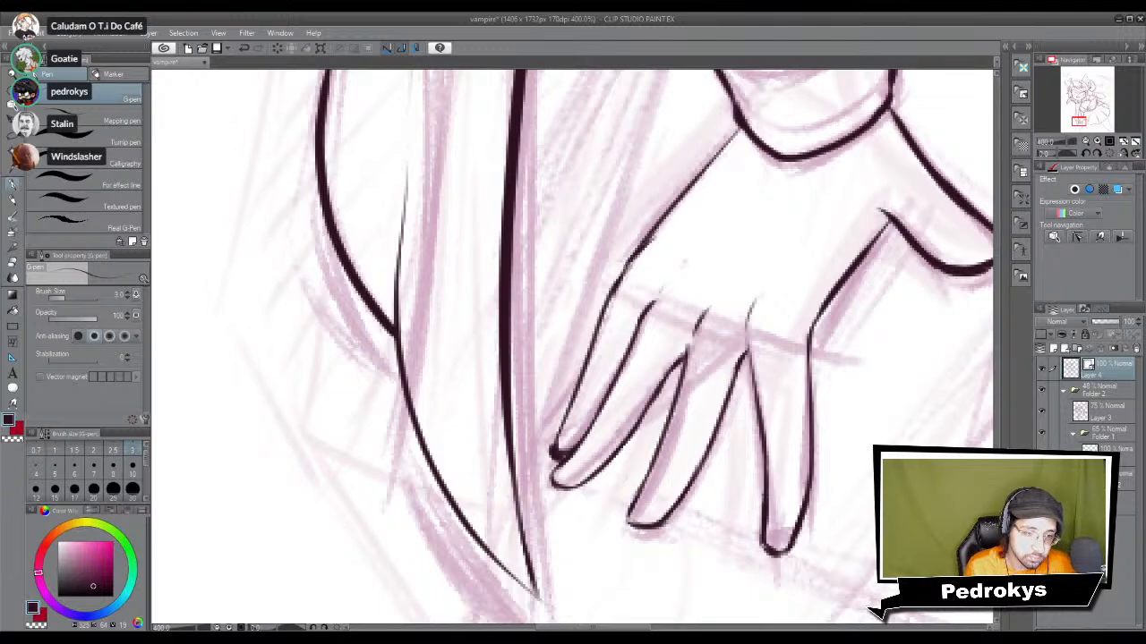
left_click_drag(632, 261, 574, 390)
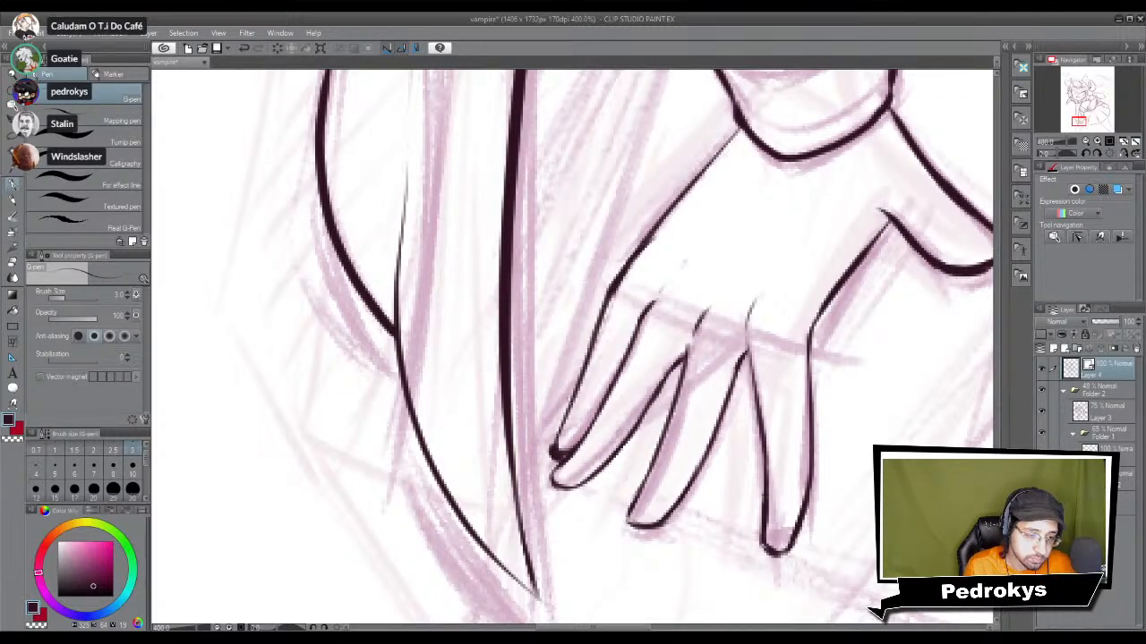
scroll(556, 466, "down", 7)
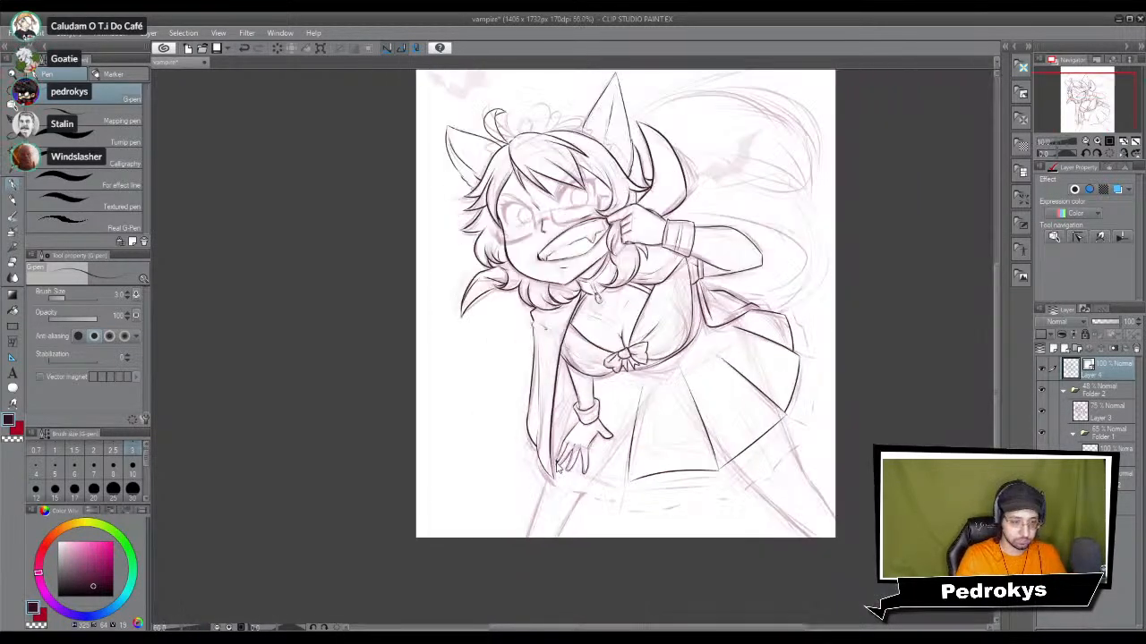
Step: Erase the thumb's underside and rounded tip while keeping its upper edge and the palm edge
scroll(557, 466, "up", 7)
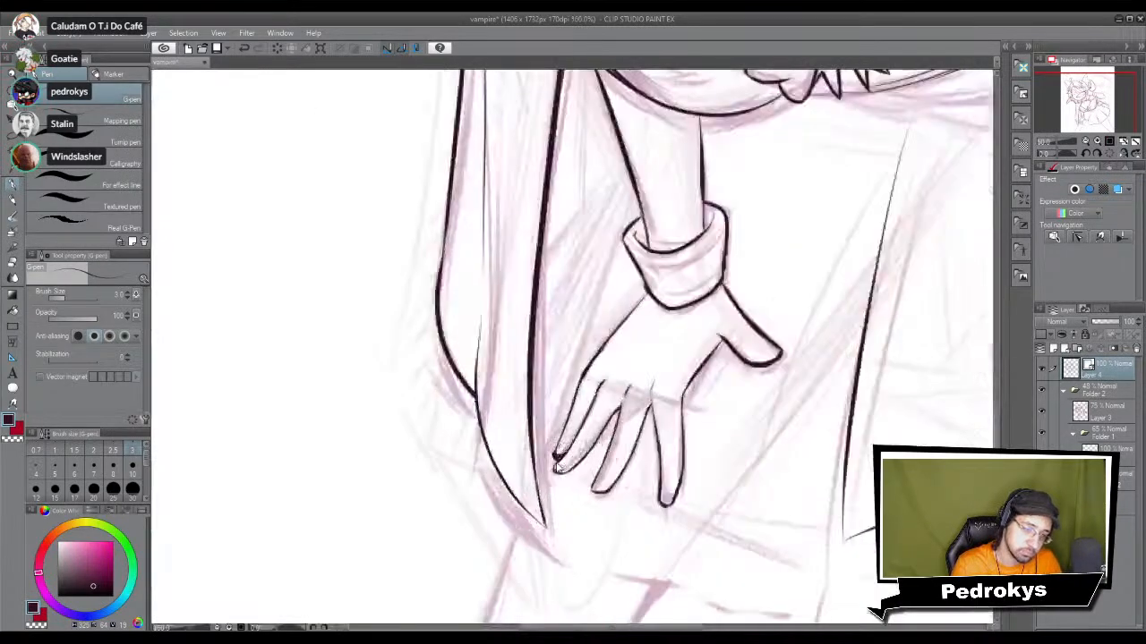
mouse_move(557, 465)
left_mouse_down()
mouse_move(383, 519)
mouse_move(235, 582)
left_mouse_up()
key("e")
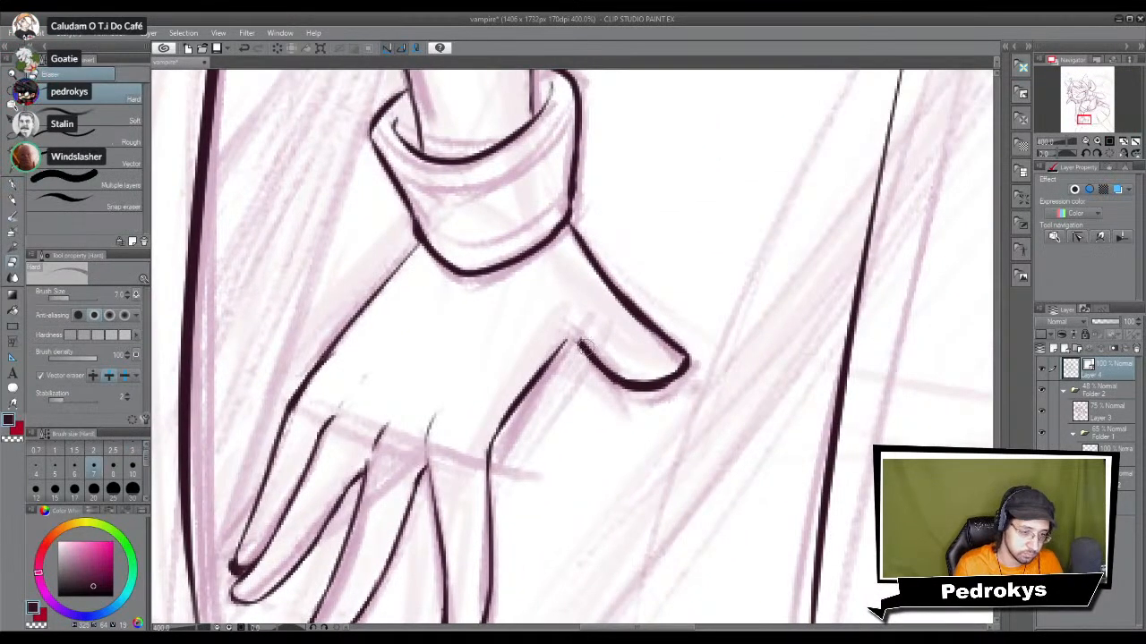
left_click_drag(559, 376, 528, 376)
key("ctrl+z")
key("ctrl+z")
mouse_move(609, 356)
left_mouse_down()
mouse_move(599, 381)
mouse_move(591, 351)
mouse_move(502, 434)
left_mouse_up()
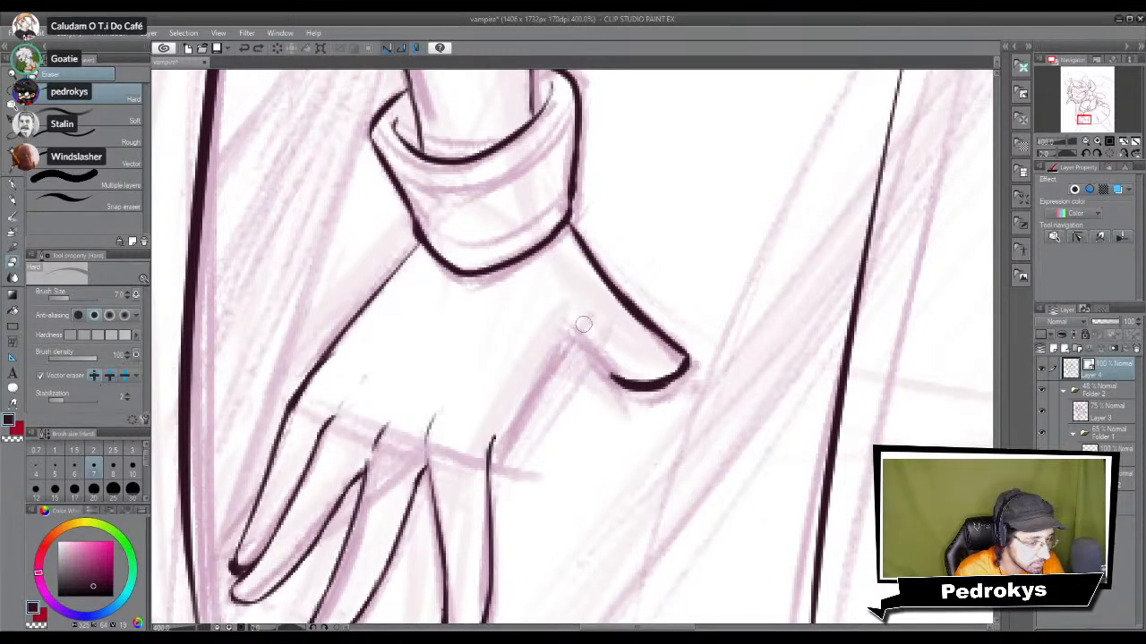
key("ctrl+z")
mouse_move(561, 334)
left_mouse_down()
mouse_move(605, 396)
mouse_move(613, 340)
mouse_move(666, 379)
mouse_move(656, 353)
mouse_move(697, 378)
left_mouse_up()
key("p")
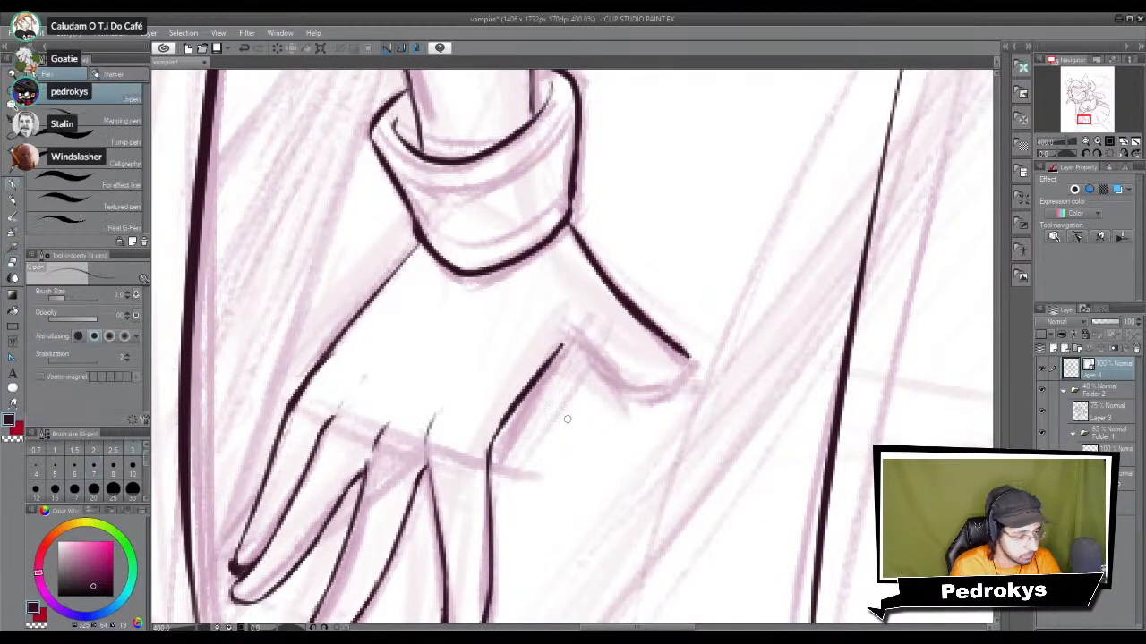
left_click(55, 467)
mouse_move(569, 343)
left_mouse_down()
mouse_move(629, 400)
mouse_move(677, 394)
mouse_move(690, 369)
left_mouse_up()
key("ctrl+z")
key("ctrl+z")
Step: Set the pen size to 4, ink a longer thumb underside with a rounded tip, and join it to the palm edge with a curve
left_click(36, 467)
mouse_move(583, 352)
left_mouse_down()
mouse_move(650, 400)
mouse_move(684, 387)
mouse_move(699, 363)
left_mouse_up()
key("ctrl+z")
key("ctrl+z")
key("ctrl+z")
mouse_move(587, 349)
left_mouse_down()
mouse_move(692, 397)
mouse_move(655, 396)
mouse_move(693, 374)
mouse_move(668, 398)
mouse_move(702, 371)
left_mouse_up()
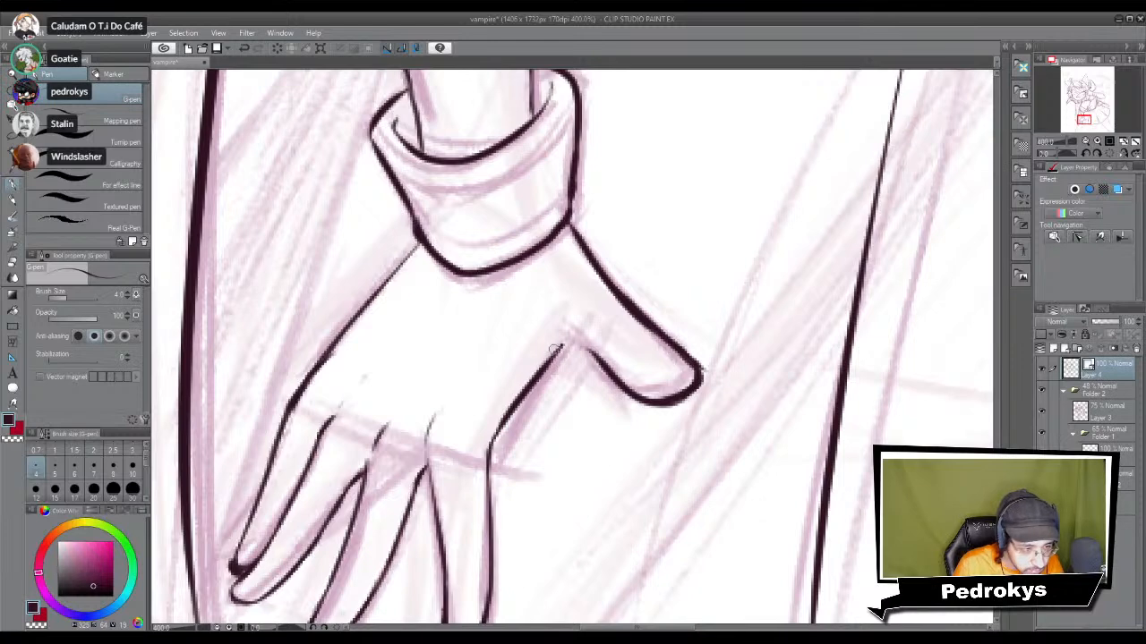
left_click_drag(562, 346, 596, 360)
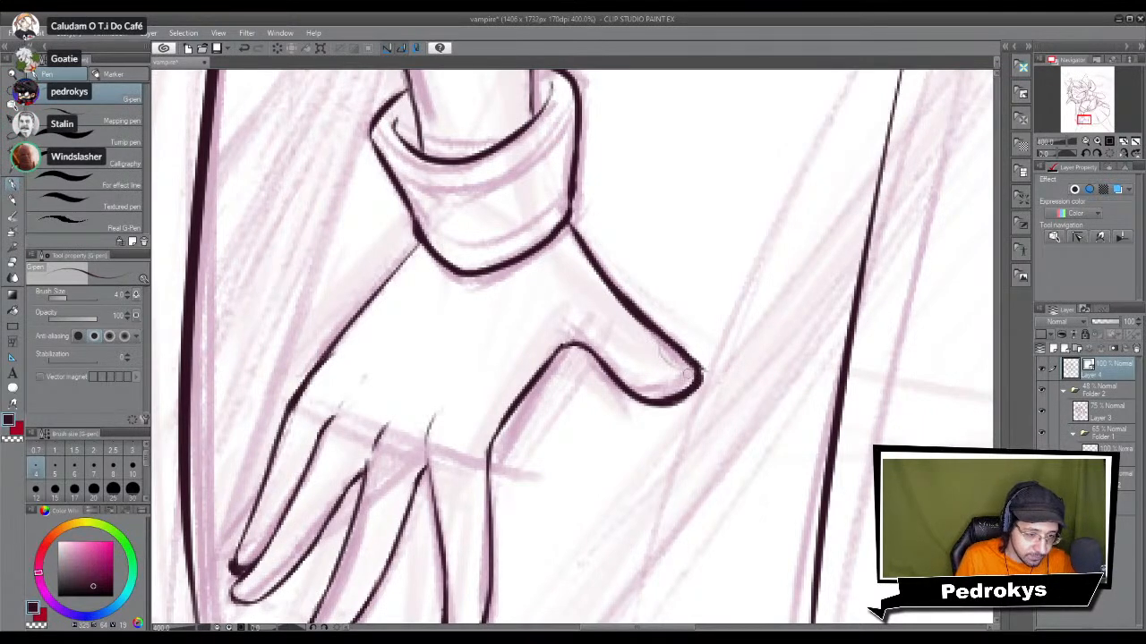
Step: Ink small fingernail arcs on the four fingers and thicken the outline at their tips
left_click_drag(552, 451, 667, 254)
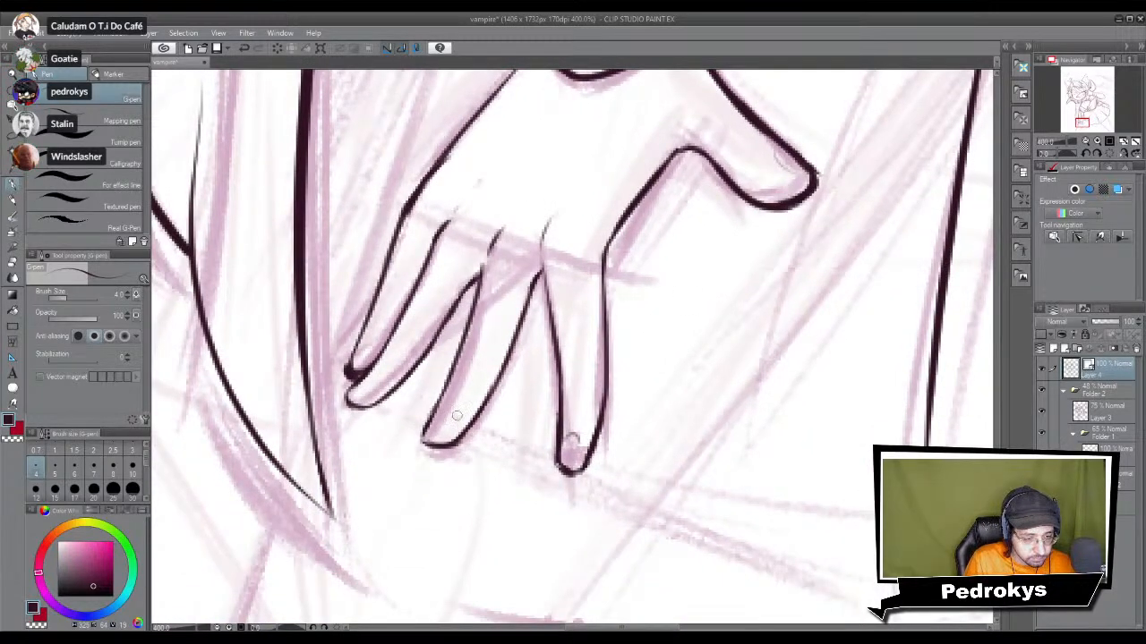
left_click_drag(555, 460, 572, 478)
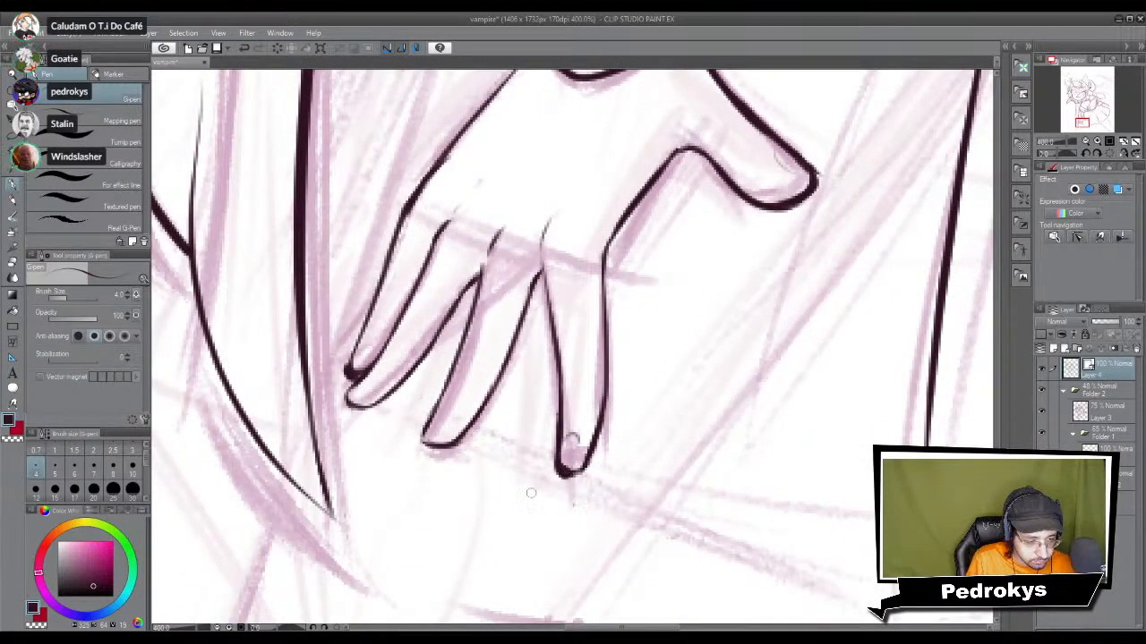
mouse_move(439, 413)
left_mouse_down()
mouse_move(422, 447)
mouse_move(444, 436)
left_mouse_up()
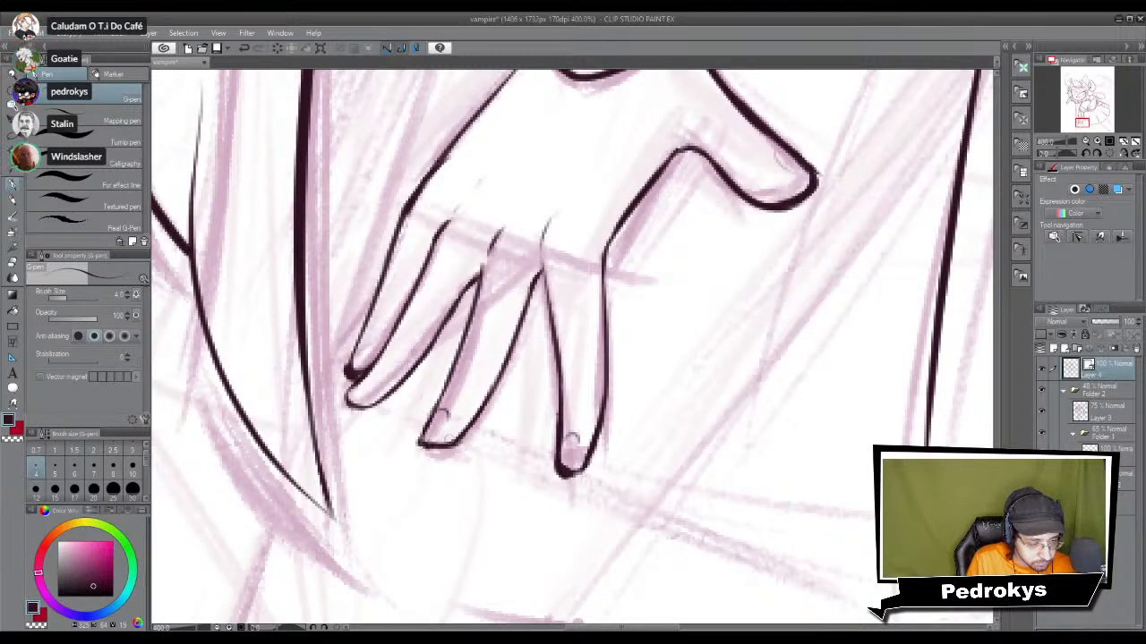
mouse_move(356, 393)
left_mouse_down()
mouse_move(342, 407)
mouse_move(374, 403)
left_mouse_up()
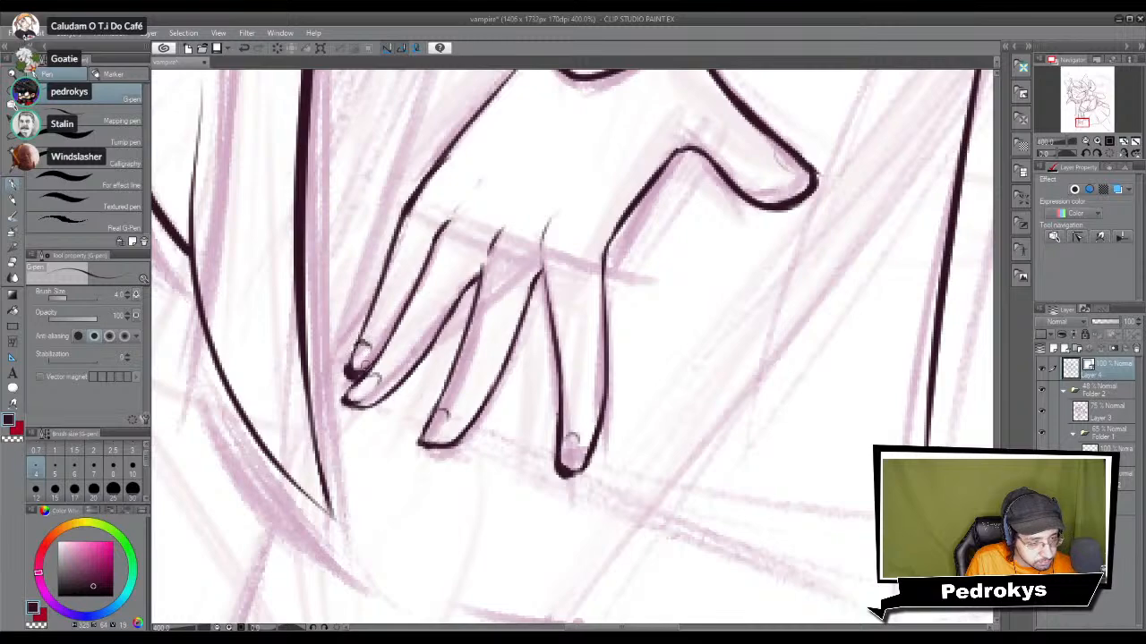
scroll(356, 372, "down", 6)
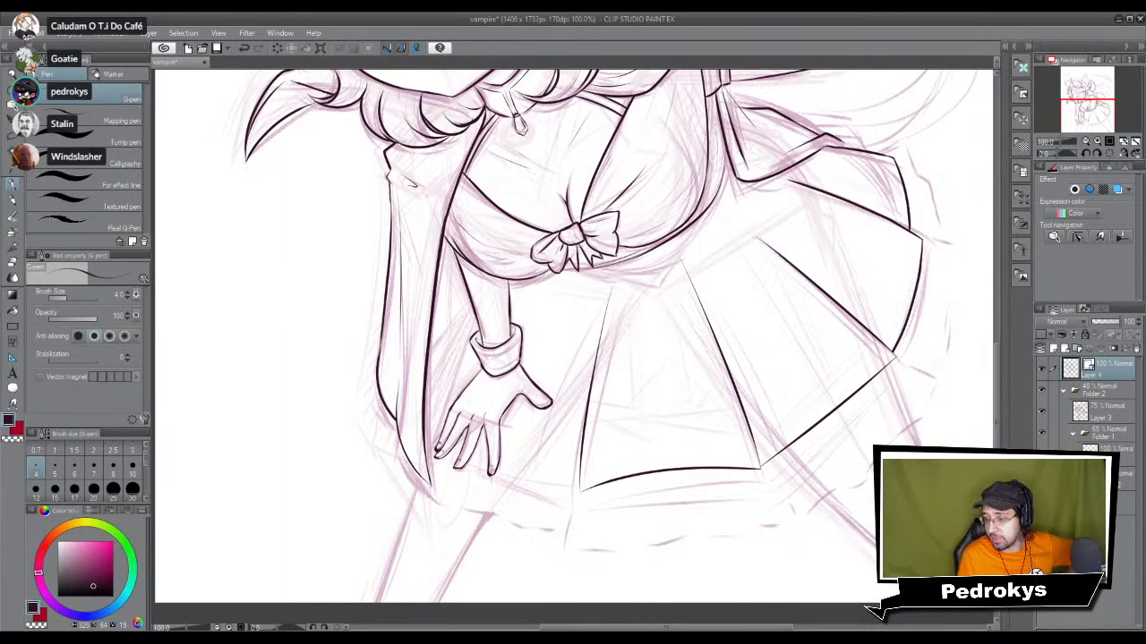
scroll(863, 484, "up", 2)
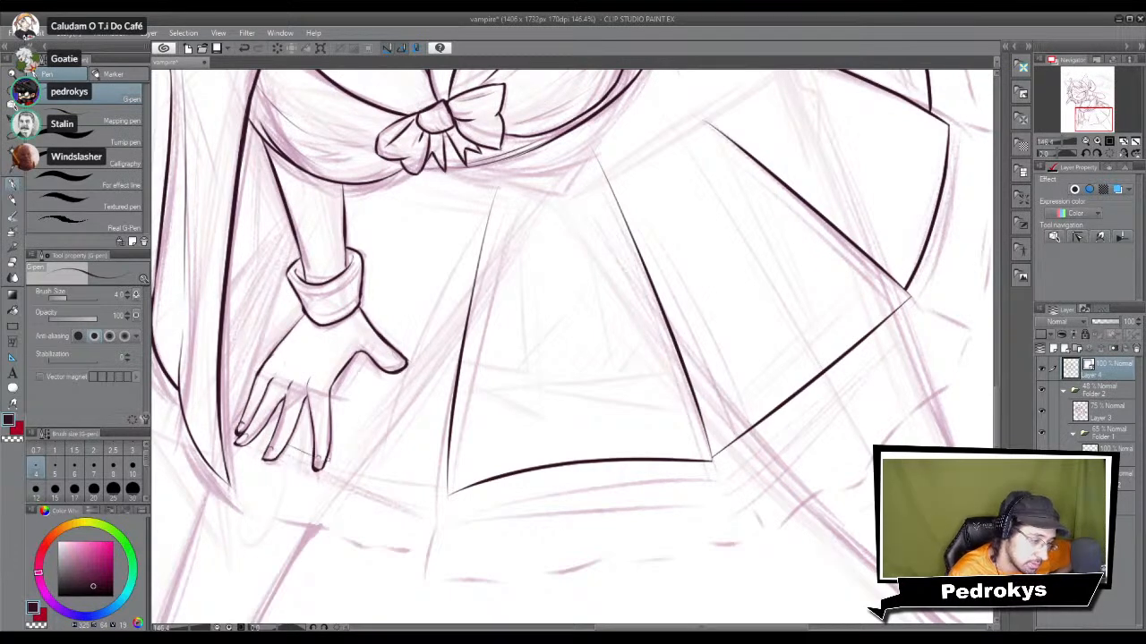
left_click_drag(324, 463, 438, 480)
key("ctrl+z")
left_click_drag(324, 461, 445, 491)
key("ctrl+z")
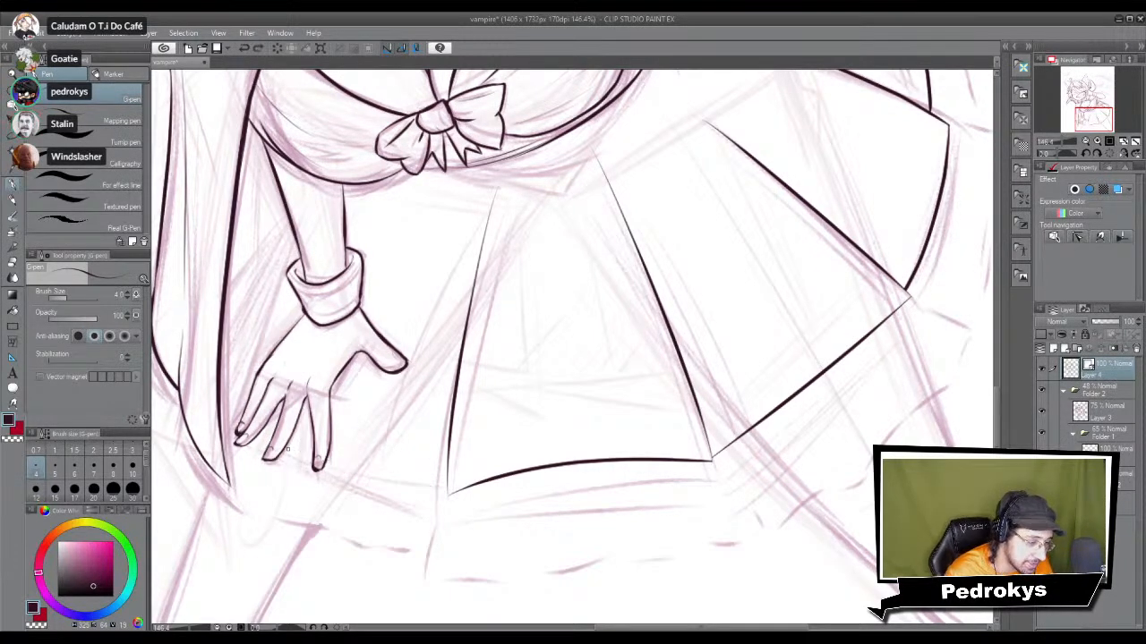
left_click_drag(327, 461, 439, 490)
key("ctrl+z")
left_click_drag(329, 461, 452, 495)
key("ctrl+z")
left_click_drag(327, 460, 442, 494)
key("ctrl+z")
Step: Ink the skirt hem from the front panel's lower corner to the index finger and continue it in the gap beside the middle finger
left_click_drag(330, 457, 446, 491)
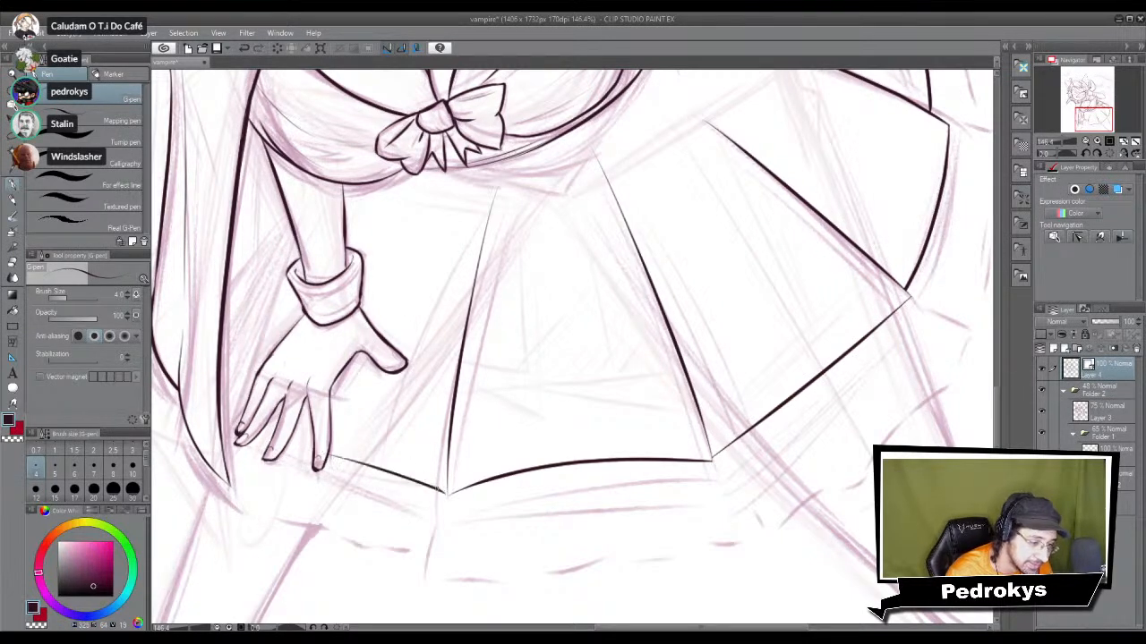
scroll(397, 467, "up", 3)
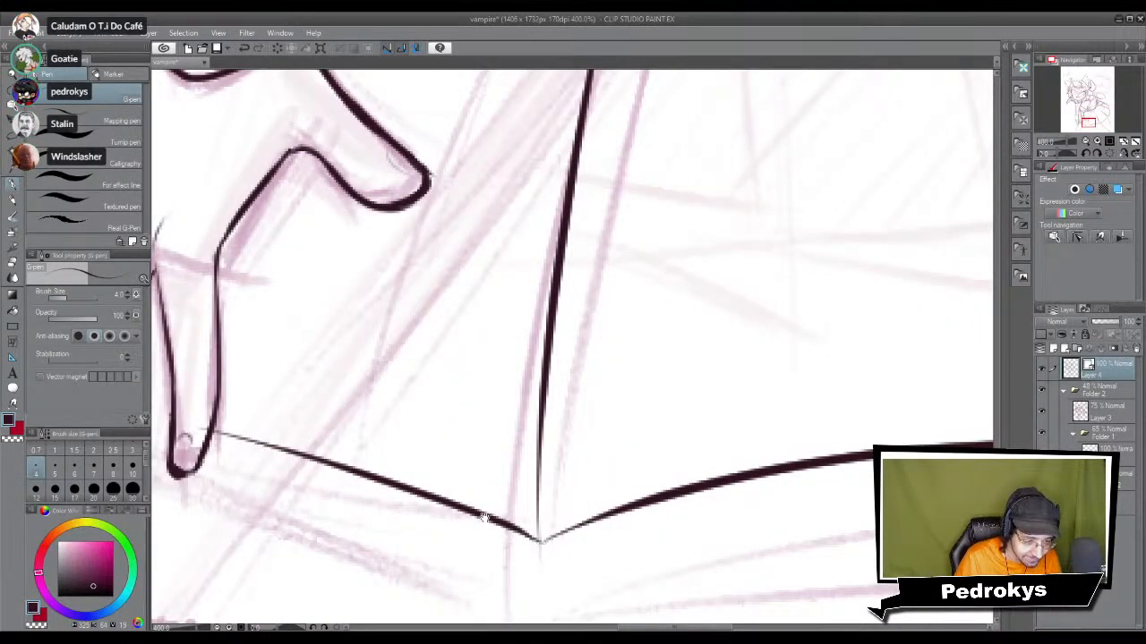
left_click_drag(241, 408, 577, 464)
left_click_drag(433, 463, 510, 475)
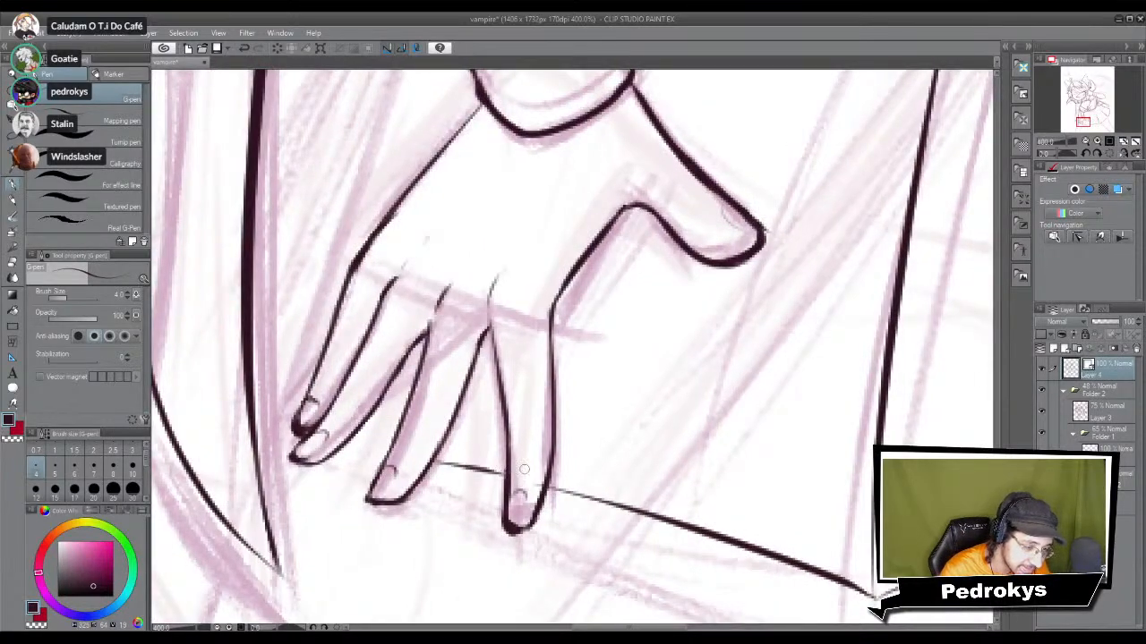
Step: Ink a short diagonal skirt pleat line rising from the lowered arm's cuff toward the waist
key("e")
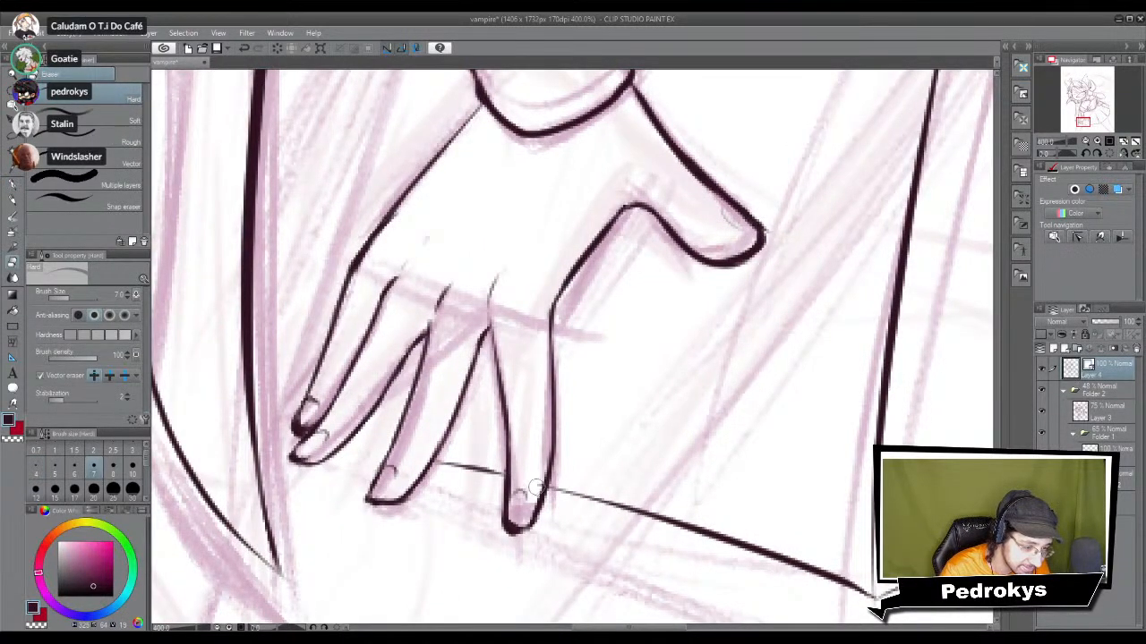
scroll(561, 465, "down", 6)
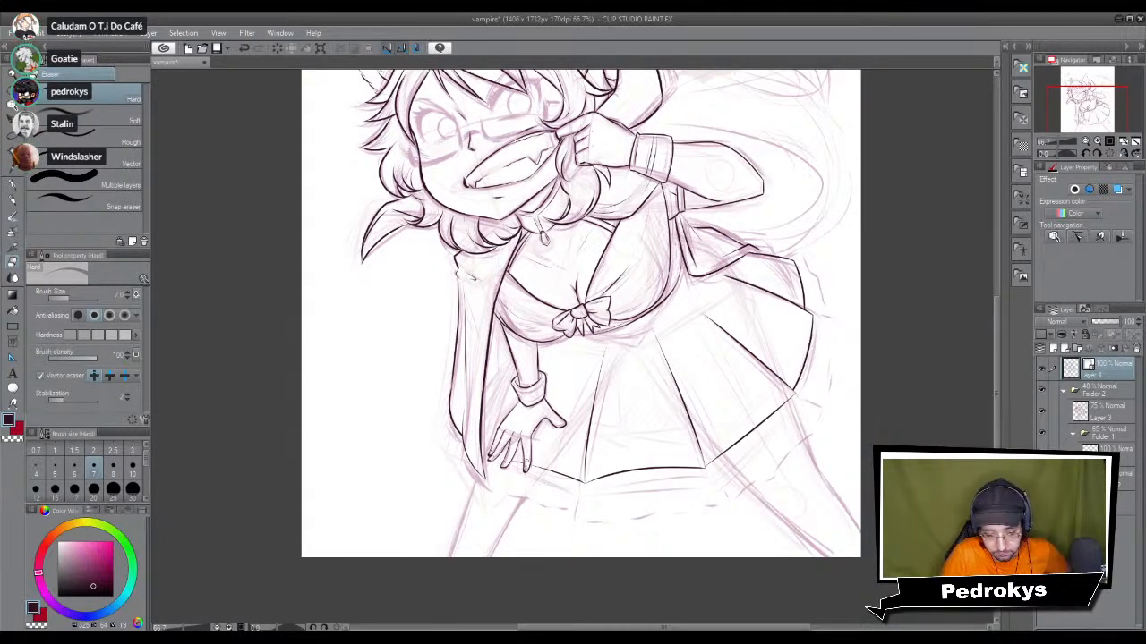
key("p")
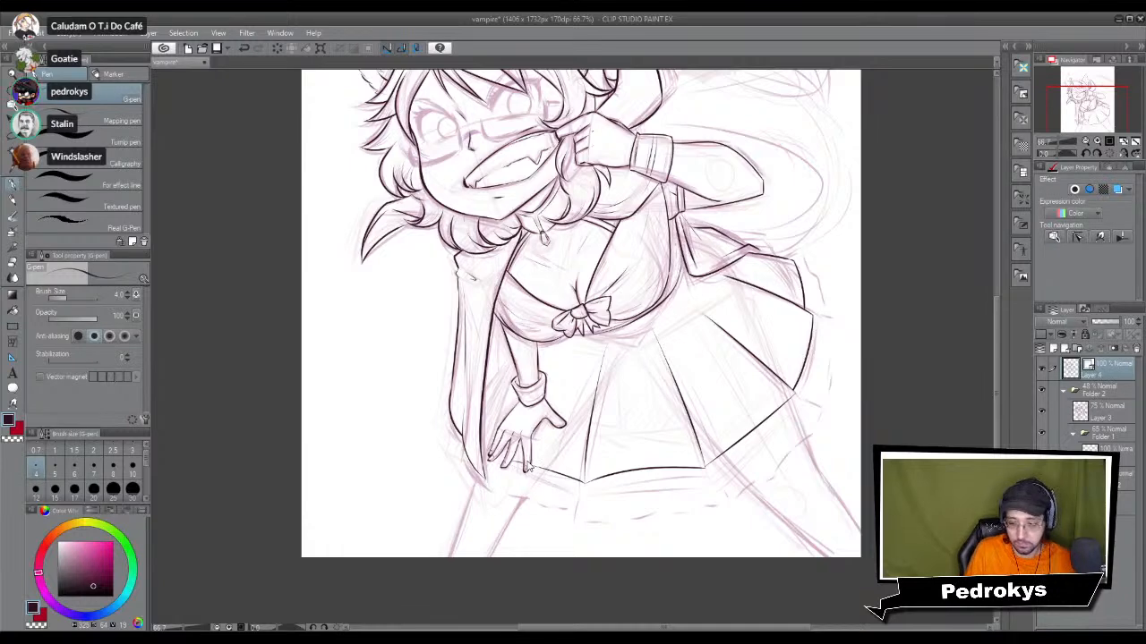
scroll(528, 464, "up", 3)
left_click_drag(610, 296, 564, 377)
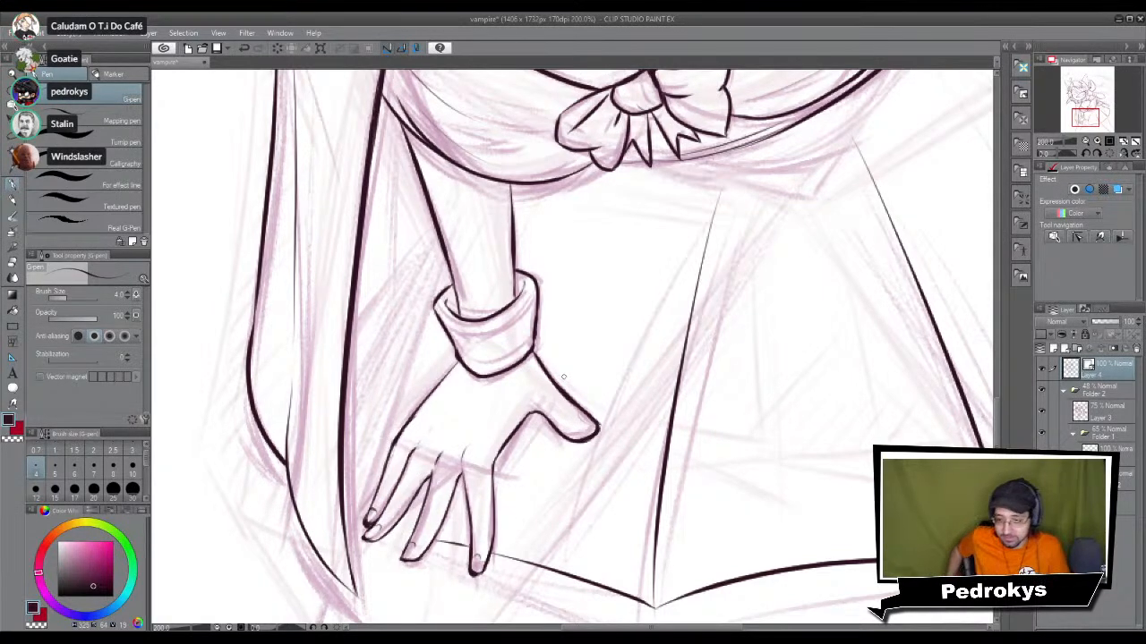
left_click_drag(481, 302, 470, 341)
left_click_drag(574, 231, 526, 306)
key("ctrl+z")
left_click_drag(562, 245, 517, 308)
scroll(512, 284, "down", 5)
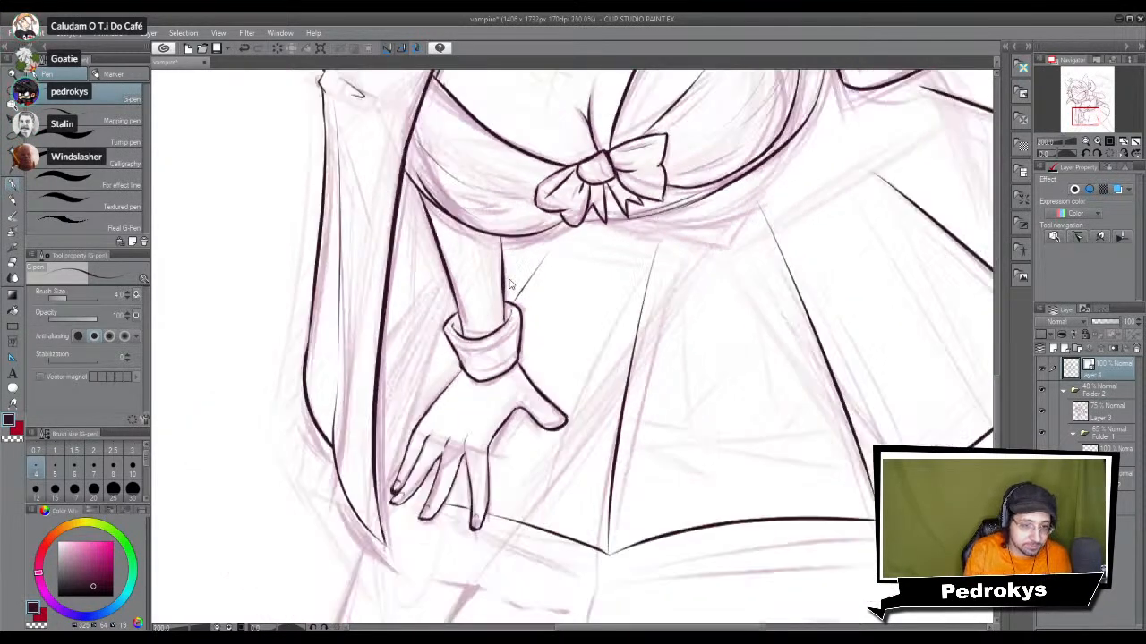
scroll(510, 285, "up", 3)
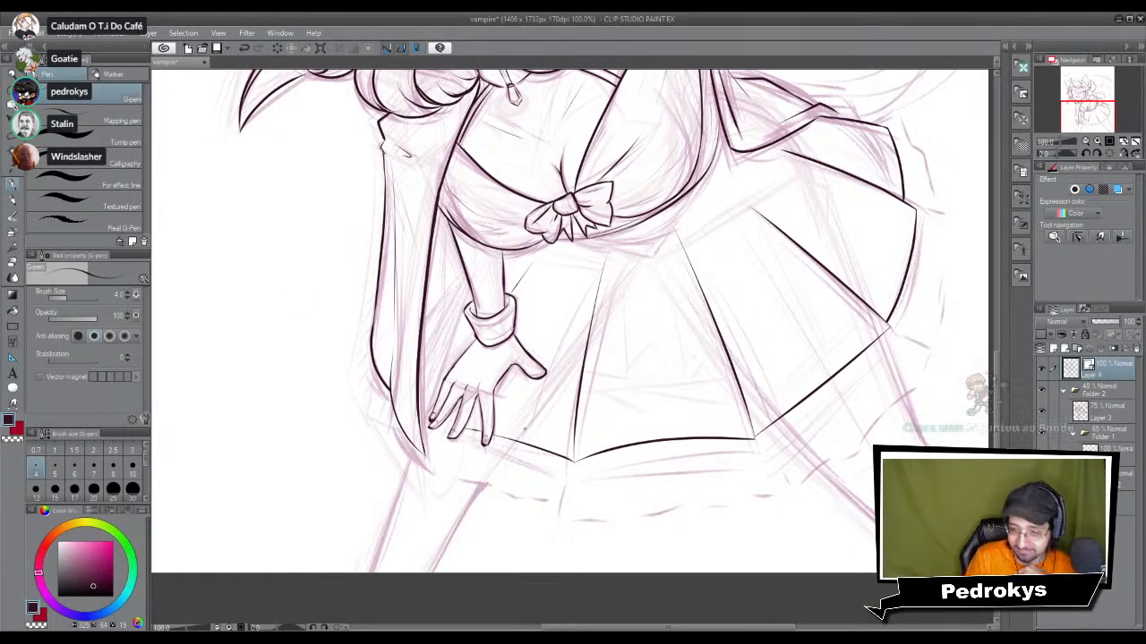
scroll(525, 429, "down", 2)
scroll(524, 430, "up", 4)
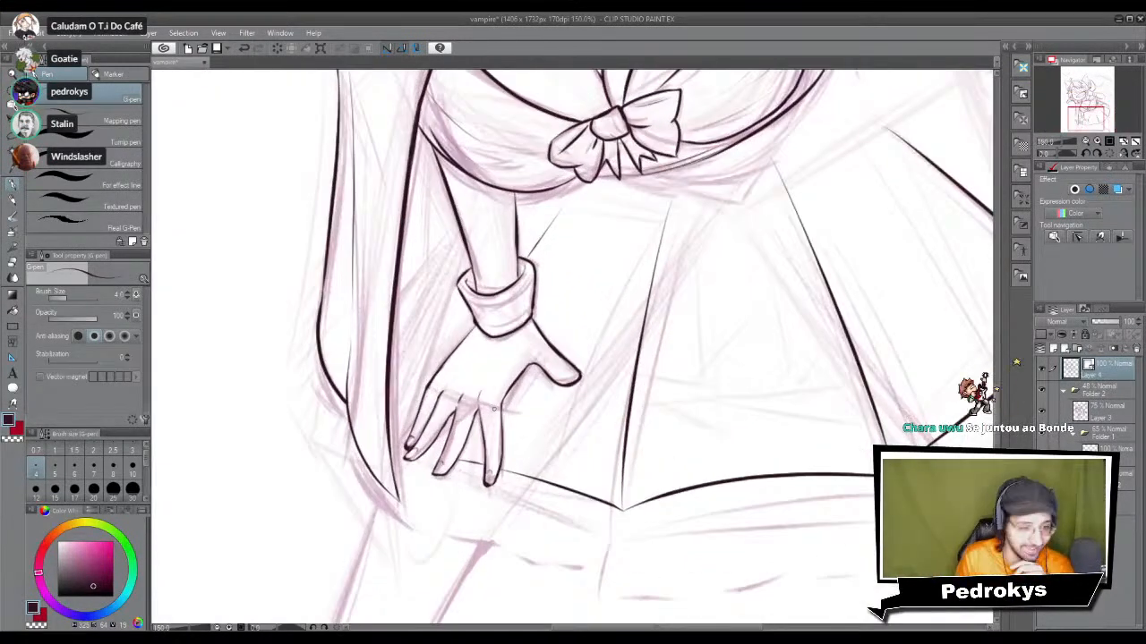
scroll(343, 409, "up", 2)
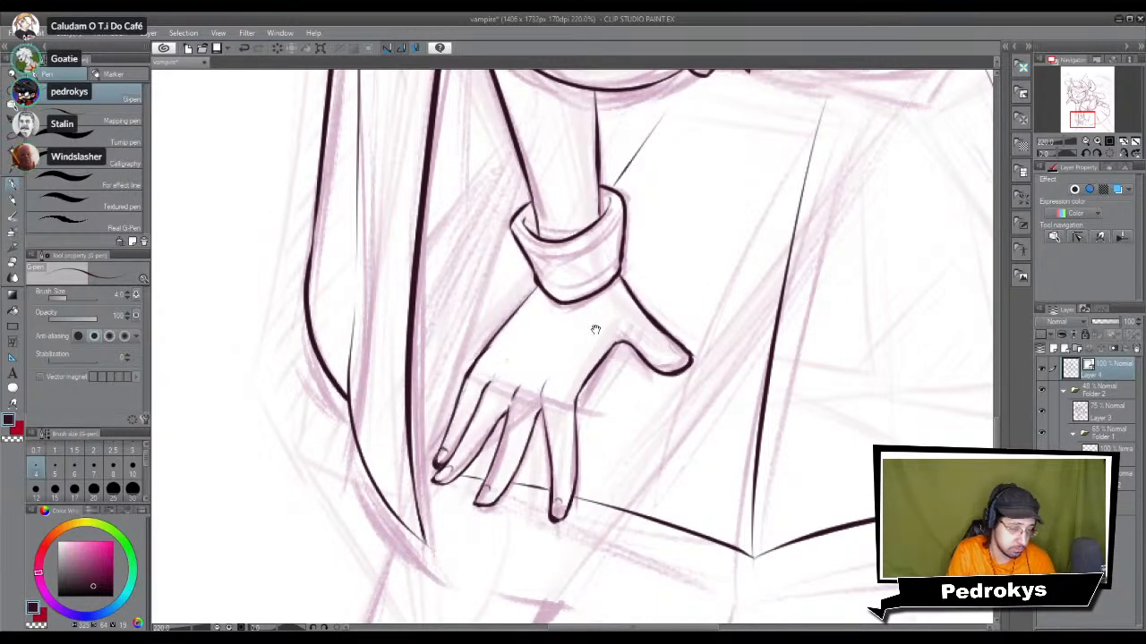
Step: Ink the skirt's curved side edge behind the arm, from the cape edge up to the forearm, and trim its overshooting ends
scroll(589, 325, "up", 3)
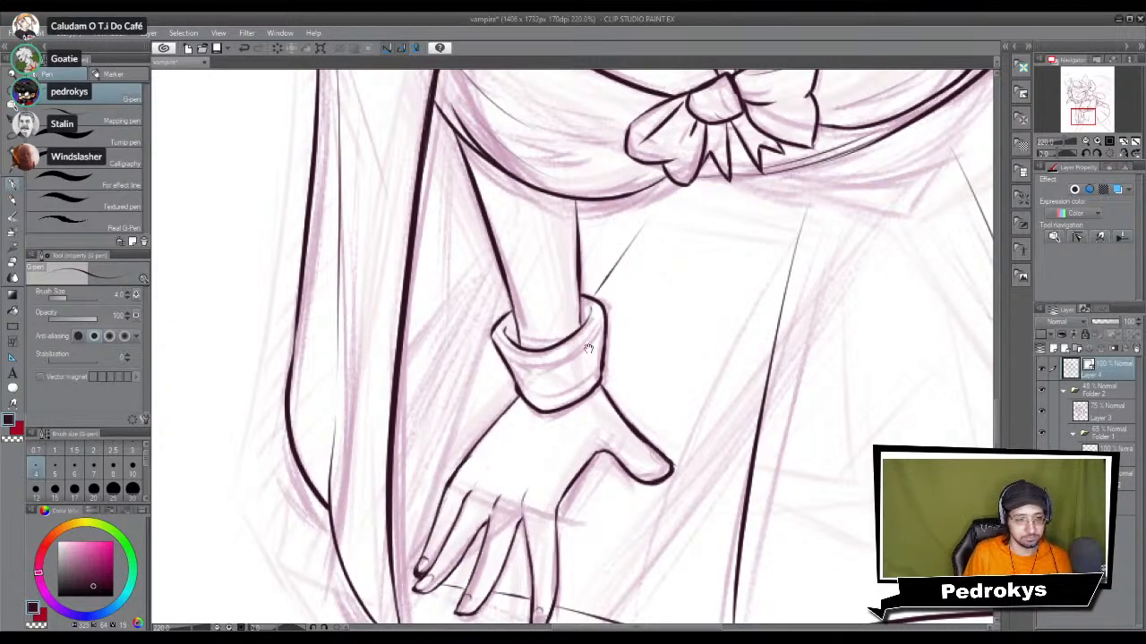
left_click_drag(600, 240, 632, 274)
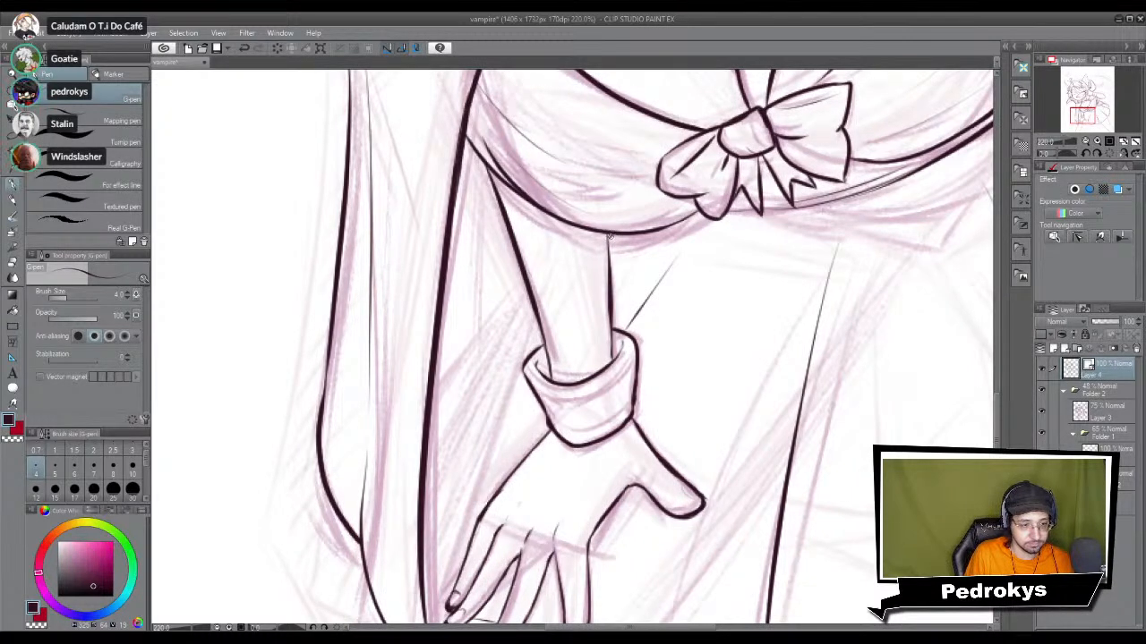
mouse_move(579, 327)
left_mouse_down()
mouse_move(624, 269)
mouse_move(483, 526)
left_mouse_up()
key("ctrl+z")
mouse_move(562, 218)
left_mouse_down()
mouse_move(474, 320)
mouse_move(473, 340)
mouse_move(575, 222)
left_mouse_up()
key("ctrl+z")
key("ctrl+z")
left_click_drag(445, 361, 575, 232)
key("e")
key("ctrl+z")
left_click_drag(473, 321, 446, 360)
scroll(465, 363, "down", 5)
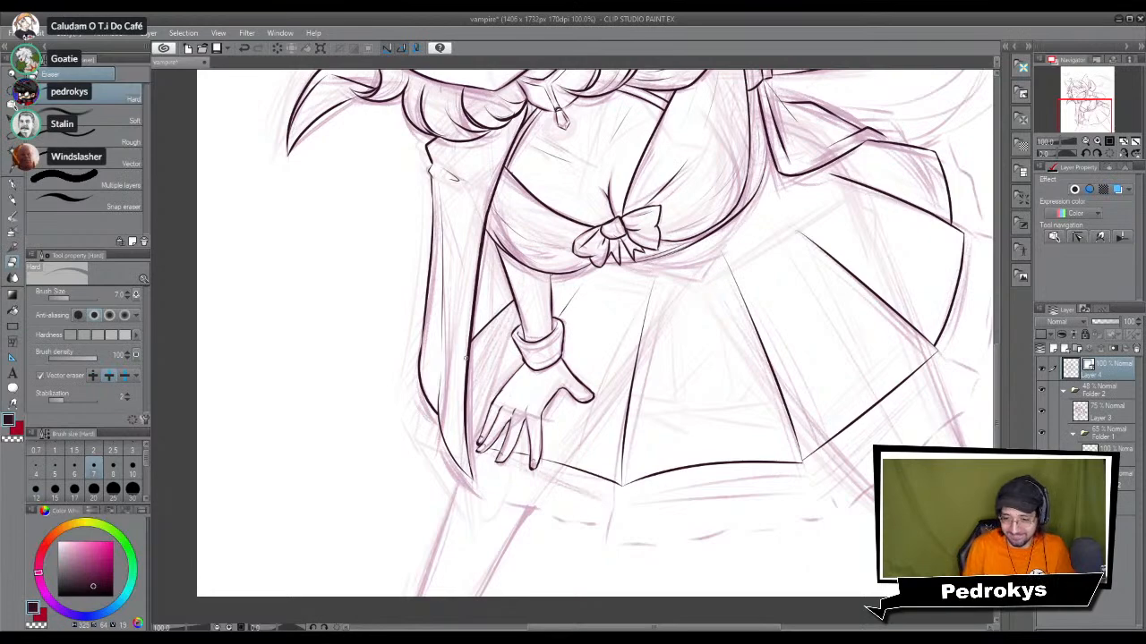
Step: Ink a short skirt edge from the cape down to the little finger and erase the ends crossing the cape and finger
mouse_move(445, 389)
left_mouse_down()
mouse_move(608, 366)
mouse_move(527, 358)
left_mouse_up()
key("p")
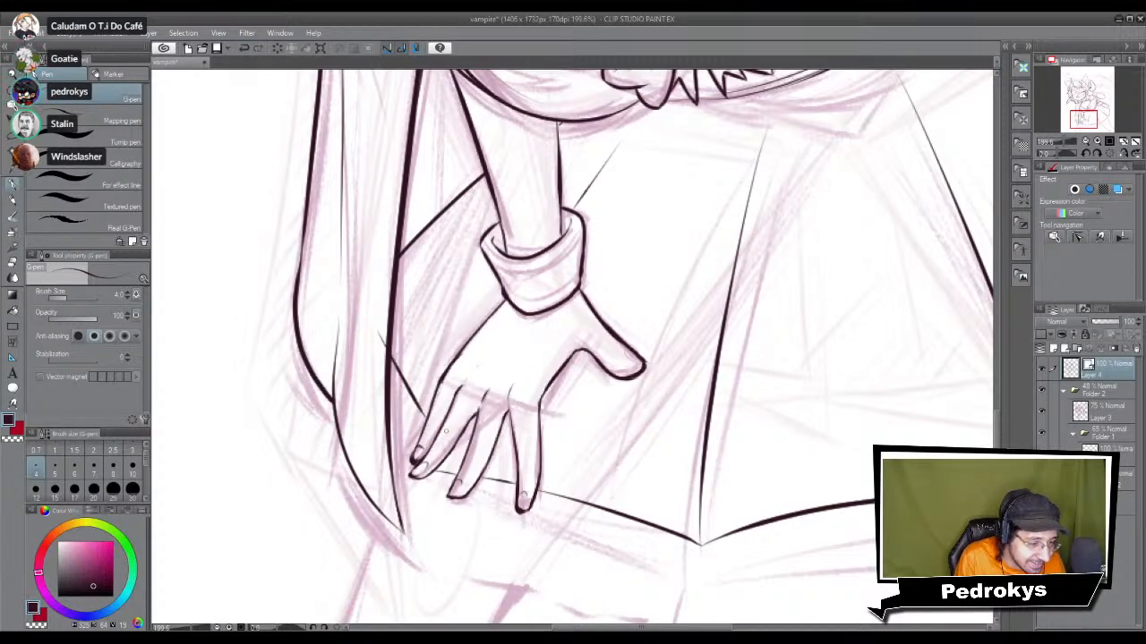
left_click_drag(377, 340, 427, 443)
key("ctrl+z")
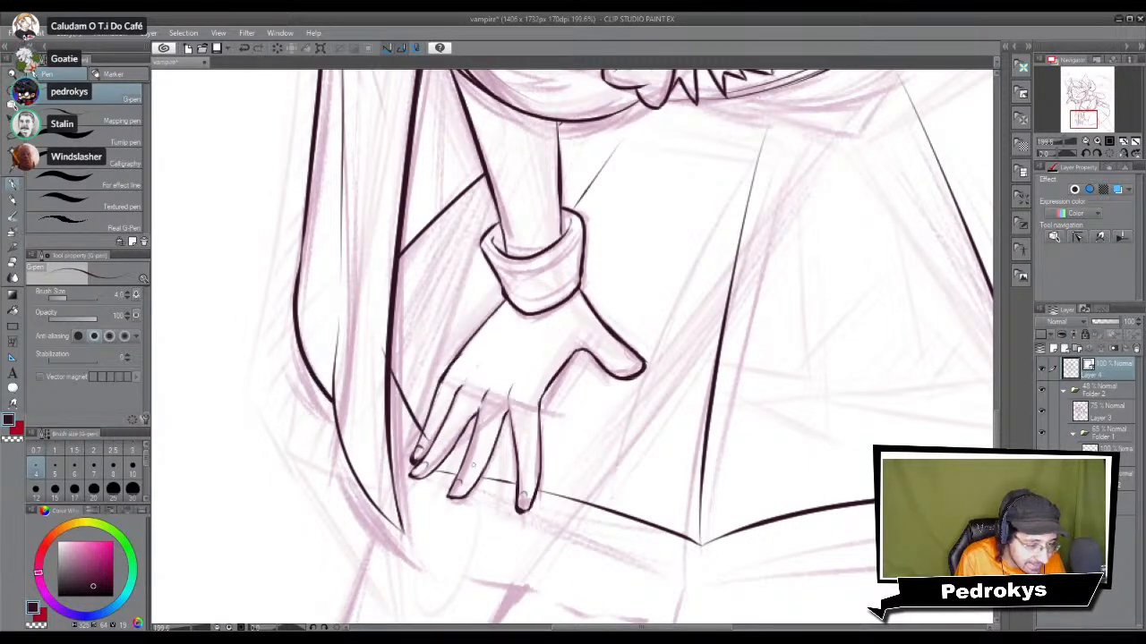
key("e")
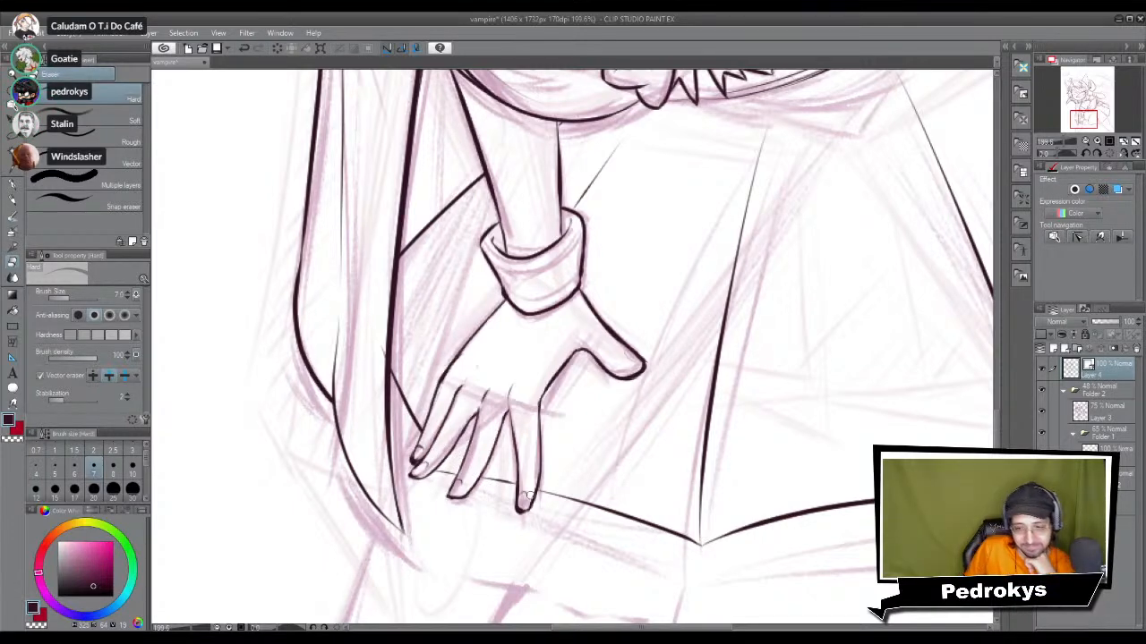
left_click(388, 345)
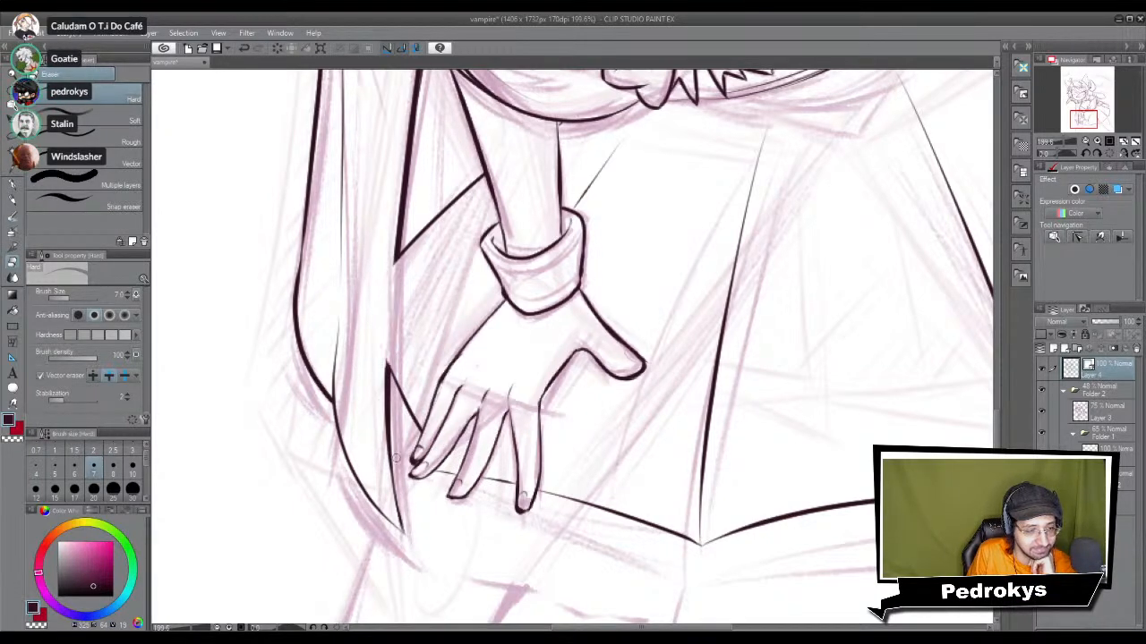
key("ctrl+z")
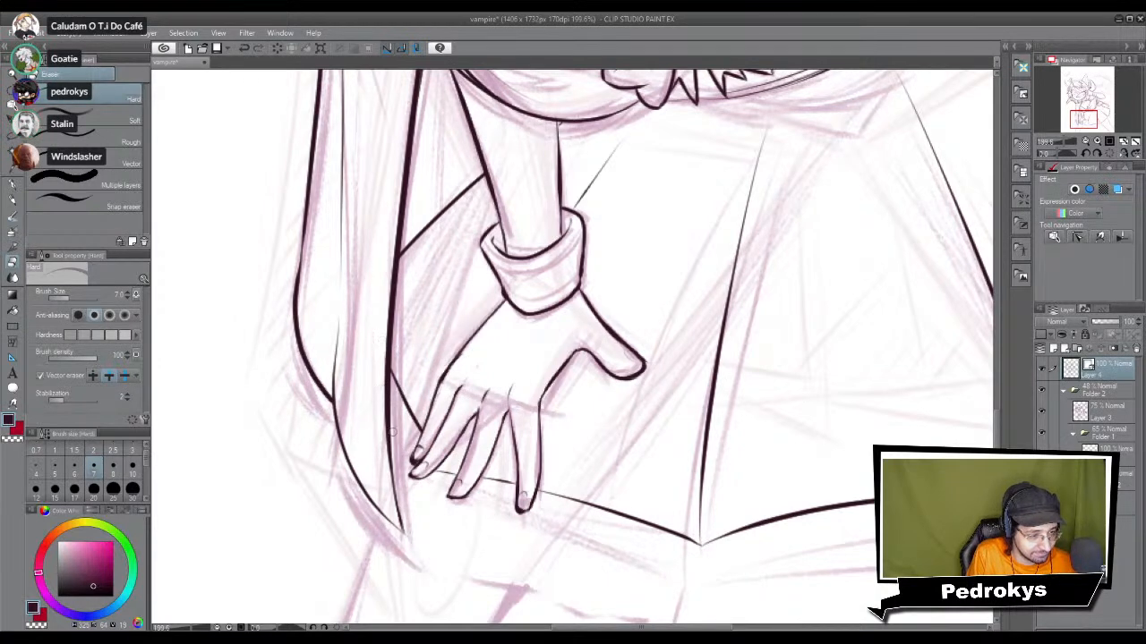
Step: Erase the hem segments between the fingers, redraw the hem in line with the front part, and trim it inside the fingers
left_click(505, 482)
key("p")
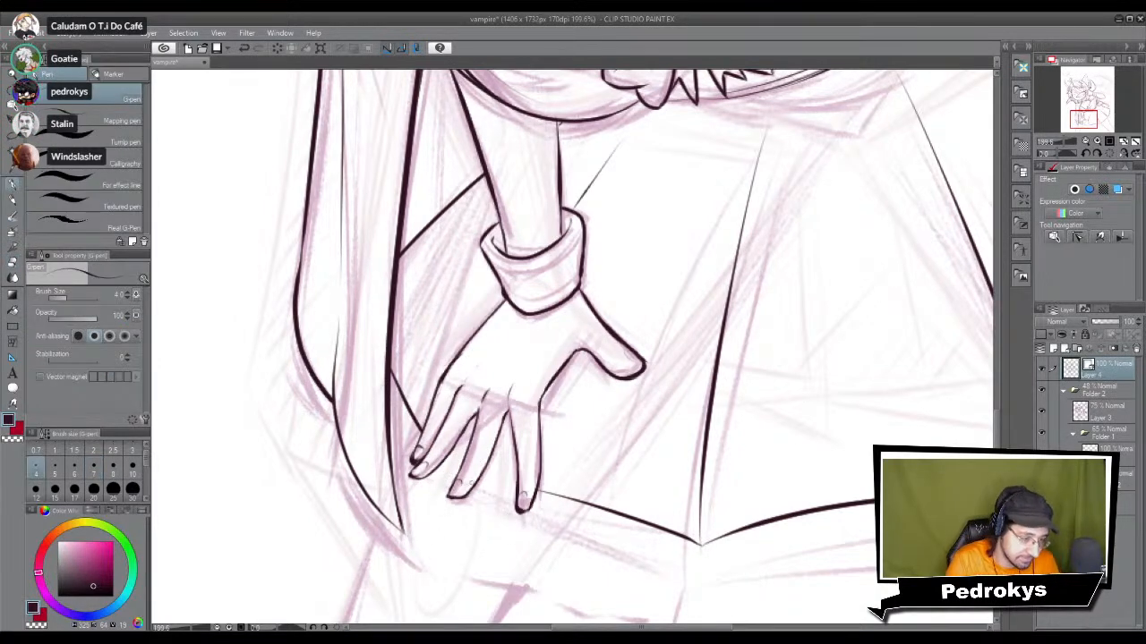
left_click_drag(444, 453, 546, 493)
key("ctrl+z")
left_click_drag(444, 456, 542, 495)
key("ctrl+z")
left_click_drag(452, 460, 525, 493)
key("e")
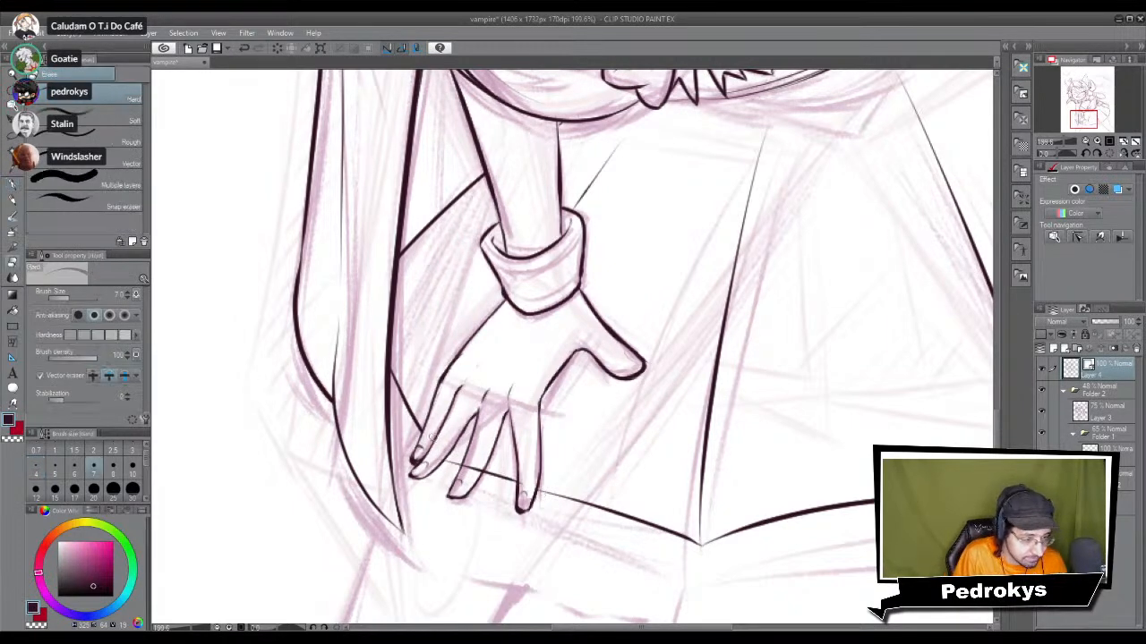
left_click_drag(462, 465, 484, 473)
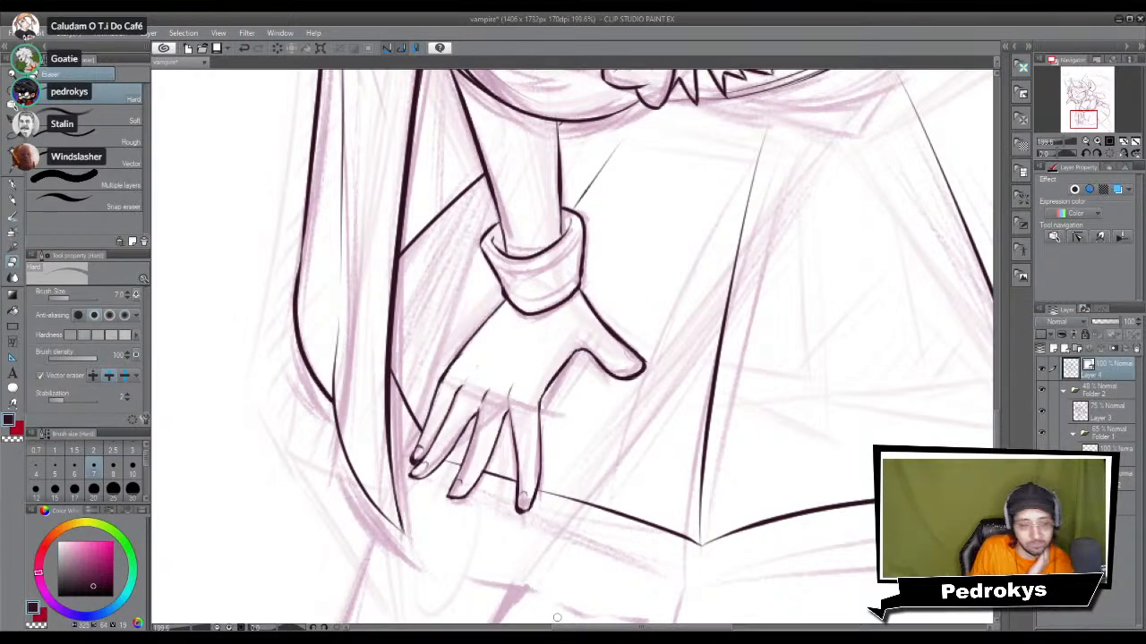
Step: Ink a short frill edge down from the front panel's corner nearest the hand and a wavy lower frill edge beneath the panel
scroll(627, 555, "down", 5)
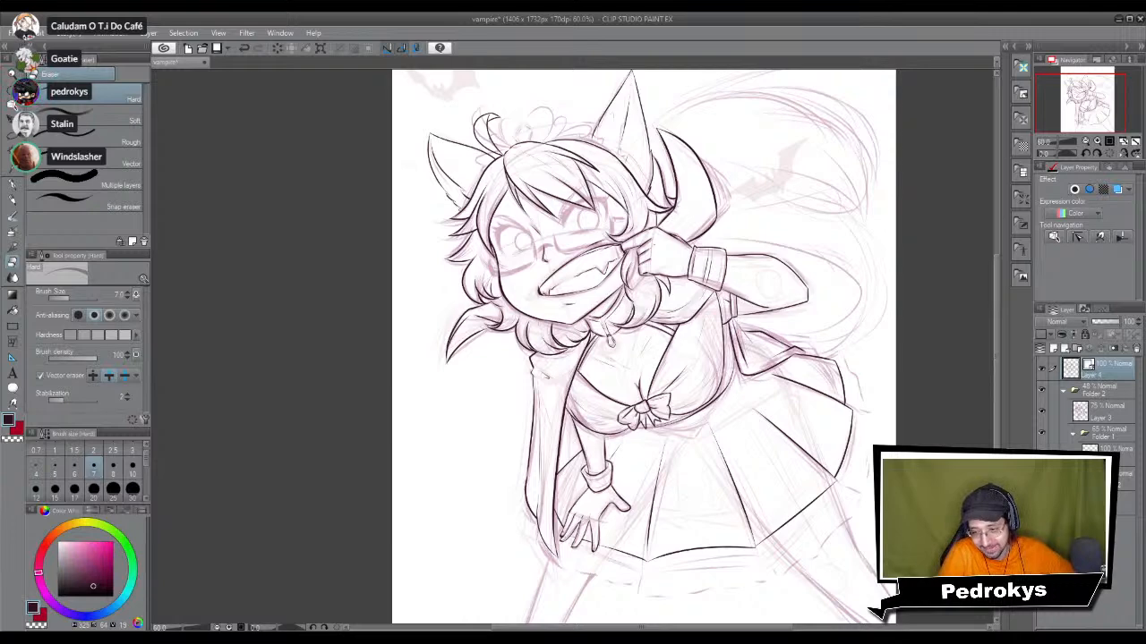
scroll(810, 537, "down", 3)
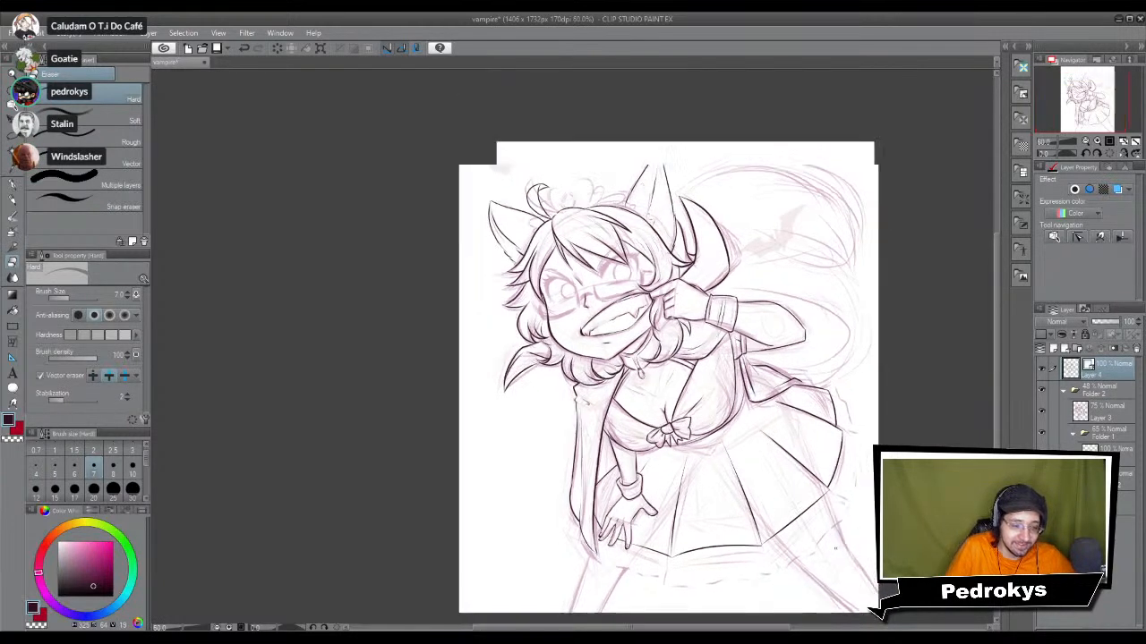
scroll(450, 410, "down", 2)
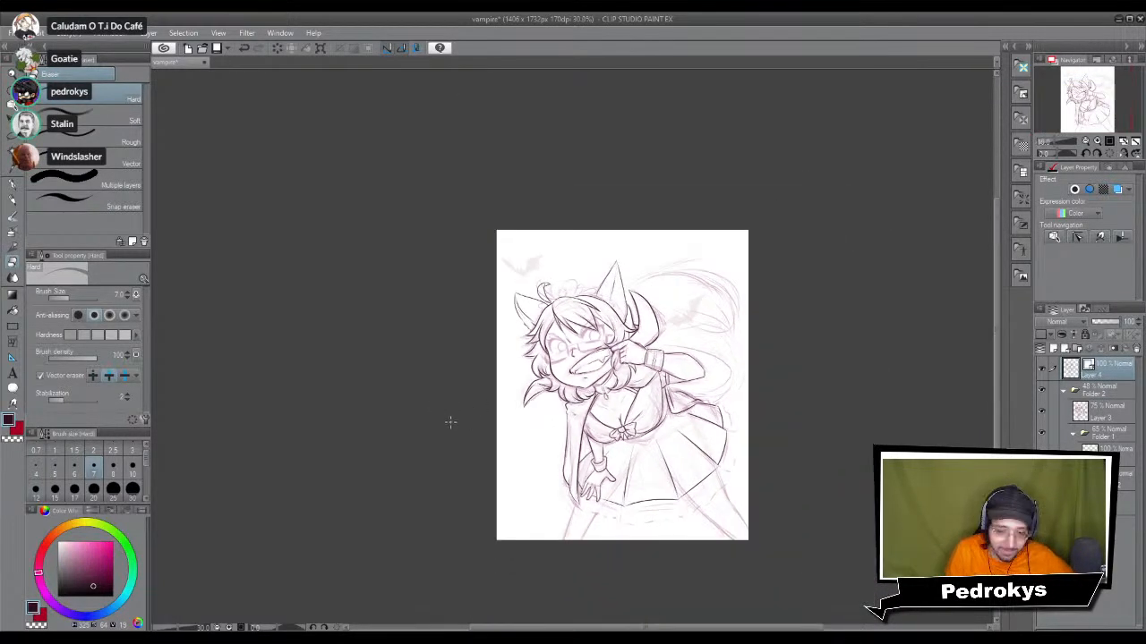
scroll(450, 420, "up", 2)
scroll(748, 569, "up", 6)
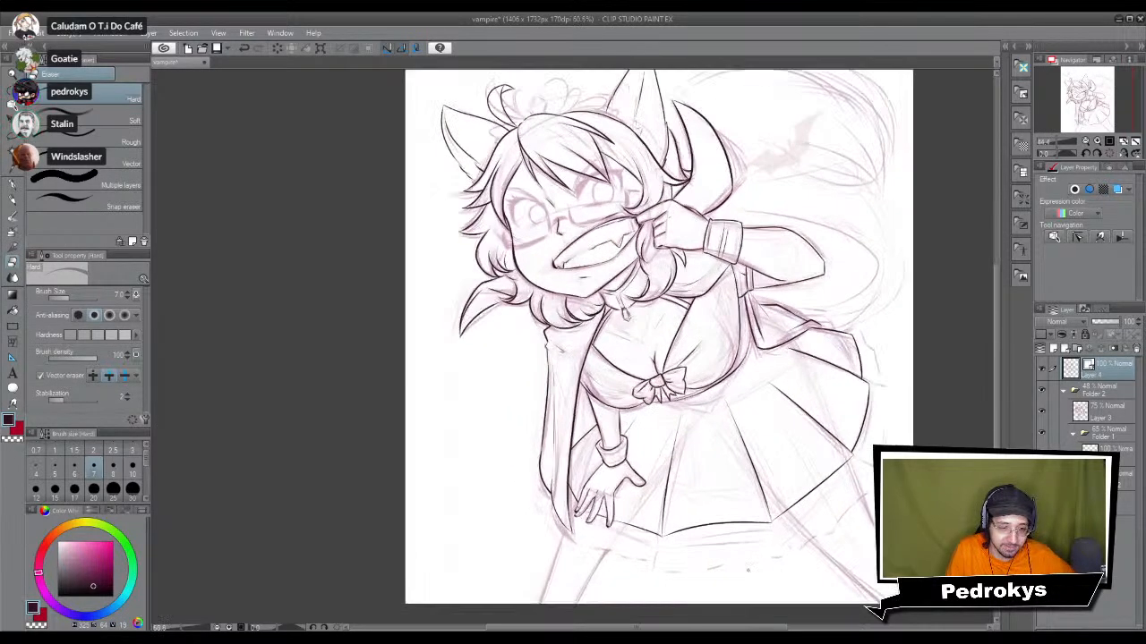
left_click_drag(474, 401, 465, 308)
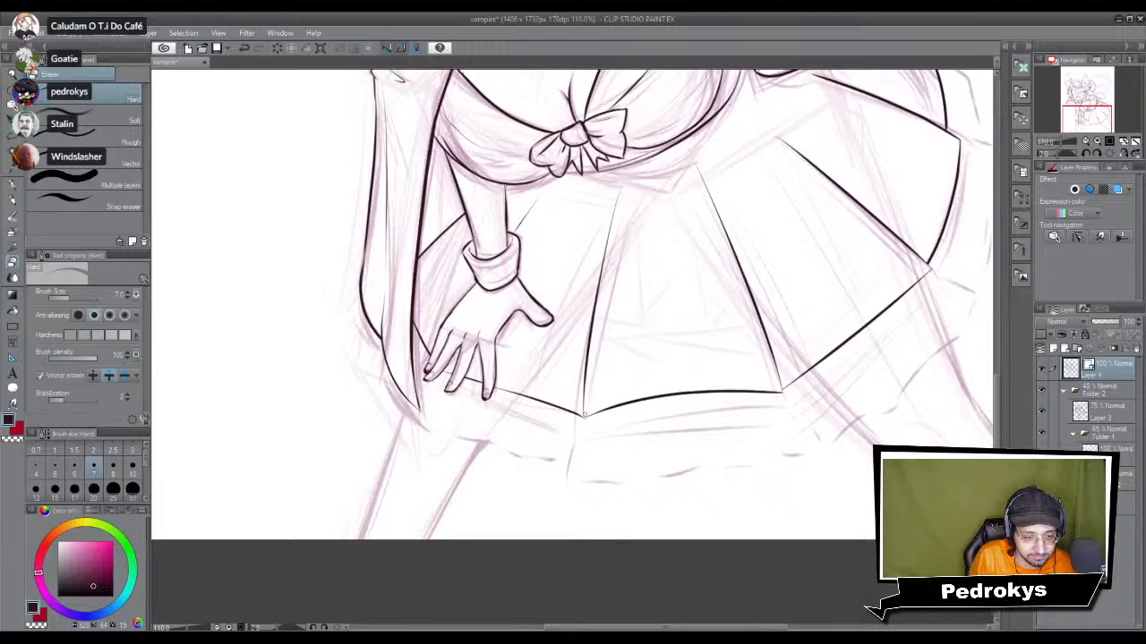
key("p")
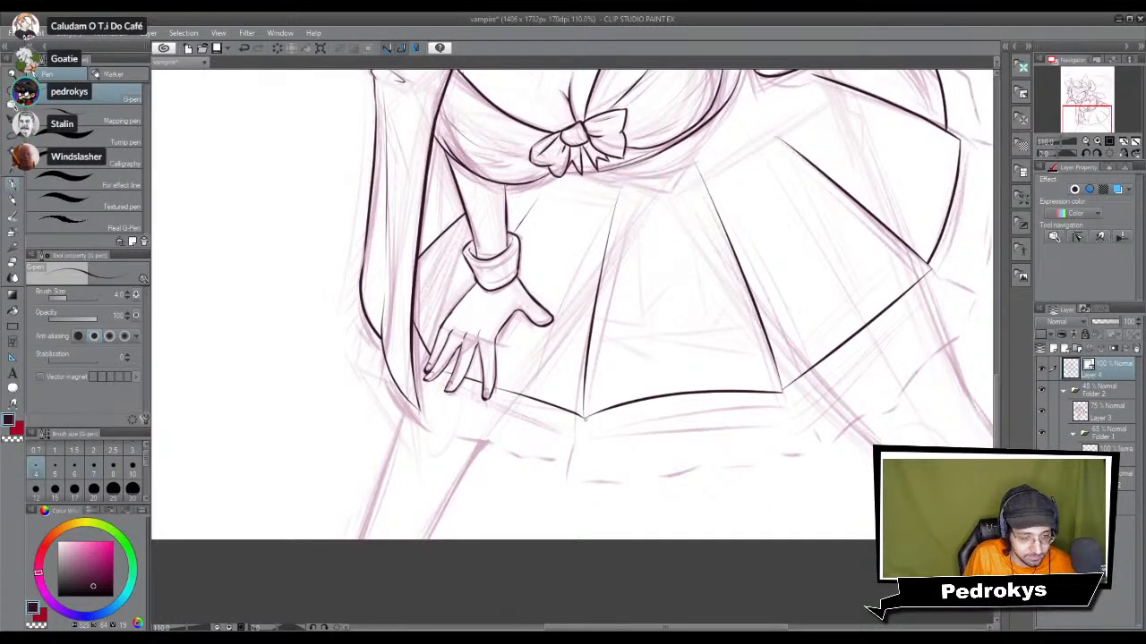
key("ctrl+z")
mouse_move(581, 417)
left_mouse_down()
mouse_move(577, 453)
mouse_move(693, 452)
mouse_move(809, 428)
left_mouse_up()
key("ctrl+z")
key("ctrl+z")
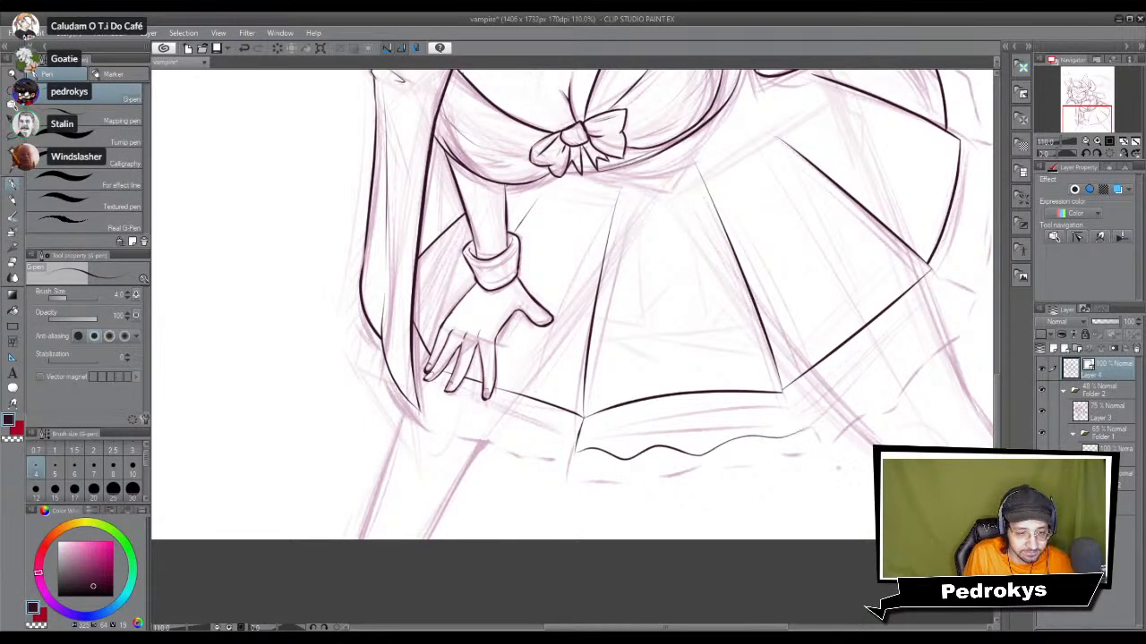
Step: Ink the frill's opposite side edge from the front panel's far corner down past the end of the wavy line
scroll(839, 475, "up", 5)
left_click_drag(636, 236, 730, 352)
key("ctrl+z")
mouse_move(637, 235)
left_mouse_down()
mouse_move(742, 361)
mouse_move(749, 417)
left_mouse_up()
left_click_drag(743, 363, 750, 415)
scroll(755, 384, "down", 4)
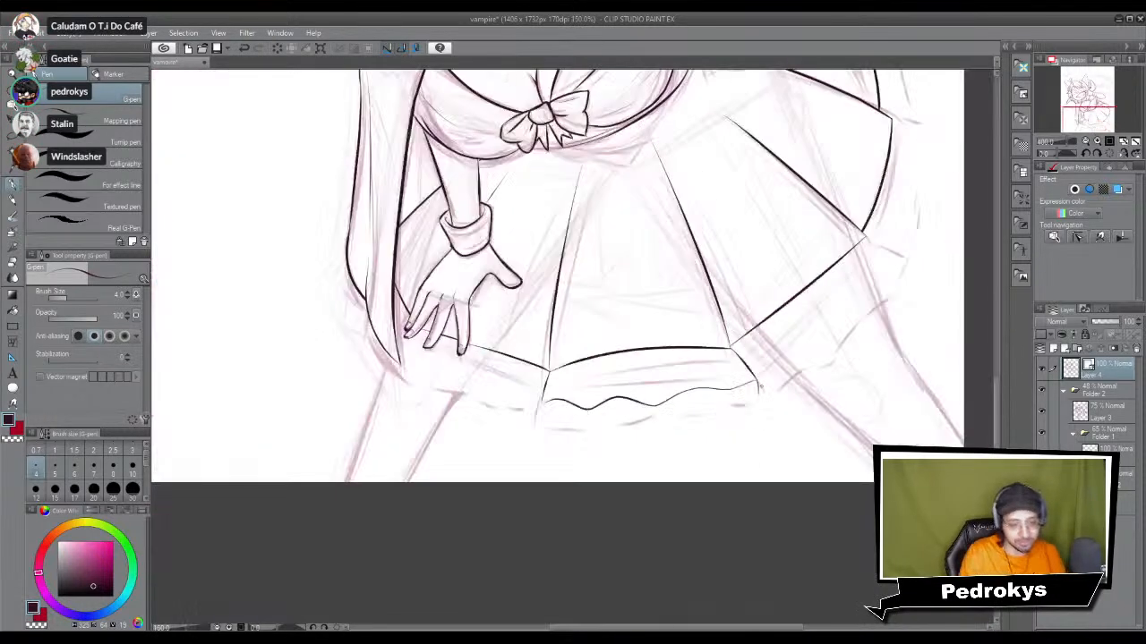
Step: Extend the frill's side edge nearest the hand downward and join the start of the wavy line to it with a curve
scroll(762, 391, "up", 8)
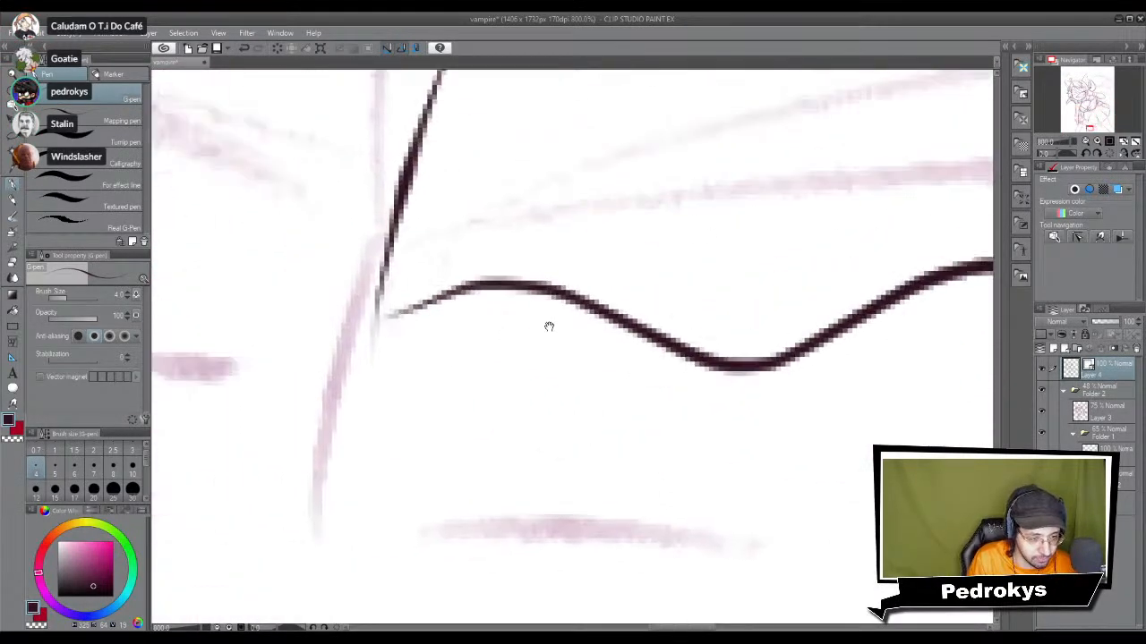
left_click_drag(452, 335, 656, 316)
left_click_drag(523, 270, 524, 405)
key("ctrl+z")
mouse_move(528, 256)
left_mouse_down()
mouse_move(513, 358)
mouse_move(523, 414)
left_mouse_up()
mouse_move(544, 299)
left_mouse_down()
mouse_move(524, 319)
mouse_move(524, 427)
left_mouse_up()
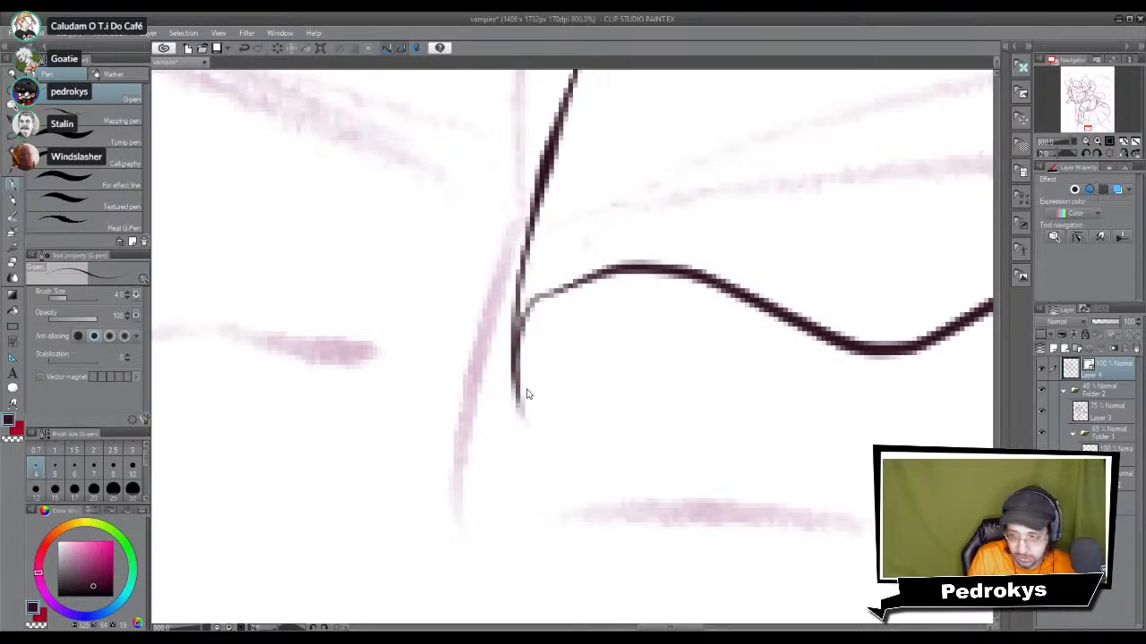
Step: Ink the frill around the skirt's side panel with its outer corner edges, a fold line and a wavy lower edge
scroll(526, 394, "down", 8)
scroll(526, 394, "up", 4)
left_click_drag(696, 409, 608, 479)
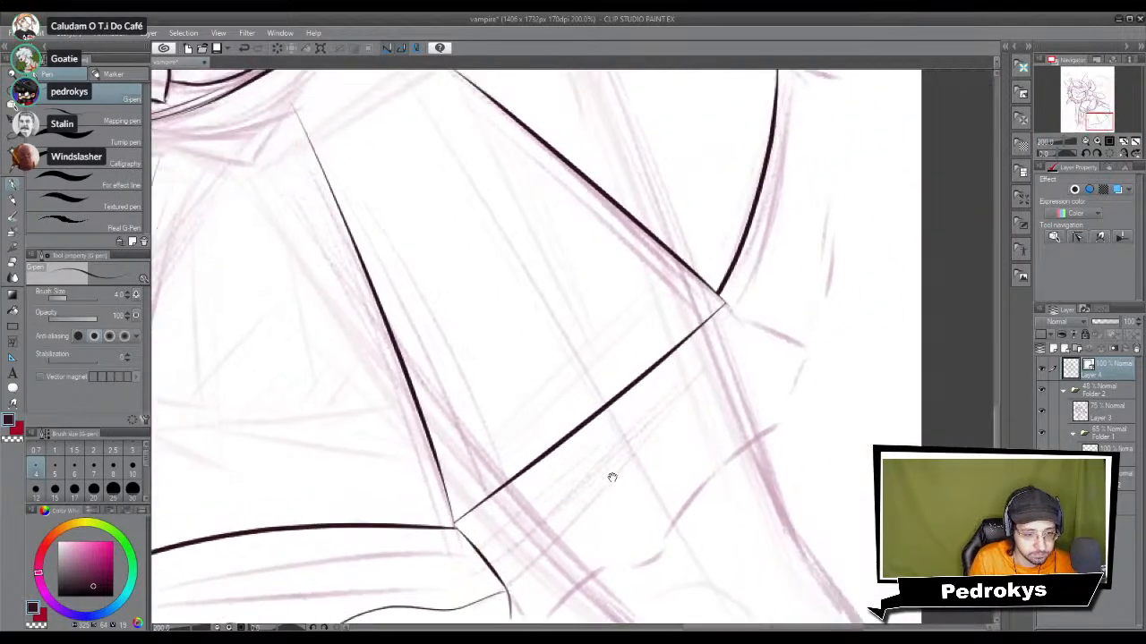
mouse_move(725, 302)
left_mouse_down()
mouse_move(819, 306)
mouse_move(775, 422)
left_mouse_up()
mouse_move(693, 383)
left_mouse_down()
mouse_move(785, 427)
mouse_move(687, 542)
left_mouse_up()
mouse_move(539, 614)
left_mouse_down()
mouse_move(606, 462)
mouse_move(768, 367)
left_mouse_up()
key("ctrl+z")
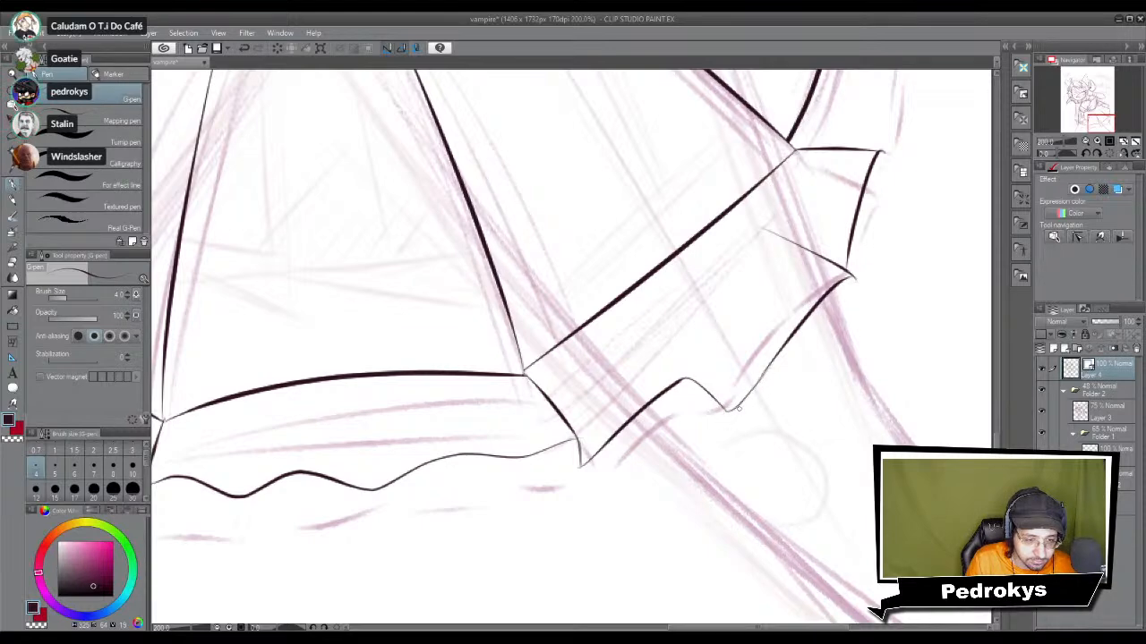
left_click_drag(726, 411, 765, 367)
key("ctrl+z")
left_click_drag(728, 411, 758, 382)
key("ctrl+z")
Step: Ink a small fold under the side frill's outer corner with a short vertical edge and an underside line meeting the wavy edge
scroll(832, 274, "up", 3)
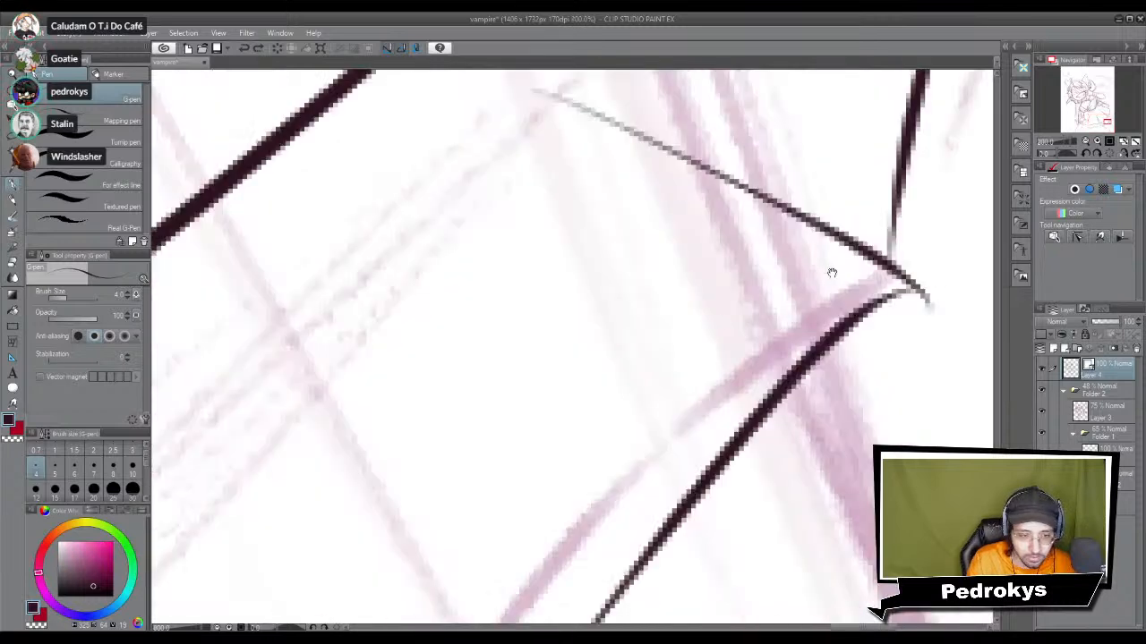
left_click_drag(920, 291, 924, 355)
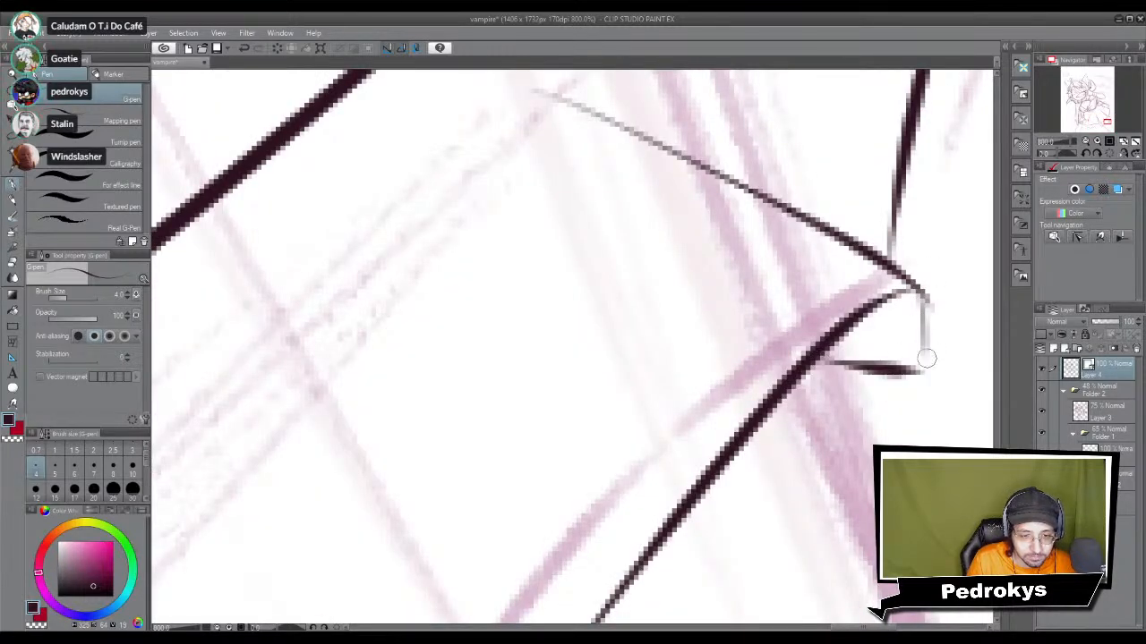
mouse_move(920, 285)
left_mouse_down()
mouse_move(918, 389)
mouse_move(874, 383)
mouse_move(921, 397)
left_mouse_up()
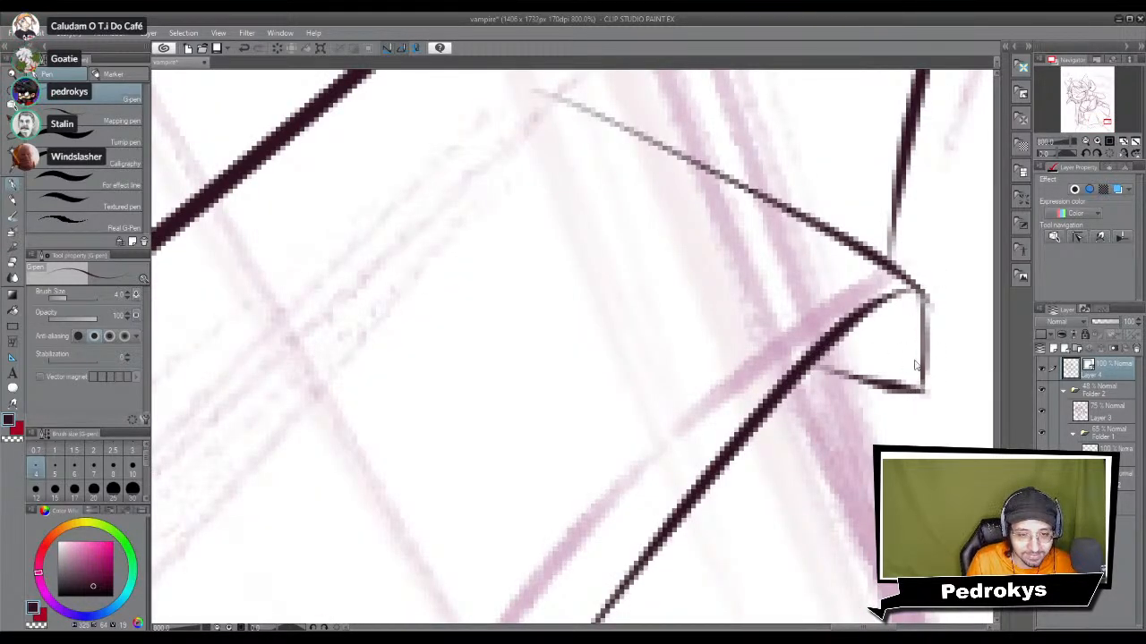
scroll(914, 364, "down", 5)
scroll(915, 364, "down", 5)
scroll(914, 364, "up", 5)
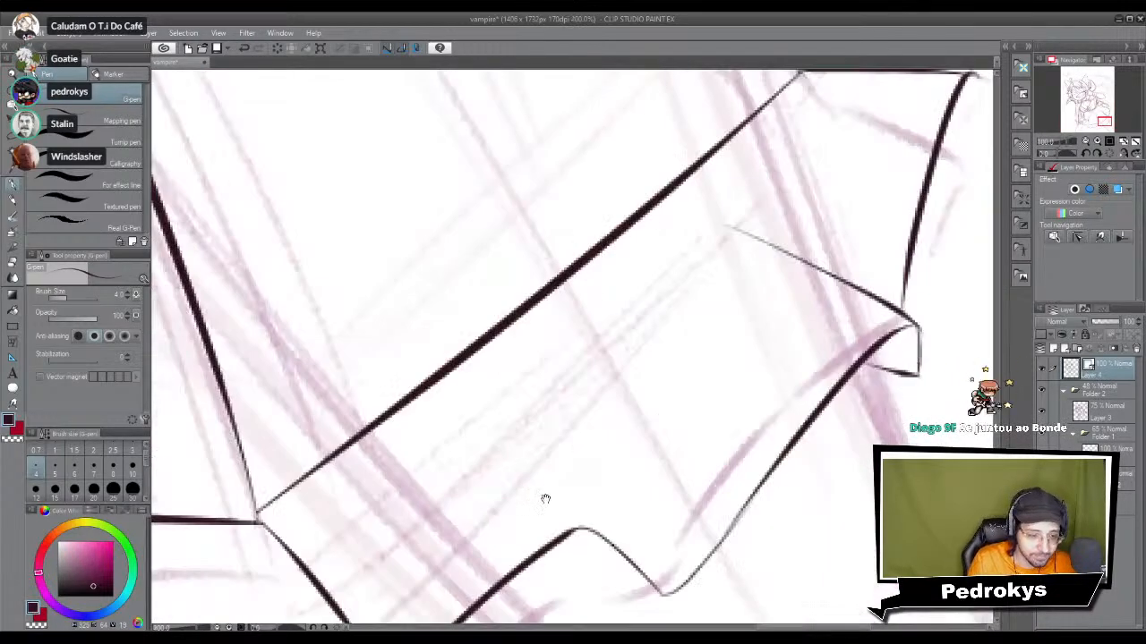
Step: Ink a small triangular fold at the side frill's upper outer corner with a slanted edge and an underside line
scroll(675, 349, "up", 2)
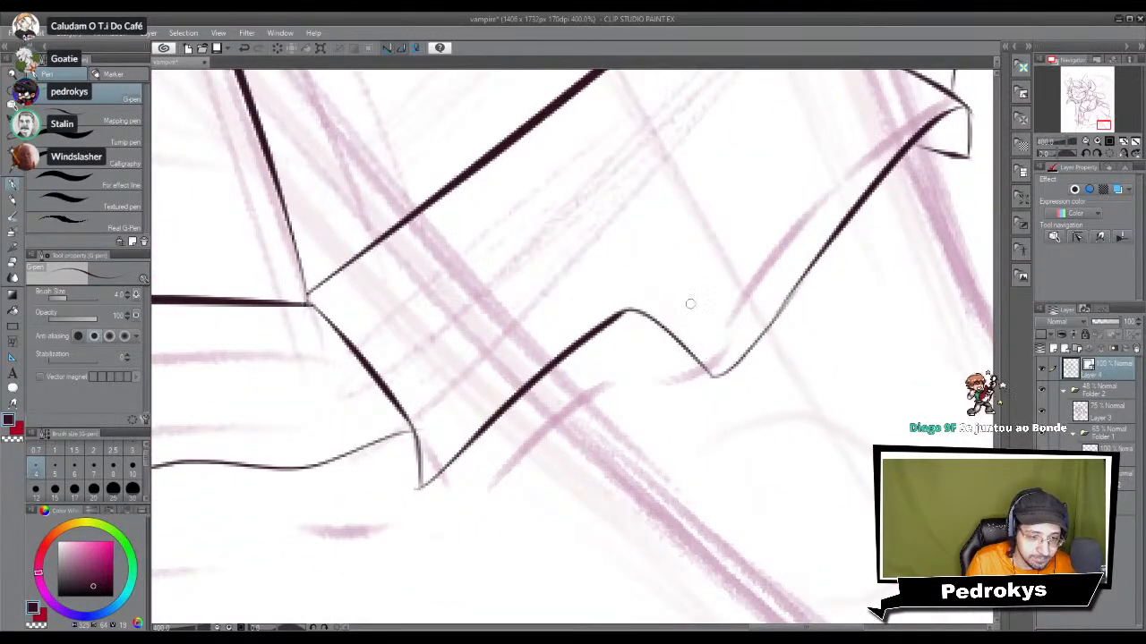
scroll(691, 309, "down", 5)
left_click_drag(707, 384, 708, 466)
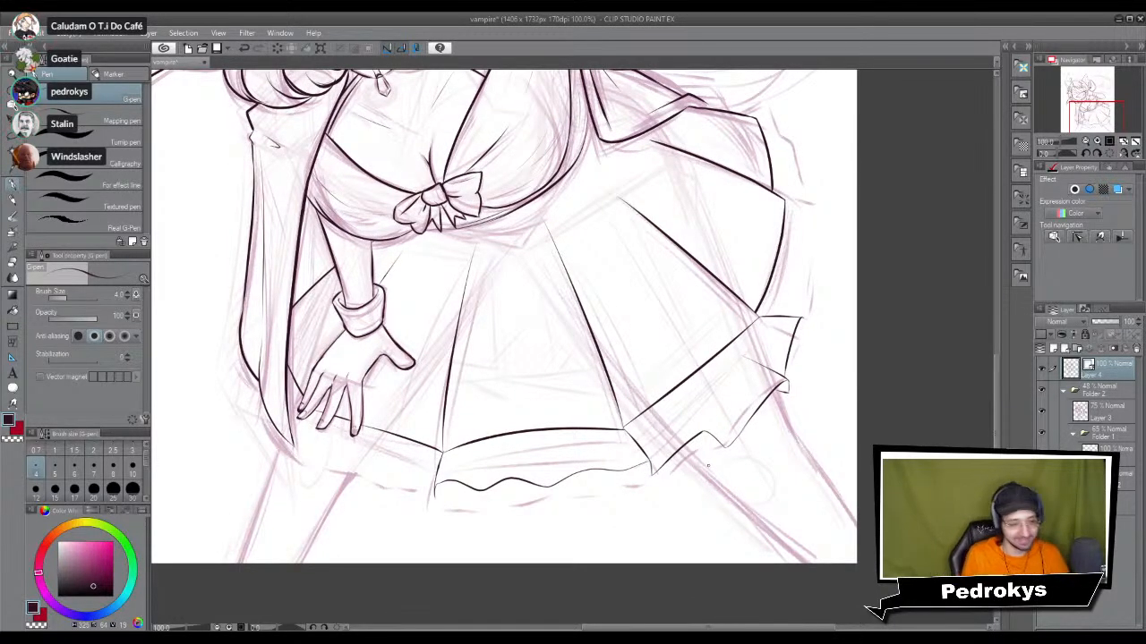
scroll(707, 466, "up", 3)
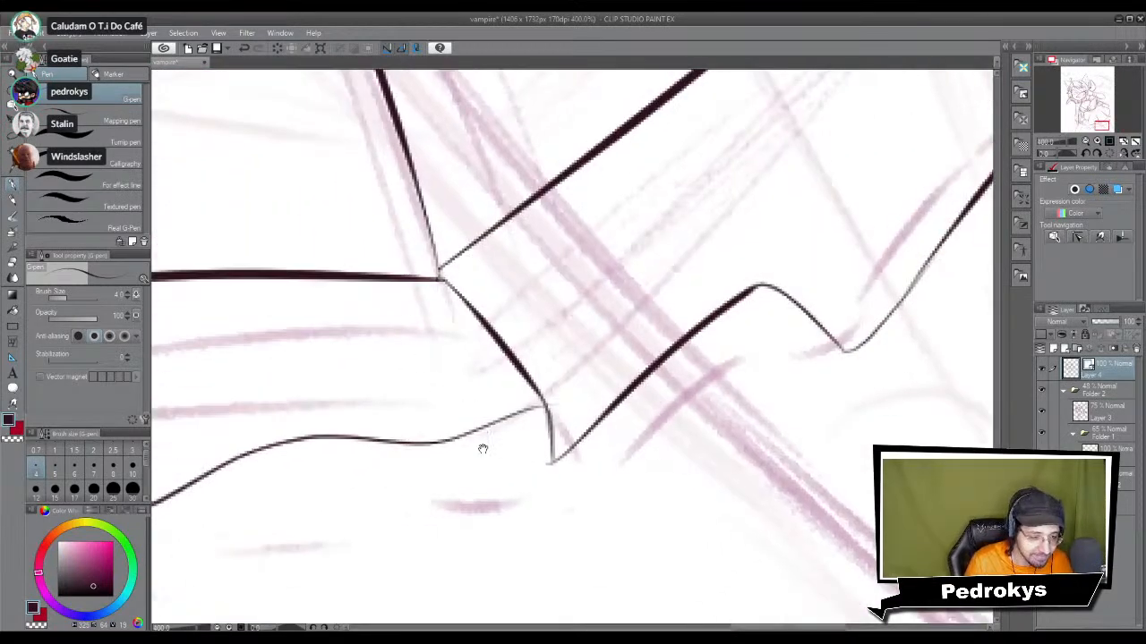
left_click_drag(519, 417, 546, 454)
left_click_drag(727, 360, 586, 489)
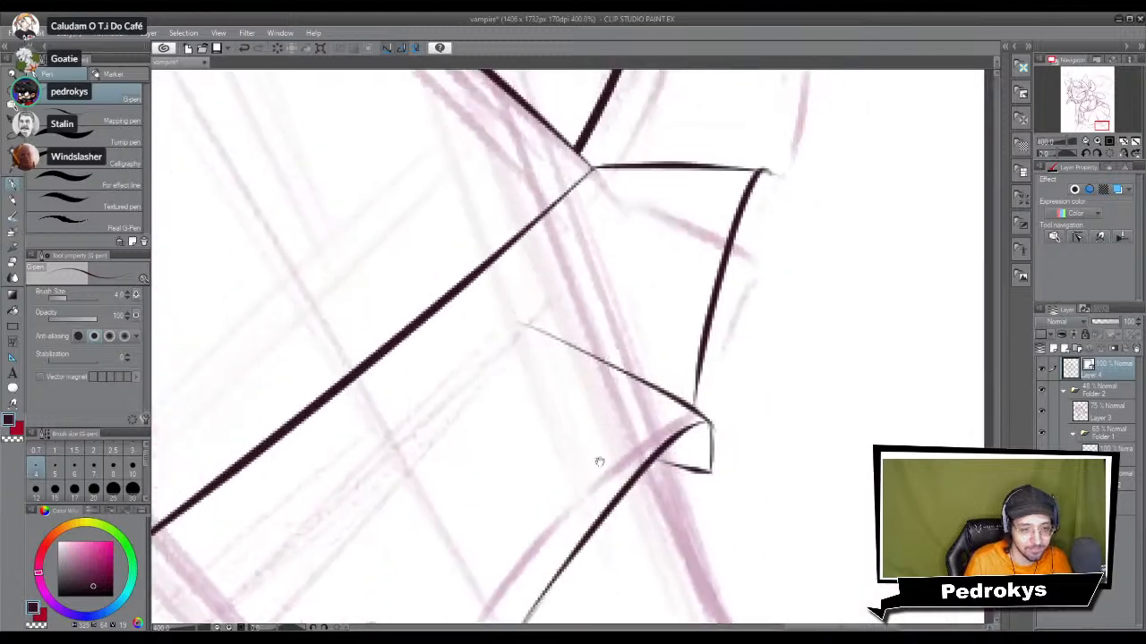
left_click_drag(760, 177, 790, 222)
key("ctrl+z")
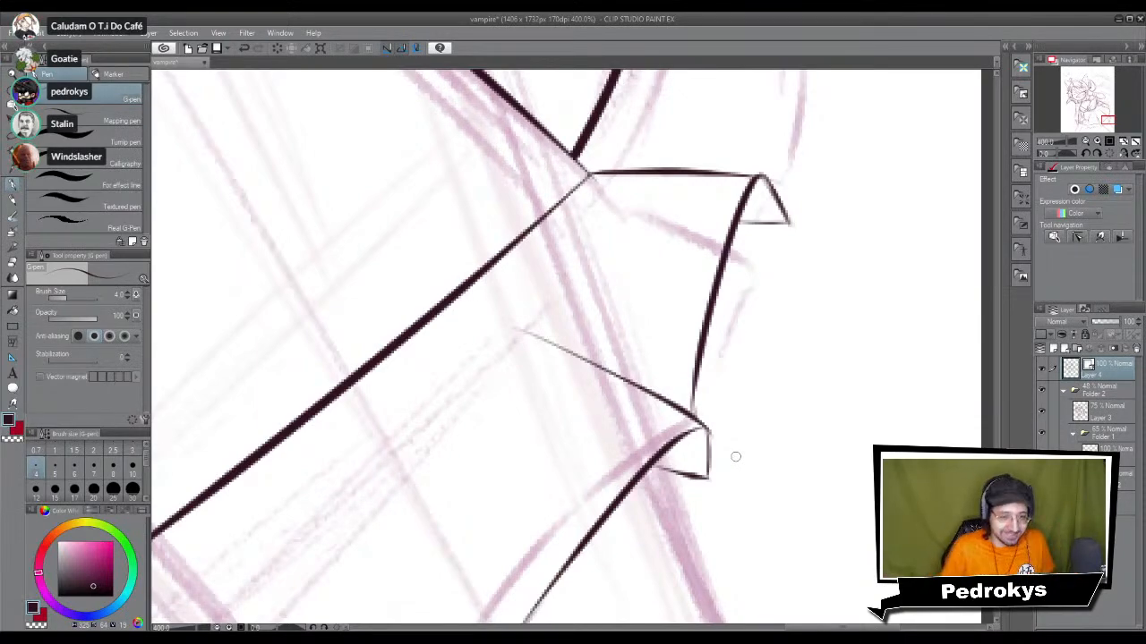
Step: Examine the inked skirt and side frill in the context of the whole figure
scroll(723, 376, "down", 2)
scroll(724, 376, "down", 2)
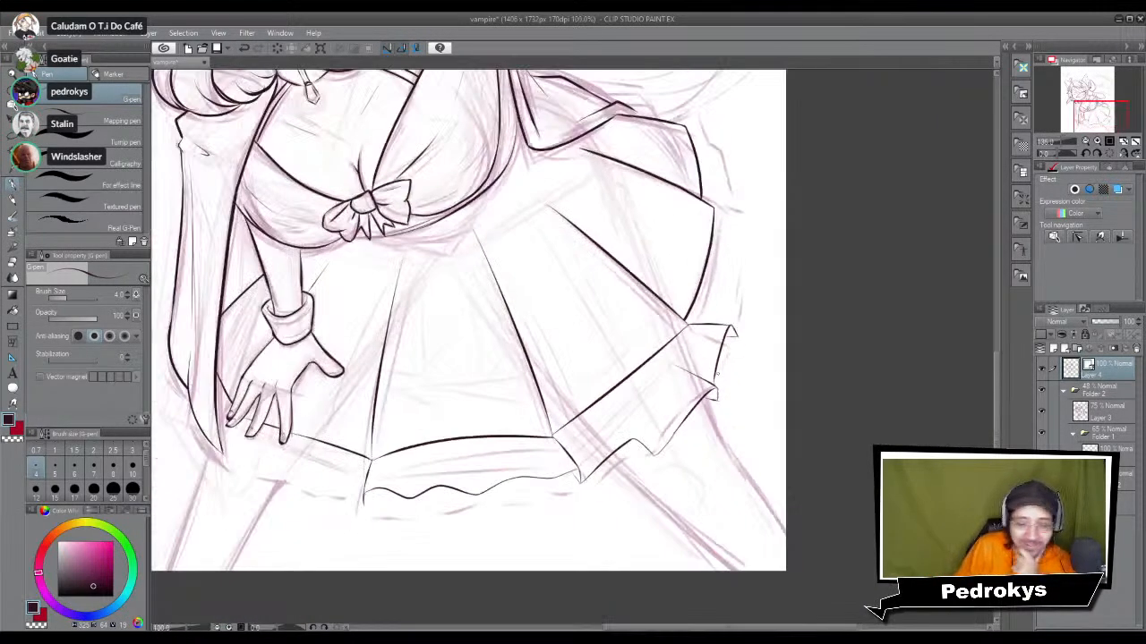
scroll(723, 376, "down", 1)
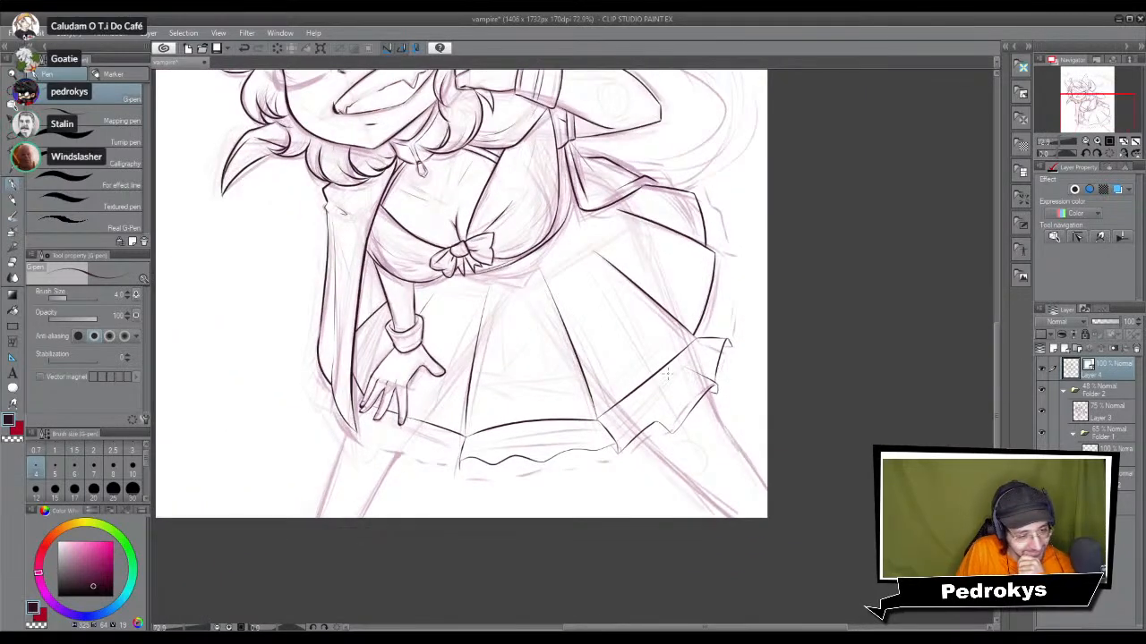
scroll(666, 374, "down", 1)
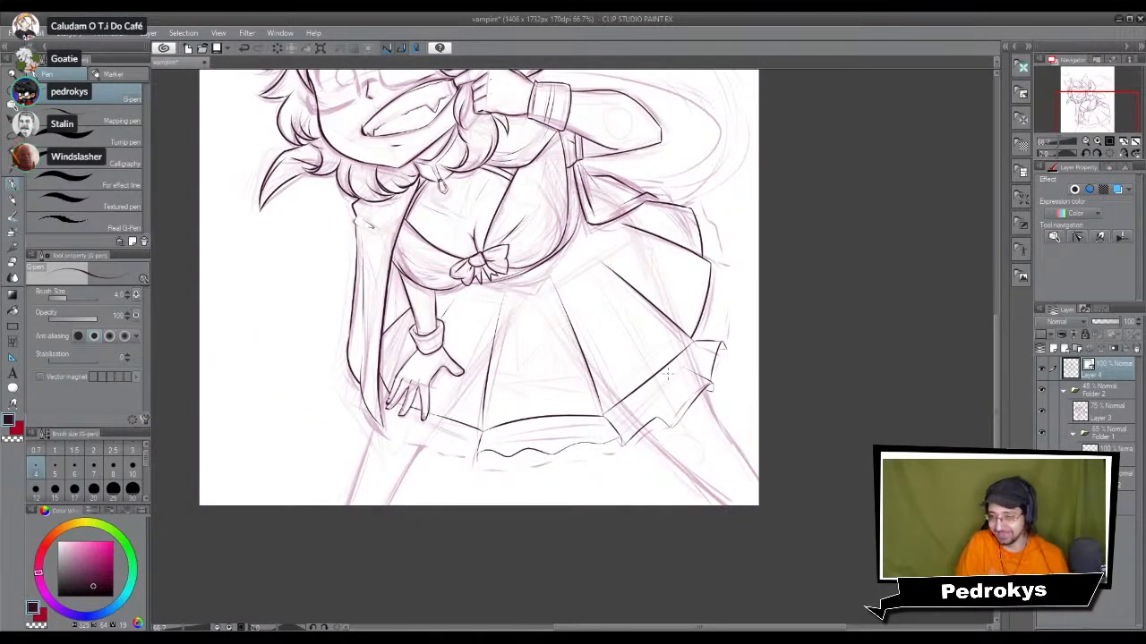
scroll(667, 374, "down", 1)
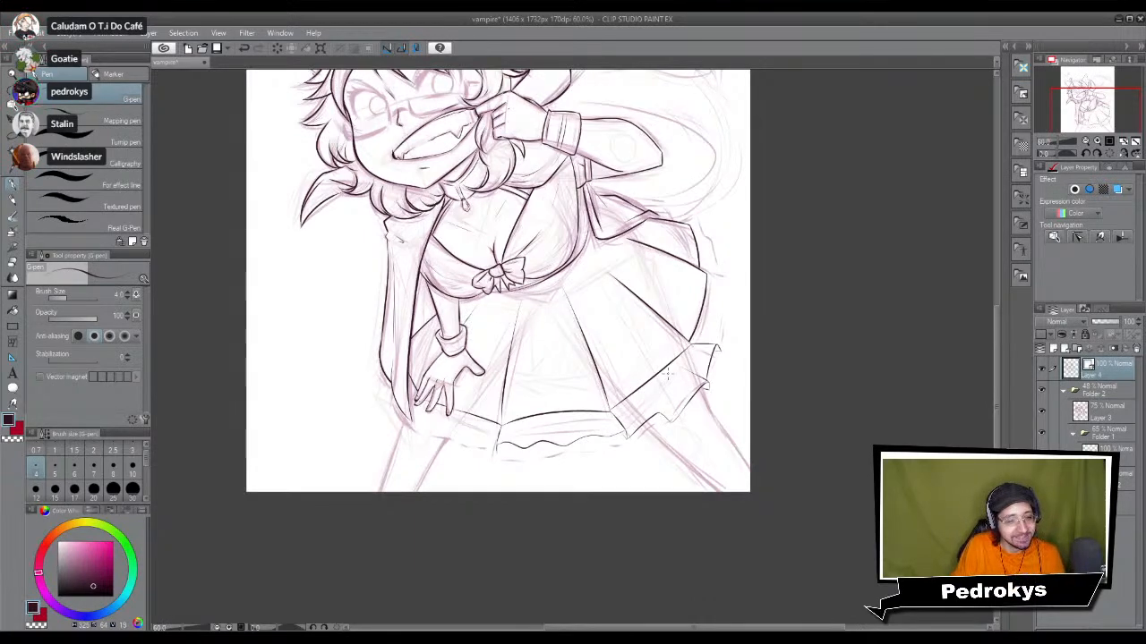
scroll(667, 376, "down", 2)
scroll(666, 376, "up", 2)
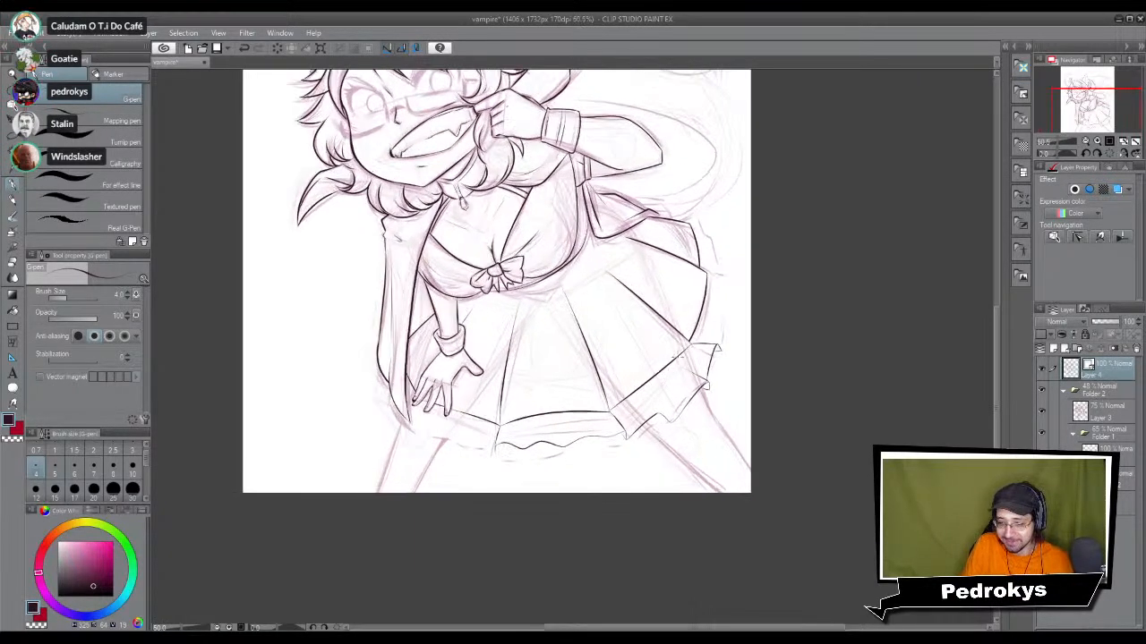
scroll(690, 313, "up", 6)
scroll(719, 252, "up", 1)
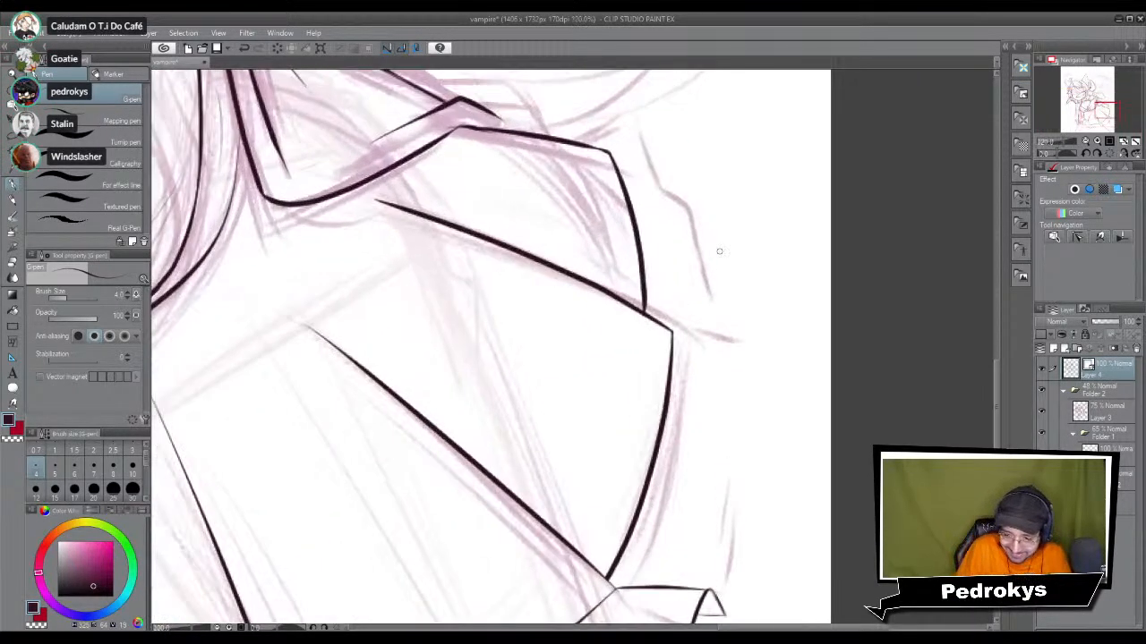
Step: Ink the frill's short top edge outward from the upper corner of the skirt's outermost side panel
scroll(644, 352, "up", 2)
mouse_move(638, 297)
left_mouse_down()
mouse_move(693, 307)
mouse_move(686, 299)
left_mouse_up()
key("ctrl+z")
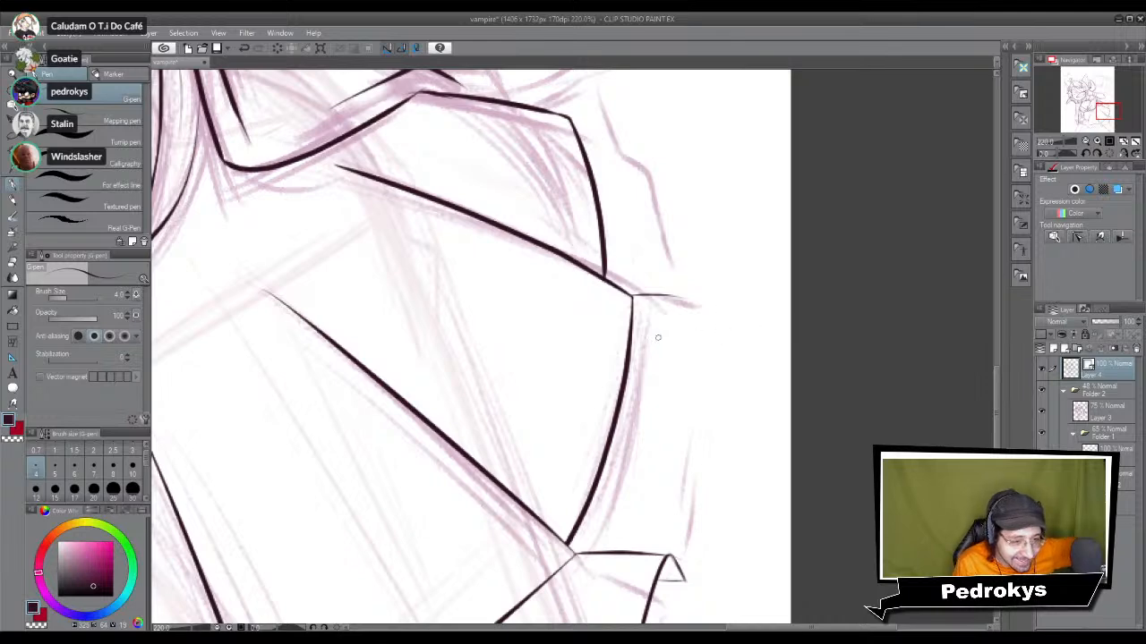
scroll(699, 361, "up", 2)
key("ctrl+z")
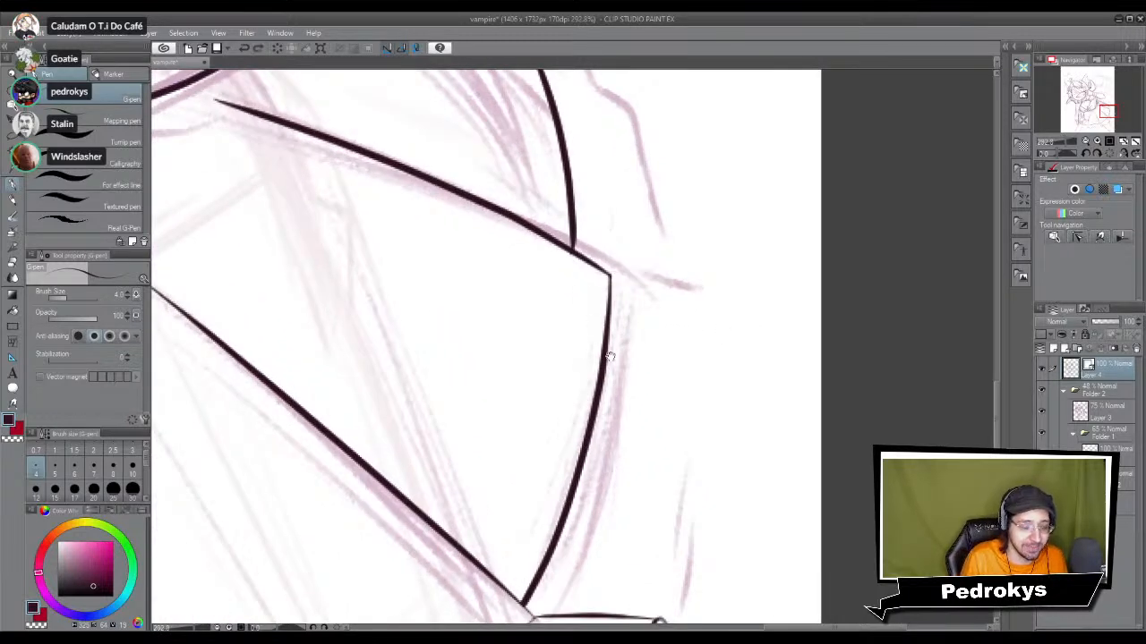
left_click_drag(611, 343, 550, 281)
left_click_drag(564, 226, 662, 240)
key("ctrl+z")
mouse_move(566, 219)
left_mouse_down()
mouse_move(657, 224)
mouse_move(665, 260)
left_mouse_up()
mouse_move(602, 268)
left_mouse_down()
mouse_move(662, 265)
mouse_move(681, 361)
left_mouse_up()
key("ctrl+z")
mouse_move(596, 267)
left_mouse_down()
mouse_move(668, 265)
mouse_move(696, 362)
left_mouse_up()
mouse_move(582, 373)
left_mouse_down()
mouse_move(695, 376)
mouse_move(704, 483)
left_mouse_up()
key("ctrl+z")
key("ctrl+z")
key("ctrl+z")
Step: Ink two short fold lines across the outer frill and its lower outer edge down to the small triangular fold
mouse_move(584, 271)
left_mouse_down()
mouse_move(612, 273)
mouse_move(670, 338)
mouse_move(669, 369)
left_mouse_up()
mouse_move(575, 405)
left_mouse_down()
mouse_move(678, 418)
mouse_move(661, 488)
mouse_move(659, 589)
mouse_move(634, 602)
left_mouse_up()
key("ctrl+z")
left_click_drag(662, 509, 636, 601)
key("ctrl+z")
Step: Ink the outer edges of the frill's middle and upper segments so they meet the fold lines
left_click_drag(664, 308, 669, 412)
left_click_drag(652, 213, 658, 280)
key("ctrl+z")
left_click_drag(652, 213, 658, 277)
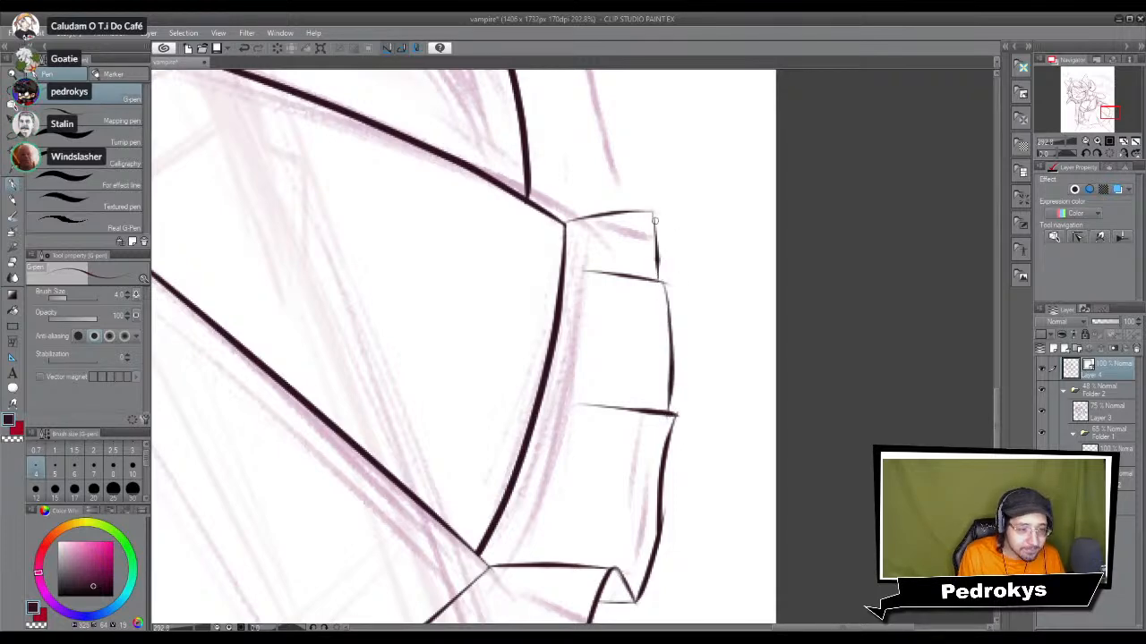
Step: Erase the overshooting line end where the lower fold line meets the outer frill's edge
scroll(657, 217, "down", 3)
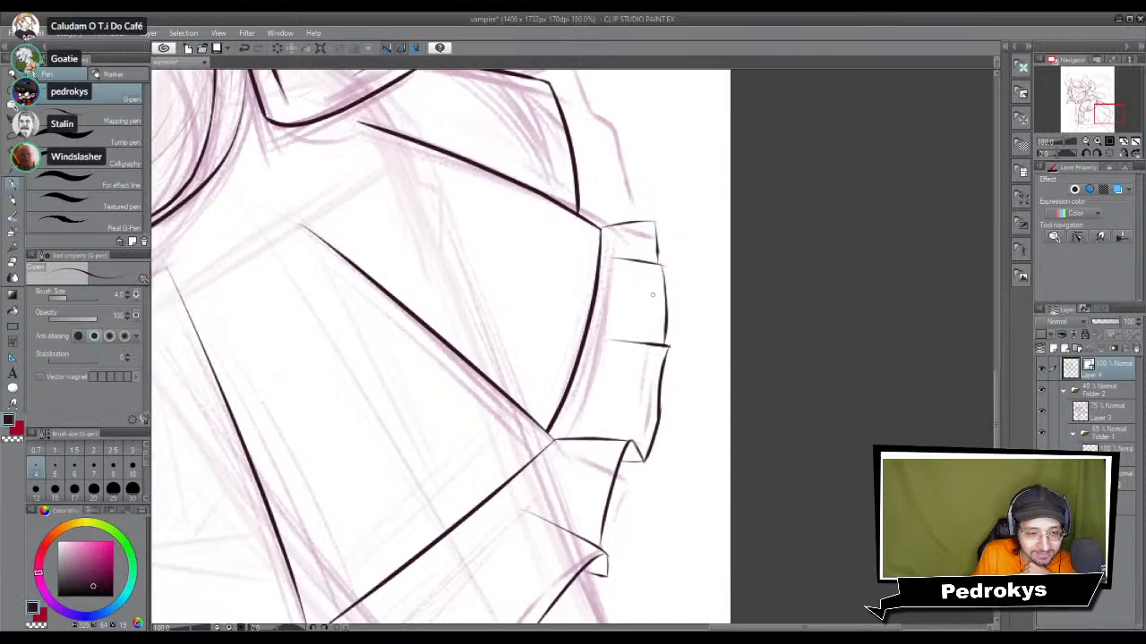
scroll(659, 329, "up", 2)
scroll(658, 329, "up", 6)
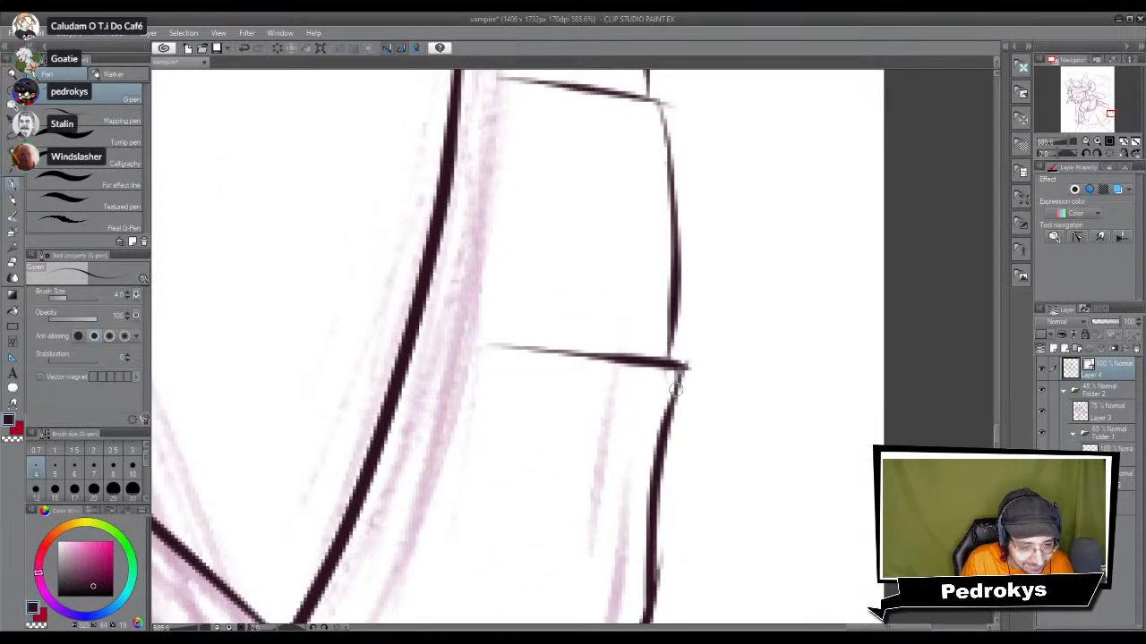
key("e")
left_click_drag(692, 349, 695, 370)
scroll(713, 319, "down", 6)
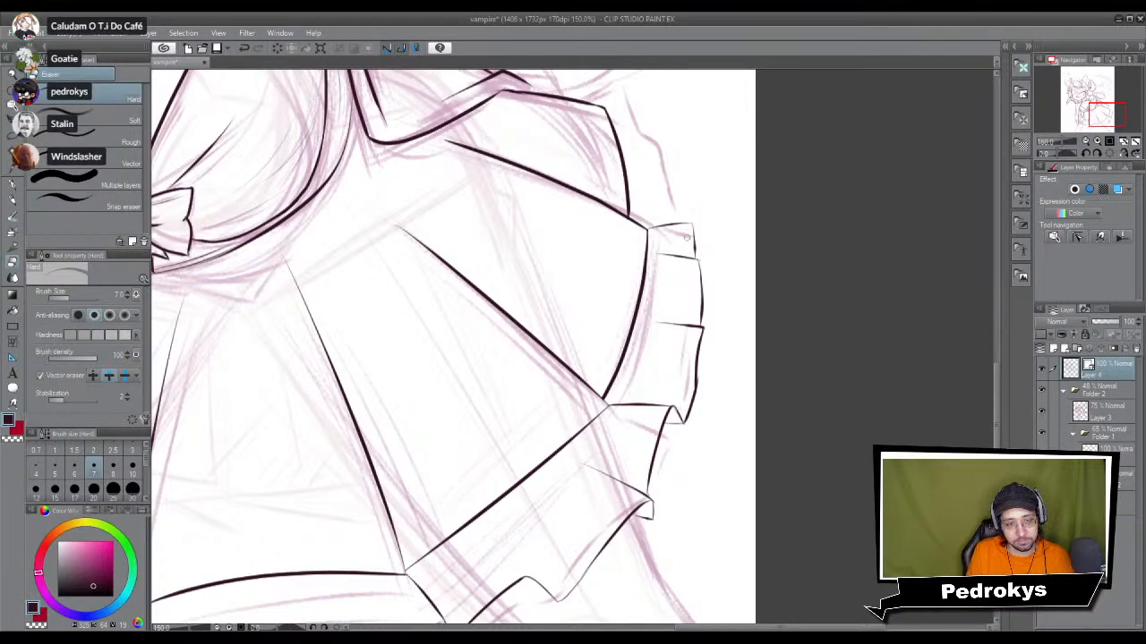
Step: Ink the frill along the skirt's back panel with a peaked top edge, a wavy outer edge and short fold lines
scroll(672, 208, "up", 1)
mouse_move(677, 286)
left_mouse_down()
mouse_move(695, 388)
mouse_move(686, 444)
left_mouse_up()
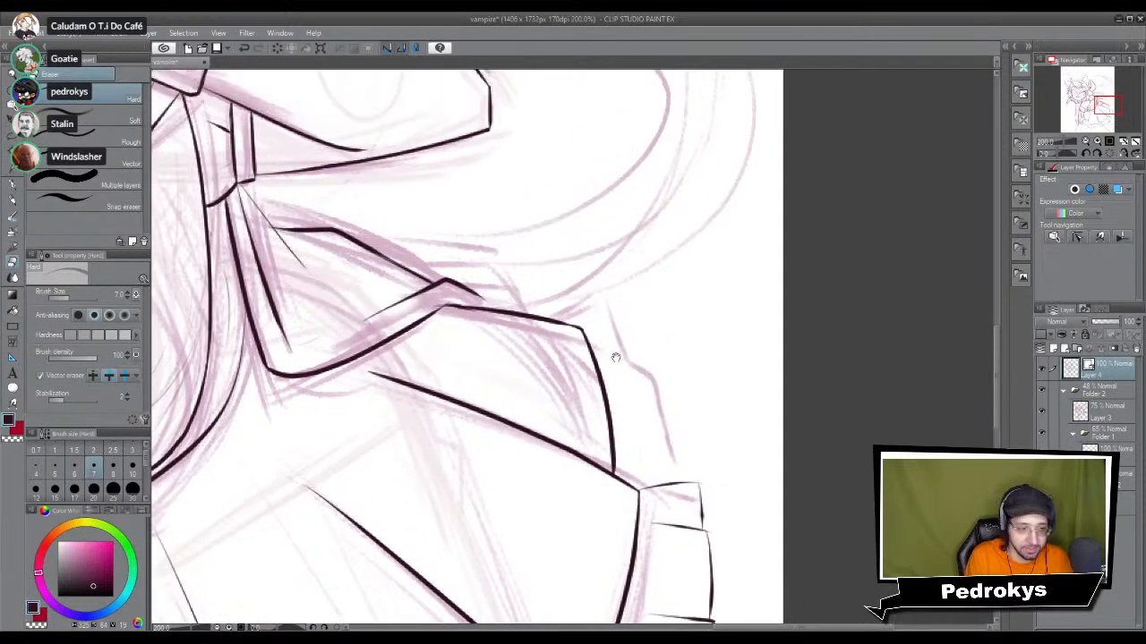
key("p")
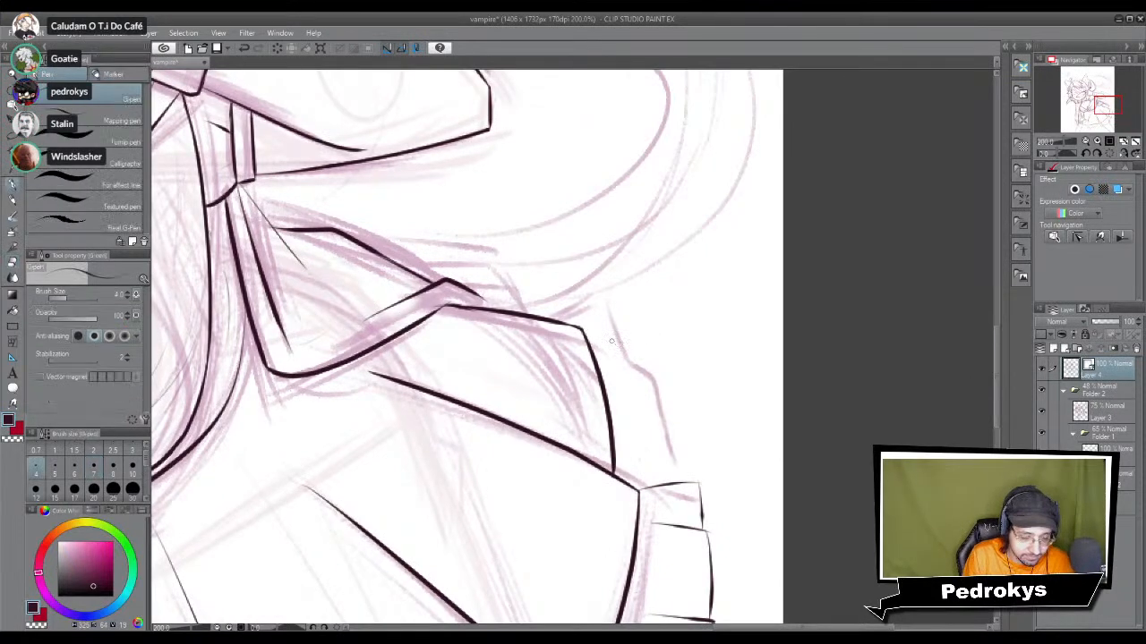
mouse_move(567, 322)
left_mouse_down()
mouse_move(612, 315)
mouse_move(677, 410)
left_mouse_up()
key("ctrl+z")
key("ctrl+z")
mouse_move(628, 331)
left_mouse_down()
mouse_move(662, 392)
mouse_move(664, 448)
mouse_move(673, 434)
mouse_move(691, 488)
left_mouse_up()
key("ctrl+z")
key("ctrl+z")
Step: Ink the last outer edge segment of the back panel's frill down to the neighbouring frill's top edge
left_click_drag(667, 432, 692, 482)
key("ctrl+z")
left_click_drag(667, 431, 690, 493)
key("ctrl+z")
left_click_drag(668, 430, 691, 494)
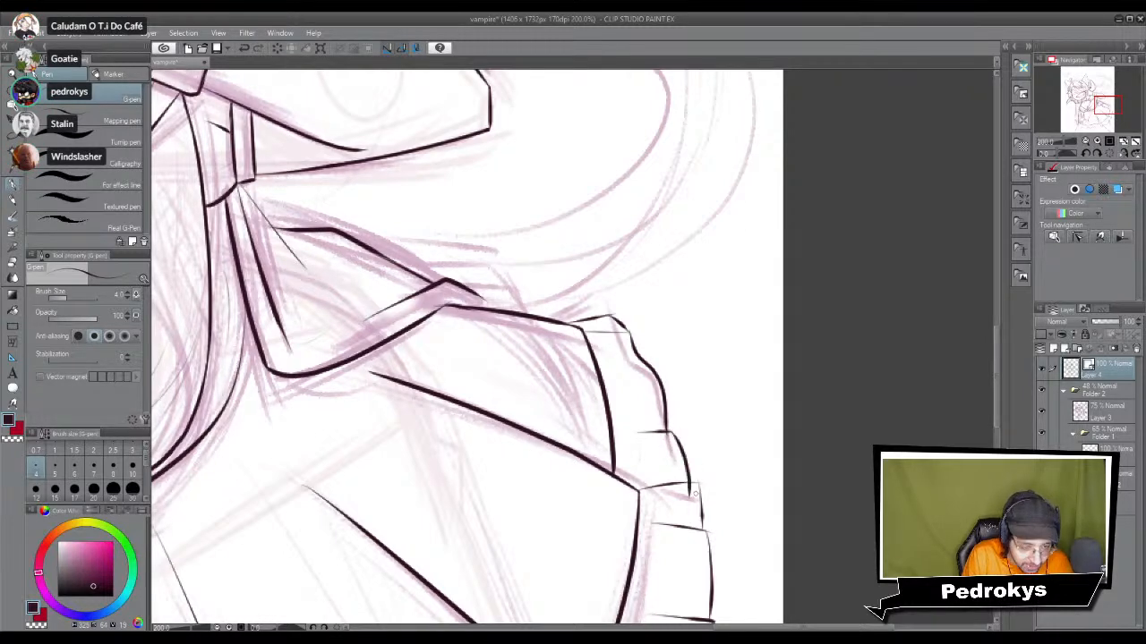
Step: Erase the overshooting line ends at the back frill's top corner and where it meets the neighbouring frill
key("e")
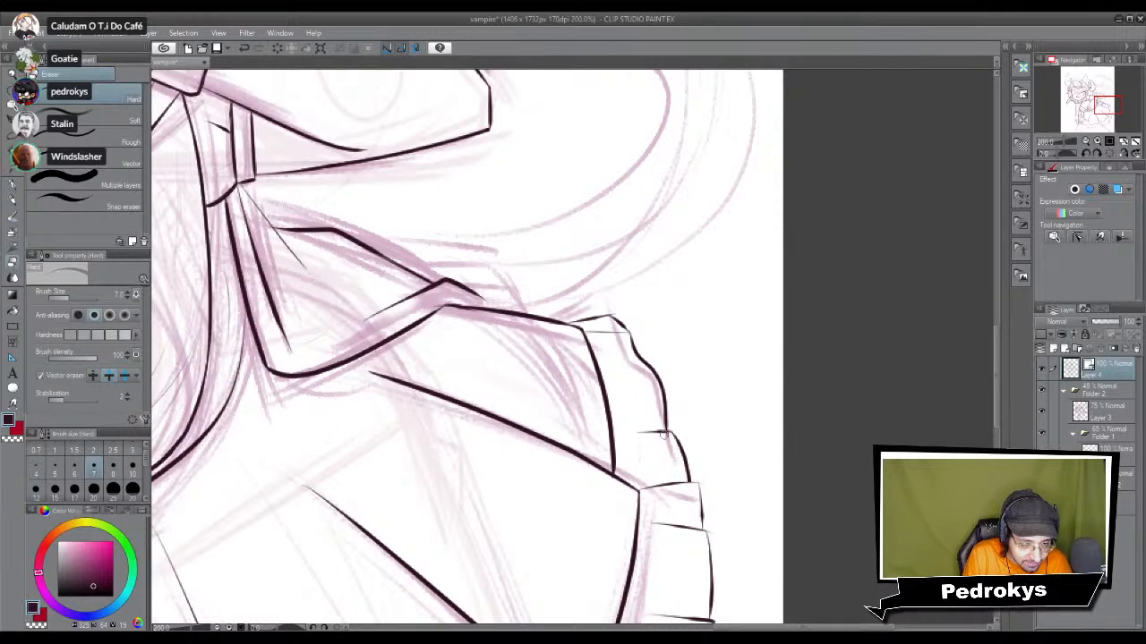
left_click(618, 320)
scroll(641, 354, "up", 6)
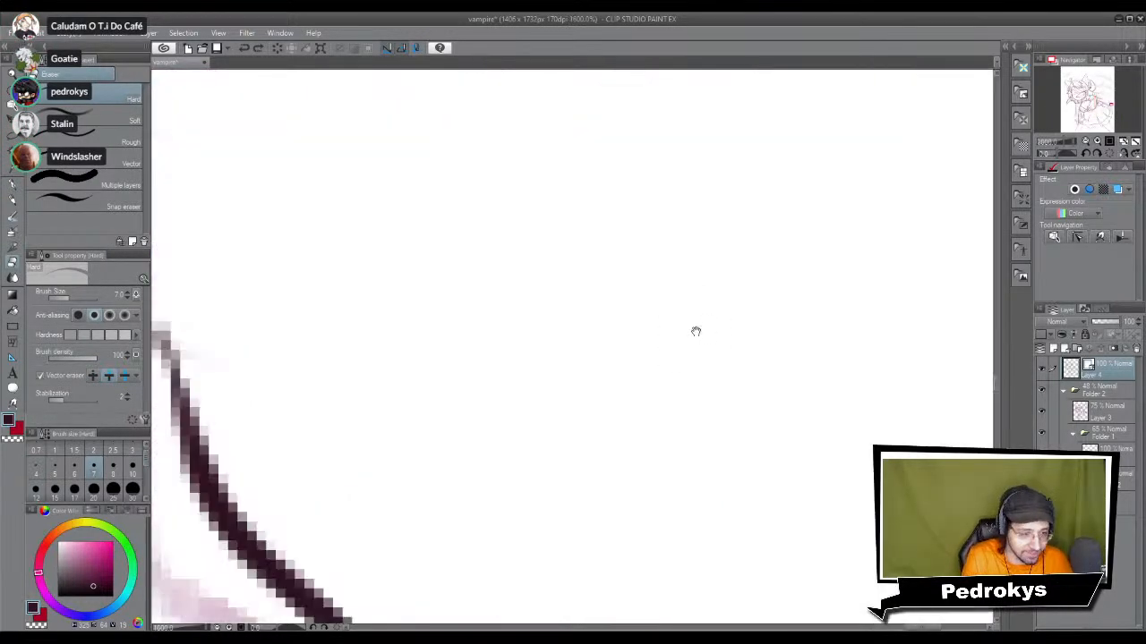
scroll(554, 275, "down", 10)
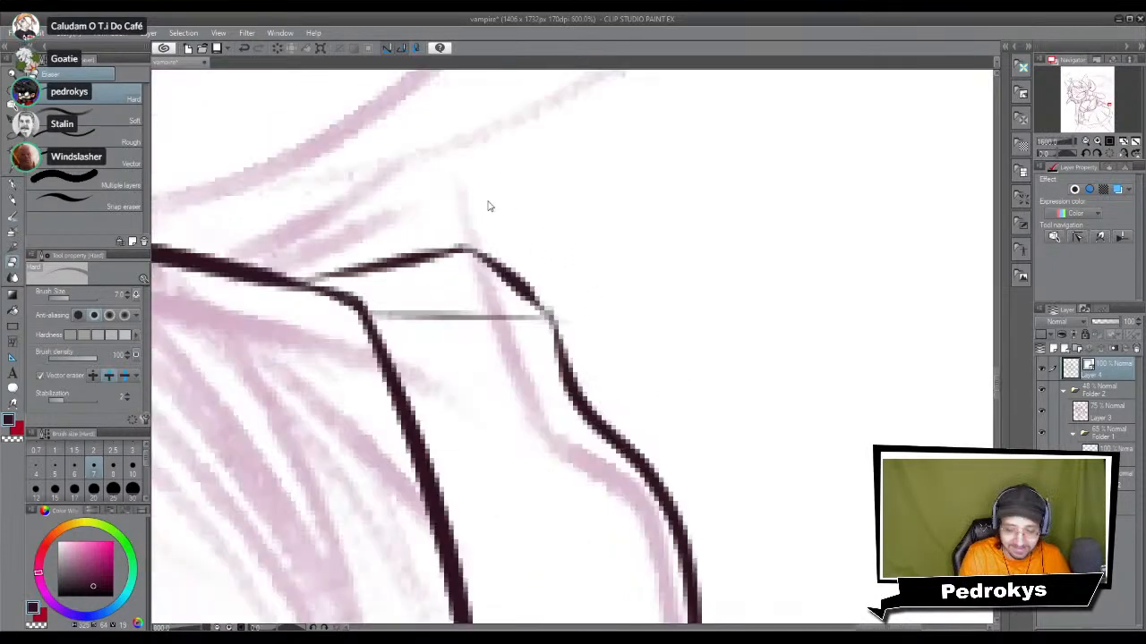
scroll(767, 315, "up", 2)
scroll(767, 315, "down", 3)
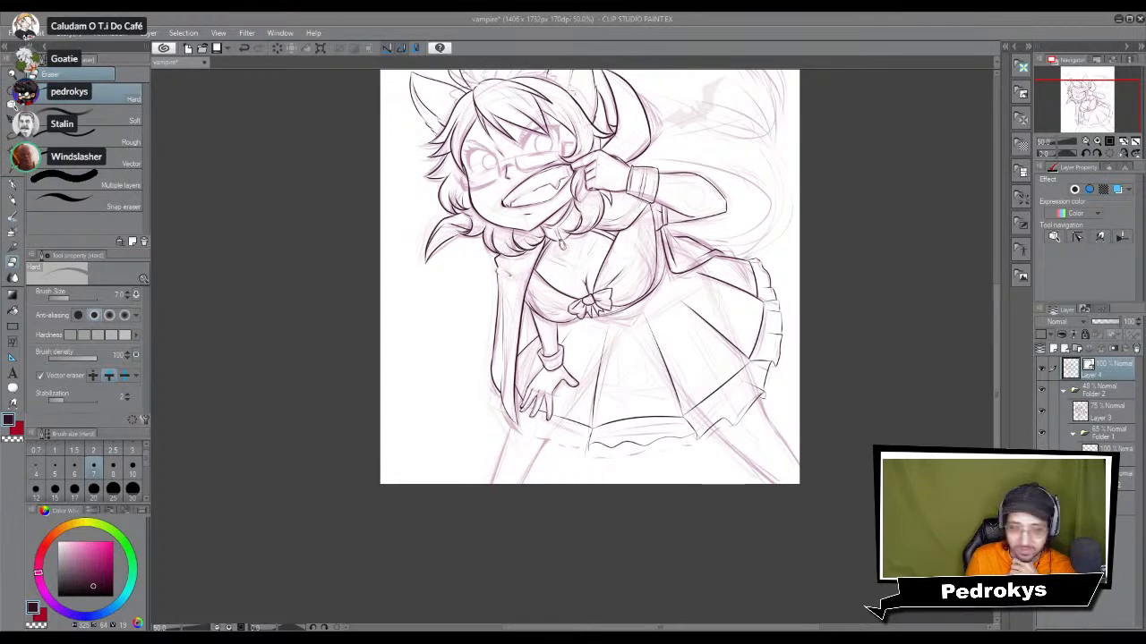
scroll(598, 428, "up", 5)
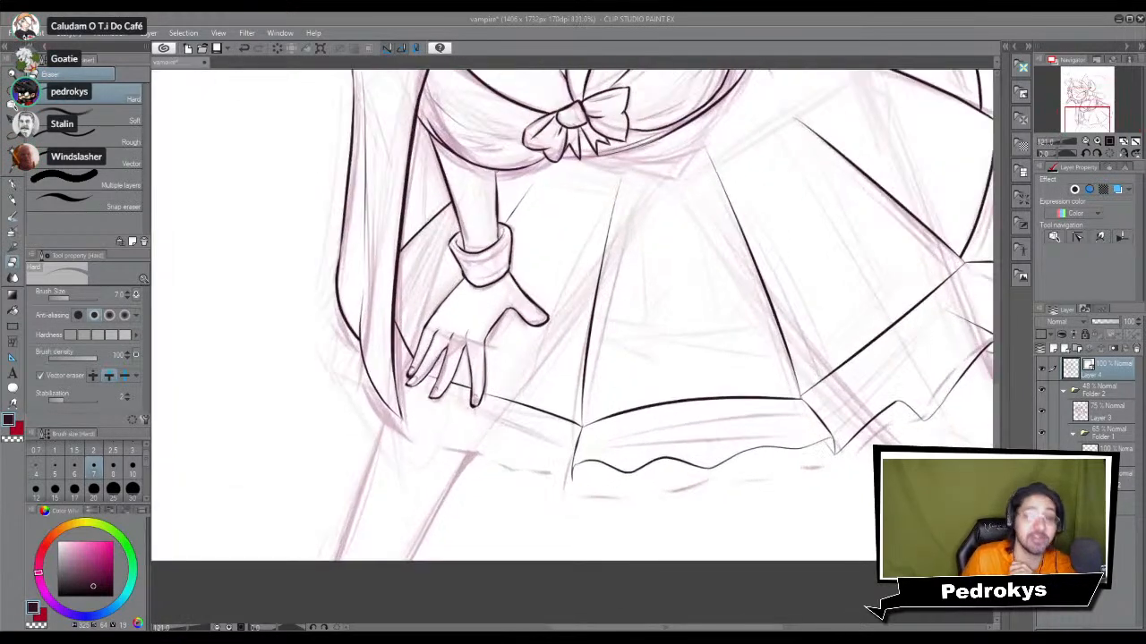
key("x")
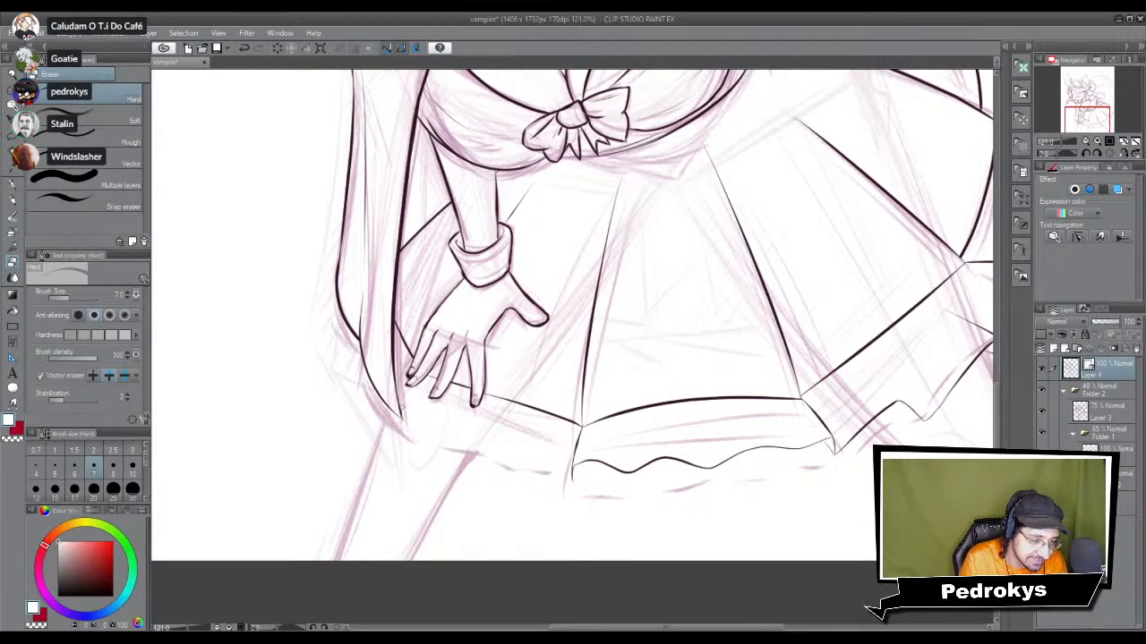
key("p")
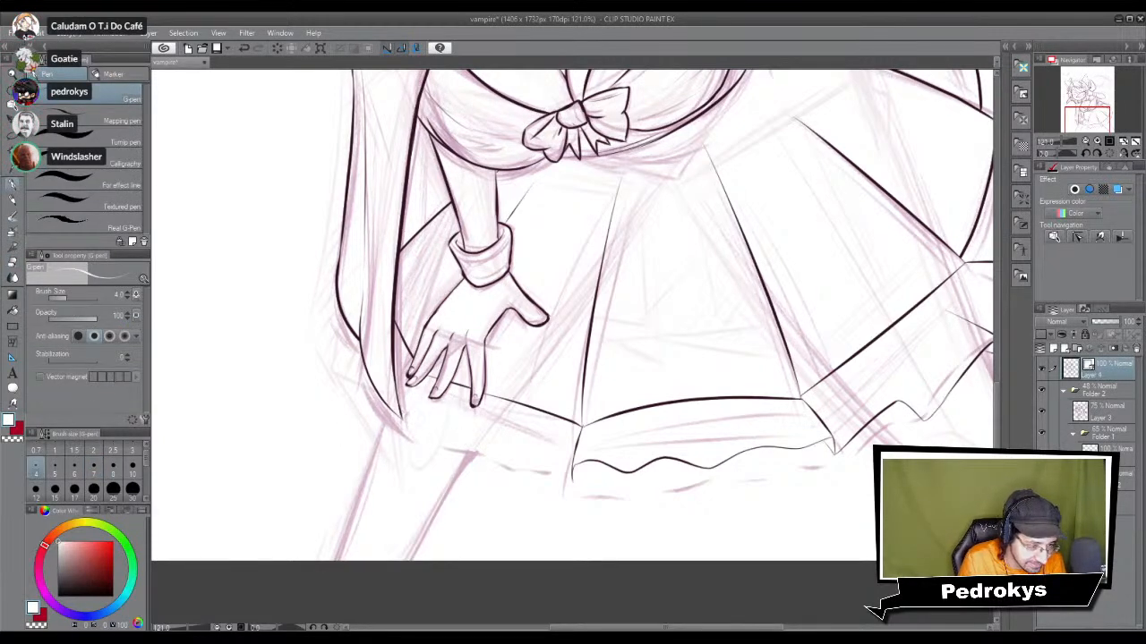
left_click_drag(95, 574, 59, 597)
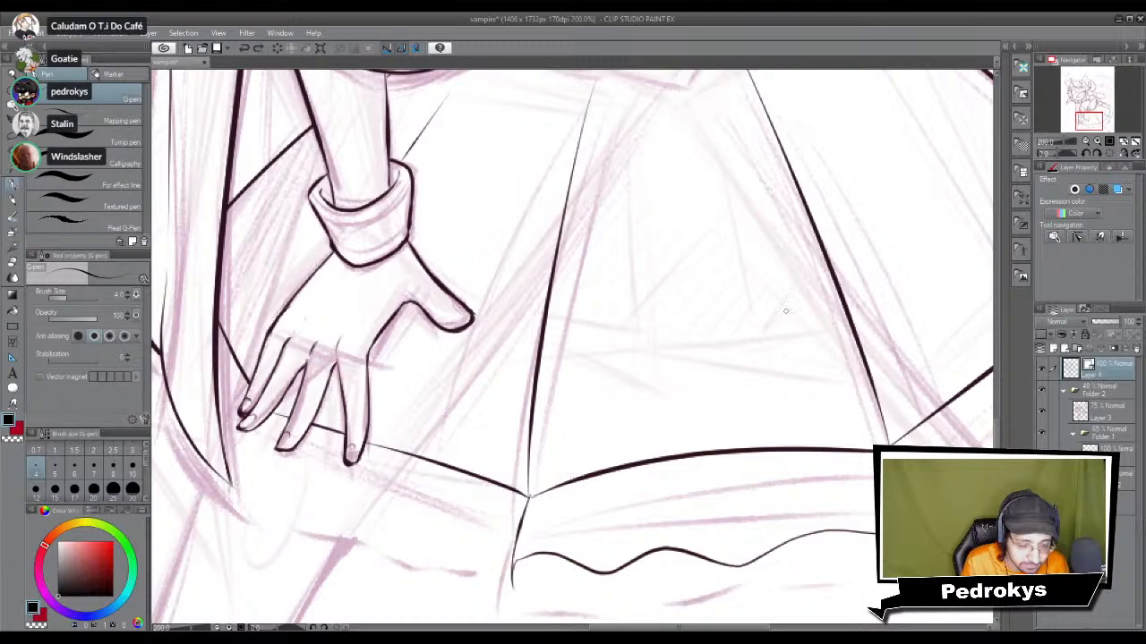
Step: Ink the frill's wavy lower edge beneath the hand, from the pointed tip beside the fingers to the front frill's side edge
scroll(778, 326, "up", 4)
left_click_drag(614, 397, 594, 240)
left_click_drag(797, 393, 484, 377)
left_click_drag(403, 419, 948, 235)
left_click_drag(184, 452, 654, 454)
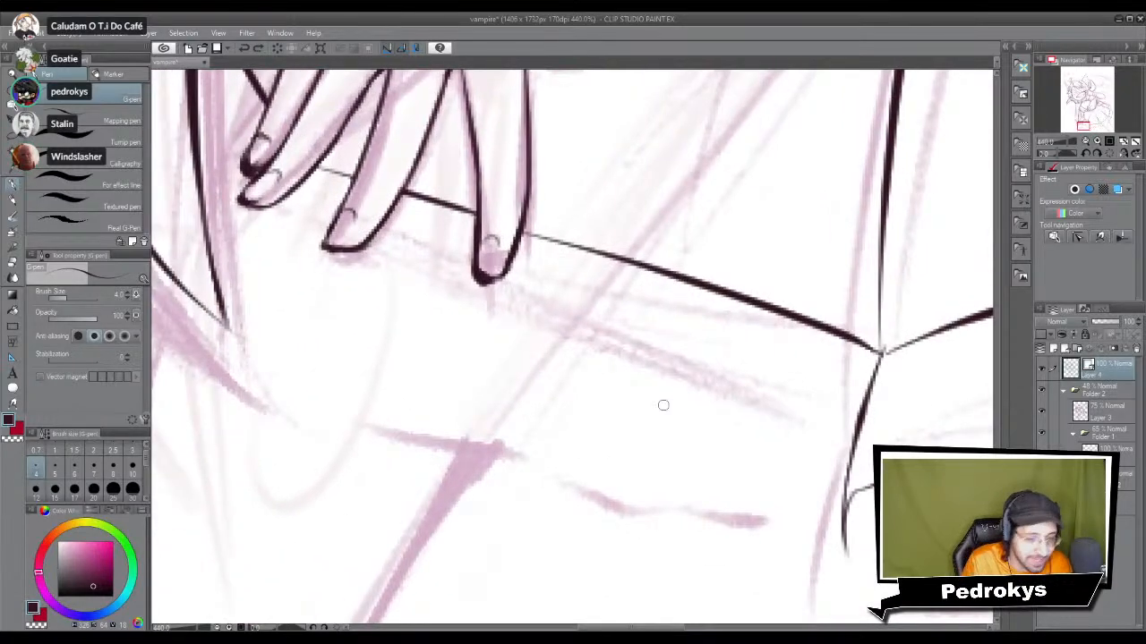
left_click_drag(234, 336, 555, 452)
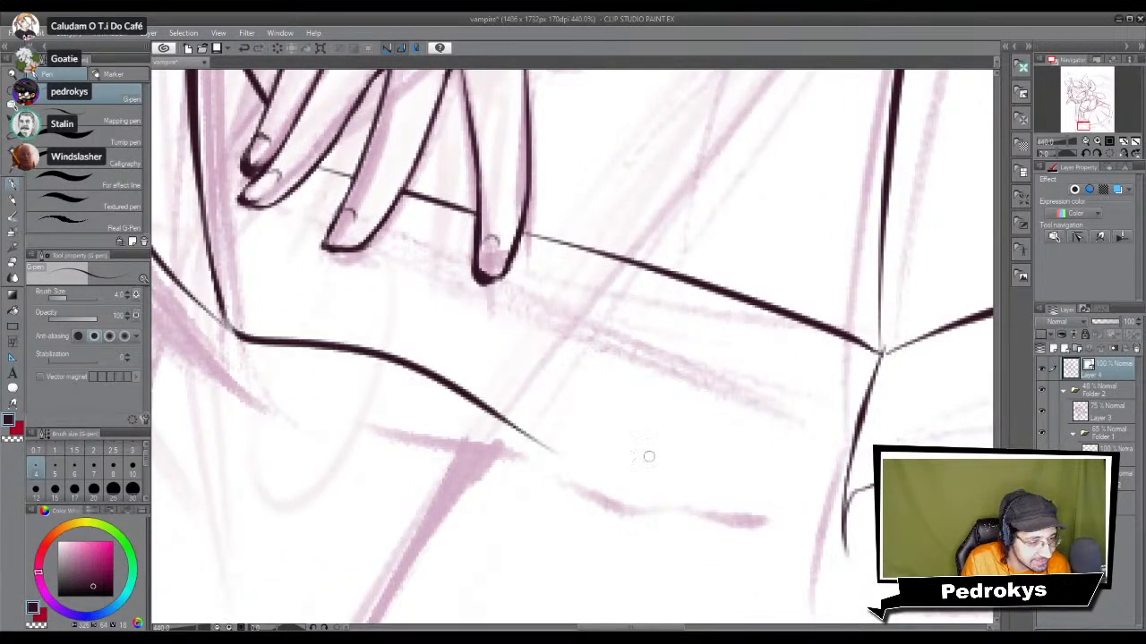
key("ctrl+z")
left_click_drag(226, 330, 688, 489)
key("ctrl+z")
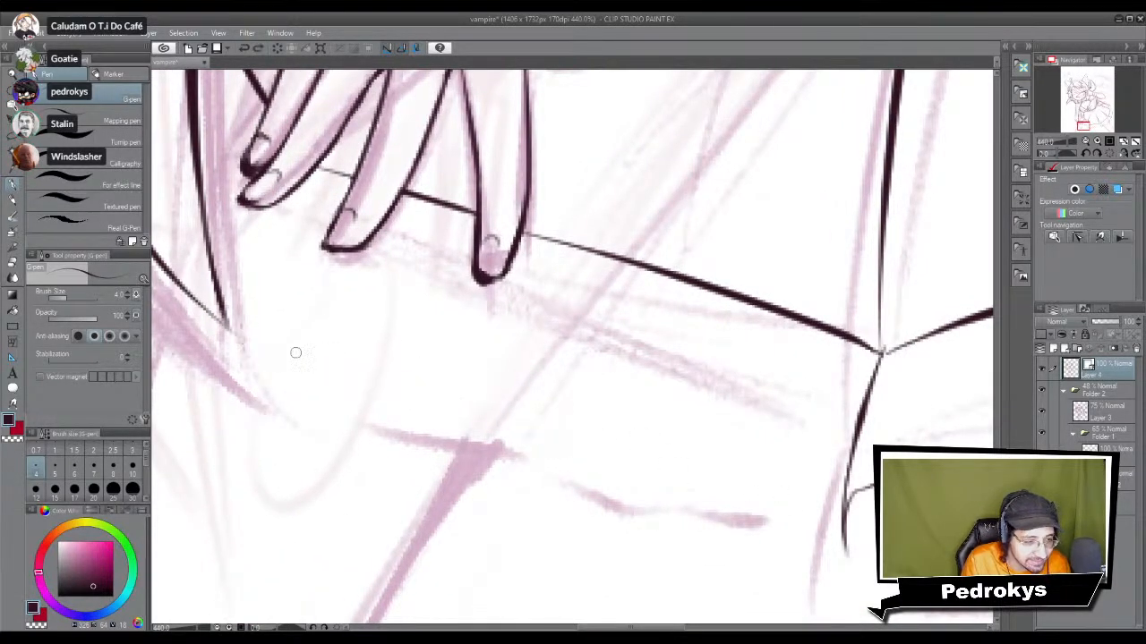
mouse_move(226, 331)
left_mouse_down()
mouse_move(270, 358)
mouse_move(844, 546)
left_mouse_up()
key("ctrl+z")
key("ctrl+z")
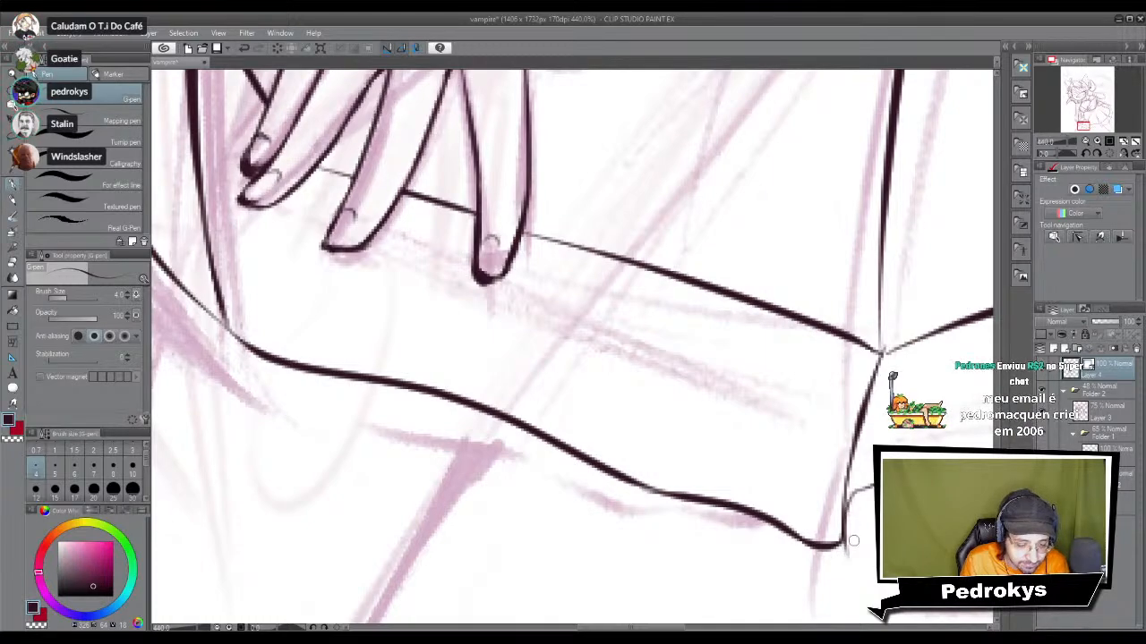
Step: Examine the frill outline beneath the hand together with the rest of the skirt
key("e")
scroll(922, 428, "down", 5)
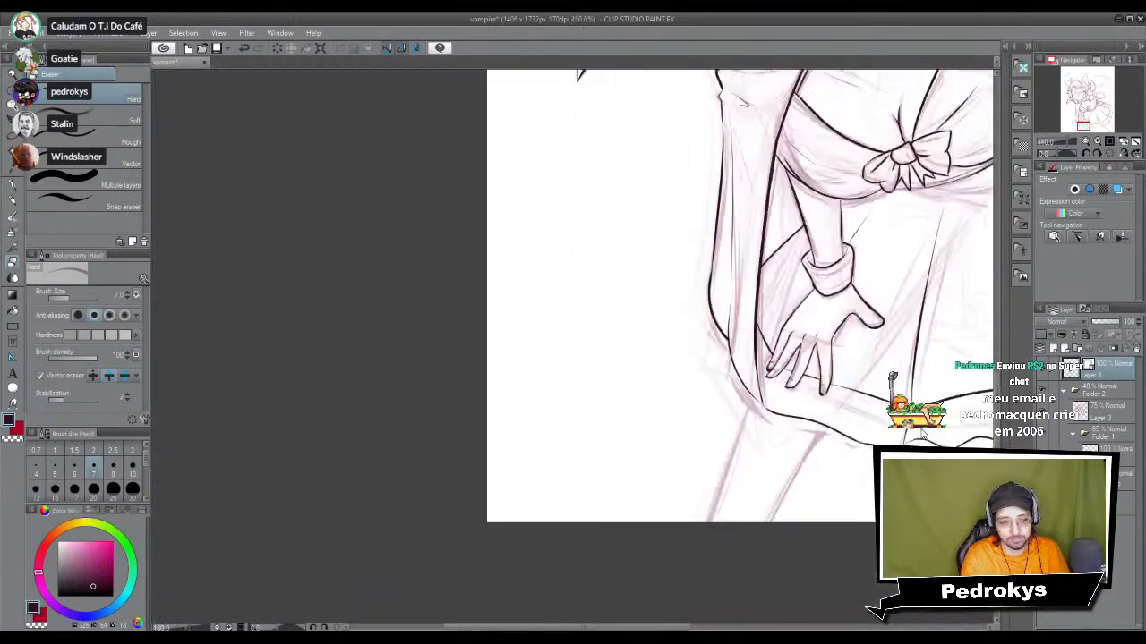
left_click_drag(704, 419, 373, 557)
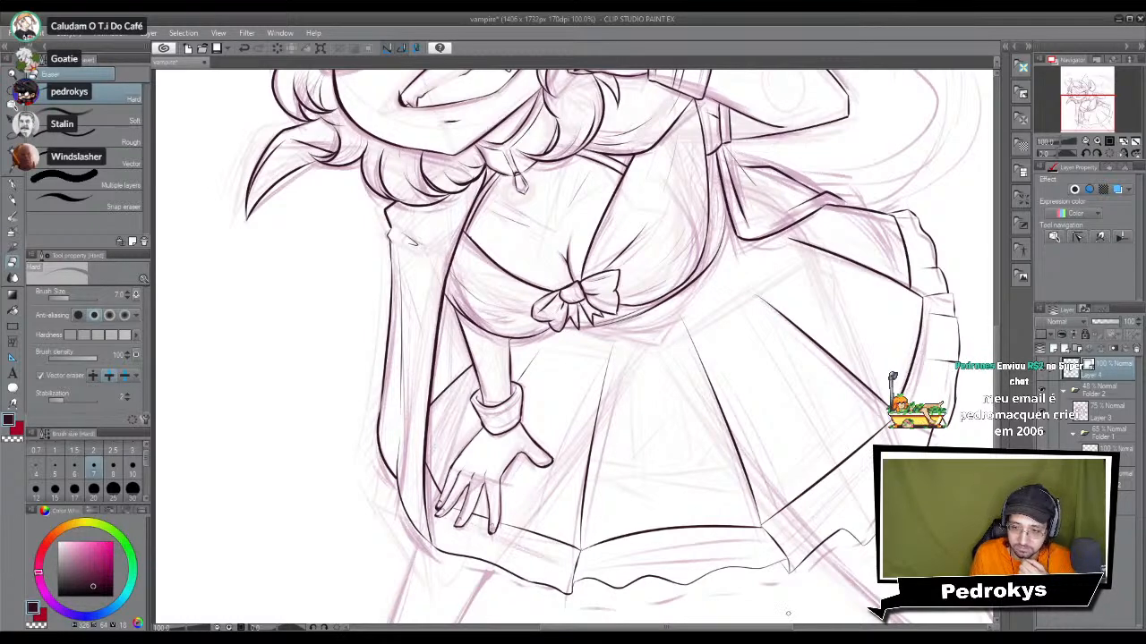
key("p")
left_click_drag(524, 522, 564, 481)
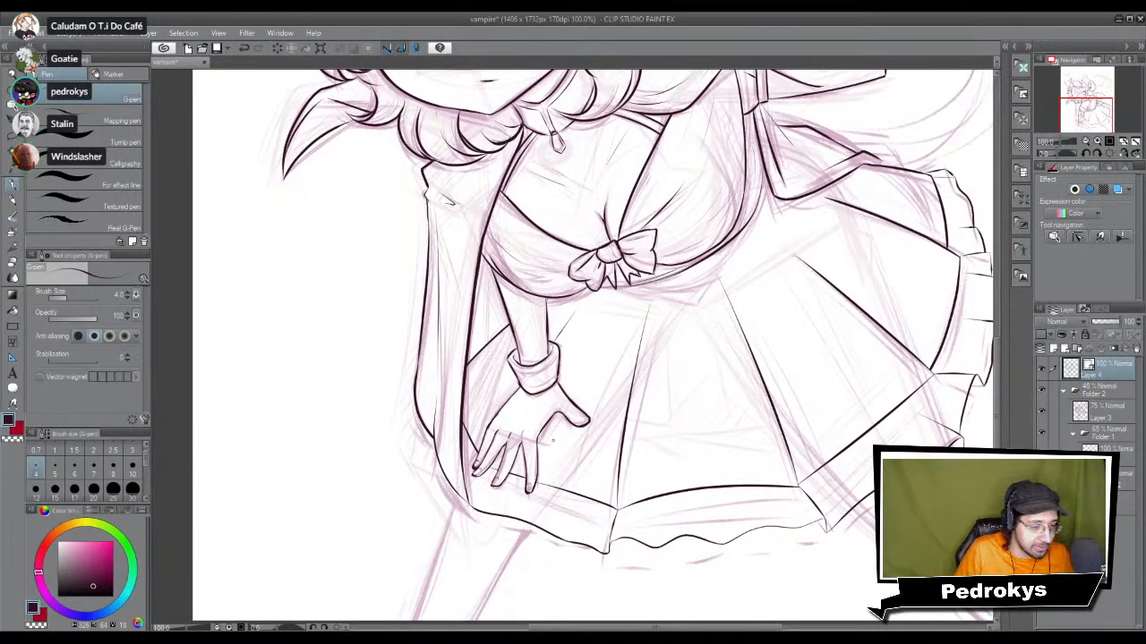
Step: Set the pen size to 5 and ink the inner edge of the leg beneath the resting hand, from the frill to the canvas edge
scroll(553, 441, "up", 3)
left_click_drag(552, 440, 582, 394)
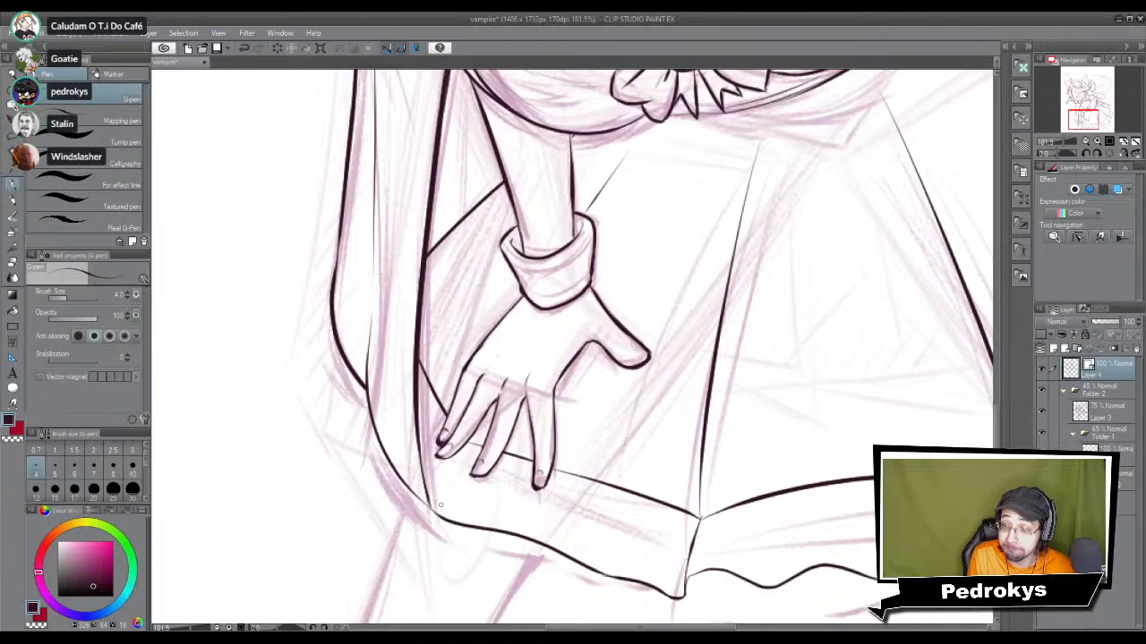
left_click_drag(399, 421, 467, 370)
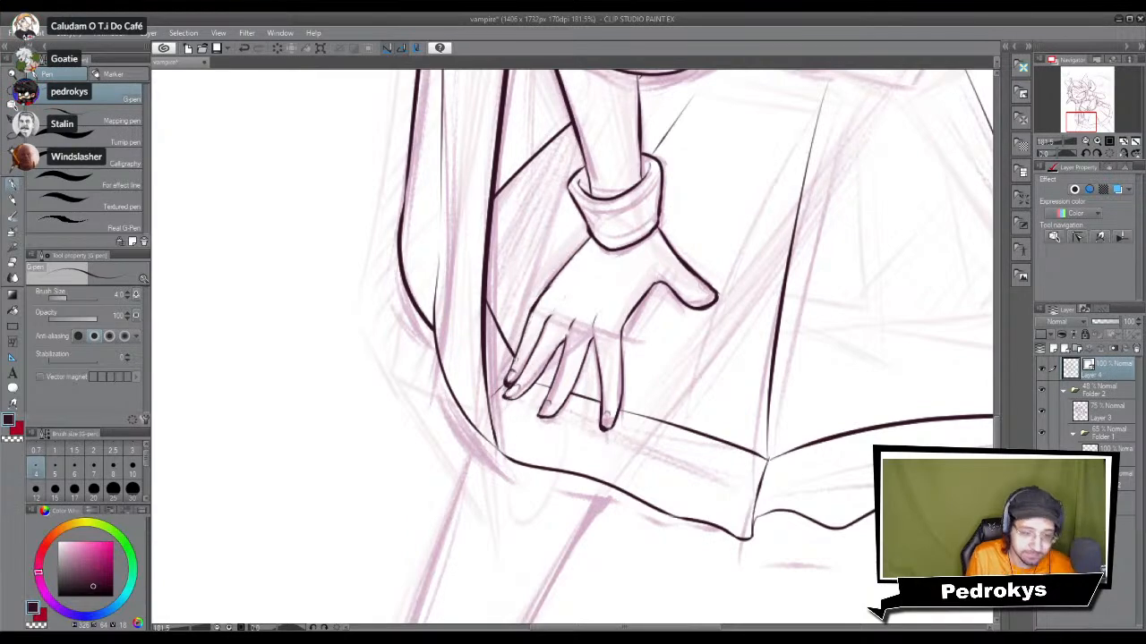
scroll(512, 361, "down", 3)
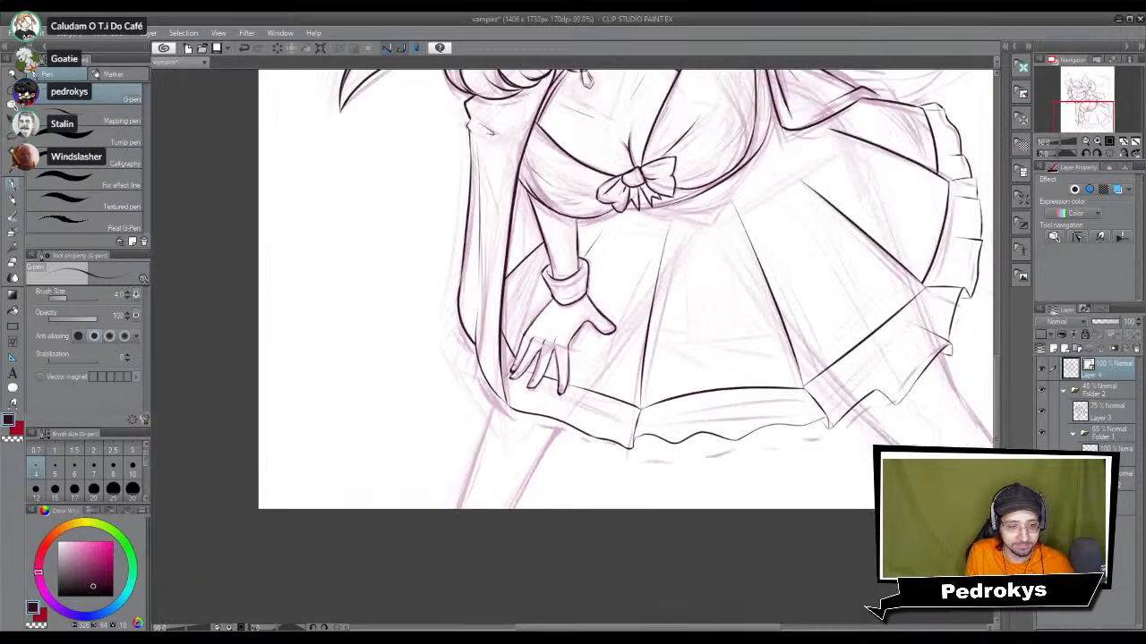
scroll(513, 361, "up", 1)
scroll(517, 358, "up", 2)
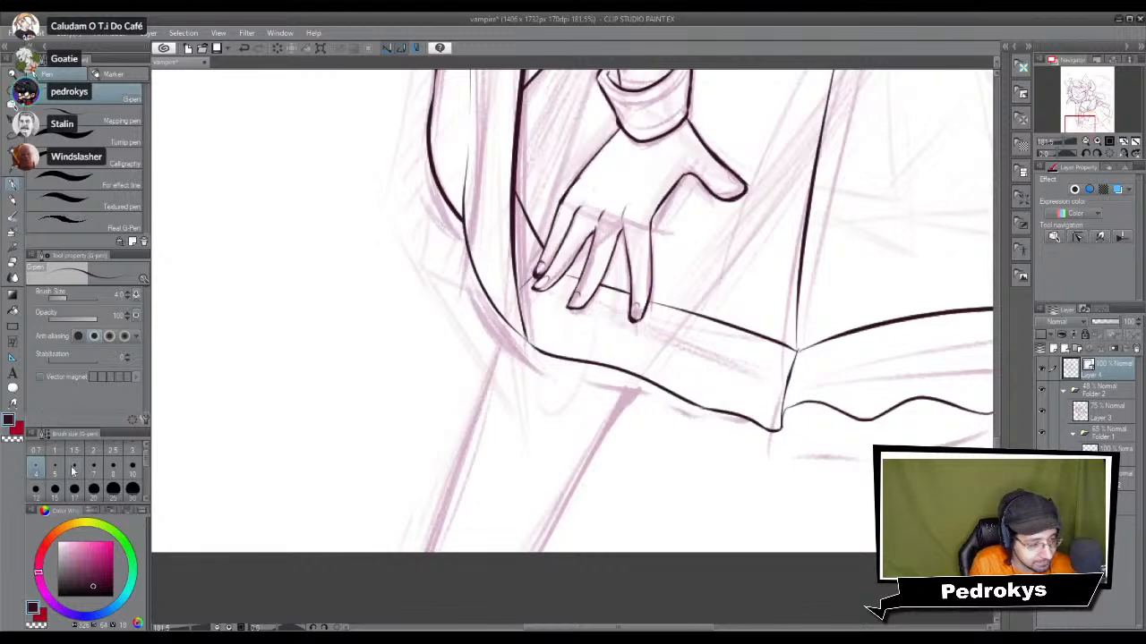
mouse_move(586, 402)
left_mouse_down()
mouse_move(604, 339)
mouse_move(564, 487)
left_mouse_up()
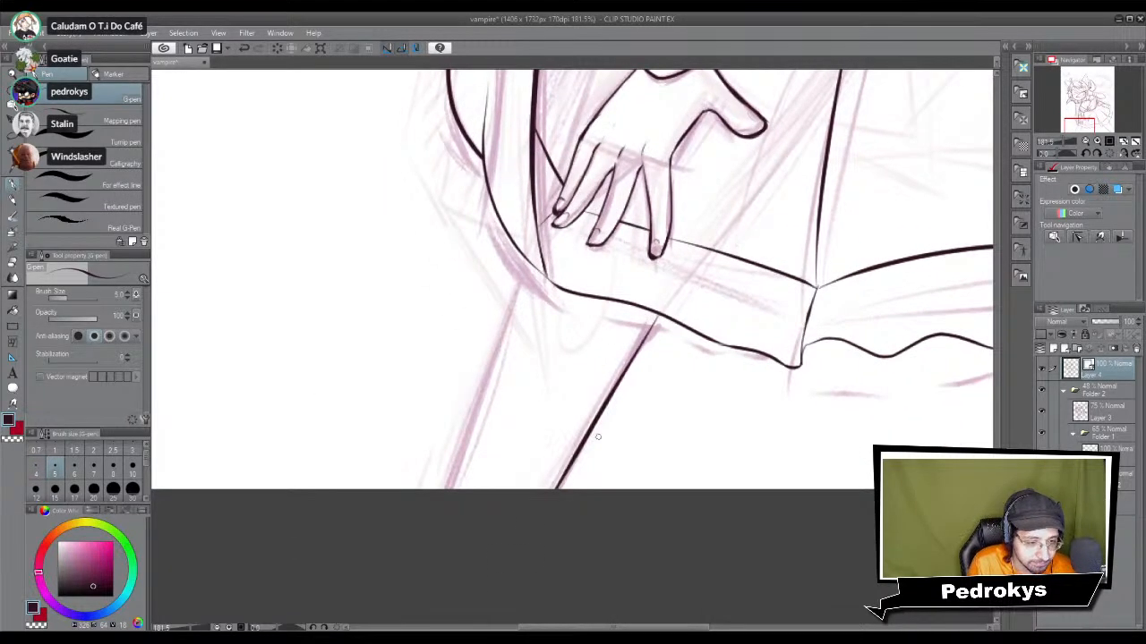
Step: Ink the outer edge of the leg beneath the hand, from the side panel's pointed tip down to the canvas edge
left_click_drag(528, 263, 398, 548)
key("ctrl+z")
mouse_move(530, 265)
left_mouse_down()
mouse_move(441, 489)
mouse_move(495, 368)
mouse_move(458, 488)
mouse_move(519, 285)
mouse_move(436, 489)
left_mouse_up()
key("ctrl+z")
key("ctrl+z")
key("ctrl+z")
left_click_drag(532, 258, 440, 488)
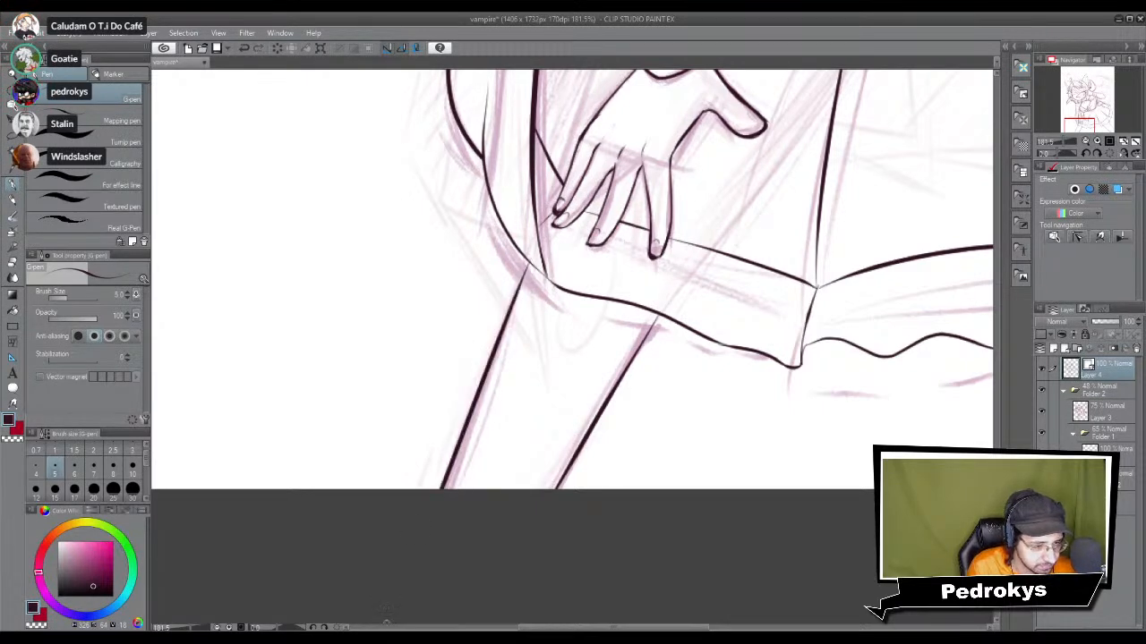
Step: Ink the inner edge of the other leg in one straight line from the skirt's wavy frill to the canvas edge
mouse_move(713, 428)
left_mouse_down()
mouse_move(688, 438)
mouse_move(521, 402)
left_mouse_up()
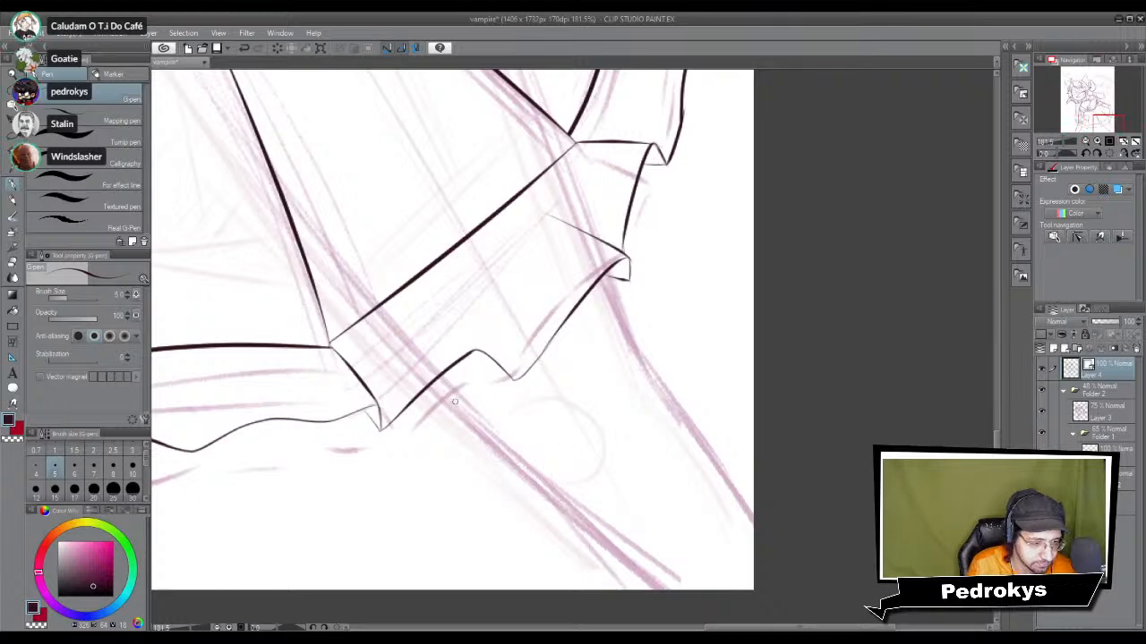
left_click_drag(434, 394, 640, 591)
key("ctrl+z")
left_click_drag(429, 390, 677, 591)
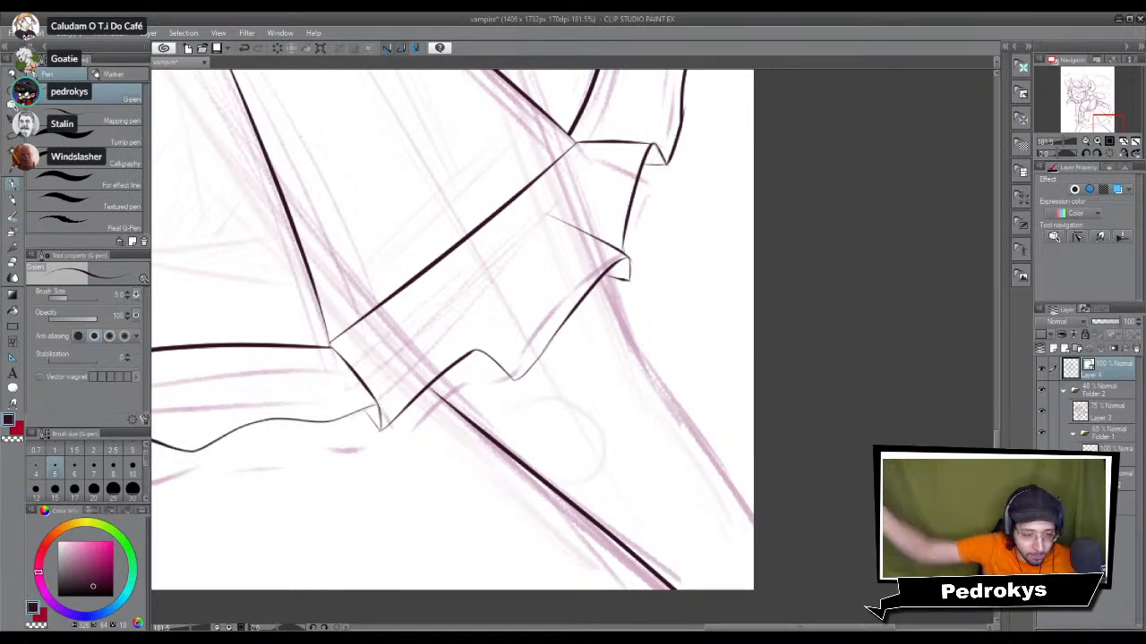
key("ctrl+z")
left_click_drag(430, 390, 639, 590)
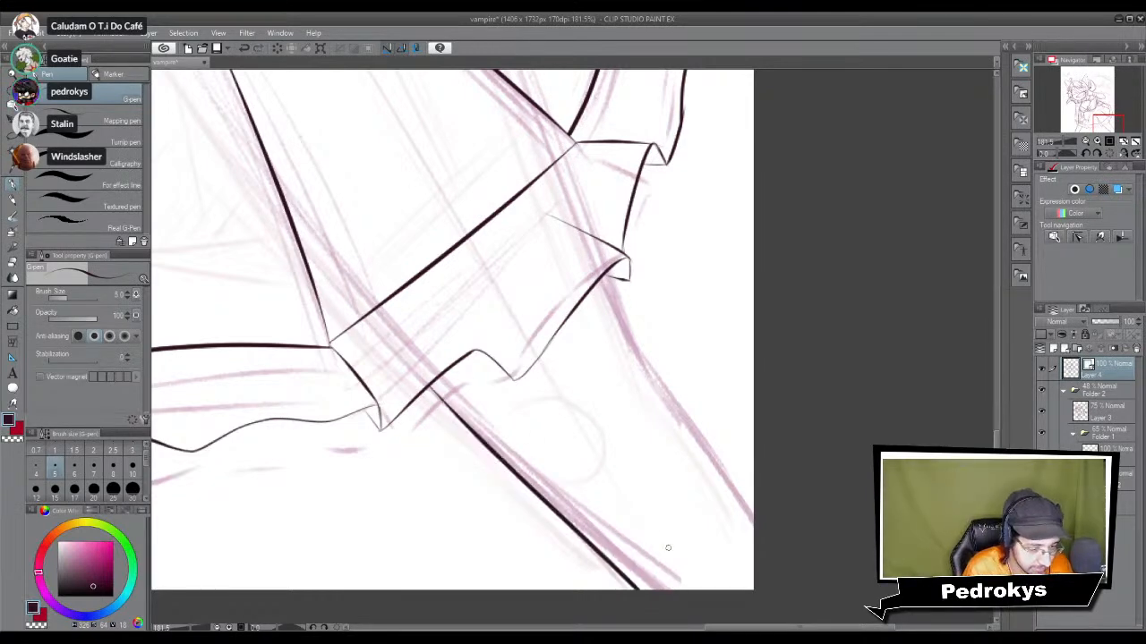
Step: Ink the outer edge of the far leg from the frill's small fold down to the canvas corner
mouse_move(607, 281)
left_mouse_down()
mouse_move(632, 341)
mouse_move(605, 259)
mouse_move(722, 454)
left_mouse_up()
key("ctrl+z")
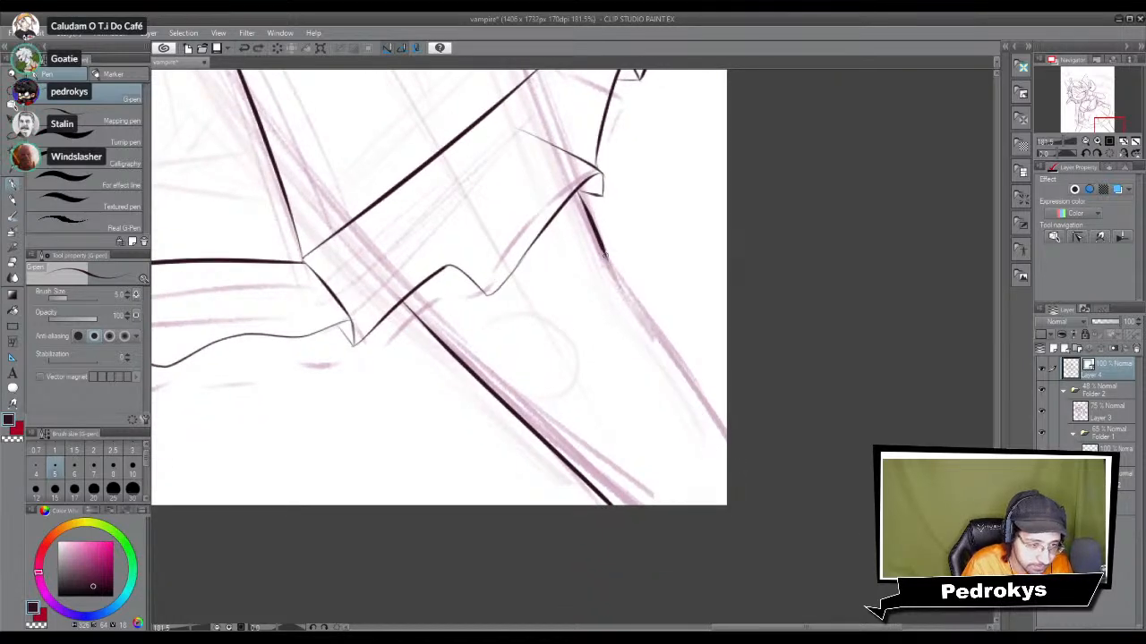
left_click_drag(605, 254, 736, 462)
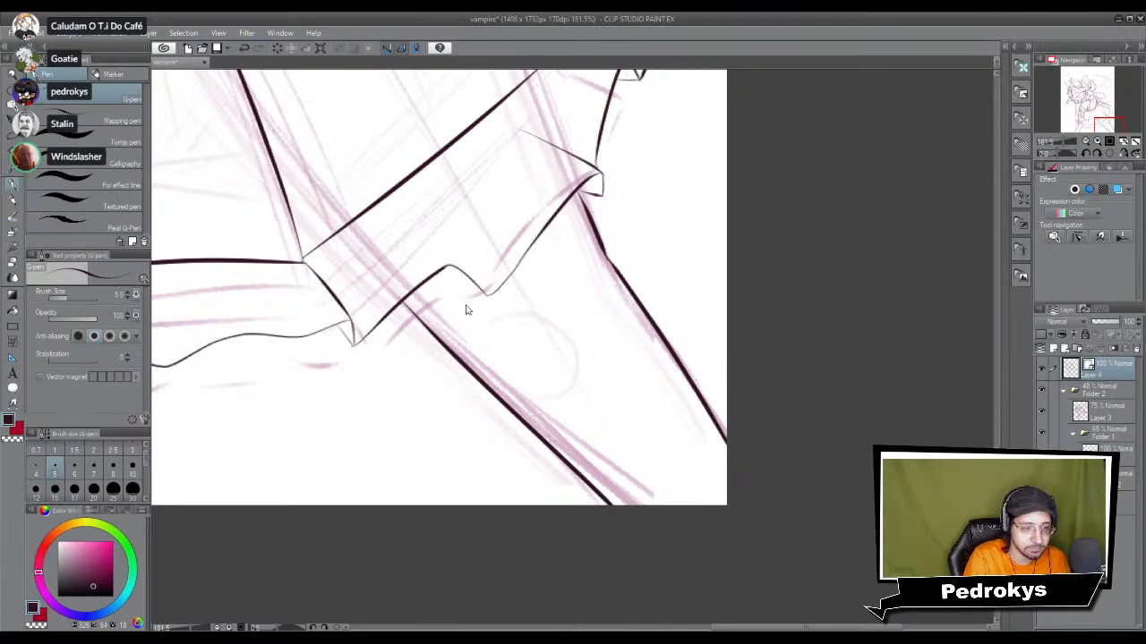
Step: Examine the inked legs, skirt and sleeve together with the whole figure for missing or uneven lines
scroll(465, 309, "down", 8)
left_click_drag(508, 351, 700, 455)
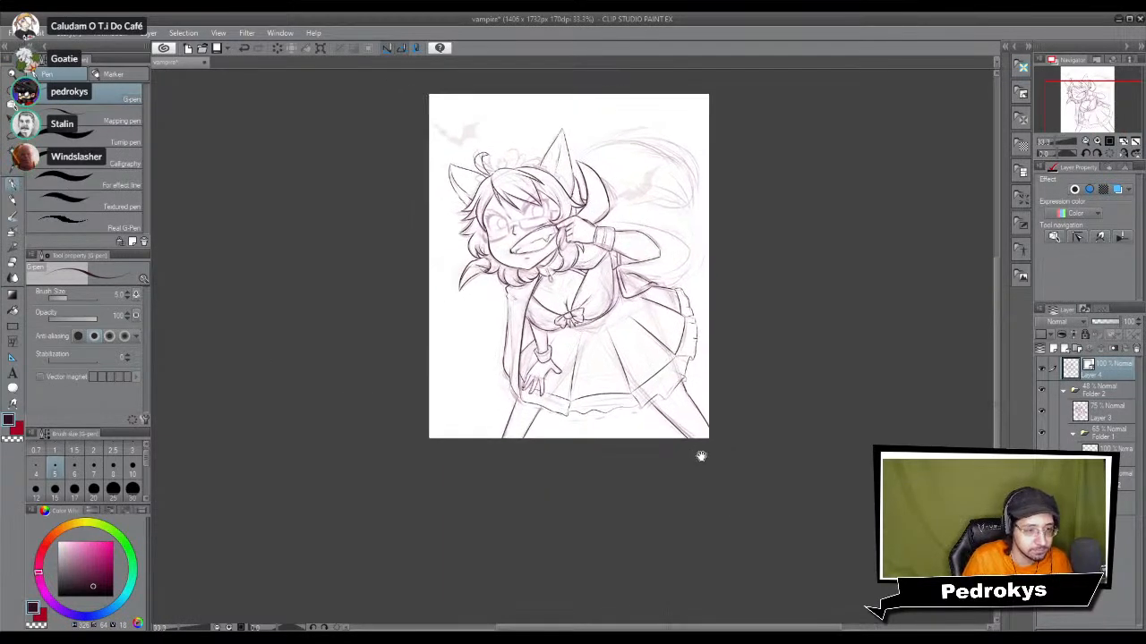
scroll(777, 506, "up", 6)
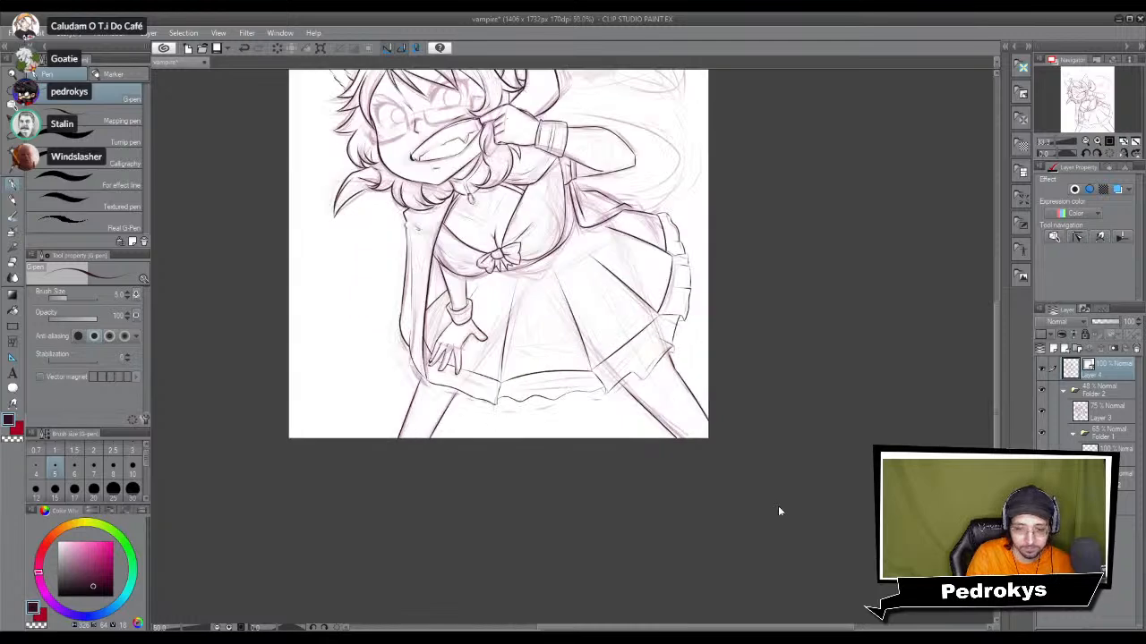
mouse_move(778, 506)
left_mouse_down()
mouse_move(653, 439)
mouse_move(680, 468)
mouse_move(719, 309)
left_mouse_up()
scroll(718, 306, "up", 1)
key("e")
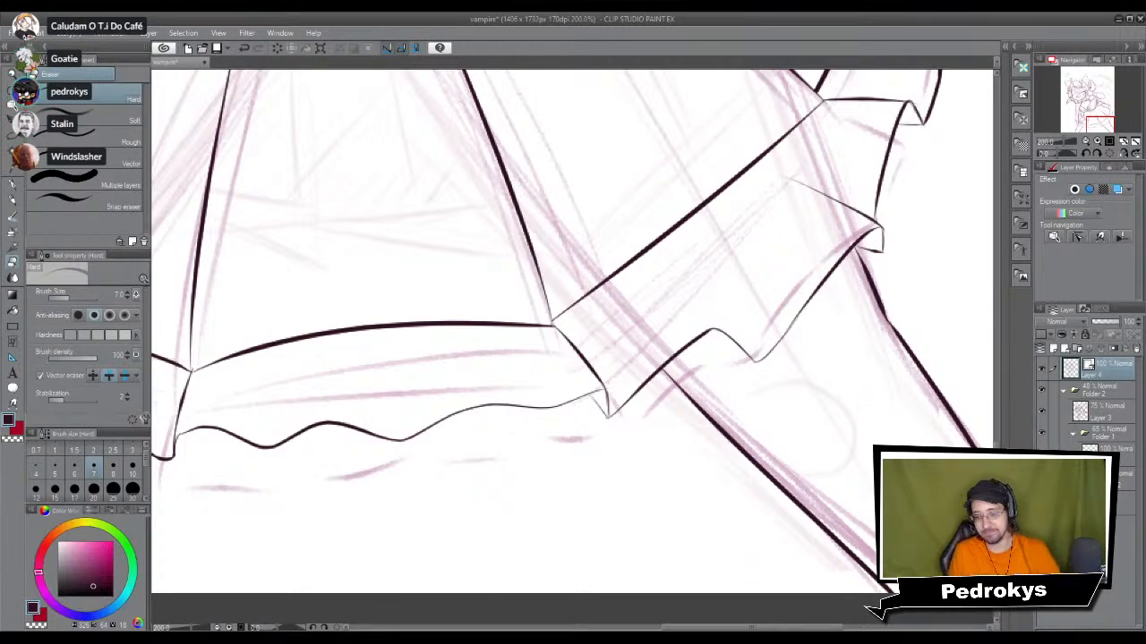
scroll(711, 456, "down", 4)
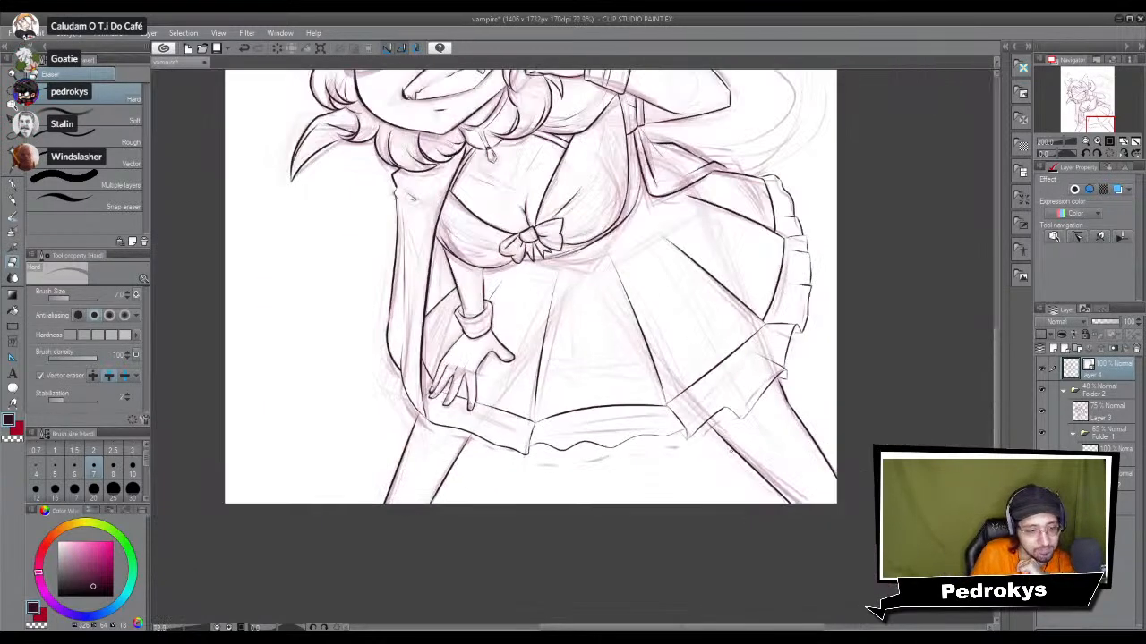
scroll(731, 452, "down", 1)
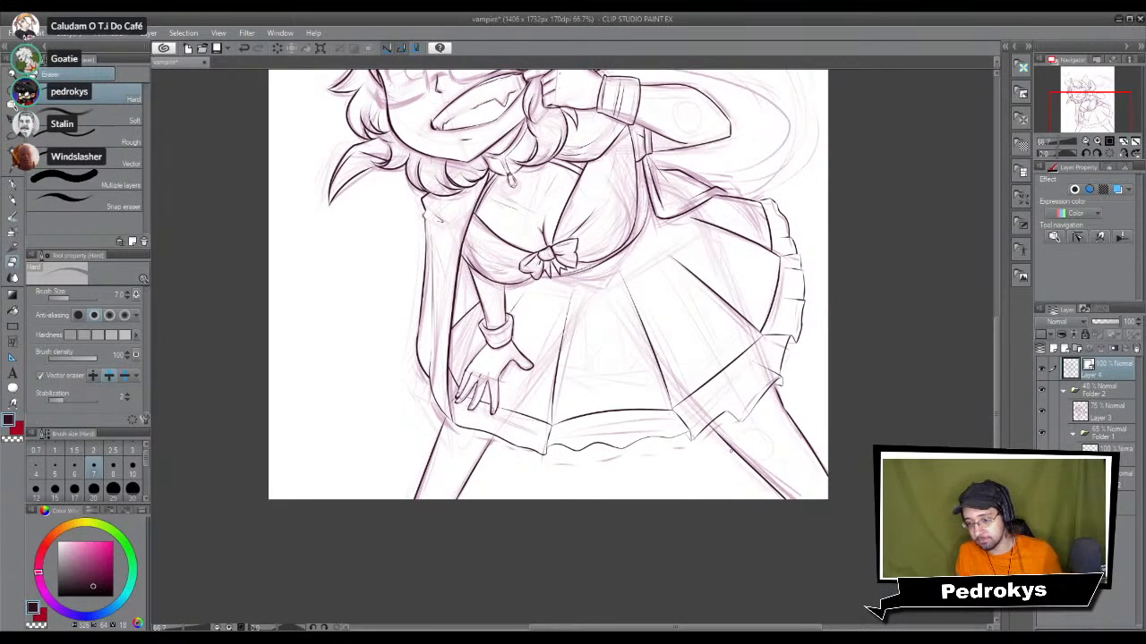
scroll(731, 451, "down", 2)
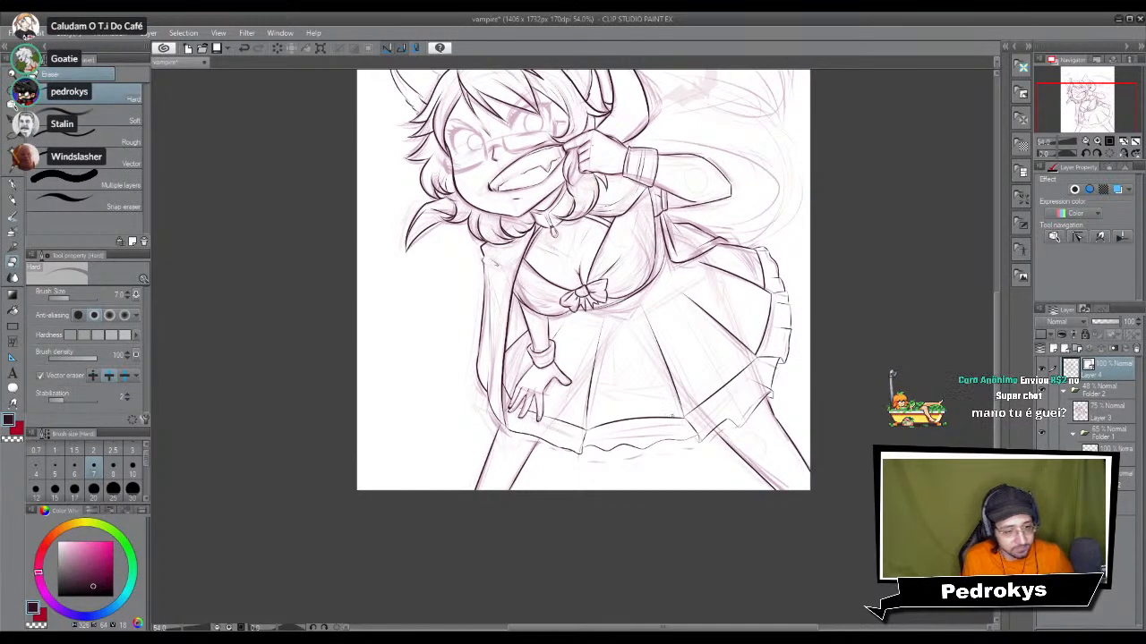
left_click_drag(639, 408, 719, 491)
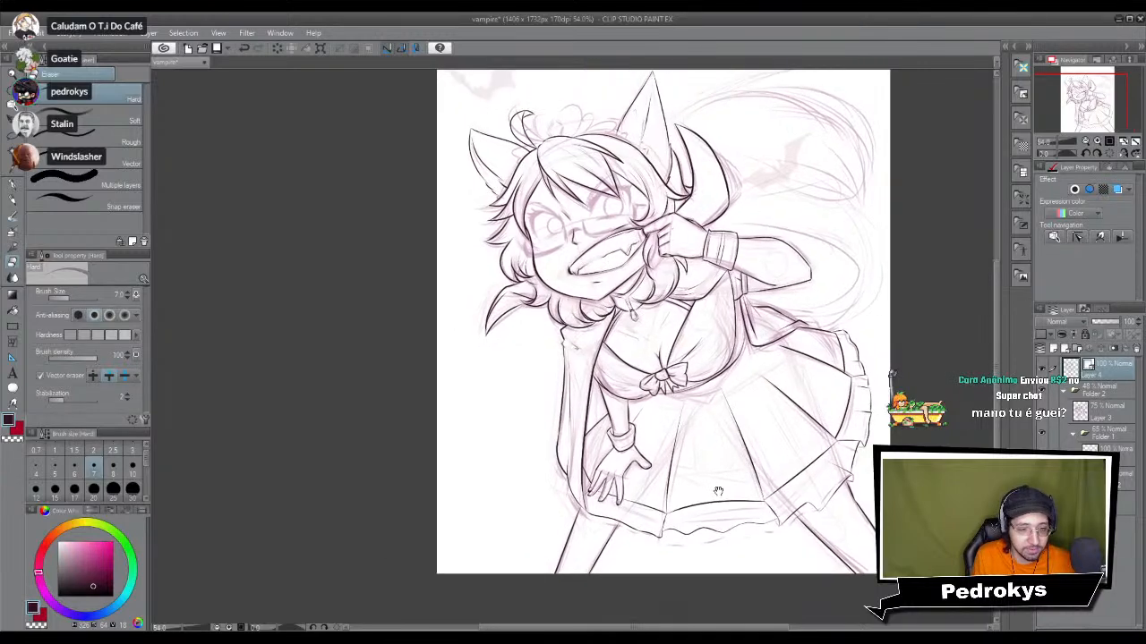
left_click_drag(714, 445, 749, 414)
scroll(749, 415, "up", 3)
left_click_drag(368, 373, 487, 421)
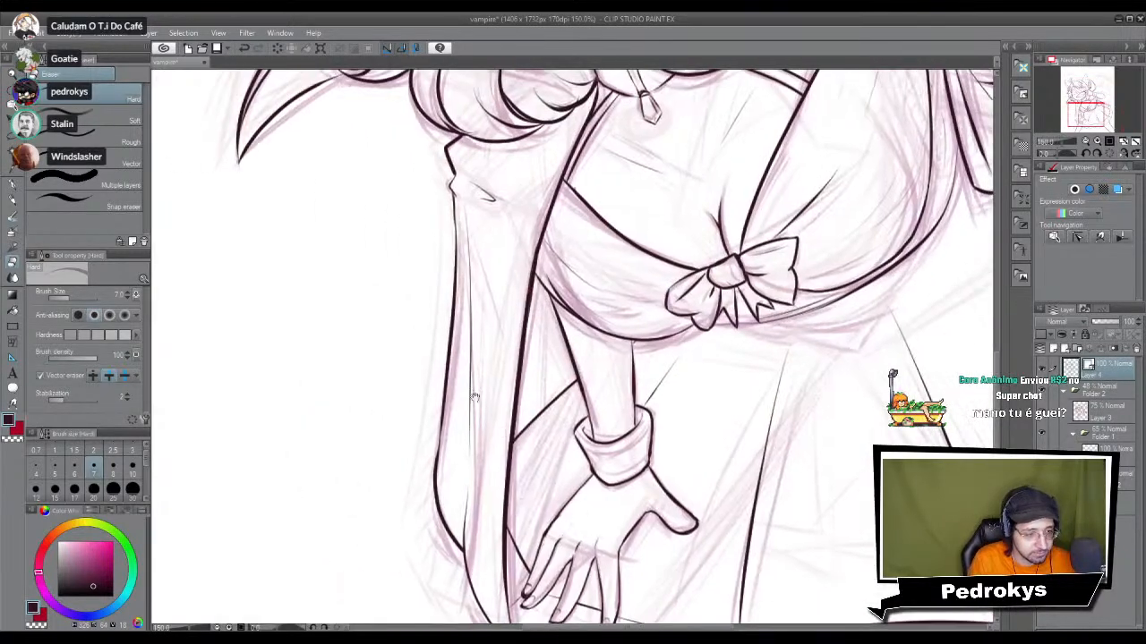
key("p")
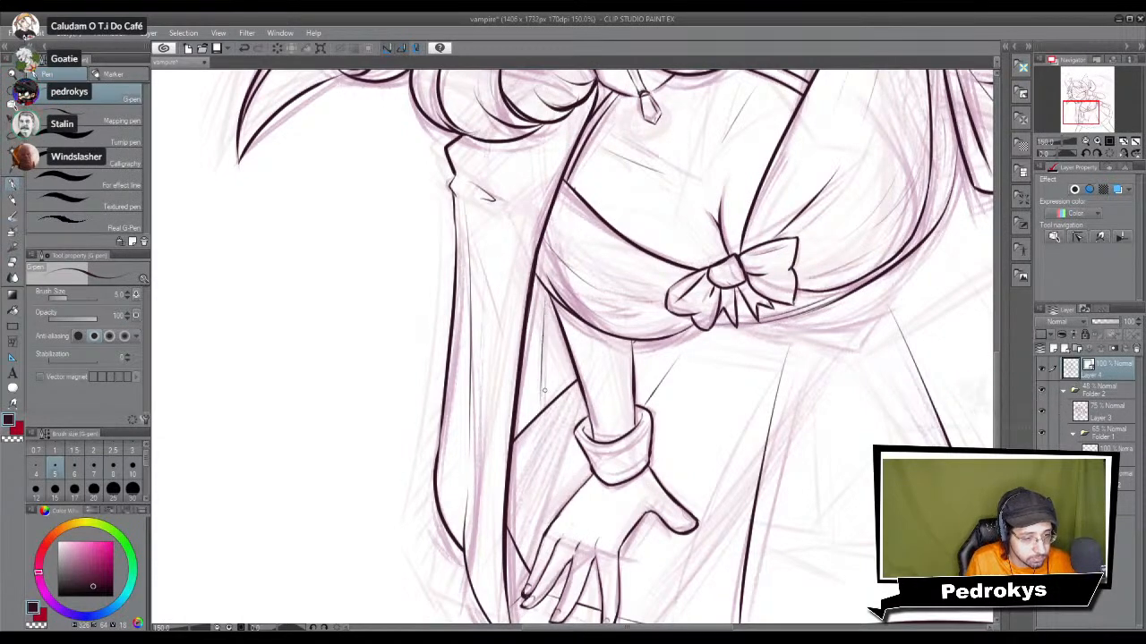
scroll(539, 357, "down", 3)
left_click_drag(539, 357, 601, 433)
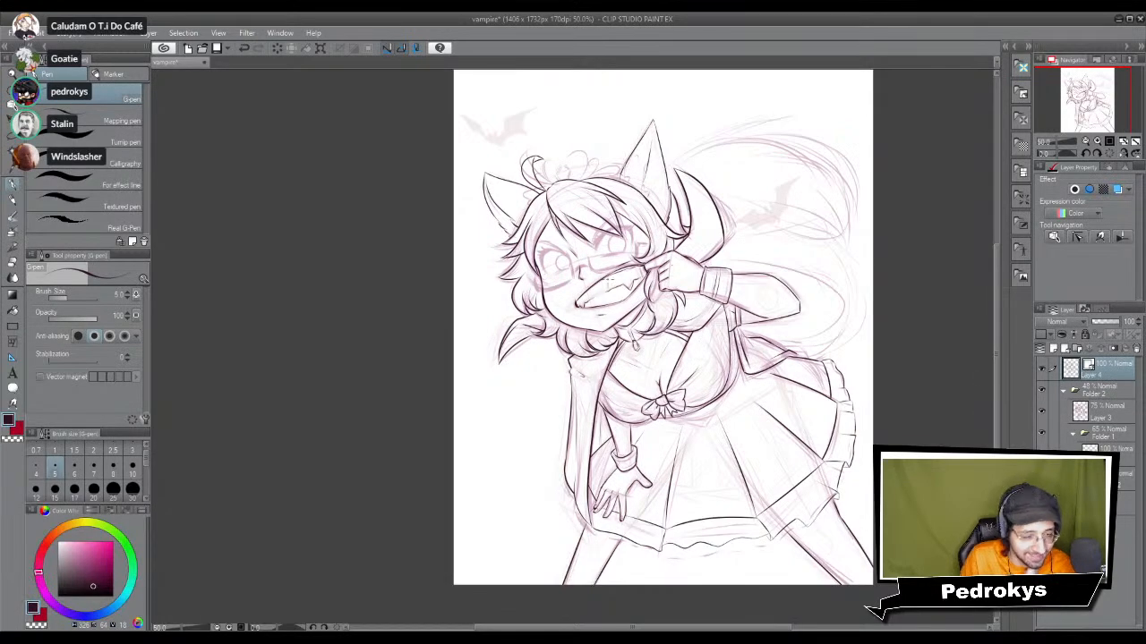
scroll(609, 280, "up", 1)
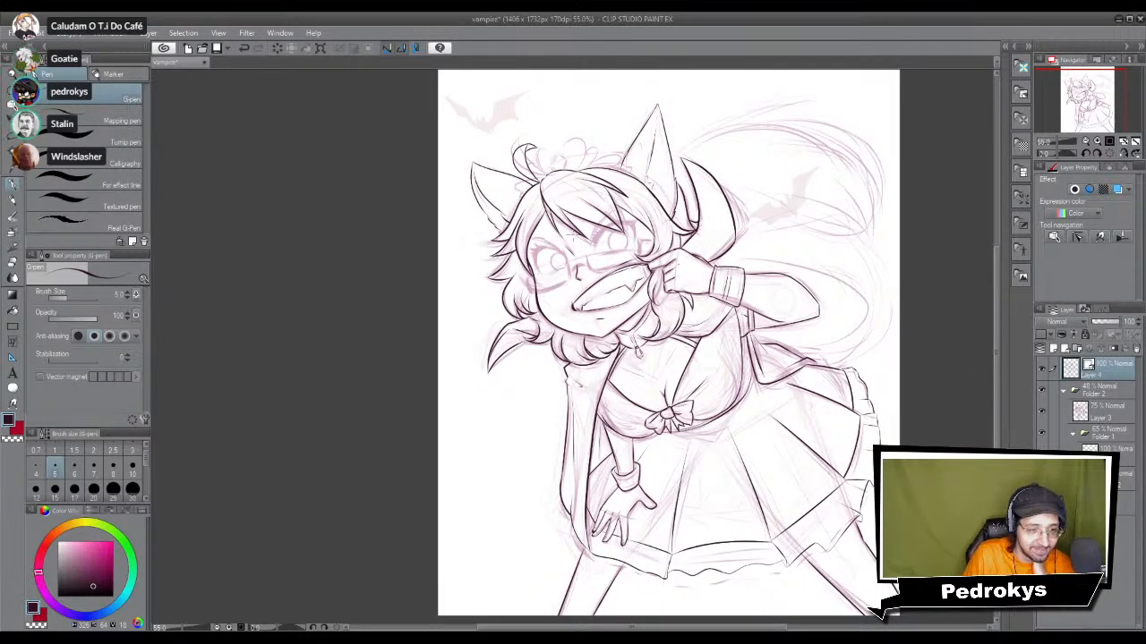
Step: Add a new vector layer above the character's line art and bring the sketched eyes and glasses into view
scroll(542, 258, "up", 7)
scroll(542, 258, "up", 3)
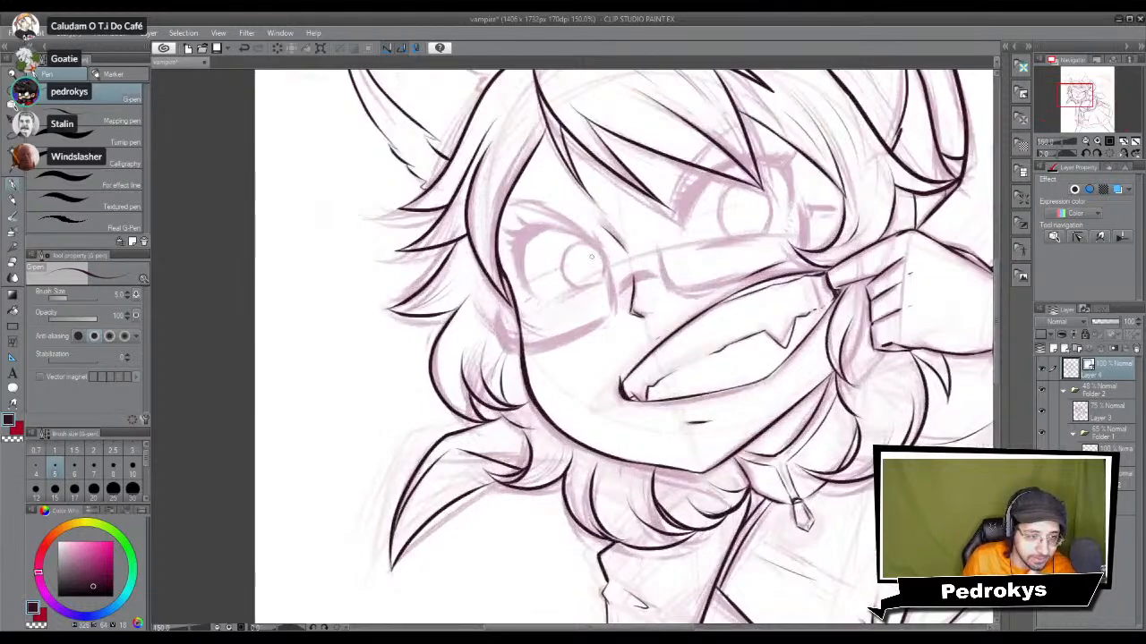
scroll(590, 256, "down", 3)
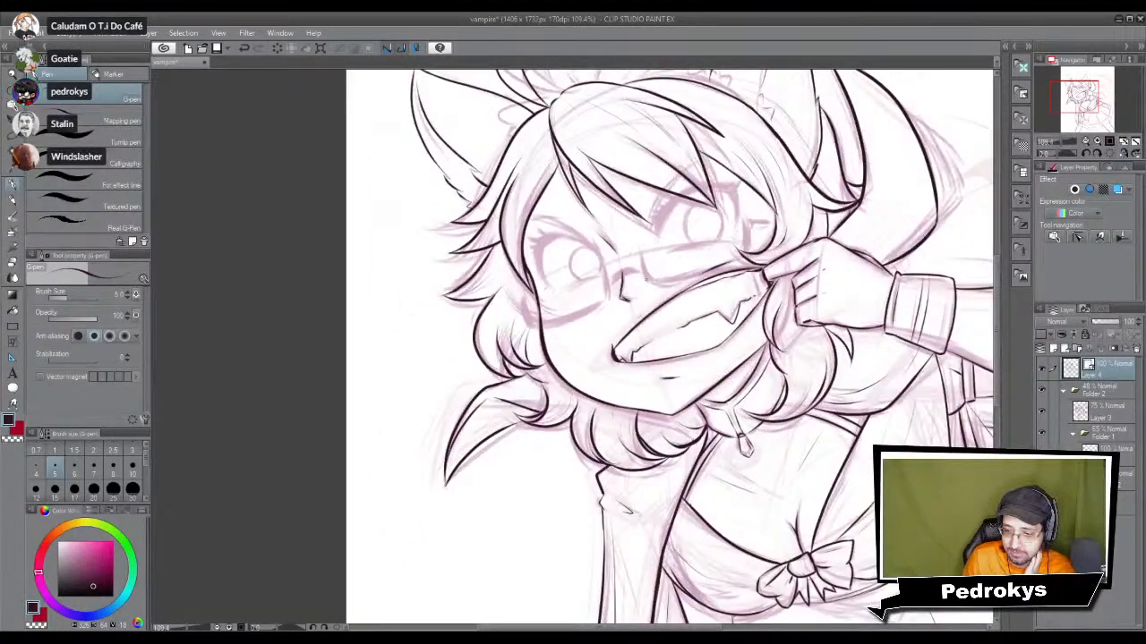
scroll(591, 268, "down", 2)
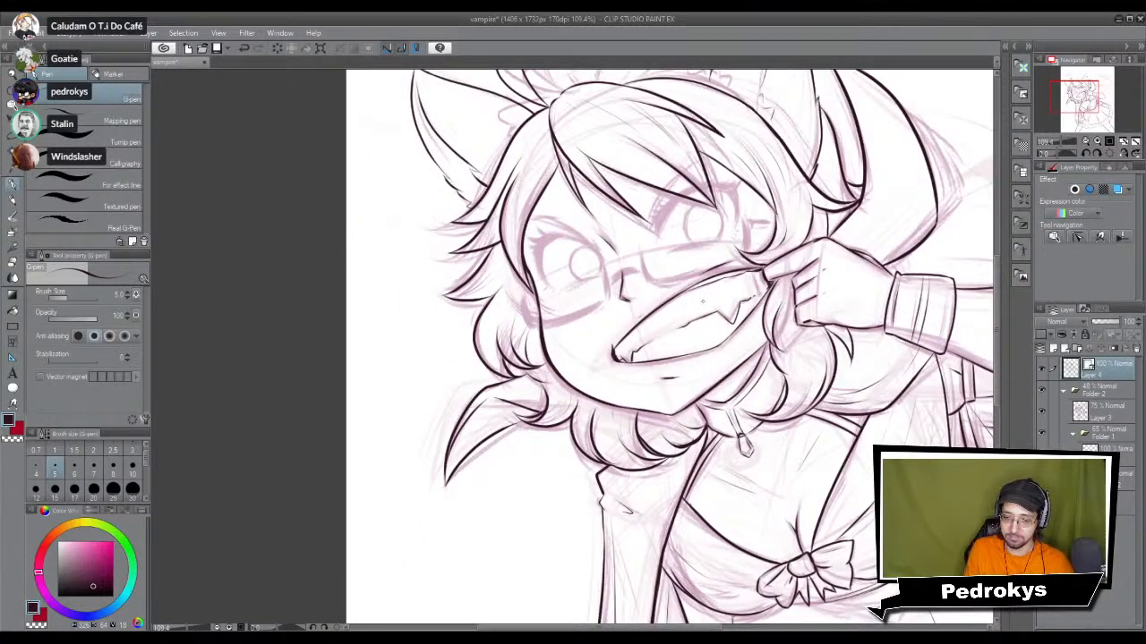
scroll(591, 268, "down", 1)
scroll(720, 372, "up", 3)
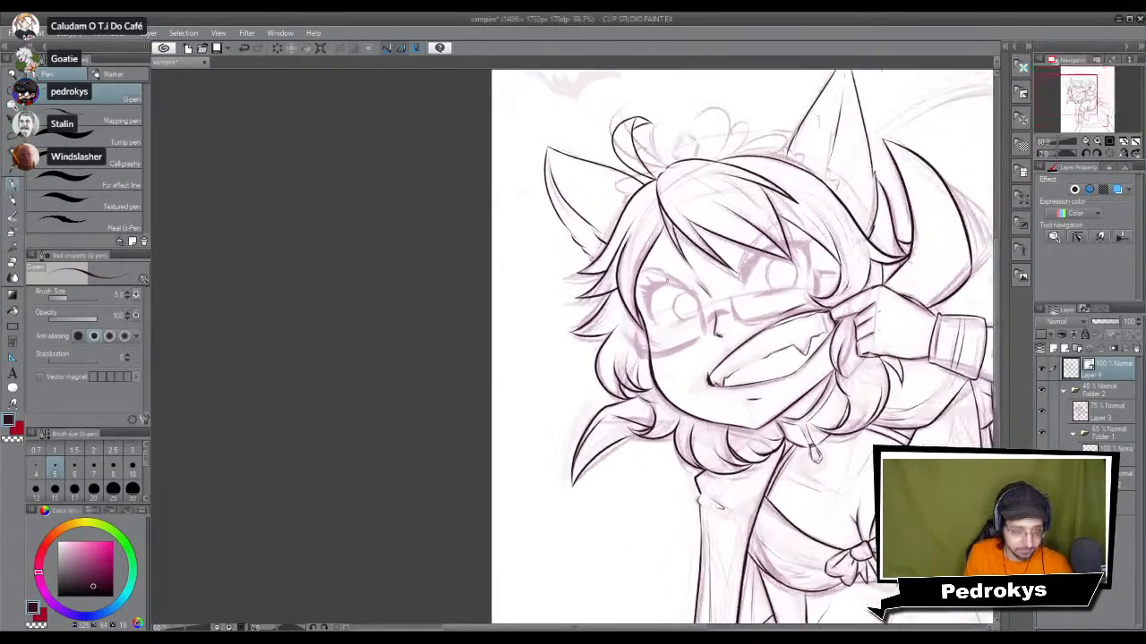
left_click(1064, 349)
left_click_drag(731, 393, 534, 490)
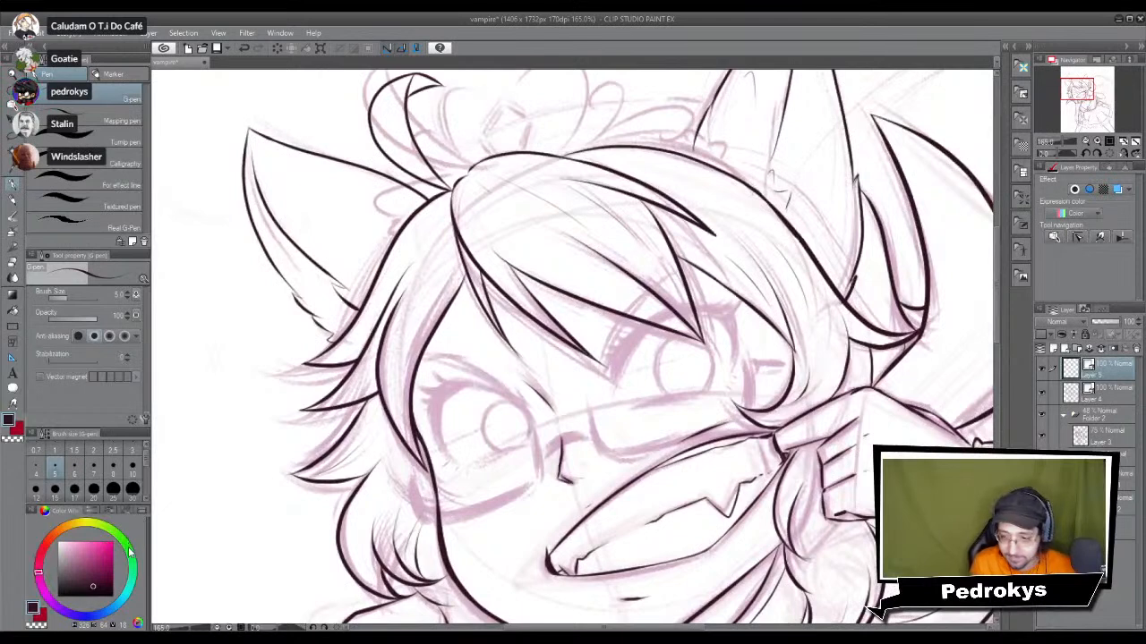
Step: Set the pen size to 7 and ink the thick upper eyelid arc and outer side of the eye nearest the raised hand
scroll(788, 503, "down", 1)
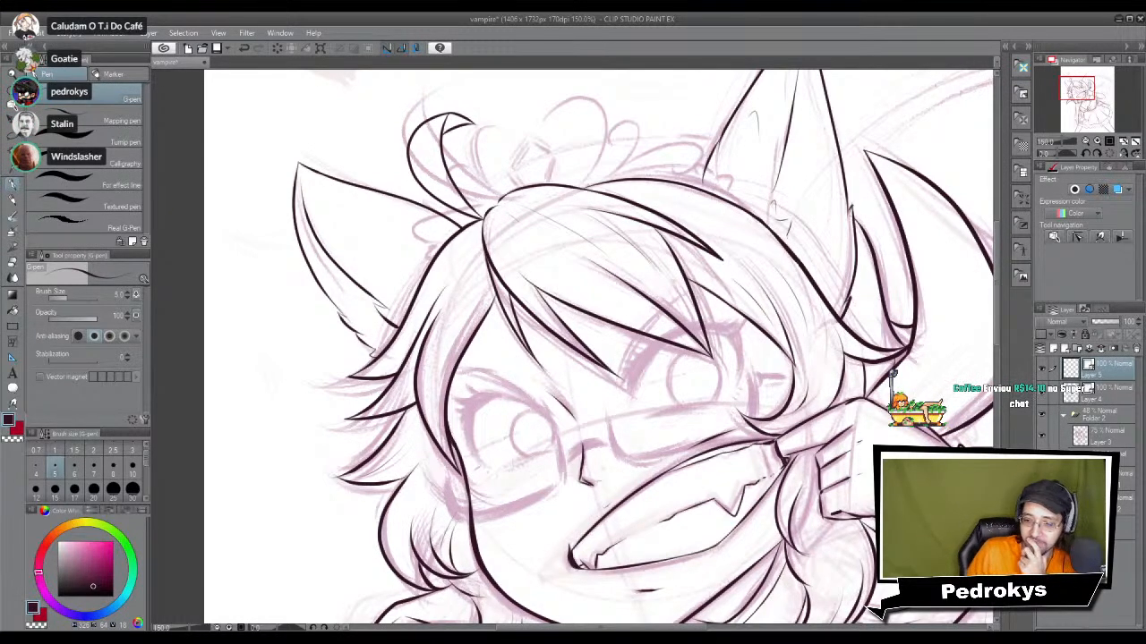
scroll(596, 470, "down", 2)
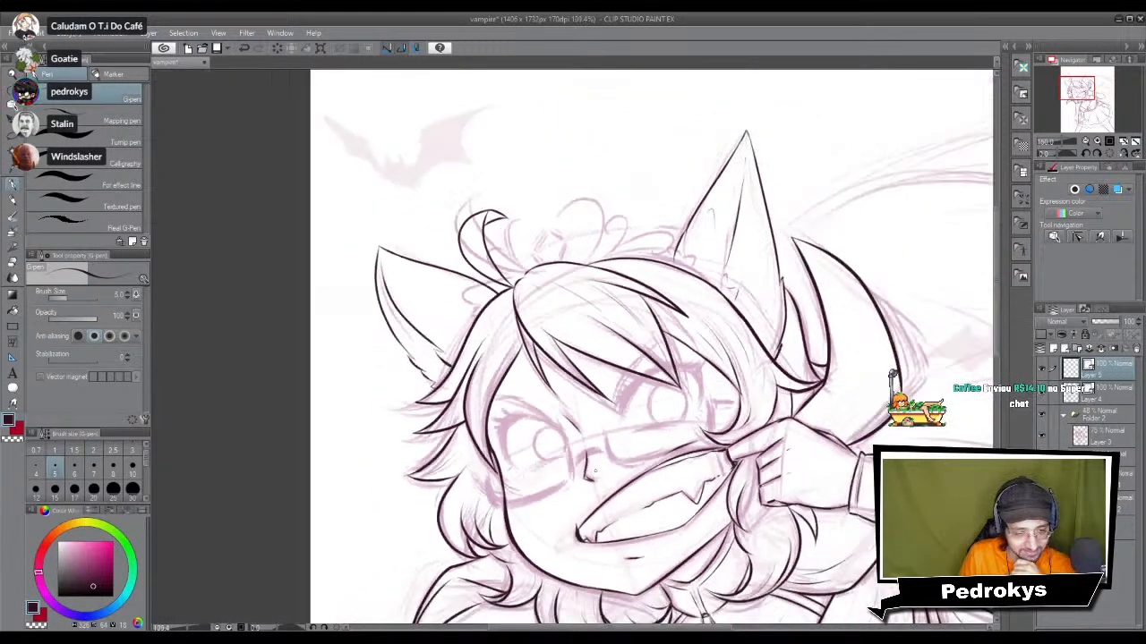
scroll(595, 471, "up", 3)
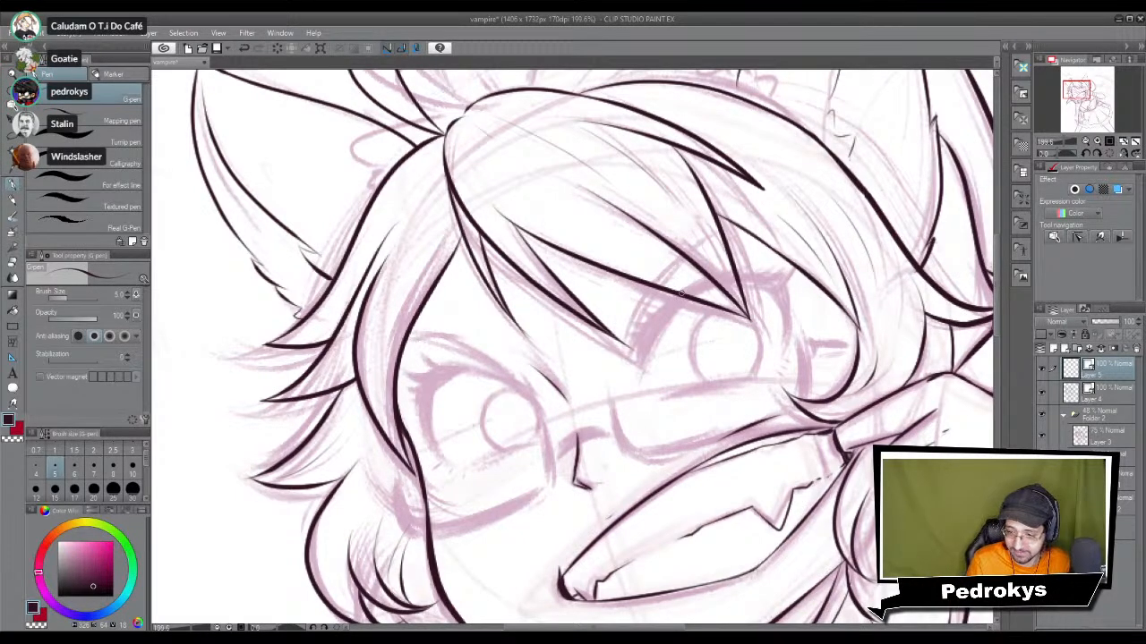
scroll(691, 354, "up", 2)
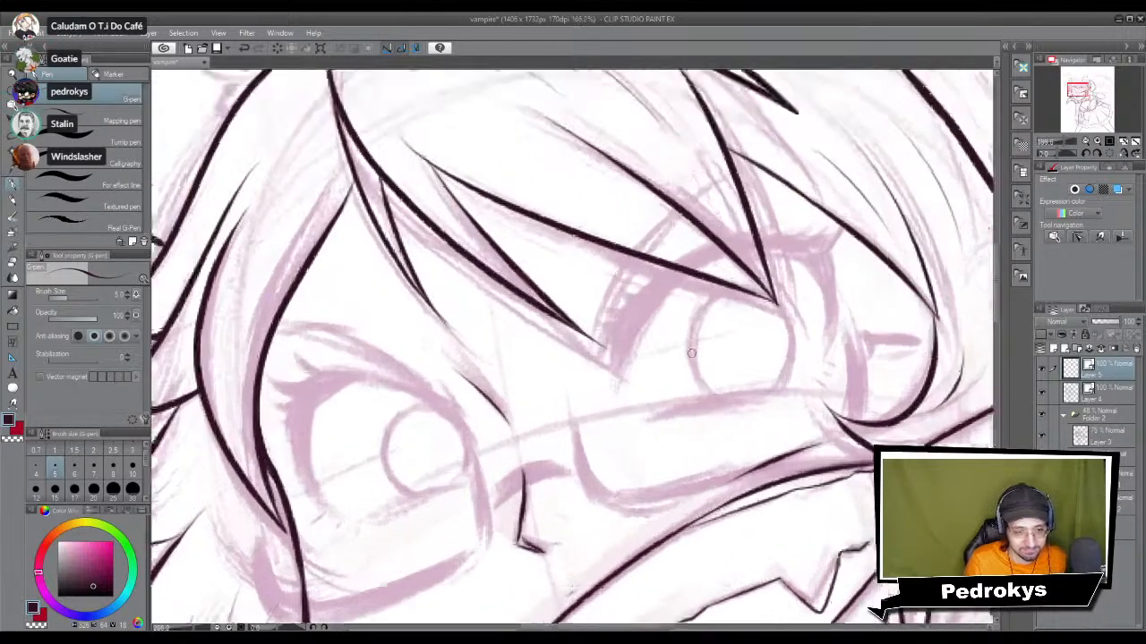
left_click(94, 469)
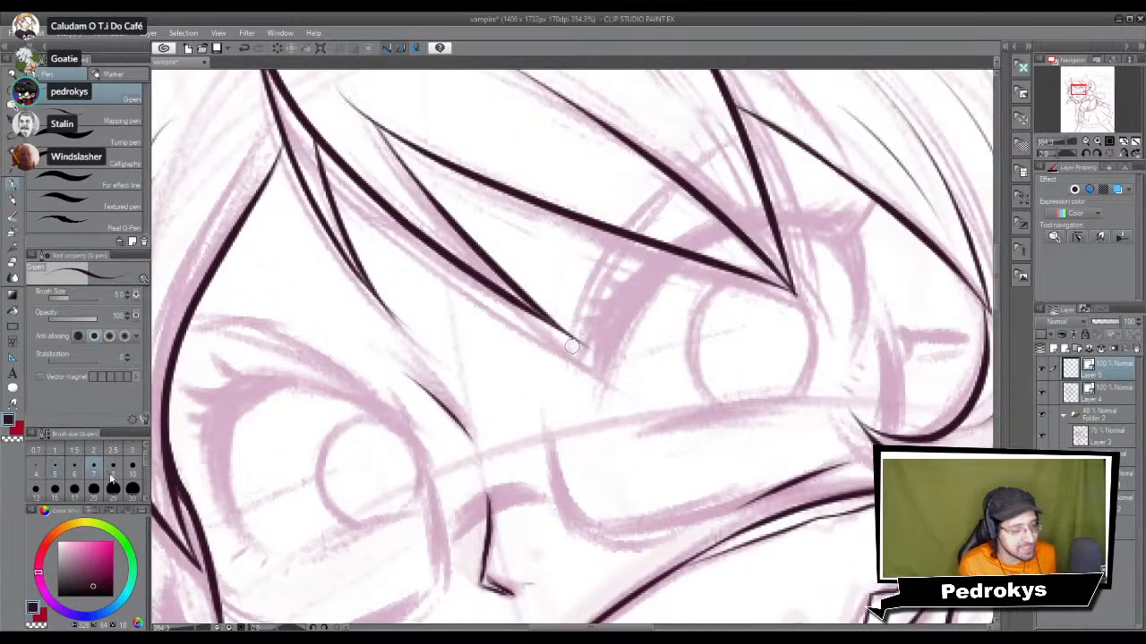
left_click_drag(723, 350, 674, 383)
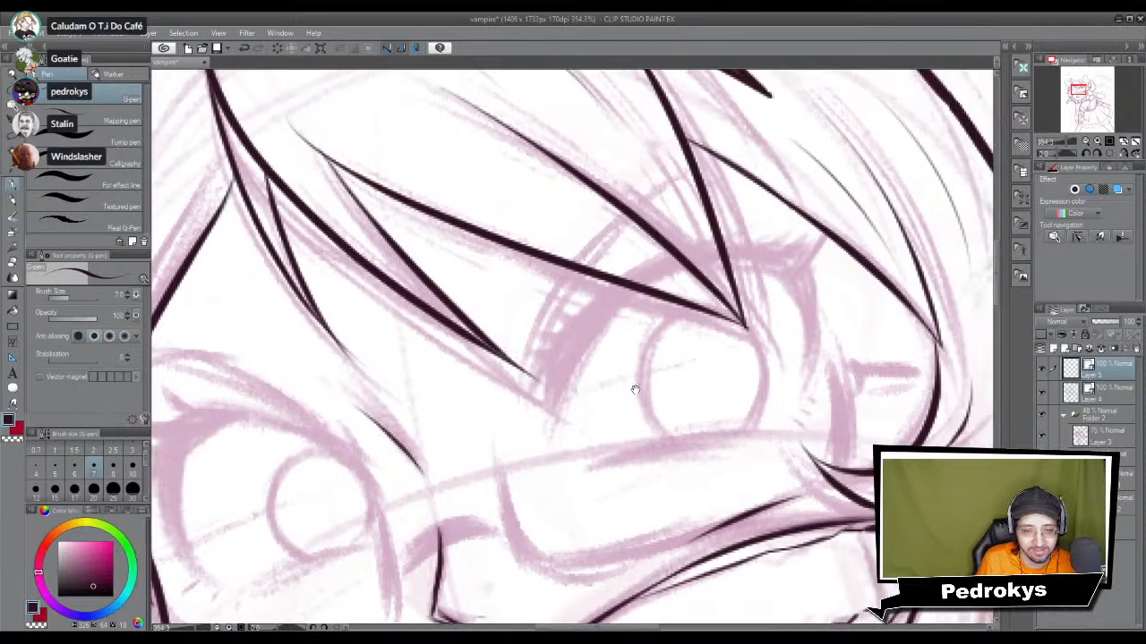
mouse_move(555, 417)
left_mouse_down()
mouse_move(691, 274)
mouse_move(811, 262)
left_mouse_up()
key("ctrl+z")
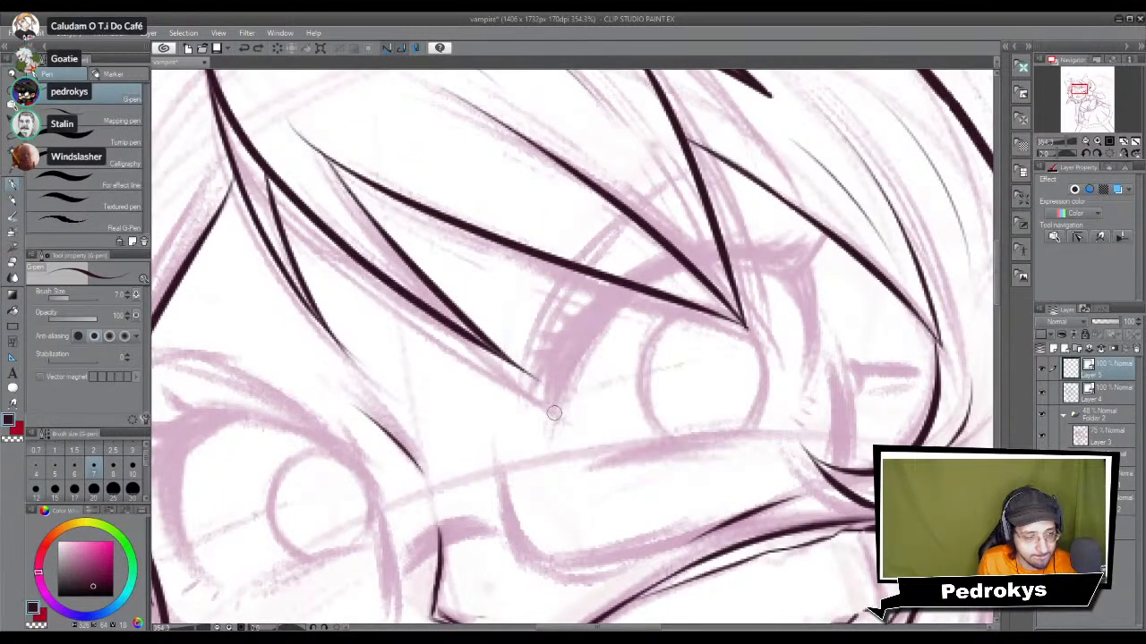
left_click_drag(553, 433, 810, 259)
key("ctrl+z")
mouse_move(555, 437)
left_mouse_down()
mouse_move(609, 311)
mouse_move(815, 273)
mouse_move(771, 445)
left_mouse_up()
key("ctrl+z")
left_click_drag(777, 266, 781, 438)
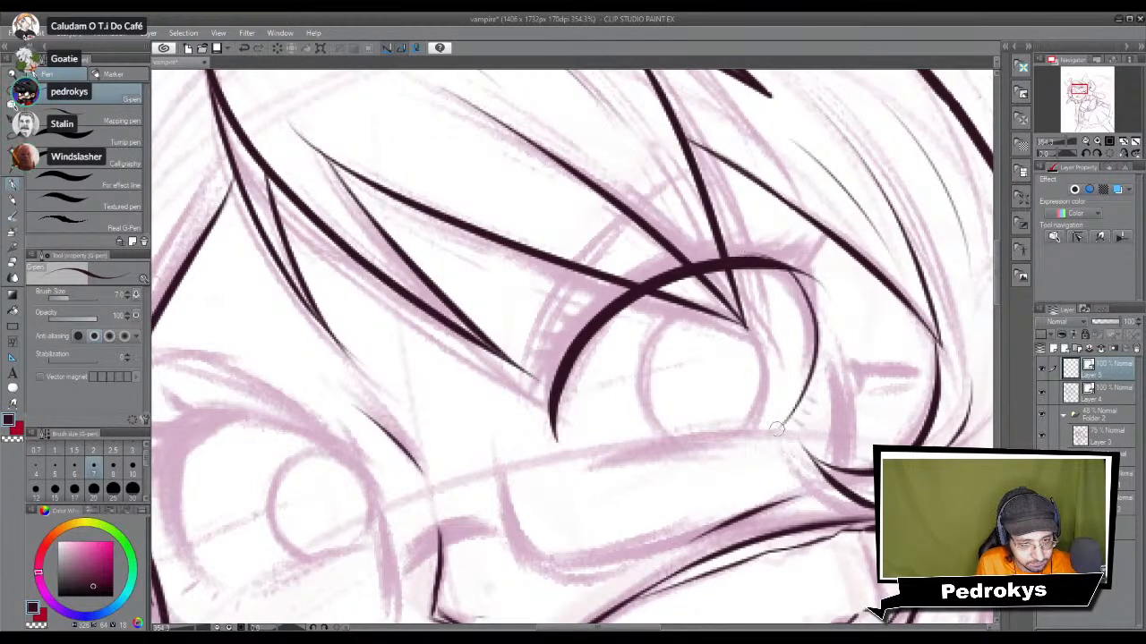
Step: Ink the upper eyelid of the eye nearest the raised hand as one thick tapered arc with the For effect line pen at size 15
scroll(792, 400, "down", 6)
scroll(792, 400, "up", 6)
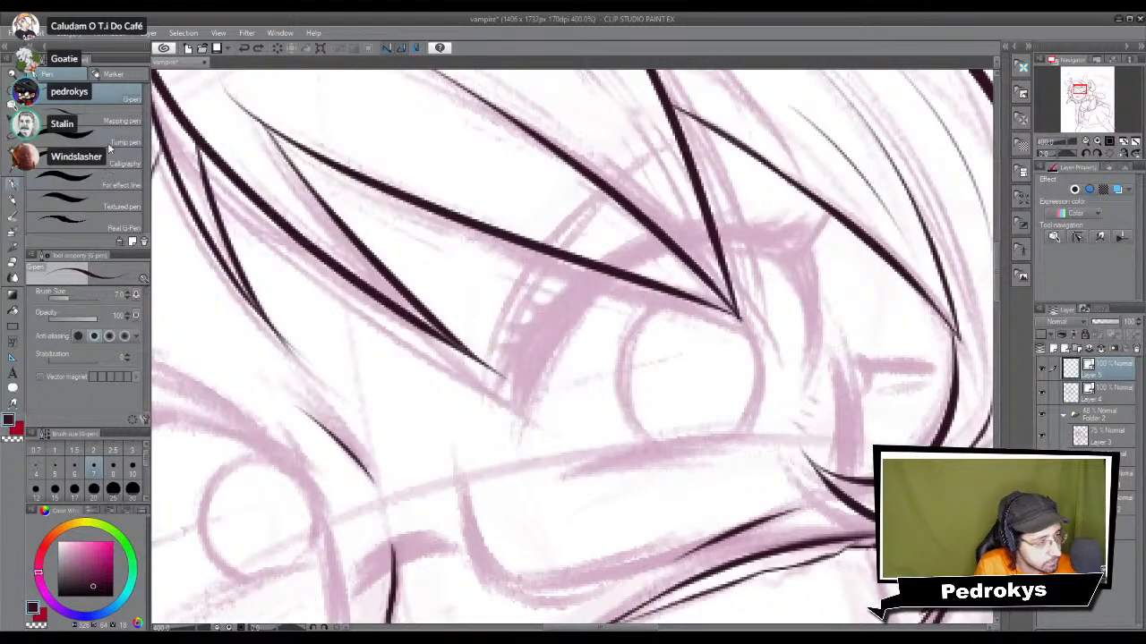
left_click(107, 185)
left_click(54, 489)
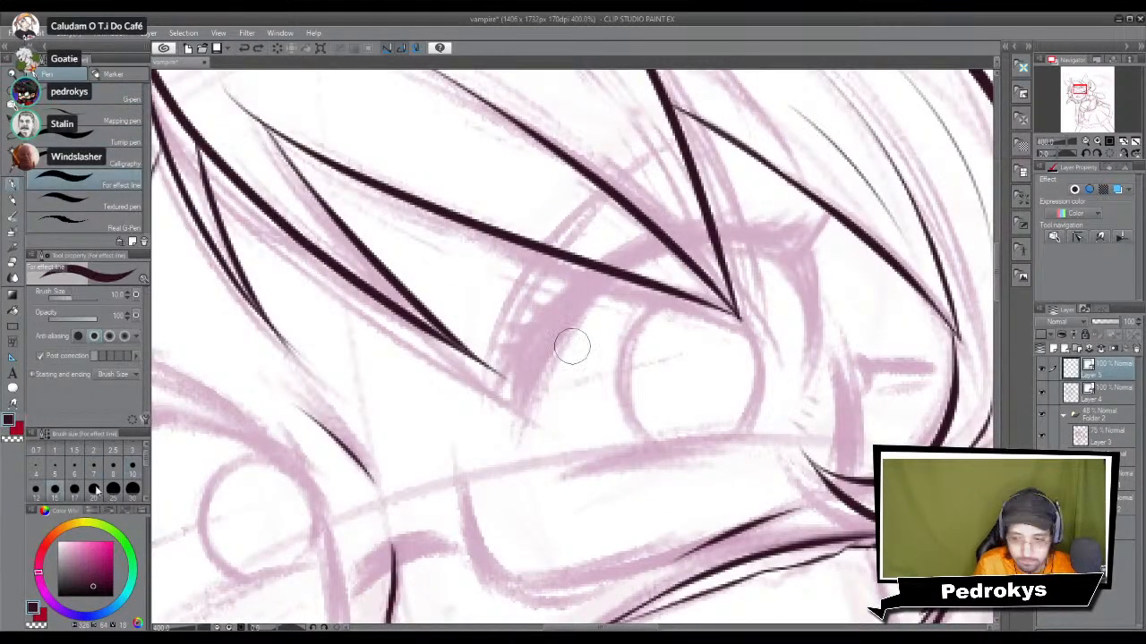
mouse_move(526, 437)
left_mouse_down()
mouse_move(686, 219)
mouse_move(804, 407)
left_mouse_up()
key("ctrl+z")
left_click_drag(523, 401, 767, 419)
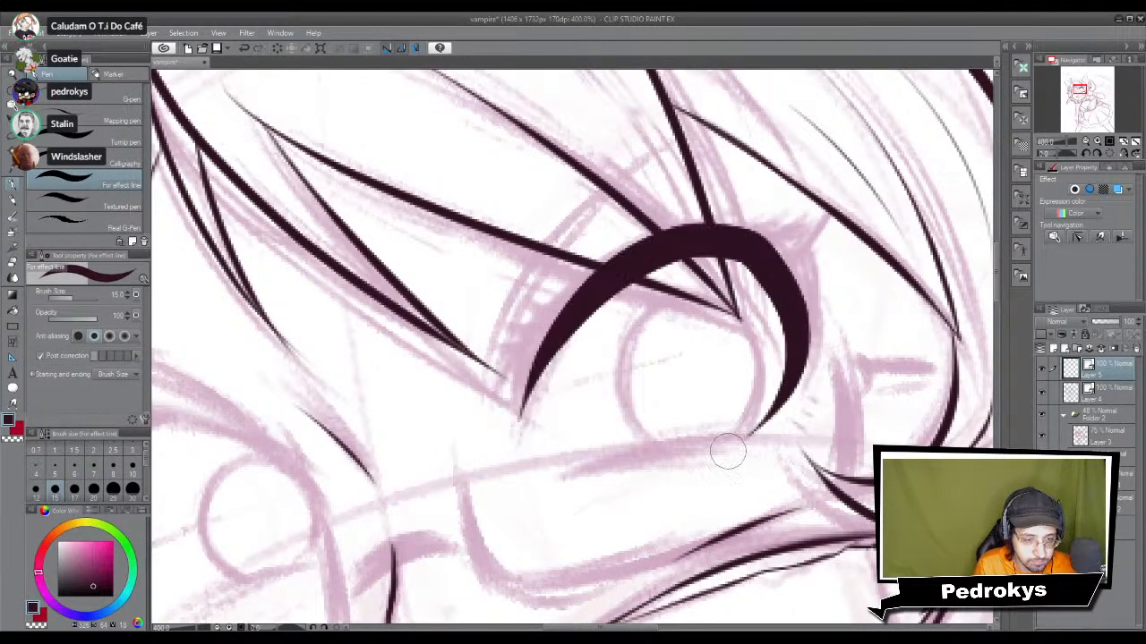
scroll(718, 417, "down", 2)
scroll(718, 419, "down", 2)
scroll(718, 416, "up", 4)
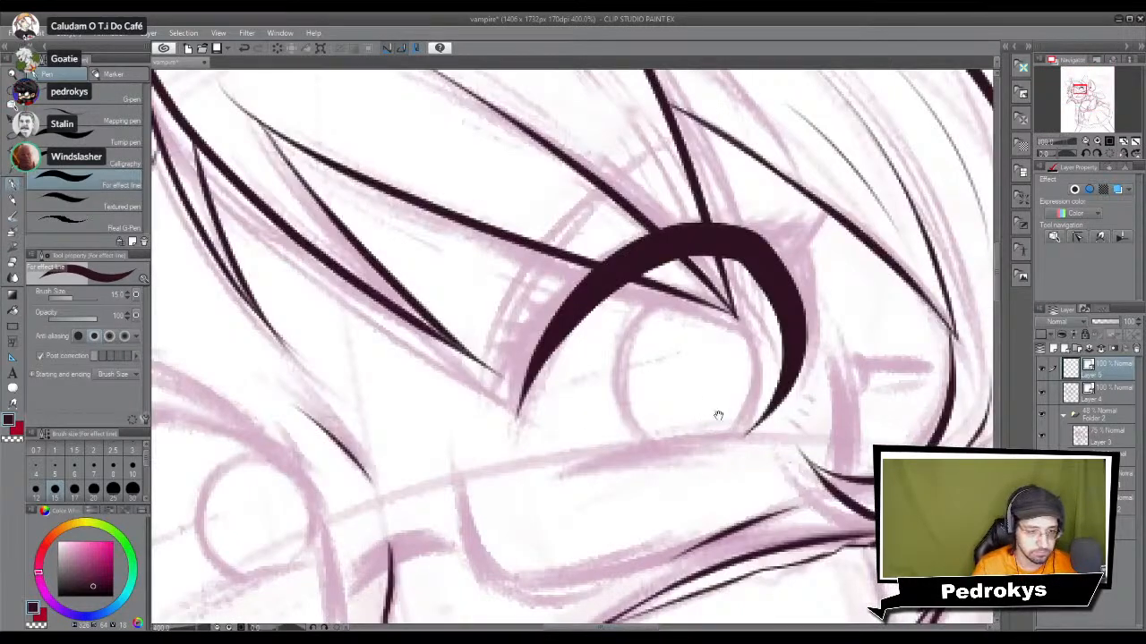
Step: Ink the other eye's upper eyelid and outer side as one thick tapered arc with the pen size set to 12
left_click_drag(718, 416, 985, 300)
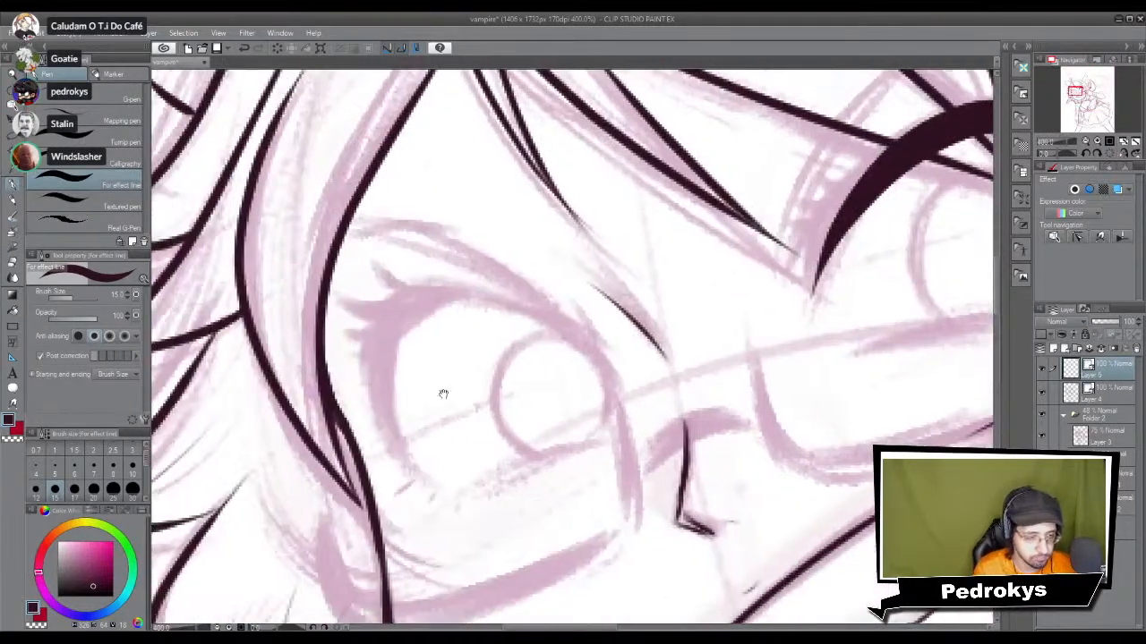
left_click(132, 465)
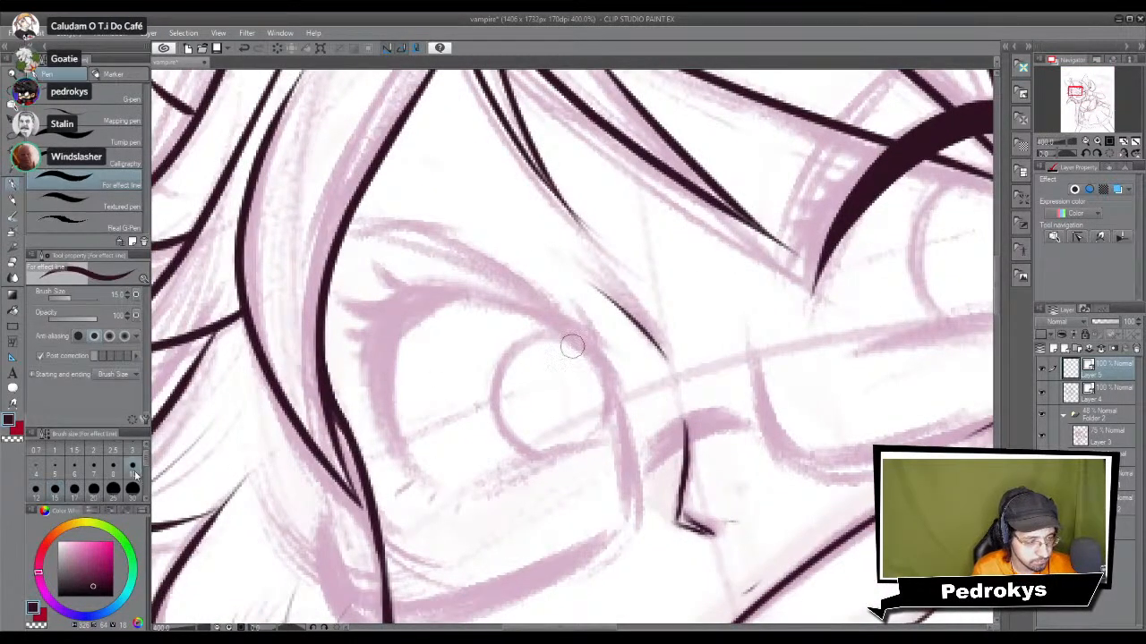
left_click(36, 491)
mouse_move(426, 480)
left_mouse_down()
mouse_move(437, 267)
mouse_move(622, 379)
mouse_move(367, 379)
left_mouse_up()
key("ctrl+z")
scroll(596, 486, "down", 5)
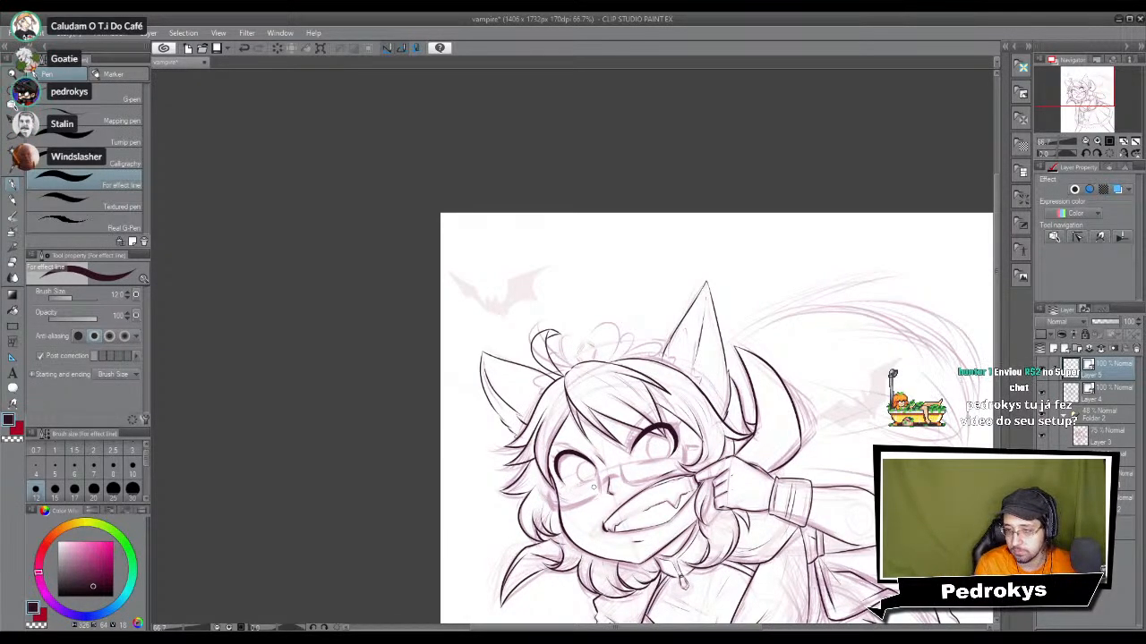
scroll(594, 488, "up", 5)
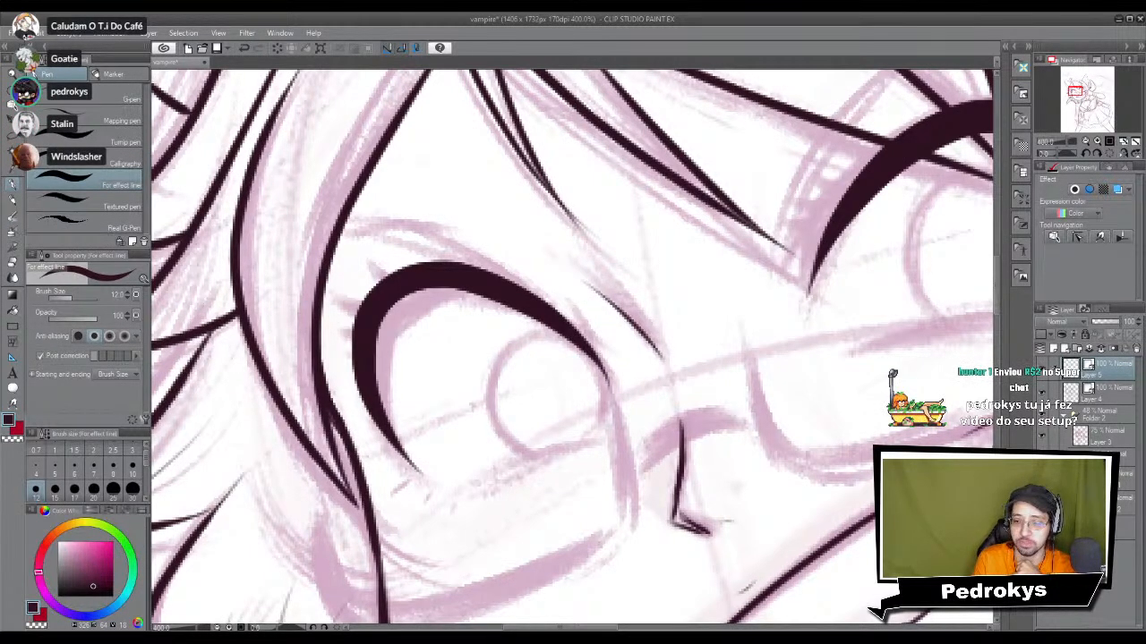
Step: Switch from the For effect line pen to the G-pen at size 7
left_click(115, 468)
left_click(101, 96)
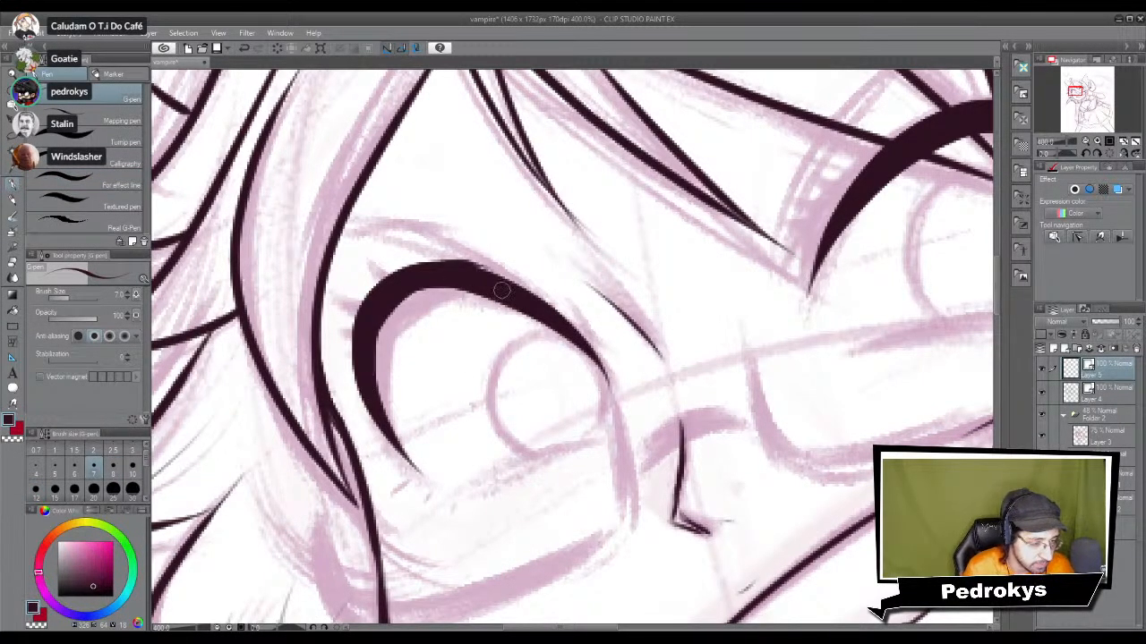
left_click_drag(379, 340, 446, 286)
key("ctrl+z")
left_click_drag(379, 334, 462, 292)
left_click_drag(380, 344, 444, 293)
key("ctrl+z")
key("ctrl+z")
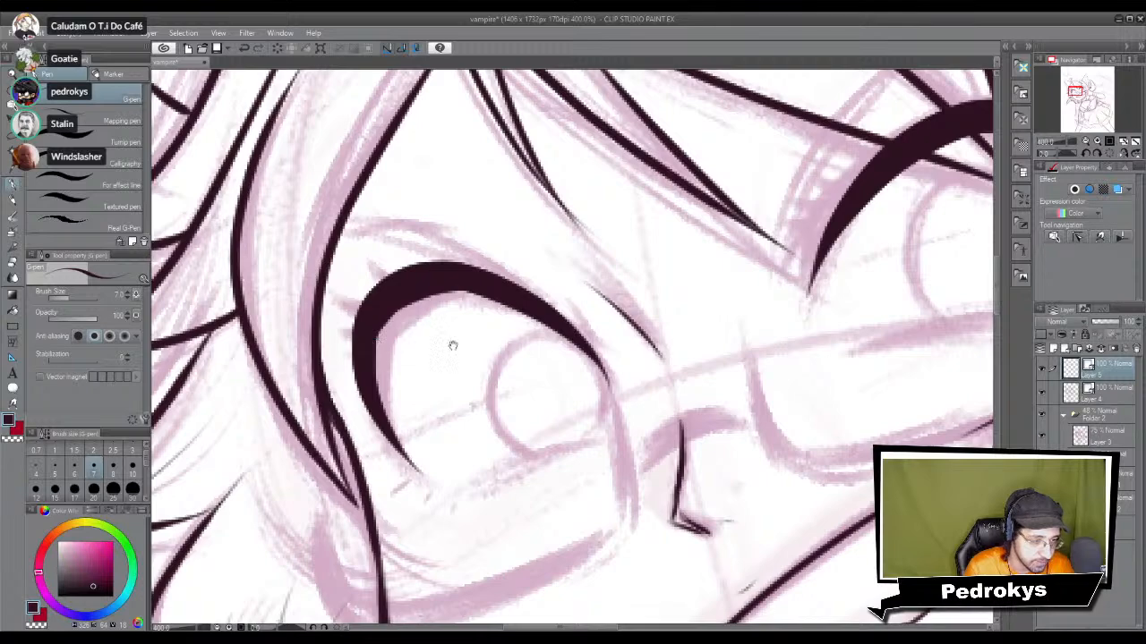
Step: Ink an inner edge stroke on the right-hand eye's upper lash line, curving down to a tapered point at the nose side
left_click_drag(889, 231, 601, 343)
left_click_drag(542, 431, 573, 315)
key("ctrl+z")
key("ctrl+z")
left_click_drag(544, 429, 573, 313)
left_click_drag(542, 413, 561, 362)
left_click_drag(552, 442, 573, 319)
key("ctrl+z")
left_click_drag(547, 433, 576, 333)
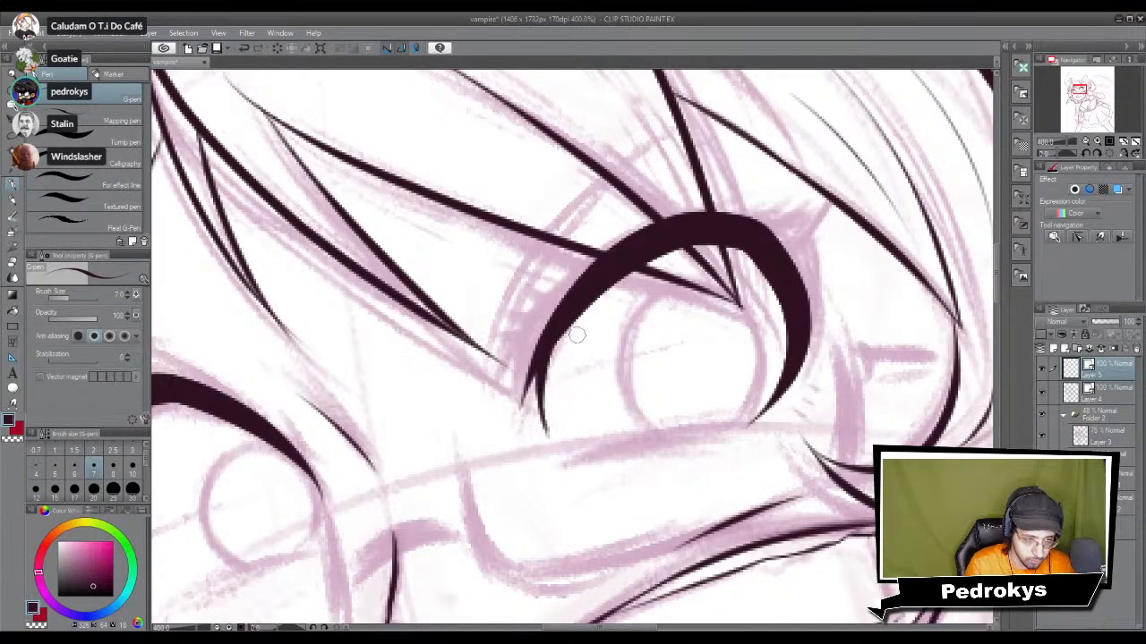
Step: Thicken the right-hand eye's upper lash line and draw pointed lashes at its outer corner plus thin lashes at its inner end
left_click_drag(736, 237, 741, 291)
left_click_drag(790, 254, 706, 284)
left_click_drag(766, 259, 667, 284)
mouse_move(811, 254)
left_mouse_down()
mouse_move(730, 285)
mouse_move(793, 293)
mouse_move(816, 273)
mouse_move(767, 314)
mouse_move(799, 280)
mouse_move(809, 322)
left_mouse_up()
mouse_move(538, 392)
left_mouse_down()
mouse_move(571, 370)
mouse_move(518, 388)
mouse_move(577, 358)
mouse_move(518, 392)
left_mouse_up()
key("ctrl+z")
left_click_drag(564, 363, 542, 367)
scroll(651, 283, "down", 6)
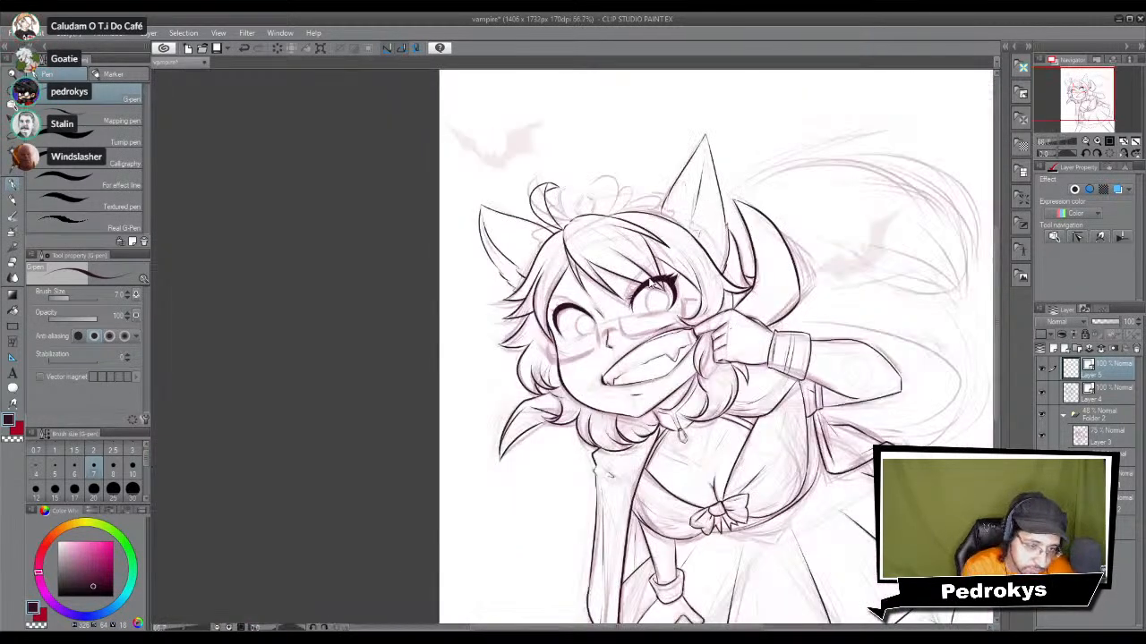
scroll(651, 283, "up", 3)
scroll(651, 283, "up", 5)
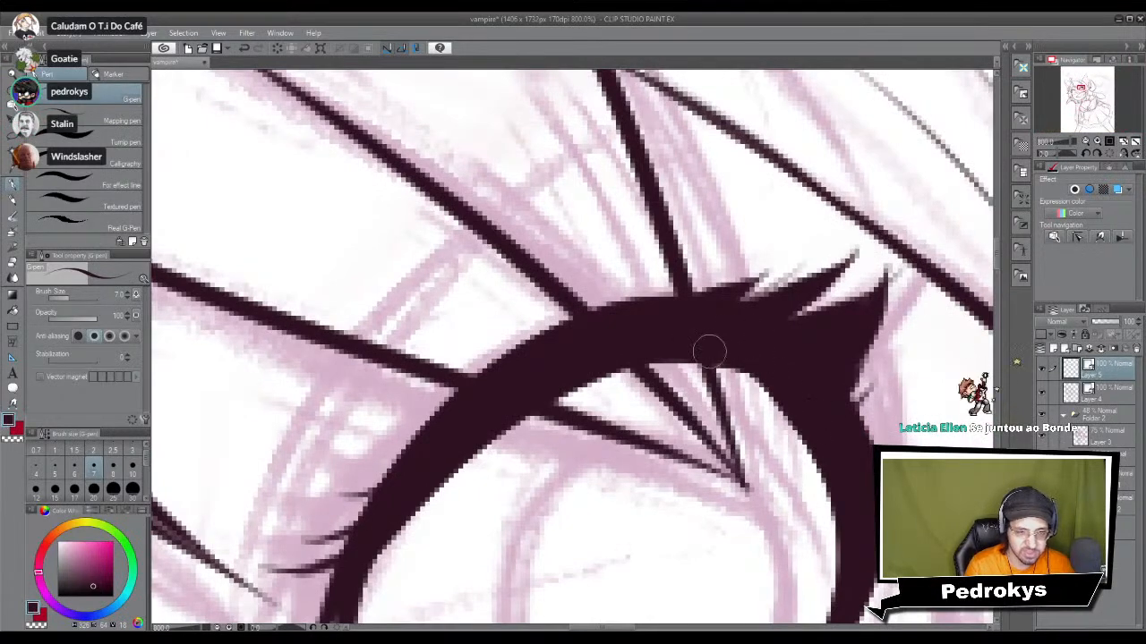
mouse_move(665, 312)
left_mouse_down()
mouse_move(708, 332)
mouse_move(565, 347)
left_mouse_up()
Step: Set the brush size to 3 and ink a thin curved lower lid line under the right-hand eye's iris
left_click(133, 466)
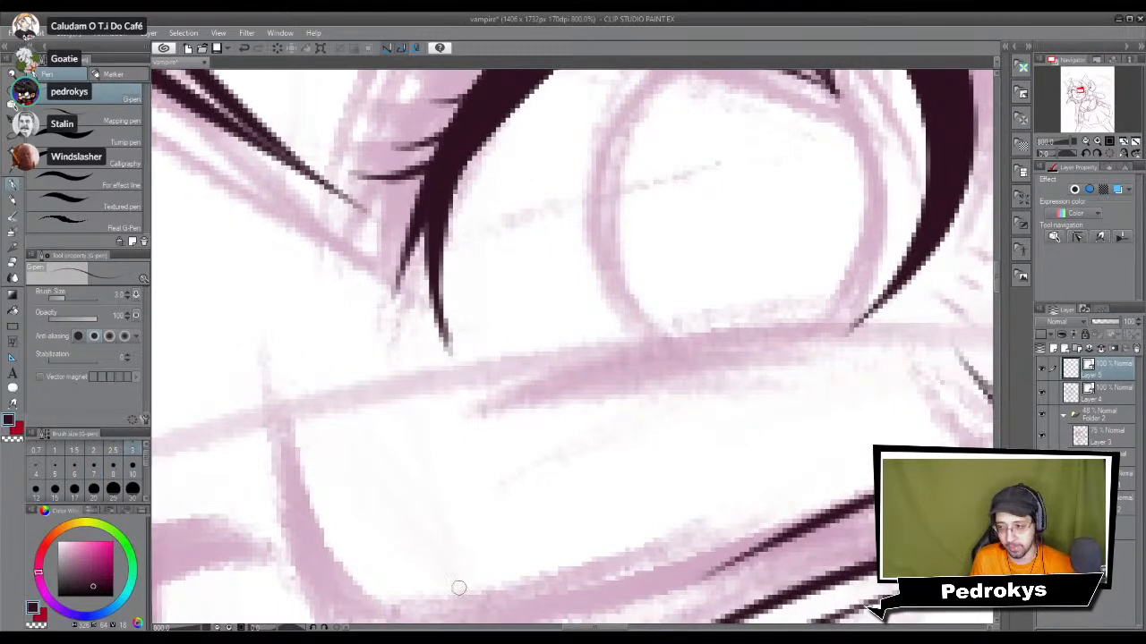
left_click_drag(514, 399, 842, 331)
key("ctrl+z")
left_click_drag(507, 405, 895, 334)
key("ctrl+z")
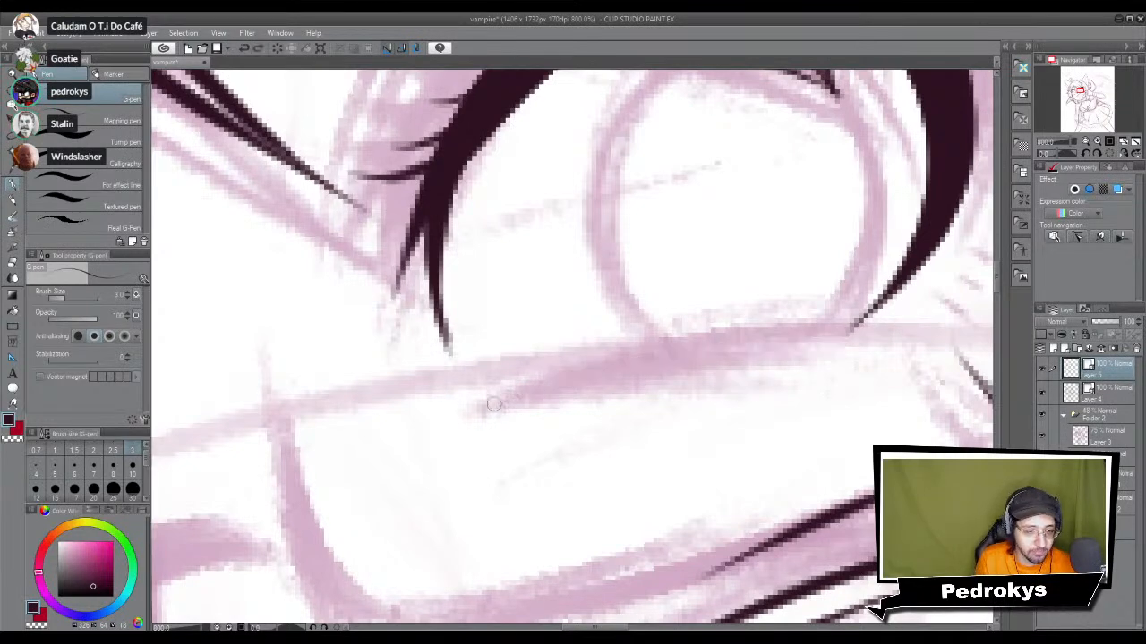
left_click_drag(481, 412, 873, 326)
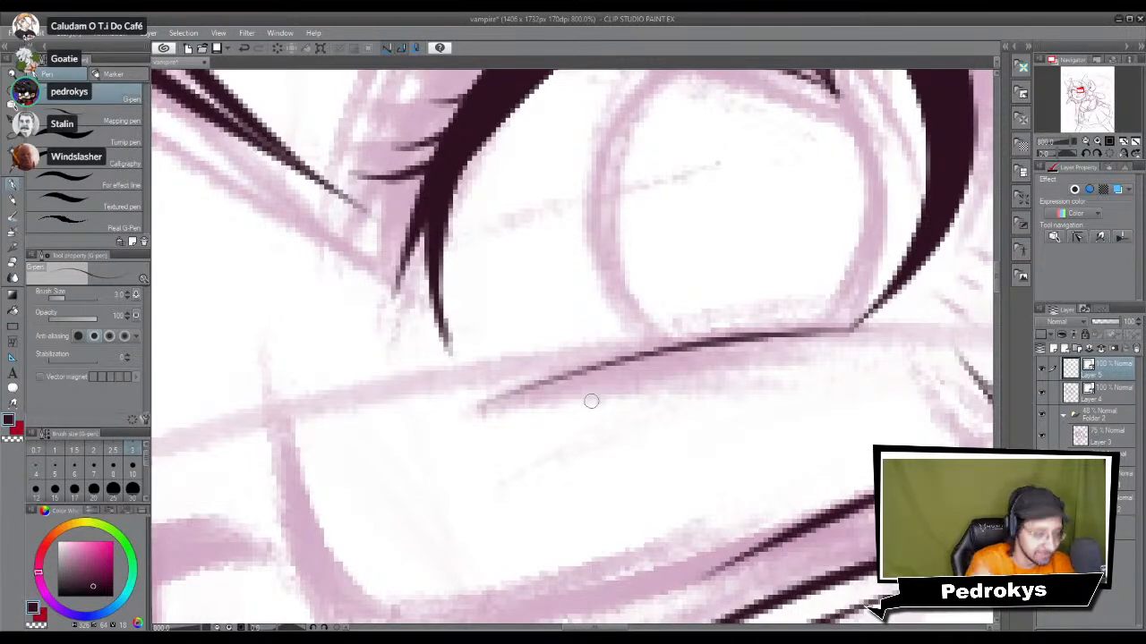
Step: Add thin parallel accent strokes just below the right-hand eye's lower lid line
mouse_move(551, 396)
left_mouse_down()
mouse_move(798, 339)
mouse_move(590, 385)
mouse_move(743, 355)
left_mouse_up()
key("ctrl+z")
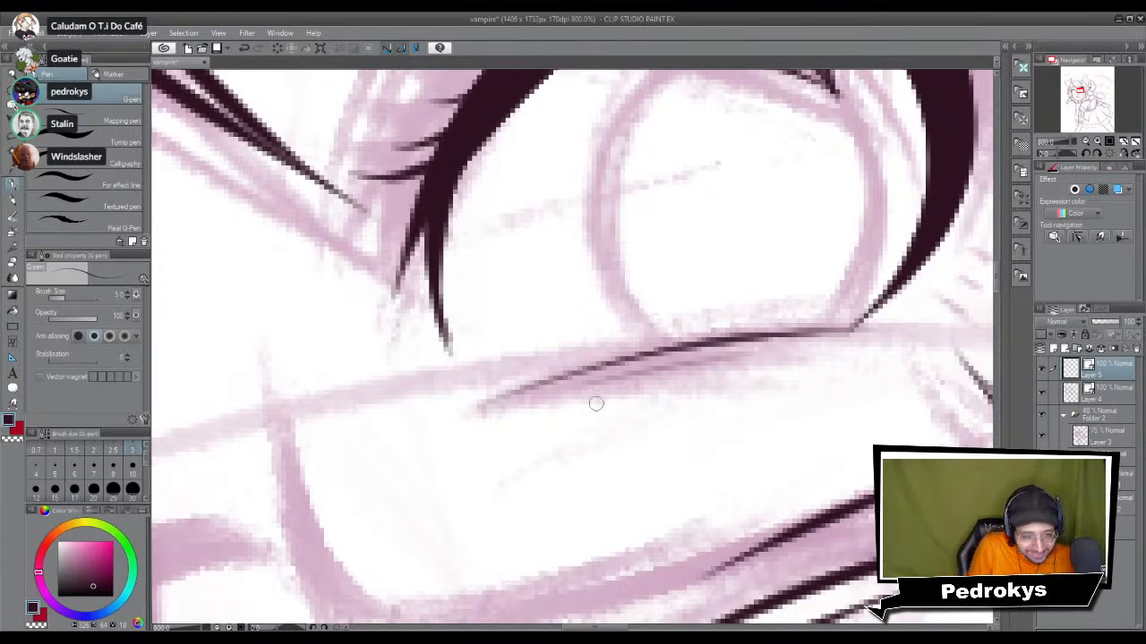
left_click_drag(555, 402, 750, 349)
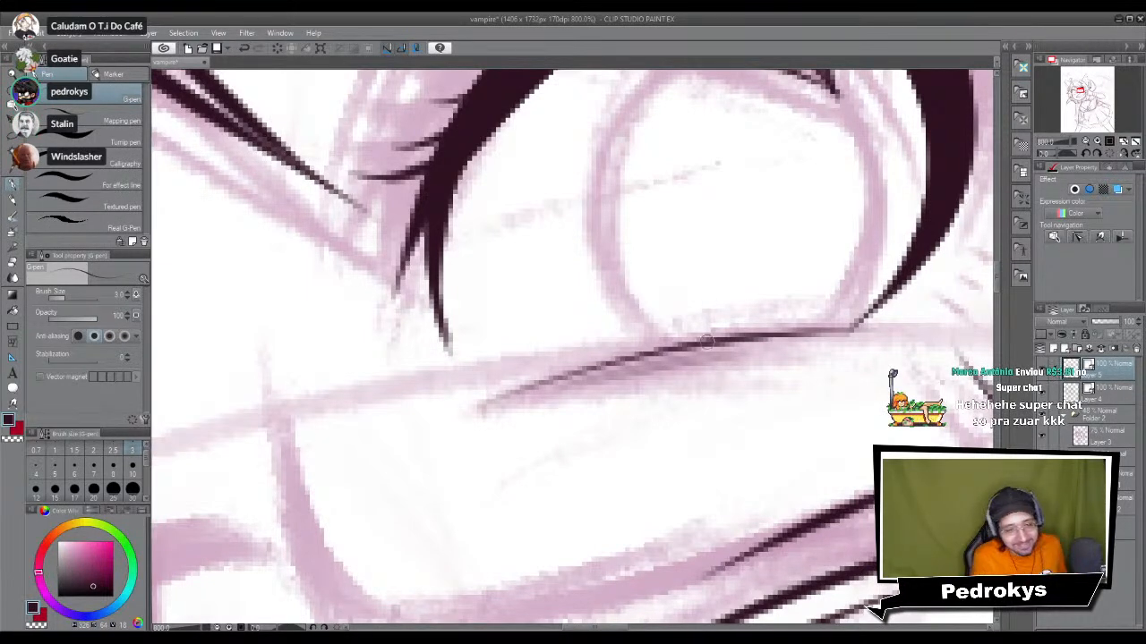
mouse_move(594, 390)
left_mouse_down()
mouse_move(801, 340)
mouse_move(792, 352)
left_mouse_up()
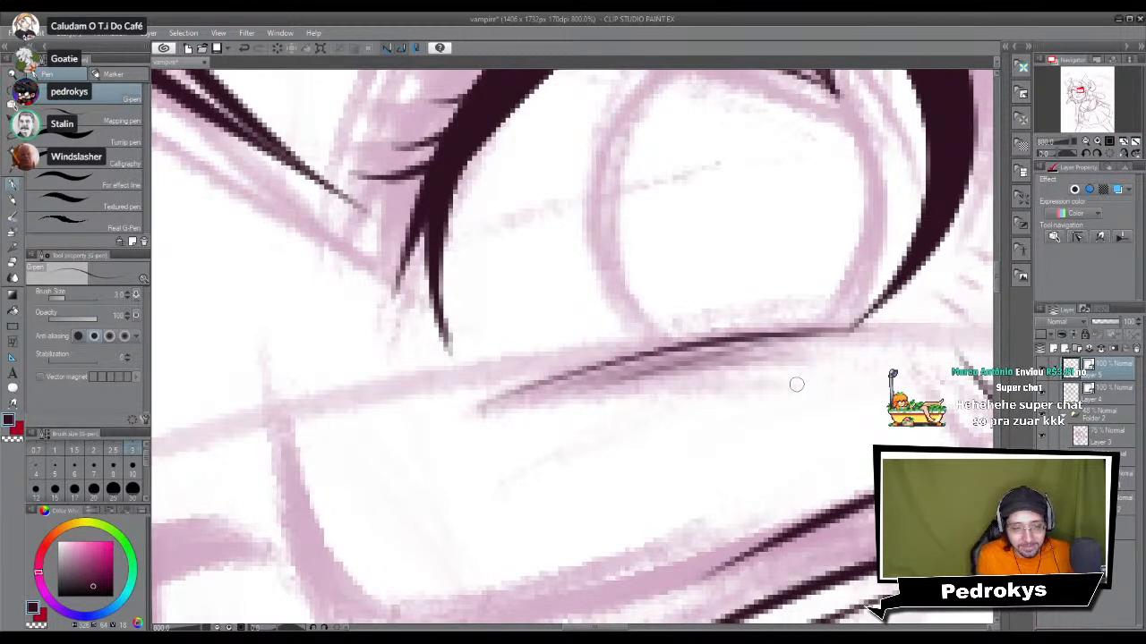
scroll(797, 385, "down", 8)
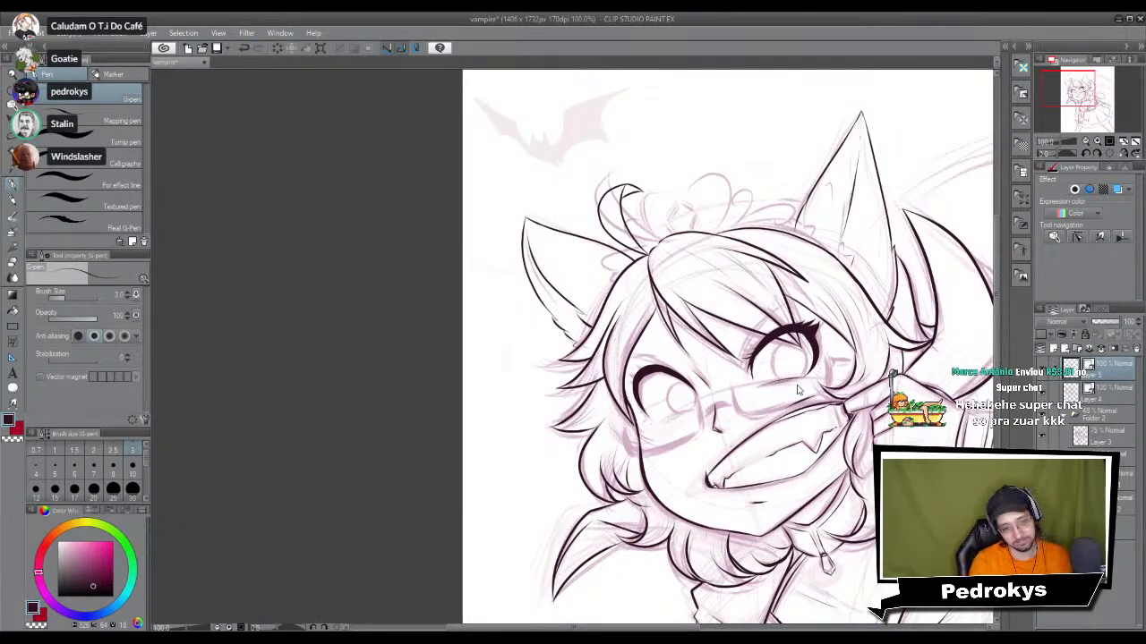
Step: Draw tiny lashes along the right-hand eye's outer edge and join the upper lash line to the lower lid line
scroll(797, 388, "up", 8)
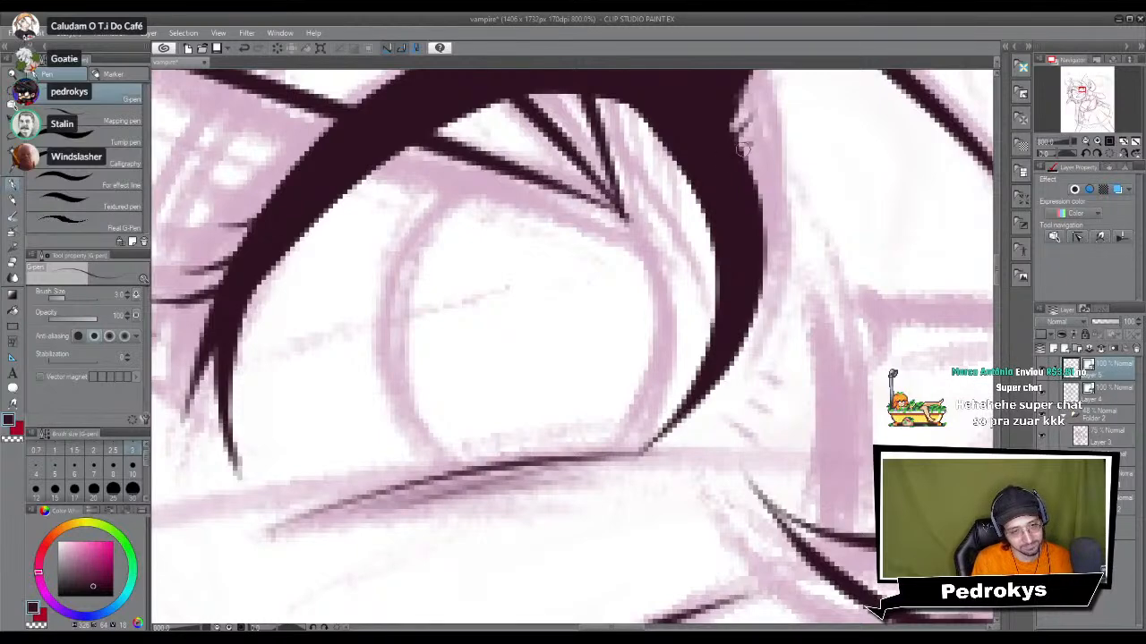
left_click_drag(739, 134, 753, 144)
left_click_drag(750, 157, 762, 166)
mouse_move(691, 409)
left_mouse_down()
mouse_move(707, 419)
mouse_move(745, 369)
left_mouse_up()
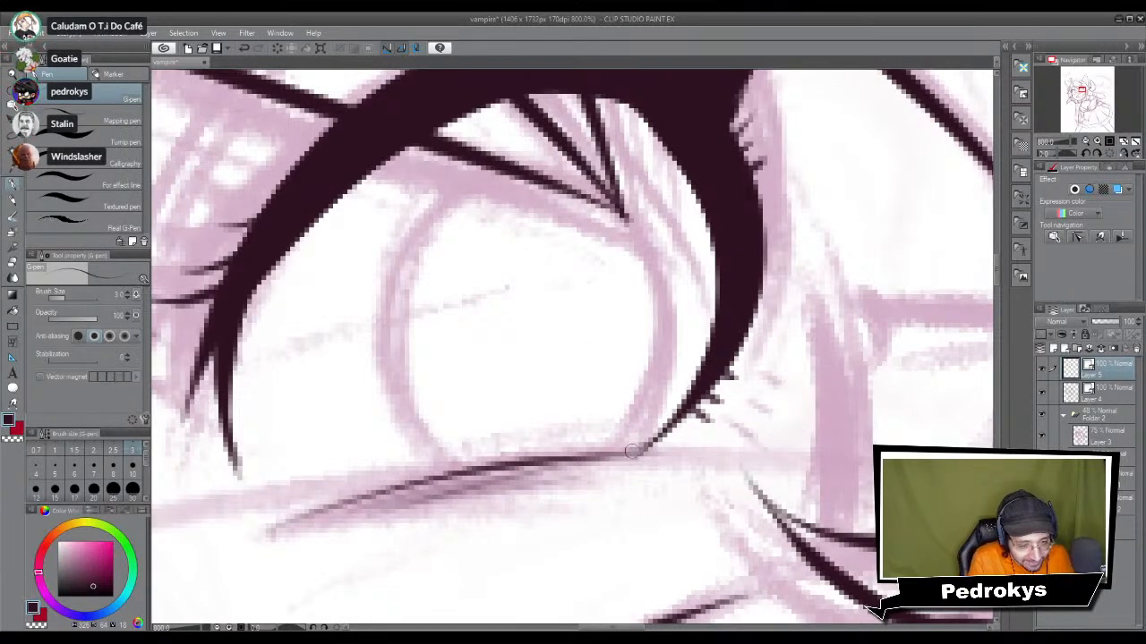
left_click_drag(631, 452, 698, 385)
mouse_move(704, 339)
left_mouse_down()
mouse_move(644, 441)
mouse_move(626, 448)
mouse_move(698, 362)
mouse_move(714, 308)
mouse_move(626, 455)
left_mouse_up()
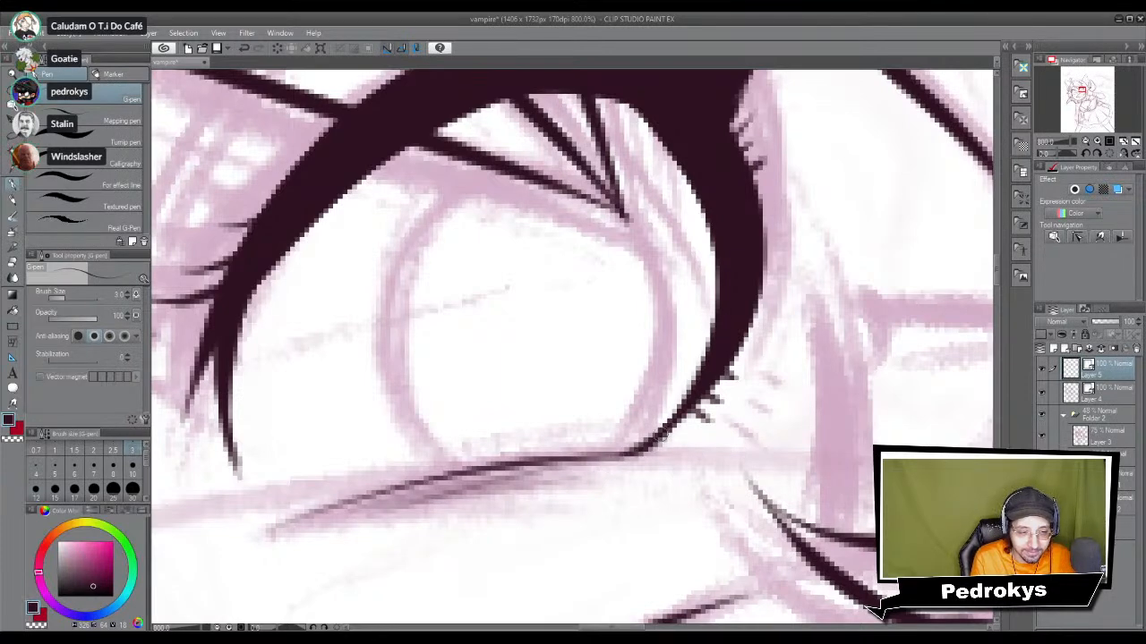
mouse_move(708, 414)
left_mouse_down()
mouse_move(685, 435)
mouse_move(725, 401)
left_mouse_up()
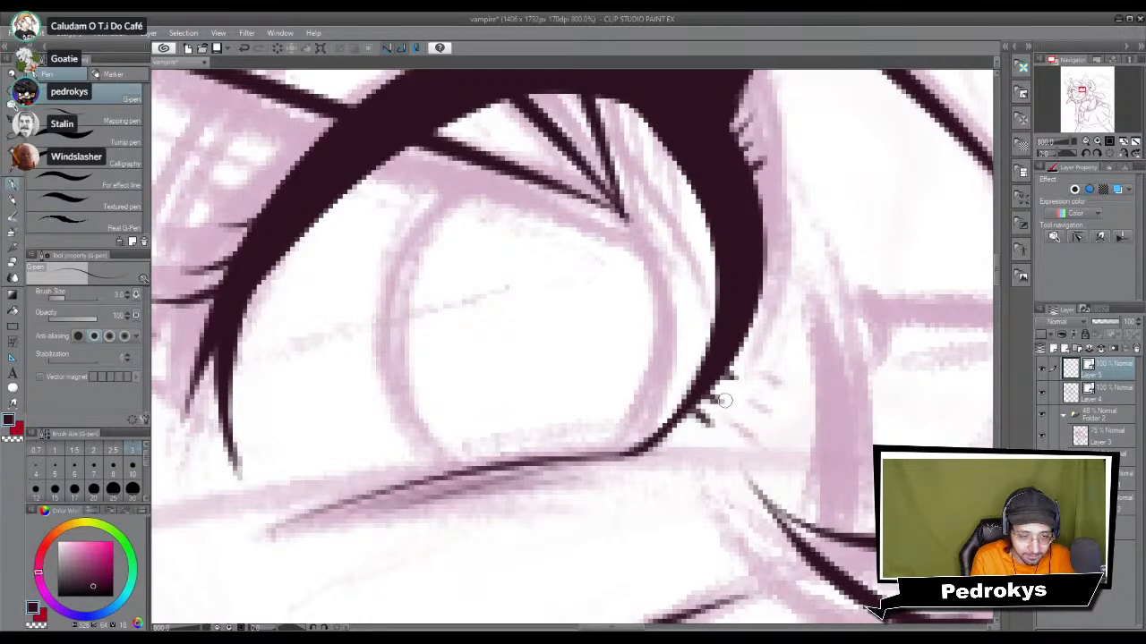
Step: Set the brush size to 5 and draw two large tapered lashes at the left-hand eye's outer corner
left_click_drag(584, 421, 692, 394)
left_click_drag(662, 430, 908, 442)
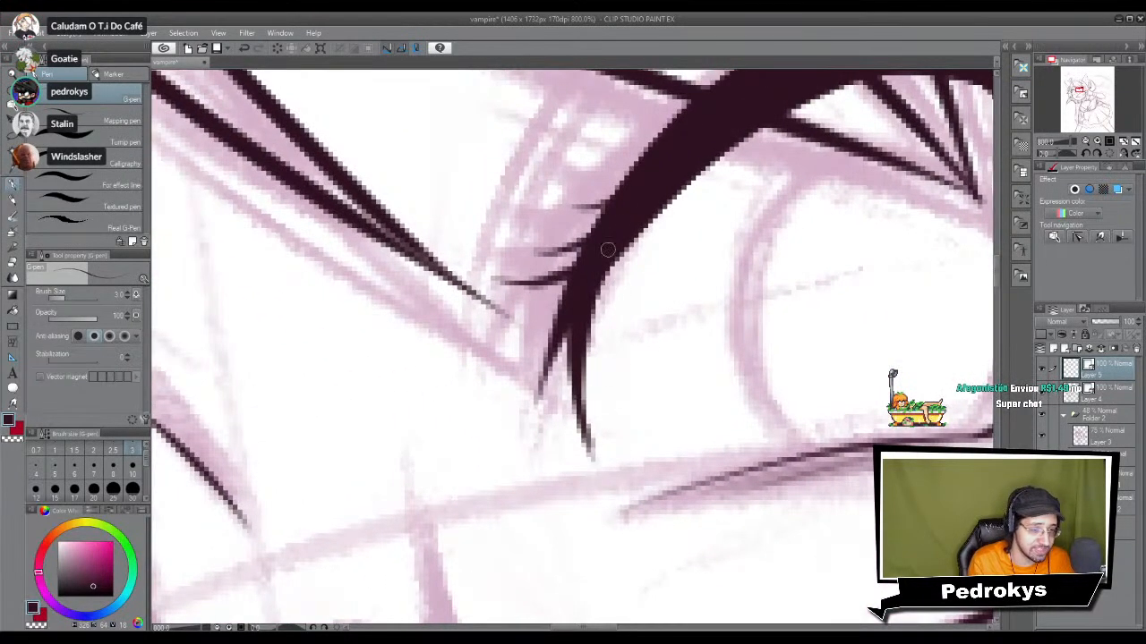
mouse_move(594, 259)
left_mouse_down()
mouse_move(506, 280)
mouse_move(512, 291)
mouse_move(573, 272)
mouse_move(629, 186)
left_mouse_up()
left_click_drag(537, 333, 836, 223)
left_click_drag(176, 522, 524, 317)
mouse_move(364, 272)
left_mouse_down()
mouse_move(455, 344)
mouse_move(407, 483)
left_mouse_up()
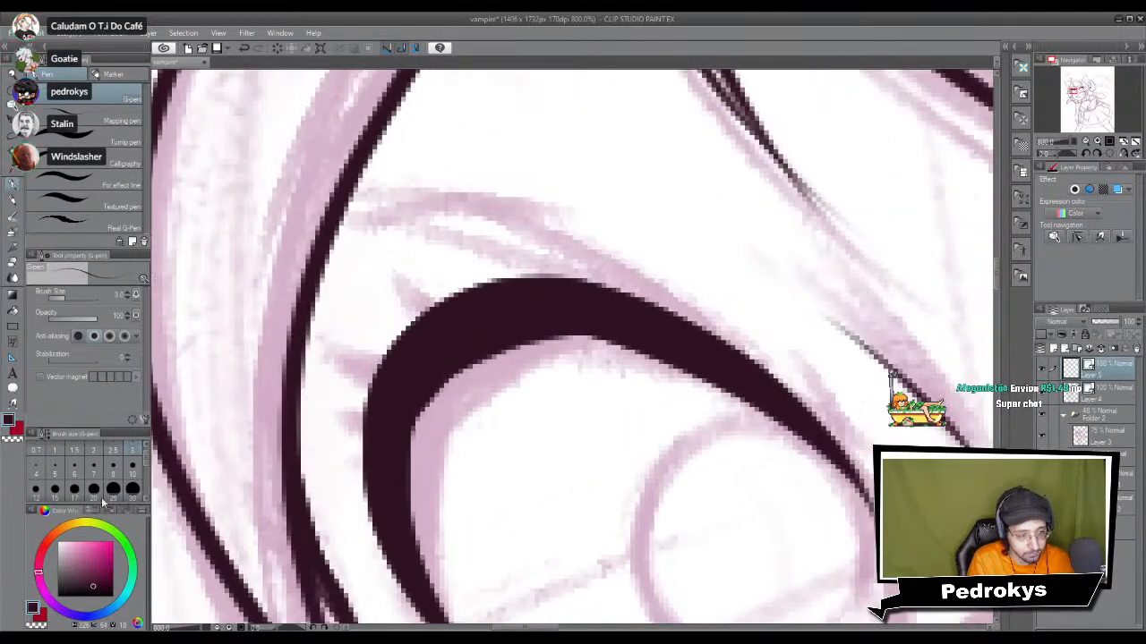
left_click(54, 470)
left_click_drag(313, 356, 390, 358)
key("ctrl+z")
left_click_drag(319, 359, 384, 358)
left_click_drag(347, 257, 421, 309)
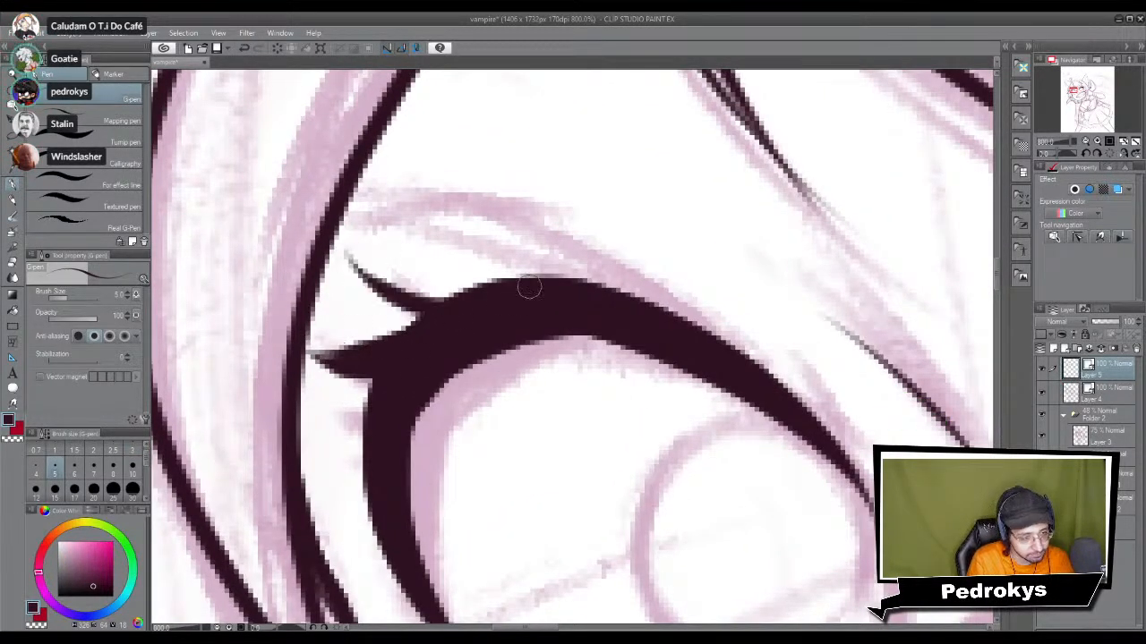
Step: Thicken the left-hand eye's outer lashes and add smaller lashes between, below and above them
left_click_drag(363, 273, 465, 289)
left_click_drag(363, 317, 468, 320)
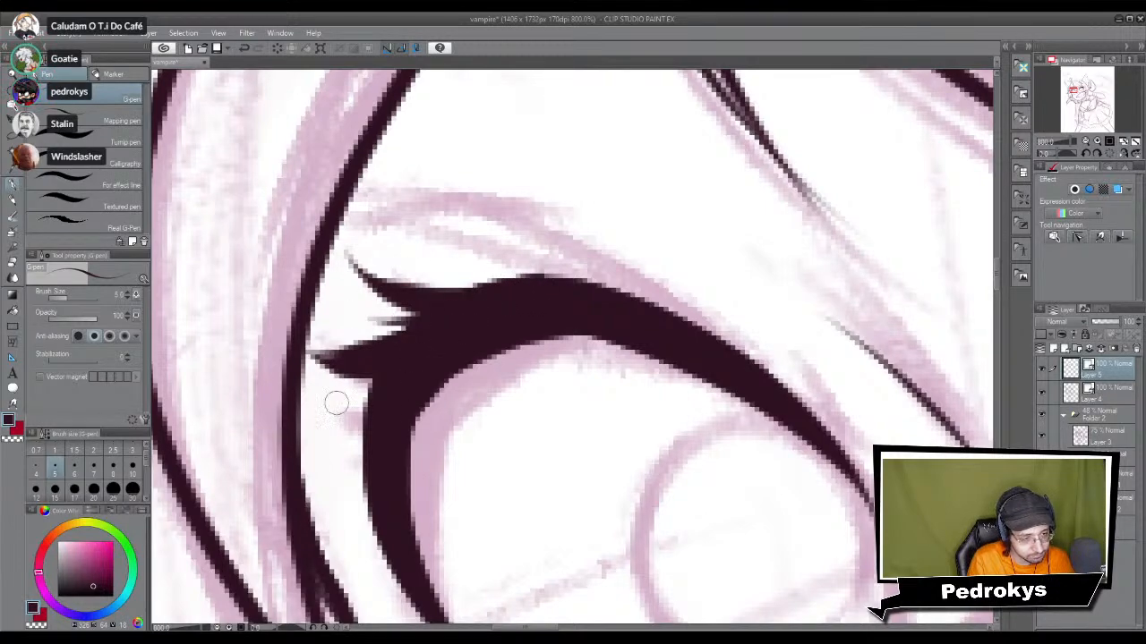
left_click_drag(367, 398, 317, 387)
left_click_drag(439, 259, 467, 282)
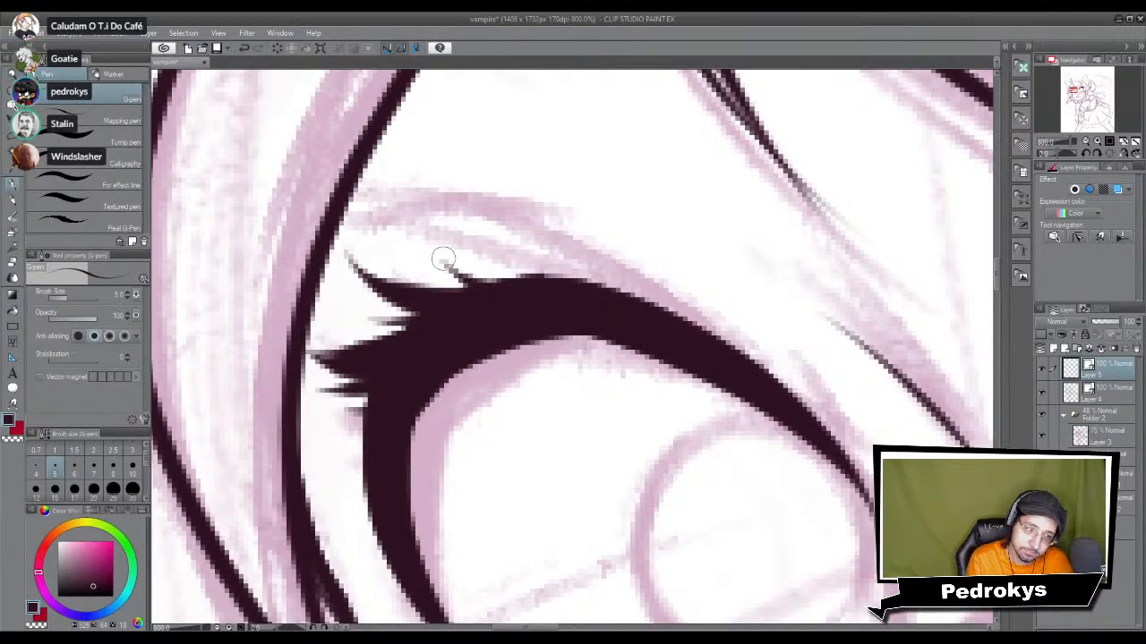
scroll(571, 260, "down", 6)
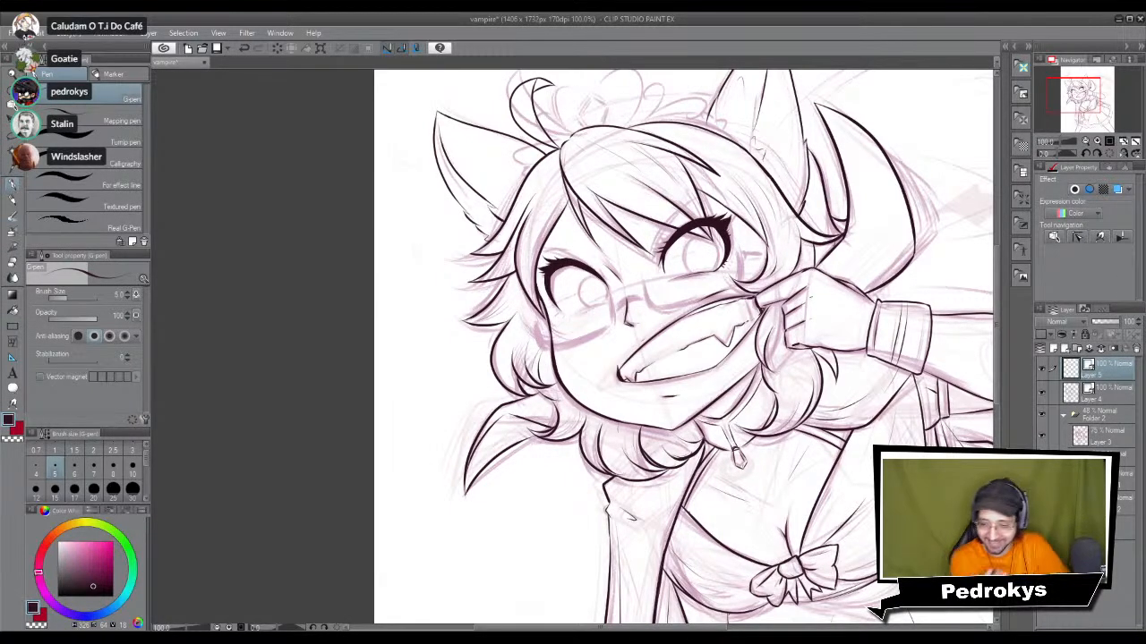
scroll(539, 240, "down", 2)
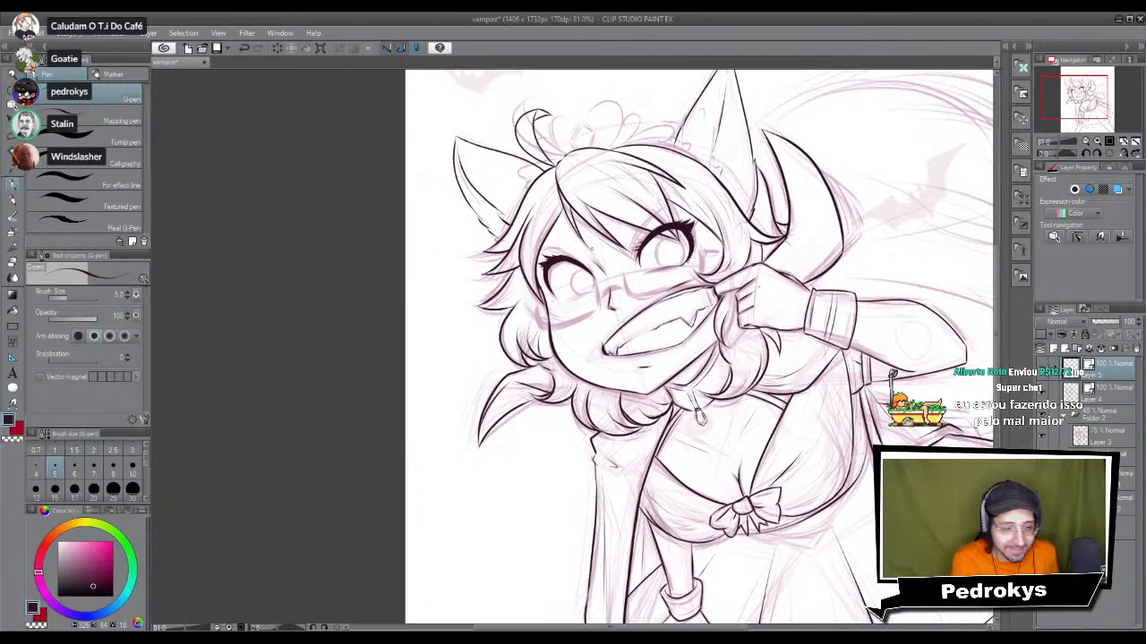
Step: Extend the inner end of the left-hand eye's upper lash line downward and add tiny lashes along its outer edge
scroll(568, 284, "up", 4)
scroll(565, 284, "up", 4)
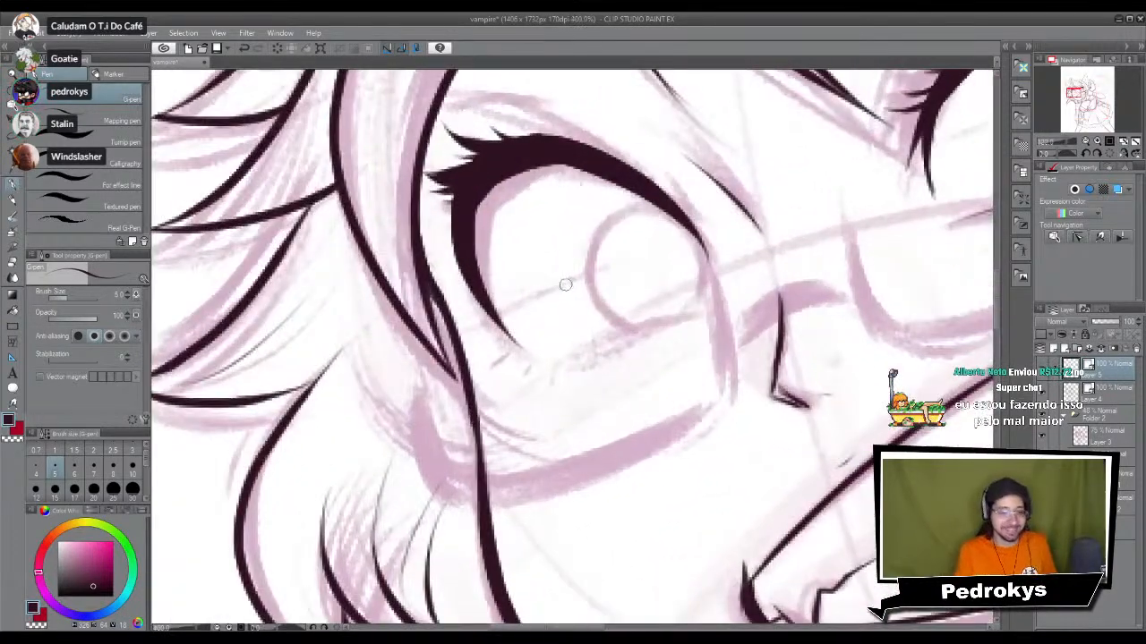
mouse_move(688, 225)
left_mouse_down()
mouse_move(719, 293)
mouse_move(715, 284)
left_mouse_up()
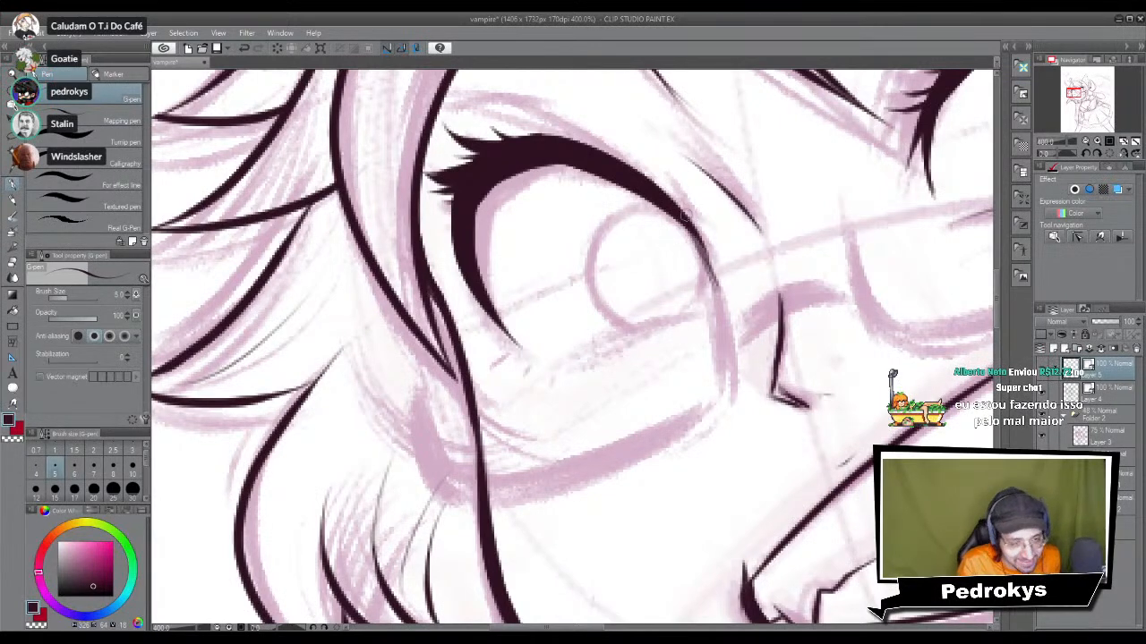
key("ctrl+z")
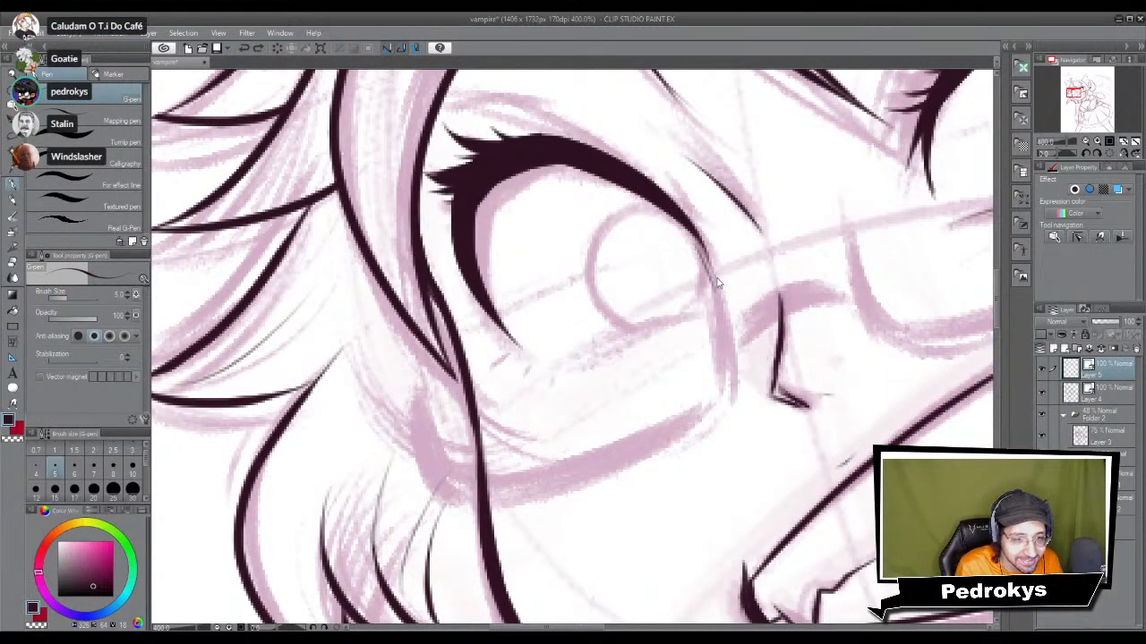
mouse_move(690, 231)
left_mouse_down()
mouse_move(717, 288)
mouse_move(714, 280)
left_mouse_up()
key("ctrl+z")
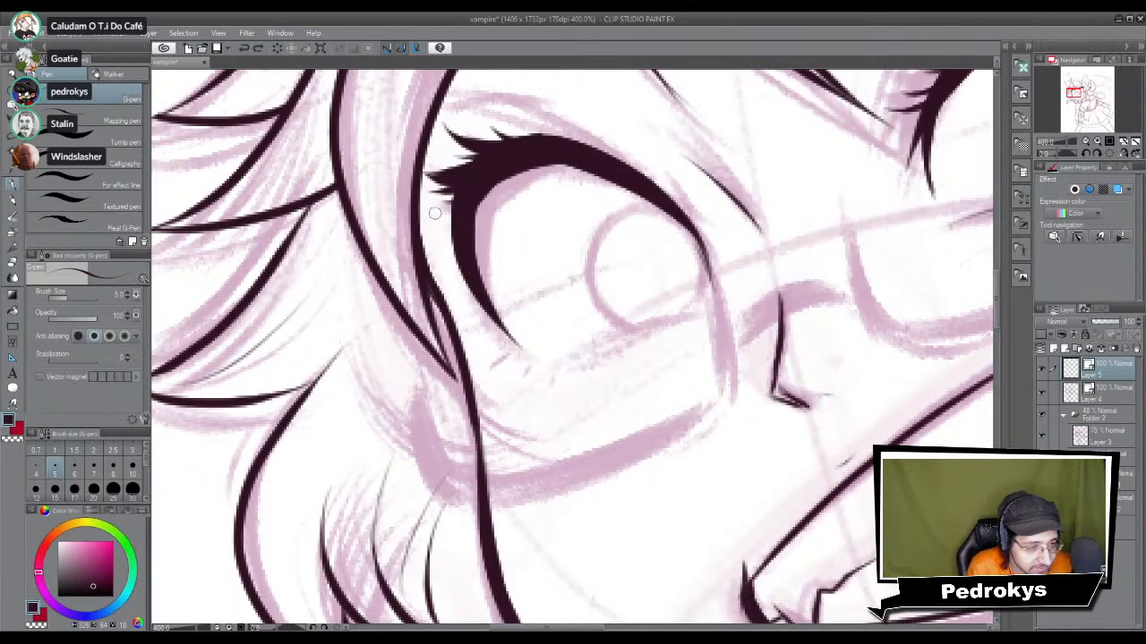
left_click_drag(439, 203, 440, 212)
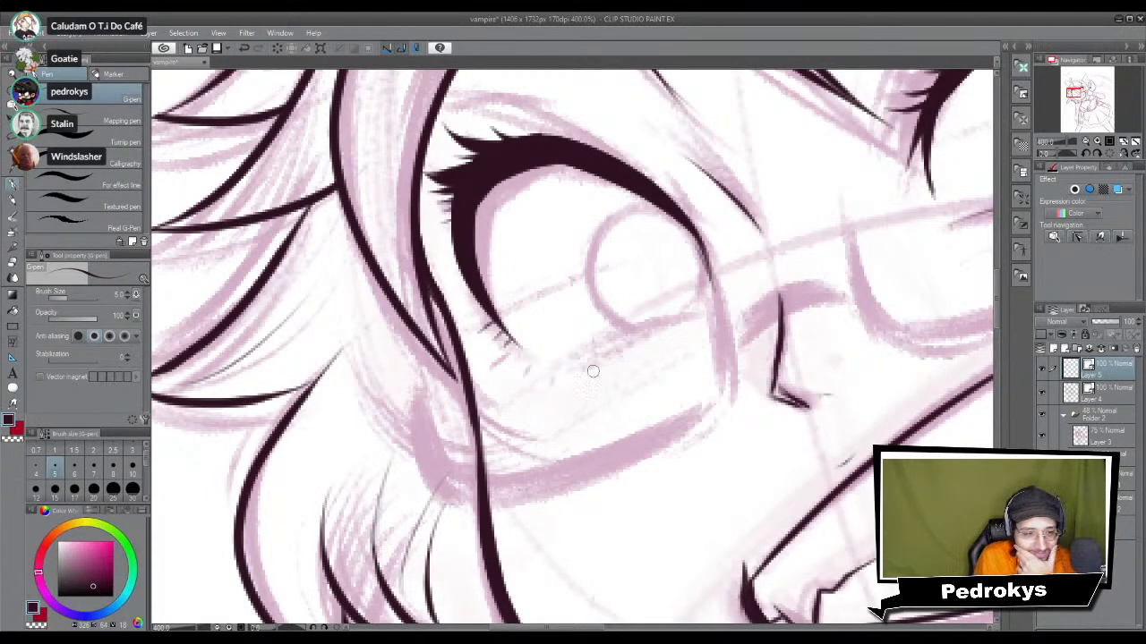
Step: Ink and thicken a slanted lower lid line under the left-hand eye's iris
left_click_drag(556, 360, 685, 319)
key("ctrl+z")
left_click_drag(558, 356, 688, 324)
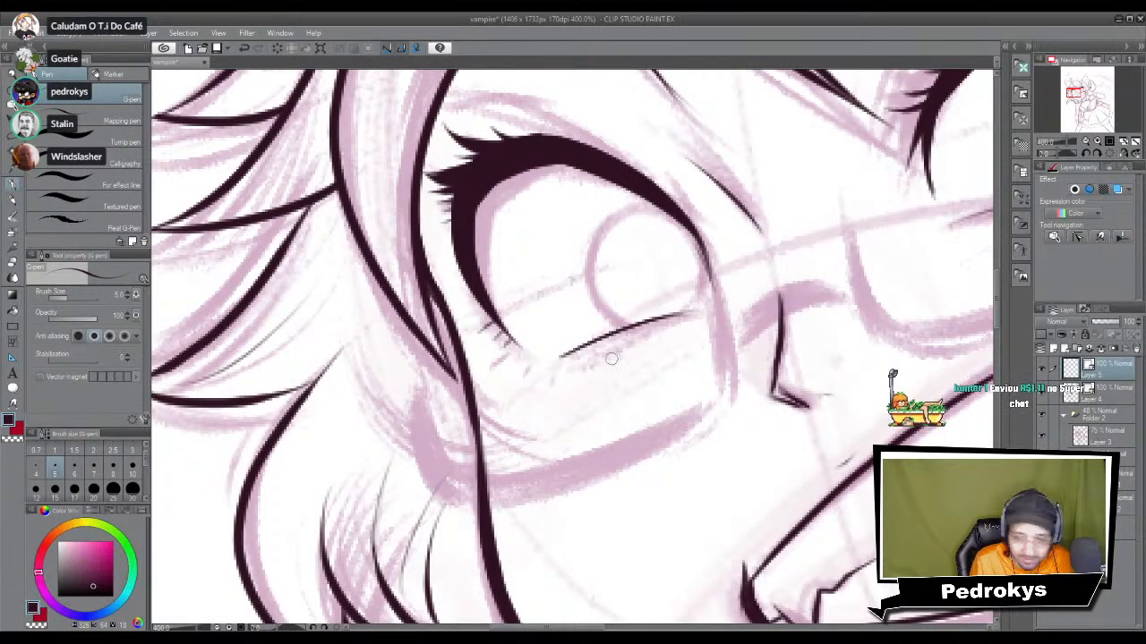
left_click_drag(558, 360, 672, 317)
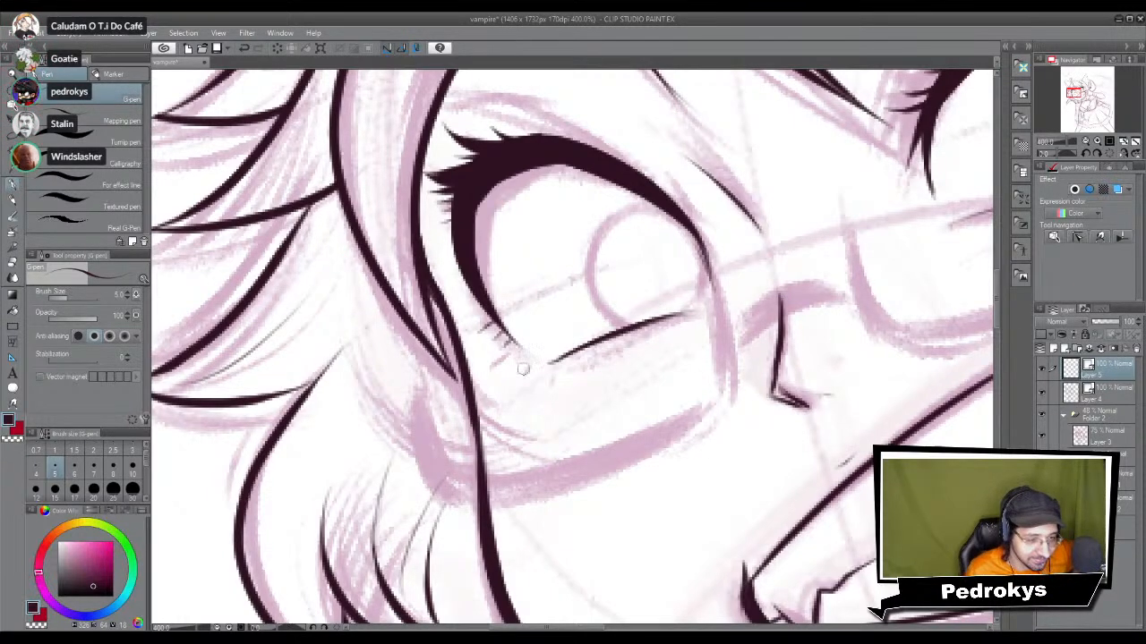
Step: Reinforce the small lower lashes of the left-hand eye and add short curved tips to both ends of its lower lid line
scroll(527, 367, "up", 3)
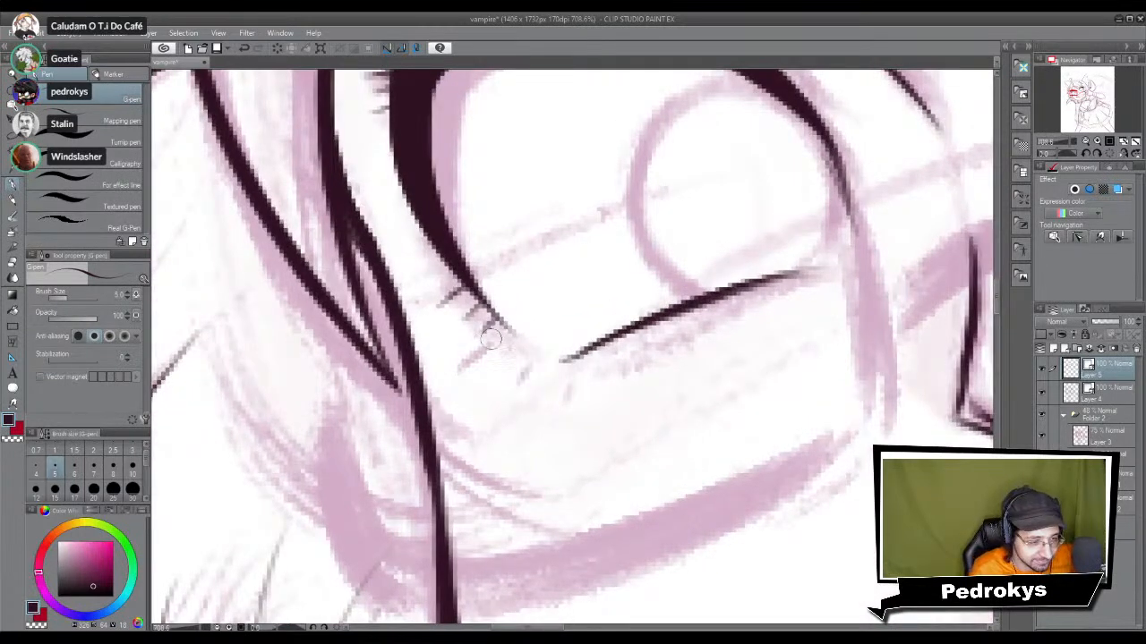
left_click_drag(494, 338, 482, 315)
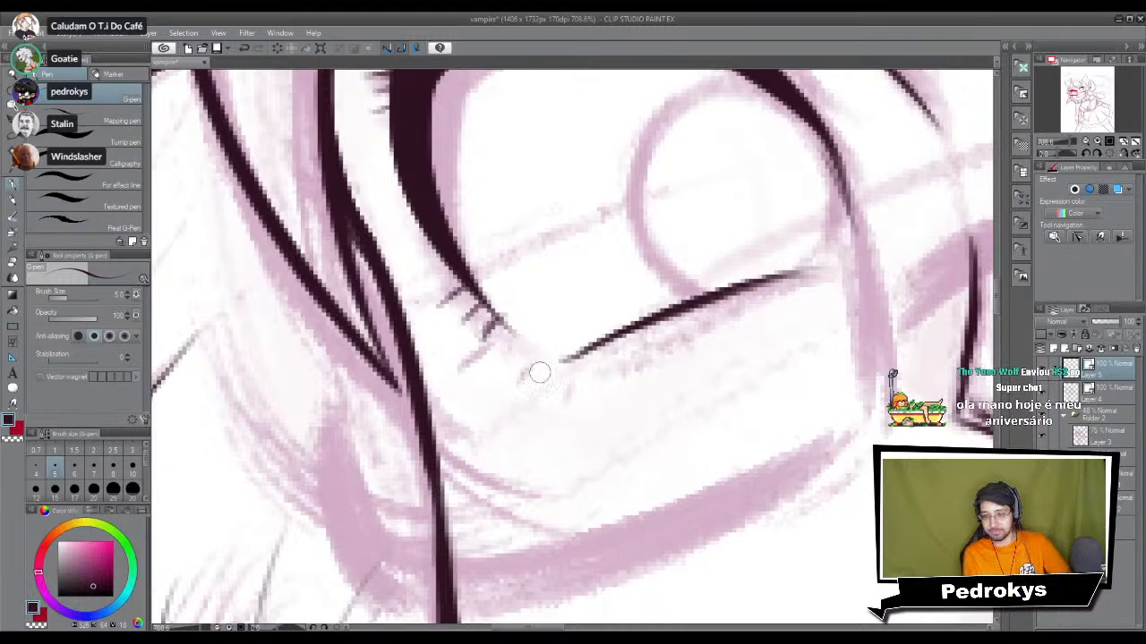
left_click_drag(551, 357, 627, 323)
left_click_drag(784, 277, 826, 256)
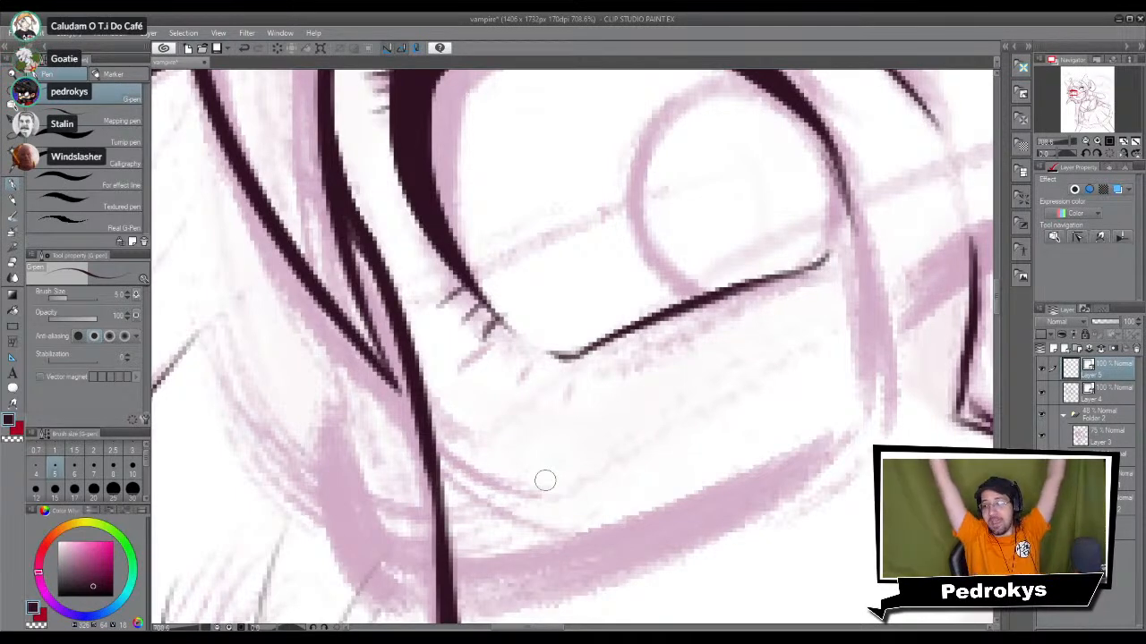
scroll(545, 481, "down", 3)
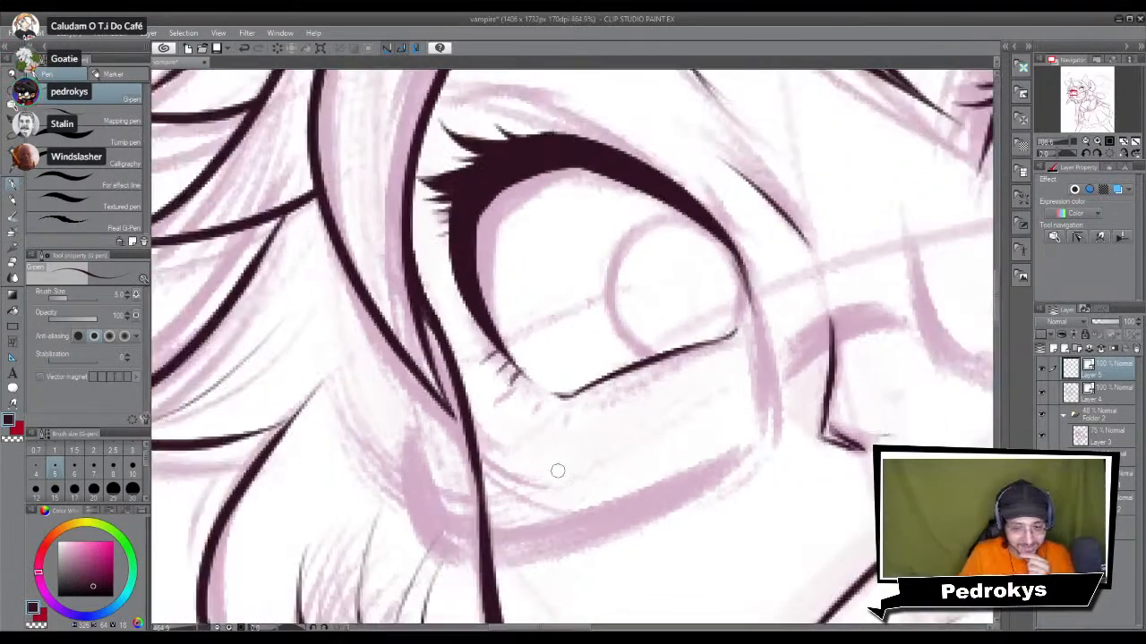
scroll(575, 467, "down", 1)
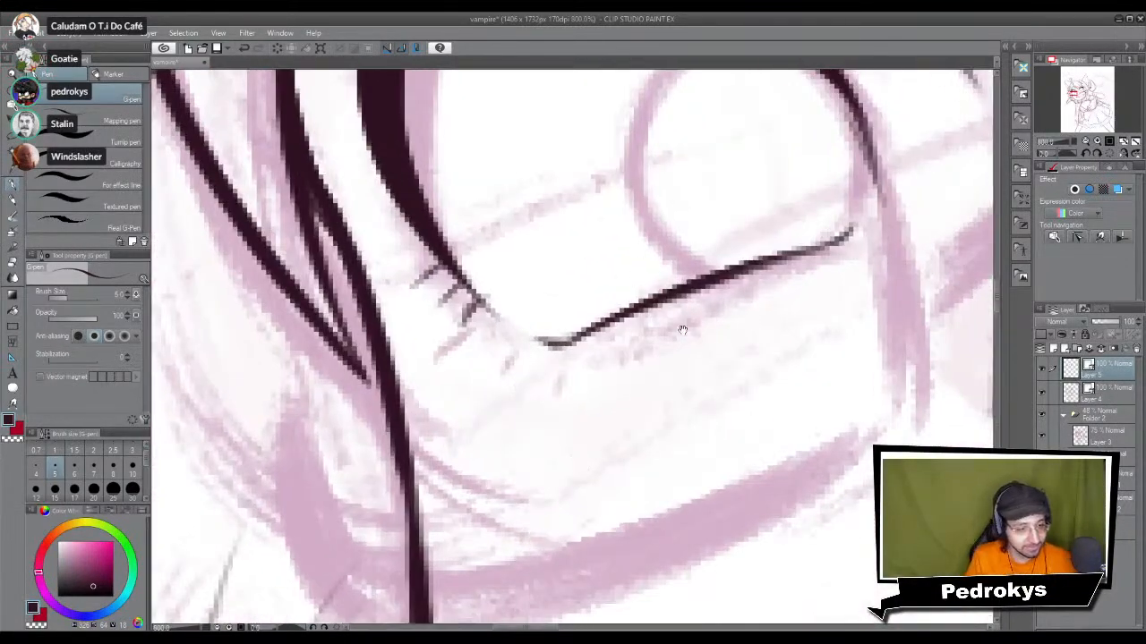
scroll(600, 384, "down", 2)
scroll(600, 384, "down", 2)
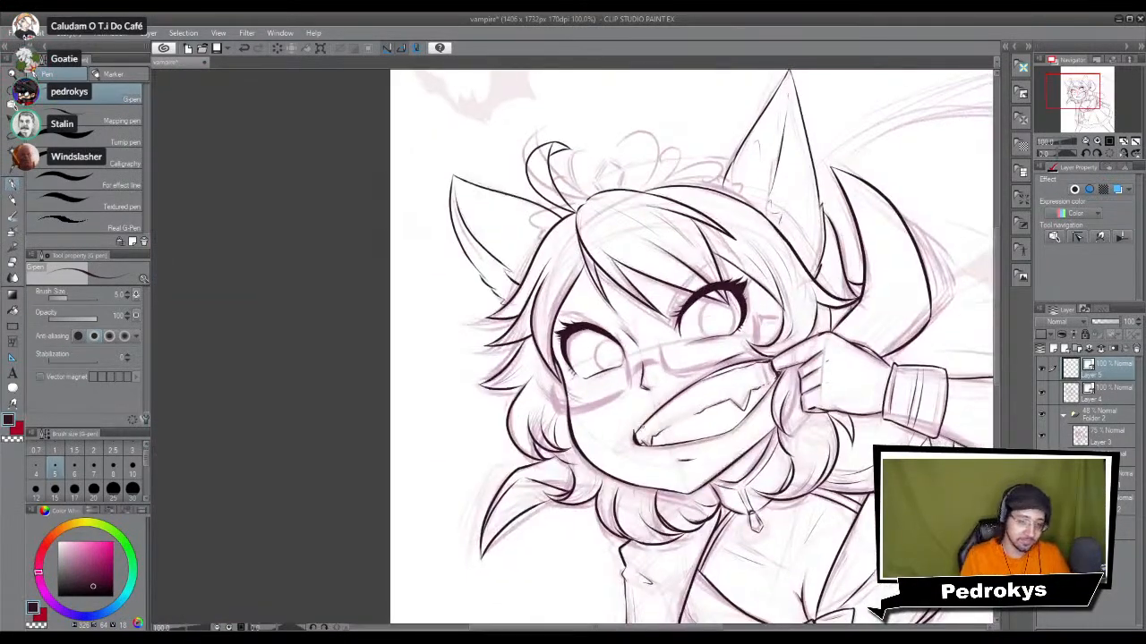
Step: Ink a thin slanted lower lid line under the left-hand eye's iris with a size 4 pen and add tiny lashes at its outer end
scroll(643, 432, "up", 4)
mouse_move(470, 266)
left_mouse_down()
mouse_move(554, 396)
mouse_move(486, 367)
mouse_move(642, 310)
mouse_move(631, 320)
left_mouse_up()
key("e")
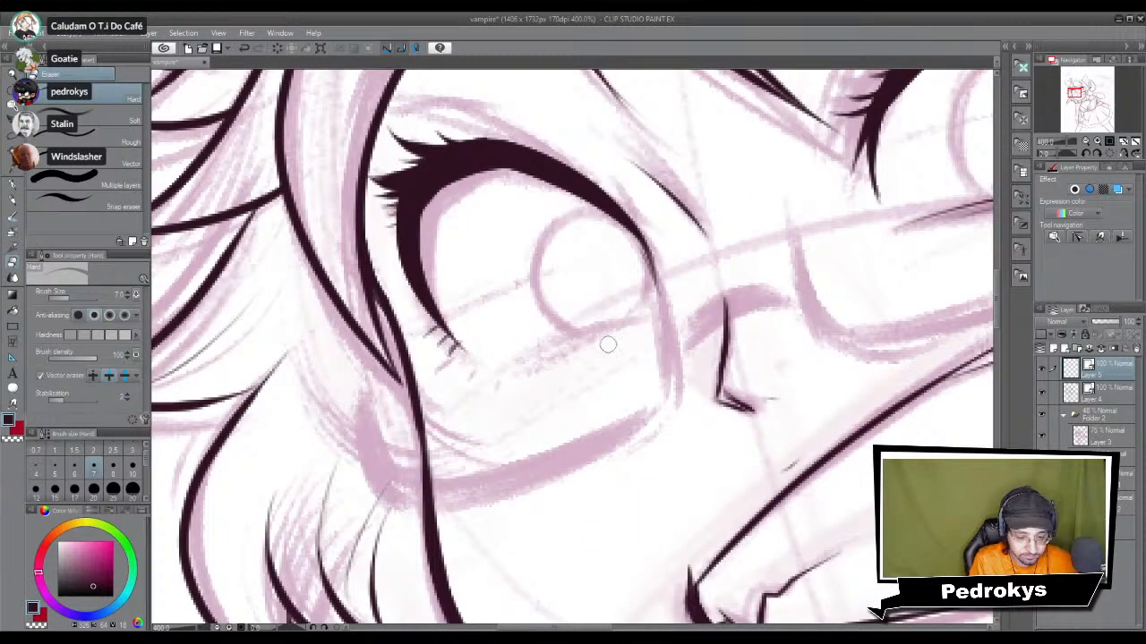
key("p")
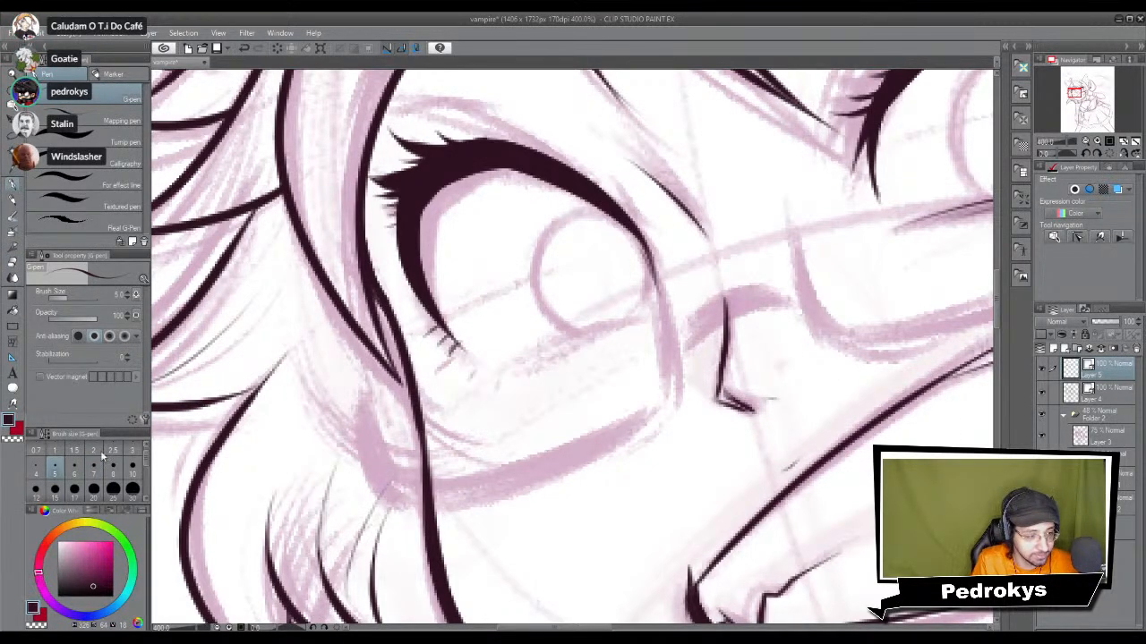
left_click(36, 467)
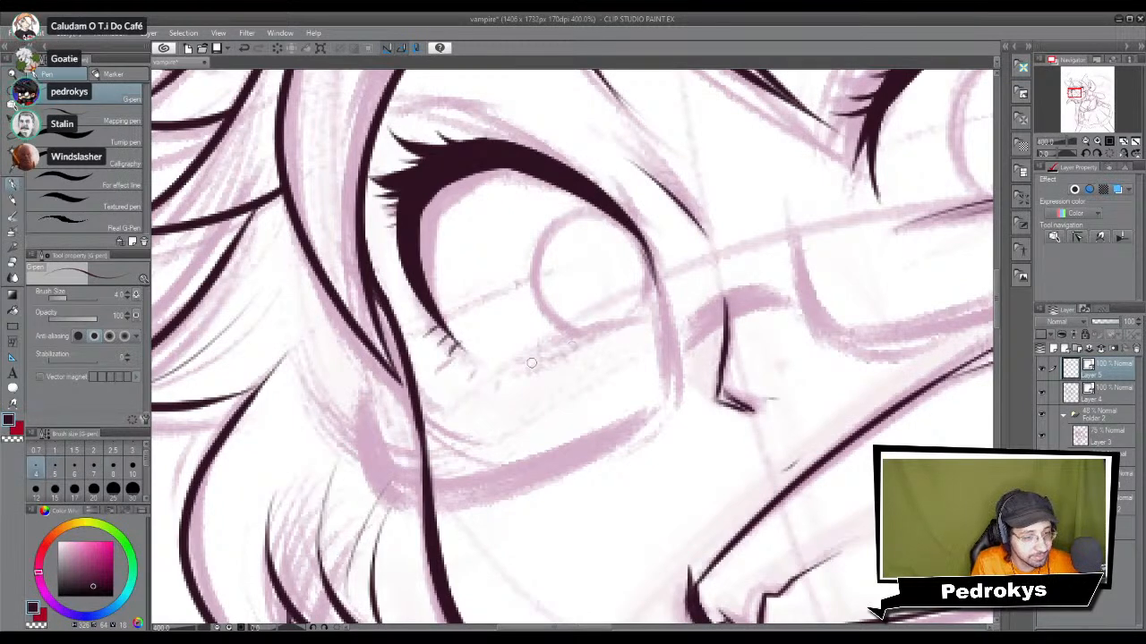
left_click_drag(494, 365, 627, 320)
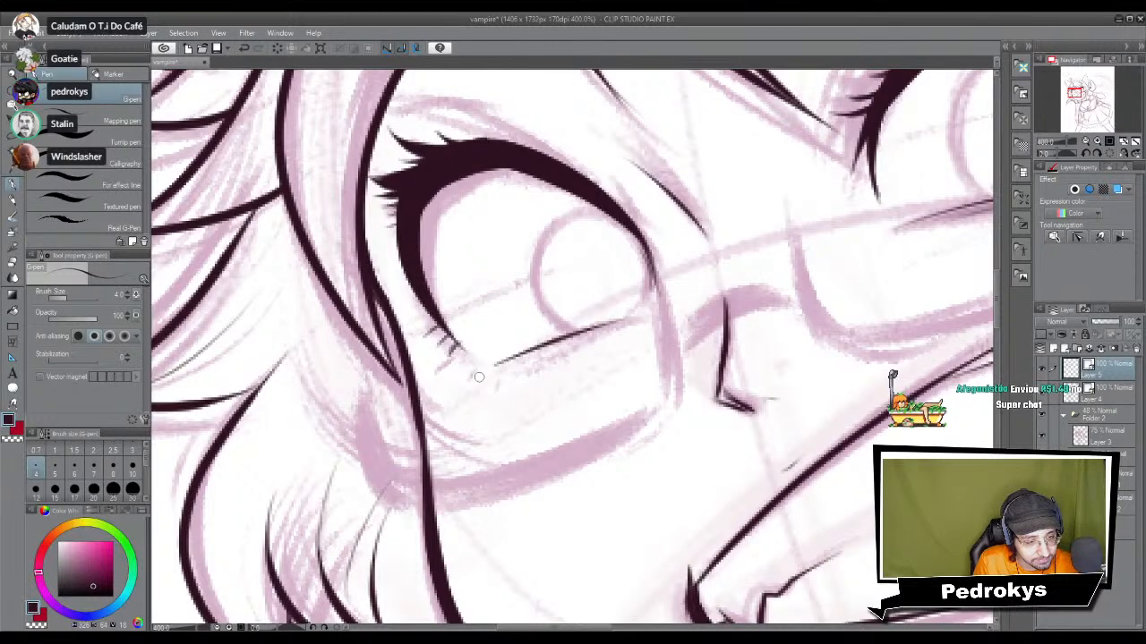
left_click_drag(492, 363, 497, 376)
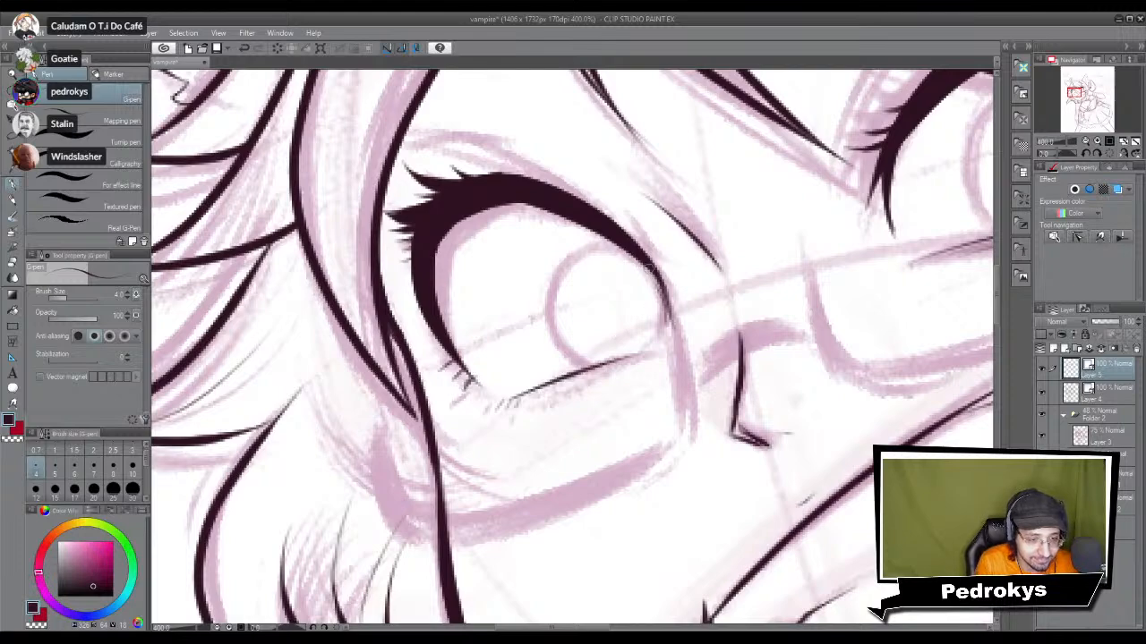
left_click_drag(674, 335, 625, 390)
left_click_drag(554, 370, 658, 360)
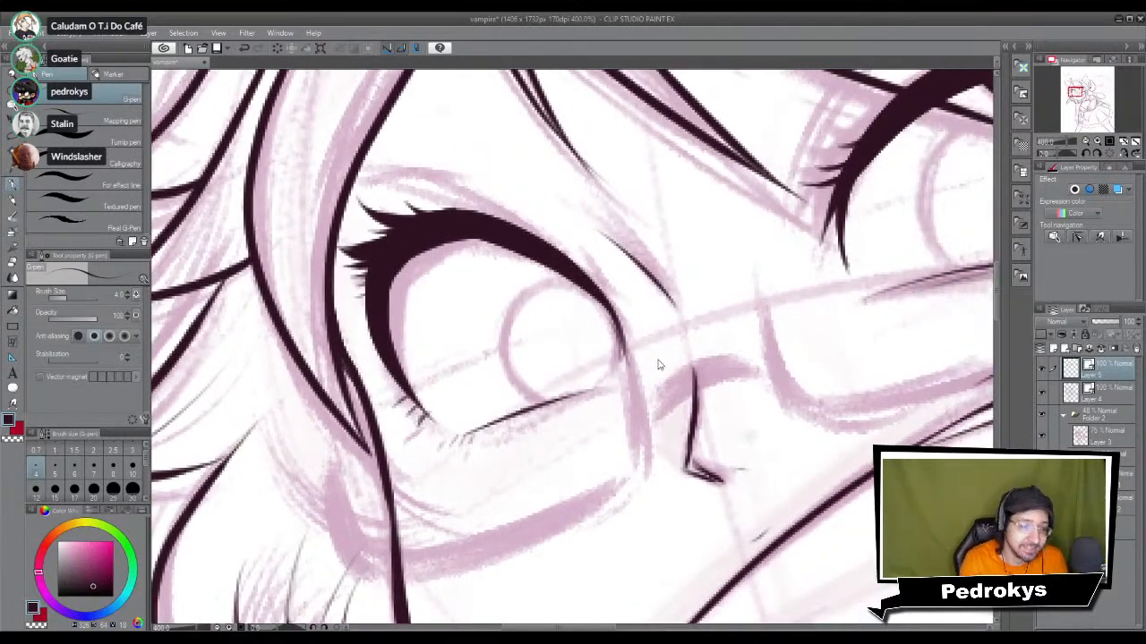
scroll(658, 360, "down", 7)
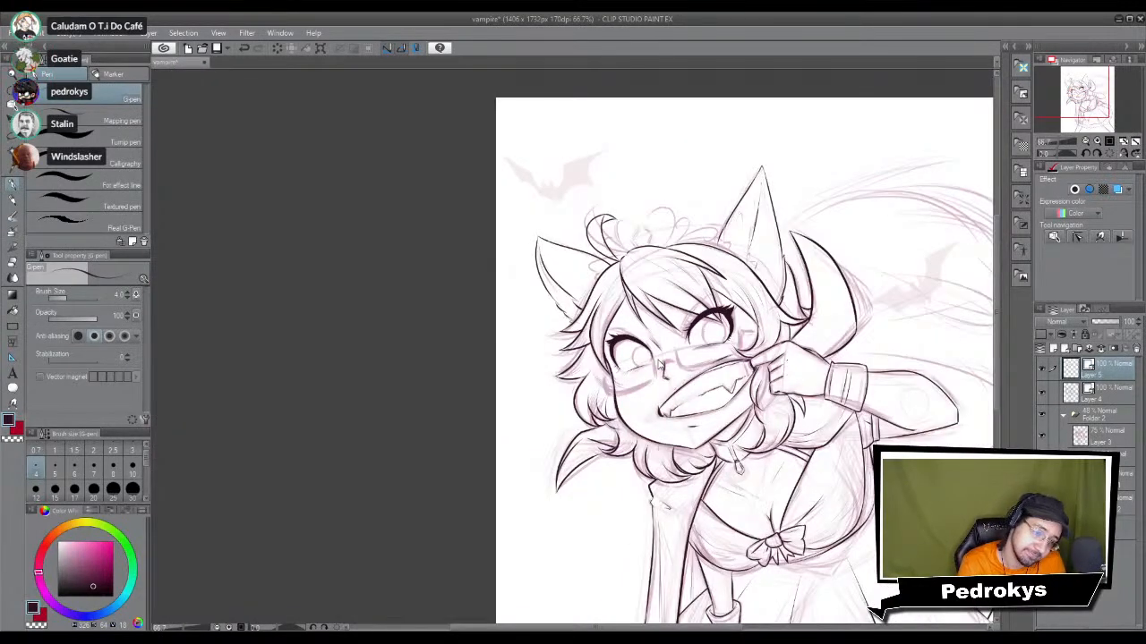
Step: Ink a fine broken eyelid crease above the inner half of the left-hand eye's upper lash line with a size 3 pen
scroll(658, 363, "up", 8)
mouse_move(385, 184)
left_mouse_down()
mouse_move(632, 424)
mouse_move(607, 424)
left_mouse_up()
left_click(132, 452)
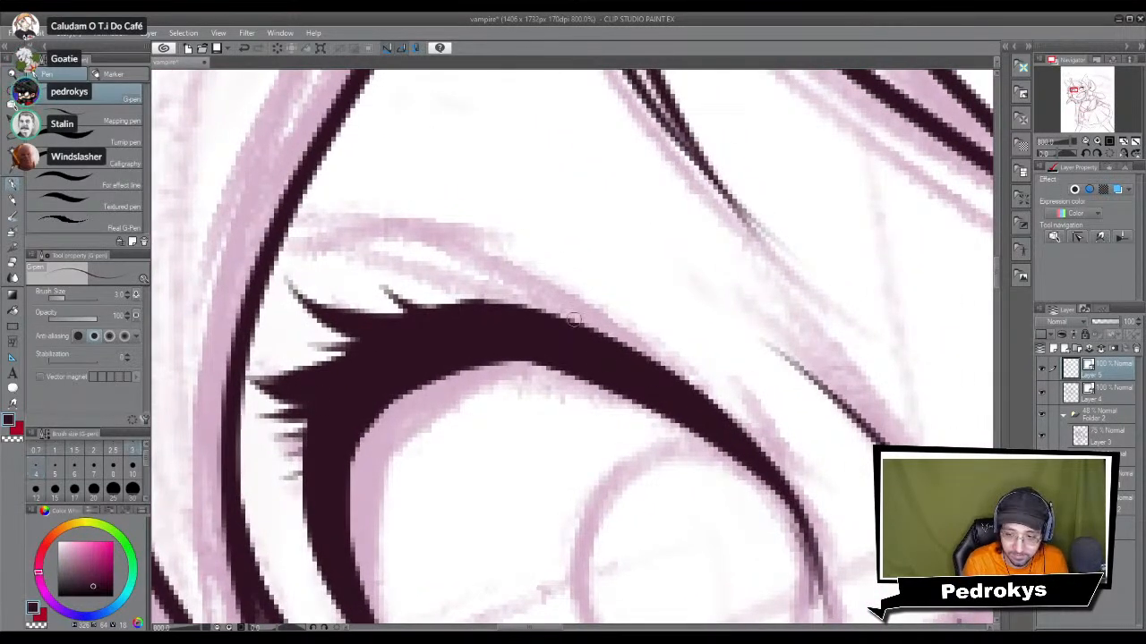
left_click_drag(635, 312, 734, 374)
key("ctrl+z")
mouse_move(635, 312)
left_mouse_down()
mouse_move(742, 383)
mouse_move(777, 441)
left_mouse_up()
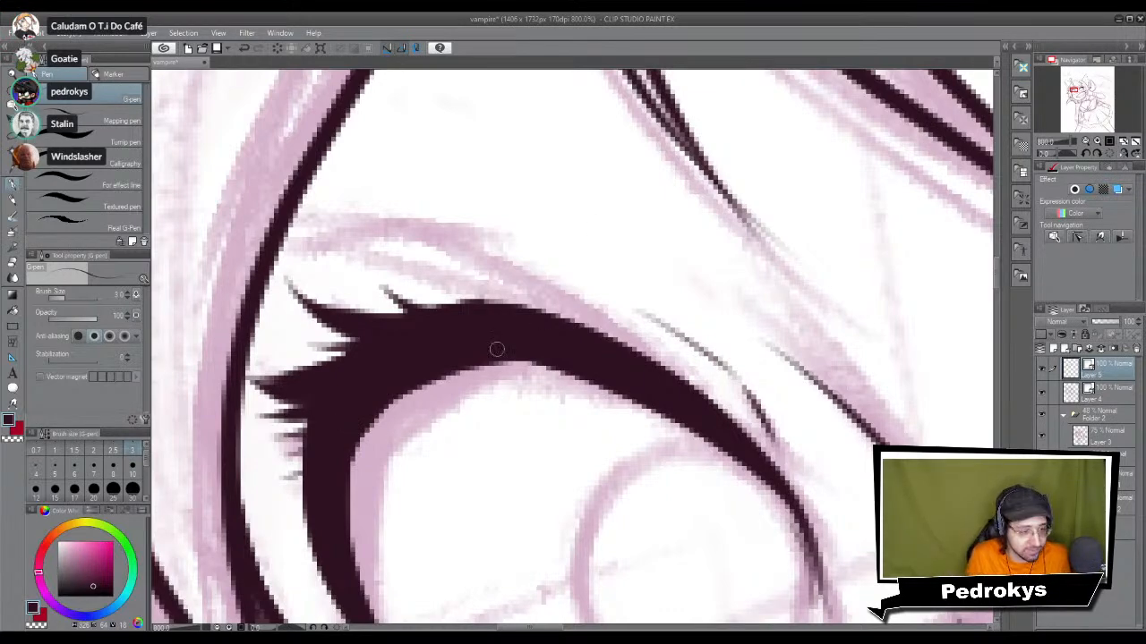
Step: Ink thin eyelid crease strokes along the inner upper lash line of the right-hand eye
mouse_move(560, 355)
left_mouse_down()
mouse_move(529, 395)
mouse_move(535, 332)
mouse_move(341, 511)
mouse_move(515, 436)
mouse_move(503, 317)
left_mouse_up()
key("ctrl+z")
left_click_drag(462, 453, 493, 317)
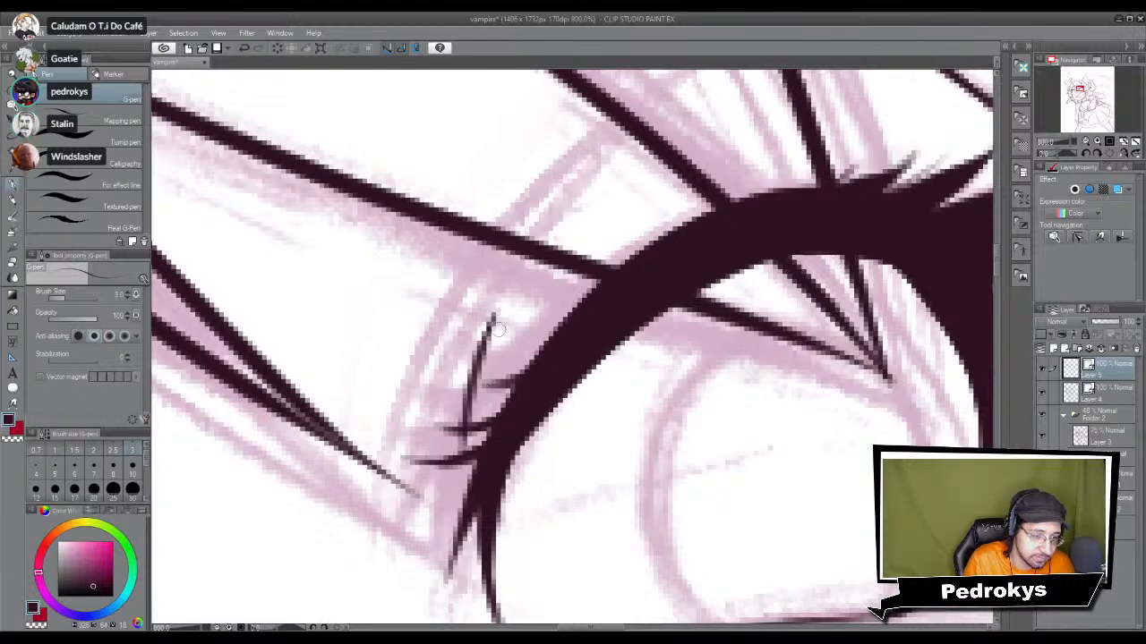
key("ctrl+z")
mouse_move(470, 426)
left_mouse_down()
mouse_move(537, 277)
mouse_move(670, 199)
left_mouse_up()
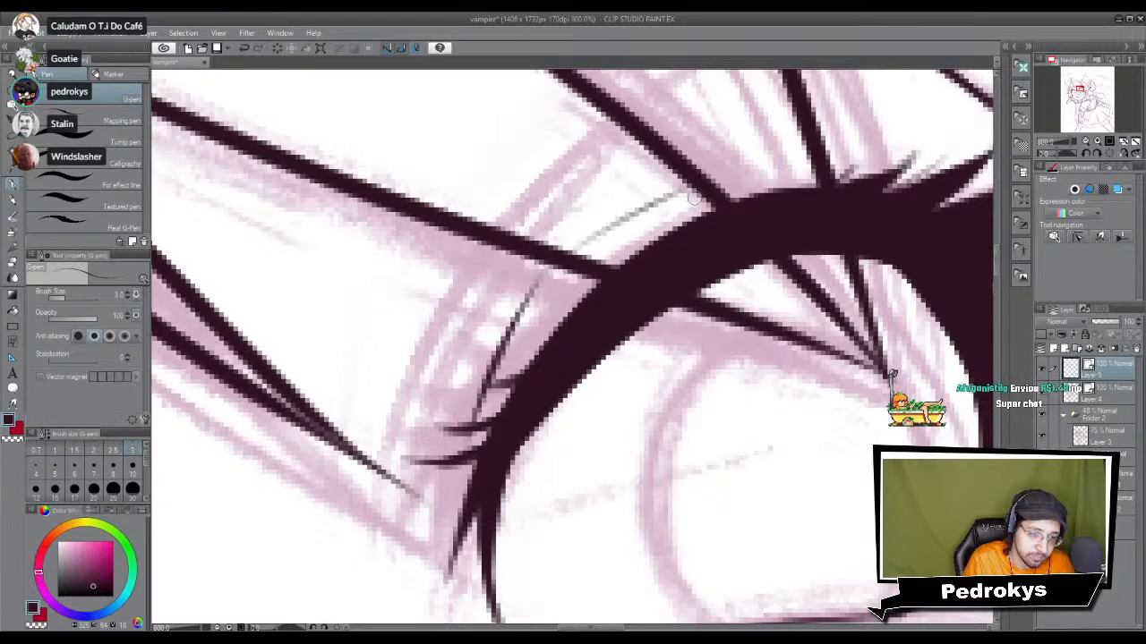
Step: Try to ink two long slanted eyebrow strokes between the fringe tip and the right-hand eye's inner lashes
scroll(665, 213, "down", 10)
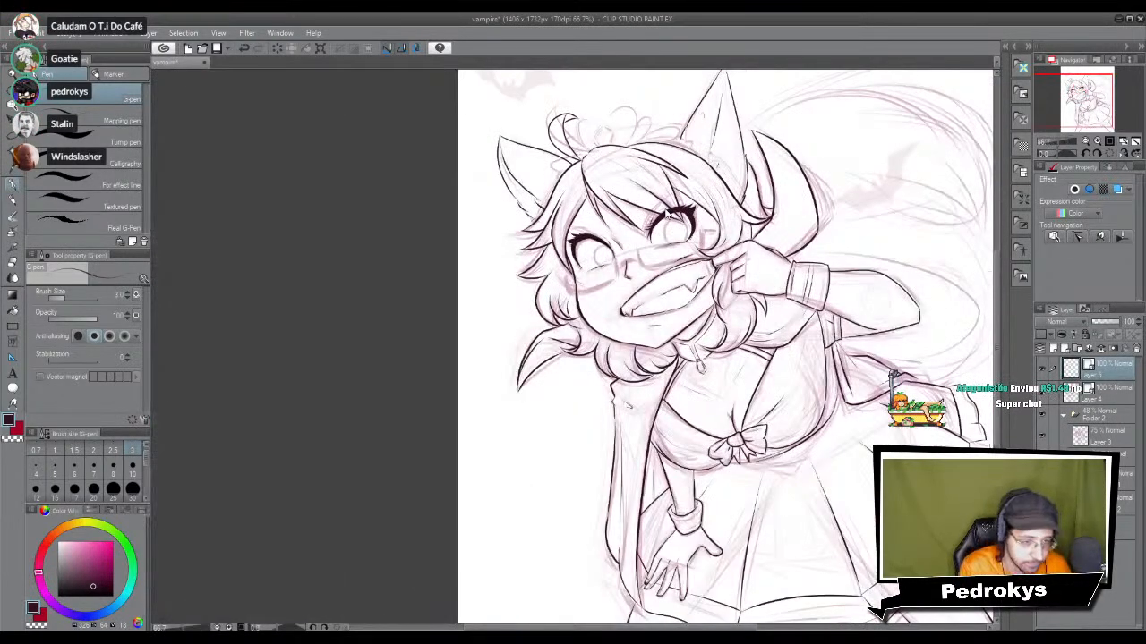
scroll(667, 219, "up", 10)
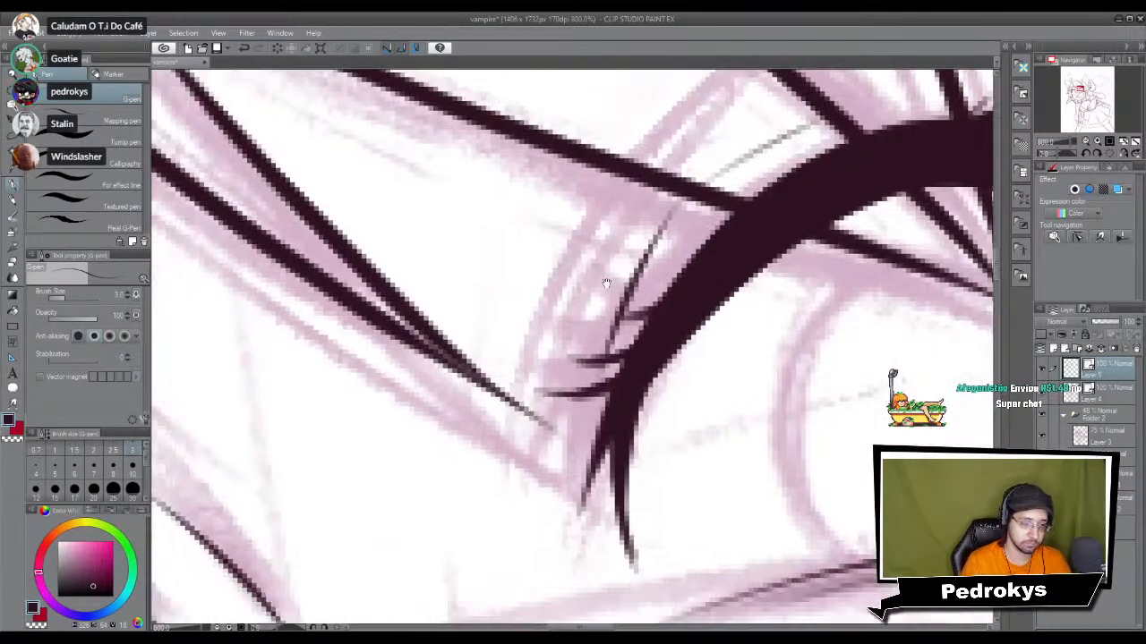
left_click_drag(602, 275, 640, 231)
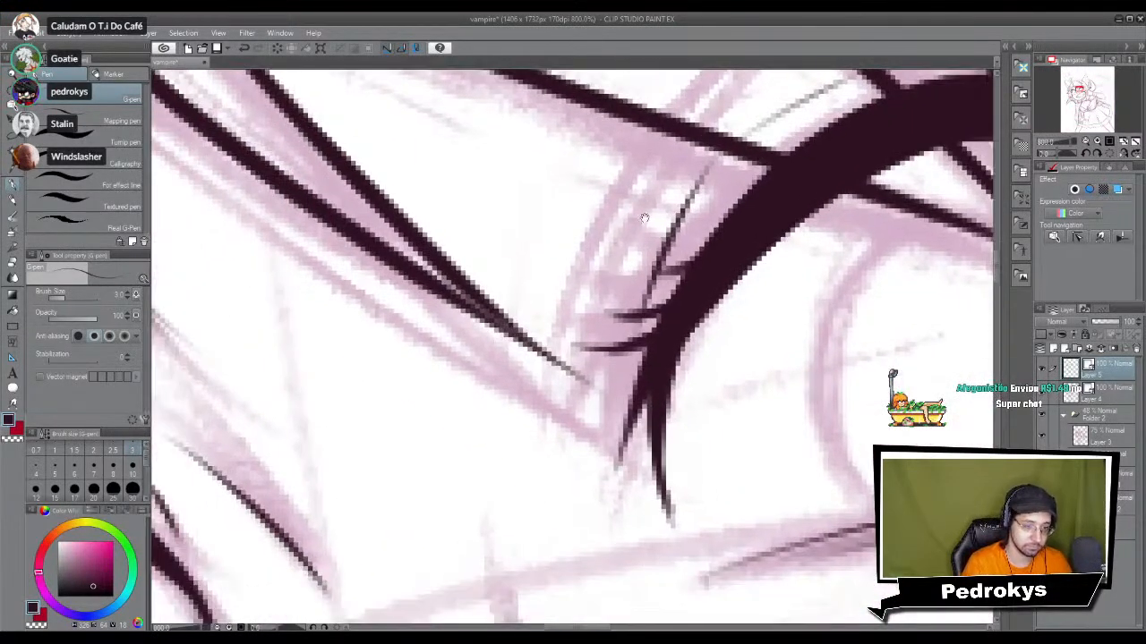
left_click_drag(650, 134, 592, 462)
key("ctrl+z")
mouse_move(651, 132)
left_mouse_down()
mouse_move(556, 463)
mouse_move(712, 148)
left_mouse_up()
key("ctrl+z")
left_click_drag(559, 449, 703, 149)
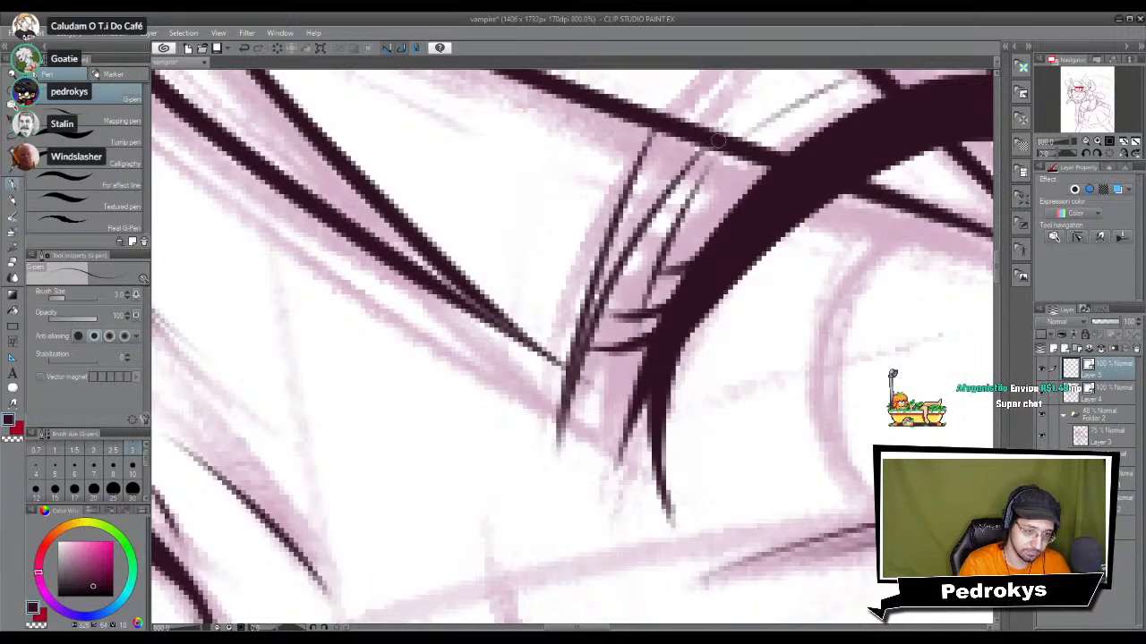
left_click_drag(559, 447, 699, 145)
scroll(700, 148, "down", 6)
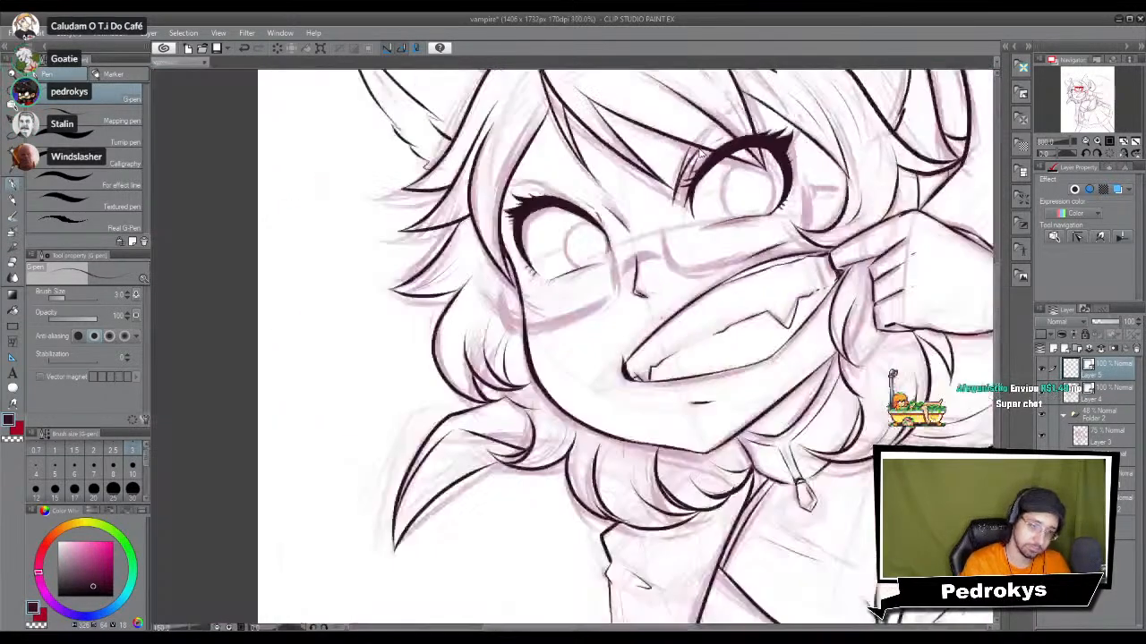
scroll(701, 153, "up", 5)
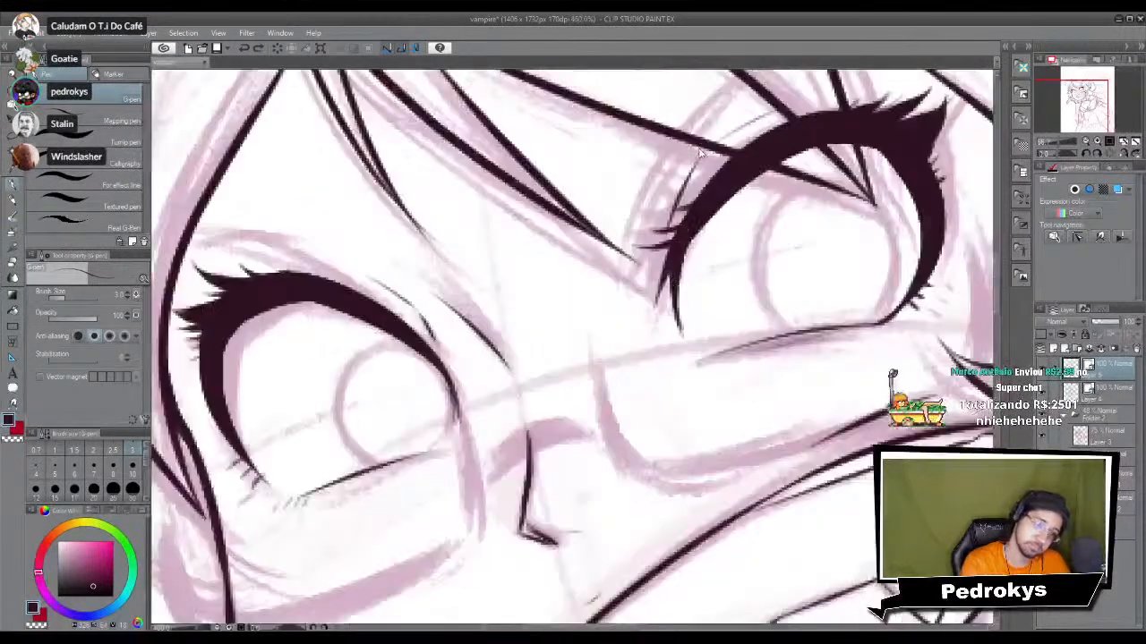
scroll(689, 223, "down", 2)
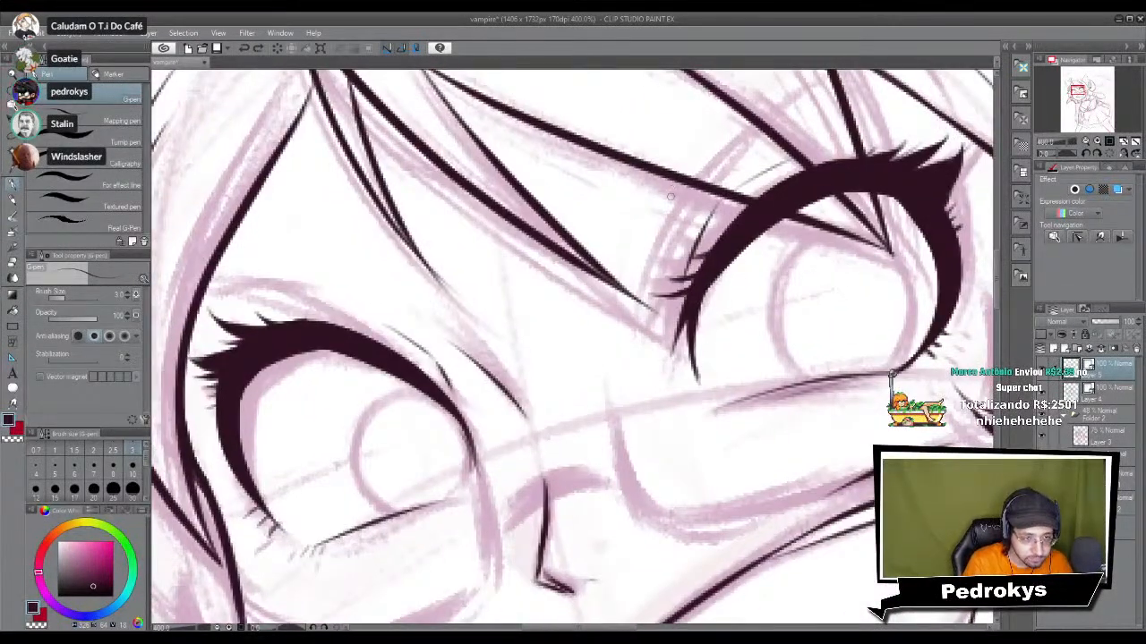
Step: Ink the right-hand eyebrow's inner end as two strokes from the fringe edge converging at the hair tip between the eyes
left_click_drag(677, 185, 645, 308)
left_click_drag(706, 196, 648, 306)
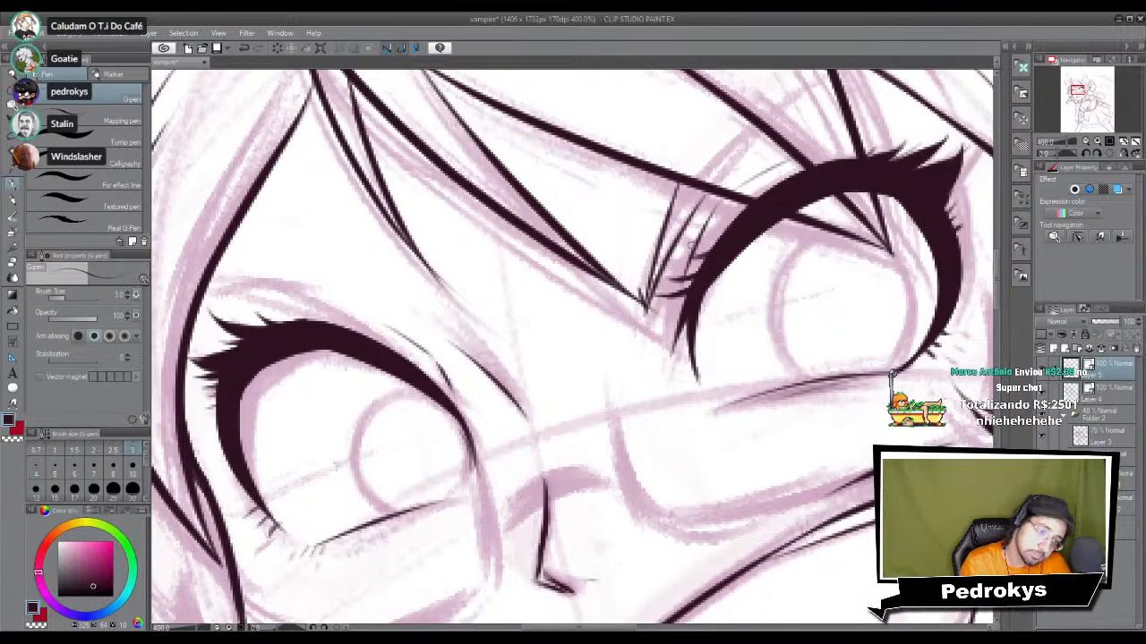
Step: Ink the curved lower edge of the left-hand eyebrow, sloping down toward the eye's inner corner
scroll(688, 243, "down", 4)
scroll(689, 242, "up", 4)
mouse_move(467, 362)
left_mouse_down()
mouse_move(502, 329)
mouse_move(586, 360)
left_mouse_up()
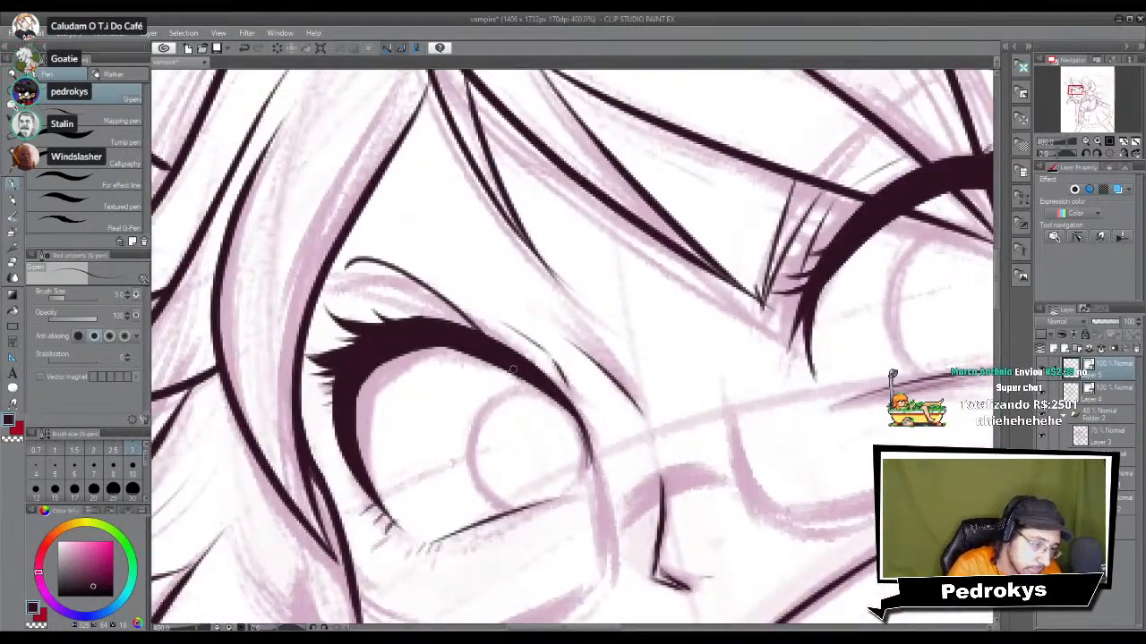
left_click_drag(363, 258, 553, 358)
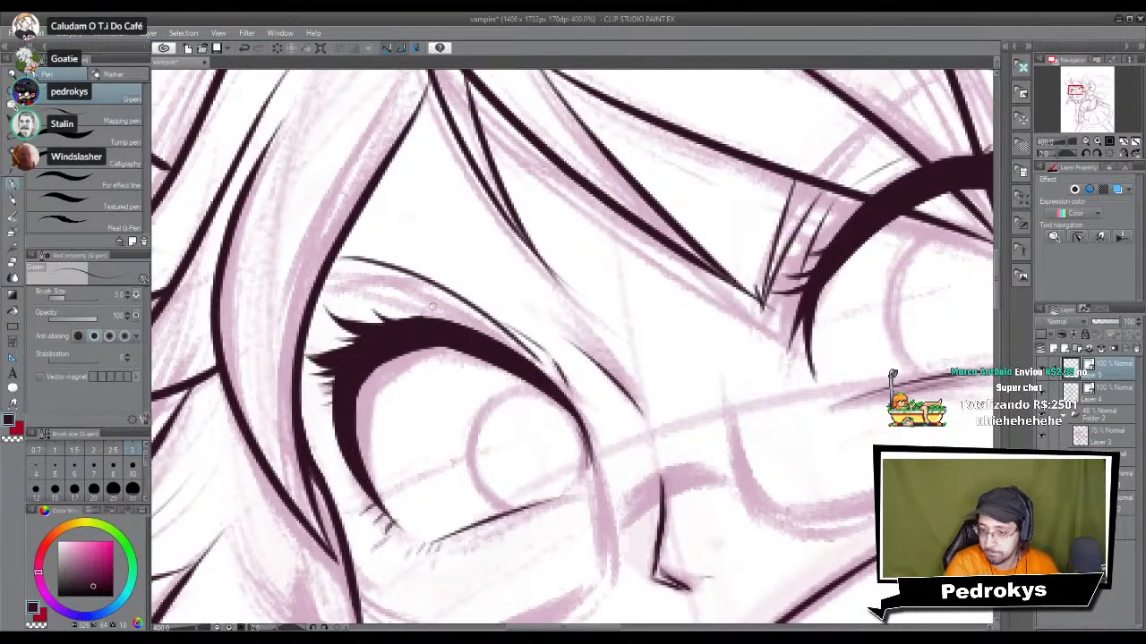
mouse_move(346, 259)
left_mouse_down()
mouse_move(412, 247)
mouse_move(530, 355)
left_mouse_up()
key("ctrl+z")
left_click_drag(409, 247, 543, 361)
key("ctrl+z")
key("ctrl+z")
key("ctrl+z")
Step: Add an angled outer tip and a tapering upper edge to the left-hand eyebrow
mouse_move(342, 267)
left_mouse_down()
mouse_move(540, 349)
mouse_move(390, 254)
mouse_move(411, 250)
left_mouse_up()
left_click_drag(410, 249, 539, 358)
key("ctrl+z")
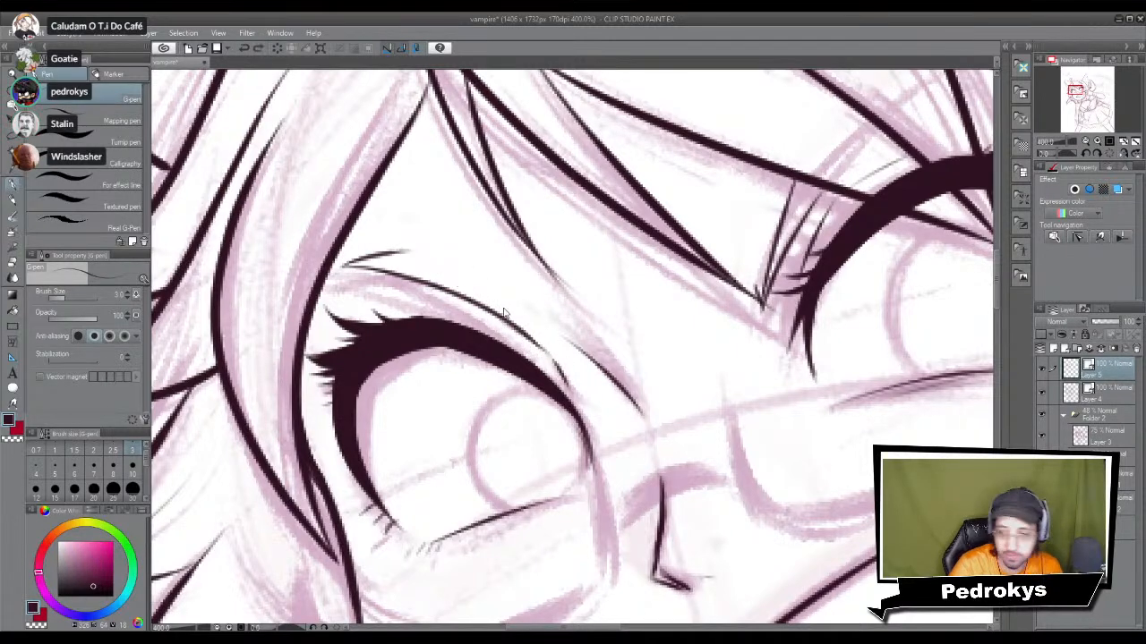
left_click_drag(410, 249, 555, 358)
key("ctrl+z")
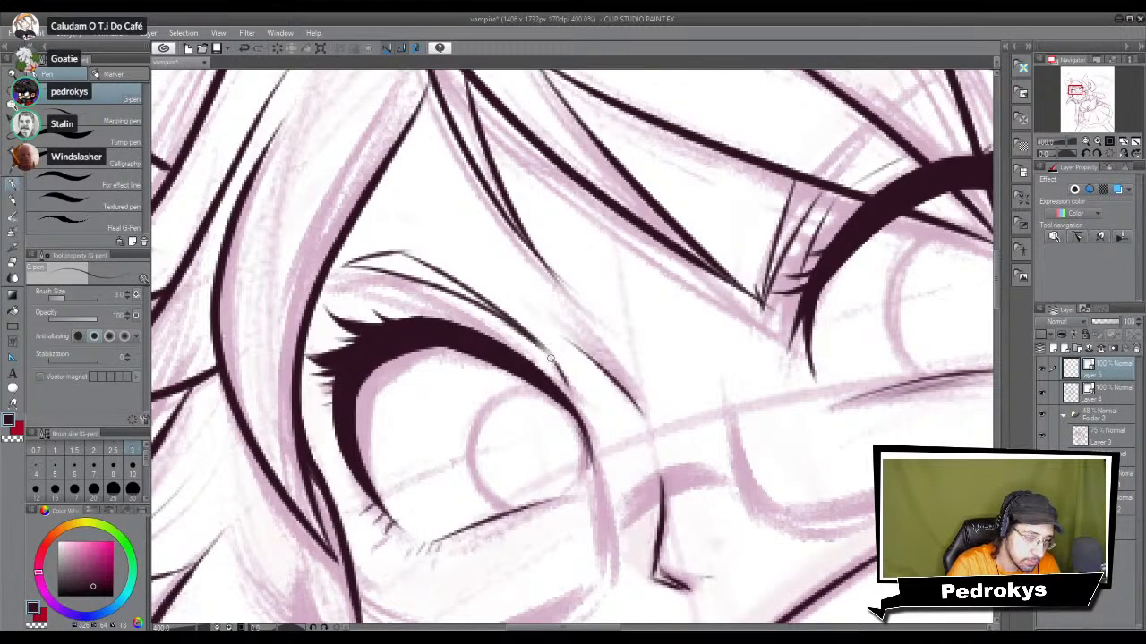
Step: Examine the inked eyes and eyebrows within the whole character and up close
scroll(544, 267, "down", 5)
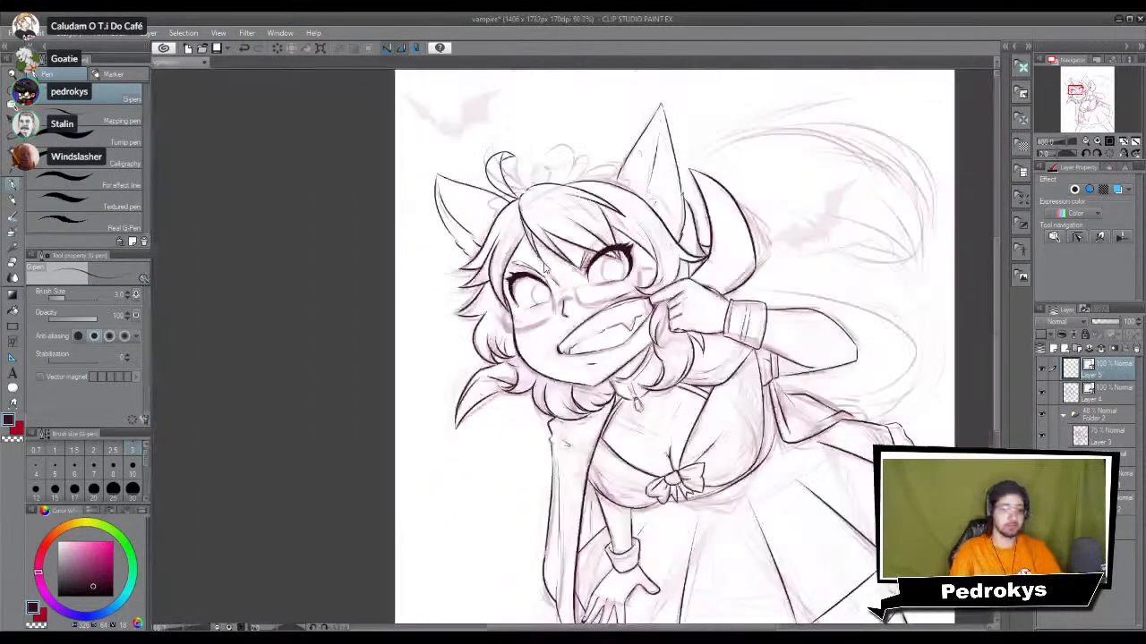
scroll(581, 330, "down", 2)
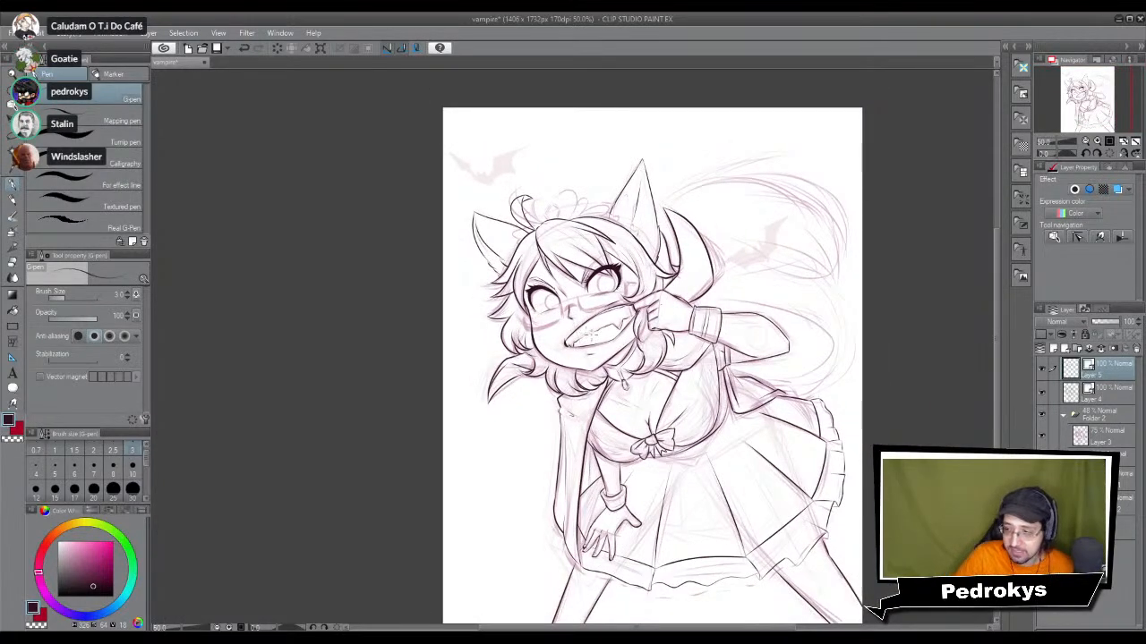
scroll(591, 333, "down", 1)
scroll(573, 358, "up", 5)
scroll(550, 402, "up", 3)
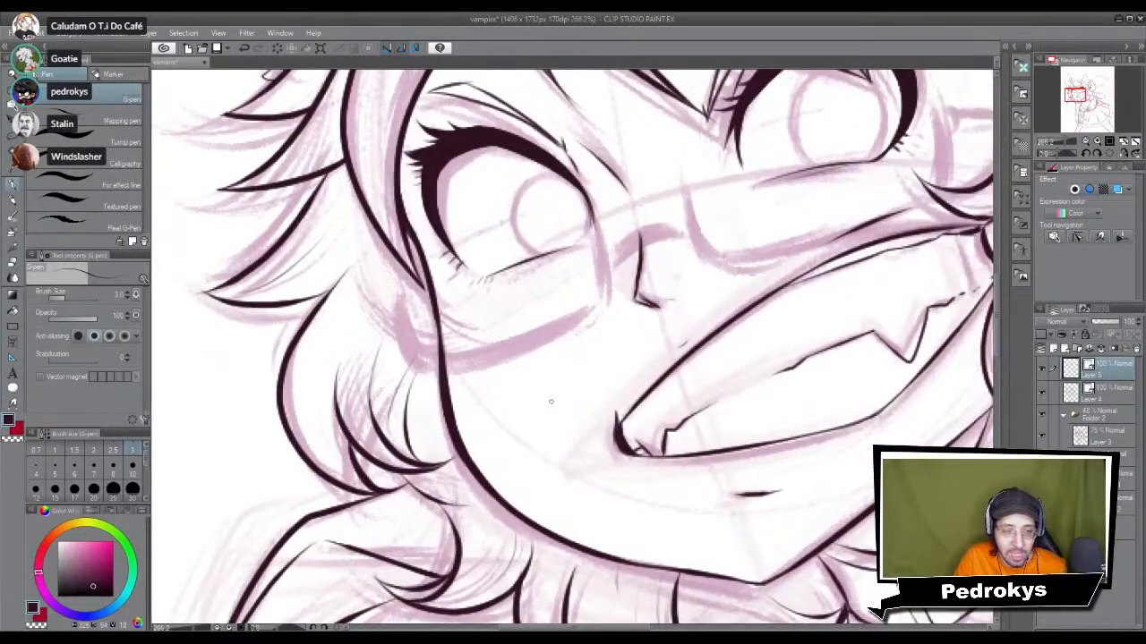
scroll(550, 402, "down", 1)
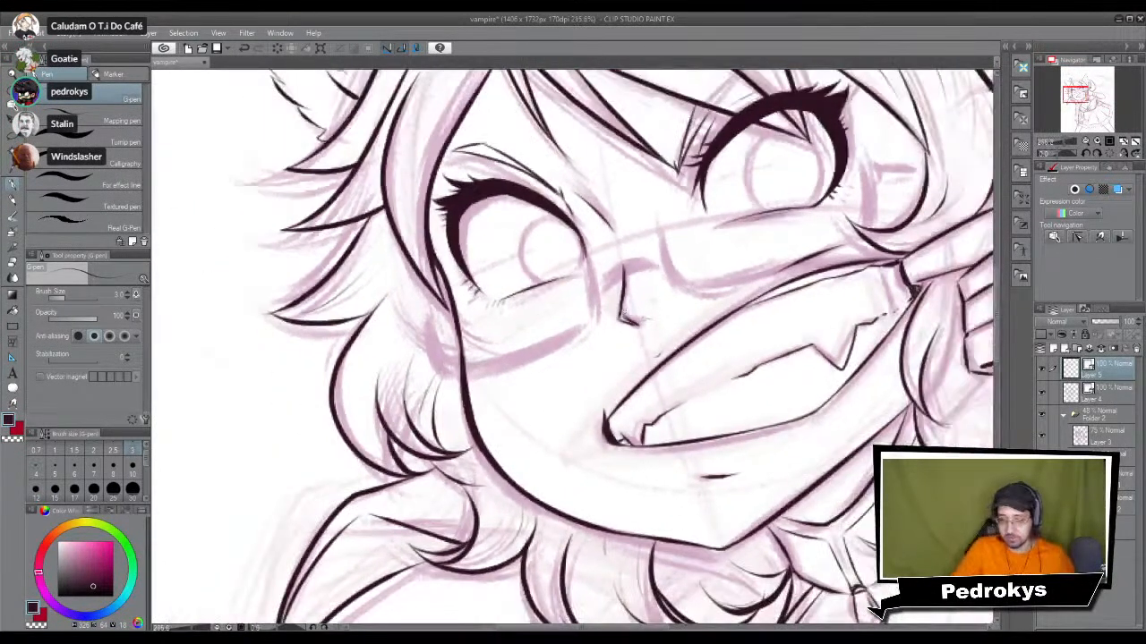
scroll(680, 299, "up", 2)
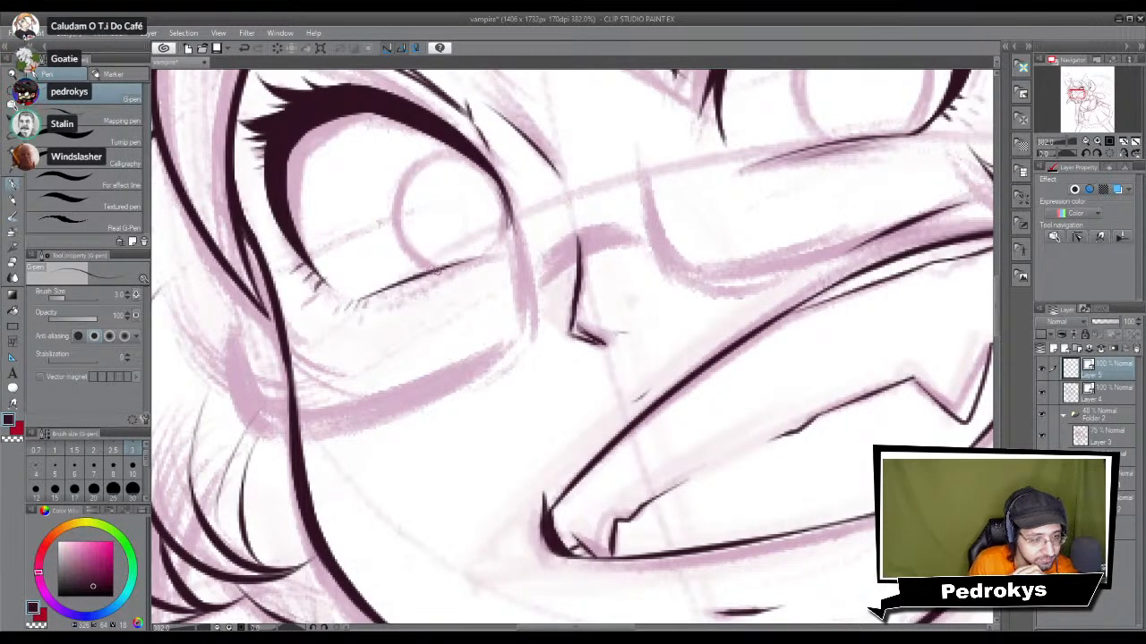
left_click_drag(732, 315, 660, 463)
scroll(722, 406, "up", 1)
scroll(721, 406, "up", 2)
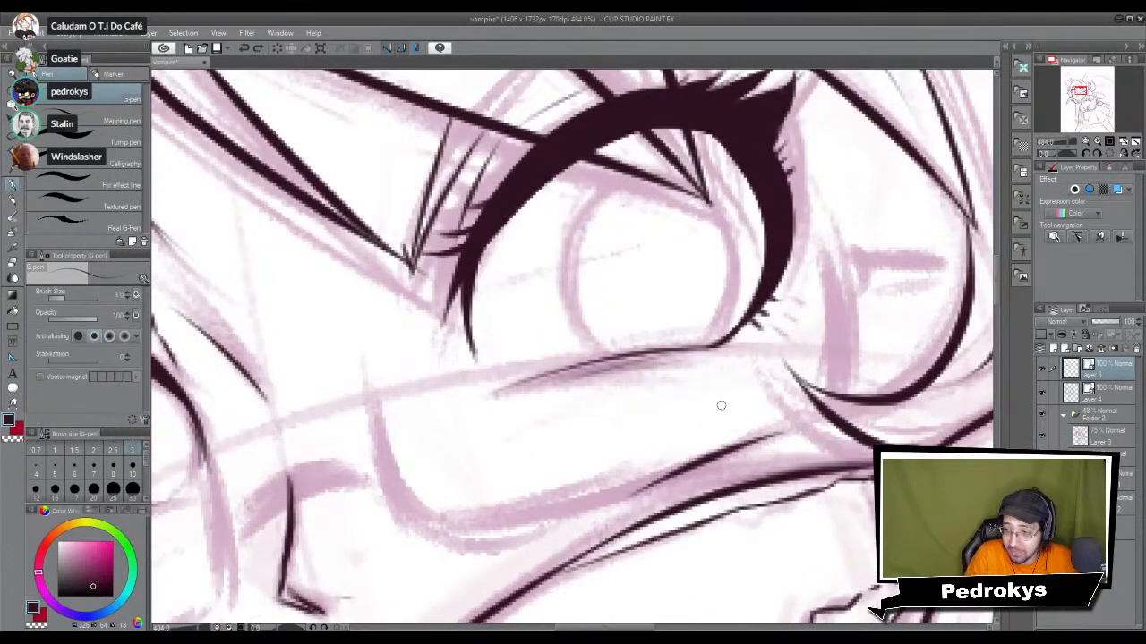
Step: Ink the curved sides of the right-hand eye's iris down to the lower lid line with a size 4 pen
left_click_drag(681, 301, 670, 393)
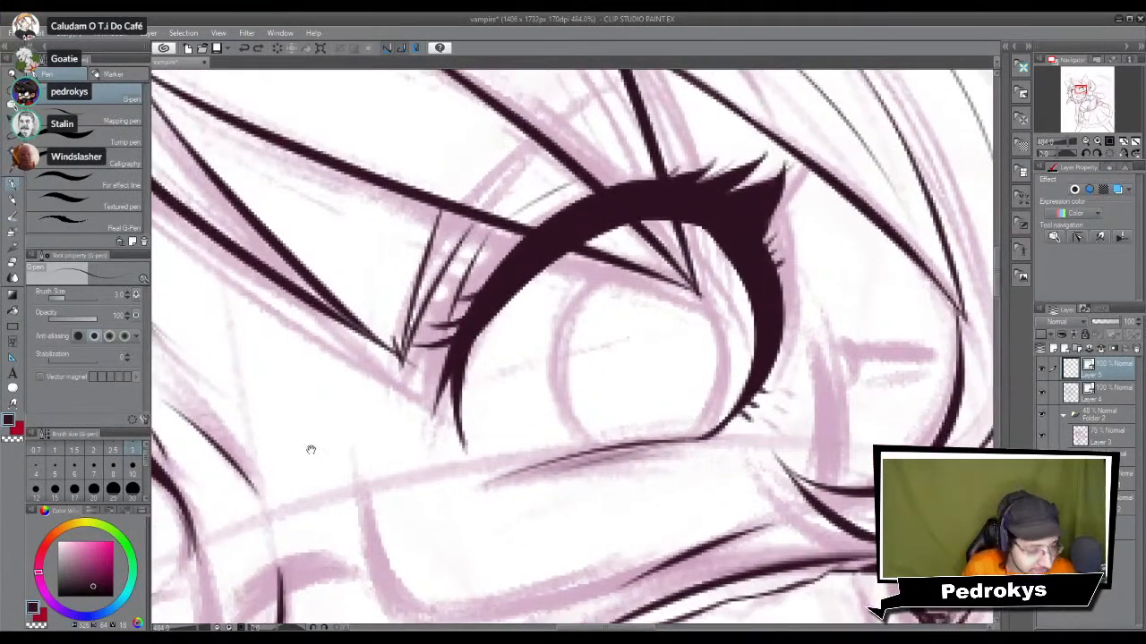
scroll(391, 419, "up", 2)
left_click_drag(392, 421, 290, 418)
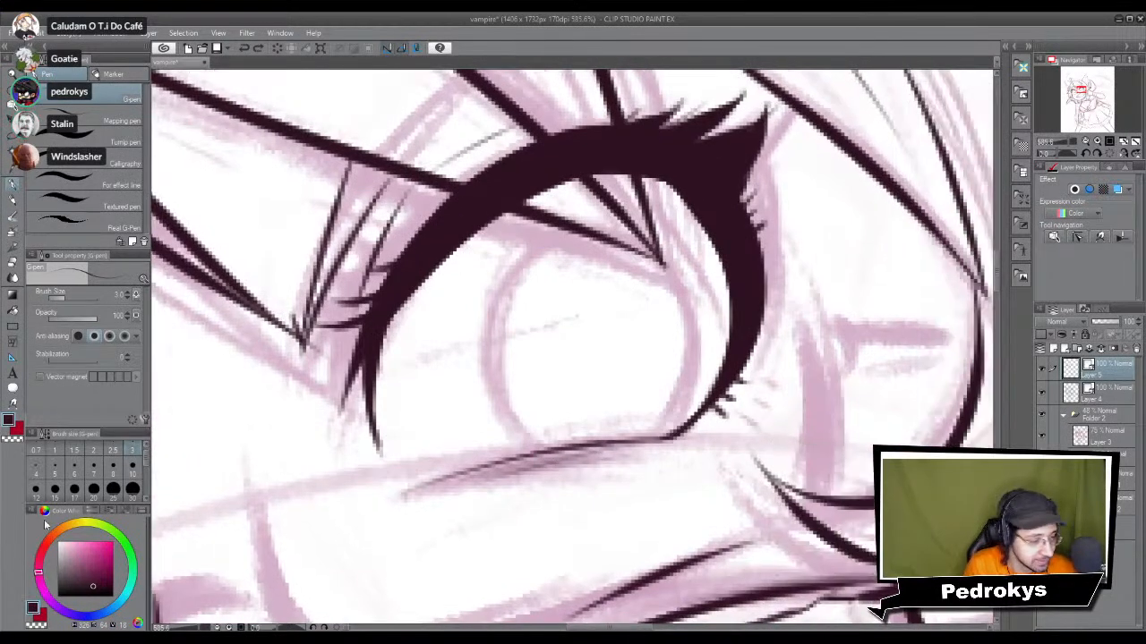
left_click(38, 473)
left_click_drag(527, 260, 537, 455)
key("ctrl+z")
left_click_drag(527, 259, 538, 451)
mouse_move(583, 240)
left_mouse_down()
mouse_move(684, 401)
mouse_move(663, 315)
mouse_move(686, 380)
mouse_move(671, 423)
mouse_move(691, 328)
left_mouse_up()
left_click_drag(660, 441, 674, 412)
Step: Close the top of the right-hand eye's iris with an arc meeting the hair strand
left_click_drag(508, 277, 573, 241)
key("ctrl+z")
mouse_move(498, 304)
left_mouse_down()
mouse_move(579, 235)
mouse_move(552, 242)
mouse_move(575, 235)
left_mouse_up()
left_click_drag(528, 264, 604, 224)
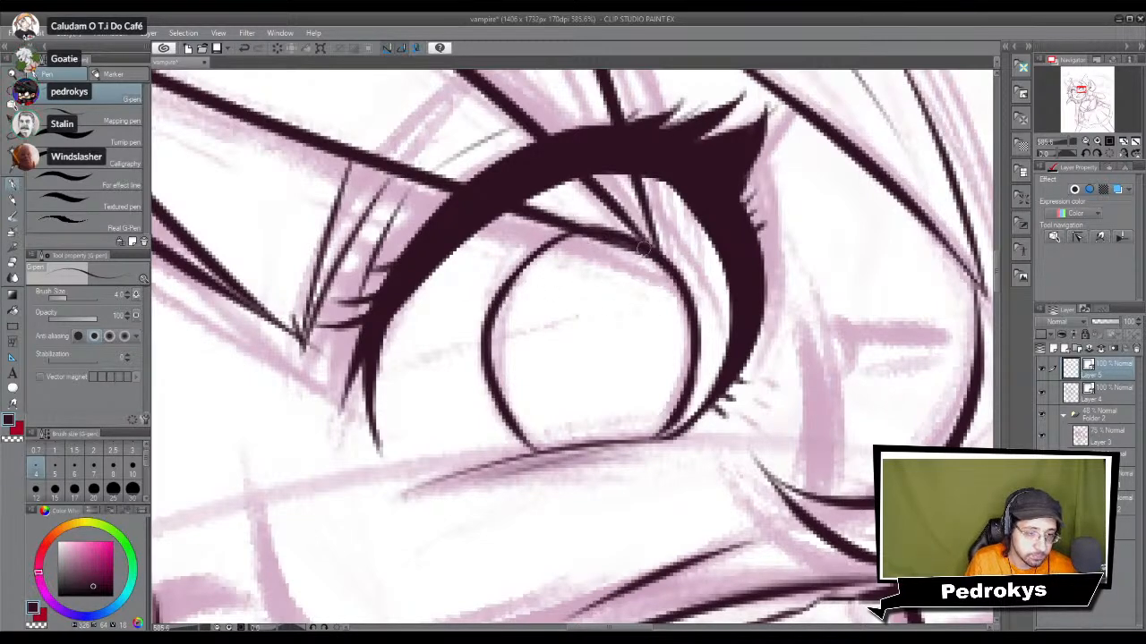
Step: Ink the round iris outline of the left-hand eye between the upper lash line and the lower lid line
left_click_drag(179, 497, 507, 363)
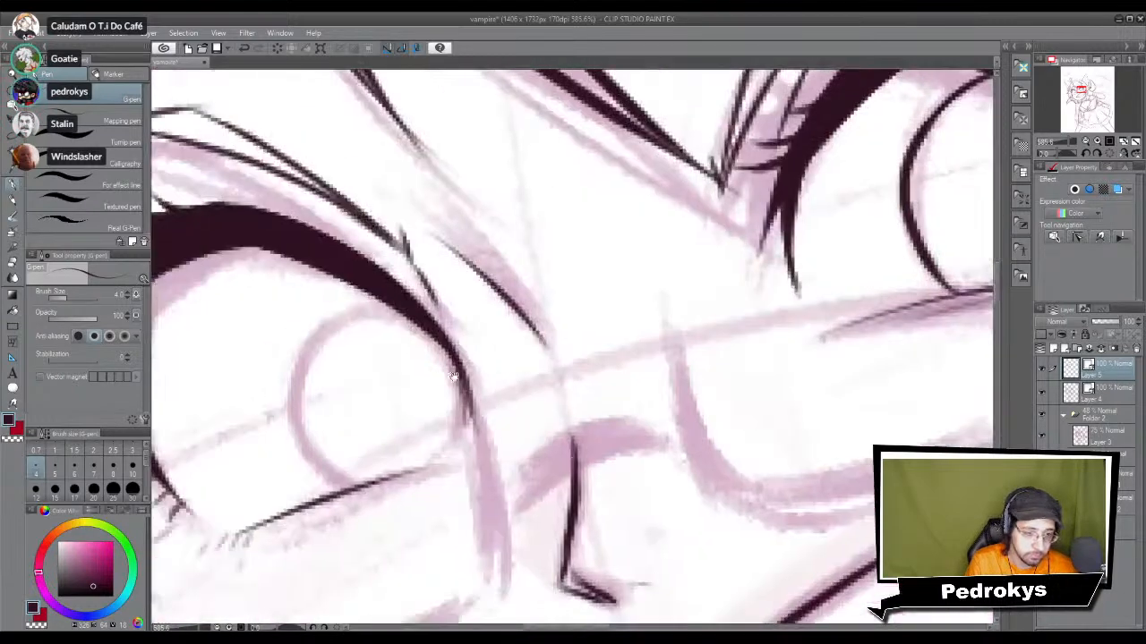
left_click_drag(266, 452, 555, 396)
left_click_drag(639, 436, 677, 265)
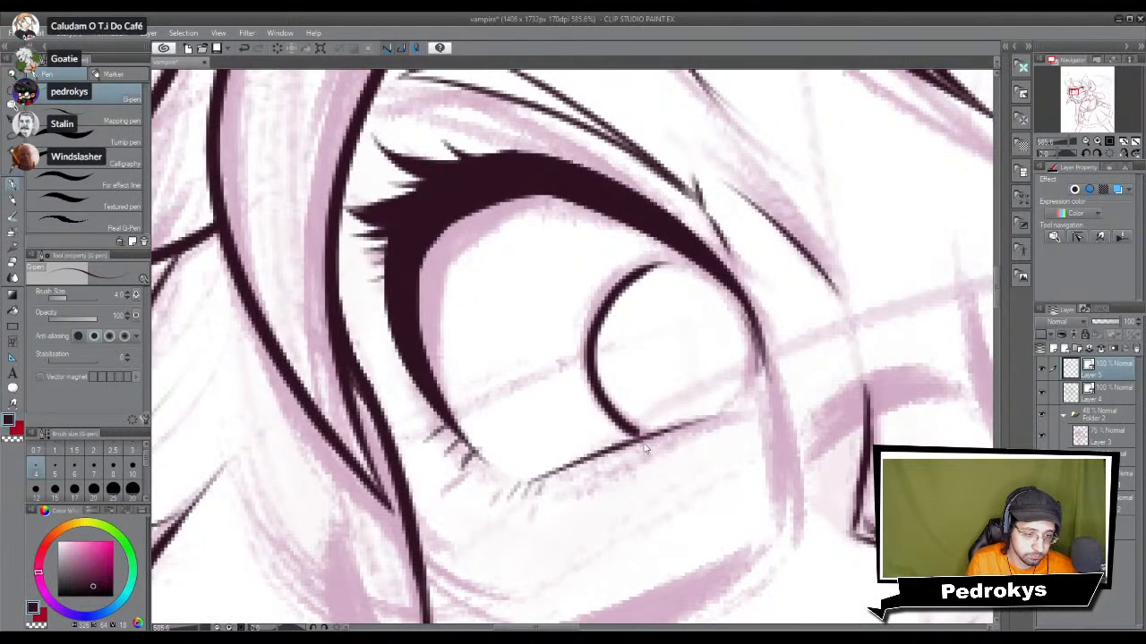
key("ctrl+z")
mouse_move(632, 437)
left_mouse_down()
mouse_move(660, 260)
mouse_move(702, 265)
mouse_move(759, 353)
mouse_move(749, 394)
left_mouse_up()
mouse_move(755, 333)
left_mouse_down()
mouse_move(725, 419)
mouse_move(749, 369)
left_mouse_up()
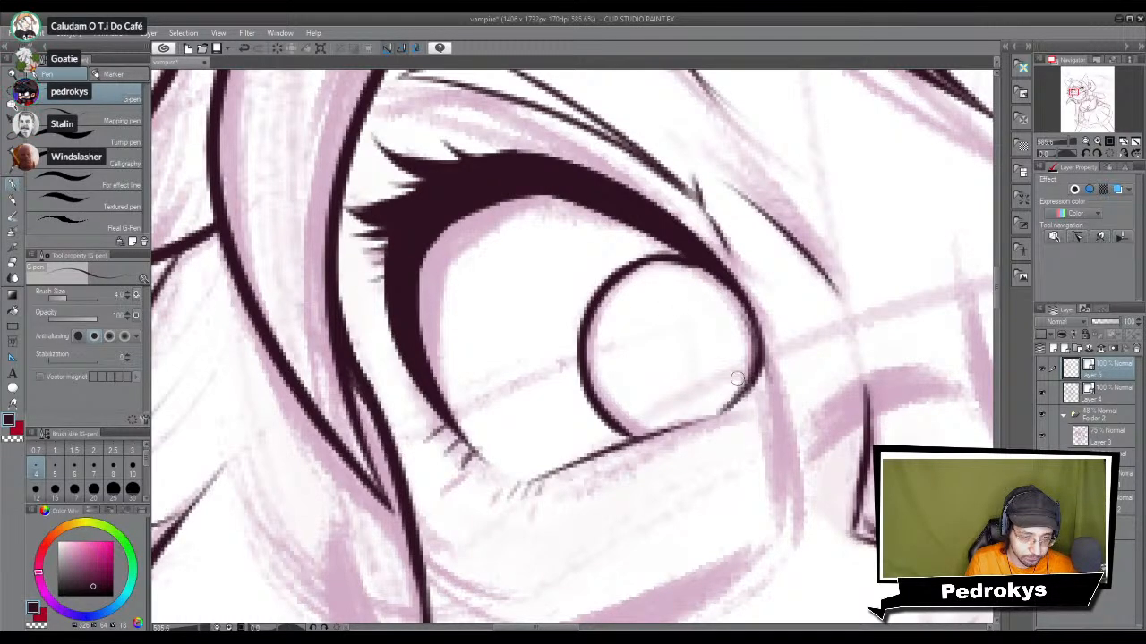
Step: Ink a solid round pupil inside the left-hand eye's iris with a size 10 pen
mouse_move(716, 411)
left_mouse_down()
mouse_move(622, 445)
mouse_move(655, 431)
left_mouse_up()
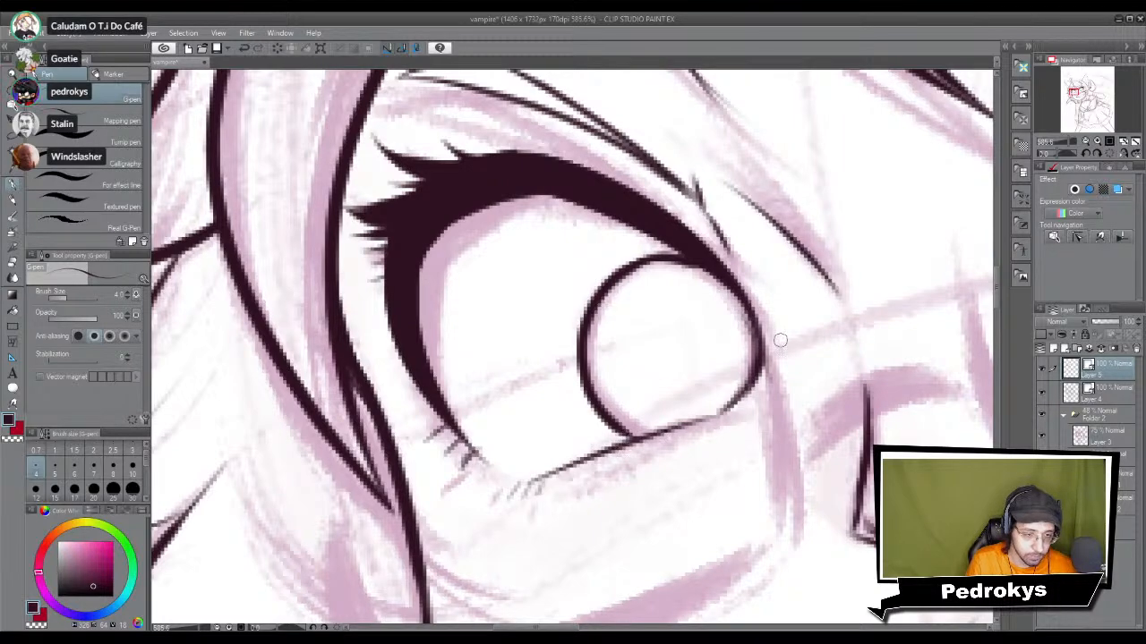
scroll(779, 345, "down", 10)
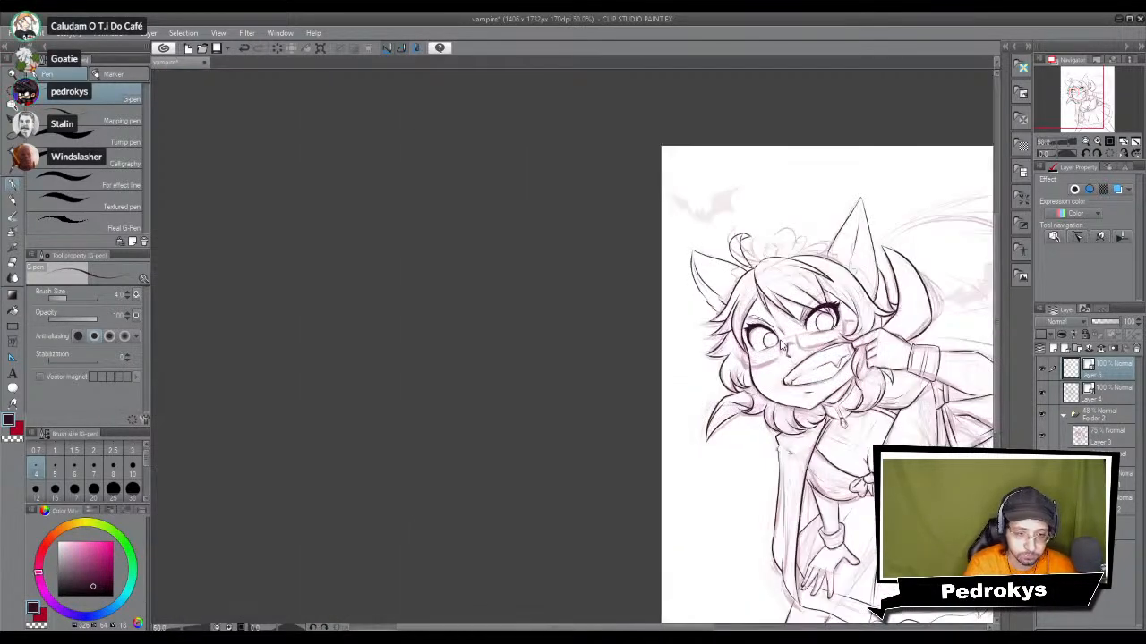
scroll(779, 344, "up", 10)
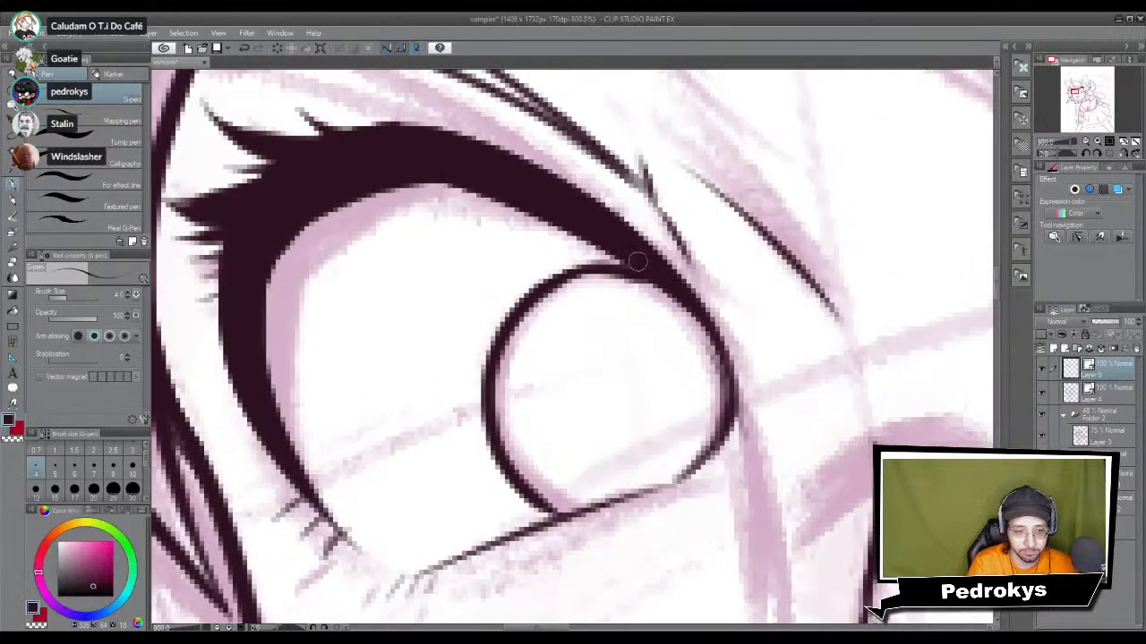
mouse_move(698, 315)
left_mouse_down()
mouse_move(739, 395)
mouse_move(648, 454)
left_mouse_up()
left_click(133, 465)
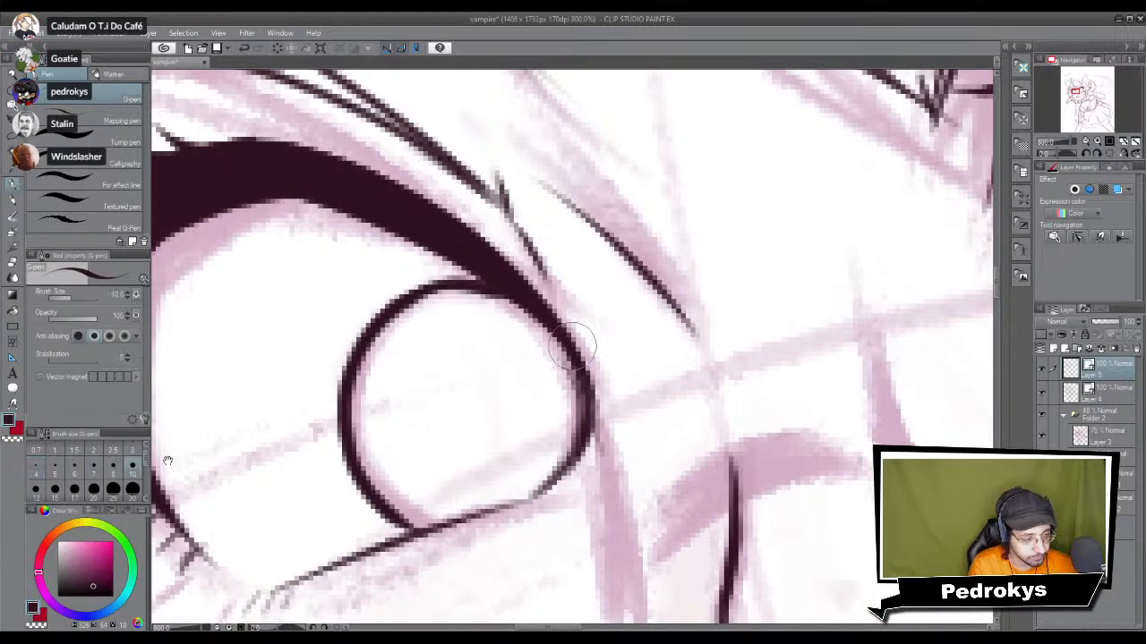
mouse_move(457, 416)
left_mouse_down()
mouse_move(472, 398)
mouse_move(471, 409)
left_mouse_up()
left_click_drag(755, 374, 486, 442)
left_click_drag(877, 295, 935, 259)
key("ctrl+z")
mouse_move(283, 439)
left_mouse_down()
mouse_move(234, 449)
mouse_move(272, 463)
mouse_move(260, 415)
mouse_move(283, 438)
mouse_move(257, 414)
mouse_move(237, 452)
left_mouse_up()
key("ctrl+z")
Step: Ink a matching solid round pupil in the middle of the right-hand eye's iris
left_click_drag(966, 207, 534, 399)
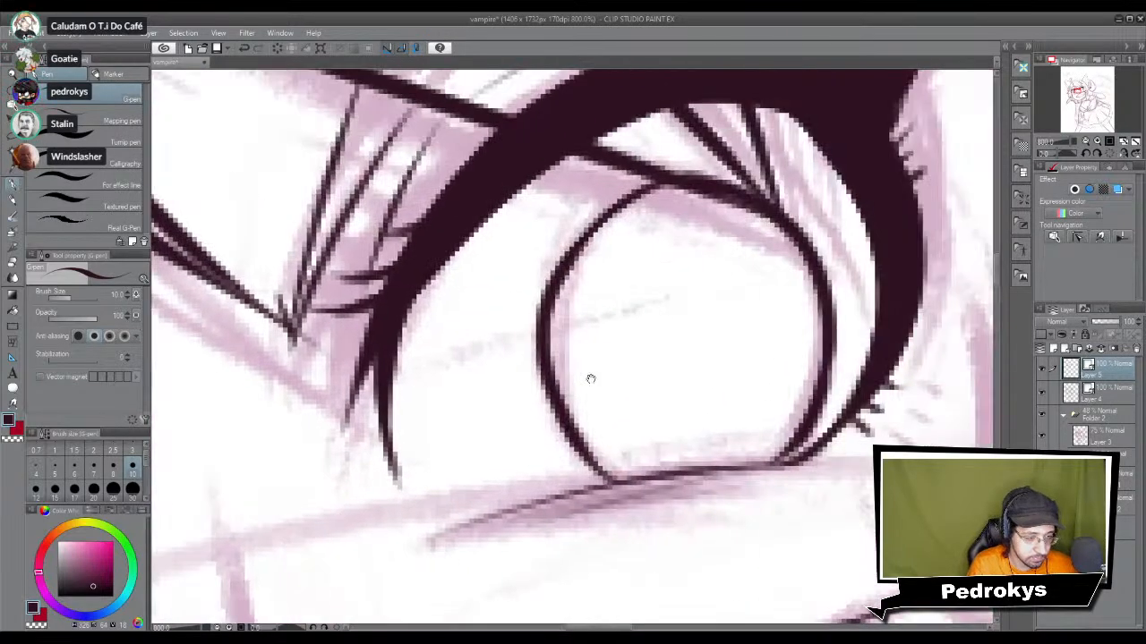
mouse_move(704, 356)
left_mouse_down()
mouse_move(720, 321)
mouse_move(665, 324)
mouse_move(716, 352)
mouse_move(687, 290)
mouse_move(661, 375)
mouse_move(724, 358)
left_mouse_up()
scroll(716, 413, "down", 10)
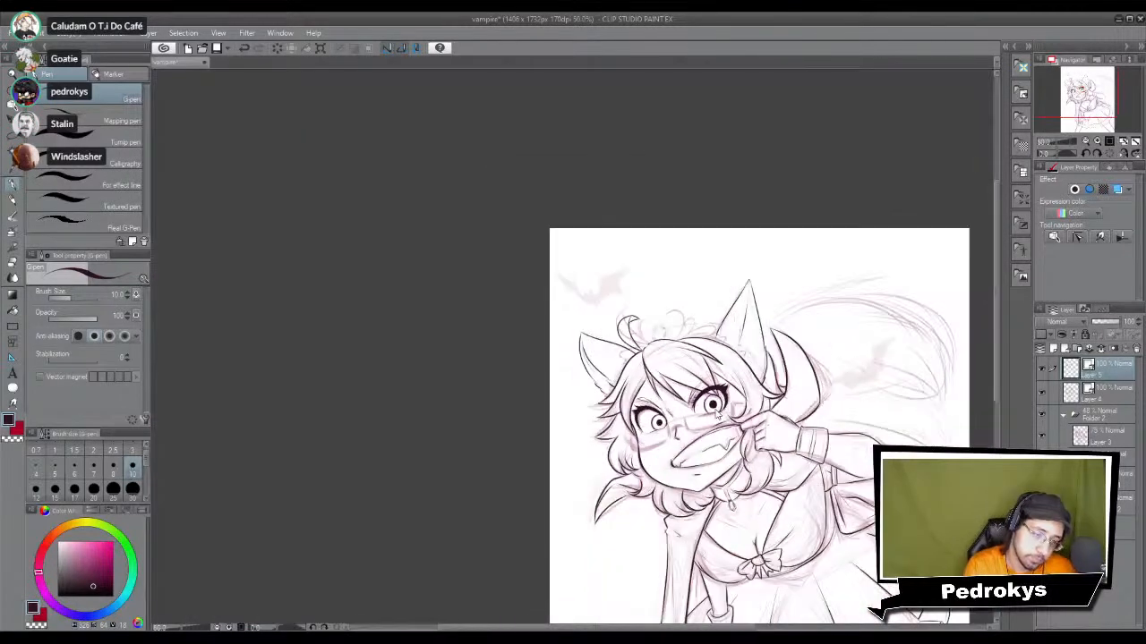
scroll(716, 414, "up", 7)
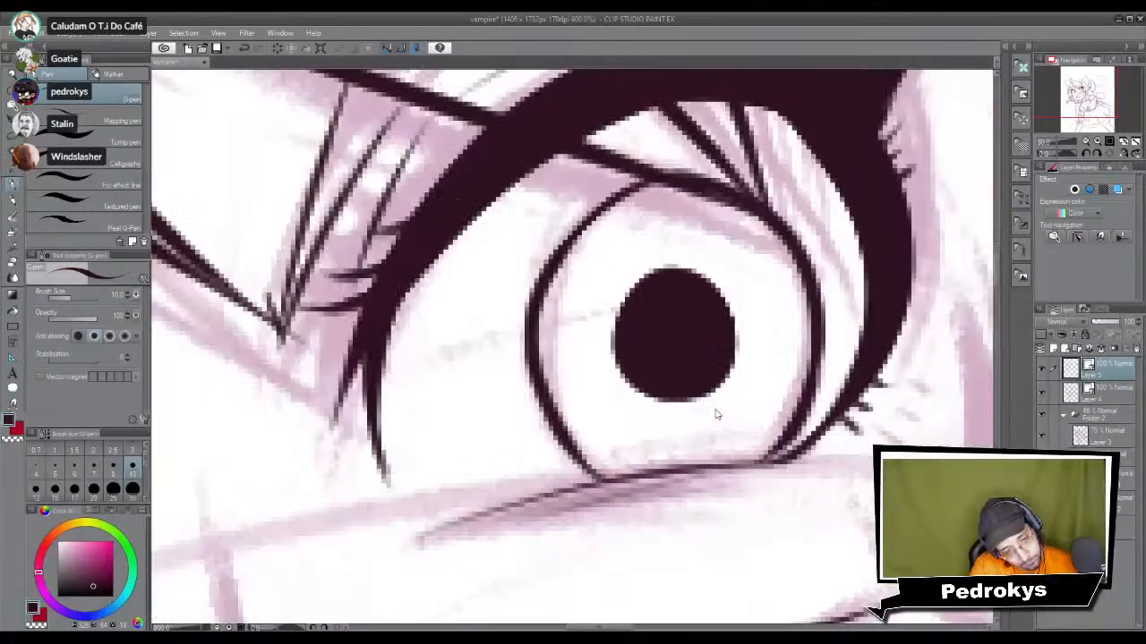
Step: Ink an upward-curving arc across the right-hand eye's iris at the top of the pupil with a size 5 pen
left_click(56, 469)
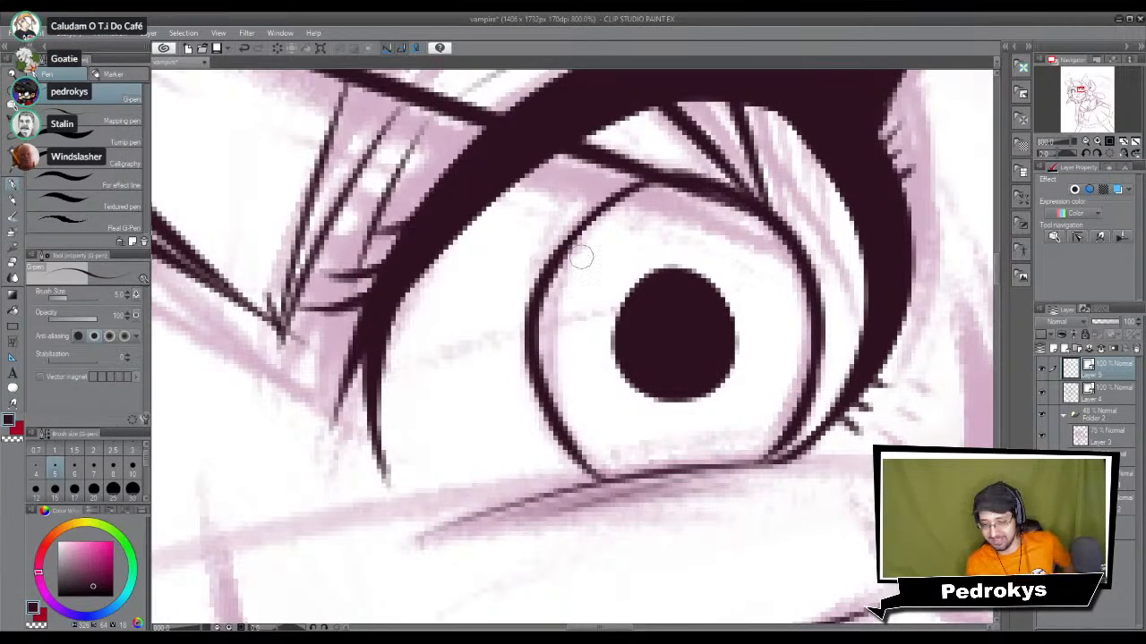
left_click_drag(533, 358, 784, 327)
key("ctrl+z")
left_click_drag(535, 358, 795, 296)
key("ctrl+z")
mouse_move(537, 361)
left_mouse_down()
mouse_move(762, 287)
mouse_move(796, 331)
left_mouse_up()
key("ctrl+z")
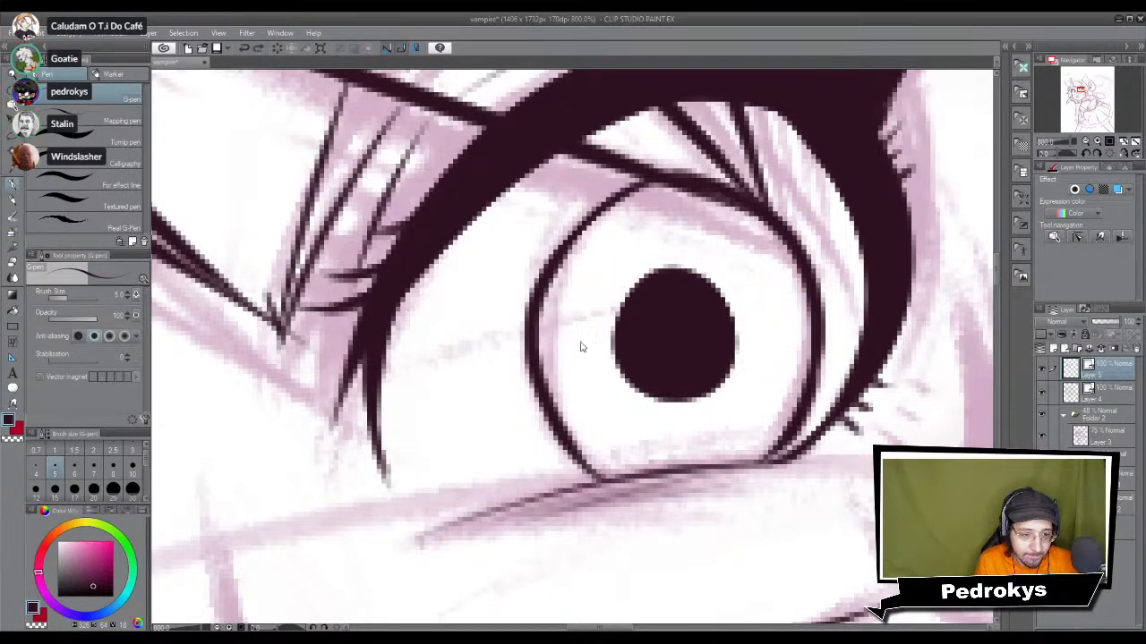
left_click_drag(536, 336, 810, 321)
key("ctrl+z")
left_click_drag(537, 333, 812, 339)
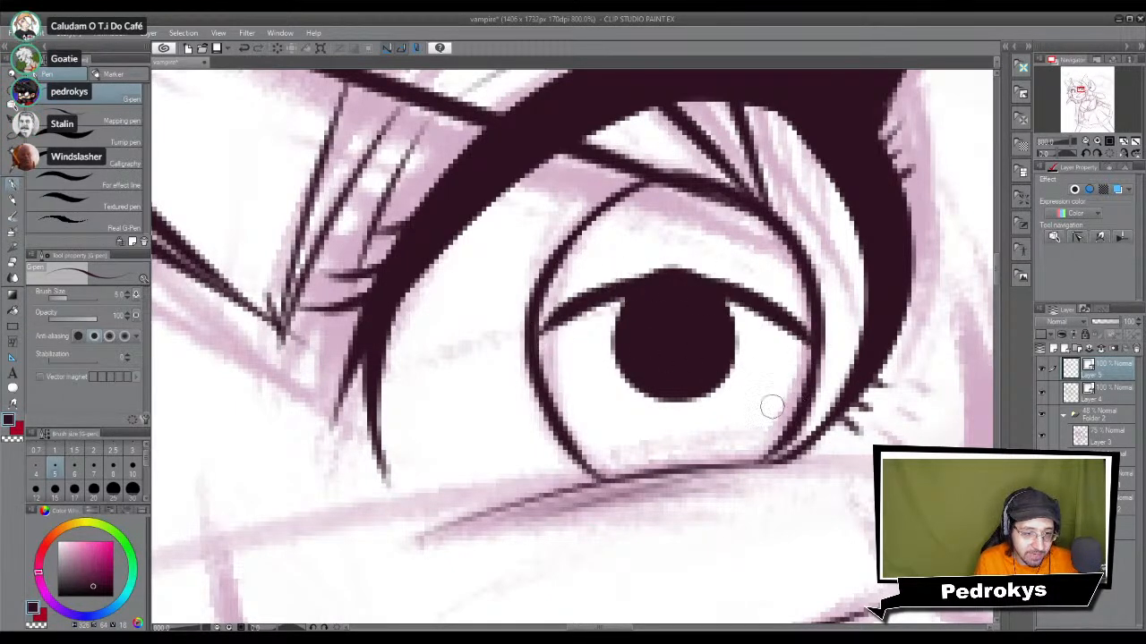
Step: Fill the right-hand eye's iris above the arc with the solid dark line colour
mouse_move(540, 329)
left_mouse_down()
mouse_move(634, 267)
mouse_move(586, 267)
mouse_move(578, 244)
mouse_move(677, 260)
mouse_move(584, 260)
mouse_move(624, 217)
mouse_move(608, 220)
mouse_move(700, 237)
mouse_move(683, 199)
mouse_move(663, 251)
mouse_move(736, 270)
mouse_move(757, 225)
mouse_move(743, 242)
mouse_move(801, 324)
left_mouse_up()
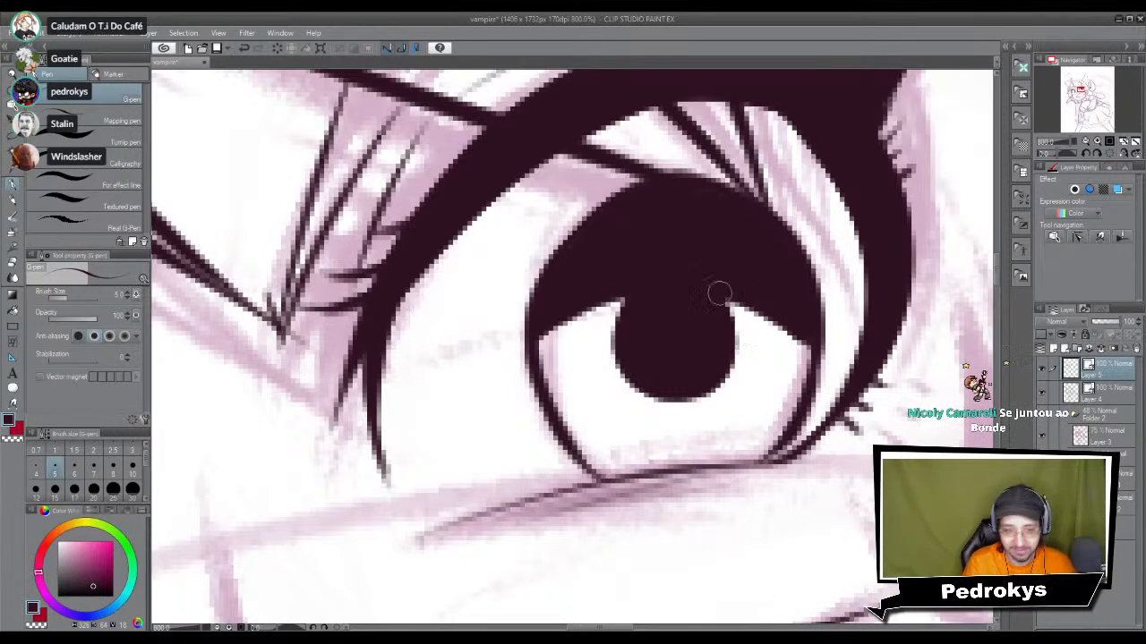
left_click_drag(716, 304, 879, 300)
left_click_drag(706, 387, 711, 333)
key("ctrl+z")
left_click_drag(805, 345, 616, 359)
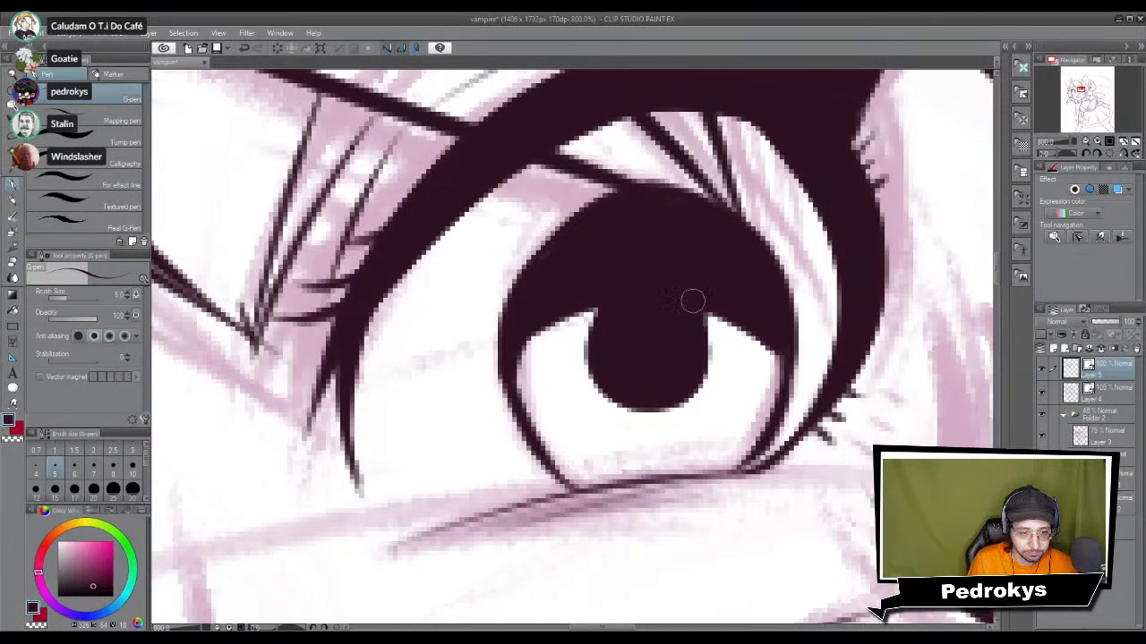
Step: Ink tapered curved strokes down from the dark area on both sides of the right-hand eye's pupil
left_click_drag(557, 413, 537, 333)
key("ctrl+z")
left_click_drag(562, 410, 535, 334)
left_click_drag(727, 422, 748, 337)
key("ctrl+z")
left_click_drag(739, 412, 747, 328)
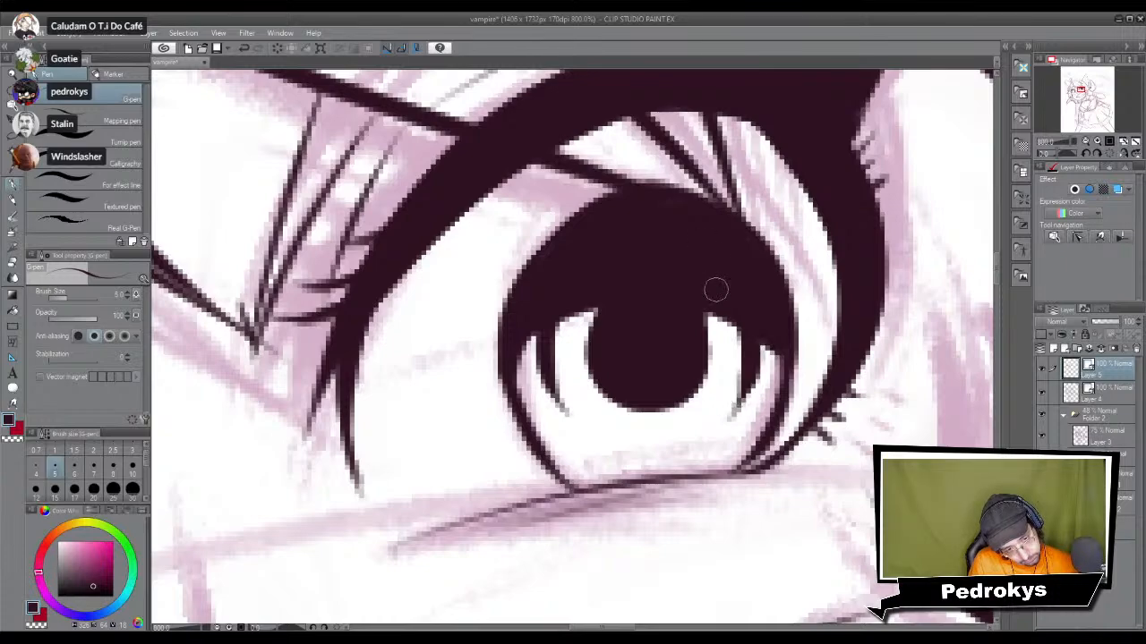
left_click_drag(569, 417, 575, 434)
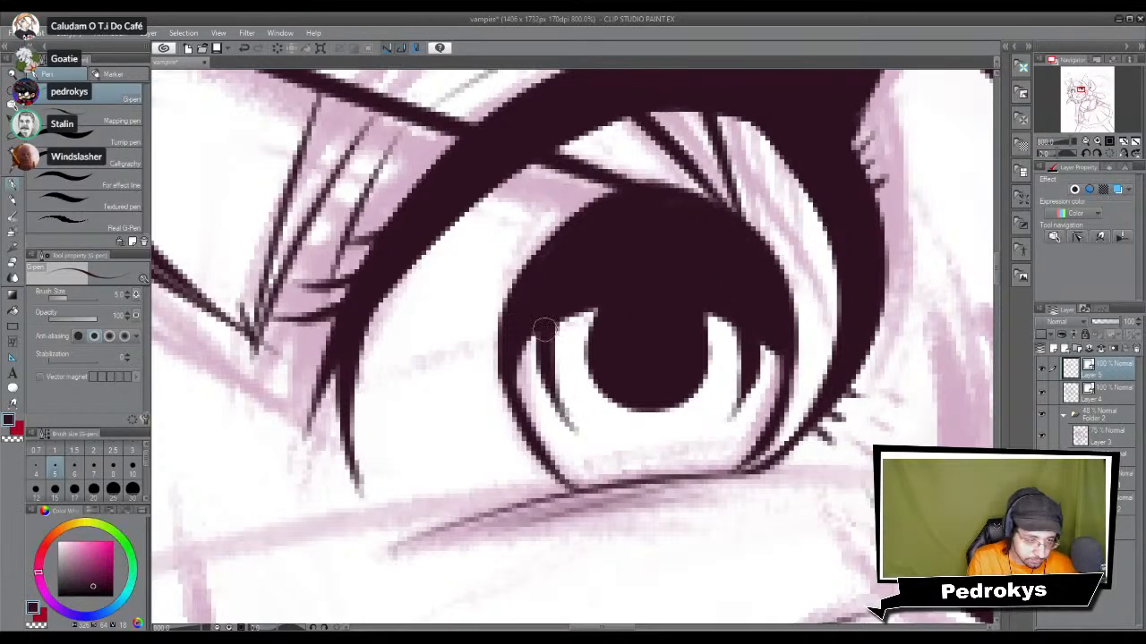
Step: Ink an arc across the left-hand eye's iris at the top of the pupil and fill the area above it solid dark
scroll(775, 239, "down", 9)
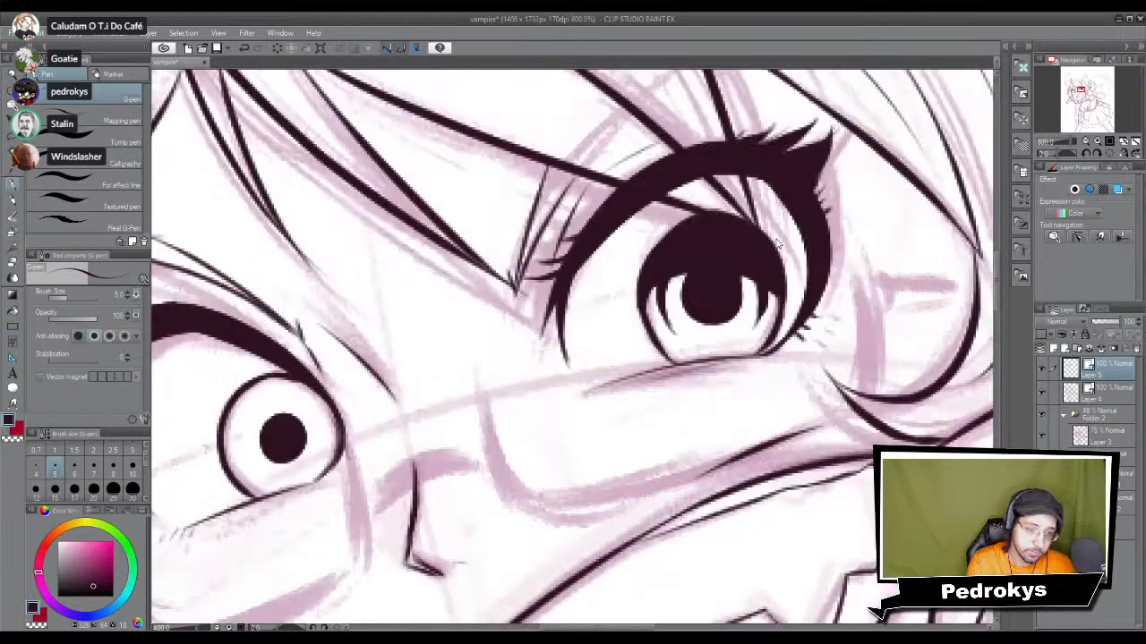
scroll(775, 241, "up", 3)
scroll(777, 242, "up", 2)
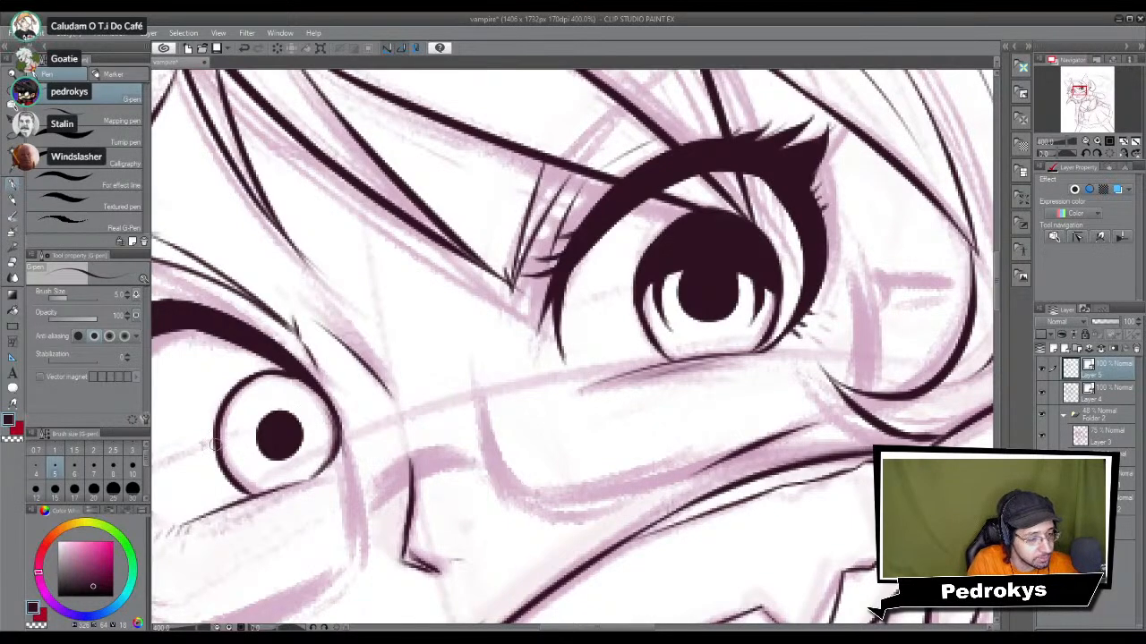
scroll(321, 433, "up", 4)
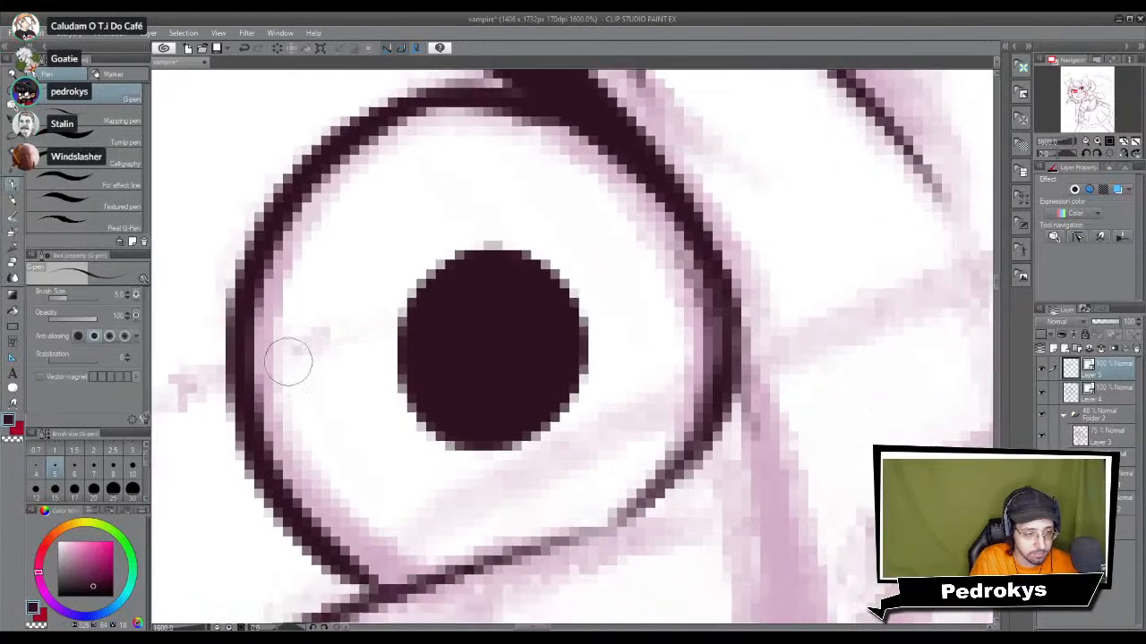
mouse_move(269, 351)
left_mouse_down()
mouse_move(698, 324)
mouse_move(722, 373)
left_mouse_up()
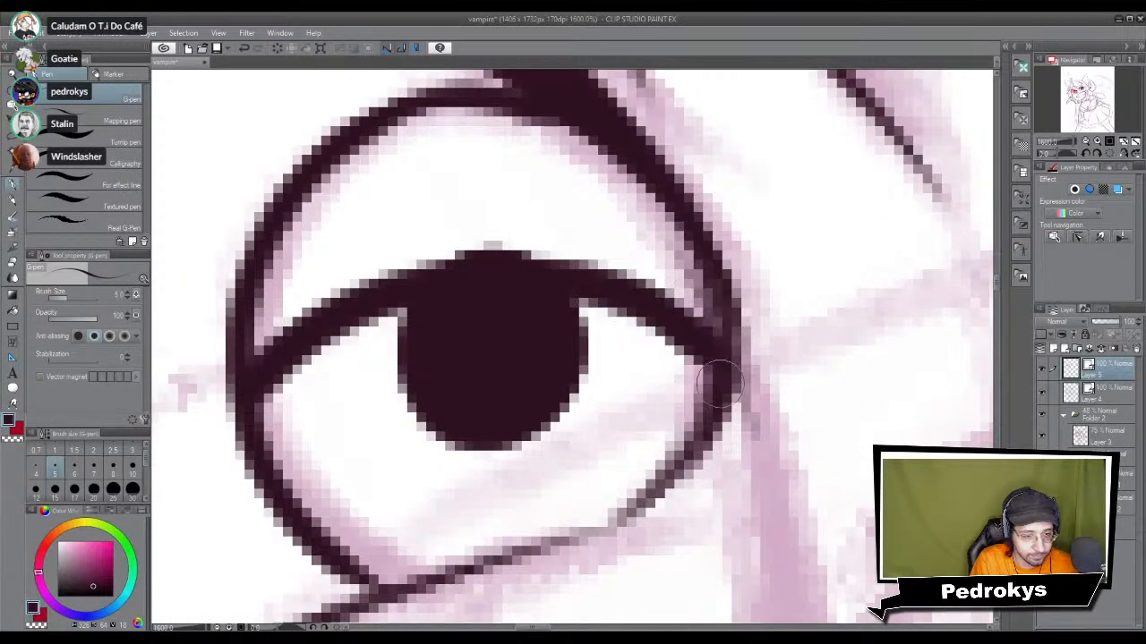
mouse_move(257, 362)
left_mouse_down()
mouse_move(303, 287)
mouse_move(272, 292)
mouse_move(273, 253)
mouse_move(398, 240)
mouse_move(483, 208)
mouse_move(508, 230)
mouse_move(489, 265)
mouse_move(497, 146)
mouse_move(360, 186)
mouse_move(408, 143)
mouse_move(456, 155)
mouse_move(563, 143)
mouse_move(549, 123)
mouse_move(537, 148)
mouse_move(478, 145)
mouse_move(555, 175)
mouse_move(548, 224)
mouse_move(512, 268)
mouse_move(679, 228)
mouse_move(638, 247)
mouse_move(706, 328)
mouse_move(698, 262)
mouse_move(612, 179)
mouse_move(625, 276)
left_mouse_up()
Step: Ink tapered curved strokes down from the dark area on both sides of the left-hand eye's pupil
mouse_move(399, 496)
left_mouse_down()
mouse_move(325, 368)
mouse_move(353, 337)
mouse_move(300, 374)
mouse_move(317, 349)
mouse_move(324, 390)
mouse_move(333, 341)
mouse_move(356, 329)
left_mouse_up()
key("ctrl+z")
key("ctrl+z")
left_click_drag(639, 448, 647, 271)
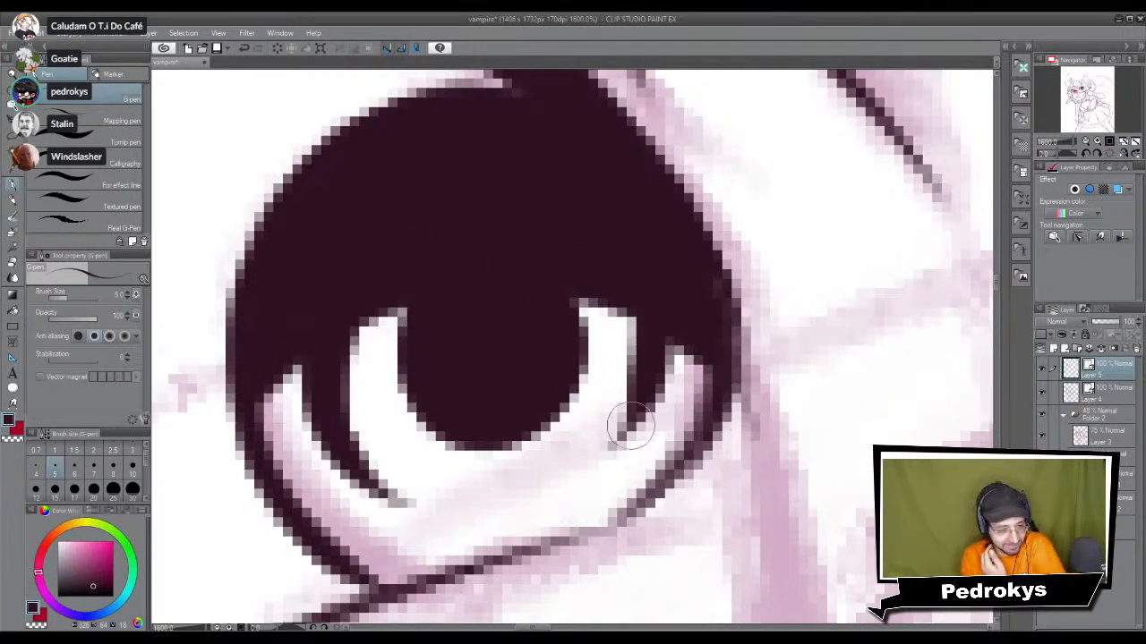
scroll(646, 311, "down", 11)
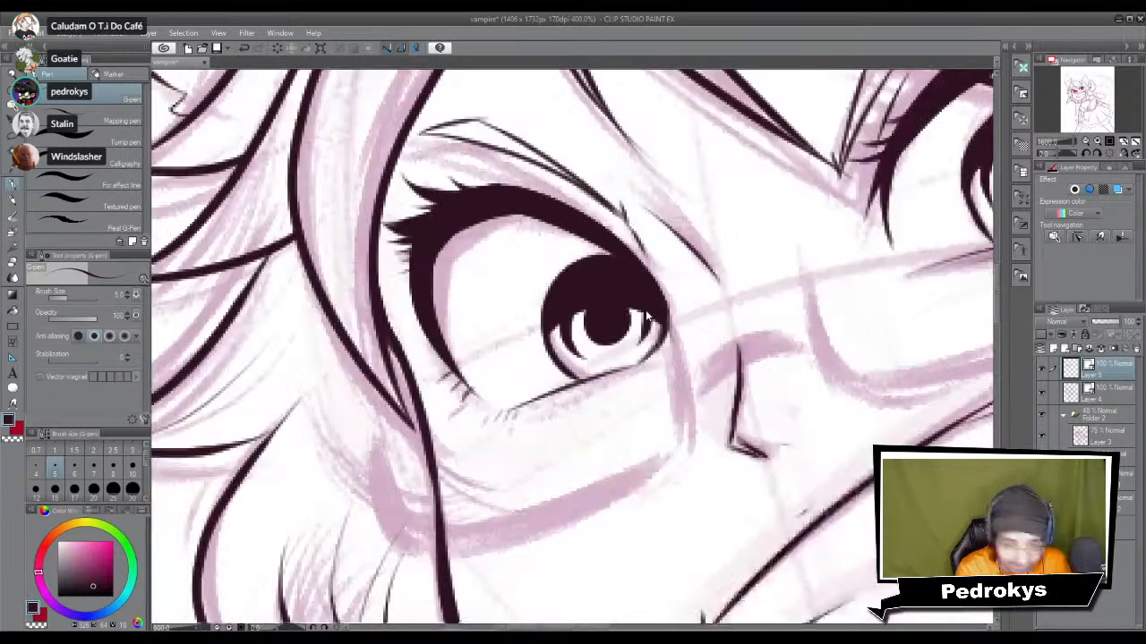
Step: Set the drawing colour to white and paint a small round highlight in the left-hand eye's pupil with a size 4 pen
left_click_drag(703, 428, 657, 429)
mouse_move(547, 413)
left_mouse_down()
mouse_move(602, 367)
mouse_move(660, 384)
mouse_move(577, 402)
mouse_move(488, 257)
mouse_move(463, 271)
mouse_move(630, 373)
mouse_move(693, 464)
left_mouse_up()
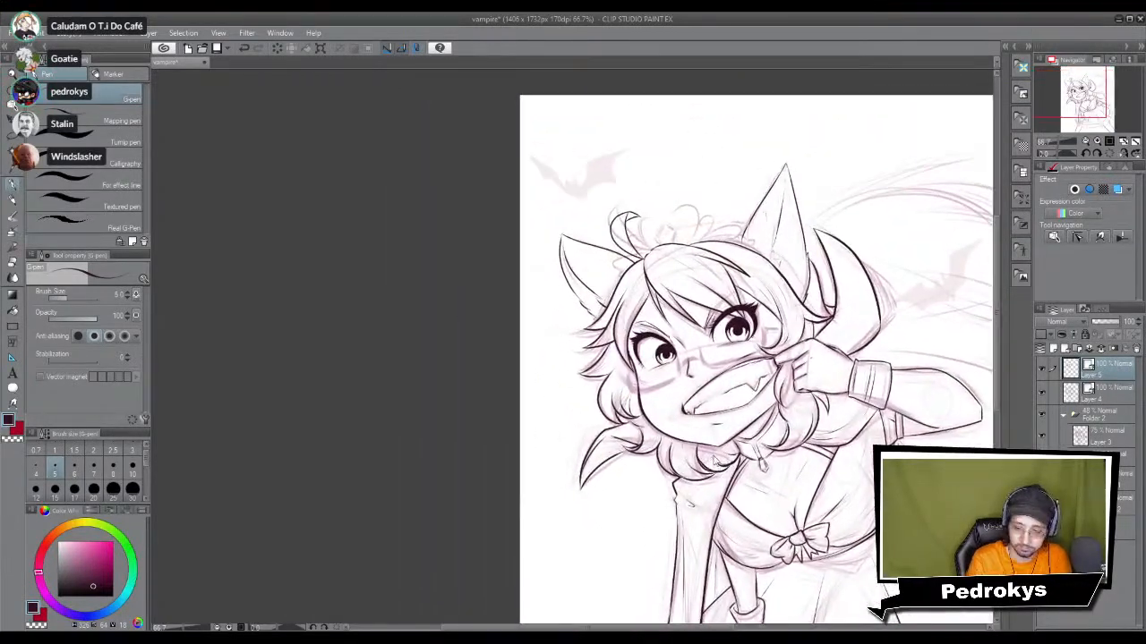
scroll(715, 456, "up", 5)
left_click_drag(89, 544, 59, 542)
left_click_drag(652, 186, 817, 423)
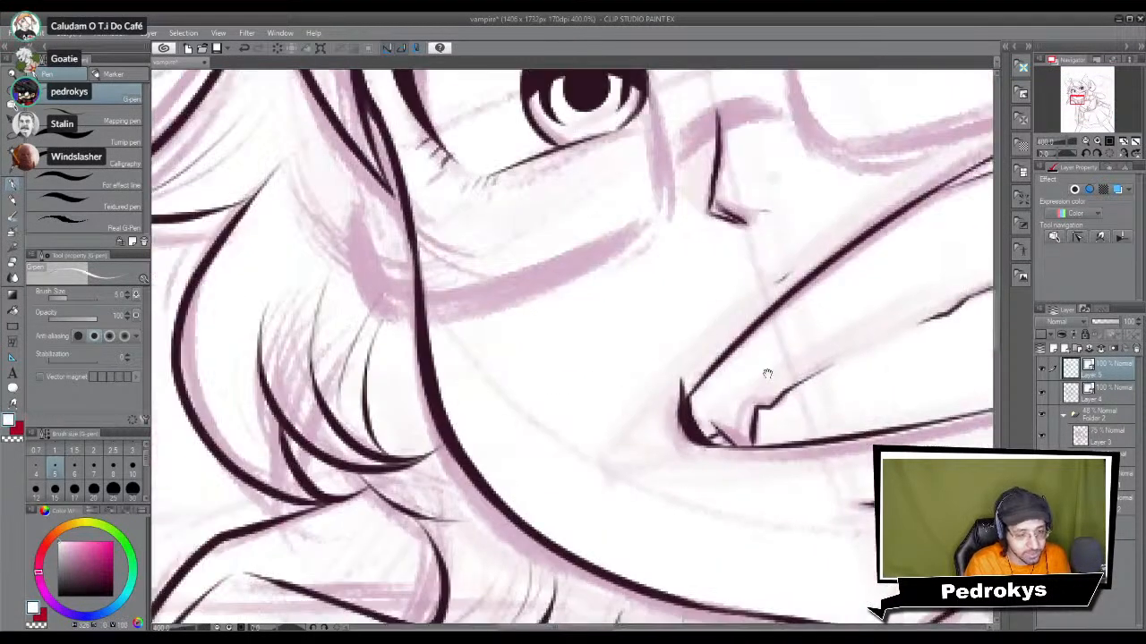
left_click_drag(770, 132, 747, 376)
scroll(748, 377, "up", 2)
left_click_drag(327, 361, 448, 433)
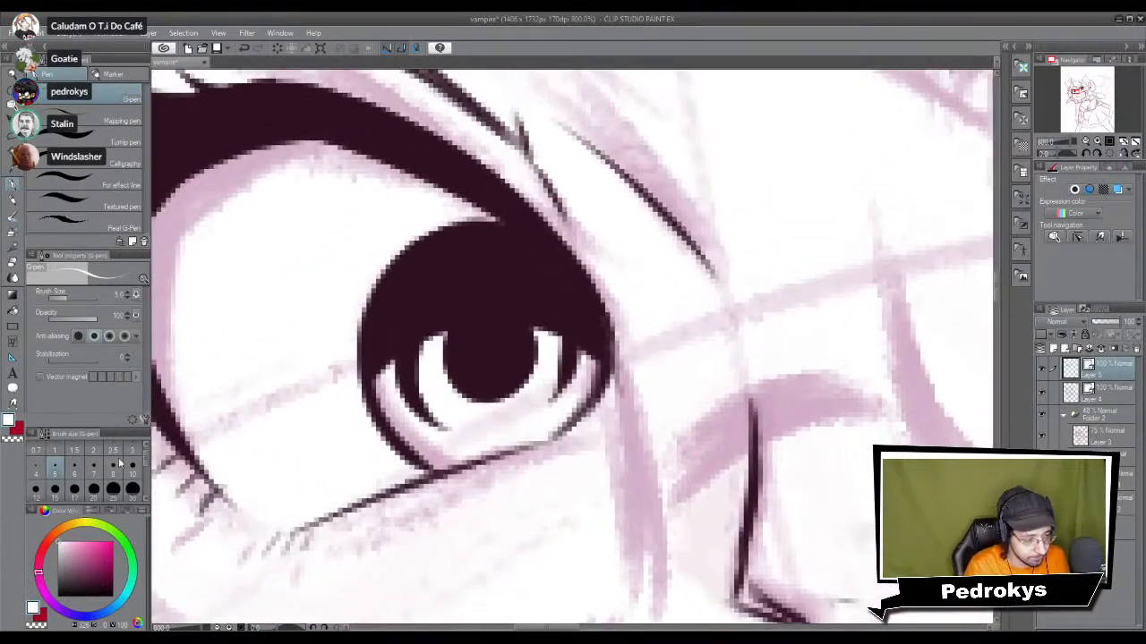
scroll(577, 348, "up", 2)
key("[")
mouse_move(407, 378)
left_mouse_down()
mouse_move(408, 354)
mouse_move(427, 394)
left_mouse_up()
Step: Paint a small round white highlight in the centre of the right-hand eye's pupil
left_click_drag(940, 356, 358, 355)
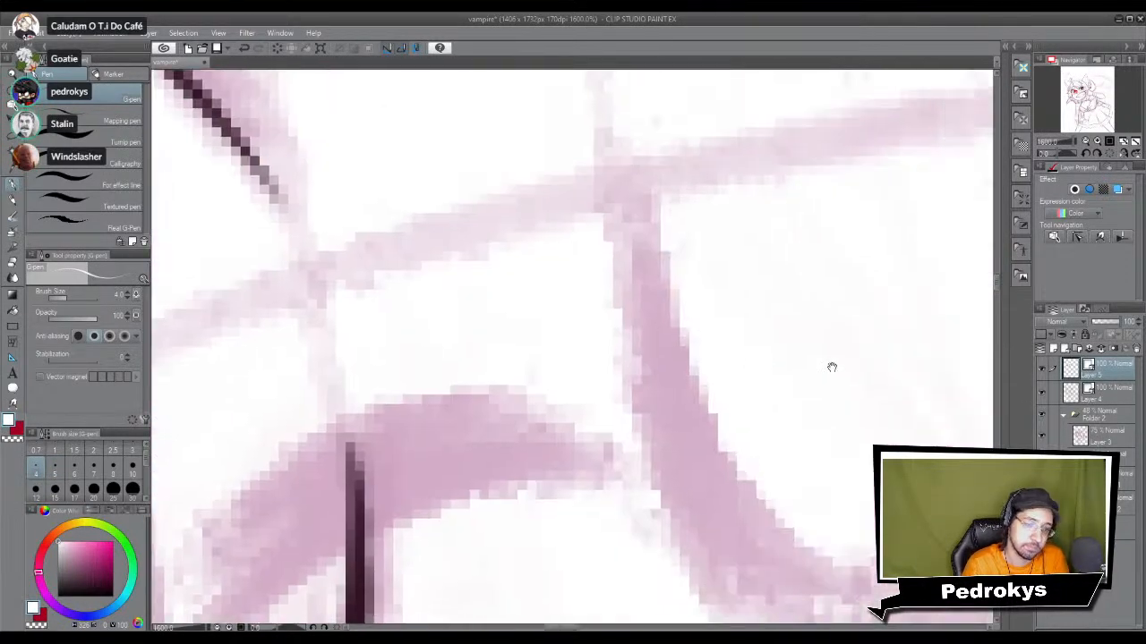
left_click_drag(760, 465, 627, 89)
mouse_move(984, 107)
left_mouse_down()
mouse_move(679, 450)
mouse_move(714, 475)
left_mouse_up()
mouse_move(535, 340)
left_mouse_down()
mouse_move(543, 310)
mouse_move(528, 307)
mouse_move(533, 334)
mouse_move(566, 334)
left_mouse_up()
scroll(565, 333, "down", 11)
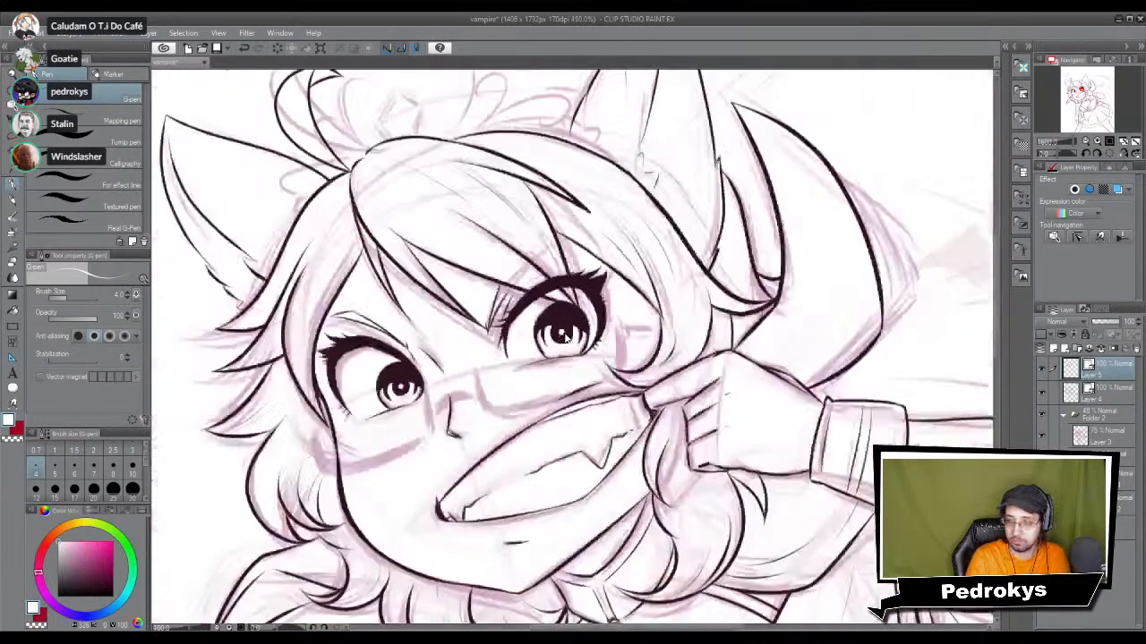
Step: Examine the finished eyes within the whole character and the uninked sketch lines on top of the head
left_click_drag(612, 486, 770, 403)
left_click_drag(821, 564, 767, 509)
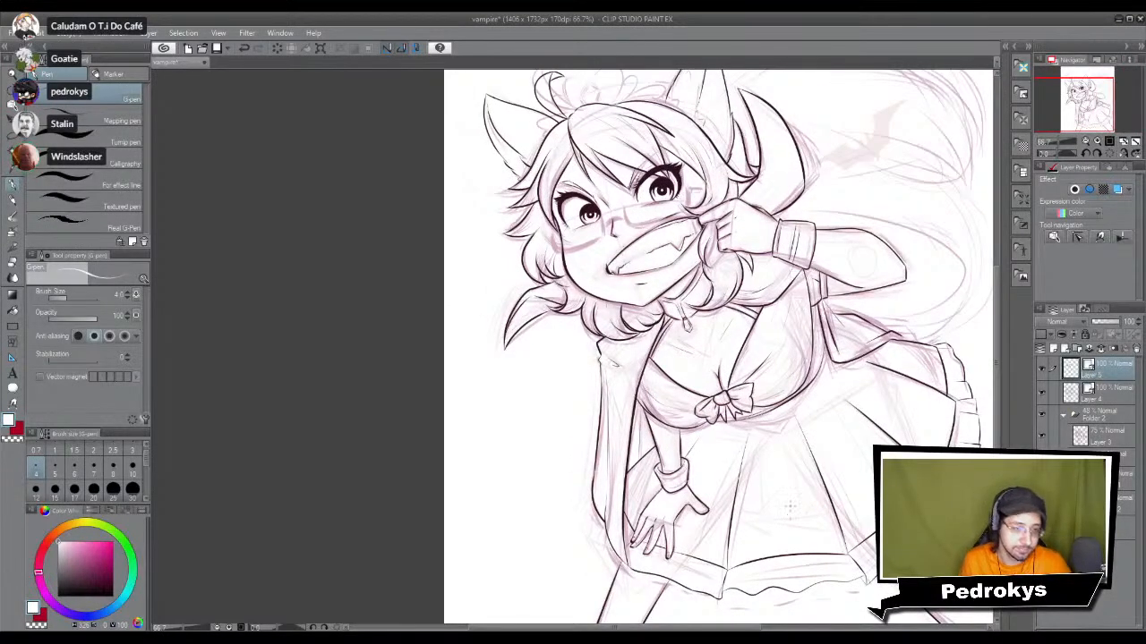
mouse_move(795, 467)
left_mouse_down()
mouse_move(761, 524)
mouse_move(725, 511)
mouse_move(733, 439)
mouse_move(778, 440)
left_mouse_up()
mouse_move(731, 391)
left_mouse_down()
mouse_move(740, 451)
mouse_move(715, 428)
mouse_move(668, 317)
mouse_move(737, 502)
left_mouse_up()
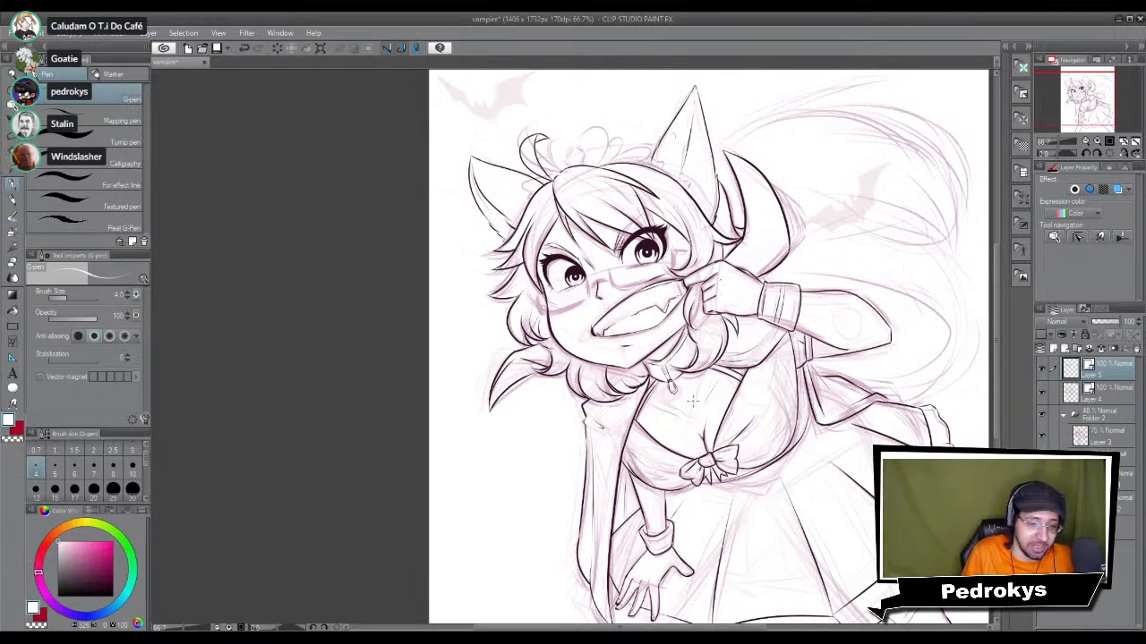
scroll(596, 305, "up", 5)
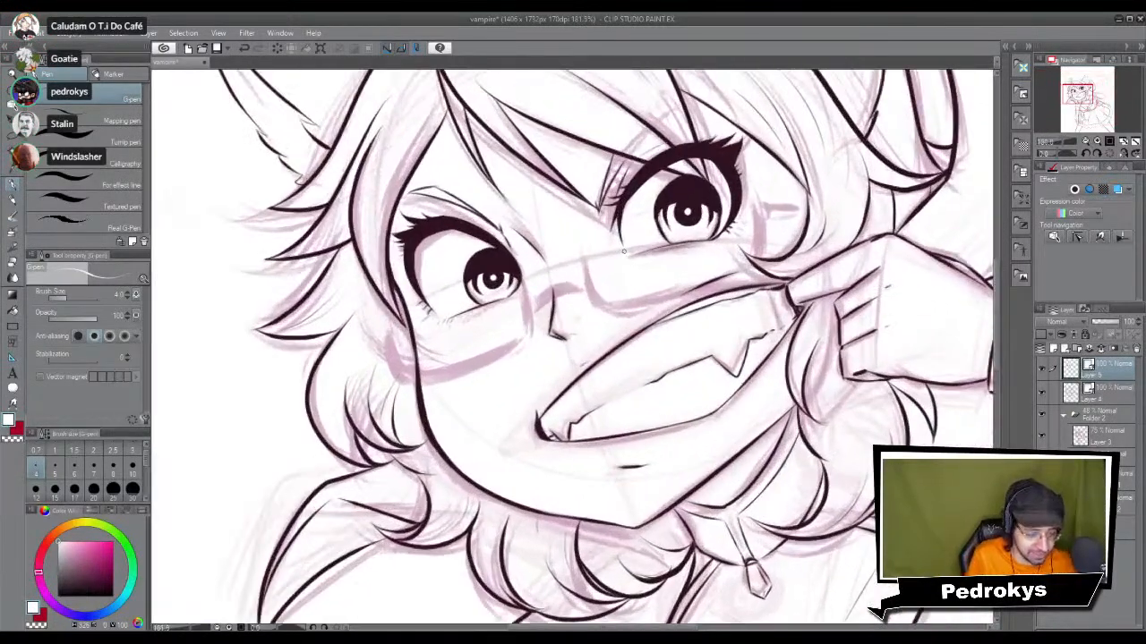
left_click_drag(624, 252, 629, 504)
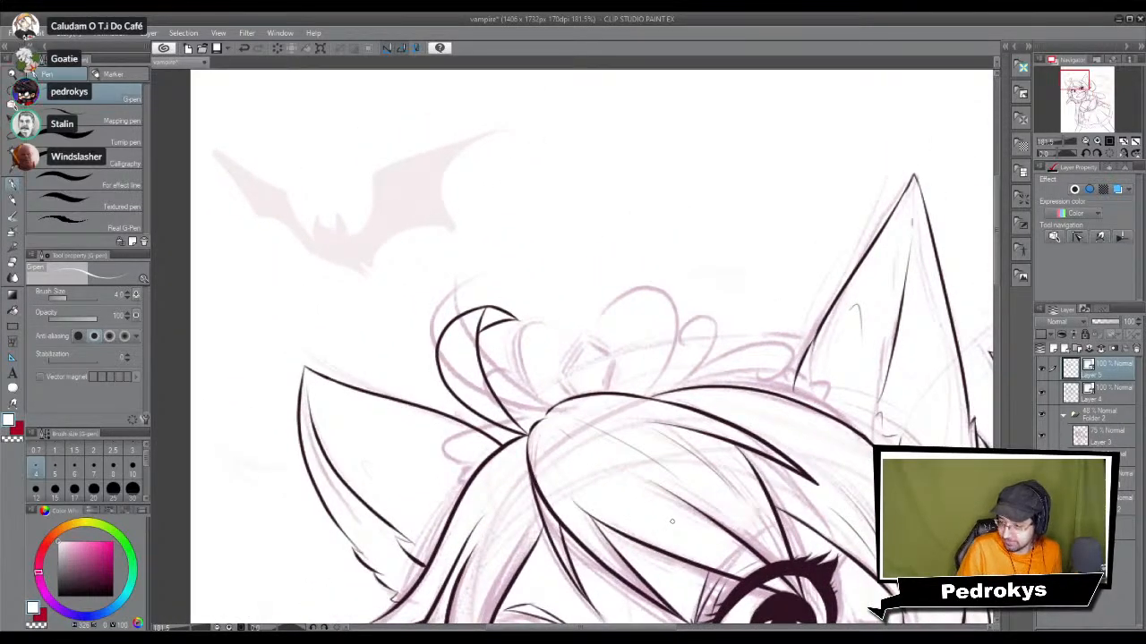
scroll(670, 521, "up", 4)
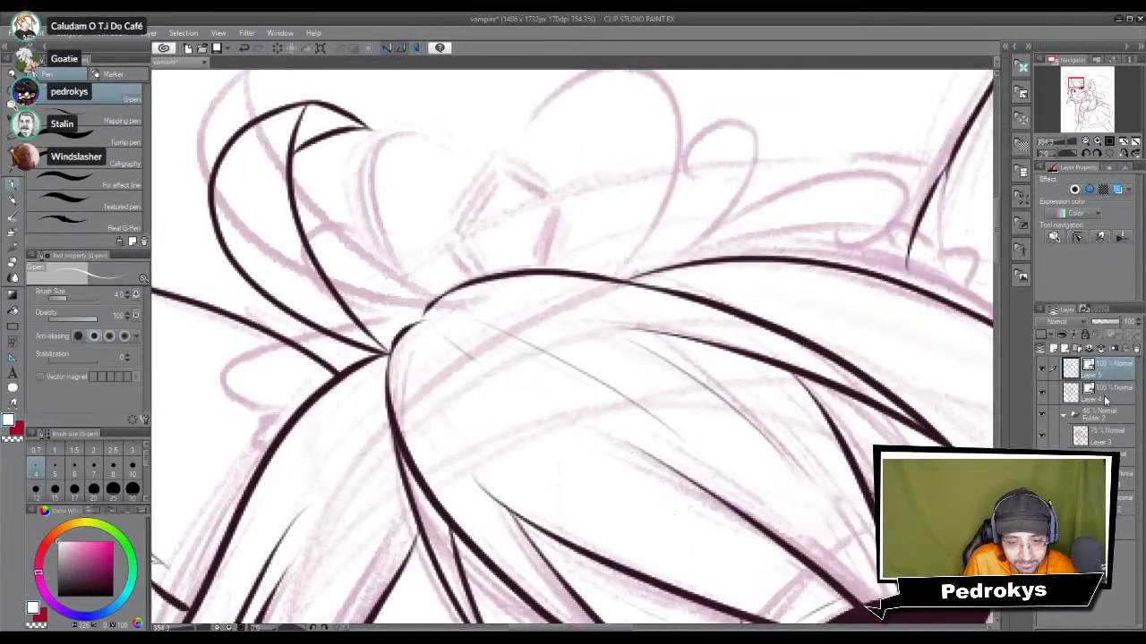
Step: Make Layer 4 the active layer and sample the dark line colour from the left-hand eye's iris
left_click(1103, 400)
left_click_drag(782, 513, 762, 457)
left_click_drag(695, 393, 736, 484)
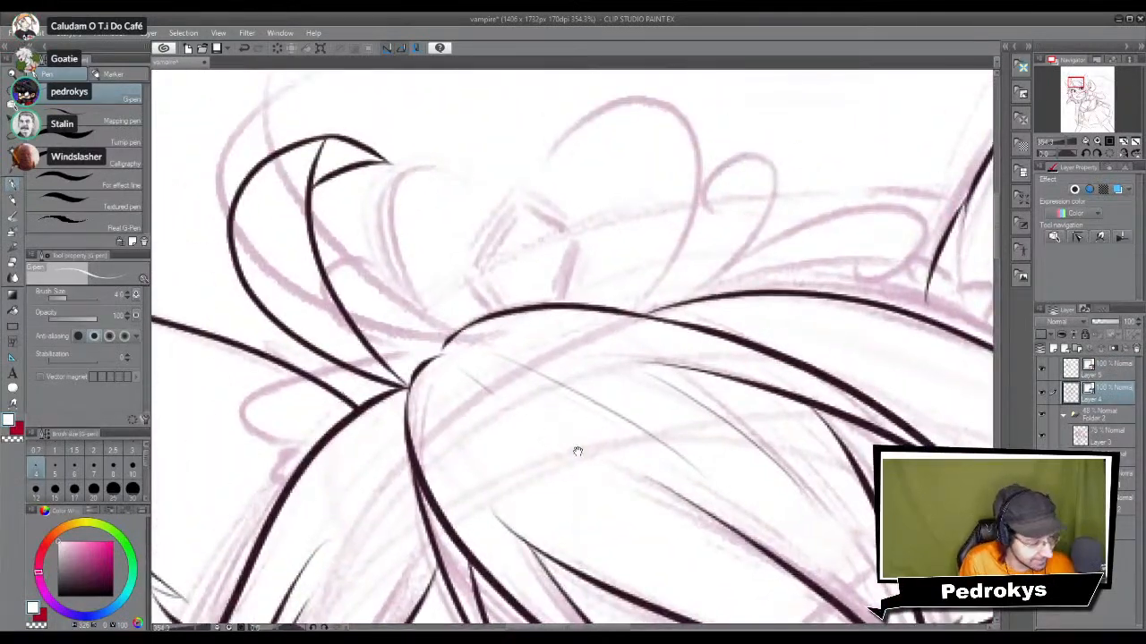
left_click_drag(561, 433, 577, 72)
left_click(514, 382, "alt")
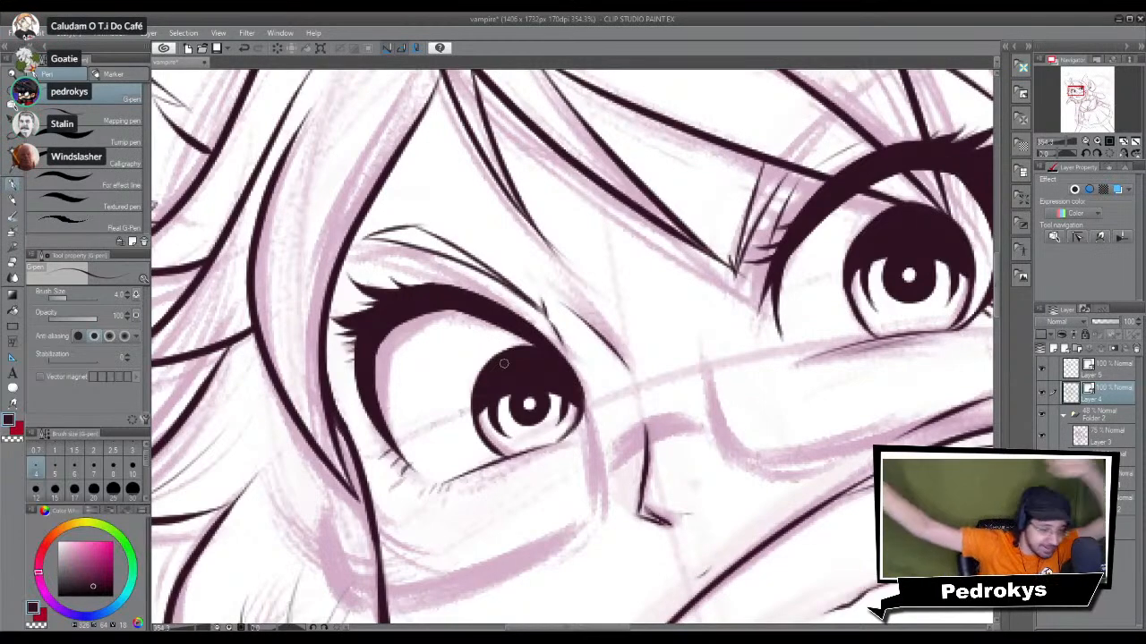
Step: Ink the angular gem outline on top of the head with the size 4 pen and add two thin facet lines inside
scroll(504, 364, "down", 2)
left_click_drag(627, 313, 692, 542)
left_click_drag(617, 313, 654, 459)
scroll(700, 376, "up", 3)
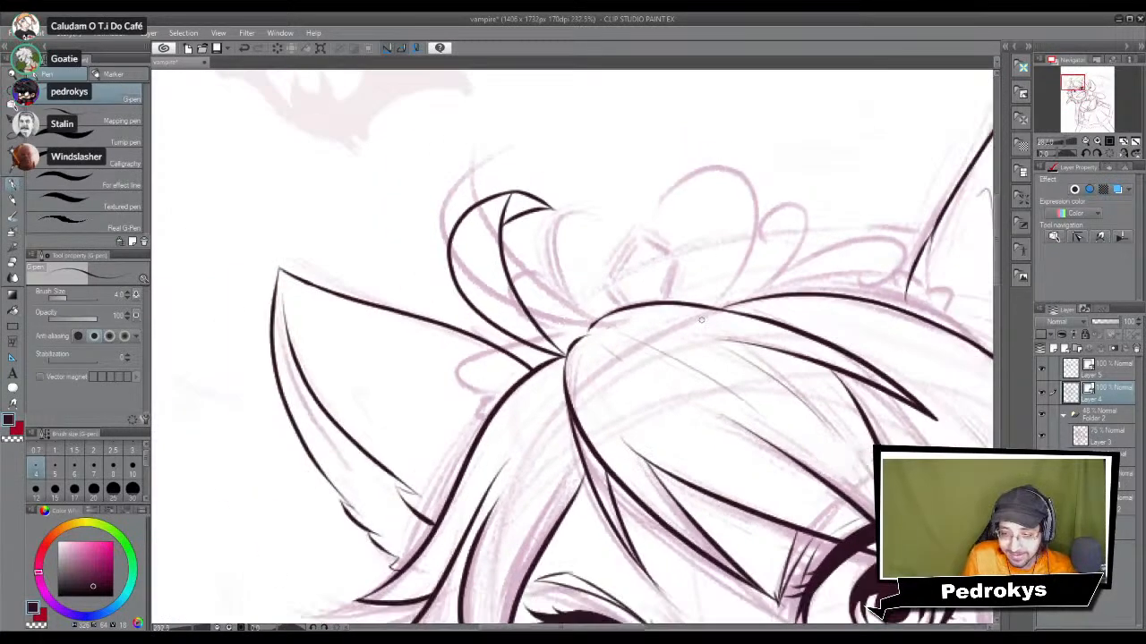
mouse_move(501, 255)
left_mouse_down()
mouse_move(492, 314)
mouse_move(520, 303)
mouse_move(562, 224)
mouse_move(635, 261)
mouse_move(644, 267)
mouse_move(629, 331)
left_mouse_up()
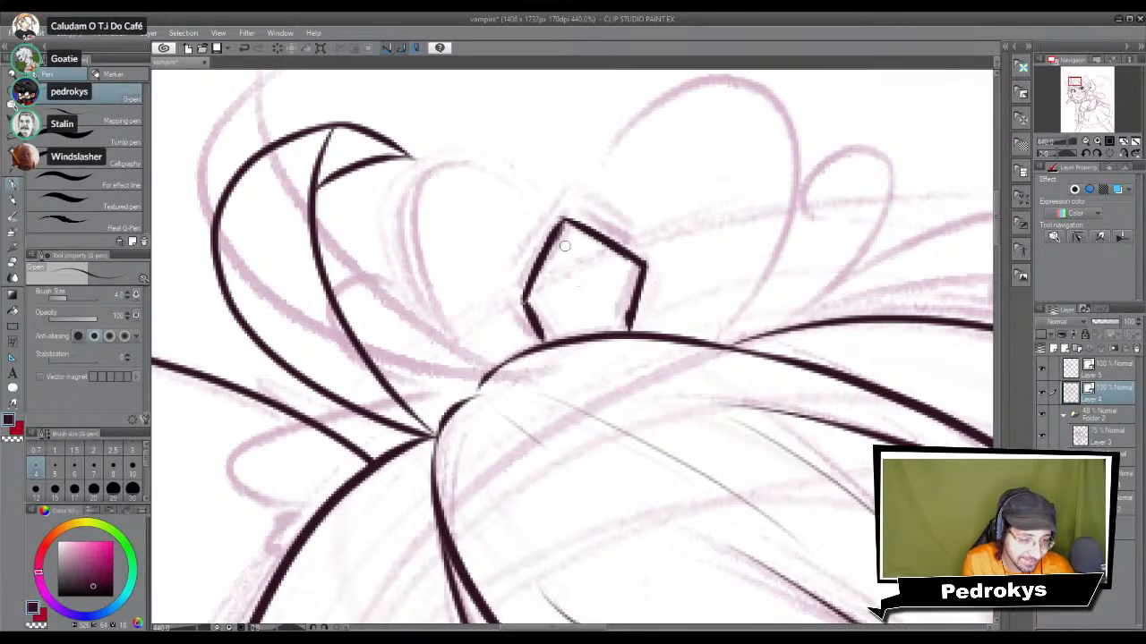
left_click_drag(567, 309, 580, 328)
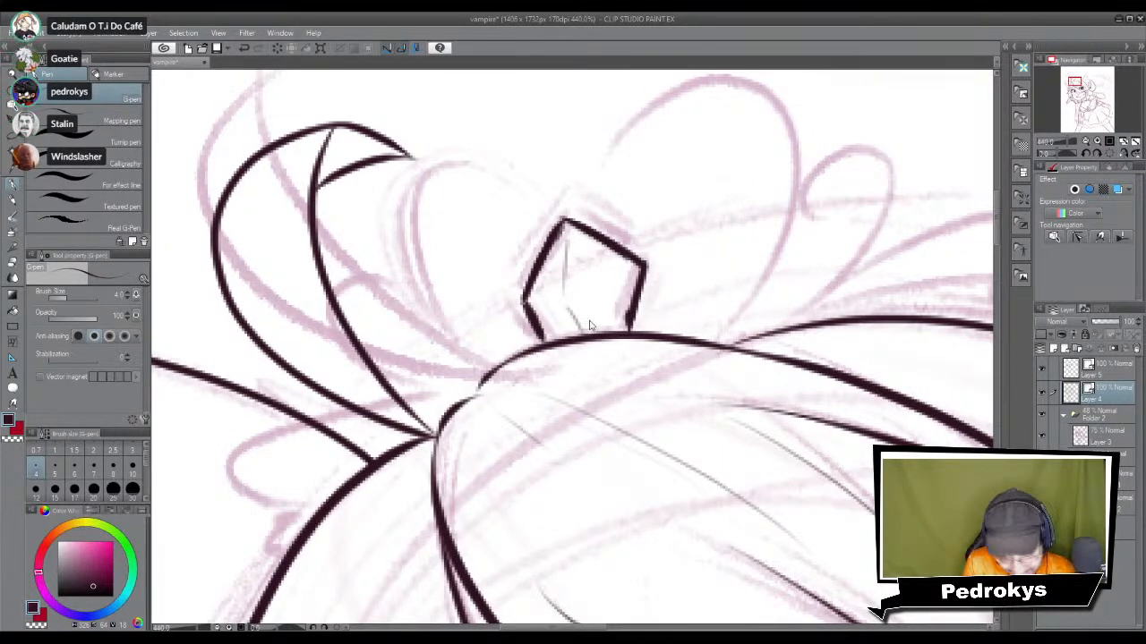
Step: Ink a second, slightly larger outline around the gem's left, upper and right edges as its frame
scroll(589, 325, "down", 8)
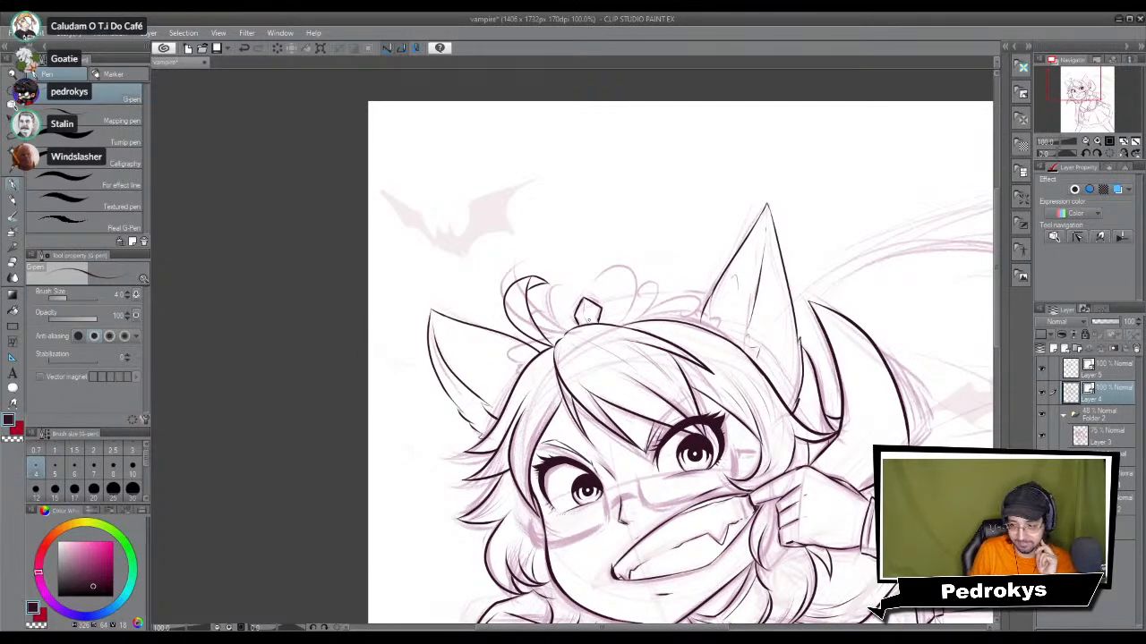
scroll(588, 319, "up", 7)
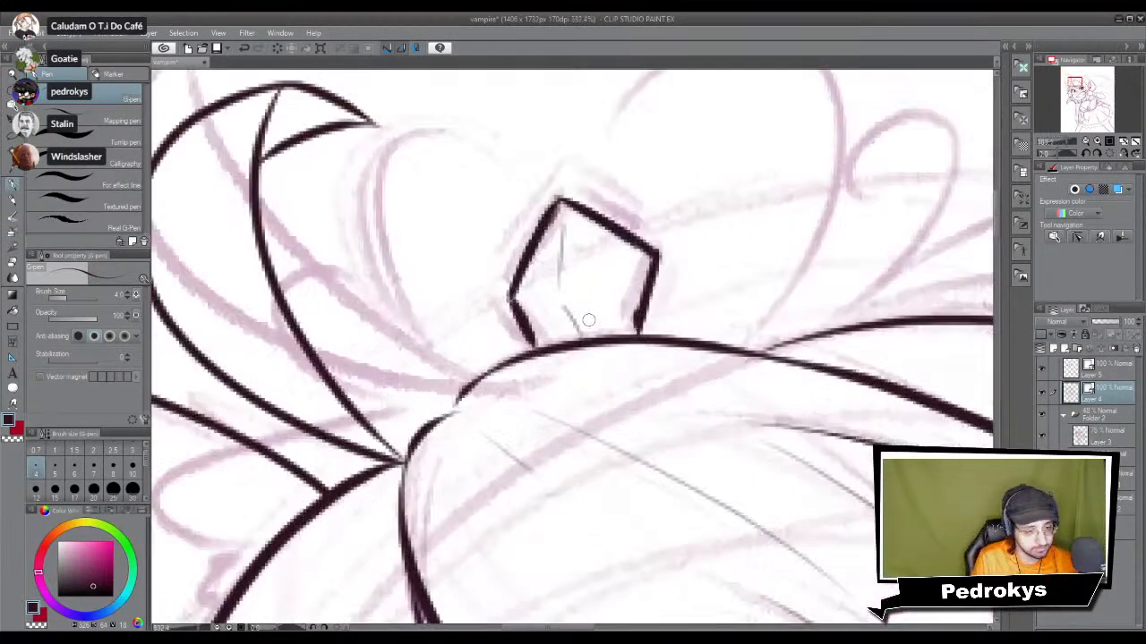
mouse_move(528, 367)
left_mouse_down()
mouse_move(491, 295)
mouse_move(539, 218)
mouse_move(492, 302)
left_mouse_up()
key("ctrl+z")
key("ctrl+z")
key("ctrl+z")
mouse_move(542, 197)
left_mouse_down()
mouse_move(489, 299)
mouse_move(552, 178)
mouse_move(660, 238)
left_mouse_up()
key("ctrl+z")
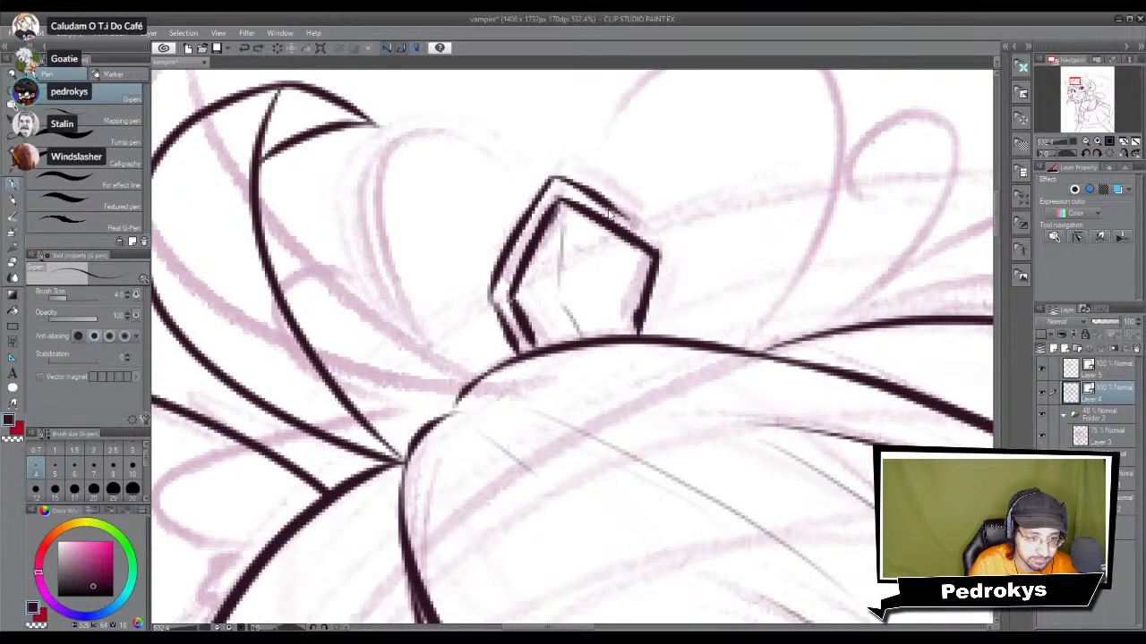
key("ctrl+z")
key("ctrl+z")
mouse_move(550, 181)
left_mouse_down()
mouse_move(599, 195)
mouse_move(681, 247)
mouse_move(648, 347)
left_mouse_up()
key("ctrl+z")
mouse_move(680, 248)
left_mouse_down()
mouse_move(660, 331)
mouse_move(673, 288)
left_mouse_up()
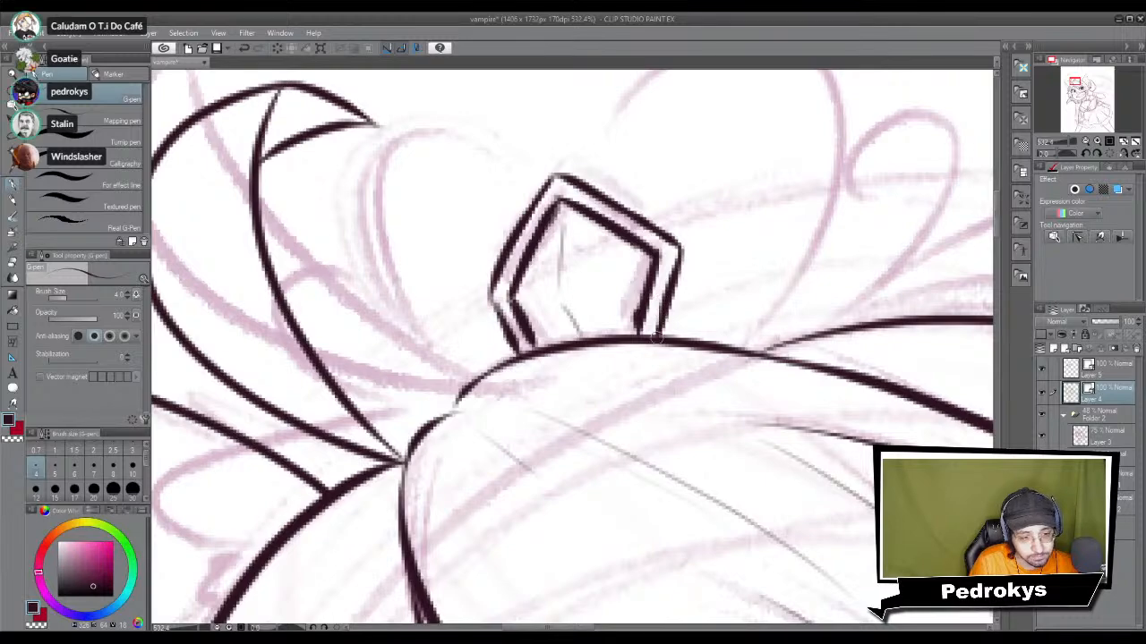
Step: Examine the framed gem within the whole character and the uninked ornament sketch around it
scroll(658, 343, "down", 3)
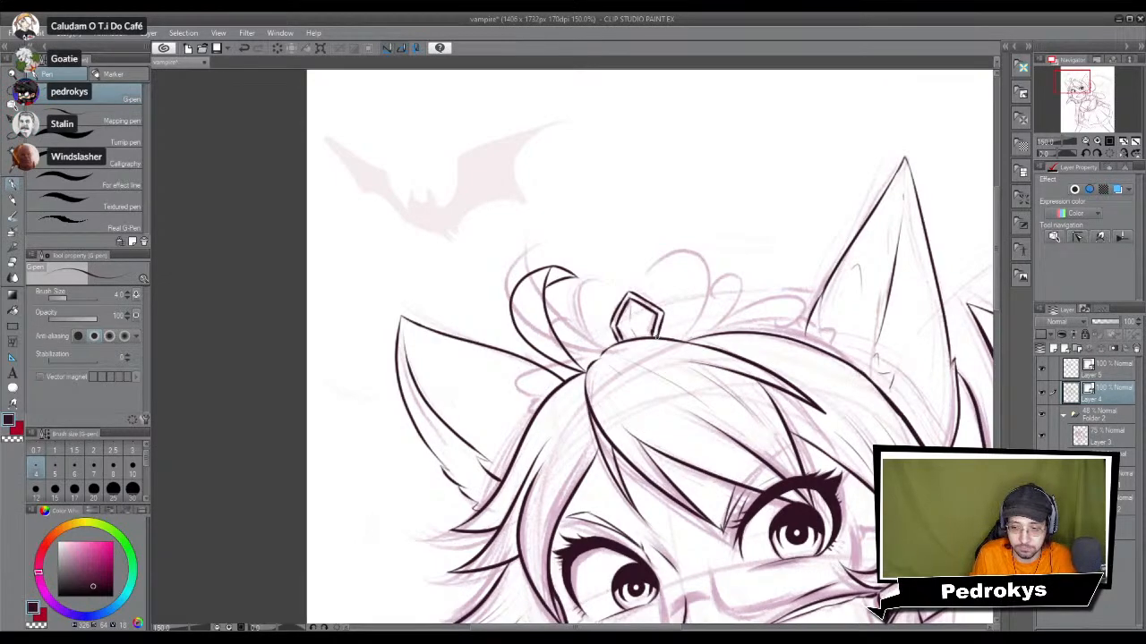
scroll(657, 338, "down", 5)
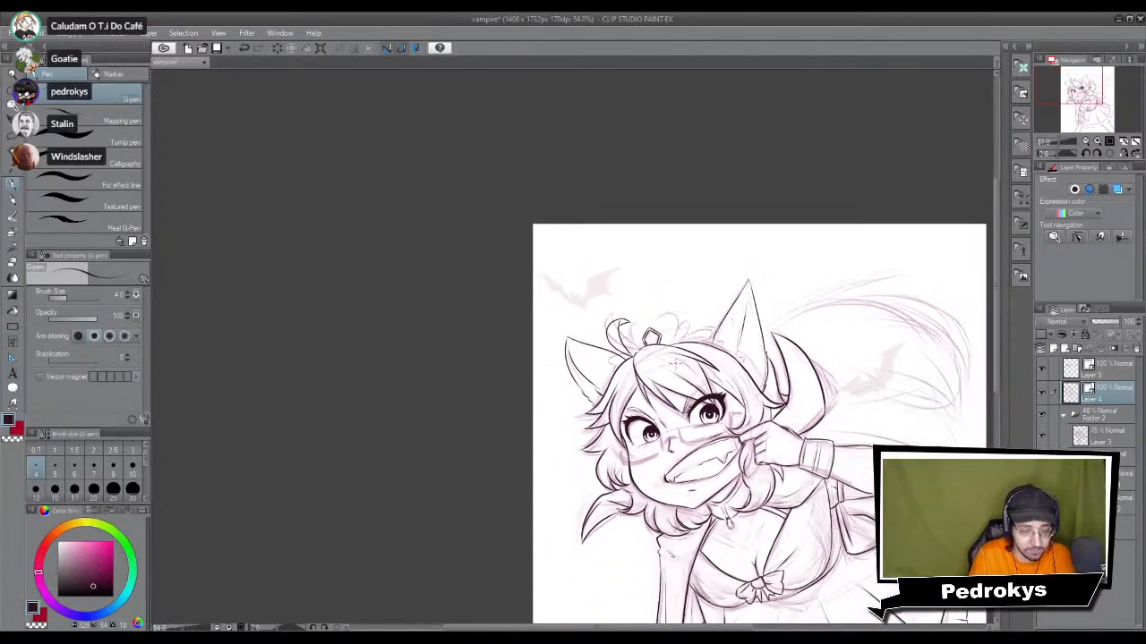
scroll(725, 347, "down", 1)
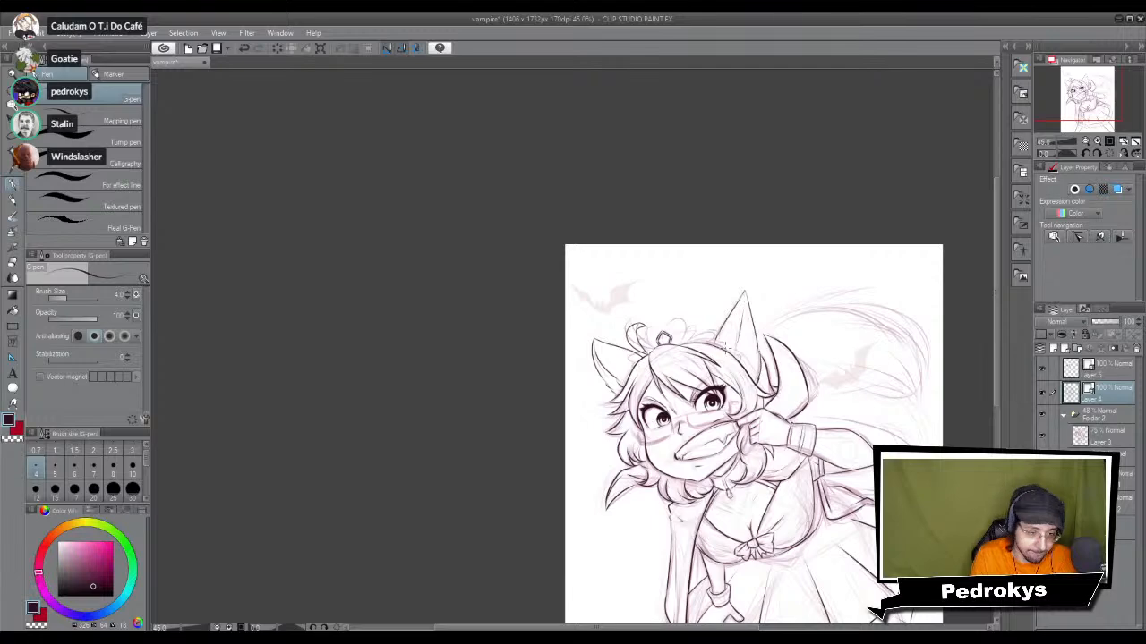
scroll(696, 388, "down", 1)
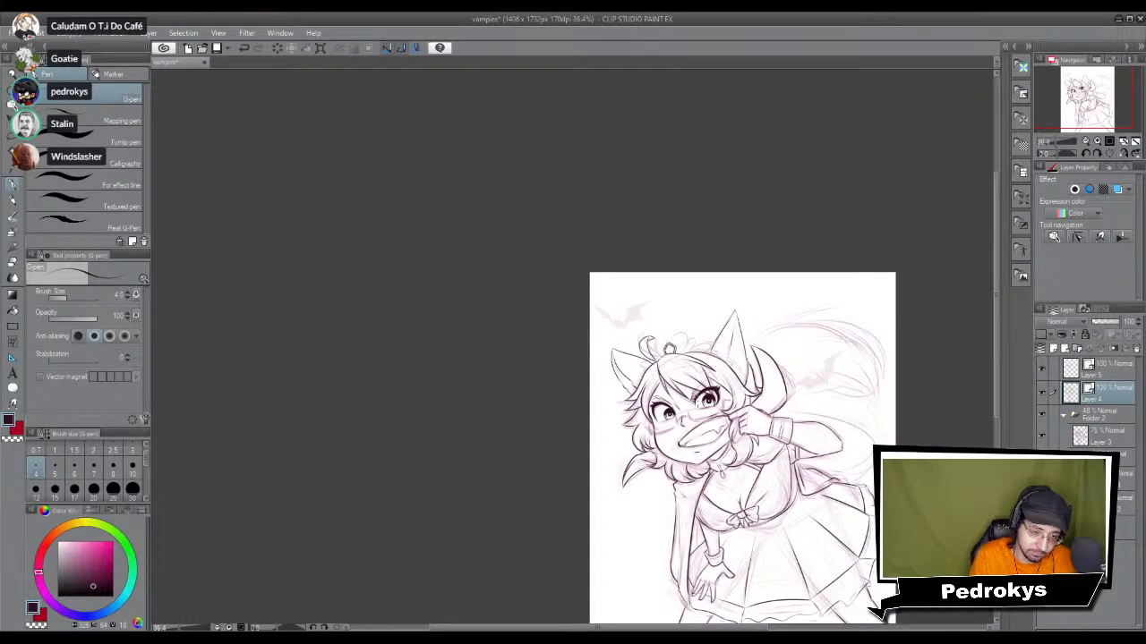
scroll(698, 412, "down", 1)
scroll(689, 408, "up", 8)
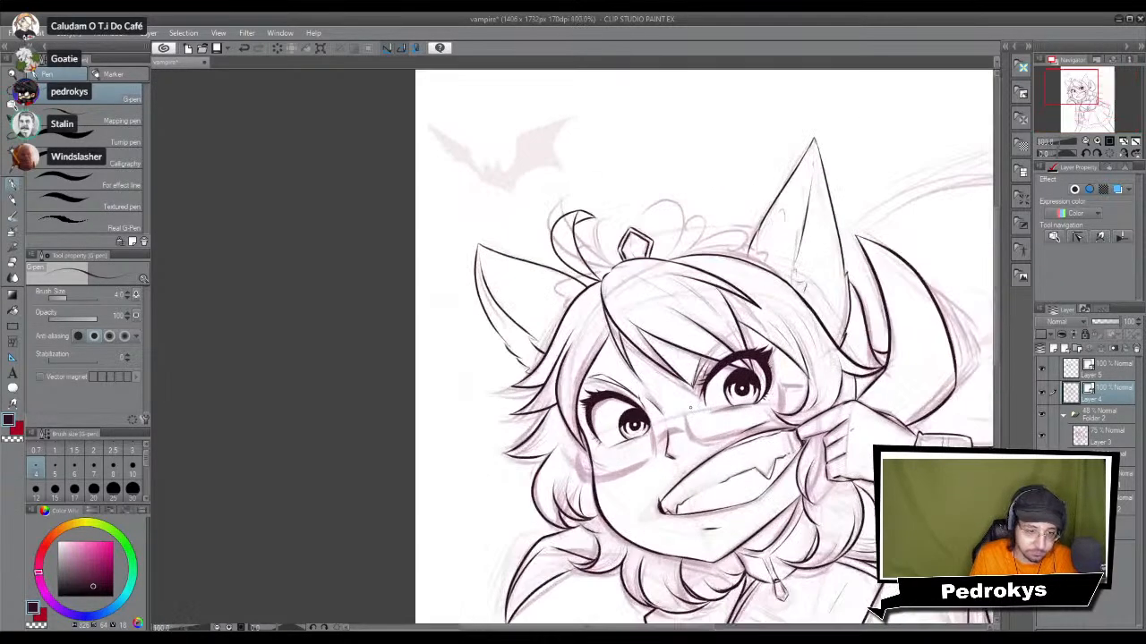
scroll(658, 157, "up", 4)
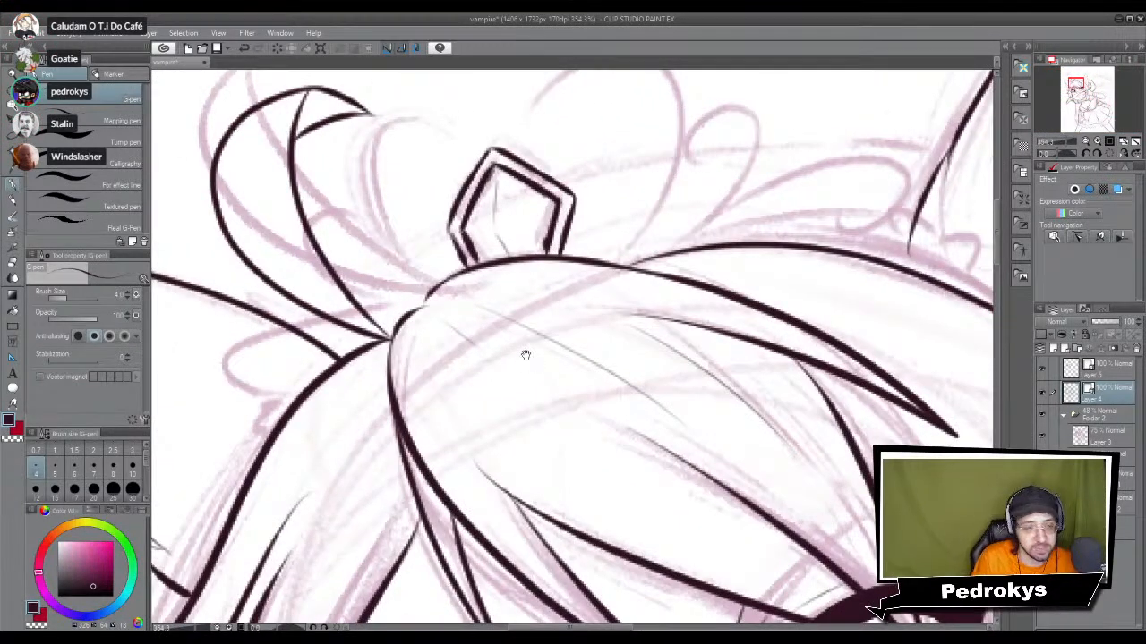
Step: Ink the outer contour of the large rounded loop rising from behind the gem's right side down to the hairline
left_click_drag(602, 224, 592, 332)
left_click_drag(555, 238, 493, 319)
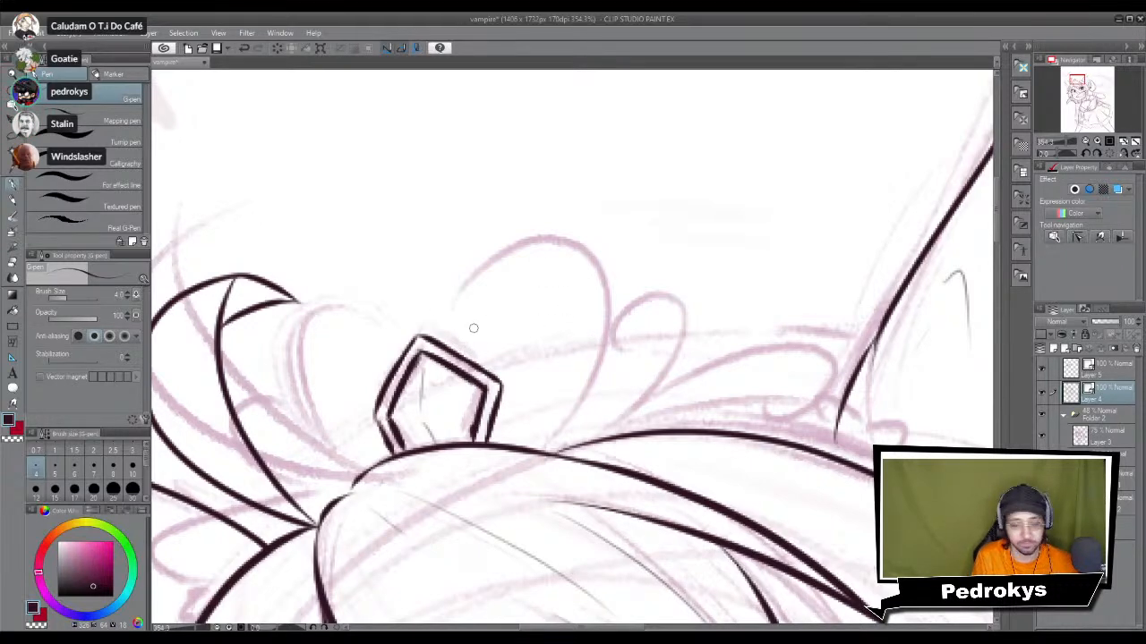
mouse_move(450, 348)
left_mouse_down()
mouse_move(602, 269)
mouse_move(543, 437)
mouse_move(453, 333)
mouse_move(544, 447)
left_mouse_up()
key("ctrl+z")
key("ctrl+z")
left_click_drag(448, 348, 526, 423)
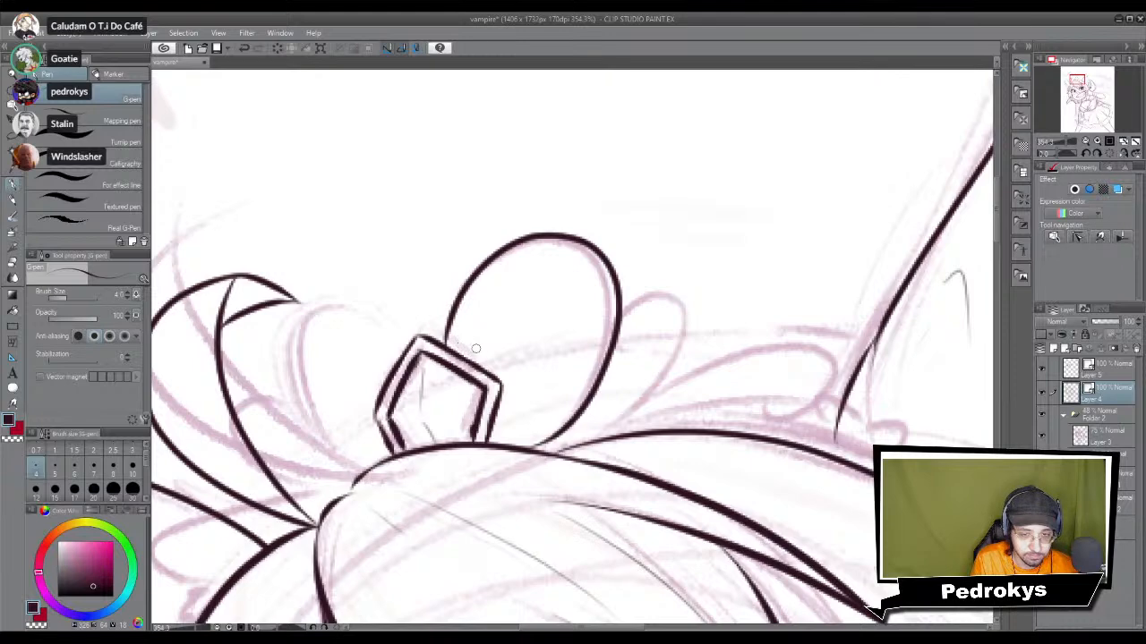
Step: Ink the inner contour along the large loop's upper-left side and try its right side with the size 4 pen
mouse_move(456, 352)
left_mouse_down()
mouse_move(551, 266)
mouse_move(586, 285)
mouse_move(549, 260)
mouse_move(583, 274)
mouse_move(515, 444)
left_mouse_up()
key("ctrl+z")
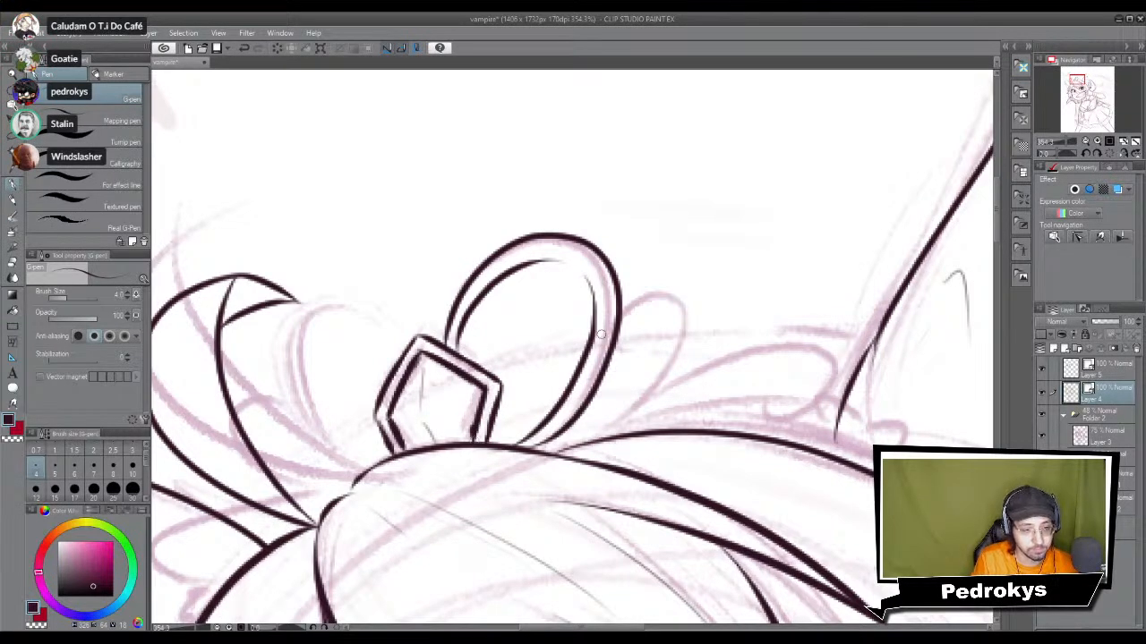
key("ctrl+z")
left_click_drag(586, 269, 535, 422)
key("ctrl+z")
mouse_move(580, 268)
left_mouse_down()
mouse_move(527, 427)
mouse_move(555, 389)
left_mouse_up()
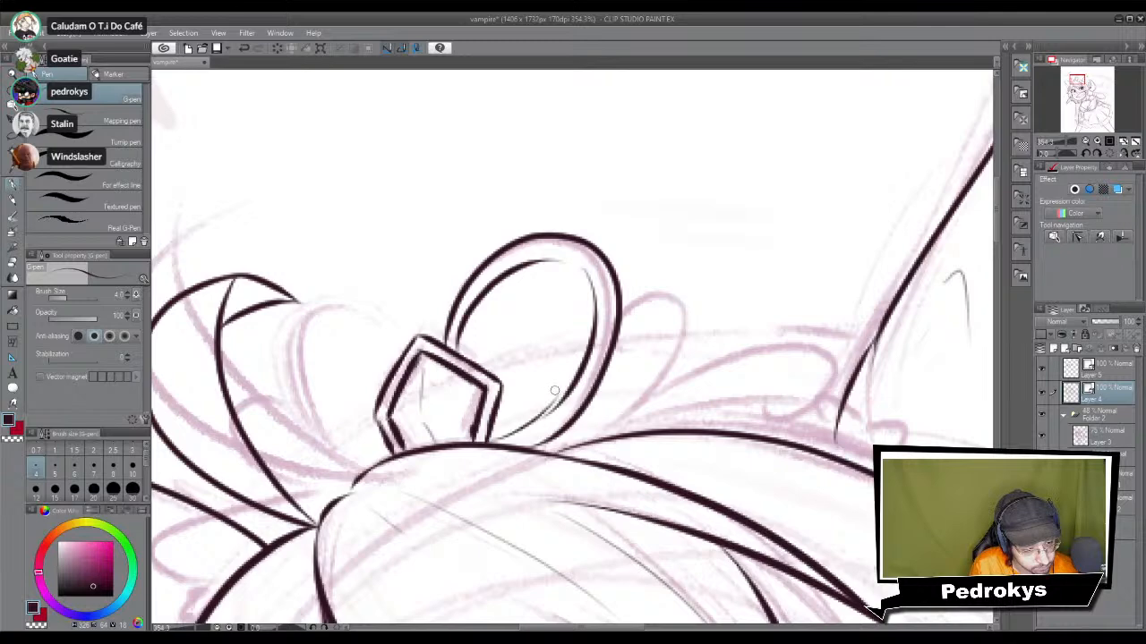
key("ctrl+z")
key("ctrl+z")
Step: Set the pen size to 3 and ink the right side of the large loop's inner contour
left_click(134, 456)
left_click_drag(585, 281, 524, 428)
key("ctrl+z")
left_click_drag(593, 298, 511, 436)
key("ctrl+z")
mouse_move(590, 273)
left_mouse_down()
mouse_move(582, 326)
mouse_move(506, 443)
left_mouse_up()
key("ctrl+z")
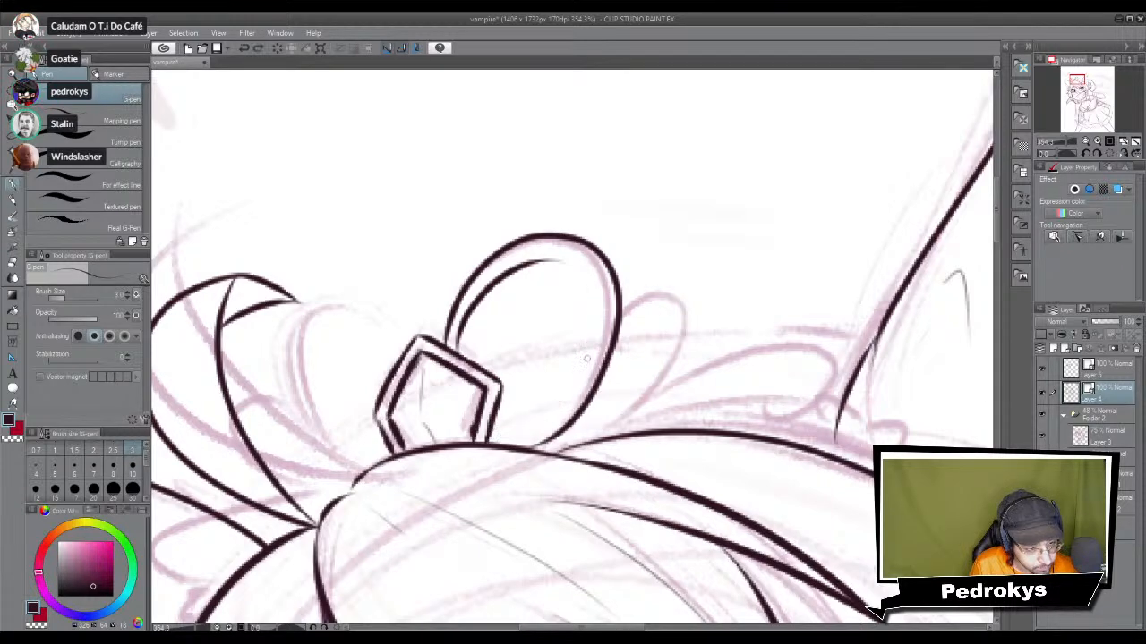
left_click_drag(586, 288, 510, 435)
key("ctrl+z")
left_click_drag(586, 286, 520, 430)
key("ctrl+z")
left_click_drag(583, 280, 590, 351)
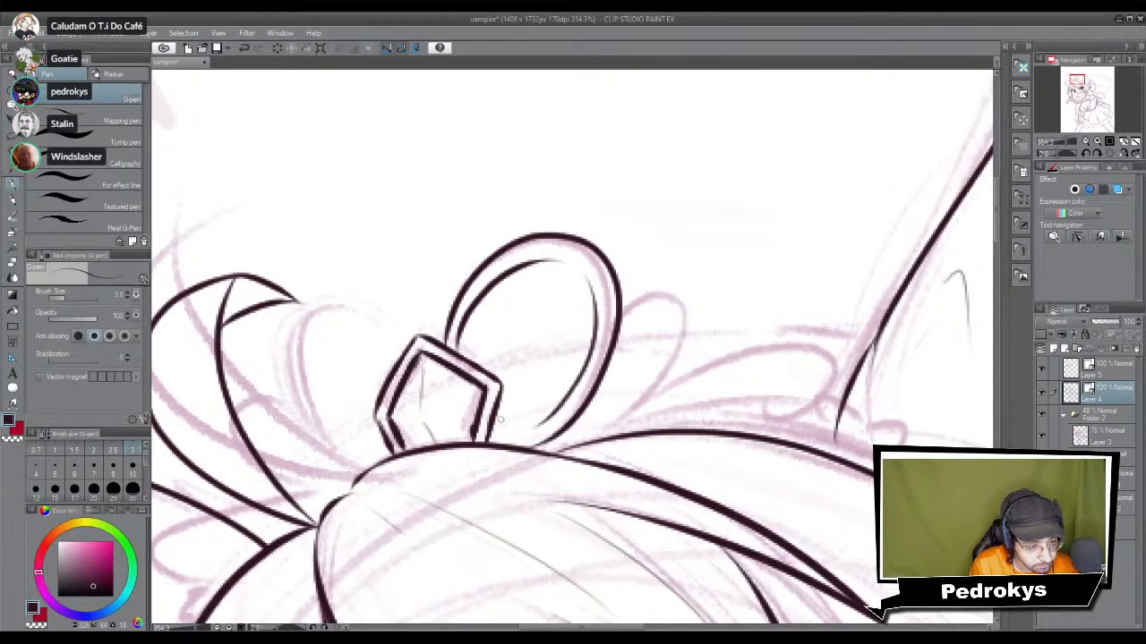
Step: Complete the large loop's inner contour by inking its lower curve towards the gem and joining the lines across the top
mouse_move(505, 421)
left_mouse_down()
mouse_move(542, 424)
mouse_move(550, 406)
left_mouse_up()
key("ctrl+z")
key("ctrl+z")
mouse_move(542, 263)
left_mouse_down()
mouse_move(571, 264)
mouse_move(540, 263)
mouse_move(587, 278)
mouse_move(568, 264)
mouse_move(583, 289)
mouse_move(557, 267)
mouse_move(593, 305)
left_mouse_up()
key("ctrl+z")
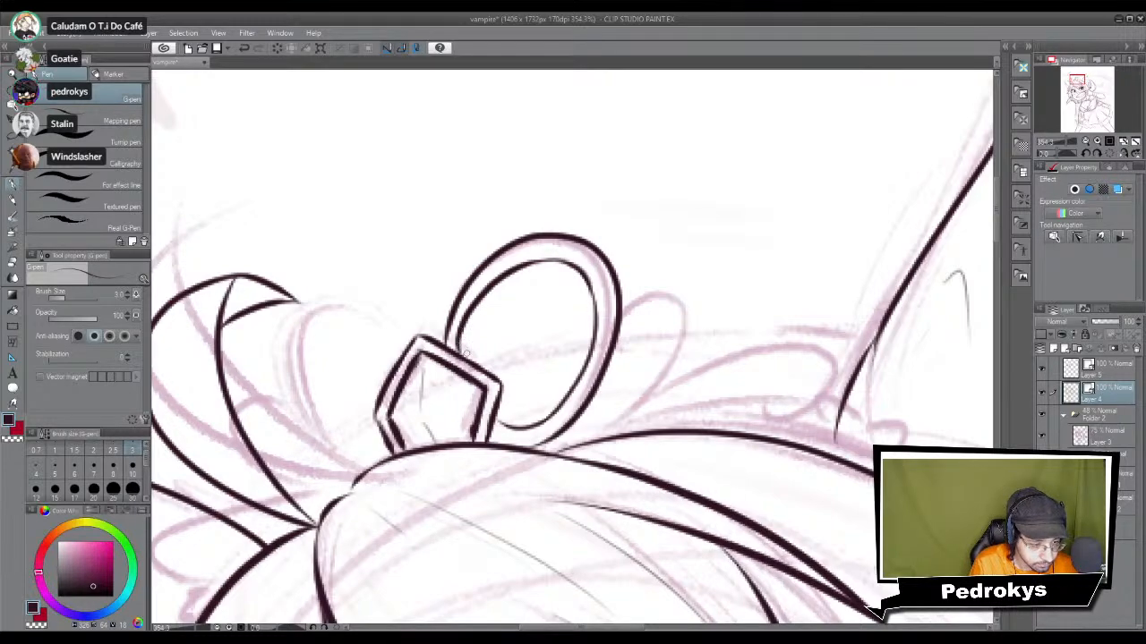
Step: Examine the gem and large loop up close and against the head, then the uninked loops towards the tall ear
scroll(478, 387, "down", 5)
scroll(477, 387, "up", 6)
scroll(477, 387, "up", 4)
scroll(477, 387, "down", 4)
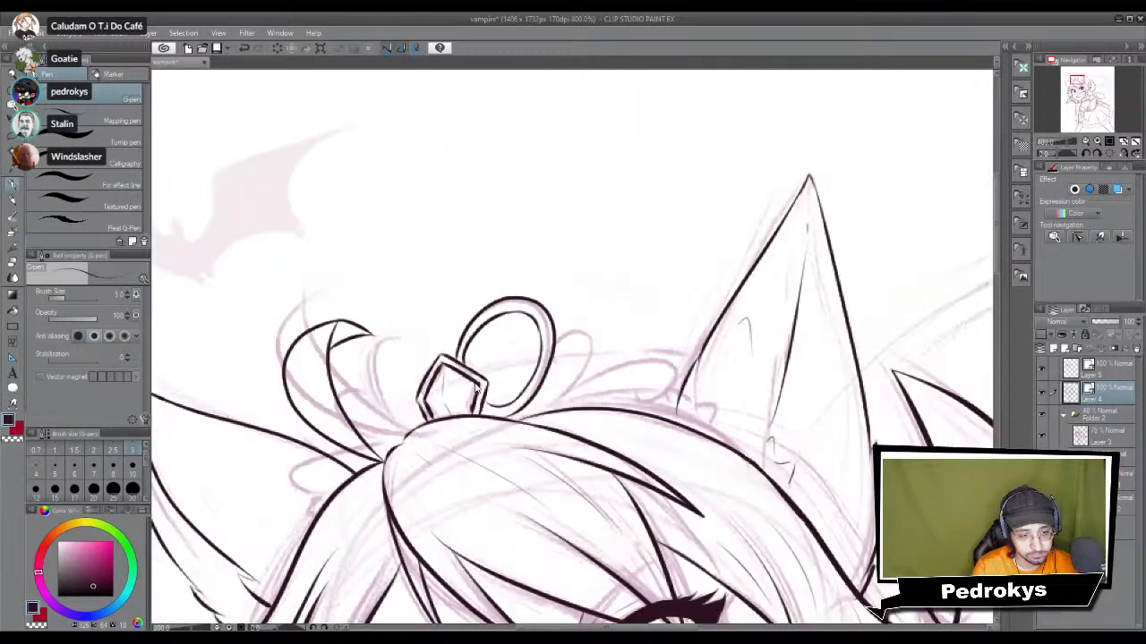
scroll(477, 386, "up", 4)
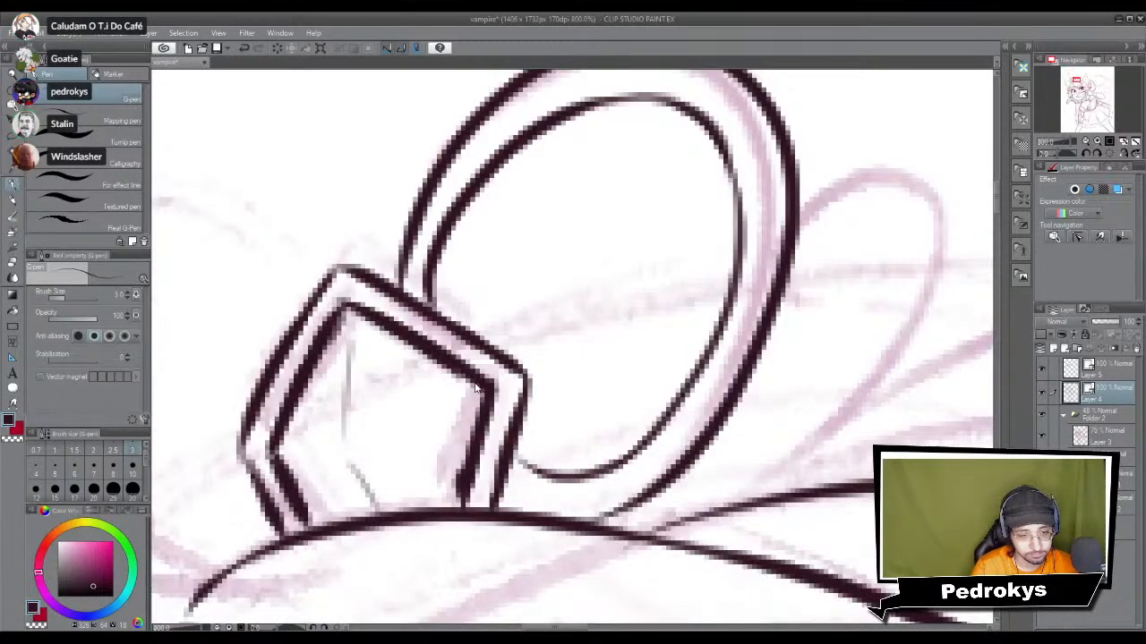
scroll(477, 387, "down", 5)
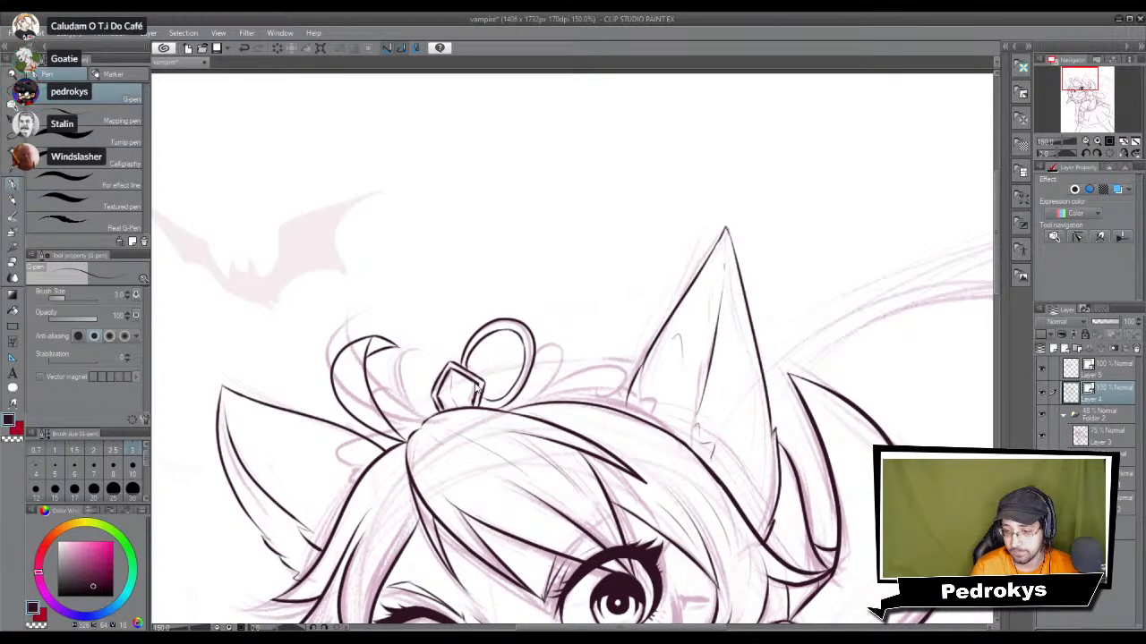
scroll(477, 391, "up", 4)
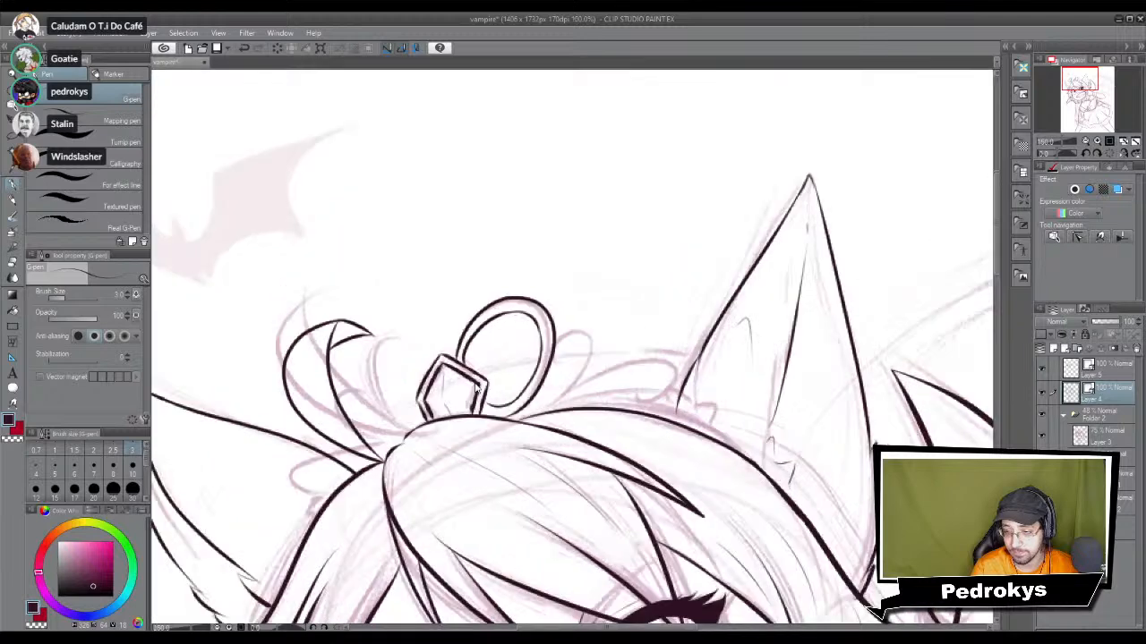
left_click_drag(722, 363, 633, 396)
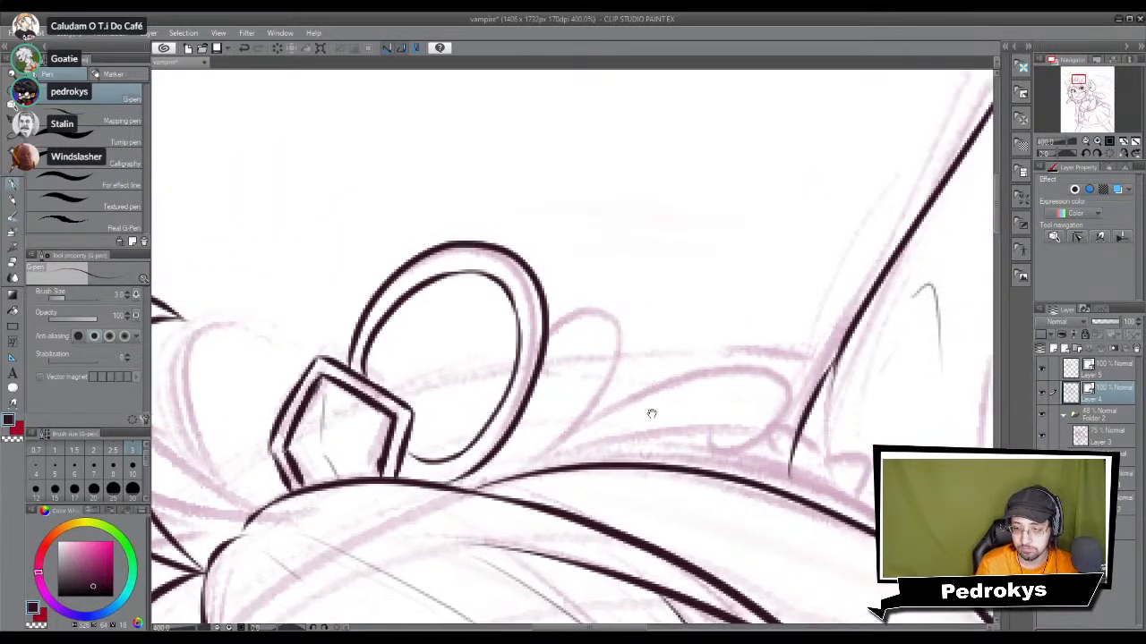
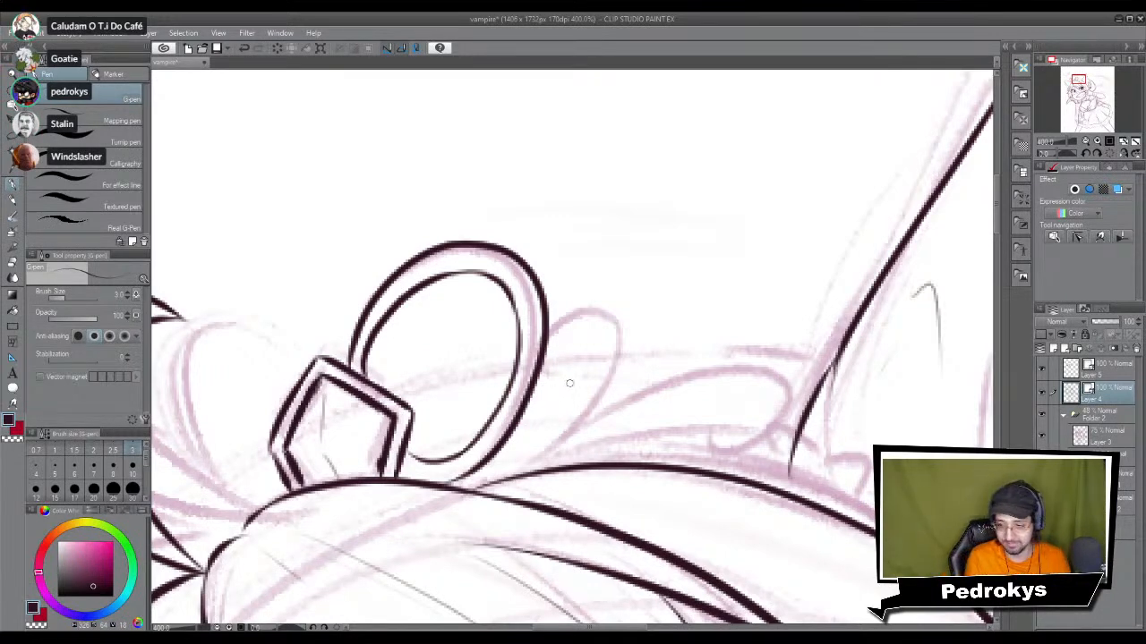
Step: Set the G-pen size to 4 and ink the outer contour of the small loop beside the large one
key("p")
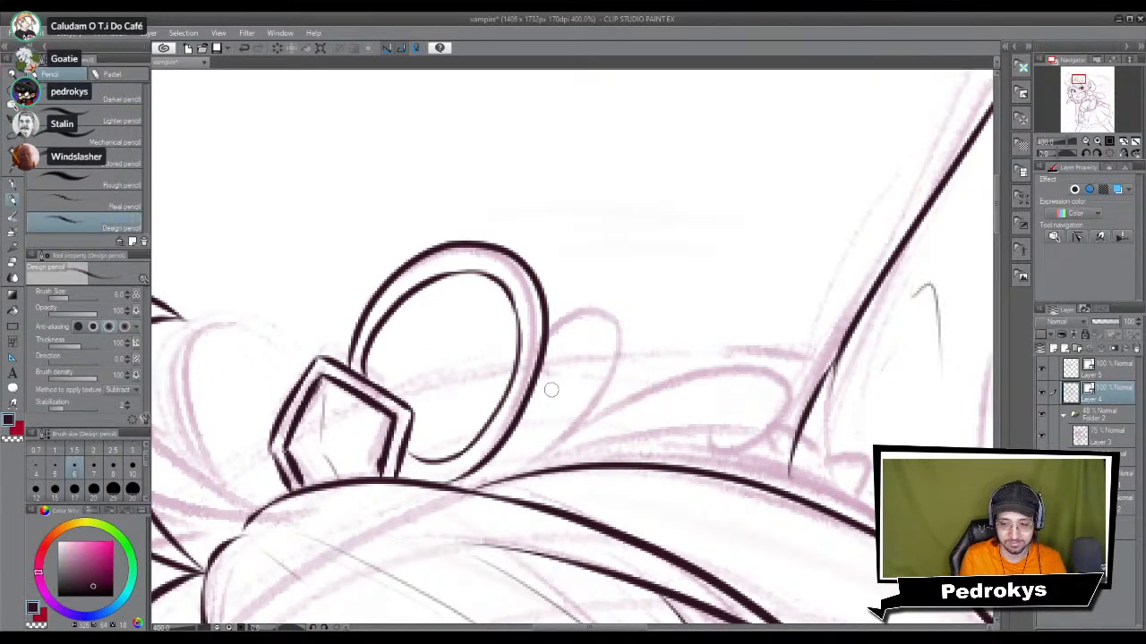
key("p")
key("bracketright")
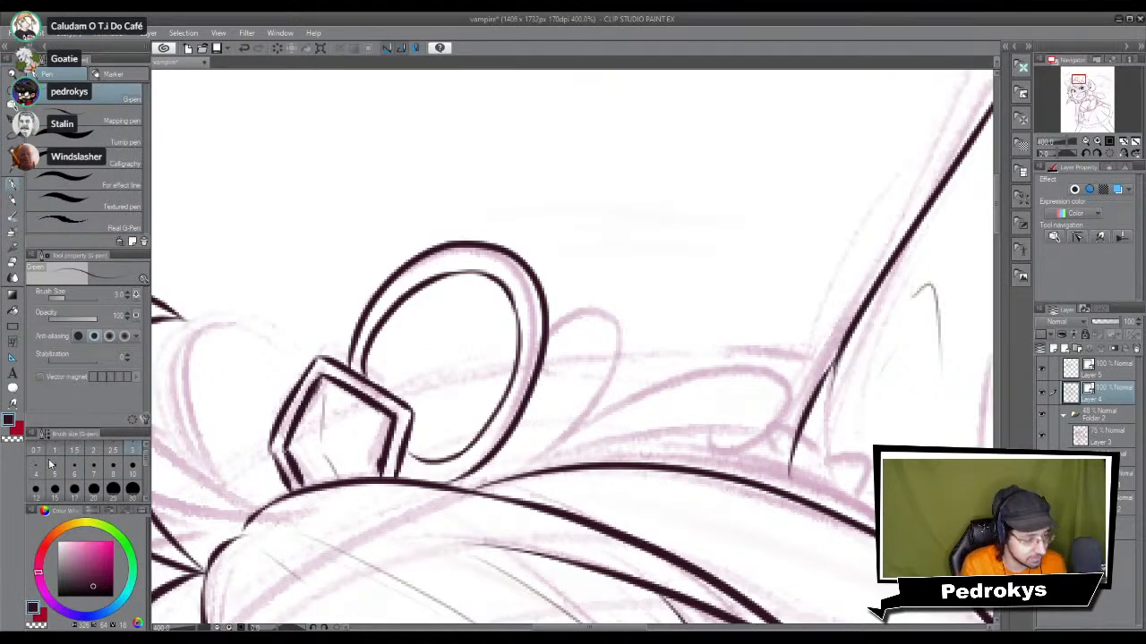
mouse_move(544, 345)
left_mouse_down()
mouse_move(603, 361)
mouse_move(553, 442)
mouse_move(588, 316)
mouse_move(582, 437)
left_mouse_up()
key("ctrl+z")
key("ctrl+z")
key("ctrl+z")
left_click_drag(546, 338, 568, 443)
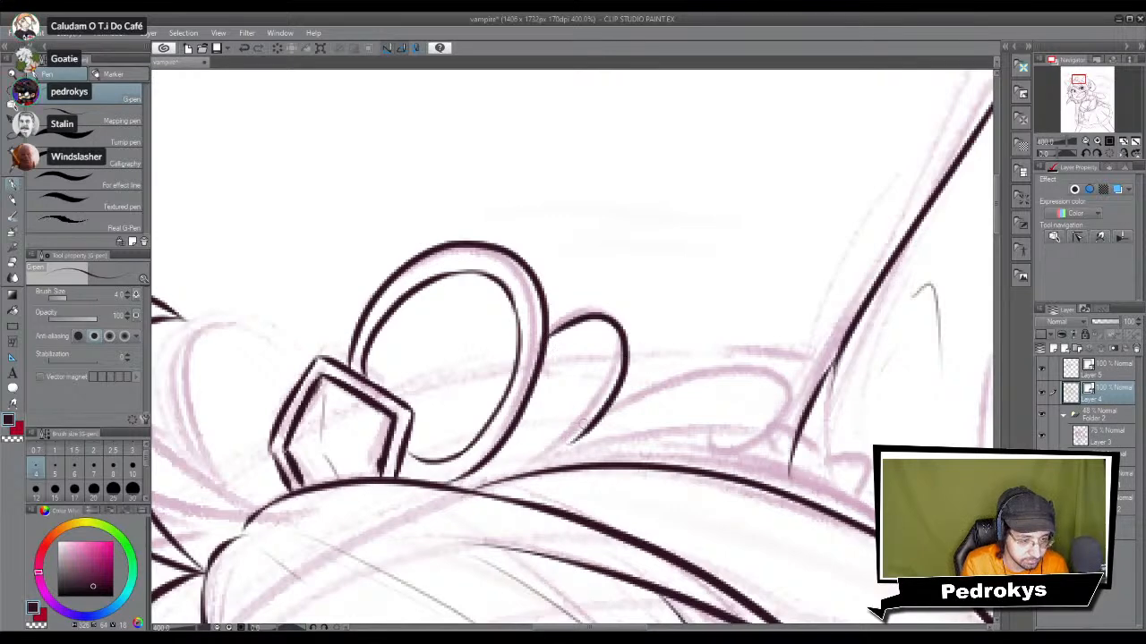
Step: Ink the inner contour of the small loop, running from the large loop's edge down to the hairline
mouse_move(537, 367)
left_mouse_down()
mouse_move(599, 373)
mouse_move(546, 446)
left_mouse_up()
key("ctrl+z")
mouse_move(537, 367)
left_mouse_down()
mouse_move(543, 447)
mouse_move(573, 413)
left_mouse_up()
key("ctrl+z")
left_click_drag(483, 466, 564, 424)
key("ctrl+z")
left_click_drag(485, 472, 573, 414)
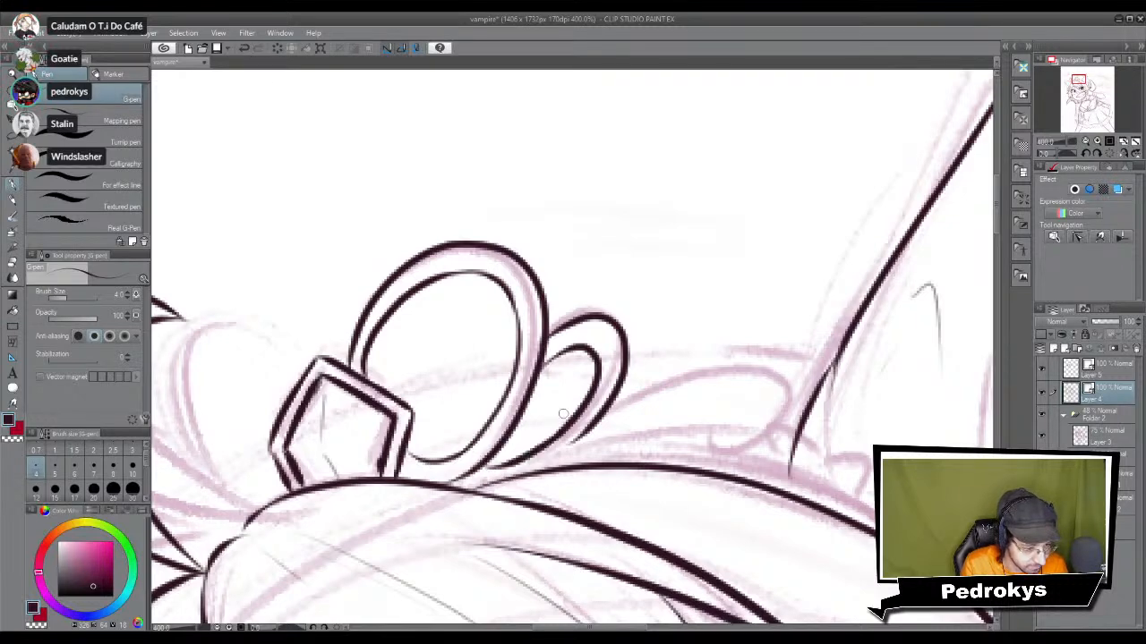
Step: Erase the lower end of the small loop's outer contour where the next curl's sketch meets it
scroll(534, 455, "down", 5)
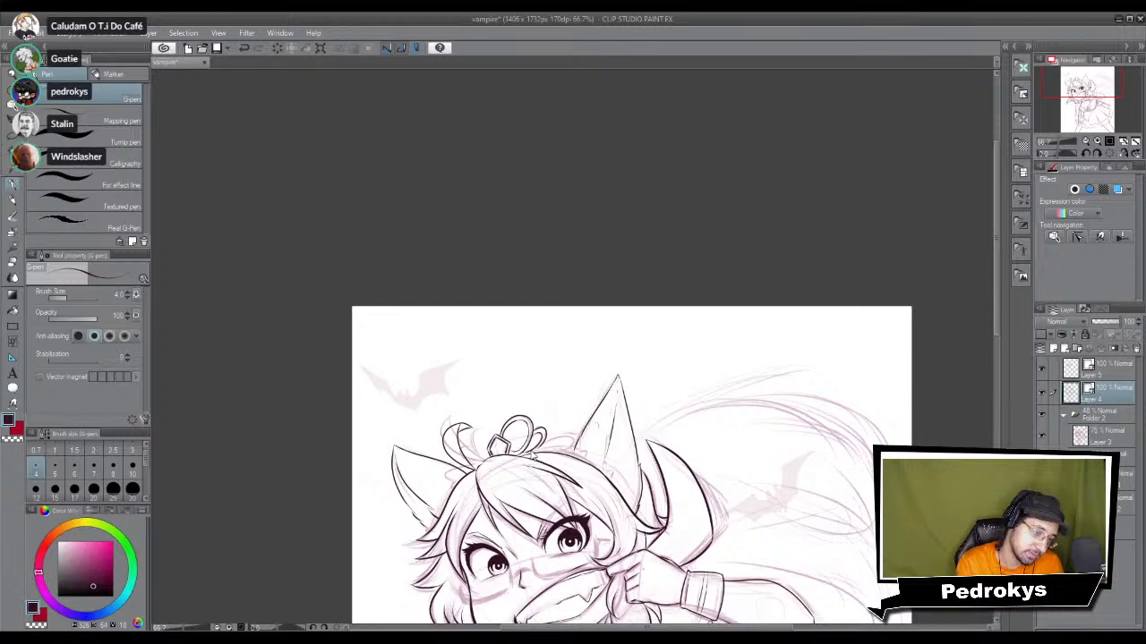
scroll(534, 454, "up", 3)
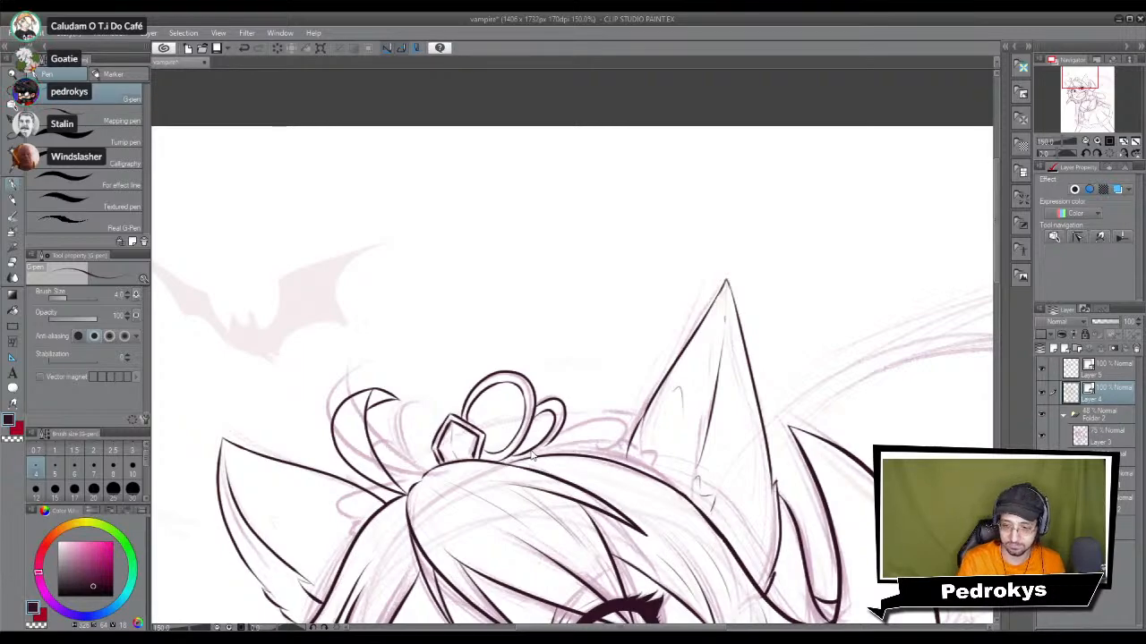
scroll(532, 455, "up", 10)
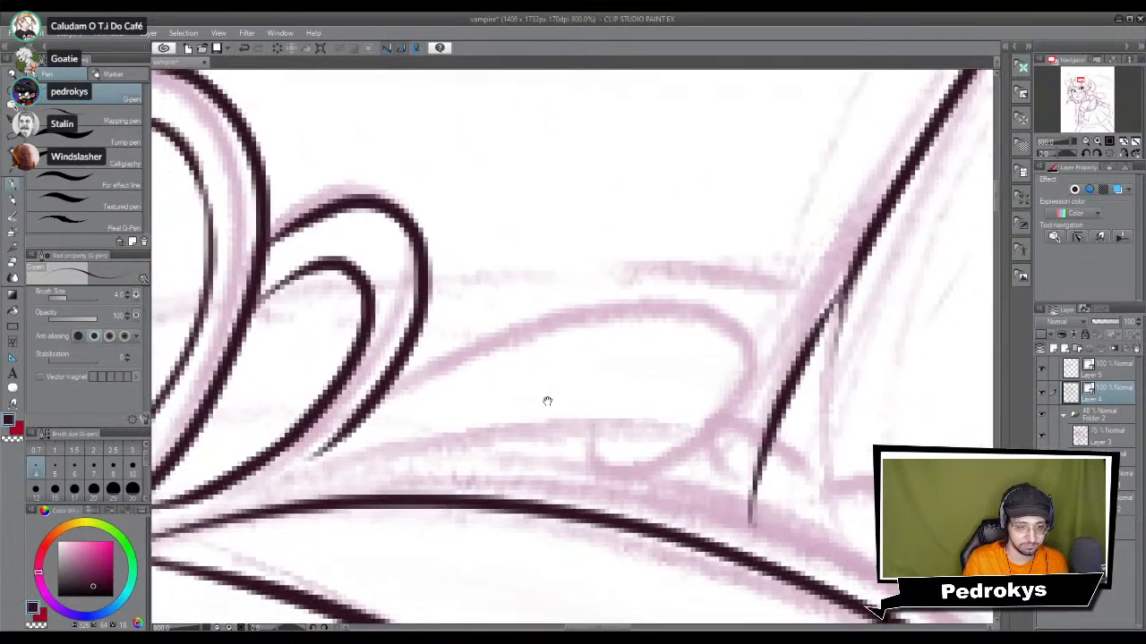
left_click_drag(547, 401, 580, 401)
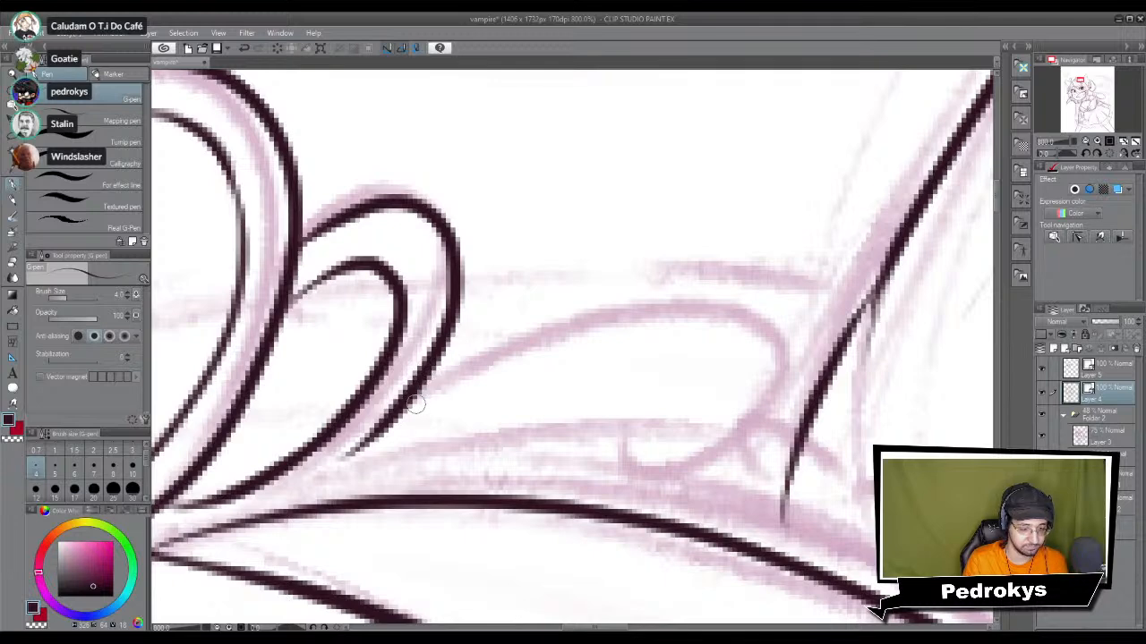
key("e")
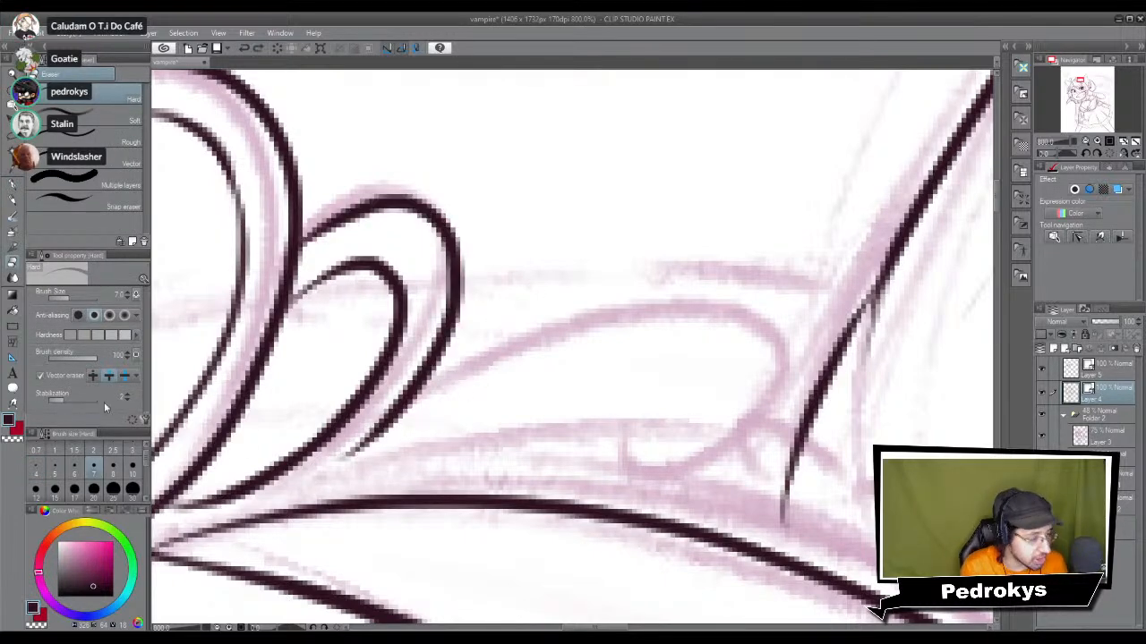
left_click_drag(369, 473, 476, 333)
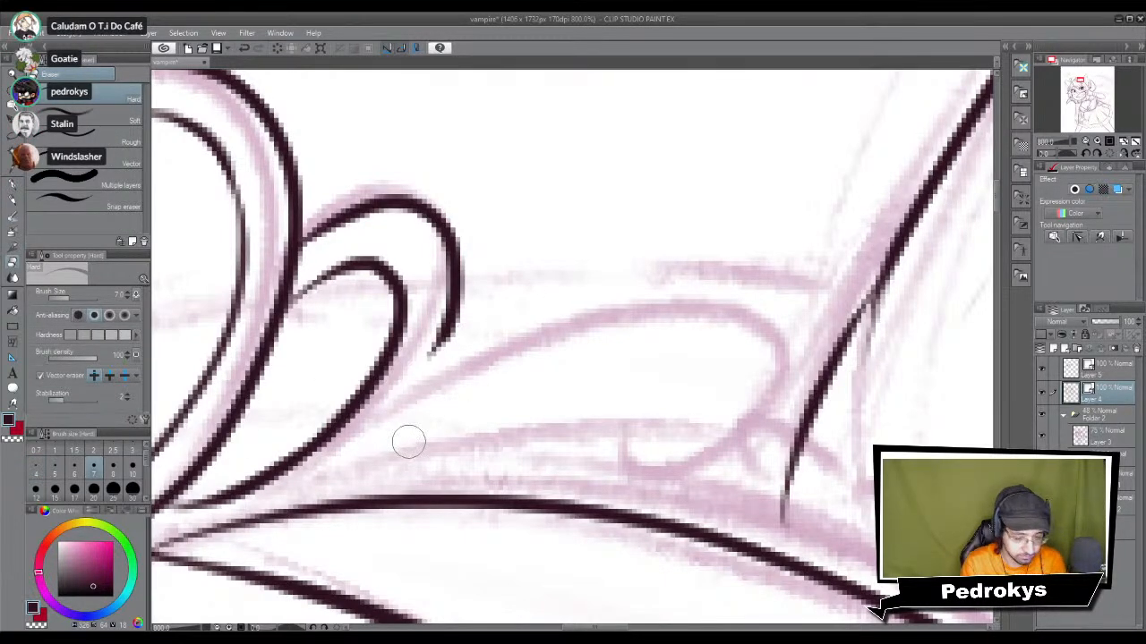
Step: Ink the outer contour of the long curl from the small loop's base towards the tall ear, hooking back inward at its tip
key("p")
mouse_move(259, 501)
left_mouse_down()
mouse_move(358, 414)
mouse_move(707, 279)
left_mouse_up()
key("ctrl+z")
mouse_move(313, 458)
left_mouse_down()
mouse_move(414, 392)
mouse_move(638, 371)
left_mouse_up()
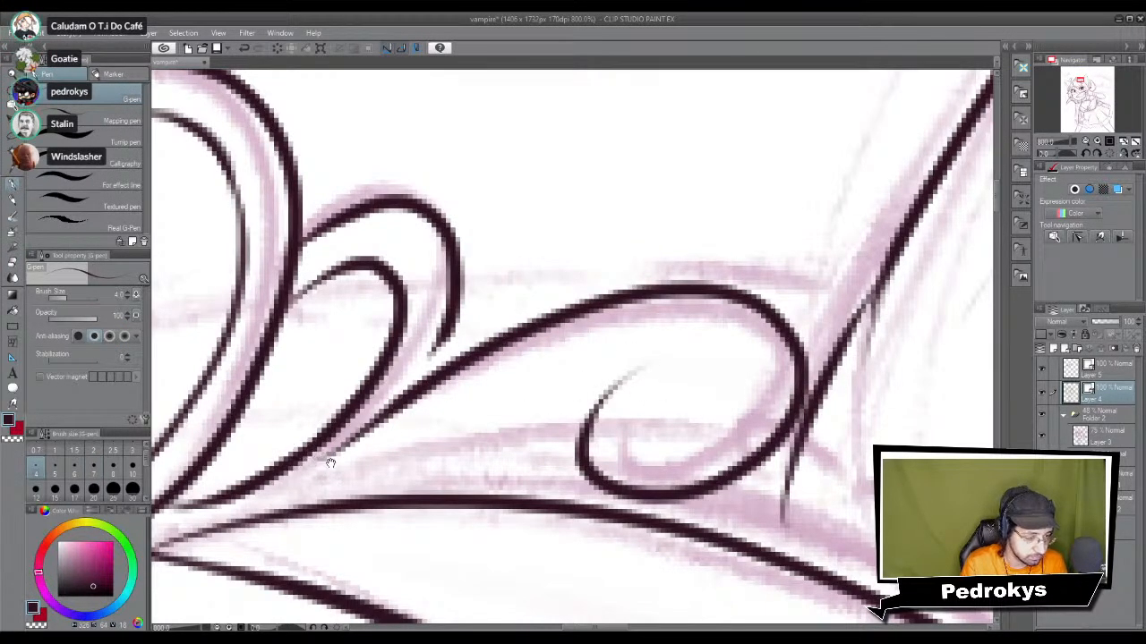
left_click_drag(315, 463, 510, 386)
left_click_drag(731, 289, 641, 343)
Step: Ink the inner contour of the long curl parallel to the outer one, rounding it into a small hook inside the tip
left_click_drag(300, 516, 821, 312)
key("ctrl+z")
key("ctrl+z")
left_click_drag(369, 492, 872, 304)
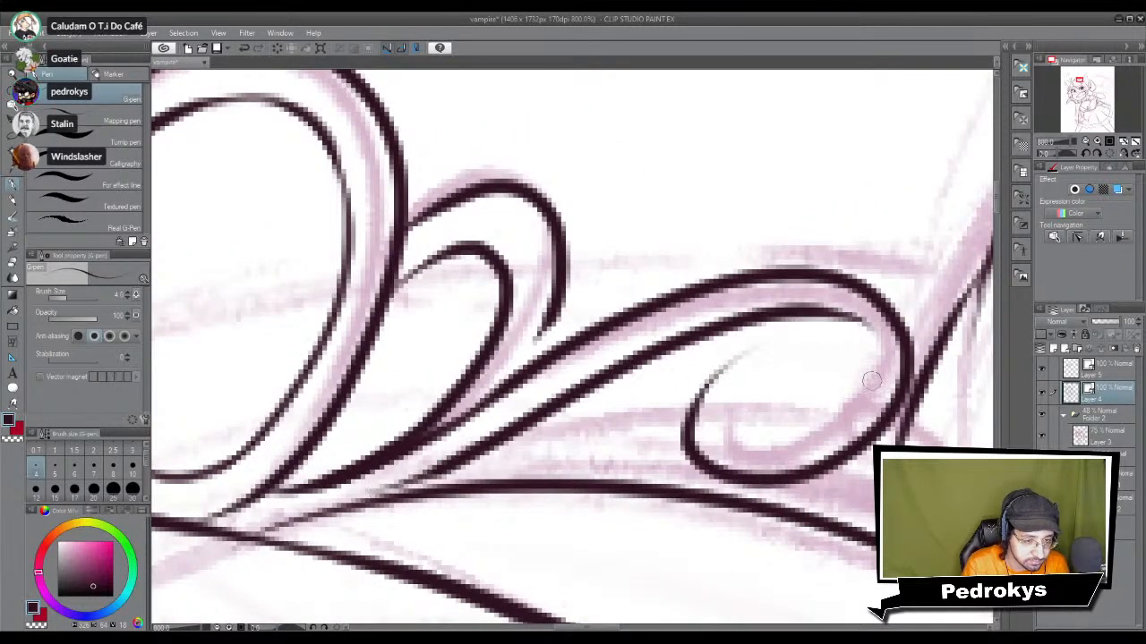
key("ctrl+z")
left_click_drag(330, 505, 850, 326)
key("ctrl+z")
mouse_move(376, 492)
left_mouse_down()
mouse_move(656, 337)
mouse_move(734, 336)
left_mouse_up()
key("ctrl+z")
left_click_drag(377, 504, 824, 404)
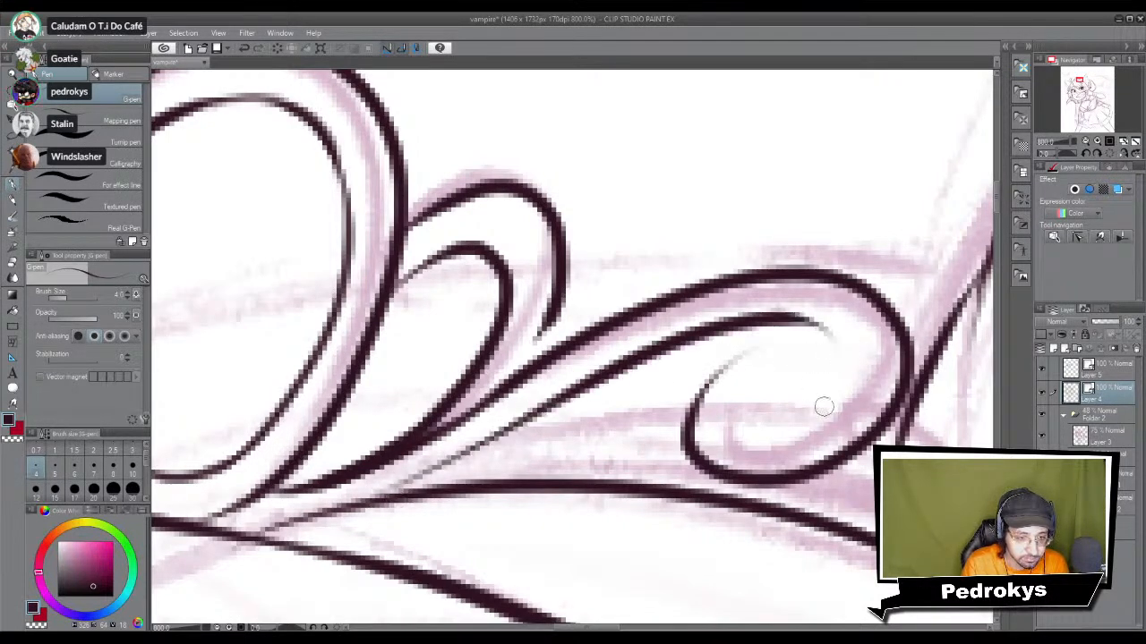
left_click_drag(752, 322, 770, 427)
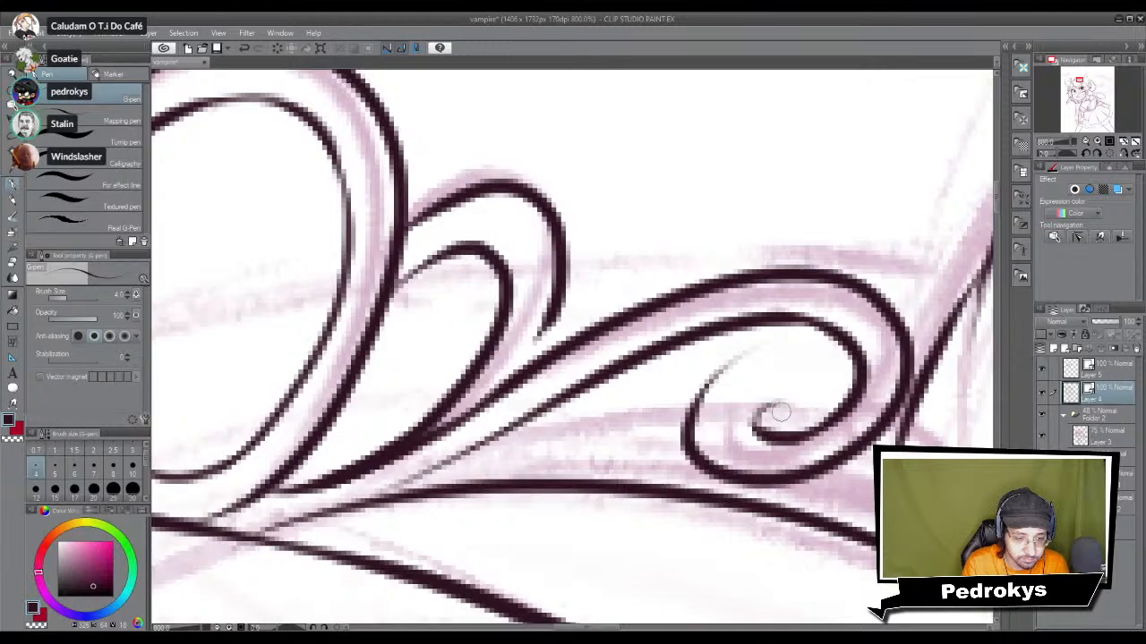
Step: Join the long curl's contours into a spiral at its centre and extend the small loop's outer contour down to the curl
mouse_move(690, 416)
left_mouse_down()
mouse_move(771, 416)
mouse_move(816, 371)
left_mouse_up()
key("ctrl+z")
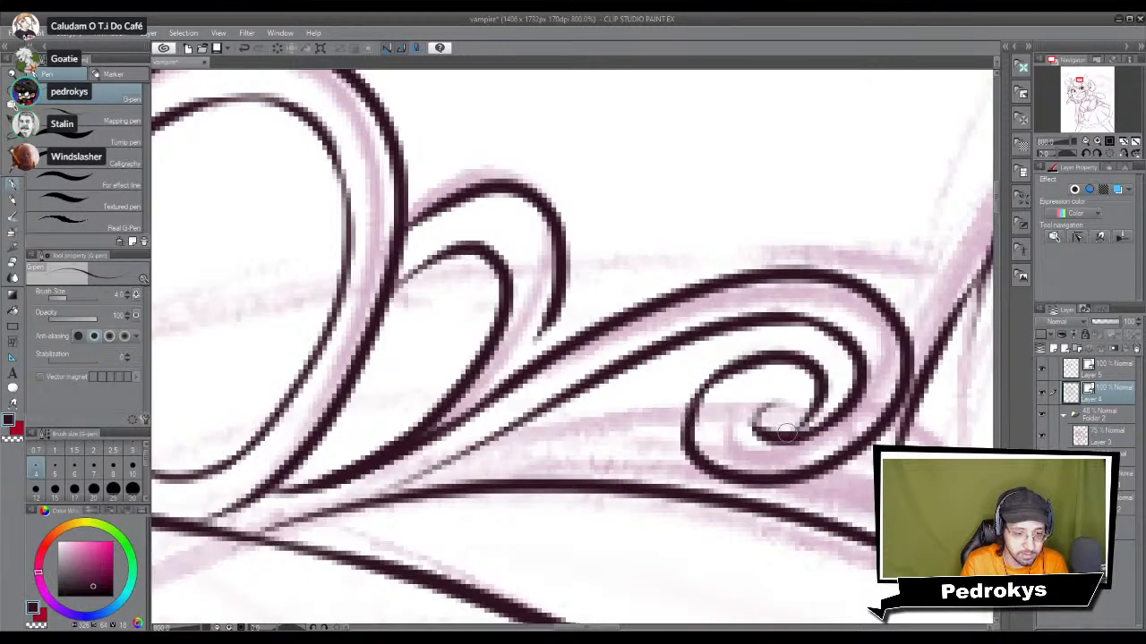
scroll(788, 363, "down", 5)
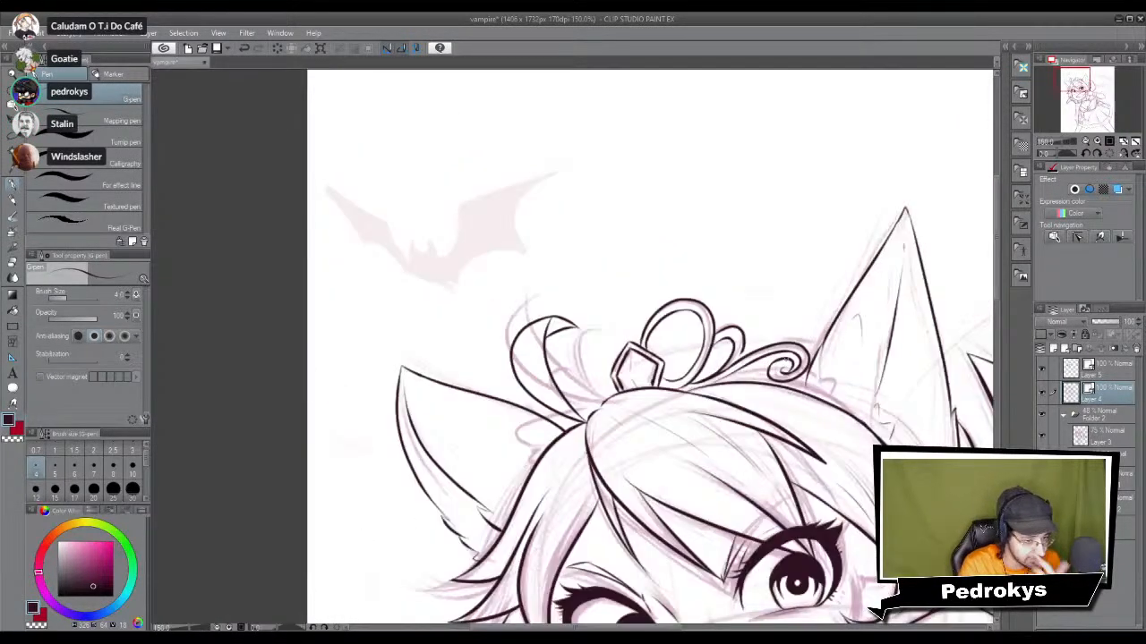
scroll(788, 363, "up", 5)
left_click_drag(516, 370, 551, 285)
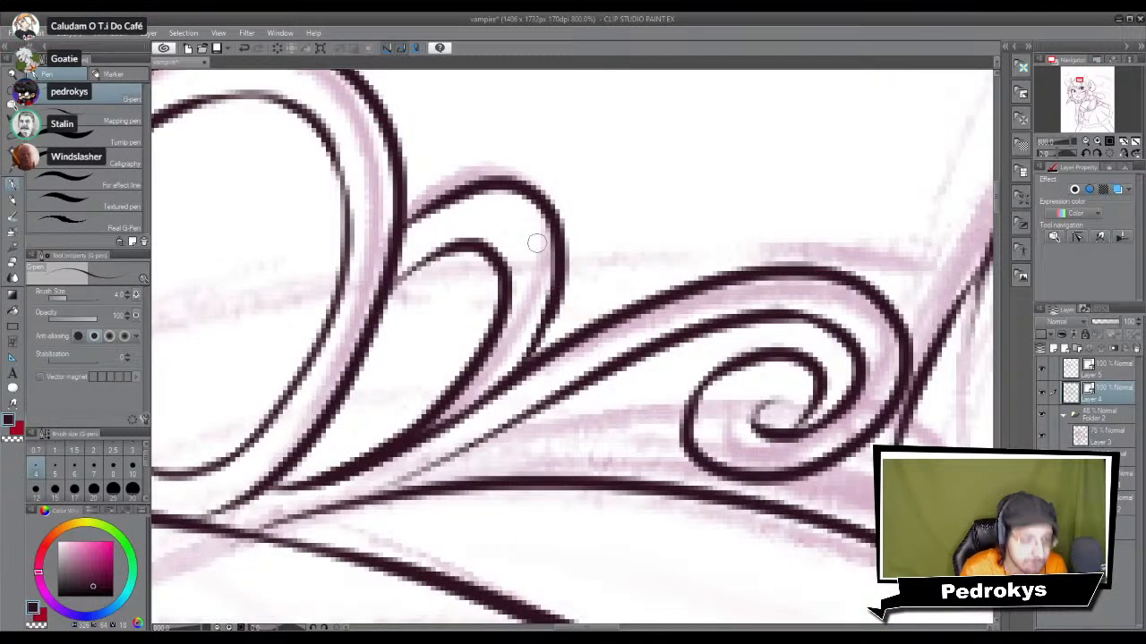
Step: Examine the inked head ornament against the whole head, then up close between the gem and the tall ear
scroll(537, 248, "down", 6)
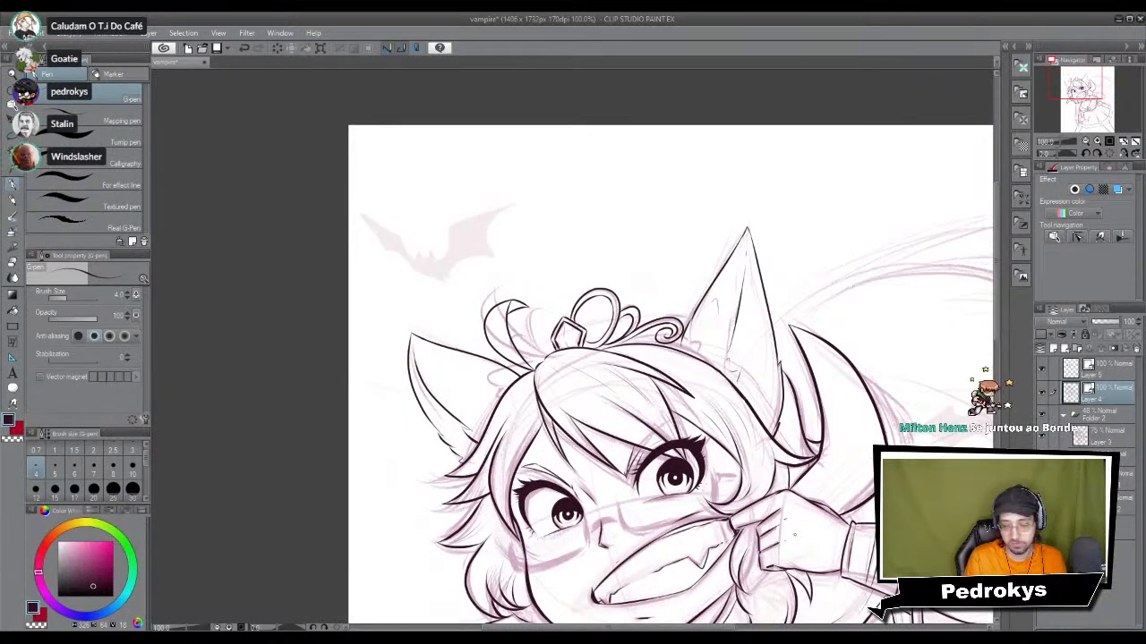
left_click_drag(733, 451, 730, 337)
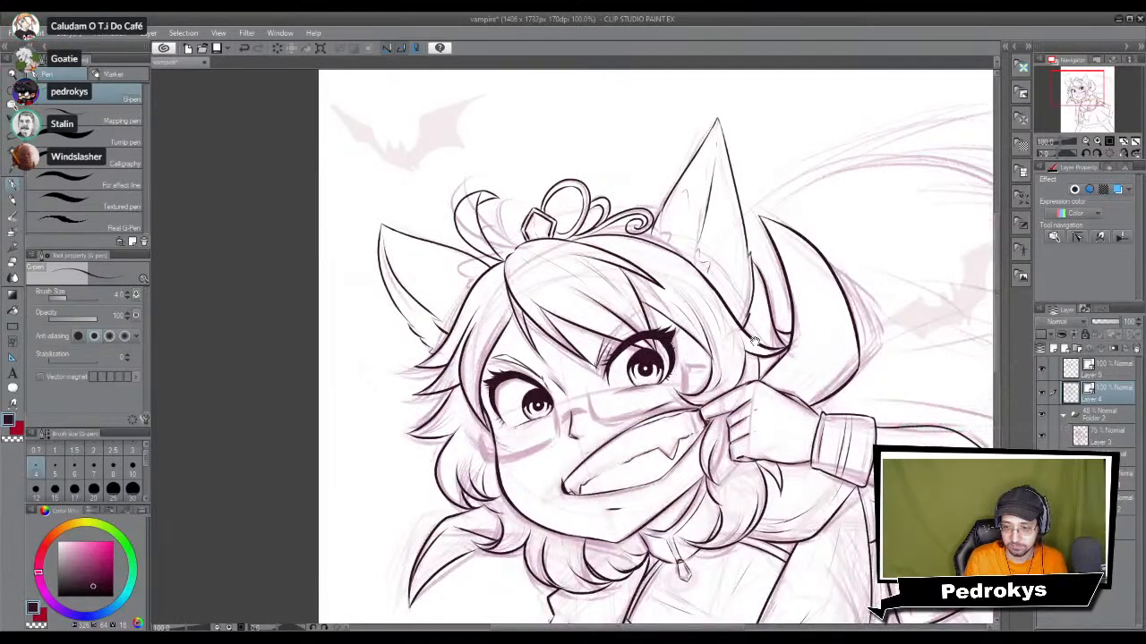
scroll(729, 338, "down", 2)
scroll(680, 421, "up", 2)
mouse_move(704, 438)
left_mouse_down()
mouse_move(694, 359)
mouse_move(756, 495)
left_mouse_up()
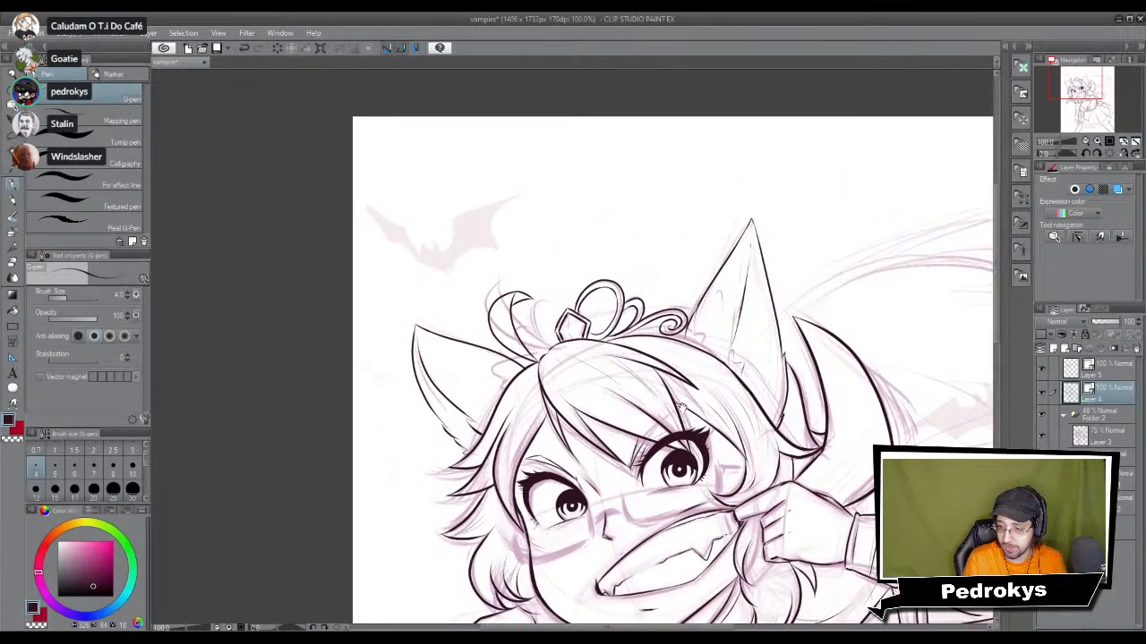
scroll(682, 407, "down", 1)
scroll(682, 411, "up", 4)
left_click_drag(602, 440, 591, 527)
mouse_move(693, 445)
left_mouse_down()
mouse_move(618, 501)
mouse_move(603, 489)
mouse_move(594, 435)
left_mouse_up()
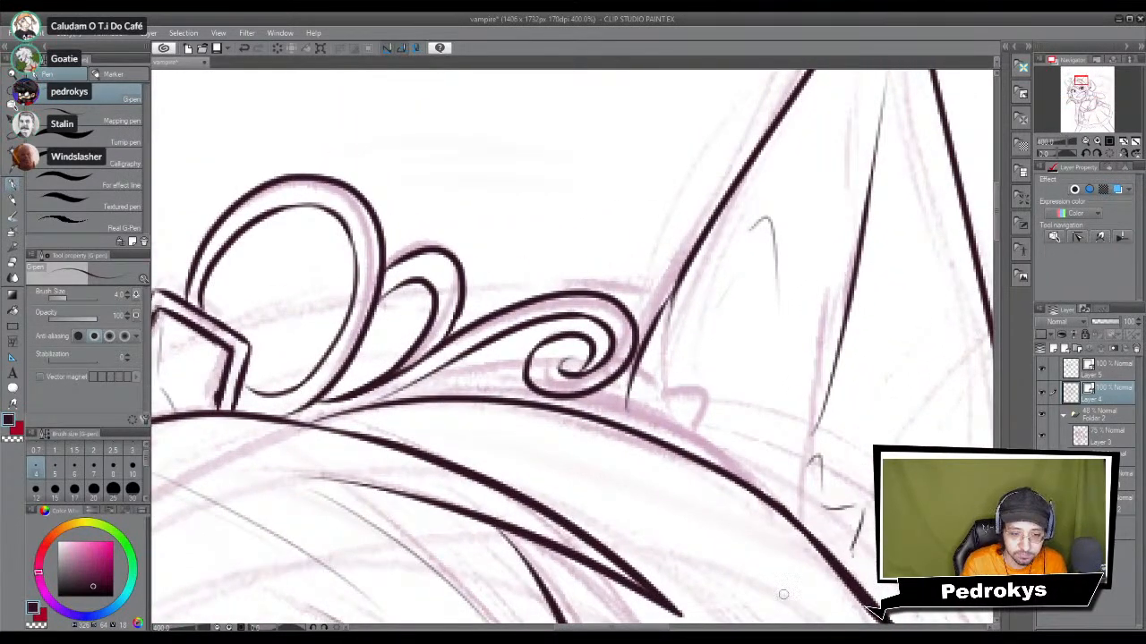
key("alt+Tab")
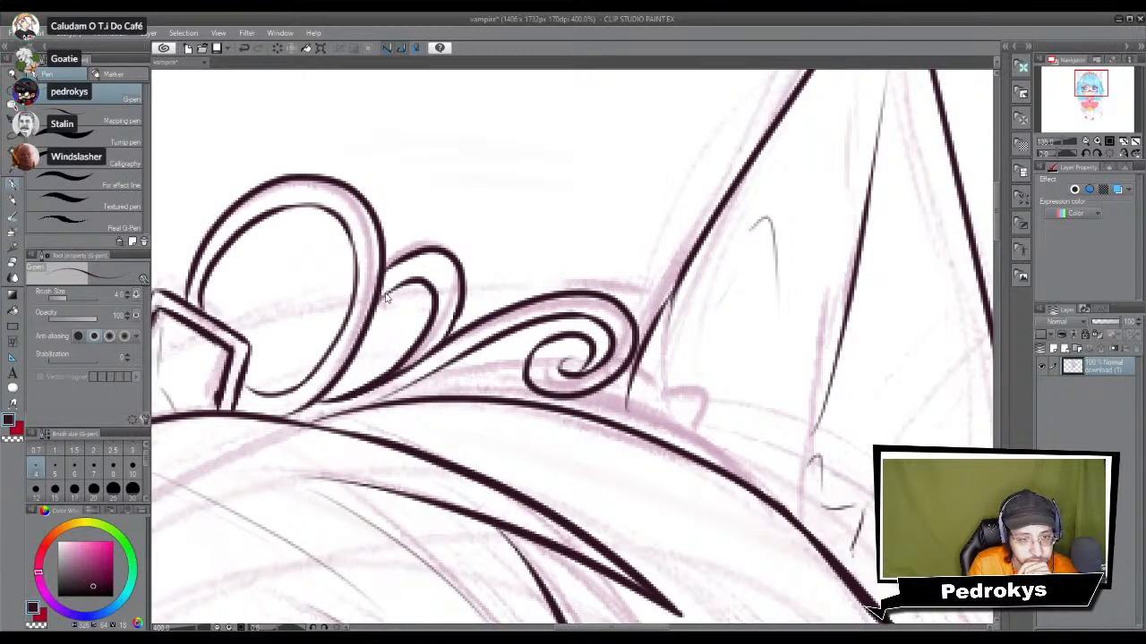
key("alt+Tab")
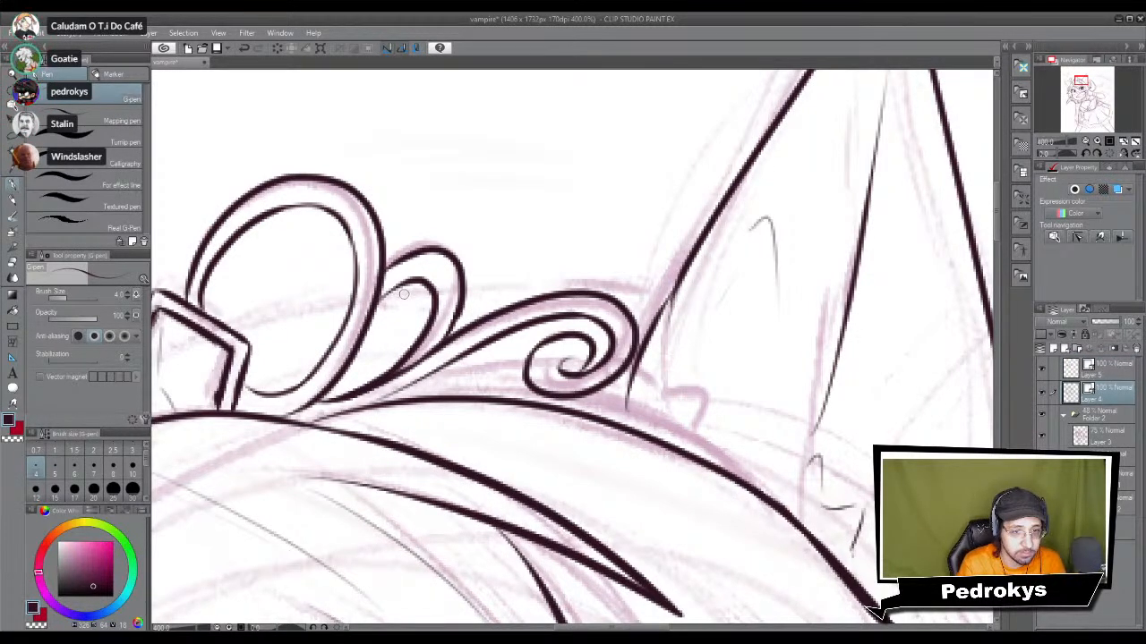
Step: Erase the small loop's contour ends beside the large loop and re-ink them as an inward-rolling curl
key("e")
left_click_drag(409, 283, 386, 295)
left_click_drag(402, 256, 383, 276)
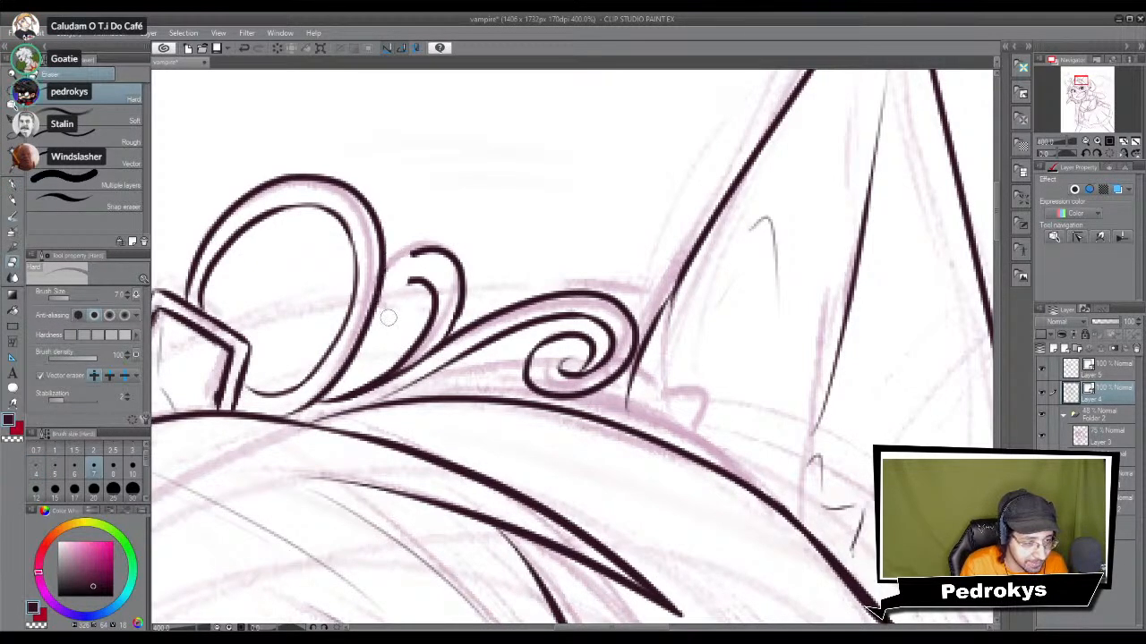
key("p")
mouse_move(381, 315)
left_mouse_down()
mouse_move(385, 274)
mouse_move(423, 254)
mouse_move(389, 318)
left_mouse_up()
mouse_move(400, 269)
left_mouse_down()
mouse_move(401, 316)
mouse_move(391, 274)
mouse_move(418, 306)
mouse_move(393, 285)
mouse_move(410, 309)
mouse_move(415, 252)
left_mouse_up()
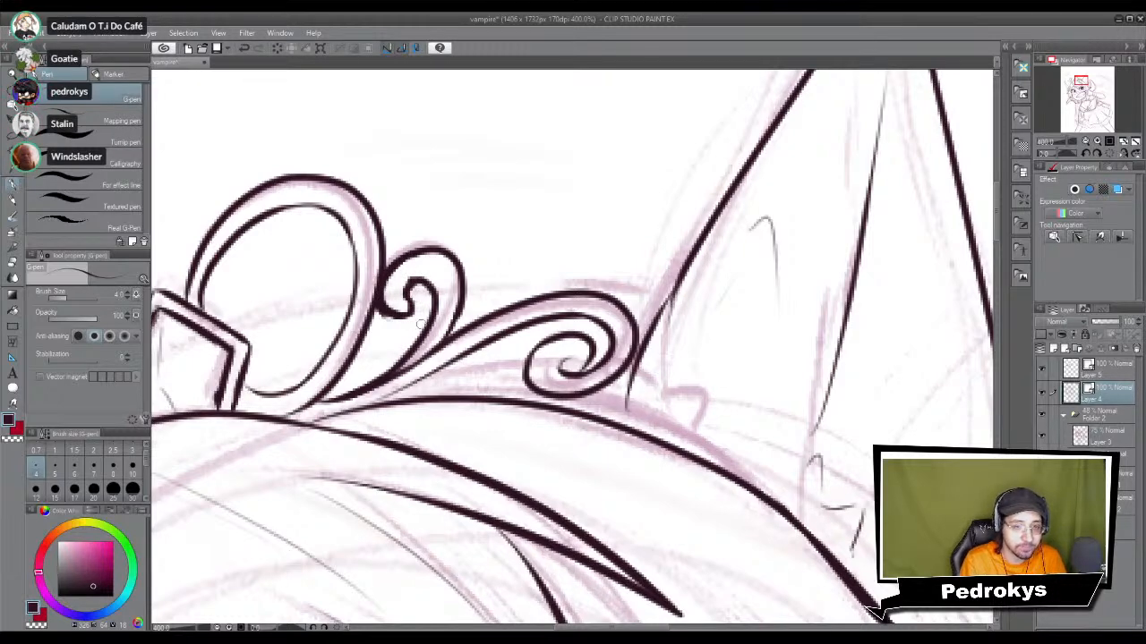
Step: Erase the small curl's tapering base and ink a tiny rounded curl between the large loop's base and the hairline
left_click_drag(412, 393, 463, 384)
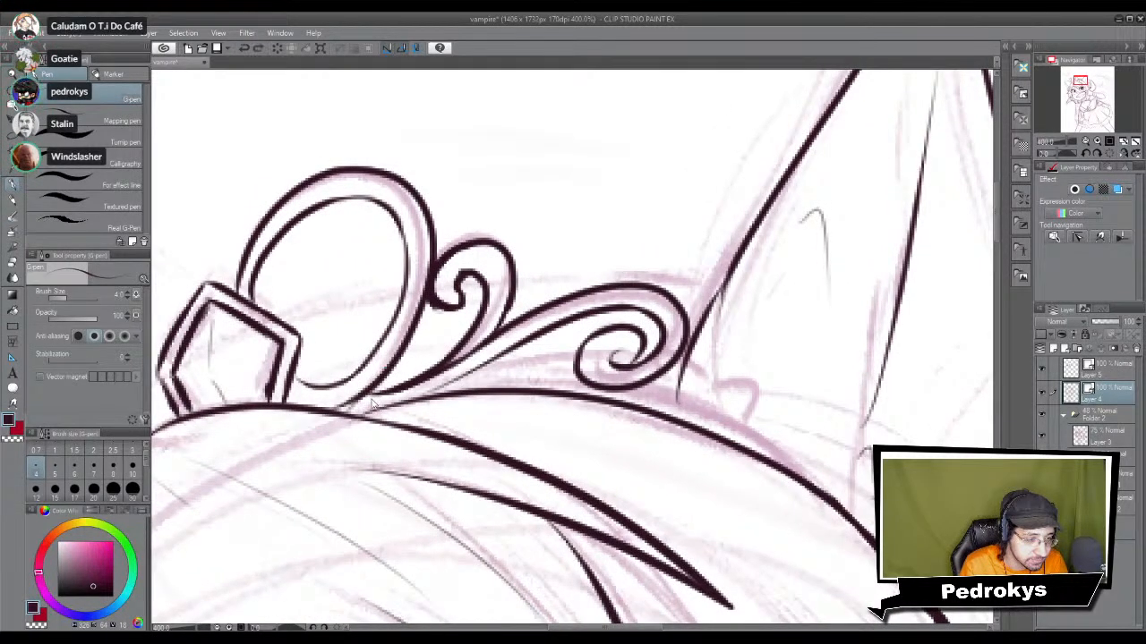
key("e")
mouse_move(371, 403)
left_mouse_down()
mouse_move(432, 359)
mouse_move(367, 403)
left_mouse_up()
key("p")
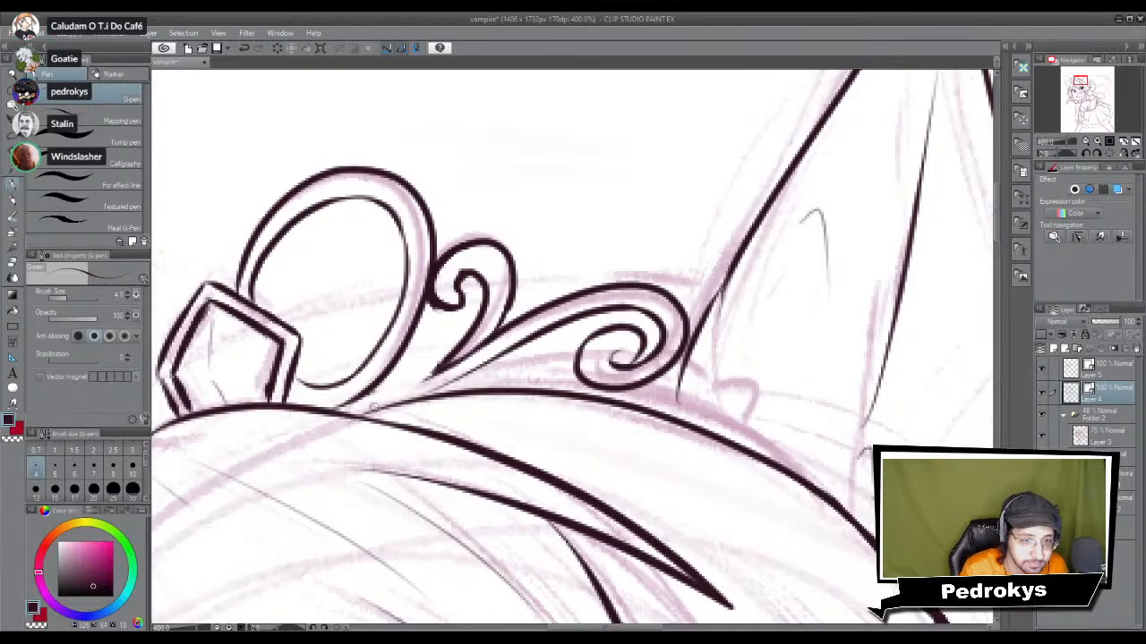
left_click_drag(340, 412, 394, 378)
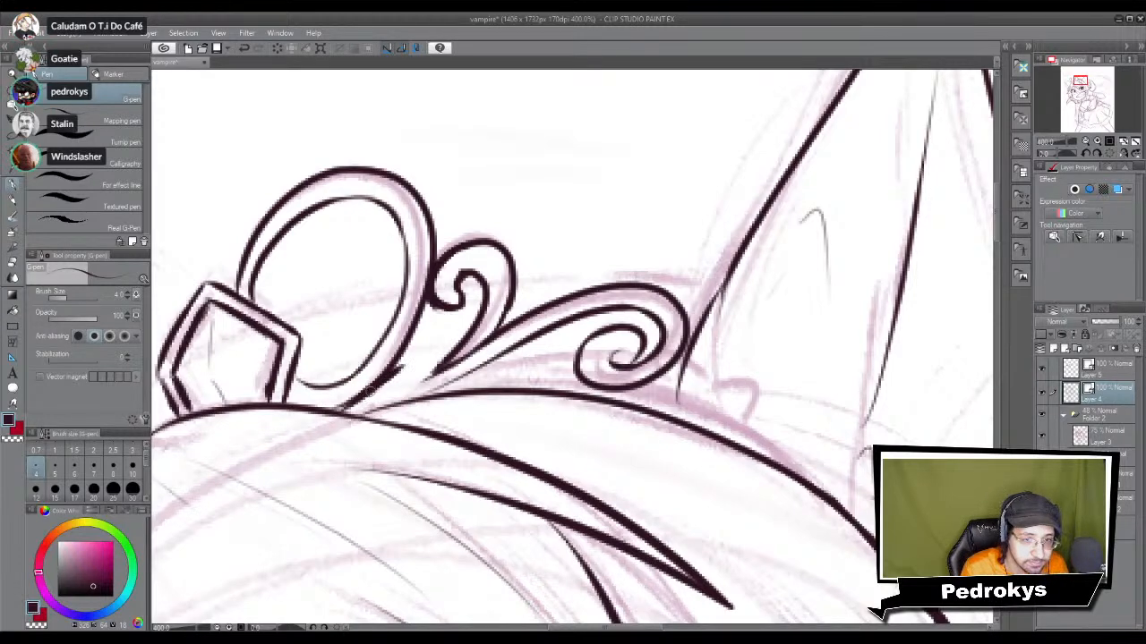
mouse_move(392, 376)
left_mouse_down()
mouse_move(412, 365)
mouse_move(428, 376)
mouse_move(410, 393)
mouse_move(399, 385)
left_mouse_up()
left_click_drag(357, 415, 393, 392)
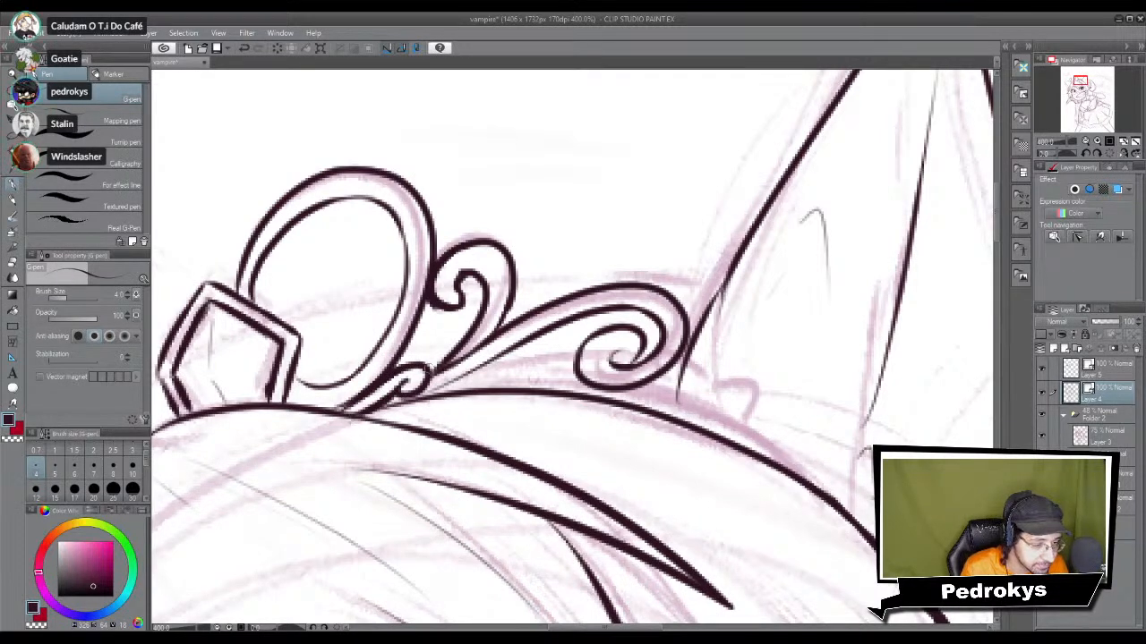
Step: Erase the gem-side half of the large loop's outer and inner contours
mouse_move(346, 329)
left_mouse_down()
mouse_move(430, 346)
mouse_move(503, 383)
left_mouse_up()
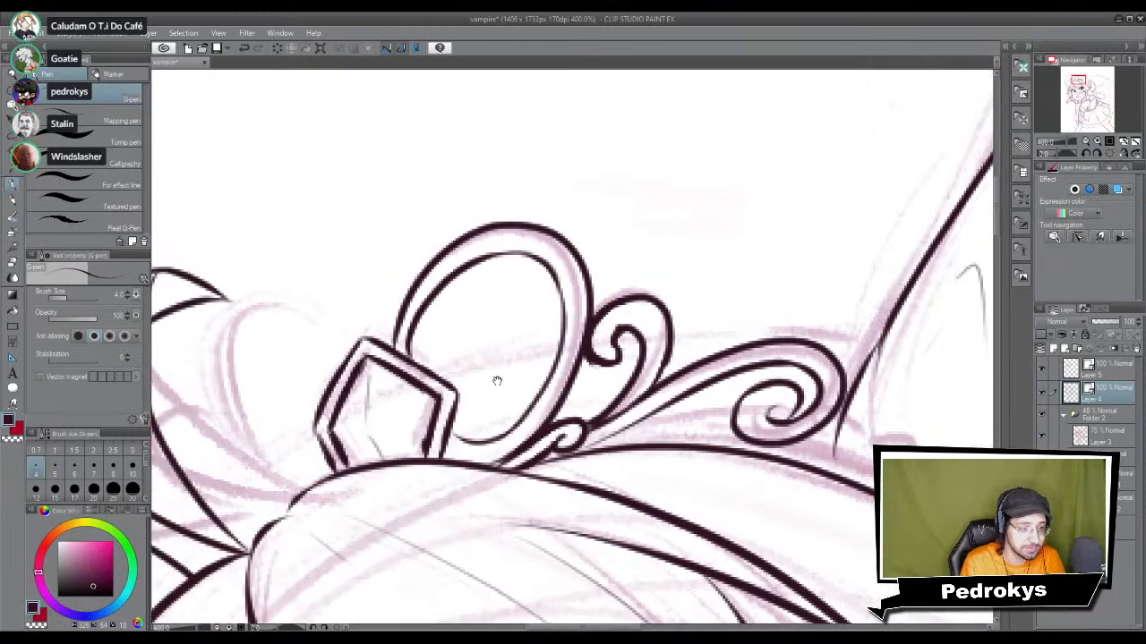
left_click_drag(396, 337, 430, 361)
key("e")
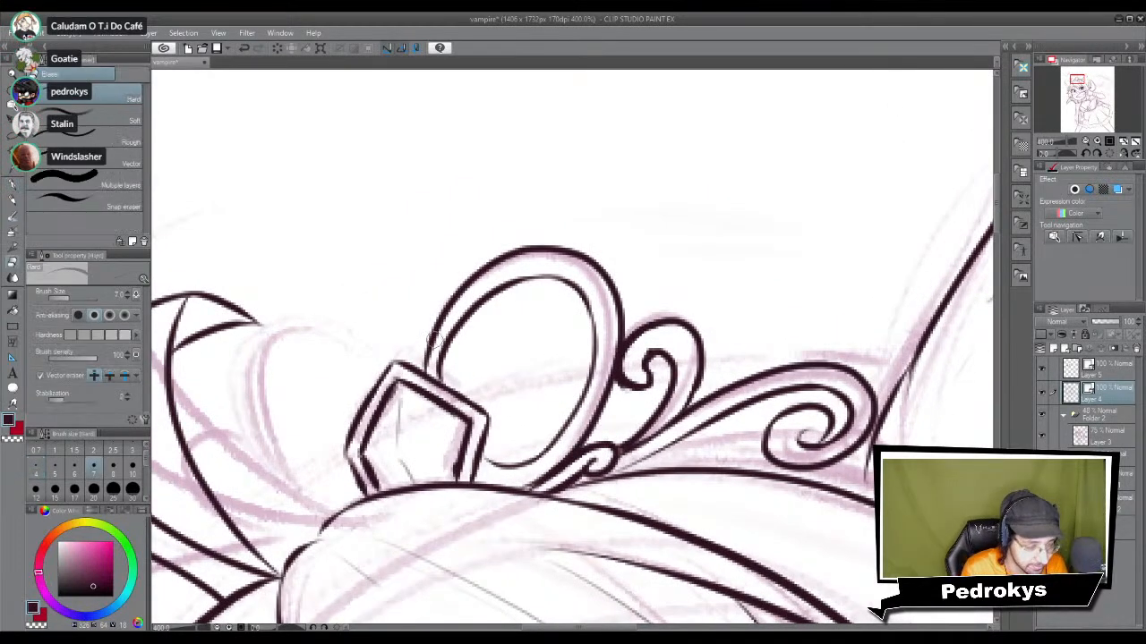
mouse_move(539, 281)
left_mouse_down()
mouse_move(510, 251)
mouse_move(497, 309)
mouse_move(449, 279)
mouse_move(440, 284)
mouse_move(465, 351)
mouse_move(459, 363)
mouse_move(425, 337)
mouse_move(439, 377)
mouse_move(422, 327)
left_mouse_up()
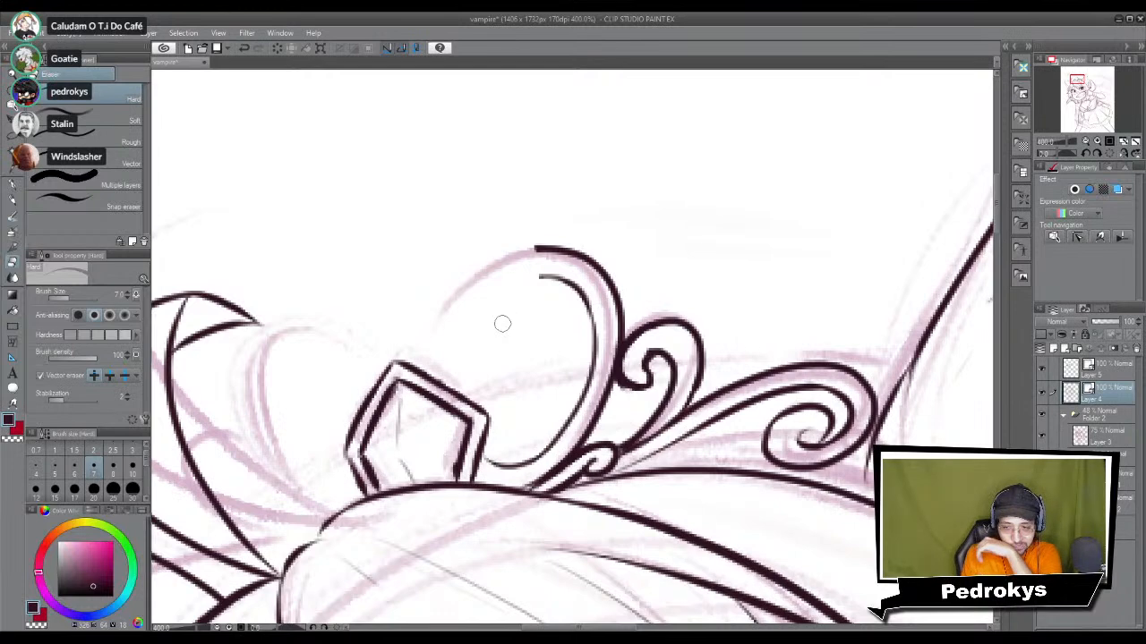
Step: Re-ink the large loop's gem-side outer and inner contours with a flatter arc, bringing the inner line down to the gem frame
key("p")
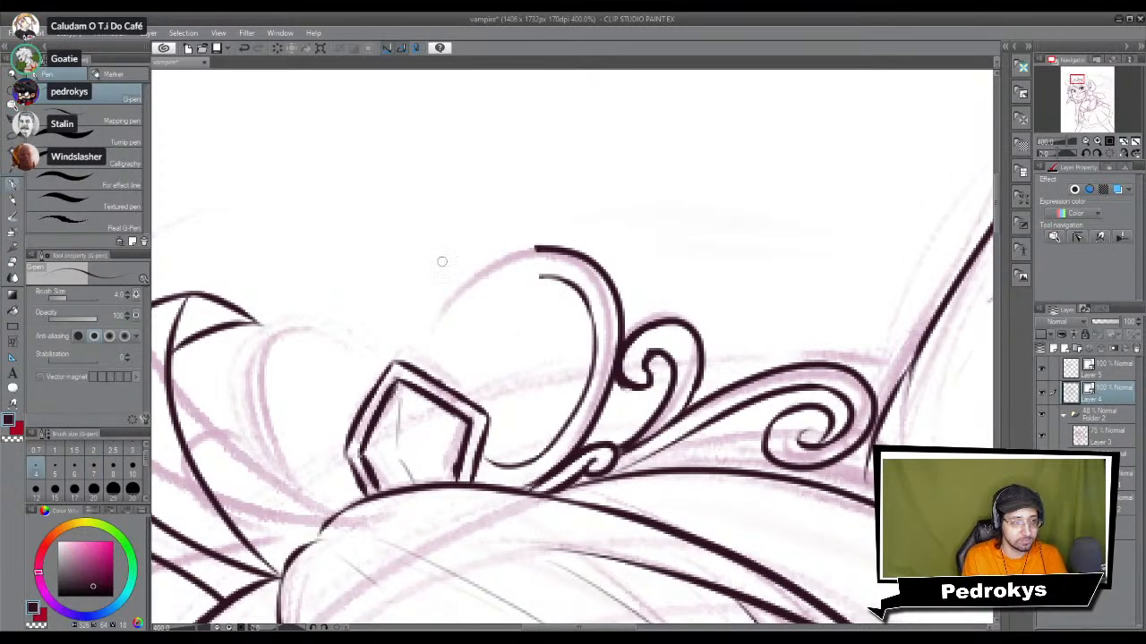
left_click_drag(405, 349, 546, 243)
key("ctrl+z")
mouse_move(404, 347)
left_mouse_down()
mouse_move(523, 245)
mouse_move(564, 245)
left_mouse_up()
key("ctrl+z")
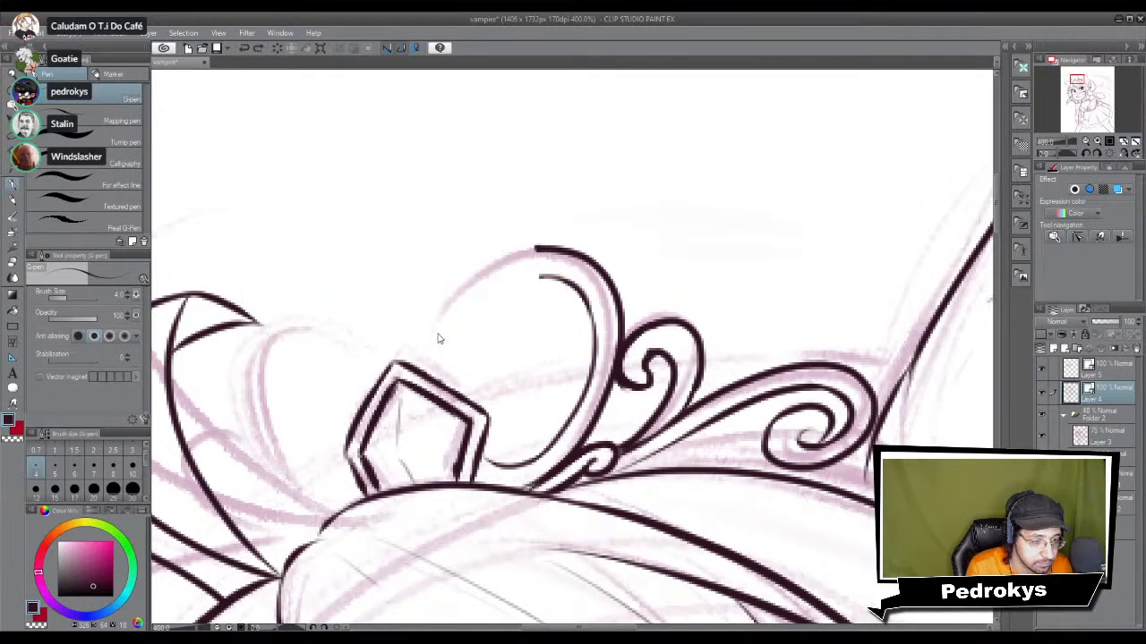
left_click_drag(405, 345, 566, 246)
left_click_drag(417, 354, 573, 272)
key("ctrl+z")
left_click_drag(417, 353, 555, 278)
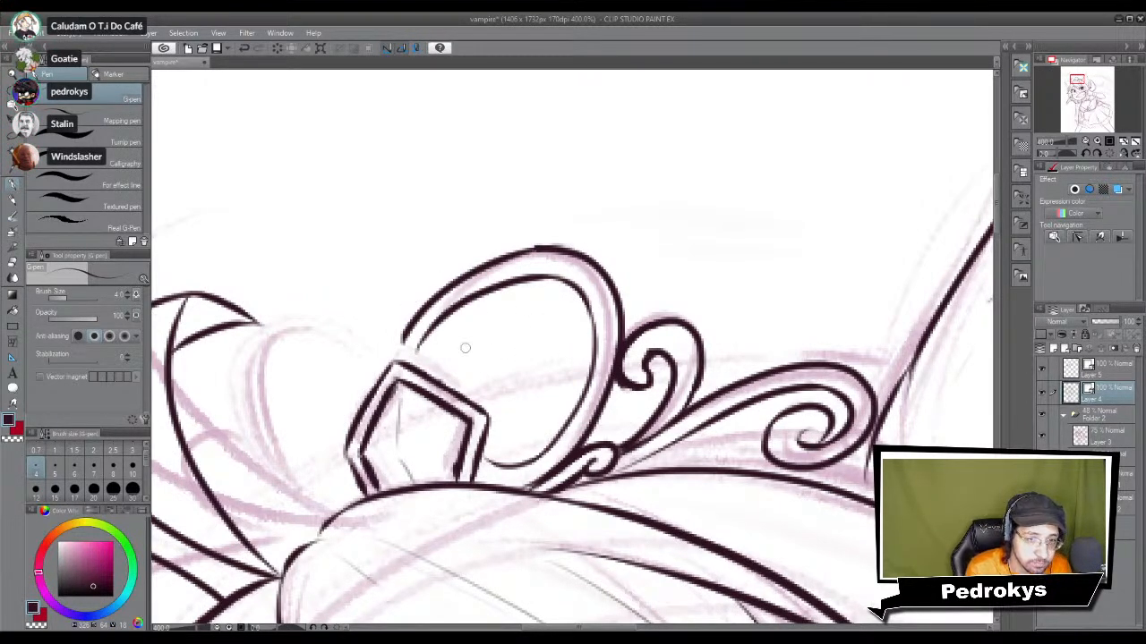
left_click_drag(424, 342, 416, 363)
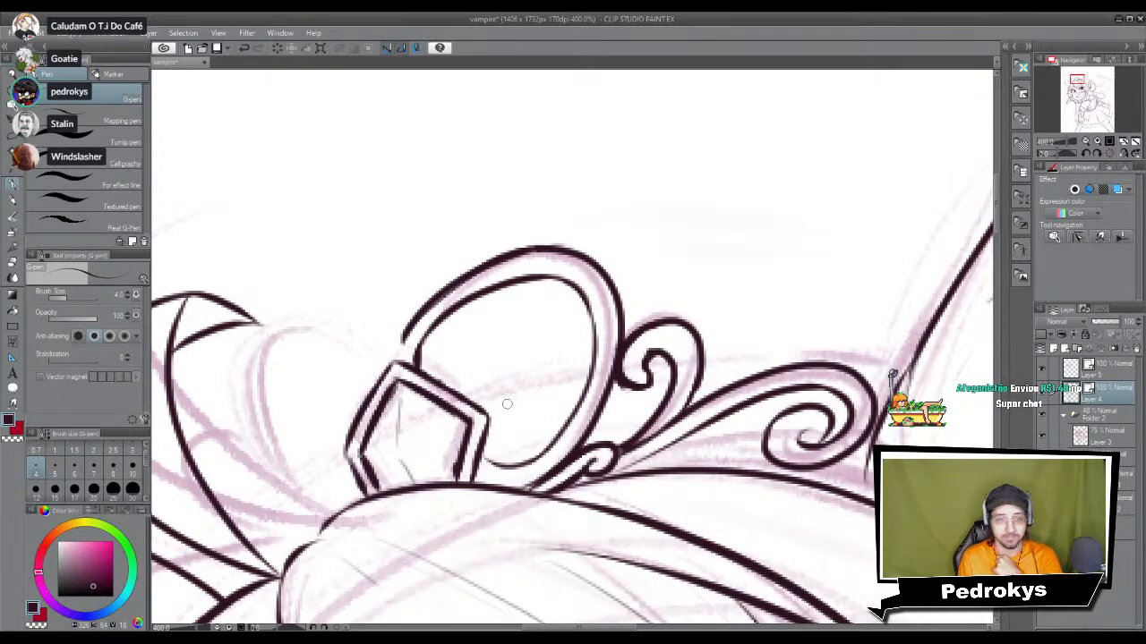
Step: Ink a thin line under the long curl, running from its narrow base to the spiral just above the hairline
left_click_drag(810, 521, 614, 391)
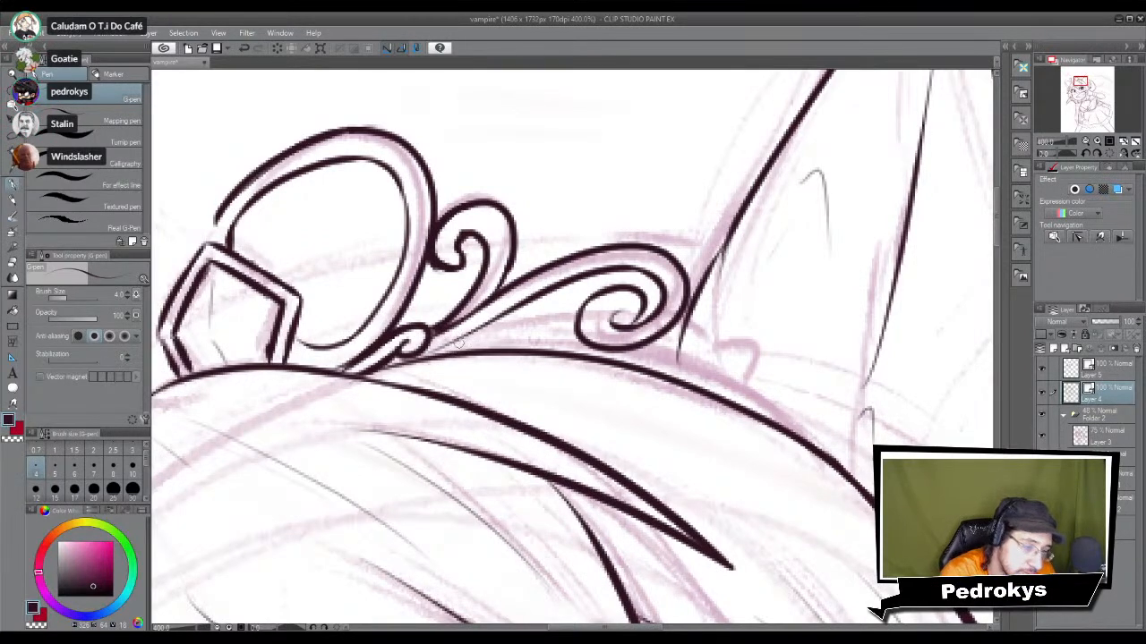
left_click_drag(454, 342, 572, 336)
key("ctrl+z")
key("ctrl+z")
left_click_drag(460, 342, 580, 333)
key("ctrl+z")
left_click_drag(462, 342, 578, 331)
key("ctrl+z")
left_click_drag(464, 331, 580, 333)
Step: Ink a scalloped outline at the tall ear's base from the spiral to the hairline, and erase the ear line overlapping it
mouse_move(739, 363)
left_mouse_down()
mouse_move(615, 316)
mouse_move(623, 320)
left_mouse_up()
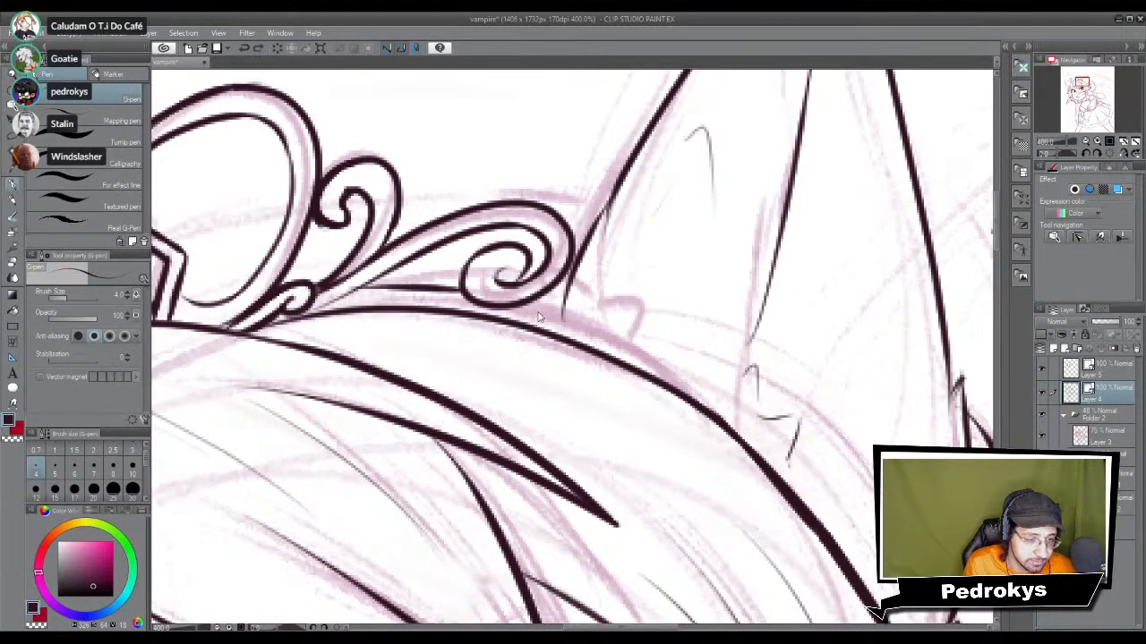
mouse_move(530, 305)
left_mouse_down()
mouse_move(588, 333)
mouse_move(612, 267)
left_mouse_up()
key("ctrl+z")
left_click_drag(580, 318, 564, 269)
mouse_move(573, 290)
left_mouse_down()
mouse_move(615, 288)
mouse_move(608, 301)
mouse_move(605, 275)
mouse_move(629, 283)
mouse_move(654, 339)
mouse_move(676, 342)
mouse_move(659, 358)
mouse_move(678, 387)
left_mouse_up()
key("e")
left_click_drag(592, 275, 588, 293)
key("p")
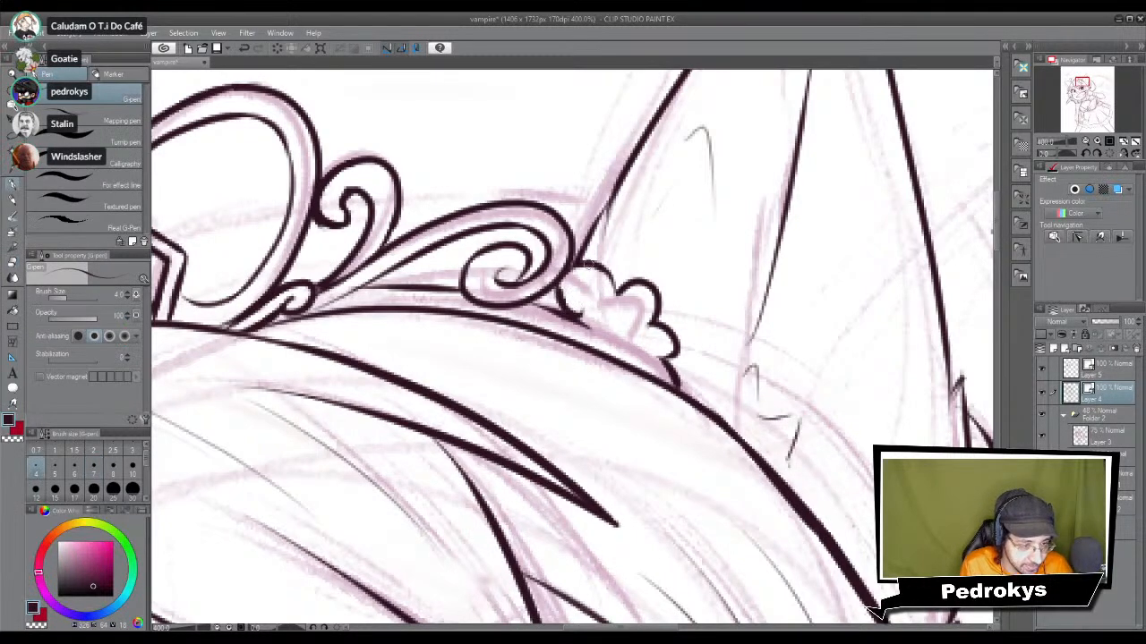
Step: Ink a small curl inside the scalloped outline at the tall ear's base, where it meets the spiral
mouse_move(570, 265)
left_mouse_down()
mouse_move(583, 316)
mouse_move(560, 277)
mouse_move(586, 304)
mouse_move(567, 304)
mouse_move(570, 295)
mouse_move(588, 308)
mouse_move(559, 298)
mouse_move(592, 325)
left_mouse_up()
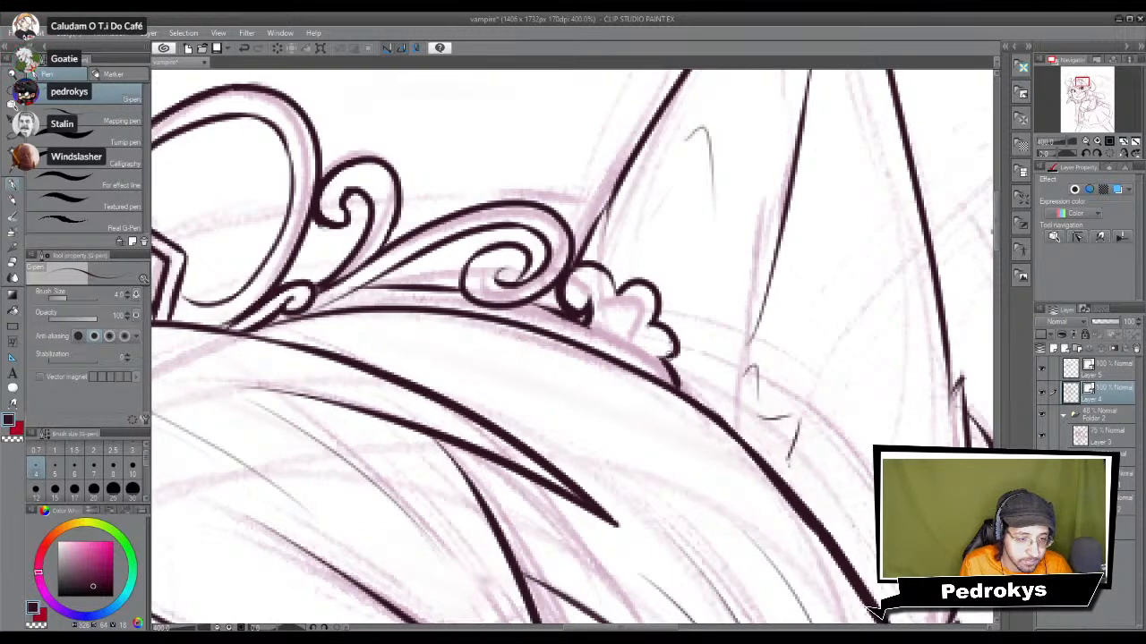
key("ctrl+alt+0")
mouse_move(594, 491)
left_mouse_down()
mouse_move(609, 395)
mouse_move(562, 395)
mouse_move(587, 415)
left_mouse_up()
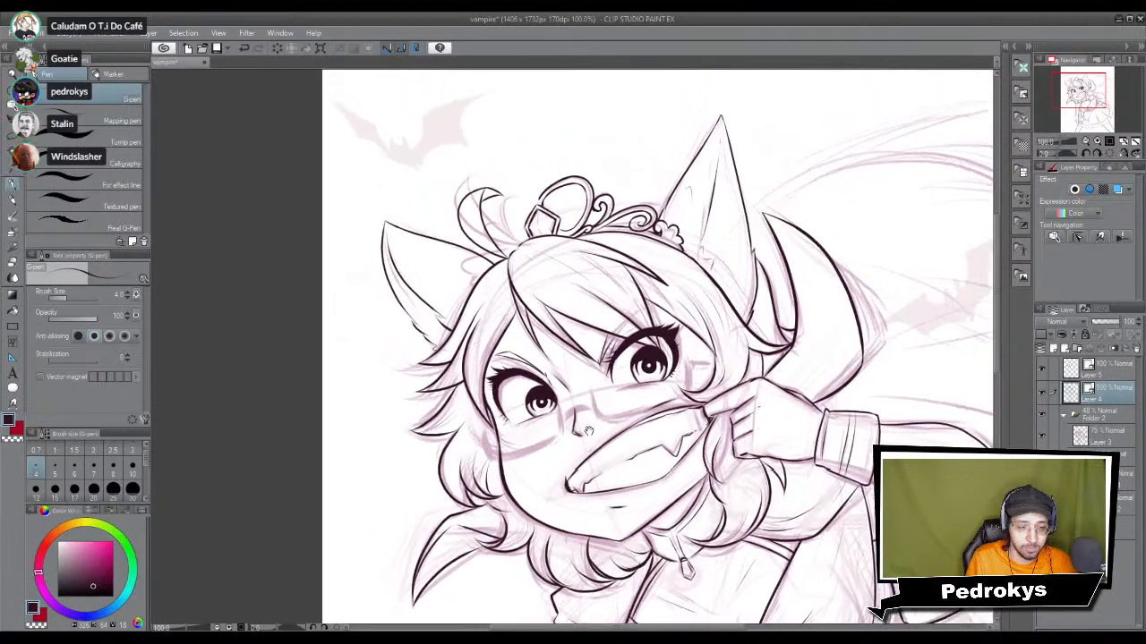
Step: Ink a short stroke beside the gem frame's upper tip to start the inner contour of the second, smaller loop
mouse_move(605, 357)
left_mouse_down()
mouse_move(605, 493)
mouse_move(560, 394)
mouse_move(555, 250)
mouse_move(551, 265)
left_mouse_up()
mouse_move(494, 193)
left_mouse_down()
mouse_move(506, 213)
mouse_move(502, 346)
left_mouse_up()
scroll(475, 339, "up", 8)
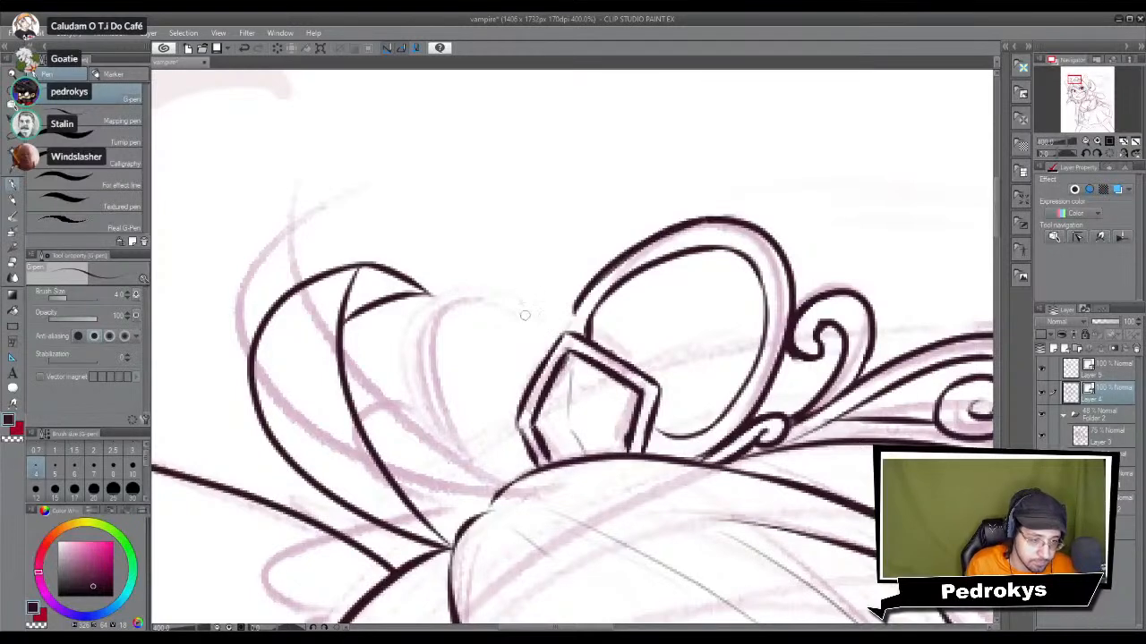
left_click_drag(519, 306, 547, 317)
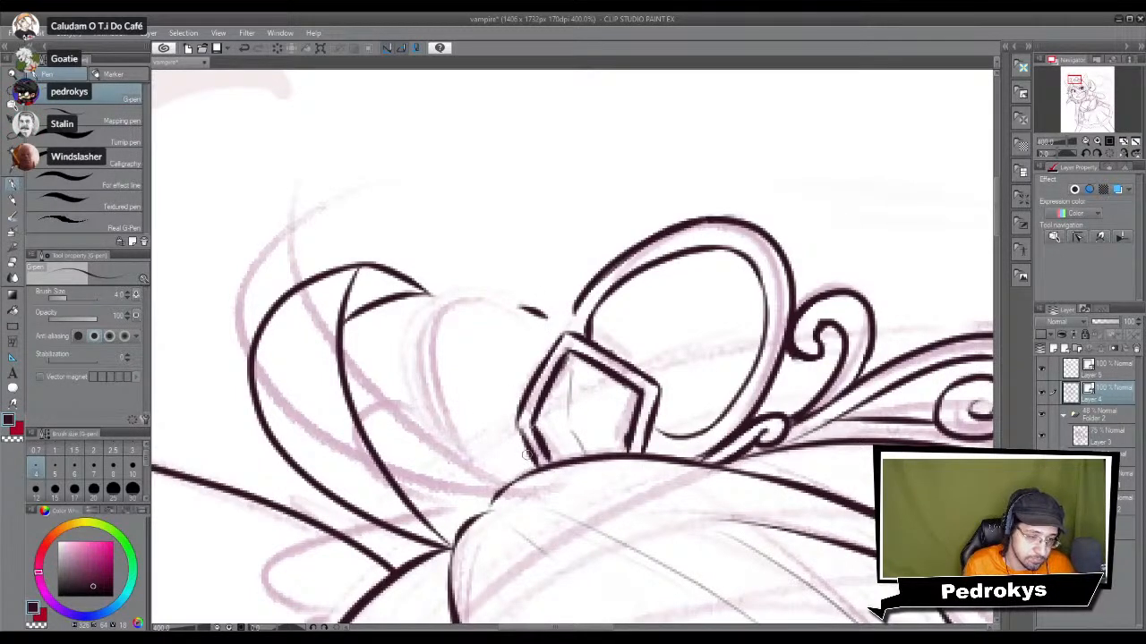
left_click_drag(525, 458, 497, 319)
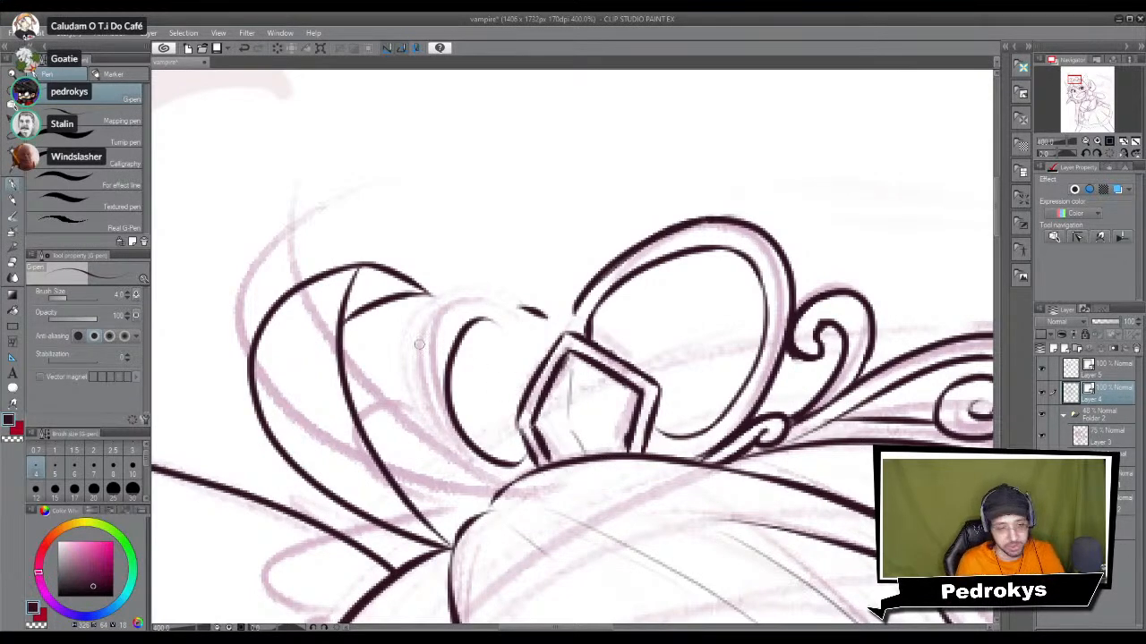
key("ctrl+z")
key("ctrl+y")
key("ctrl+z")
mouse_move(544, 315)
left_mouse_down()
mouse_move(437, 354)
mouse_move(532, 498)
left_mouse_up()
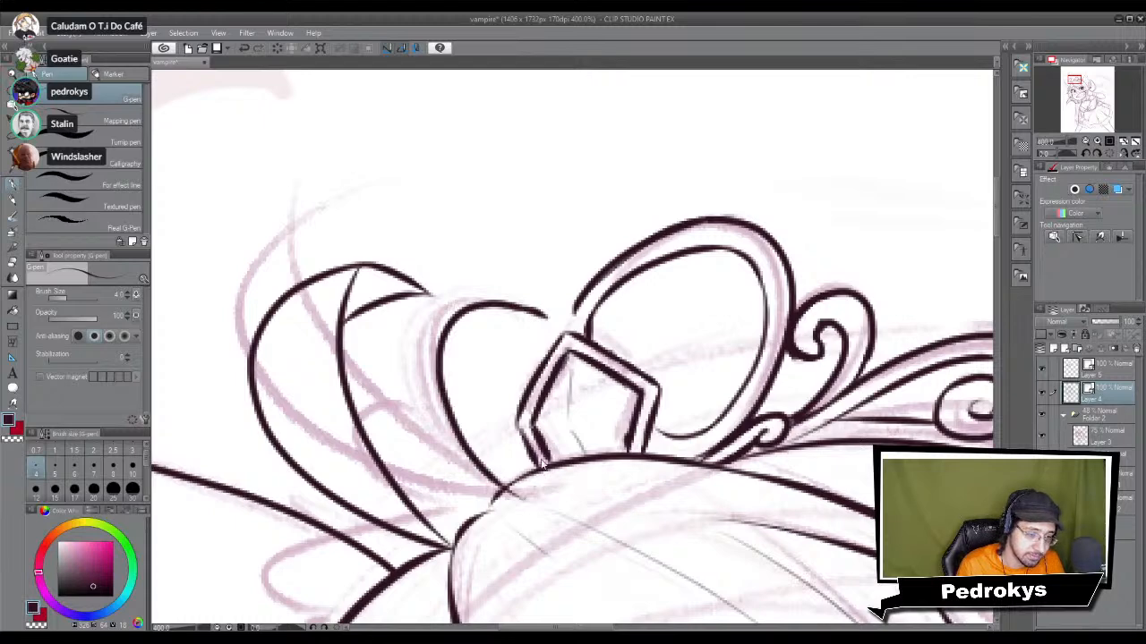
key("ctrl+z")
Step: Ink the smaller loop's rounded inner contour, joining it to the gem frame at its upper tip and near its base
left_click_drag(439, 322, 516, 457)
key("ctrl+z")
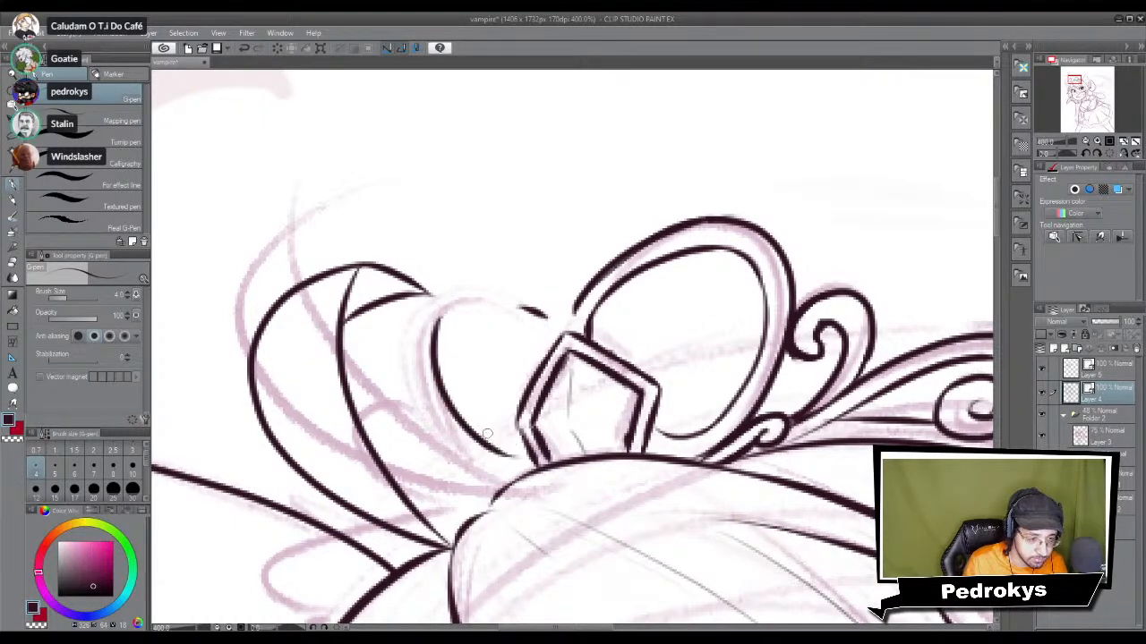
left_click_drag(438, 340, 539, 320)
key("ctrl+z")
mouse_move(434, 344)
left_mouse_down()
mouse_move(497, 301)
mouse_move(539, 315)
mouse_move(553, 349)
left_mouse_up()
left_click_drag(491, 442, 524, 455)
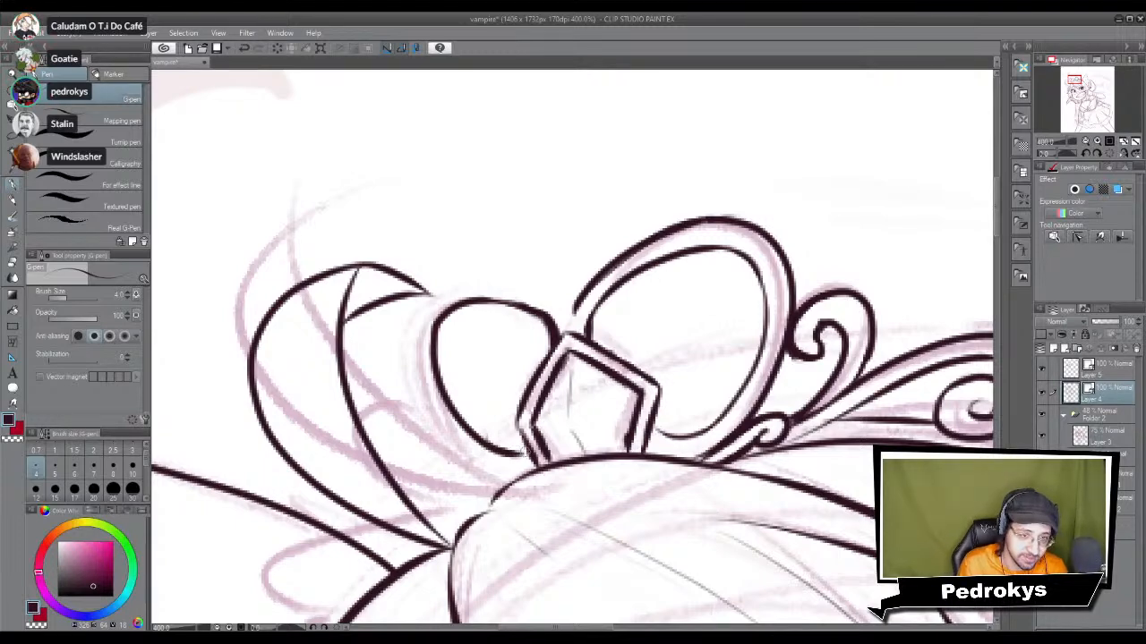
Step: Ink the lower part of the smaller loop's outer contour, parallel to the inner line, toward the hairline
left_click_drag(414, 340, 465, 450)
key("ctrl+z")
left_click_drag(415, 338, 465, 445)
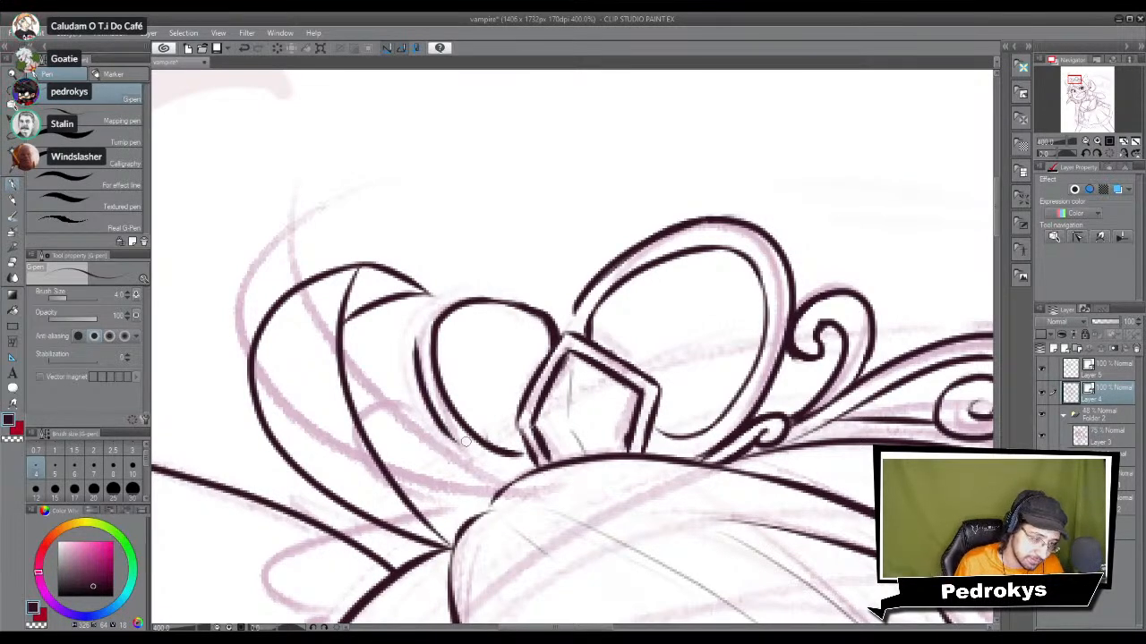
left_click_drag(428, 408, 502, 469)
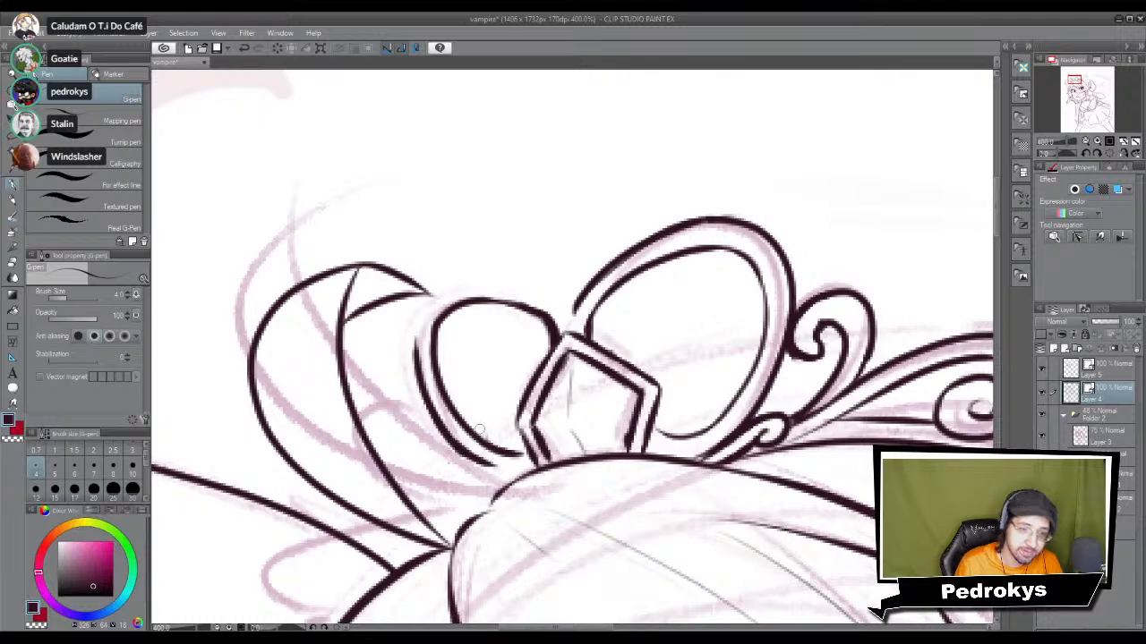
Step: Ink the upper part of the smaller loop's outer contour, curving over the loop toward the gem's tip
left_click_drag(416, 376, 437, 306)
key("ctrl+z")
left_click_drag(416, 374, 431, 298)
left_click_drag(418, 339, 457, 292)
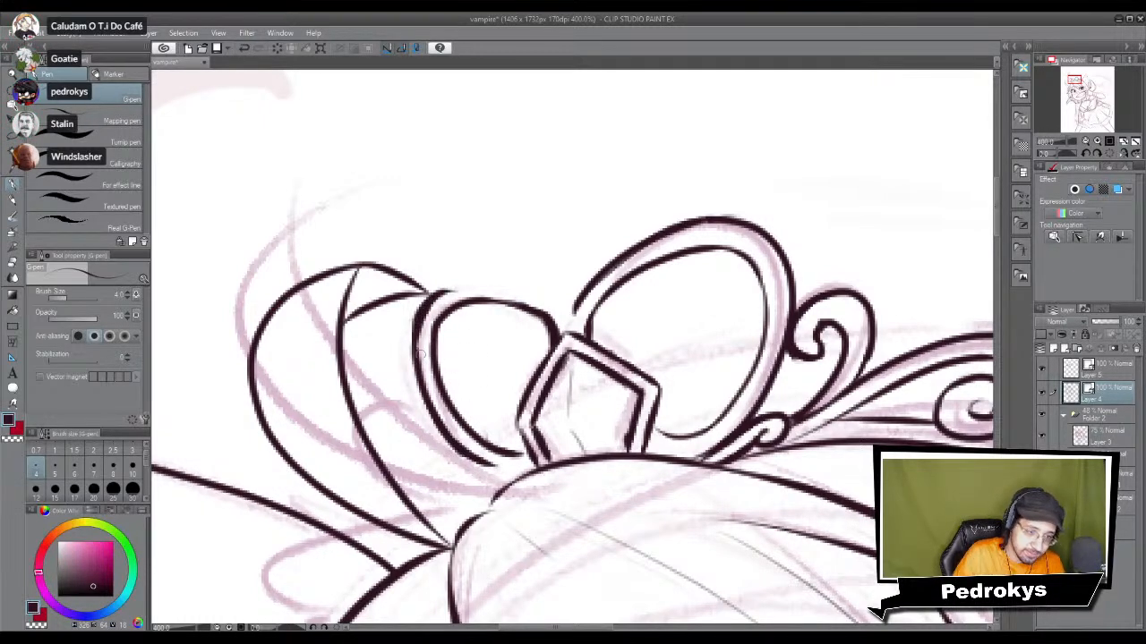
mouse_move(417, 327)
left_mouse_down()
mouse_move(471, 284)
mouse_move(496, 286)
left_mouse_up()
key("ctrl+z")
key("ctrl+z")
mouse_move(424, 306)
left_mouse_down()
mouse_move(470, 284)
mouse_move(513, 285)
left_mouse_up()
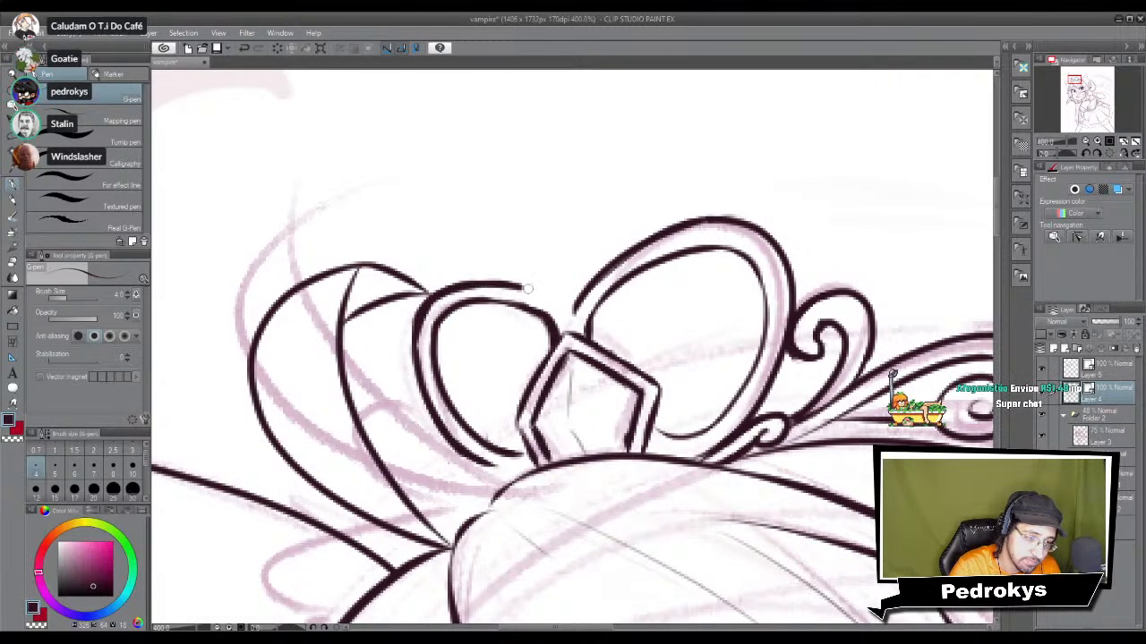
Step: Ink a small upright teardrop with an inner oval above the gem's tip, between the two loops
scroll(517, 322, "down", 4)
scroll(517, 323, "down", 4)
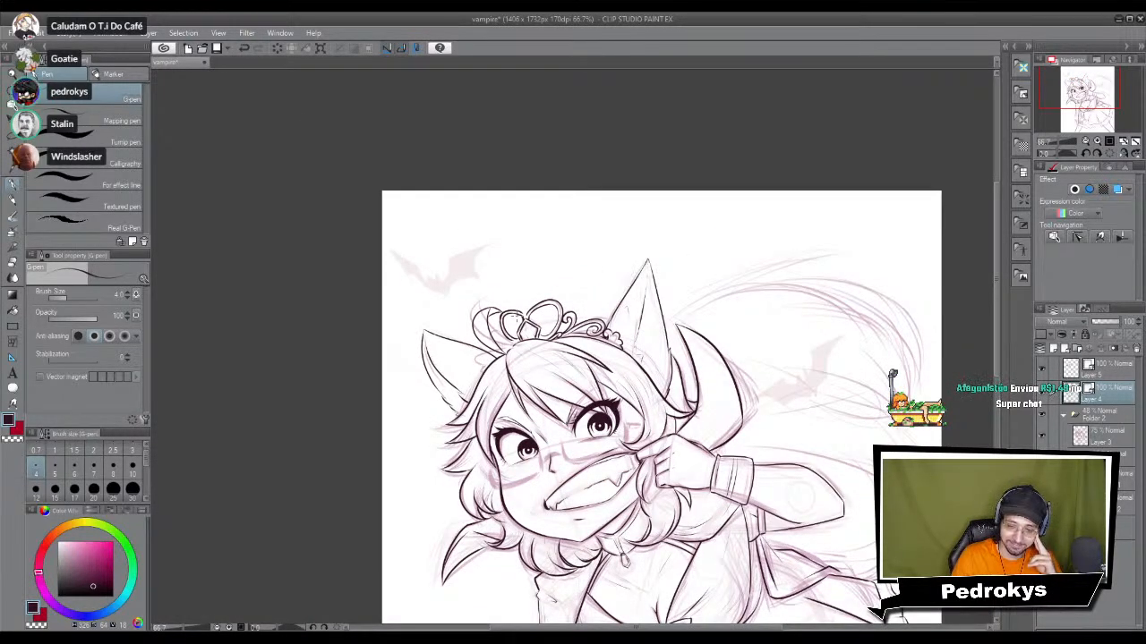
scroll(517, 320, "up", 6)
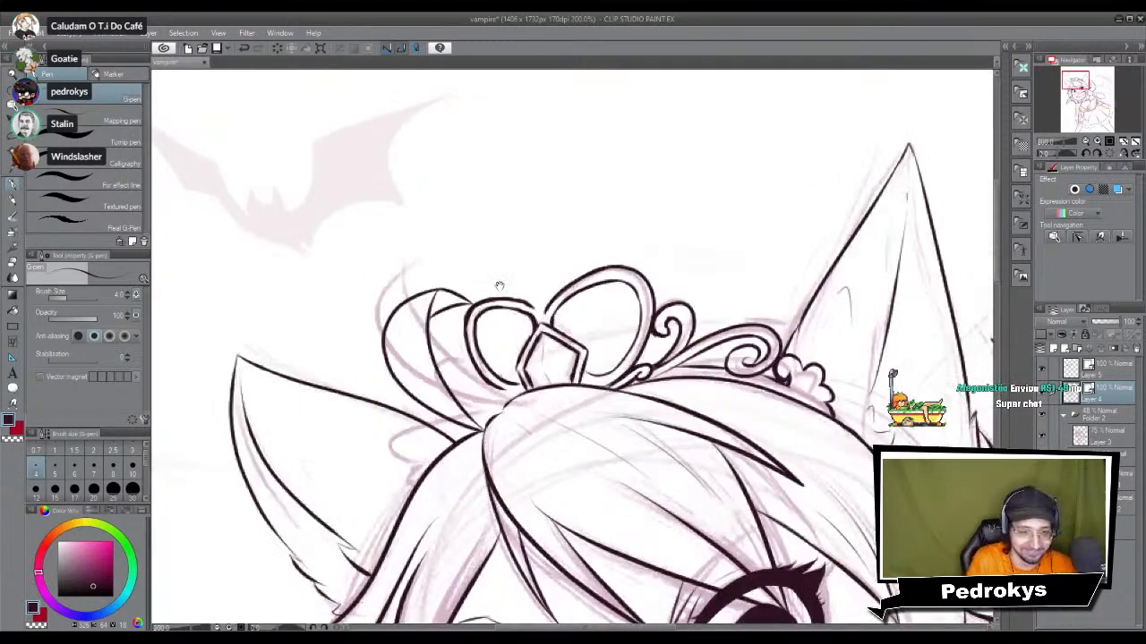
scroll(537, 345, "up", 2)
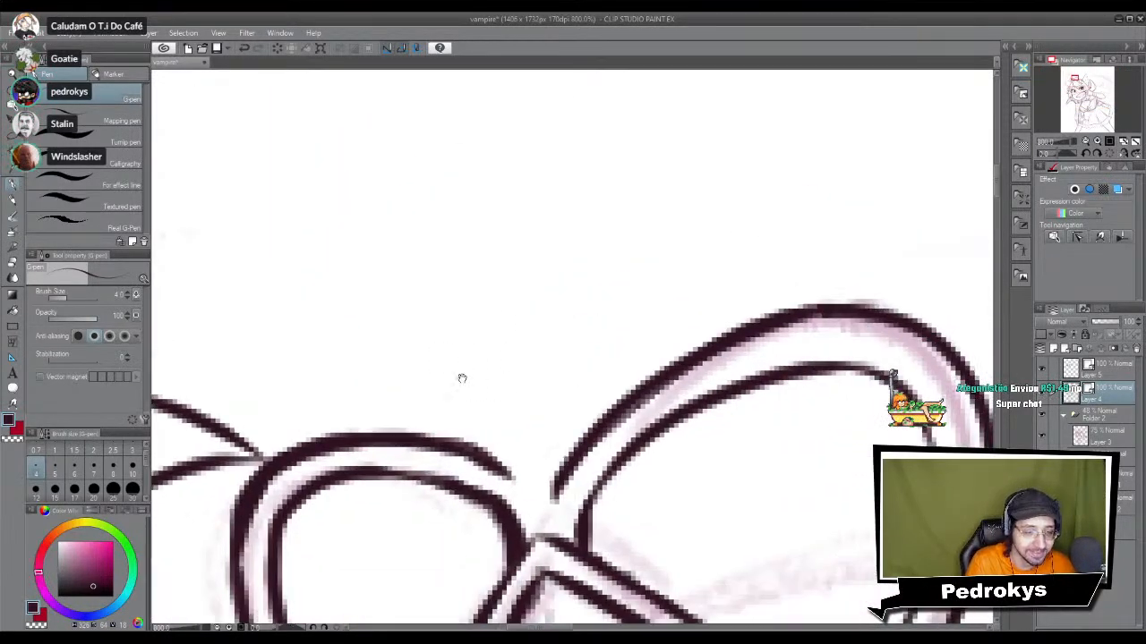
mouse_move(519, 482)
left_mouse_down()
mouse_move(562, 474)
mouse_move(520, 457)
mouse_move(521, 374)
mouse_move(528, 421)
left_mouse_up()
key("ctrl+z")
key("ctrl+z")
key("ctrl+z")
scroll(528, 419, "down", 8)
left_click_drag(624, 592, 659, 441)
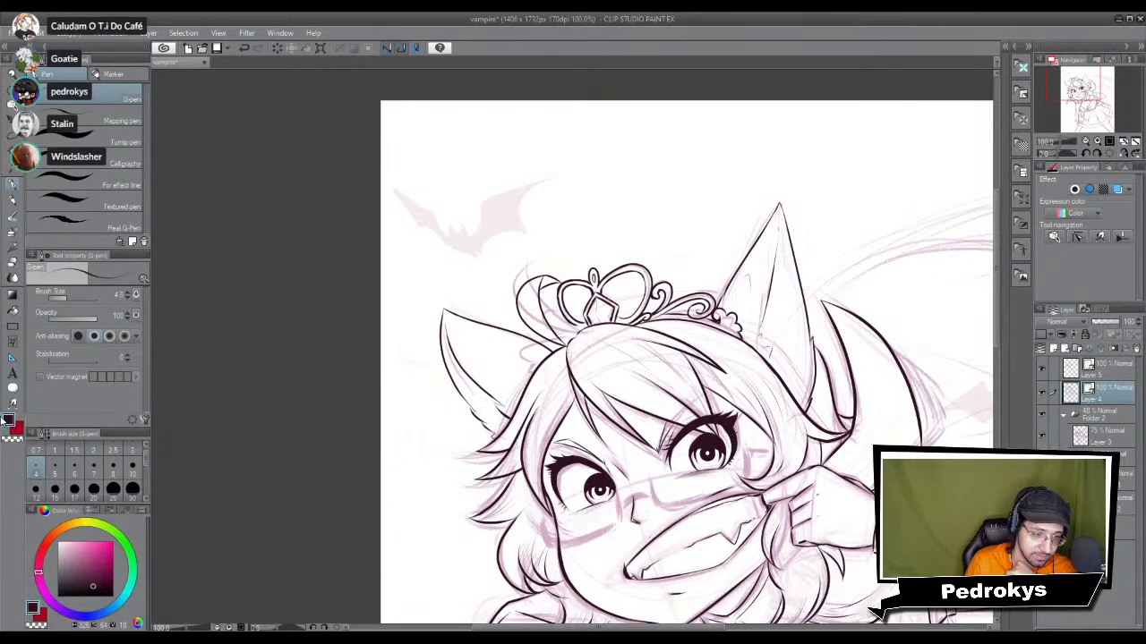
scroll(554, 317, "up", 2)
scroll(554, 318, "up", 5)
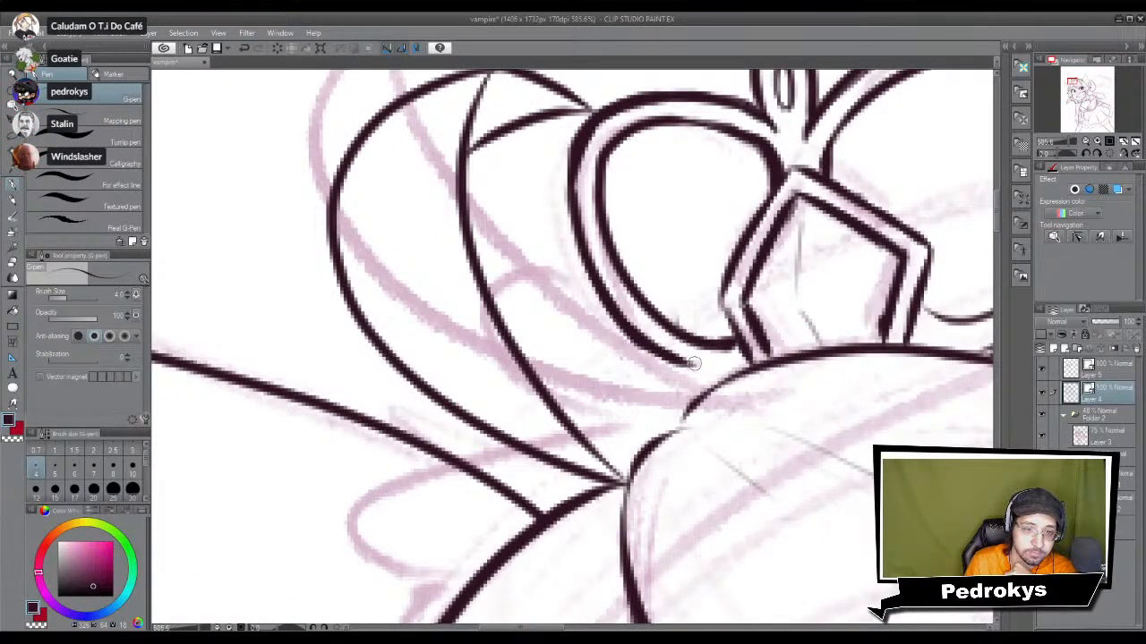
mouse_move(691, 362)
left_mouse_down()
mouse_move(633, 371)
mouse_move(680, 415)
mouse_move(627, 374)
mouse_move(691, 365)
left_mouse_up()
key("ctrl+z")
key("ctrl+z")
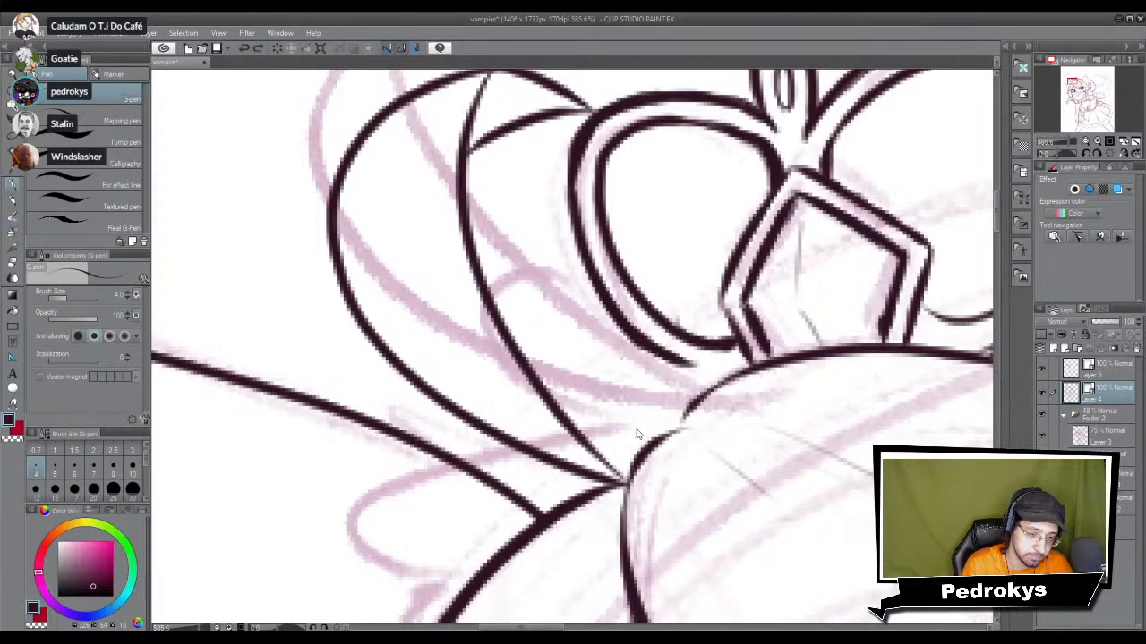
left_click_drag(639, 440, 691, 366)
left_click_drag(657, 429, 688, 374)
key("ctrl+z")
mouse_move(654, 428)
left_mouse_down()
mouse_move(680, 388)
mouse_move(501, 497)
left_mouse_up()
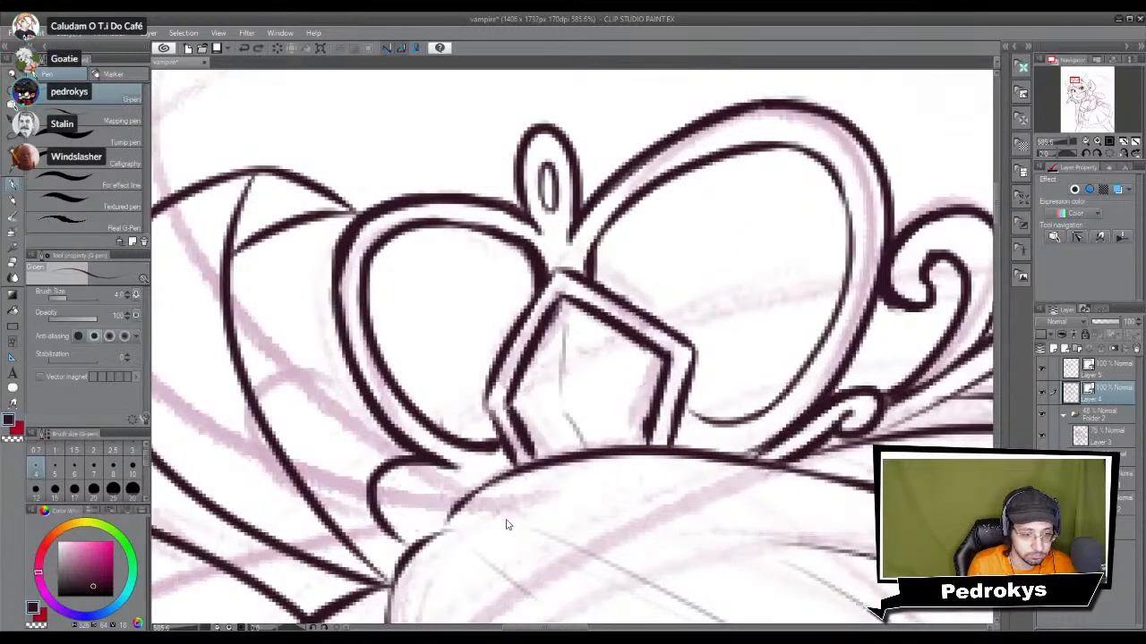
mouse_move(559, 448)
left_mouse_down()
mouse_move(517, 501)
mouse_move(491, 507)
mouse_move(513, 483)
left_mouse_up()
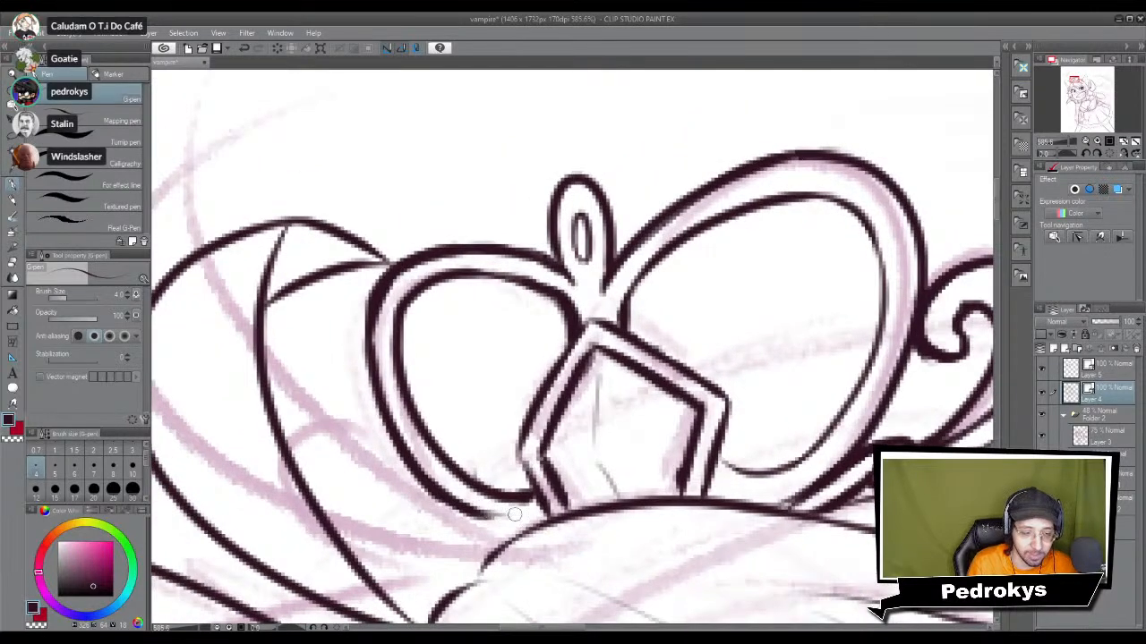
Step: Ink a small curl below the smaller loop, with its base running along the loop into the hairline
mouse_move(504, 522)
left_mouse_down()
mouse_move(394, 533)
mouse_move(436, 530)
mouse_move(399, 482)
mouse_move(432, 509)
mouse_move(422, 524)
mouse_move(426, 513)
mouse_move(447, 530)
mouse_move(446, 518)
mouse_move(496, 531)
mouse_move(424, 517)
mouse_move(505, 538)
mouse_move(443, 500)
mouse_move(529, 512)
left_mouse_up()
key("ctrl+z")
mouse_move(430, 525)
left_mouse_down()
mouse_move(498, 535)
mouse_move(548, 517)
left_mouse_up()
mouse_move(484, 472)
left_mouse_down()
mouse_move(448, 508)
mouse_move(596, 512)
left_mouse_up()
scroll(598, 516, "down", 5)
scroll(598, 516, "up", 3)
left_click_drag(696, 440, 641, 301)
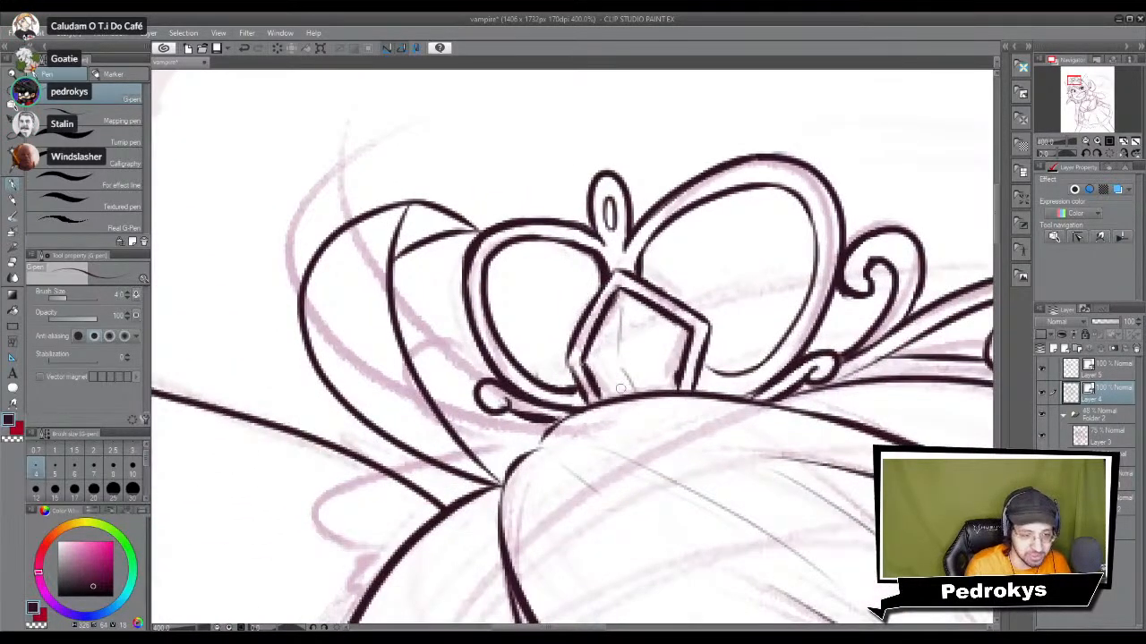
Step: Add short thin facet lines inside the gem
left_click_drag(663, 340, 634, 352)
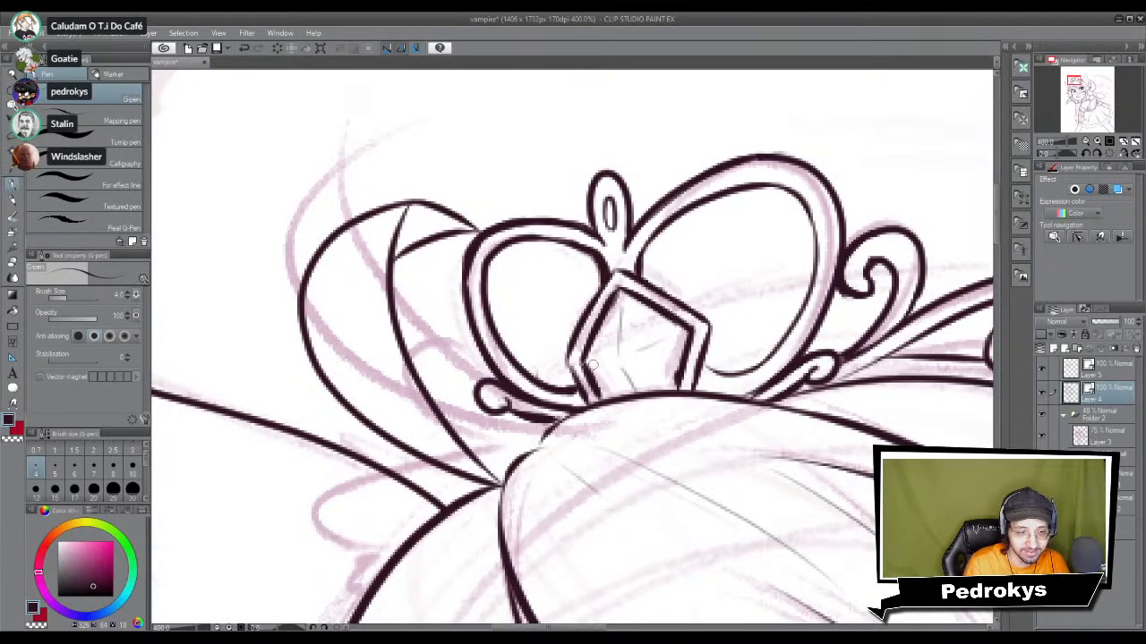
left_click_drag(705, 367, 634, 404)
scroll(631, 404, "down", 5)
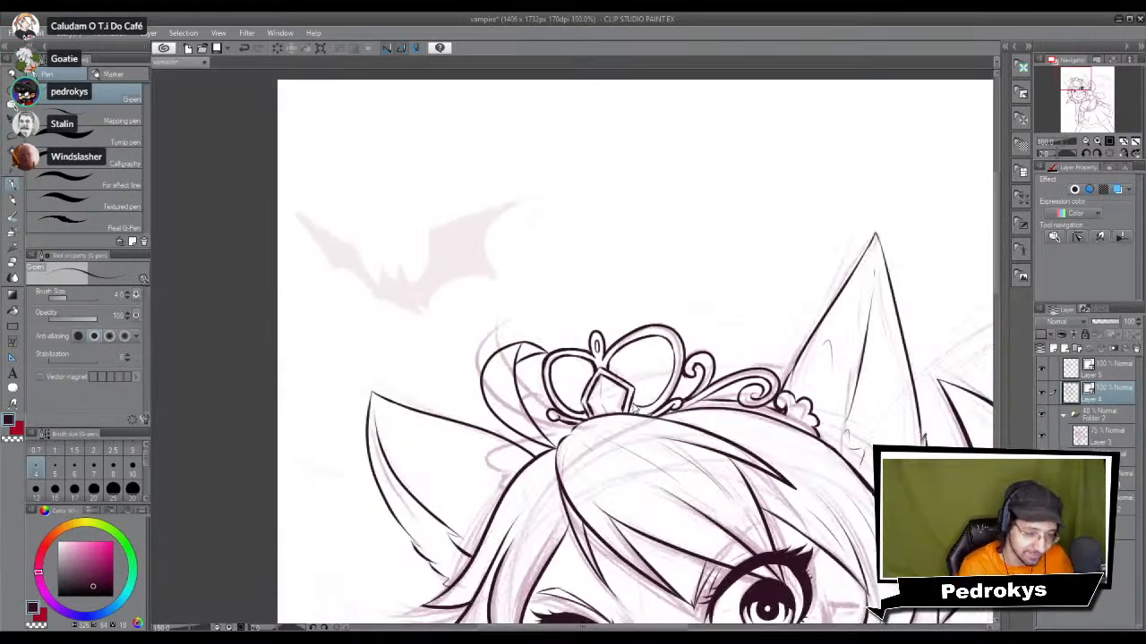
scroll(634, 407, "up", 5)
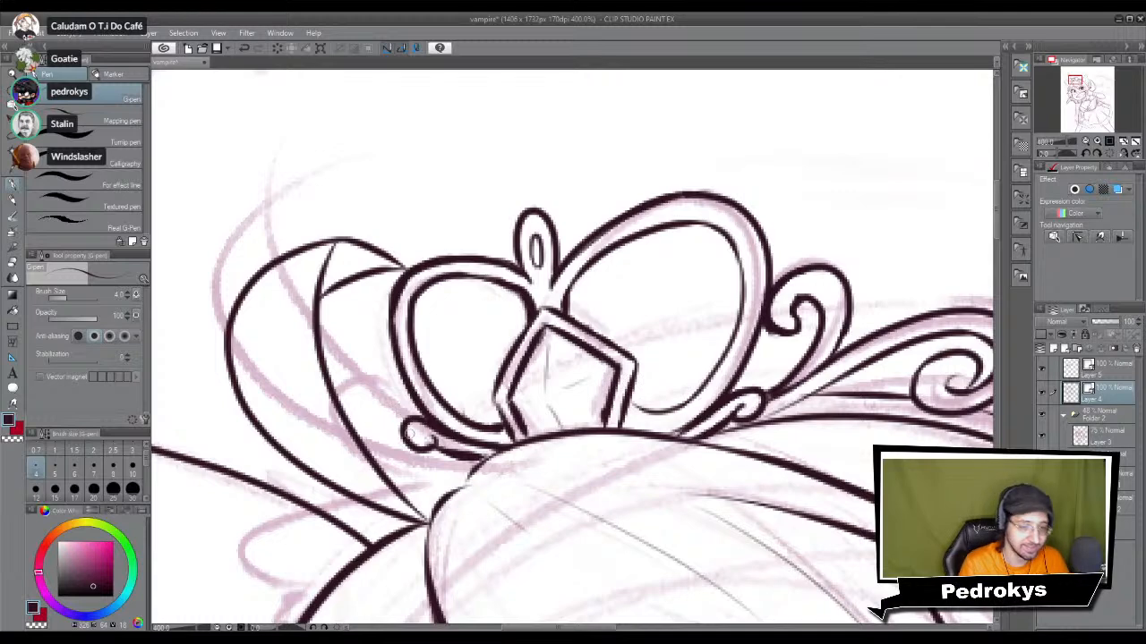
left_click_drag(399, 380, 449, 462)
key("ctrl+z")
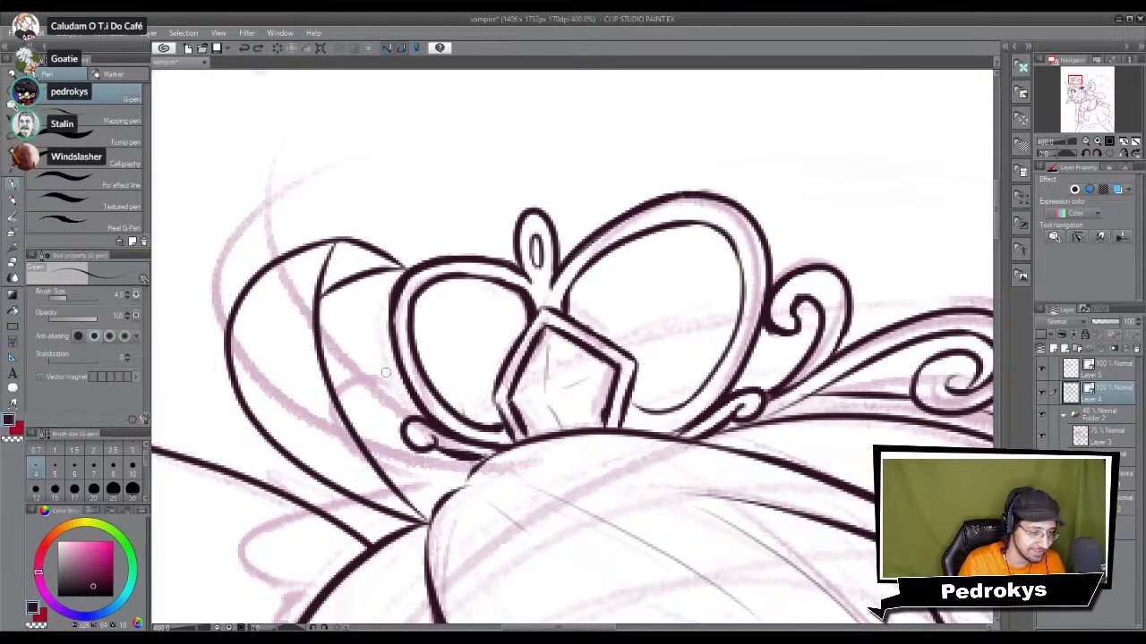
mouse_move(395, 370)
left_mouse_down()
mouse_move(350, 423)
mouse_move(452, 479)
left_mouse_up()
key("ctrl+z")
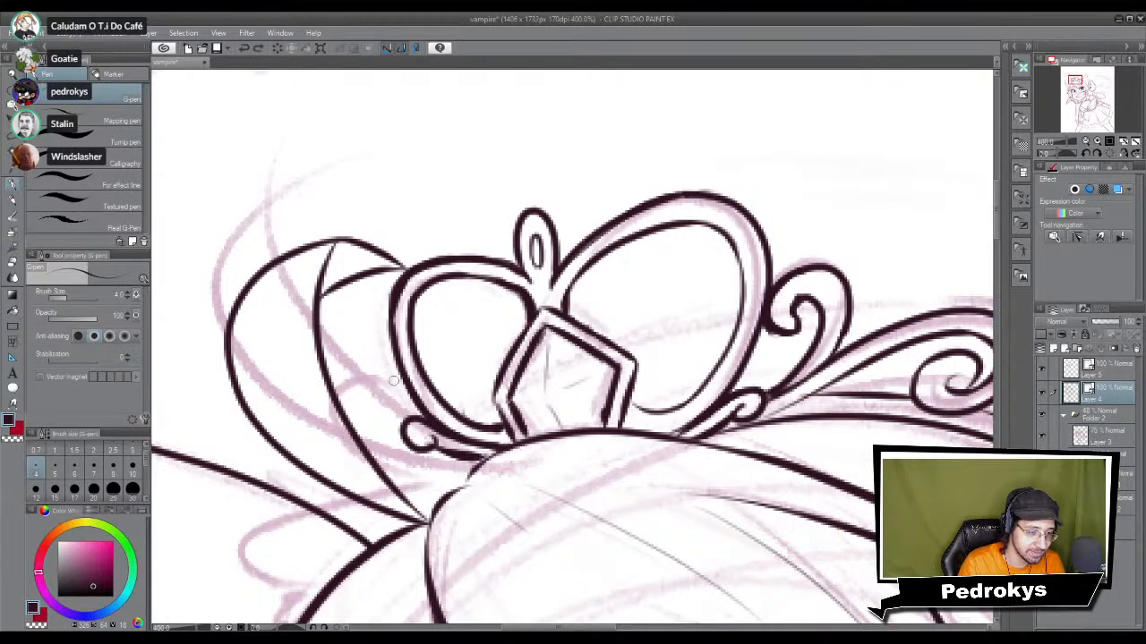
left_click_drag(401, 374, 452, 479)
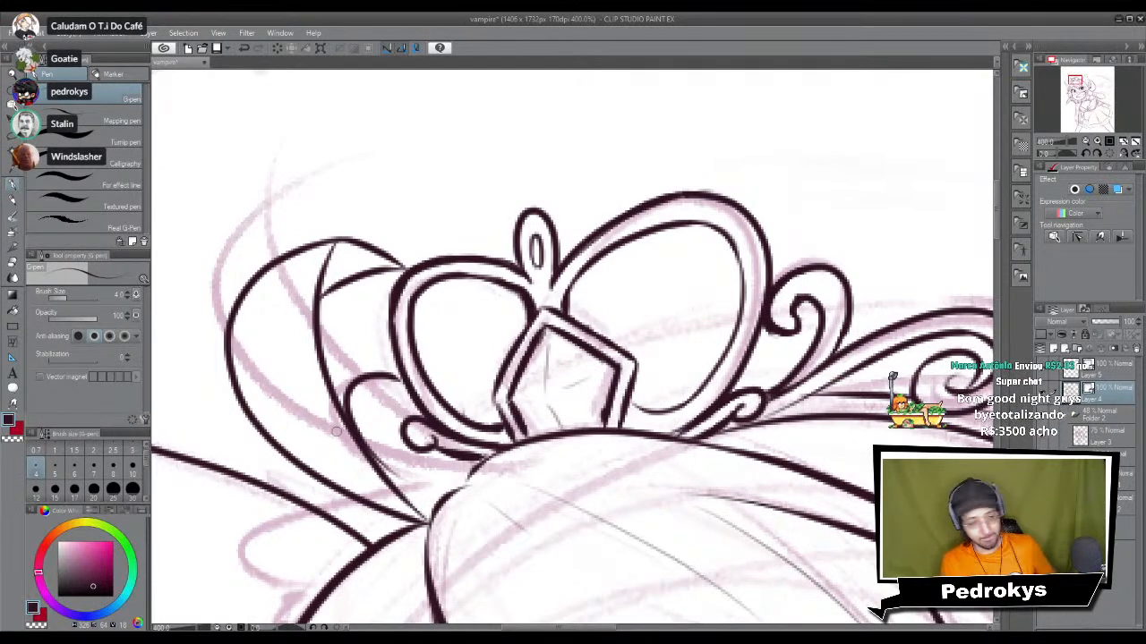
mouse_move(387, 385)
left_mouse_down()
mouse_move(403, 392)
mouse_move(394, 381)
mouse_move(396, 417)
left_mouse_up()
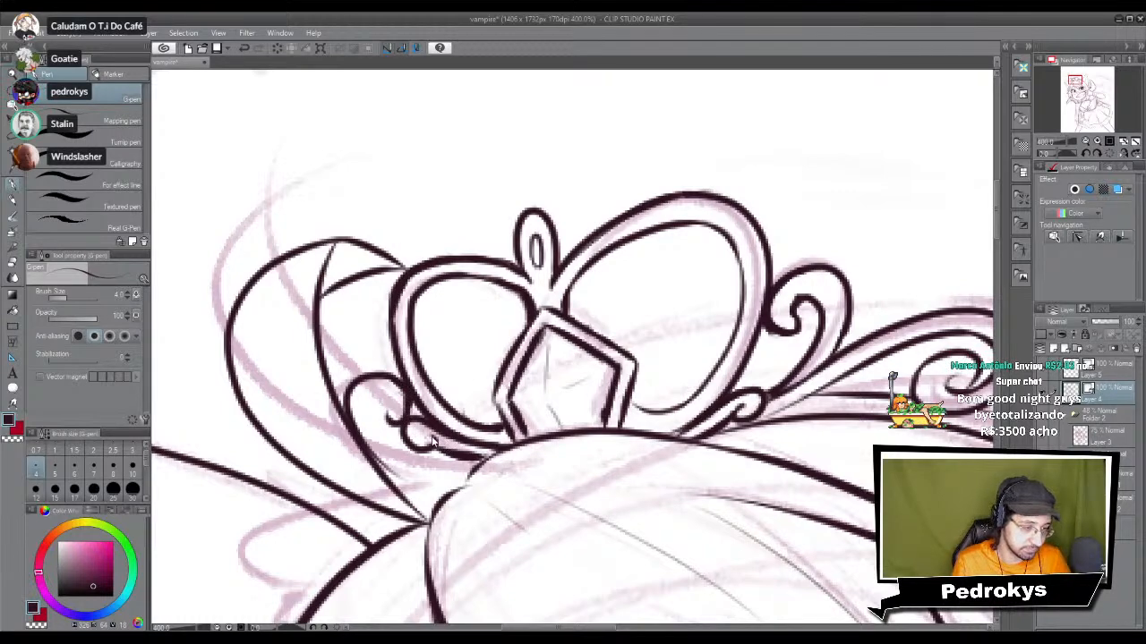
key("ctrl+z")
key("ctrl+z")
key("ctrl+z")
key("ctrl+z")
Step: Ink a second, larger curl between the smaller loop and the folded curved shape, and erase the part overlapping that shape
mouse_move(394, 367)
left_mouse_down()
mouse_move(405, 491)
mouse_move(438, 511)
mouse_move(425, 495)
mouse_move(404, 498)
mouse_move(437, 506)
left_mouse_up()
mouse_move(394, 367)
left_mouse_down()
mouse_move(401, 399)
mouse_move(366, 386)
left_mouse_up()
key("ctrl+z")
mouse_move(385, 465)
left_mouse_down()
mouse_move(439, 491)
mouse_move(462, 460)
left_mouse_up()
key("ctrl+z")
key("ctrl+z")
left_click_drag(394, 484, 477, 479)
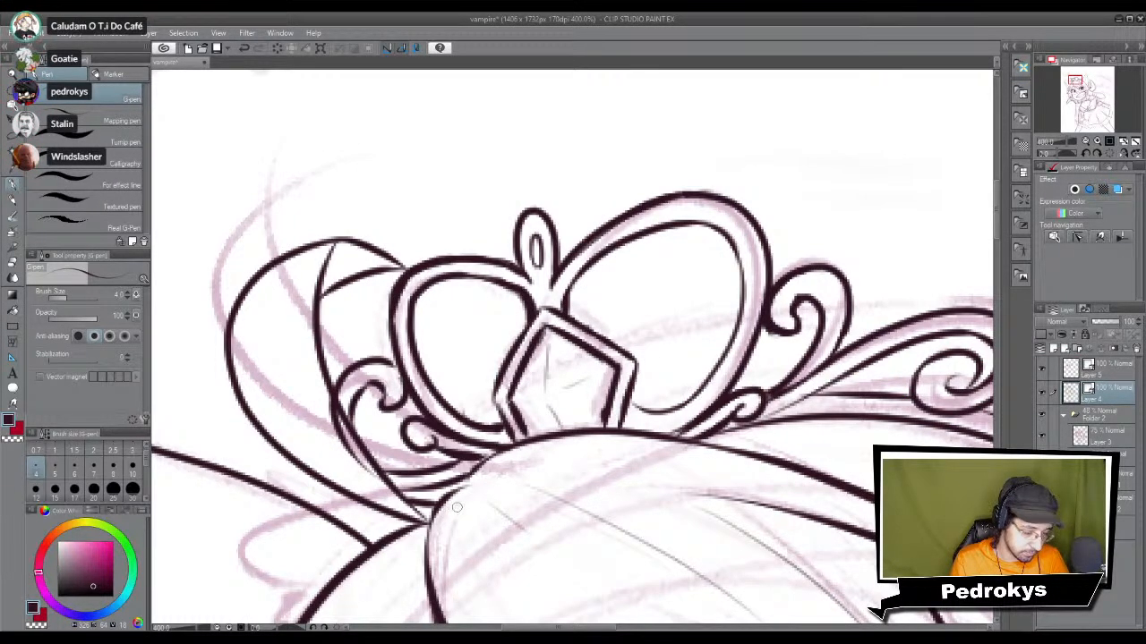
key("e")
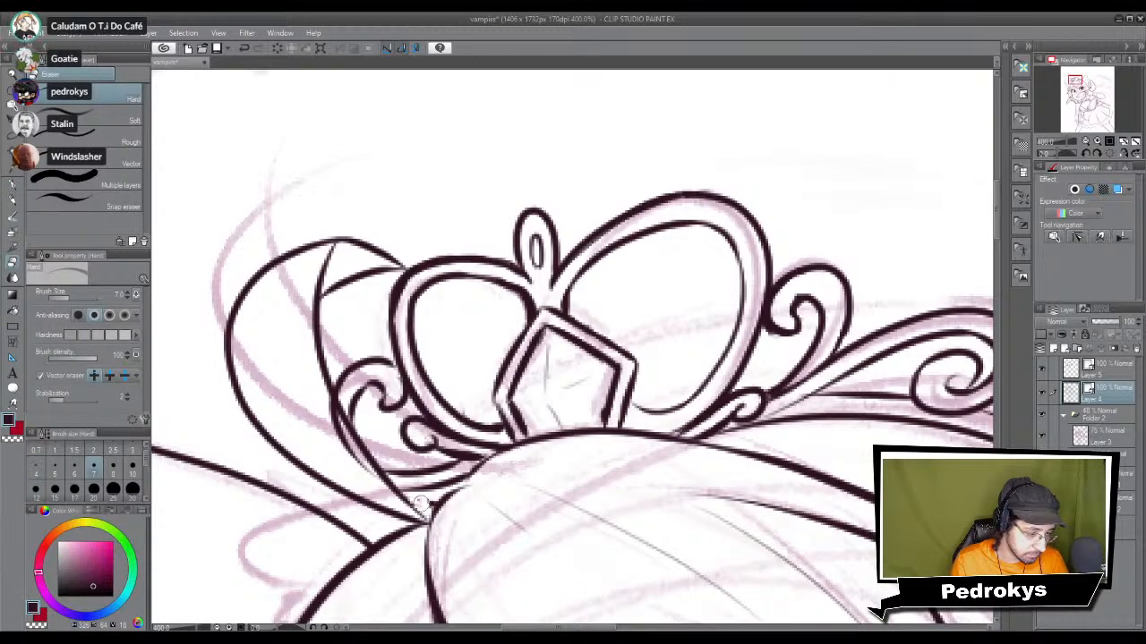
mouse_move(371, 452)
left_mouse_down()
mouse_move(345, 438)
mouse_move(395, 481)
left_mouse_up()
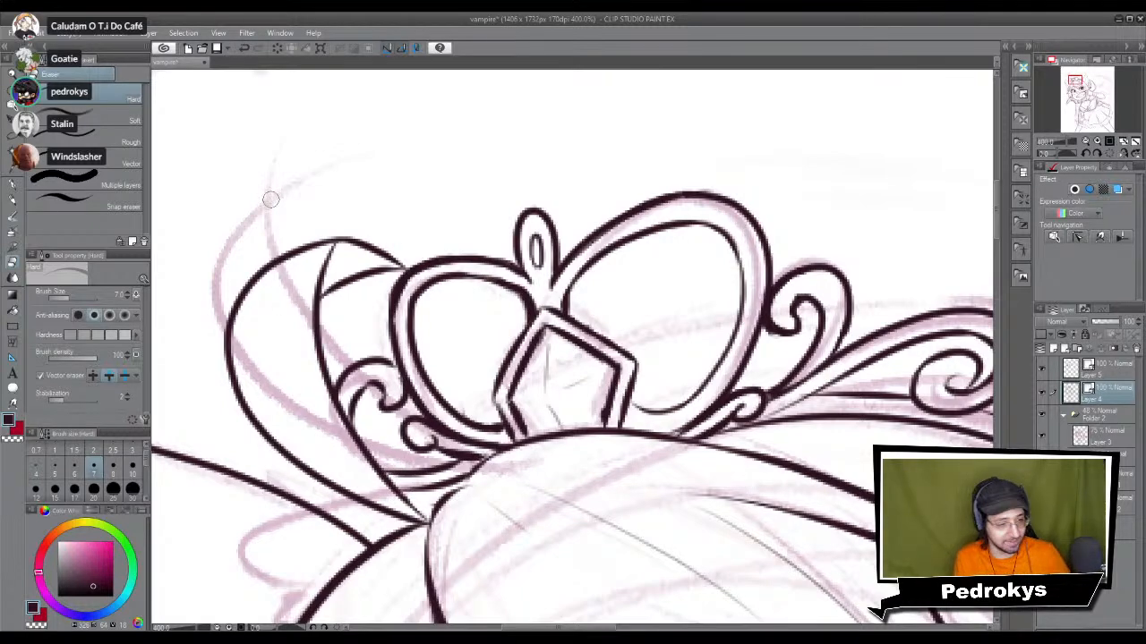
Step: Reinforce the lines beneath the two small curls where their bases run into the hairline
key("p")
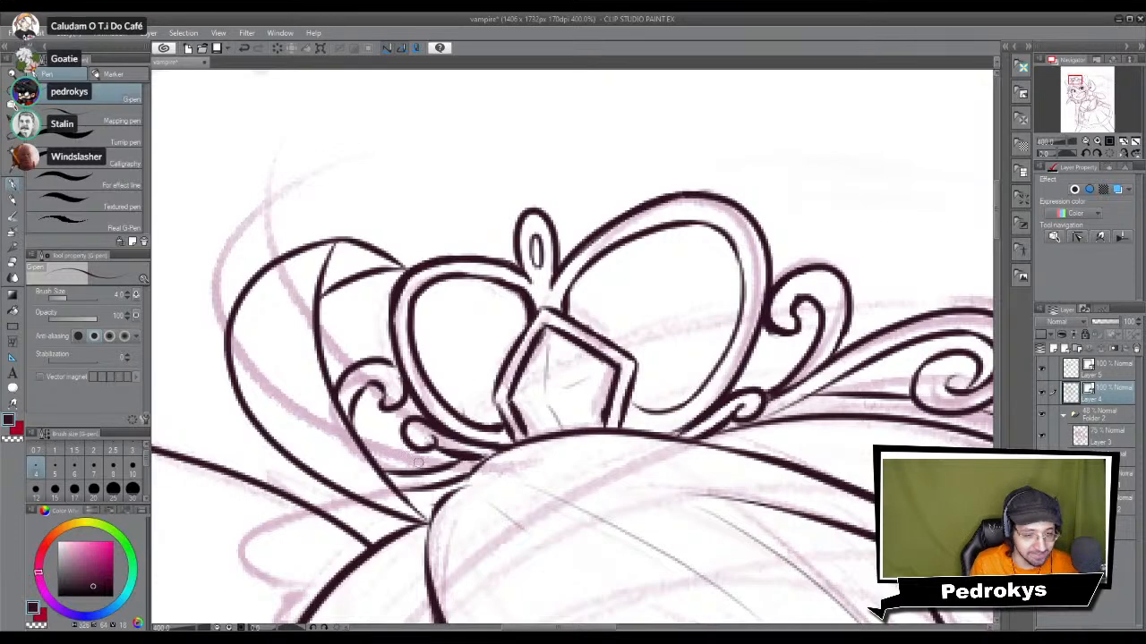
mouse_move(419, 461)
left_mouse_down()
mouse_move(394, 458)
mouse_move(444, 456)
left_mouse_up()
key("ctrl+z")
mouse_move(356, 467)
left_mouse_down()
mouse_move(438, 463)
mouse_move(376, 481)
mouse_move(444, 456)
left_mouse_up()
key("ctrl+z")
key("ctrl+z")
mouse_move(385, 499)
left_mouse_down()
mouse_move(435, 459)
mouse_move(448, 471)
mouse_move(399, 517)
left_mouse_up()
key("ctrl+z")
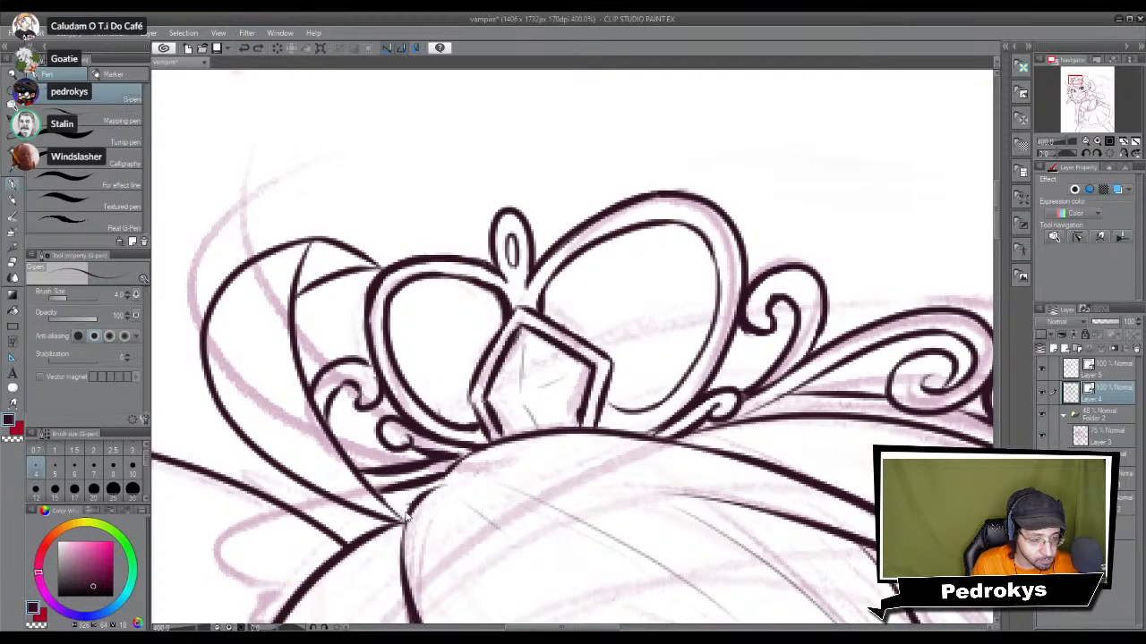
scroll(445, 484, "down", 3)
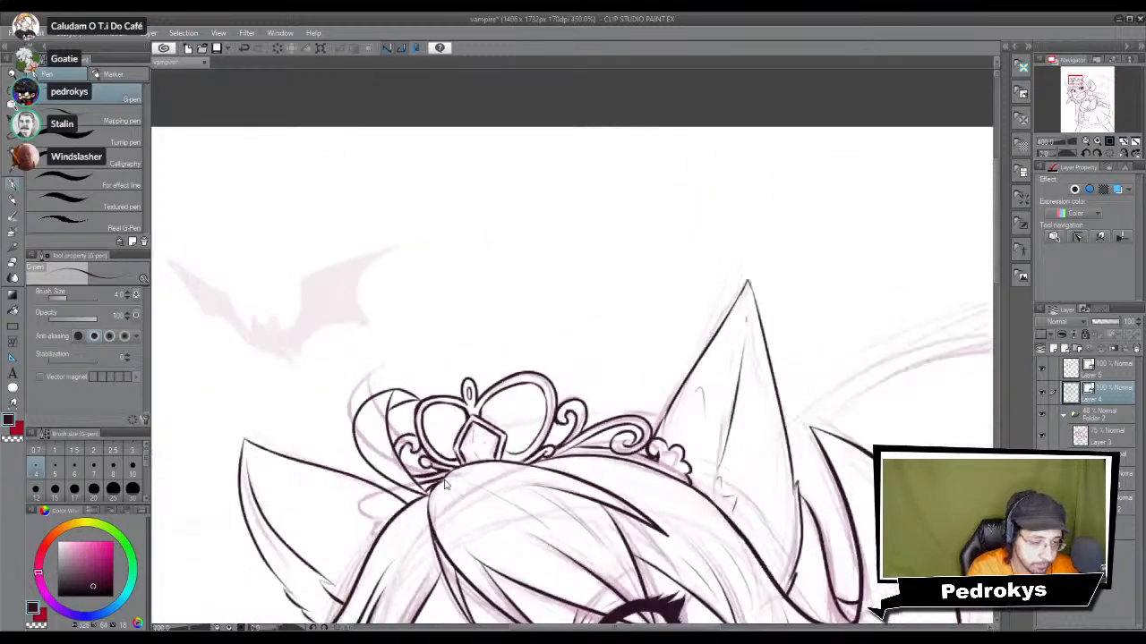
scroll(445, 484, "down", 2)
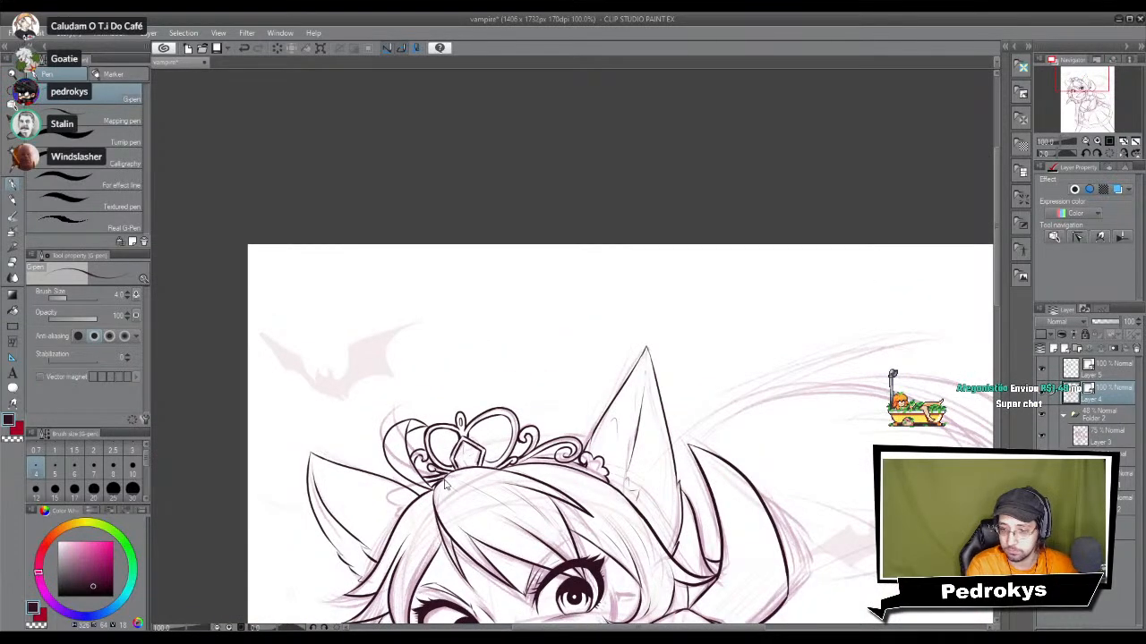
Step: Ink a spiral curl at the tiara's end beside the smaller ear, below the folded curved shape, and clean up its overlap with the ear line
scroll(445, 484, "up", 5)
left_click_drag(524, 458, 568, 392)
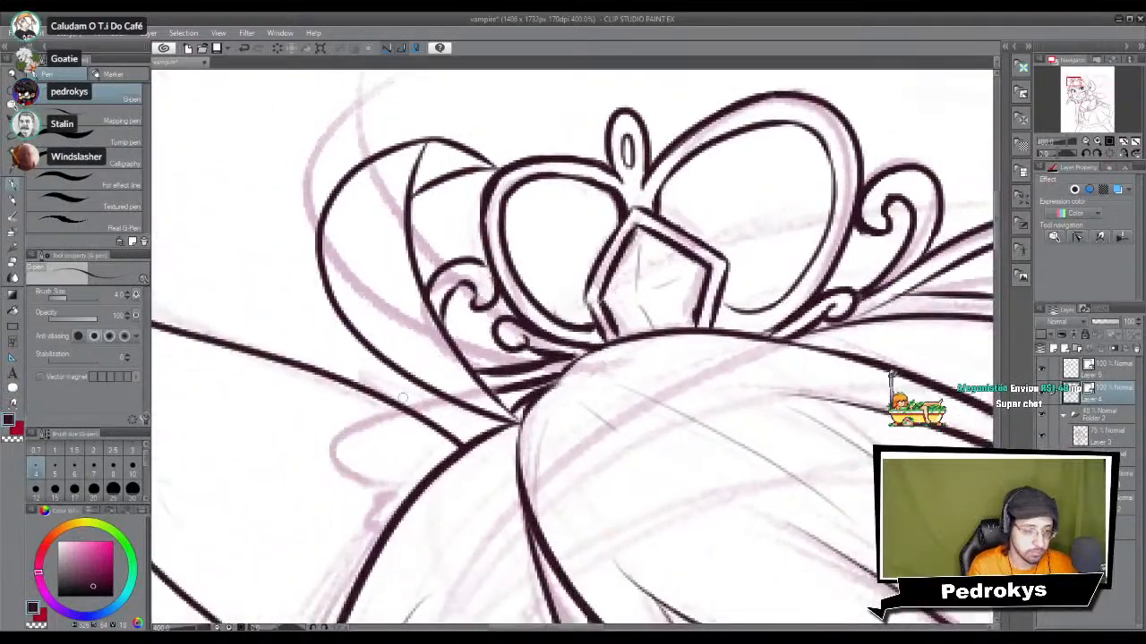
left_click_drag(423, 384, 347, 428)
key("ctrl+z")
left_click_drag(415, 380, 238, 470)
key("ctrl+z")
mouse_move(313, 433)
left_mouse_down()
mouse_move(232, 469)
mouse_move(300, 487)
mouse_move(307, 509)
left_mouse_up()
mouse_move(394, 467)
left_mouse_down()
mouse_move(284, 537)
mouse_move(439, 498)
left_mouse_up()
mouse_move(335, 542)
left_mouse_down()
mouse_move(320, 508)
mouse_move(295, 516)
mouse_move(380, 483)
mouse_move(293, 515)
mouse_move(311, 506)
mouse_move(310, 551)
mouse_move(300, 514)
mouse_move(342, 530)
left_mouse_up()
key("ctrl+z")
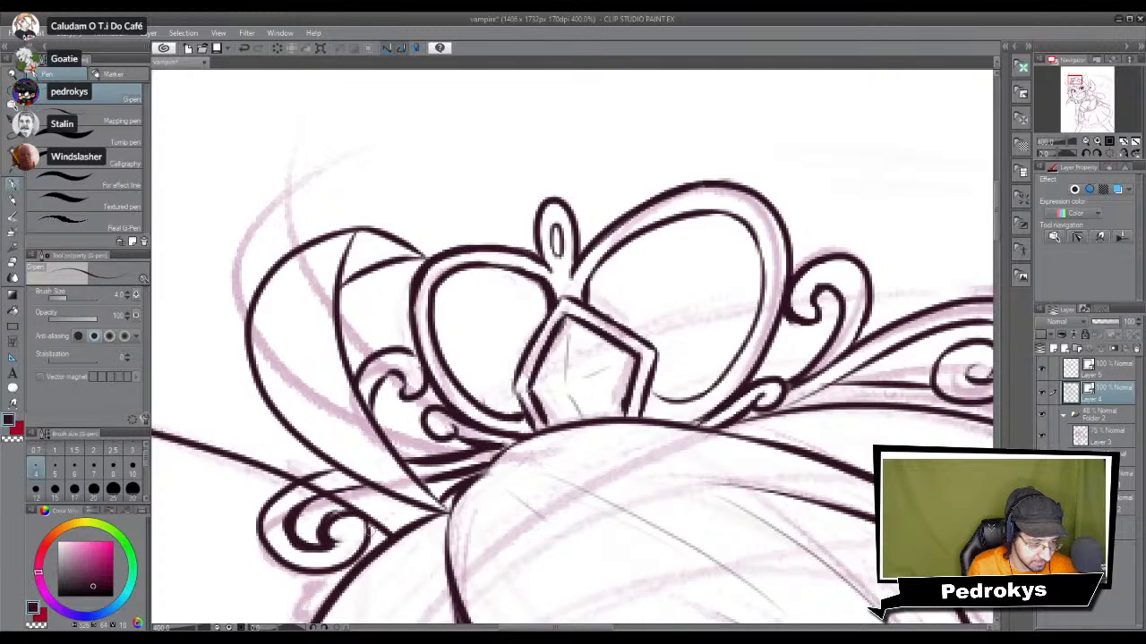
scroll(309, 515, "down", 2)
key("e")
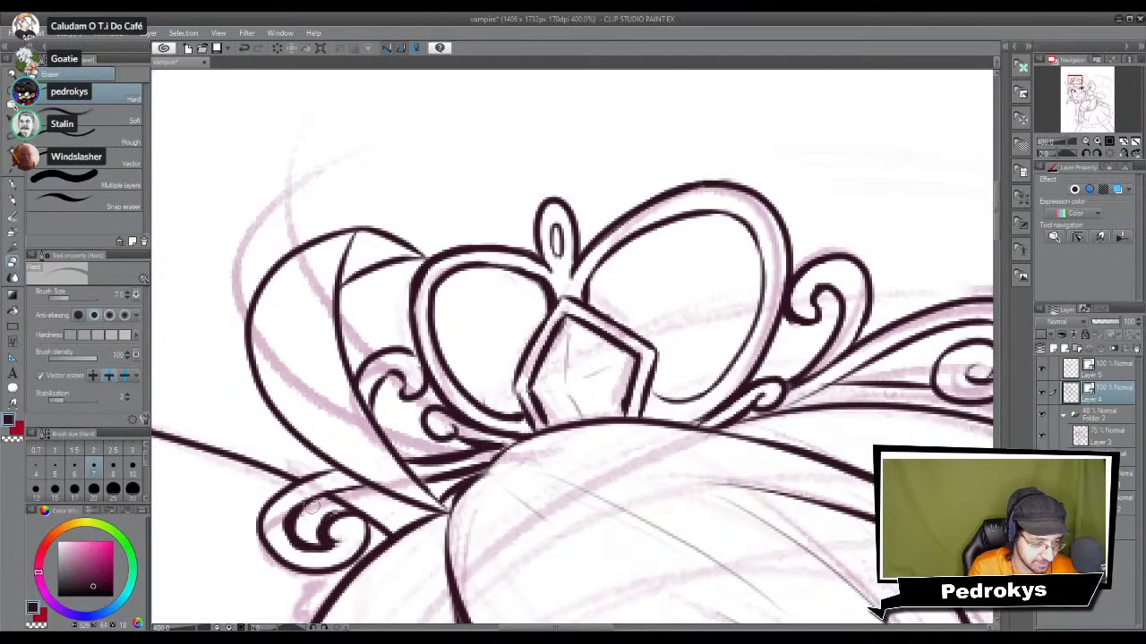
scroll(312, 508, "down", 1)
scroll(312, 508, "down", 2)
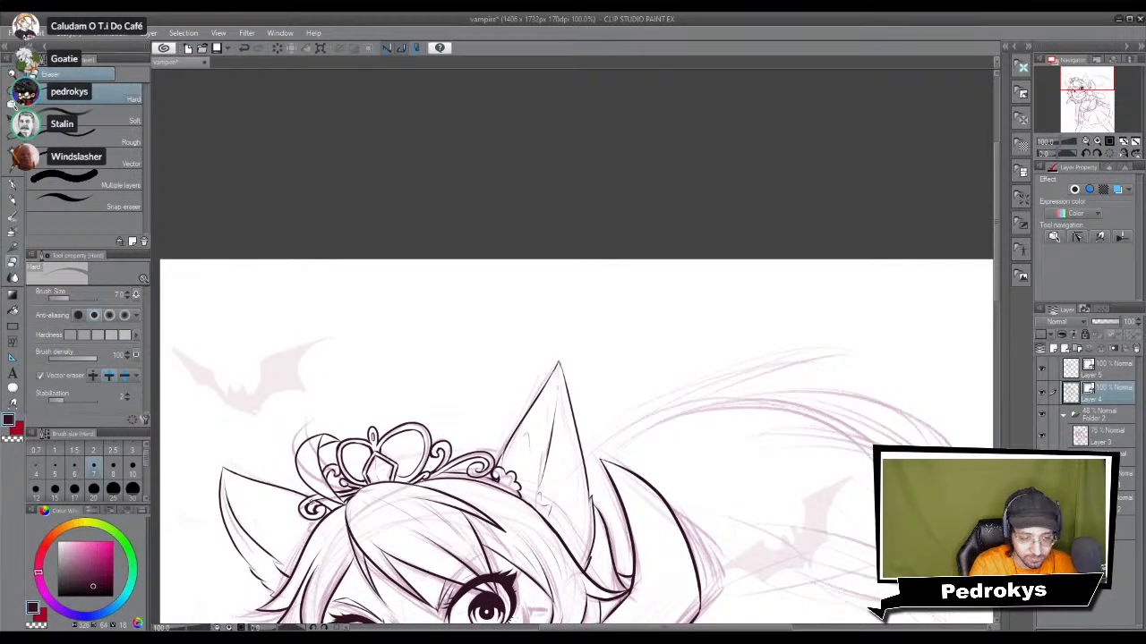
Step: Ink small rounded bumps beneath the spiral curl along the hairline, and erase the overlapping line between the curl and the hair
scroll(309, 508, "up", 5)
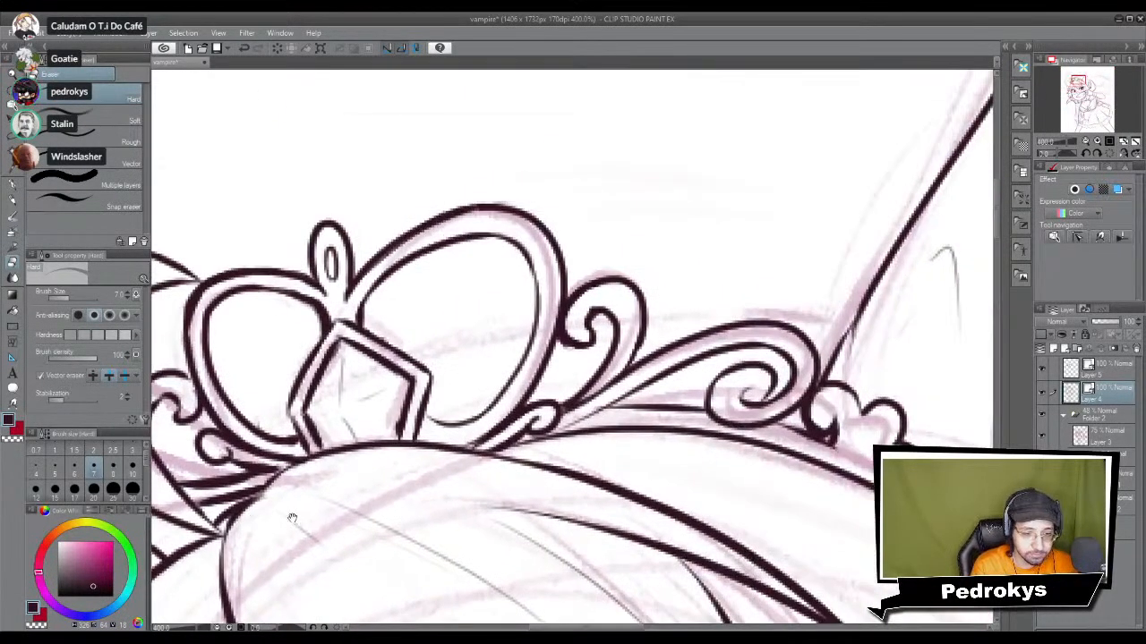
left_click_drag(292, 517, 384, 394)
key("p")
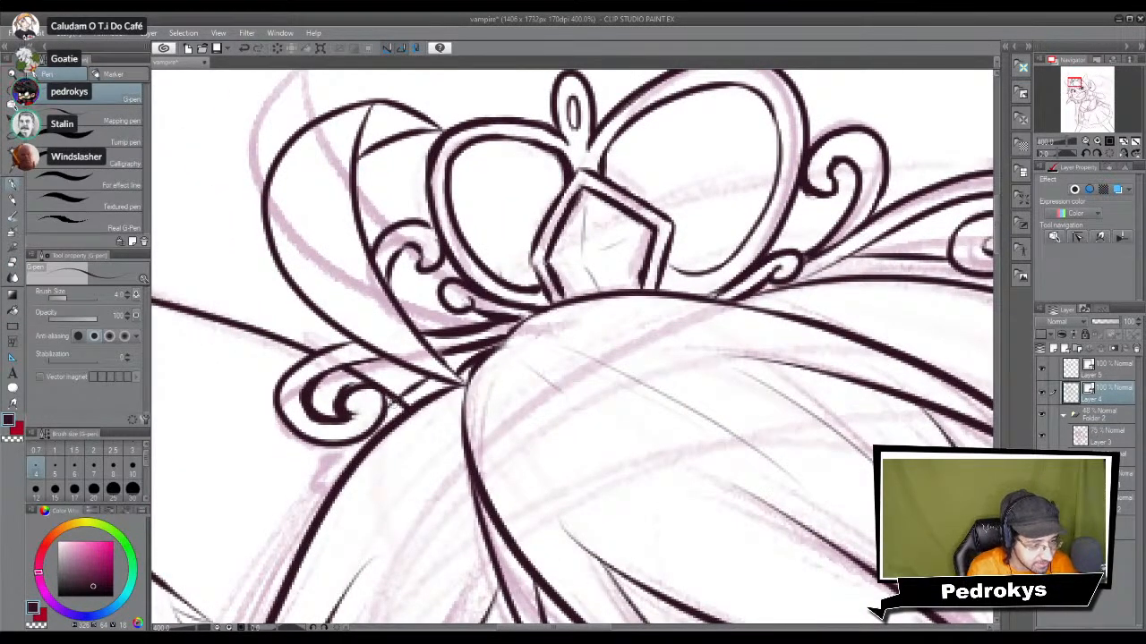
left_click_drag(496, 369, 523, 376)
mouse_move(279, 461)
left_mouse_down()
mouse_move(304, 488)
mouse_move(306, 517)
mouse_move(317, 509)
left_mouse_up()
key("e")
left_click_drag(385, 383, 392, 404)
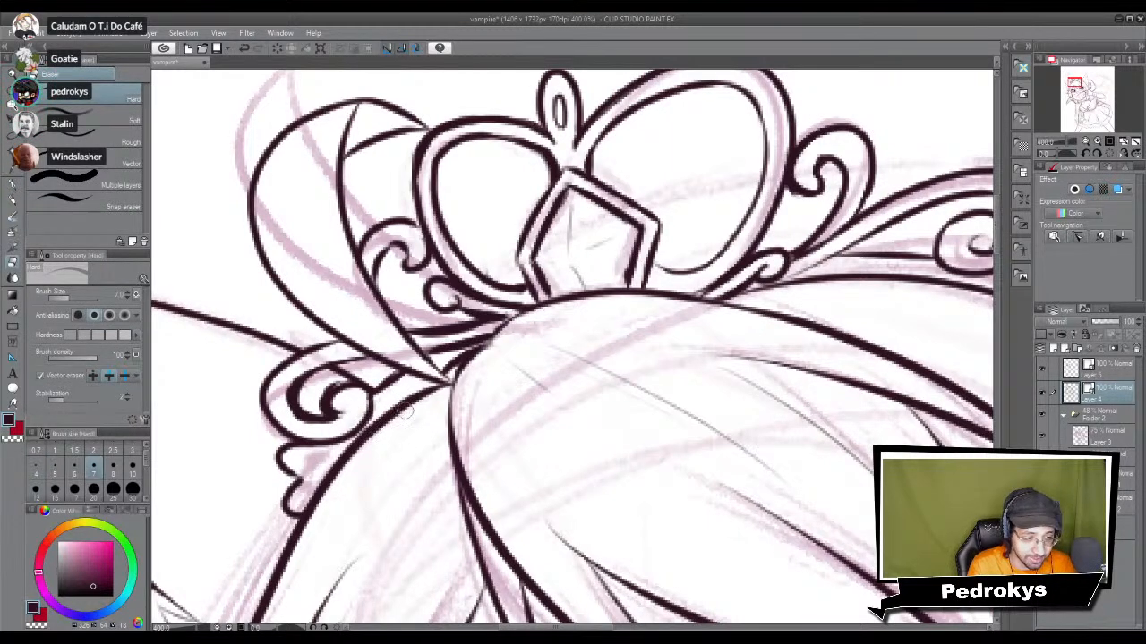
Step: Ink the tiara's rear rim as a thin arc seen through the larger loop and behind the curls, reaching the large ear
key("p")
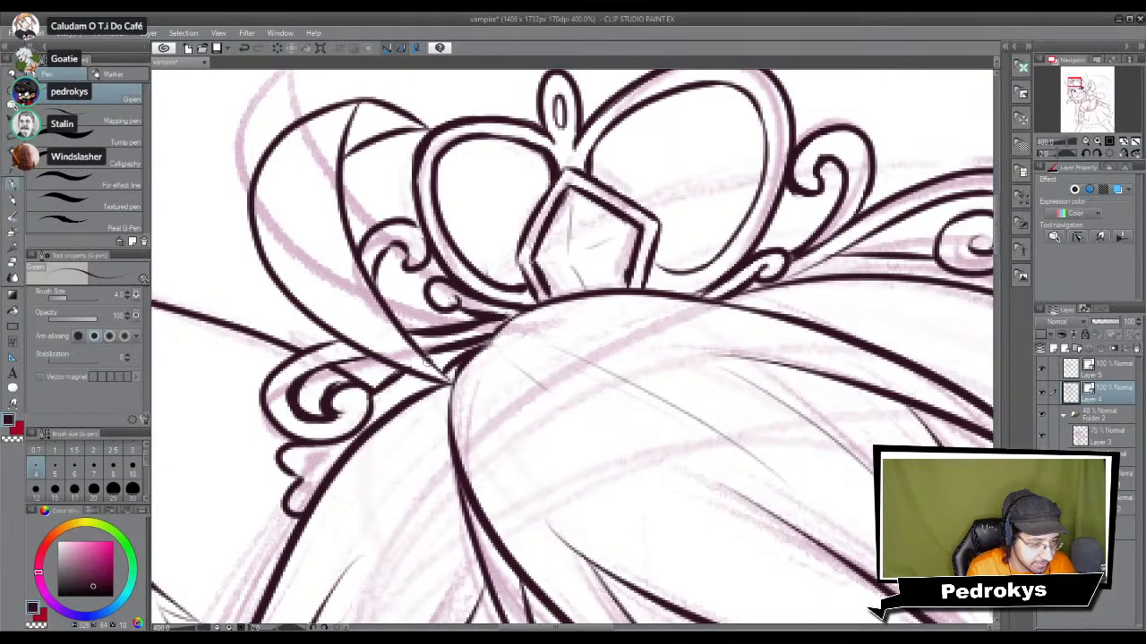
scroll(378, 395, "down", 5)
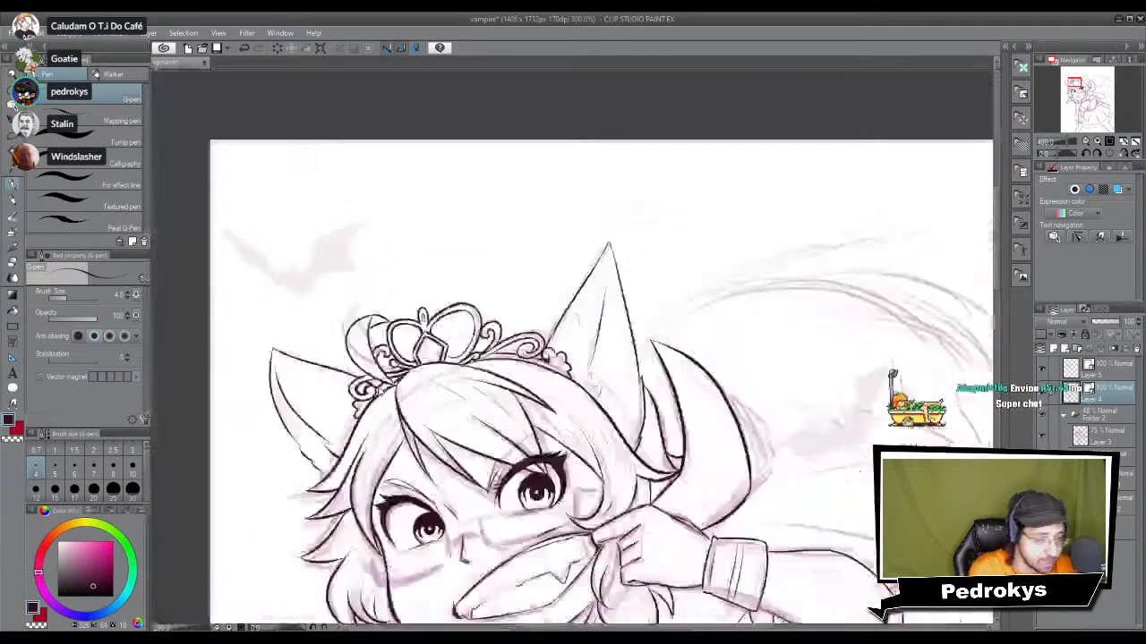
scroll(379, 390, "down", 2)
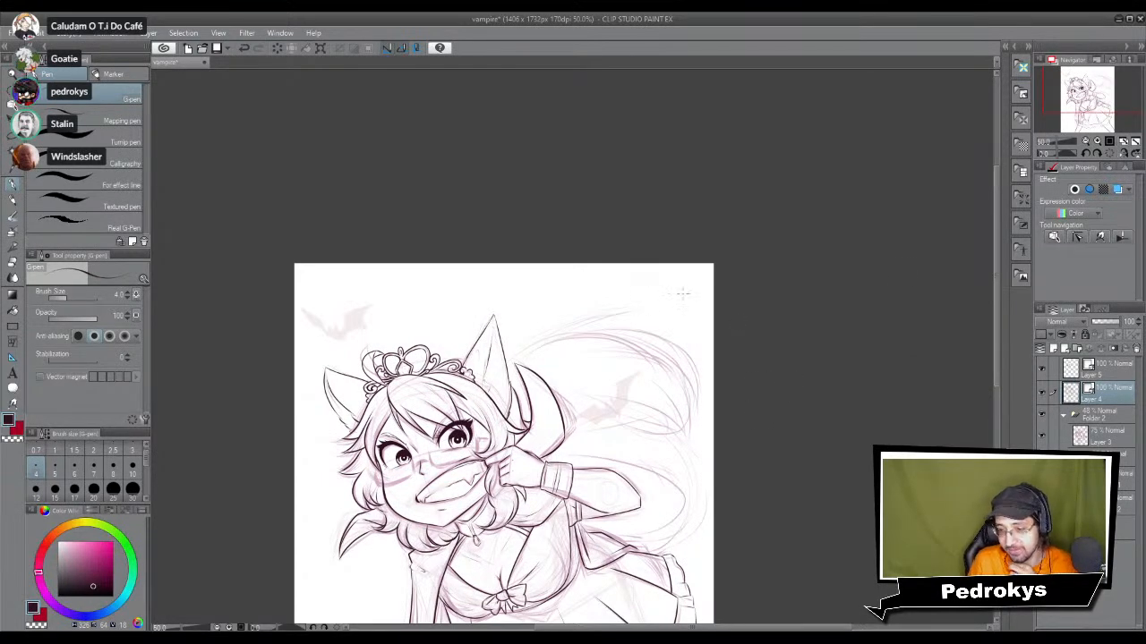
scroll(241, 364, "up", 5)
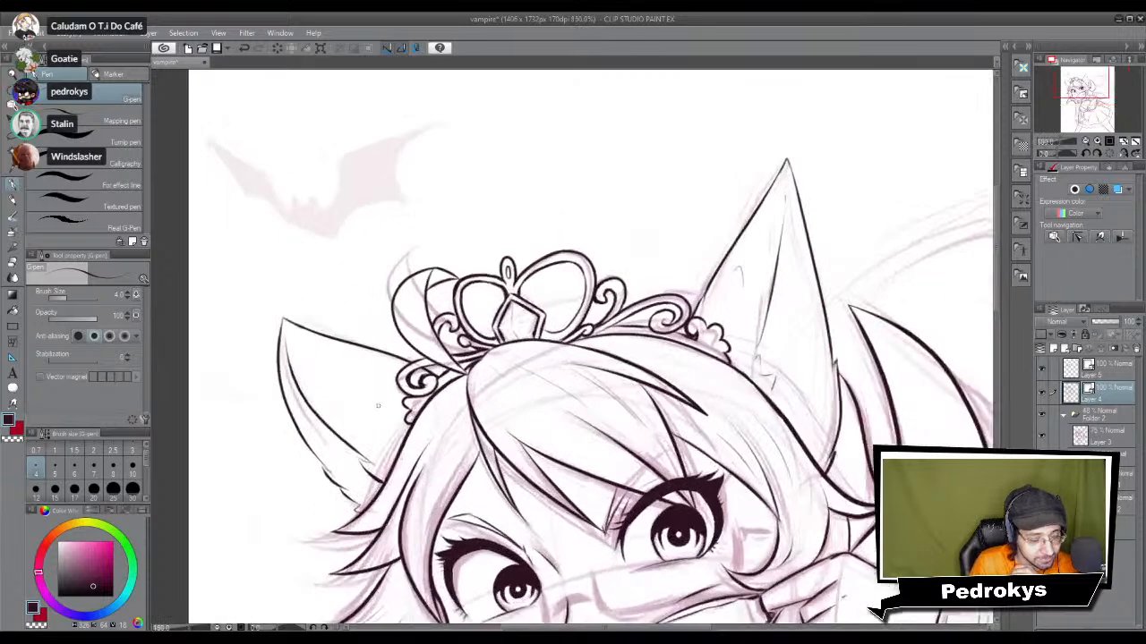
left_click_drag(649, 352, 490, 424)
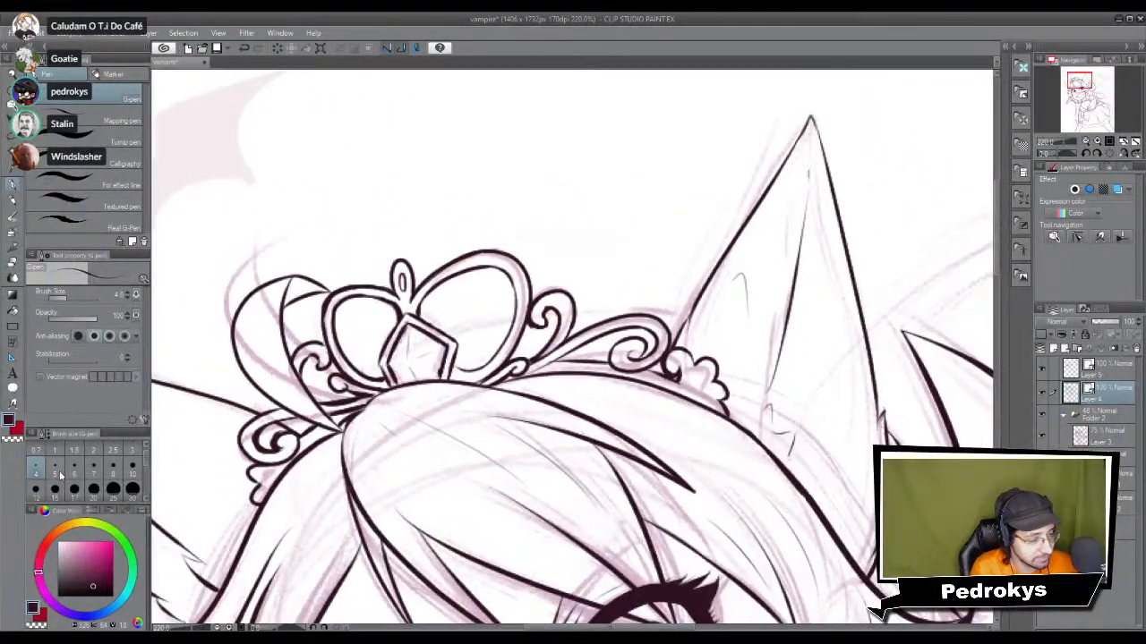
left_click_drag(448, 336, 519, 317)
key("ctrl+z")
key("ctrl+z")
key("ctrl+z")
left_click_drag(448, 333, 517, 317)
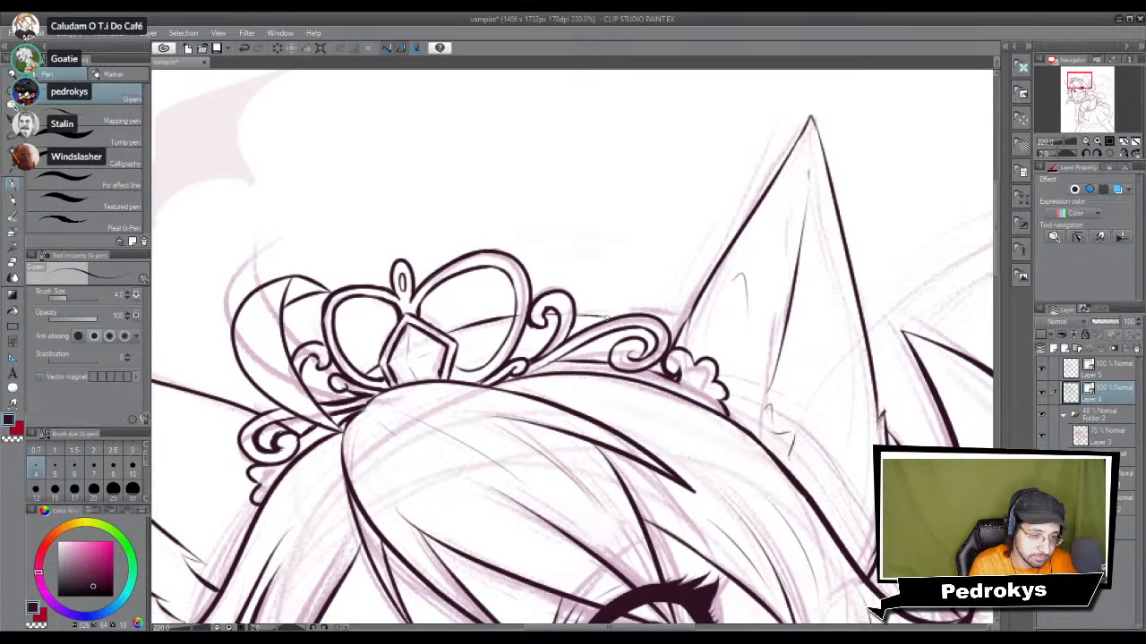
mouse_move(575, 295)
left_mouse_down()
mouse_move(632, 316)
mouse_move(624, 324)
mouse_move(688, 322)
left_mouse_up()
key("ctrl+z")
key("ctrl+z")
key("e")
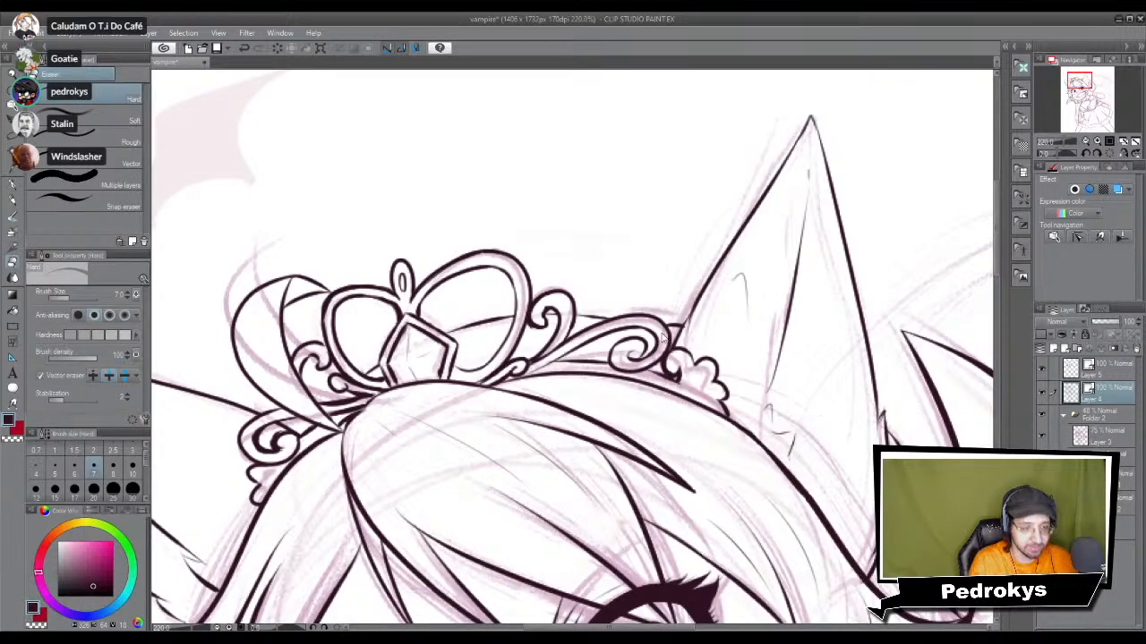
Step: Look over the whole figure, examining the inked tiara, face, hand and dress for parts of the sketch still lacking line art
scroll(662, 335, "down", 5)
scroll(837, 419, "up", 2)
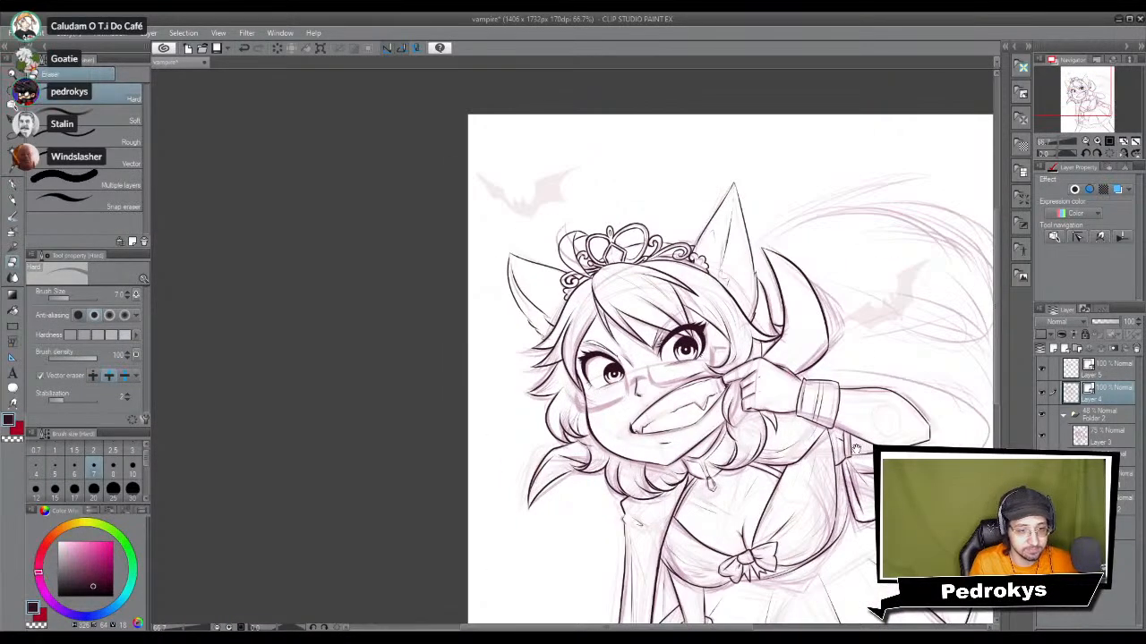
left_click_drag(855, 461, 744, 436)
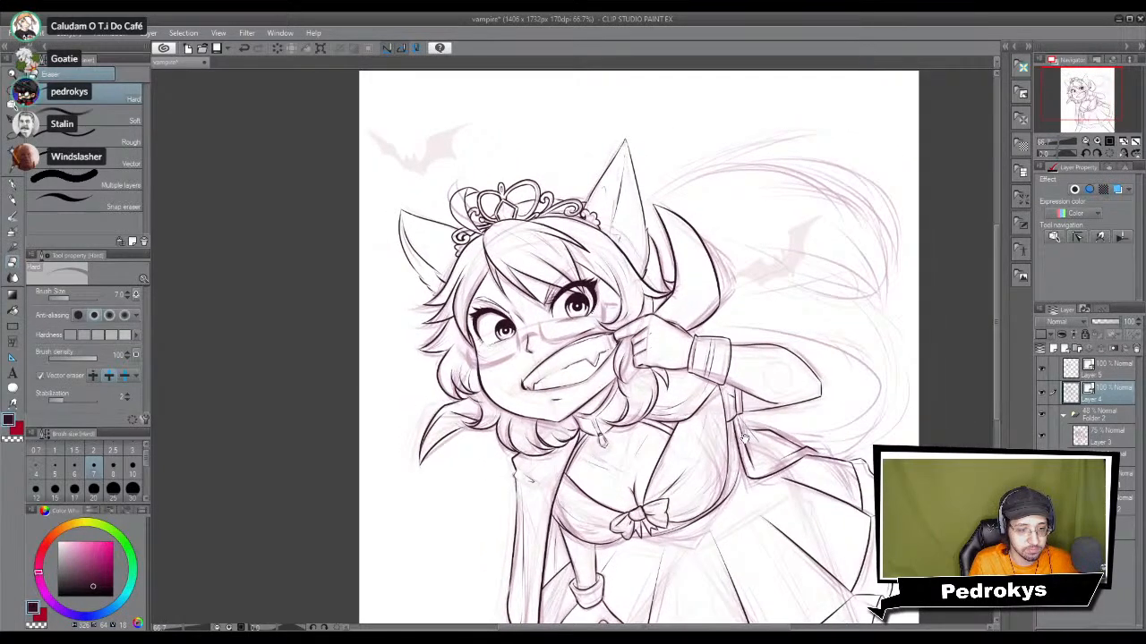
scroll(742, 439, "up", 4)
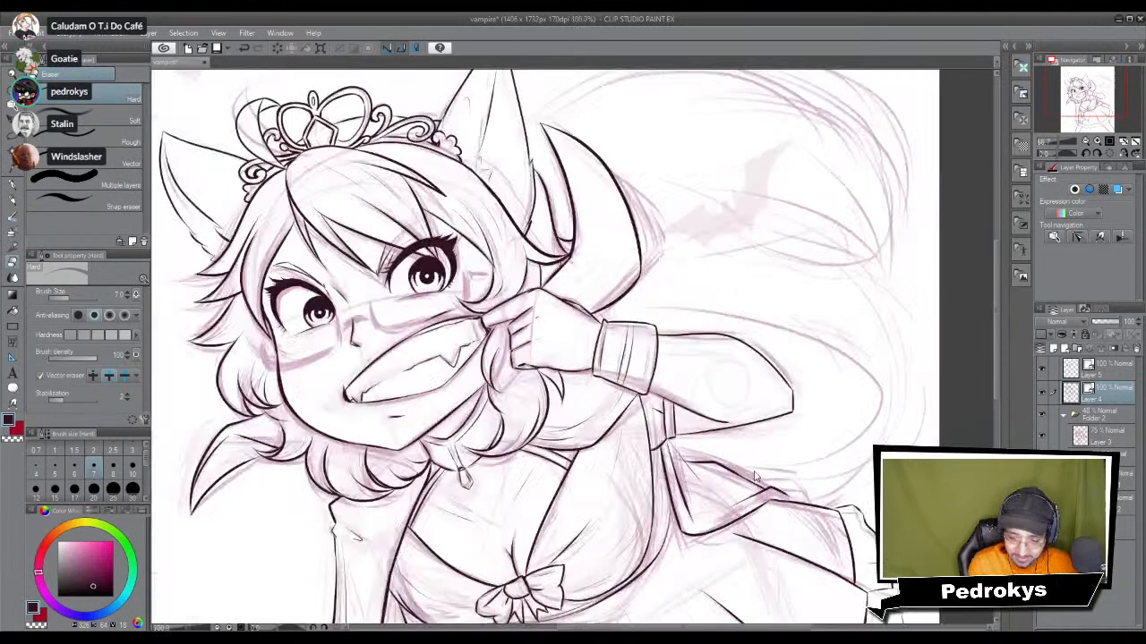
scroll(755, 477, "up", 1)
key("p")
left_click_drag(624, 302, 646, 386)
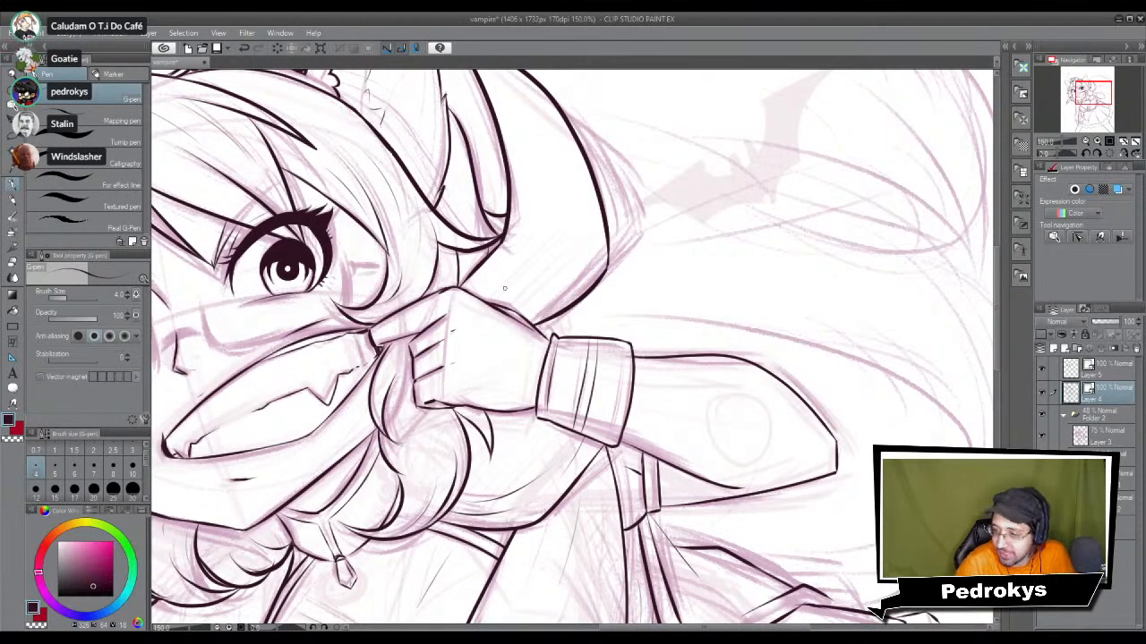
scroll(471, 306, "down", 3)
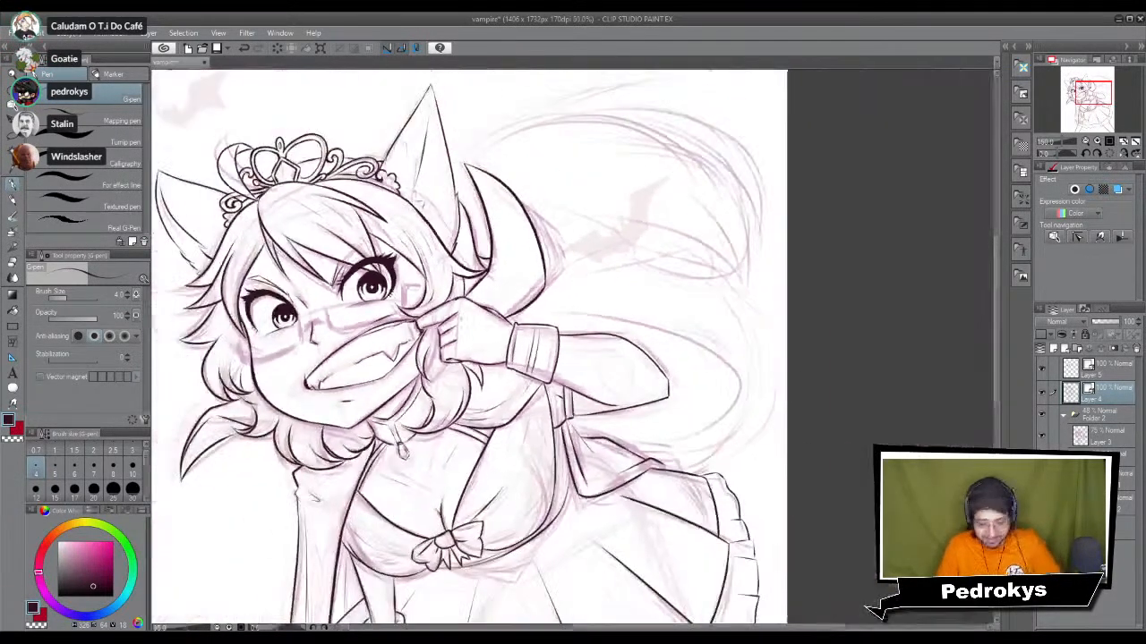
scroll(753, 256, "down", 2)
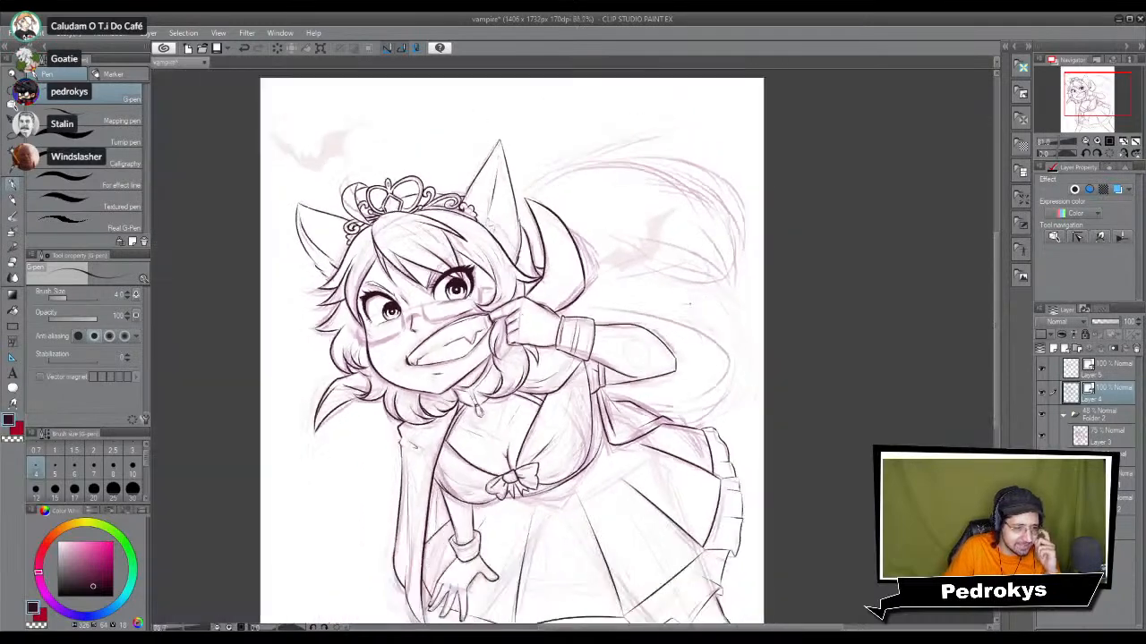
scroll(508, 260, "up", 3)
scroll(508, 259, "up", 1)
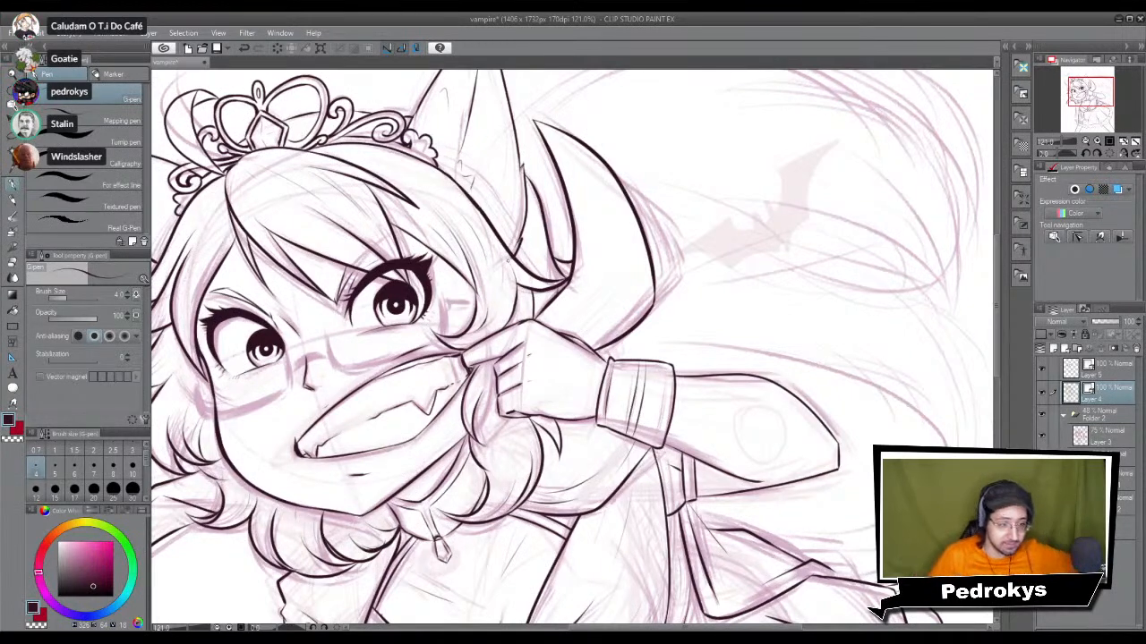
scroll(301, 278, "down", 5)
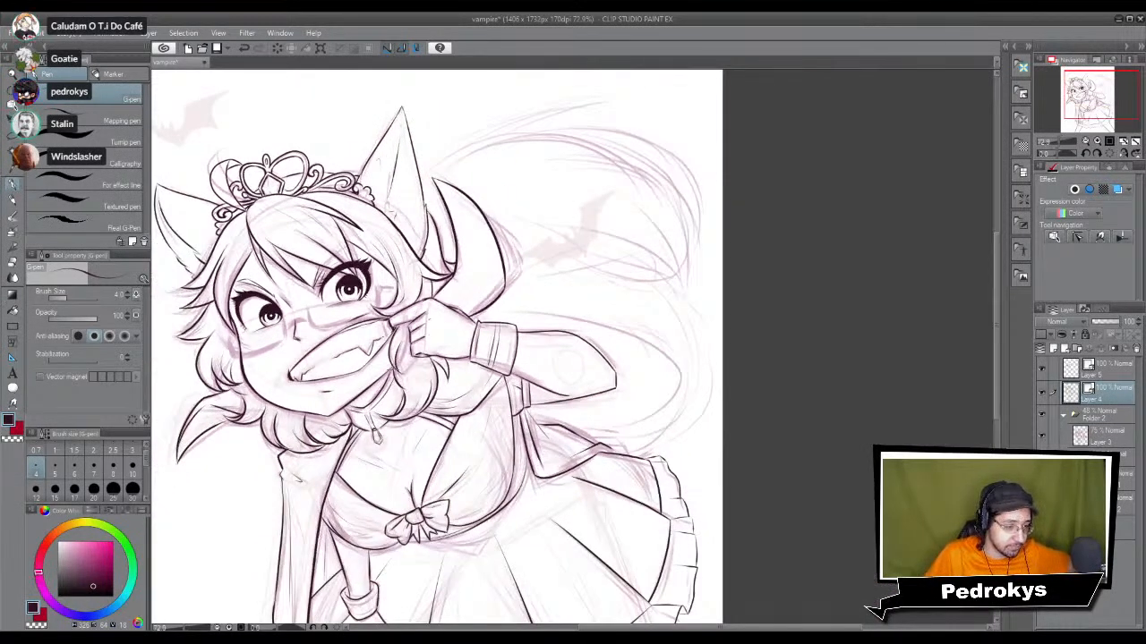
scroll(432, 358, "up", 2)
left_click_drag(343, 405, 546, 298)
scroll(546, 298, "down", 3)
mouse_move(610, 502)
left_mouse_down()
mouse_move(606, 478)
mouse_move(559, 518)
mouse_move(623, 506)
left_mouse_up()
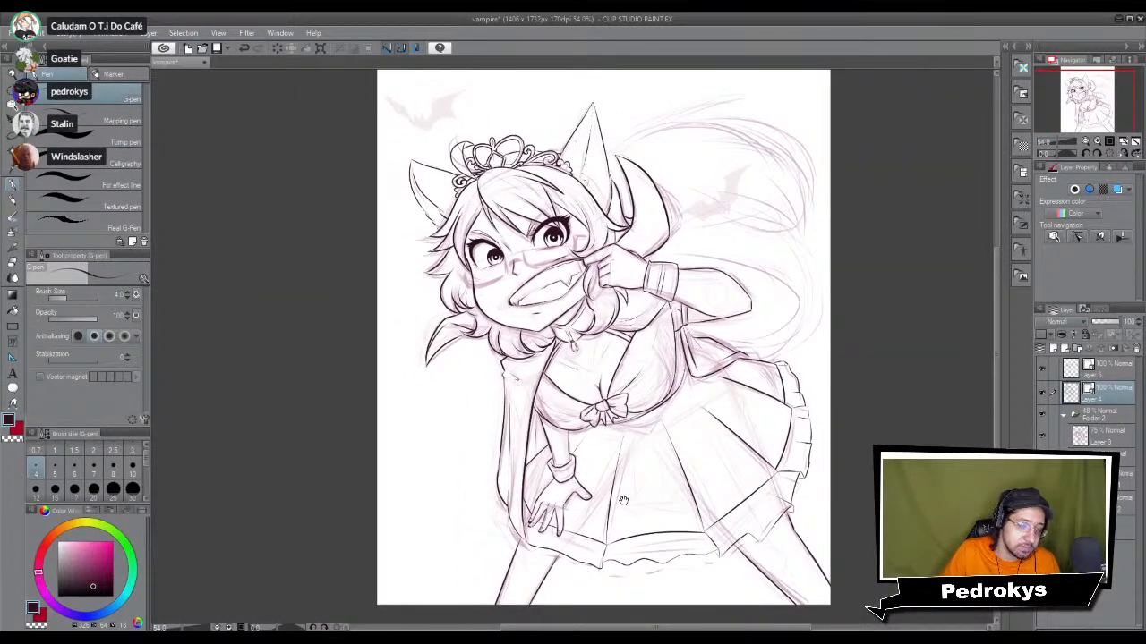
left_click_drag(623, 326, 627, 335)
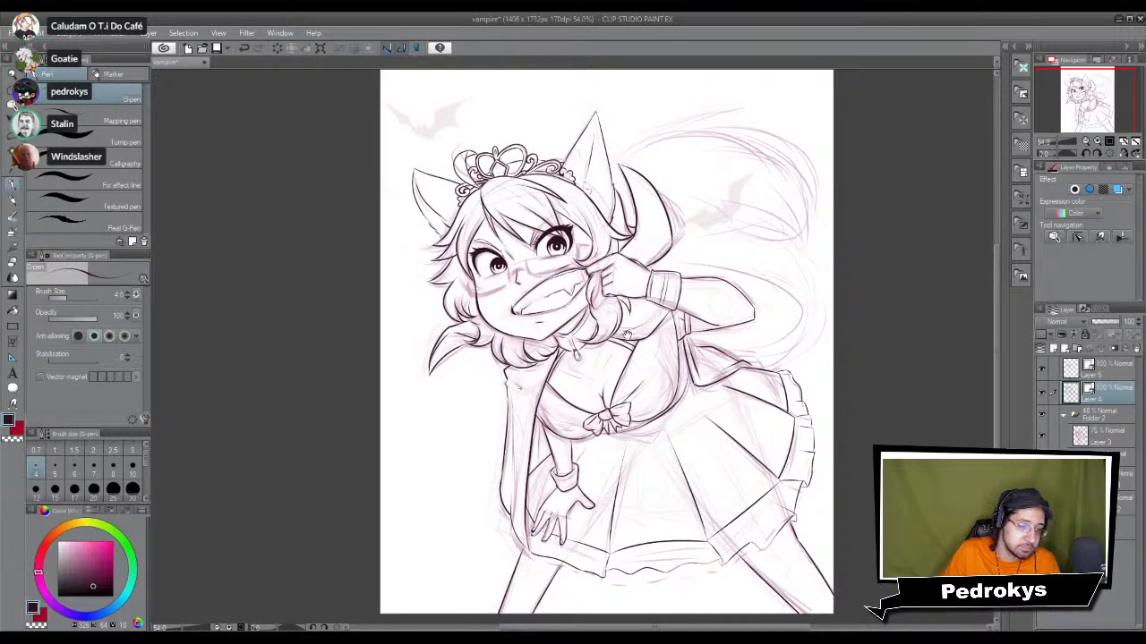
scroll(627, 336, "up", 1)
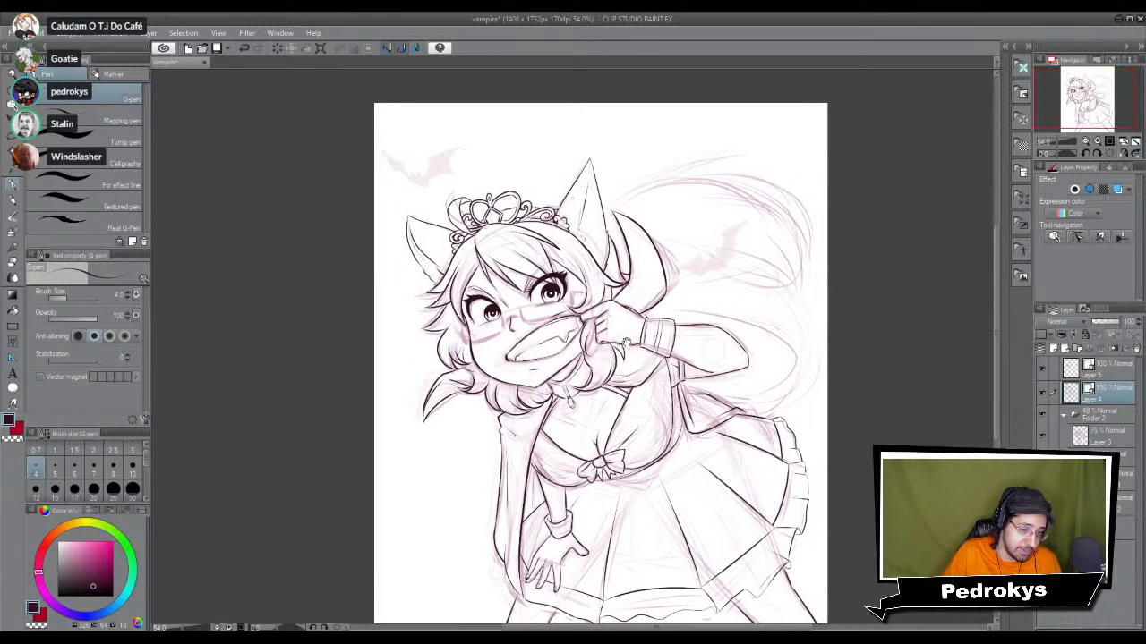
scroll(627, 336, "up", 3)
scroll(508, 309, "up", 1)
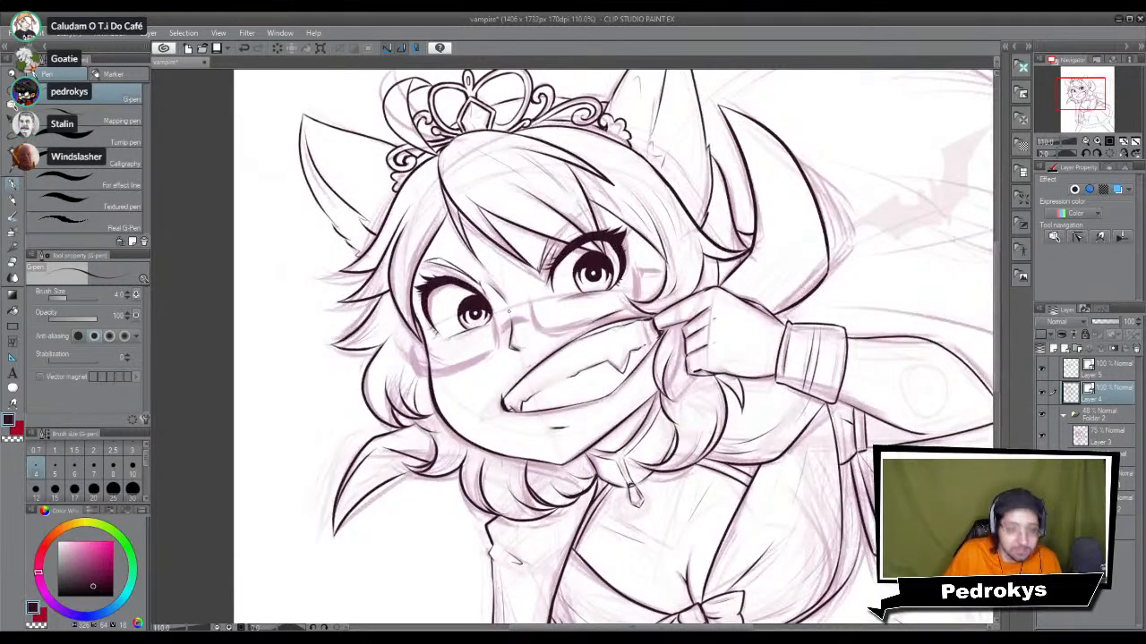
mouse_move(624, 261)
left_mouse_down()
mouse_move(608, 330)
mouse_move(481, 356)
mouse_move(540, 289)
mouse_move(673, 279)
left_mouse_up()
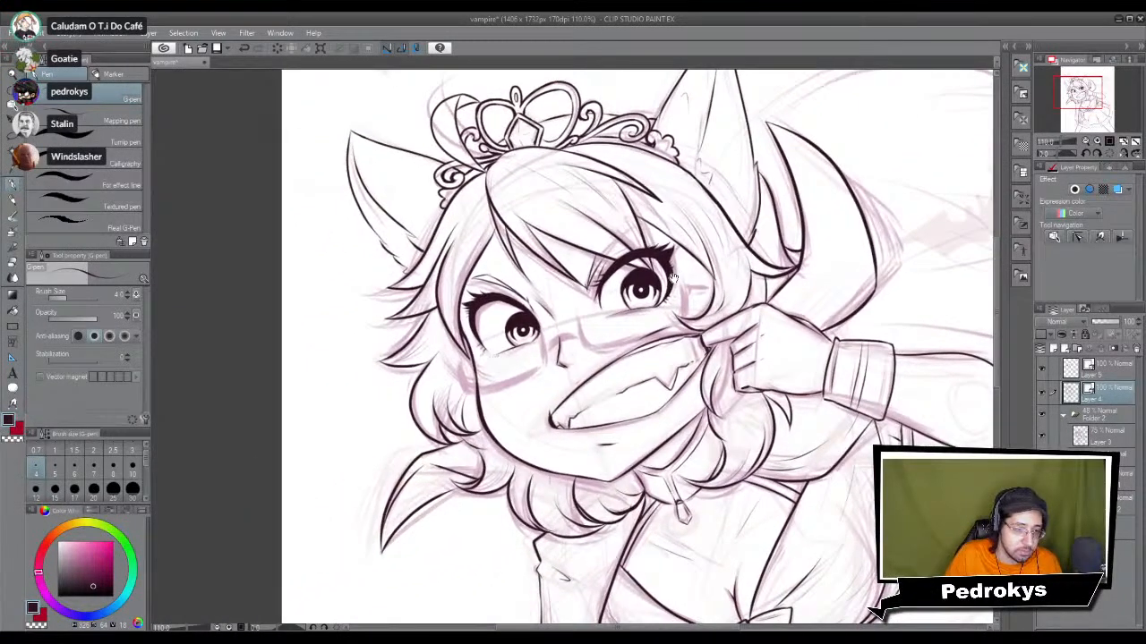
Step: Check which layer holds the eyes, then rename it "olhos" and the main line art layer "traço"
left_click(1041, 368)
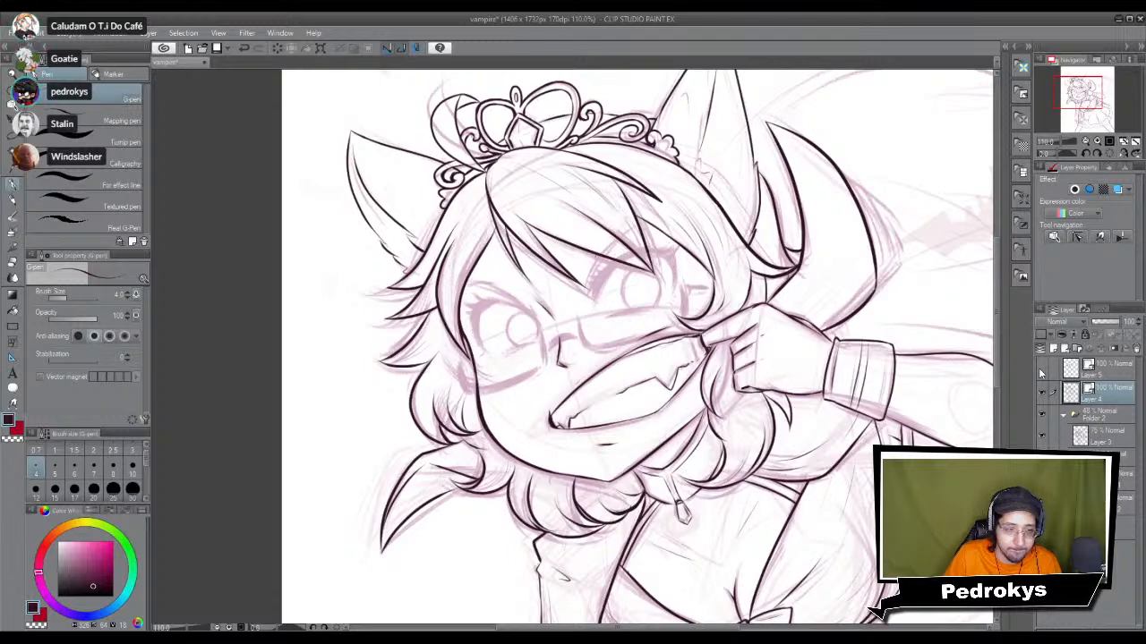
left_click(1041, 368)
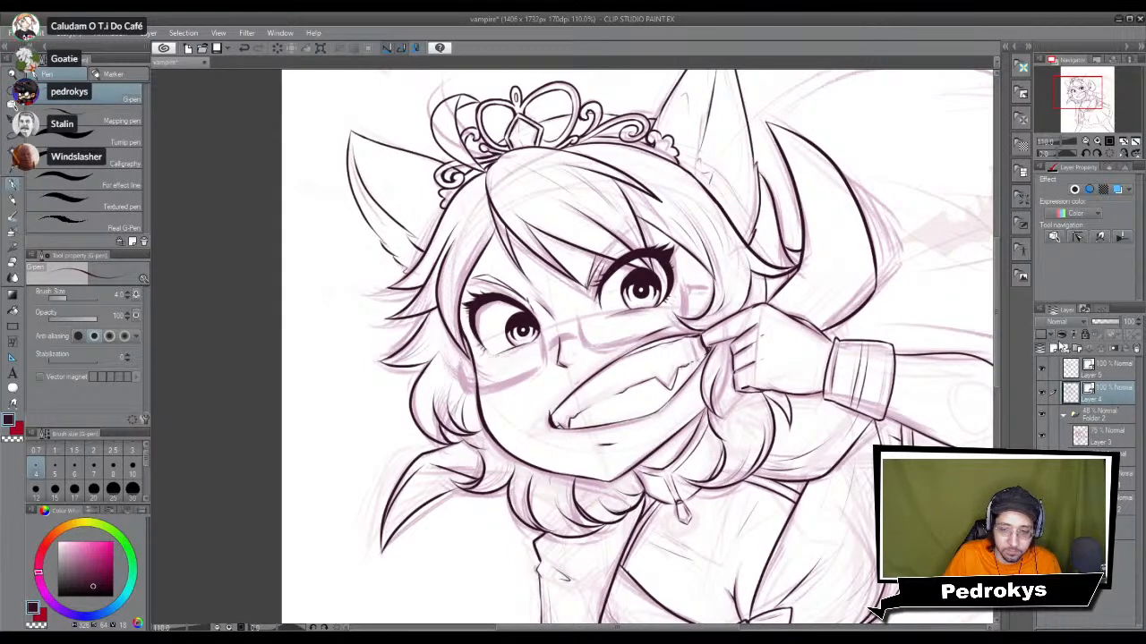
left_click(1099, 369)
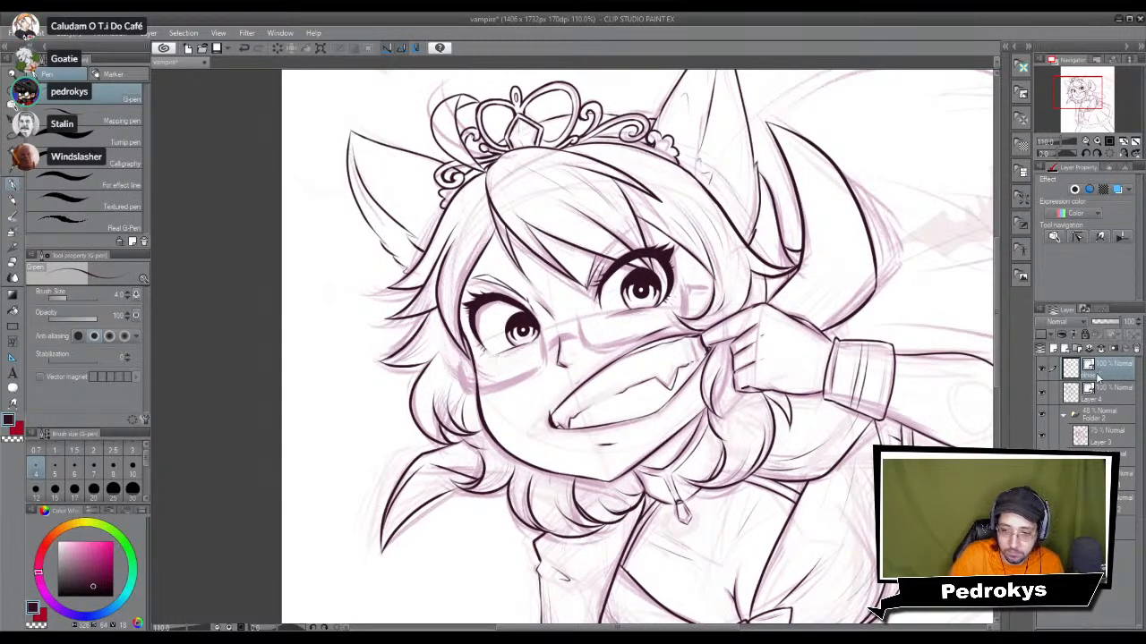
left_click(1093, 402)
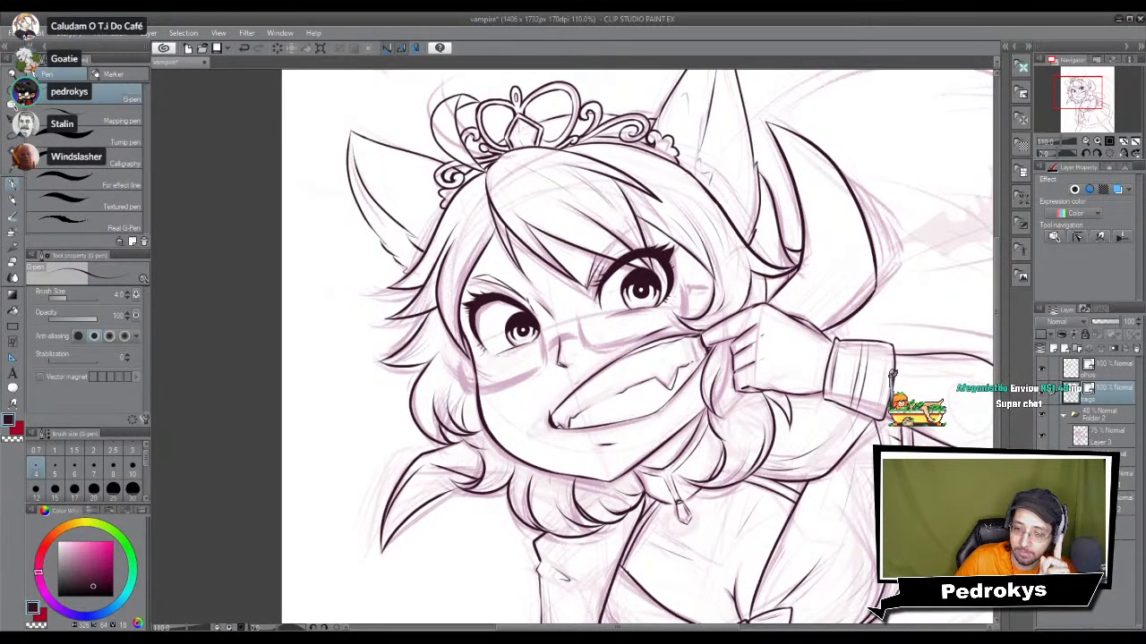
Step: Add a vector layer named "oculos" between the eye and line art layers, and set the G-pen size to 10 for the glasses
left_click(1065, 351)
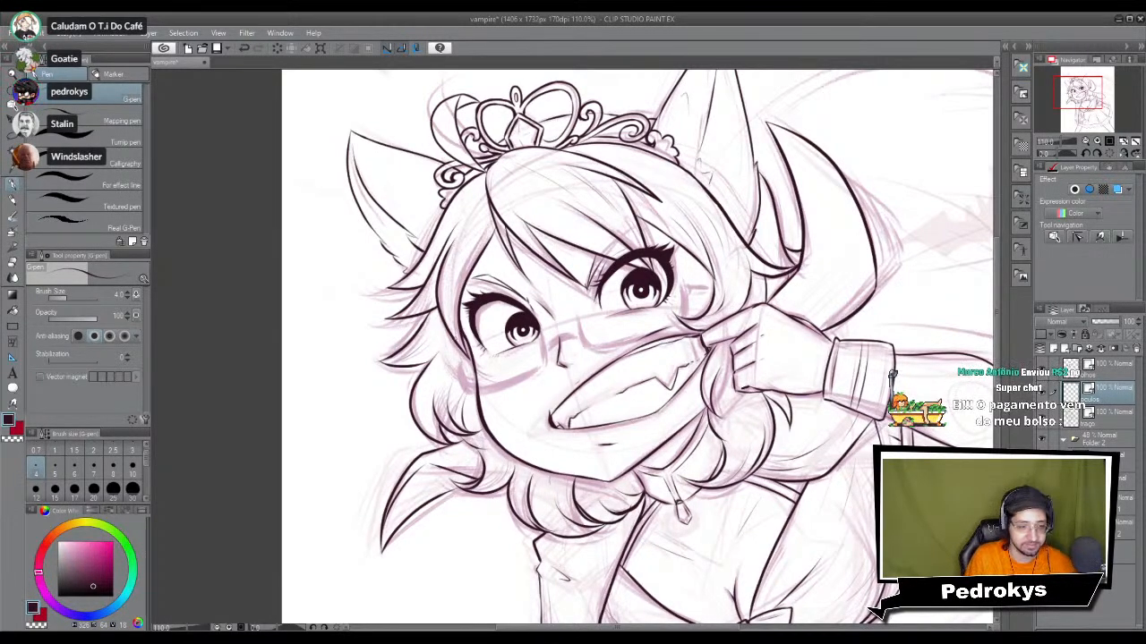
mouse_move(469, 347)
left_mouse_down()
mouse_move(453, 325)
mouse_move(456, 335)
left_mouse_up()
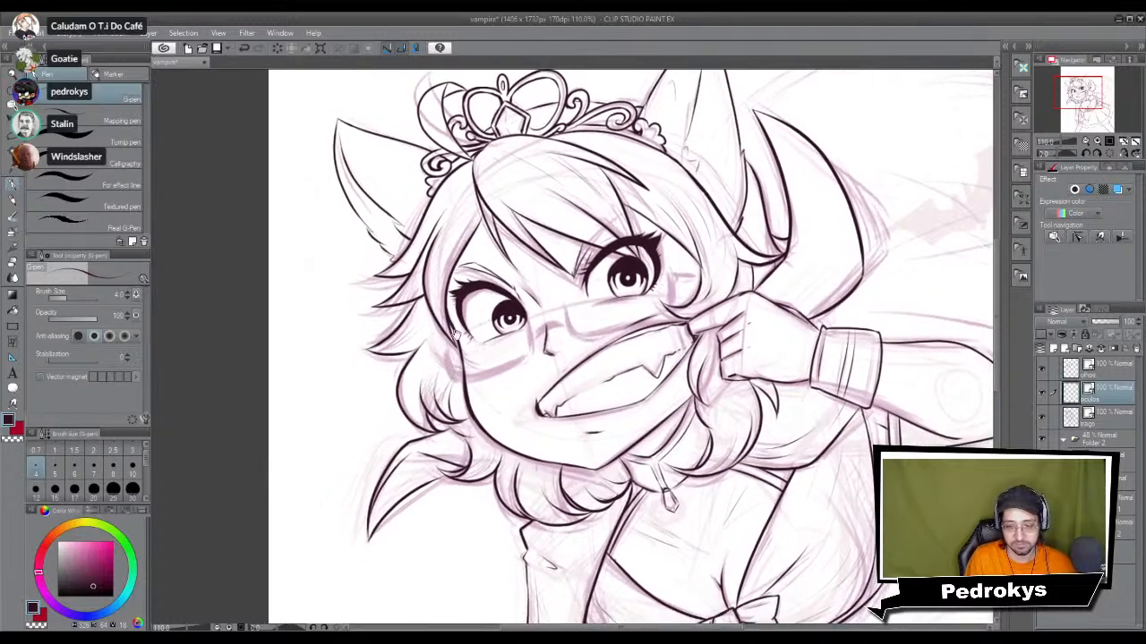
scroll(457, 339, "up", 4)
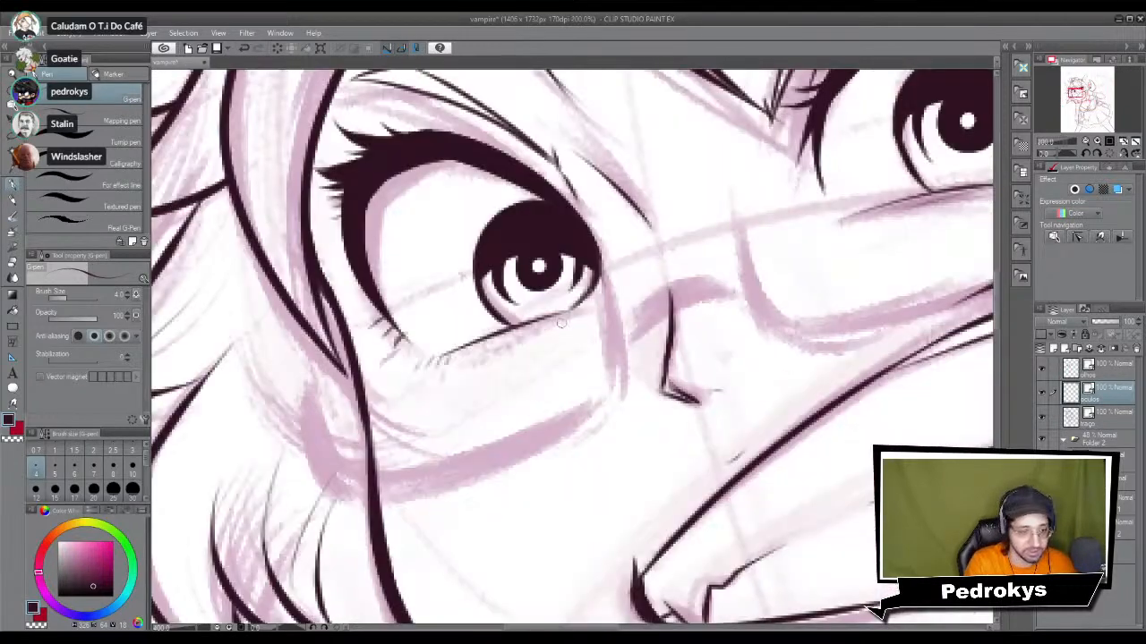
left_click_drag(561, 324, 573, 319)
left_click(132, 469)
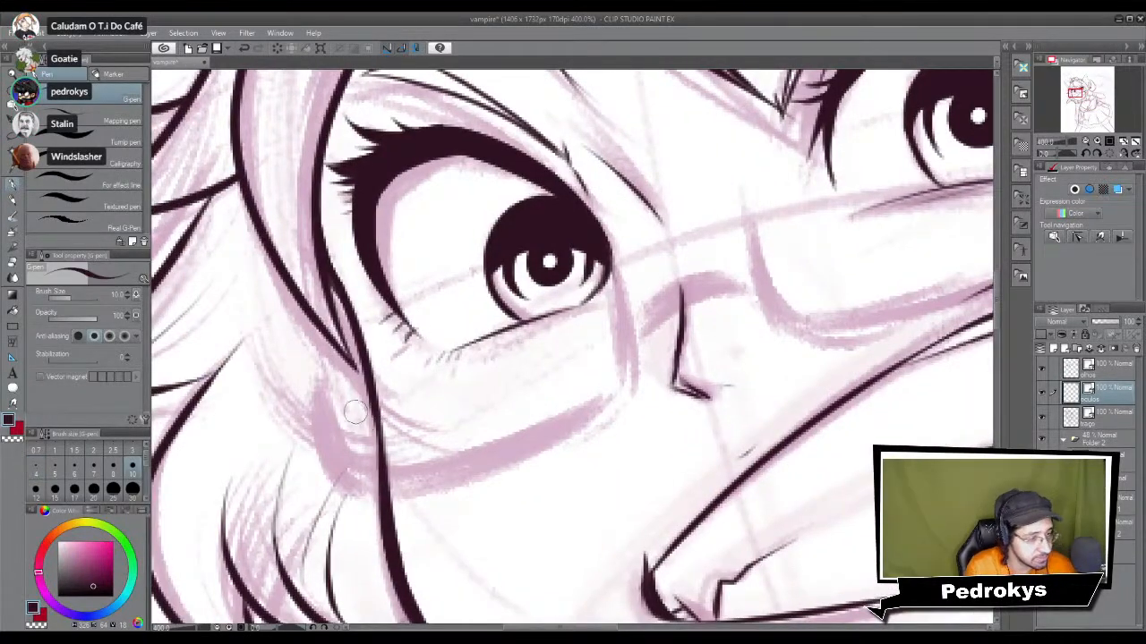
Step: Ink the smaller eye's lens rim with the G-pen at size 12, from the outer end along the lower edge to the nose side
left_click_drag(321, 387, 386, 489)
key("ctrl+z")
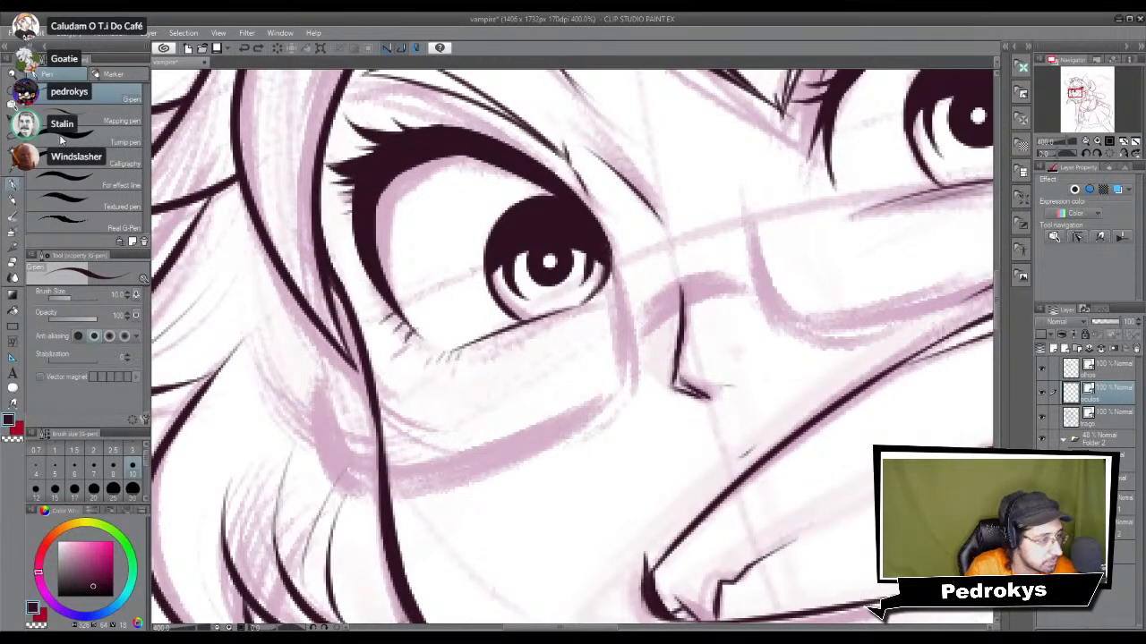
left_click(36, 490)
mouse_move(307, 387)
left_mouse_down()
mouse_move(379, 477)
mouse_move(533, 438)
left_mouse_up()
key("ctrl+z")
mouse_move(307, 383)
left_mouse_down()
mouse_move(330, 457)
mouse_move(614, 401)
left_mouse_up()
mouse_move(616, 300)
left_mouse_down()
mouse_move(616, 404)
mouse_move(622, 340)
mouse_move(603, 389)
mouse_move(624, 338)
mouse_move(591, 420)
left_mouse_up()
key("ctrl+z")
key("ctrl+z")
left_click_drag(311, 364, 340, 462)
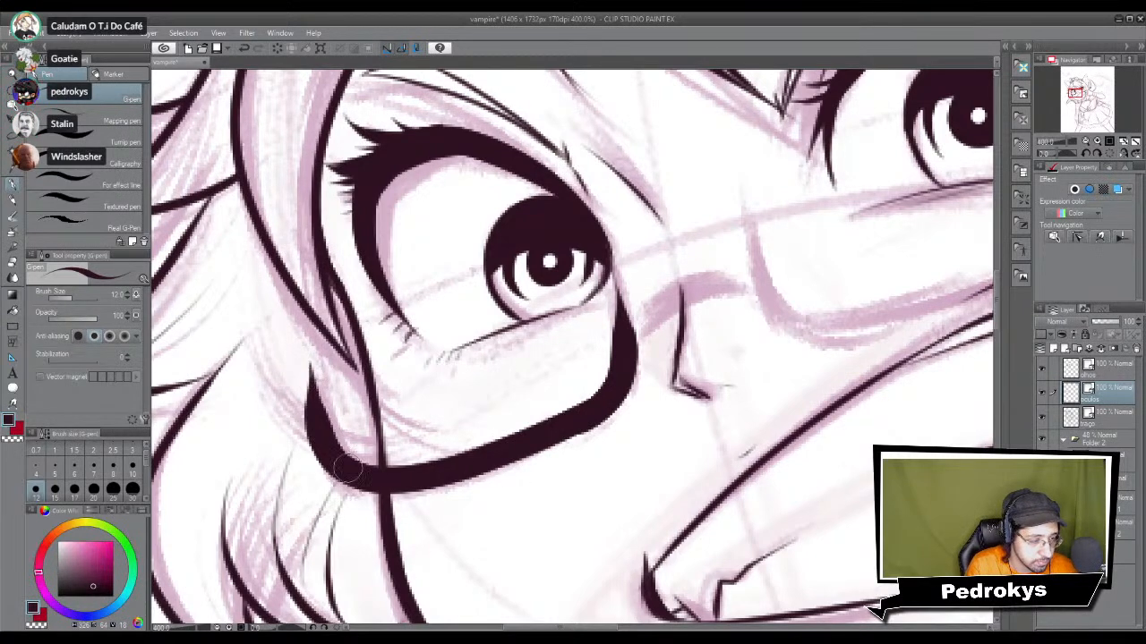
Step: Set the G-pen to size 8 and thicken the outer end of the first lens rim into a rounded, even line
left_click(112, 465)
left_click_drag(306, 356, 332, 450)
key("ctrl+z")
left_click_drag(307, 356, 330, 447)
key("ctrl+z")
left_click_drag(309, 361, 330, 448)
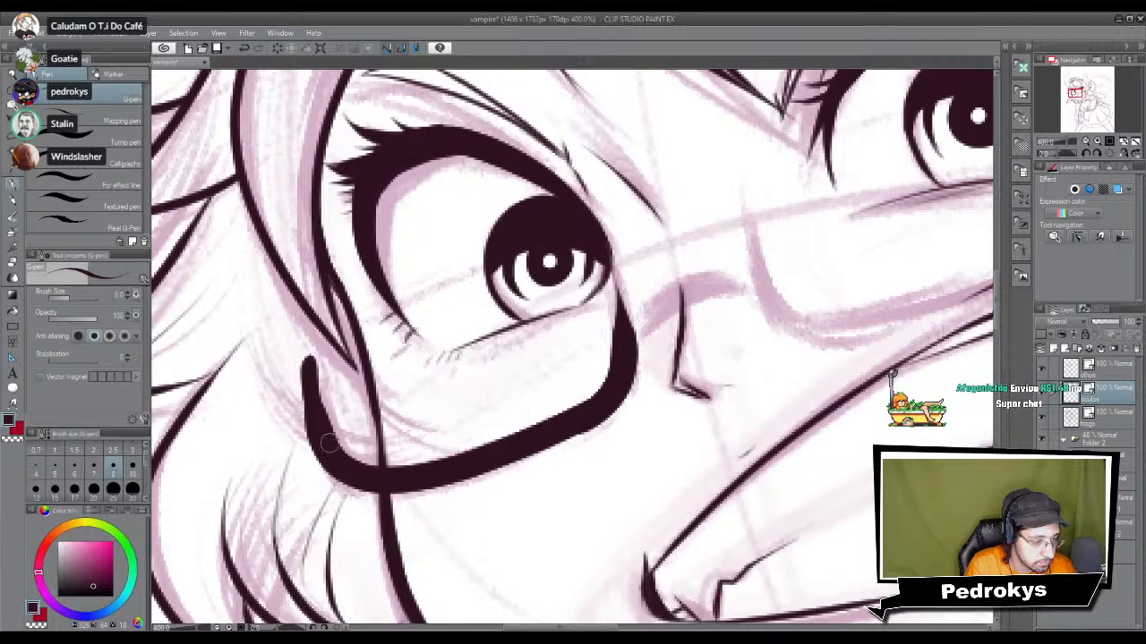
mouse_move(310, 365)
left_mouse_down()
mouse_move(320, 447)
mouse_move(313, 366)
mouse_move(335, 443)
left_mouse_up()
key("ctrl+z")
left_click_drag(308, 358, 336, 445)
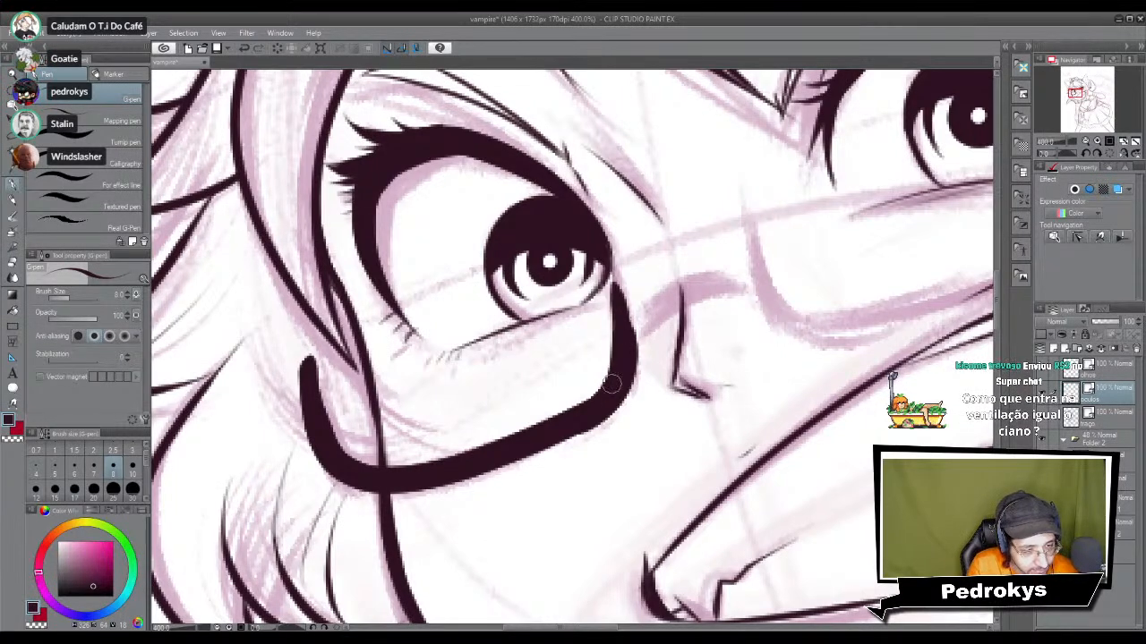
Step: Ink the glasses' bridge as a thick arch over the nose, running from the first lens rim toward the second lens
key("space")
mouse_move(674, 363)
left_mouse_down()
mouse_move(585, 420)
mouse_move(673, 362)
left_mouse_up()
key("ctrl+z")
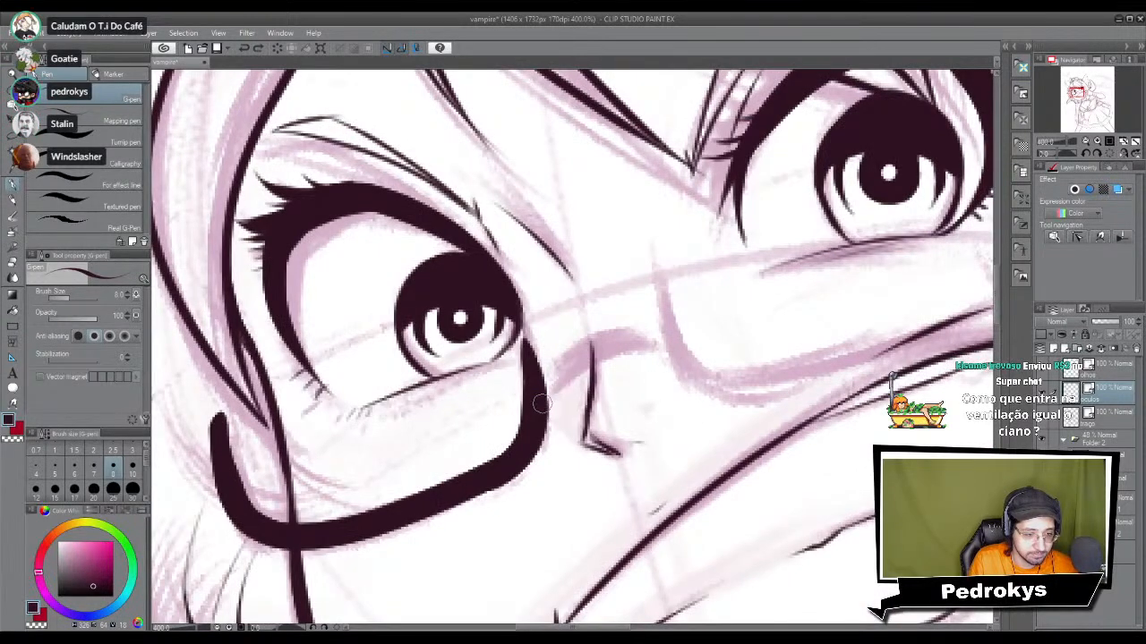
left_click_drag(542, 392, 673, 361)
mouse_move(548, 377)
left_mouse_down()
mouse_move(594, 379)
mouse_move(562, 383)
mouse_move(544, 392)
mouse_move(678, 356)
left_mouse_up()
key("ctrl+z")
mouse_move(548, 376)
left_mouse_down()
mouse_move(673, 360)
mouse_move(666, 398)
left_mouse_up()
key("space")
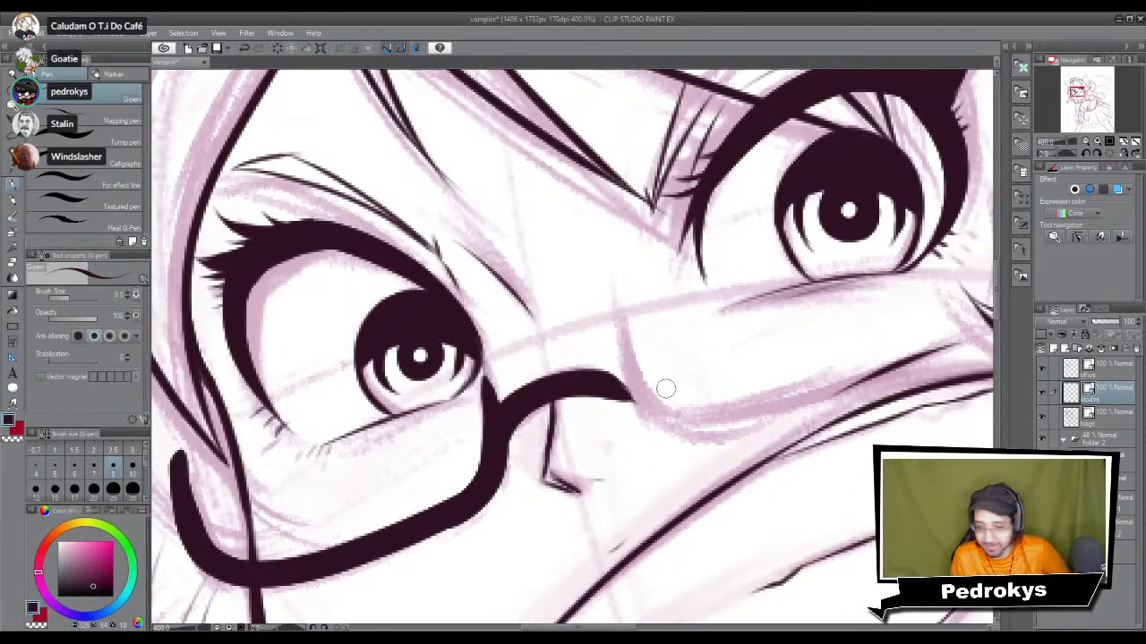
Step: Set the G-pen to size 10 and ink the nose-side edge of the second lens, curving down past the bridge
key("space")
left_click_drag(626, 364, 609, 400)
left_click(133, 466)
mouse_move(594, 356)
left_mouse_down()
mouse_move(644, 461)
mouse_move(620, 441)
mouse_move(654, 470)
left_mouse_up()
key("ctrl+z")
key("ctrl+z")
left_click_drag(596, 358, 661, 470)
key("ctrl+z")
left_click_drag(595, 360, 662, 459)
key("ctrl+z")
left_click_drag(595, 358, 660, 465)
Step: Ink the second lens's lower rim as one sweeping curve from the nose-side edge toward the cheek
scroll(651, 430, "down", 8)
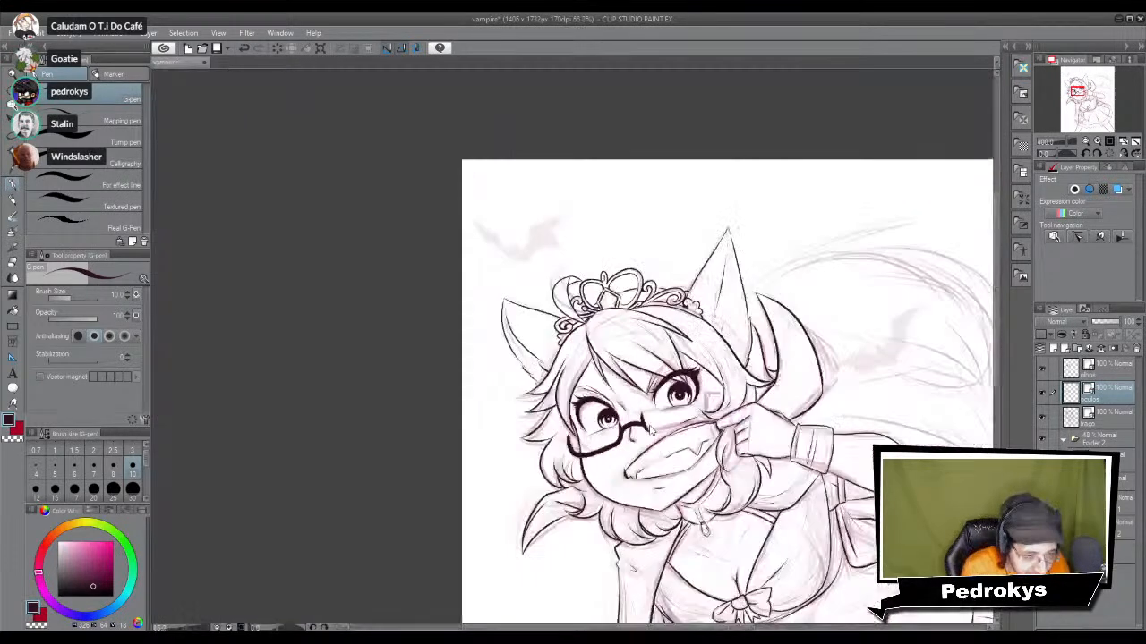
scroll(651, 431, "up", 8)
left_click_drag(692, 379, 512, 451)
key("ctrl+z")
mouse_move(486, 405)
left_mouse_down()
mouse_move(486, 417)
mouse_move(703, 467)
mouse_move(557, 504)
mouse_move(784, 429)
left_mouse_up()
key("ctrl+z")
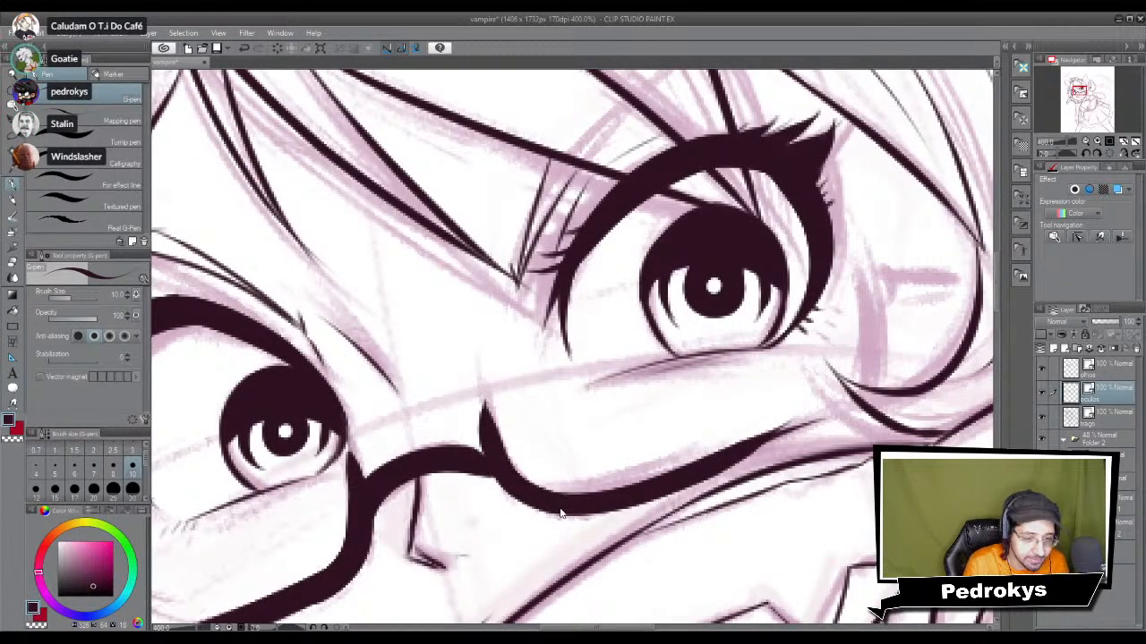
scroll(560, 513, "down", 9)
scroll(560, 512, "up", 8)
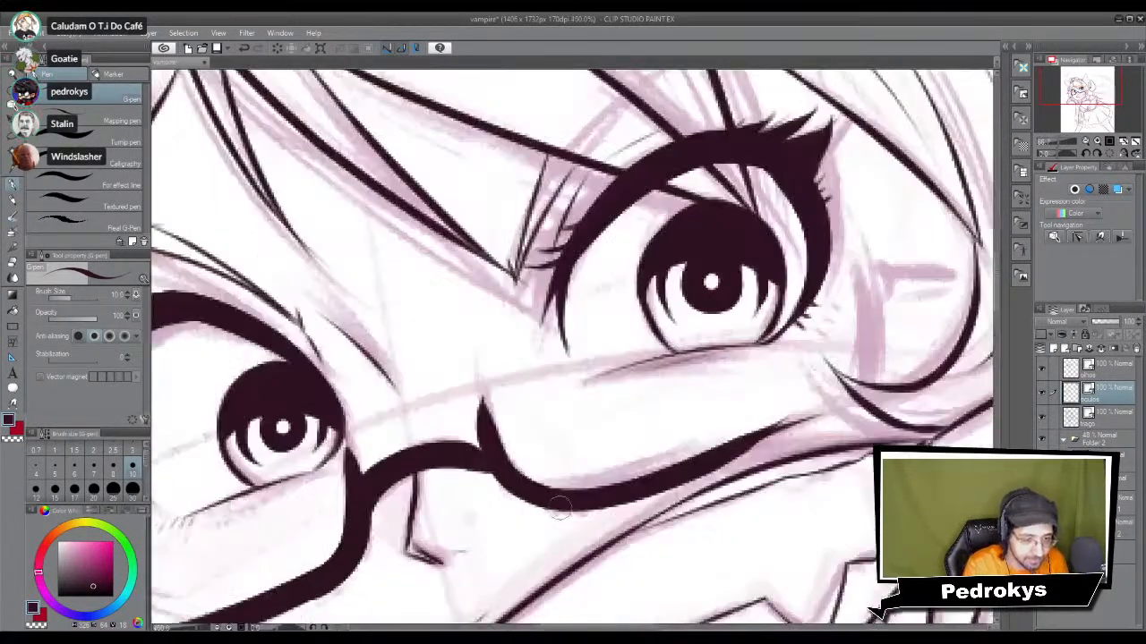
Step: Try to ink the second lens's outer side as a wide curve from beyond the eye's outer corner into the lower rim
left_click_drag(561, 512, 508, 540)
left_click_drag(796, 313, 680, 481)
key("ctrl+z")
left_click_drag(788, 328, 689, 476)
key("ctrl+z")
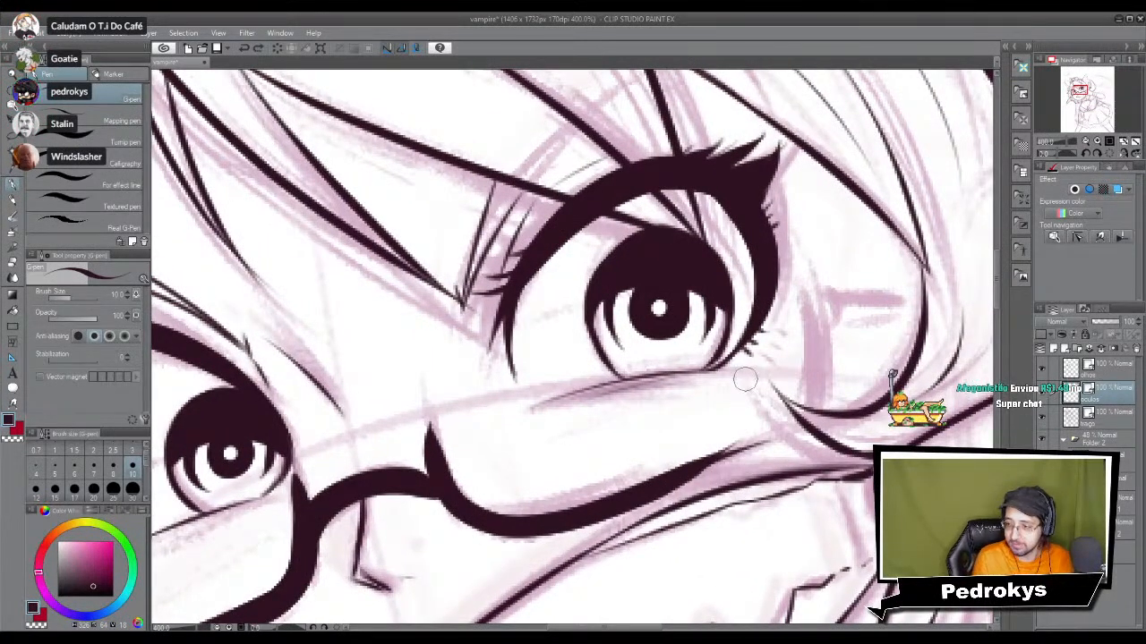
mouse_move(784, 313)
left_mouse_down()
mouse_move(770, 371)
mouse_move(600, 496)
left_mouse_up()
key("ctrl+z")
mouse_move(784, 319)
left_mouse_down()
mouse_move(699, 459)
mouse_move(569, 522)
left_mouse_up()
key("ctrl+z")
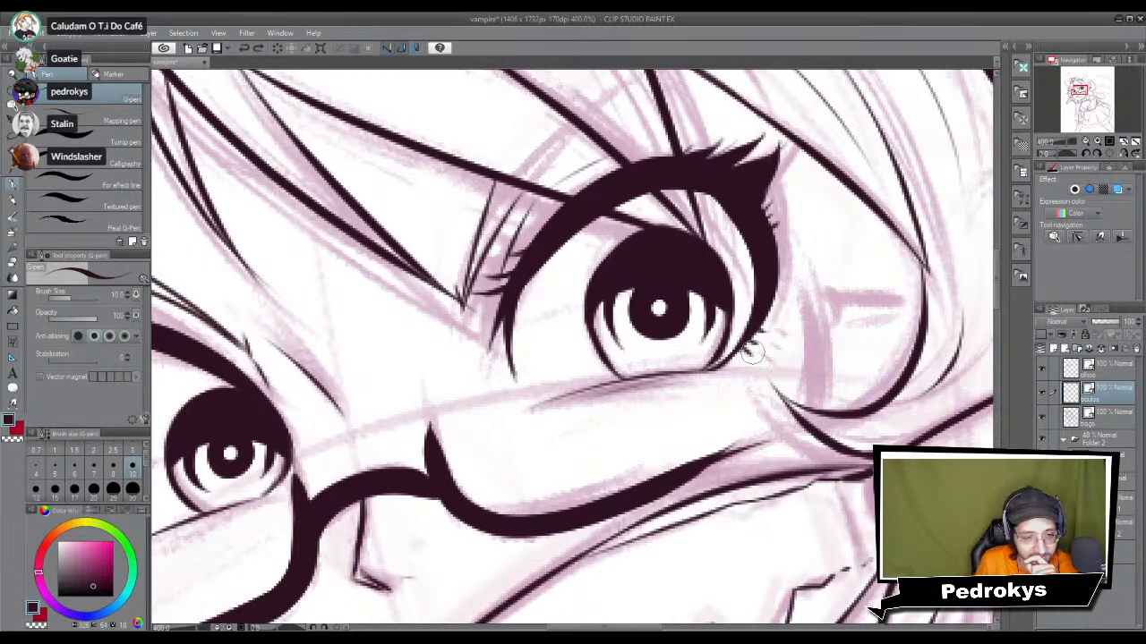
left_click_drag(773, 333, 591, 403)
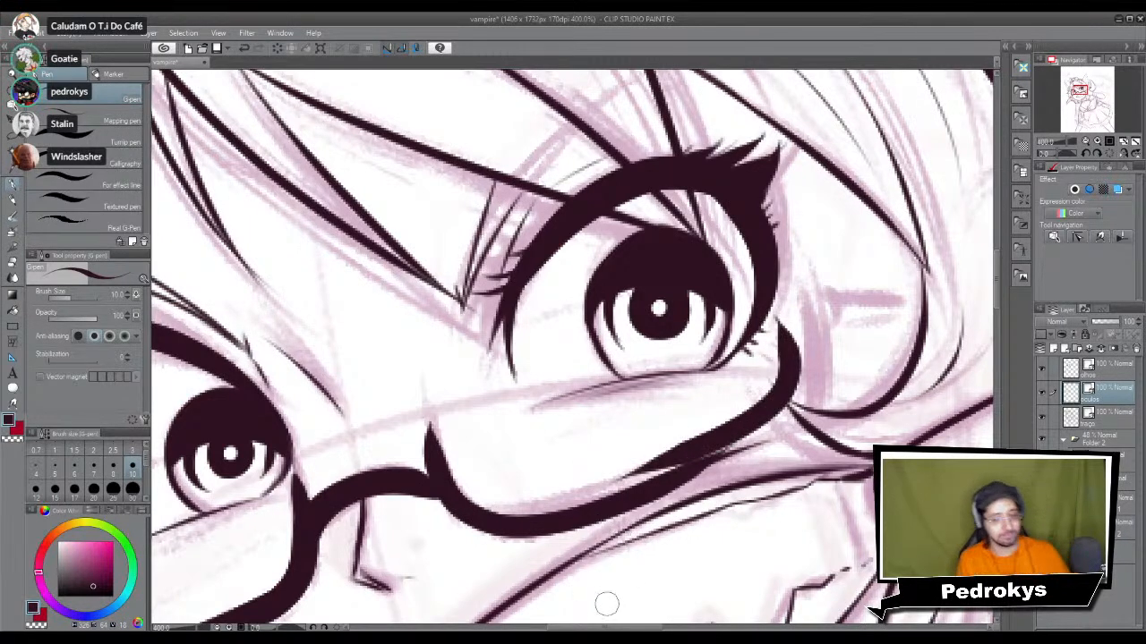
key("ctrl+z")
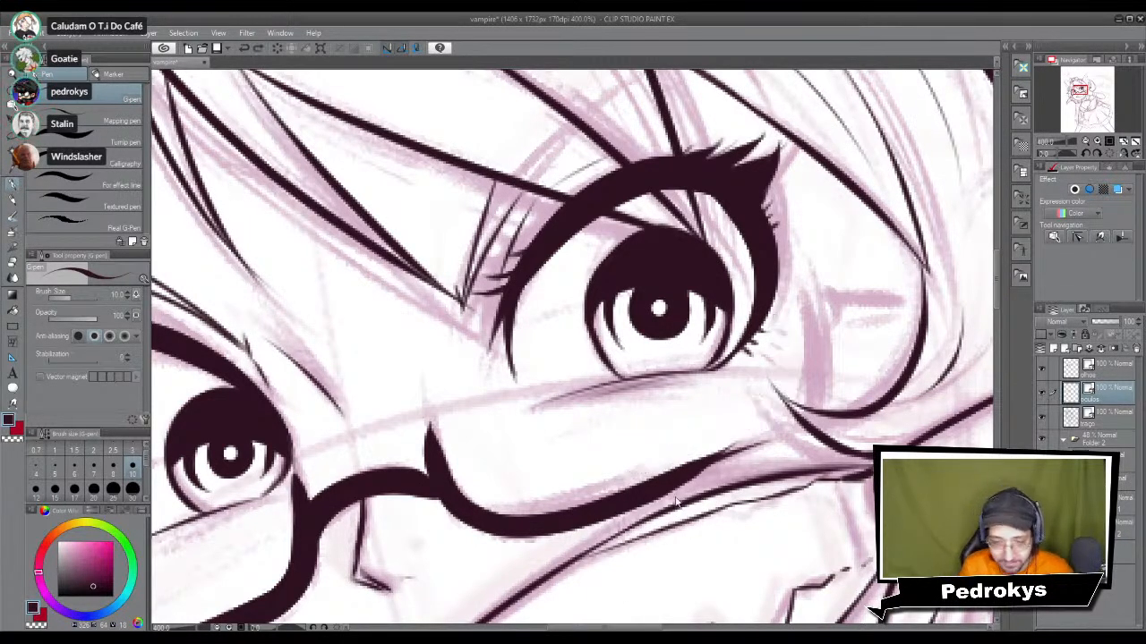
Step: Try the second lens's outer side closer to the eye, curving from the lash corner down into the lower rim
left_click_drag(776, 313, 582, 492)
key("ctrl+z")
mouse_move(762, 329)
left_mouse_down()
mouse_move(768, 415)
mouse_move(587, 515)
left_mouse_up()
key("ctrl+z")
left_click_drag(765, 351, 548, 521)
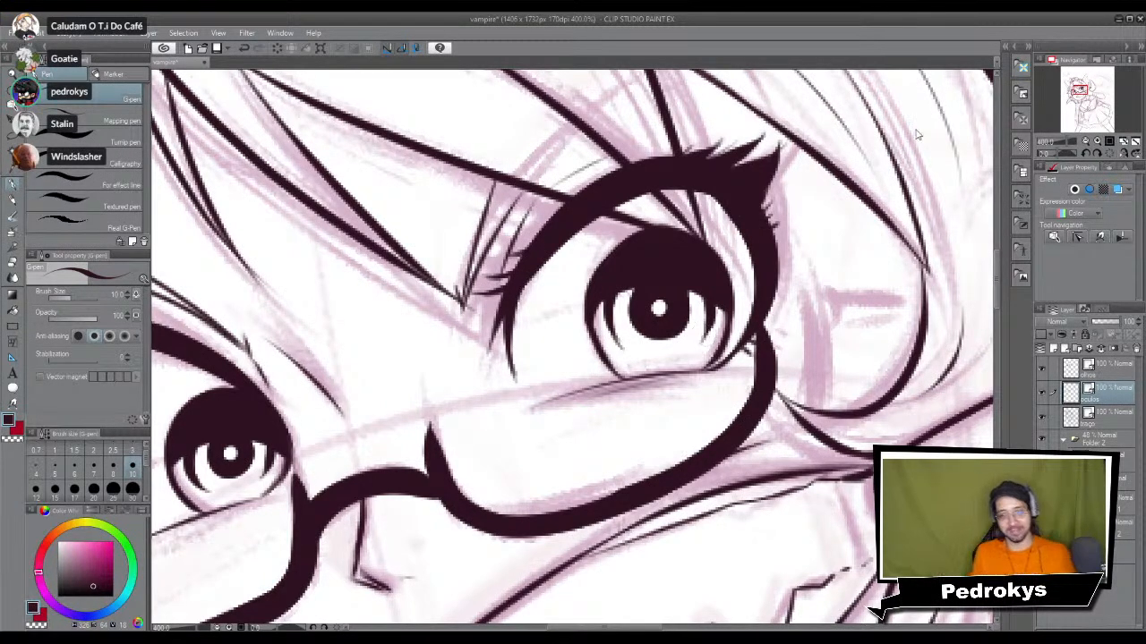
key("ctrl+z")
mouse_move(750, 324)
left_mouse_down()
mouse_move(626, 480)
mouse_move(601, 493)
left_mouse_up()
key("ctrl+z")
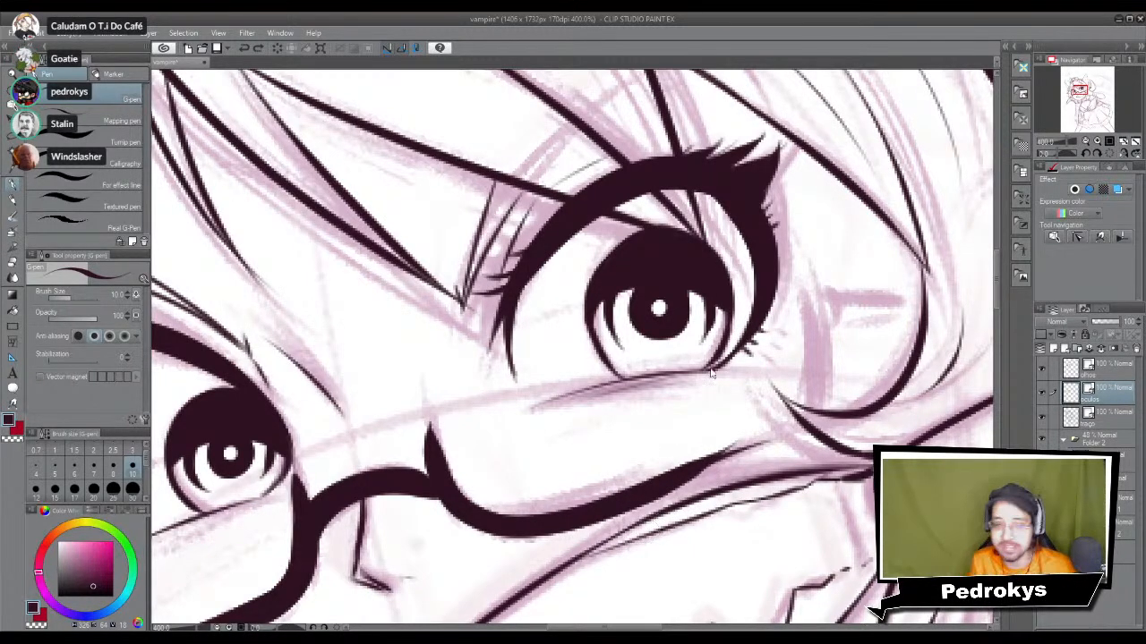
Step: Ink a narrower outer side for the second lens, dropping steeply from the eye's outer corner before joining the lower rim
mouse_move(750, 327)
left_mouse_down()
mouse_move(580, 530)
mouse_move(667, 496)
left_mouse_up()
key("ctrl+z")
key("ctrl+z")
mouse_move(751, 313)
left_mouse_down()
mouse_move(752, 366)
mouse_move(537, 528)
left_mouse_up()
key("ctrl+z")
mouse_move(750, 313)
left_mouse_down()
mouse_move(748, 389)
mouse_move(568, 510)
left_mouse_up()
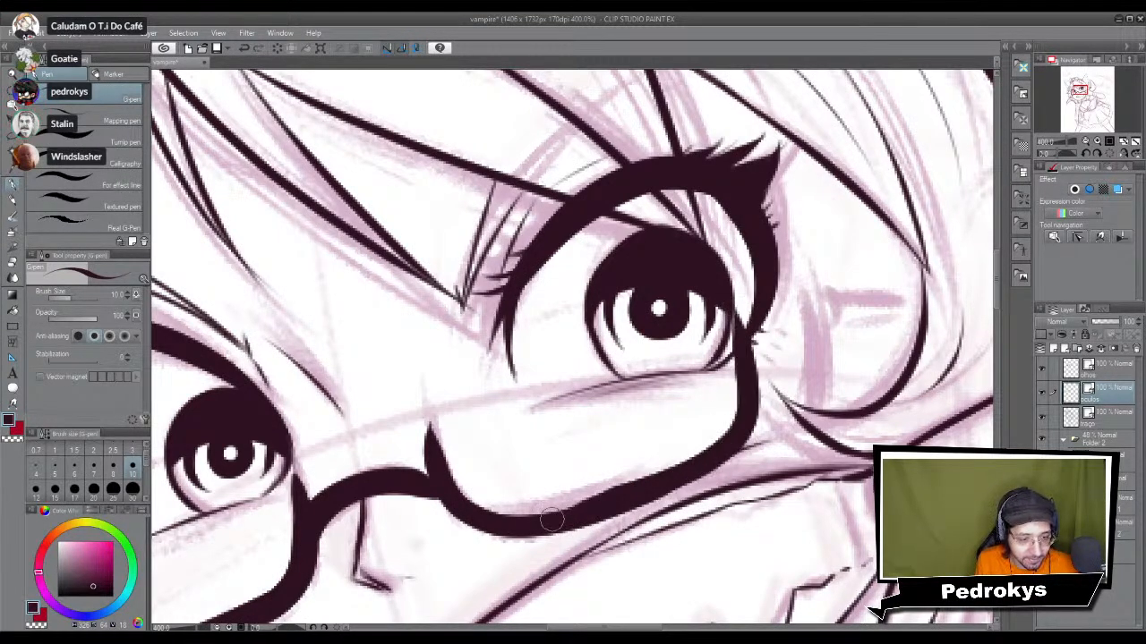
key("ctrl+z")
left_click_drag(750, 309, 565, 514)
left_click_drag(751, 379, 730, 401)
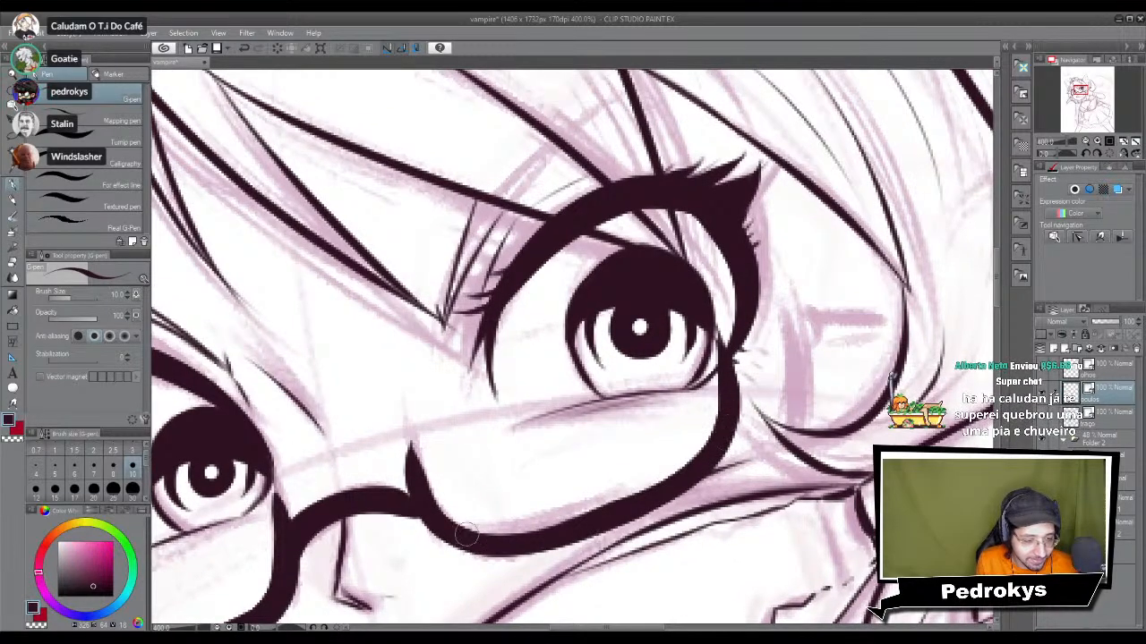
left_click_drag(380, 493, 524, 506)
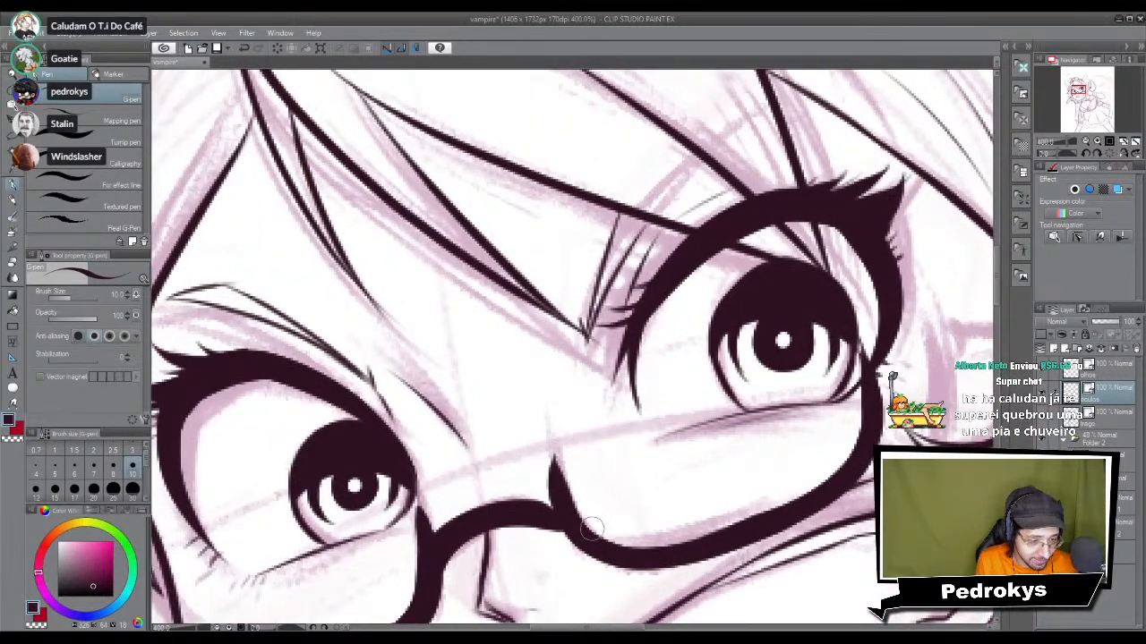
Step: Redraw the second lens's outer side farther from the iris, with a rounder curve from the lashes into the lower rim
scroll(692, 468, "down", 5)
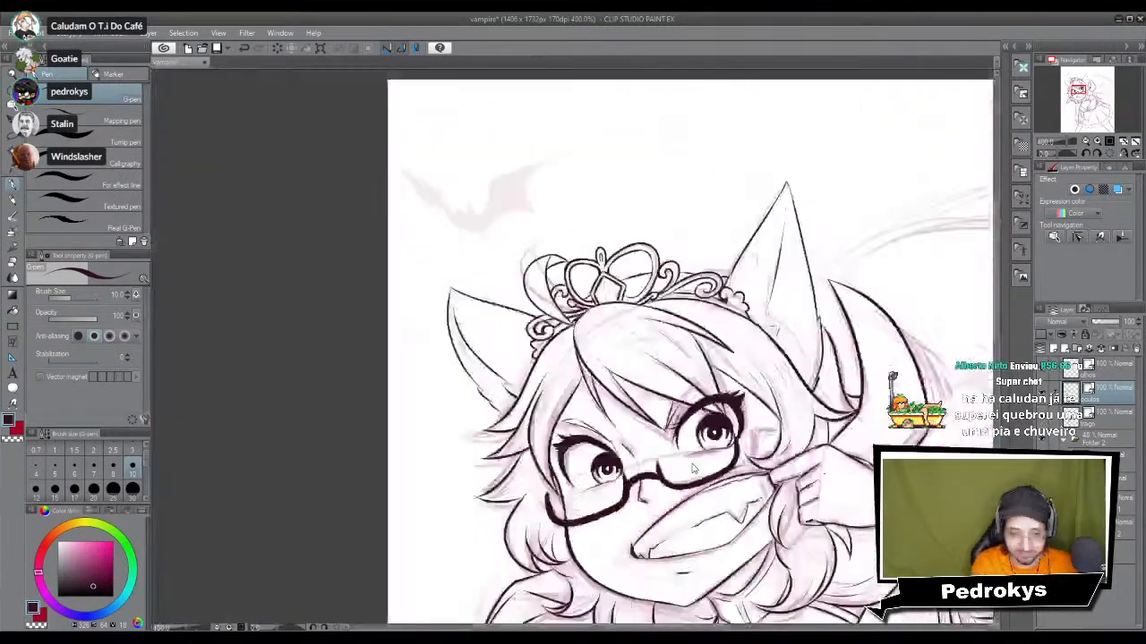
left_click_drag(768, 532, 748, 468)
scroll(752, 461, "up", 4)
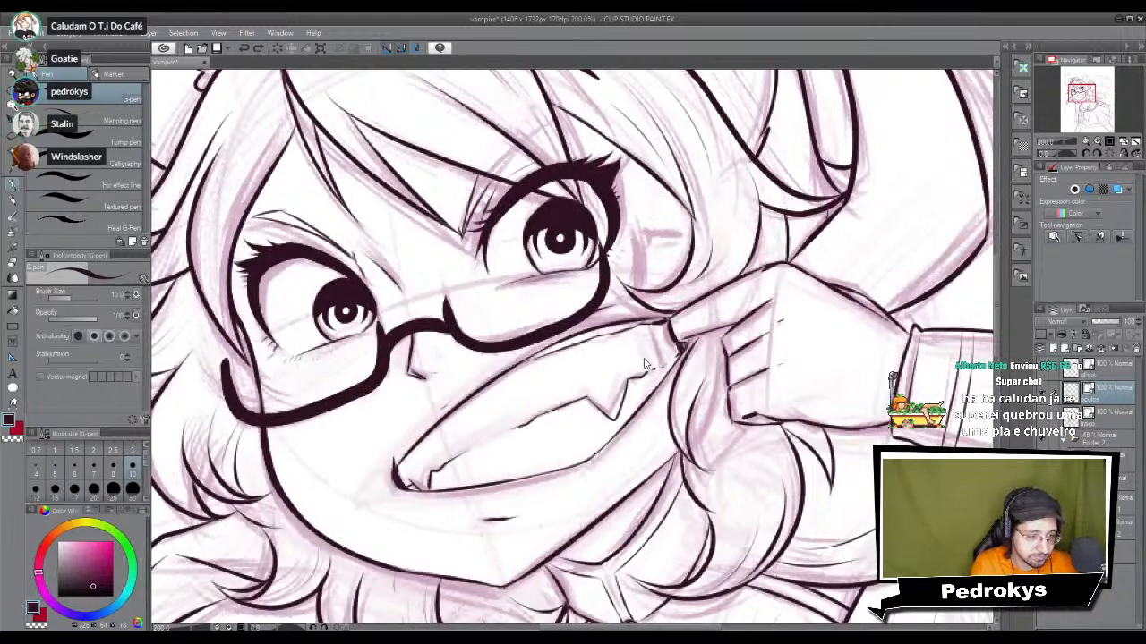
left_click_drag(591, 324, 616, 365)
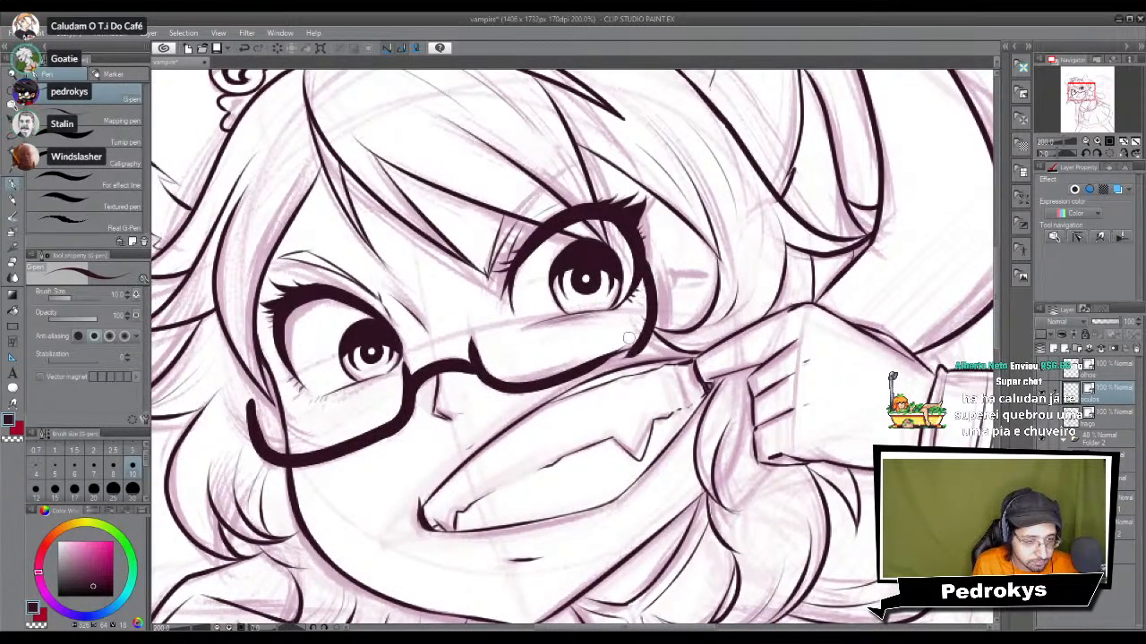
left_click_drag(642, 268, 555, 382)
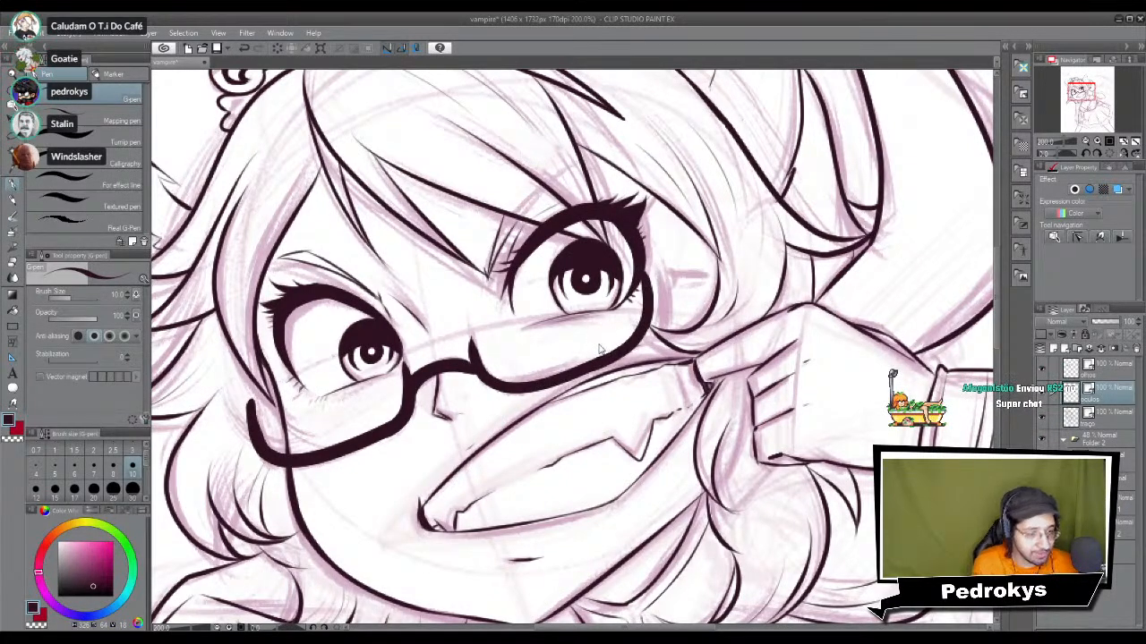
Step: Even out the thickness of the second lens's lower rim, finishing the touch-ups with the G-pen at size 8
scroll(596, 346, "up", 5)
mouse_move(498, 315)
left_mouse_down()
mouse_move(623, 370)
mouse_move(611, 294)
left_mouse_up()
left_click(35, 490)
left_click_drag(411, 512, 922, 300)
key("ctrl+z")
left_click(132, 488)
mouse_move(605, 436)
left_mouse_down()
mouse_move(573, 463)
mouse_move(519, 460)
left_mouse_up()
left_click(113, 469)
left_click_drag(727, 443, 652, 480)
scroll(702, 397, "down", 5)
scroll(701, 394, "up", 3)
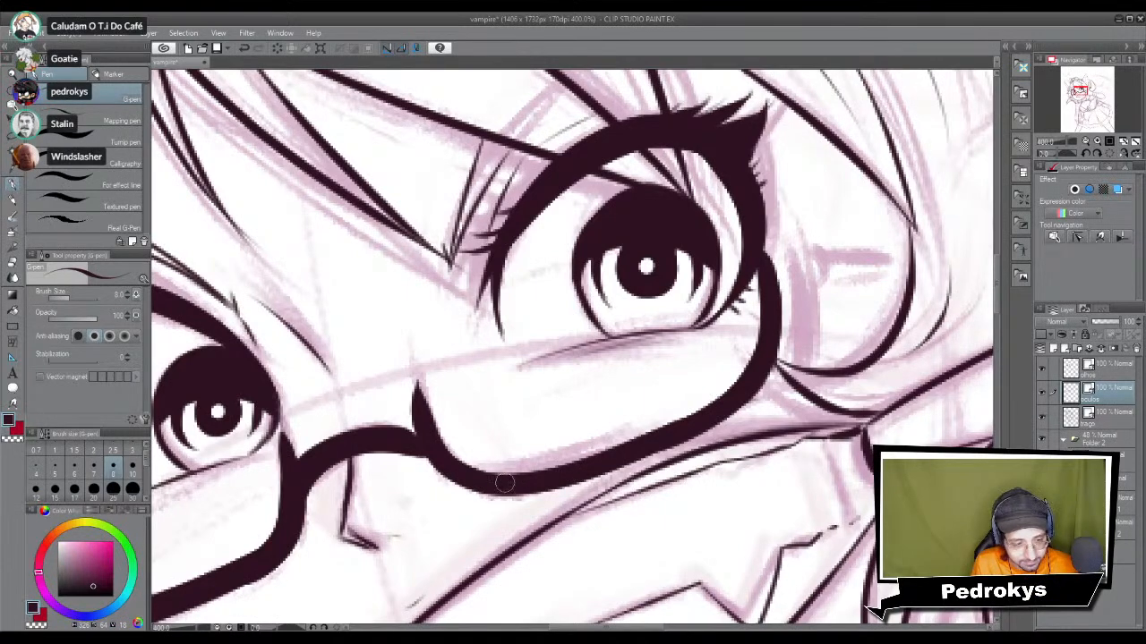
Step: Ink the thick rounded hinge at the upper outer corner of the second lens
left_click_drag(749, 393, 706, 464)
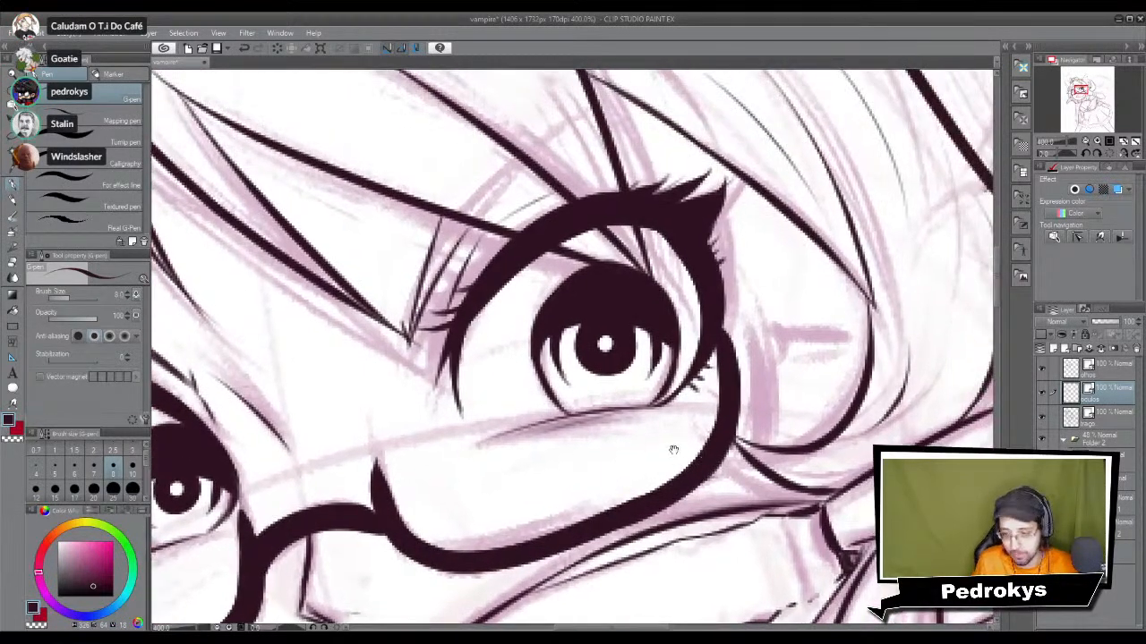
left_click_drag(743, 362, 703, 414)
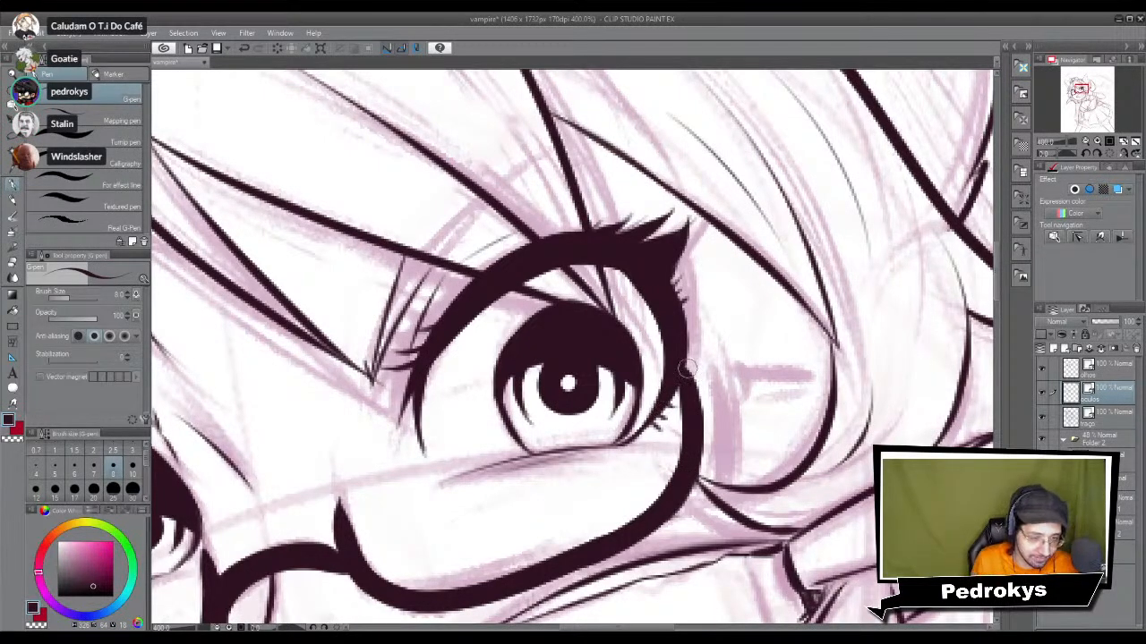
mouse_move(697, 369)
left_mouse_down()
mouse_move(700, 423)
mouse_move(693, 378)
mouse_move(712, 466)
mouse_move(739, 423)
mouse_move(698, 367)
mouse_move(825, 363)
left_mouse_up()
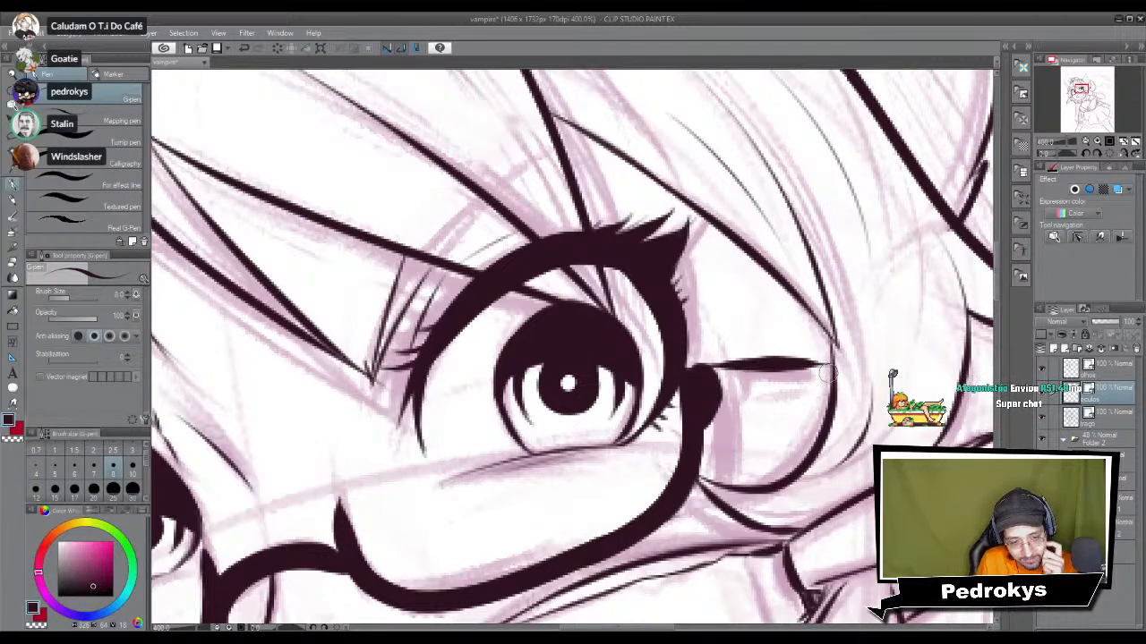
Step: Set the G-pen to size 3 and ink the temple arm's upper and lower edges from the hinge to the hair strand
left_click(75, 466)
key("ctrl+z")
key("ctrl+y")
key("ctrl+z")
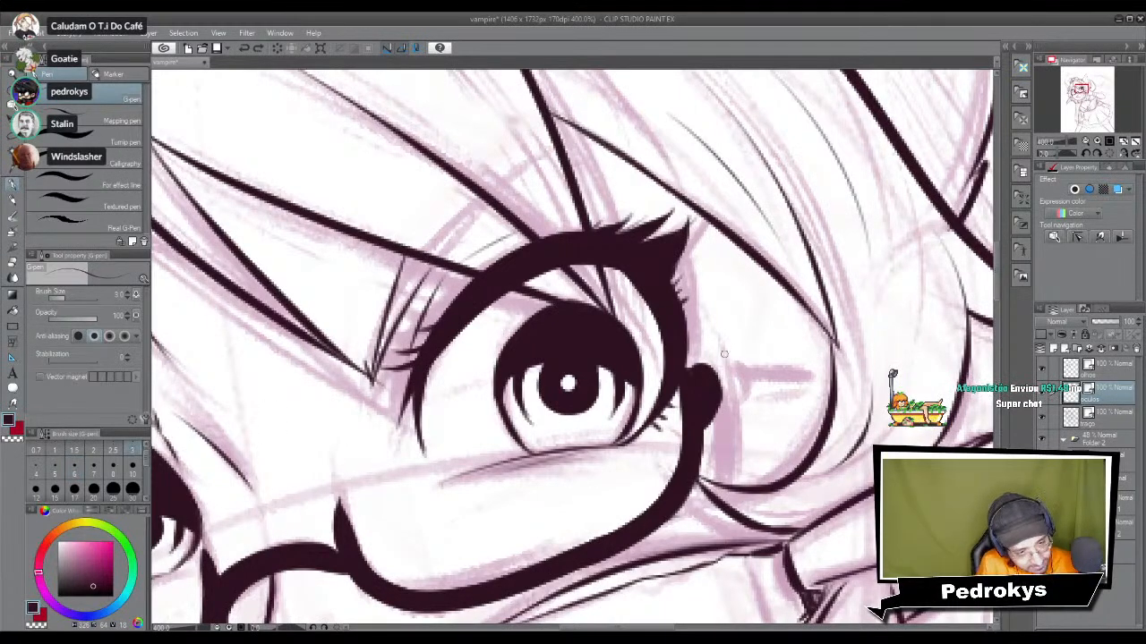
left_click_drag(700, 364, 846, 362)
key("ctrl+z")
left_click_drag(698, 369, 829, 365)
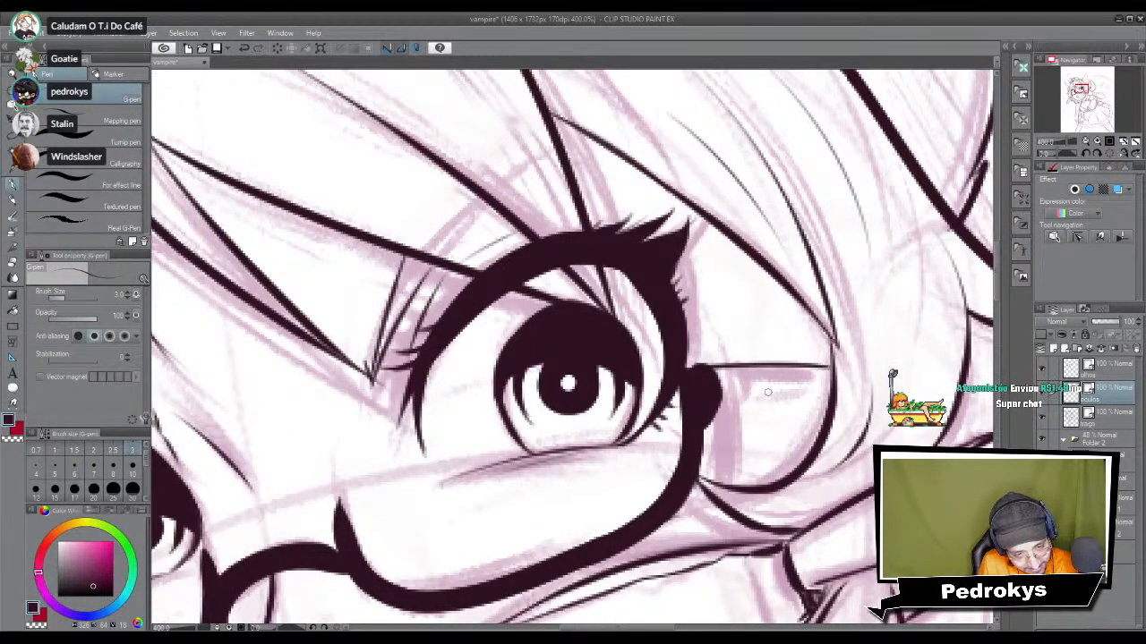
left_click_drag(713, 408, 834, 403)
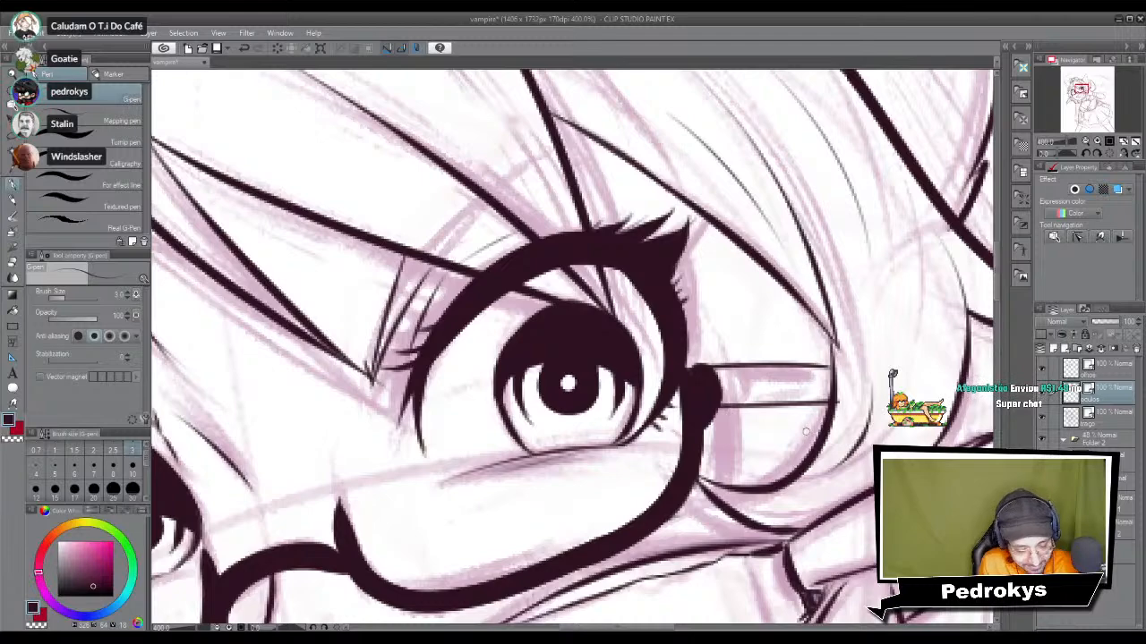
Step: Set the G-pen to size 5 and thicken both edges of the temple arm where they leave the hinge
key("e")
scroll(841, 407, "down", 5)
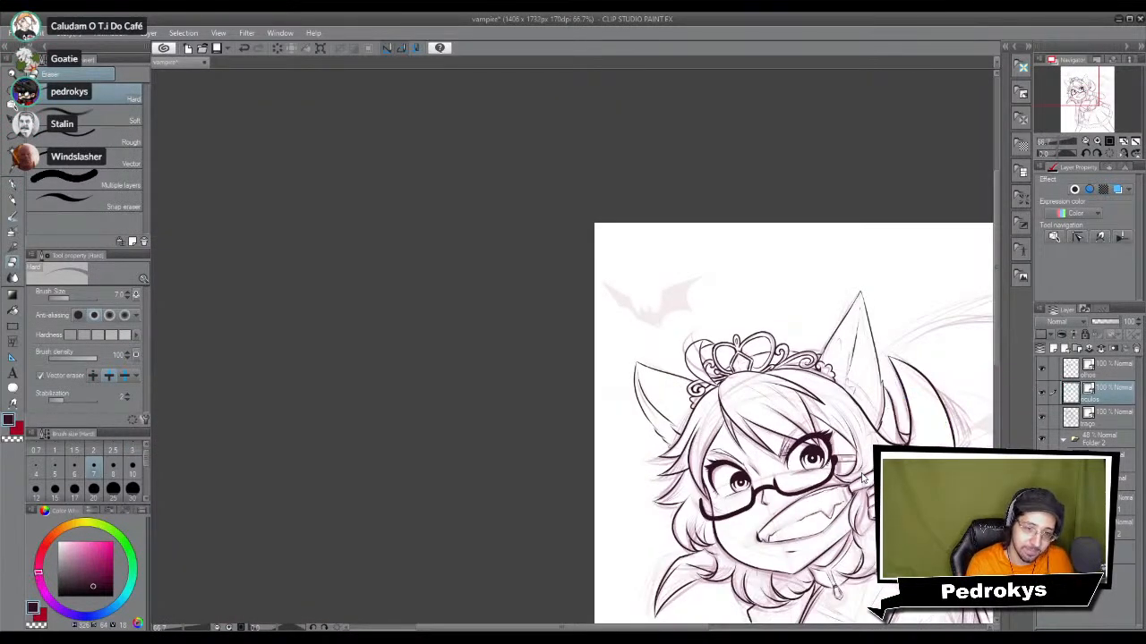
scroll(864, 478, "up", 5)
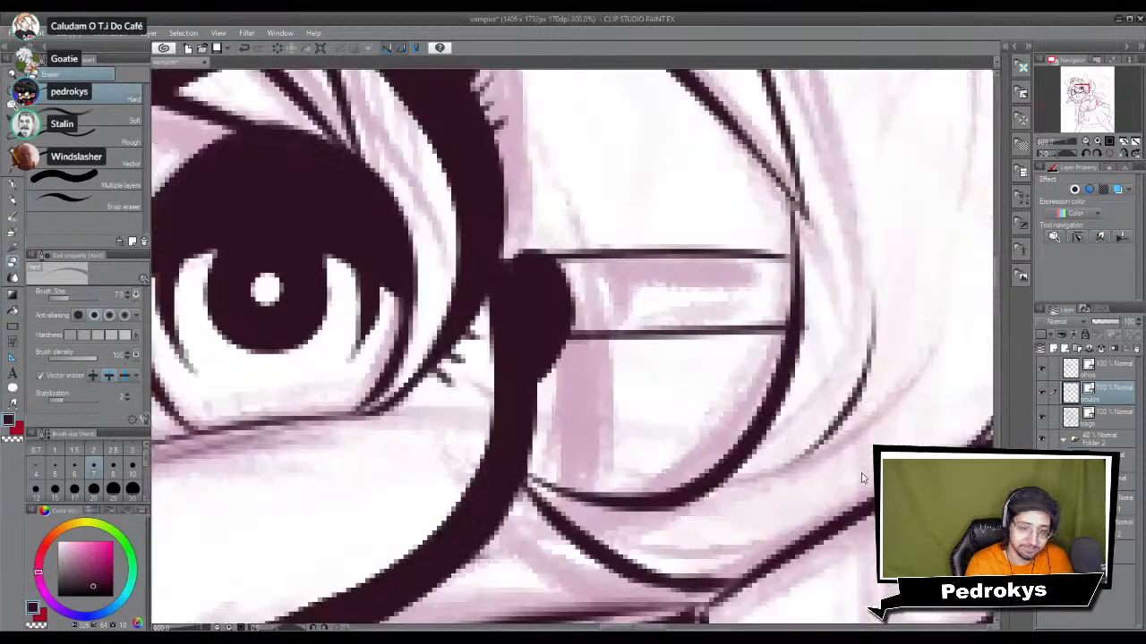
mouse_move(573, 288)
left_mouse_down()
mouse_move(571, 318)
mouse_move(551, 276)
mouse_move(514, 273)
mouse_move(531, 311)
left_mouse_up()
key("p")
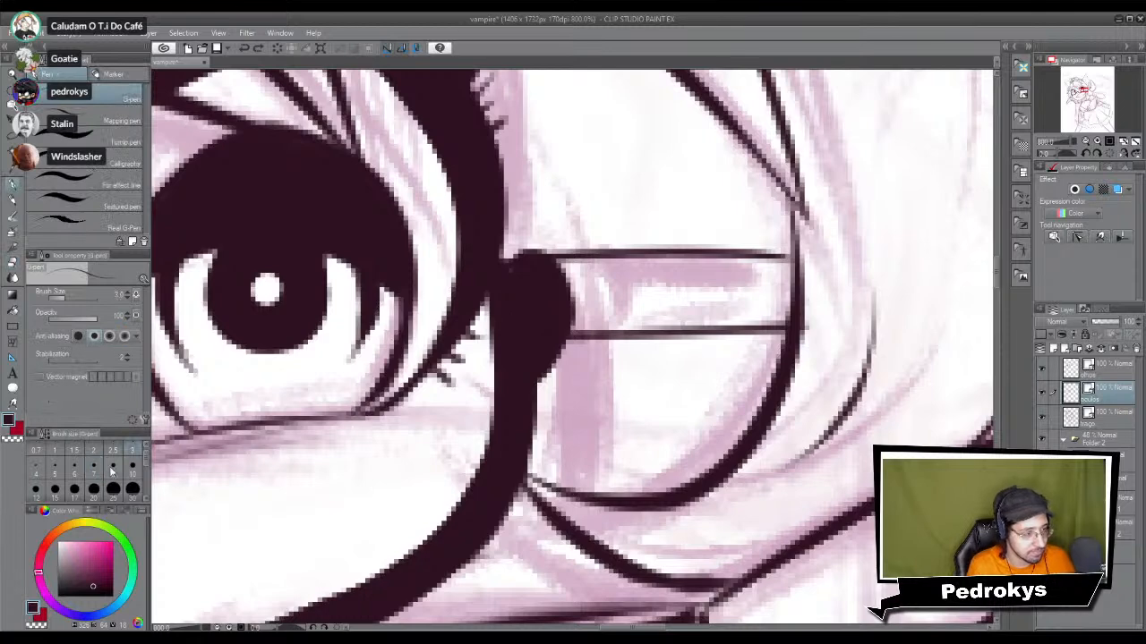
left_click(54, 466)
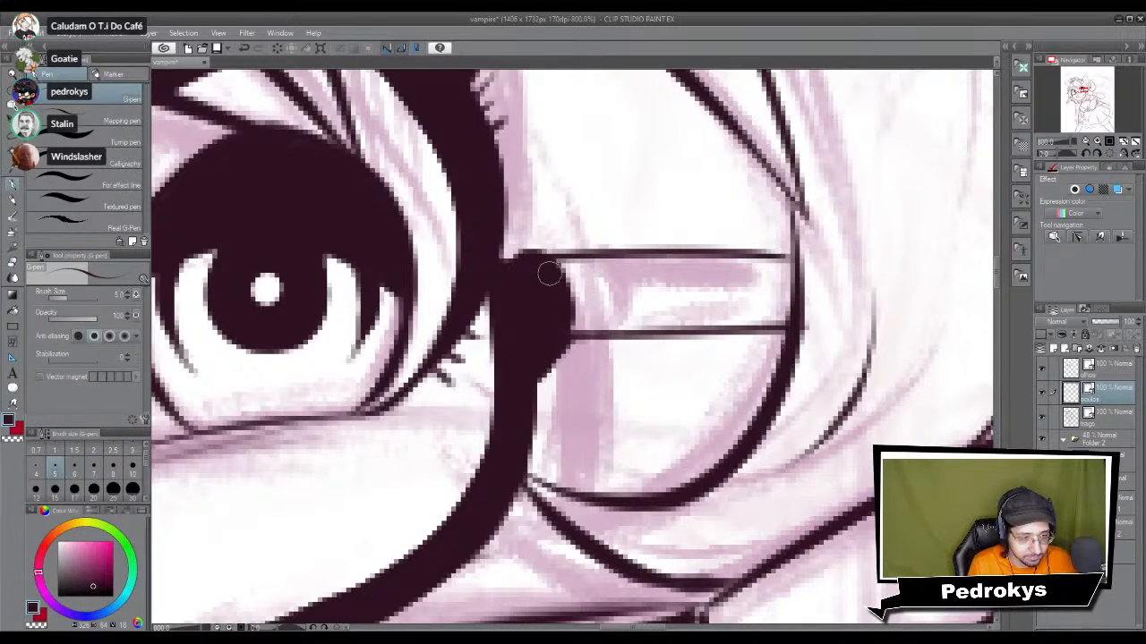
mouse_move(574, 277)
left_mouse_down()
mouse_move(535, 290)
mouse_move(563, 266)
mouse_move(529, 270)
mouse_move(779, 264)
mouse_move(657, 283)
mouse_move(548, 280)
mouse_move(697, 256)
mouse_move(663, 260)
left_mouse_up()
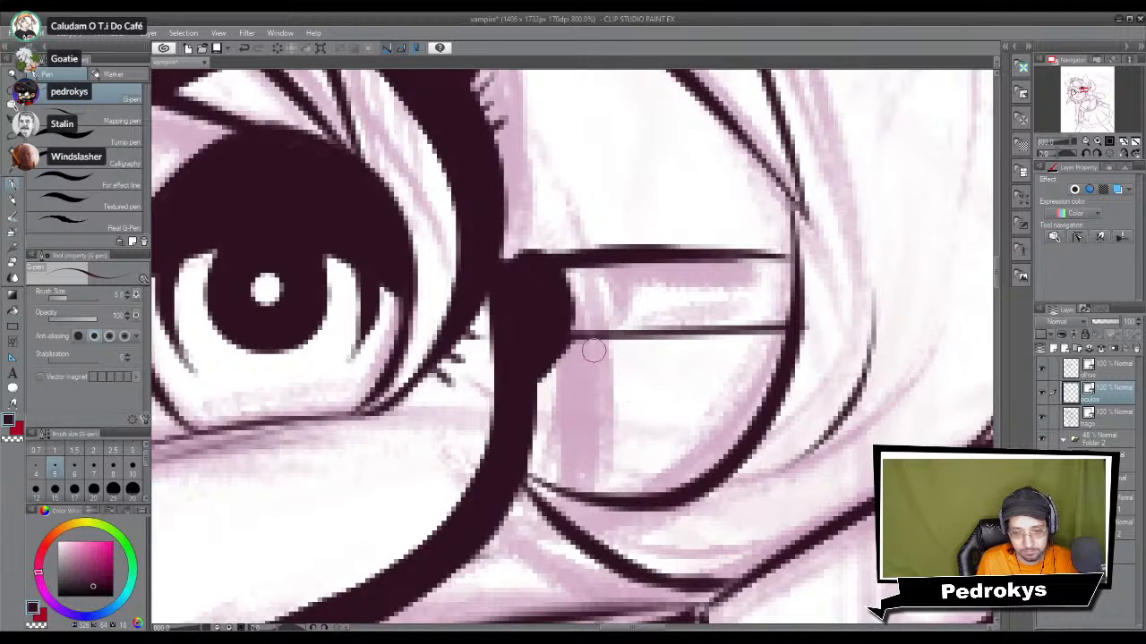
left_click_drag(569, 338, 775, 330)
left_click_drag(587, 341, 770, 325)
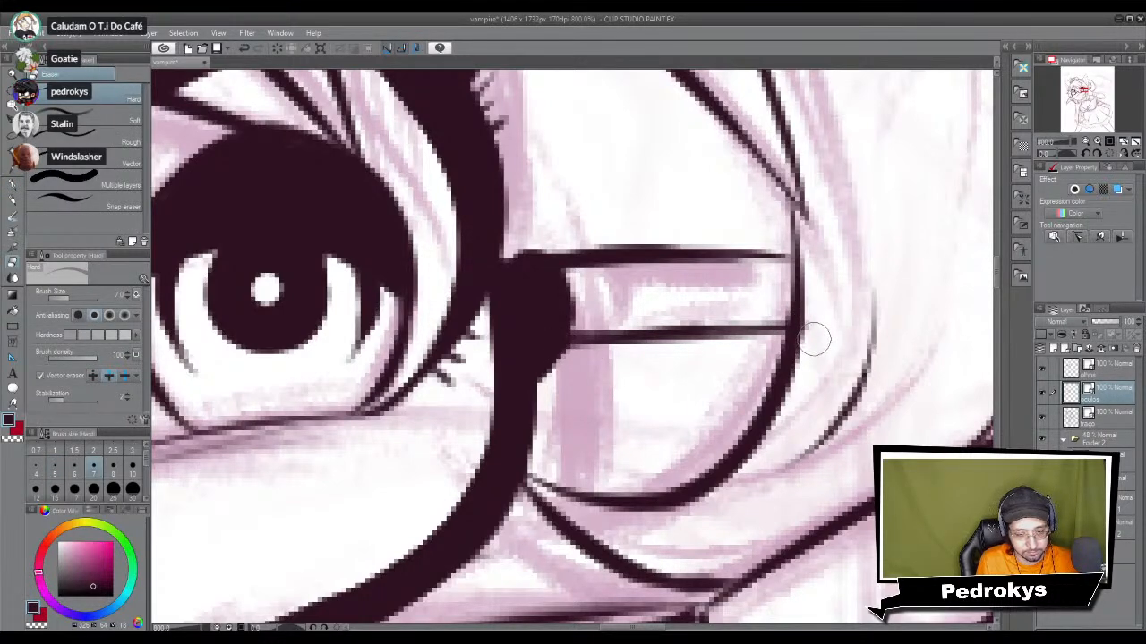
Step: Ink a vertical band across the second lens's temple arm near the hinge and tidy the arm's edges around it
left_click_drag(698, 344, 685, 406)
left_click_drag(596, 360, 589, 369)
key("ctrl+z")
left_click_drag(610, 324, 612, 386)
left_click_drag(616, 330, 614, 393)
left_click_drag(542, 397, 605, 391)
left_click_drag(542, 337, 605, 330)
Step: Round out the first lens's outer hinge and ink the two short temple arm edges from it to the face line with the G-pen at size 5
left_click_drag(150, 403, 675, 338)
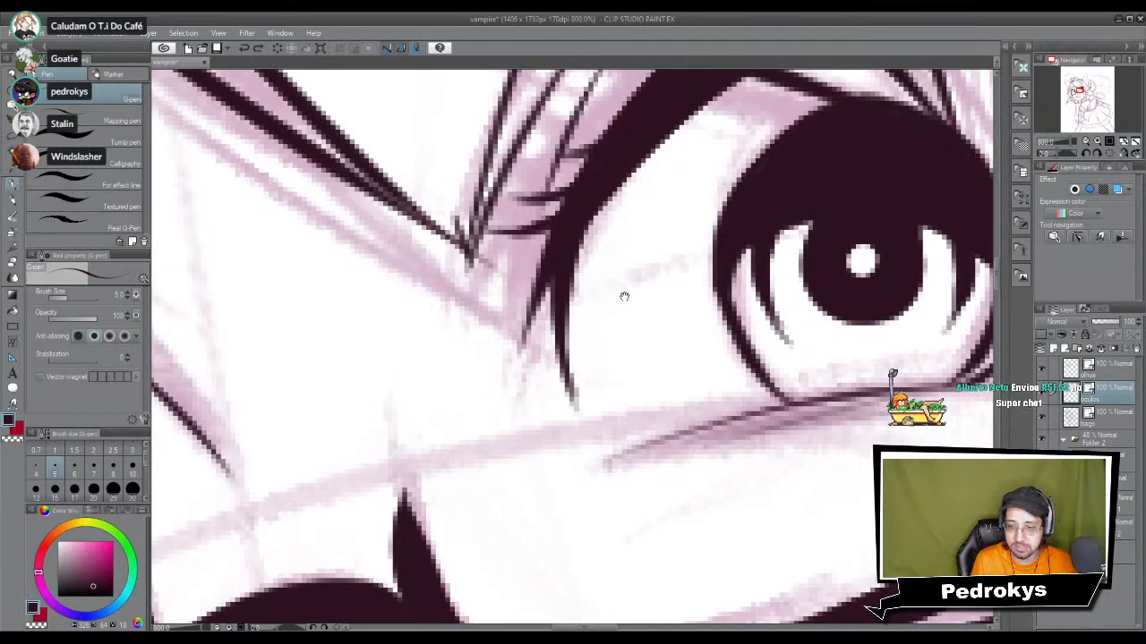
mouse_move(525, 376)
left_mouse_down()
mouse_move(724, 352)
mouse_move(340, 273)
mouse_move(358, 322)
mouse_move(340, 354)
left_mouse_up()
mouse_move(333, 299)
left_mouse_down()
mouse_move(364, 328)
mouse_move(348, 363)
left_mouse_up()
left_click_drag(378, 284, 452, 293)
key("ctrl+z")
left_click_drag(367, 288, 461, 296)
left_click_drag(381, 333, 476, 334)
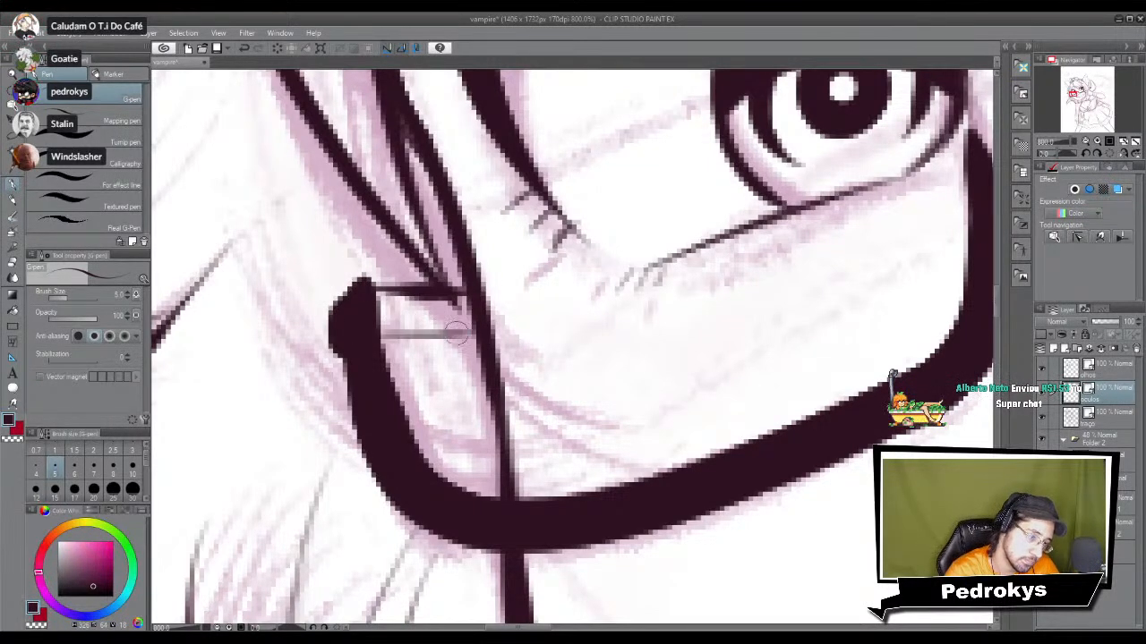
mouse_move(379, 336)
left_mouse_down()
mouse_move(351, 338)
mouse_move(465, 335)
mouse_move(374, 340)
left_mouse_up()
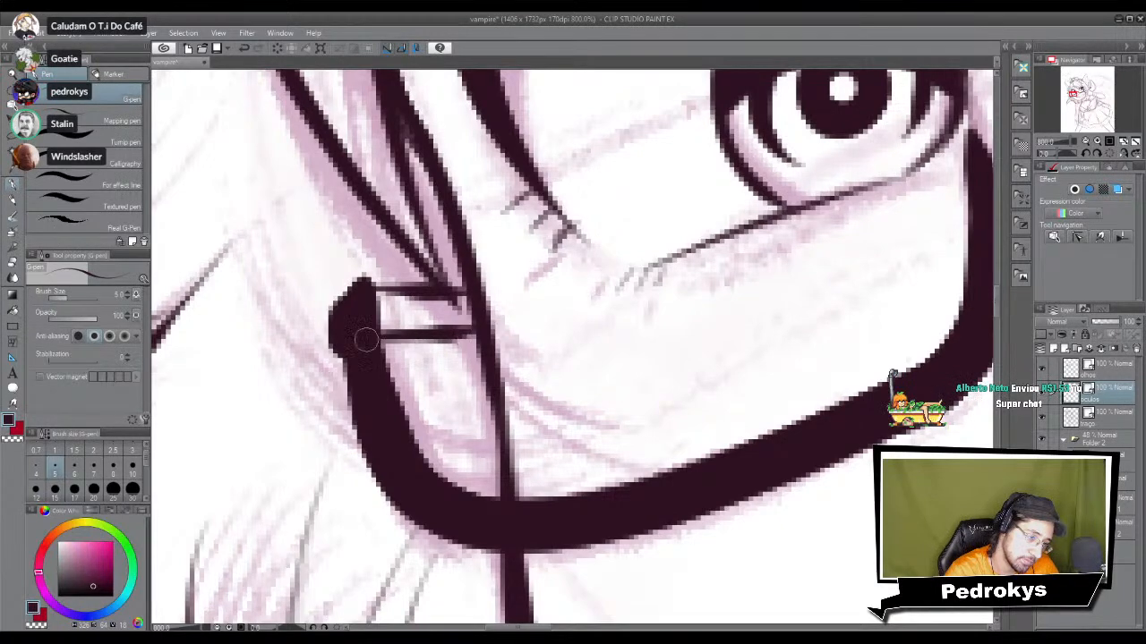
Step: Examine the completed glasses up close and against the whole figure for proportion and line weight
scroll(399, 316, "down", 10)
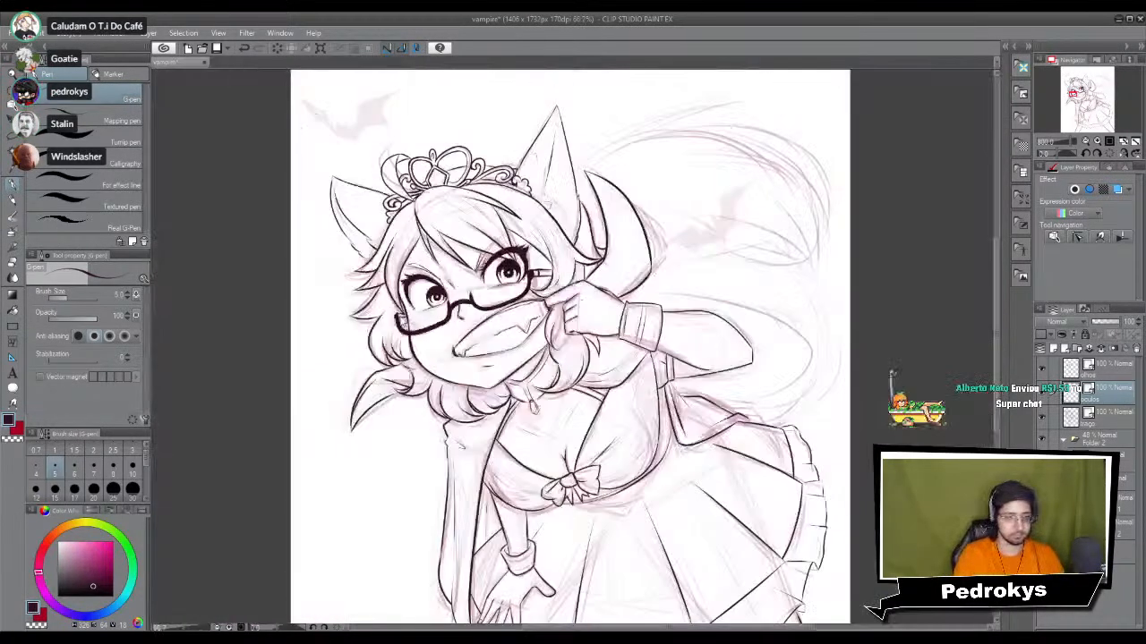
left_click_drag(724, 402, 831, 412)
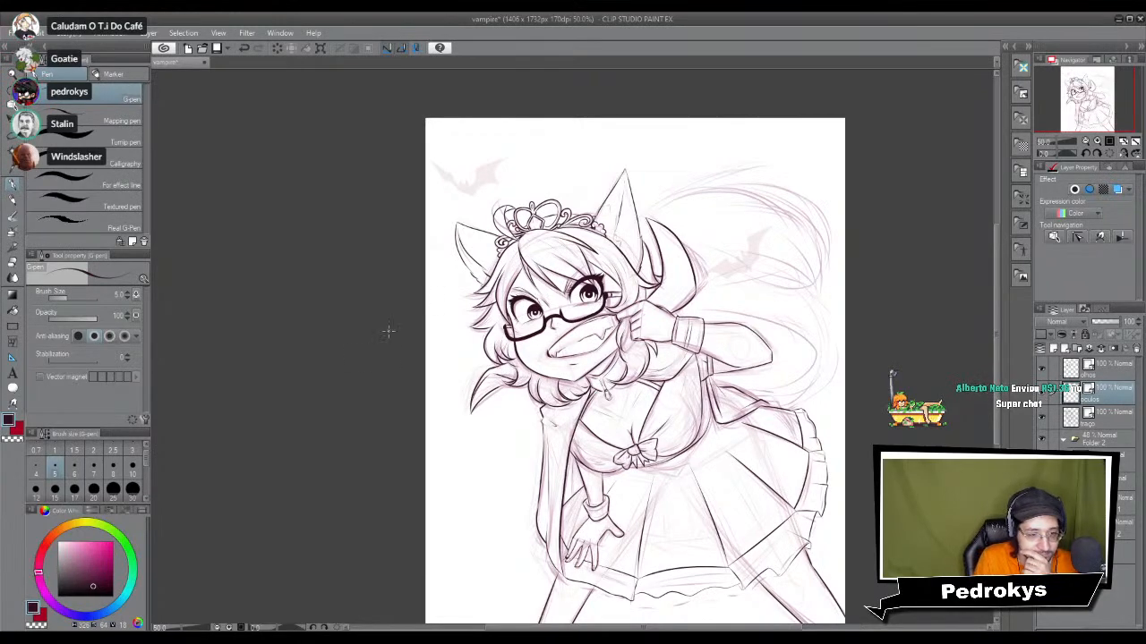
scroll(524, 346, "up", 5)
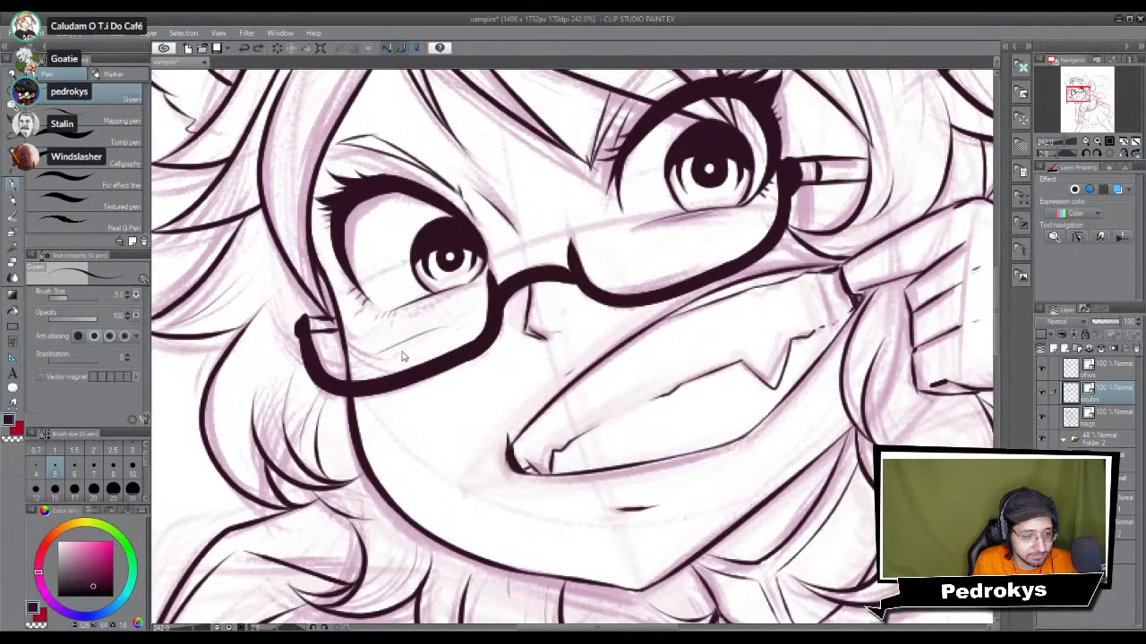
left_click_drag(528, 338, 574, 322)
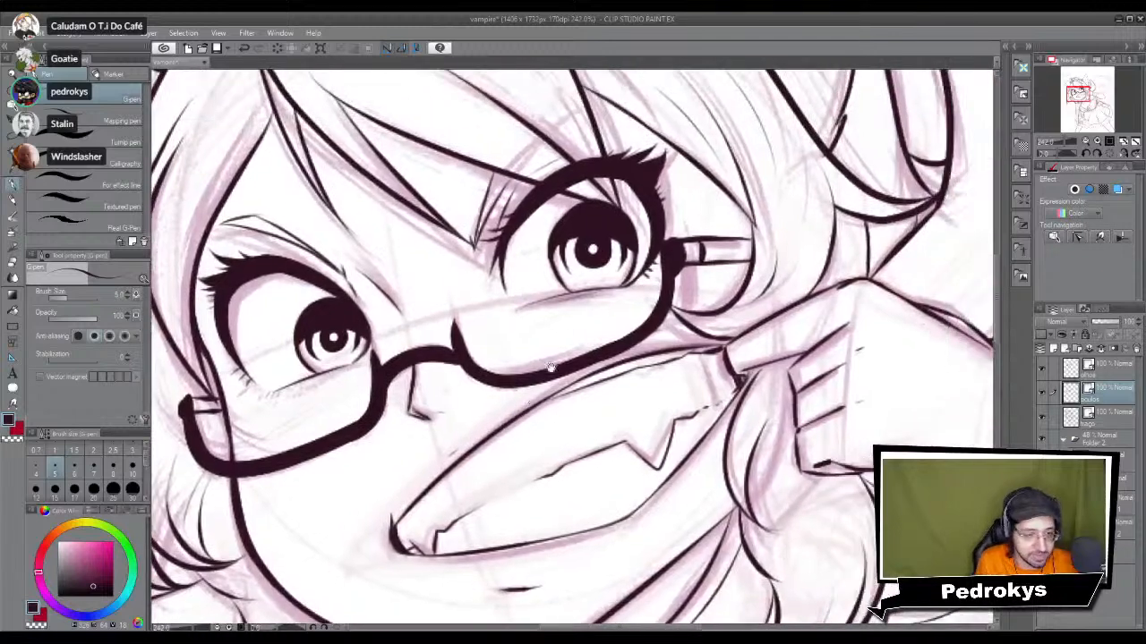
key("ctrl+z")
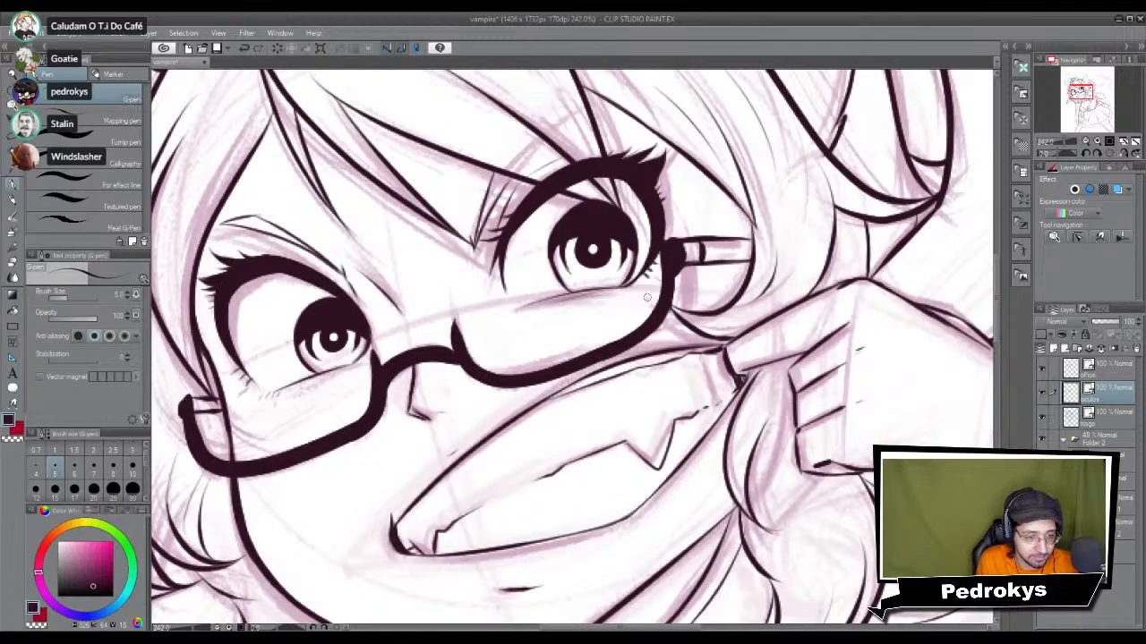
scroll(642, 291, "down", 3)
left_click_drag(777, 453, 748, 473)
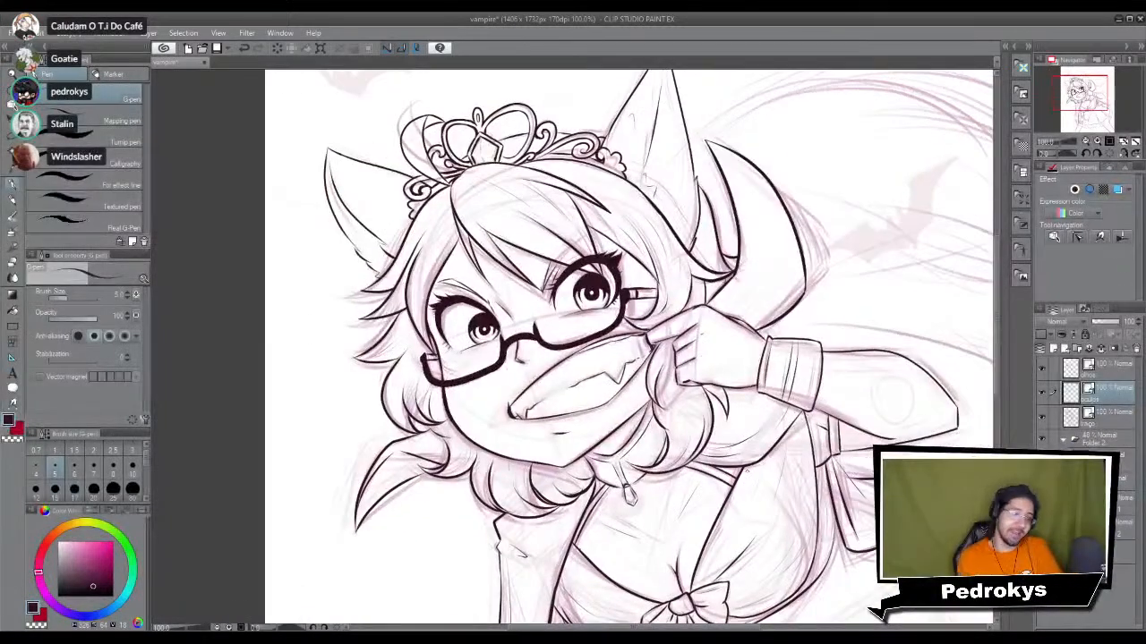
scroll(749, 478, "down", 4)
scroll(749, 478, "up", 2)
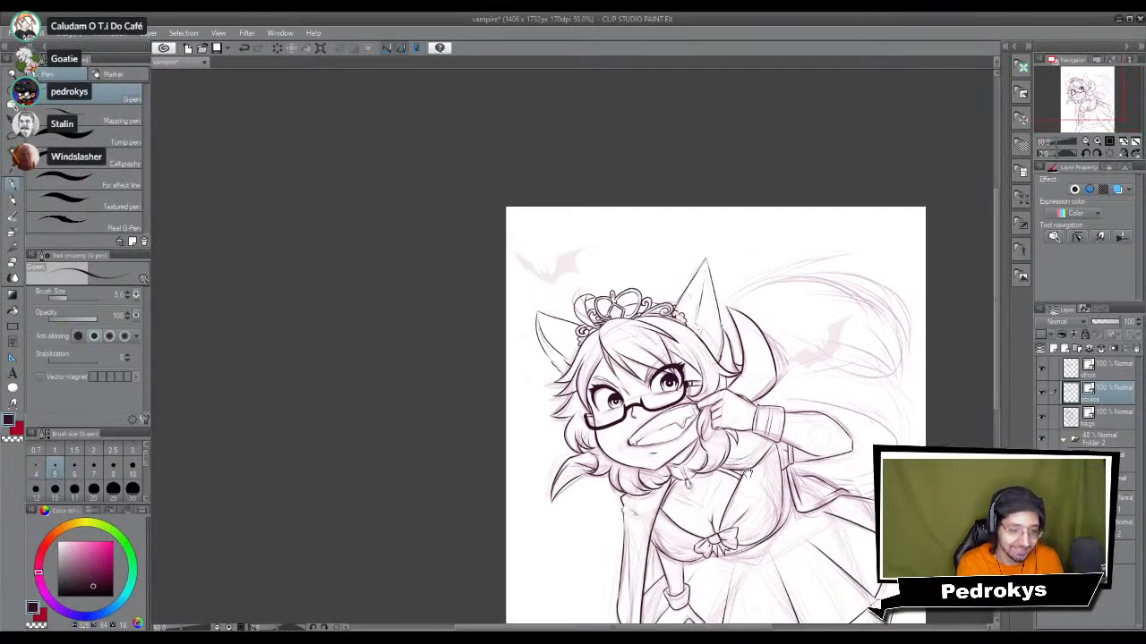
left_click_drag(752, 512, 667, 378)
mouse_move(697, 472)
left_mouse_down()
mouse_move(680, 453)
mouse_move(704, 338)
left_mouse_up()
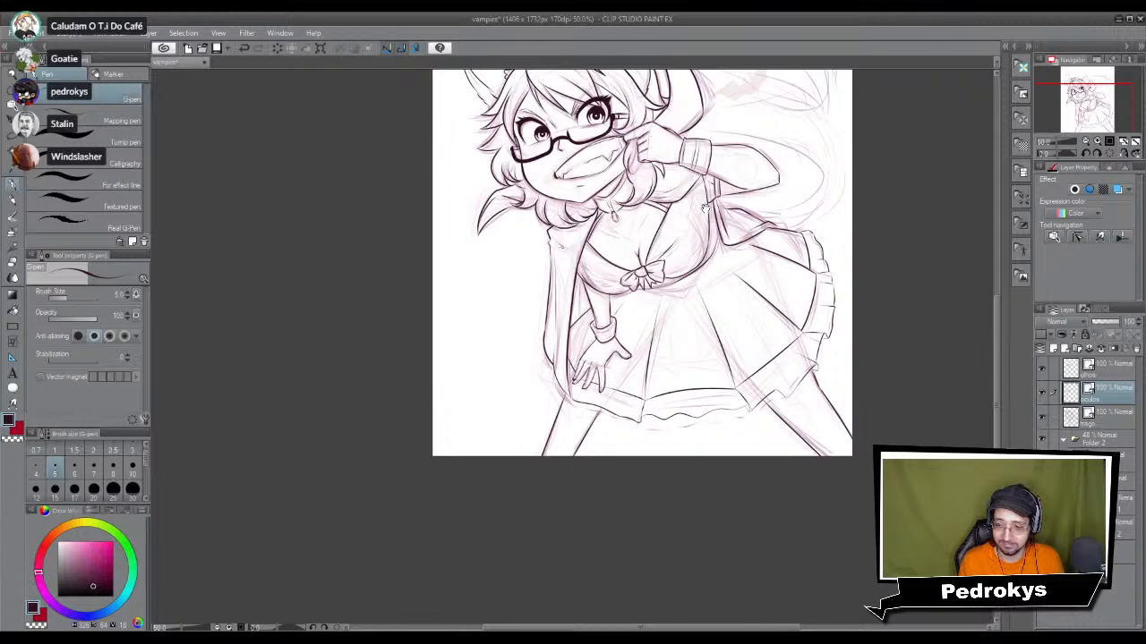
left_click_drag(712, 435, 667, 488)
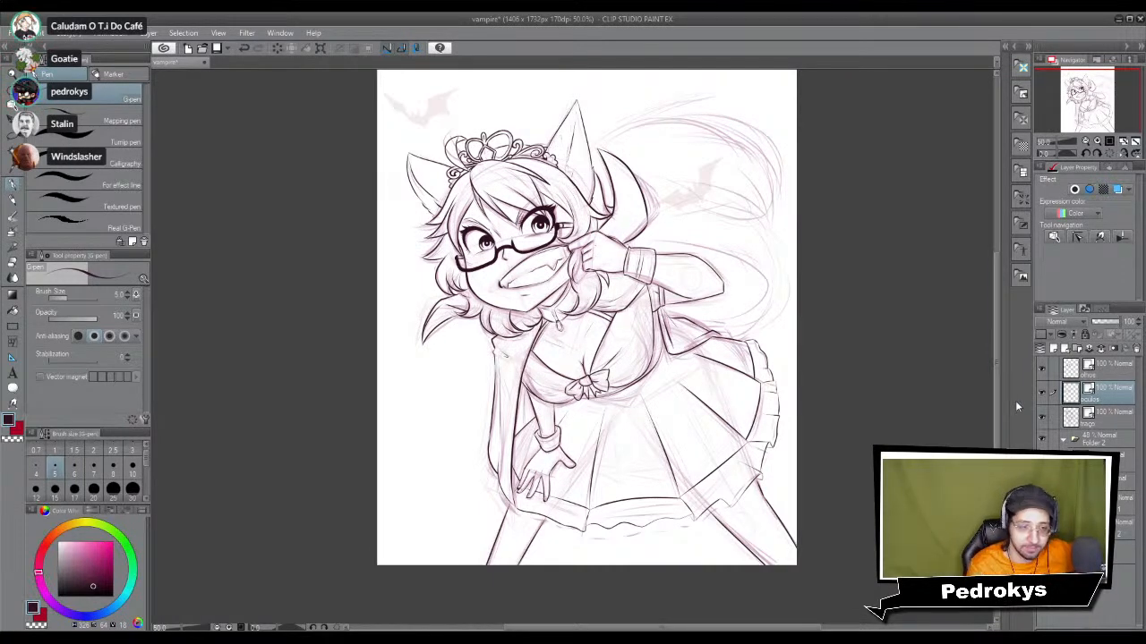
scroll(671, 273, "down", 1)
scroll(669, 278, "up", 1)
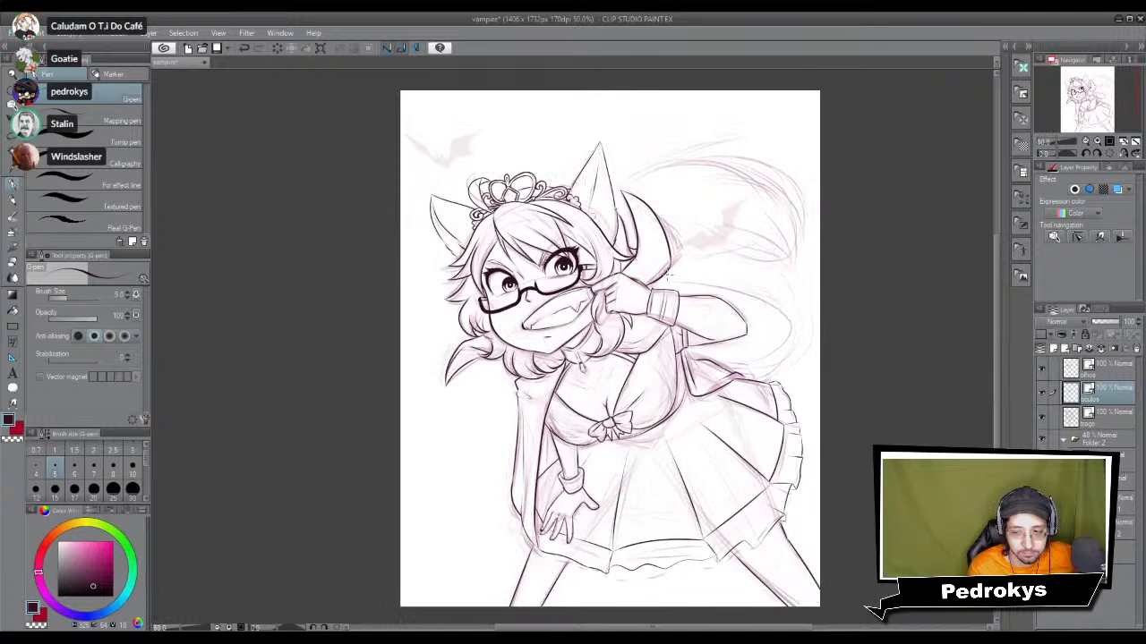
scroll(707, 510, "up", 1)
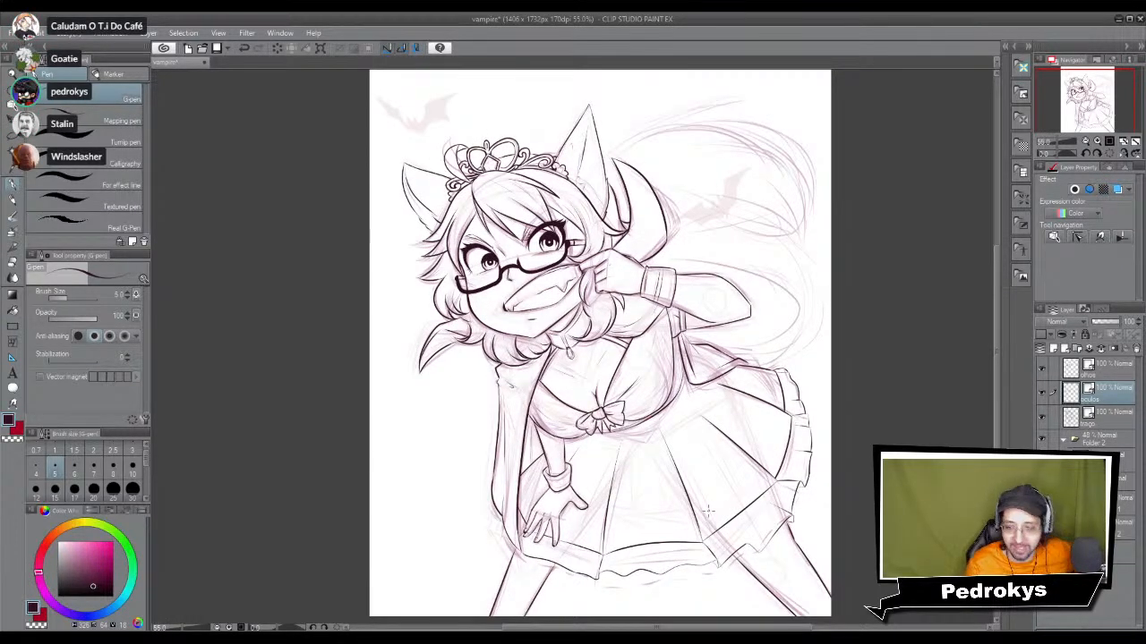
scroll(707, 510, "down", 1)
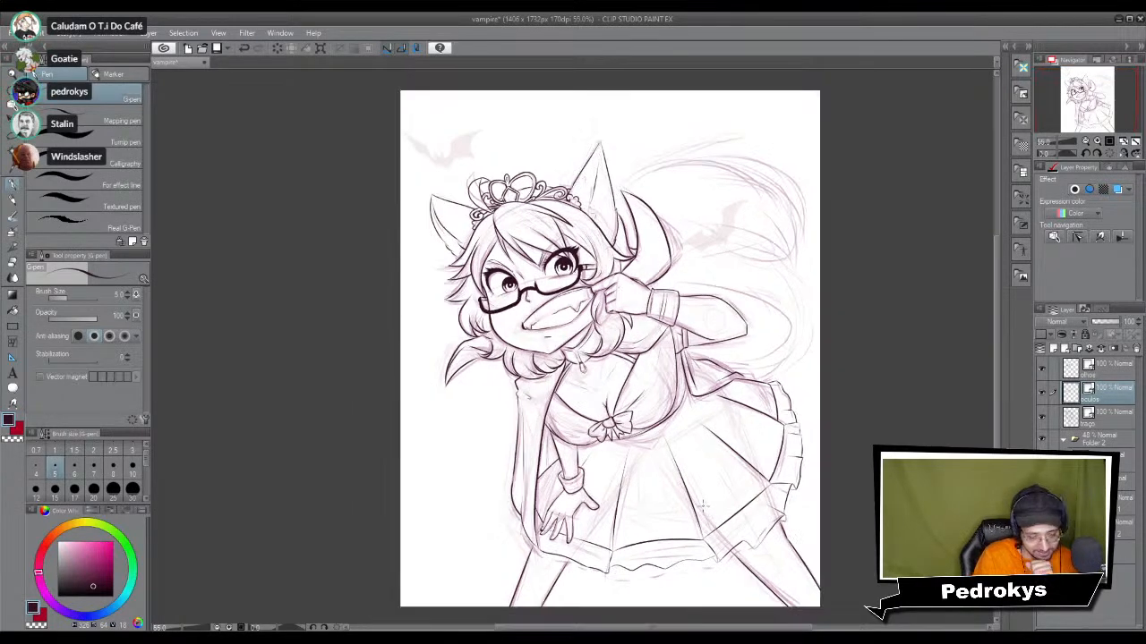
scroll(702, 505, "up", 1)
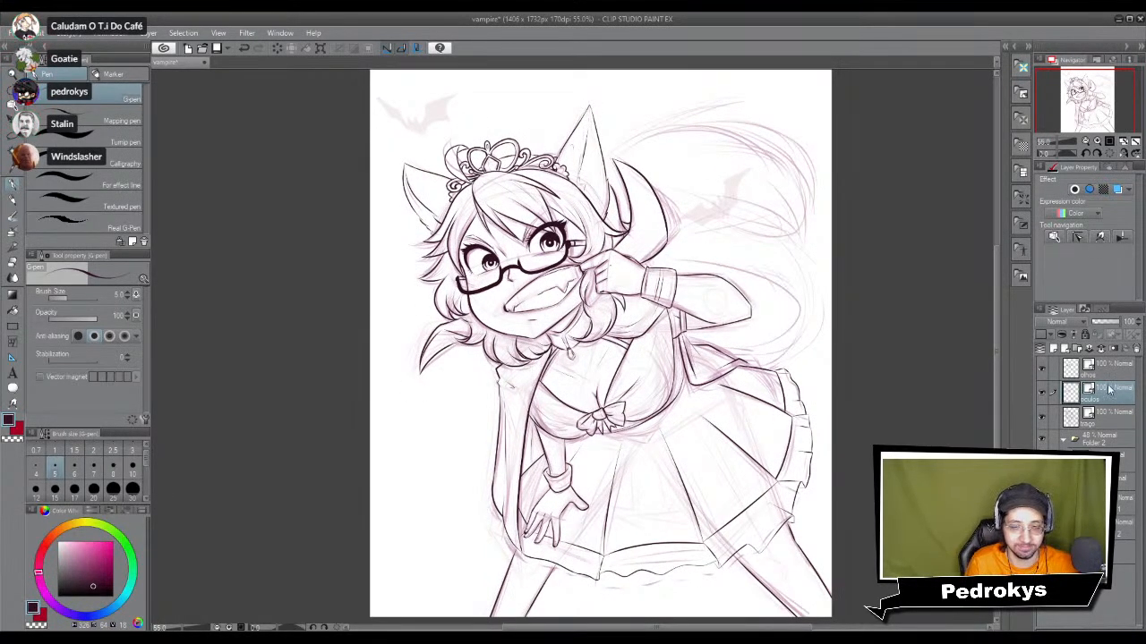
Step: Transform the eyes on the olhos layer, scaling them to 103% with a -0.2 rotation and nudging them to fit the glasses
left_click(1102, 366)
scroll(575, 240, "up", 3)
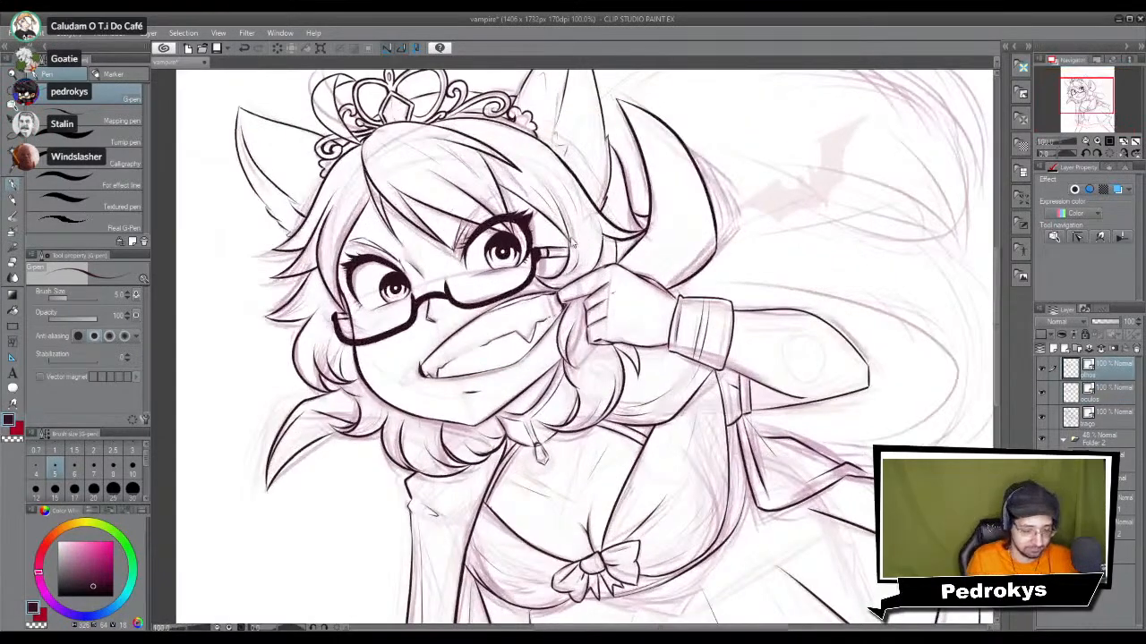
key("ctrl+t")
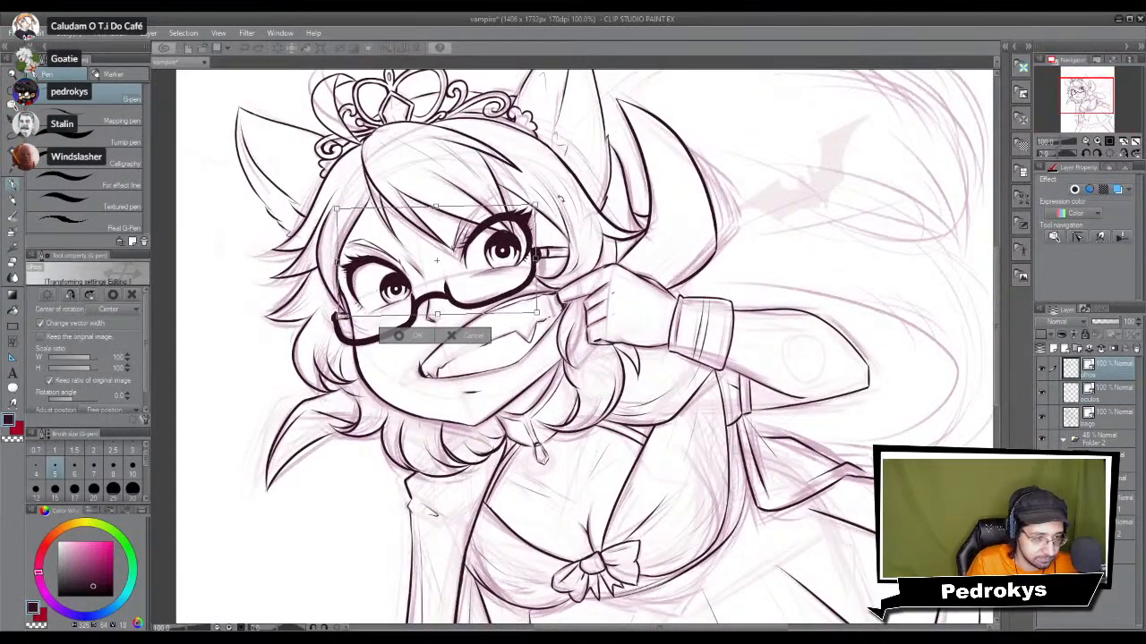
left_click_drag(438, 205, 436, 200)
left_click_drag(459, 247, 458, 253)
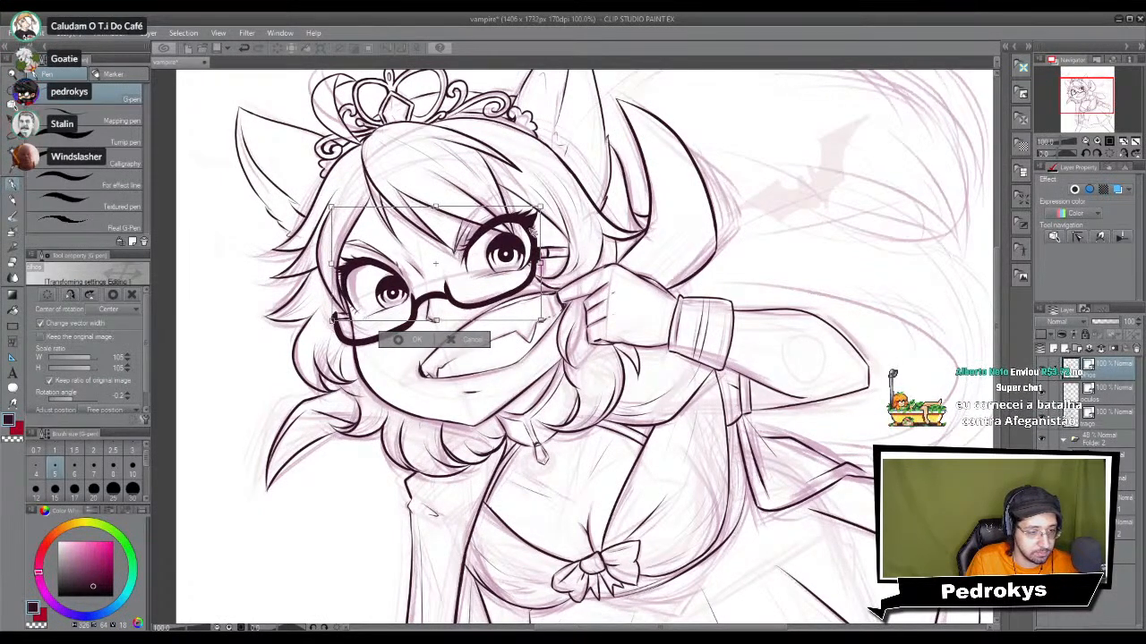
left_click_drag(541, 206, 536, 209)
left_click_drag(525, 232, 528, 233)
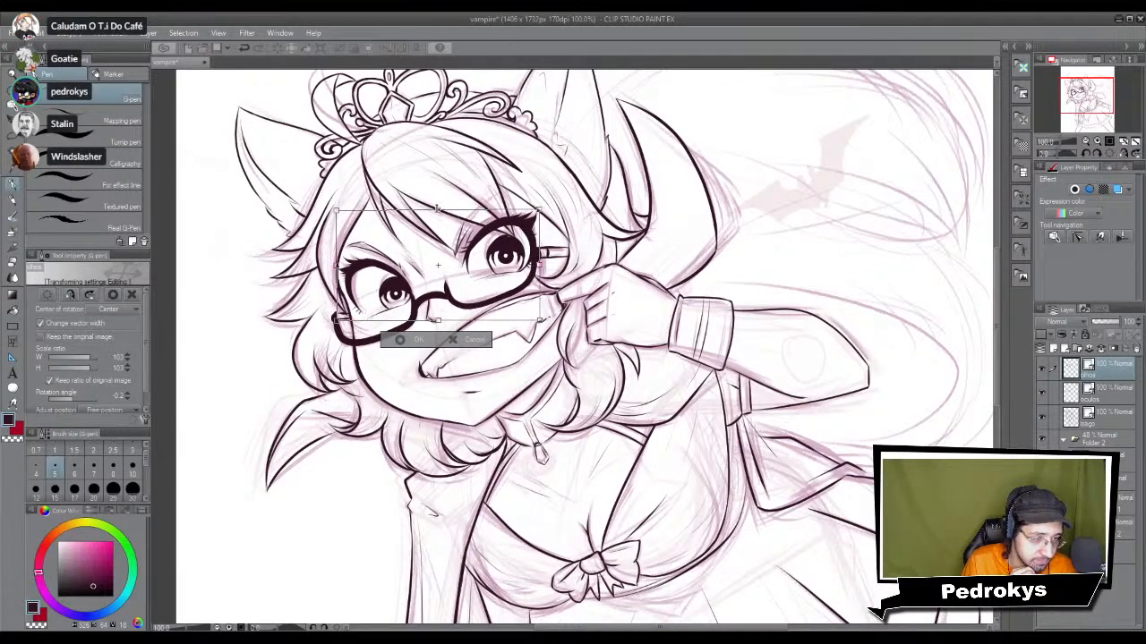
left_click_drag(437, 210, 436, 208)
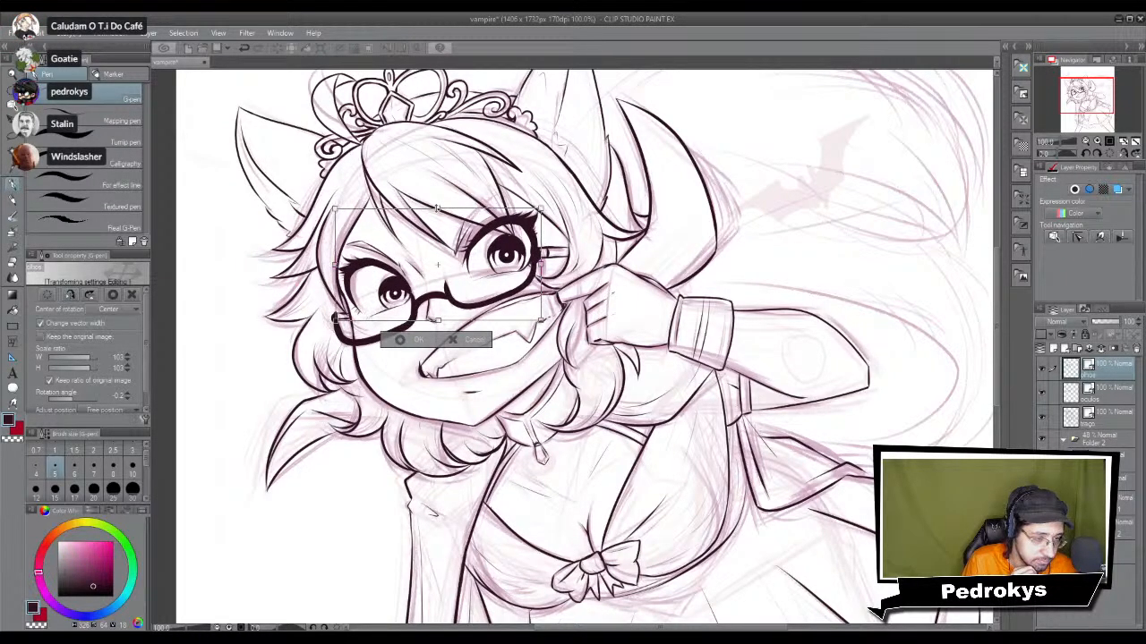
key("Return")
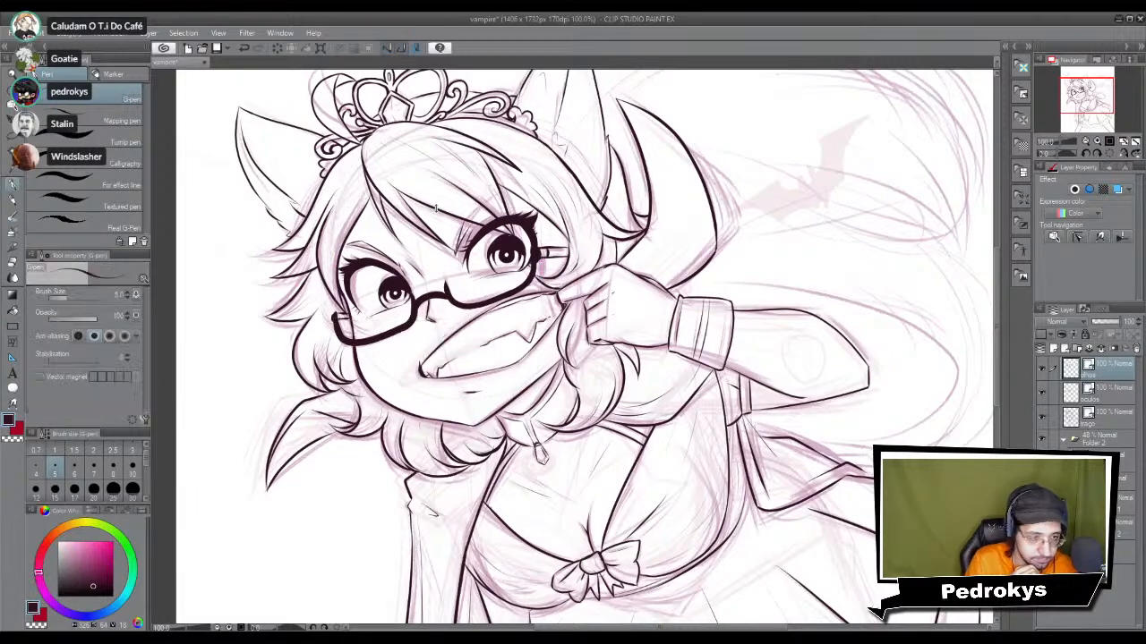
Step: Check the resized eyes against the glasses and the full figure, and set the G-pen to size 3
scroll(437, 211, "down", 5)
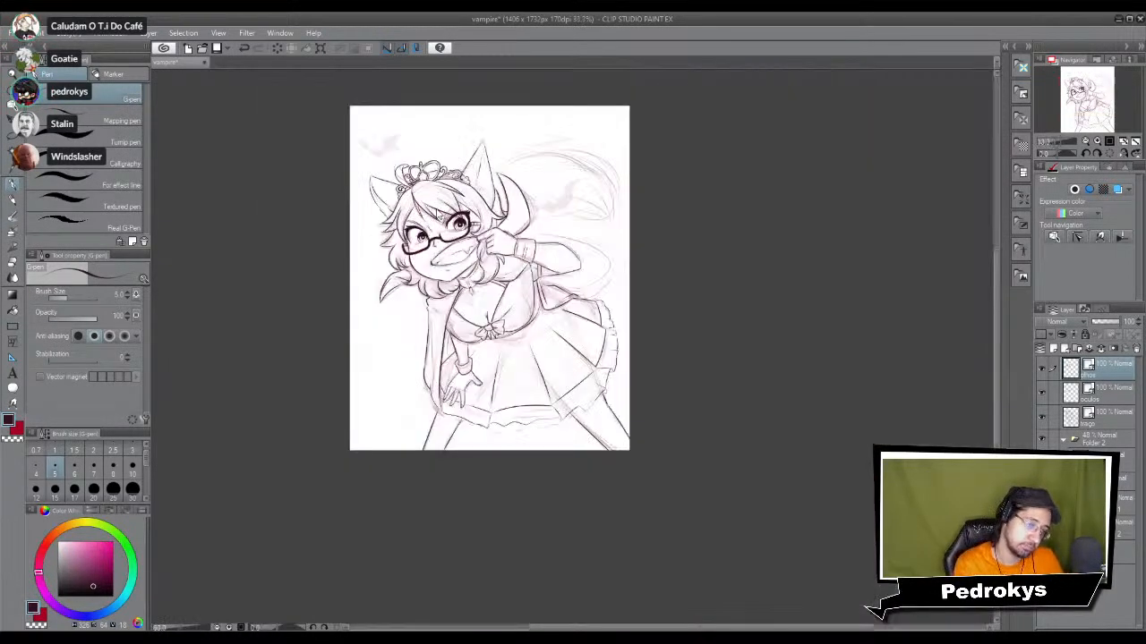
scroll(437, 211, "up", 5)
scroll(437, 213, "up", 5)
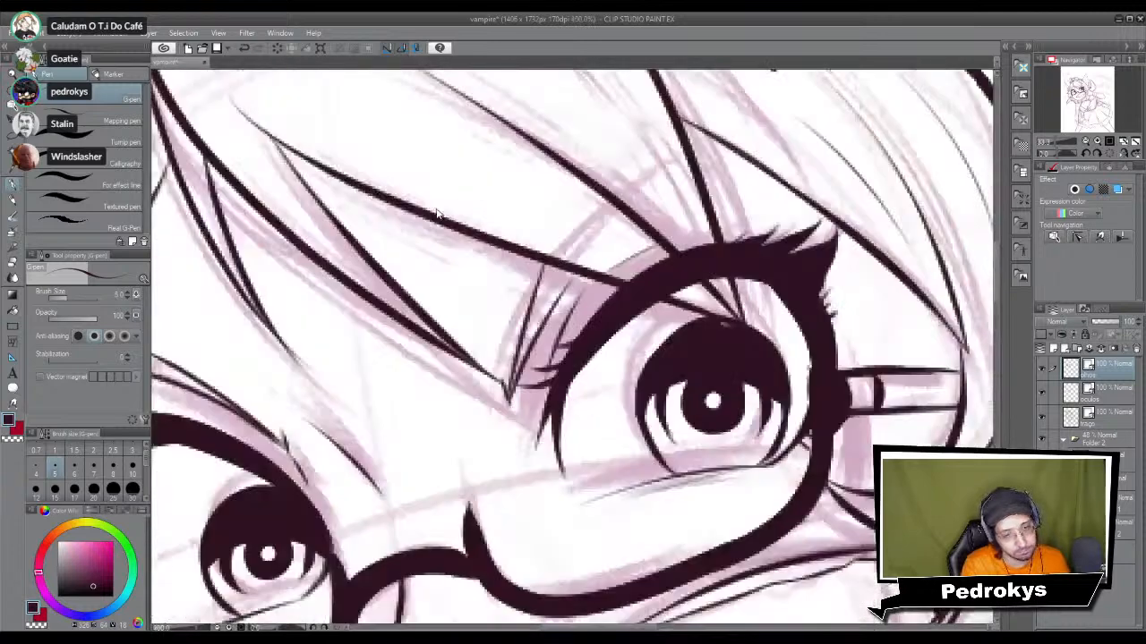
key("p")
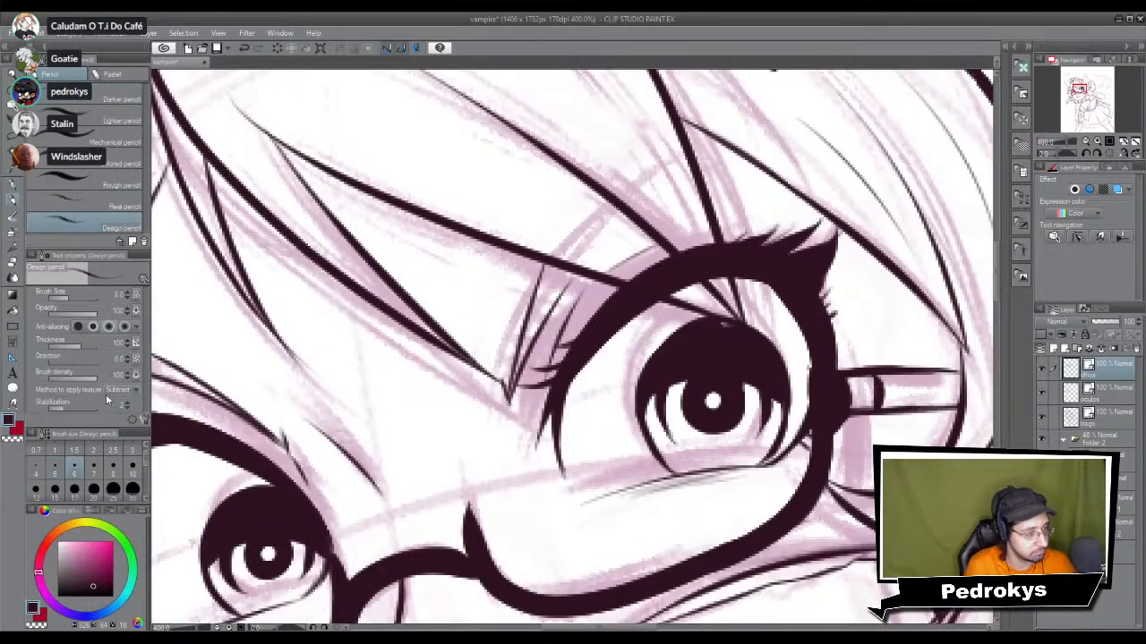
key("p")
scroll(571, 279, "down", 2)
scroll(559, 300, "down", 3)
scroll(573, 306, "down", 3)
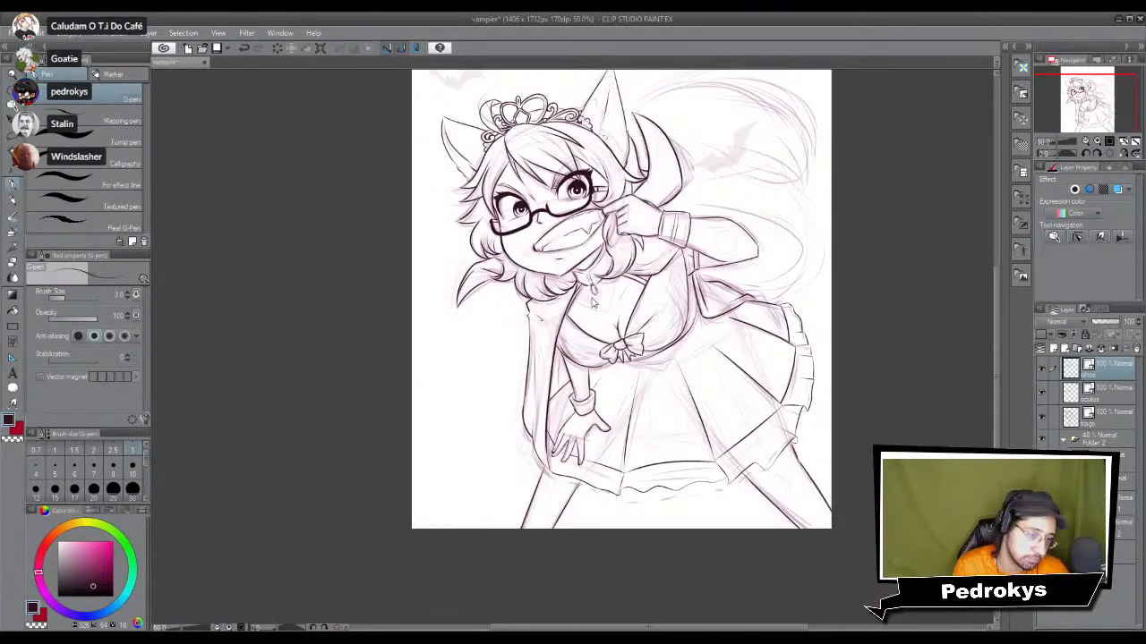
Step: Hide the sketched bats and review the full line art with the remaining sketch temporarily hidden
scroll(591, 303, "down", 1)
scroll(590, 303, "up", 1)
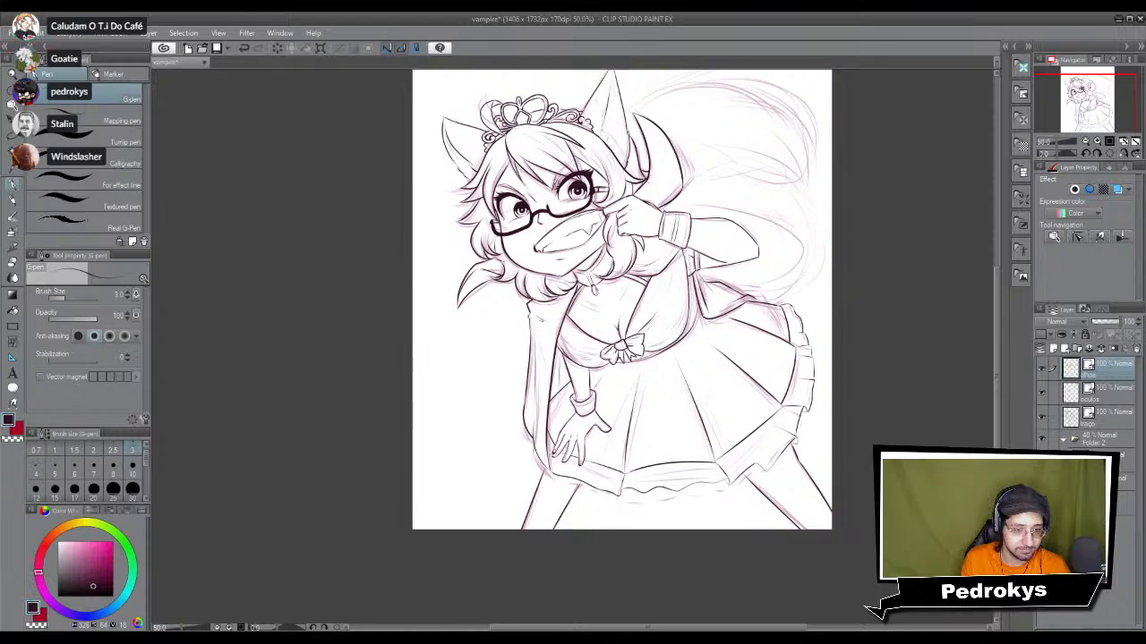
scroll(679, 259, "down", 1)
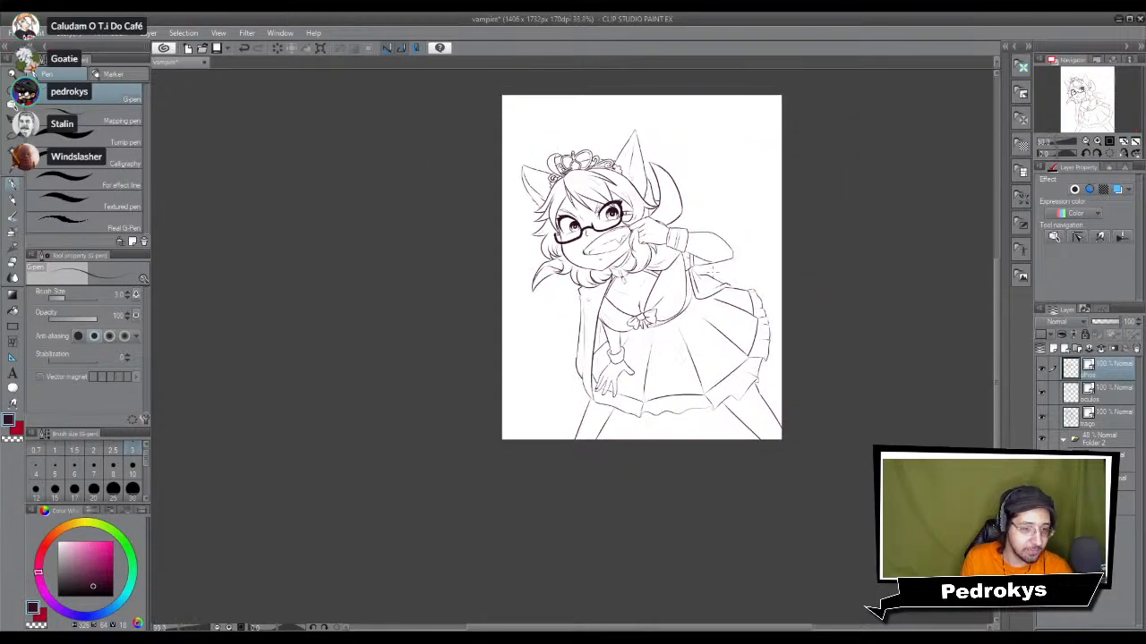
scroll(715, 268, "up", 2)
mouse_move(715, 268)
left_mouse_down()
mouse_move(698, 303)
mouse_move(732, 335)
mouse_move(696, 355)
left_mouse_up()
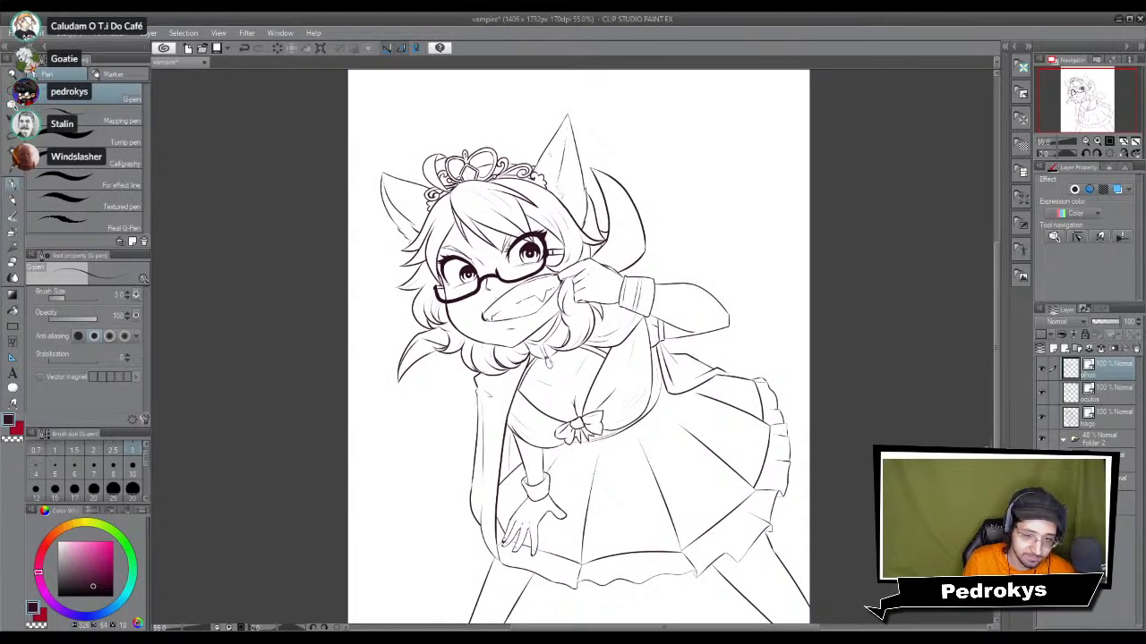
key("ctrl+z")
Step: Make the traço layer active after inspecting the chest and collar lines, and review the inked figure as a whole
scroll(618, 350, "up", 8)
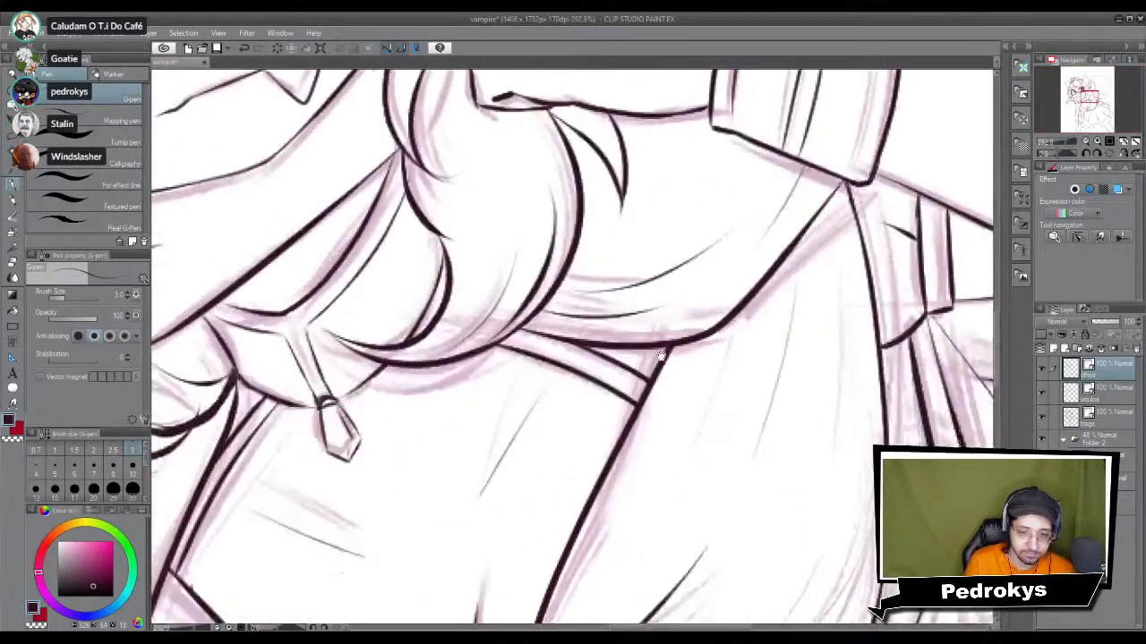
left_click_drag(661, 356, 684, 282)
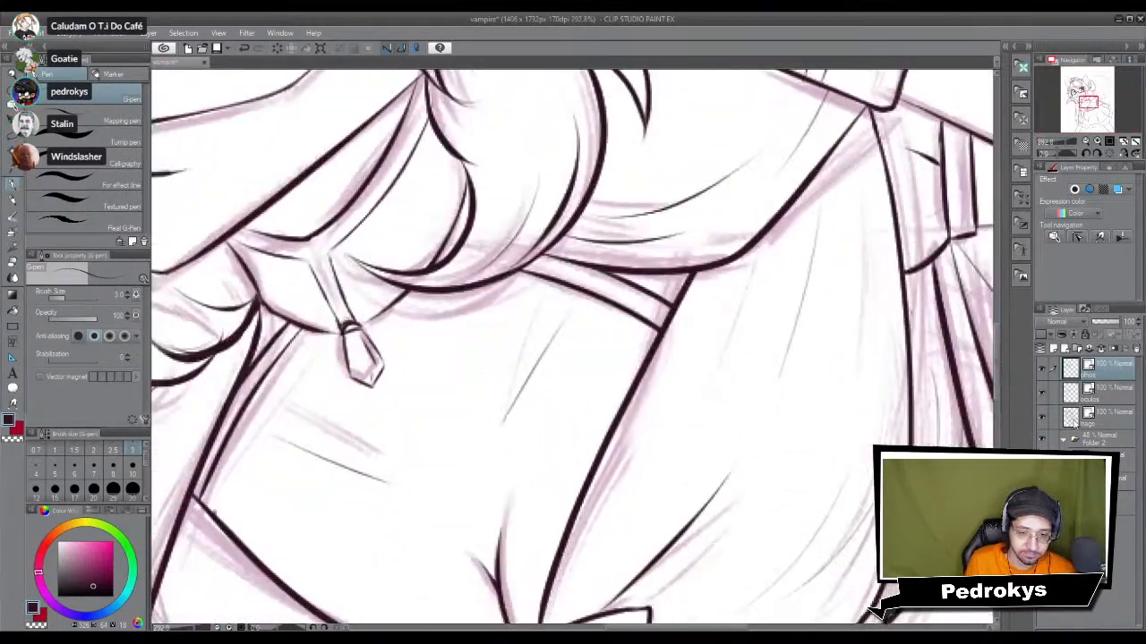
left_click(1071, 422)
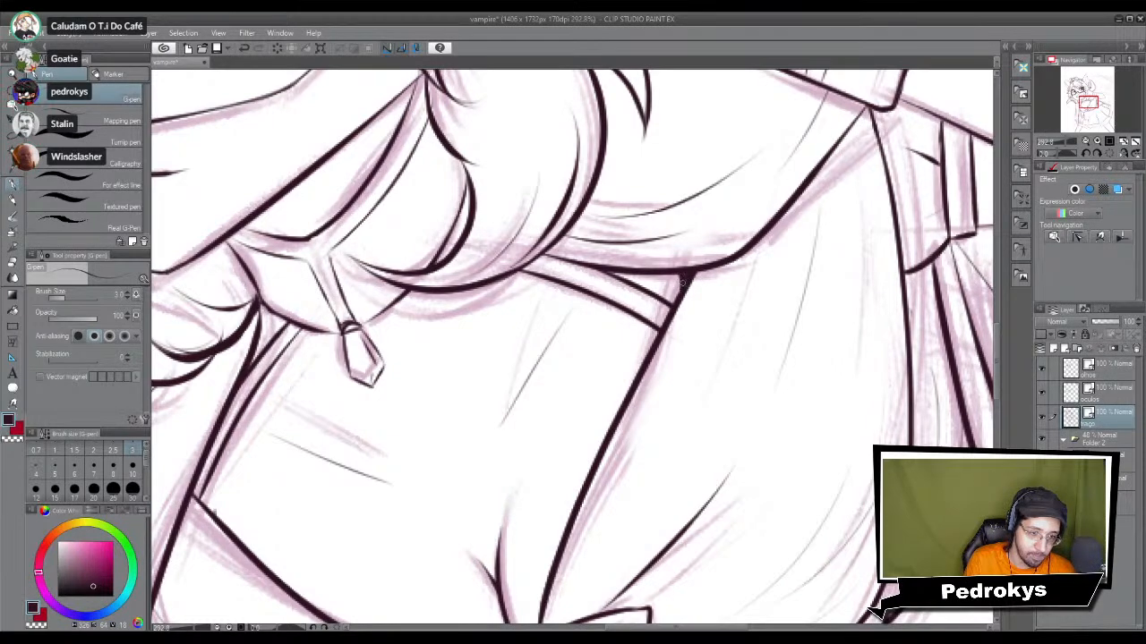
scroll(719, 255, "down", 5)
left_click_drag(669, 365, 655, 409)
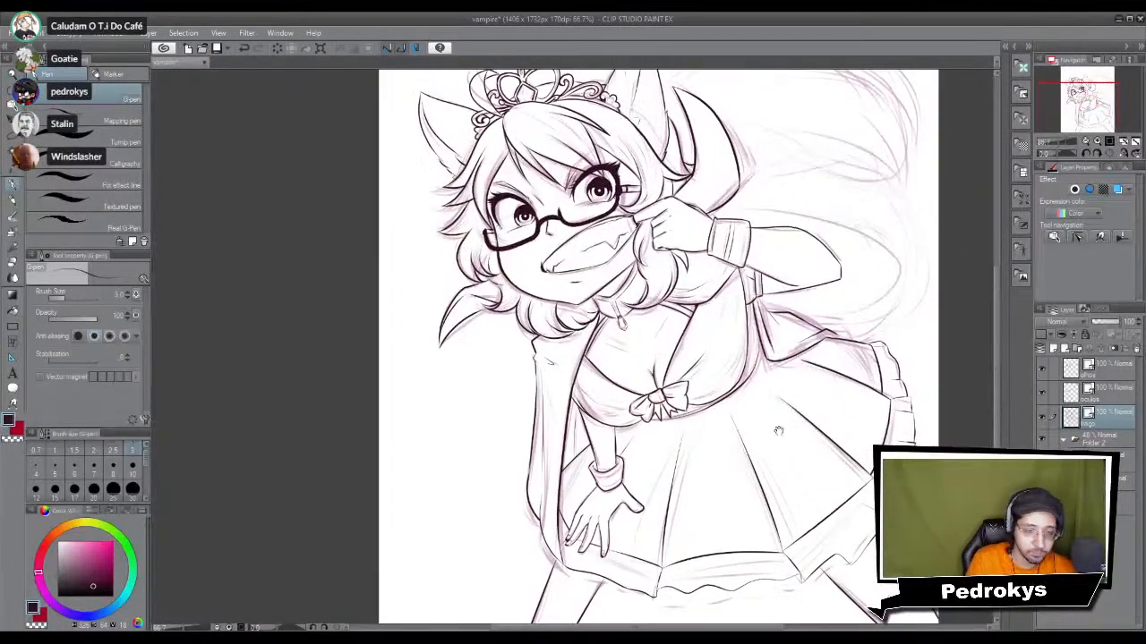
scroll(799, 409, "down", 2)
scroll(799, 410, "up", 1)
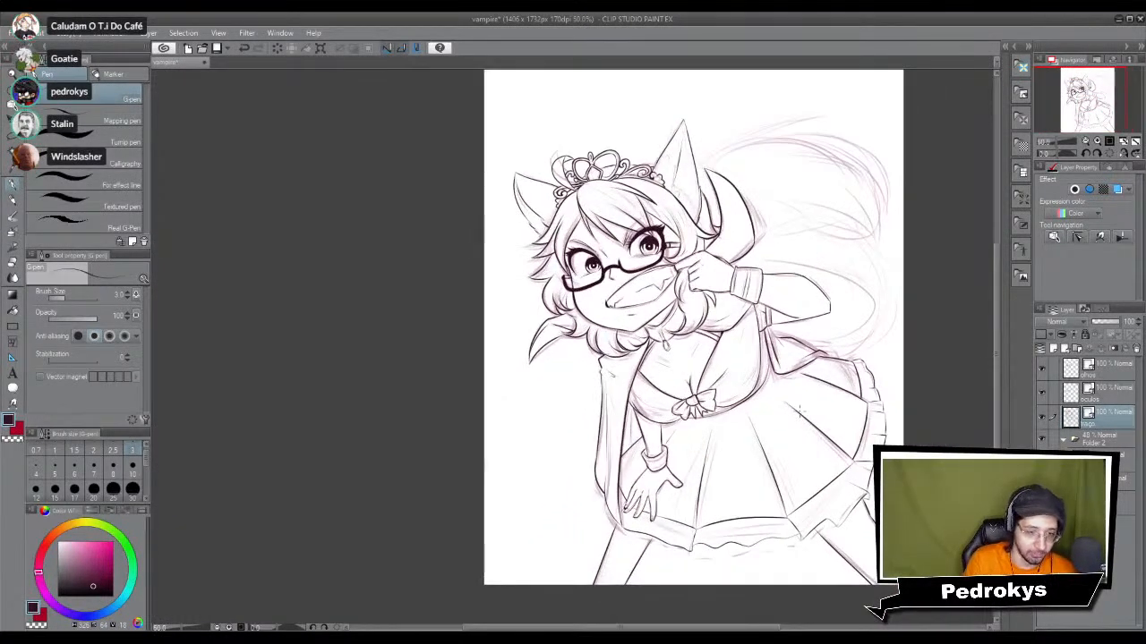
scroll(800, 410, "down", 1)
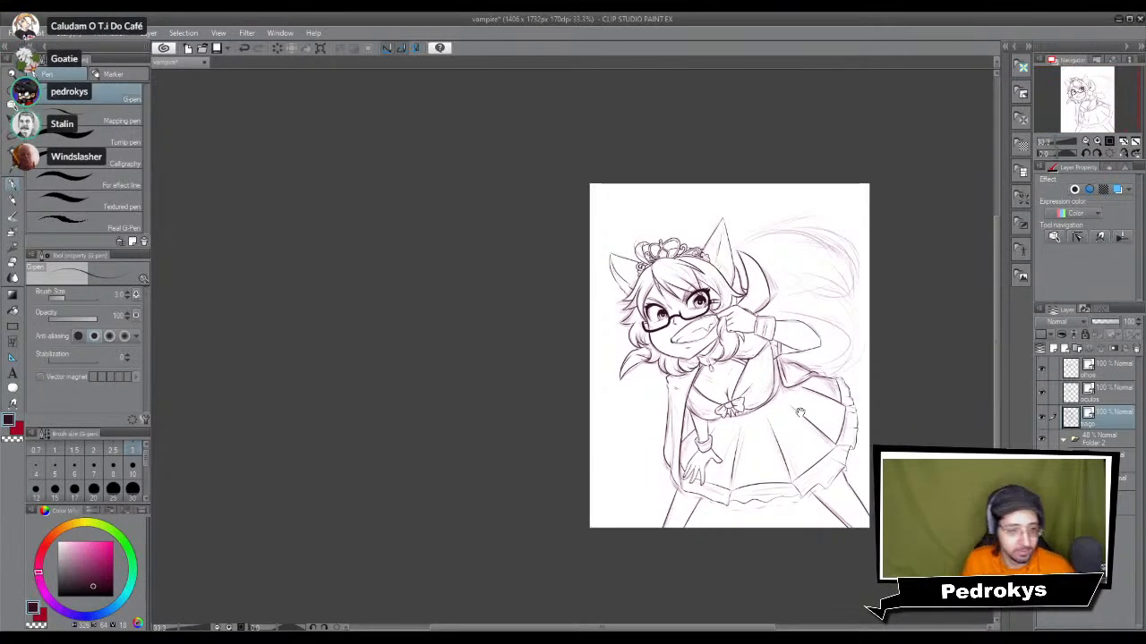
Step: Erase the rough tail sketch behind the figure on the sketch layer with the hard eraser at size 300
left_click_drag(783, 357, 744, 372)
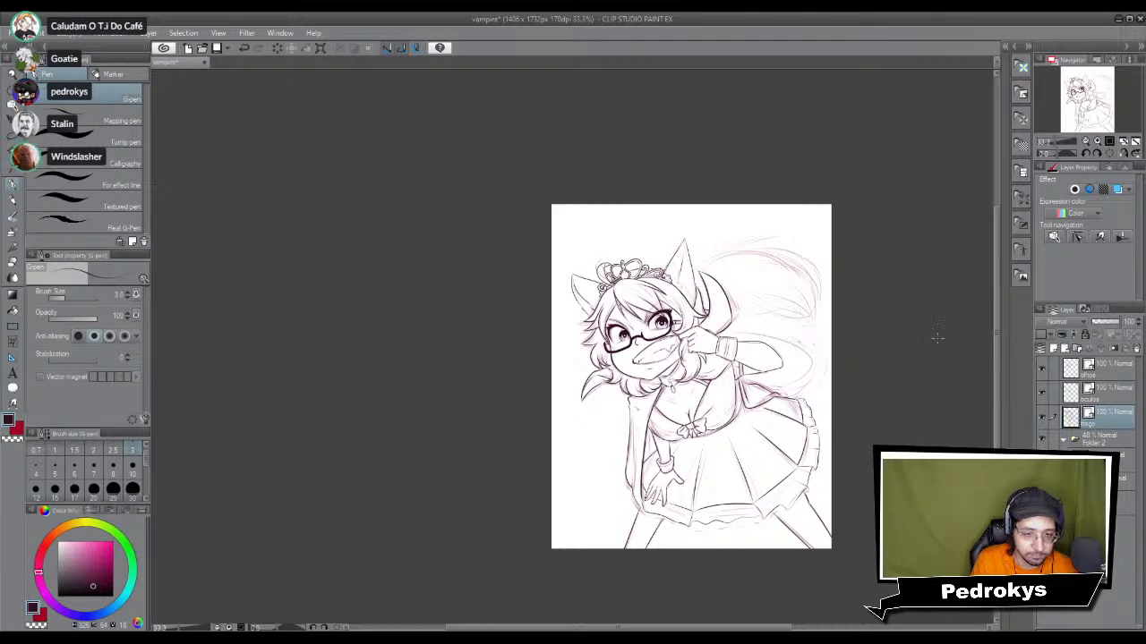
left_click(1121, 458)
key("e")
left_click(135, 489)
mouse_move(722, 309)
left_mouse_down()
mouse_move(659, 338)
mouse_move(601, 319)
mouse_move(668, 316)
mouse_move(691, 359)
mouse_move(628, 361)
mouse_move(671, 409)
left_mouse_up()
scroll(149, 475, "down", 2)
left_click(132, 489)
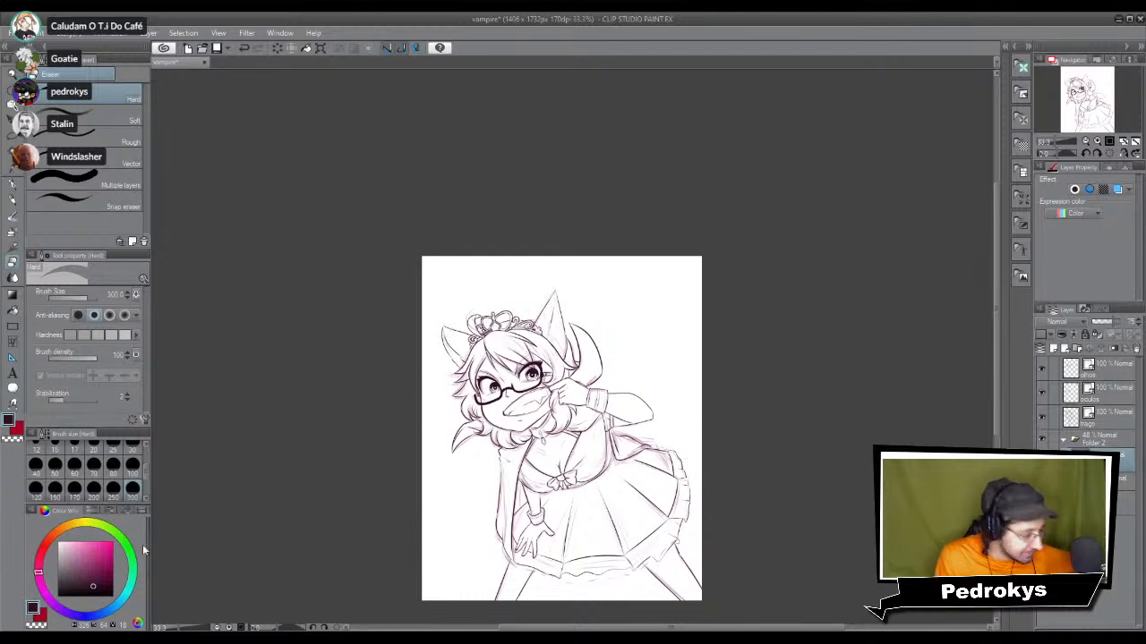
Step: Sketch a large rounded tail curling behind the figure in muted purple, using the Design pencil at size 17
left_click(87, 570)
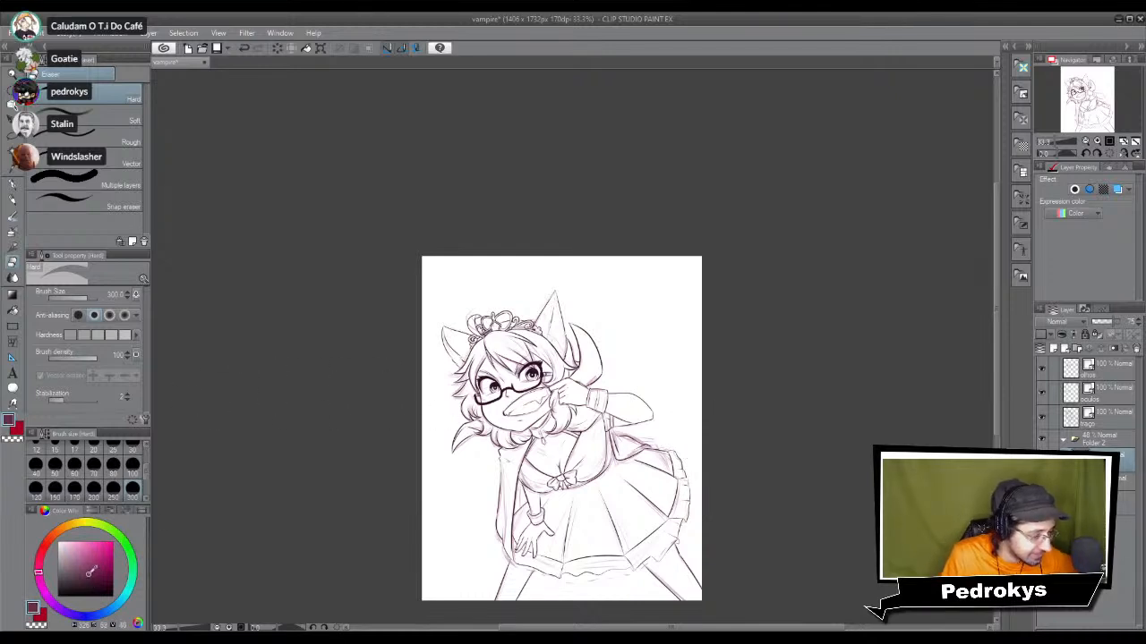
left_click(12, 199)
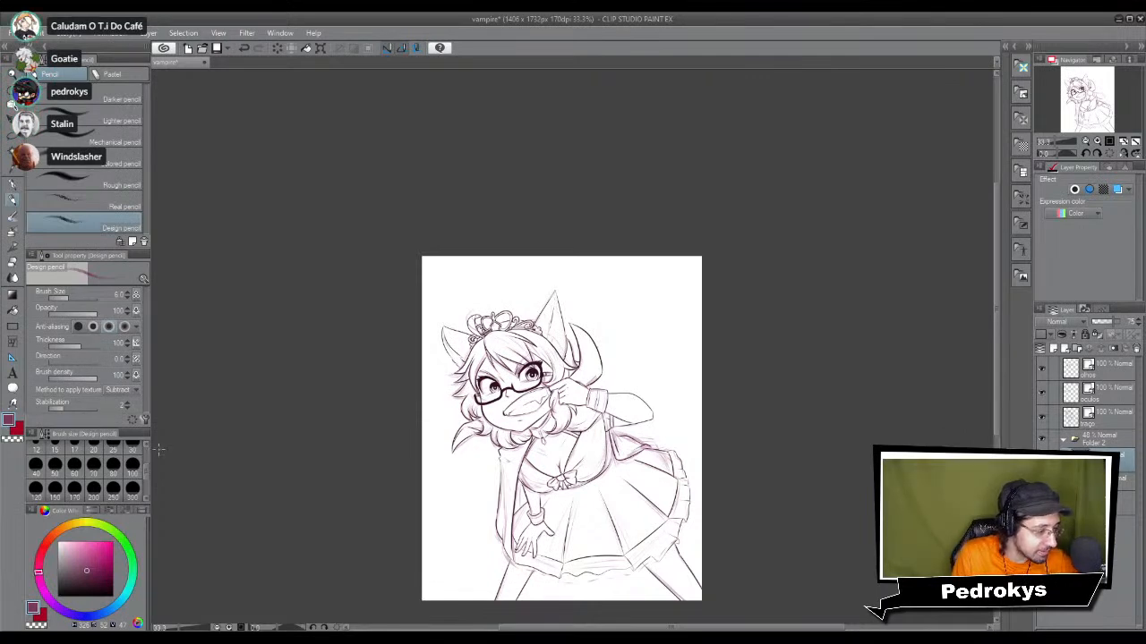
scroll(147, 446, "up", 1)
left_click(131, 464)
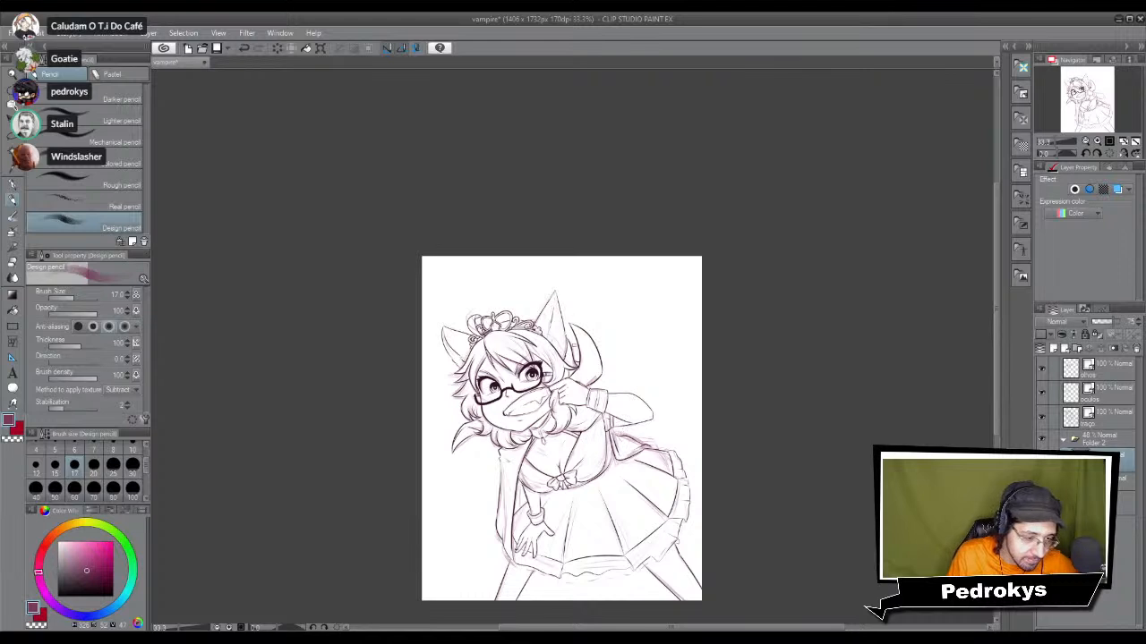
mouse_move(564, 308)
left_mouse_down()
mouse_move(620, 268)
mouse_move(656, 286)
mouse_move(680, 333)
left_mouse_up()
left_click_drag(661, 288, 684, 360)
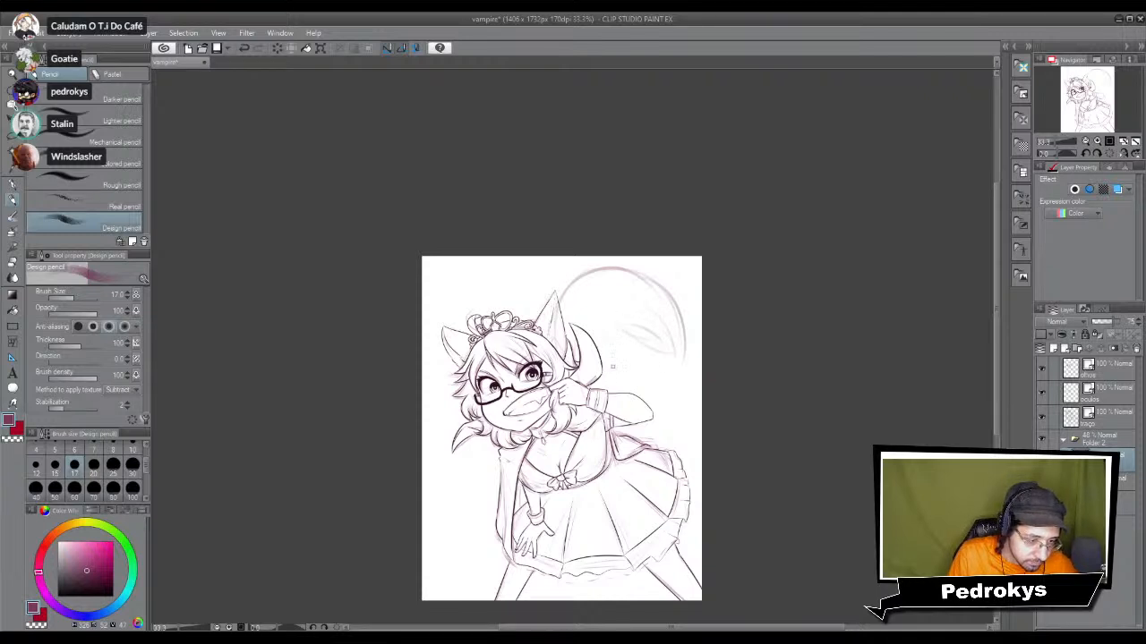
mouse_move(652, 329)
left_mouse_down()
mouse_move(643, 387)
mouse_move(686, 318)
left_mouse_up()
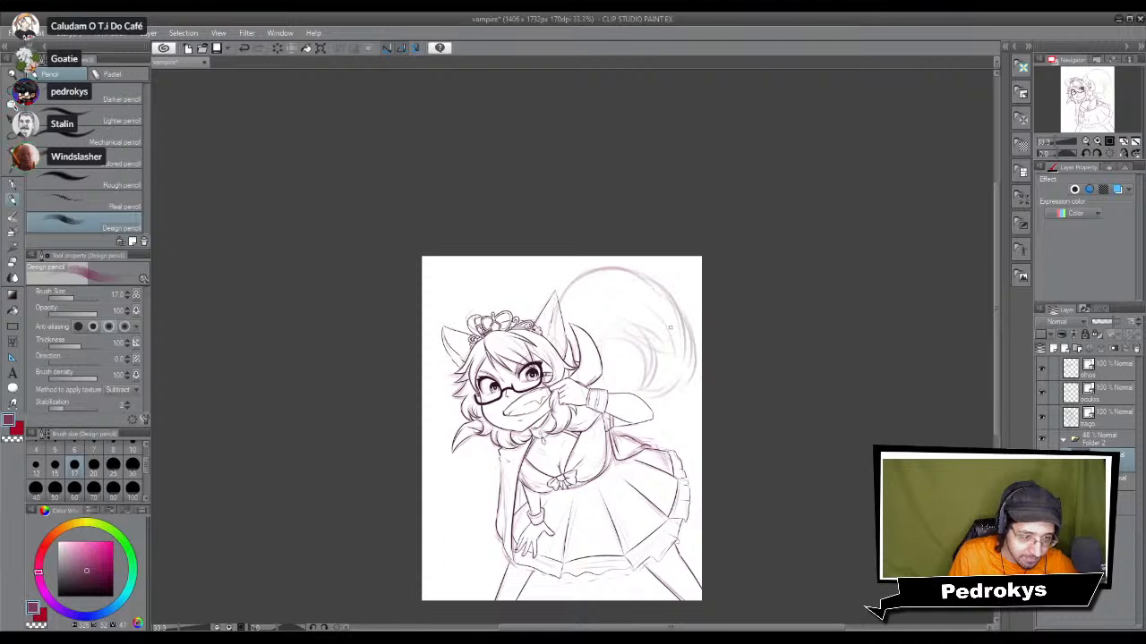
mouse_move(653, 372)
left_mouse_down()
mouse_move(631, 352)
mouse_move(594, 351)
mouse_move(636, 389)
left_mouse_up()
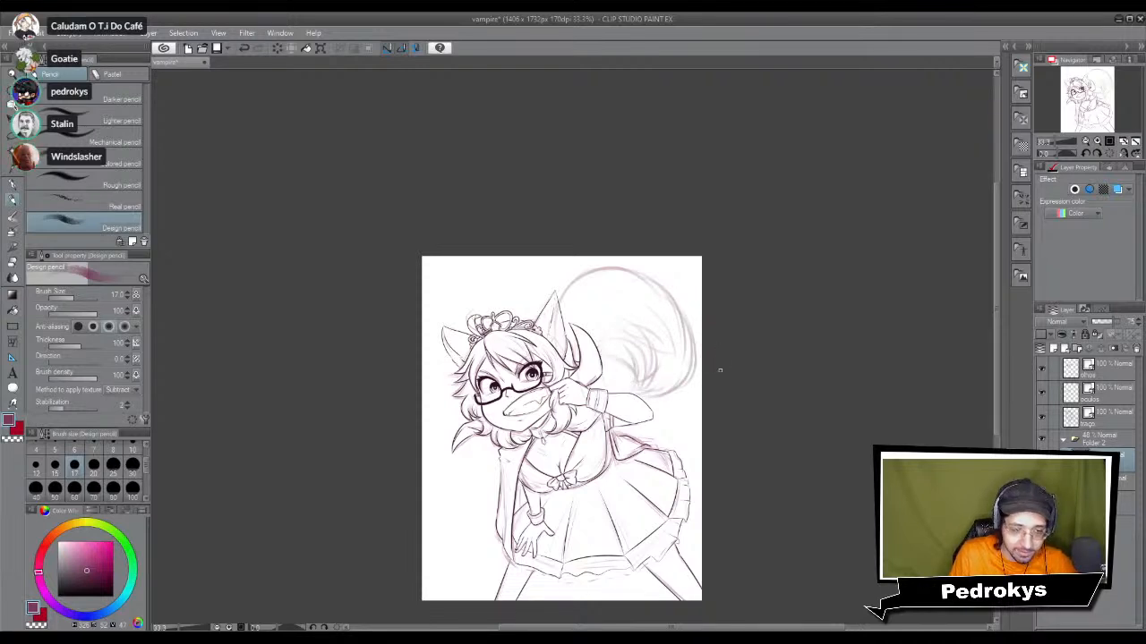
left_click_drag(620, 352, 609, 380)
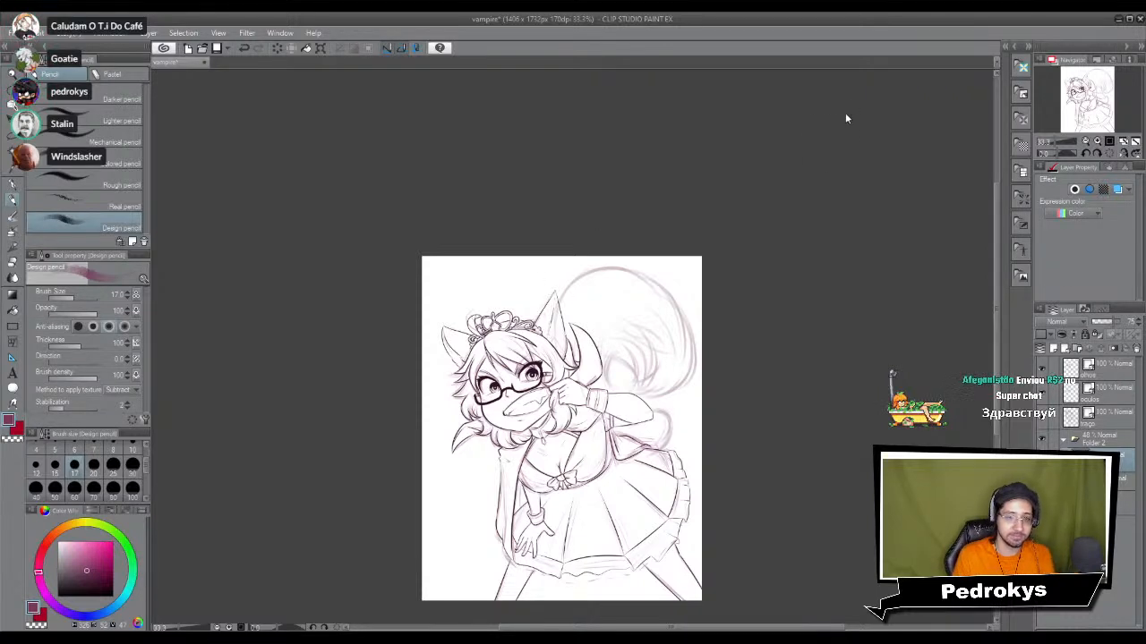
Step: Set up the G-pen for inking the tail on the traço layer, at size 6 in the existing lines' dark colour
left_click(1101, 421)
key("ctrl+minus")
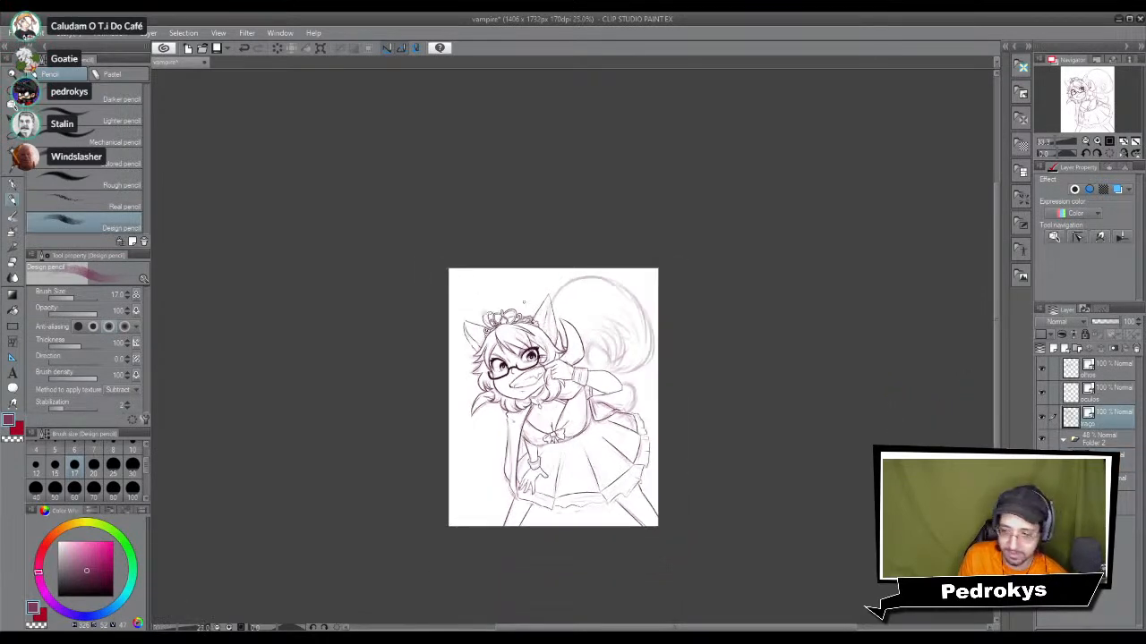
scroll(479, 411, "up", 5)
mouse_move(847, 603)
left_mouse_down()
mouse_move(768, 566)
mouse_move(655, 475)
left_mouse_up()
key("p")
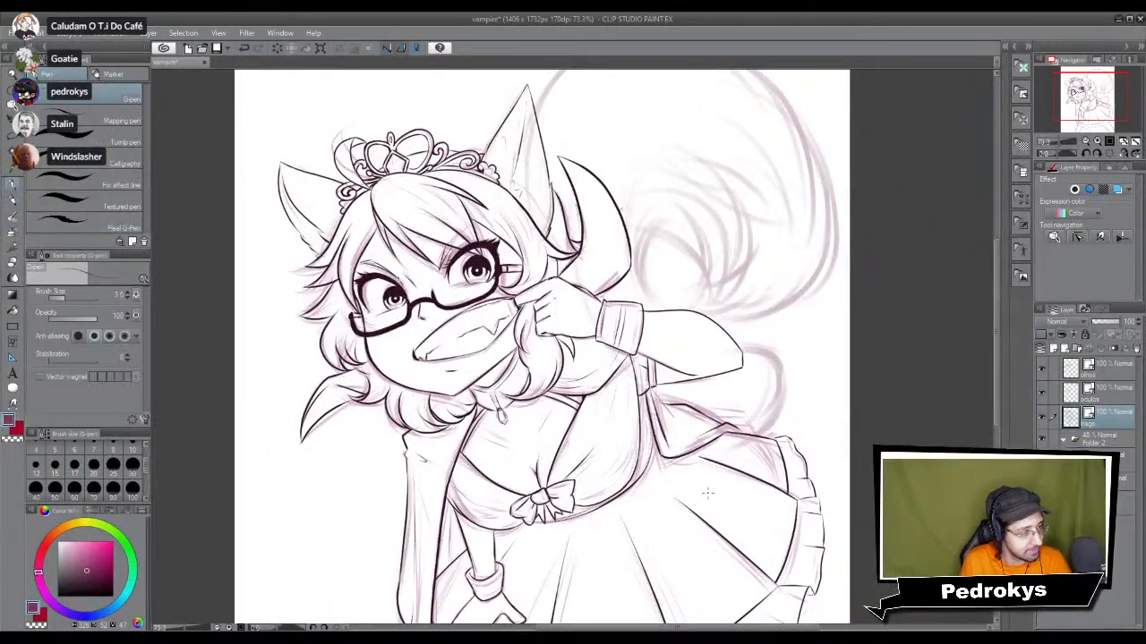
scroll(45, 465, "up", 2)
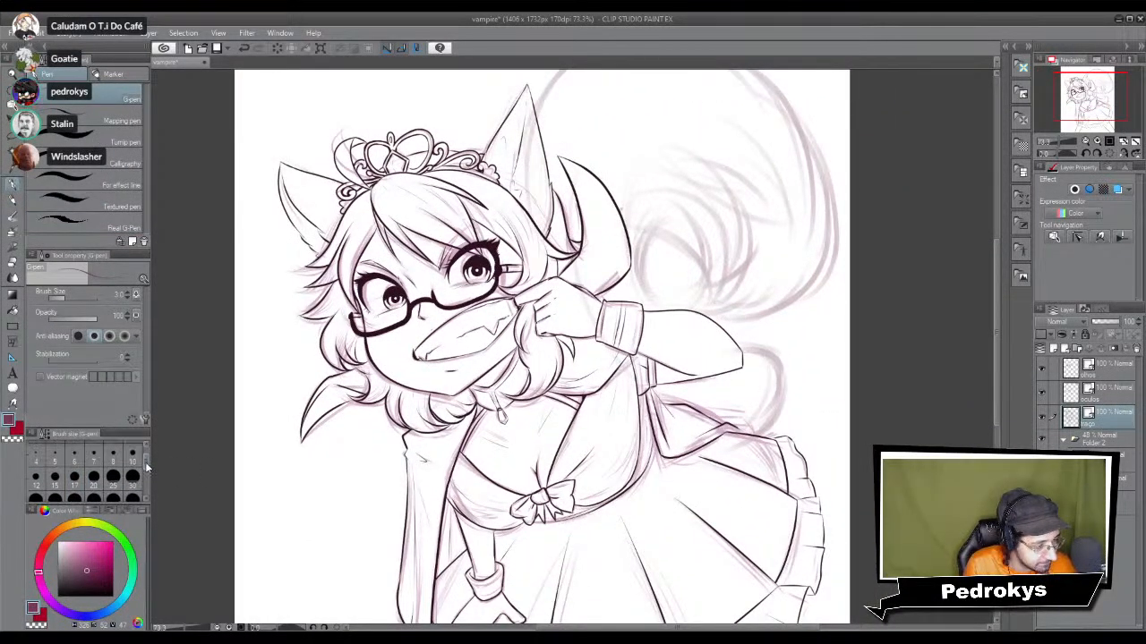
left_click(36, 456)
mouse_move(703, 292)
left_mouse_down()
mouse_move(679, 402)
mouse_move(657, 386)
mouse_move(660, 395)
mouse_move(639, 391)
mouse_move(624, 412)
left_mouse_up()
left_click(55, 456)
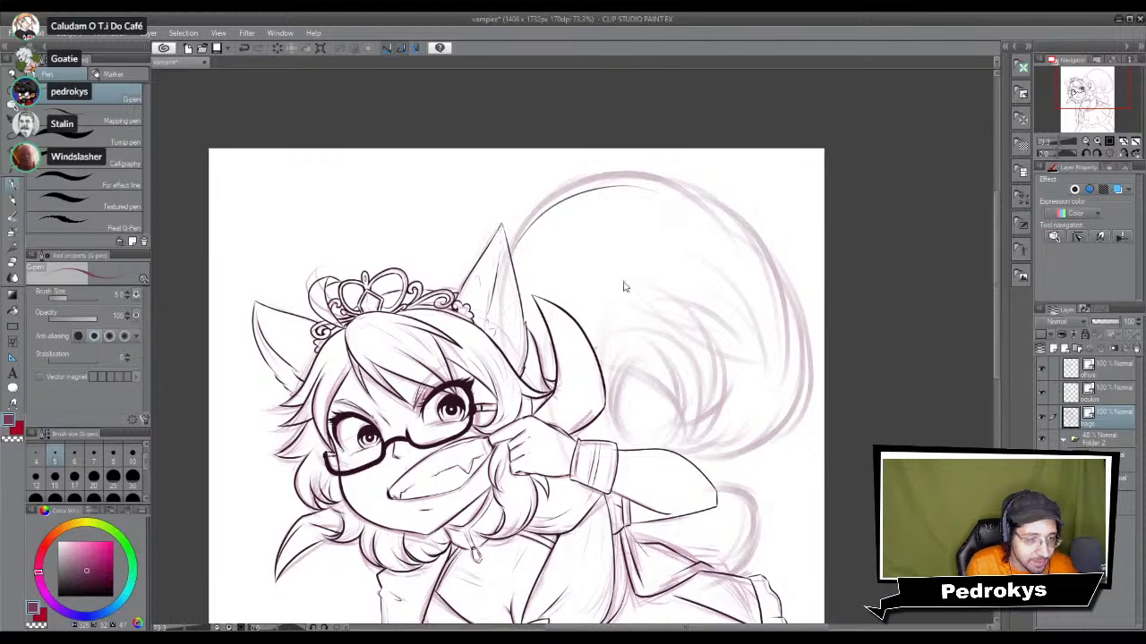
left_click(74, 457)
scroll(316, 407, "up", 3)
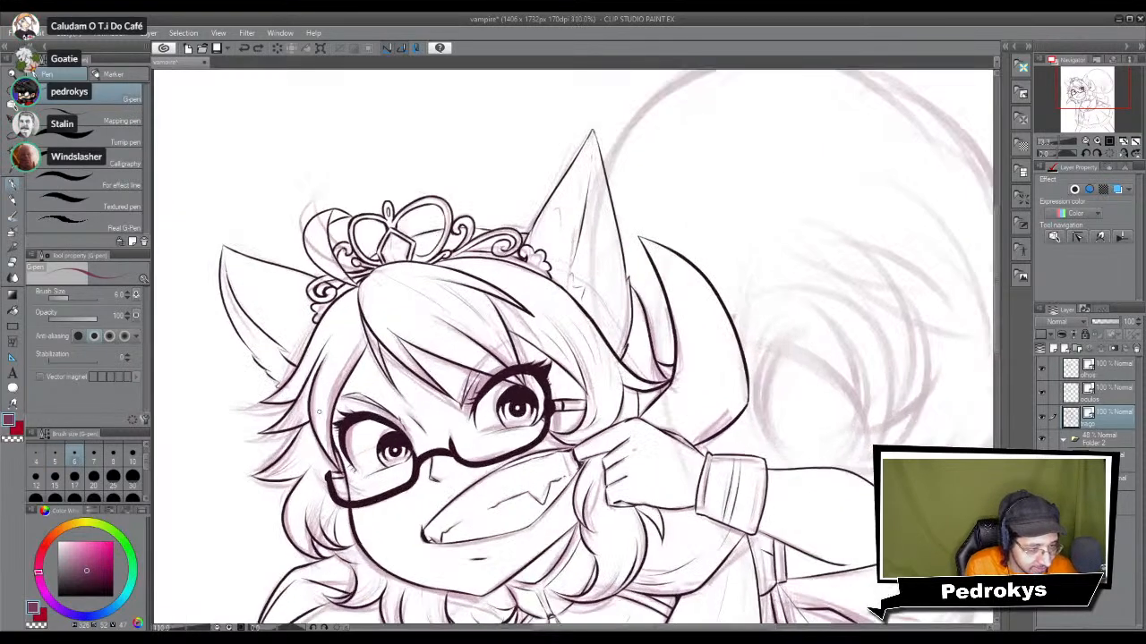
left_click(619, 383, "alt")
left_click_drag(615, 391, 435, 421)
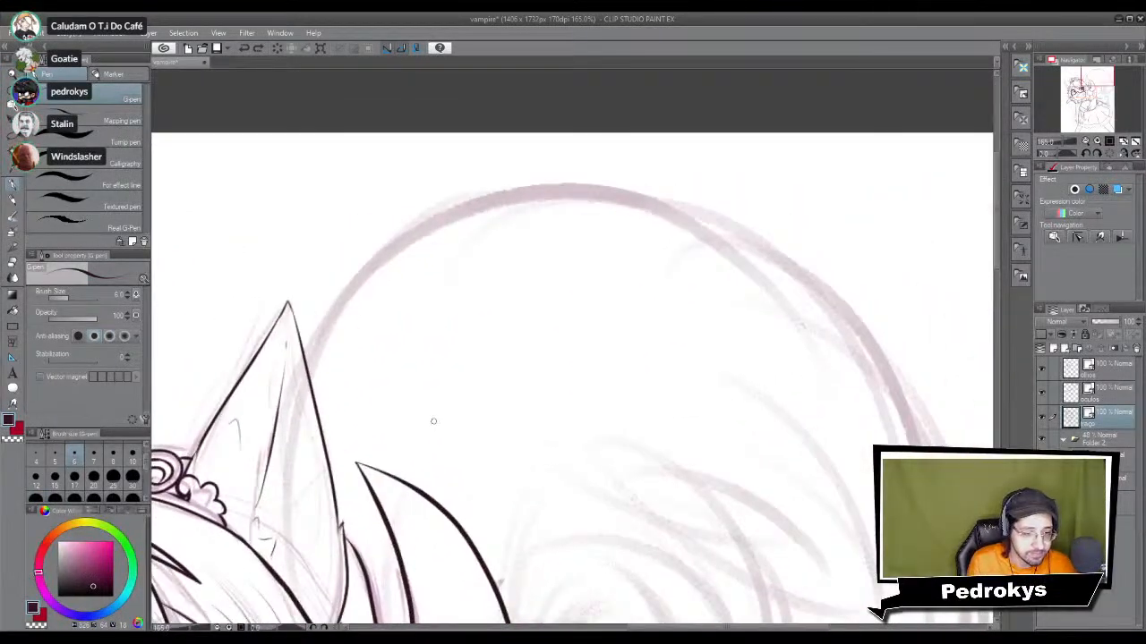
scroll(434, 421, "down", 3)
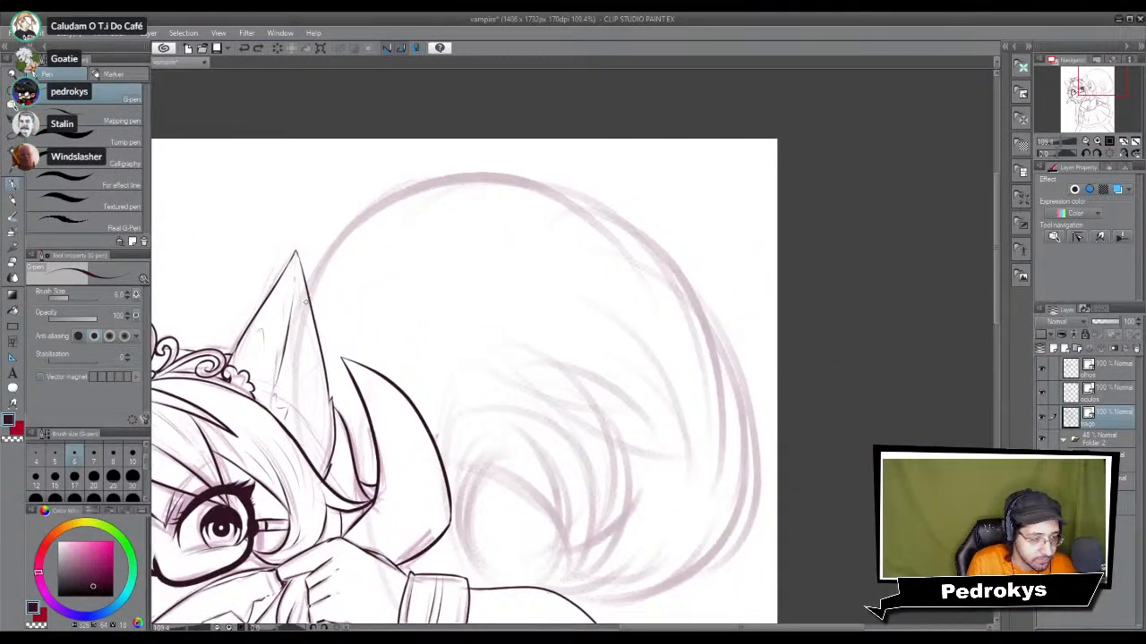
Step: Ink the tail's large outer arc from behind the pointed ear over the top and down the far side
mouse_move(354, 215)
left_mouse_down()
mouse_move(457, 179)
mouse_move(657, 250)
left_mouse_up()
key("ctrl+z")
left_click_drag(307, 312, 716, 475)
key("ctrl+z")
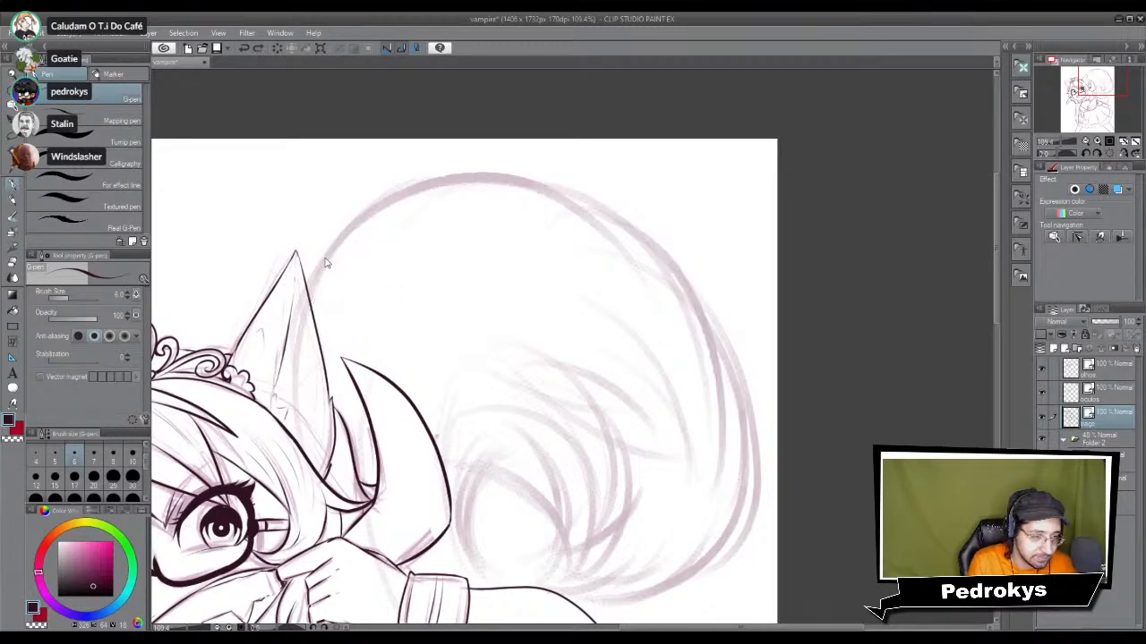
left_click_drag(301, 320, 734, 501)
key("ctrl+z")
mouse_move(305, 313)
left_mouse_down()
mouse_move(518, 179)
mouse_move(736, 466)
left_mouse_up()
key("ctrl+z")
left_click_drag(309, 296, 651, 586)
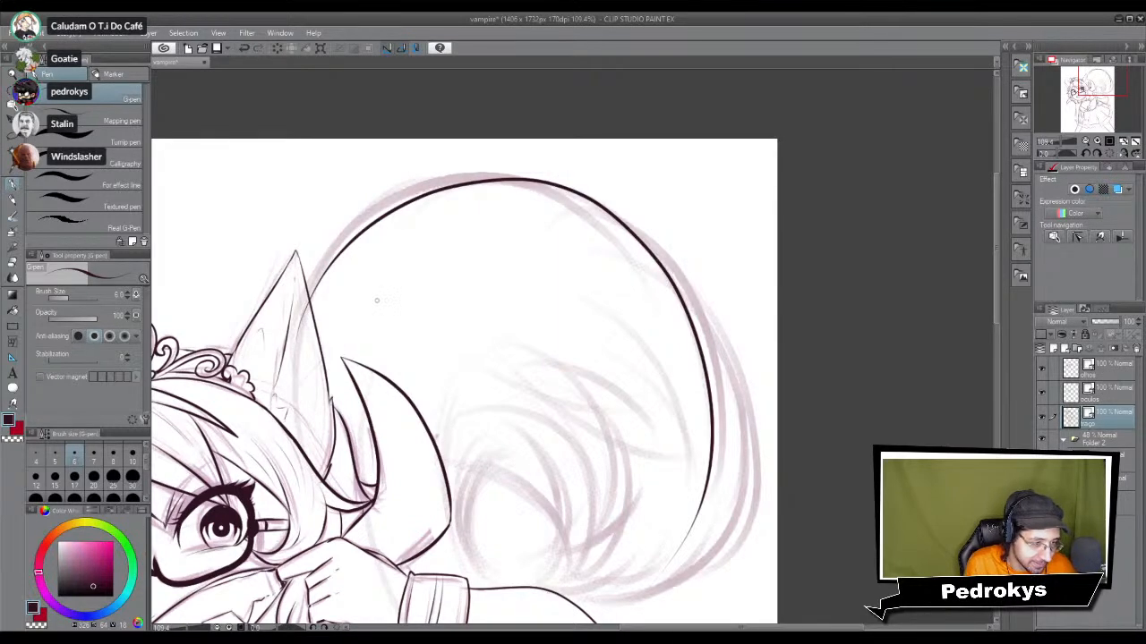
Step: Trim the start of the tail line where it overlaps the ear, using the vector eraser at size 8
scroll(600, 278, "down", 5)
scroll(602, 280, "up", 6)
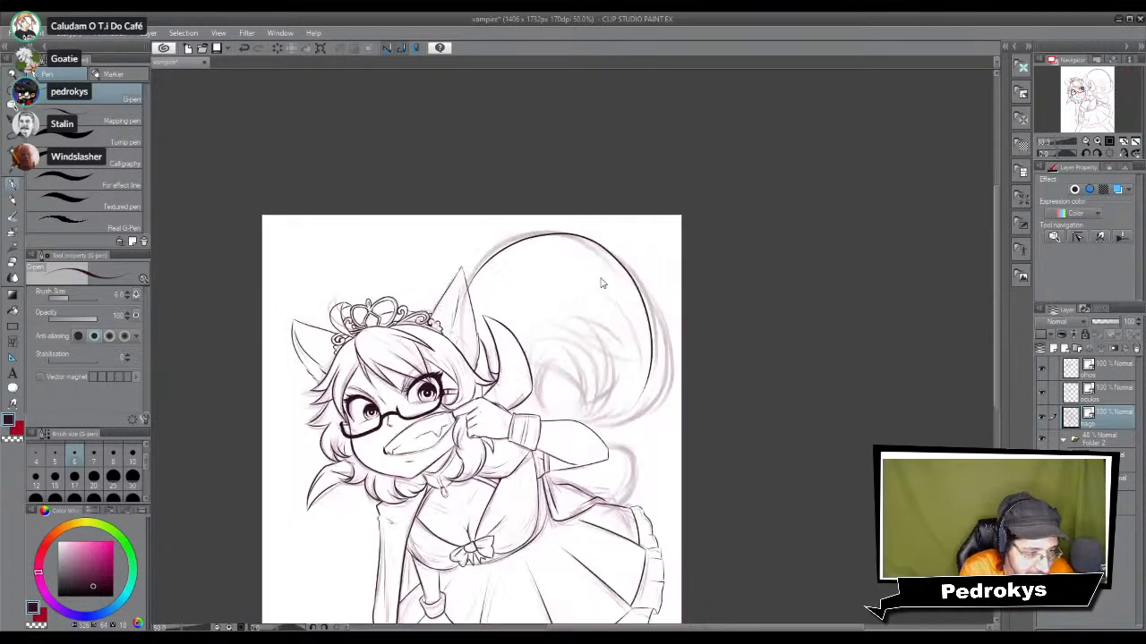
scroll(601, 282, "up", 1)
key("e")
left_click_drag(371, 367, 993, 186)
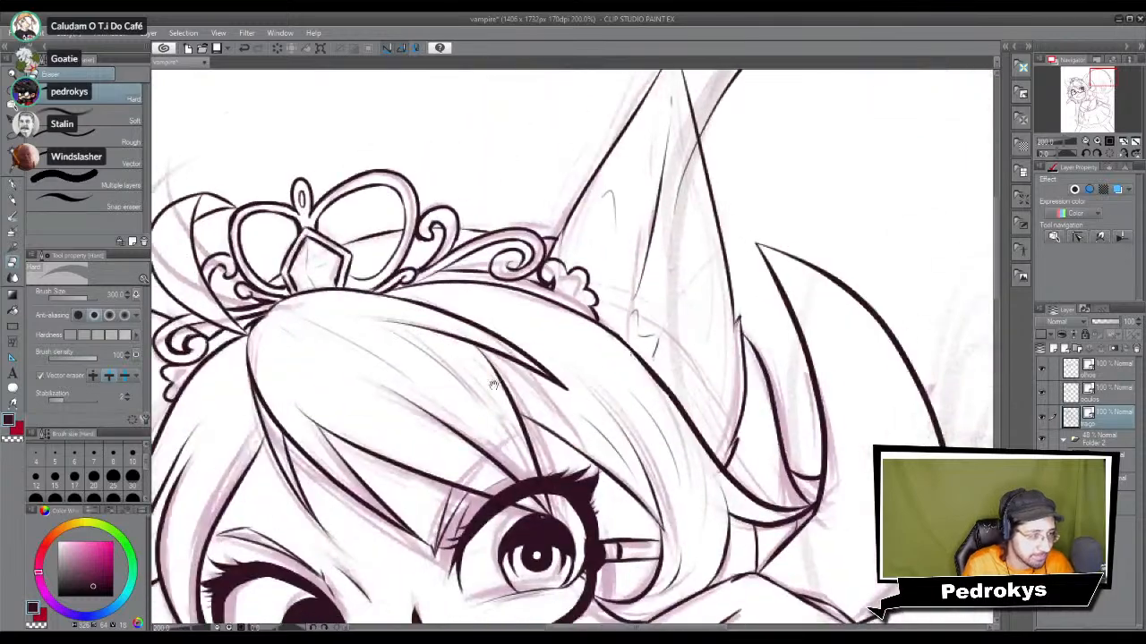
left_click(112, 459)
scroll(678, 307, "down", 2)
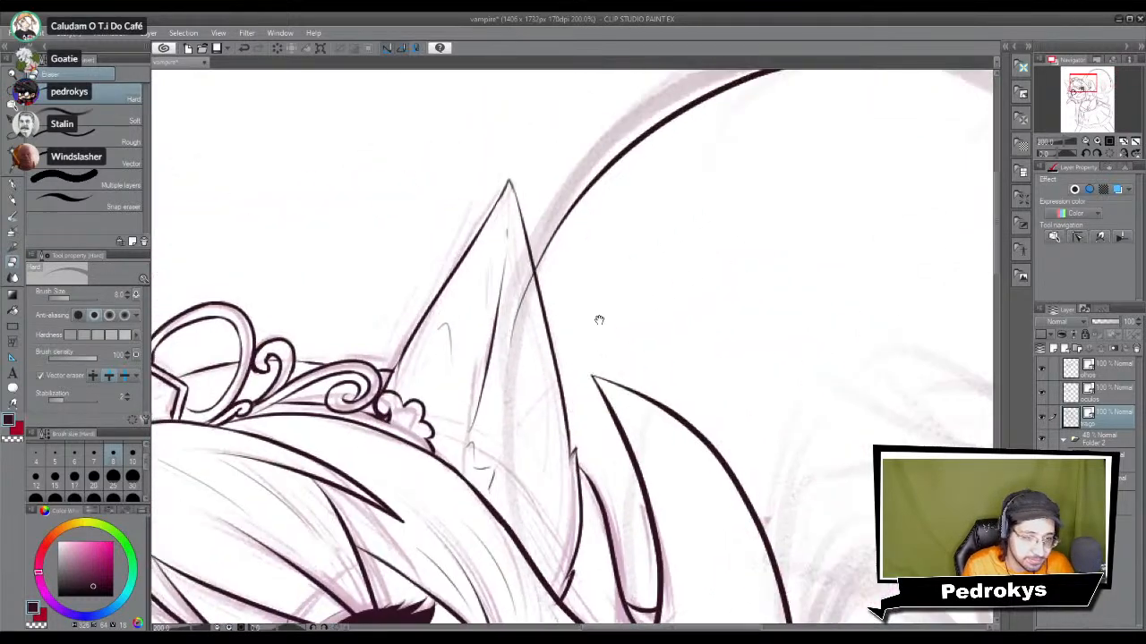
scroll(553, 265, "up", 1)
scroll(552, 266, "down", 3)
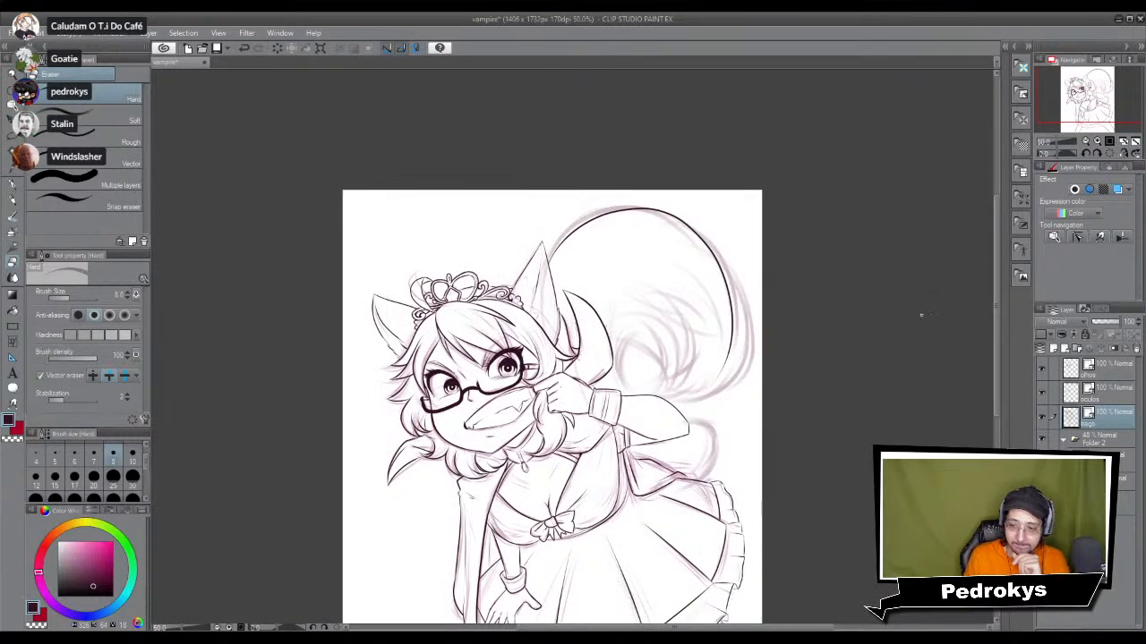
scroll(457, 333, "up", 3)
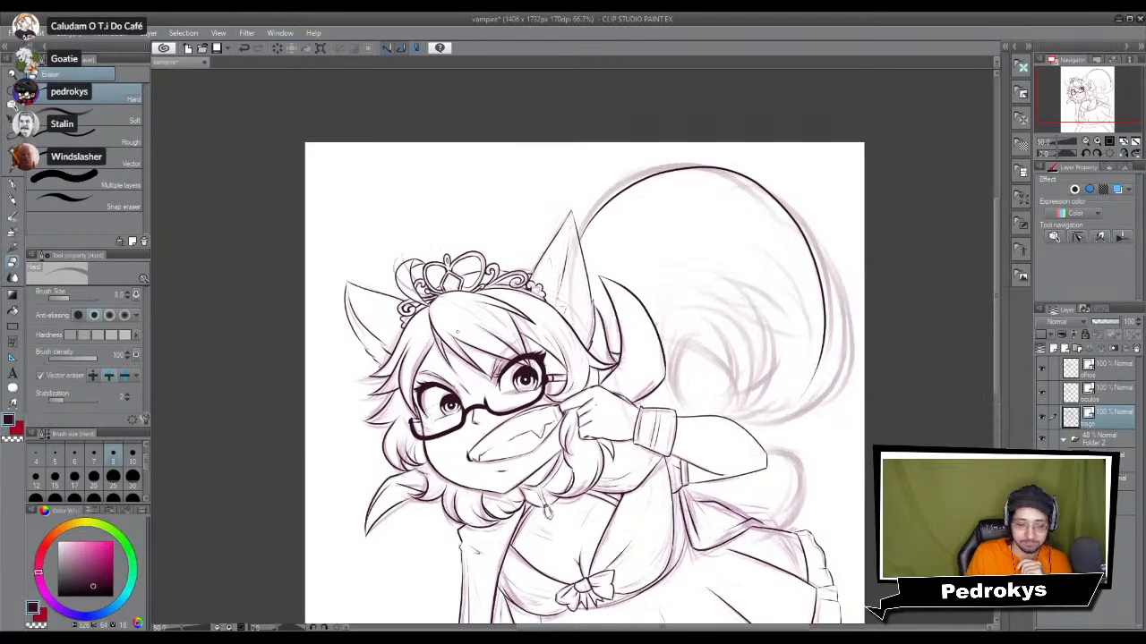
Step: Ink the near side of the tail's inner curl, curving down to the raised forearm by the cuff
key("p")
left_click_drag(600, 384, 387, 400)
left_click_drag(580, 336, 575, 457)
key("ctrl+z")
left_click_drag(581, 338, 590, 469)
key("ctrl+z")
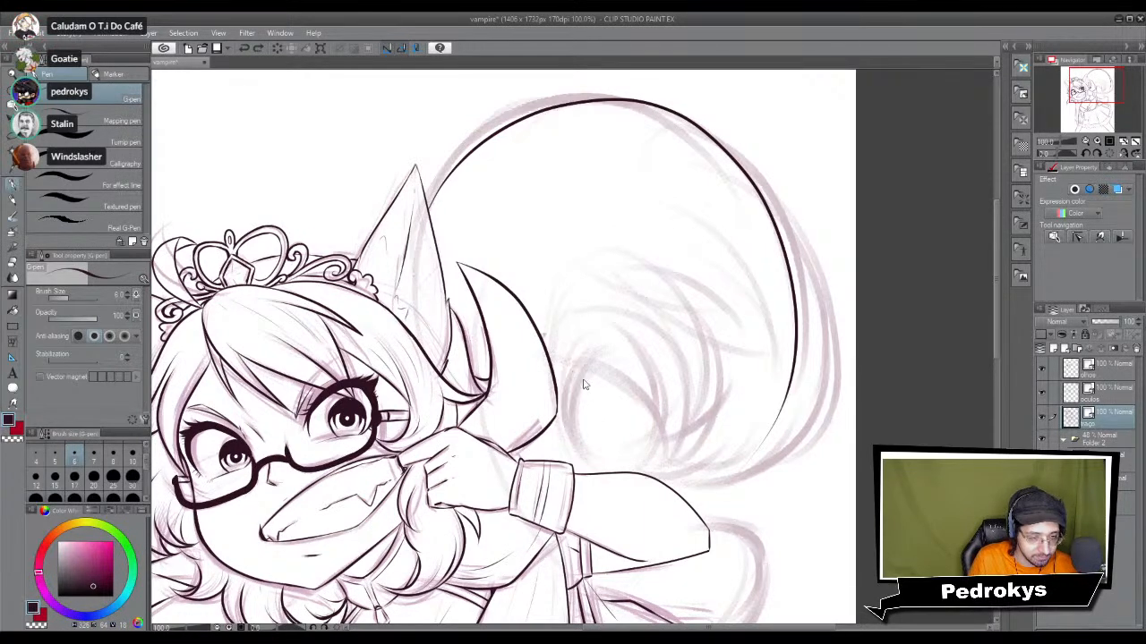
left_click_drag(586, 352, 617, 484)
key("e")
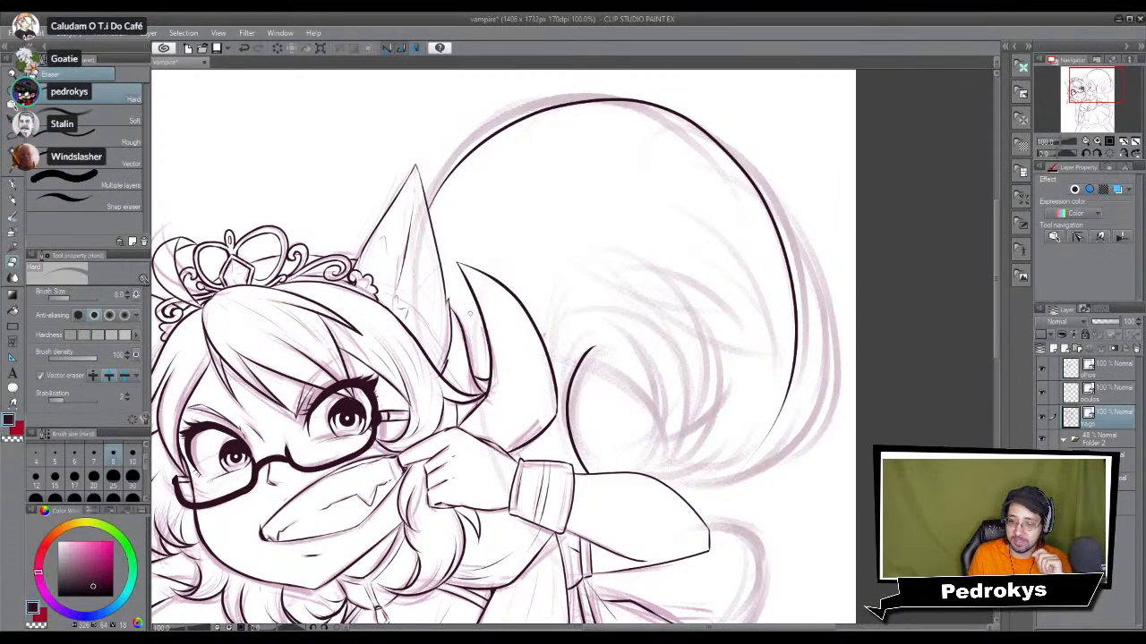
key("p")
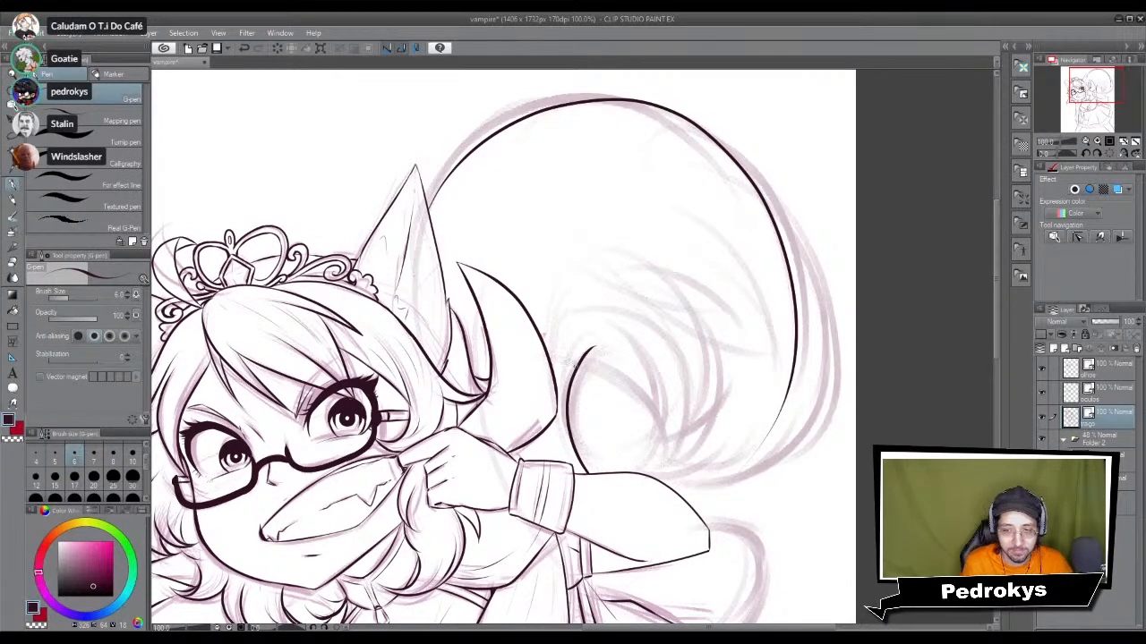
Step: Ink the arched top of the inner curl, sweeping over and down toward the forearm
mouse_move(570, 309)
left_mouse_down()
mouse_move(583, 382)
mouse_move(574, 295)
left_mouse_up()
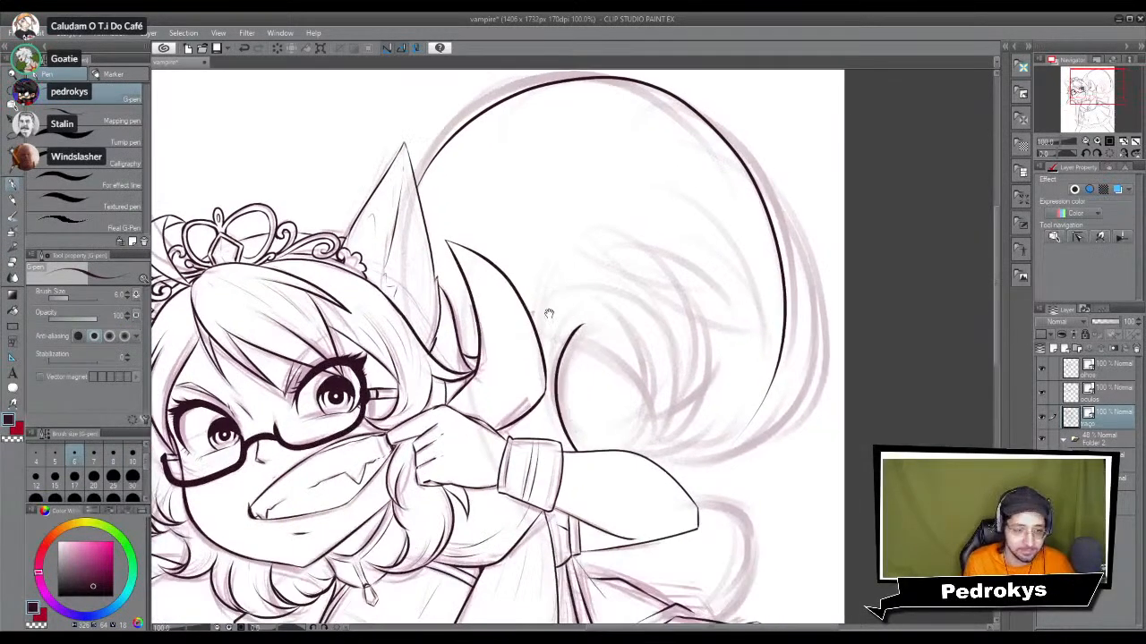
left_click_drag(570, 337, 628, 405)
key("ctrl+z")
left_click_drag(566, 340, 665, 427)
key("ctrl+z")
mouse_move(566, 340)
left_mouse_down()
mouse_move(626, 350)
mouse_move(661, 426)
left_mouse_up()
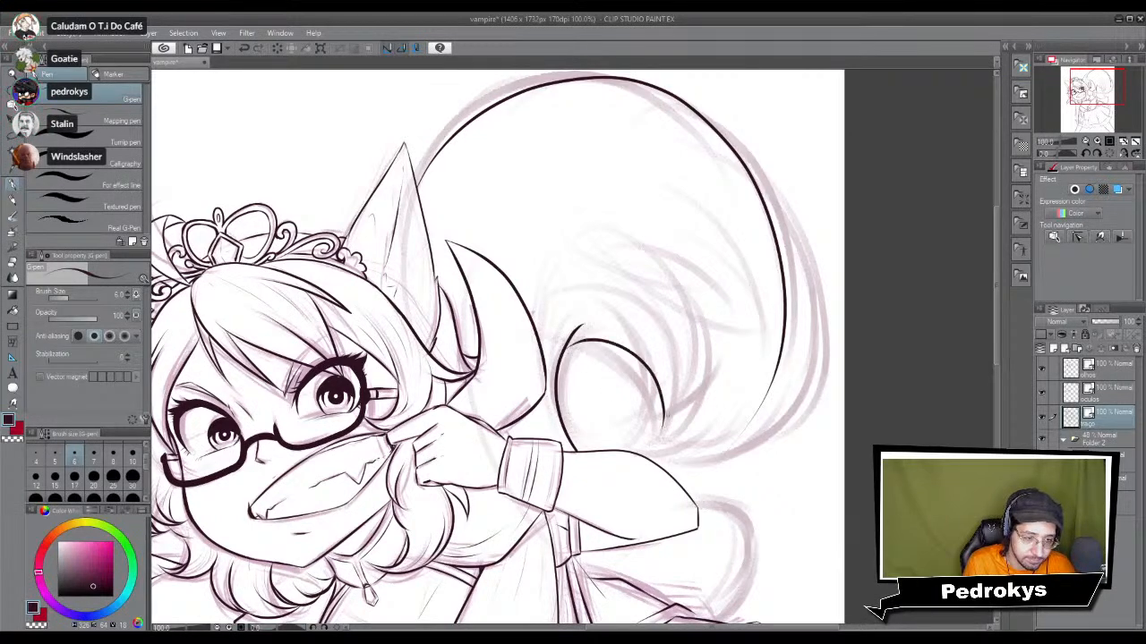
Step: Ink the pointed fur strands beside the inner curl, ending the longer one at the forearm
left_click_drag(653, 295, 662, 426)
key("ctrl+z")
key("ctrl+z")
left_click_drag(670, 344, 662, 445)
key("ctrl+z")
mouse_move(670, 347)
left_mouse_down()
mouse_move(661, 443)
mouse_move(652, 435)
left_mouse_up()
key("ctrl+z")
key("ctrl+z")
left_click_drag(670, 349, 659, 443)
mouse_move(648, 315)
left_mouse_down()
mouse_move(679, 392)
mouse_move(670, 469)
left_mouse_up()
key("ctrl+z")
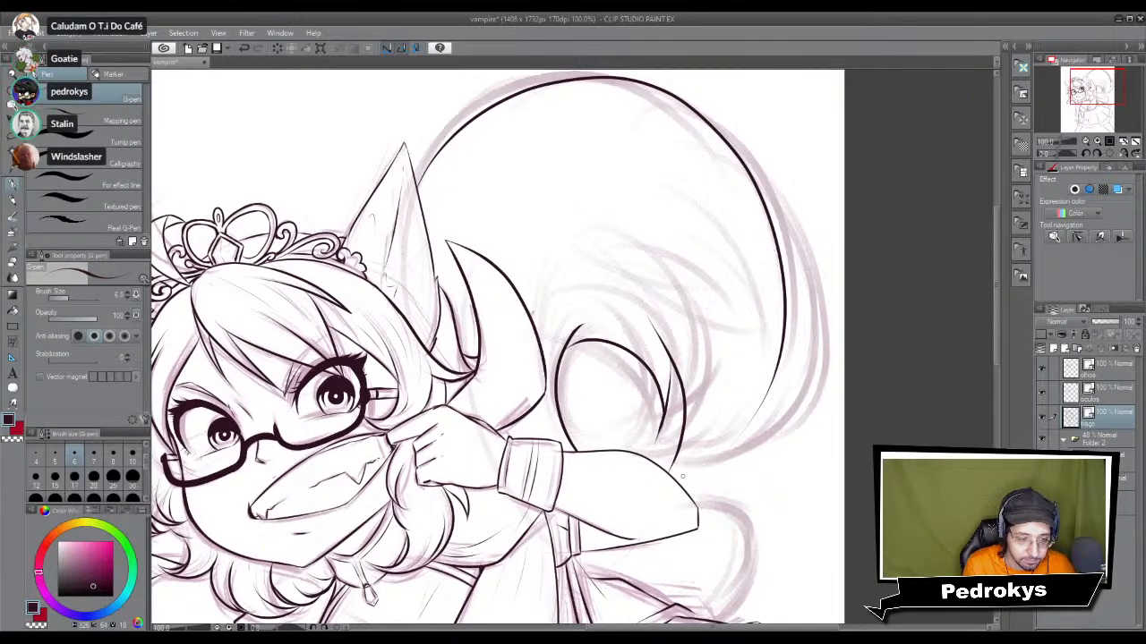
left_click_drag(748, 378, 668, 472)
key("ctrl+z")
left_click_drag(748, 378, 667, 472)
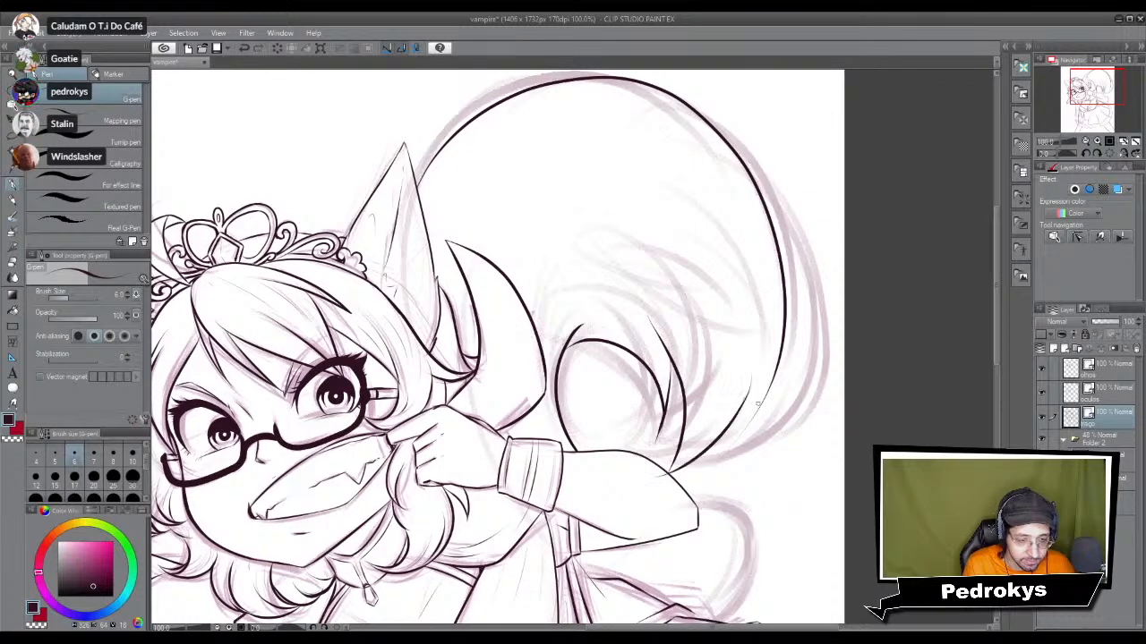
mouse_move(745, 360)
left_mouse_down()
mouse_move(727, 460)
mouse_move(743, 343)
left_mouse_up()
key("ctrl+z")
key("ctrl+z")
left_click_drag(740, 442, 749, 364)
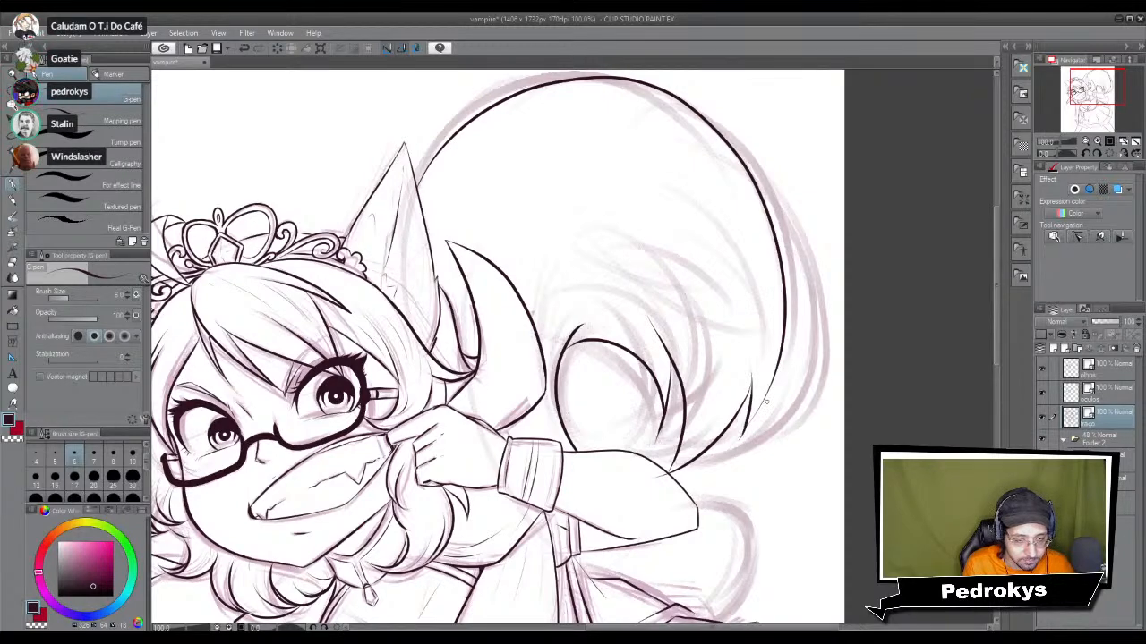
key("ctrl+z")
key("ctrl+z")
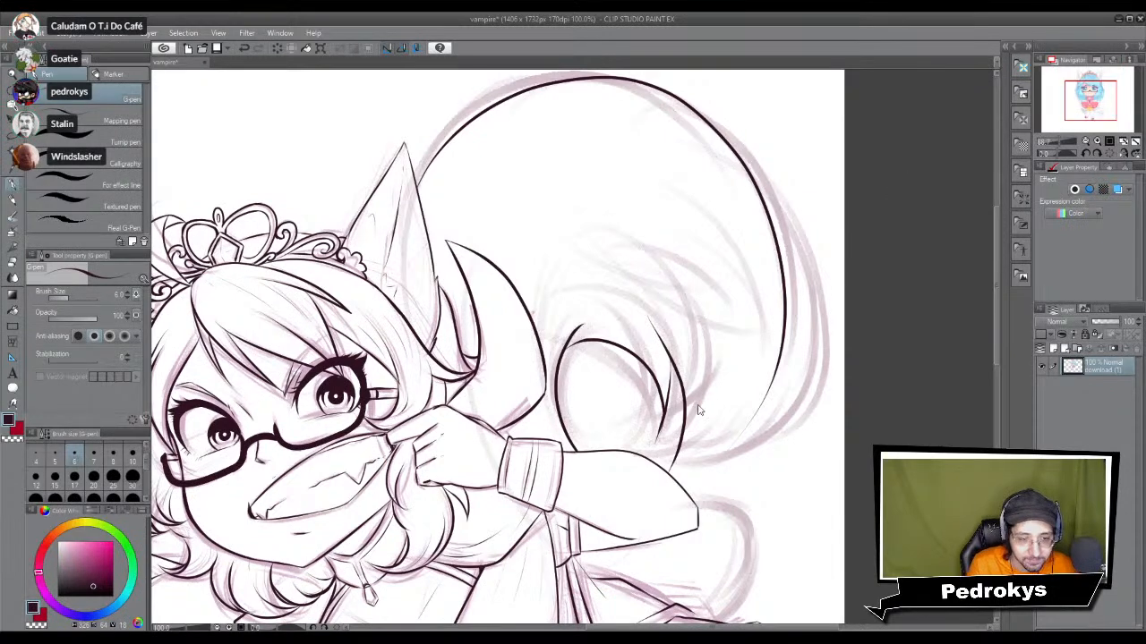
Step: Ink the tail's lower outer edge as one curve from the end of the large arc to the forearm
left_click_drag(768, 351, 672, 478)
key("ctrl+z")
mouse_move(773, 345)
left_mouse_down()
mouse_move(756, 414)
mouse_move(666, 477)
left_mouse_up()
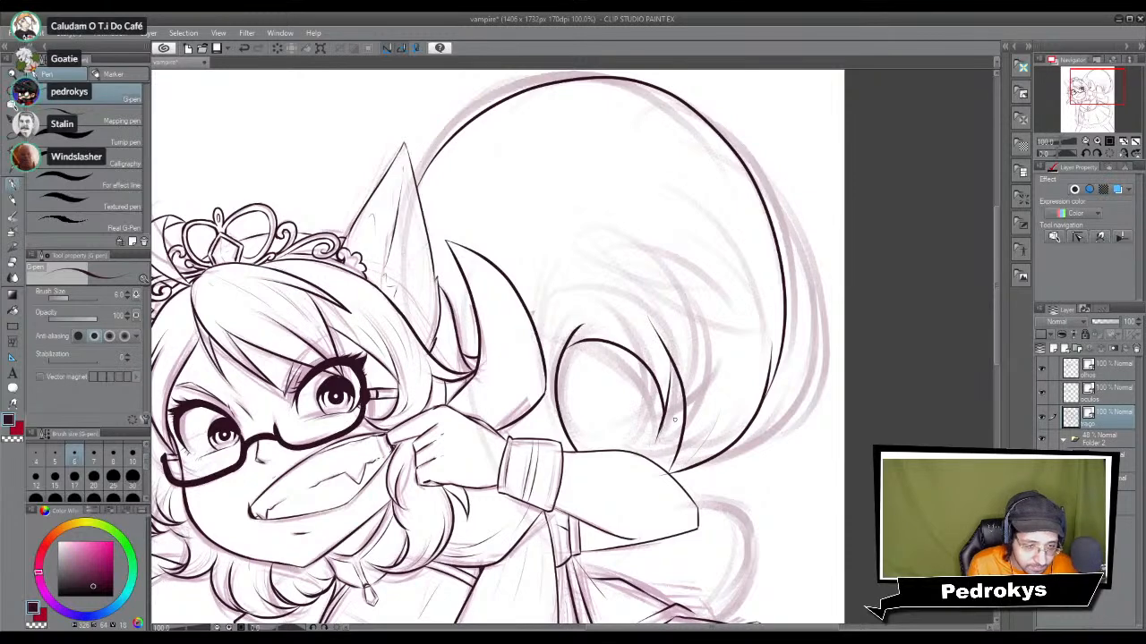
Step: Add short fur strokes at the tip of the inner curl and just inside its arch
left_click_drag(680, 388, 658, 443)
key("ctrl+z")
left_click_drag(680, 388, 659, 443)
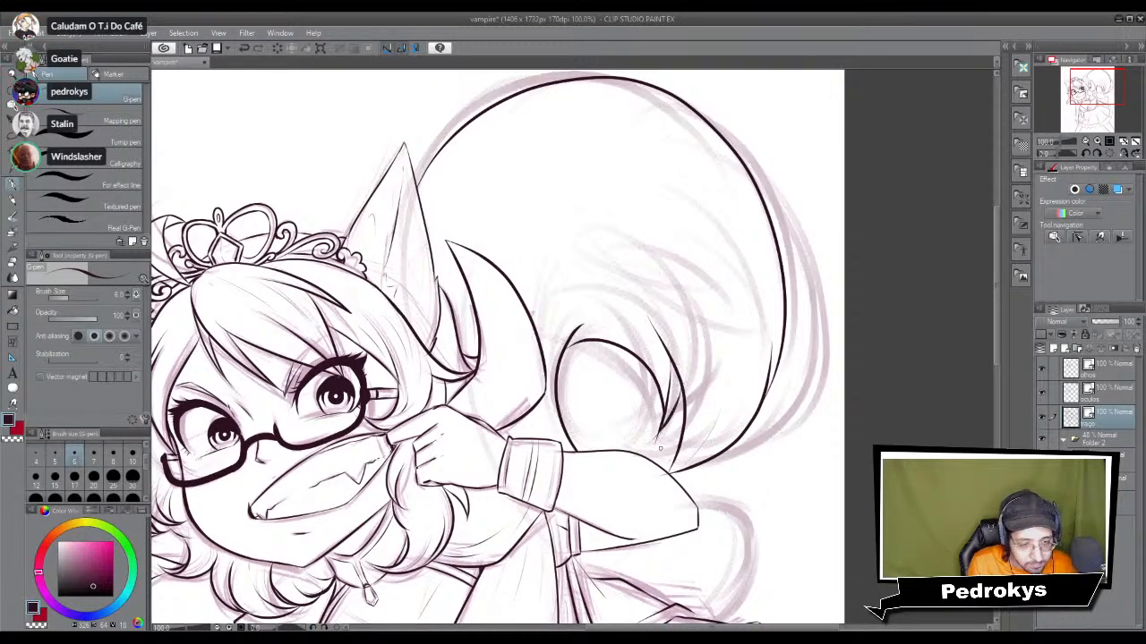
left_click_drag(642, 366, 635, 399)
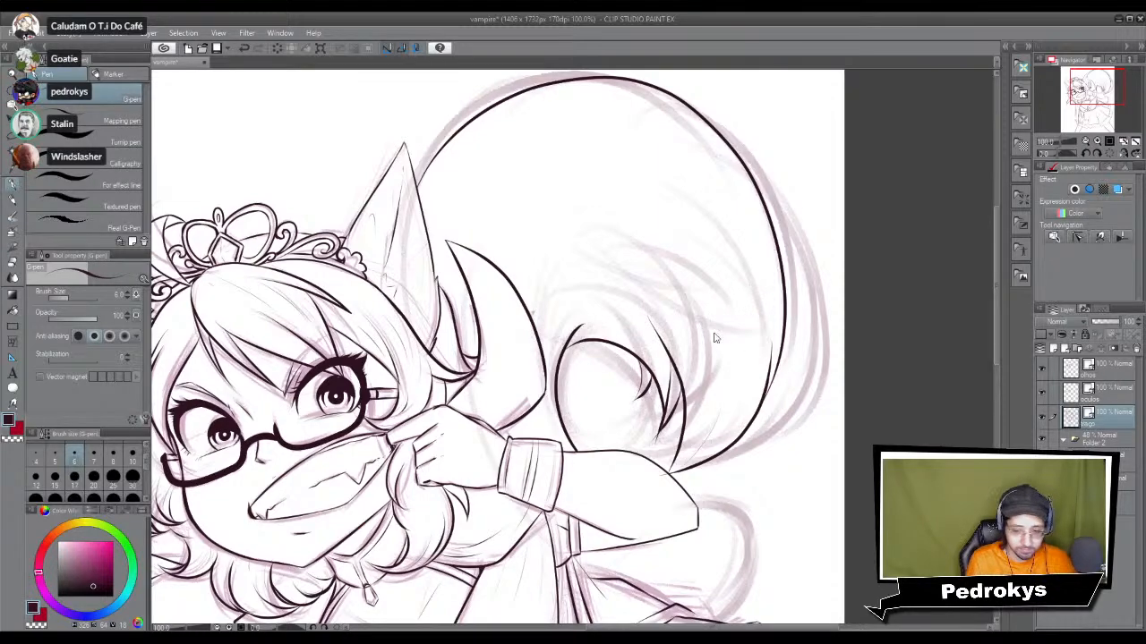
Step: Erase the stray stroke on the forearm and trim the overshooting tip of the pointed fur strand
scroll(715, 333, "up", 2)
left_click_drag(600, 539, 575, 379)
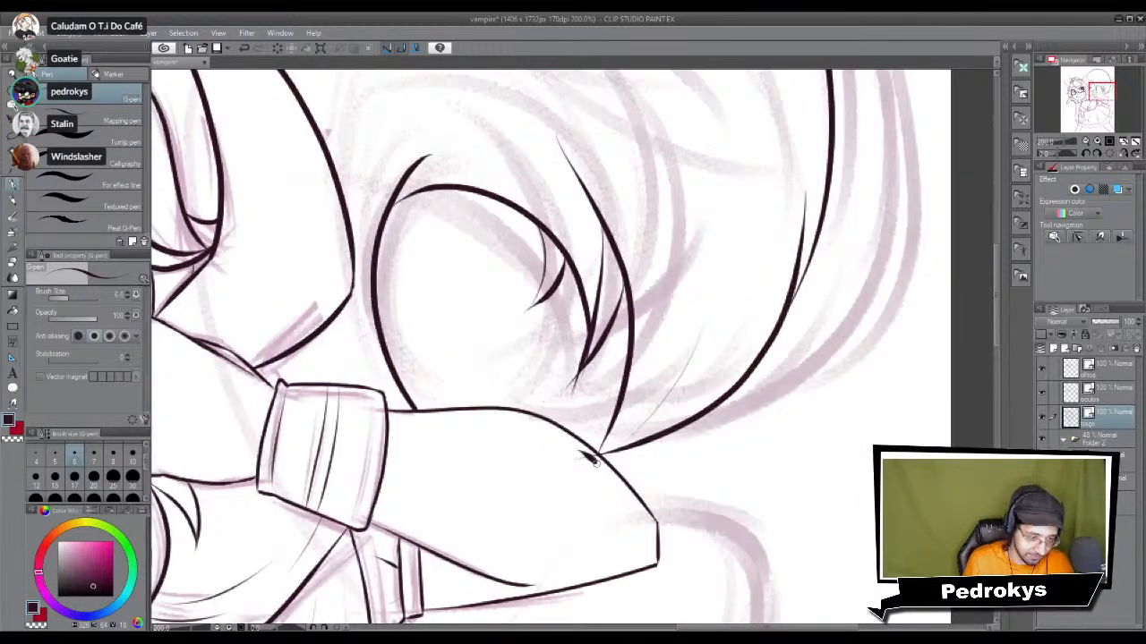
key("e")
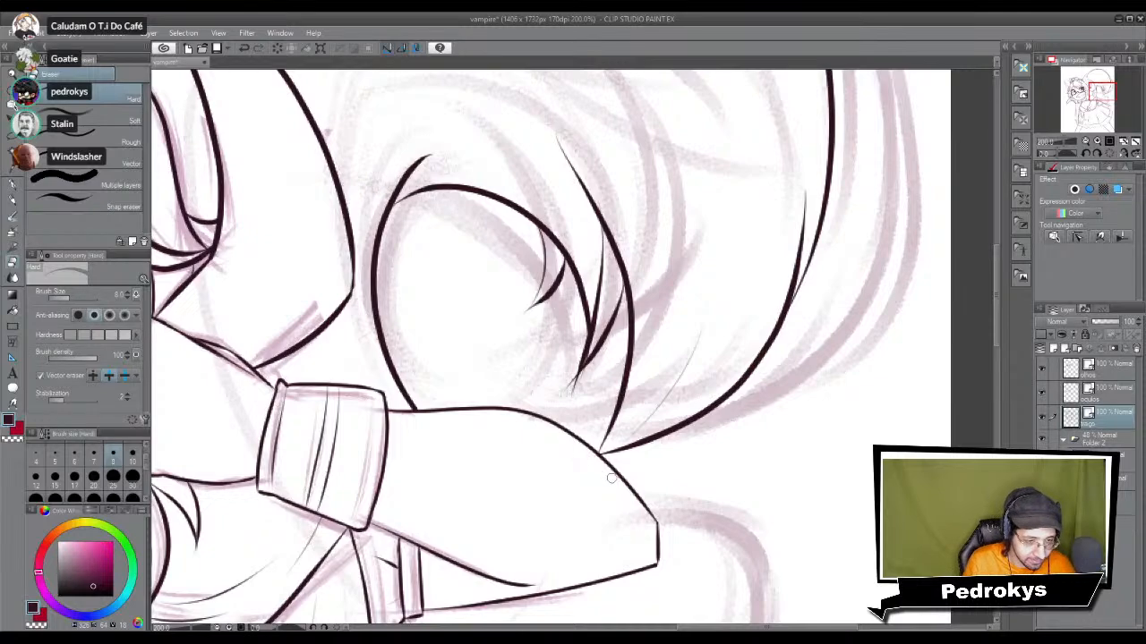
left_click_drag(574, 390, 587, 370)
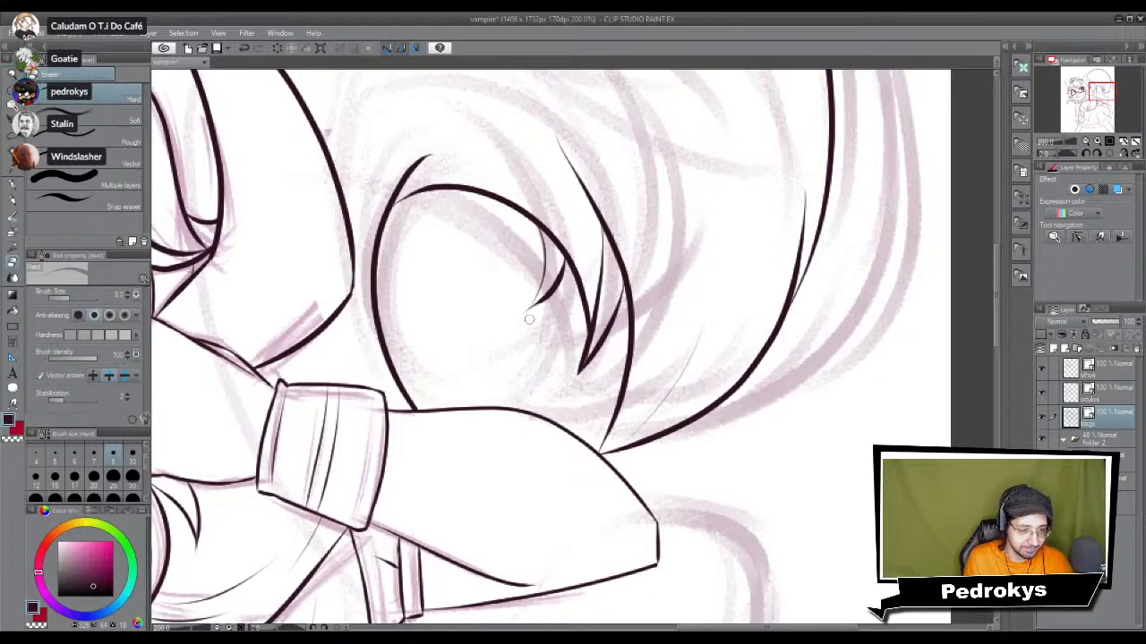
scroll(537, 347, "down", 3)
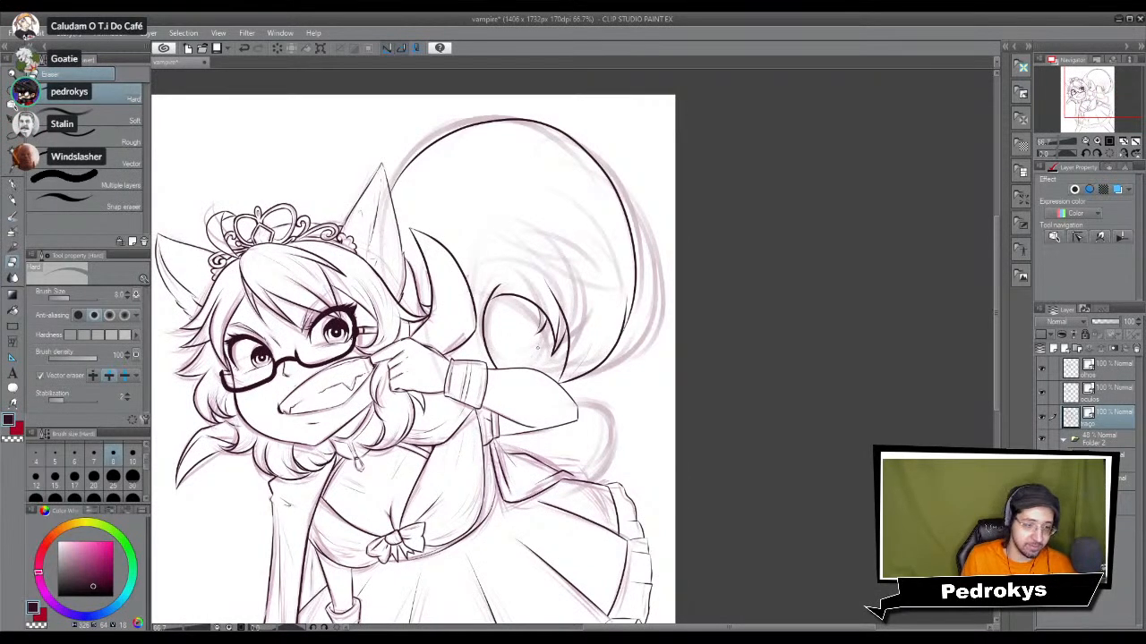
Step: Ink a tapered fur stroke inside the tail's body, above and beside the inner curl
key("p")
mouse_move(632, 367)
left_mouse_down()
mouse_move(627, 479)
mouse_move(638, 402)
left_mouse_up()
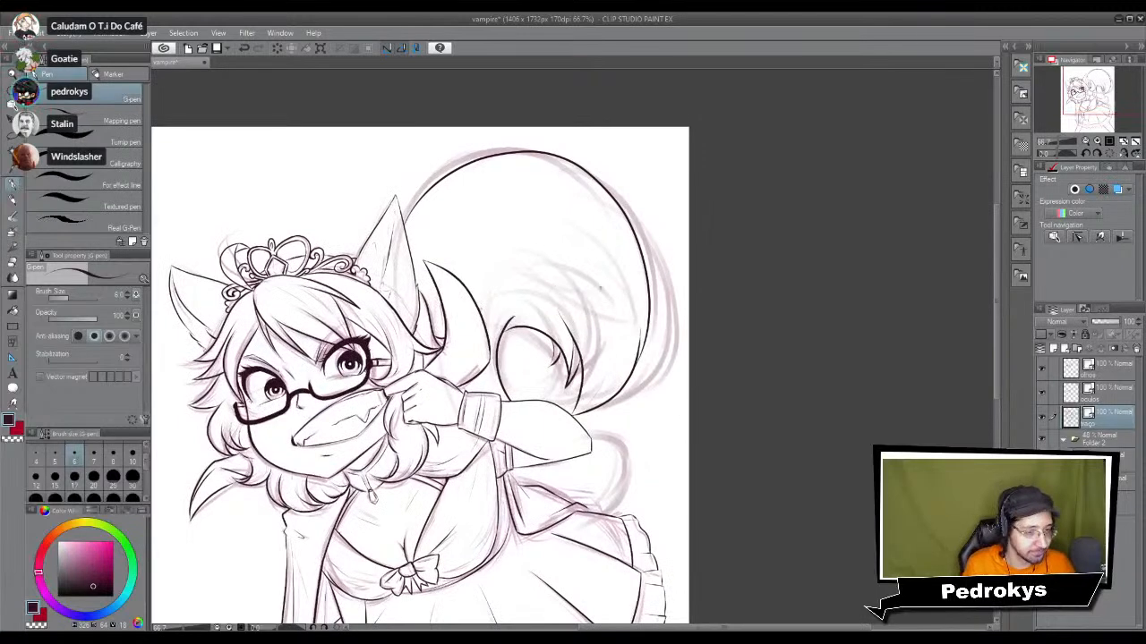
left_click_drag(605, 266, 611, 319)
Step: Ink the rounded lower section of the tail from below the elbow down to the skirt, and erase its stray end
mouse_move(614, 464)
left_mouse_down()
mouse_move(614, 329)
mouse_move(602, 373)
left_mouse_up()
key("ctrl+z")
mouse_move(592, 306)
left_mouse_down()
mouse_move(621, 347)
mouse_move(592, 376)
left_mouse_up()
key("ctrl+z")
left_click_drag(592, 306, 594, 387)
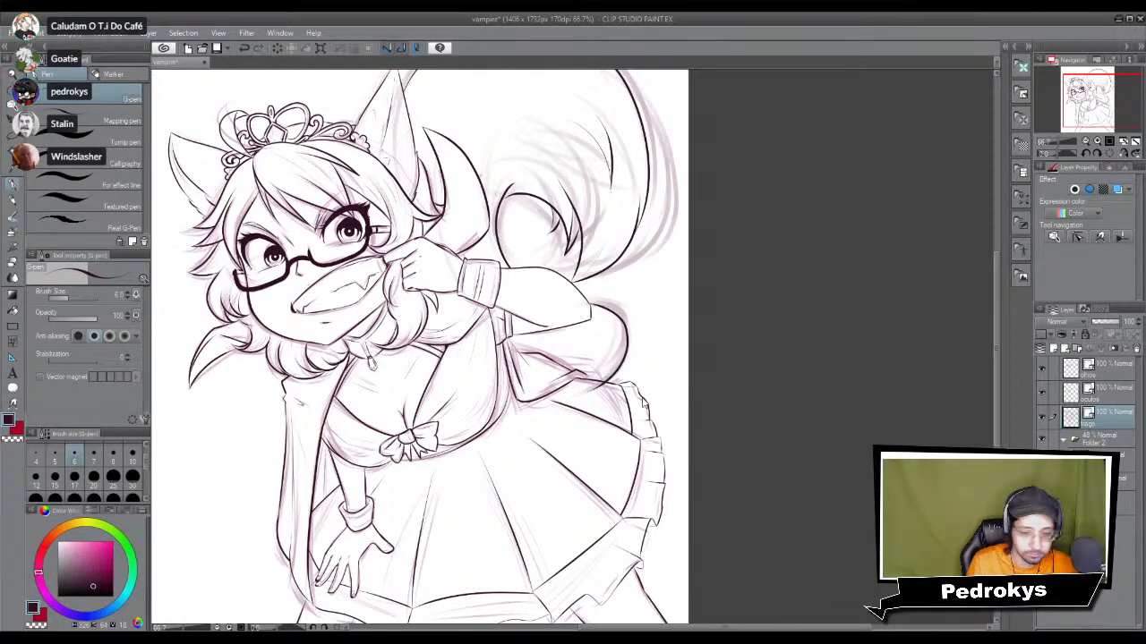
scroll(646, 405, "up", 3)
key("e")
left_click(523, 378)
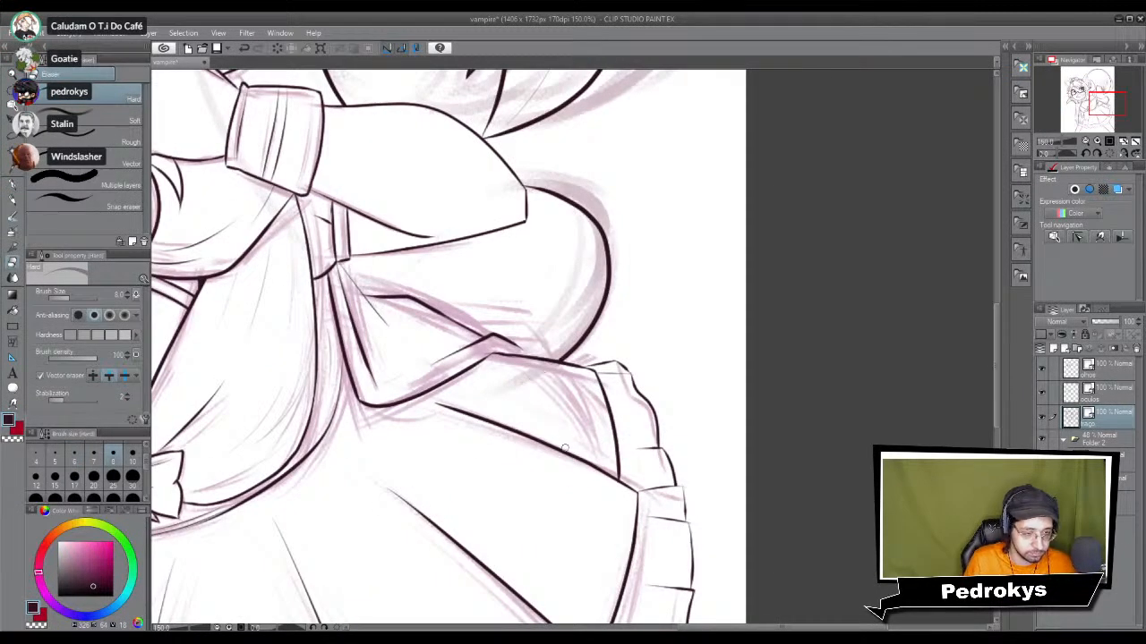
Step: Ink a short hooked curve for the tail's inner edge, just above the ribbon at the back of the waist
key("p")
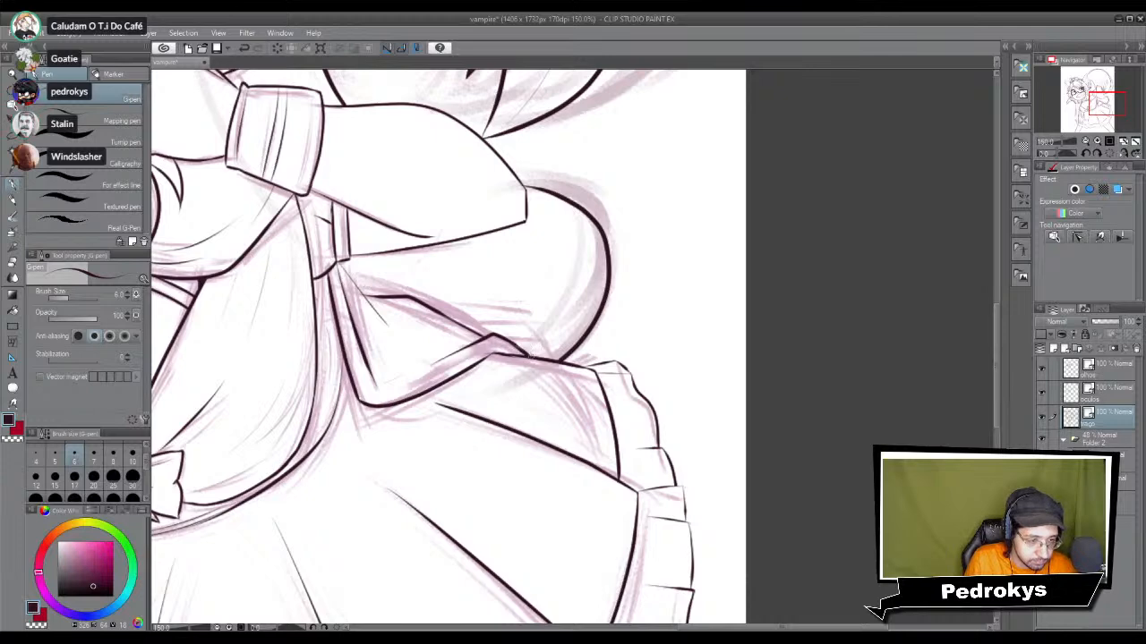
left_click_drag(552, 330, 609, 370)
left_click_drag(573, 321, 716, 361)
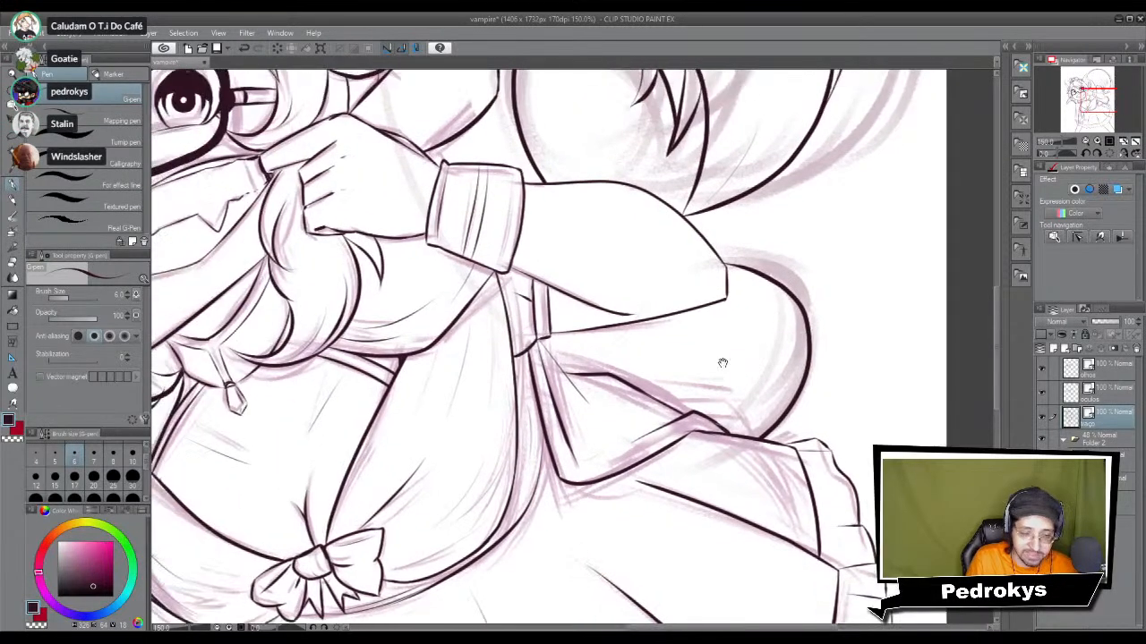
left_click_drag(737, 279, 706, 357)
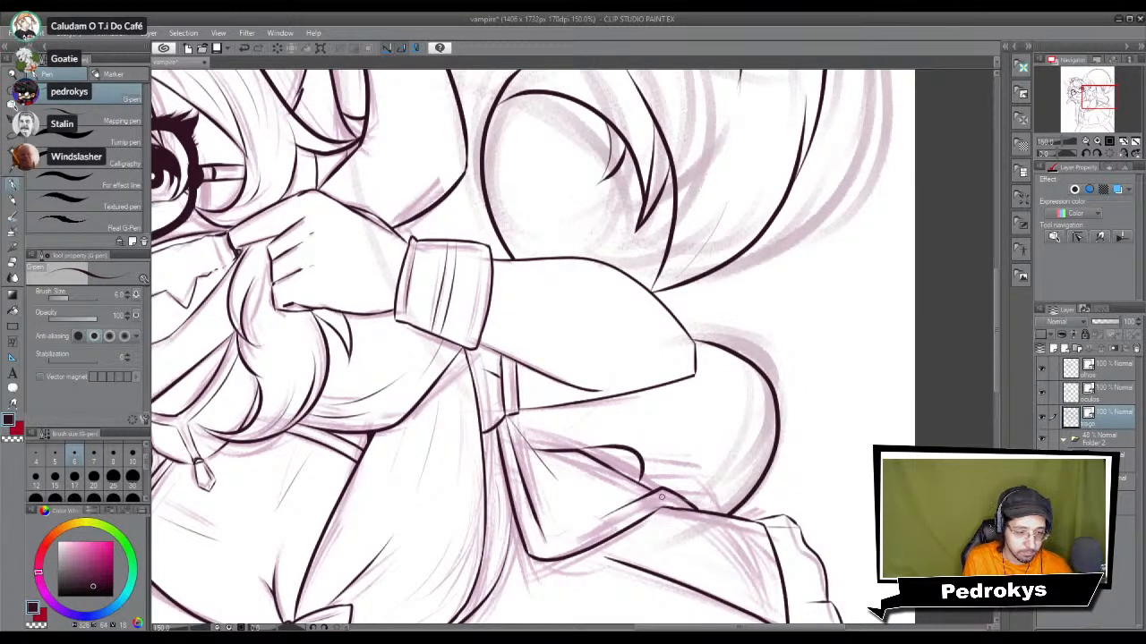
left_click_drag(559, 454, 636, 488)
key("ctrl+z")
left_click_drag(561, 446, 626, 479)
key("e")
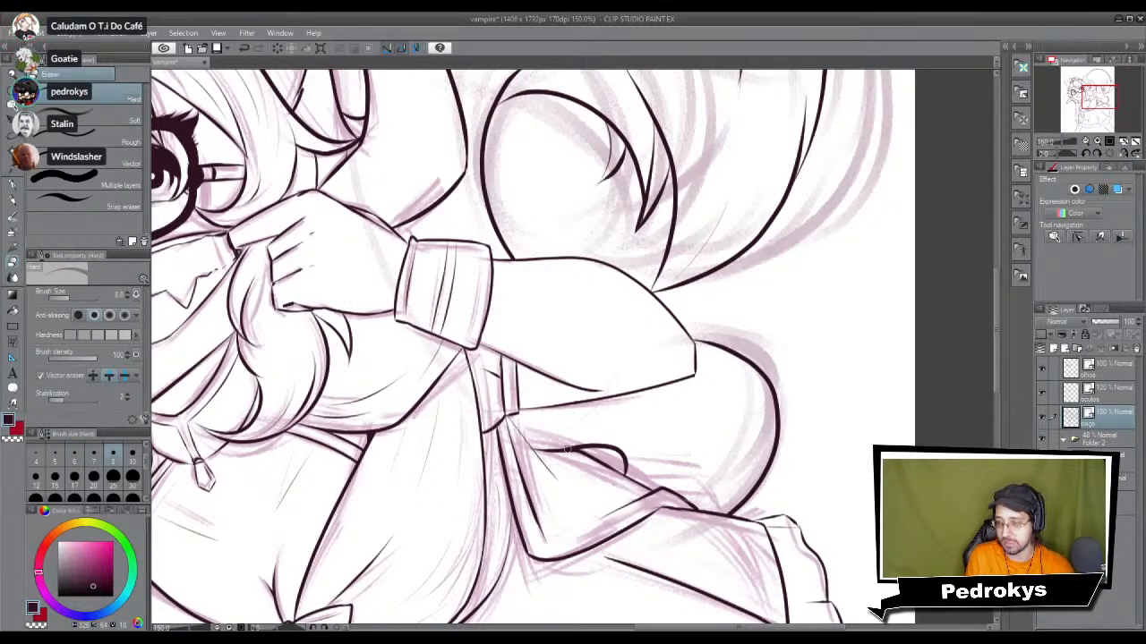
Step: Add a thin curved fur line inside the tail's upper arc, near the ear, and undo the stray short stroke
scroll(579, 469, "down", 4)
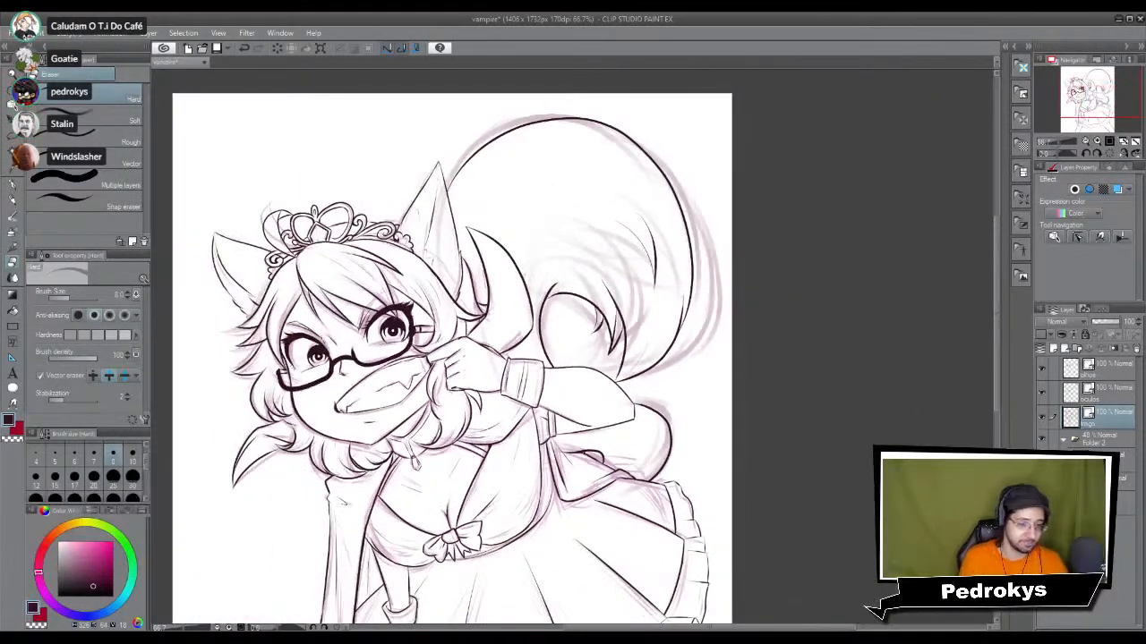
key("p")
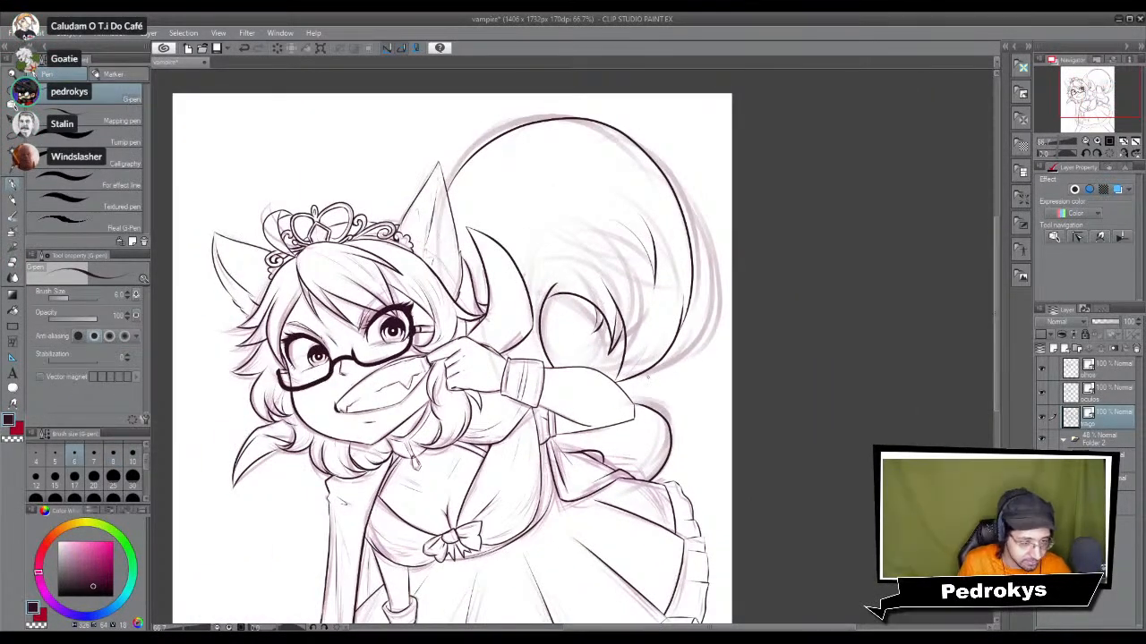
left_click_drag(631, 464, 635, 475)
key("ctrl+z")
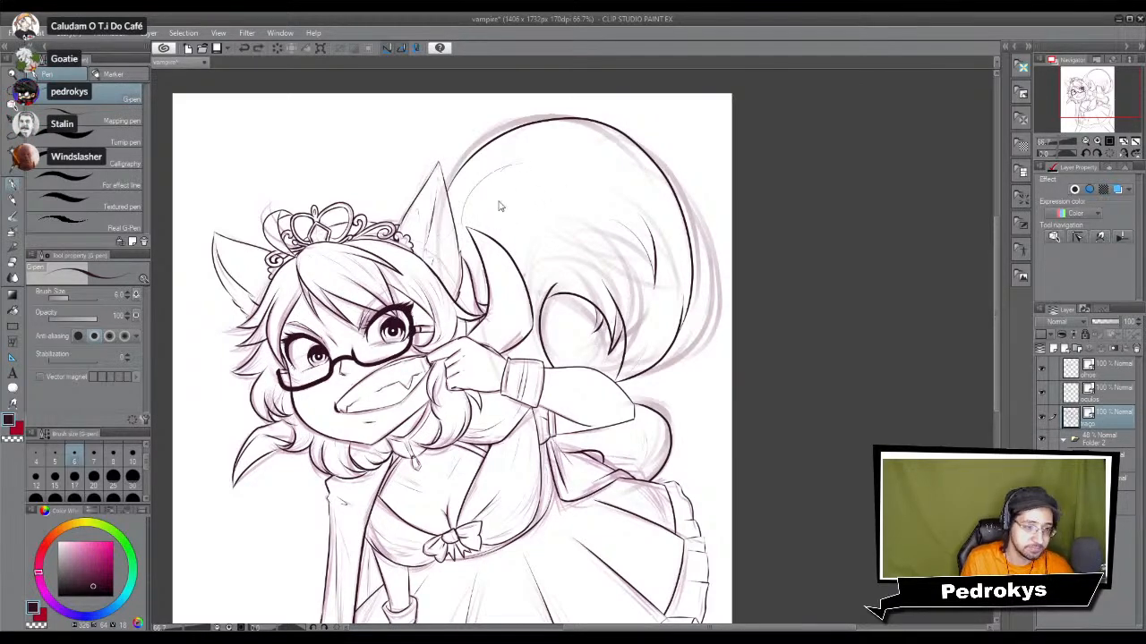
Step: Hide the sketch folder, Folder 2, to leave only the clean line art displayed
scroll(538, 229, "down", 2)
left_click_drag(668, 329, 689, 370)
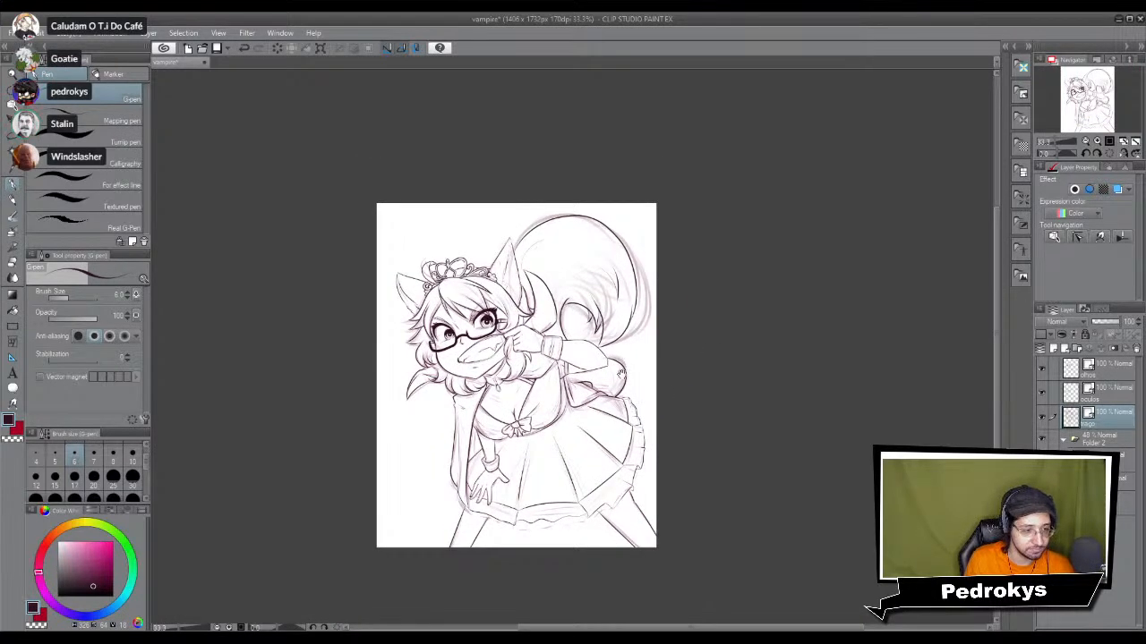
left_click_drag(562, 411, 614, 438)
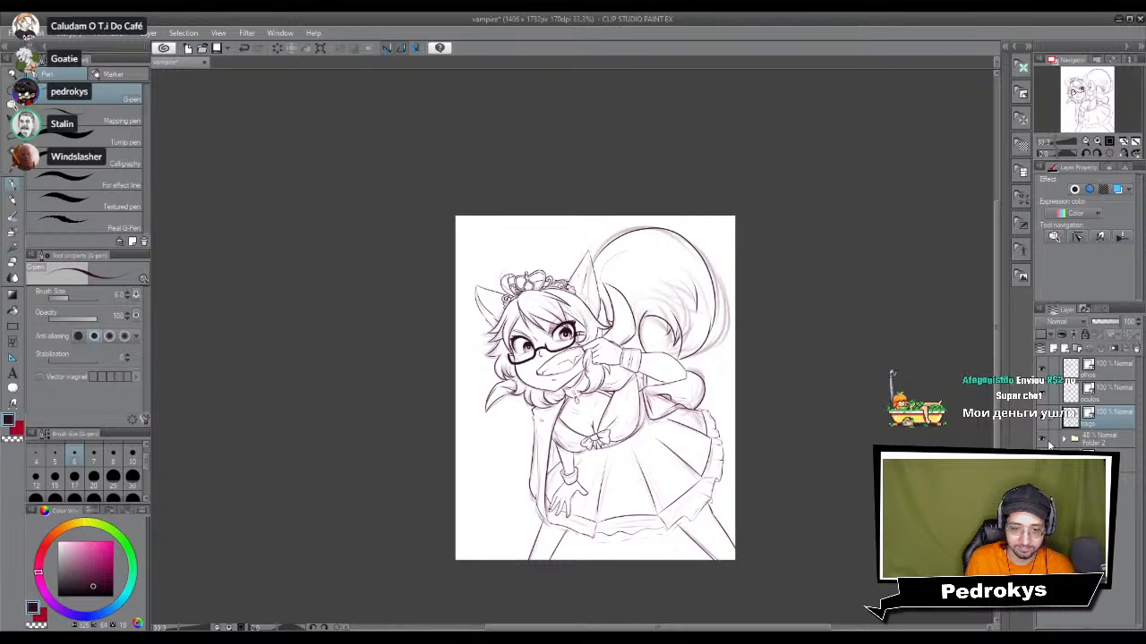
left_click(1042, 442)
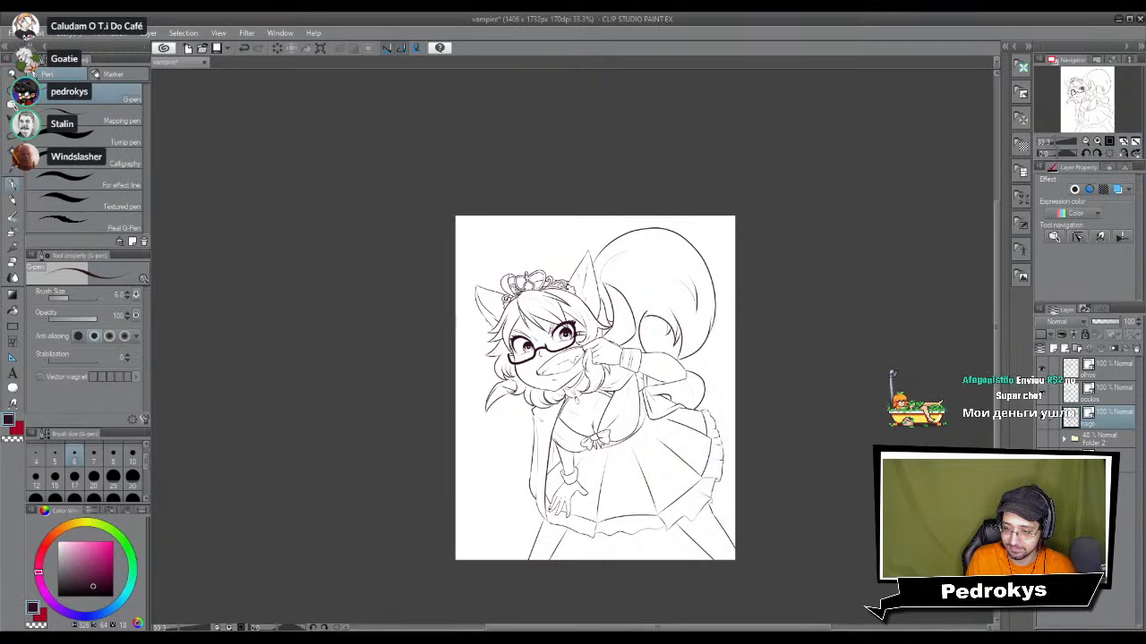
Step: Create a new layer folder between the traço layer and Folder 2, with a new raster layer inside it
left_click(1101, 438)
left_click(1052, 350)
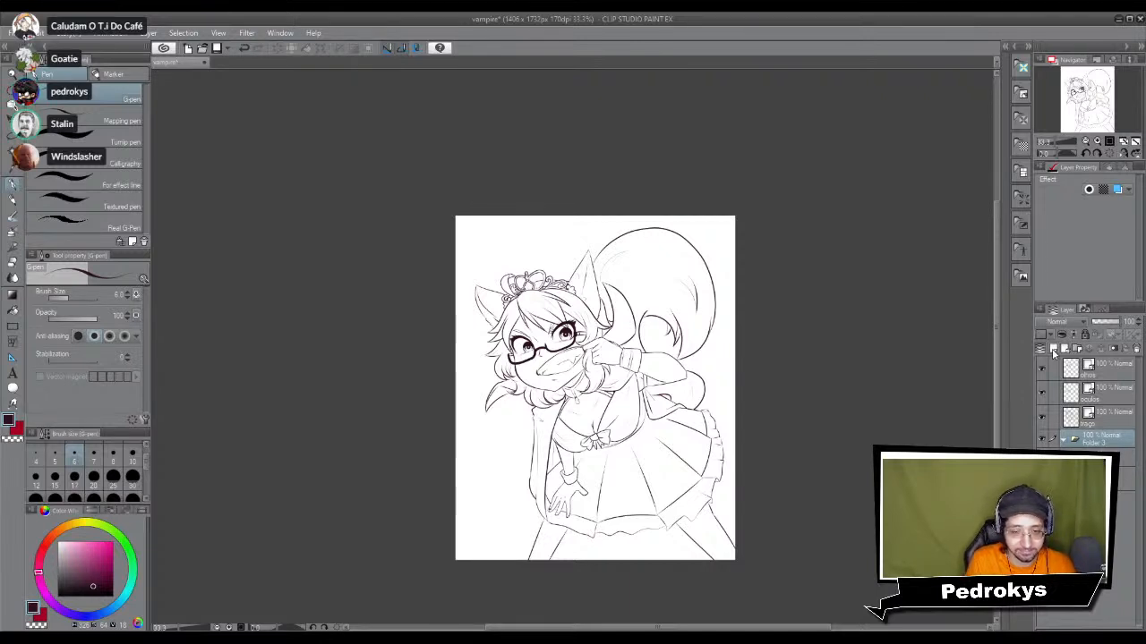
left_click(1052, 350)
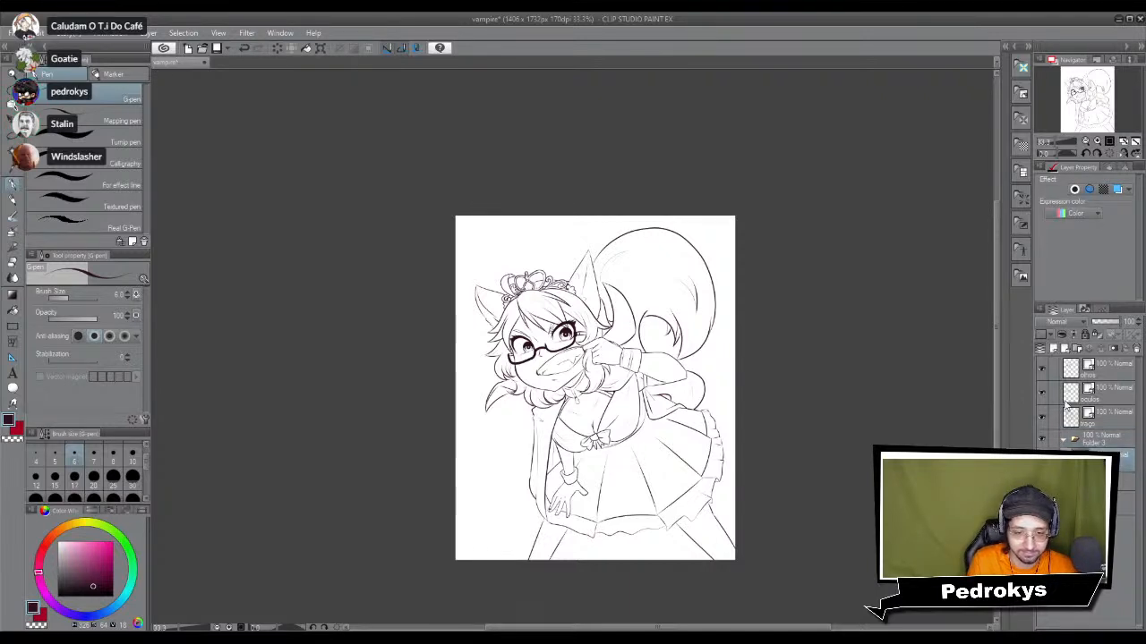
Step: Fill the character's whole silhouette with white on the new layer, using an inverted auto-selection of the background, and deselect
scroll(737, 409, "up", 1)
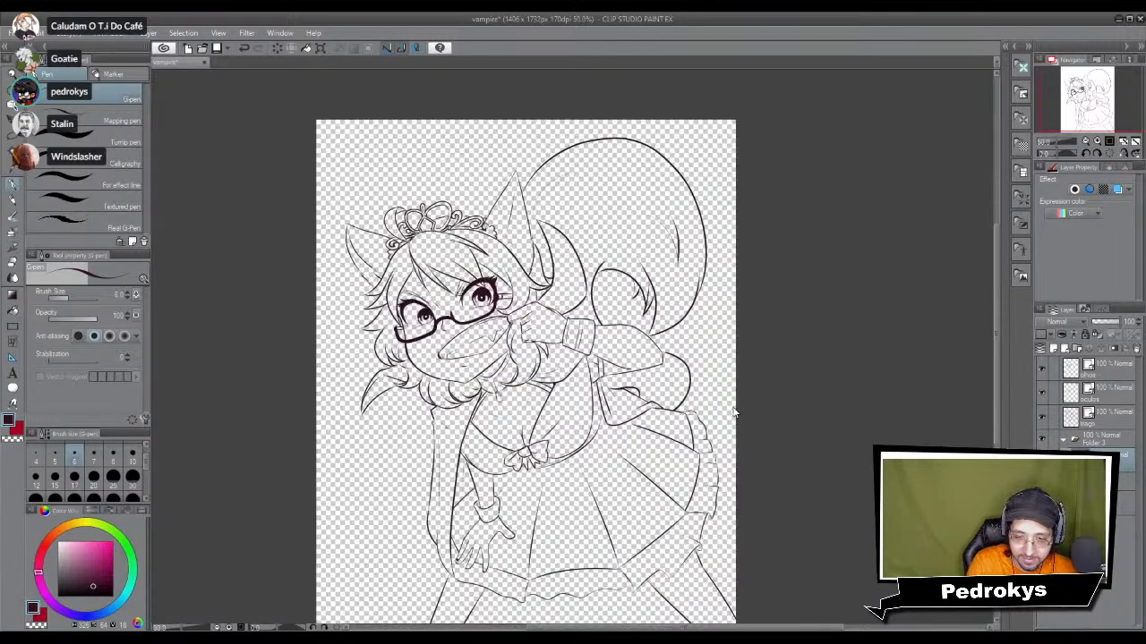
key("w")
left_click(472, 145)
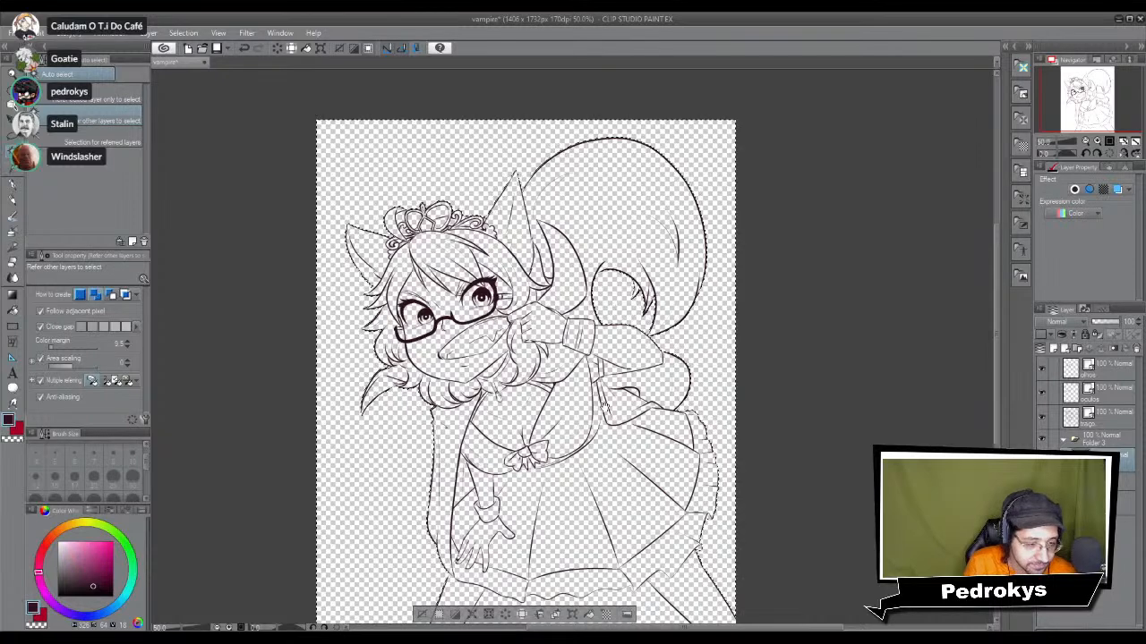
scroll(615, 307, "down", 3)
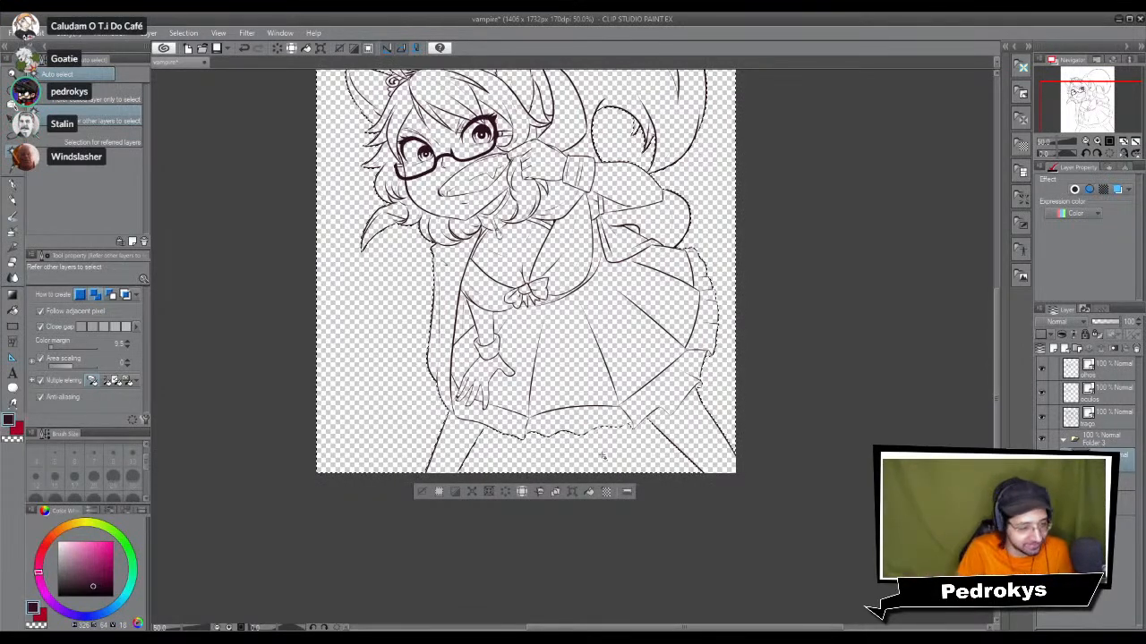
key("x")
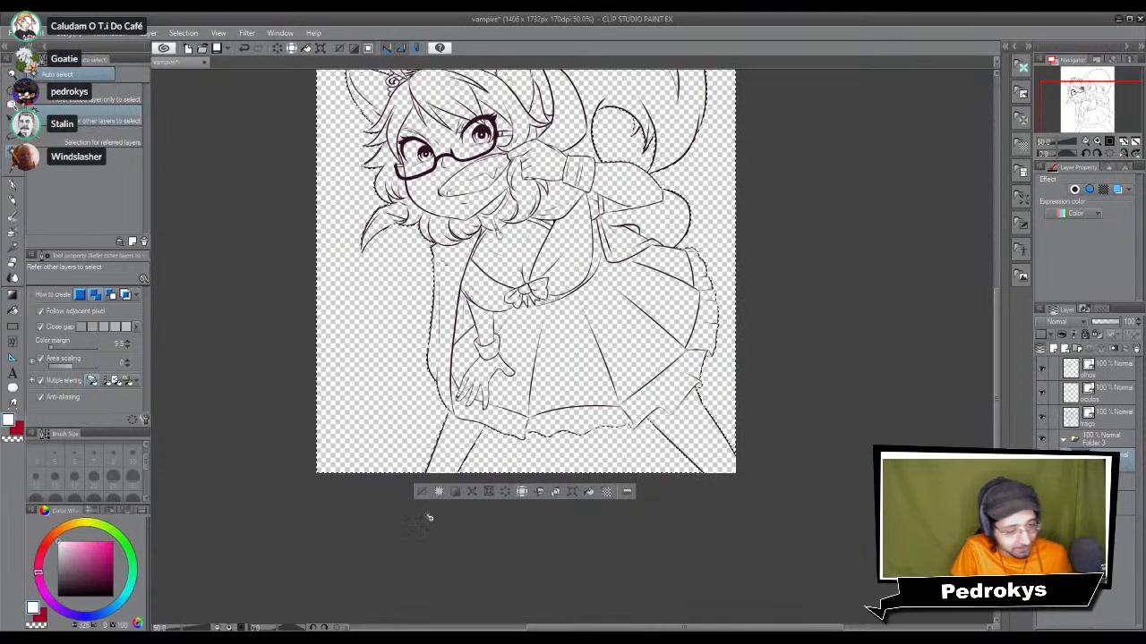
key("ctrl+shift+i")
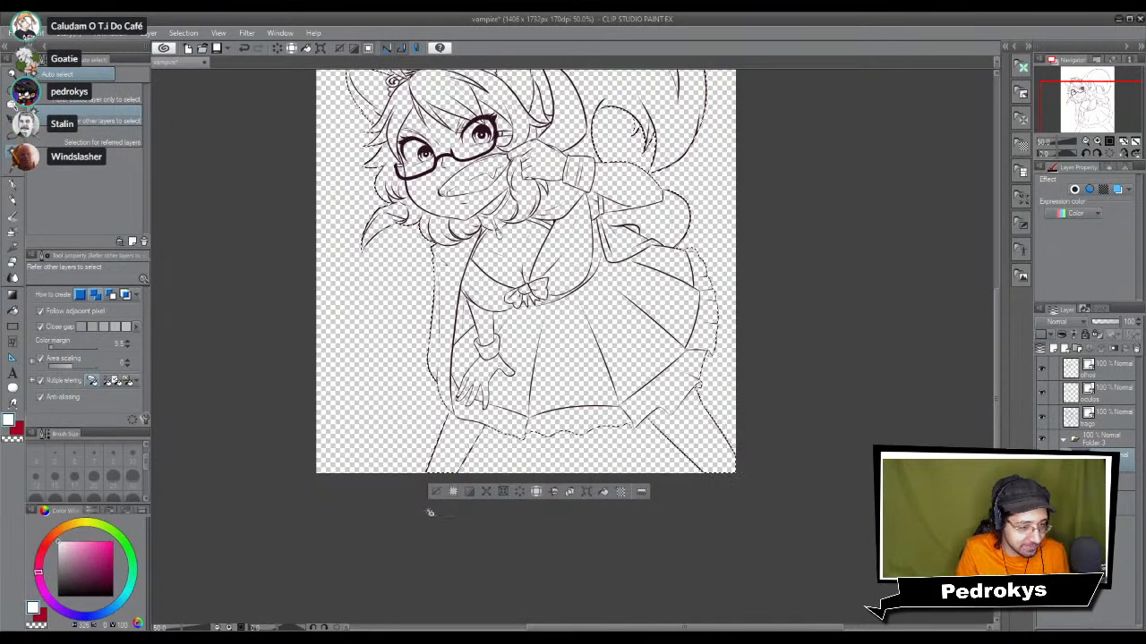
left_click(601, 492)
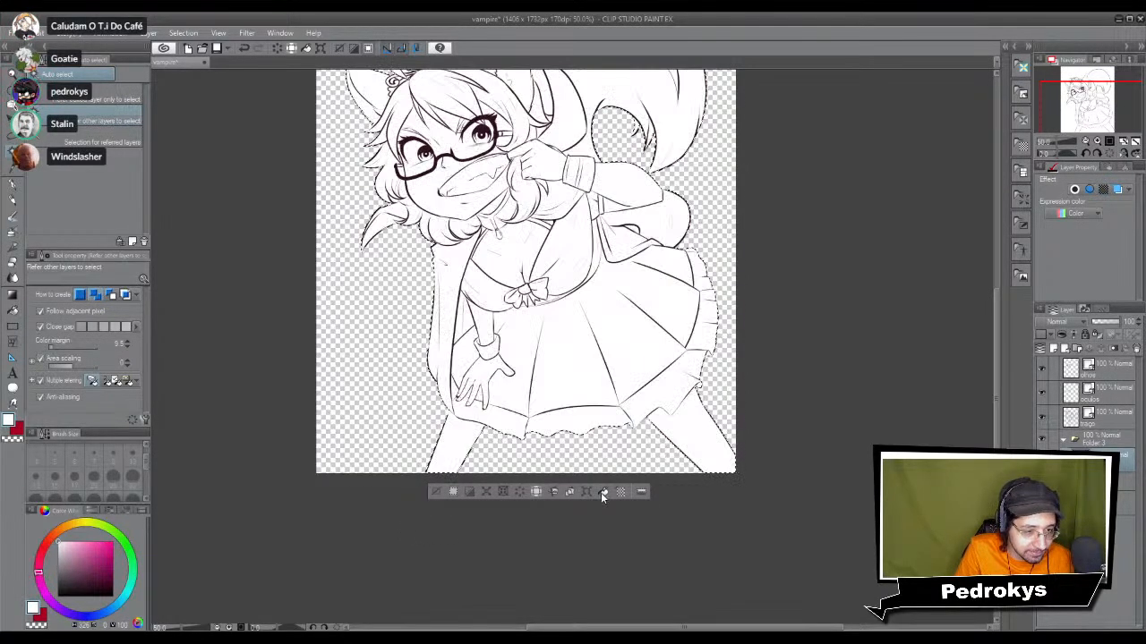
key("ctrl+d")
Step: Examine the white-filled silhouette around the face, tail and skirt for gaps or spills
left_click_drag(577, 291, 586, 432)
scroll(661, 382, "up", 3)
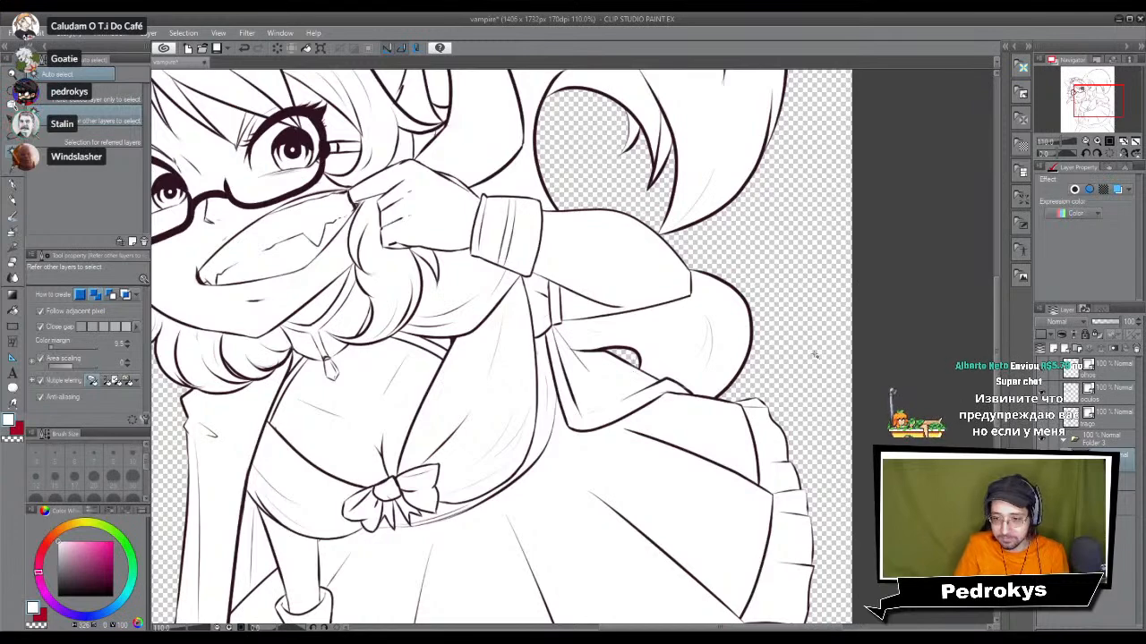
scroll(699, 336, "down", 4)
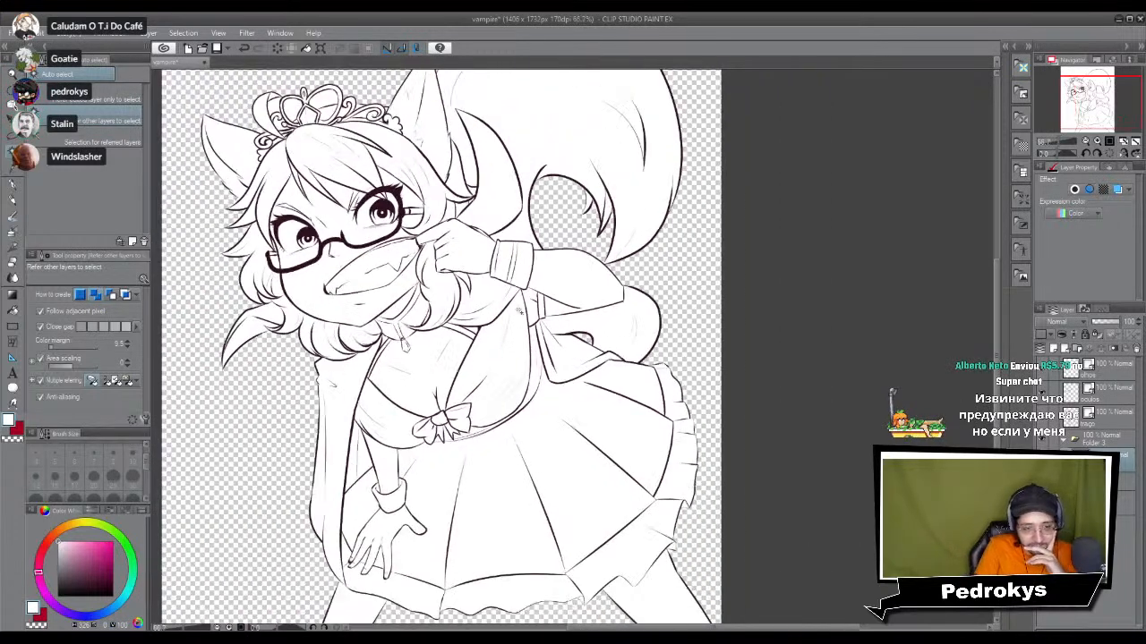
scroll(584, 413, "up", 1)
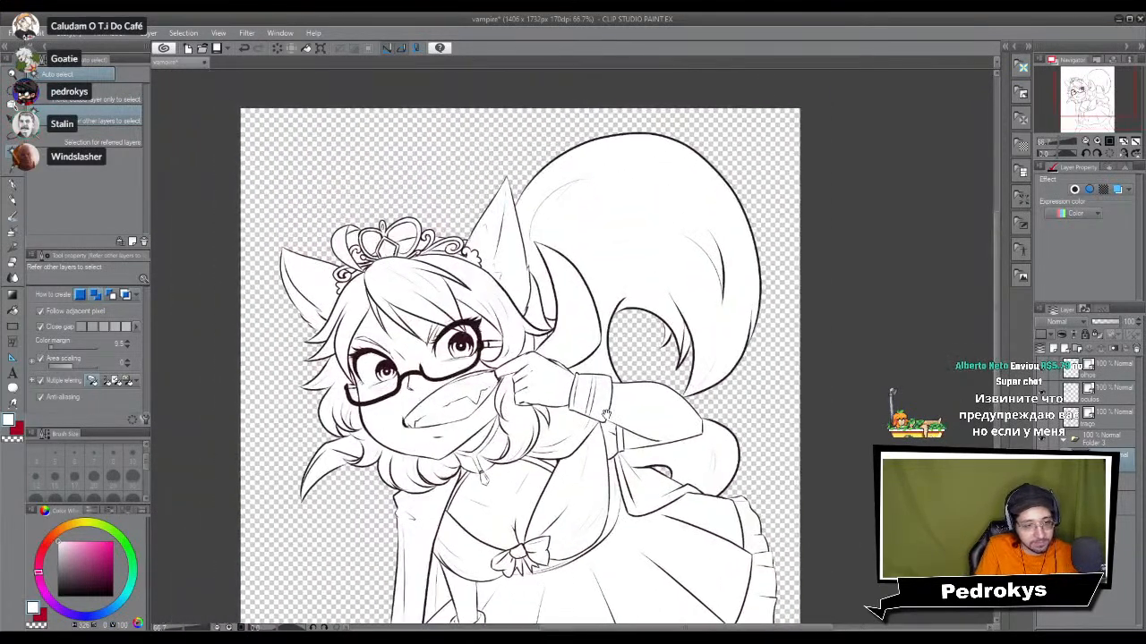
scroll(601, 367, "down", 2)
scroll(531, 262, "up", 4)
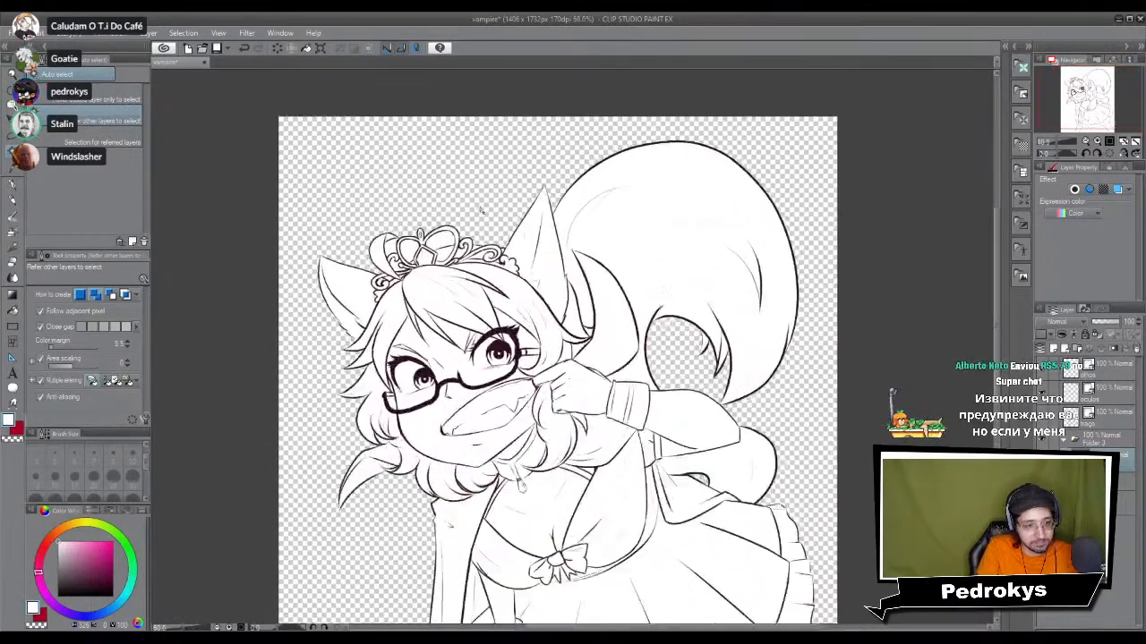
scroll(573, 342, "down", 4)
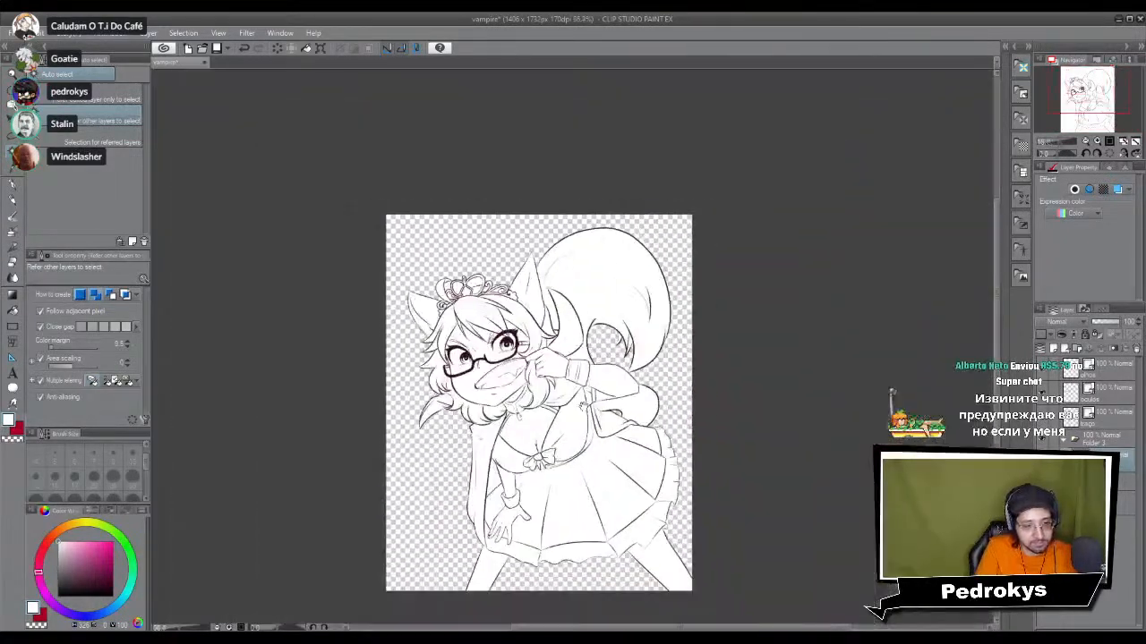
left_click_drag(568, 321, 574, 342)
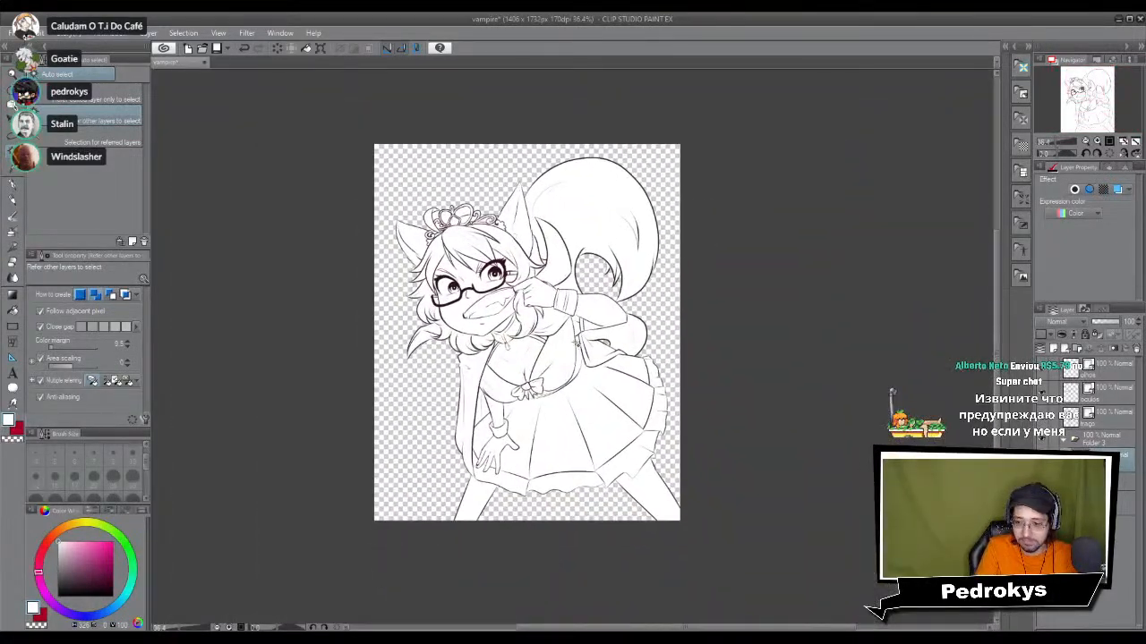
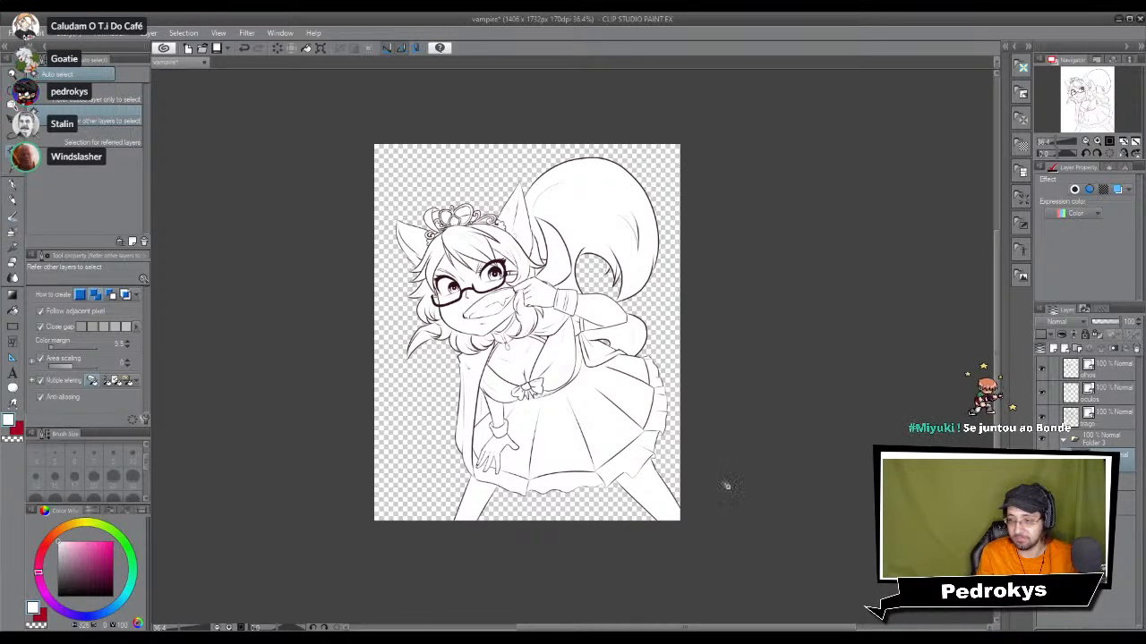
Step: Add another raster layer above the white silhouette layer
scroll(598, 437, "down", 2)
scroll(615, 427, "up", 6)
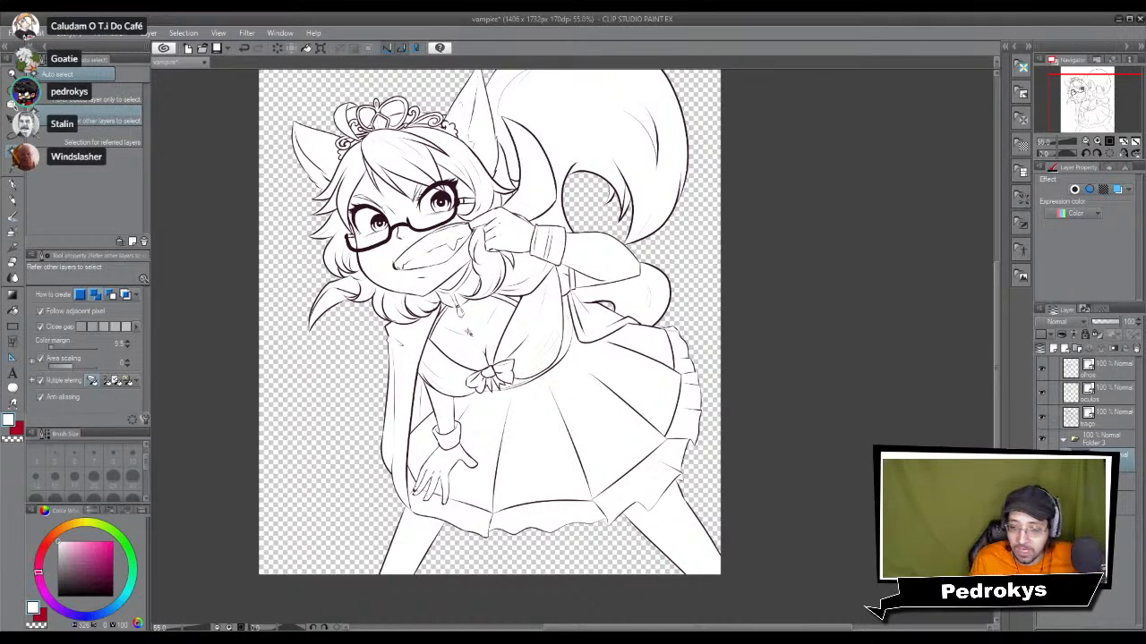
key("ctrl+plus")
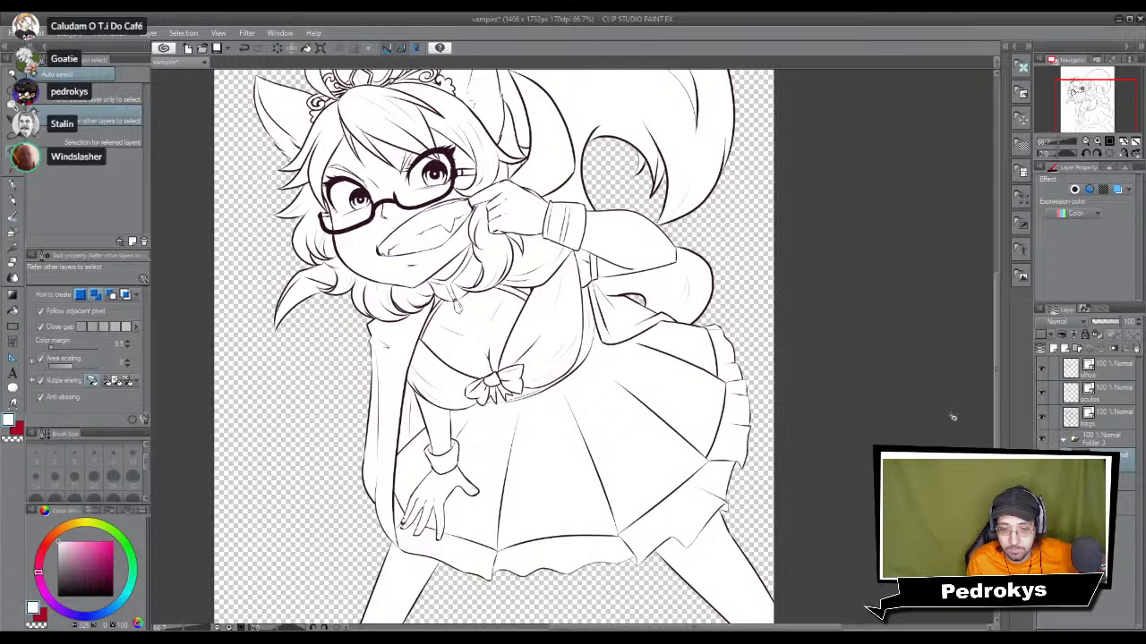
left_click(1053, 351)
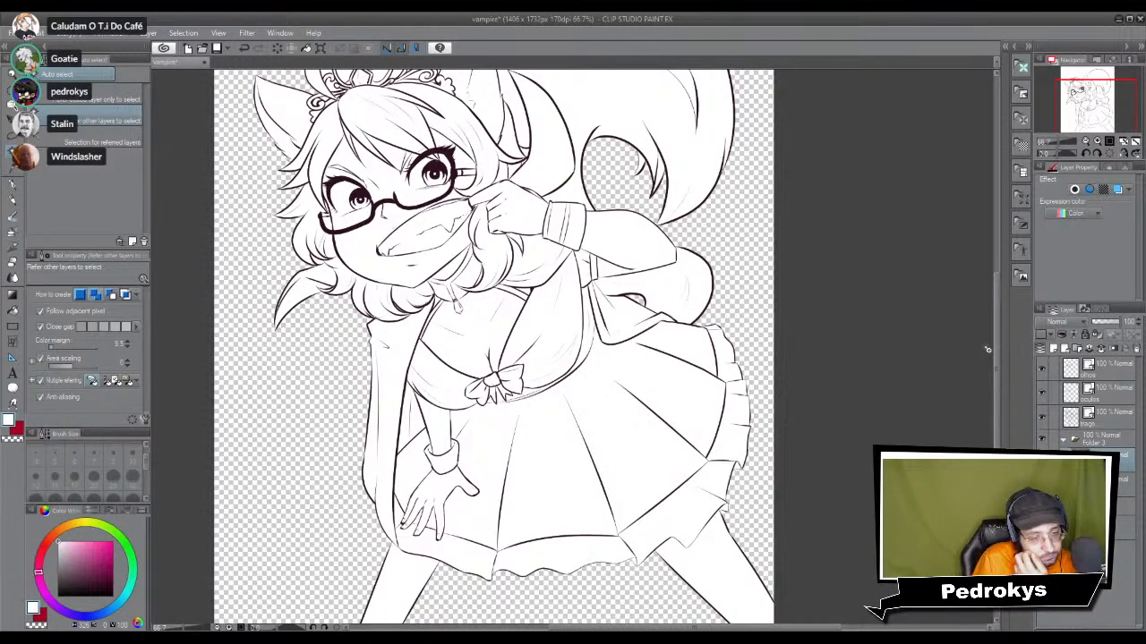
Step: Sample the light pink from the download (1) reference image as the drawing colour and return to the vampire canvas
left_click(869, 196)
left_click(897, 192, "alt")
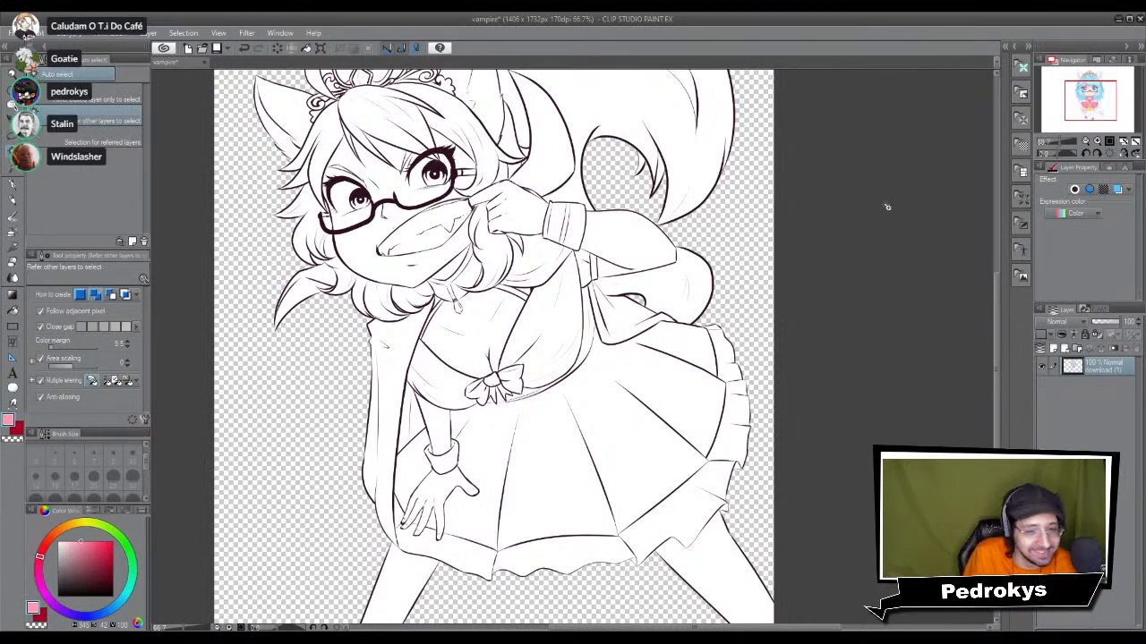
left_click(900, 304)
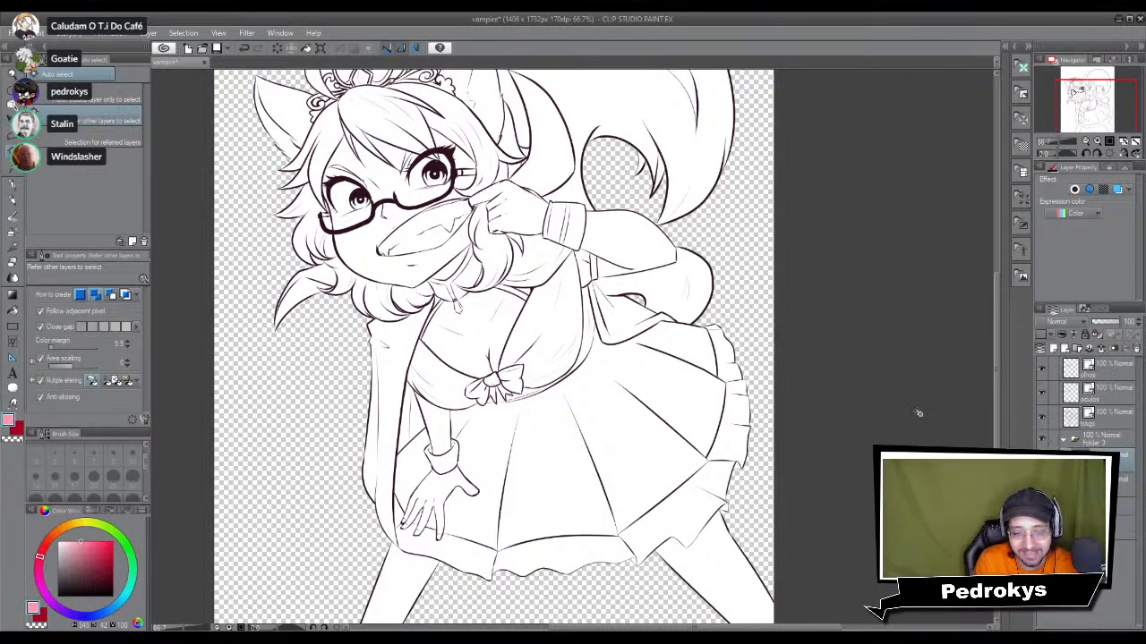
Step: Fill the main panels of the skirt with the light pink, including the sections beside the hand and below the back bow
scroll(653, 398, "up", 1)
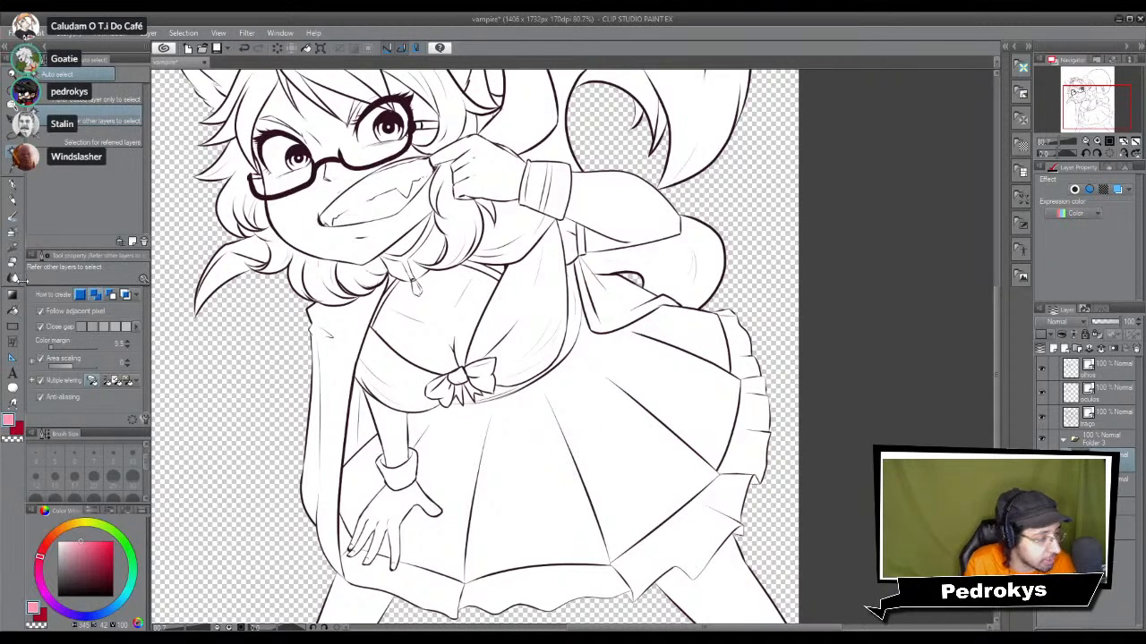
left_click(13, 309)
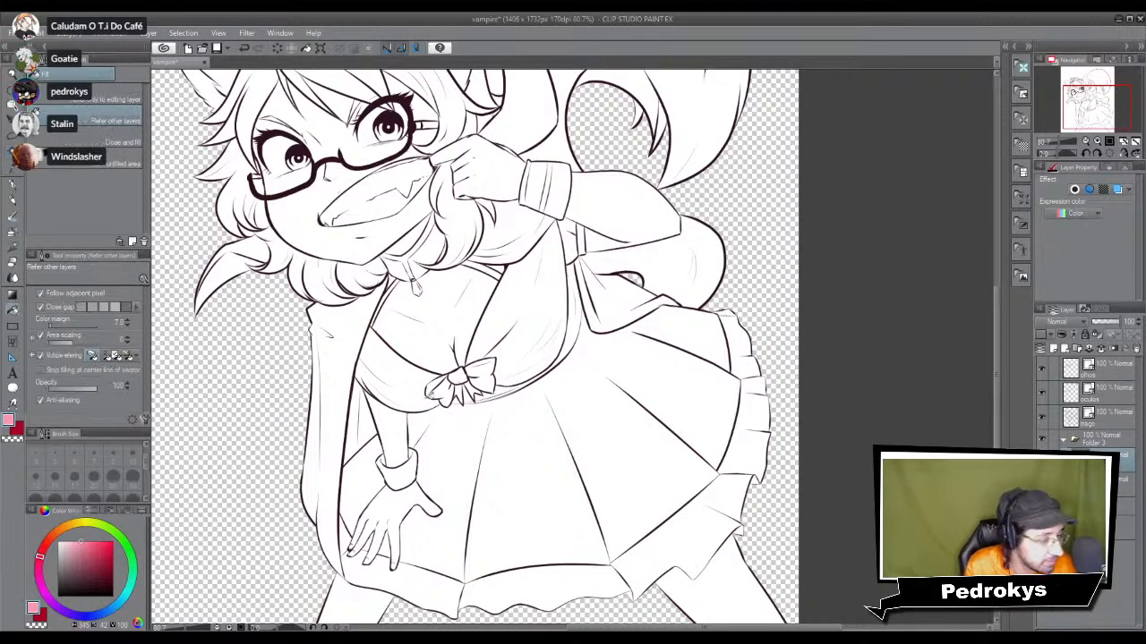
left_click(528, 455)
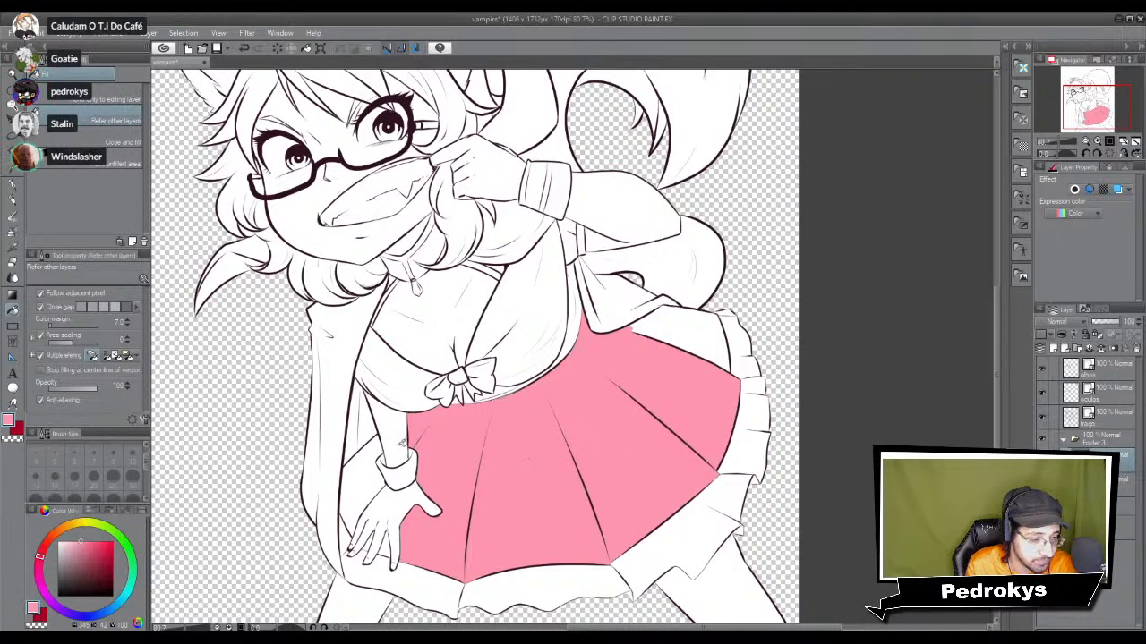
left_click(359, 466)
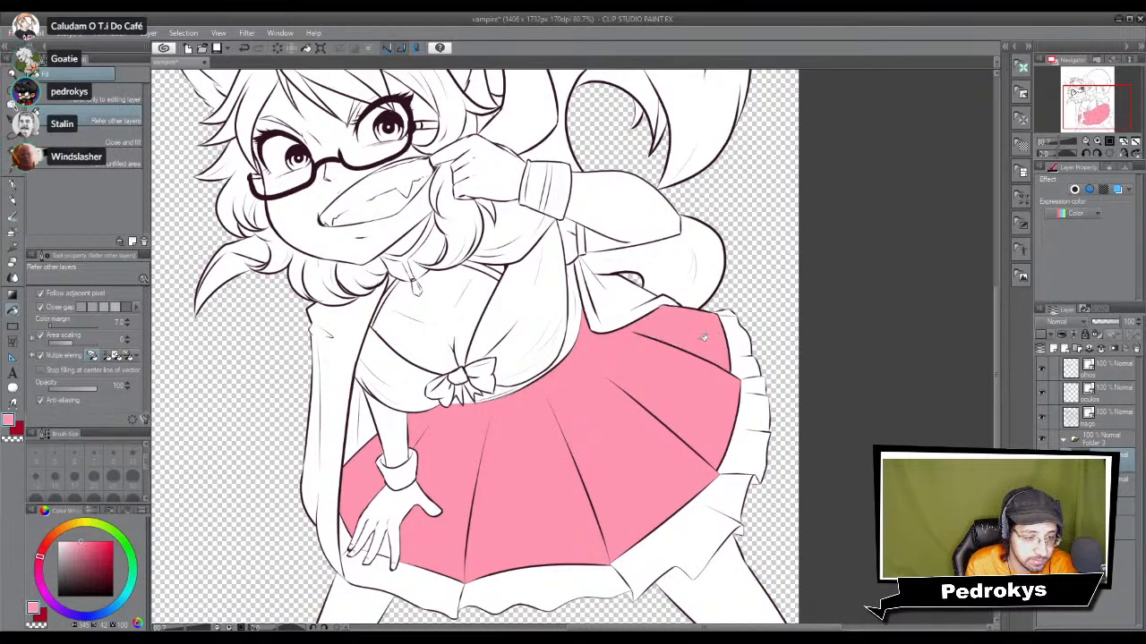
Step: Fill both halves of the dress bodice with the same light pink, including the unfilled patch along the lower edge
scroll(511, 340, "up", 1)
scroll(512, 340, "up", 3)
left_click(575, 307)
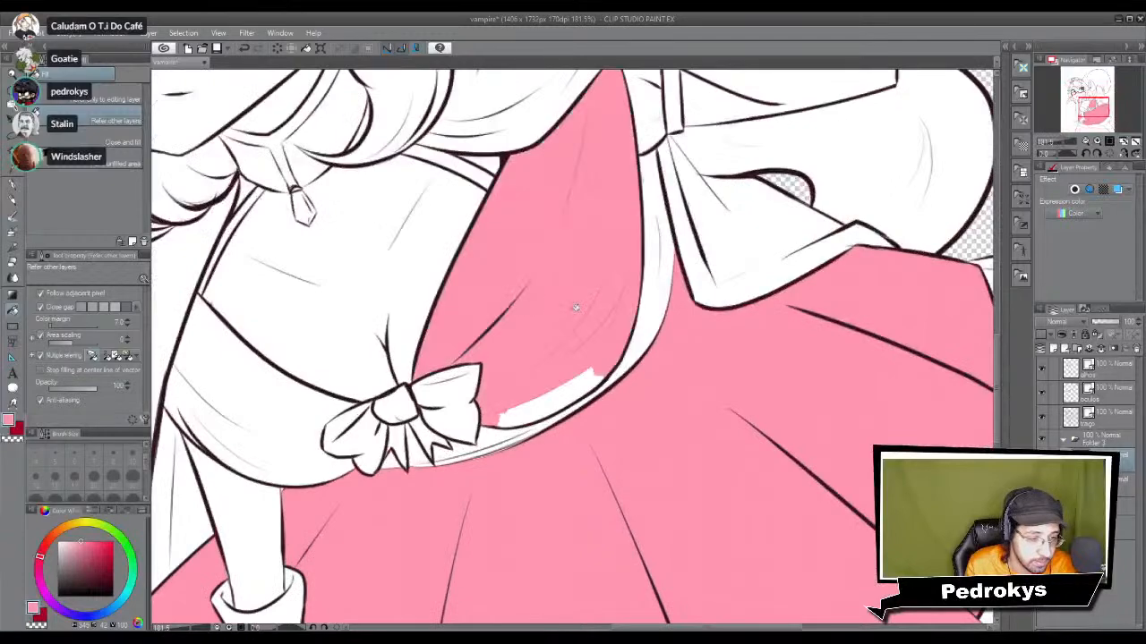
left_click(574, 382)
left_click(286, 419)
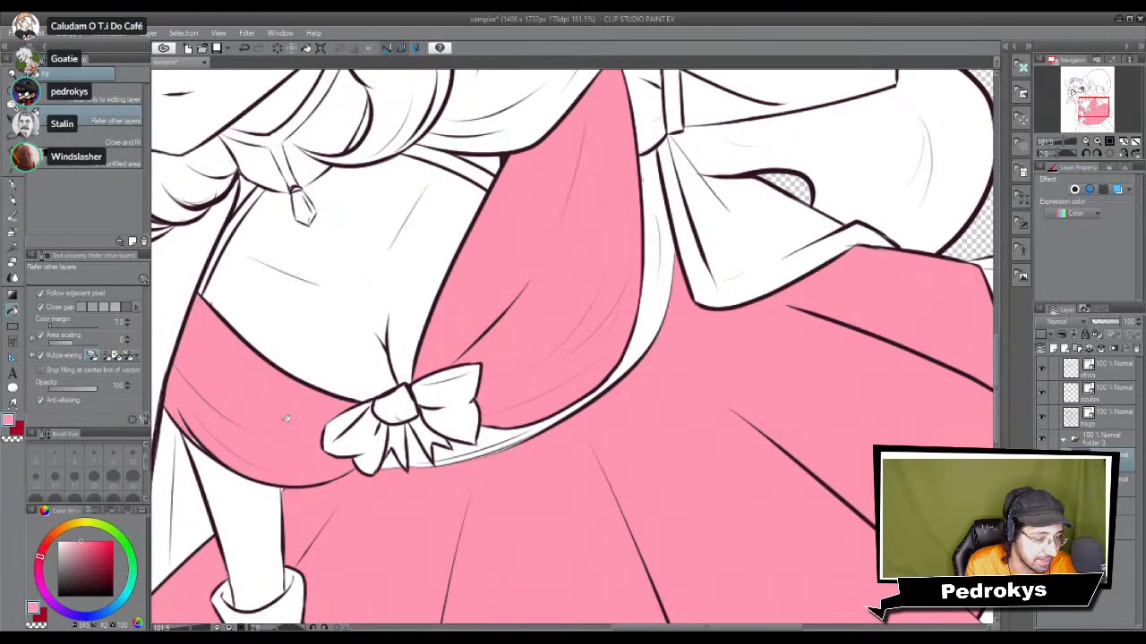
Step: Fill the narrow gaps around the chest bow and the waist strip between bodice and skirt with light pink
scroll(340, 438, "up", 2)
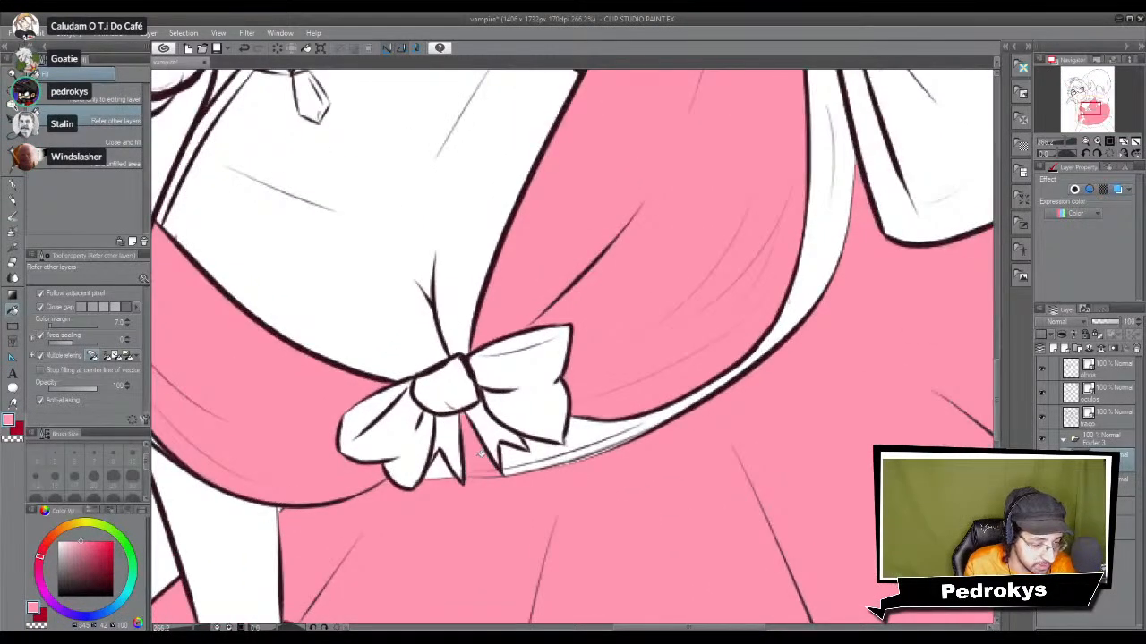
left_click(535, 457)
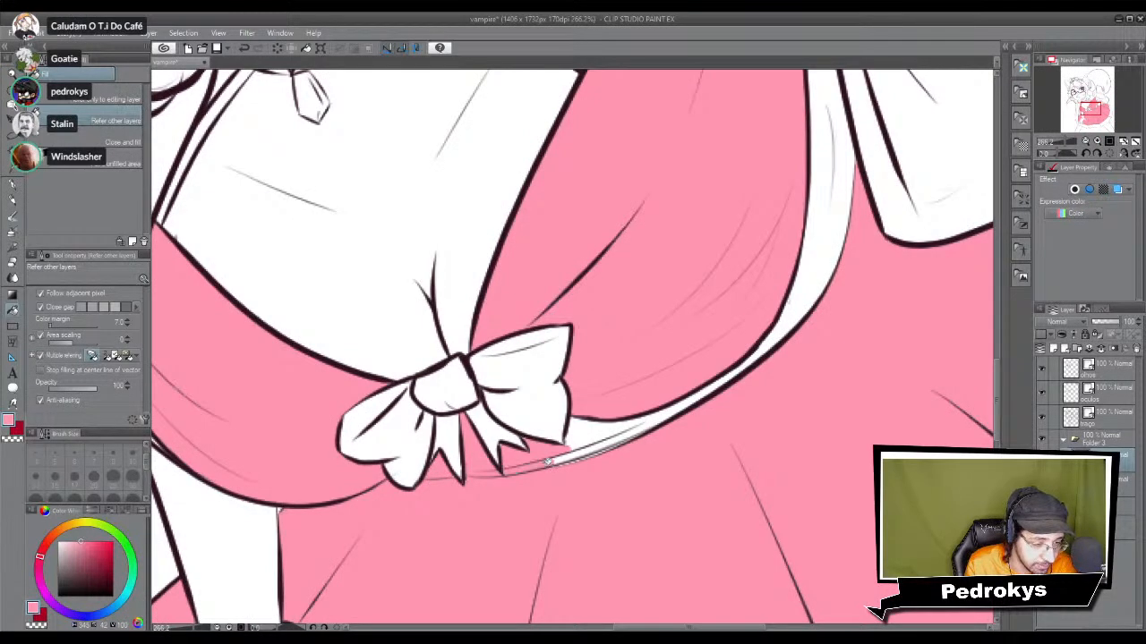
left_click(610, 435)
left_click(592, 447)
left_click(583, 431)
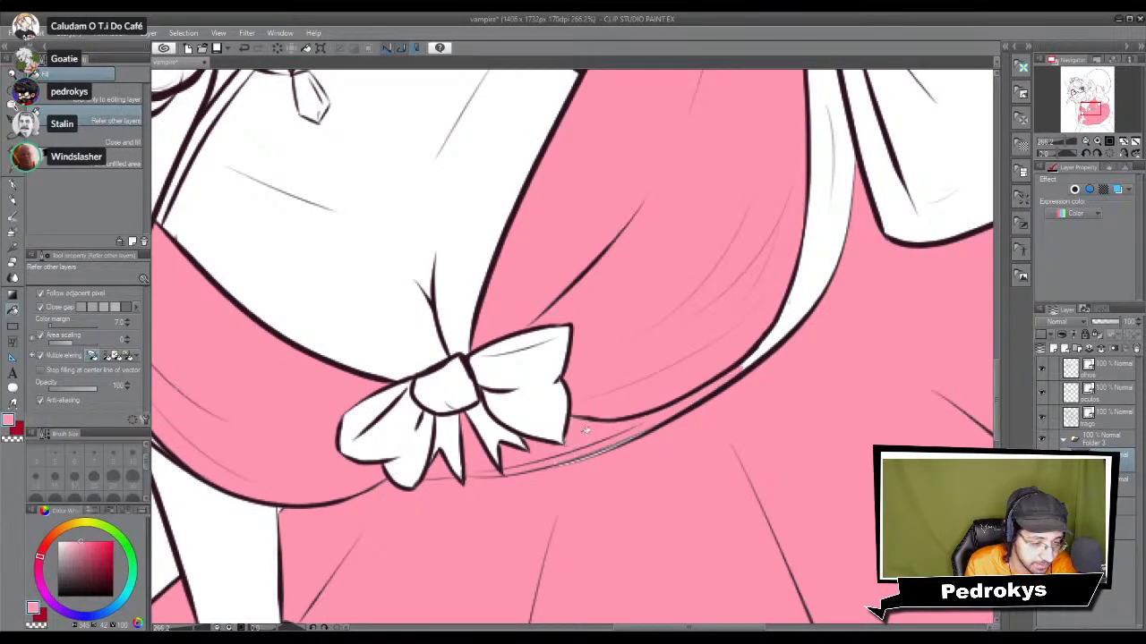
scroll(859, 286, "down", 5)
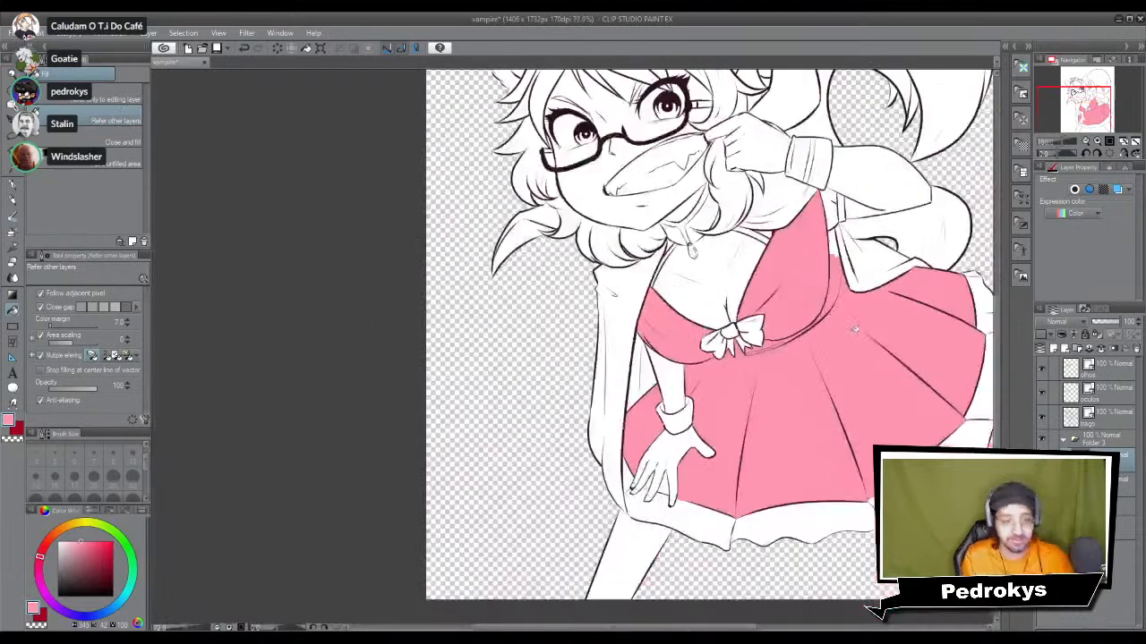
Step: Fill the small enclosed parts of the dress strap beside the raised-arm side of the chest with pink
left_click_drag(757, 326, 678, 434)
scroll(678, 434, "up", 1)
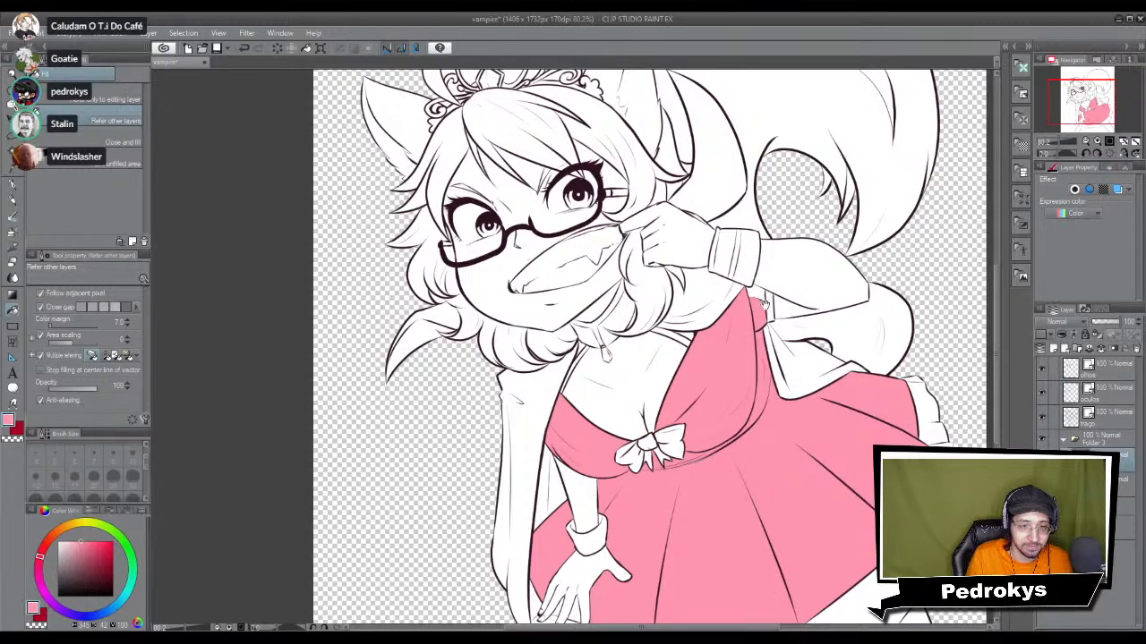
scroll(763, 301, "up", 2)
scroll(768, 301, "up", 1)
left_click(747, 277)
left_click_drag(677, 413, 795, 414)
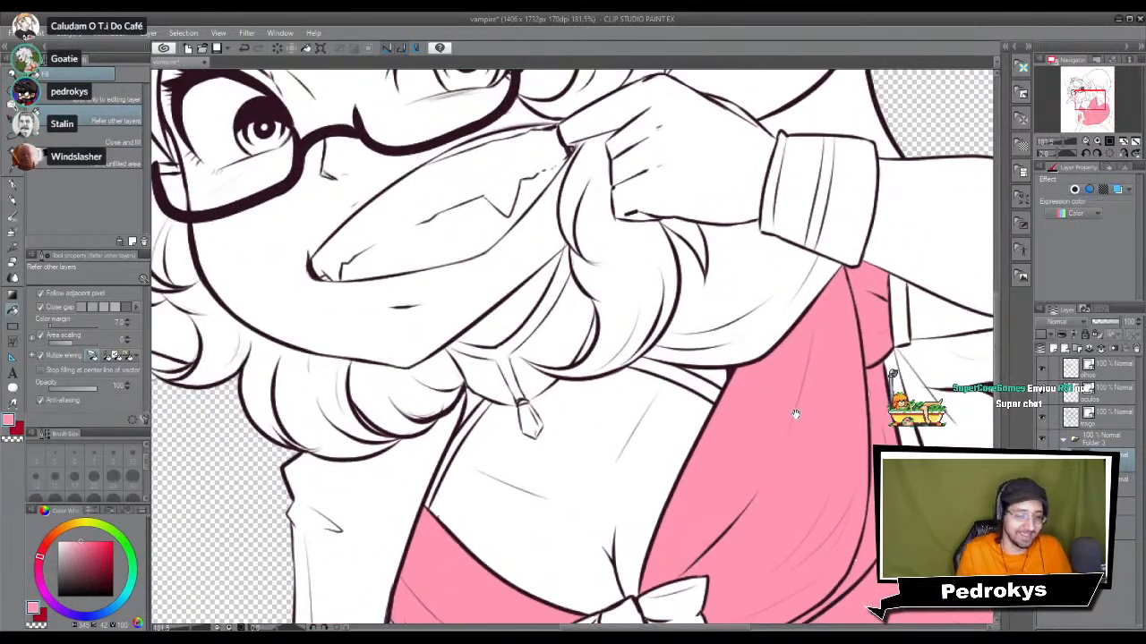
scroll(714, 391, "up", 3)
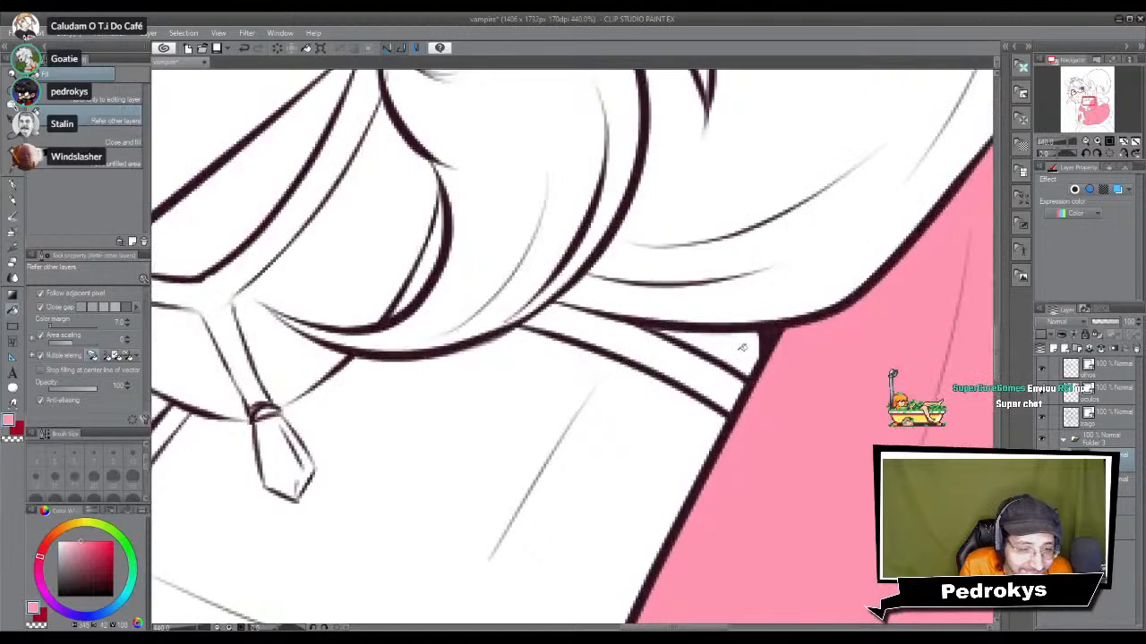
left_click(741, 350)
left_click(714, 380)
Step: Fill the narrow dress strap on the other side of the neckline with the same pink
left_click_drag(442, 374, 724, 286)
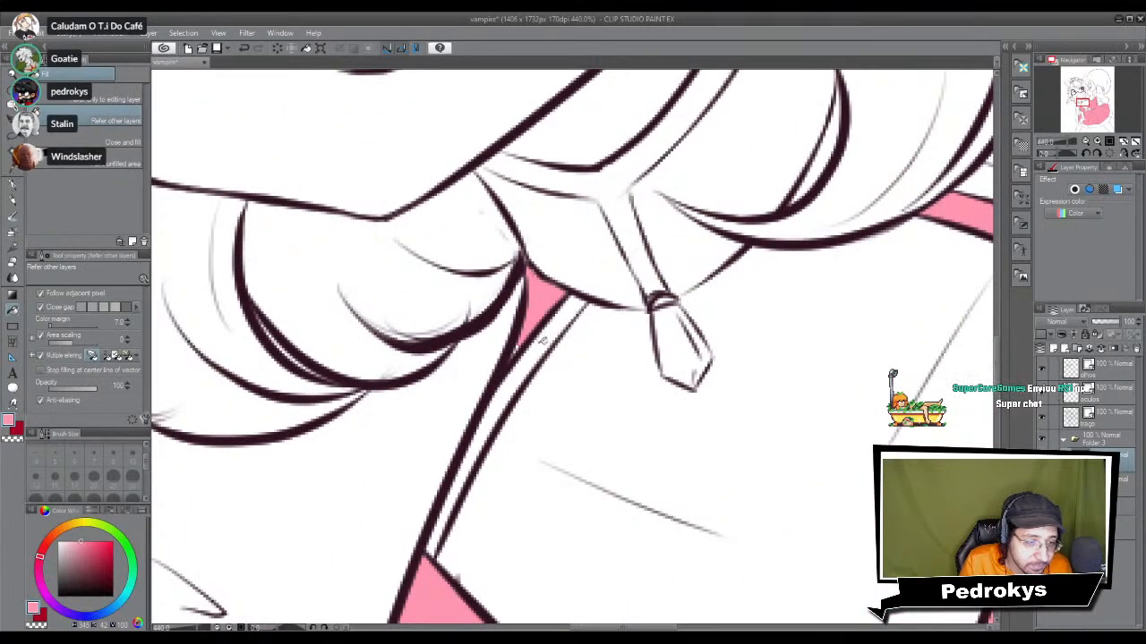
left_click(542, 339)
scroll(540, 349, "down", 4)
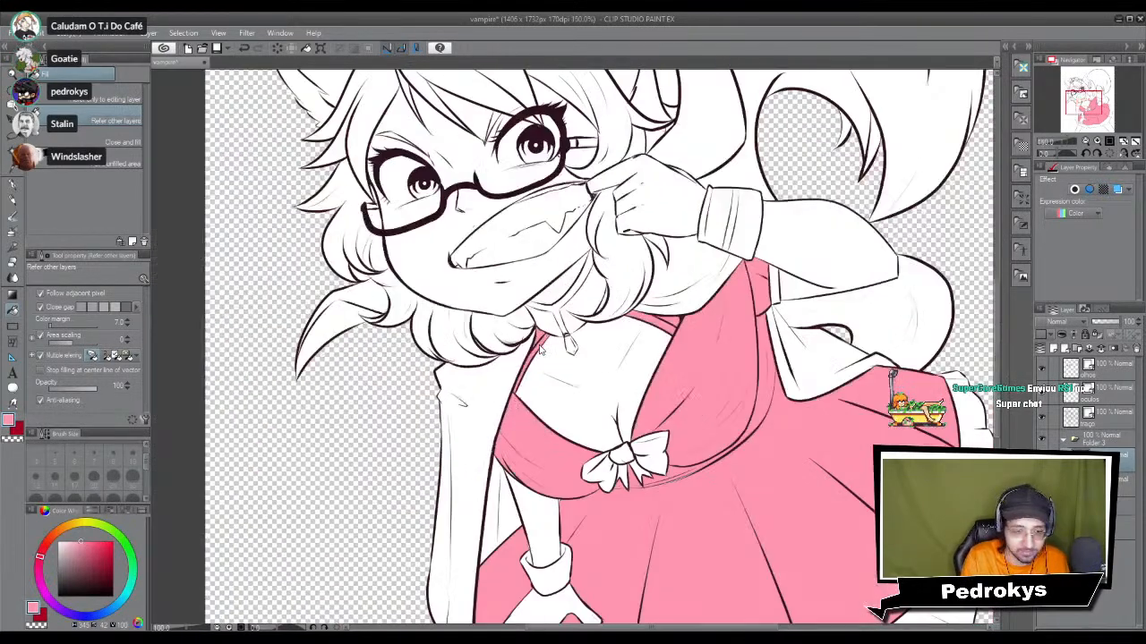
Step: Paint the gap between the hair curls beside the collar pink with the G-pen
scroll(540, 349, "up", 4)
key("p")
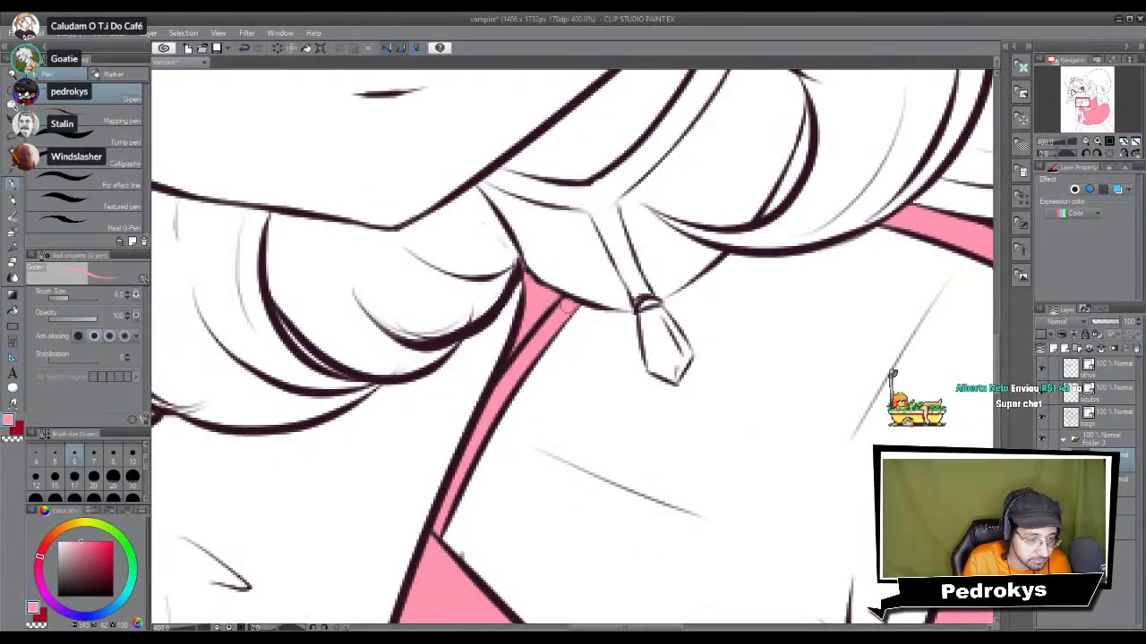
mouse_move(780, 288)
left_mouse_down()
mouse_move(628, 429)
mouse_move(524, 494)
left_mouse_up()
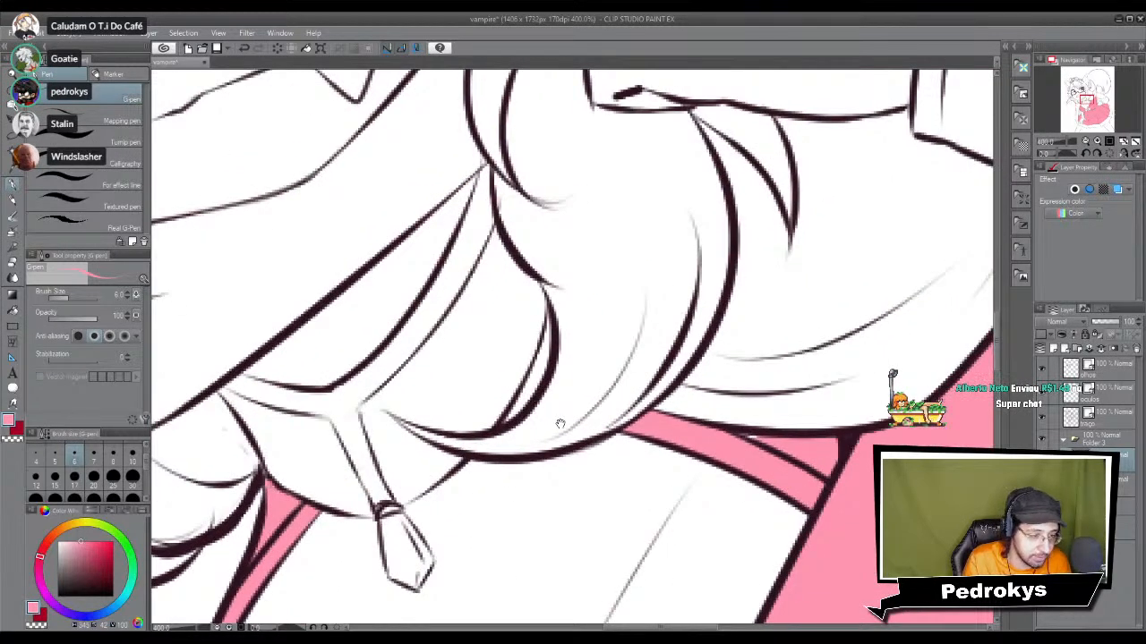
left_click_drag(509, 419, 521, 397)
mouse_move(525, 394)
left_mouse_down()
mouse_move(547, 324)
mouse_move(525, 407)
left_mouse_up()
left_click_drag(681, 458, 608, 391)
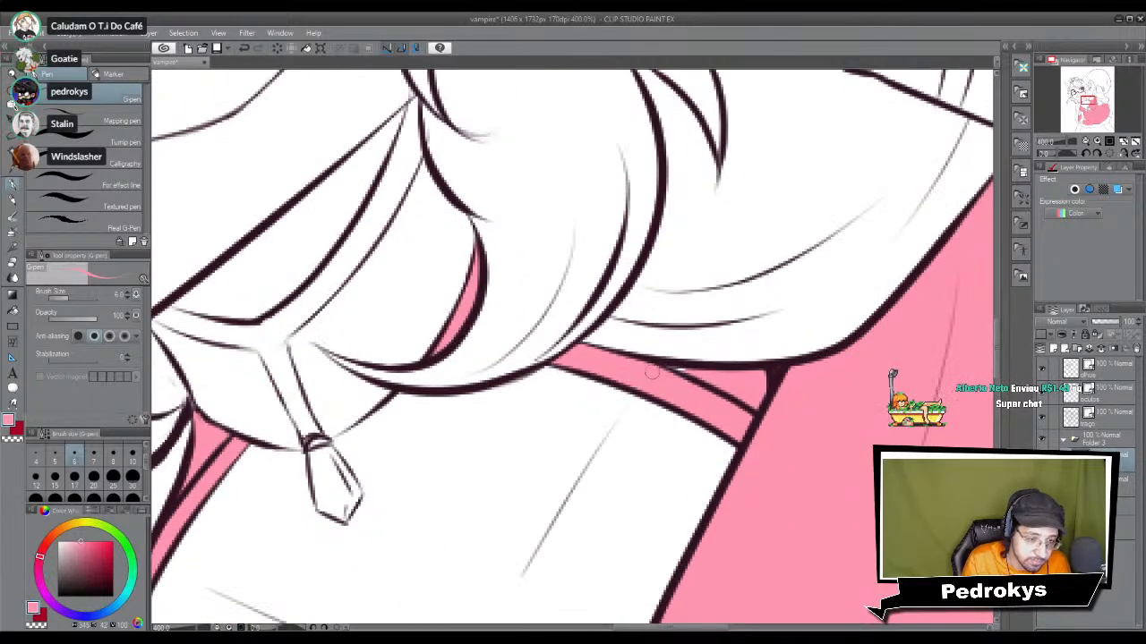
Step: Touch up unfilled specks in pink along the dress's side seam and under the raised arm
left_click_drag(804, 399, 515, 528)
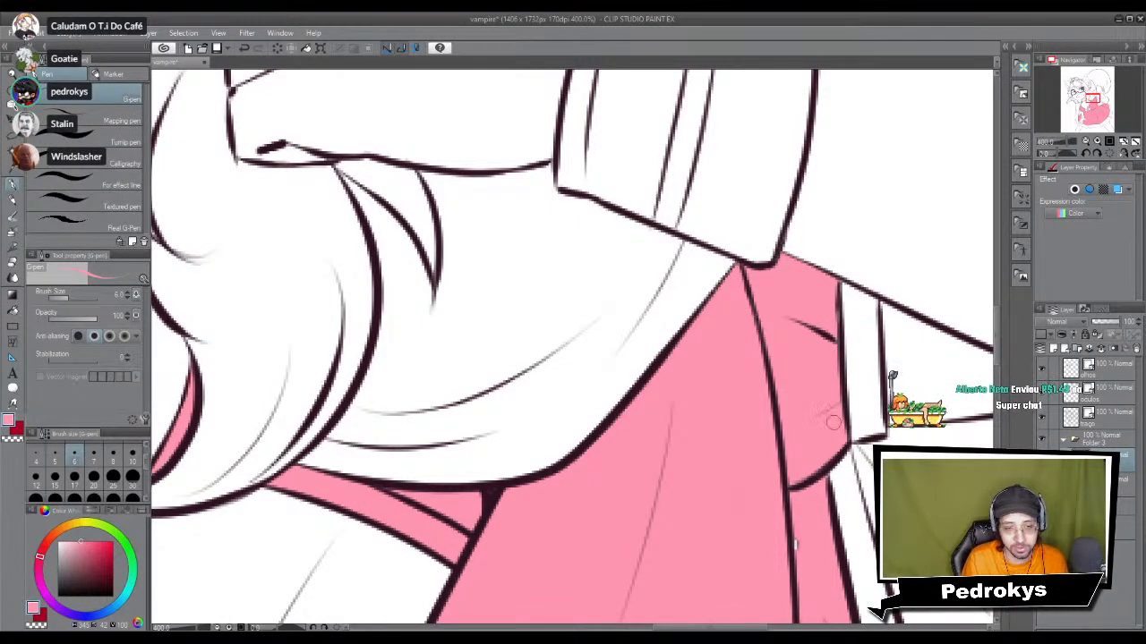
left_click_drag(758, 420, 714, 347)
left_click_drag(735, 475, 716, 316)
left_click_drag(760, 271, 729, 363)
left_click_drag(706, 497, 683, 264)
scroll(708, 478, "up", 3)
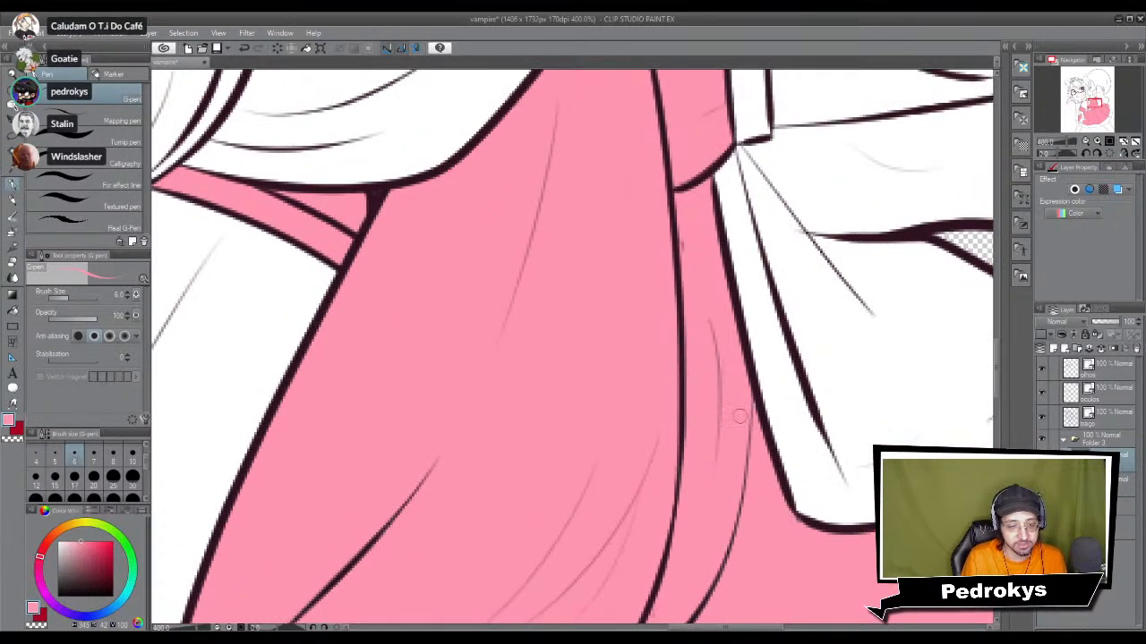
scroll(709, 498, "down", 3)
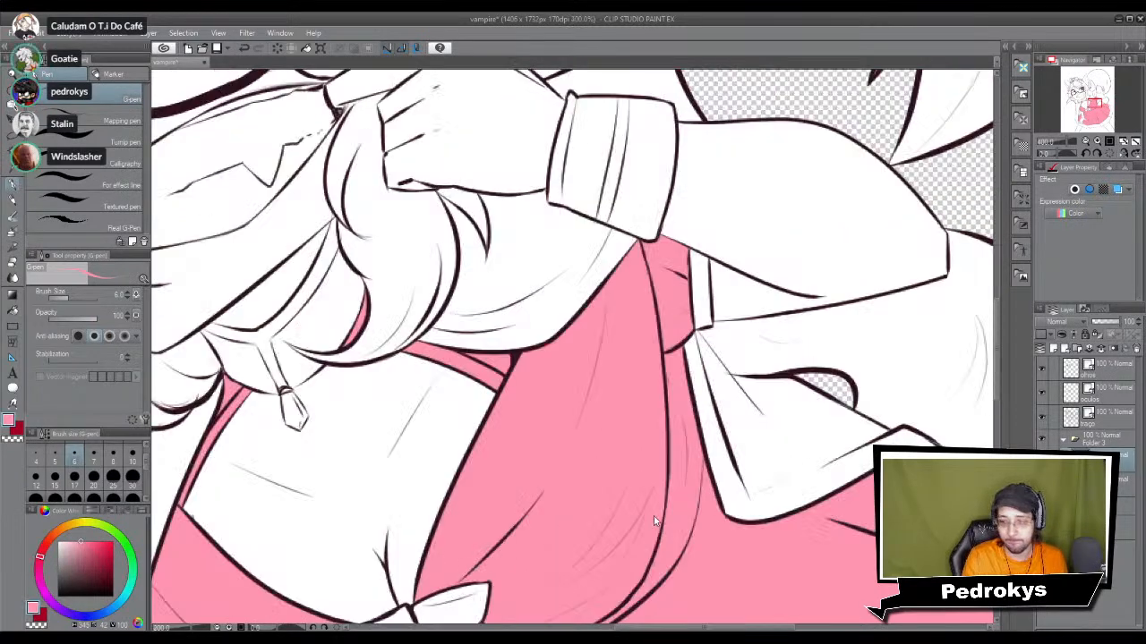
scroll(567, 444, "down", 1)
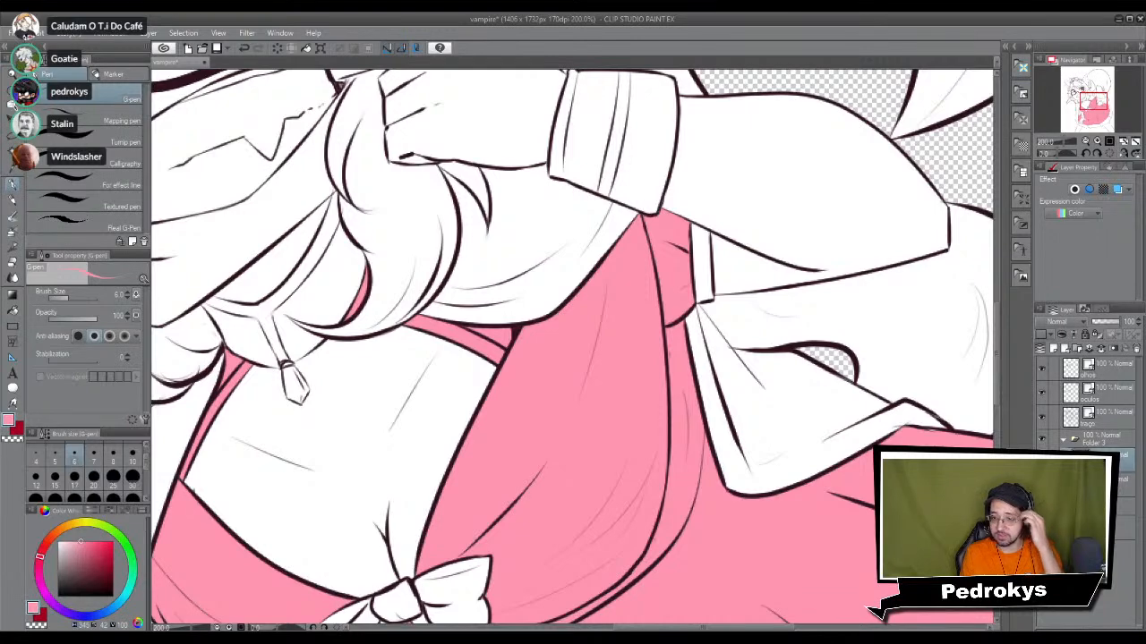
Step: Set the G-pen brush size to 7 for touching up the dress around the bow
scroll(542, 330, "down", 6)
left_click(113, 478)
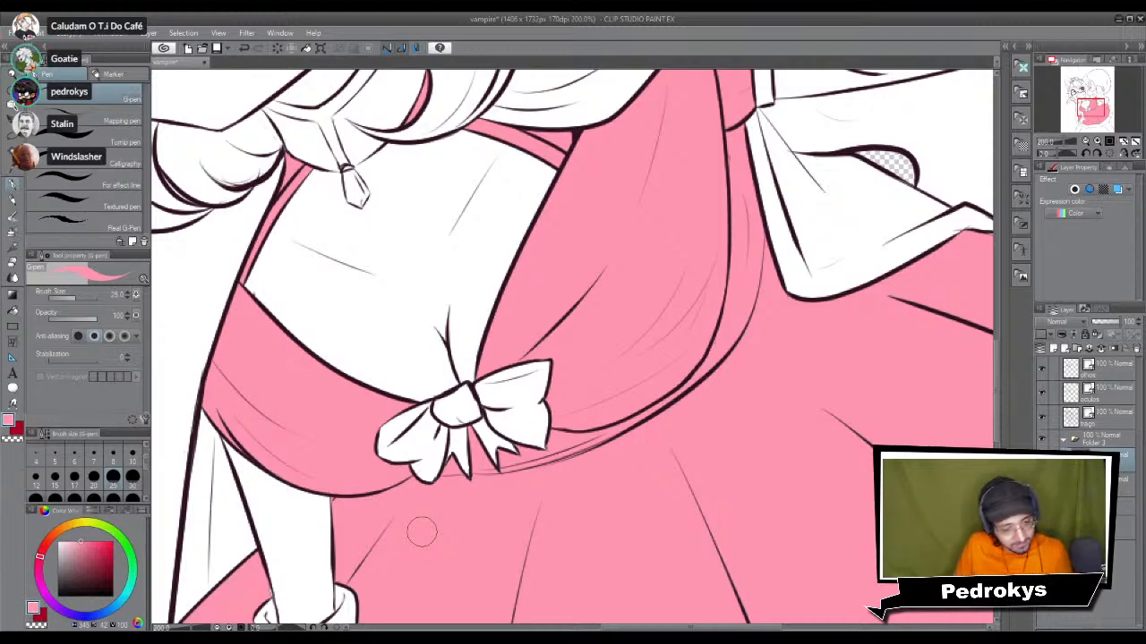
scroll(596, 537, "down", 1)
scroll(601, 537, "up", 3)
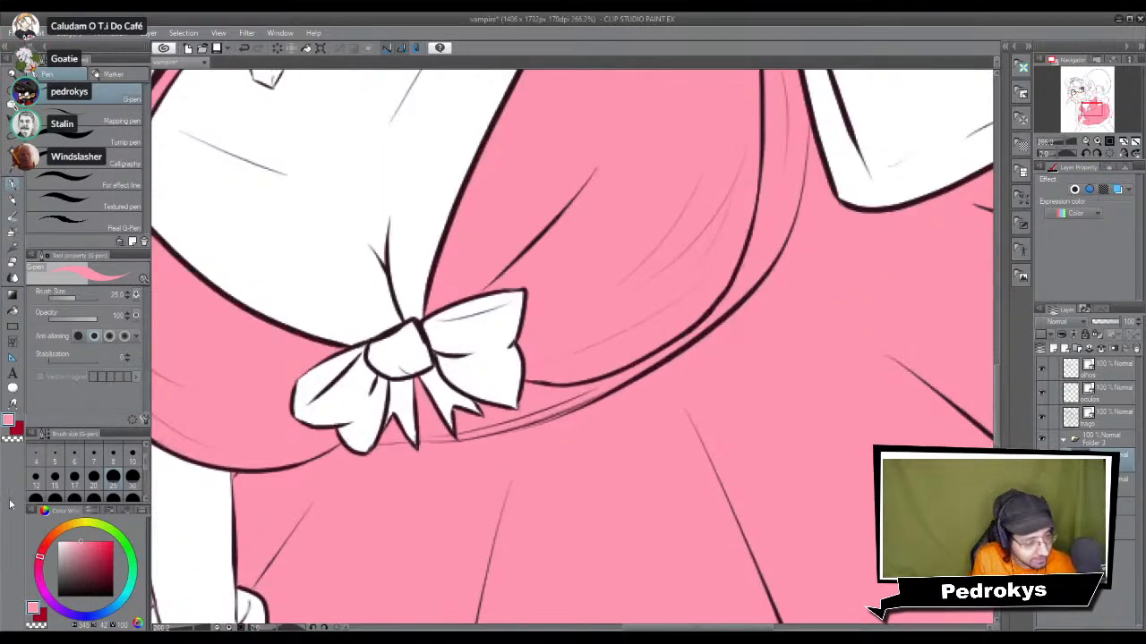
left_click(92, 459)
left_click_drag(571, 347, 574, 313)
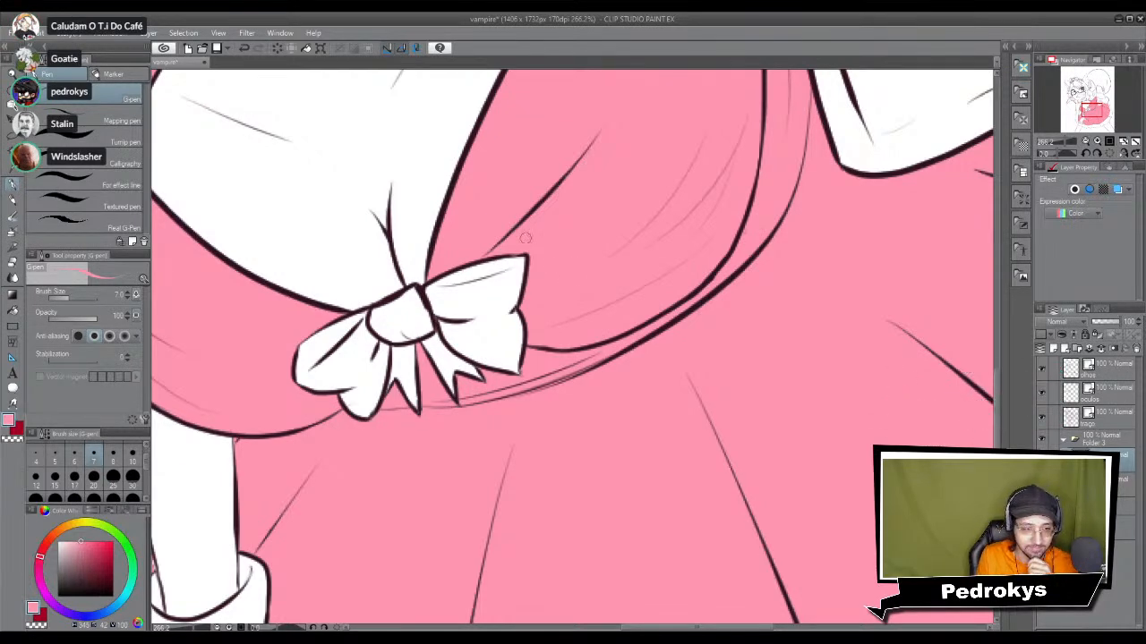
Step: Inspect the pink fill along the bodice side, skirt panels and hem for unfilled gaps
mouse_move(680, 335)
left_mouse_down()
mouse_move(654, 234)
mouse_move(671, 474)
left_mouse_up()
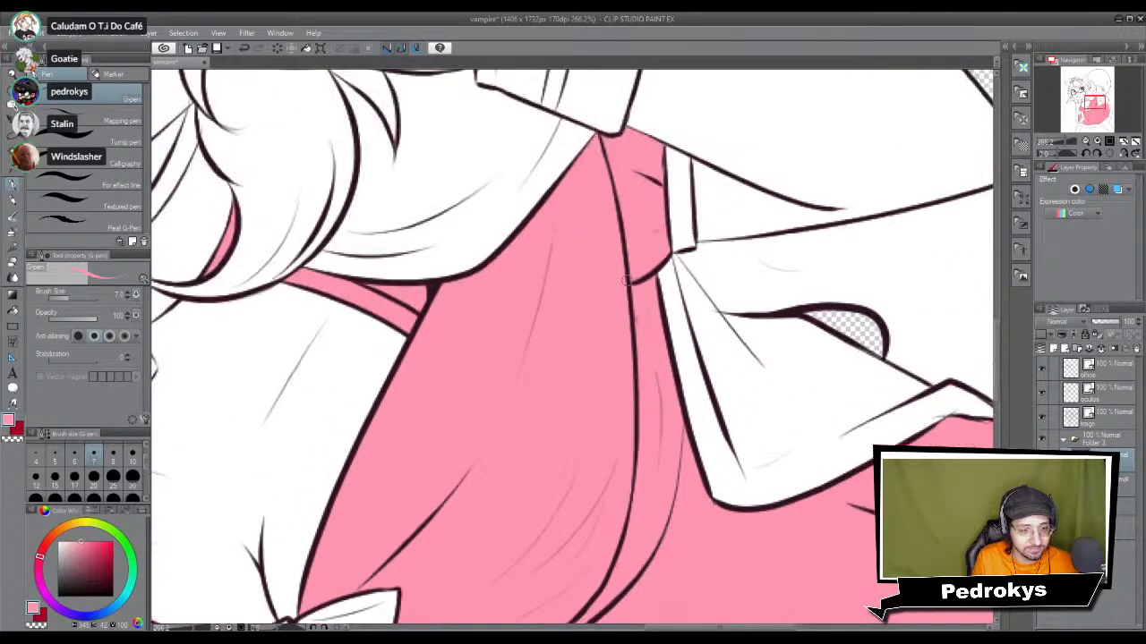
left_click_drag(576, 383, 504, 296)
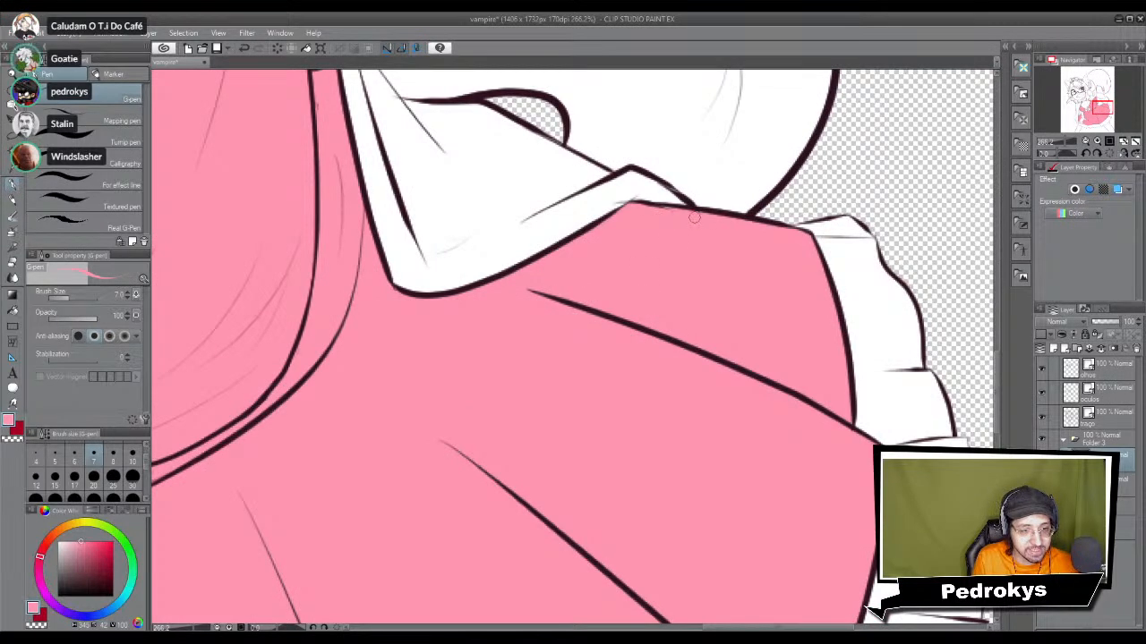
mouse_move(815, 381)
left_mouse_down()
mouse_move(760, 463)
mouse_move(723, 366)
left_mouse_up()
left_click_drag(696, 495, 749, 211)
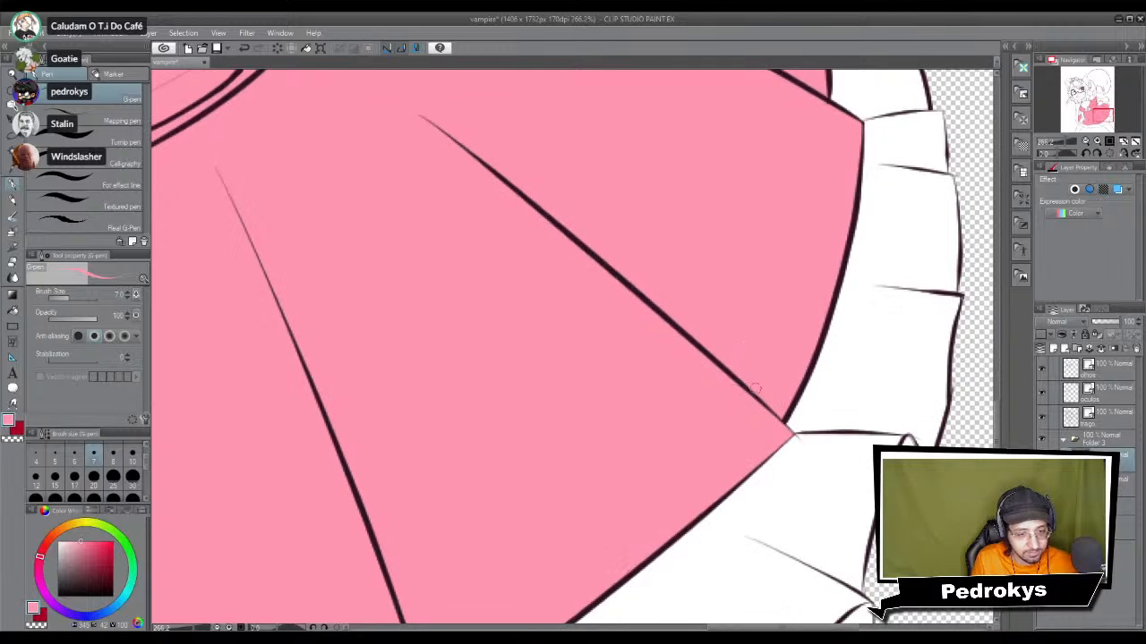
left_click_drag(599, 456, 795, 218)
left_click_drag(420, 433, 737, 337)
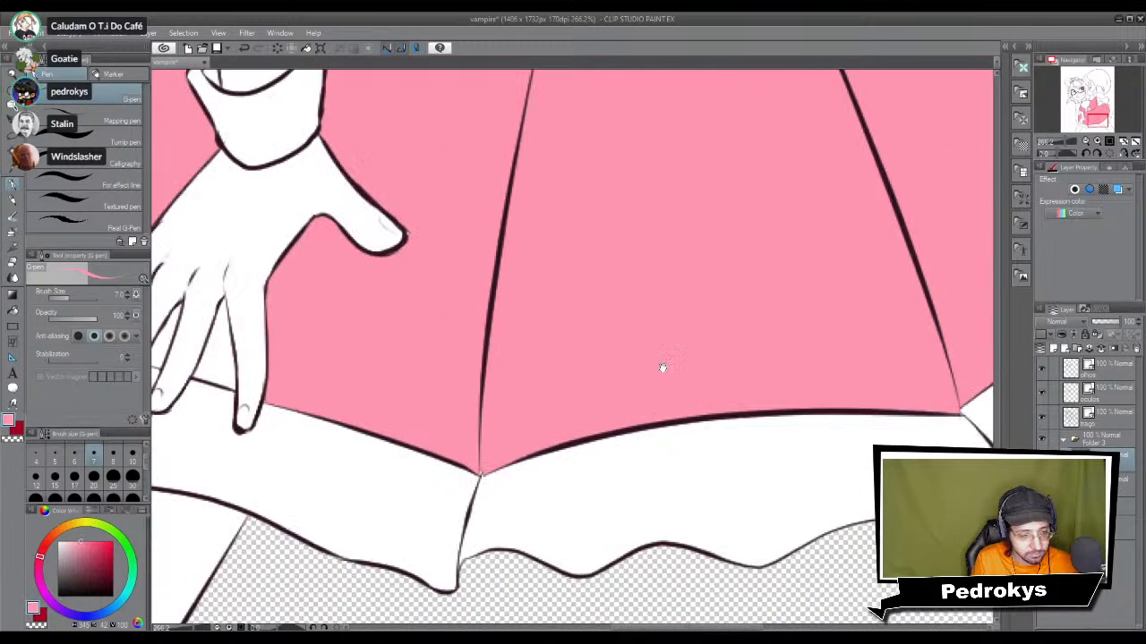
left_click_drag(435, 339, 751, 428)
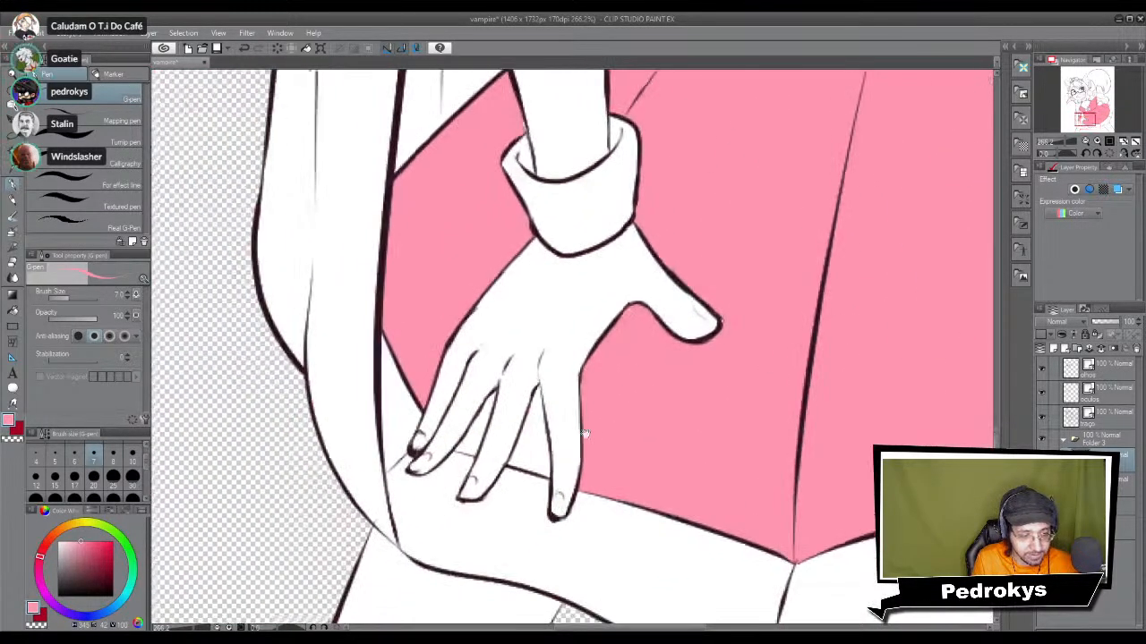
Step: Fill the skirt areas between the fingers with pink and touch up the remaining slivers around the hand and cuff with the G-pen
key("g")
left_click(488, 435)
left_click(533, 444)
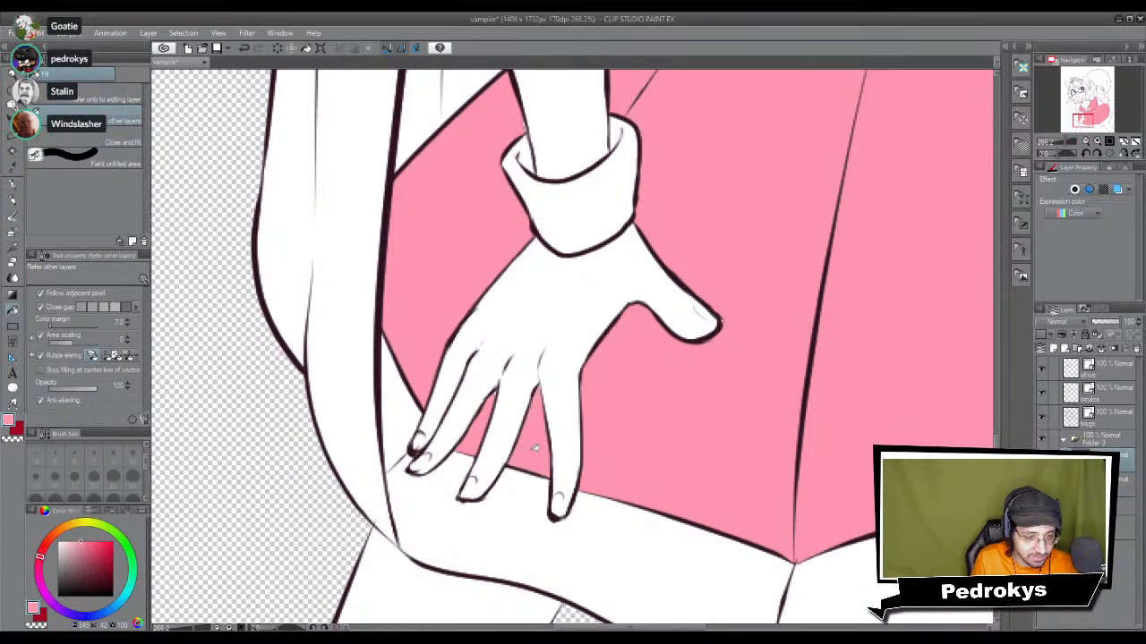
key("p")
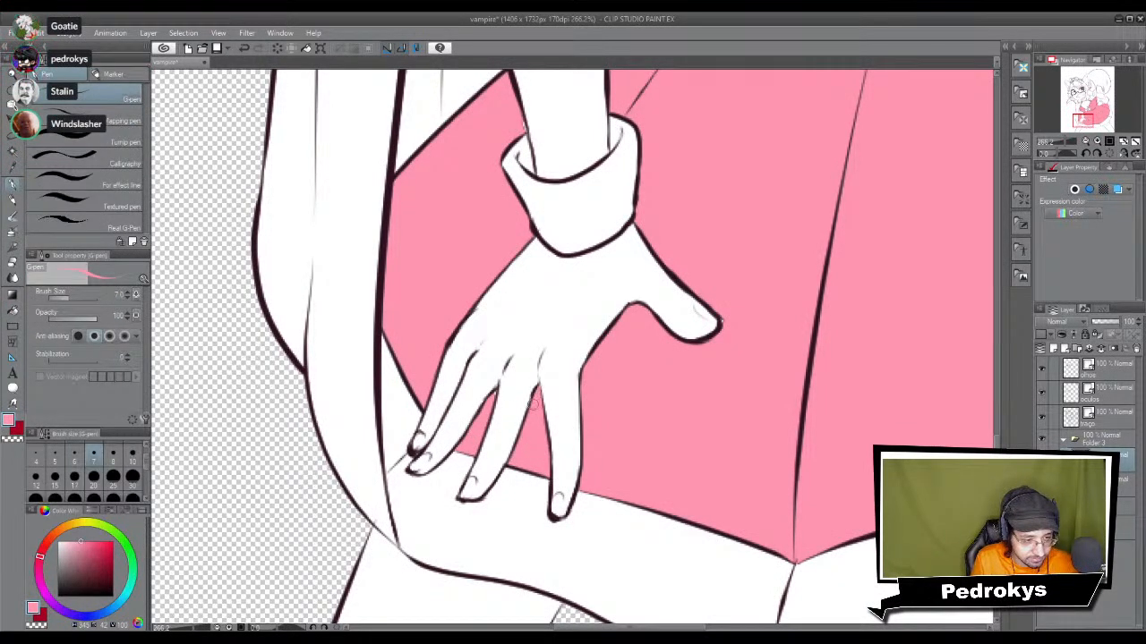
left_click_drag(492, 394, 503, 484)
left_click_drag(535, 249, 528, 320)
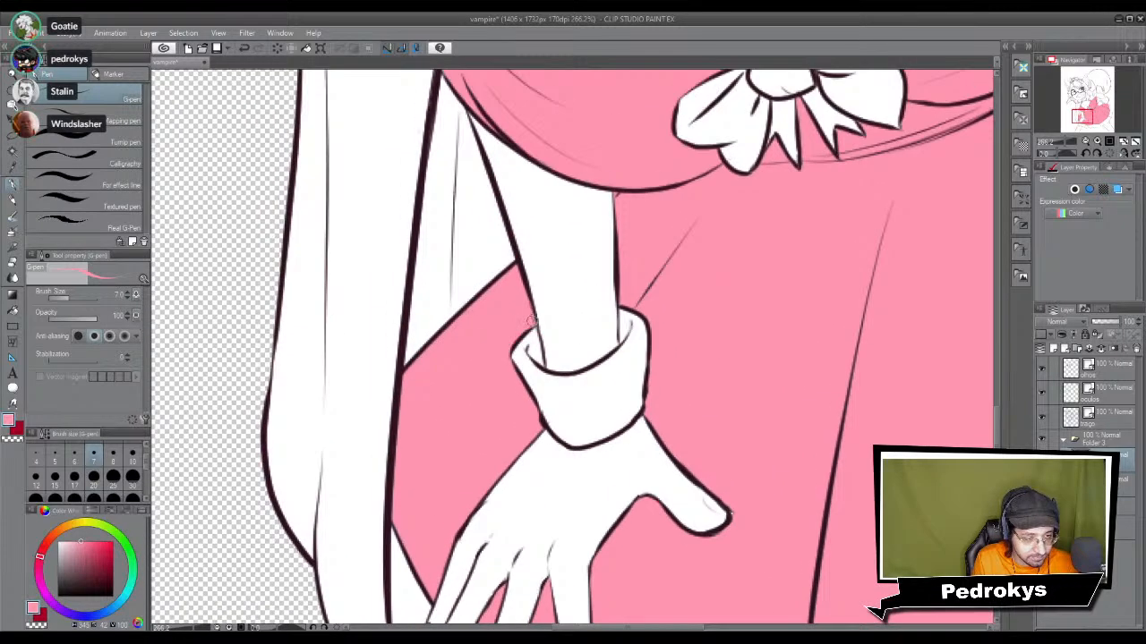
mouse_move(549, 251)
left_mouse_down()
mouse_move(568, 345)
mouse_move(521, 368)
left_mouse_up()
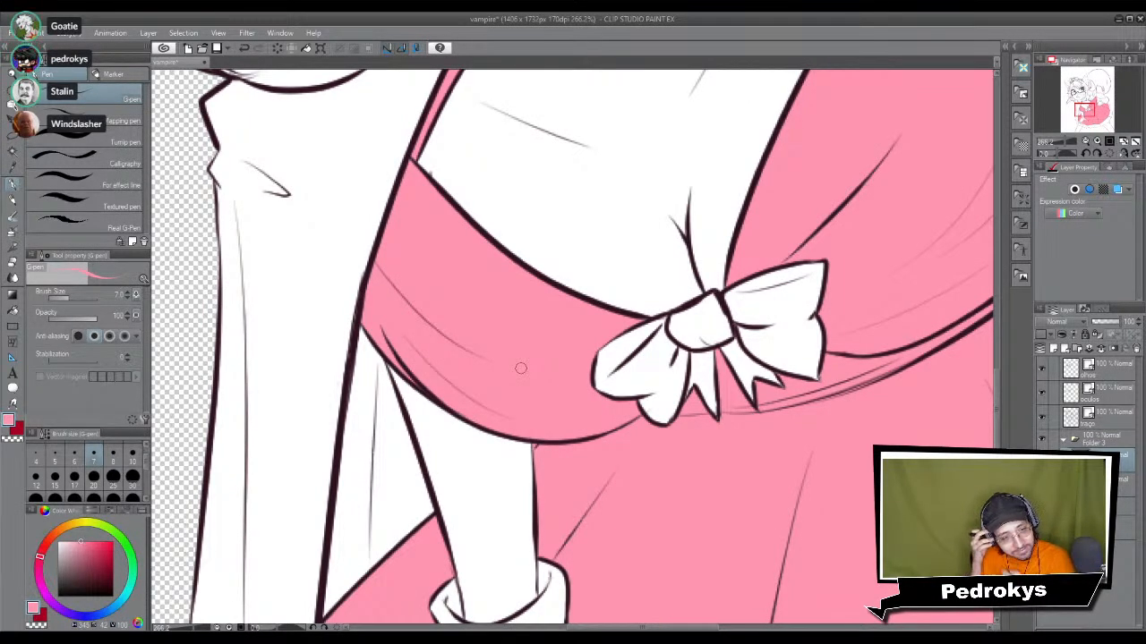
scroll(523, 374, "down", 5)
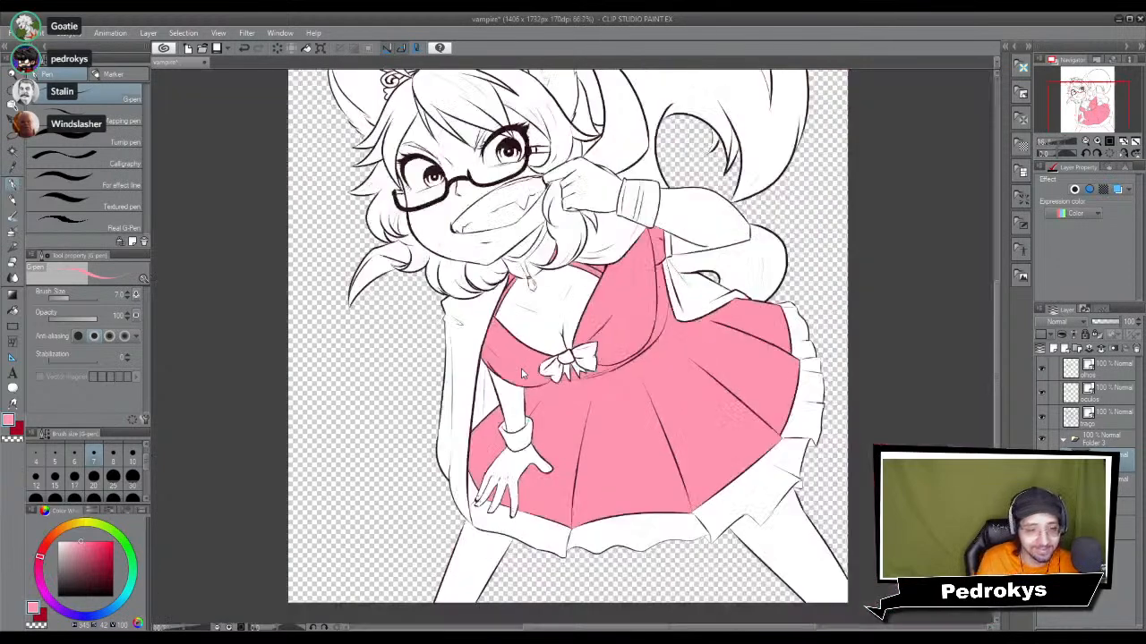
scroll(523, 374, "up", 2)
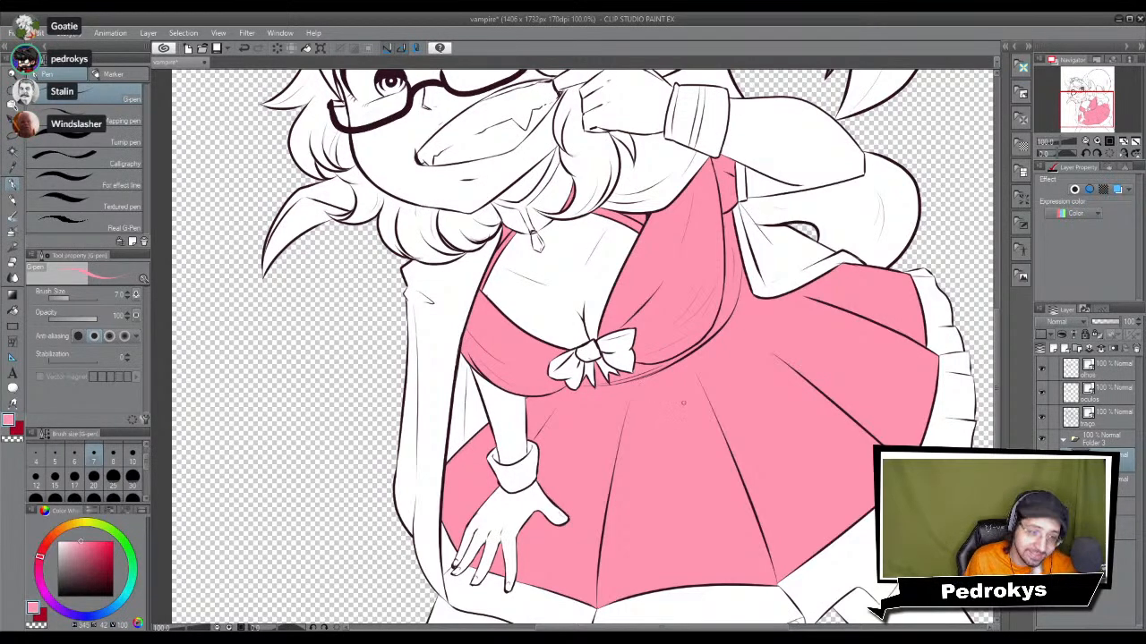
scroll(665, 380, "down", 1)
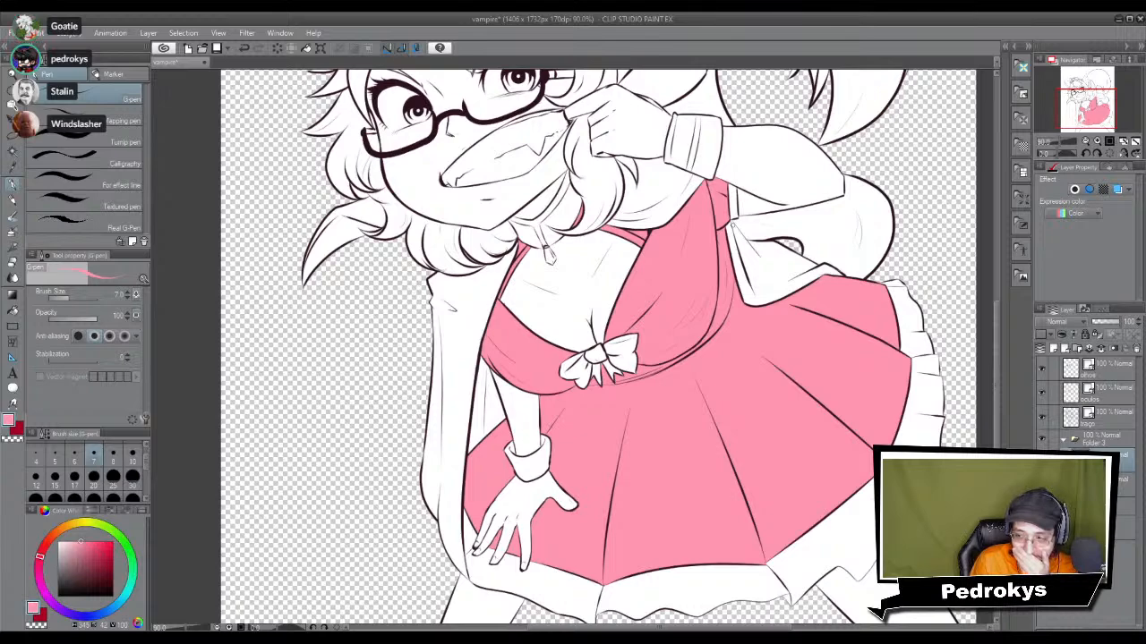
scroll(749, 205, "down", 2)
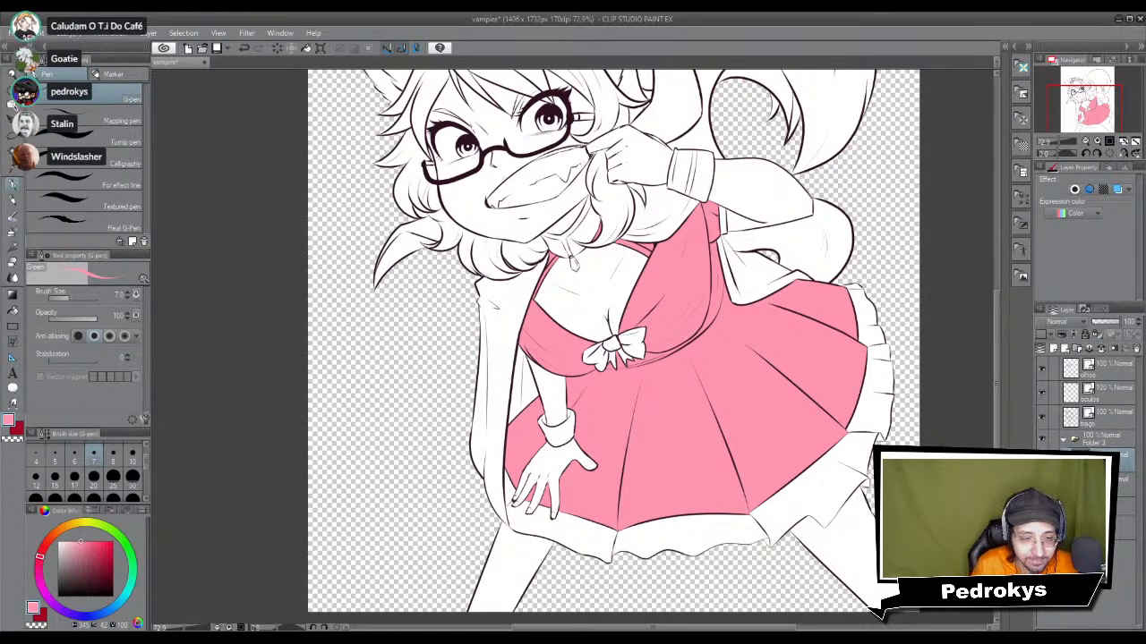
Step: Load the dress fill layer as a selection and pick a magenta-pink shading colour from the reference image
left_click(1070, 460, "ctrl")
left_click_drag(791, 321, 755, 390)
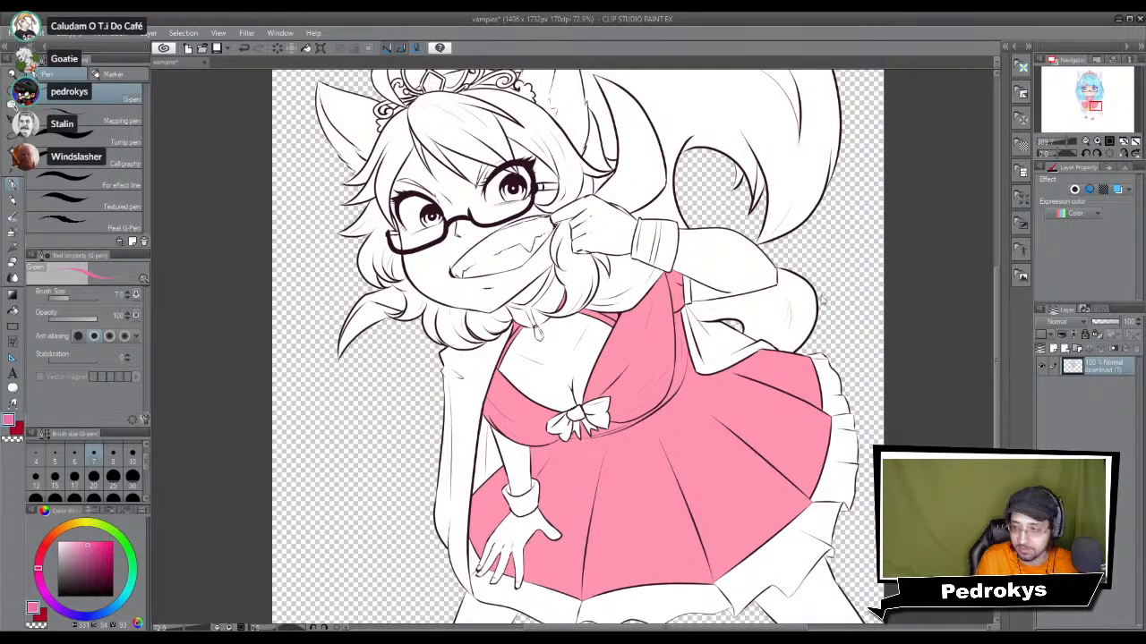
left_click(956, 412)
scroll(897, 434, "down", 3)
scroll(886, 439, "up", 4)
left_click_drag(729, 468, 712, 426)
Step: Shade beneath the skirt's diagonal fold and along the adjoining hem corner in magenta-pink with the G-pen at size 25
left_click(116, 479)
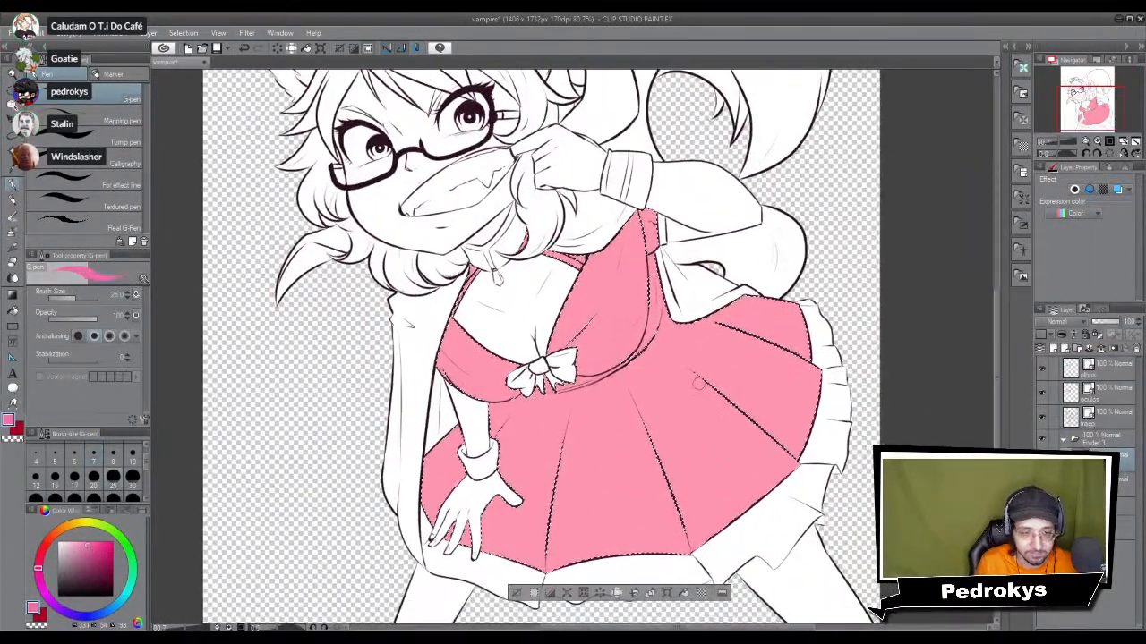
left_click_drag(707, 387, 789, 455)
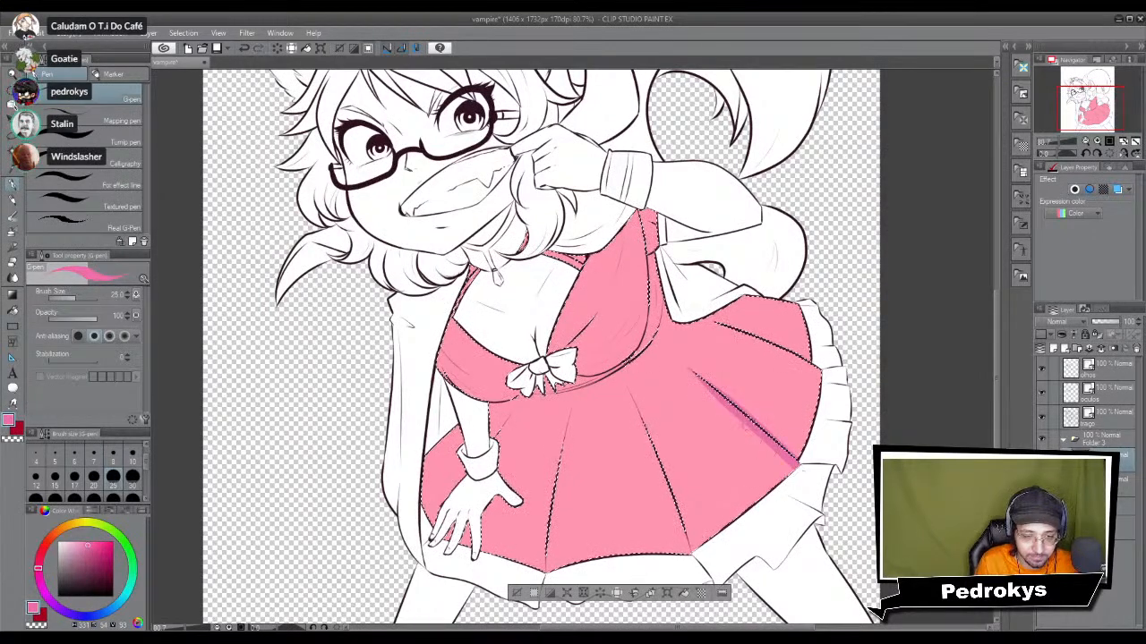
left_click_drag(711, 396, 777, 457)
left_click_drag(703, 380, 778, 447)
left_click_drag(725, 398, 788, 456)
left_click_drag(716, 329, 756, 420)
left_click_drag(708, 385, 796, 358)
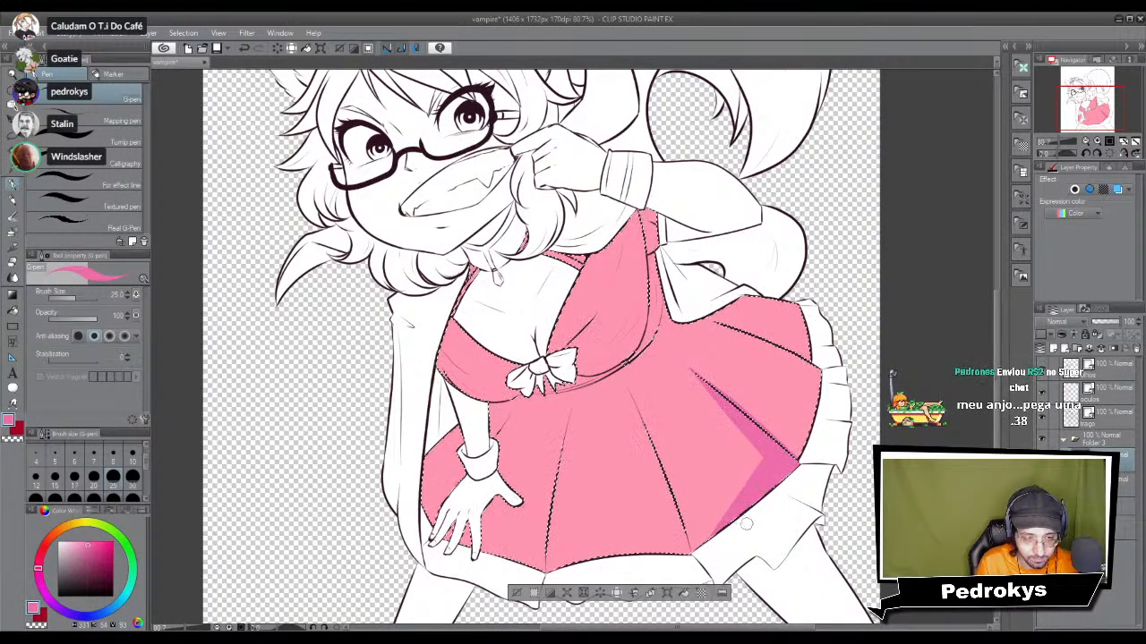
Step: Shade the uppermost skirt panel and the outer part of the panel below it in magenta-pink, undoing the last stray stroke
left_click_drag(712, 322, 798, 377)
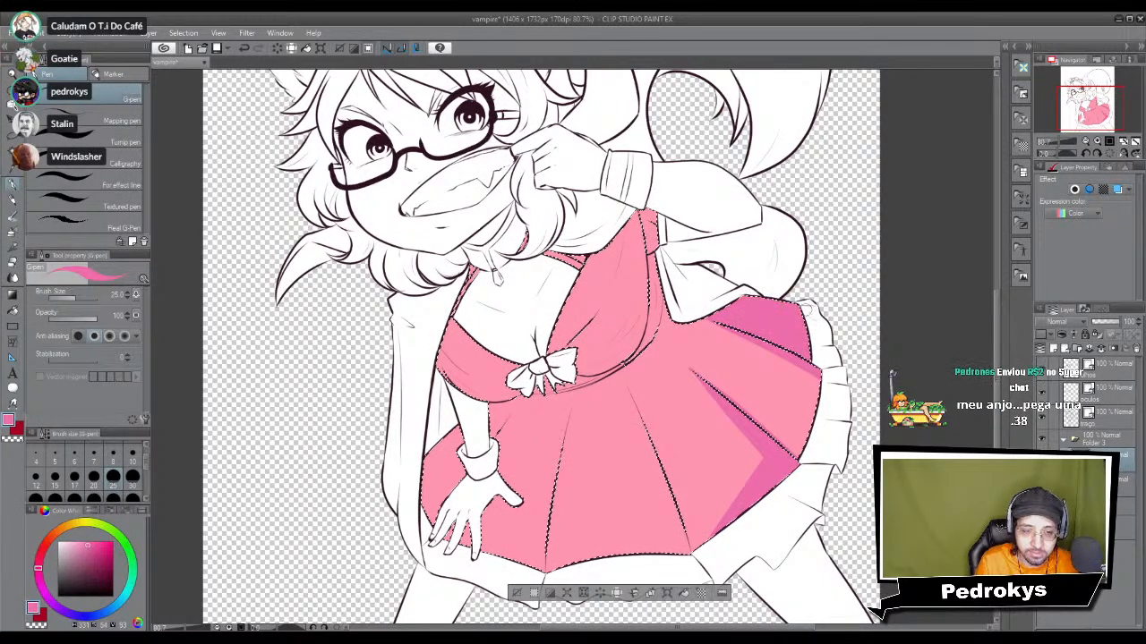
left_click_drag(757, 345, 788, 452)
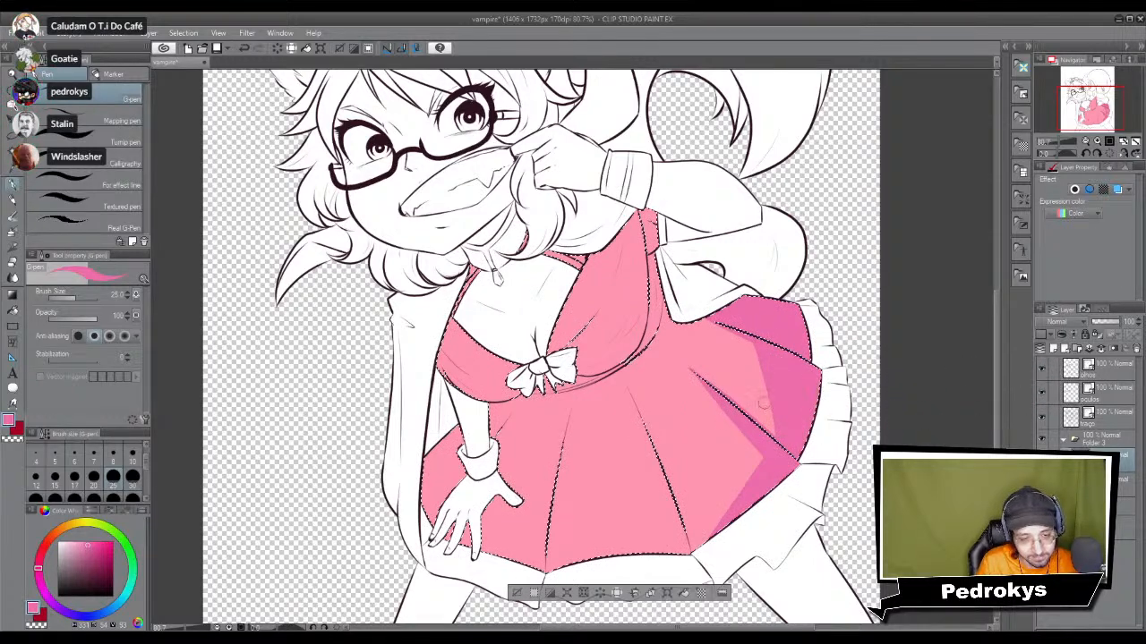
key("ctrl+z")
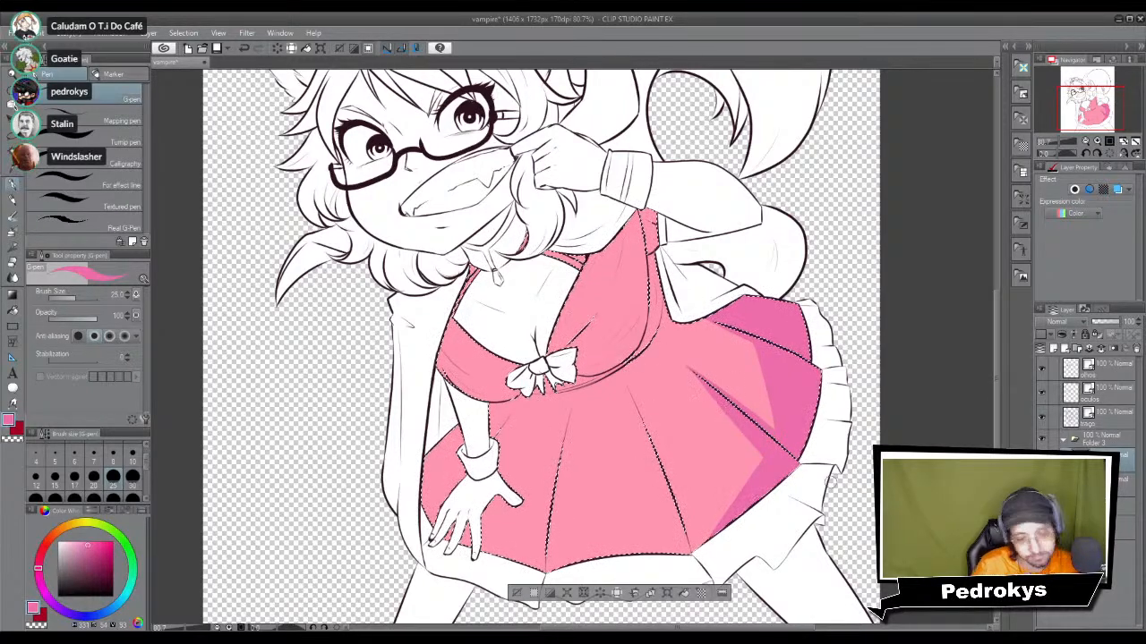
Step: Shade the narrow dress strip between the outer side of the bust and the jacket in magenta-pink with the G-pen
scroll(832, 486, "down", 6)
scroll(832, 486, "up", 4)
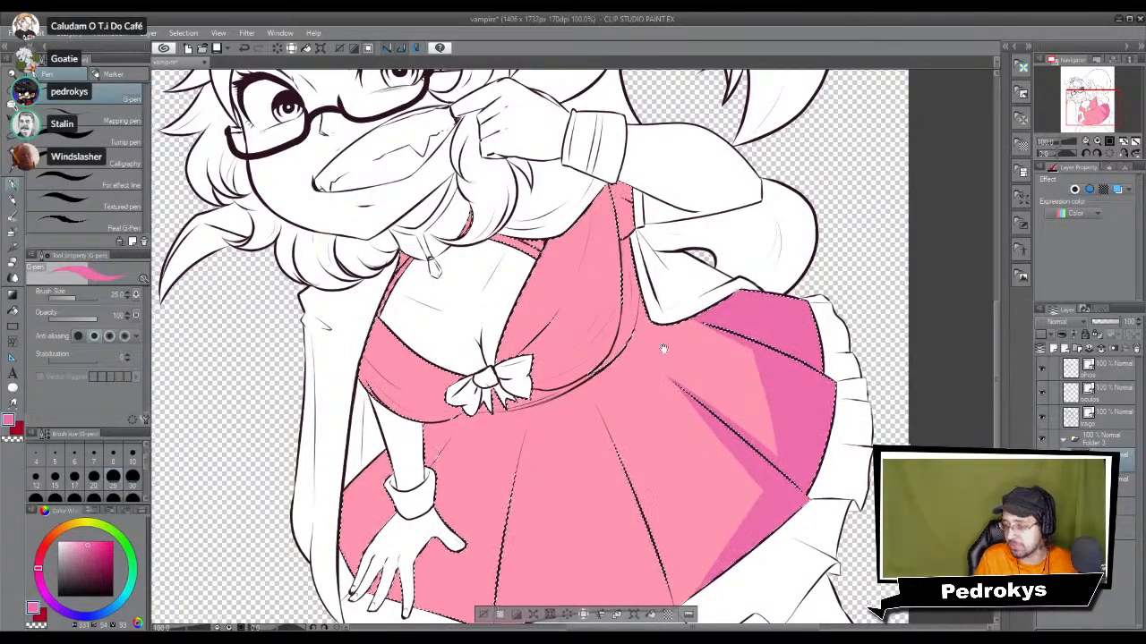
left_click_drag(641, 361, 701, 435)
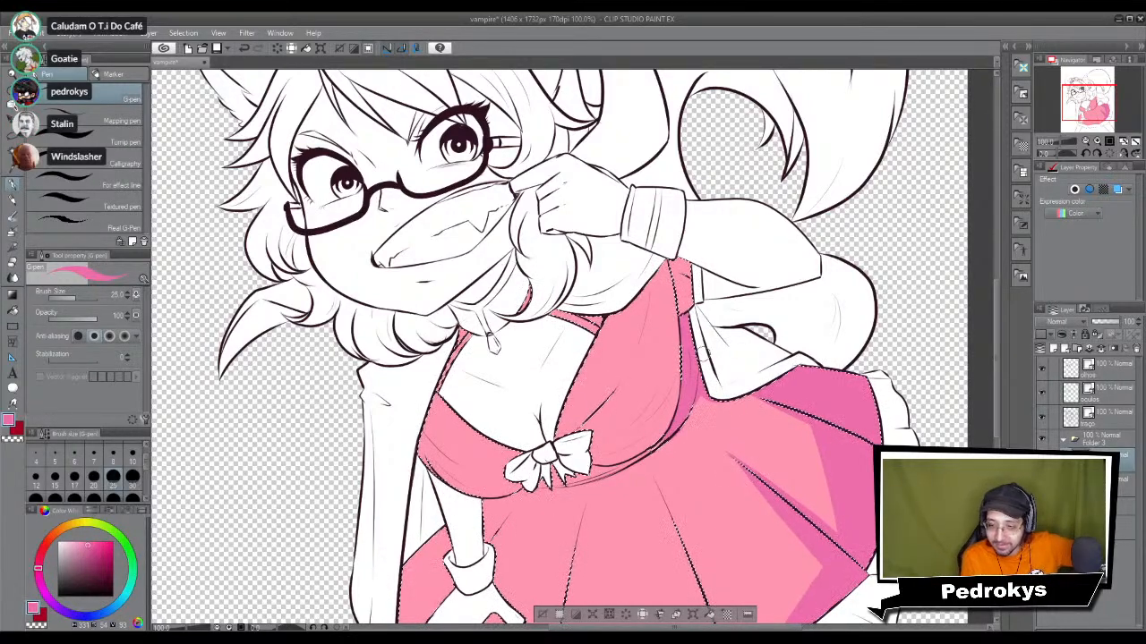
scroll(557, 472, "down", 4)
Step: Set the G-pen size to 17 and shade along the waist seam beneath the bust and bow, undoing the last stray stroke
scroll(557, 471, "up", 6)
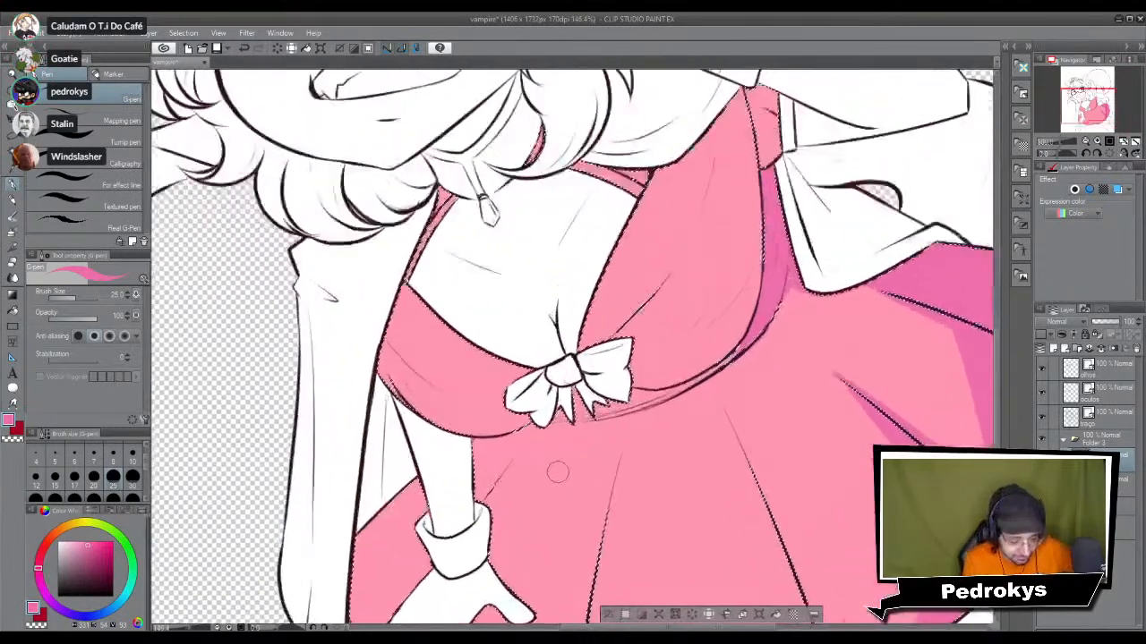
scroll(556, 471, "up", 1)
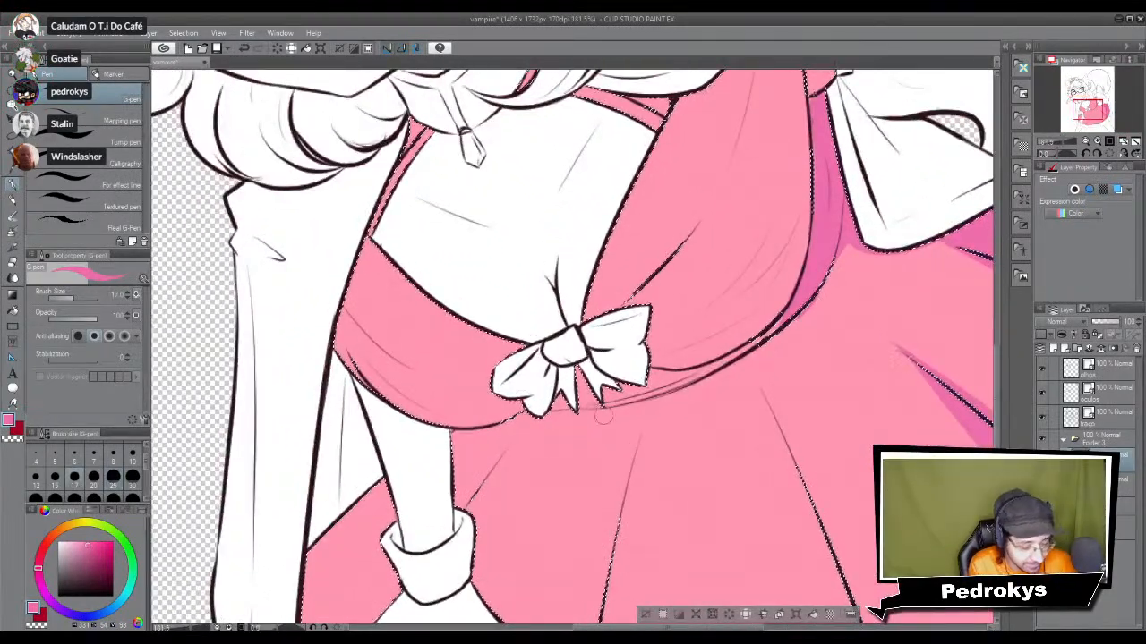
left_click_drag(571, 410, 752, 346)
mouse_move(673, 390)
left_mouse_down()
mouse_move(815, 297)
mouse_move(546, 428)
mouse_move(524, 417)
mouse_move(777, 343)
left_mouse_up()
left_click_drag(722, 375, 638, 487)
key("ctrl+z")
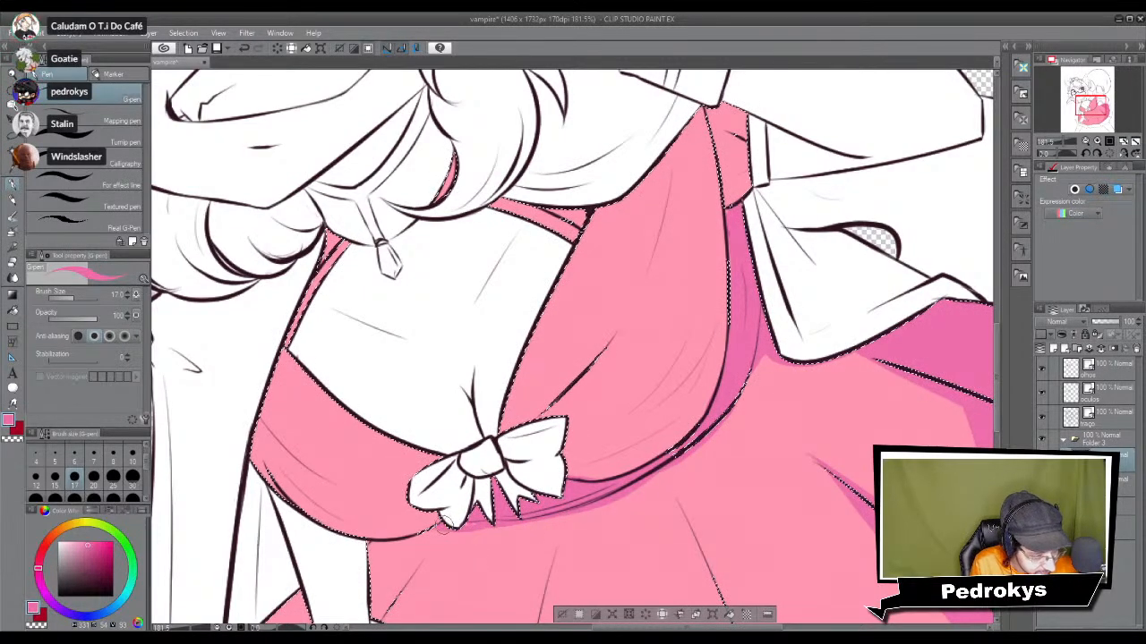
left_click_drag(761, 445, 740, 525)
Step: Shade the waist seam up to the arm, the skirt edge beside the cape, and the hem corner around the resting hand in magenta-pink
scroll(772, 439, "down", 4)
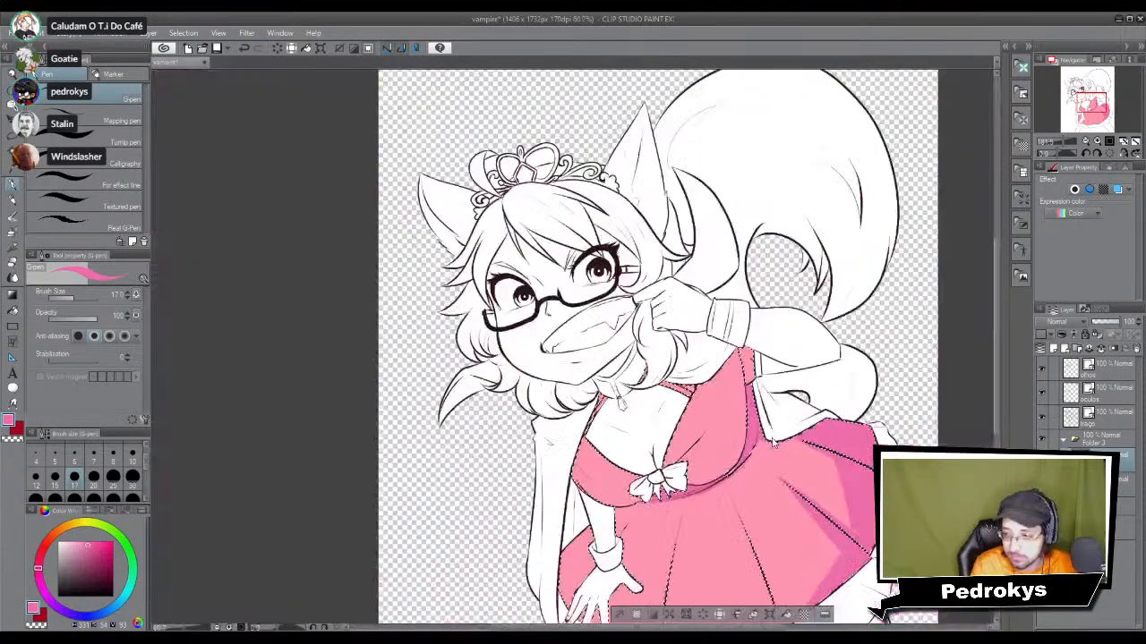
scroll(772, 439, "down", 1)
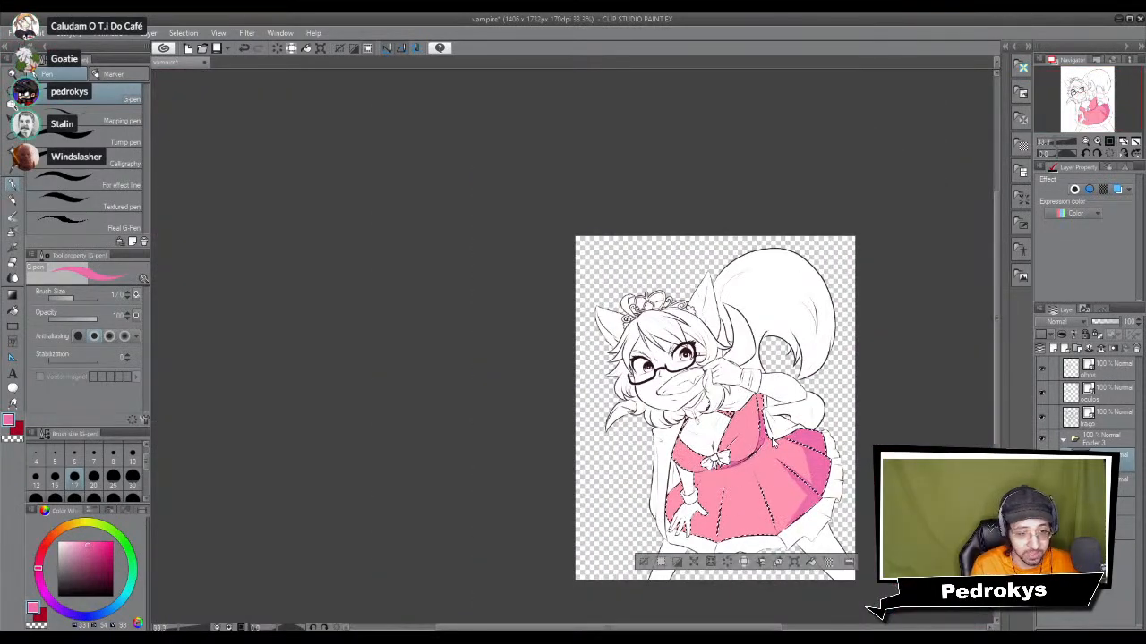
scroll(771, 439, "up", 3)
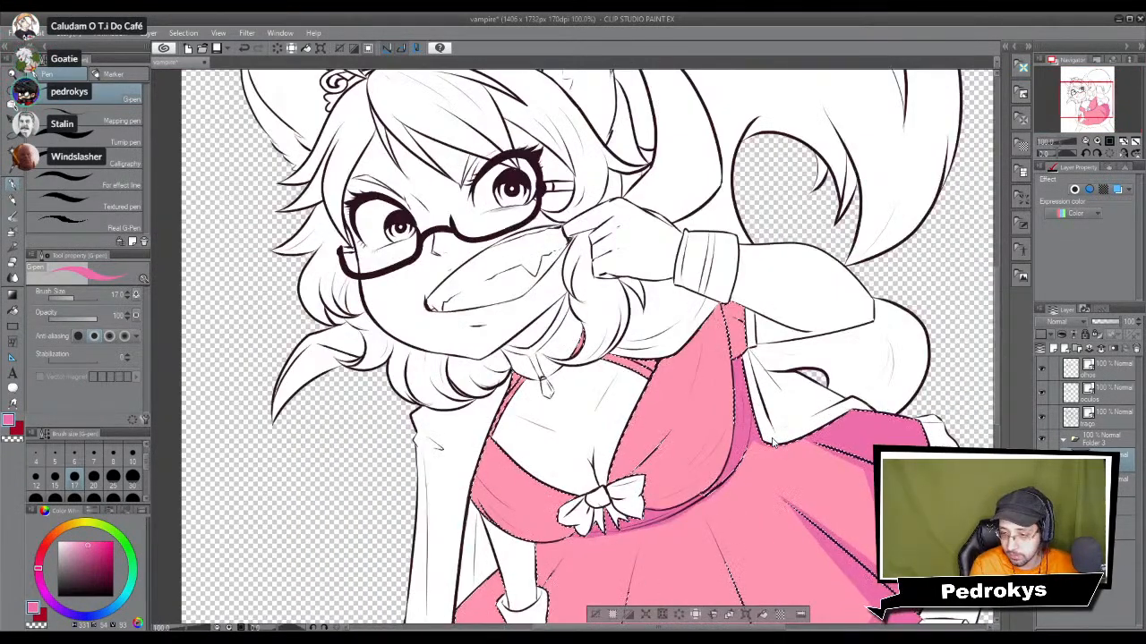
left_click_drag(329, 471, 603, 309)
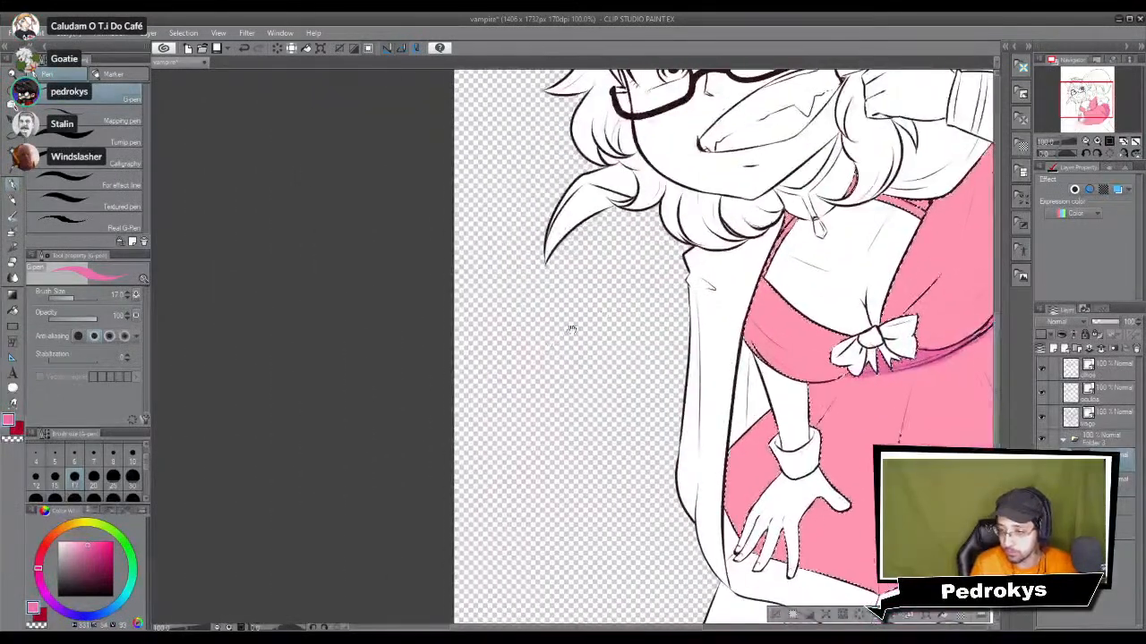
left_click_drag(548, 458, 482, 378)
left_click_drag(585, 324, 581, 350)
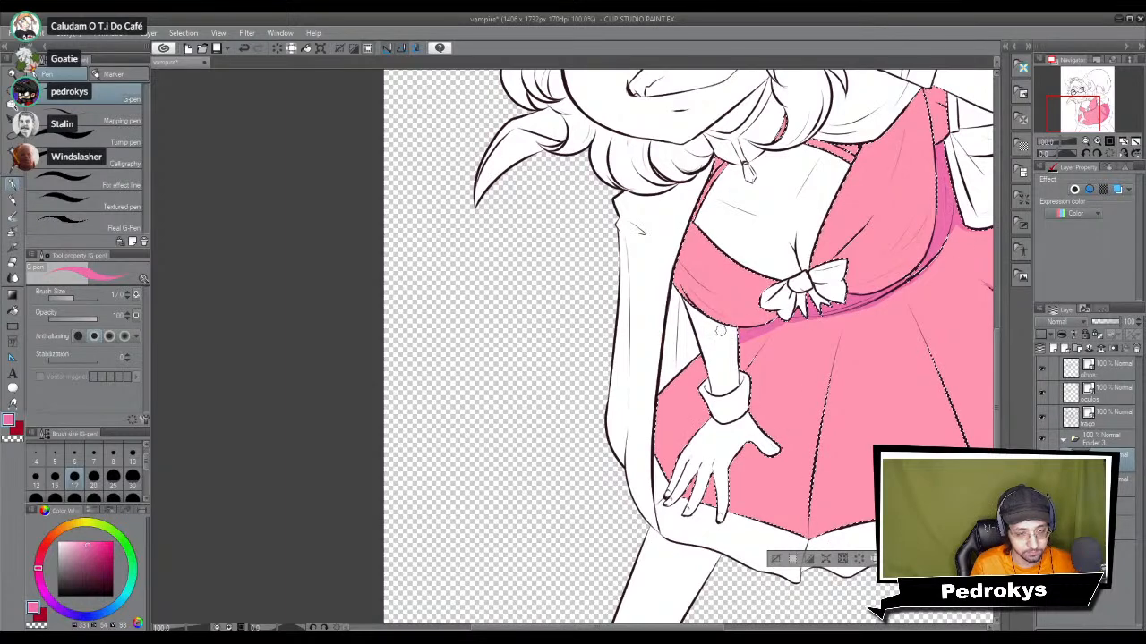
left_click_drag(722, 363, 636, 460)
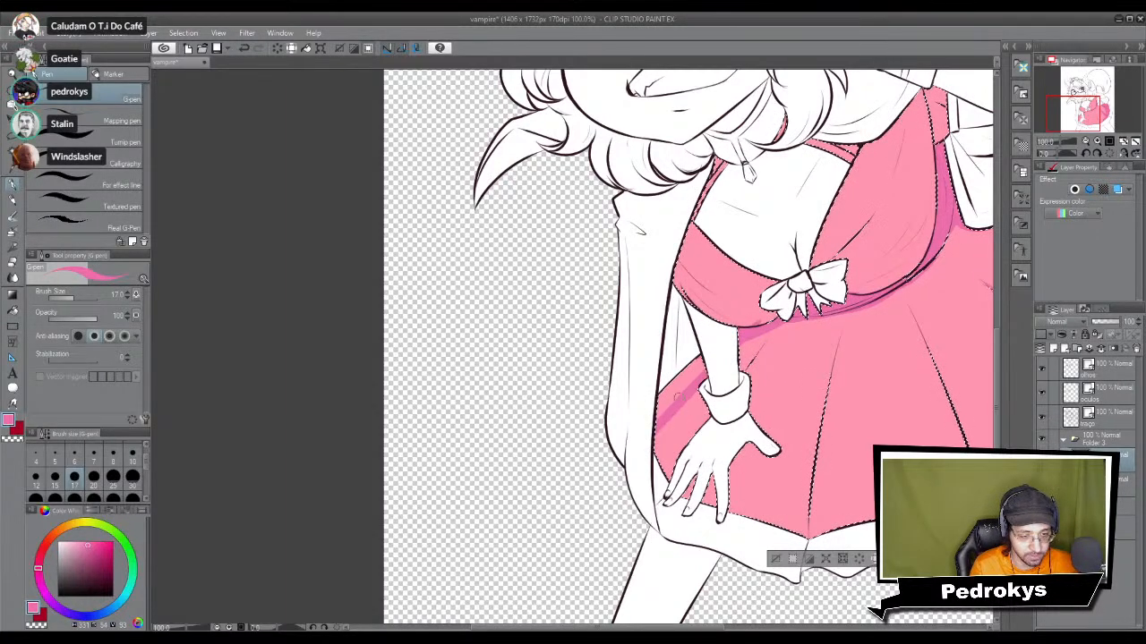
key("ctrl+z")
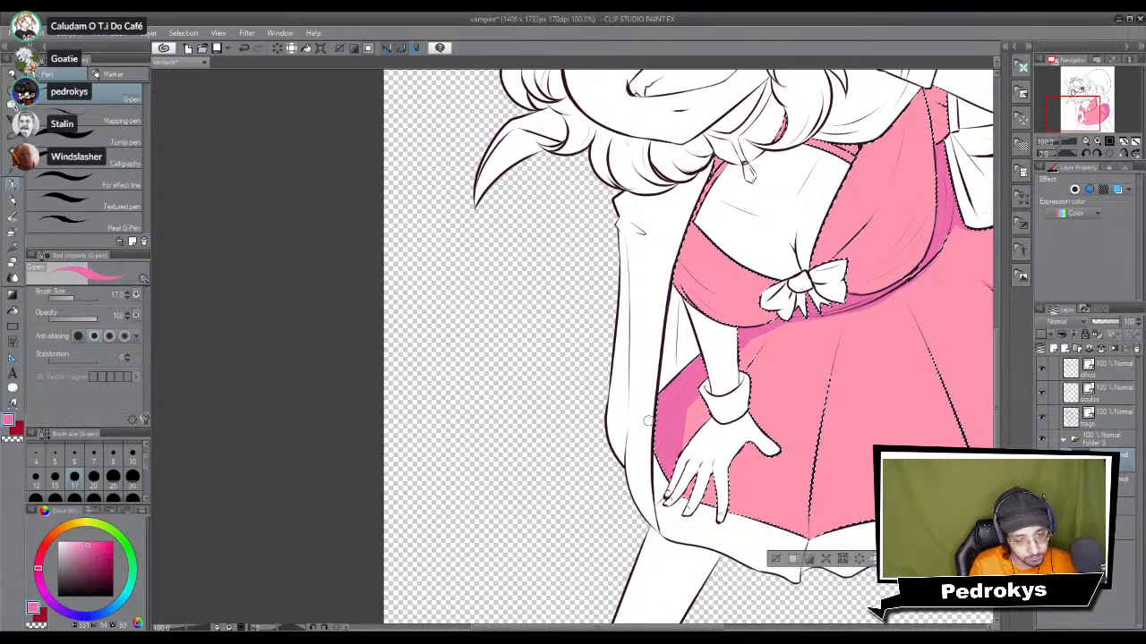
left_click_drag(752, 351, 683, 448)
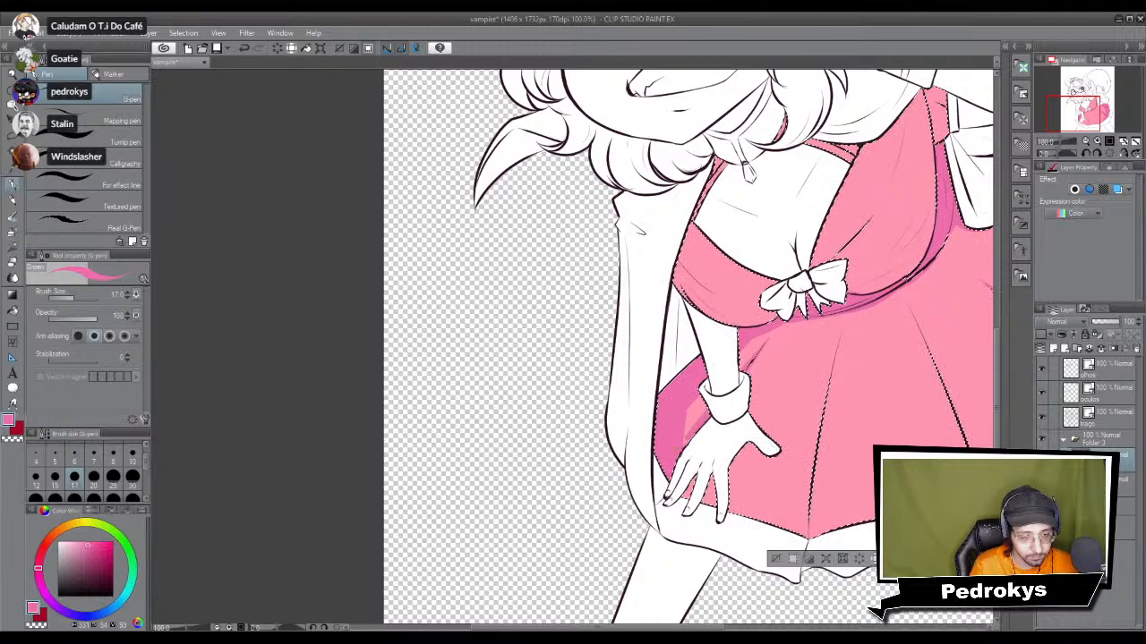
mouse_move(776, 462)
left_mouse_down()
mouse_move(742, 522)
mouse_move(725, 490)
left_mouse_up()
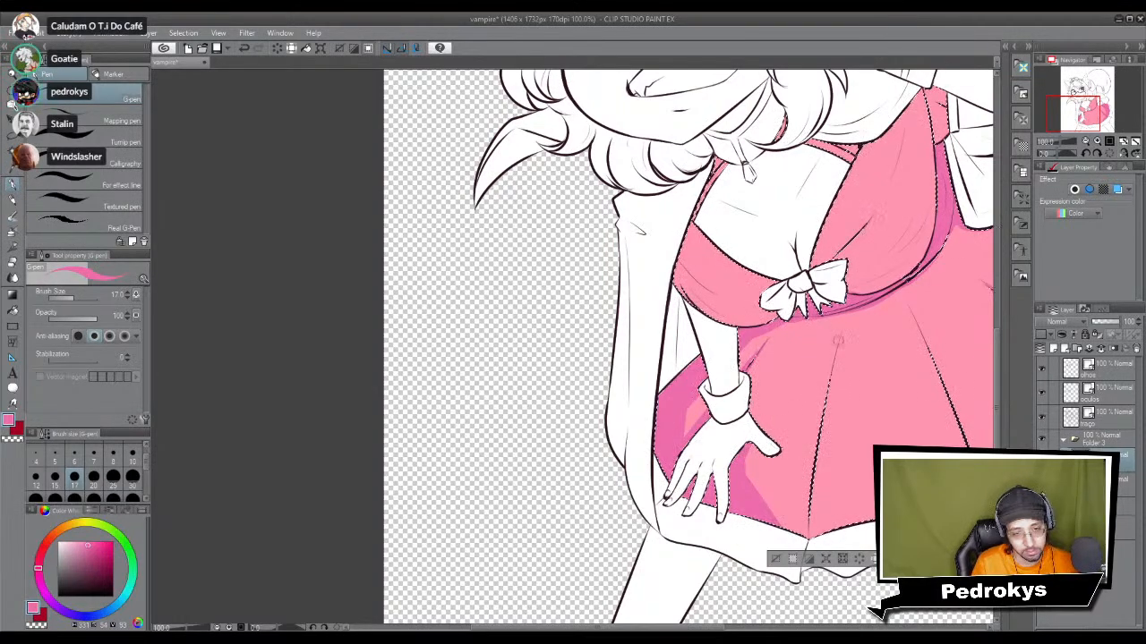
Step: Shade along the two central skirt folds with tapered magenta-pink strokes, redoing the stroke on the second fold
left_click_drag(838, 342, 793, 555)
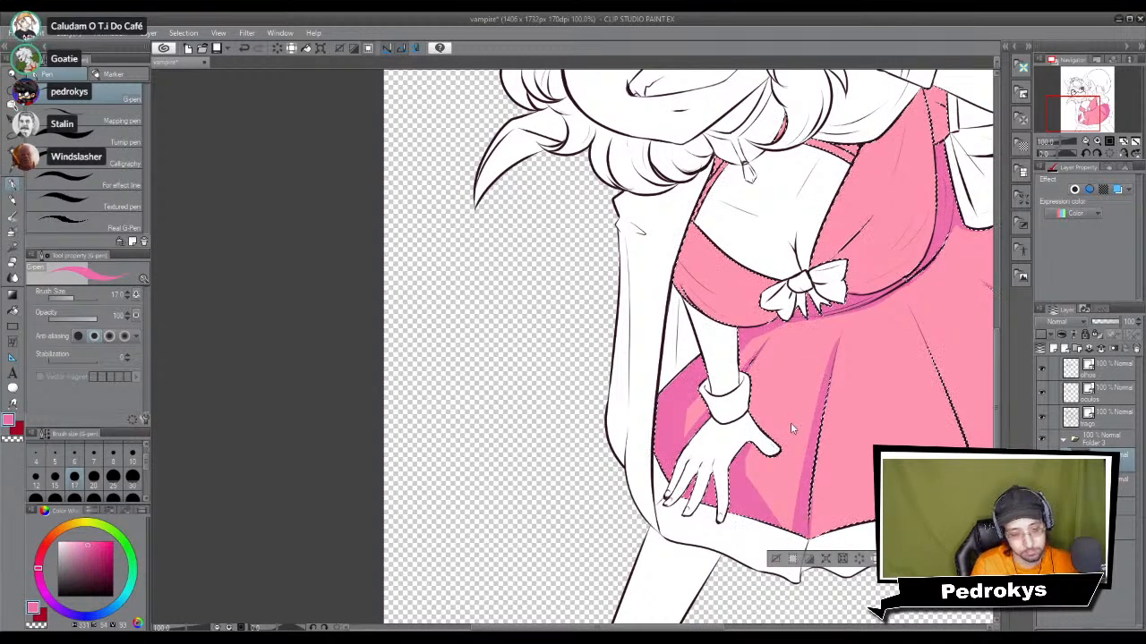
scroll(806, 421, "down", 5)
scroll(781, 432, "up", 5)
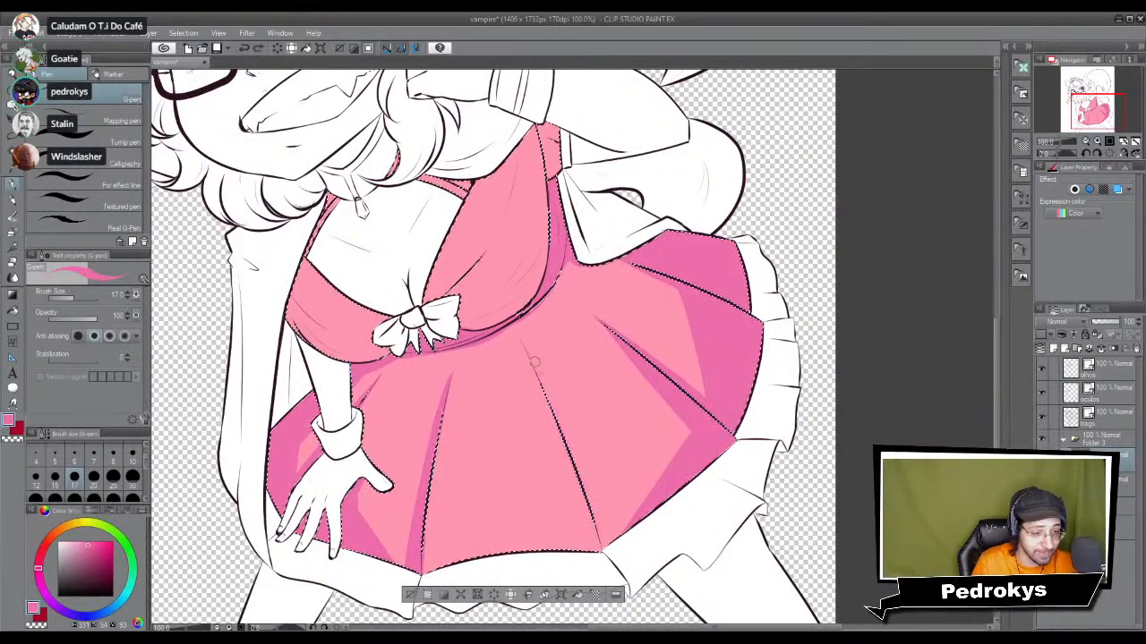
left_click_drag(537, 368, 591, 527)
key("ctrl+z")
left_click_drag(527, 358, 605, 526)
scroll(608, 495, "down", 5)
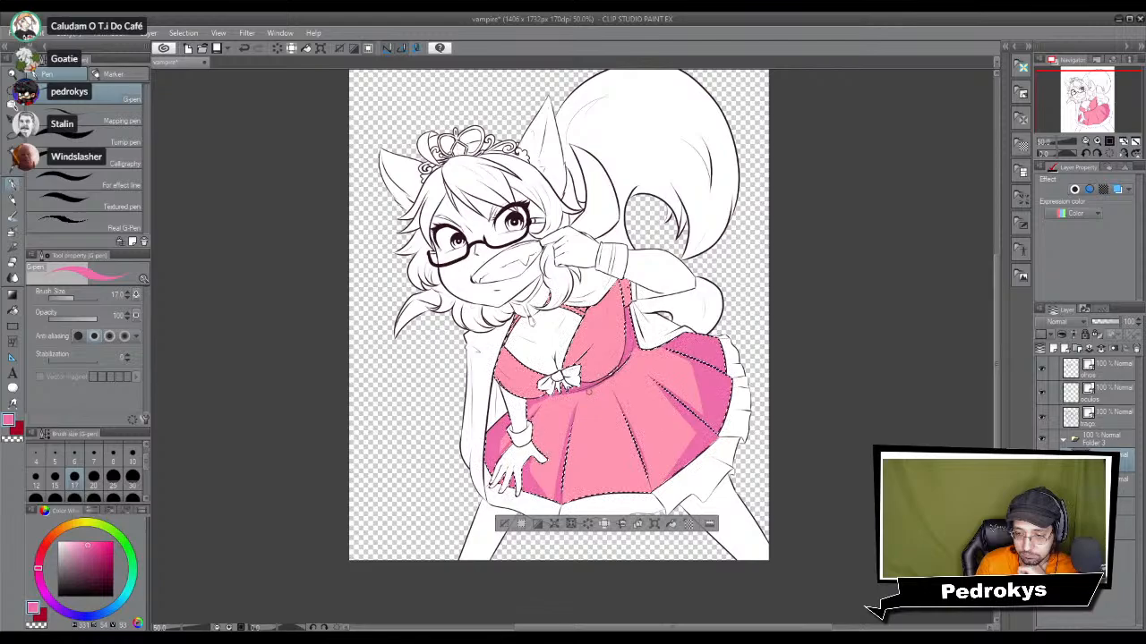
Step: Shade the dress parts under the collar and hair, and the outer edge and folds of the bust cup beside the cape
scroll(586, 389, "up", 2)
scroll(588, 391, "up", 3)
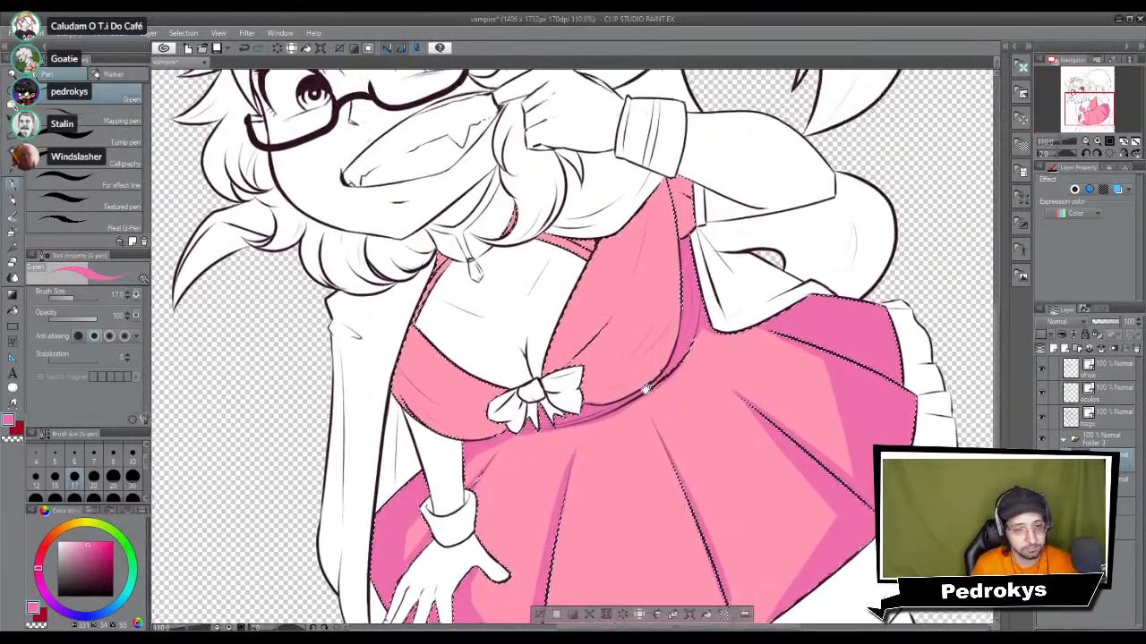
mouse_move(646, 386)
left_mouse_down()
mouse_move(660, 468)
mouse_move(644, 465)
mouse_move(655, 486)
mouse_move(661, 445)
mouse_move(659, 482)
left_mouse_up()
scroll(661, 447, "up", 3)
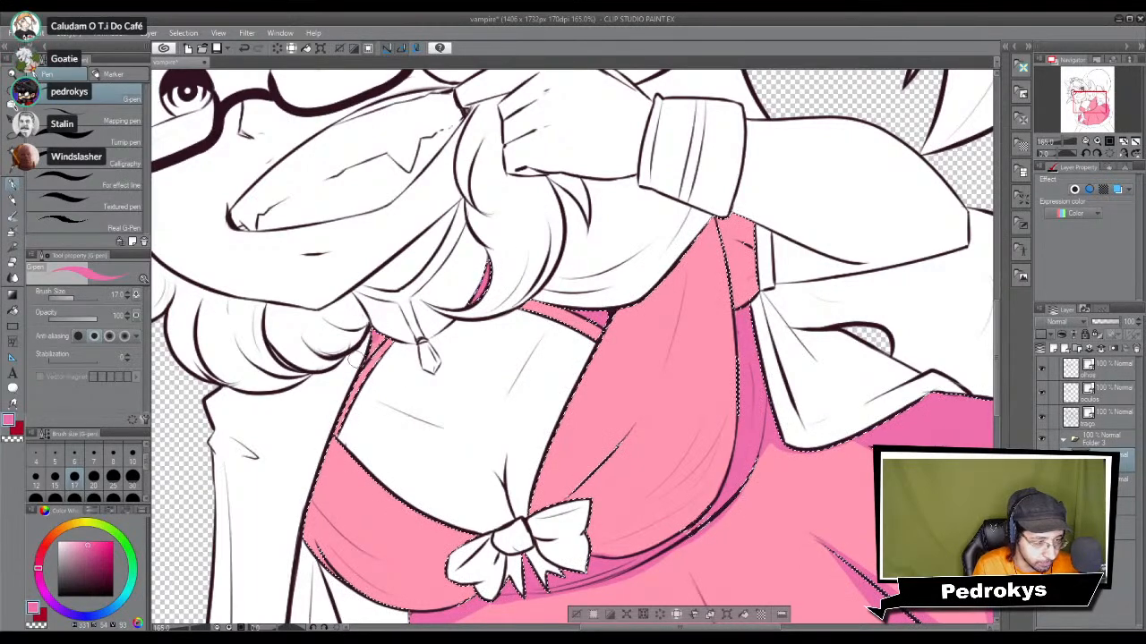
left_click_drag(340, 544, 425, 384)
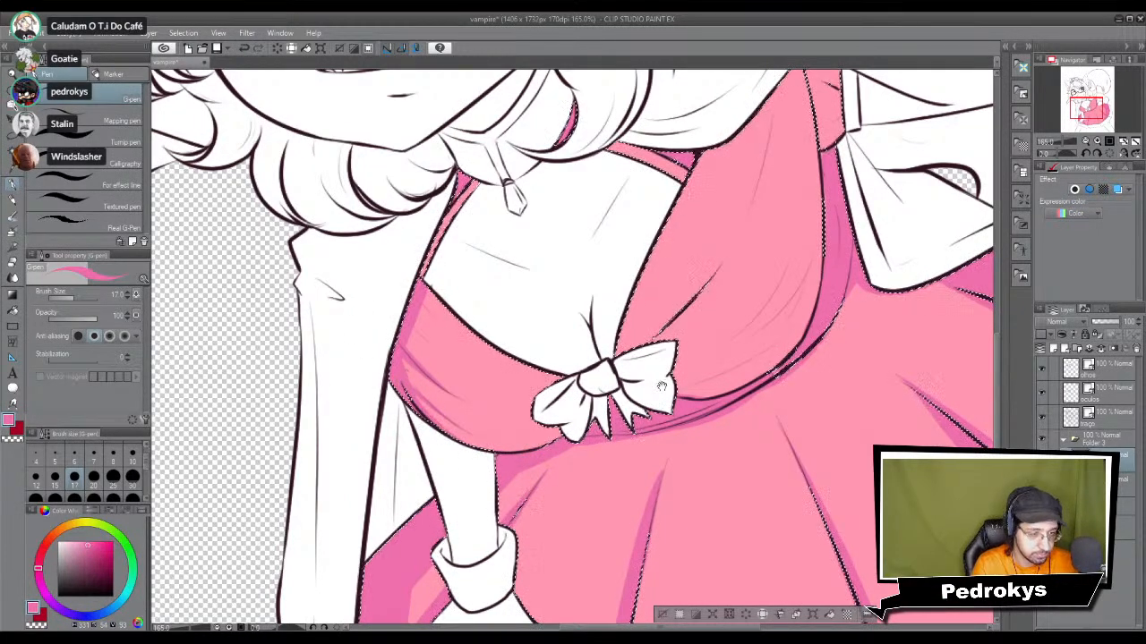
Step: Add magenta-pink fold shading on the bust beside the bow, undoing the last stray stroke
left_click_drag(652, 379, 615, 422)
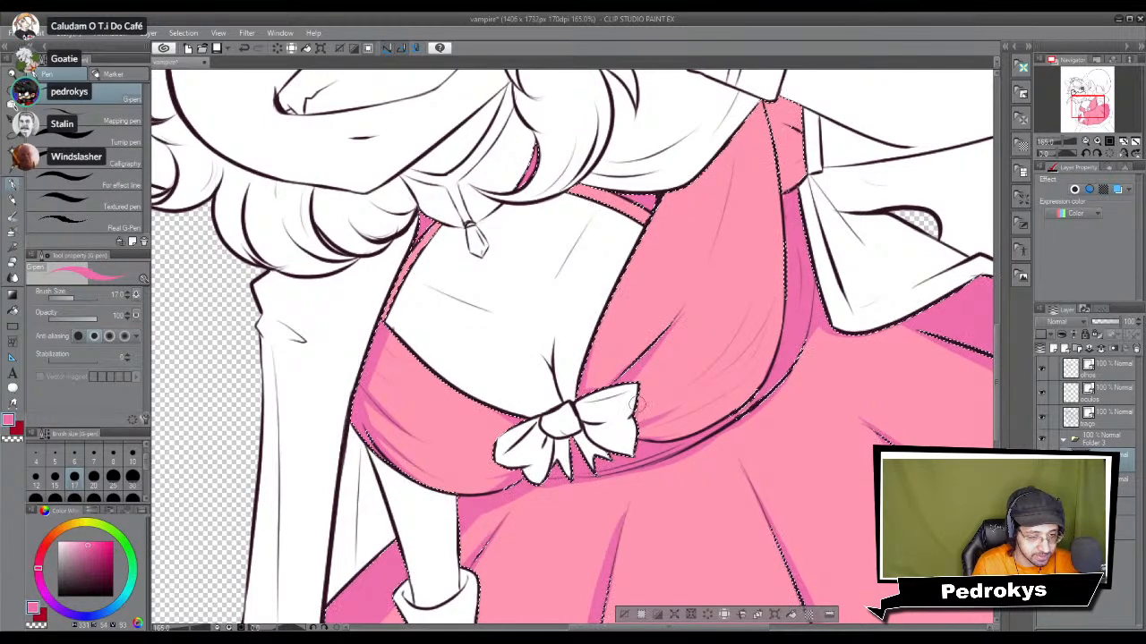
left_click_drag(744, 392, 641, 437)
key("ctrl+z")
scroll(604, 439, "down", 5)
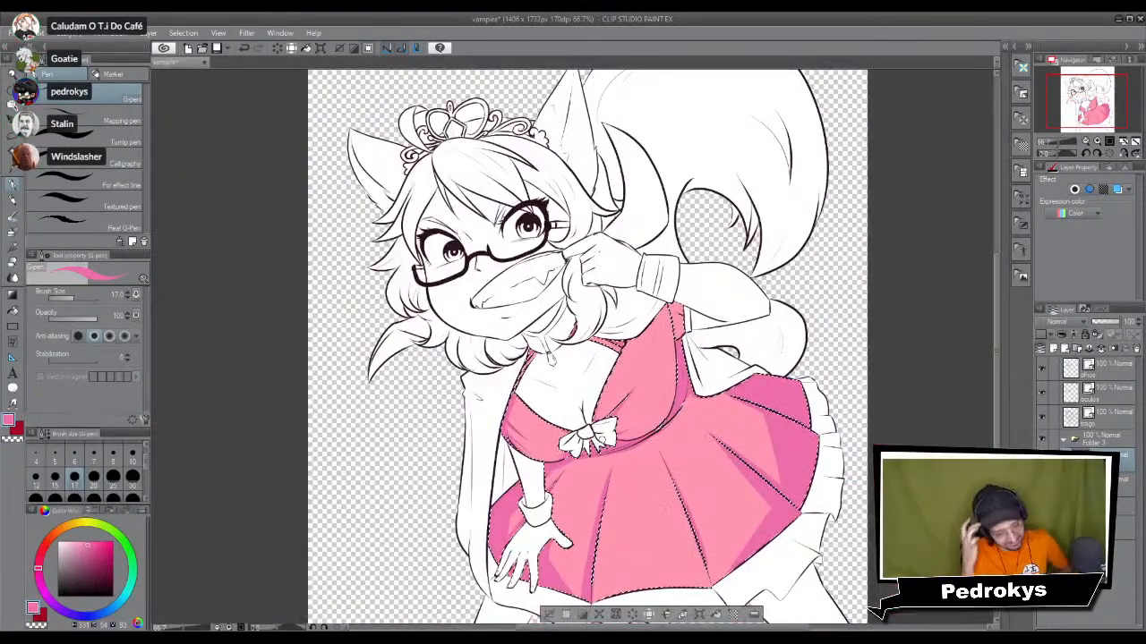
scroll(598, 443, "up", 2)
scroll(668, 367, "up", 2)
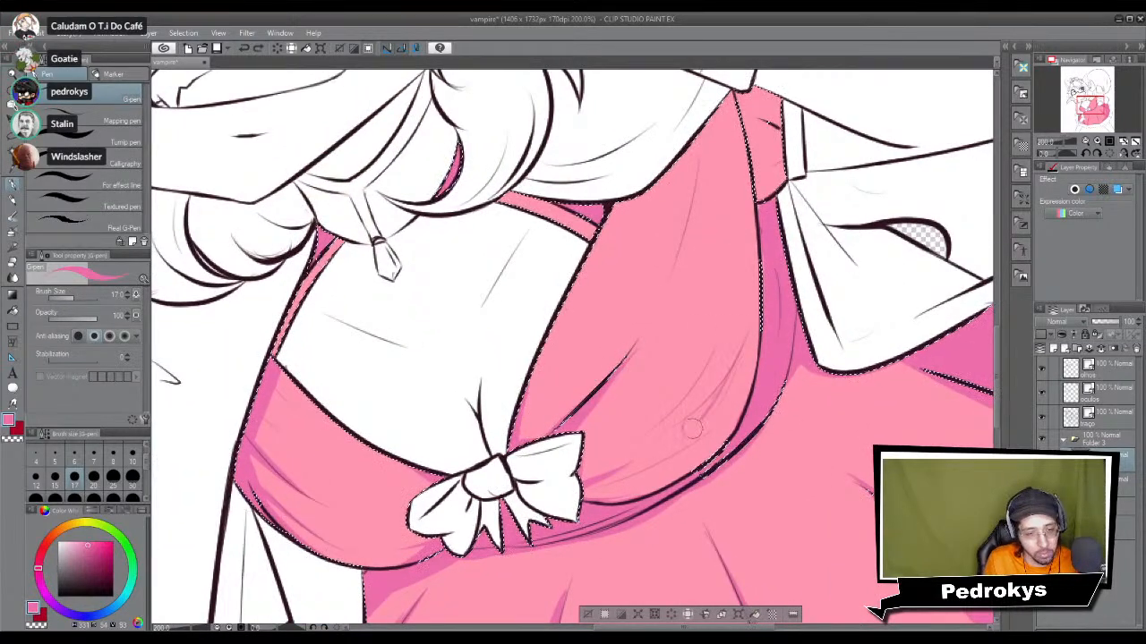
Step: Shade along the outer curve of the bust cup nearest the raised arm, adding tapered strokes over its fold lines
left_click_drag(667, 439, 625, 494)
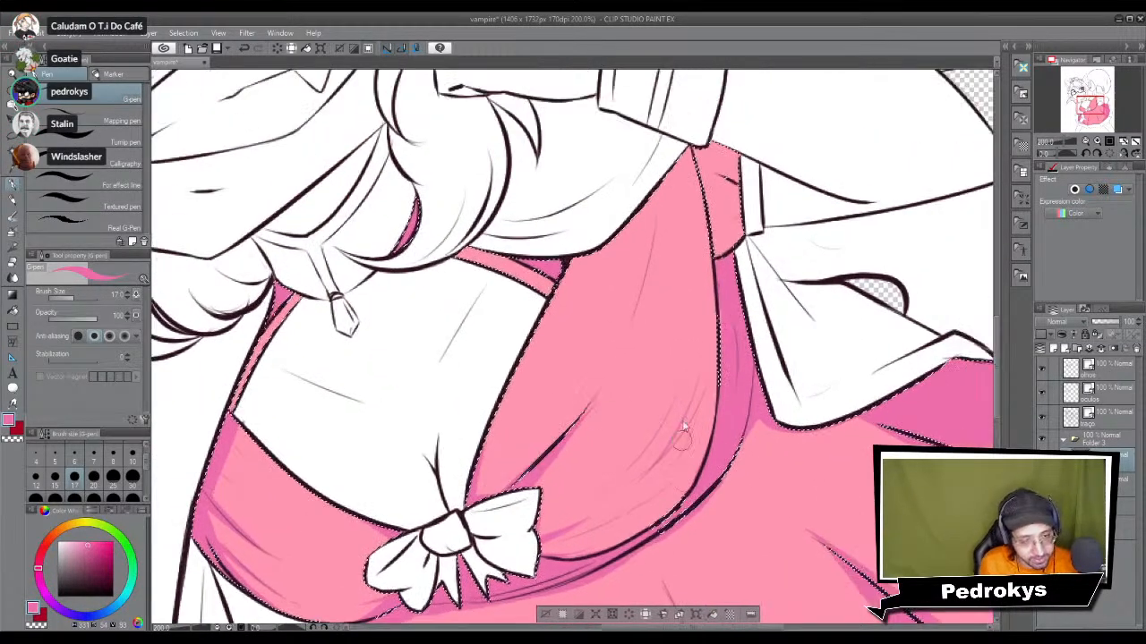
left_click_drag(714, 331, 671, 450)
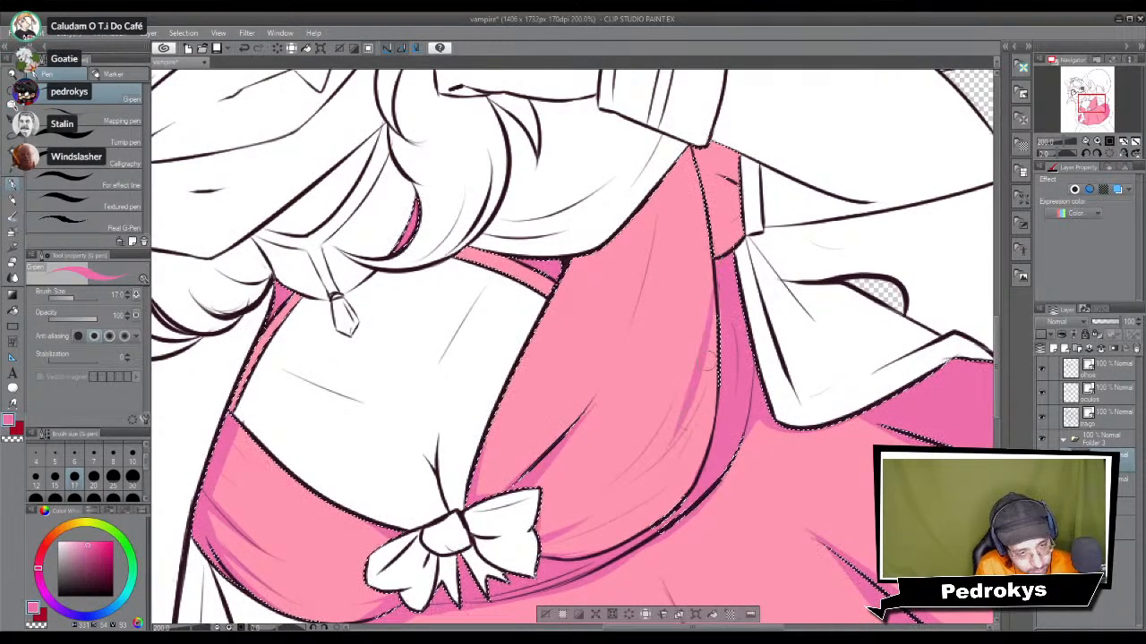
left_click_drag(716, 328, 684, 492)
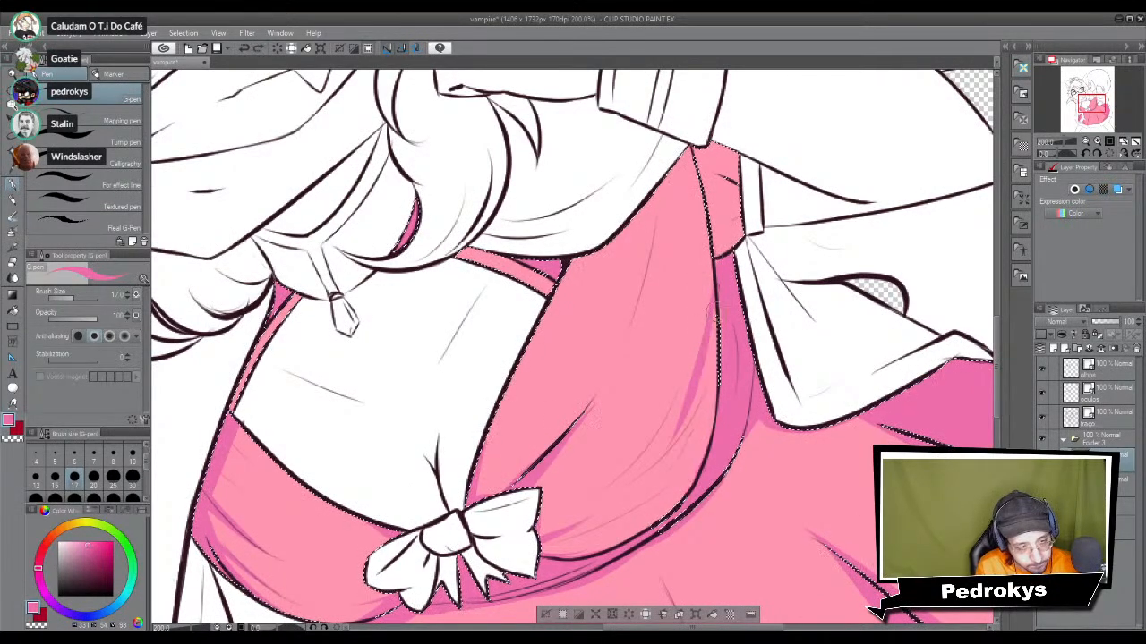
left_click_drag(702, 321, 677, 445)
left_click_drag(705, 304, 700, 209)
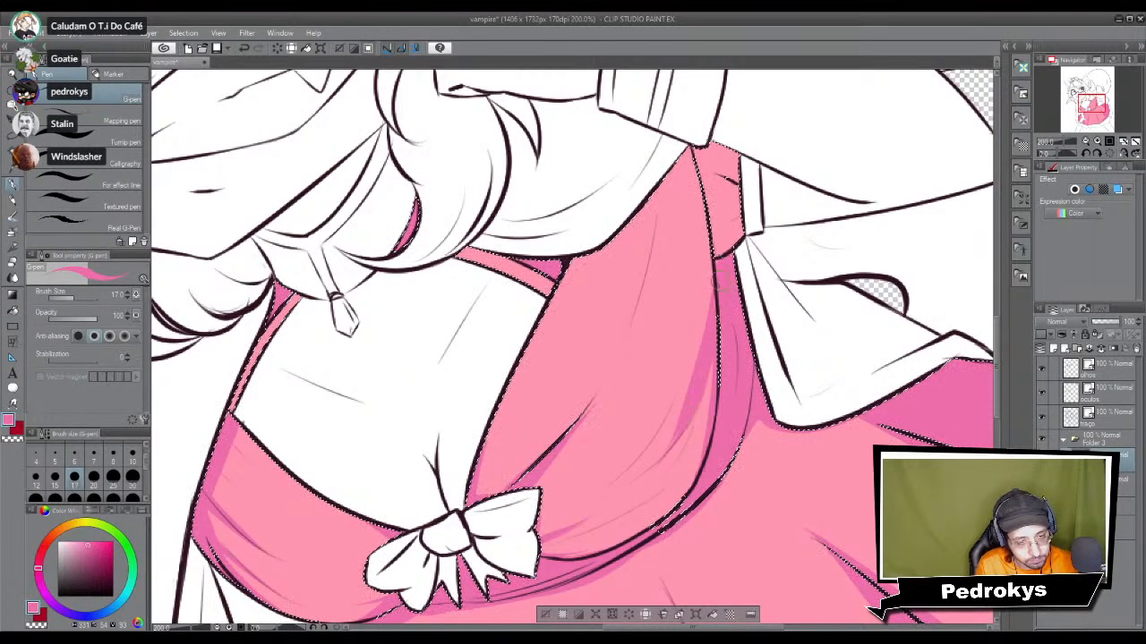
left_click_drag(708, 257, 713, 235)
left_click_drag(705, 351, 678, 478)
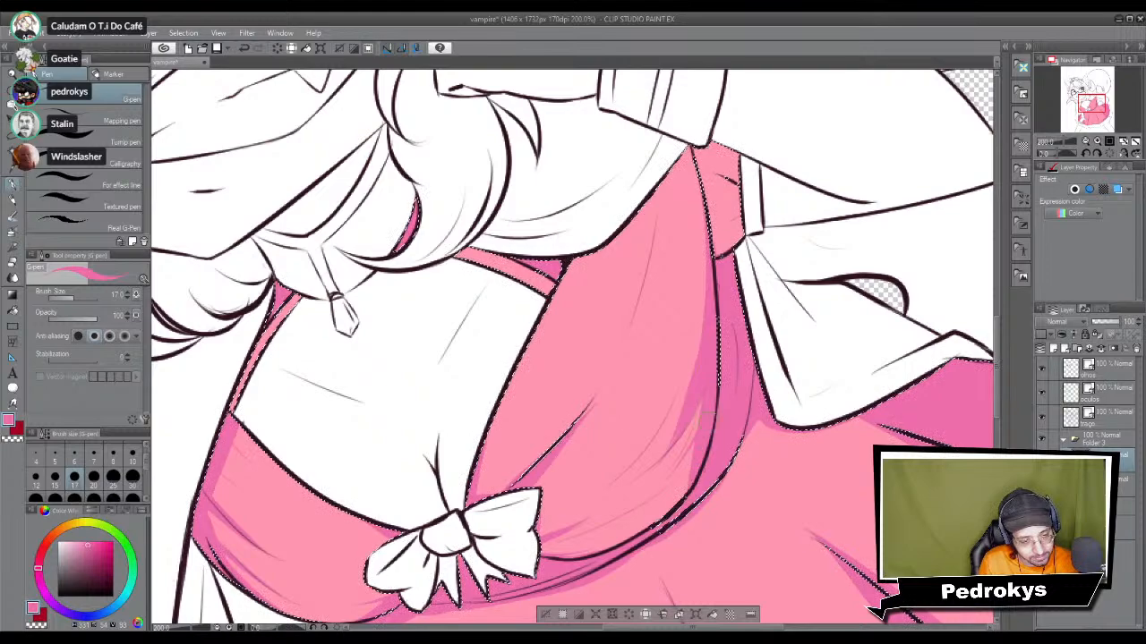
Step: Set the G-pen size to 10 and shade the small shoulder section of the dress below the raised cuff
scroll(683, 477, "up", 3)
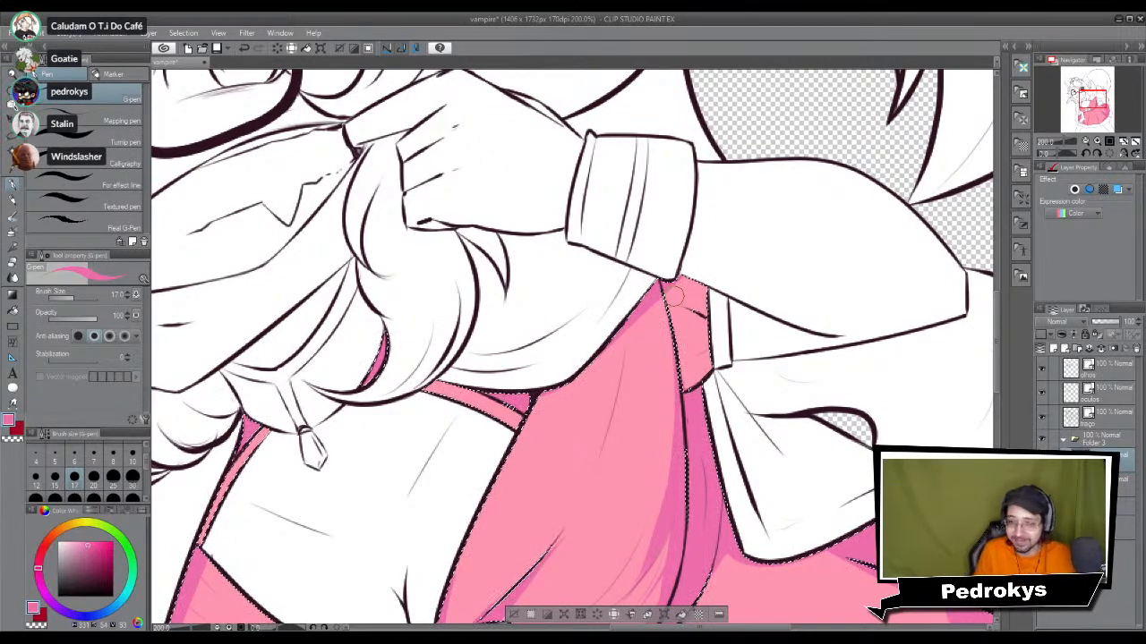
left_click(128, 463)
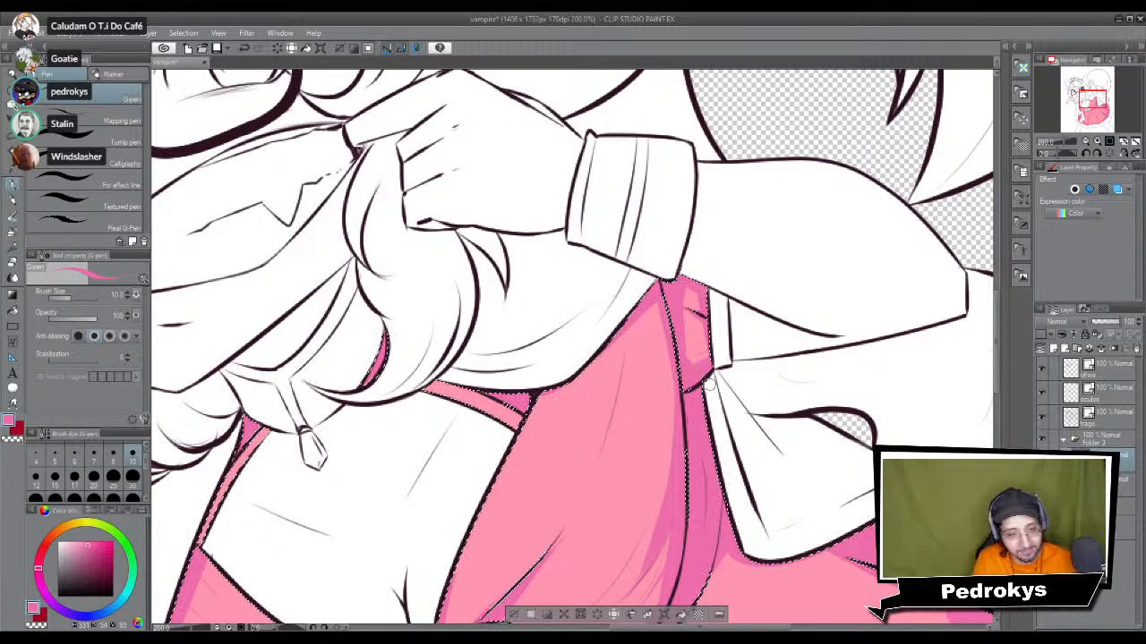
scroll(707, 383, "down", 5)
left_click_drag(780, 332, 717, 448)
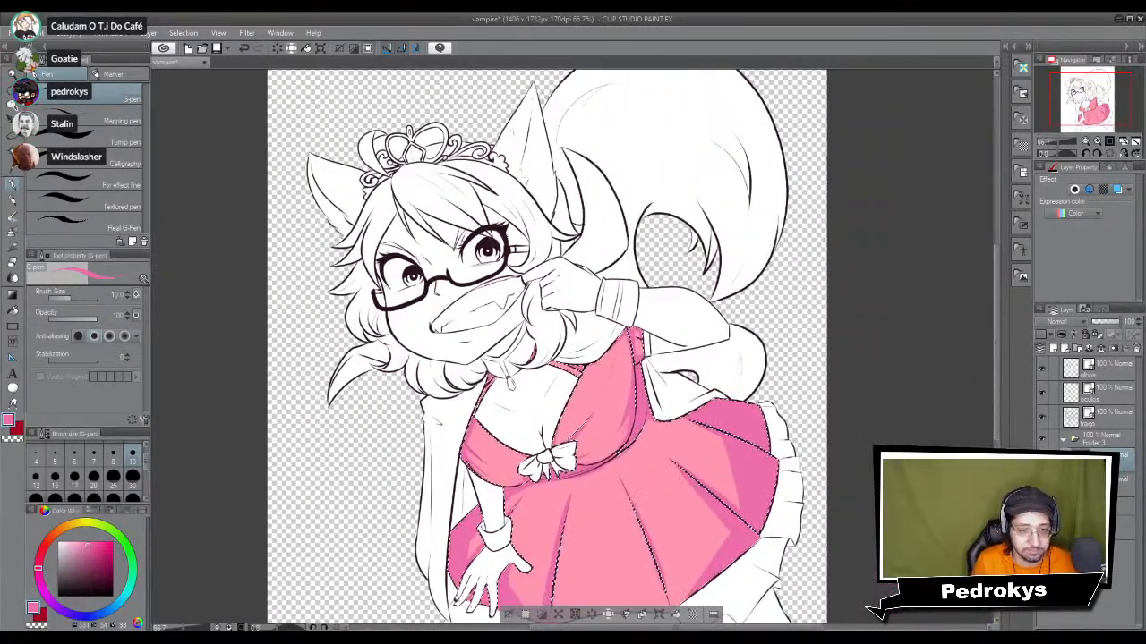
Step: Check the reference image, return to the vampire drawing and look closely at the bust shading
left_click(898, 206)
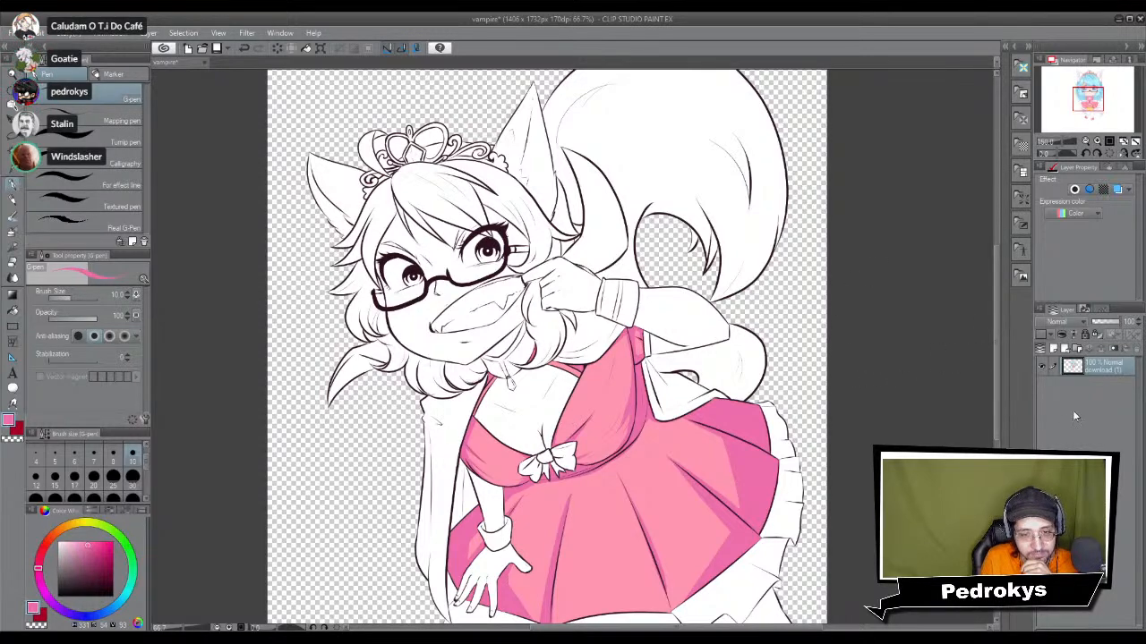
left_click(954, 406)
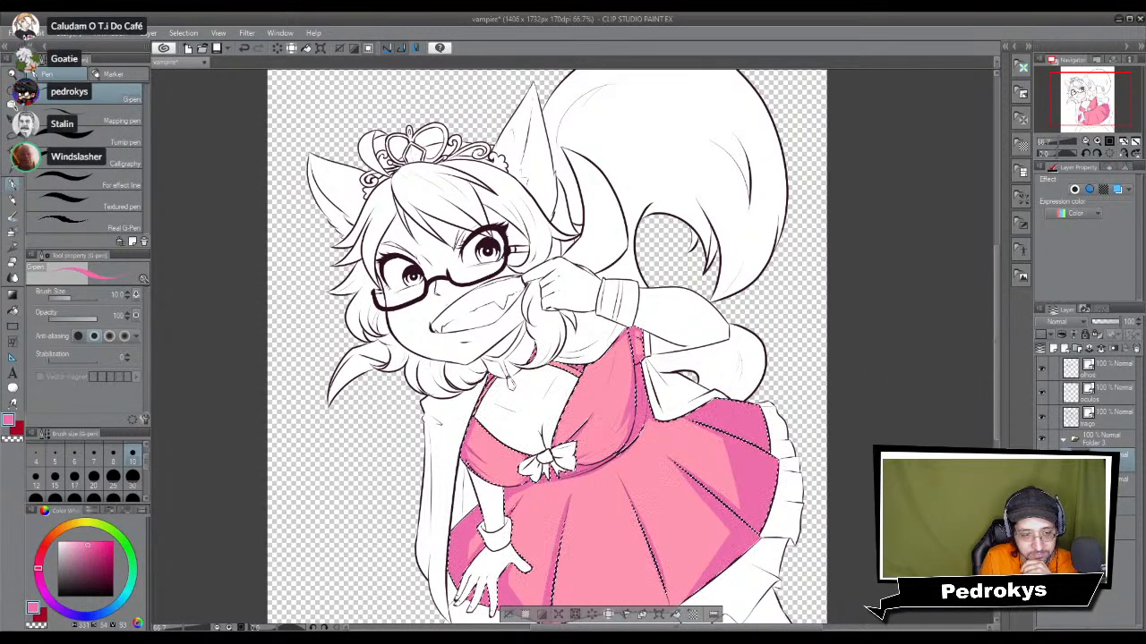
left_click(1065, 440)
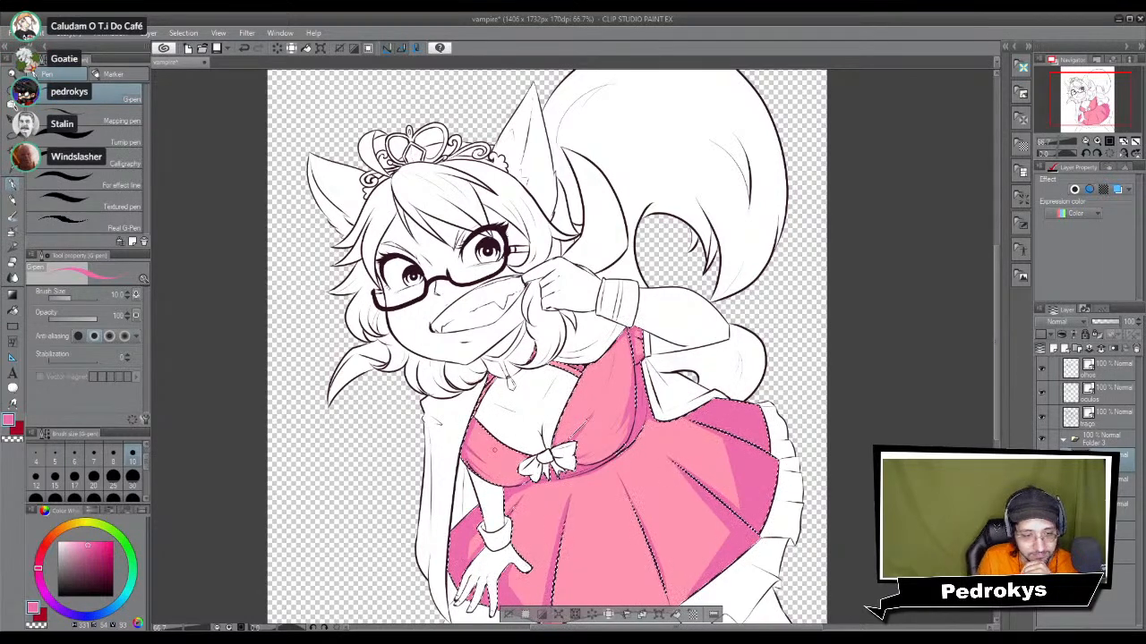
scroll(568, 432, "up", 3)
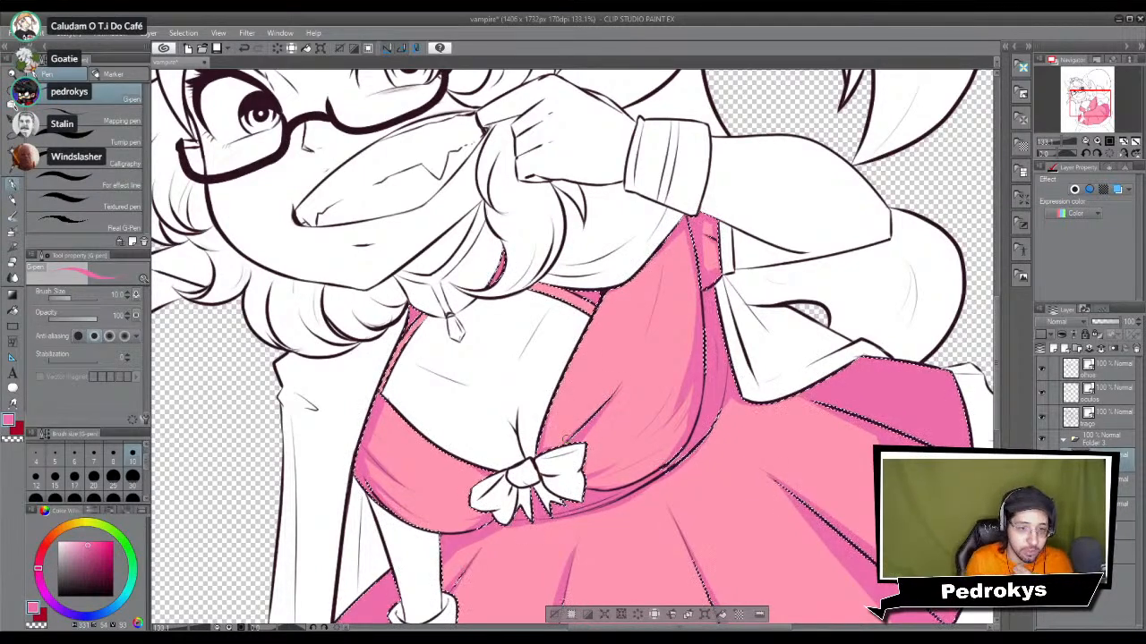
Step: Sample the light pink from the reference image and paint it over the bust cup nearest the raised arm with the G-pen at size 25
scroll(564, 438, "down", 2)
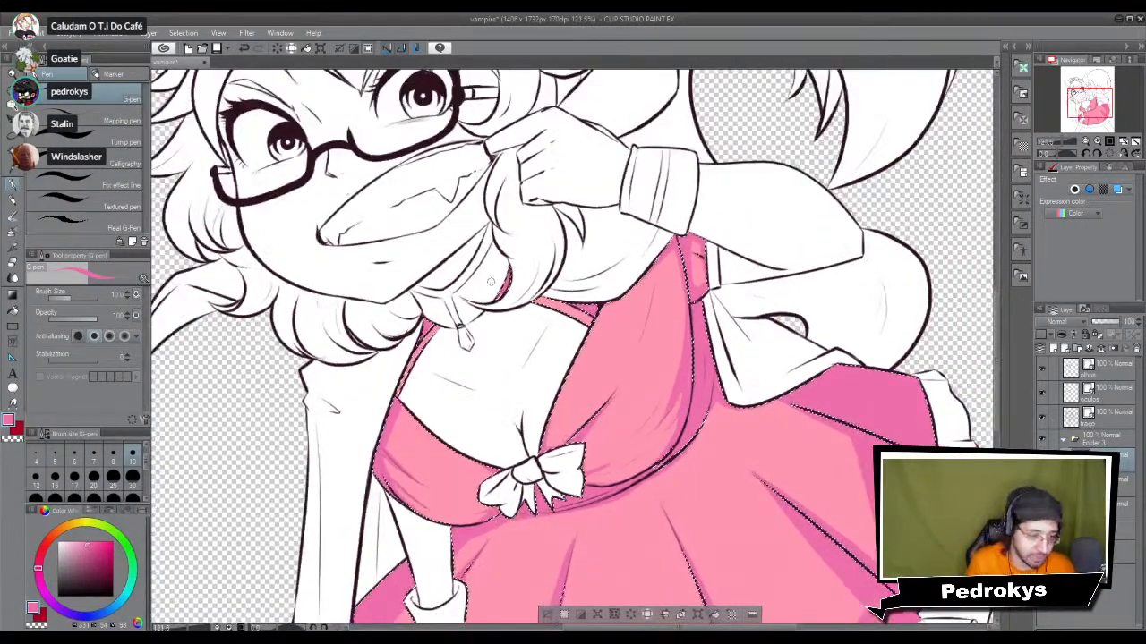
left_click_drag(600, 463, 588, 431)
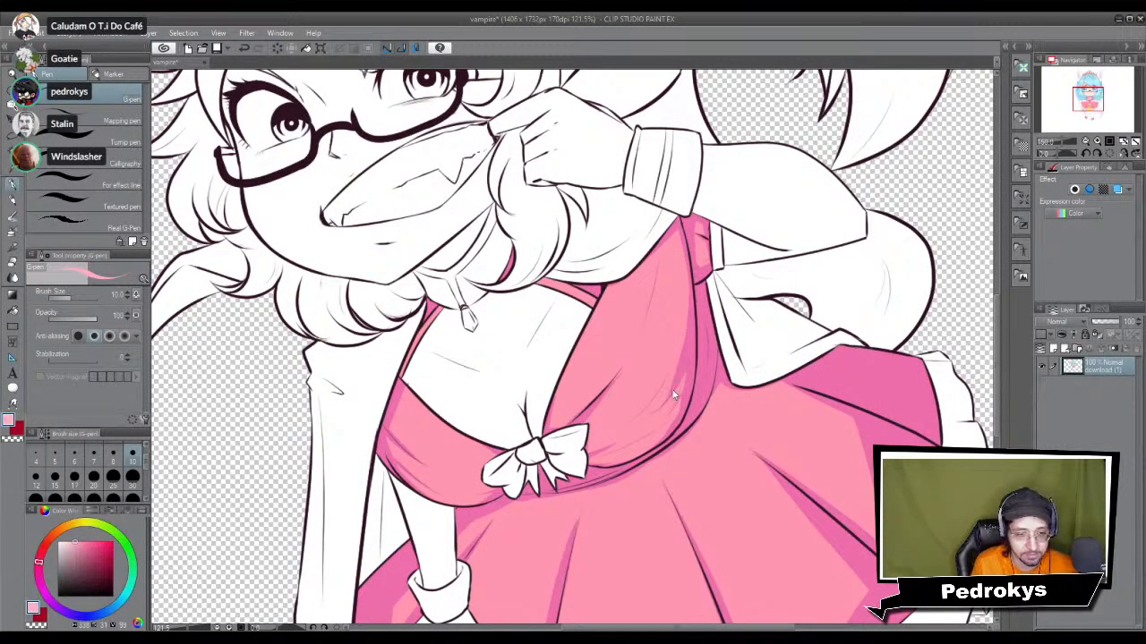
key("ctrl+Tab")
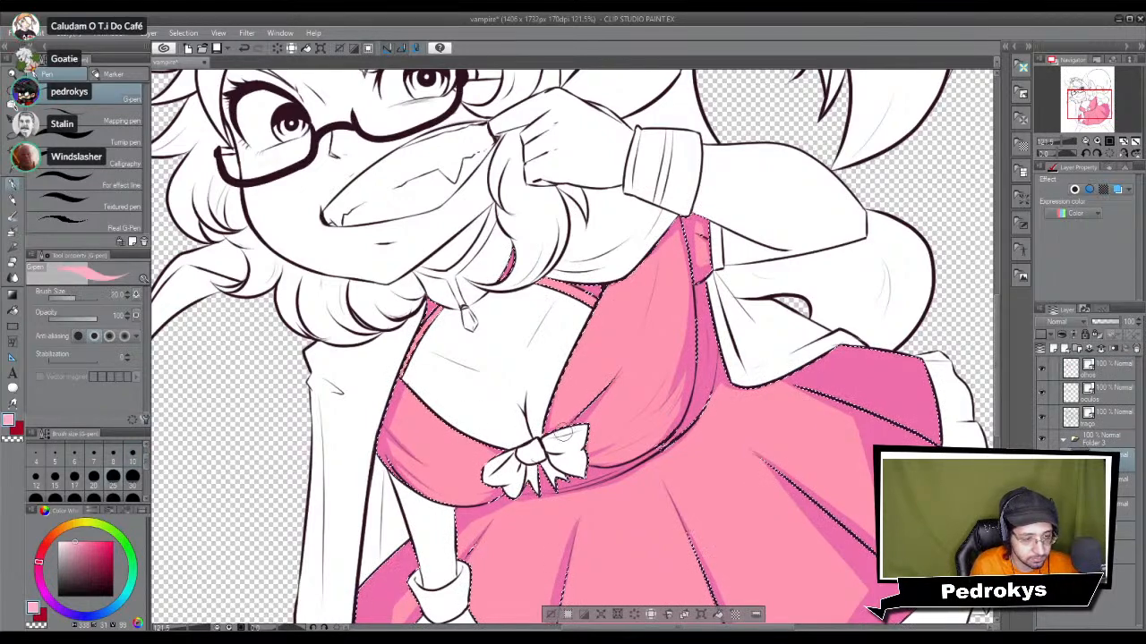
key("]")
mouse_move(570, 428)
left_mouse_down()
mouse_move(585, 405)
mouse_move(556, 431)
mouse_move(576, 380)
mouse_move(567, 377)
mouse_move(588, 350)
mouse_move(597, 367)
mouse_move(622, 361)
mouse_move(591, 397)
mouse_move(626, 328)
mouse_move(580, 350)
mouse_move(601, 315)
left_mouse_up()
mouse_move(624, 275)
left_mouse_down()
mouse_move(653, 258)
mouse_move(668, 225)
left_mouse_up()
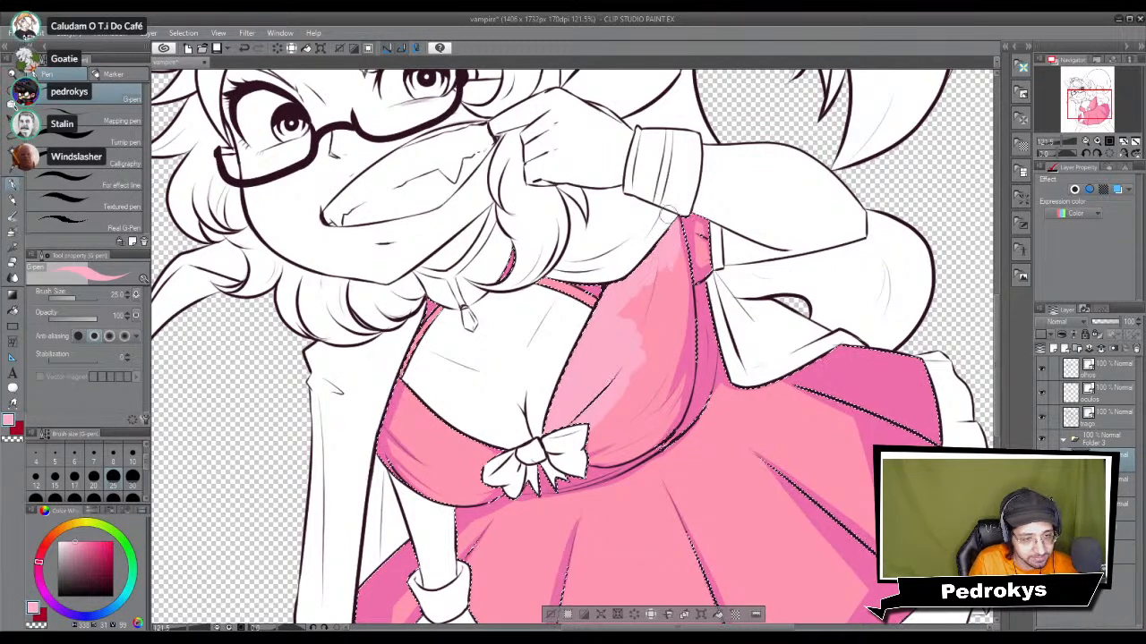
mouse_move(671, 211)
left_mouse_down()
mouse_move(678, 336)
mouse_move(671, 280)
mouse_move(608, 338)
mouse_move(669, 362)
left_mouse_up()
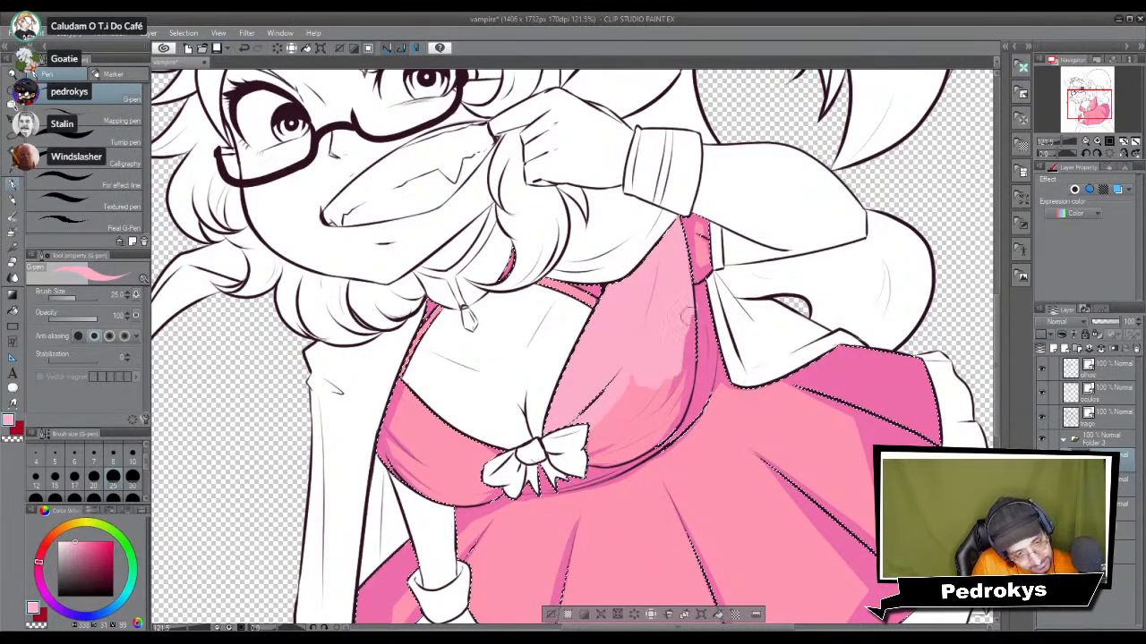
key("ctrl+z")
scroll(678, 400, "up", 1)
mouse_move(606, 321)
left_mouse_down()
mouse_move(585, 364)
mouse_move(595, 308)
mouse_move(645, 295)
mouse_move(651, 403)
mouse_move(637, 381)
mouse_move(559, 492)
mouse_move(644, 494)
left_mouse_up()
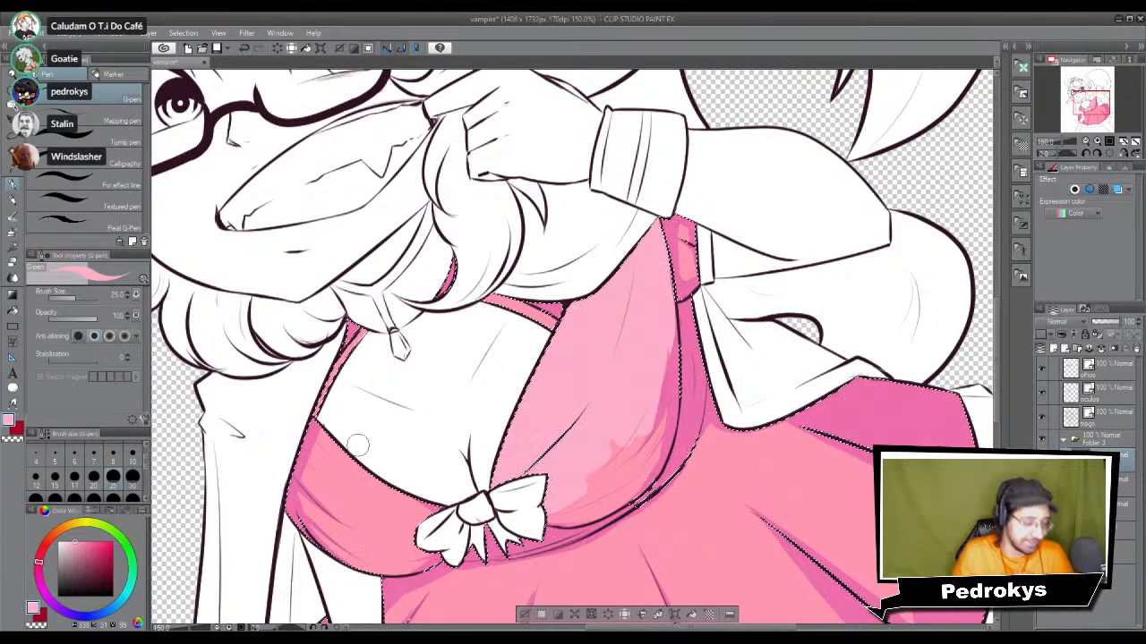
Step: Set the G-pen size to 17 and cover the bust cup above the lowered arm with the same light pink
key("bracketleft")
key("bracketleft")
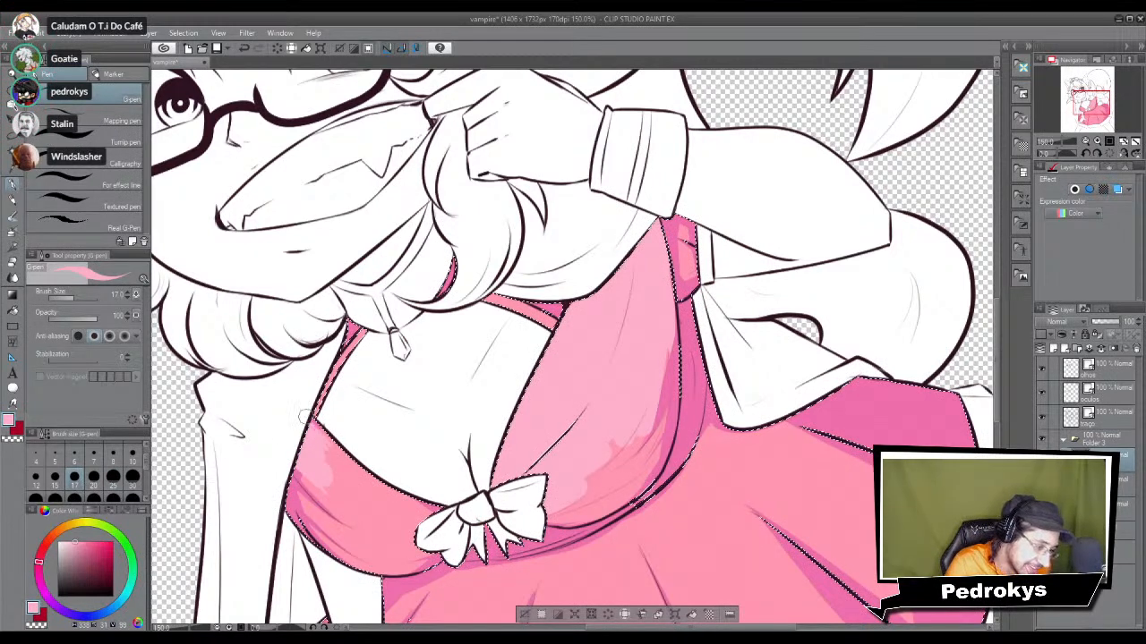
mouse_move(327, 436)
left_mouse_down()
mouse_move(368, 496)
mouse_move(289, 468)
mouse_move(317, 540)
mouse_move(356, 528)
mouse_move(343, 480)
mouse_move(356, 470)
mouse_move(428, 514)
mouse_move(388, 507)
mouse_move(436, 519)
left_mouse_up()
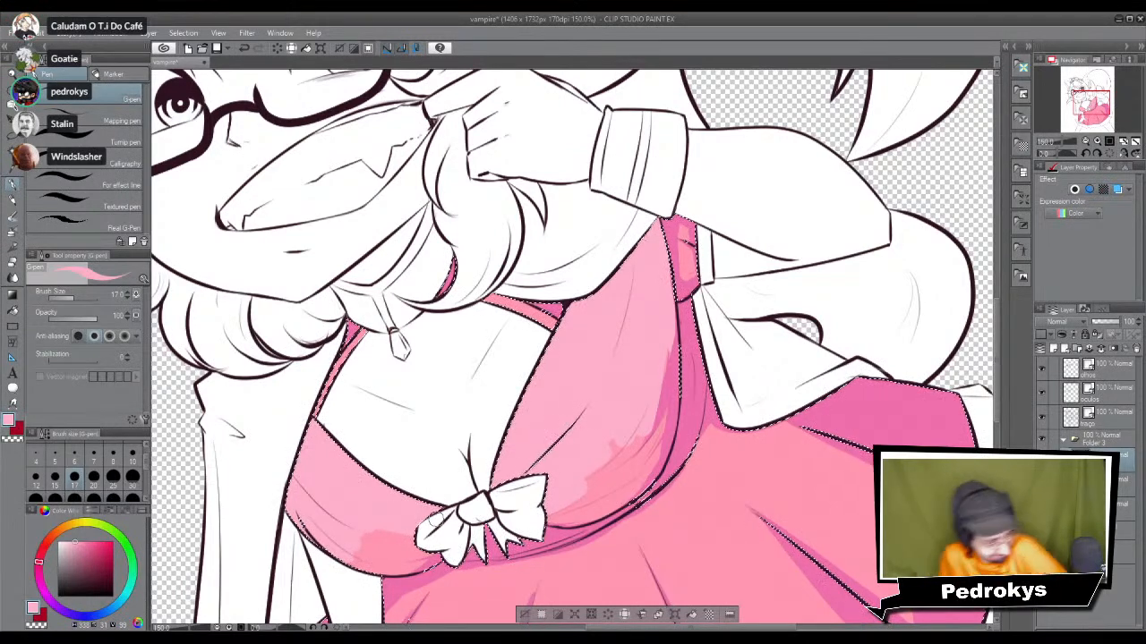
left_click_drag(356, 539, 425, 543)
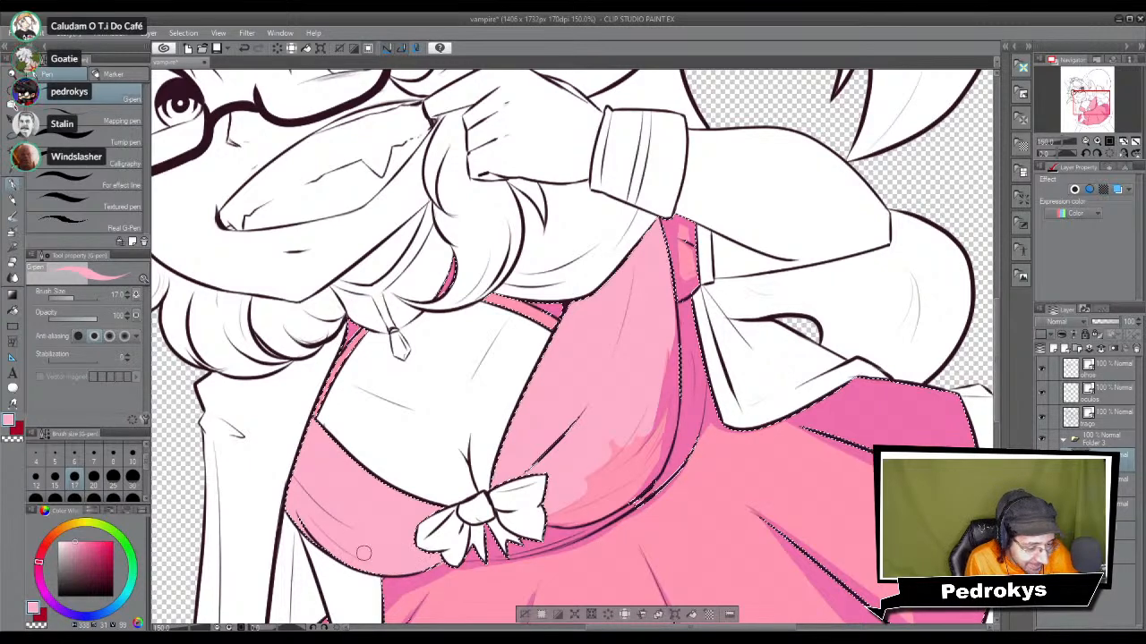
Step: Cover the remaining darker patches along the lower and outer curve of the cup nearest the raised arm with light pink
mouse_move(568, 501)
left_mouse_down()
mouse_move(627, 432)
mouse_move(612, 461)
left_mouse_up()
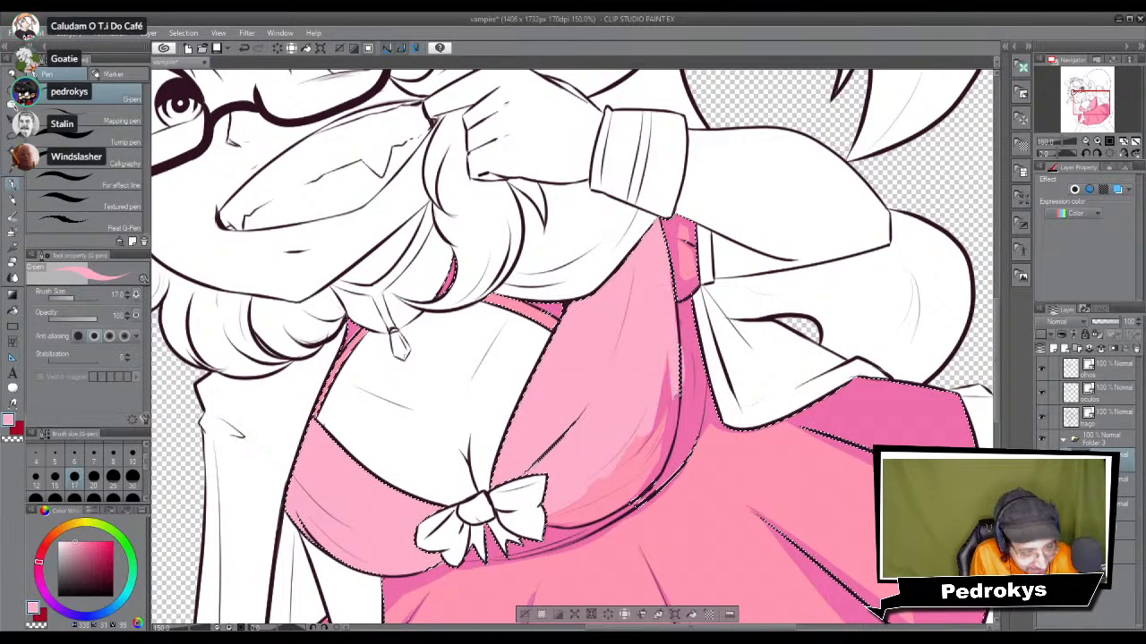
left_click_drag(676, 354, 668, 389)
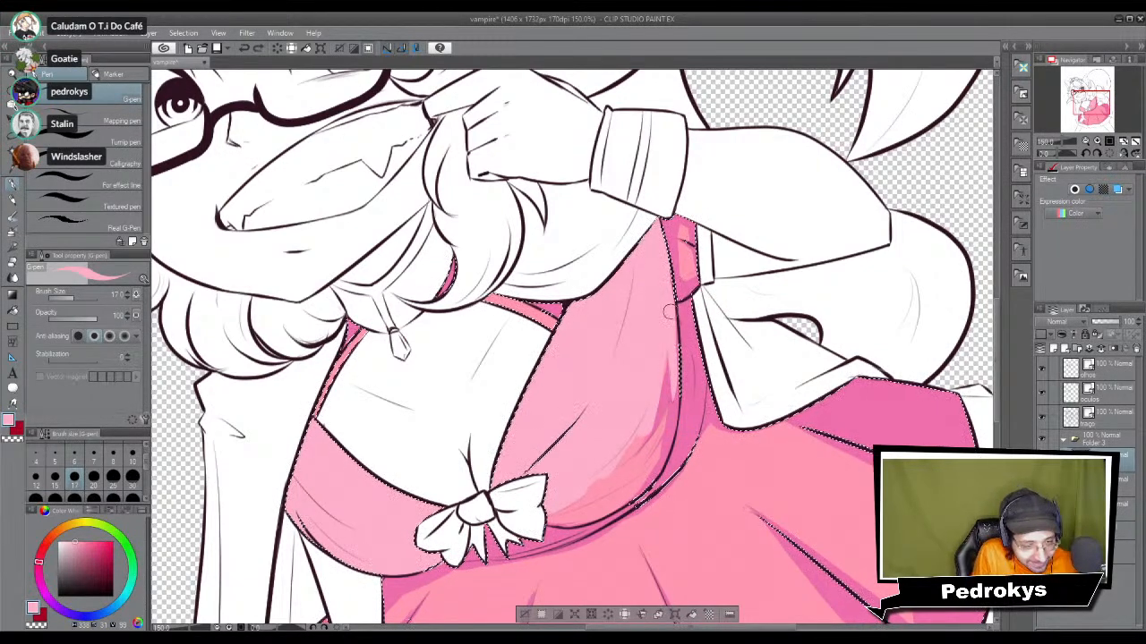
left_click_drag(667, 344, 659, 376)
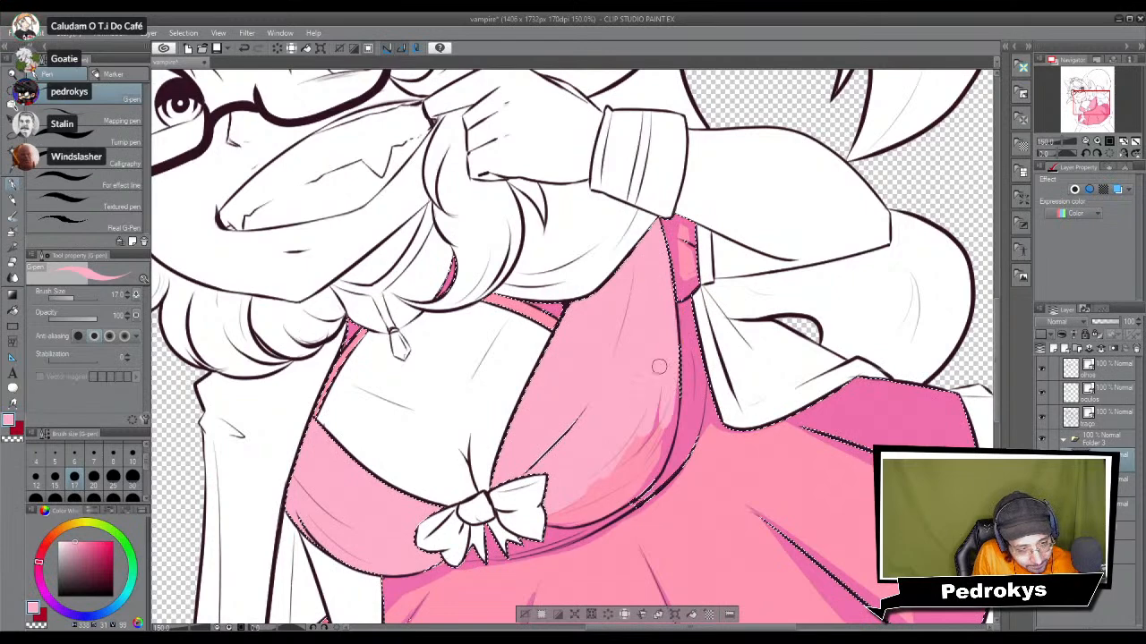
mouse_move(627, 453)
left_mouse_down()
mouse_move(660, 453)
mouse_move(673, 411)
mouse_move(652, 475)
left_mouse_up()
mouse_move(670, 407)
left_mouse_down()
mouse_move(650, 479)
mouse_move(662, 434)
mouse_move(612, 405)
mouse_move(676, 379)
left_mouse_up()
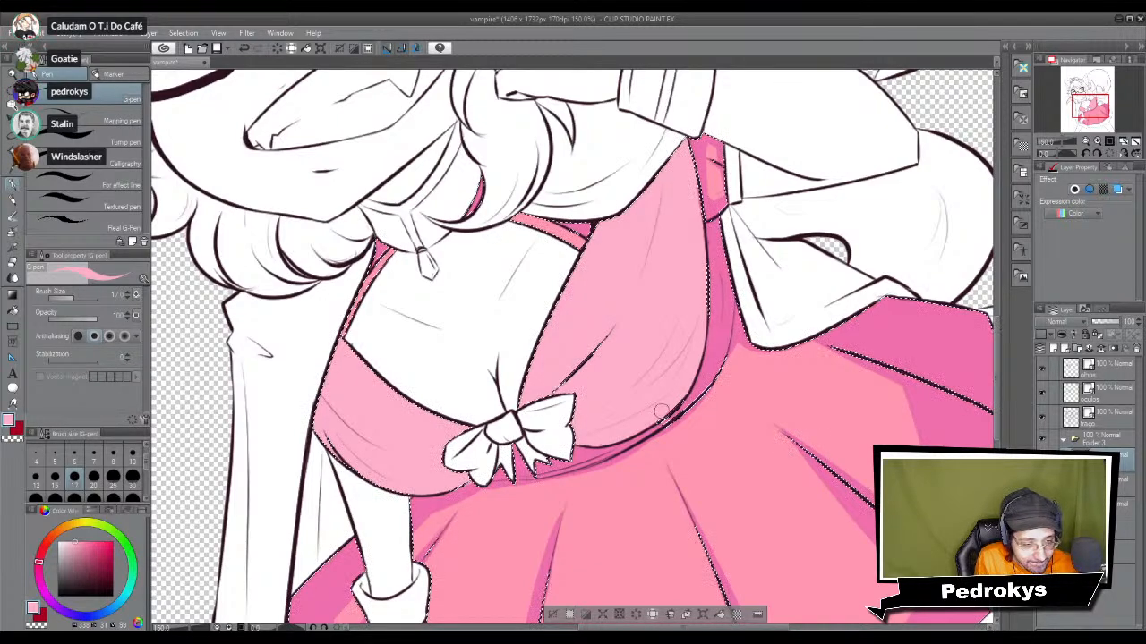
Step: Clear the selection, set the G-pen size to 8 and touch up the light pink along the outer outline of the cup nearest the raised arm
scroll(620, 361, "down", 4)
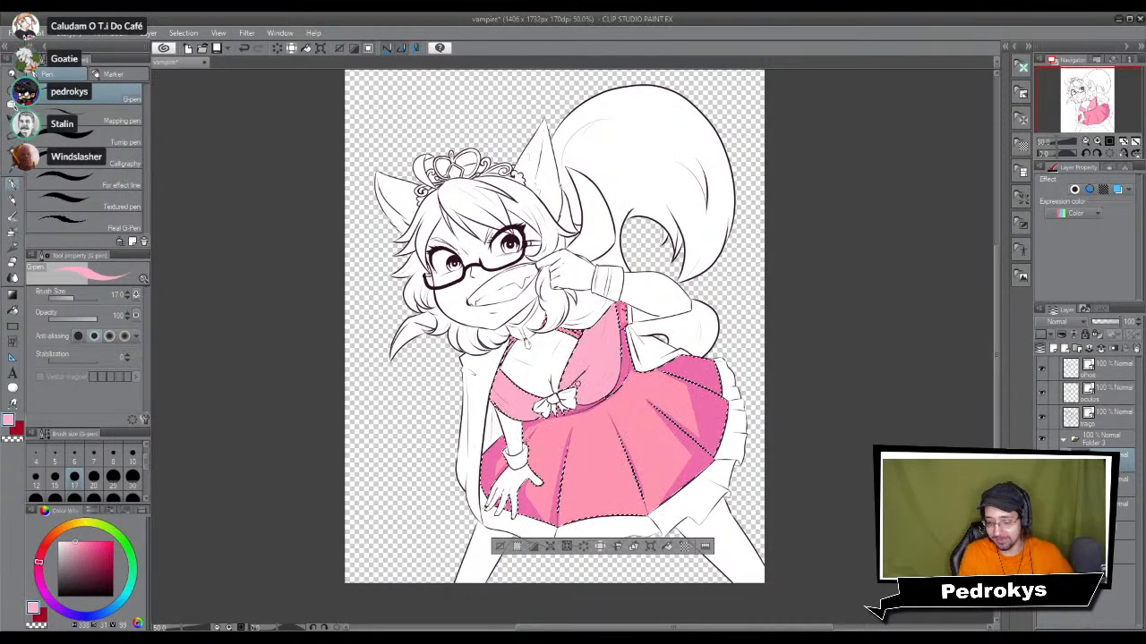
scroll(578, 383, "up", 2)
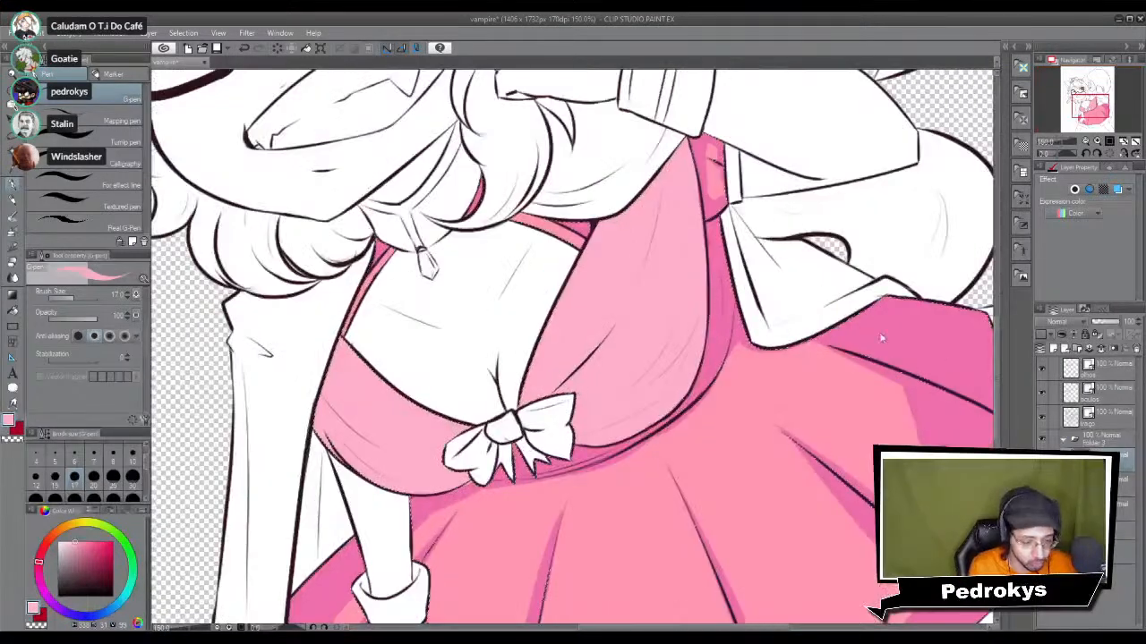
left_click_drag(778, 279, 749, 403)
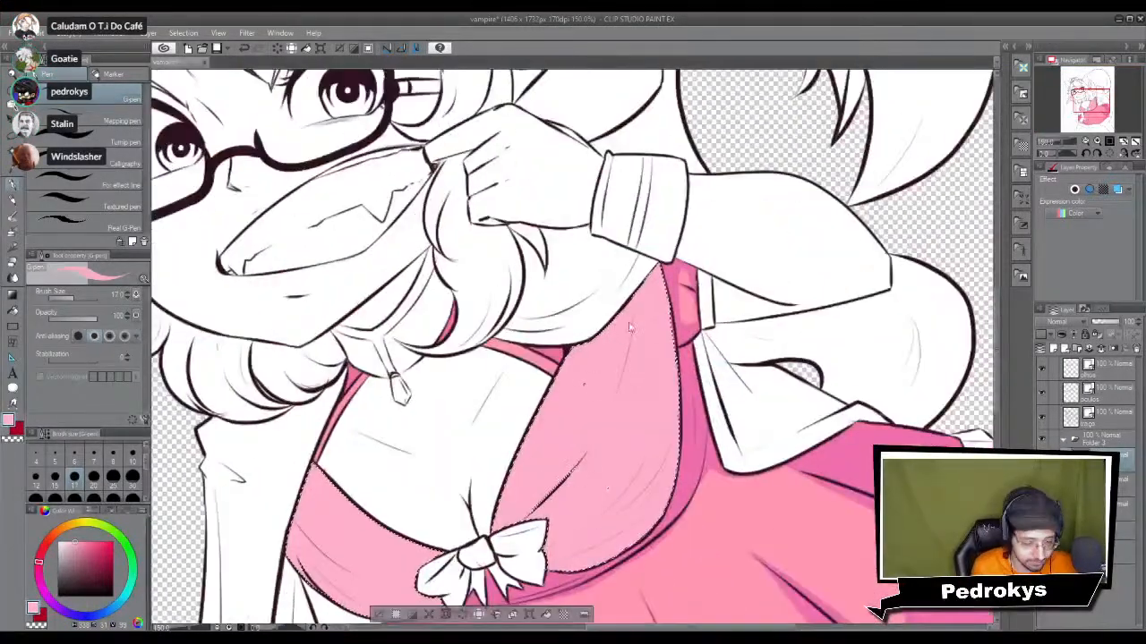
key("ctrl+d")
scroll(558, 444, "up", 1)
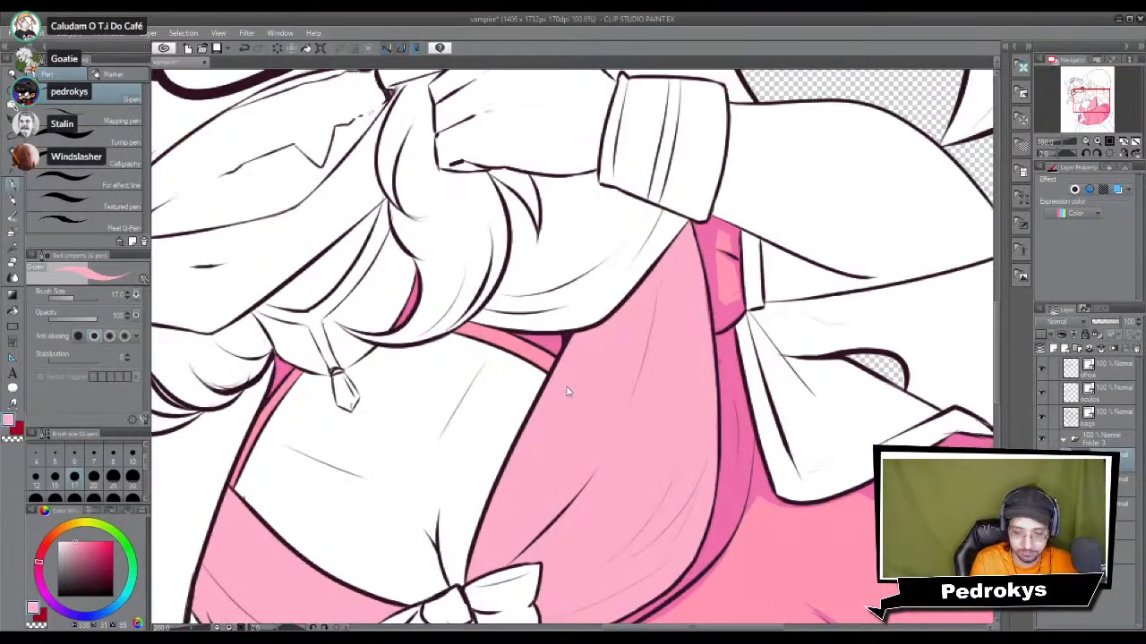
left_click_drag(665, 341, 666, 368)
left_click(113, 456)
scroll(571, 347, "up", 2)
mouse_move(816, 357)
left_mouse_down()
mouse_move(690, 379)
mouse_move(687, 401)
left_mouse_up()
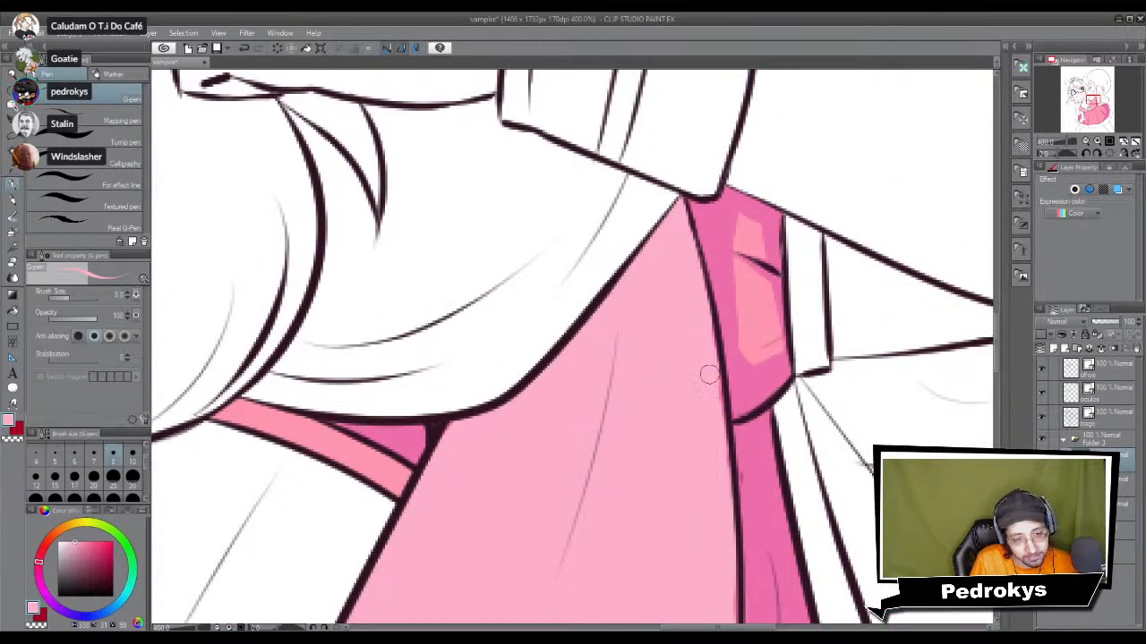
left_click_drag(729, 493, 696, 278)
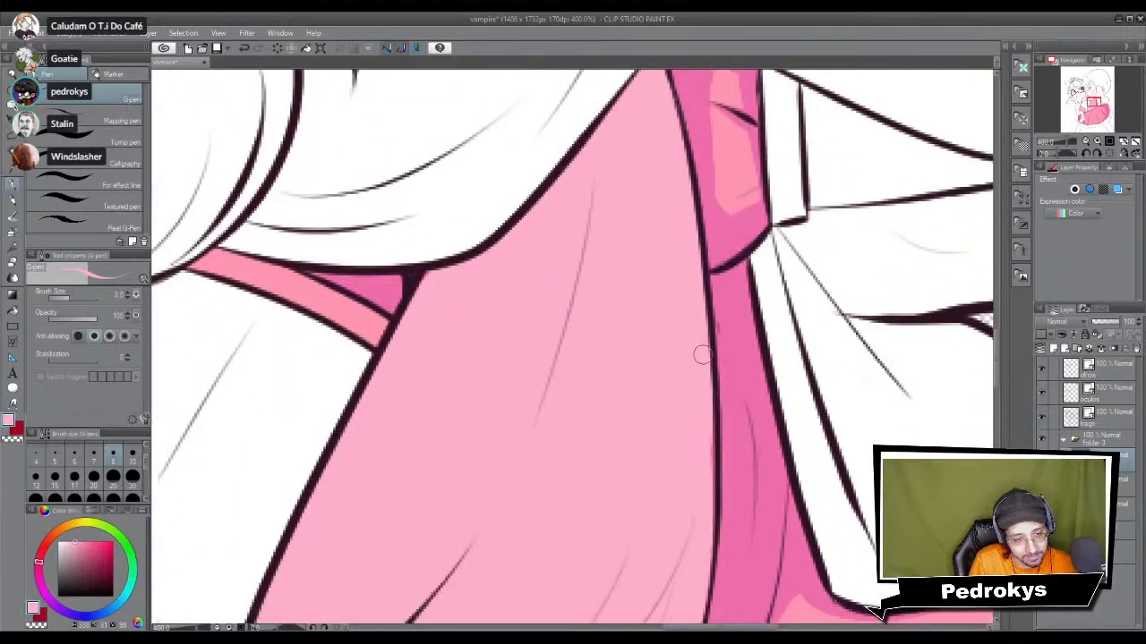
Step: Clean up the light pink edges down to the bow and around the cup above the lowered arm, switching to the Hard eraser at size 8
scroll(697, 398, "down", 3)
scroll(691, 399, "up", 3)
left_click_drag(686, 402, 742, 286)
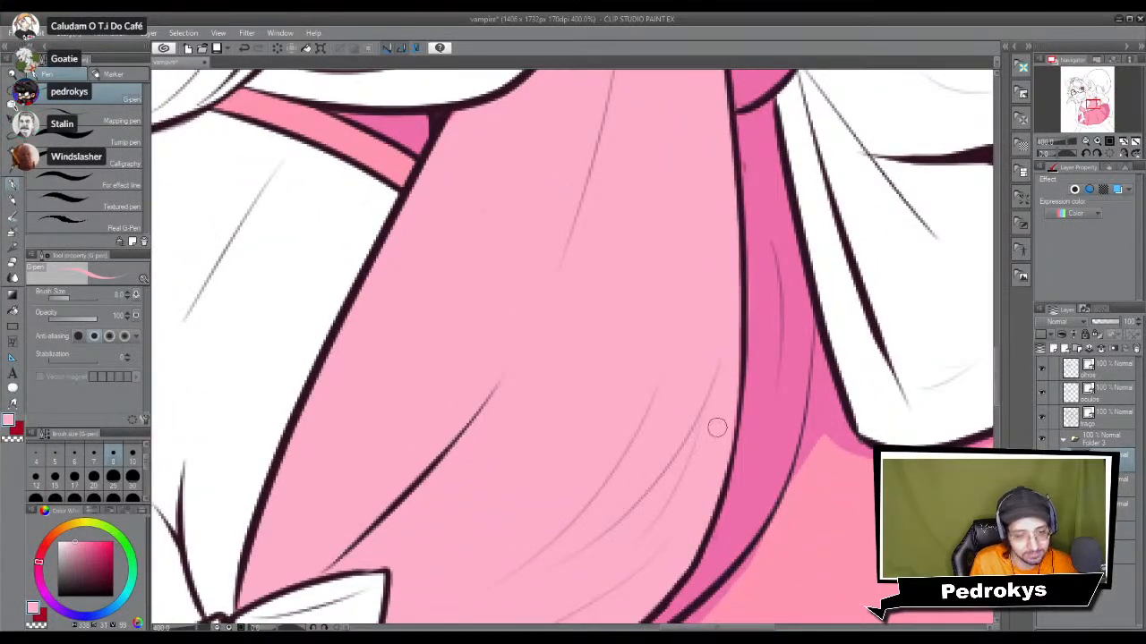
left_click_drag(416, 590, 718, 329)
mouse_move(374, 485)
left_mouse_down()
mouse_move(637, 422)
mouse_move(625, 396)
mouse_move(647, 504)
mouse_move(585, 451)
mouse_move(596, 456)
left_mouse_up()
key("e")
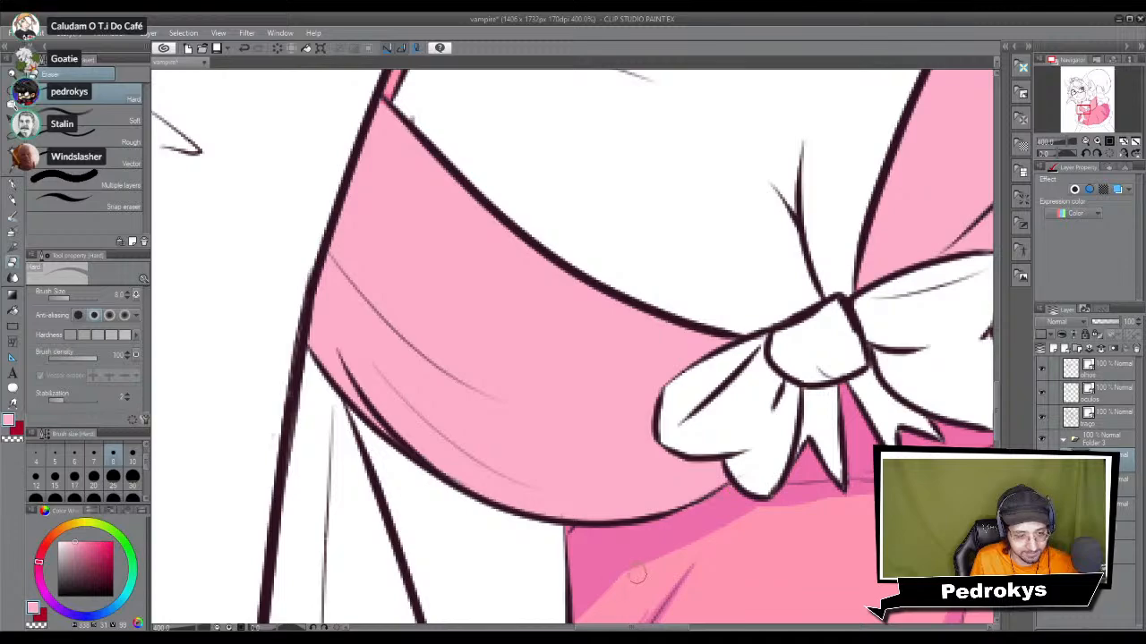
Step: Select the light pink areas of both bust cups on the dress
scroll(637, 574, "down", 5)
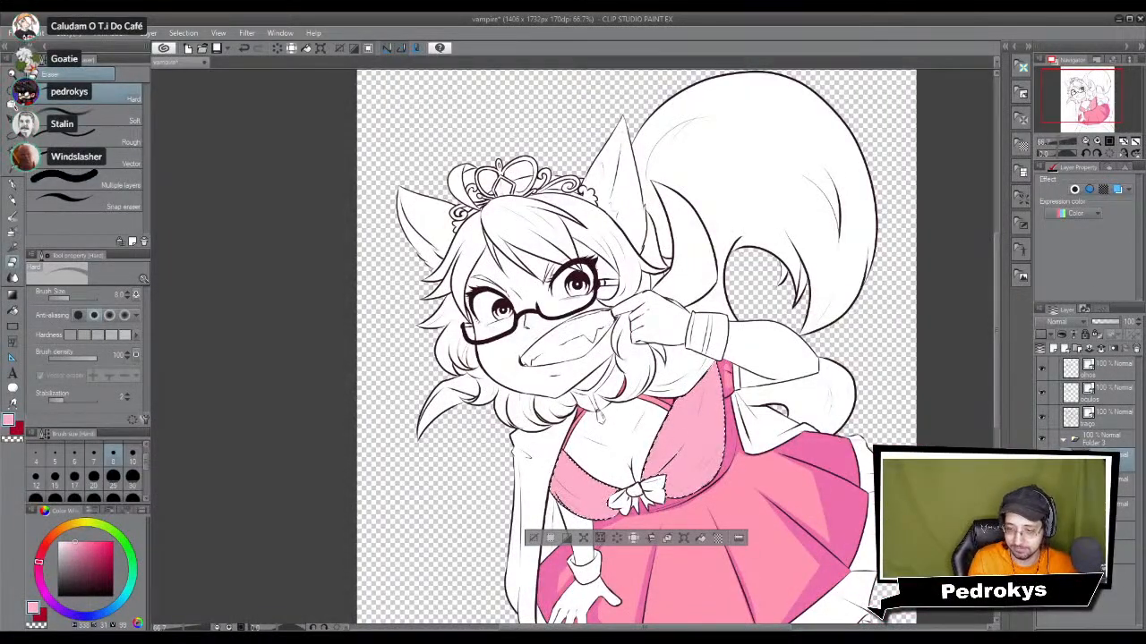
key("ctrl+alt+0")
left_click_drag(690, 324, 650, 198)
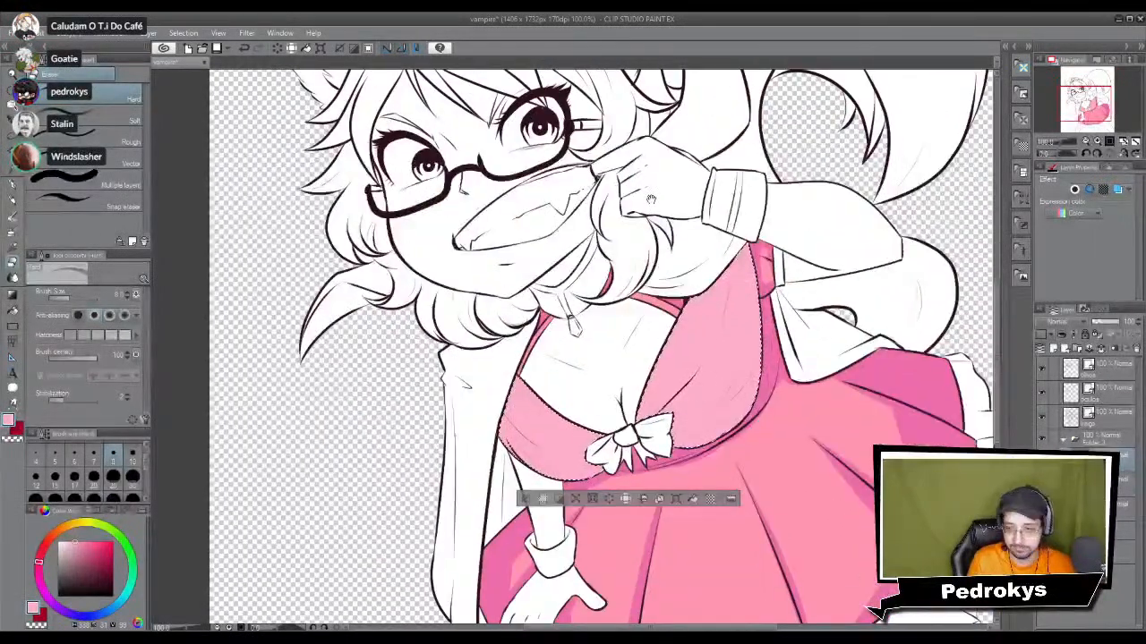
scroll(689, 298, "up", 2)
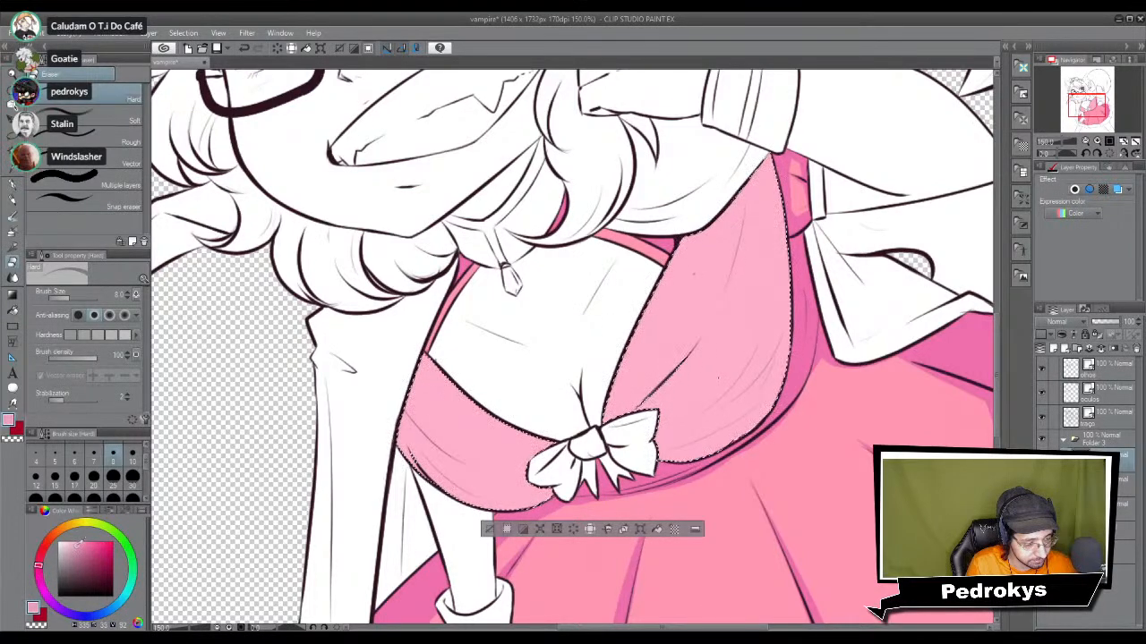
Step: Shade the outer side of the cup above the lowered arm in a slightly darker pink with the G-pen at size 25
left_click(93, 476)
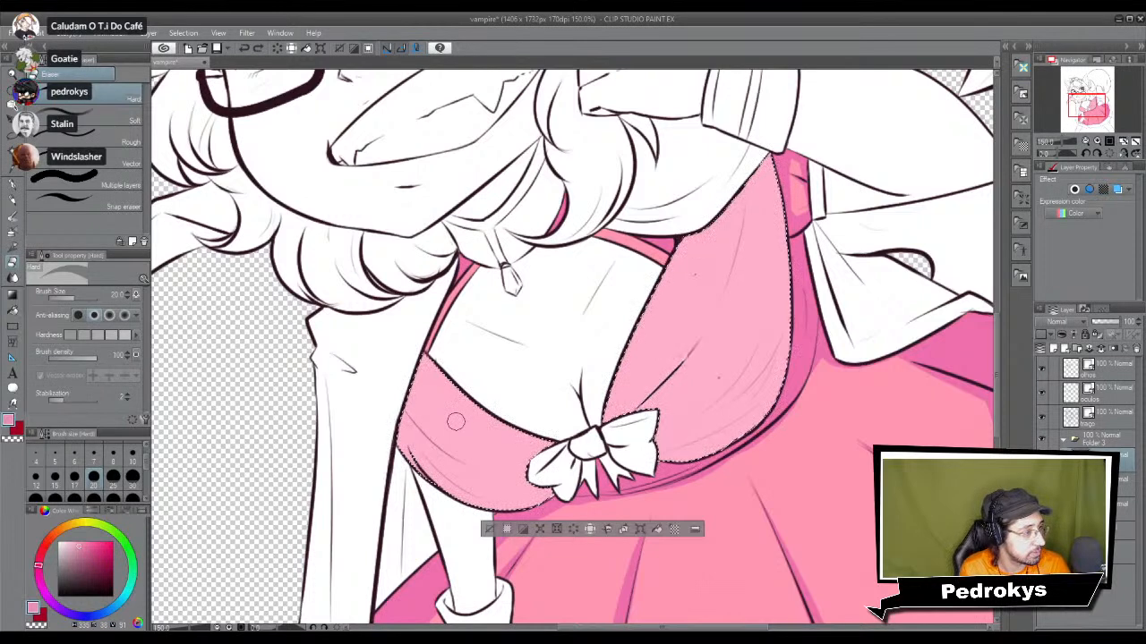
key("p")
left_click(114, 475)
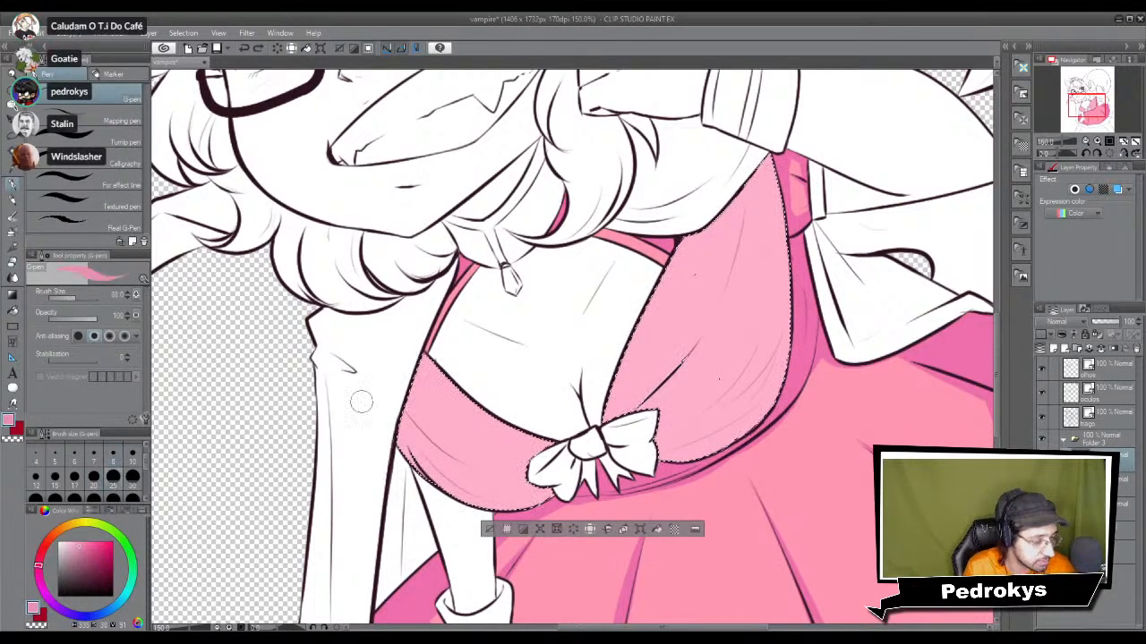
mouse_move(407, 439)
left_mouse_down()
mouse_move(416, 360)
mouse_move(407, 394)
left_mouse_up()
key("ctrl+z")
left_click_drag(403, 474, 422, 369)
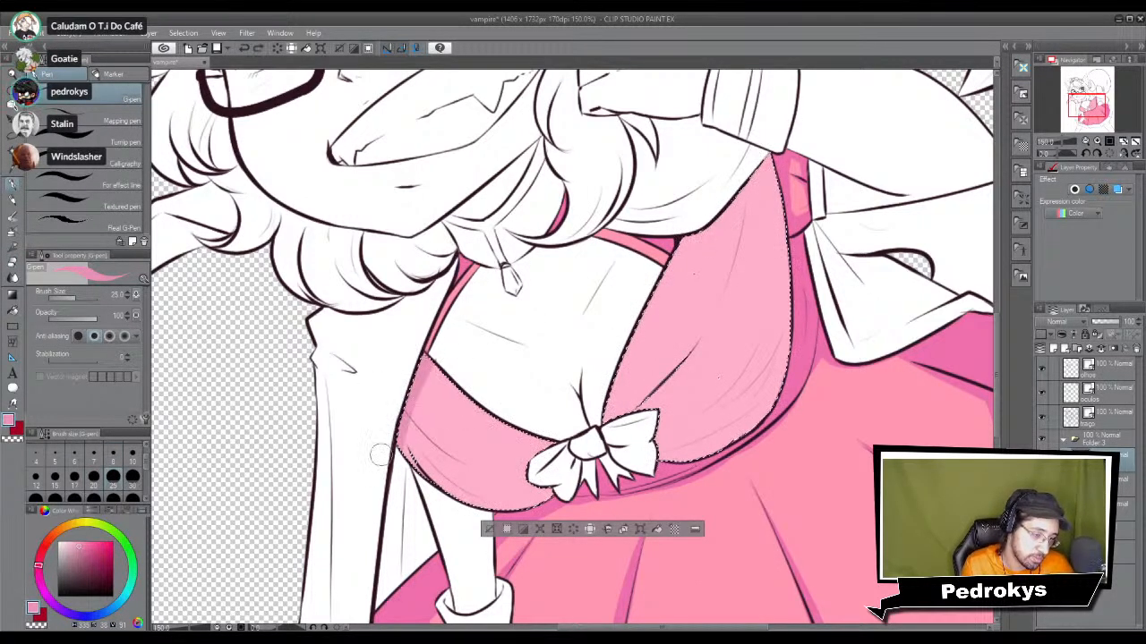
key("ctrl+z")
Step: Add darker pink fold strokes and shading along the lower curve of the cup above the lowered arm, undoing the last stray stroke
left_click_drag(401, 452, 468, 466)
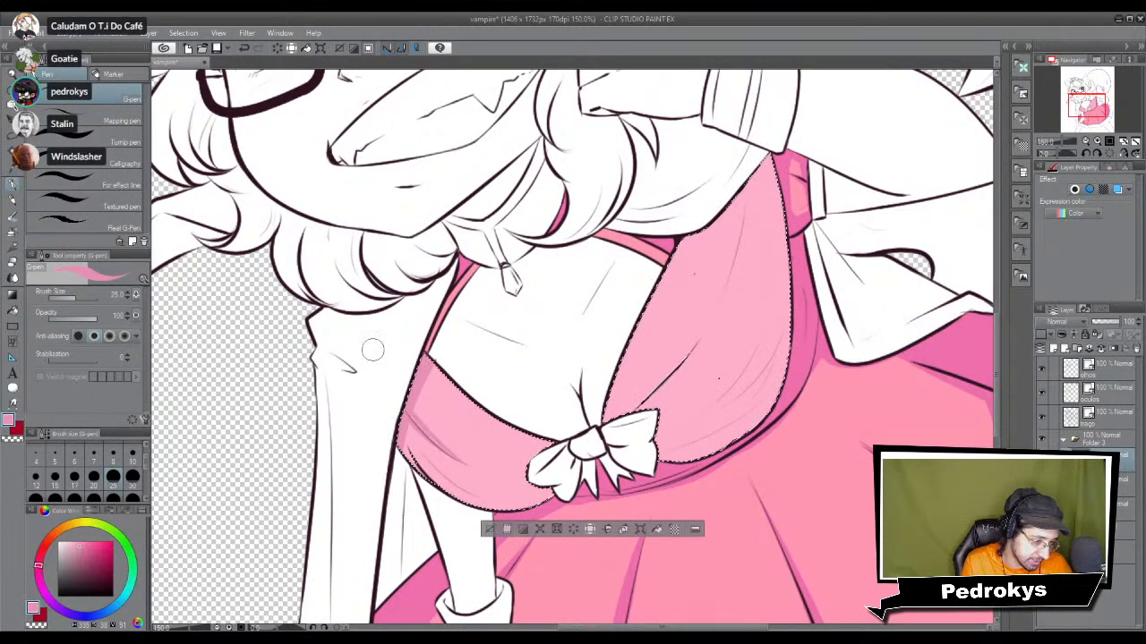
mouse_move(392, 405)
left_mouse_down()
mouse_move(430, 482)
mouse_move(483, 507)
left_mouse_up()
left_click_drag(414, 438, 474, 503)
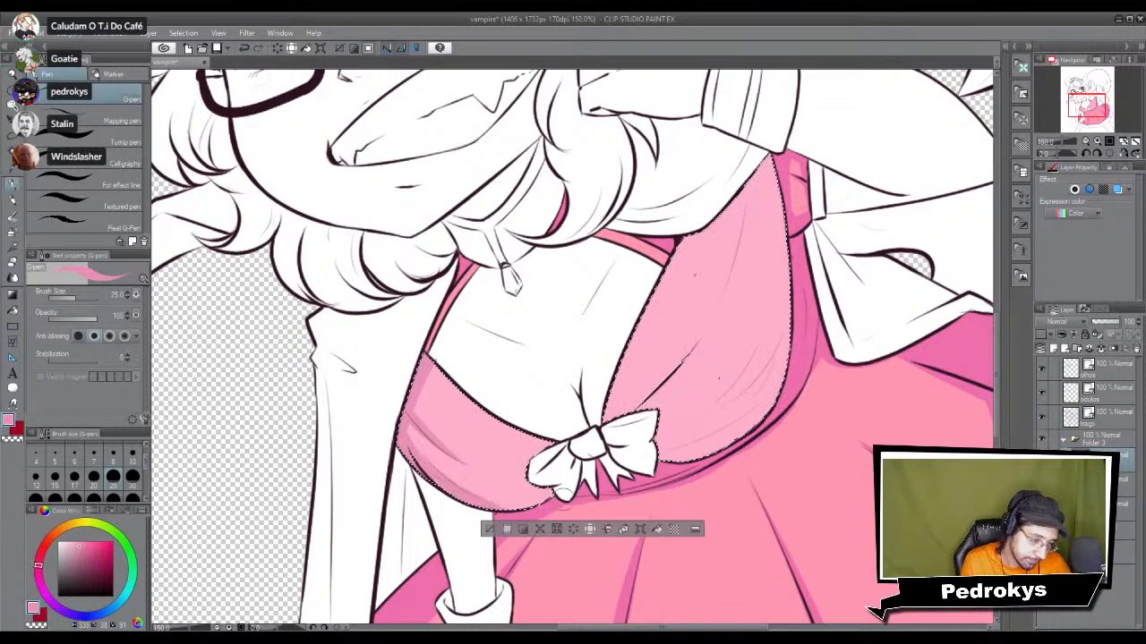
key("ctrl+z")
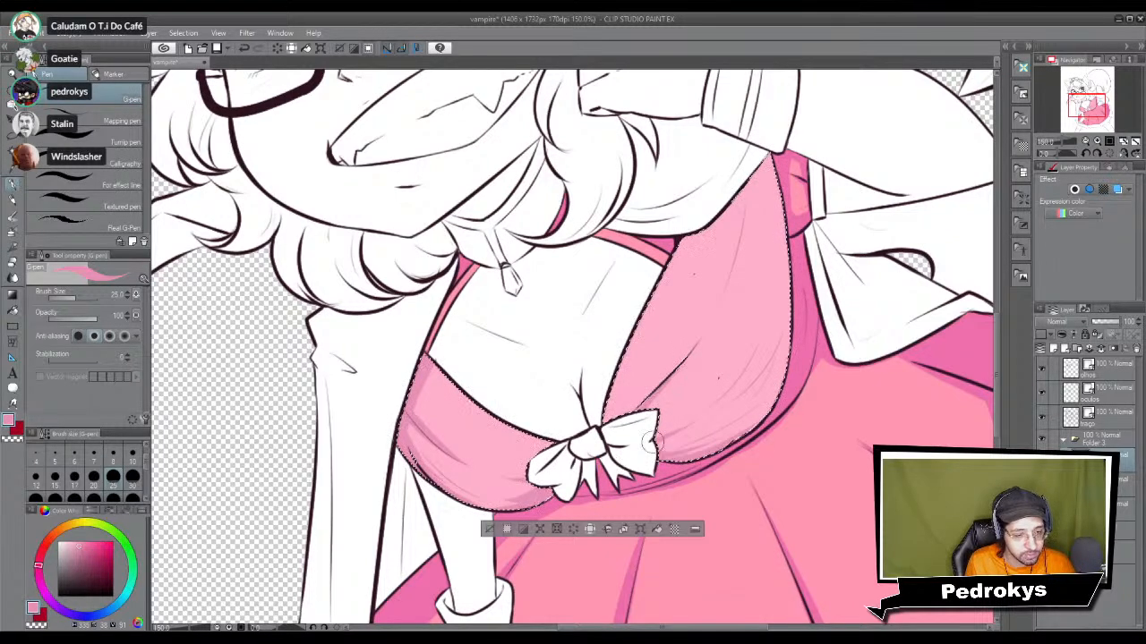
Step: Shade the upper tip and the outer lower curve of the cup nearest the raised arm in the same darker pink
left_click_drag(743, 269, 627, 386)
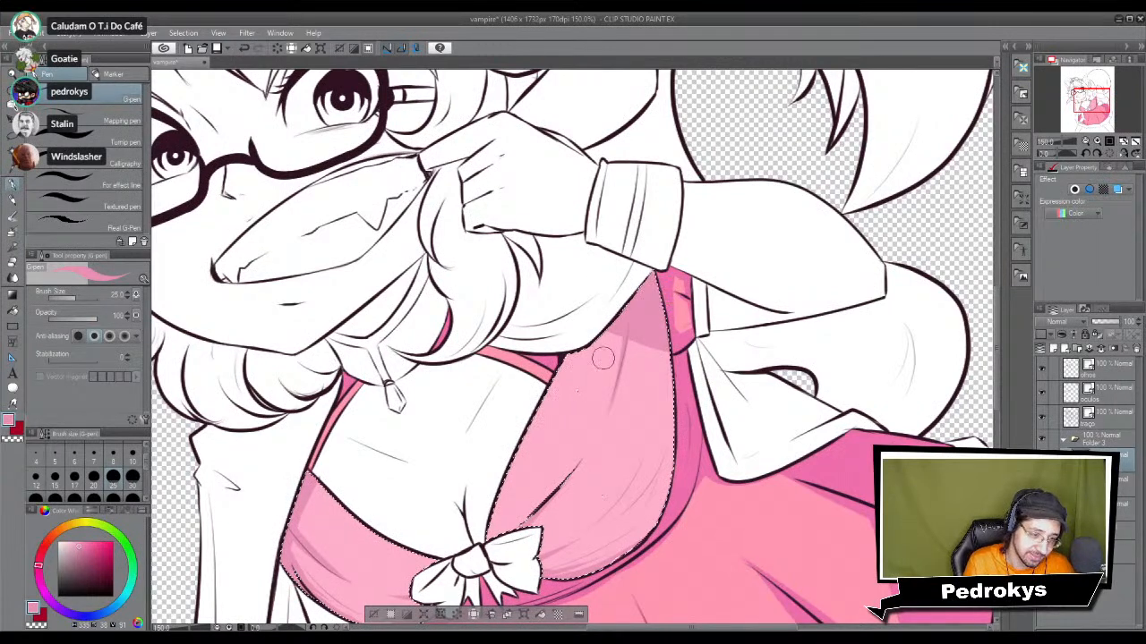
key("ctrl+z")
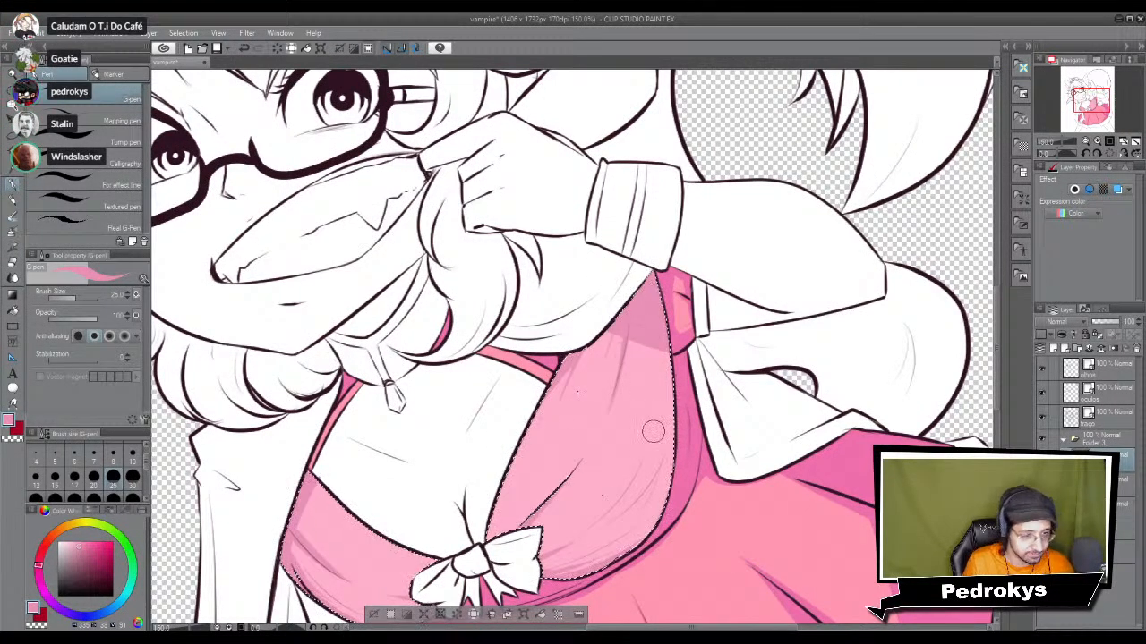
left_click_drag(600, 564, 641, 497)
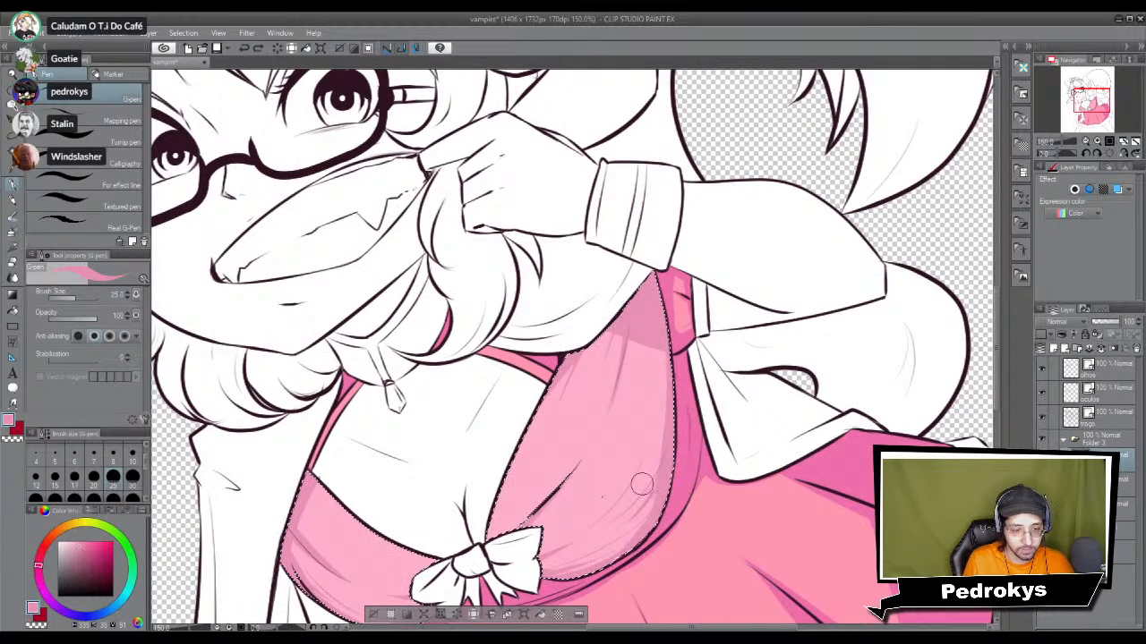
scroll(654, 472, "down", 1)
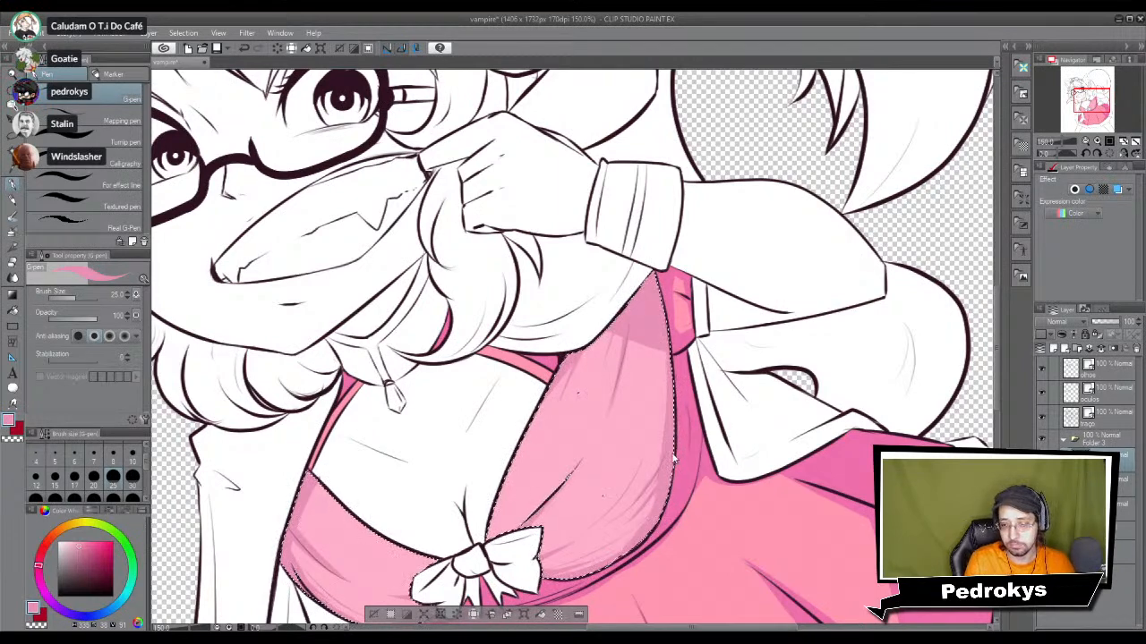
scroll(673, 458, "down", 1)
scroll(673, 459, "up", 1)
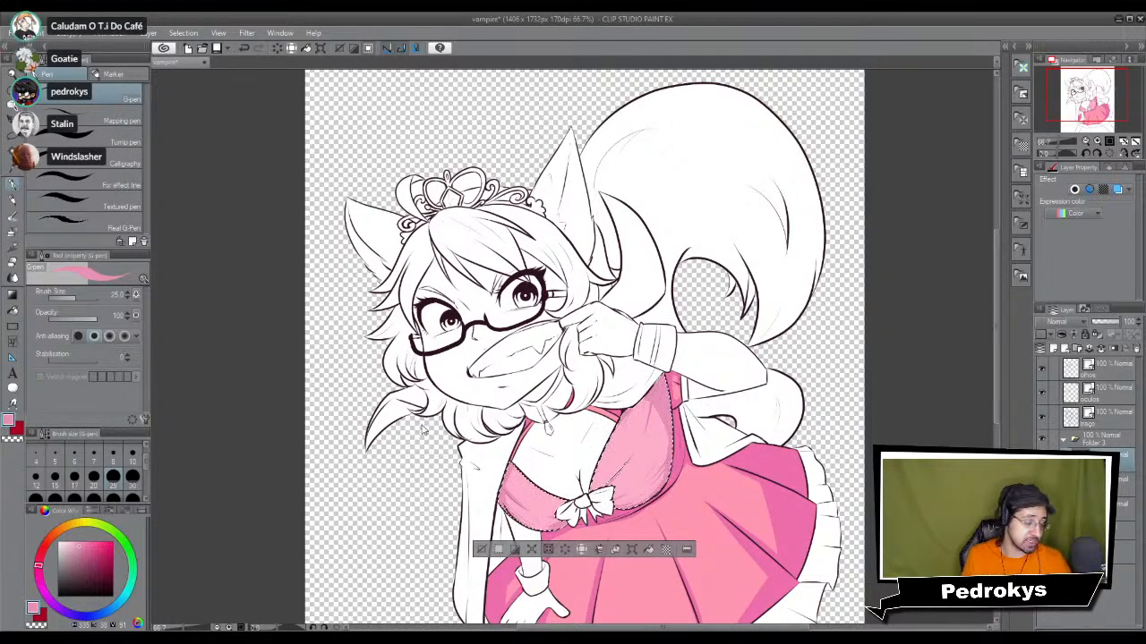
Step: Clear the selection around the bust cups and check their shading up close and against the whole figure
key("ctrl+d")
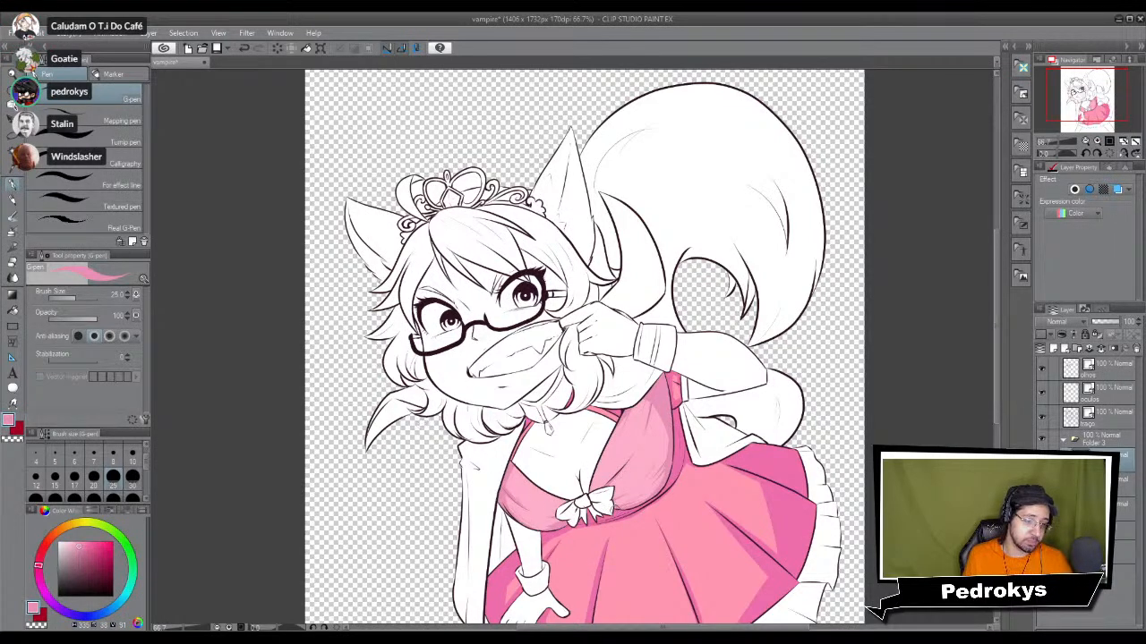
scroll(614, 514, "up", 4)
scroll(614, 514, "down", 1)
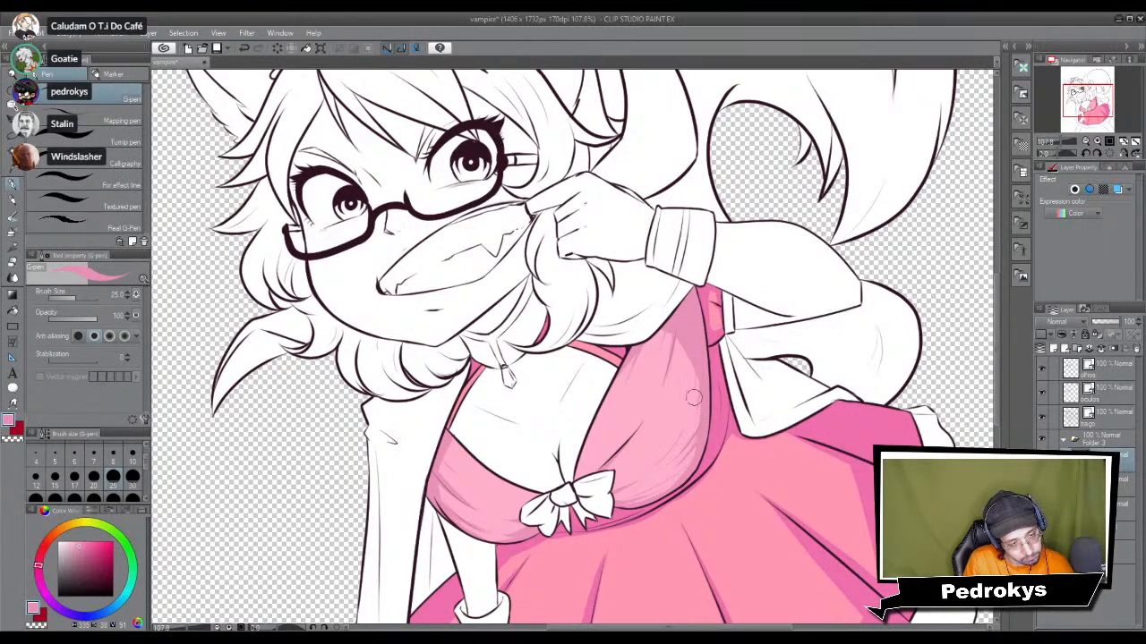
scroll(694, 535, "down", 5)
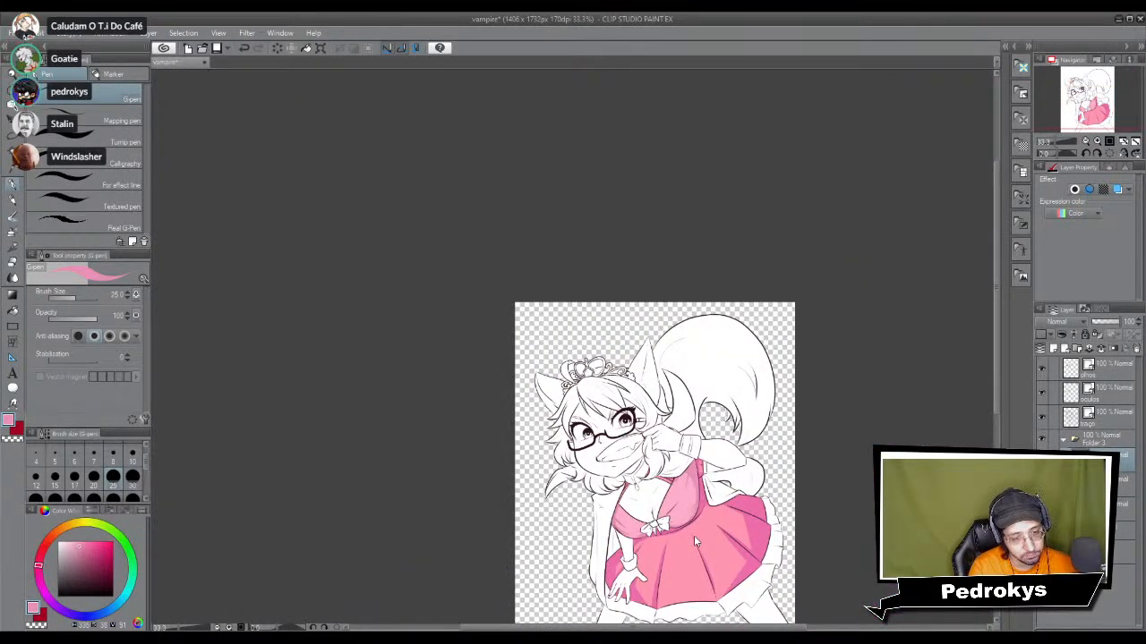
scroll(693, 535, "up", 6)
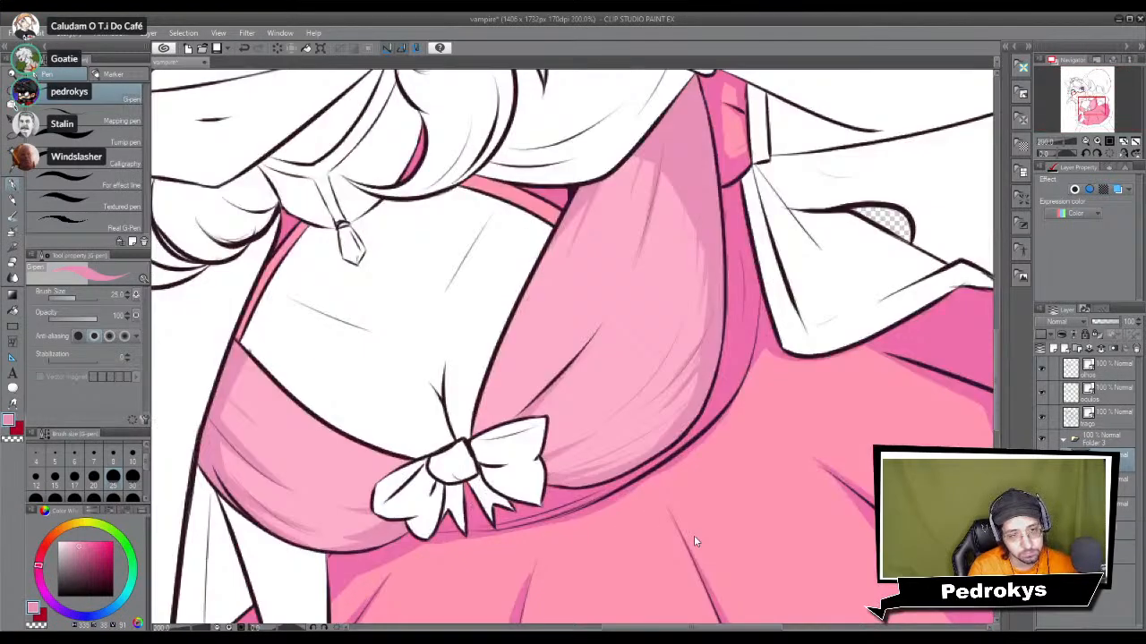
mouse_move(591, 347)
left_mouse_down()
mouse_move(575, 368)
mouse_move(574, 451)
mouse_move(563, 454)
mouse_move(613, 455)
left_mouse_up()
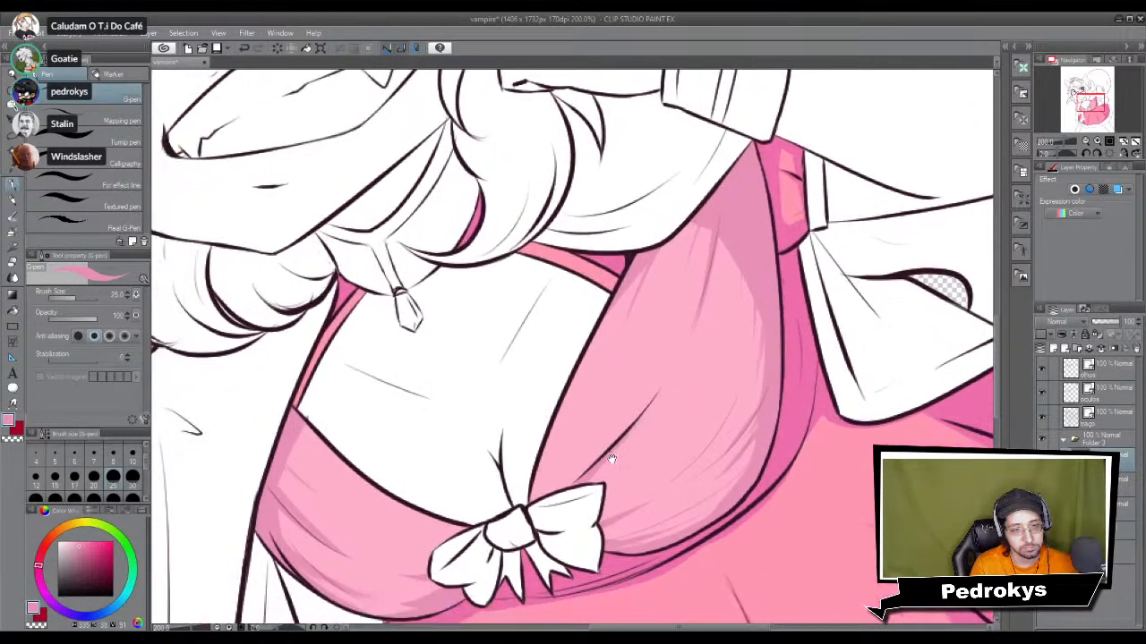
scroll(582, 426, "down", 5)
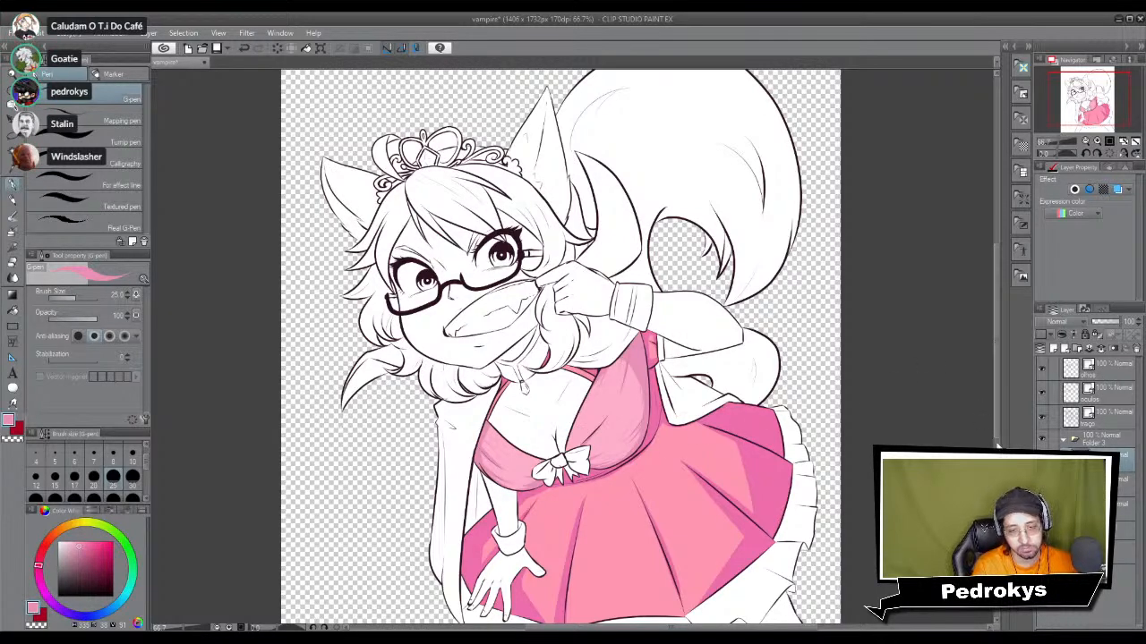
Step: Soften the edges of the darker pink shading across the skirt folds with the Blend tool at brush sizes 30 and 17
left_click(1122, 482)
key("j")
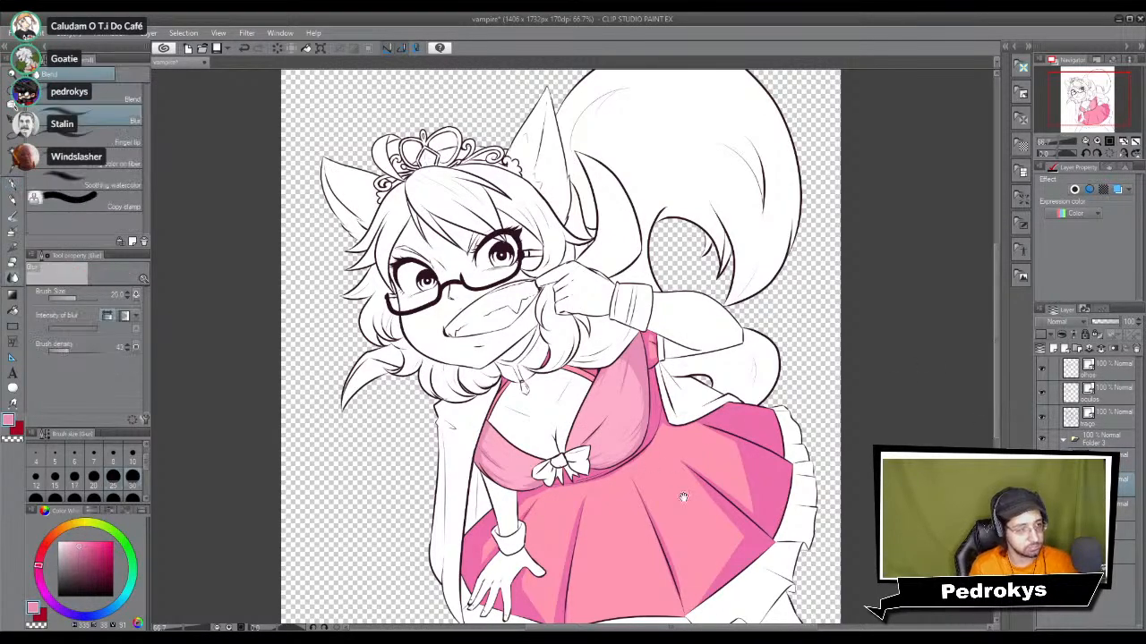
left_click_drag(772, 492, 653, 379)
scroll(678, 356, "up", 1)
left_click(113, 103)
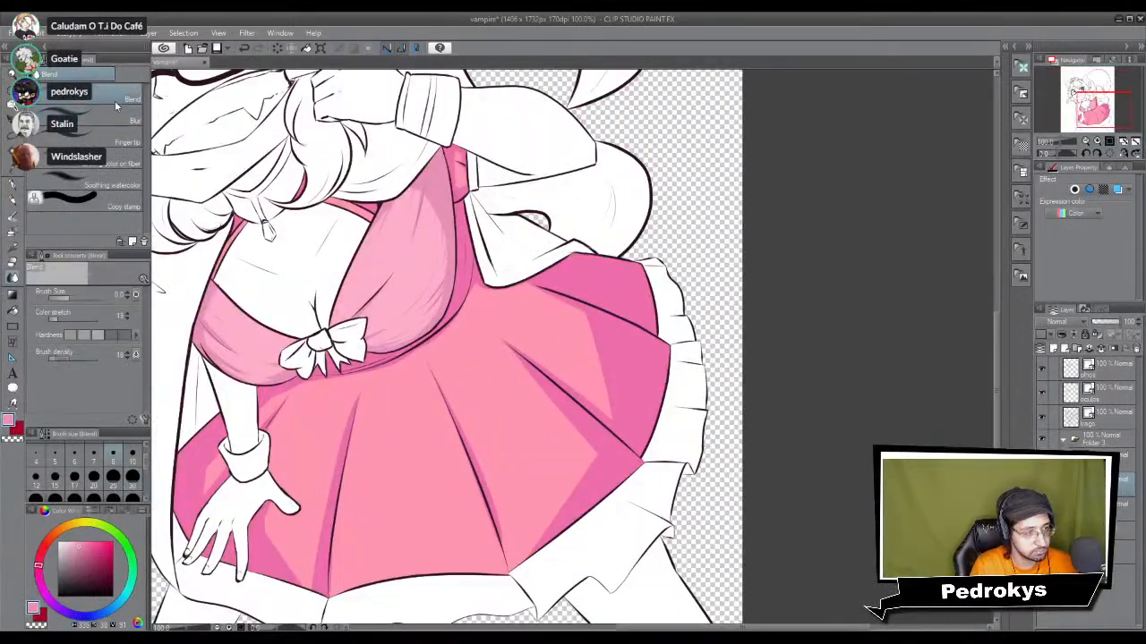
left_click(114, 479)
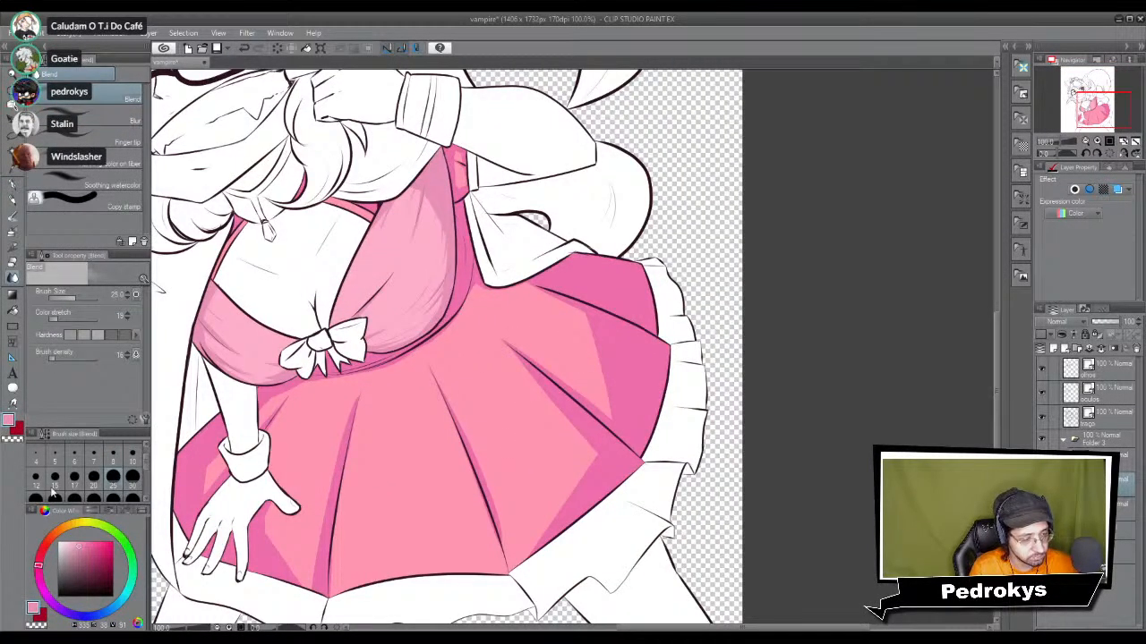
left_click(132, 477)
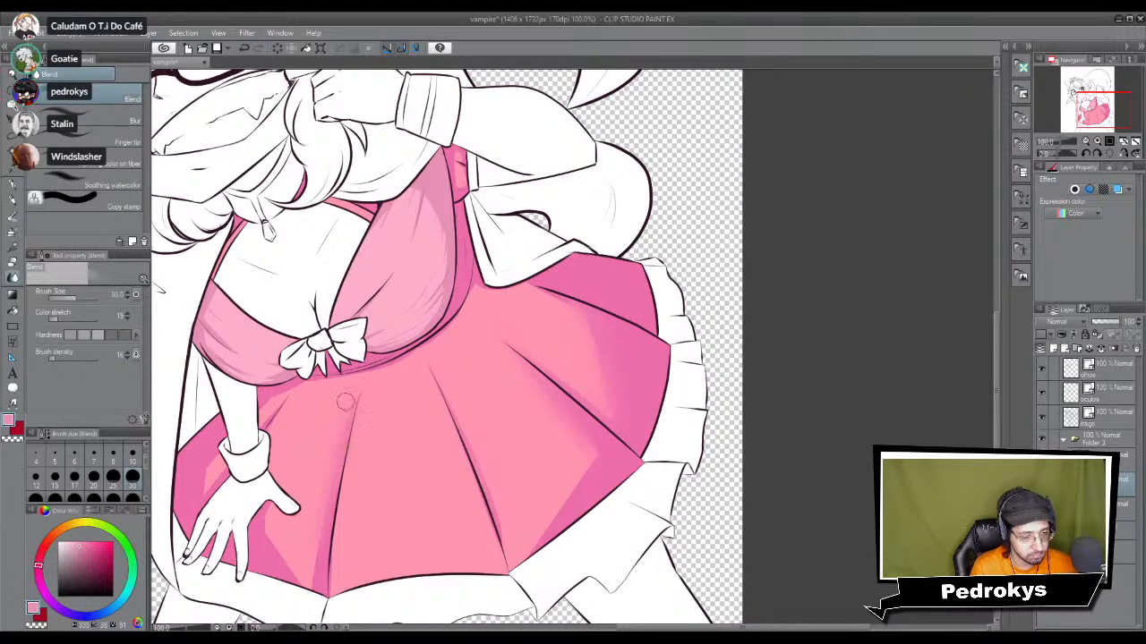
left_click(72, 479)
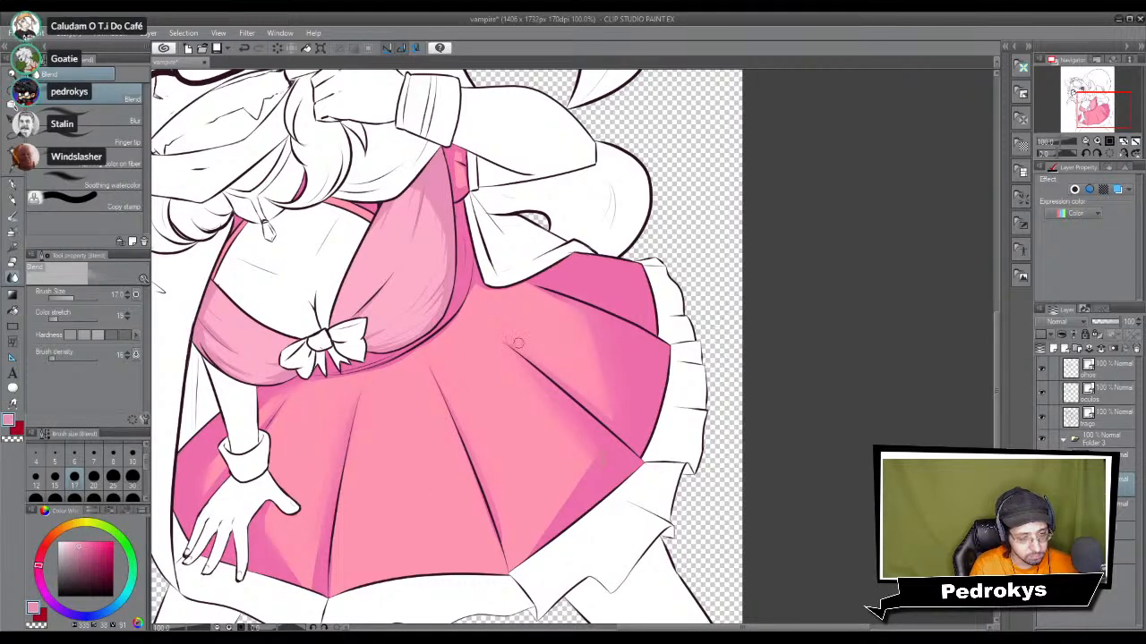
scroll(475, 280, "down", 3)
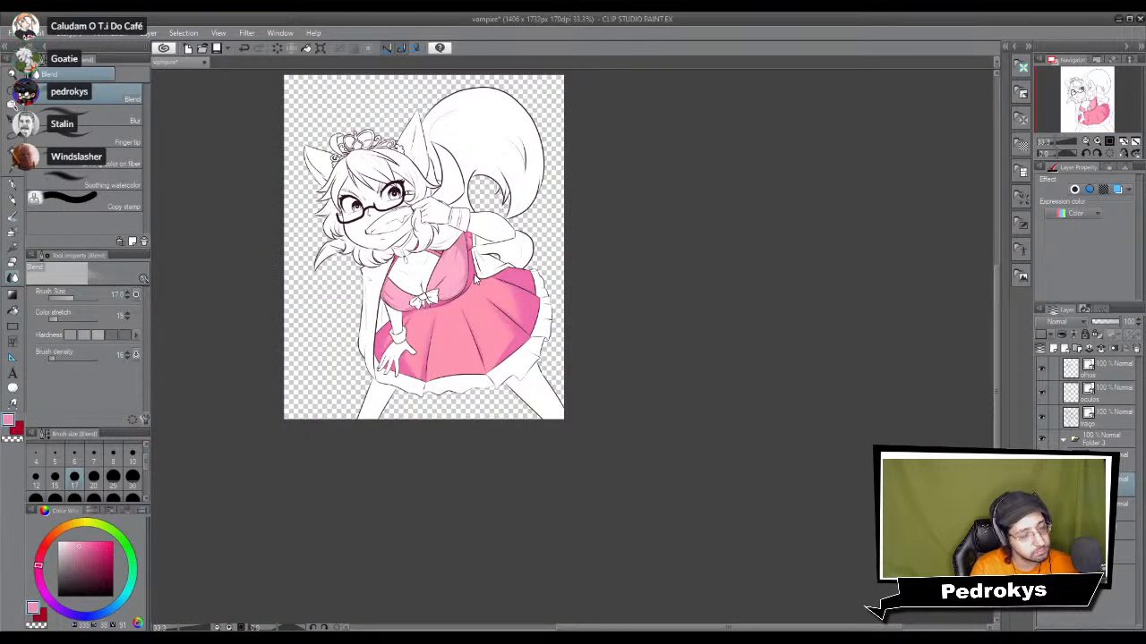
Step: Reselect the bust cups and paint pale pink highlight strokes on the cup nearest the raised arm with the G-pen at size 15
scroll(474, 280, "up", 1)
scroll(474, 279, "up", 2)
left_click_drag(394, 319, 634, 437)
mouse_move(562, 260)
left_mouse_down()
mouse_move(622, 392)
mouse_move(607, 410)
mouse_move(552, 256)
mouse_move(552, 267)
left_mouse_up()
left_click_drag(588, 385, 539, 351)
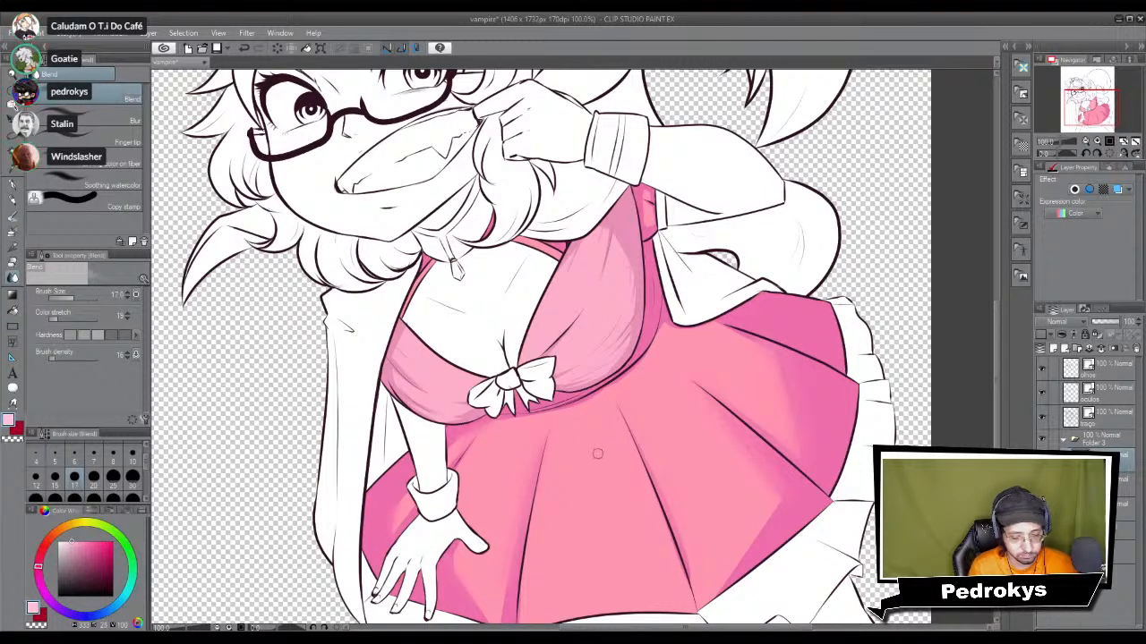
key("p")
key("ctrl+plus")
key("ctrl+shift+d")
key("ctrl+plus")
left_click_drag(657, 330, 625, 428)
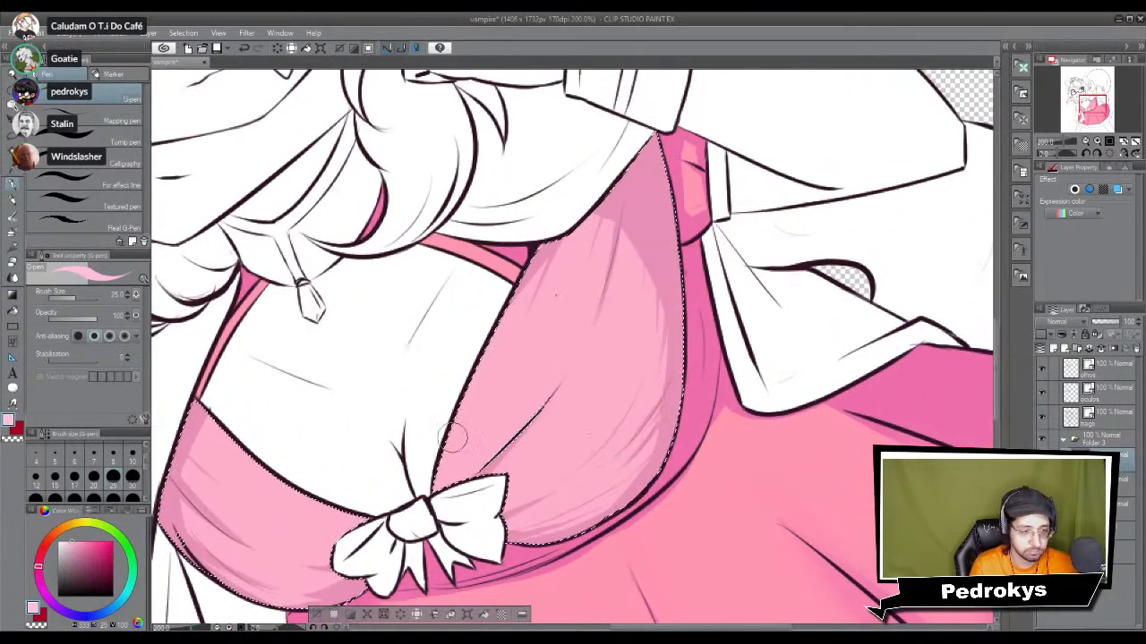
key("bracketleft")
key("bracketleft")
key("bracketleft")
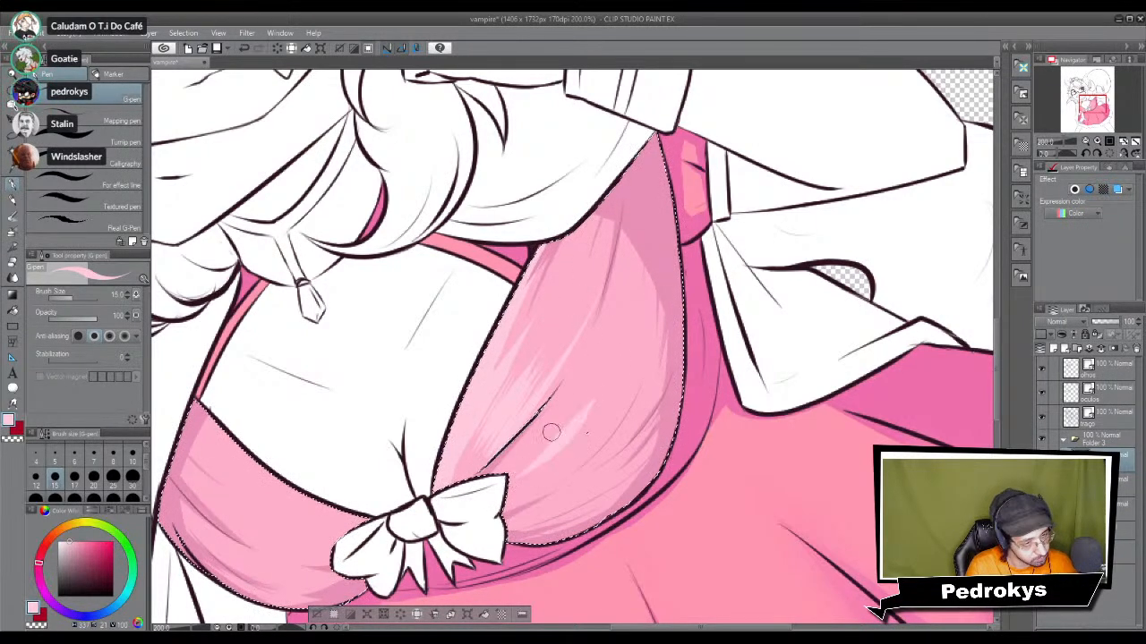
Step: Add matching pale pink highlight strokes and a small highlight dot to the cup above the lowered arm, and clear the selection
left_click_drag(376, 488, 558, 483)
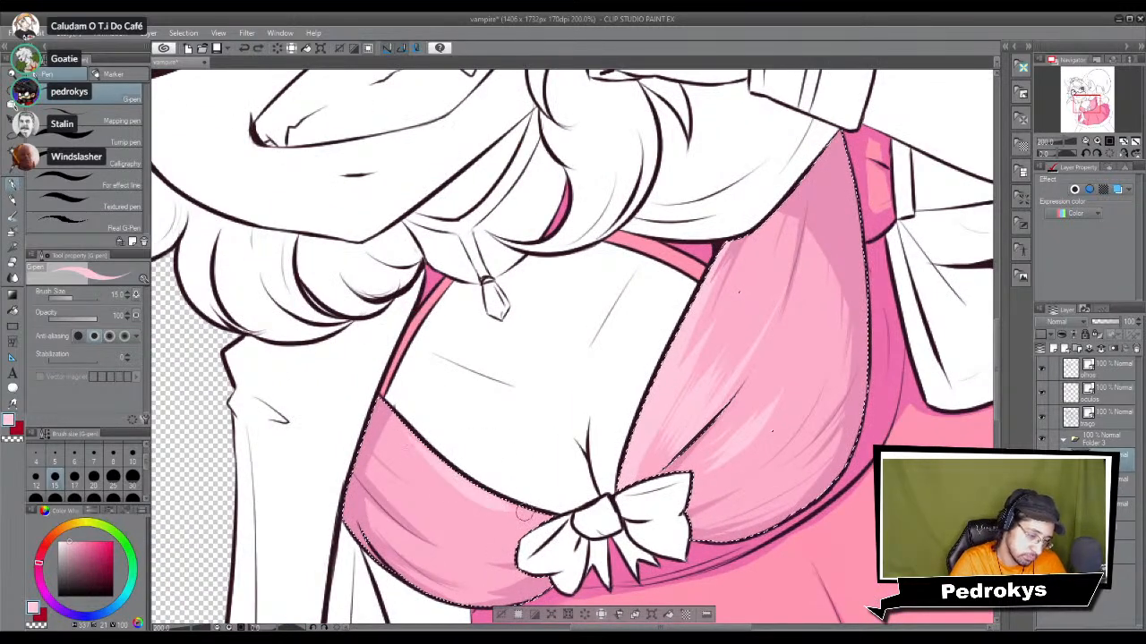
left_click(460, 527)
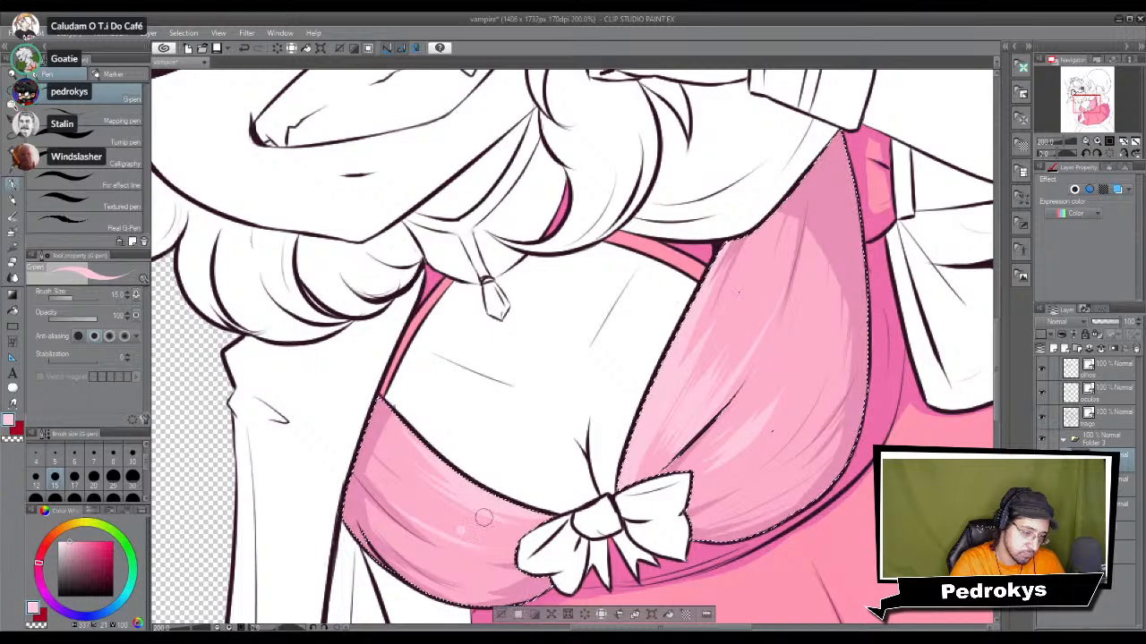
scroll(517, 546, "down", 6)
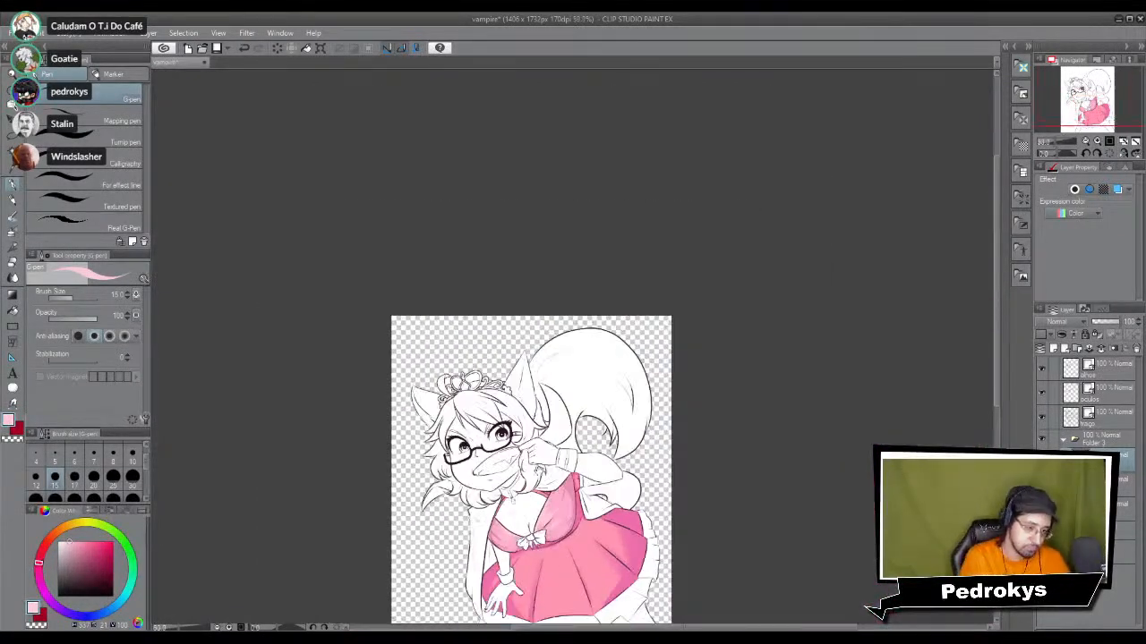
left_click_drag(542, 443, 584, 362)
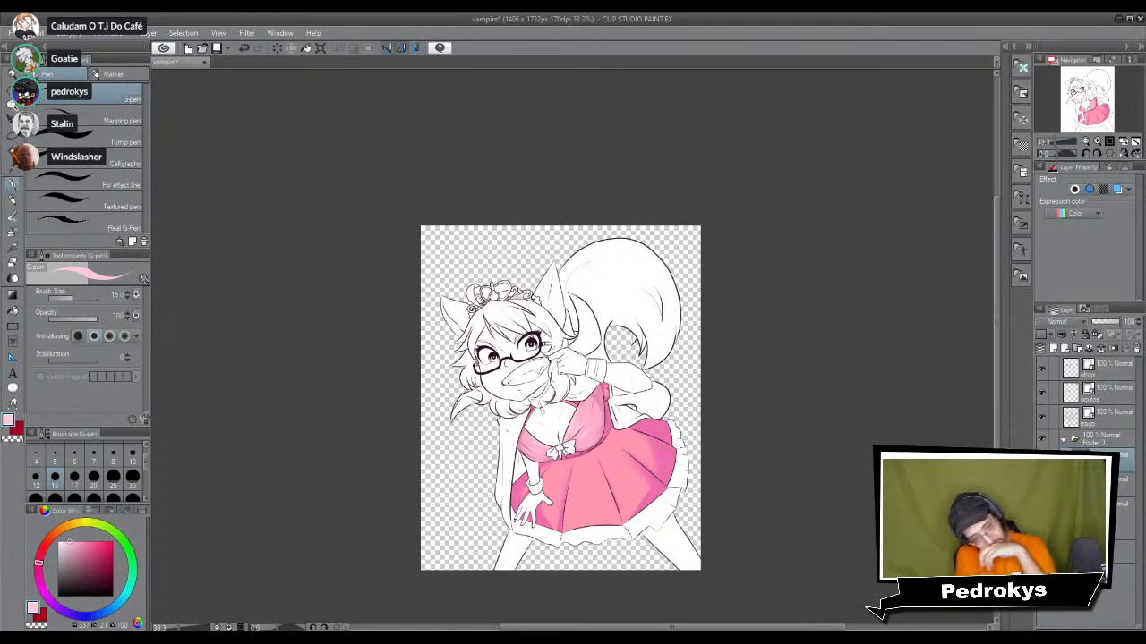
left_click_drag(652, 448, 660, 445)
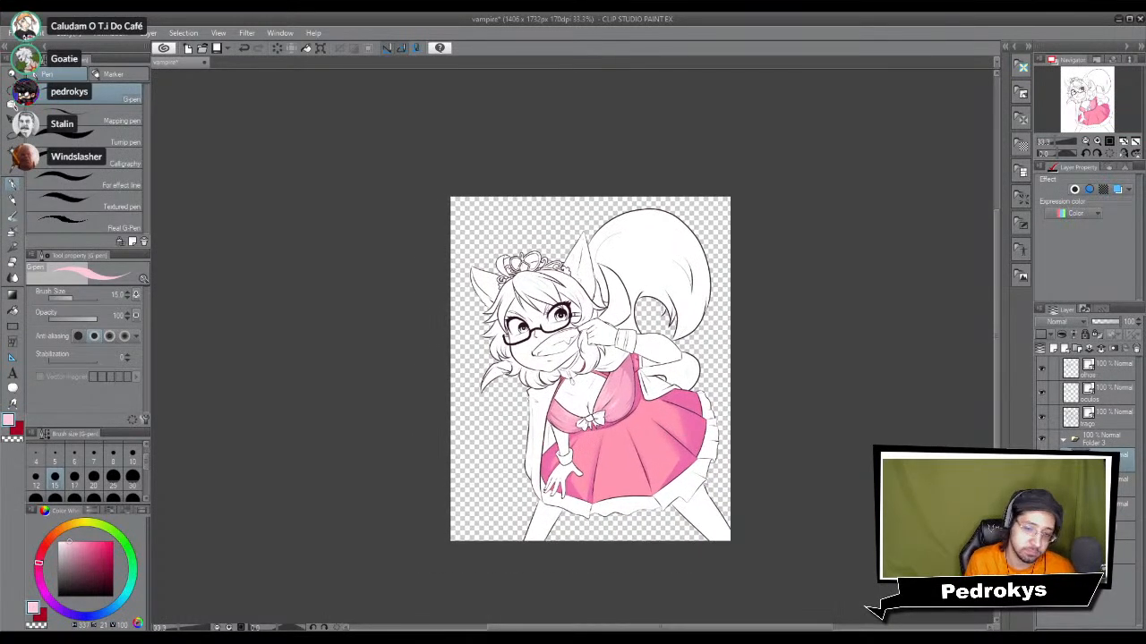
Step: Select the skirt's base area and outline a lighter pink highlight beside the central fold down to the hem with the G-pen at size 8
left_click(1075, 483, "ctrl")
key("ctrl+plus")
key("ctrl+plus")
key("ctrl+plus")
key("ctrl+plus")
key("ctrl+plus")
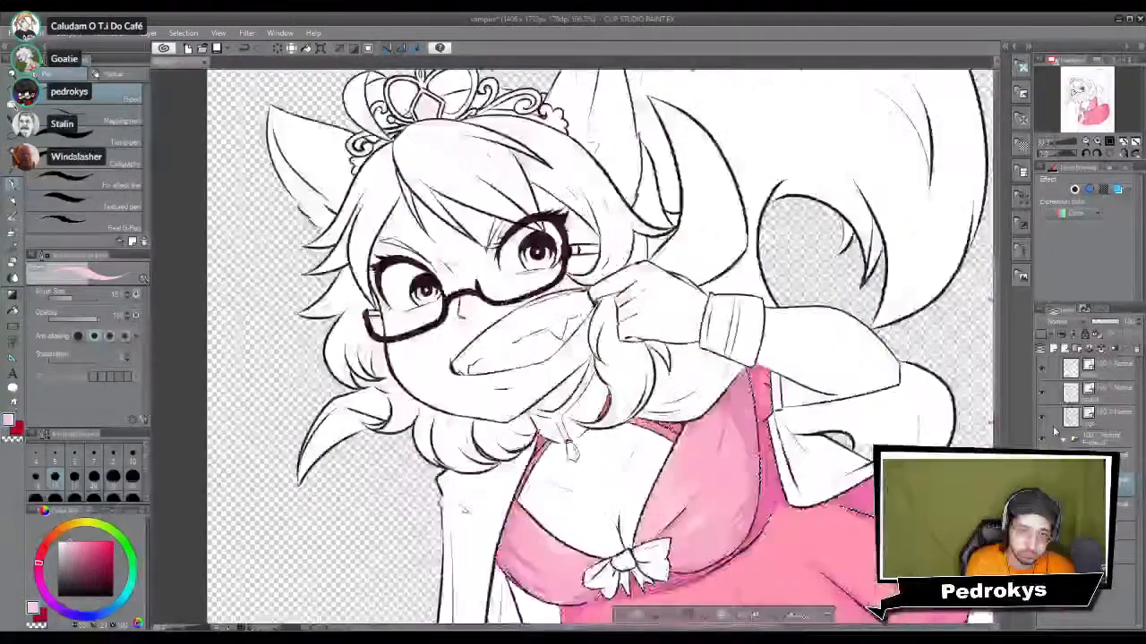
mouse_move(626, 626)
left_mouse_down()
mouse_move(600, 396)
mouse_move(632, 430)
mouse_move(617, 409)
left_mouse_up()
left_click(636, 430, "alt")
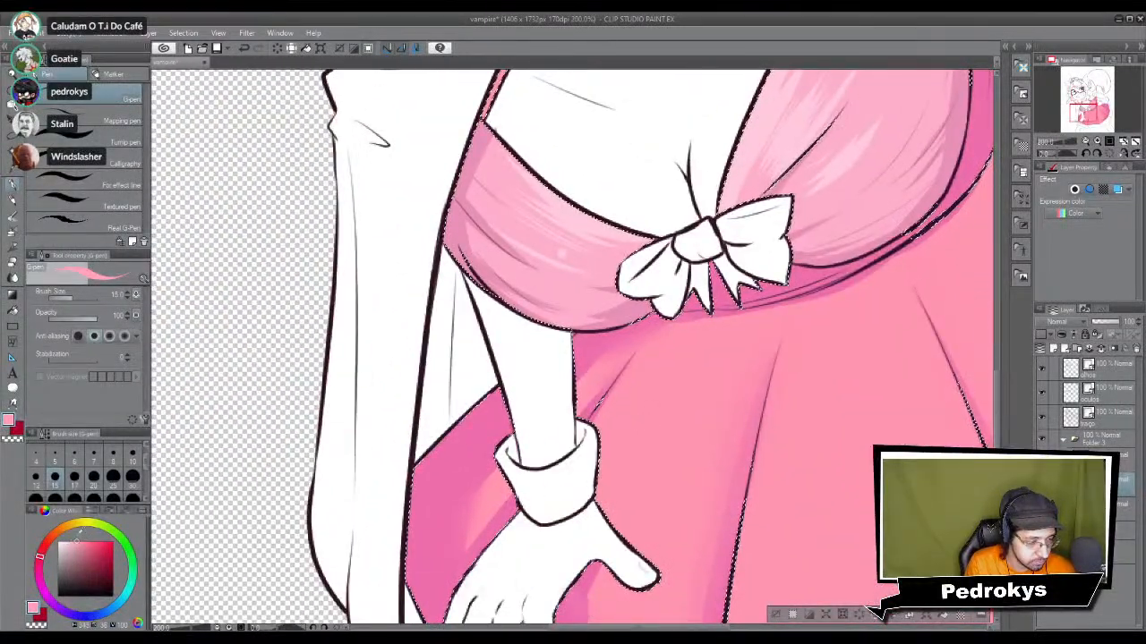
left_click_drag(607, 470, 523, 379)
left_click_drag(709, 376, 700, 267)
left_click(113, 471)
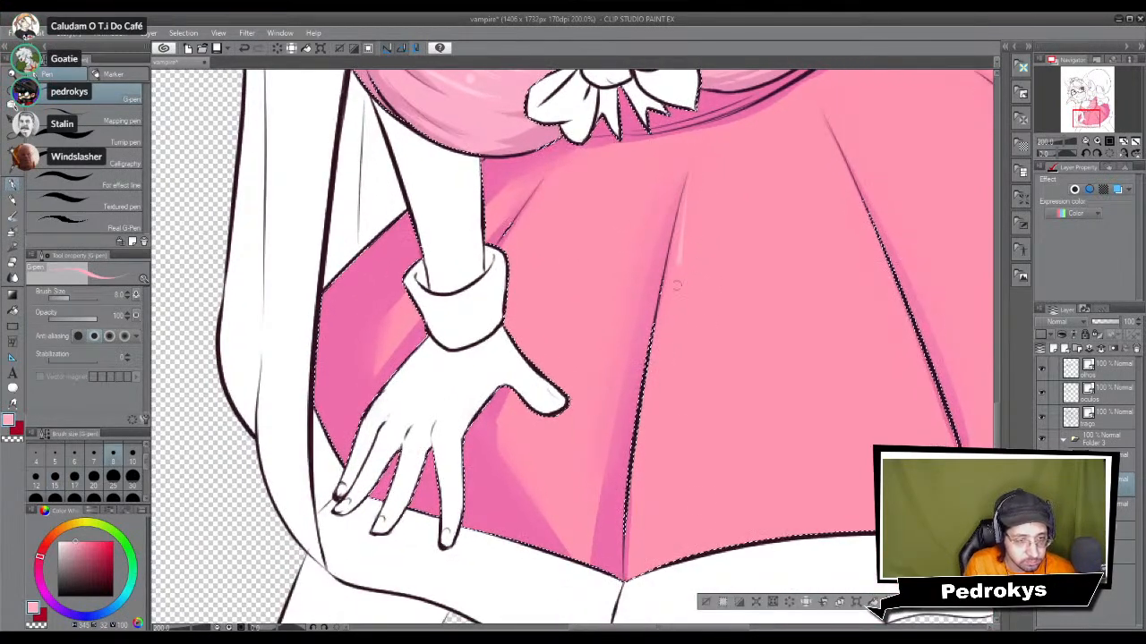
mouse_move(690, 168)
left_mouse_down()
mouse_move(725, 578)
mouse_move(666, 496)
left_mouse_up()
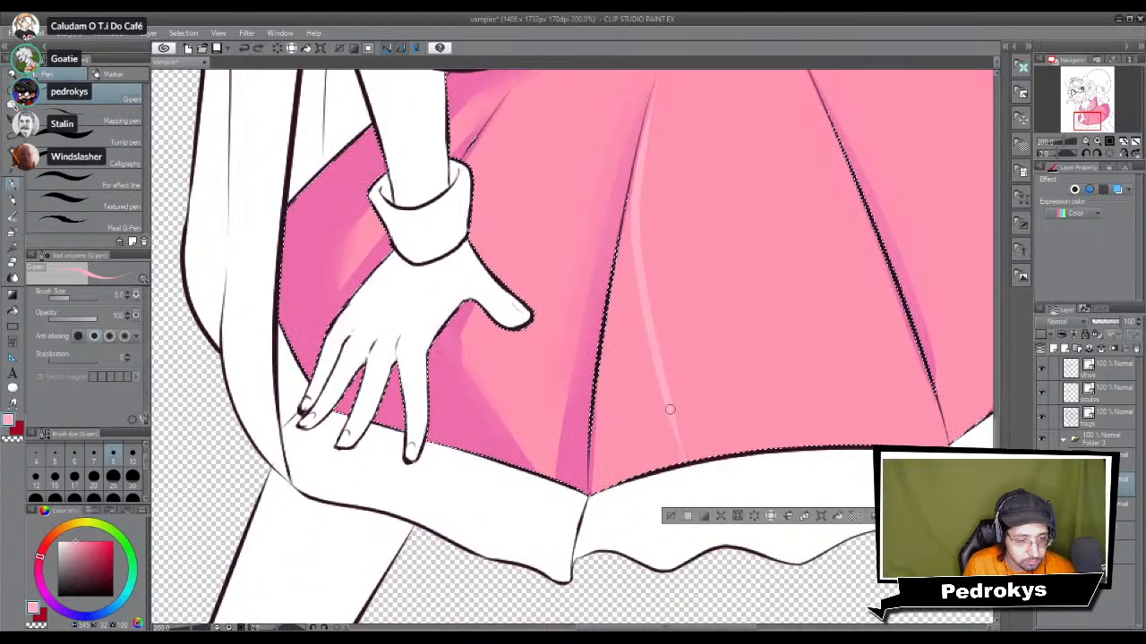
Step: Fill the wedge between the central fold line and the highlight outline with the same lighter pink
key("g")
key("g")
left_click(657, 448)
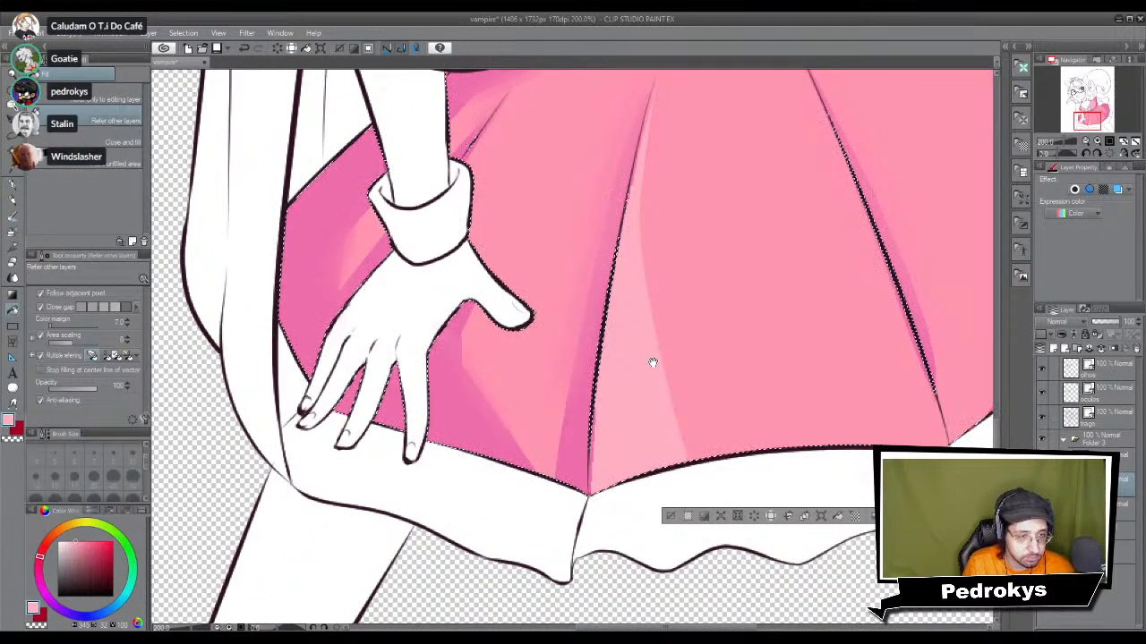
left_click_drag(648, 344, 641, 368)
Step: Refine the wedge highlight's tip and extend its base with tapered strokes along the hem, using the G-pen at size 12
key("p")
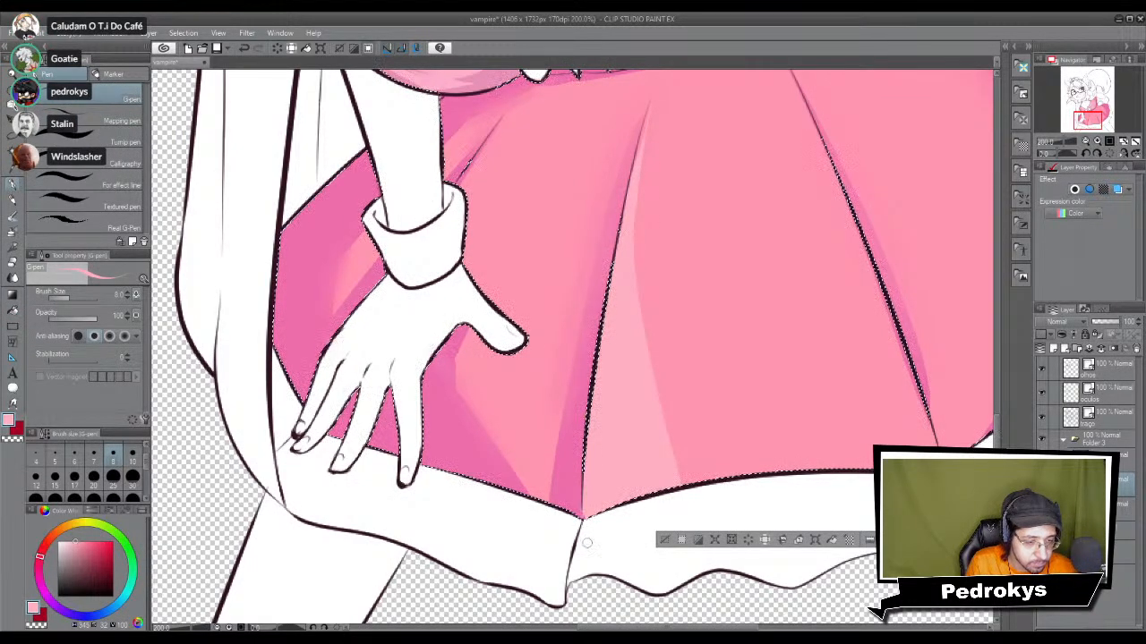
scroll(593, 460, "up", 3)
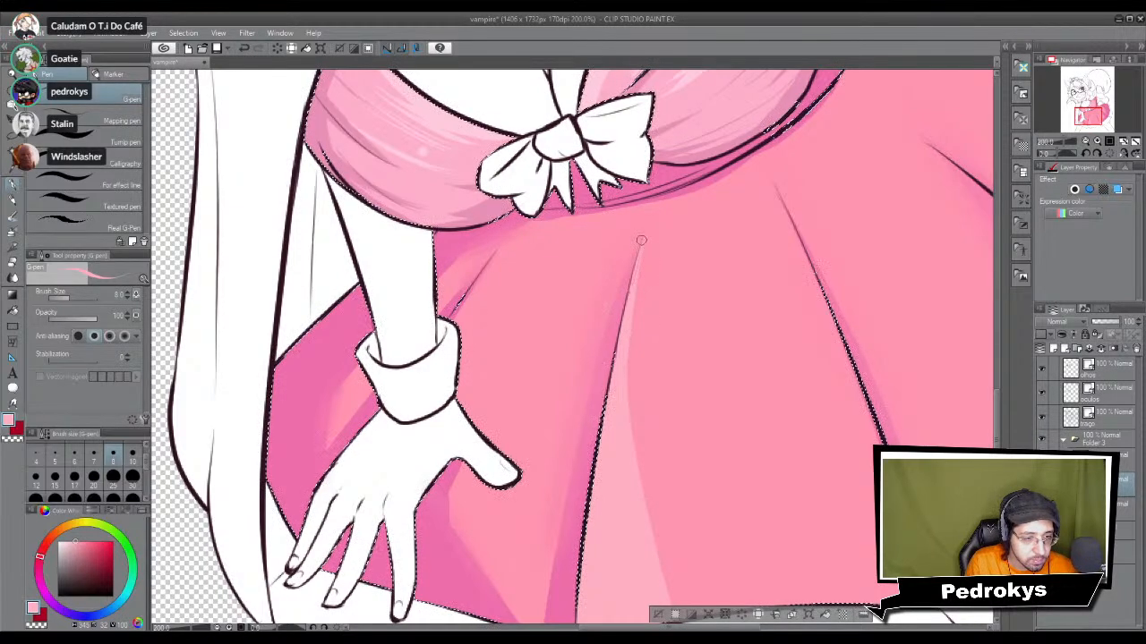
mouse_move(721, 357)
left_mouse_down()
mouse_move(629, 403)
mouse_move(499, 427)
left_mouse_up()
left_click(45, 484)
scroll(627, 331, "down", 3)
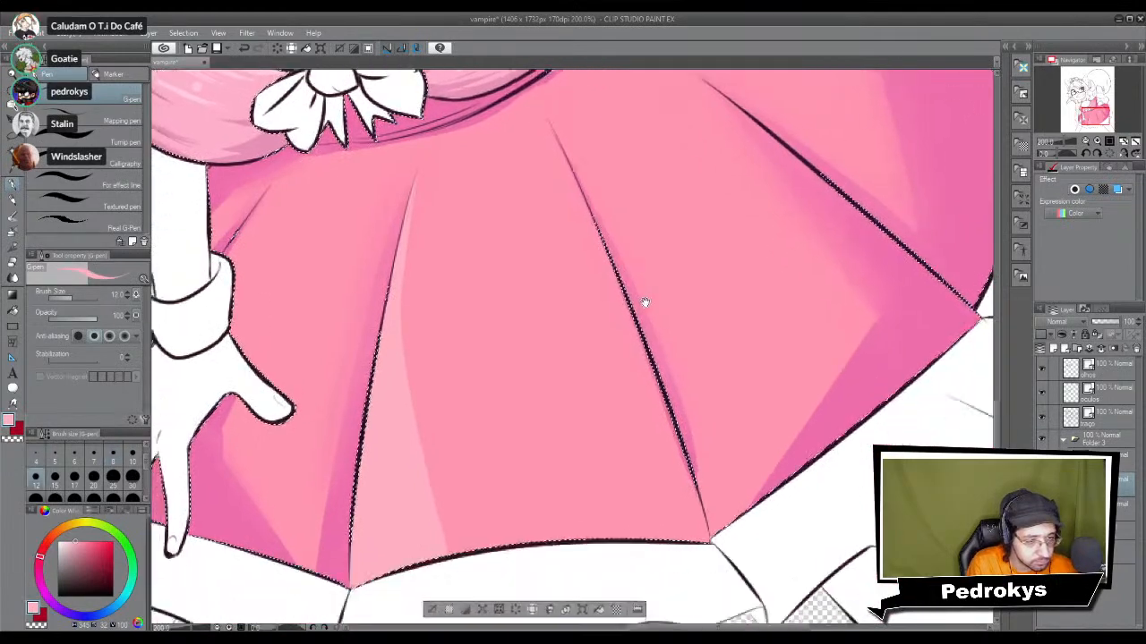
mouse_move(466, 489)
left_mouse_down()
mouse_move(409, 511)
mouse_move(461, 512)
mouse_move(489, 492)
mouse_move(404, 510)
mouse_move(466, 498)
mouse_move(437, 504)
left_mouse_up()
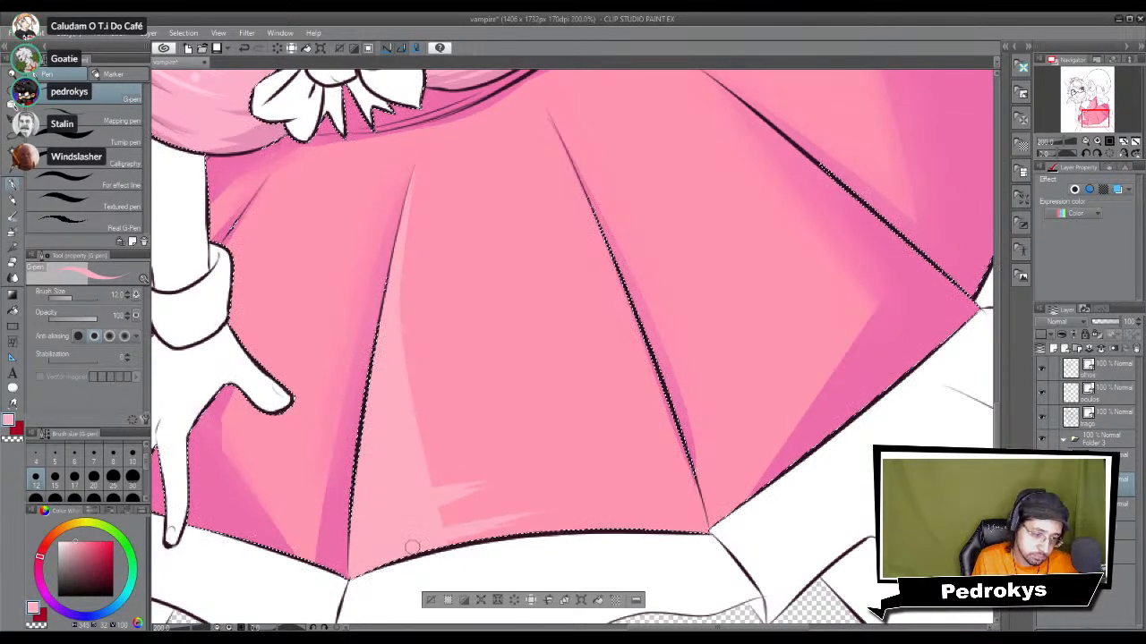
scroll(389, 469, "down", 5)
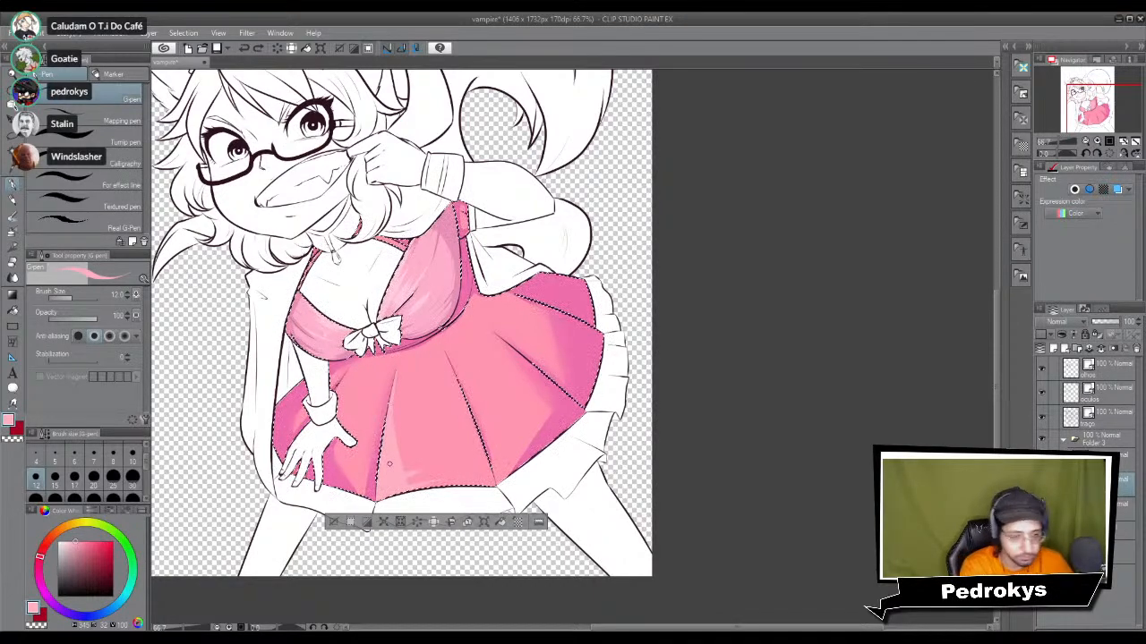
Step: Paint a slender diagonal highlight on the next skirt panel away from the lowered hand, thickening it with the G-pen at size 20
scroll(389, 464, "up", 4)
left_click_drag(548, 259, 617, 399)
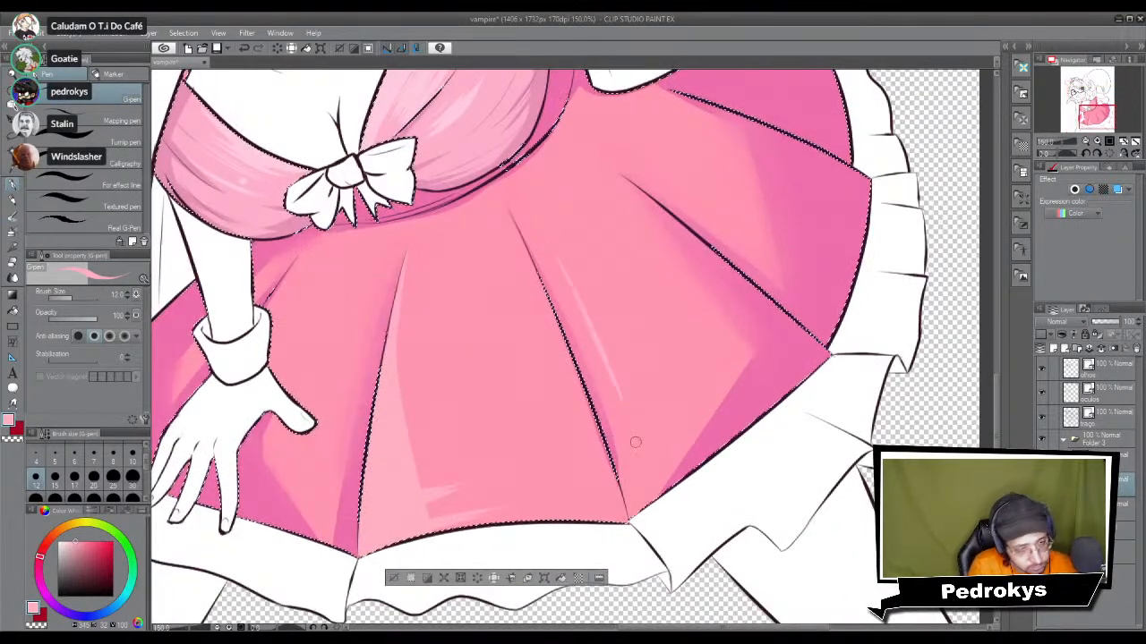
left_click_drag(561, 251, 648, 403)
key("bracketright")
key("bracketright")
key("bracketright")
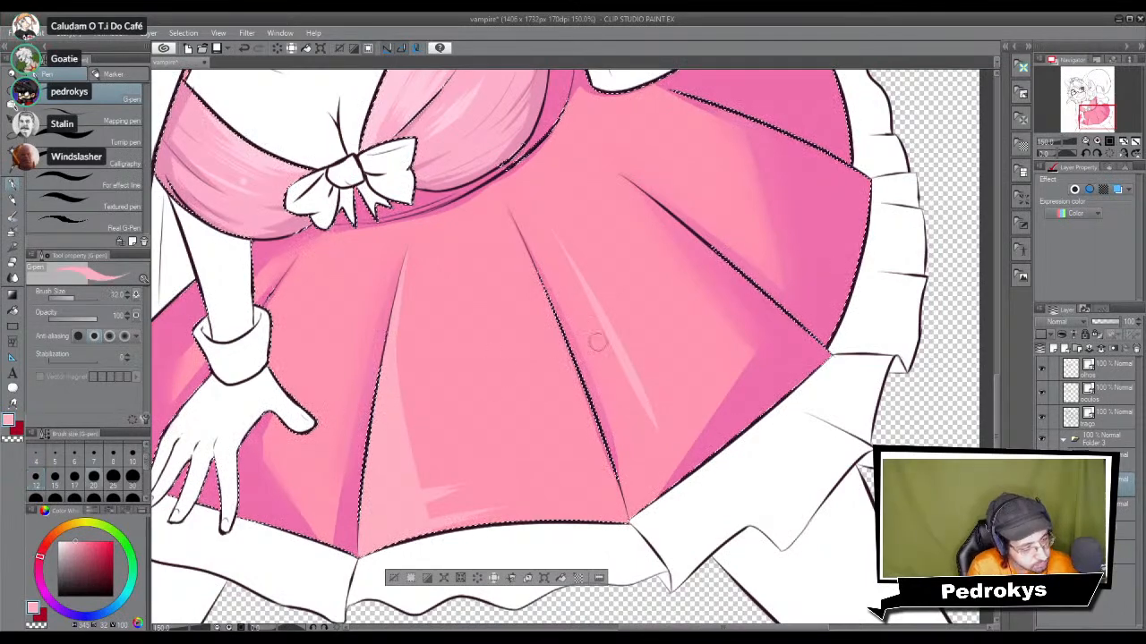
left_click_drag(562, 246, 642, 393)
key("ctrl+z")
left_click_drag(567, 258, 644, 399)
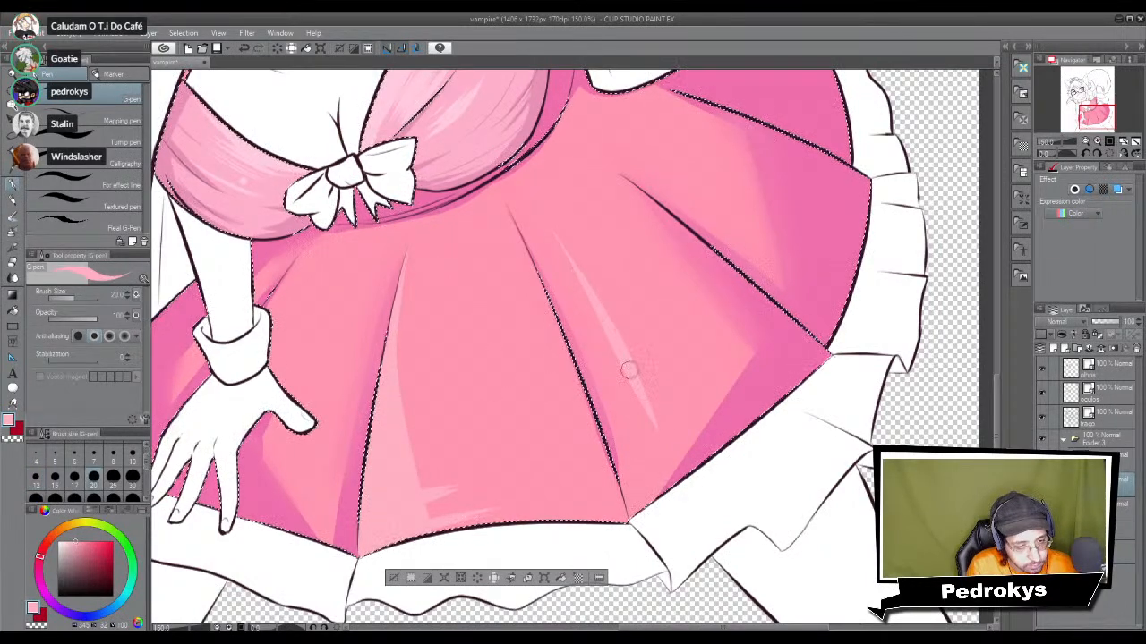
left_click_drag(614, 327, 653, 412)
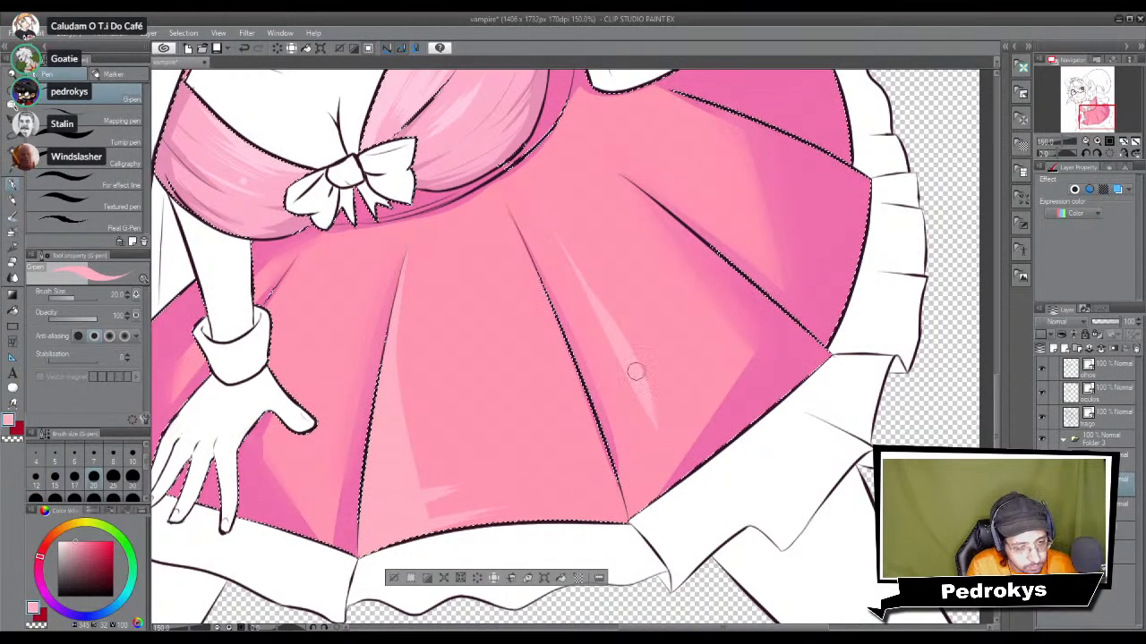
Step: Brush a short lighter pink highlight beside the outer skirt fold, and review the whole dress with the selection cleared and restored
left_click_drag(285, 400, 614, 450)
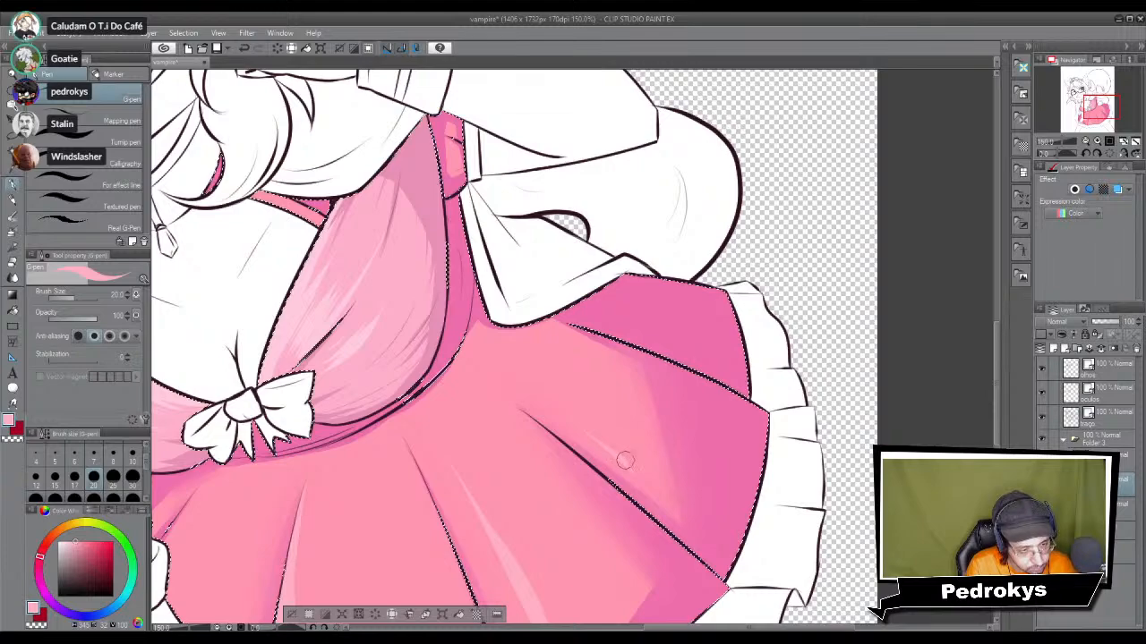
scroll(645, 409, "down", 3)
left_click_drag(740, 412, 793, 410)
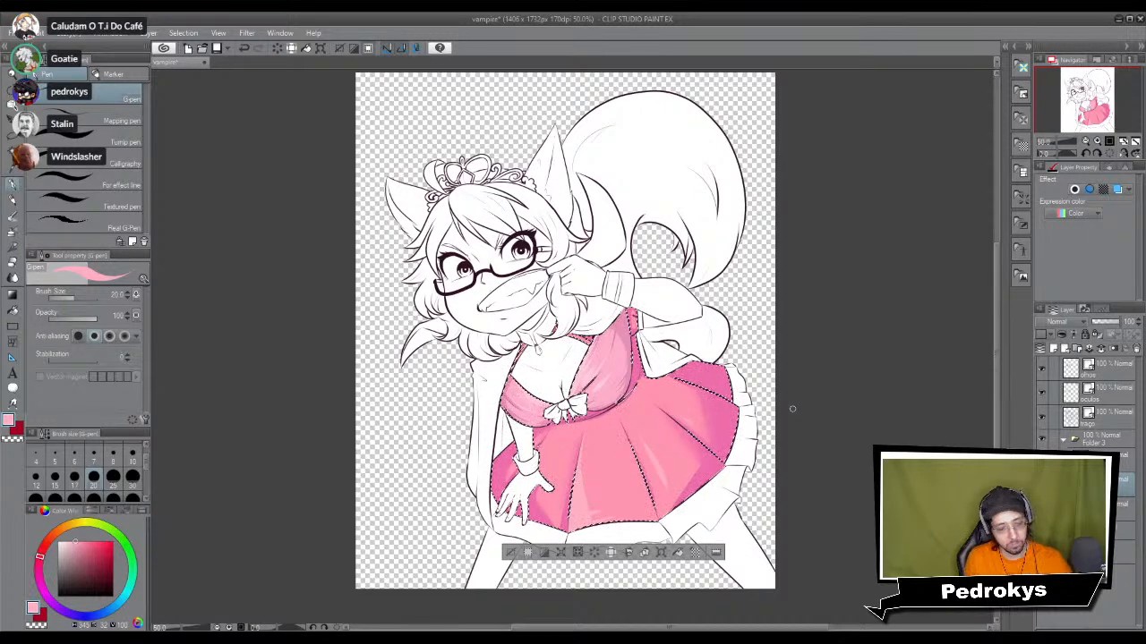
key("ctrl+d")
scroll(668, 445, "up", 2)
mouse_move(693, 503)
left_mouse_down()
mouse_move(696, 520)
mouse_move(670, 505)
left_mouse_up()
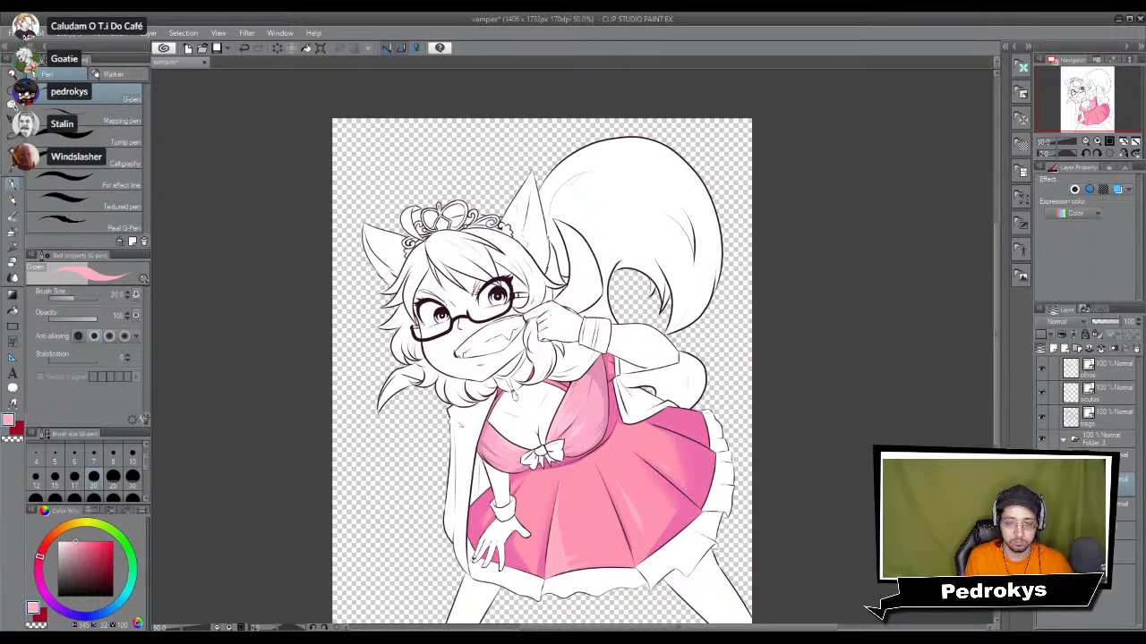
key("ctrl+shift+d")
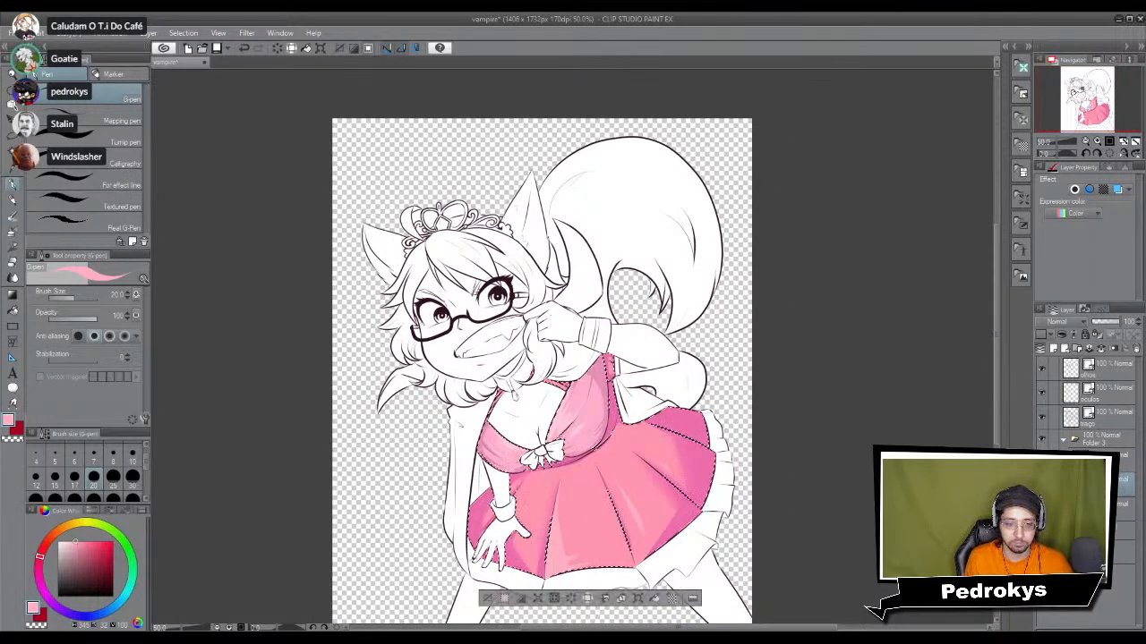
Step: Set the G-pen's drawing colour to a saturated golden yellow for the skirt trim
left_click(76, 526)
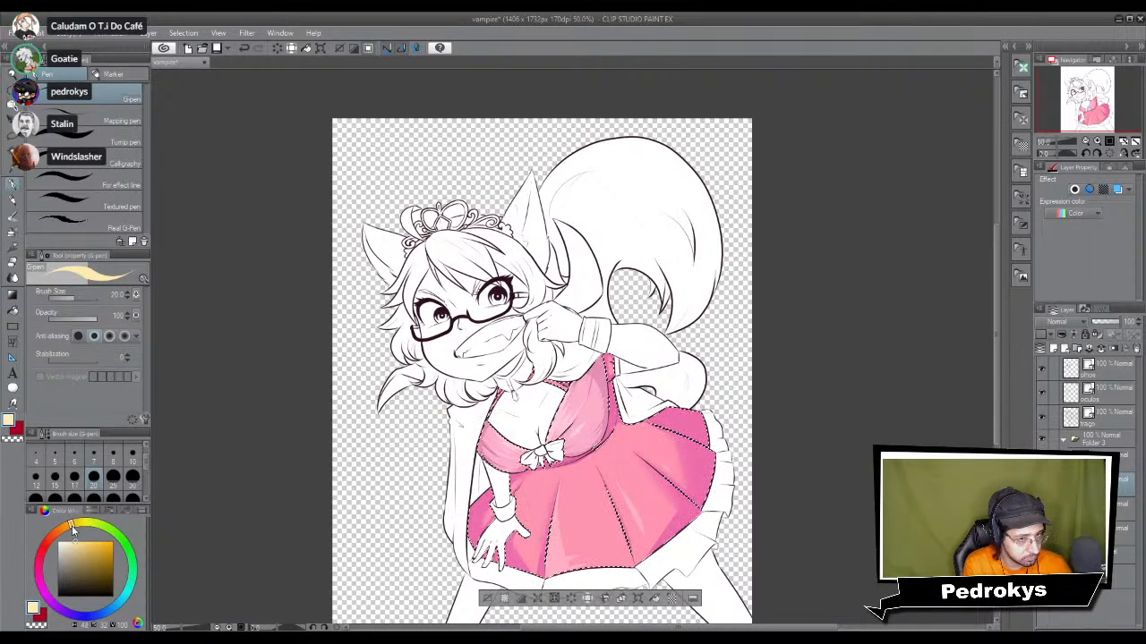
left_click(91, 541)
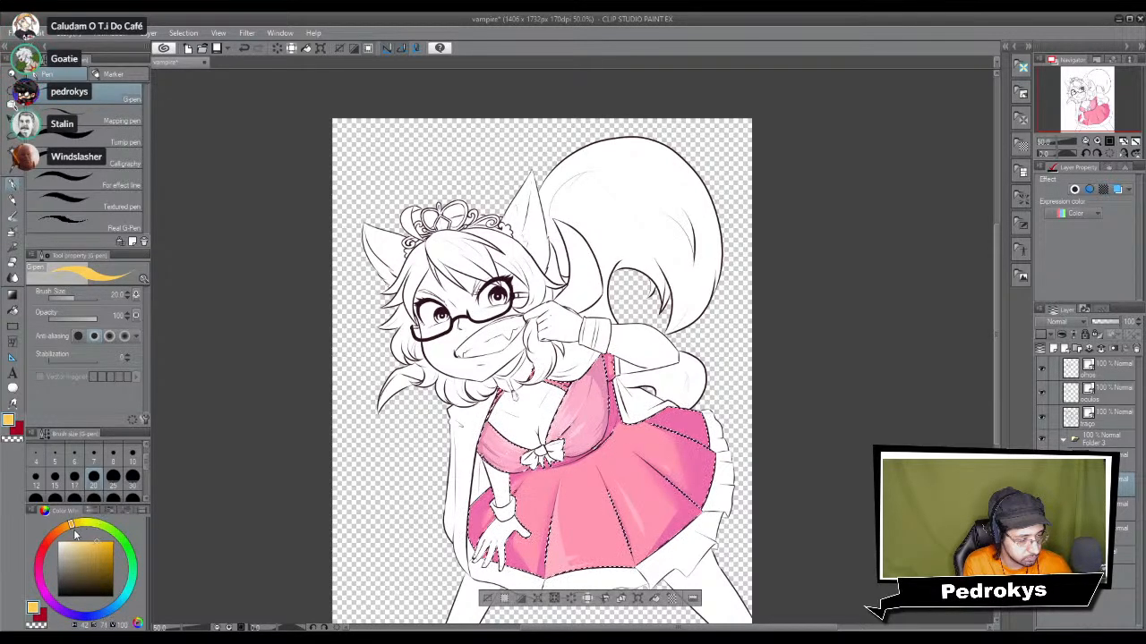
key("ctrl+alt+0")
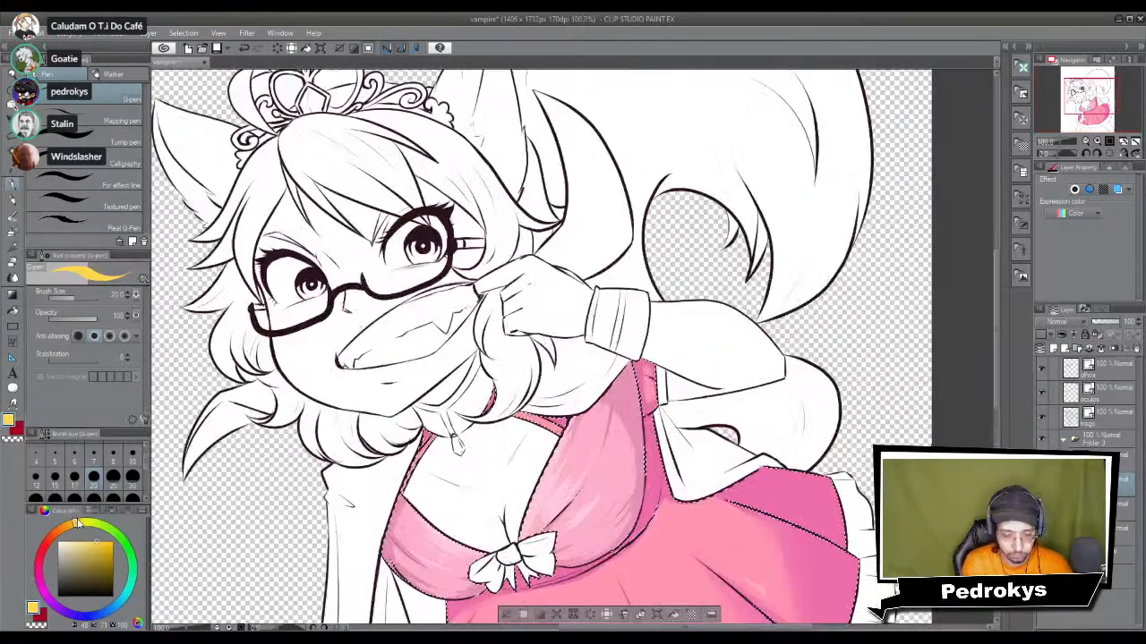
key("p")
key("p")
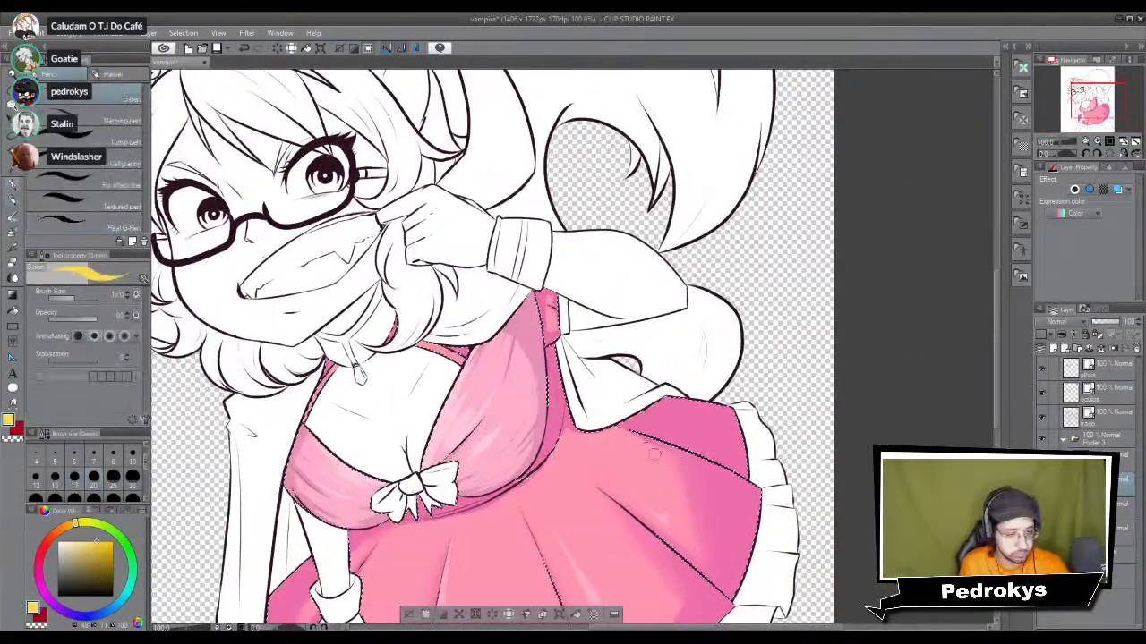
Step: Draw curved yellow trim lines parallel to the hem across the two outermost skirt panels on the tail side, using the G-pen at size 10
left_click_drag(580, 439, 452, 245)
left_click(132, 465)
mouse_move(686, 284)
left_mouse_down()
mouse_move(697, 313)
mouse_move(689, 288)
left_mouse_up()
key("ctrl+z")
key("ctrl+z")
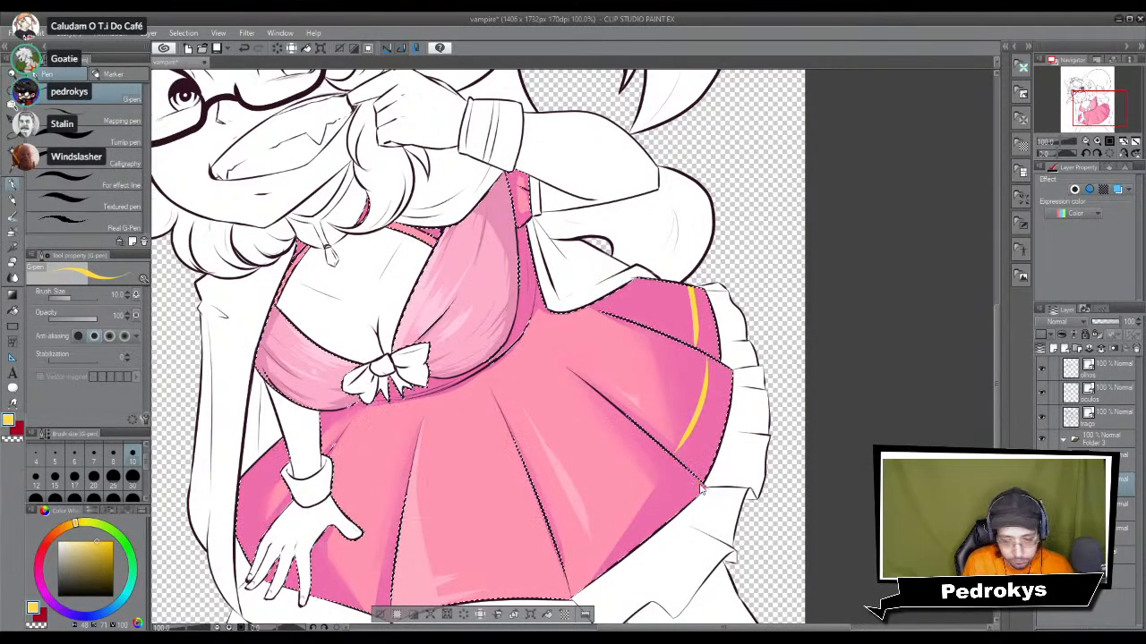
Step: Refine the ends of the two yellow trim lines where they meet at the fold, using the G-pen at size 7
scroll(699, 483, "up", 5)
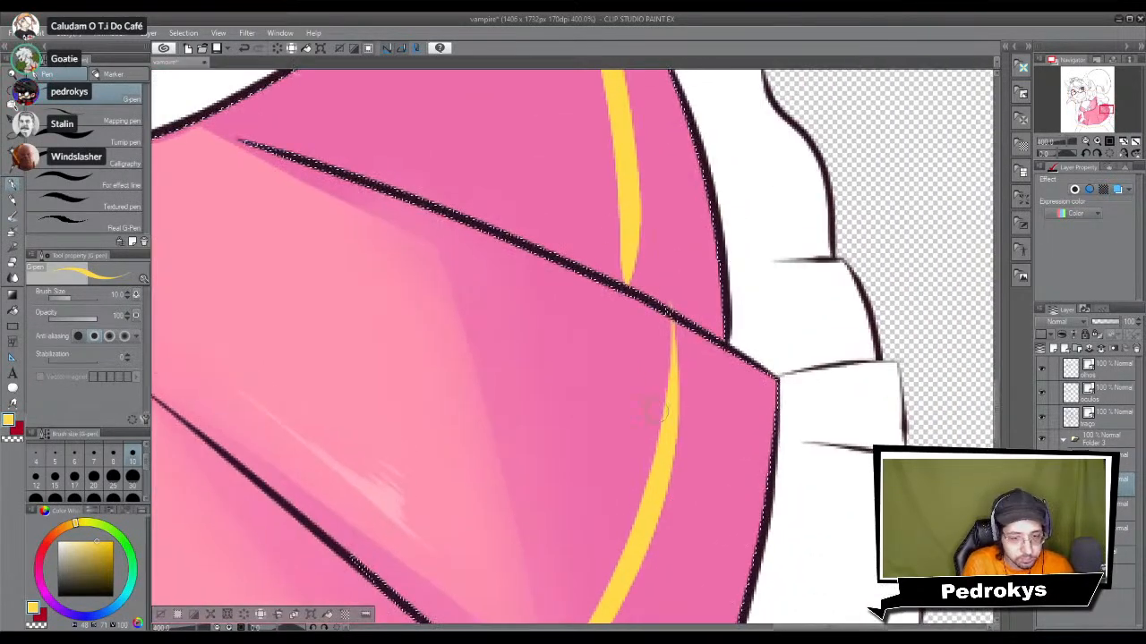
key("e")
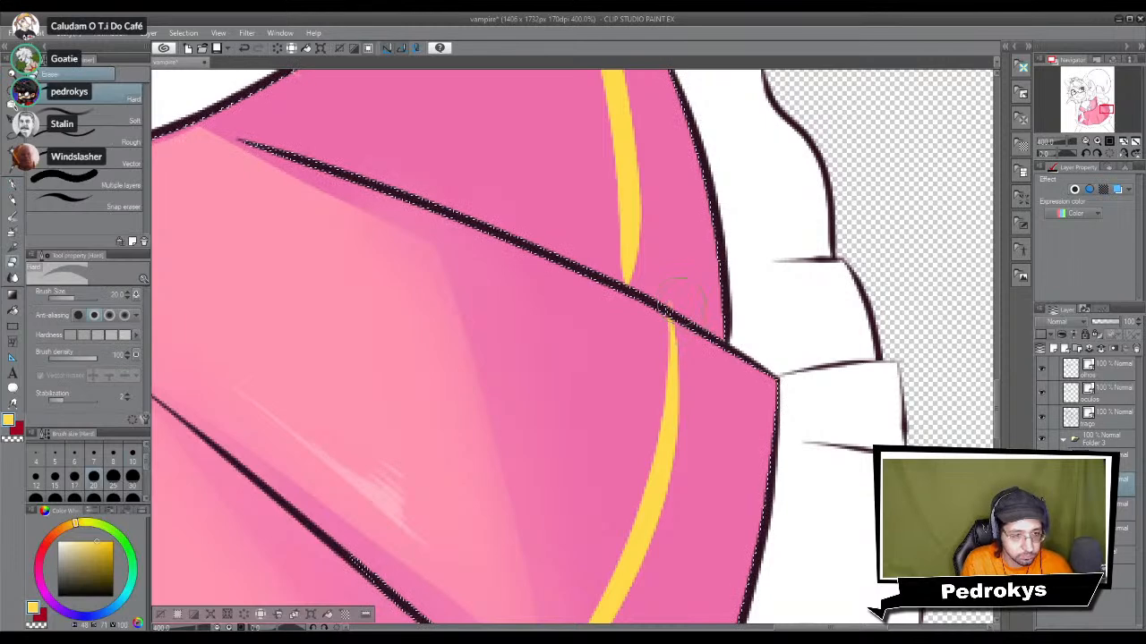
key("p")
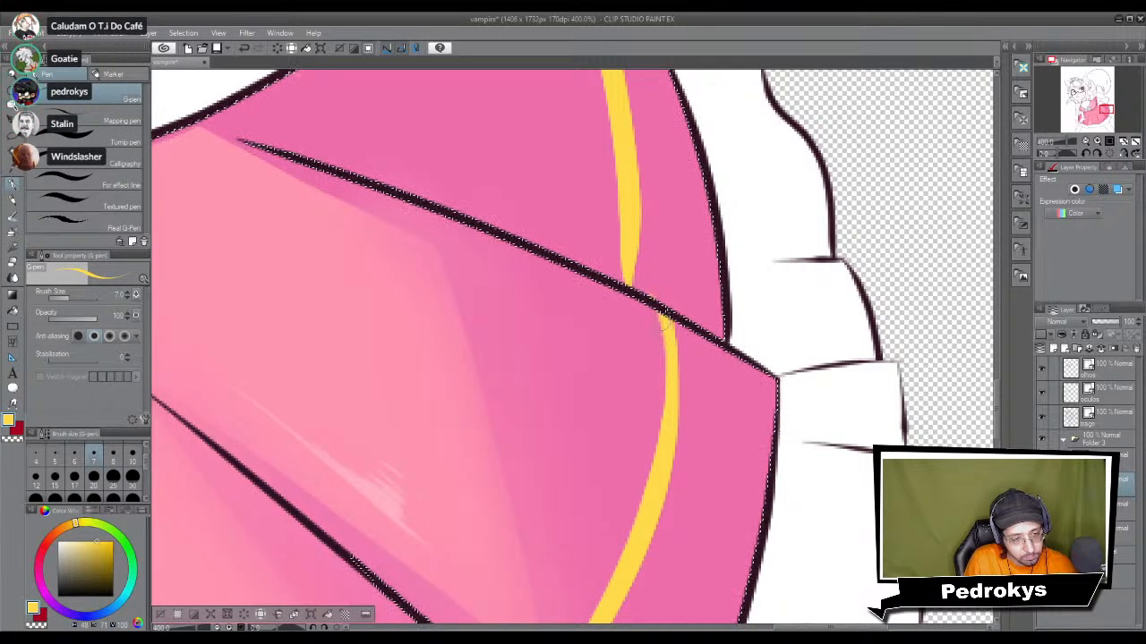
left_click_drag(670, 358, 719, 122)
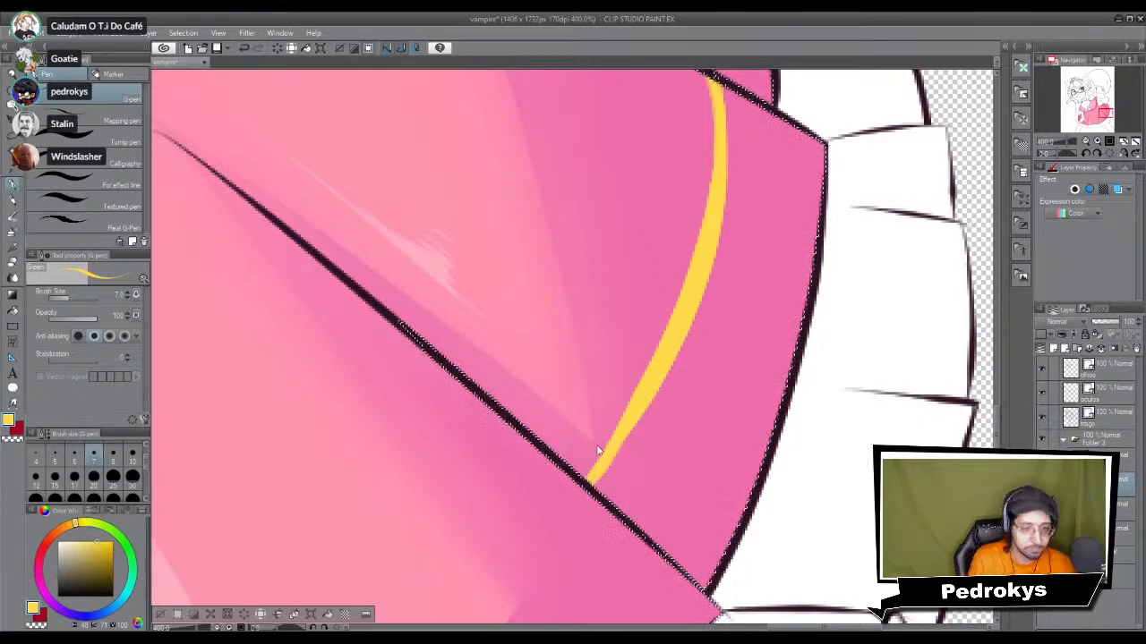
Step: Draw a slightly curved yellow trim line across the next panel inward, redrawing it until it lines up with the previous one at the fold
scroll(596, 455, "down", 5)
scroll(596, 456, "up", 4)
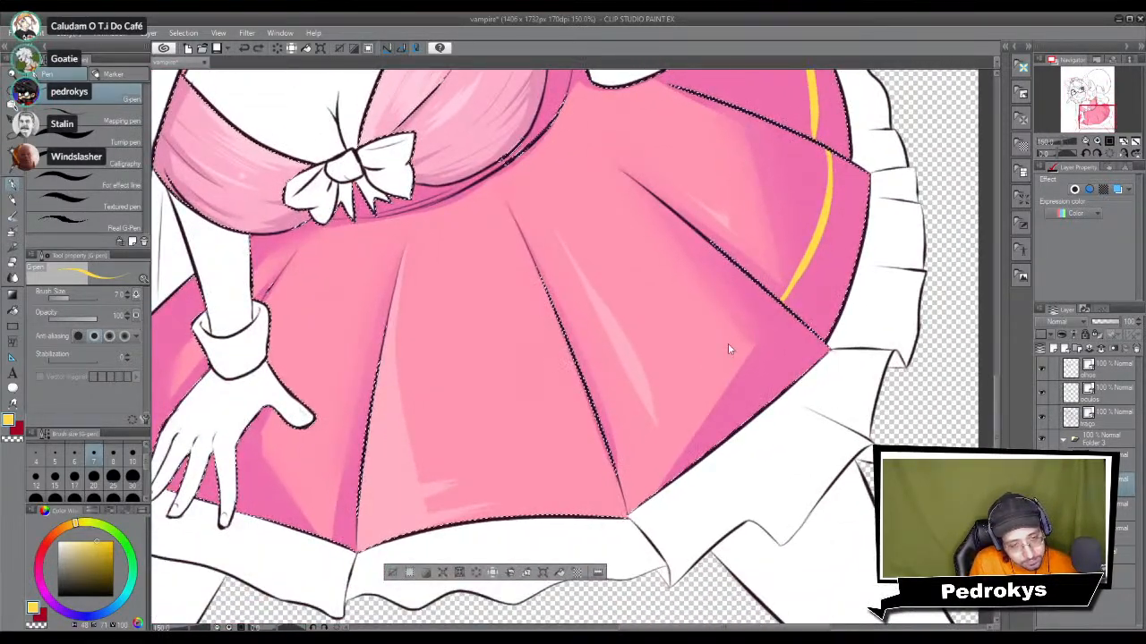
left_click_drag(614, 453, 773, 328)
key("ctrl+z")
left_click_drag(615, 449, 780, 313)
key("ctrl+z")
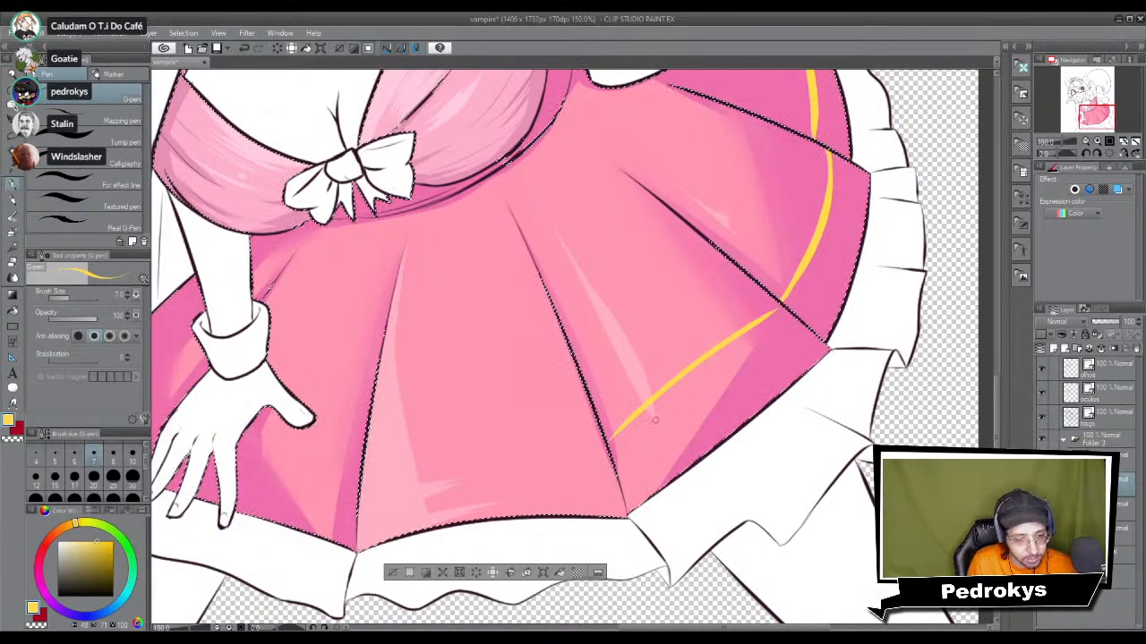
Step: Even out this panel's trim line and extend both of its ends to the bordering fold lines
scroll(708, 338, "up", 3)
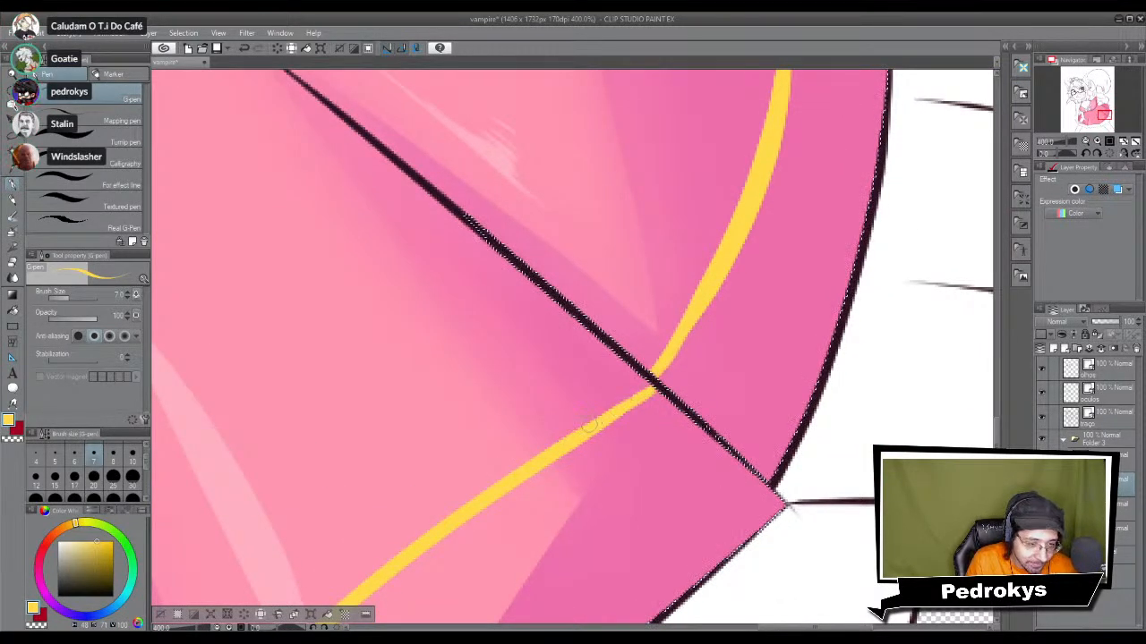
left_click_drag(547, 472, 637, 343)
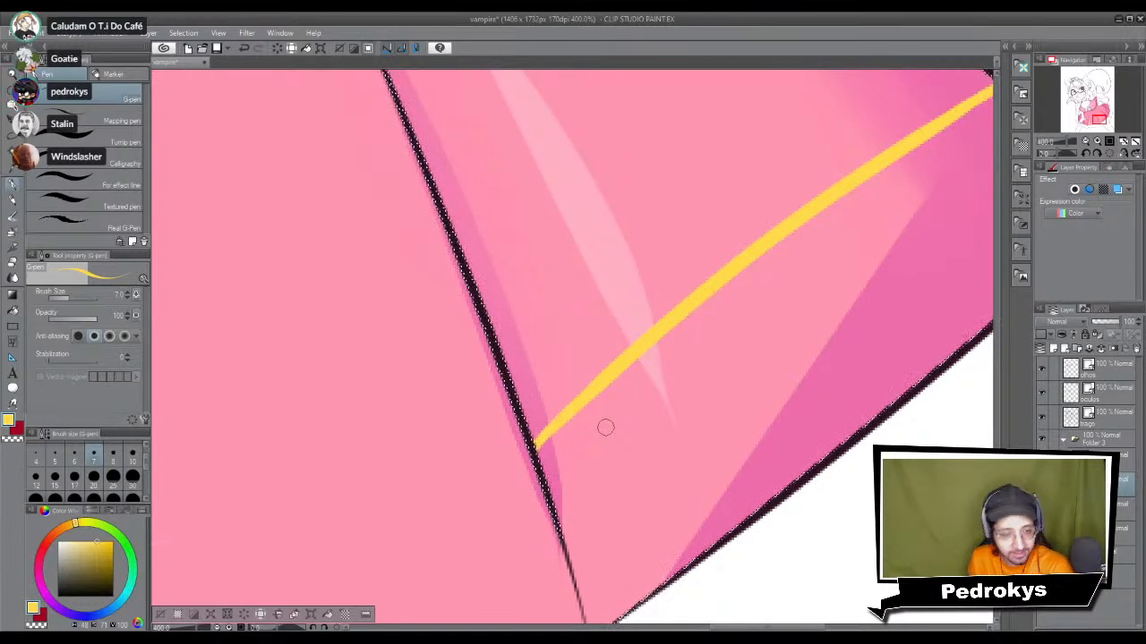
scroll(605, 427, "down", 6)
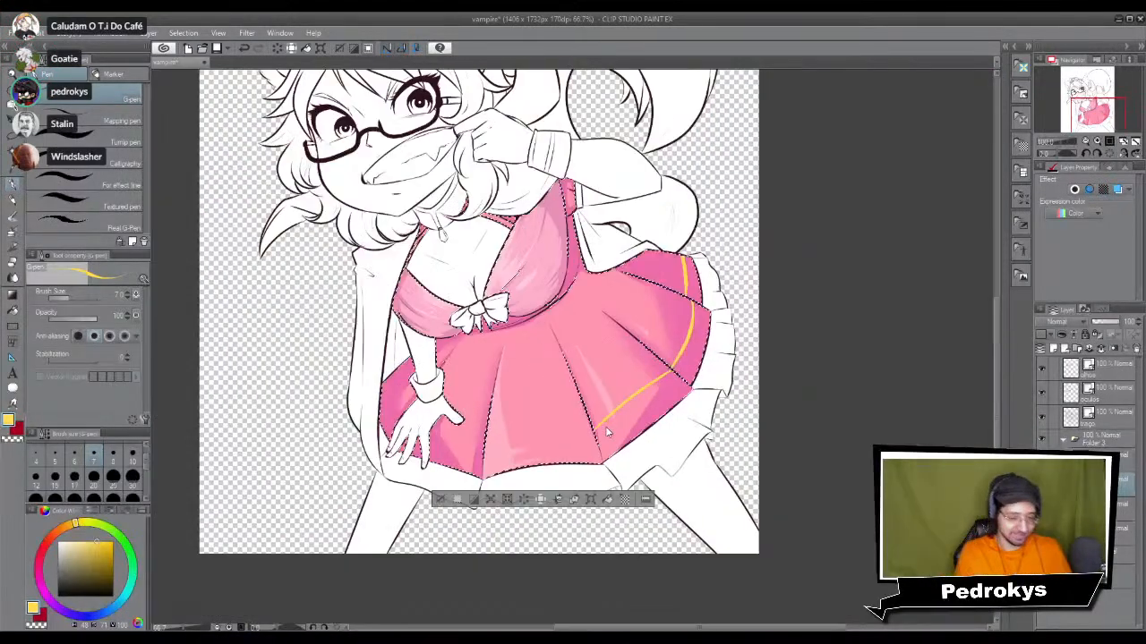
Step: Draw a gently arched yellow trim line across the wide front panel, following the curve of the hem
scroll(606, 428, "up", 3)
mouse_move(314, 446)
left_mouse_down()
mouse_move(603, 394)
mouse_move(540, 425)
mouse_move(794, 399)
left_mouse_up()
scroll(831, 415, "down", 1)
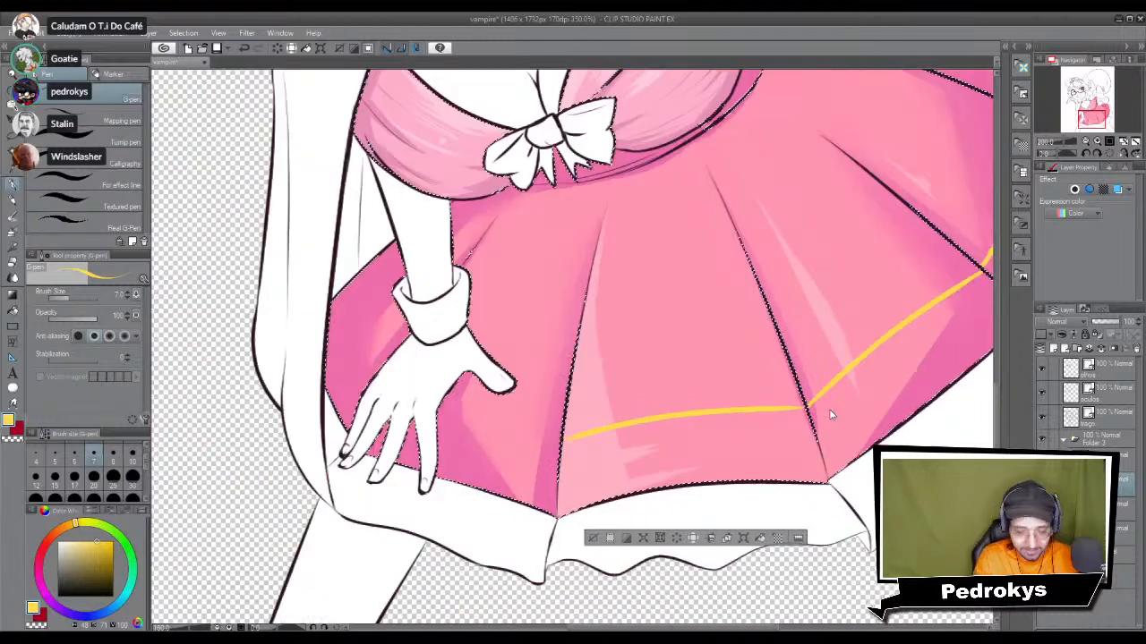
Step: Thicken the tapered ends of the front panel's trim line so they meet the fold lines on both sides
scroll(831, 415, "up", 4)
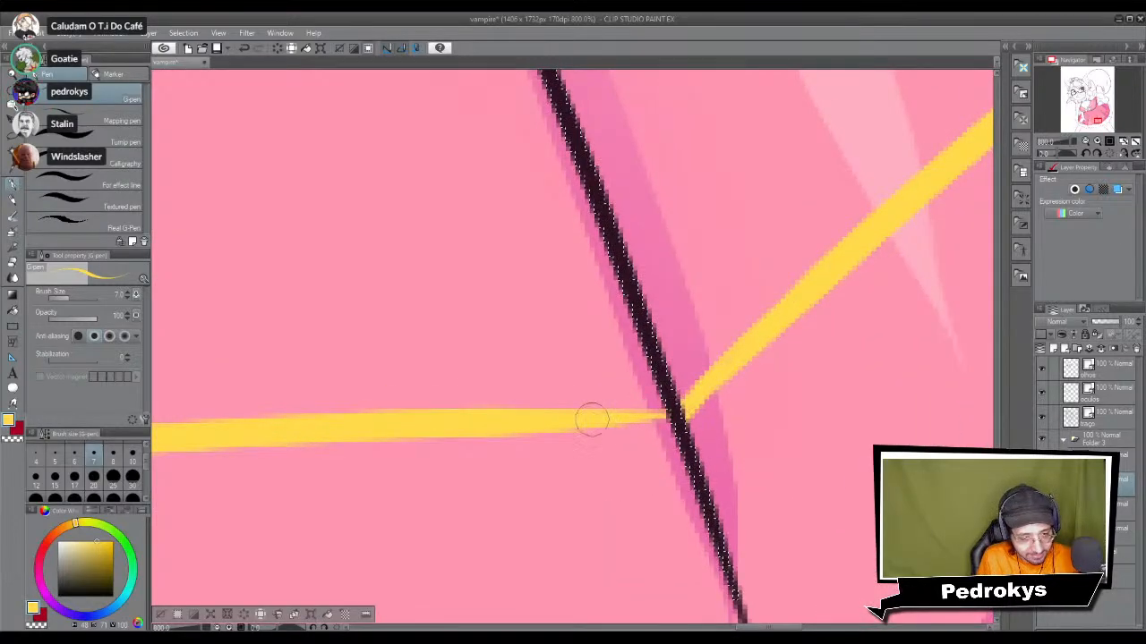
left_click_drag(488, 448, 762, 433)
left_click_drag(215, 501, 747, 418)
left_click_drag(319, 498, 583, 432)
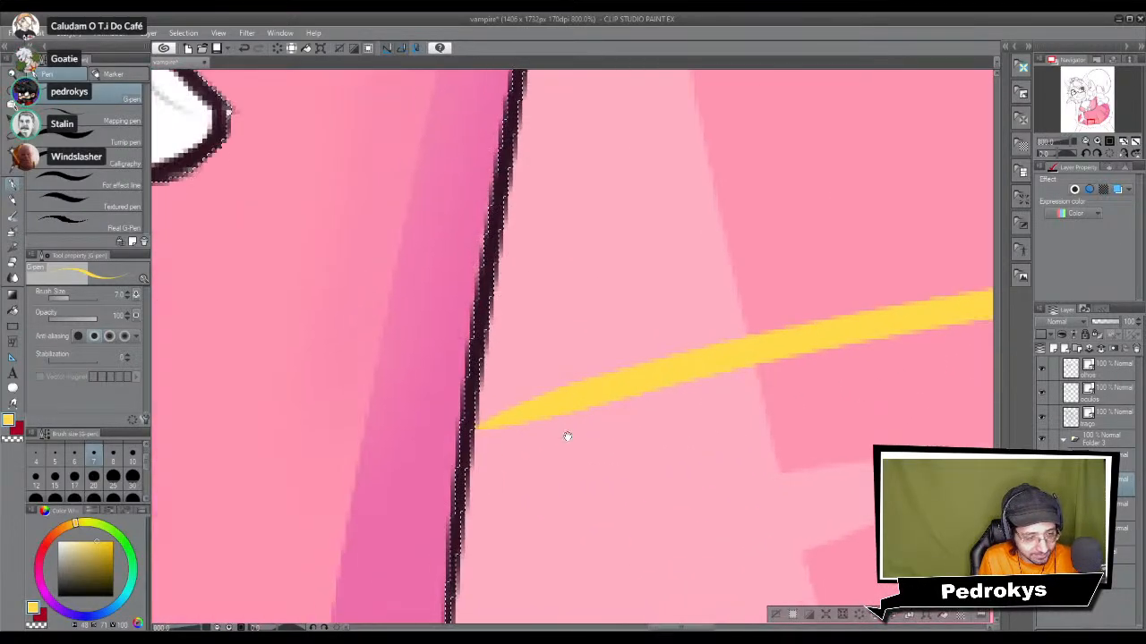
left_click_drag(465, 448, 577, 401)
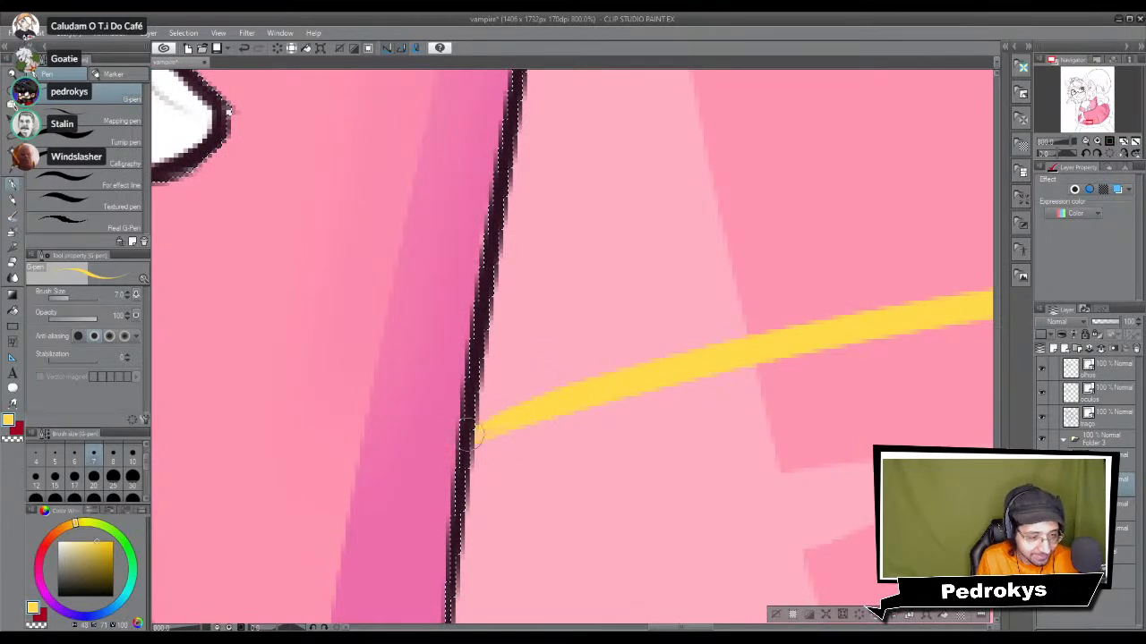
scroll(669, 343, "down", 6)
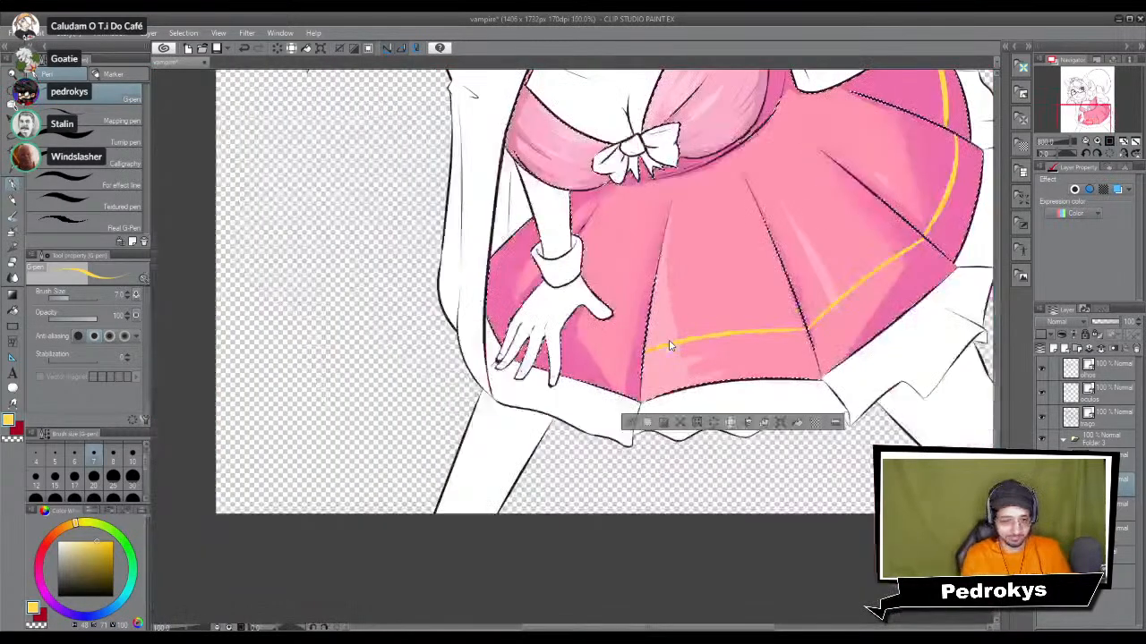
Step: Draw a yellow trim line from the lowered hand to the central fold, replacing the first attempt with one that reaches the fold
scroll(669, 343, "down", 3)
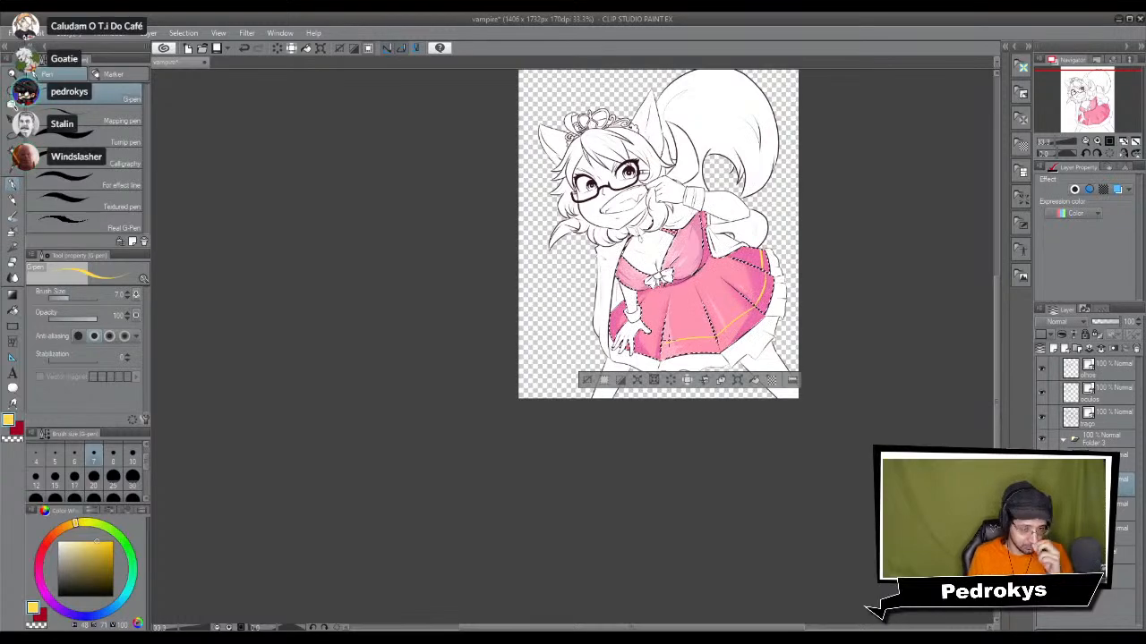
scroll(669, 343, "up", 4)
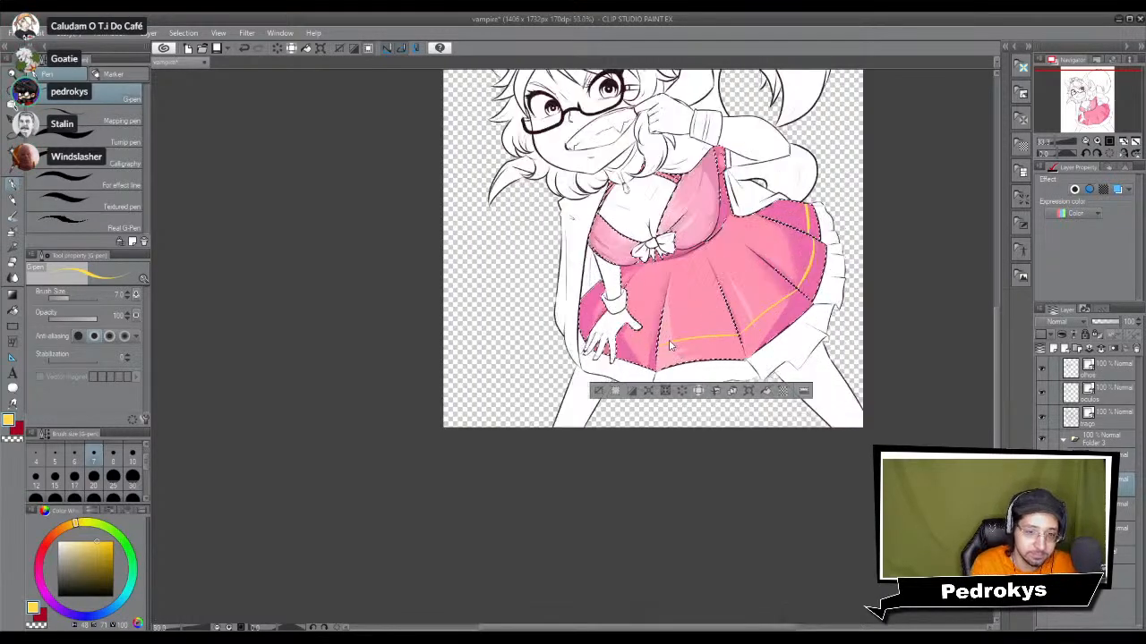
scroll(669, 344, "up", 1)
left_click_drag(670, 340, 448, 425)
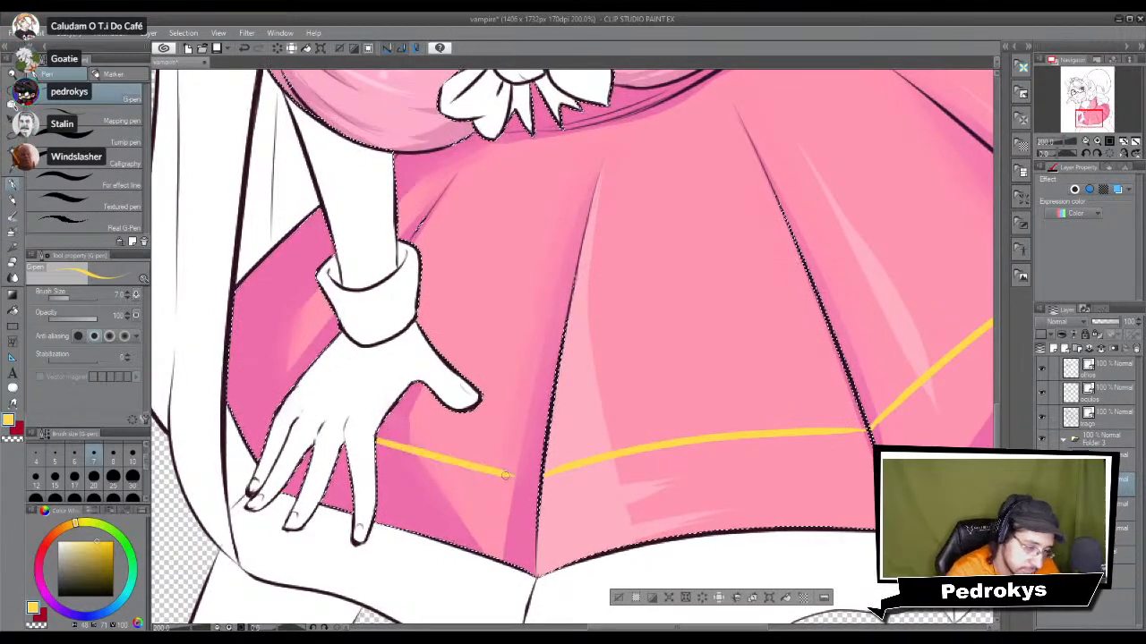
key("ctrl+z")
left_click_drag(378, 438, 539, 476)
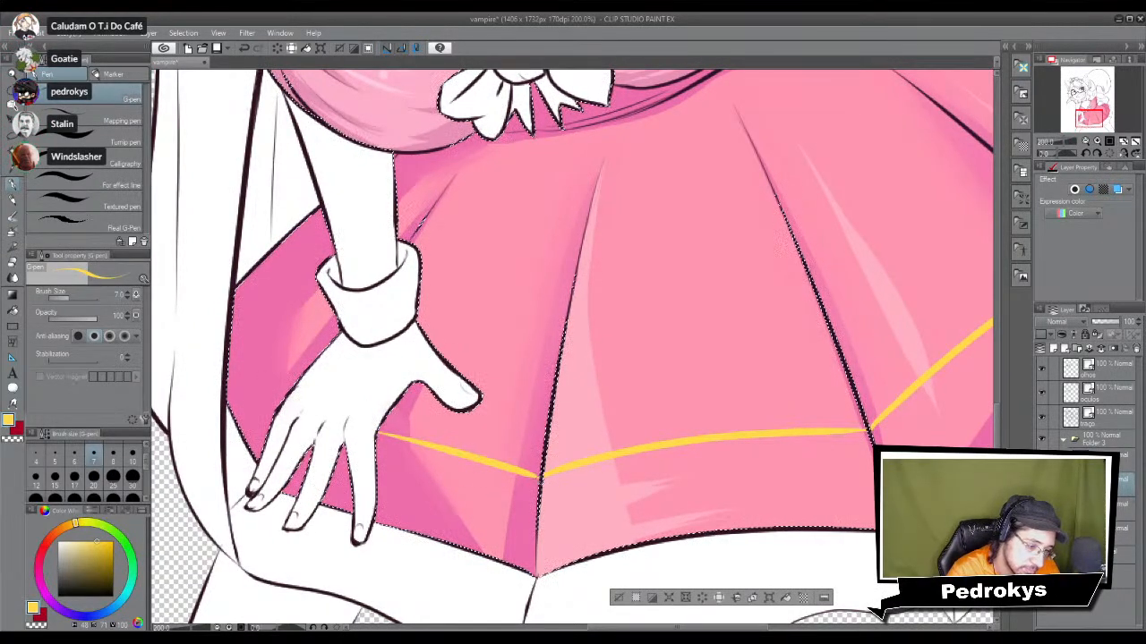
Step: Draw a curved yellow trim band from behind the lowered hand to the skirt's outer edge, outlined at size 7 and filled at size 12
left_click_drag(421, 438, 445, 453)
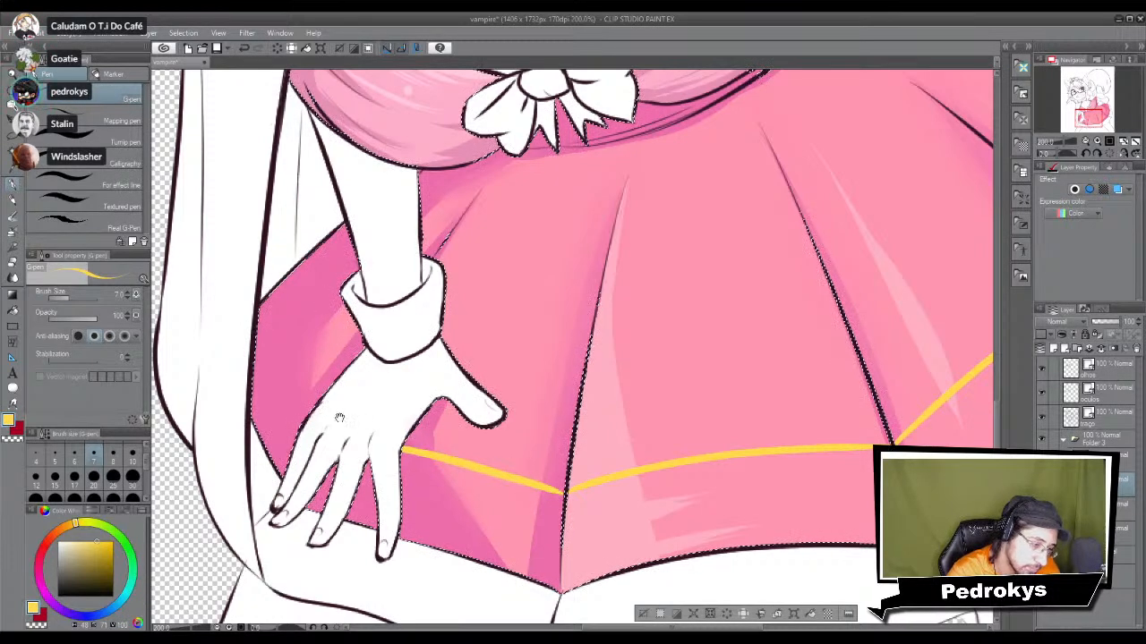
left_click_drag(376, 419, 428, 466)
left_click_drag(342, 399, 321, 338)
key("ctrl+z")
left_click_drag(372, 445, 327, 326)
key("ctrl+z")
left_click_drag(372, 446, 331, 326)
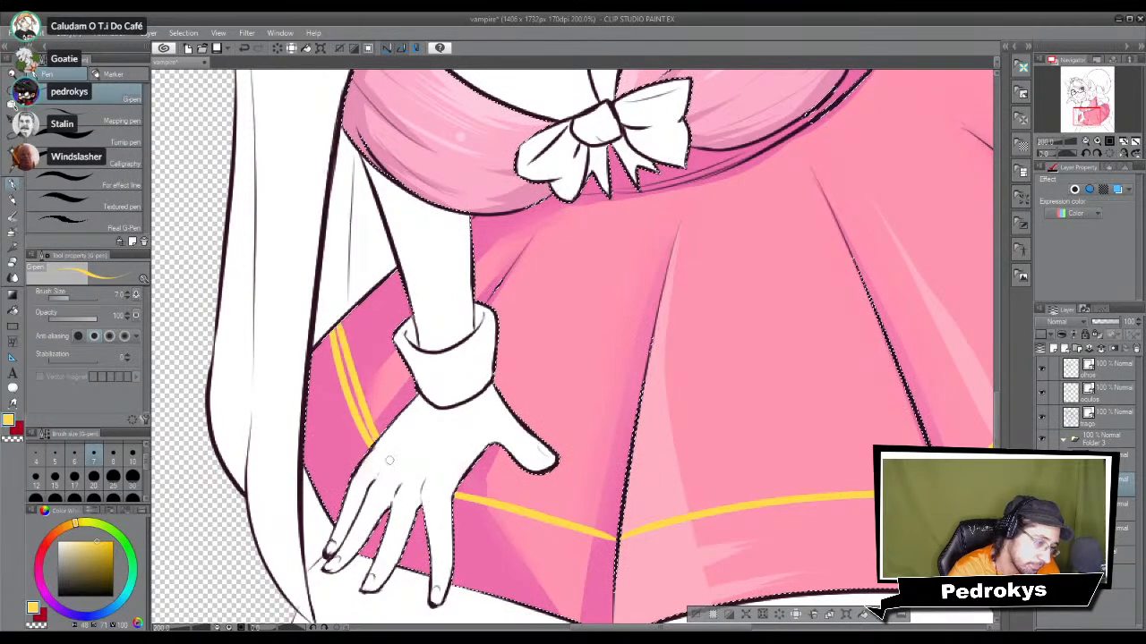
left_click(36, 477)
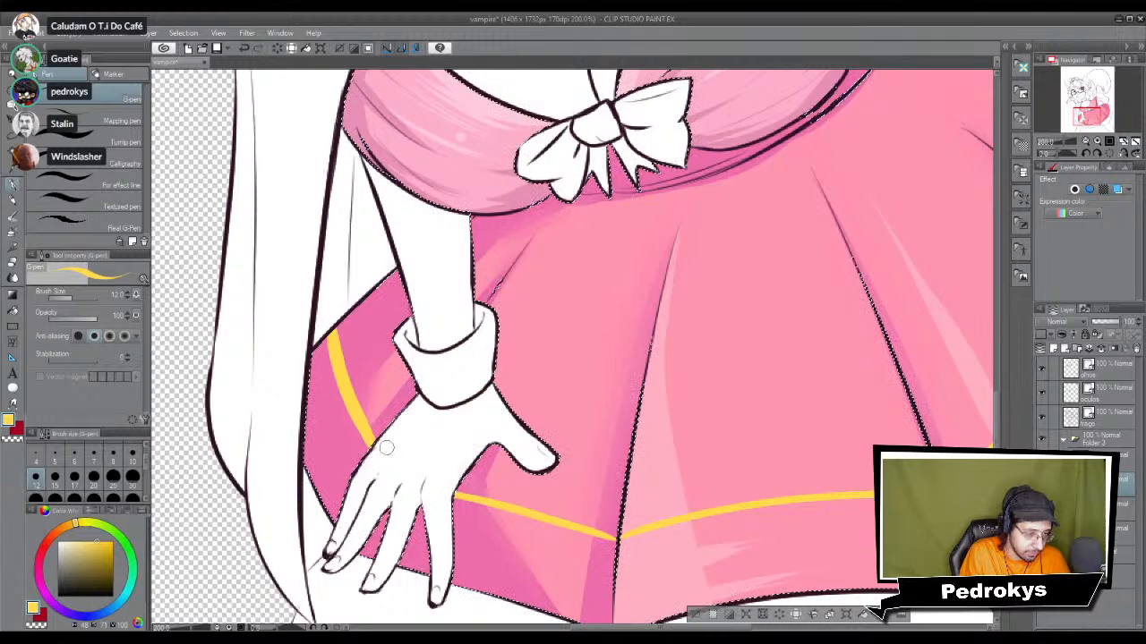
Step: Thicken the trim between the hand and the central fold at size 12, and square off its end against the fold at size 7
left_click_drag(492, 502, 394, 491)
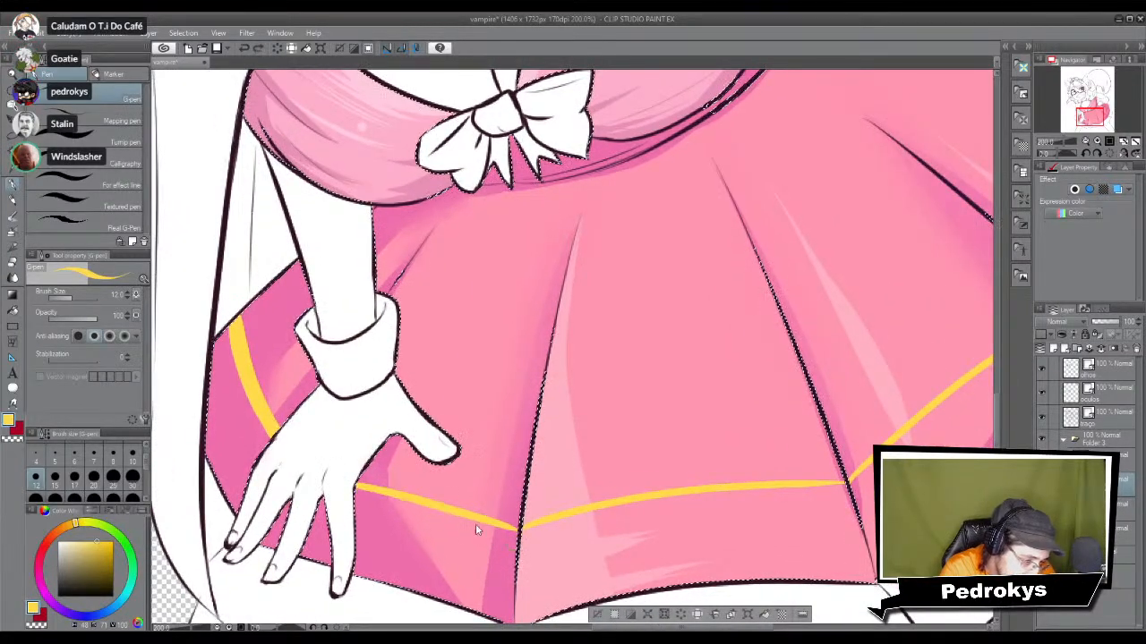
left_click_drag(356, 494, 482, 531)
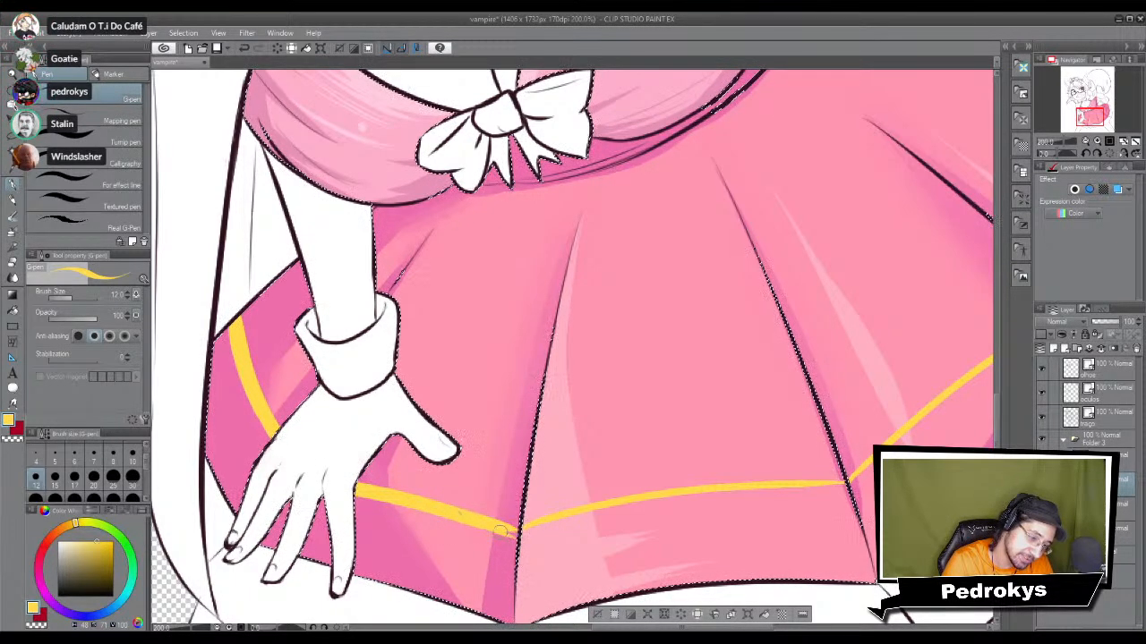
scroll(457, 480, "up", 6)
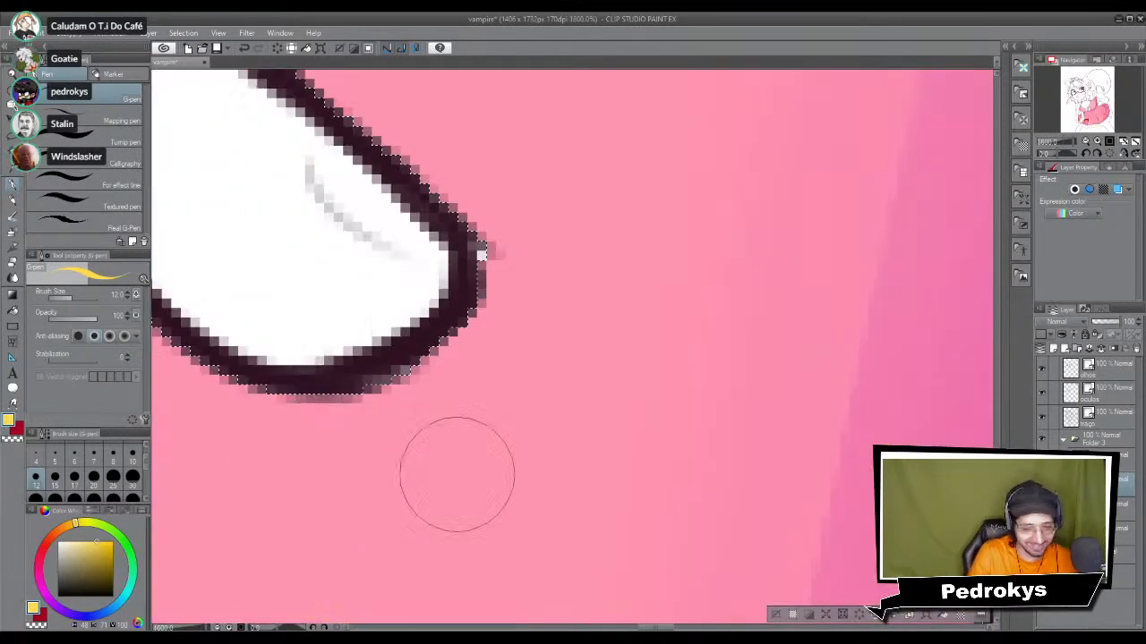
left_click_drag(642, 478, 642, 212)
left_click_drag(621, 609, 547, 394)
left_click(93, 465)
left_click_drag(772, 384, 665, 428)
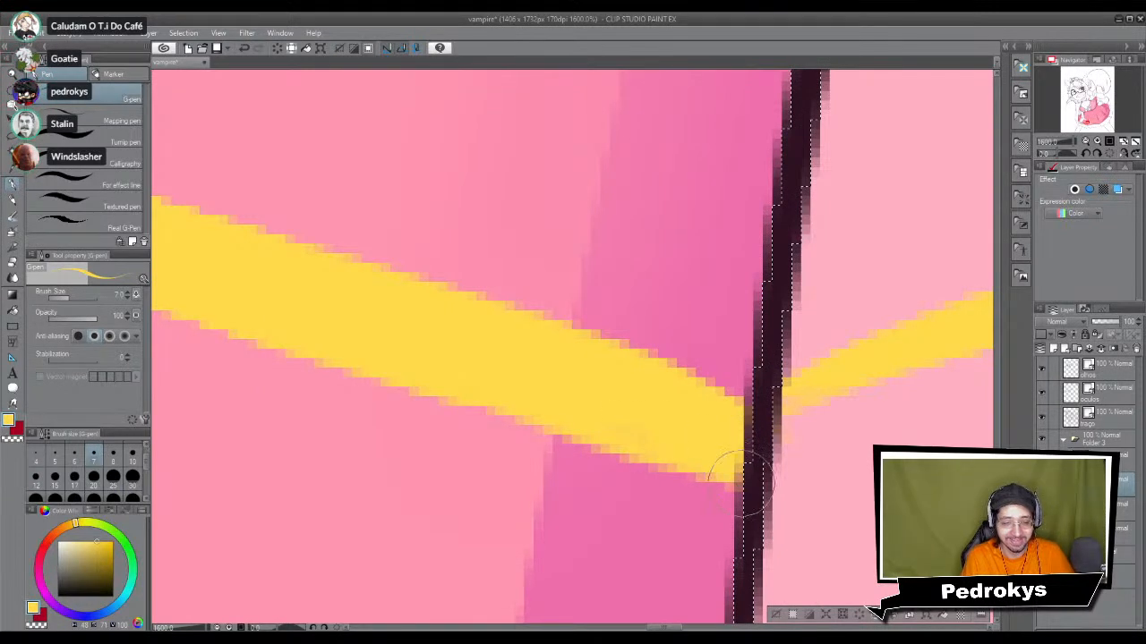
scroll(732, 465, "down", 6)
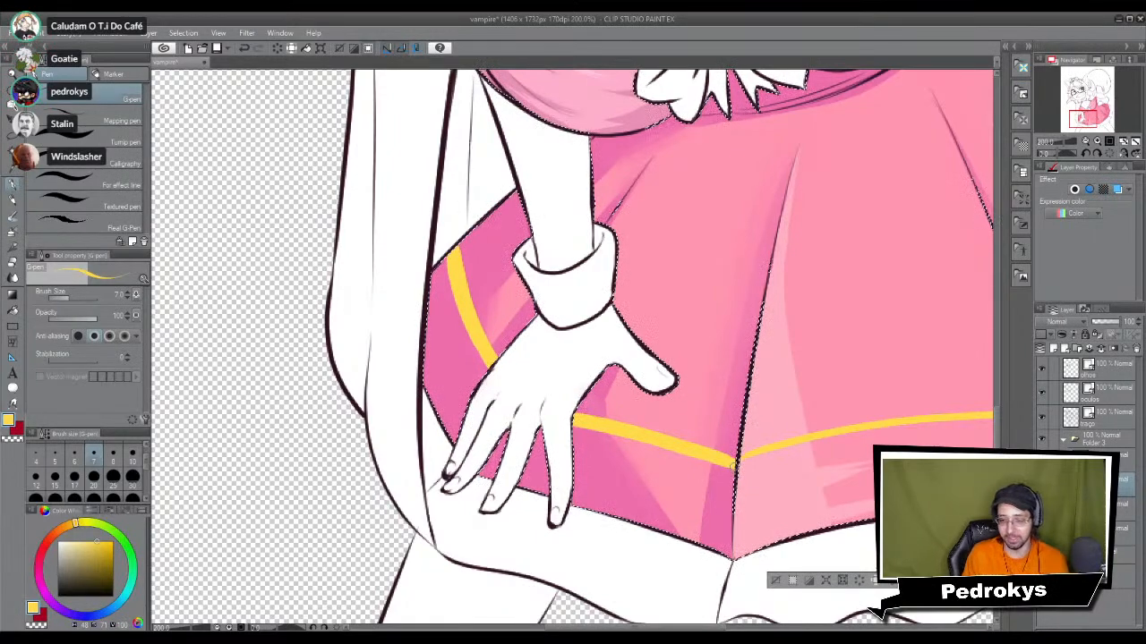
Step: Draw a second size 7 yellow line beneath the front panel's trim from the central fold and fill the gap between them
mouse_move(733, 466)
left_mouse_down()
mouse_move(582, 404)
mouse_move(547, 418)
mouse_move(787, 371)
left_mouse_up()
key("ctrl+z")
left_click_drag(537, 416, 829, 369)
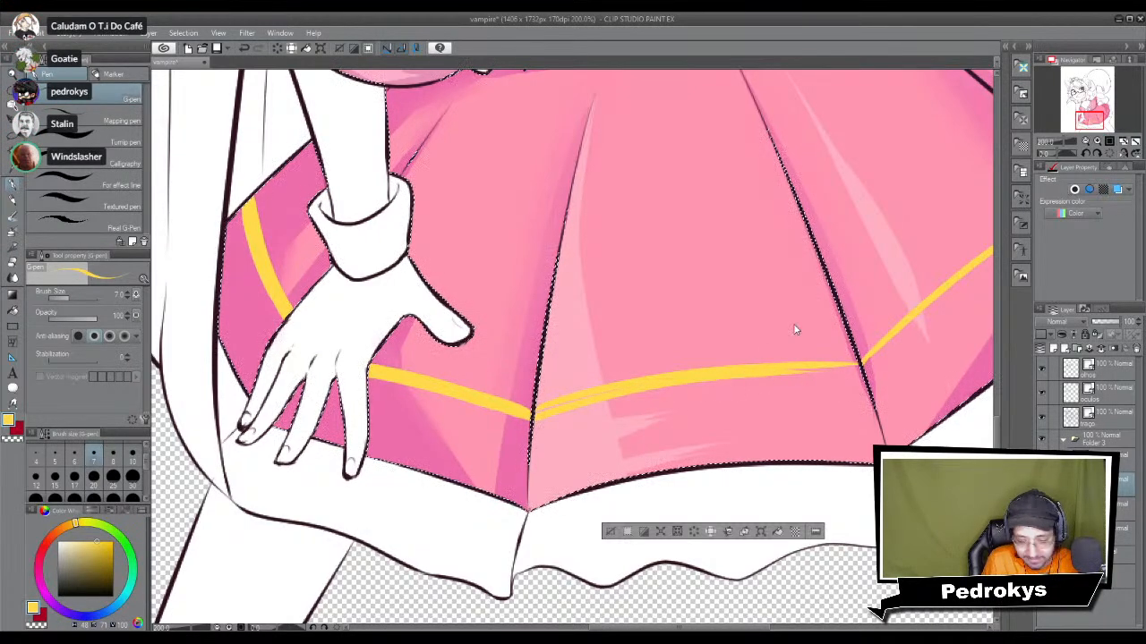
scroll(794, 326, "up", 4)
left_click_drag(356, 404, 440, 391)
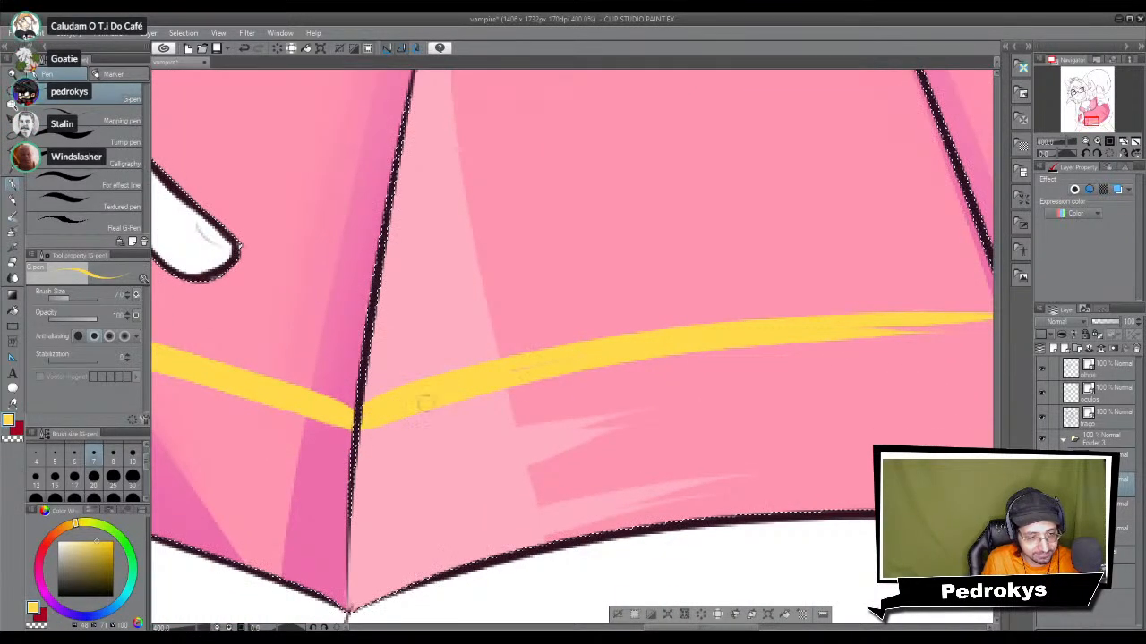
Step: Widen the tapered end of the front panel's trim so it meets the fold on its right at full thickness
left_click_drag(688, 371, 453, 402)
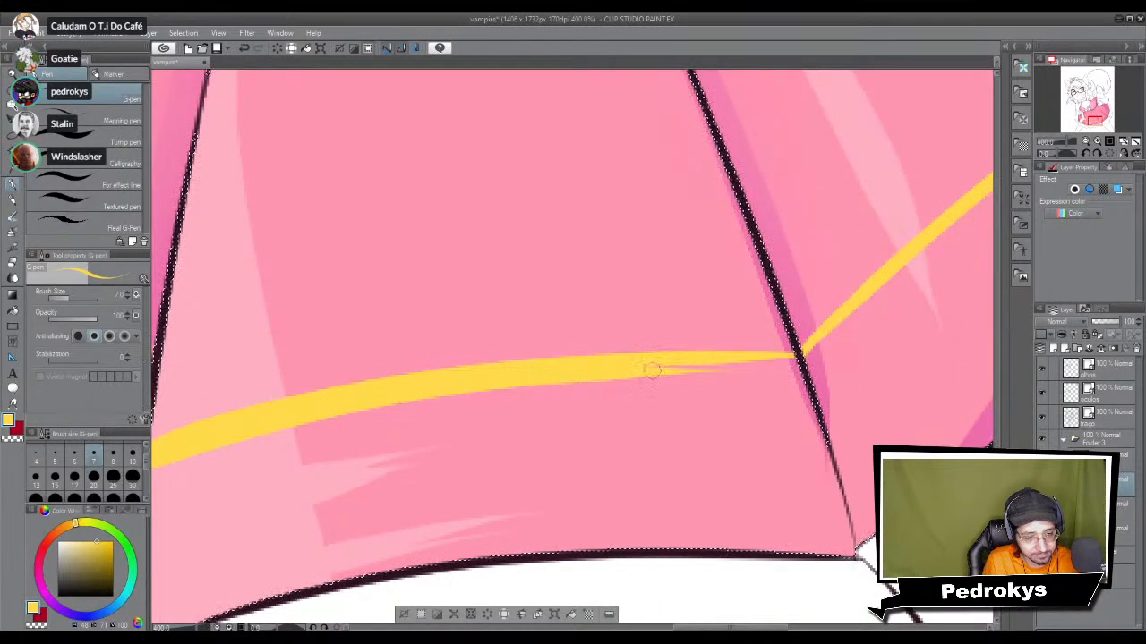
left_click_drag(608, 381, 787, 387)
key("ctrl+z")
left_click_drag(573, 373, 799, 375)
left_click_drag(675, 365, 762, 360)
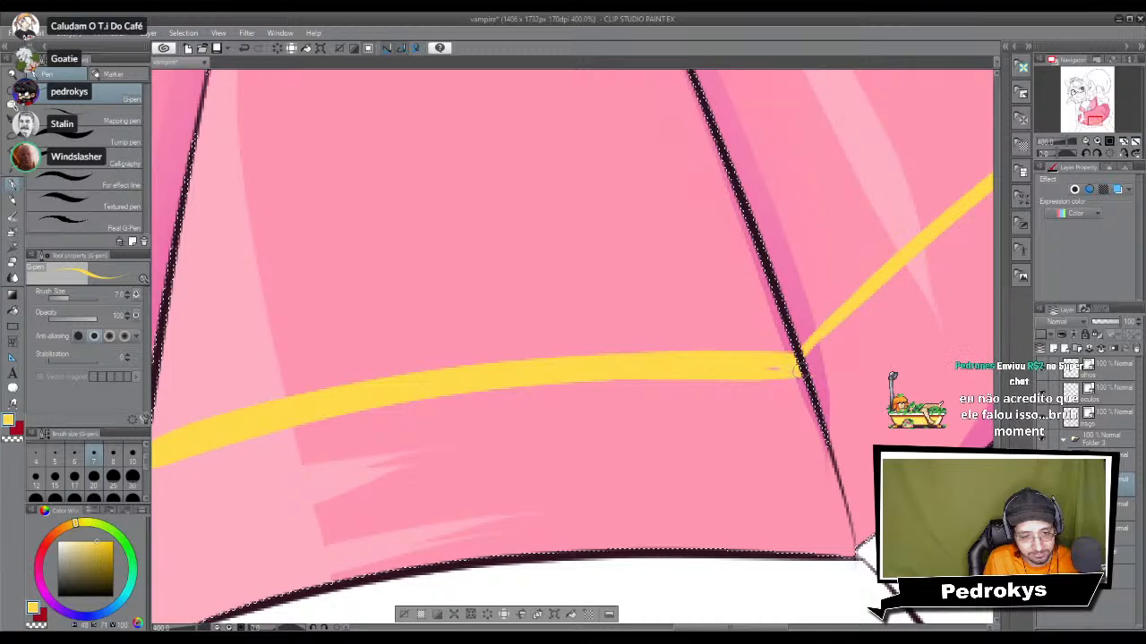
scroll(750, 381, "down", 5)
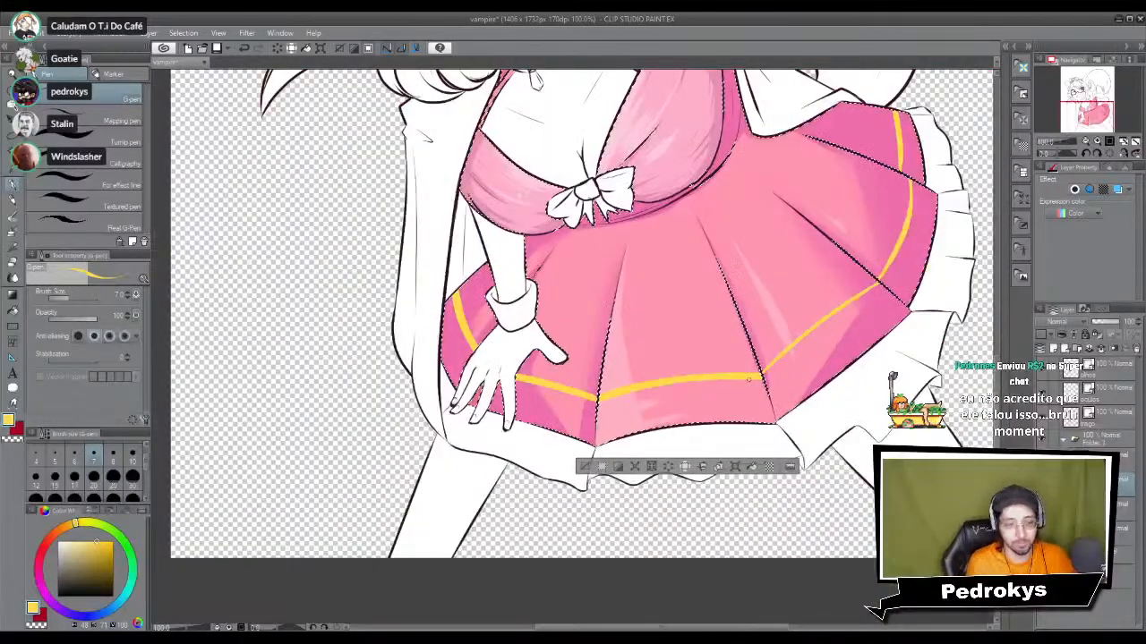
left_click_drag(784, 400, 614, 491)
scroll(683, 433, "up", 3)
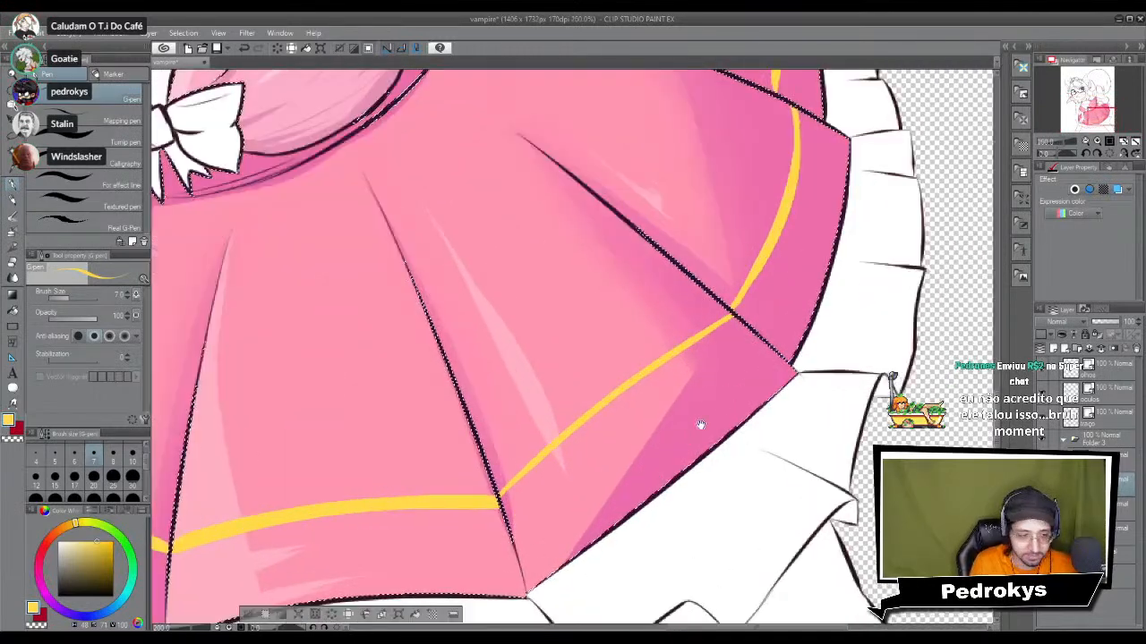
left_click_drag(451, 497, 657, 341)
key("ctrl+z")
left_click_drag(451, 496, 661, 333)
key("ctrl+z")
left_click_drag(452, 493, 662, 331)
key("ctrl+z")
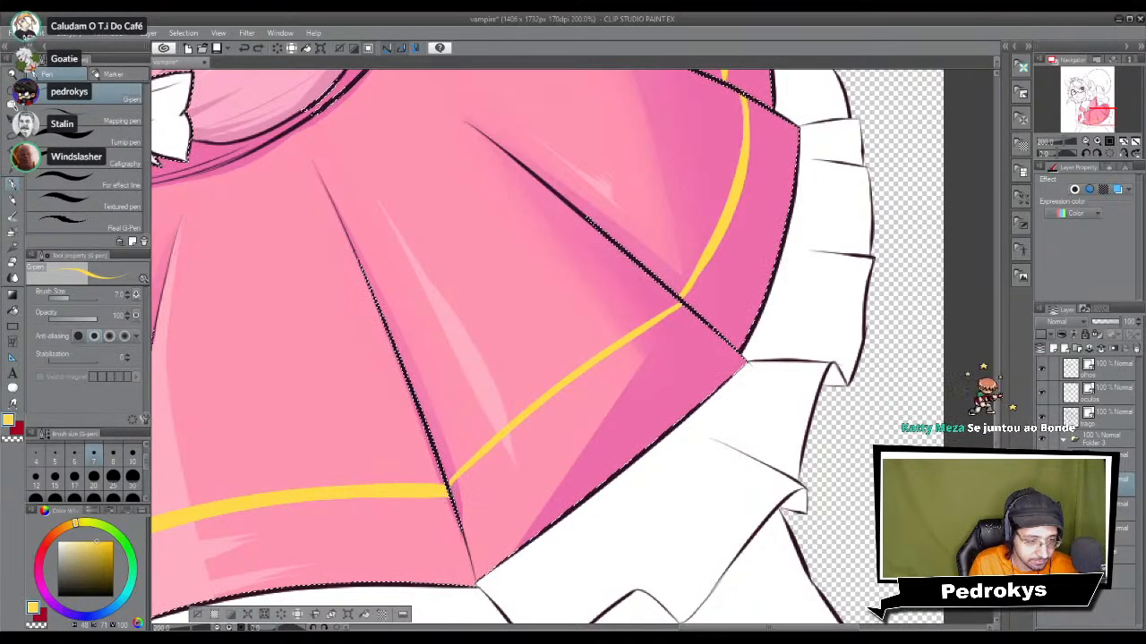
Step: Draw a second yellow line below the trim of the panel right of the front one and fill the gap up to both folds
left_click_drag(451, 494, 683, 320)
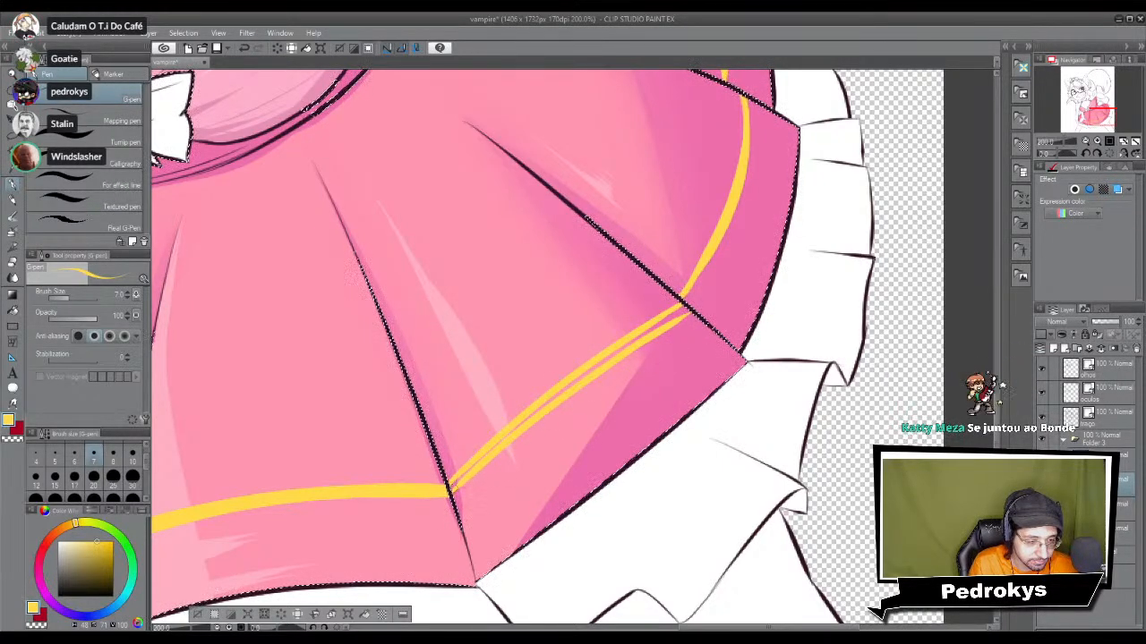
left_click_drag(452, 485, 517, 426)
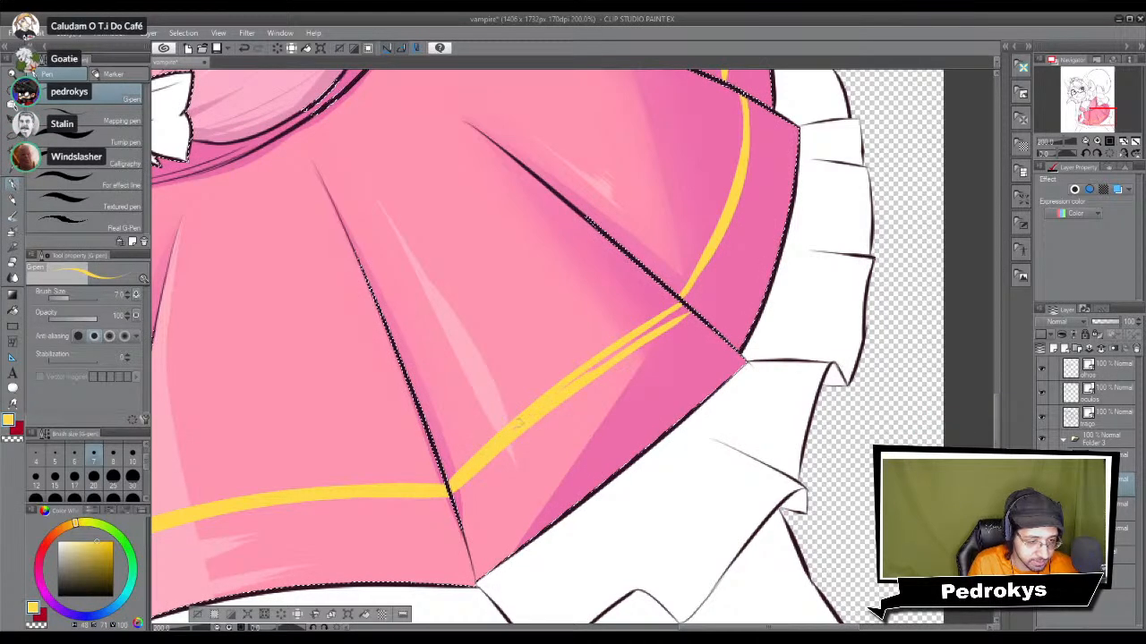
left_click_drag(592, 368, 662, 324)
scroll(664, 328, "up", 4)
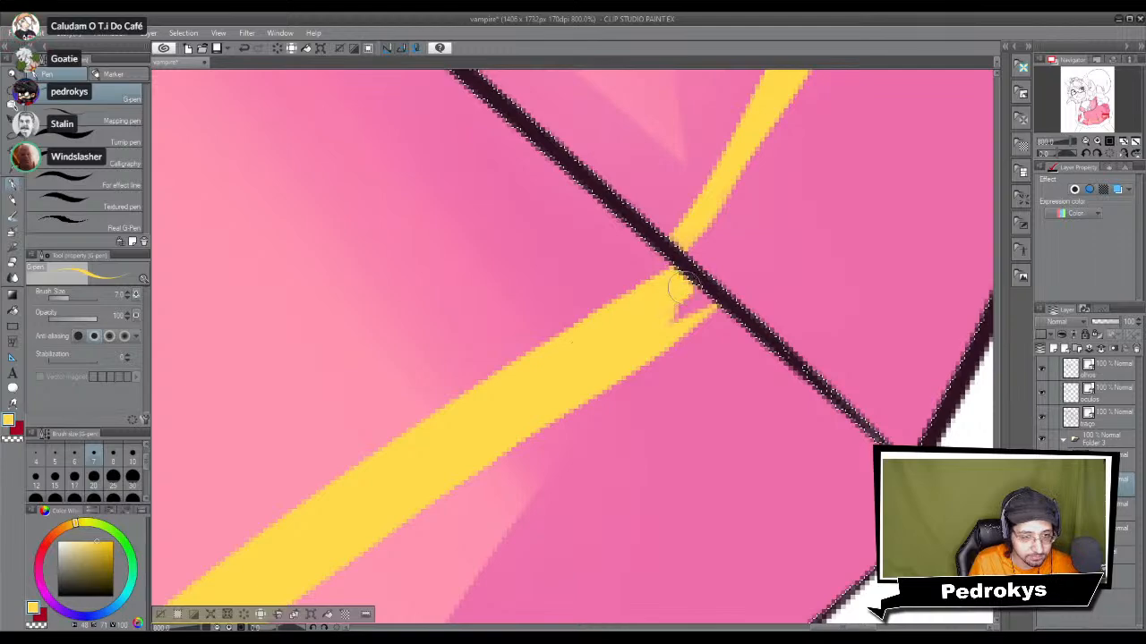
Step: Thicken the curved trim of the next panel toward the skirt's outer side, widening its tapered lower end to meet the fold
scroll(609, 328, "down", 8)
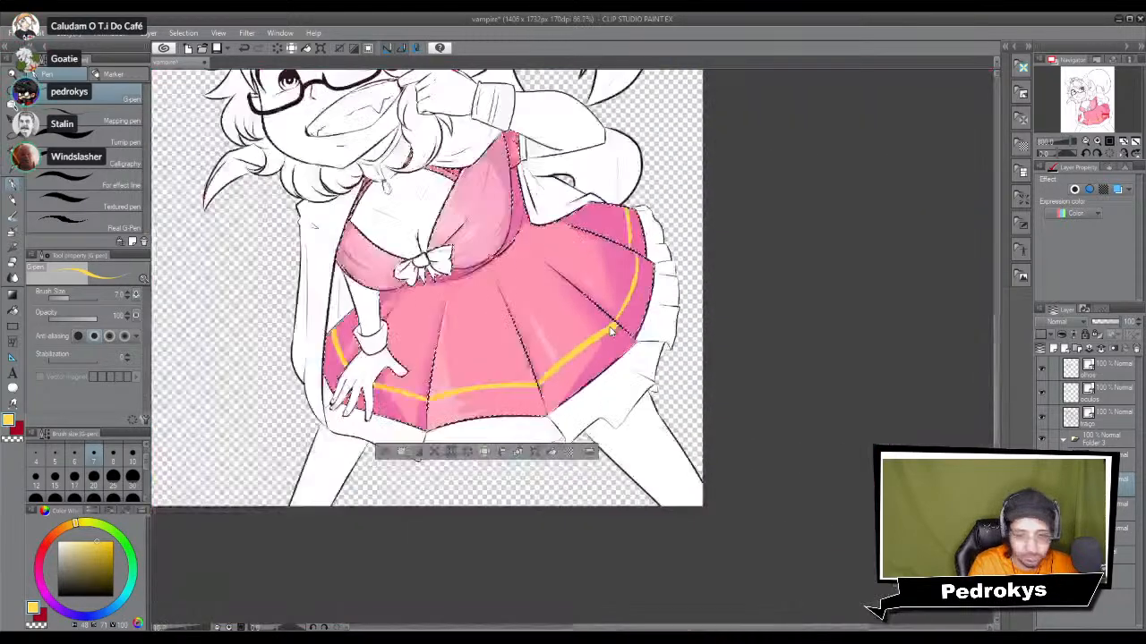
scroll(612, 331, "up", 1)
scroll(611, 331, "up", 6)
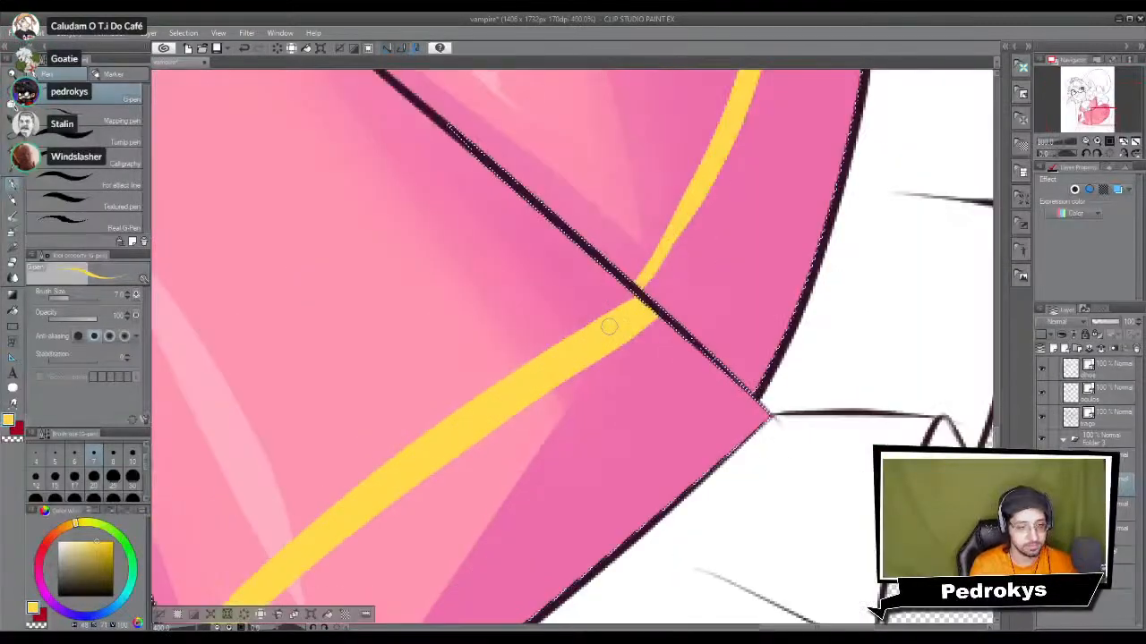
left_click_drag(687, 161, 673, 381)
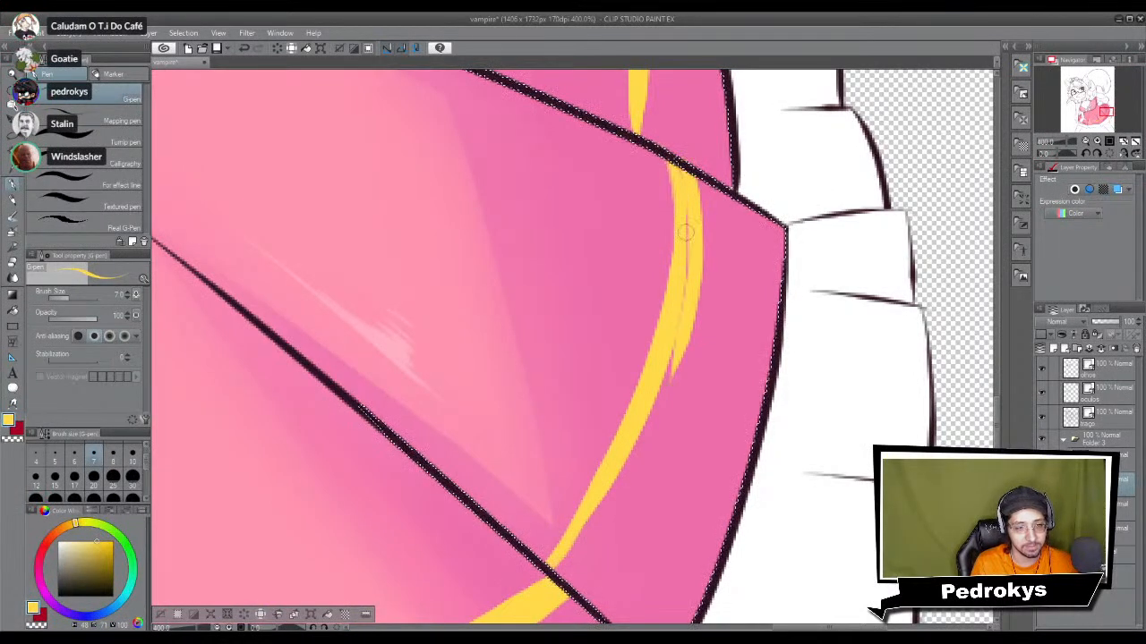
mouse_move(683, 208)
left_mouse_down()
mouse_move(684, 304)
mouse_move(616, 505)
left_mouse_up()
key("ctrl+z")
mouse_move(682, 340)
left_mouse_down()
mouse_move(634, 465)
mouse_move(683, 332)
mouse_move(587, 467)
left_mouse_up()
left_click_drag(637, 400, 591, 469)
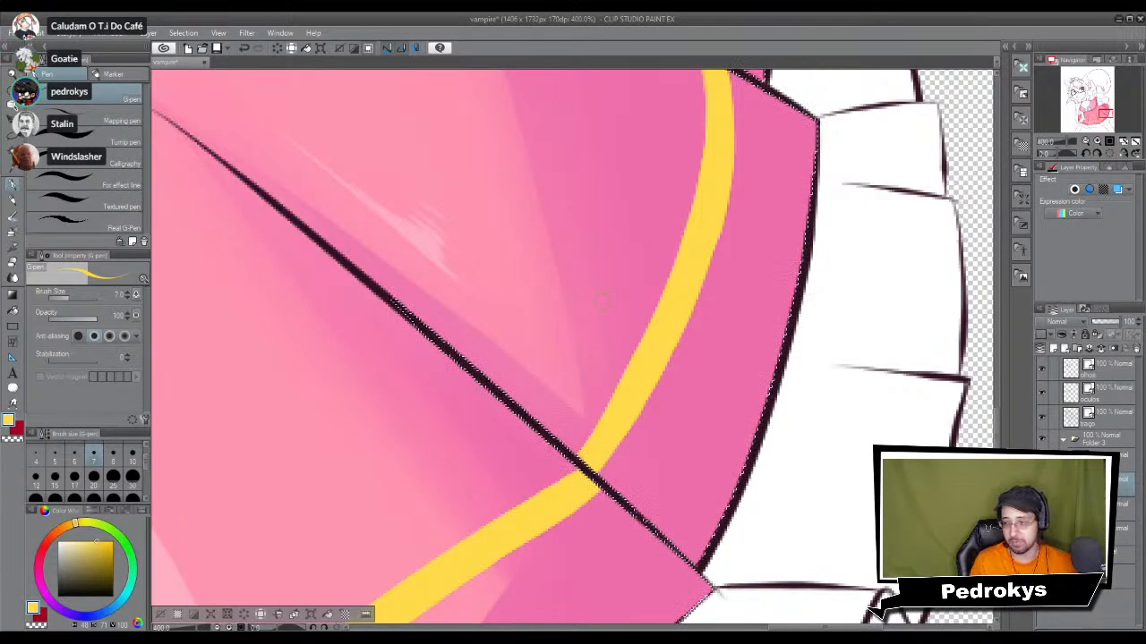
Step: Thicken the trim in the skirt's uppermost right panel, widening its tapered lower end against the fold line
key("space")
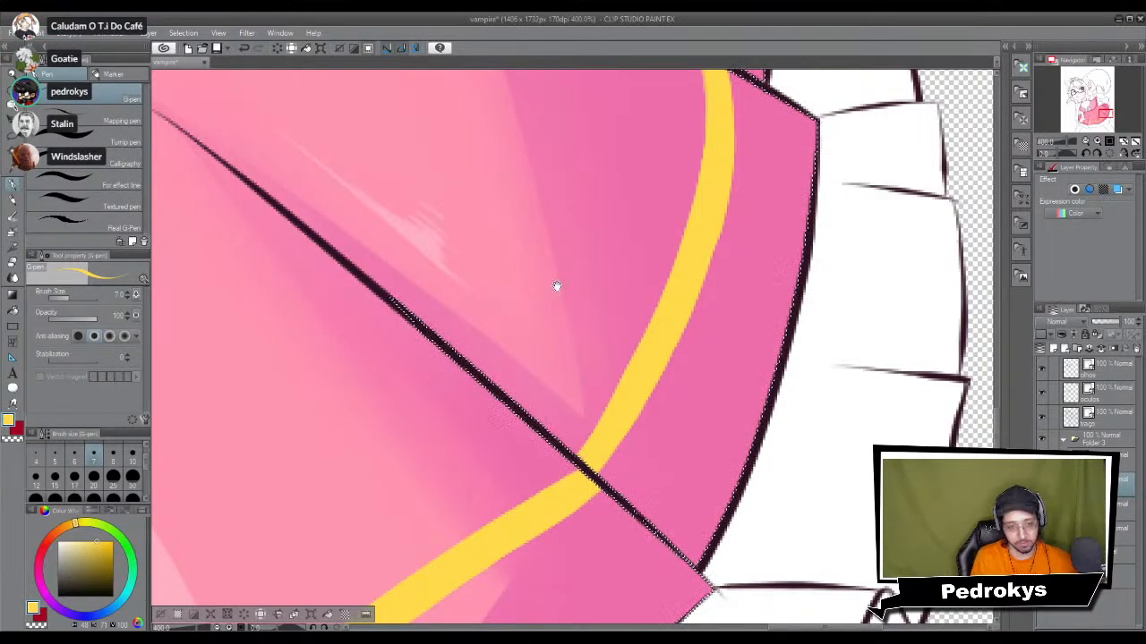
left_click_drag(743, 280, 683, 519)
left_click_drag(669, 218, 671, 370)
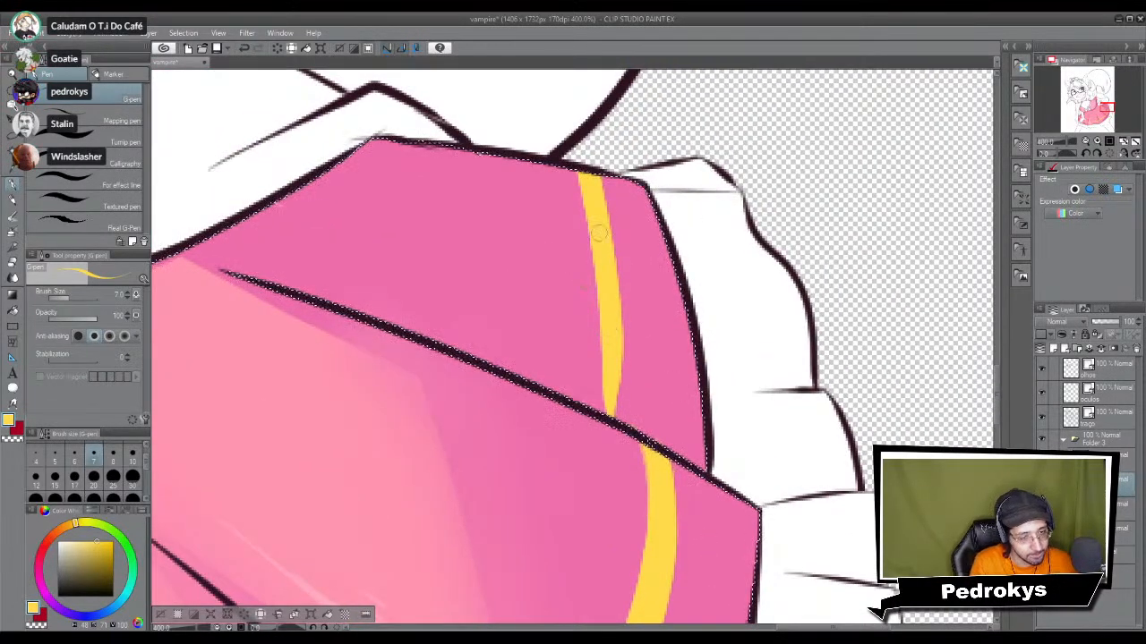
left_click_drag(606, 251, 614, 394)
left_click_drag(617, 324, 620, 397)
key("ctrl+z")
left_click_drag(617, 342, 619, 419)
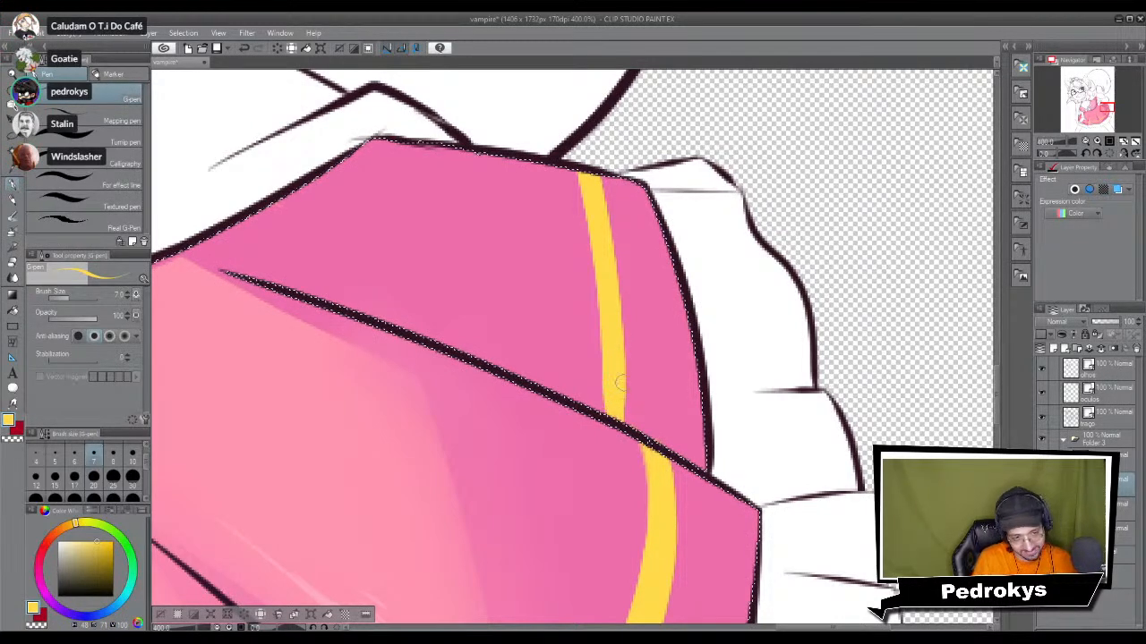
Step: Clear the selection around the dress
scroll(614, 410, "down", 10)
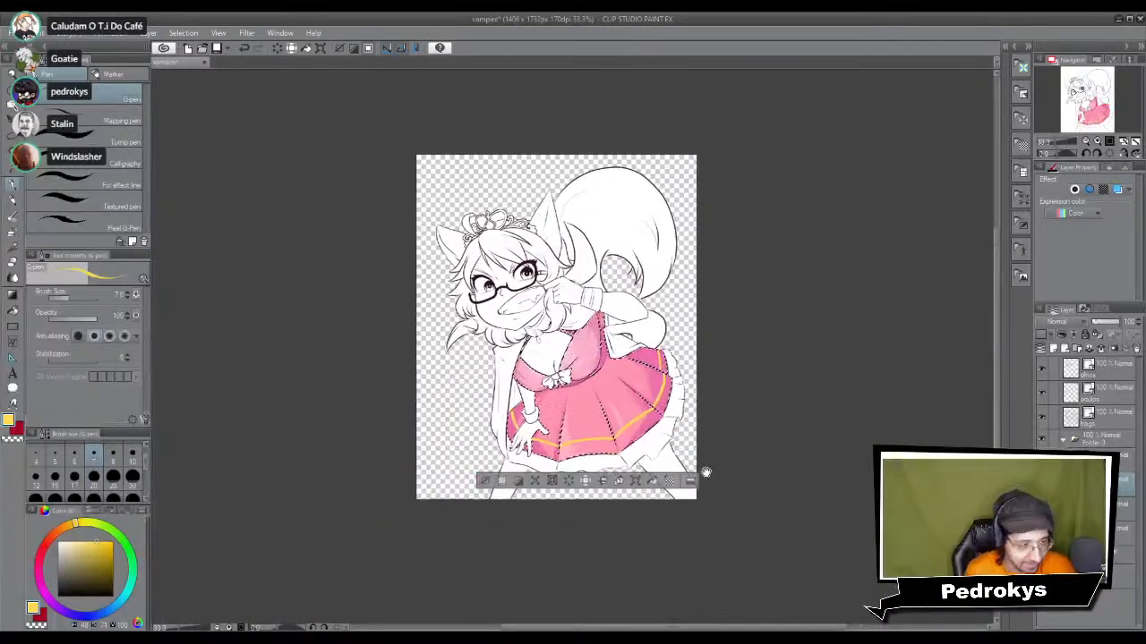
left_click_drag(708, 470, 666, 500)
key("ctrl+d")
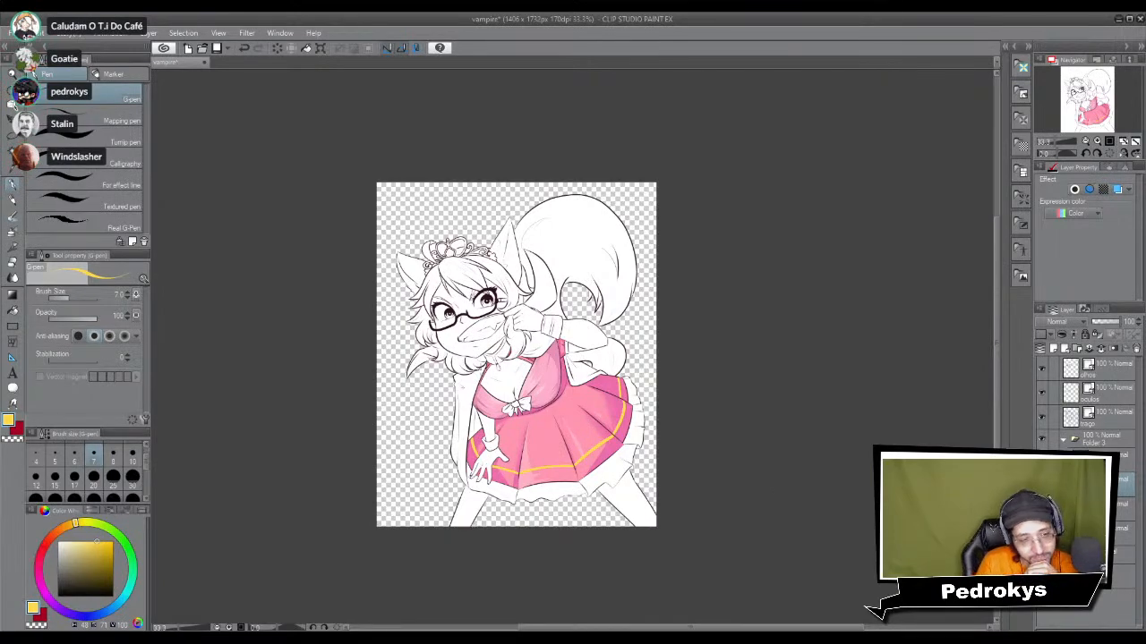
Step: Set the yellow trim layer's blending mode to Overlay so the dress shading shows through it
scroll(526, 356, "up", 6)
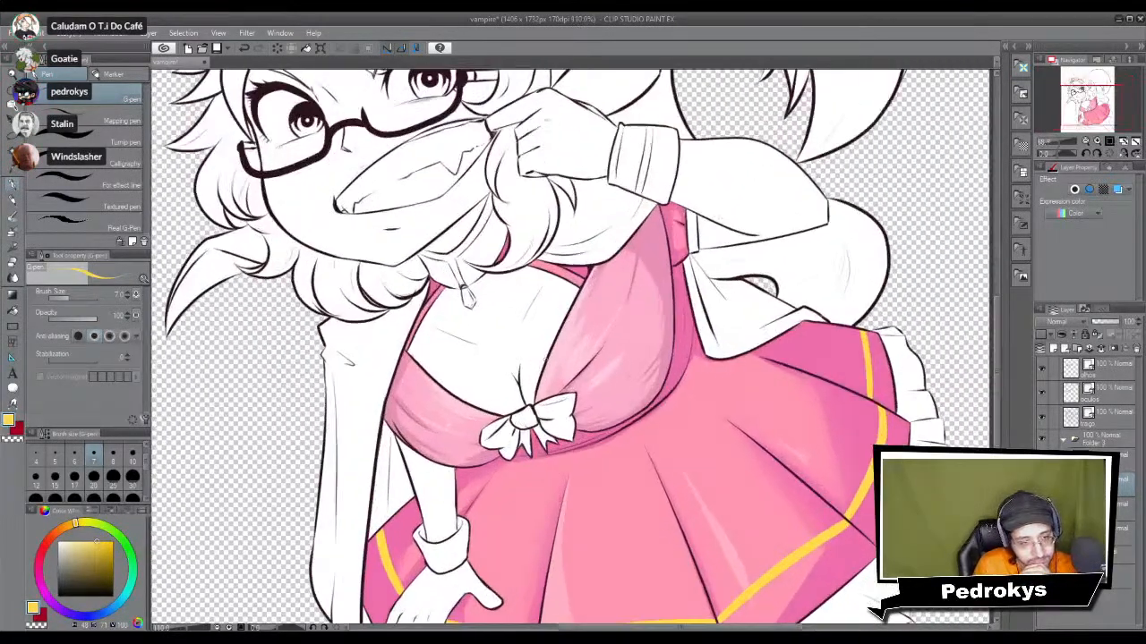
scroll(527, 356, "up", 2)
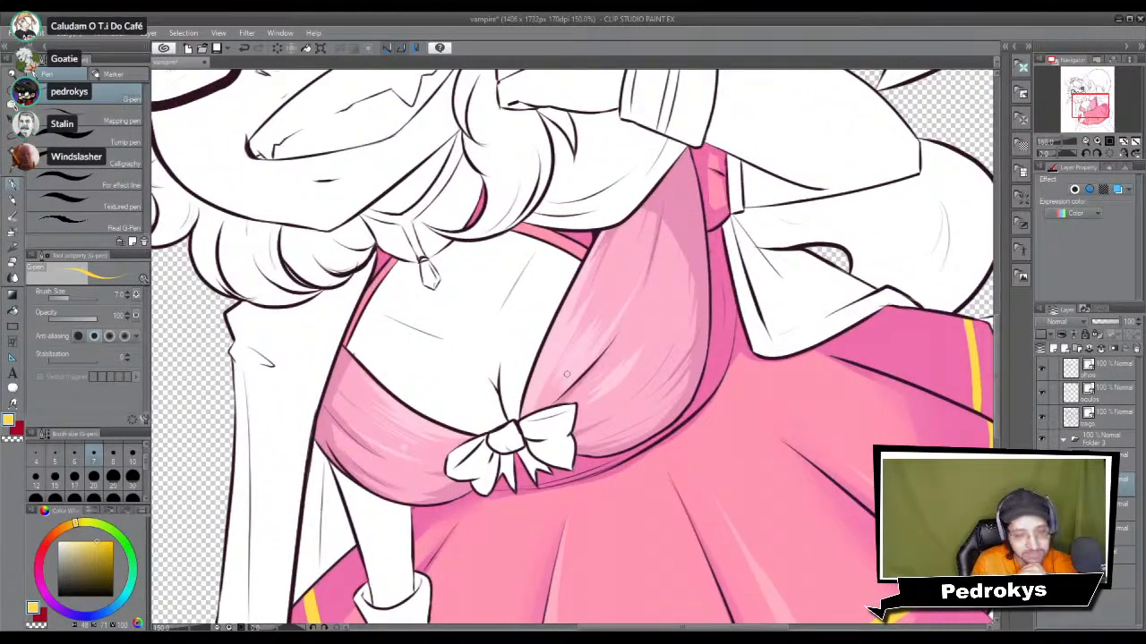
left_click_drag(628, 582, 595, 635)
left_click_drag(466, 472, 572, 143)
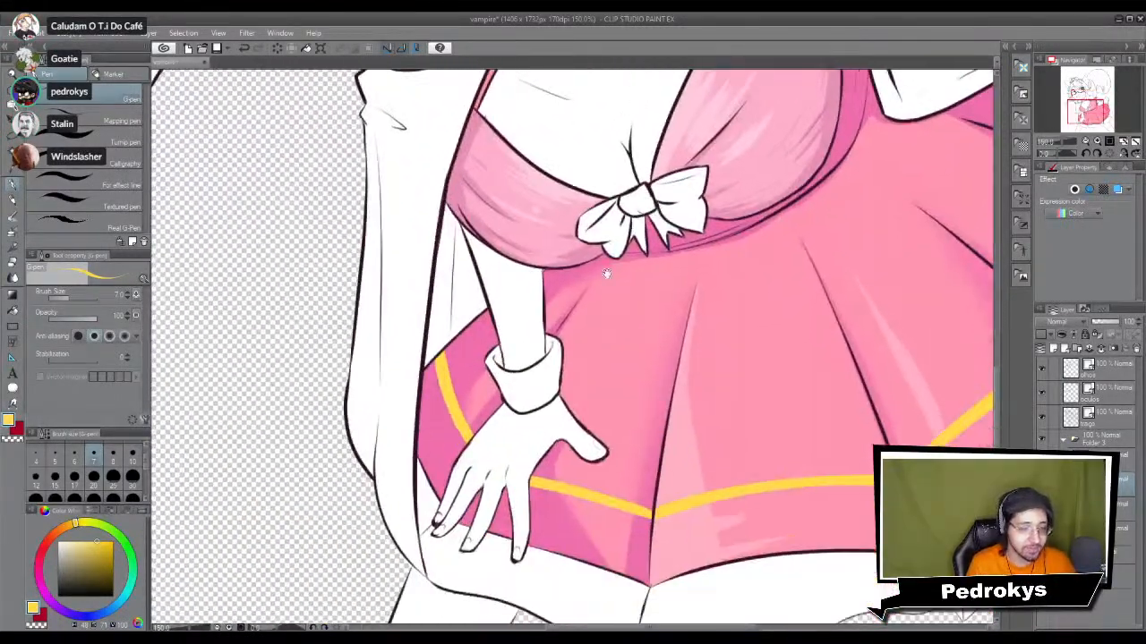
left_click_drag(647, 370, 656, 394)
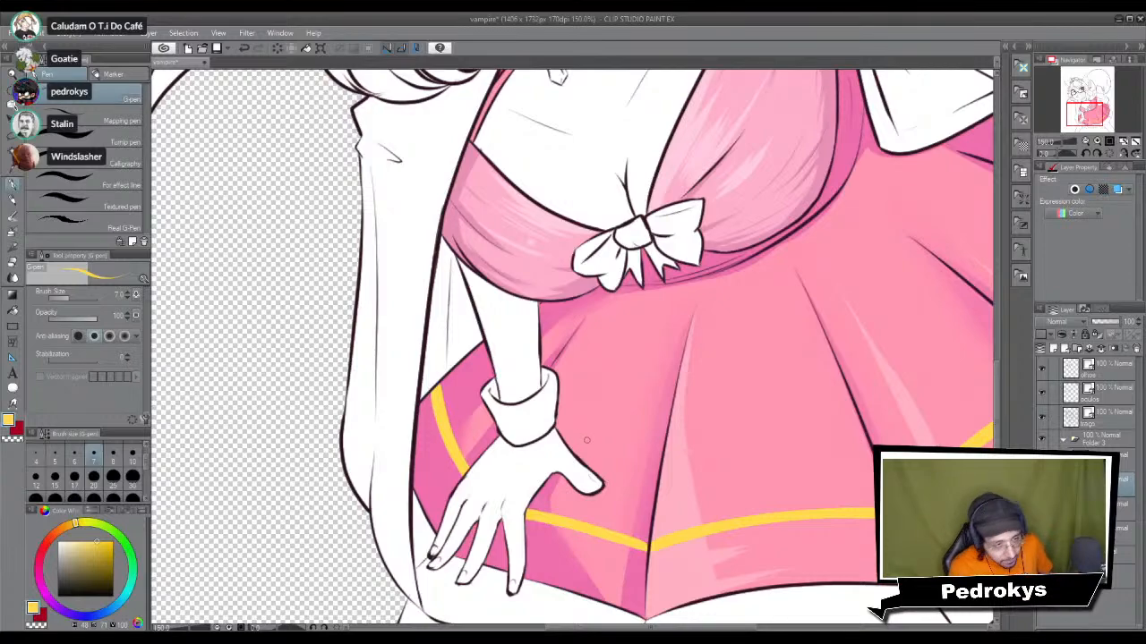
left_click_drag(625, 377, 631, 534)
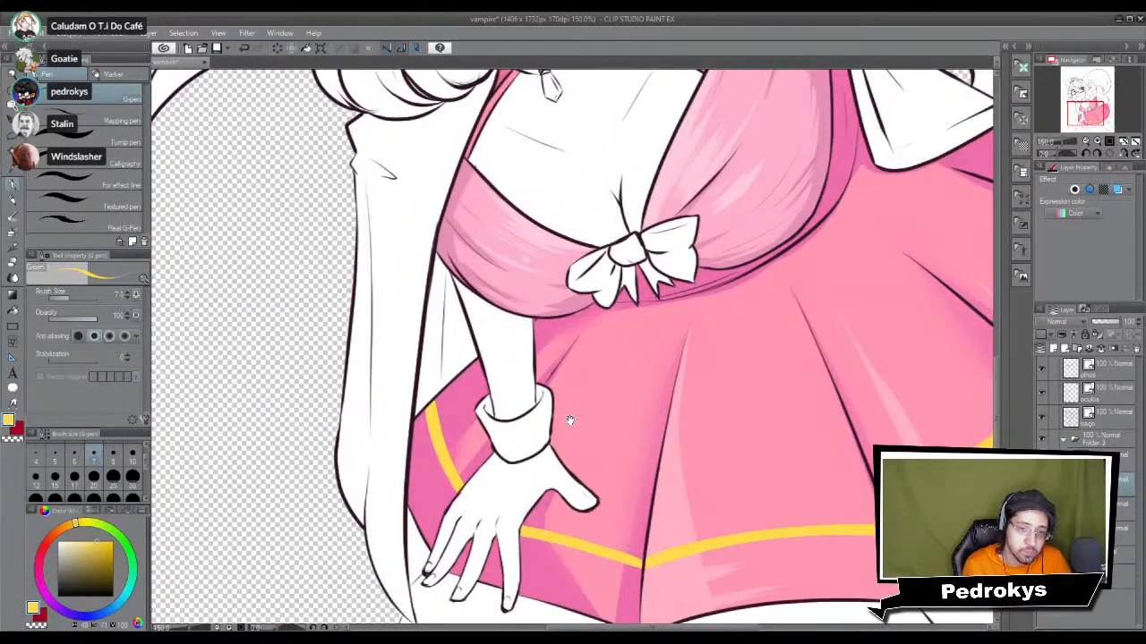
left_click_drag(692, 410, 578, 414)
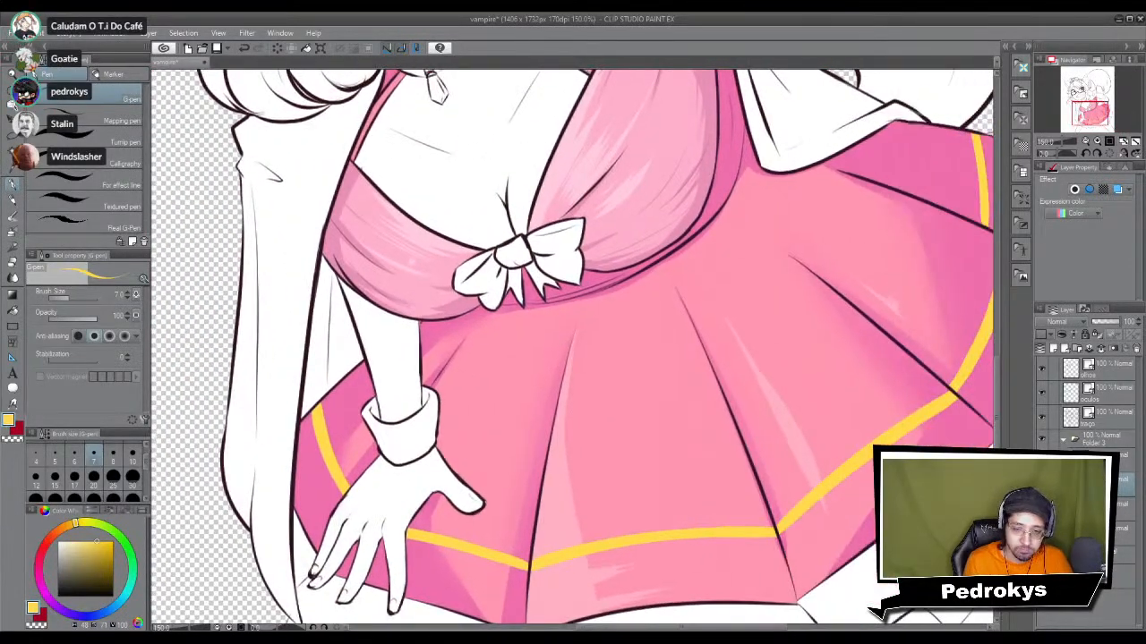
left_click(1041, 479)
left_click(1041, 480)
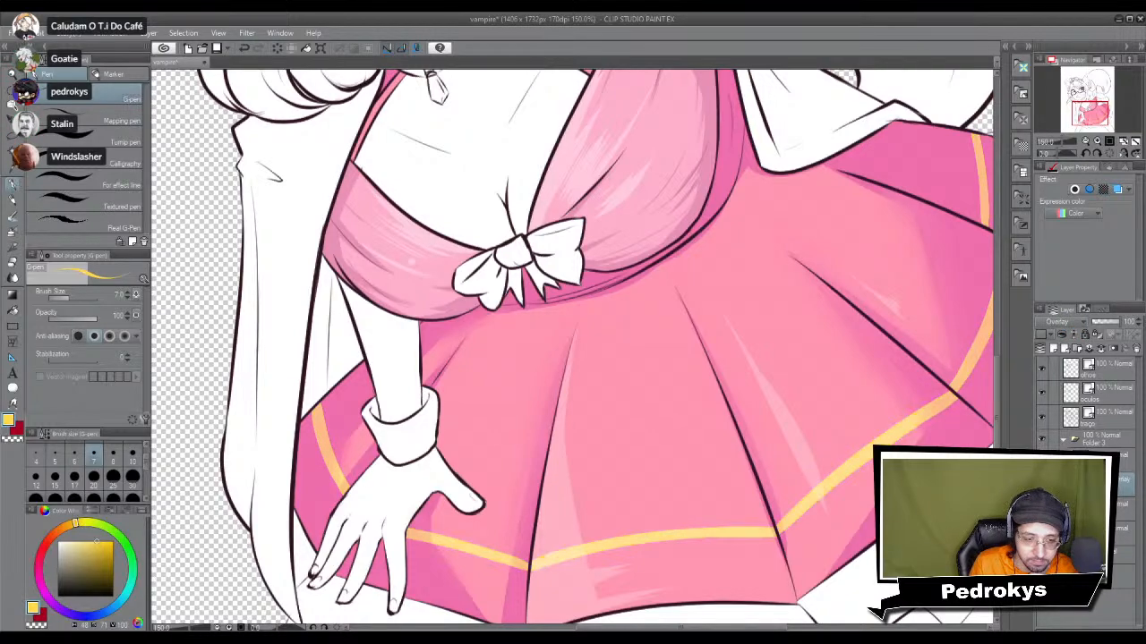
scroll(839, 399, "down", 5)
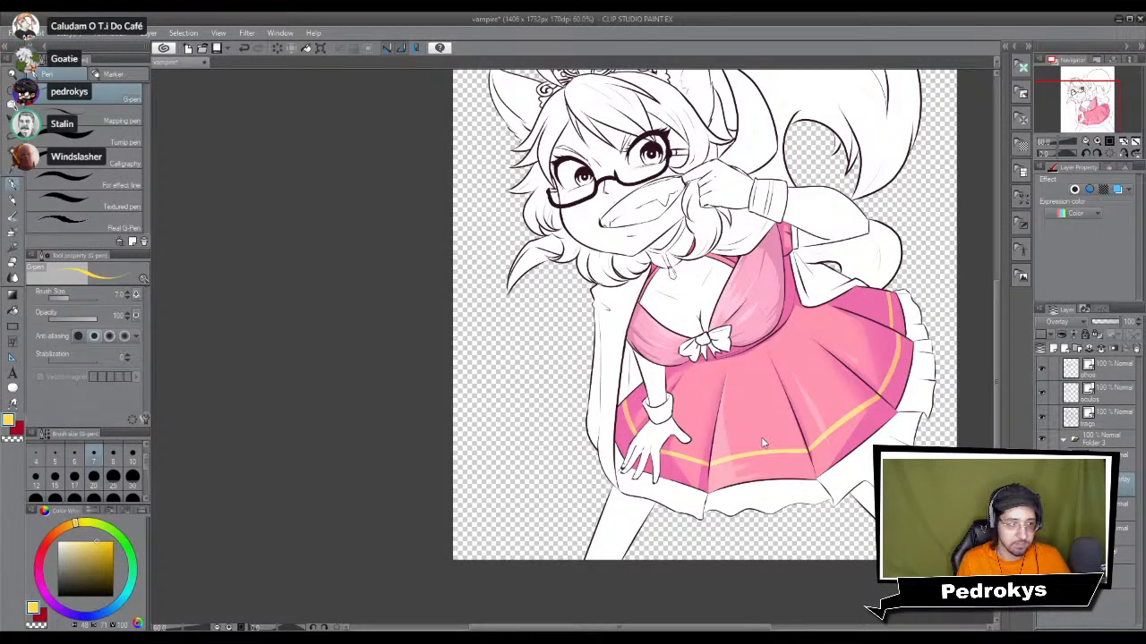
mouse_move(765, 428)
left_mouse_down()
mouse_move(619, 445)
mouse_move(590, 483)
left_mouse_up()
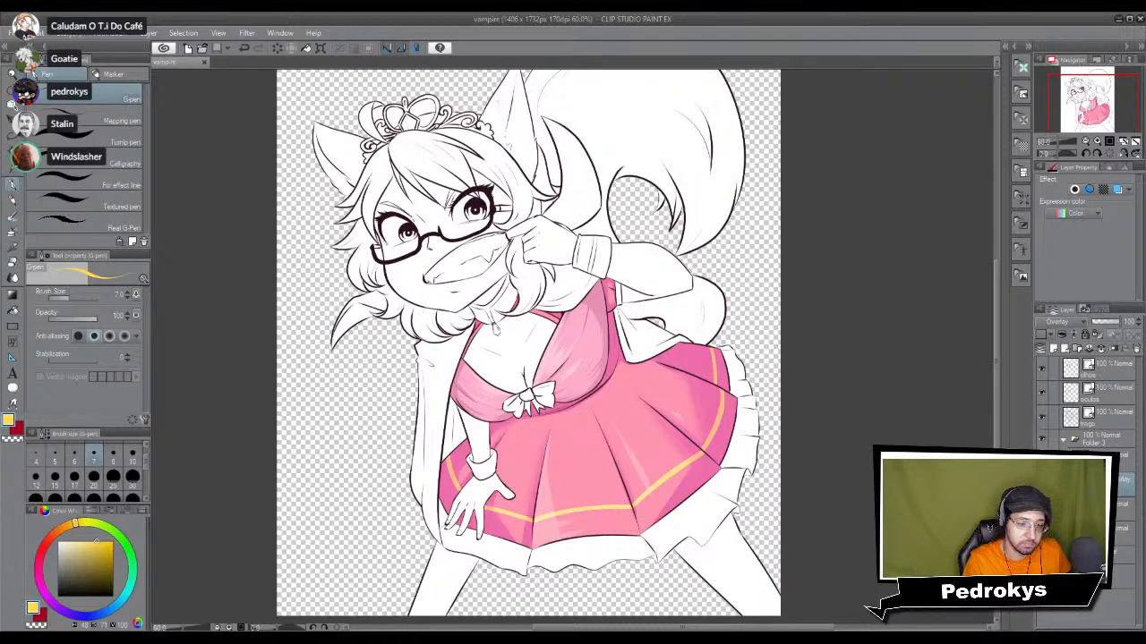
Step: Sample the bodice's pink and, on the Normal layer below the trim, fill the blank collar areas on both sides of the neck tie
left_click(1083, 508)
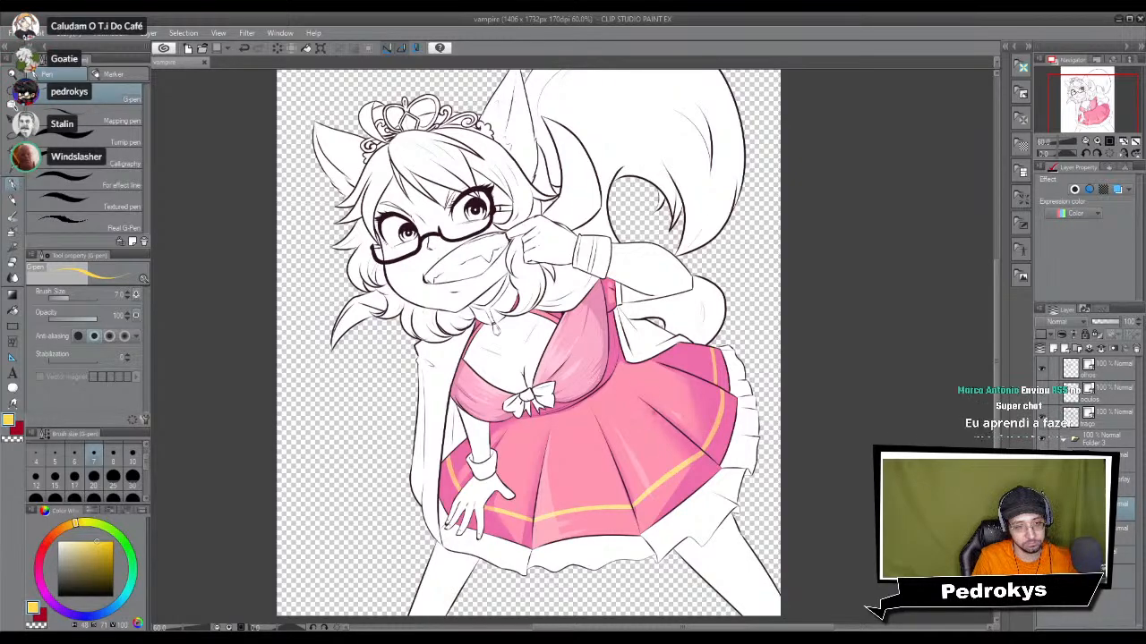
left_click(559, 364, "alt")
left_click_drag(534, 344, 564, 394)
scroll(564, 394, "up", 8)
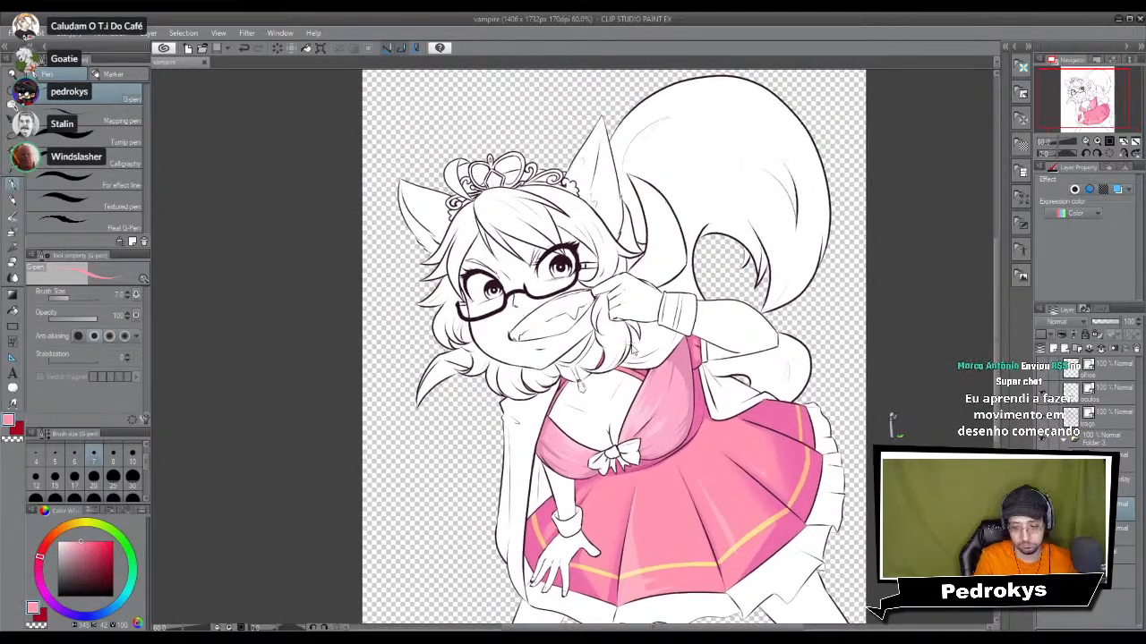
key("g")
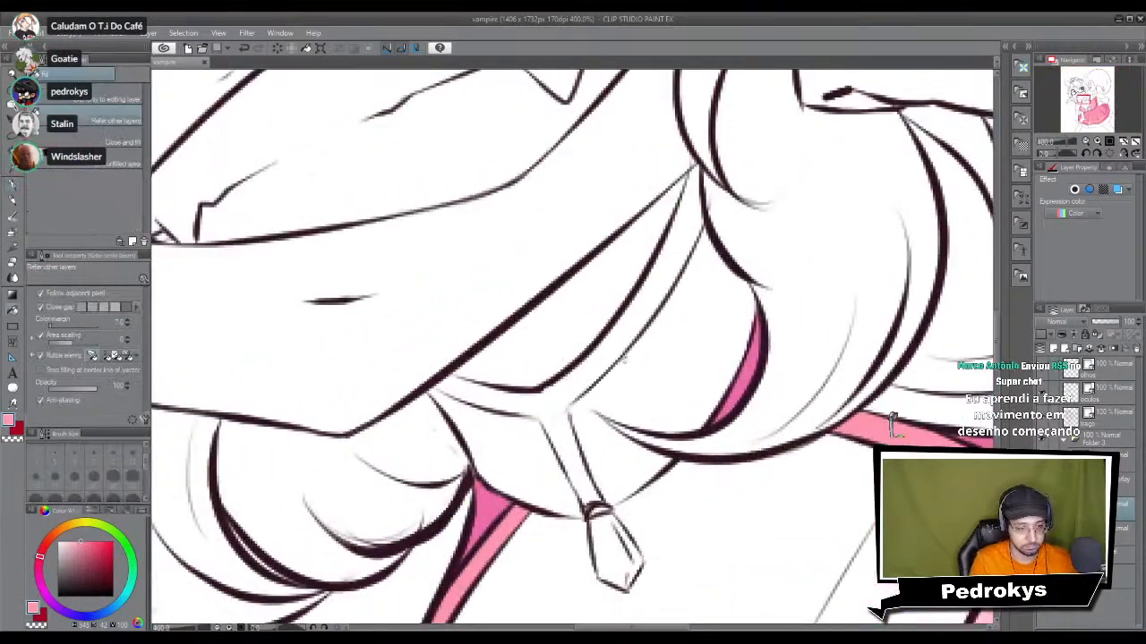
left_click(644, 358)
left_click(503, 446)
left_click(617, 465)
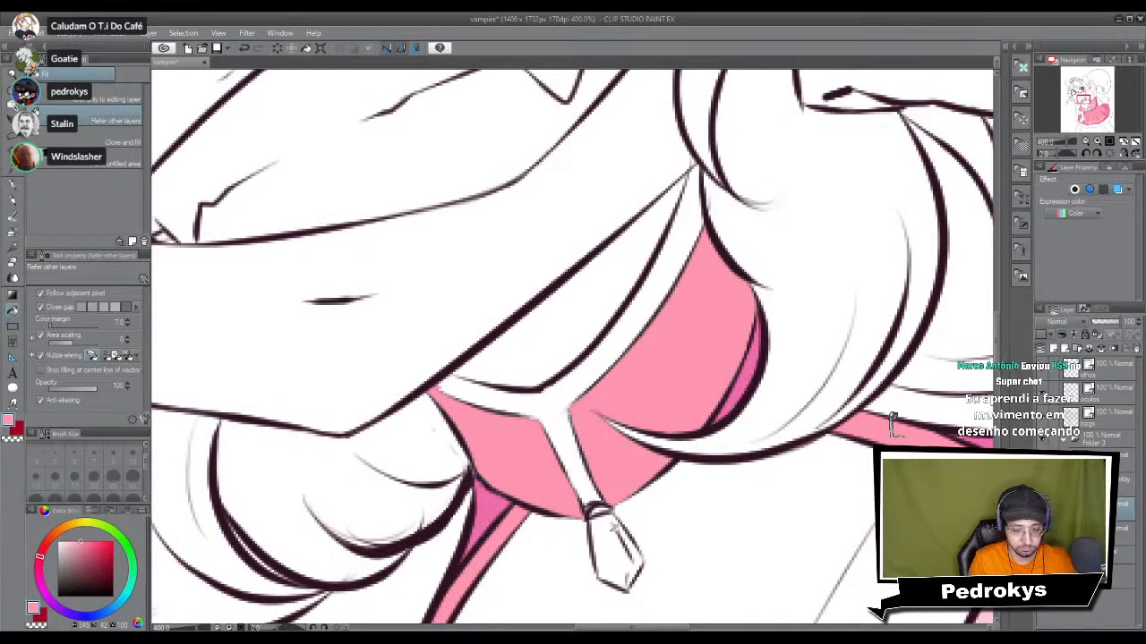
key("p")
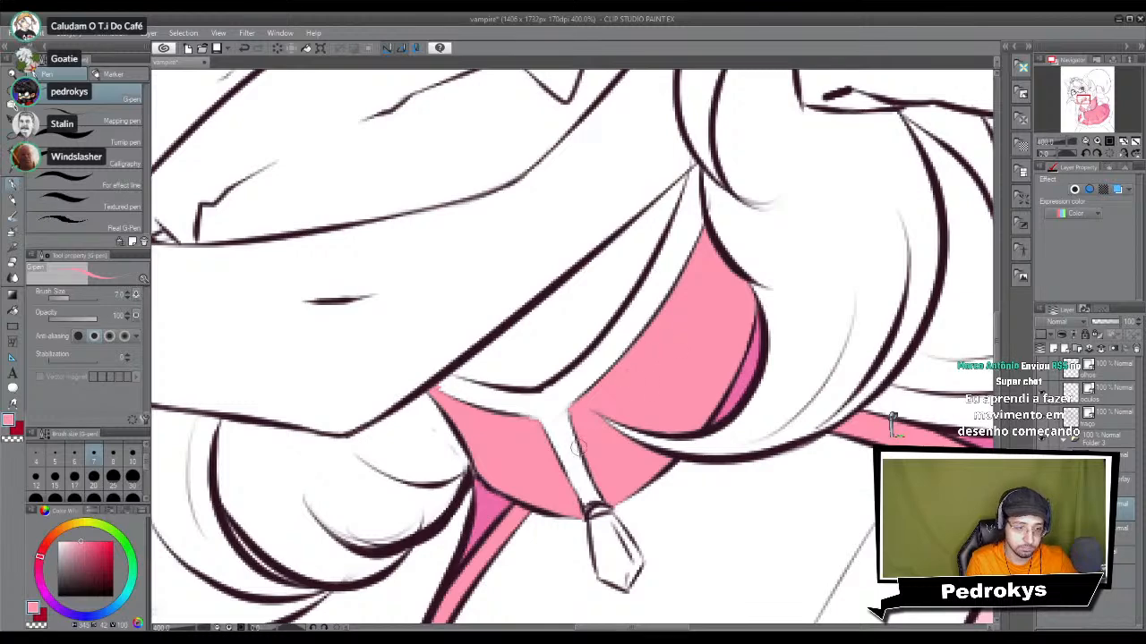
key("e")
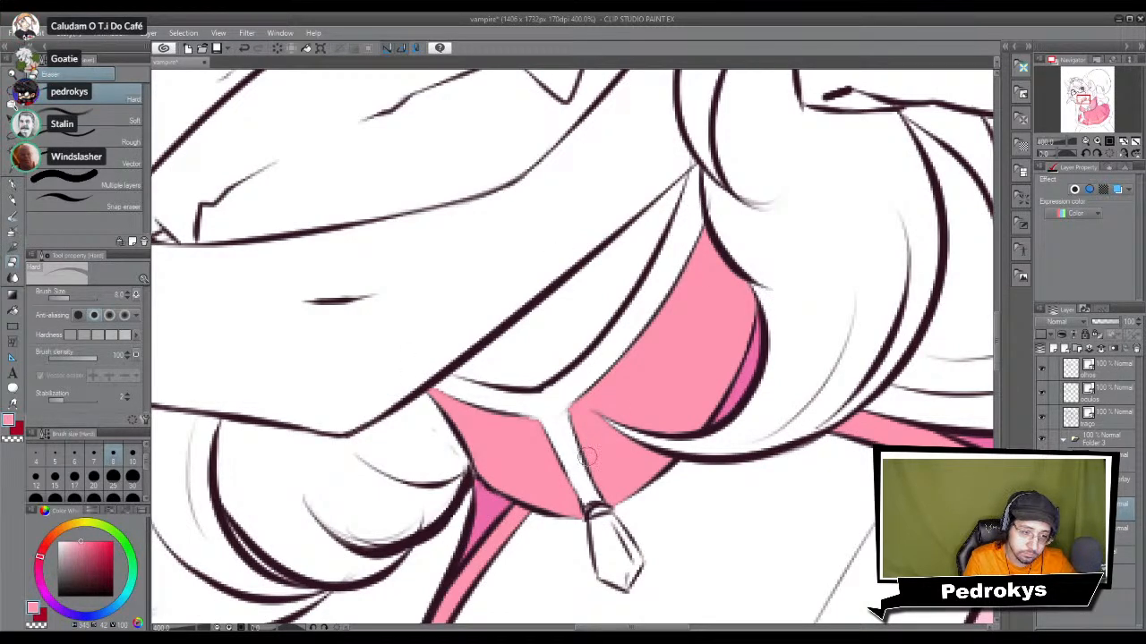
key("p")
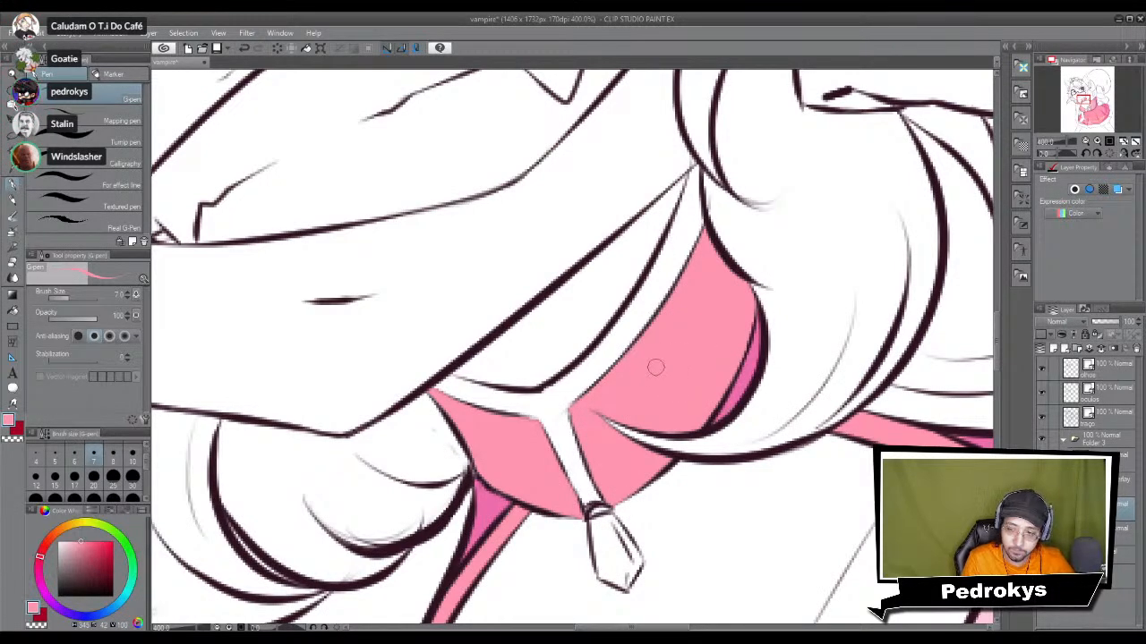
Step: Sample a darker dress pink, select the dress area from its layer, and shade the collar panels on both sides of the neck tie
scroll(729, 279, "down", 5)
scroll(729, 280, "up", 3)
left_click_drag(923, 404, 671, 444)
left_click(788, 301, "alt")
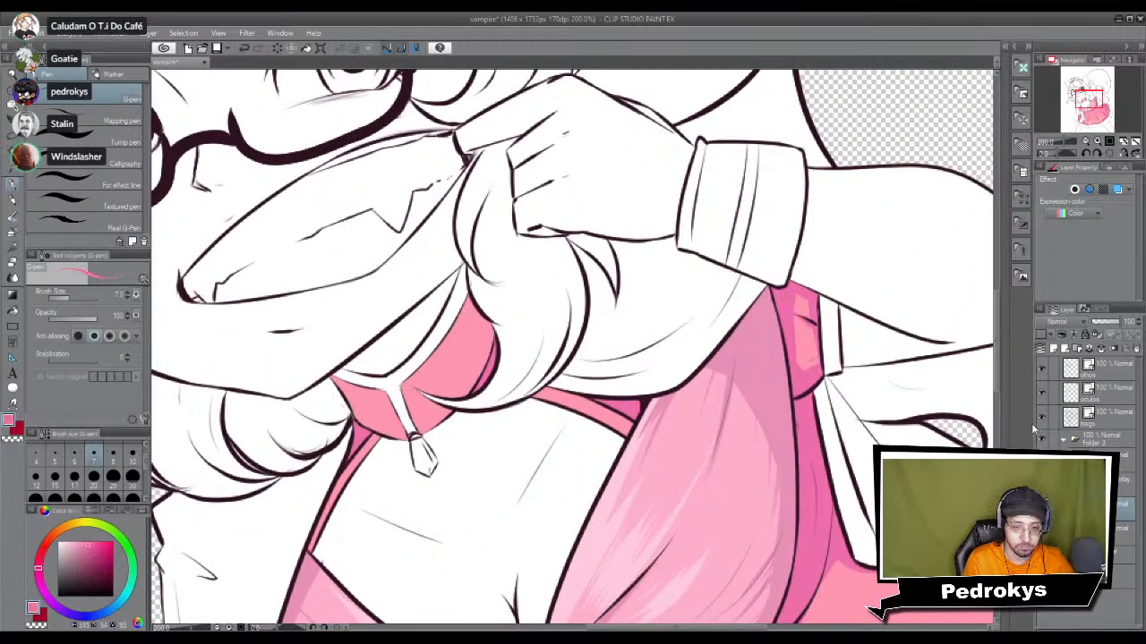
left_click(1079, 508, "ctrl")
left_click_drag(440, 367, 597, 391)
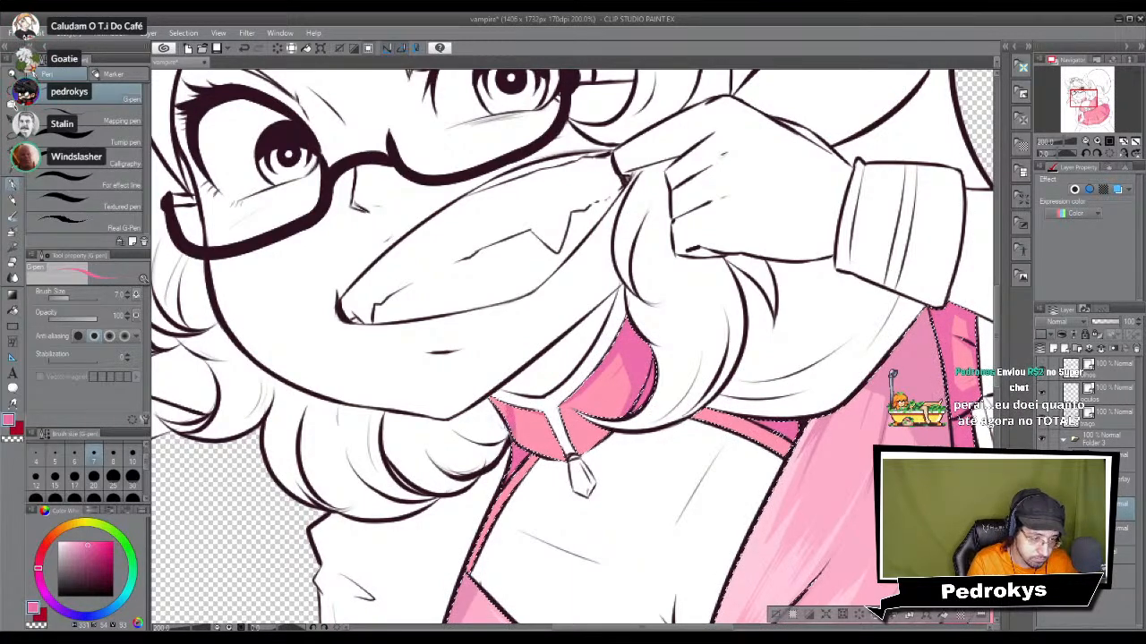
key("ctrl+z")
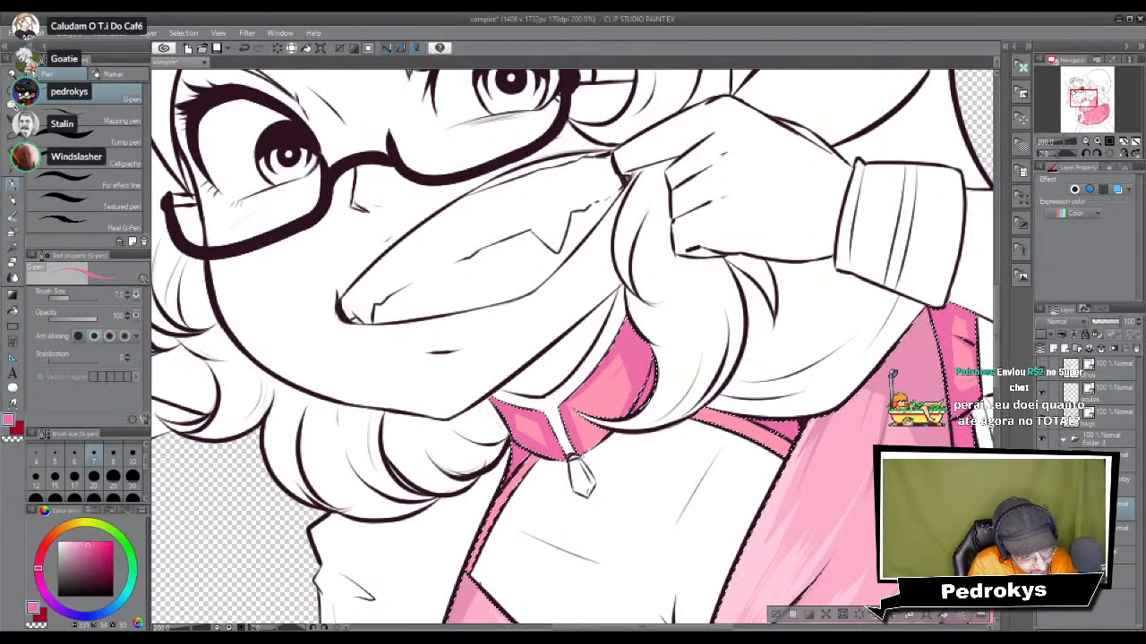
Step: Sample the skirt's light pink, paint small highlights on the collar panels, and clear the selection
scroll(548, 264, "down", 10)
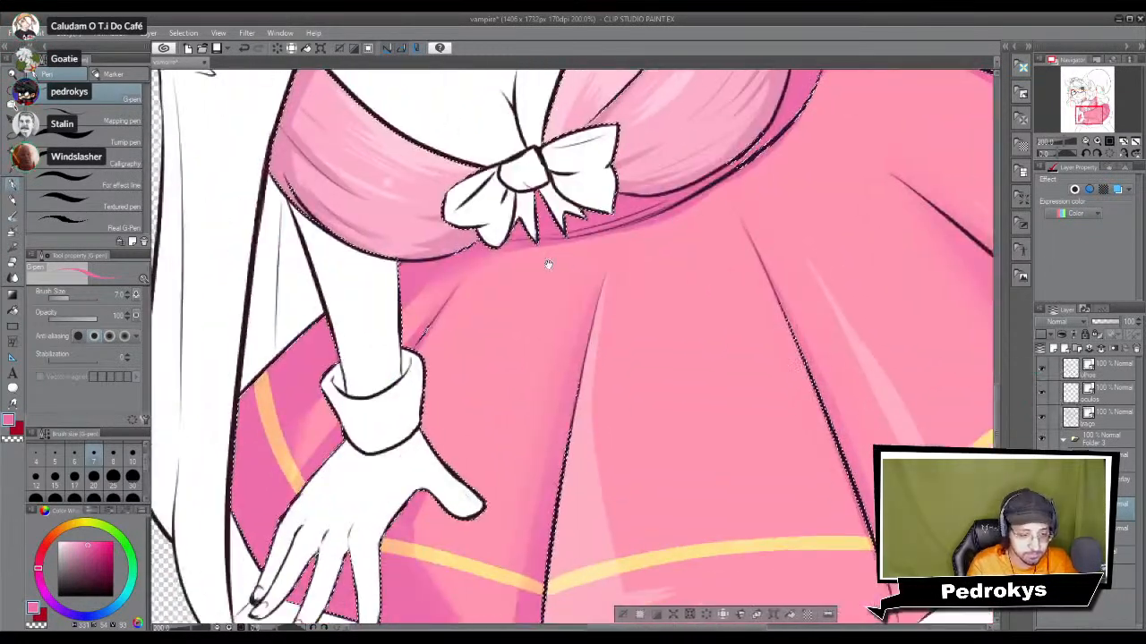
left_click(586, 501, "alt")
left_click_drag(613, 272, 682, 502)
mouse_move(509, 105)
left_mouse_down()
mouse_move(613, 386)
mouse_move(605, 394)
left_mouse_up()
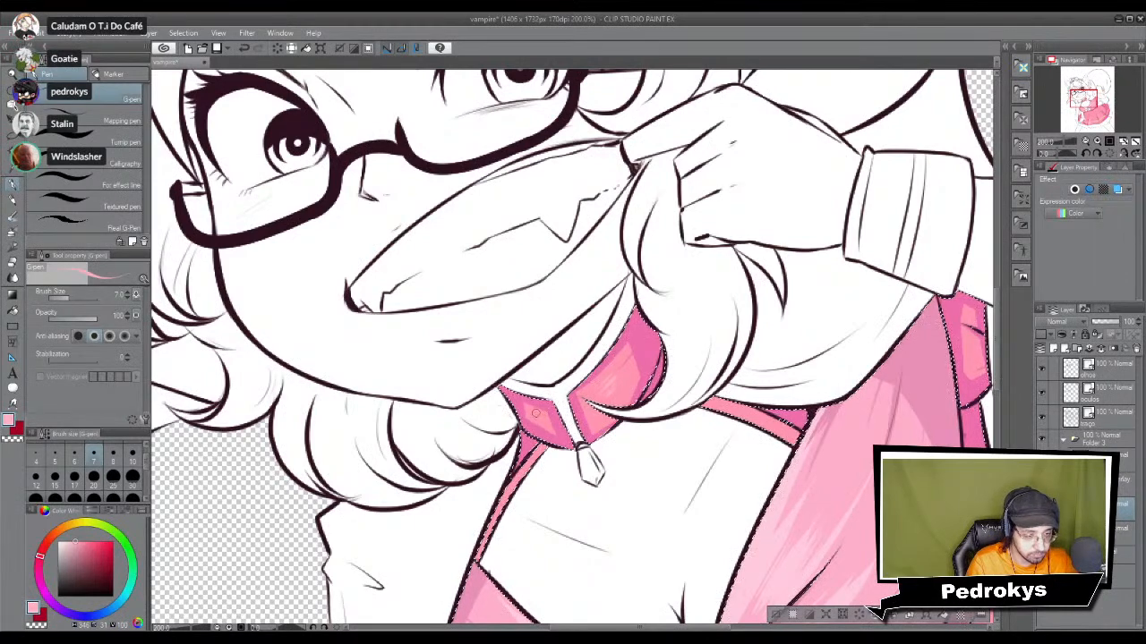
scroll(589, 493, "down", 3)
left_click_drag(704, 618, 726, 461)
key("ctrl+d")
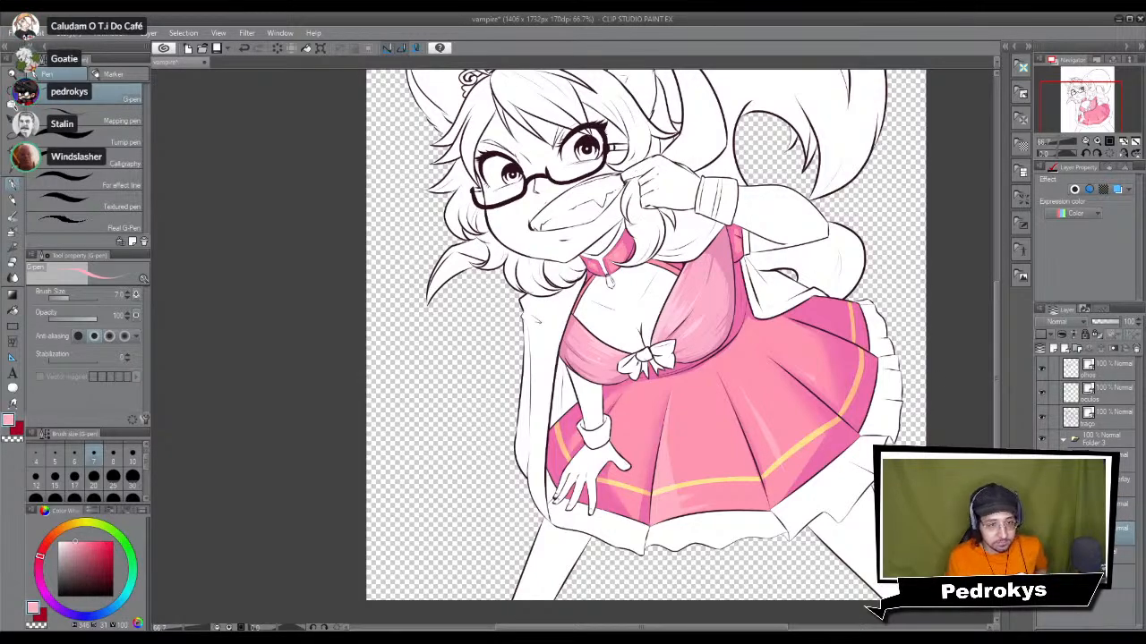
Step: On the line-art layer, sample the dark line colour and draw a wavy lace edge with a size 4 G-pen along the right-hand strap
scroll(593, 204, "up", 2)
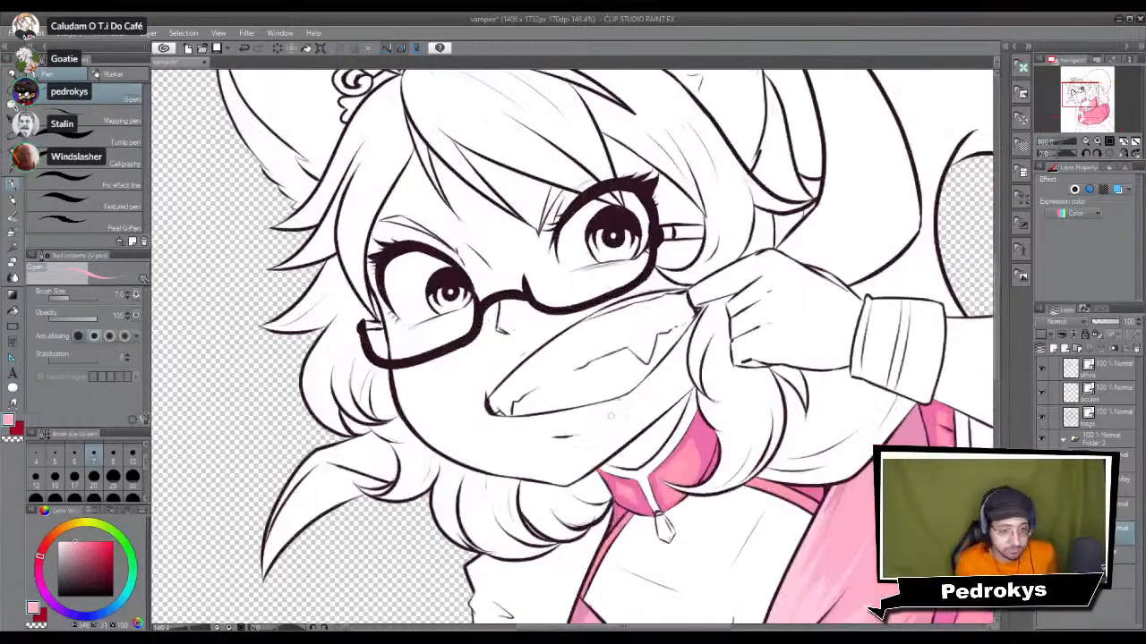
scroll(592, 204, "up", 3)
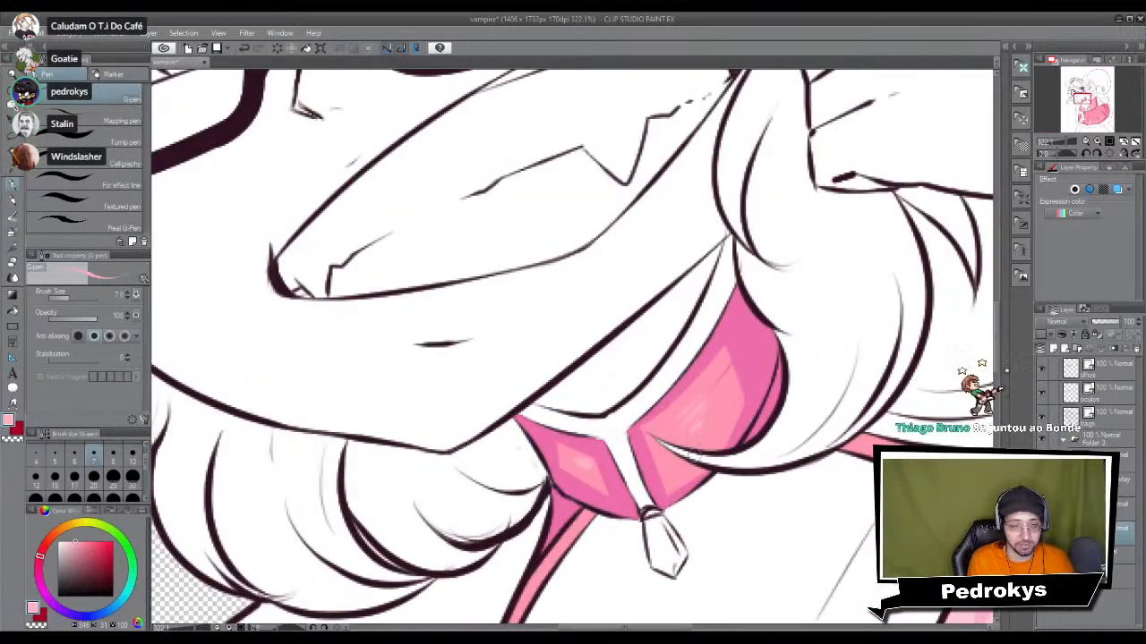
left_click_drag(714, 547, 603, 366)
left_click_drag(744, 620, 621, 526)
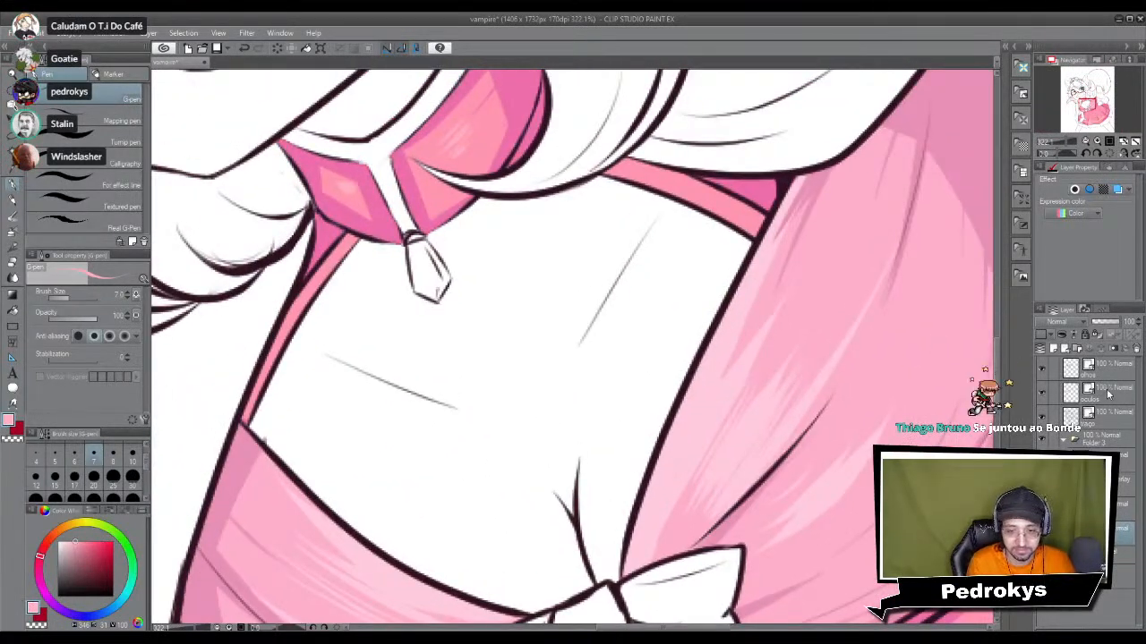
left_click_drag(633, 377, 656, 501)
left_click_drag(473, 235, 725, 608)
left_click_drag(295, 134, 555, 582)
left_click_drag(537, 381, 555, 424)
left_click(676, 266, "alt")
mouse_move(669, 488)
left_mouse_down()
mouse_move(665, 507)
mouse_move(394, 116)
left_mouse_up()
mouse_move(761, 618)
left_mouse_down()
mouse_move(502, 299)
mouse_move(482, 293)
left_mouse_up()
left_click(36, 455)
mouse_move(568, 389)
left_mouse_down()
mouse_move(550, 374)
mouse_move(602, 385)
mouse_move(711, 440)
left_mouse_up()
left_click_drag(479, 429, 771, 343)
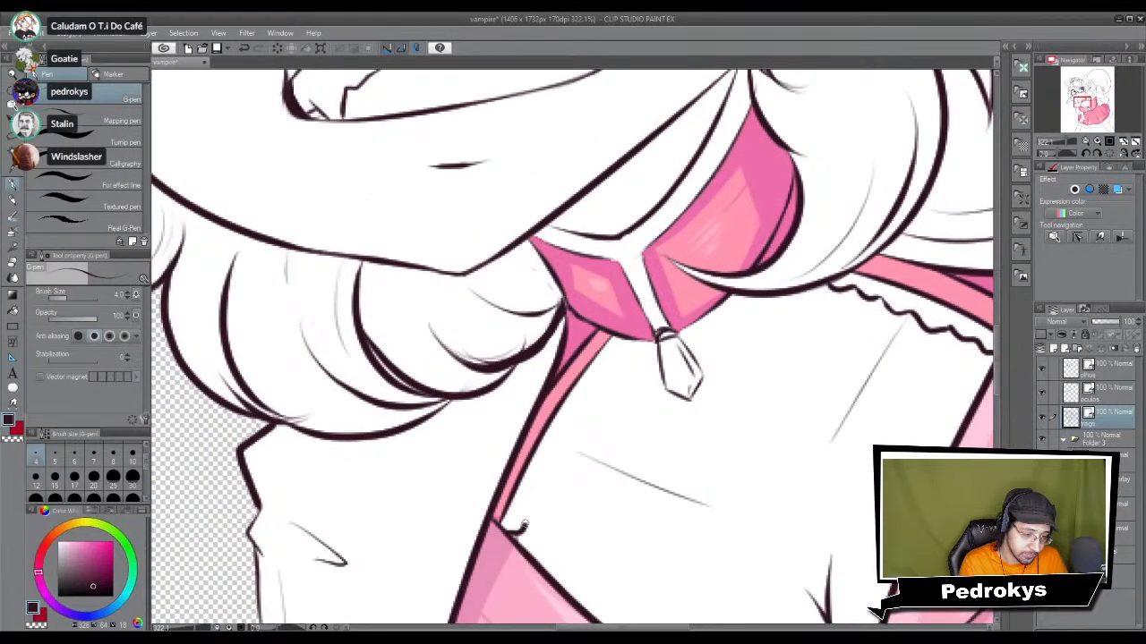
Step: Draw a matching wavy lace edge along the inner side of the left-hand strap, from the bodice up toward the collar
mouse_move(505, 535)
left_mouse_down()
mouse_move(582, 430)
mouse_move(555, 455)
mouse_move(586, 401)
left_mouse_up()
key("ctrl+z")
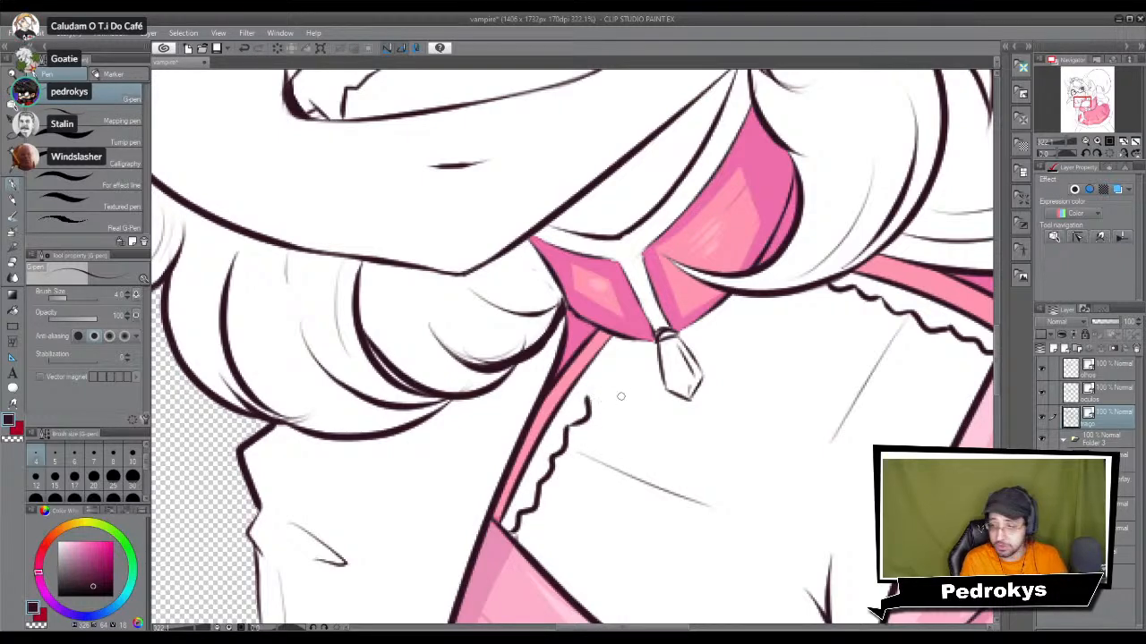
left_click_drag(588, 402, 617, 344)
scroll(682, 426, "down", 7)
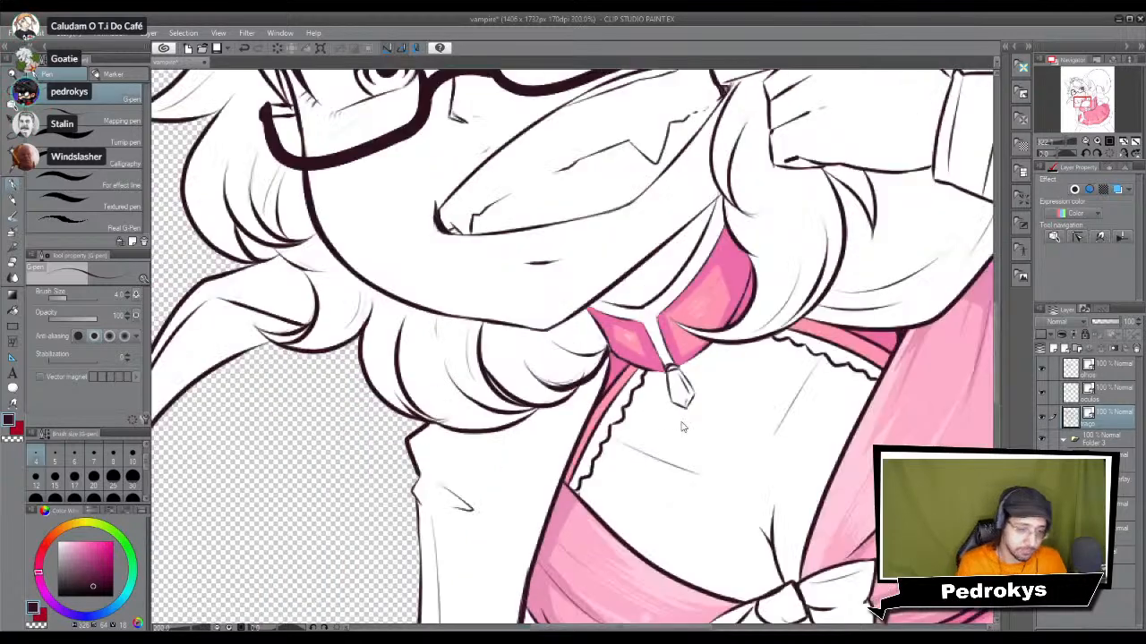
left_click_drag(682, 426, 620, 275)
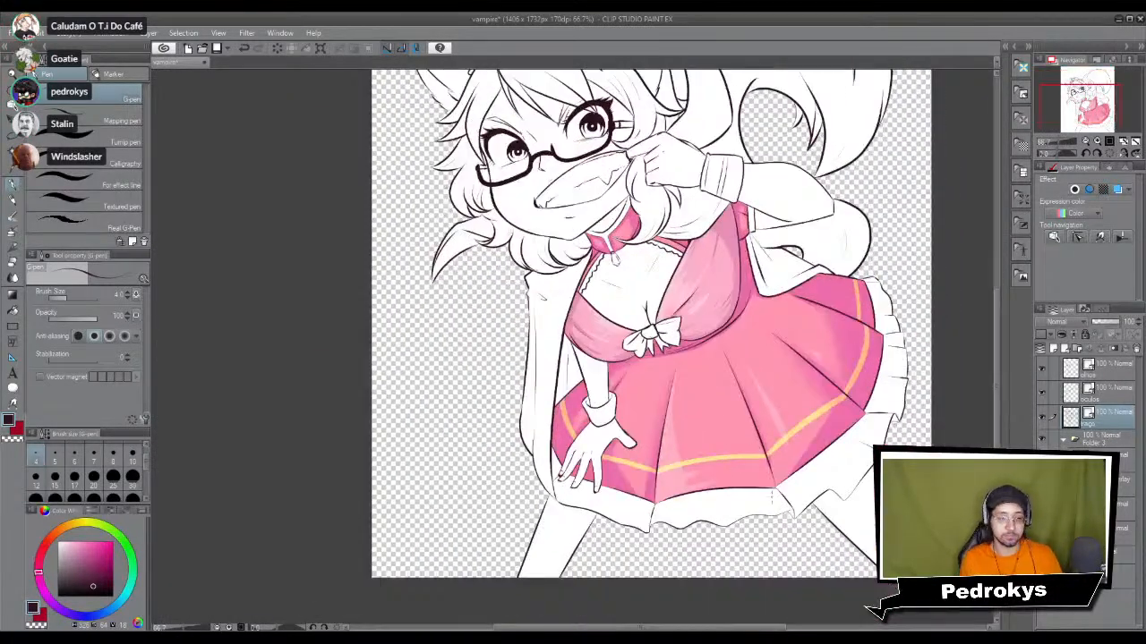
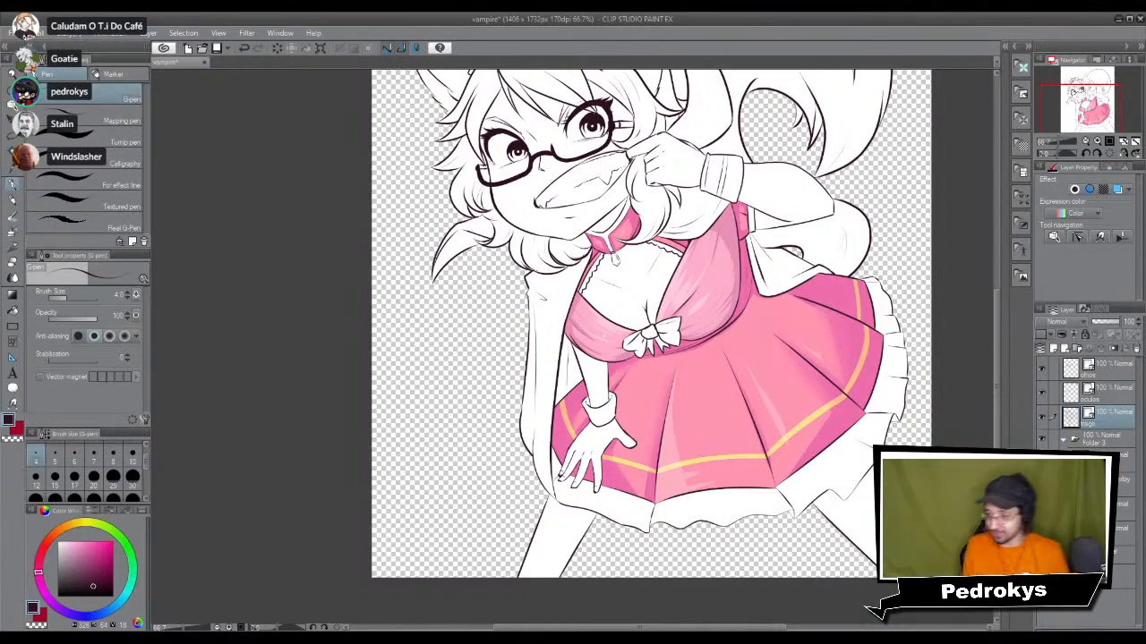
Step: On the line-art layer, erase the end of the raised arm's lower outline beside the white band of the pink sleeve
left_click(1120, 533)
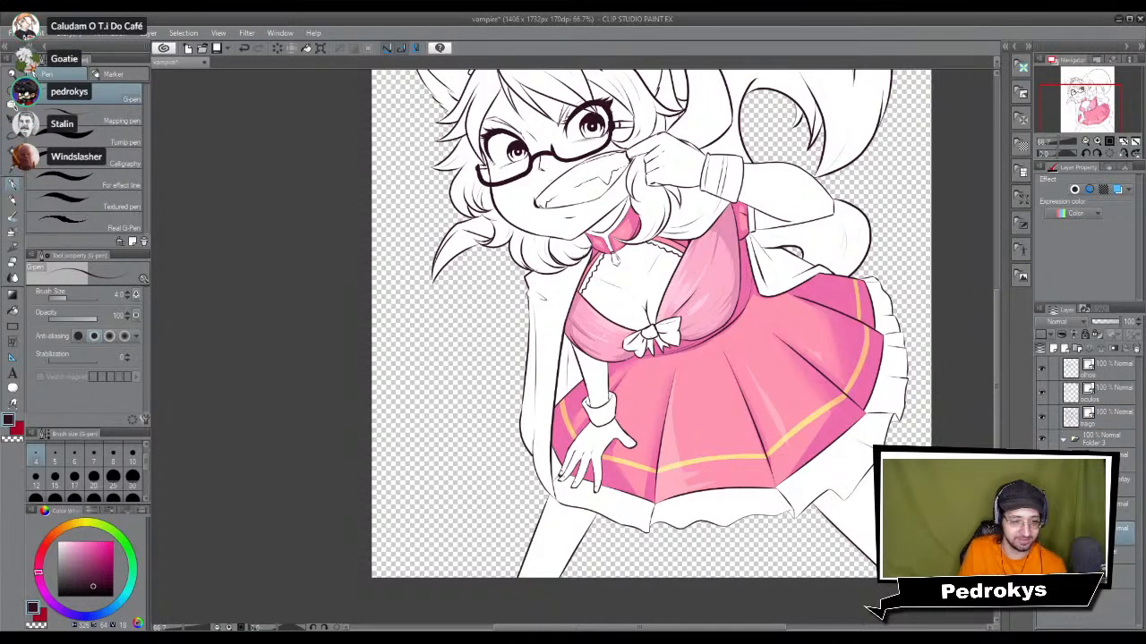
scroll(759, 447, "down", 3)
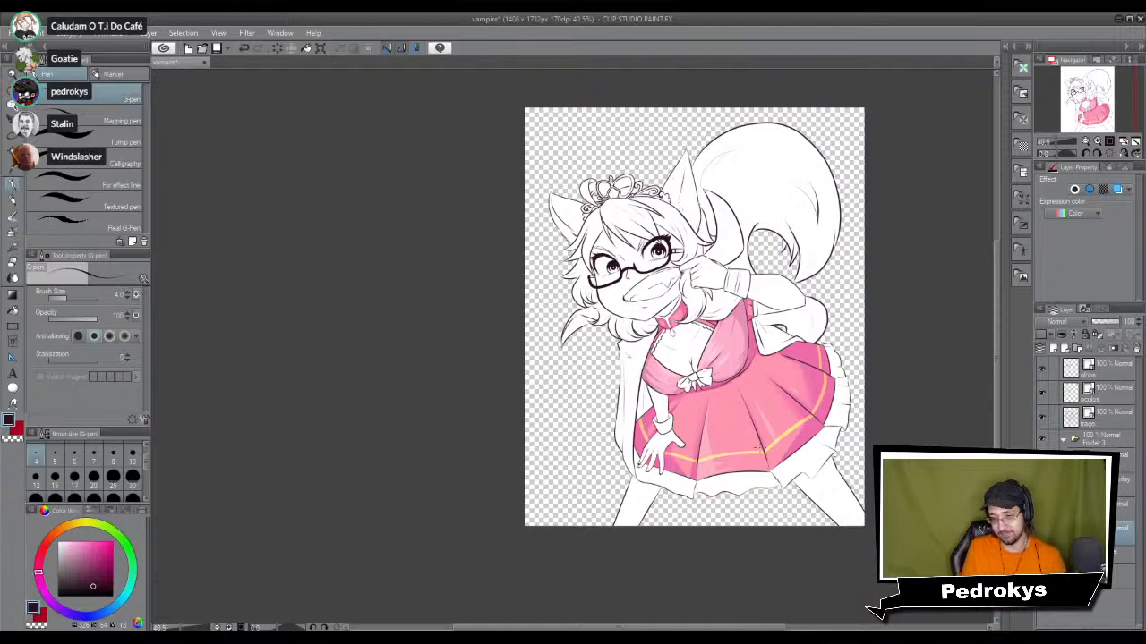
scroll(752, 438, "up", 4)
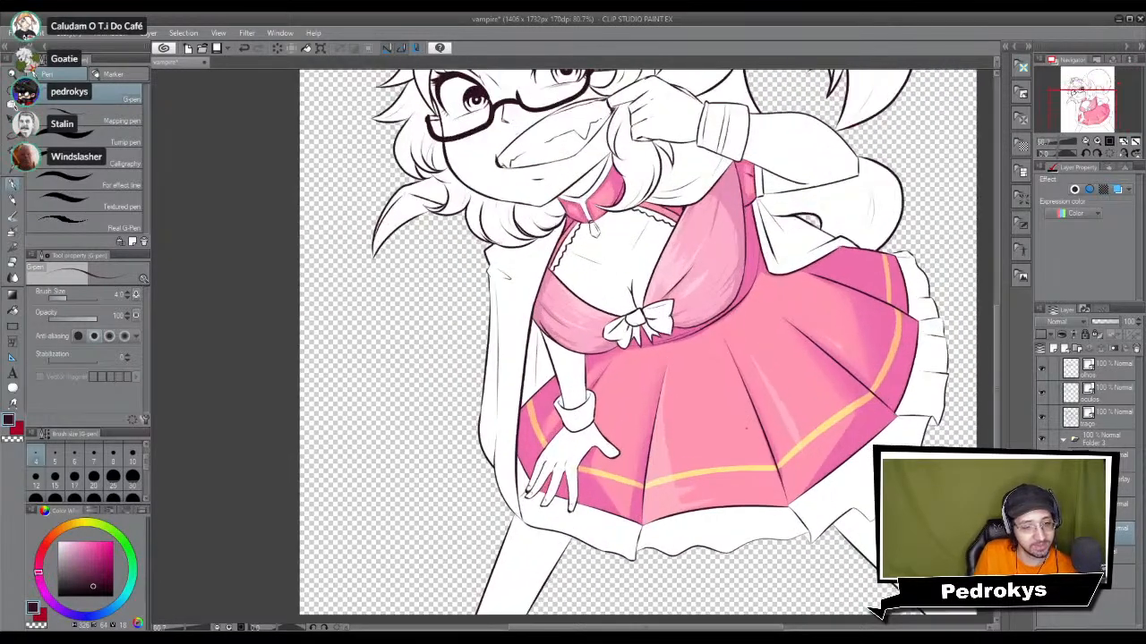
left_click_drag(660, 273, 646, 455)
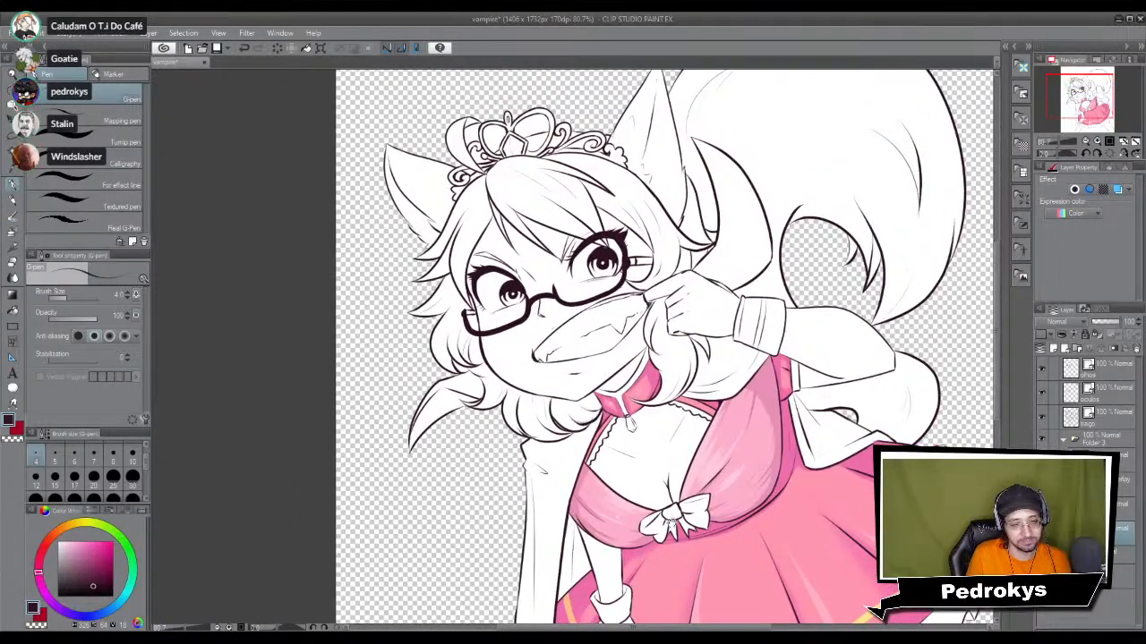
left_click_drag(724, 545, 587, 437)
scroll(614, 471, "up", 5)
left_click_drag(701, 143, 600, 617)
left_click_drag(748, 85, 688, 330)
left_click_drag(784, 181, 679, 416)
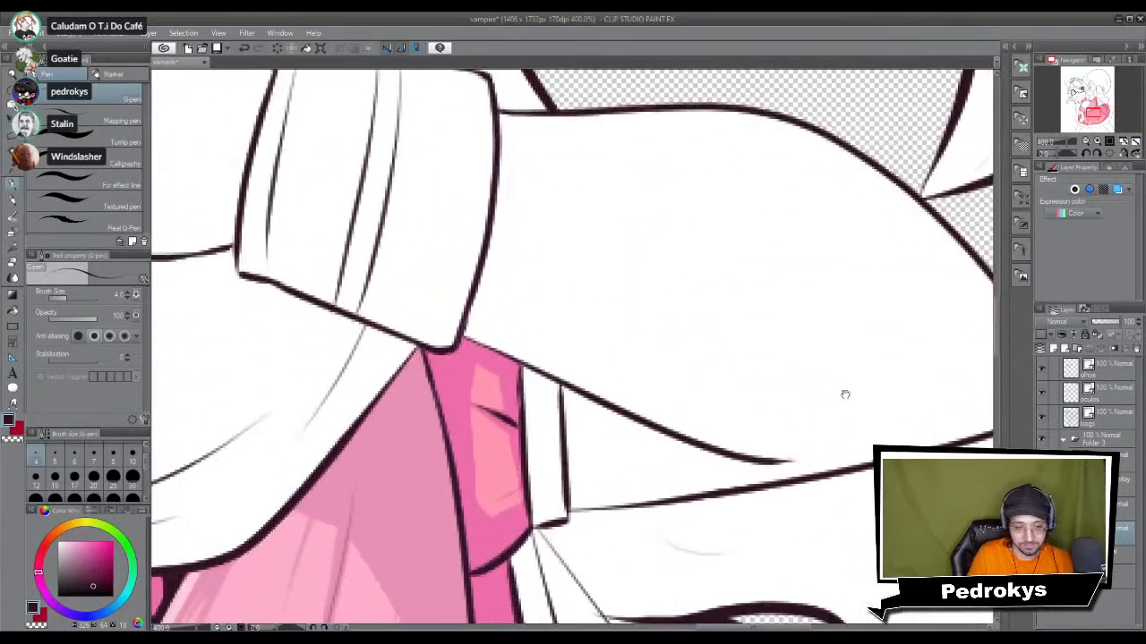
left_click(1101, 423)
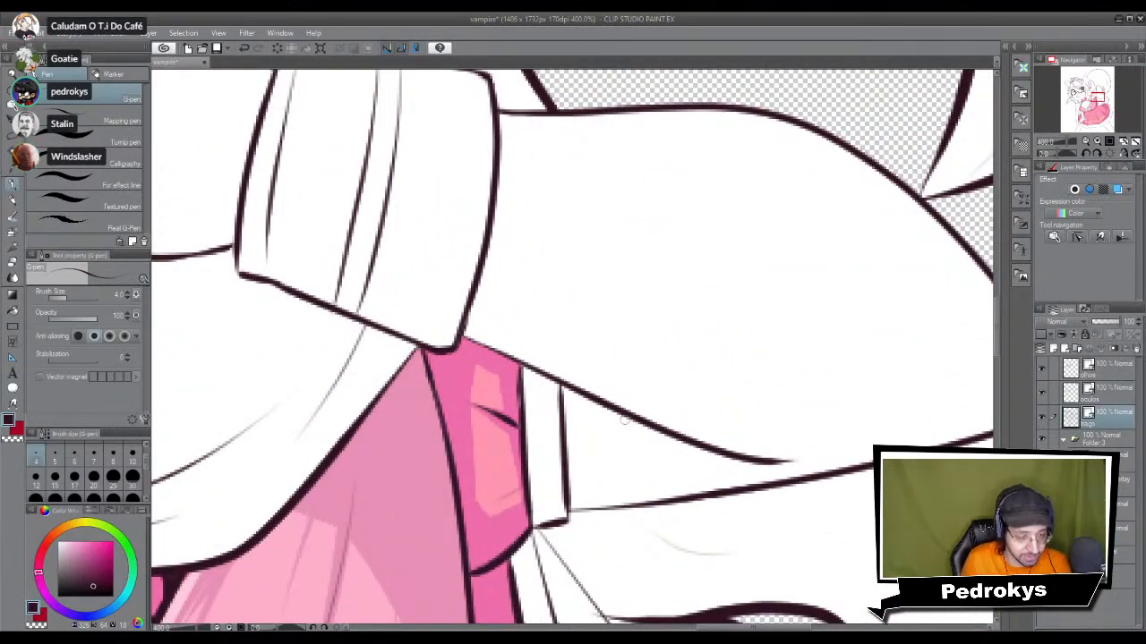
key("e")
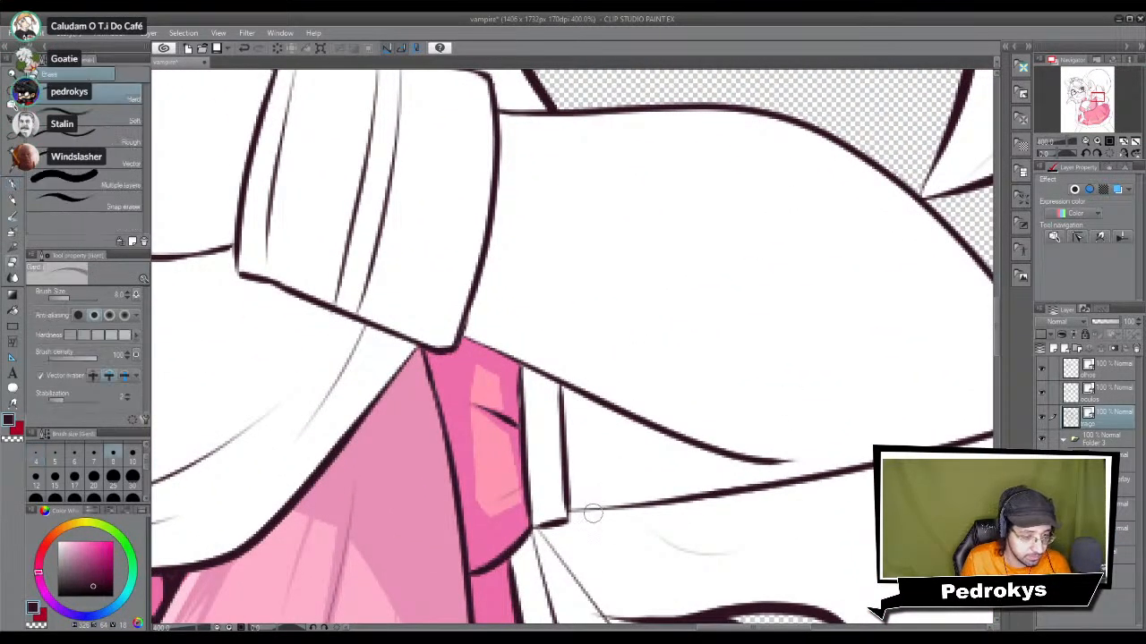
left_click_drag(581, 518, 622, 565)
key("ctrl+z")
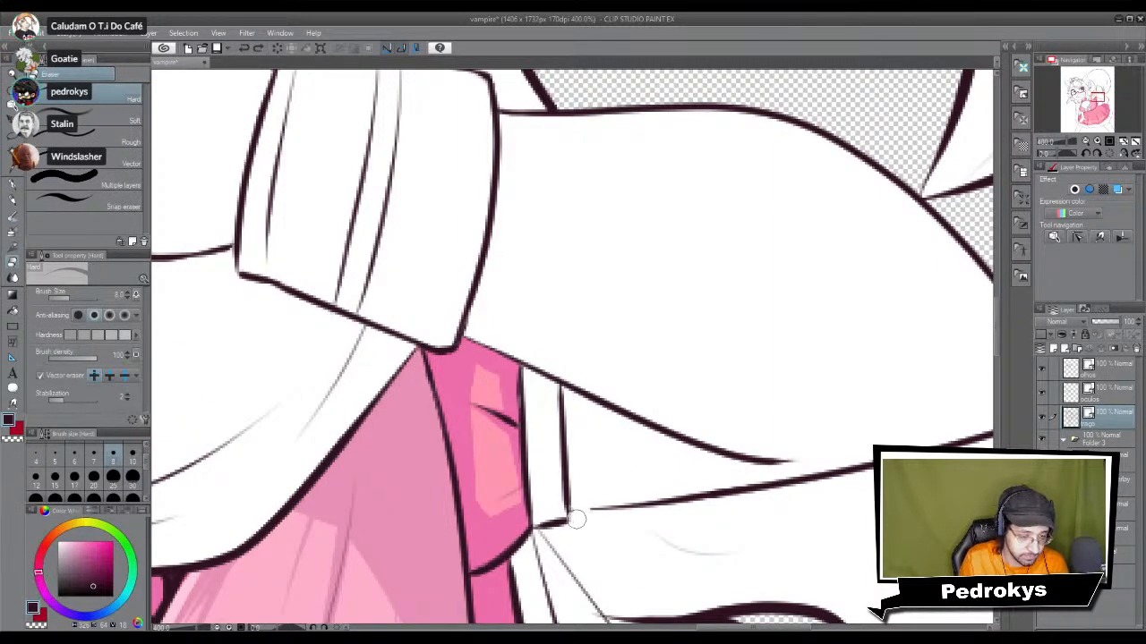
Step: Draw a wavy lace edge with the size 4 G-pen along the outer side of the sleeve's white band
key("p")
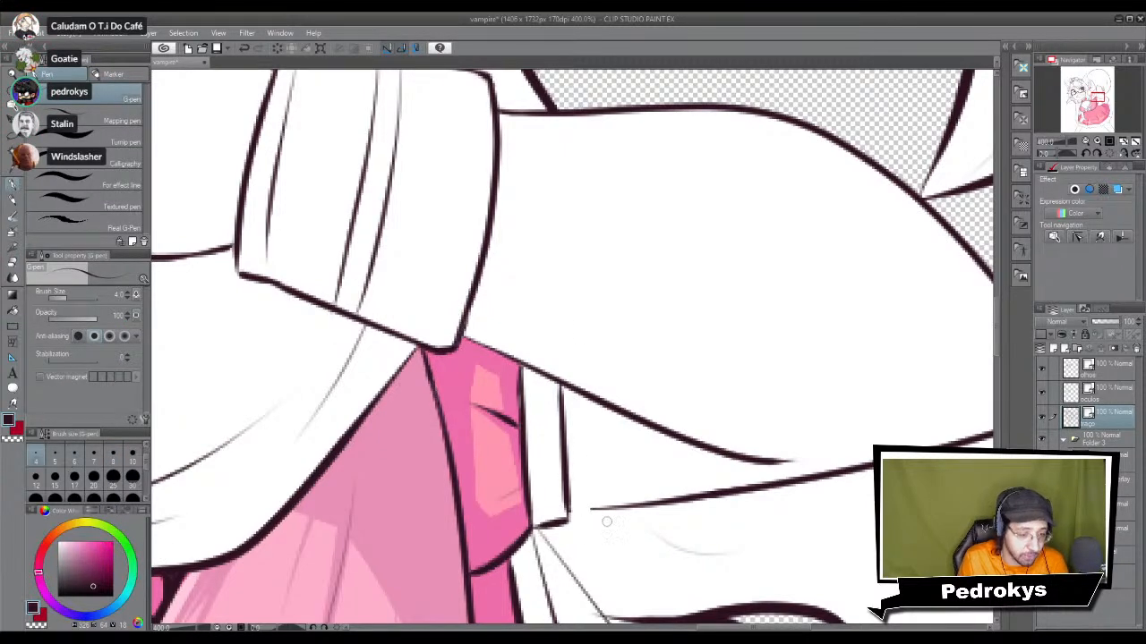
left_click_drag(588, 499, 583, 537)
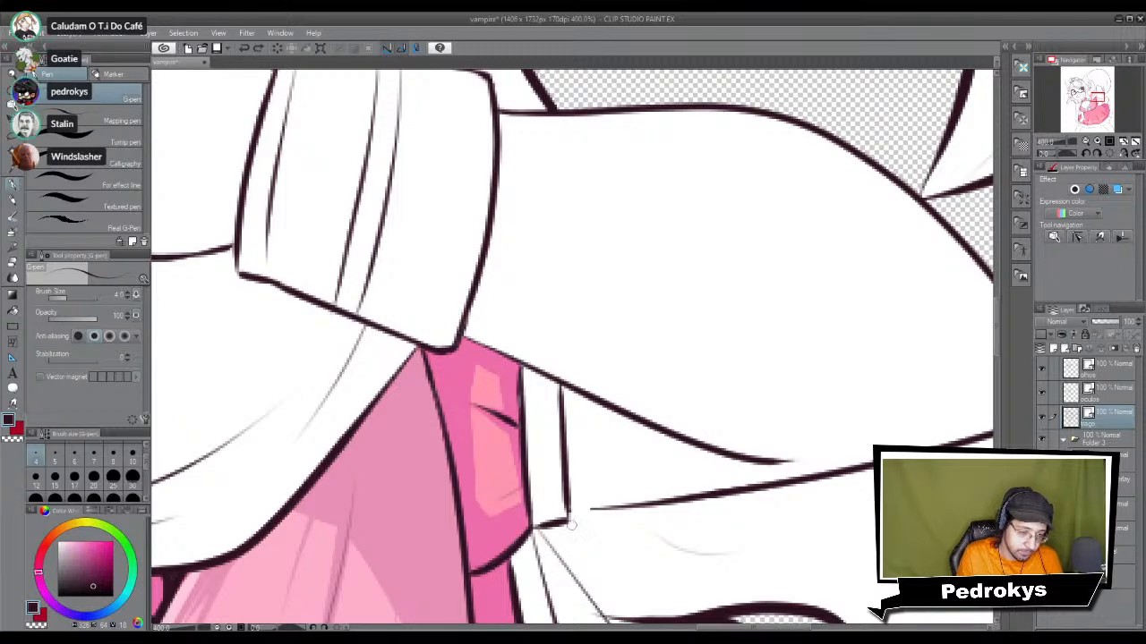
mouse_move(593, 496)
left_mouse_down()
mouse_move(587, 401)
mouse_move(591, 533)
mouse_move(569, 519)
left_mouse_up()
key("ctrl+z")
key("ctrl+z")
scroll(649, 533, "down", 6)
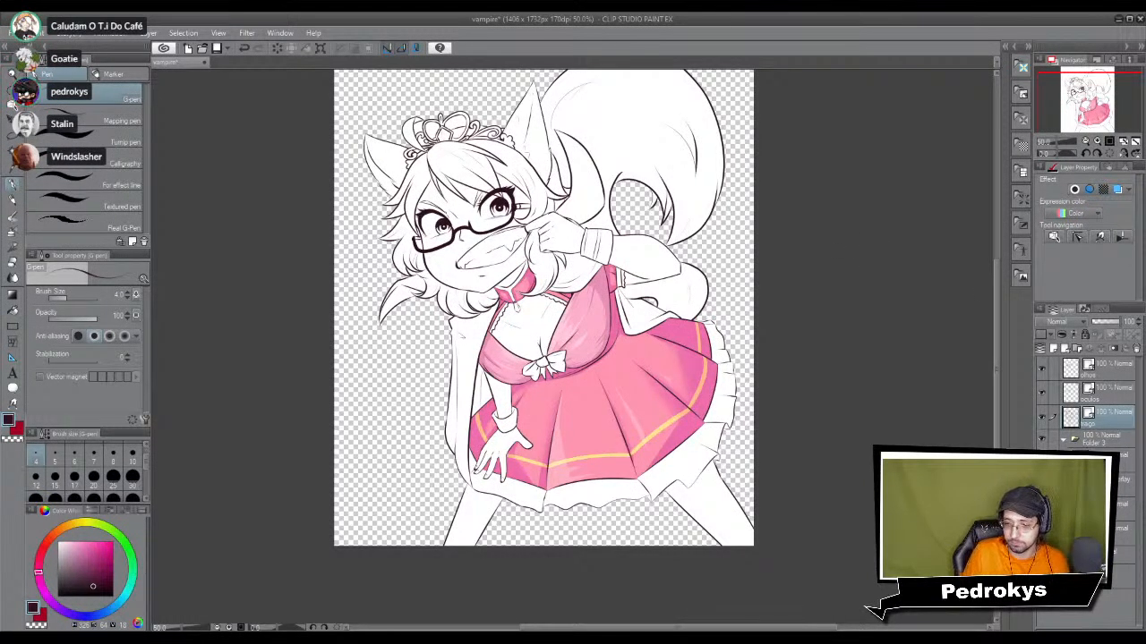
Step: Sample the base pink and fill the two wide bands of the raised hand's wrist cuff on the dress colour layer
scroll(555, 369, "up", 1)
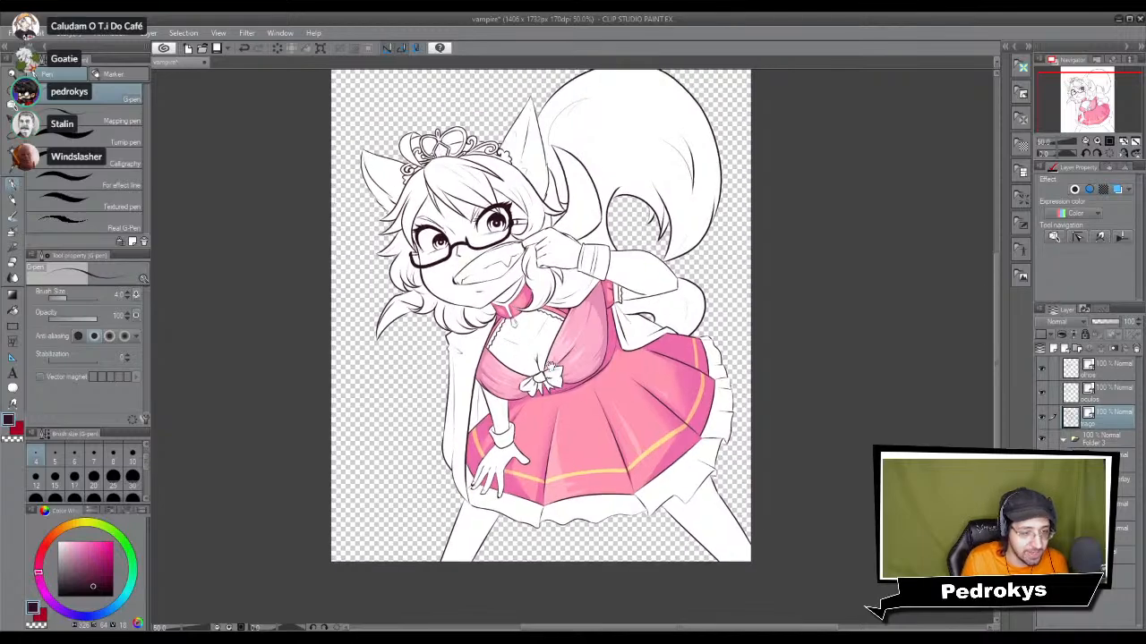
scroll(556, 358, "up", 3)
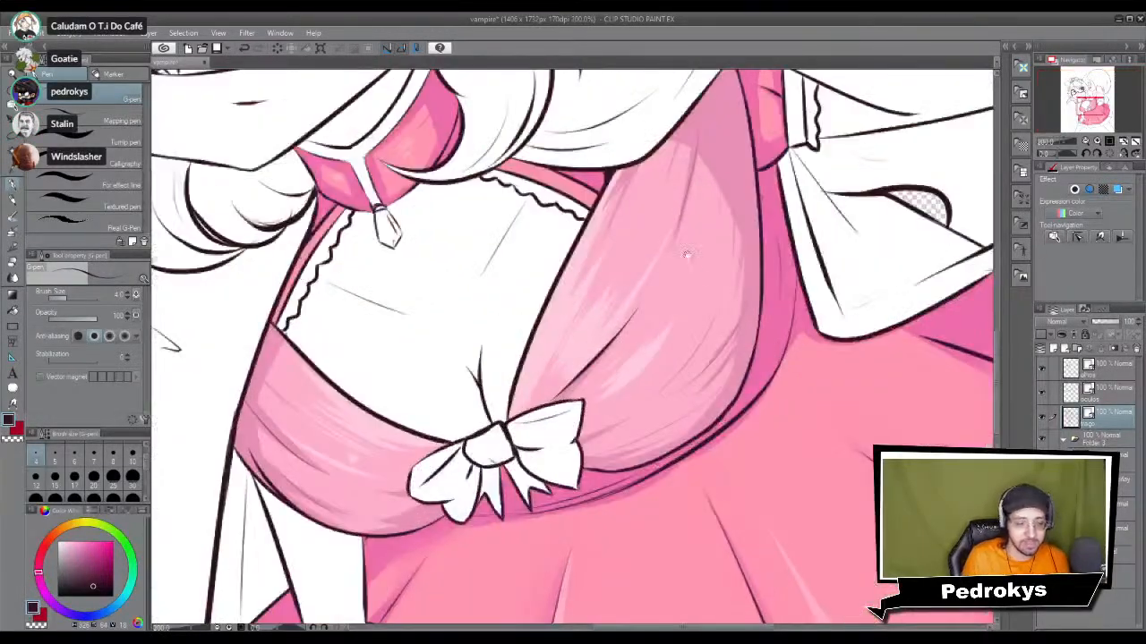
scroll(687, 495, "up", 3)
left_click_drag(538, 387, 578, 484)
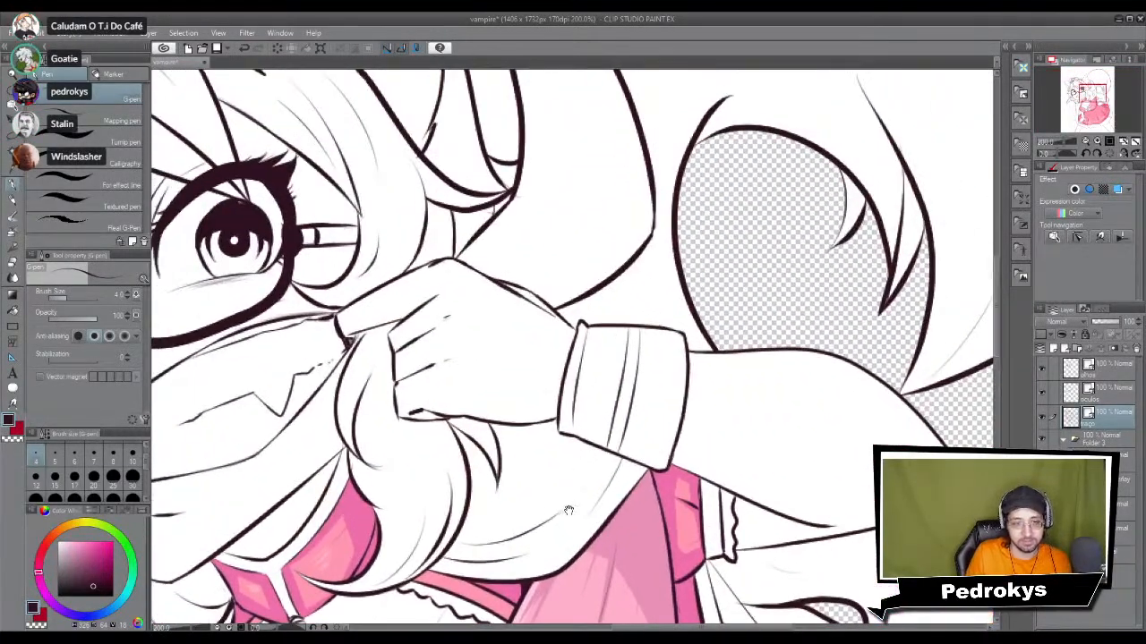
left_click_drag(560, 526, 693, 366)
mouse_move(678, 426)
left_mouse_down()
mouse_move(695, 563)
mouse_move(663, 519)
mouse_move(663, 421)
mouse_move(683, 491)
left_mouse_up()
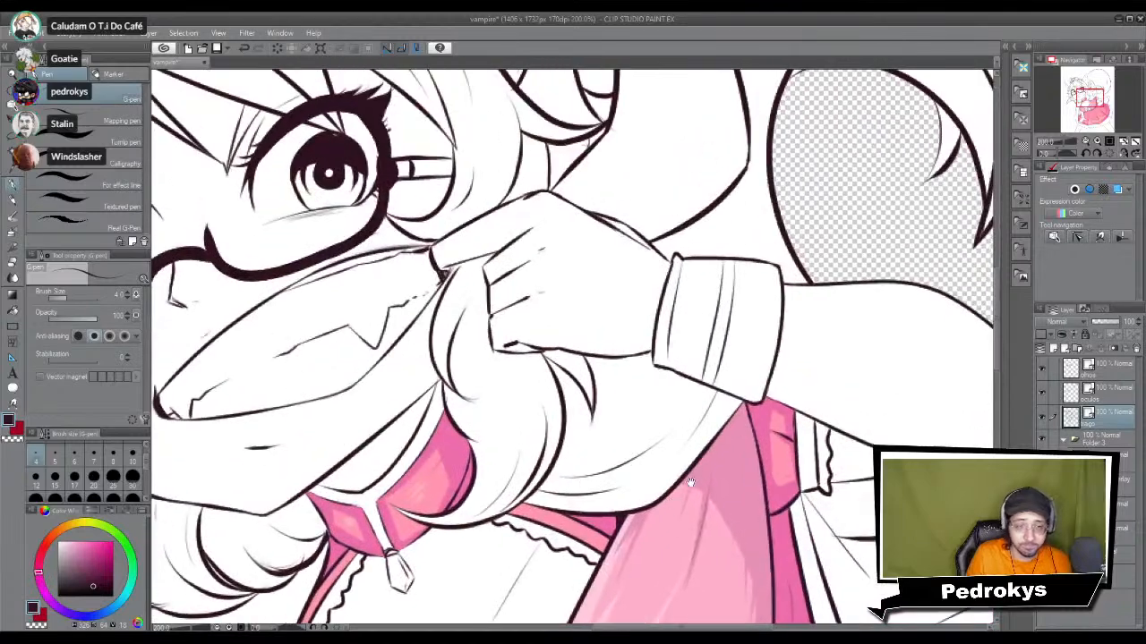
mouse_move(767, 518)
left_mouse_down()
mouse_move(723, 496)
mouse_move(697, 137)
mouse_move(600, 433)
left_mouse_up()
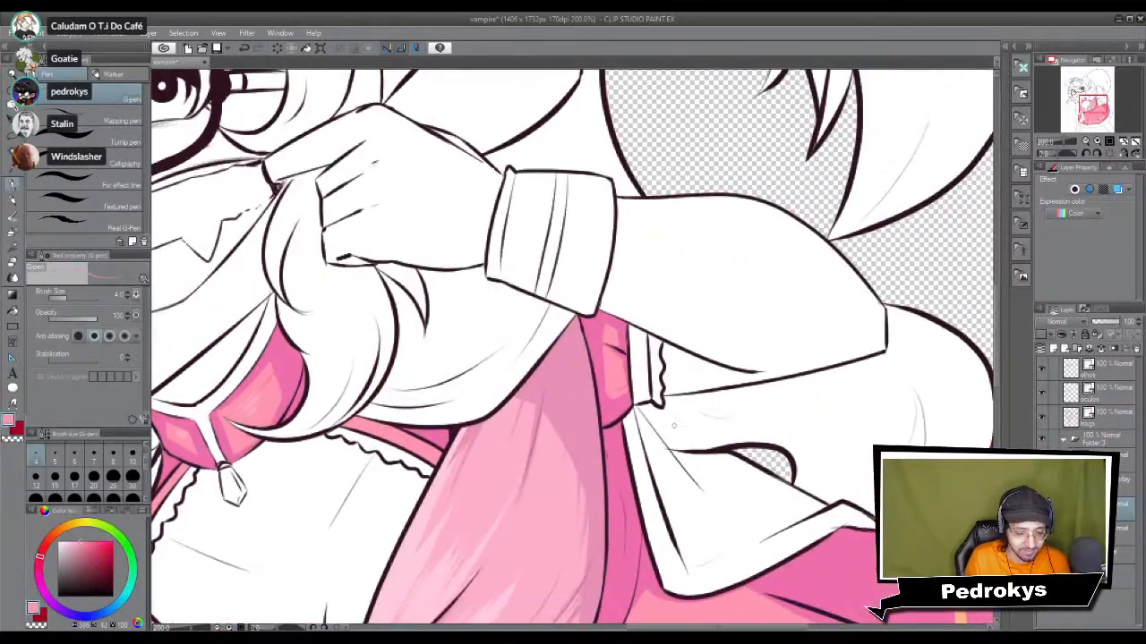
key("g")
left_click(582, 252)
left_click(519, 231)
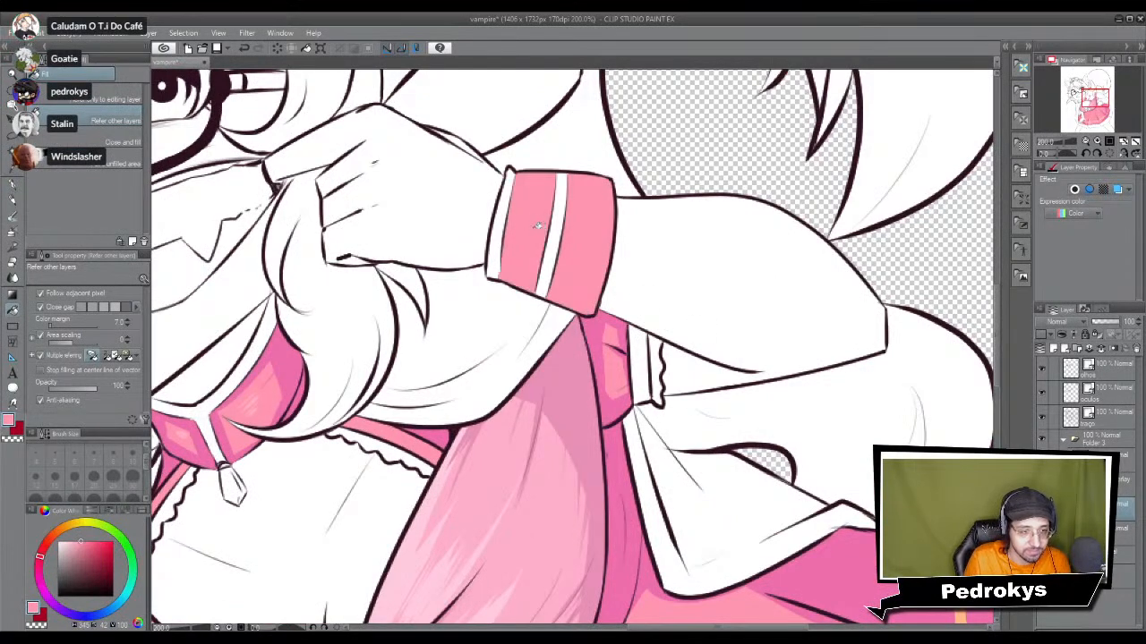
Step: Erase the pink that spills into the lower corner of the wrist cuff's white edge
scroll(539, 228, "up", 5)
key("e")
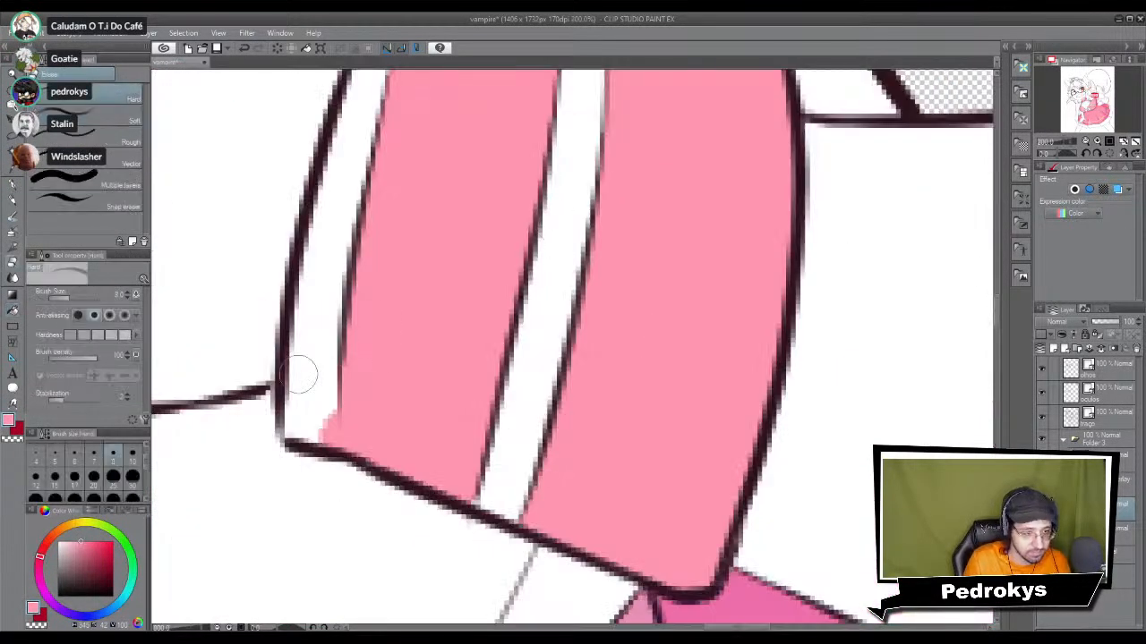
mouse_move(312, 447)
left_mouse_down()
mouse_move(332, 400)
mouse_move(319, 464)
mouse_move(313, 423)
left_mouse_up()
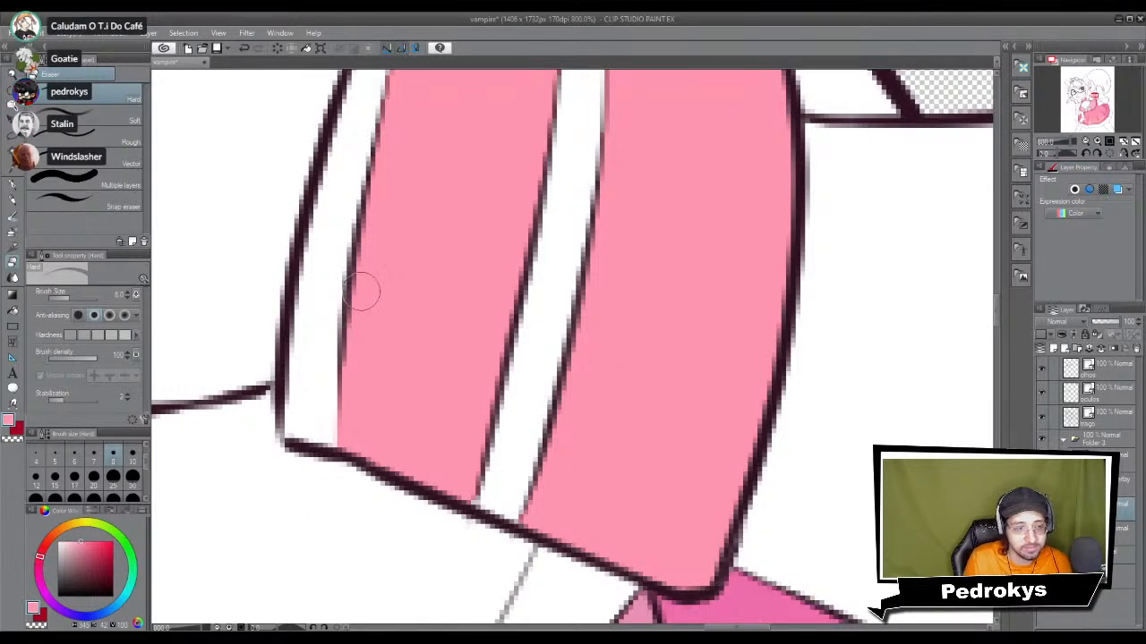
scroll(363, 289, "down", 4)
scroll(294, 217, "up", 3)
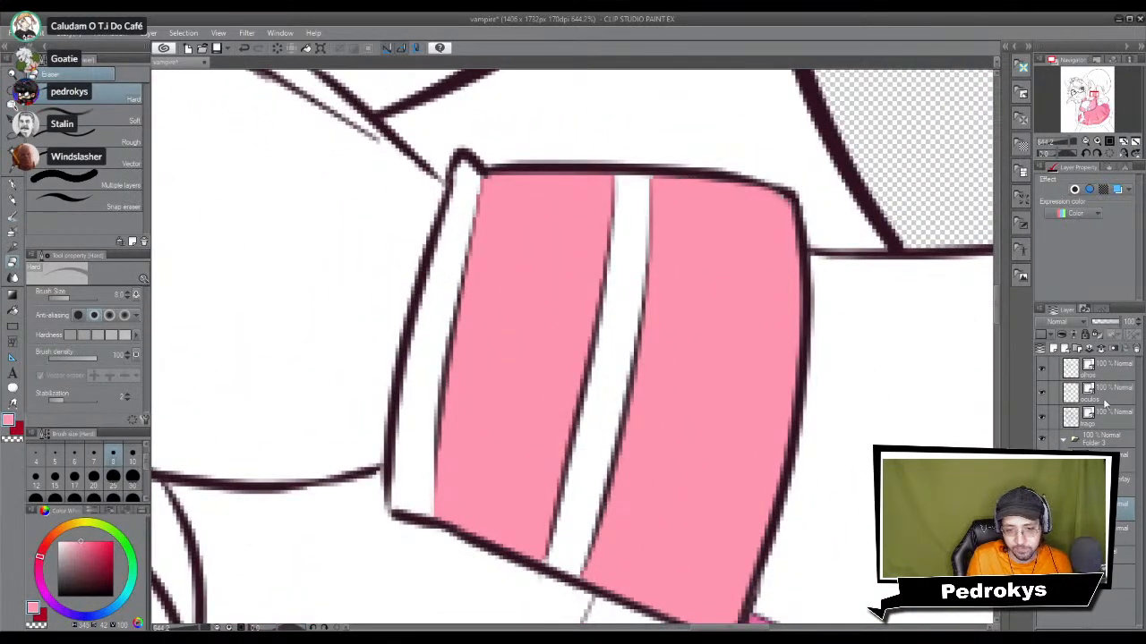
Step: On the line-art layer, erase the inner line of the raised wrist cuff's white edge with the vector eraser
left_click(1108, 419)
left_click_drag(467, 185, 470, 217)
mouse_move(429, 488)
left_mouse_down()
mouse_move(368, 427)
mouse_move(787, 116)
left_mouse_up()
left_click_drag(409, 468, 789, 156)
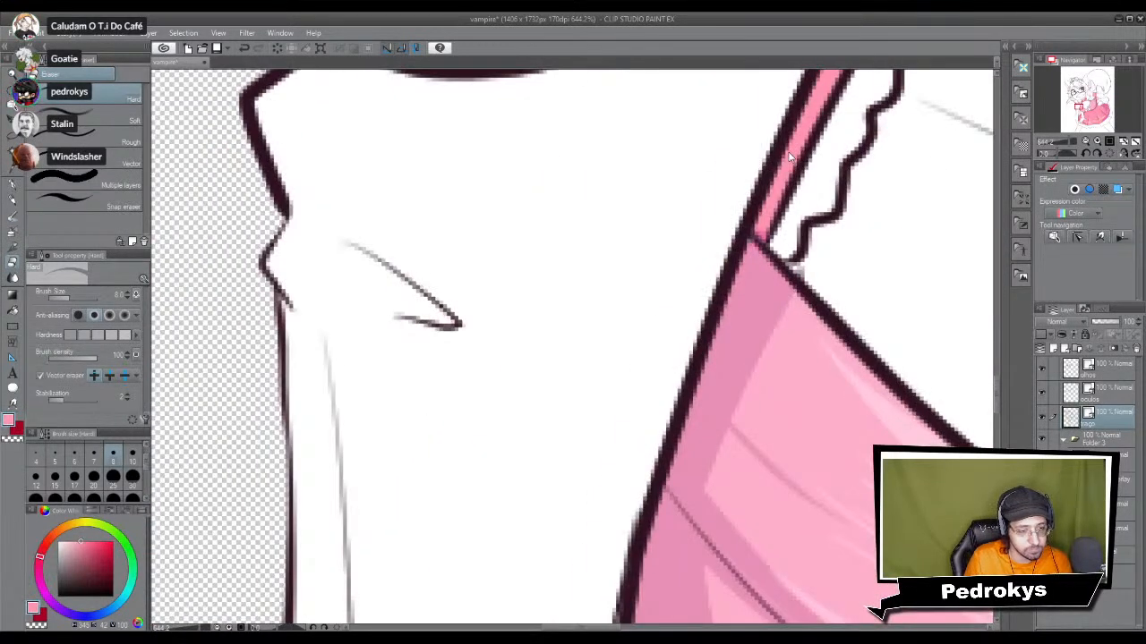
Step: Fill the white edge of the raised wrist cuff with the base pink on the dress colour layer
scroll(600, 398, "down", 7)
left_click_drag(600, 400, 548, 134)
left_click_drag(600, 616, 549, 478)
left_click_drag(596, 581, 501, 573)
left_click_drag(716, 117, 573, 546)
left_click_drag(746, 298, 450, 565)
left_click_drag(701, 202, 543, 393)
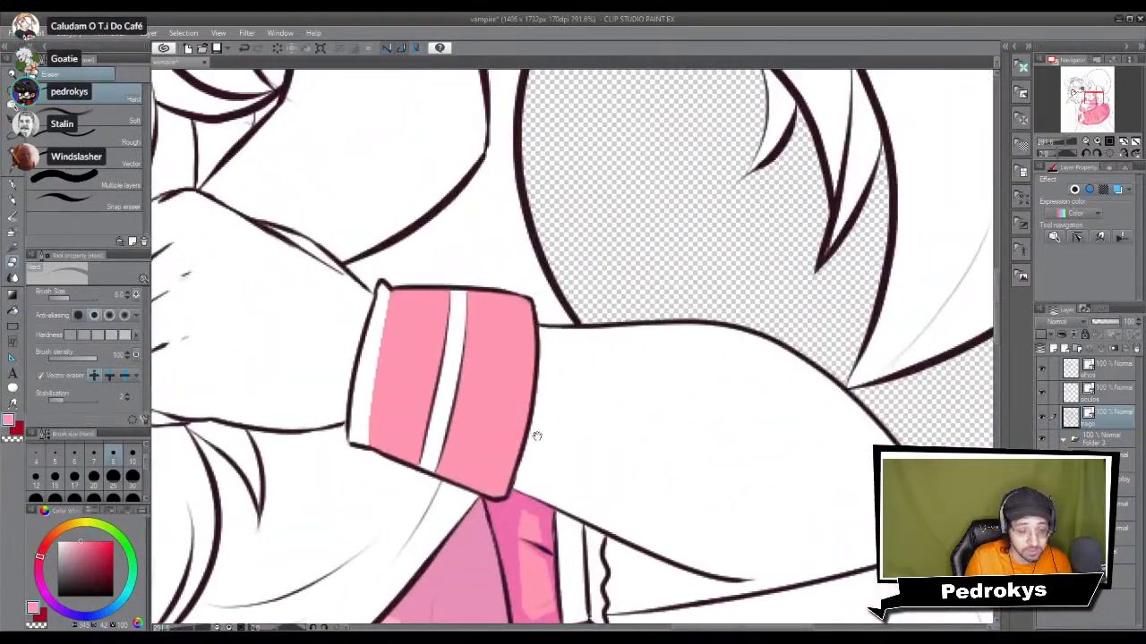
key("g")
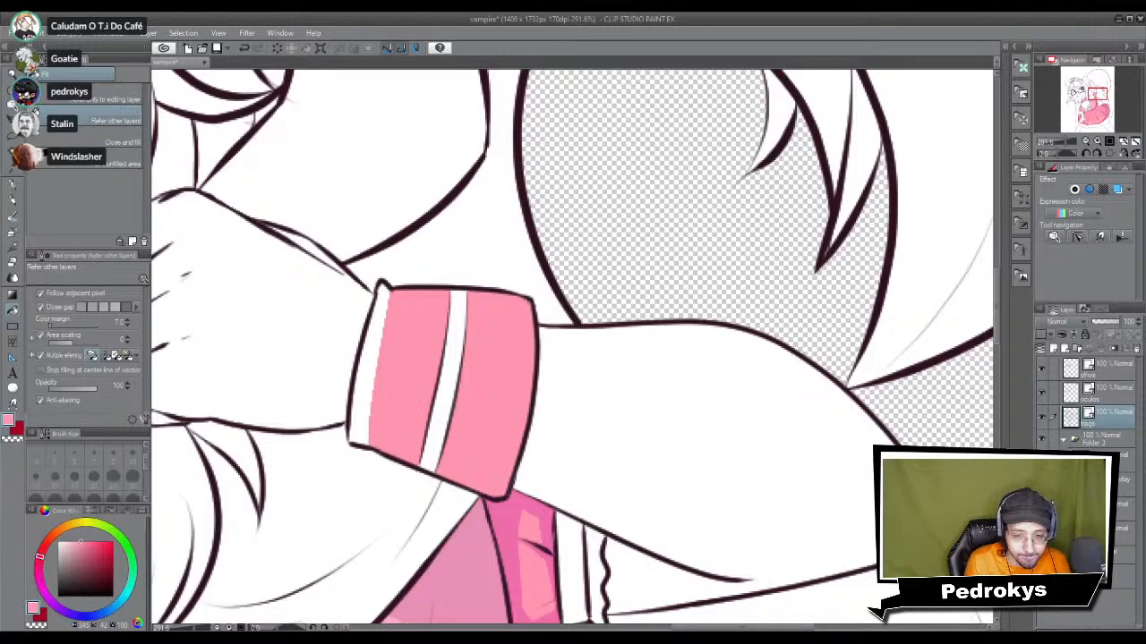
left_click(377, 372)
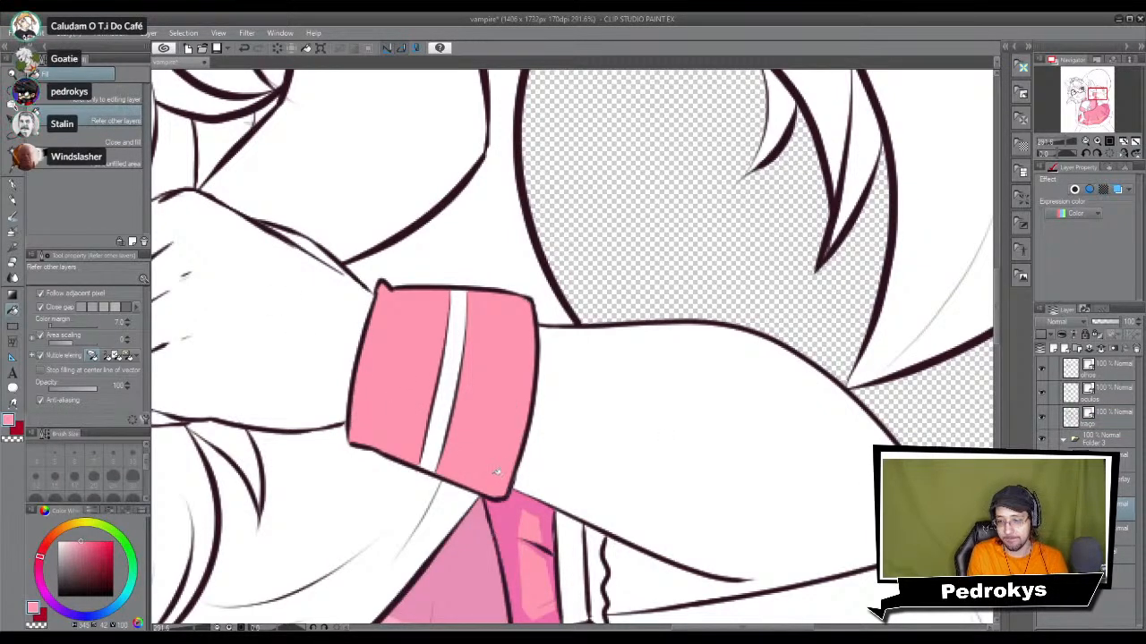
Step: Select the dress layer's painted area and shade the raised cuff's arm side and lower edge in darker pink with the size 17 G-pen
scroll(450, 404, "down", 3)
scroll(444, 399, "up", 2)
scroll(440, 428, "down", 1)
left_click_drag(451, 548, 459, 366)
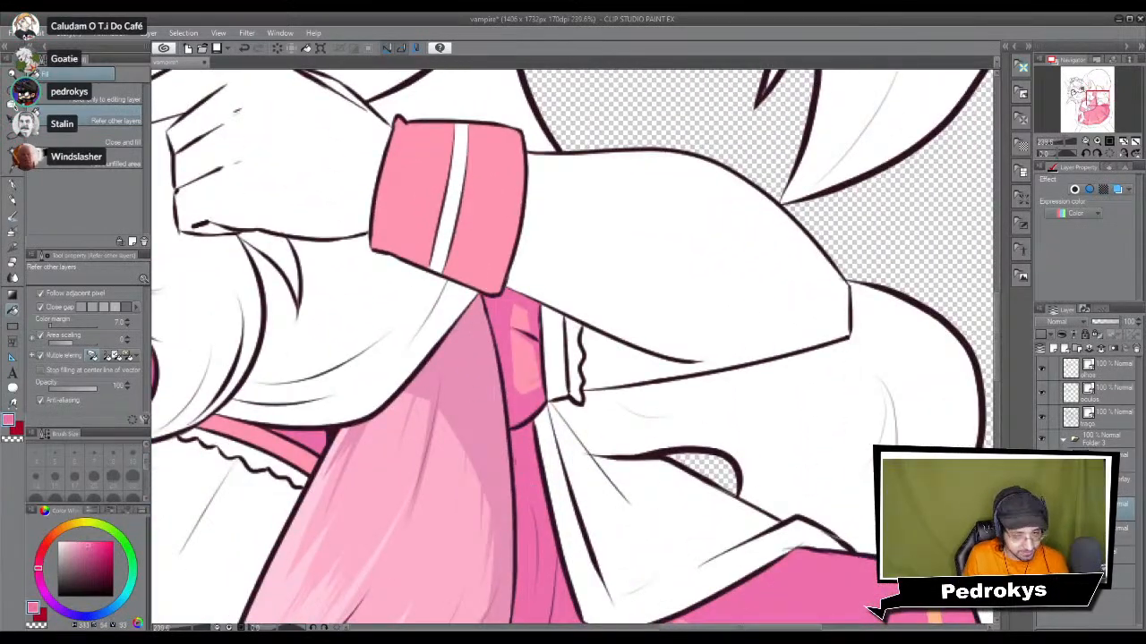
left_click(1071, 508, "ctrl")
key("p")
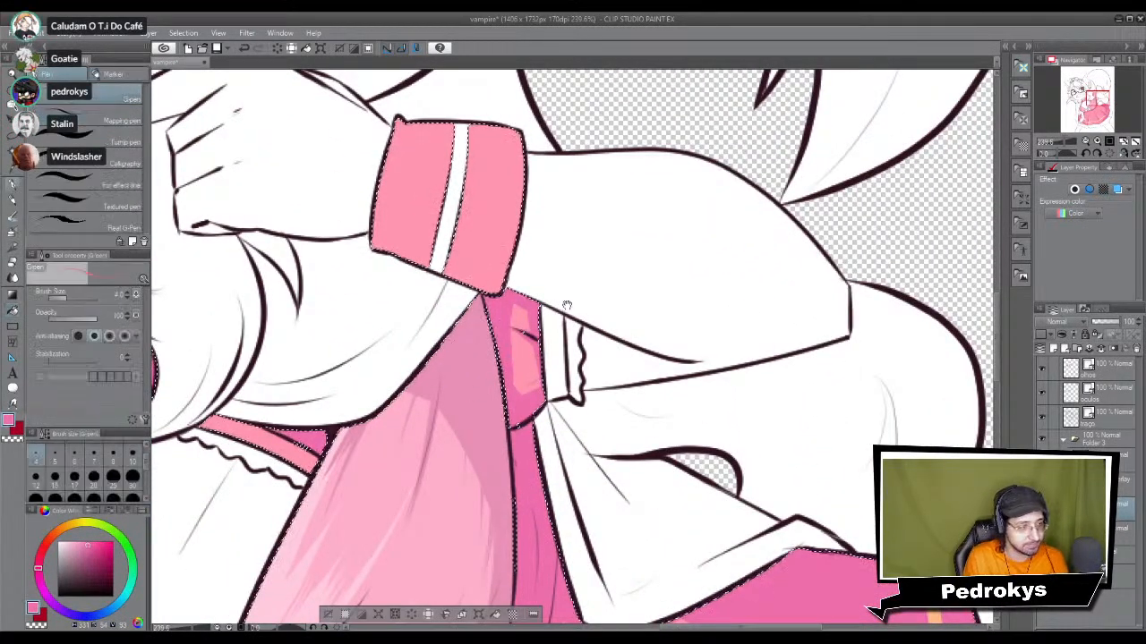
left_click_drag(483, 295, 510, 382)
left_click(74, 477)
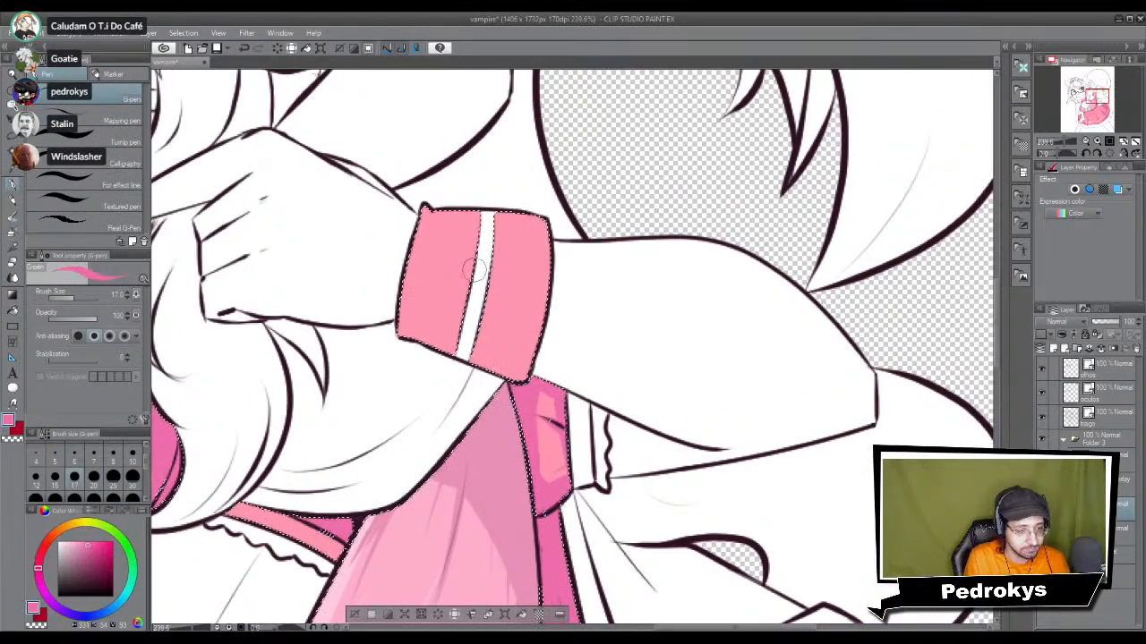
mouse_move(549, 208)
left_mouse_down()
mouse_move(548, 284)
mouse_move(511, 333)
mouse_move(537, 262)
left_mouse_up()
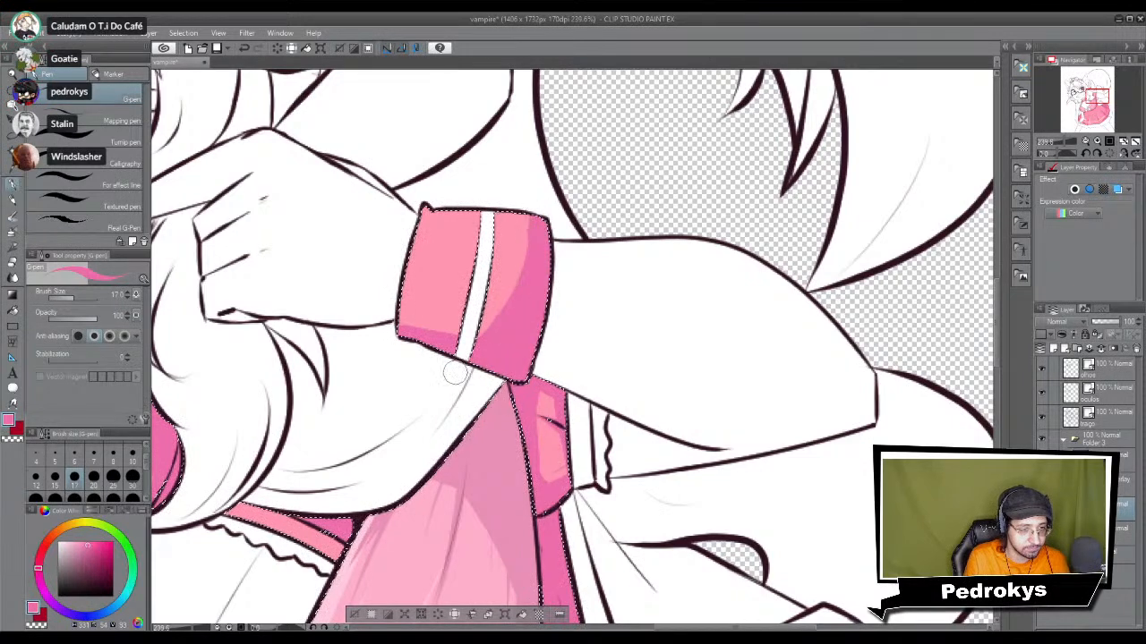
key("ctrl+z")
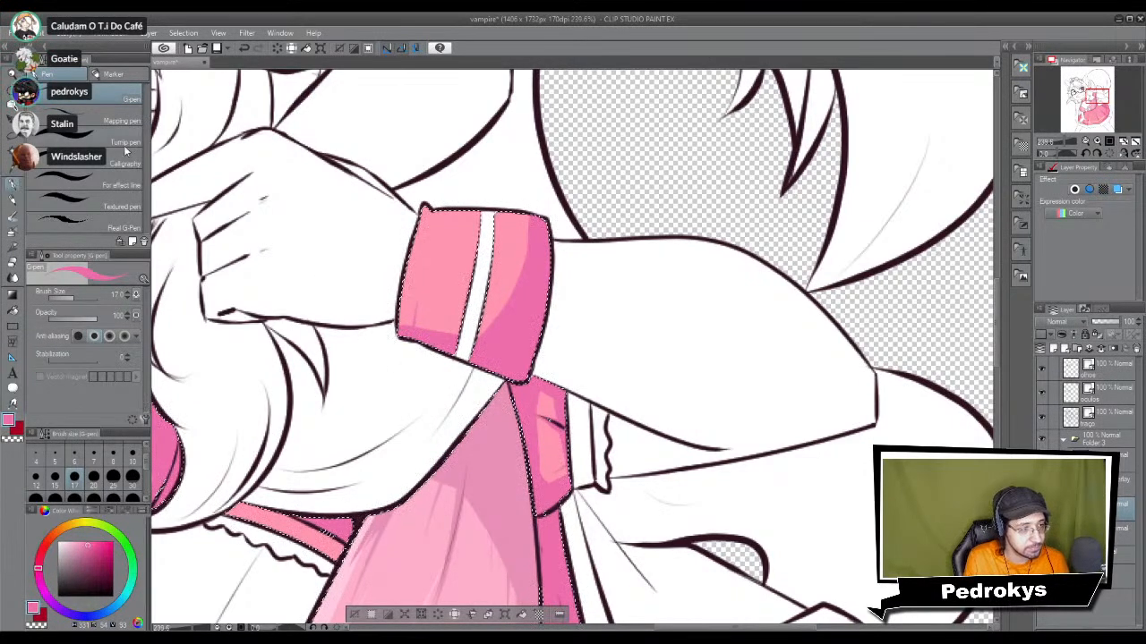
Step: Sample a light pink and add thin highlights to the raised cuff's hand-side band with the size 8 Mapping pen
left_click(90, 116)
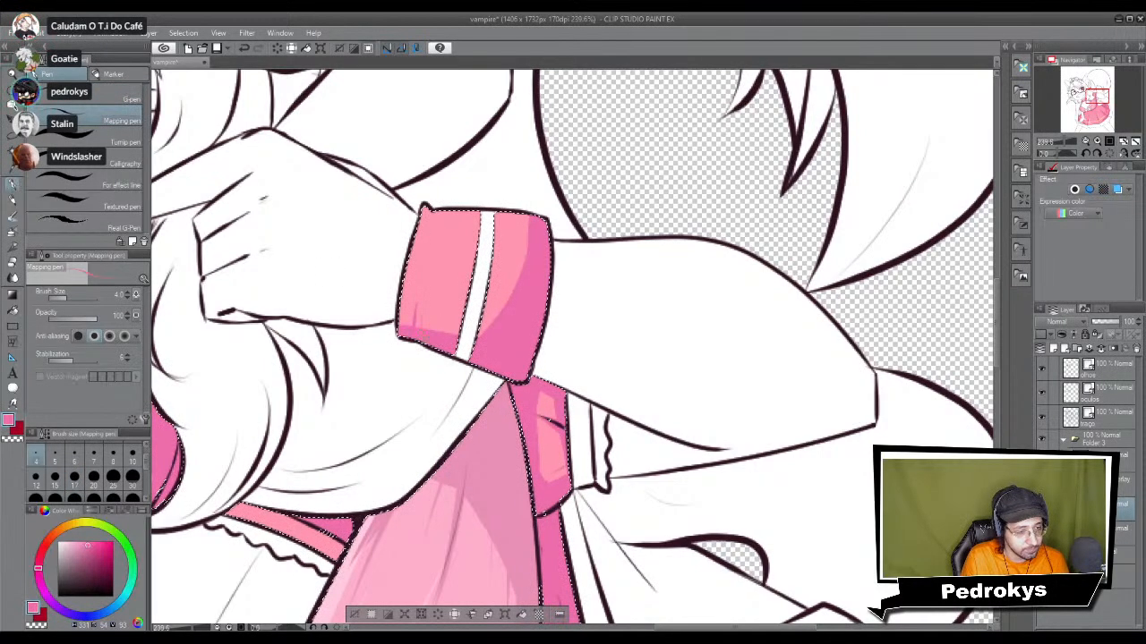
left_click_drag(448, 476, 492, 127)
left_click_drag(584, 448, 608, 136)
left_click(742, 457, "alt")
mouse_move(633, 94)
left_mouse_down()
mouse_move(583, 396)
mouse_move(598, 582)
left_mouse_up()
mouse_move(555, 98)
left_mouse_down()
mouse_move(567, 213)
mouse_move(688, 293)
left_mouse_up()
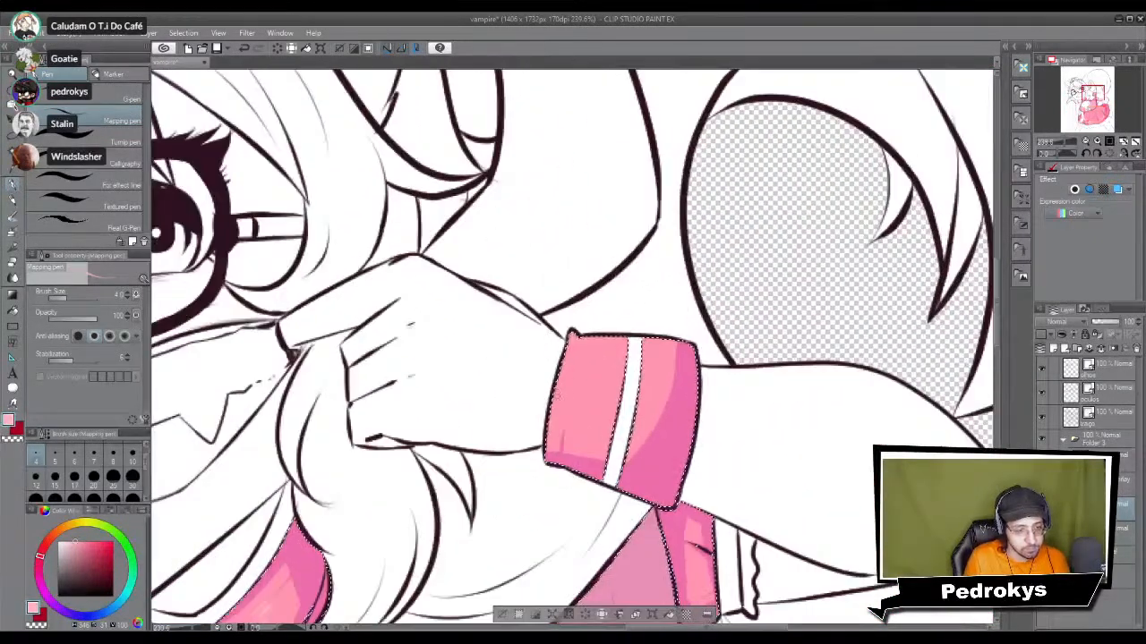
key("]")
key("]")
key("]")
key("]")
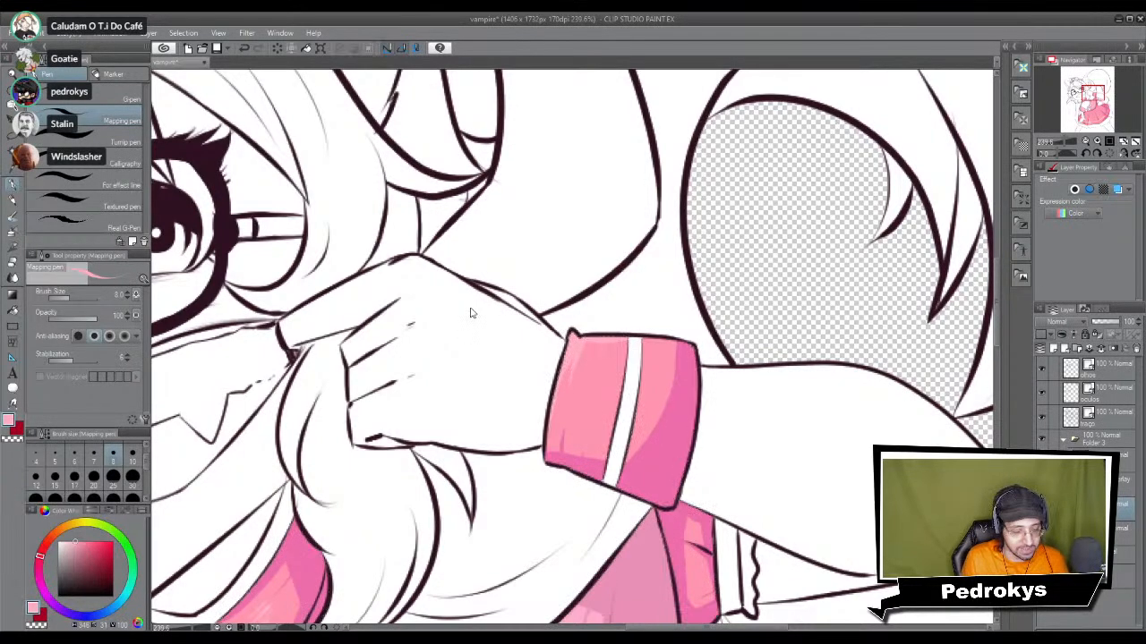
Step: Sample the yellow of the skirt's hem trim and fill the raised cuff's white centre stripe with it
scroll(473, 333, "down", 5)
scroll(470, 307, "up", 4)
scroll(470, 307, "down", 10)
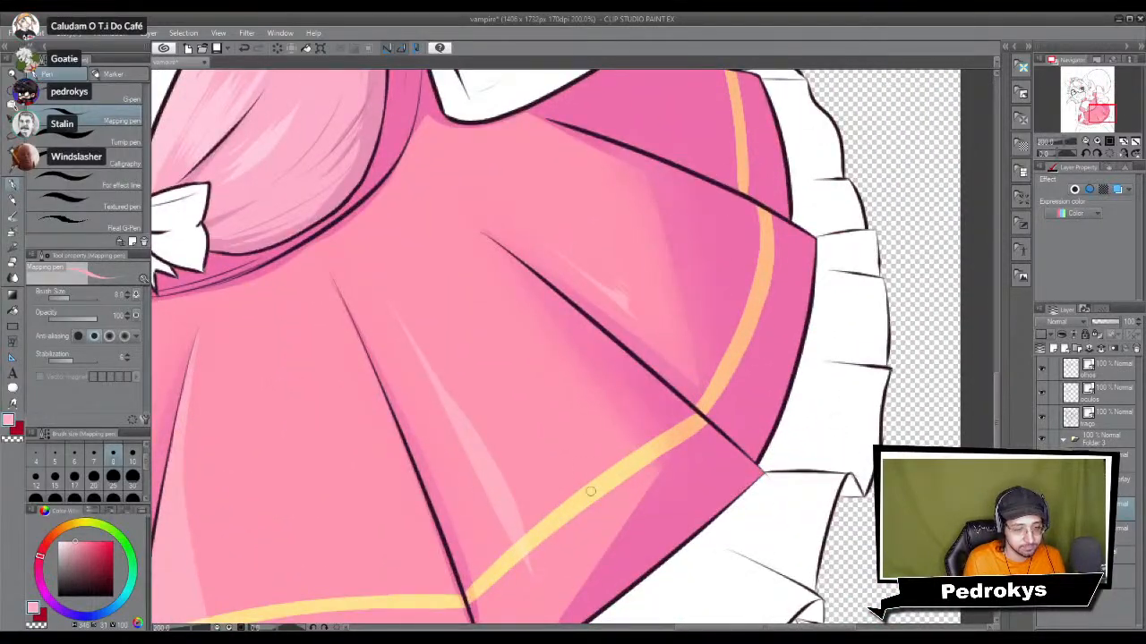
left_click(589, 488, "alt")
left_click_drag(524, 244, 606, 567)
left_click_drag(497, 80, 618, 524)
scroll(619, 524, "up", 3)
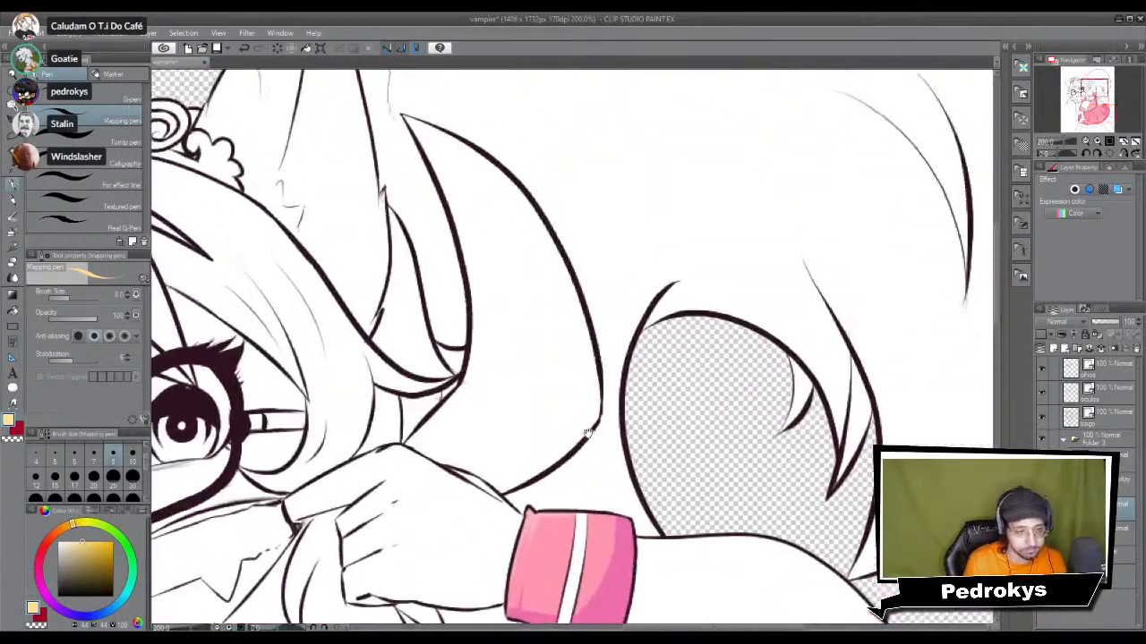
left_click_drag(574, 617, 496, 452)
key("g")
left_click(496, 452)
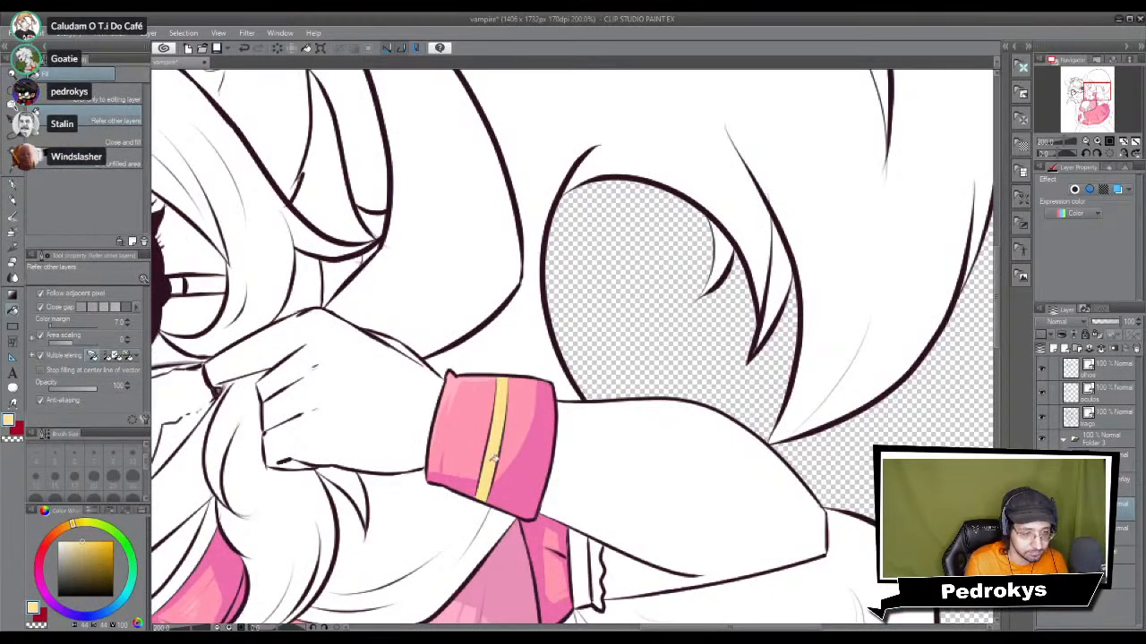
Step: Deselect and touch up the lower end of the raised cuff's yellow stripe using sampled dark pink and yellow
left_click_drag(560, 483, 657, 322)
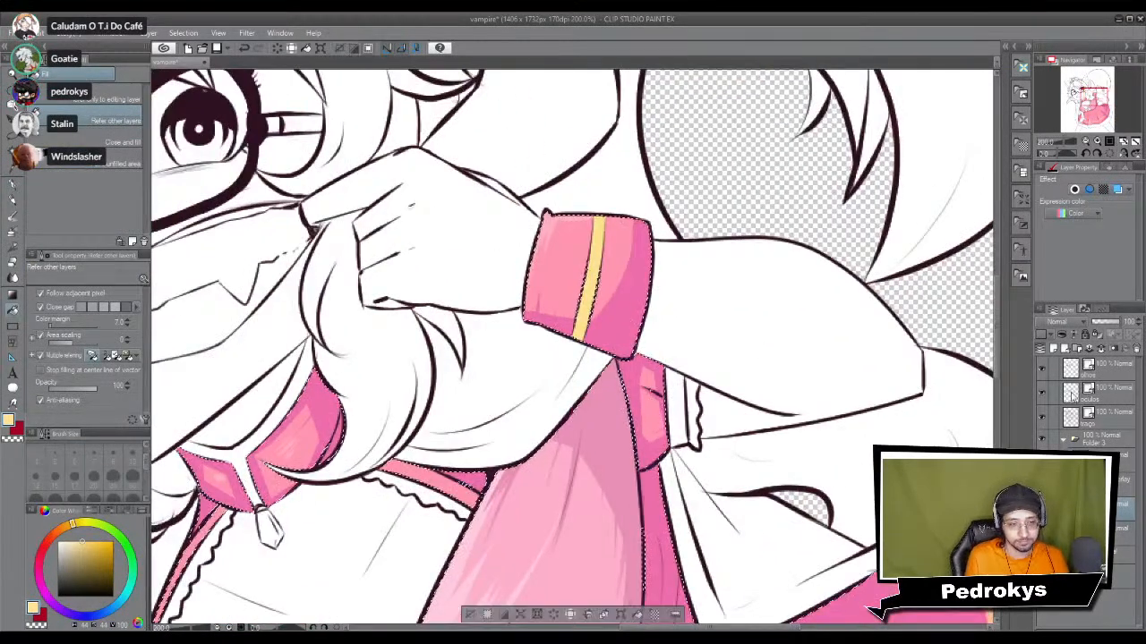
scroll(632, 312, "up", 3)
key("ctrl+d")
left_click_drag(653, 251, 607, 483)
left_click(607, 482, "alt")
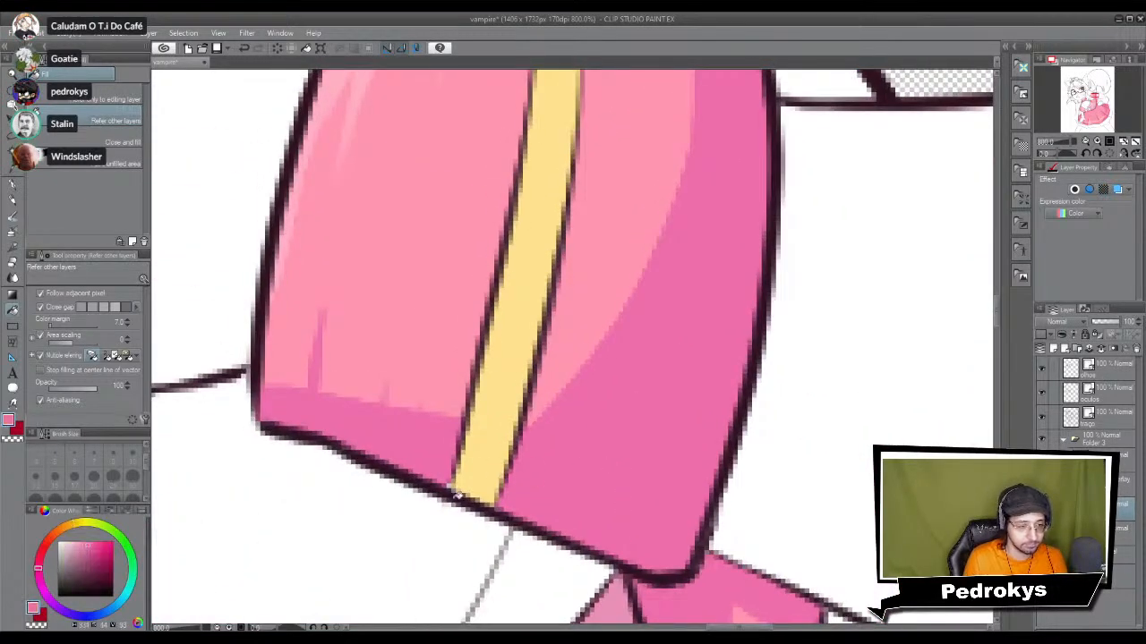
key("p")
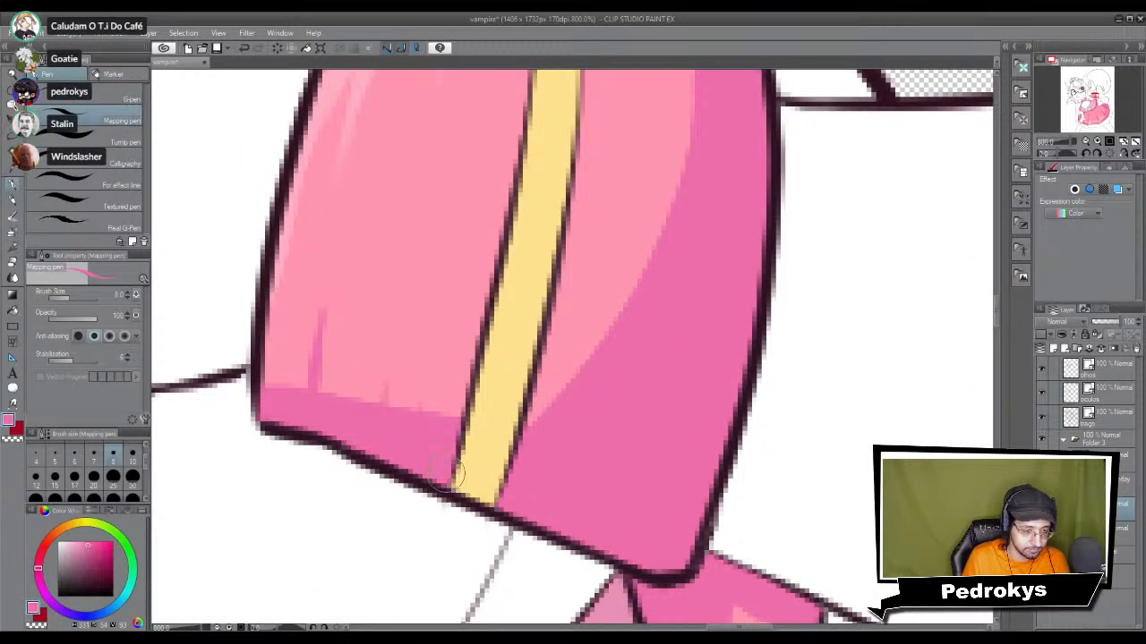
left_click(503, 440, "alt")
Step: Sample the orange of the skirt's shaded trim and paint it over the lower end of the raised cuff's yellow stripe
left_click_drag(515, 627, 770, 79)
scroll(529, 430, "up", 3)
scroll(767, 77, "down", 3)
scroll(492, 461, "down", 5)
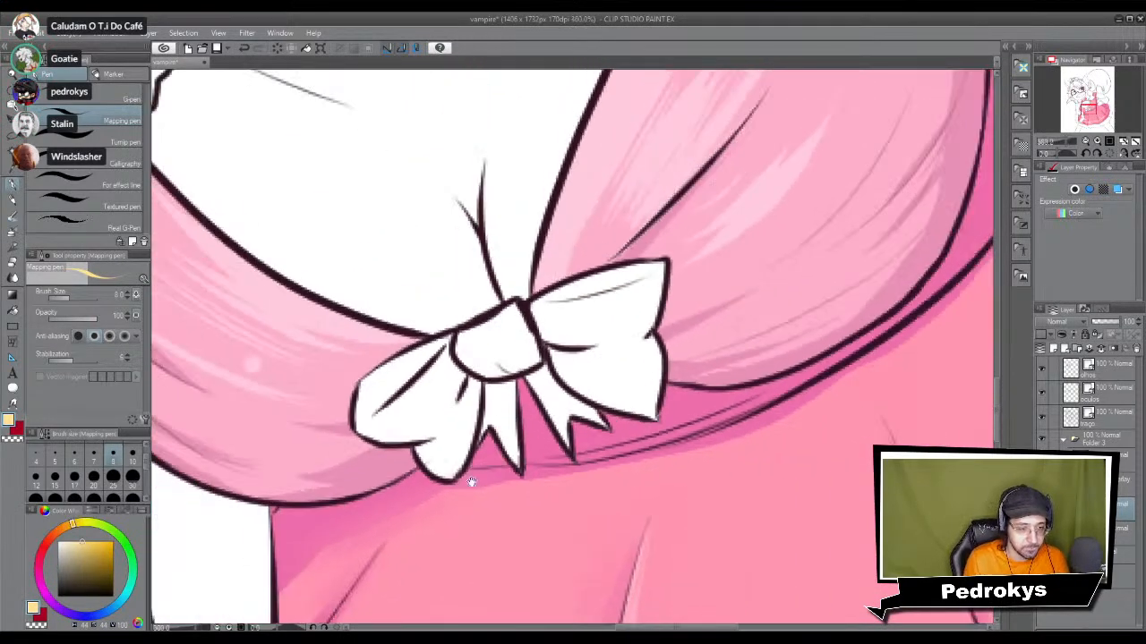
left_click_drag(478, 466, 598, 100)
left_click_drag(480, 489, 627, 376)
left_click(306, 300, "alt")
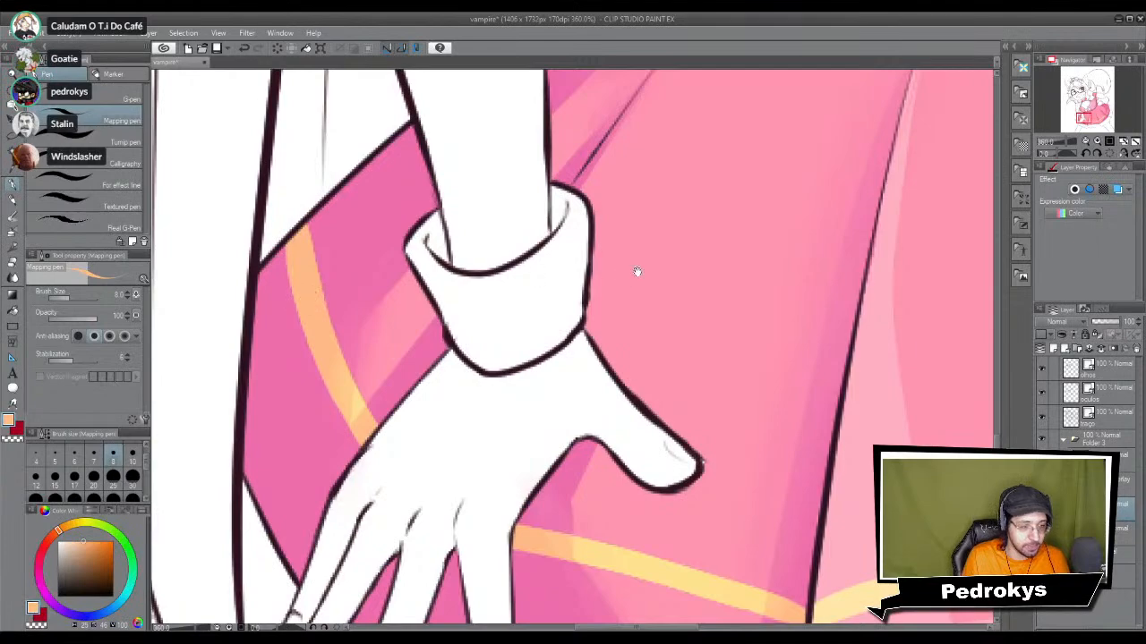
left_click_drag(775, 146, 424, 576)
left_click_drag(698, 197, 504, 535)
left_click_drag(656, 245, 571, 449)
left_click_drag(648, 127, 687, 474)
scroll(686, 474, "up", 3)
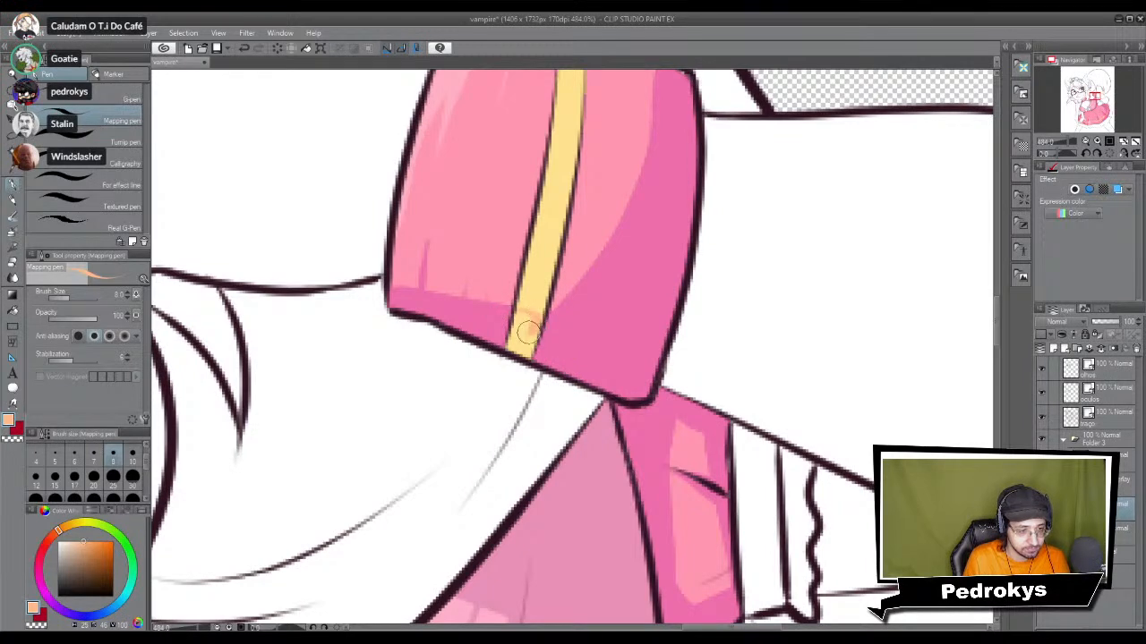
mouse_move(516, 343)
left_mouse_down()
mouse_move(524, 330)
mouse_move(528, 339)
left_mouse_up()
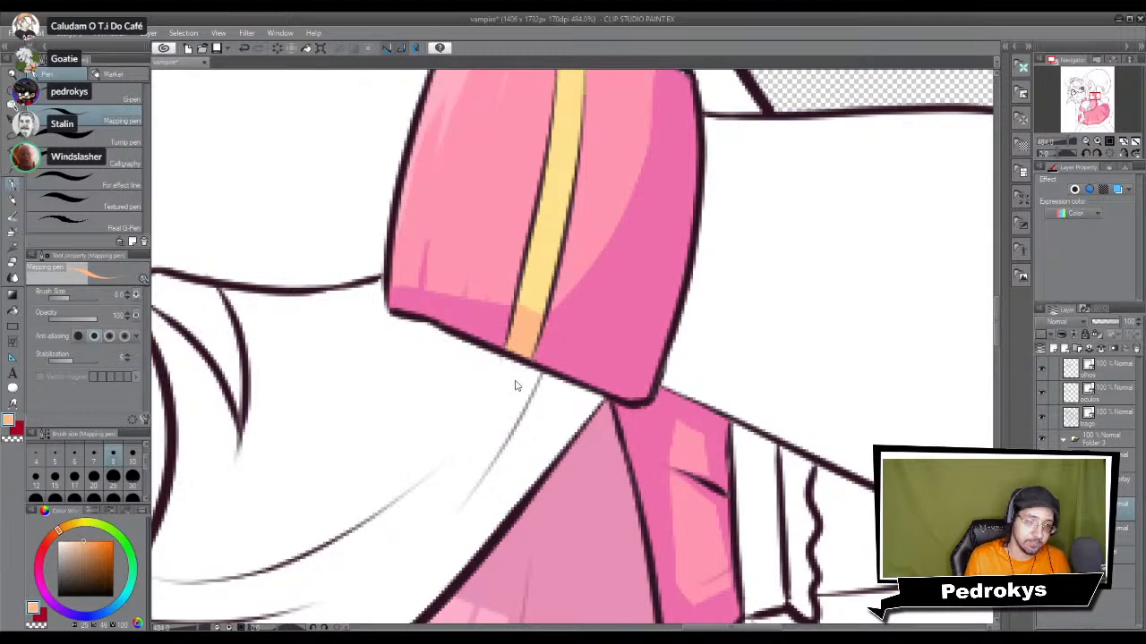
Step: Sample the skirt's base pink and fill the cuff around the lowered hand's wrist
scroll(514, 384, "down", 8)
left_click_drag(621, 446, 691, 317)
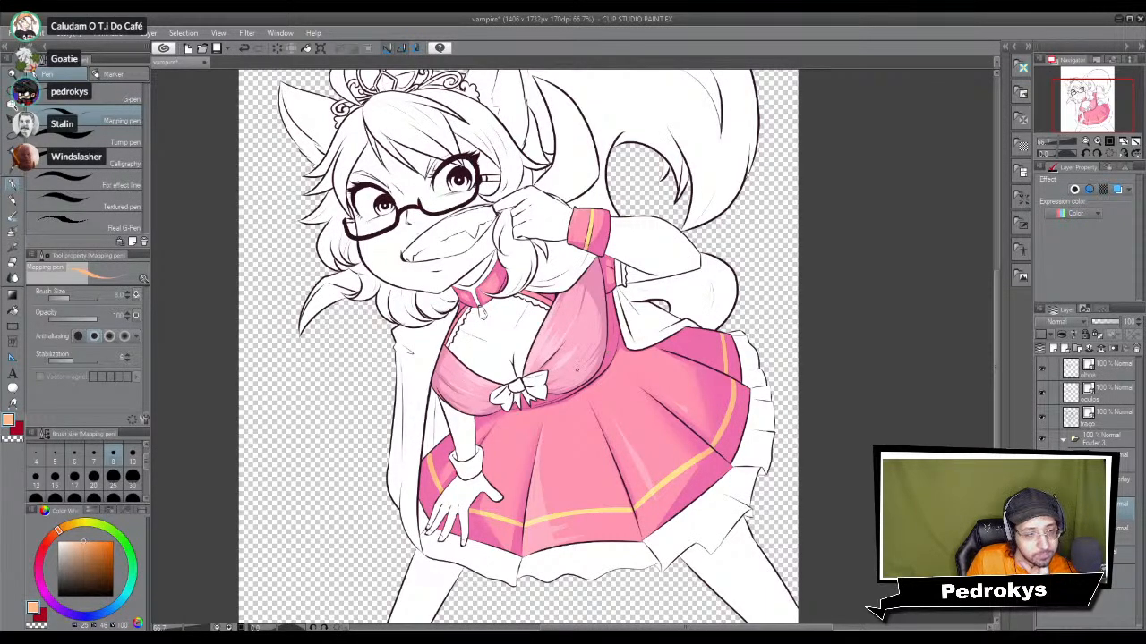
scroll(603, 377, "up", 1)
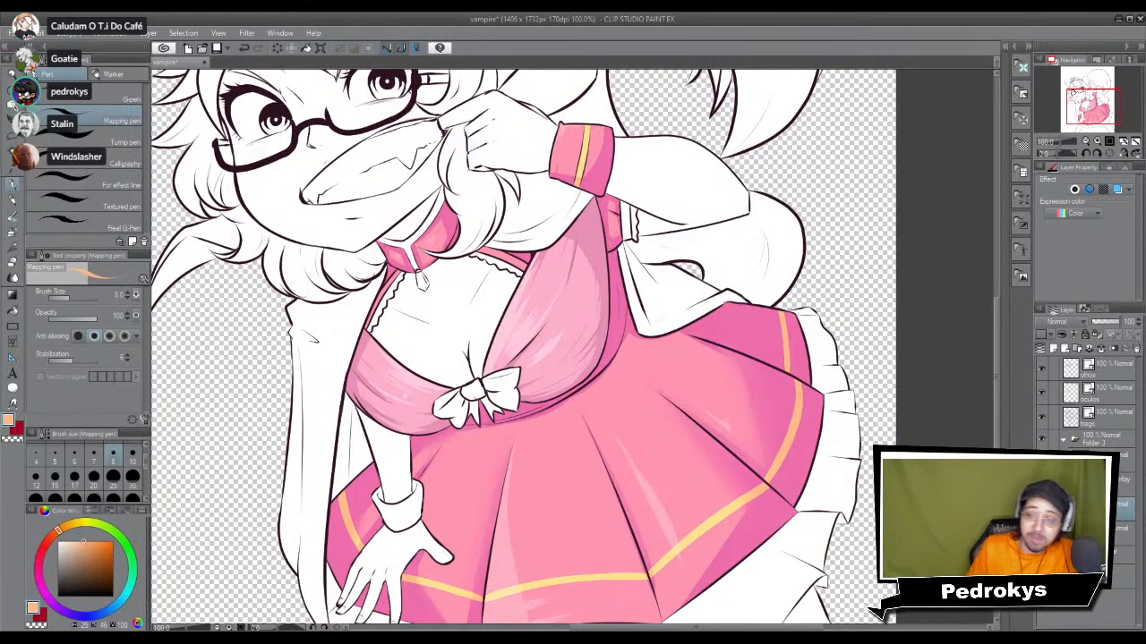
scroll(626, 454, "down", 2)
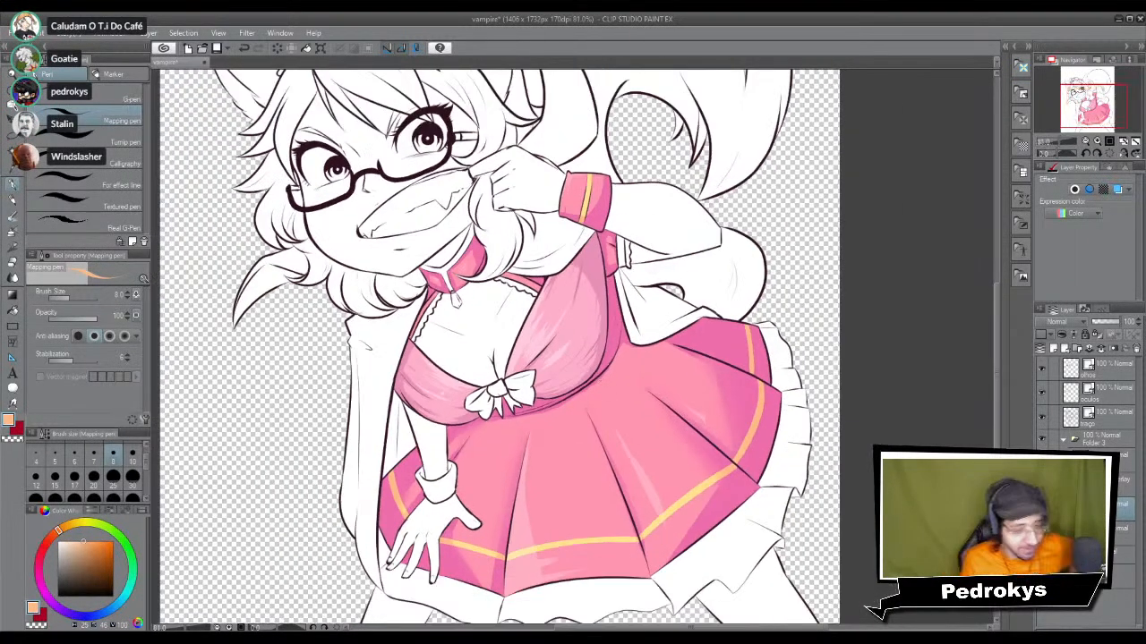
scroll(501, 496, "up", 5)
left_click_drag(576, 453, 588, 301)
left_click(653, 343, "alt")
key("g")
left_click(397, 339)
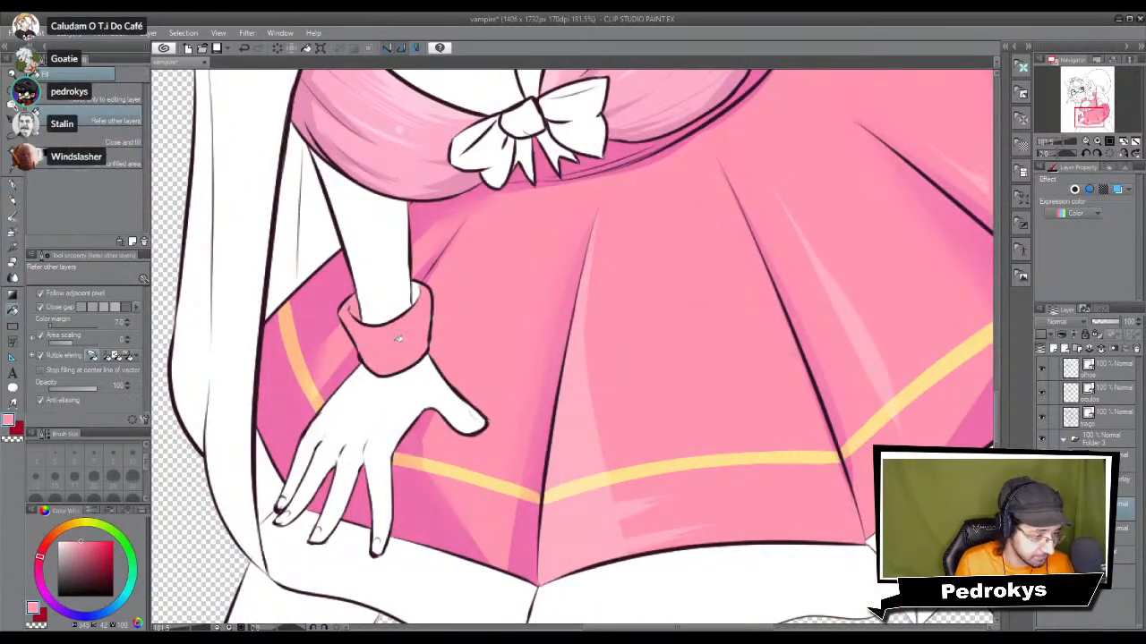
Step: Paint the leftover white gap inside the lowered cuff's opening beside the wrist in base pink with the size 8 Mapping pen
scroll(419, 333, "up", 3)
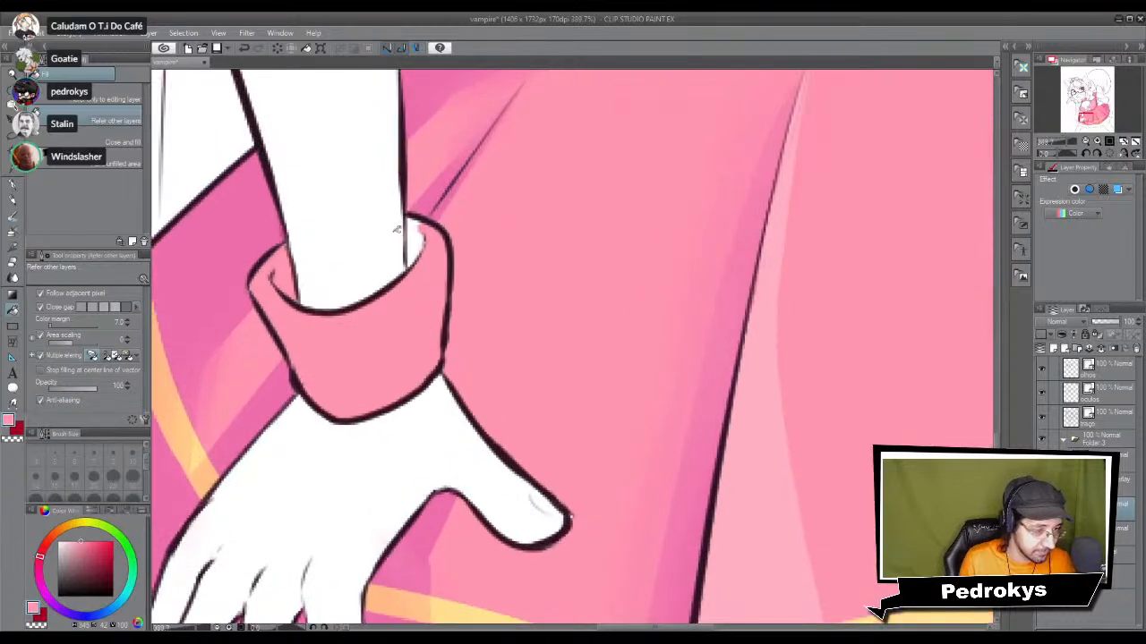
key("p")
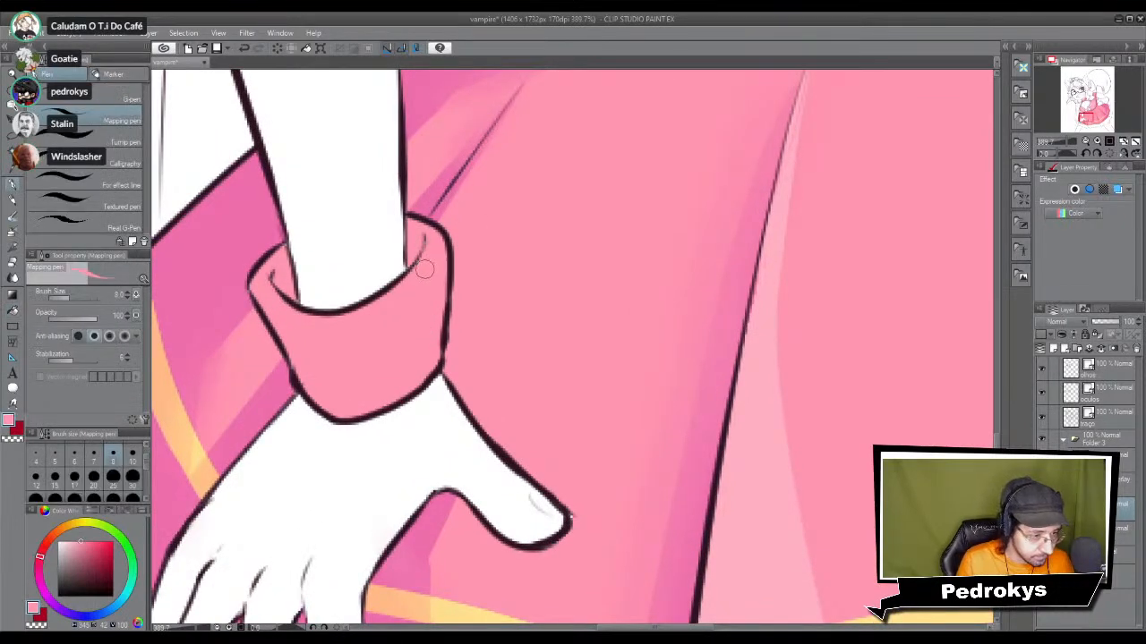
left_click_drag(414, 254, 407, 288)
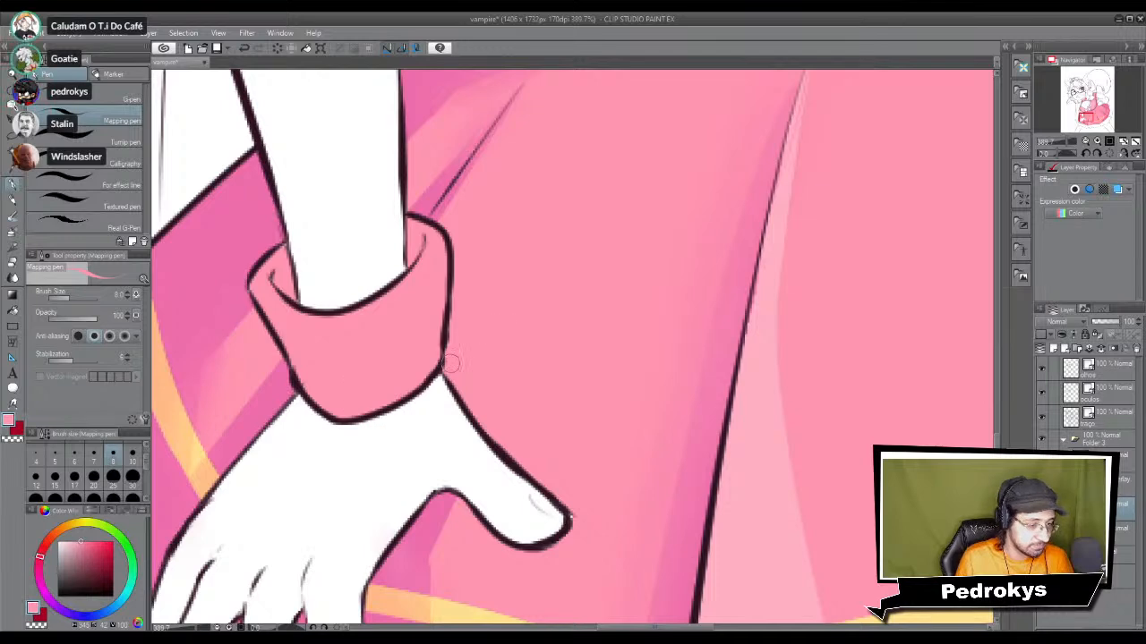
Step: Restore the selection, shade the lowered cuff's lower edge and inner fold in darker pink, and add light pink highlights to its rim and side
key("ctrl+shift+d")
left_click_drag(451, 384, 658, 443)
left_click(420, 299, "alt")
mouse_move(527, 397)
left_mouse_down()
mouse_move(524, 359)
mouse_move(516, 391)
mouse_move(564, 442)
mouse_move(634, 401)
left_mouse_up()
key("ctrl+z")
key("ctrl+z")
mouse_move(498, 390)
left_mouse_down()
mouse_move(532, 421)
mouse_move(583, 429)
left_mouse_up()
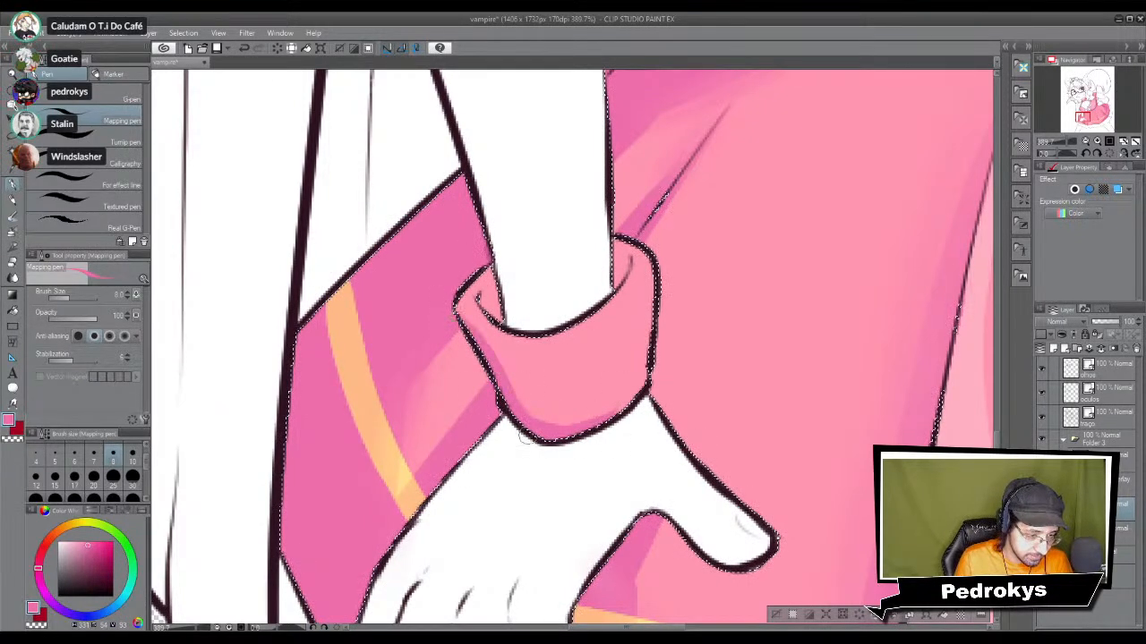
left_click_drag(627, 411, 648, 329)
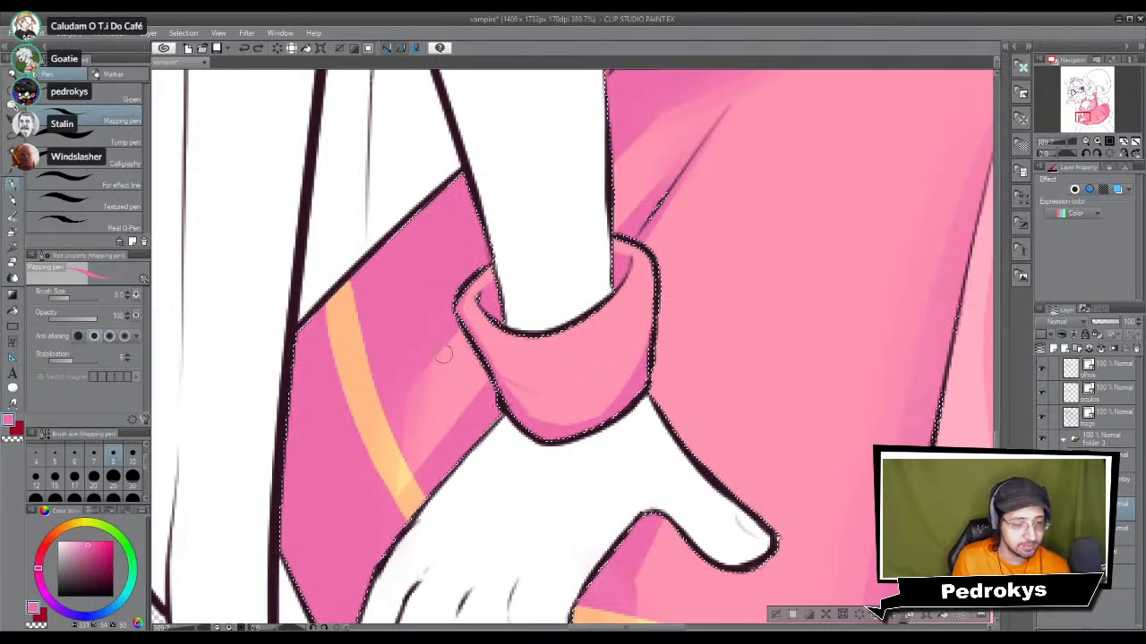
mouse_move(625, 457)
left_mouse_down()
mouse_move(496, 432)
mouse_move(561, 373)
mouse_move(492, 332)
mouse_move(569, 244)
left_mouse_up()
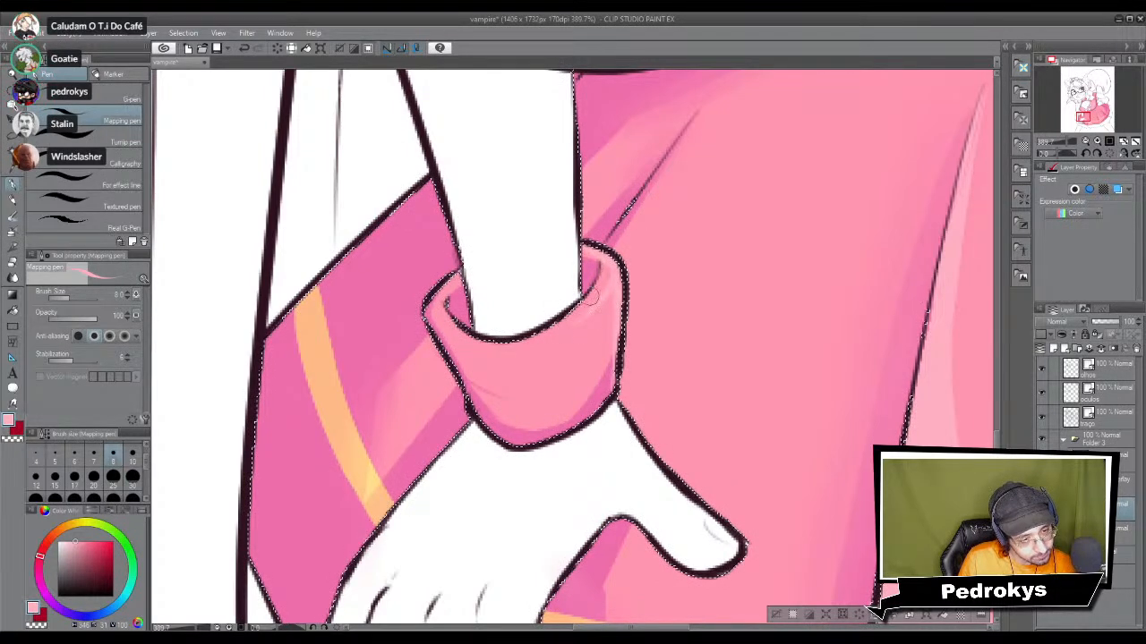
Step: Sample the hem trim's yellow and draw a thin curved stripe across the lowered cuff with the size 5 Mapping pen
mouse_move(797, 311)
left_mouse_down()
mouse_move(660, 424)
mouse_move(594, 387)
mouse_move(367, 142)
left_mouse_up()
left_click(833, 305, "alt")
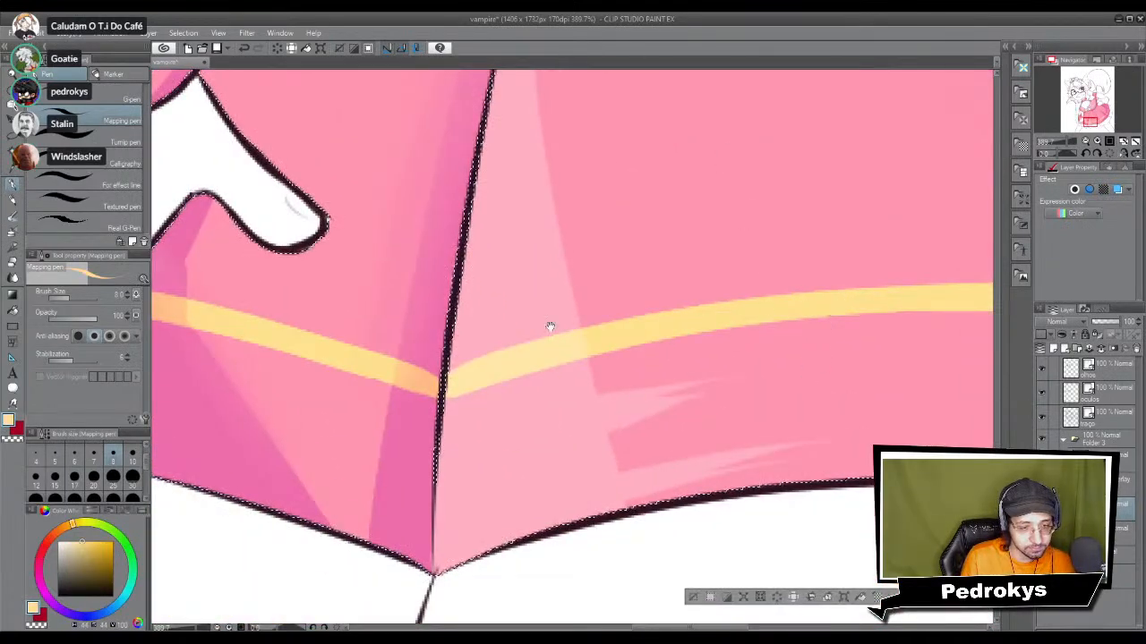
left_click_drag(632, 317, 732, 501)
left_click(55, 458)
left_click_drag(460, 310, 729, 417)
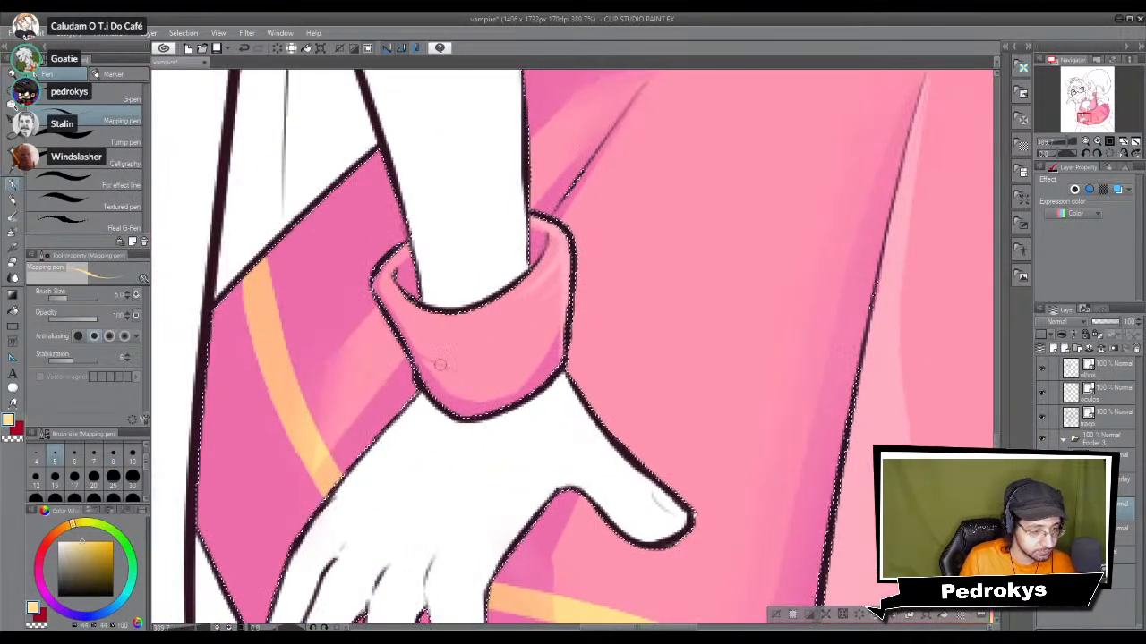
left_click_drag(413, 350, 539, 337)
key("ctrl+z")
left_click_drag(417, 351, 560, 344)
key("ctrl+z")
left_click_drag(411, 359, 548, 335)
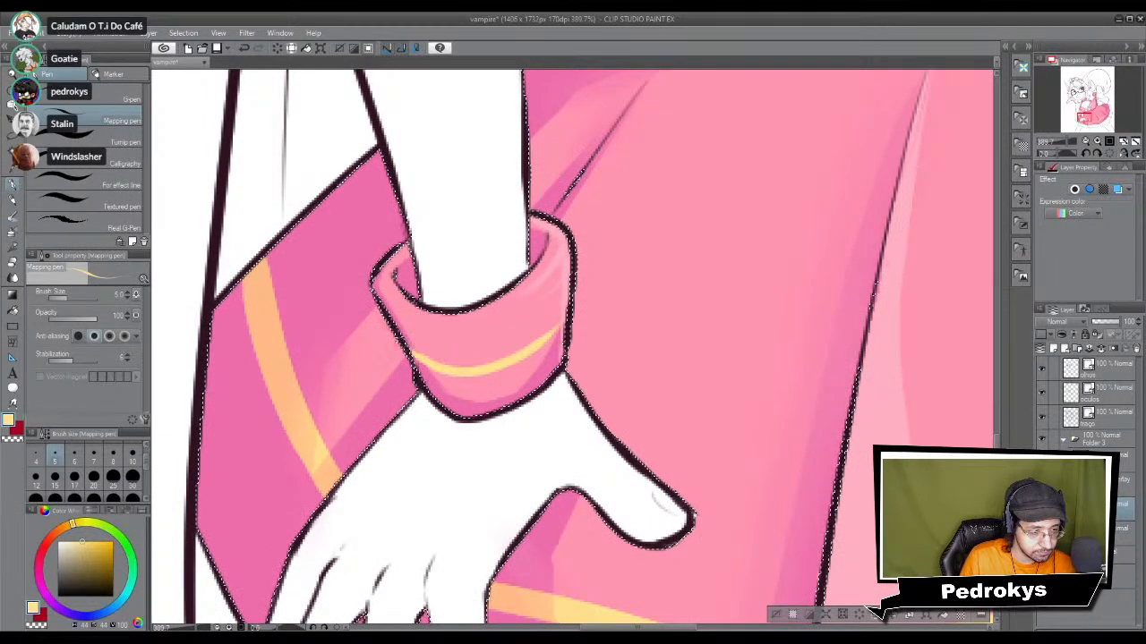
Step: Undo the cuff stripe, redraw it as a thin yellow curve across the lowered cuff, and clear the selection
key("ctrl+z")
left_click_drag(414, 358, 563, 329)
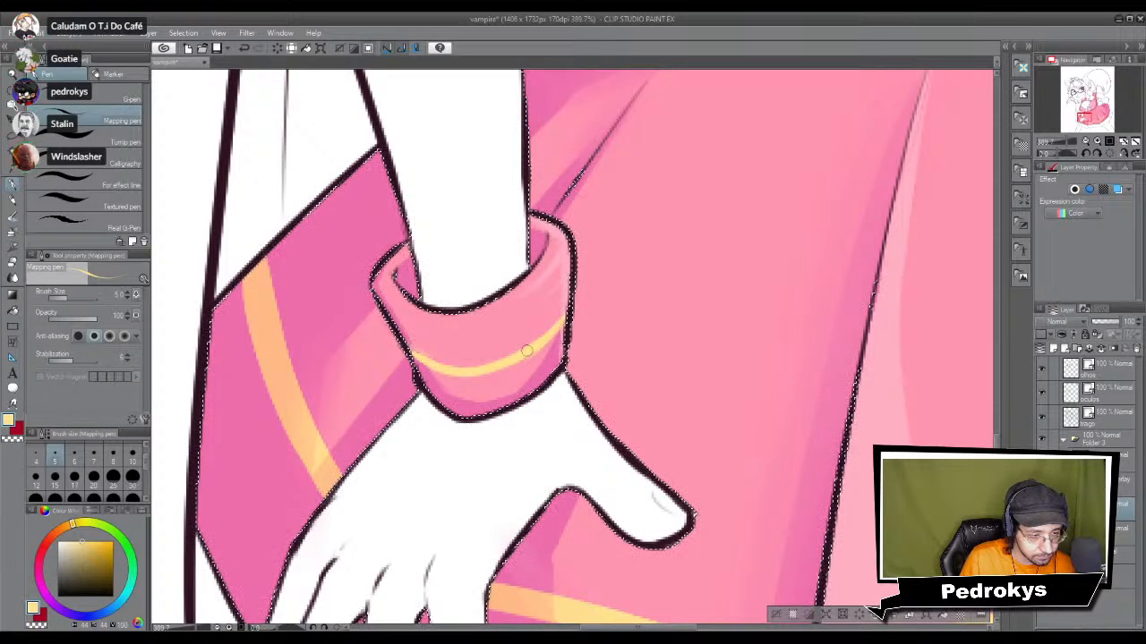
scroll(481, 318, "down", 6)
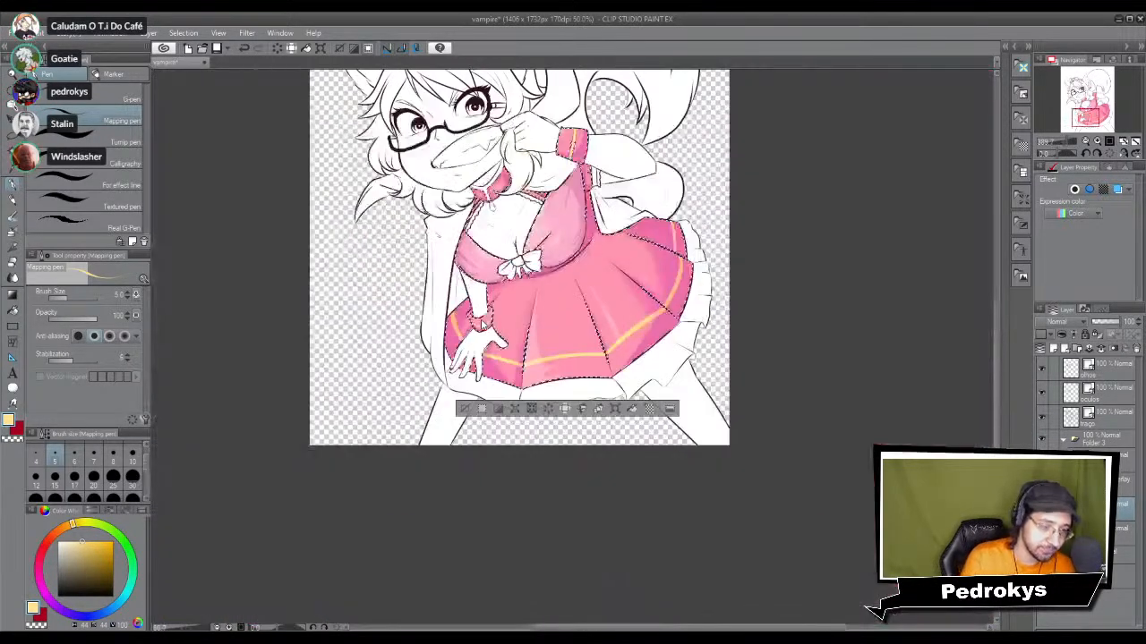
key("ctrl+d")
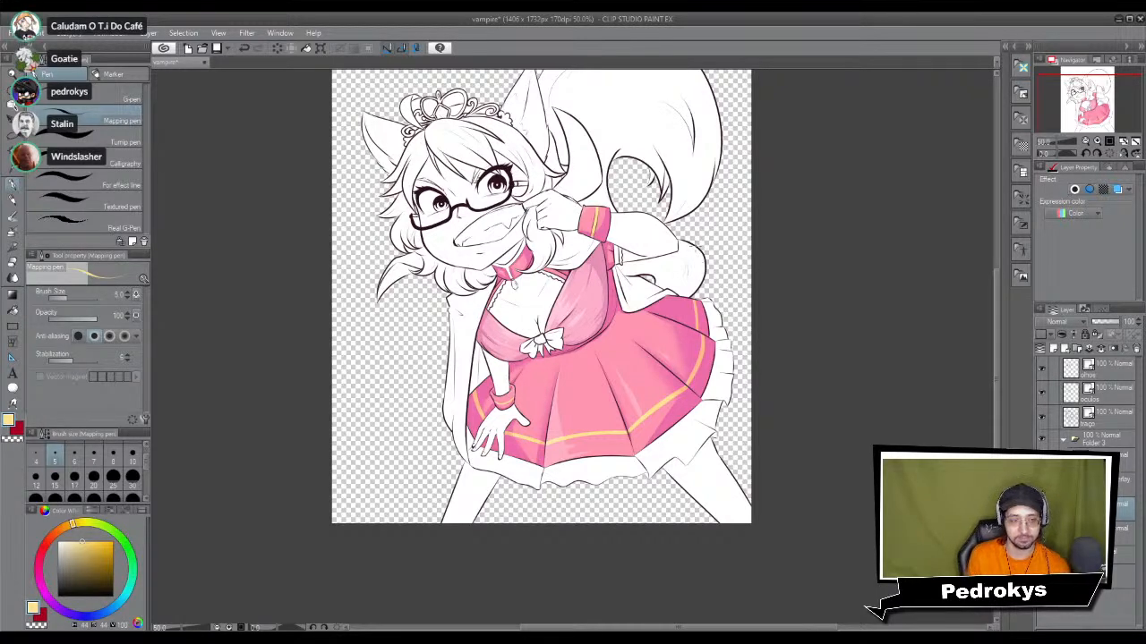
scroll(617, 202, "down", 1)
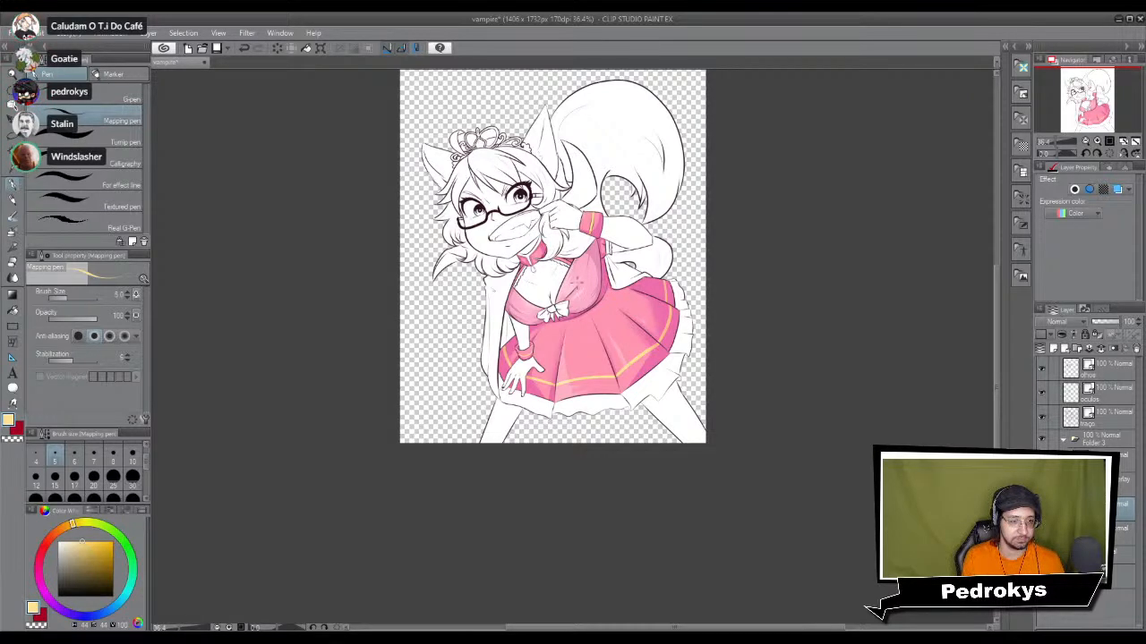
scroll(576, 281, "up", 1)
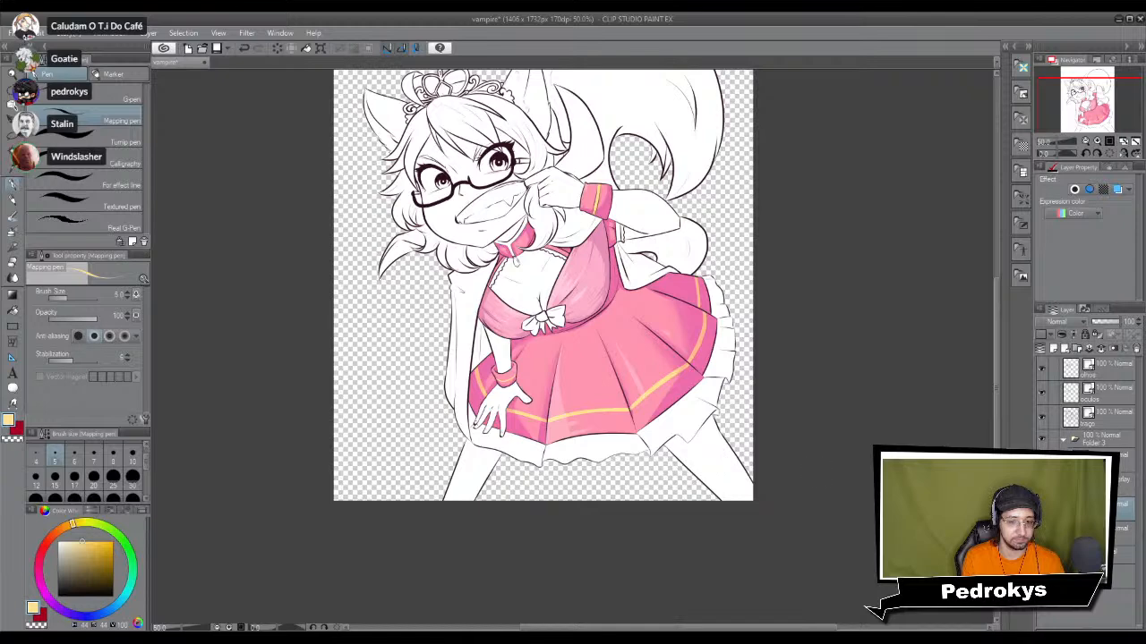
Step: Activate the layer below the pink outfit colouring, load the figure's silhouette from its base layer as a selection, and mix a light lavender
left_click(1122, 533)
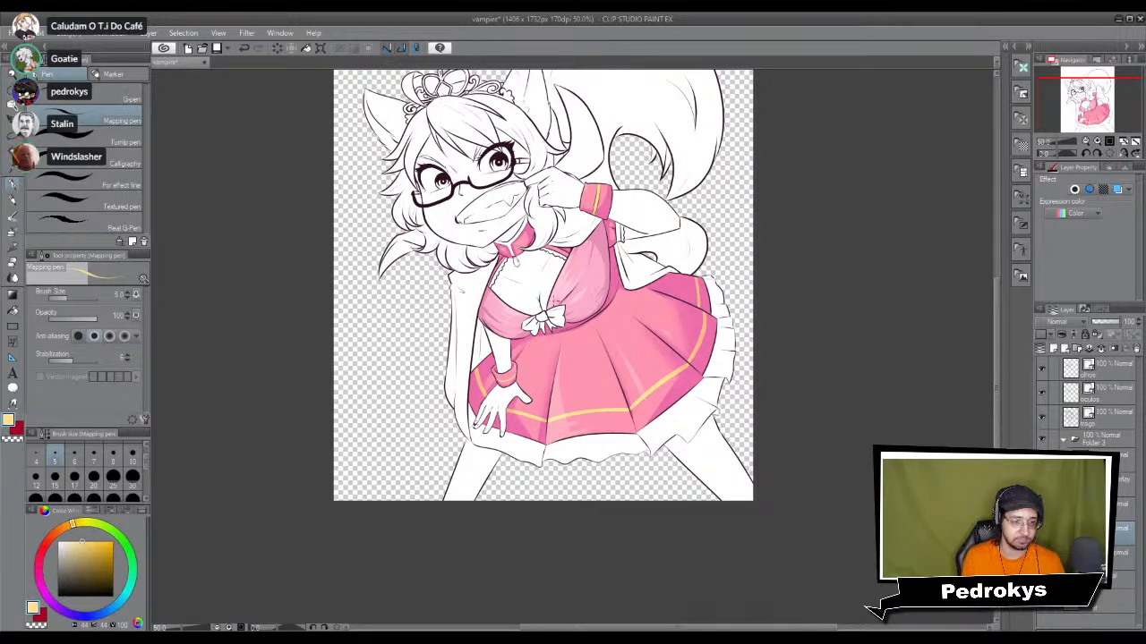
scroll(516, 260, "up", 4)
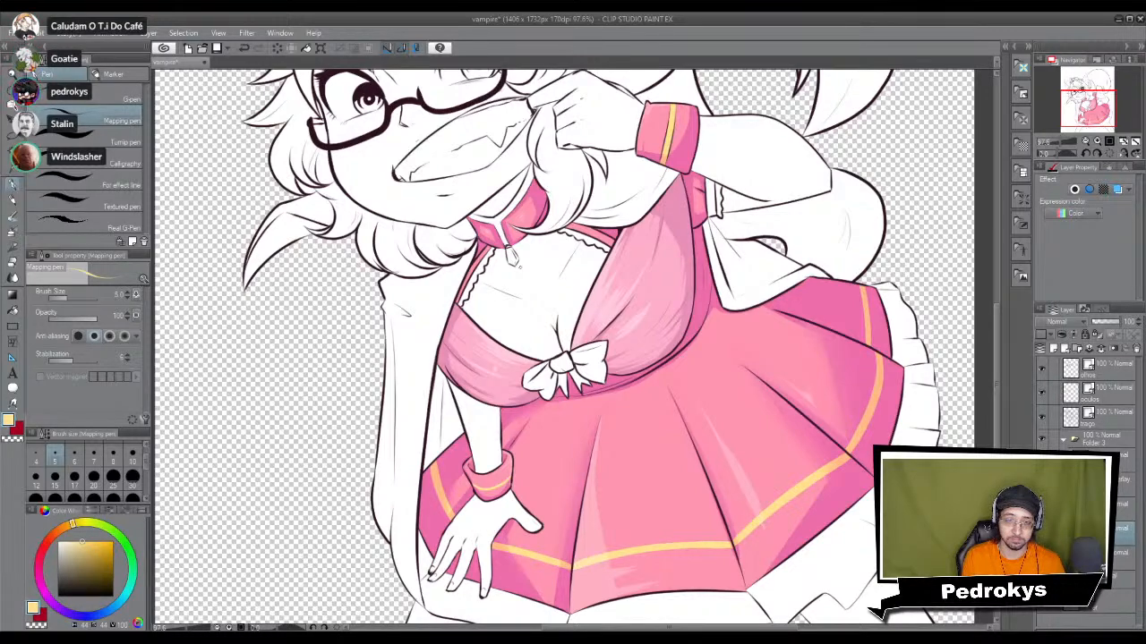
scroll(516, 259, "down", 3)
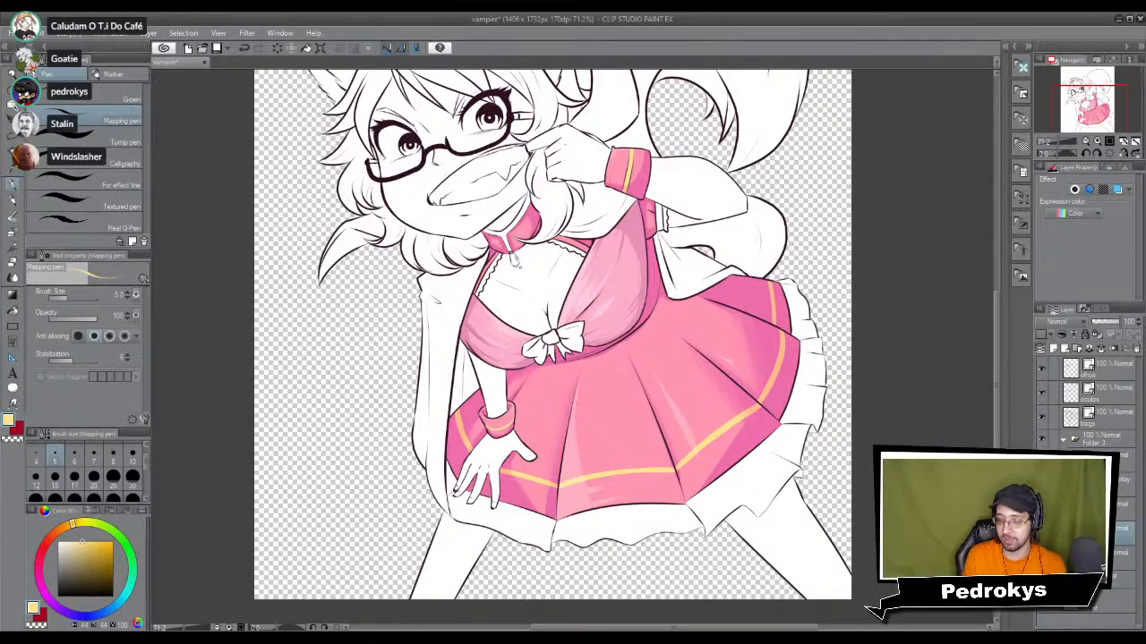
scroll(624, 314, "down", 2)
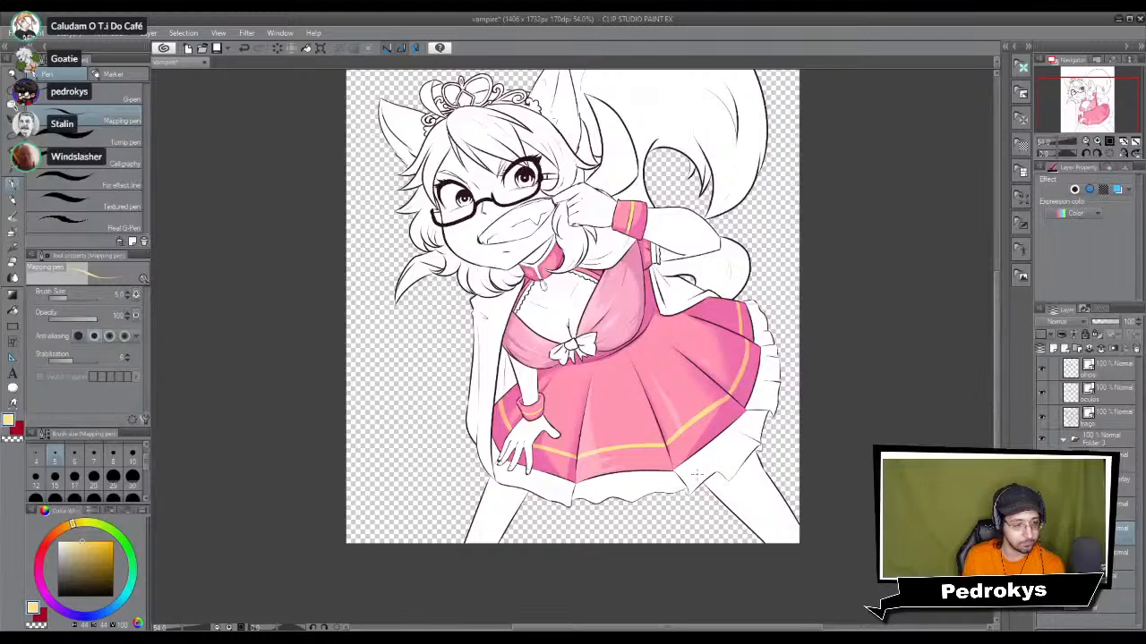
scroll(980, 221, "down", 1)
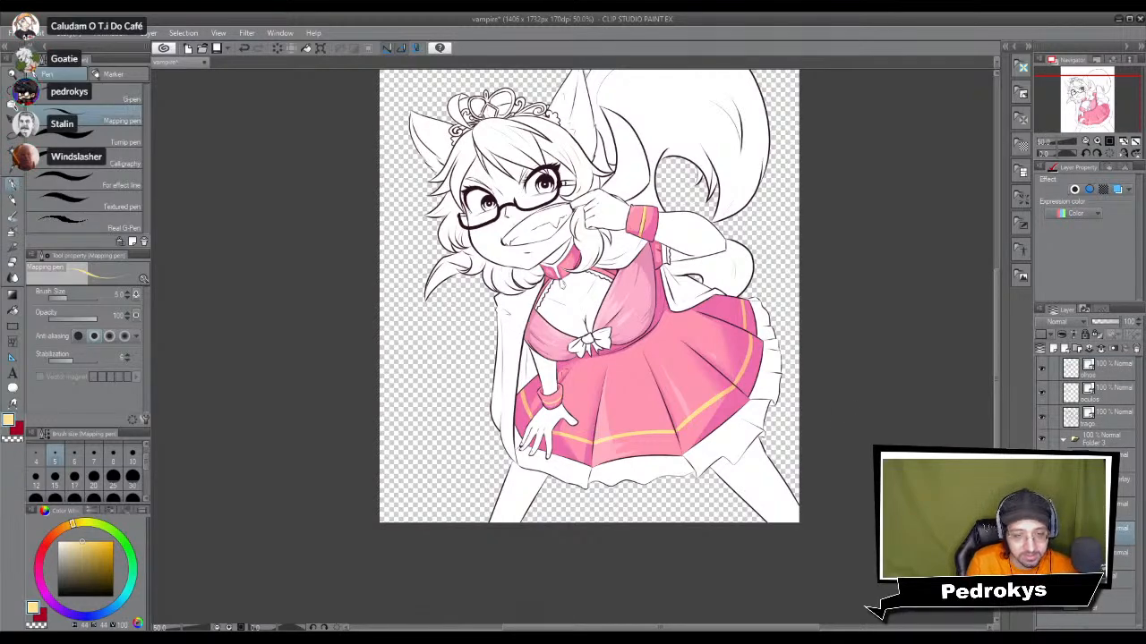
scroll(522, 365, "up", 3)
left_click_drag(728, 551, 583, 498)
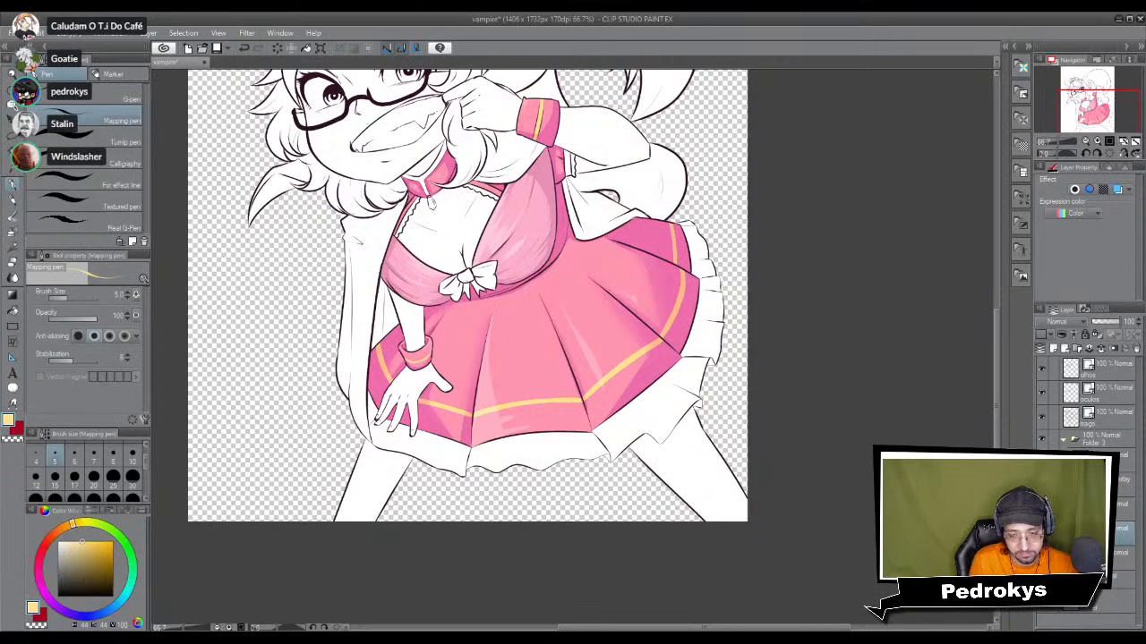
left_click(1071, 556, "ctrl")
mouse_move(43, 567)
left_mouse_down()
mouse_move(42, 587)
mouse_move(38, 567)
left_mouse_up()
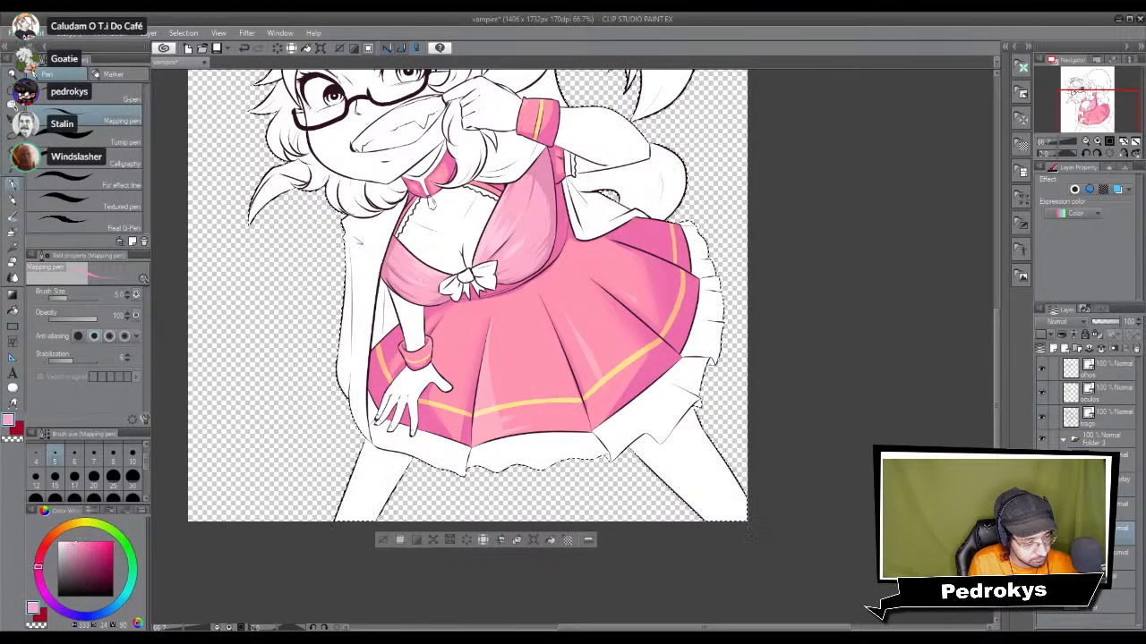
left_click(68, 543)
left_click(41, 587)
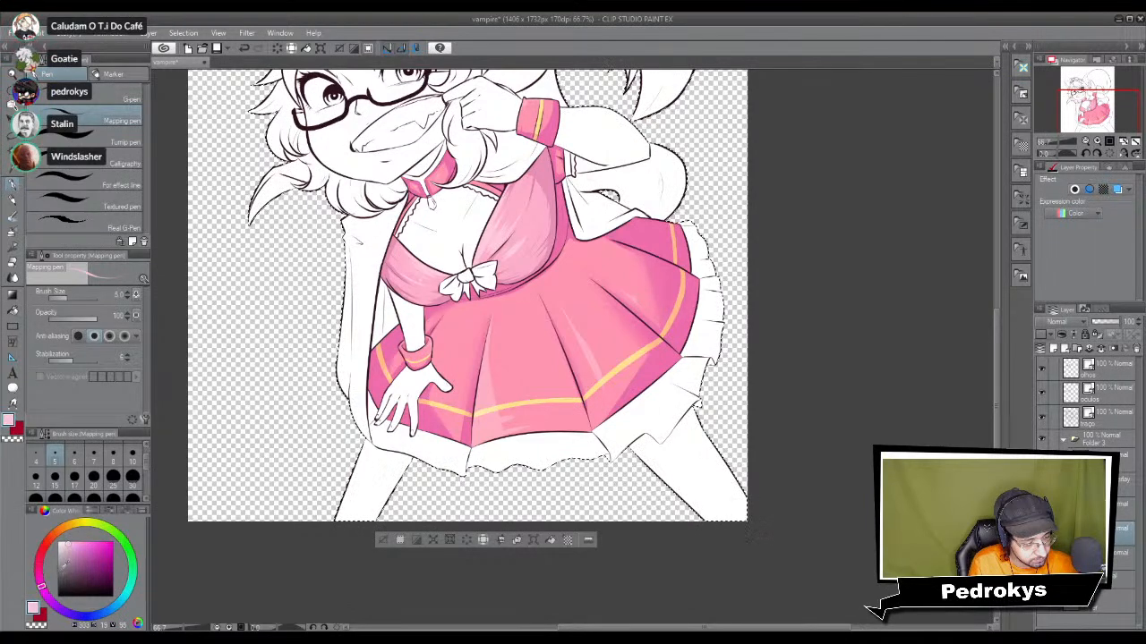
left_click_drag(43, 589, 48, 600)
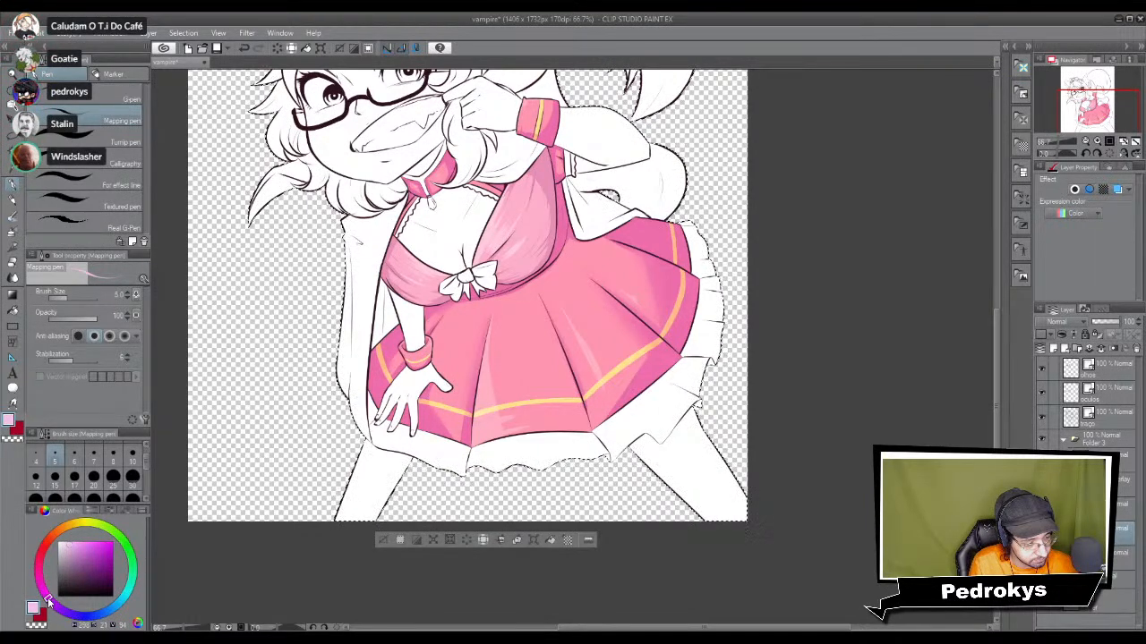
left_click(68, 546)
Step: Outline a shadow below the frill and down the right-hand leg with the size 7 Mapping pen, and fill it with lavender
left_click(113, 476)
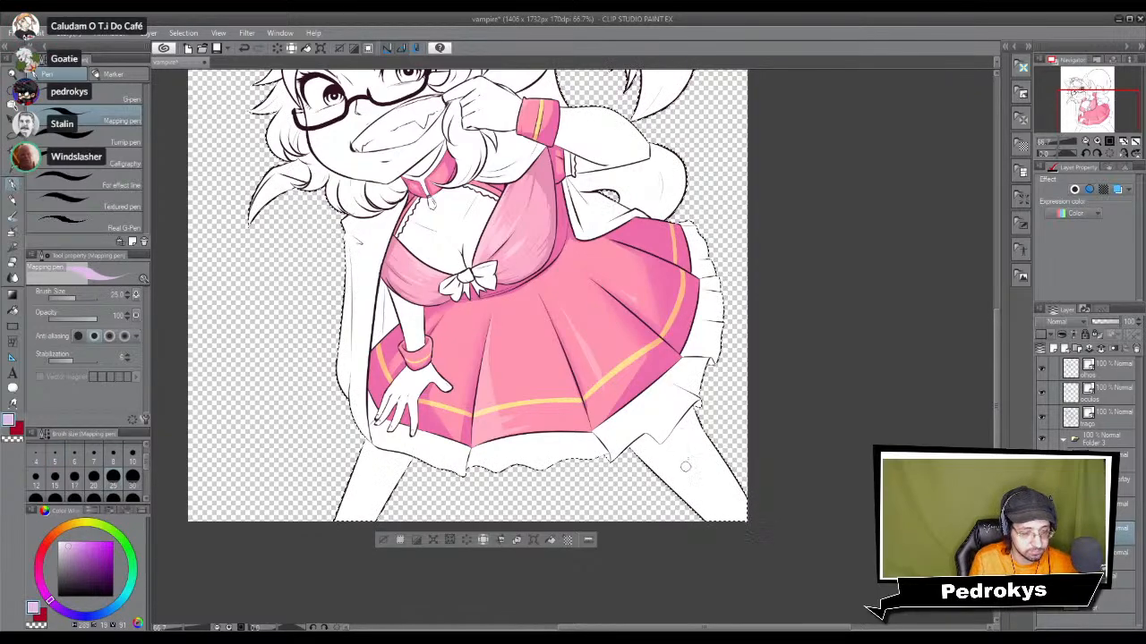
scroll(681, 408, "up", 2)
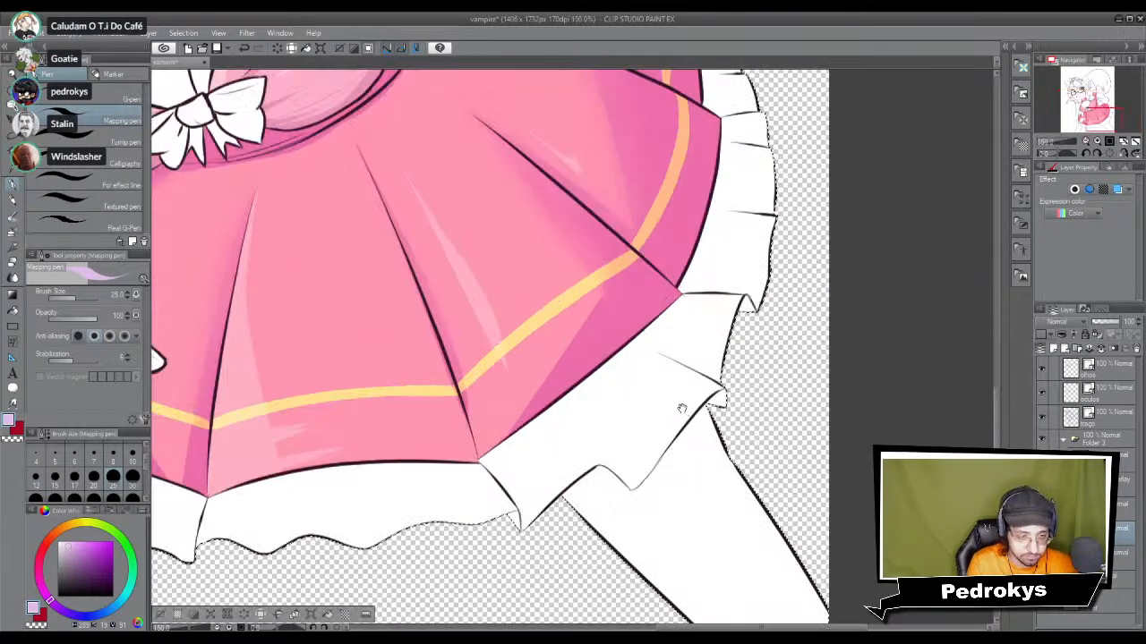
left_click_drag(638, 555, 586, 414)
left_click(93, 454)
left_click_drag(525, 362, 658, 373)
key("ctrl+z")
left_click_drag(548, 374, 742, 511)
key("ctrl+z")
left_click_drag(537, 376, 752, 501)
key("g")
left_click(775, 515)
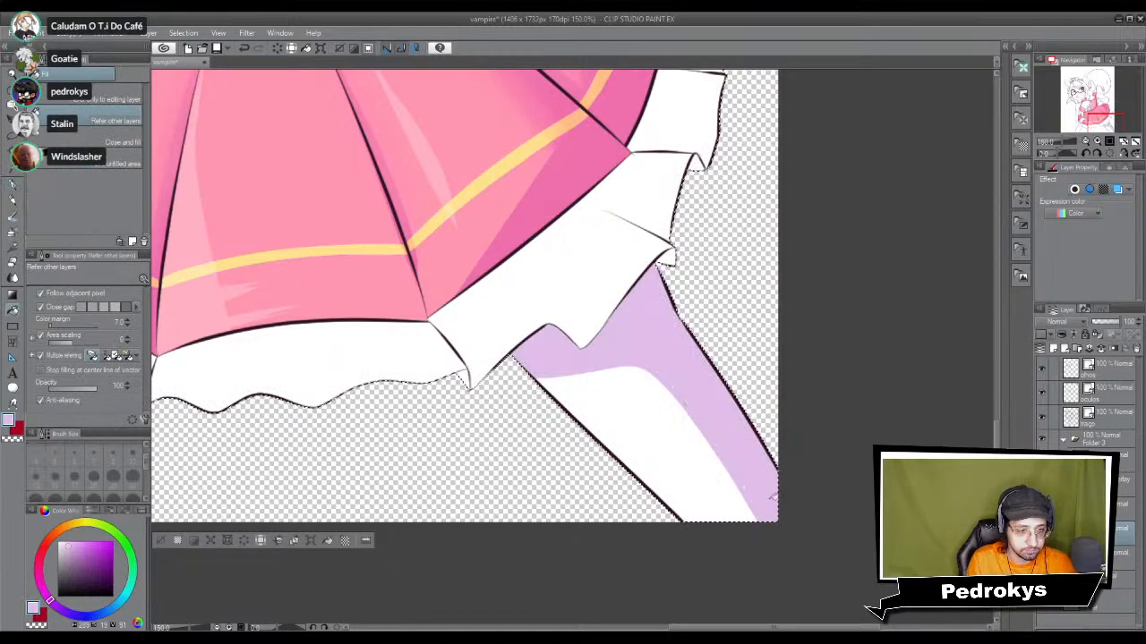
Step: Lighten the right-hand leg's shadow with a hue, saturation and luminosity adjustment, and extend it along the inner edge in the paler lavender
key("ctrl+d")
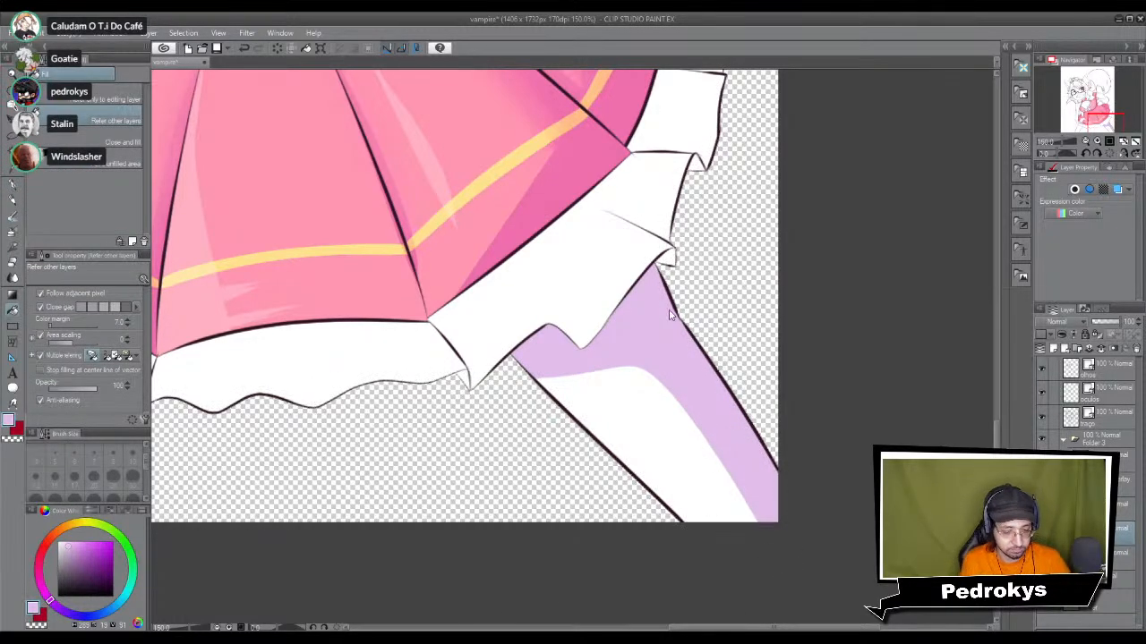
key("ctrl+u")
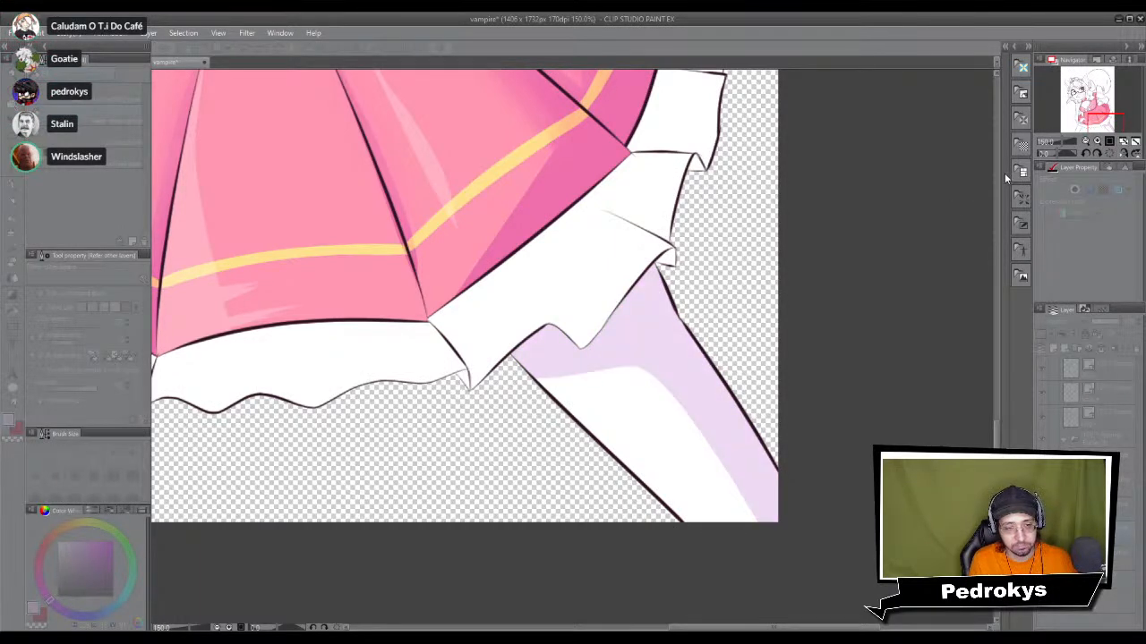
key("Return")
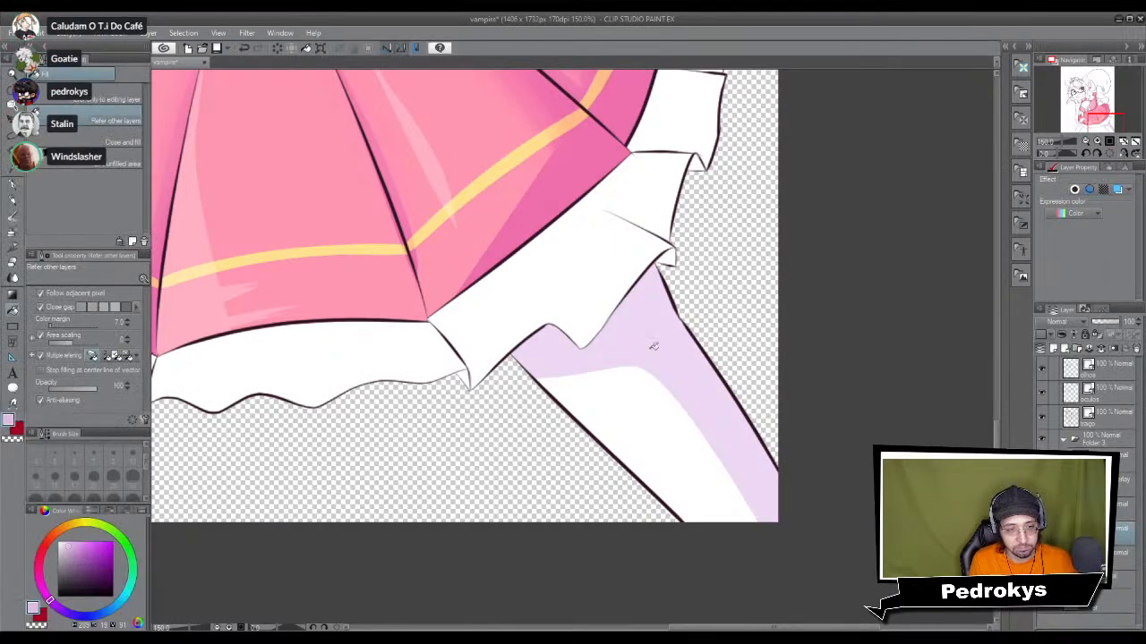
key("p")
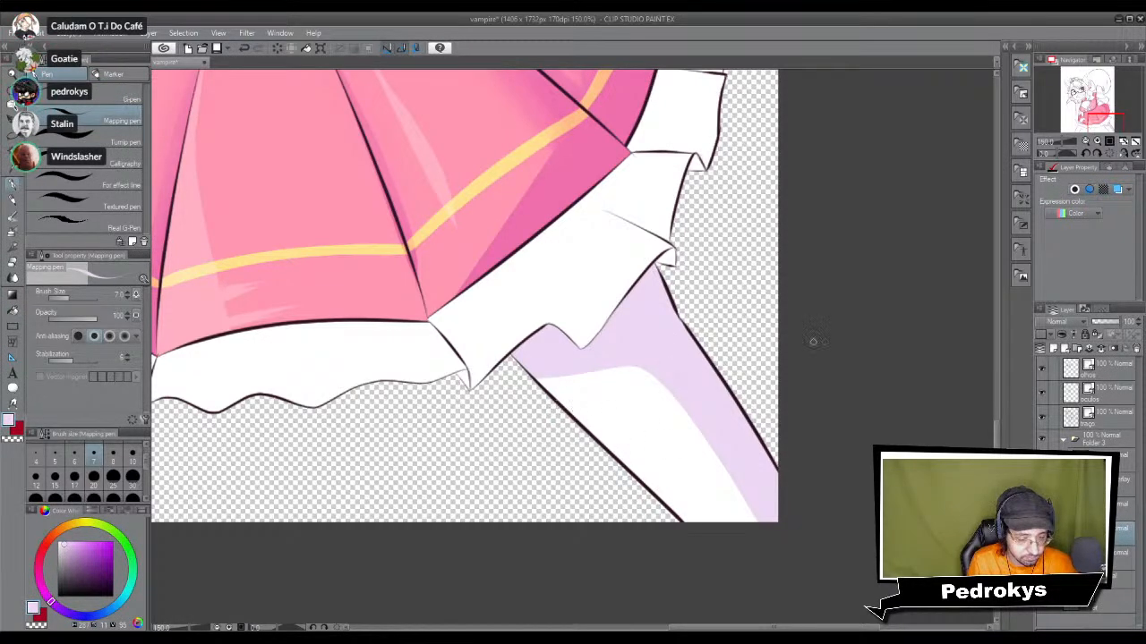
key("ctrl+shift+d")
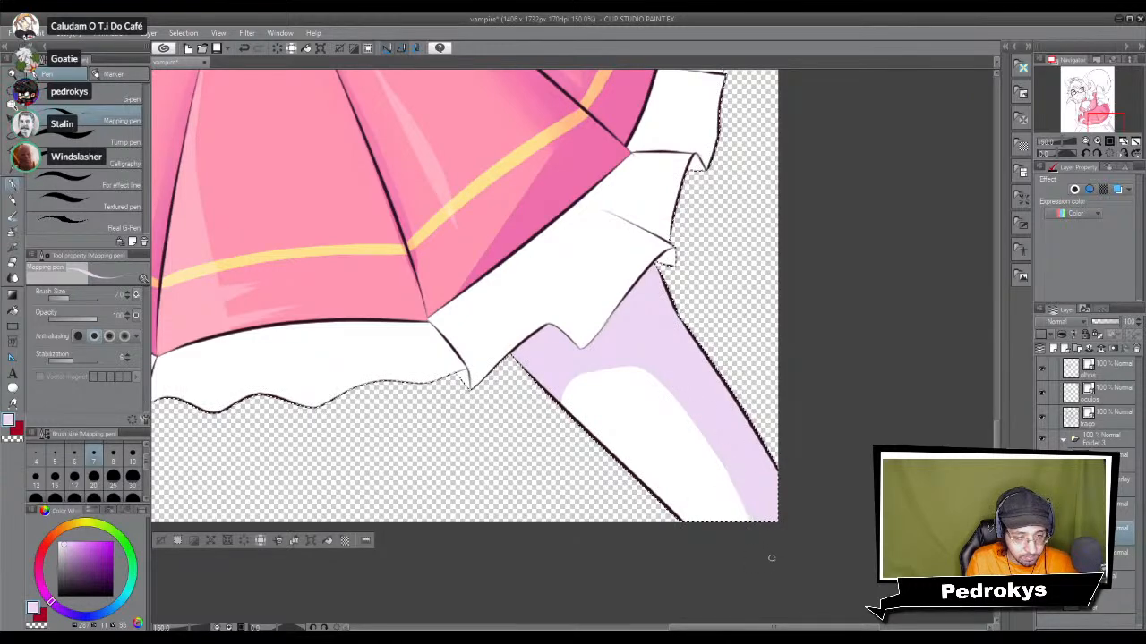
Step: Outline a shadow down the left-hand leg's inner side with the size 7 Mapping pen, fill it with pale lavender, and clear the selection
scroll(721, 481, "down", 1)
scroll(721, 481, "down", 3)
scroll(716, 473, "up", 5)
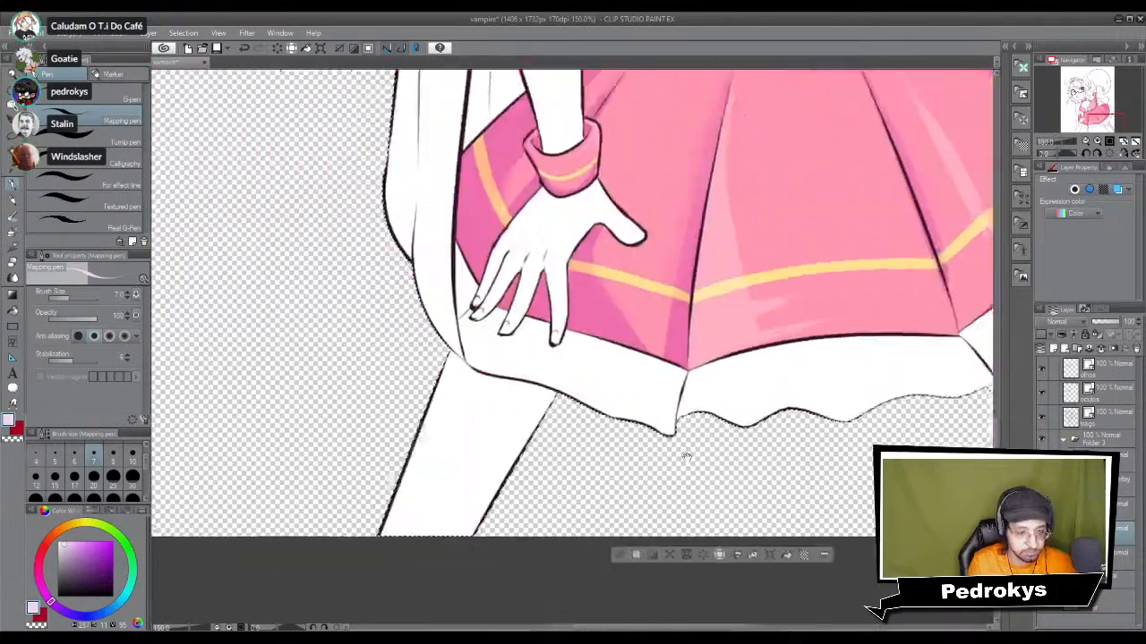
left_click_drag(685, 457, 755, 448)
left_click_drag(565, 376, 521, 556)
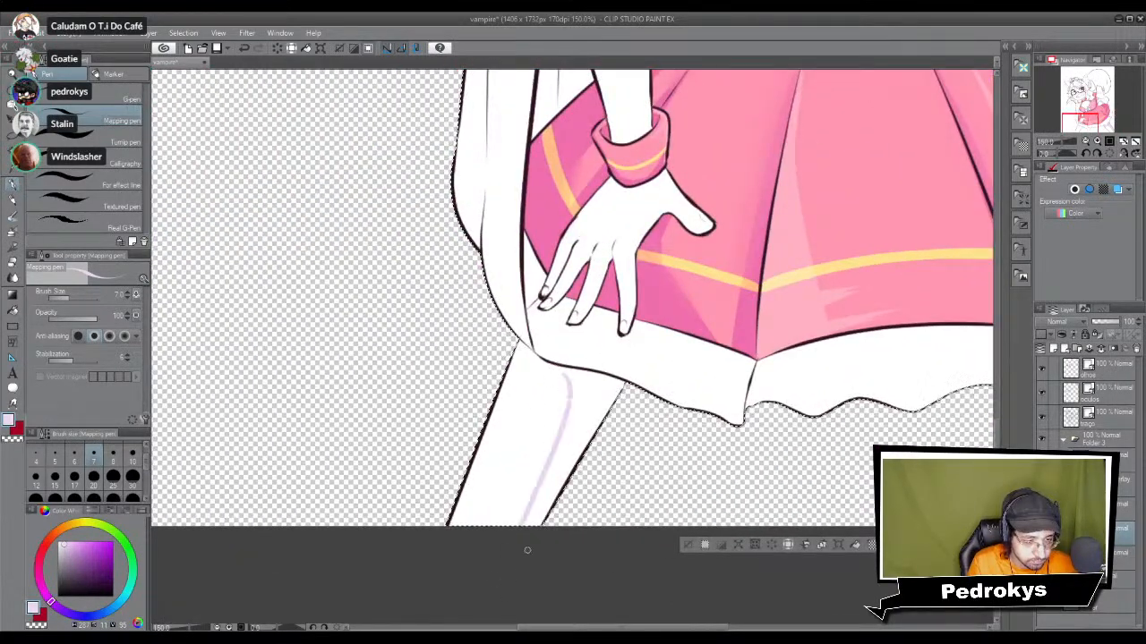
key("g")
left_click(586, 444)
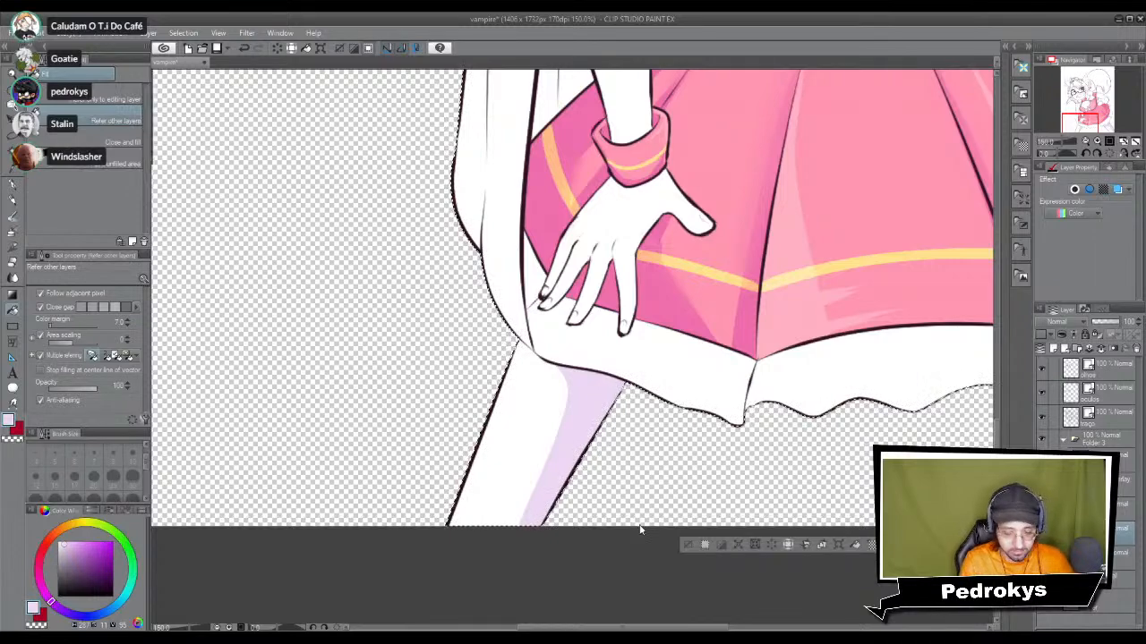
scroll(640, 529, "down", 5)
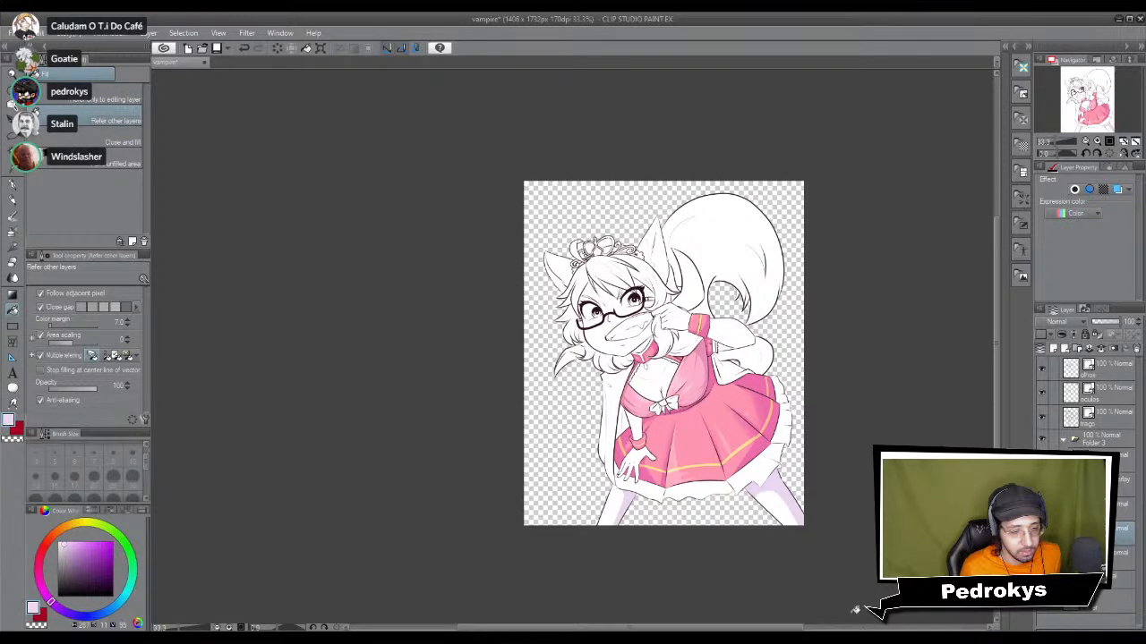
Step: Restore the selection and shade the frill's fold above the right-hand leg in pale lavender with the size 7 Mapping pen
scroll(796, 465, "up", 5)
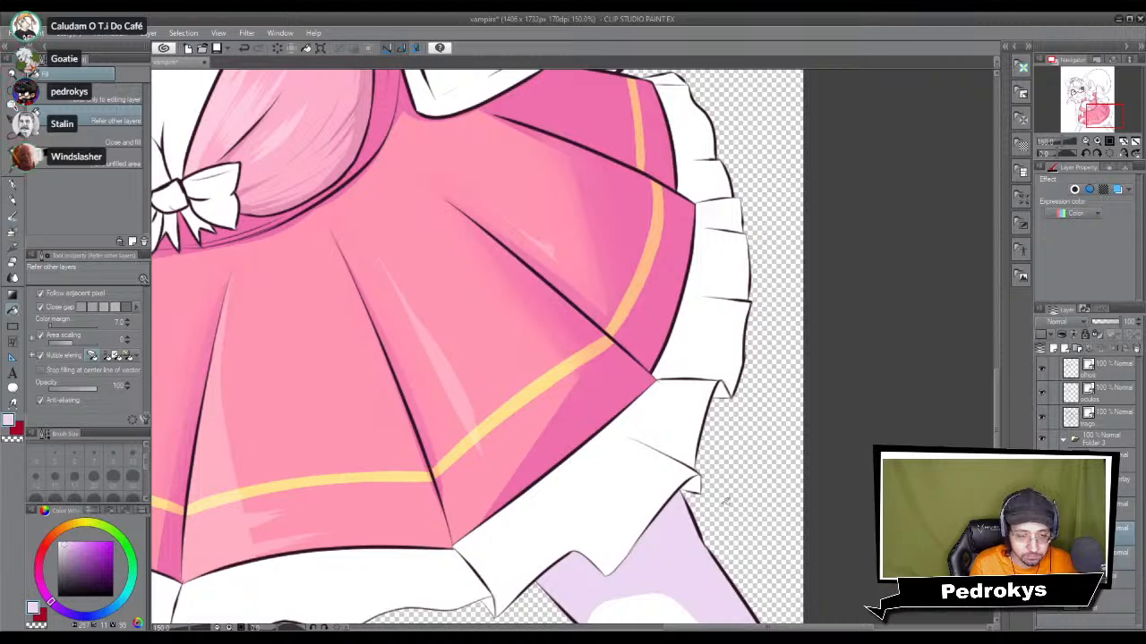
key("ctrl+shift+d")
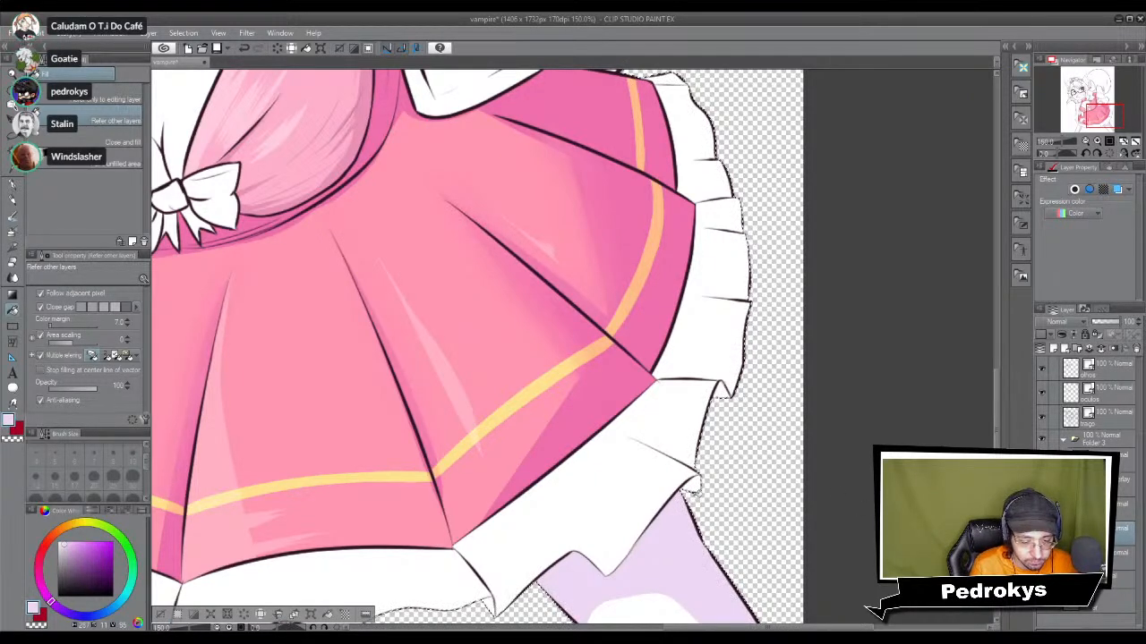
key("p")
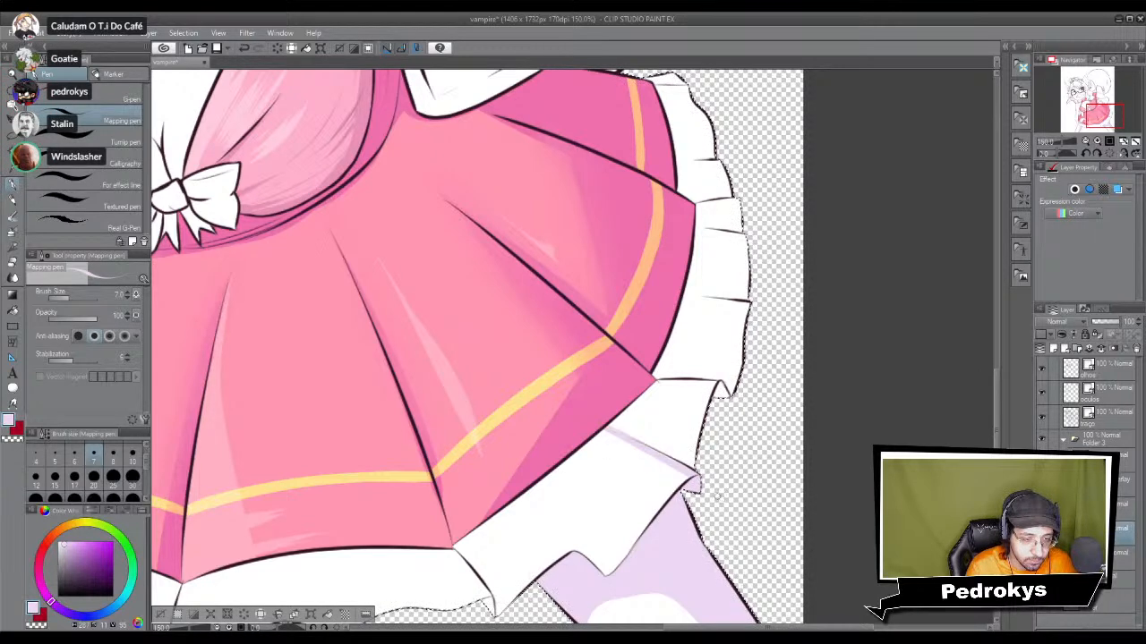
left_click_drag(598, 481, 654, 432)
left_click_drag(566, 455, 703, 359)
key("ctrl+z")
key("ctrl+y")
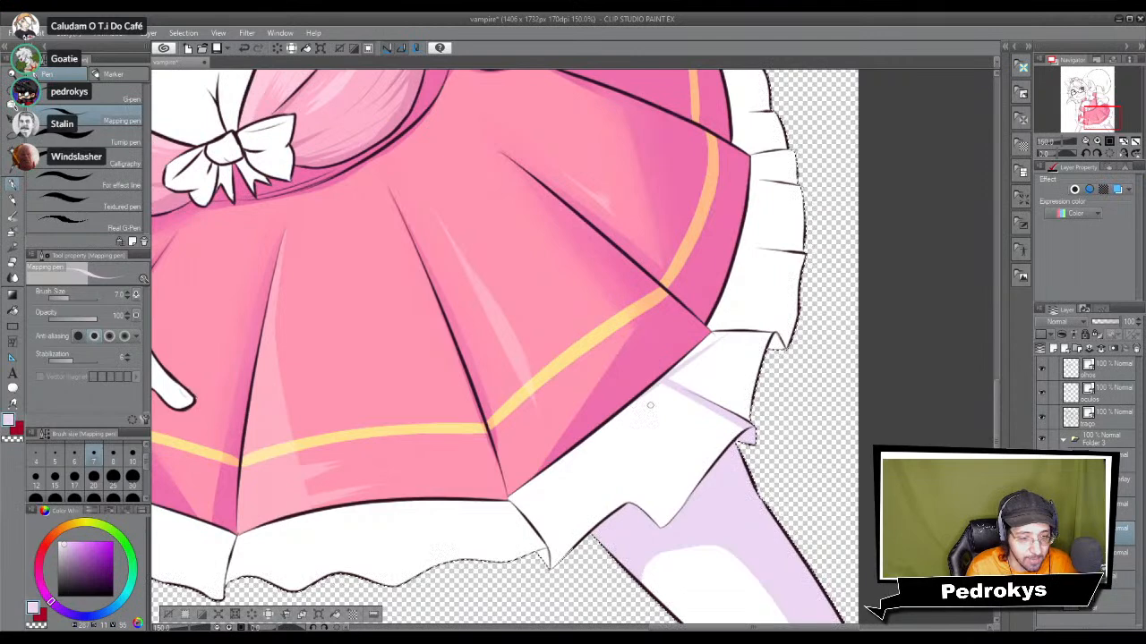
Step: Shade the frill folds around the skirt's lower right-hand corner in pale lavender with the size 17 Mapping pen
left_click(76, 478)
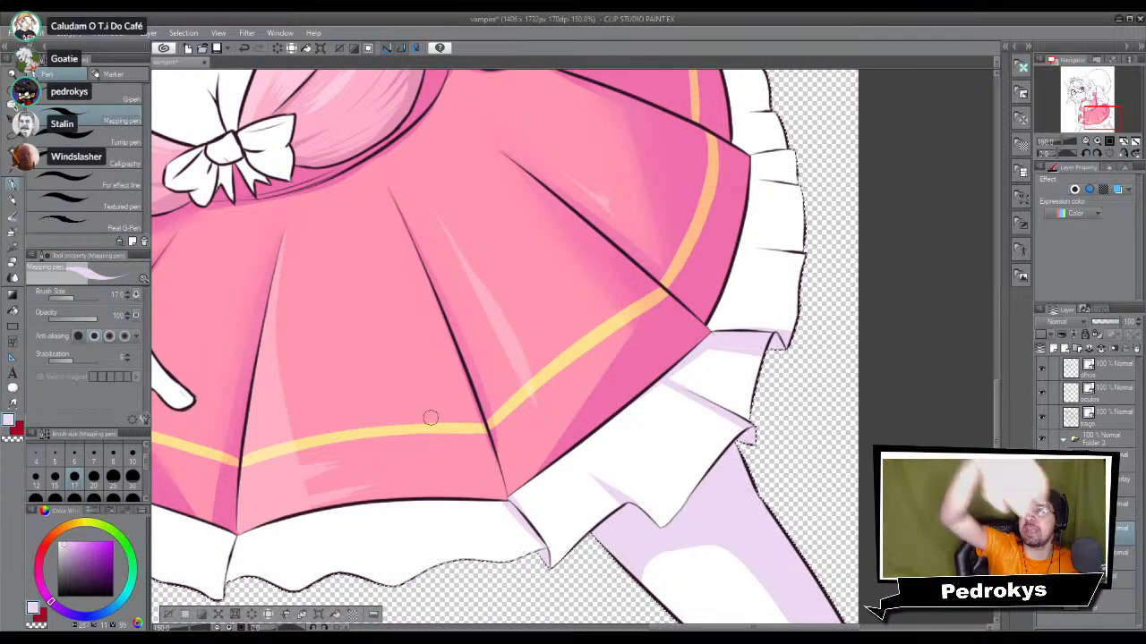
left_click_drag(593, 383, 553, 407)
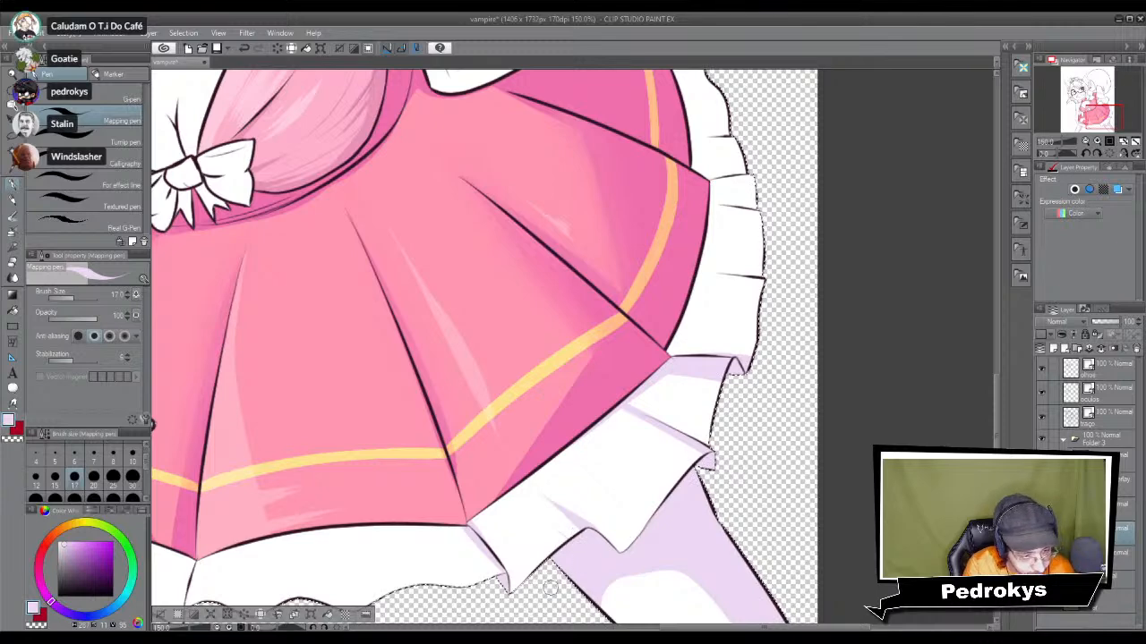
left_click_drag(644, 499, 545, 570)
left_click_drag(658, 352, 602, 349)
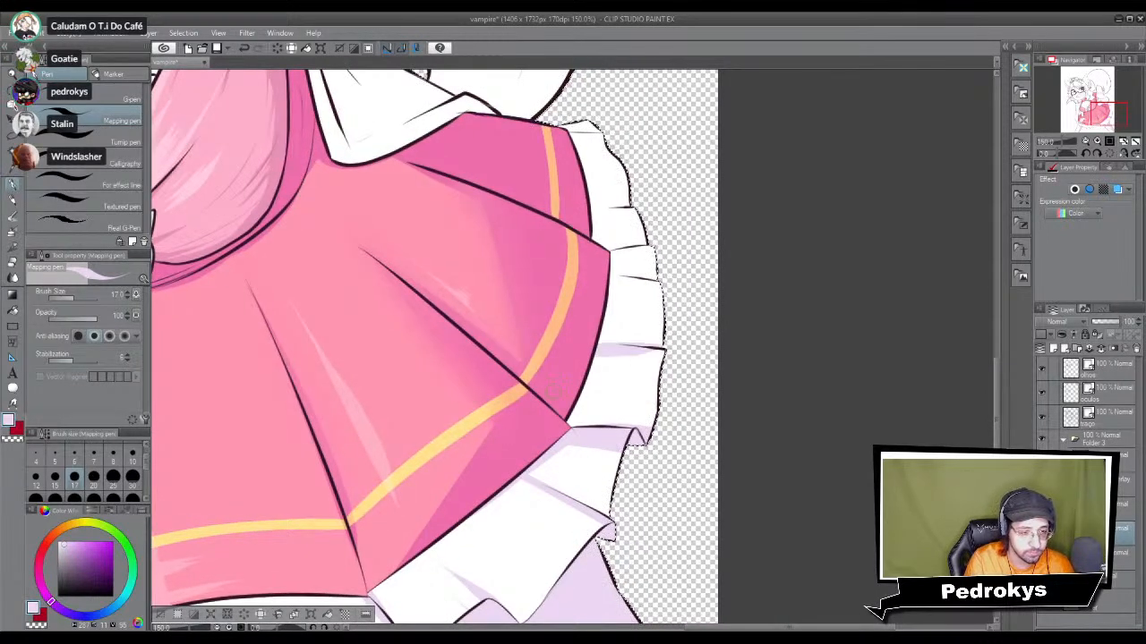
mouse_move(583, 420)
left_mouse_down()
mouse_move(604, 360)
mouse_move(576, 412)
mouse_move(577, 432)
mouse_move(604, 377)
mouse_move(589, 410)
mouse_move(599, 424)
mouse_move(615, 350)
mouse_move(599, 413)
left_mouse_up()
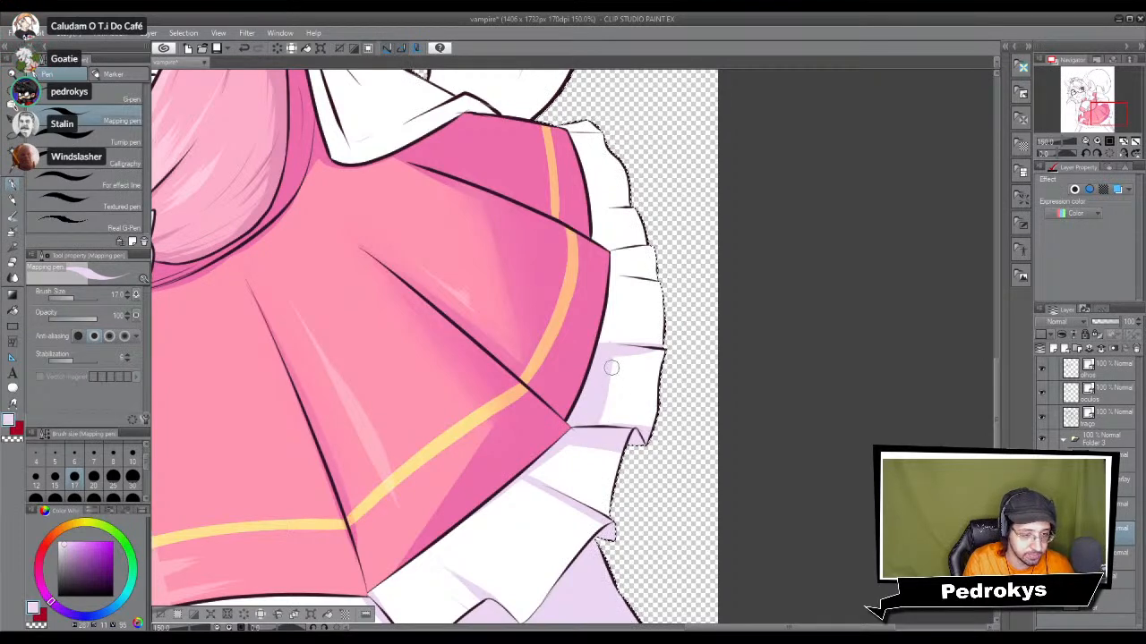
Step: Shade the upper right-hand frill pleats in pale lavender along the skirt edge, leaving white patches on the outer folds
mouse_move(567, 285)
left_mouse_down()
mouse_move(561, 364)
mouse_move(617, 336)
mouse_move(601, 280)
mouse_move(624, 239)
left_mouse_up()
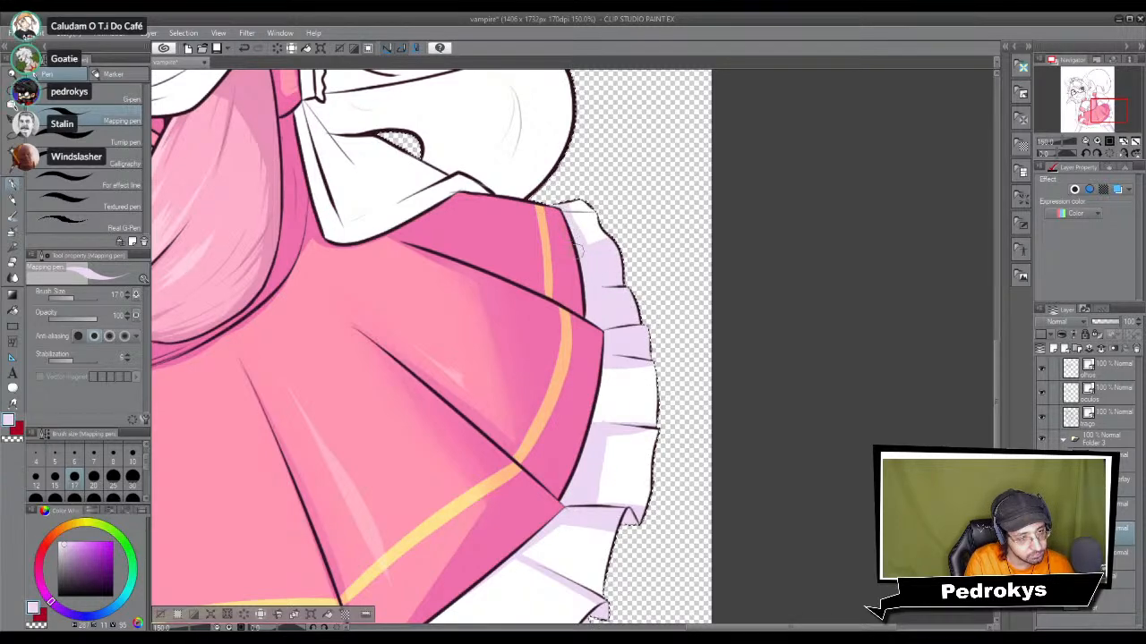
mouse_move(577, 199)
left_mouse_down()
mouse_move(541, 209)
mouse_move(601, 209)
mouse_move(619, 224)
mouse_move(636, 281)
mouse_move(638, 348)
mouse_move(607, 356)
left_mouse_up()
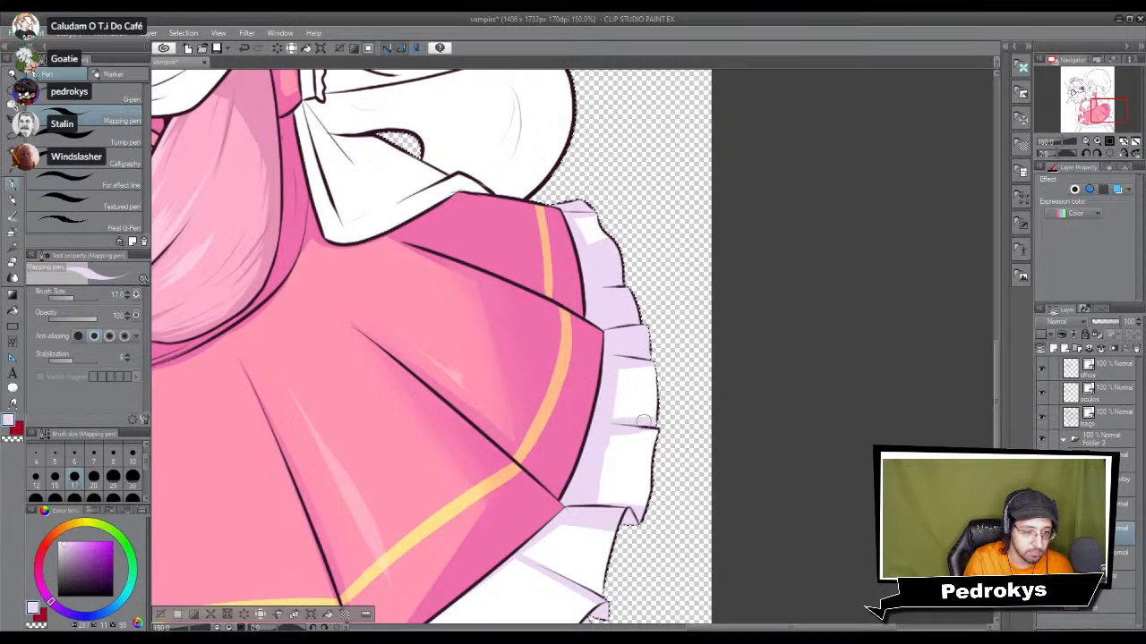
left_click_drag(650, 426, 675, 364)
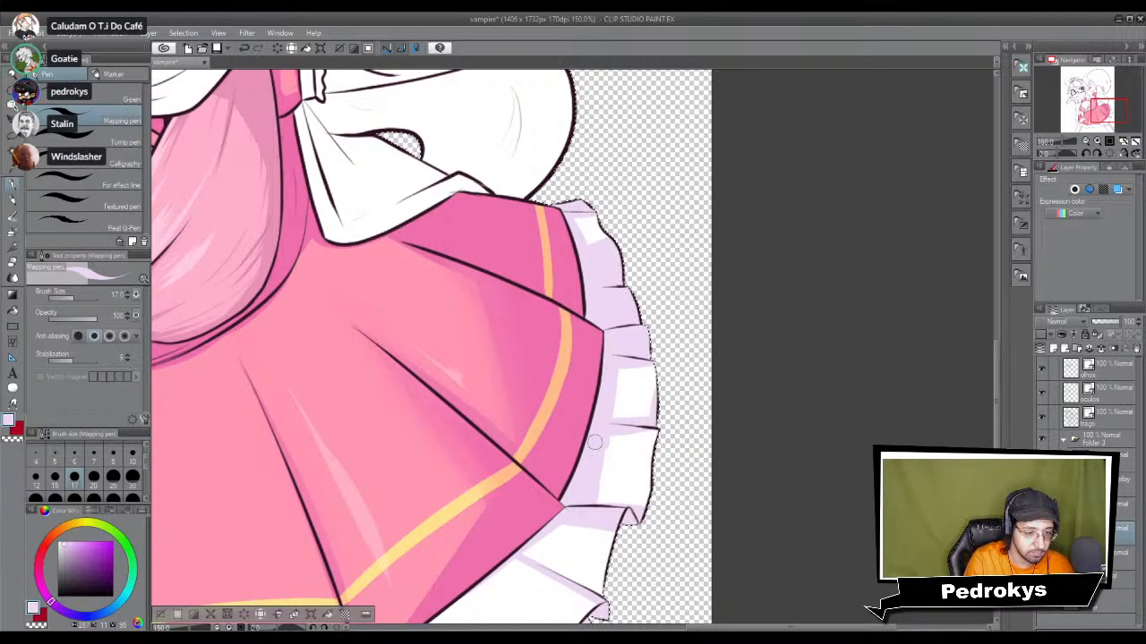
mouse_move(611, 439)
left_mouse_down()
mouse_move(584, 495)
mouse_move(591, 489)
left_mouse_up()
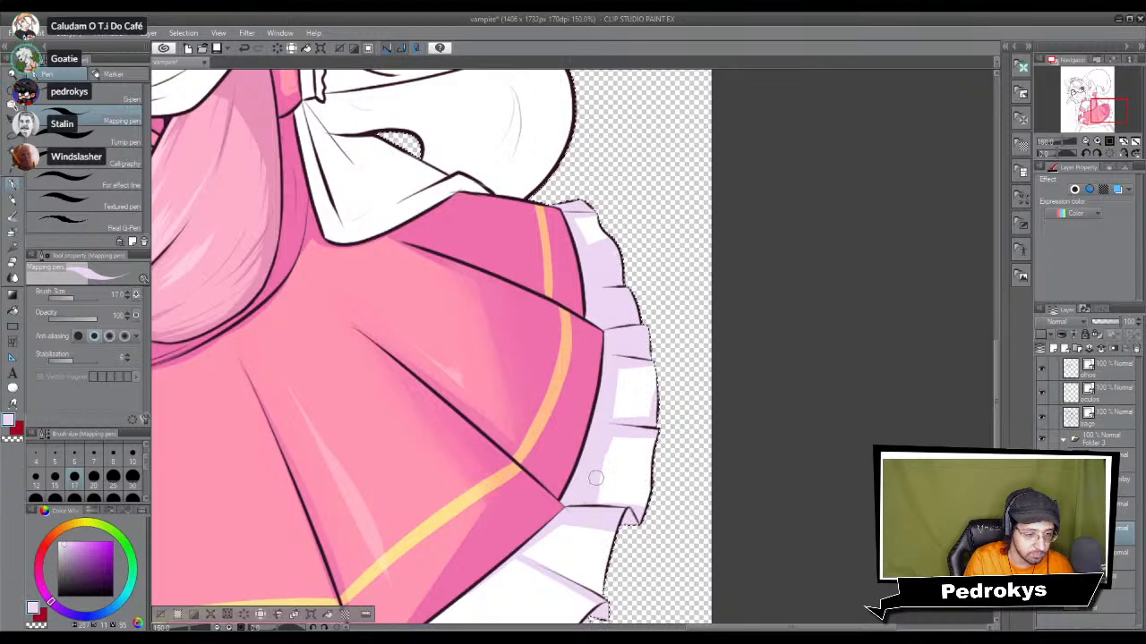
Step: Paint a pale lavender shadow beneath the skirt hem on the front frill panel and shade the fold at its left end
left_click_drag(425, 300, 578, 409)
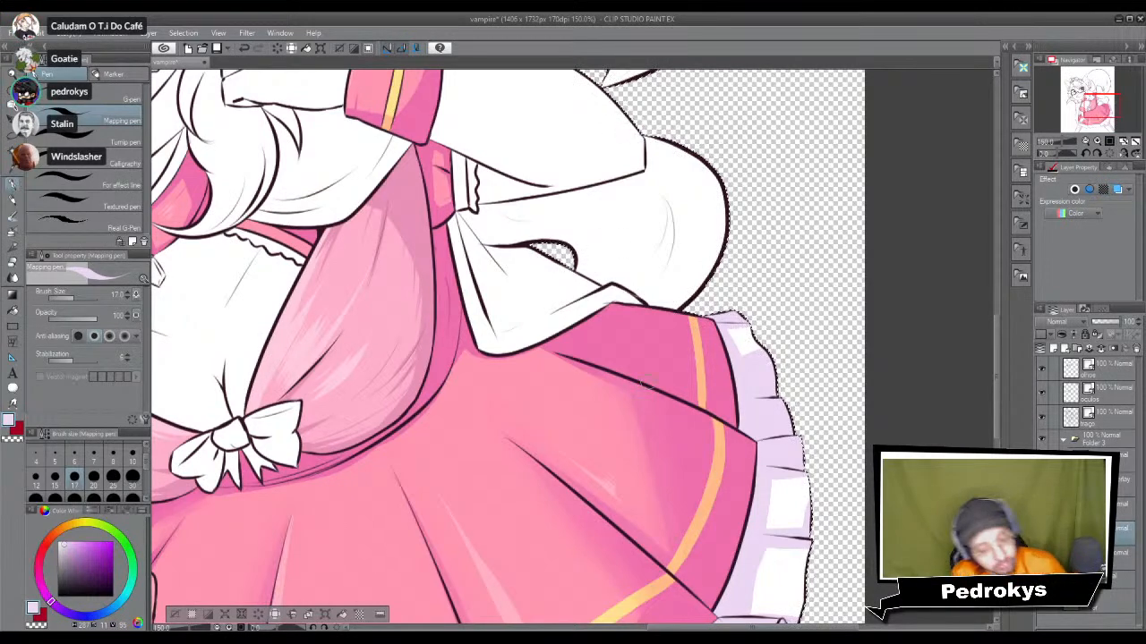
mouse_move(517, 624)
left_mouse_down()
mouse_move(774, 329)
mouse_move(793, 194)
mouse_move(721, 239)
left_mouse_up()
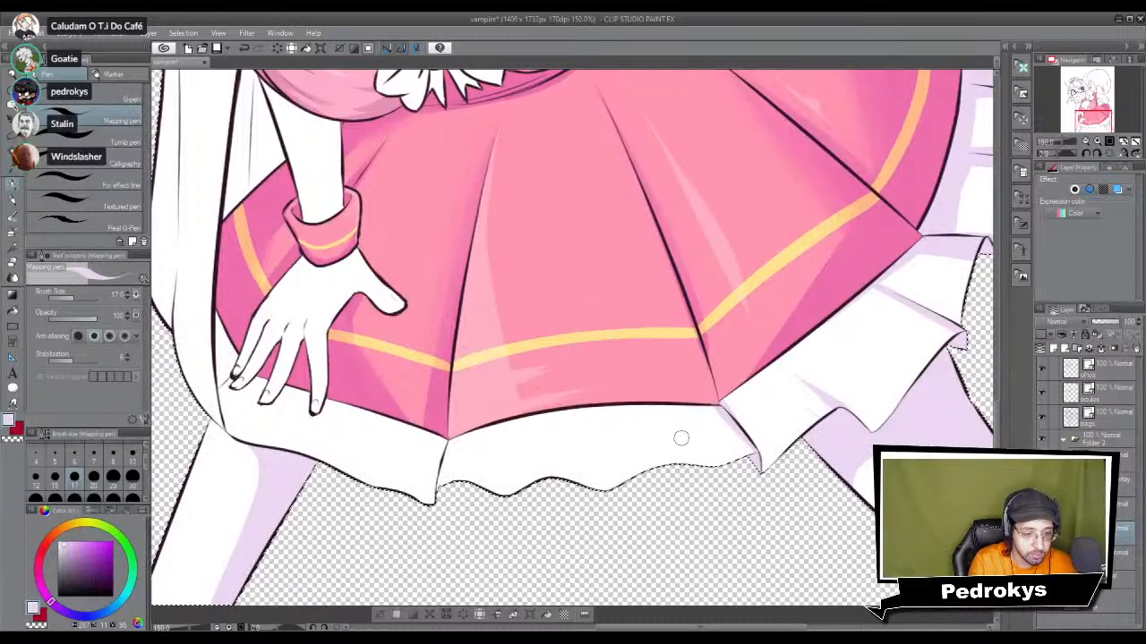
mouse_move(485, 420)
left_mouse_down()
mouse_move(719, 418)
mouse_move(477, 435)
mouse_move(759, 421)
left_mouse_up()
key("ctrl+z")
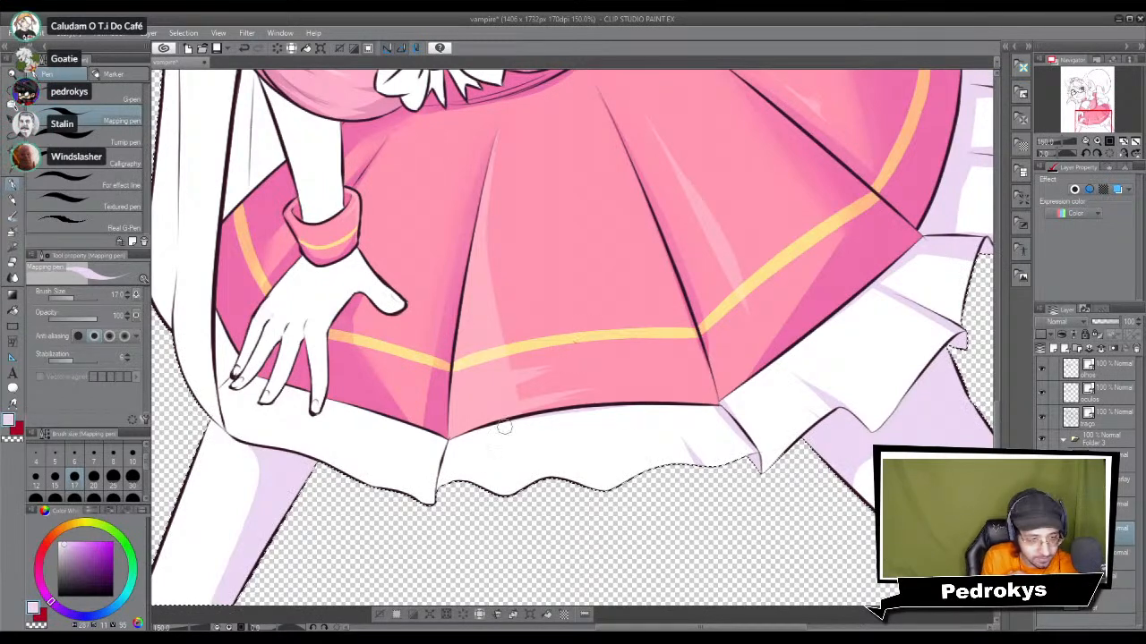
left_click_drag(457, 428, 694, 405)
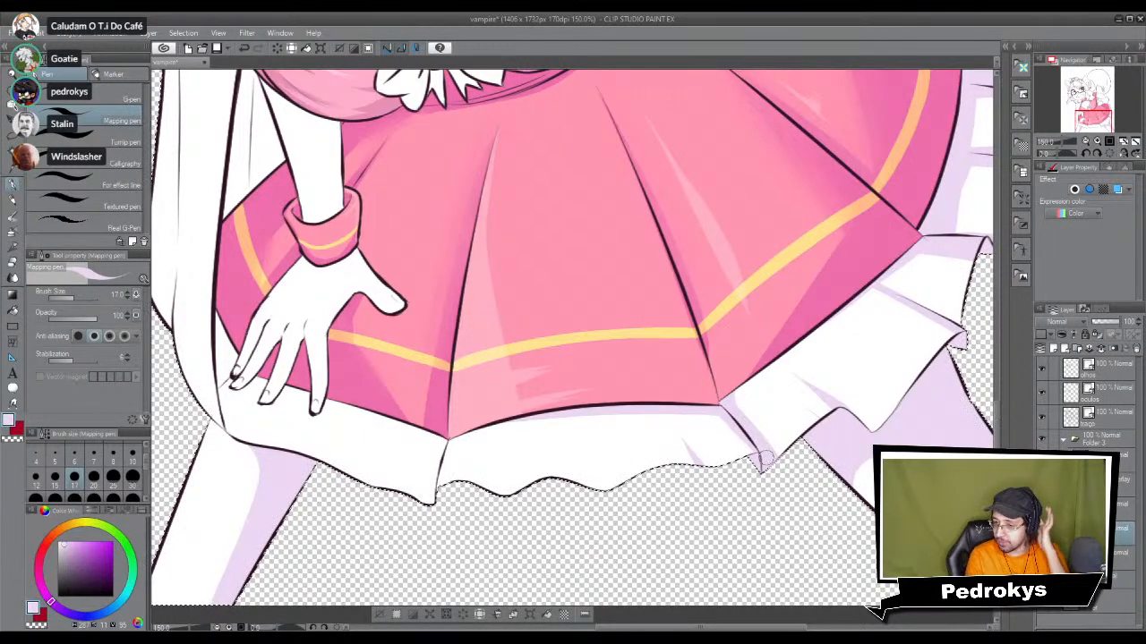
mouse_move(436, 443)
left_mouse_down()
mouse_move(503, 421)
mouse_move(486, 501)
left_mouse_up()
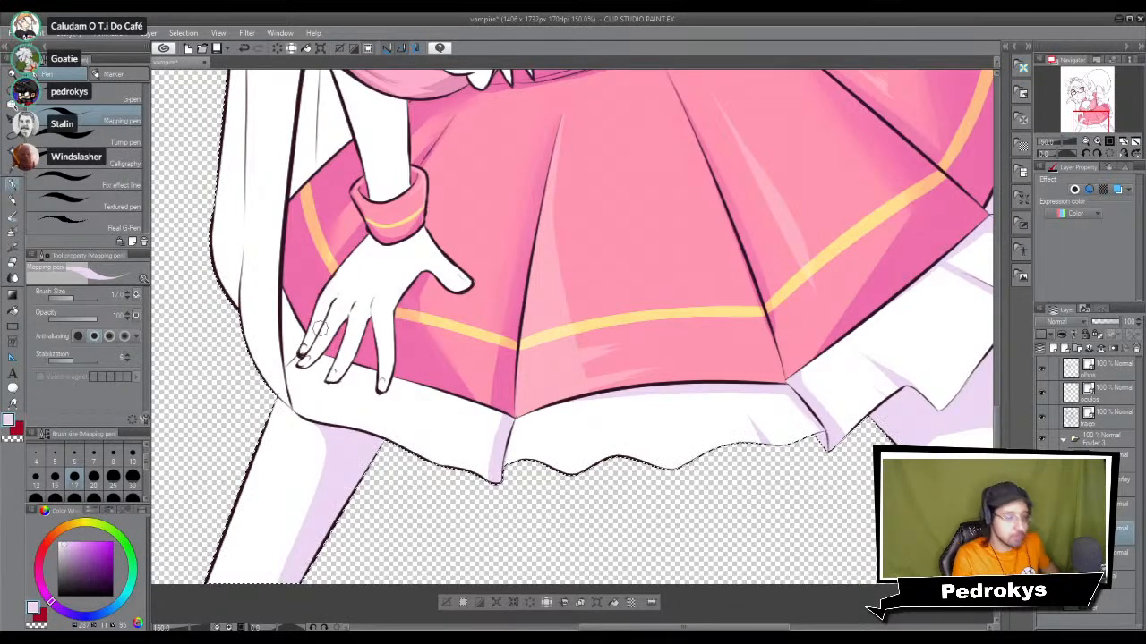
Step: Outline a shadow under the hand and hem on the left-hand frill panel, fill it with pale lavender, and touch up its edge
key("g")
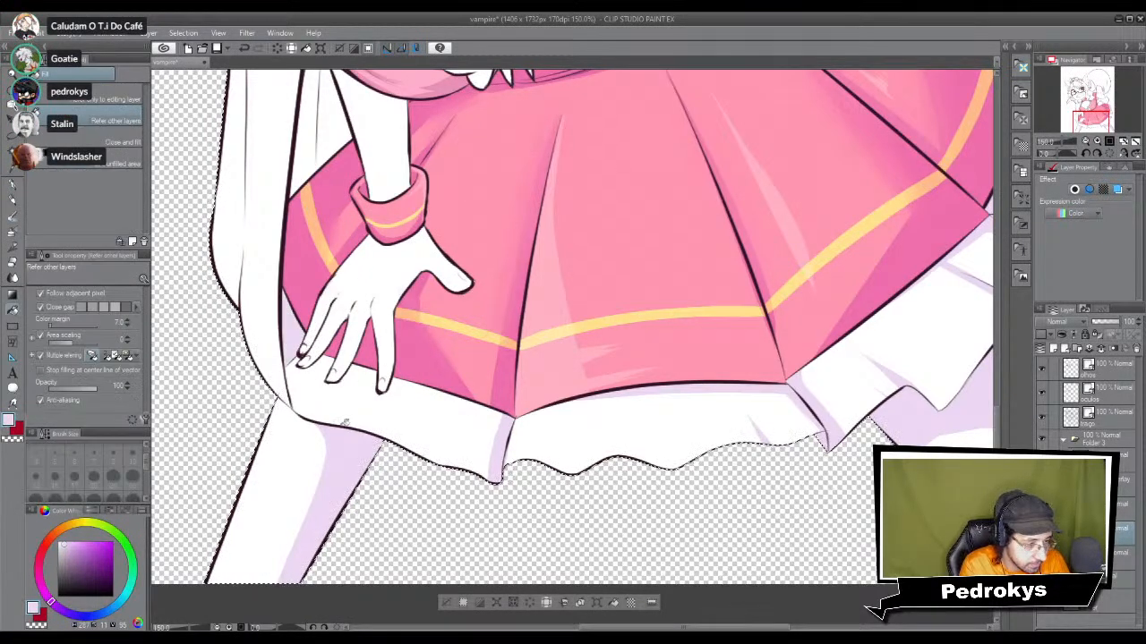
key("p")
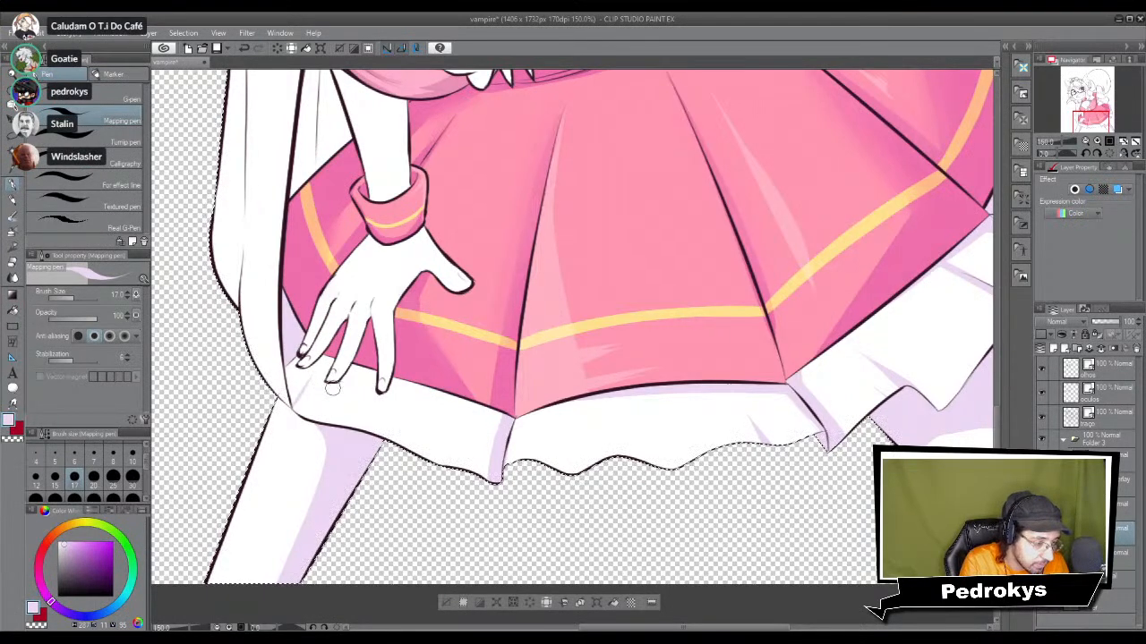
left_click_drag(327, 390, 383, 394)
key("g")
left_click(488, 428)
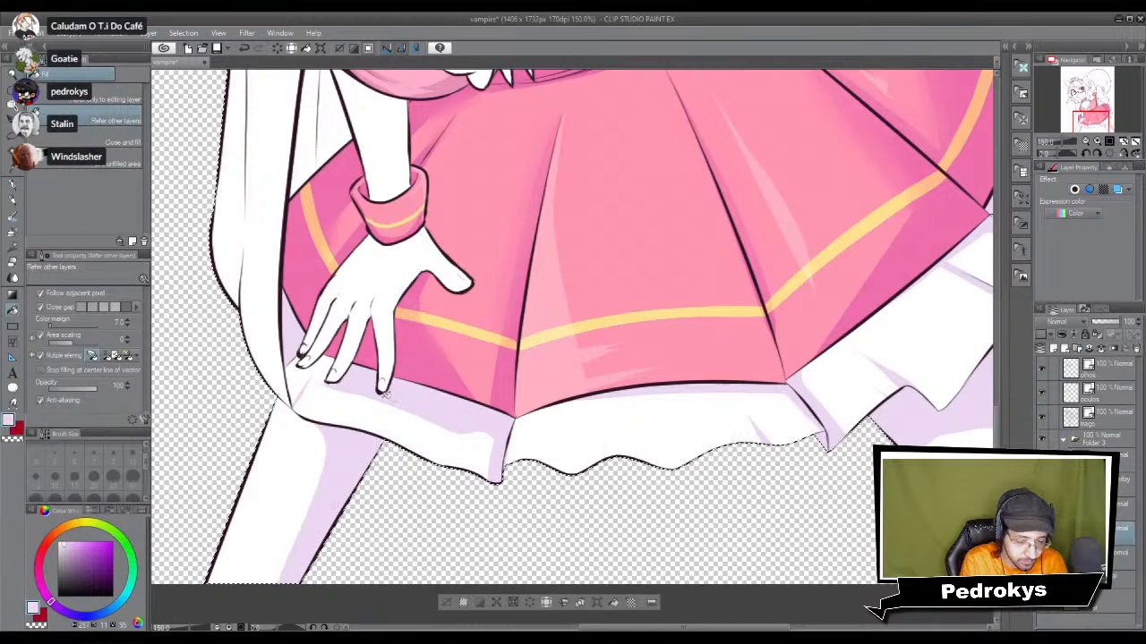
key("p")
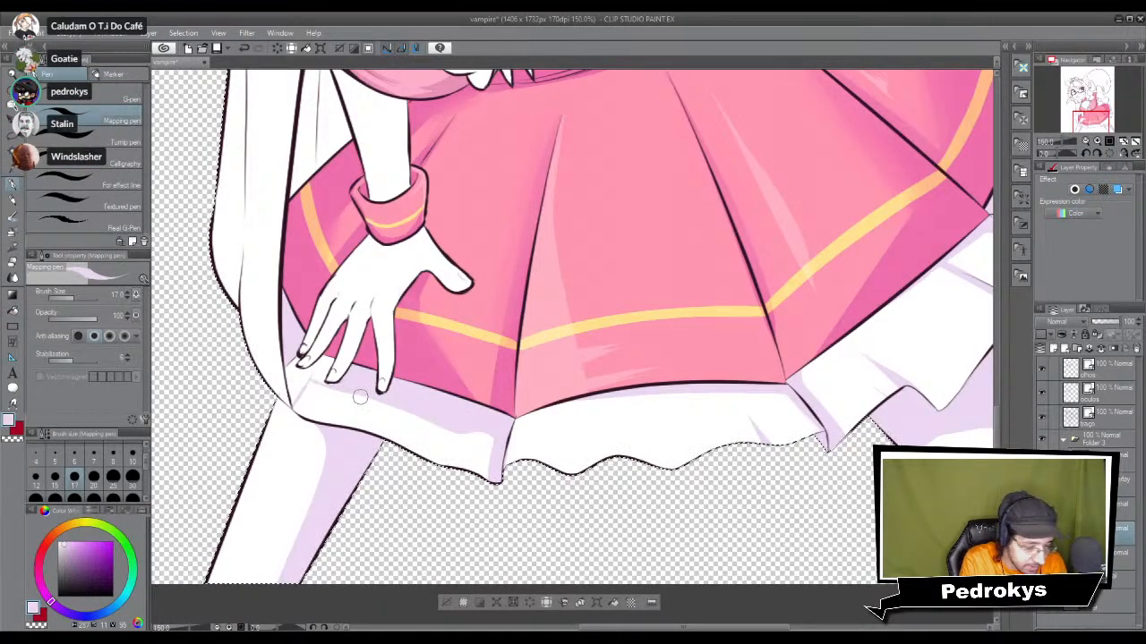
key("g")
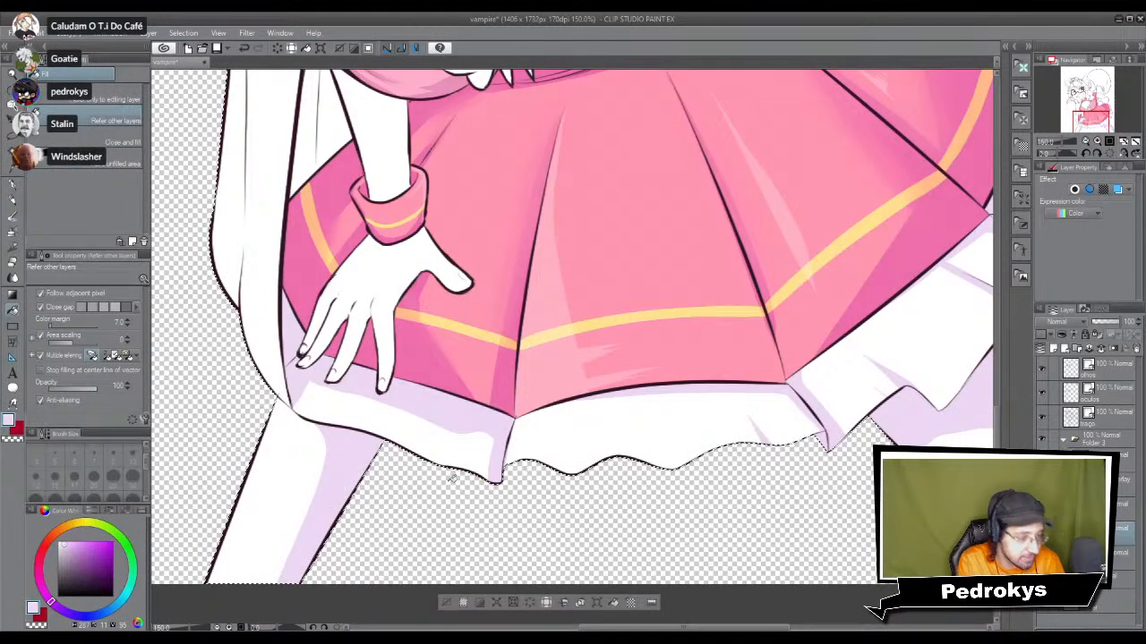
key("p")
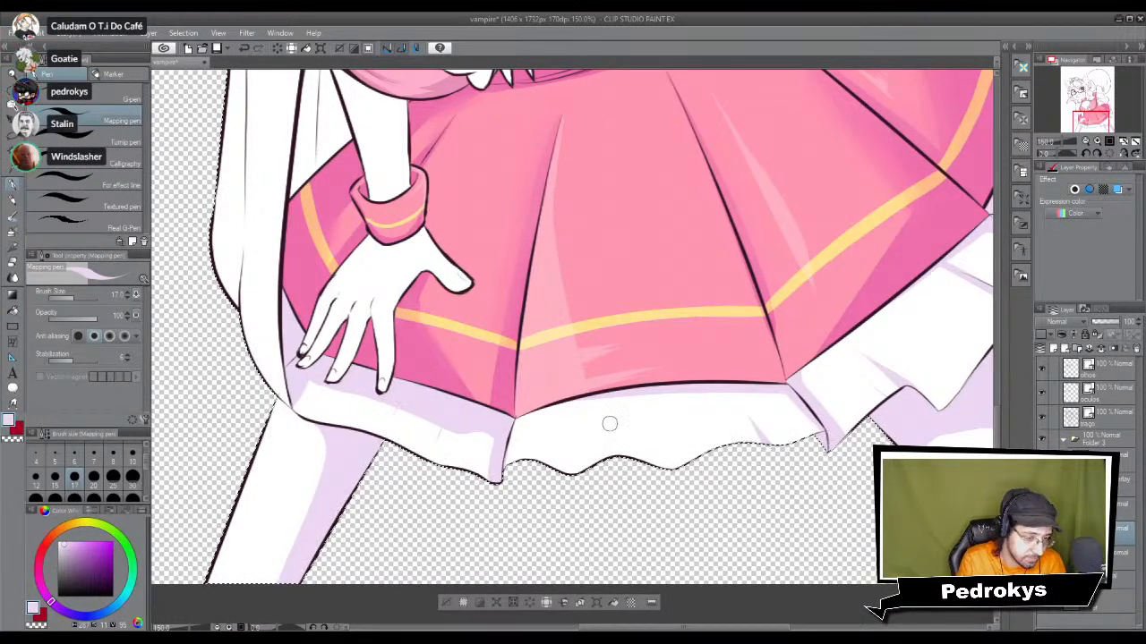
Step: Add thin pale lavender fold shadows to the ruffles of the front and left-hand frill panels with the size 17 Mapping pen
mouse_move(512, 424)
left_mouse_down()
mouse_move(661, 376)
mouse_move(495, 438)
mouse_move(690, 394)
mouse_move(618, 451)
mouse_move(598, 435)
mouse_move(587, 468)
left_mouse_up()
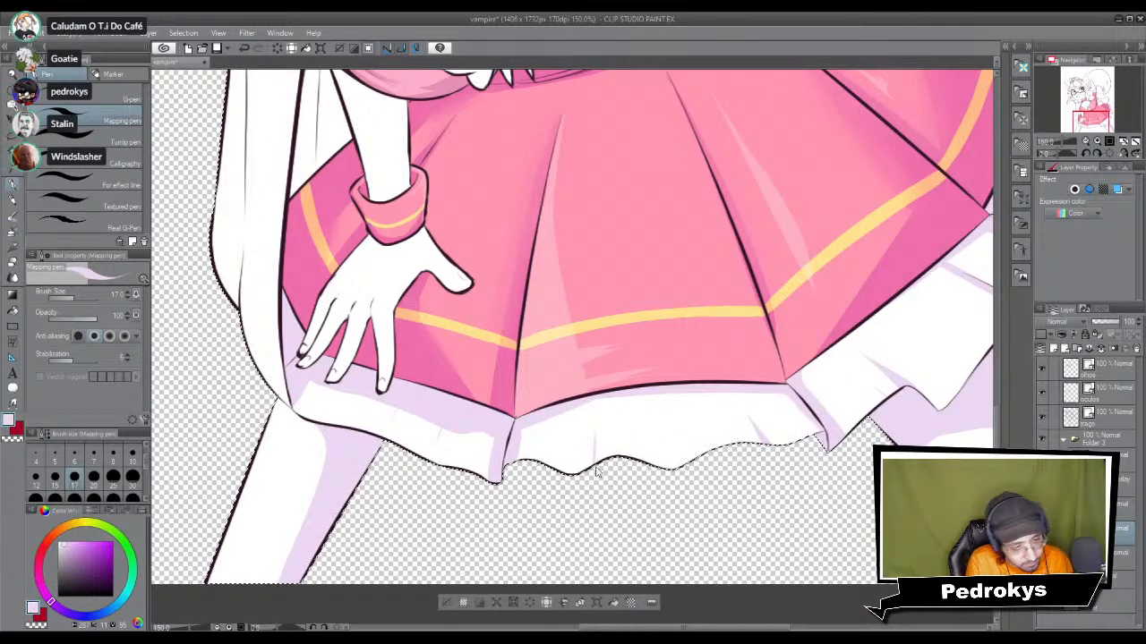
scroll(686, 500, "down", 5)
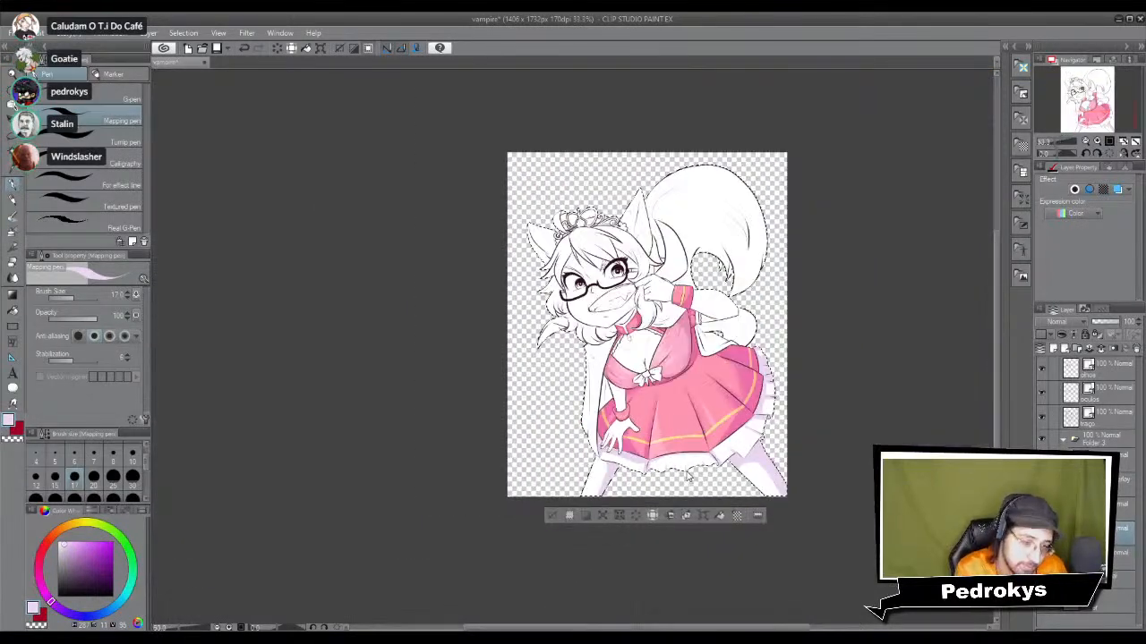
scroll(688, 477, "up", 5)
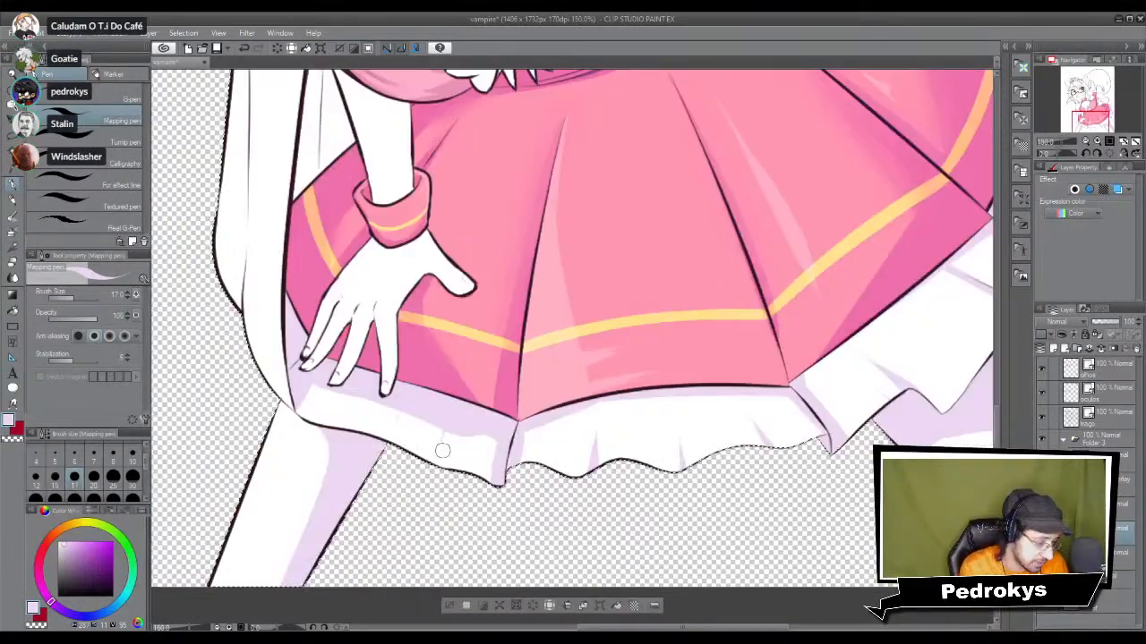
left_click_drag(428, 483, 440, 456)
key("ctrl+z")
left_click_drag(415, 492, 394, 430)
Step: Extend the pale lavender shading on the frill panels above the right-hand leg, and clear the selection
left_click_drag(536, 426, 221, 575)
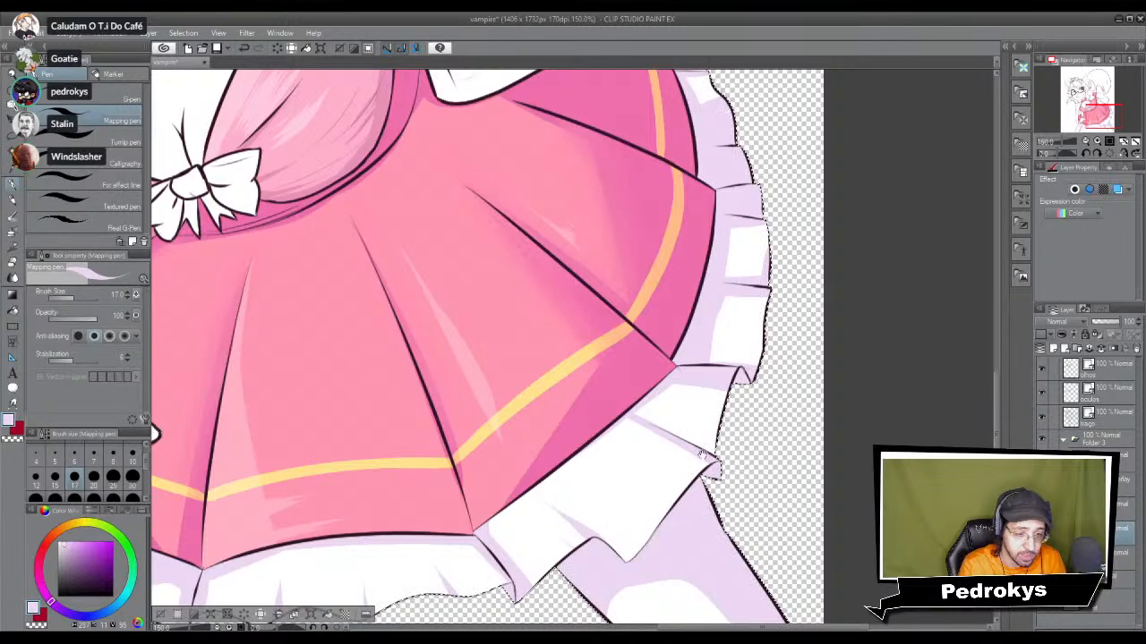
left_click_drag(627, 543, 607, 622)
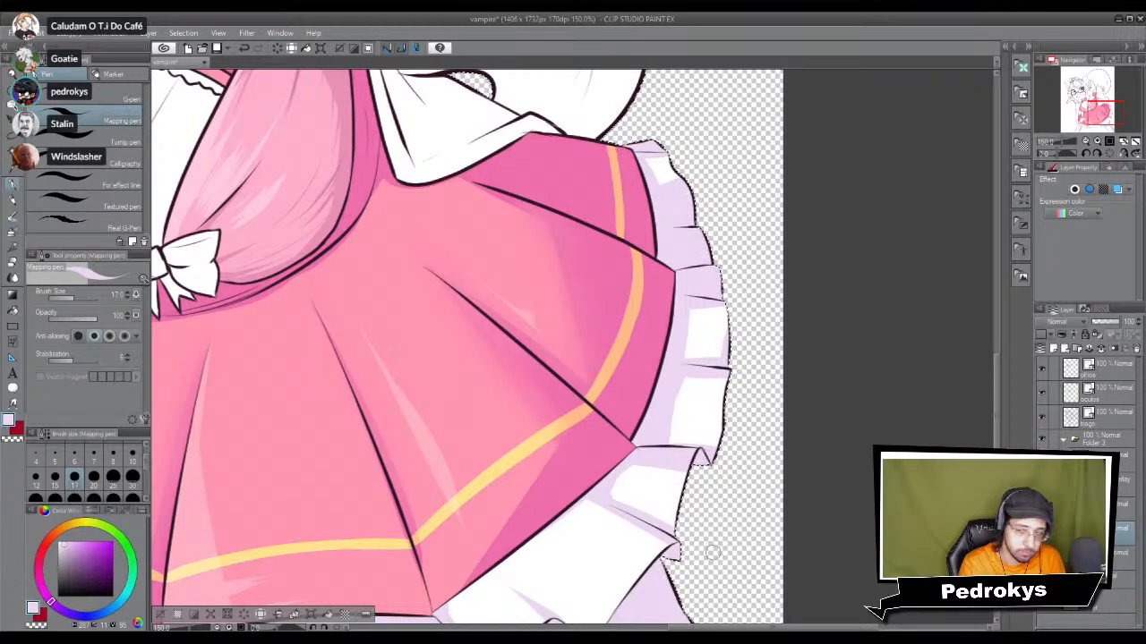
key("ctrl+0")
left_click_drag(730, 476, 759, 404)
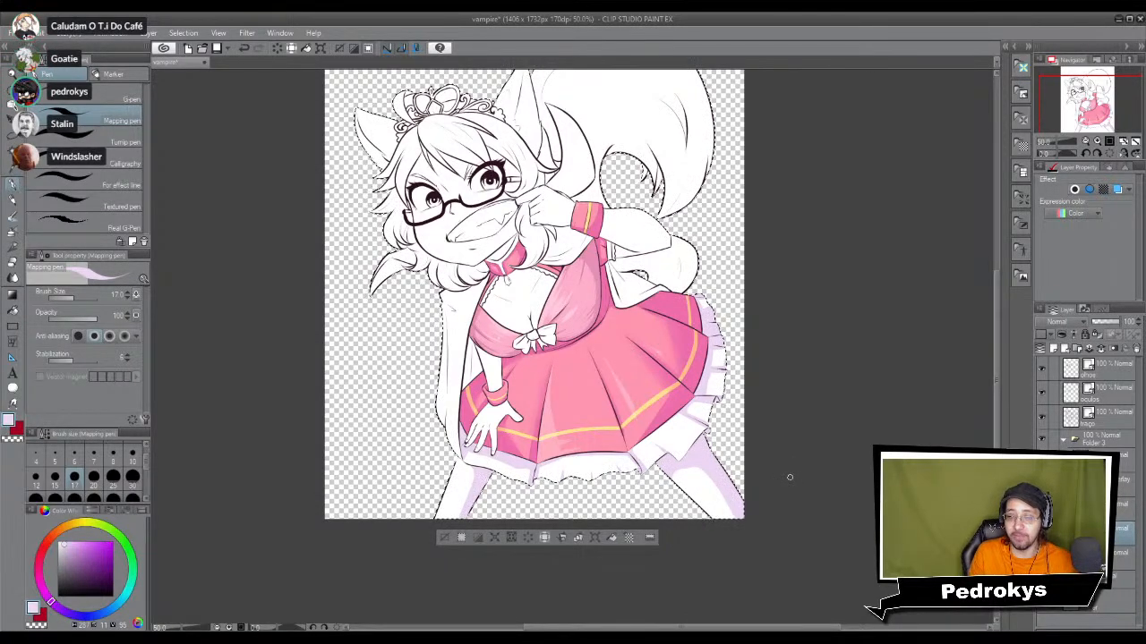
left_click_drag(717, 402, 741, 491)
key("ctrl+d")
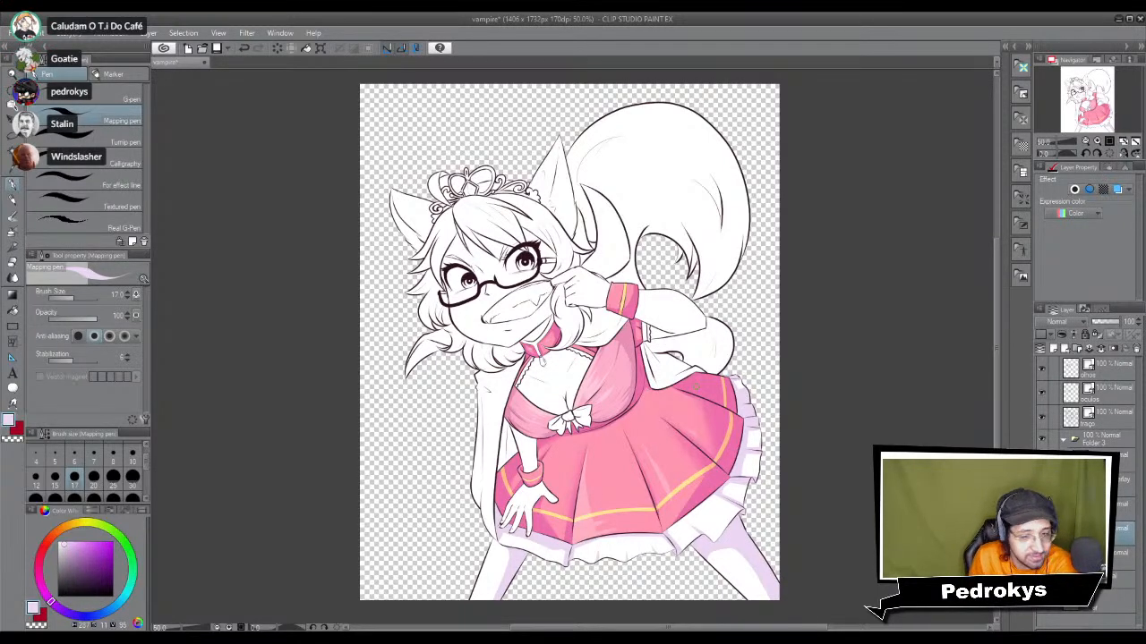
left_click(1122, 558)
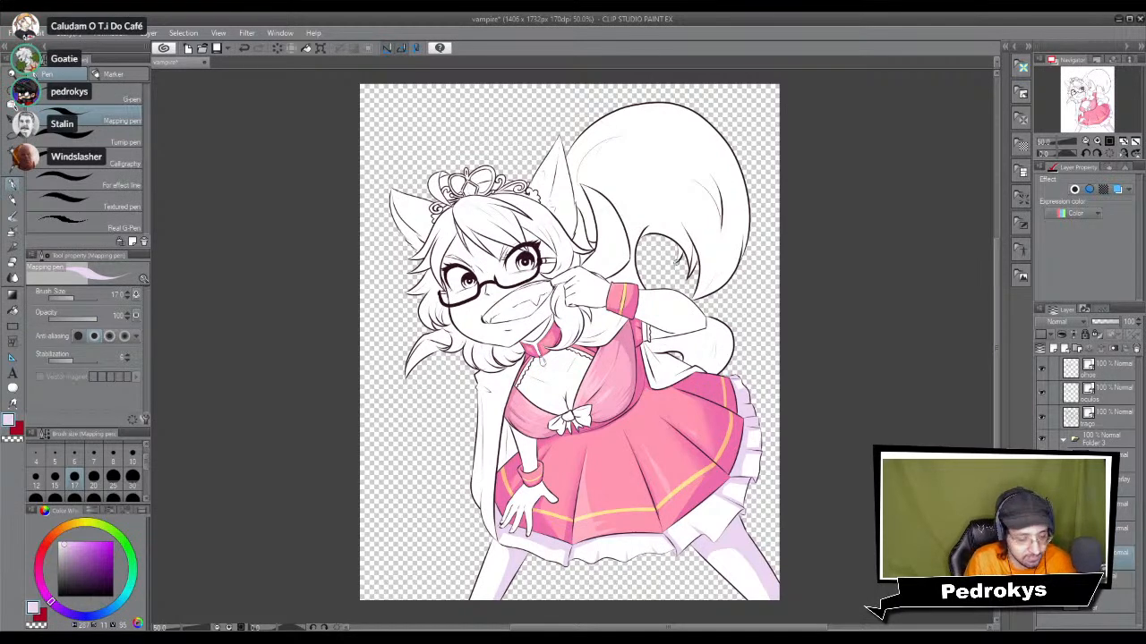
key("w")
left_click(484, 182)
left_click(457, 185, "shift")
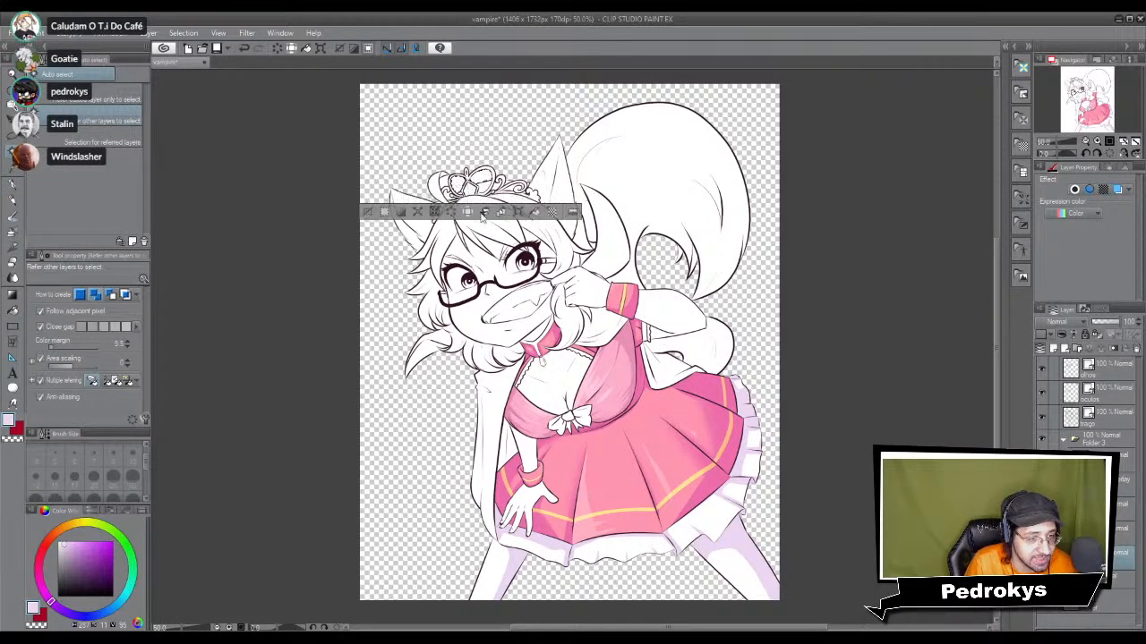
key("ctrl+d")
scroll(486, 231, "down", 4)
scroll(486, 231, "up", 4)
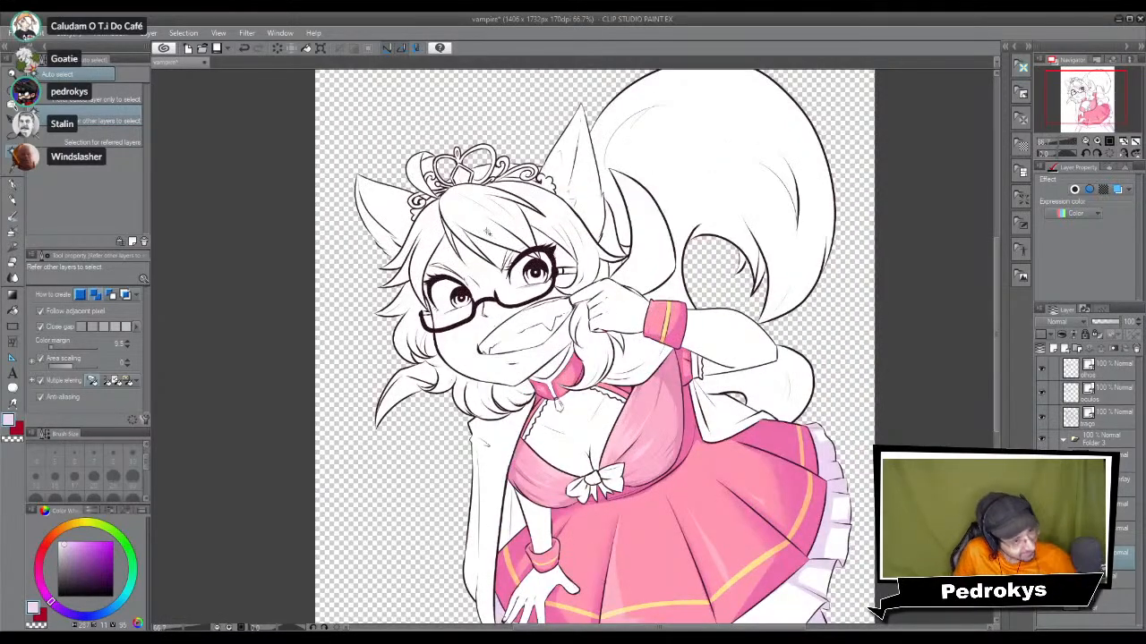
scroll(439, 161, "up", 4)
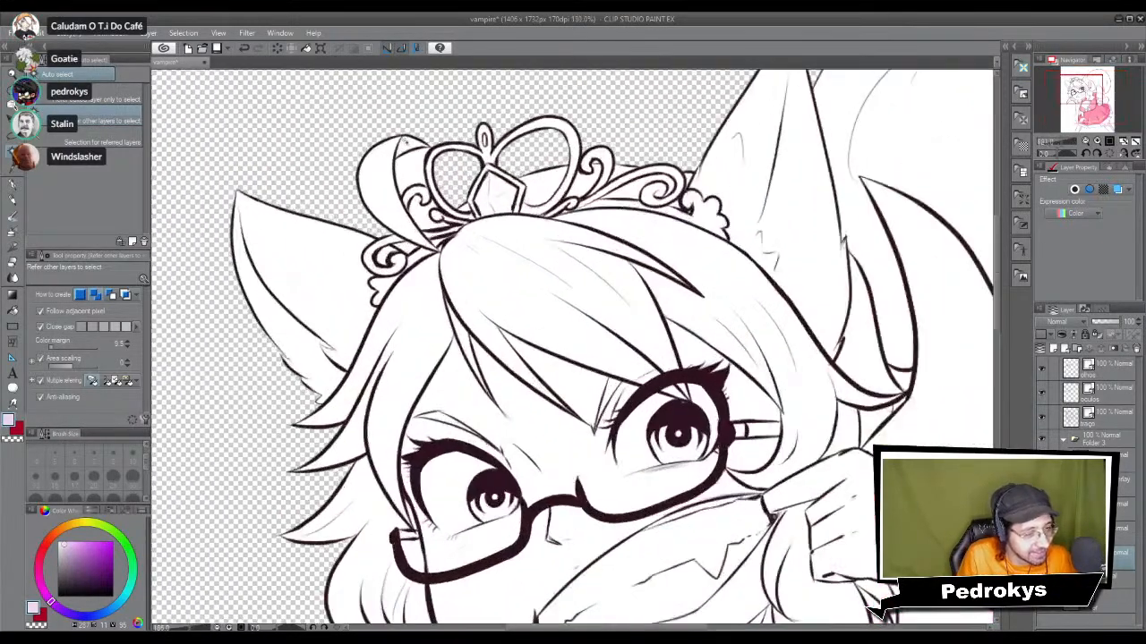
left_click(429, 228)
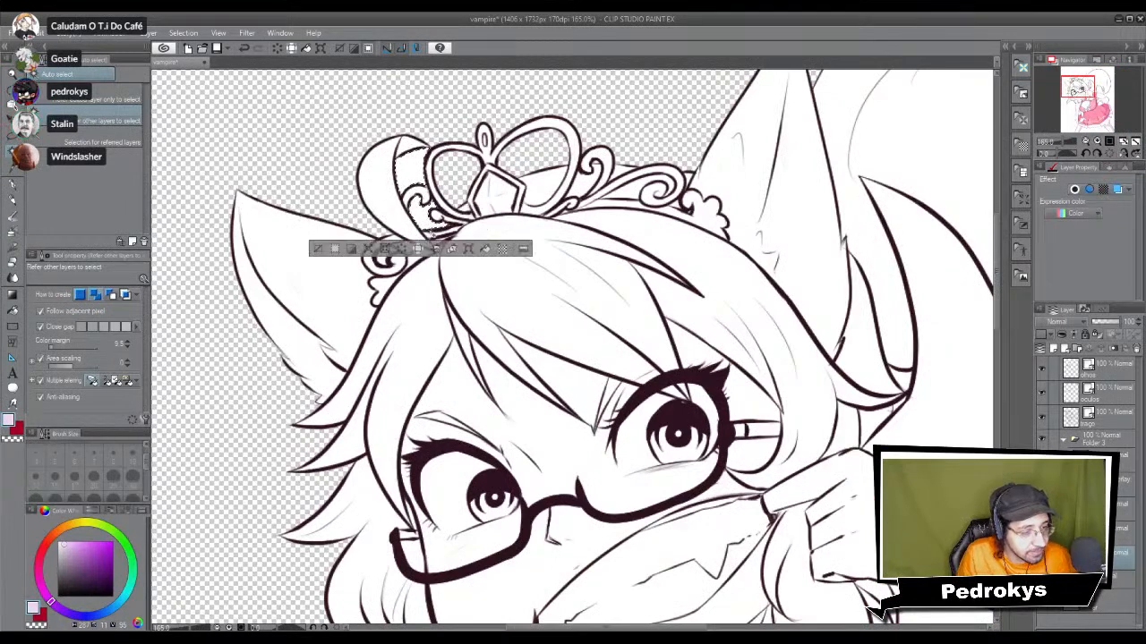
key("ctrl+d")
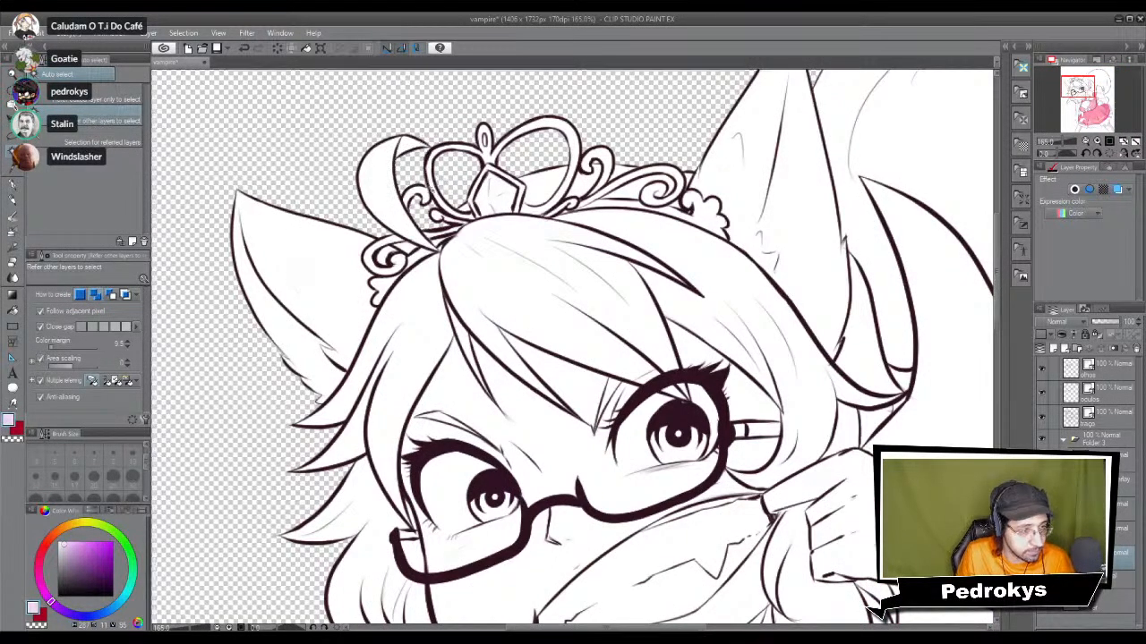
Step: Touch up the tiara's outline beside the small curl left of the gem on the line art layer with the size 4 Mapping pen
scroll(434, 182, "up", 2)
scroll(429, 185, "up", 1)
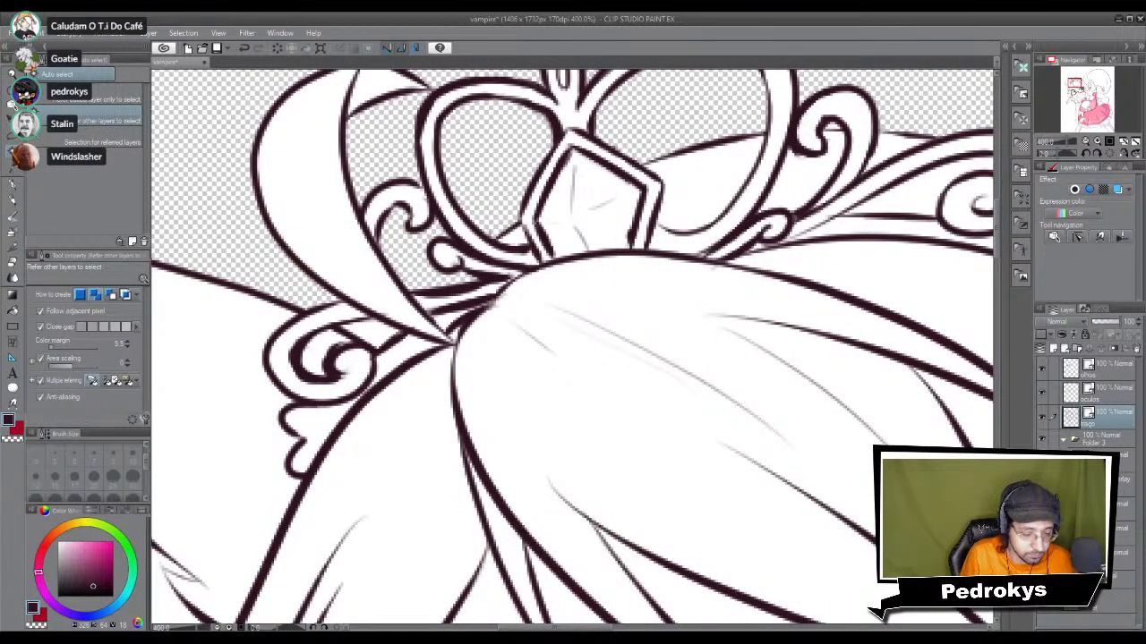
key("p")
left_click(38, 456)
left_click_drag(433, 290, 464, 276)
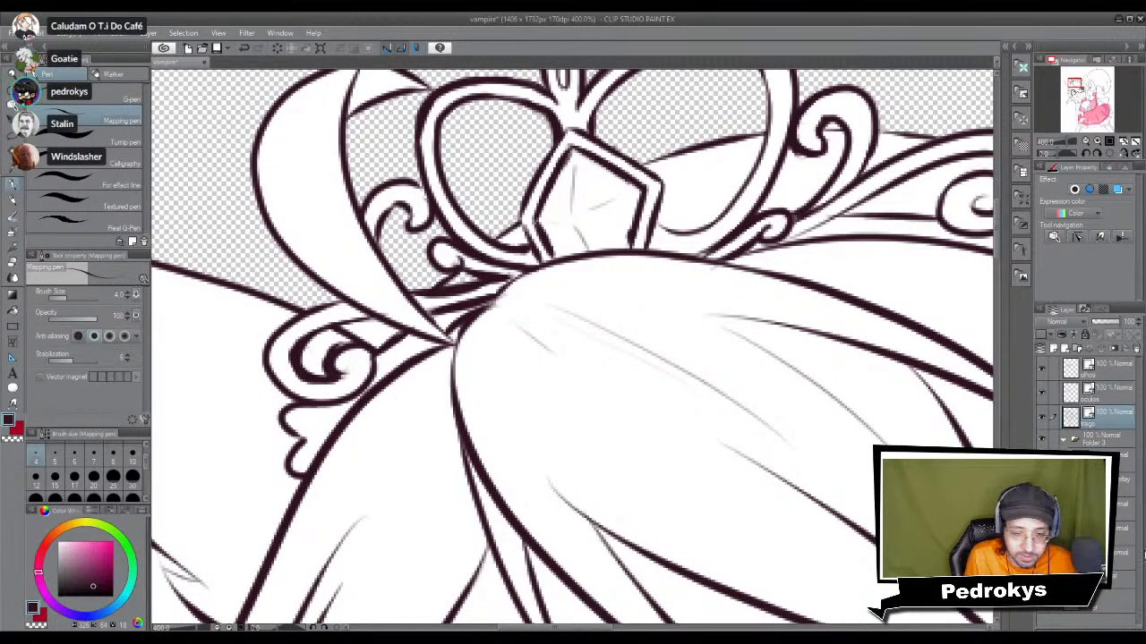
Step: Examine the tiara, face and whole character at different zoom levels
left_click(1123, 563)
key("p")
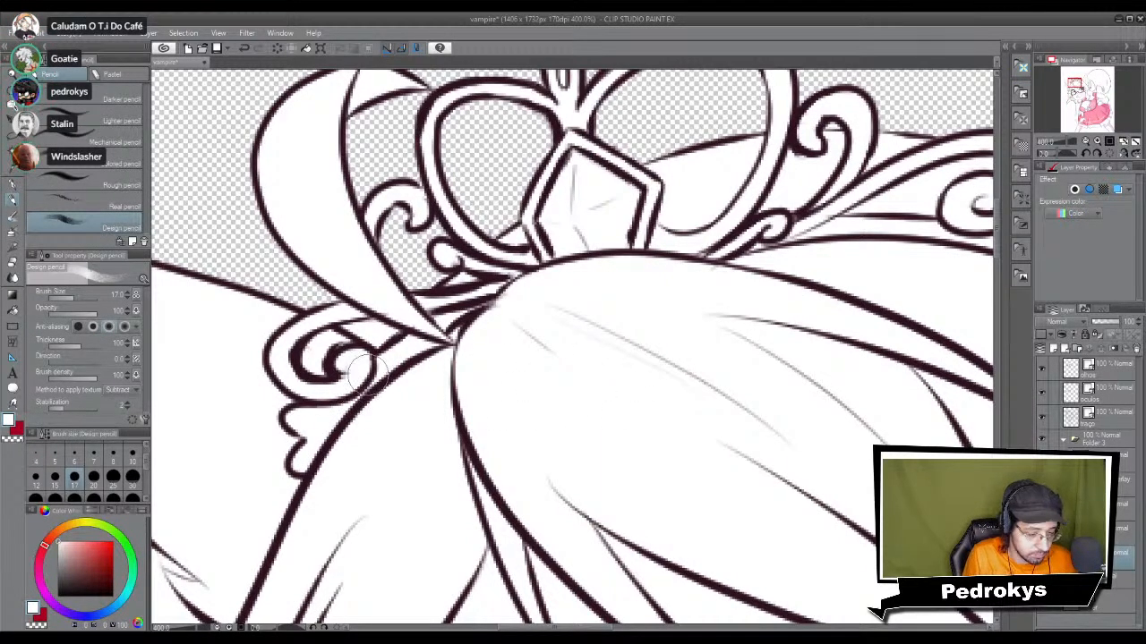
key("w")
scroll(369, 281, "down", 4)
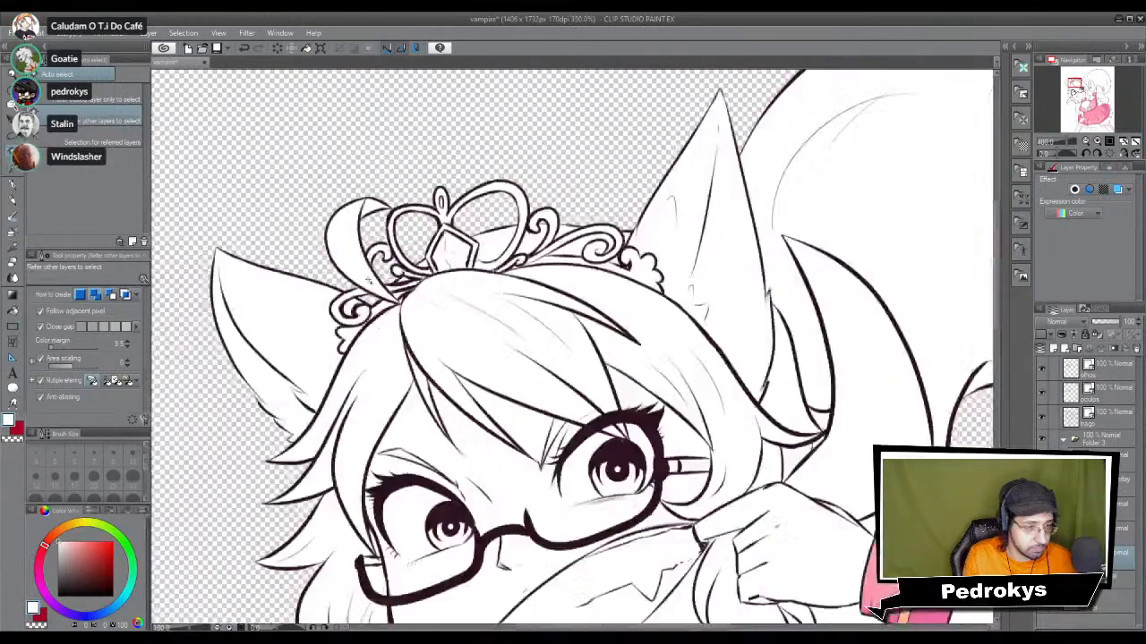
left_click_drag(416, 355, 518, 320)
scroll(516, 319, "down", 2)
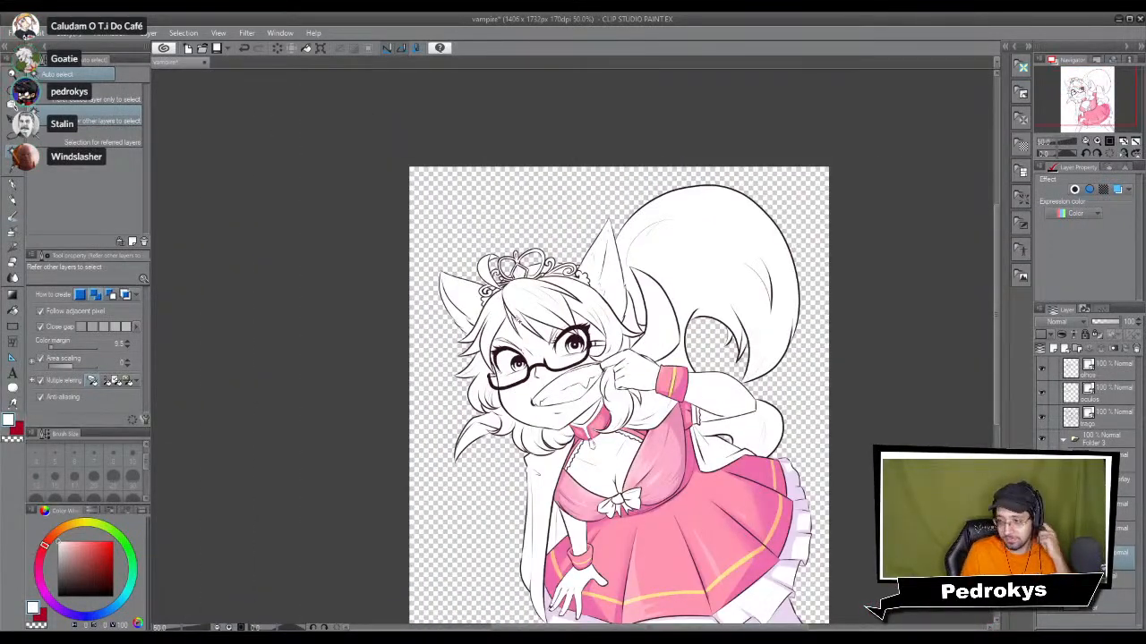
scroll(516, 319, "down", 2)
scroll(537, 331, "up", 4)
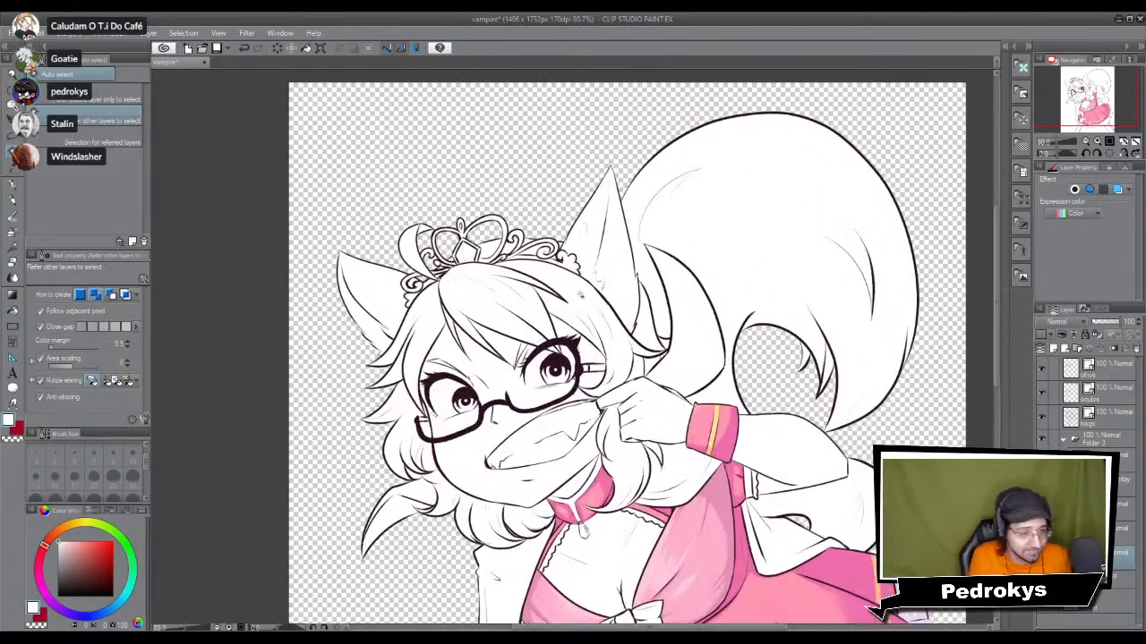
scroll(573, 300, "up", 2)
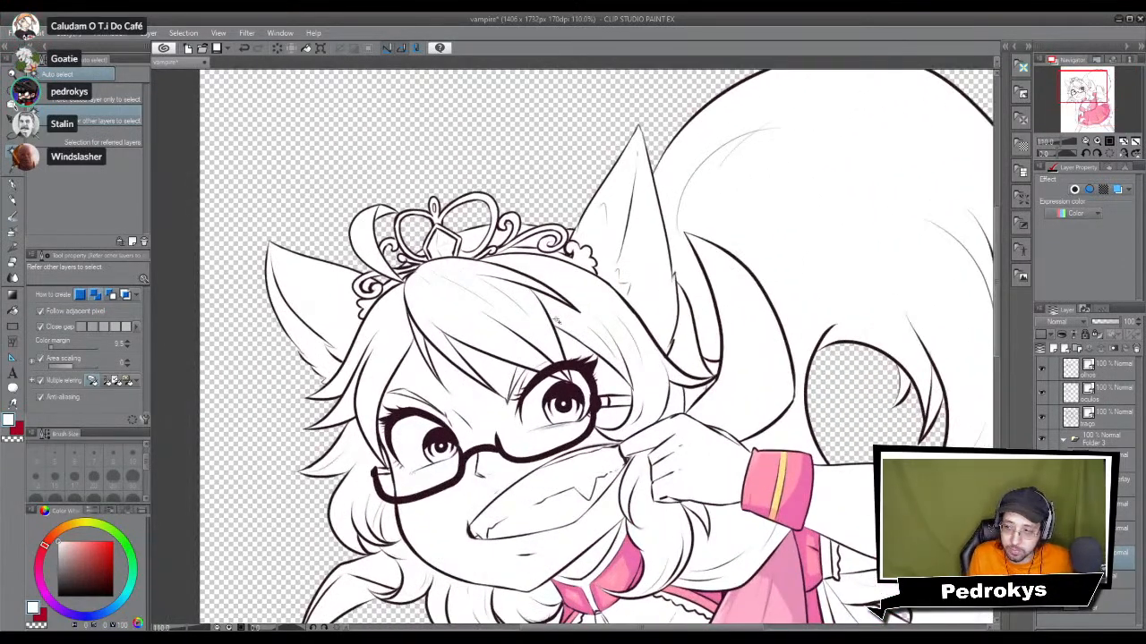
scroll(555, 322, "down", 2)
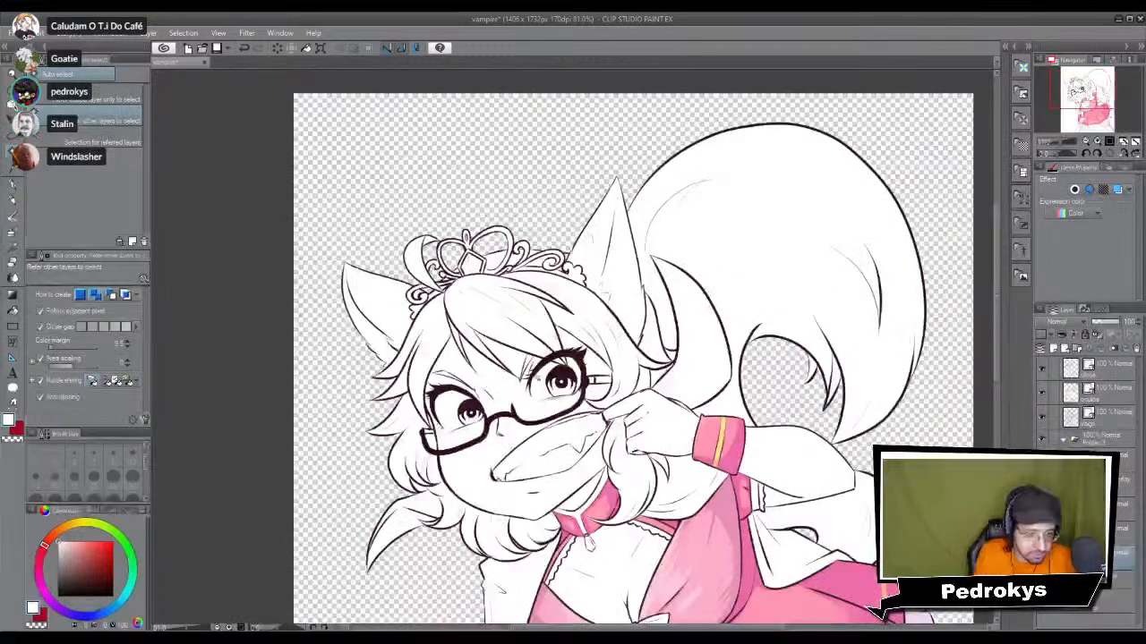
scroll(582, 479, "up", 1)
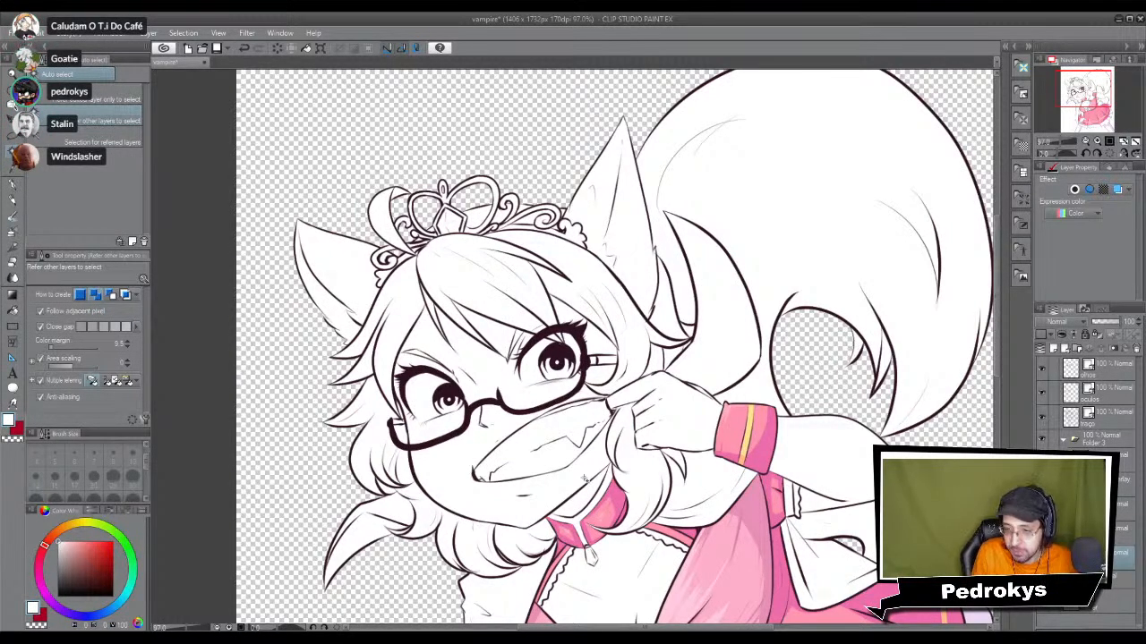
scroll(652, 537, "down", 2)
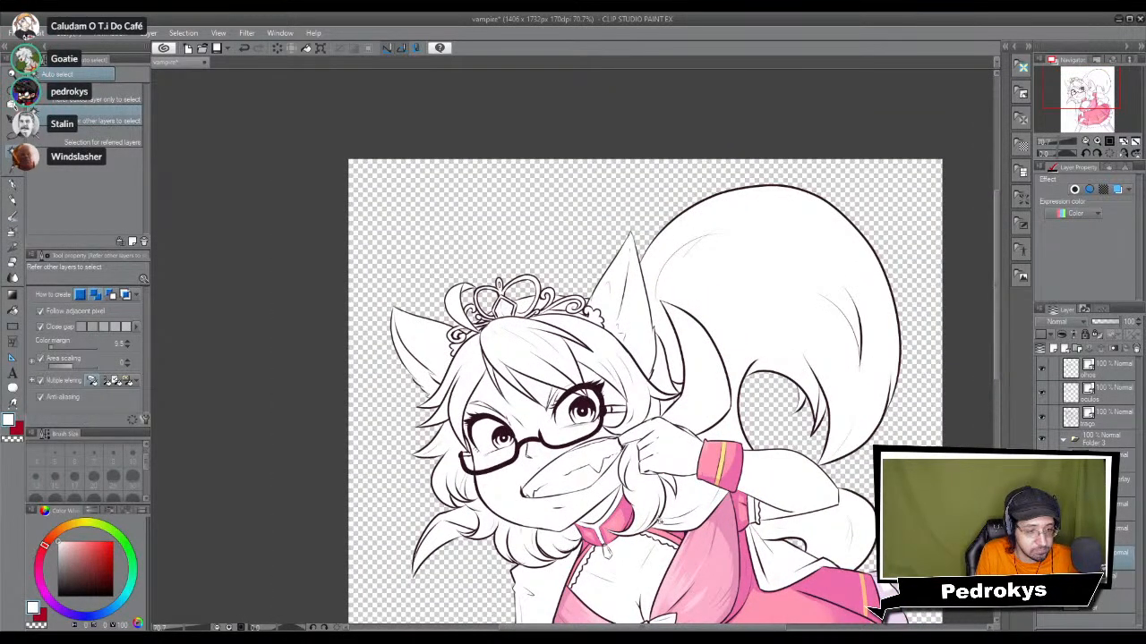
scroll(660, 524, "down", 1)
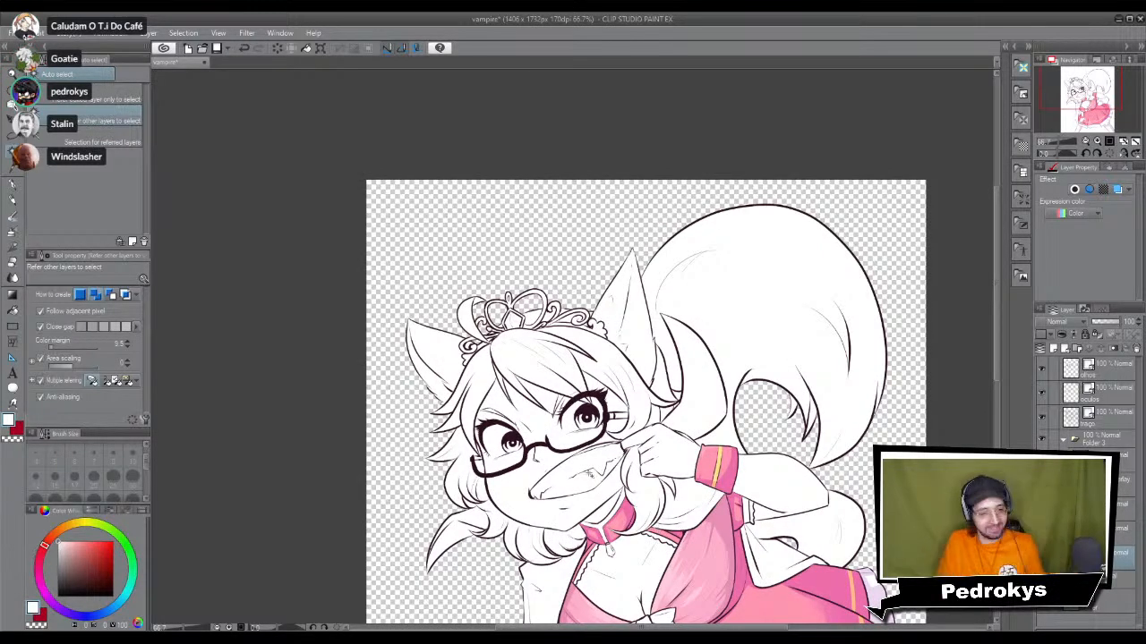
scroll(601, 488, "down", 1)
Step: Draw the inner curve of a hair lock over the left-hand cheek on the line art layer with the size 5 G-pen
scroll(600, 493, "up", 4)
scroll(597, 497, "up", 5)
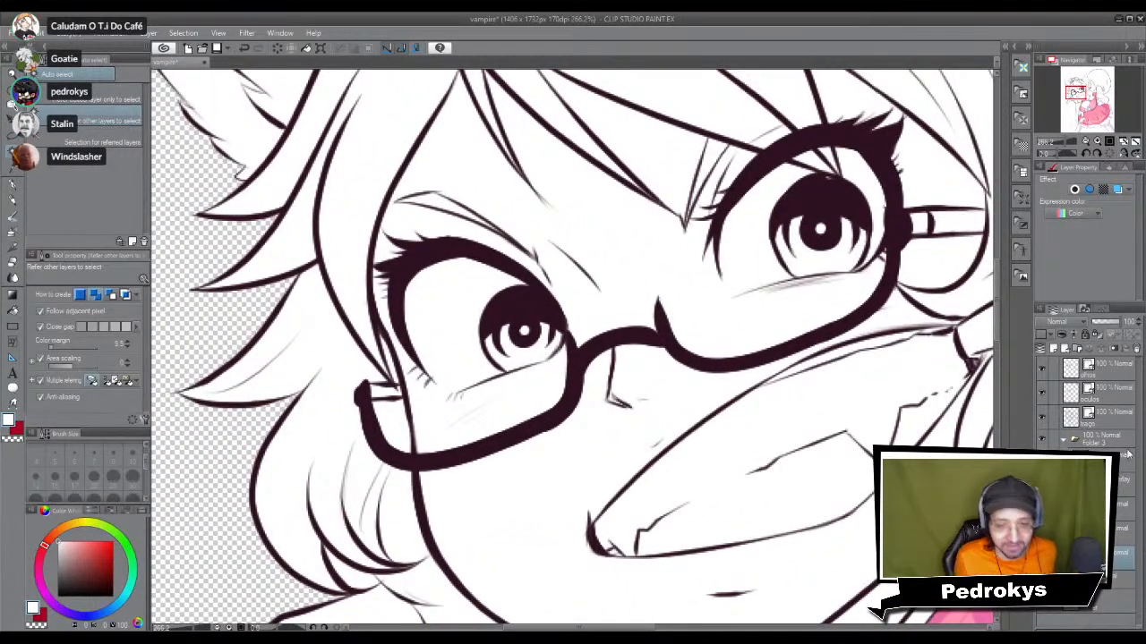
left_click(1119, 418)
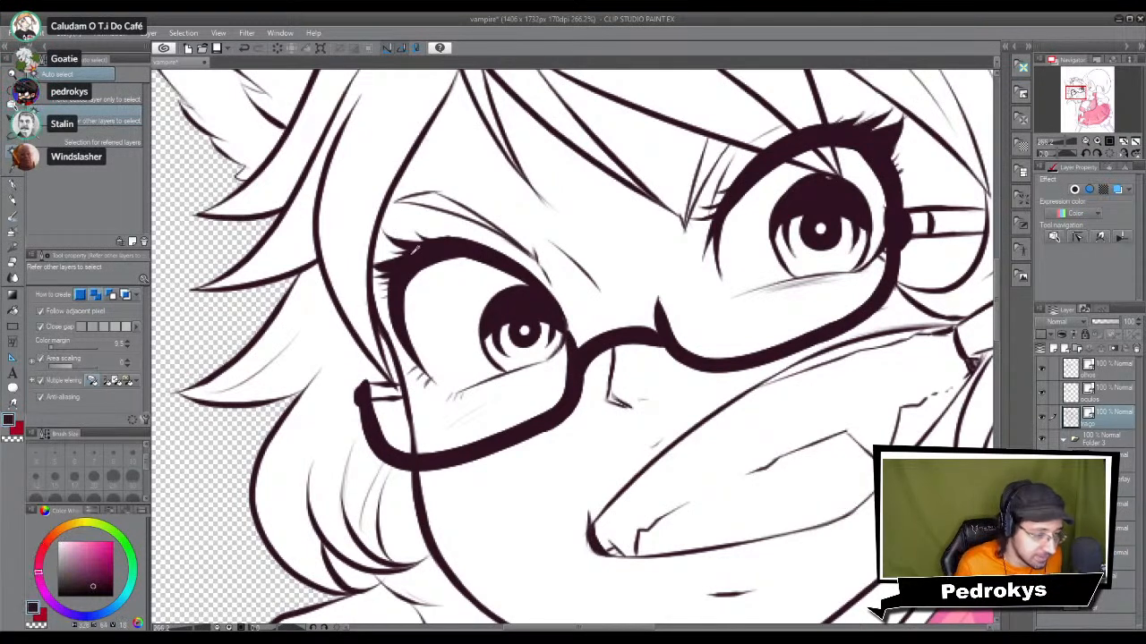
key("p")
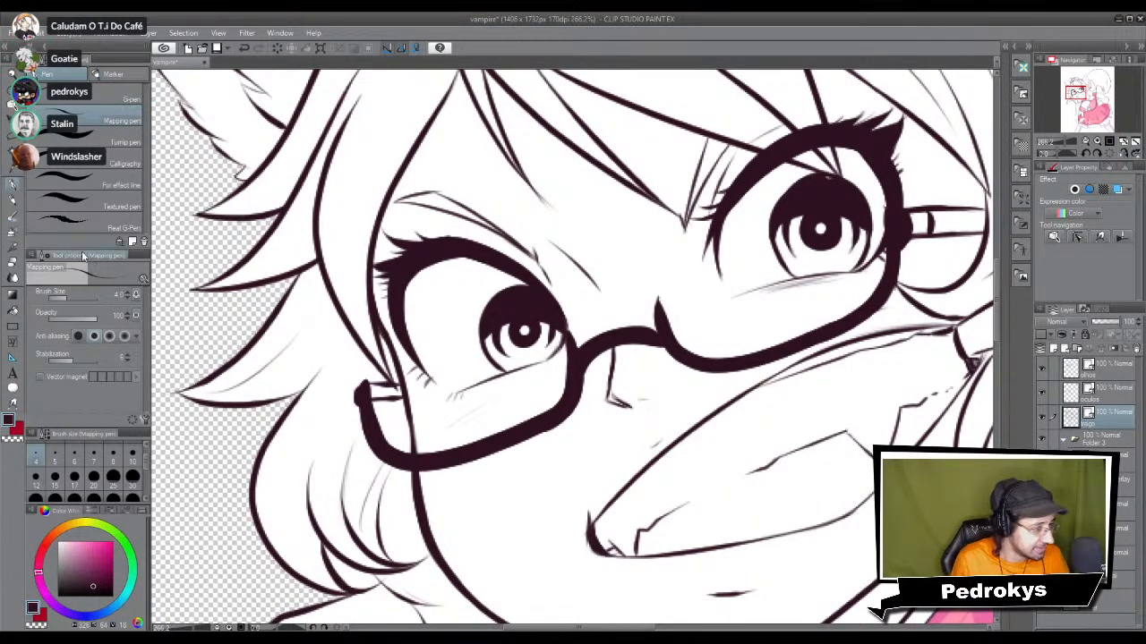
left_click(115, 99)
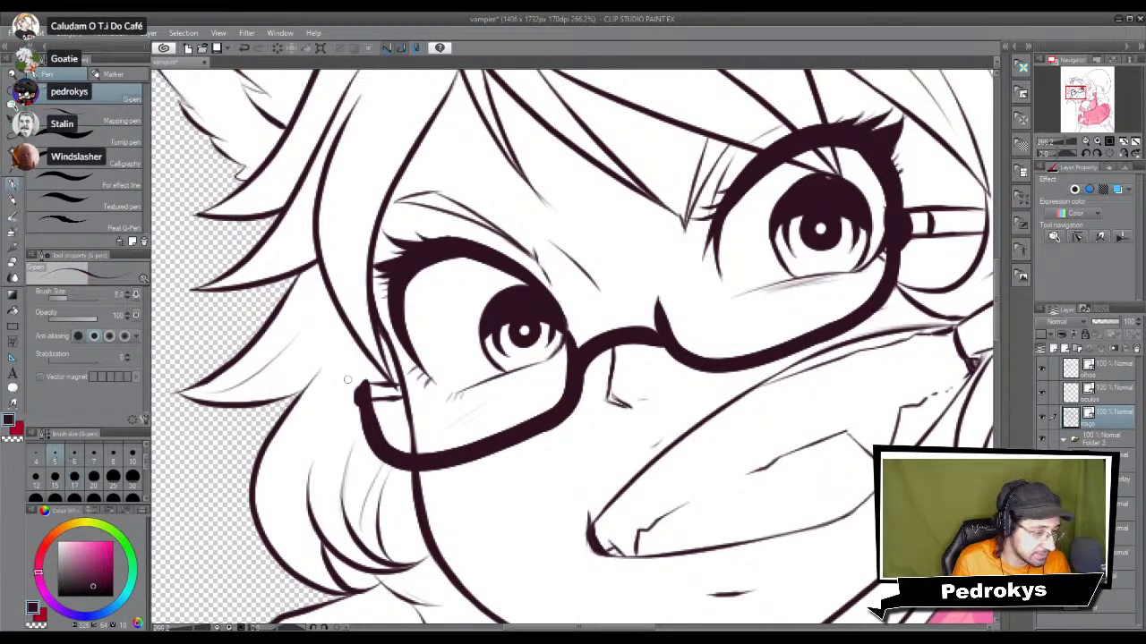
left_click_drag(372, 311, 393, 383)
key("ctrl+z")
mouse_move(376, 303)
left_mouse_down()
mouse_move(394, 383)
mouse_move(473, 424)
left_mouse_up()
left_click_drag(331, 317, 370, 449)
key("ctrl+z")
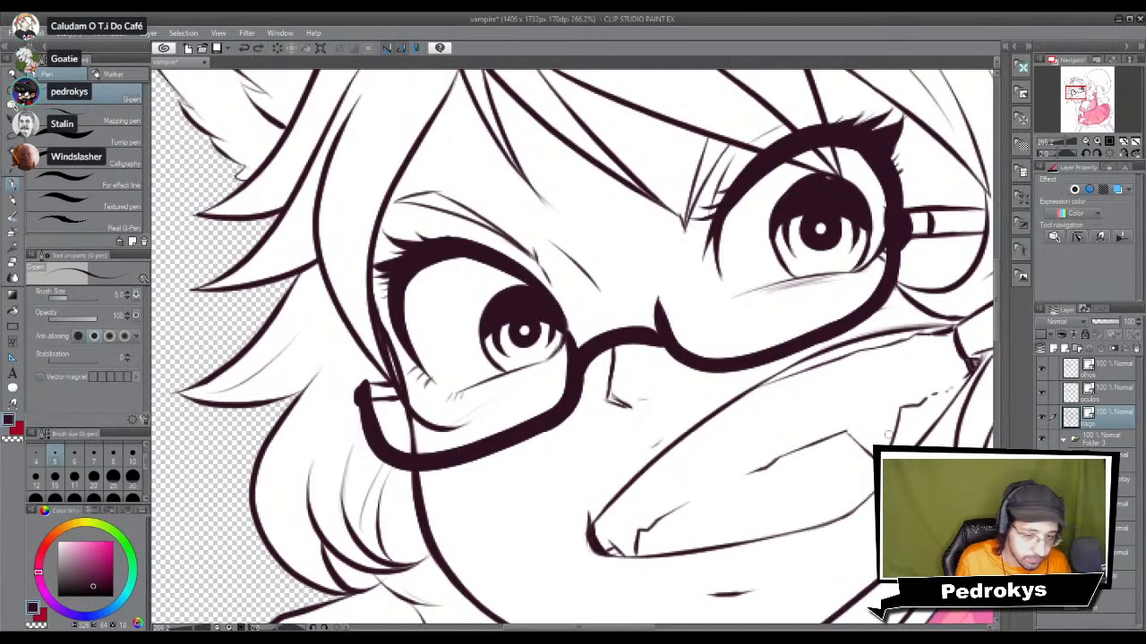
Step: Hide the glasses layer and draw the outer curve of the cheek hair lock so it meets the inner curve in a point
left_click(1041, 391)
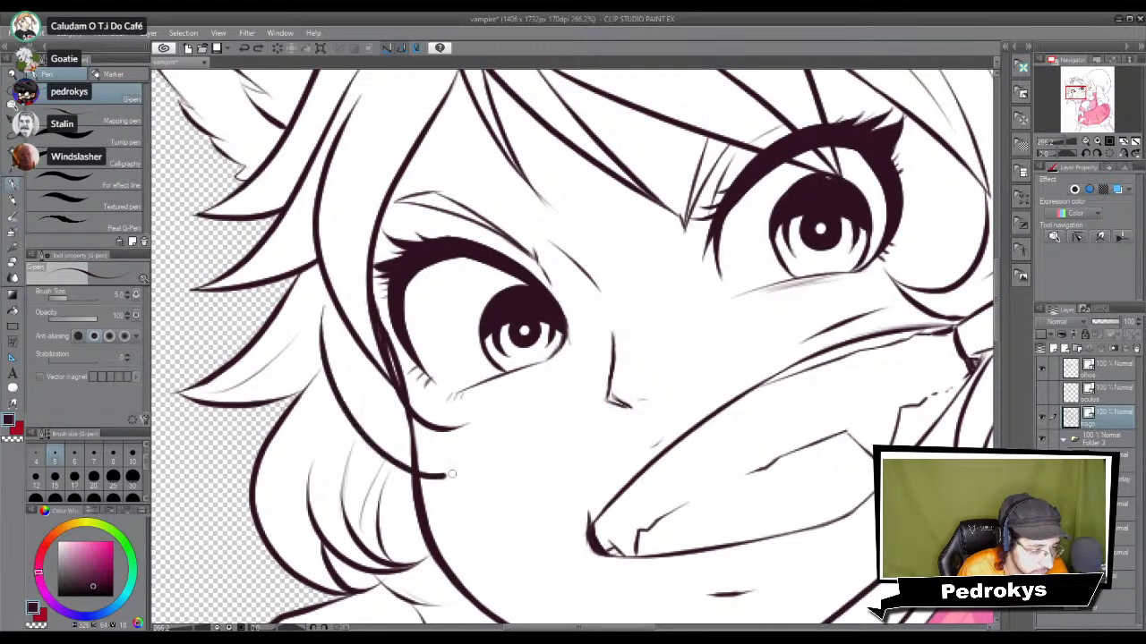
left_click_drag(324, 369, 383, 456)
key("ctrl+z")
key("ctrl+y")
key("ctrl+z")
mouse_move(324, 367)
left_mouse_down()
mouse_move(419, 466)
mouse_move(472, 417)
left_mouse_up()
key("ctrl+z")
key("ctrl+y")
key("ctrl+z")
left_click_drag(320, 346, 483, 401)
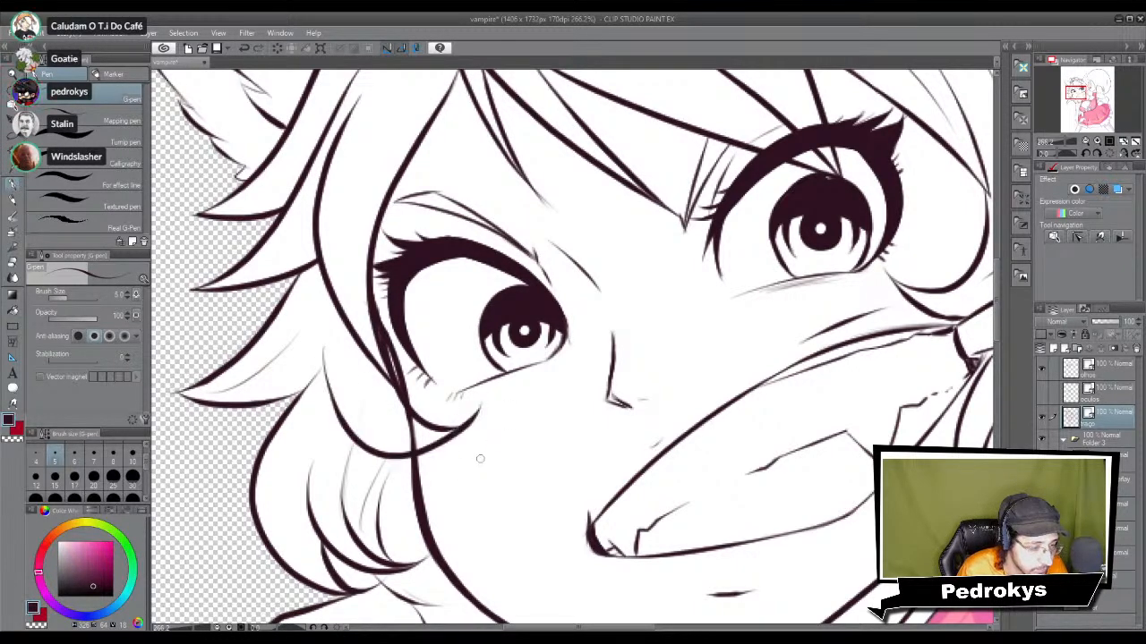
Step: Trim and sharpen the tip of the cheek hair lock, and erase the face outline where it crosses the lock
key("e")
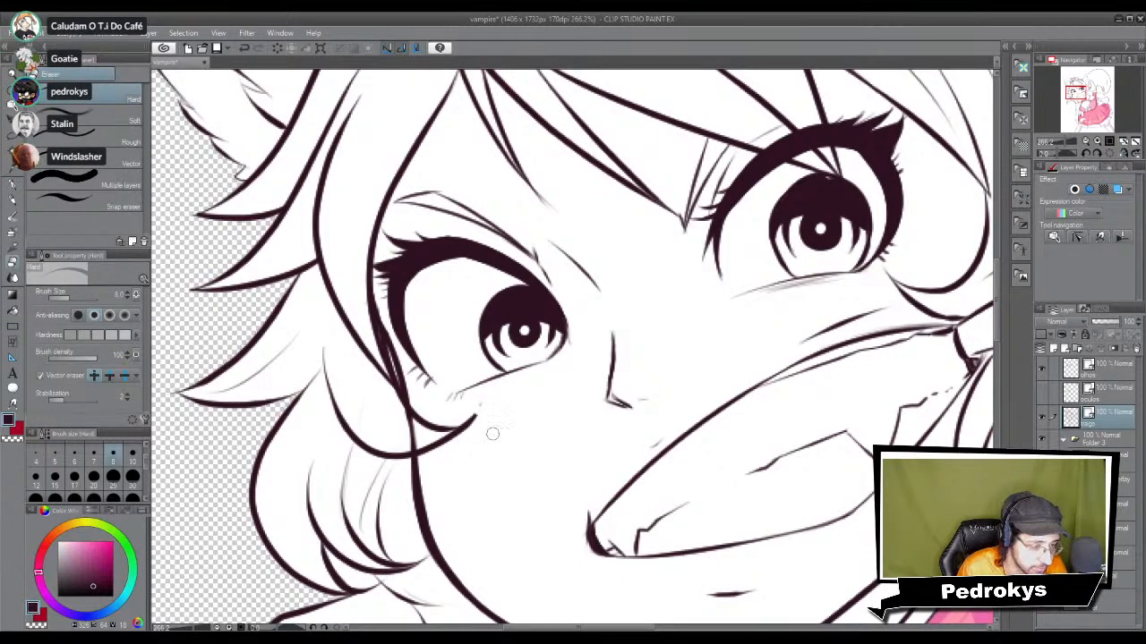
left_click_drag(458, 424, 504, 413)
key("p")
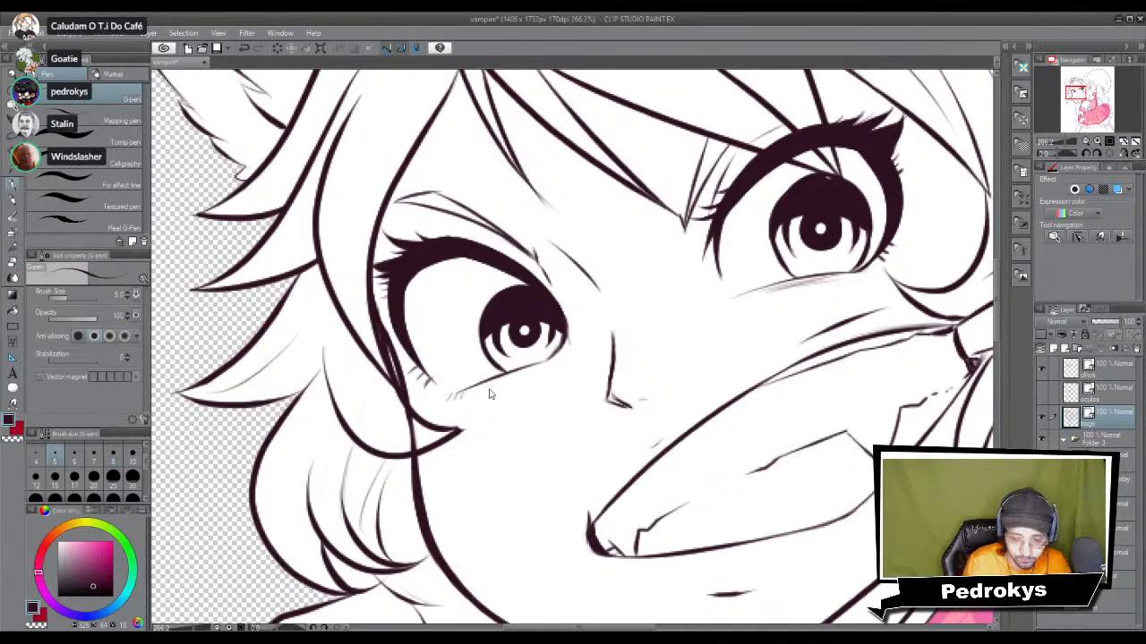
scroll(488, 393, "up", 4)
left_click_drag(537, 468, 582, 444)
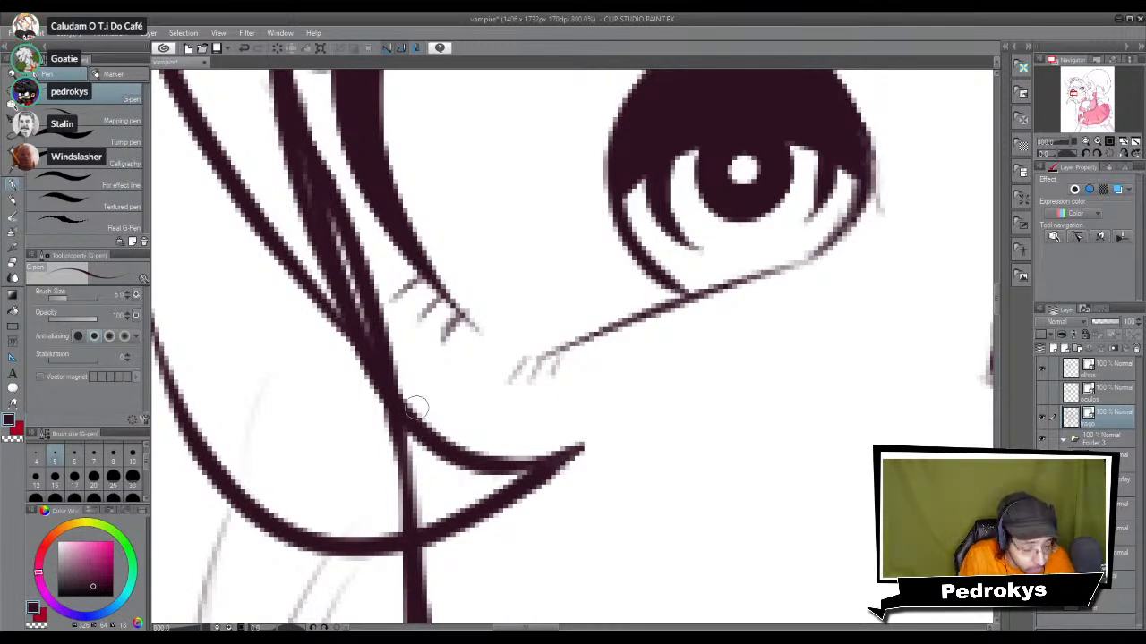
key("e")
left_click_drag(409, 476, 463, 505)
mouse_move(401, 448)
left_mouse_down()
mouse_move(358, 378)
mouse_move(388, 464)
mouse_move(416, 493)
mouse_move(393, 519)
left_mouse_up()
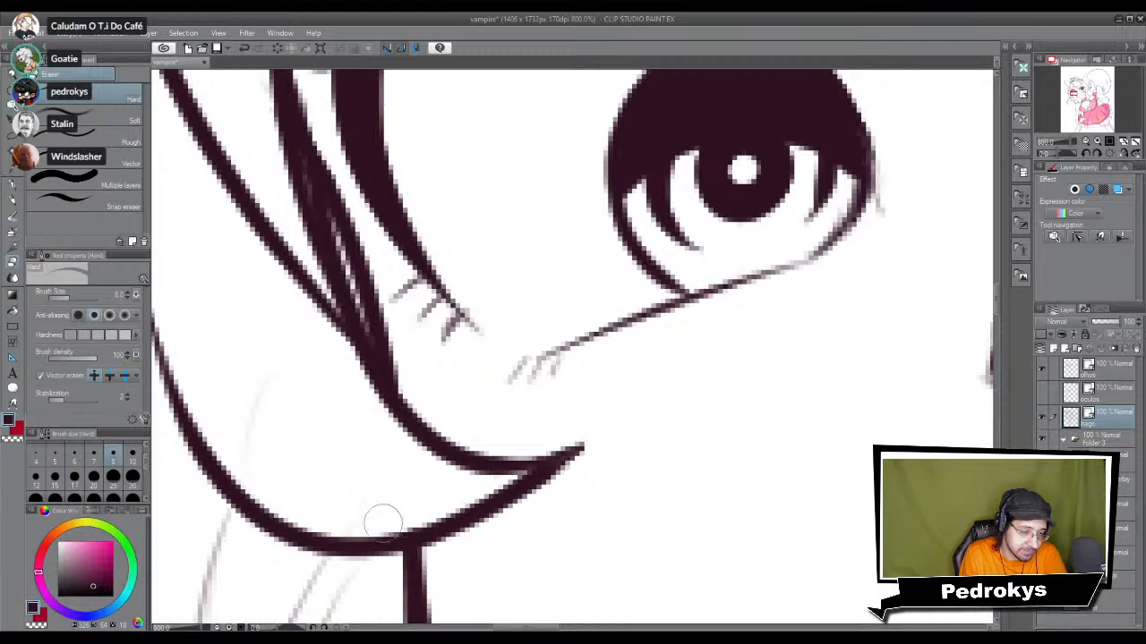
Step: Extend the outer edge of the cheek hair lock upward with a tapered G-pen stroke
scroll(476, 405, "down", 4)
scroll(475, 405, "up", 4)
key("p")
left_click_drag(306, 296, 328, 376)
key("ctrl+z")
mouse_move(304, 270)
left_mouse_down()
mouse_move(335, 409)
mouse_move(313, 356)
mouse_move(326, 413)
left_mouse_up()
key("ctrl+z")
key("ctrl+z")
key("ctrl+z")
mouse_move(306, 266)
left_mouse_down()
mouse_move(338, 421)
mouse_move(324, 399)
left_mouse_up()
Step: Reinforce the hair lock's inner line beside the left-hand eye, and show the glasses layer again
left_click_drag(404, 315, 424, 370)
key("ctrl+z")
left_click_drag(405, 309, 441, 408)
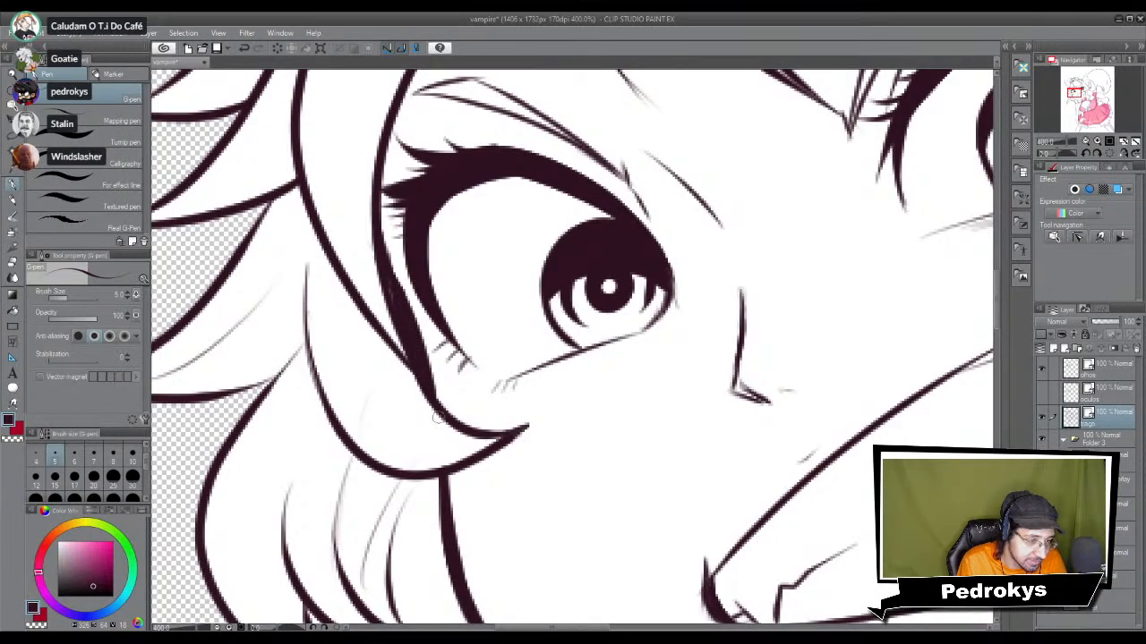
left_click_drag(358, 315, 425, 419)
key("ctrl+z")
mouse_move(363, 361)
left_mouse_down()
mouse_move(431, 436)
mouse_move(425, 366)
left_mouse_up()
scroll(480, 423, "down", 4)
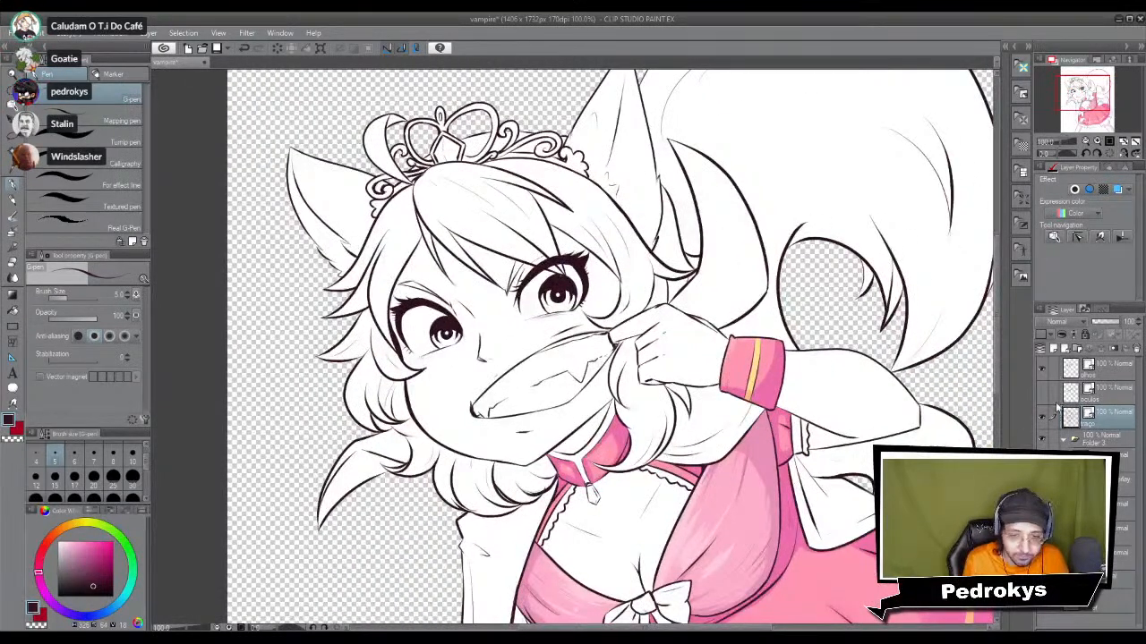
left_click(1040, 391)
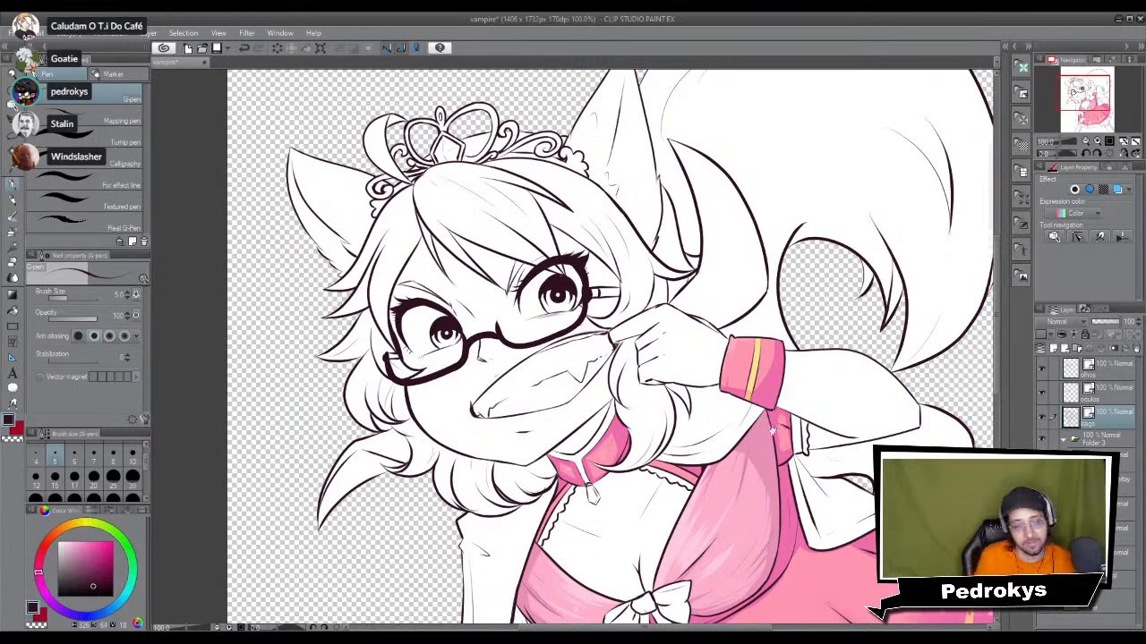
left_click_drag(775, 433, 670, 282)
scroll(714, 353, "down", 1)
left_click_drag(663, 410, 647, 426)
scroll(617, 345, "down", 1)
scroll(711, 421, "down", 1)
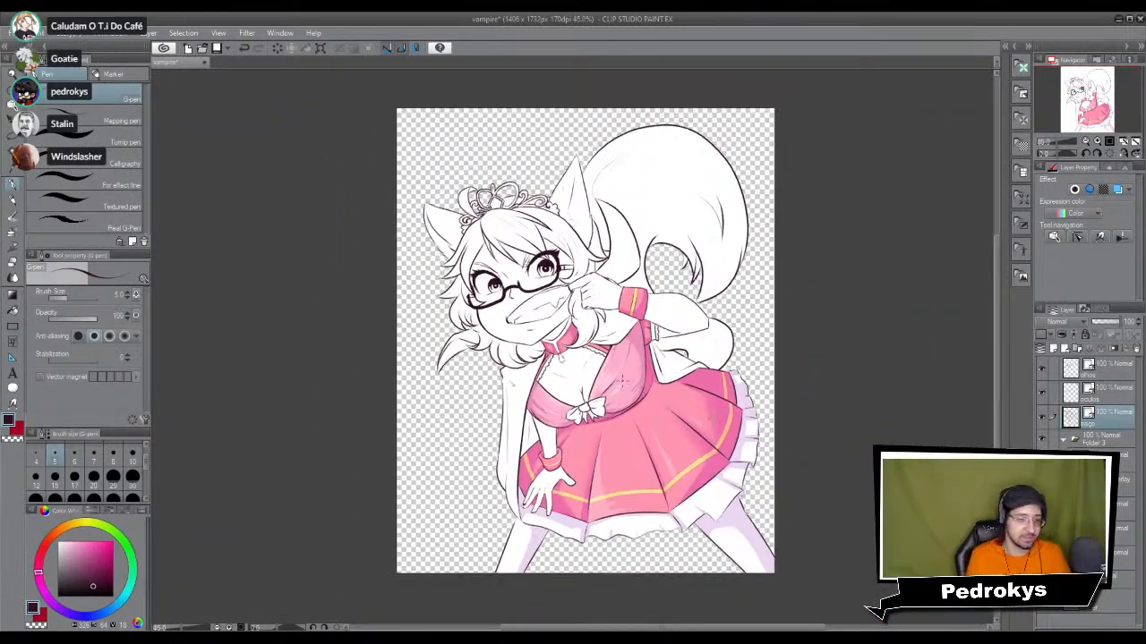
Step: Shade the white ruffled trim below the raised arm's cuff with pale lavender sampled from the skirt frill, using the size 5 G-pen
scroll(629, 351, "up", 4)
left_click_drag(578, 343, 600, 521)
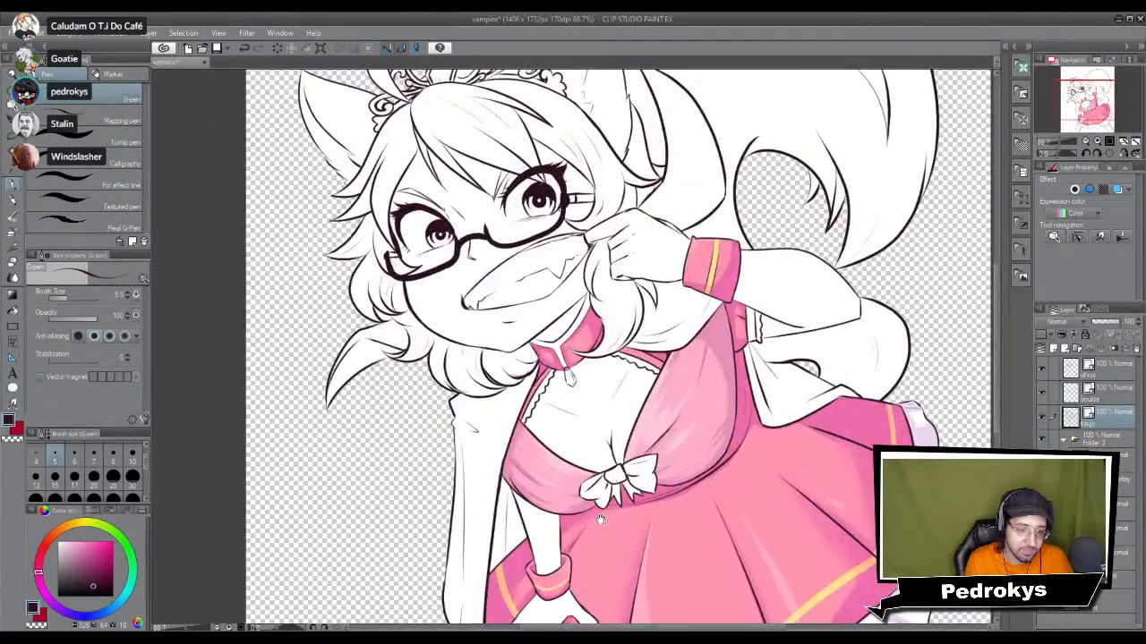
scroll(599, 521, "up", 4)
left_click_drag(600, 521, 357, 176)
left_click(813, 428, "alt")
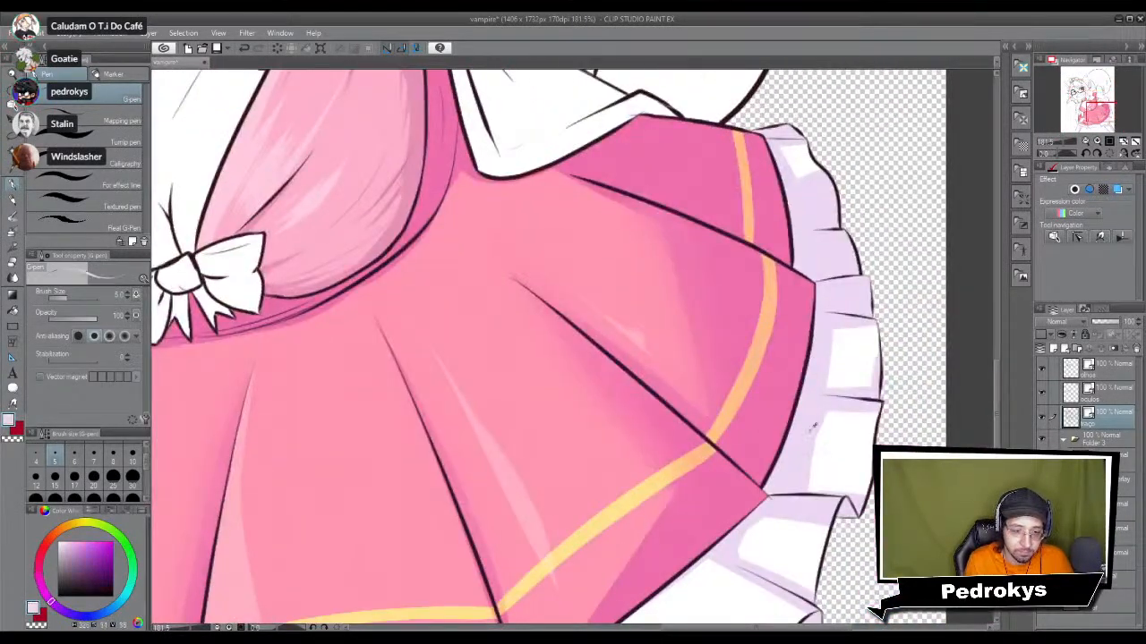
left_click(1122, 533)
left_click_drag(677, 264, 791, 592)
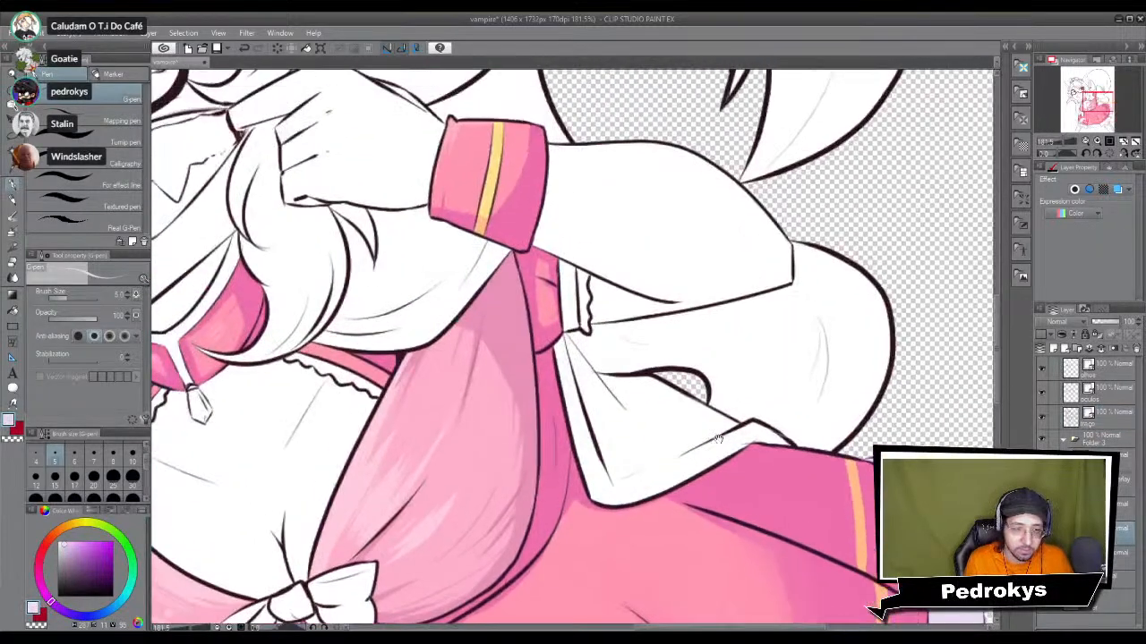
scroll(633, 379, "up", 1)
scroll(633, 379, "up", 1)
scroll(564, 313, "up", 2)
mouse_move(497, 279)
left_mouse_down()
mouse_move(537, 301)
mouse_move(496, 266)
mouse_move(495, 244)
mouse_move(526, 289)
left_mouse_up()
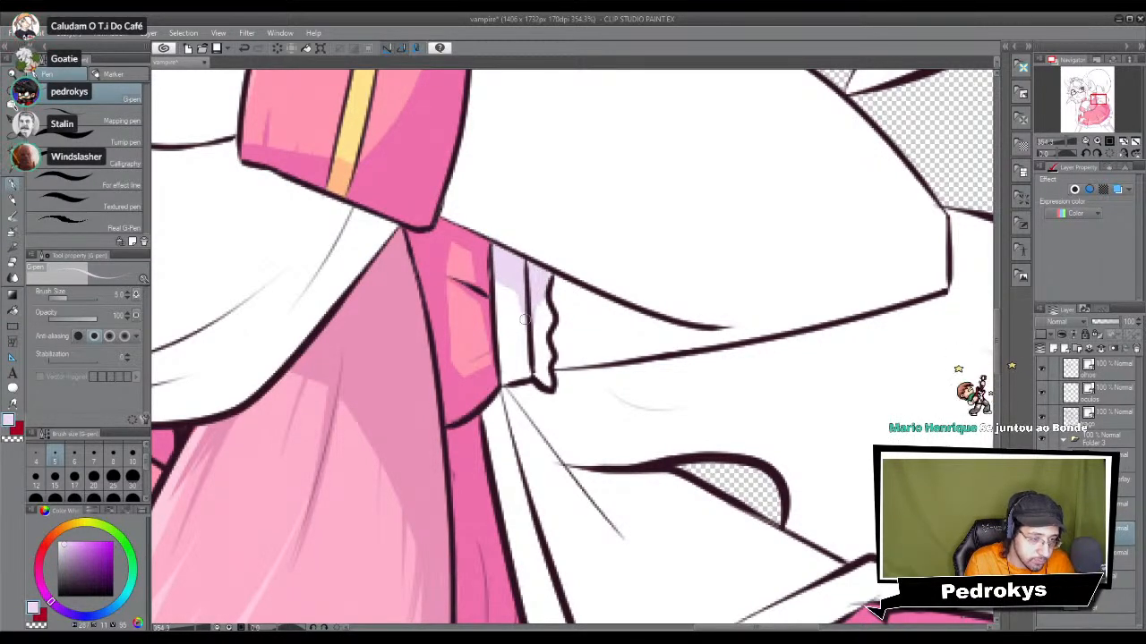
mouse_move(501, 372)
left_mouse_down()
mouse_move(531, 374)
mouse_move(533, 350)
mouse_move(535, 368)
mouse_move(535, 282)
left_mouse_up()
left_click_drag(544, 384, 545, 372)
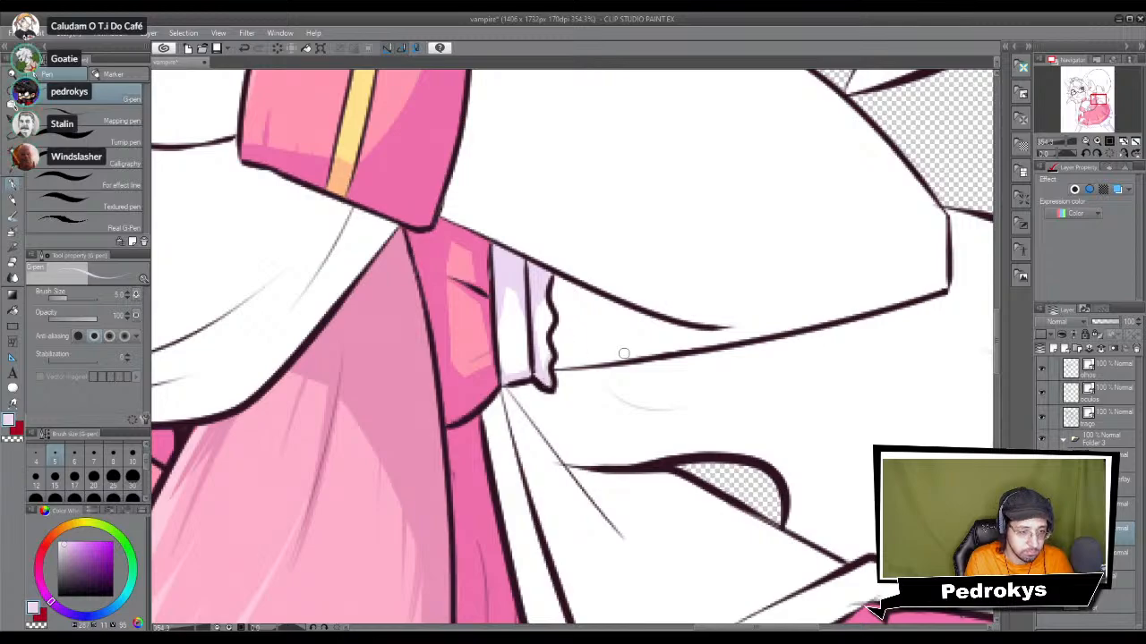
Step: Shade the knot, loops and tails of the white chest bow with pale lavender
scroll(625, 357, "down", 8)
scroll(625, 357, "up", 6)
mouse_move(512, 356)
left_mouse_down()
mouse_move(612, 252)
mouse_move(528, 459)
mouse_move(540, 535)
mouse_move(552, 433)
left_mouse_up()
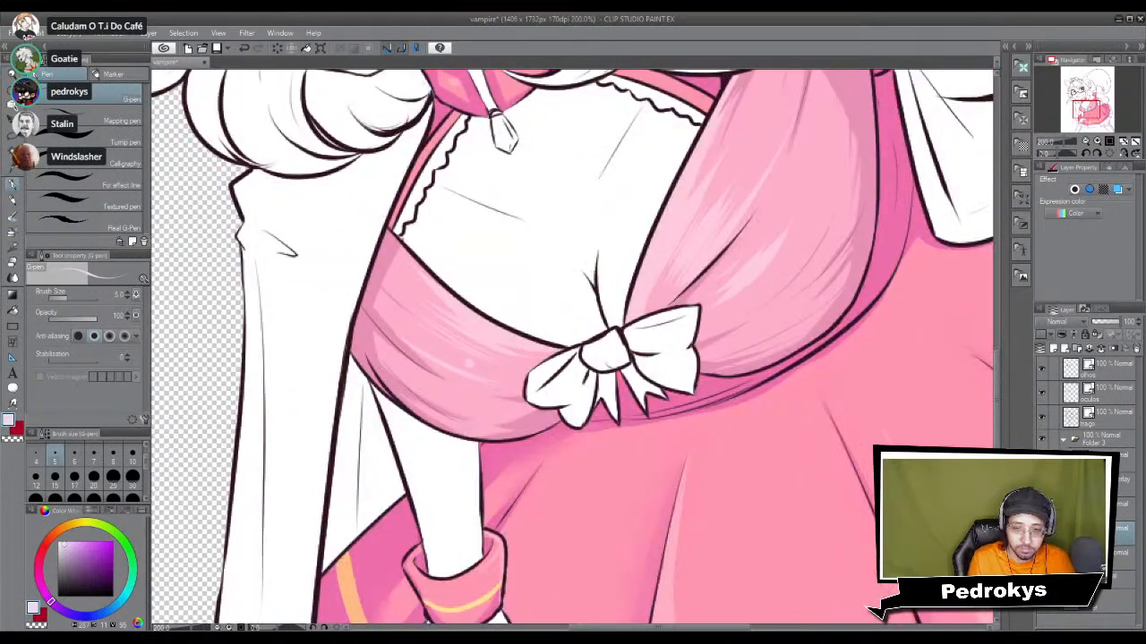
scroll(586, 349, "up", 2)
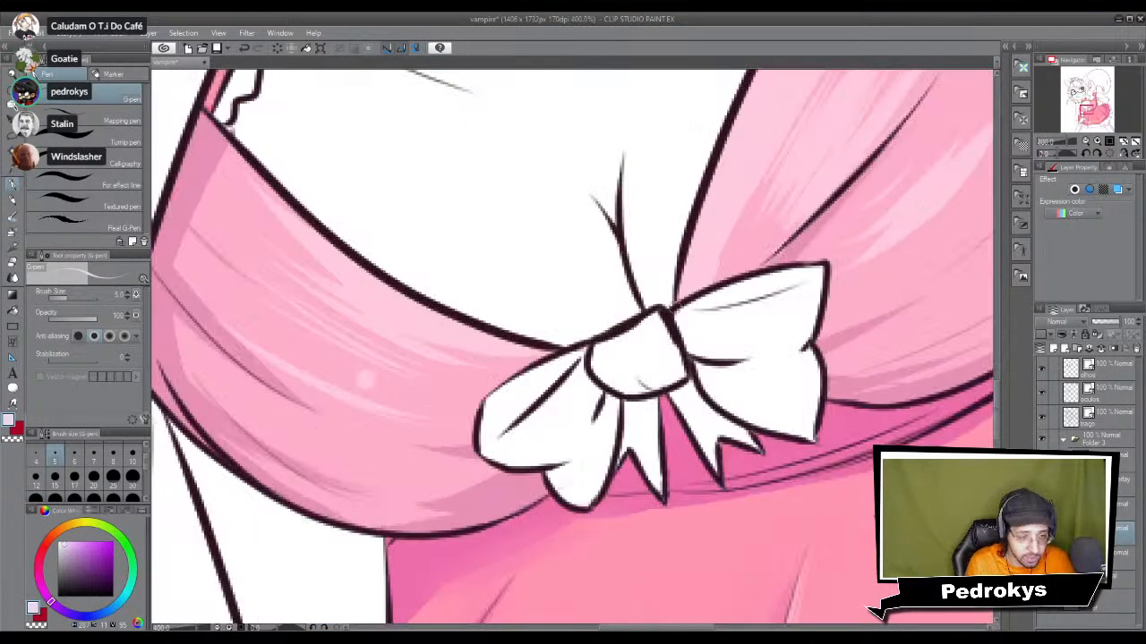
mouse_move(615, 377)
left_mouse_down()
mouse_move(654, 392)
mouse_move(691, 370)
mouse_move(626, 403)
left_mouse_up()
mouse_move(682, 375)
left_mouse_down()
mouse_move(688, 348)
mouse_move(671, 331)
mouse_move(727, 363)
mouse_move(709, 373)
mouse_move(718, 364)
mouse_move(714, 398)
mouse_move(743, 414)
mouse_move(770, 423)
mouse_move(748, 416)
mouse_move(819, 401)
left_mouse_up()
mouse_move(801, 363)
left_mouse_down()
mouse_move(775, 421)
mouse_move(802, 415)
mouse_move(809, 433)
mouse_move(799, 428)
left_mouse_up()
left_click_drag(775, 358, 809, 357)
mouse_move(605, 396)
left_mouse_down()
mouse_move(589, 434)
mouse_move(610, 396)
mouse_move(609, 444)
mouse_move(643, 405)
mouse_move(601, 474)
left_mouse_up()
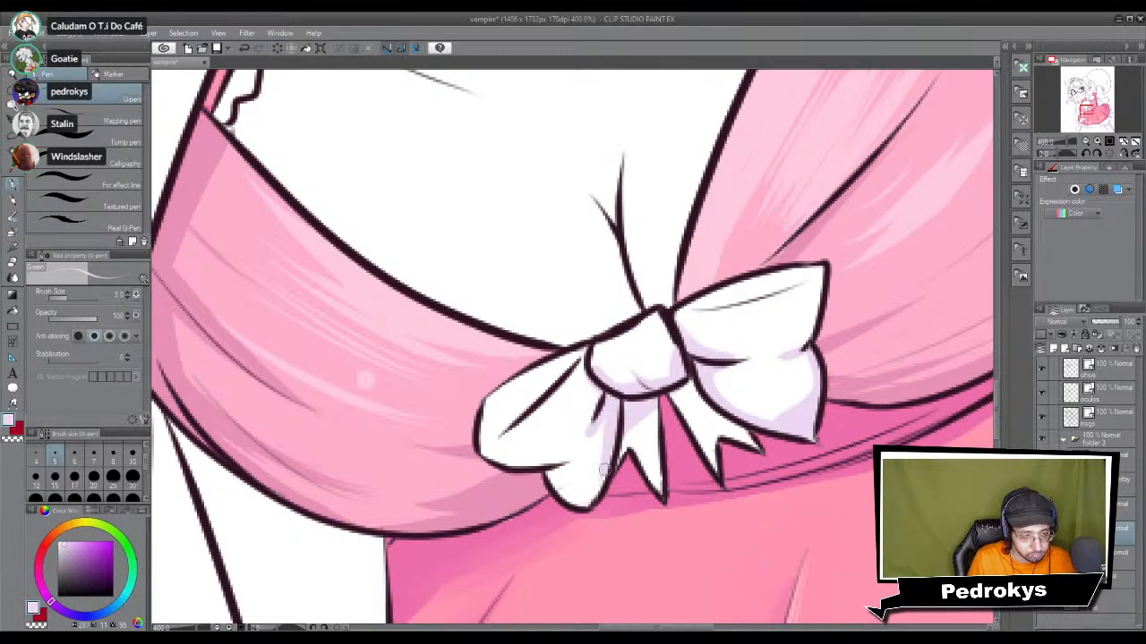
left_click_drag(548, 389, 595, 343)
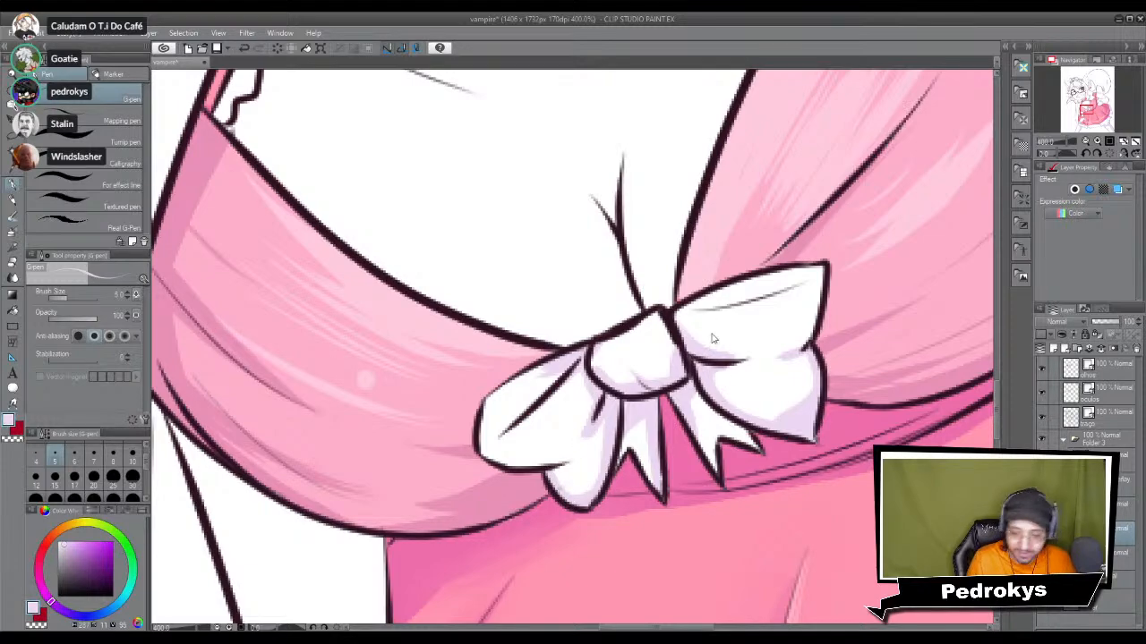
scroll(711, 334, "down", 5)
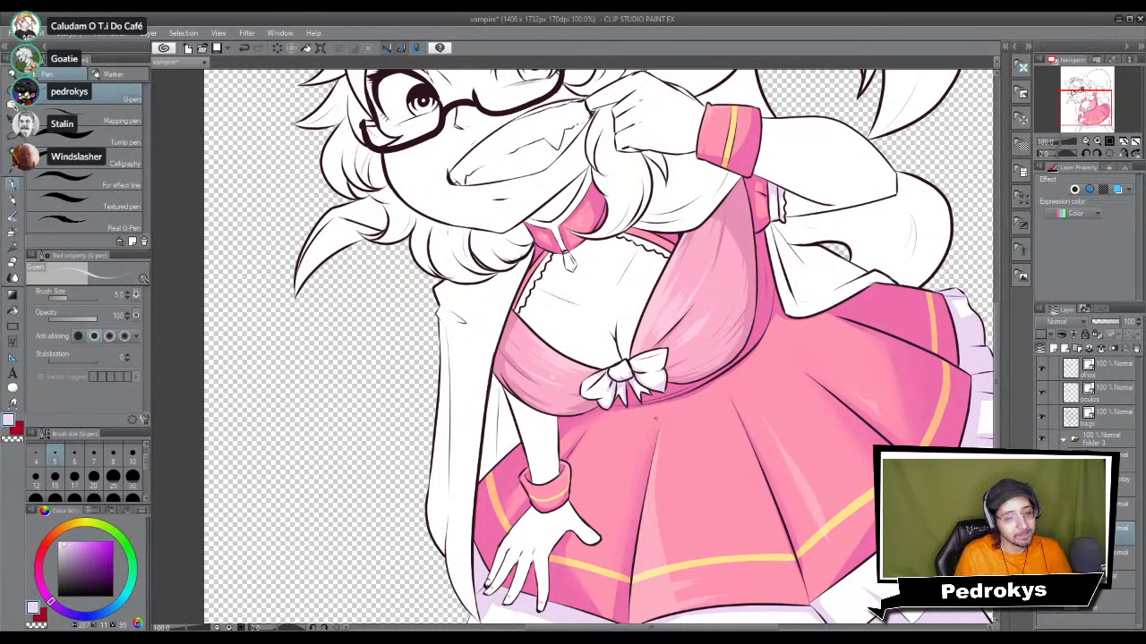
scroll(639, 435, "down", 2)
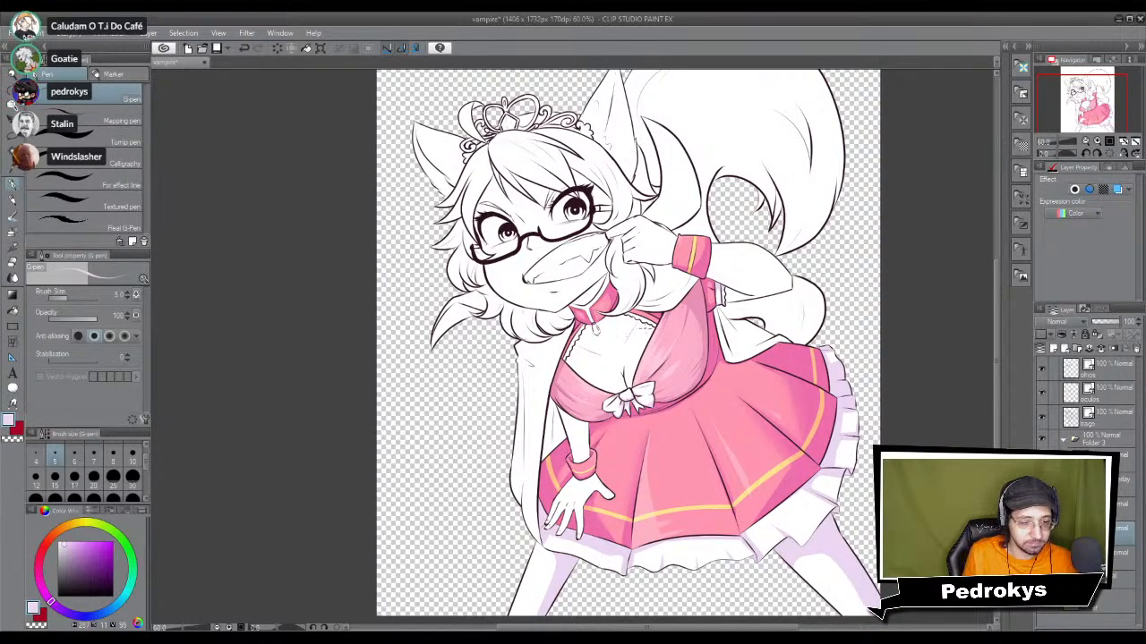
Step: Add more pale lavender shading along the folds and outer tip of the chest bow's right-hand loop
scroll(629, 342, "down", 2)
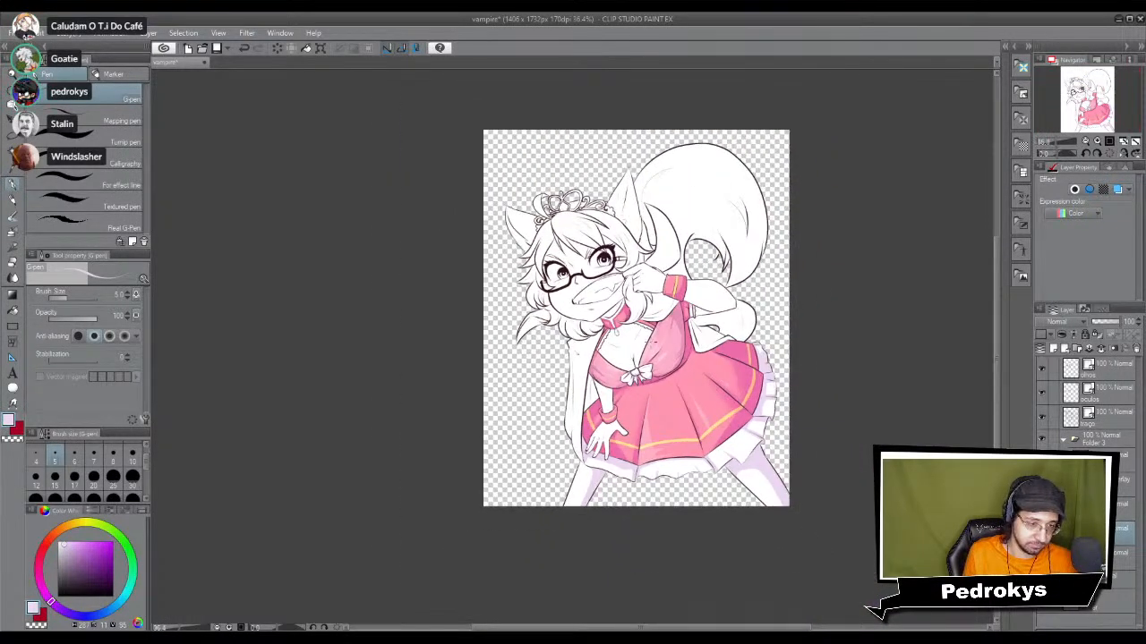
scroll(662, 345, "up", 4)
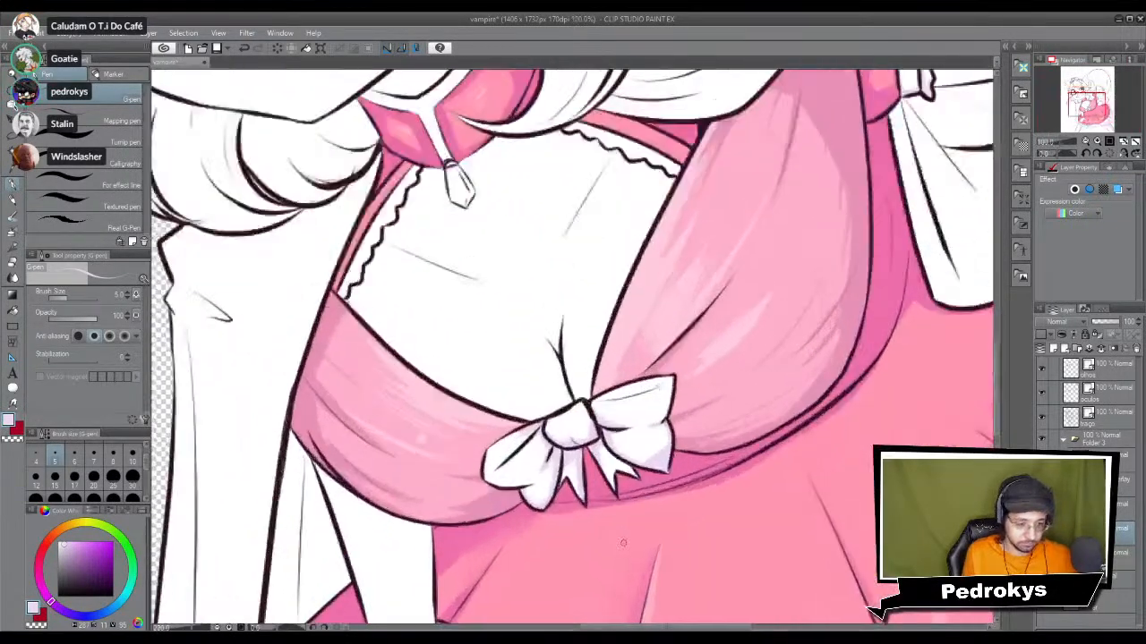
scroll(572, 447, "up", 5)
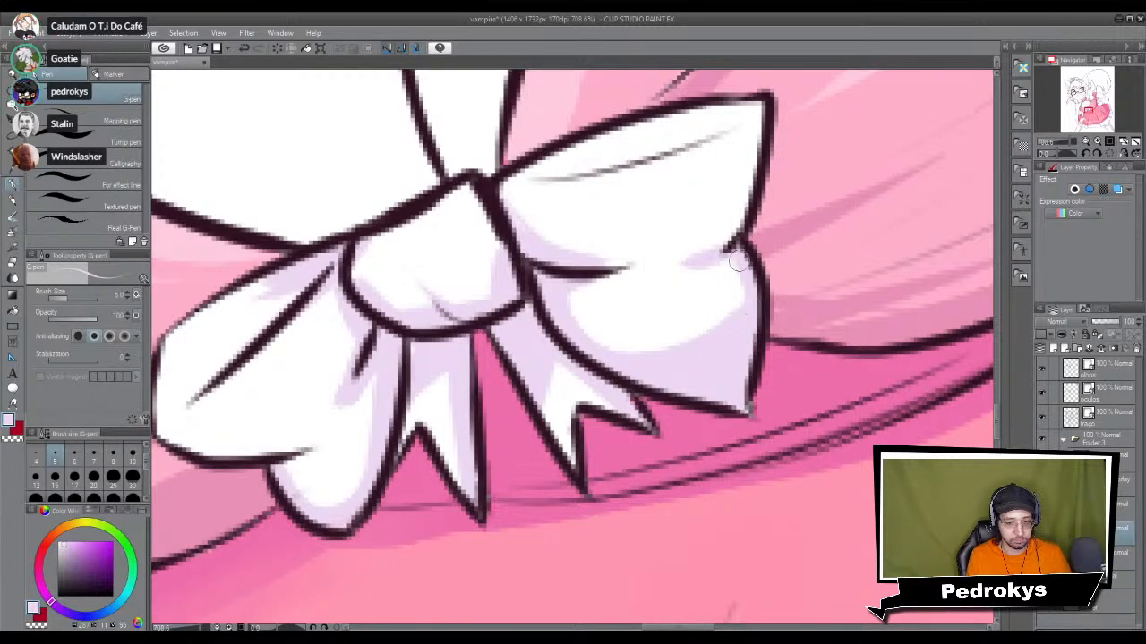
scroll(726, 256, "up", 2)
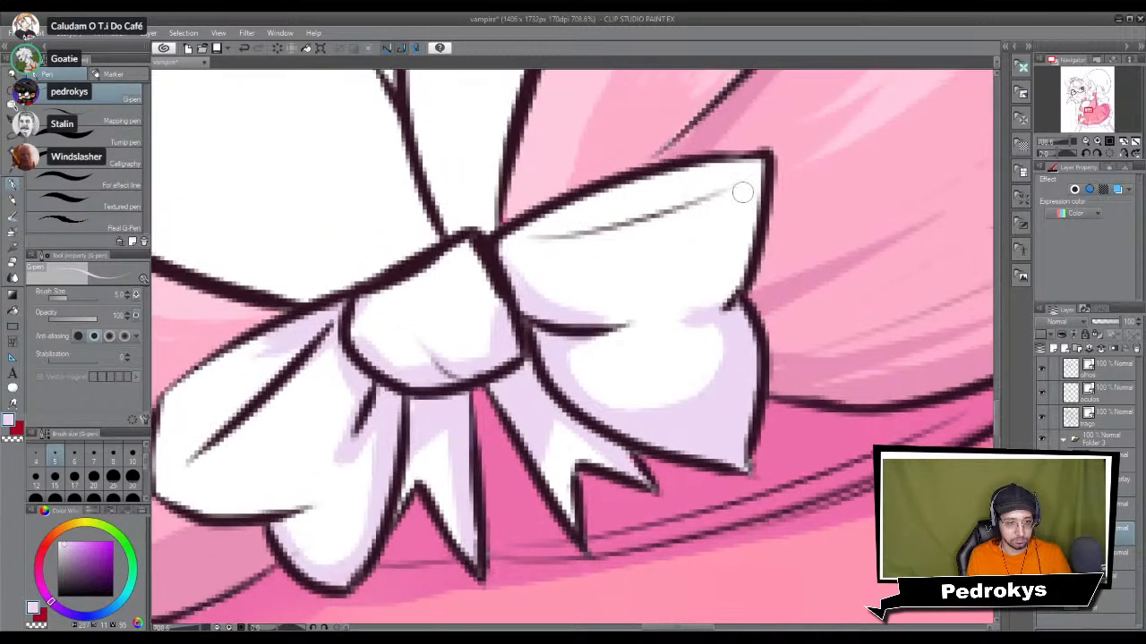
scroll(685, 302, "up", 3)
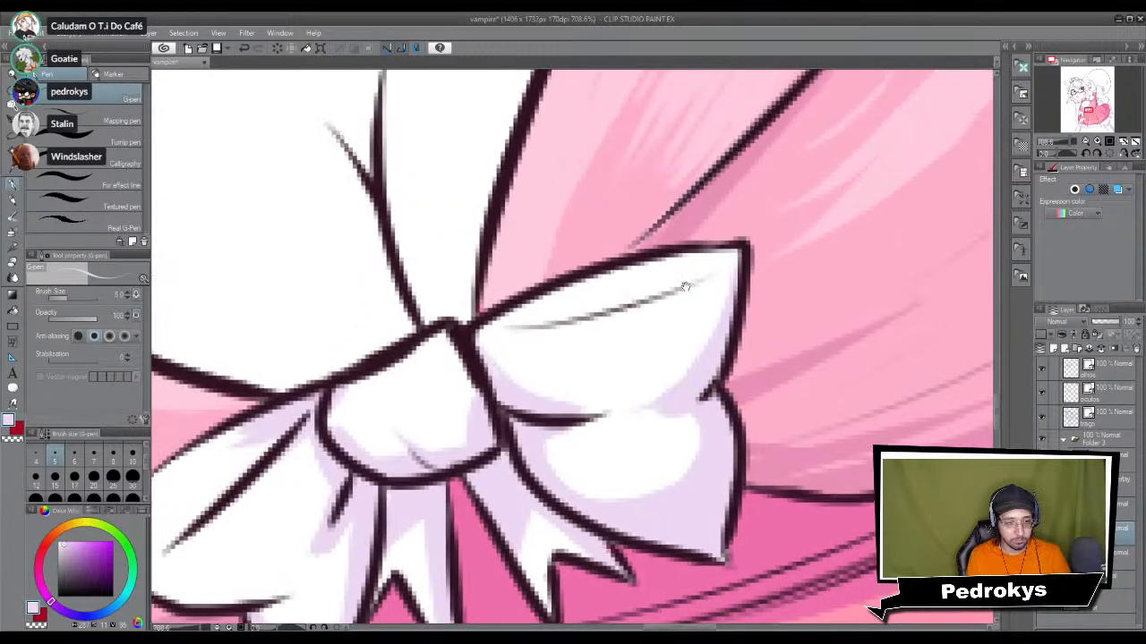
left_click_drag(614, 299, 729, 260)
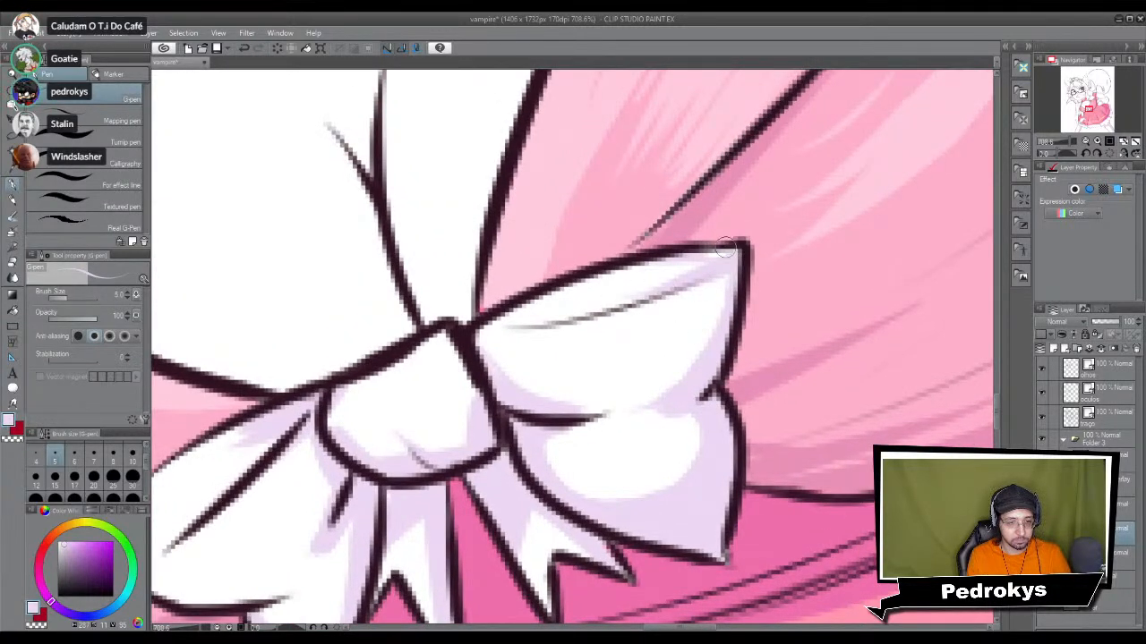
Step: Shade the scalloped lace trim under the pink strap on the right-hand side of the neckline with pale lavender
scroll(690, 332, "up", 5)
scroll(690, 332, "up", 8)
mouse_move(711, 464)
left_mouse_down()
mouse_move(649, 403)
mouse_move(770, 497)
left_mouse_up()
left_click_drag(456, 324, 679, 430)
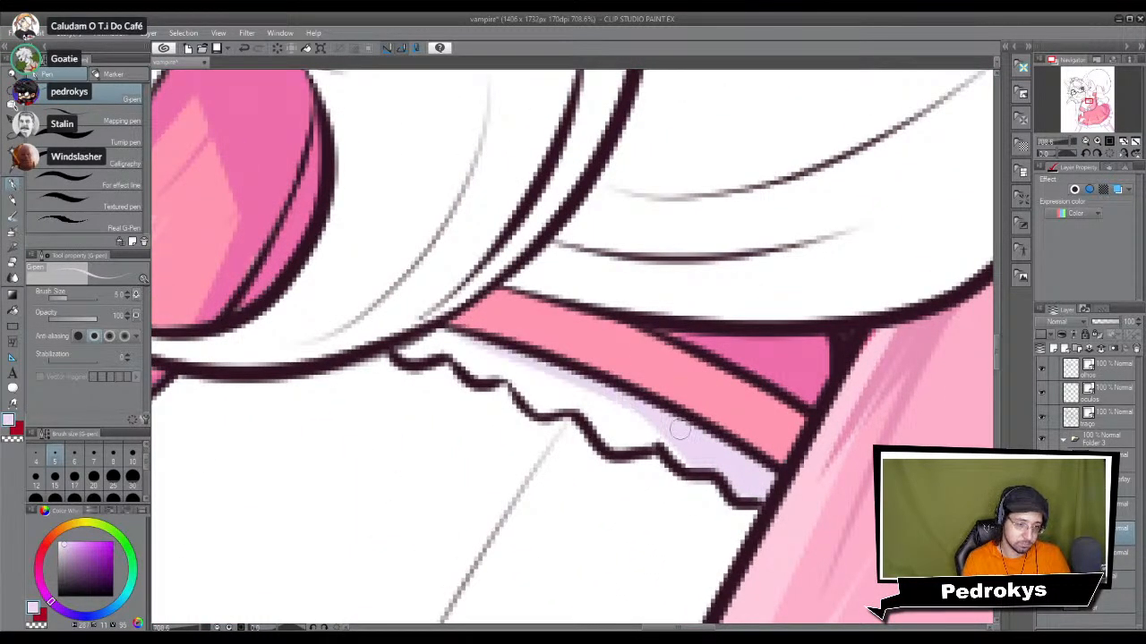
left_click_drag(537, 365, 610, 359)
mouse_move(658, 410)
left_mouse_down()
mouse_move(721, 427)
mouse_move(684, 429)
mouse_move(757, 453)
mouse_move(723, 418)
left_mouse_up()
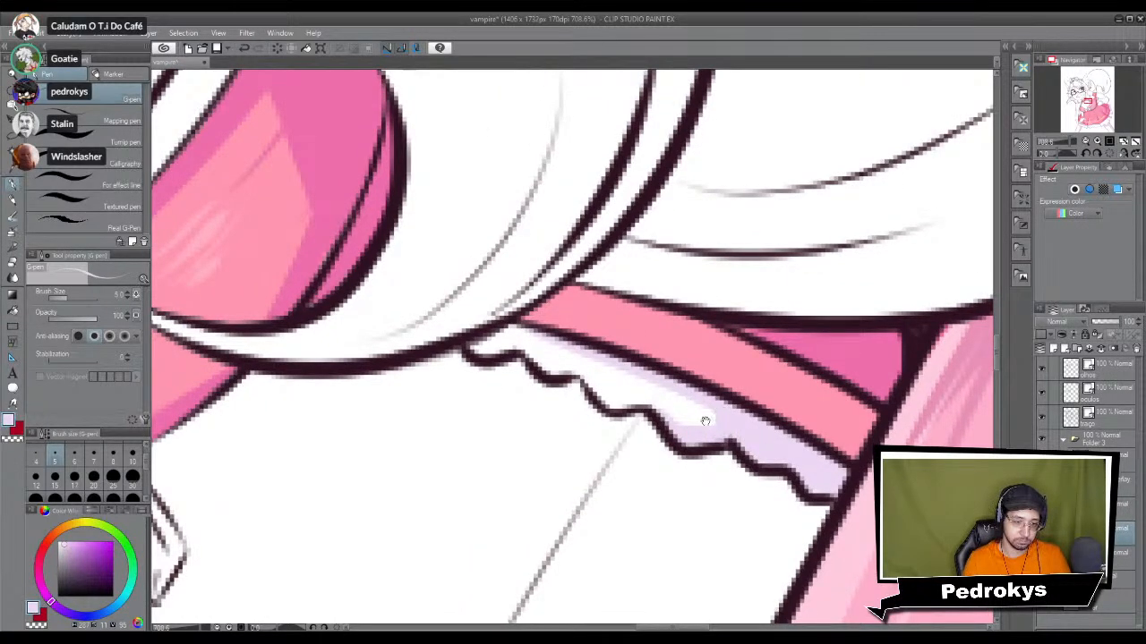
Step: Shade the upper and lower ends of the left-hand neckline lace, beside the pink strap, with pale lavender
left_click_drag(328, 556, 596, 392)
left_click_drag(221, 439, 594, 314)
mouse_move(635, 188)
left_mouse_down()
mouse_move(592, 230)
mouse_move(640, 176)
mouse_move(632, 184)
left_mouse_up()
mouse_move(435, 494)
left_mouse_down()
mouse_move(449, 541)
mouse_move(441, 499)
mouse_move(448, 517)
mouse_move(409, 559)
mouse_move(404, 586)
left_mouse_up()
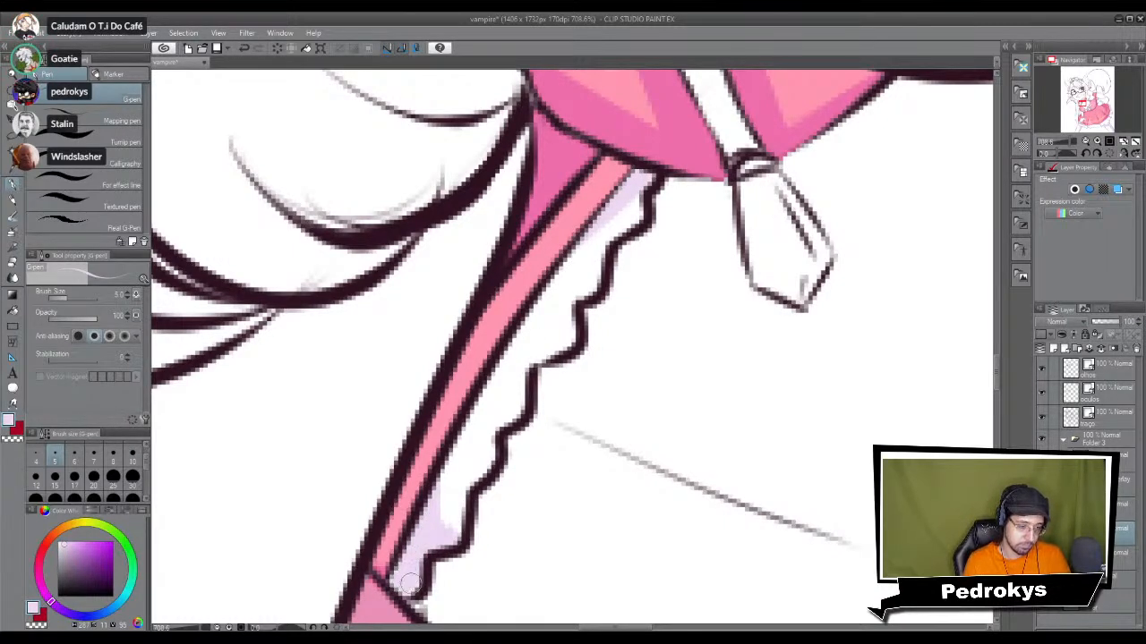
mouse_move(467, 483)
left_mouse_down()
mouse_move(484, 464)
mouse_move(436, 524)
mouse_move(486, 419)
left_mouse_up()
scroll(493, 421, "down", 9)
left_click_drag(631, 437, 617, 287)
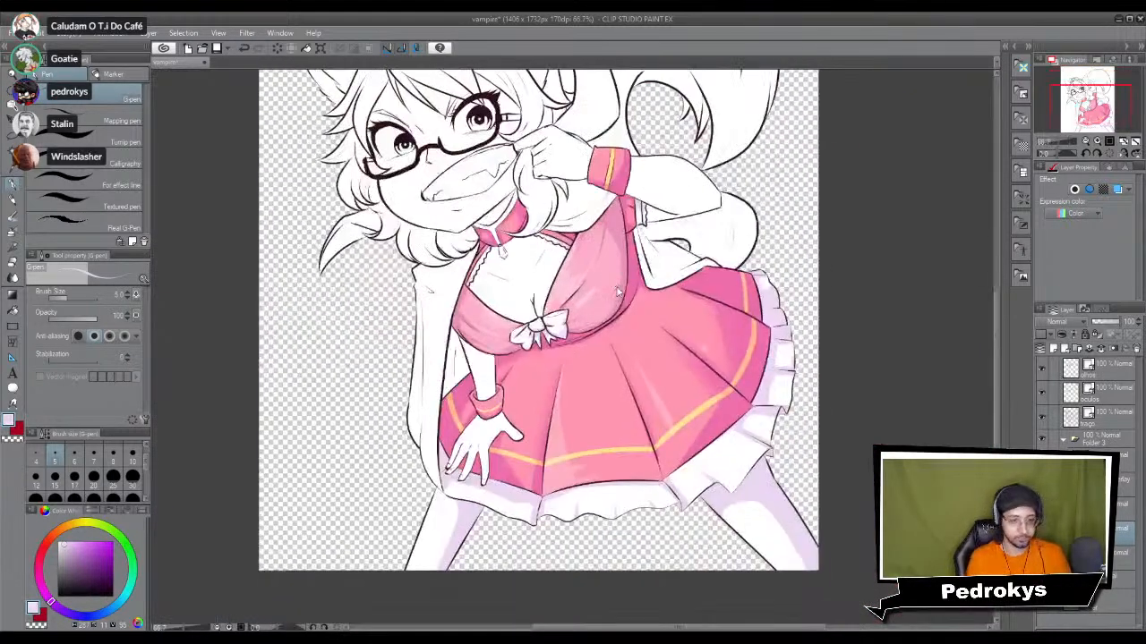
scroll(618, 288, "down", 1)
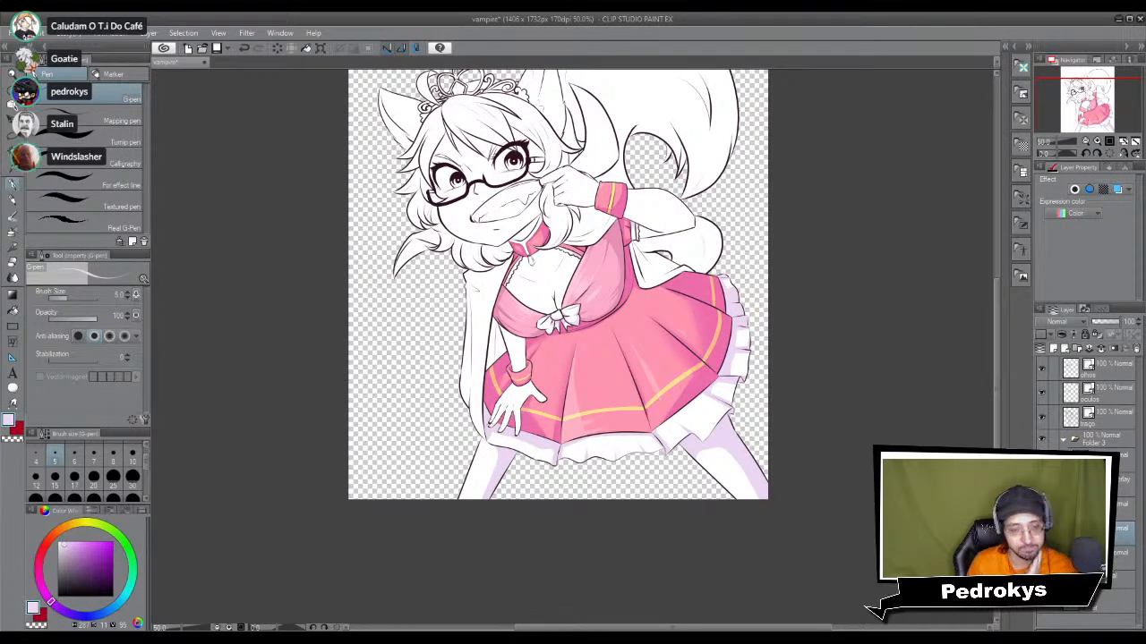
left_click_drag(642, 314, 595, 407)
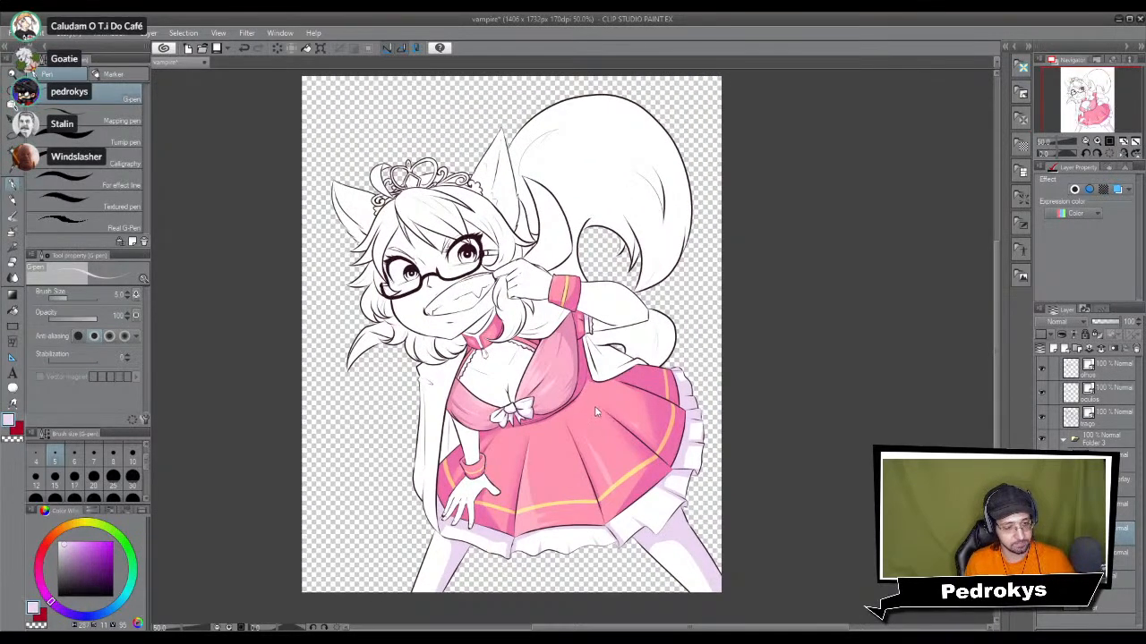